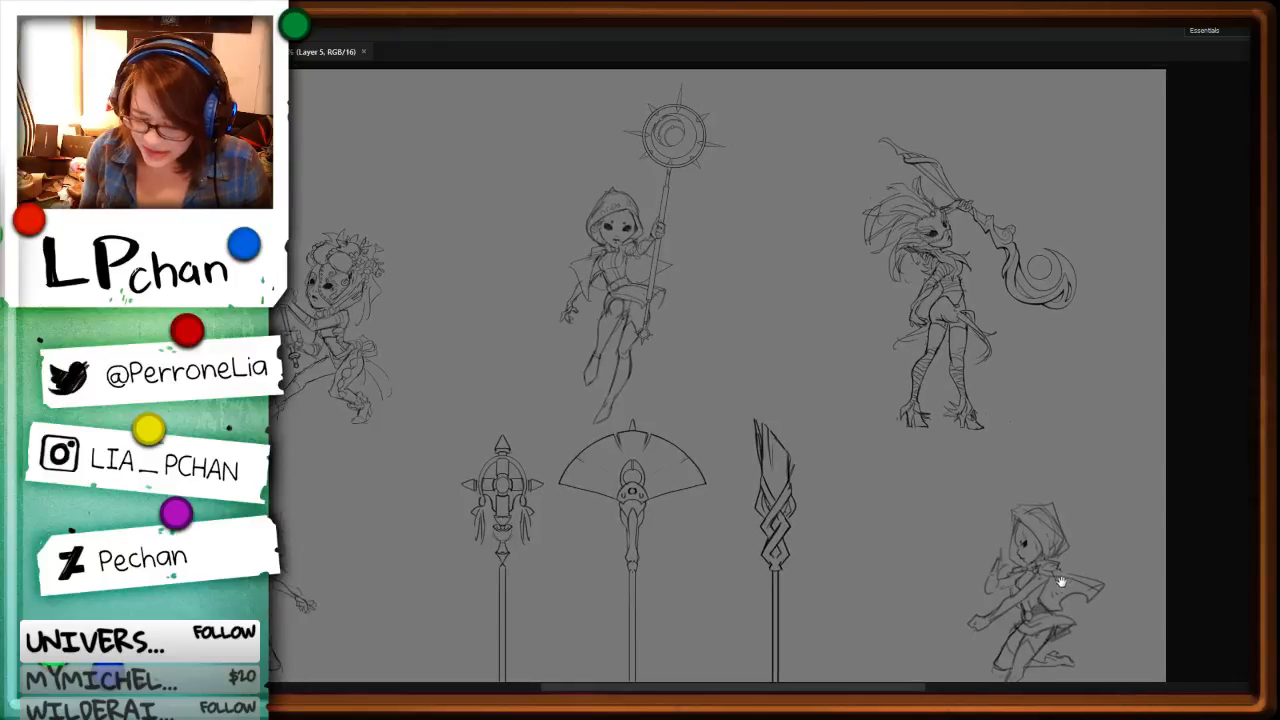
Step: Review the character and staff sketches across the sheet, including a brief look at the other open painting
left_click_drag(1033, 606, 1037, 528)
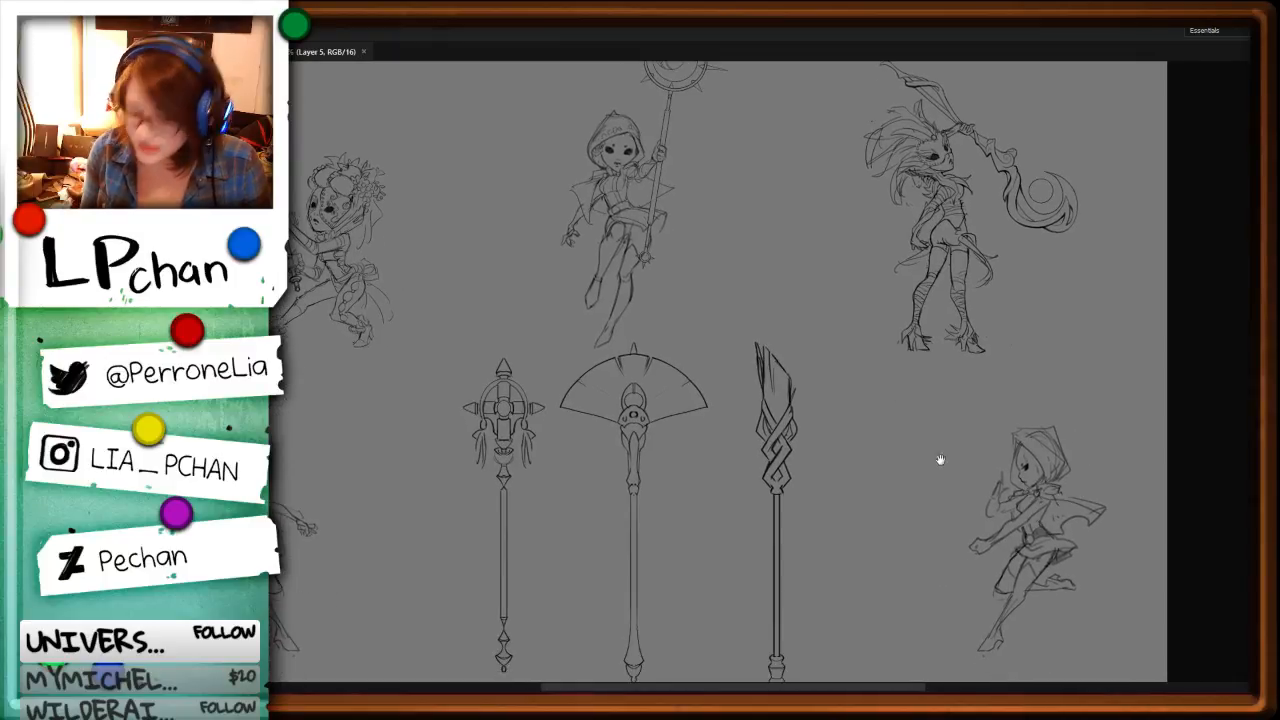
mouse_move(940, 459)
left_mouse_down()
mouse_move(917, 471)
mouse_move(1114, 477)
mouse_move(890, 548)
left_mouse_up()
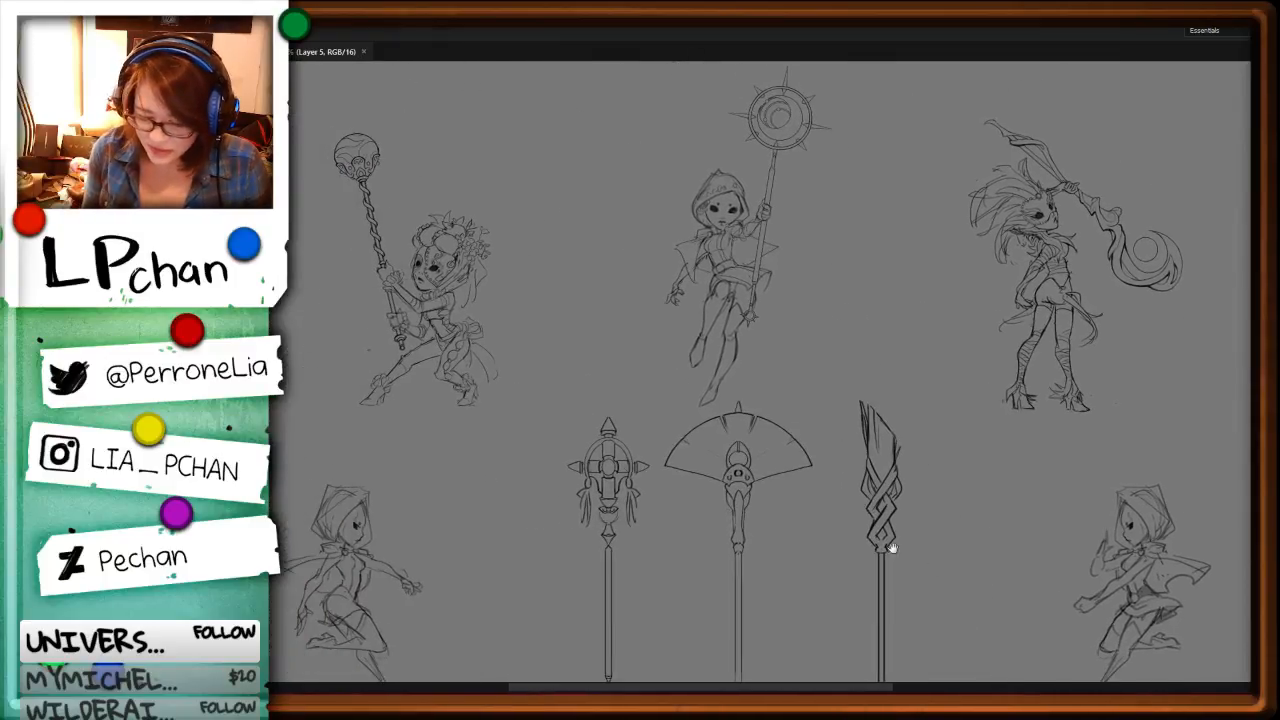
left_click_drag(960, 457, 788, 517)
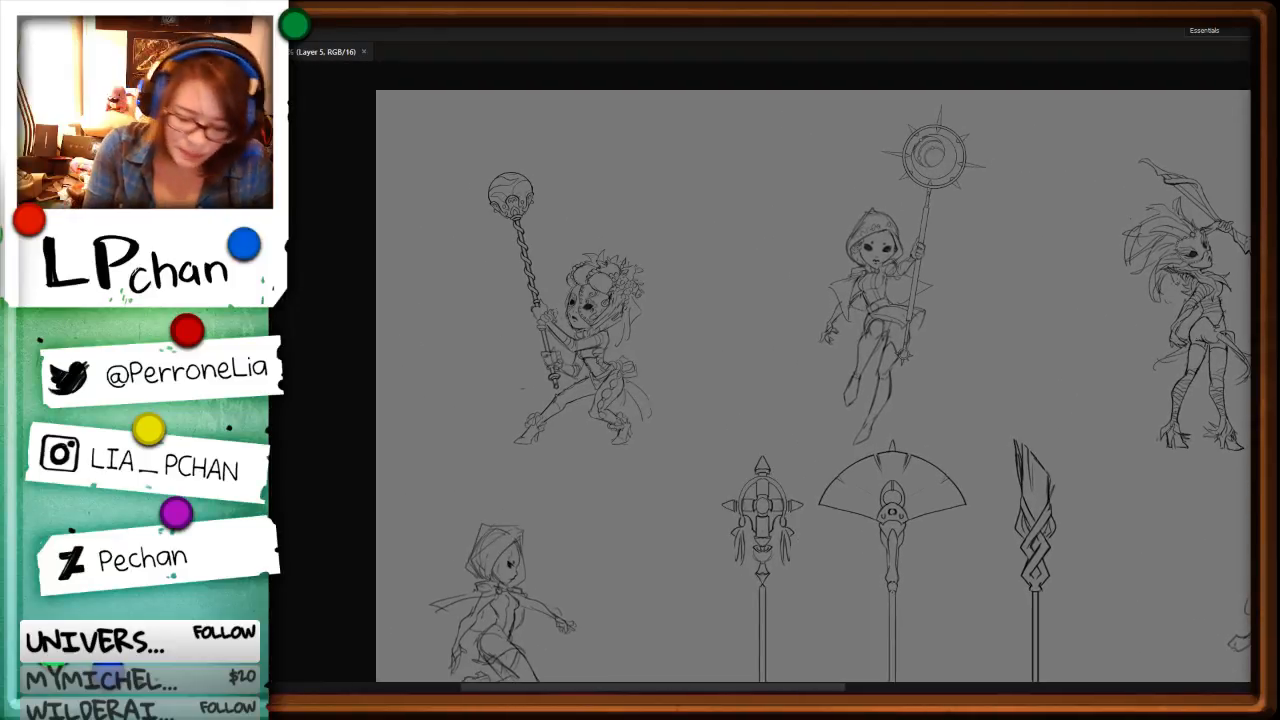
key("ctrl+Tab")
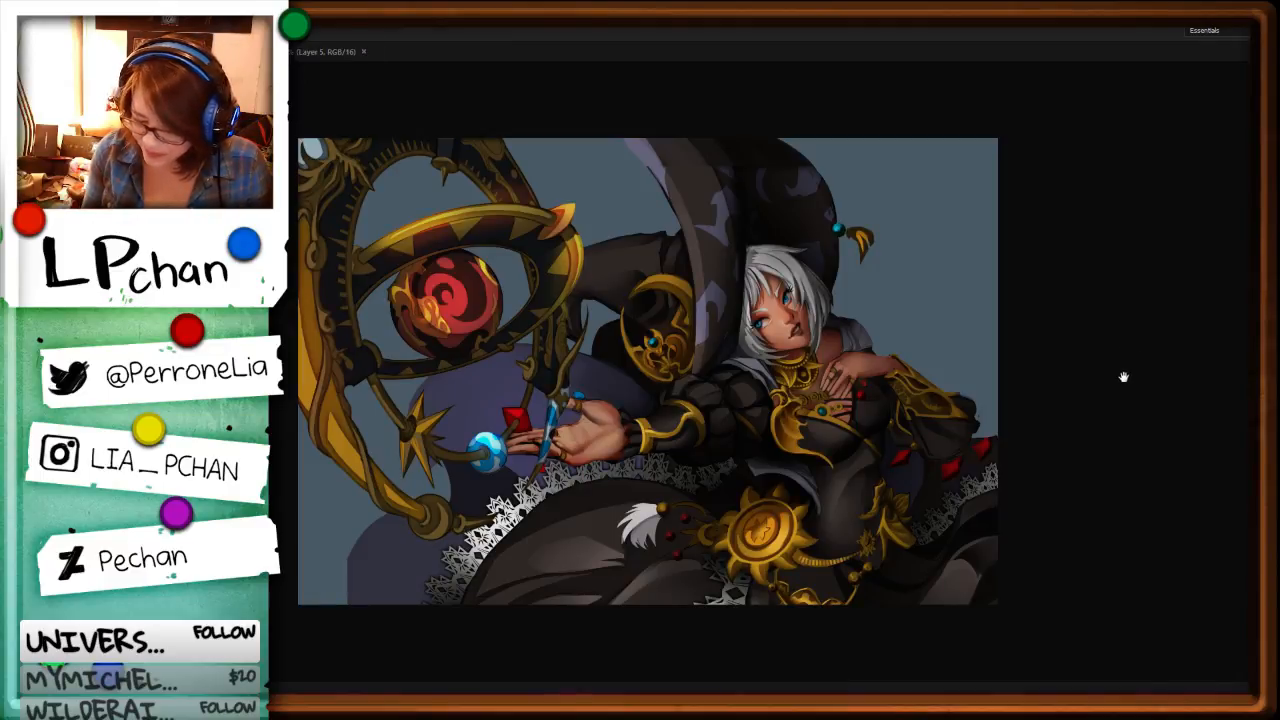
left_click(335, 51)
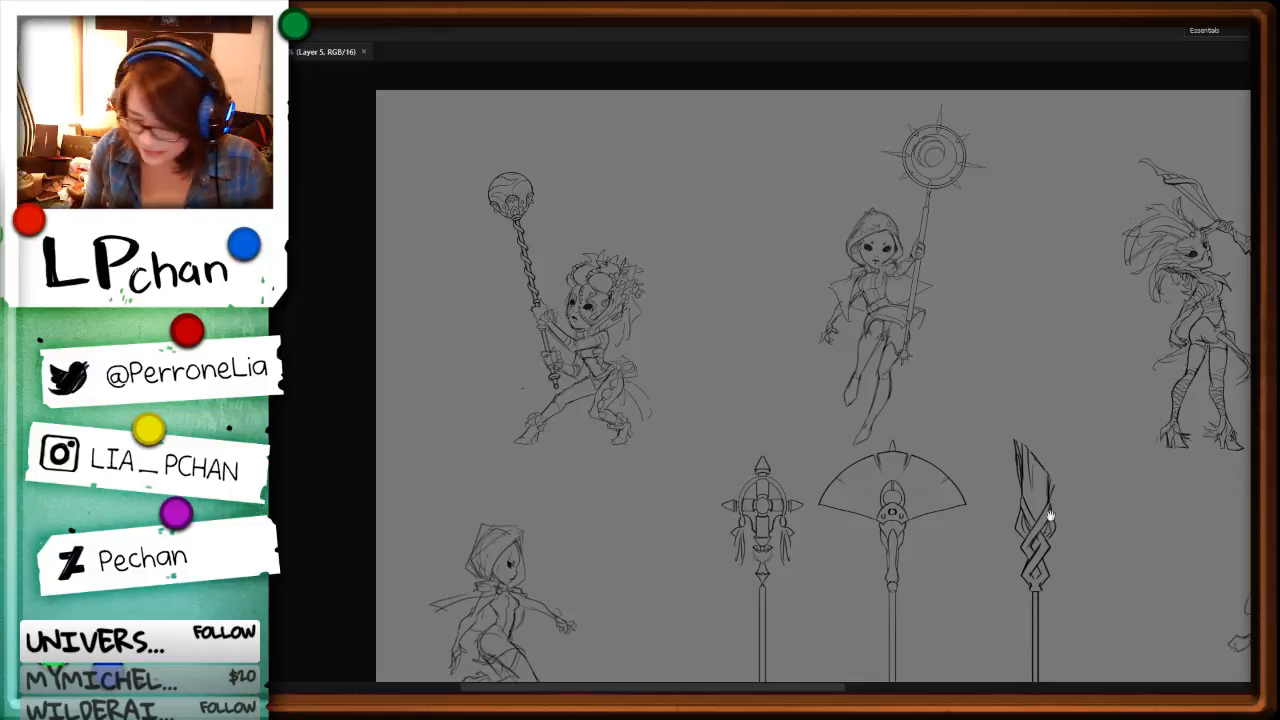
left_click_drag(1050, 515, 908, 451)
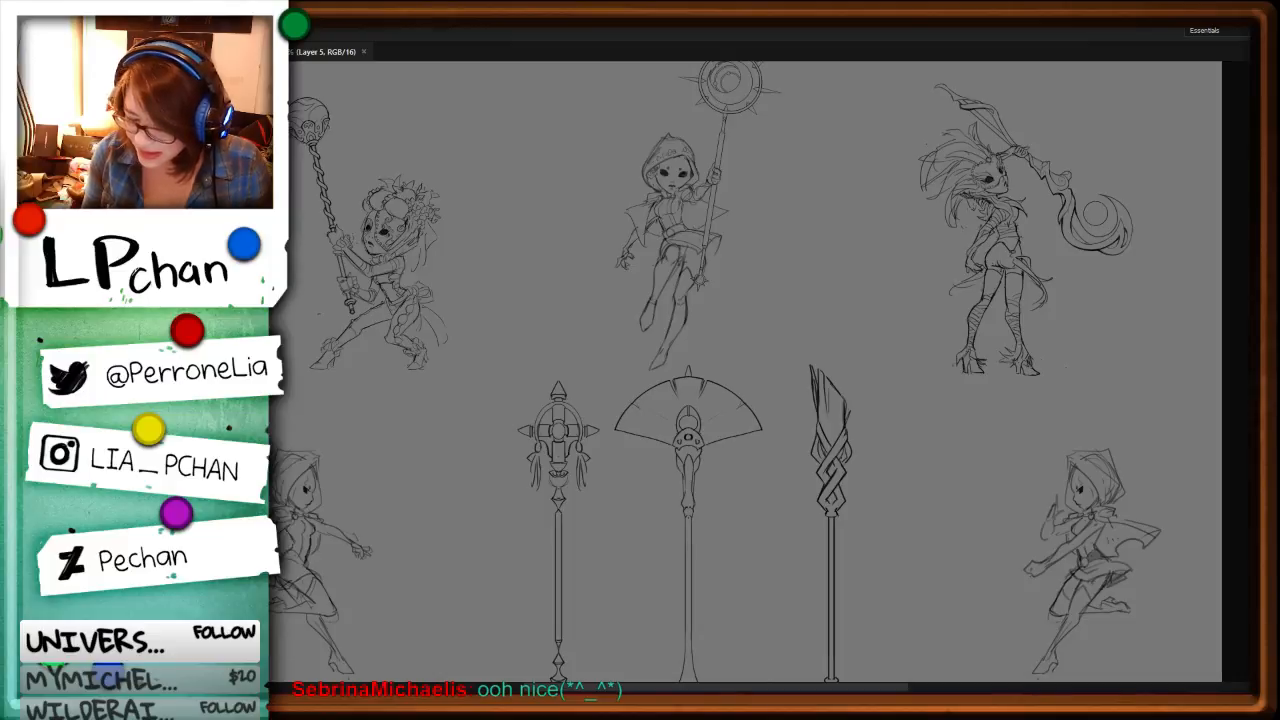
left_click_drag(833, 533, 967, 427)
key("ctrl+plus")
key("ctrl+plus")
key("ctrl+plus")
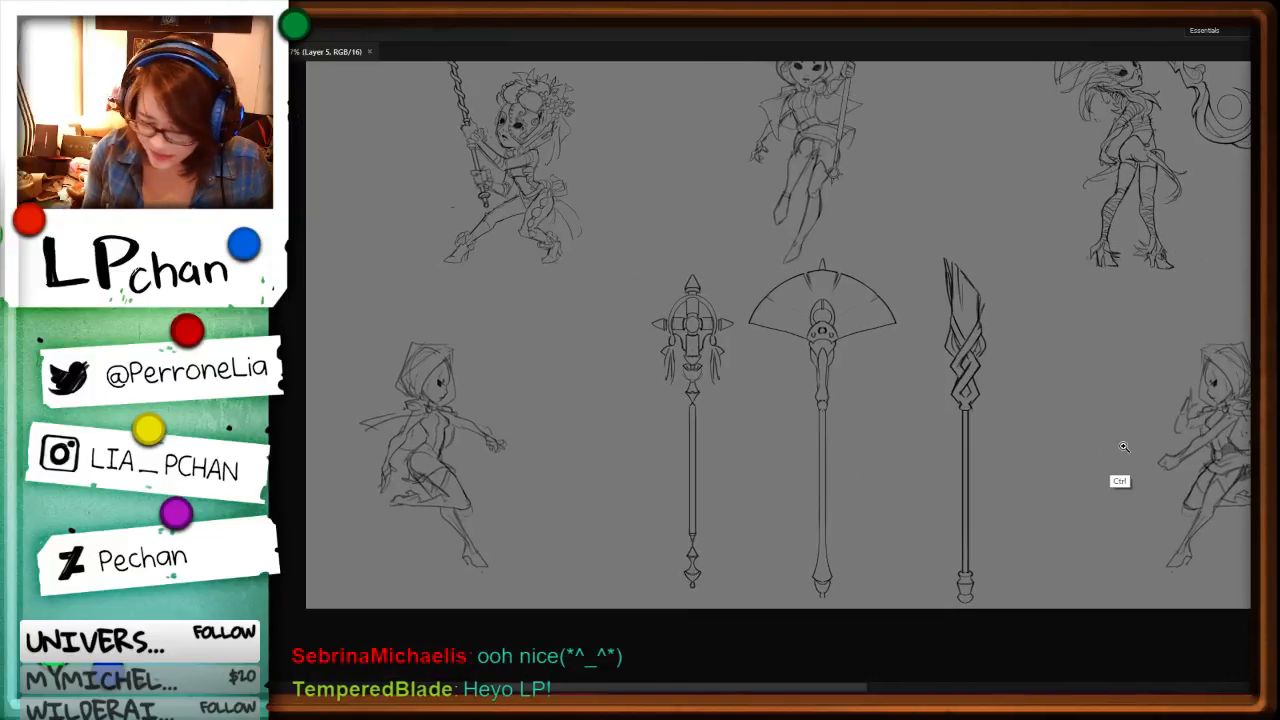
left_click_drag(1088, 381, 715, 682)
left_click_drag(1070, 430, 735, 700)
key("ctrl+minus")
key("ctrl+minus")
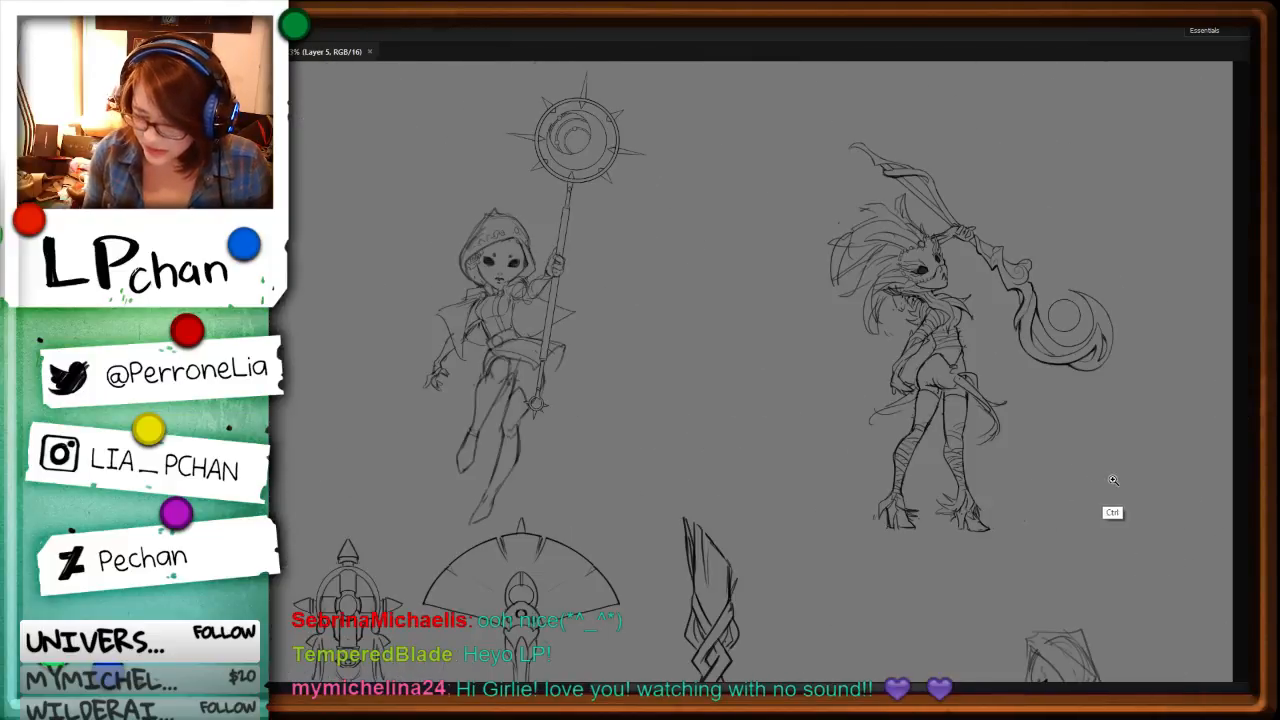
Step: Examine the three upper staff-wielding characters and the hooded figure below them up close
left_click_drag(708, 518, 1013, 493)
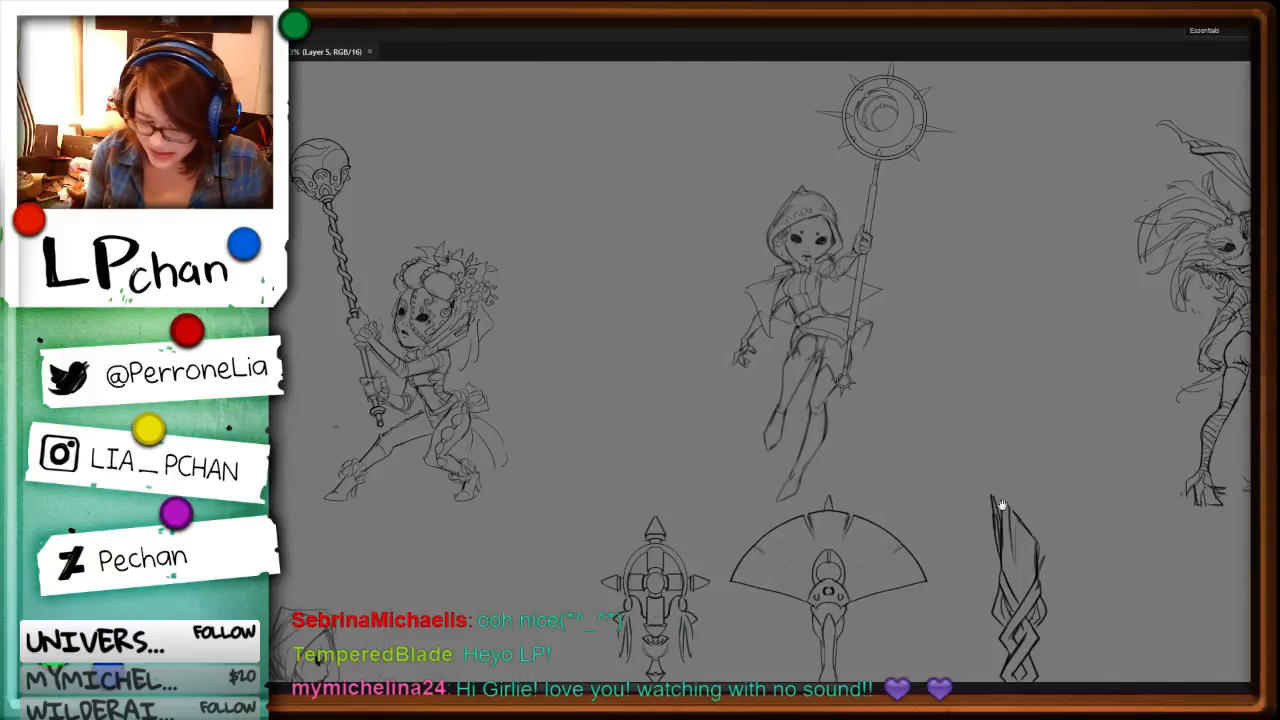
left_click_drag(1209, 488, 986, 512)
left_click_drag(1127, 524, 939, 438)
left_click_drag(1122, 663, 1000, 517)
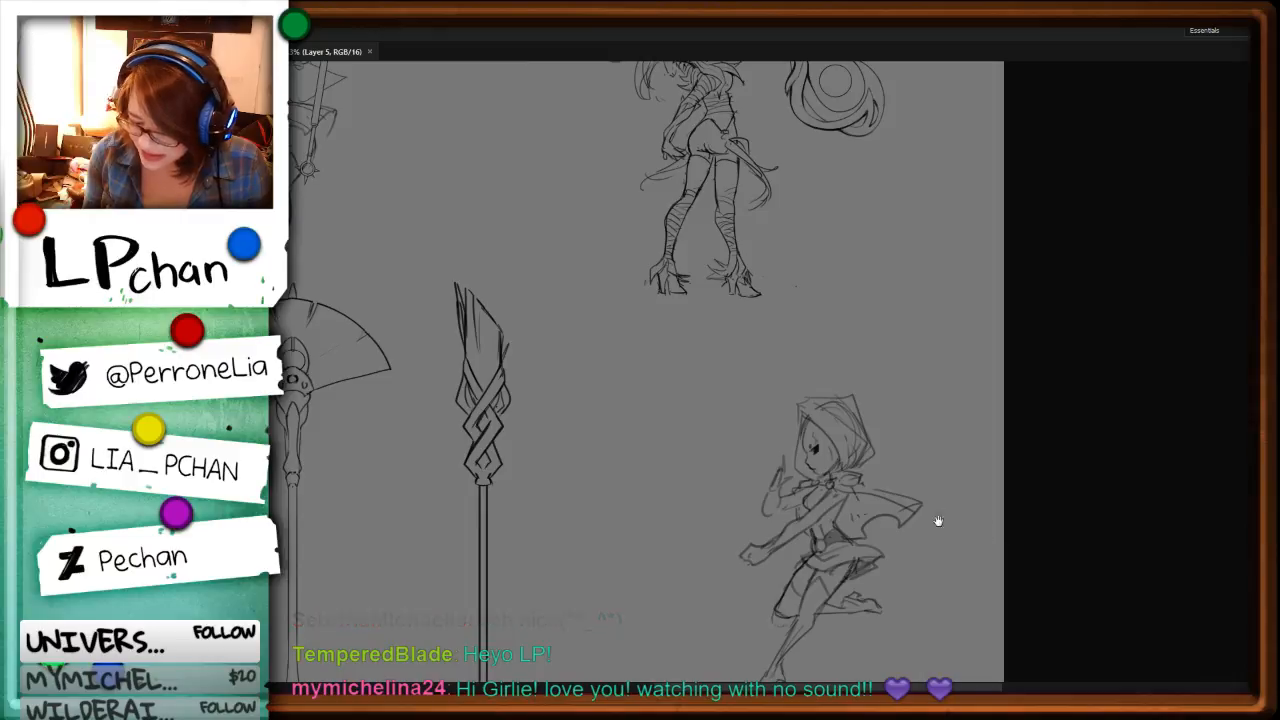
left_click_drag(948, 555, 957, 645)
left_click_drag(925, 458, 937, 582)
key("ctrl+plus")
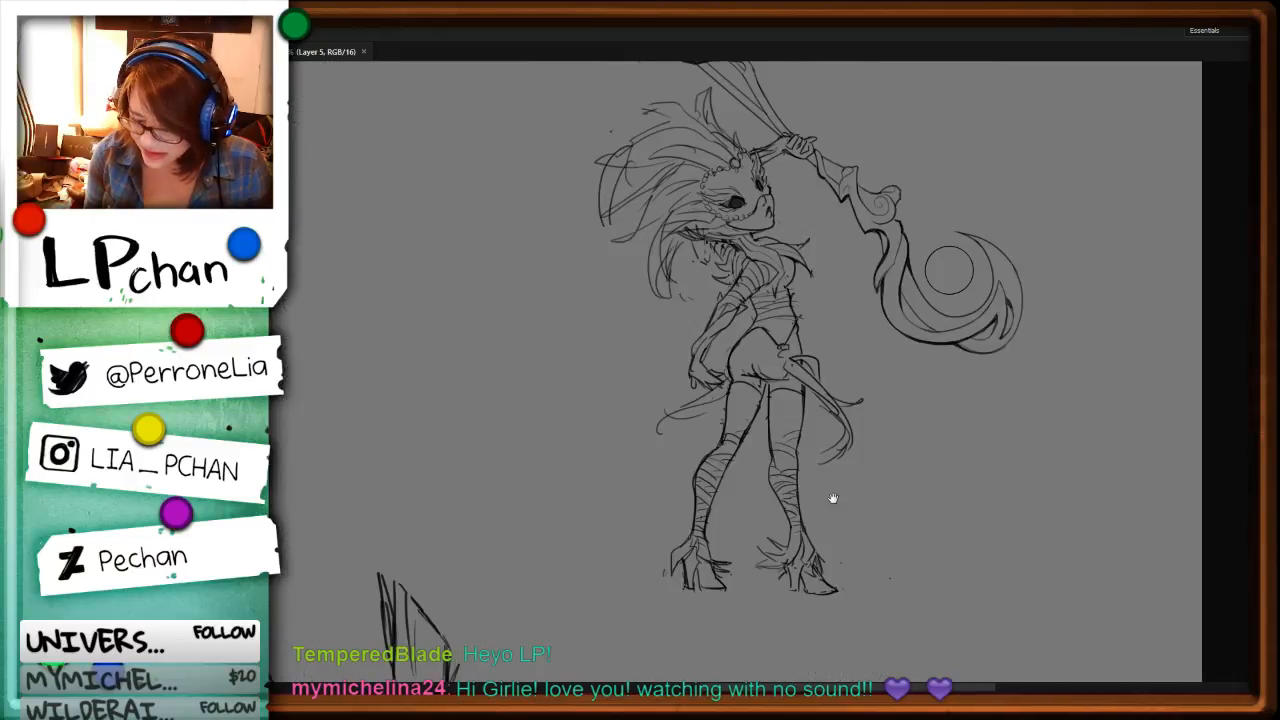
left_click_drag(686, 495, 1020, 545)
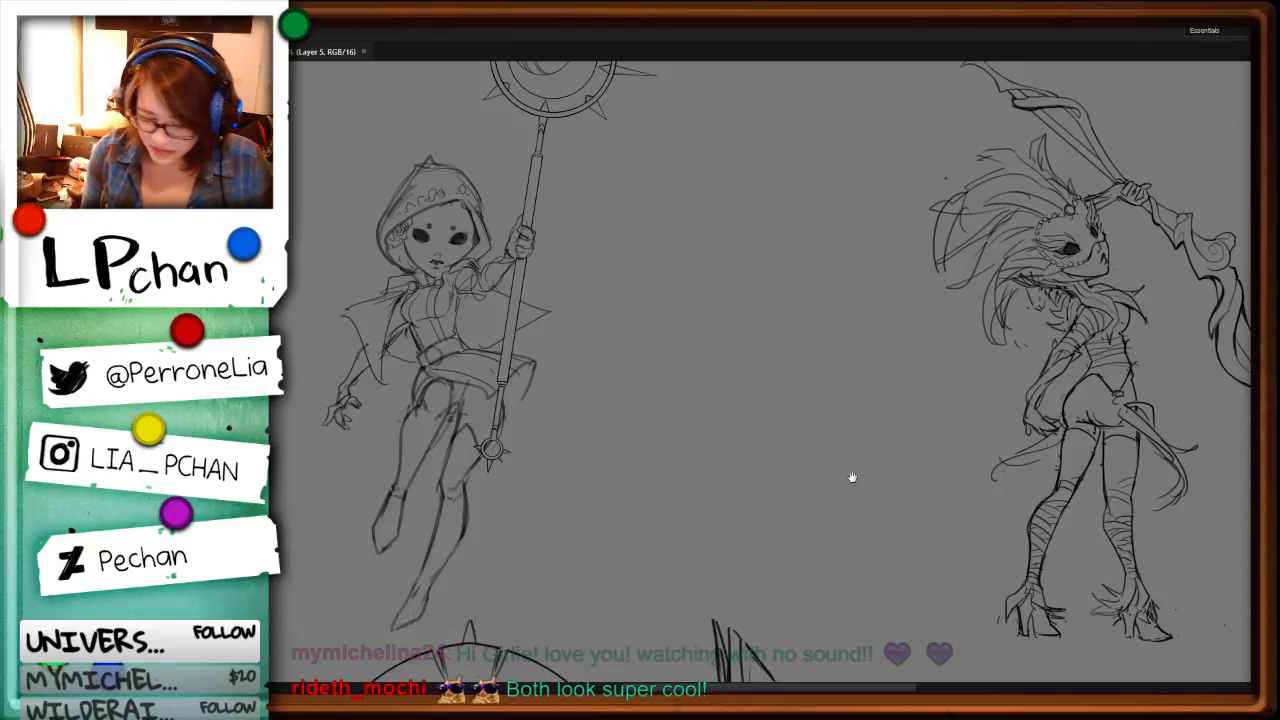
mouse_move(1061, 508)
left_mouse_down()
mouse_move(791, 373)
mouse_move(653, 166)
left_mouse_up()
left_click_drag(1014, 592, 1089, 494)
mouse_move(549, 462)
left_mouse_down()
mouse_move(854, 508)
mouse_move(1238, 524)
left_mouse_up()
left_click_drag(544, 493, 1019, 406)
left_click_drag(822, 382, 919, 333)
left_click_drag(980, 155, 940, 440)
left_click_drag(974, 342, 883, 526)
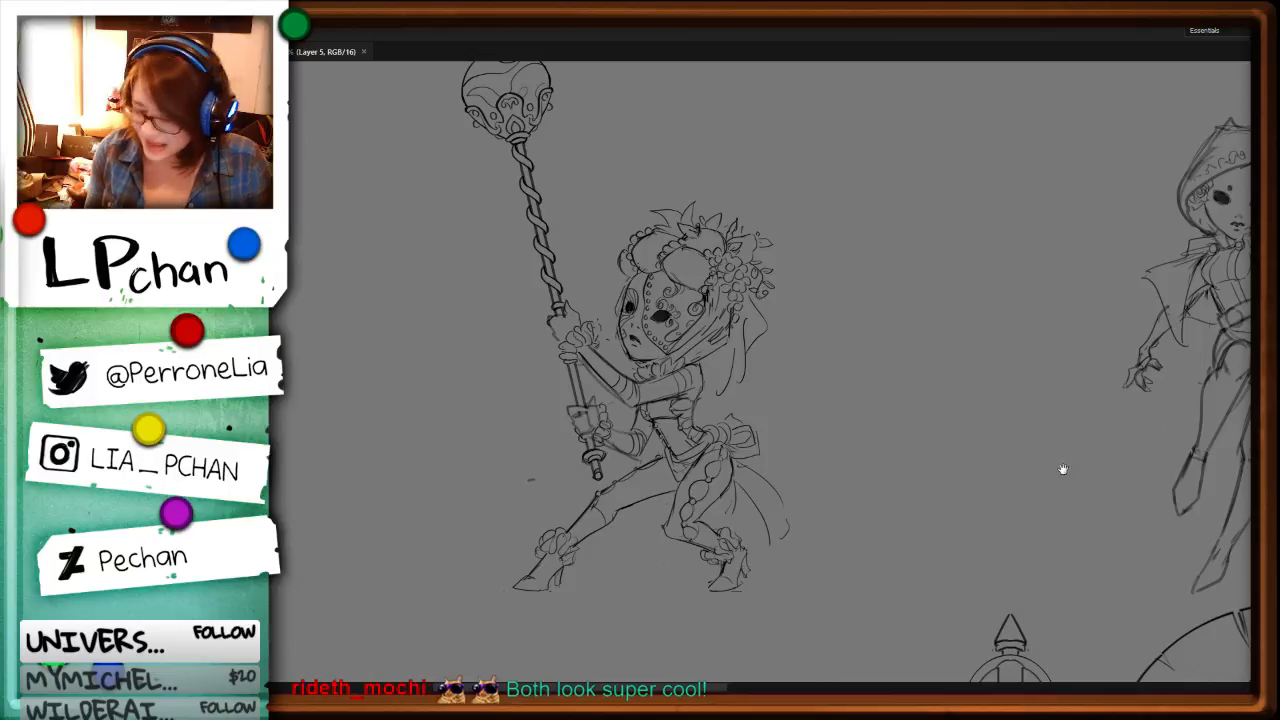
left_click_drag(1063, 469, 654, 509)
left_click_drag(1178, 509, 783, 571)
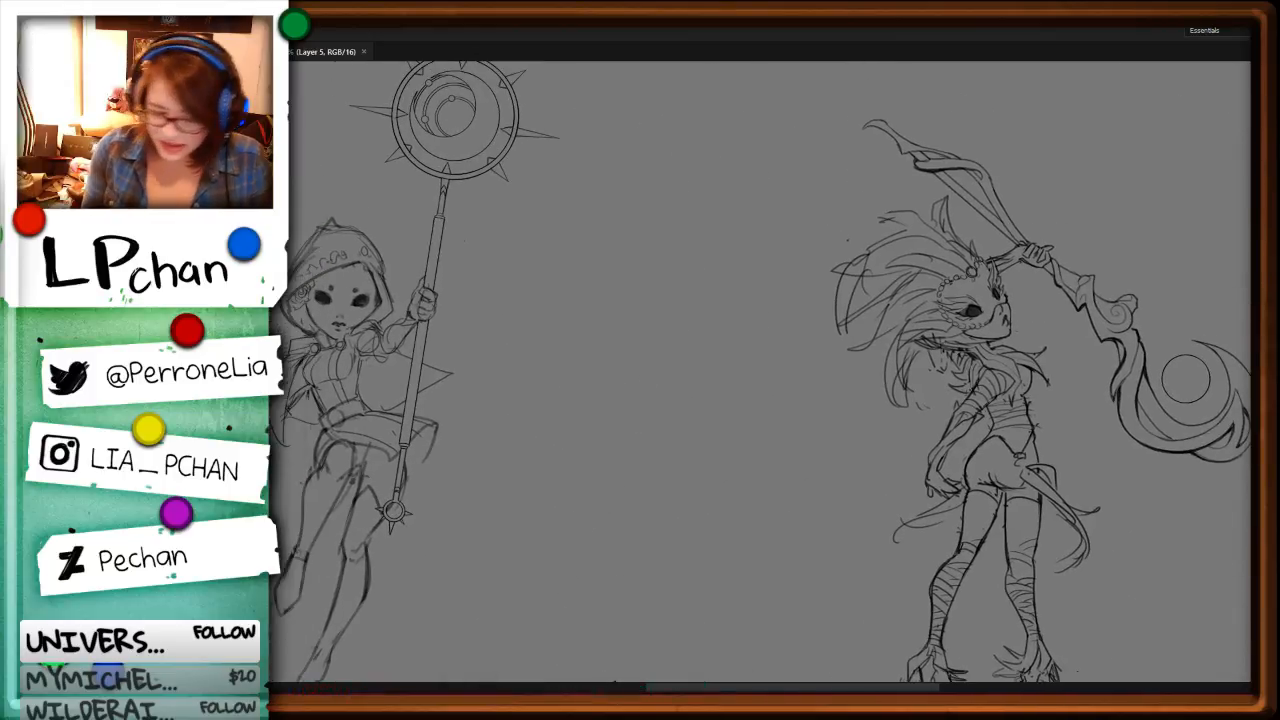
key("ctrl+minus")
Step: Bring in the blue masked-character reference sheet at full opacity and stack it above the sketch layers
key("ctrl+v")
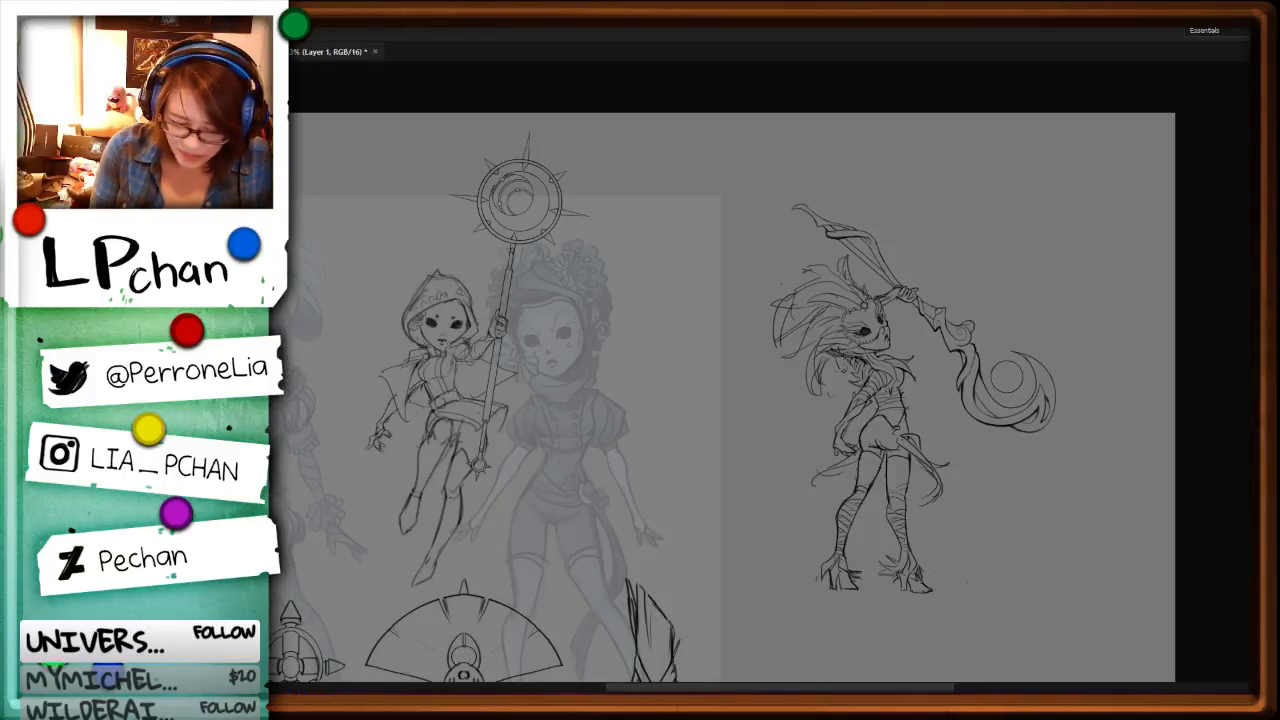
key("0")
left_click_drag(587, 467, 845, 384)
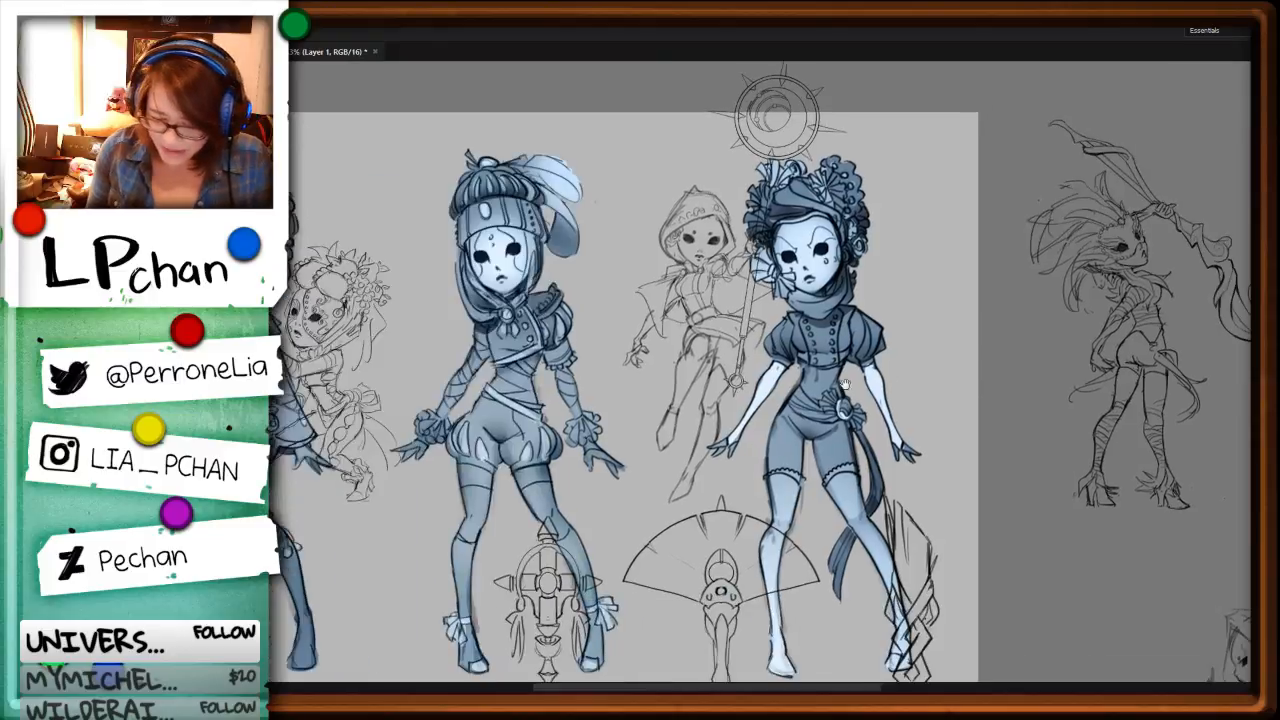
key("ctrl+]")
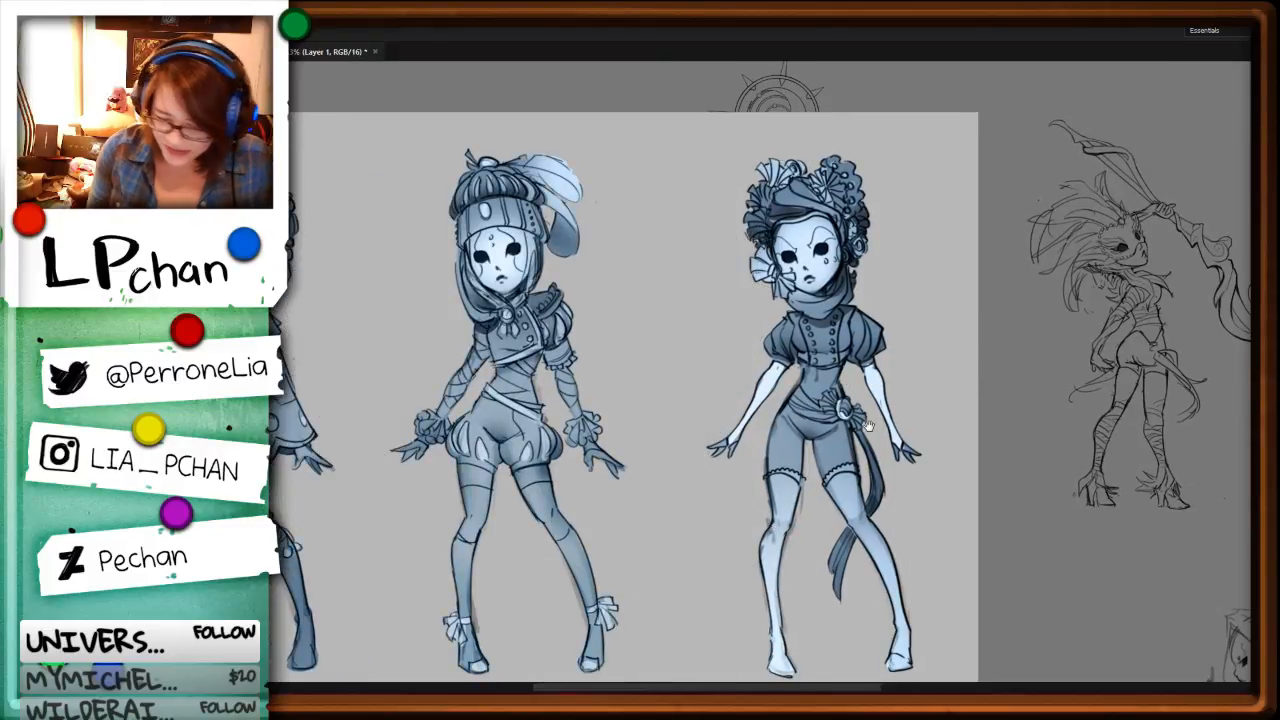
Step: Examine the reference sheet's standing figures, fencing poses and swords, and remove the sheet from view
left_click_drag(869, 426, 1107, 369)
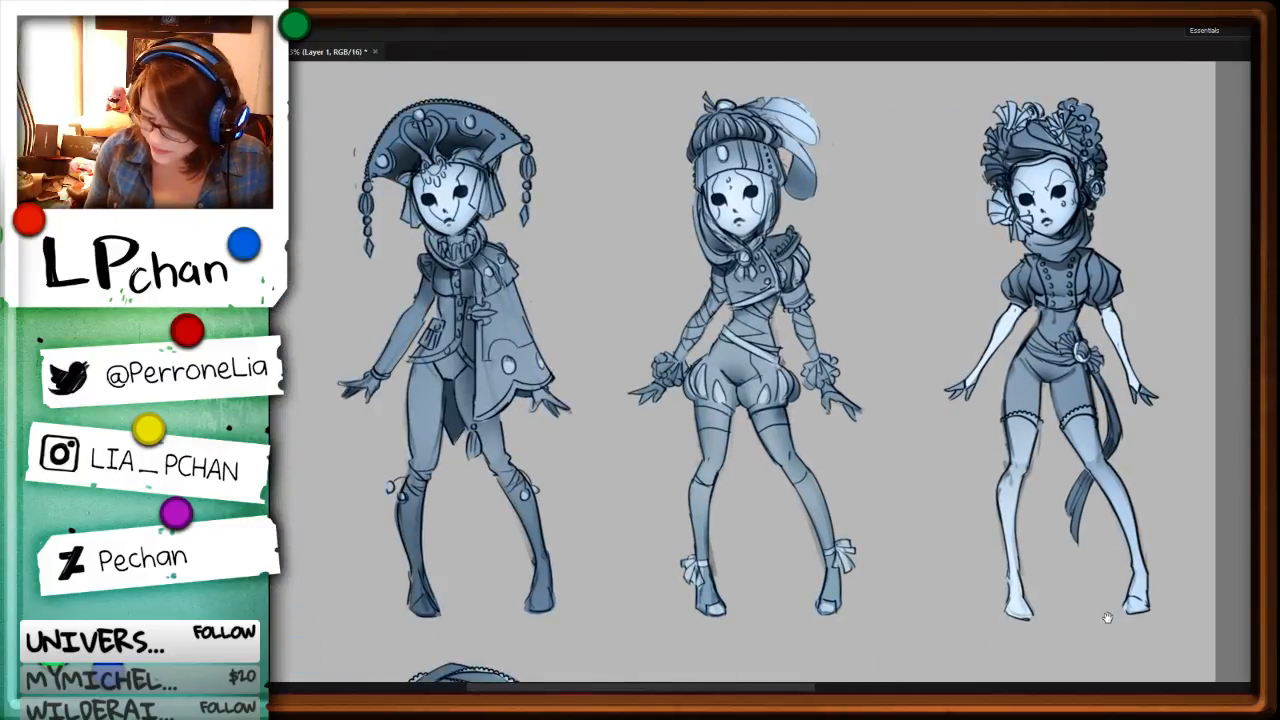
scroll(1105, 590, "down", 5)
left_click_drag(1078, 514, 1054, 686)
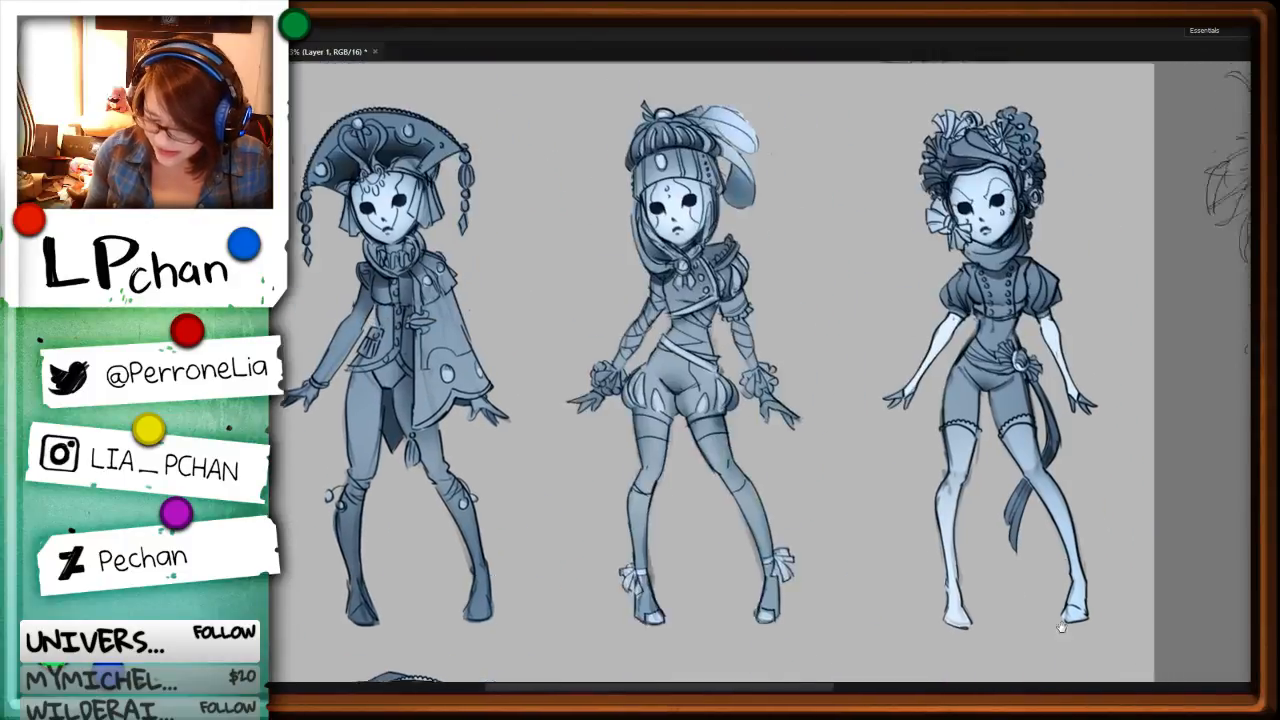
key("ctrl+minus")
scroll(1005, 560, "down", 5)
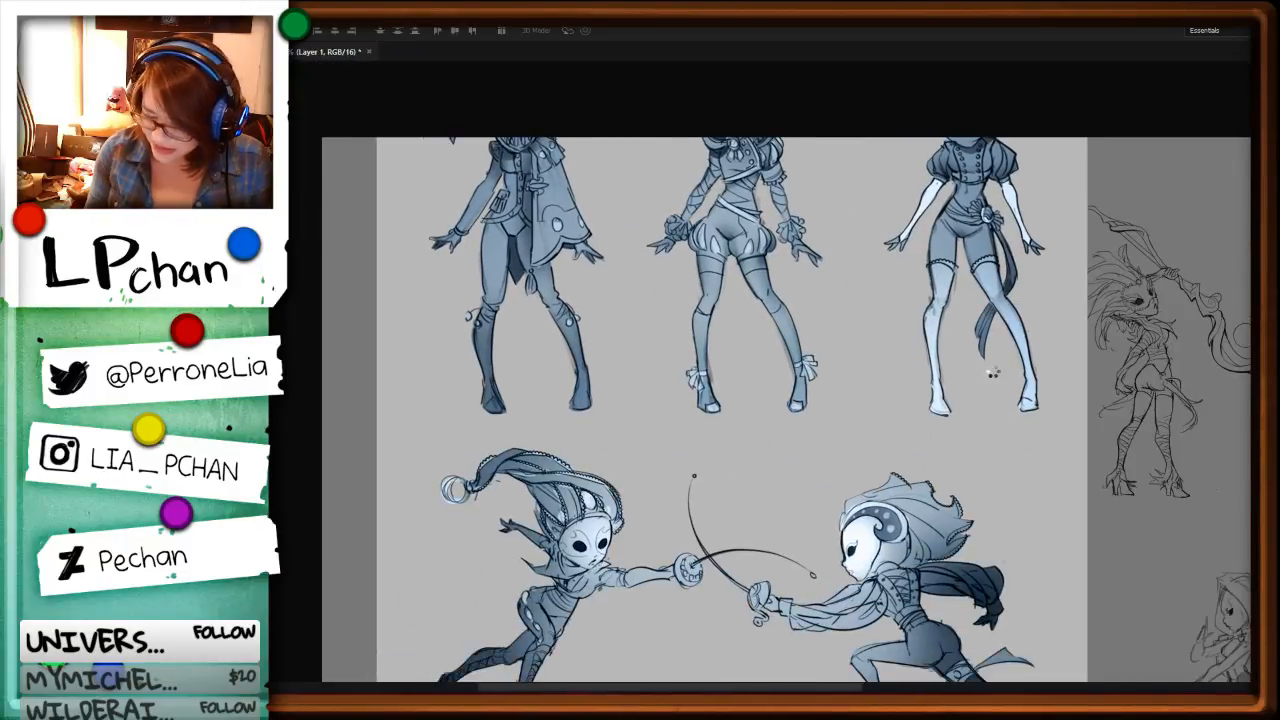
key("ctrl+plus")
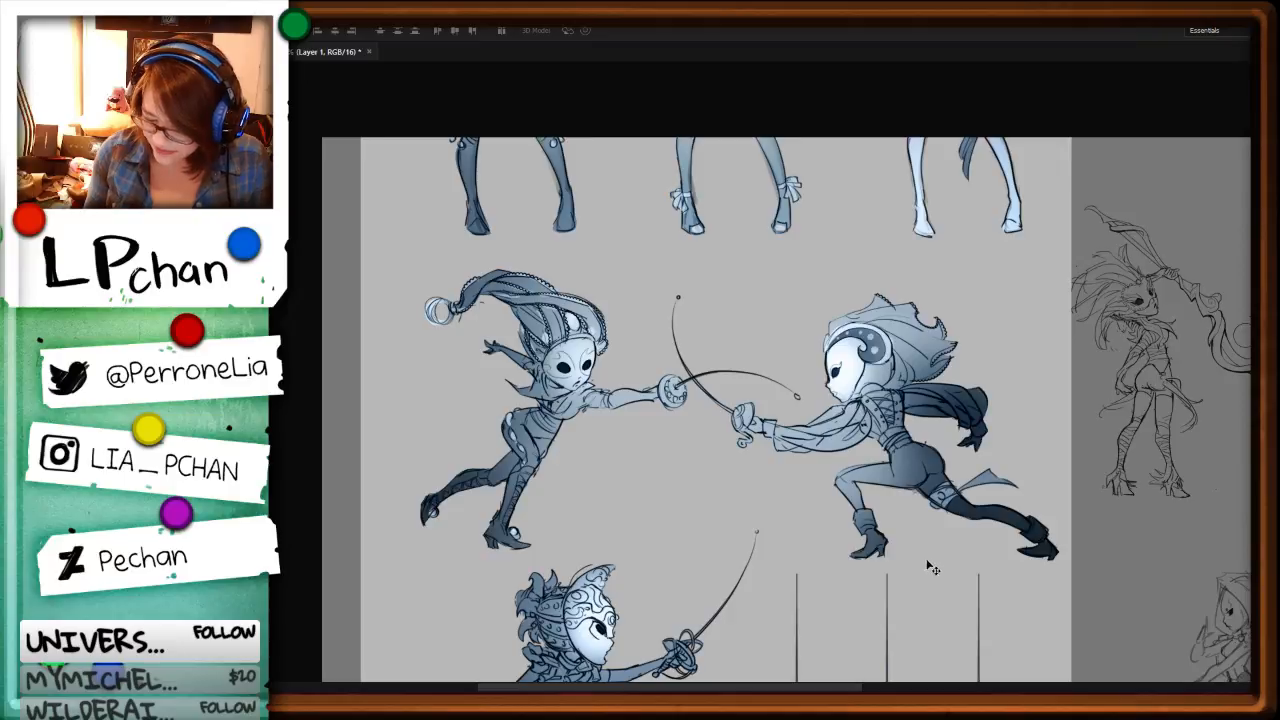
left_click_drag(935, 556, 921, 302)
left_click_drag(982, 382, 1007, 440)
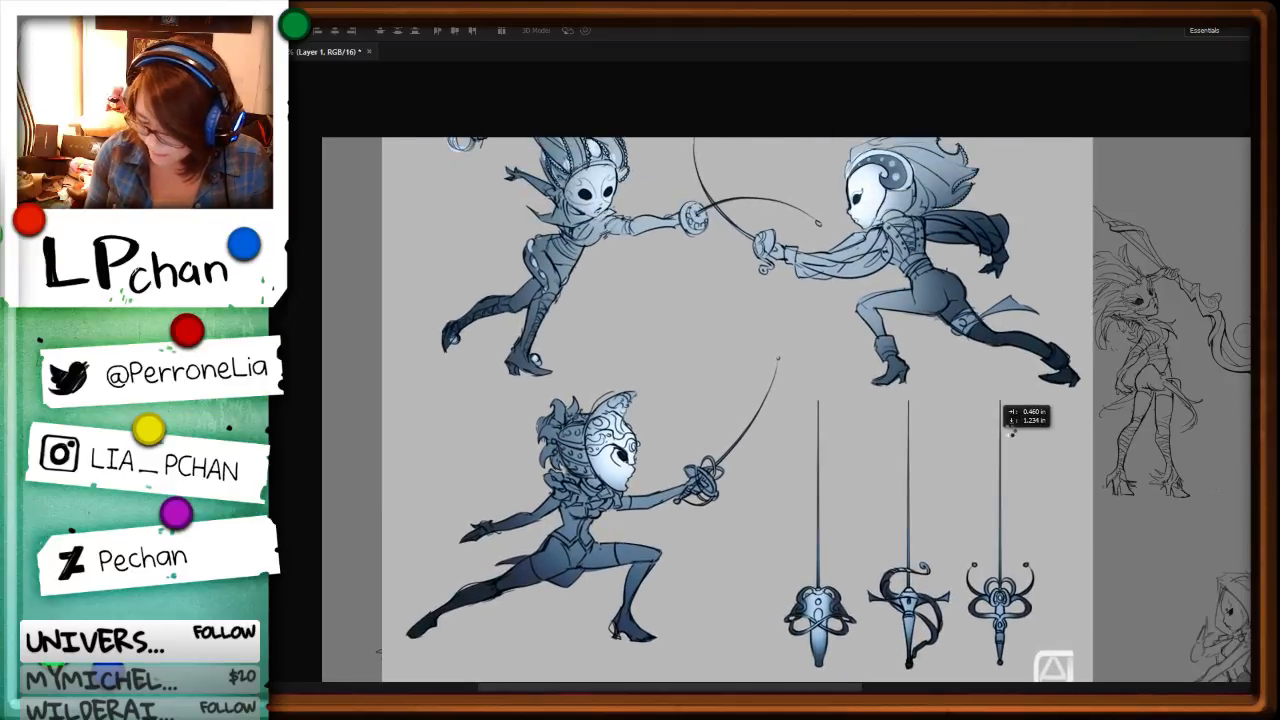
left_click_drag(961, 374, 962, 600)
left_click_drag(931, 403, 945, 572)
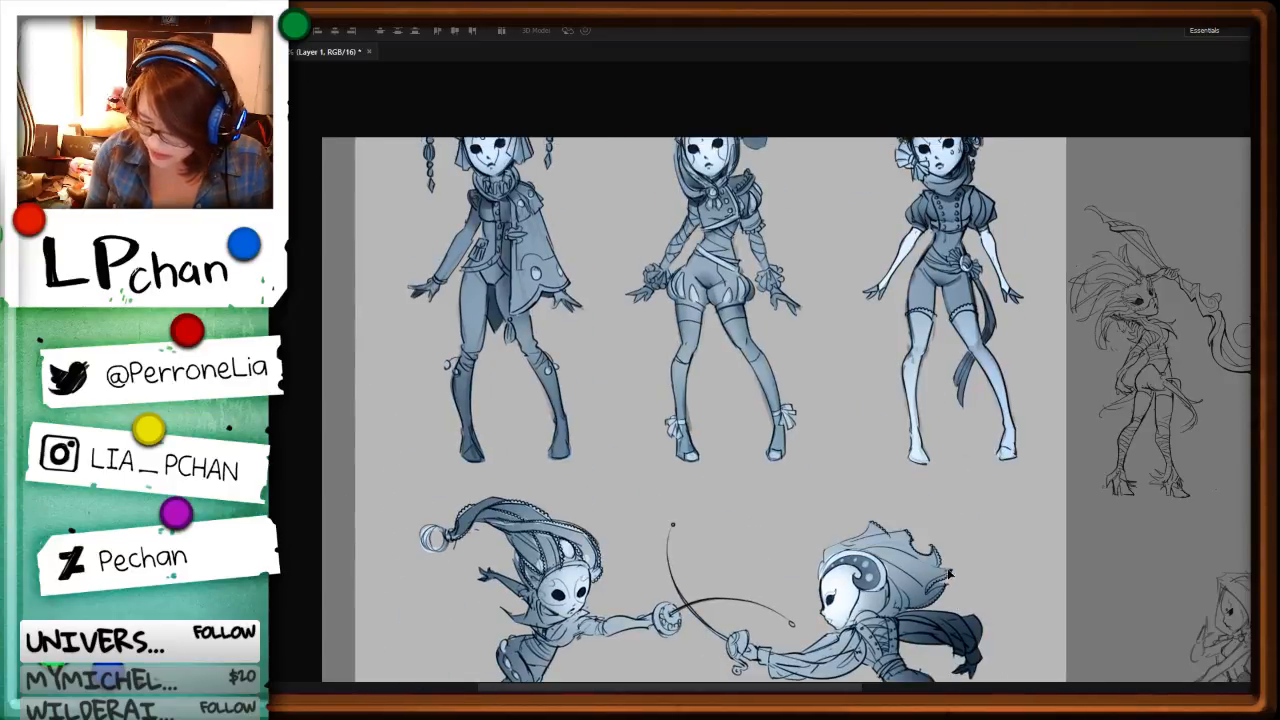
key("Delete")
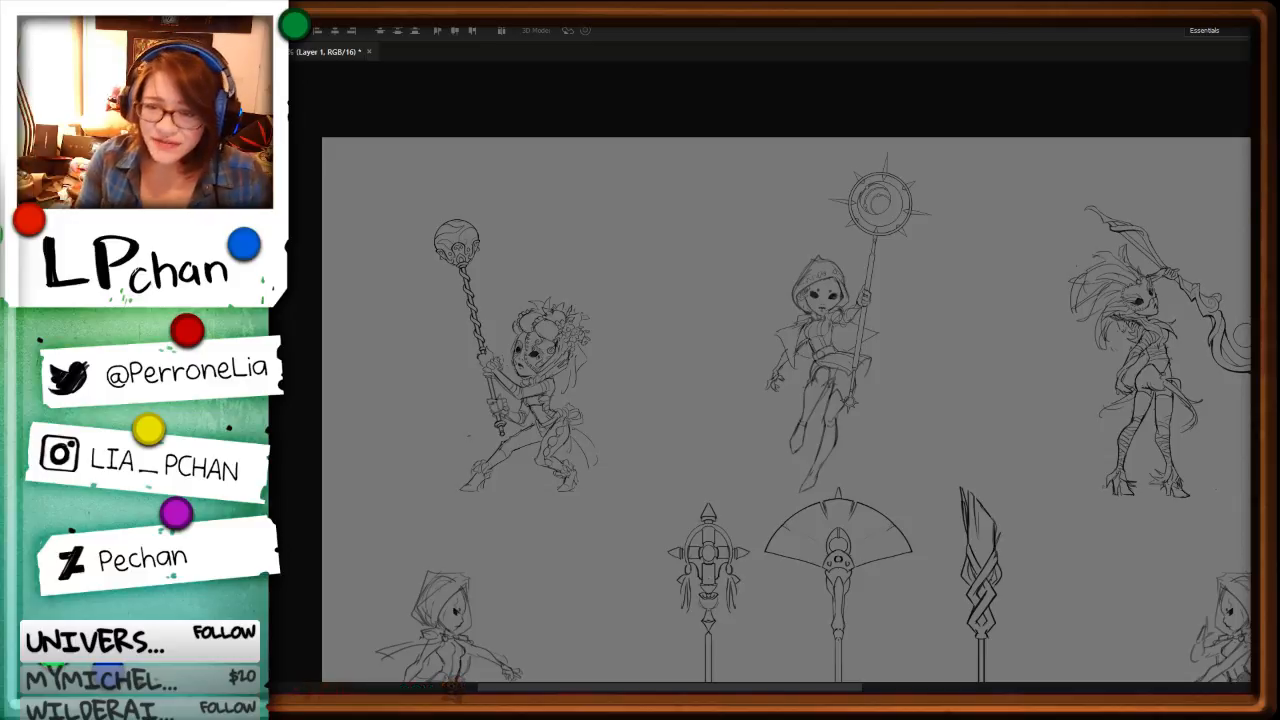
Step: Check the overall layout of the character poses and staffs on the sketch sheet
scroll(970, 425, "down", 2)
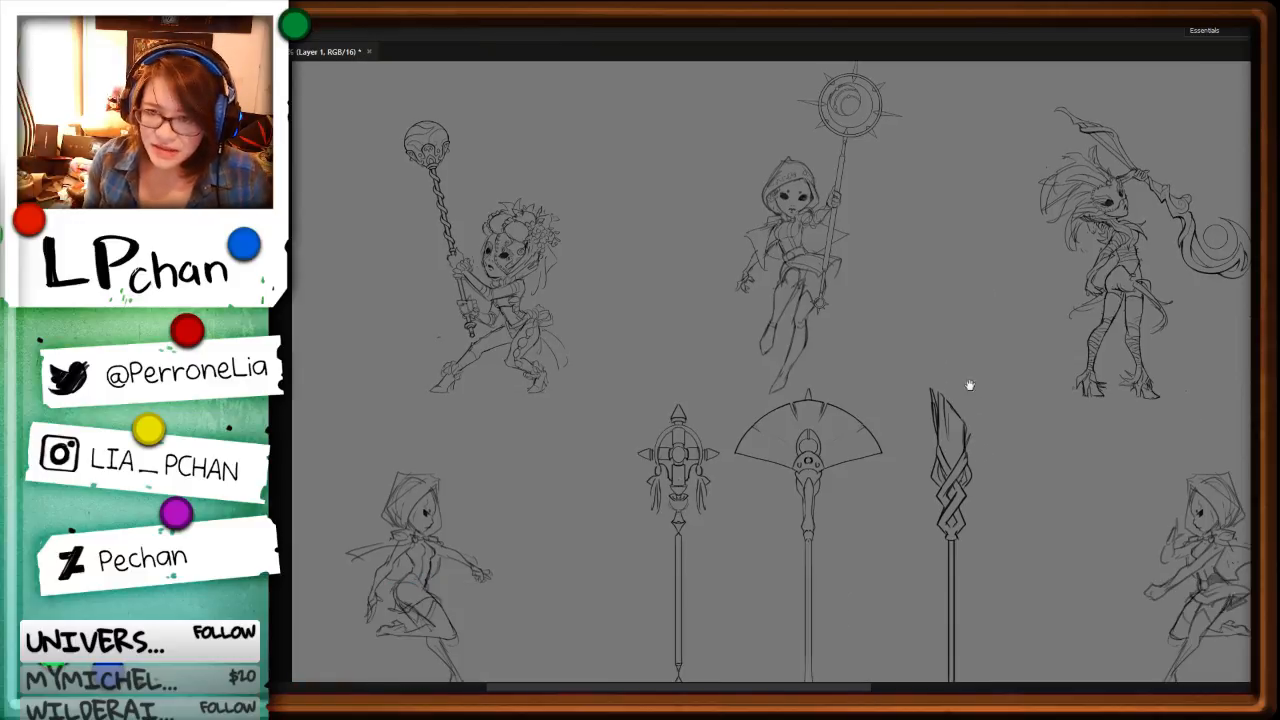
scroll(1040, 468, "down", 1)
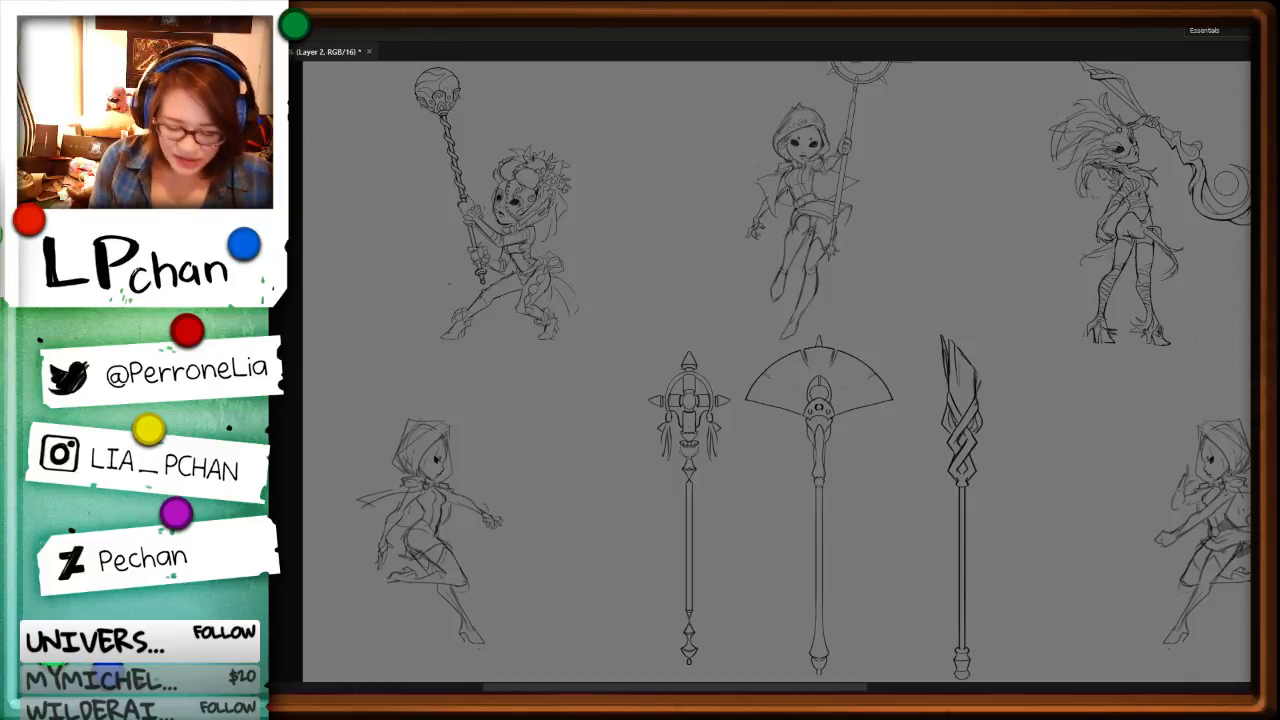
key("ctrl+minus")
key("ctrl+minus")
key("ctrl+minus")
key("ctrl+plus")
key("ctrl+plus")
key("ctrl+plus")
key("ctrl+plus")
key("ctrl+plus")
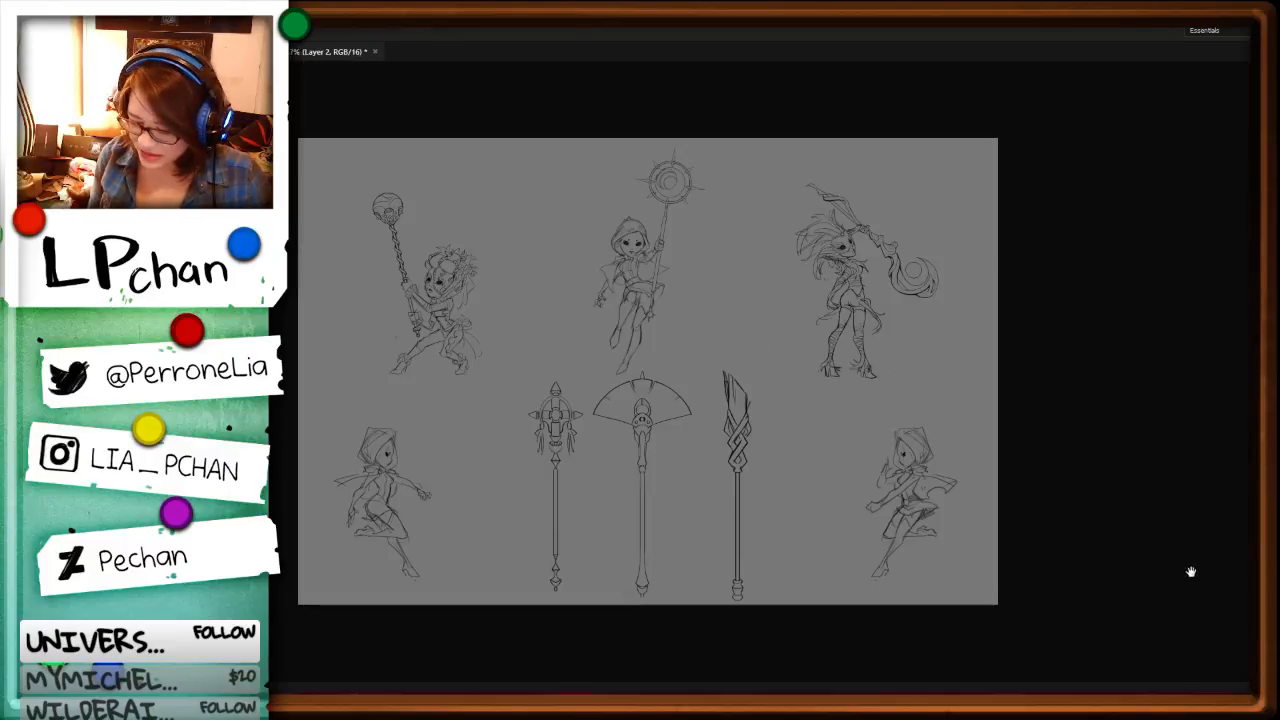
Step: Inspect the two rough hooded figures flanking the staffs and the poses above them up close
mouse_move(493, 600)
left_mouse_down()
mouse_move(749, 406)
mouse_move(891, 423)
mouse_move(894, 568)
mouse_move(868, 639)
left_mouse_up()
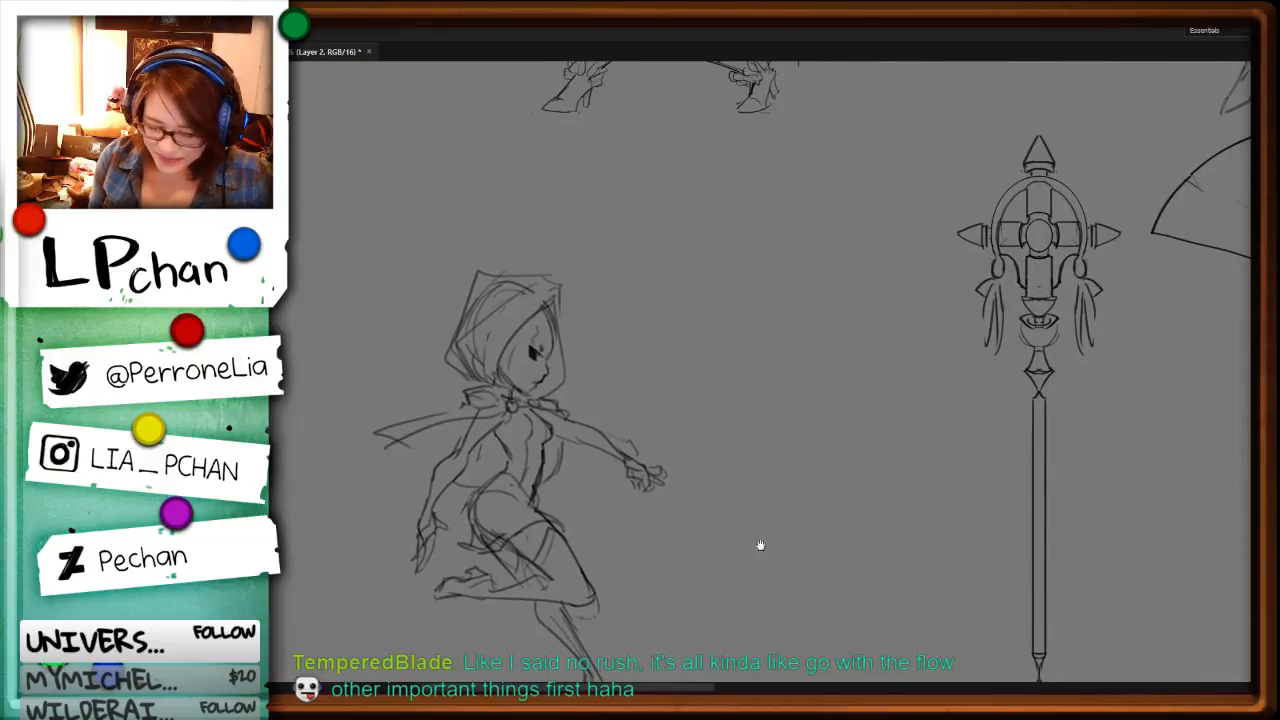
left_click_drag(718, 546, 852, 574)
left_click_drag(1078, 562, 568, 495)
left_click_drag(1015, 456, 510, 502)
left_click_drag(1205, 510, 920, 482)
left_click_drag(954, 227, 1056, 646)
left_click_drag(1043, 450, 1025, 598)
left_click_drag(863, 556, 730, 386)
left_click_drag(960, 557, 817, 271)
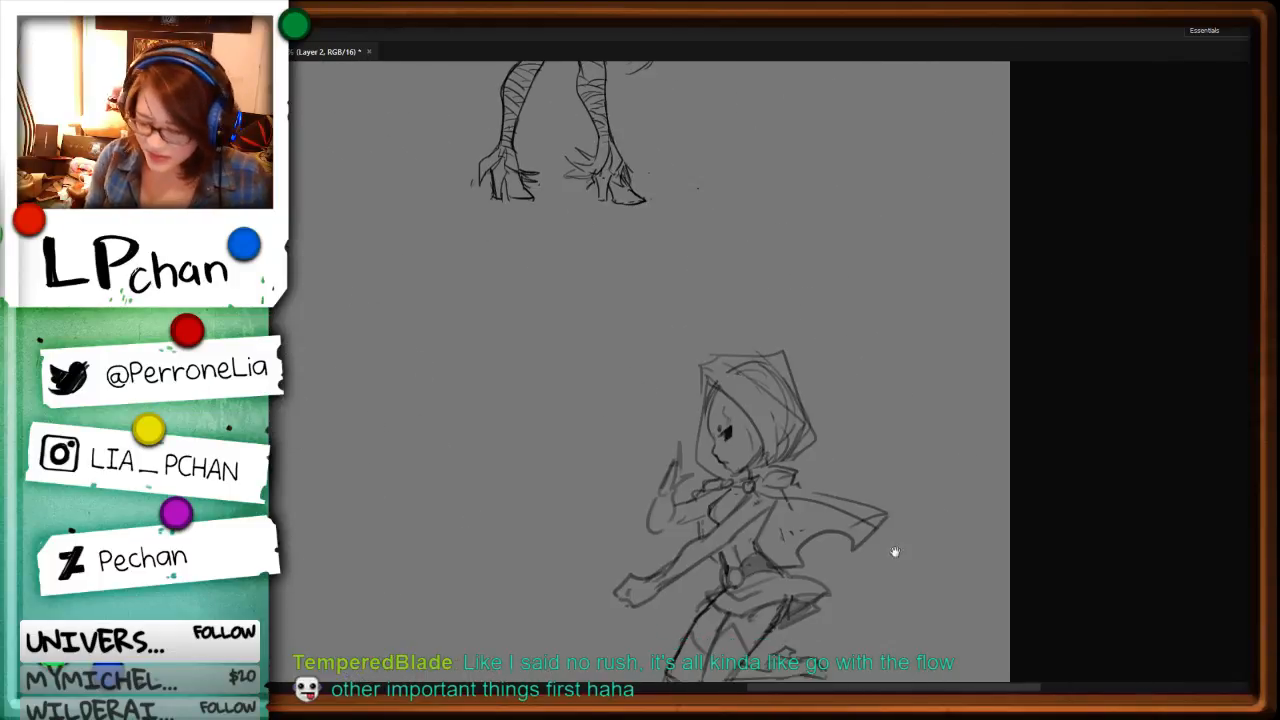
left_click_drag(891, 551, 834, 365)
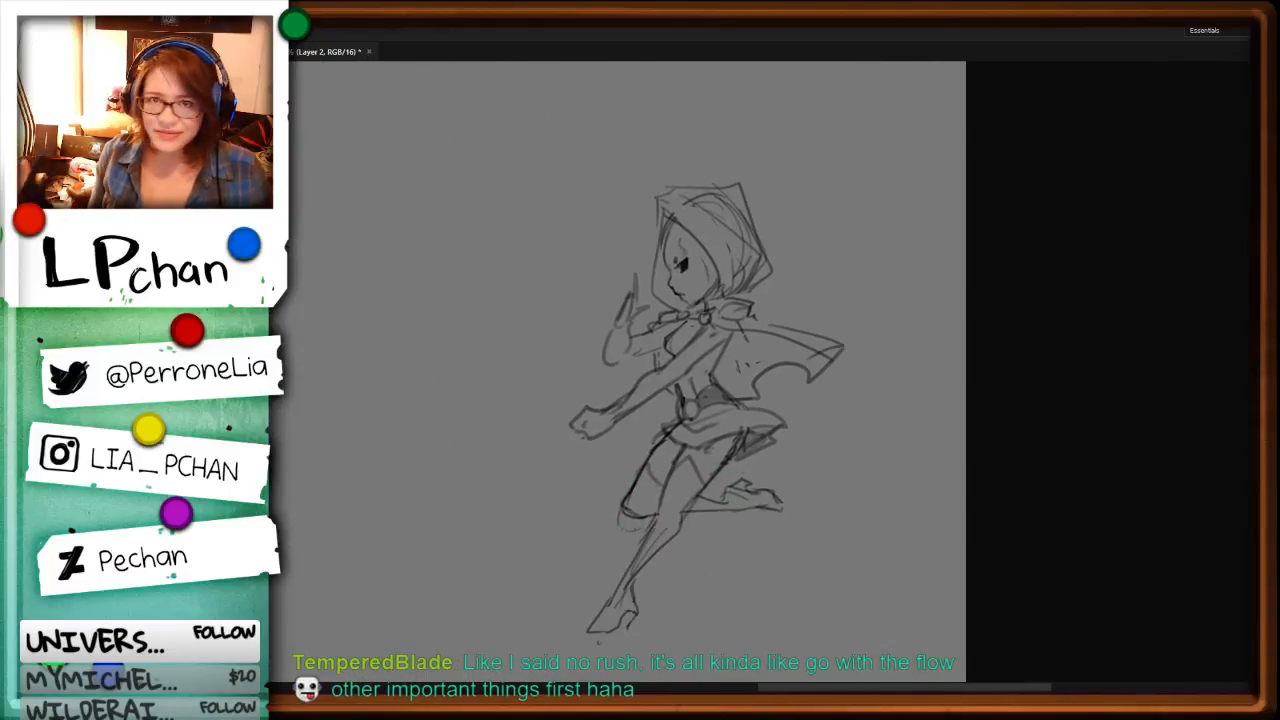
Step: Select the tapered 24 px brush preset for line work
key("b")
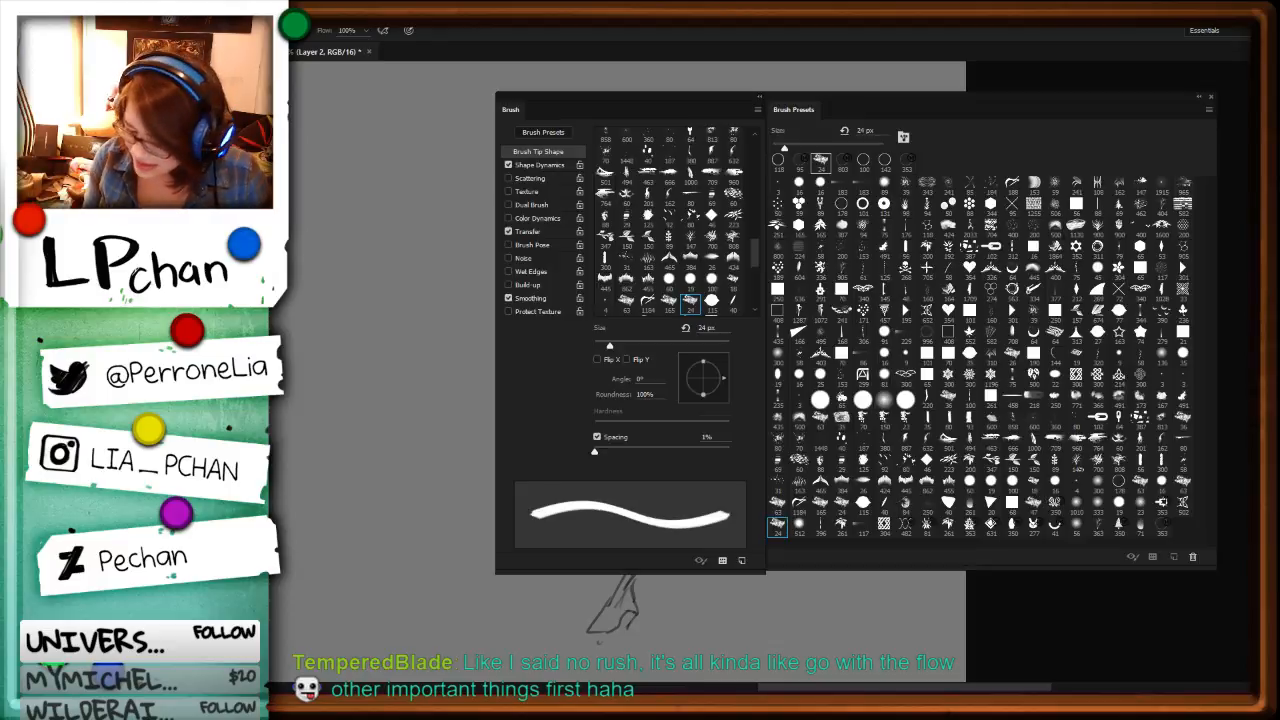
key("F5")
left_click(784, 530)
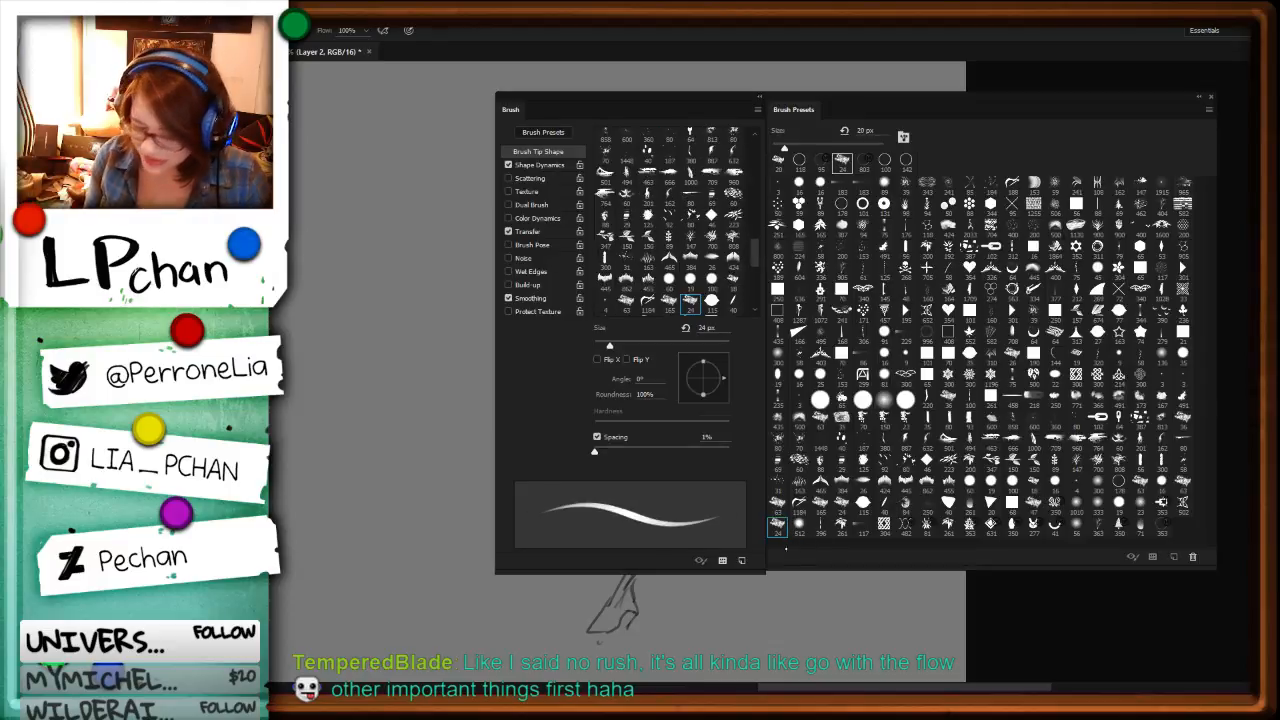
key("F5")
Step: Redraw the front leg's inner thigh and shin as cleaner tapered lines, lightening the heavy thigh stroke
left_click_drag(686, 446, 657, 512)
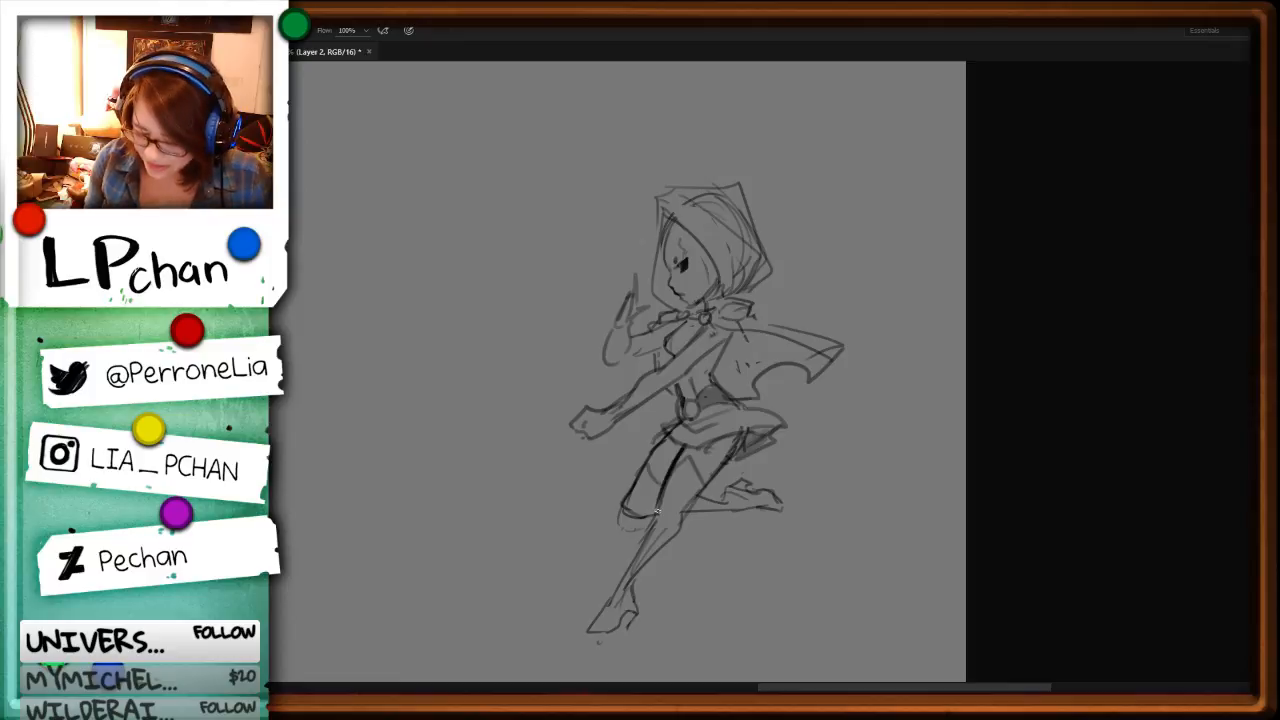
key("v")
key("b")
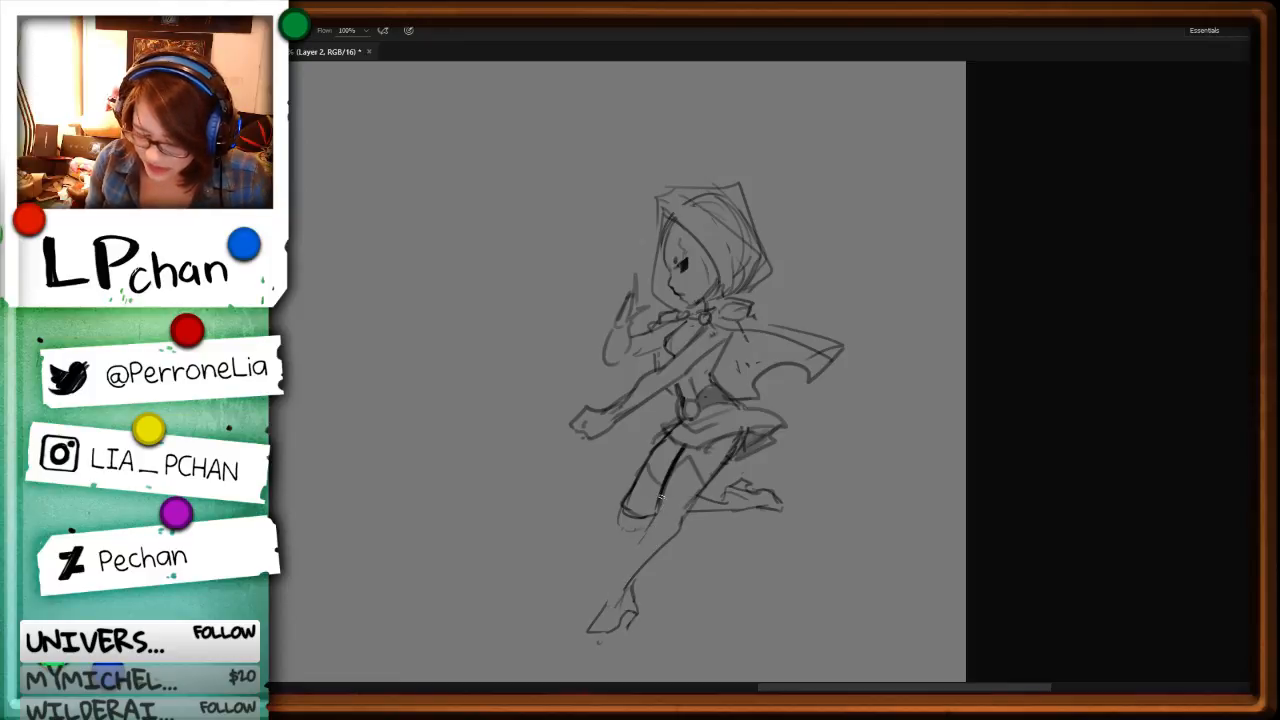
left_click_drag(656, 510, 610, 598)
key("e")
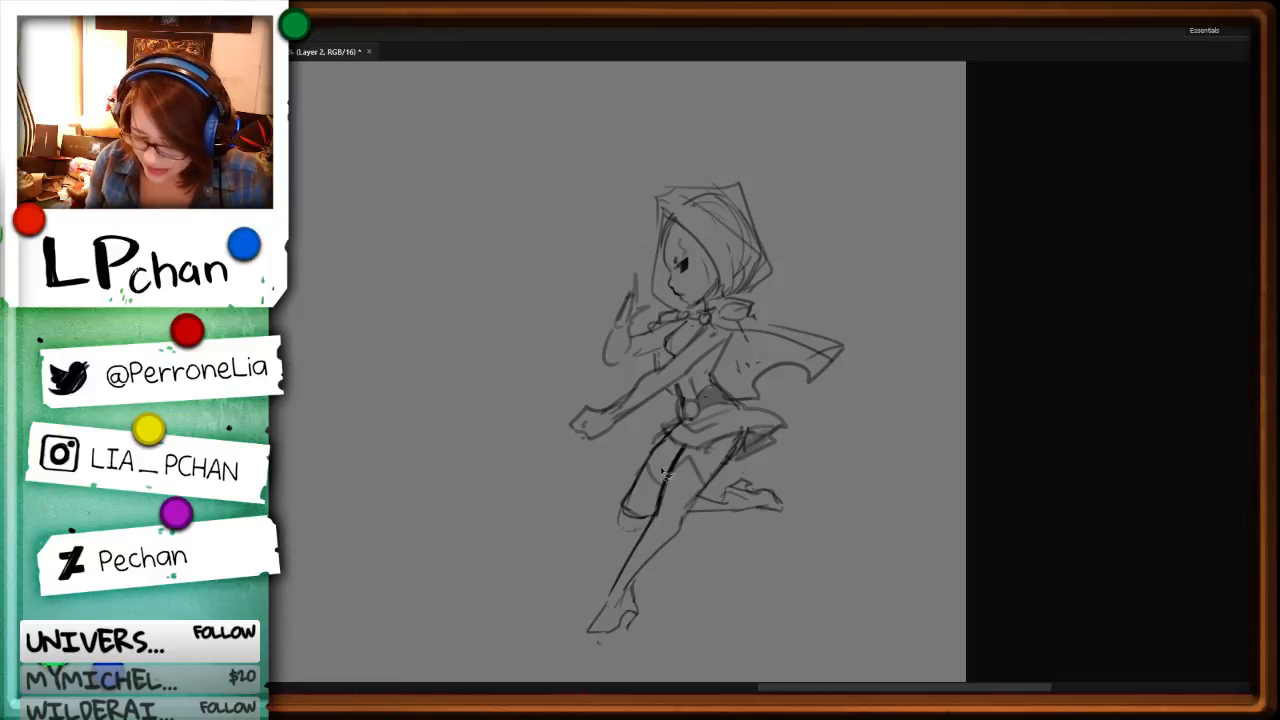
left_click_drag(680, 458, 655, 508)
key("b")
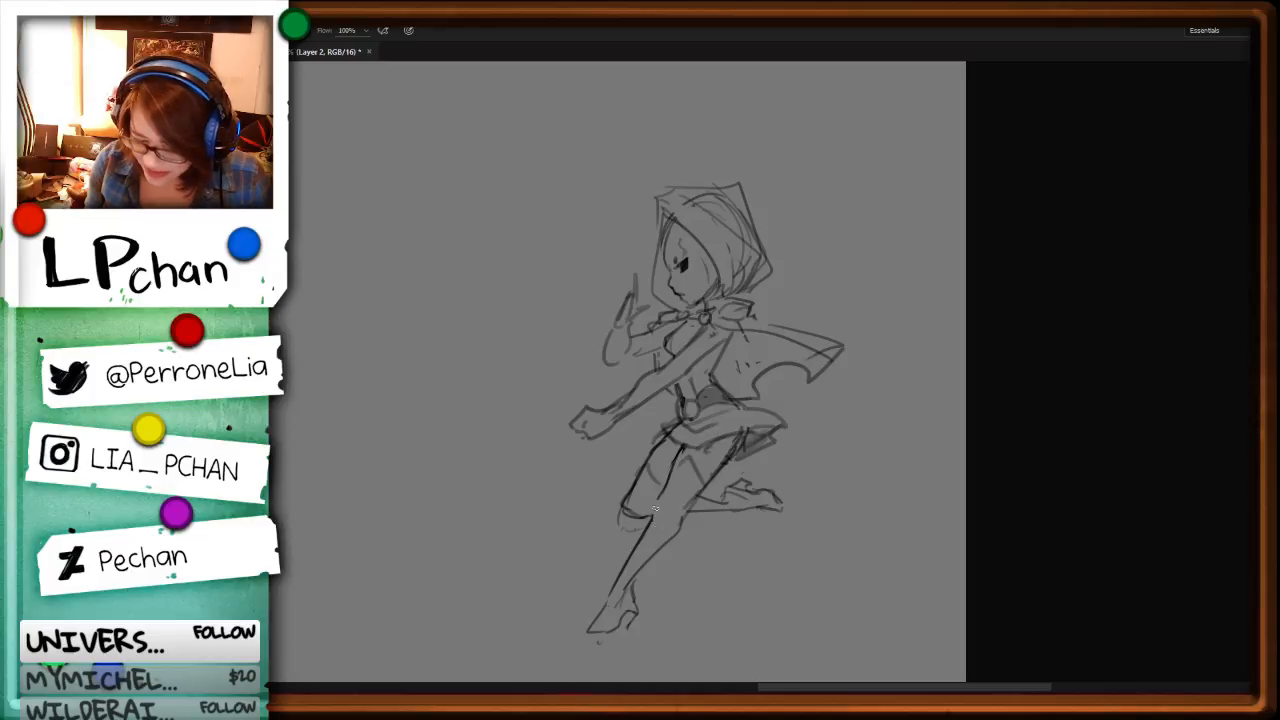
Step: Remove the rough stocking-top lines crossing the front leg's thigh
key("l")
mouse_move(735, 441)
left_mouse_down()
mouse_move(672, 526)
mouse_move(735, 441)
mouse_move(706, 452)
mouse_move(720, 441)
mouse_move(681, 519)
left_mouse_up()
key("Delete")
key("ctrl+d")
key("Delete")
key("ctrl+d")
key("b")
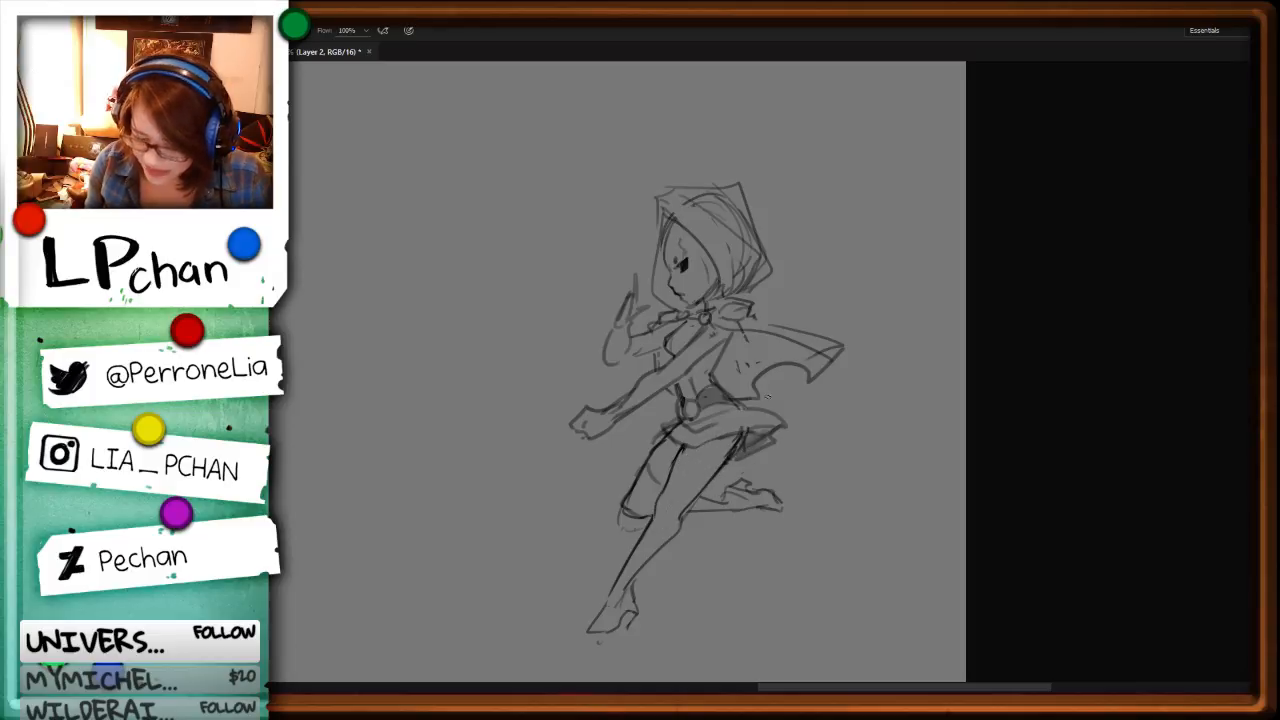
Step: Darken the front leg's inner thigh contour from the skirt hem down to the knee
key("ctrl+plus")
left_click_drag(828, 445, 836, 342)
key("l")
key("b")
left_click_drag(714, 358, 668, 428)
Step: Erase the stray marks at the front hip and darken the waist beside the belt buckle
key("e")
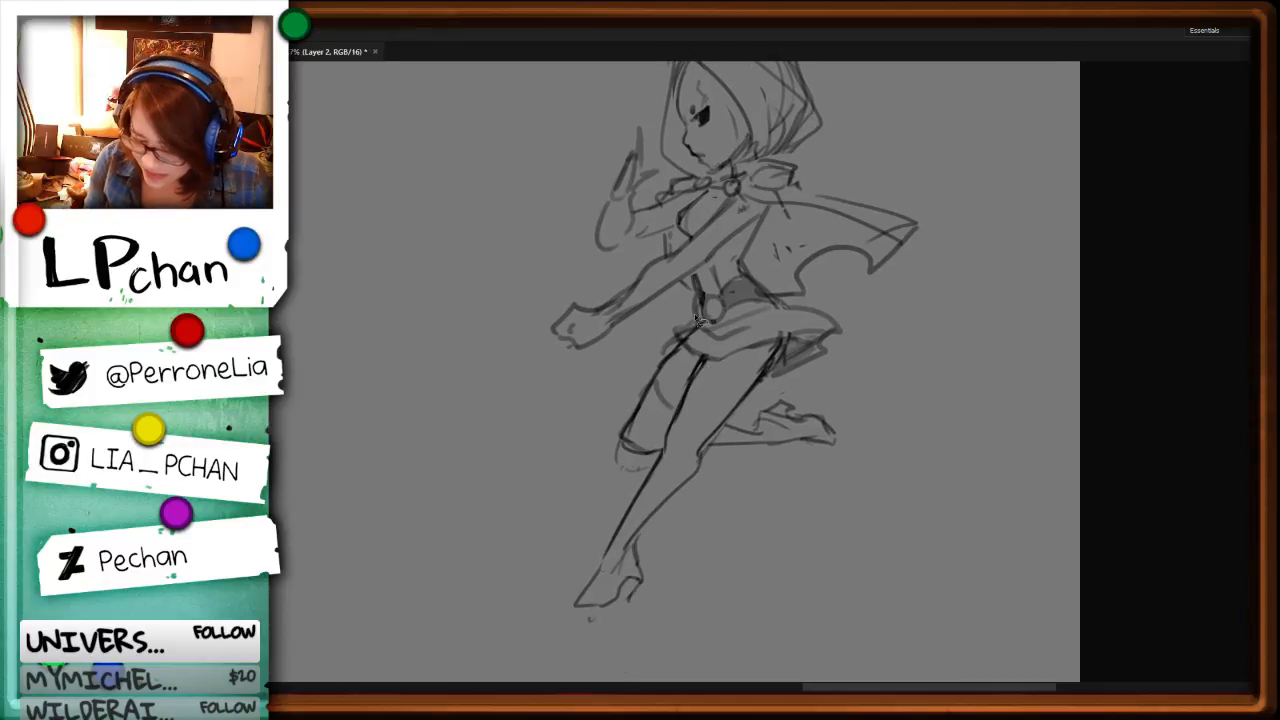
left_click_drag(686, 329, 660, 350)
key("b")
left_click_drag(700, 292, 692, 343)
key("e")
key("b")
Step: Clear the rough lines of the extended fist and redraw its knuckles, fingers and wrist contour
key("space")
left_click_drag(724, 286, 761, 403)
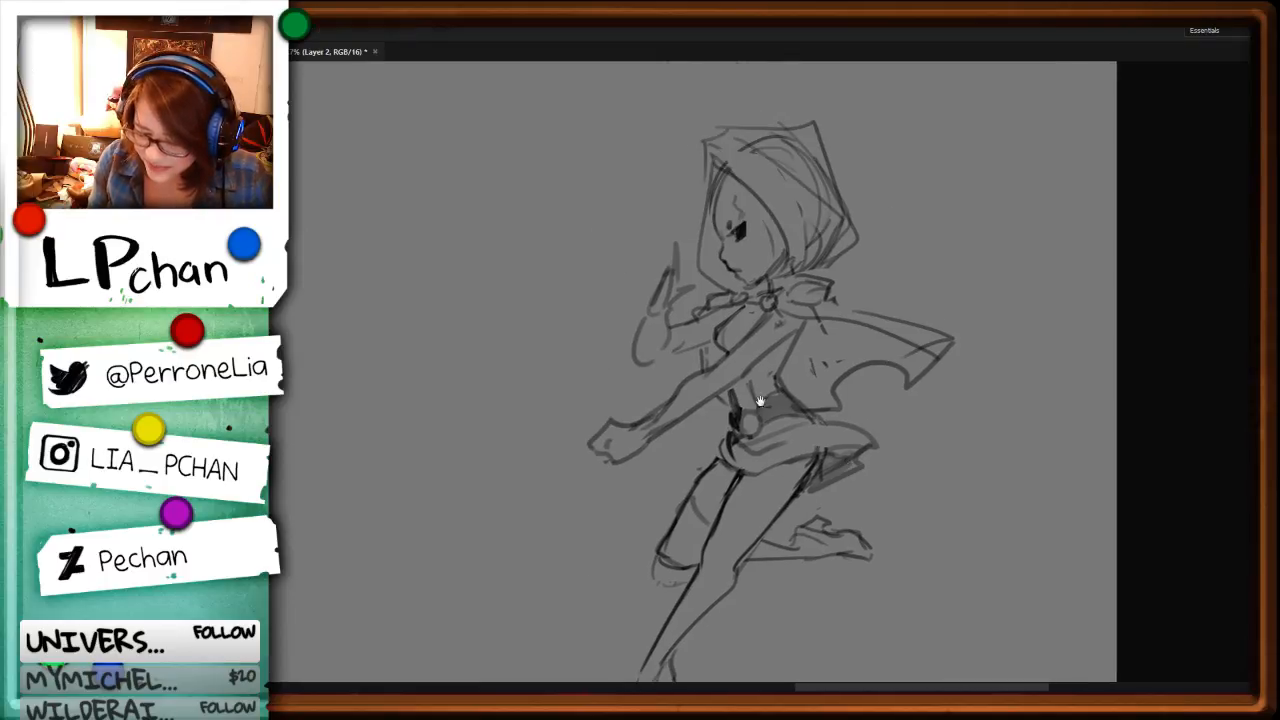
key("Delete")
mouse_move(622, 438)
left_mouse_down()
mouse_move(666, 398)
mouse_move(592, 446)
mouse_move(646, 445)
left_mouse_up()
key("b")
key("l")
key("Delete")
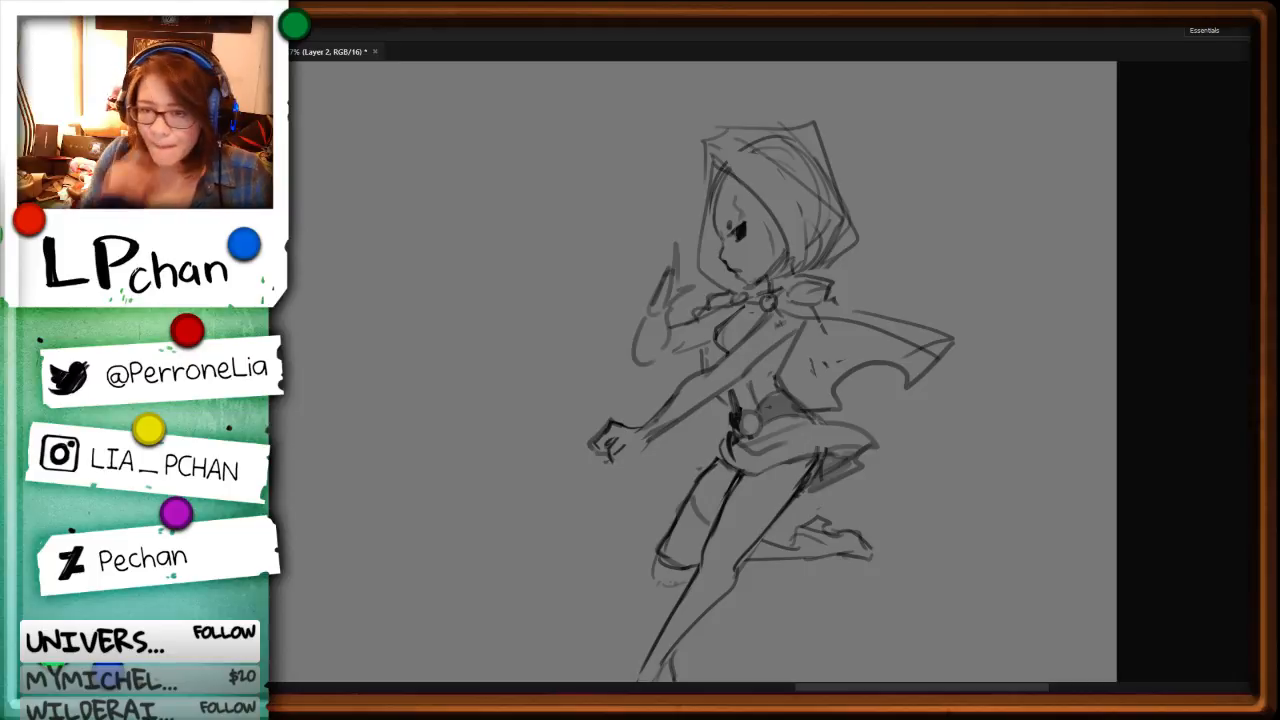
left_click_drag(648, 454, 618, 460)
key("Delete")
key("ctrl+d")
key("b")
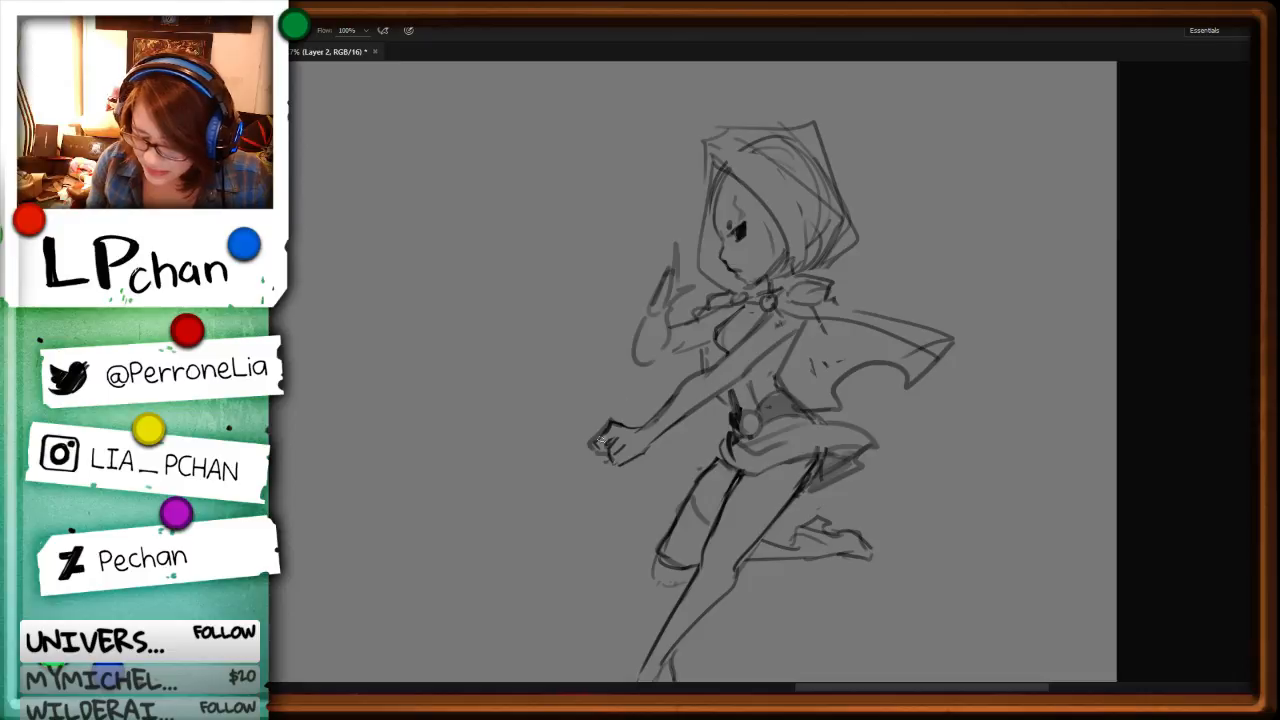
Step: Redraw the raised arm's elbow and forearm with darker contours
key("space")
mouse_move(873, 442)
left_mouse_down()
mouse_move(929, 500)
mouse_move(930, 524)
left_mouse_up()
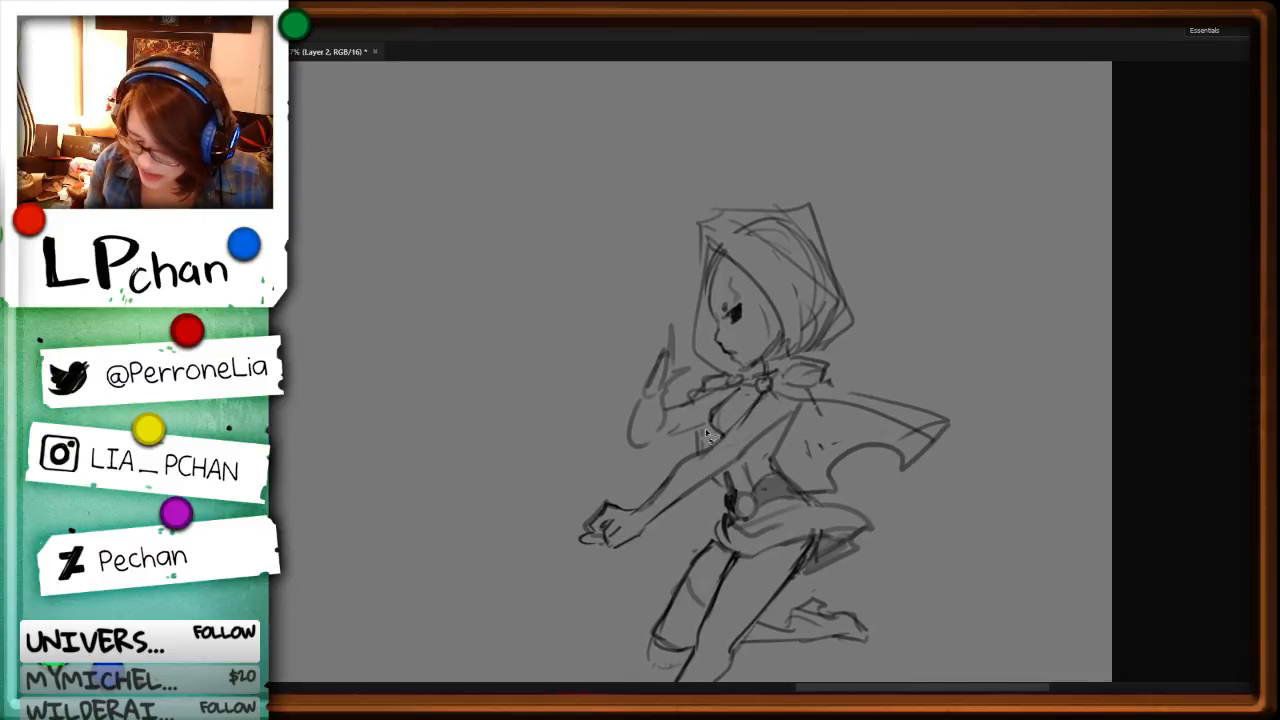
key("b")
mouse_move(658, 390)
left_mouse_down()
mouse_move(664, 420)
mouse_move(641, 447)
mouse_move(684, 408)
mouse_move(695, 429)
left_mouse_up()
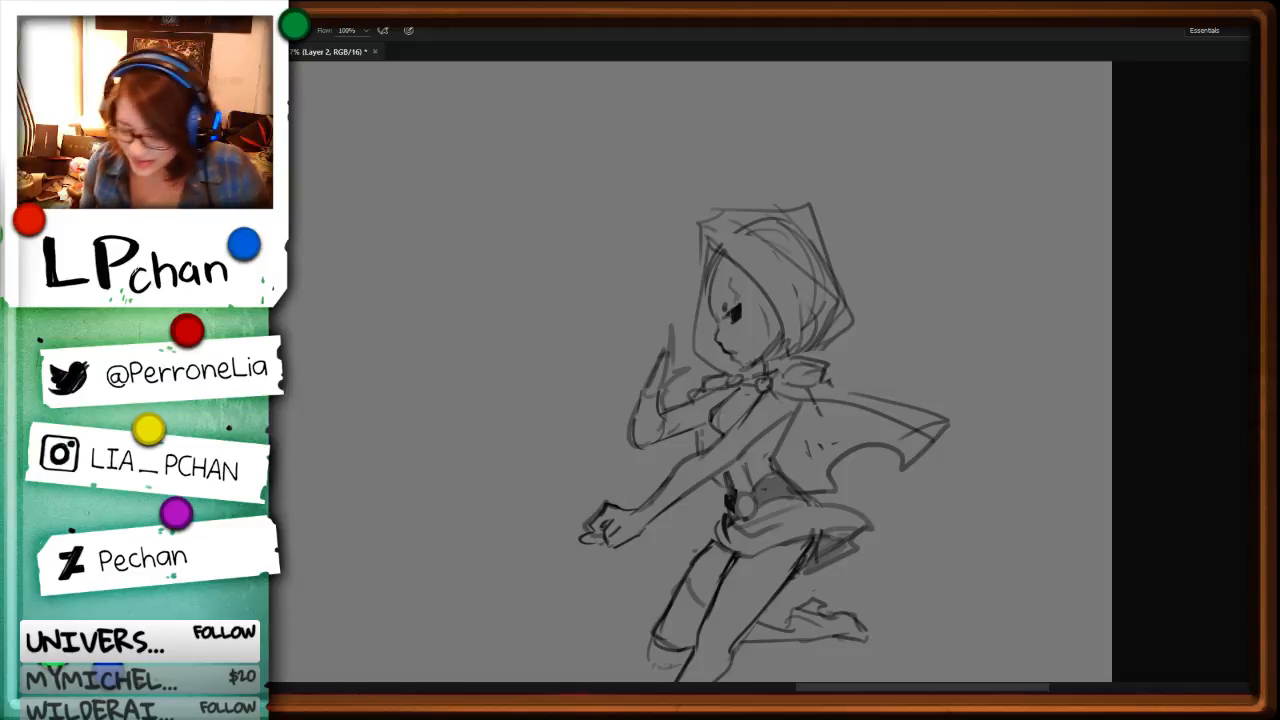
Step: Try to reshape the wrist and upright fingers of the raised hand
key("e")
mouse_move(656, 374)
left_mouse_down()
mouse_move(670, 332)
mouse_move(656, 378)
mouse_move(658, 339)
mouse_move(660, 386)
left_mouse_up()
key("b")
key("ctrl+z")
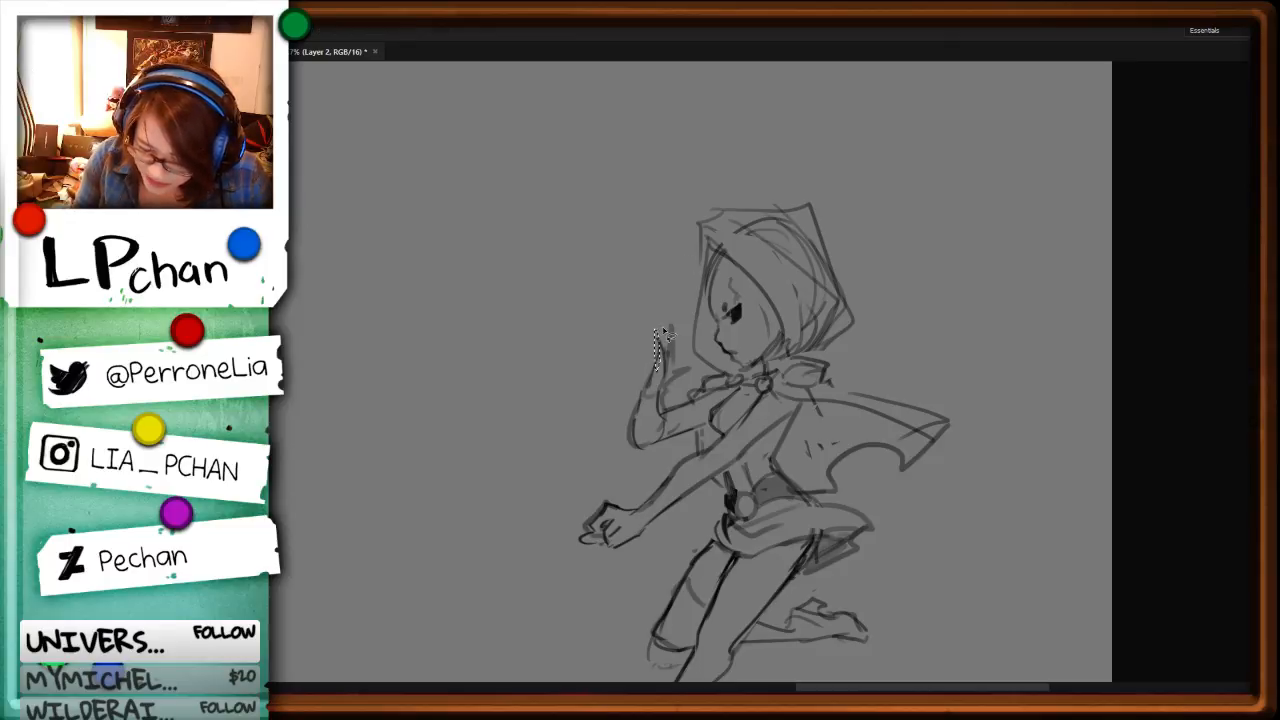
mouse_move(662, 338)
left_mouse_down()
mouse_move(648, 390)
mouse_move(649, 367)
left_mouse_up()
key("alt")
key("ctrl+alt+z")
left_click_drag(650, 367, 653, 384)
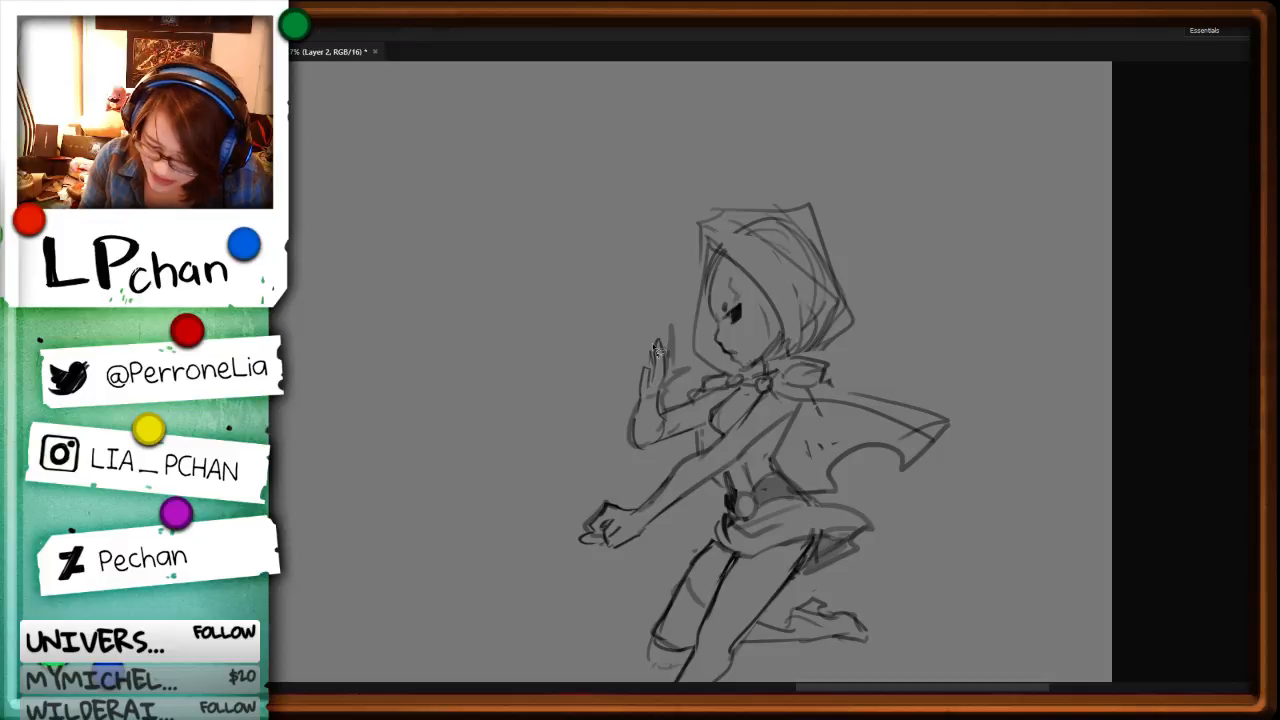
key("ctrl+alt+z")
key("ctrl+alt+z")
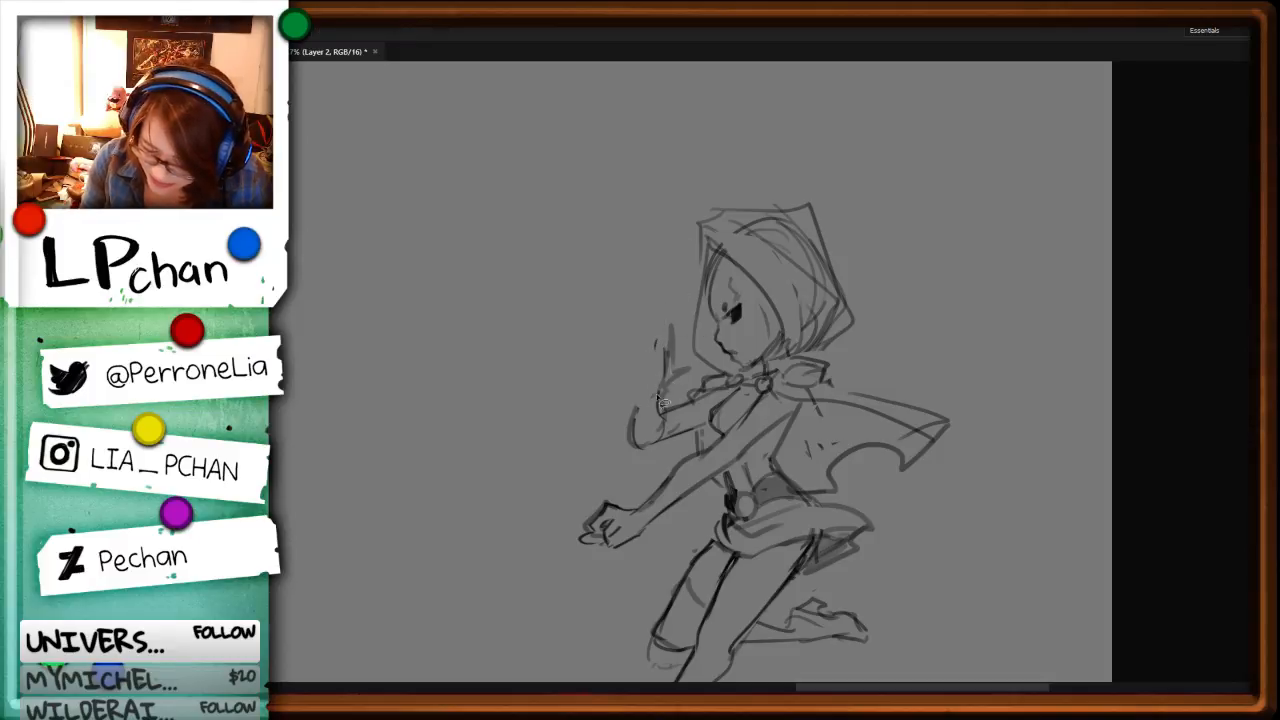
key("ctrl+alt+z")
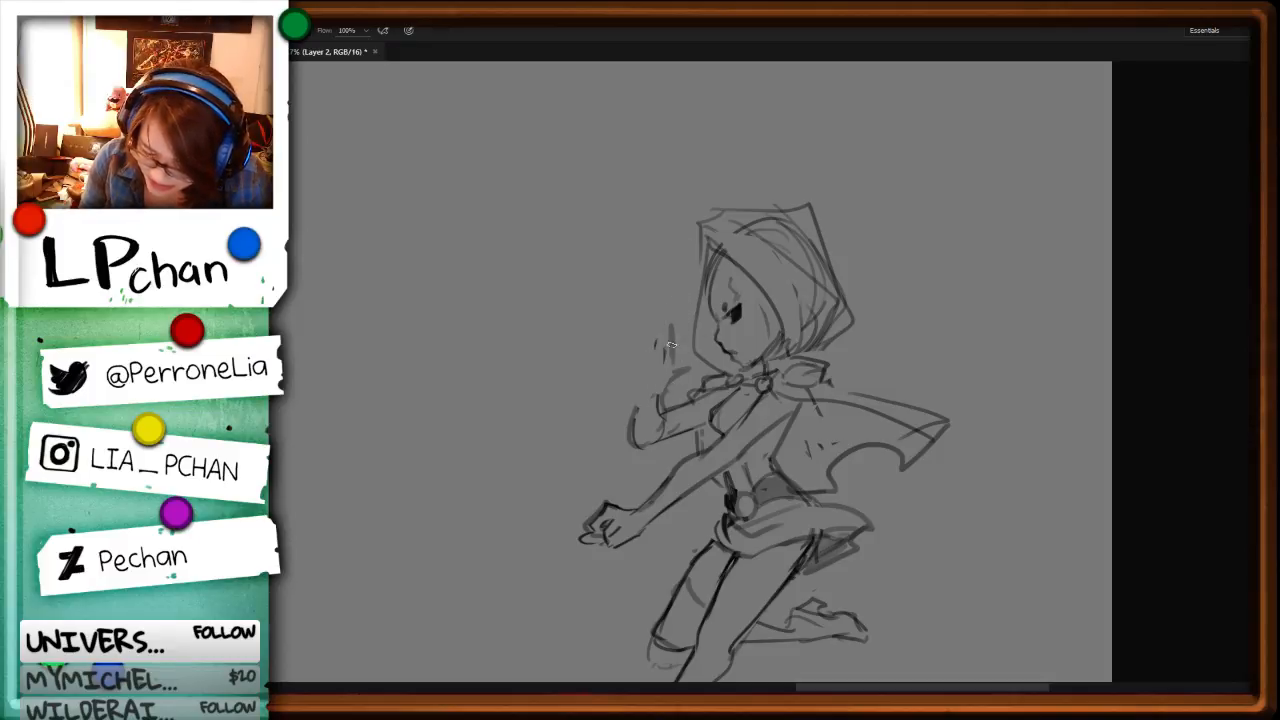
Step: Draw the raised open hand with separate fingers and a thumb, and refine the outer forearm line
right_click(664, 354, "alt")
mouse_move(664, 360)
left_mouse_down()
mouse_move(675, 322)
mouse_move(666, 368)
mouse_move(667, 321)
mouse_move(650, 346)
left_mouse_up()
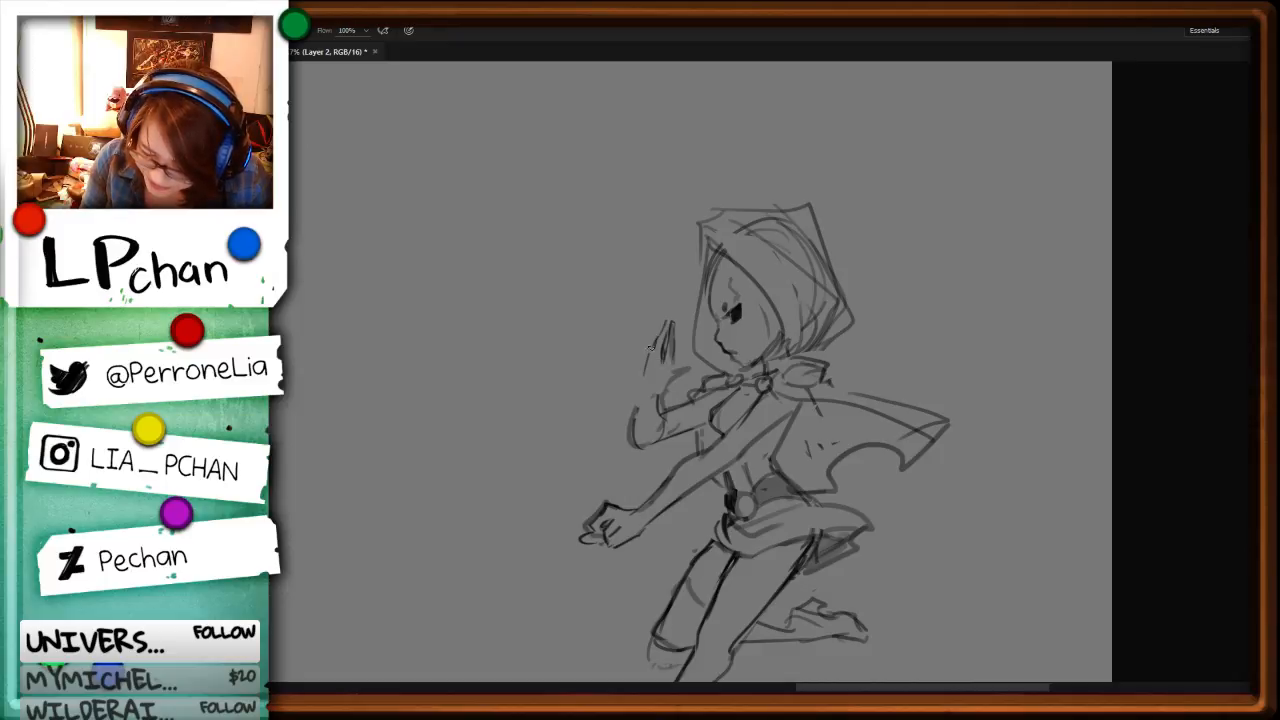
left_click_drag(638, 396, 651, 370)
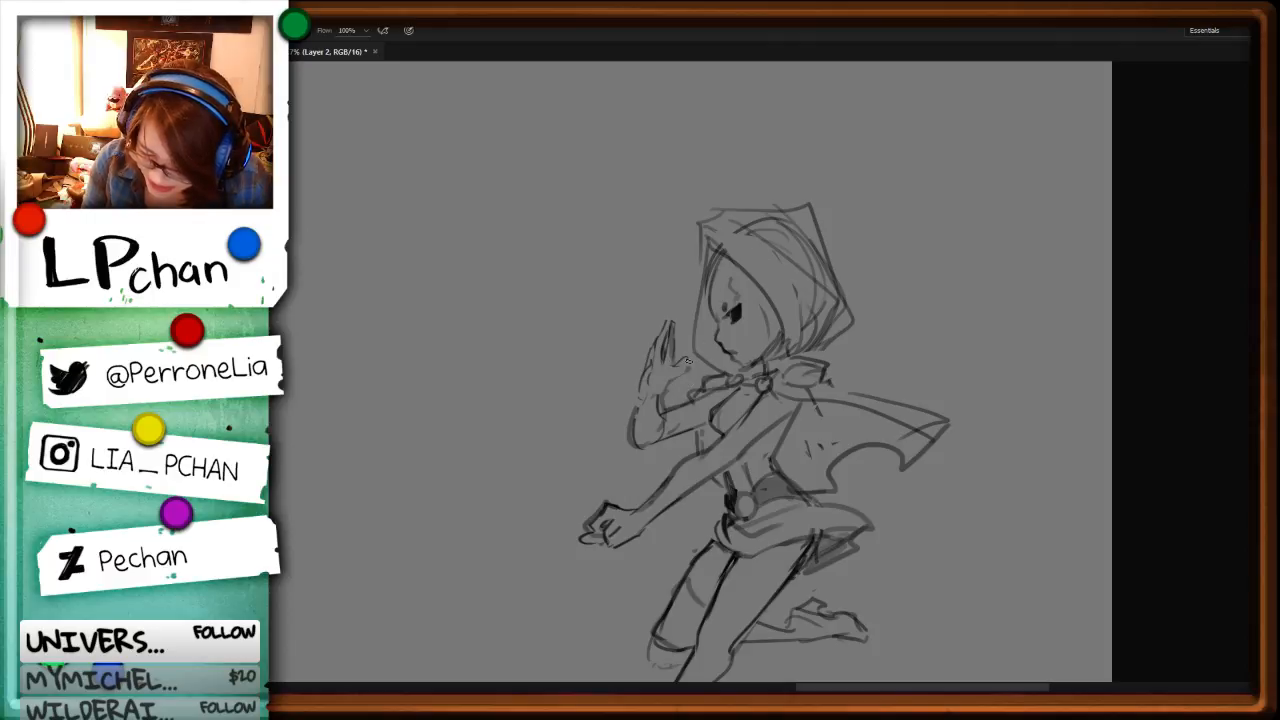
key("e")
mouse_move(641, 396)
left_mouse_down()
mouse_move(631, 438)
mouse_move(640, 410)
mouse_move(643, 446)
left_mouse_up()
key("b")
Step: Delete the leftover sketch lines along the raised forearm and redraw its underside
key("l")
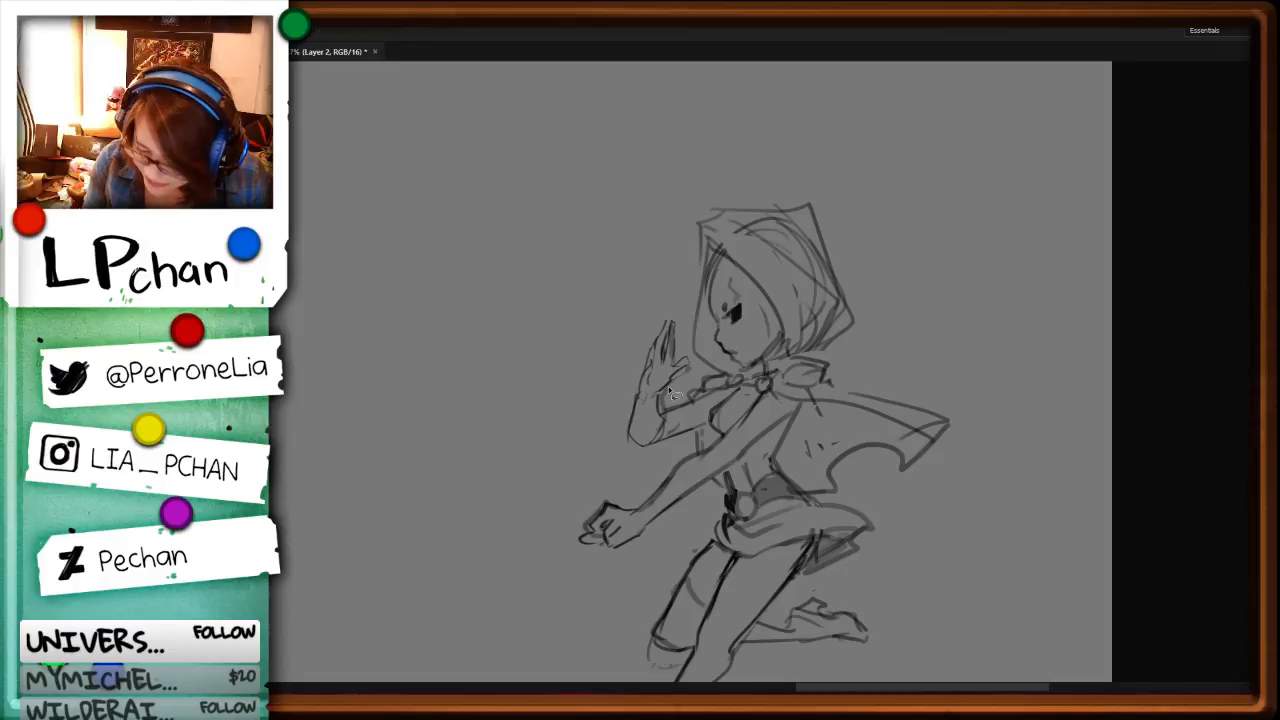
mouse_move(663, 386)
left_mouse_down()
mouse_move(671, 418)
mouse_move(774, 305)
mouse_move(699, 419)
left_mouse_up()
key("Delete")
key("Delete")
key("ctrl+d")
key("b")
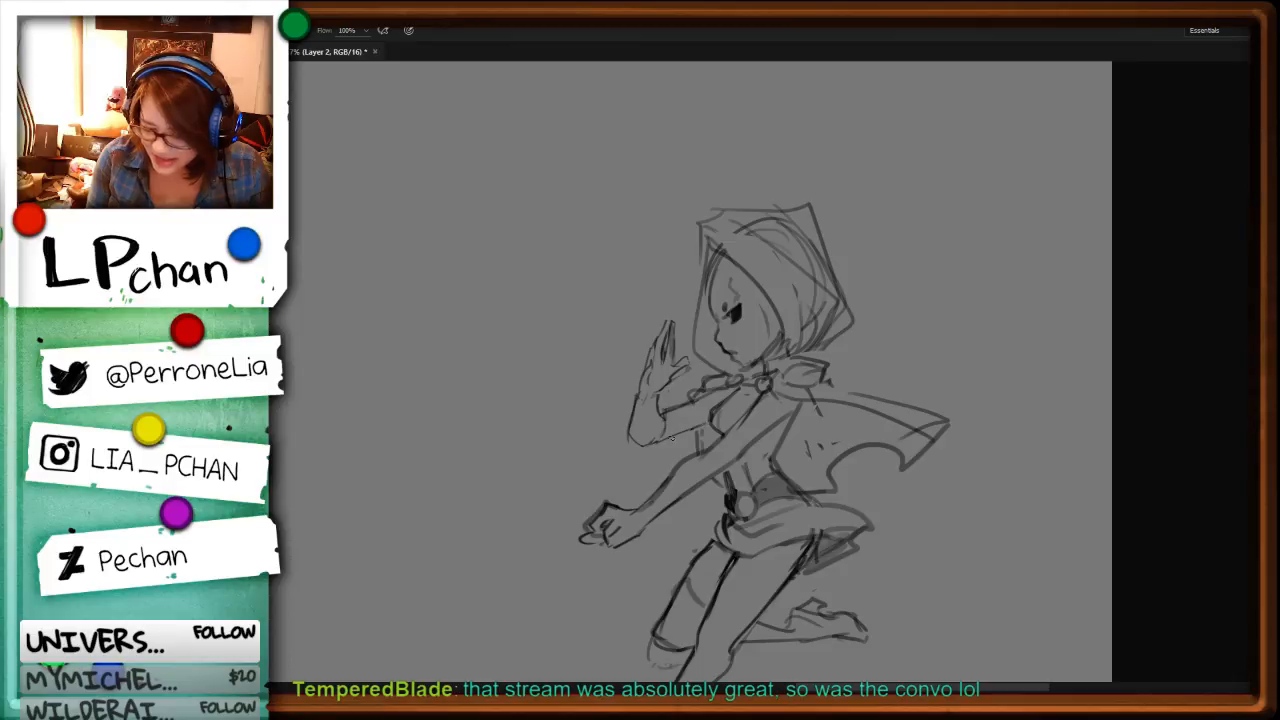
left_click_drag(672, 437, 706, 429)
Step: Refine the chest and torso lines and redraw the belt around the round buckle
key("l")
left_click_drag(943, 500, 975, 404)
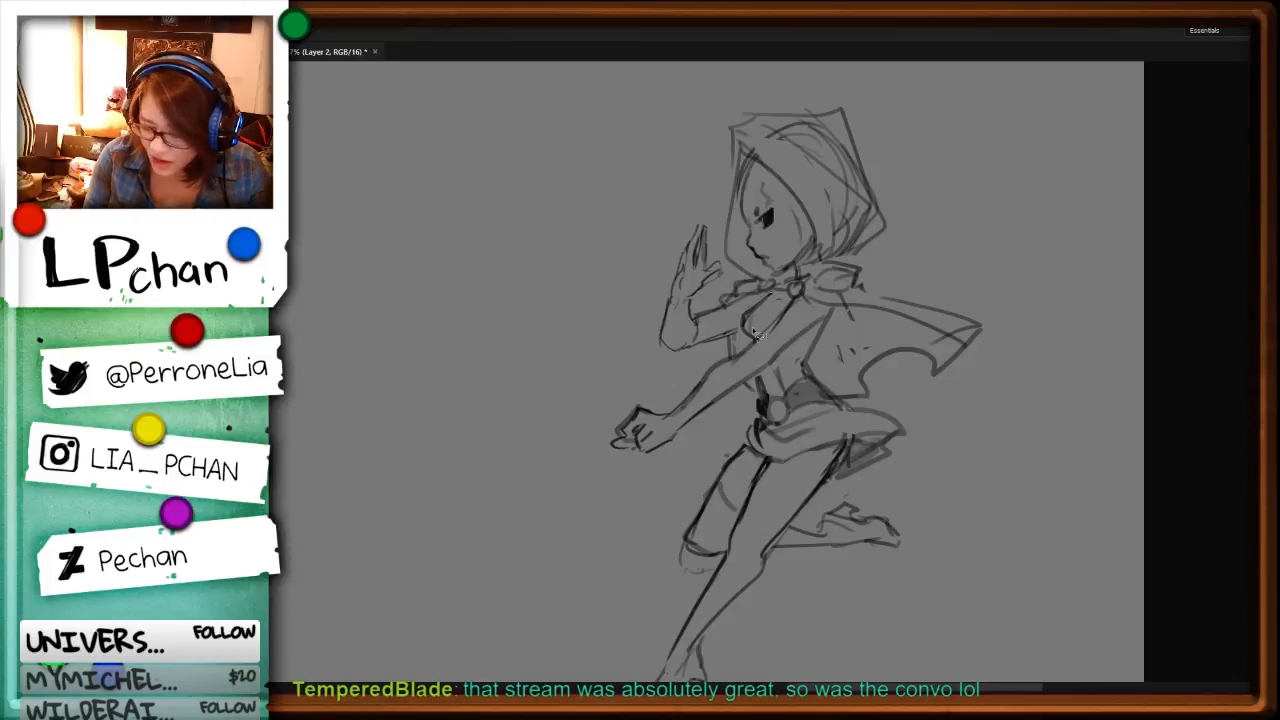
key("b")
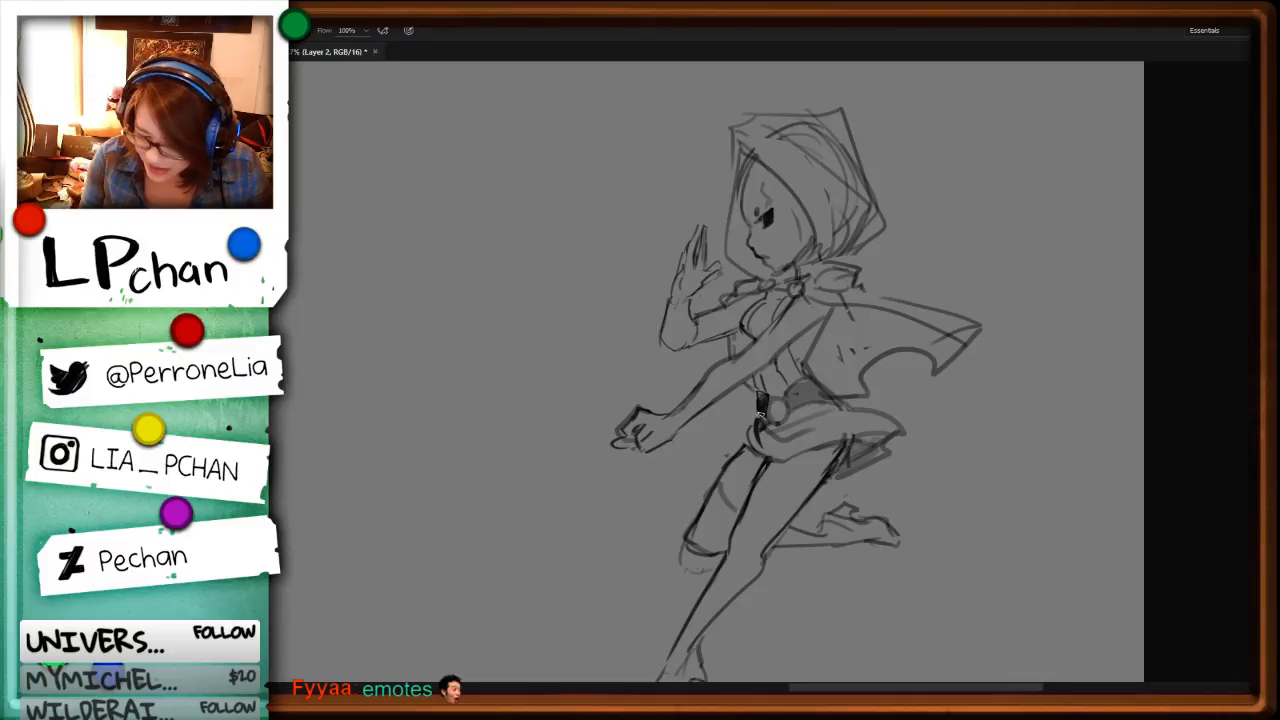
mouse_move(787, 404)
left_mouse_down()
mouse_move(811, 341)
mouse_move(778, 389)
mouse_move(783, 406)
mouse_move(862, 341)
mouse_move(798, 382)
mouse_move(816, 381)
mouse_move(797, 413)
left_mouse_up()
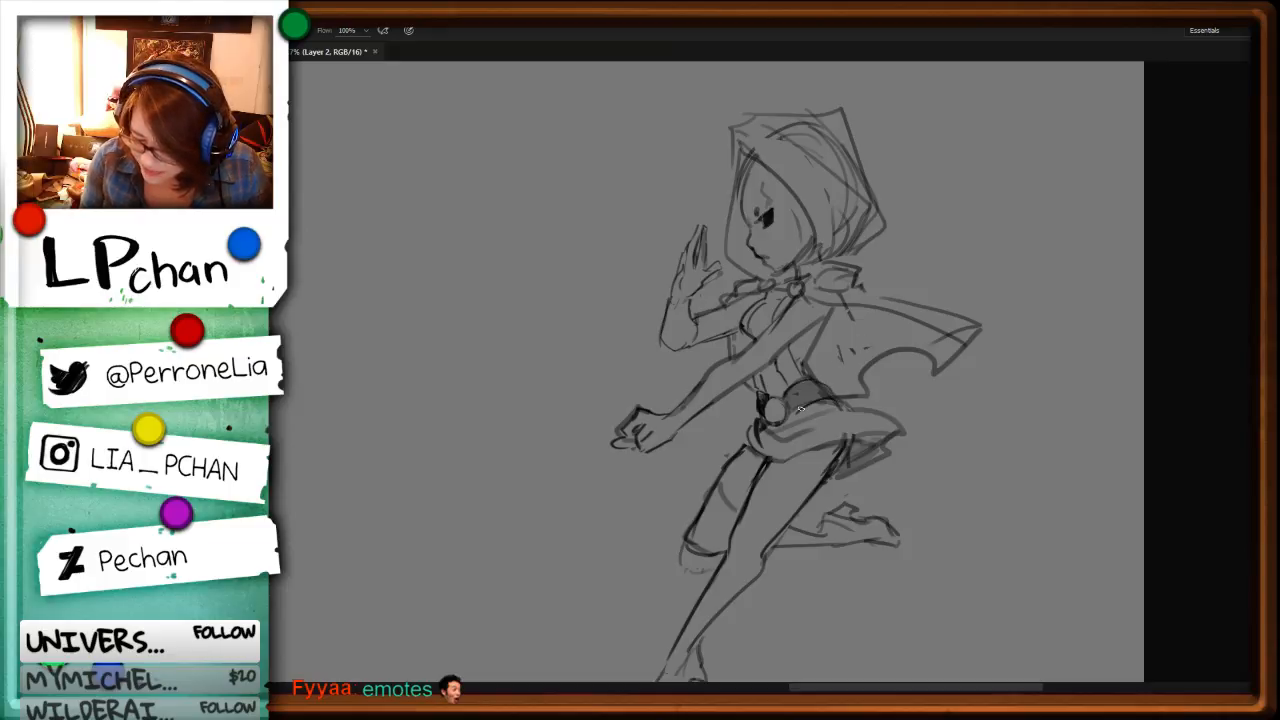
Step: Redraw the front leg's inner thigh line between the skirt hem and the knee as a thinner stroke
key("space")
mouse_move(964, 525)
left_mouse_down()
mouse_move(938, 313)
mouse_move(914, 328)
left_mouse_up()
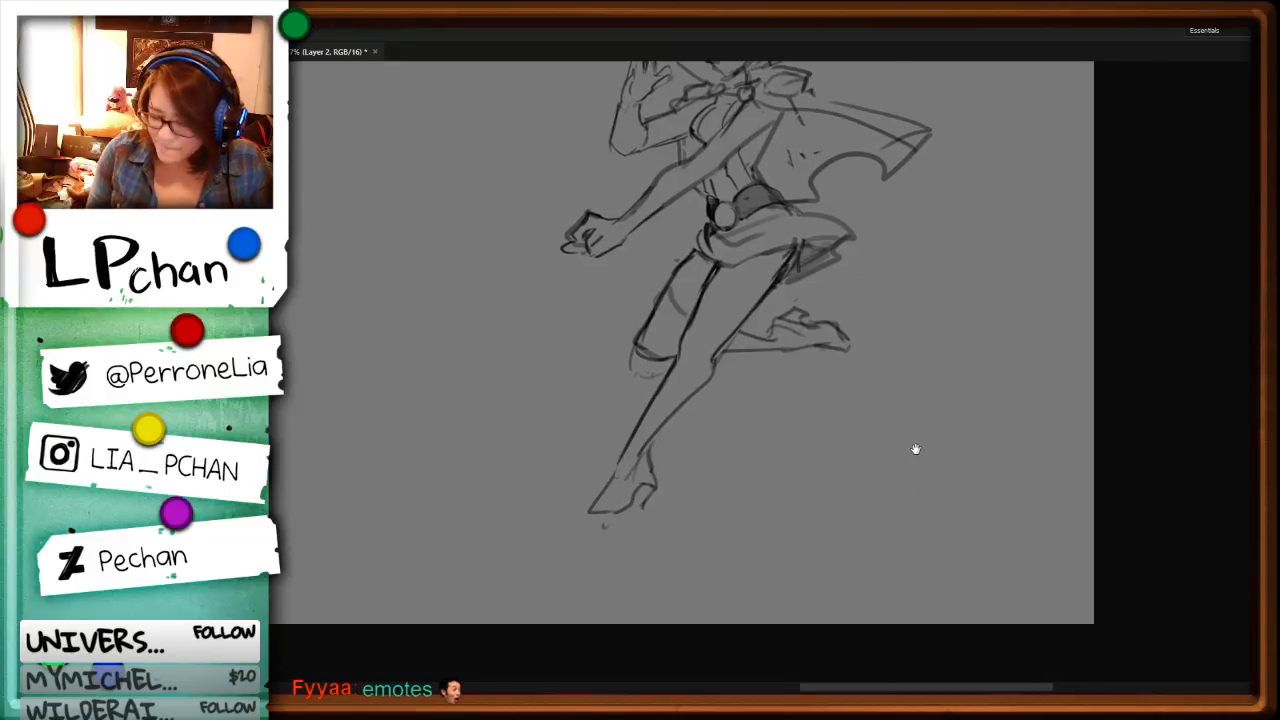
left_click_drag(799, 297, 790, 370)
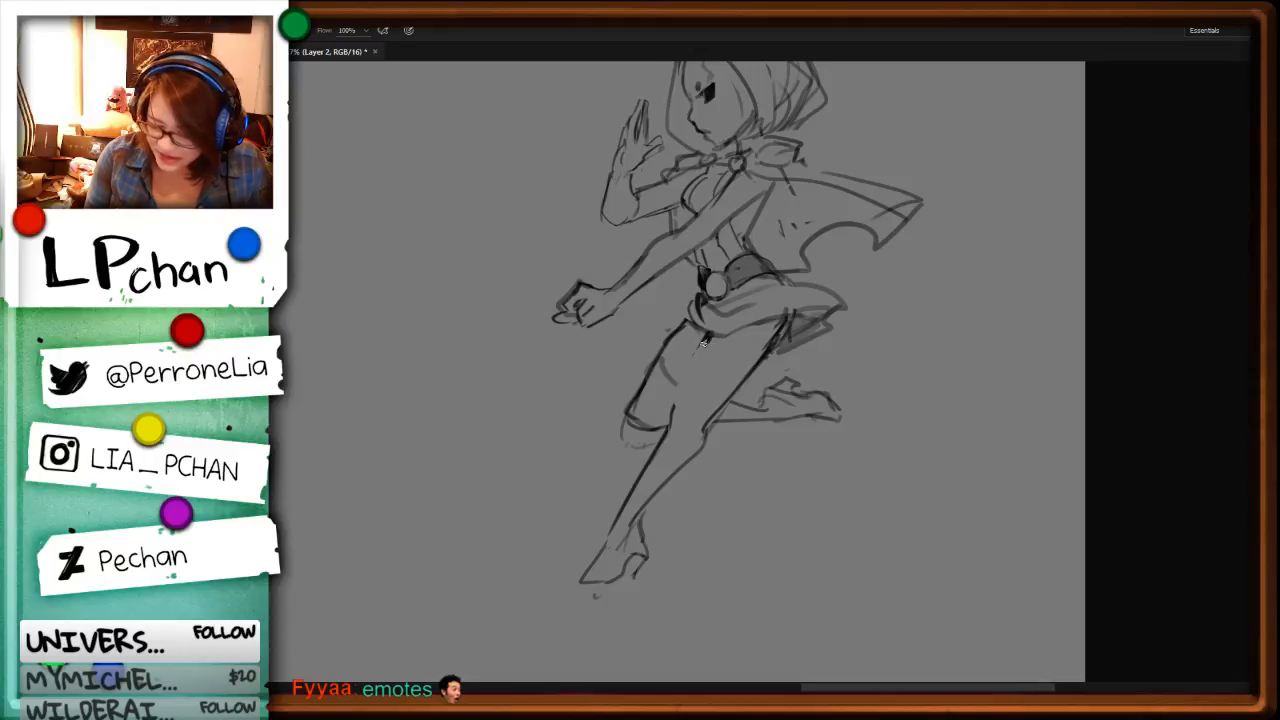
left_click_drag(685, 388, 668, 426)
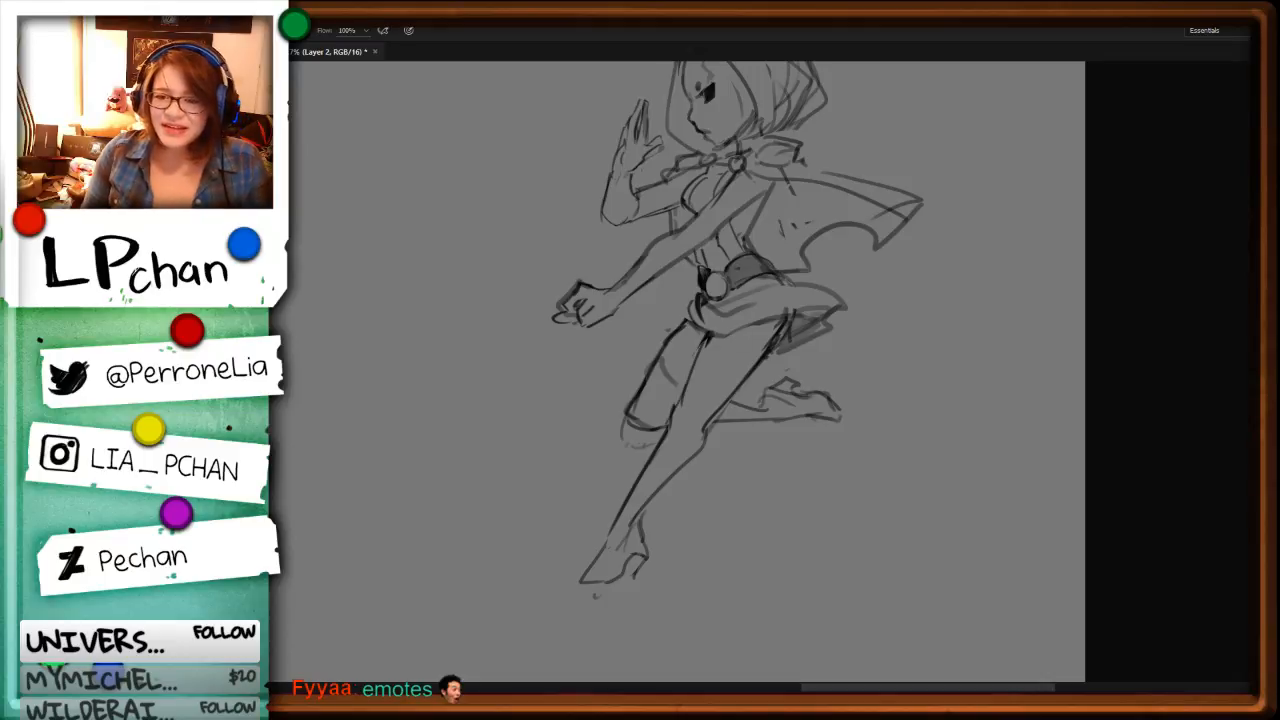
key("ctrl+z")
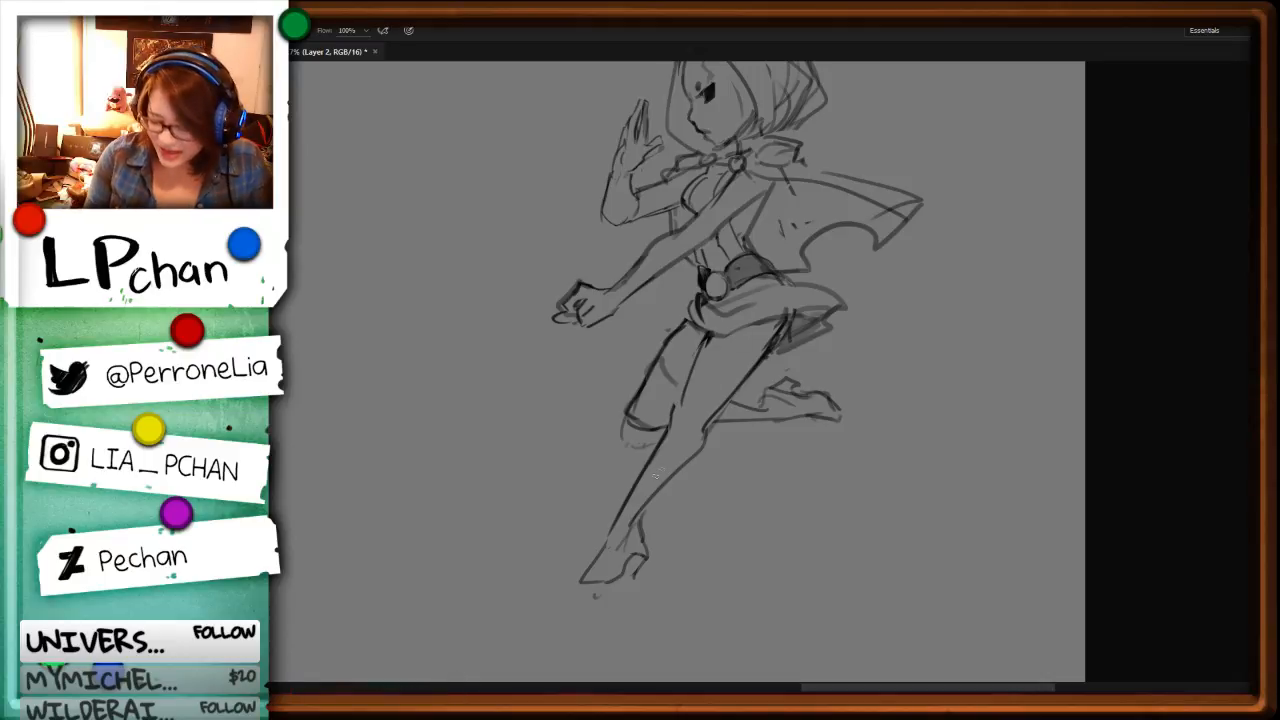
Step: Erase the front leg's rough calf contour and redraw it from the knee to the ankle
key("e")
mouse_move(640, 528)
left_mouse_down()
mouse_move(778, 343)
mouse_move(693, 426)
mouse_move(697, 453)
mouse_move(644, 526)
left_mouse_up()
key("b")
key("ctrl+z")
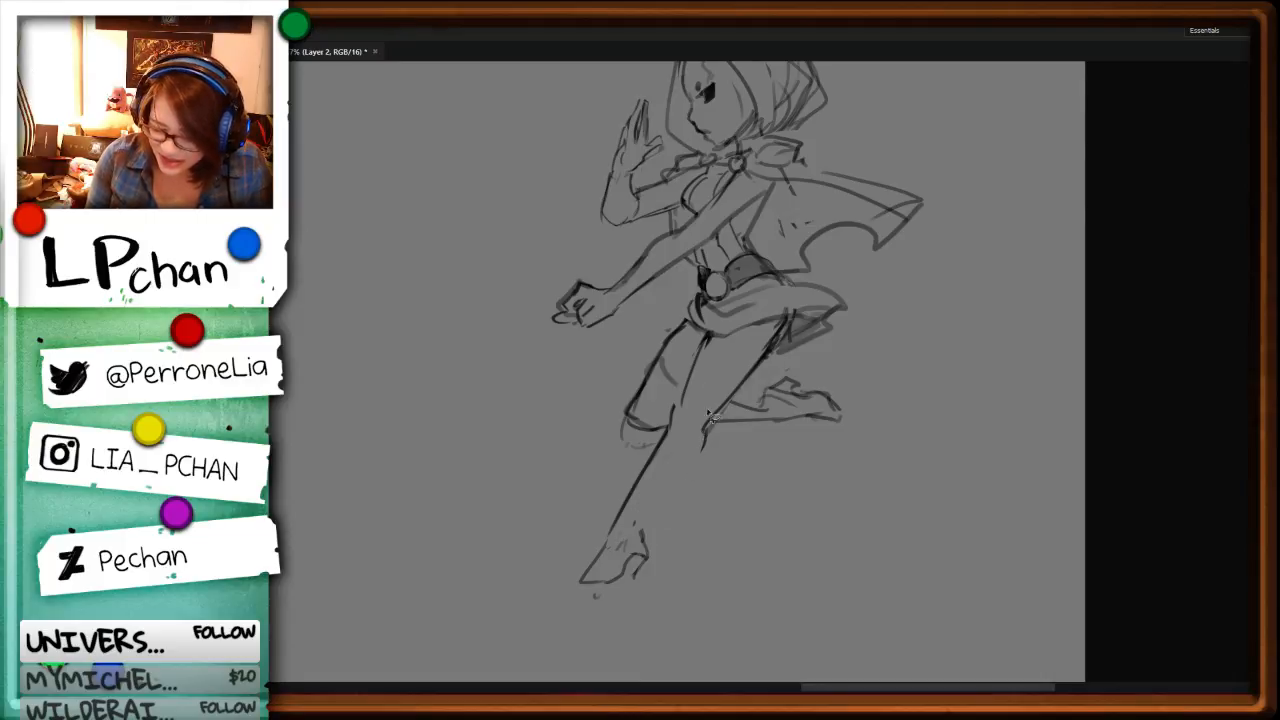
mouse_move(707, 428)
left_mouse_down()
mouse_move(695, 461)
mouse_move(631, 530)
left_mouse_up()
Step: Replace the front foot's rough lines with a pointed high-heeled shoe, drawing its instep, toe, sole and heel
key("l")
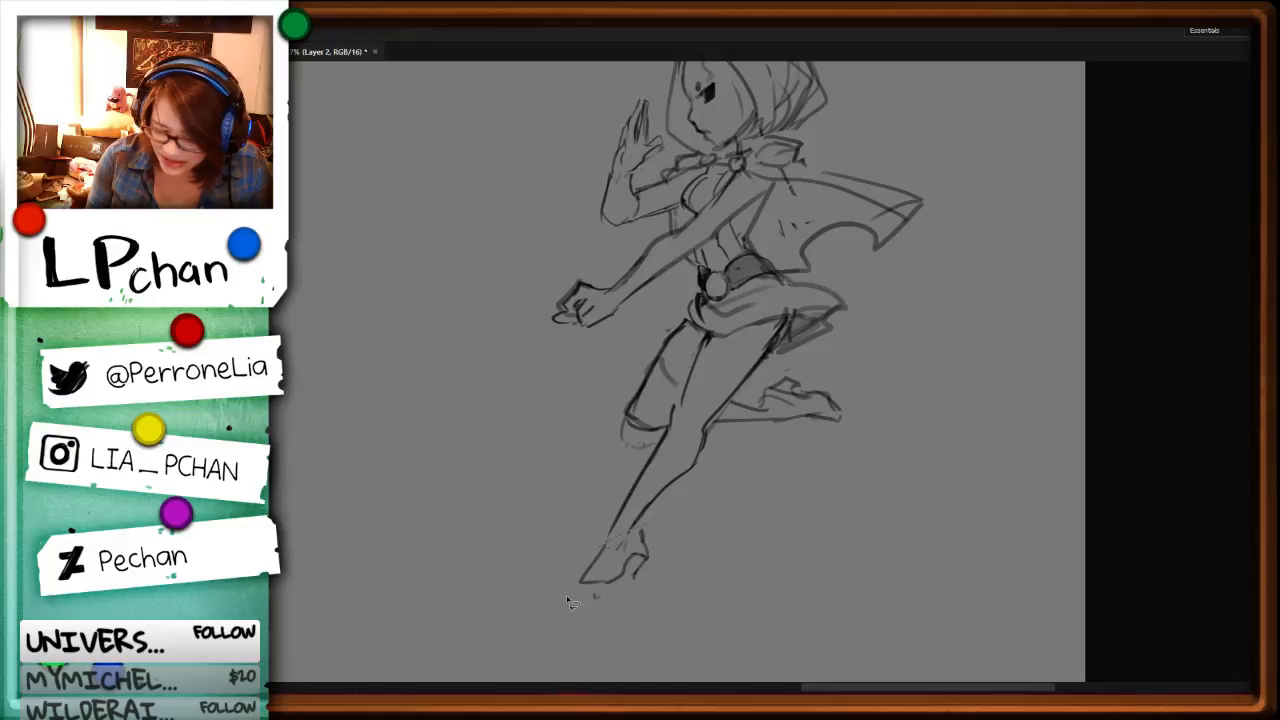
key("Delete")
mouse_move(574, 604)
left_mouse_down()
mouse_move(622, 535)
mouse_move(599, 560)
left_mouse_up()
key("ctrl+d")
key("b")
mouse_move(631, 528)
left_mouse_down()
mouse_move(612, 582)
mouse_move(601, 553)
mouse_move(575, 592)
left_mouse_up()
mouse_move(575, 592)
left_mouse_down()
mouse_move(611, 587)
mouse_move(595, 596)
mouse_move(634, 559)
mouse_move(660, 473)
mouse_move(598, 598)
left_mouse_up()
key("l")
key("Delete")
key("ctrl+d")
key("b")
left_click_drag(640, 556, 633, 578)
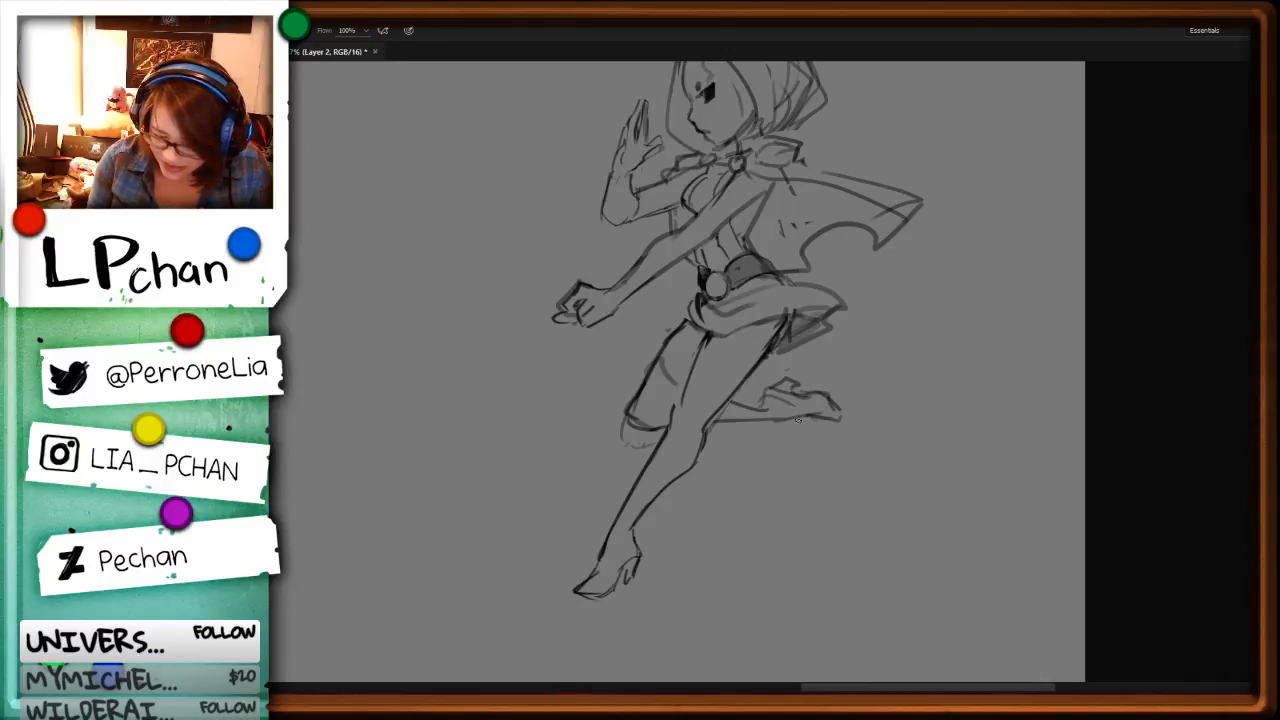
Step: Replace the far thigh's rough contour with a smoother curve from the skirt to the knee
scroll(871, 369, "up", 3)
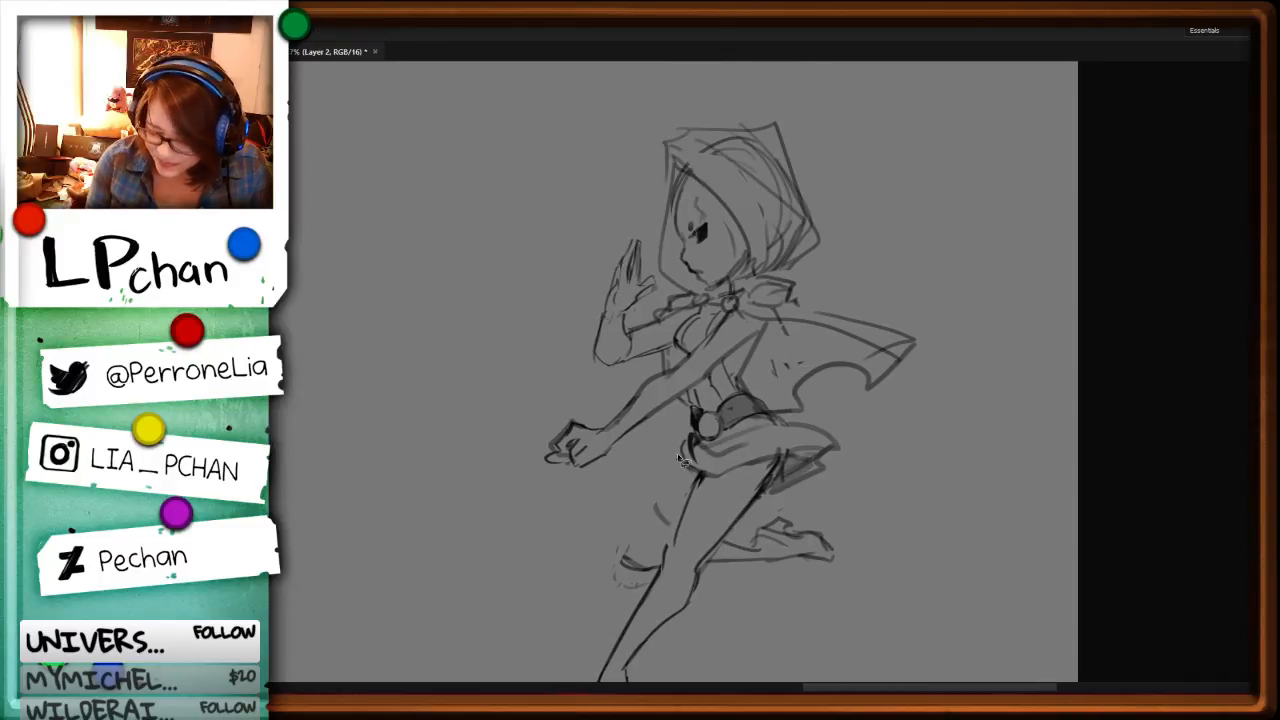
mouse_move(679, 459)
left_mouse_down()
mouse_move(626, 548)
mouse_move(667, 532)
left_mouse_up()
key("e")
key("b")
left_click_drag(702, 477, 668, 557)
Step: Erase and redraw the shaded underside at the back of the skirt
key("space")
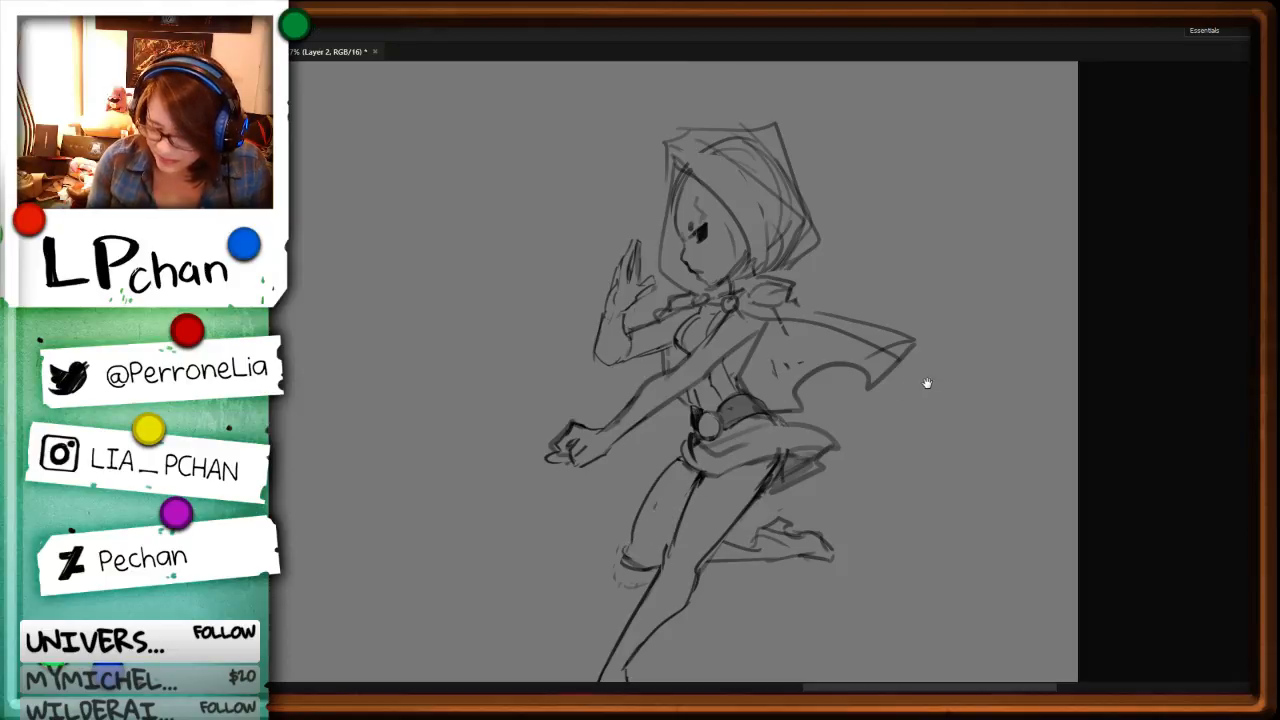
left_click_drag(929, 540, 874, 491)
left_click_drag(849, 534, 901, 311)
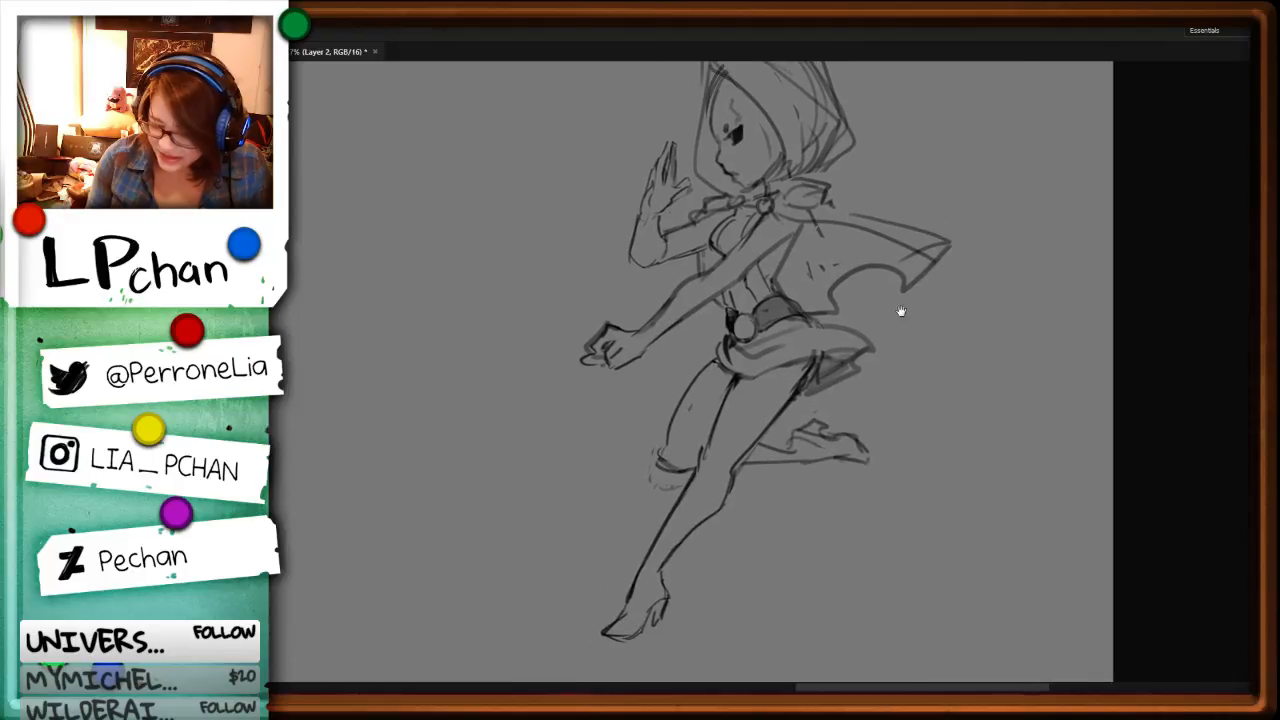
key("e")
mouse_move(852, 370)
left_mouse_down()
mouse_move(874, 350)
mouse_move(798, 399)
left_mouse_up()
key("b")
Step: Redraw the back leg's lower contour from the knee down to the foot
left_click_drag(930, 537, 885, 405)
key("r")
left_click_drag(1107, 373, 677, 551)
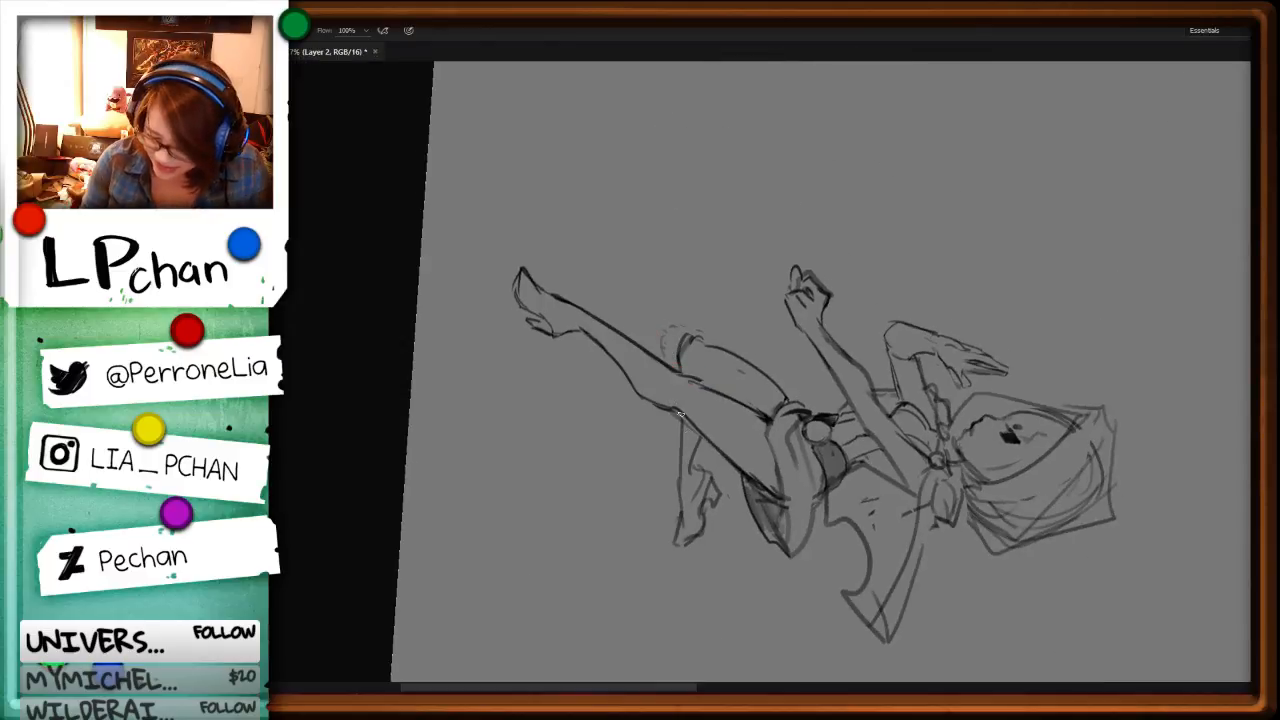
mouse_move(683, 414)
left_mouse_down()
mouse_move(675, 520)
mouse_move(677, 494)
mouse_move(672, 550)
left_mouse_up()
left_click_drag(706, 474, 687, 510)
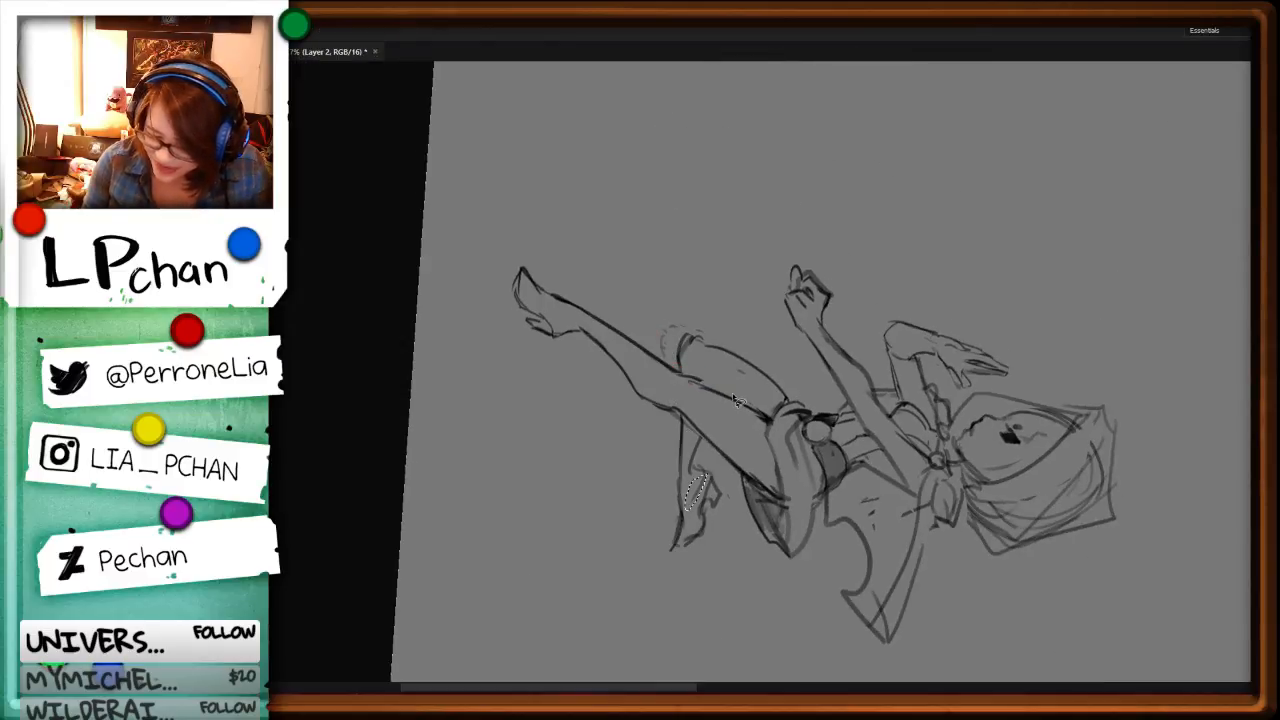
key("ctrl+z")
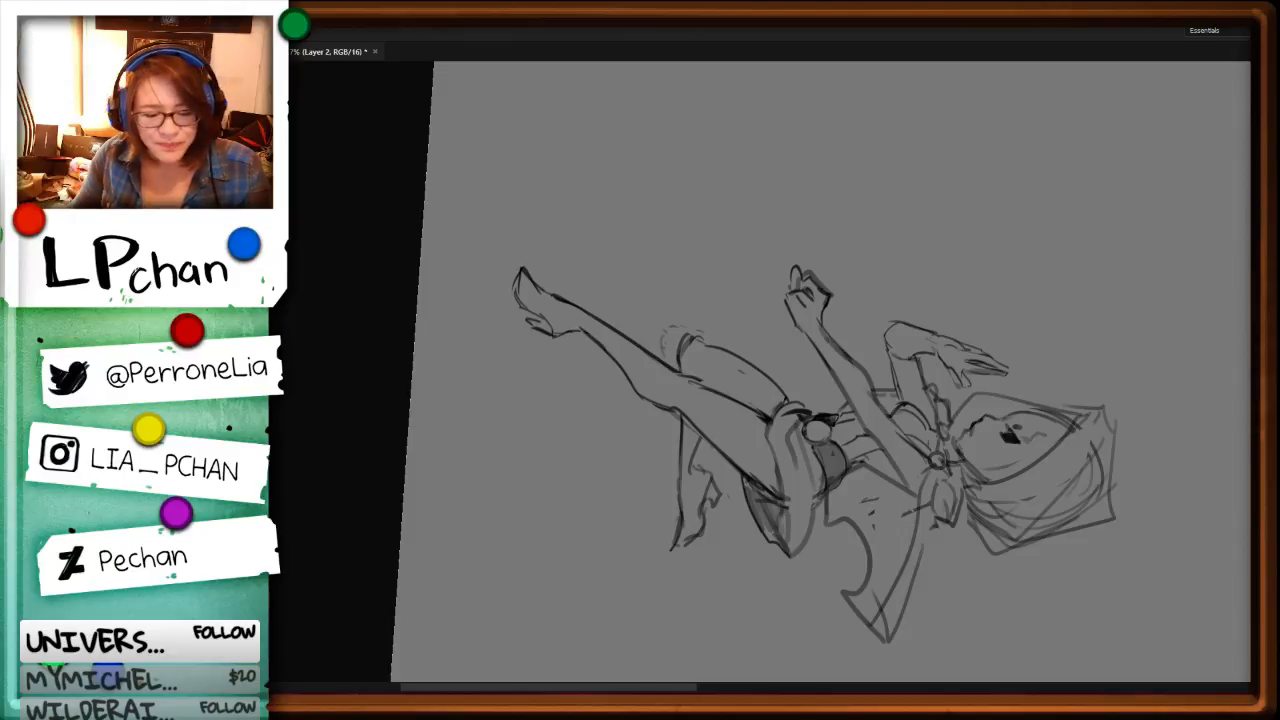
Step: Erase the stray rough marks around the far leg's bent knee
left_click_drag(1032, 568, 1010, 186)
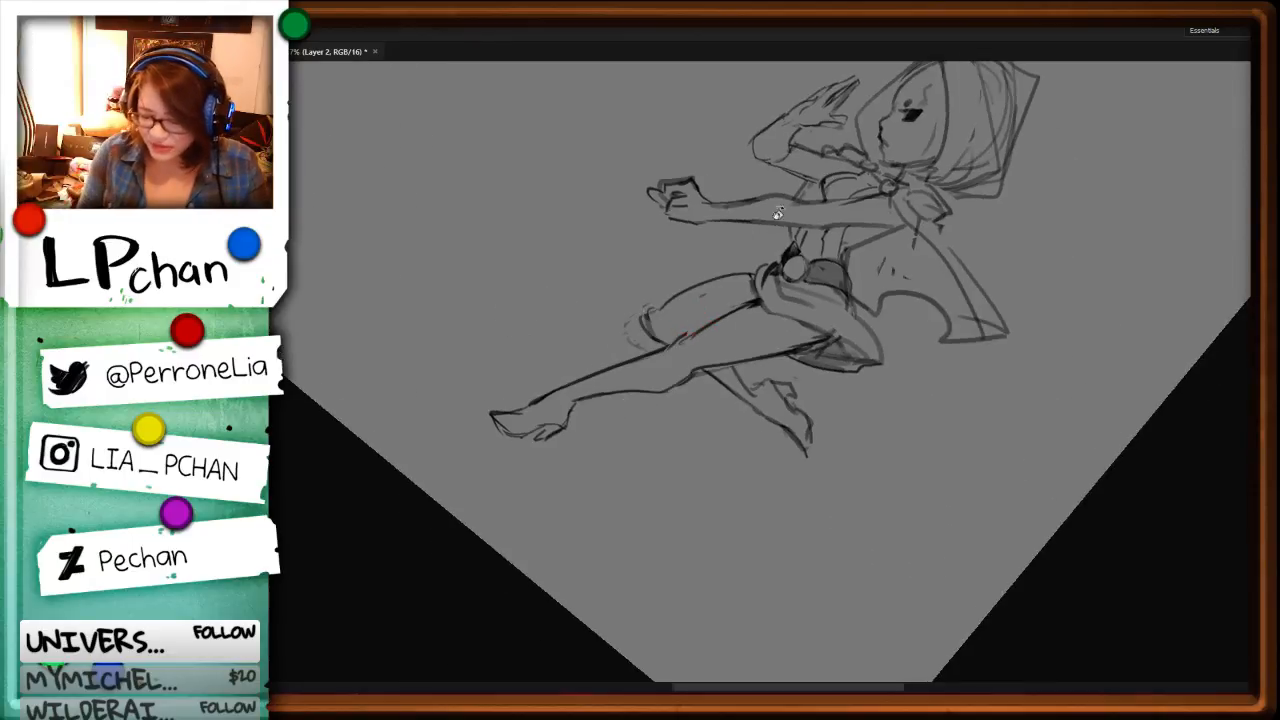
key("ctrl+d")
key("b")
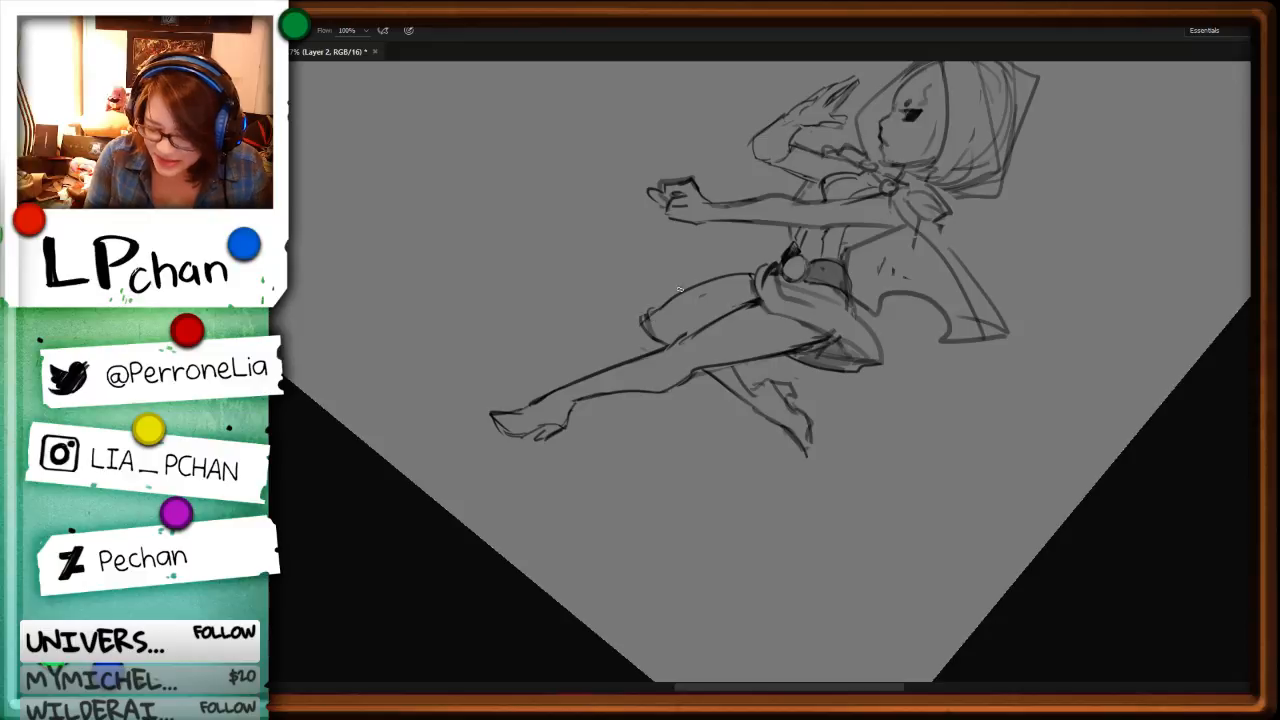
Step: Redraw the hood's front edge with a pointed peak above the forehead and a cleaner top contour
mouse_move(866, 431)
left_mouse_down()
mouse_move(1054, 576)
mouse_move(1025, 242)
left_mouse_up()
left_click_drag(932, 236, 913, 428)
left_click(913, 428)
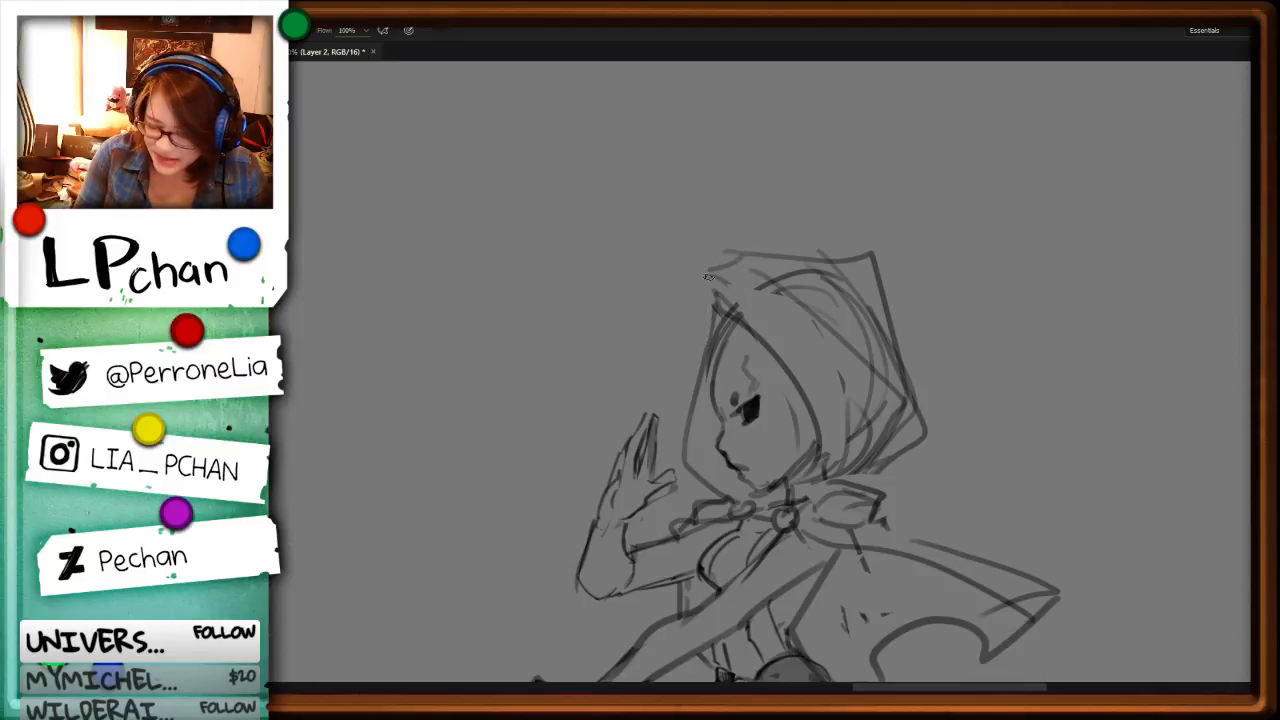
mouse_move(708, 267)
left_mouse_down()
mouse_move(684, 302)
mouse_move(698, 358)
left_mouse_up()
left_click_drag(685, 419, 686, 468)
key("e")
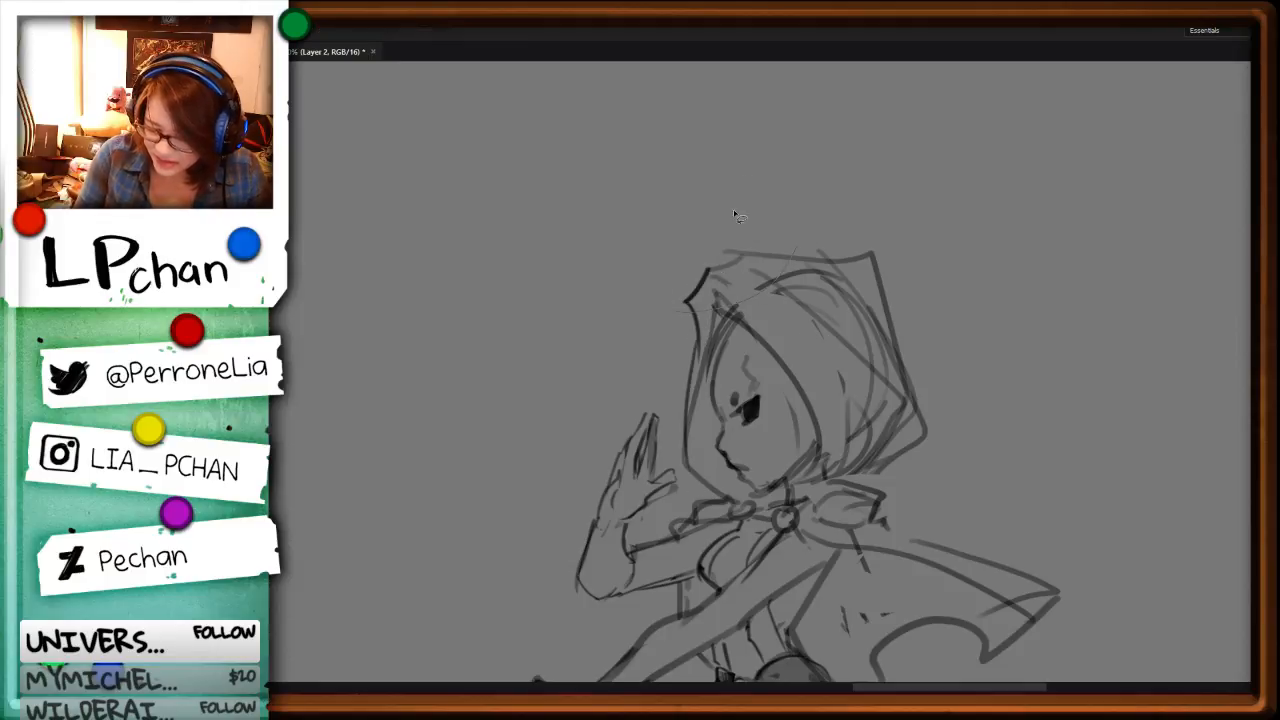
mouse_move(682, 276)
left_mouse_down()
mouse_move(779, 265)
mouse_move(684, 302)
mouse_move(698, 340)
left_mouse_up()
key("b")
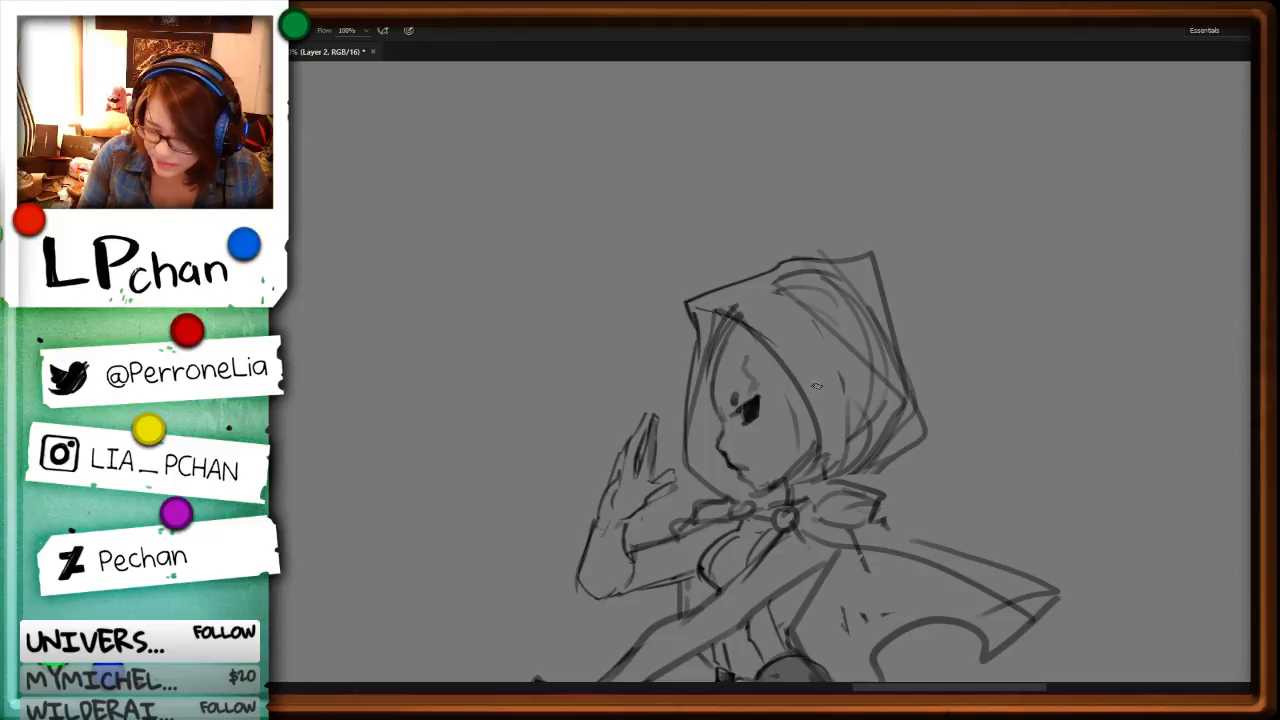
Step: Remove the rough strokes inside the back of the hood and draw a smooth curve for the brim's rear edge
key("l")
mouse_move(855, 298)
left_mouse_down()
mouse_move(888, 312)
mouse_move(852, 472)
mouse_move(846, 284)
left_mouse_up()
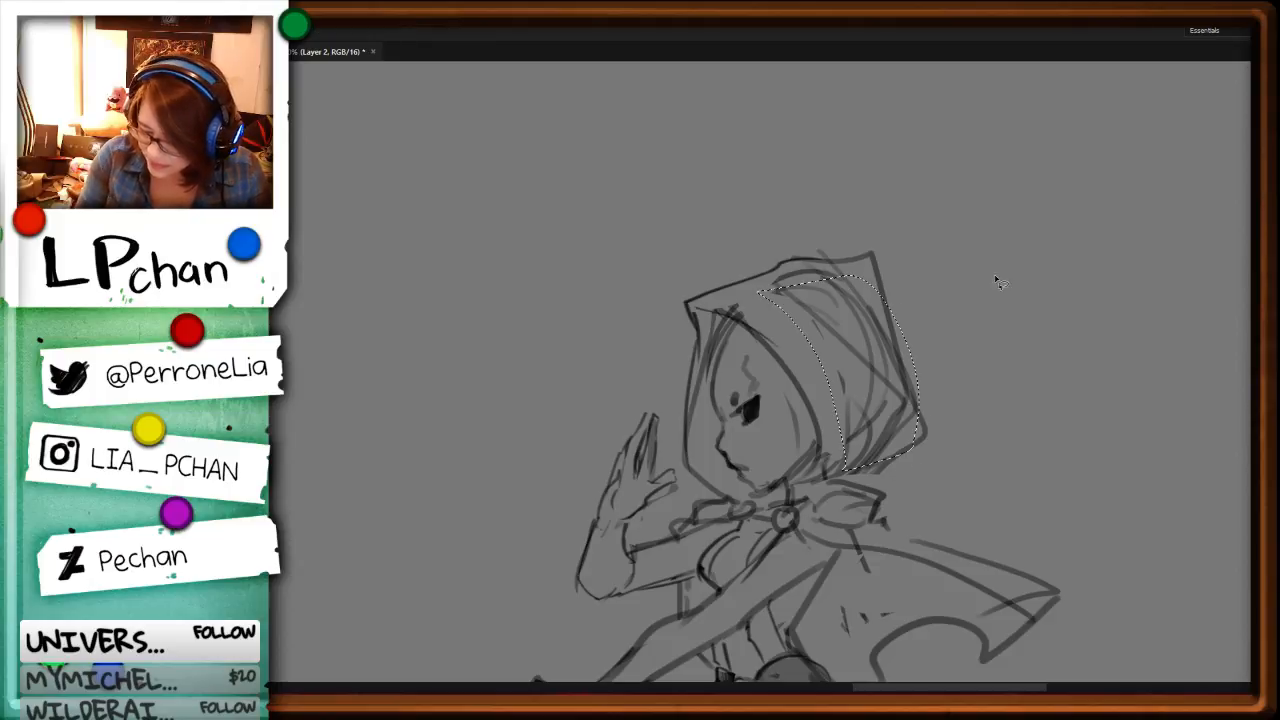
key("ctrl+x")
key("b")
mouse_move(740, 280)
left_mouse_down()
mouse_move(845, 353)
mouse_move(798, 312)
mouse_move(835, 358)
mouse_move(856, 444)
left_mouse_up()
key("ctrl+z")
mouse_move(812, 320)
left_mouse_down()
mouse_move(872, 396)
mouse_move(838, 482)
left_mouse_up()
Step: Clear the rough lines at the hood's lower opening and redraw the opening's edge from cheek to chin
key("l")
left_click_drag(822, 434, 842, 476)
key("ctrl+x")
key("b")
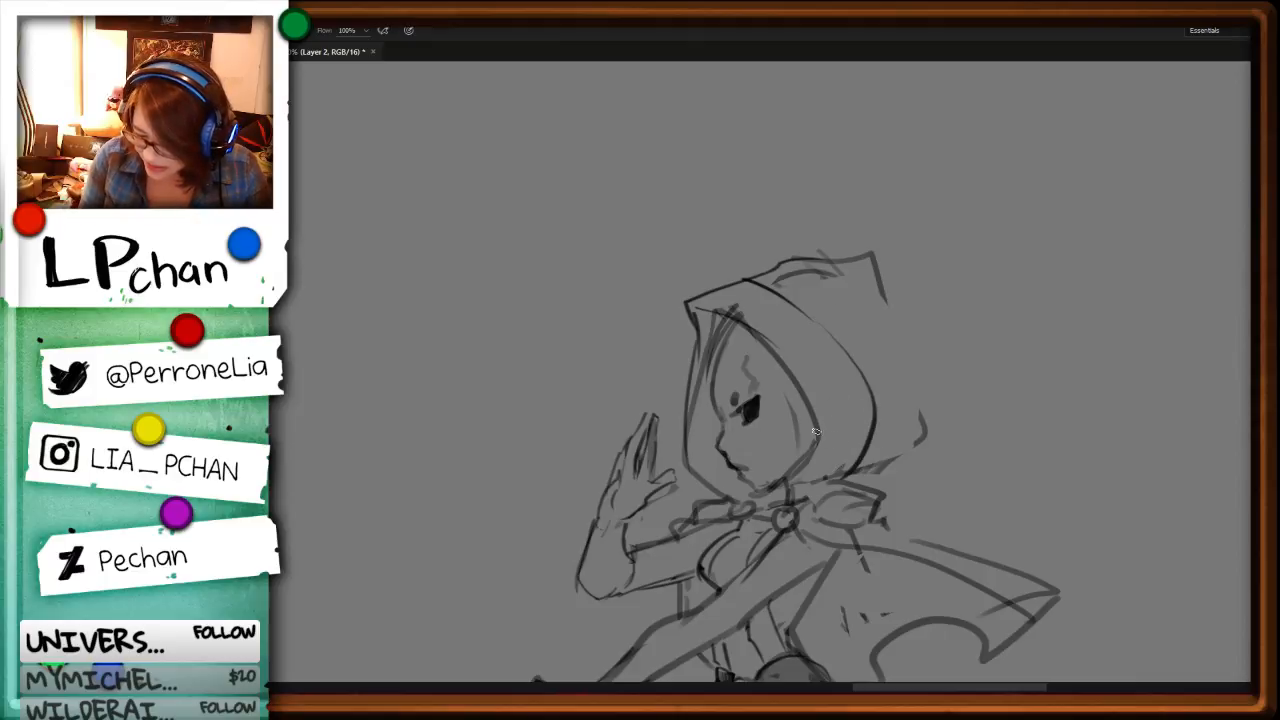
left_click_drag(819, 432, 779, 490)
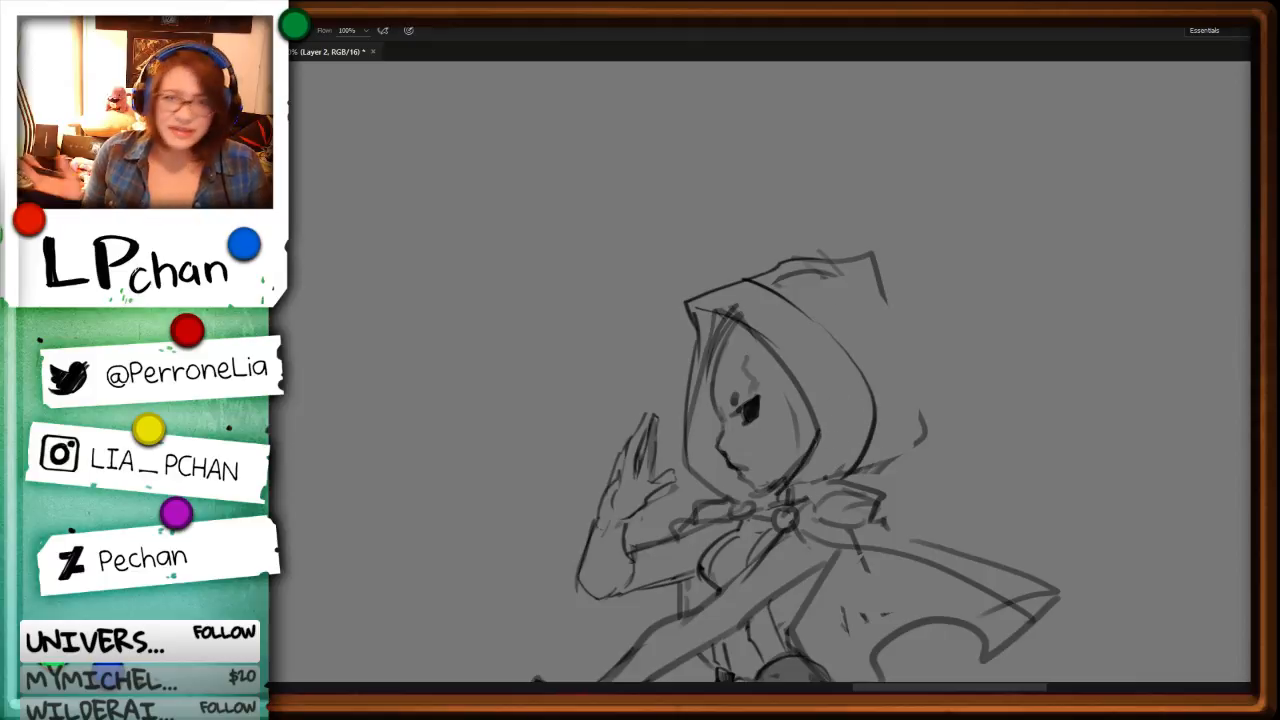
Step: Remove the overlapping rough strokes above the forehead and redraw the front edge of the face opening
key("l")
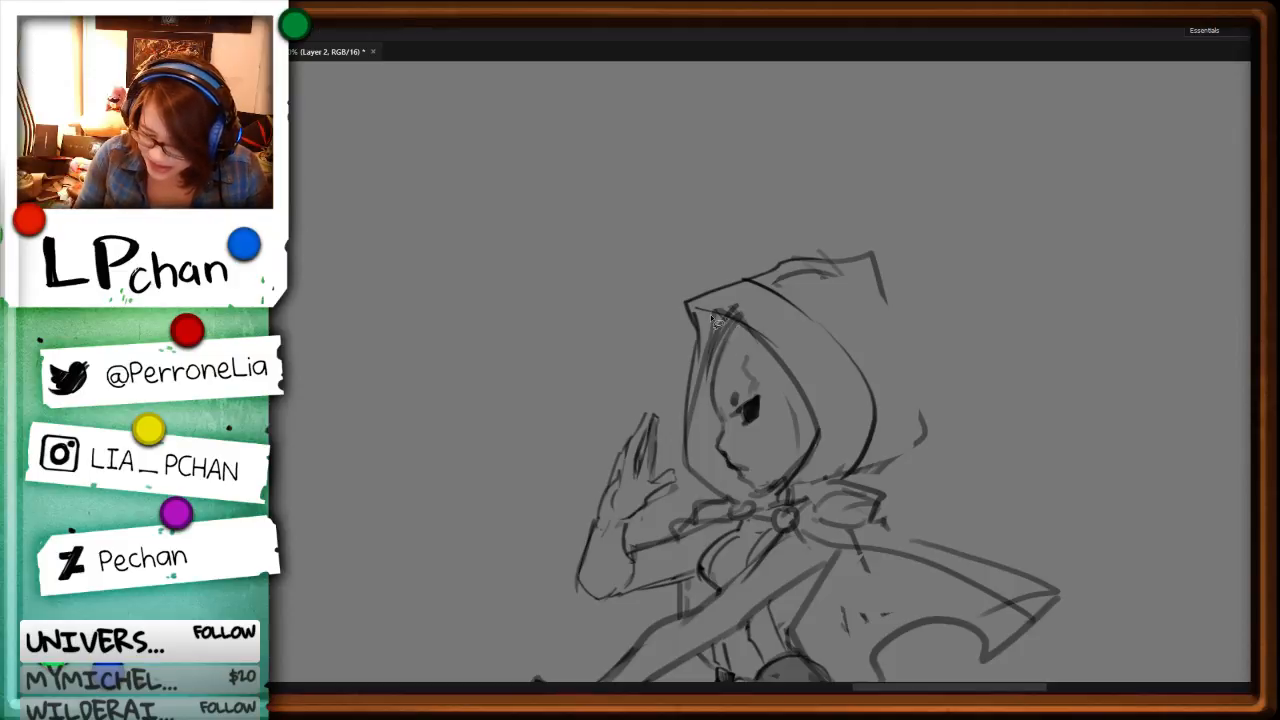
mouse_move(711, 315)
left_mouse_down()
mouse_move(705, 421)
mouse_move(702, 342)
mouse_move(716, 314)
left_mouse_up()
key("ctrl+x")
key("b")
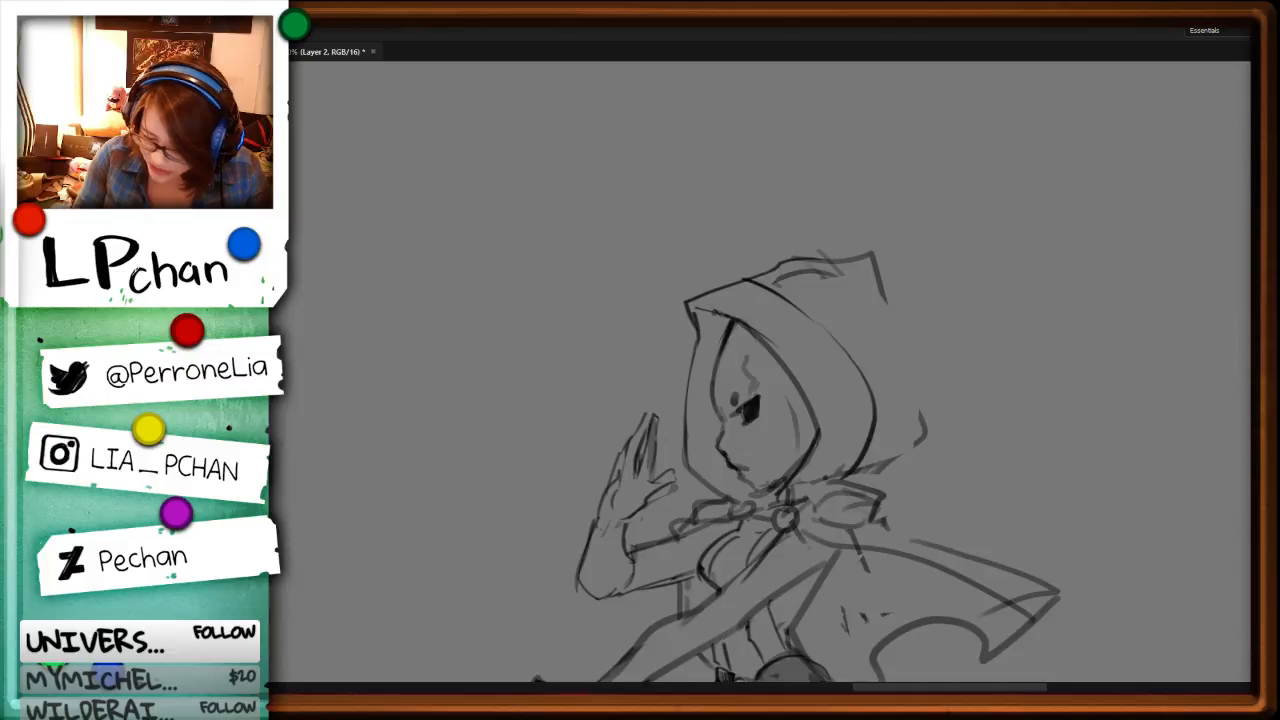
Step: Redraw the hood's outer contour from the crown down its back to the neck
left_click_drag(759, 281, 802, 243)
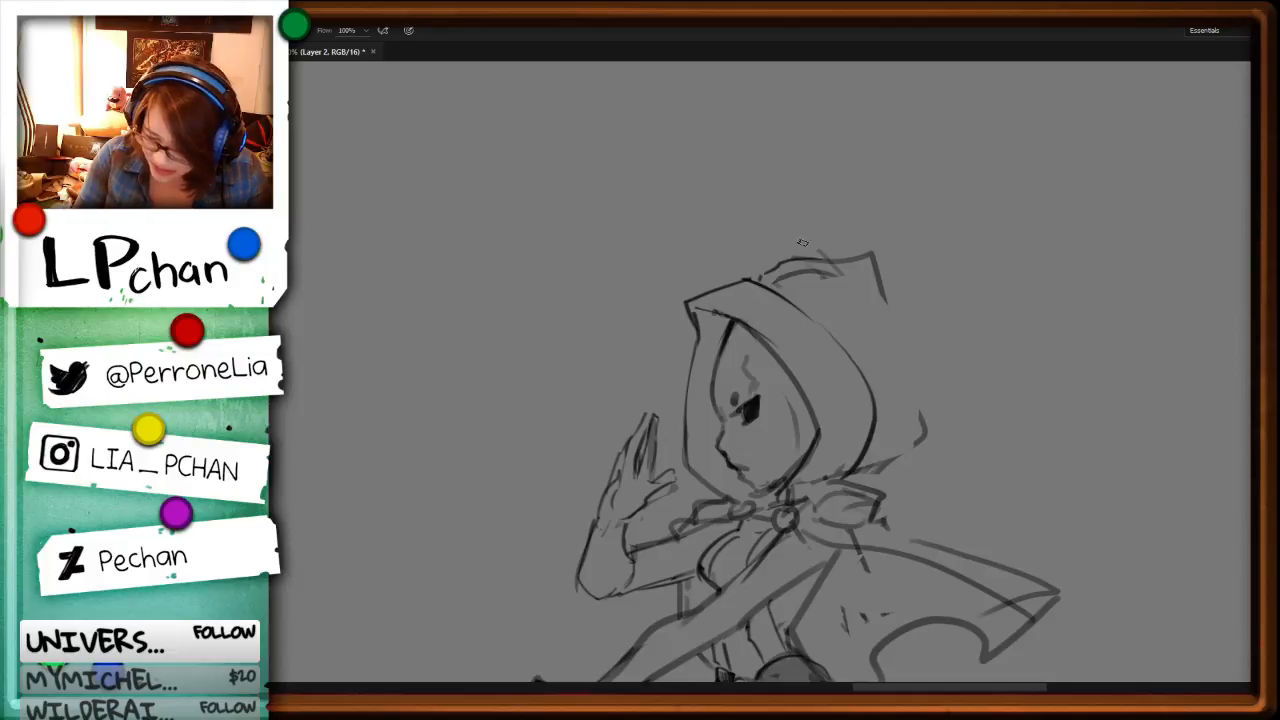
left_click_drag(888, 313, 924, 440)
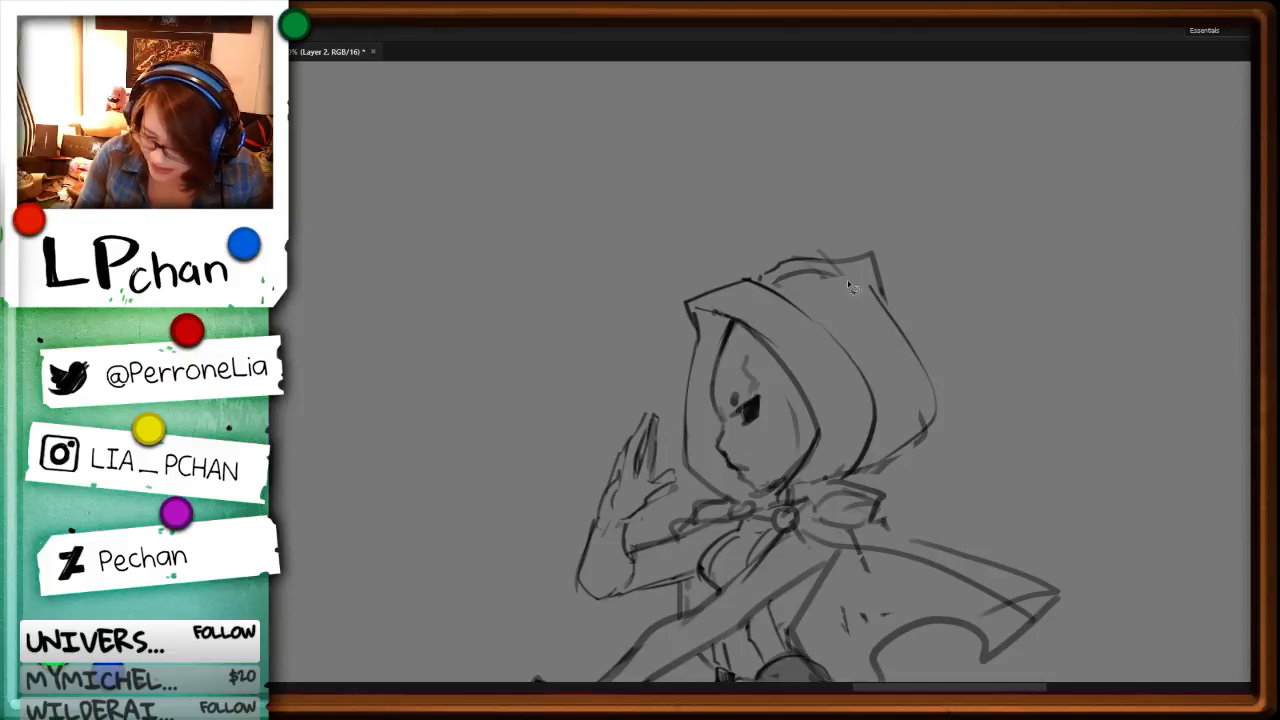
left_click_drag(847, 270, 776, 284)
Step: Draw curved fabric folds at the back of the hood, running down to the collar
left_click_drag(1002, 478, 1024, 310)
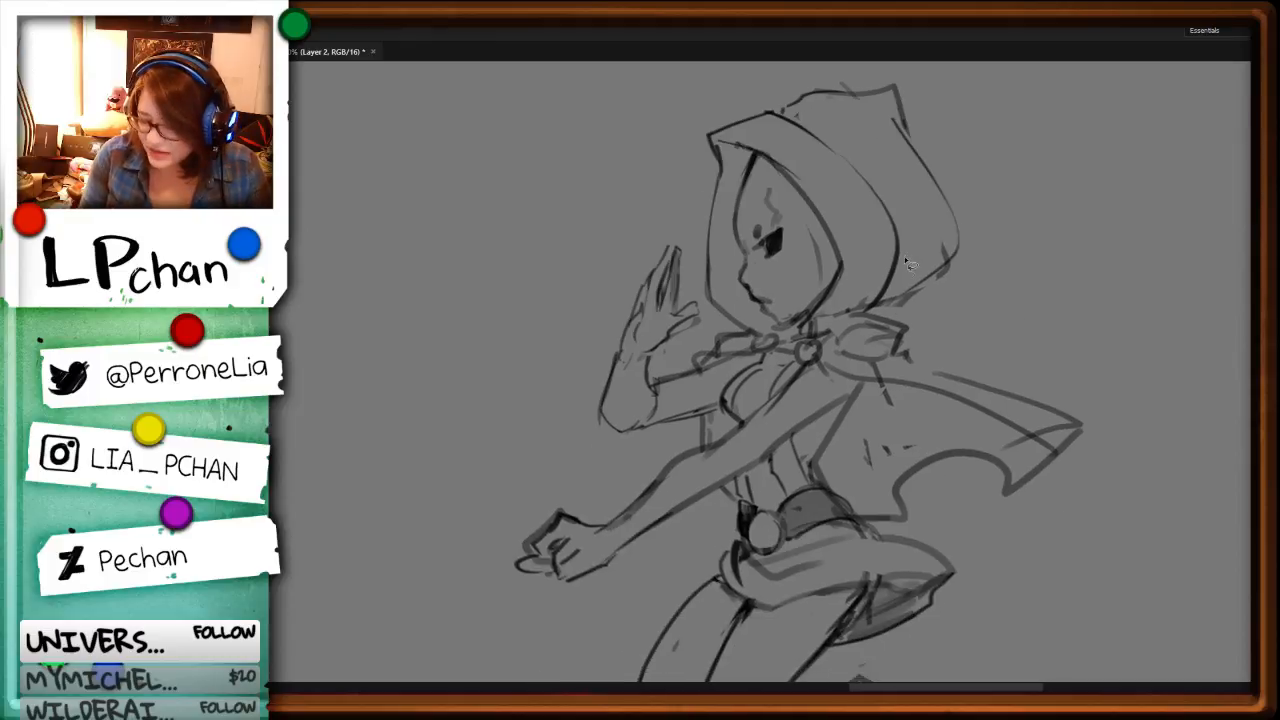
left_click_drag(893, 278, 870, 304)
left_click_drag(916, 218, 872, 306)
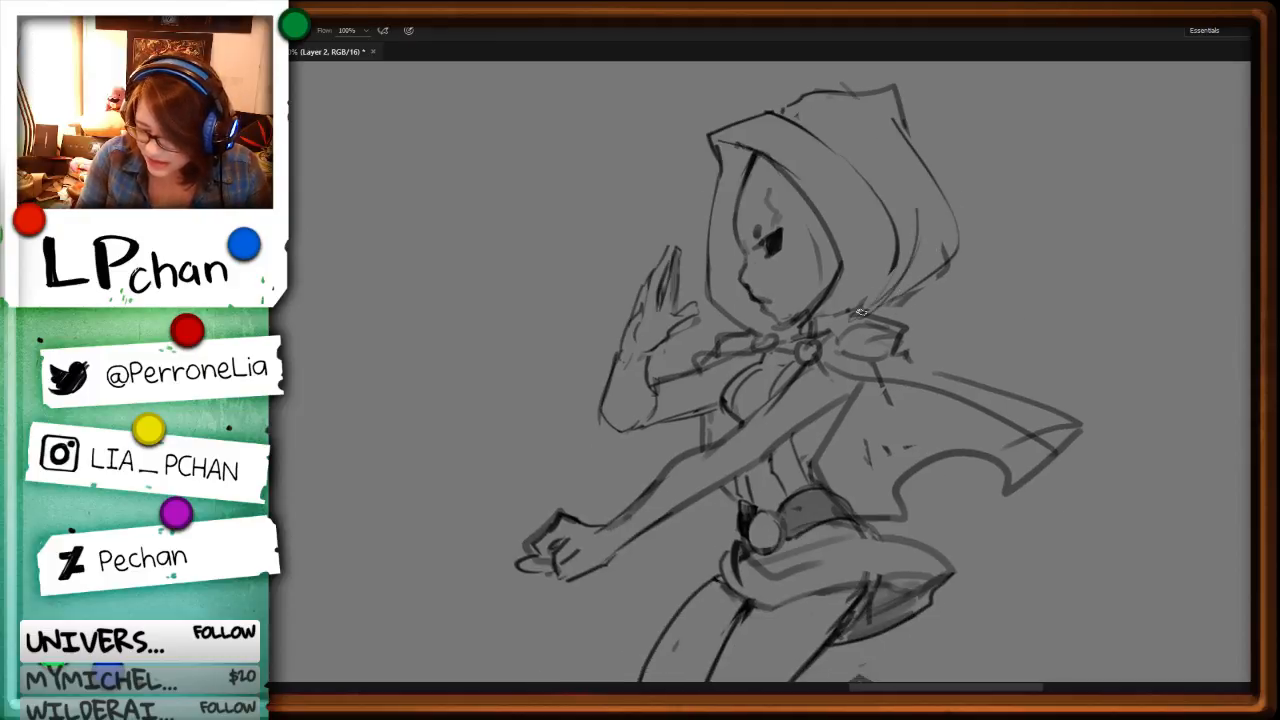
mouse_move(918, 245)
left_mouse_down()
mouse_move(872, 306)
mouse_move(820, 314)
mouse_move(862, 306)
left_mouse_up()
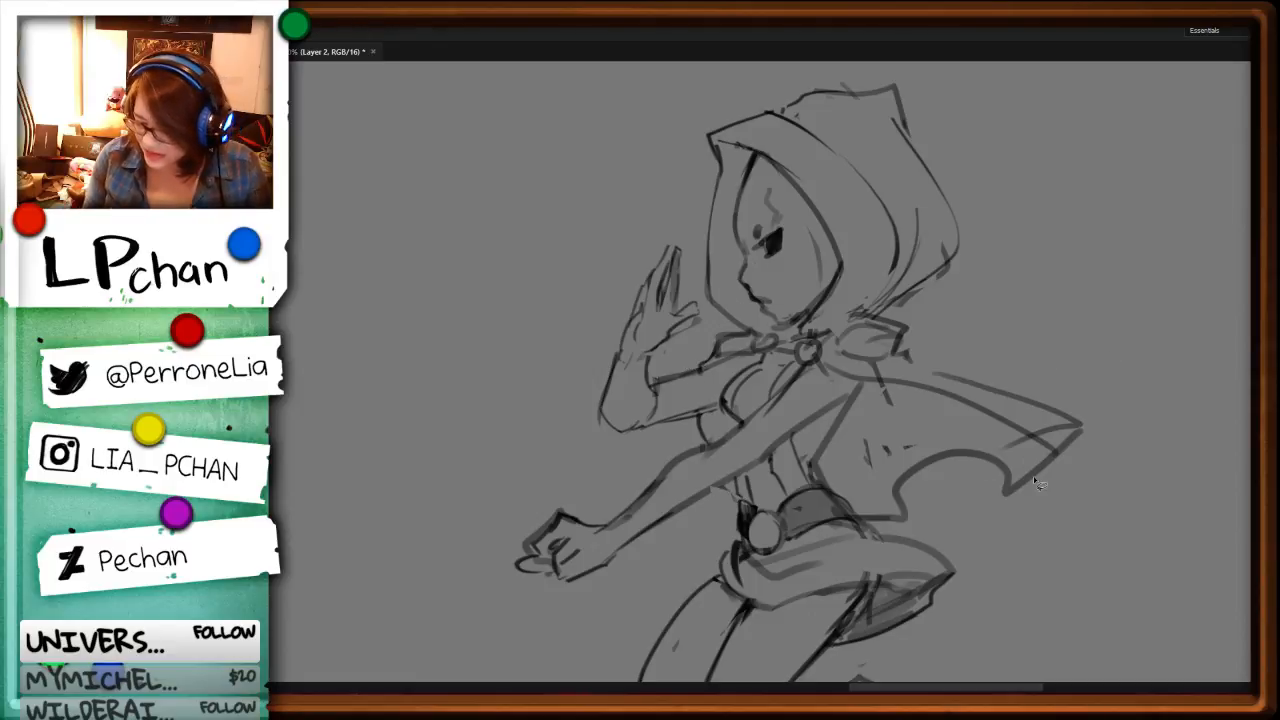
Step: Erase the cape's rough lower edge and inner marks, then redraw a thinner scalloped edge with fold lines
key("Delete")
key("ctrl+d")
mouse_move(1031, 423)
left_mouse_down()
mouse_move(888, 428)
mouse_move(998, 472)
mouse_move(930, 505)
left_mouse_up()
key("b")
left_click_drag(858, 392, 910, 496)
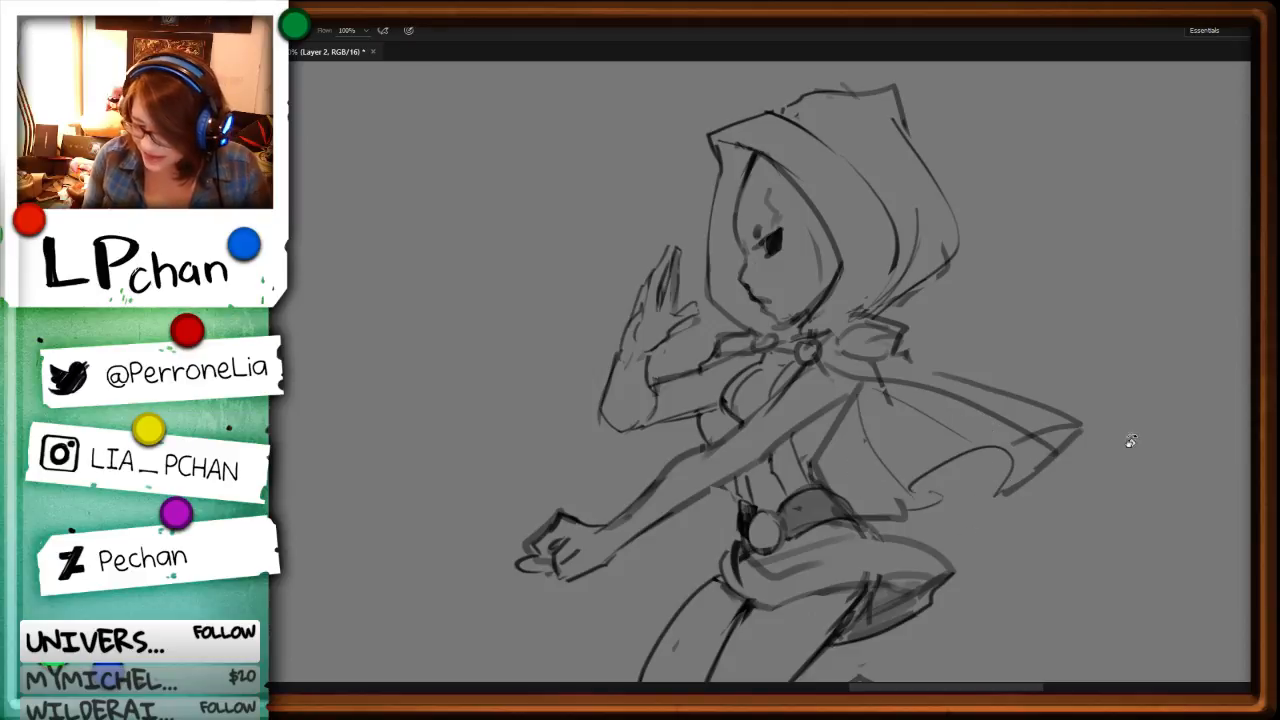
Step: Rework the boxy end of the collar bow into a smoother pointed shape
left_click_drag(1163, 442, 1130, 562)
key("e")
mouse_move(884, 397)
left_mouse_down()
mouse_move(876, 376)
mouse_move(928, 411)
mouse_move(831, 376)
mouse_move(880, 372)
mouse_move(858, 408)
mouse_move(916, 386)
left_mouse_up()
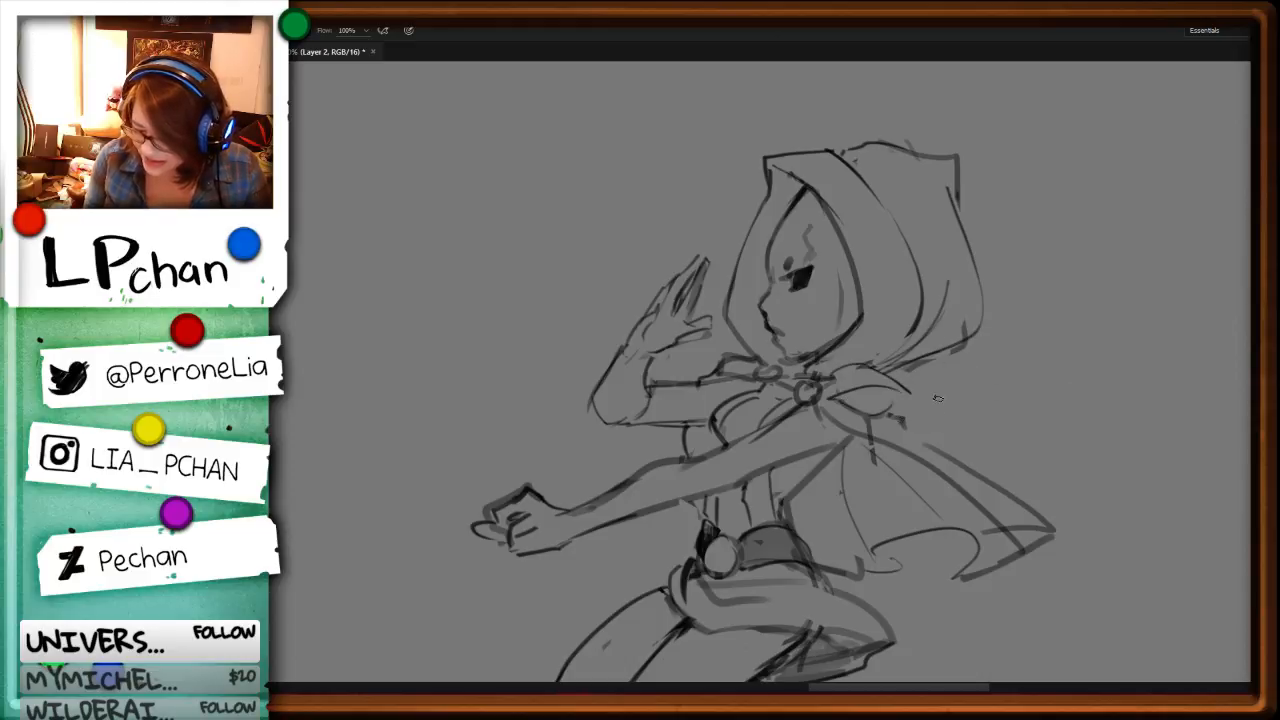
Step: Extend the cape's upper edge to the collar bow and erase the rough line running parallel beneath it
left_click_drag(1089, 463, 730, 358)
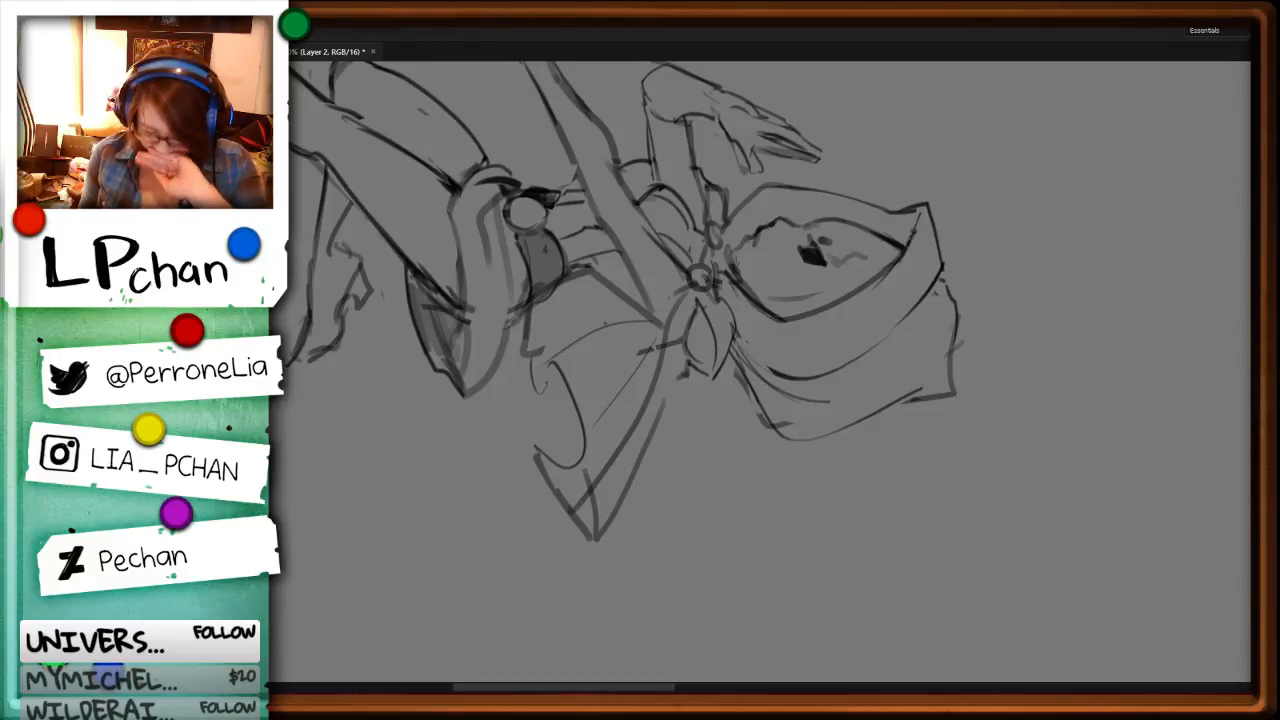
key("b")
left_click_drag(689, 370, 633, 490)
key("l")
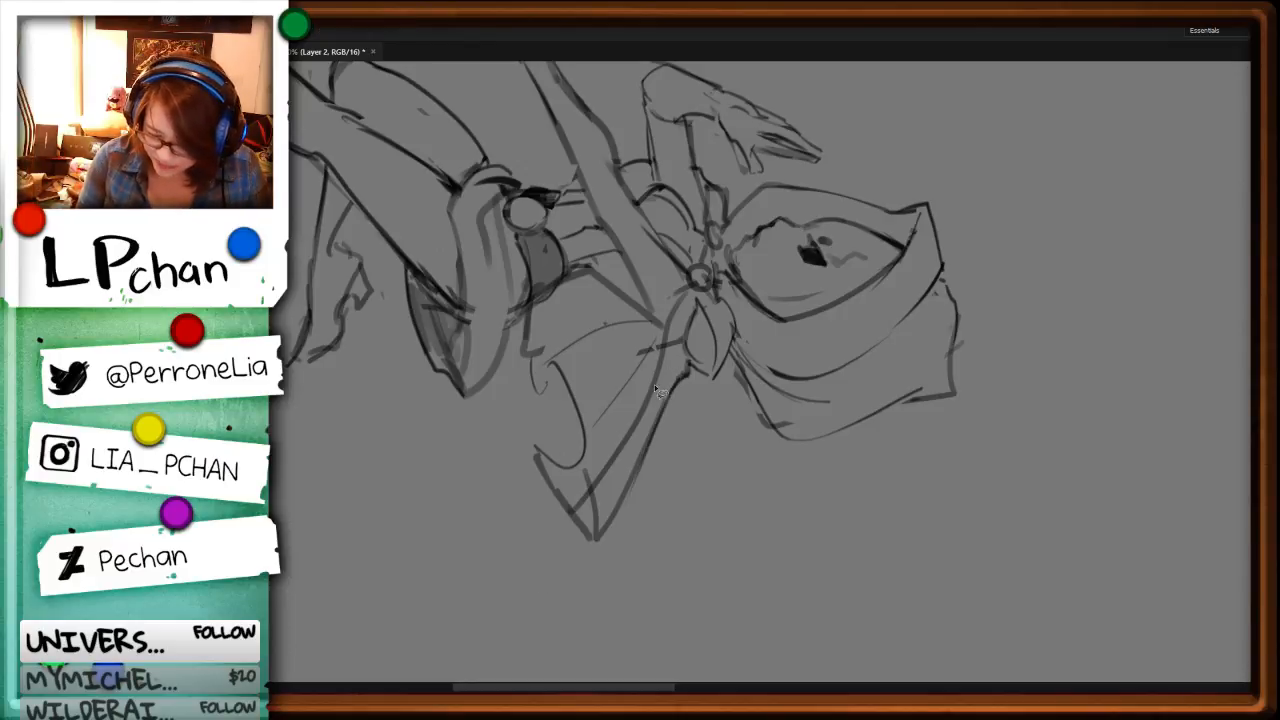
key("Delete")
key("ctrl+d")
Step: Clear the rough cape line beside the collar clasp and redraw it as a clean line from the clasp along the cape
mouse_move(681, 318)
left_mouse_down()
mouse_move(611, 461)
mouse_move(690, 258)
left_mouse_up()
key("Delete")
key("ctrl+d")
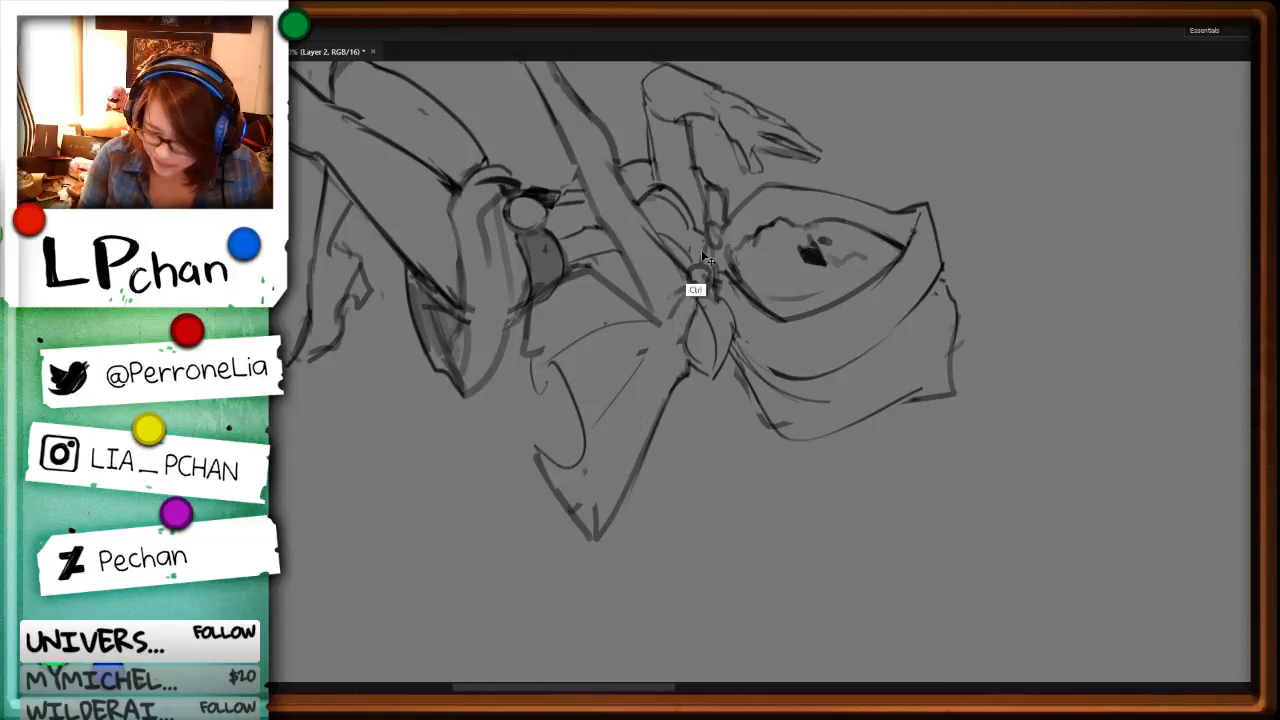
key("e")
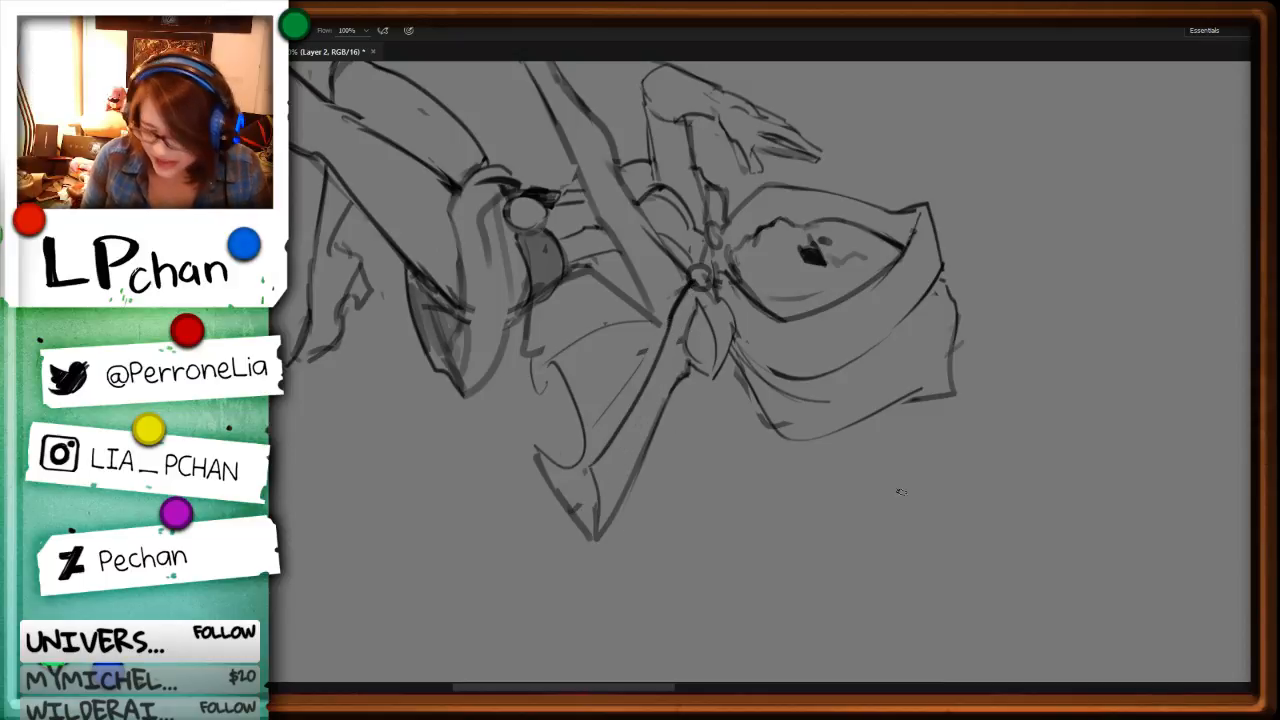
Step: Draw the cape's folded inner edge from its outer tip back toward the shoulder
key("r")
mouse_move(820, 372)
left_mouse_down()
mouse_move(731, 226)
mouse_move(795, 290)
mouse_move(818, 352)
left_mouse_up()
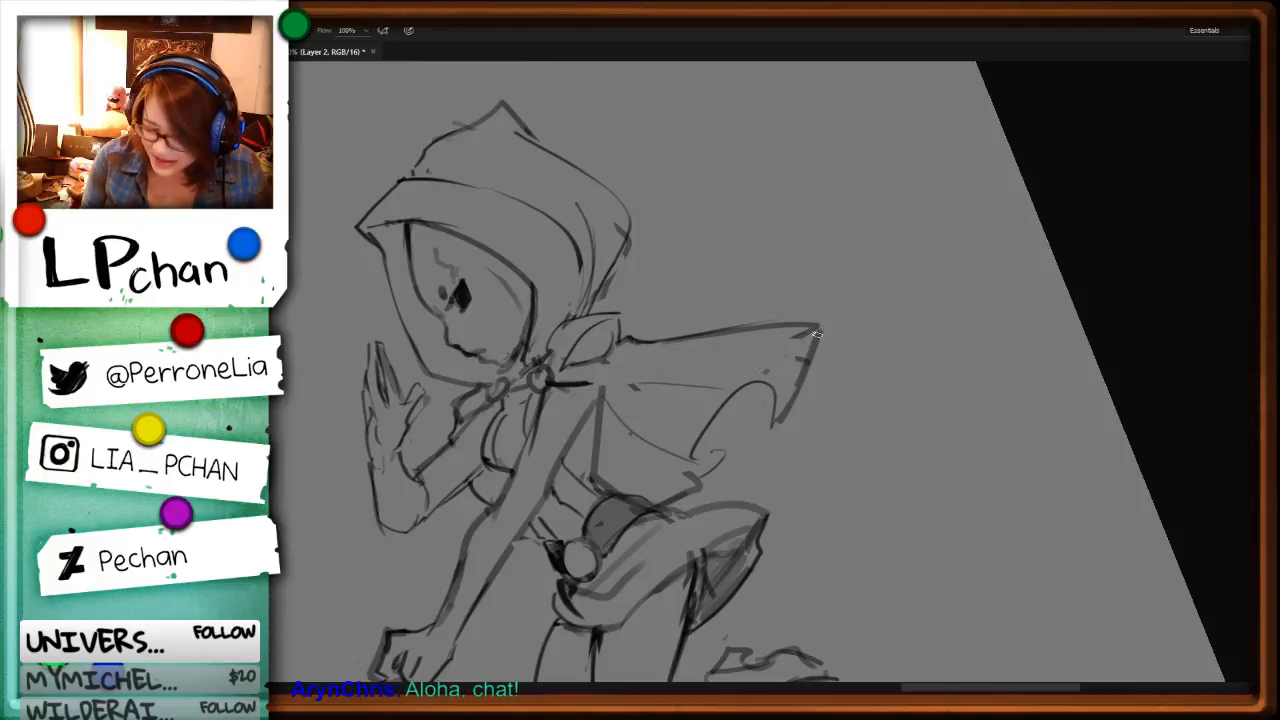
mouse_move(819, 327)
left_mouse_down()
mouse_move(720, 376)
mouse_move(596, 384)
left_mouse_up()
Step: Remove the cape's rough scalloped edge and redraw the outer side of its tip as a clean curve
key("l")
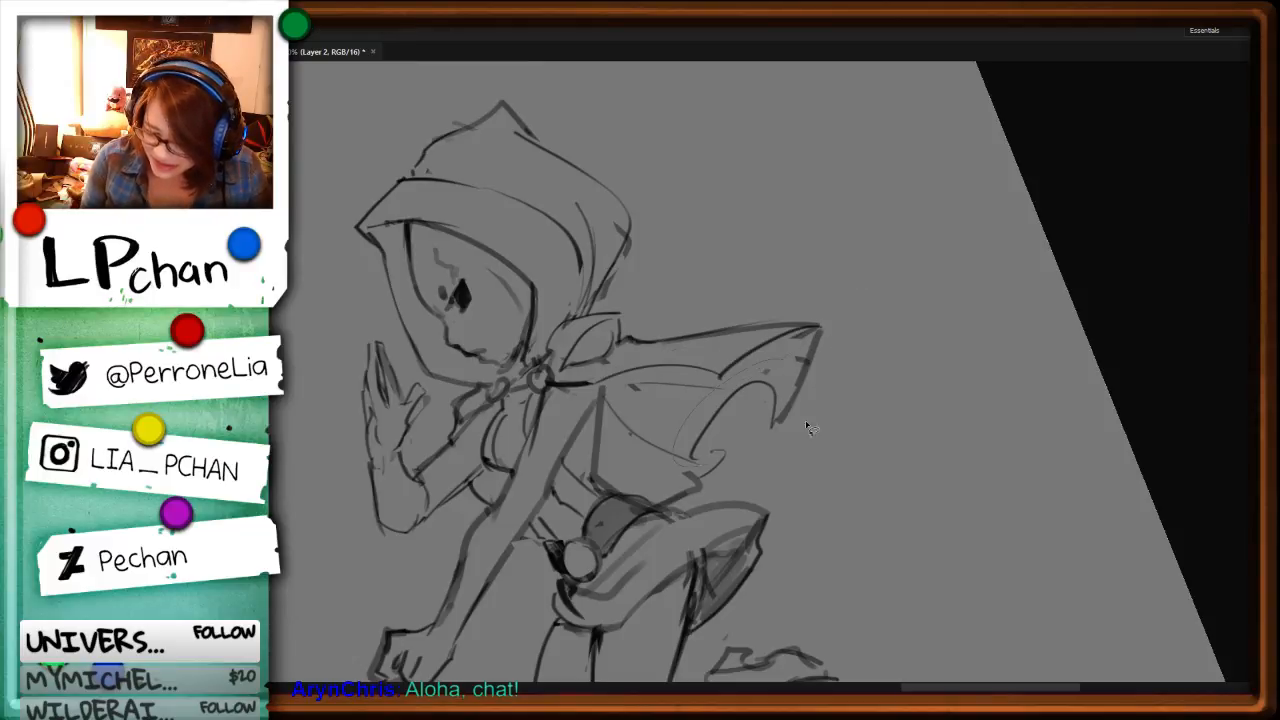
left_click_drag(806, 423, 704, 456)
key("ctrl+x")
key("ctrl+x")
mouse_move(760, 398)
left_mouse_down()
mouse_move(803, 350)
mouse_move(759, 423)
left_mouse_up()
key("b")
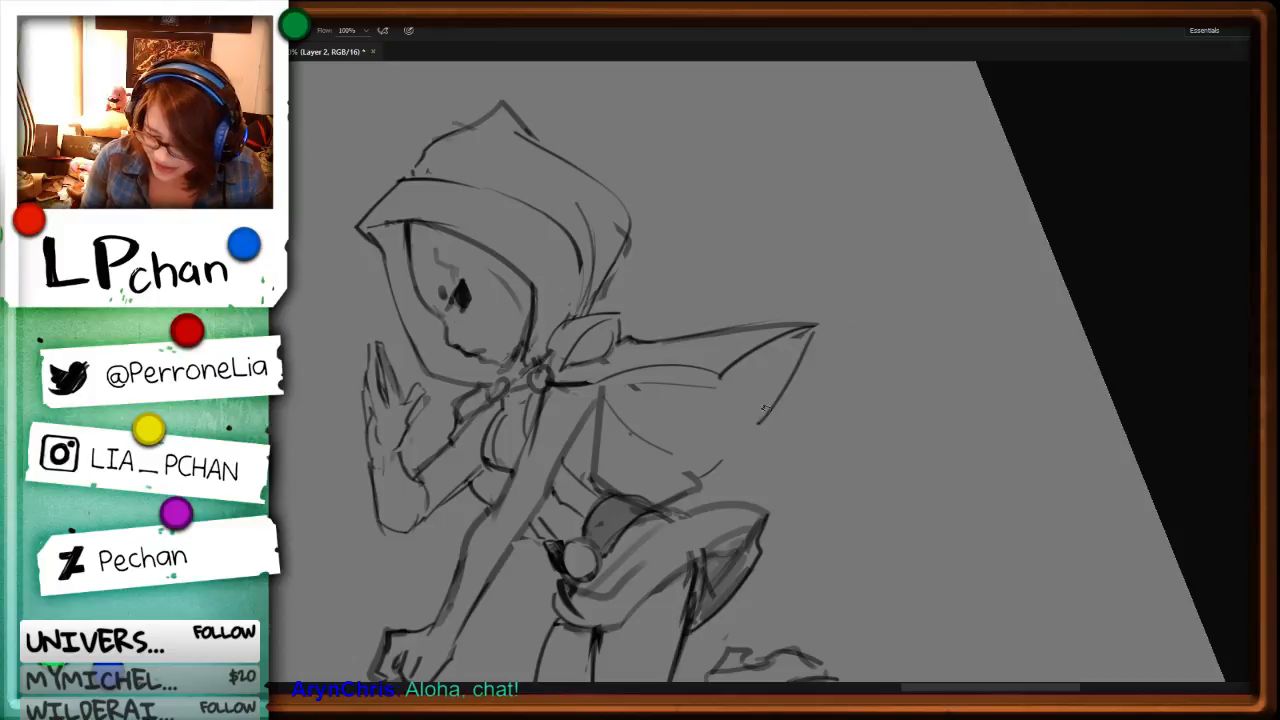
Step: Draw a new scalloped lower edge on the cape, joining the inner fold to the outer tip
key("r")
mouse_move(913, 544)
left_mouse_down()
mouse_move(880, 237)
mouse_move(717, 316)
mouse_move(688, 357)
left_mouse_up()
key("r")
left_click_drag(661, 420, 708, 440)
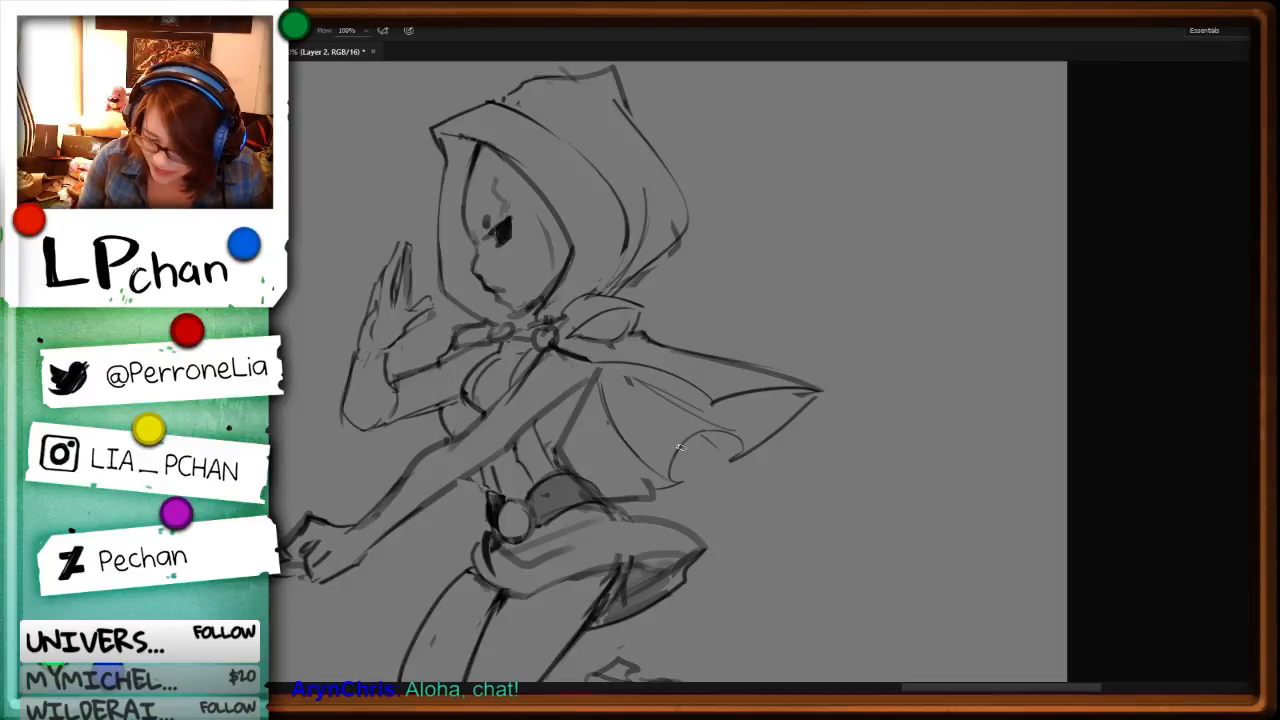
Step: Replace the straight line of the back, from the armpit to the belt, with a smoother curve
left_click_drag(752, 473, 855, 388)
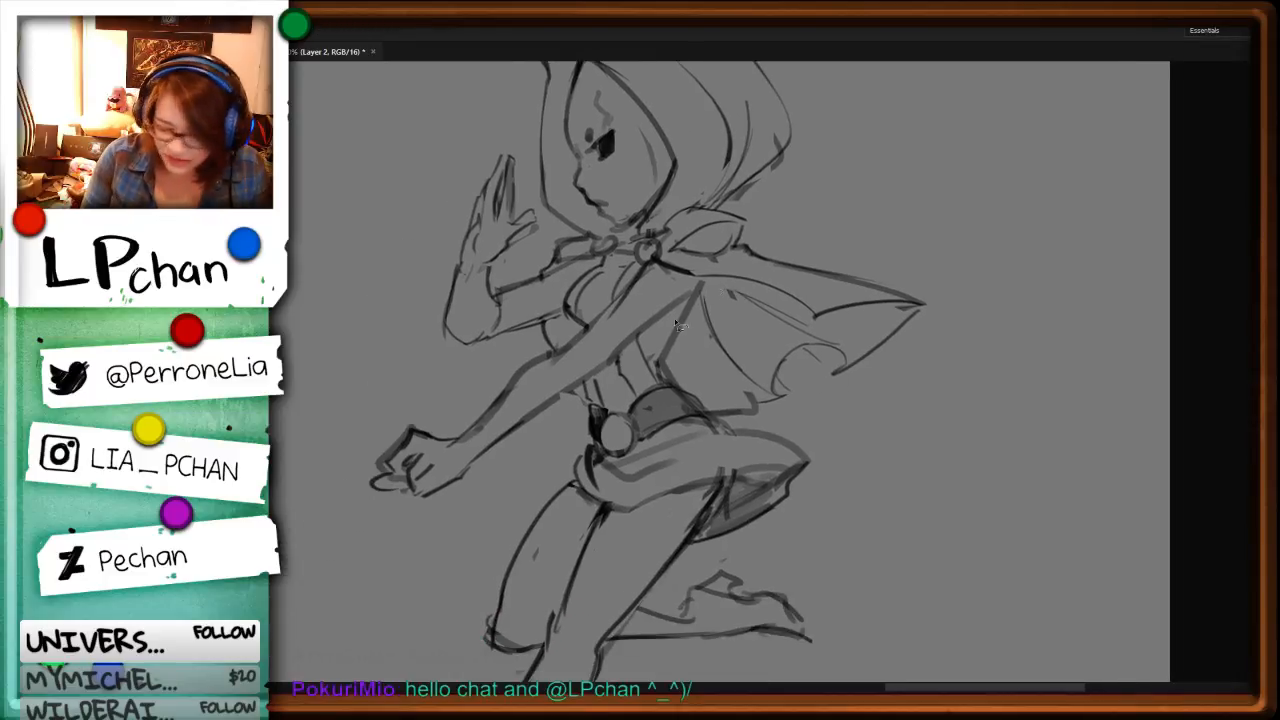
key("ctrl+z")
left_click_drag(703, 279, 660, 361)
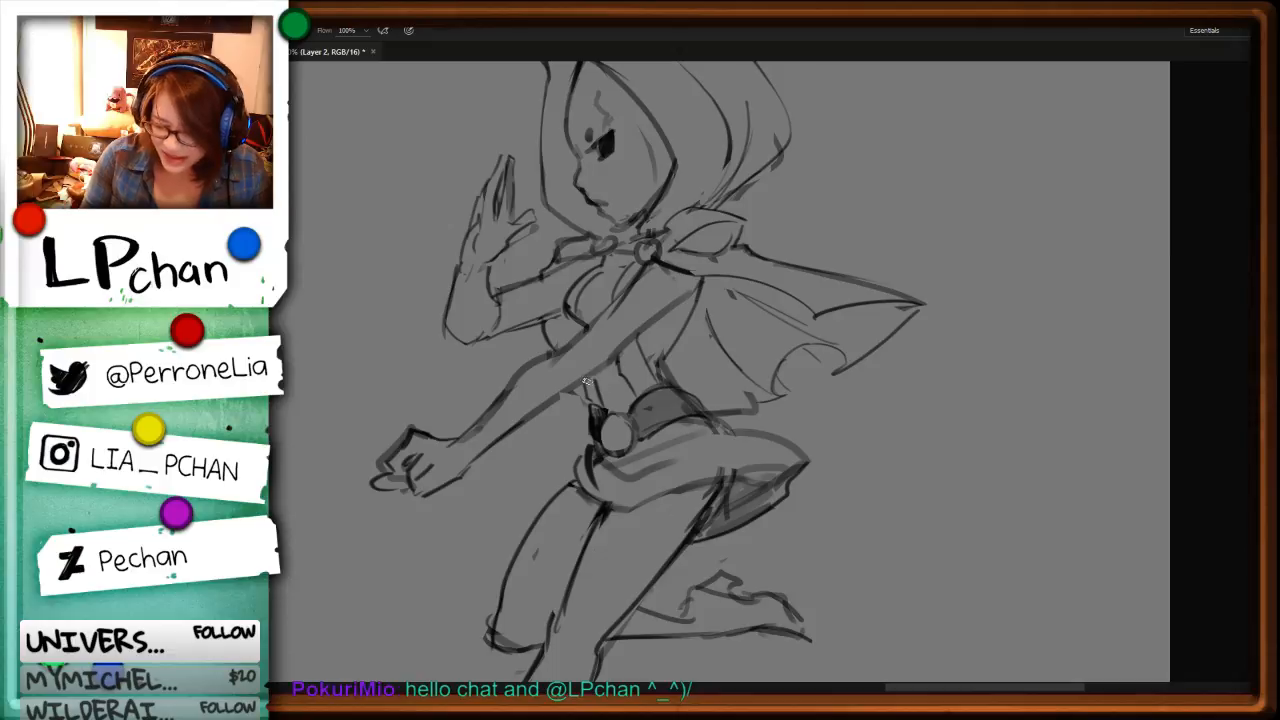
Step: Draw pointed, V-shaped stocking tops across both thighs, redoing the front thigh's line
left_click_drag(810, 527, 880, 317)
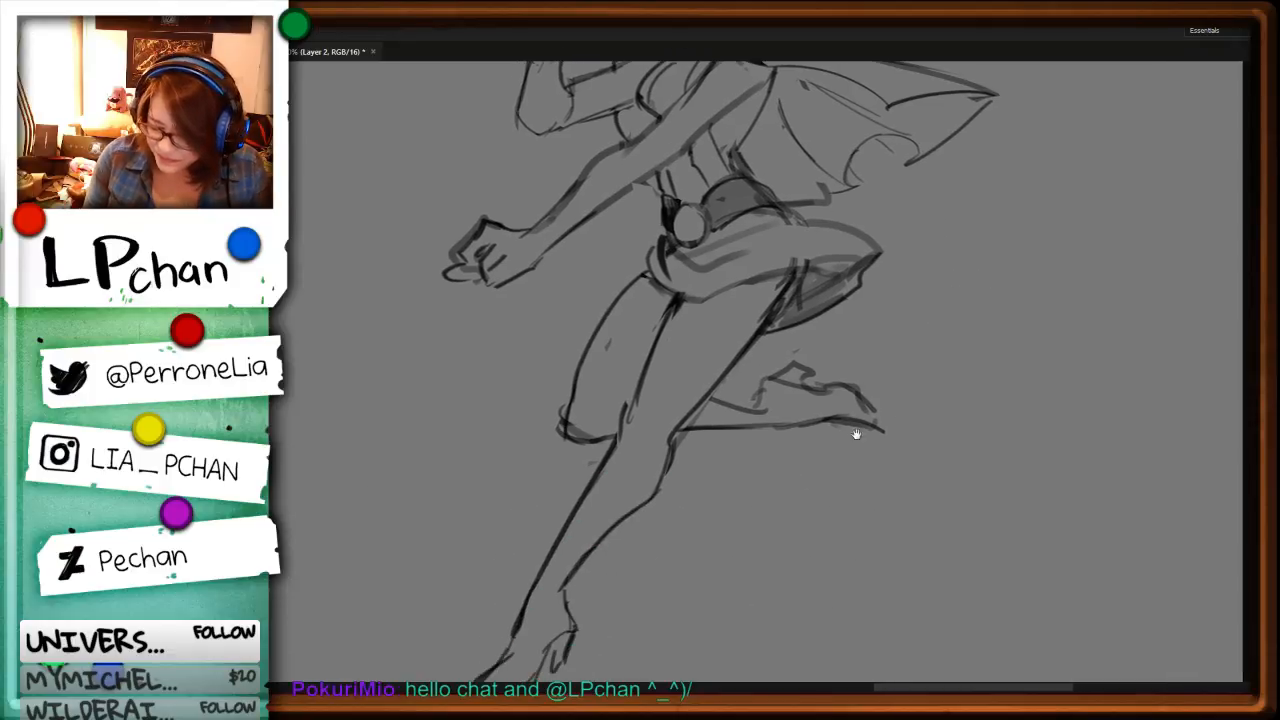
left_click_drag(667, 335, 693, 402)
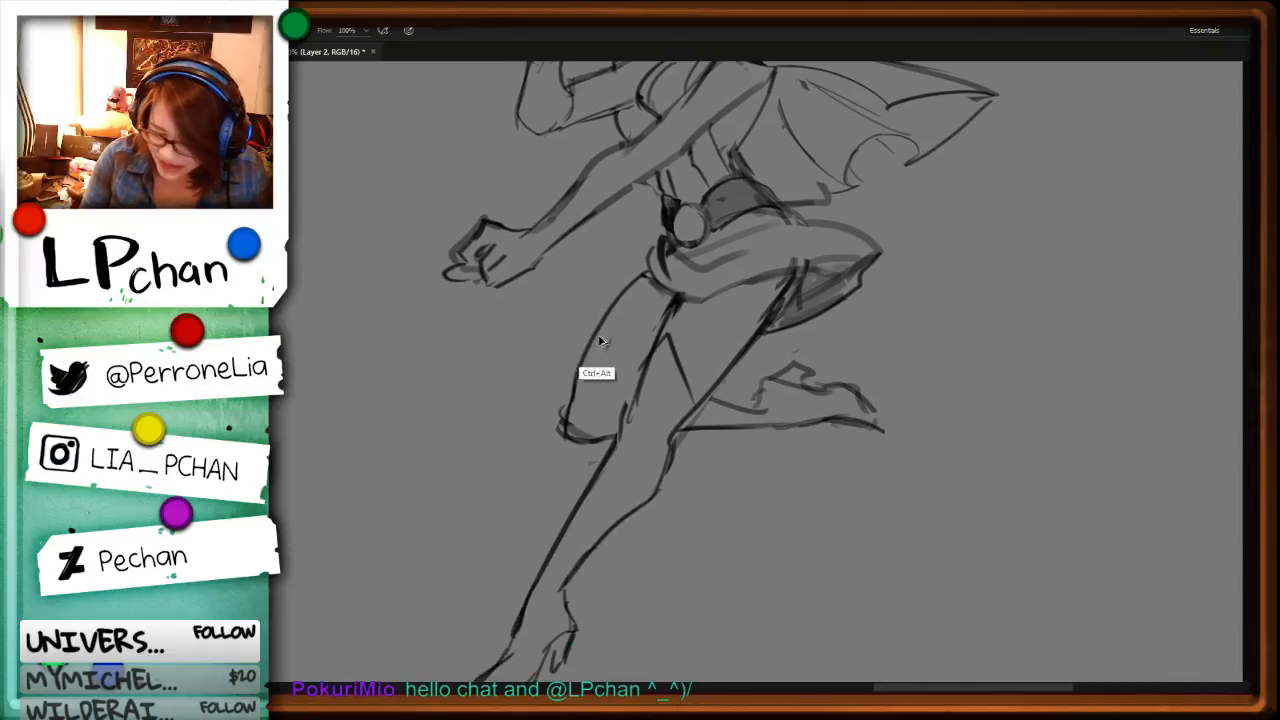
key("ctrl+z")
mouse_move(605, 330)
left_mouse_down()
mouse_move(574, 398)
mouse_move(700, 398)
left_mouse_up()
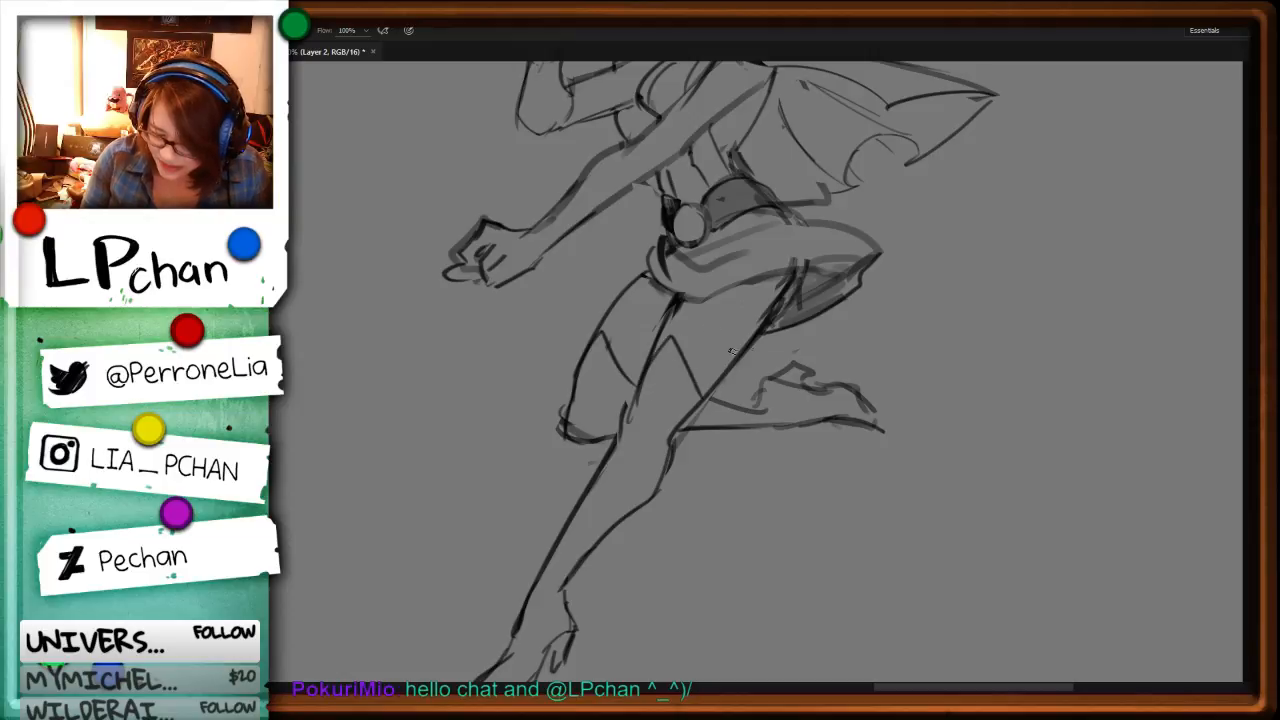
key("ctrl+z")
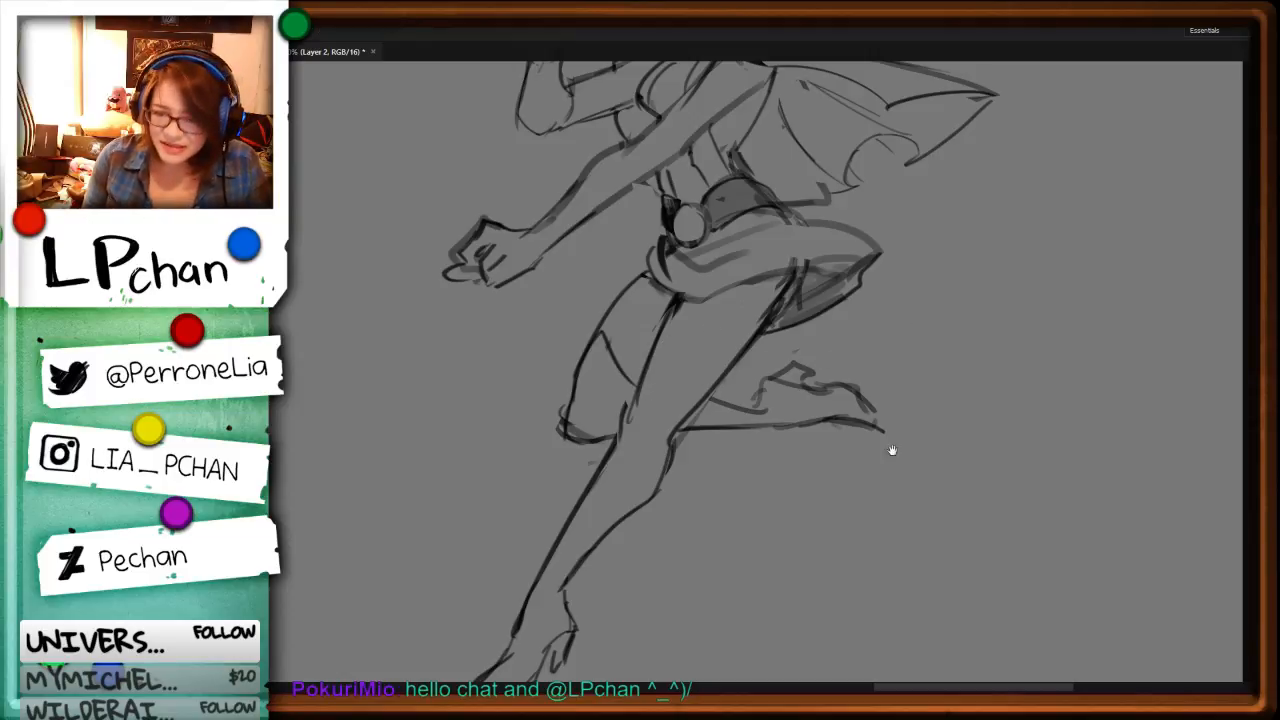
left_click_drag(914, 411, 949, 522)
mouse_move(670, 522)
left_mouse_down()
mouse_move(711, 468)
mouse_move(760, 508)
mouse_move(792, 472)
mouse_move(688, 482)
mouse_move(678, 506)
mouse_move(714, 465)
mouse_move(747, 512)
left_mouse_up()
key("ctrl+z")
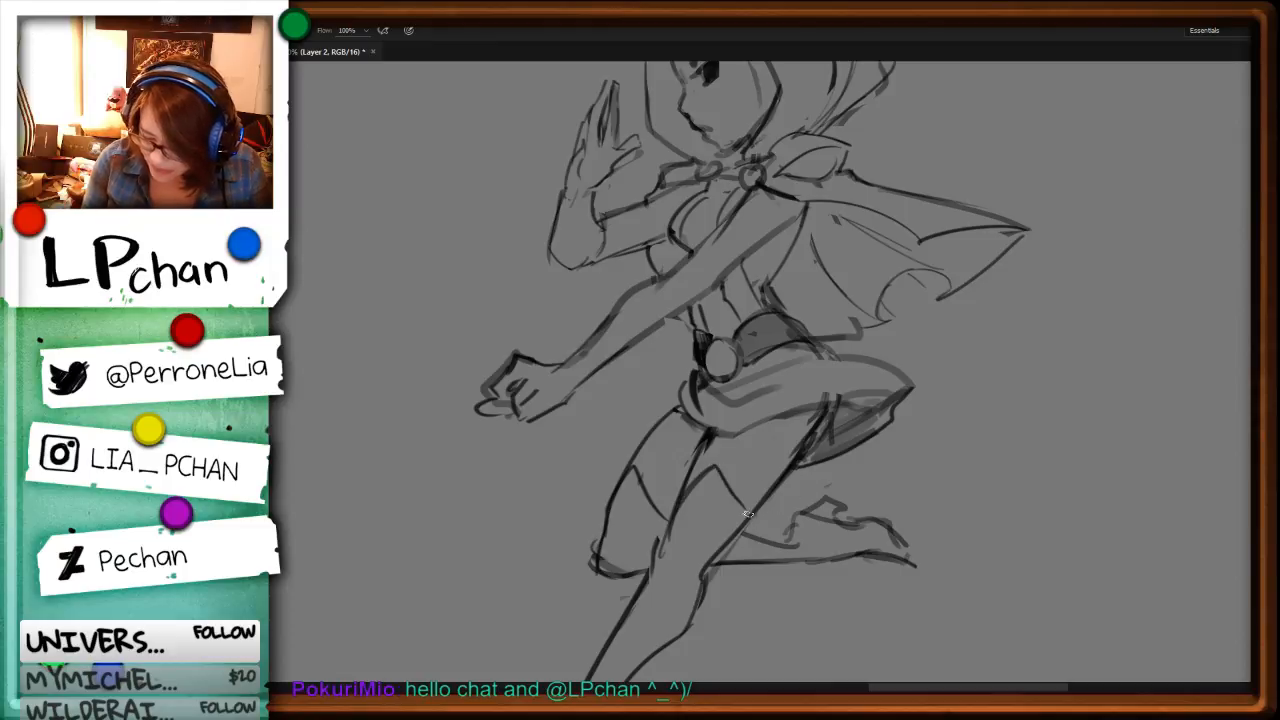
Step: Add a second line parallel to the pointed stocking tops on both thighs, redoing the back thigh's line, to form trim bands
key("space")
left_click_drag(884, 507, 939, 342)
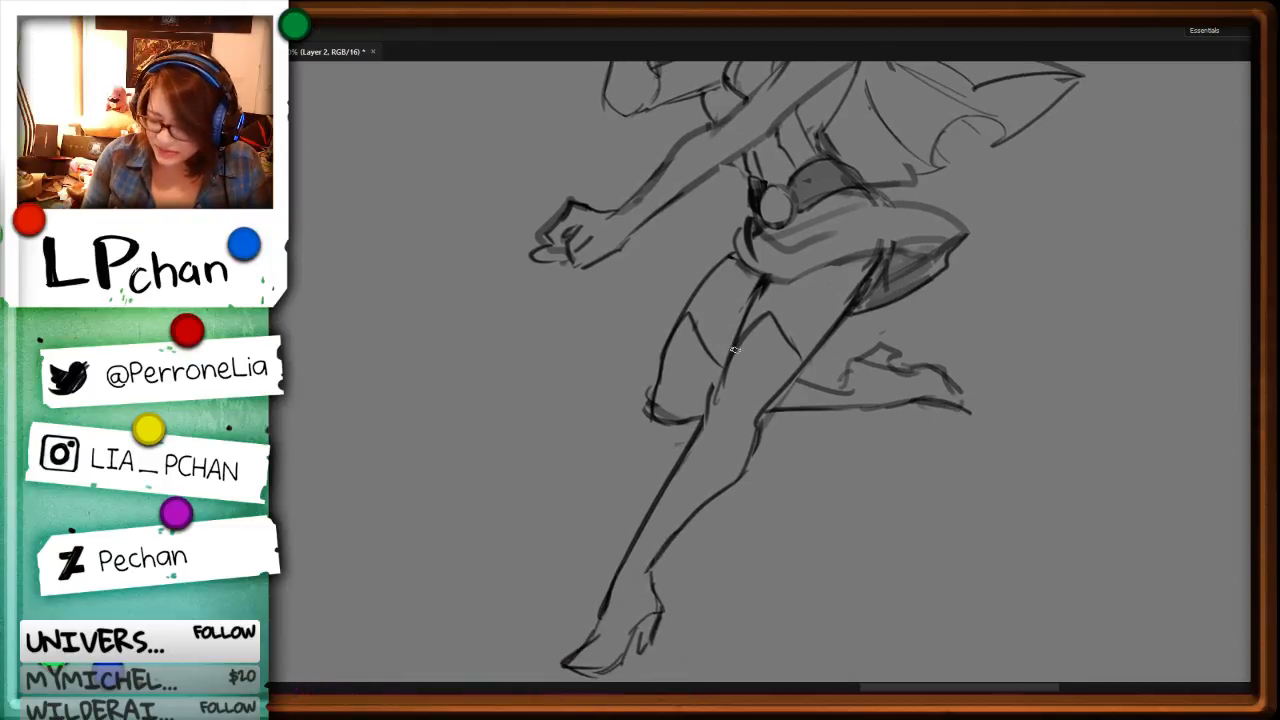
key("l")
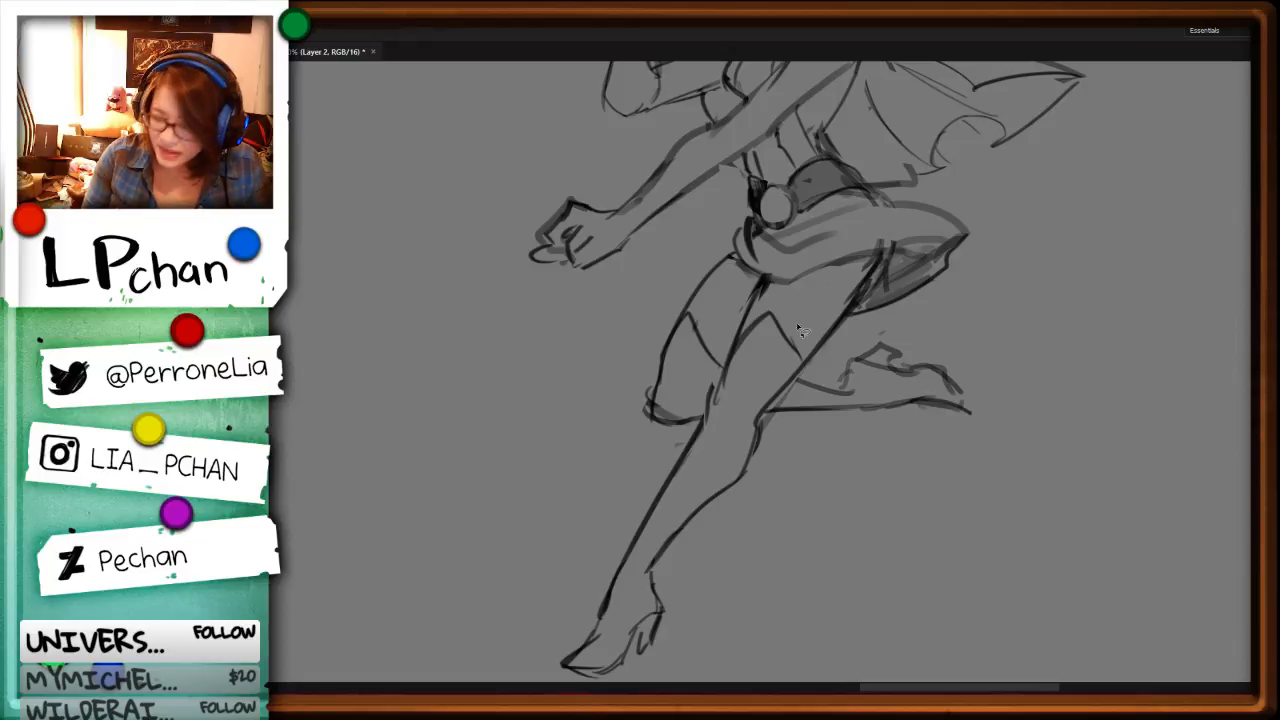
mouse_move(819, 338)
left_mouse_down()
mouse_move(788, 369)
mouse_move(772, 309)
mouse_move(775, 381)
left_mouse_up()
key("Delete")
key("b")
key("ctrl+d")
key("ctrl+z")
mouse_move(766, 326)
left_mouse_down()
mouse_move(777, 383)
mouse_move(742, 350)
mouse_move(782, 374)
left_mouse_up()
left_click_drag(684, 320, 716, 378)
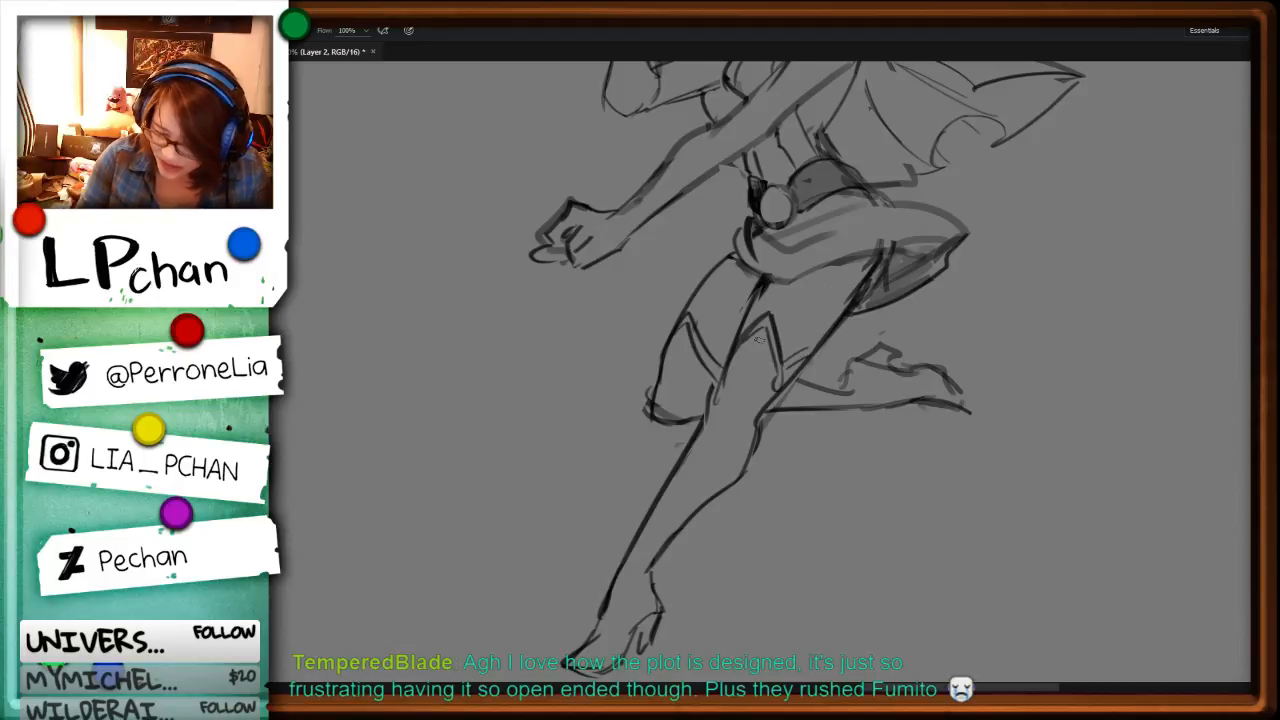
key("ctrl+z")
left_click_drag(684, 326, 716, 375)
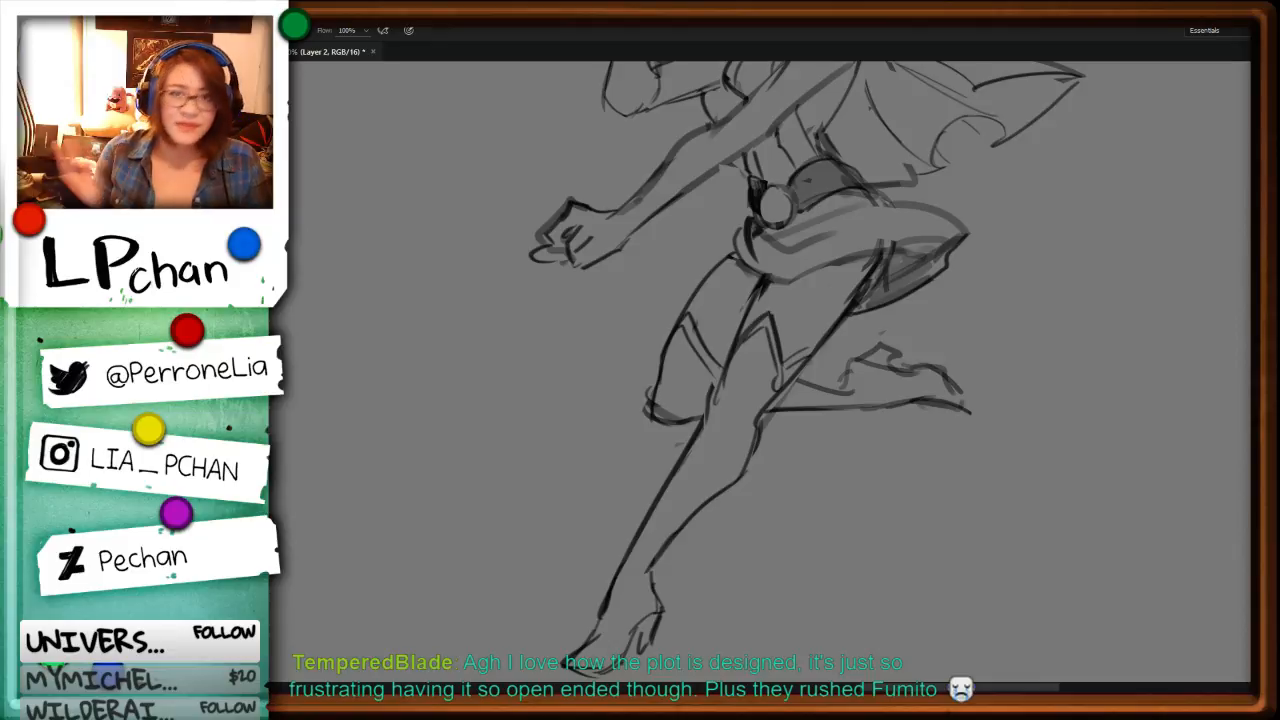
Step: Trim the rough outline of the bent knee and refine the back stocking's trim beside the front thigh
key("l")
mouse_move(655, 386)
left_mouse_down()
mouse_move(665, 428)
mouse_move(618, 393)
mouse_move(702, 420)
left_mouse_up()
key("ctrl+x")
key("b")
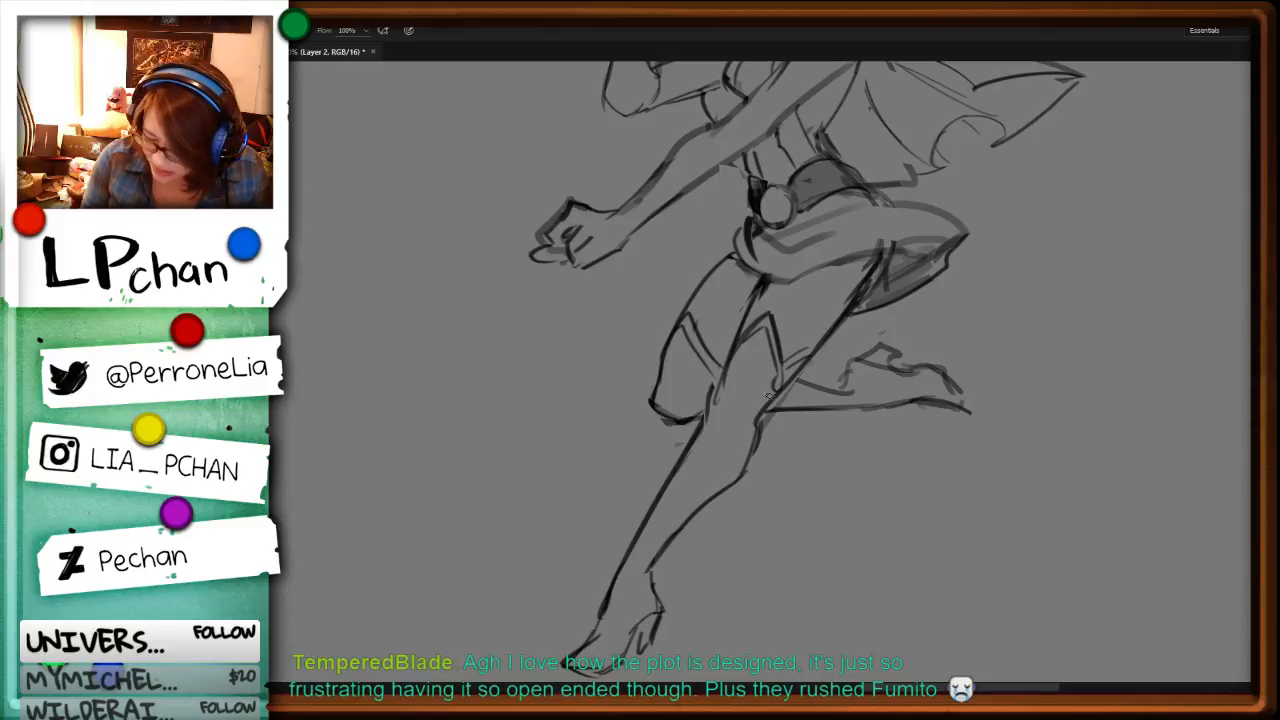
left_click_drag(732, 341, 710, 389)
key("l")
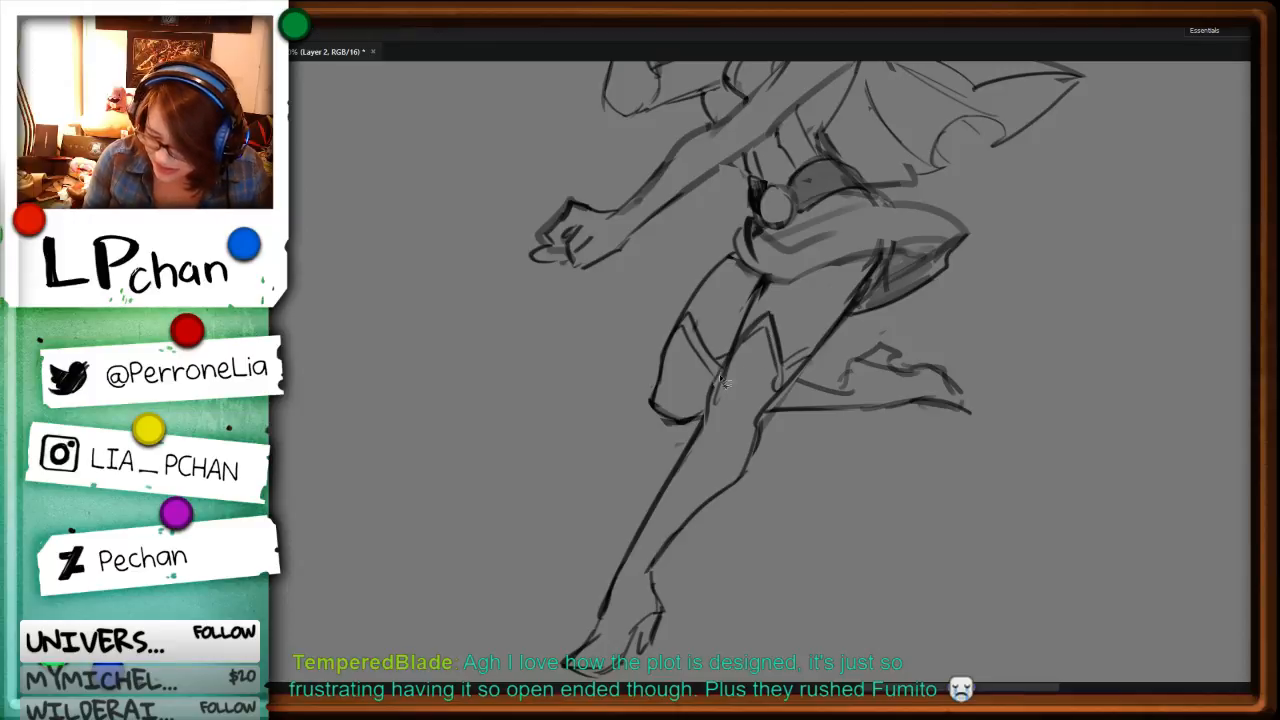
key("ctrl+d")
key("b")
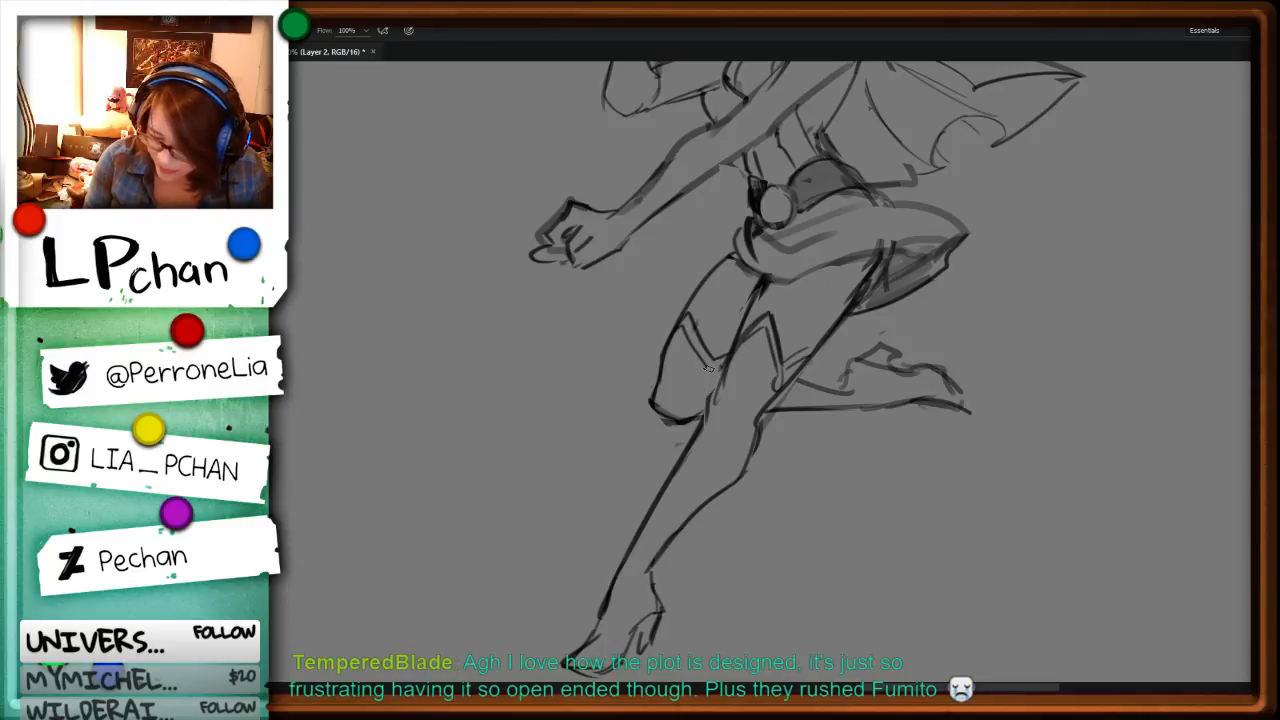
left_click_drag(704, 370, 717, 390)
left_click_drag(904, 469, 864, 458)
Step: Erase the rough mark above the eye and draw curling ornamental markings around the eye, from forehead to cheek
key("ctrl+minus")
key("ctrl+minus")
left_click_drag(822, 377, 735, 600)
key("ctrl+plus")
key("ctrl+plus")
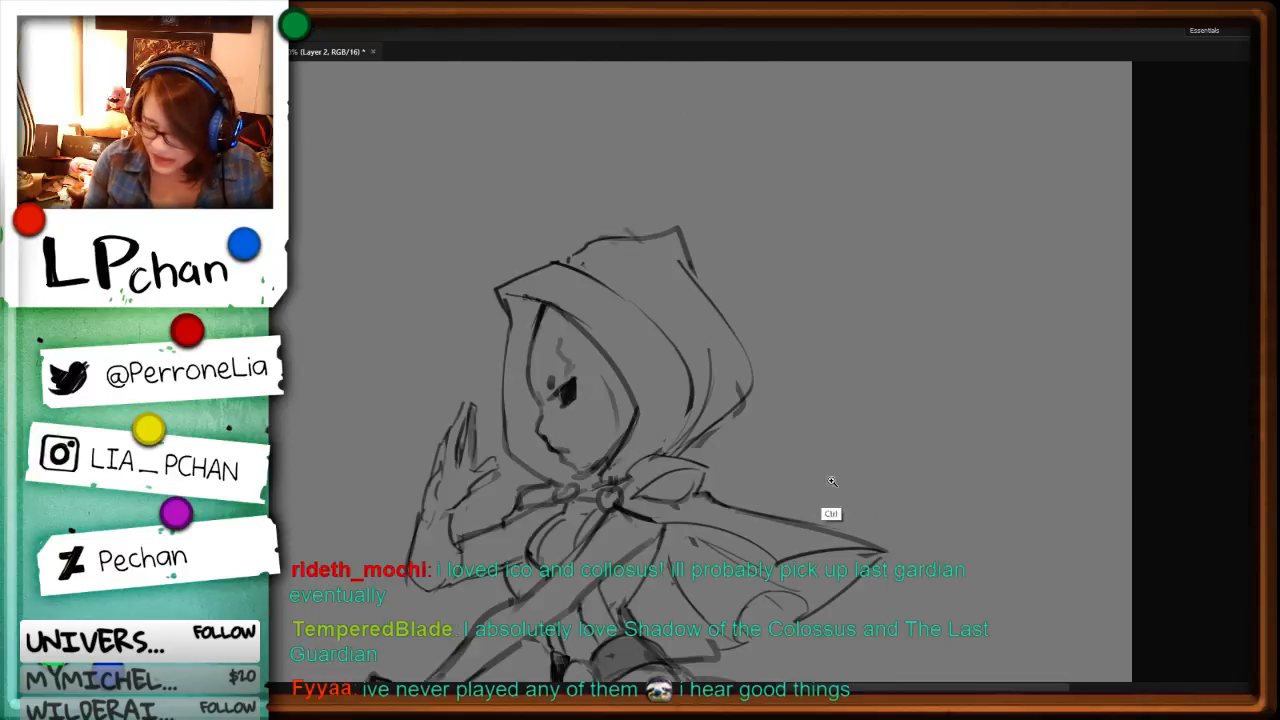
key("Delete")
key("ctrl+d")
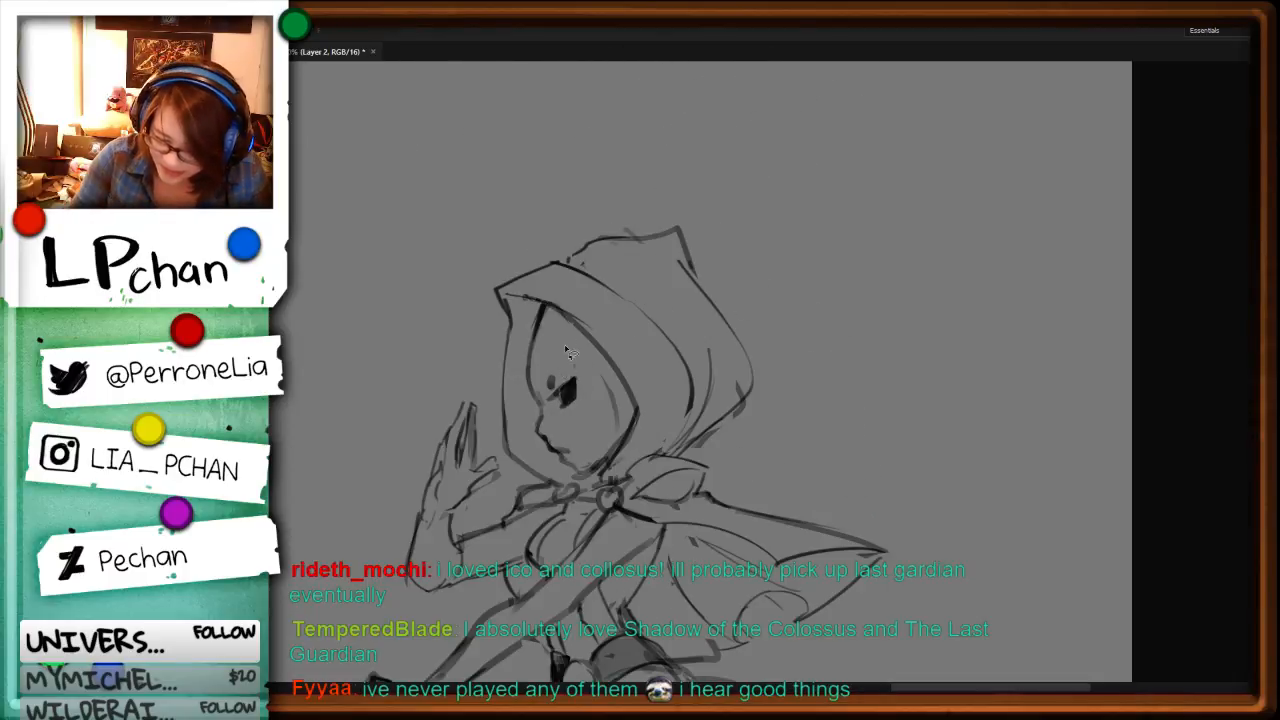
key("b")
mouse_move(558, 332)
left_mouse_down()
mouse_move(584, 364)
mouse_move(570, 380)
mouse_move(586, 402)
mouse_move(608, 380)
mouse_move(612, 330)
mouse_move(598, 434)
left_mouse_up()
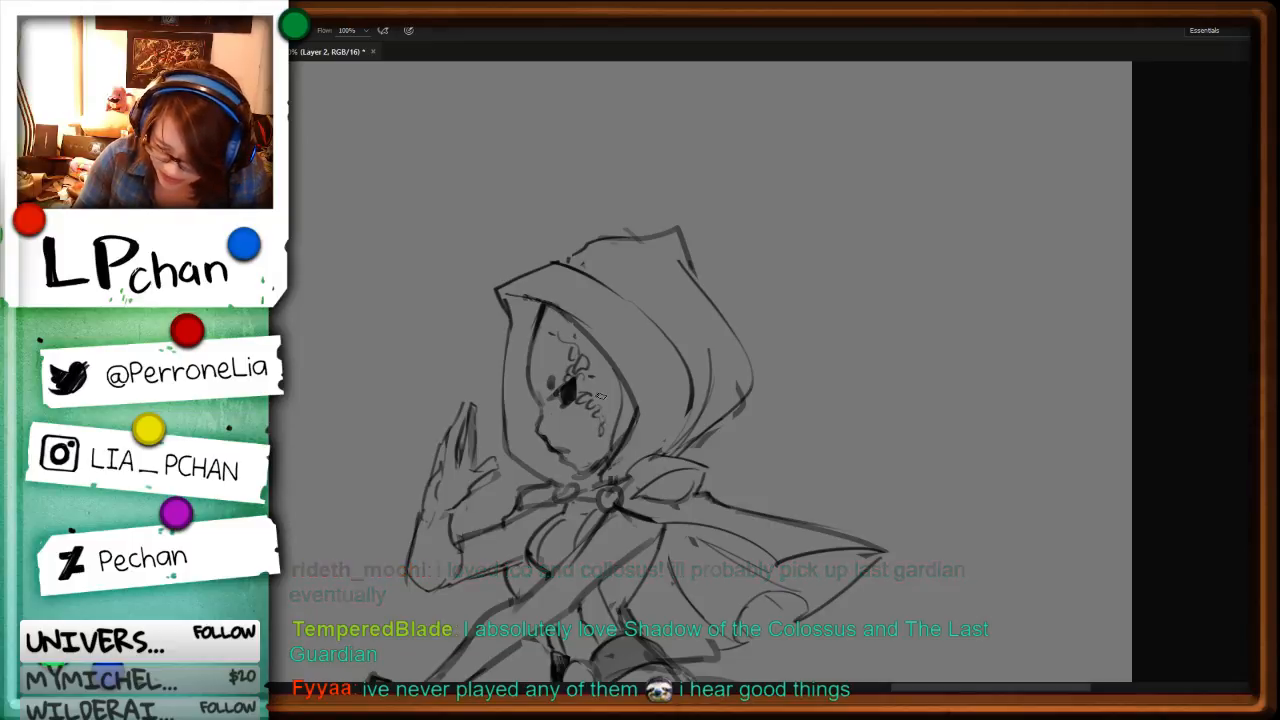
Step: Draw a narrow curved cuff around the wrist of the raised hand
key("ctrl+minus")
key("ctrl+minus")
left_click_drag(750, 562, 886, 379)
left_click_drag(818, 439, 867, 524)
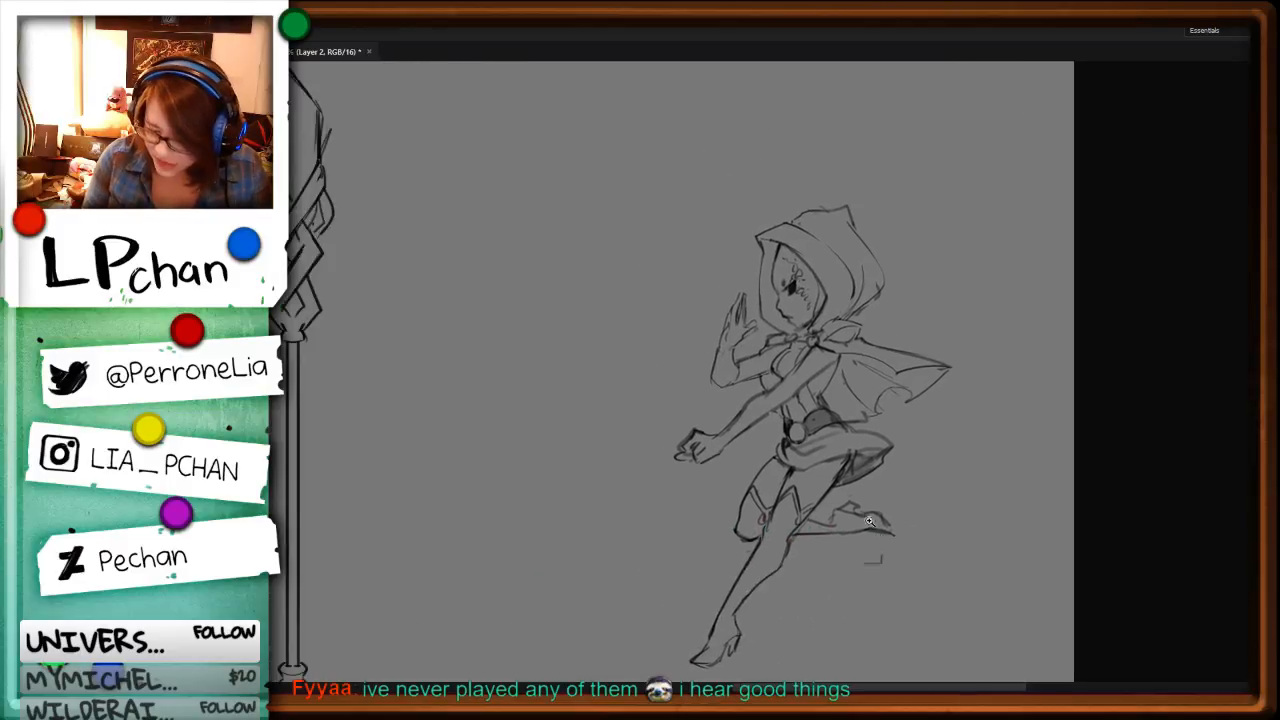
key("ctrl+plus")
key("ctrl+plus")
key("ctrl+plus")
mouse_move(934, 276)
left_mouse_down()
mouse_move(1000, 270)
mouse_move(950, 316)
mouse_move(992, 286)
left_mouse_up()
key("ctrl+z")
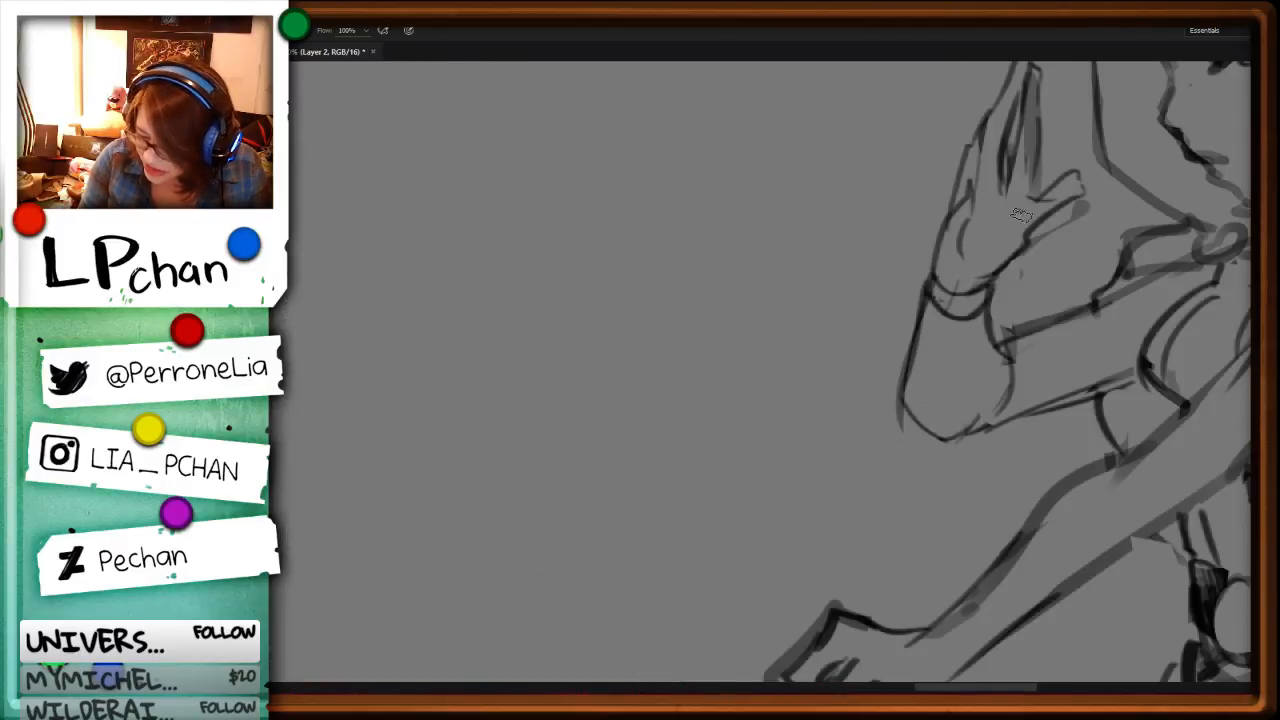
Step: Clean up the raised hand's finger tips and redraw the outer edge of its fingers and palm
key("space")
mouse_move(1065, 191)
left_mouse_down()
mouse_move(905, 403)
mouse_move(884, 370)
mouse_move(832, 350)
mouse_move(834, 322)
left_mouse_up()
key("ctrl+x")
key("ctrl+x")
key("ctrl+x")
key("b")
left_click_drag(834, 320, 820, 446)
key("l")
key("ctrl+x")
key("b")
mouse_move(788, 440)
left_mouse_down()
mouse_move(783, 465)
mouse_move(802, 495)
mouse_move(843, 511)
left_mouse_up()
Step: Cut away the raised hand's rough thumb lines and give the thumb a clean rounded outline
key("l")
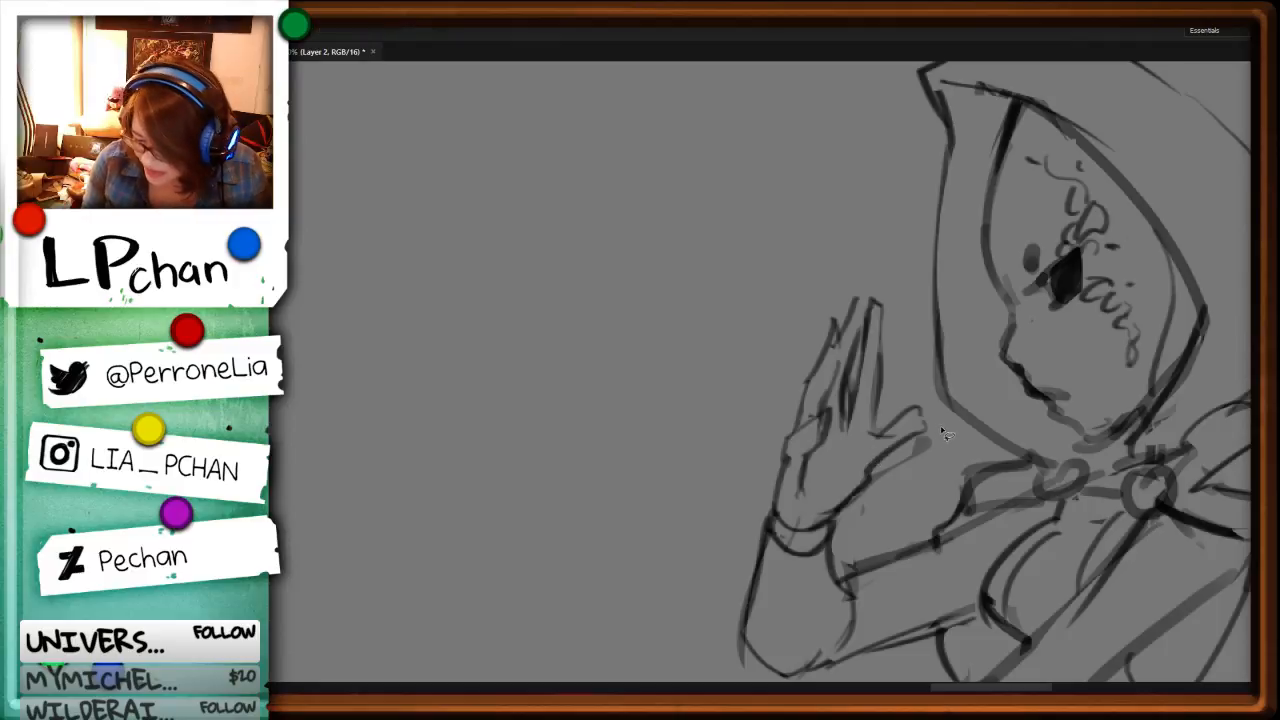
left_click_drag(944, 410, 892, 433)
key("ctrl+x")
key("b")
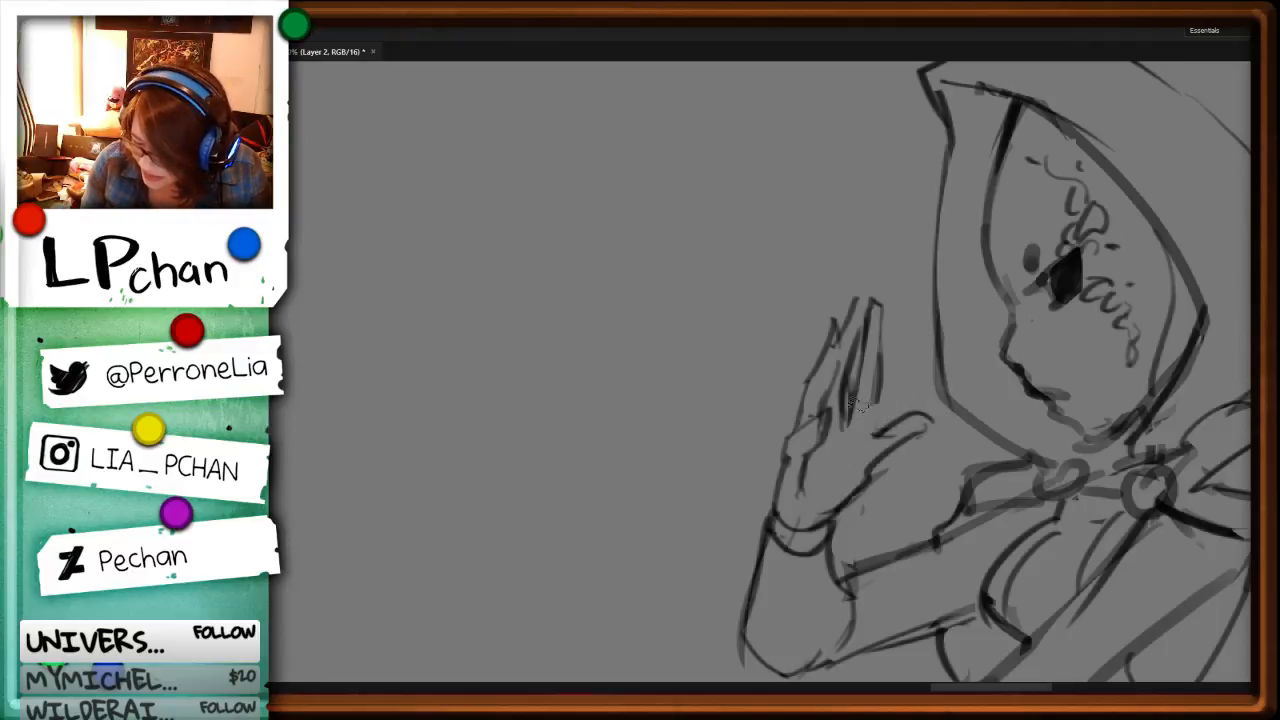
Step: Review the caped running figure against the other characters and staffs on the sheet
key("ctrl+minus")
key("ctrl+minus")
key("ctrl+minus")
key("ctrl+minus")
key("ctrl+minus")
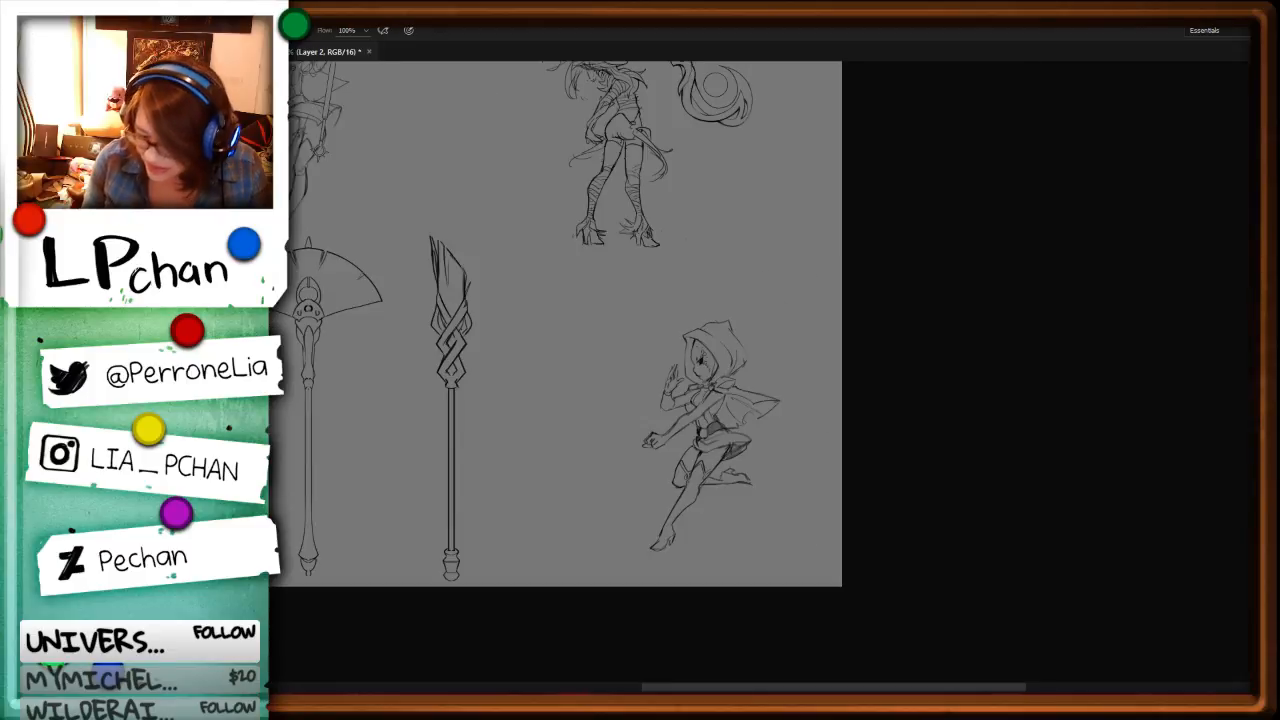
key("space")
mouse_move(580, 459)
left_mouse_down()
mouse_move(950, 477)
mouse_move(866, 466)
left_mouse_up()
left_click_drag(972, 393, 837, 571)
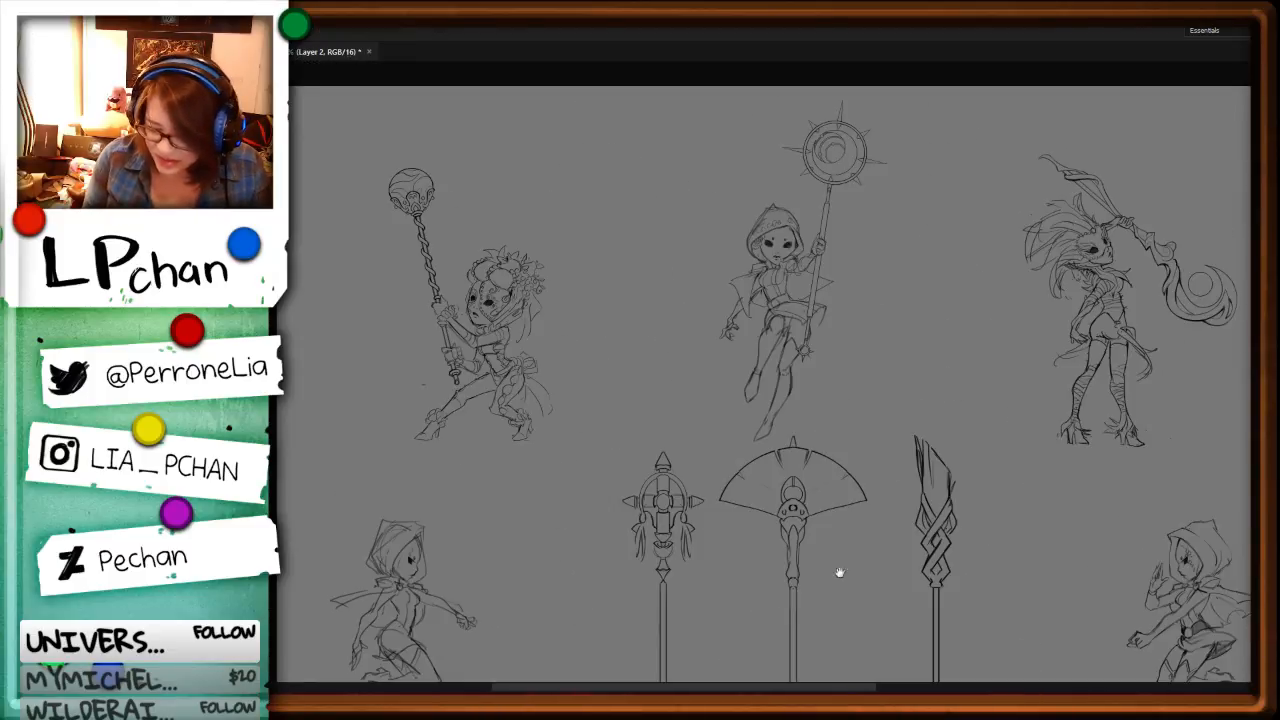
left_click_drag(970, 535, 726, 502)
left_click_drag(1025, 537, 985, 460)
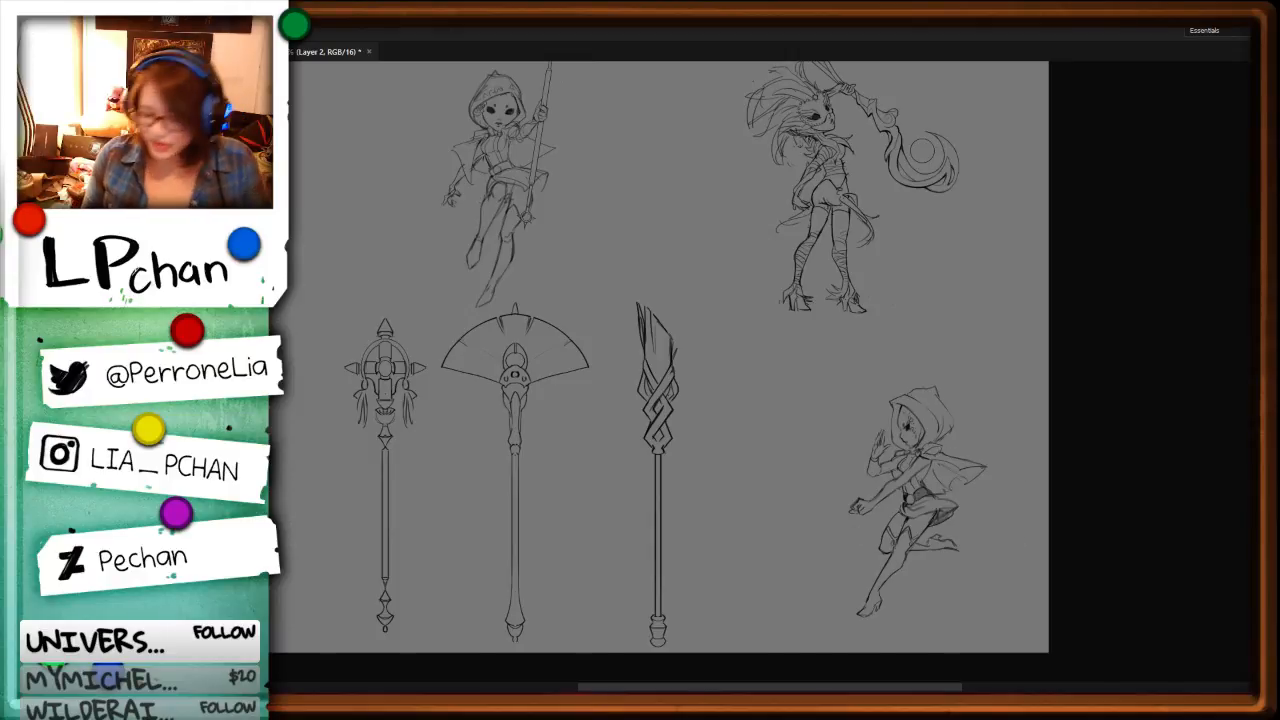
key("ctrl+plus")
key("ctrl+plus")
mouse_move(1166, 606)
left_mouse_down()
mouse_move(840, 509)
mouse_move(905, 399)
left_mouse_up()
left_click_drag(753, 510, 906, 507)
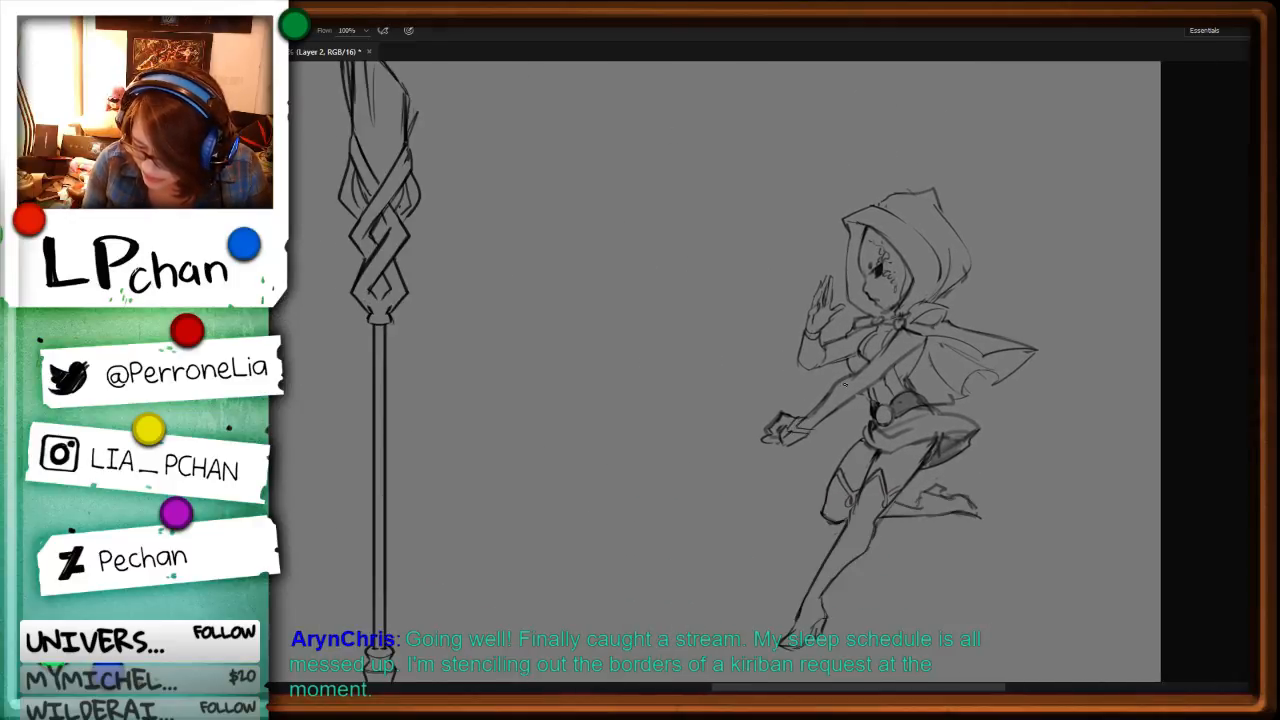
key("space")
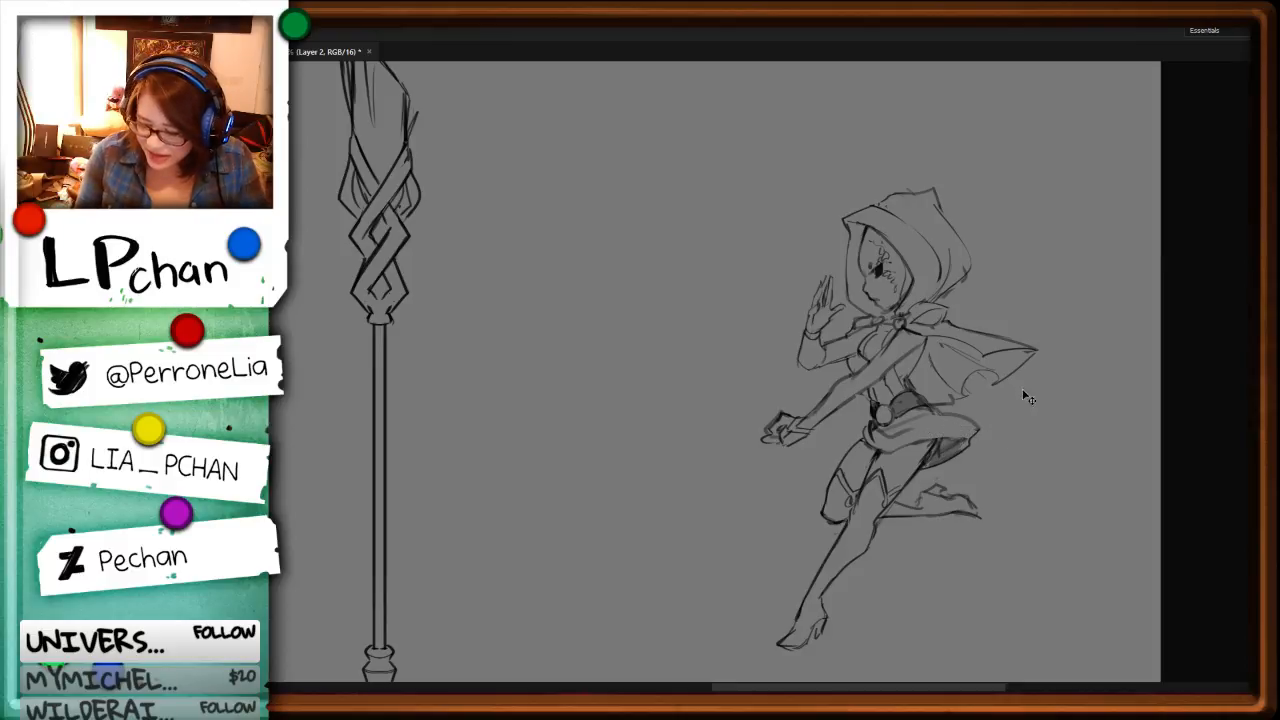
left_click(865, 424, "ctrl")
key("b")
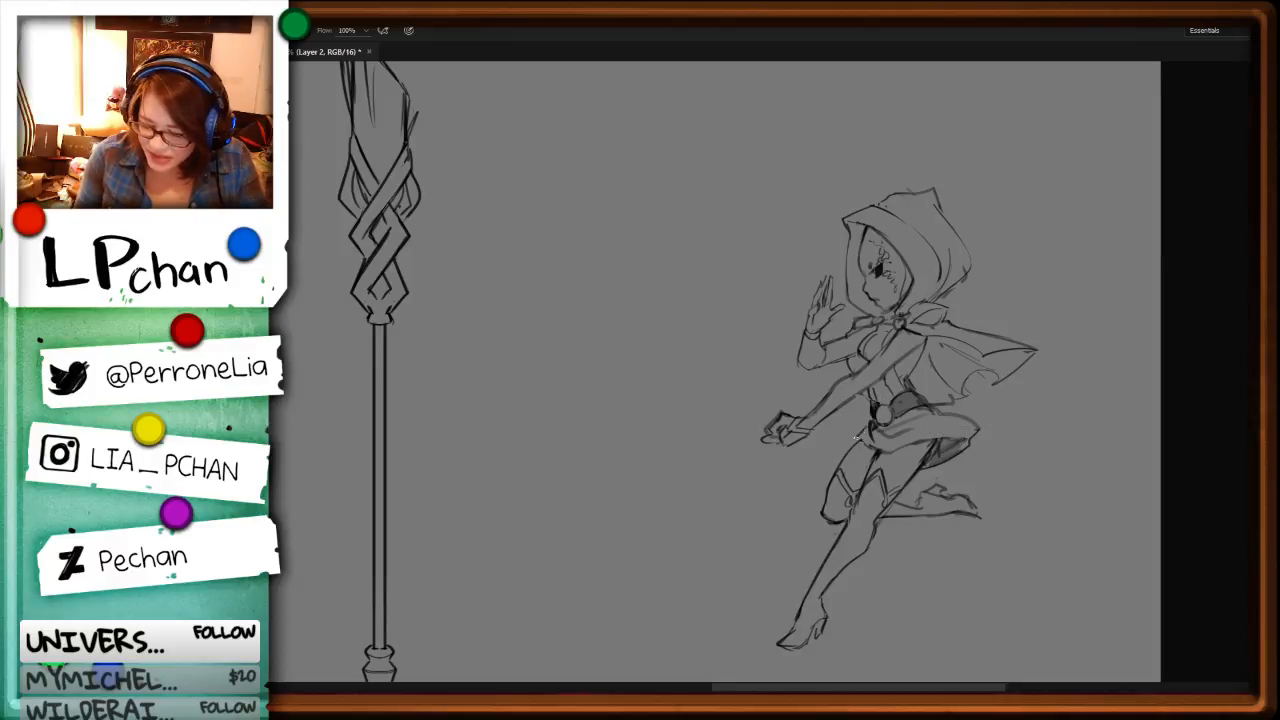
Step: Strengthen the rear hip curve on the other hooded figure, at the far side of the sheet
key("space")
left_click_drag(463, 500, 928, 487)
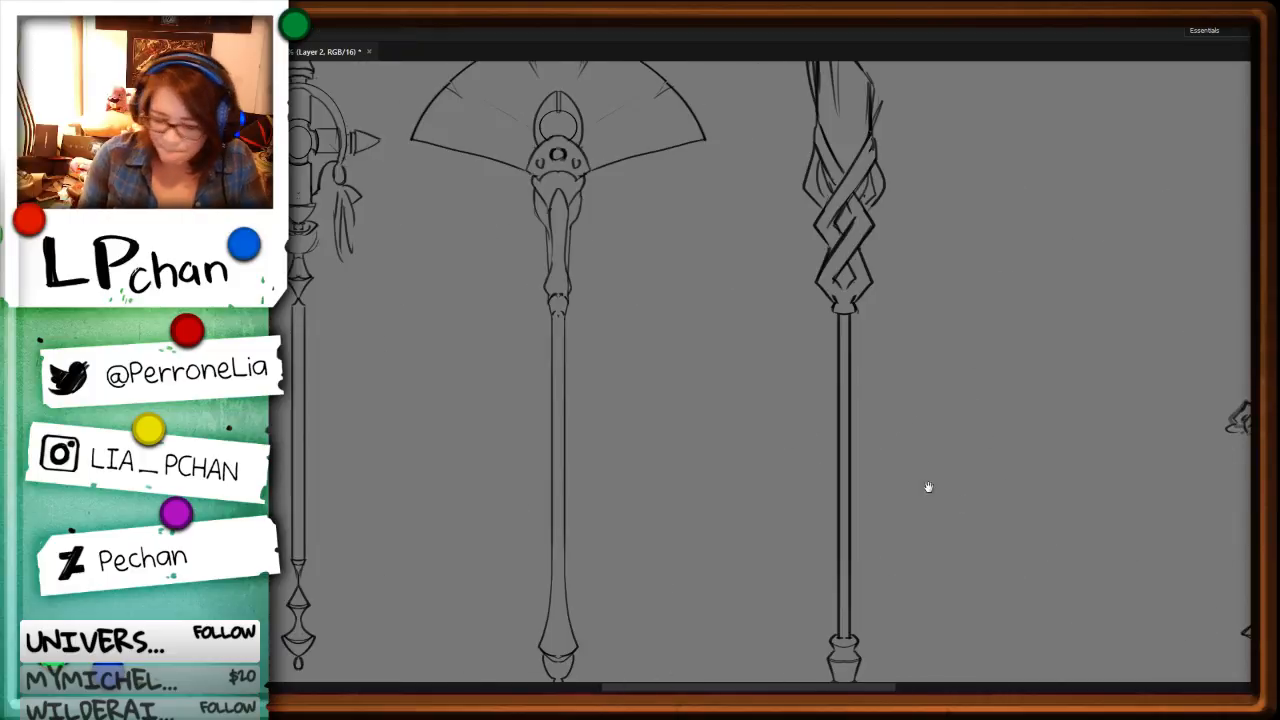
left_click_drag(538, 505, 1055, 474)
left_click_drag(690, 522, 942, 512)
key("ctrl+plus")
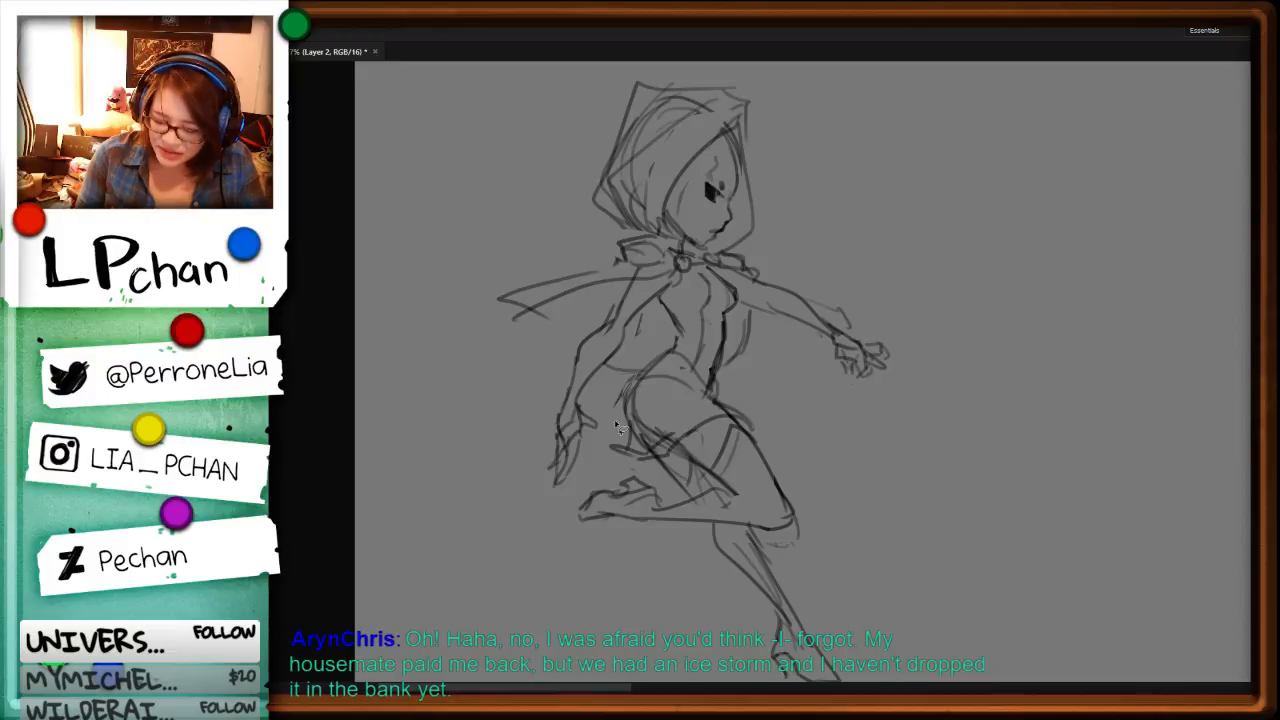
key("ctrl+z")
left_click_drag(638, 377, 629, 424)
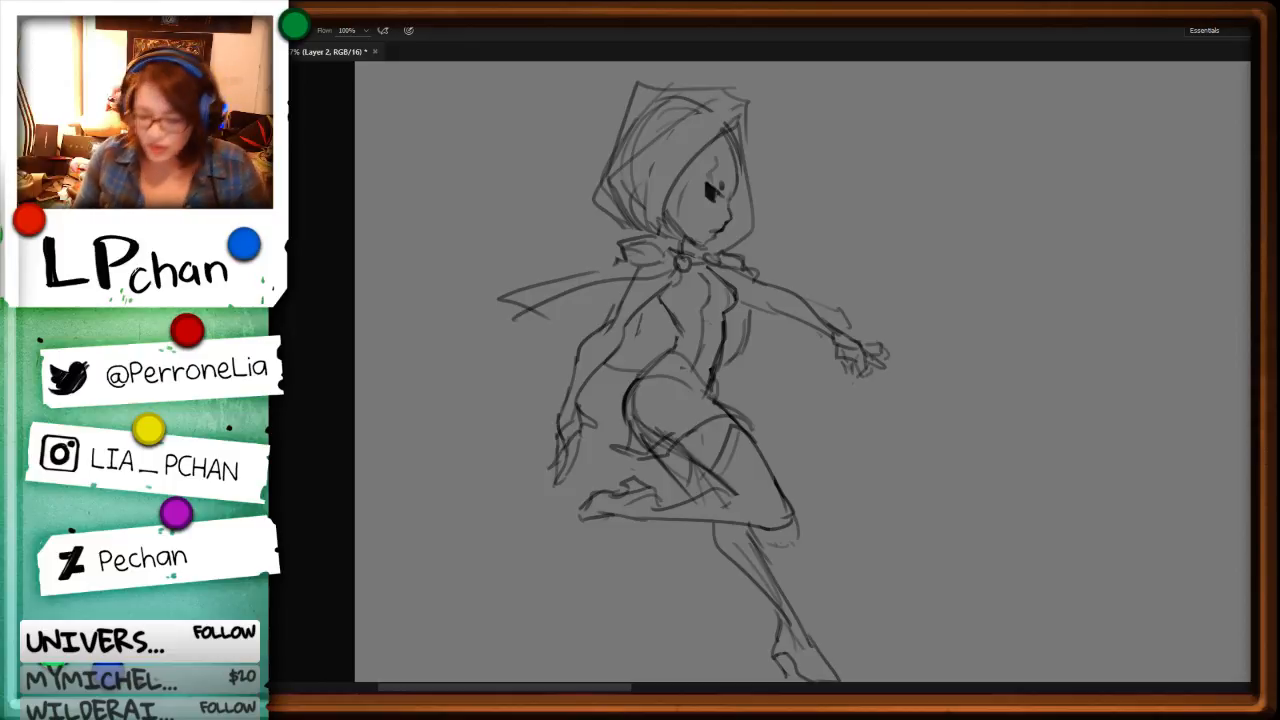
Step: Remove the rough end of this figure's cape and draw a new tip with a curved lower edge reaching the arm
key("l")
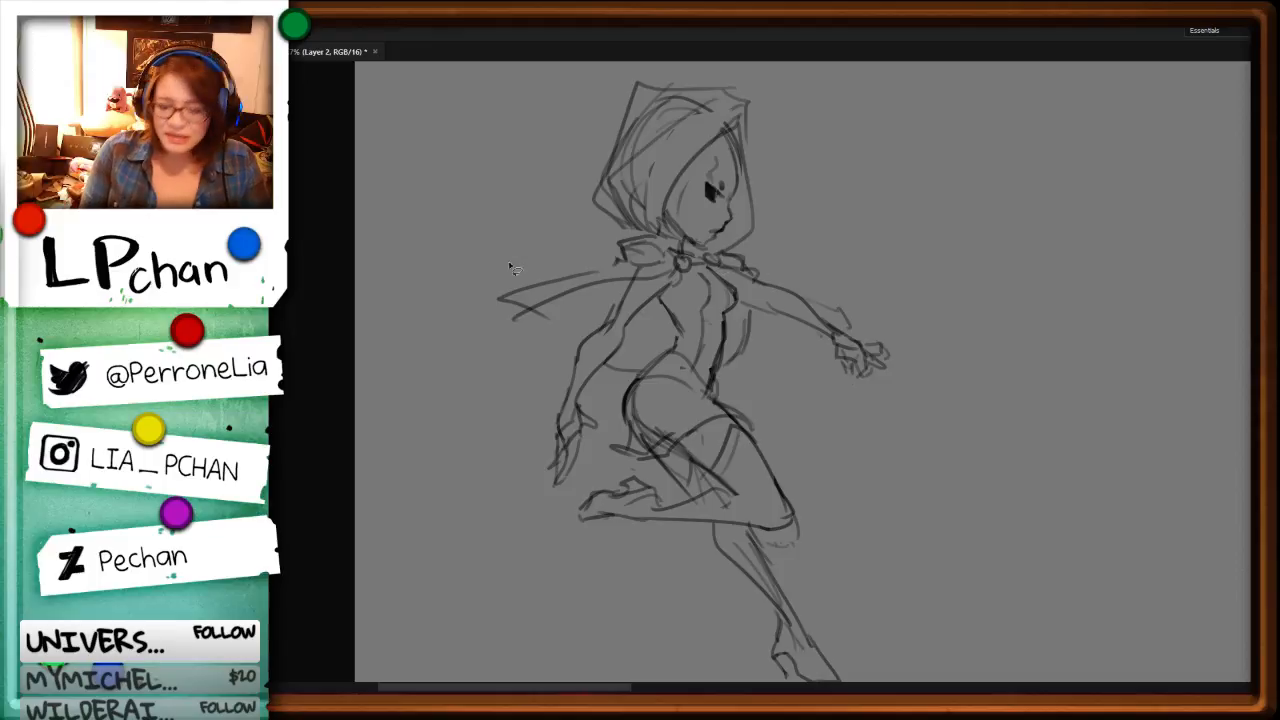
key("Delete")
mouse_move(493, 328)
left_mouse_down()
mouse_move(520, 290)
mouse_move(554, 290)
mouse_move(582, 346)
left_mouse_up()
key("ctrl+d")
key("b")
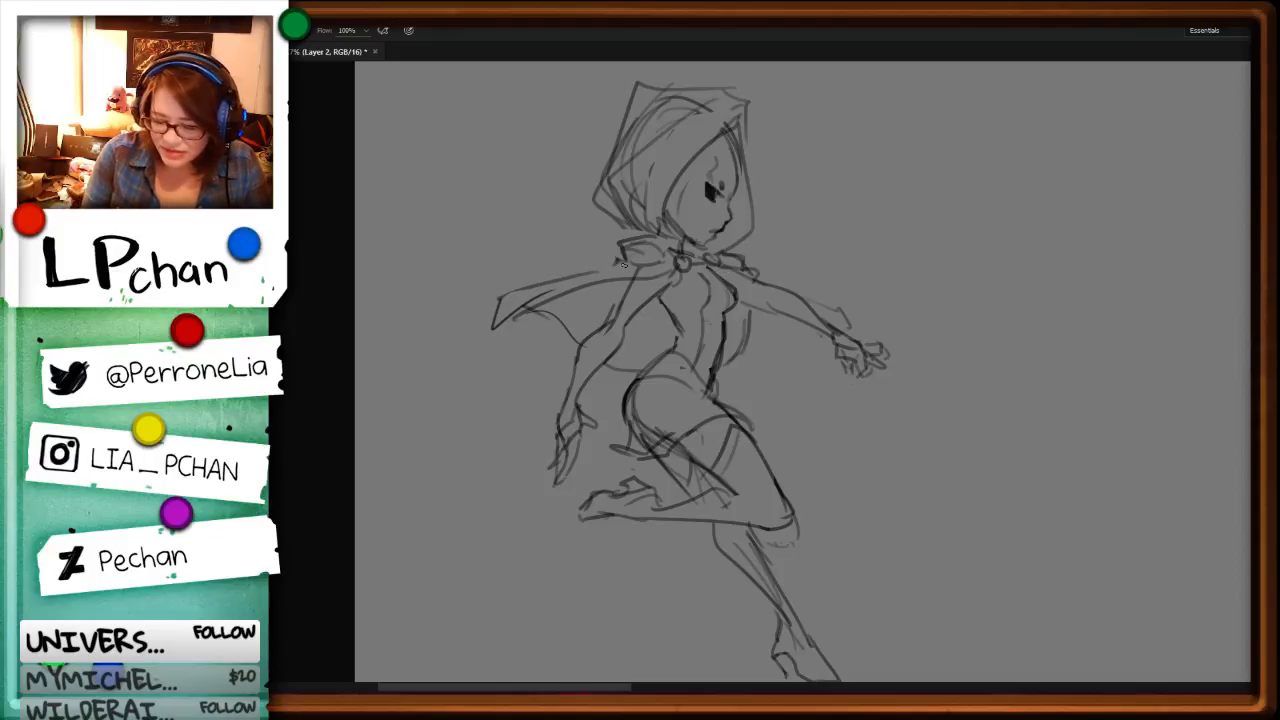
Step: Redraw the cape's upper edge from the collar bow as a smooth curve and sharpen its outer tip
left_click_drag(623, 265, 516, 296)
key("l")
left_click_drag(474, 357, 548, 302)
key("Delete")
key("ctrl+d")
key("b")
mouse_move(606, 262)
left_mouse_down()
mouse_move(497, 315)
mouse_move(558, 310)
left_mouse_up()
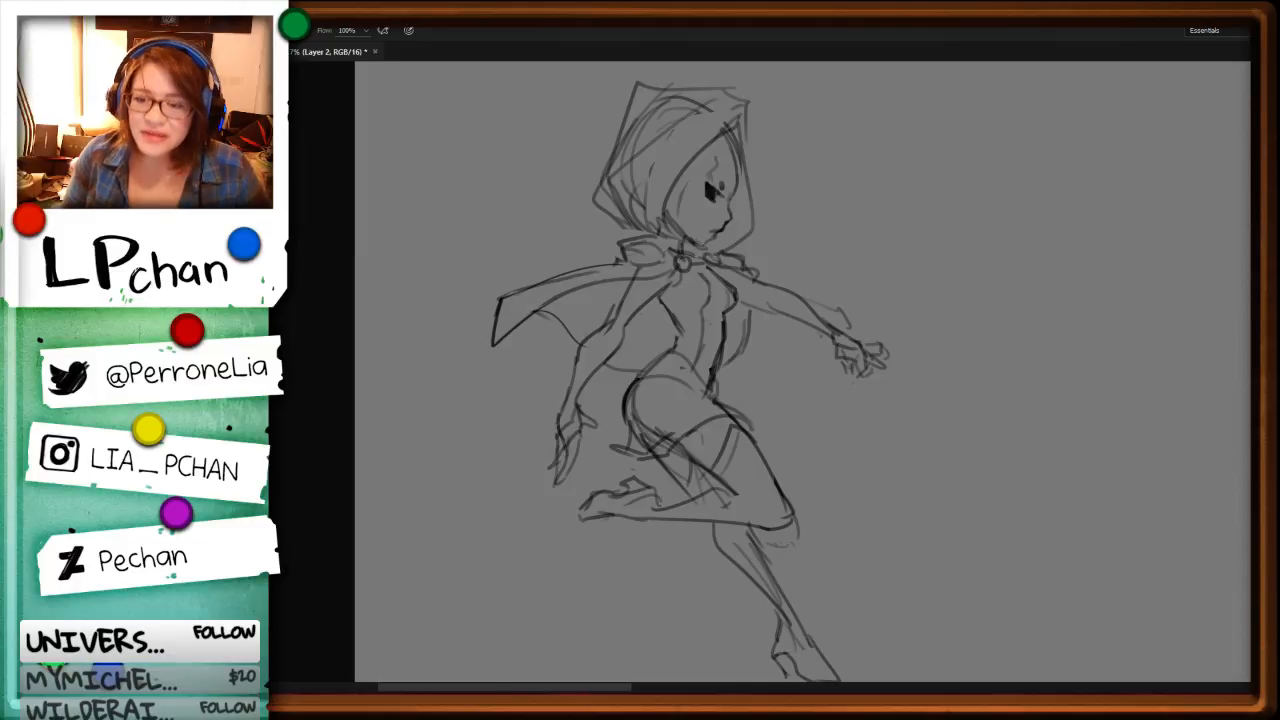
Step: Erase the stray stroke beside the elbow of the lowered arm
key("space")
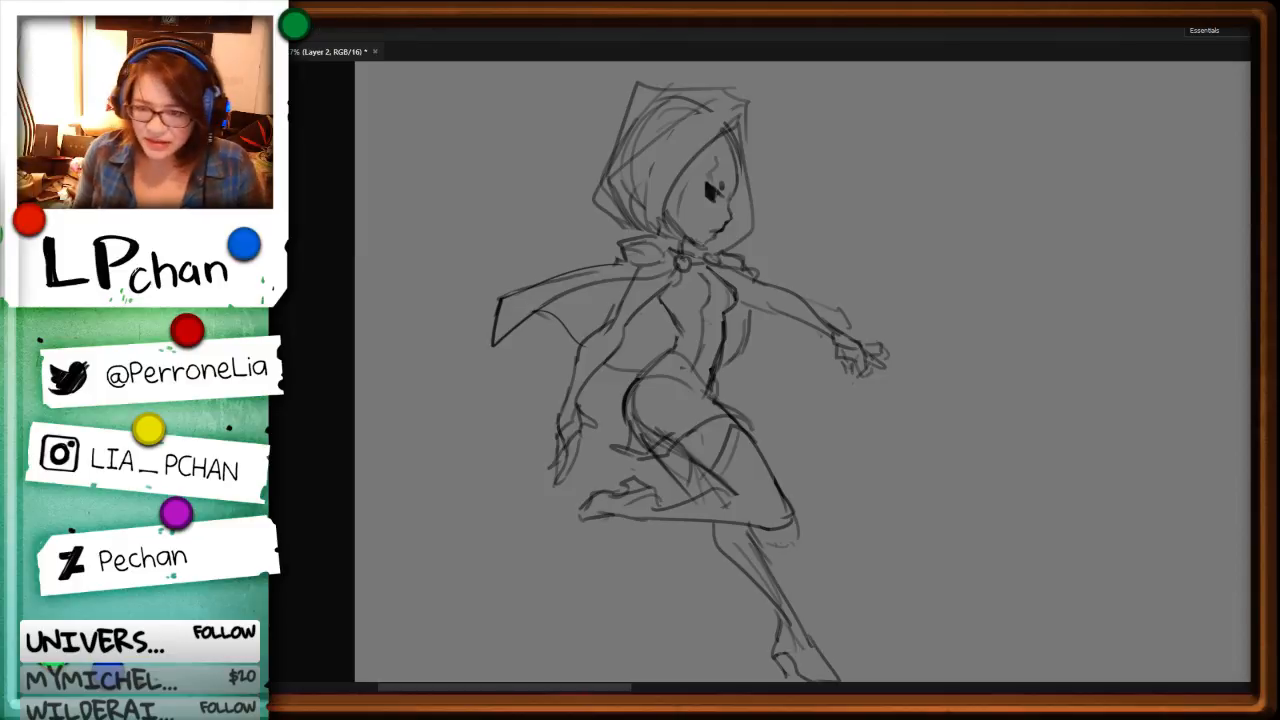
left_click_drag(869, 520, 931, 549)
key("ctrl+plus")
key("ctrl+plus")
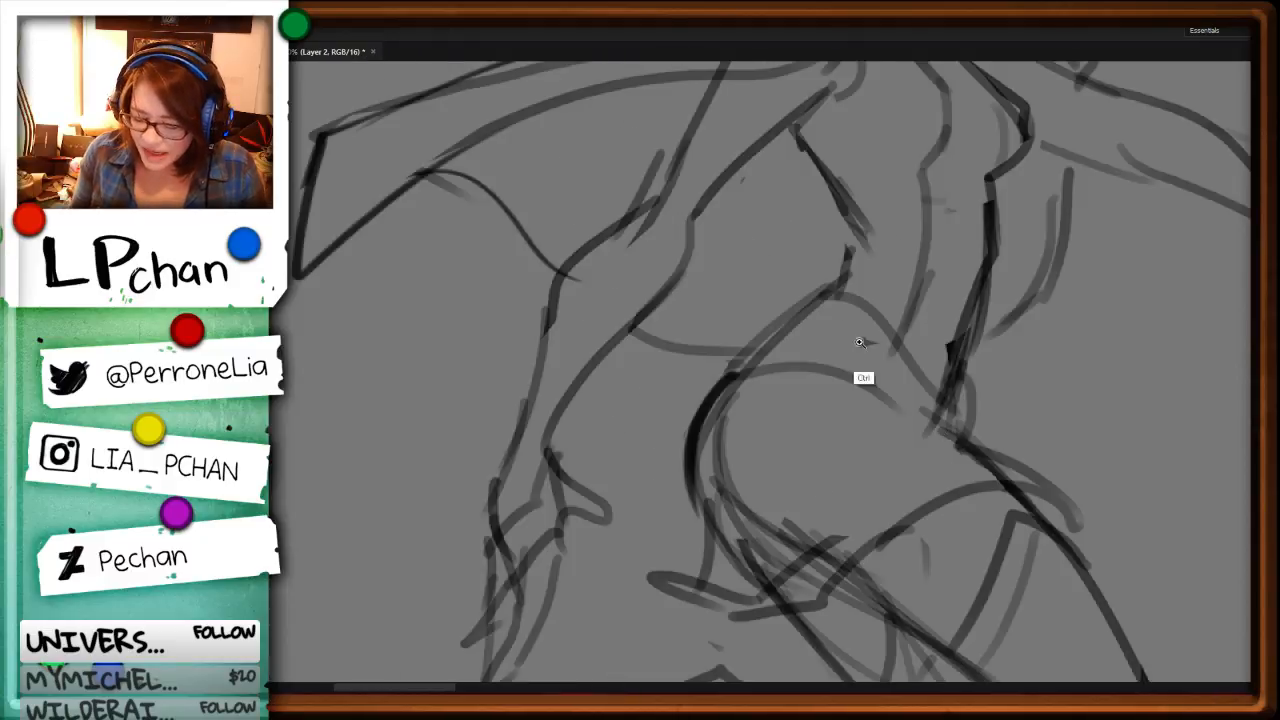
left_click_drag(671, 144, 648, 156)
key("Delete")
key("ctrl+d")
key("b")
Step: Redraw the outer line of the lowered upper arm from the cape to the elbow and trim its overshoot
key("space")
left_click_drag(750, 200, 698, 373)
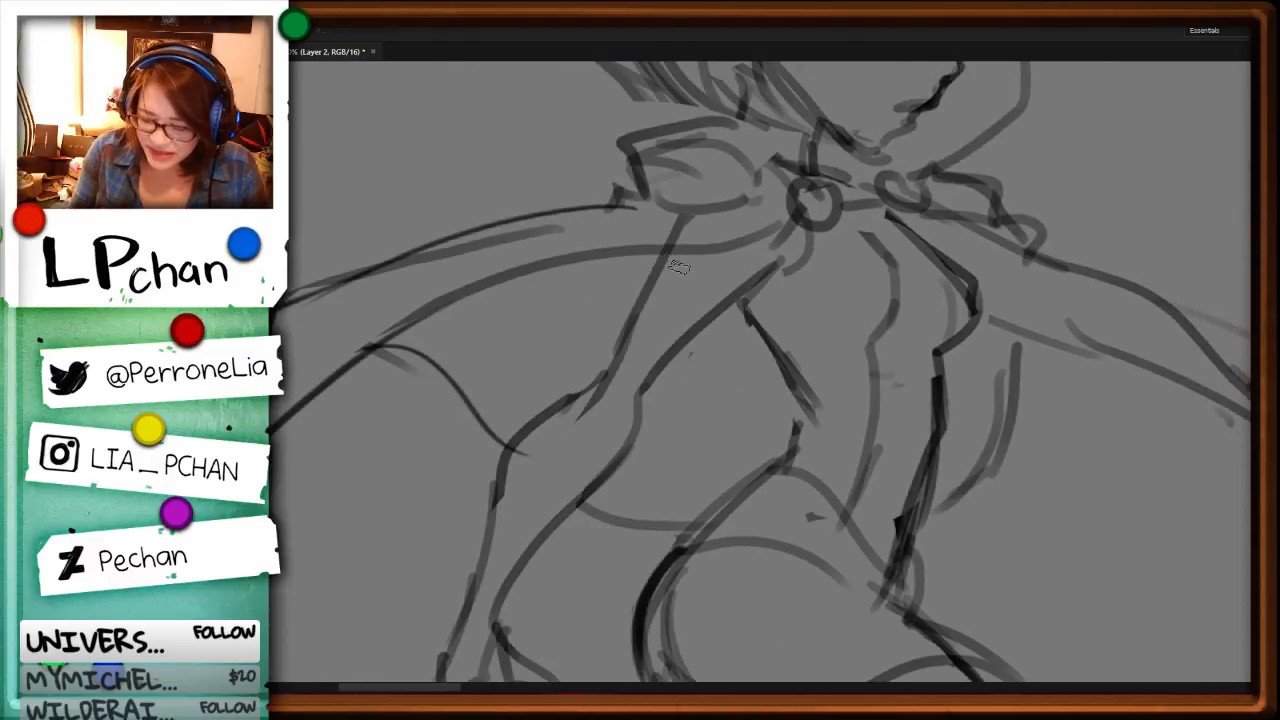
left_click_drag(667, 248, 594, 394)
left_click_drag(645, 302, 556, 406)
key("l")
left_click_drag(642, 350, 616, 372)
key("Delete")
key("ctrl+d")
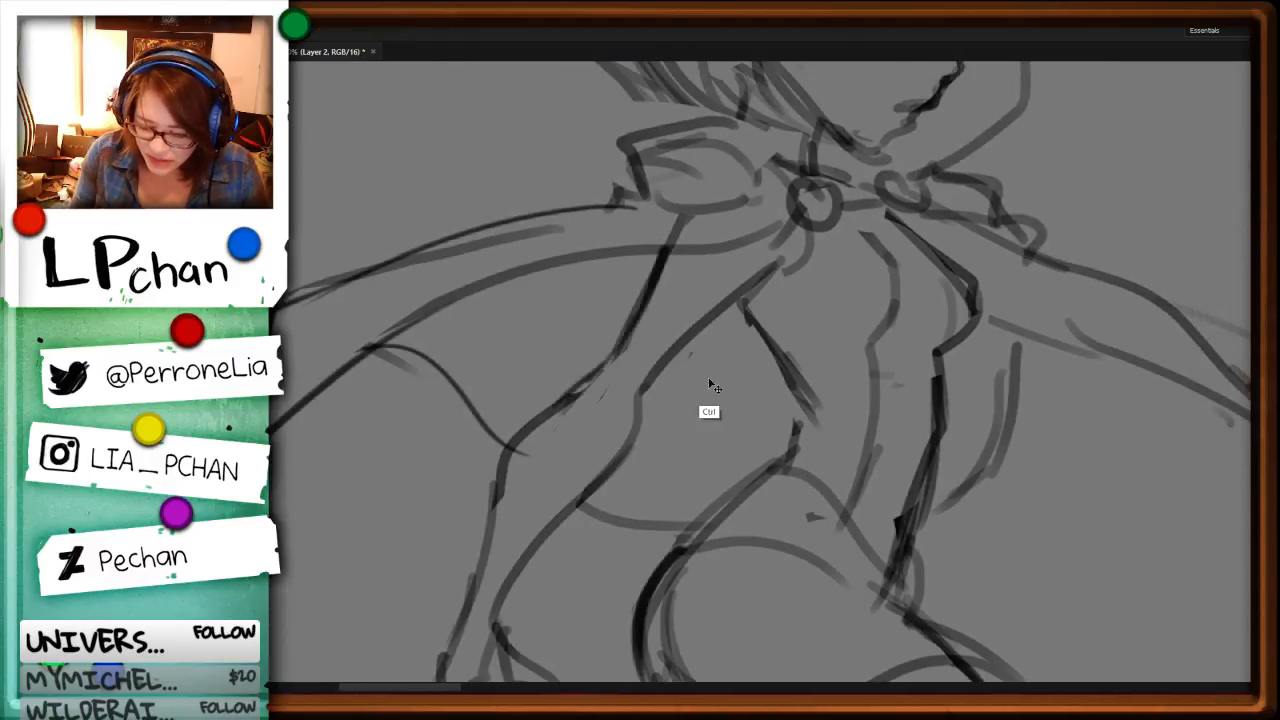
Step: Replace the lowered forearm's outer outline with a smooth line from elbow to wrist, trimming the excess strokes
key("space")
left_click_drag(725, 476, 867, 349)
left_click_drag(750, 272, 746, 298)
key("Delete")
key("ctrl+d")
key("b")
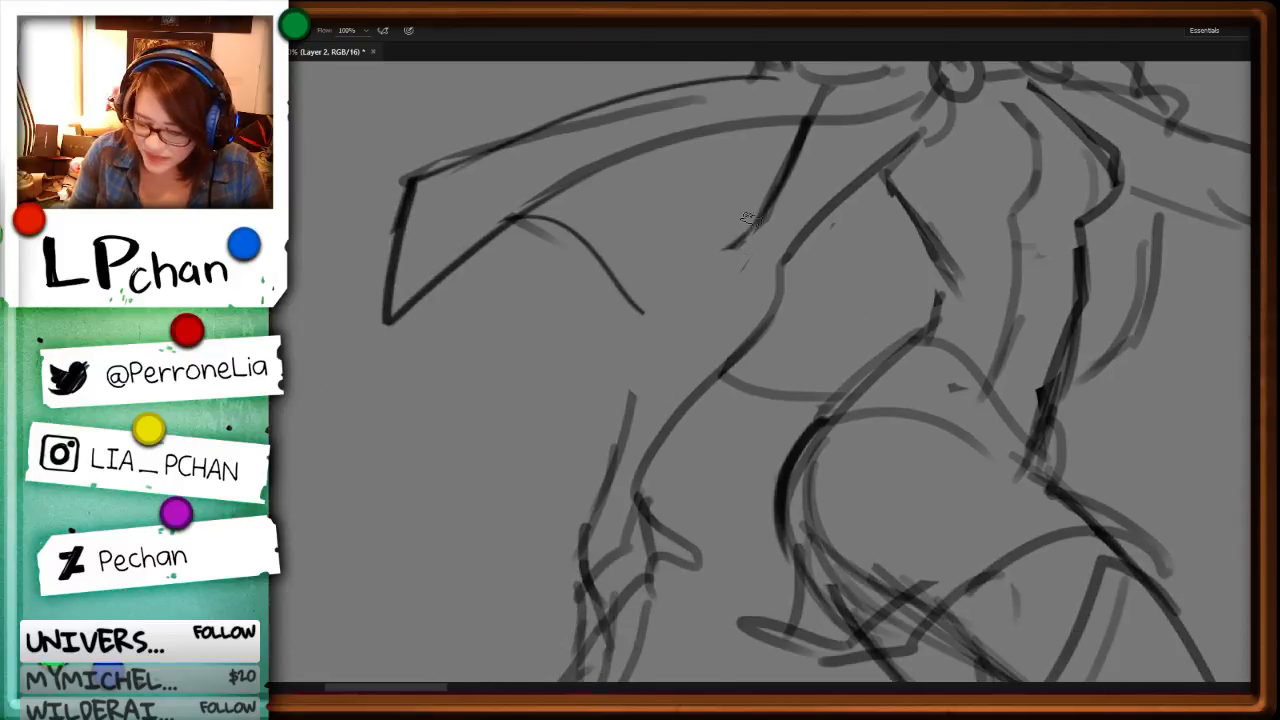
left_click_drag(764, 209, 640, 385)
left_click_drag(668, 302, 580, 518)
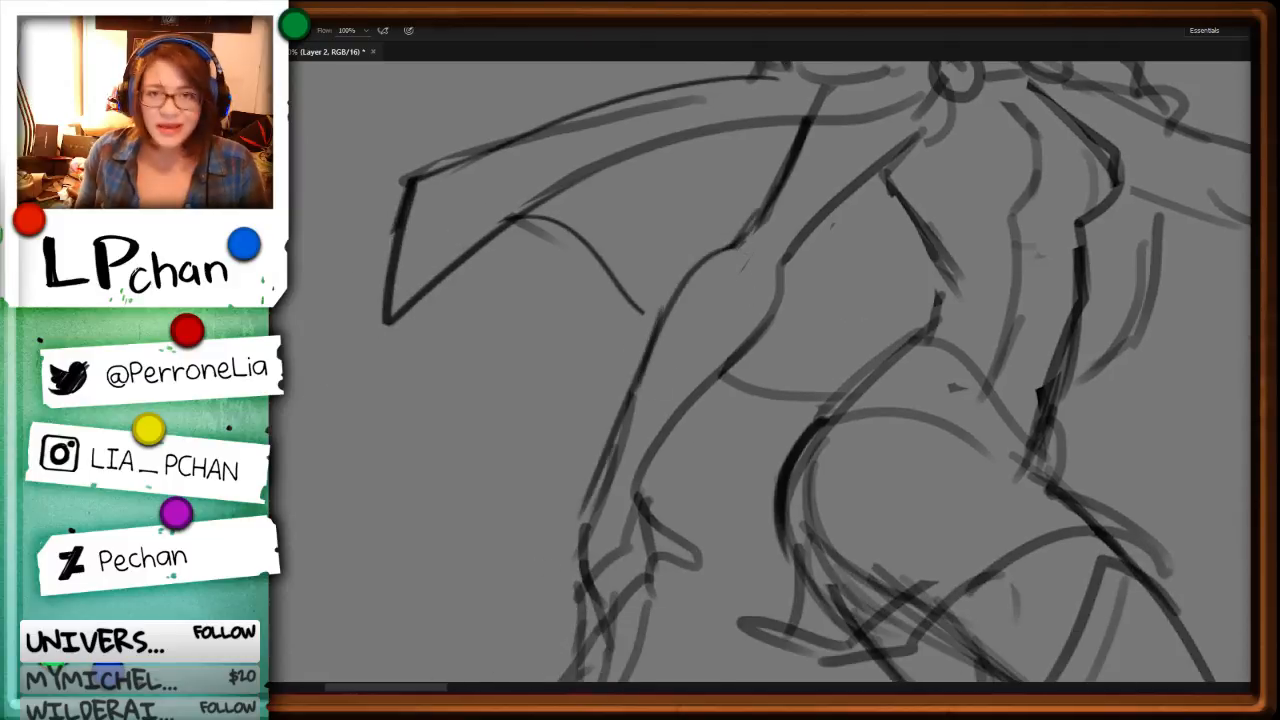
key("l")
left_click_drag(656, 365, 682, 405)
key("Delete")
key("ctrl+d")
Step: Redraw the lowered hand's wrist, palm edge and knuckles, and delete the leftover rough lines around the fingers
key("b")
mouse_move(612, 455)
left_mouse_down()
mouse_move(584, 562)
mouse_move(676, 357)
left_mouse_up()
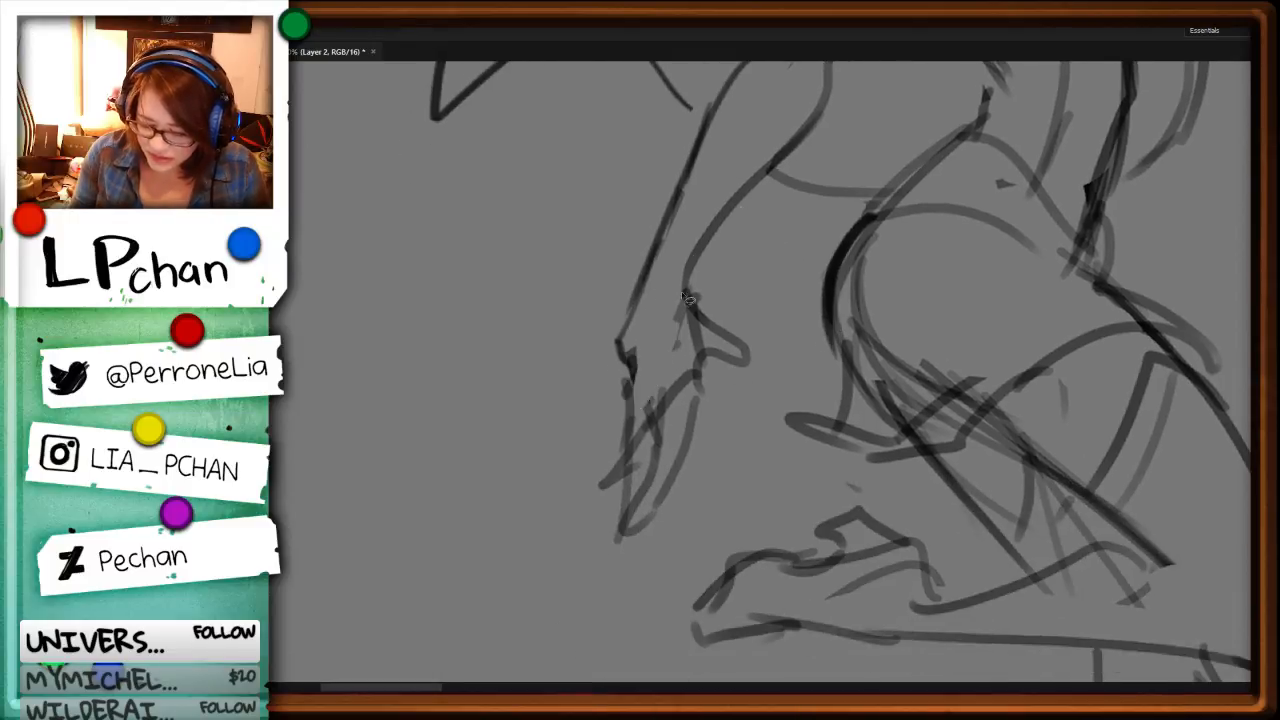
mouse_move(685, 296)
left_mouse_down()
mouse_move(674, 342)
mouse_move(647, 369)
mouse_move(619, 369)
mouse_move(634, 397)
left_mouse_up()
mouse_move(628, 374)
left_mouse_down()
mouse_move(623, 408)
mouse_move(642, 446)
left_mouse_up()
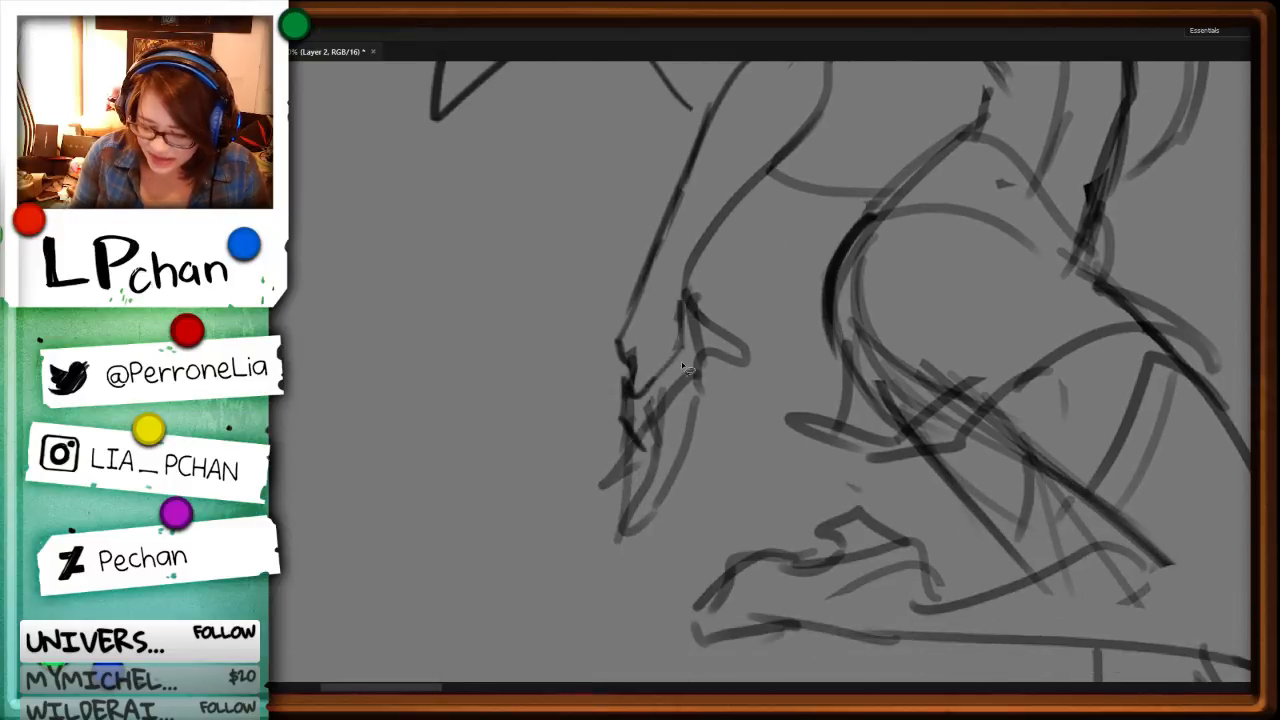
mouse_move(681, 361)
left_mouse_down()
mouse_move(628, 383)
mouse_move(662, 427)
mouse_move(648, 454)
left_mouse_up()
key("Delete")
key("ctrl+d")
key("Delete")
key("ctrl+d")
key("b")
key("ctrl+minus")
key("ctrl+minus")
key("l")
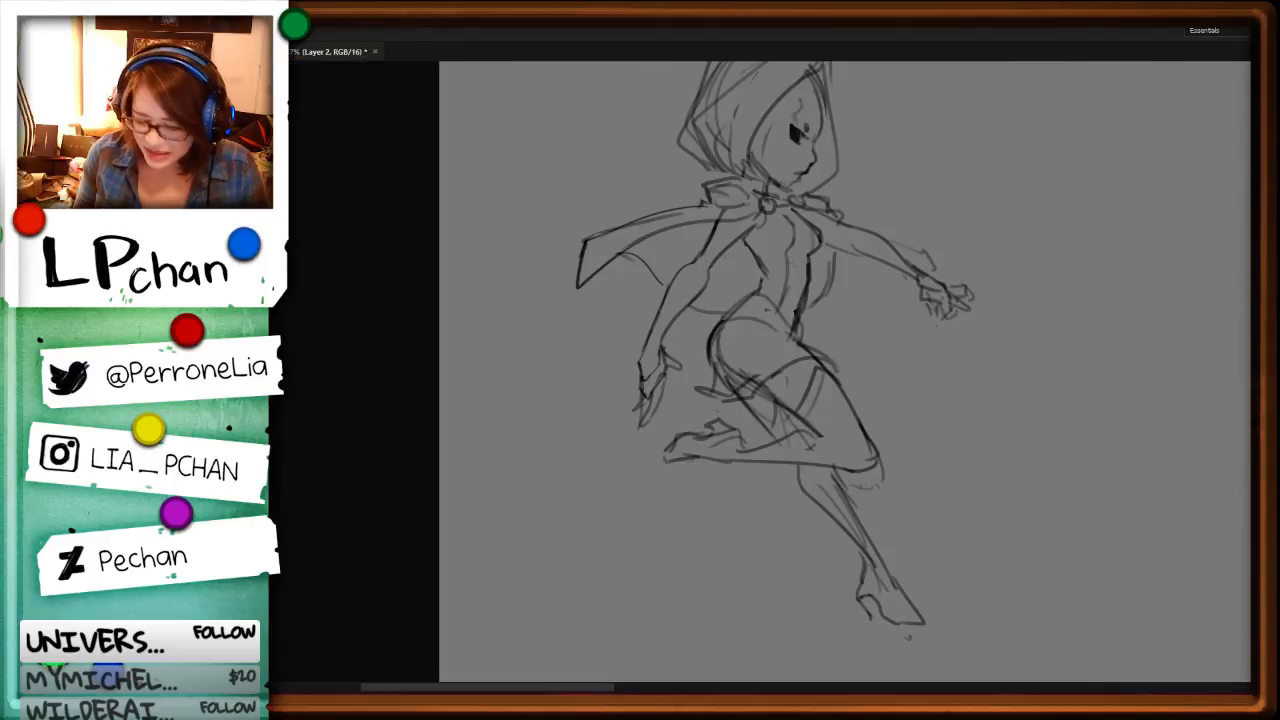
Step: Delete rough strokes from the hood's interior and draw a long curved line from the hood's top to the neck
left_click_drag(954, 325, 882, 494)
key("ctrl+plus")
key("ctrl+plus")
left_click_drag(751, 319, 769, 681)
mouse_move(911, 240)
left_mouse_down()
mouse_move(897, 287)
mouse_move(680, 615)
mouse_move(884, 221)
mouse_move(704, 606)
left_mouse_up()
key("Delete")
key("ctrl+d")
key("b")
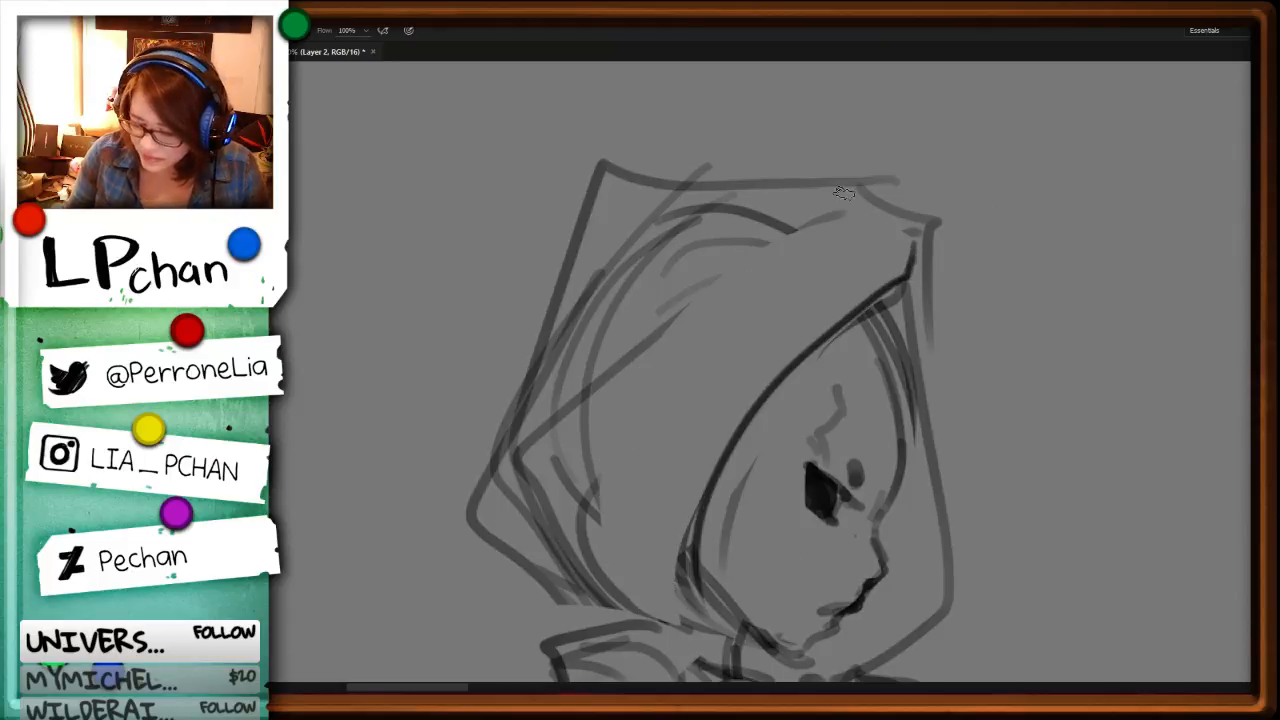
mouse_move(843, 193)
left_mouse_down()
mouse_move(675, 332)
mouse_move(595, 590)
left_mouse_up()
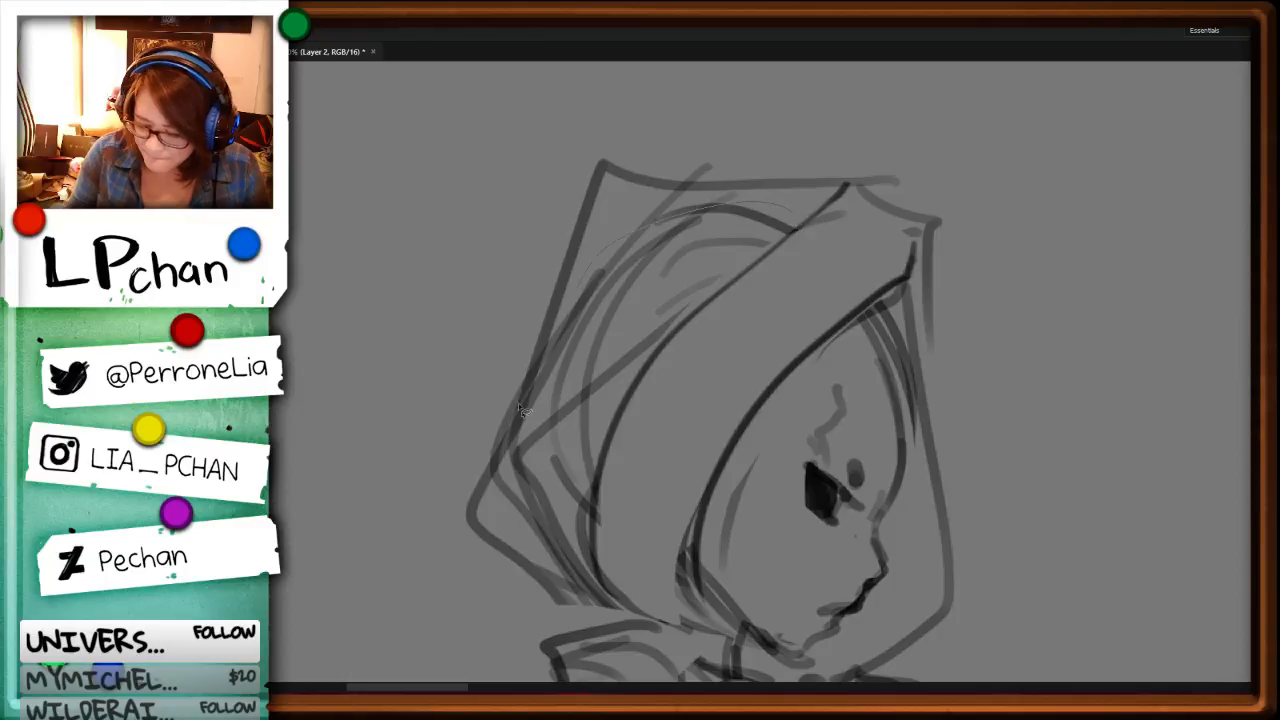
Step: Clear the overlapping curves at the back of the hood, redraw its rear edge and add hair strands beside the neck
mouse_move(519, 404)
left_mouse_down()
mouse_move(570, 556)
mouse_move(785, 225)
left_mouse_up()
key("Delete")
key("ctrl+d")
key("b")
mouse_move(590, 285)
left_mouse_down()
mouse_move(493, 472)
mouse_move(620, 643)
left_mouse_up()
left_click_drag(620, 643, 606, 395)
left_click_drag(702, 294, 593, 602)
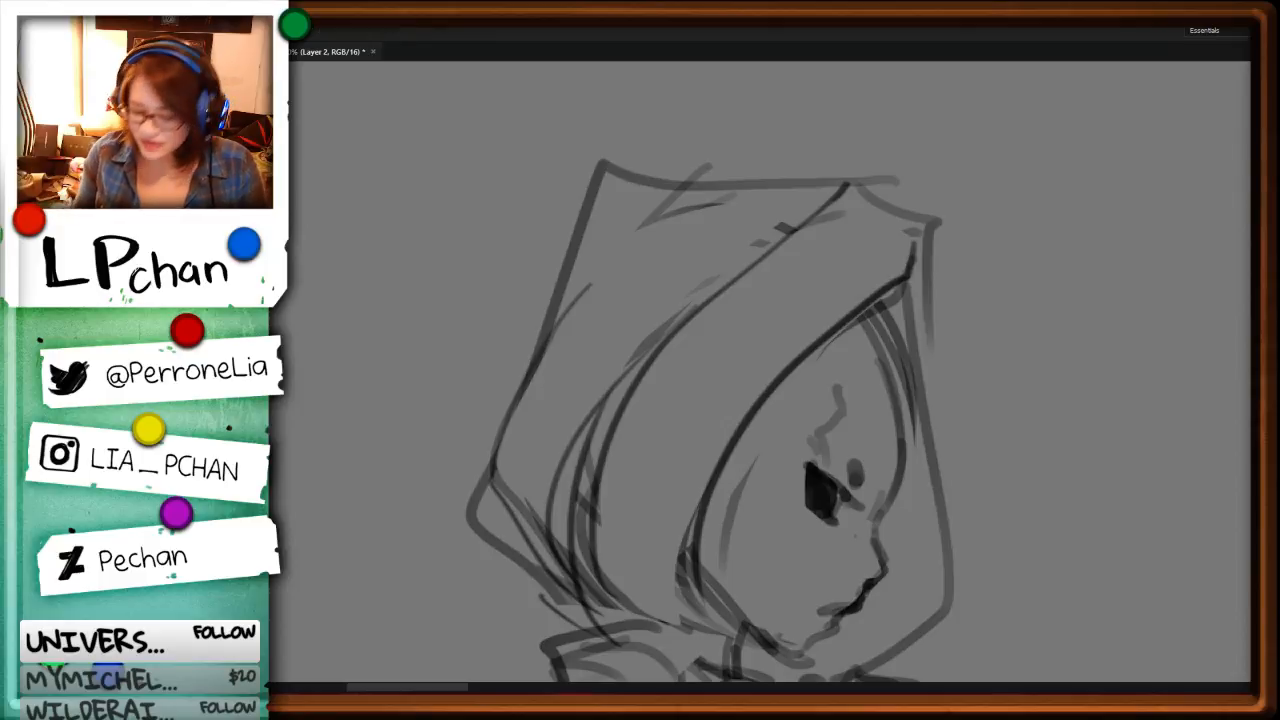
Step: Delete the hood's rough top outline and redraw it sloping from the rear peak to the front tip
left_click_drag(1062, 458, 1067, 383)
left_click_drag(978, 276, 985, 328)
left_click_drag(870, 243, 925, 210)
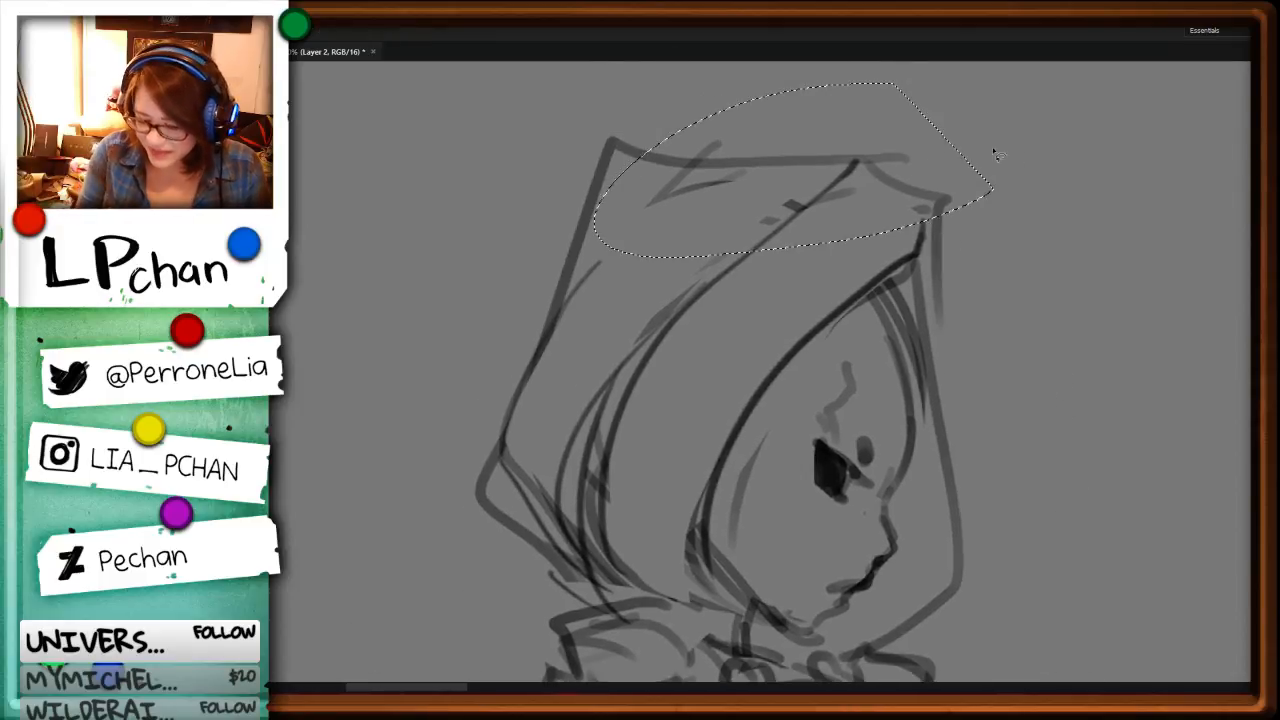
key("Delete")
key("ctrl+d")
key("b")
mouse_move(643, 152)
left_mouse_down()
mouse_move(837, 226)
mouse_move(946, 235)
mouse_move(952, 320)
mouse_move(943, 284)
mouse_move(948, 379)
left_mouse_up()
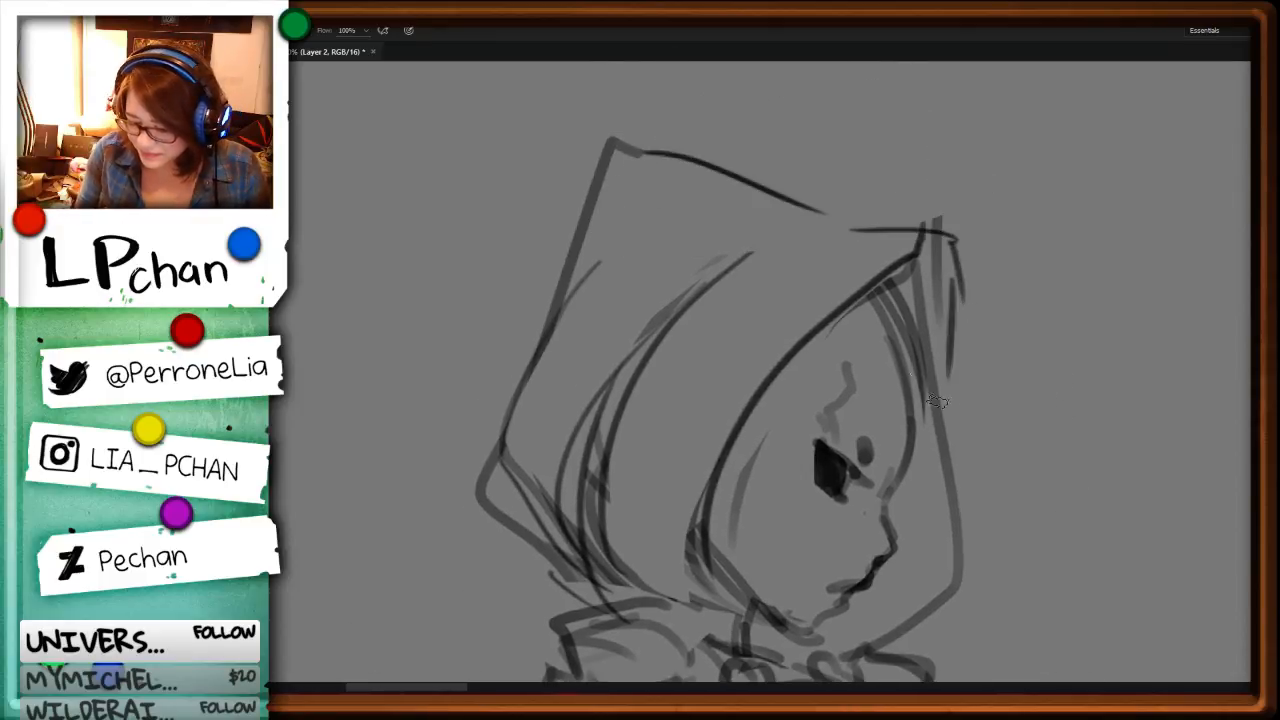
Step: Erase the overlapping strokes at the hood's front tip and redraw the front edge down past the face
key("l")
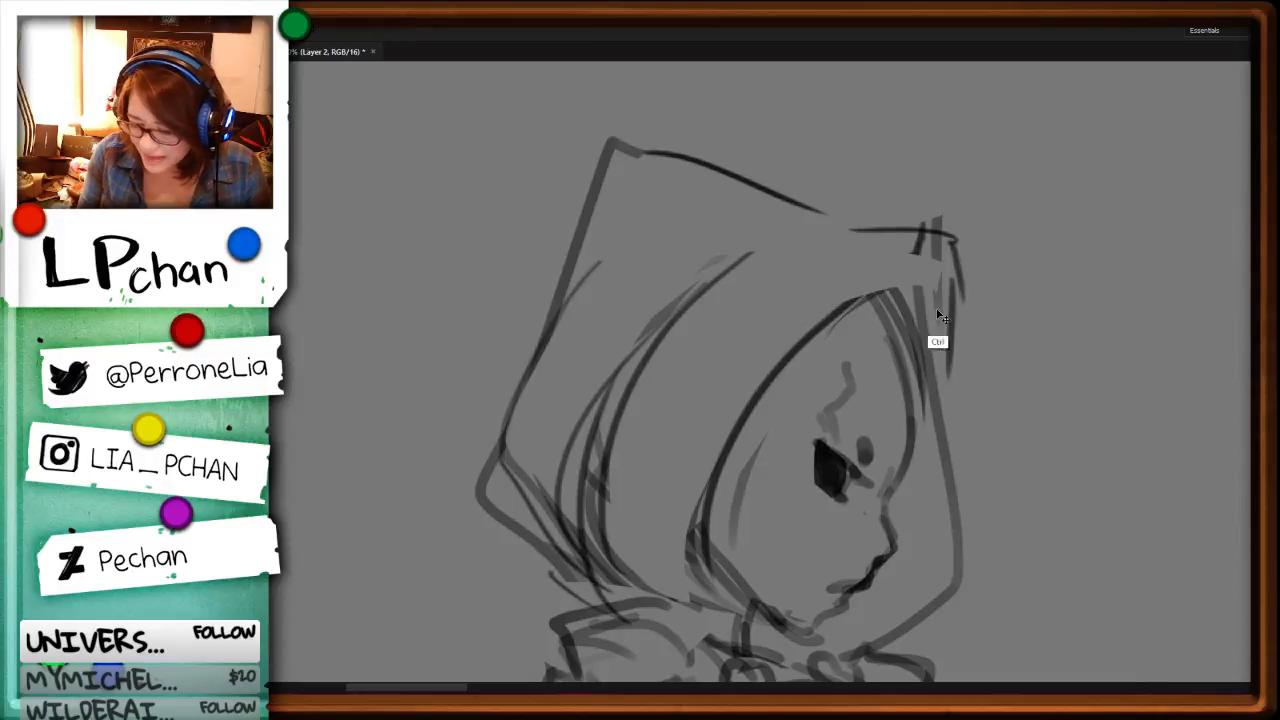
key("ctrl+minus")
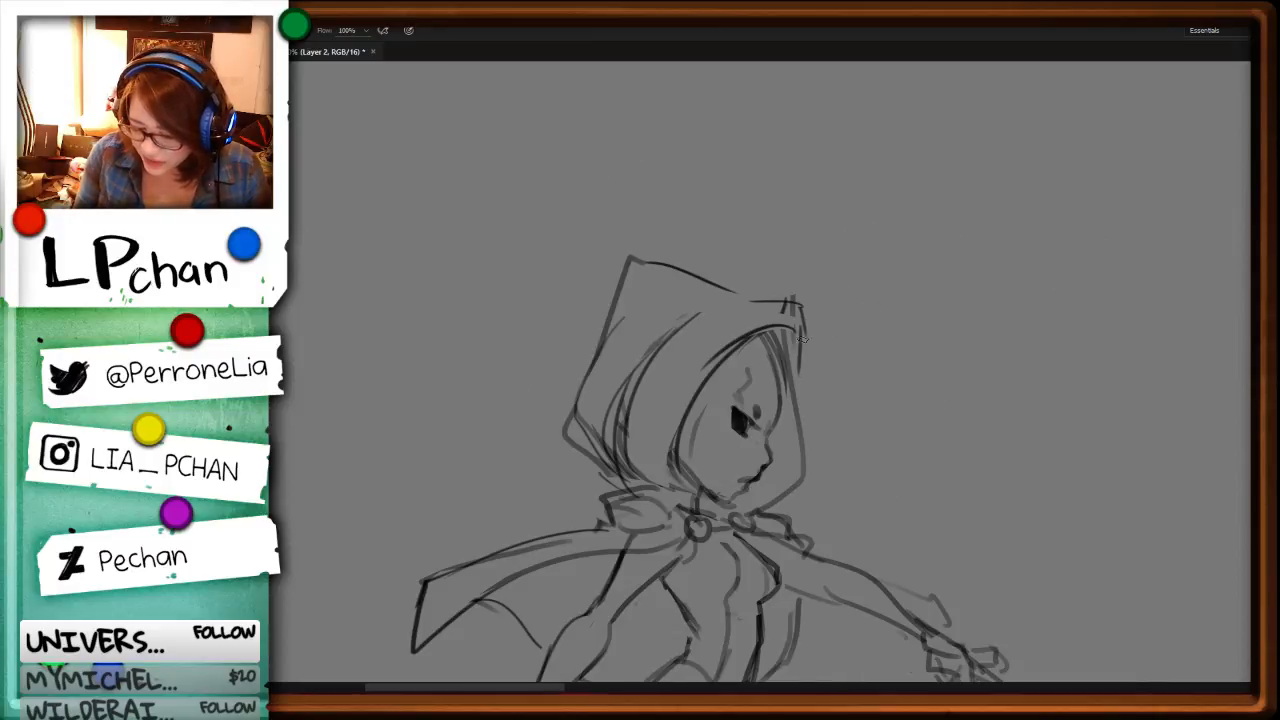
key("l")
mouse_move(805, 444)
left_mouse_down()
mouse_move(797, 342)
mouse_move(803, 445)
left_mouse_up()
key("Delete")
key("ctrl+d")
key("b")
mouse_move(801, 332)
left_mouse_down()
mouse_move(807, 414)
mouse_move(764, 504)
left_mouse_up()
Step: Trim the overshoot of the hood's front edge and extend the edge around the lower corner to the collar
key("l")
left_click_drag(811, 461, 910, 432)
key("Delete")
key("ctrl+d")
key("ctrl+b")
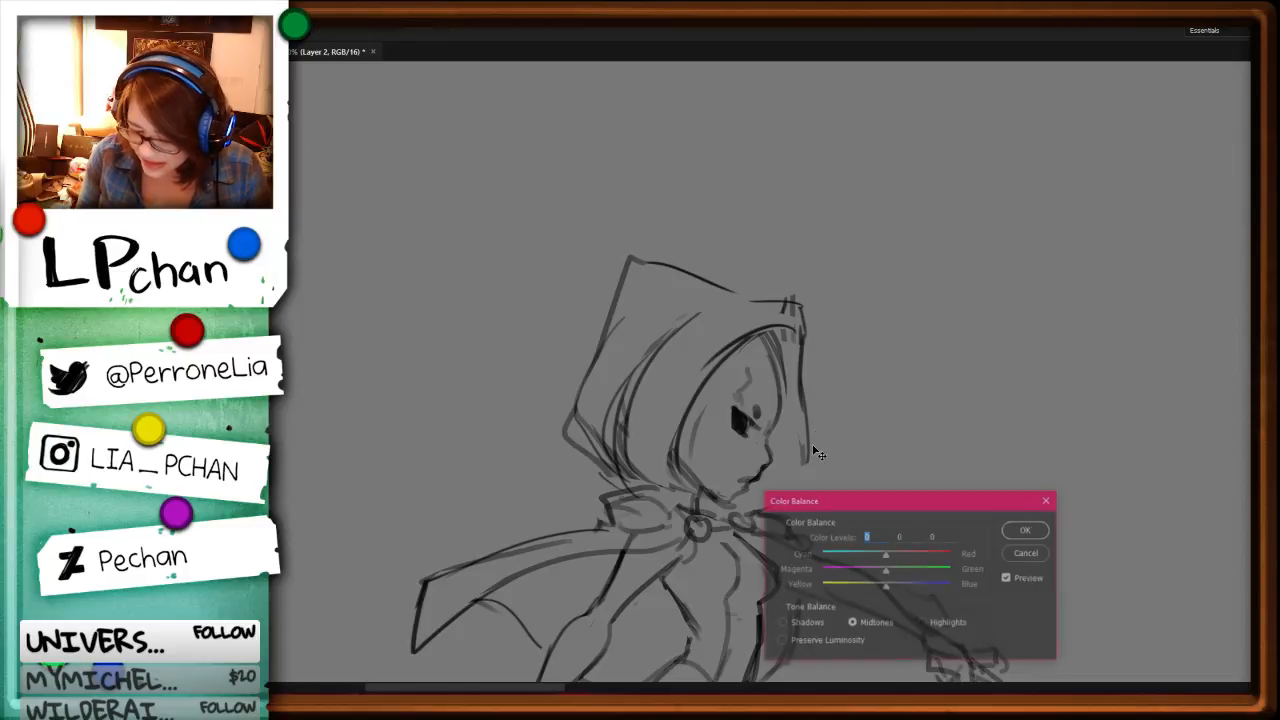
key("Escape")
key("b")
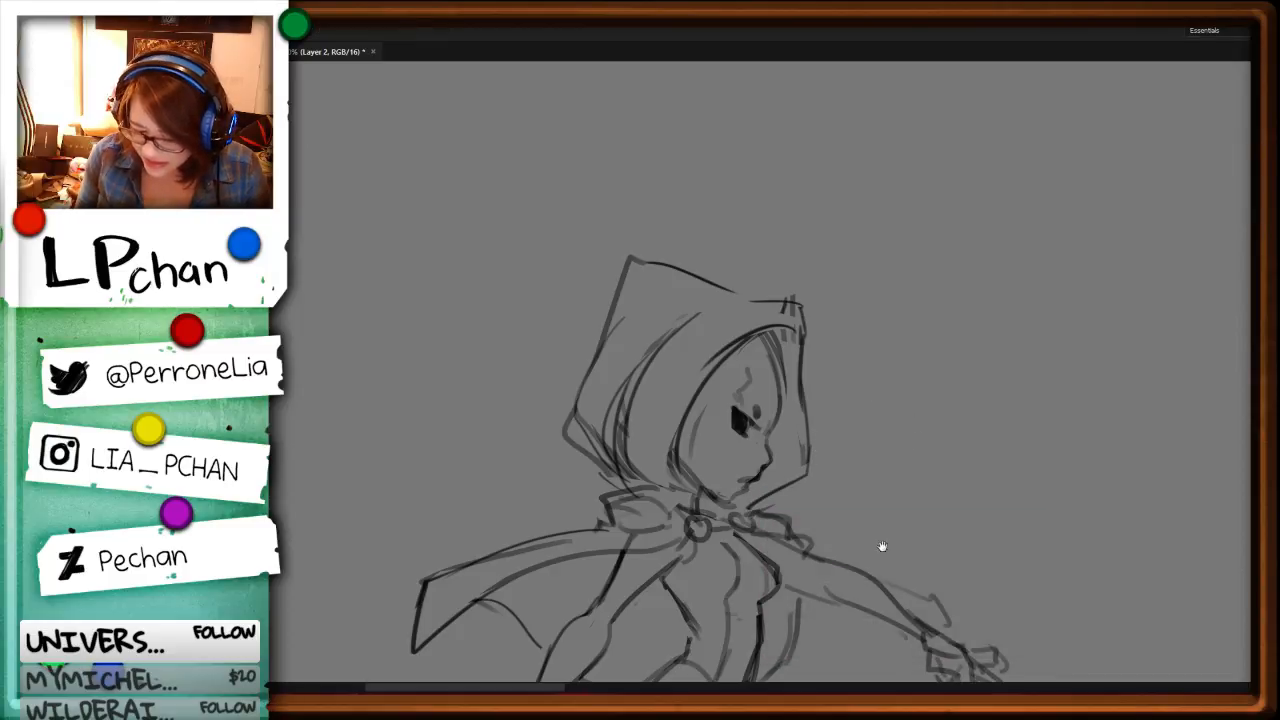
Step: Delete the rough strokes at the hood's lower back, redraw that edge and replace the long inner curves with shorter hair strands
left_click_drag(880, 546, 925, 386)
mouse_move(646, 218)
left_mouse_down()
mouse_move(664, 326)
mouse_move(648, 222)
mouse_move(610, 276)
mouse_move(662, 329)
left_mouse_up()
key("Delete")
key("ctrl+d")
key("b")
mouse_move(708, 188)
left_mouse_down()
mouse_move(682, 335)
mouse_move(648, 288)
left_mouse_up()
key("l")
key("Delete")
key("ctrl+d")
key("b")
left_click_drag(696, 248, 664, 328)
left_click_drag(710, 220, 658, 298)
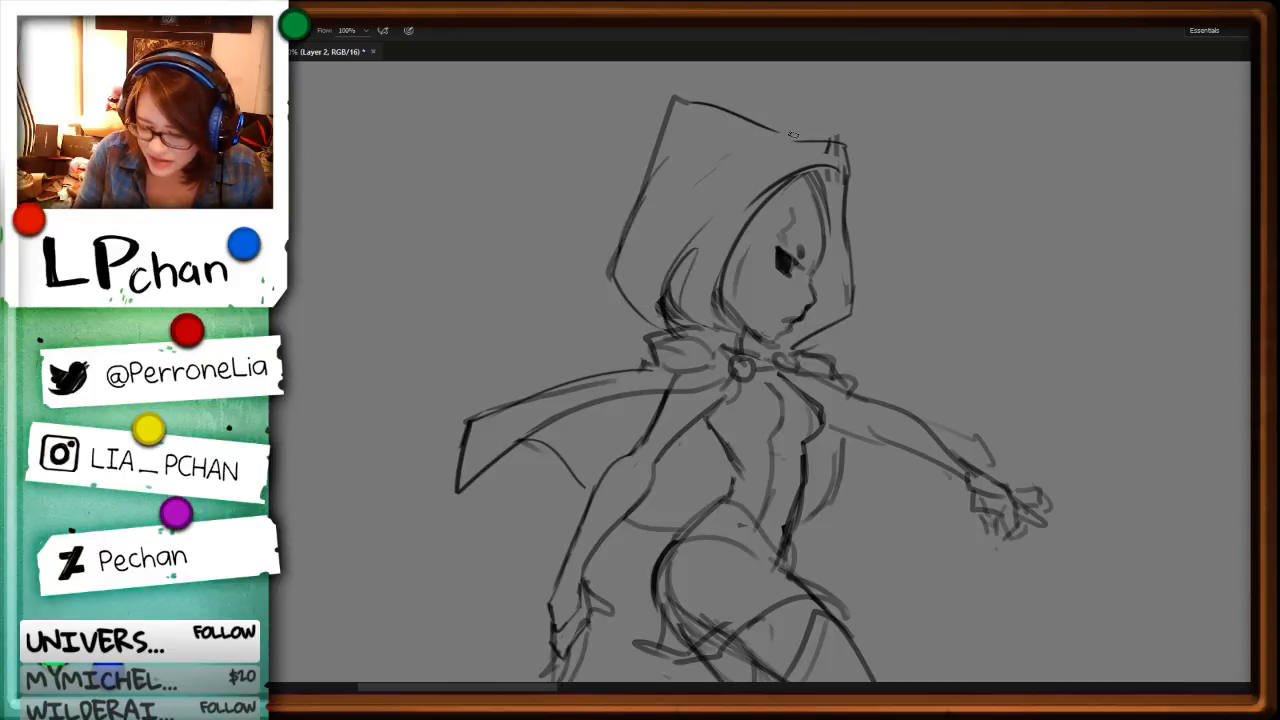
Step: Redraw the hood's top edge as a rounder curve between the rear peak and the front tip, trimming the old line
left_click_drag(796, 134, 630, 230)
key("ctrl+z")
left_click_drag(808, 142, 677, 100)
key("l")
left_click_drag(764, 120, 818, 114)
key("Delete")
key("ctrl+d")
key("b")
mouse_move(668, 124)
left_mouse_down()
mouse_move(756, 105)
mouse_move(804, 144)
left_mouse_up()
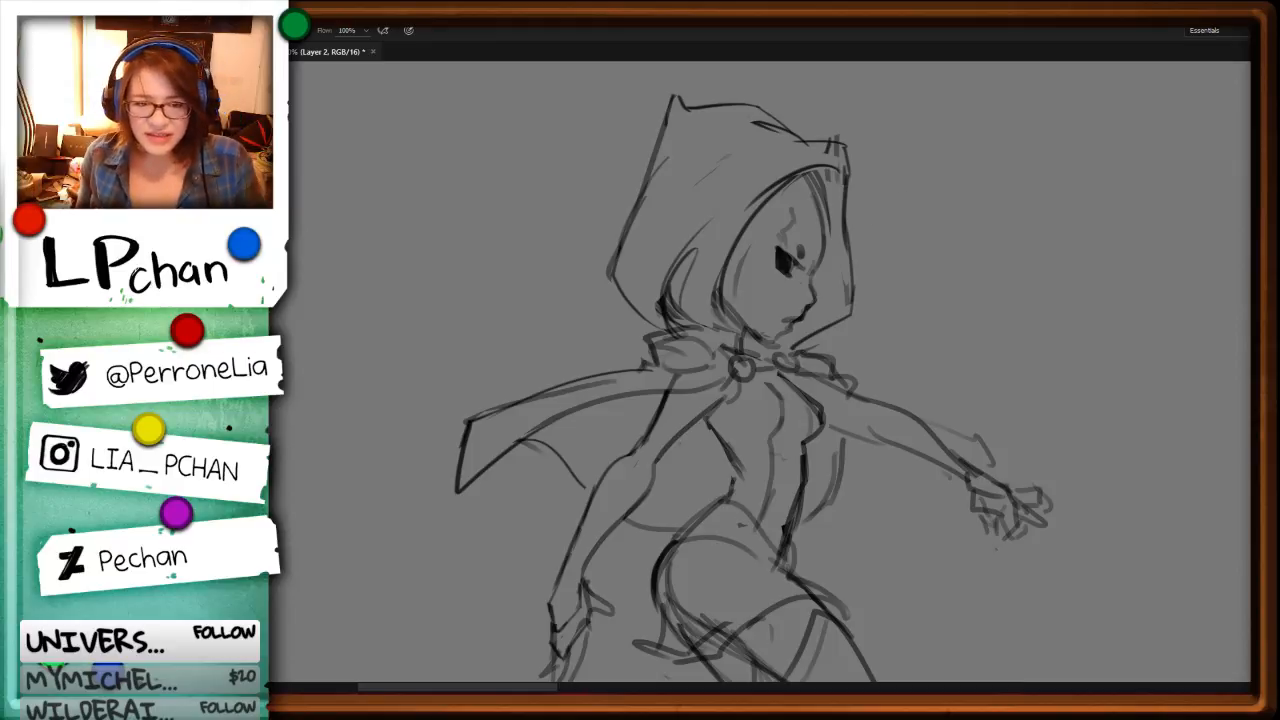
Step: Add hair strands sweeping from the parting to the neck, darken the front lock and delete stray strokes around the hood's front
mouse_move(620, 256)
left_mouse_down()
mouse_move(661, 320)
mouse_move(698, 247)
left_mouse_up()
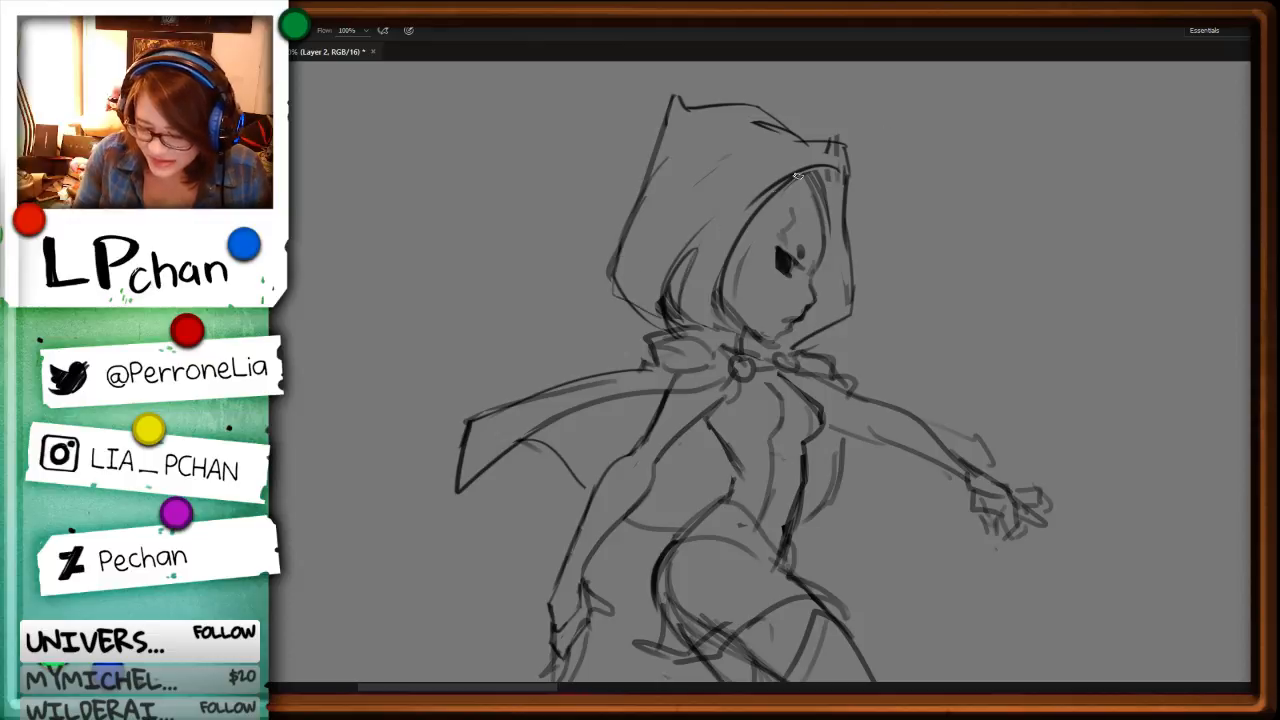
left_click_drag(796, 175, 681, 294)
left_click_drag(800, 175, 684, 260)
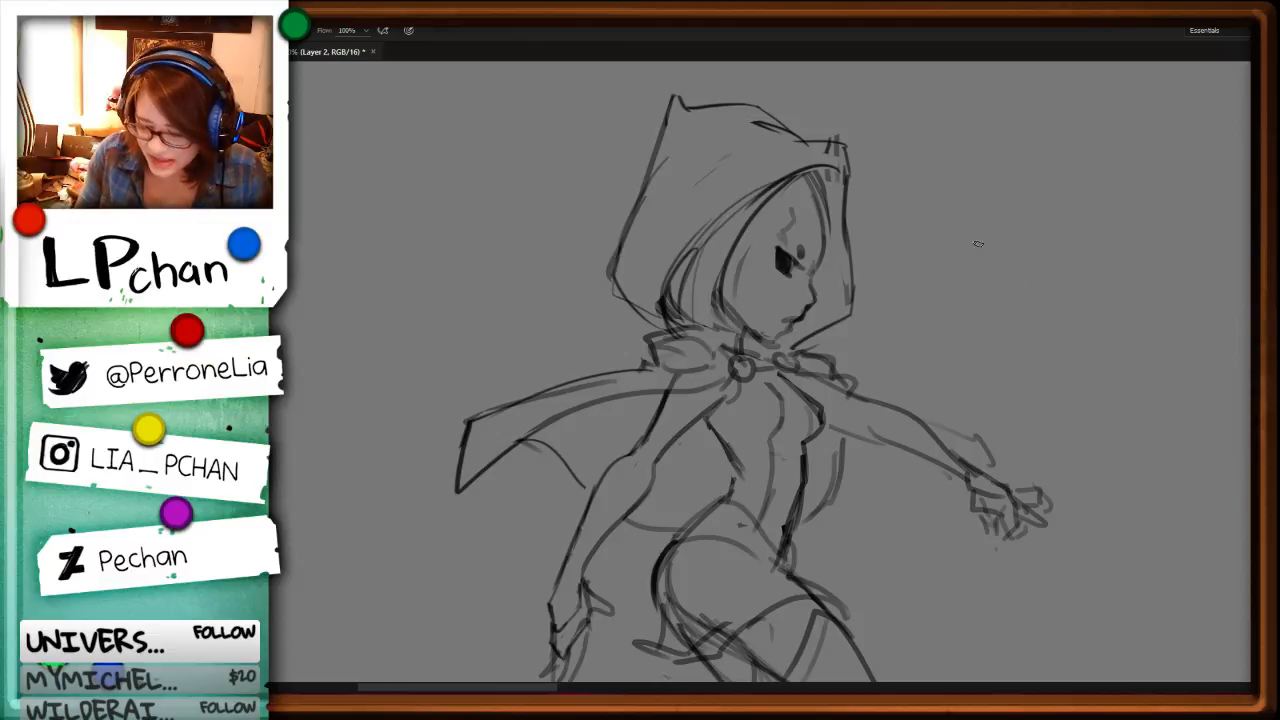
mouse_move(818, 190)
left_mouse_down()
mouse_move(838, 230)
mouse_move(815, 182)
mouse_move(836, 180)
mouse_move(832, 148)
mouse_move(816, 196)
mouse_move(848, 314)
mouse_move(838, 320)
left_mouse_up()
key("ctrl+d")
key("Delete")
key("ctrl+d")
key("b")
key("e")
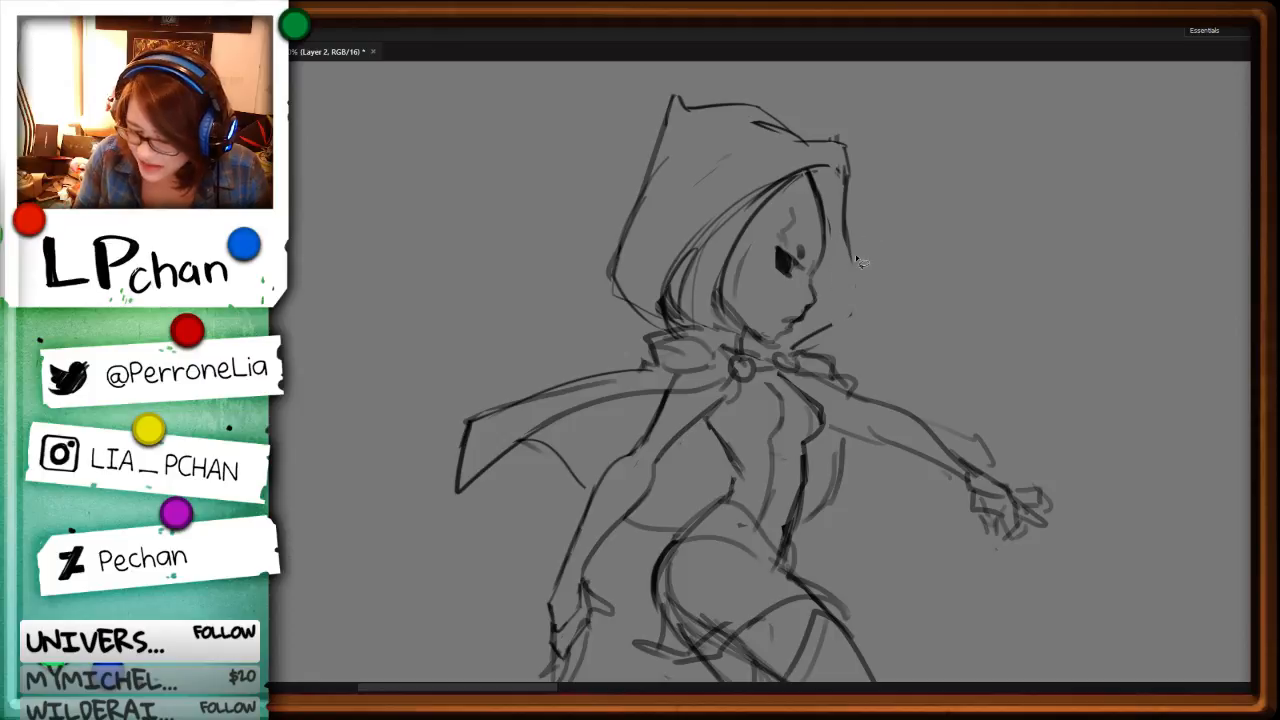
Step: Redraw the hood's lower front edge with an angled corner below the face and trim the excess
key("b")
mouse_move(848, 240)
left_mouse_down()
mouse_move(852, 304)
mouse_move(804, 345)
left_mouse_up()
key("l")
mouse_move(850, 307)
left_mouse_down()
mouse_move(870, 264)
mouse_move(828, 324)
mouse_move(783, 350)
left_mouse_up()
key("Delete")
key("ctrl+d")
key("b")
Step: Replace the rough strokes beside the cheek with clean hair lines running from the temple down to the collar clasp
key("ctrl+plus")
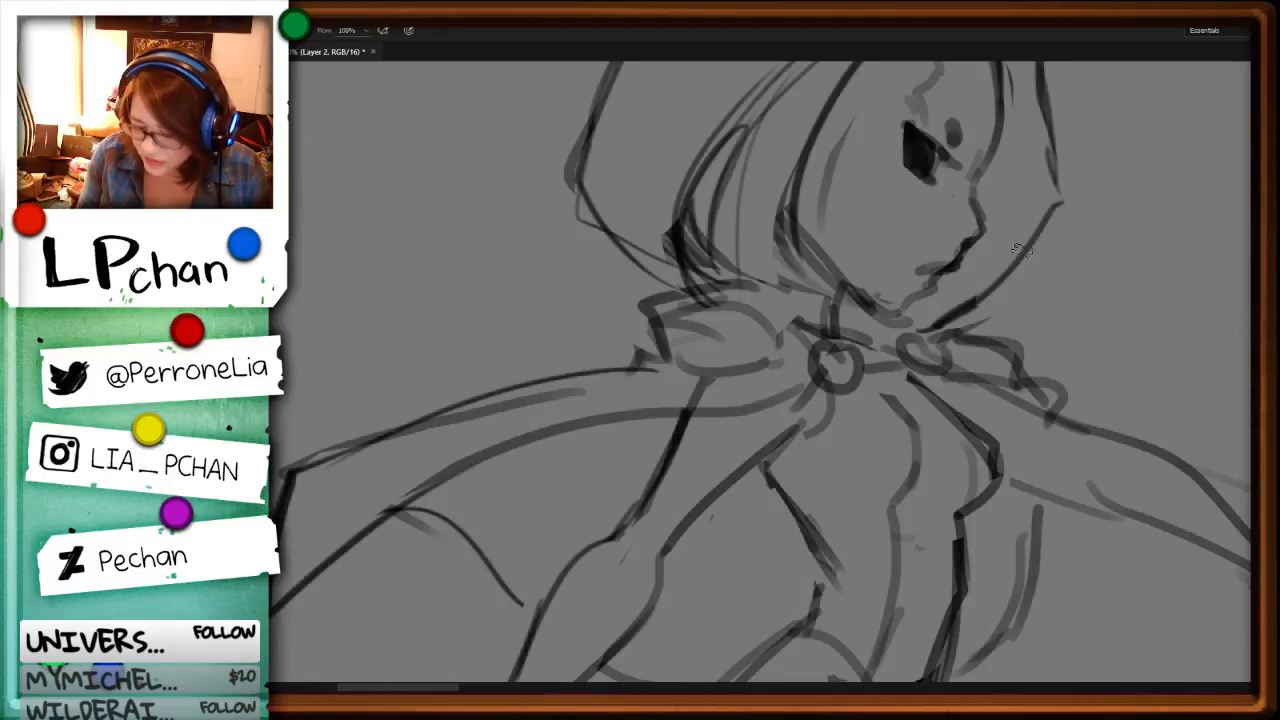
key("space")
left_click_drag(1022, 152, 840, 354)
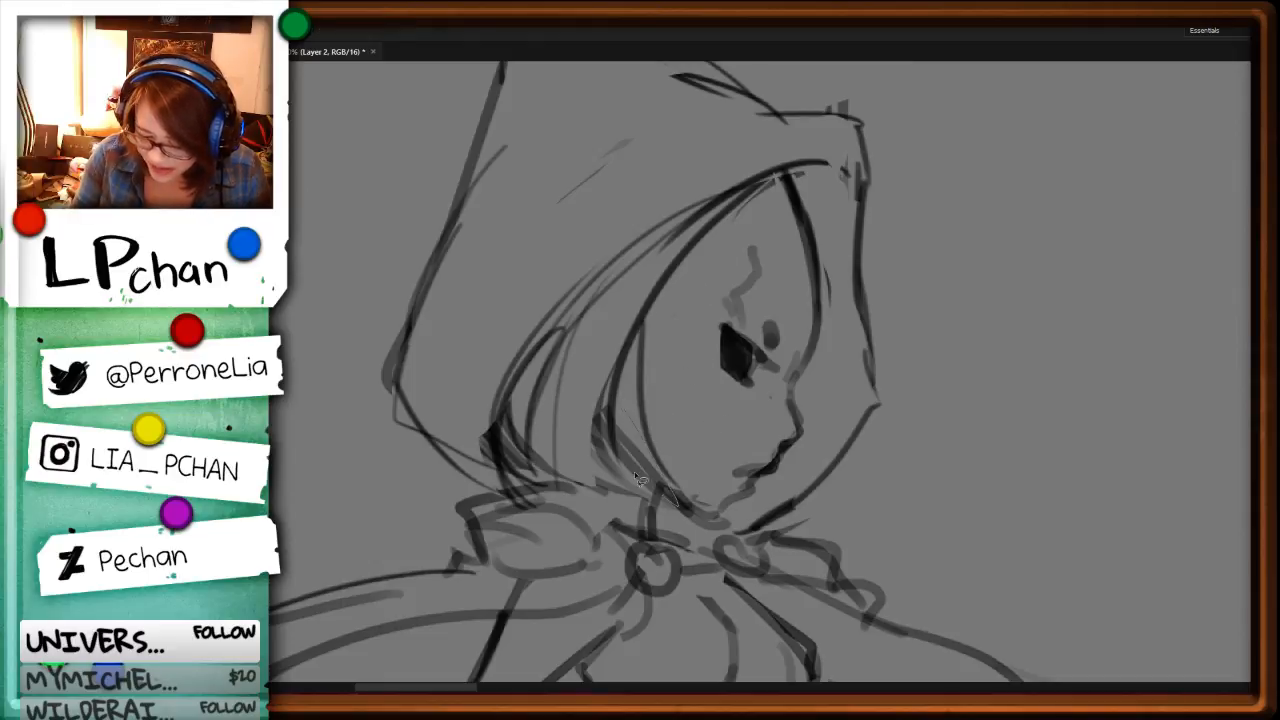
key("ctrl")
key("space")
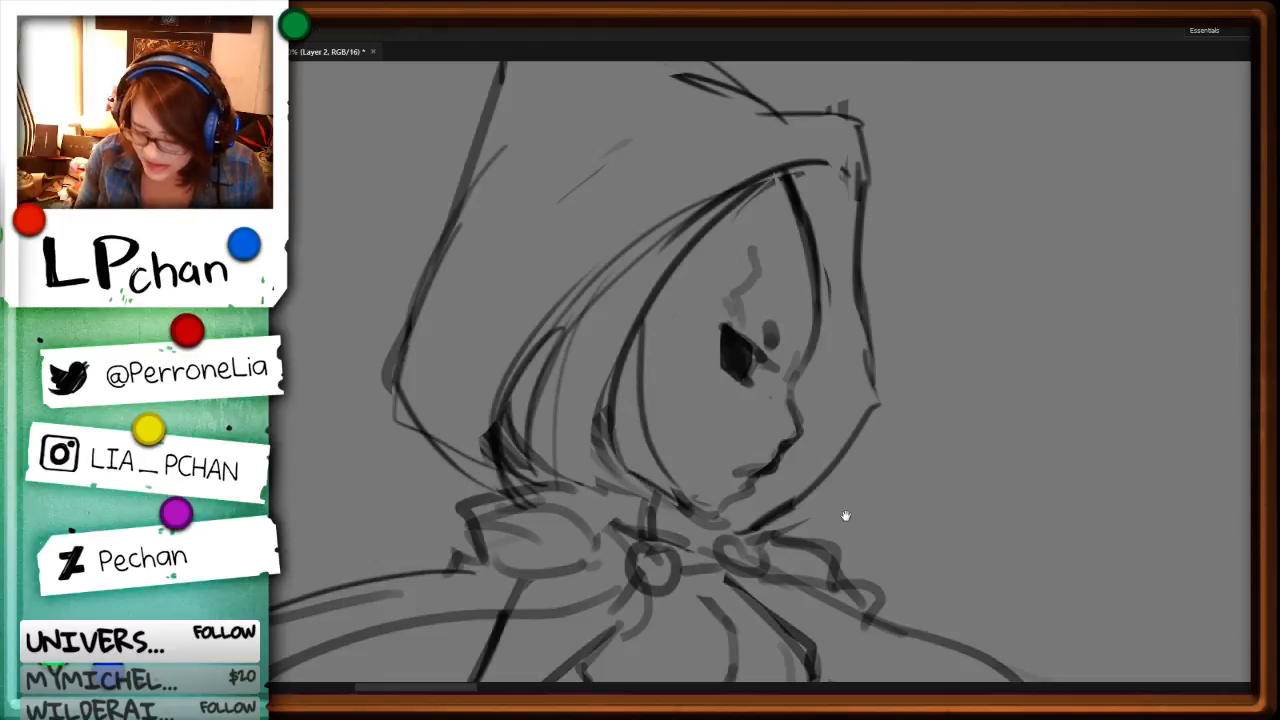
left_click_drag(847, 516, 872, 399)
key("l")
left_click_drag(655, 268, 655, 262)
key("Delete")
key("ctrl+d")
key("b")
left_click_drag(668, 209, 677, 409)
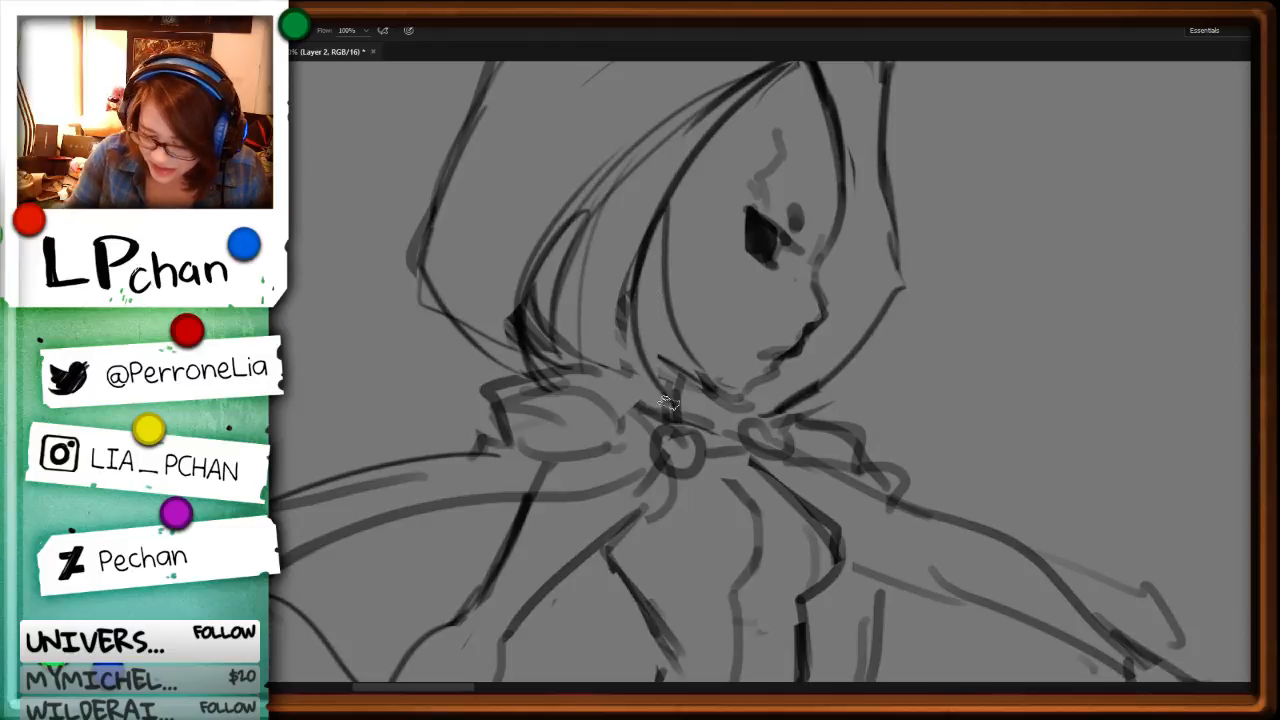
left_click_drag(649, 278, 682, 420)
Step: Clear the lines where the hair meets the cape and draw a raised, pointed collar behind the neck
key("l")
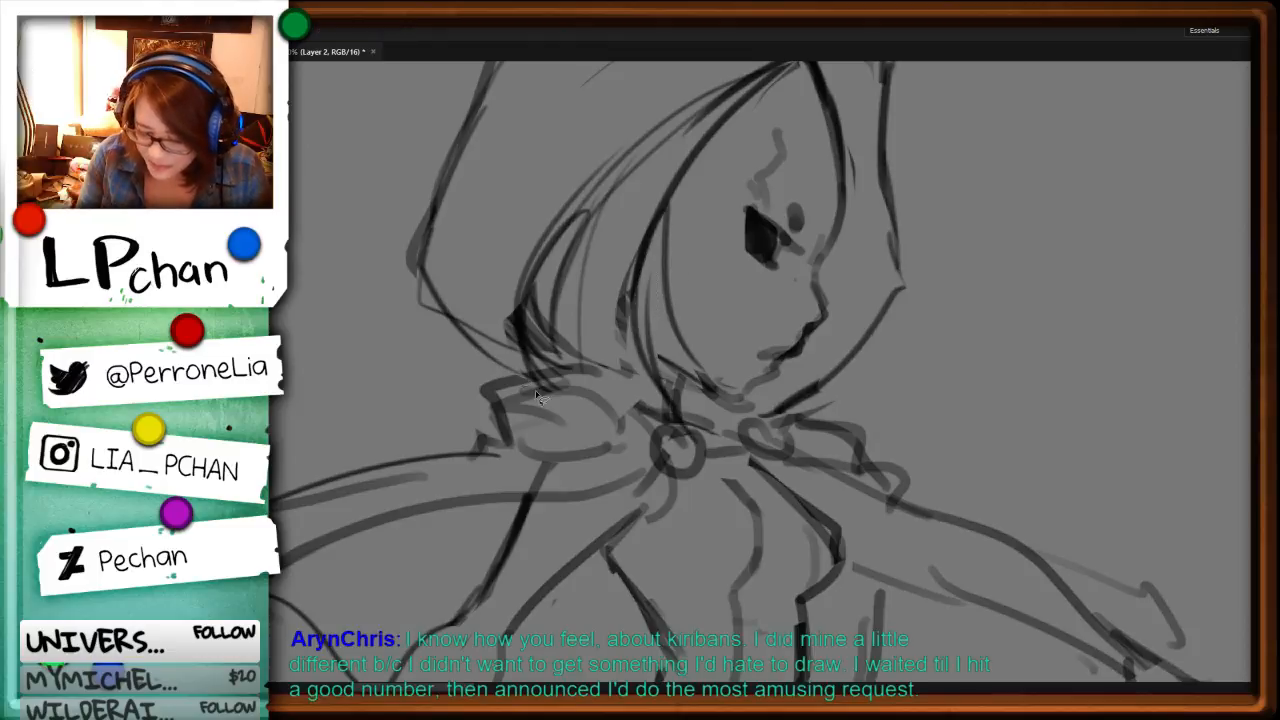
mouse_move(542, 390)
left_mouse_down()
mouse_move(674, 388)
mouse_move(578, 350)
mouse_move(695, 350)
mouse_move(672, 400)
left_mouse_up()
key("Delete")
key("ctrl+d")
key("b")
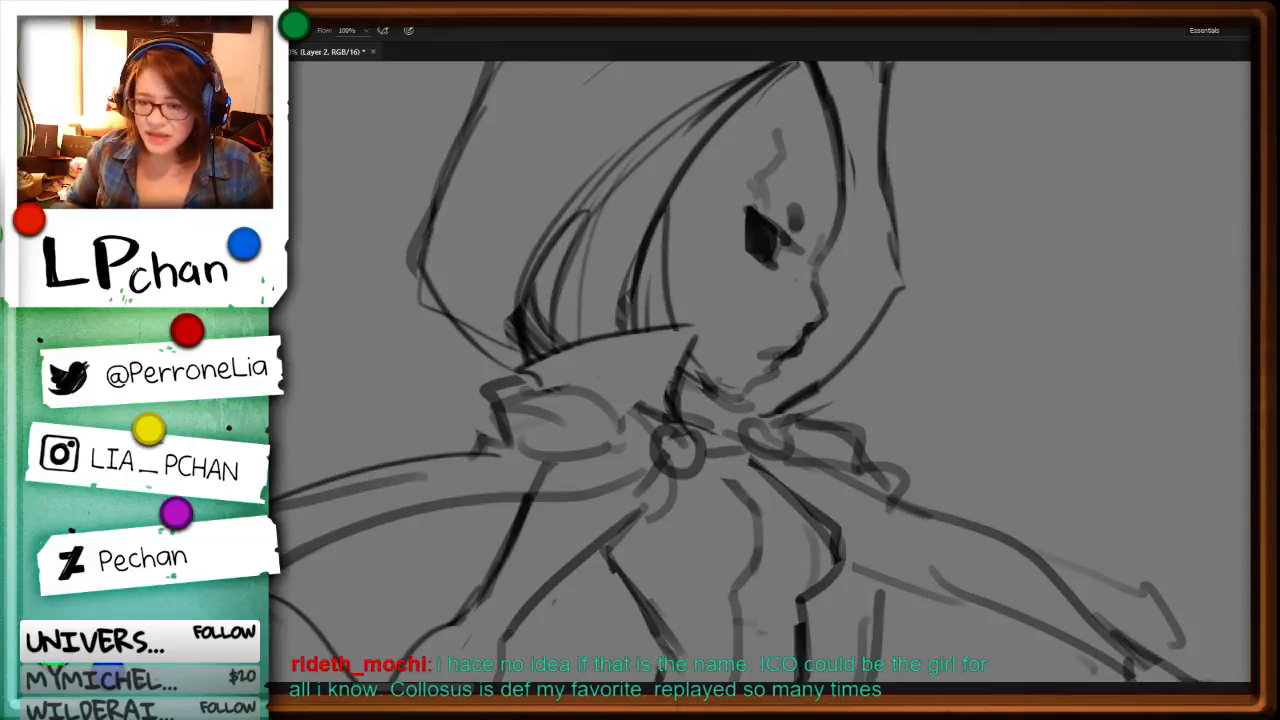
Step: Draw the collar's small point on the far side of the chin and delete the hood lines overlapping it
key("l")
mouse_move(838, 388)
left_mouse_down()
mouse_move(765, 424)
mouse_move(822, 374)
mouse_move(838, 388)
mouse_move(794, 425)
mouse_move(820, 379)
left_mouse_up()
key("Delete")
key("ctrl+d")
key("b")
key("l")
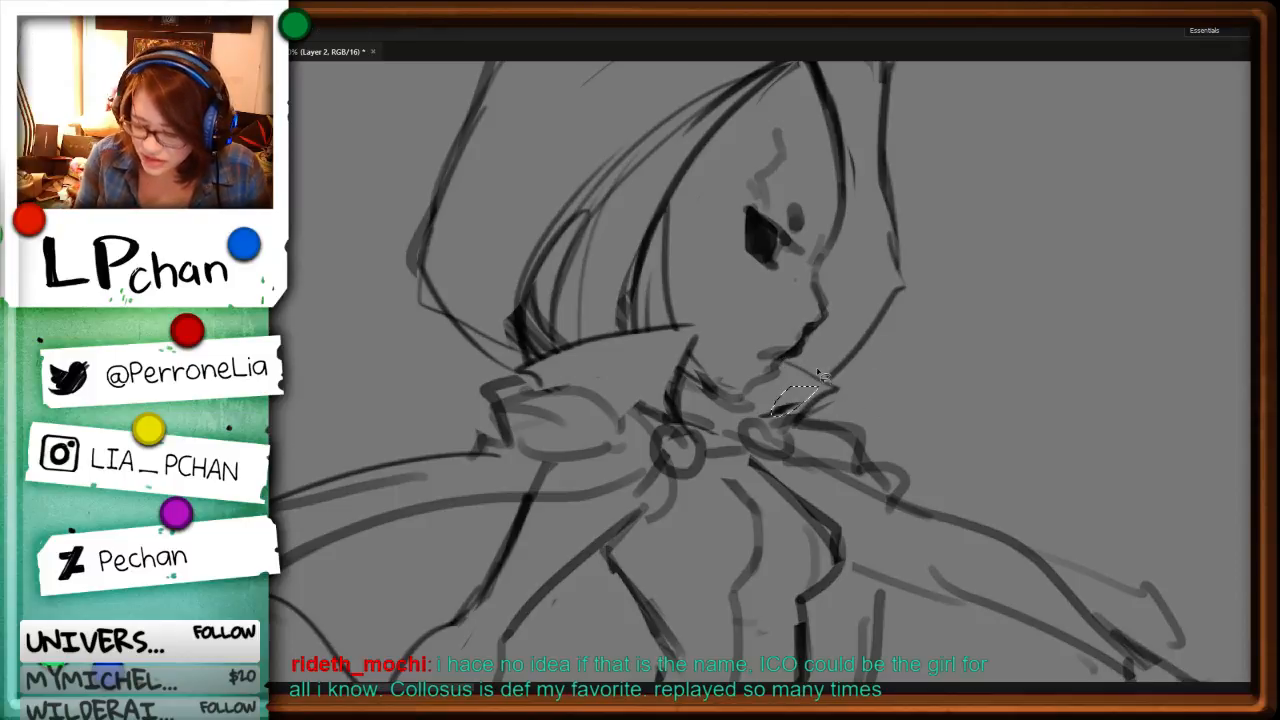
key("Delete")
key("ctrl+d")
Step: Delete the hood's protruding front tip and redraw the brim and front edge lower and closer to the face
scroll(648, 370, "down", 2)
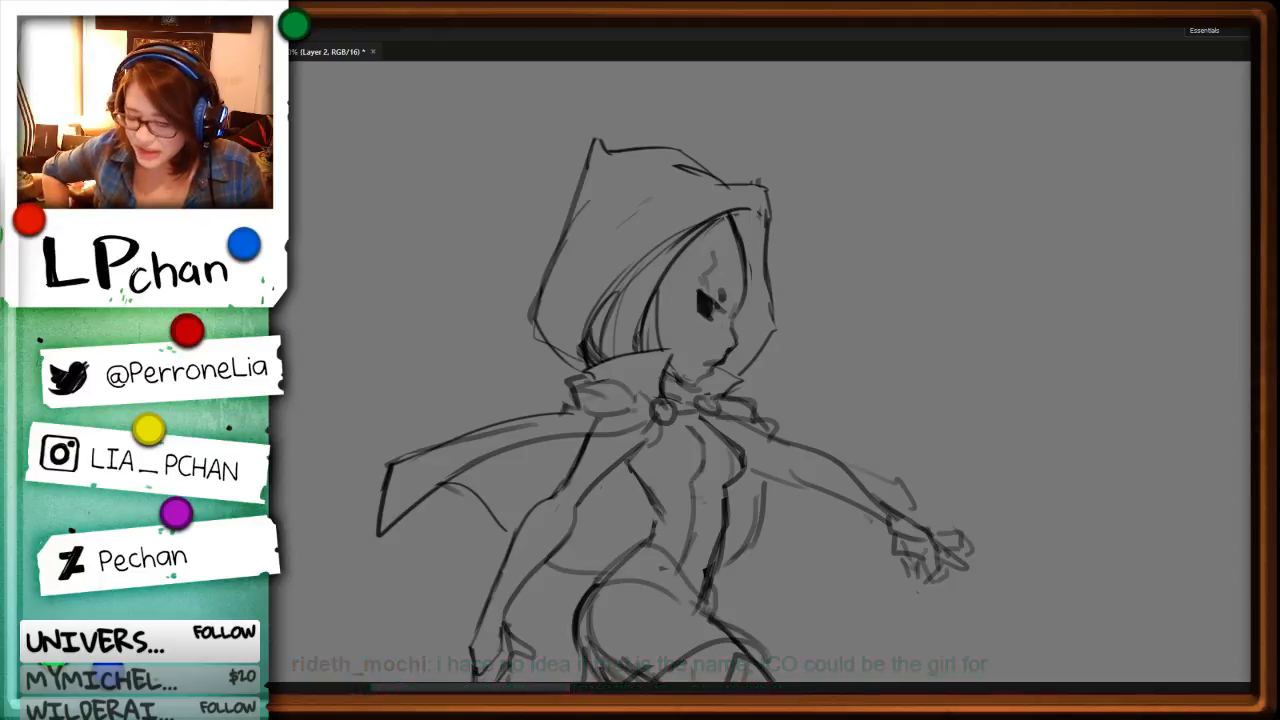
left_click_drag(754, 206, 830, 198)
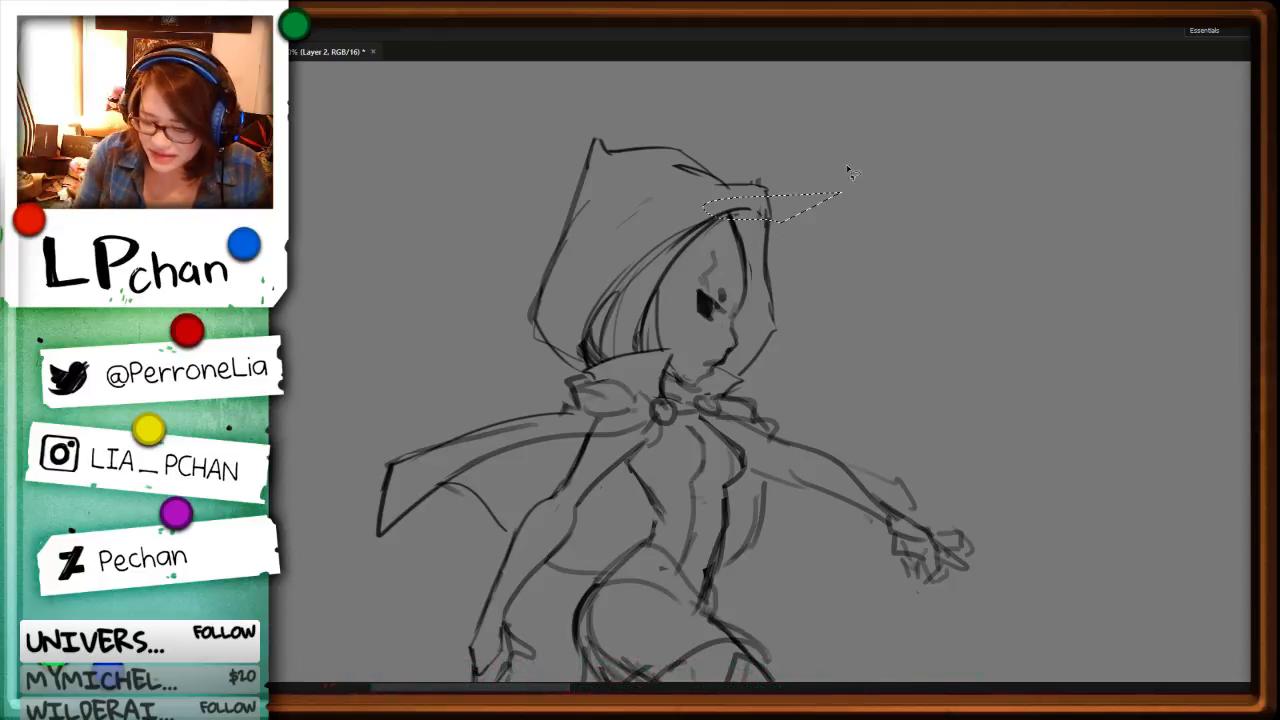
key("Delete")
left_click_drag(754, 168, 818, 212)
key("Delete")
key("ctrl+d")
mouse_move(727, 181)
left_mouse_down()
mouse_move(756, 213)
mouse_move(773, 350)
left_mouse_up()
mouse_move(757, 221)
left_mouse_down()
mouse_move(803, 196)
mouse_move(636, 273)
left_mouse_up()
key("Delete")
key("ctrl+d")
key("b")
Step: Delete the hood's high top outline and redraw it as a lower curve from the front tip to the rear peak
key("l")
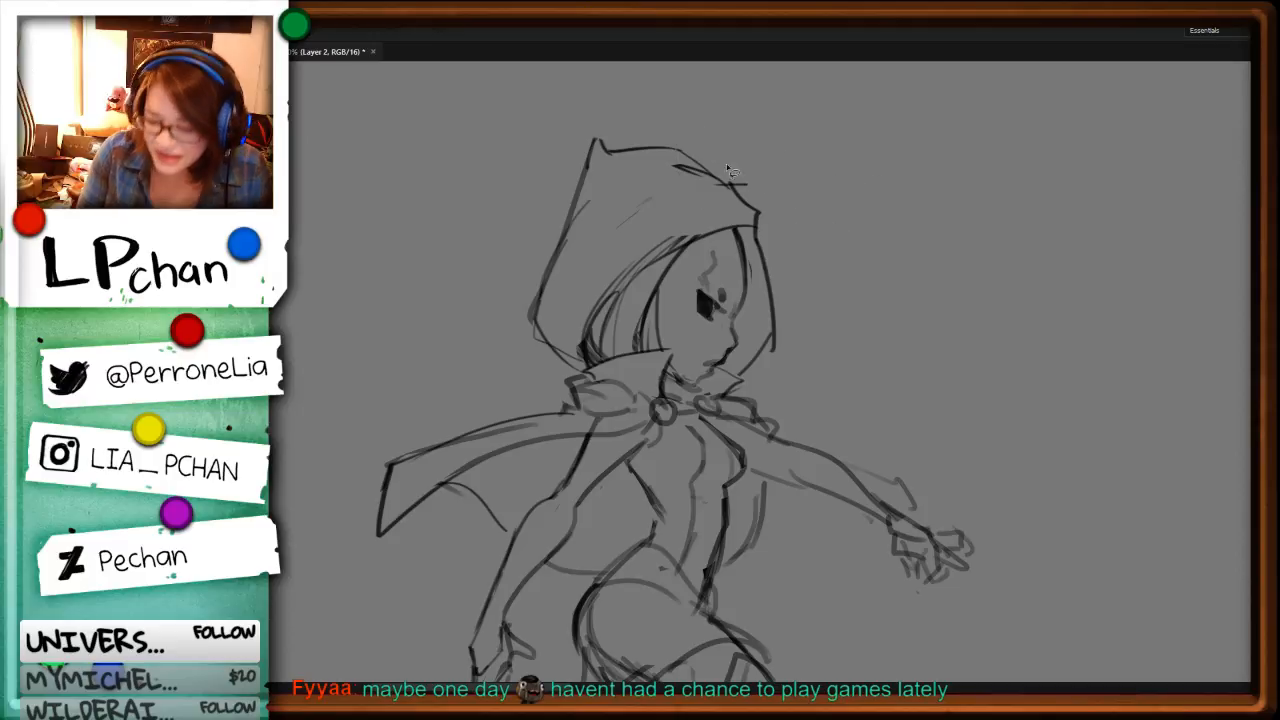
key("Delete")
key("ctrl+d")
key("b")
mouse_move(760, 213)
left_mouse_down()
mouse_move(682, 173)
mouse_move(595, 170)
mouse_move(575, 236)
left_mouse_up()
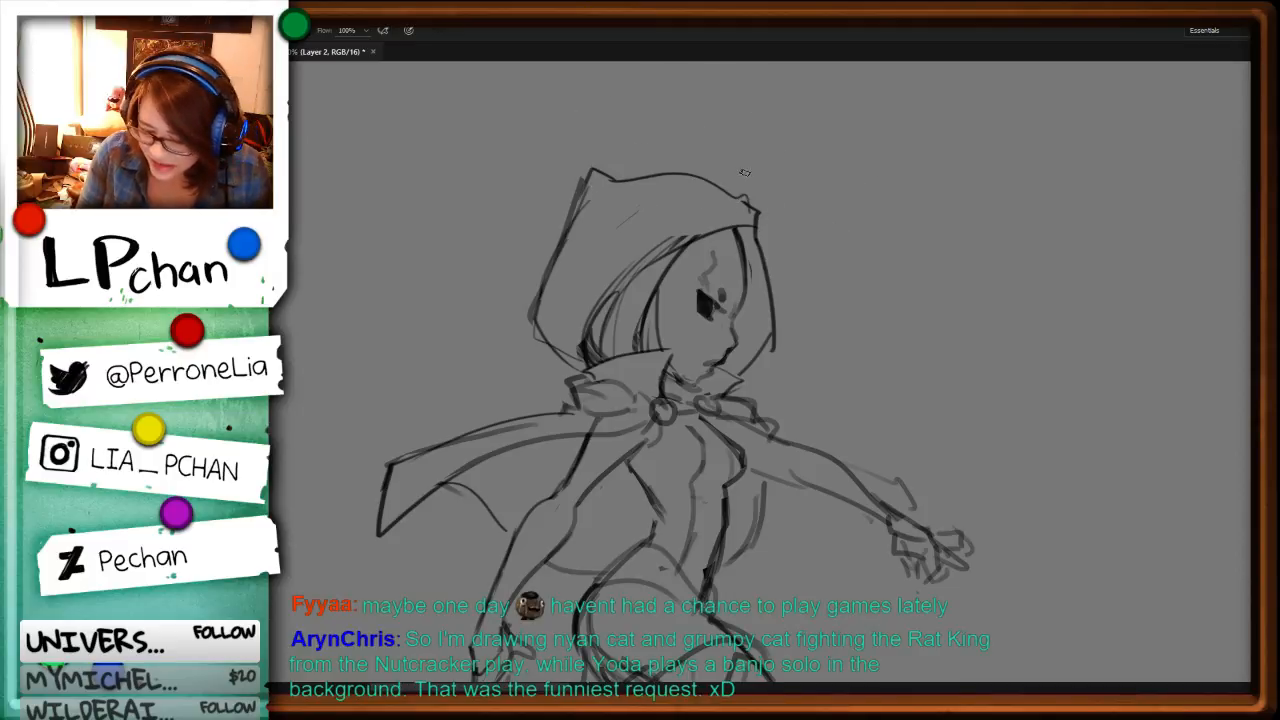
Step: Erase part of the hood's new top line and reshape it with a sharper peak at the back
key("l")
mouse_move(706, 178)
left_mouse_down()
mouse_move(598, 198)
mouse_move(601, 146)
left_mouse_up()
key("Delete")
key("ctrl+d")
key("b")
mouse_move(712, 176)
left_mouse_down()
mouse_move(622, 168)
mouse_move(584, 186)
mouse_move(575, 222)
left_mouse_up()
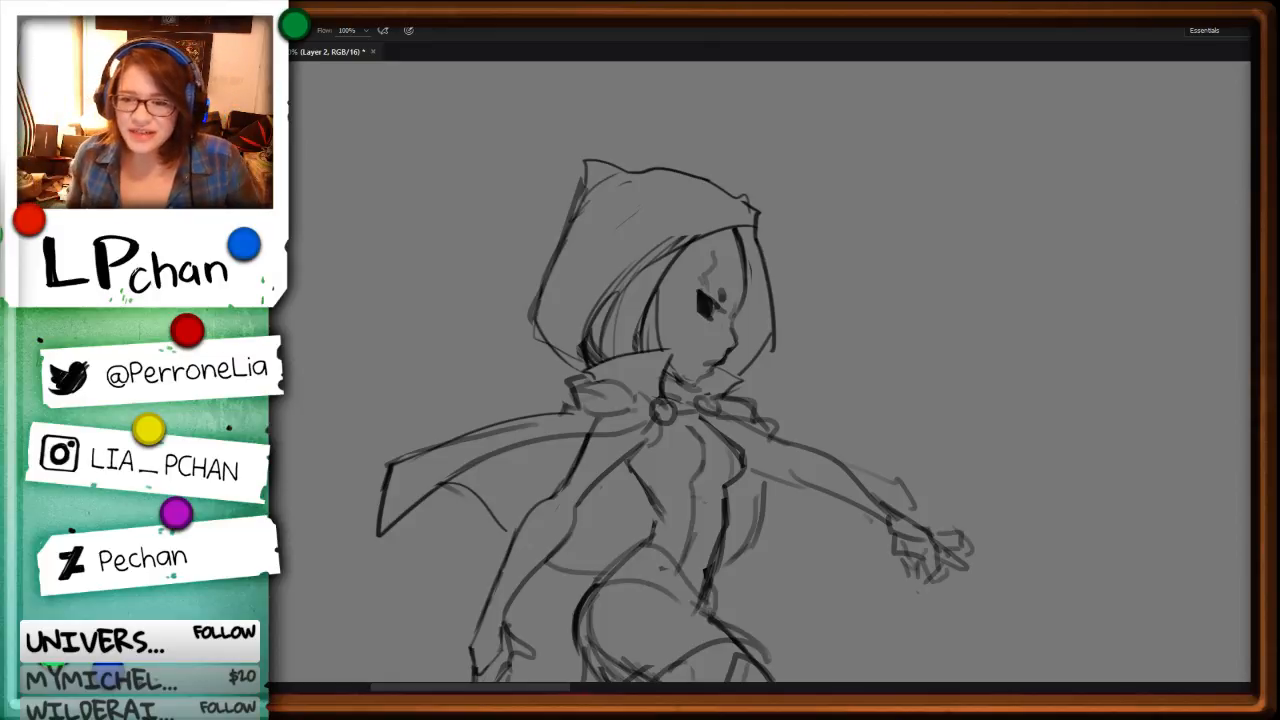
Step: Delete the rough lines at the front of the hip and draw the skirt's front edge with a pointed corner over the thigh
scroll(920, 437, "down", 3)
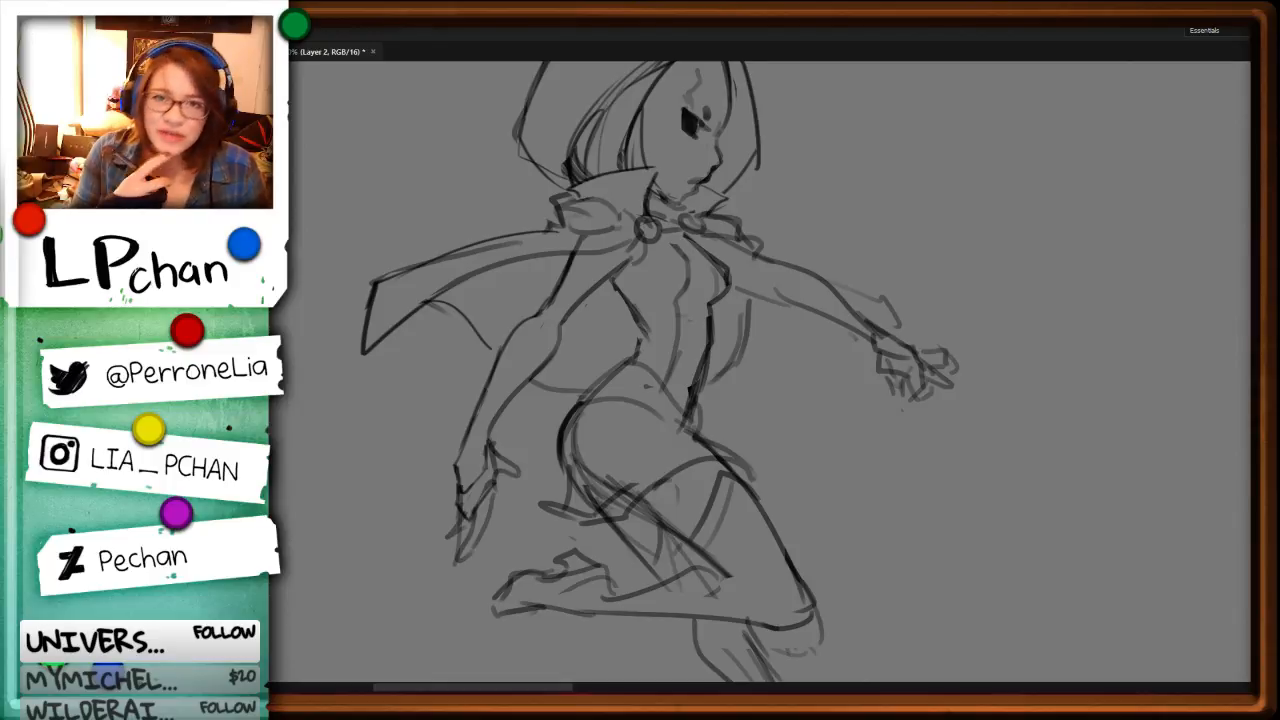
key("ctrl+minus")
key("ctrl+minus")
key("ctrl+minus")
key("ctrl+plus")
key("ctrl+plus")
left_click_drag(908, 494, 914, 472)
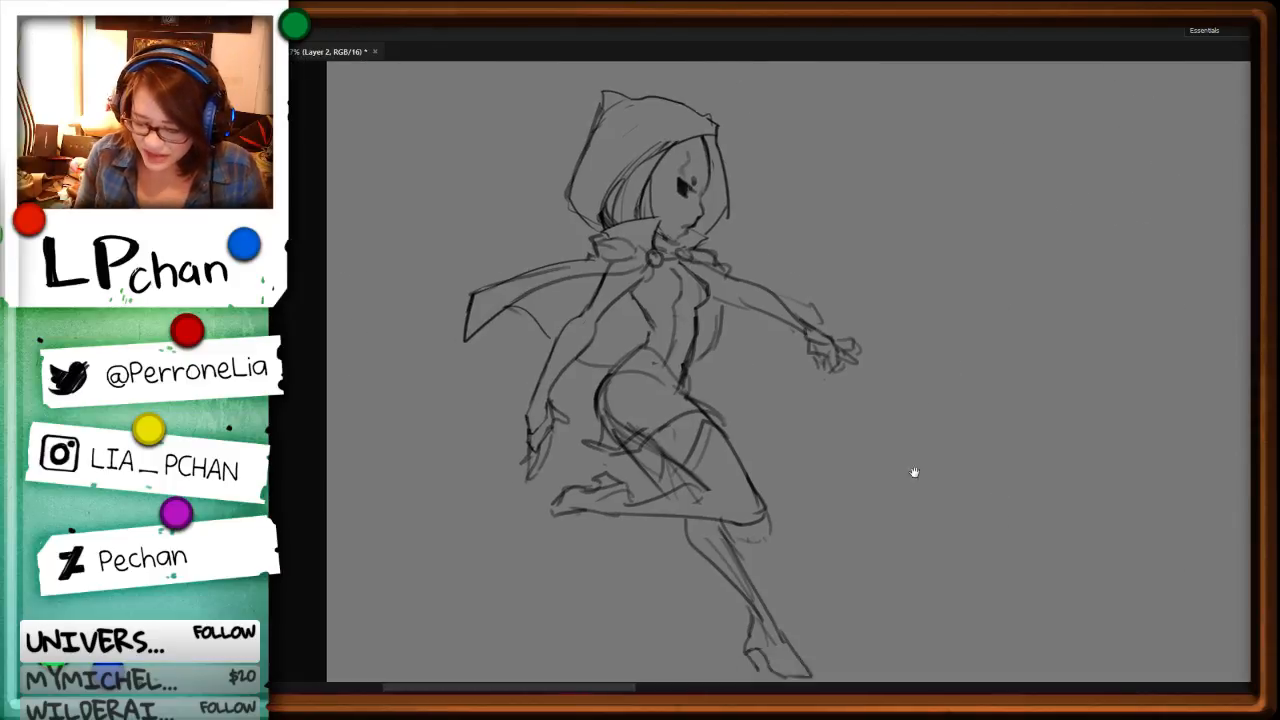
key("ctrl+plus")
key("ctrl+plus")
key("ctrl+plus")
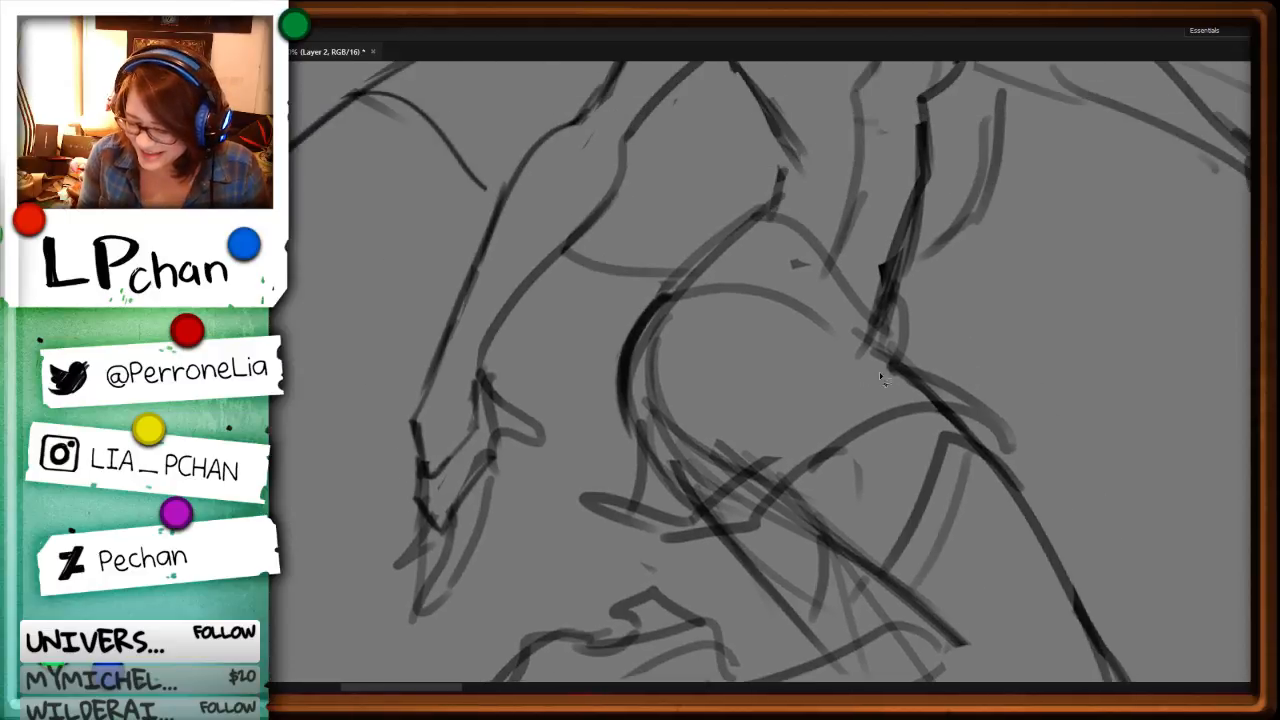
mouse_move(882, 378)
left_mouse_down()
mouse_move(988, 420)
mouse_move(1000, 420)
mouse_move(1000, 397)
mouse_move(995, 434)
left_mouse_up()
key("Delete")
key("ctrl+d")
key("b")
key("l")
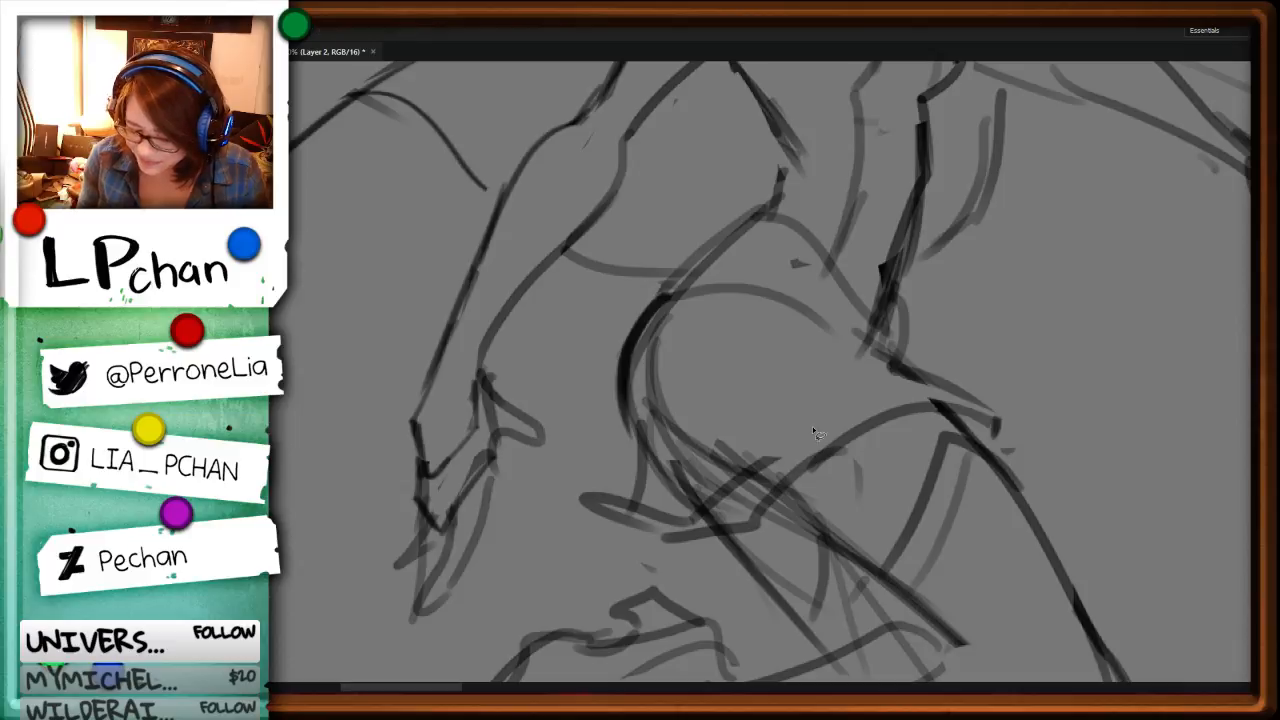
Step: Clear the crossing strokes under the hip, redraw the skirt's pointed rear hem with folds and shade the front corner
mouse_move(639, 540)
left_mouse_down()
mouse_move(800, 457)
mouse_move(678, 457)
mouse_move(738, 452)
left_mouse_up()
key("Delete")
key("ctrl+d")
key("Delete")
key("ctrl+d")
key("b")
left_click_drag(692, 497, 810, 410)
mouse_move(646, 486)
left_mouse_down()
mouse_move(706, 497)
mouse_move(582, 499)
left_mouse_up()
mouse_move(582, 505)
left_mouse_down()
mouse_move(655, 530)
mouse_move(774, 498)
left_mouse_up()
mouse_move(992, 424)
left_mouse_down()
mouse_move(978, 432)
mouse_move(960, 414)
mouse_move(962, 428)
left_mouse_up()
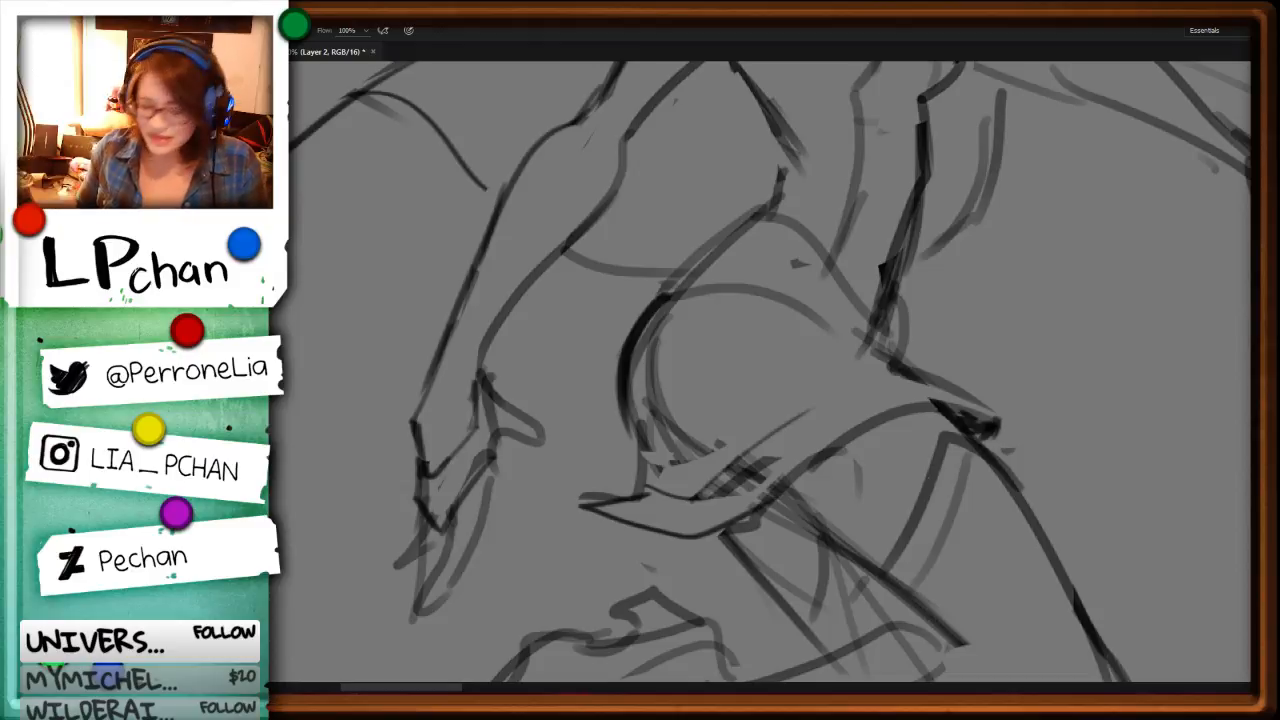
Step: Add a round buckle at the waist and draw the belt line curving around the hip
key("ctrl+minus")
key("ctrl+minus")
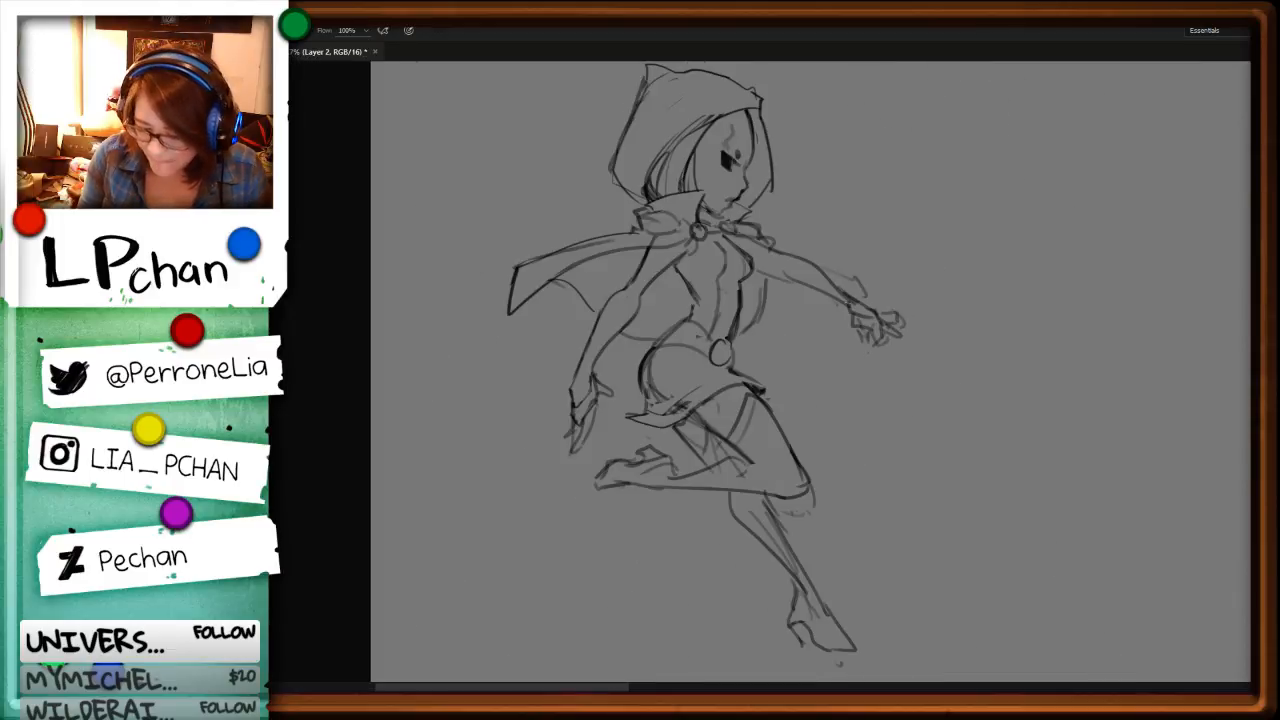
key("r")
mouse_move(985, 455)
left_mouse_down()
mouse_move(988, 426)
mouse_move(715, 223)
left_mouse_up()
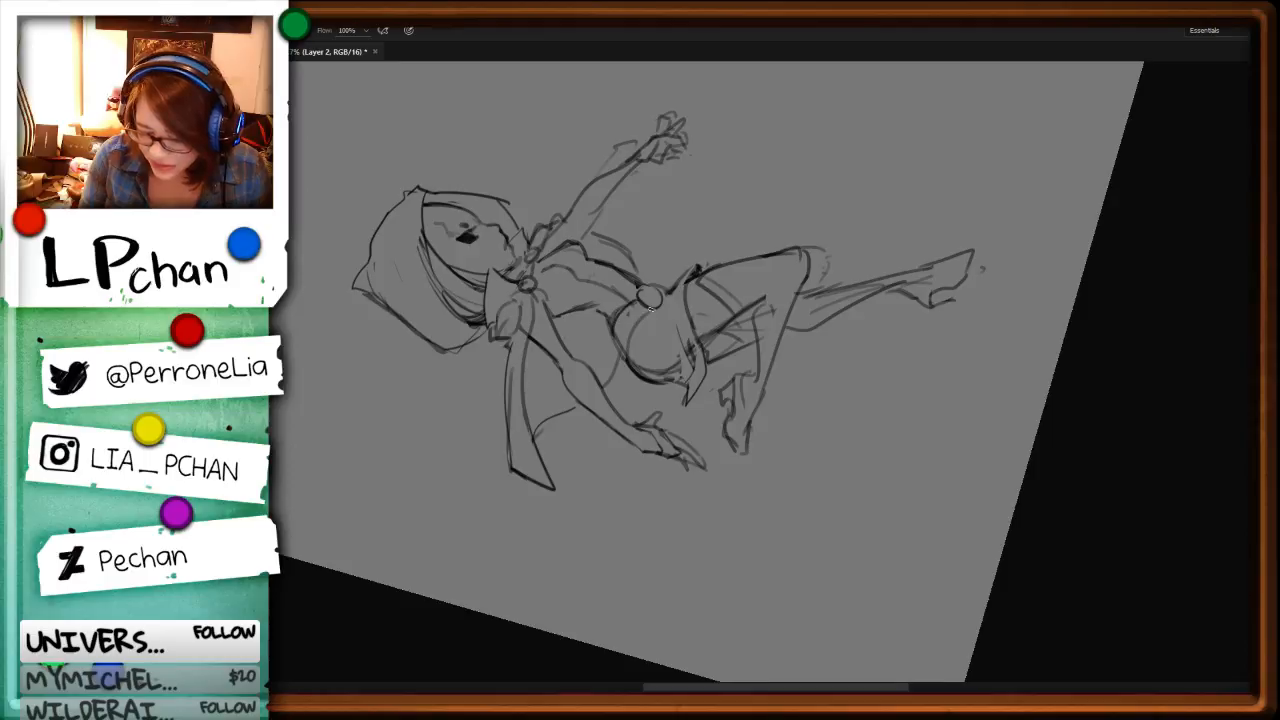
left_click_drag(650, 298, 688, 310)
key("r")
left_click_drag(1063, 346, 762, 574)
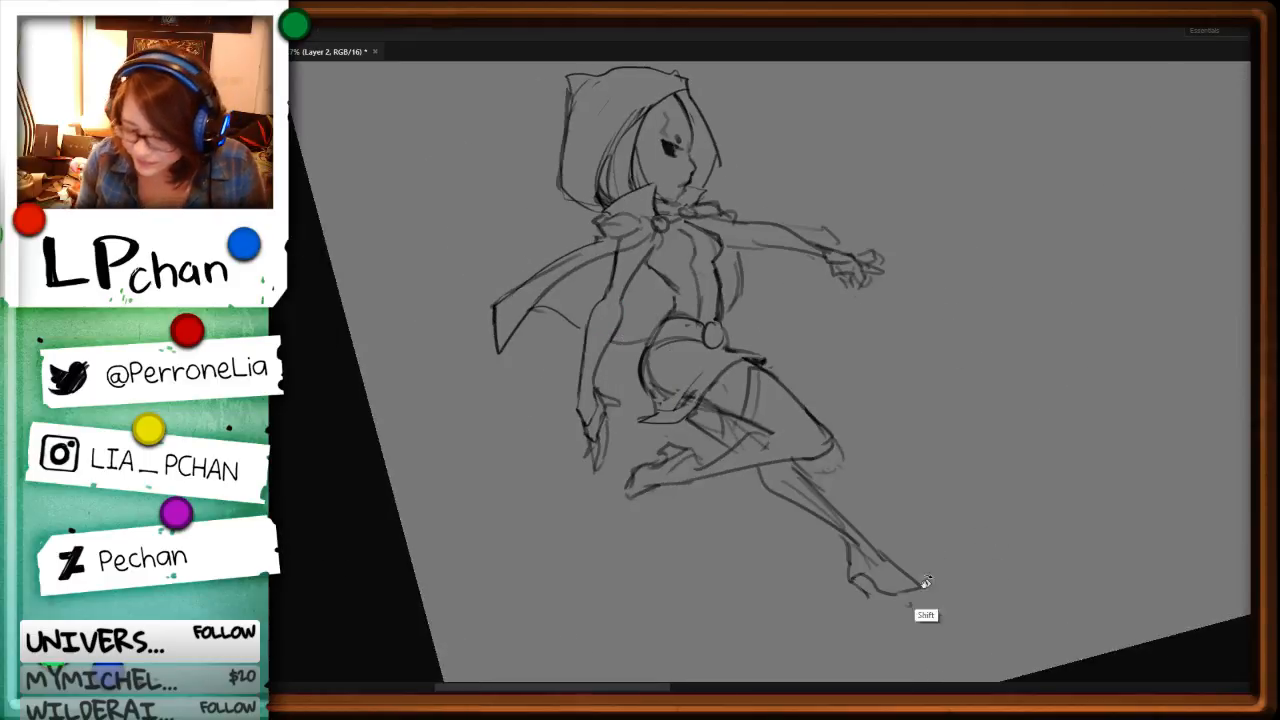
key("Escape")
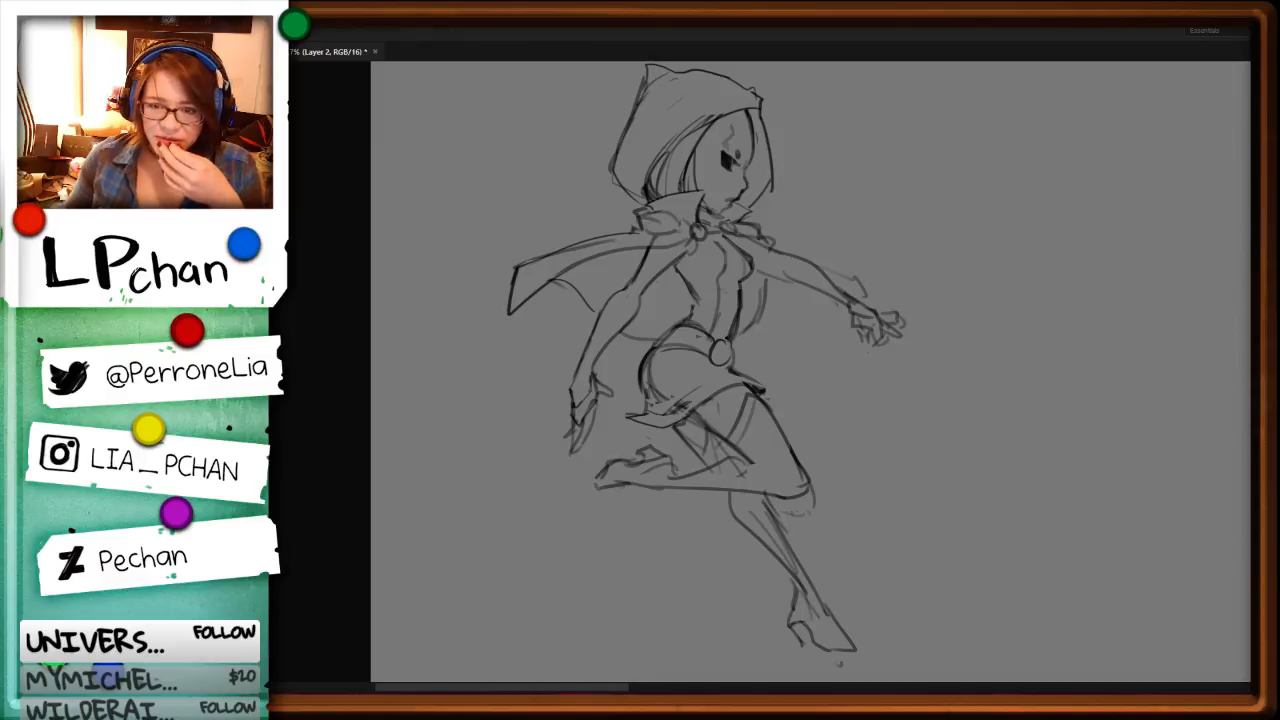
Step: Redraw the underside of the outstretched upper arm and cut away the rough strokes beside it
key("ctrl+plus")
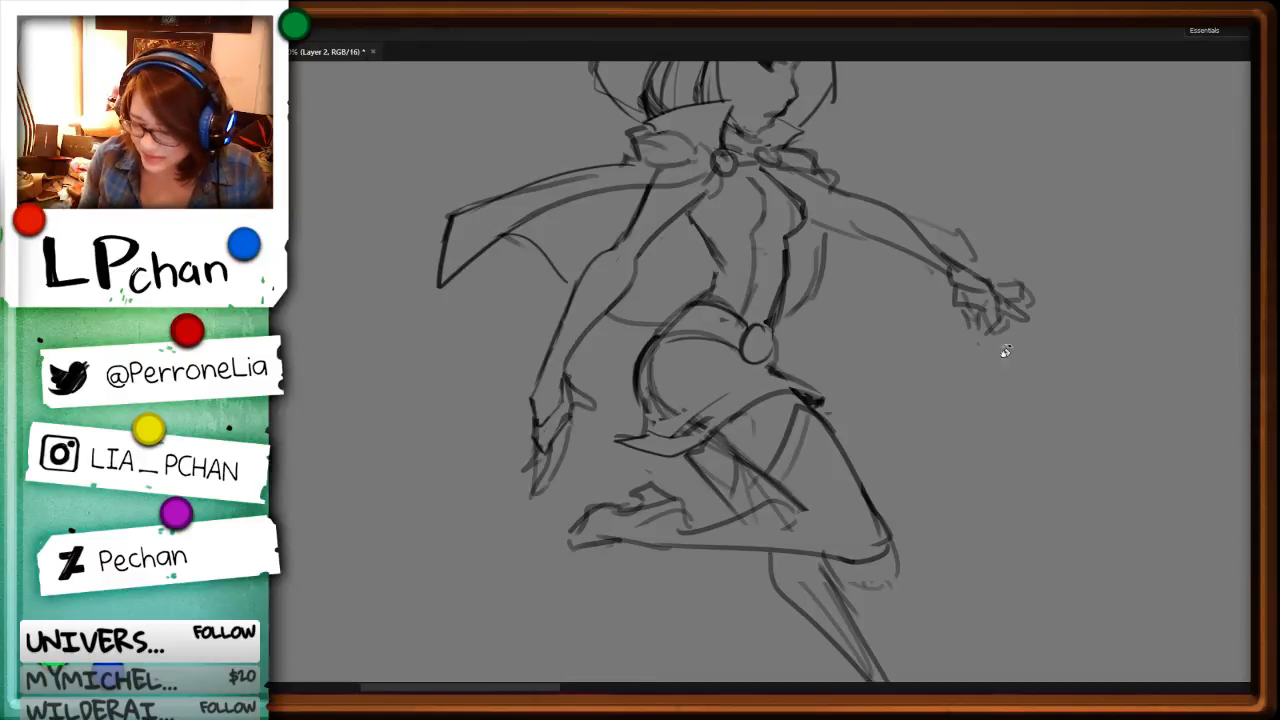
left_click_drag(1090, 341, 817, 449)
left_click_drag(1059, 430, 716, 632)
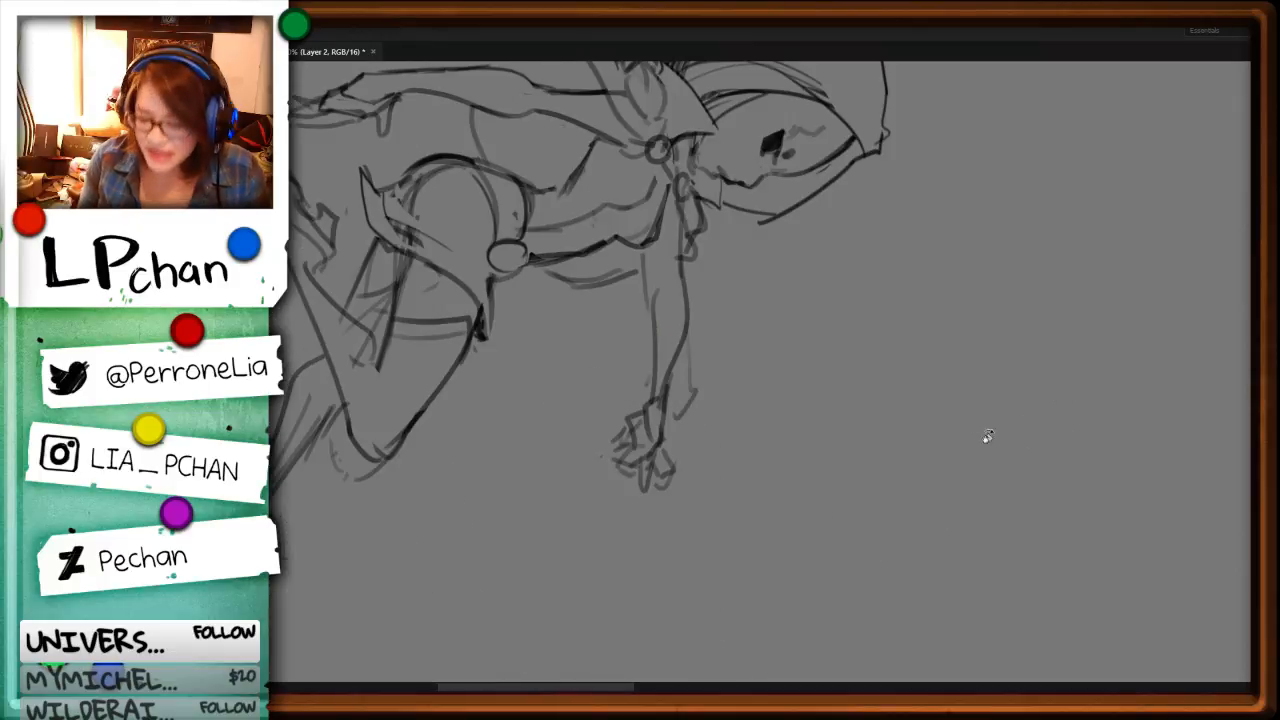
key("b")
mouse_move(646, 247)
left_mouse_down()
mouse_move(655, 404)
mouse_move(648, 330)
left_mouse_up()
key("l")
key("ctrl+x")
Step: Draw a cleaner forearm line from the elbow to the wrist and remove the leftover rough strokes next to it
key("ctrl+x")
key("b")
mouse_move(650, 272)
left_mouse_down()
mouse_move(651, 374)
mouse_move(691, 285)
mouse_move(661, 401)
mouse_move(717, 279)
mouse_move(664, 416)
left_mouse_up()
key("l")
key("ctrl+x")
key("b")
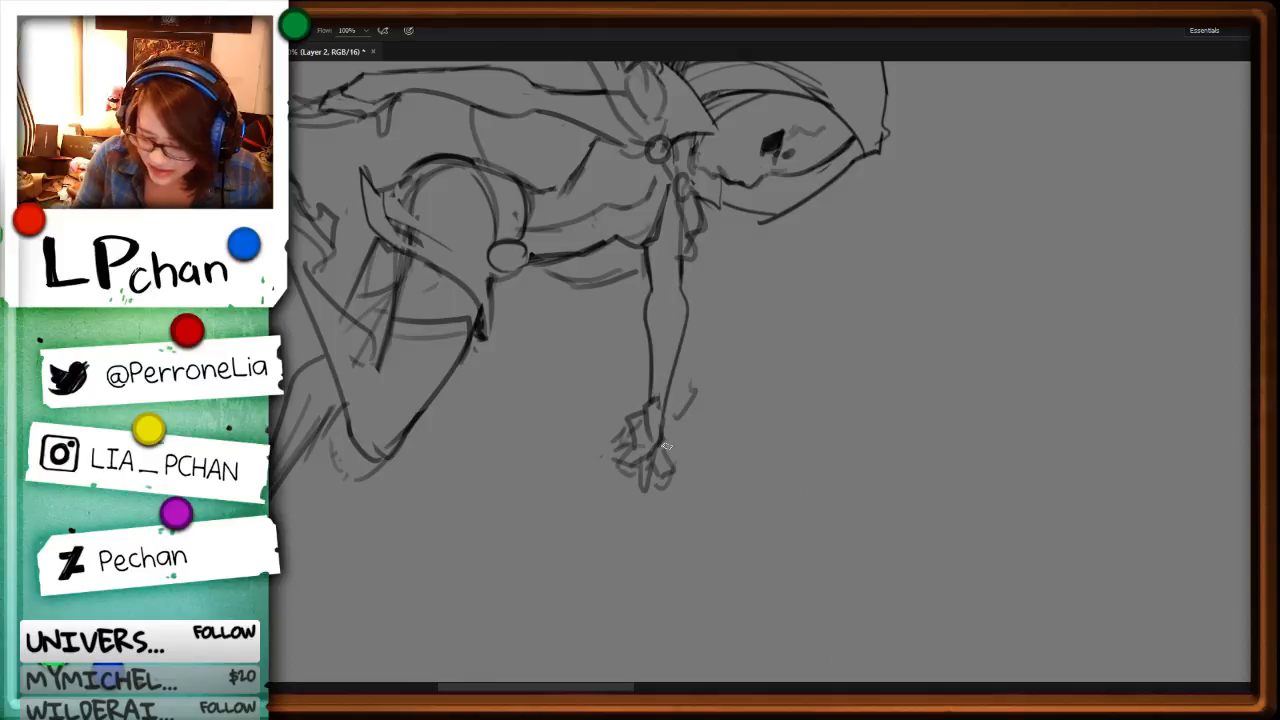
Step: Redraw the curve of the chest just below the outstretched arm's shoulder
key("r")
left_click_drag(862, 474, 800, 343)
key("ctrl+z")
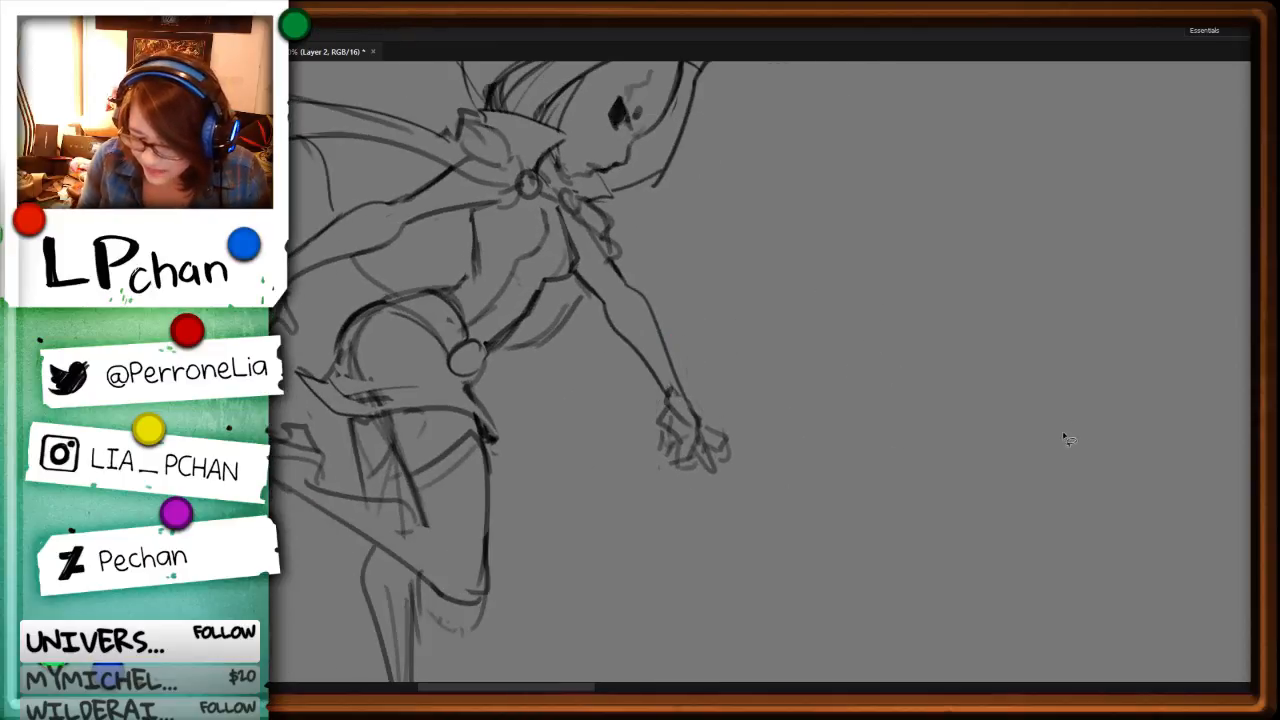
key("r")
mouse_move(854, 556)
left_mouse_down()
mouse_move(880, 432)
mouse_move(914, 394)
left_mouse_up()
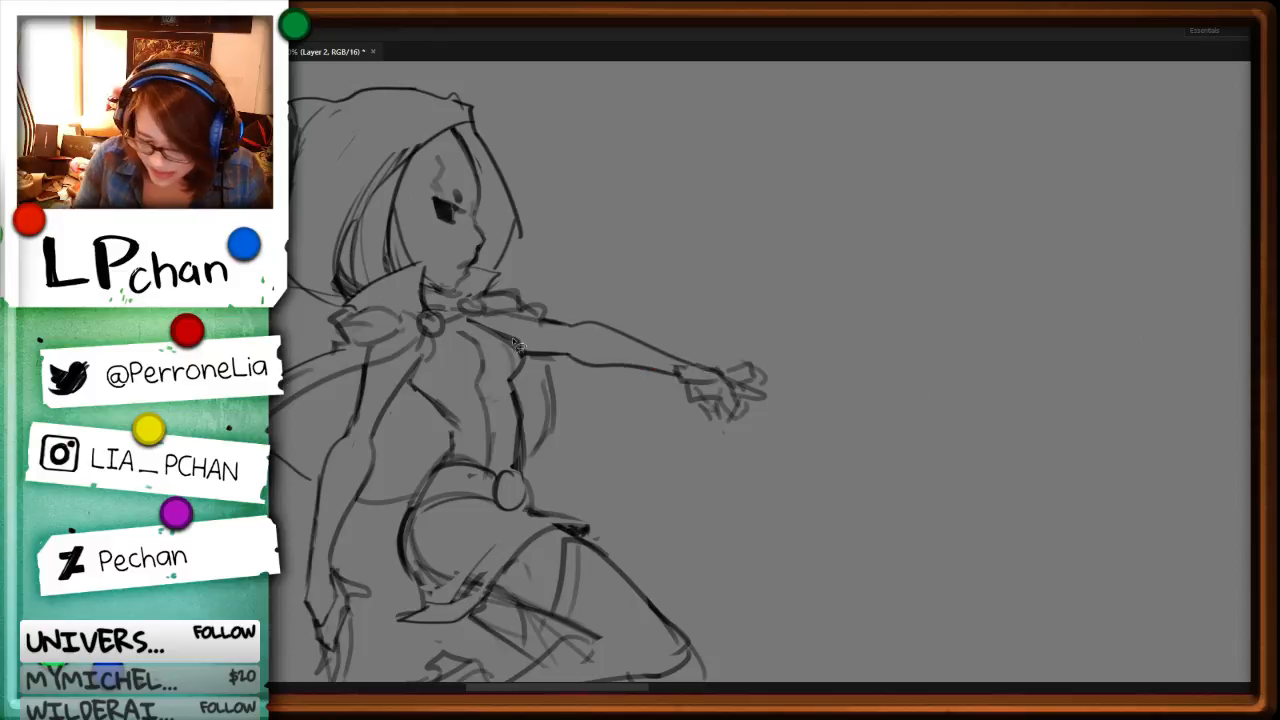
key("ctrl+d")
key("b")
mouse_move(504, 333)
left_mouse_down()
mouse_move(522, 366)
mouse_move(514, 378)
left_mouse_up()
Step: Delete part of the outstretched hand's rough lines and redraw the palm with a finger angled downward
key("l")
mouse_move(728, 374)
left_mouse_down()
mouse_move(739, 434)
mouse_move(742, 305)
mouse_move(702, 348)
mouse_move(714, 394)
left_mouse_up()
key("Delete")
key("ctrl+d")
key("b")
mouse_move(709, 390)
left_mouse_down()
mouse_move(717, 414)
mouse_move(738, 402)
mouse_move(737, 422)
left_mouse_up()
Step: Clear the rough fingertips of the outstretched hand and try new outlines for the extended fingers
key("r")
left_click_drag(933, 394, 822, 135)
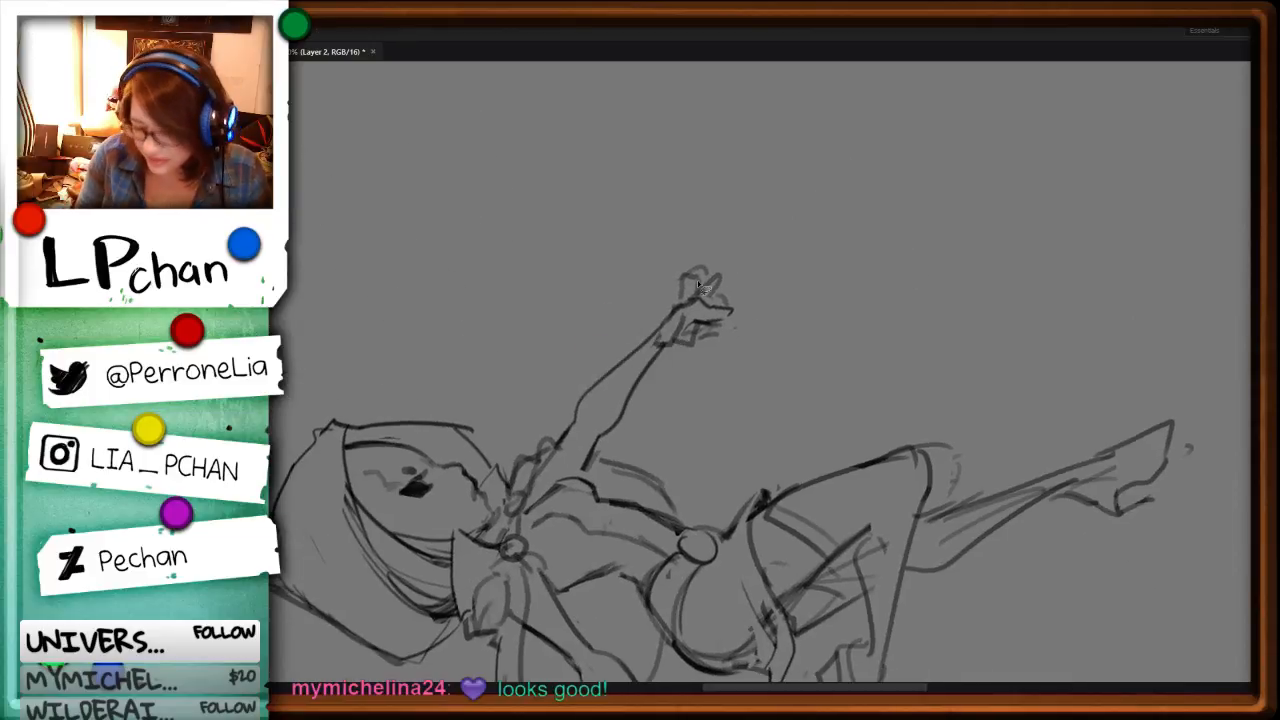
key("l")
mouse_move(692, 292)
left_mouse_down()
mouse_move(720, 279)
mouse_move(700, 272)
mouse_move(697, 295)
left_mouse_up()
key("Delete")
key("ctrl+d")
key("b")
key("ctrl+z")
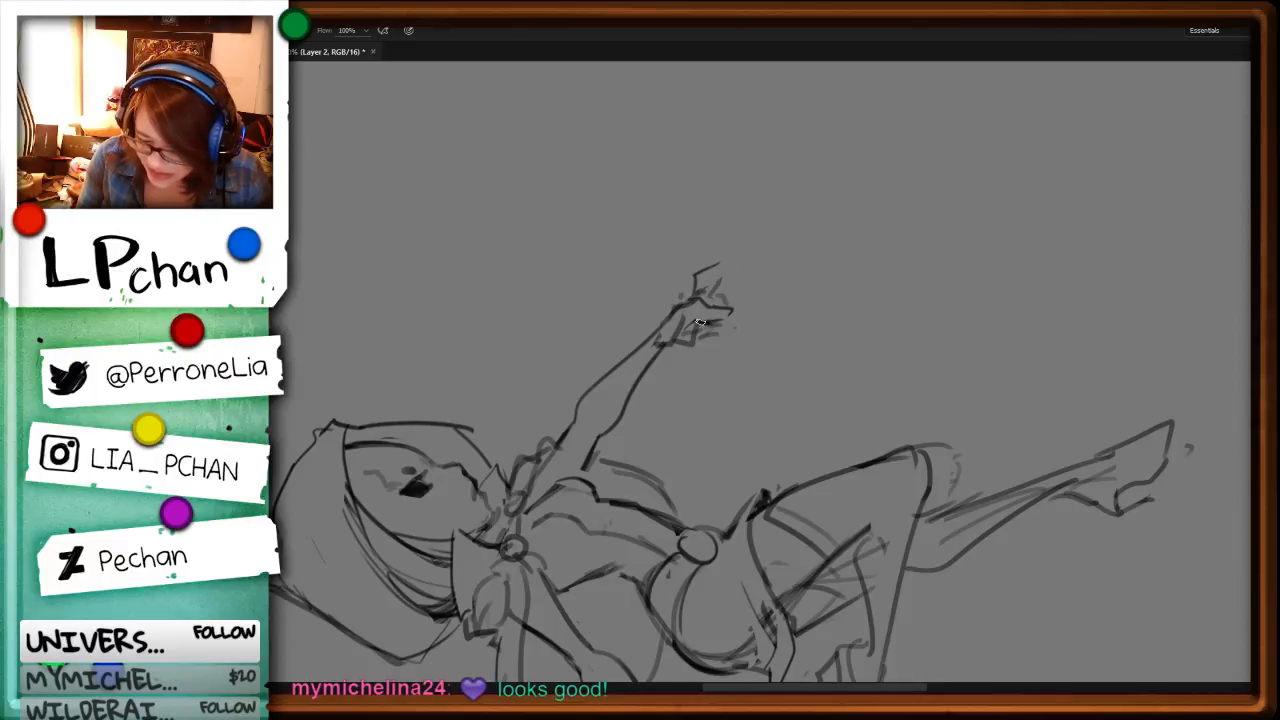
Step: Remove stray strokes near the wrist and outline the curled fingers of the outstretched hand
key("l")
mouse_move(672, 348)
left_mouse_down()
mouse_move(690, 316)
mouse_move(660, 346)
left_mouse_up()
key("ctrl+d")
key("b")
key("r")
left_click_drag(1007, 326, 731, 551)
left_click_drag(921, 428, 945, 495)
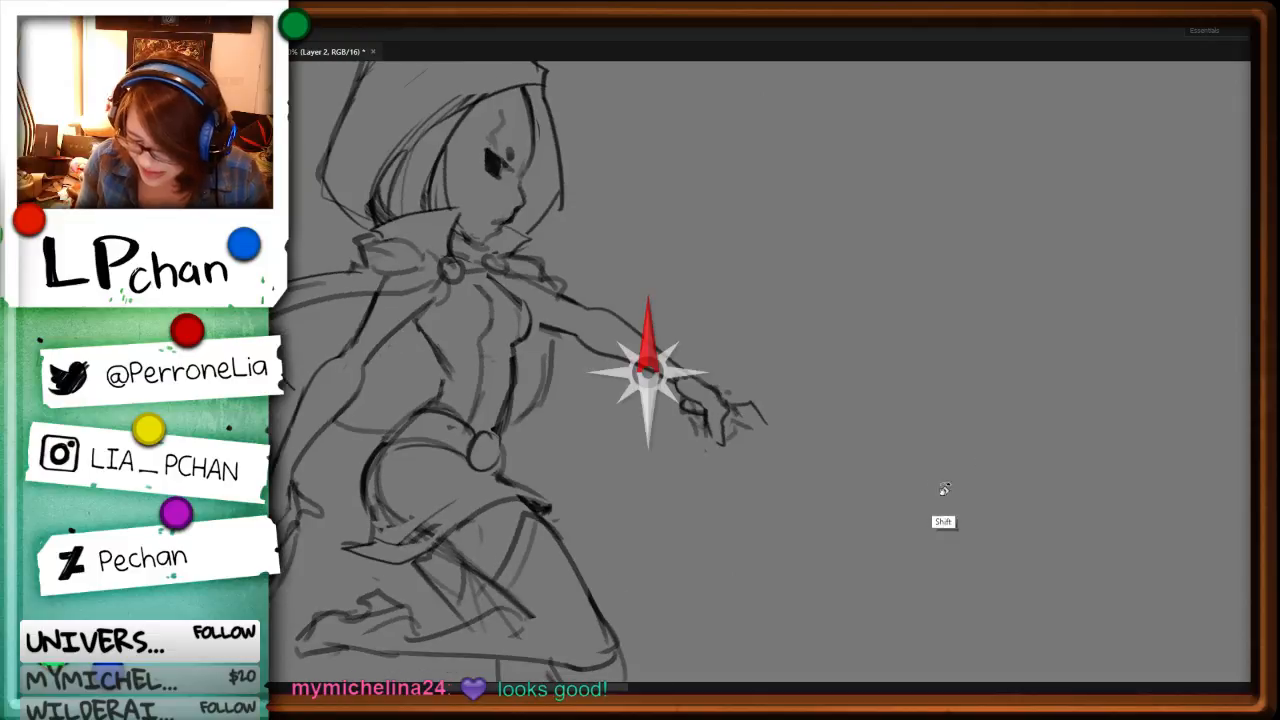
key("b")
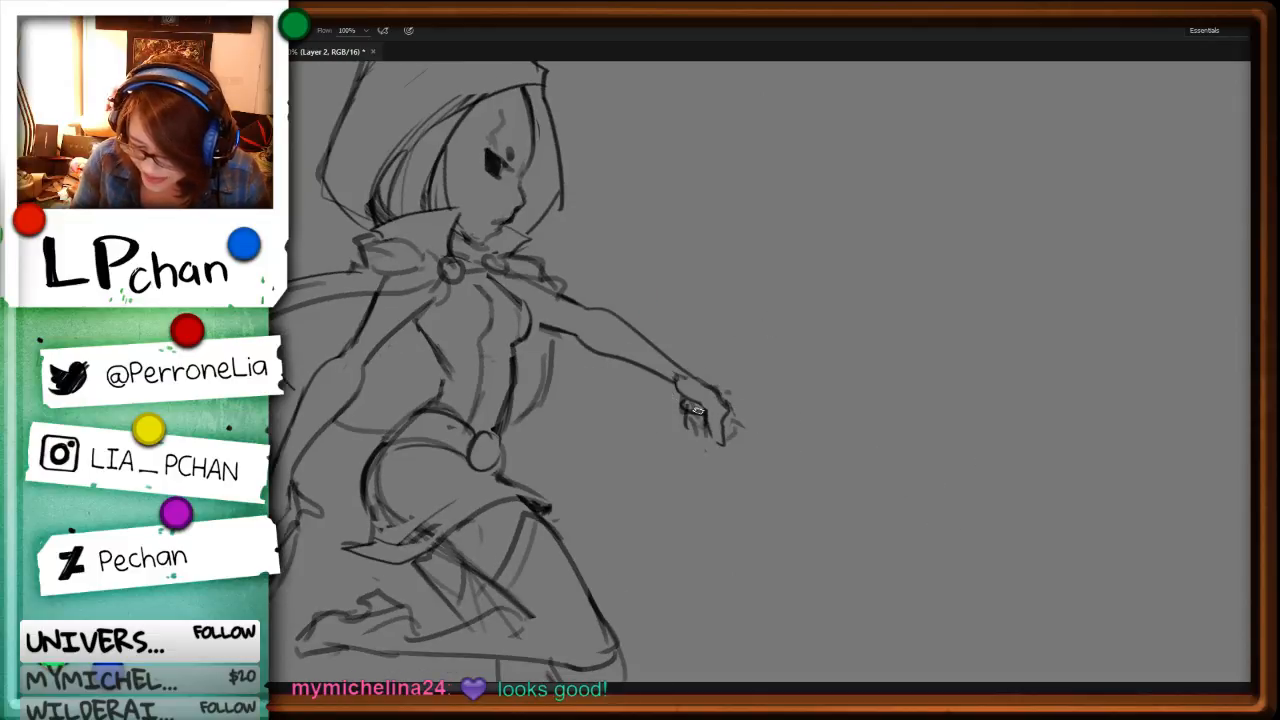
mouse_move(704, 411)
left_mouse_down()
mouse_move(710, 438)
mouse_move(682, 430)
mouse_move(745, 416)
mouse_move(731, 440)
mouse_move(739, 422)
left_mouse_up()
Step: Clean up the end of the outstretched hand and redraw its pointing finger with a thinner tip
key("l")
key("e")
mouse_move(724, 390)
left_mouse_down()
mouse_move(761, 424)
mouse_move(754, 342)
mouse_move(723, 390)
mouse_move(751, 416)
left_mouse_up()
key("b")
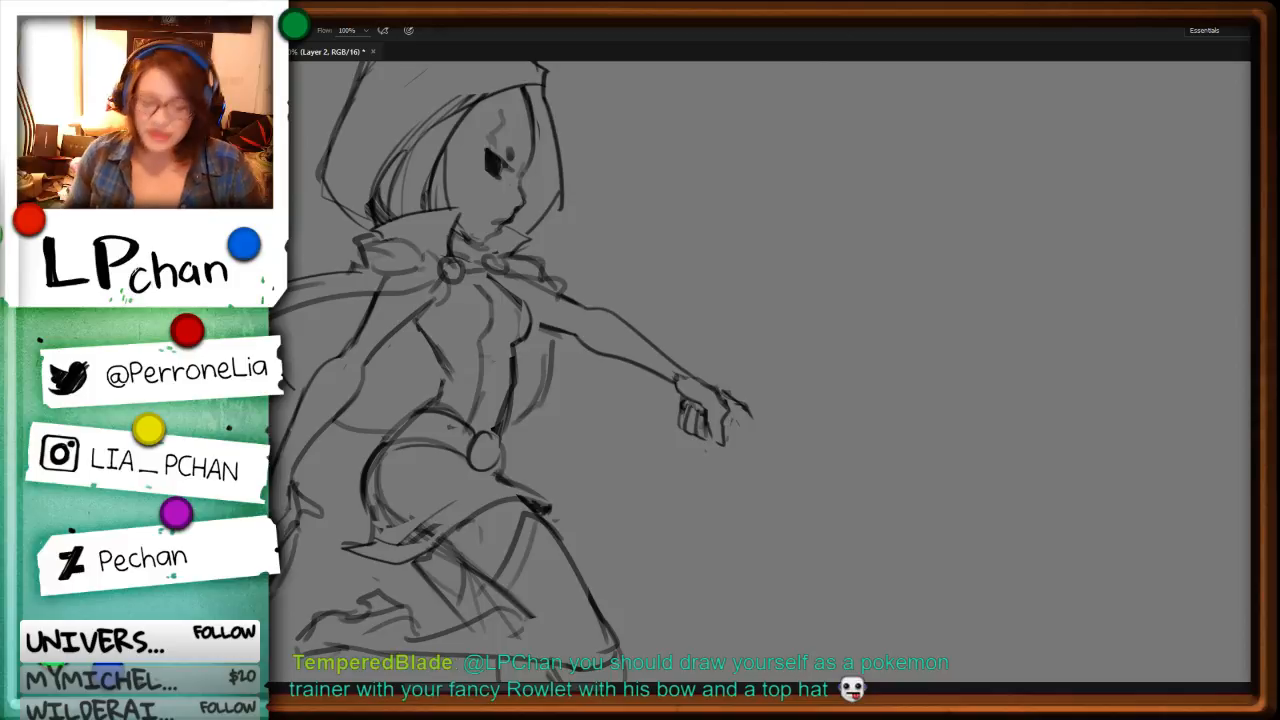
Step: Remove the curled fingers under the palm, redraw them and erase the excess strokes
key("l")
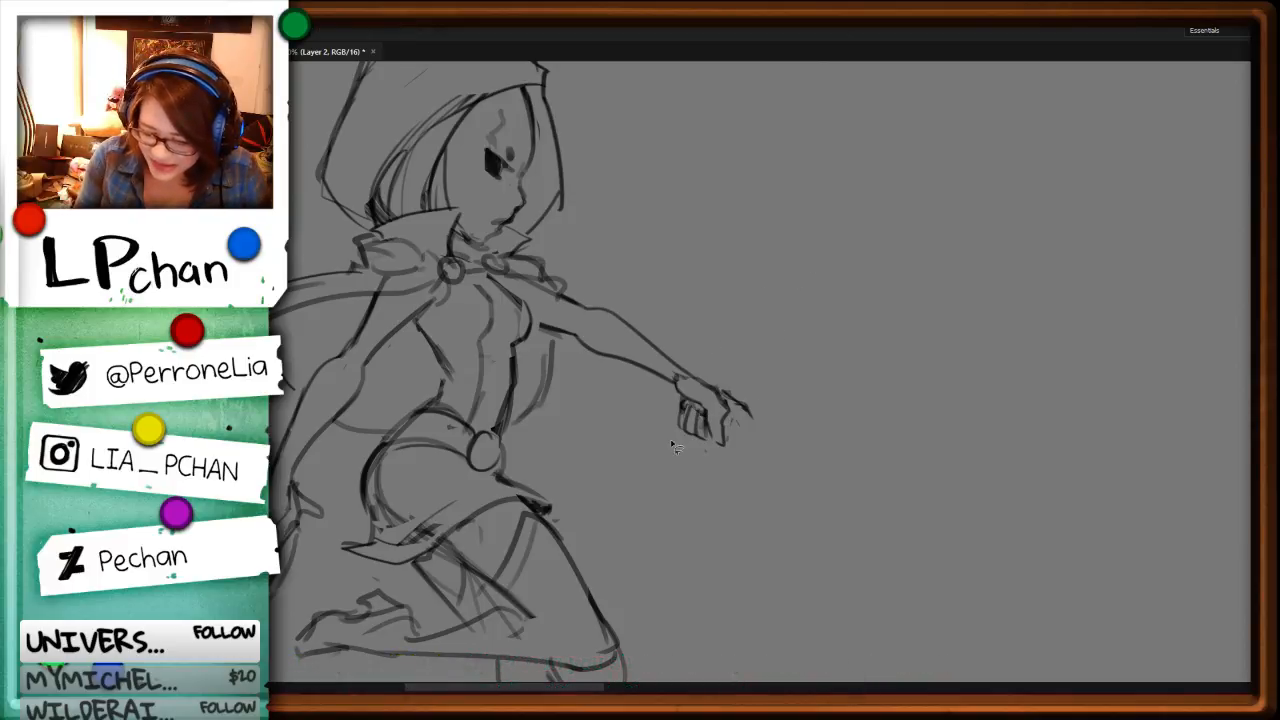
key("ctrl+z")
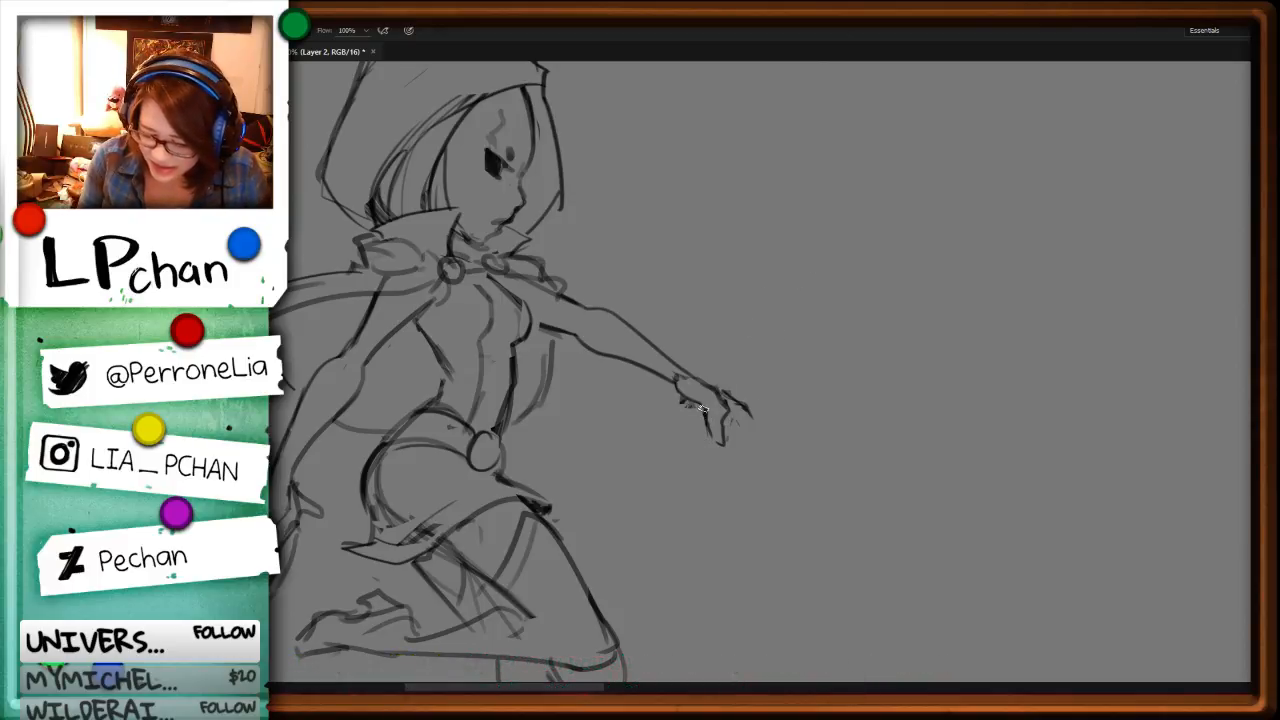
mouse_move(704, 408)
left_mouse_down()
mouse_move(710, 435)
mouse_move(677, 429)
mouse_move(697, 437)
mouse_move(738, 420)
mouse_move(715, 399)
mouse_move(711, 432)
mouse_move(744, 422)
mouse_move(735, 430)
left_mouse_up()
key("l")
key("Delete")
key("ctrl+d")
key("b")
Step: Select the whole outstretched hand and delete it from the wrist
key("ctrl+minus")
key("l")
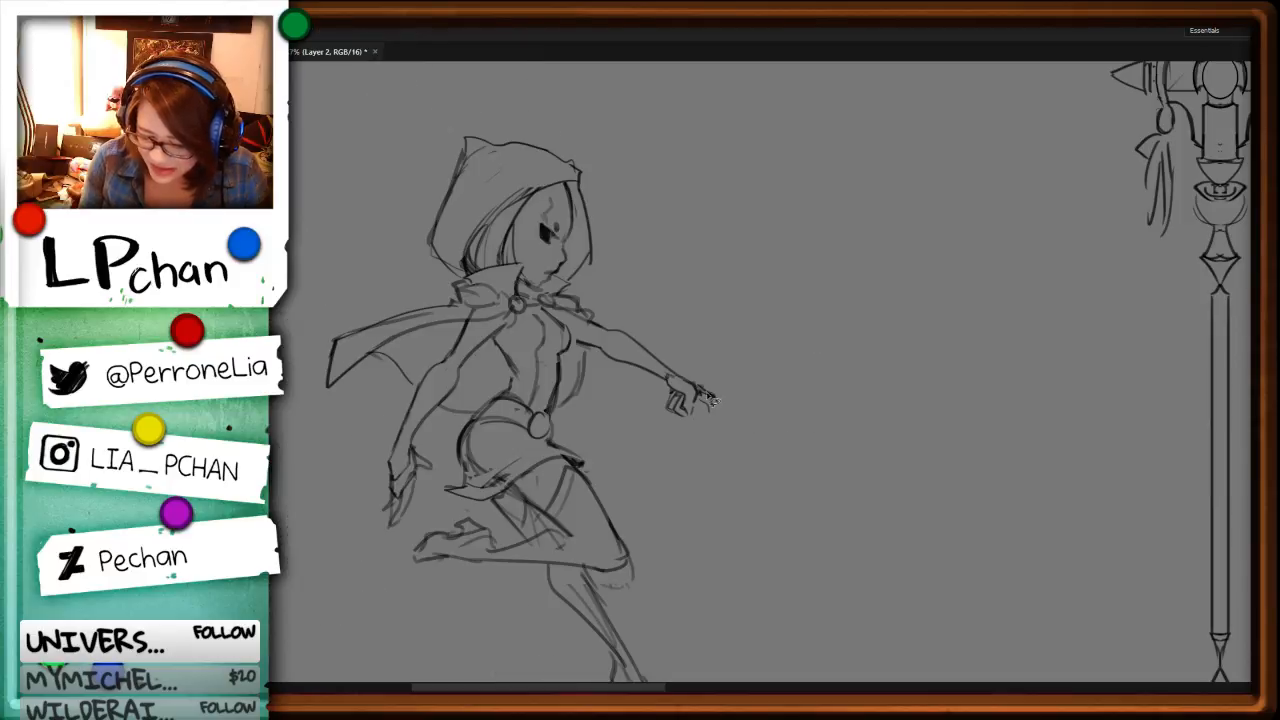
left_click_drag(686, 538, 838, 508)
left_click_drag(828, 348, 984, 382)
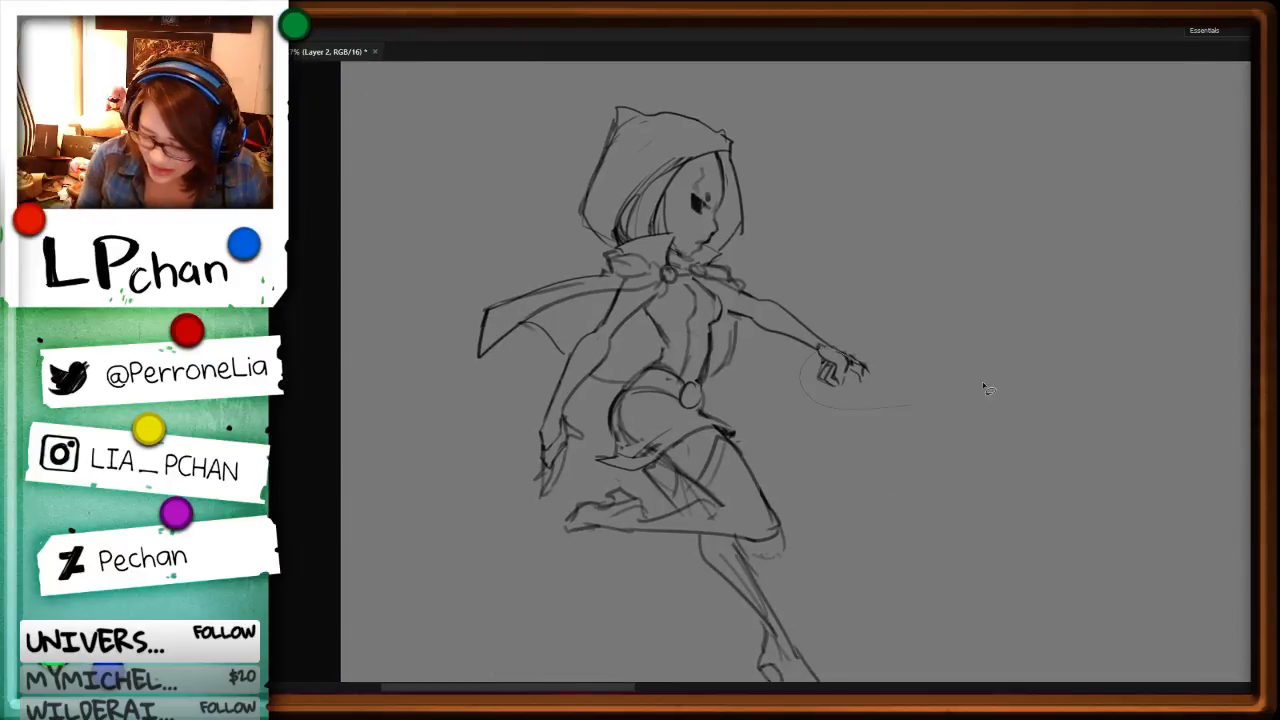
key("Delete")
Step: Extend the forearm with new wrist lines and begin a straighter hand
key("r")
left_click_drag(954, 482, 680, 639)
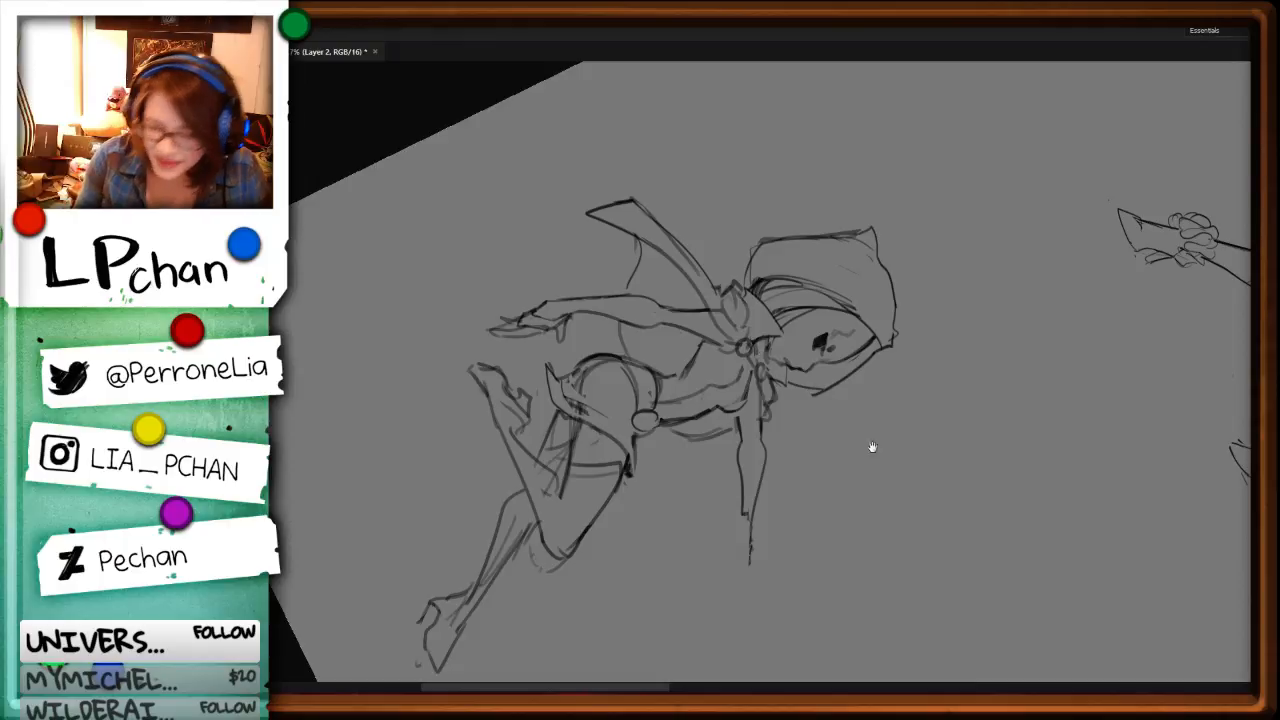
left_click_drag(779, 460, 689, 336)
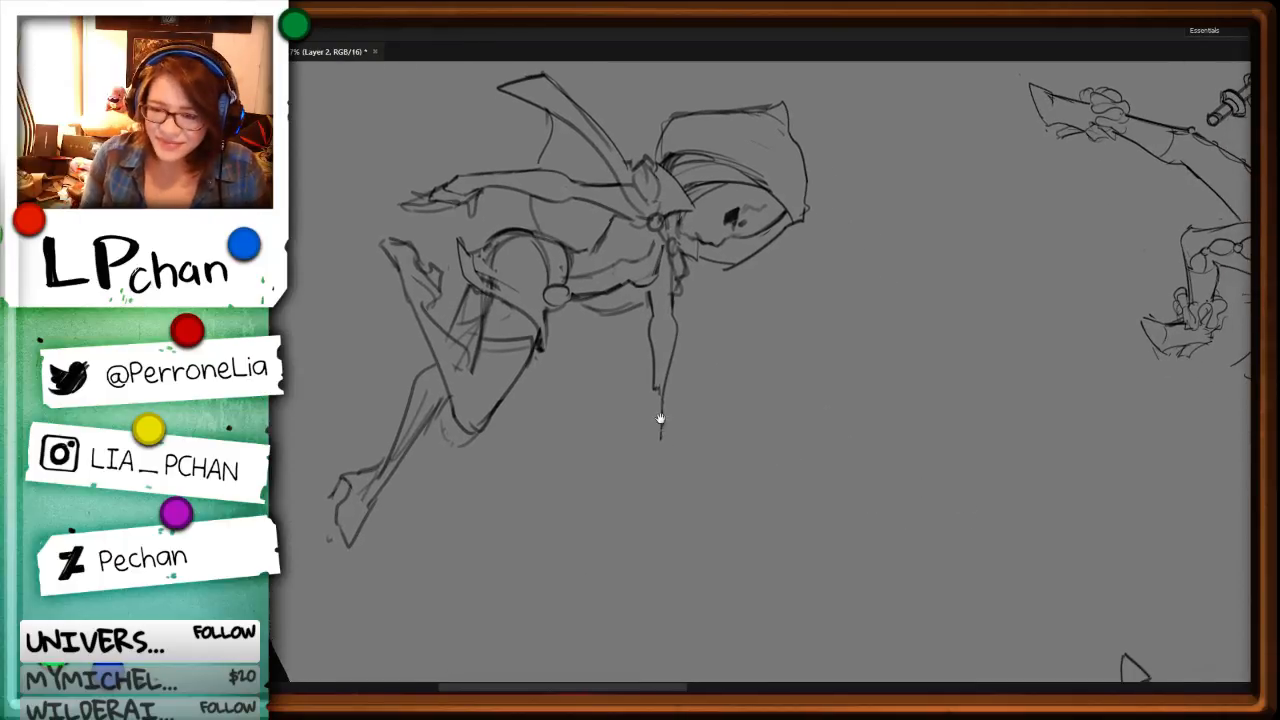
key("b")
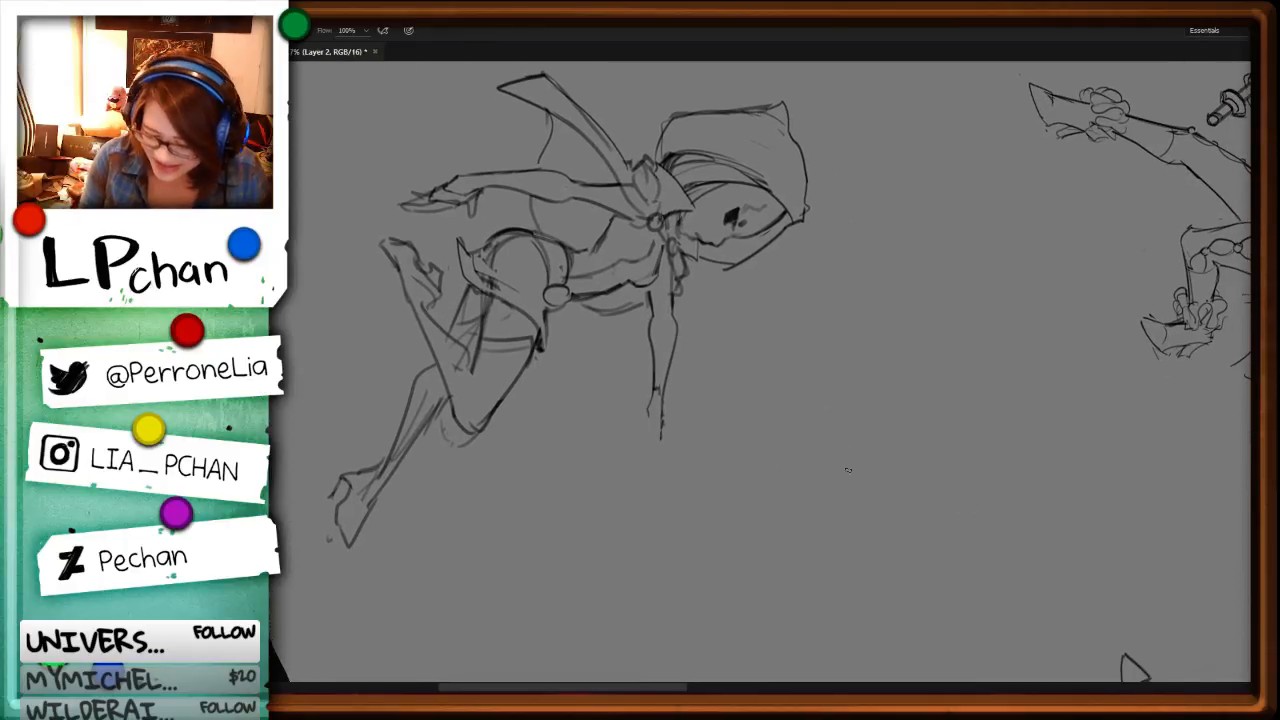
Step: Delete the entire outstretched arm up to the shoulder
key("r")
left_click_drag(848, 469, 820, 206)
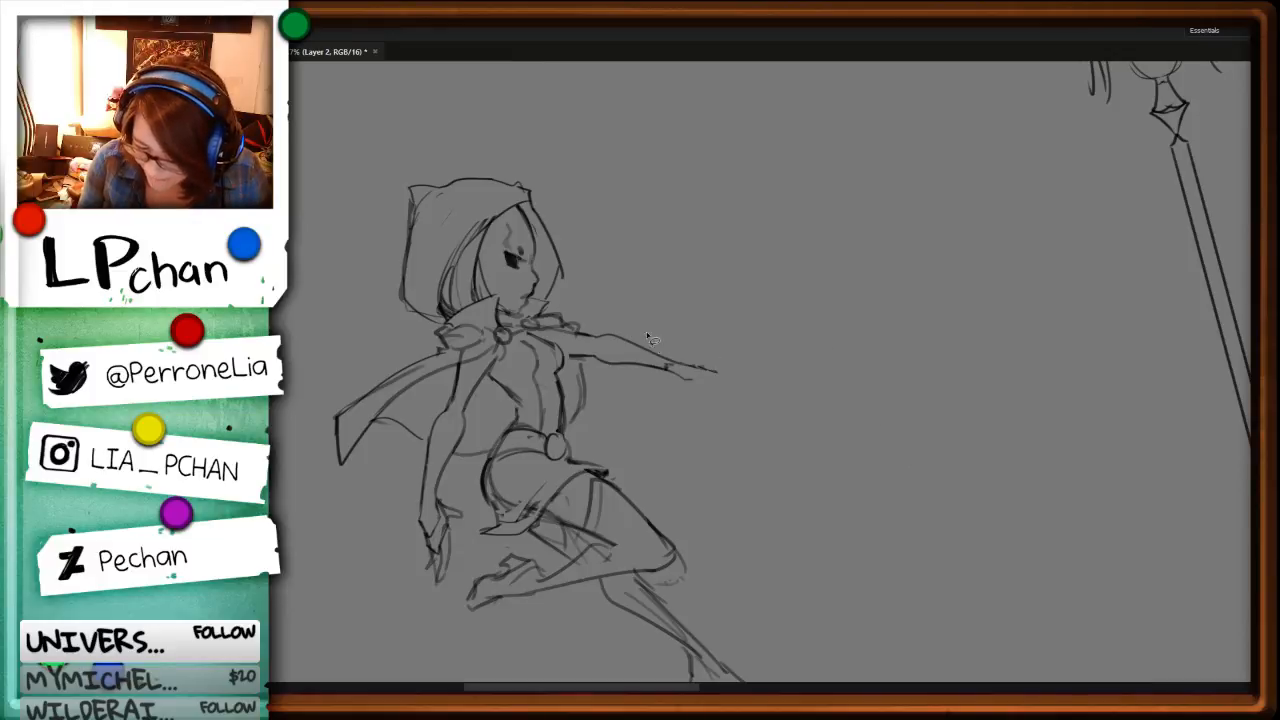
key("Delete")
key("ctrl+d")
Step: Redraw the outstretched arm from the shoulder with a tapered forearm and a small hand with angular fingers
key("r")
mouse_move(980, 341)
left_mouse_down()
mouse_move(877, 520)
mouse_move(681, 505)
left_mouse_up()
key("b")
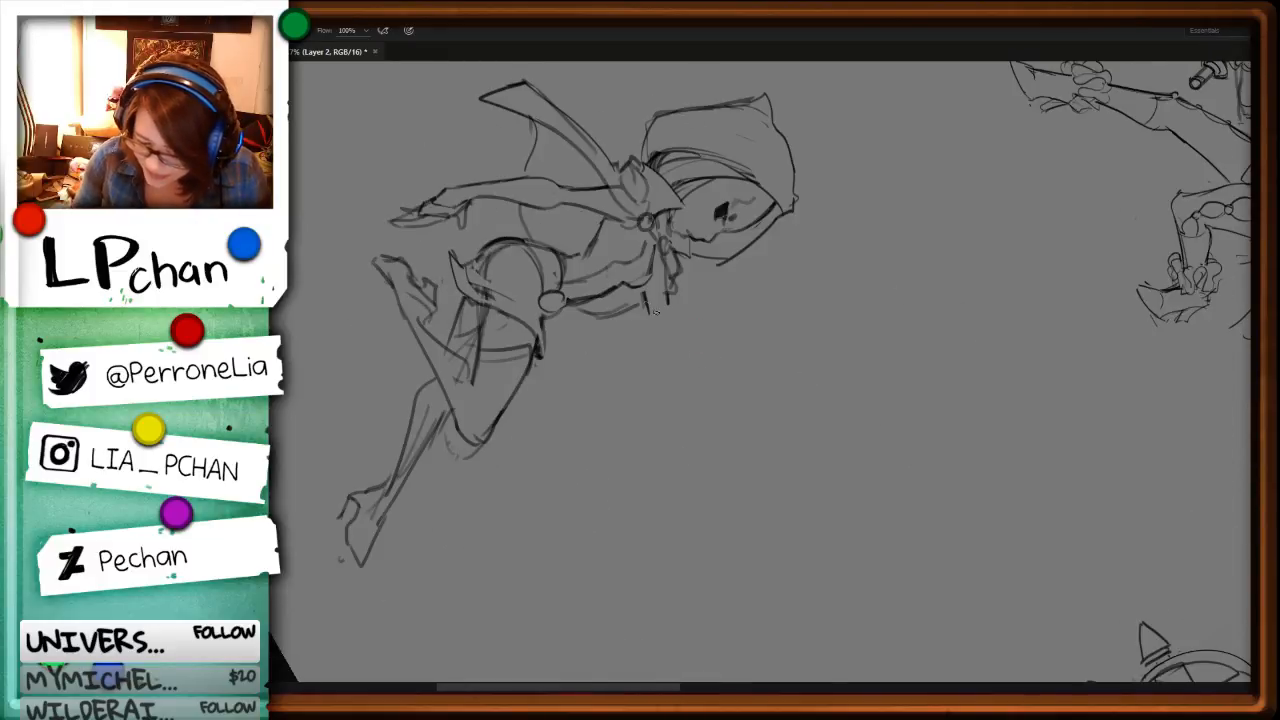
mouse_move(643, 299)
left_mouse_down()
mouse_move(668, 374)
mouse_move(685, 380)
mouse_move(672, 391)
left_mouse_up()
left_click_drag(675, 365, 688, 405)
key("r")
mouse_move(929, 548)
left_mouse_down()
mouse_move(891, 251)
mouse_move(886, 274)
mouse_move(870, 240)
left_mouse_up()
key("b")
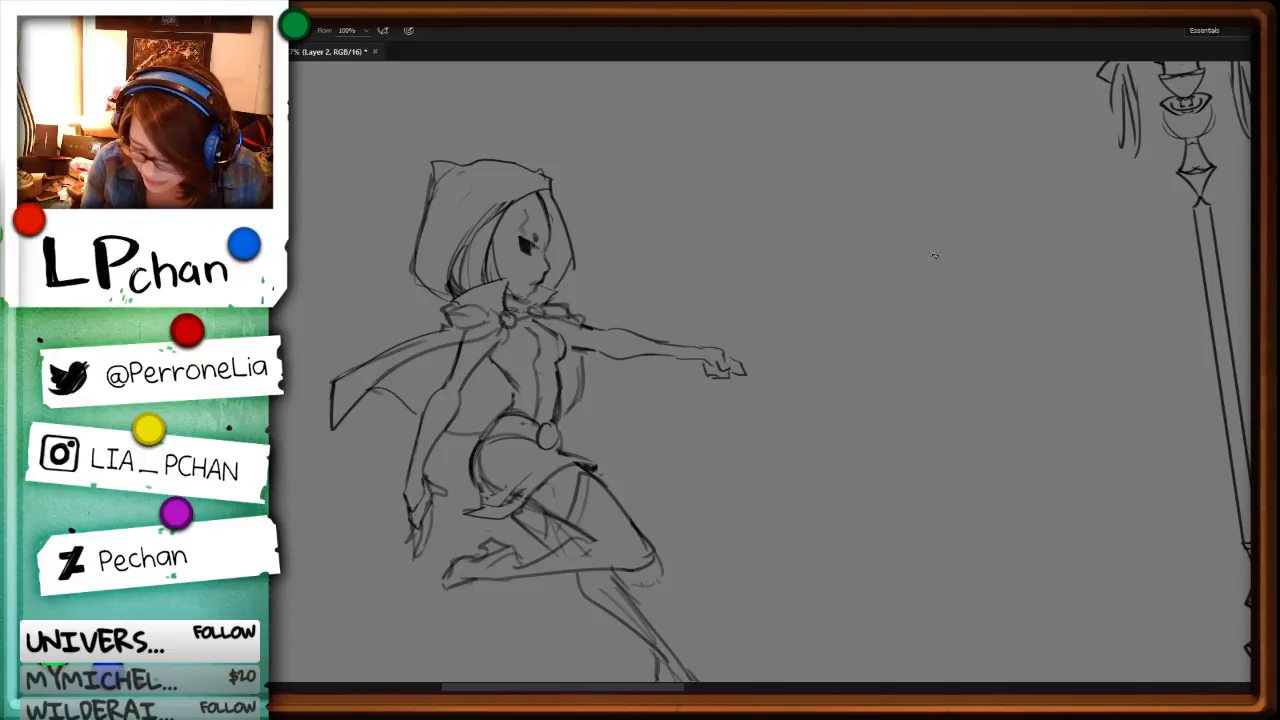
key("l")
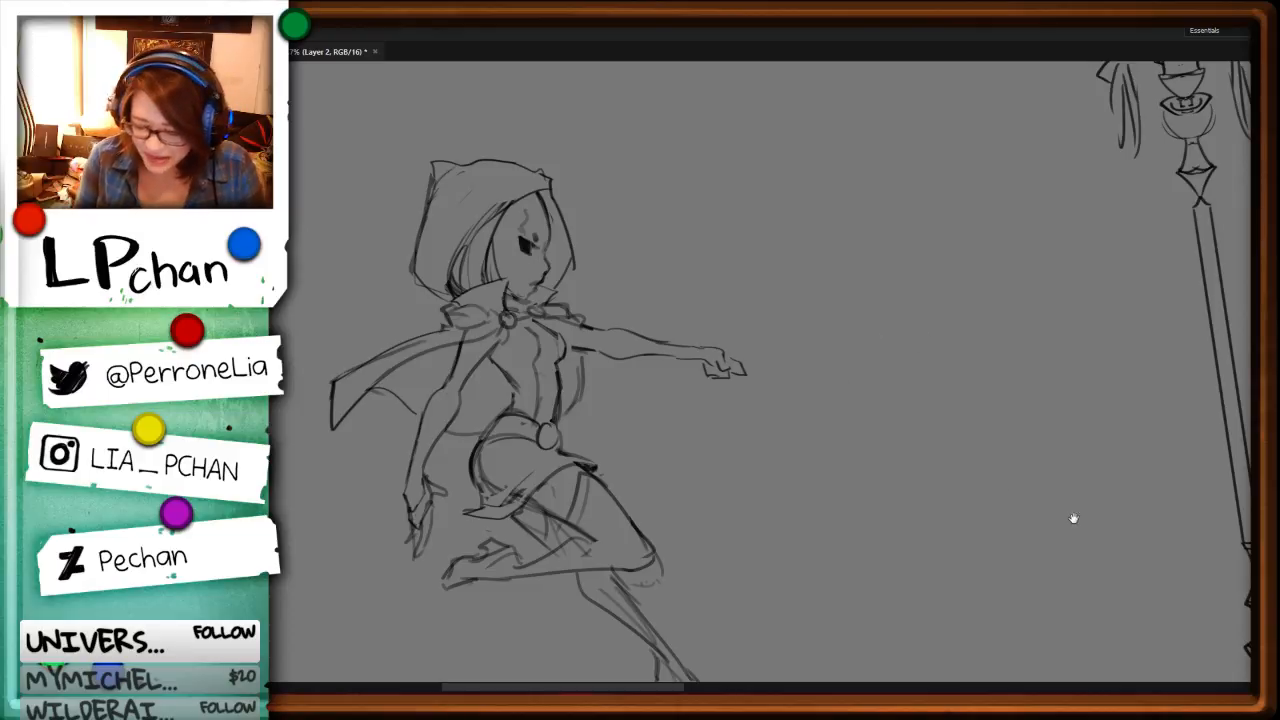
left_click_drag(1227, 467, 955, 536)
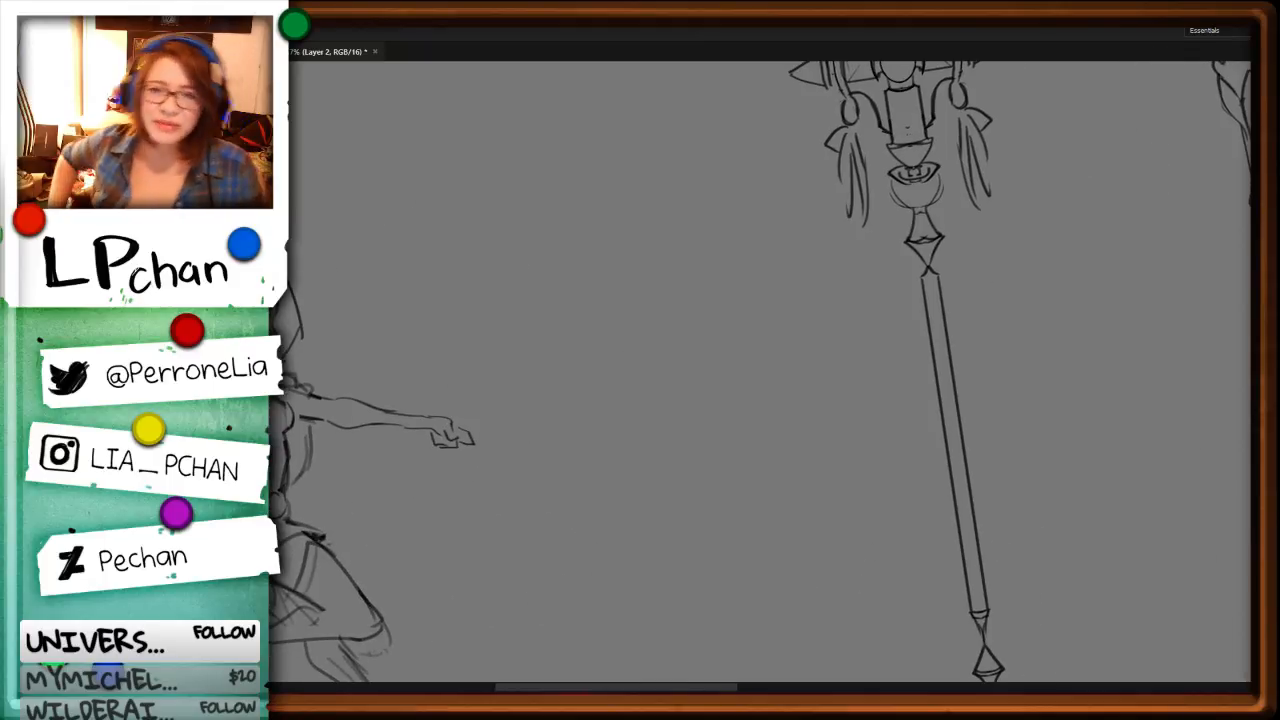
left_click_drag(542, 518, 818, 482)
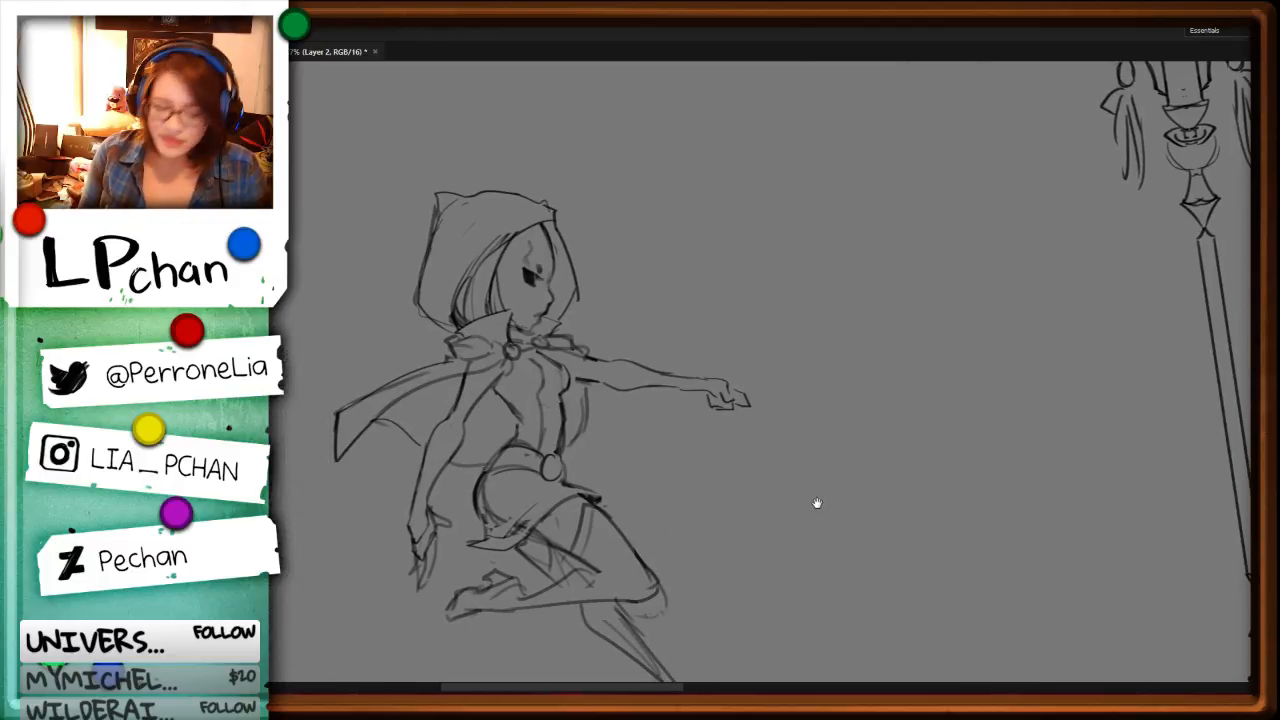
Step: Clear the rough strokes behind the raised knee and redraw the back line of the raised calf
left_click_drag(808, 574, 846, 451)
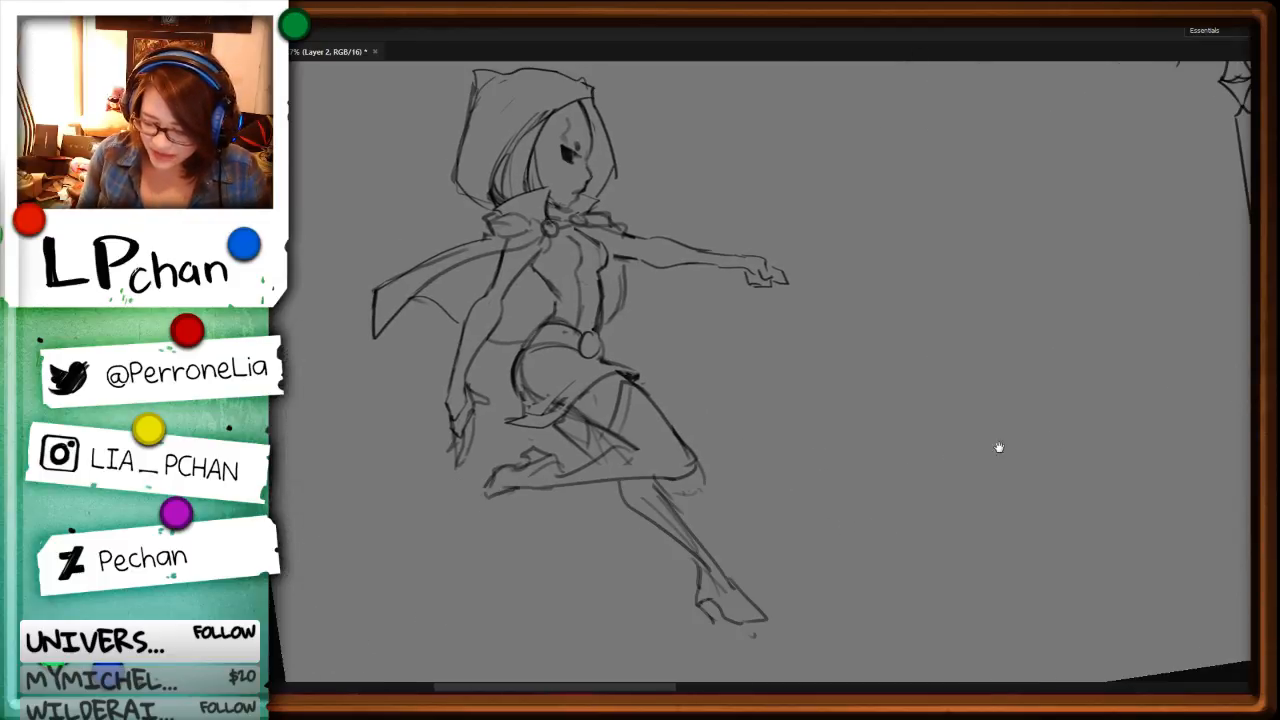
key("r")
left_click_drag(972, 490, 886, 156)
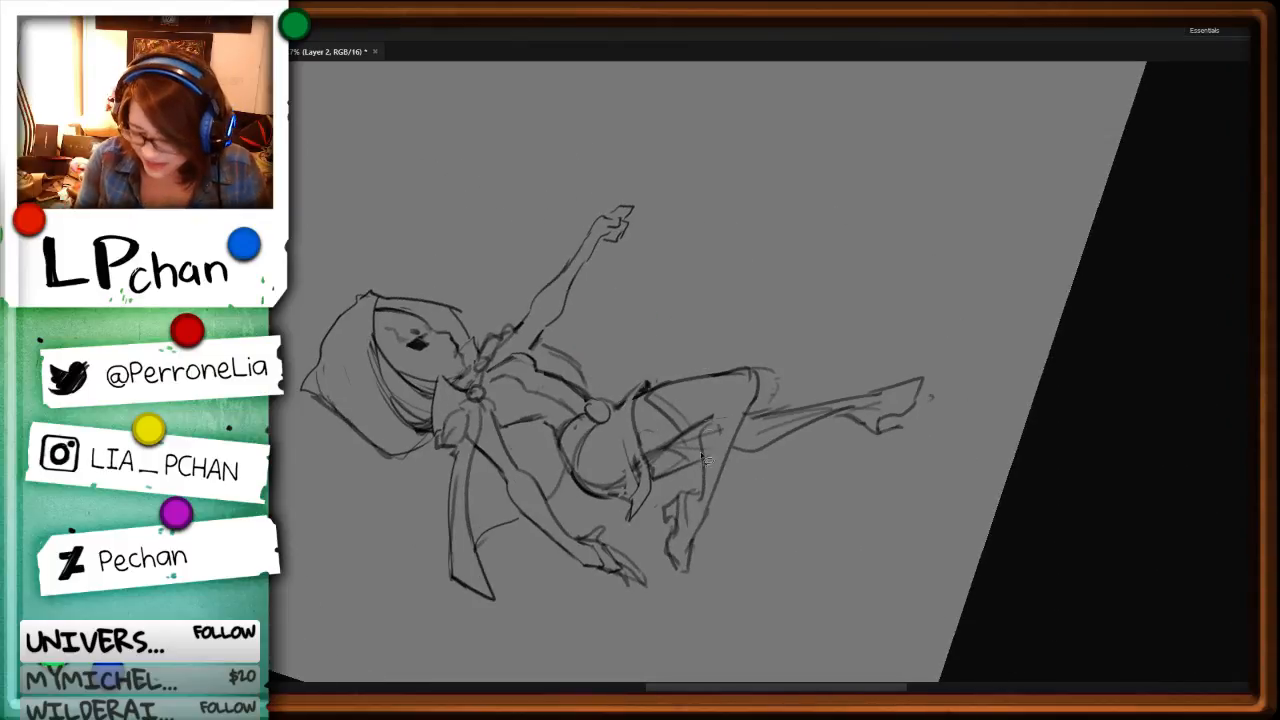
left_click_drag(701, 453, 704, 482)
key("ctrl+d")
key("b")
left_click_drag(702, 430, 700, 485)
key("e")
key("b")
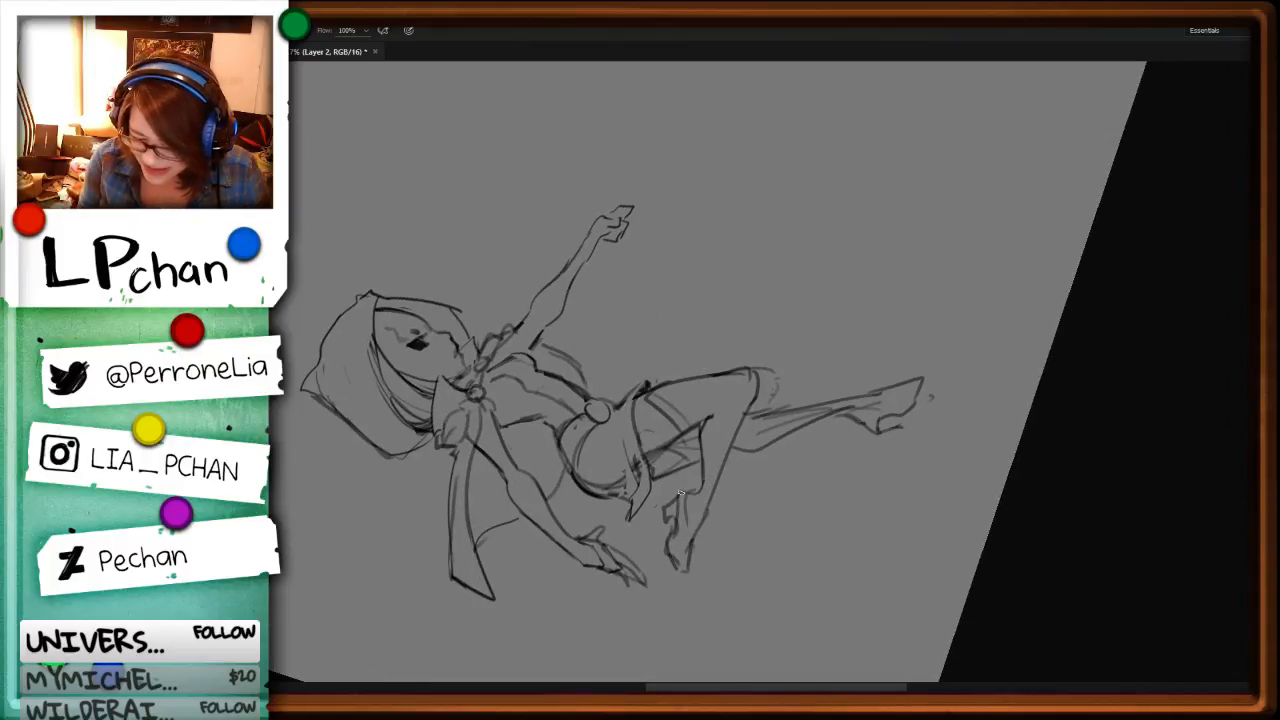
Step: Darken the raised foot's contour and remove the rough lines around its toe
left_click_drag(668, 547, 684, 570)
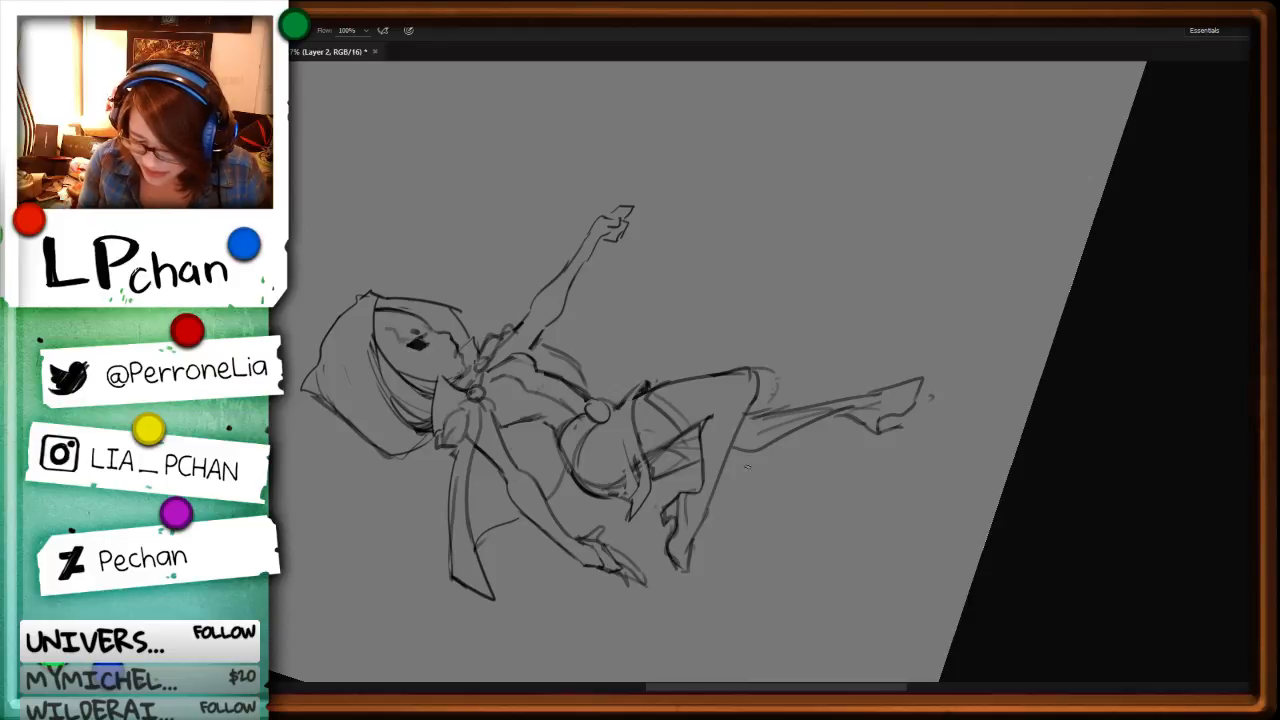
key("ctrl+d")
key("b")
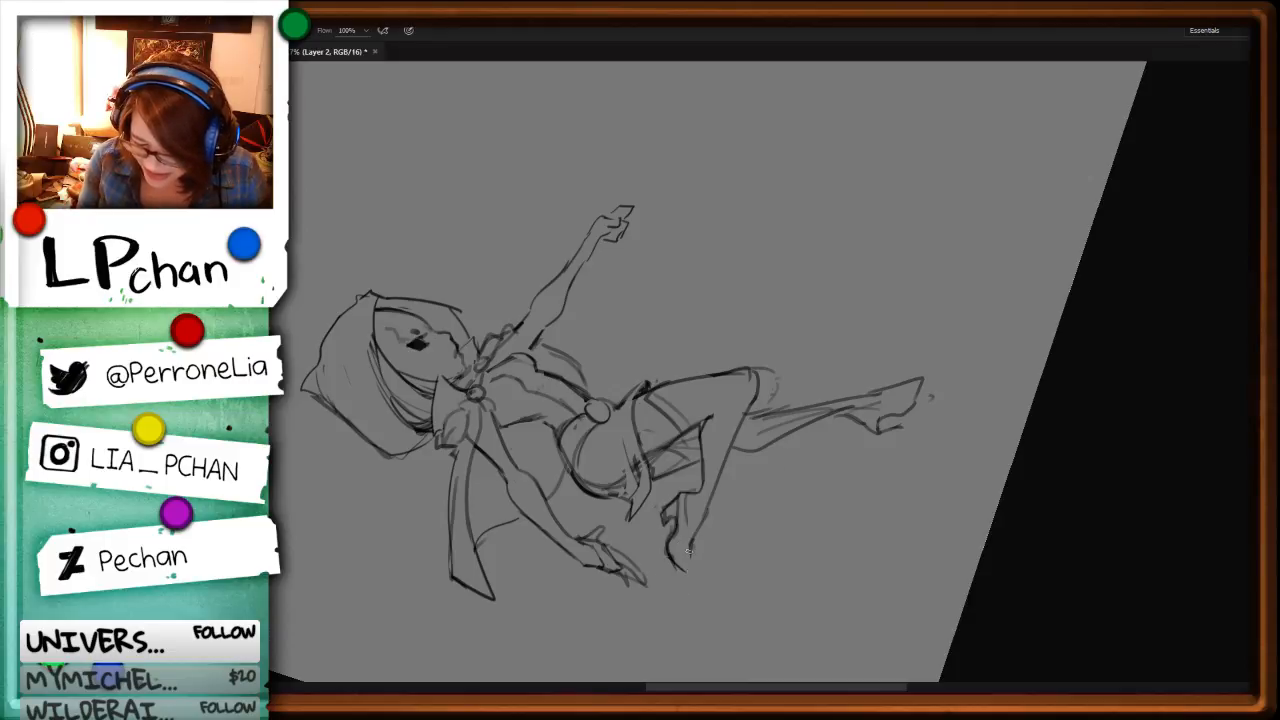
Step: Delete the rough strokes inside the lower standing leg and redraw its calf line down to the ankle
key("r")
mouse_move(1077, 414)
left_mouse_down()
mouse_move(889, 534)
mouse_move(577, 398)
mouse_move(573, 429)
mouse_move(496, 550)
mouse_move(536, 417)
left_mouse_up()
key("l")
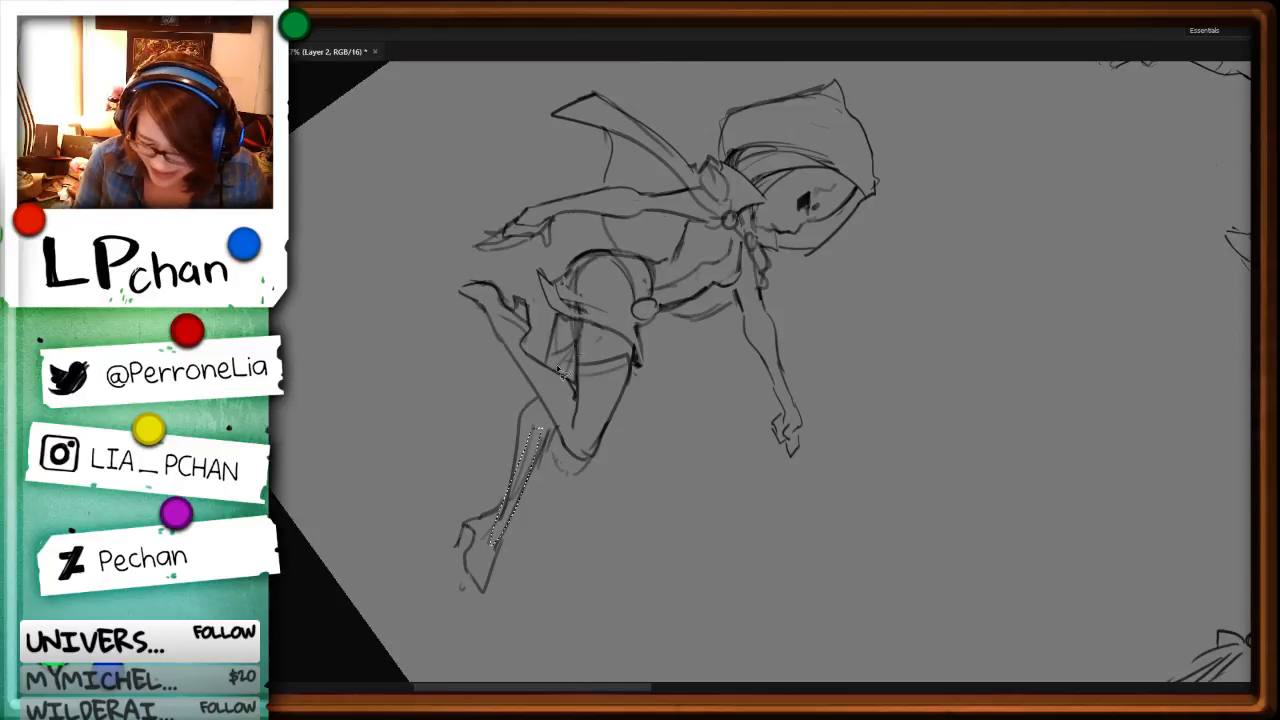
key("Delete")
key("ctrl+d")
key("b")
left_click_drag(517, 462, 498, 508)
Step: Delete the rough lines inside the lower foot and redraw its high heel
key("r")
mouse_move(811, 554)
left_mouse_down()
mouse_move(886, 441)
mouse_move(897, 365)
left_mouse_up()
left_click_drag(748, 572, 717, 407)
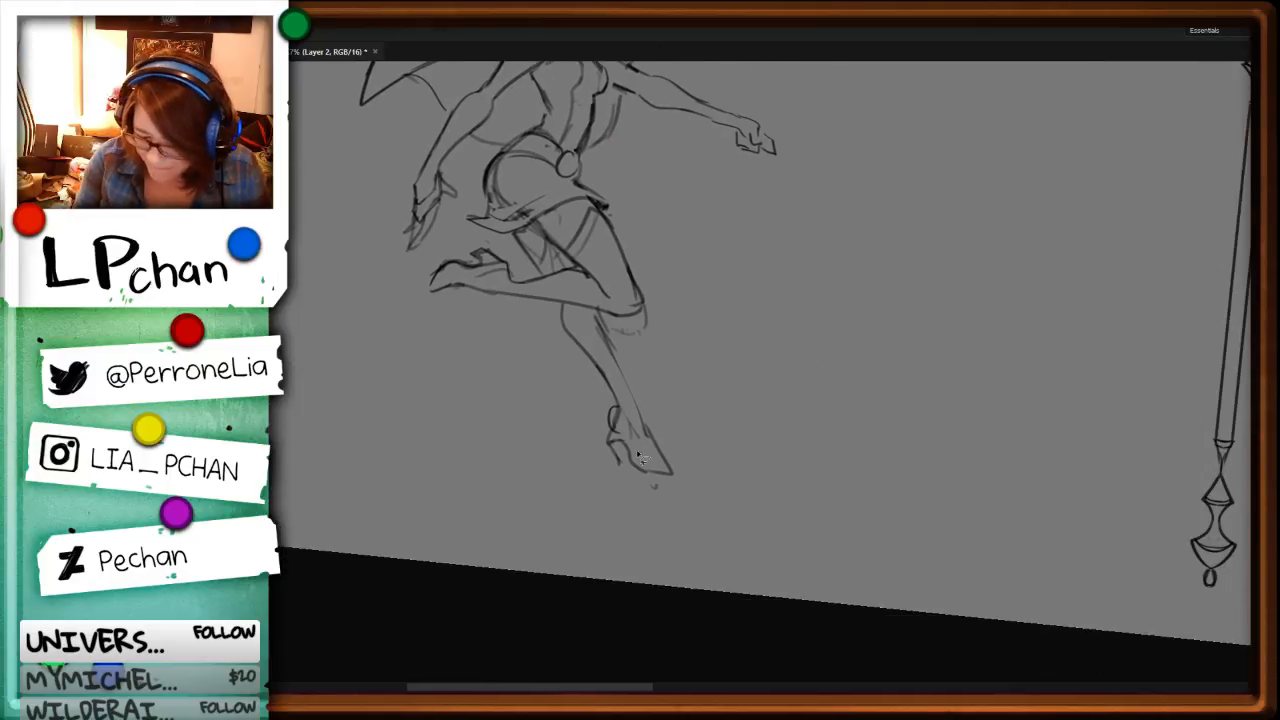
key("l")
key("Delete")
key("ctrl+d")
key("b")
mouse_move(633, 487)
left_mouse_down()
mouse_move(632, 371)
mouse_move(612, 404)
mouse_move(637, 462)
mouse_move(613, 424)
mouse_move(607, 439)
mouse_move(618, 464)
mouse_move(624, 447)
mouse_move(629, 475)
mouse_move(636, 440)
left_mouse_up()
Step: Clear the remaining rough shoe lines on the lower foot and redraw its arch, instep and pointed toe
key("l")
key("Delete")
key("ctrl+d")
key("Delete")
key("ctrl+d")
key("b")
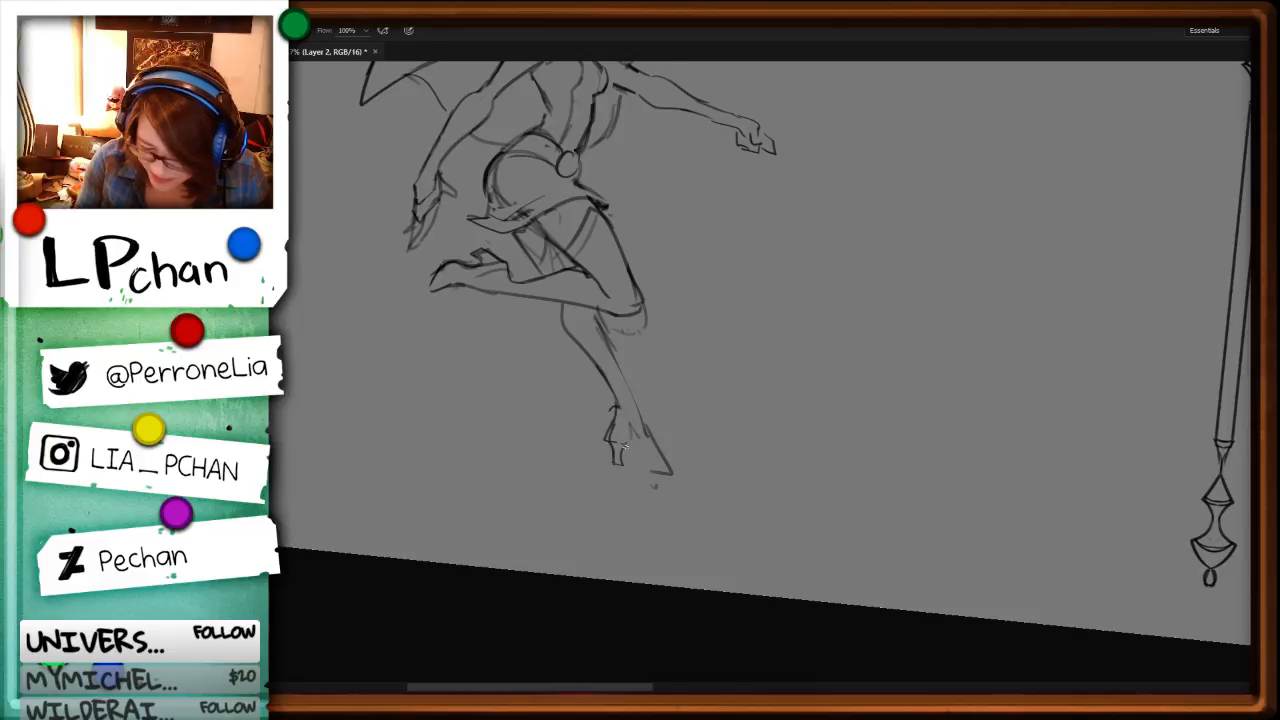
key("l")
key("ctrl+d")
key("b")
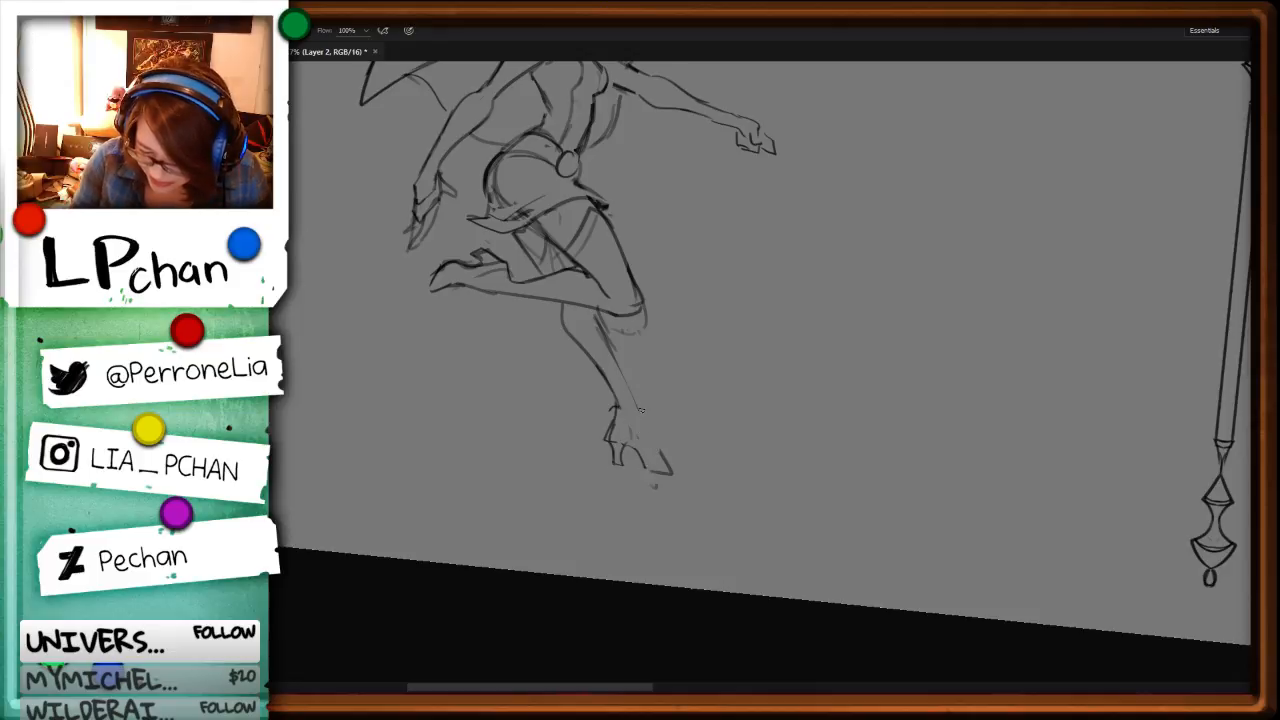
left_click_drag(640, 407, 688, 462)
Step: Delete the rough curved strokes just below the second figure's bent knee
key("r")
mouse_move(930, 492)
left_mouse_down()
mouse_move(917, 357)
mouse_move(760, 383)
left_mouse_up()
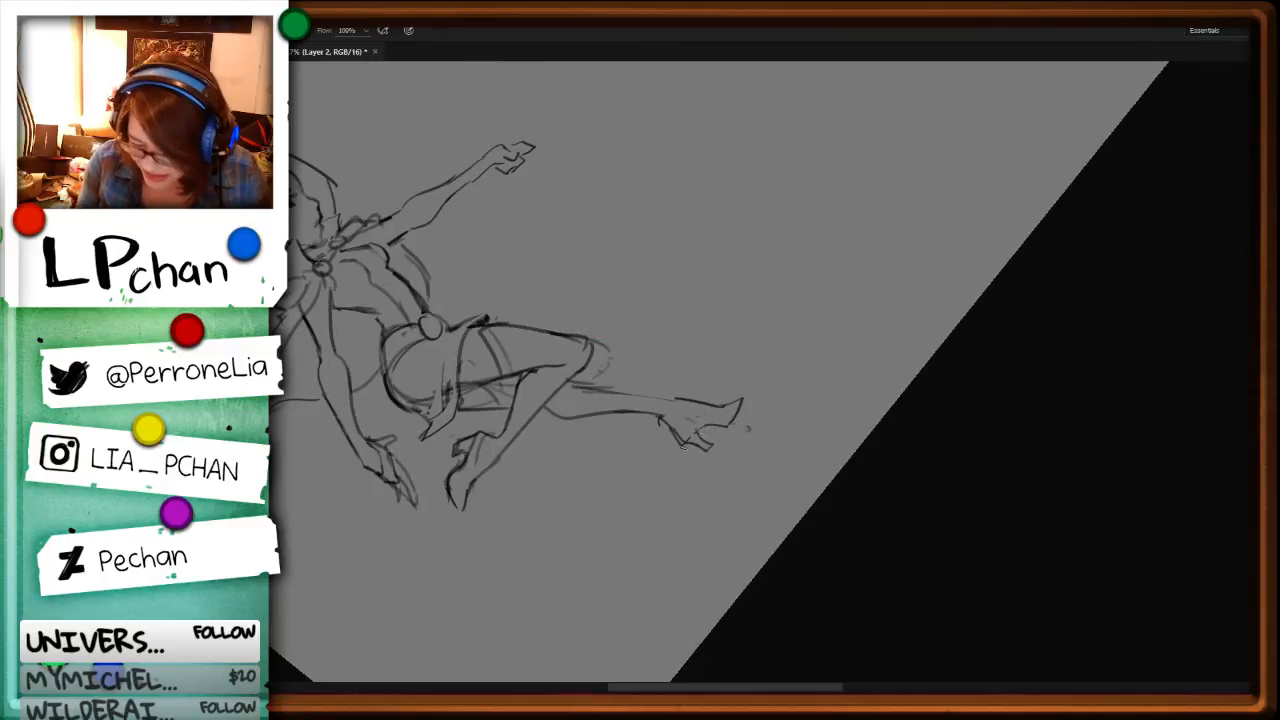
key("l")
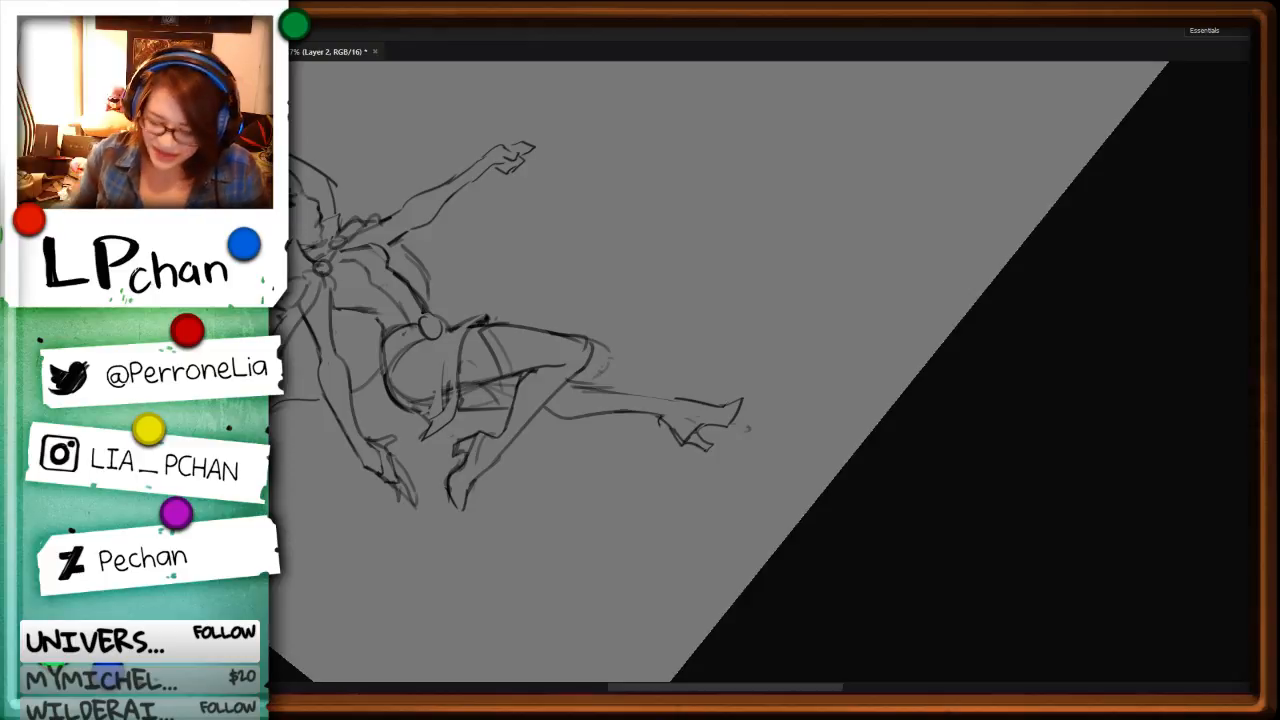
key("r")
mouse_move(885, 505)
left_mouse_down()
mouse_move(837, 557)
mouse_move(645, 610)
left_mouse_up()
mouse_move(657, 291)
left_mouse_down()
mouse_move(650, 309)
mouse_move(670, 335)
left_mouse_up()
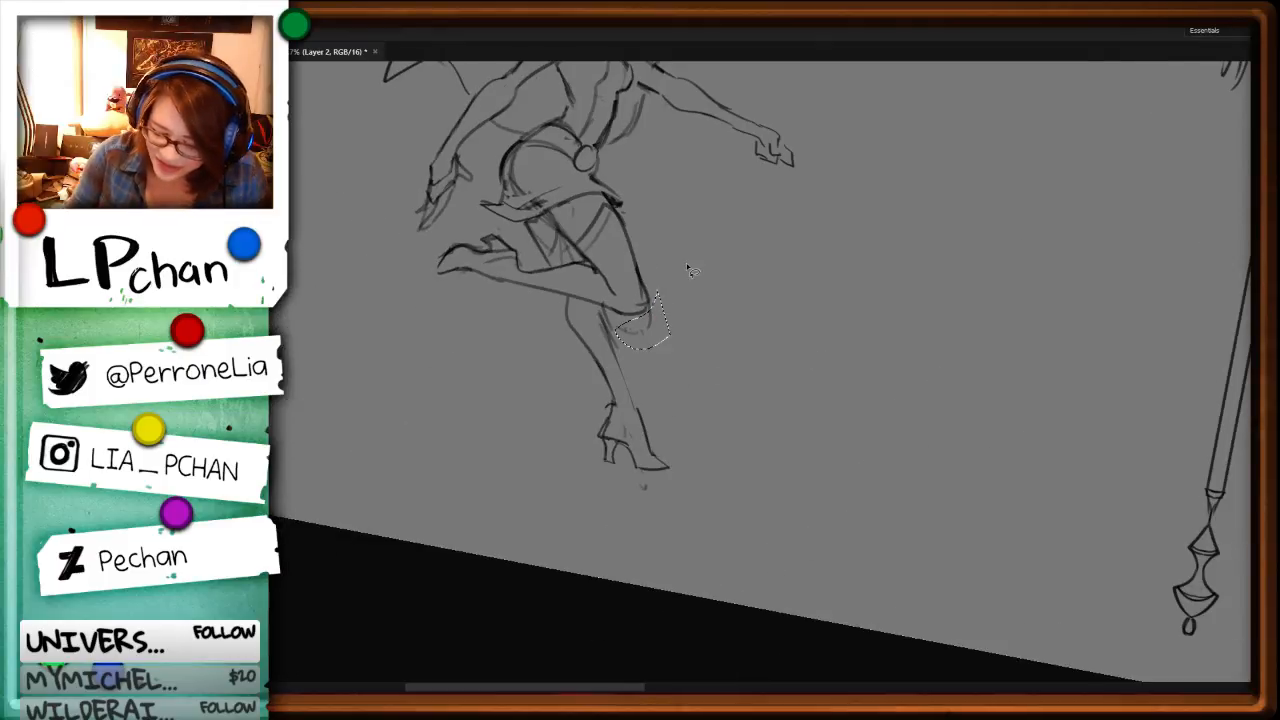
key("Delete")
key("ctrl+d")
key("b")
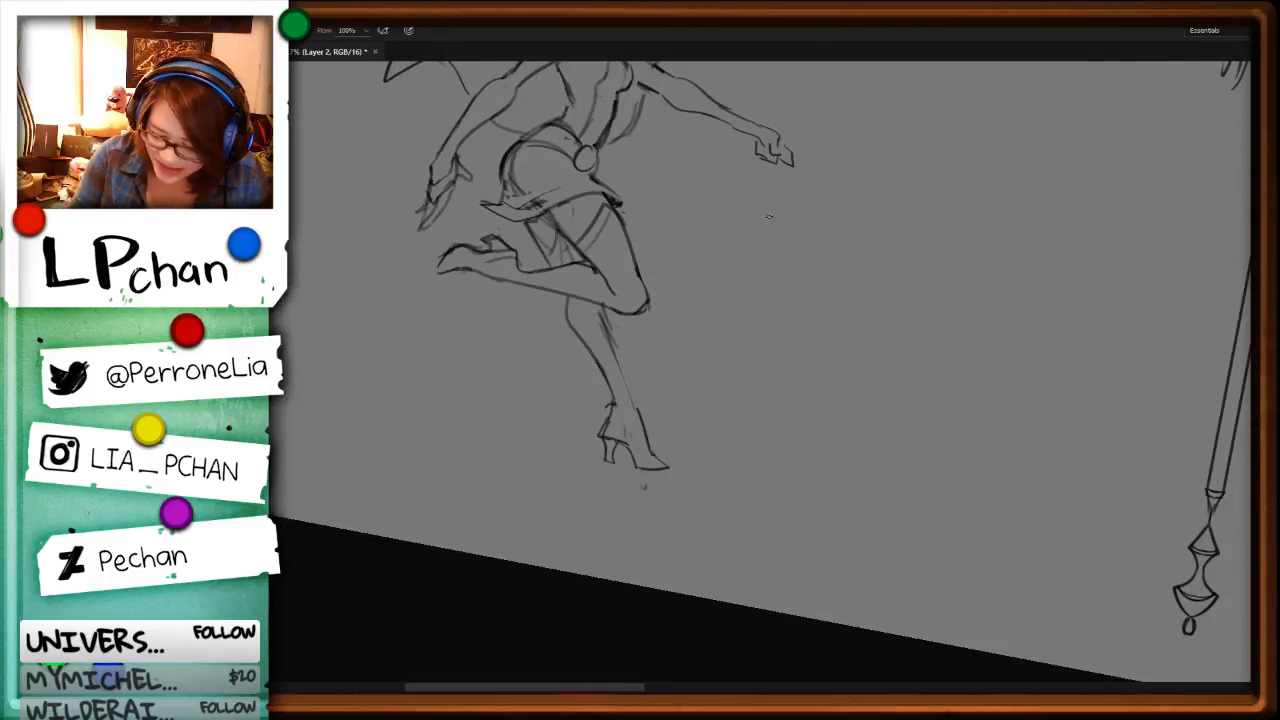
Step: Look over the finished figure and the whole sheet of characters and staff designs
key("l")
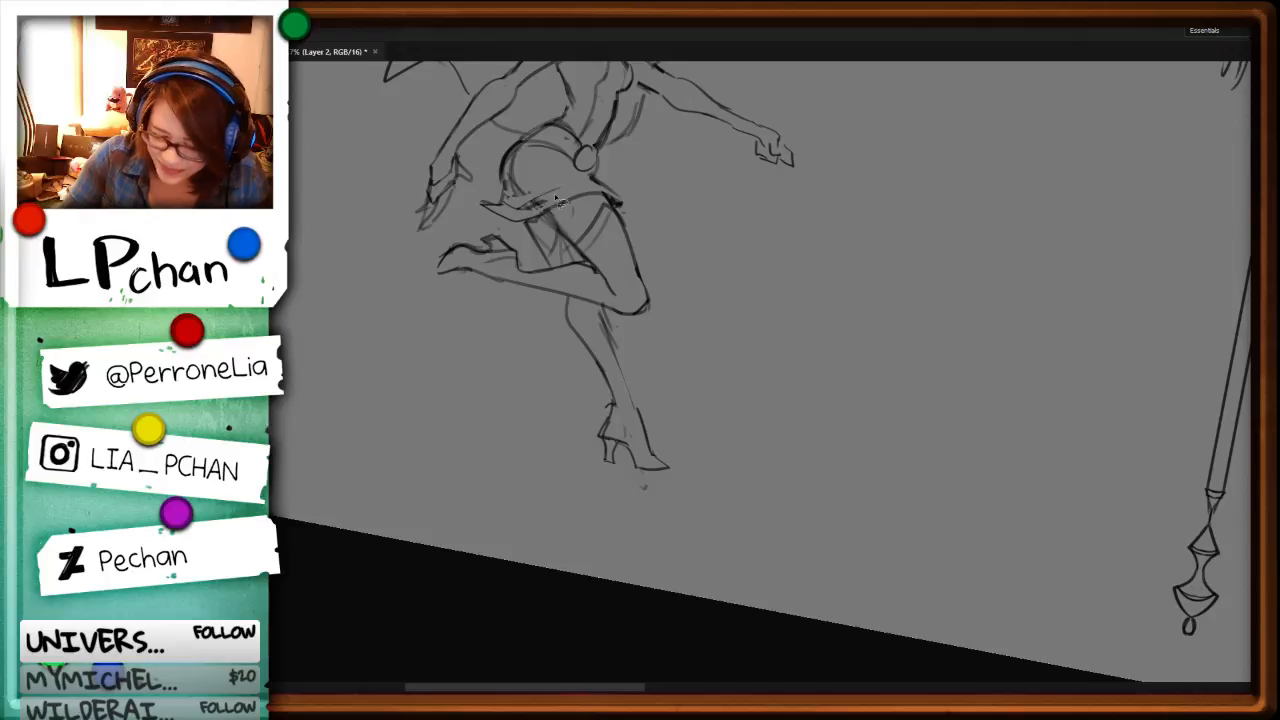
scroll(654, 360, "up", 5)
key("b")
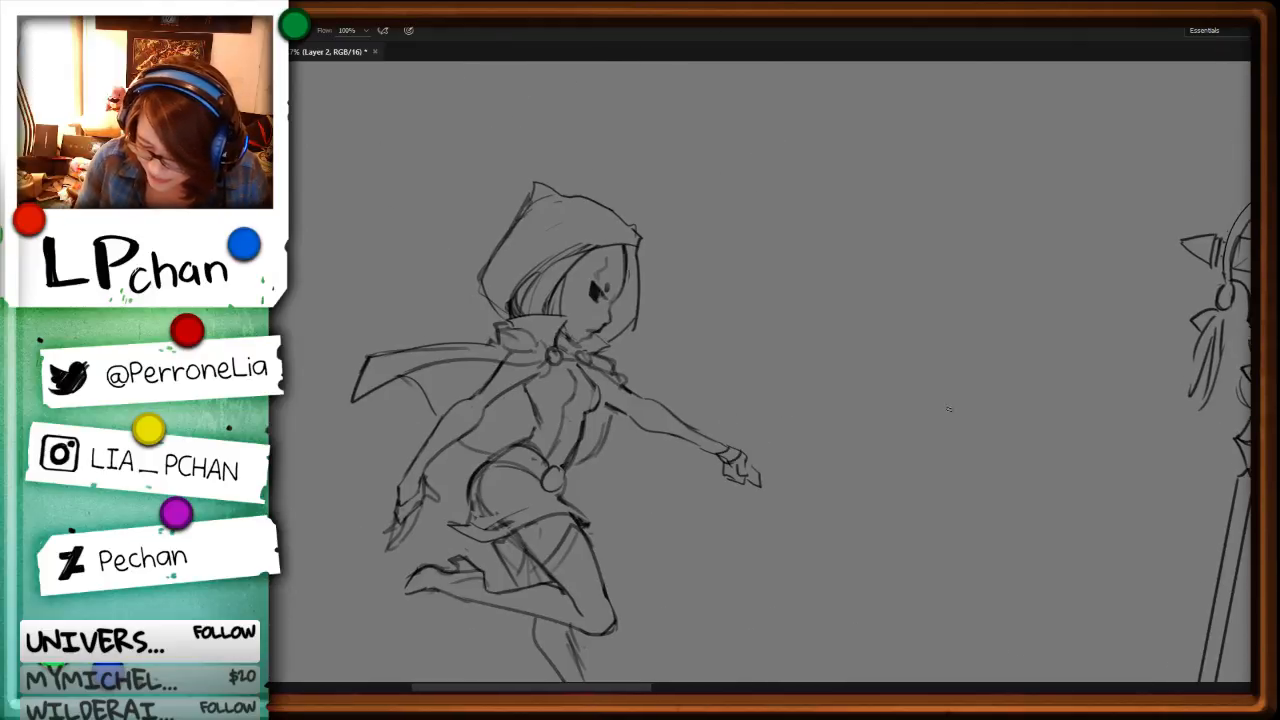
left_click_drag(1028, 557, 764, 527)
key("ctrl+minus")
key("ctrl+minus")
key("ctrl+minus")
key("ctrl+minus")
key("ctrl+plus")
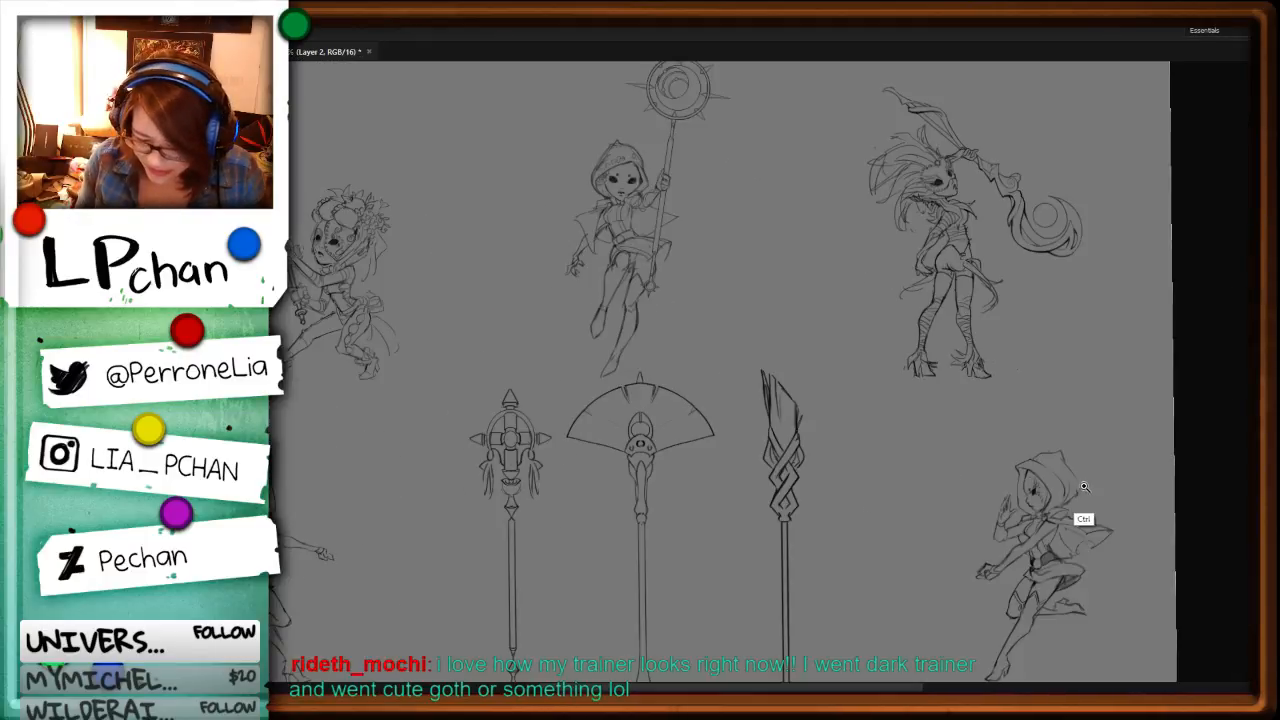
left_click_drag(765, 582, 909, 464)
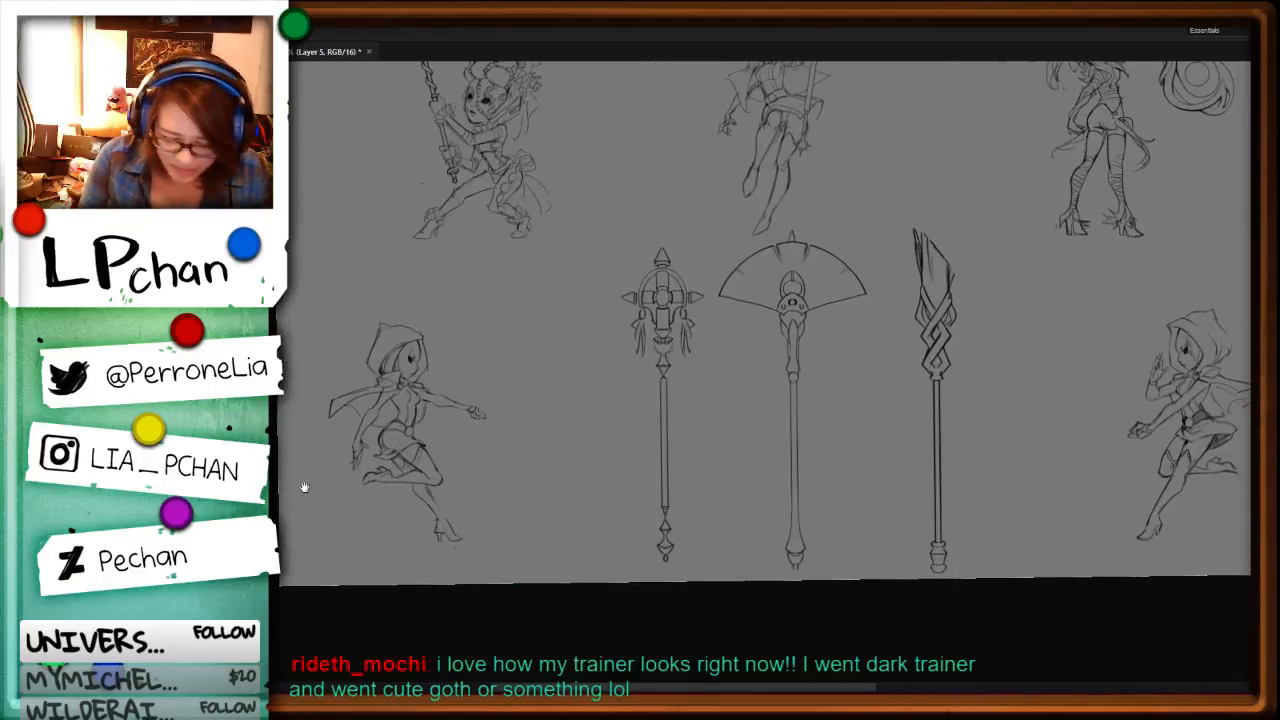
Step: Try to move the braided, flame-shaped staff onto the second hooded figure and rotate it across her body
mouse_move(740, 268)
left_mouse_down()
mouse_move(734, 396)
mouse_move(778, 628)
mouse_move(888, 373)
mouse_move(884, 246)
mouse_move(826, 226)
left_mouse_up()
mouse_move(925, 185)
left_mouse_down()
mouse_move(877, 356)
mouse_move(892, 575)
mouse_move(1045, 252)
left_mouse_up()
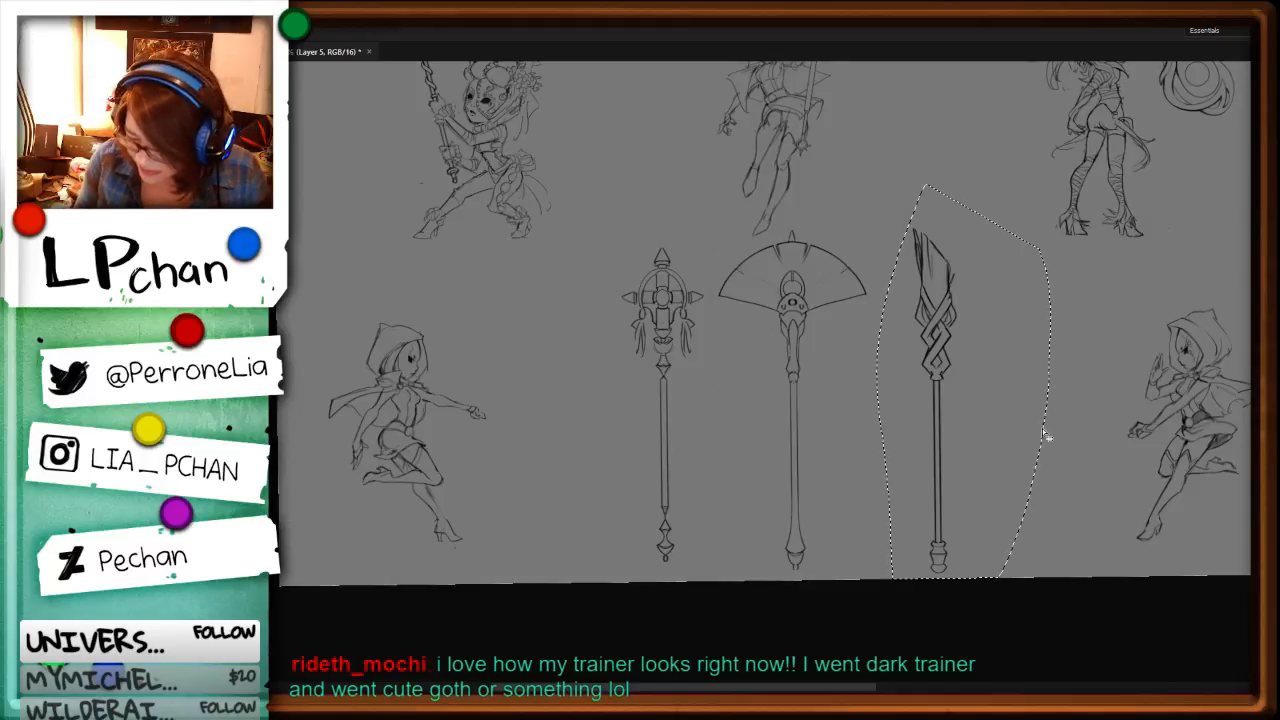
left_click_drag(952, 433, 525, 427)
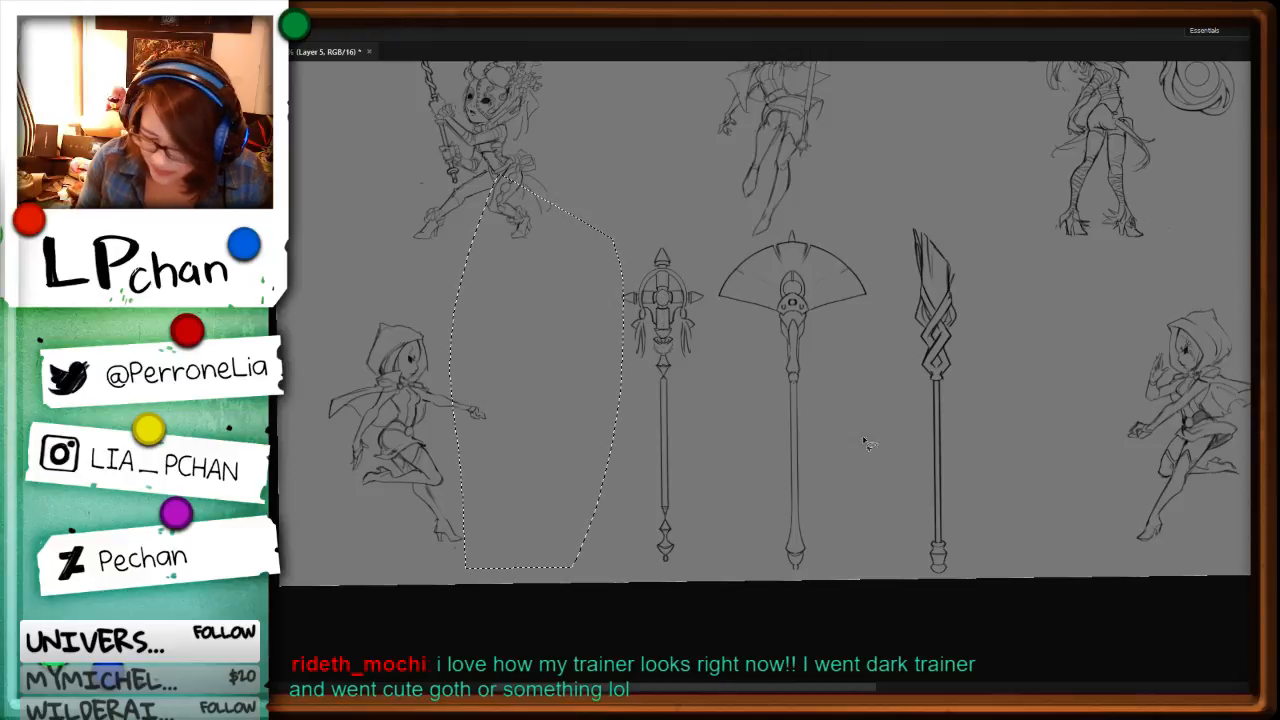
key("ctrl+z")
mouse_move(974, 452)
left_mouse_down()
mouse_move(900, 461)
mouse_move(586, 430)
left_mouse_up()
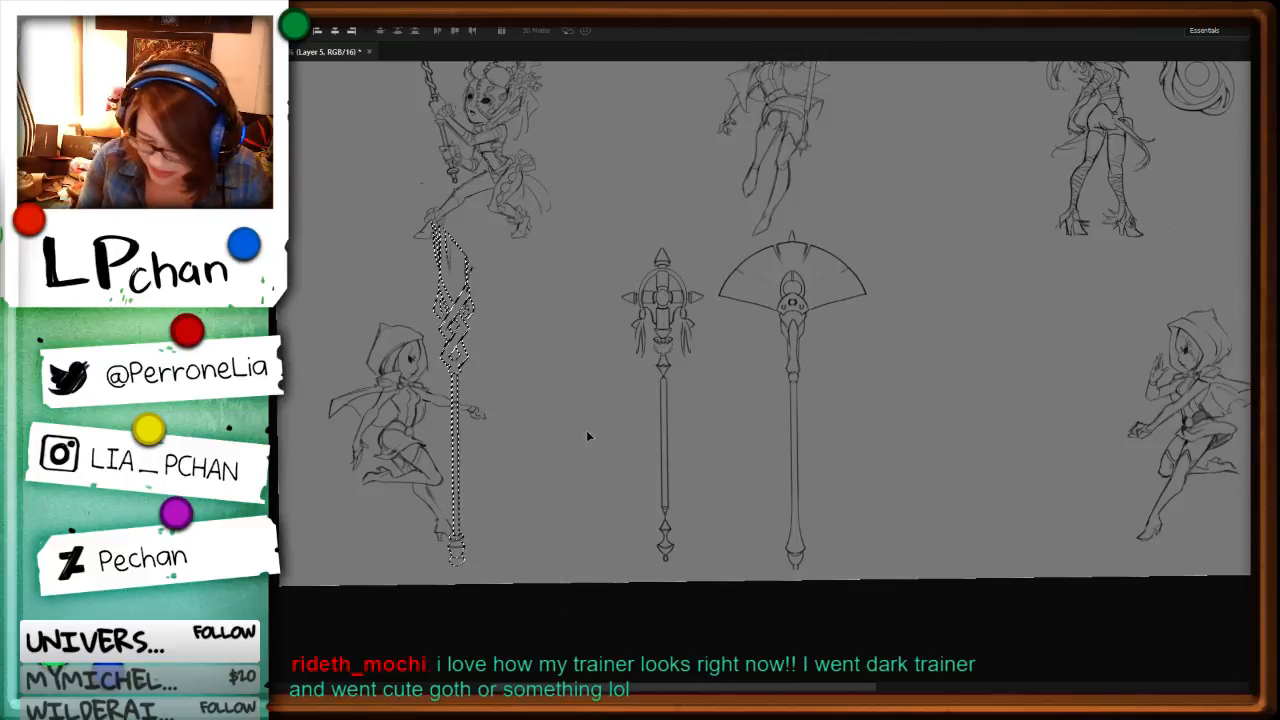
key("ctrl+t")
mouse_move(699, 426)
left_mouse_down()
mouse_move(660, 515)
mouse_move(600, 565)
mouse_move(521, 578)
left_mouse_up()
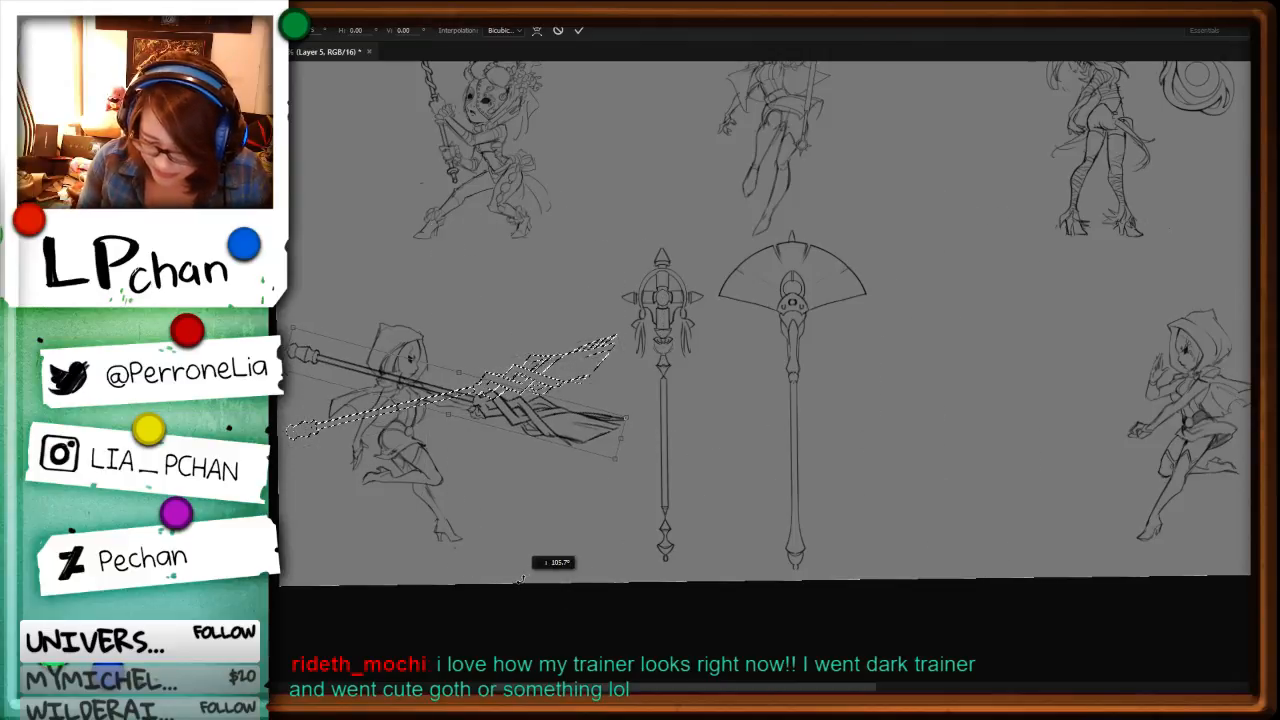
key("Escape")
key("ctrl+z")
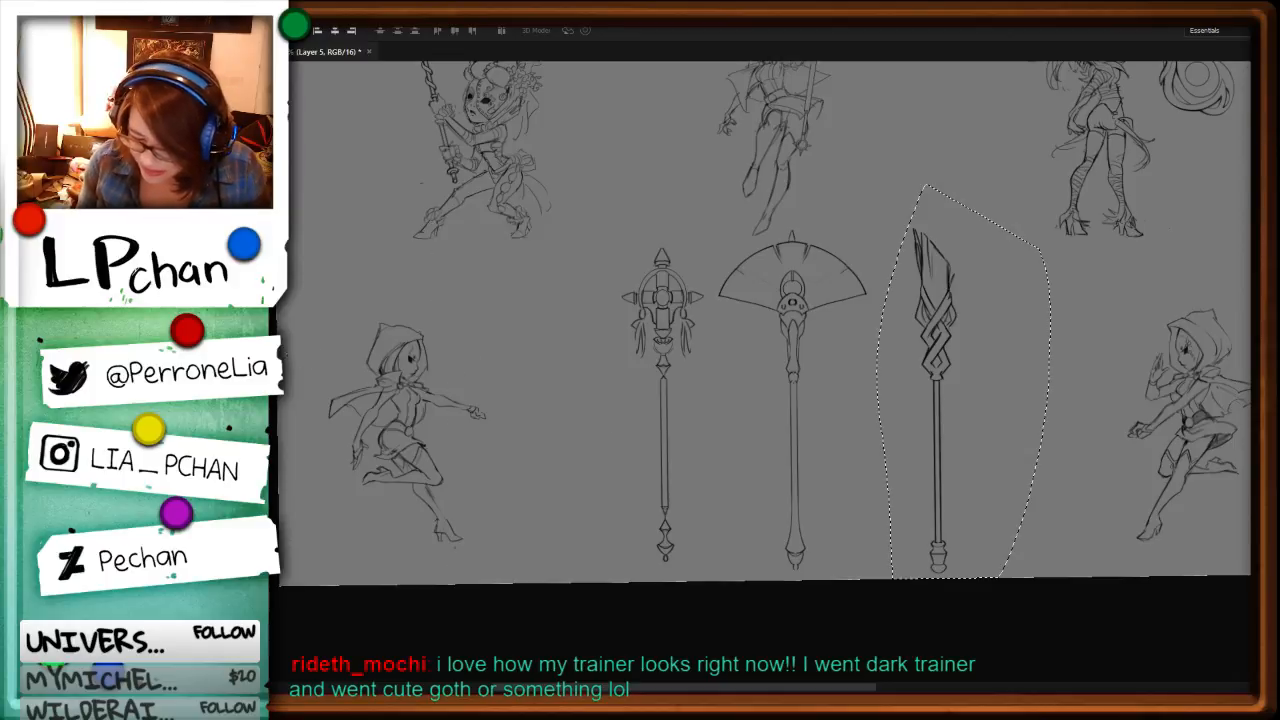
key("ctrl+d")
Step: Select the cross-headed staff with tassels and try resizing, rotating and tilting it beside the second hooded figure
mouse_move(712, 298)
left_mouse_down()
mouse_move(700, 572)
mouse_move(698, 236)
mouse_move(705, 270)
left_mouse_up()
key("ctrl+t")
left_click_drag(684, 484, 511, 463)
left_click_drag(692, 478, 385, 602)
left_click_drag(625, 517, 505, 588)
left_click_drag(495, 436, 599, 459)
left_click_drag(780, 352, 560, 180)
left_click_drag(800, 372, 811, 264)
key("Return")
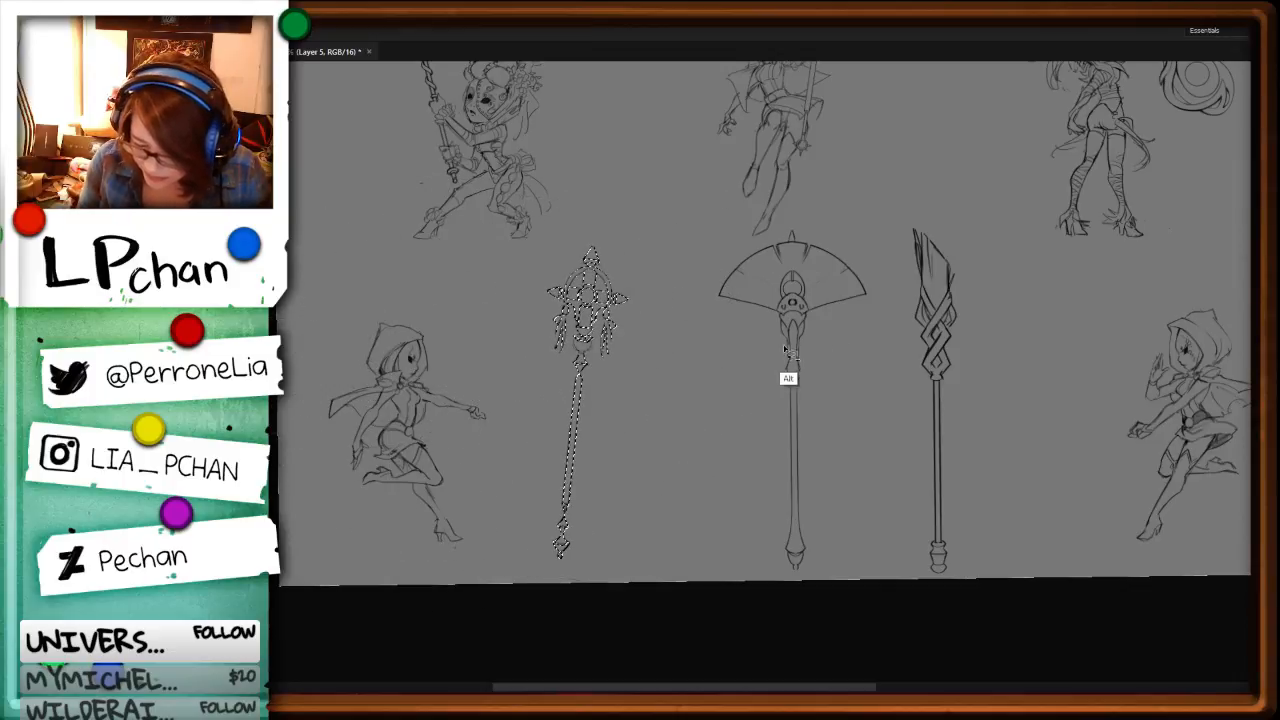
key("ctrl+alt+z")
Step: Try scaling the cross-headed staff down and turning it horizontal in front of the second figure
key("ctrl+t")
left_click_drag(714, 580, 649, 523)
left_click_drag(702, 557, 438, 466)
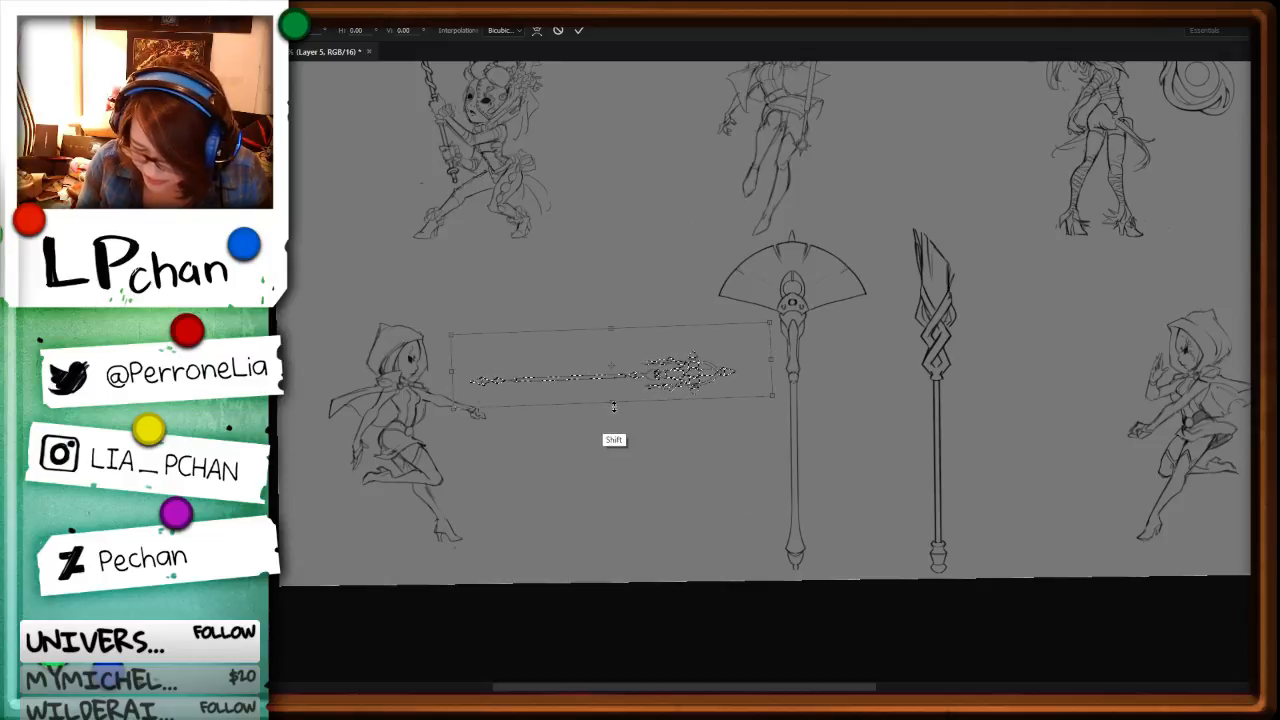
key("Return")
key("ctrl+alt+z")
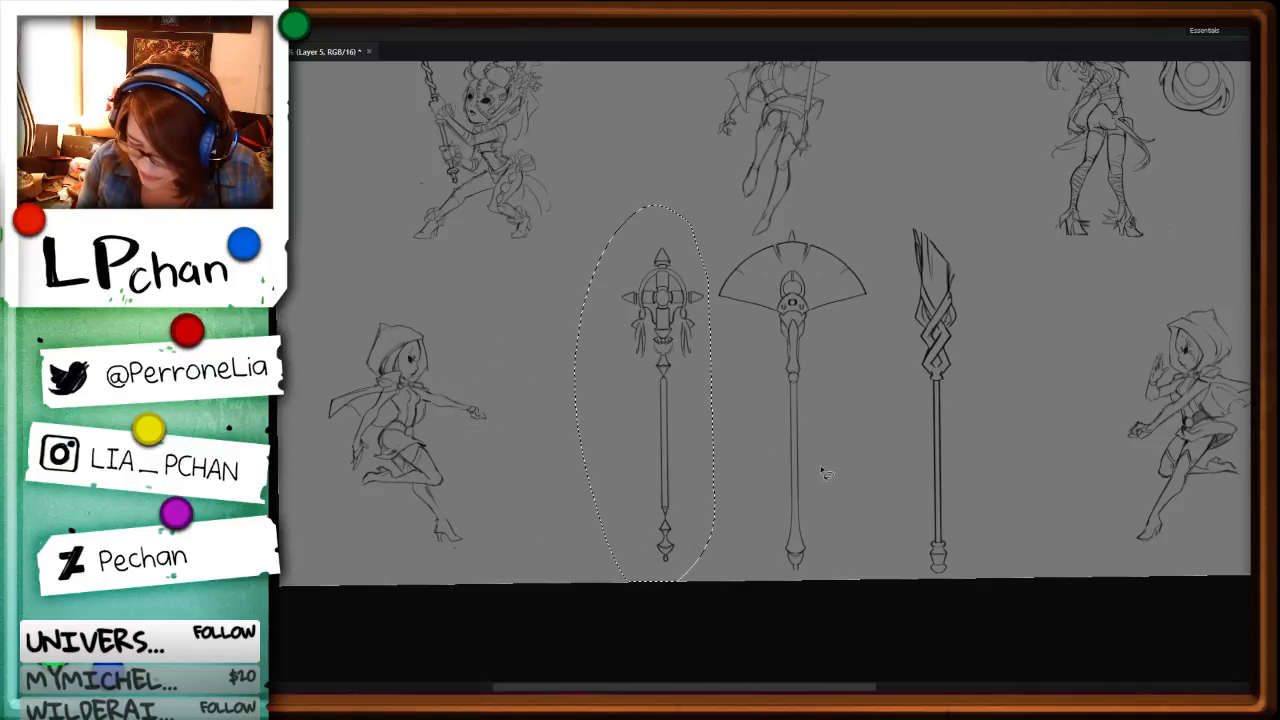
Step: Scale down the cross-headed staff, rotate it nearly horizontal and place it through the second hooded figure's hands
key("ctrl+t")
mouse_move(714, 580)
left_mouse_down()
mouse_move(650, 505)
mouse_move(668, 459)
mouse_move(628, 493)
mouse_move(640, 525)
left_mouse_up()
key("Return")
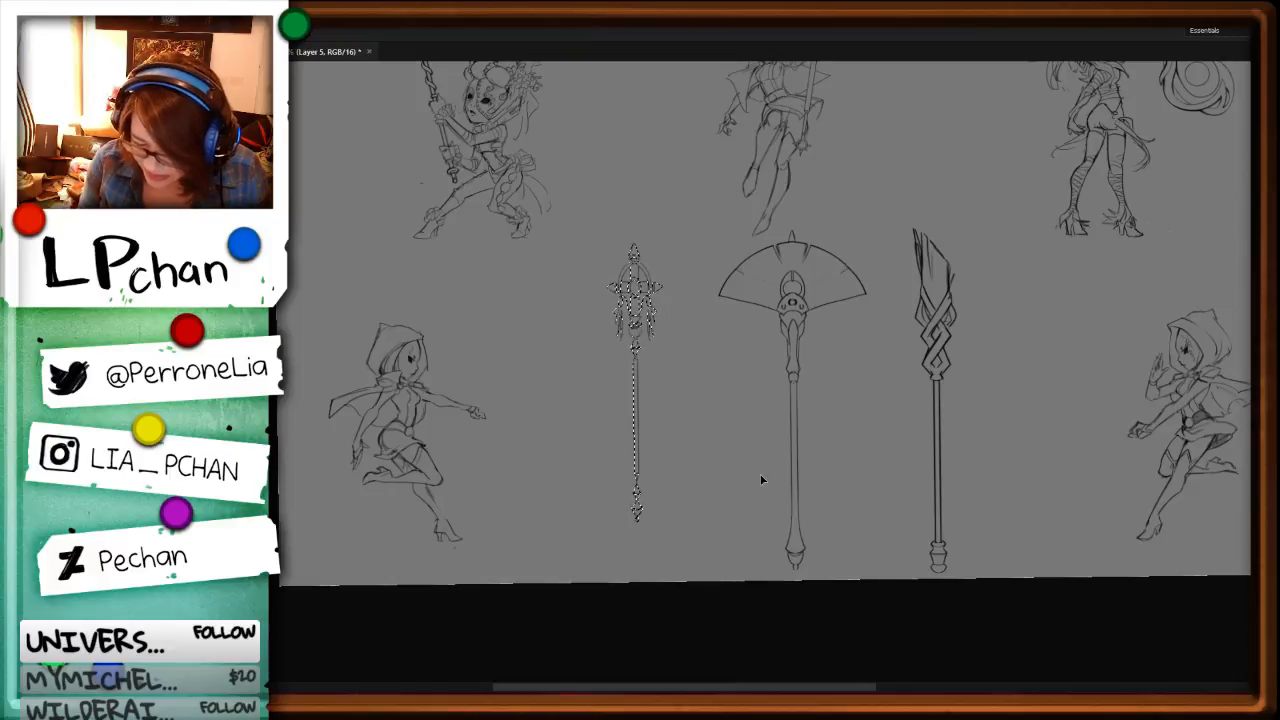
key("ctrl+t")
left_click_drag(655, 580, 446, 436)
left_click_drag(723, 381, 530, 411)
key("Return")
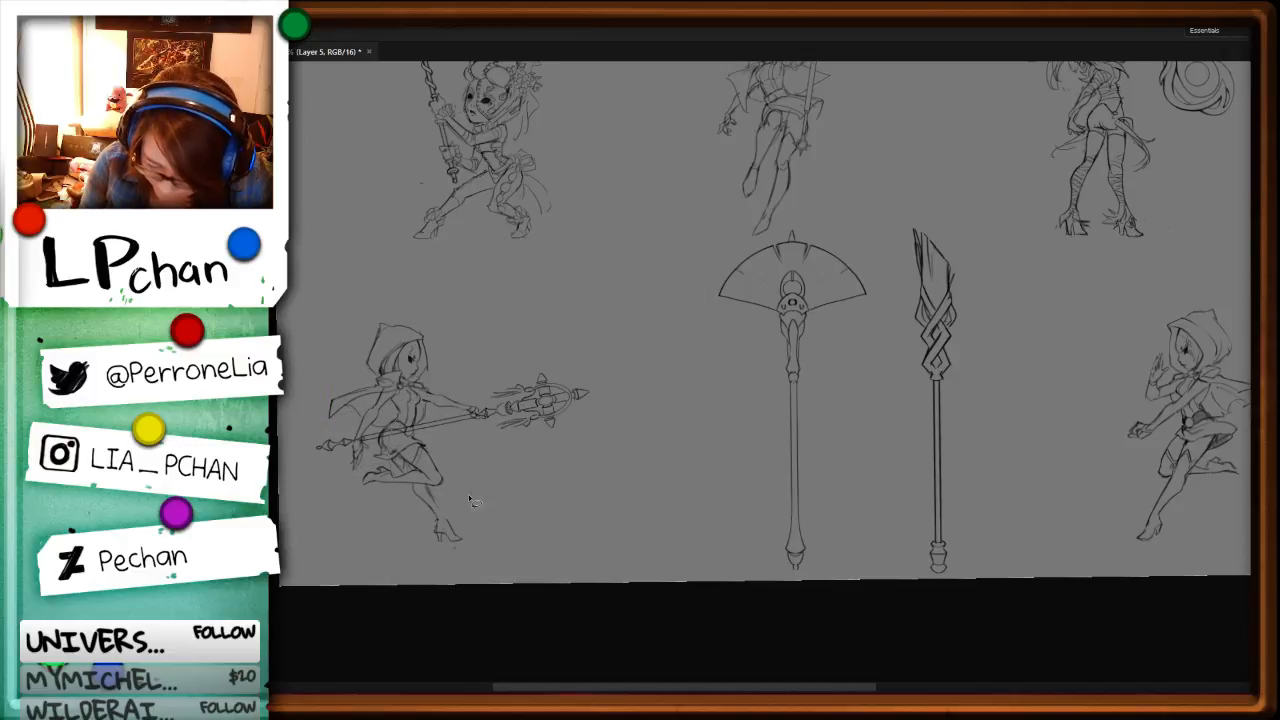
Step: Shift the staff's head farther out from the gripping hand and clean up the shaft where it crosses the body
left_click_drag(469, 499, 478, 497)
left_click_drag(535, 404, 556, 401)
key("ctrl+d")
mouse_move(358, 391)
left_mouse_down()
mouse_move(401, 427)
mouse_move(390, 447)
left_mouse_up()
key("ctrl+d")
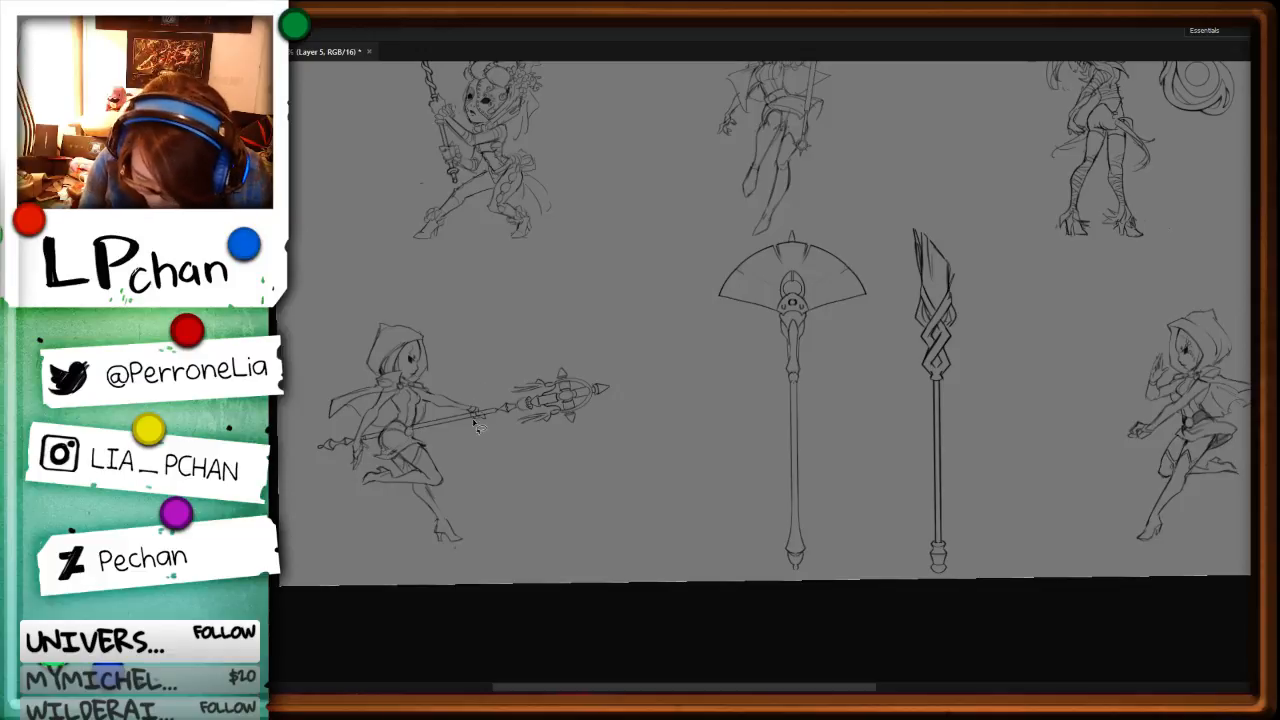
Step: Delete the diagonal rough strokes inside the two side panels of the staff's oval head
key("ctrl+minus")
key("ctrl+plus")
key("ctrl+plus")
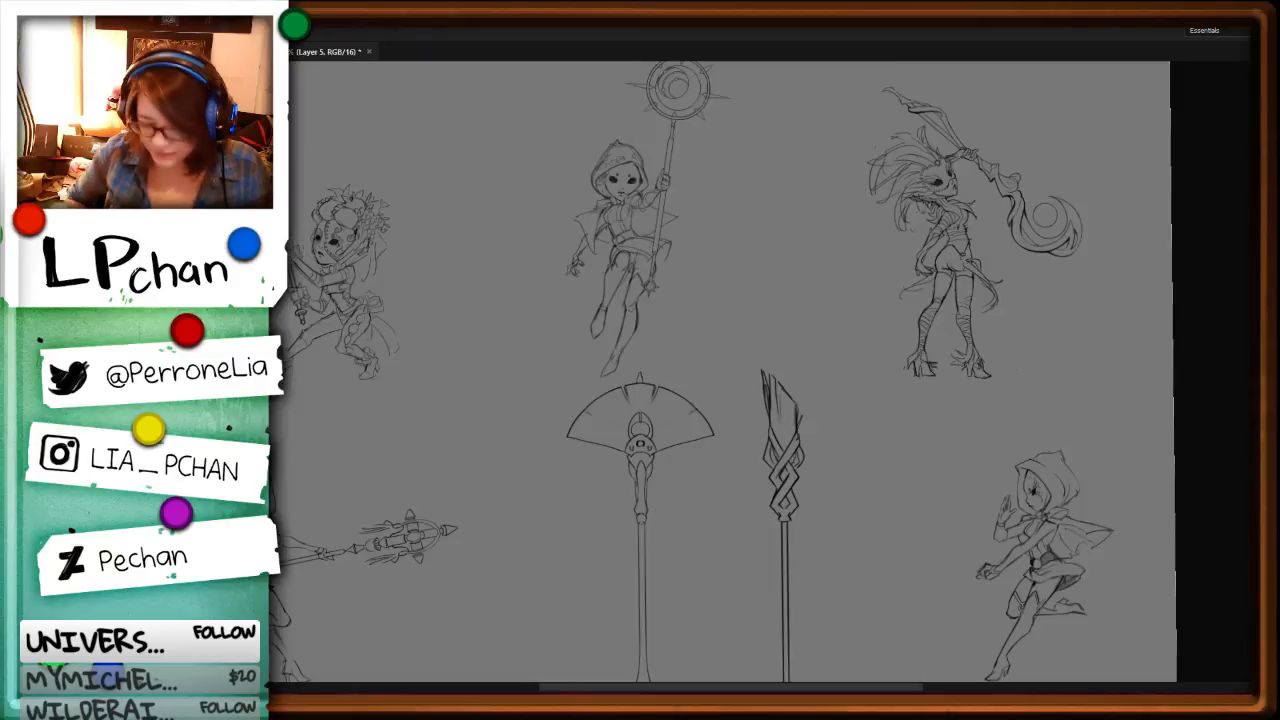
left_click_drag(448, 590, 727, 512)
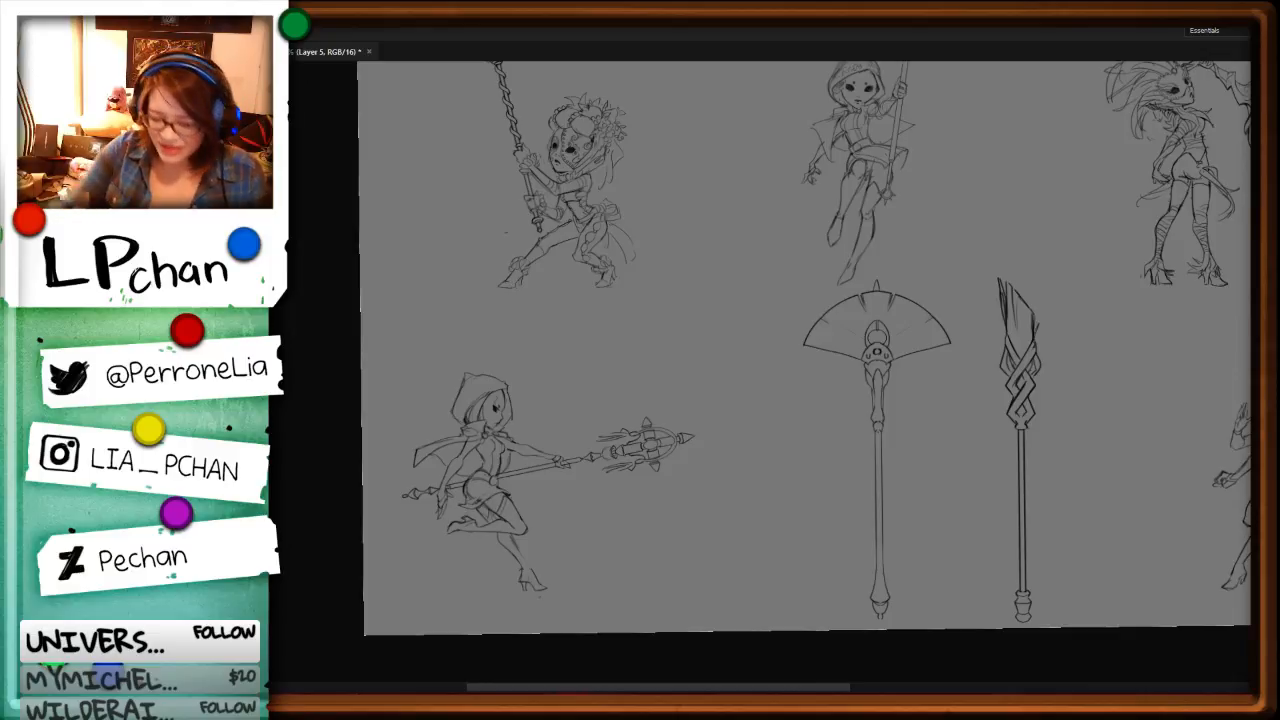
scroll(646, 309, "up", 3)
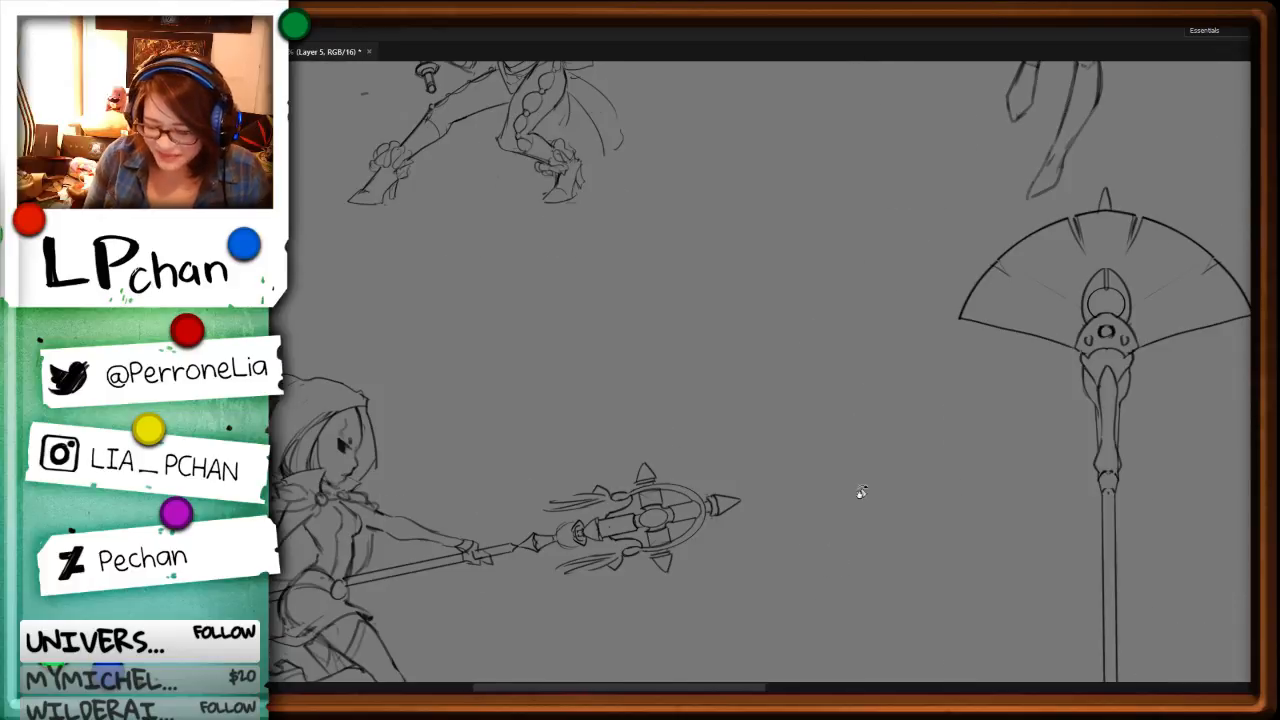
key("r")
left_click_drag(857, 491, 884, 407)
key("ctrl+equal")
left_click_drag(760, 589, 436, 557)
key("ctrl+equal")
key("ctrl+equal")
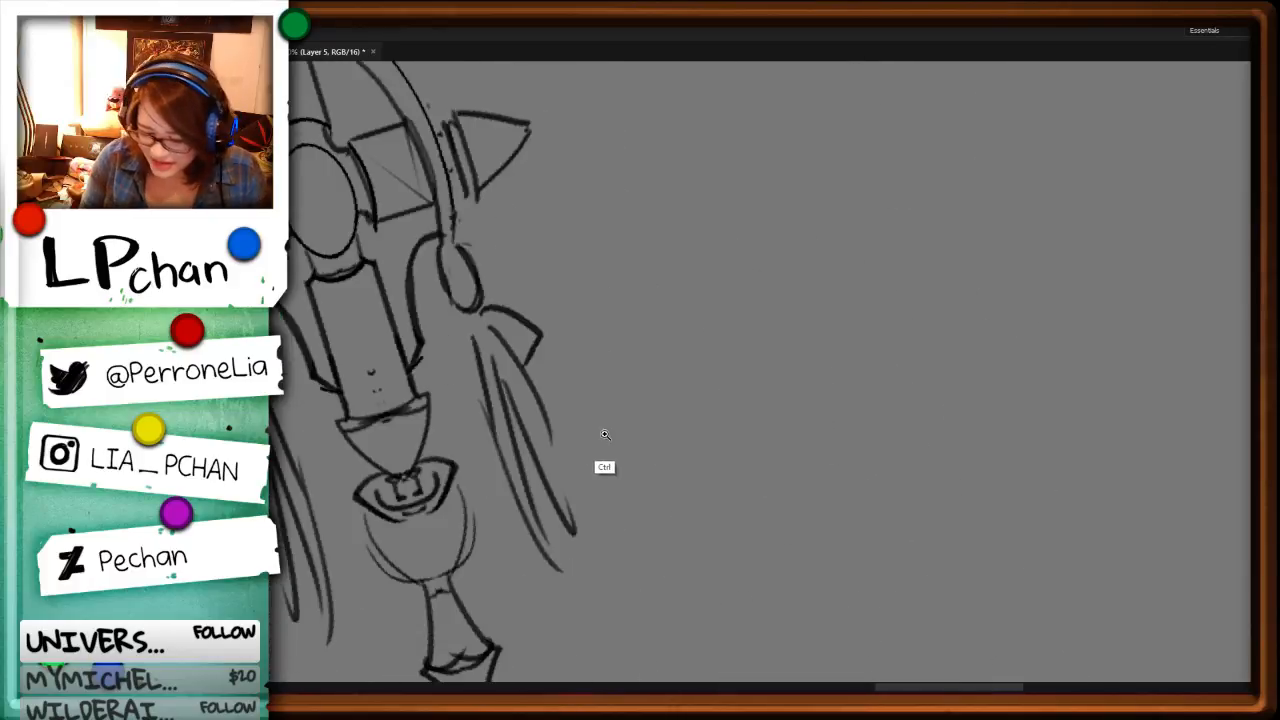
left_click_drag(538, 415, 859, 439)
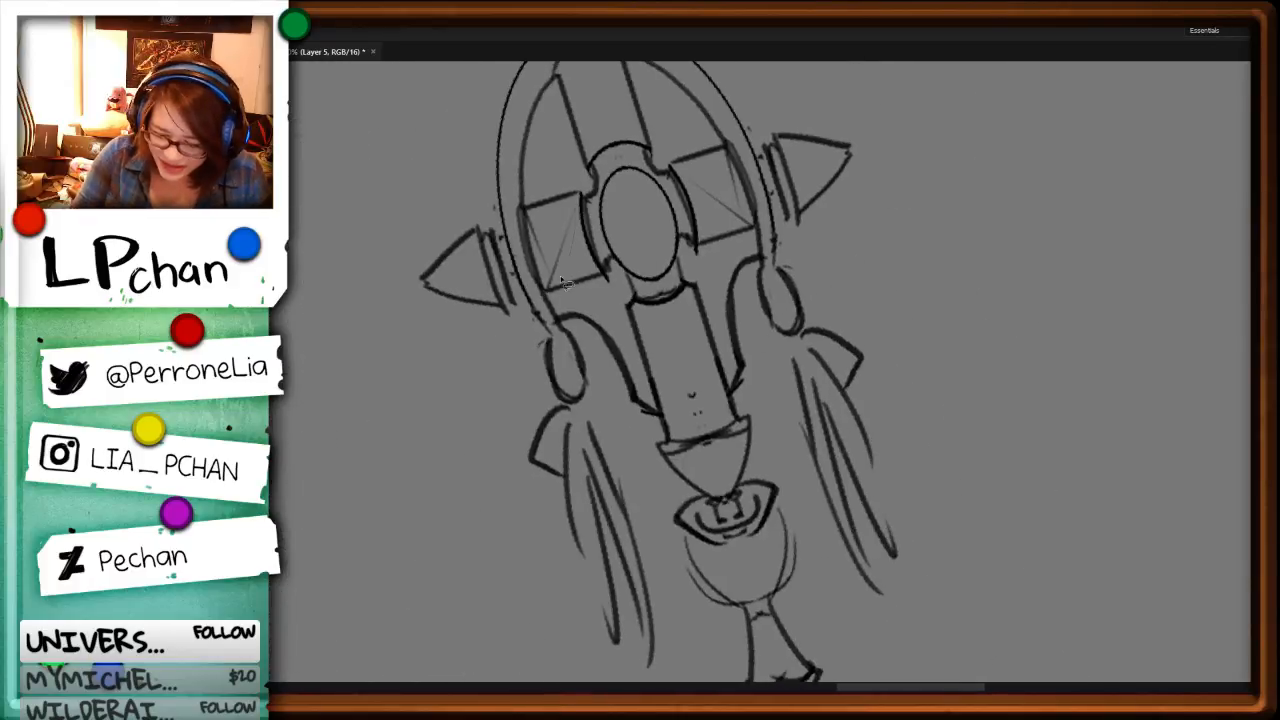
mouse_move(562, 280)
left_mouse_down()
mouse_move(534, 255)
mouse_move(547, 203)
left_mouse_up()
key("Delete")
mouse_move(719, 151)
left_mouse_down()
mouse_move(706, 180)
mouse_move(683, 167)
mouse_move(742, 220)
left_mouse_up()
key("Delete")
Step: Delete the straight hanging strands of the staff head's left tassel and redraw them as swept, curved strands
left_click_drag(578, 668, 598, 420)
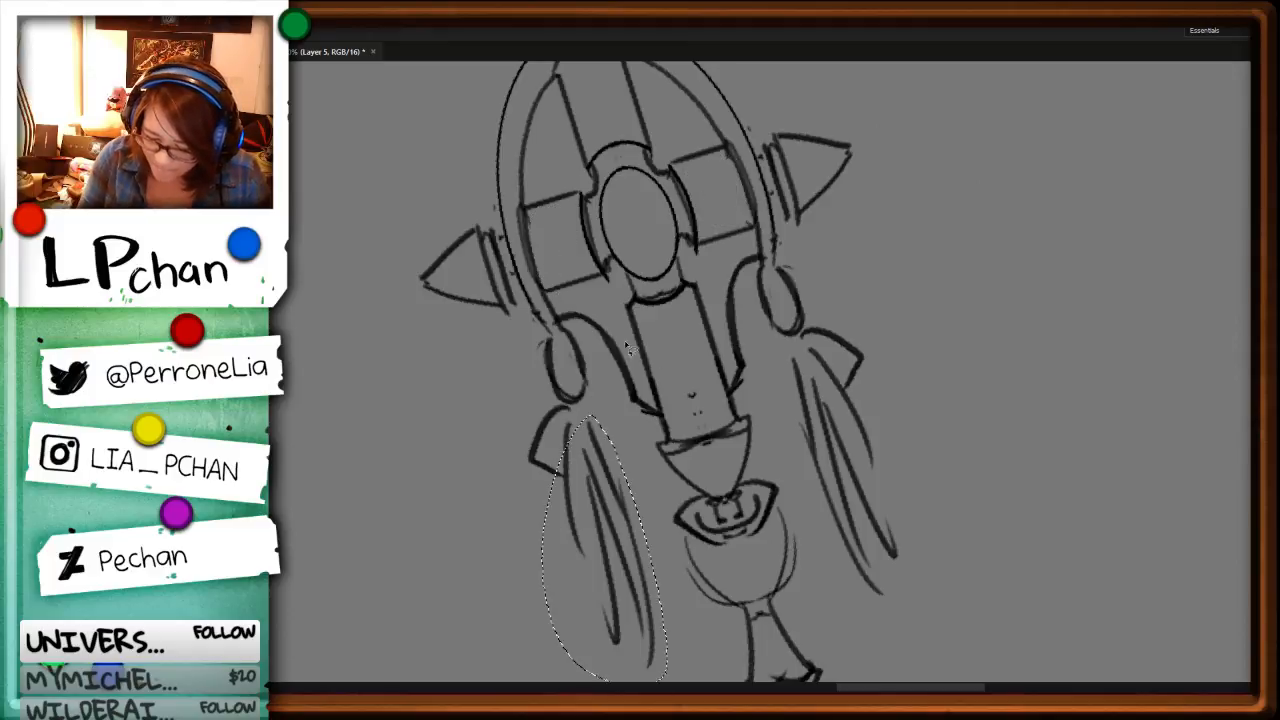
key("Delete")
key("ctrl+d")
key("e")
mouse_move(534, 458)
left_mouse_down()
mouse_move(569, 430)
mouse_move(530, 607)
left_mouse_up()
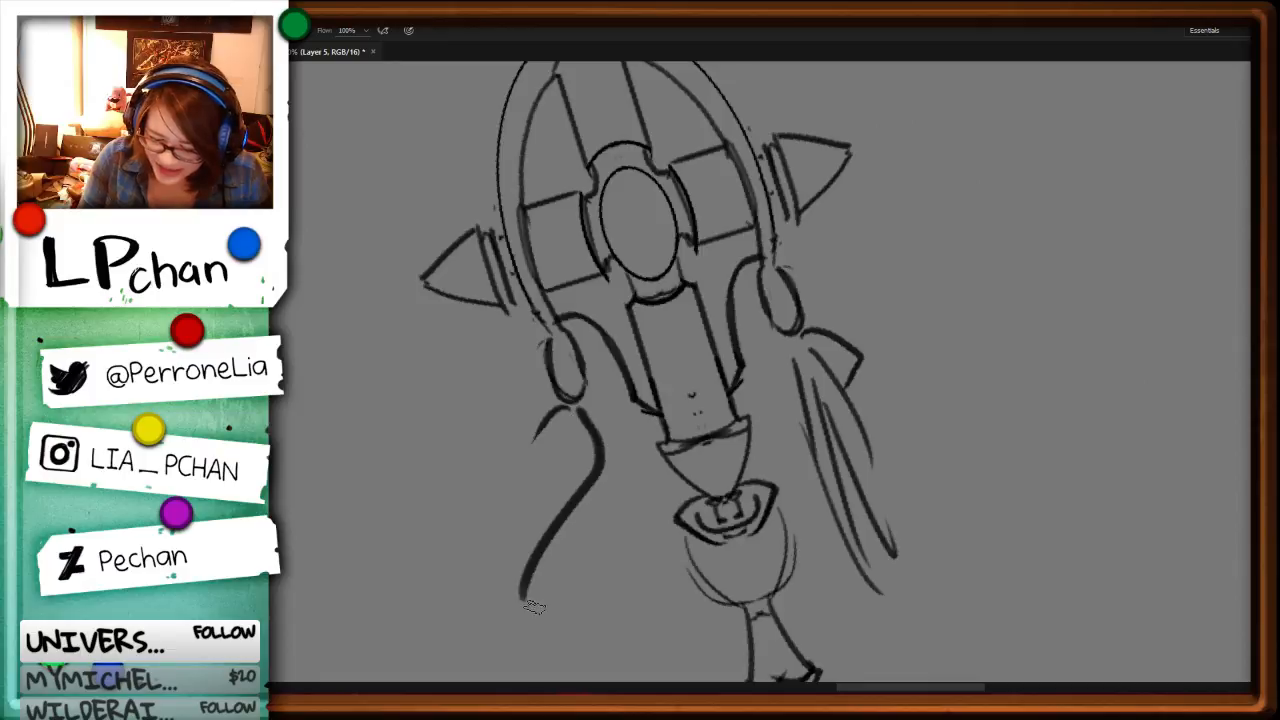
left_click_drag(573, 446, 555, 660)
Step: Add more curved strands to the redrawn tassel, filling out its base and extending its flowing tips
mouse_move(1009, 360)
left_mouse_down()
mouse_move(790, 590)
mouse_move(669, 497)
left_mouse_up()
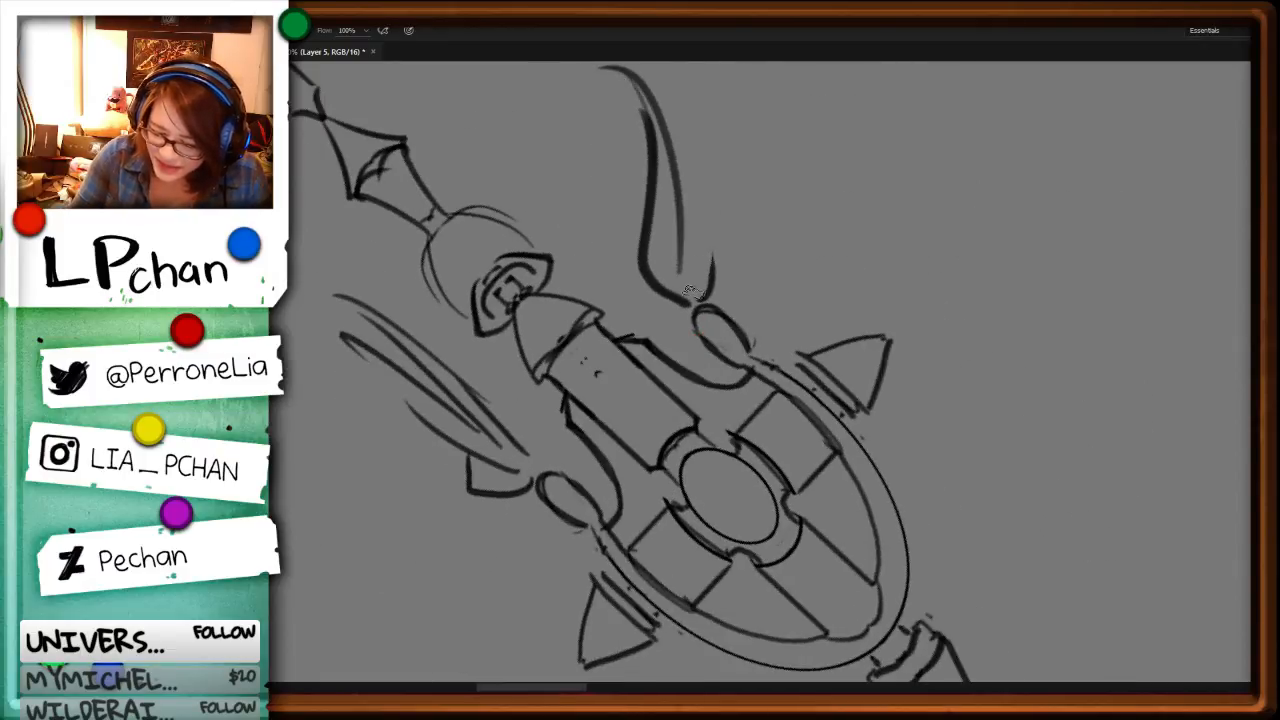
mouse_move(684, 274)
left_mouse_down()
mouse_move(719, 149)
mouse_move(701, 296)
left_mouse_up()
key("ctrl+minus")
key("ctrl+minus")
key("ctrl+minus")
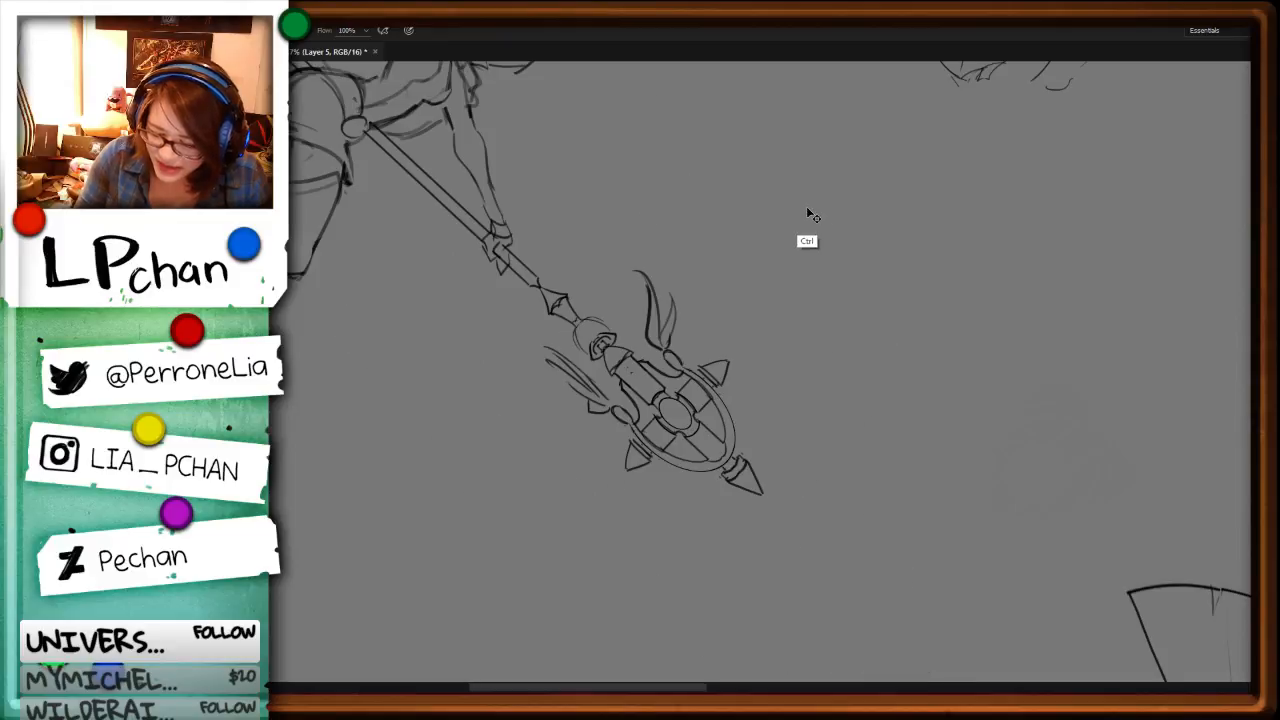
left_click_drag(645, 254, 658, 288)
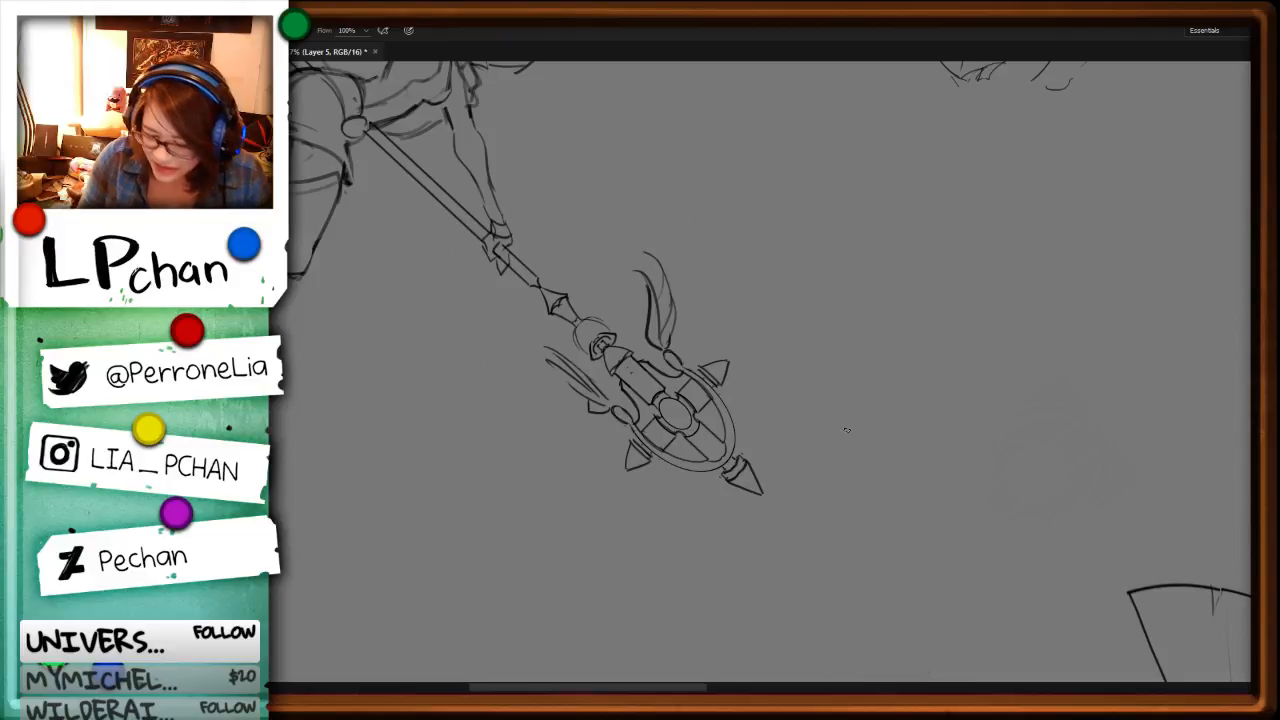
key("r")
mouse_move(846, 430)
left_mouse_down()
mouse_move(838, 249)
mouse_move(510, 245)
left_mouse_up()
key("ctrl+plus")
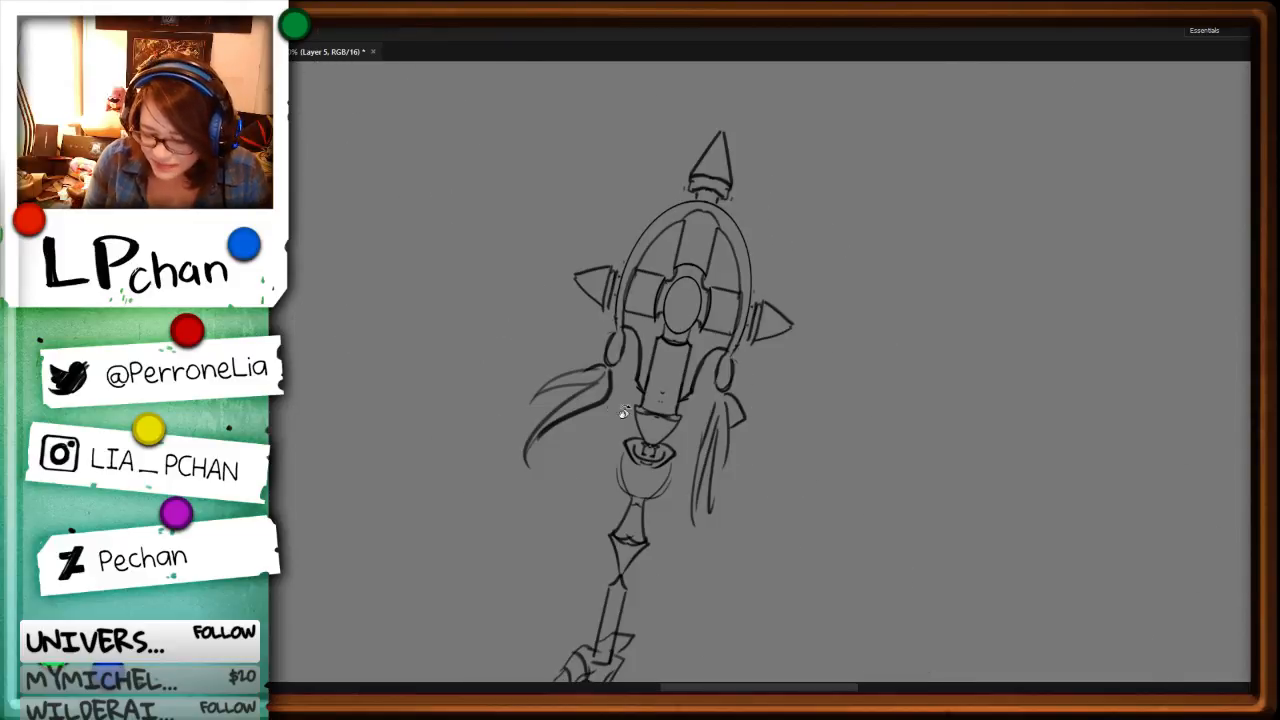
key("b")
mouse_move(583, 394)
left_mouse_down()
mouse_move(508, 490)
mouse_move(538, 425)
mouse_move(923, 534)
mouse_move(980, 423)
left_mouse_up()
key("r")
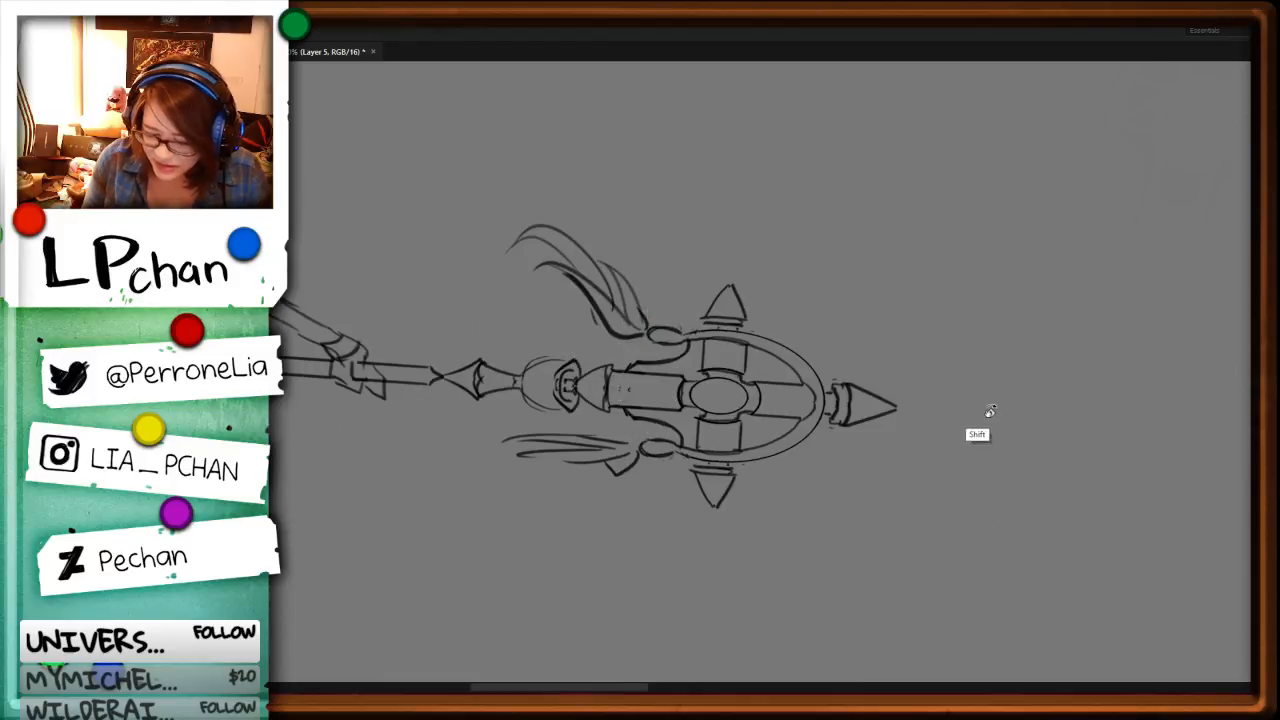
Step: Adjust the brush size and draw the curved edge line across the base of the staff head's cone-shaped cap
key("b")
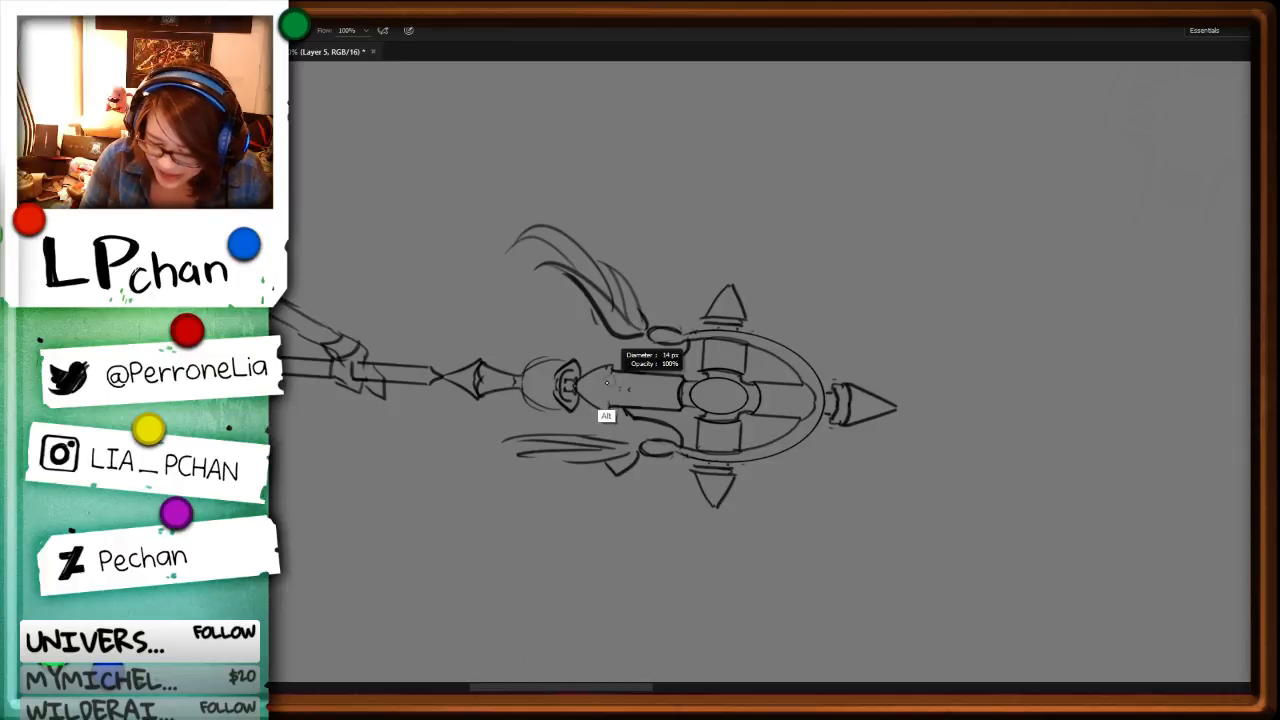
mouse_move(607, 410)
left_mouse_down()
mouse_move(609, 368)
mouse_move(607, 411)
left_mouse_up()
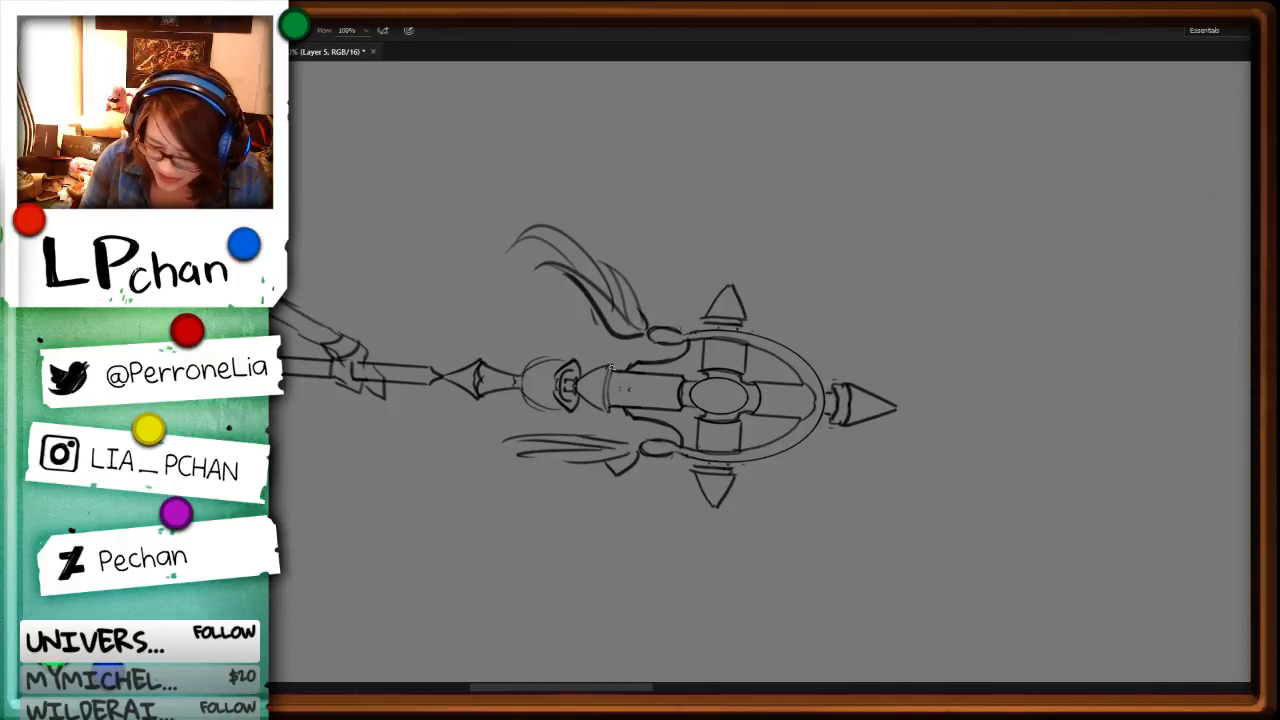
left_click_drag(611, 367, 613, 412)
Step: Clear the rough lines inside the staff's collar and rounded bulb and redraw their outlines cleanly
key("e")
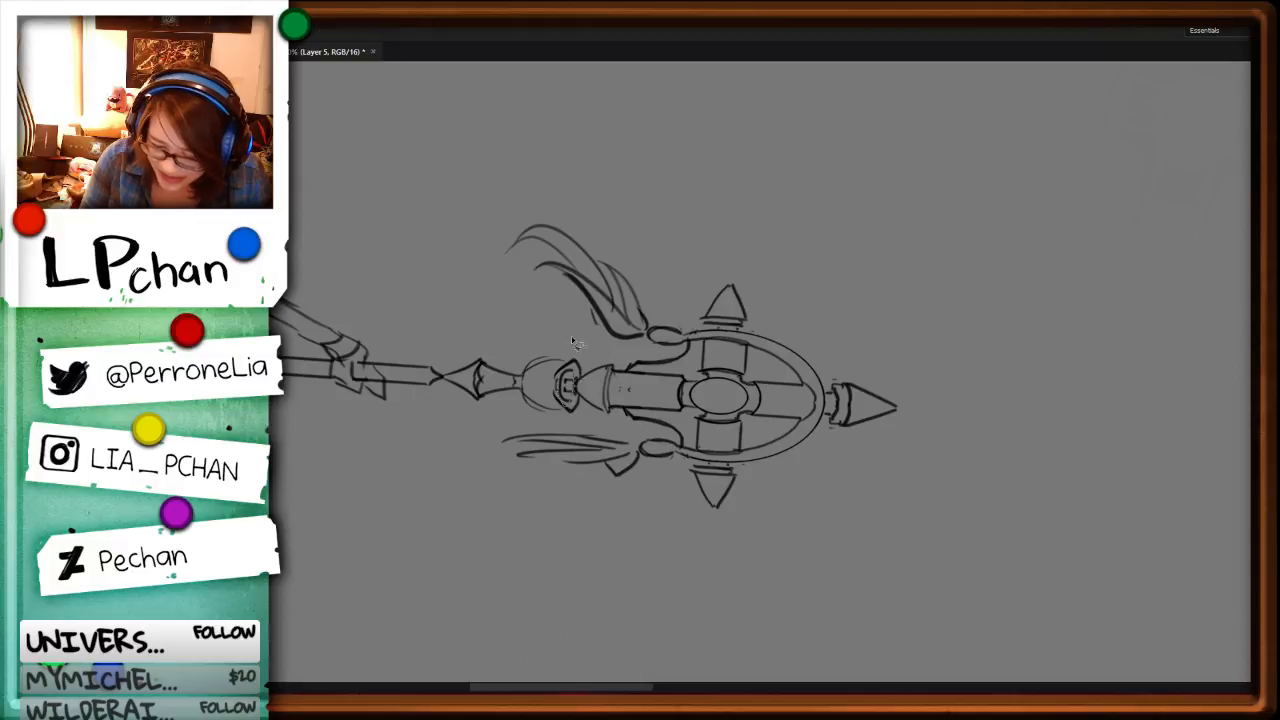
mouse_move(568, 374)
left_mouse_down()
mouse_move(572, 412)
mouse_move(548, 355)
mouse_move(556, 368)
mouse_move(524, 372)
mouse_move(517, 395)
mouse_move(553, 409)
left_mouse_up()
key("b")
key("e")
key("b")
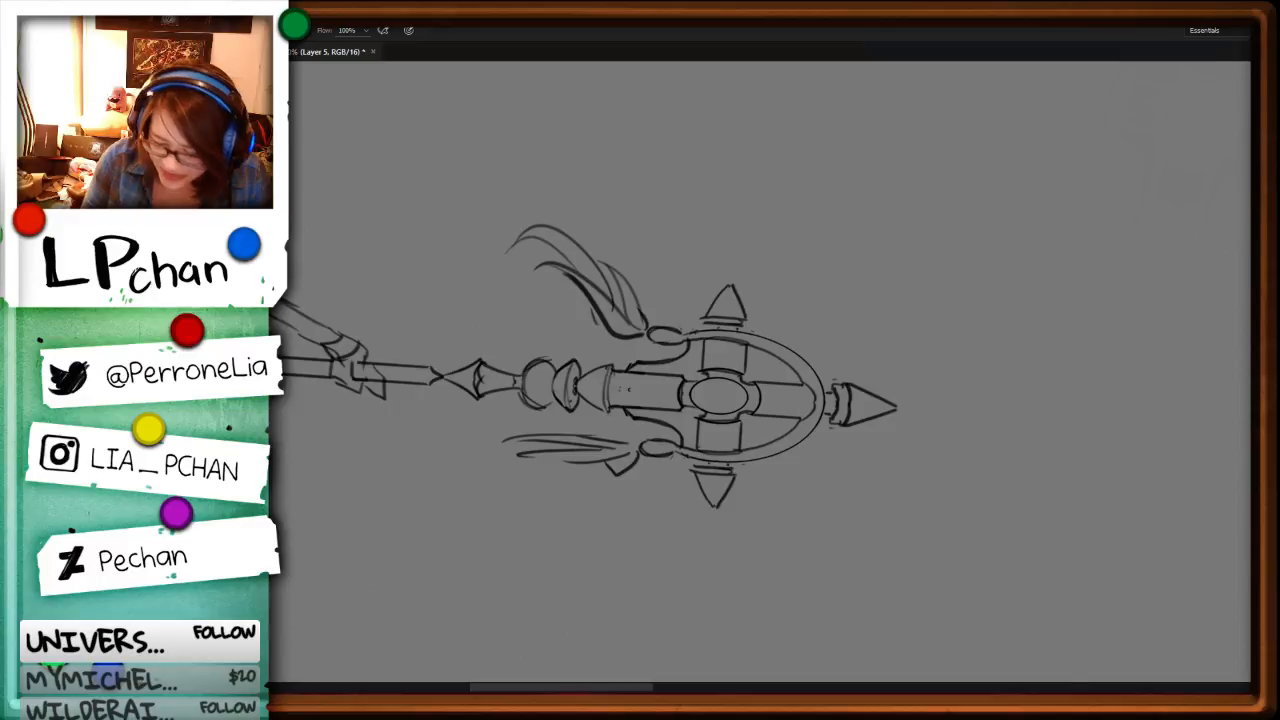
Step: Select the straight hanging strands of the staff head's right tassel and remove them
key("ctrl+minus")
key("ctrl+minus")
key("r")
left_click_drag(887, 561, 912, 300)
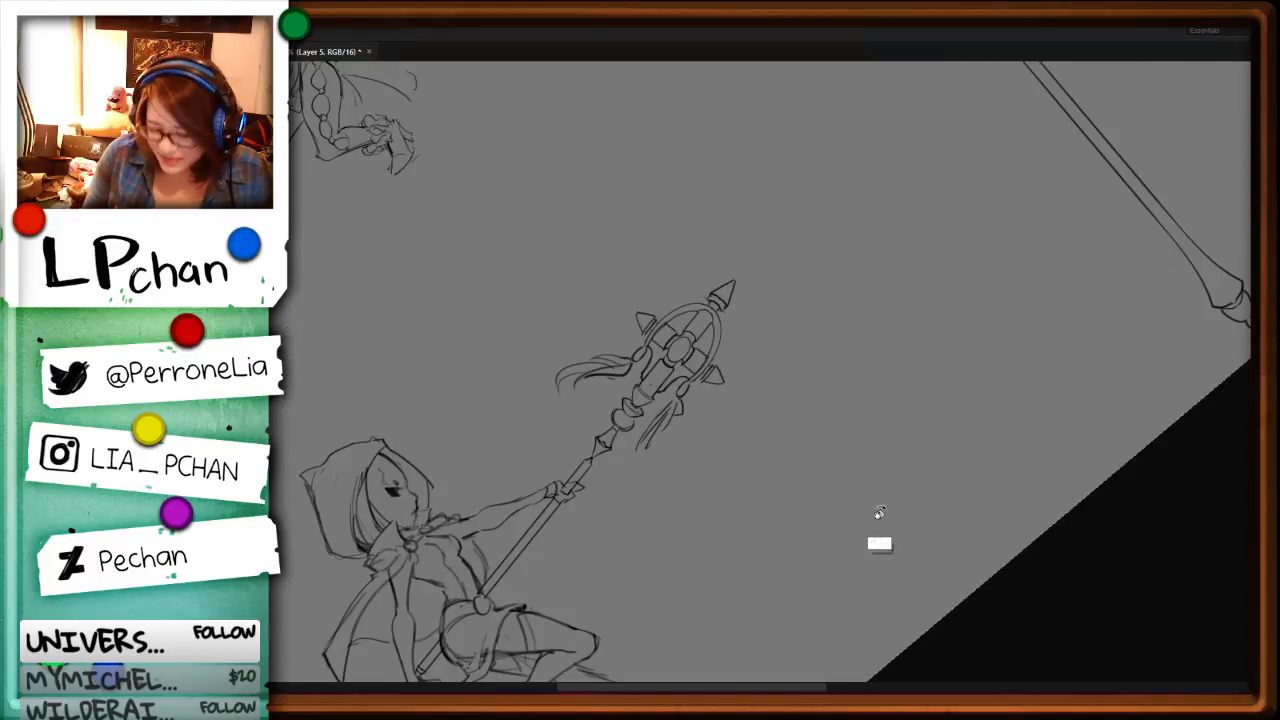
left_click_drag(877, 530, 931, 405)
key("ctrl+plus")
key("ctrl+plus")
key("l")
mouse_move(752, 388)
left_mouse_down()
mouse_move(834, 426)
mouse_move(760, 386)
mouse_move(754, 430)
mouse_move(734, 440)
left_mouse_up()
key("ctrl+x")
Step: Draw long, curved strands flowing outward from the right tassel's bead
key("b")
key("r")
left_click_drag(1005, 418, 963, 417)
key("b")
left_click_drag(608, 456, 564, 429)
mouse_move(565, 430)
left_mouse_down()
mouse_move(589, 448)
mouse_move(528, 470)
mouse_move(505, 496)
mouse_move(477, 493)
left_mouse_up()
mouse_move(477, 493)
left_mouse_down()
mouse_move(605, 471)
mouse_move(558, 491)
mouse_move(571, 497)
left_mouse_up()
left_click_drag(497, 466, 528, 464)
Step: Clear the rough lines near the right tassel's base and redraw its inner strand as a wavy, tapering curve
key("ctrl+minus")
key("r")
left_click_drag(866, 558, 777, 208)
key("ctrl+plus")
mouse_move(762, 396)
left_mouse_down()
mouse_move(758, 420)
mouse_move(759, 341)
mouse_move(728, 441)
left_mouse_up()
key("Delete")
key("ctrl+d")
key("b")
mouse_move(742, 382)
left_mouse_down()
mouse_move(751, 437)
mouse_move(733, 457)
left_mouse_up()
left_click_drag(737, 428, 725, 488)
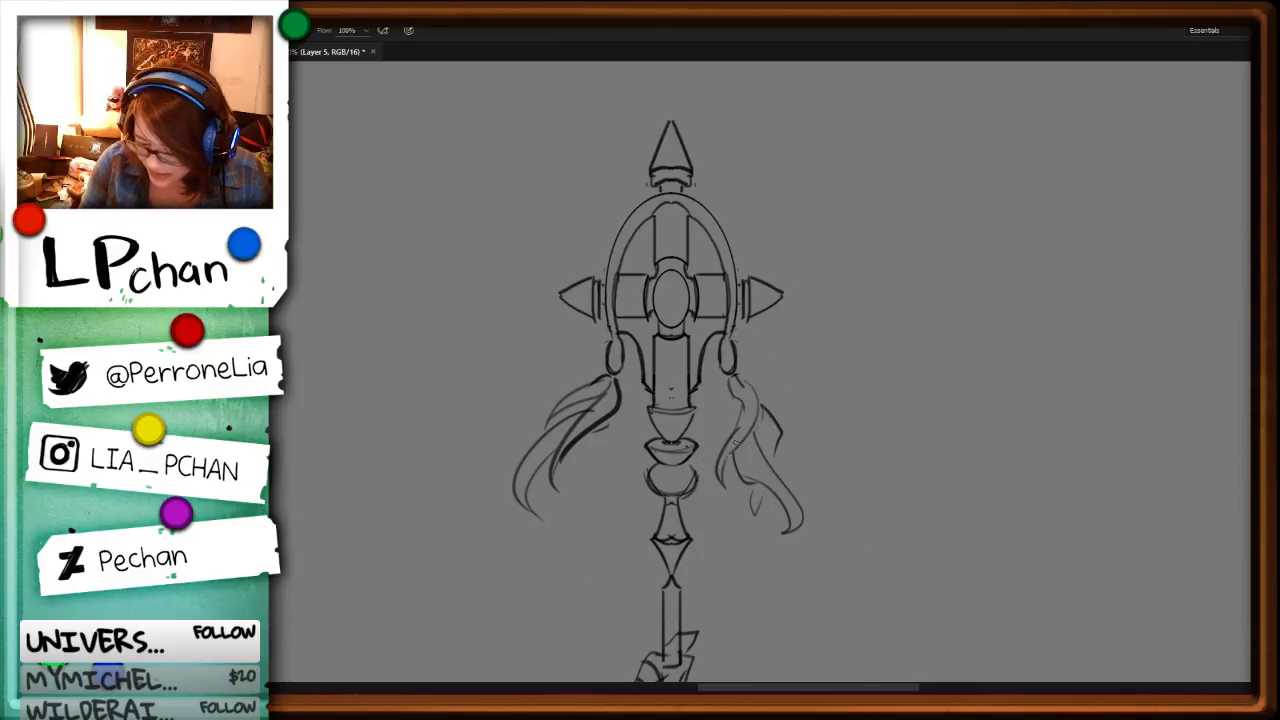
Step: Delete the right tassel's long outer strands and redraw them as shorter strands that flare outward and curve back in
key("l")
key("Delete")
mouse_move(778, 412)
left_mouse_down()
mouse_move(820, 450)
mouse_move(774, 546)
mouse_move(776, 416)
mouse_move(738, 415)
mouse_move(772, 470)
left_mouse_up()
key("ctrl+d")
key("Delete")
key("ctrl+d")
key("b")
left_click_drag(775, 432, 764, 496)
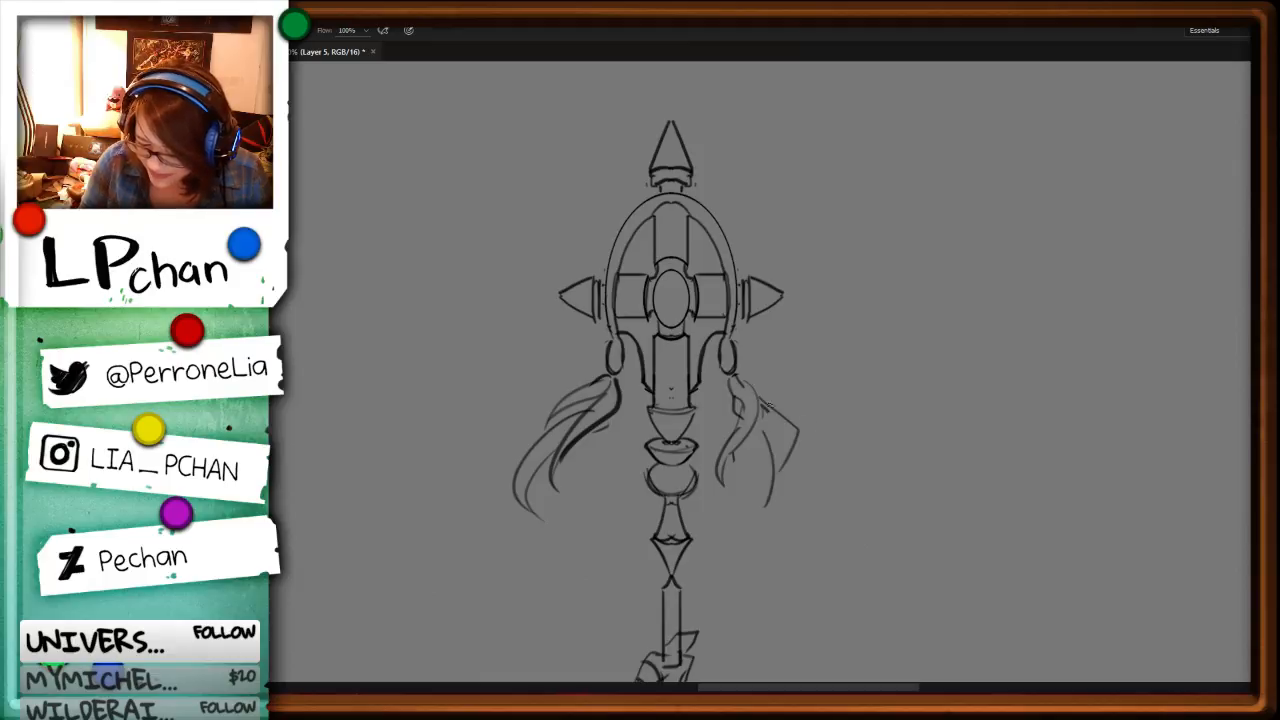
left_click_drag(745, 378, 765, 393)
mouse_move(764, 435)
left_mouse_down()
mouse_move(743, 472)
mouse_move(756, 484)
left_mouse_up()
Step: Draw curved wrapping bands across the beads that hold the staff head's two tassels
key("ctrl+minus")
key("r")
left_click_drag(921, 388, 650, 592)
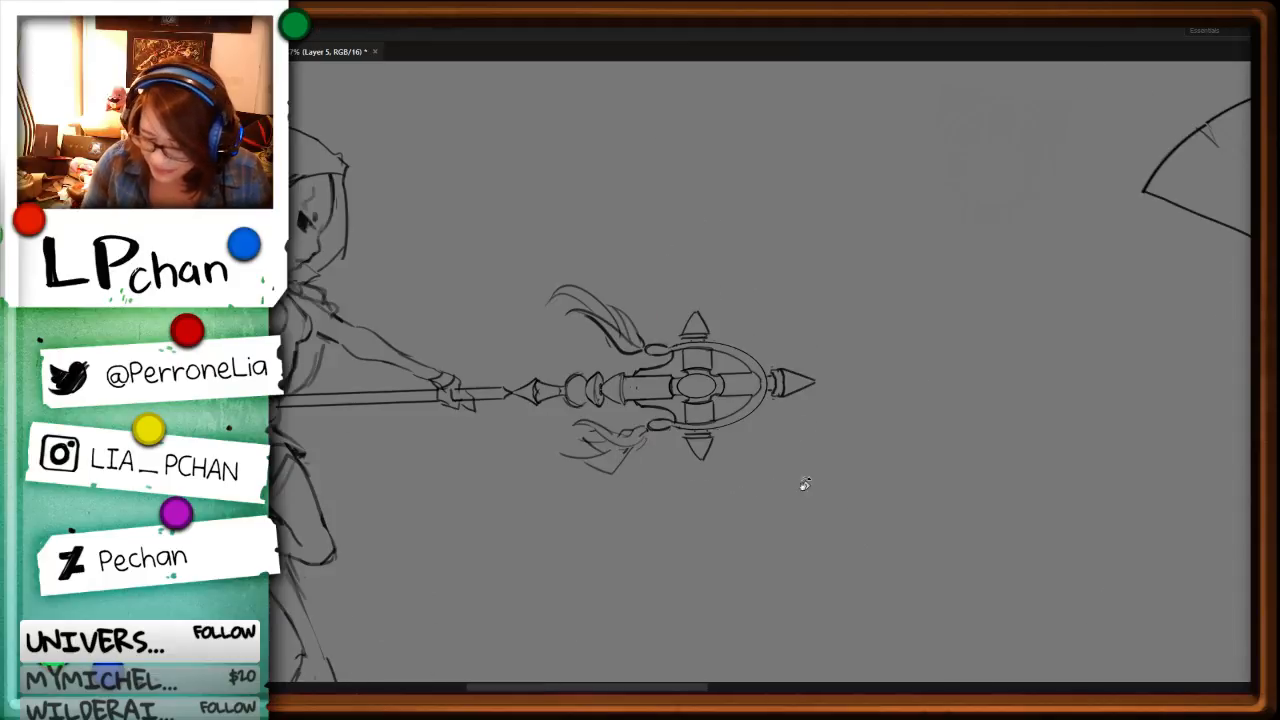
left_click_drag(940, 490, 652, 602)
key("ctrl+plus")
key("ctrl+plus")
key("ctrl+plus")
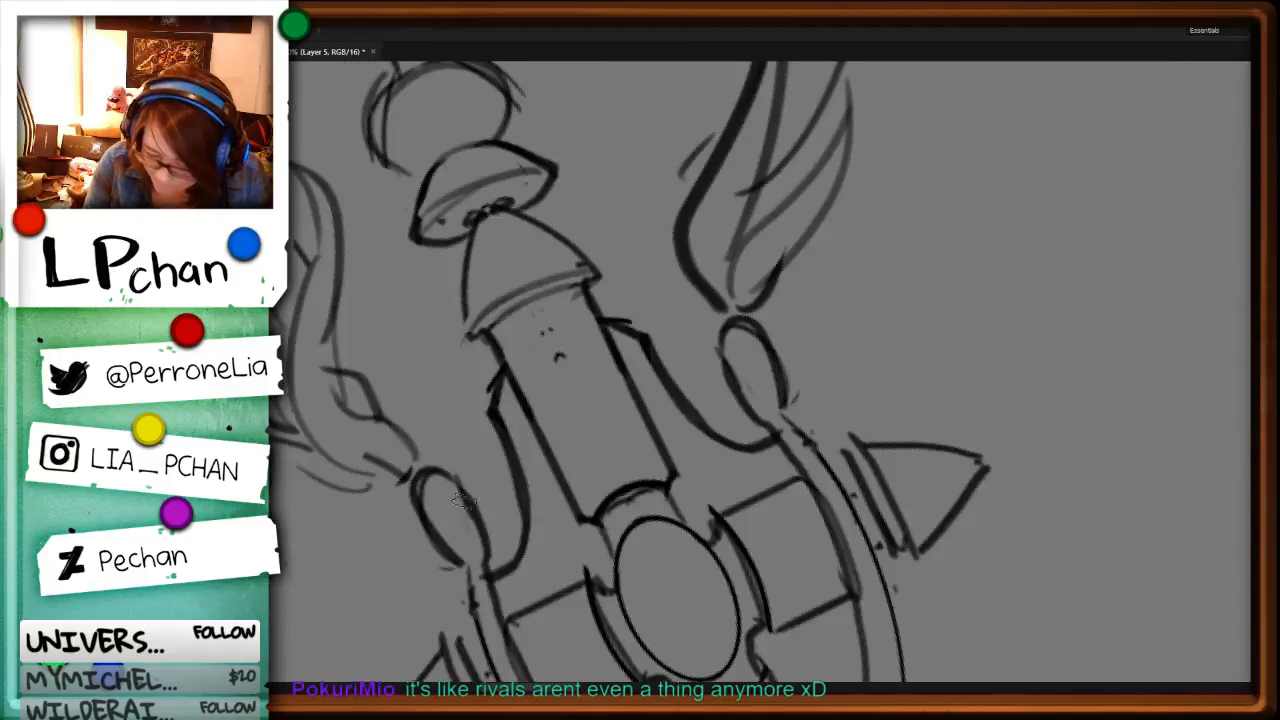
key("b")
mouse_move(439, 529)
left_mouse_down()
mouse_move(465, 500)
mouse_move(475, 516)
left_mouse_up()
mouse_move(729, 371)
left_mouse_down()
mouse_move(752, 367)
mouse_move(792, 396)
left_mouse_up()
mouse_move(734, 386)
left_mouse_down()
mouse_move(792, 400)
mouse_move(806, 438)
left_mouse_up()
key("ctrl+minus")
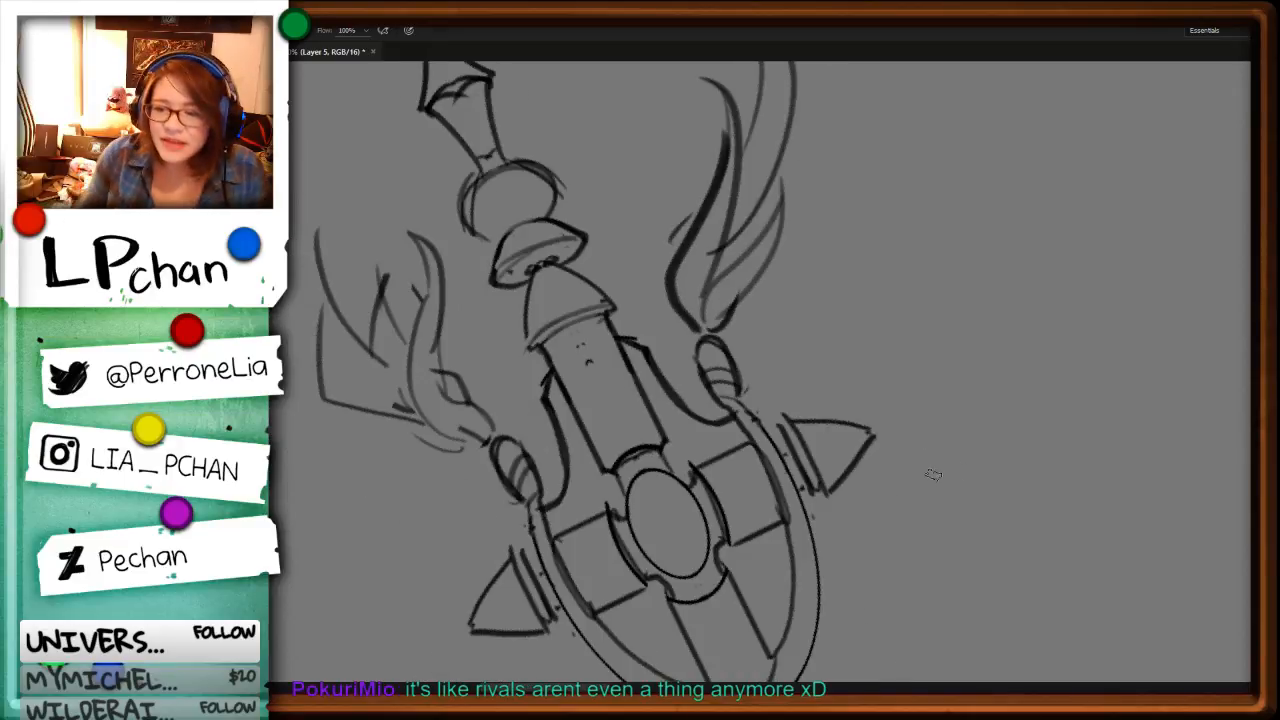
Step: Remove the heavy inner strand of the left tassel and redraw it as a thinner, rounded curve tapering into the tip
key("r")
left_click_drag(946, 508, 984, 295)
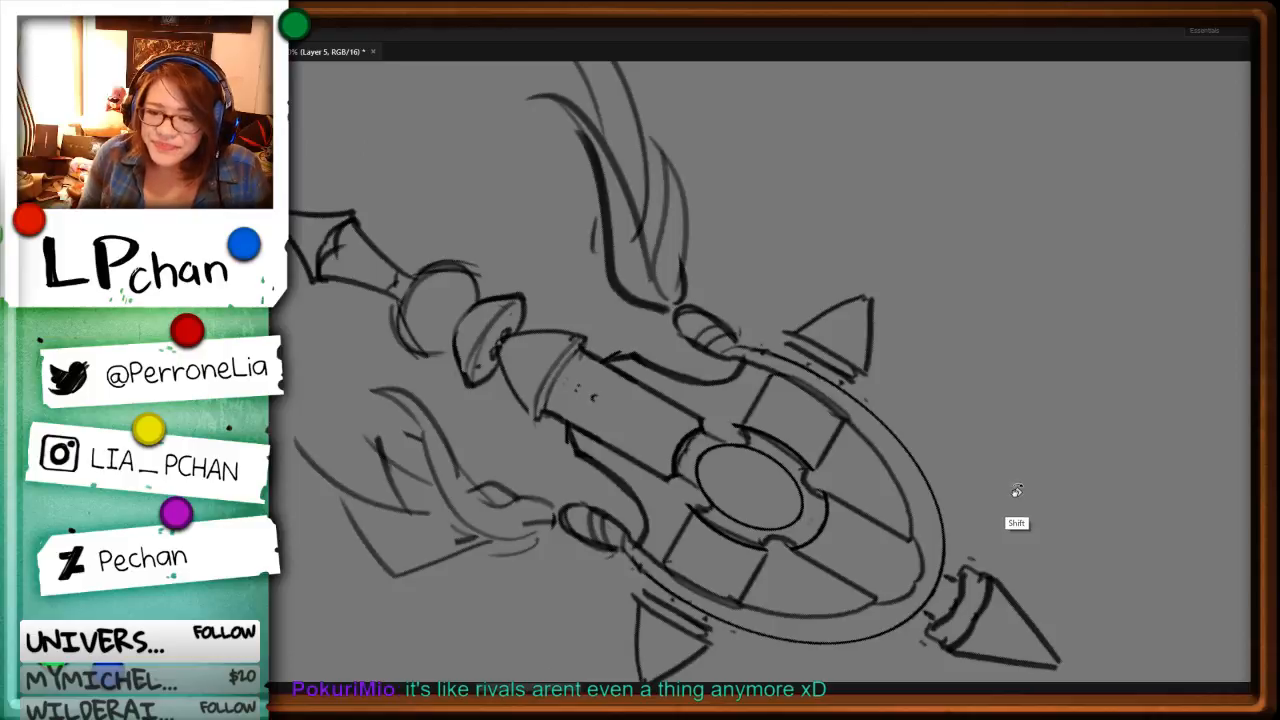
left_click_drag(1023, 503, 1040, 300)
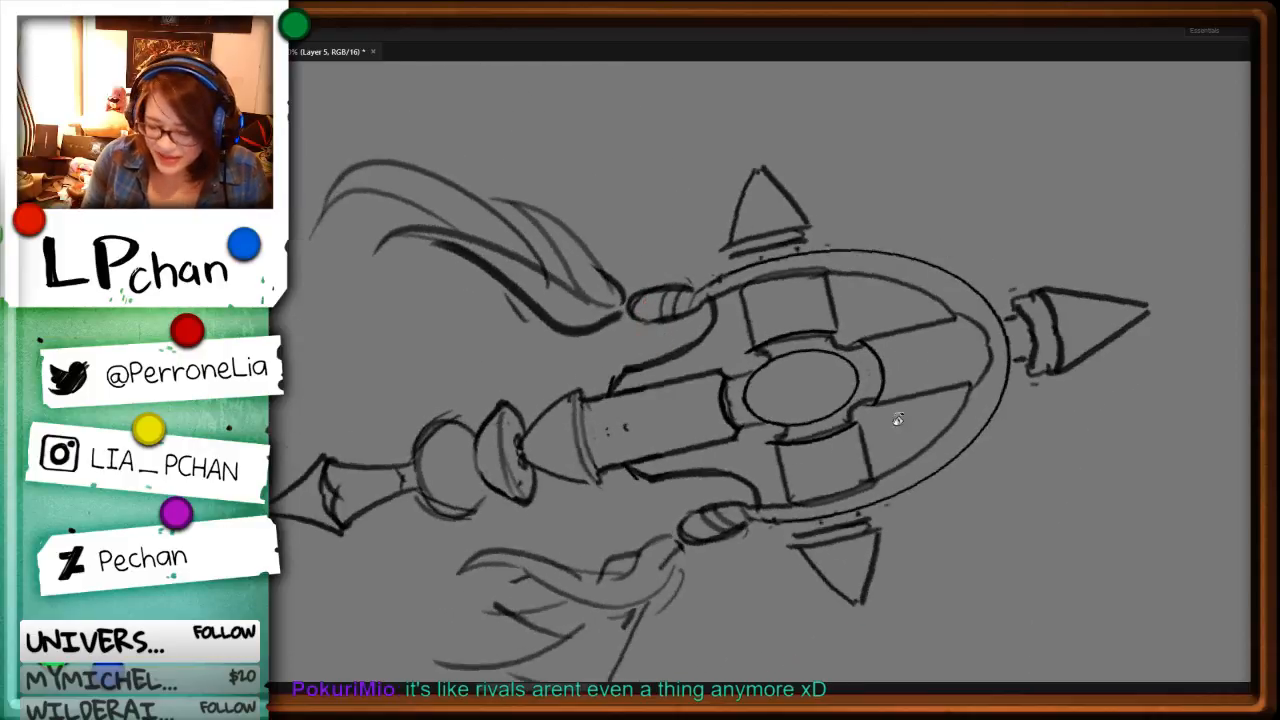
key("ctrl+z")
mouse_move(499, 283)
left_mouse_down()
mouse_move(516, 310)
mouse_move(586, 343)
left_mouse_up()
key("r")
mouse_move(985, 276)
left_mouse_down()
mouse_move(877, 531)
mouse_move(668, 622)
left_mouse_up()
left_click_drag(688, 213, 696, 283)
mouse_move(679, 173)
left_mouse_down()
mouse_move(680, 264)
mouse_move(660, 356)
mouse_move(708, 186)
mouse_move(680, 385)
mouse_move(700, 402)
left_mouse_up()
key("Delete")
key("ctrl+d")
key("b")
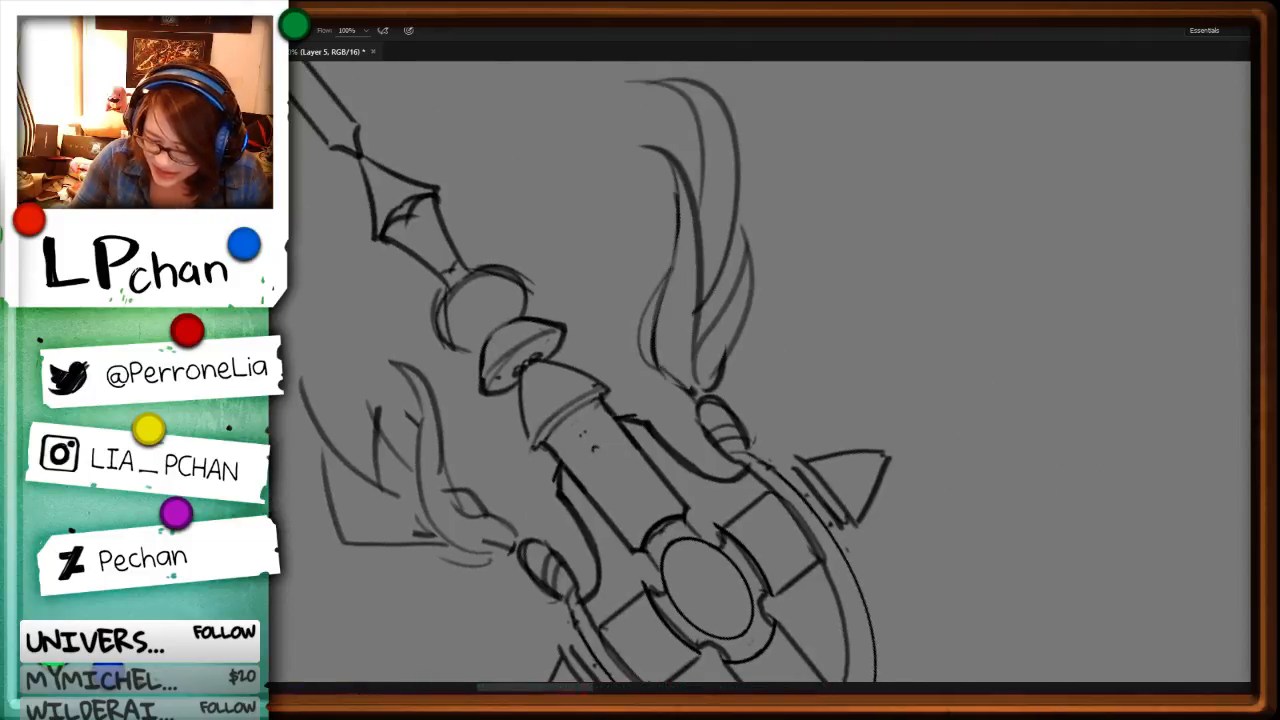
key("r")
mouse_move(998, 452)
left_mouse_down()
mouse_move(823, 168)
mouse_move(669, 364)
left_mouse_up()
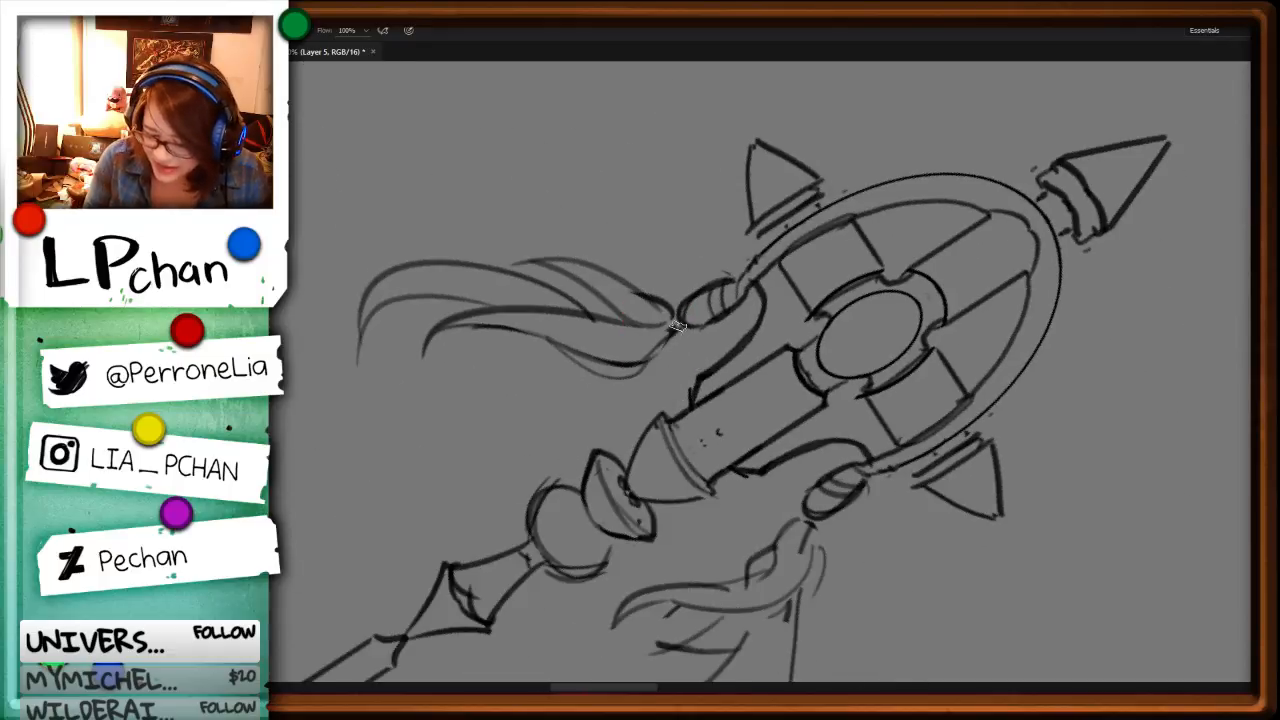
Step: Close the tip of the right tassel's inner strand and add short strand lines through its middle
key("ctrl+minus")
key("ctrl+minus")
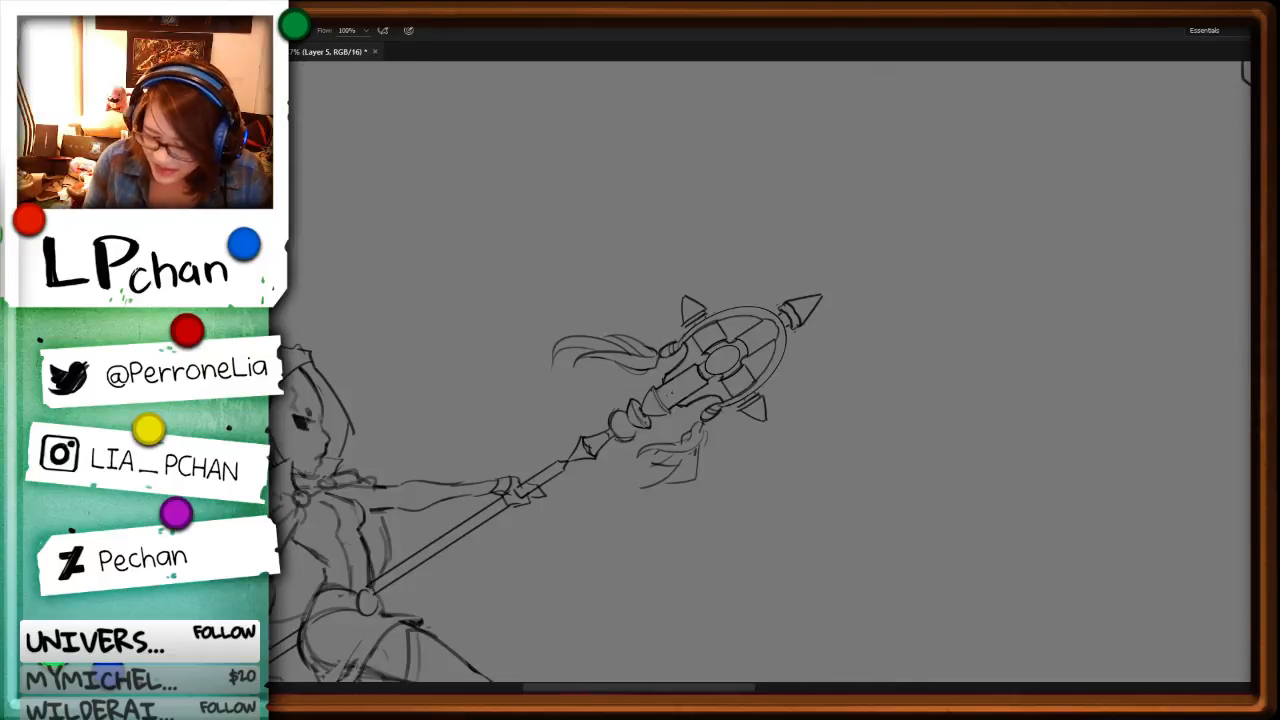
key("r")
left_click_drag(967, 448, 845, 232)
key("ctrl+plus")
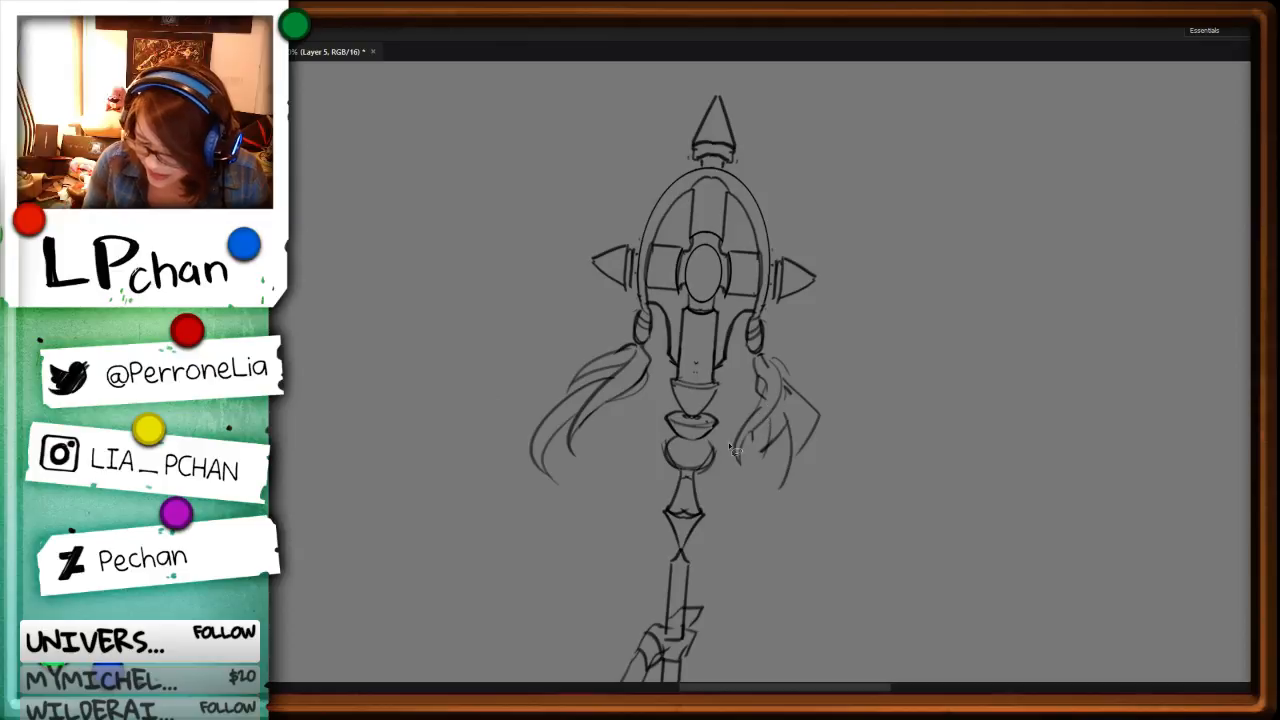
key("ctrl+z")
key("b")
left_click_drag(772, 378, 741, 464)
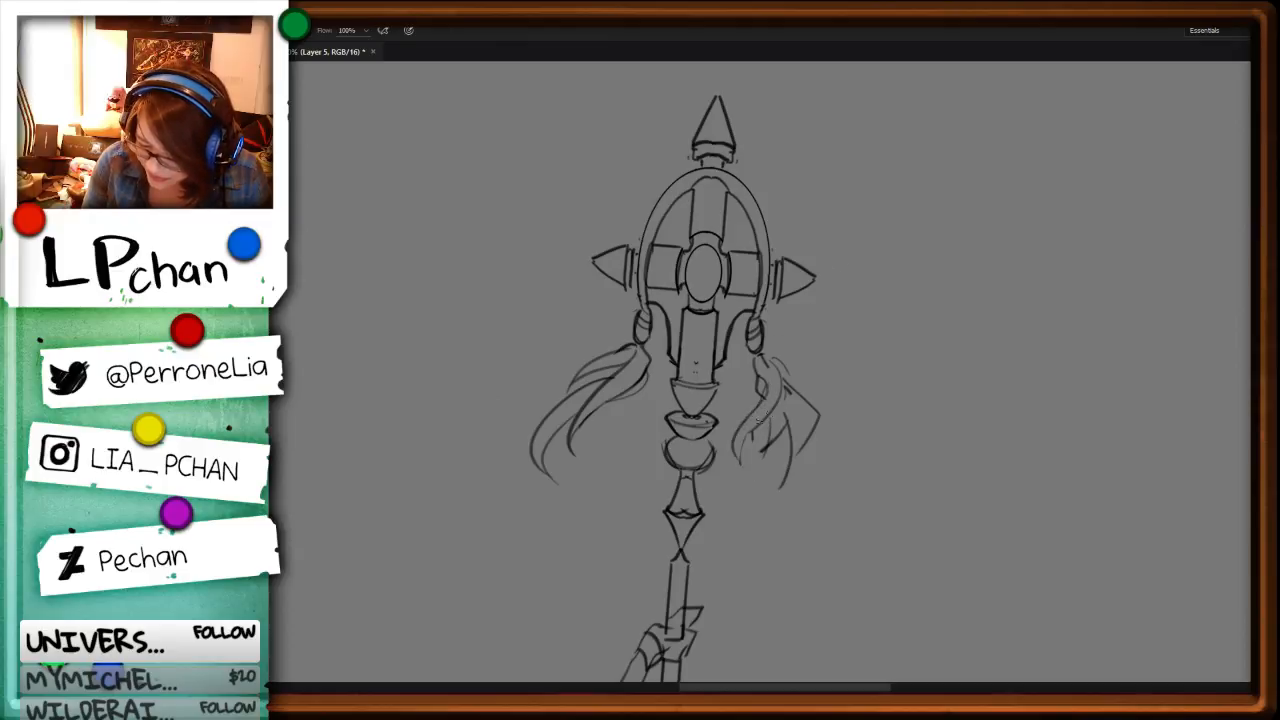
left_click_drag(758, 421, 741, 466)
mouse_move(777, 398)
left_mouse_down()
mouse_move(790, 435)
mouse_move(827, 379)
mouse_move(800, 391)
mouse_move(809, 438)
mouse_move(775, 493)
mouse_move(764, 424)
left_mouse_up()
Step: Delete the stray lines inside the right tassel and draw a clean curved strand between its inner and outer locks
key("e")
key("l")
key("Delete")
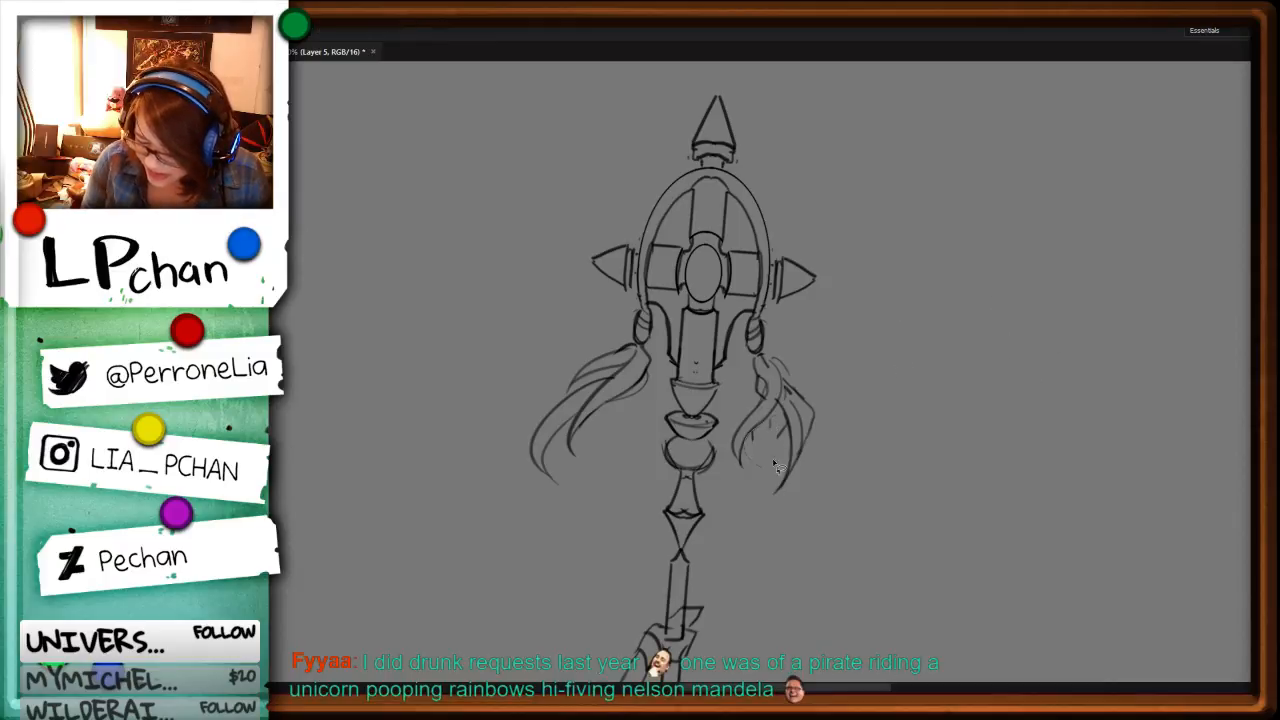
key("ctrl+d")
key("b")
left_click_drag(777, 406, 760, 455)
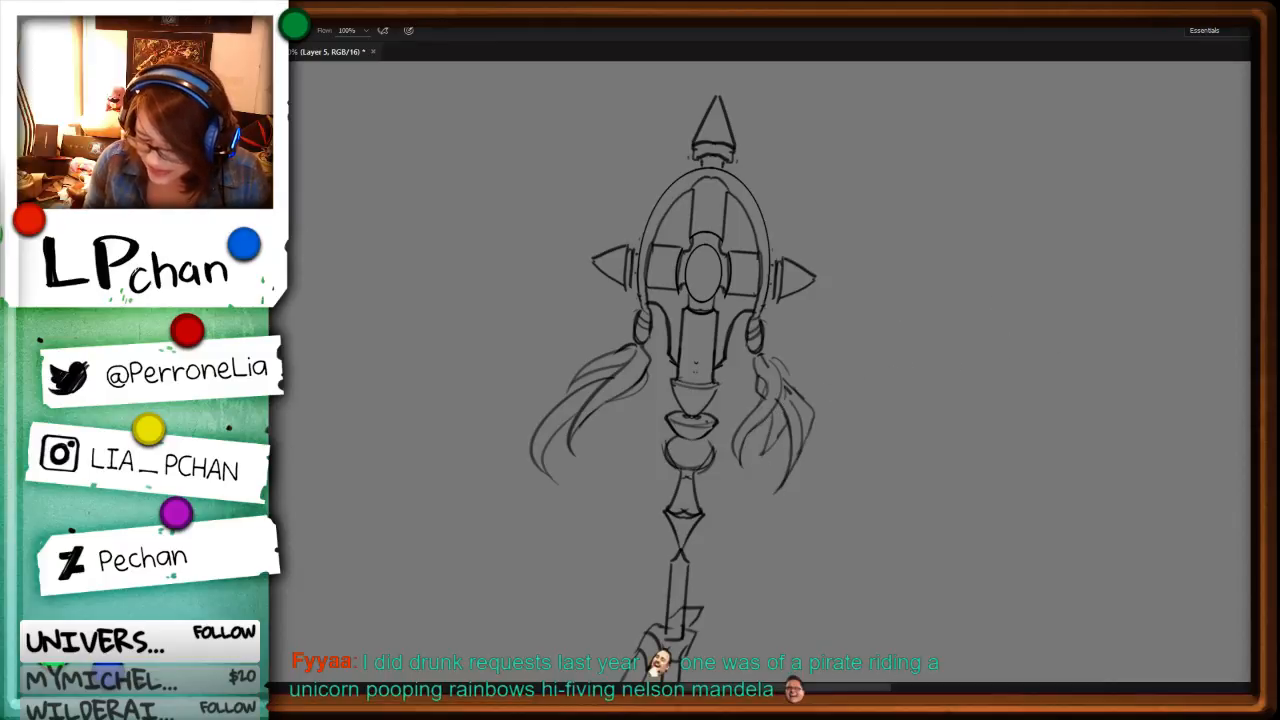
Step: Draw a curved line along the oval frame's inner edge, capping the end of the cross's upper arm
key("r")
left_click_drag(1037, 406, 797, 551)
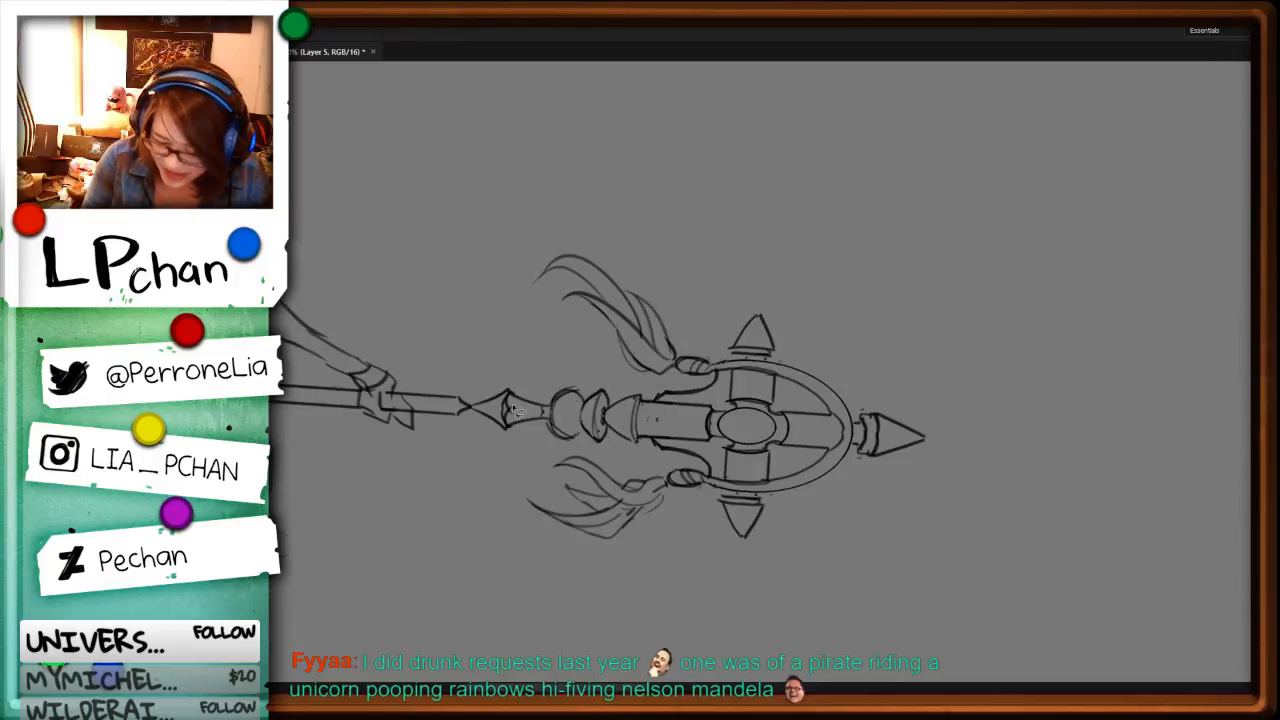
key("b")
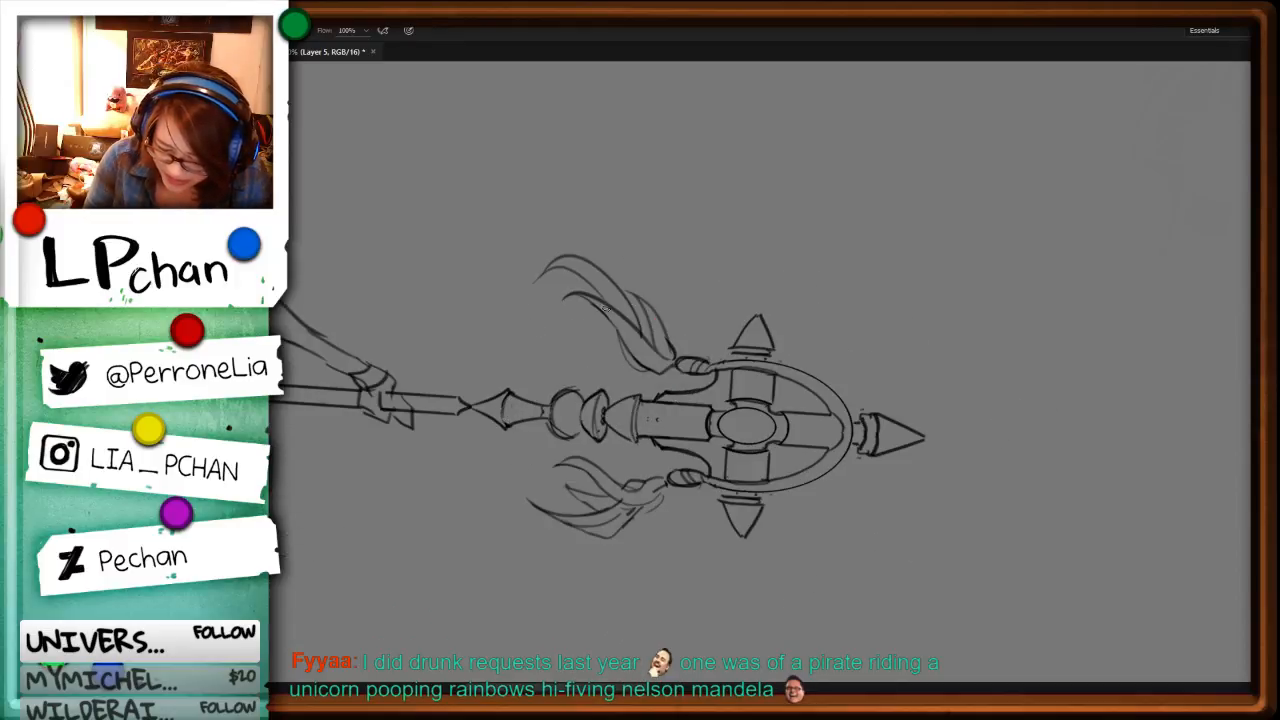
key("r")
left_click_drag(850, 547, 889, 490)
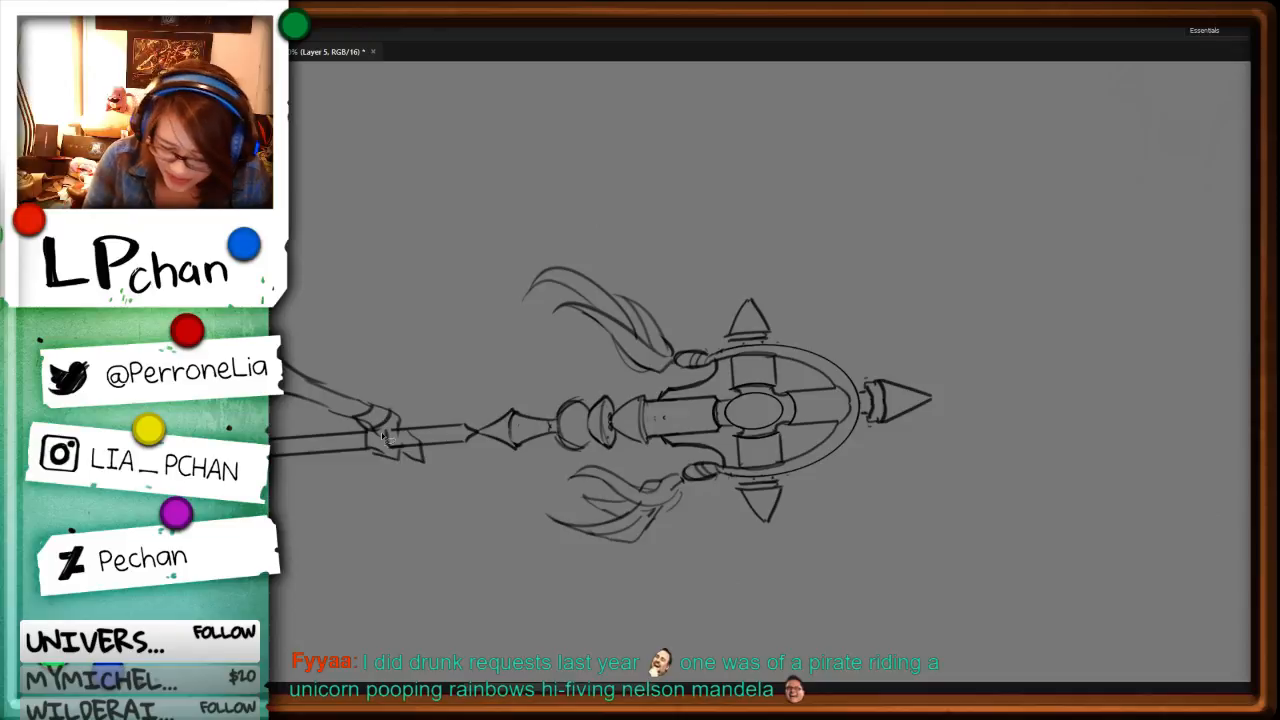
left_click_drag(681, 510, 560, 451)
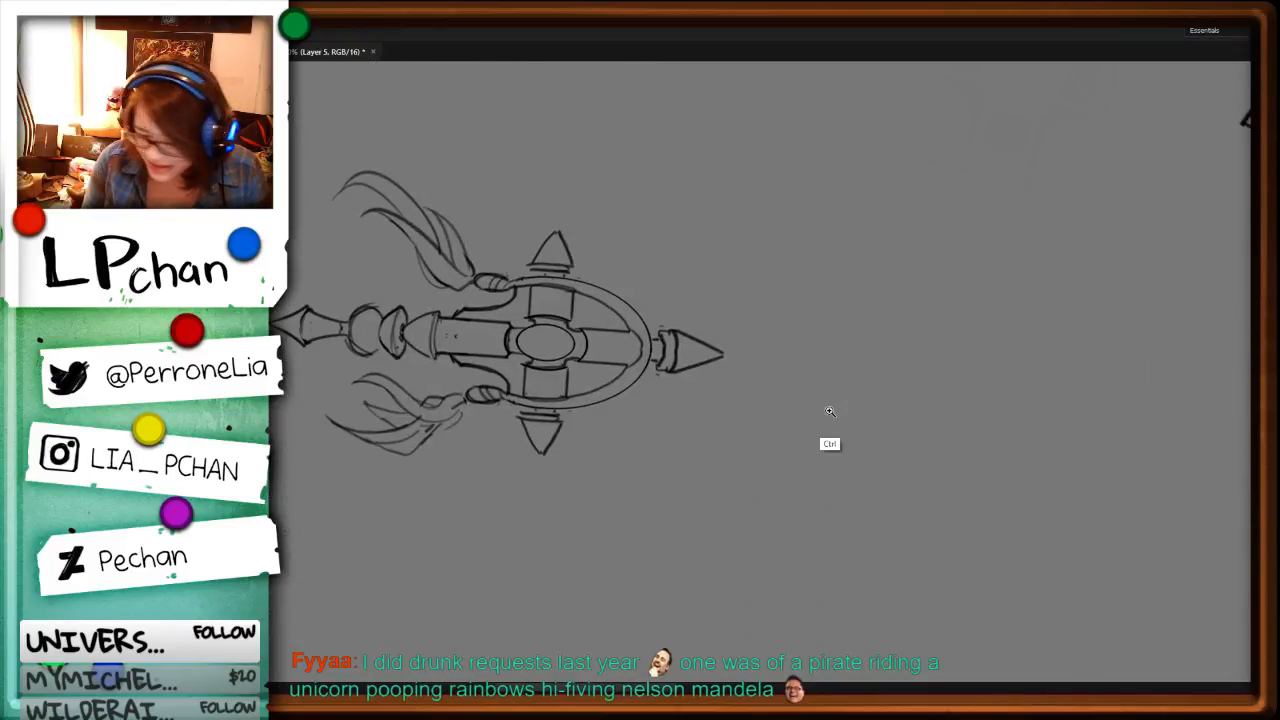
key("ctrl+plus")
key("ctrl+plus")
left_click_drag(916, 344, 900, 430)
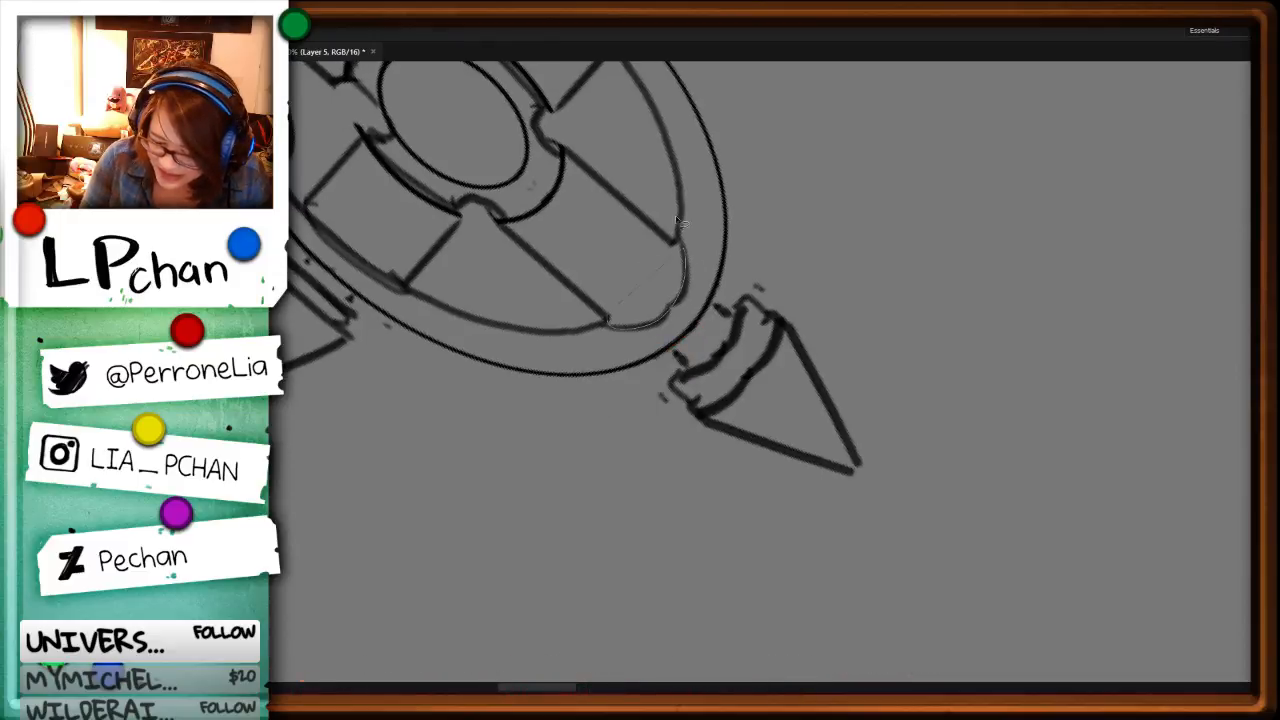
key("b")
mouse_move(682, 242)
left_mouse_down()
mouse_move(642, 324)
mouse_move(612, 328)
mouse_move(686, 274)
mouse_move(608, 316)
left_mouse_up()
Step: Cut out the rough lower edge of the top spike's collar and redraw its outline cleanly
key("r")
left_click_drag(918, 302, 835, 172)
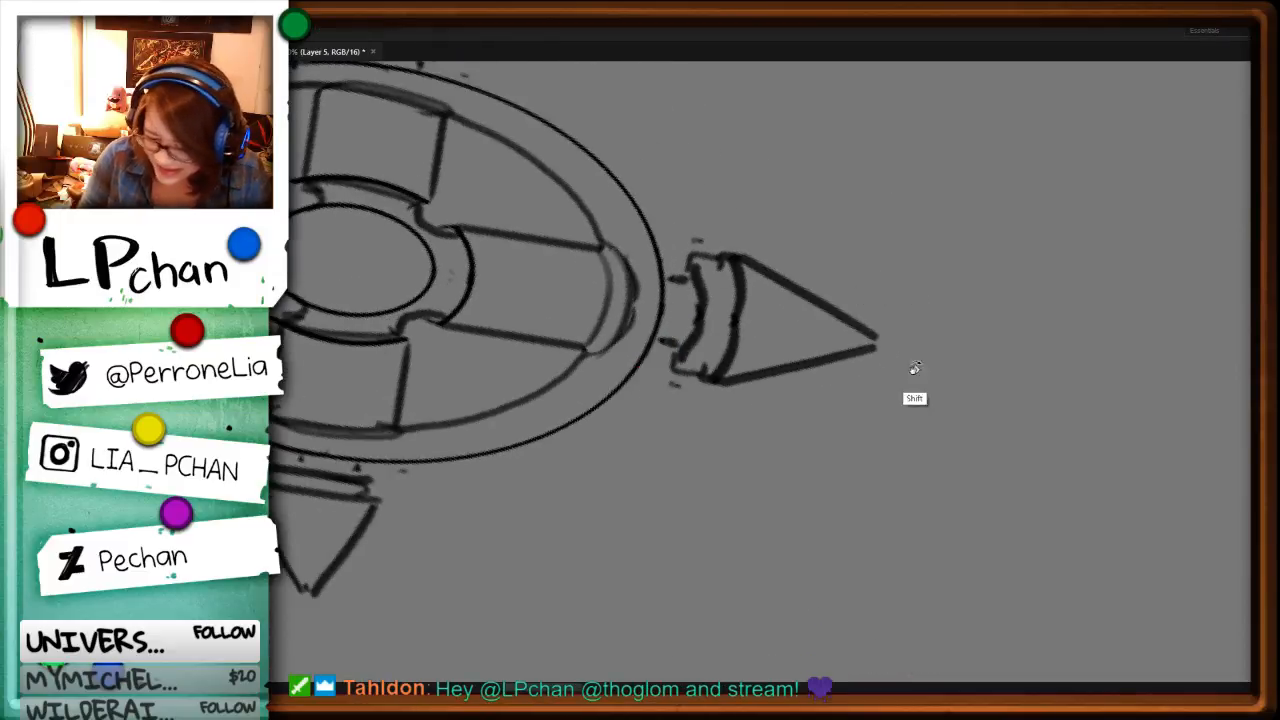
left_click_drag(914, 371, 900, 325)
mouse_move(688, 262)
left_mouse_down()
mouse_move(682, 364)
mouse_move(712, 260)
mouse_move(730, 290)
mouse_move(710, 357)
left_mouse_up()
key("ctrl+x")
key("ctrl+x")
key("b")
mouse_move(730, 260)
left_mouse_down()
mouse_move(710, 368)
mouse_move(673, 358)
left_mouse_up()
left_click_drag(515, 472, 880, 486)
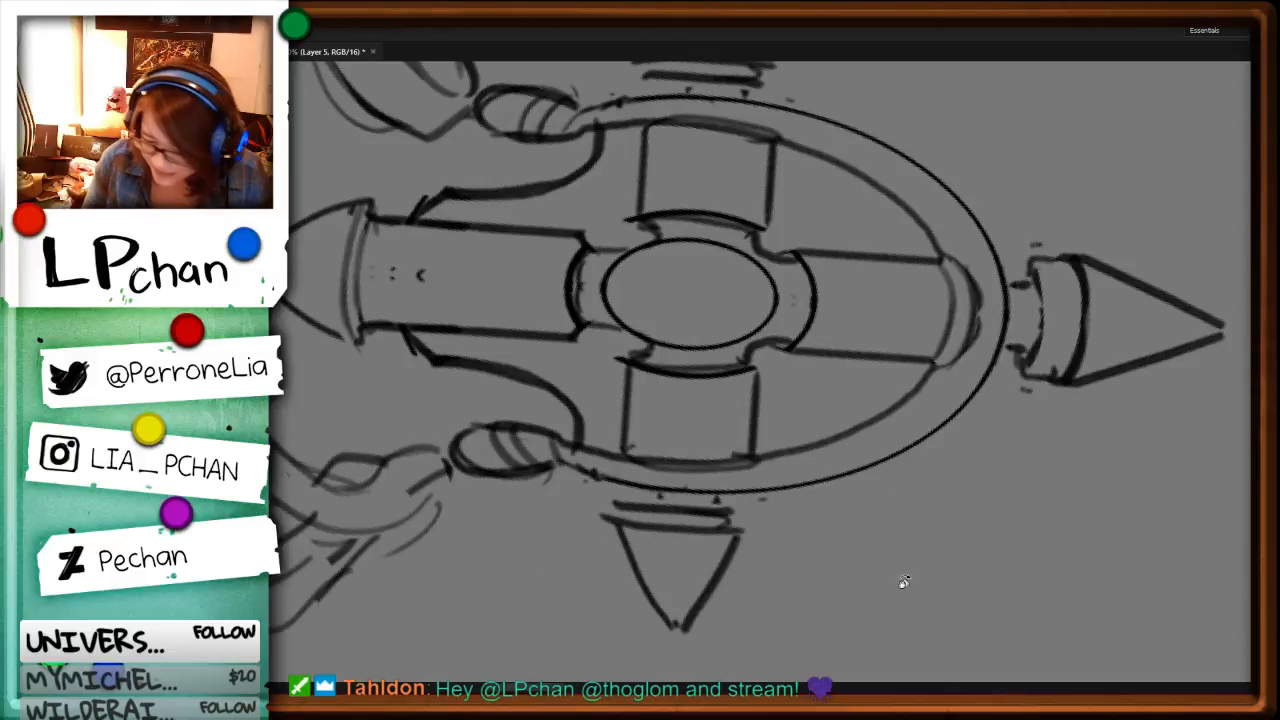
Step: Clear the thick inner edge of the cross's right arm and redraw it as a thinner line beside the central oval
key("r")
left_click_drag(905, 584, 873, 235)
key("l")
mouse_move(690, 292)
left_mouse_down()
mouse_move(708, 292)
mouse_move(648, 385)
left_mouse_up()
key("ctrl+x")
key("b")
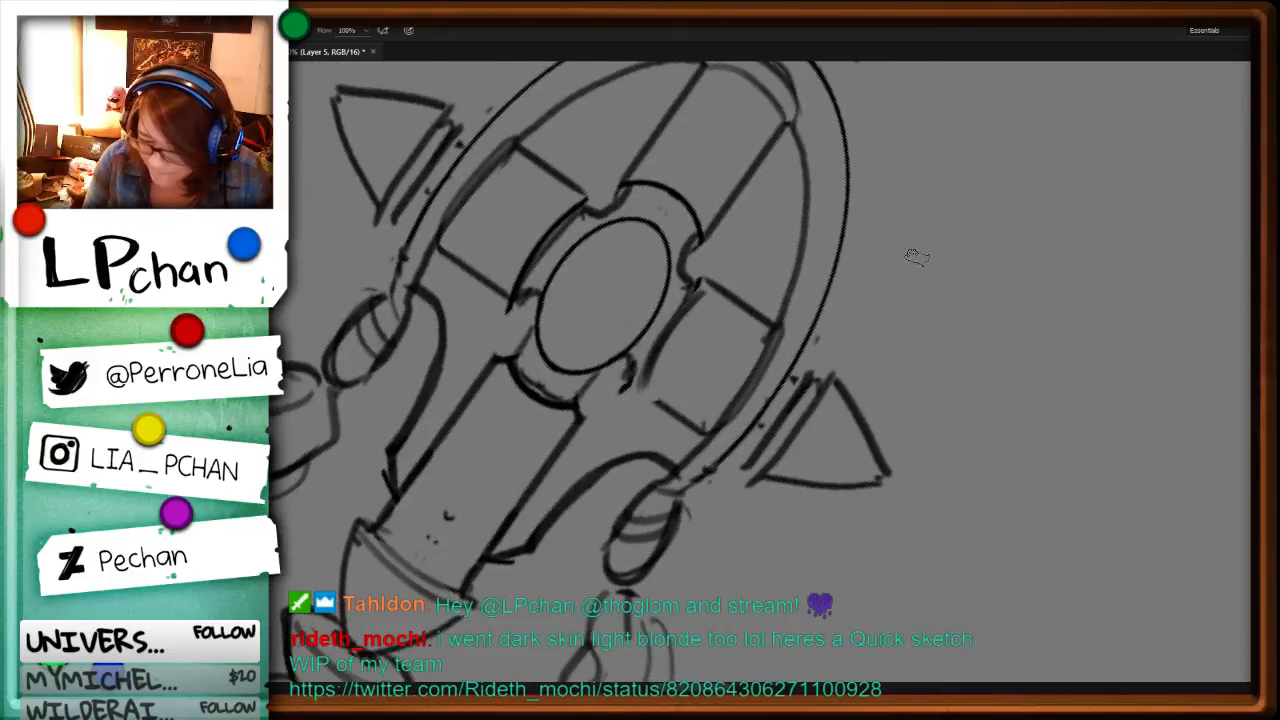
key("ctrl+z")
mouse_move(699, 305)
left_mouse_down()
mouse_move(632, 391)
mouse_move(648, 400)
left_mouse_up()
key("ctrl+z")
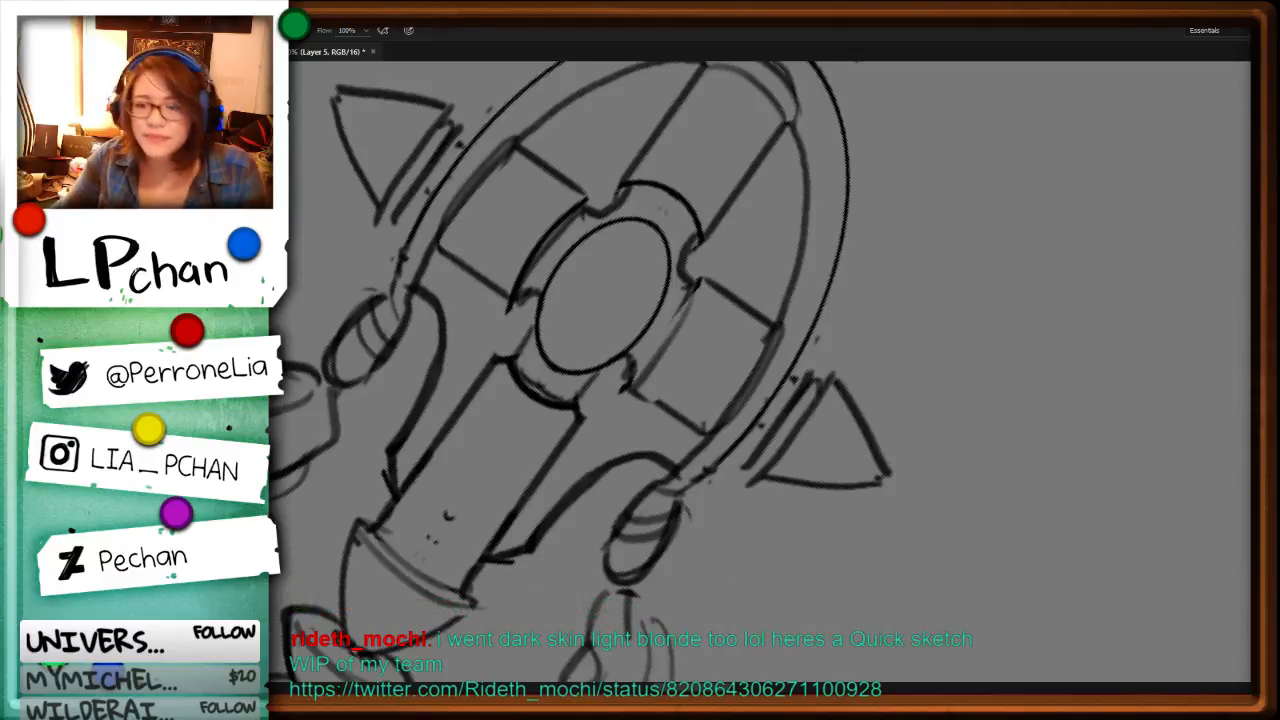
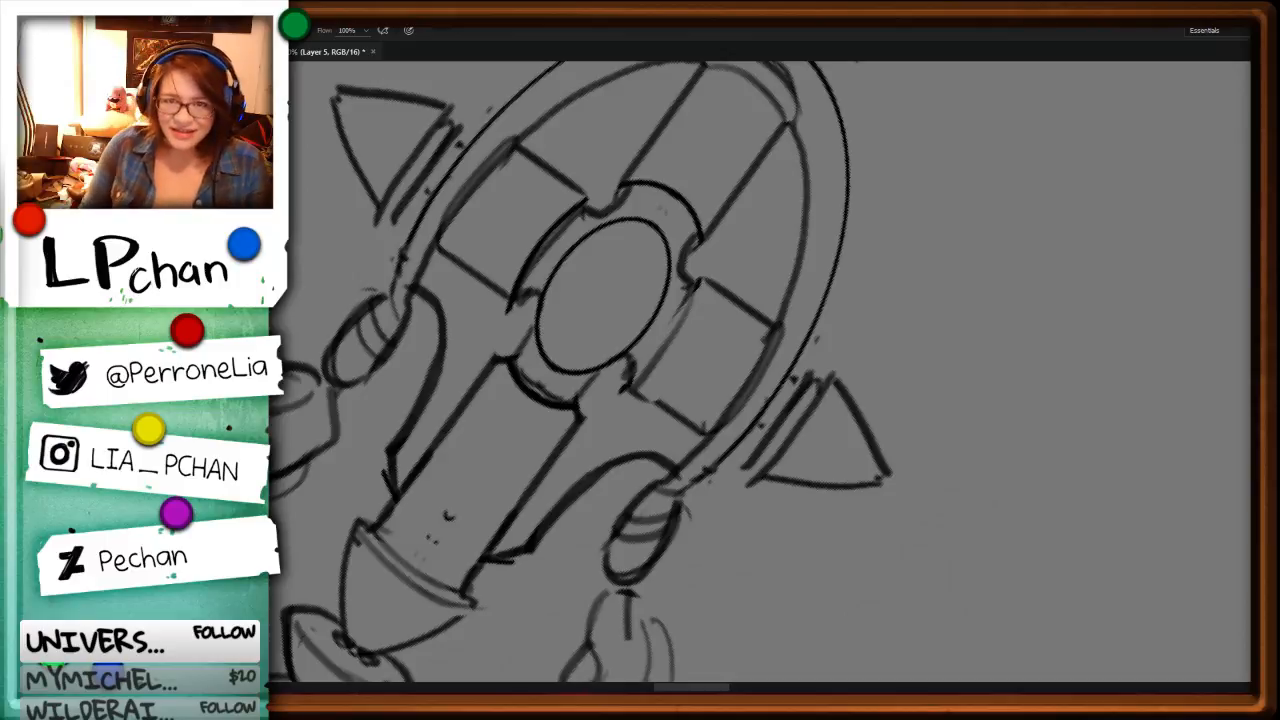
Step: Examine the cross-headed staff up close and at reduced size, checking its tassels, beads and frame against the neighbouring figures
key("ctrl+minus")
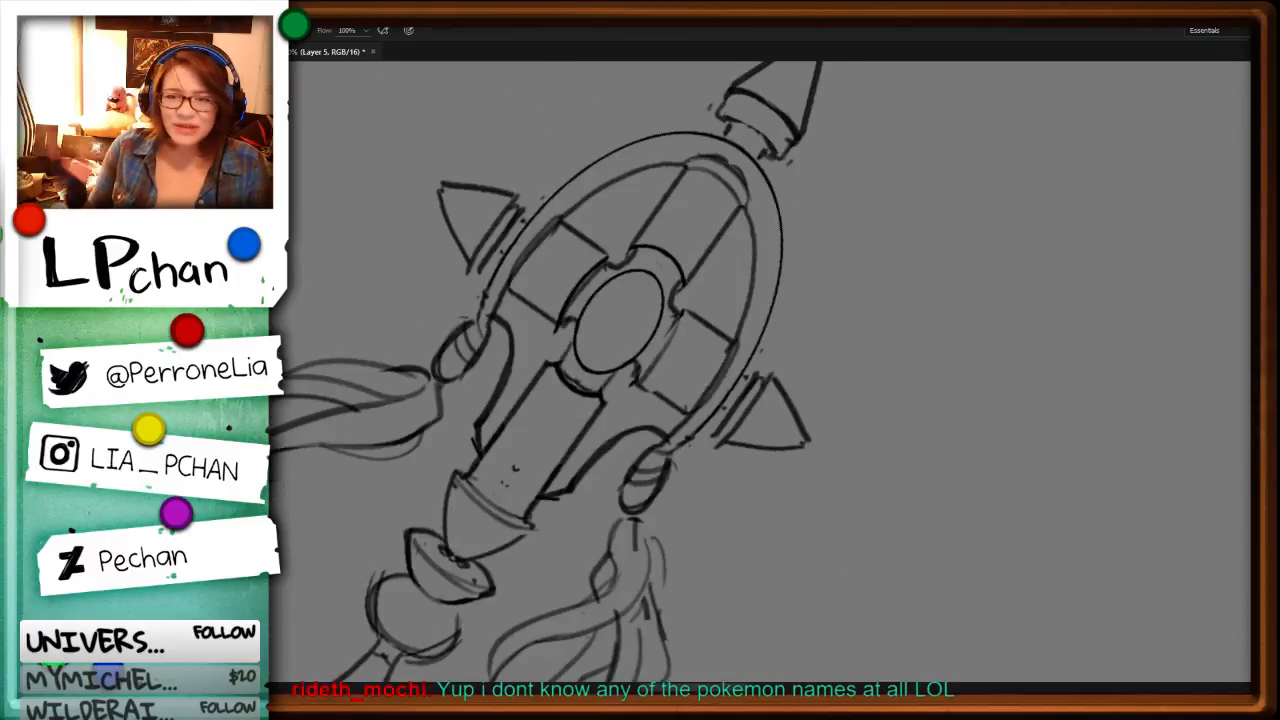
key("ctrl+minus")
key("ctrl+minus")
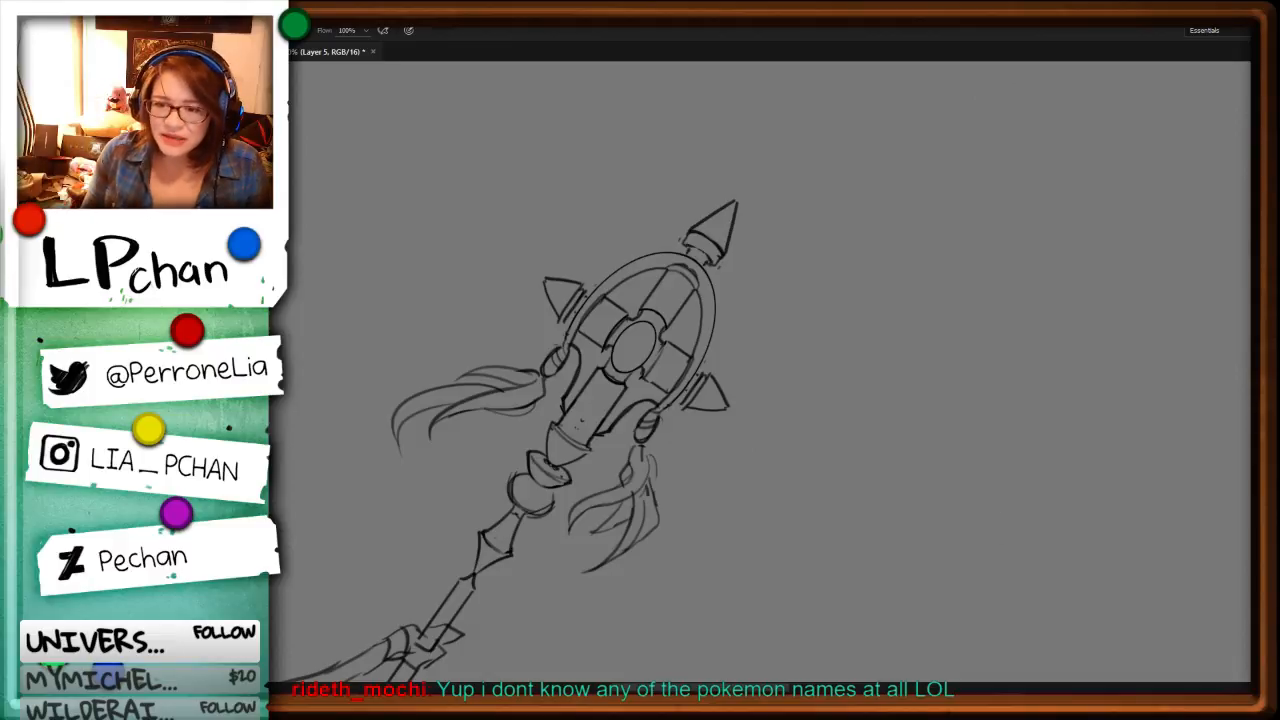
key("ctrl+plus")
key("ctrl+plus")
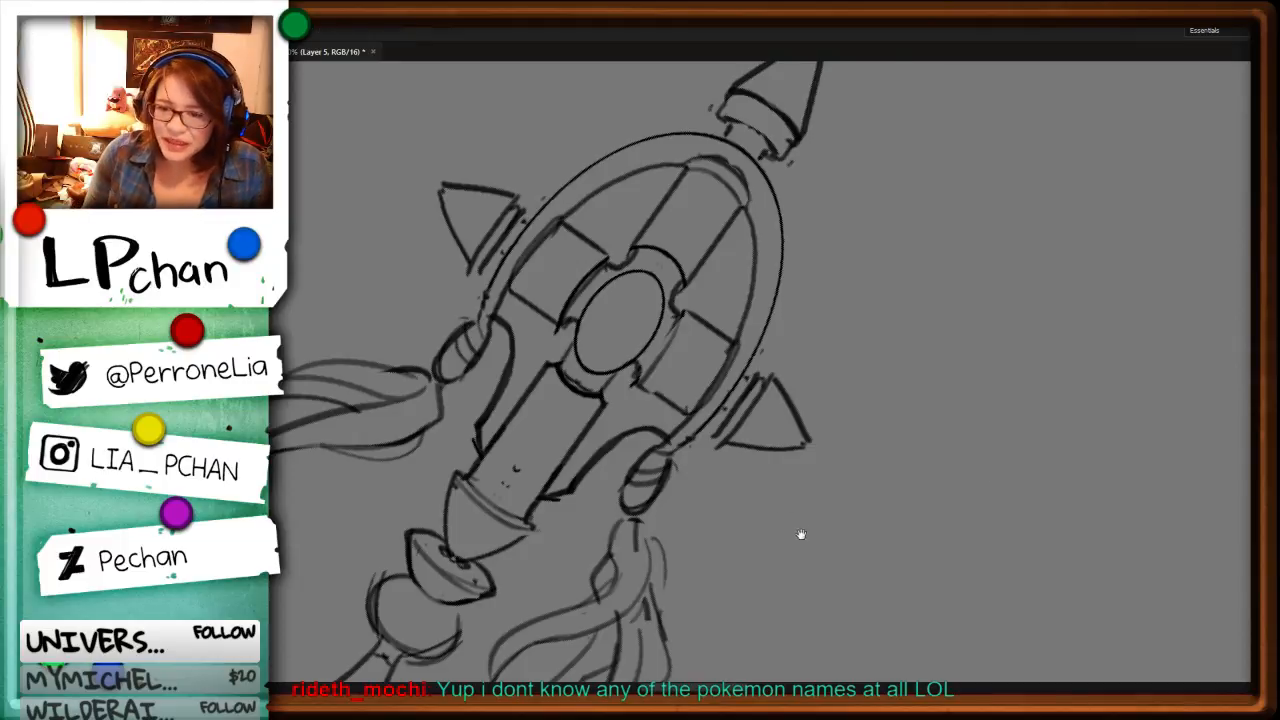
left_click_drag(800, 534, 943, 474)
key("ctrl+minus")
key("ctrl+minus")
key("ctrl+minus")
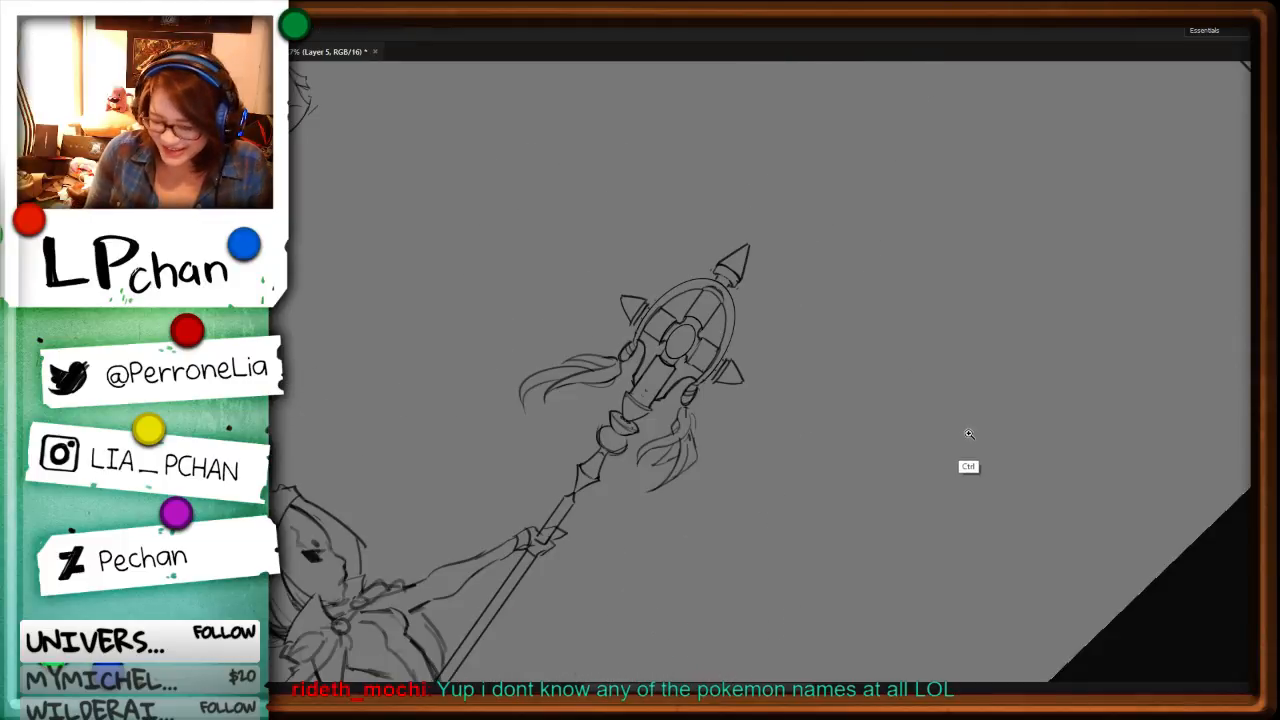
left_click_drag(931, 531, 924, 495)
key("ctrl+minus")
key("ctrl+minus")
key("ctrl+minus")
key("ctrl+minus")
key("ctrl+minus")
key("ctrl+plus")
key("ctrl+plus")
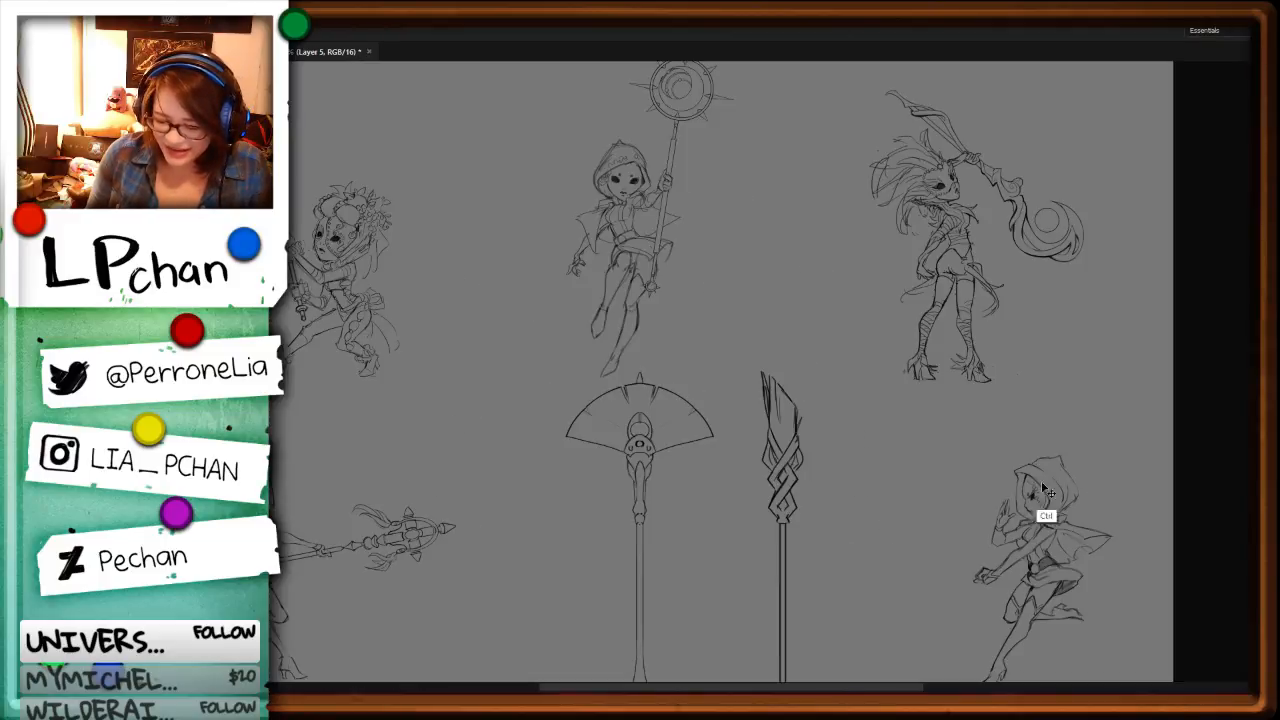
left_click_drag(491, 589, 900, 446)
key("ctrl+plus")
key("ctrl+plus")
key("ctrl+plus")
left_click_drag(1034, 487, 785, 484)
left_click_drag(960, 588, 893, 225)
key("ctrl+plus")
key("ctrl+plus")
key("ctrl+plus")
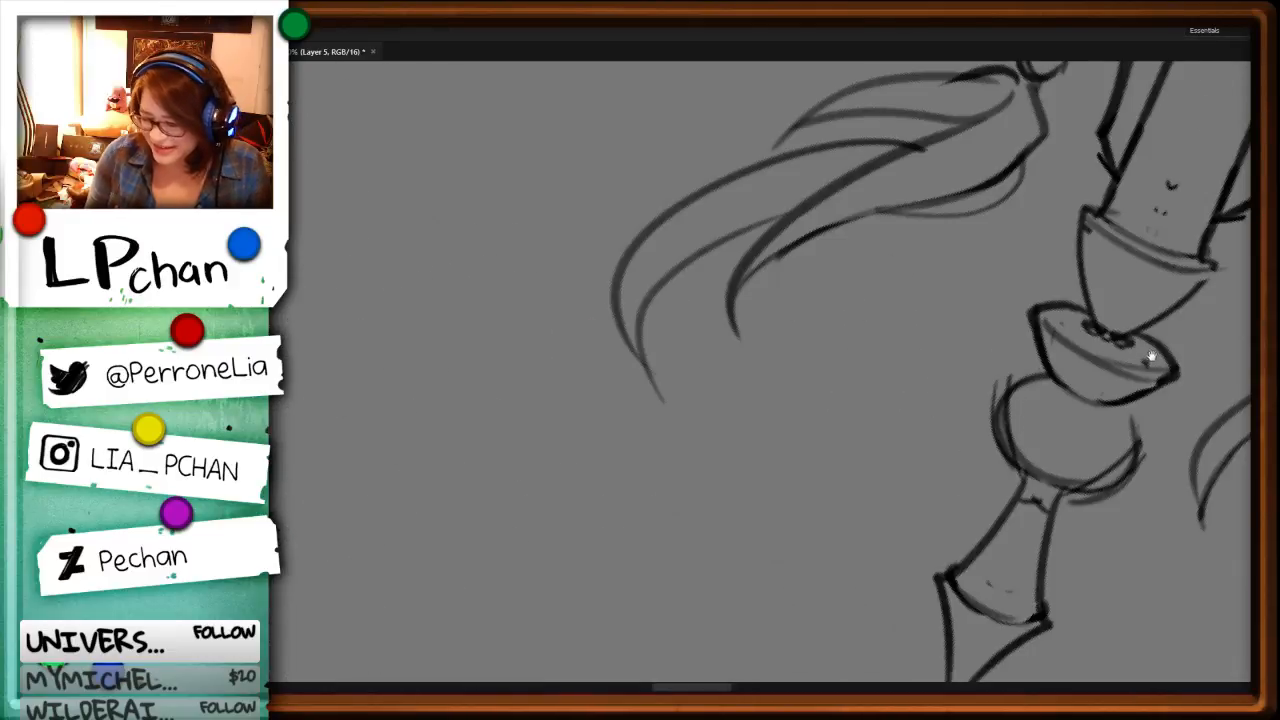
left_click_drag(1152, 357, 650, 578)
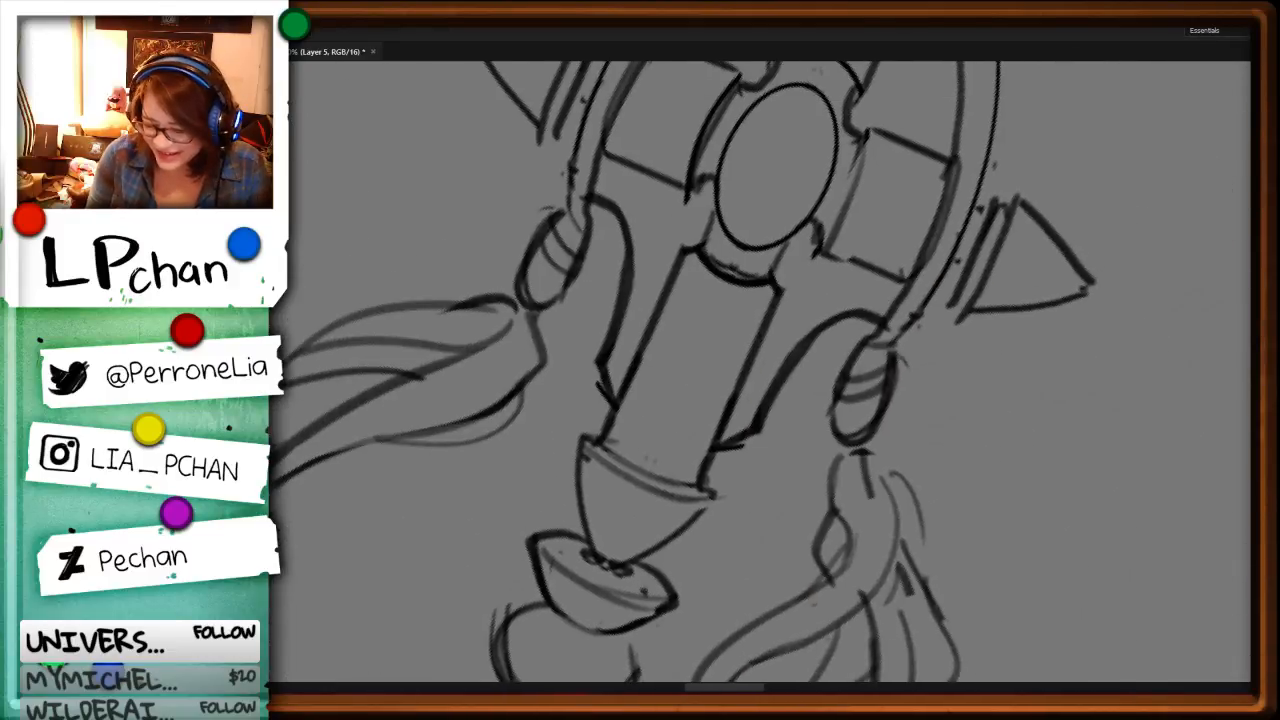
Step: Review the second hooded figure with its finished staff, the two spare staffs and the overall layout of the sheet
key("ctrl+minus")
key("ctrl+minus")
key("ctrl+minus")
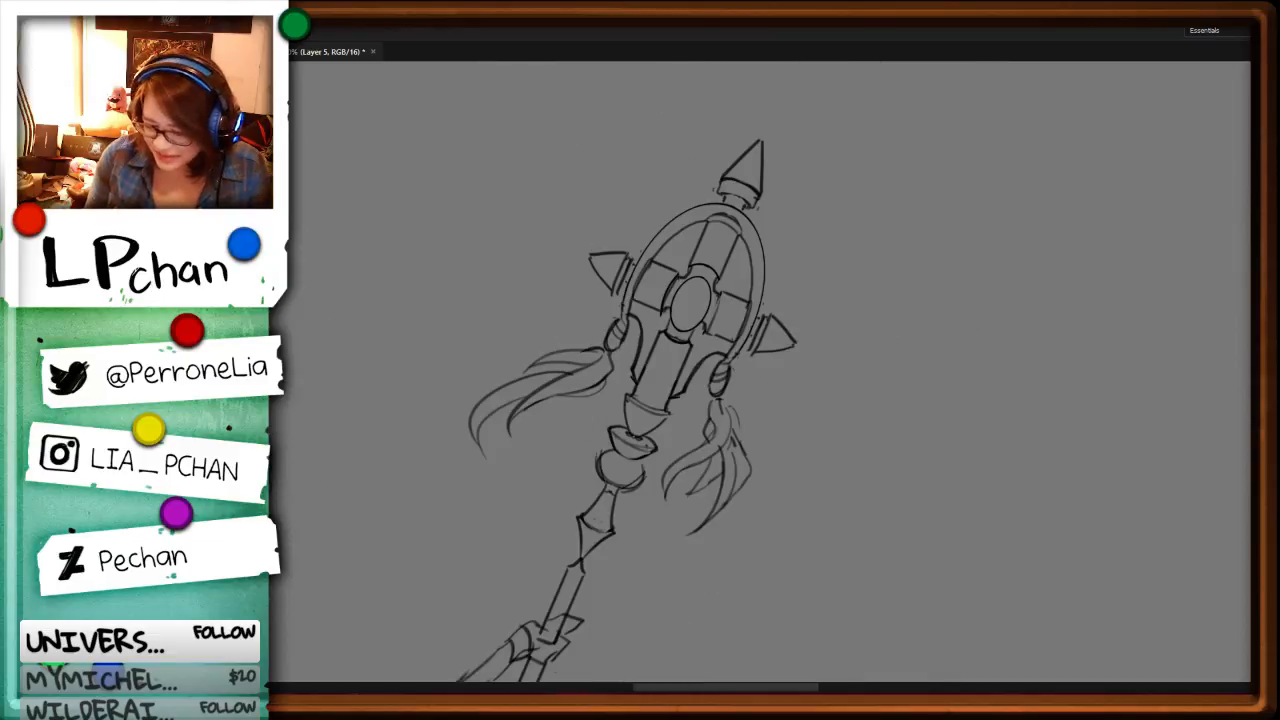
left_click_drag(1008, 403, 789, 526)
left_click_drag(970, 492, 985, 566)
key("ctrl+minus")
key("ctrl+minus")
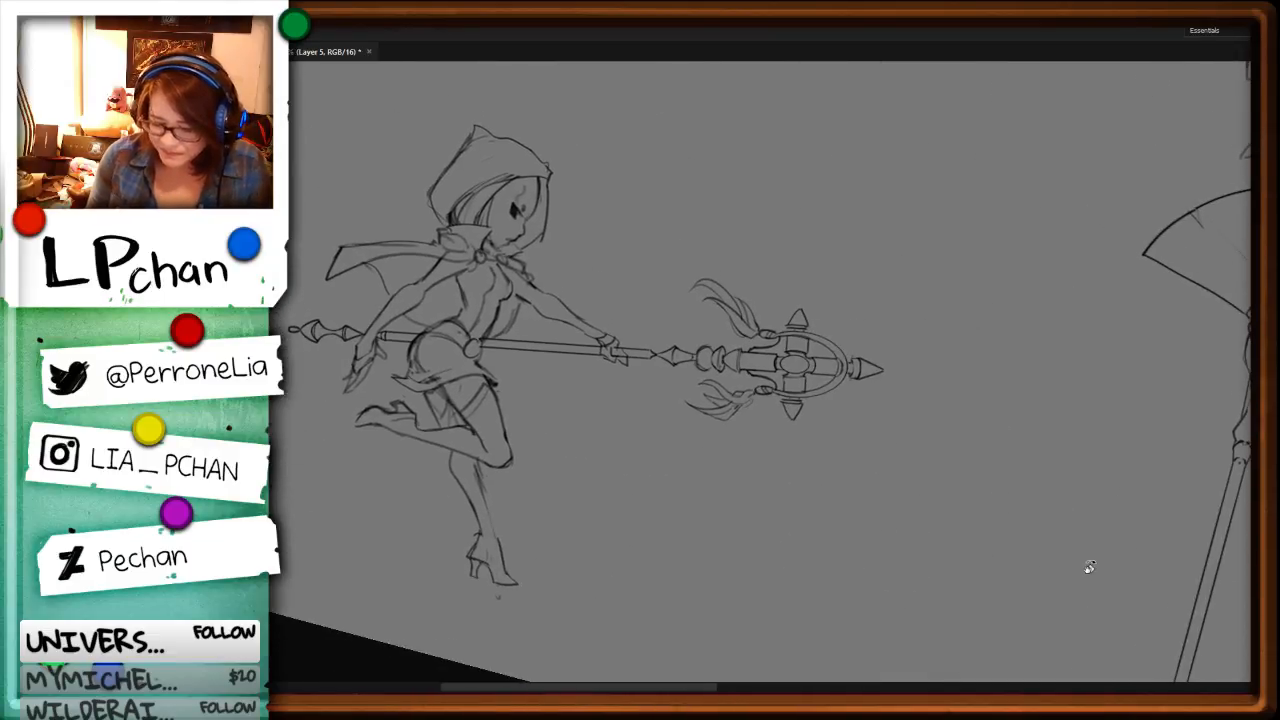
left_click_drag(1100, 563, 1111, 509)
key("ctrl+minus")
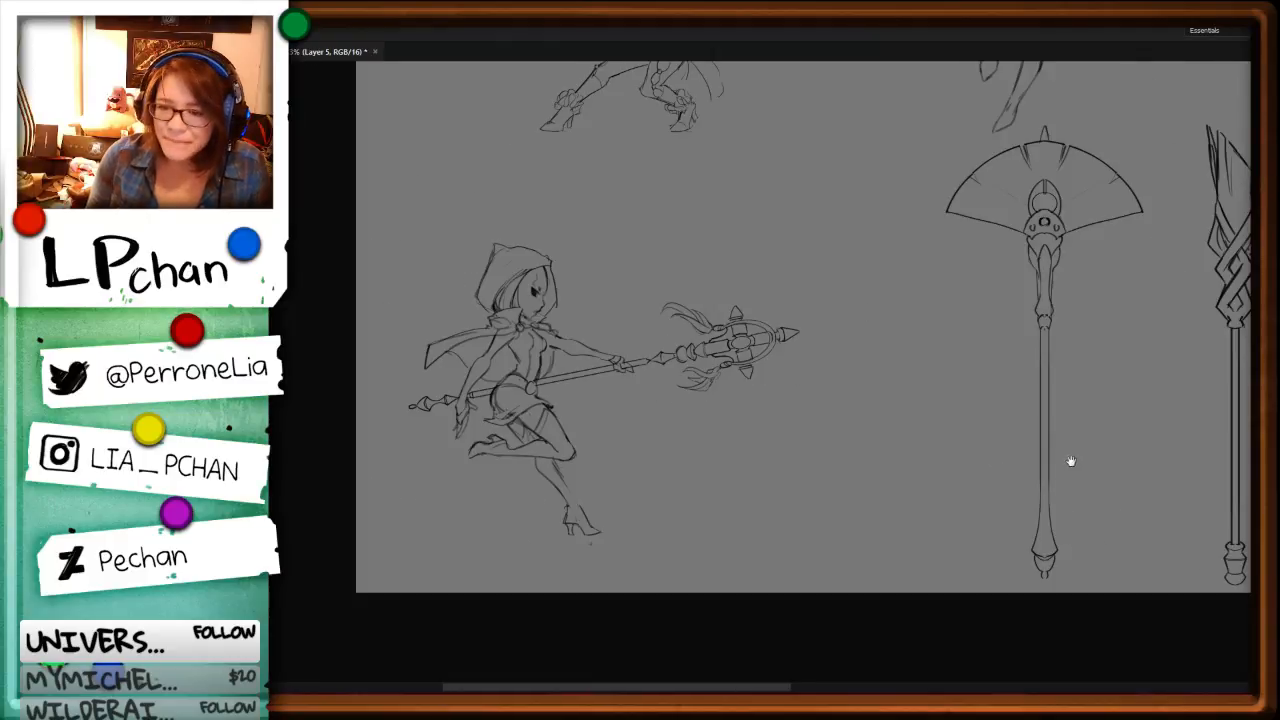
left_click_drag(1071, 461, 543, 537)
left_click_drag(1110, 505, 966, 471)
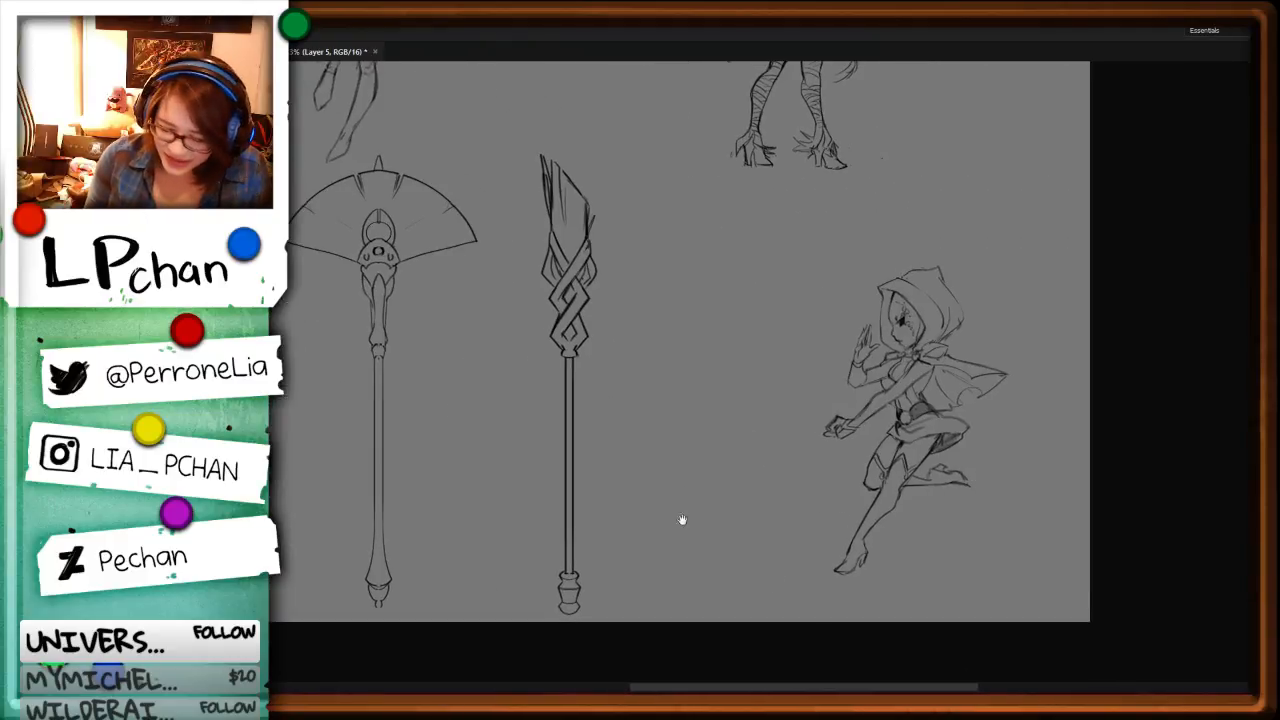
left_click_drag(682, 520, 877, 542)
key("ctrl+minus")
key("ctrl+minus")
key("ctrl+minus")
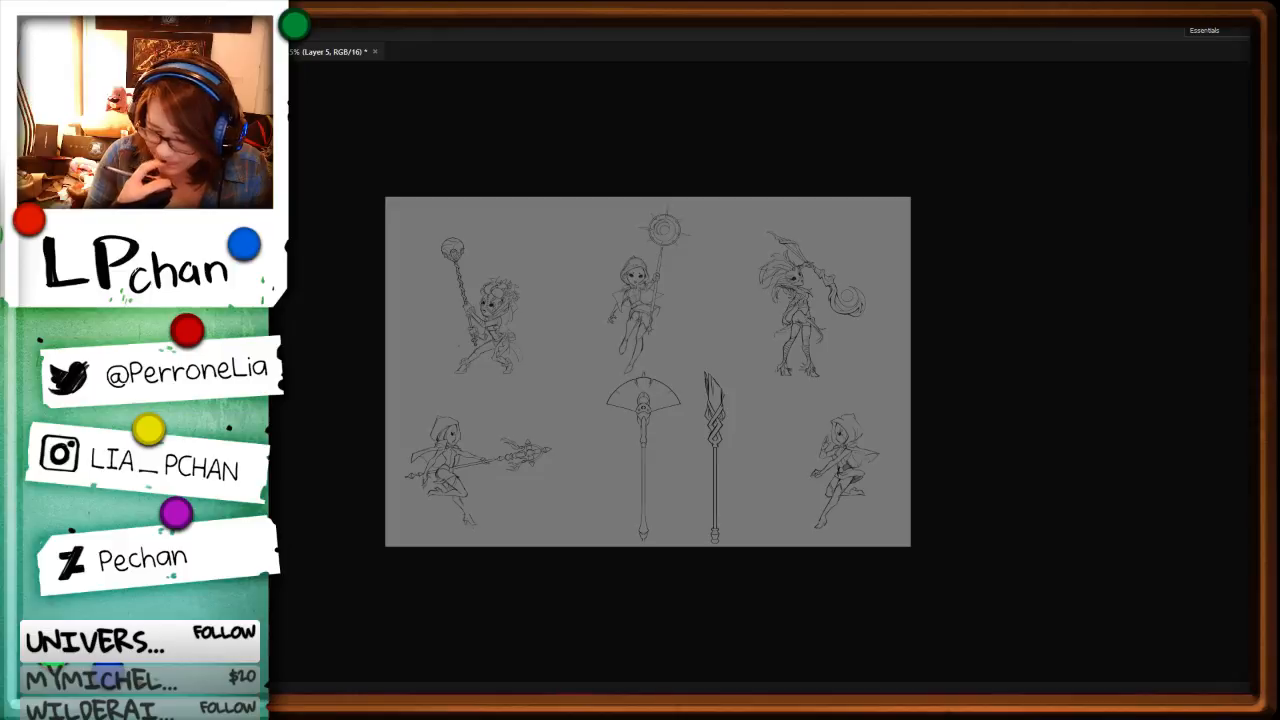
Step: Select the two loose vertical staffs together and shift them a little to the left beneath the upper-middle figure
key("ctrl+plus")
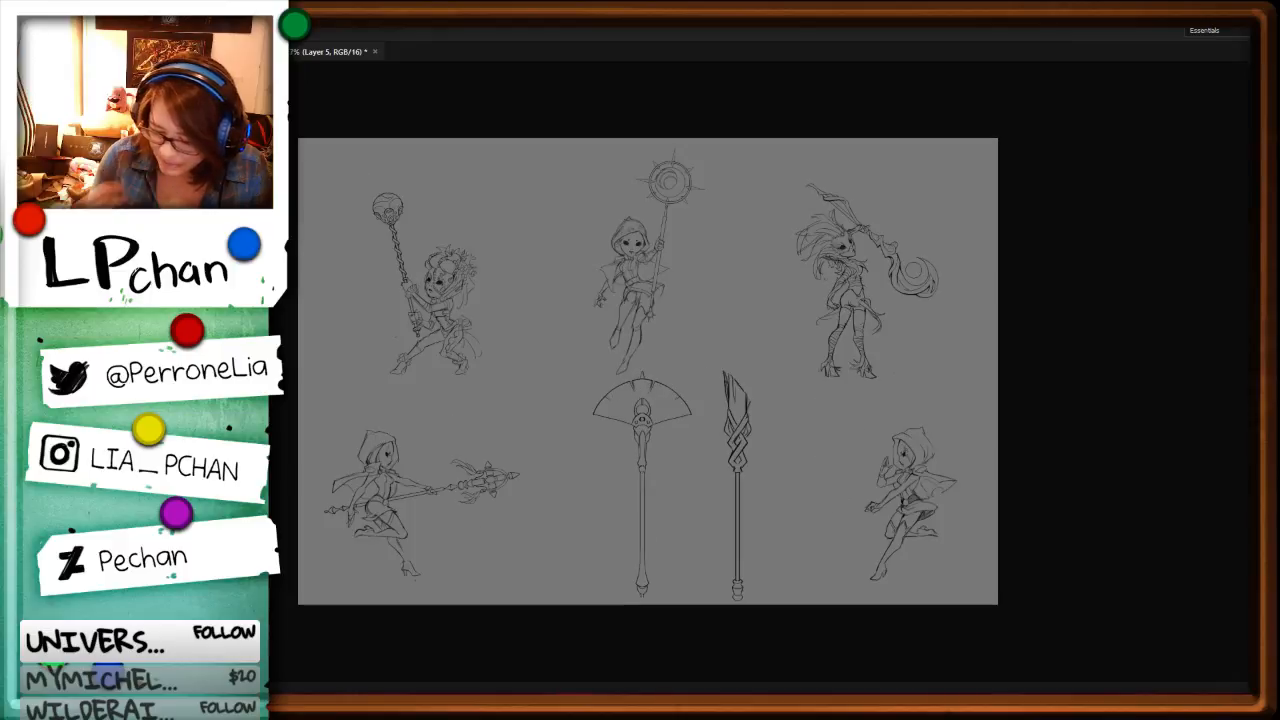
mouse_move(715, 362)
left_mouse_down()
mouse_move(695, 549)
mouse_move(585, 607)
mouse_move(591, 399)
left_mouse_up()
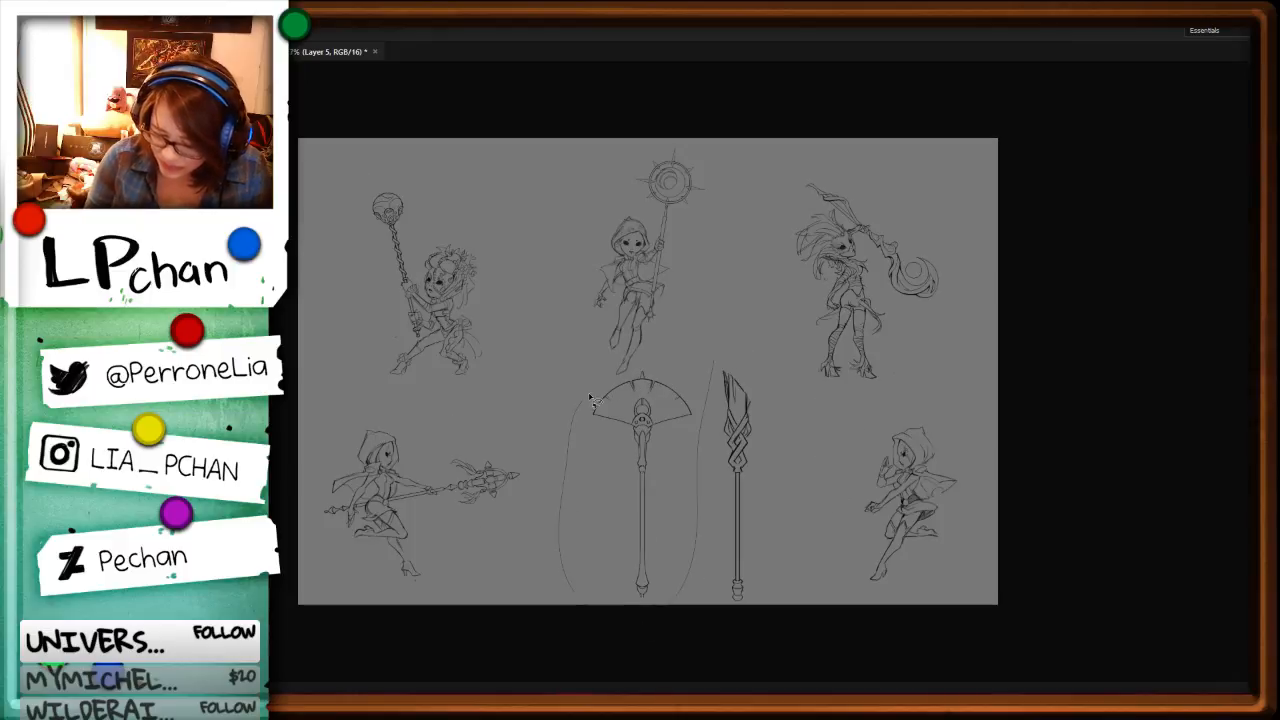
key("ctrl+z")
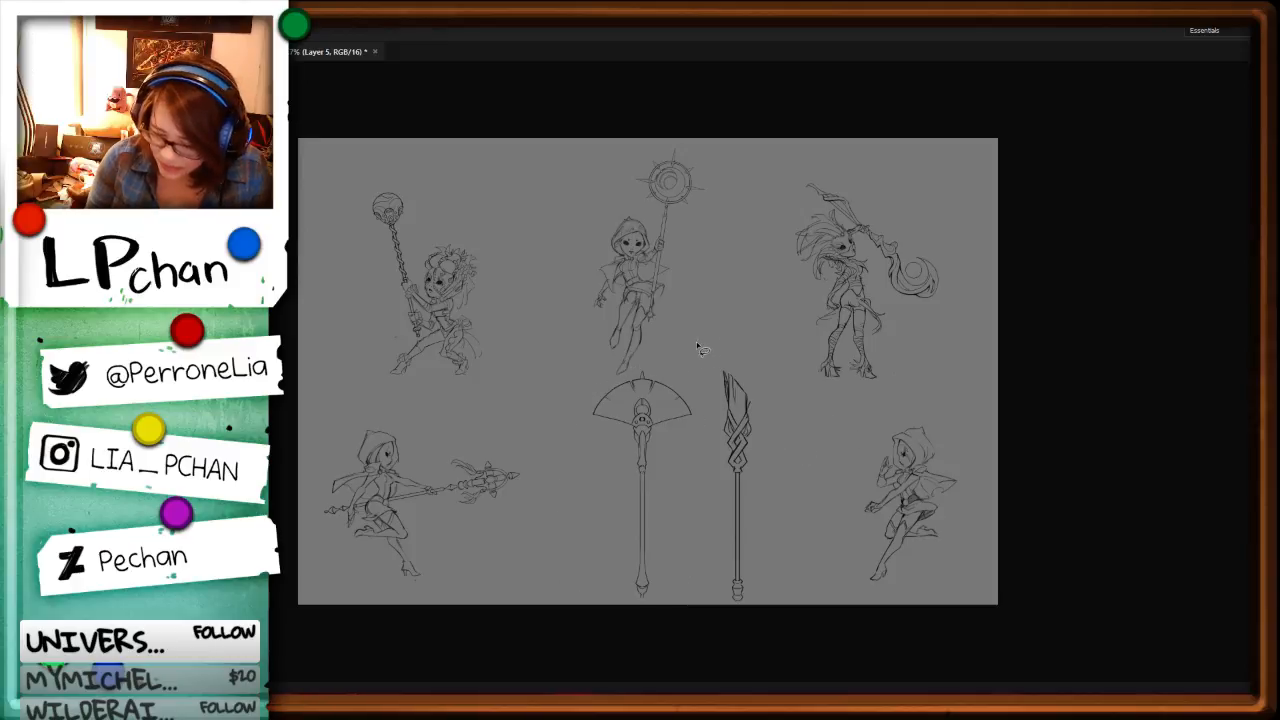
key("v")
left_click_drag(771, 508, 719, 514)
key("ctrl+d")
Step: Select only the fan-headed staff and move it across the sheet onto the lower-right hooded figure
key("l")
mouse_move(654, 397)
left_mouse_down()
mouse_move(606, 615)
mouse_move(538, 433)
mouse_move(650, 386)
left_mouse_up()
key("v")
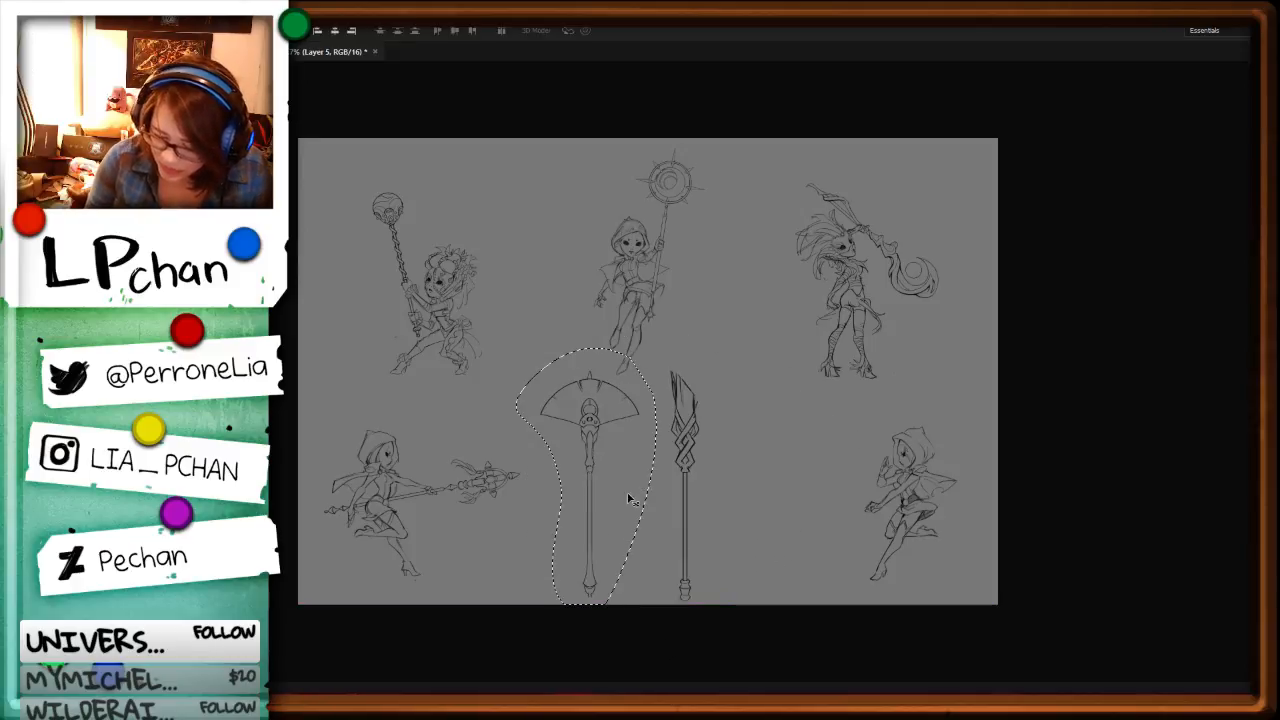
left_click_drag(614, 509, 860, 505)
key("ctrl+z")
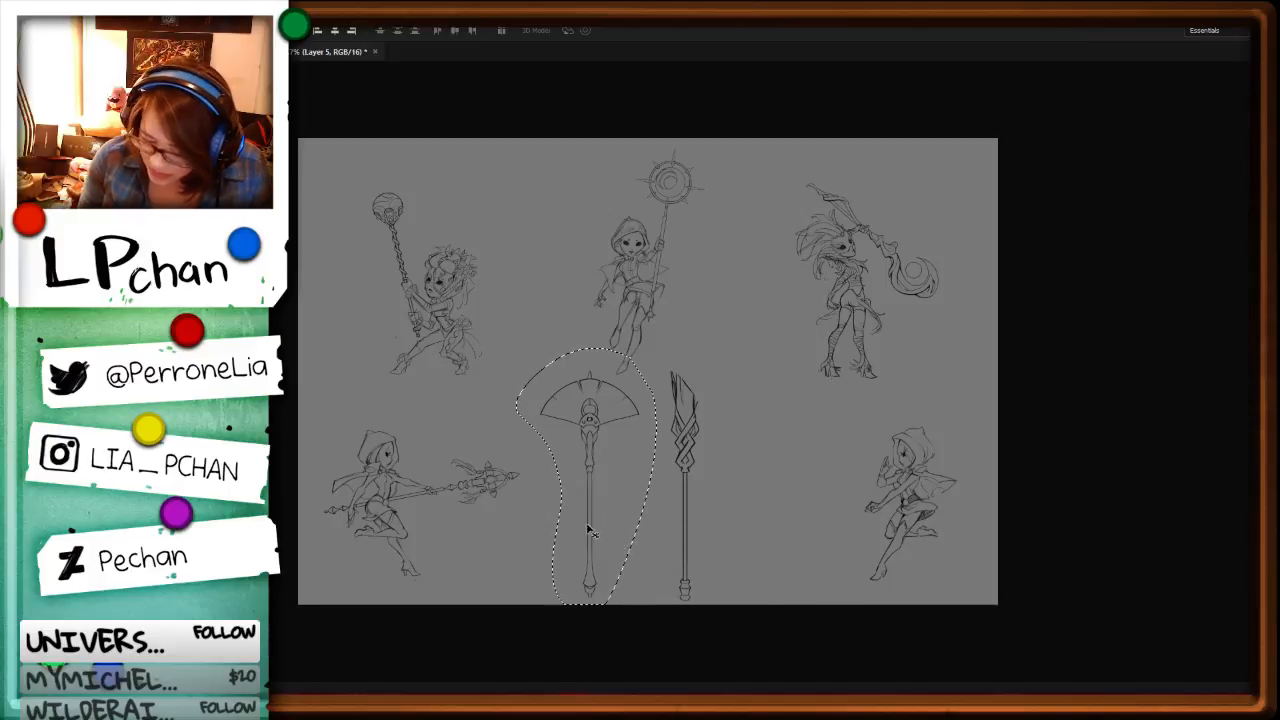
left_click_drag(588, 530, 914, 529)
Step: Transform the fan-headed staff, tilting it diagonally and scaling it down so its shaft runs through the hooded figure's lower hand
key("ctrl+t")
left_click_drag(1098, 508, 988, 325)
left_click_drag(964, 503, 919, 517)
left_click_drag(1010, 538, 942, 511)
left_click_drag(918, 563, 919, 535)
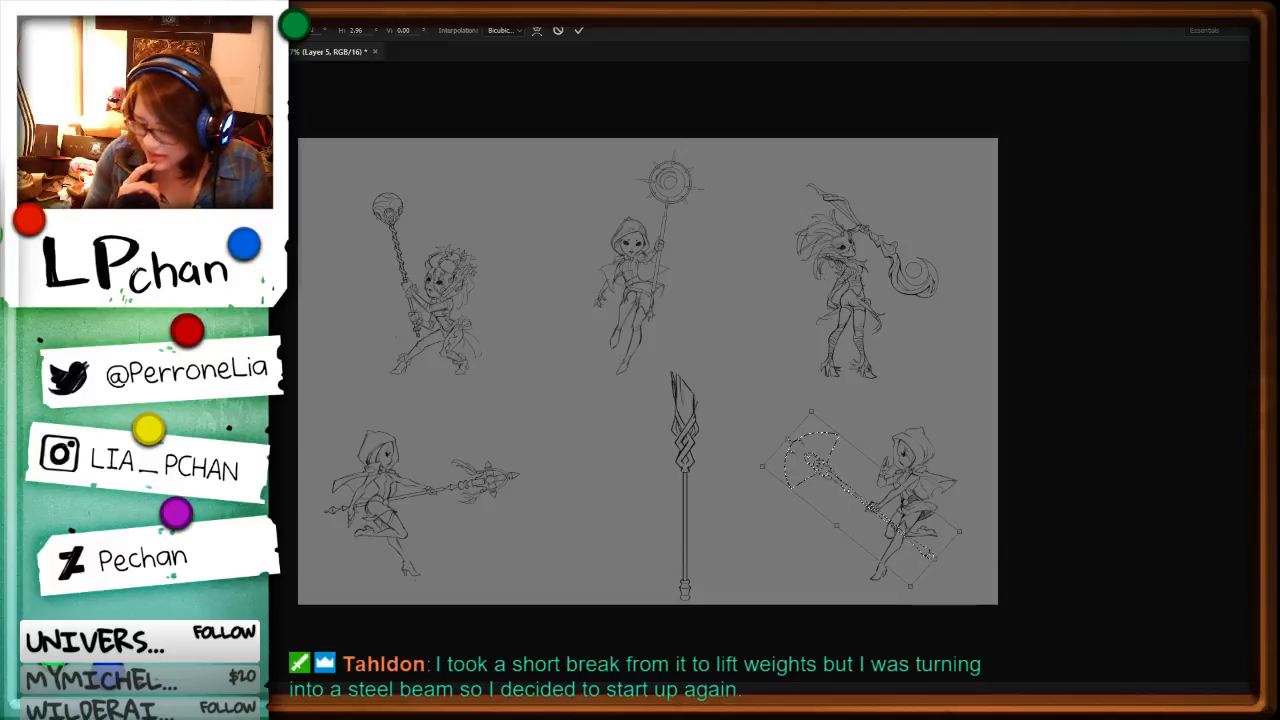
key("Return")
key("ctrl+d")
Step: Select the fan-headed staff and nudge it slightly to the right within the hooded figure's grip
key("ctrl+plus")
key("ctrl+plus")
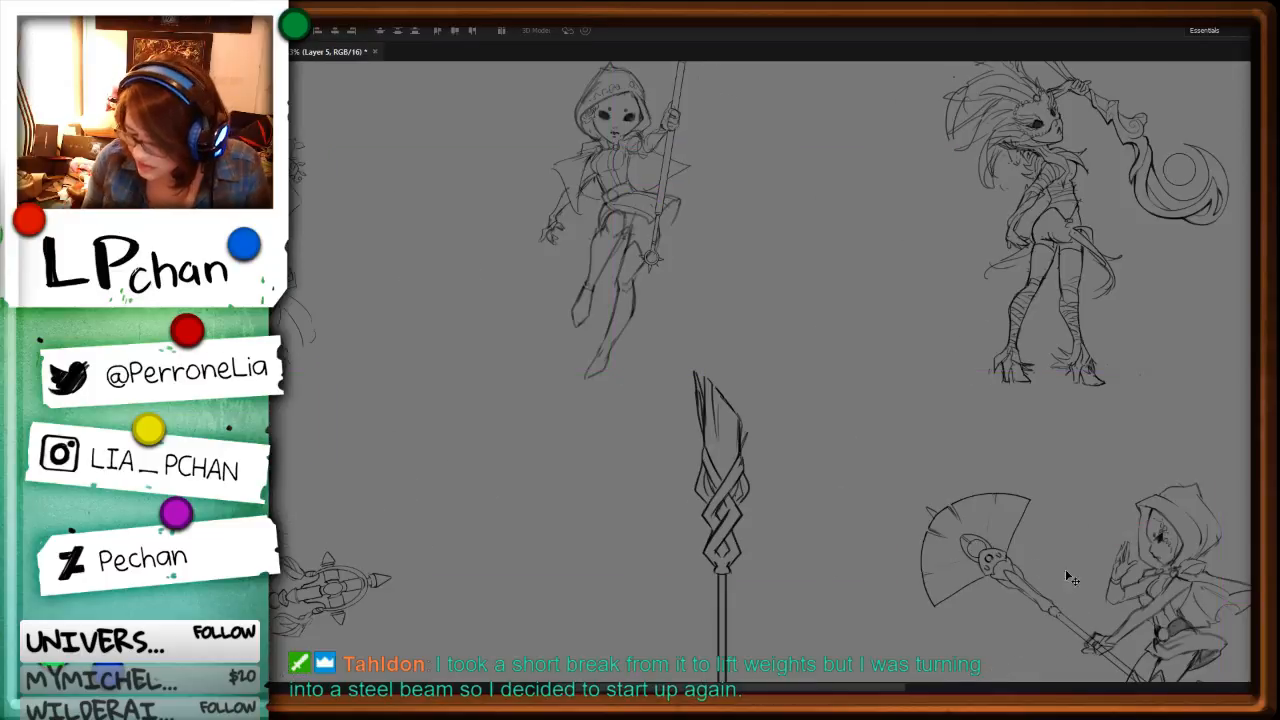
left_click_drag(1131, 598, 781, 342)
left_click_drag(878, 485, 892, 521)
key("ctrl+plus")
key("ctrl+plus")
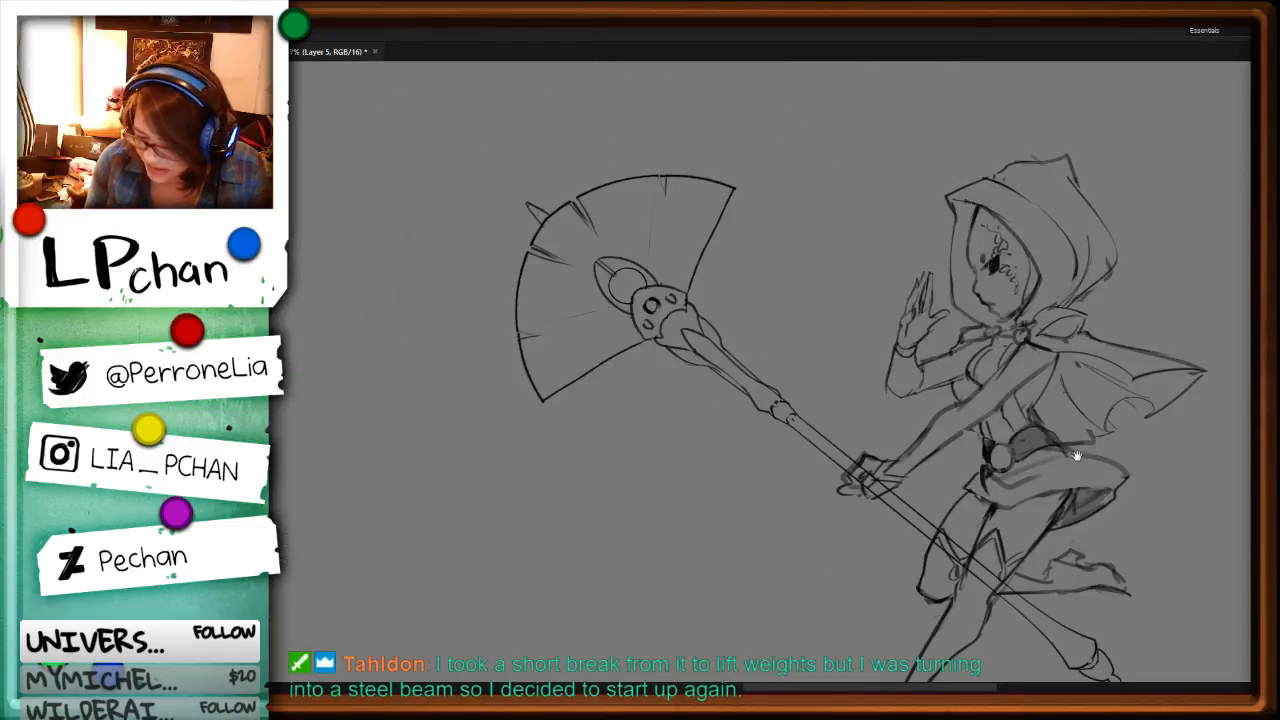
key("ctrl+minus")
left_click_drag(402, 378, 1062, 552)
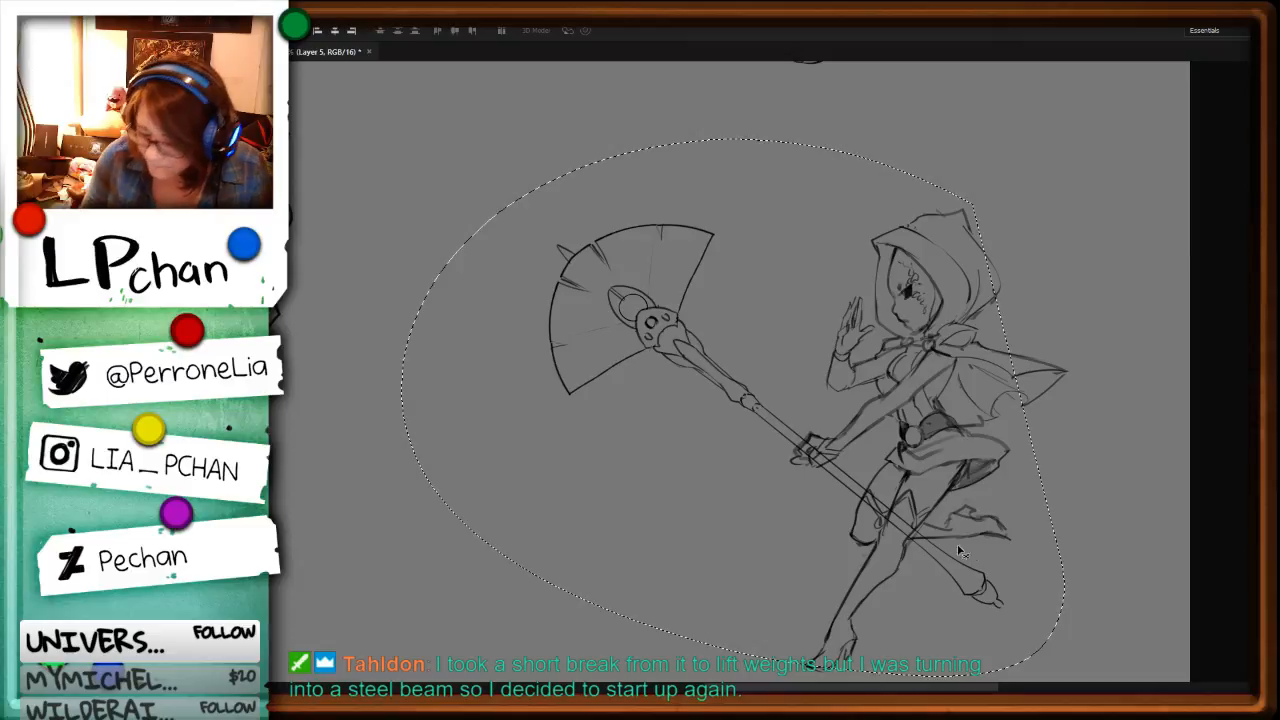
left_click_drag(970, 544, 972, 543)
key("ctrl+d")
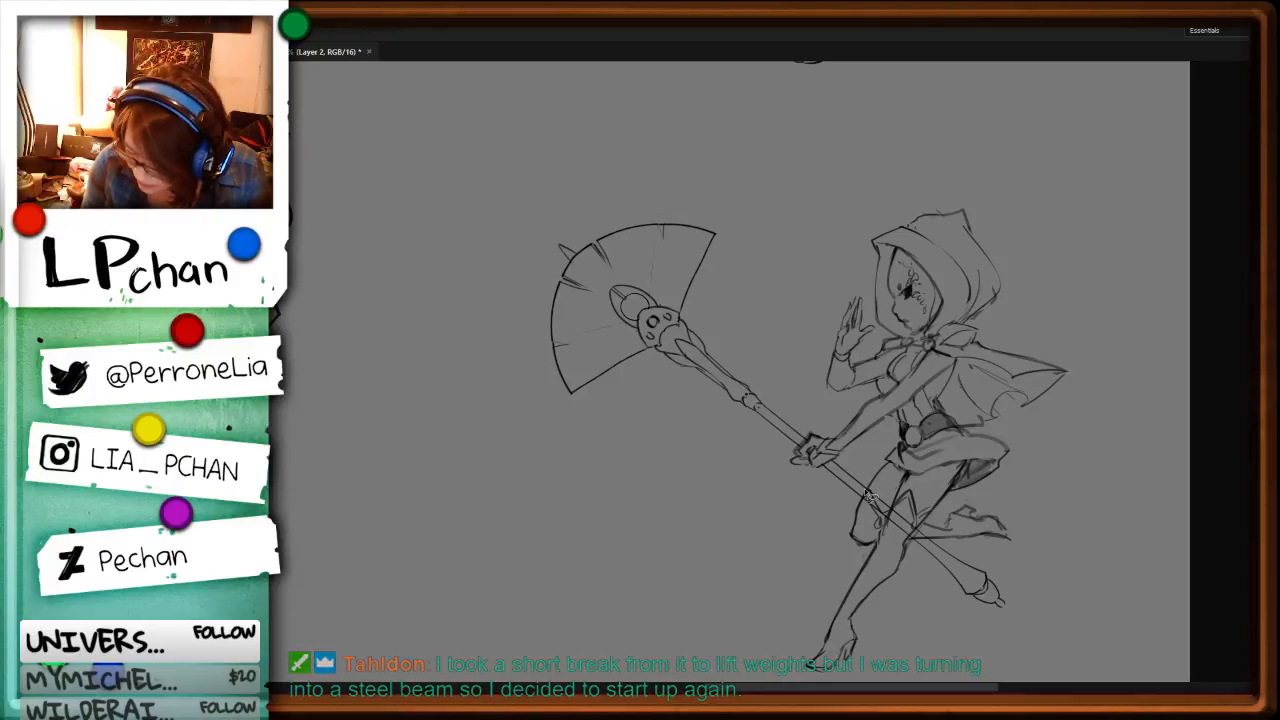
Step: Check how the fan-headed staff sits in the lower-right figure's hand and compare it with the other figures on the sheet
key("alt")
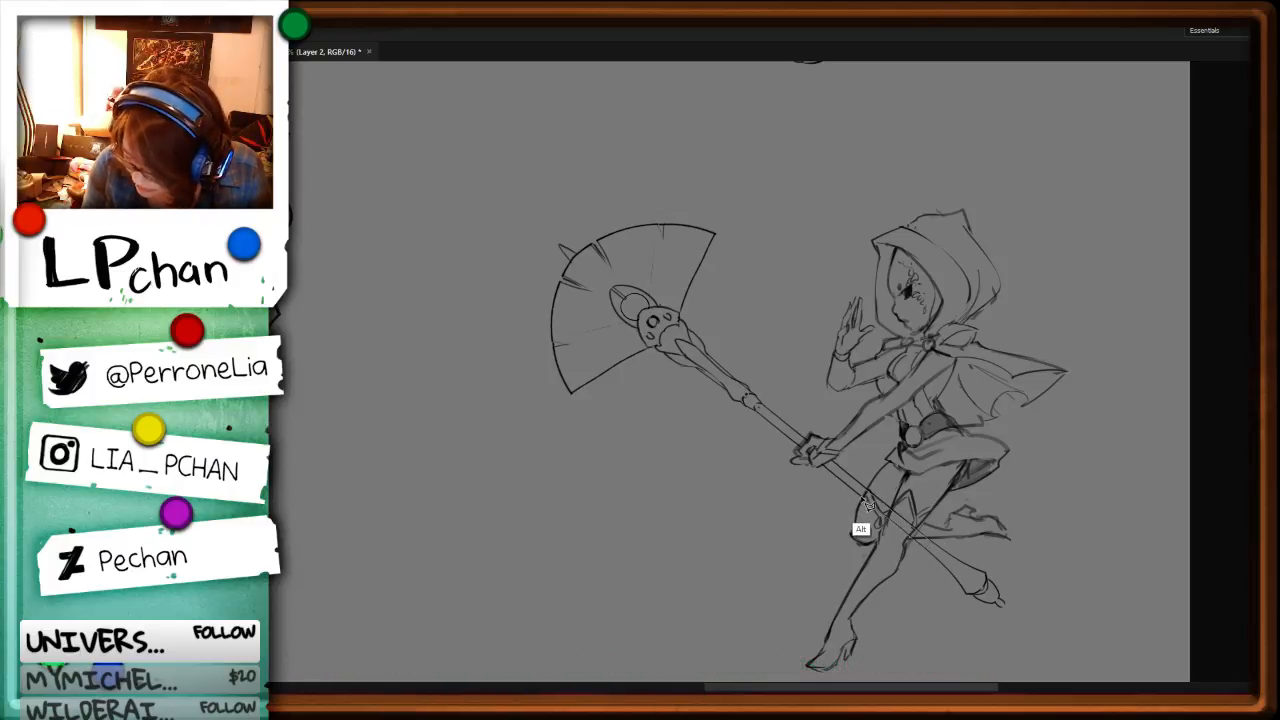
key("ctrl+minus")
key("ctrl+minus")
left_click_drag(700, 433, 1222, 490)
left_click_drag(761, 469, 937, 422)
left_click_drag(1165, 312, 909, 500)
left_click_drag(1022, 508, 749, 534)
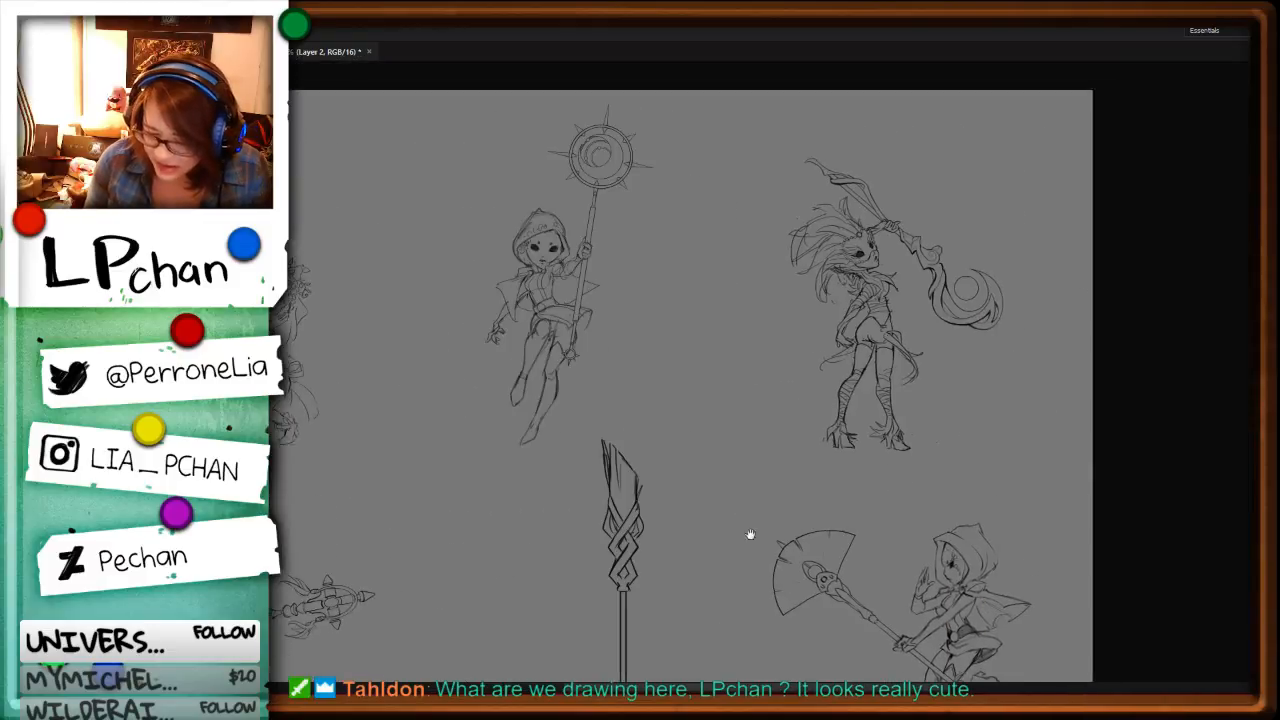
key("ctrl+minus")
key("ctrl+minus")
key("ctrl+plus")
key("ctrl+plus")
key("ctrl+plus")
key("ctrl+plus")
key("ctrl+plus")
left_click_drag(989, 534, 450, 240)
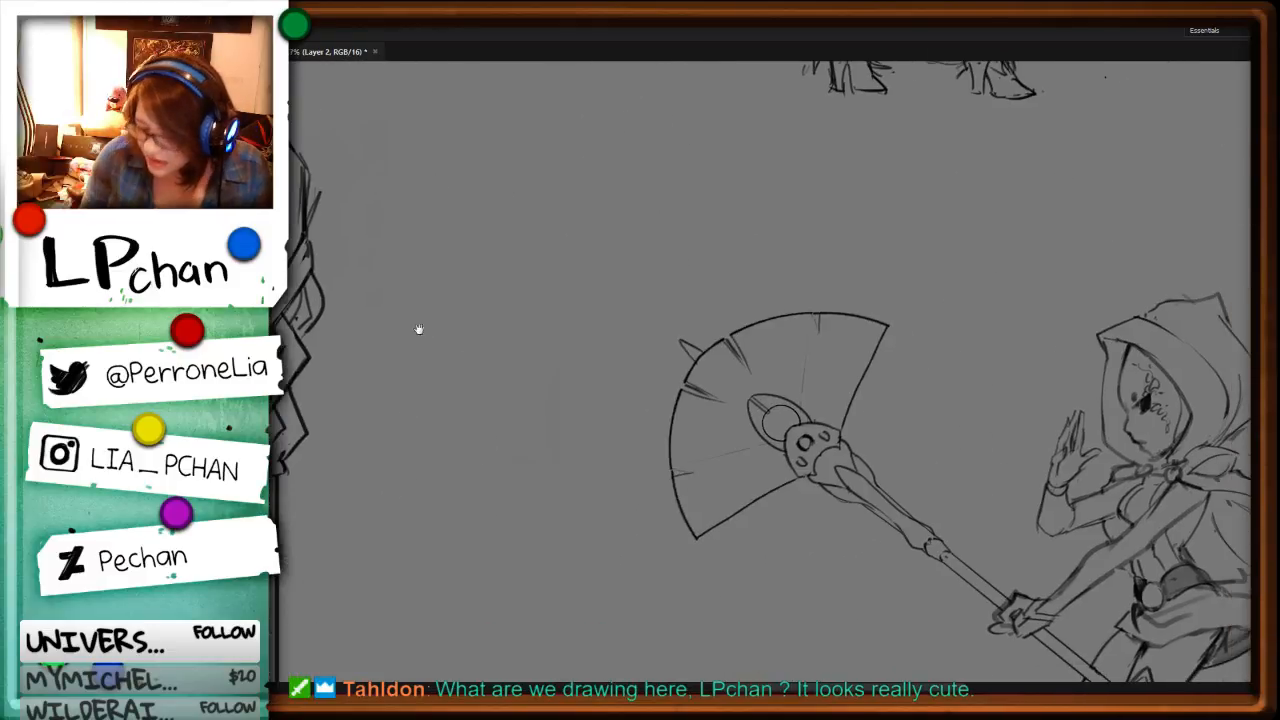
left_click_drag(985, 568, 705, 475)
left_click_drag(1153, 412, 1062, 299)
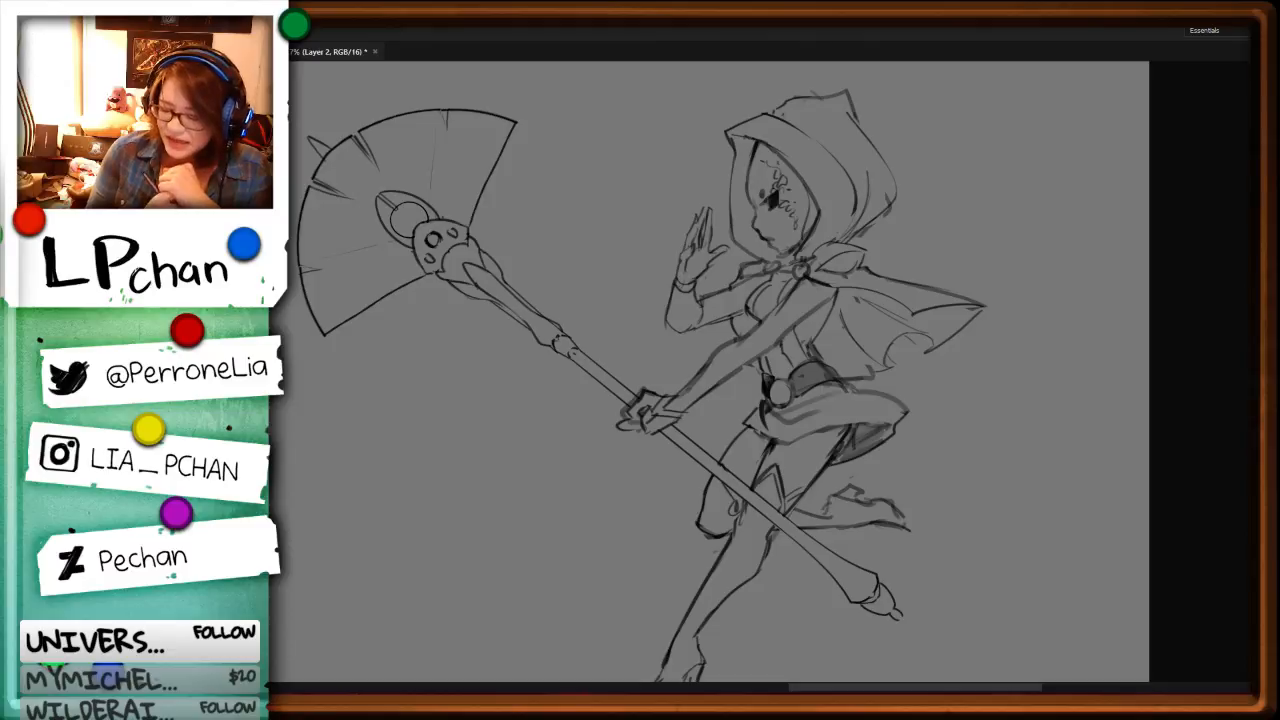
key("ctrl+minus")
key("ctrl+minus")
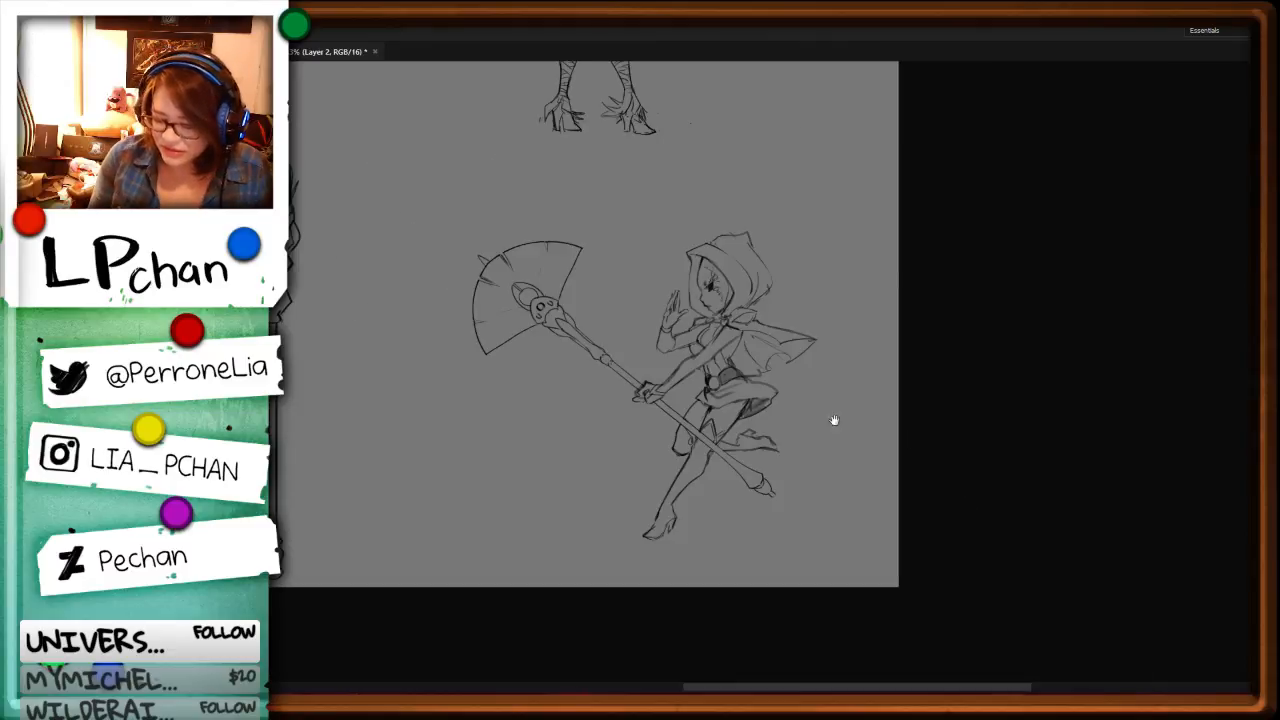
mouse_move(602, 412)
left_mouse_down()
mouse_move(620, 484)
mouse_move(957, 618)
left_mouse_up()
mouse_move(871, 472)
left_mouse_down()
mouse_move(846, 583)
mouse_move(971, 509)
mouse_move(1069, 632)
left_mouse_up()
key("ctrl+0")
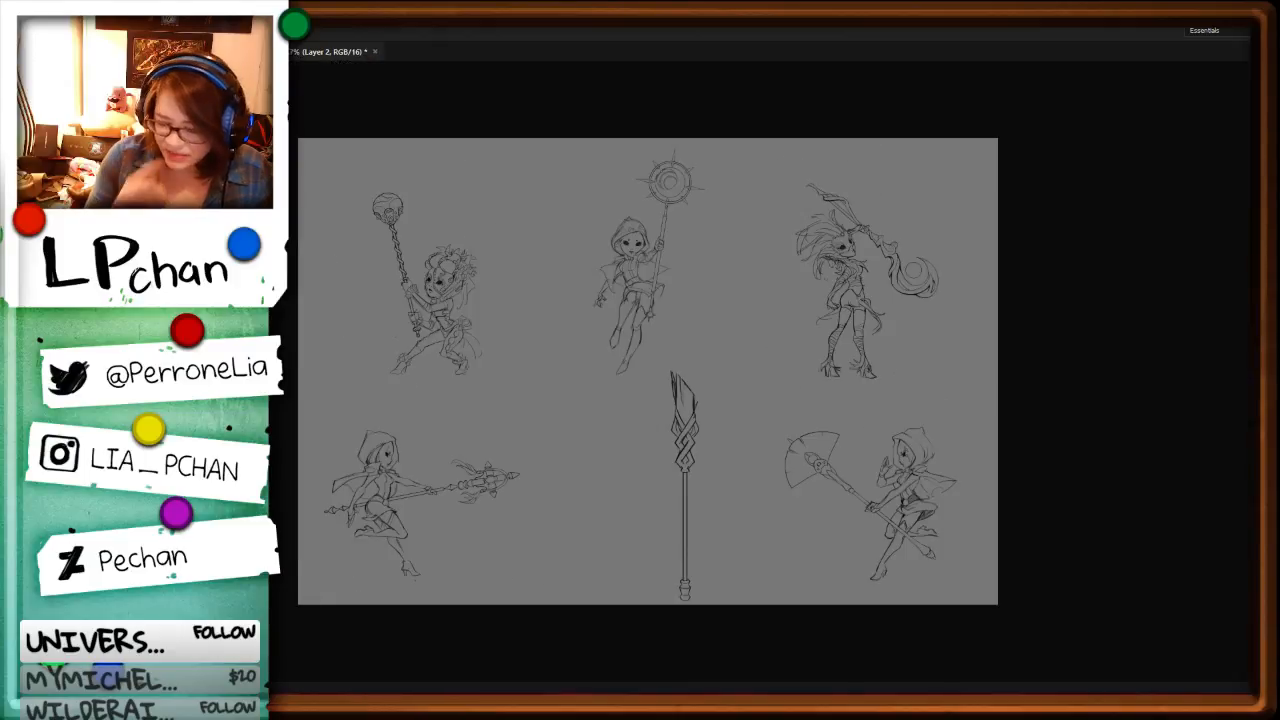
Step: Select the remaining braided-head staff on Layer 5 and shift it slightly to the left and up
key("ctrl+plus")
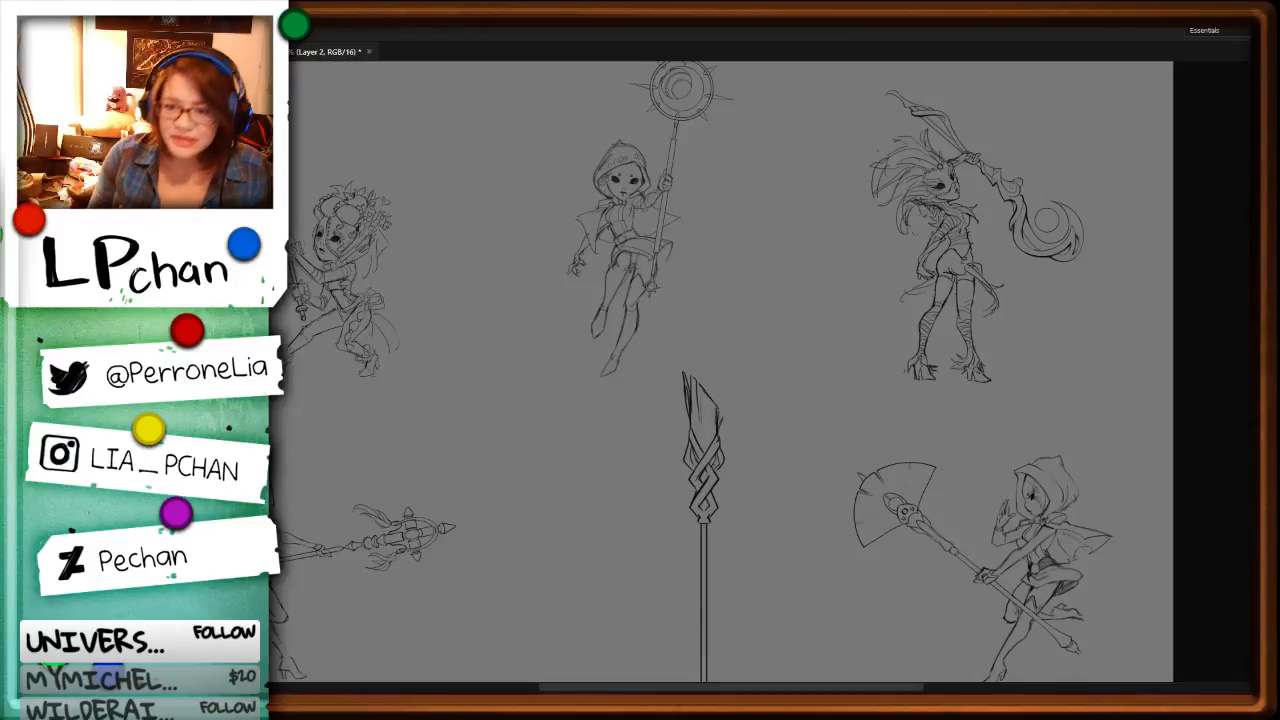
left_click_drag(894, 557, 811, 324)
left_click_drag(444, 457, 576, 476)
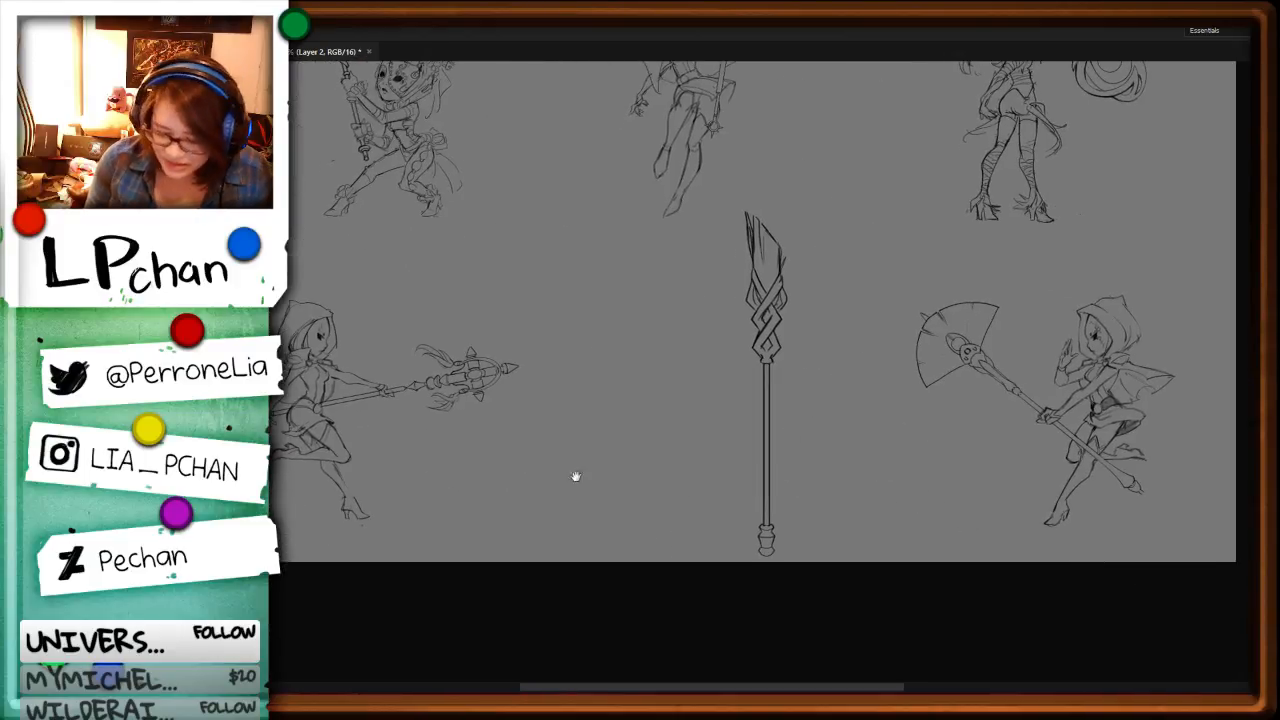
left_click(160, 470)
mouse_move(757, 187)
left_mouse_down()
mouse_move(820, 486)
mouse_move(768, 190)
left_mouse_up()
key("v")
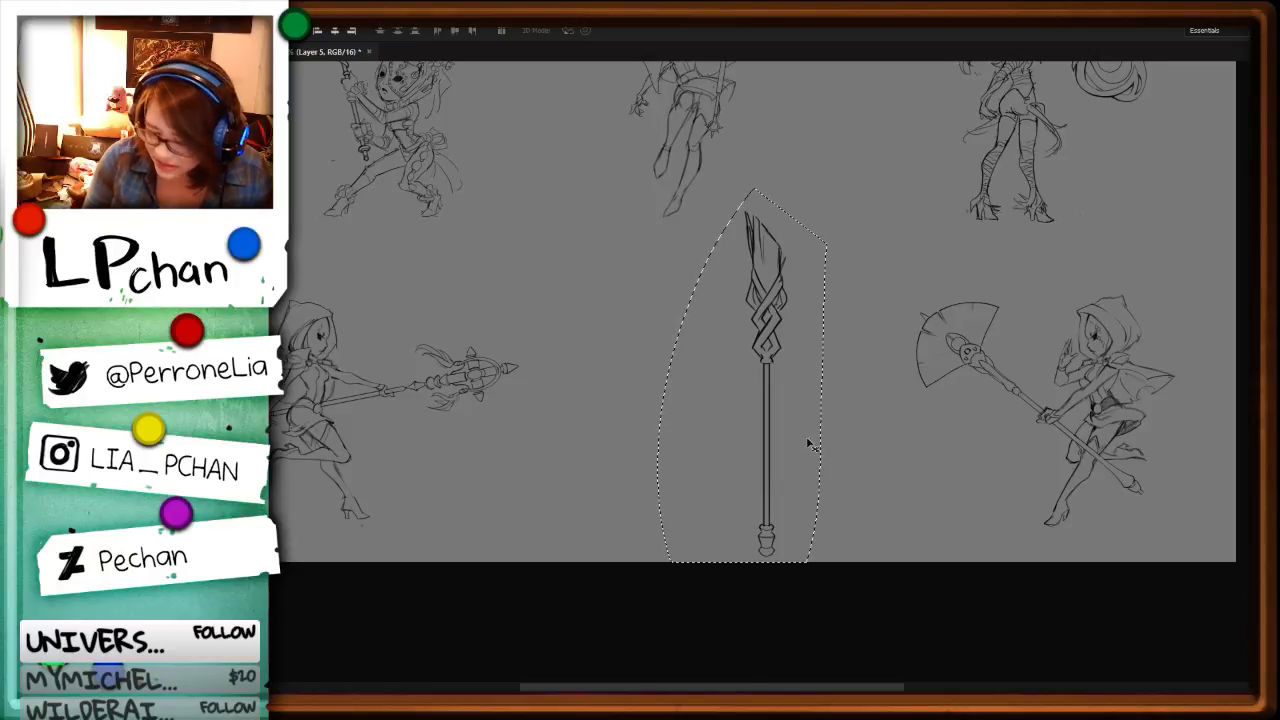
mouse_move(806, 438)
left_mouse_down()
mouse_move(774, 410)
mouse_move(764, 430)
left_mouse_up()
key("ctrl+d")
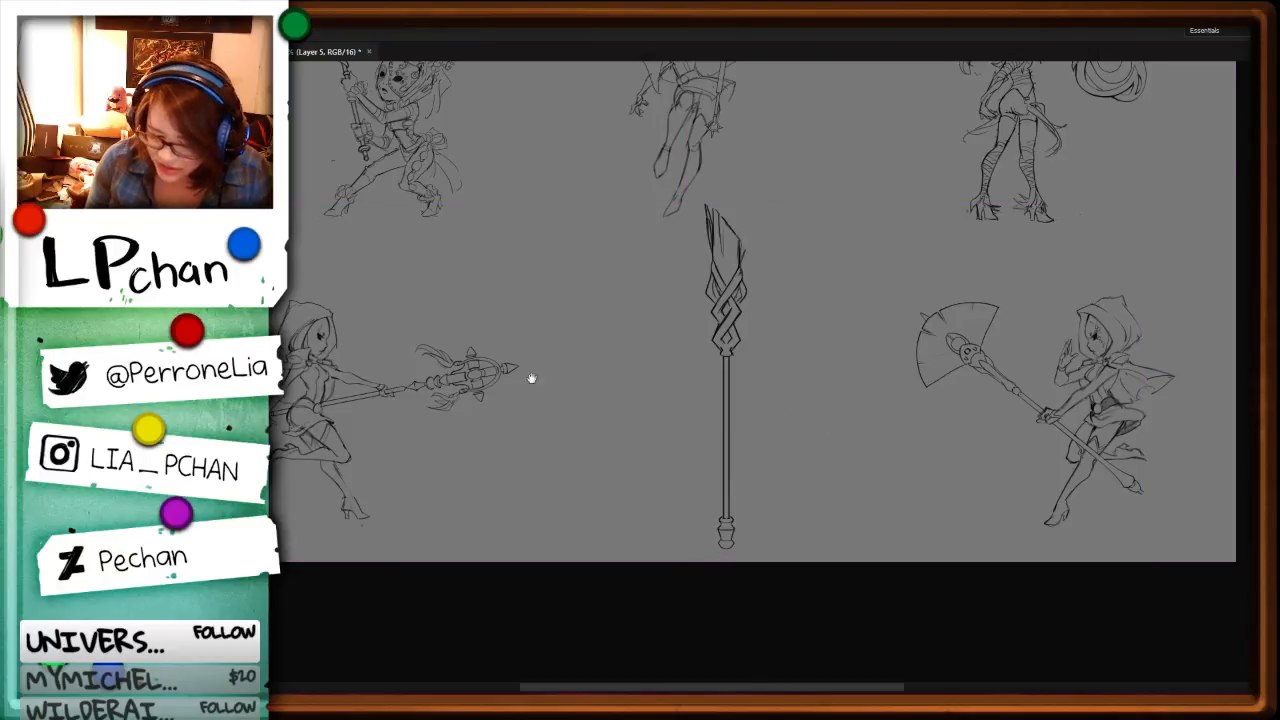
Step: Examine the lower-right figure with its fan-headed staff, then the legs and staff end of the upper-middle hooded figure
left_click_drag(525, 365, 695, 556)
left_click_drag(1030, 555, 866, 546)
left_click_drag(974, 550, 845, 546)
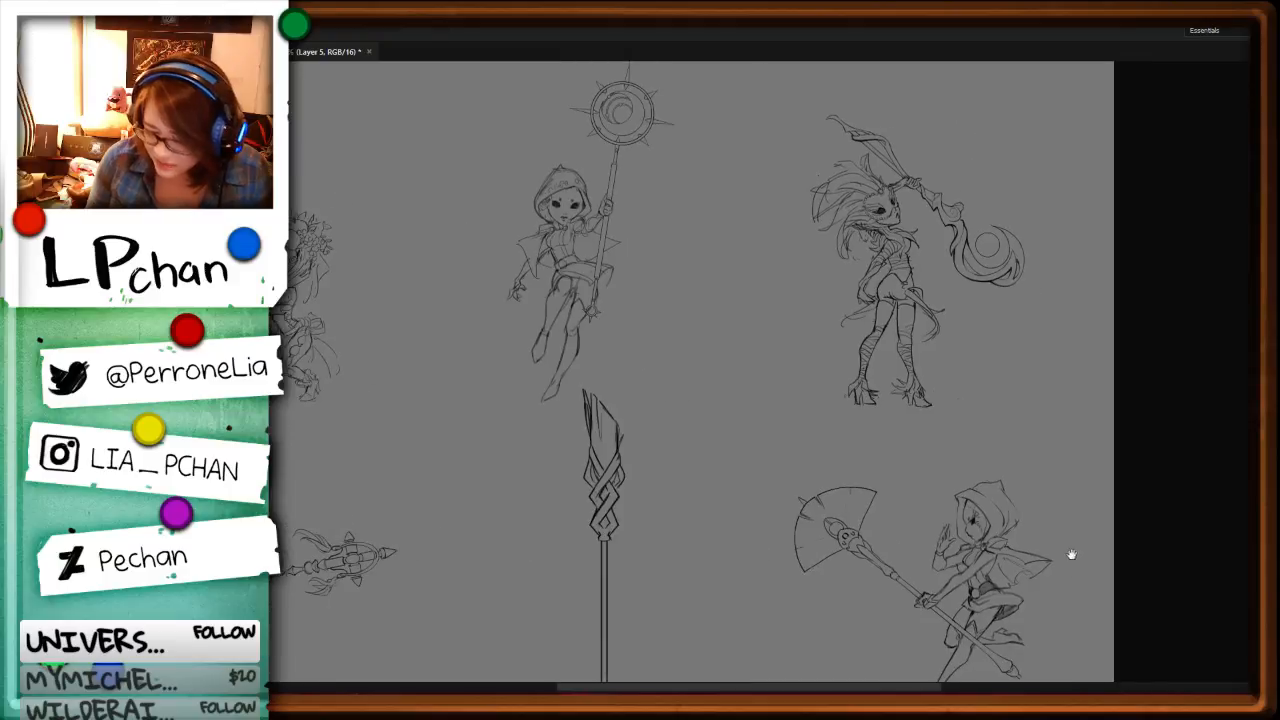
left_click_drag(1026, 586, 894, 486)
key("ctrl+plus")
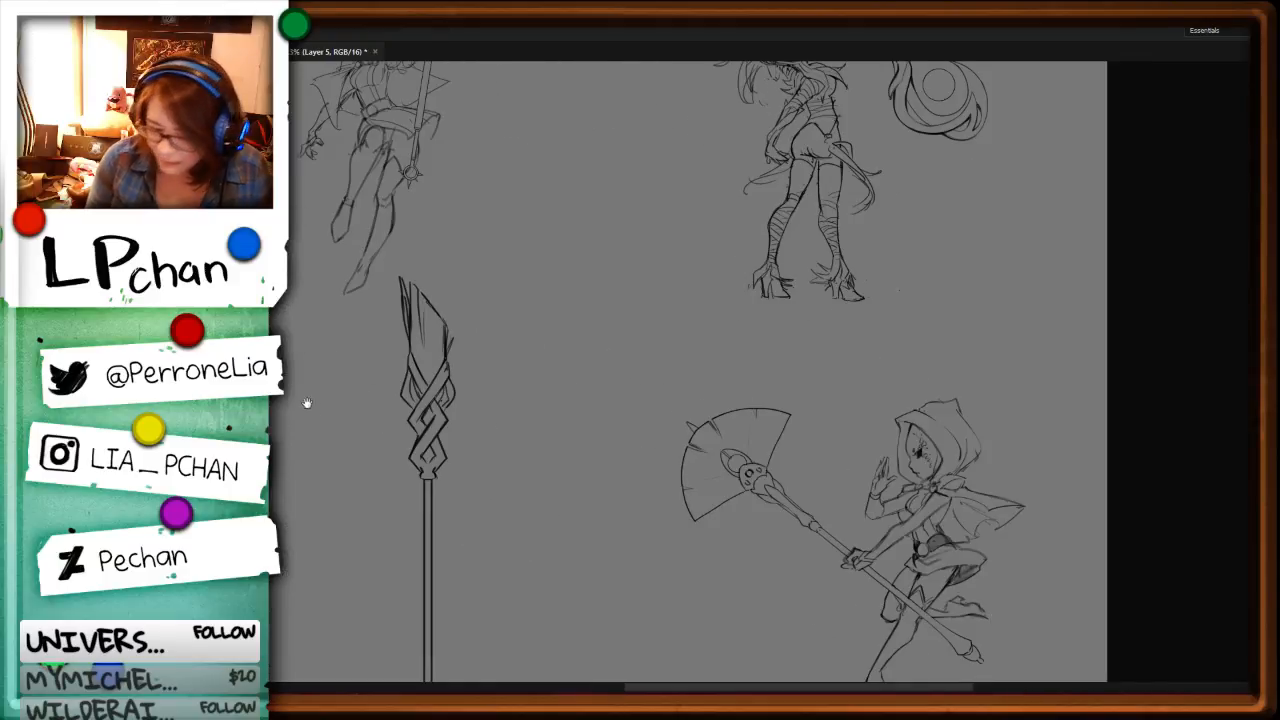
left_click_drag(307, 403, 880, 491)
mouse_move(919, 448)
left_mouse_down()
mouse_move(900, 511)
mouse_move(748, 553)
left_mouse_up()
key("ctrl+plus")
key("ctrl+plus")
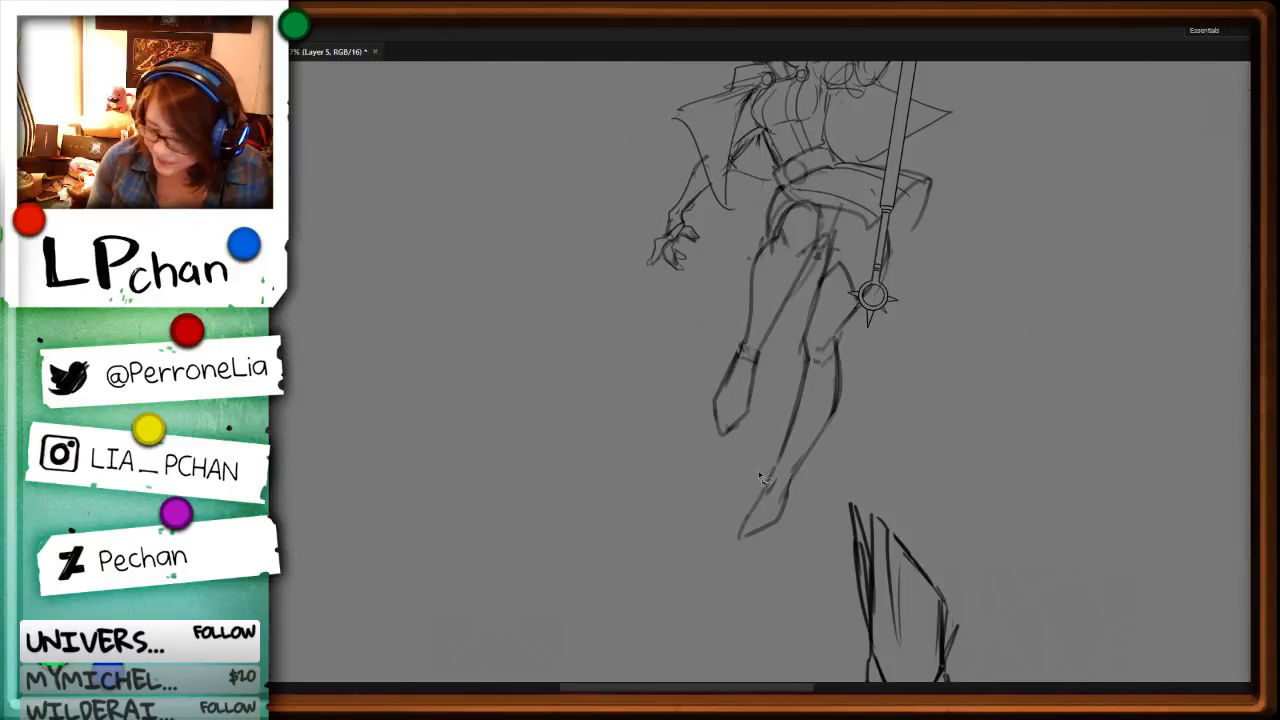
Step: Cut away the front foot of the upper-middle hooded figure and sketch a longer pointed foot in its place
mouse_move(797, 483)
left_mouse_down()
mouse_move(735, 547)
mouse_move(832, 407)
mouse_move(778, 515)
mouse_move(763, 487)
mouse_move(756, 496)
mouse_move(746, 543)
mouse_move(785, 498)
mouse_move(782, 528)
left_mouse_up()
key("ctrl+x")
key("b")
mouse_move(782, 528)
left_mouse_down()
mouse_move(738, 533)
mouse_move(782, 496)
mouse_move(758, 484)
mouse_move(745, 556)
left_mouse_up()
key("l")
key("ctrl+x")
key("b")
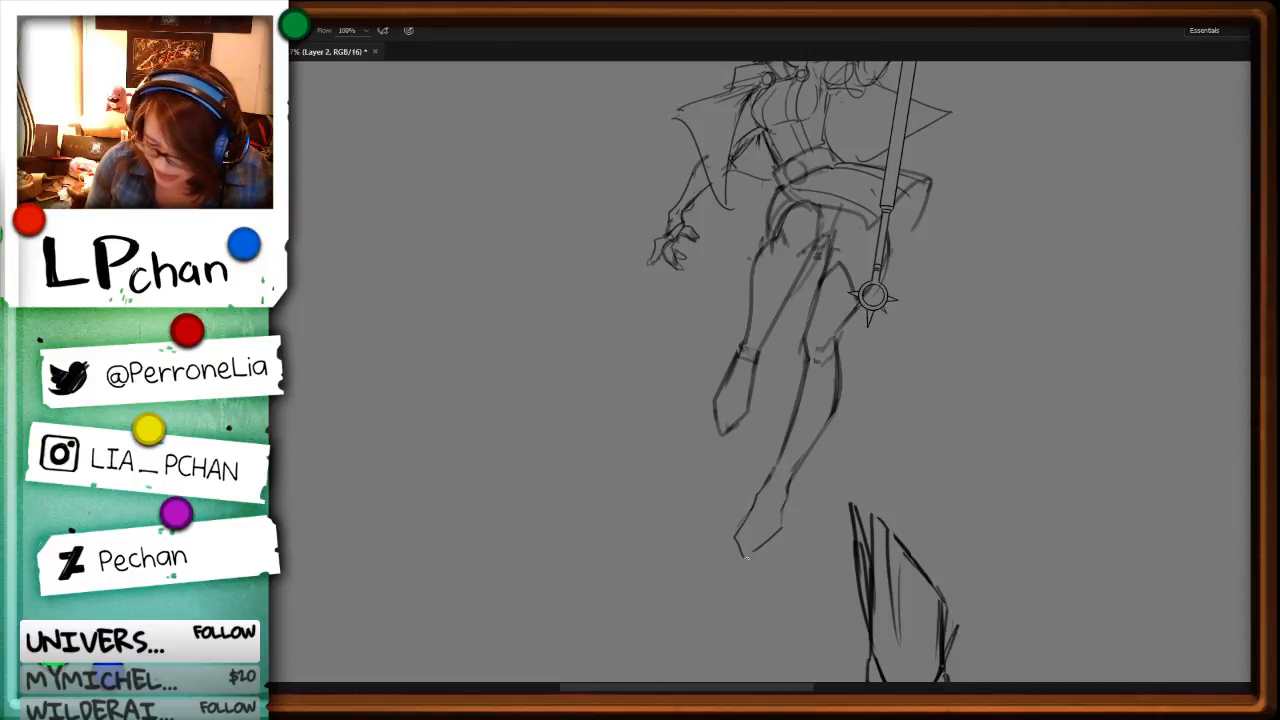
Step: Remove the rough side contours of that lengthened foot and redraw both edges as cleaner lines from ankle to toe
mouse_move(784, 506)
left_mouse_down()
mouse_move(755, 553)
mouse_move(766, 557)
left_mouse_up()
key("l")
key("ctrl+x")
key("b")
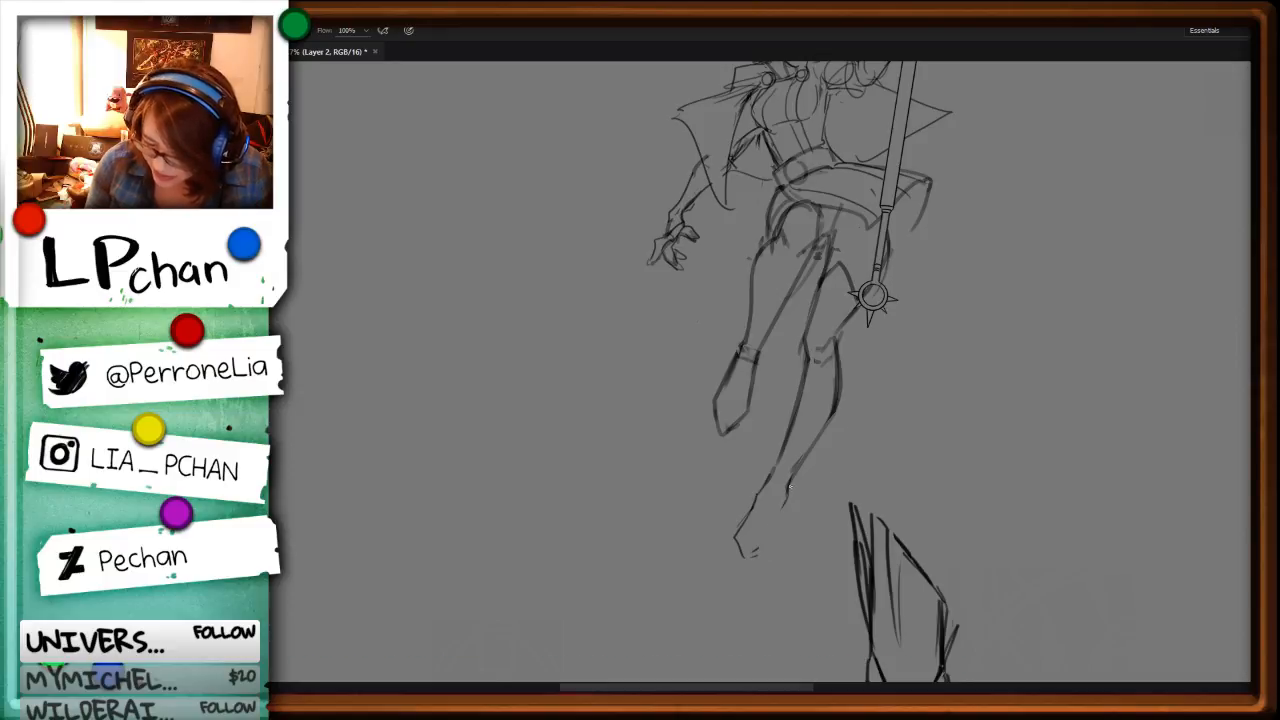
mouse_move(786, 494)
left_mouse_down()
mouse_move(776, 540)
mouse_move(748, 560)
mouse_move(754, 545)
left_mouse_up()
key("l")
key("ctrl+x")
key("b")
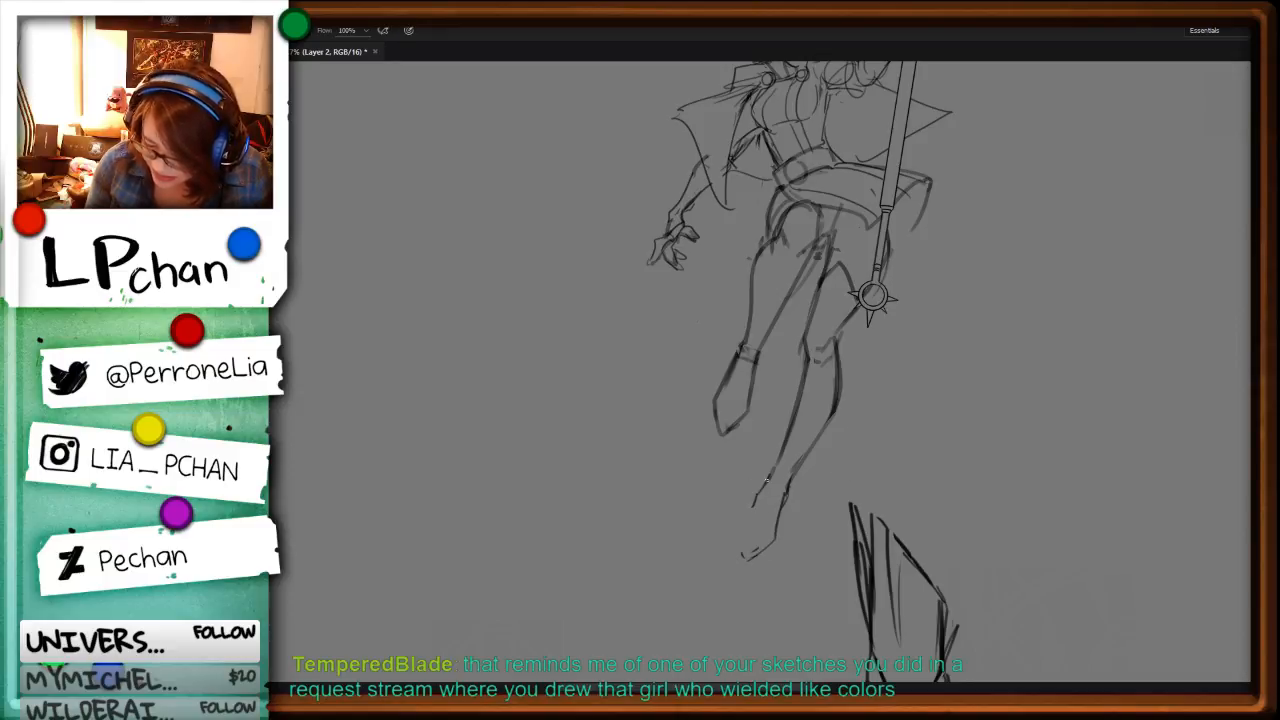
left_click_drag(767, 482, 735, 540)
key("l")
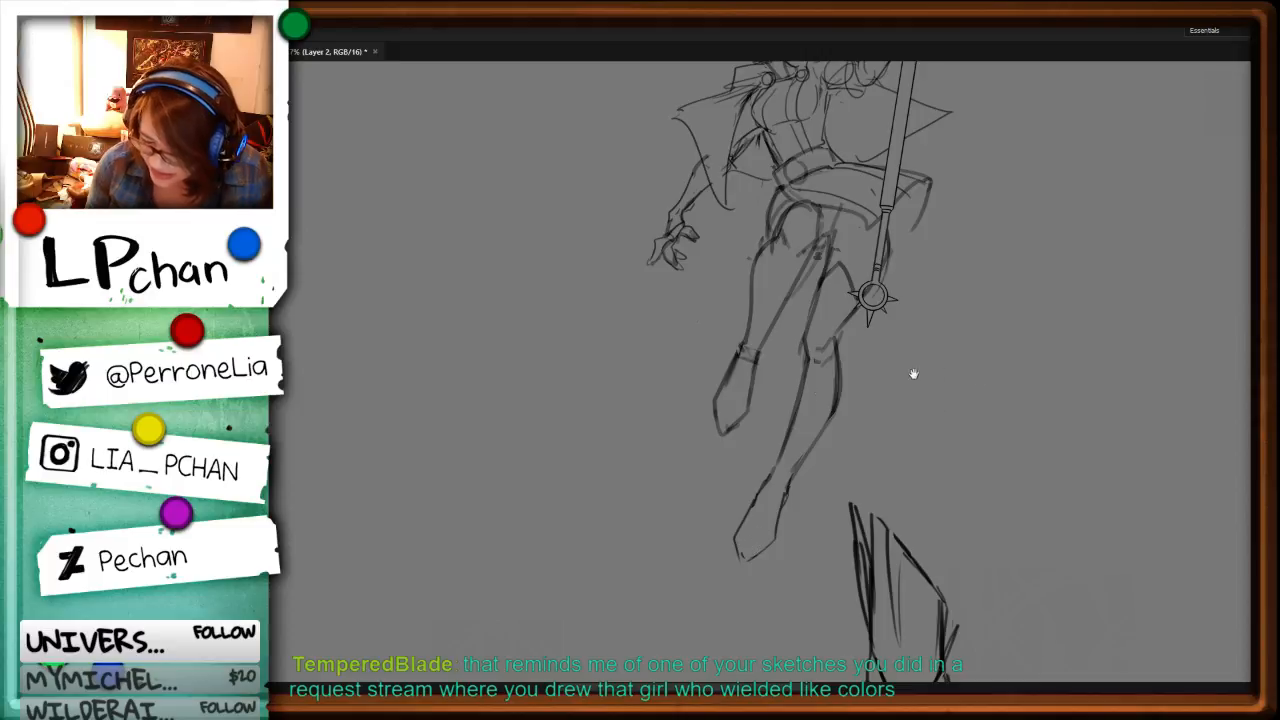
Step: Redraw the loose ribbon strands hanging behind the flower-crowned masked figure's head, extending them downward
scroll(914, 371, "up", 5)
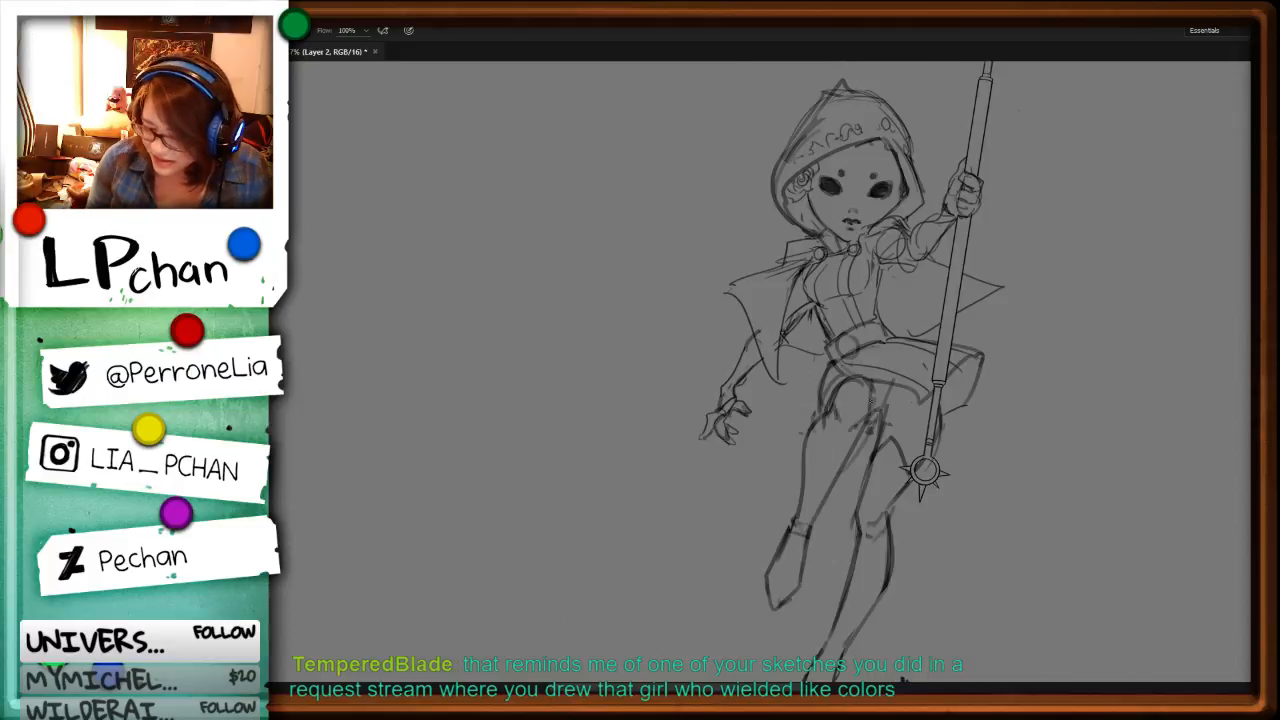
scroll(577, 480, "left", 6)
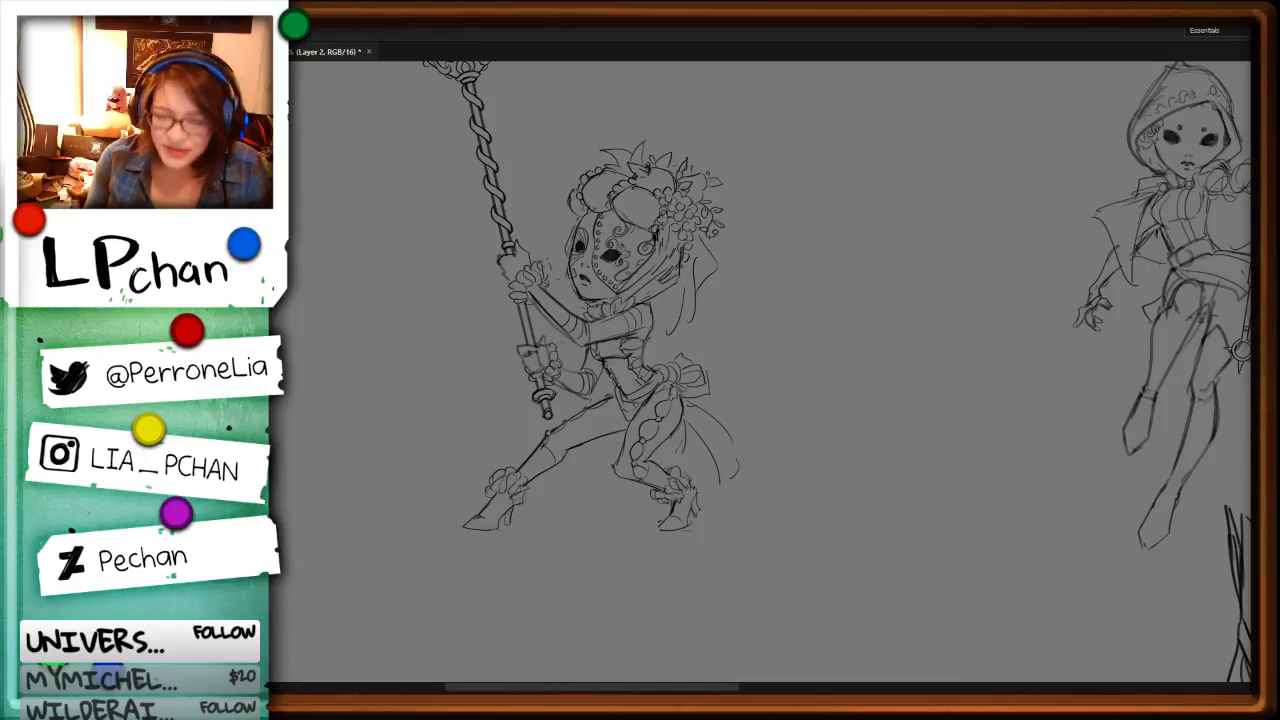
key("b")
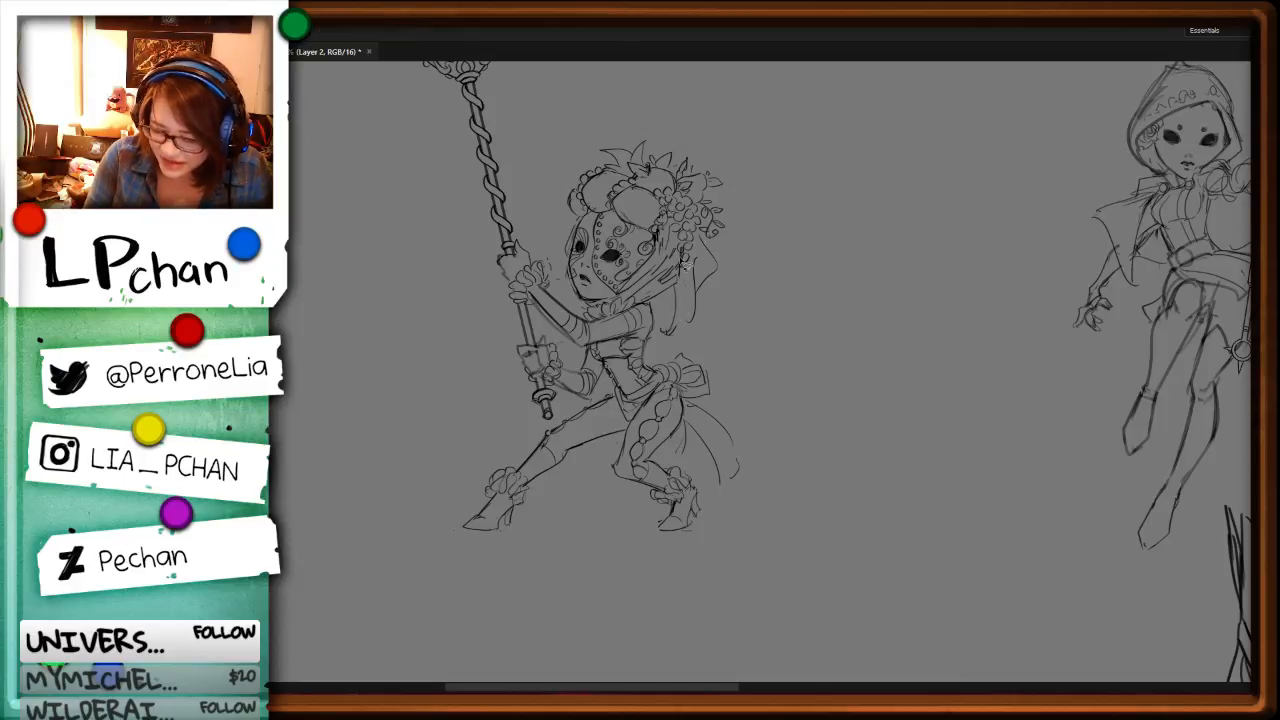
key("ctrl+z")
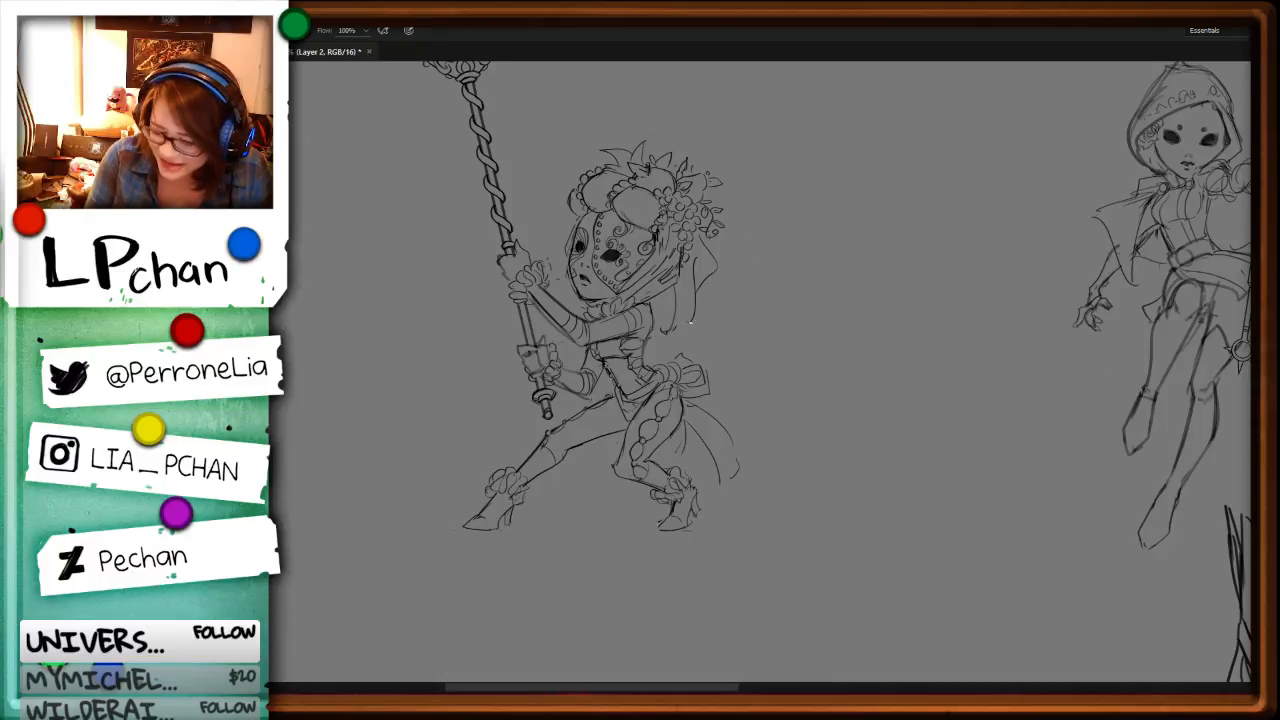
key("ctrl+z")
left_click_drag(673, 323, 672, 349)
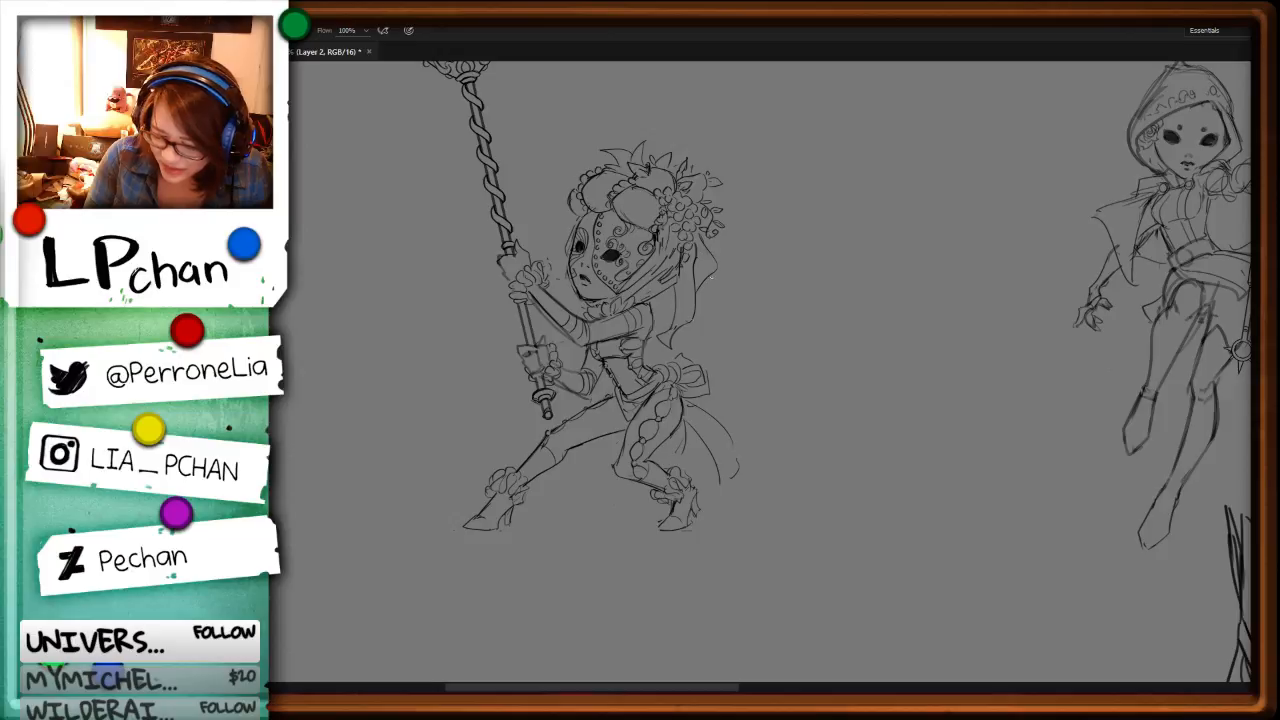
key("ctrl+minus")
key("ctrl+minus")
key("ctrl+minus")
key("ctrl+minus")
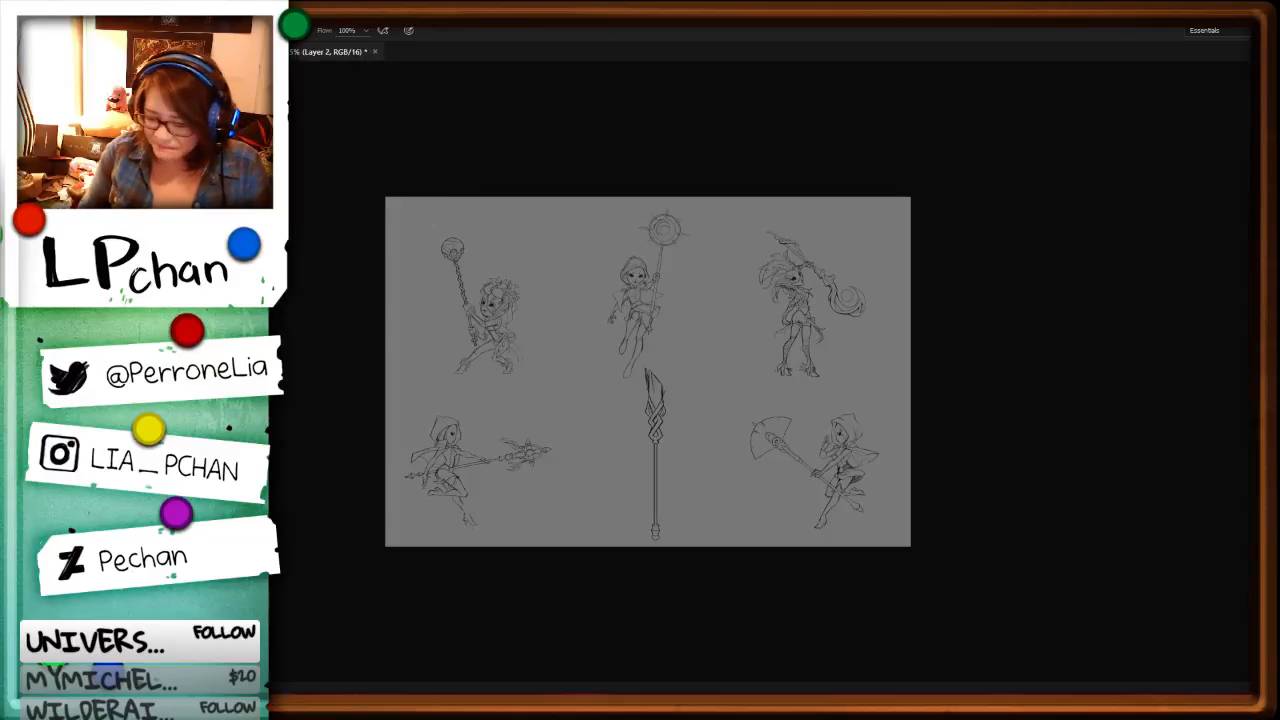
key("ctrl+plus")
key("ctrl+plus")
left_click_drag(780, 503, 817, 363)
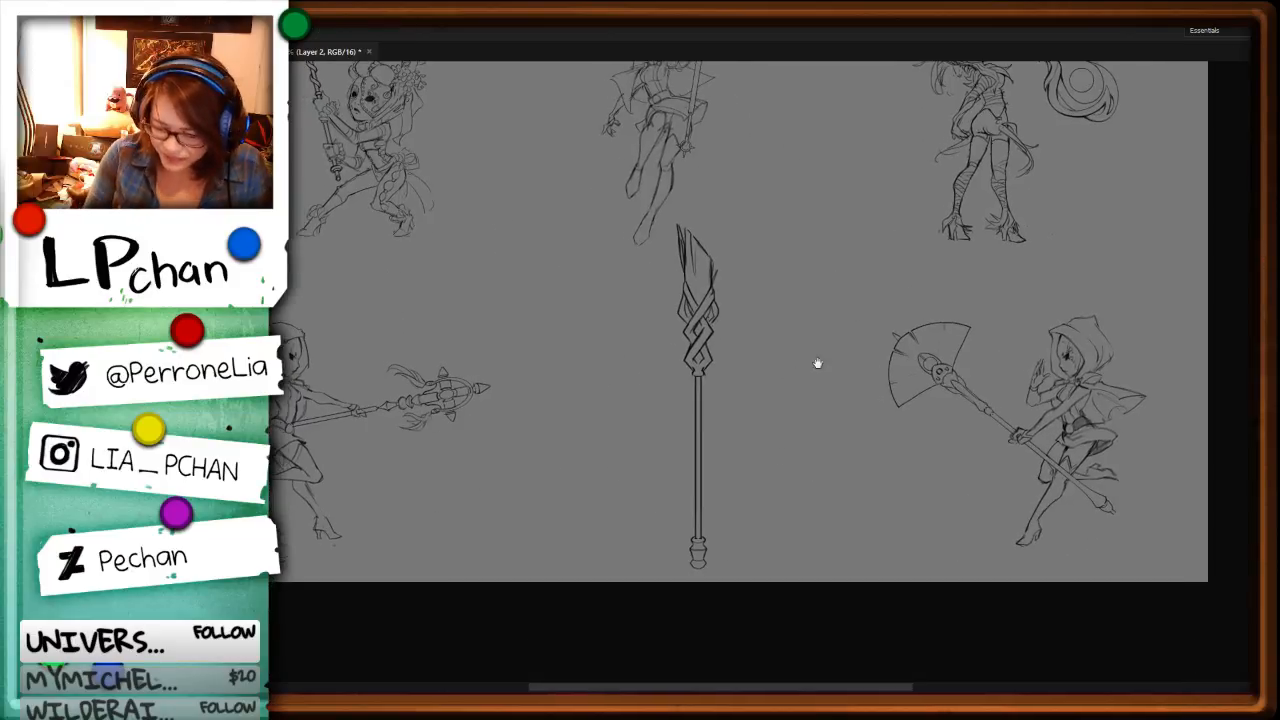
mouse_move(678, 213)
left_mouse_down()
mouse_move(682, 656)
mouse_move(766, 232)
mouse_move(730, 176)
left_mouse_up()
key("ctrl+minus")
key("ctrl+plus")
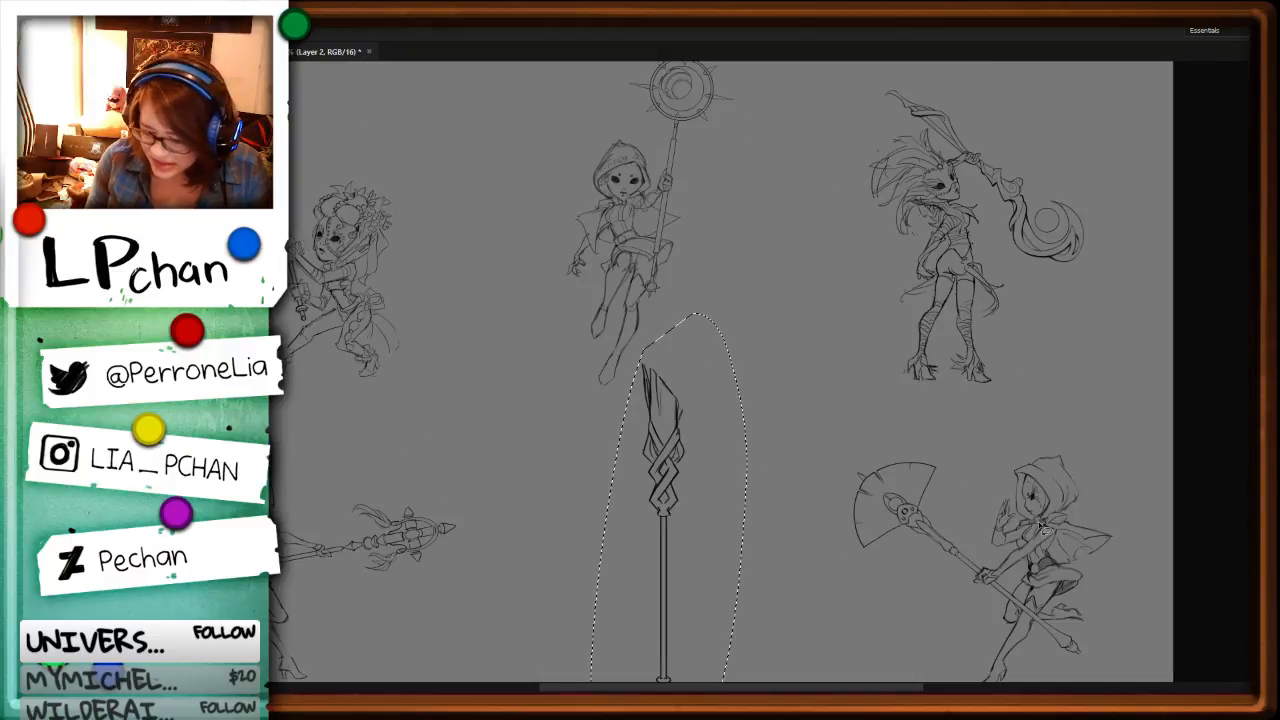
key("ctrl+t")
left_click_drag(1026, 620, 843, 449)
key("ctrl+plus")
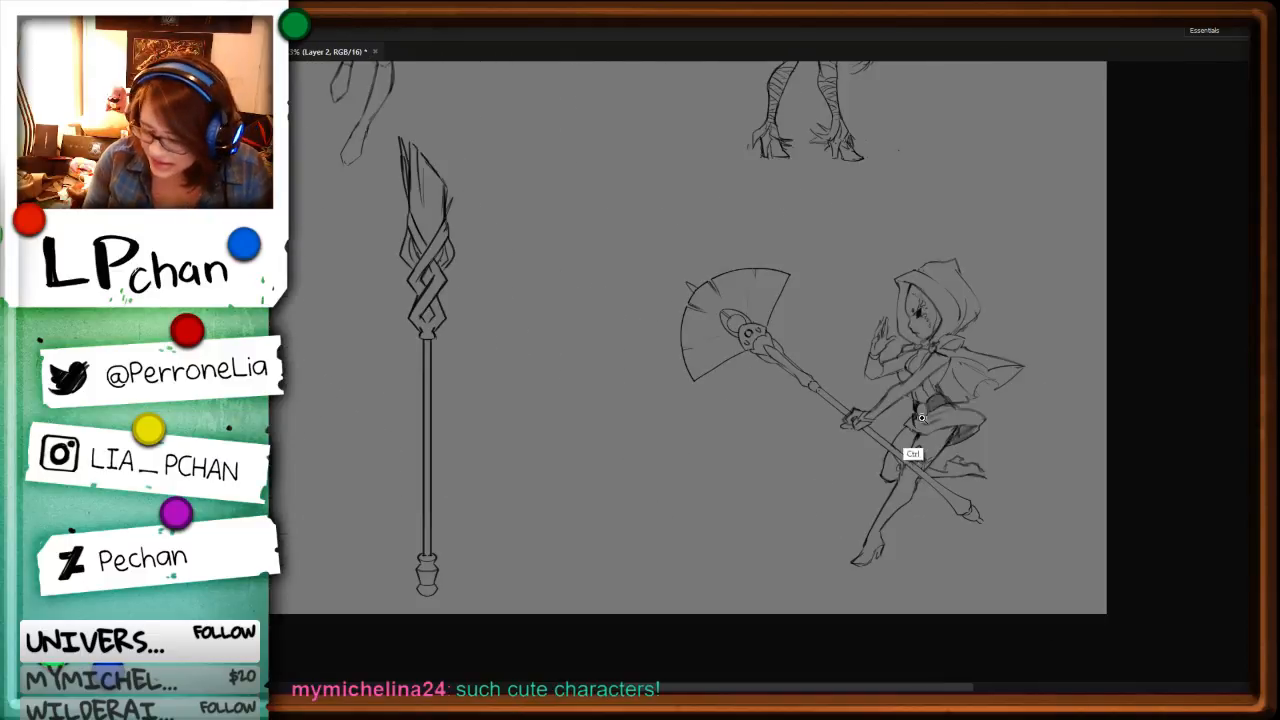
Step: Sketch two curved arrows, one toward the fan-headed staff and one beside the spare braided staff, and undo them
key("b")
left_click_drag(583, 204, 666, 236)
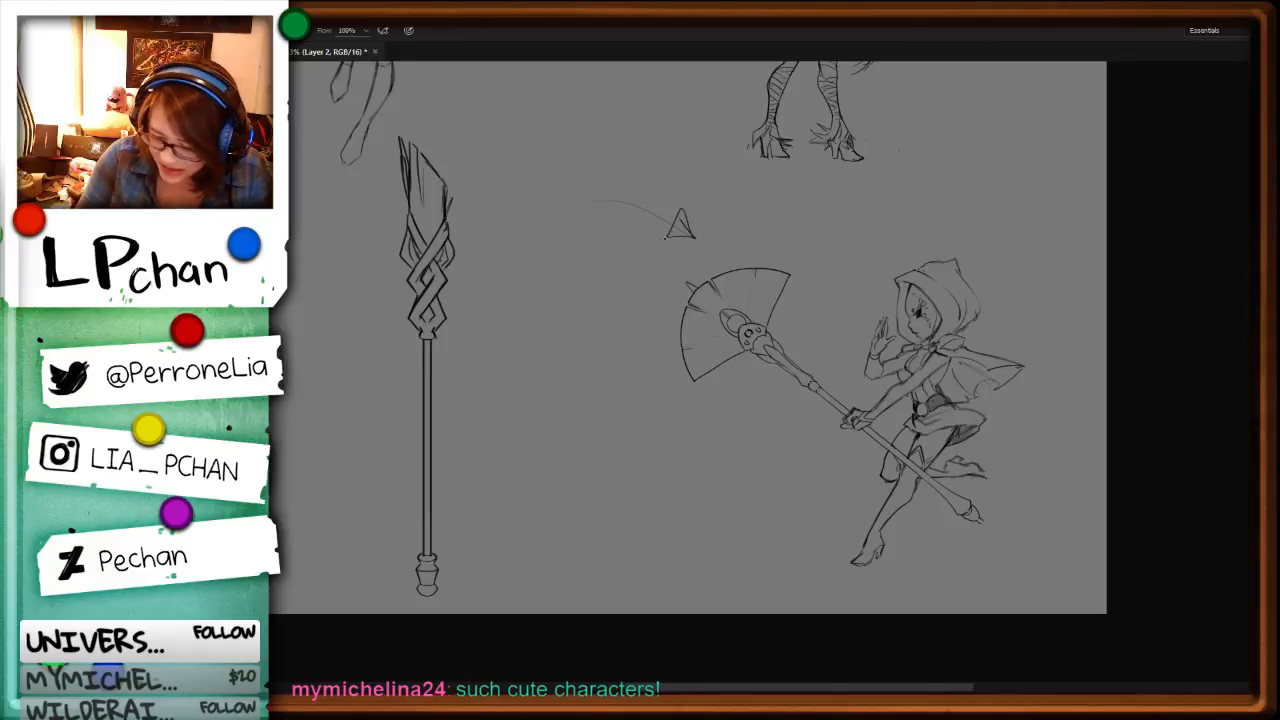
mouse_move(289, 467)
left_mouse_down()
mouse_move(340, 277)
mouse_move(355, 305)
mouse_move(354, 270)
left_mouse_up()
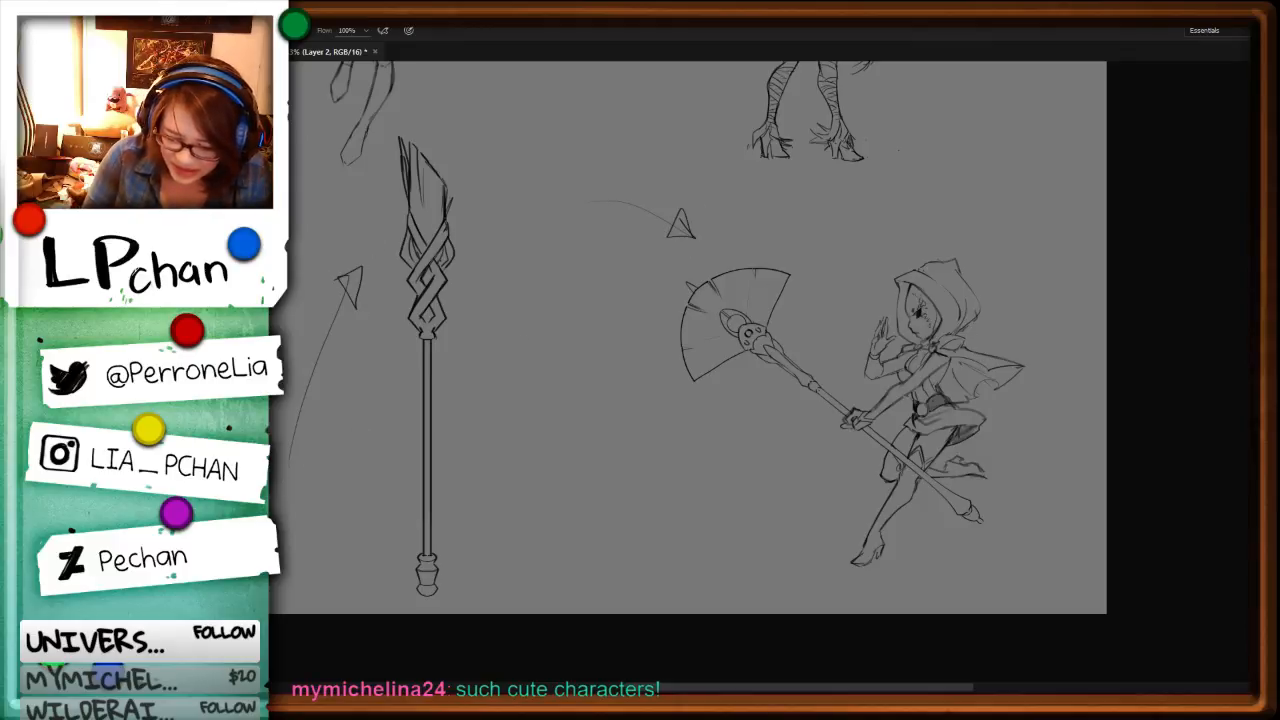
key("l")
mouse_move(530, 346)
left_mouse_down()
mouse_move(691, 420)
mouse_move(517, 467)
mouse_move(484, 314)
left_mouse_up()
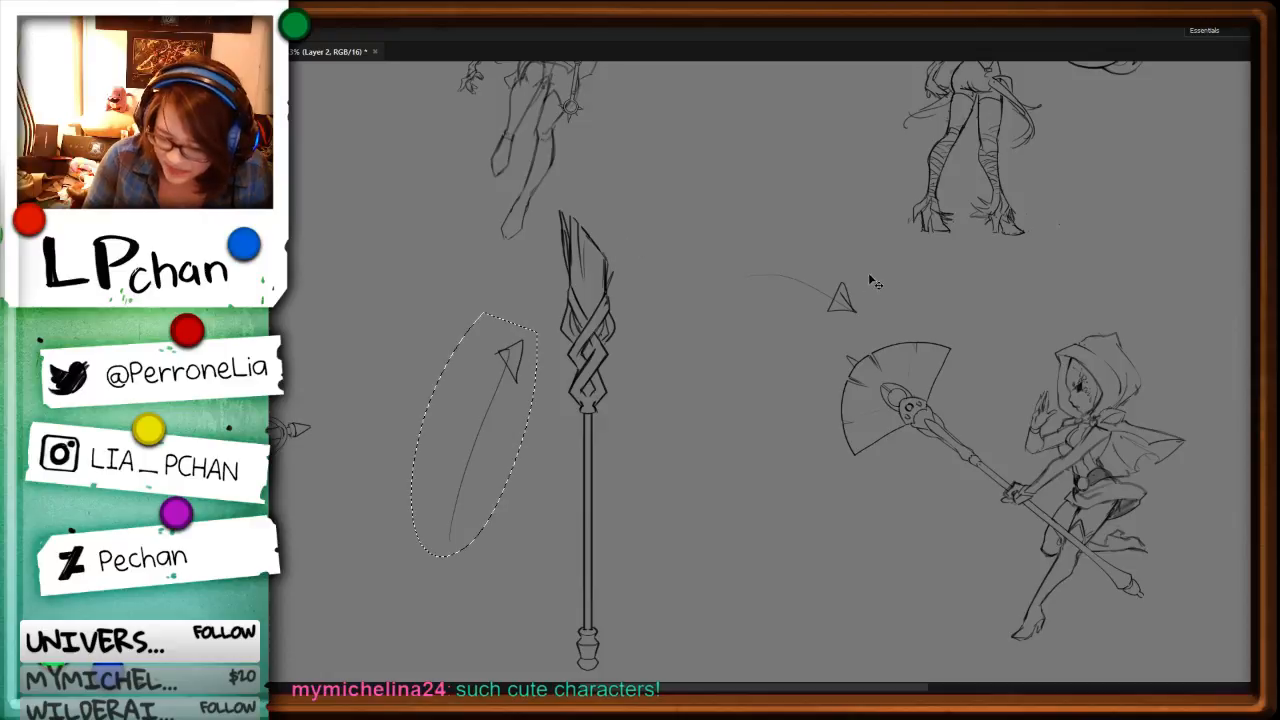
key("ctrl+z")
key("ctrl+z")
key("ctrl+z")
Step: Add a white vertical guide line between the spare braided staff and the fan-headed staff, and create a new layer for drawing
left_click_drag(879, 510, 800, 462)
key("b")
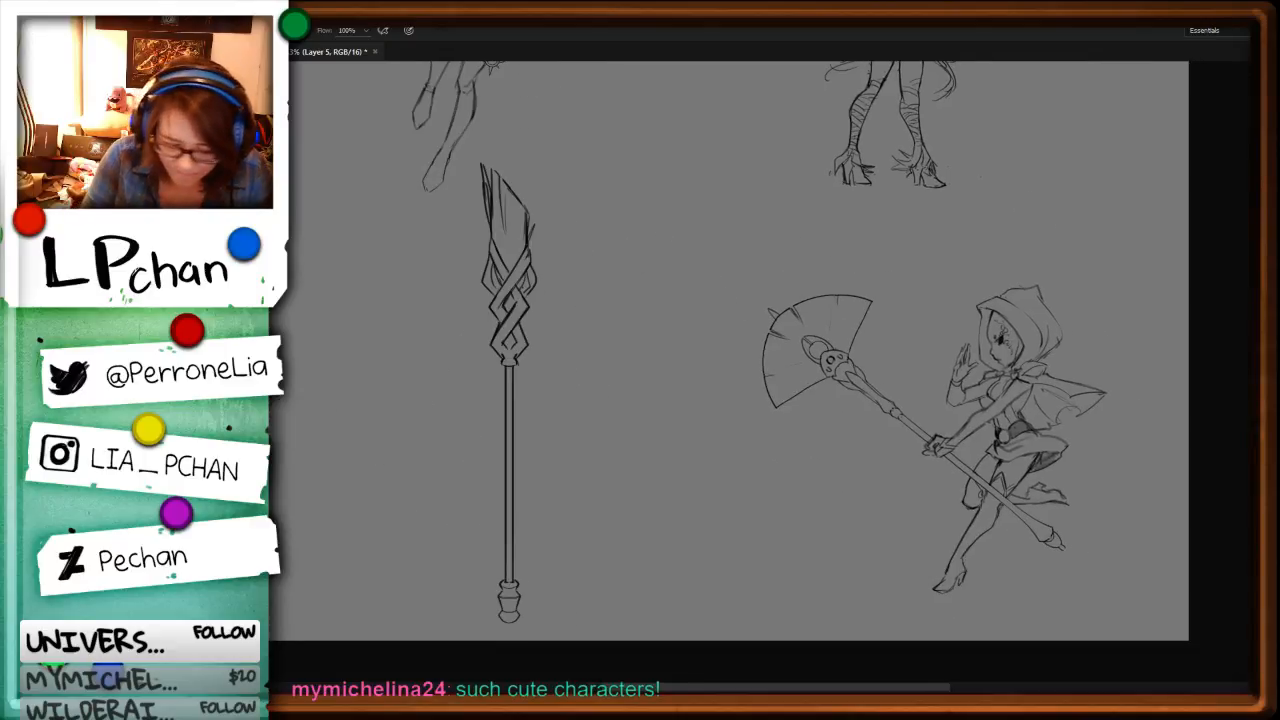
key("v")
left_click_drag(672, 418, 672, 385)
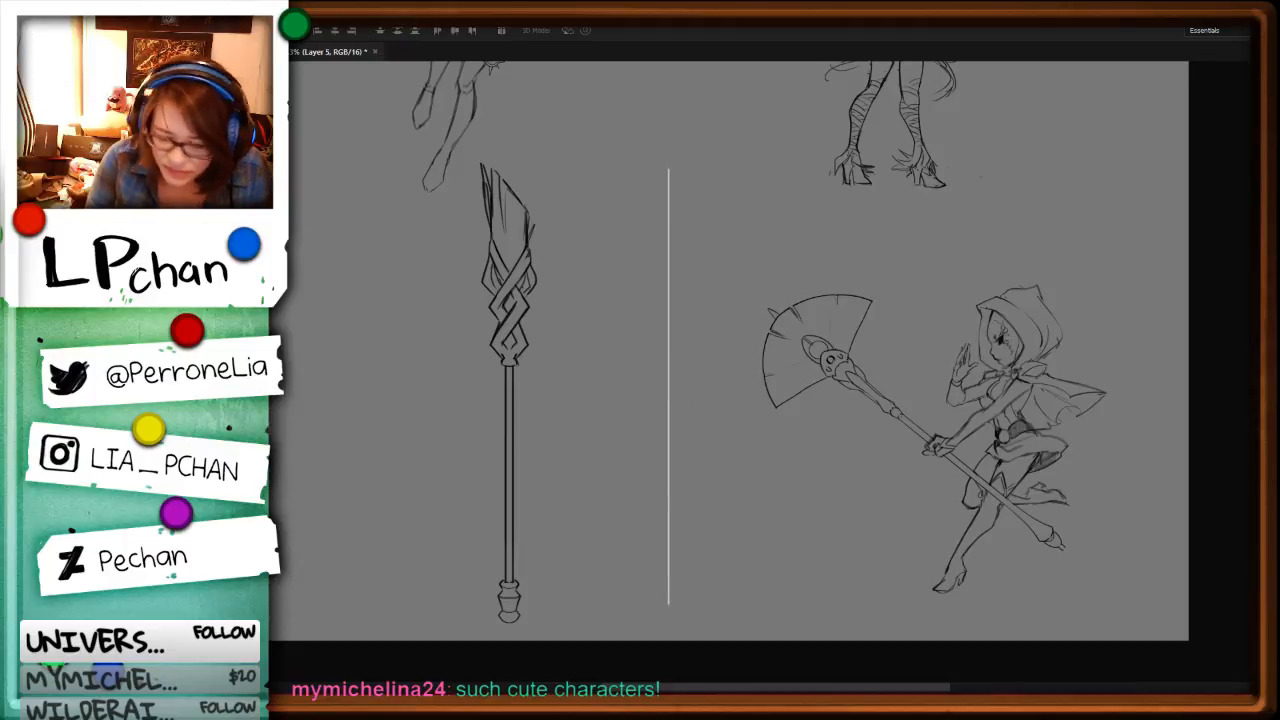
key("ctrl+shift+n")
key("Return")
key("b")
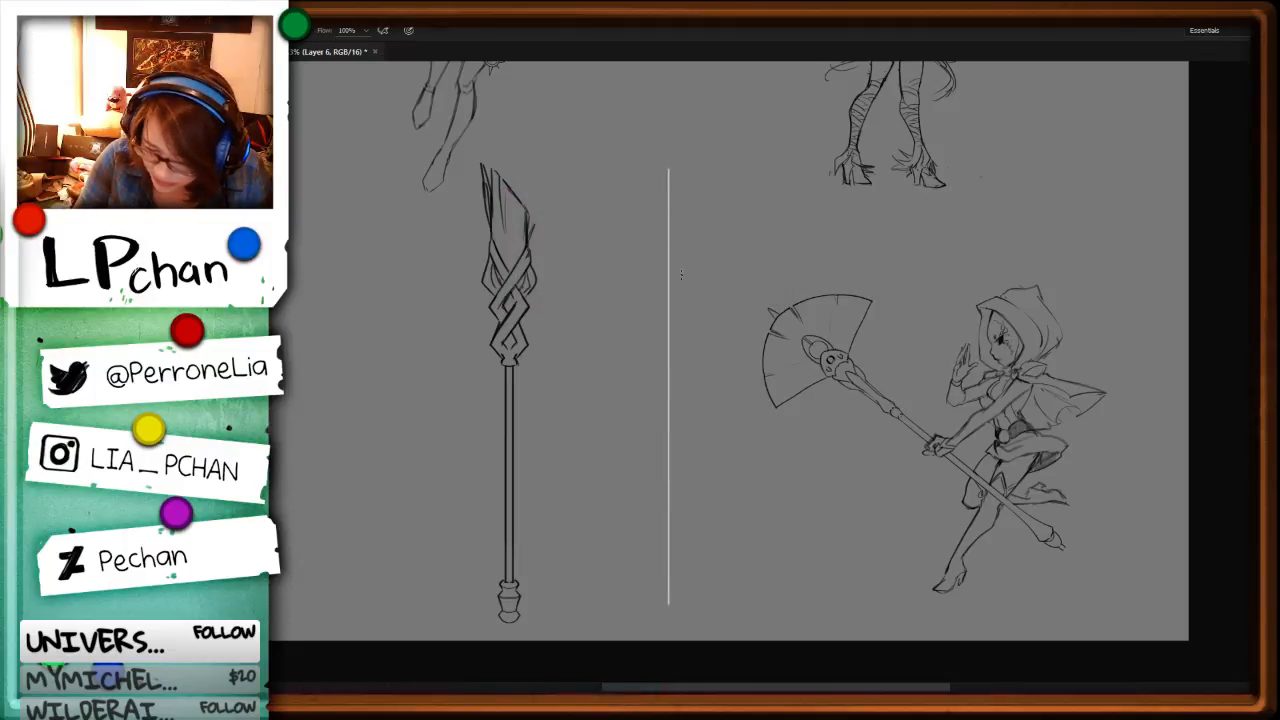
Step: Choose the ring-shaped brush and stamp one large circle with smaller circles below it along the vertical guide line
key("F5")
left_click(840, 163)
key("F5")
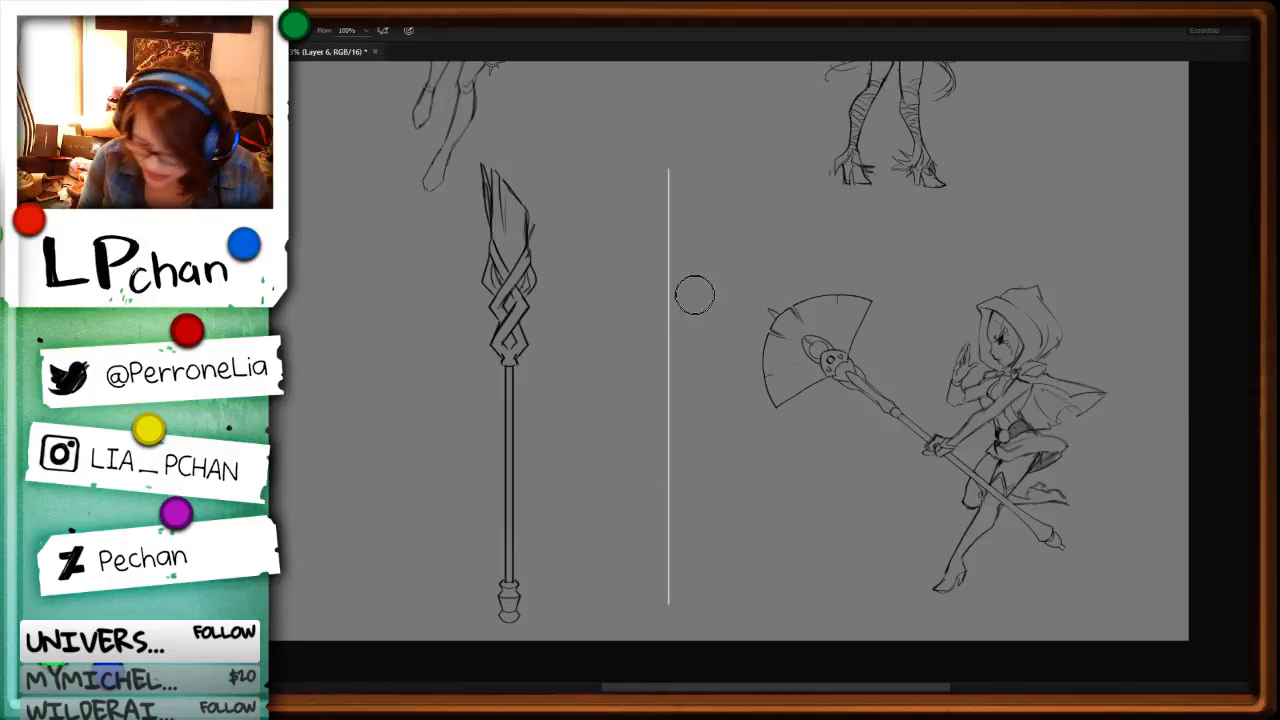
mouse_move(668, 246)
left_mouse_down()
mouse_move(658, 275)
mouse_move(675, 274)
mouse_move(679, 341)
mouse_move(668, 340)
left_mouse_up()
left_click(669, 268)
left_click(668, 340)
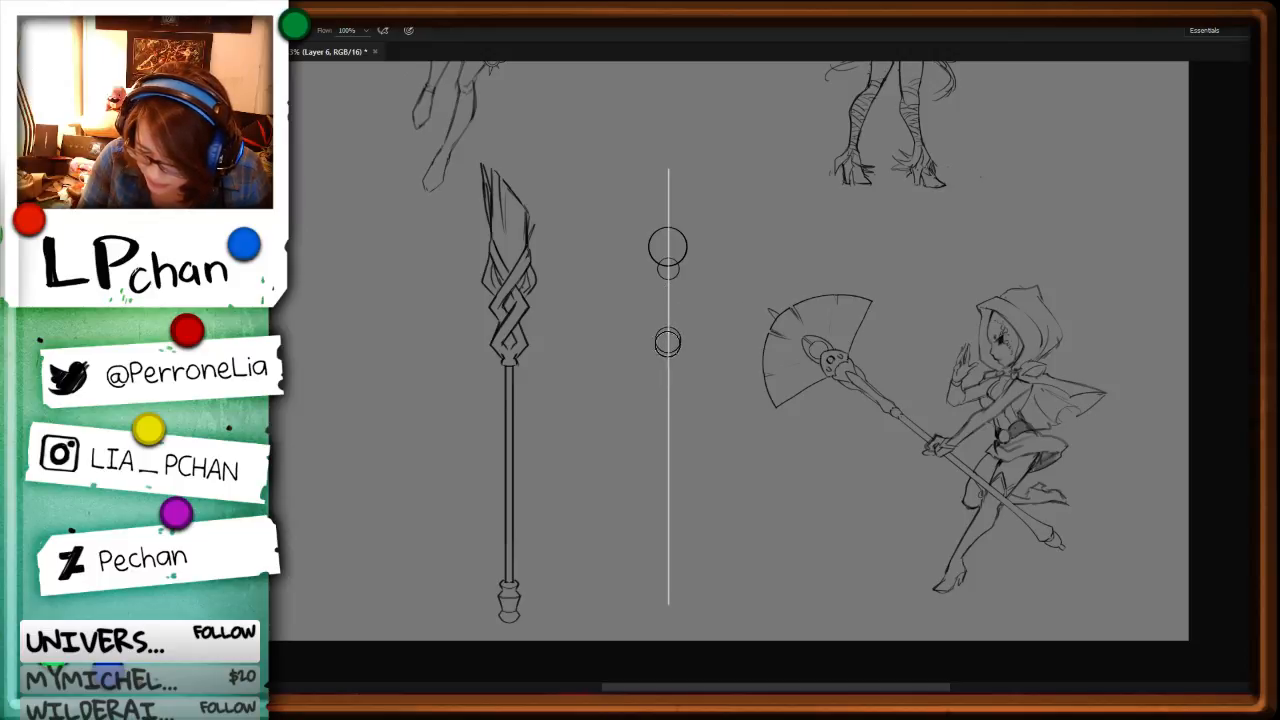
left_click(668, 561)
Step: Switch to the 24 px sketching brush and draw the left contour of the new staff, linking the circles from neck to pommel
key("F5")
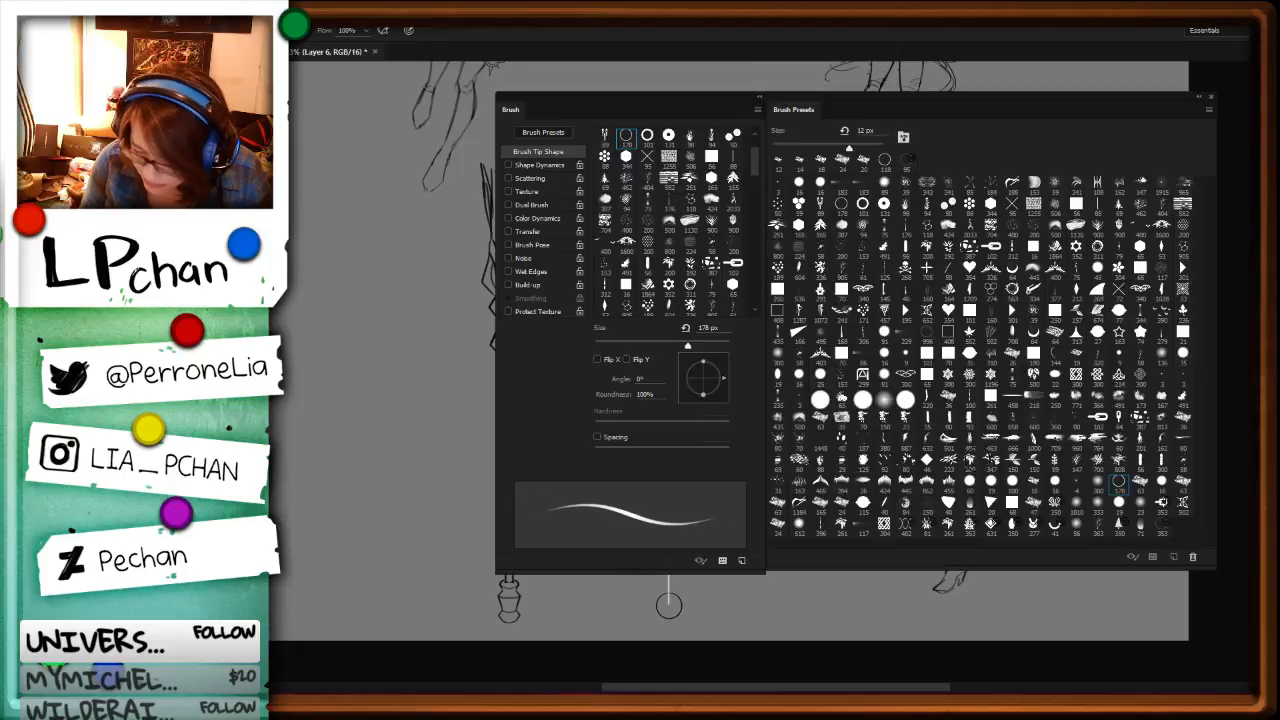
left_click(777, 527)
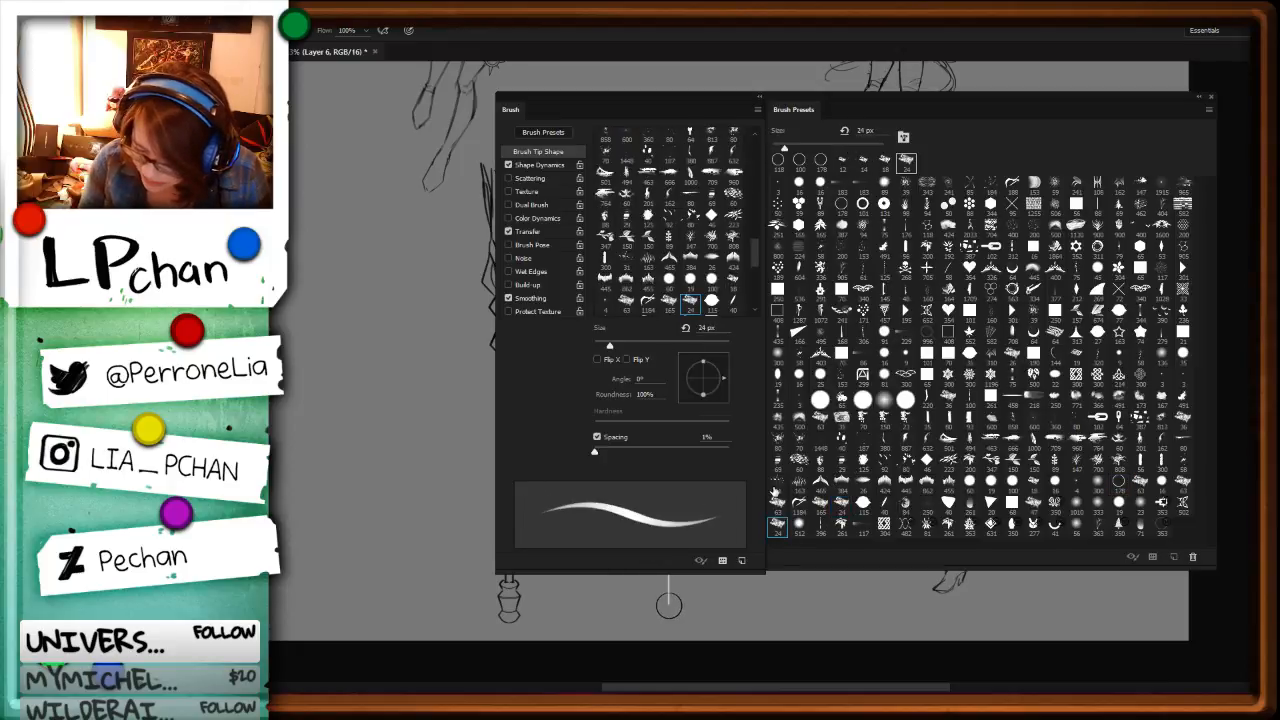
key("F5")
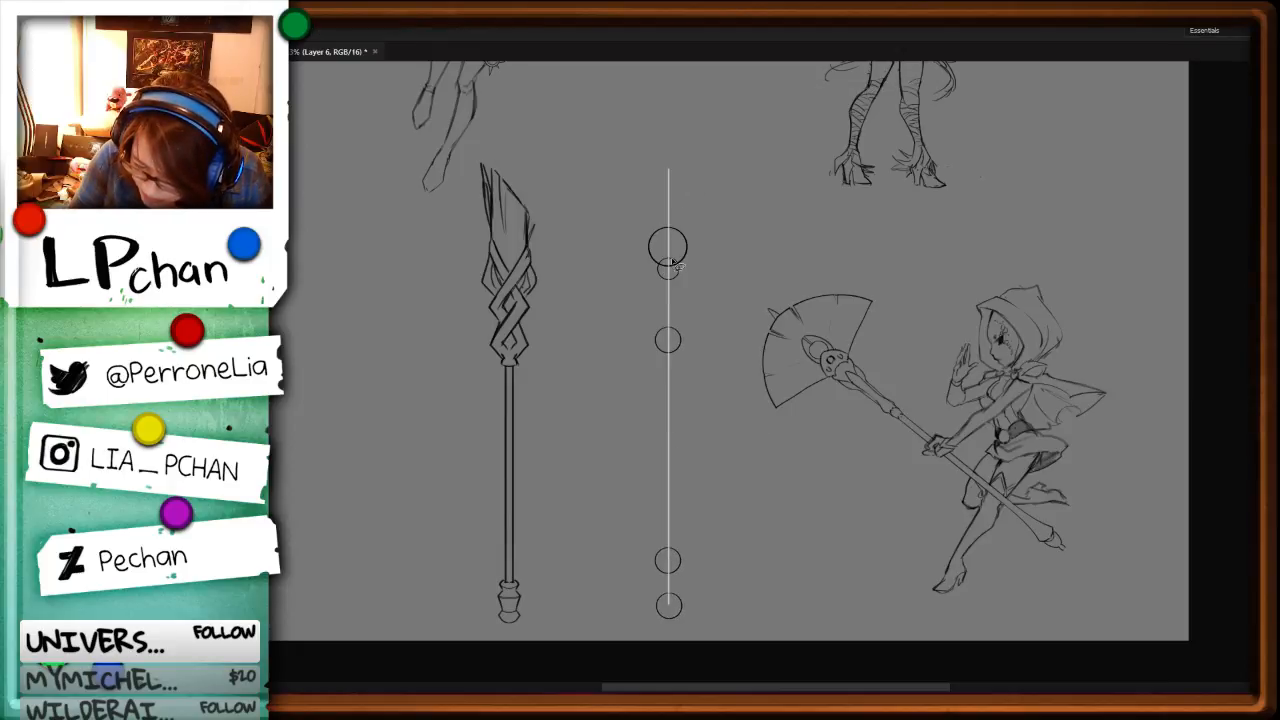
key("ctrl")
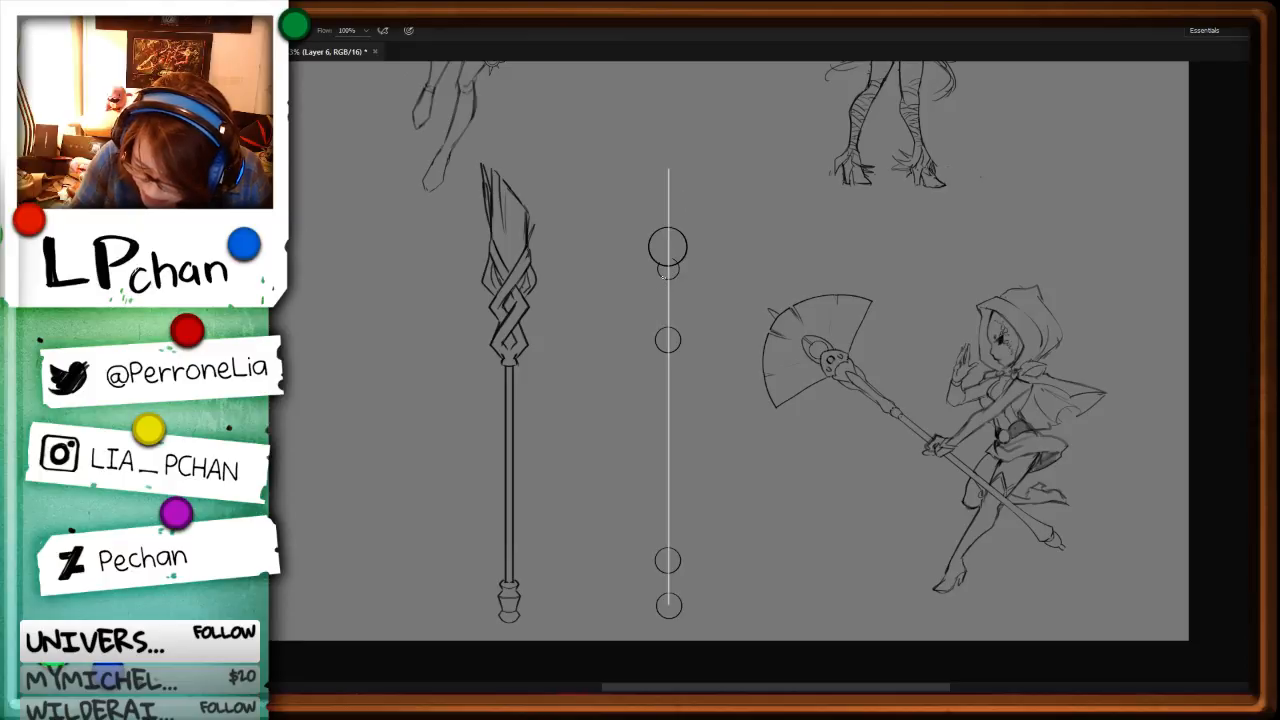
key("ctrl+z")
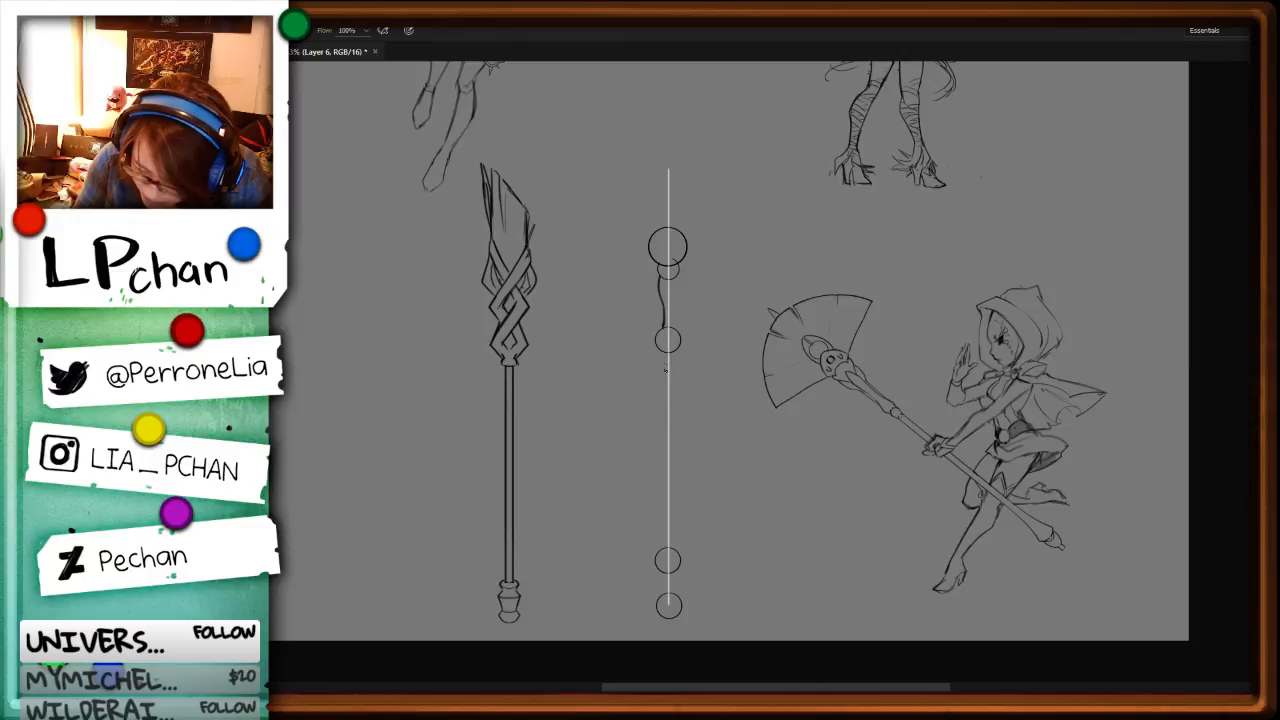
left_click_drag(660, 380, 660, 545)
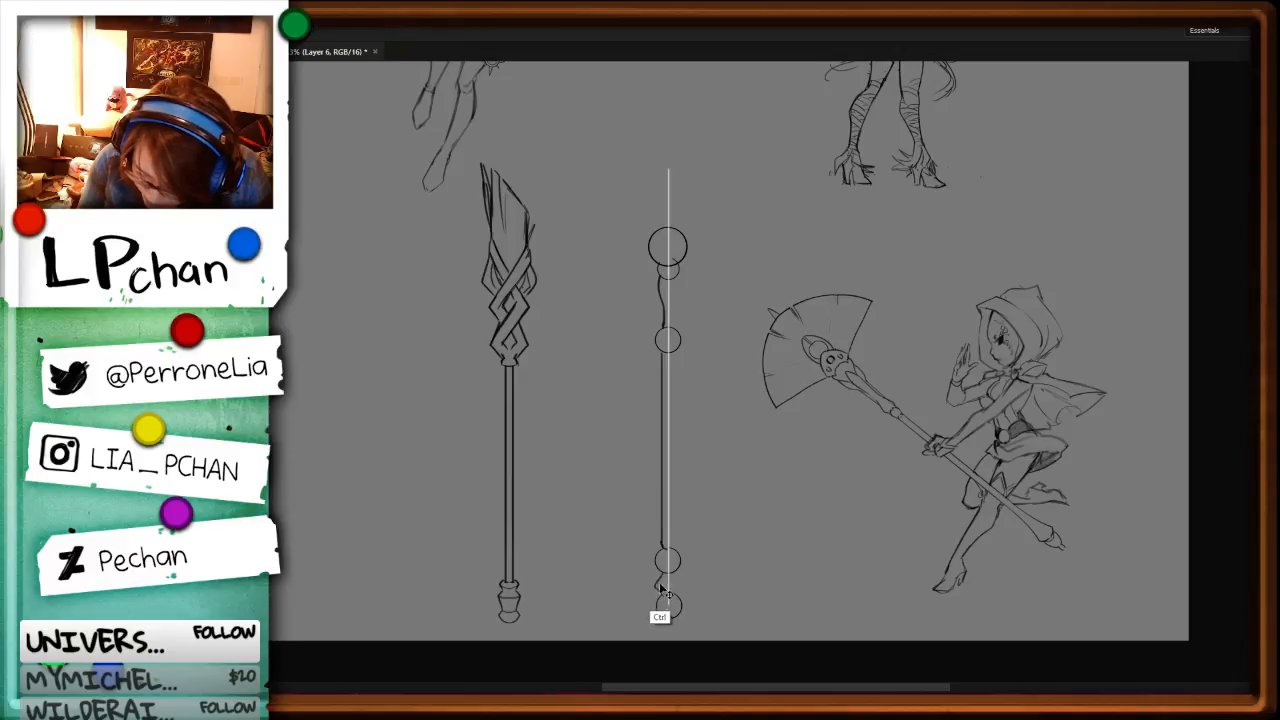
key("ctrl+z")
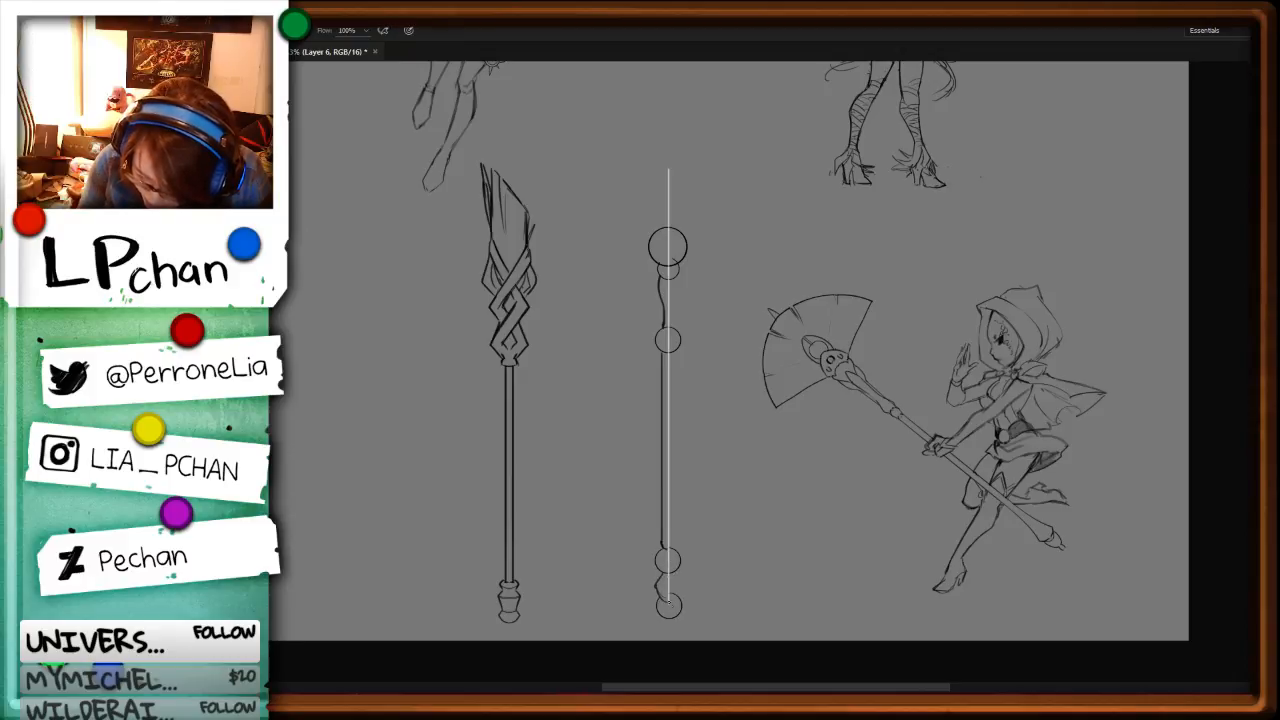
key("ctrl+z")
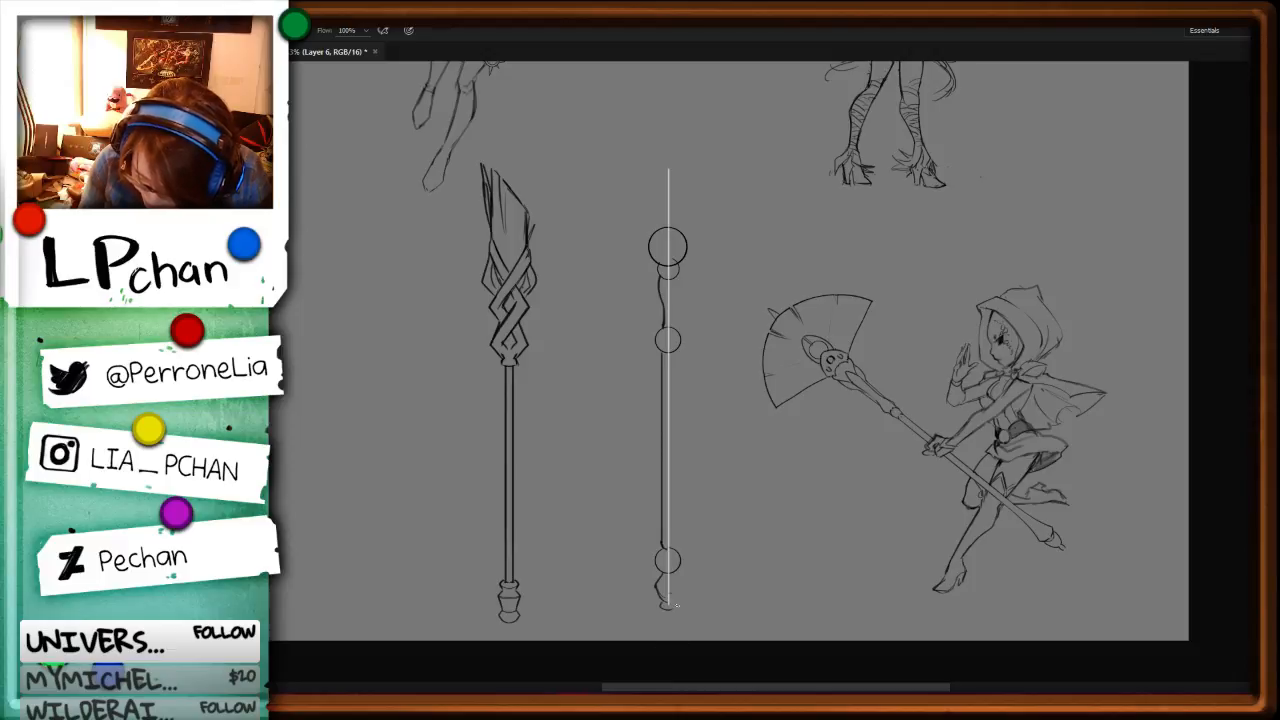
Step: Delete the circle halves right of the guide line and add collar, ring and pommel details to the remaining half of the staff
key("l")
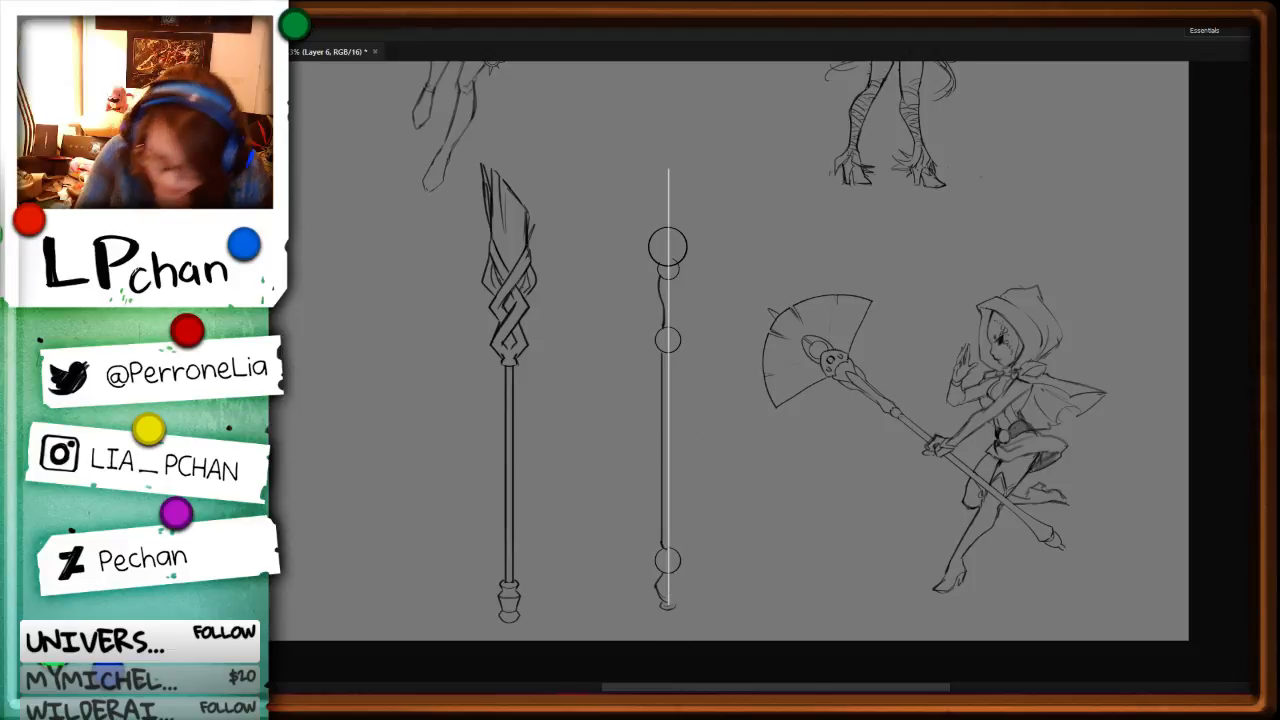
key("m")
left_click_drag(727, 177, 667, 641)
key("Delete")
key("b")
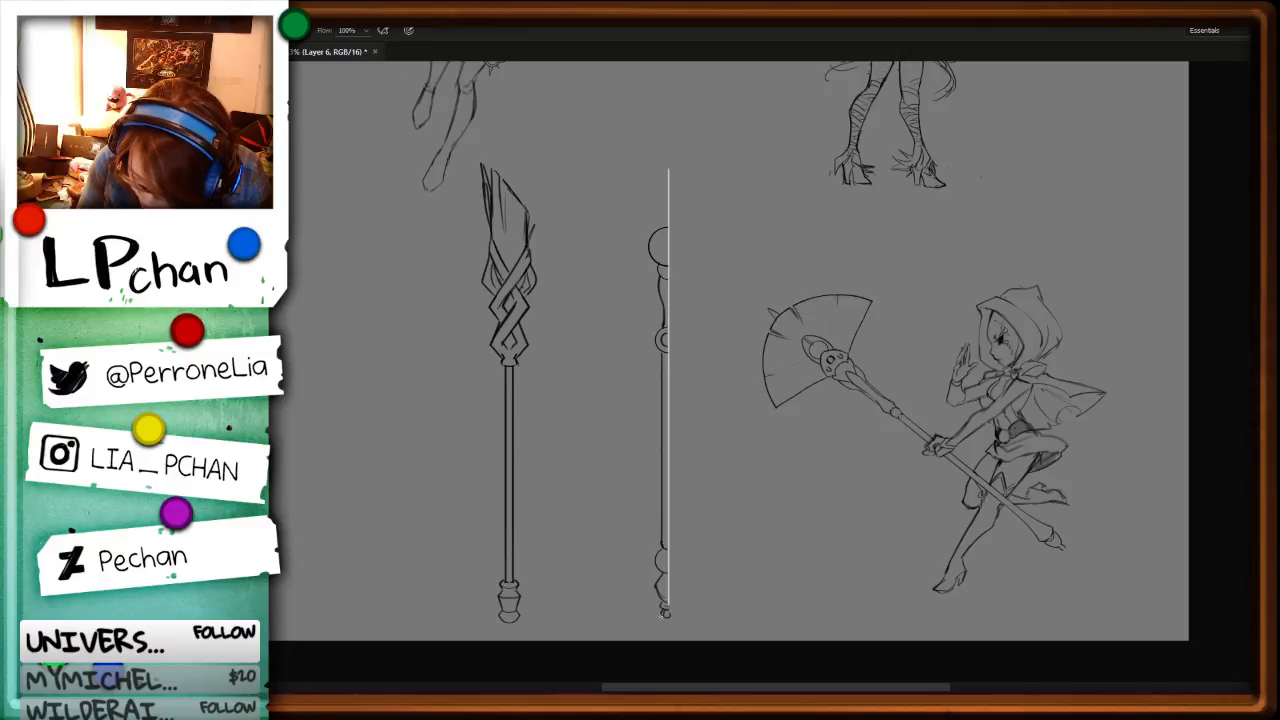
Step: Duplicate the half staff, flip the copy horizontally and align it against the guide line to complete a symmetrical staff
key("l")
mouse_move(703, 628)
left_mouse_down()
mouse_move(777, 207)
mouse_move(703, 628)
left_mouse_up()
key("v")
left_click_drag(681, 465, 707, 465)
key("ctrl+t")
right_click(703, 432)
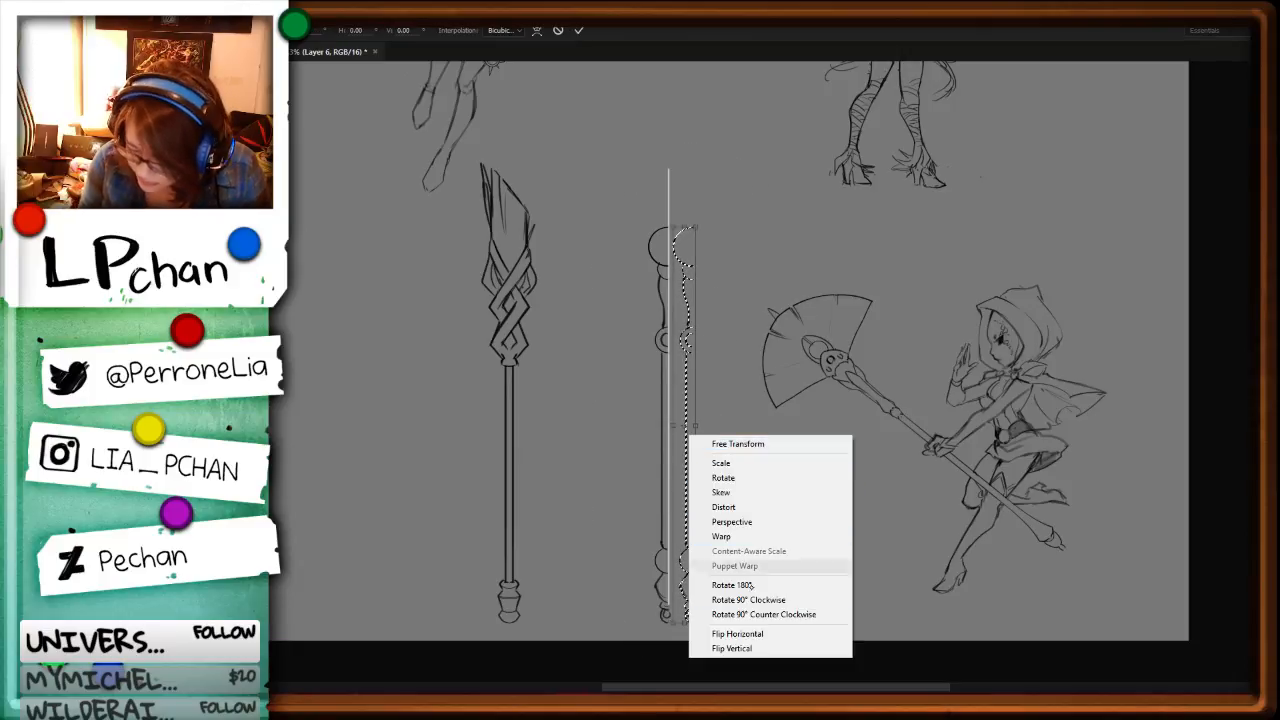
left_click(740, 633)
left_click_drag(680, 455, 676, 490)
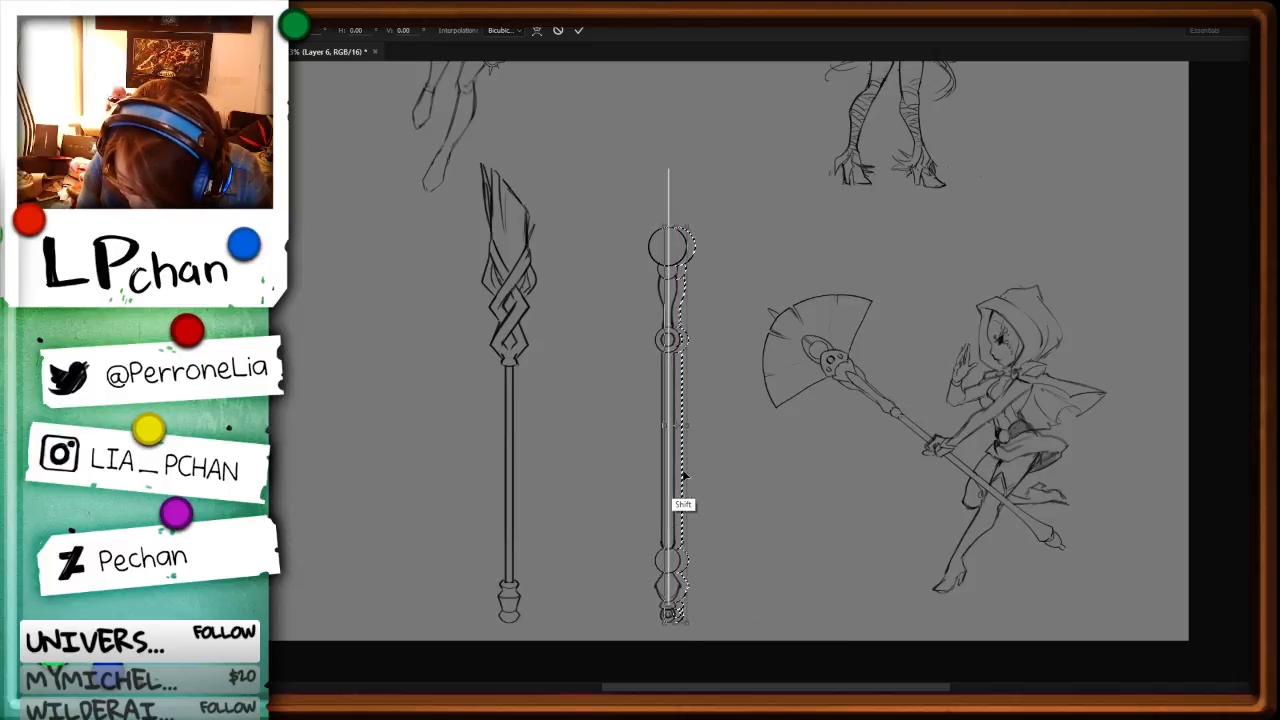
key("Return")
Step: Draw a curved inner detail inside the small circle directly beneath the staff's orb
left_click_drag(783, 437, 746, 540)
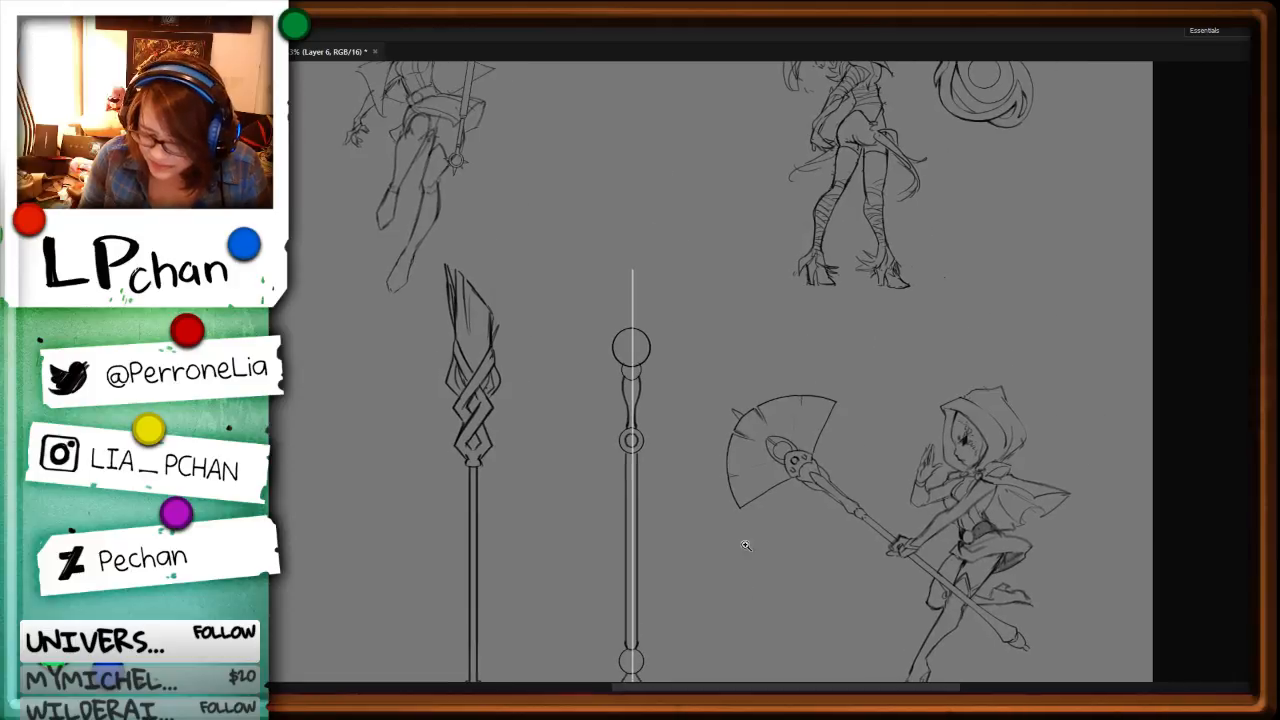
key("ctrl+plus")
key("ctrl+plus")
key("b")
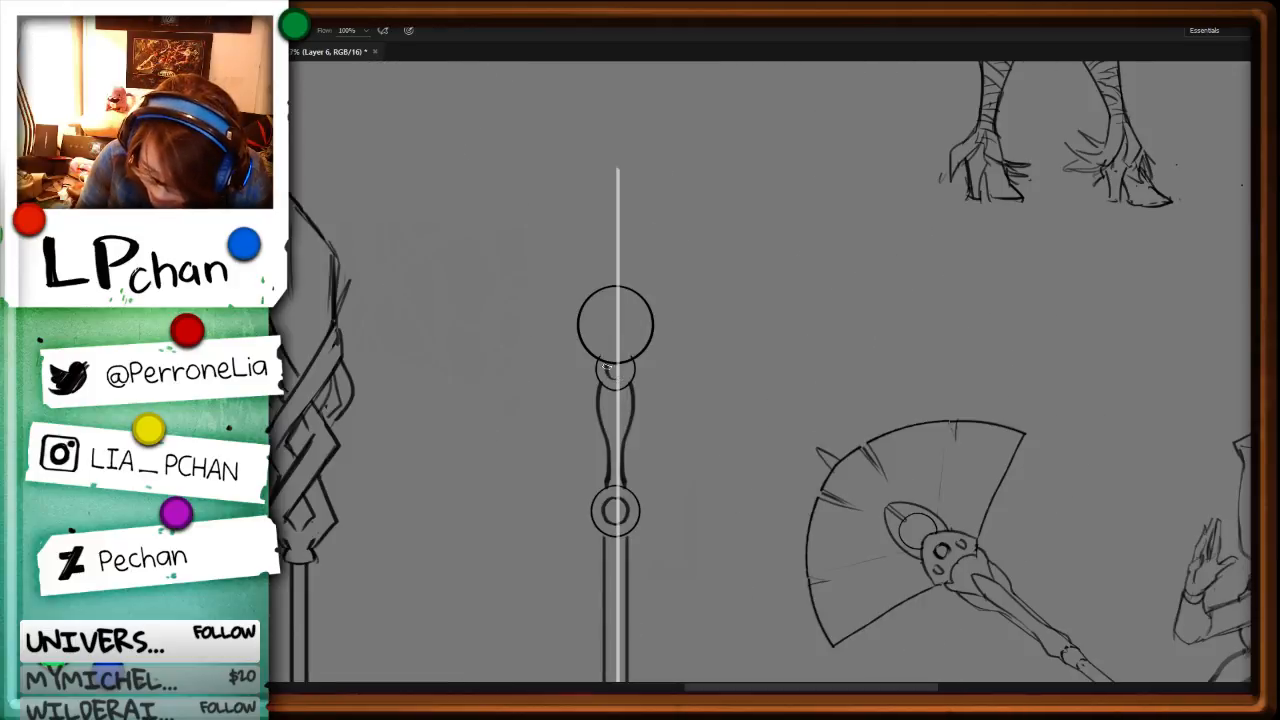
left_click_drag(622, 362, 615, 378)
Step: Select the upper cap of the orb's outline with the Lasso and cut it away
key("l")
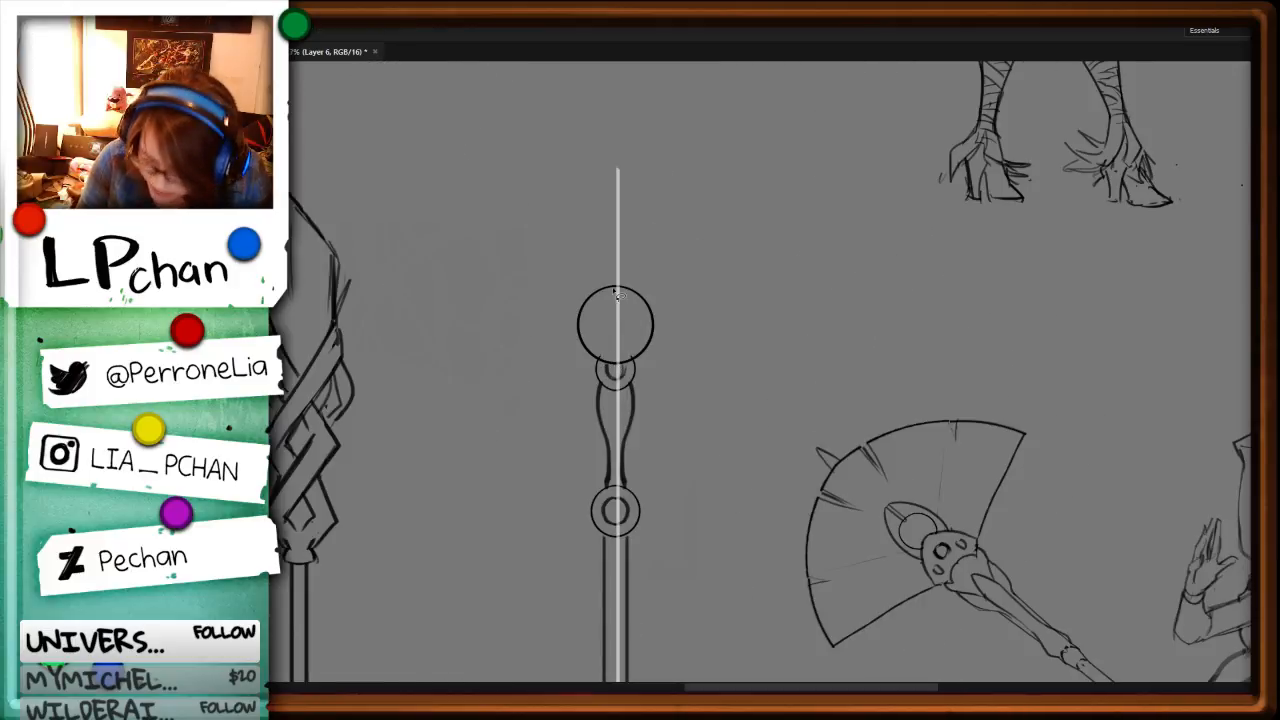
left_click_drag(586, 294, 663, 166)
key("ctrl+x")
key("b")
mouse_move(615, 271)
left_mouse_down()
mouse_move(601, 283)
mouse_move(638, 288)
mouse_move(630, 273)
mouse_move(642, 298)
mouse_move(651, 194)
left_mouse_up()
key("l")
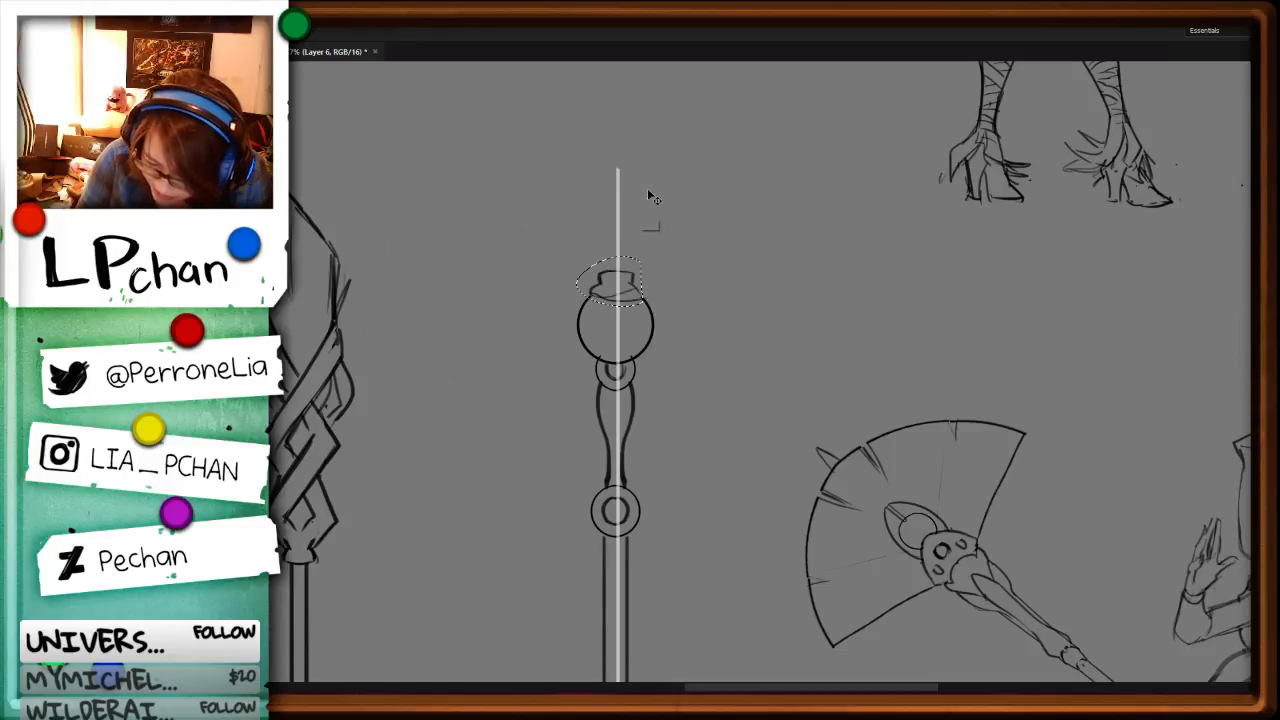
key("ctrl+x")
Step: Draw a curved rim across the orb's open top and a large flame-like plume sweeping up to a curled tip
key("b")
mouse_move(583, 292)
left_mouse_down()
mouse_move(650, 296)
mouse_move(614, 194)
mouse_move(766, 122)
mouse_move(790, 142)
mouse_move(664, 248)
left_mouse_up()
mouse_move(620, 176)
left_mouse_down()
mouse_move(560, 268)
mouse_move(590, 204)
left_mouse_up()
left_click_drag(770, 138, 722, 150)
key("ctrl+minus")
key("ctrl+minus")
key("ctrl+minus")
key("ctrl+minus")
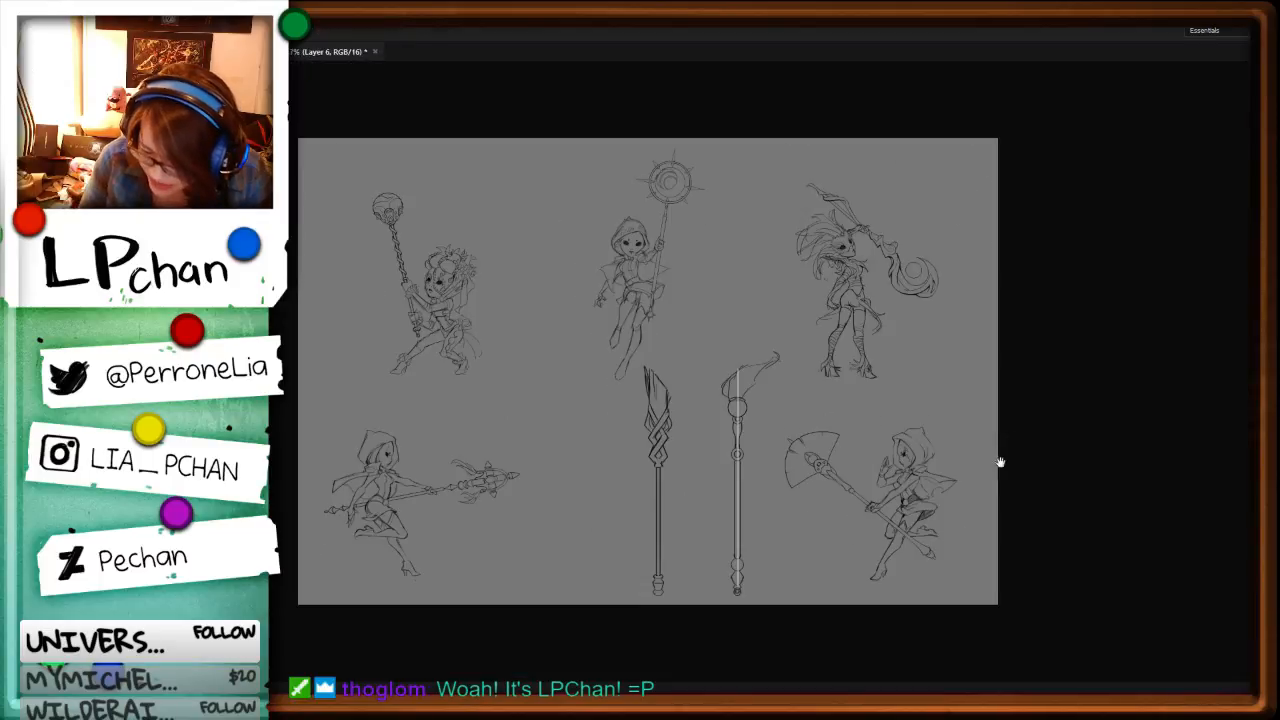
Step: Delete the lower piece of the orb's outline where it overlaps the small circle beneath
key("ctrl+plus")
key("ctrl+plus")
left_click_drag(920, 582, 795, 412)
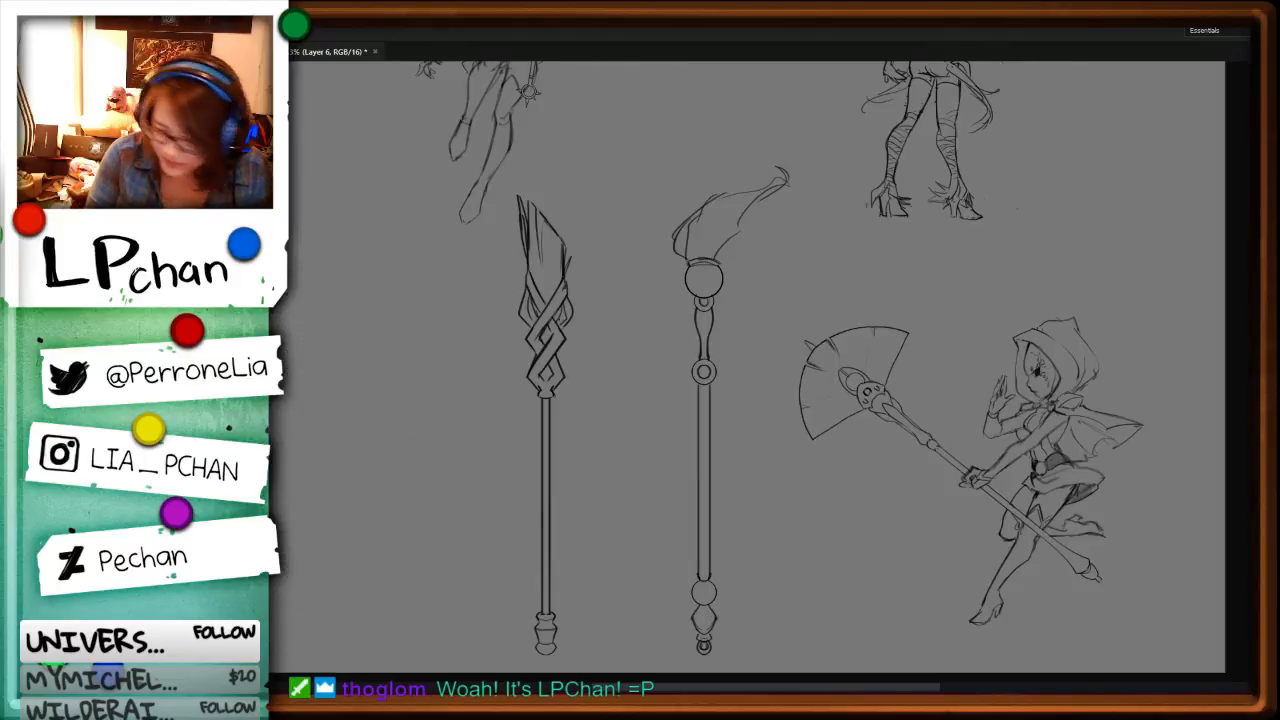
key("ctrl+plus")
key("ctrl+plus")
left_click_drag(904, 168, 826, 337)
key("ctrl+plus")
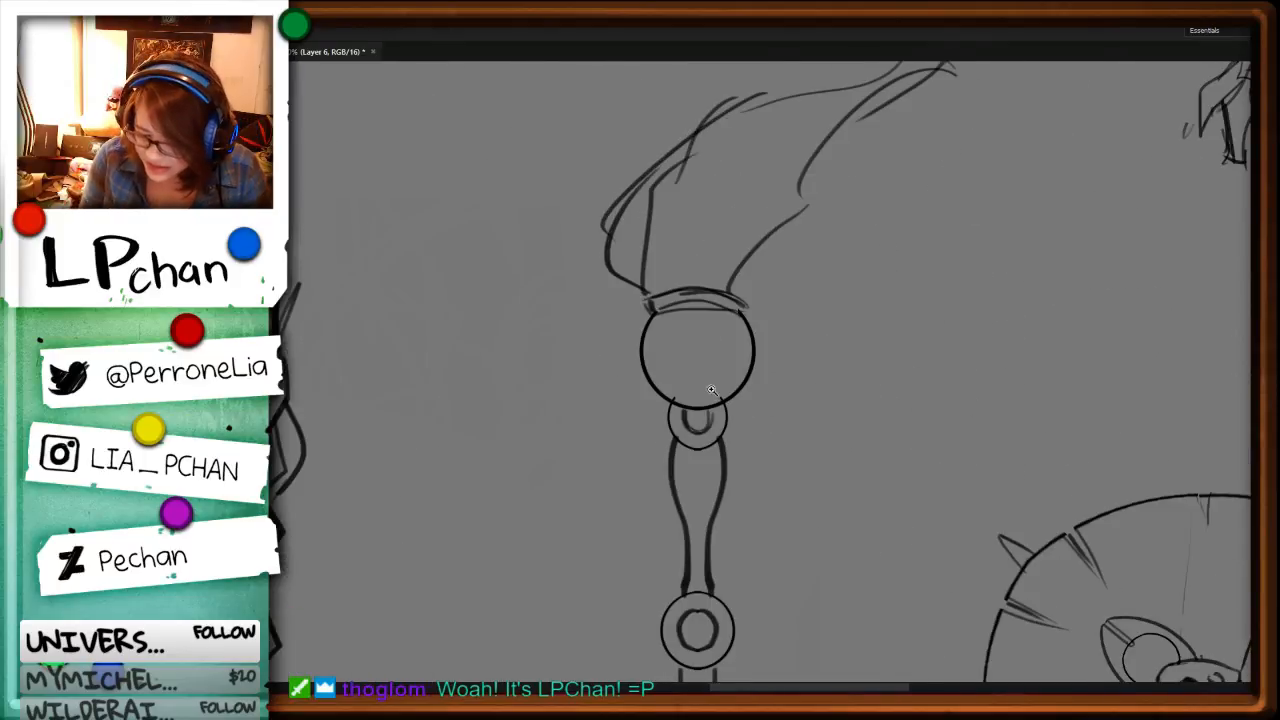
left_click_drag(725, 407, 725, 377)
key("Delete")
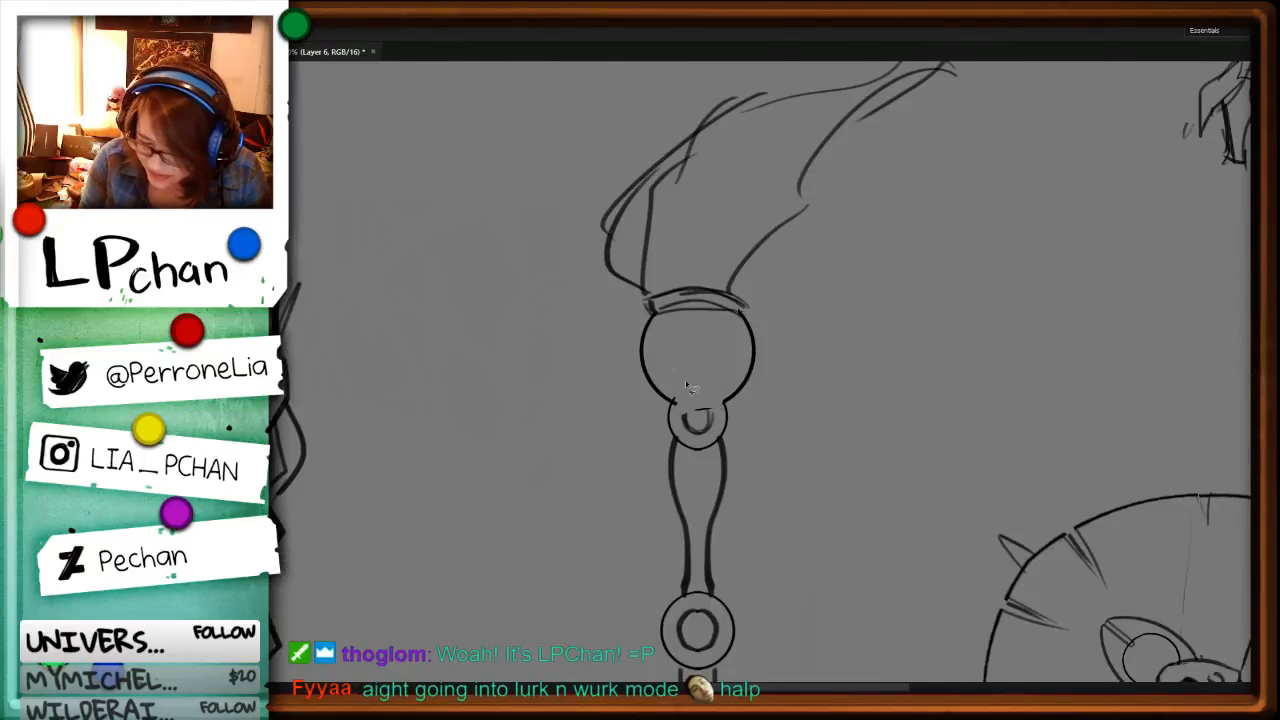
Step: Sketch a spray of pointed leaves with small curls and a bead across the orb's lower half
key("b")
left_click_drag(707, 392, 659, 391)
left_click_drag(657, 391, 688, 409)
mouse_move(710, 393)
left_mouse_down()
mouse_move(731, 363)
mouse_move(756, 374)
mouse_move(723, 402)
left_mouse_up()
mouse_move(682, 411)
left_mouse_down()
mouse_move(670, 411)
mouse_move(704, 410)
mouse_move(695, 399)
left_mouse_up()
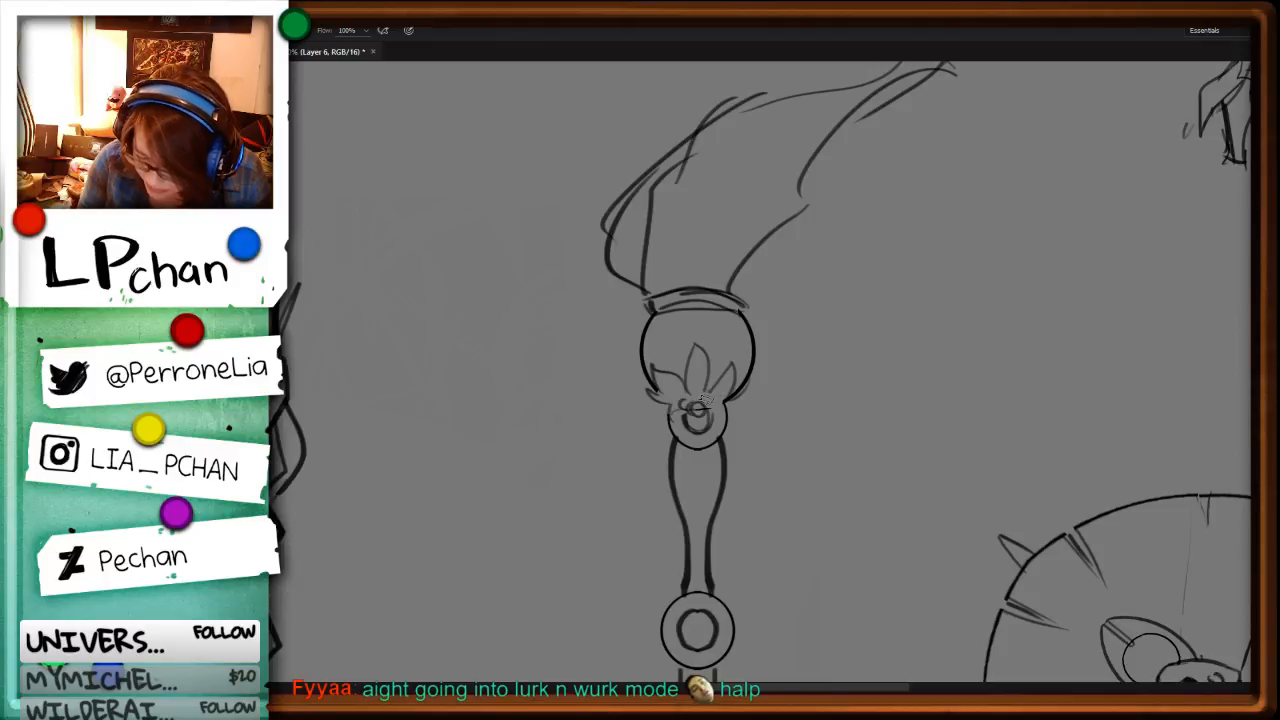
Step: Select the curved rim between the orb and the plume, delete it and clear the selection
key("ctrl+minus")
left_click_drag(770, 500, 736, 379)
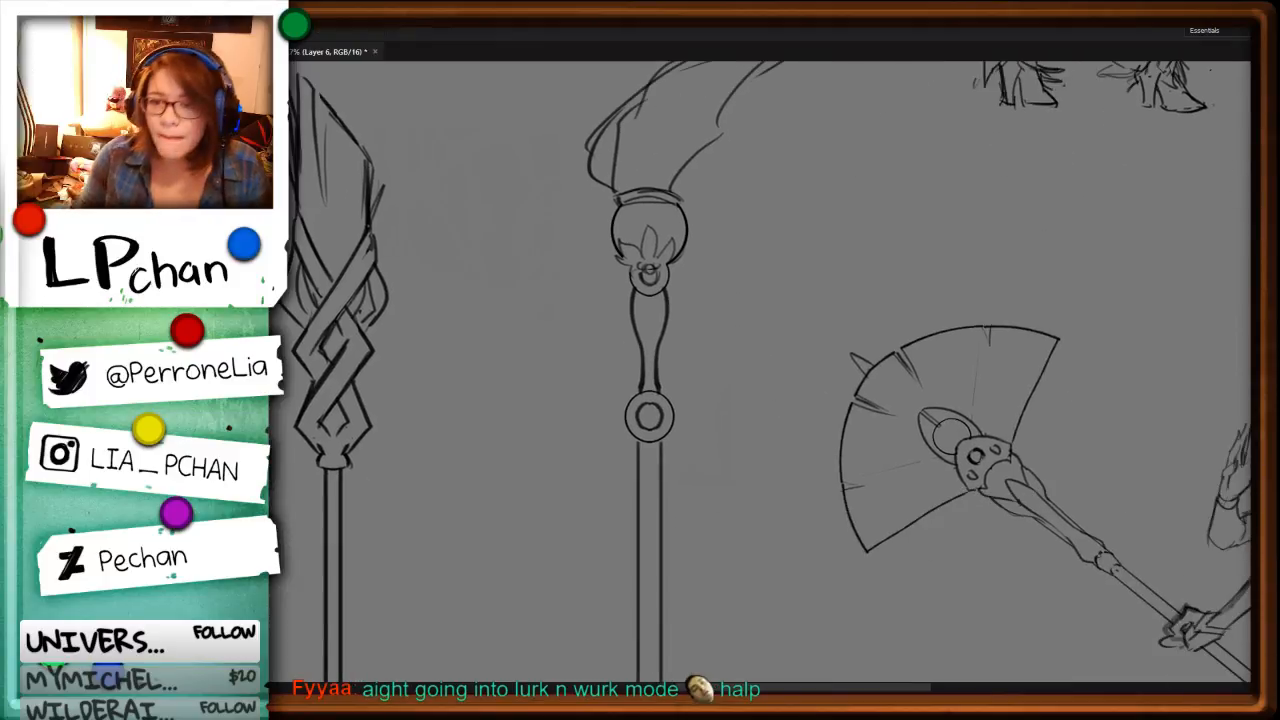
key("ctrl+minus")
key("ctrl+minus")
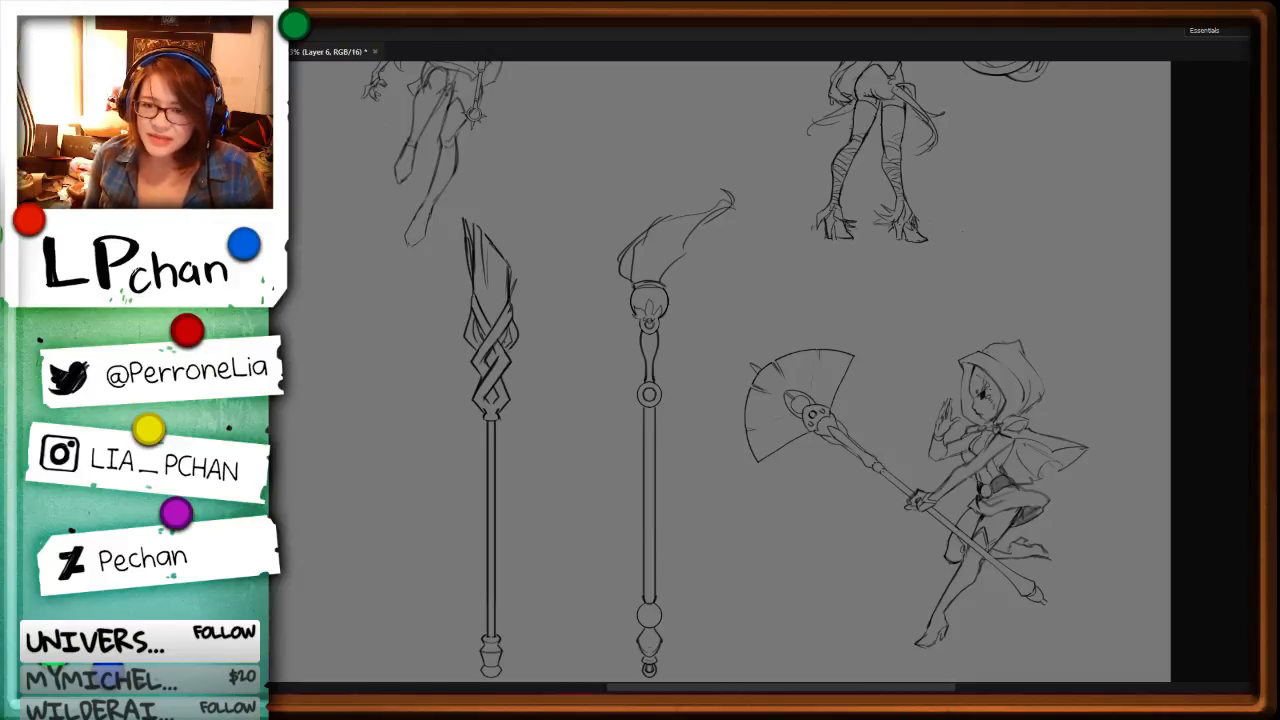
key("ctrl+minus")
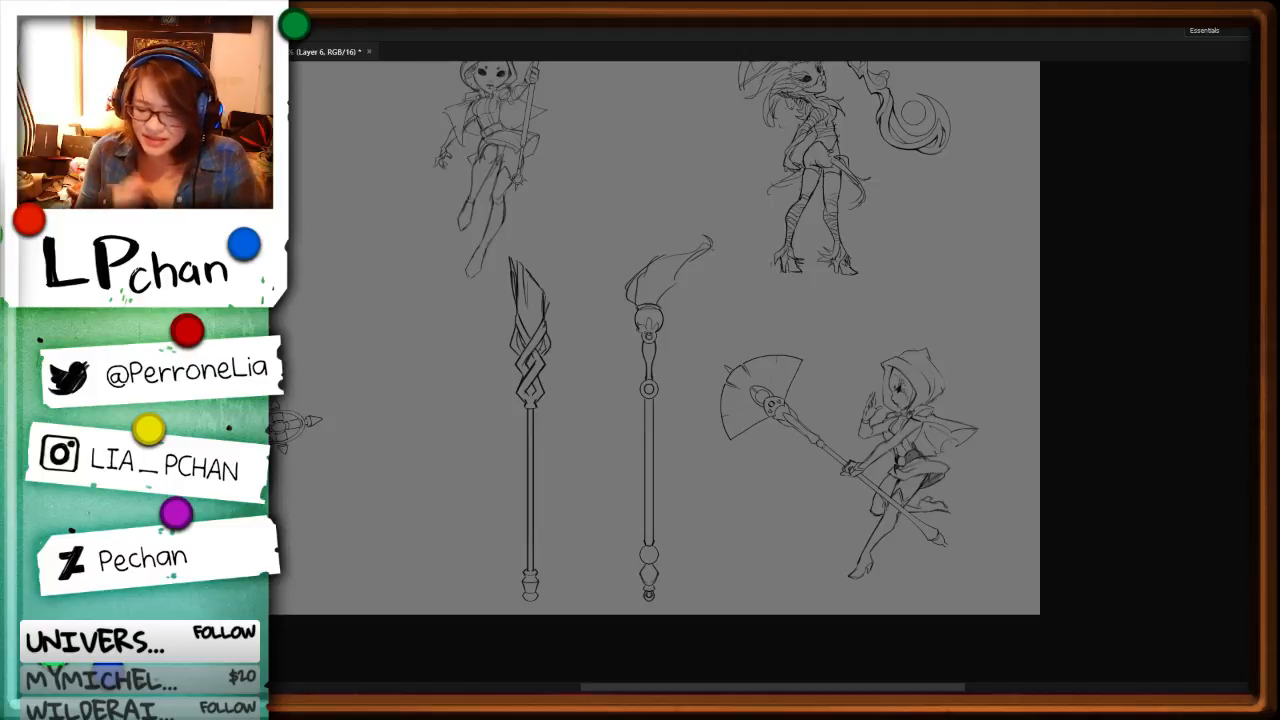
key("ctrl+plus")
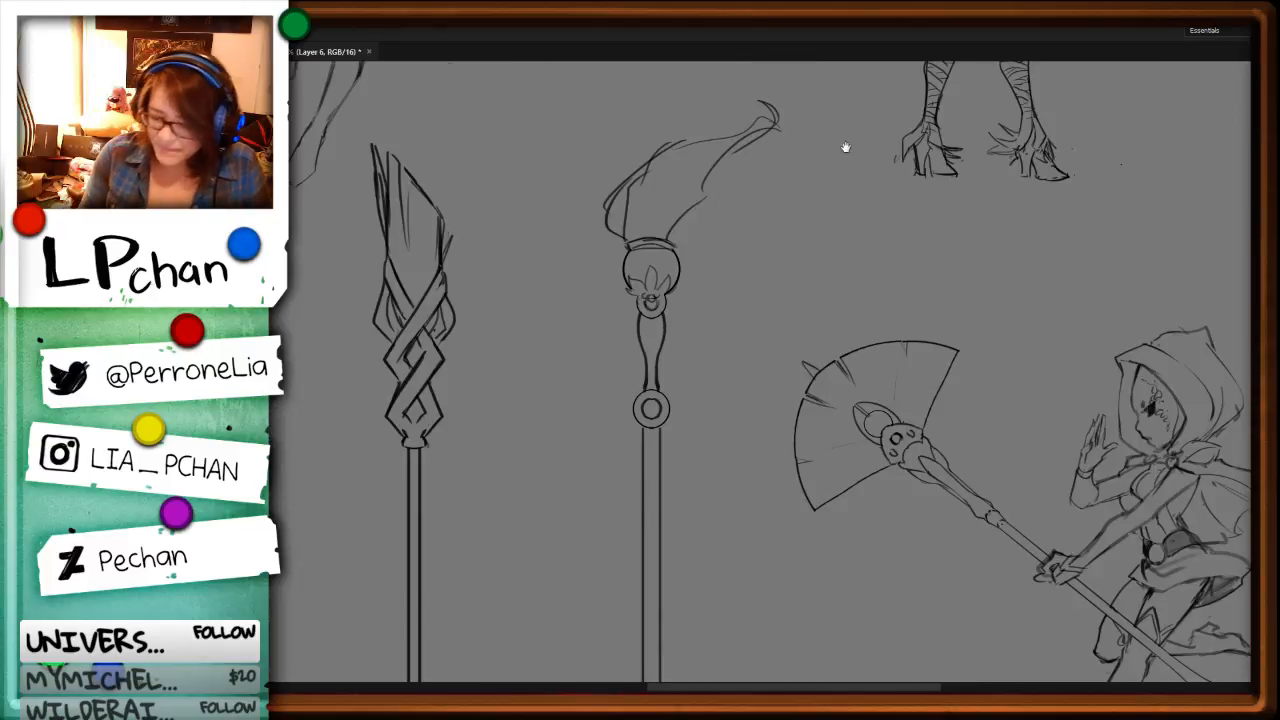
left_click_drag(817, 231, 850, 433)
left_click_drag(709, 452, 709, 436)
key("Delete")
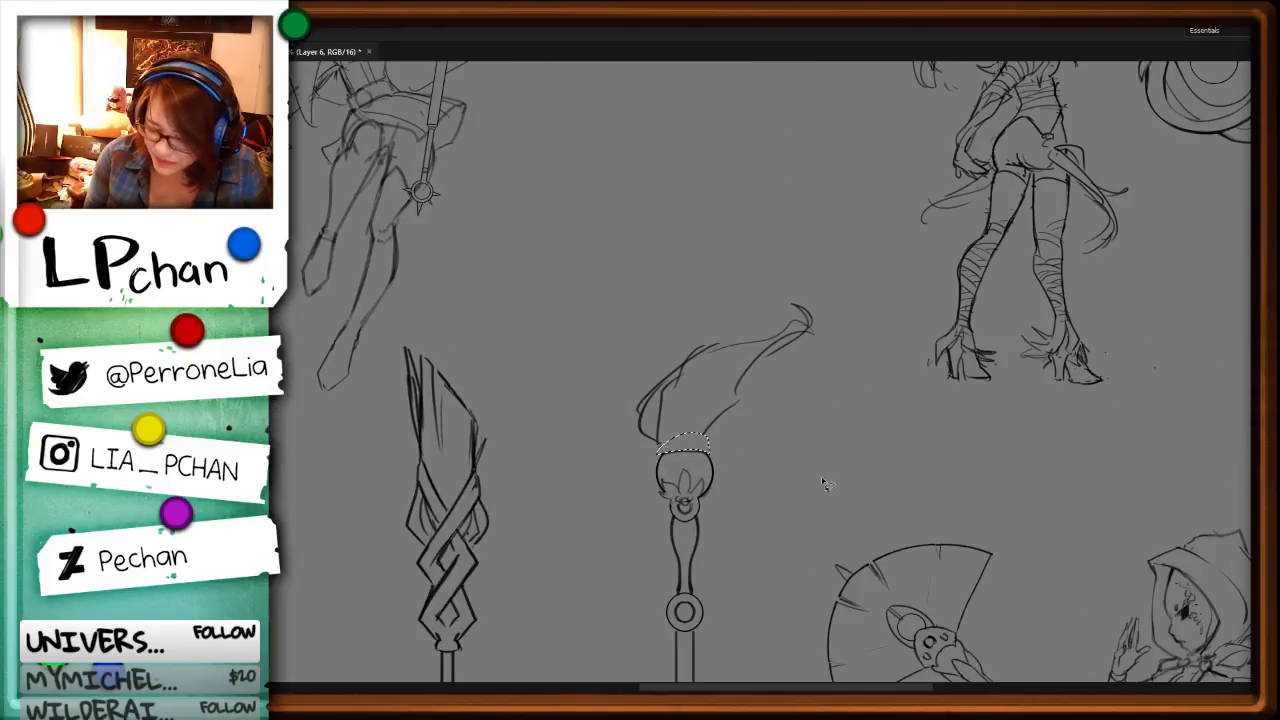
key("ctrl+d")
Step: Rotate the canvas sideways, draw a first closing line across the orb's open end and trim its overshooting end
key("r")
mouse_move(875, 590)
left_mouse_down()
mouse_move(892, 300)
mouse_move(820, 195)
left_mouse_up()
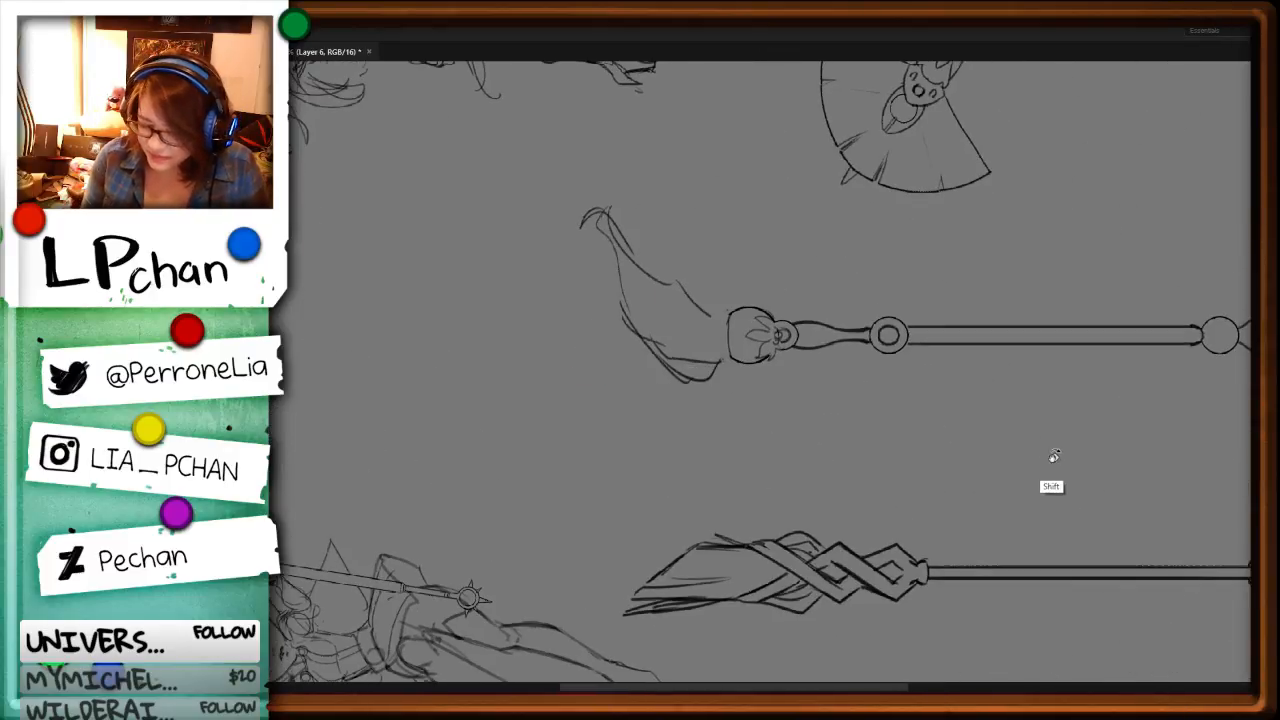
key("ctrl+plus")
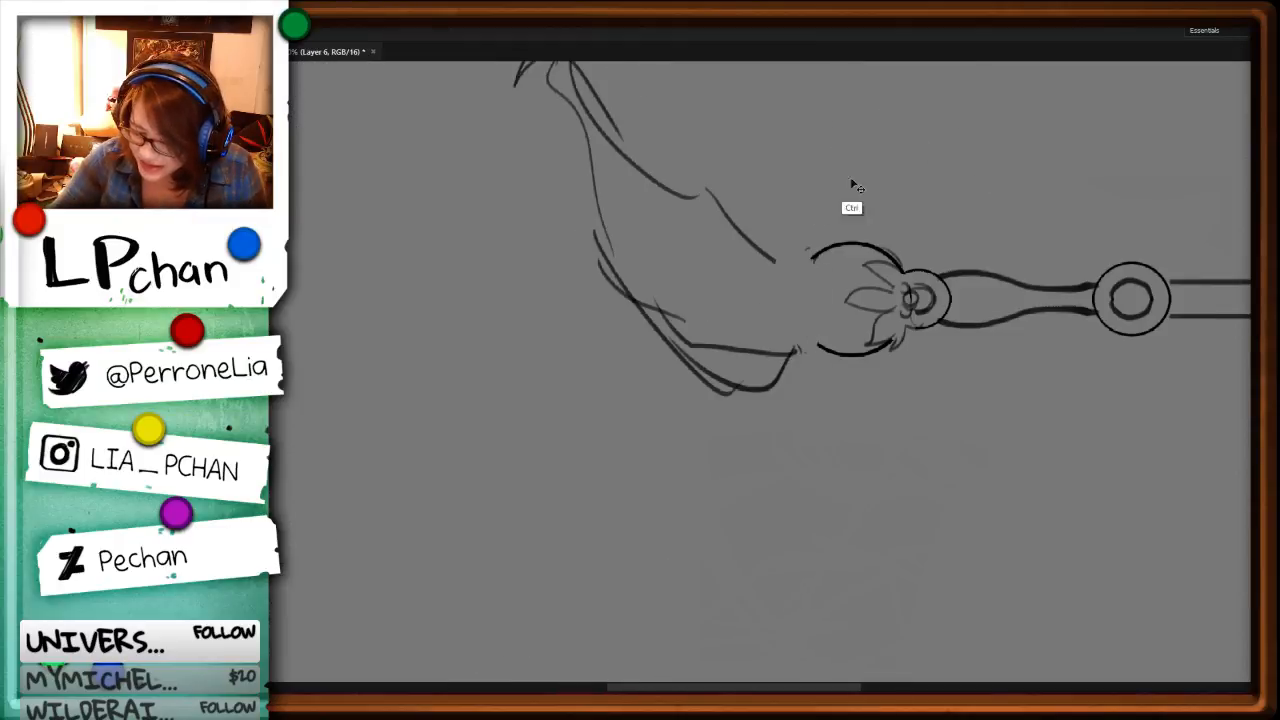
key("b")
left_click_drag(814, 258, 820, 350)
left_click_drag(816, 252, 821, 340)
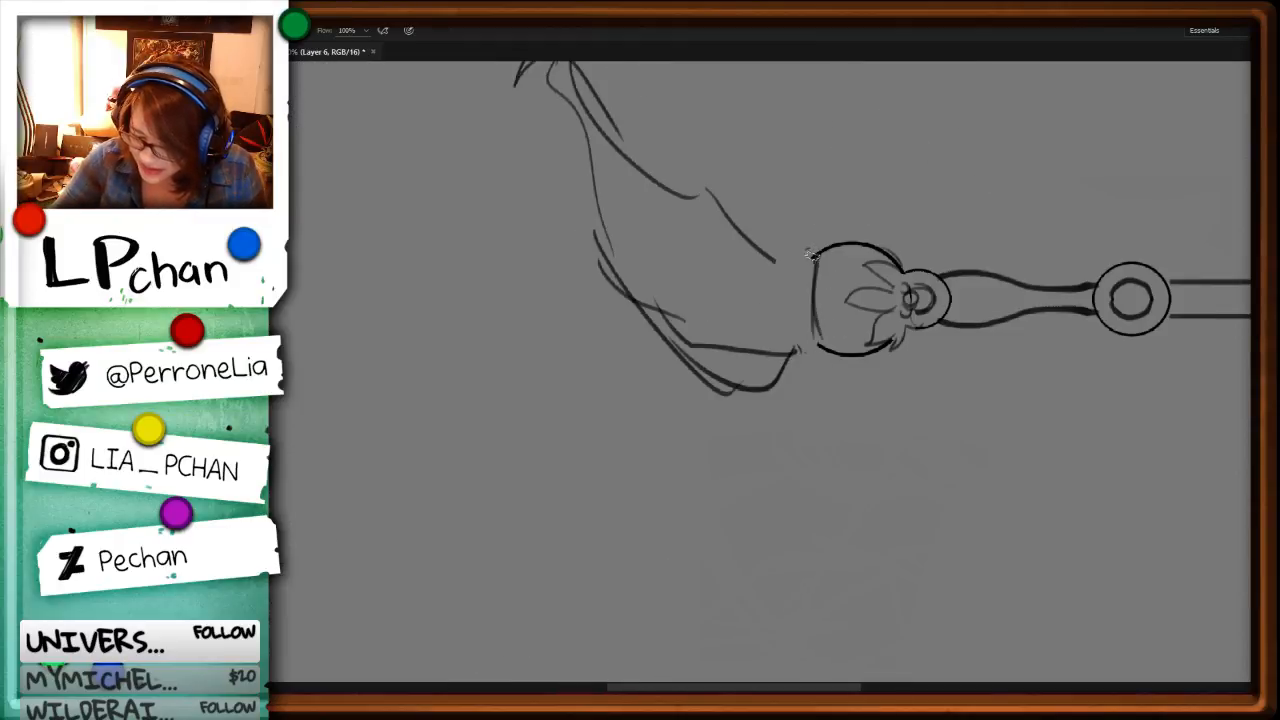
key("l")
mouse_move(828, 257)
left_mouse_down()
mouse_move(814, 229)
mouse_move(824, 240)
left_mouse_up()
key("Delete")
key("ctrl+d")
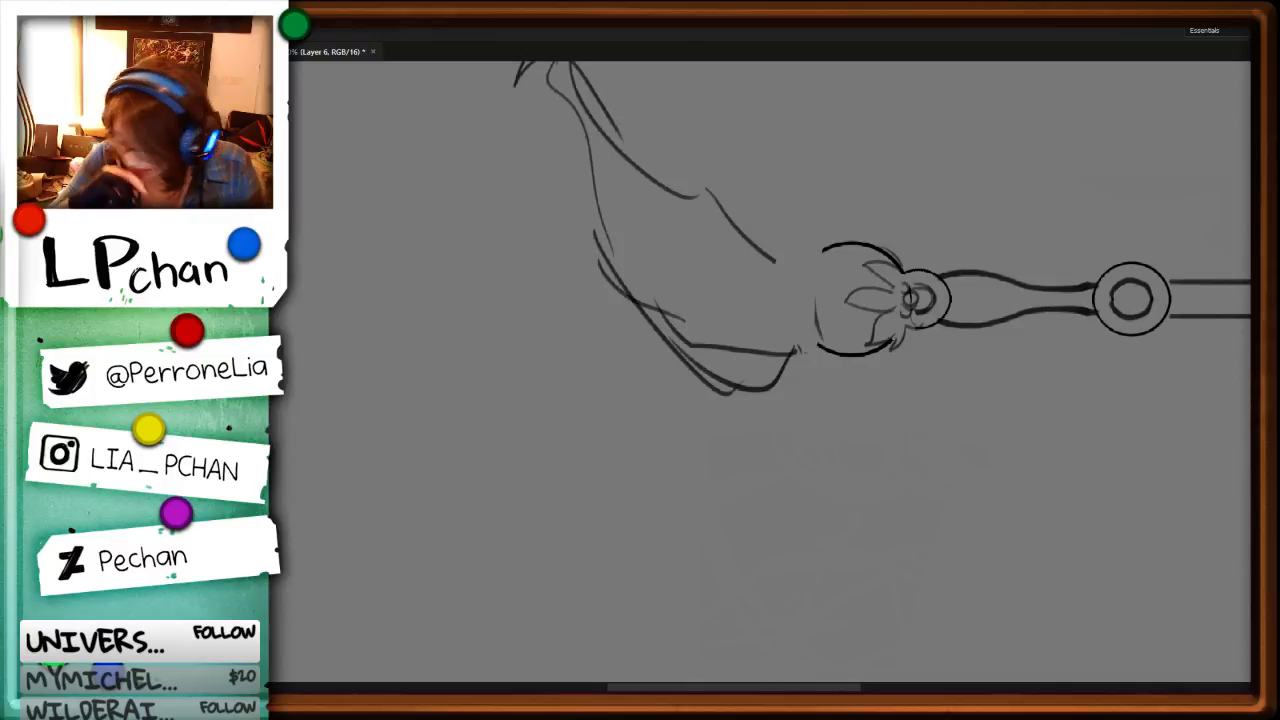
Step: Redraw the curved line closing the orb's open end, deleting the rough attempt and the outline's uneven ends
key("ctrl+plus")
left_click_drag(1073, 362, 798, 503)
key("b")
left_click_drag(737, 276, 724, 454, "alt")
key("l")
mouse_move(727, 248)
left_mouse_down()
mouse_move(706, 461)
mouse_move(725, 252)
mouse_move(727, 460)
left_mouse_up()
key("Delete")
key("ctrl+d")
key("b")
left_click_drag(714, 346, 727, 460)
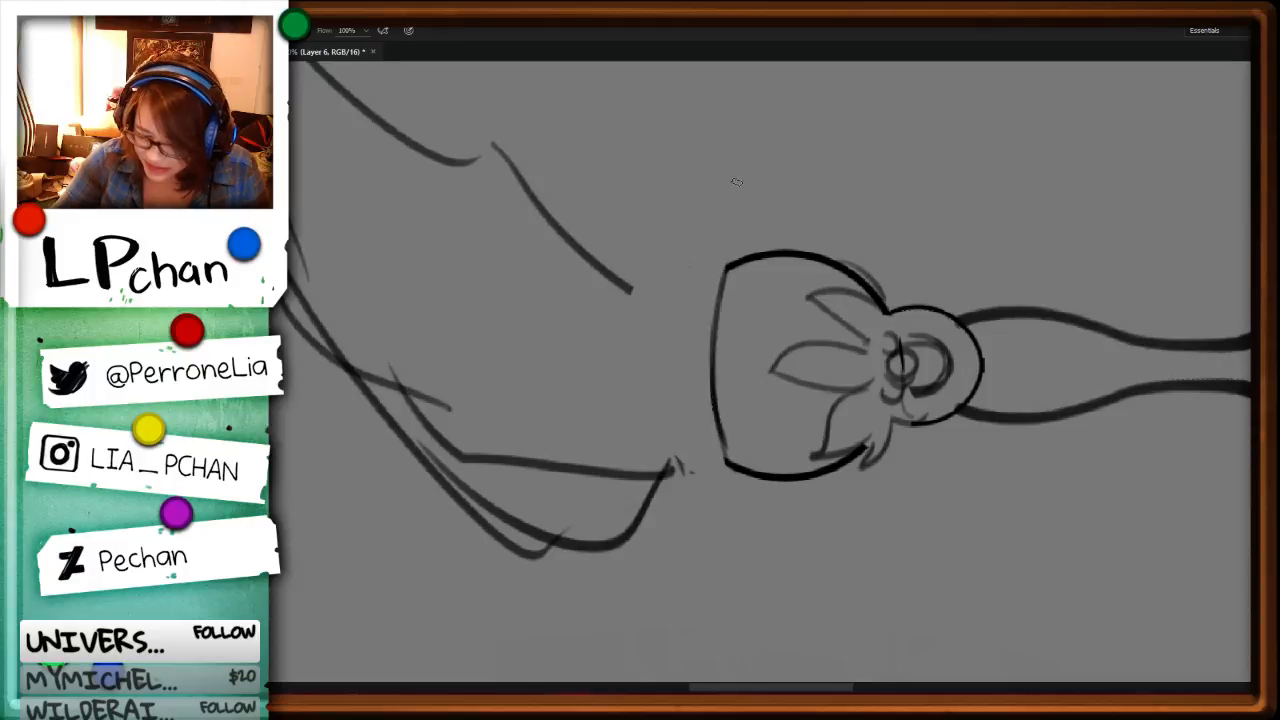
Step: Add a parallel second line with short end strokes to form a thin band along the orb's rim
left_click_drag(704, 271, 716, 469)
left_click_drag(709, 460, 725, 462)
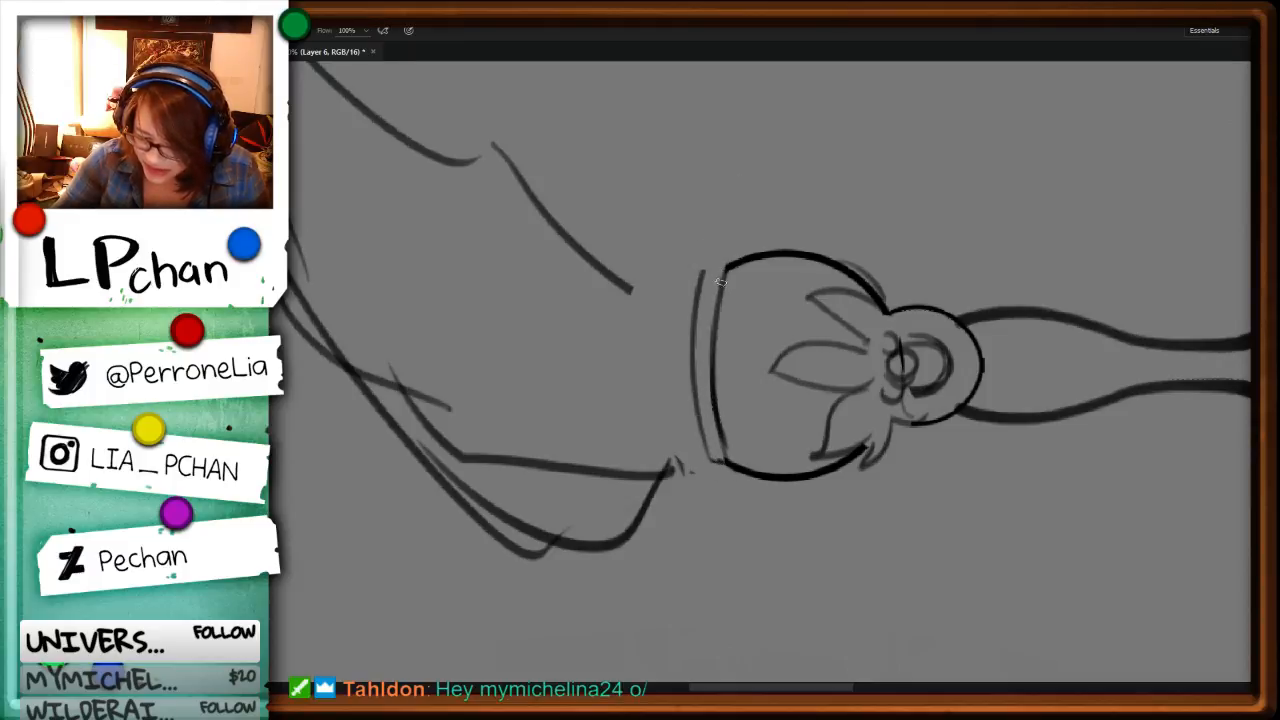
mouse_move(721, 274)
left_mouse_down()
mouse_move(704, 271)
mouse_move(707, 459)
left_mouse_up()
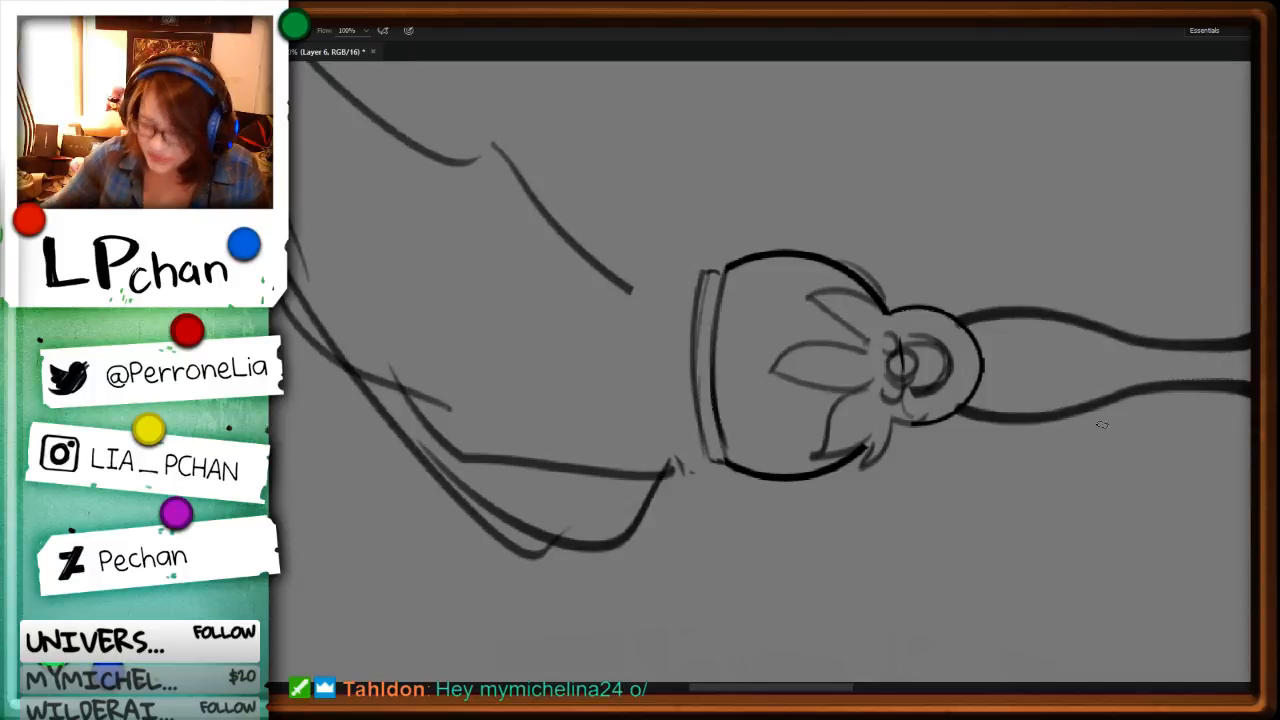
Step: Rotate the canvas upright and draw a neck above the orb's band with a curved top edge, side lines and an inner lip line
key("r")
mouse_move(1057, 389)
left_mouse_down()
mouse_move(1066, 434)
mouse_move(904, 550)
mouse_move(851, 631)
left_mouse_up()
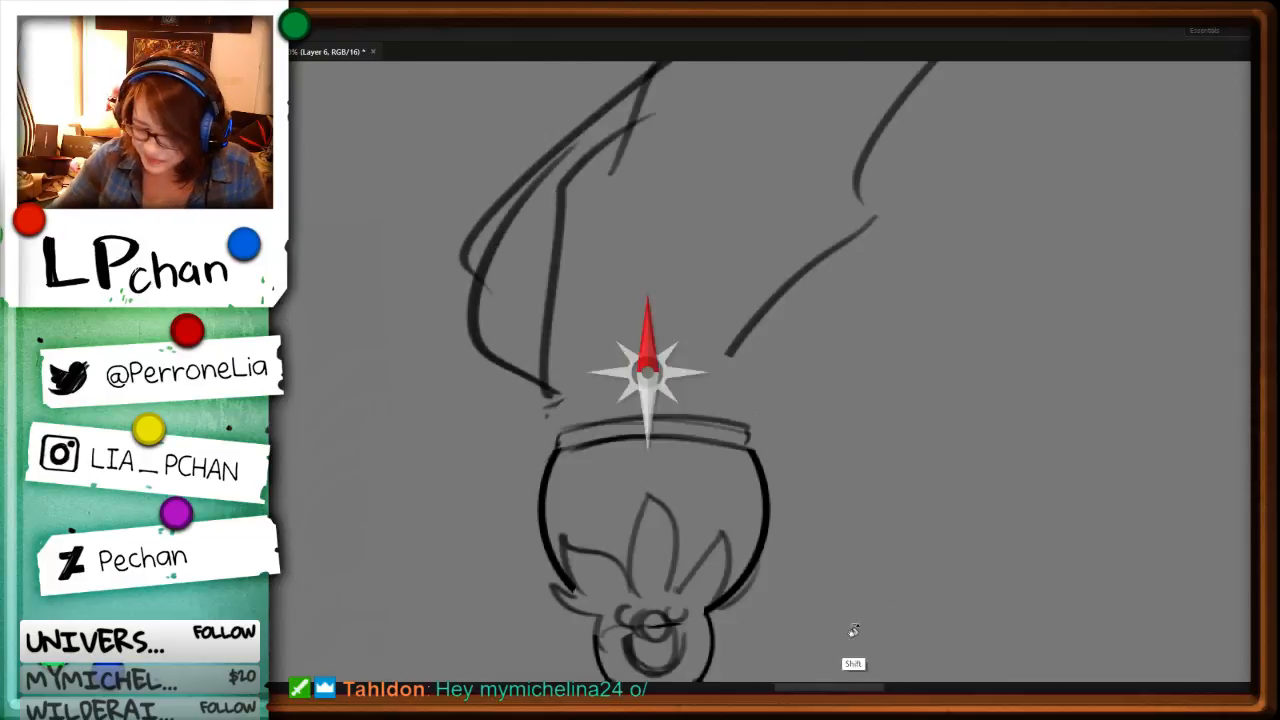
left_click_drag(842, 480, 868, 292)
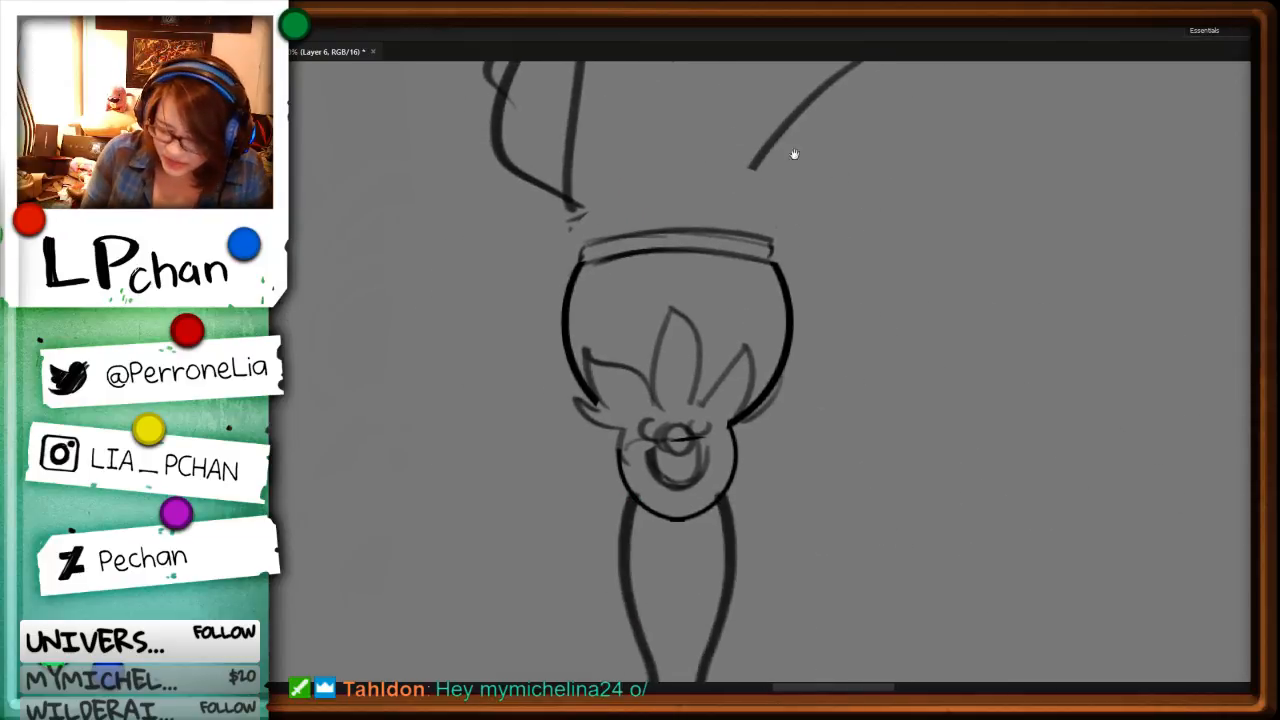
key("b")
mouse_move(758, 178)
left_mouse_down()
mouse_move(576, 190)
mouse_move(615, 181)
mouse_move(578, 192)
mouse_move(590, 234)
left_mouse_up()
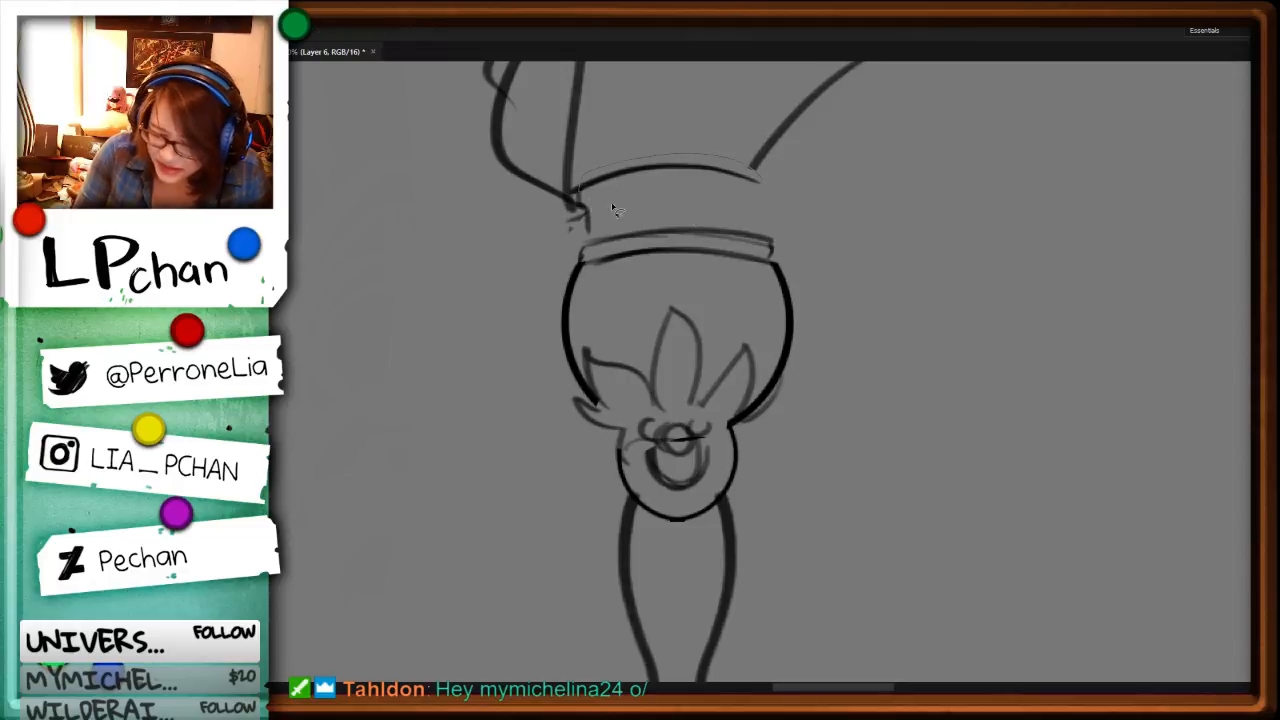
key("ctrl+z")
left_click_drag(573, 190, 680, 157)
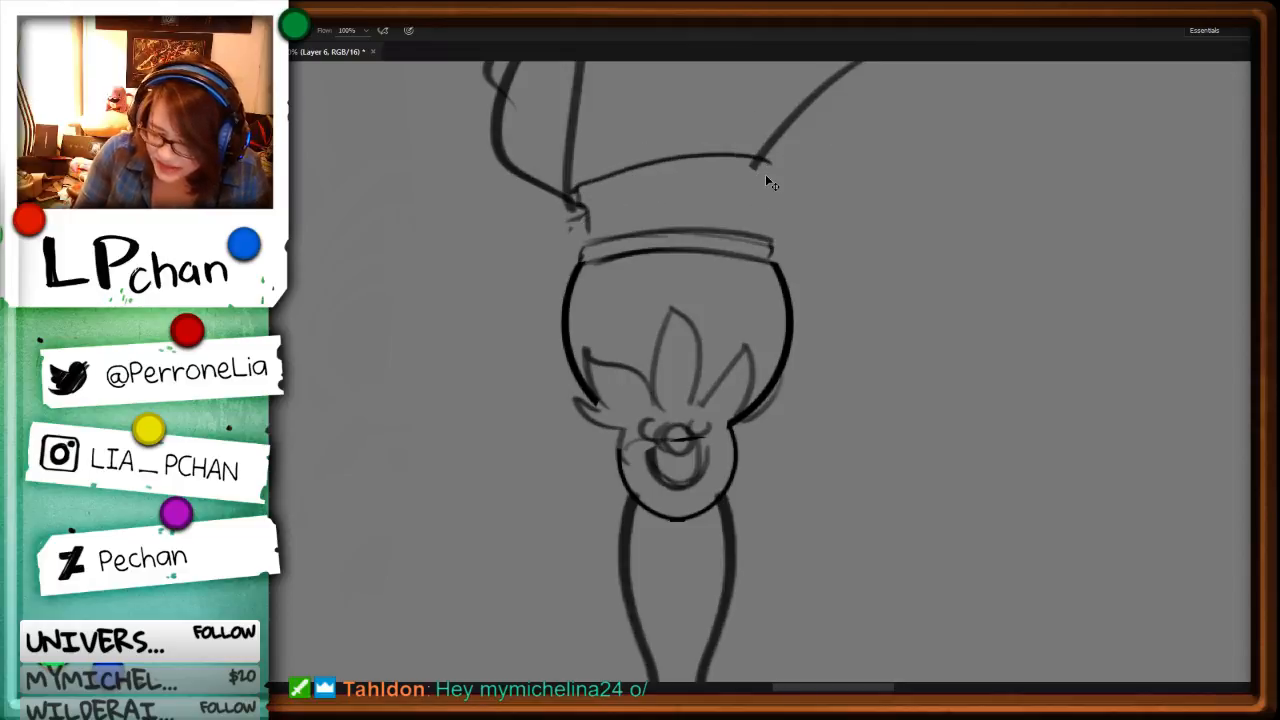
key("ctrl+z")
mouse_move(765, 174)
left_mouse_down()
mouse_move(724, 167)
mouse_move(572, 186)
left_mouse_up()
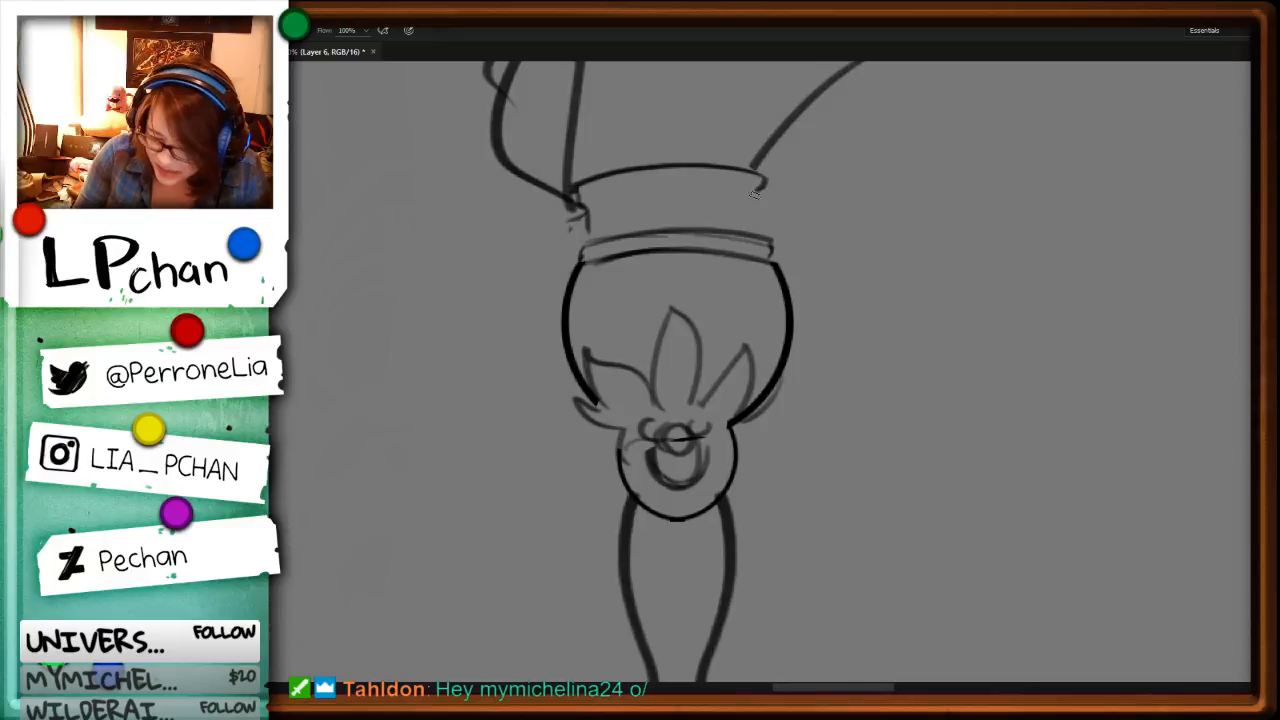
left_click_drag(762, 182, 757, 234)
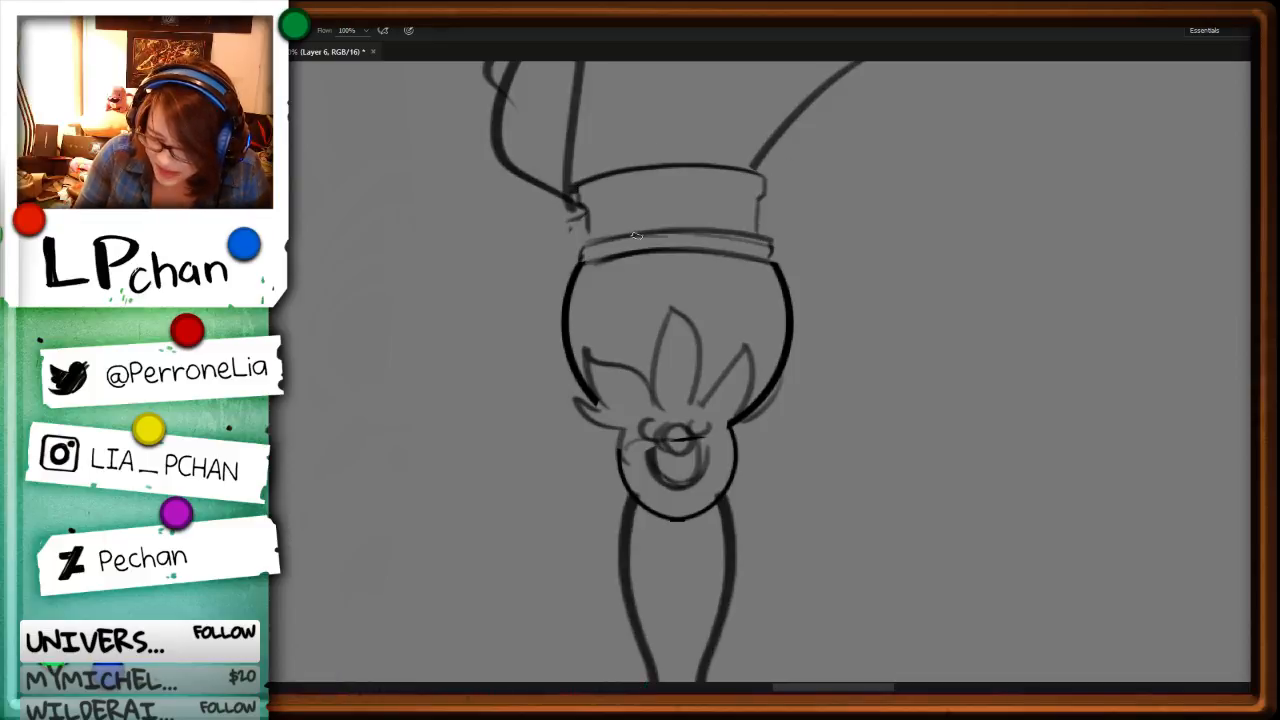
mouse_move(584, 206)
left_mouse_down()
mouse_move(586, 238)
mouse_move(749, 225)
mouse_move(757, 204)
mouse_move(586, 206)
mouse_move(692, 191)
mouse_move(765, 190)
left_mouse_up()
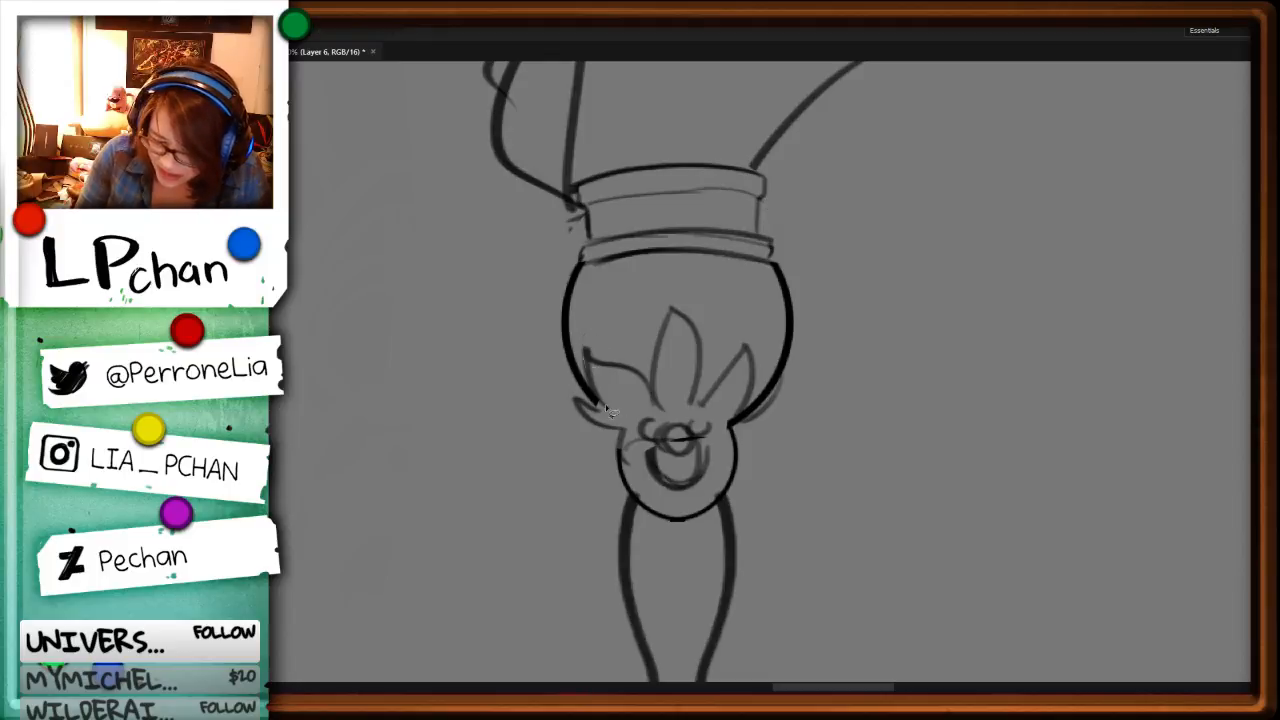
Step: Redraw the left leaf on the orb with a curved, pointed tip
key("ctrl+z")
mouse_move(585, 341)
left_mouse_down()
mouse_move(601, 391)
mouse_move(654, 414)
left_mouse_up()
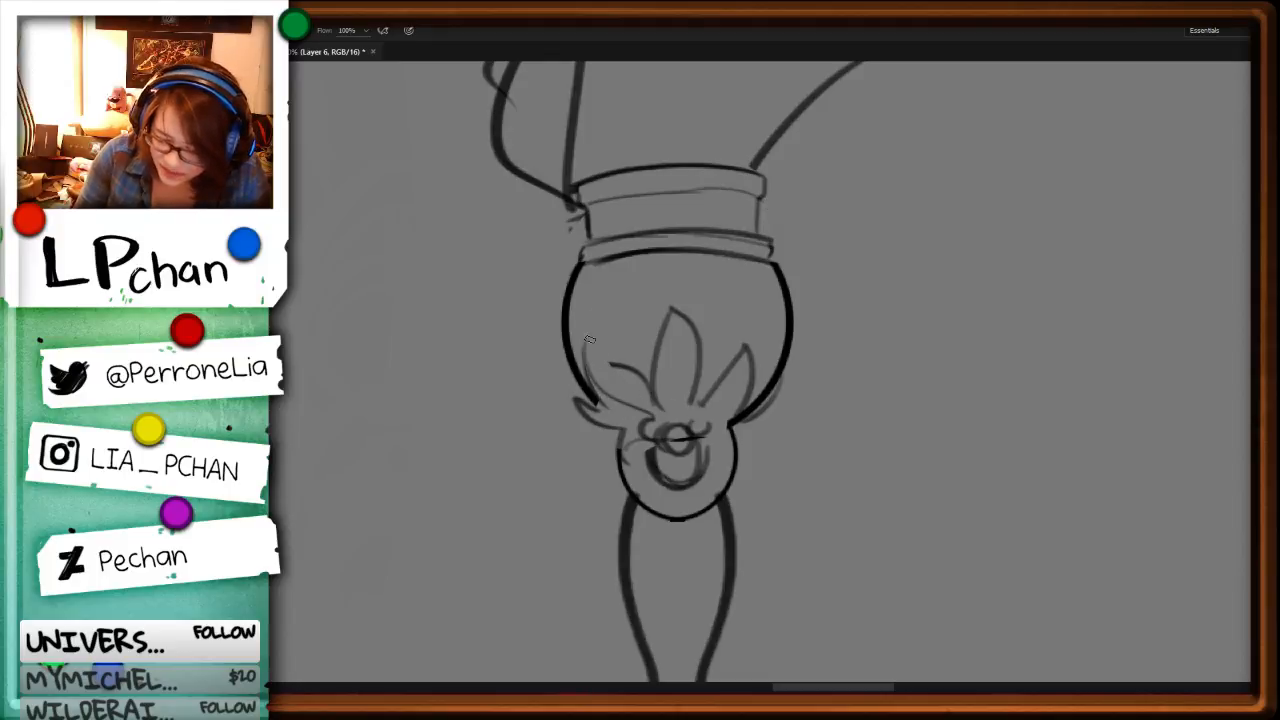
left_click_drag(587, 342, 611, 365)
Step: Delete the rough center leaf piece by piece and redraw it with a sharp tip and a central vein
key("l")
mouse_move(697, 303)
left_mouse_down()
mouse_move(653, 375)
mouse_move(699, 256)
mouse_move(651, 382)
left_mouse_up()
key("Delete")
key("ctrl+d")
key("b")
key("l")
mouse_move(687, 303)
left_mouse_down()
mouse_move(709, 258)
mouse_move(697, 406)
left_mouse_up()
key("Delete")
key("ctrl+d")
key("b")
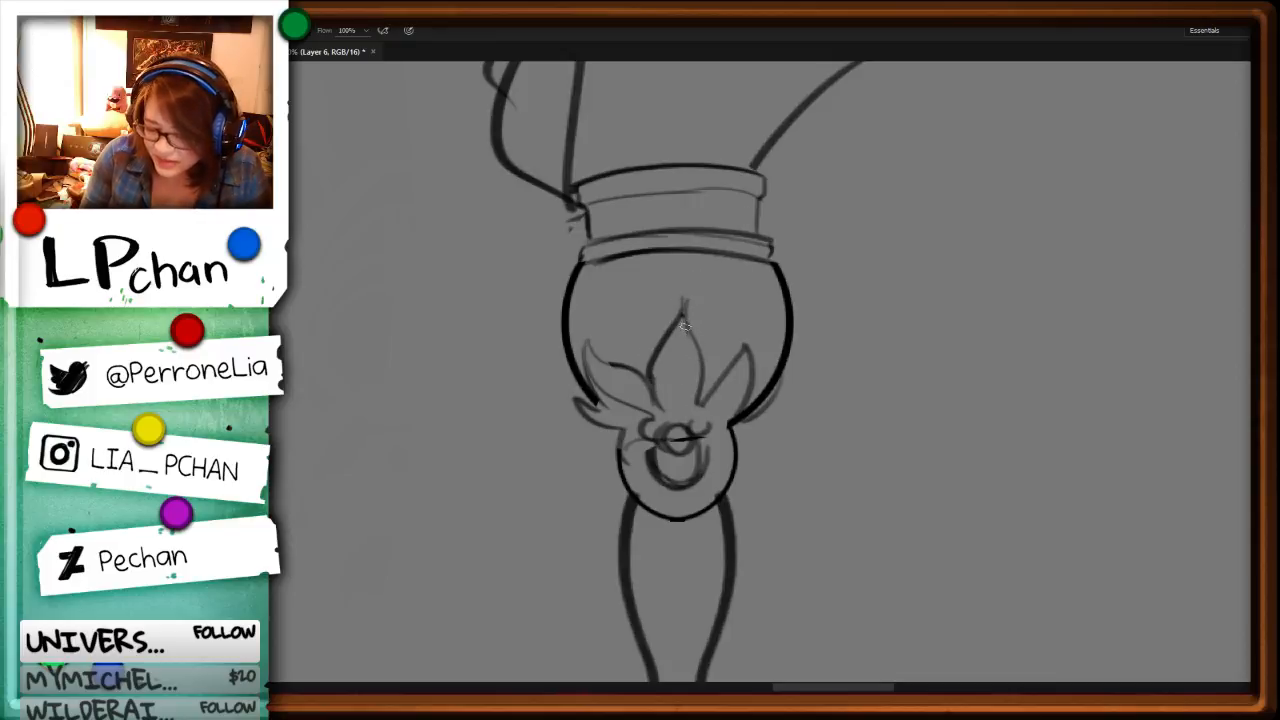
left_click_drag(685, 326, 679, 422)
Step: Delete the old right leaf on the orb and redraw it with a longer, outward-pointing tip
key("l")
mouse_move(767, 347)
left_mouse_down()
mouse_move(772, 302)
mouse_move(705, 401)
mouse_move(772, 346)
mouse_move(731, 396)
mouse_move(702, 420)
mouse_move(663, 426)
mouse_move(698, 421)
mouse_move(691, 412)
left_mouse_up()
key("Delete")
key("ctrl+d")
key("b")
Step: Clean up the overlapping lines at the leaf bases and redraw the small rounded details around the central bead
key("l")
key("Delete")
key("ctrl+d")
key("b")
key("l")
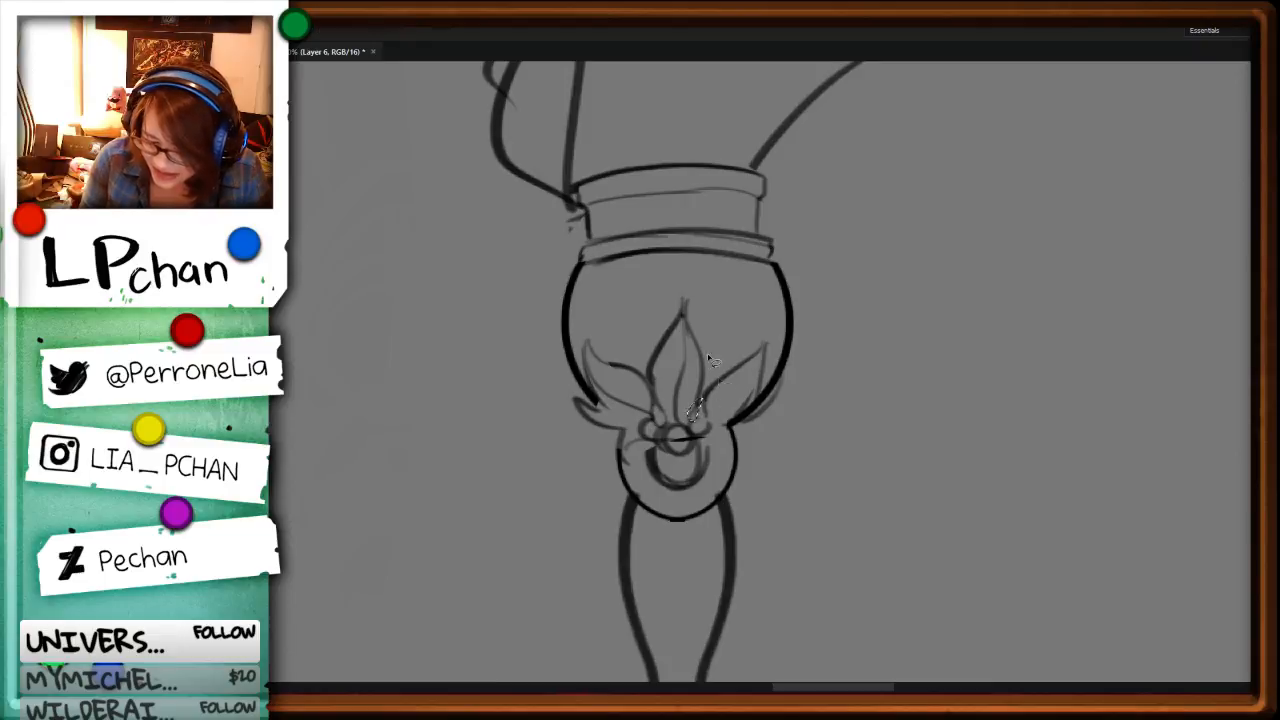
key("b")
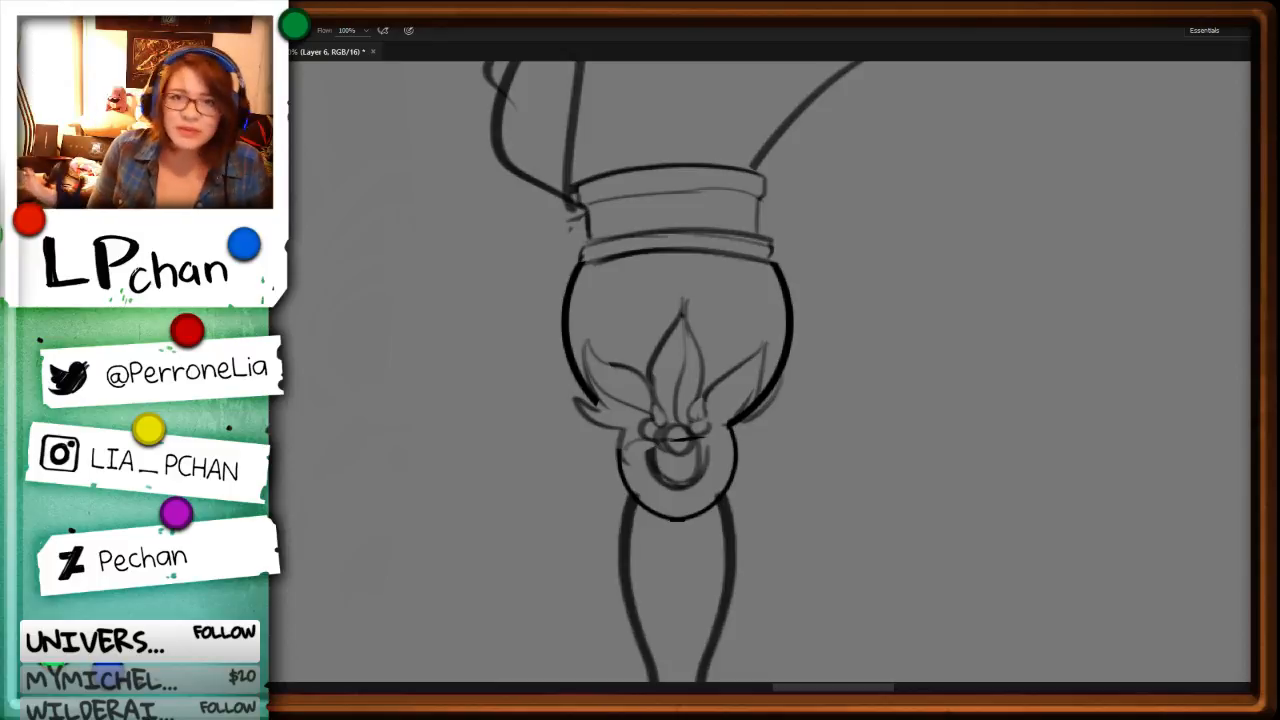
Step: Redraw the right leaf's lower edge and clear the orb outline overlapping it to finish the rounded petal behind
key("l")
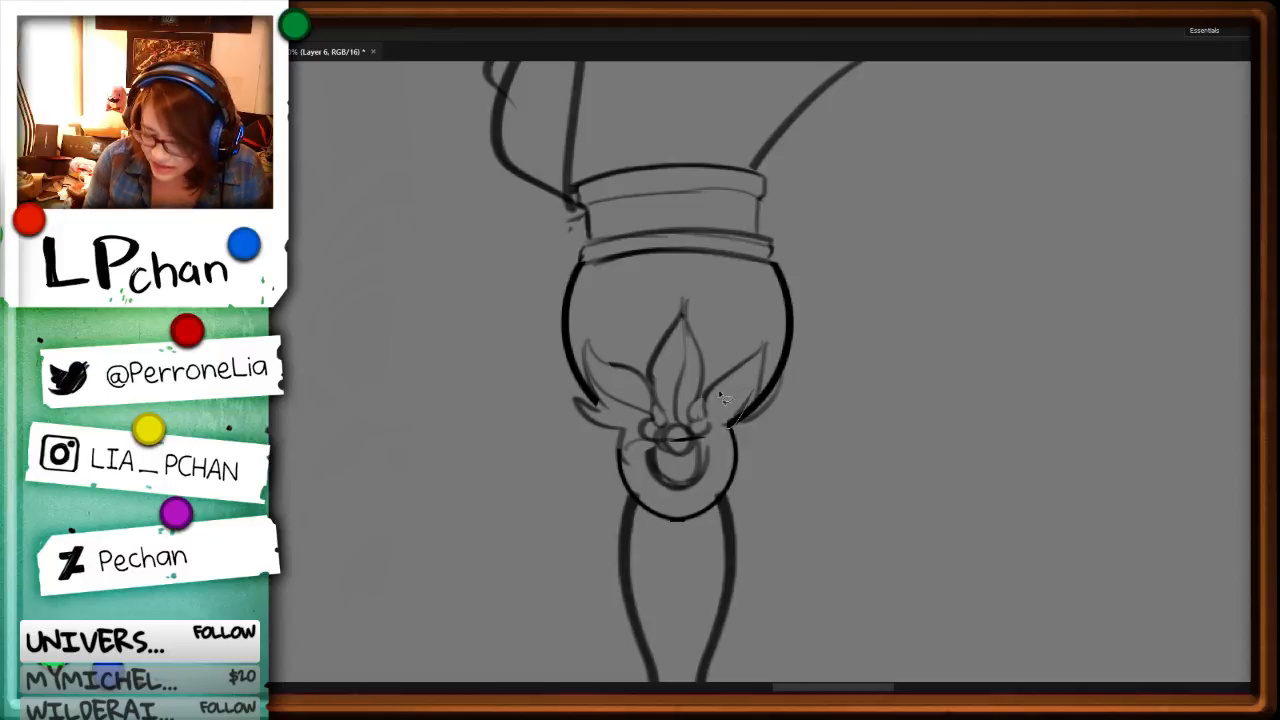
key("b")
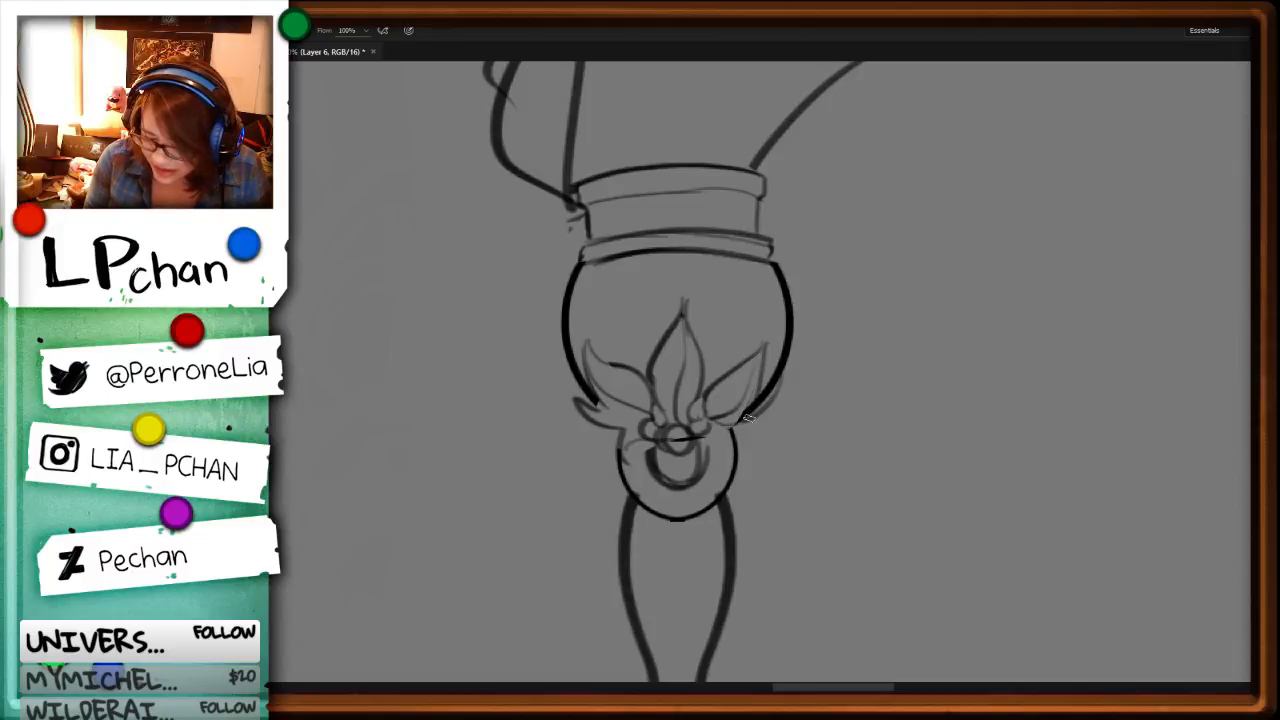
key("l")
left_click_drag(752, 404, 736, 427)
key("Delete")
key("ctrl+d")
key("b")
Step: Delete the spiky lower-left petal with the nearby ring outline and redraw both to match the right side
key("l")
mouse_move(598, 406)
left_mouse_down()
mouse_move(600, 425)
mouse_move(648, 419)
mouse_move(687, 434)
mouse_move(626, 490)
left_mouse_up()
key("Delete")
key("ctrl+d")
key("b")
Step: Delete the stray lines crossing the round bead at the base of the leaves and return to the brush
key("l")
key("Delete")
key("ctrl+d")
key("b")
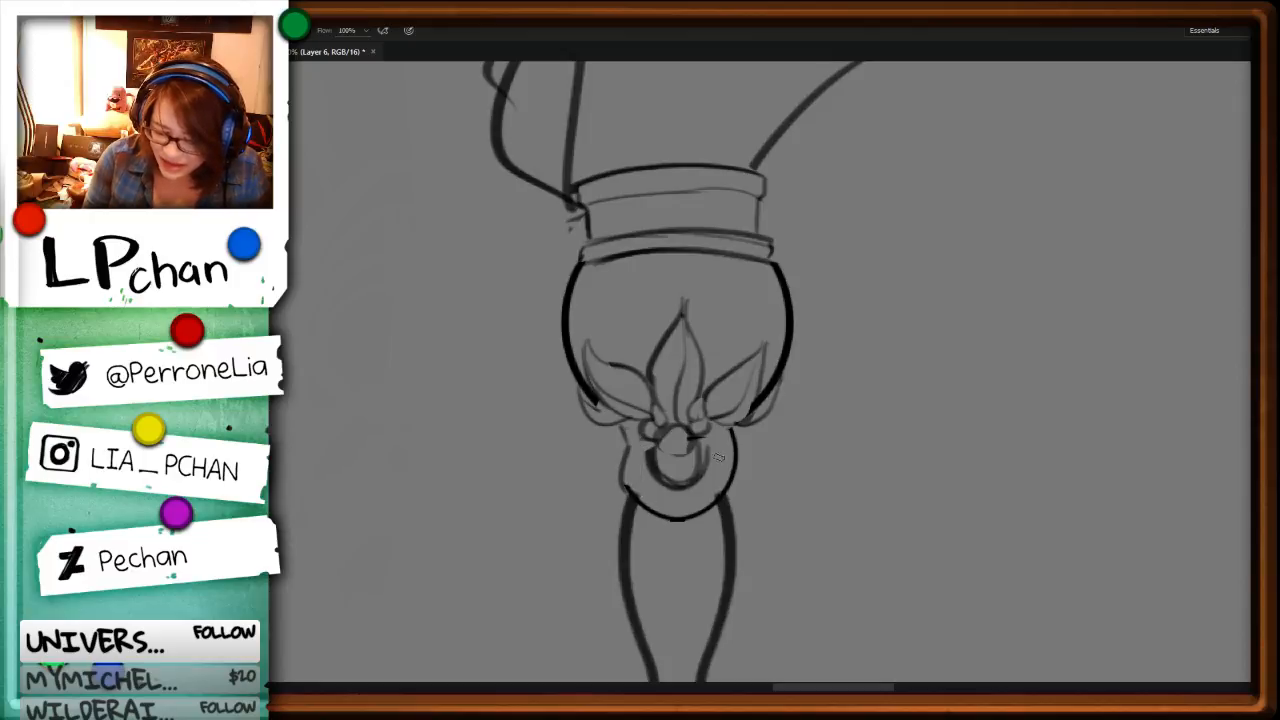
Step: Clean the stray lines crossing the central bead and reshape the surrounding ring's upper right end
mouse_move(730, 430)
left_mouse_down()
mouse_move(729, 477)
mouse_move(690, 440)
mouse_move(674, 465)
mouse_move(692, 440)
left_mouse_up()
key("l")
key("Delete")
key("ctrl+d")
key("b")
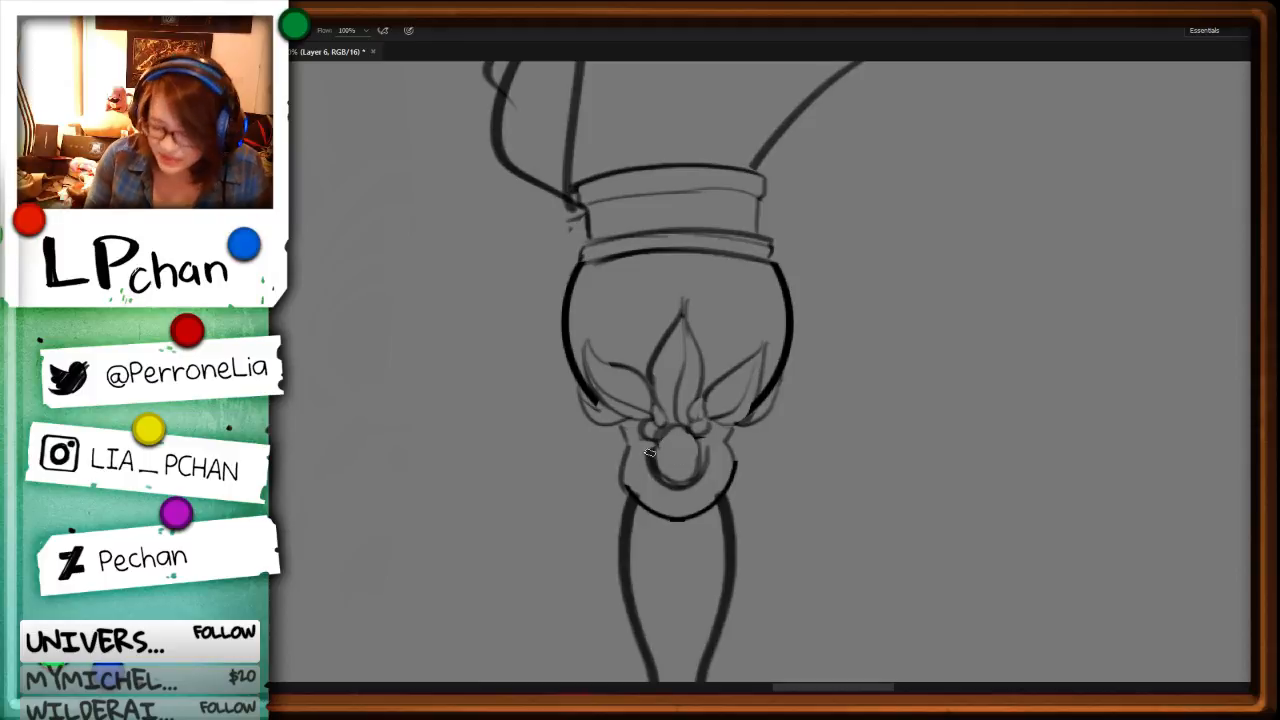
Step: Draw small curved connectors on both sides of the bead and thicken the ring's outer side outlines
left_click_drag(627, 426, 641, 447)
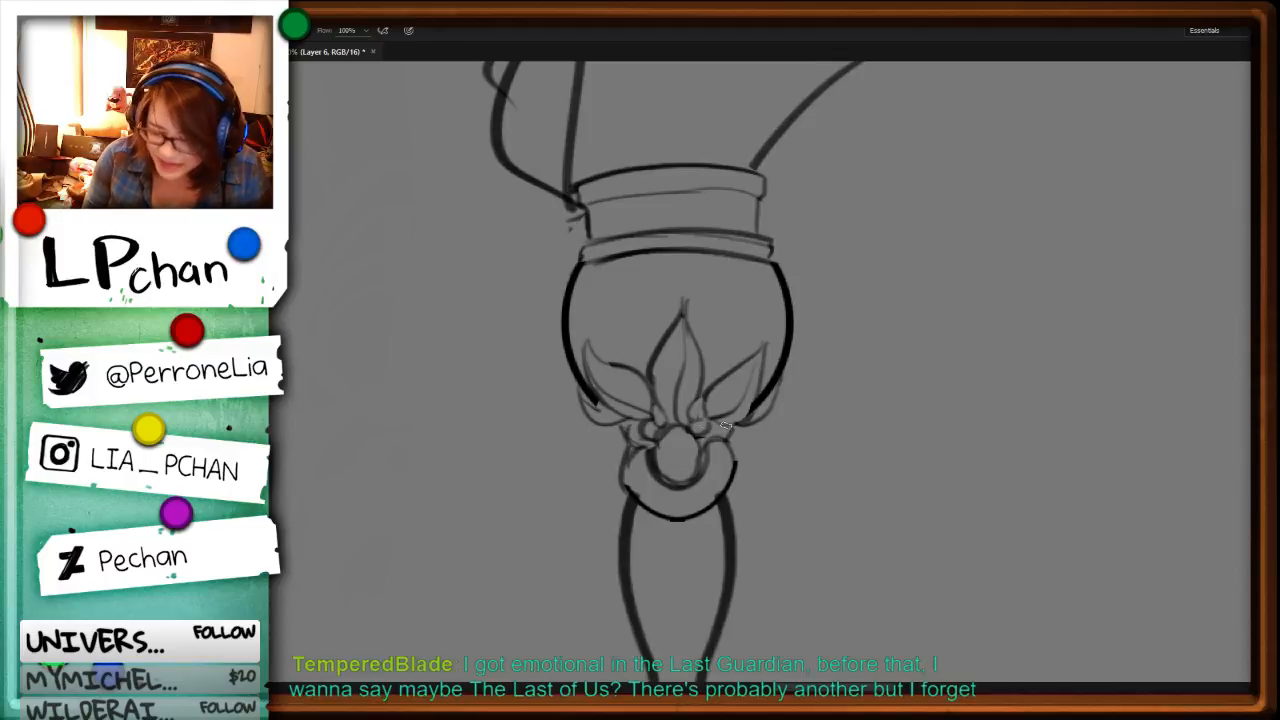
left_click_drag(730, 429, 701, 447)
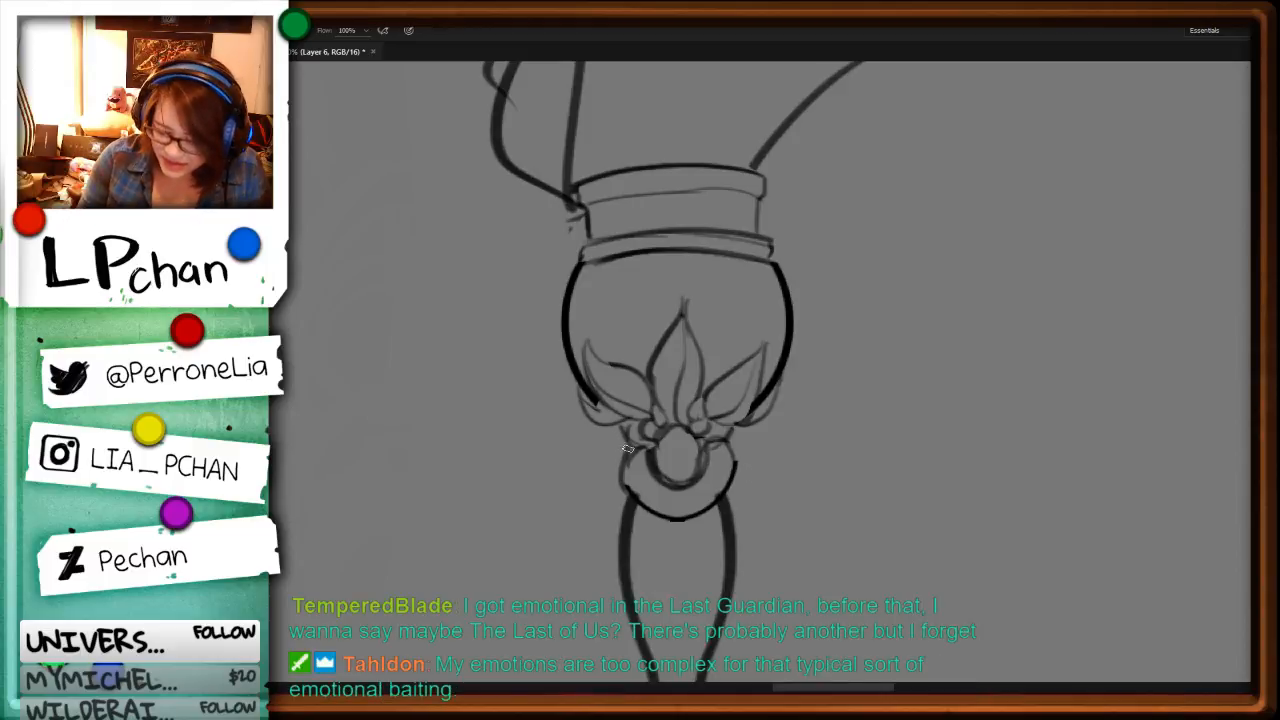
left_click_drag(630, 448, 628, 493)
left_click_drag(728, 444, 707, 508)
key("ctrl+minus")
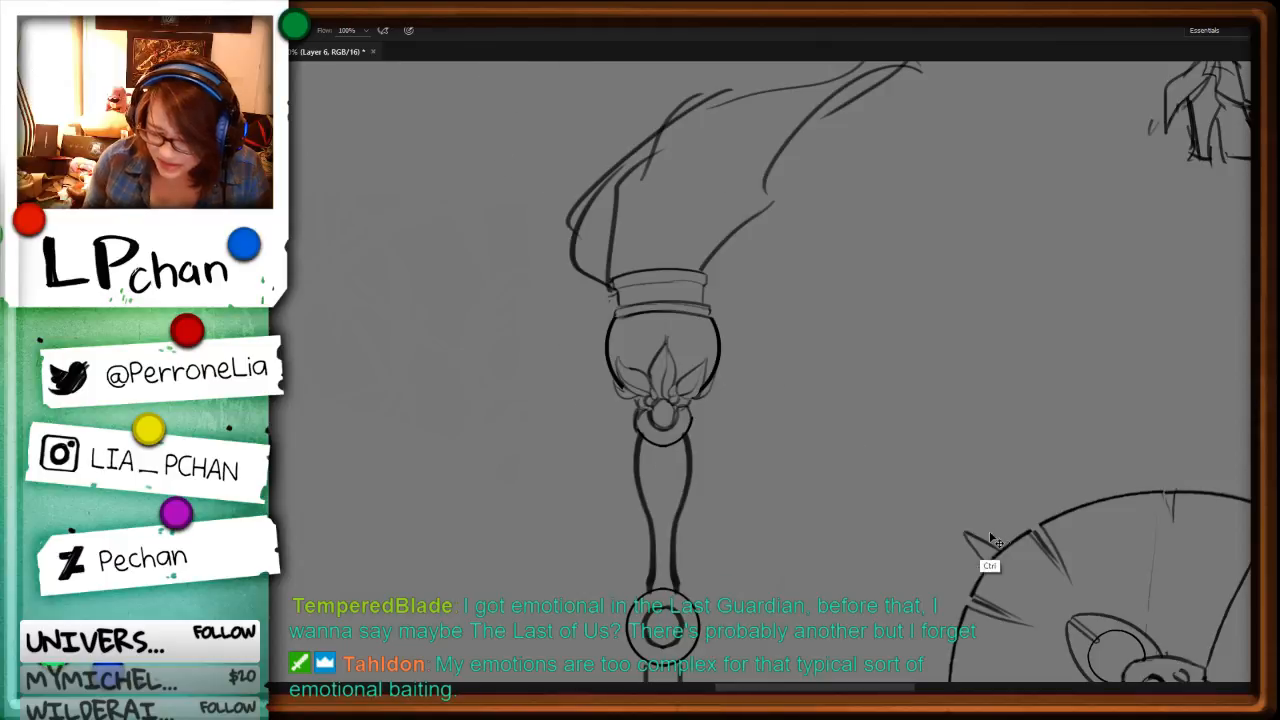
Step: Trim the end of the orb's thick outline where it overlaps the lower-left petal
key("ctrl+plus")
key("ctrl+plus")
key("ctrl+plus")
key("l")
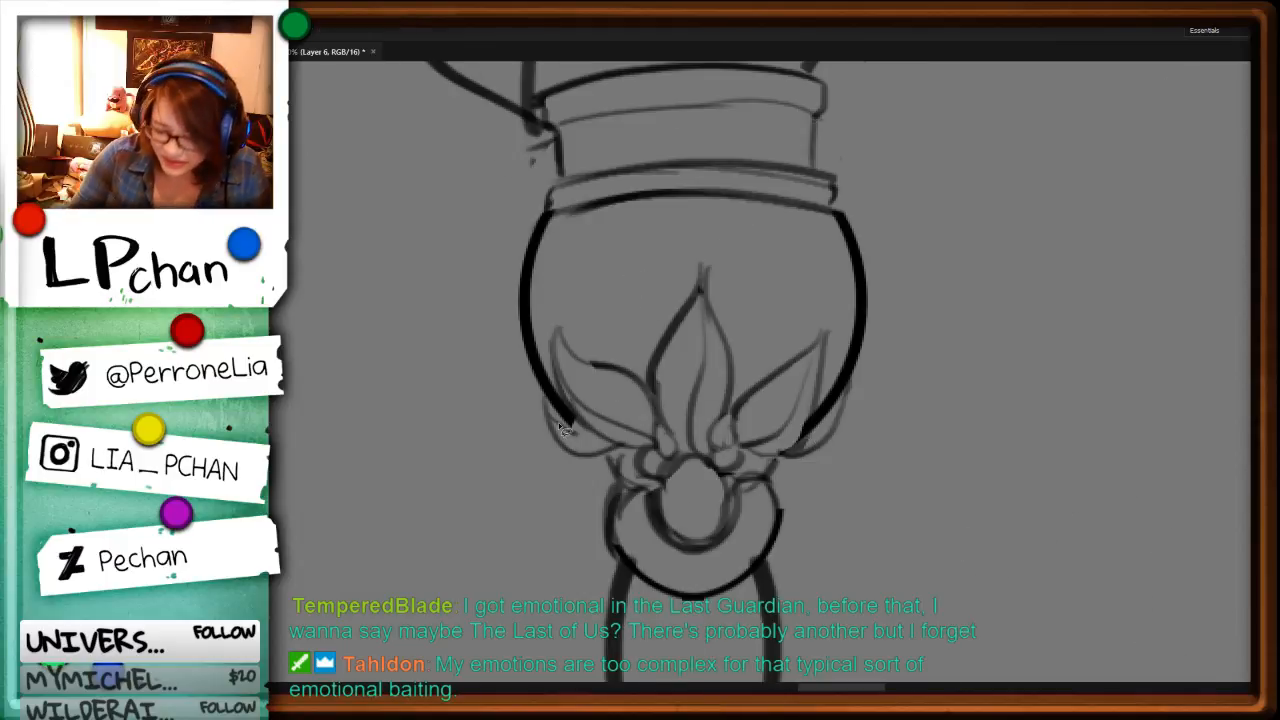
left_click_drag(549, 402, 586, 425)
key("ctrl+d")
key("b")
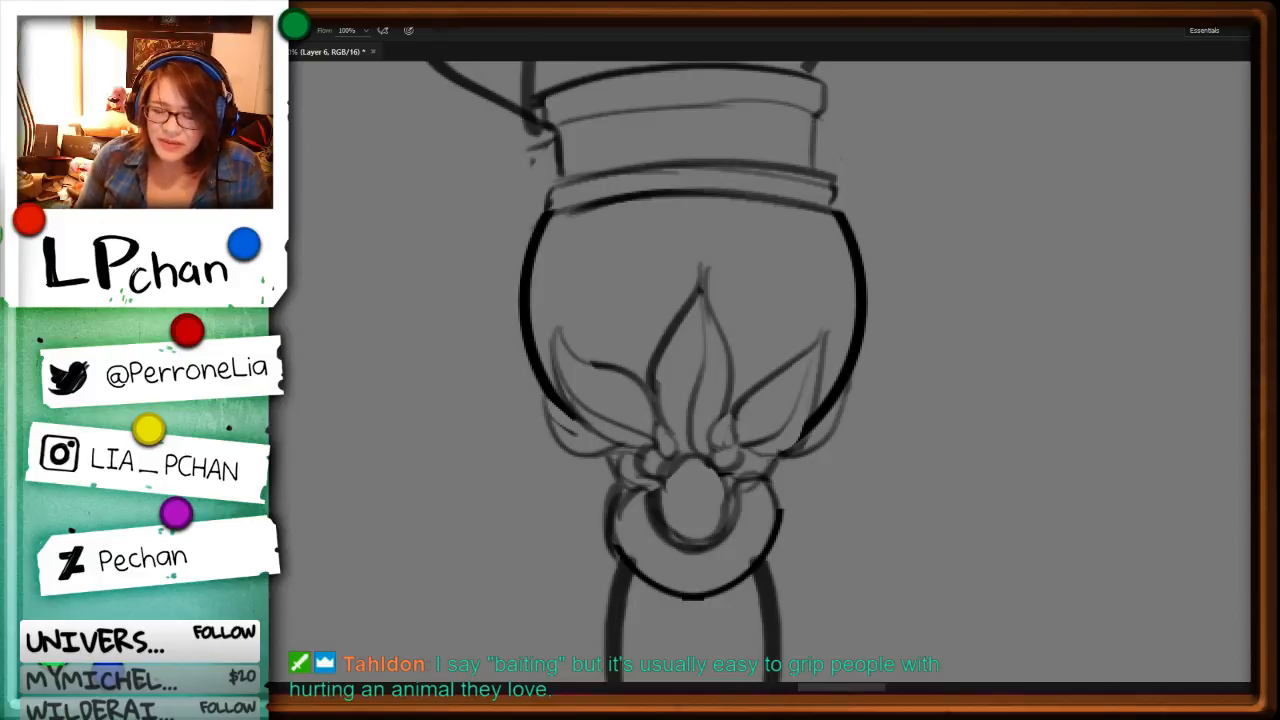
key("ctrl+minus")
key("ctrl+minus")
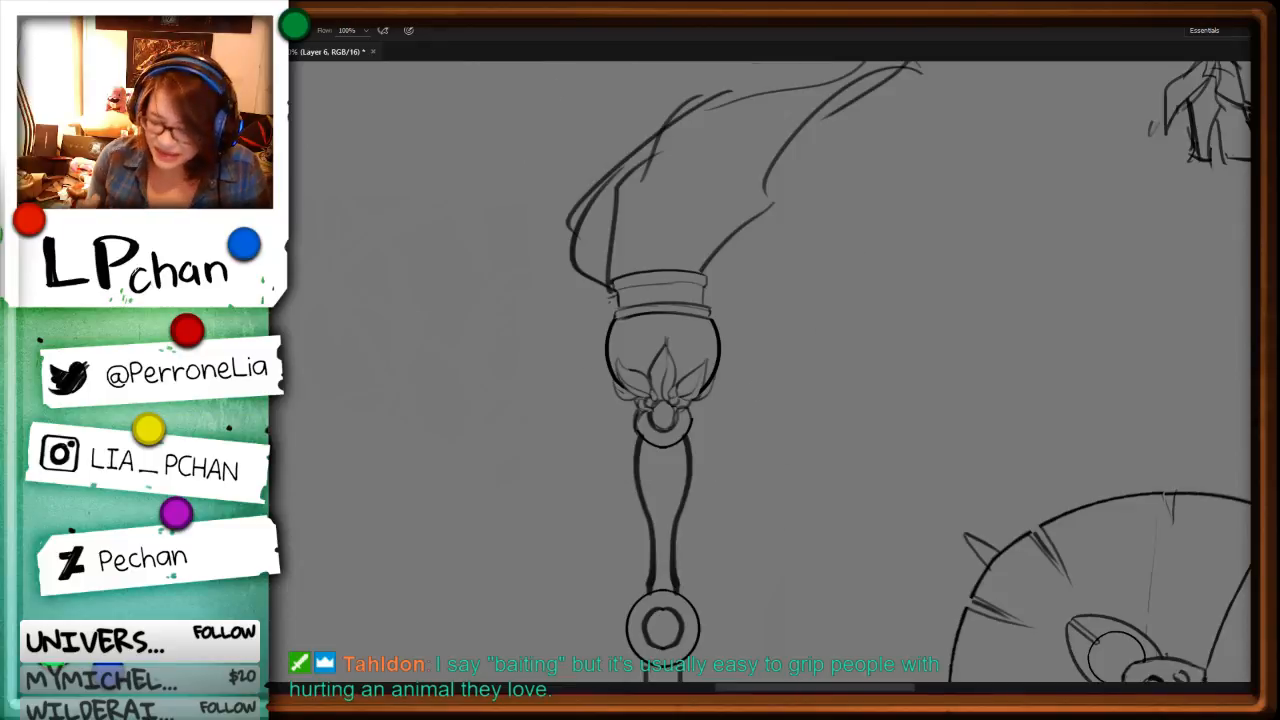
Step: Delete the angular left side of the plume and redraw it as a smooth curve with a looped strand and inner strands
key("ctrl+minus")
key("ctrl+minus")
key("ctrl+plus")
key("l")
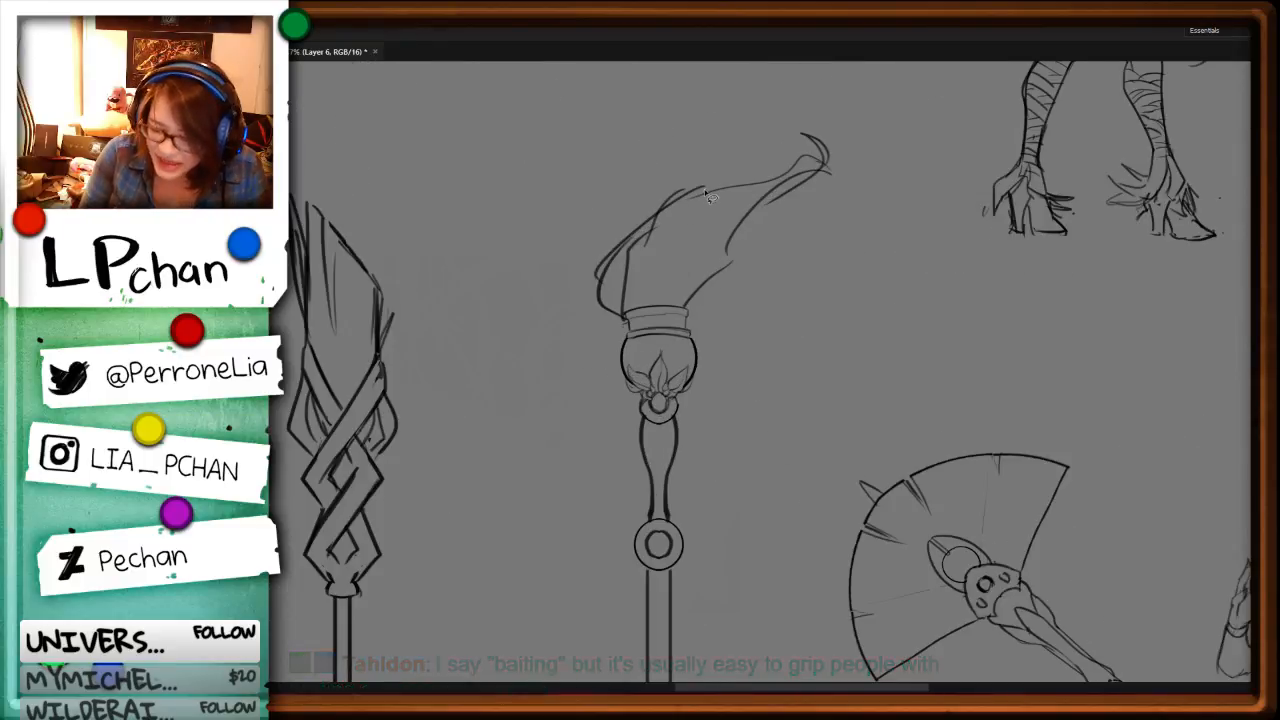
left_click_drag(690, 200, 640, 287)
key("Delete")
mouse_move(646, 196)
left_mouse_down()
mouse_move(704, 182)
mouse_move(604, 264)
mouse_move(623, 304)
left_mouse_up()
key("ctrl+d")
key("b")
mouse_move(600, 255)
left_mouse_down()
mouse_move(628, 308)
mouse_move(725, 192)
mouse_move(655, 294)
left_mouse_up()
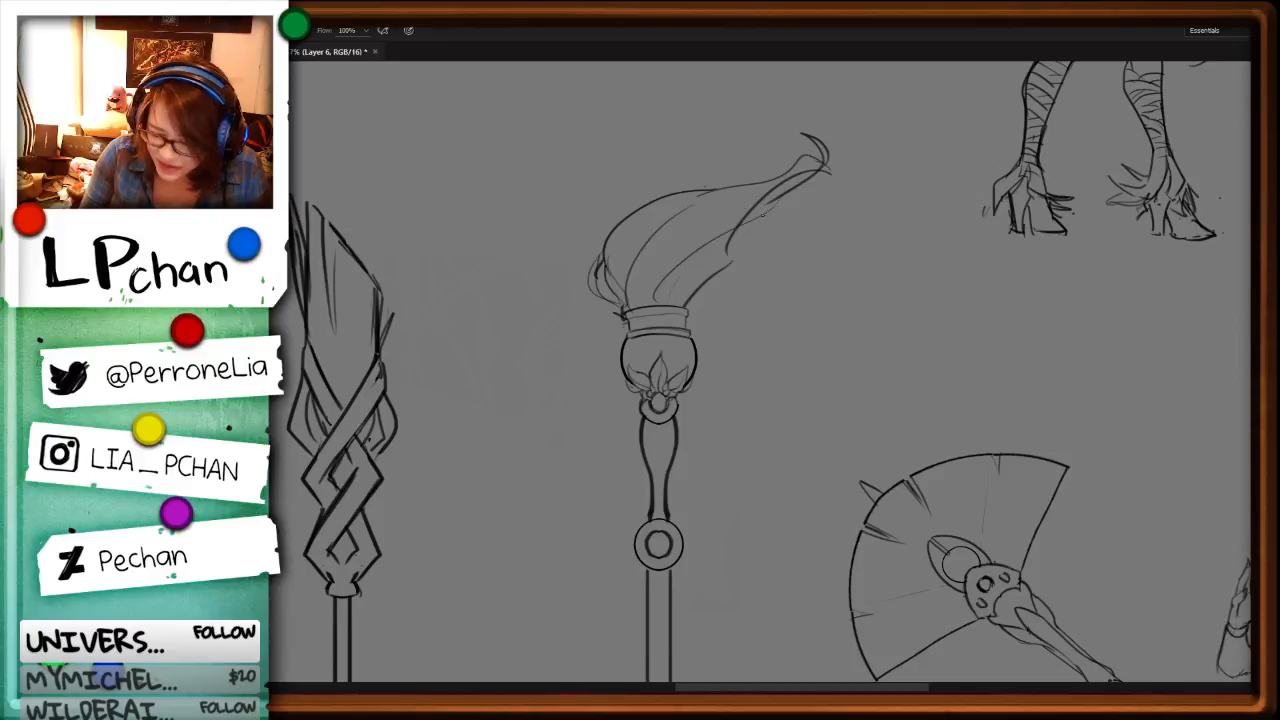
left_click_drag(760, 216, 684, 304)
key("ctrl+z")
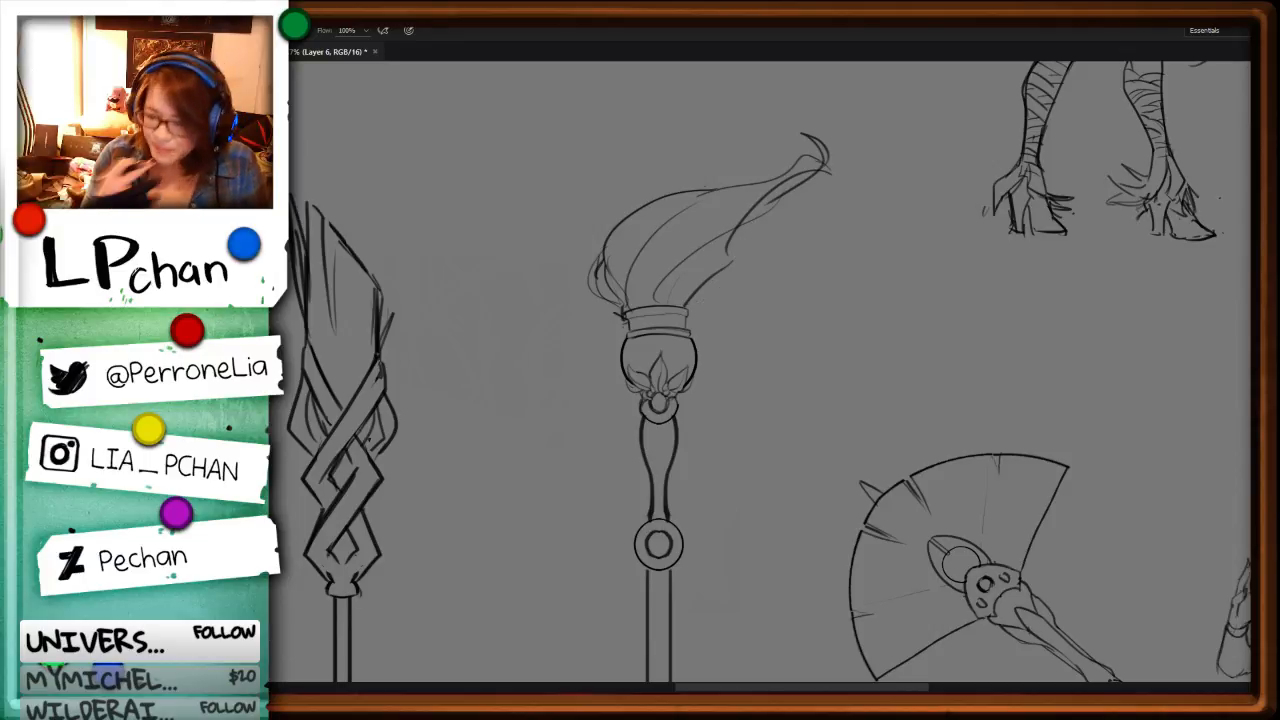
Step: Cut away the plume's curled tip and redraw it as a longer, wavy wisp ending in a small curl
key("l")
left_click_drag(734, 223, 852, 148)
key("ctrl+x")
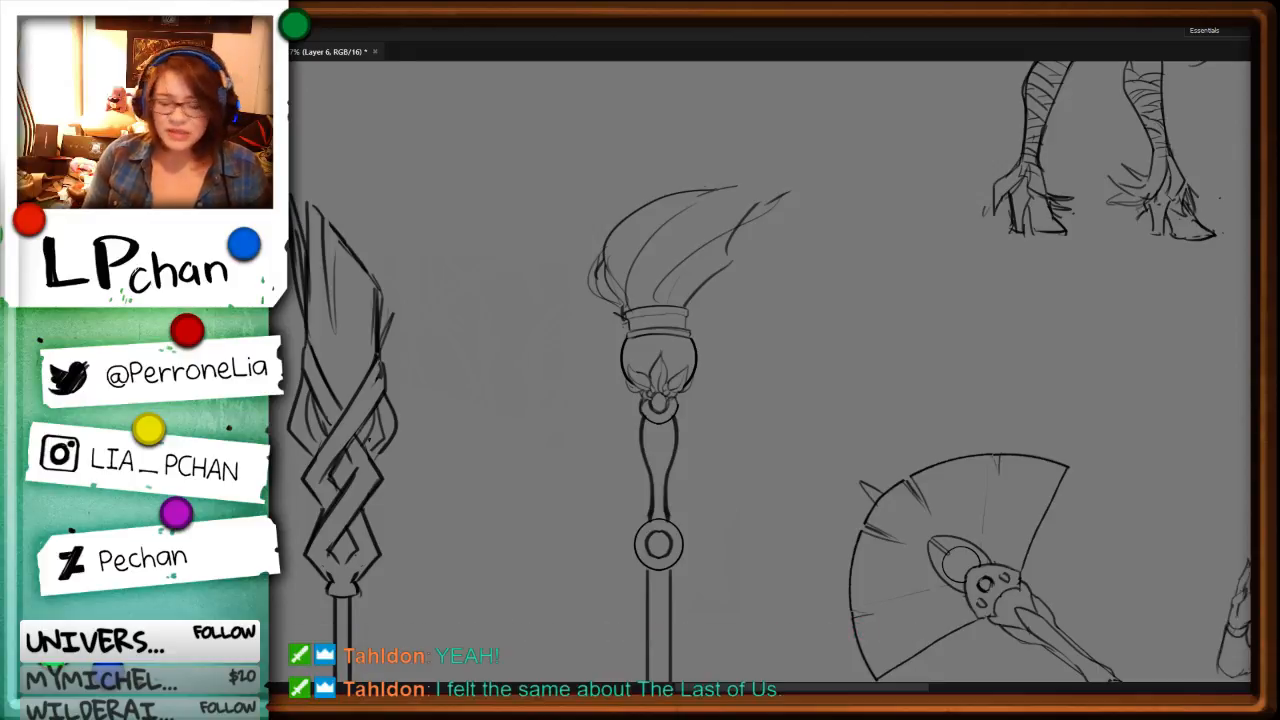
left_click_drag(1060, 602, 1008, 510)
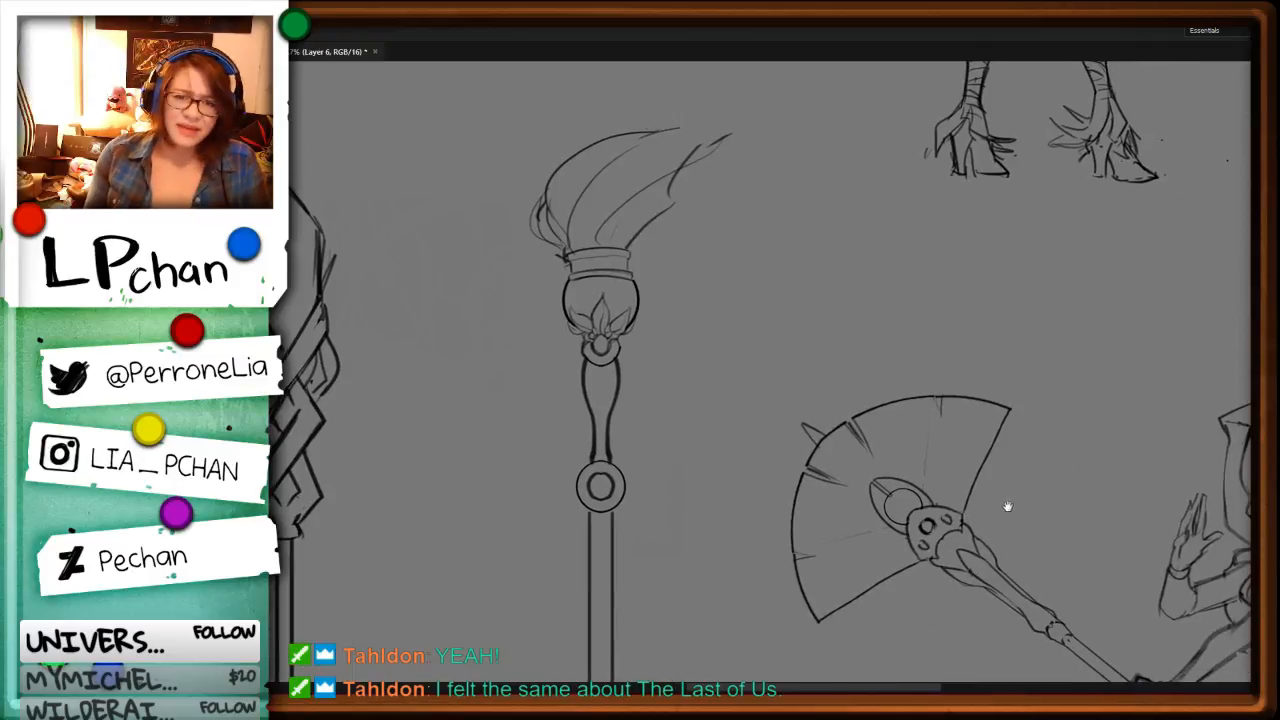
left_click_drag(872, 446, 976, 570)
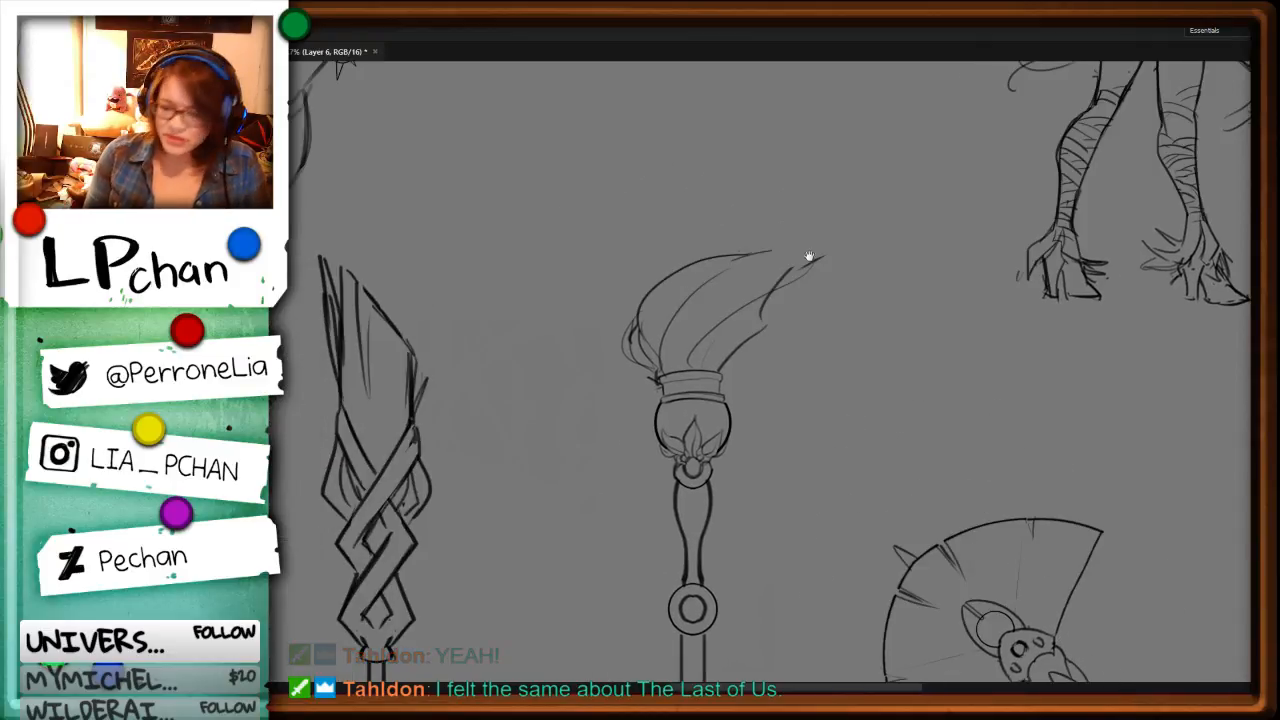
mouse_move(787, 282)
left_mouse_down()
mouse_move(812, 237)
mouse_move(776, 249)
left_mouse_up()
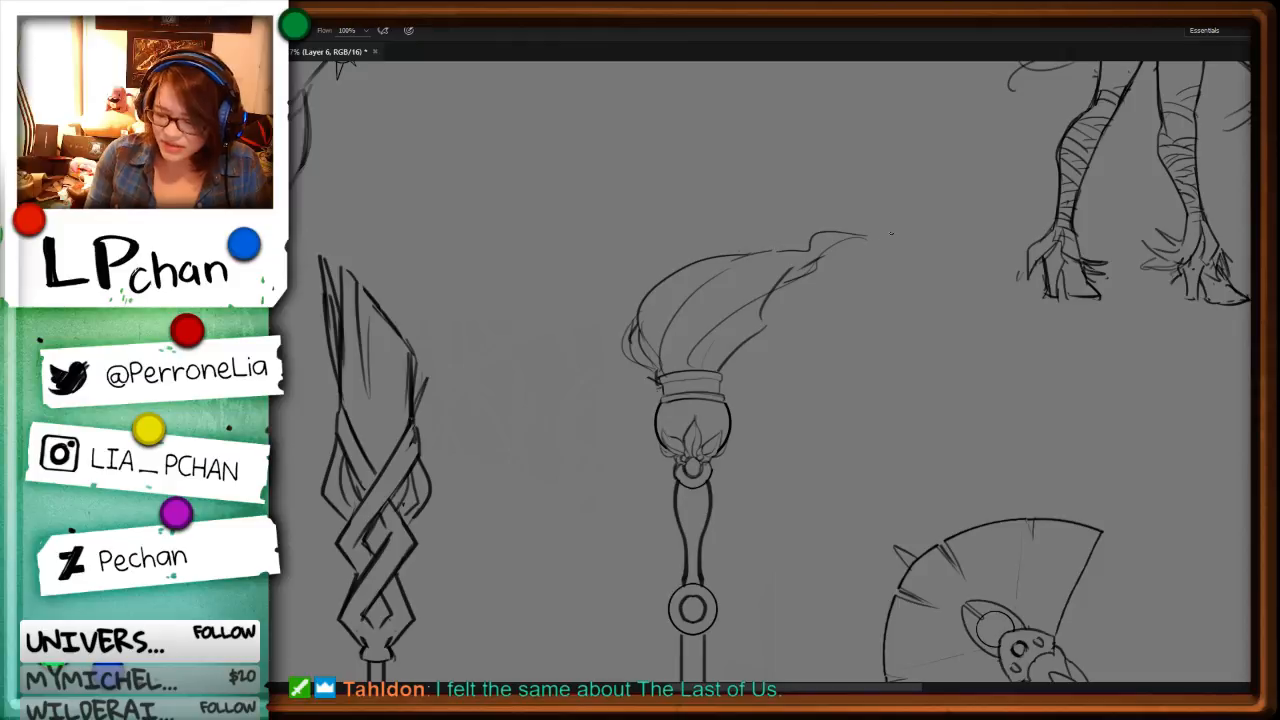
left_click_drag(868, 237, 888, 240)
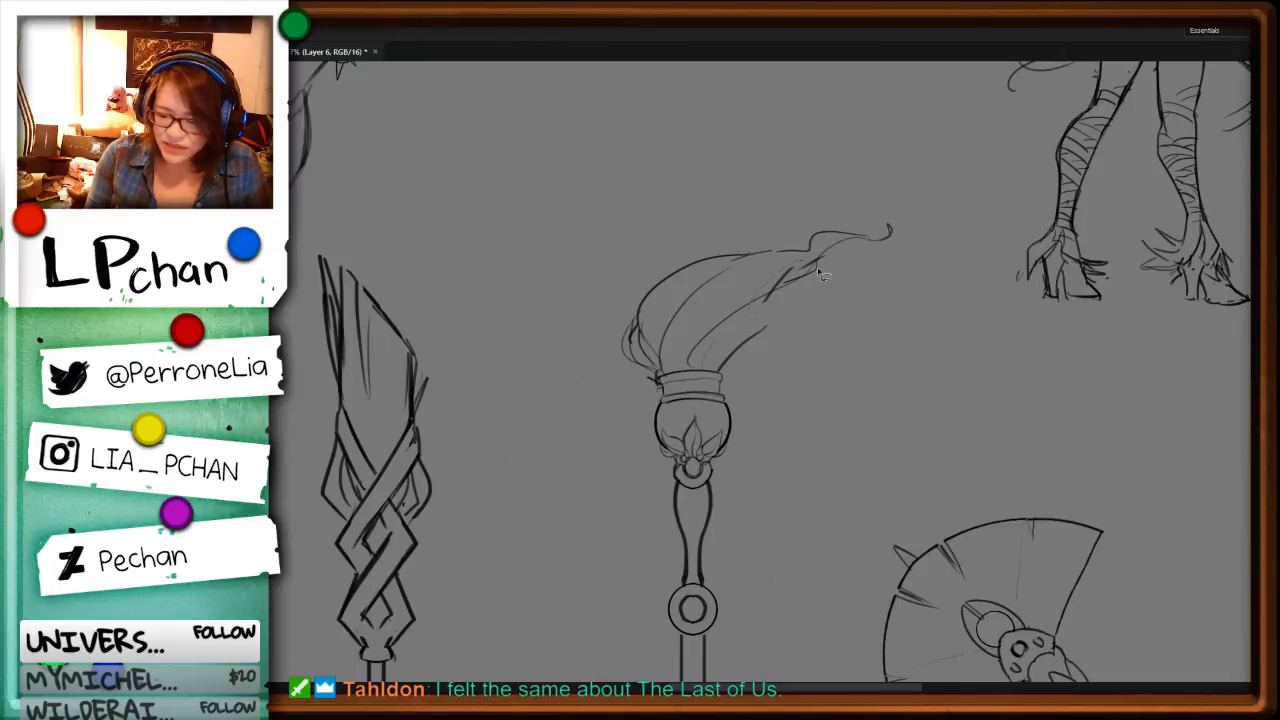
Step: Erase the crossing lines below the plume's tip, redraw its lower edge and rework the inner strands near the neck
key("e")
mouse_move(806, 269)
left_mouse_down()
mouse_move(754, 303)
mouse_move(798, 288)
mouse_move(762, 328)
left_mouse_up()
key("b")
mouse_move(783, 290)
left_mouse_down()
mouse_move(757, 308)
mouse_move(781, 296)
left_mouse_up()
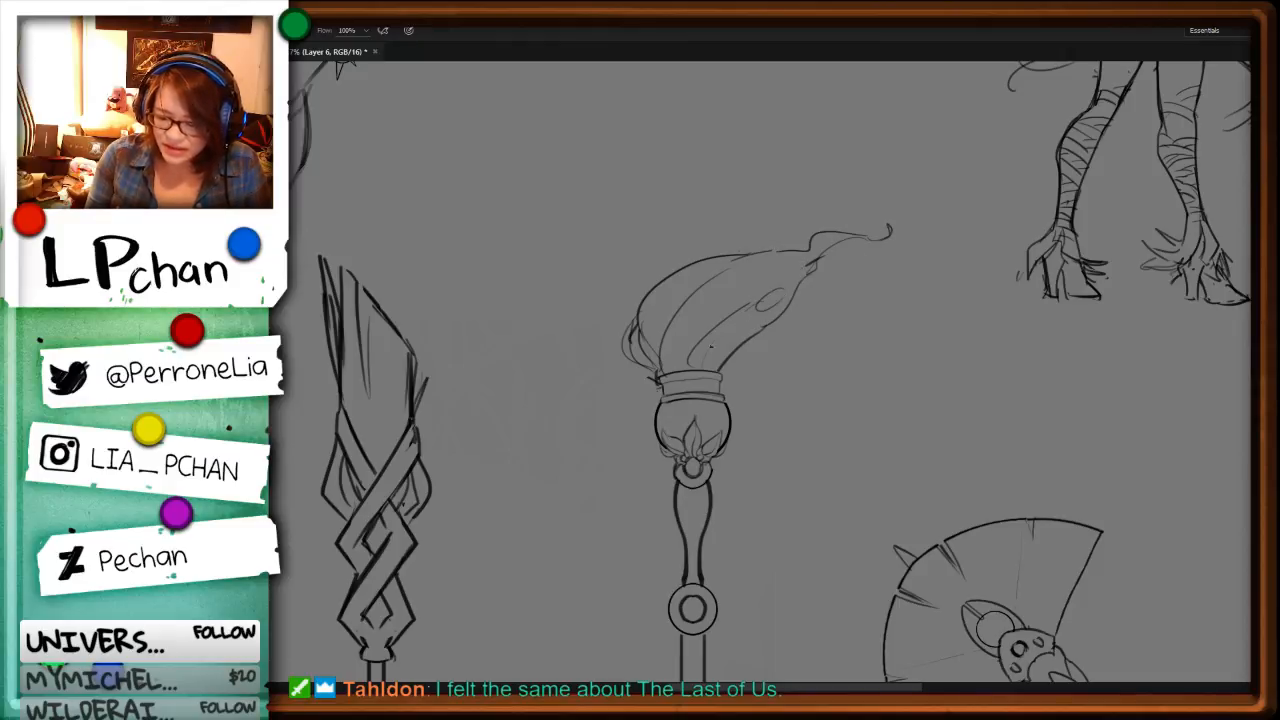
mouse_move(711, 346)
left_mouse_down()
mouse_move(742, 315)
mouse_move(733, 325)
left_mouse_up()
key("e")
key("b")
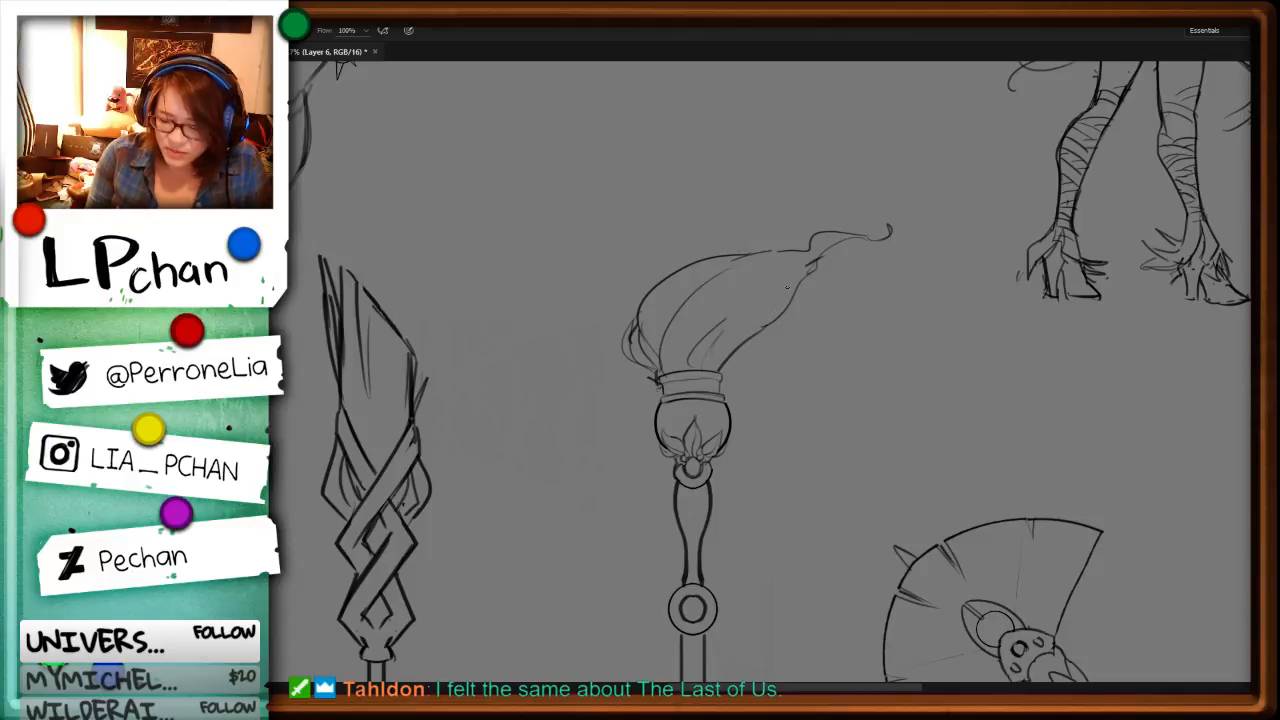
Step: Try a long inner strand along the plume's lower side, and undo it together with the new lower edge
mouse_move(787, 288)
left_mouse_down()
mouse_move(746, 300)
mouse_move(776, 291)
mouse_move(714, 333)
left_mouse_up()
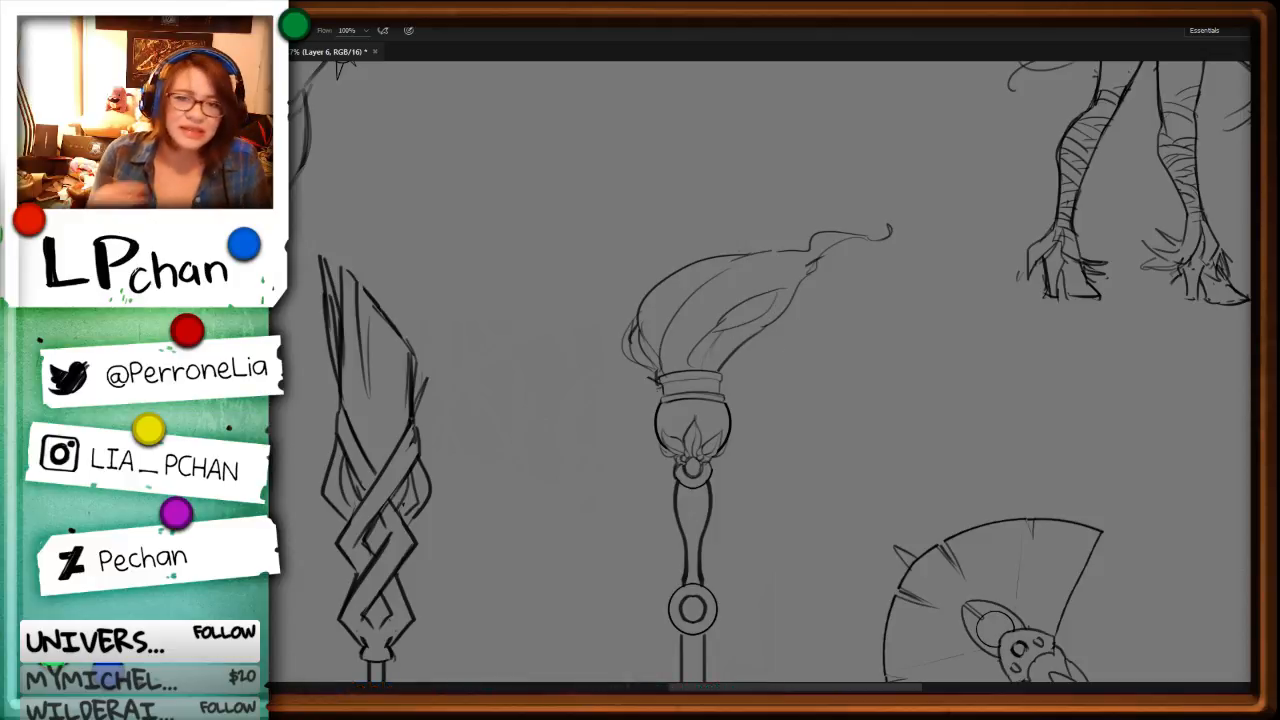
key("ctrl+z")
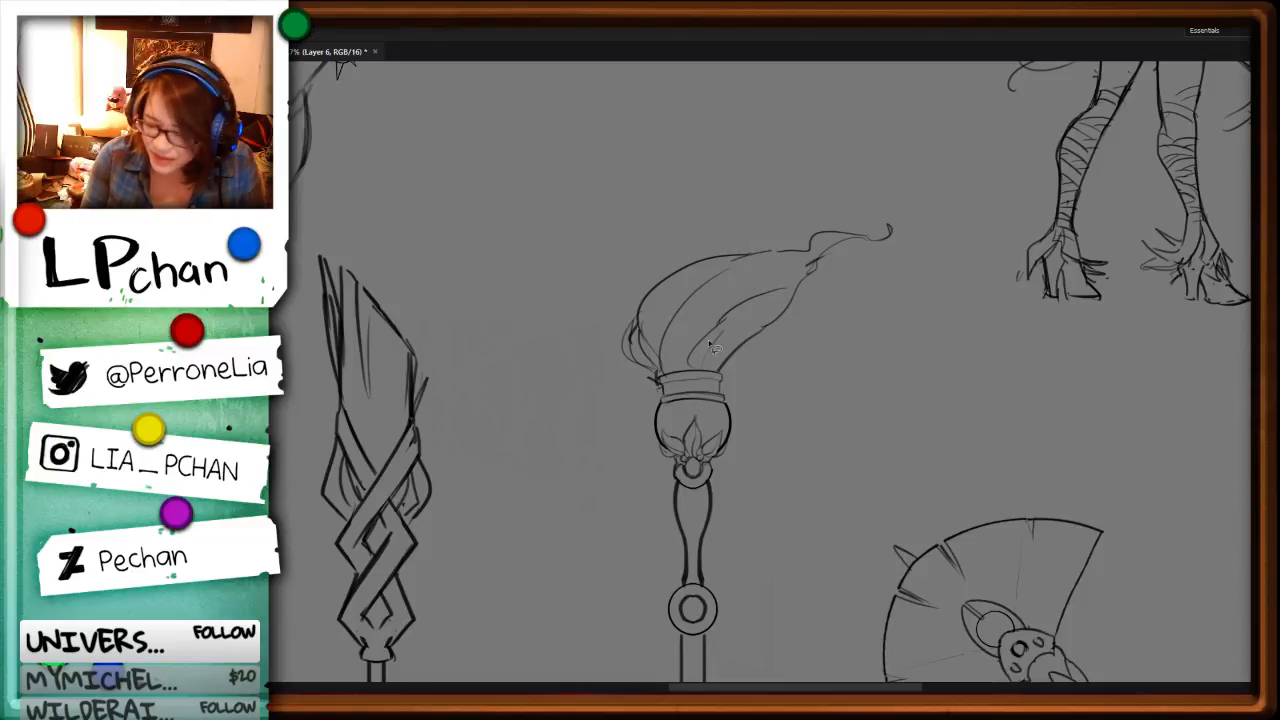
key("ctrl+z")
key("ctrl+z")
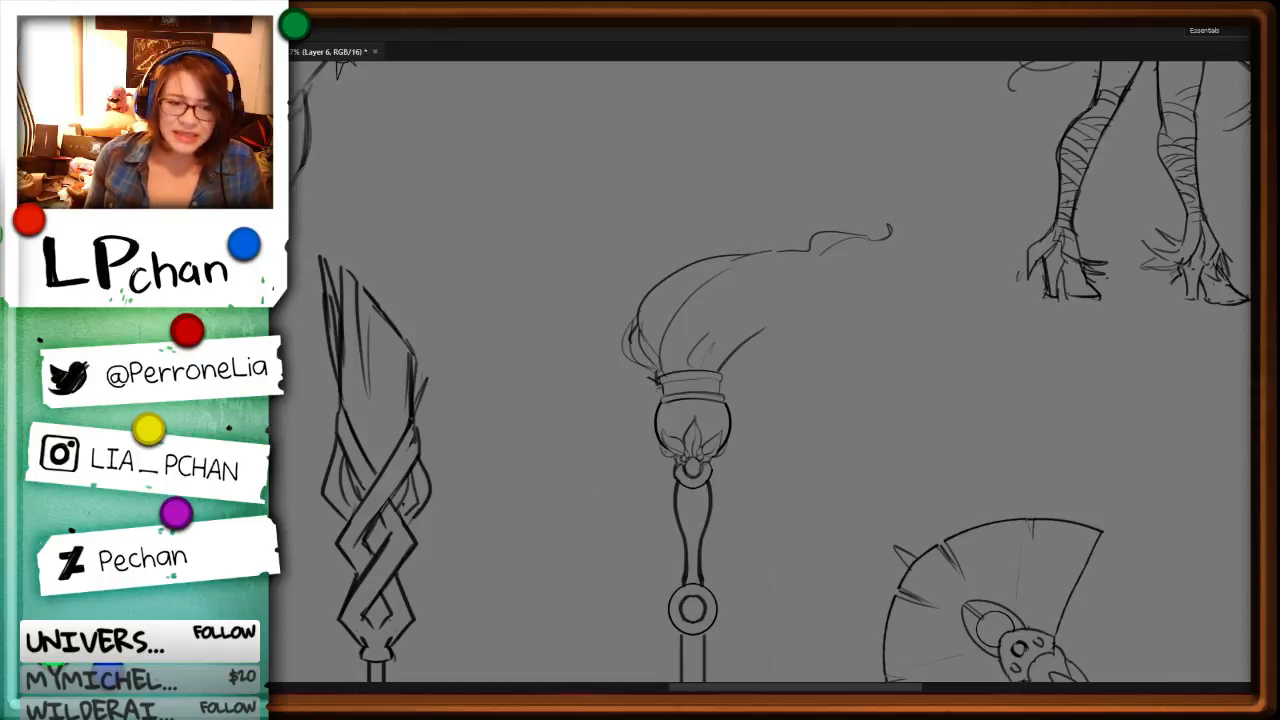
Step: Redraw the plume's lower edge with wavy folds running from the tip down to the banded neck
left_click_drag(906, 561, 914, 352)
left_click_drag(877, 262, 837, 535)
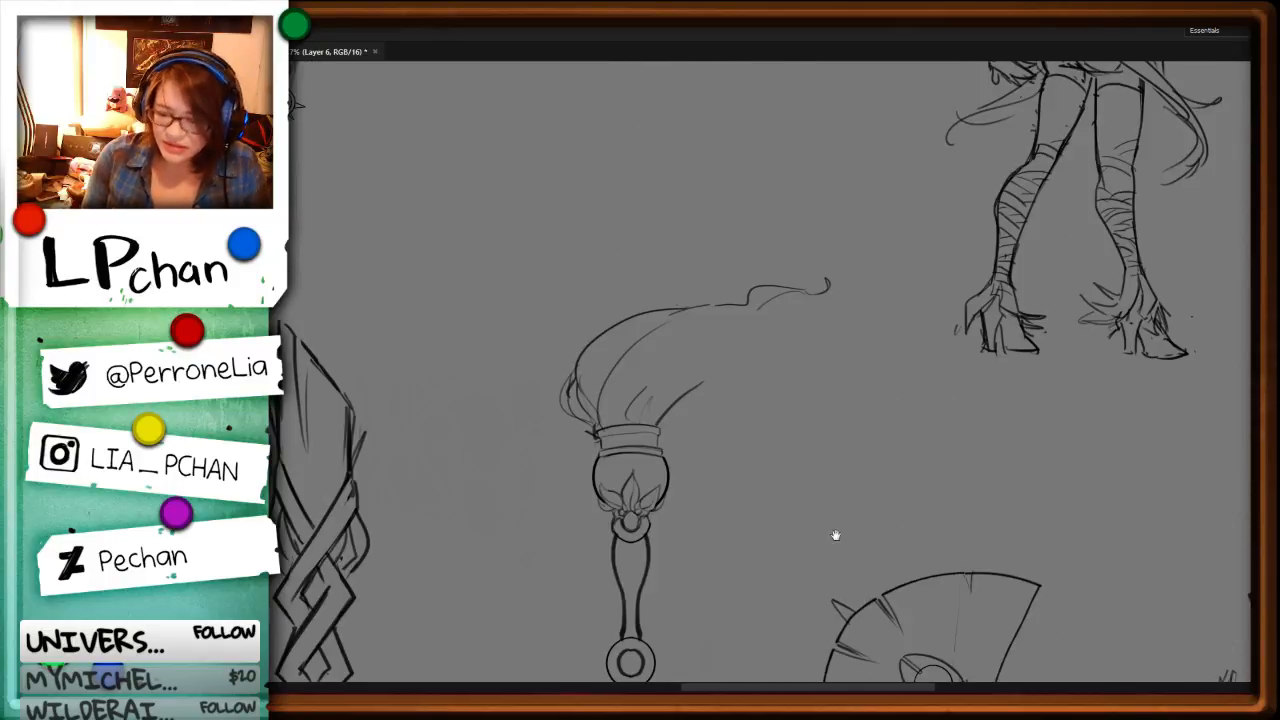
mouse_move(769, 305)
left_mouse_down()
mouse_move(701, 387)
mouse_move(632, 420)
mouse_move(678, 379)
left_mouse_up()
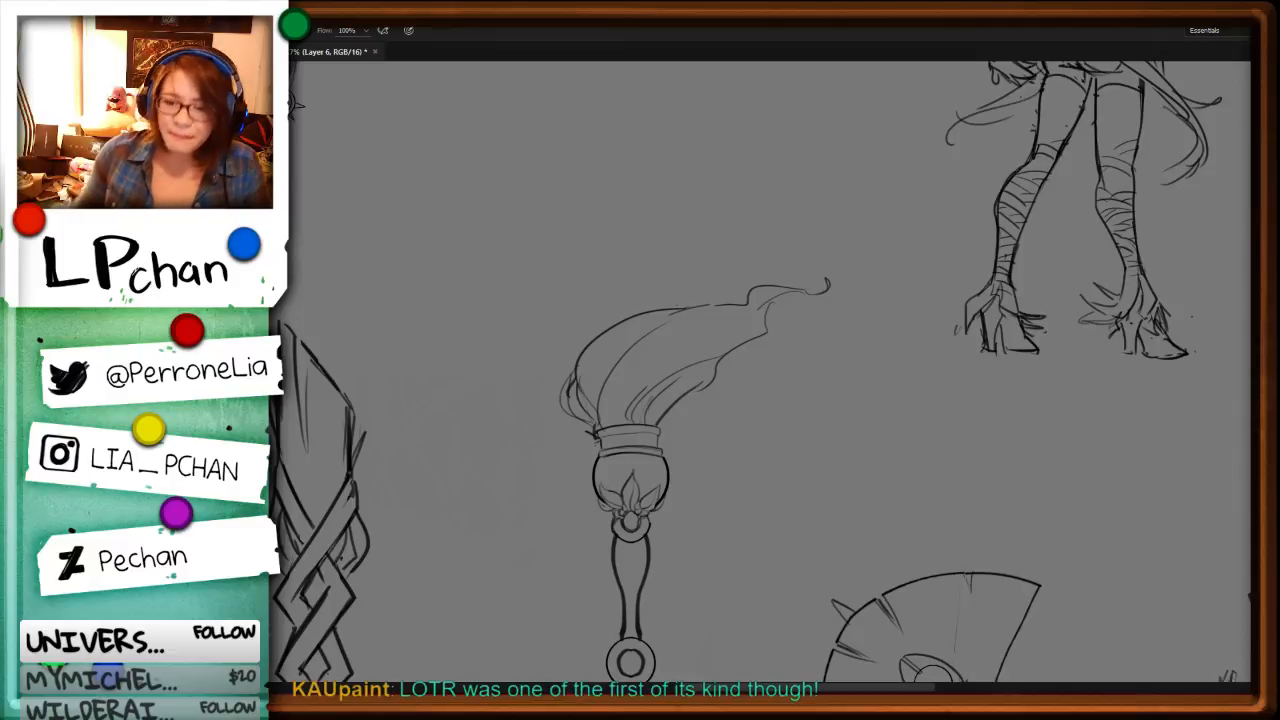
Step: Clear the overlapping lines along the plume's lower edge and separate the strand beneath it
key("ctrl+plus")
mouse_move(886, 537)
left_mouse_down()
mouse_move(881, 341)
mouse_move(883, 488)
left_mouse_up()
mouse_move(826, 288)
left_mouse_down()
mouse_move(646, 359)
mouse_move(926, 262)
mouse_move(672, 381)
left_mouse_up()
key("Delete")
key("ctrl+d")
key("b")
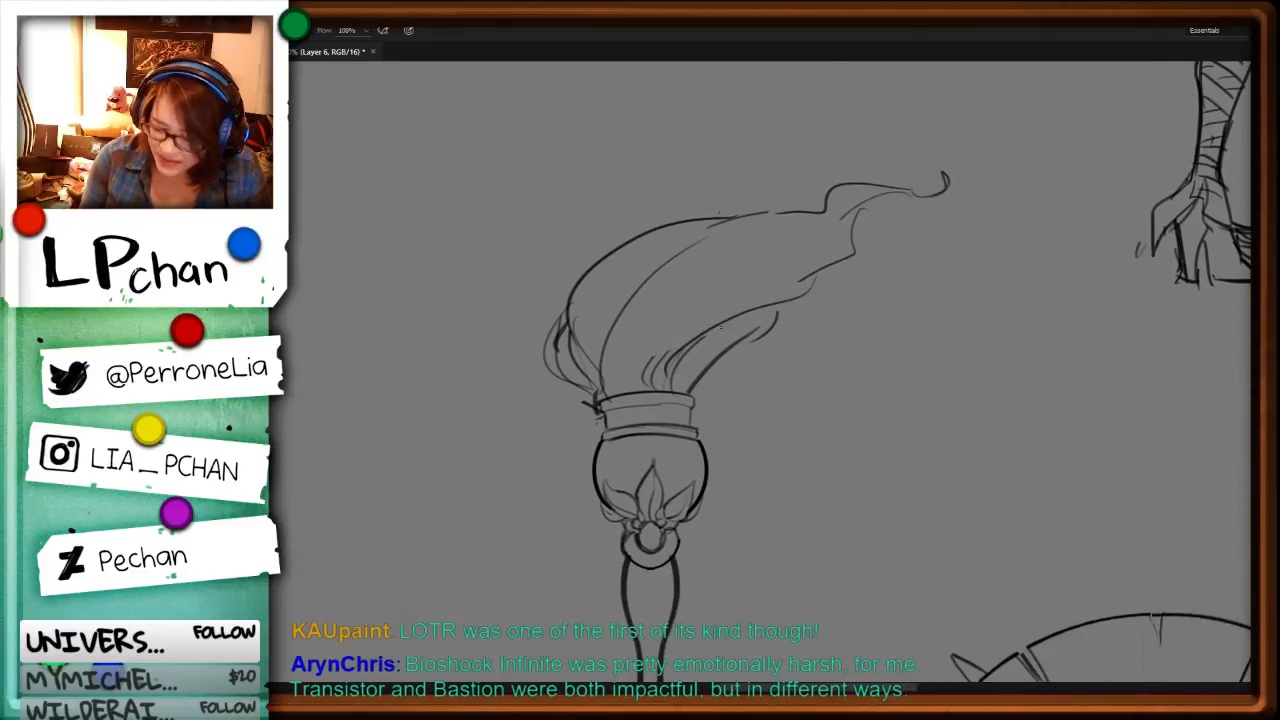
Step: Rework the short lower strand into curved, layered locks rising from the right side of the banded neck
left_click_drag(721, 327, 672, 384)
key("l")
key("Delete")
key("ctrl+d")
key("b")
mouse_move(733, 321)
left_mouse_down()
mouse_move(671, 386)
mouse_move(748, 332)
mouse_move(687, 391)
left_mouse_up()
key("l")
key("Delete")
key("ctrl+d")
key("b")
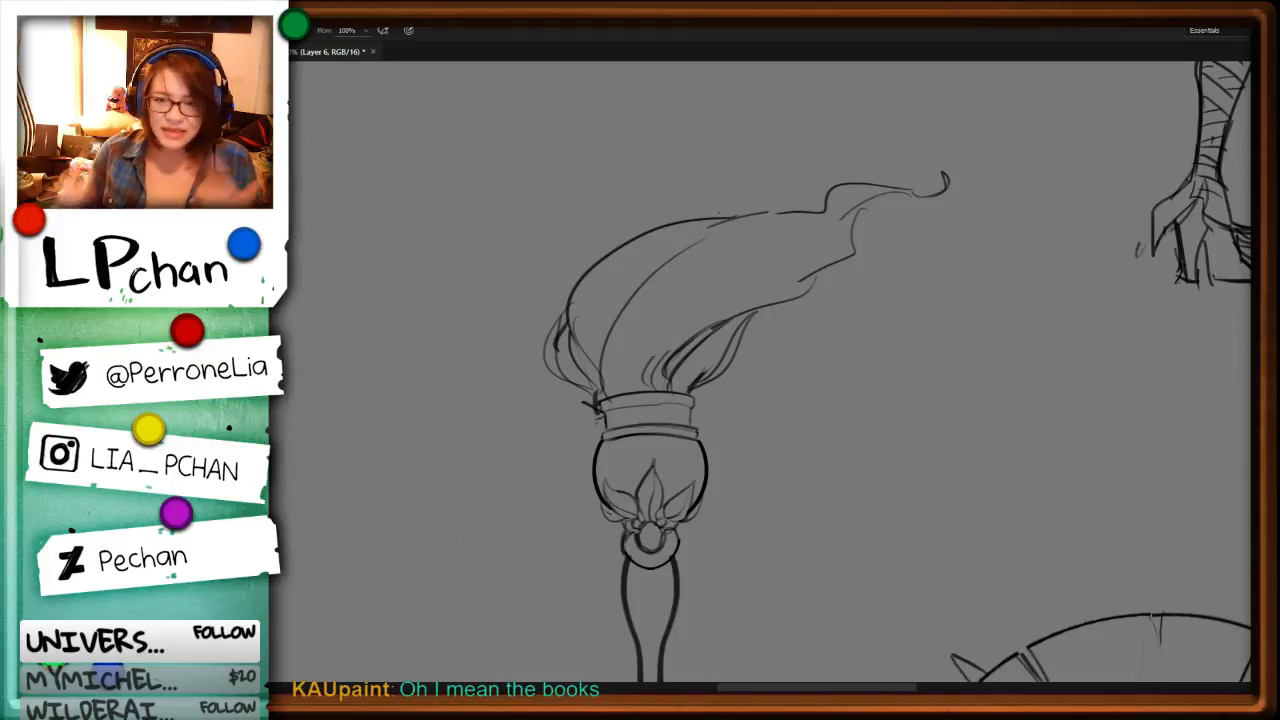
Step: Select the banded neck below the plume and widen it slightly toward the right with a transform
key("l")
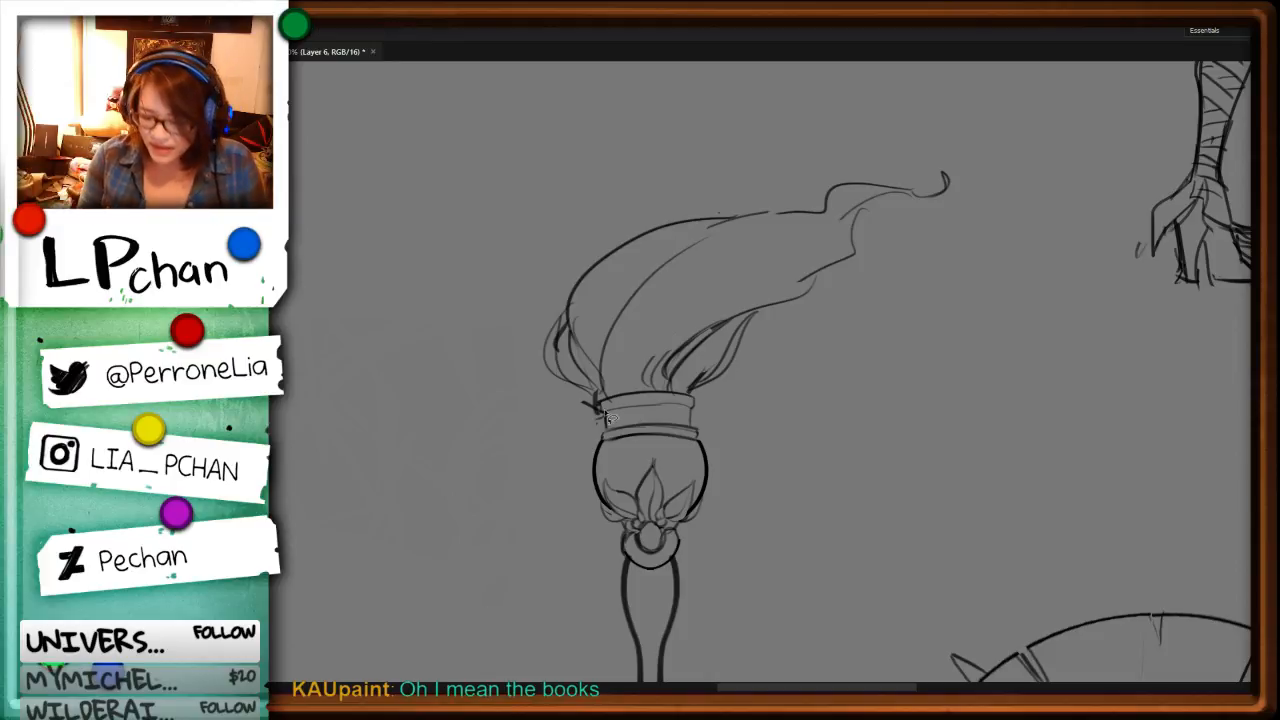
mouse_move(604, 395)
left_mouse_down()
mouse_move(603, 426)
mouse_move(623, 451)
mouse_move(700, 446)
mouse_move(702, 406)
mouse_move(623, 382)
mouse_move(714, 419)
left_mouse_up()
key("ctrl+t")
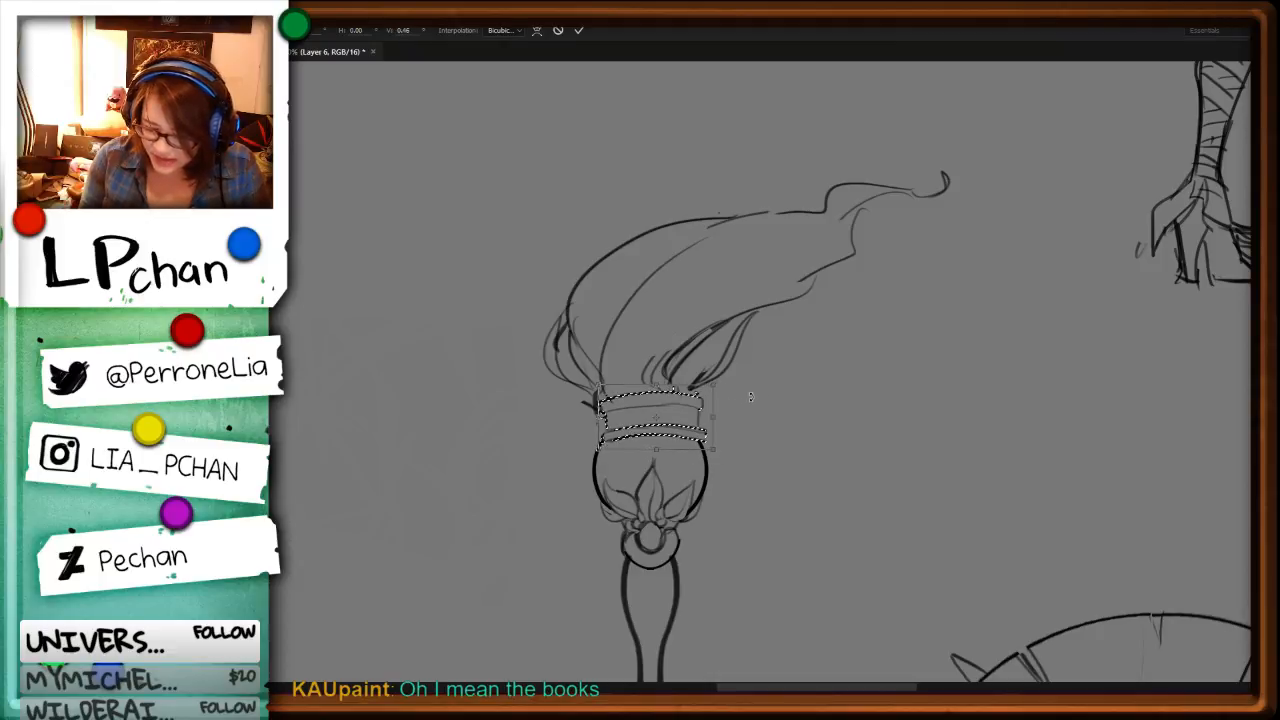
key("Return")
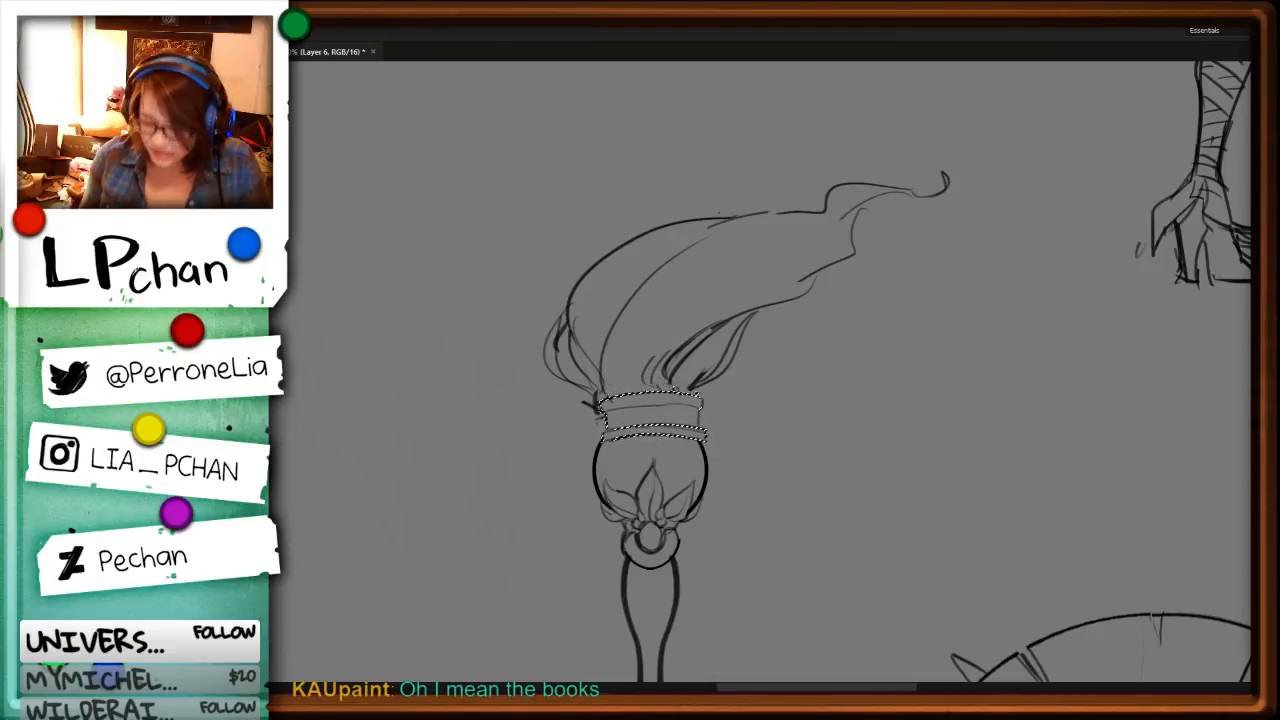
key("ctrl+d")
Step: Draw an outer lock bulging over the neck's right side and add a long inner strand through the plume
key("b")
left_click_drag(755, 317, 702, 392)
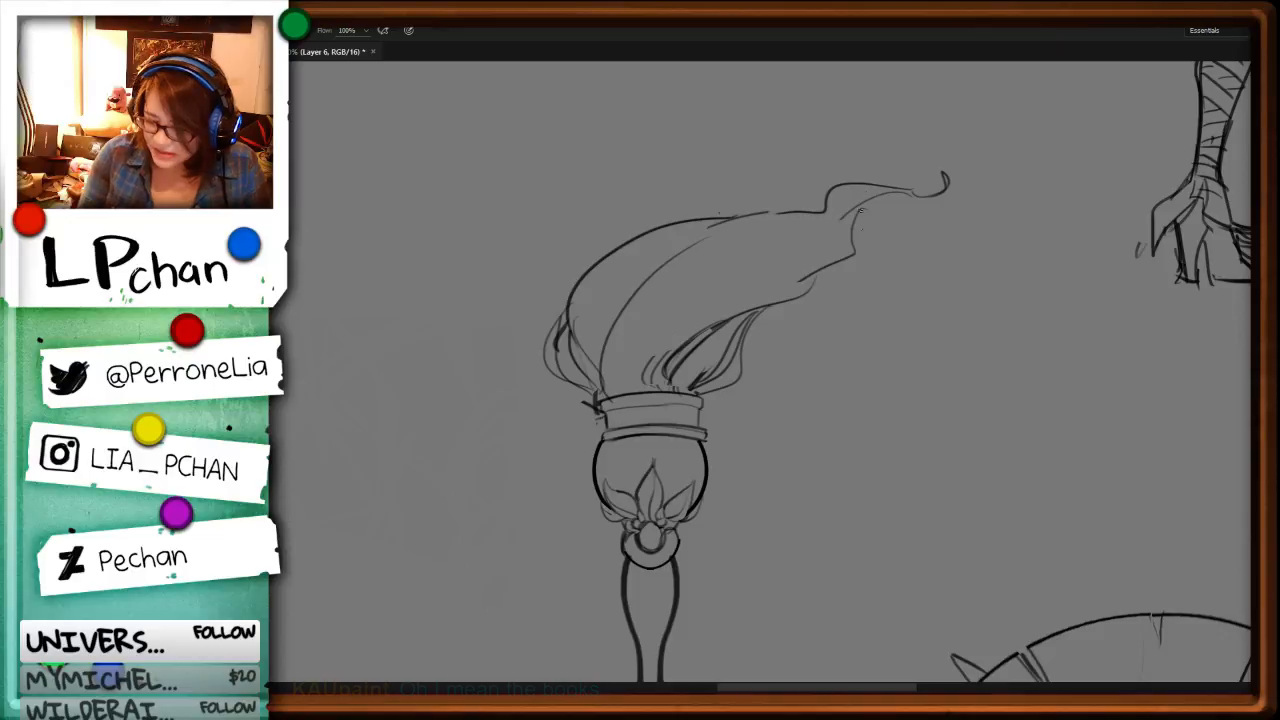
left_click_drag(744, 246, 614, 390)
Step: Replace the thick inner ring of the staff's round joint with a thinner, egg-shaped oval
key("ctrl+minus")
key("ctrl+minus")
key("ctrl+minus")
key("ctrl+minus")
key("ctrl+minus")
key("ctrl+minus")
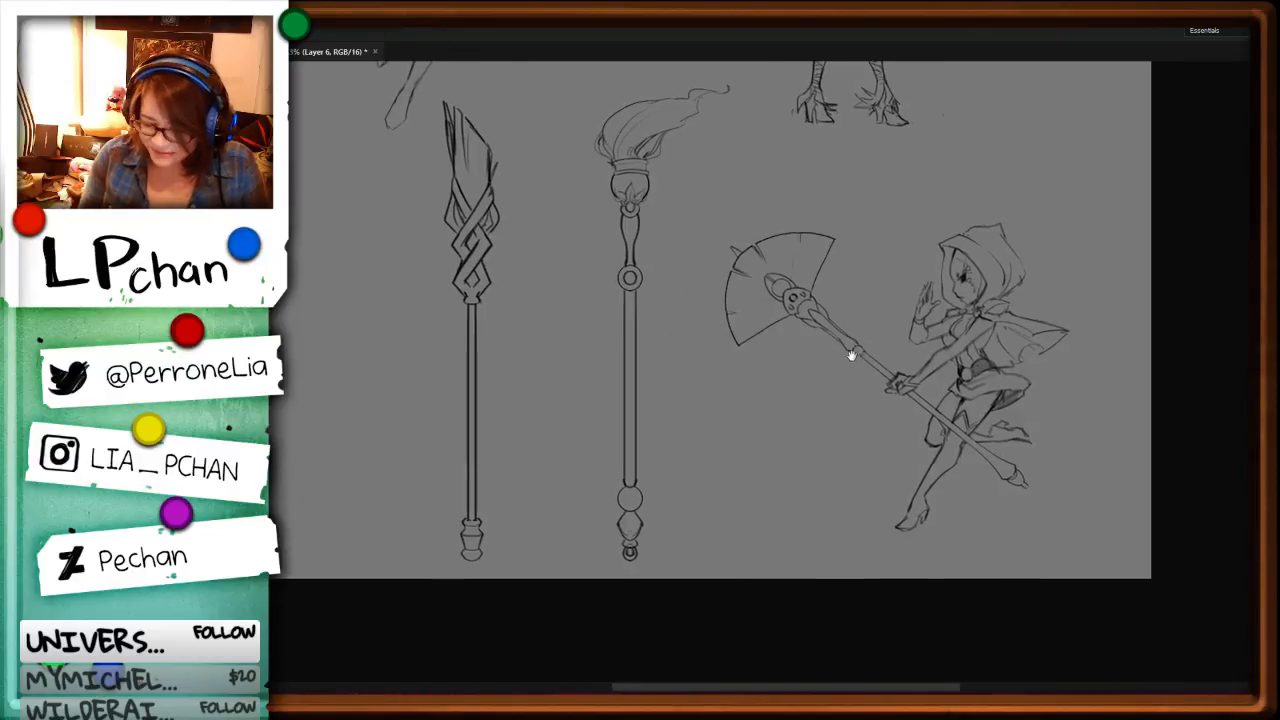
key("ctrl+plus")
key("ctrl+plus")
left_click_drag(924, 600, 799, 438)
key("ctrl+plus")
key("ctrl+plus")
key("ctrl+plus")
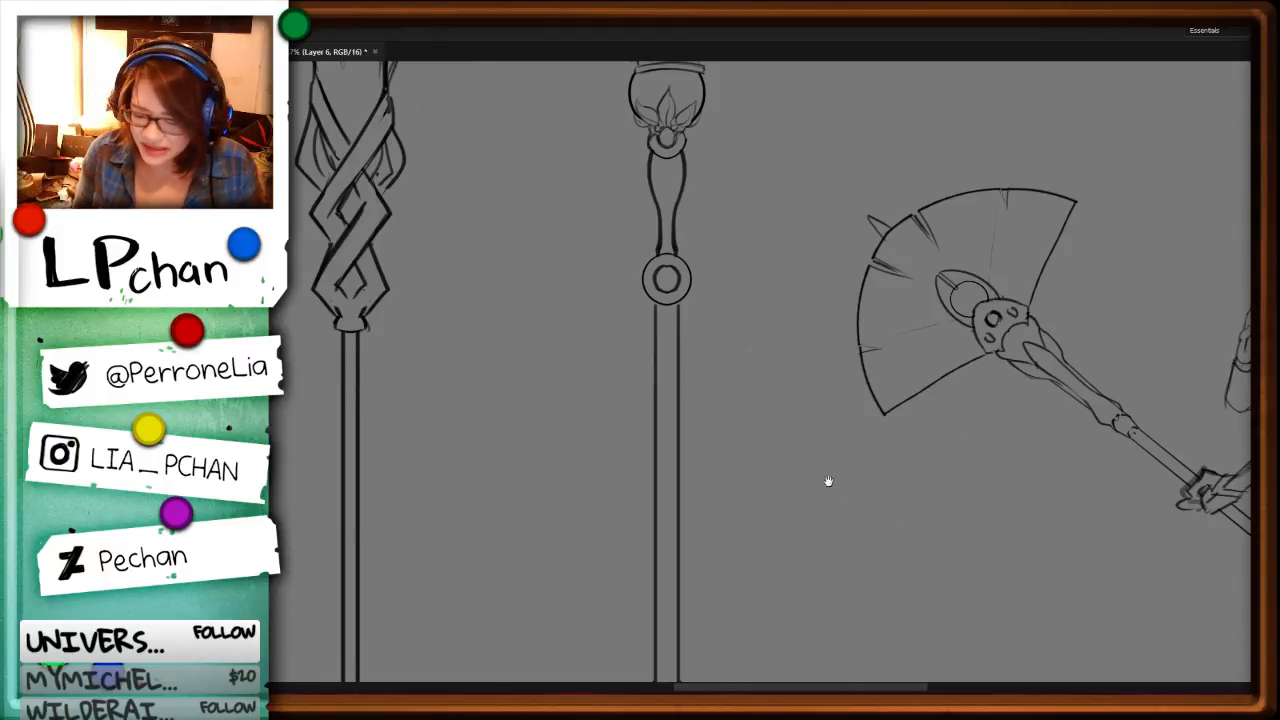
key("ctrl+plus")
key("ctrl+plus")
left_click_drag(800, 238, 864, 525)
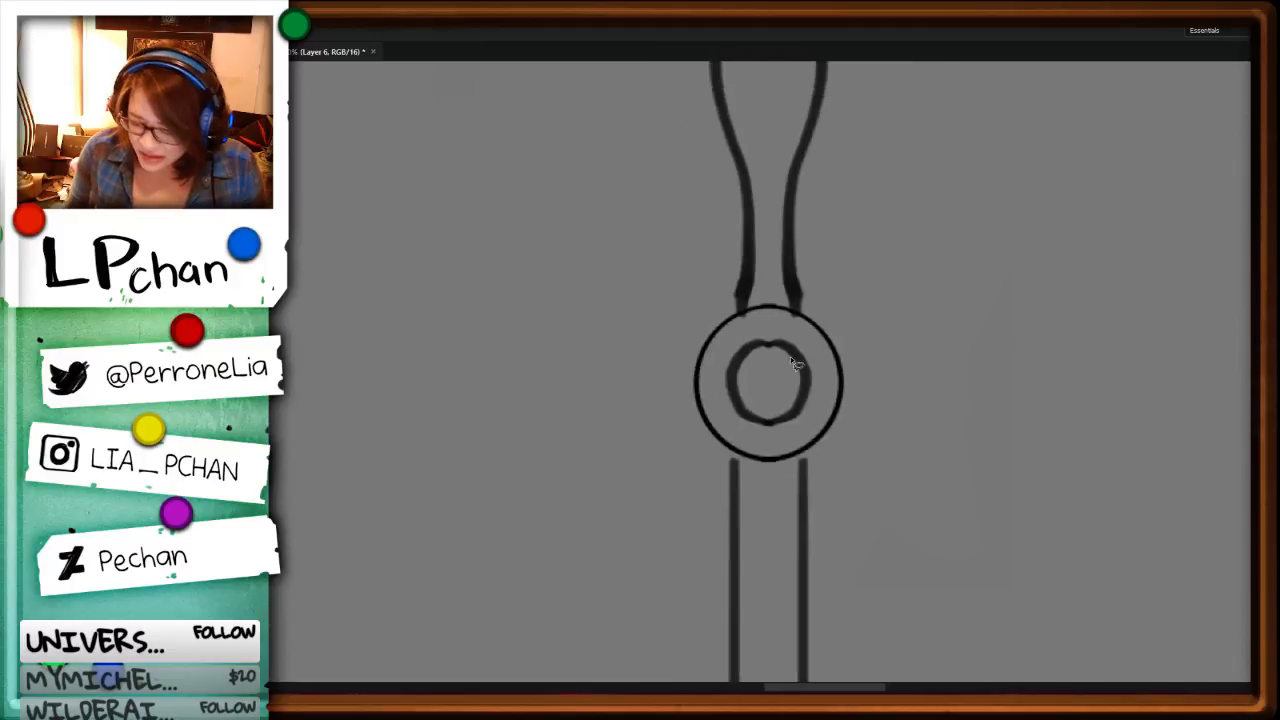
key("ctrl+z")
mouse_move(777, 340)
left_mouse_down()
mouse_move(728, 404)
mouse_move(795, 335)
left_mouse_up()
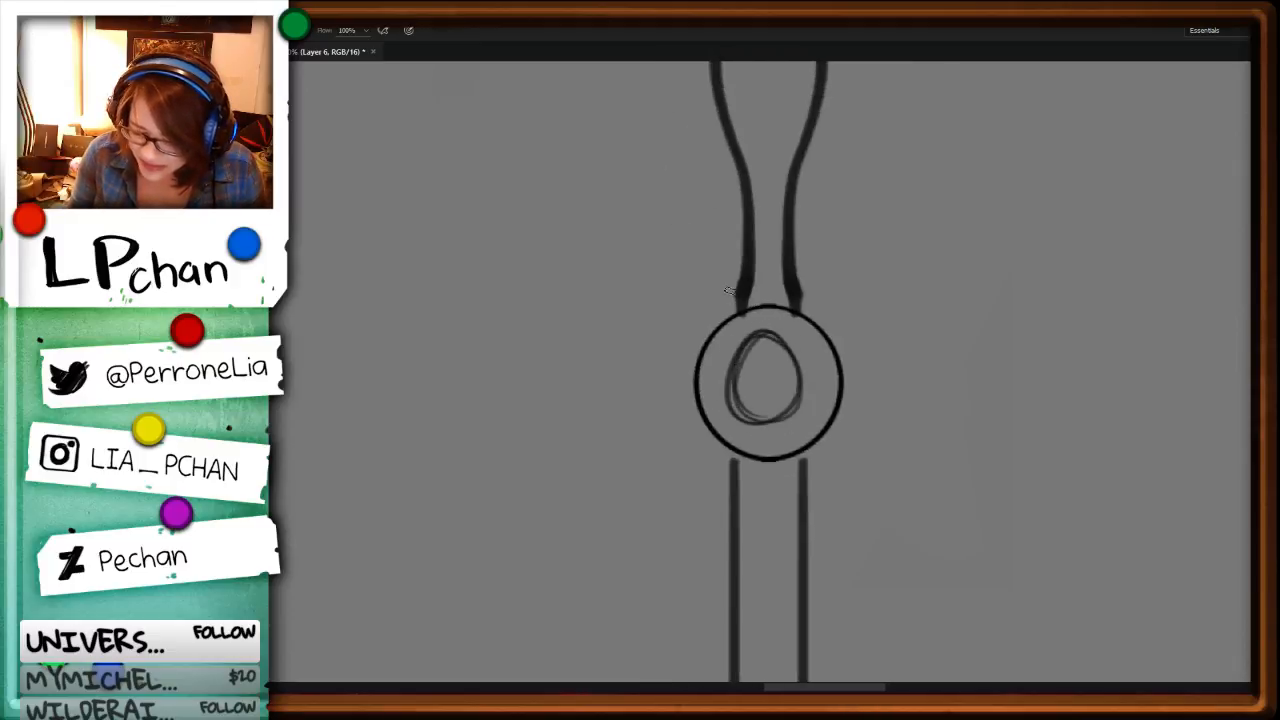
Step: Try flared lines on both sides of the narrow handle just above the round joint
left_click_drag(744, 260, 728, 318)
left_click_drag(797, 262, 806, 316)
key("ctrl+minus")
key("ctrl+minus")
key("ctrl+minus")
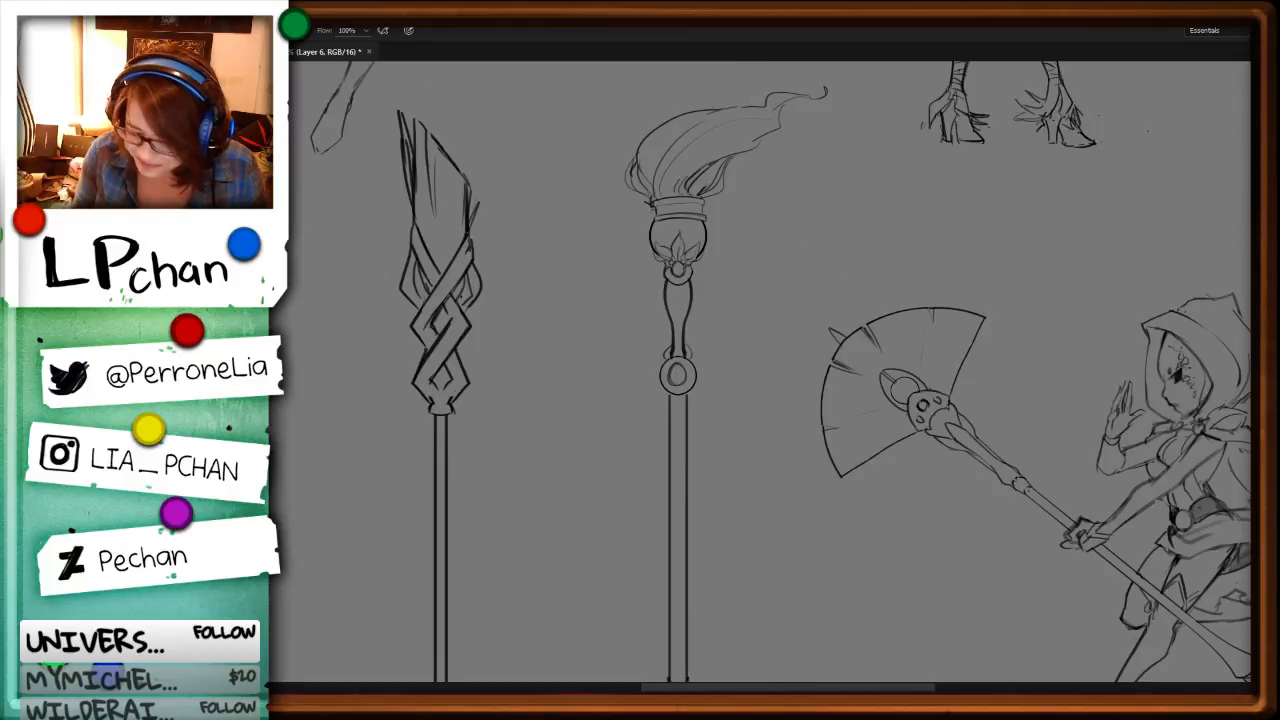
Step: Undo the flared handle lines and the oval inside the round joint
key("ctrl+z")
key("ctrl+z")
key("ctrl+plus")
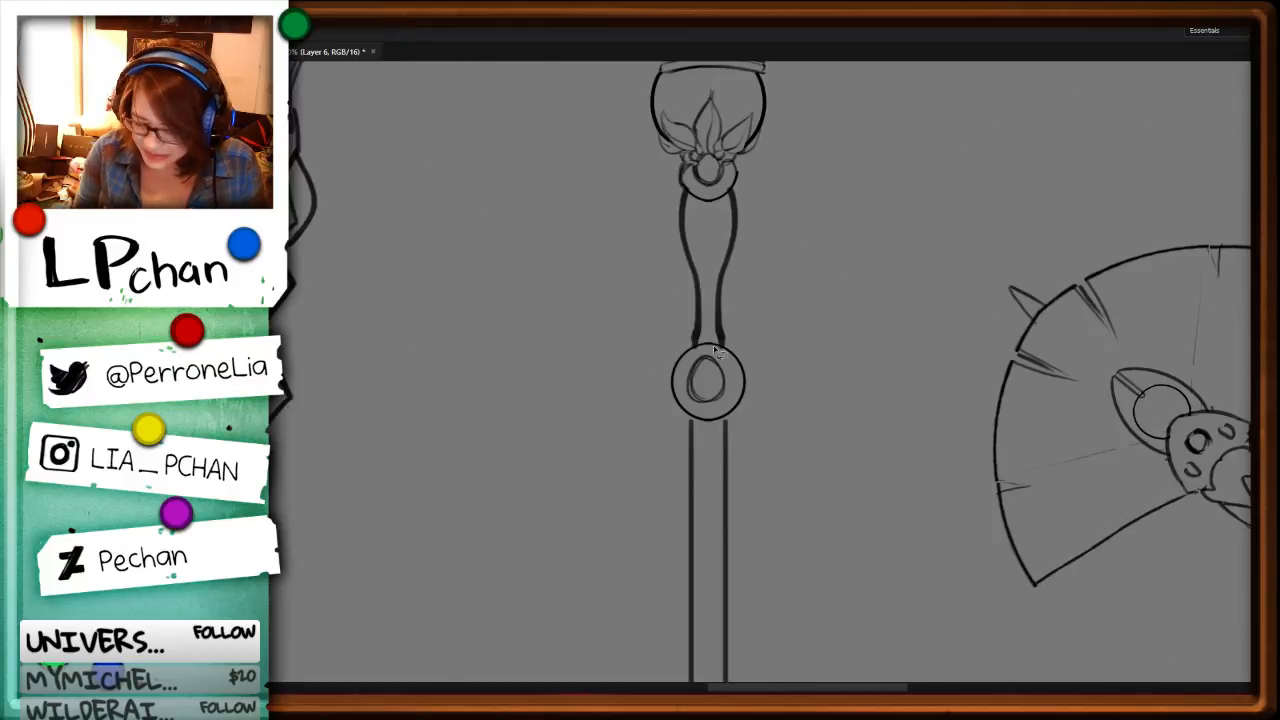
key("ctrl+z")
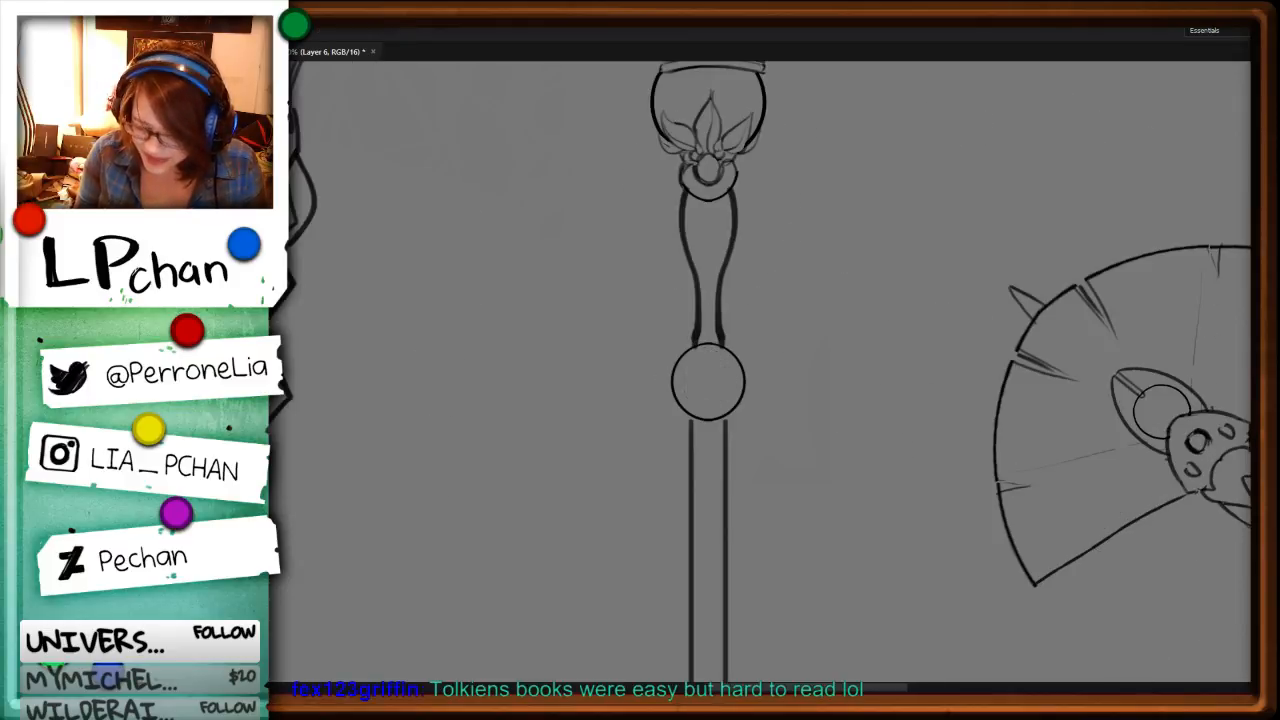
Step: Try three small circles in a triangular arrangement inside the staff's round joint
key("ctrl+plus")
key("ctrl+plus")
left_click_drag(828, 318, 838, 375)
mouse_move(800, 418)
left_mouse_down()
mouse_move(766, 447)
mouse_move(787, 423)
mouse_move(850, 450)
mouse_move(892, 418)
mouse_move(862, 458)
left_mouse_up()
scroll(1046, 380, "down", 5)
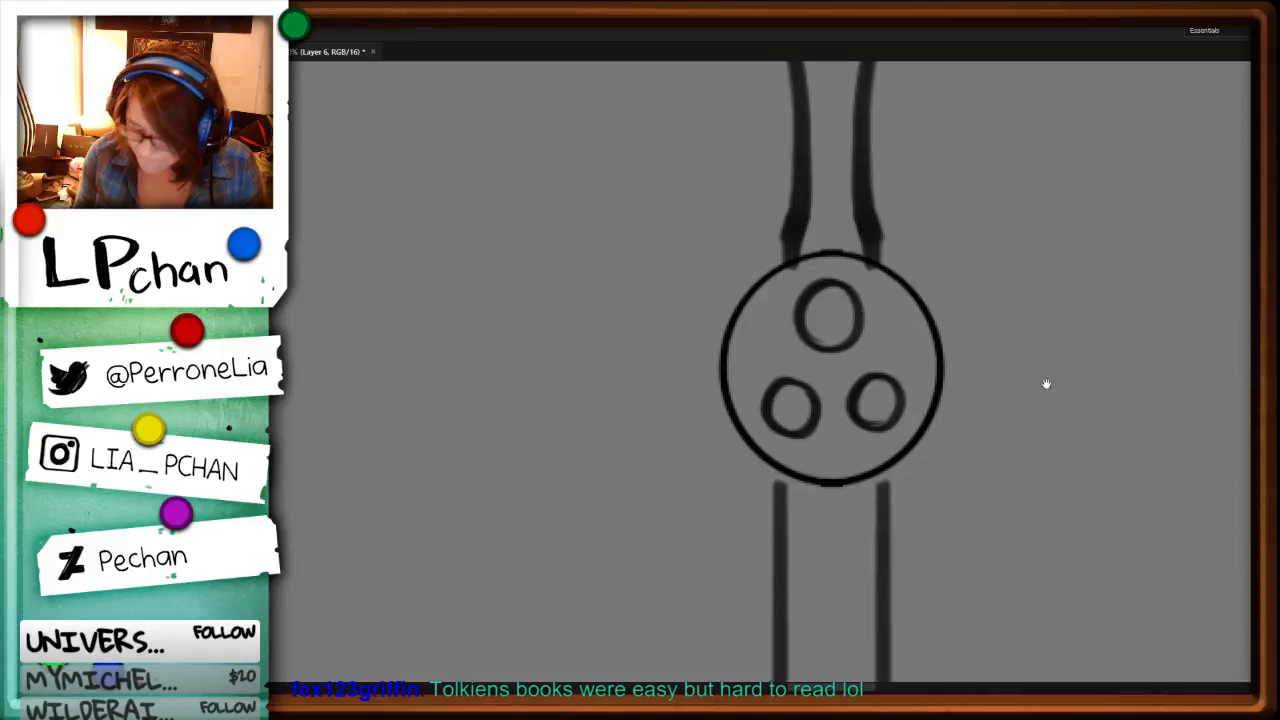
Step: Try a curved guard line bulging from the round joint's left side and sweeping under it to the shaft
mouse_move(722, 230)
left_mouse_down()
mouse_move(770, 355)
mouse_move(830, 392)
left_mouse_up()
mouse_move(918, 348)
left_mouse_down()
mouse_move(922, 360)
mouse_move(918, 338)
left_mouse_up()
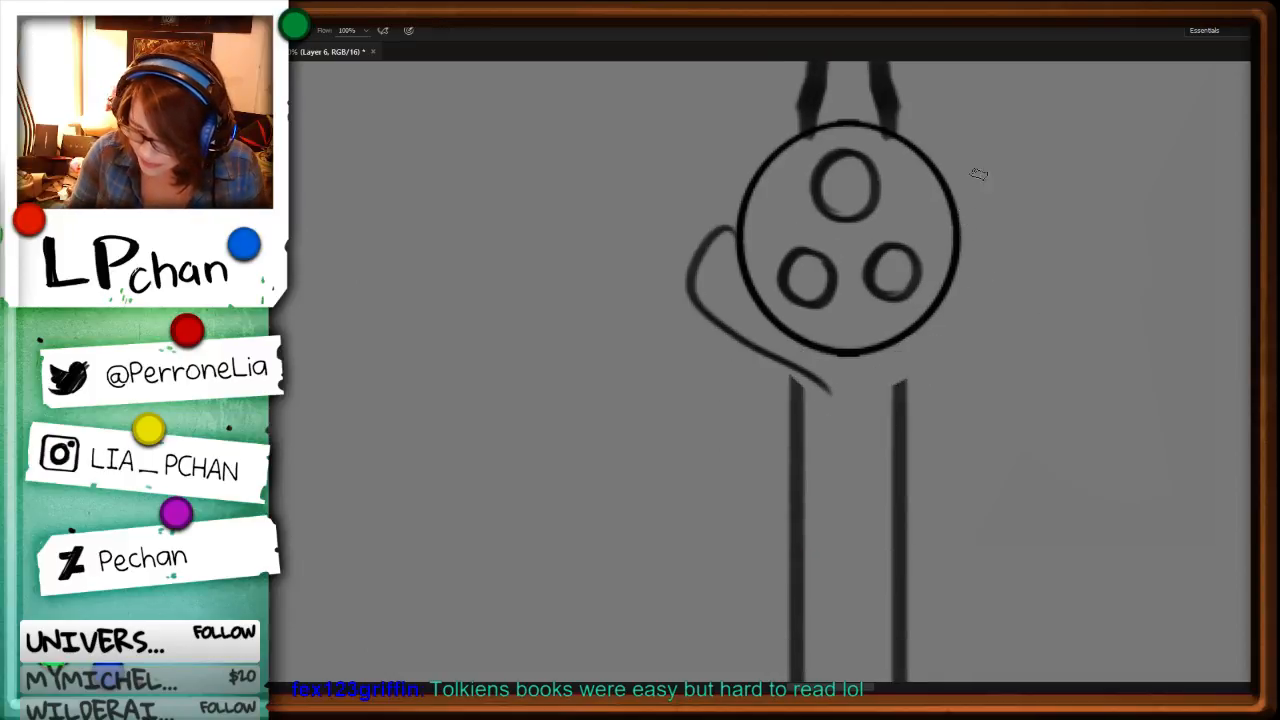
key("ctrl+alt+z")
key("ctrl+alt+z")
key("ctrl+alt+z")
key("ctrl+alt+z")
key("ctrl+alt+z")
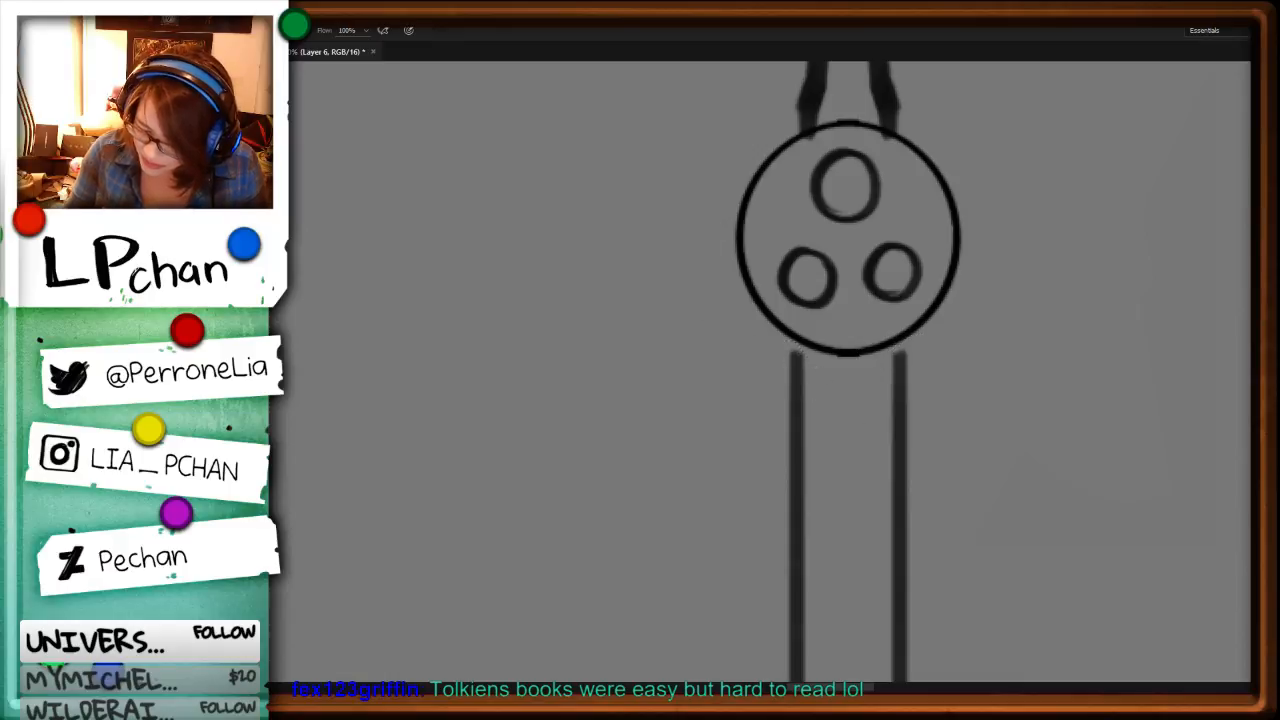
Step: Remove the three small circles from inside the round joint
key("space")
left_click_drag(982, 262, 972, 420)
mouse_move(856, 304)
left_mouse_down()
mouse_move(788, 332)
mouse_move(911, 359)
mouse_move(850, 302)
left_mouse_up()
key("Delete")
key("ctrl+d")
Step: Stamp a smaller concentric ring inside the round joint using a ring-shaped brush tip
key("F5")
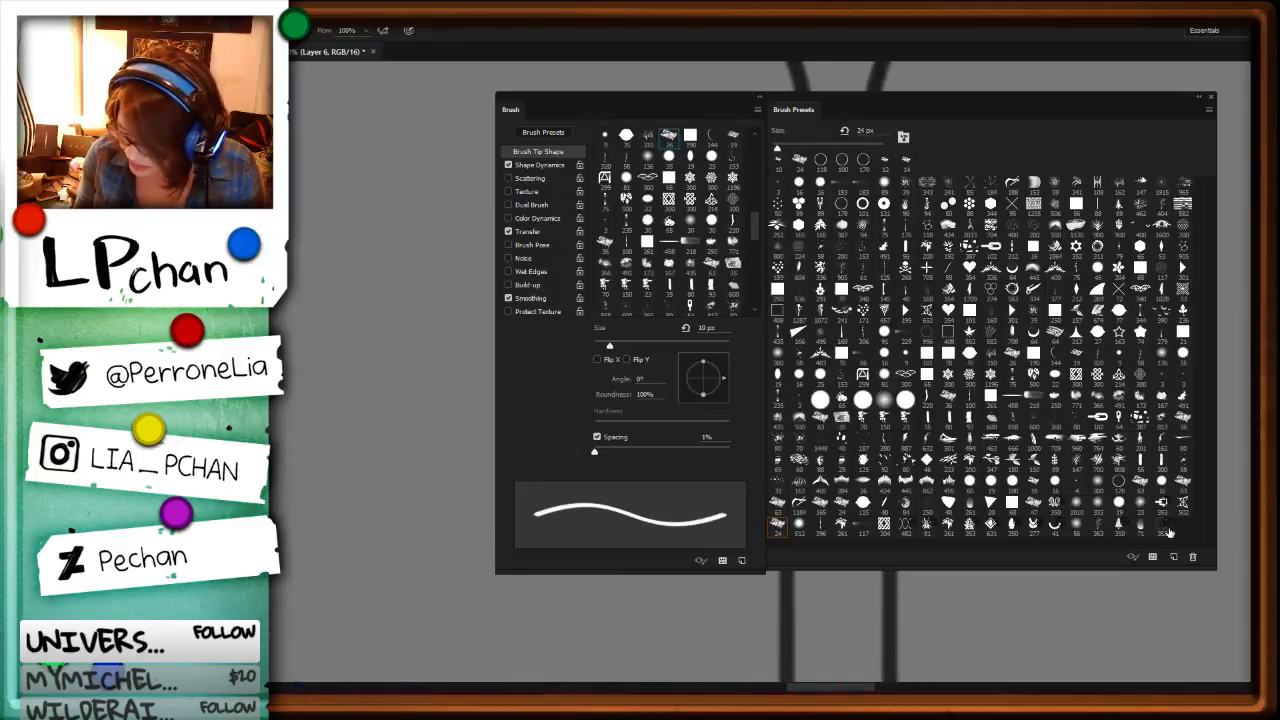
key("F5")
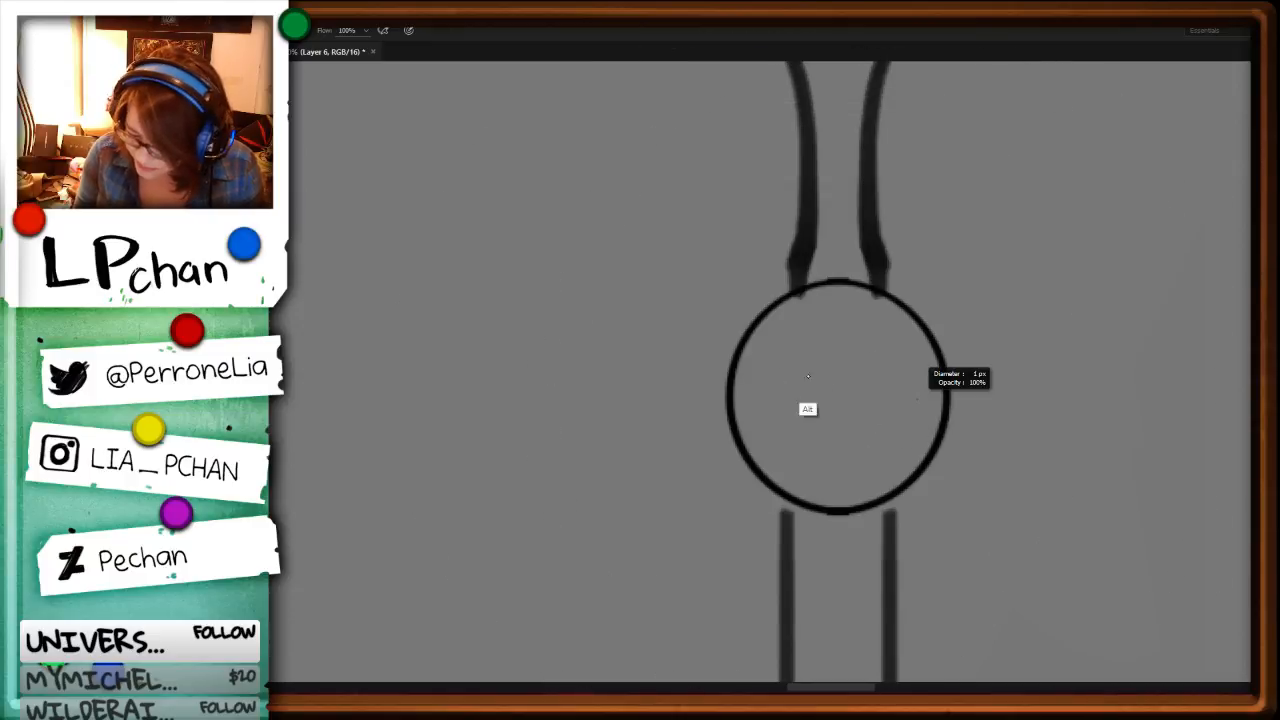
key("F5")
key("F5")
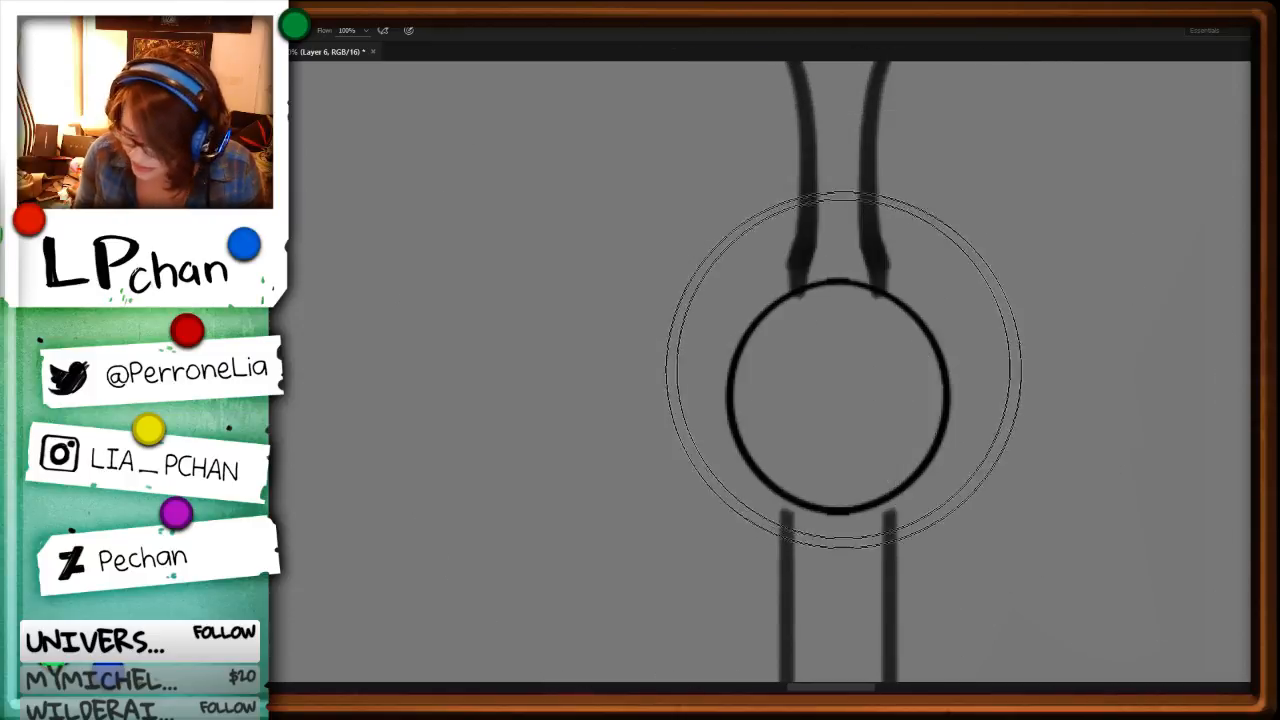
left_click_drag(826, 385, 866, 389)
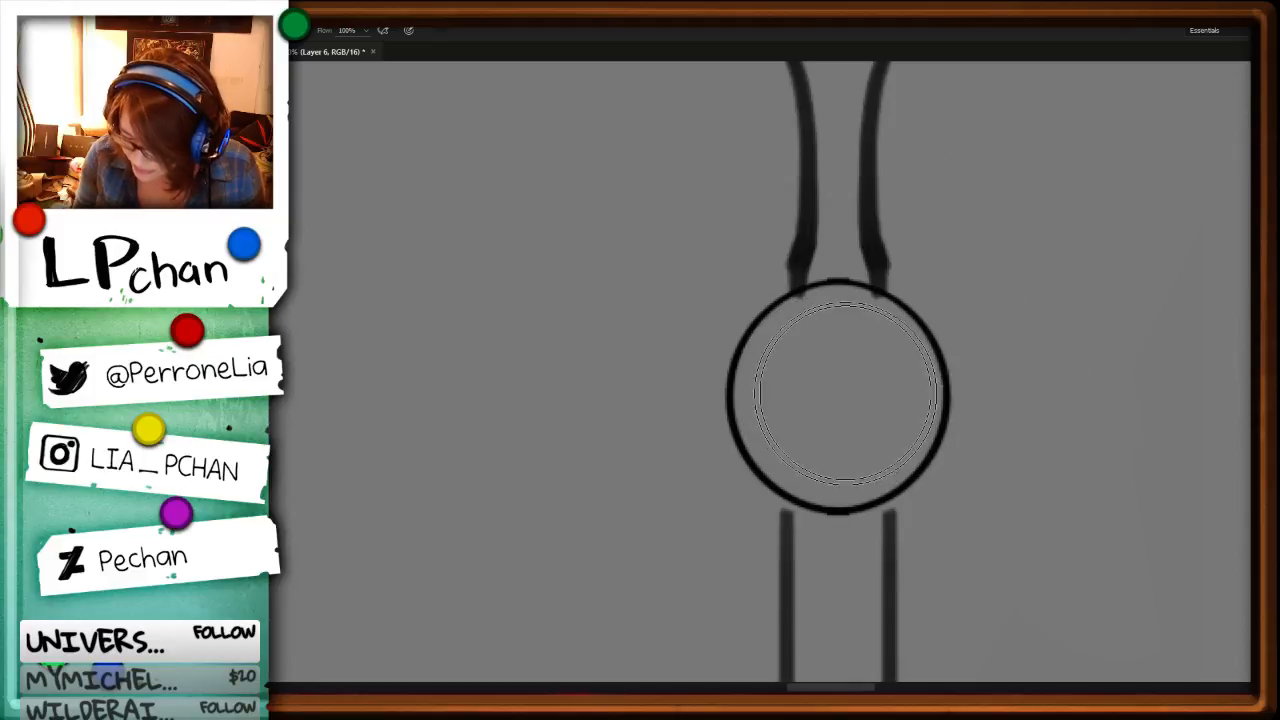
left_click(840, 392)
Step: Create a new layer and stamp two larger thin concentric rings around the round joint
key("ctrl+shift+n")
key("Return")
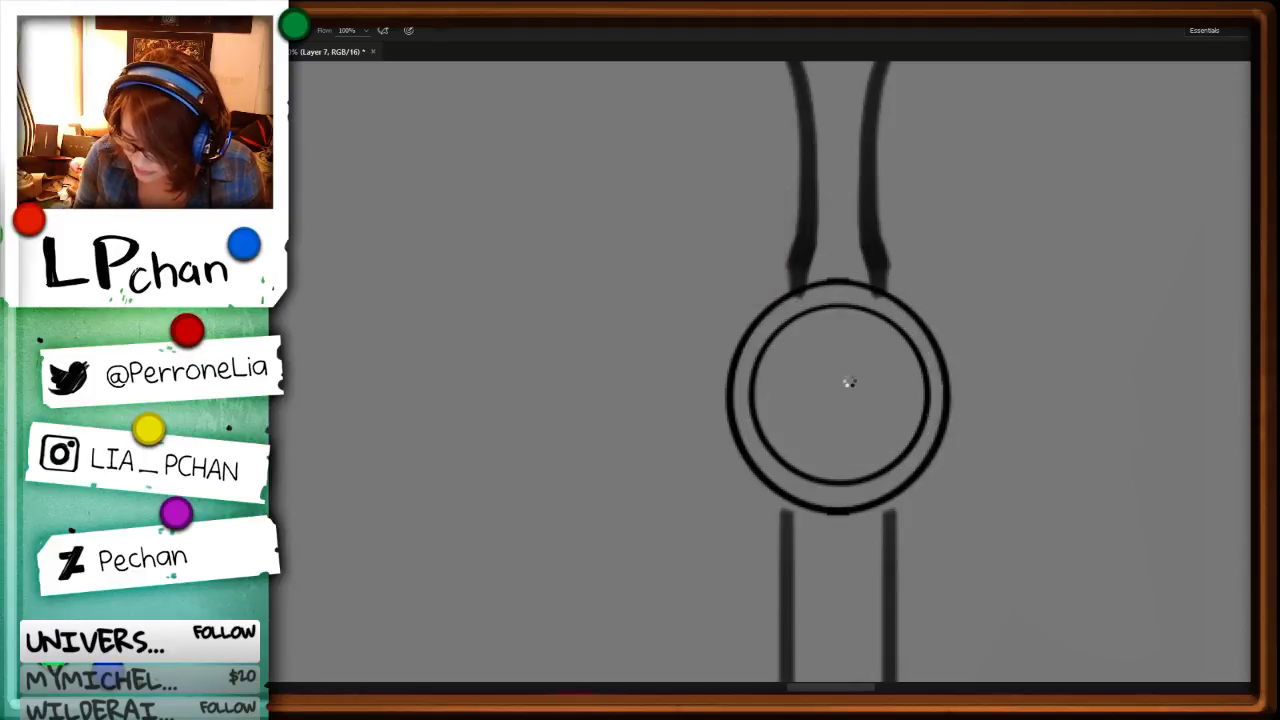
left_click_drag(846, 380, 882, 393)
key("F5")
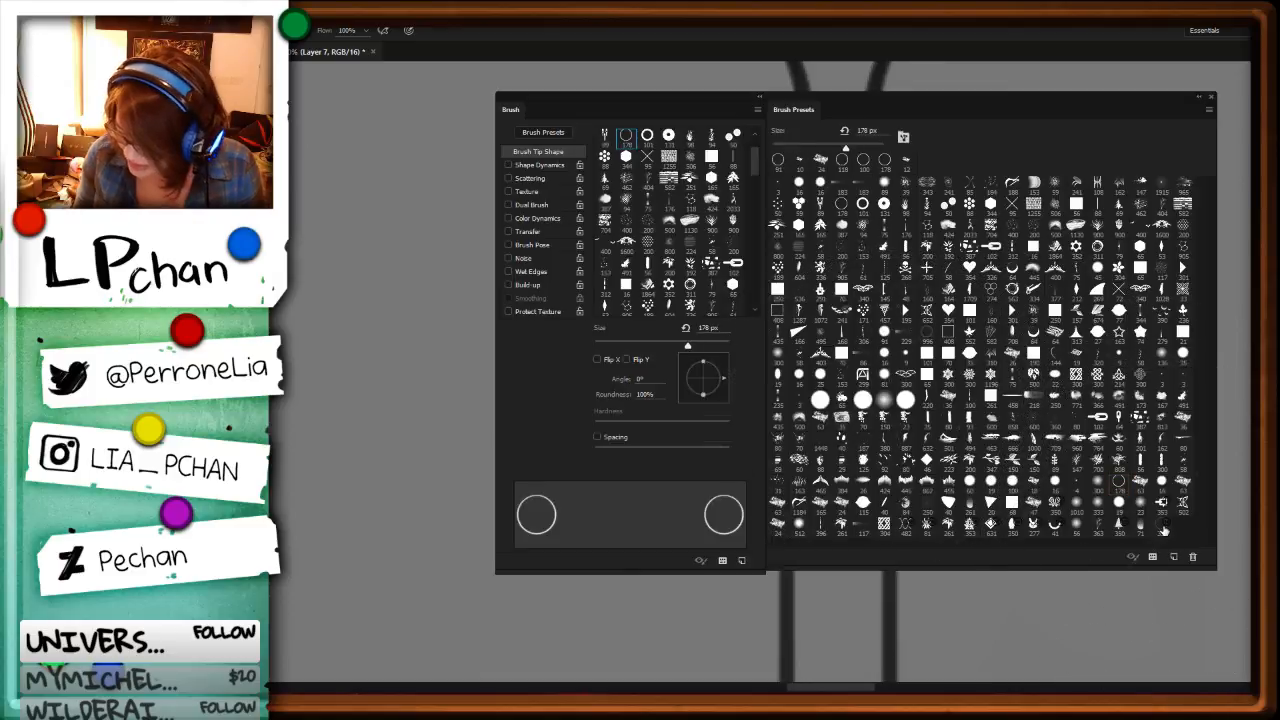
key("F5")
left_click_drag(863, 366, 640, 370)
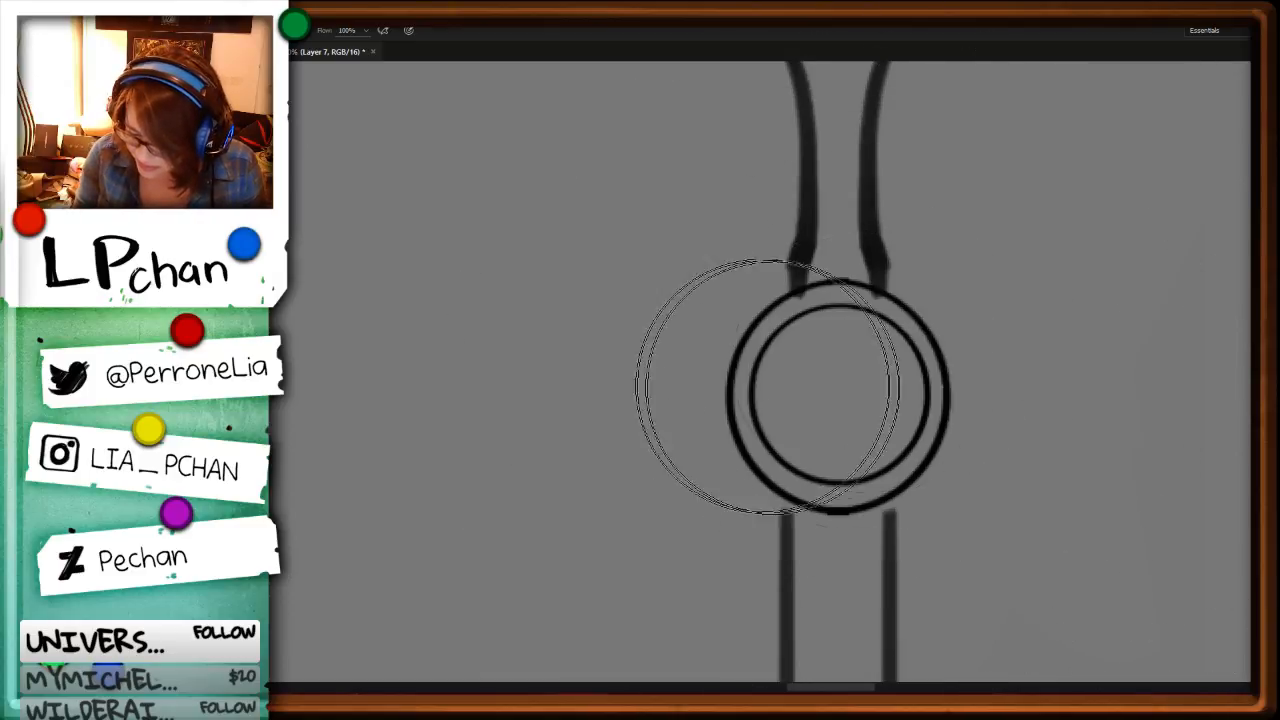
left_click_drag(787, 391, 852, 400)
left_click(834, 398)
left_click(841, 398)
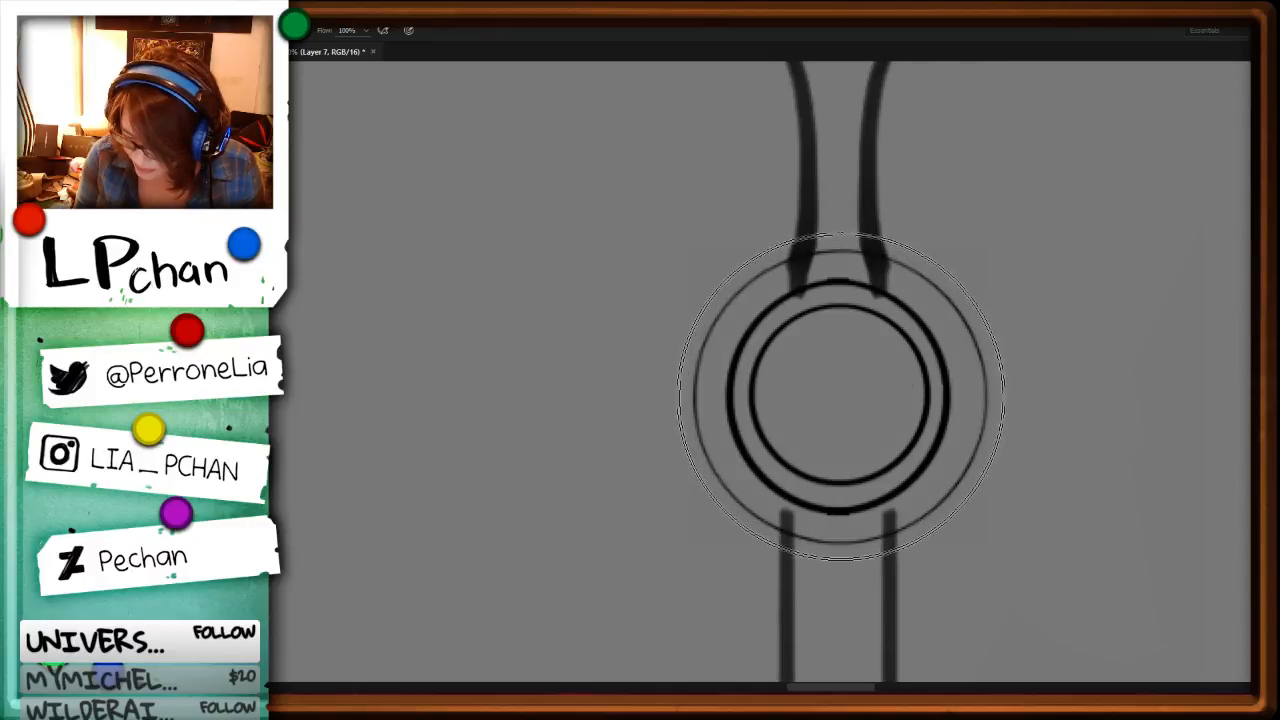
Step: Cut away the upper and lower parts of the two outer rings, leaving paired arcs on both sides of the joint
key("l")
mouse_move(749, 245)
left_mouse_down()
mouse_move(820, 277)
mouse_move(943, 191)
left_mouse_up()
key("Delete")
mouse_move(766, 508)
left_mouse_down()
mouse_move(768, 570)
mouse_move(944, 510)
left_mouse_up()
key("Delete")
key("ctrl+d")
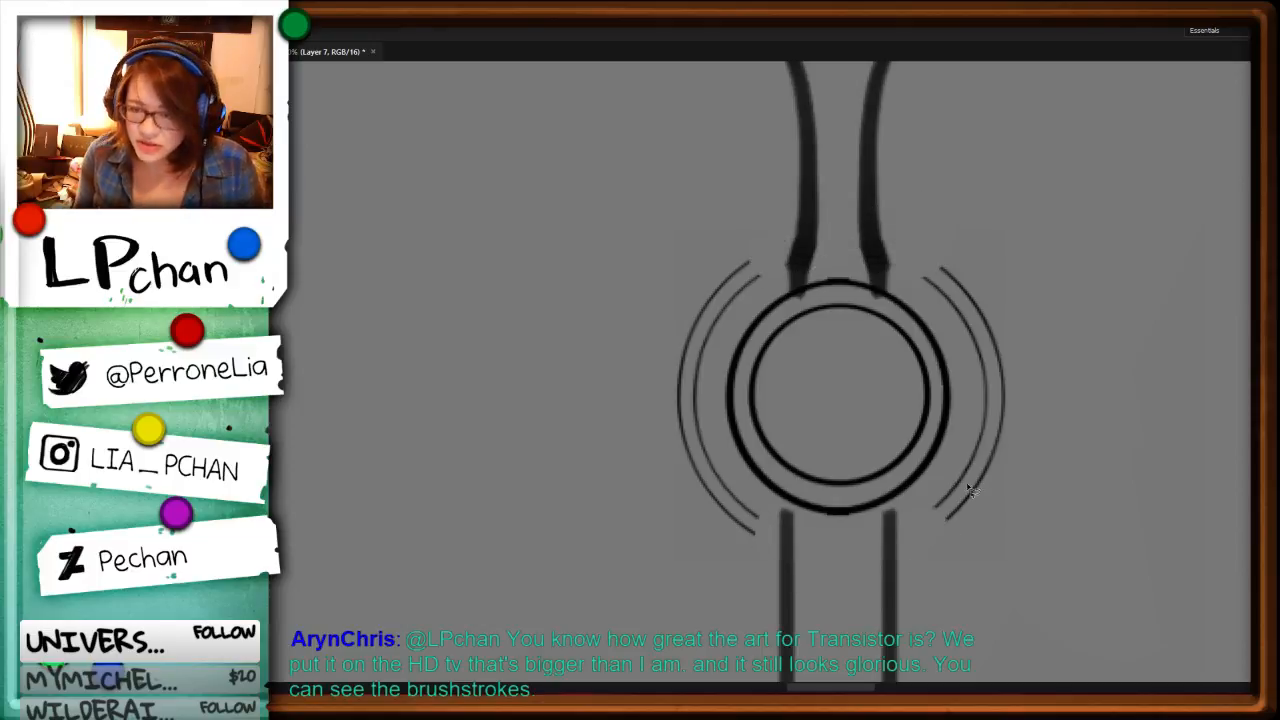
Step: Switch to the 24 px line brush and close the upper and lower ends of both pairs of side arcs
key("b")
key("F5")
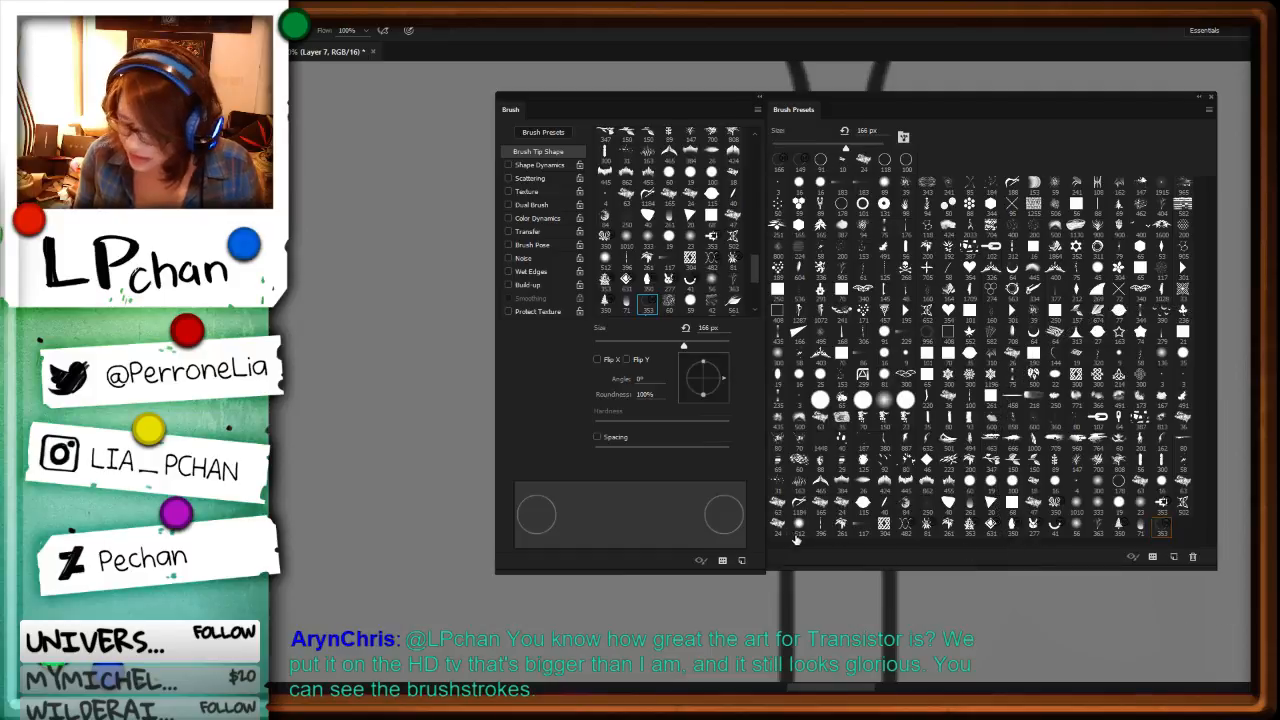
left_click(779, 530)
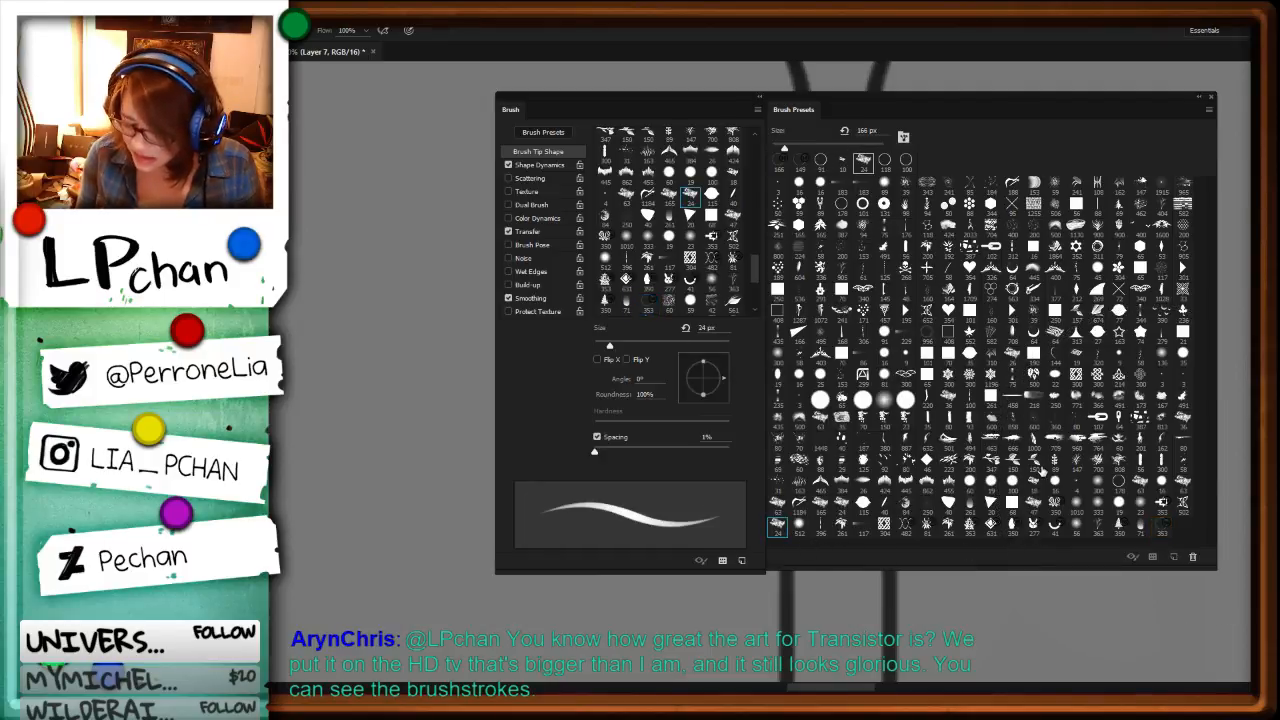
key("F5")
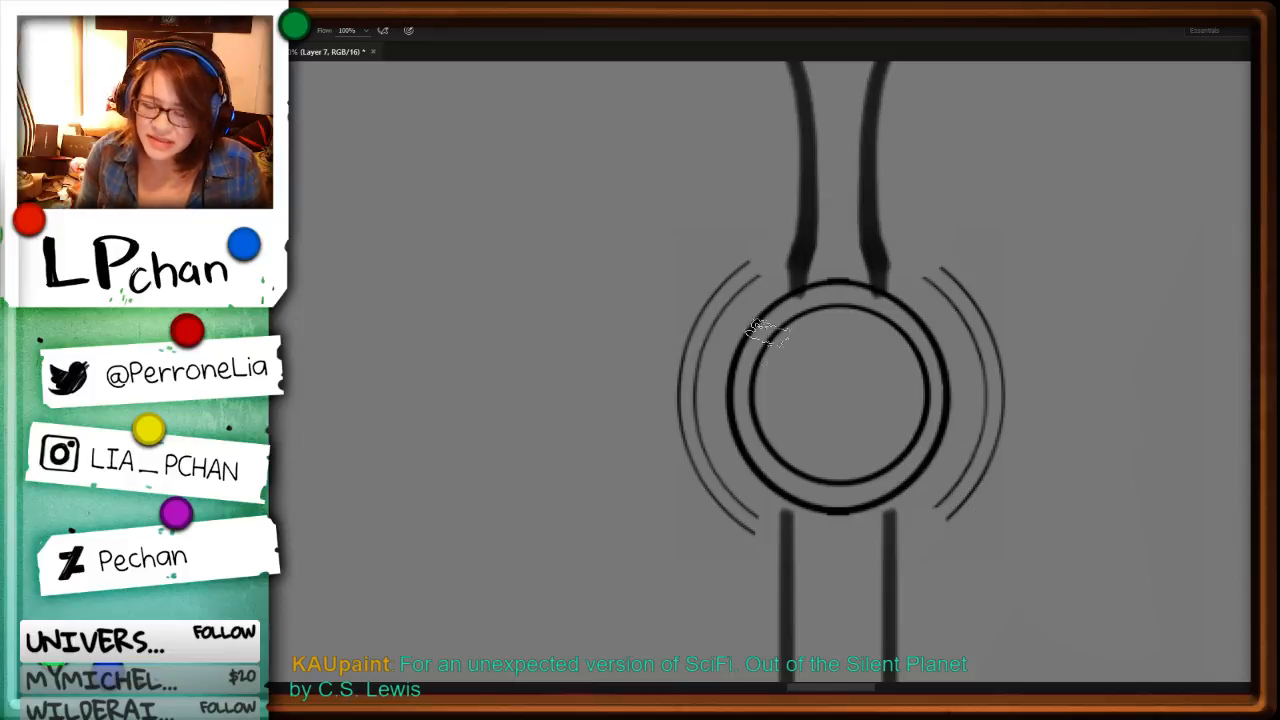
left_click_drag(748, 264, 760, 276)
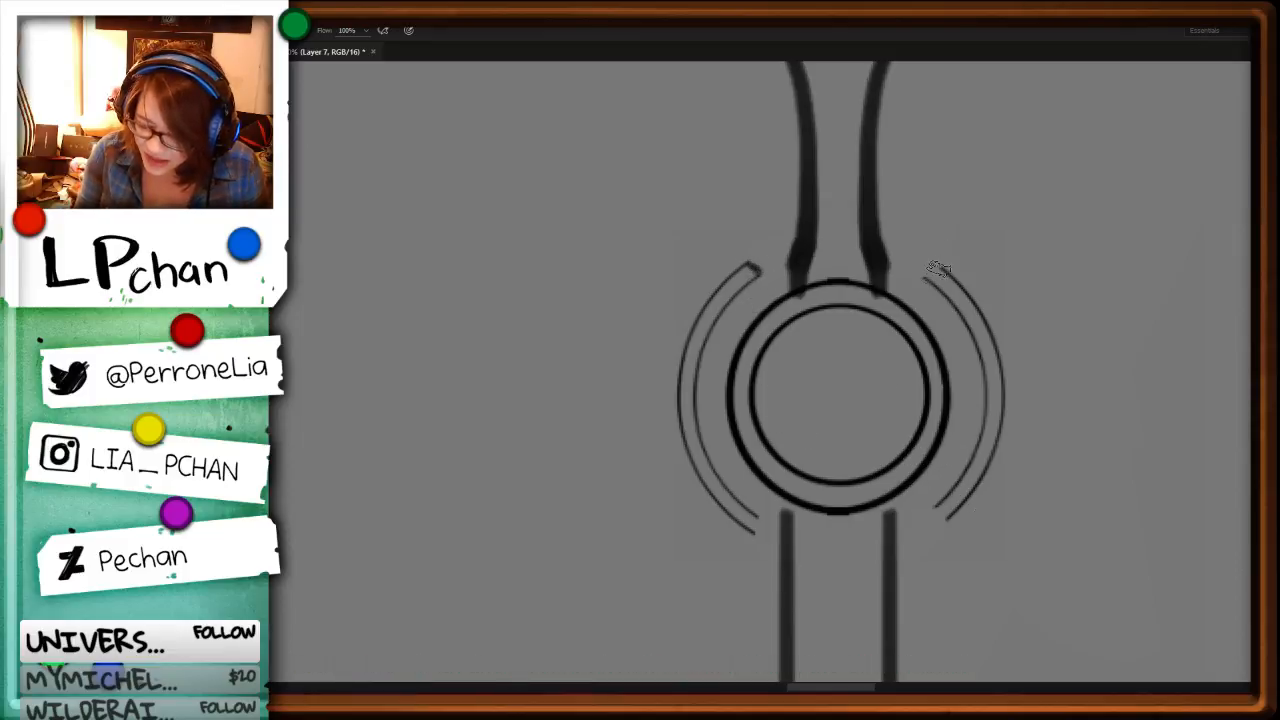
left_click_drag(928, 268, 942, 278)
left_click_drag(760, 529, 750, 518)
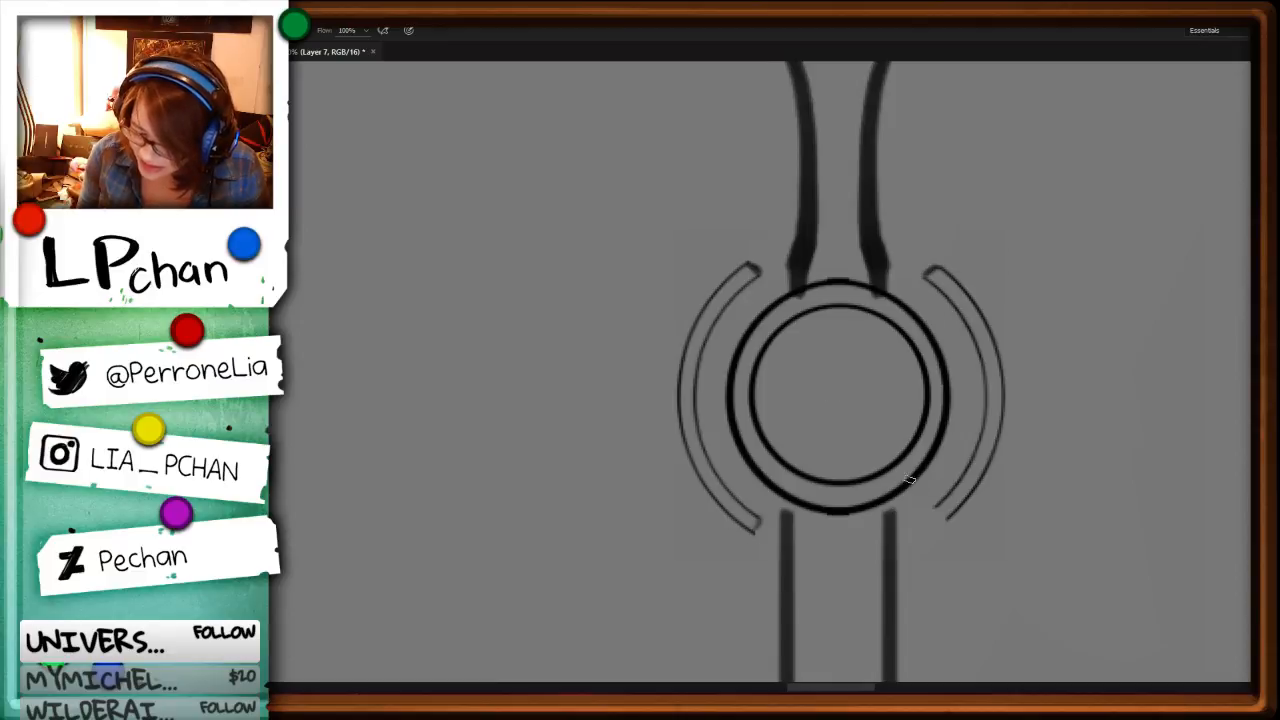
left_click_drag(942, 514, 952, 504)
Step: Draw small curved struts linking the side guards to the round joint on both sides
left_click_drag(732, 305, 742, 324)
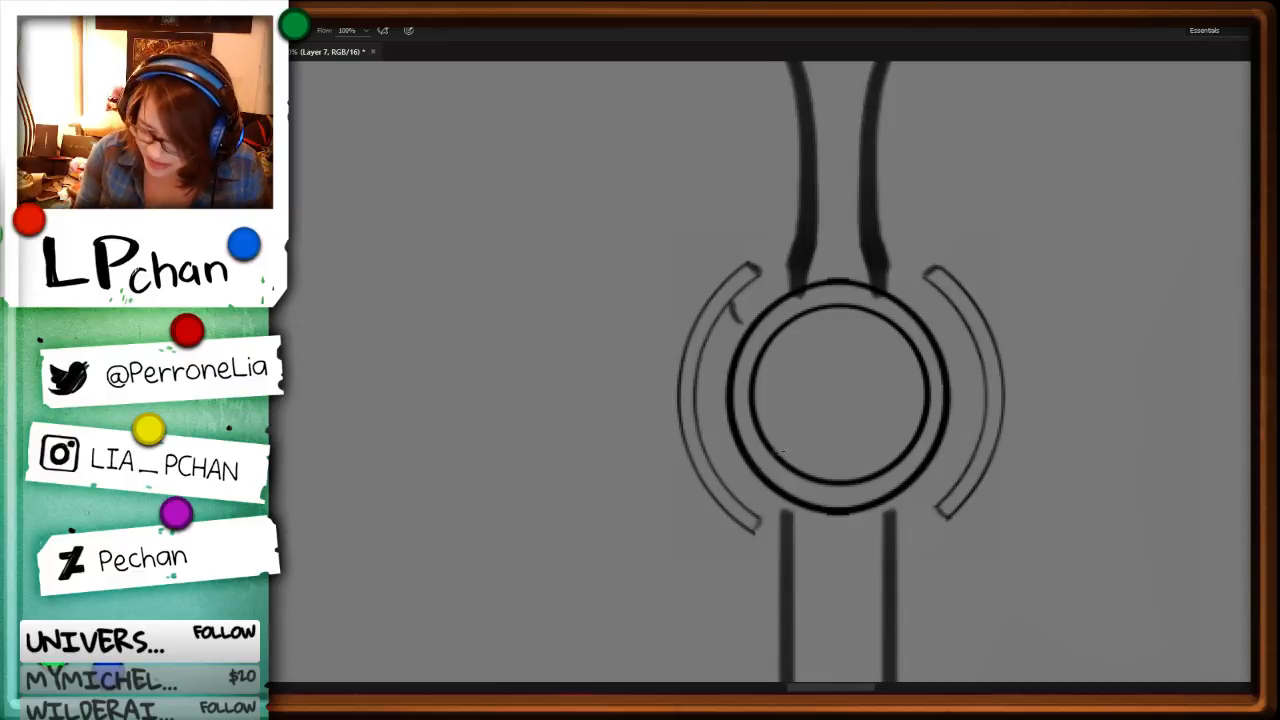
left_click_drag(747, 500, 756, 478)
left_click_drag(928, 312, 924, 300)
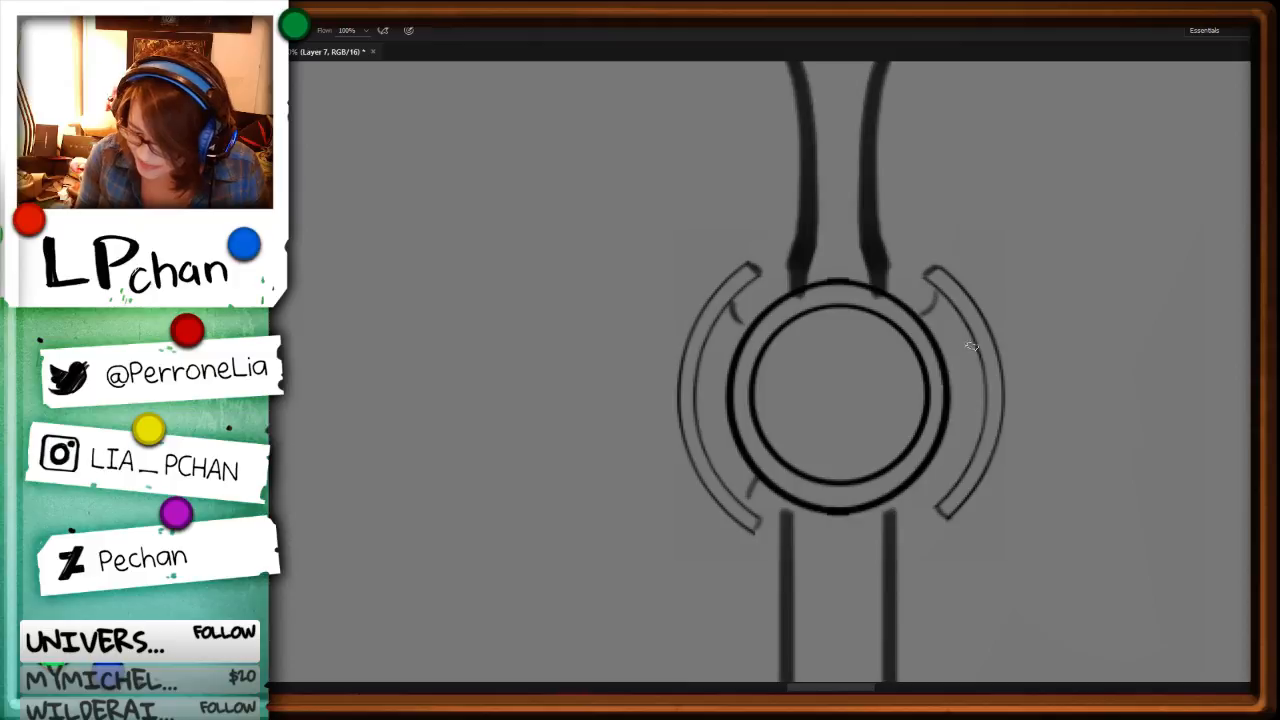
left_click_drag(971, 344, 948, 366)
mouse_move(948, 428)
left_mouse_down()
mouse_move(928, 458)
mouse_move(934, 490)
mouse_move(1006, 350)
mouse_move(936, 432)
mouse_move(931, 474)
mouse_move(922, 467)
mouse_move(941, 485)
mouse_move(949, 436)
left_mouse_up()
key("ctrl+z")
left_click_drag(702, 356, 728, 376)
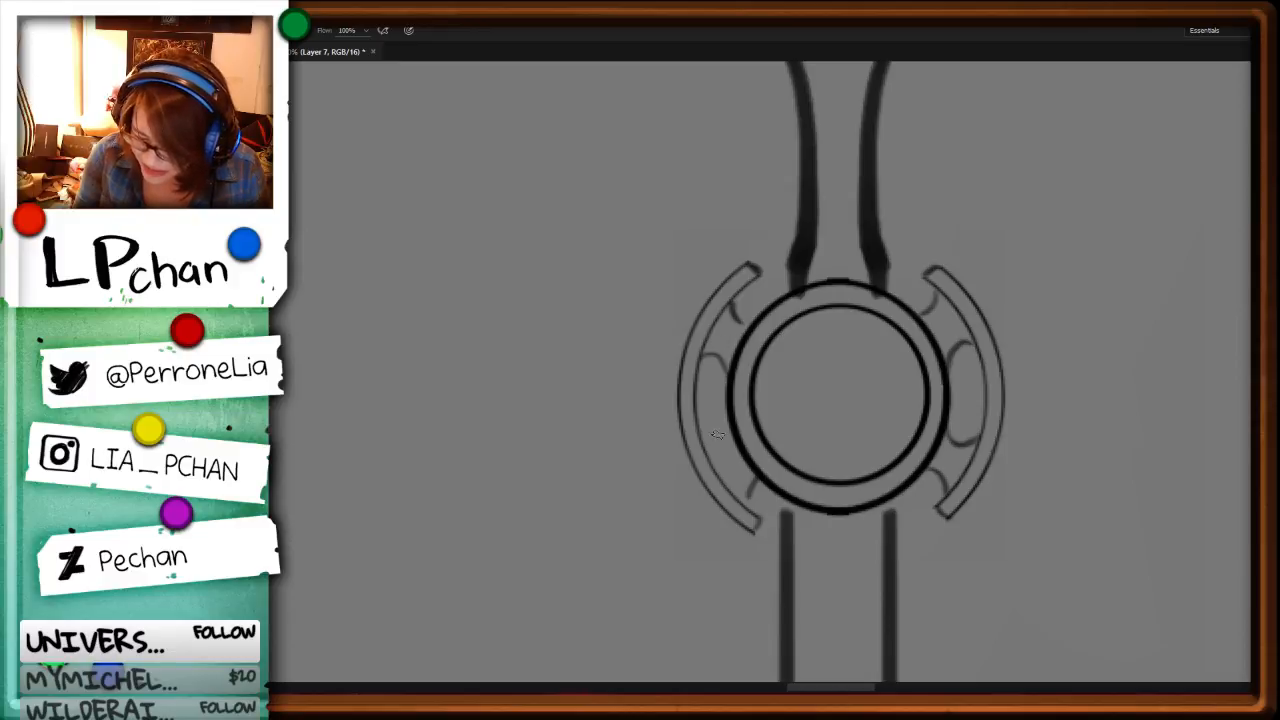
mouse_move(706, 444)
left_mouse_down()
mouse_move(726, 419)
mouse_move(705, 445)
mouse_move(748, 500)
left_mouse_up()
Step: Examine how the guarded round joint fits the staff's overall proportions
key("ctrl+minus")
key("ctrl+minus")
key("ctrl+minus")
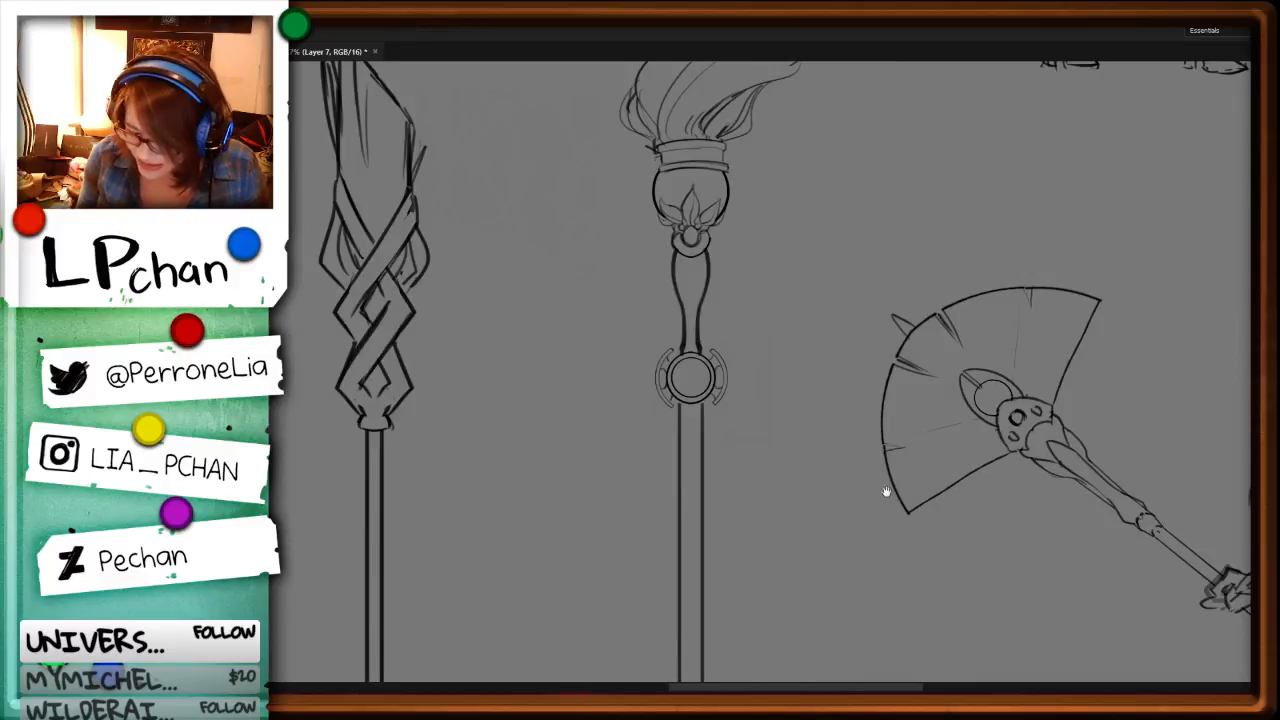
left_click_drag(886, 491, 873, 551)
key("ctrl+minus")
key("ctrl+minus")
key("ctrl+plus")
key("ctrl+plus")
key("ctrl+plus")
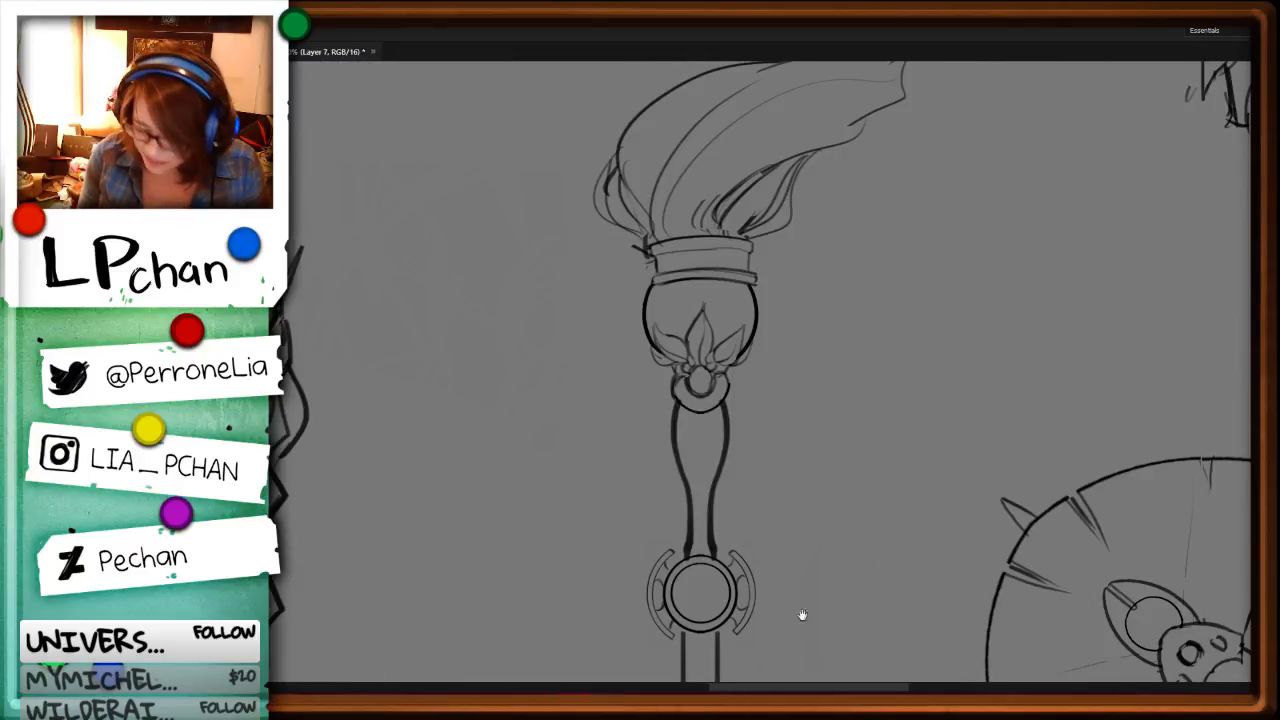
Step: Extend the shaft's two side lines up to meet the lower edge of the round joint
left_click_drag(800, 611, 856, 318)
key("ctrl+plus")
key("ctrl+plus")
mouse_move(1040, 411)
left_mouse_down()
mouse_move(834, 491)
mouse_move(703, 510)
left_mouse_up()
mouse_move(848, 479)
left_mouse_down()
mouse_move(835, 519)
mouse_move(885, 383)
mouse_move(885, 482)
left_mouse_up()
key("ctrl+minus")
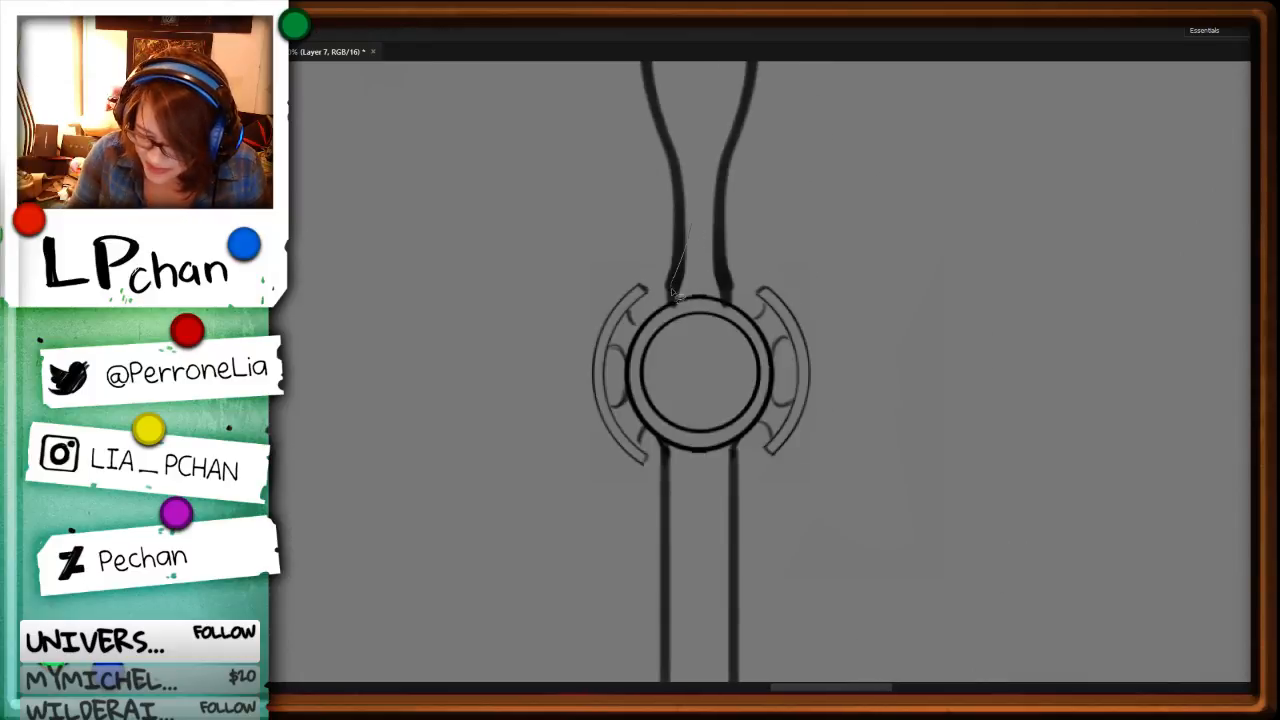
Step: On Layer 6, trim the thick lower ends of the handle into a flared foot resting on the round joint
key("ctrl+d")
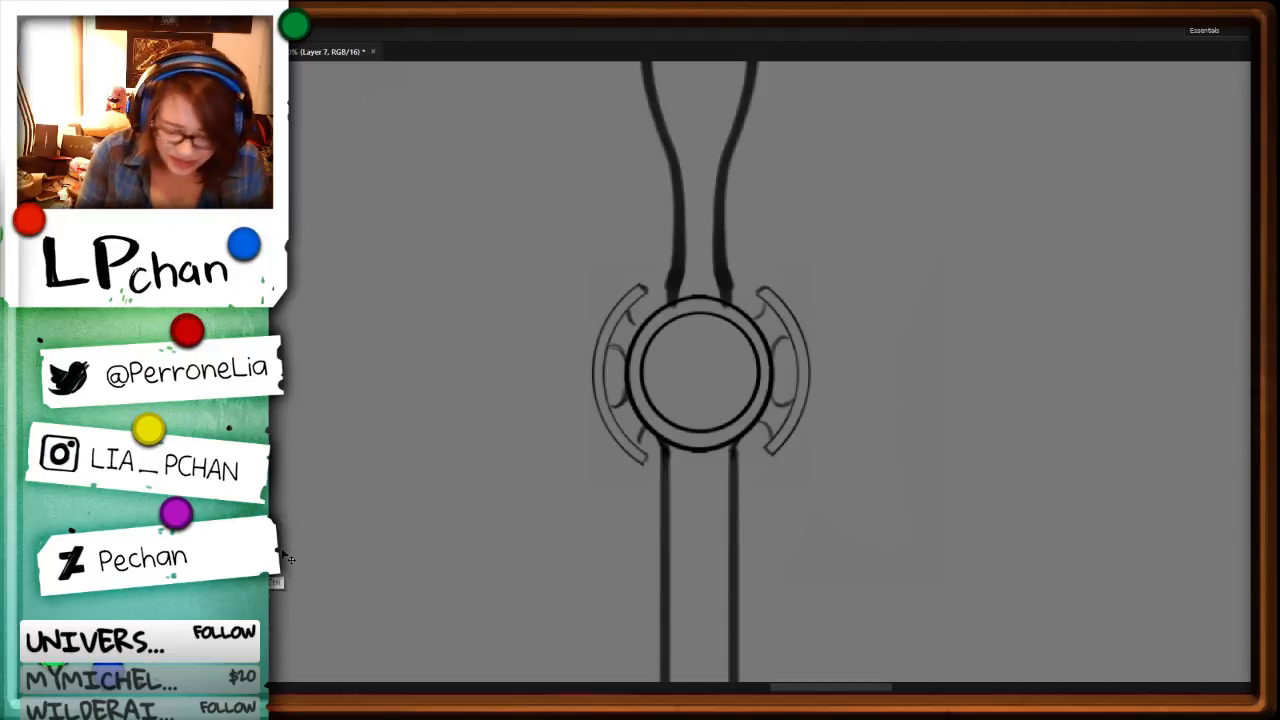
left_click(697, 267, "ctrl")
mouse_move(685, 240)
left_mouse_down()
mouse_move(679, 296)
mouse_move(688, 236)
mouse_move(721, 258)
mouse_move(702, 266)
mouse_move(712, 240)
left_mouse_up()
key("ctrl+x")
key("ctrl+x")
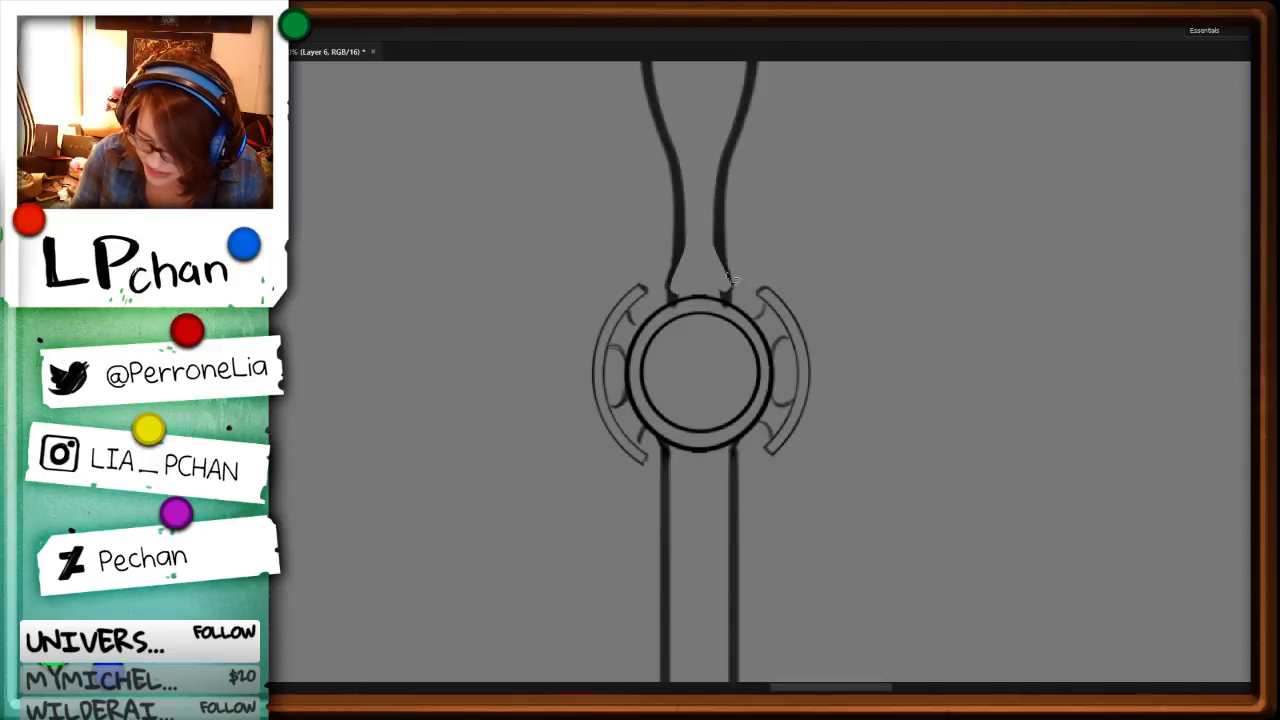
key("b")
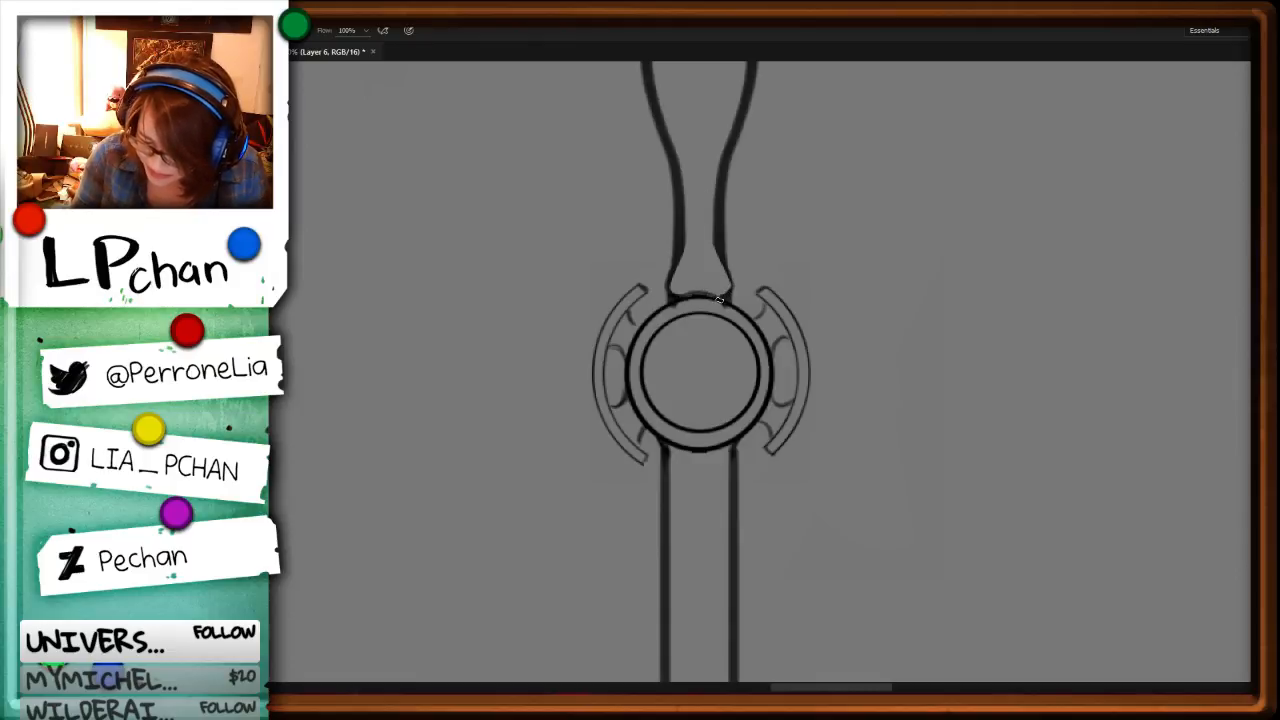
Step: Clear the line work at the shaft's upper end and draw a cup-shaped collar beneath the round joint
left_click_drag(824, 415, 821, 245)
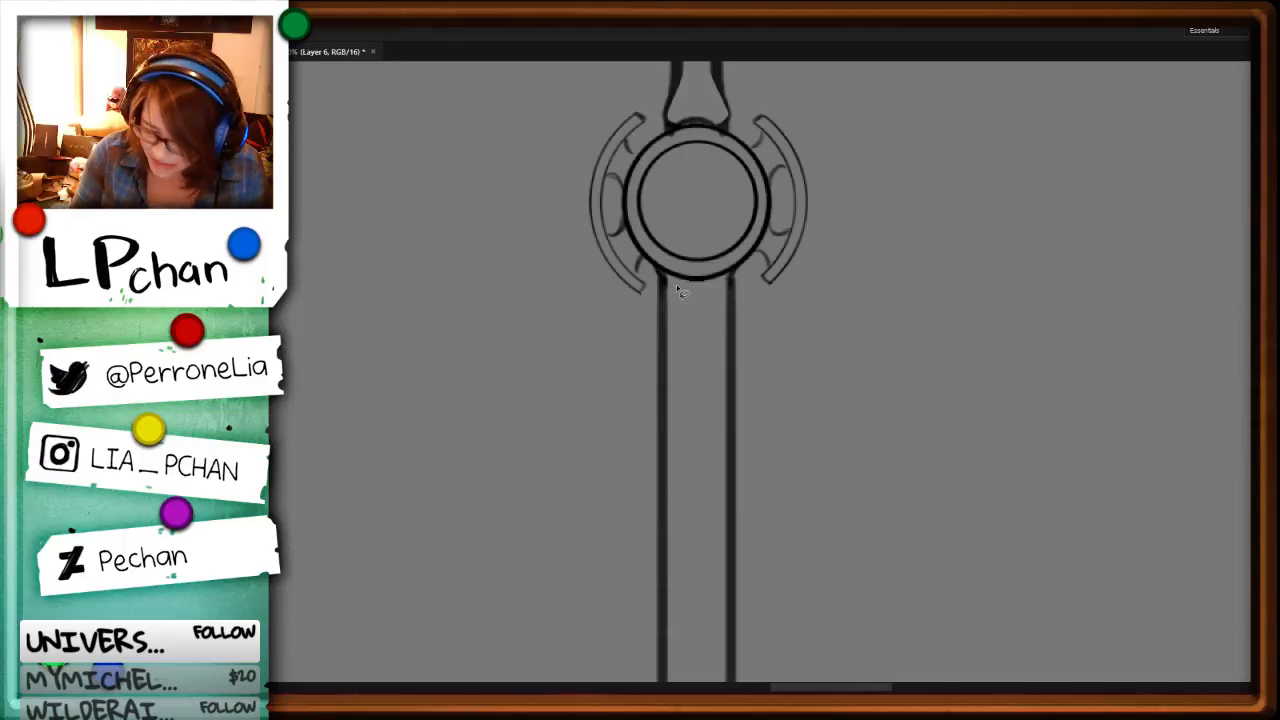
key("Delete")
key("ctrl+d")
key("b")
mouse_move(655, 268)
left_mouse_down()
mouse_move(741, 277)
mouse_move(723, 292)
mouse_move(682, 289)
mouse_move(741, 273)
mouse_move(672, 290)
mouse_move(757, 258)
mouse_move(734, 289)
mouse_move(670, 292)
mouse_move(702, 278)
mouse_move(674, 275)
mouse_move(723, 275)
left_mouse_up()
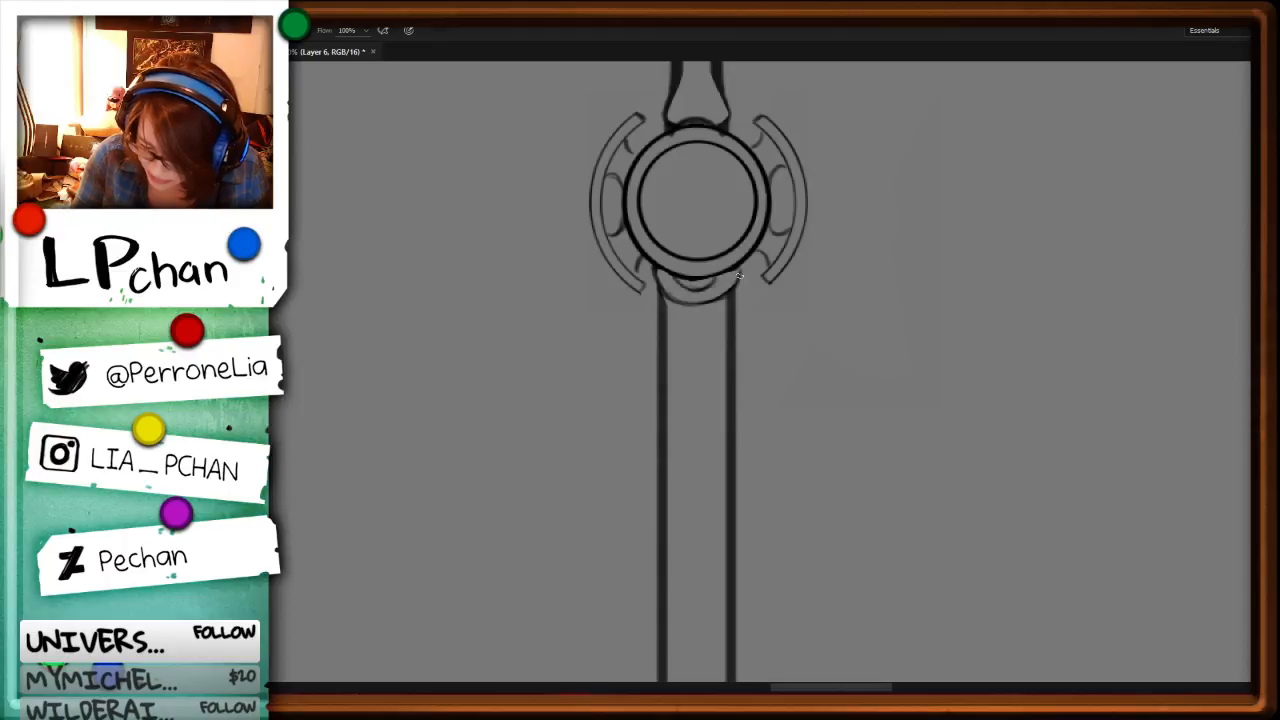
Step: Draw a flowing pattern of thin curved lines down the shaft below the collar
mouse_move(660, 321)
left_mouse_down()
mouse_move(671, 436)
mouse_move(650, 468)
left_mouse_up()
key("ctrl+z")
left_click_drag(662, 362, 667, 460)
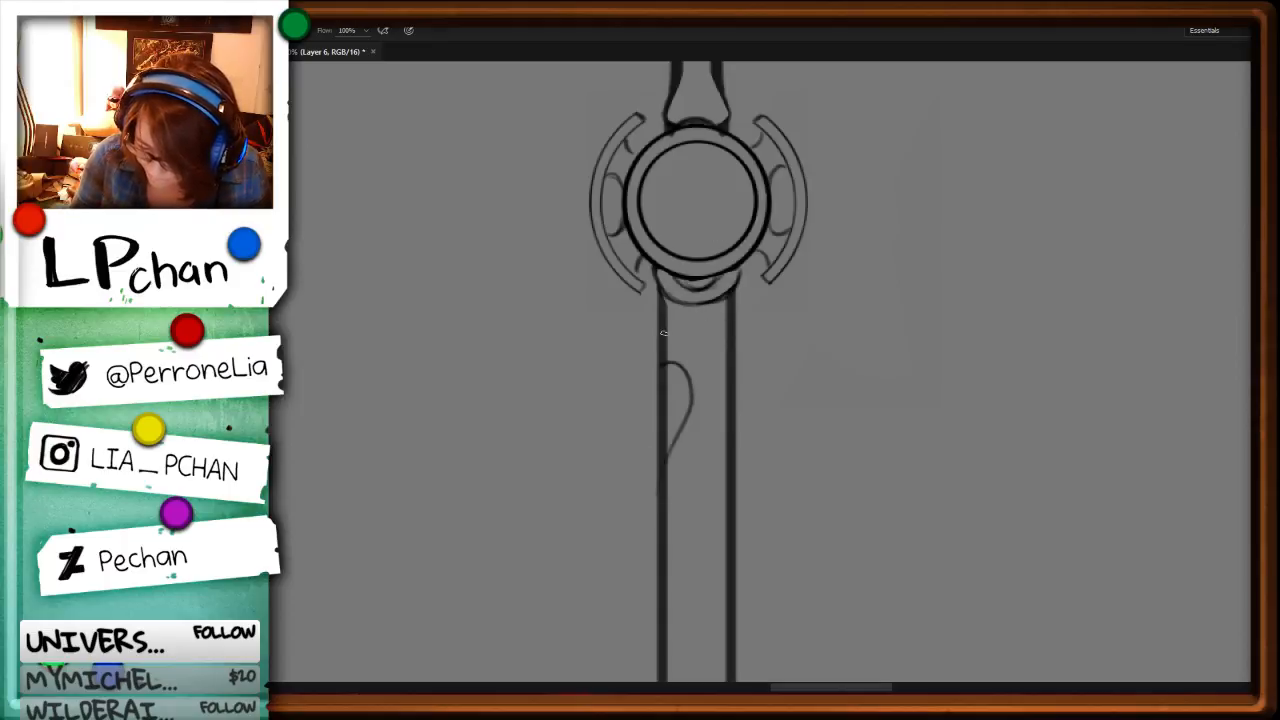
mouse_move(663, 332)
left_mouse_down()
mouse_move(733, 381)
mouse_move(729, 410)
mouse_move(703, 421)
mouse_move(666, 512)
left_mouse_up()
left_click_drag(853, 537, 922, 242)
mouse_move(734, 310)
left_mouse_down()
mouse_move(795, 312)
mouse_move(792, 366)
left_mouse_up()
mouse_move(790, 232)
left_mouse_down()
mouse_move(734, 258)
mouse_move(794, 288)
left_mouse_up()
key("ctrl+minus")
key("ctrl+minus")
left_click_drag(766, 443, 778, 354)
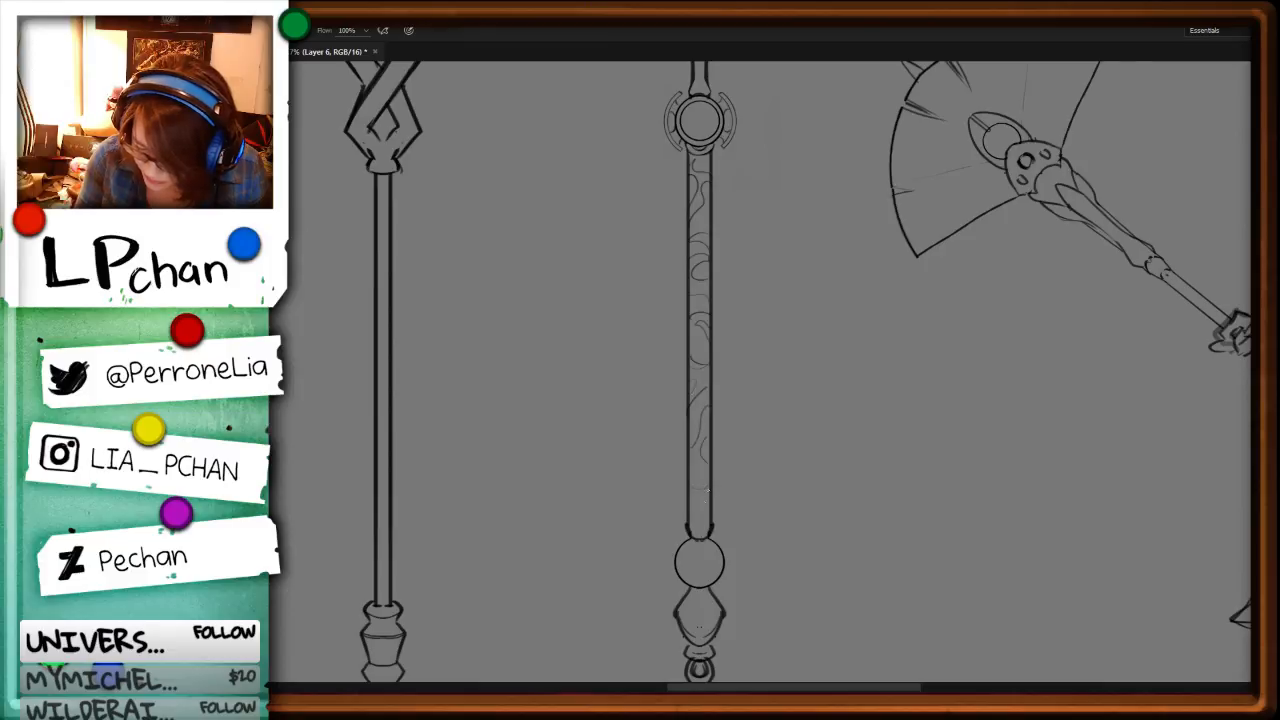
Step: Widen the round joint's left guard with a larger crescent-shaped outer curve
key("ctrl+minus")
key("ctrl+minus")
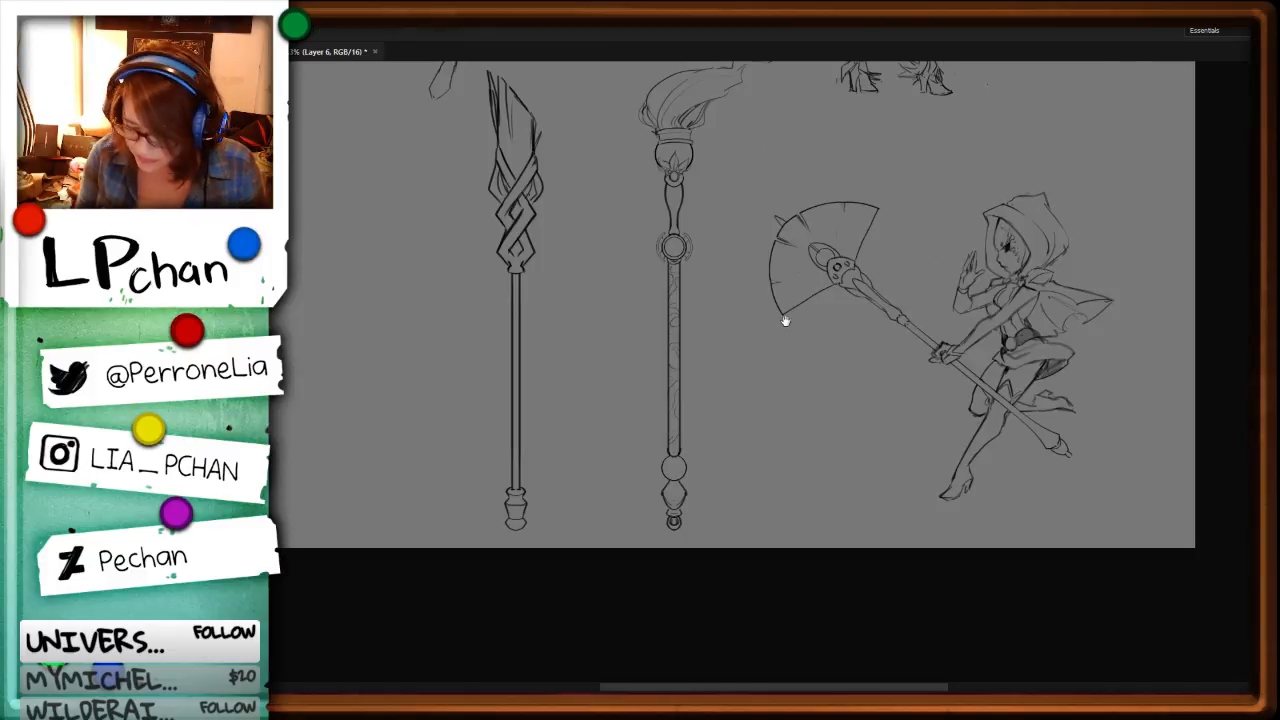
key("ctrl+minus")
scroll(649, 375, "up", 6)
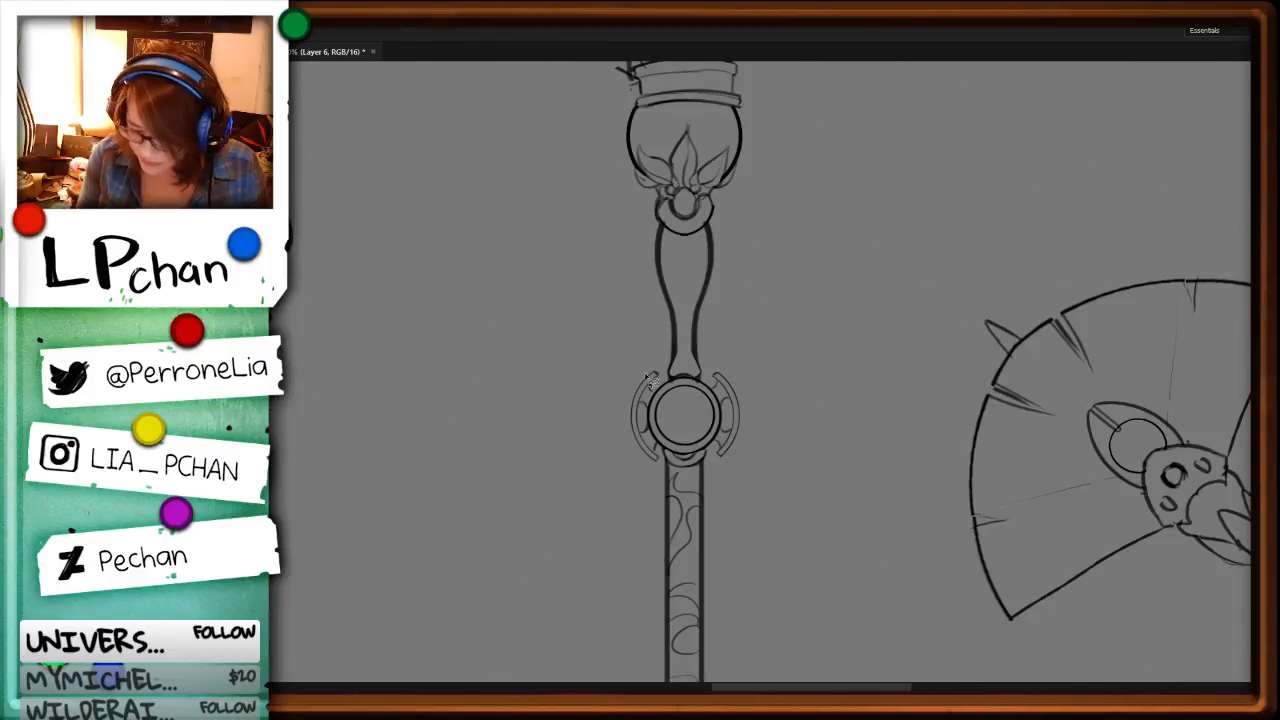
mouse_move(637, 431)
left_mouse_down()
mouse_move(661, 463)
mouse_move(654, 373)
left_mouse_up()
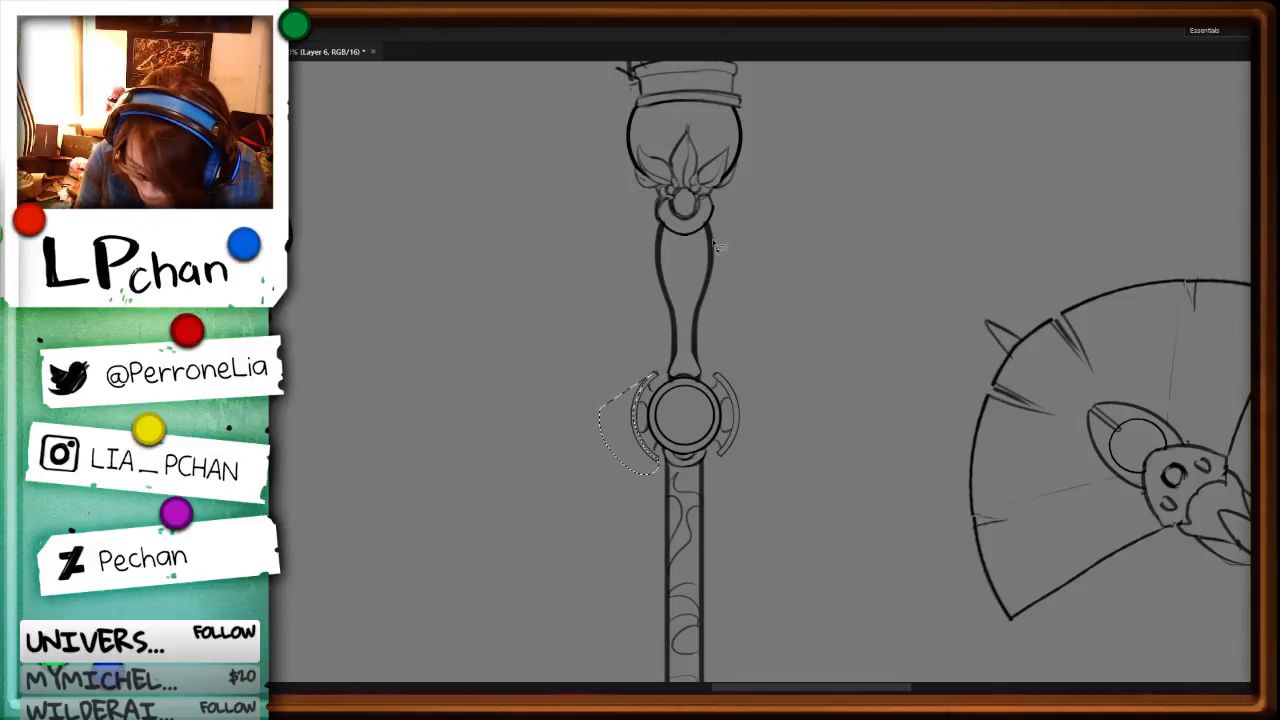
key("Delete")
key("ctrl+d")
key("b")
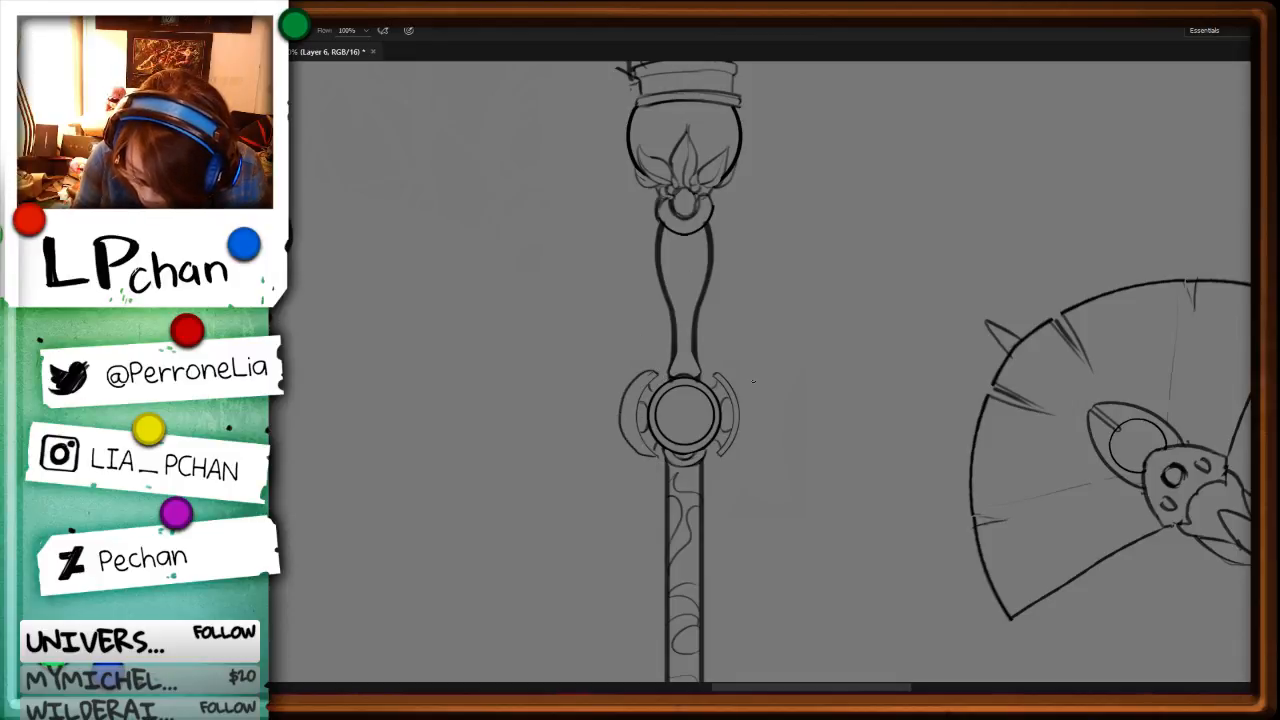
Step: Clear the right guard's outer line beside the round joint and redraw it as a larger crescent
key("l")
left_click_drag(716, 374, 736, 426)
left_click_drag(742, 323, 716, 374)
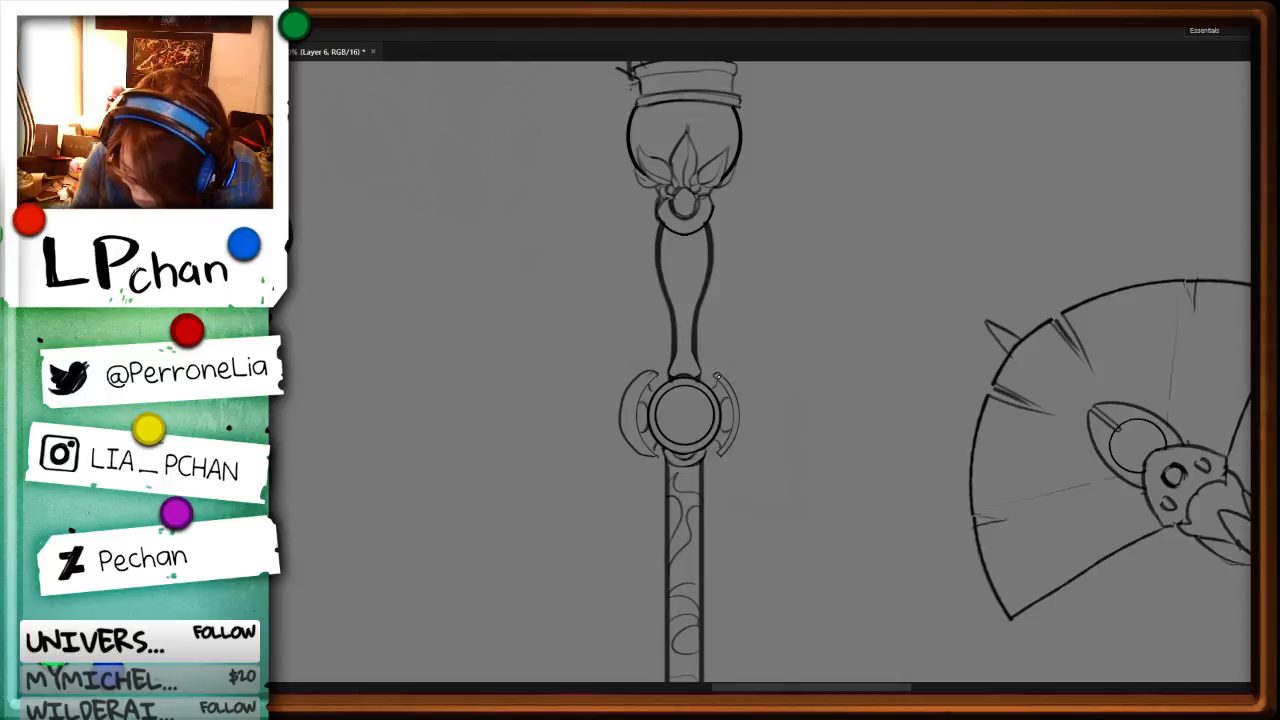
key("Delete")
key("ctrl+d")
key("b")
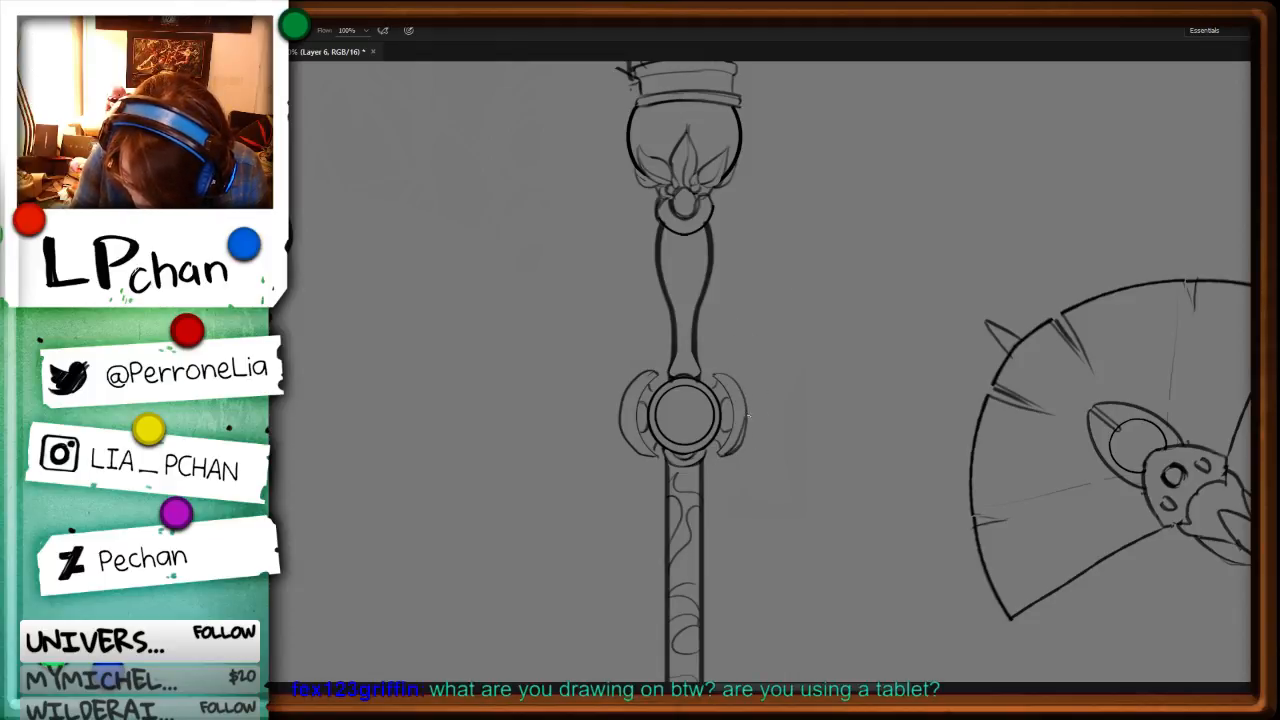
Step: Cut away the large outer crescents from both guards of the round joint, keeping the inner curves
key("l")
key("ctrl+plus")
key("ctrl+plus")
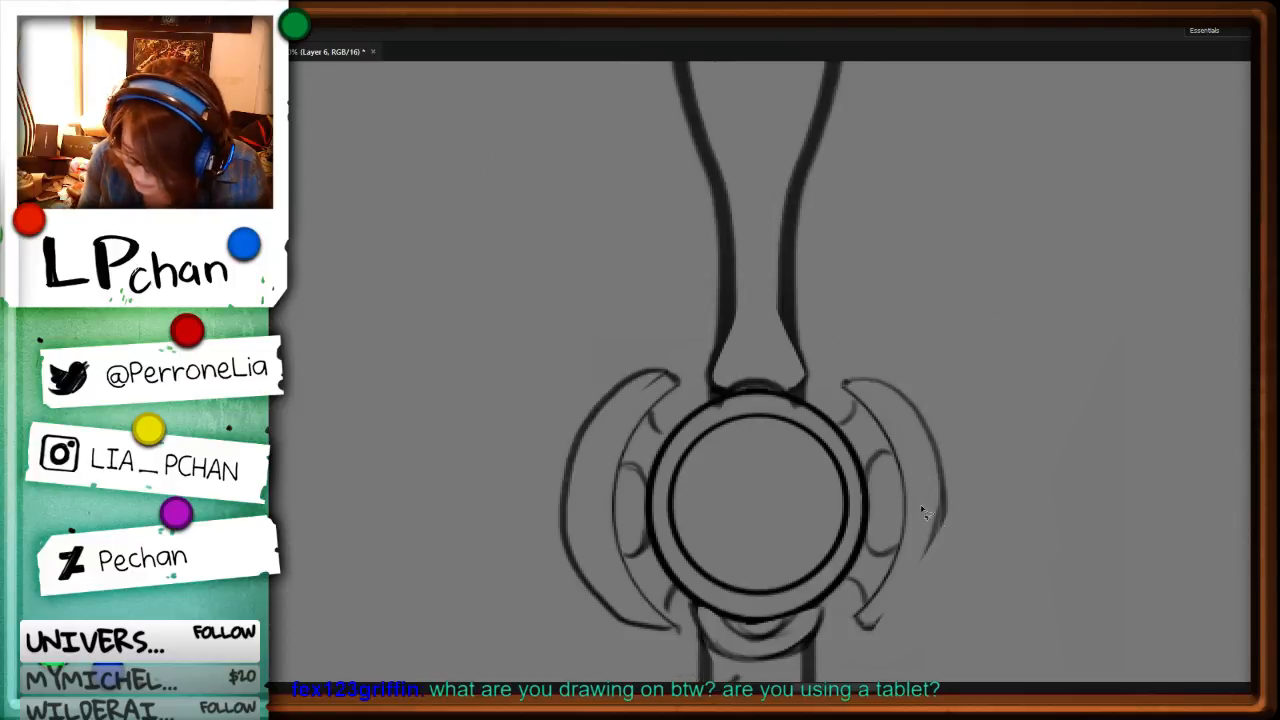
left_click_drag(1000, 558, 900, 340)
left_click_drag(896, 215, 762, 174)
key("ctrl+x")
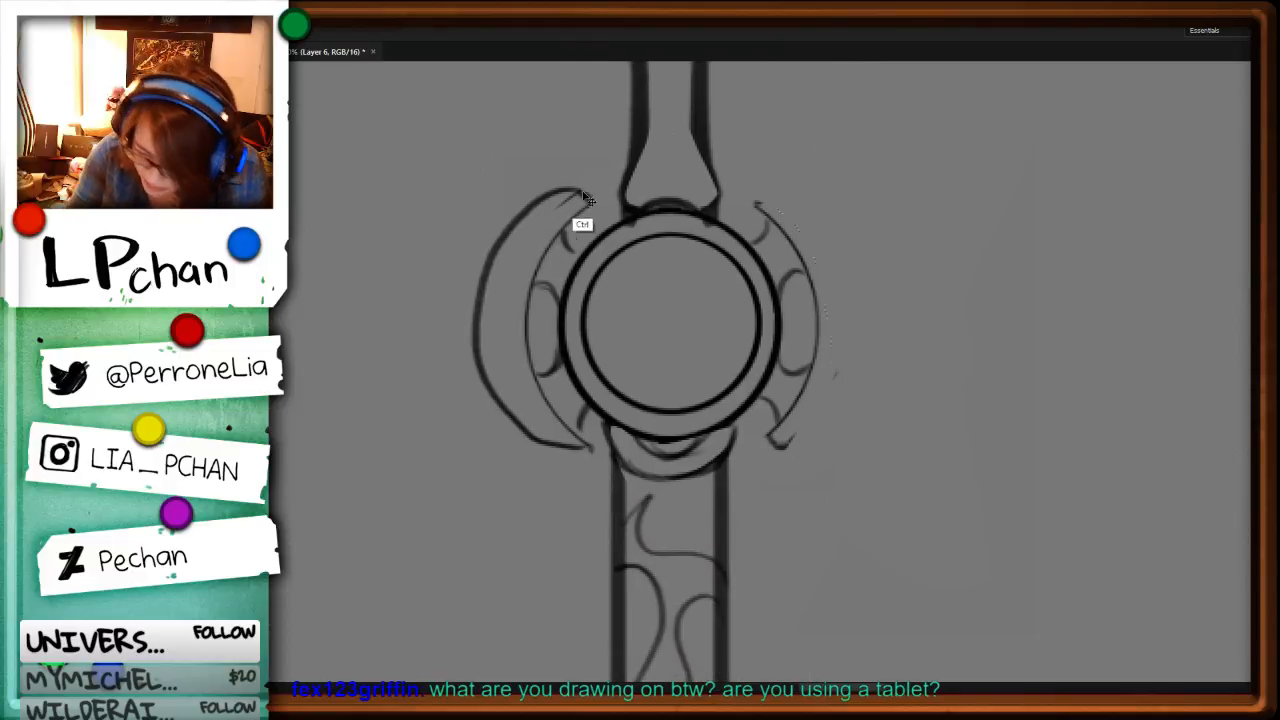
left_click_drag(441, 287, 580, 248)
key("ctrl+x")
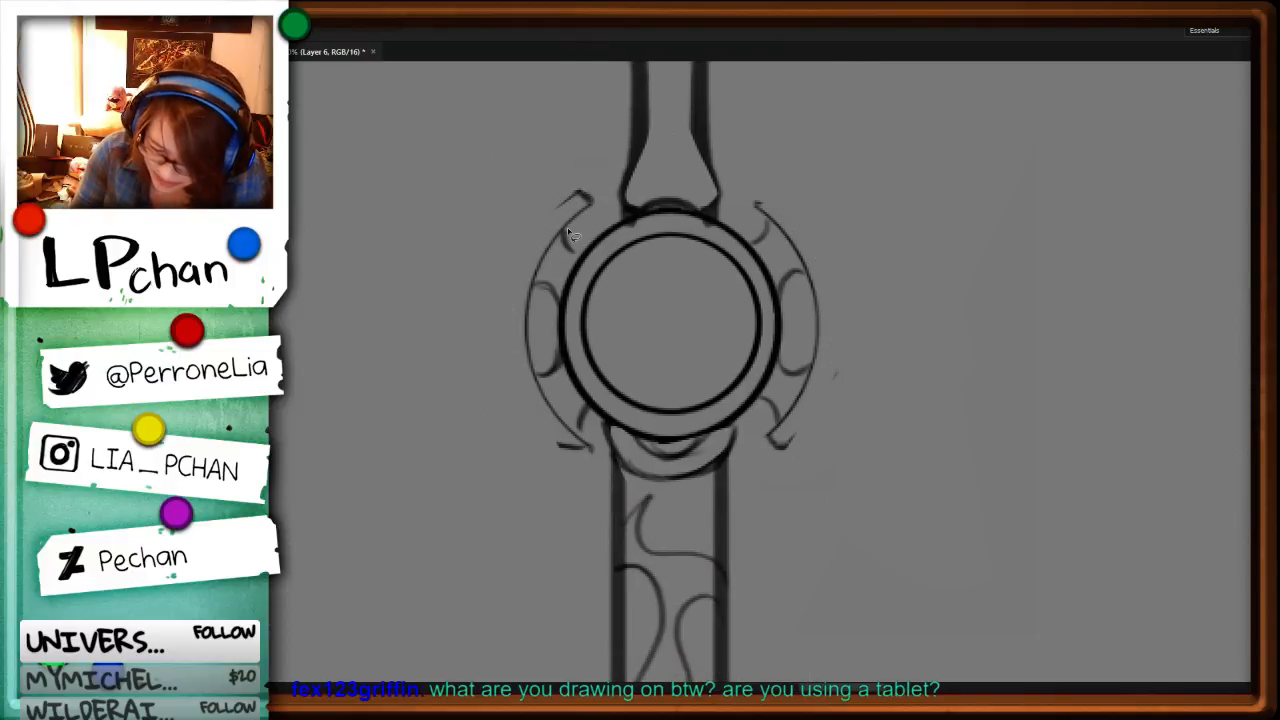
mouse_move(535, 359)
left_mouse_down()
mouse_move(611, 467)
mouse_move(454, 405)
mouse_move(640, 162)
left_mouse_up()
key("v")
left_click_drag(555, 436, 523, 433, "alt")
key("ctrl+z")
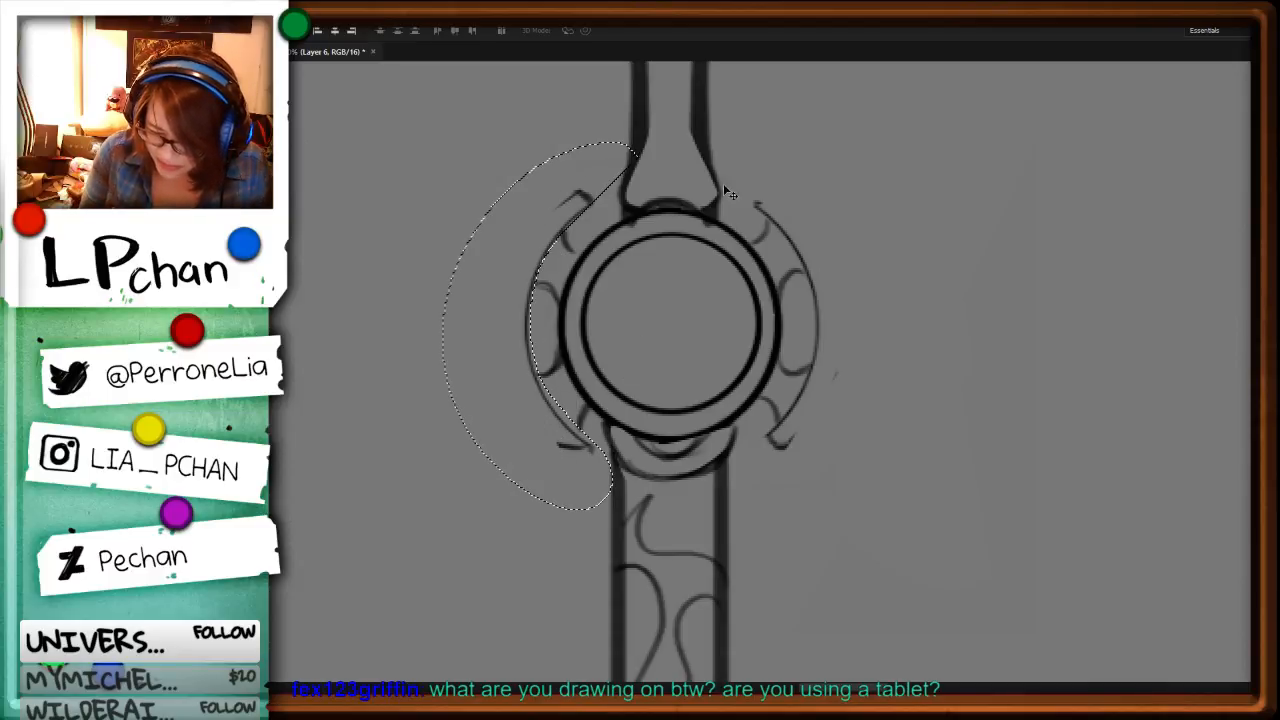
Step: Duplicate the left guard's inner curve slightly outward as its outer edge and remove the stray end marks
key("l")
left_click_drag(615, 116, 700, 174, "alt")
key("v")
left_click_drag(564, 475, 537, 477, "alt")
key("ctrl+d")
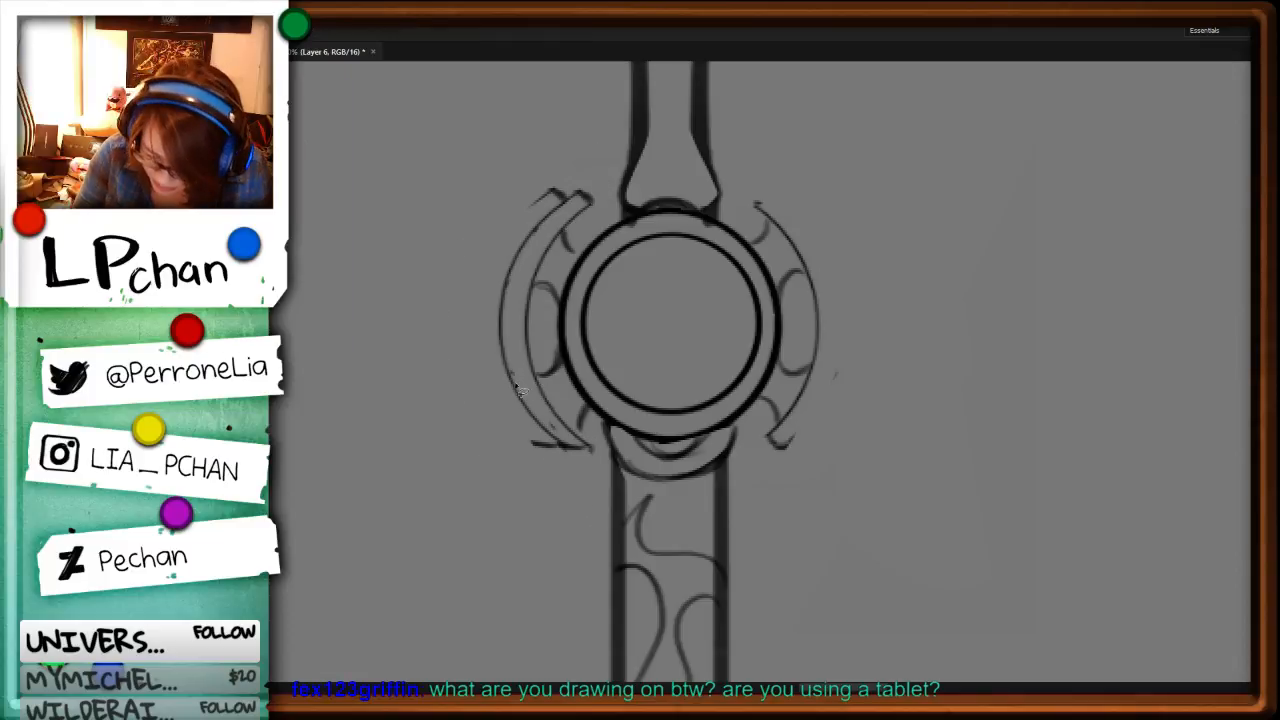
key("ctrl+x")
mouse_move(575, 208)
left_mouse_down()
mouse_move(513, 227)
mouse_move(573, 187)
left_mouse_up()
key("ctrl+x")
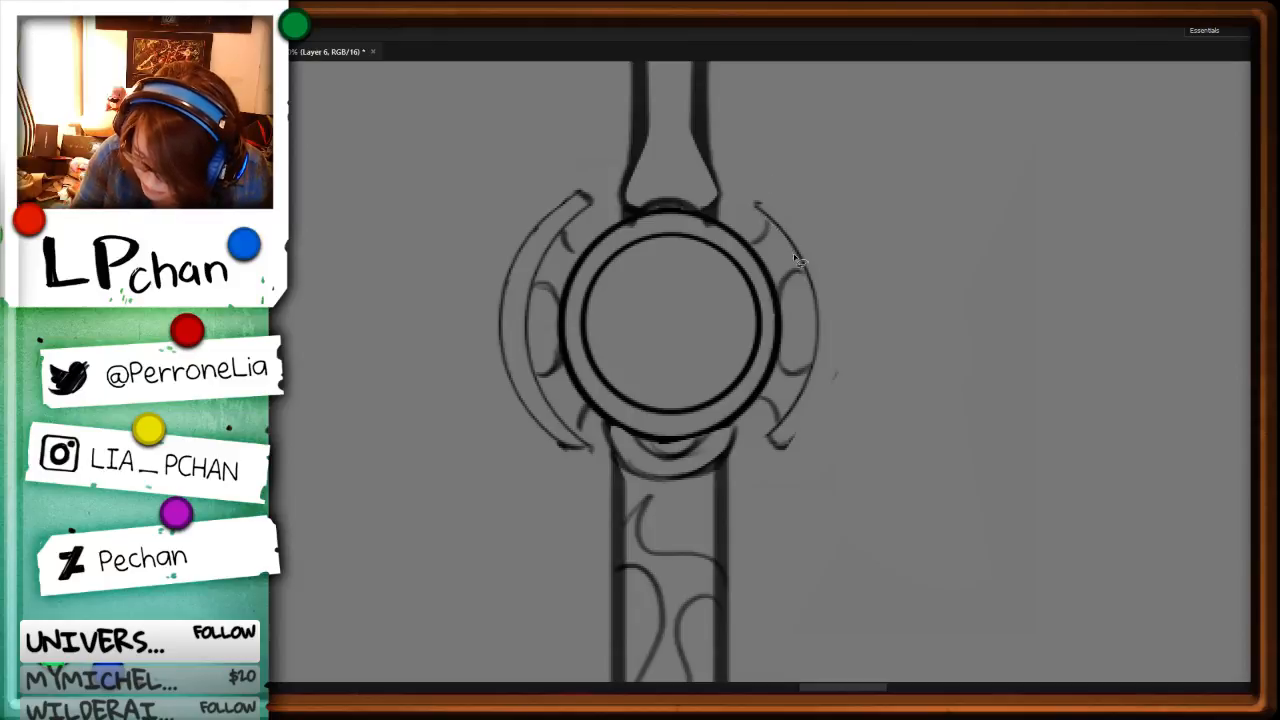
Step: Duplicate the right guard's inner curve slightly outward, remove the stray marks and close its upper end
mouse_move(808, 334)
left_mouse_down()
mouse_move(797, 402)
mouse_move(806, 149)
mouse_move(737, 180)
left_mouse_up()
key("v")
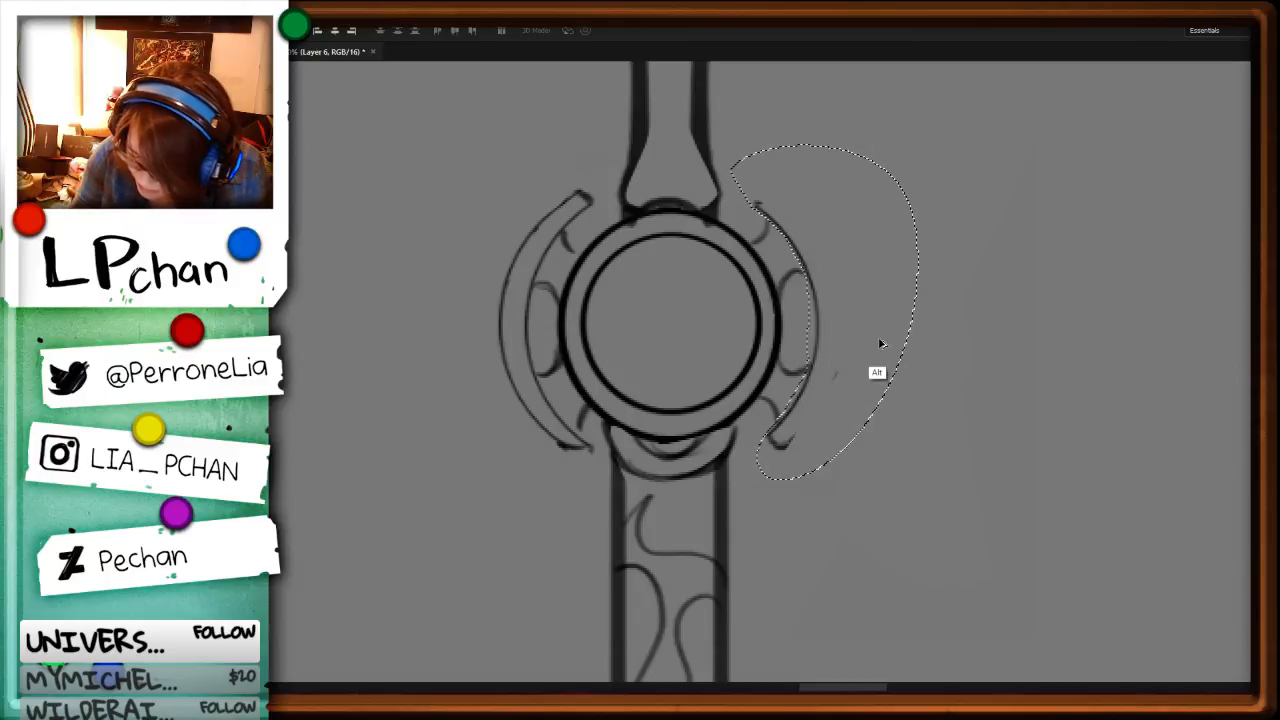
left_click_drag(854, 348, 879, 343, "alt")
key("ctrl+d")
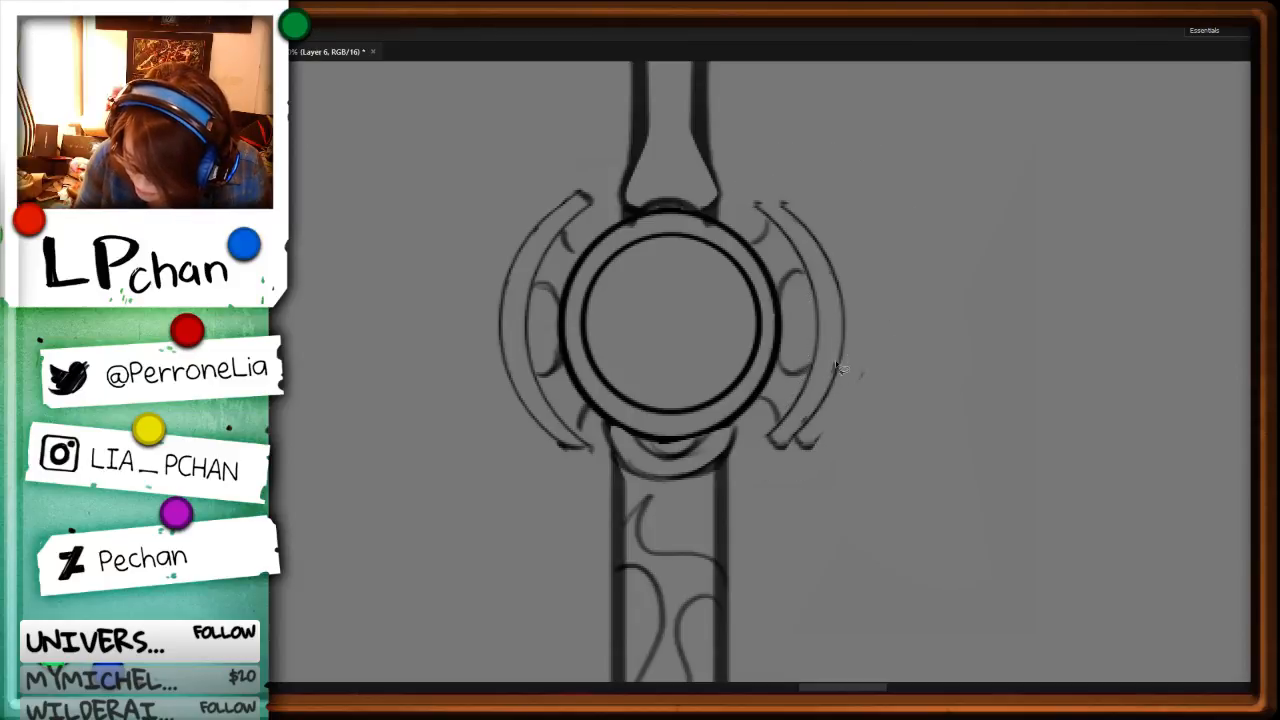
mouse_move(809, 434)
left_mouse_down()
mouse_move(880, 350)
mouse_move(862, 345)
left_mouse_up()
key("ctrl+x")
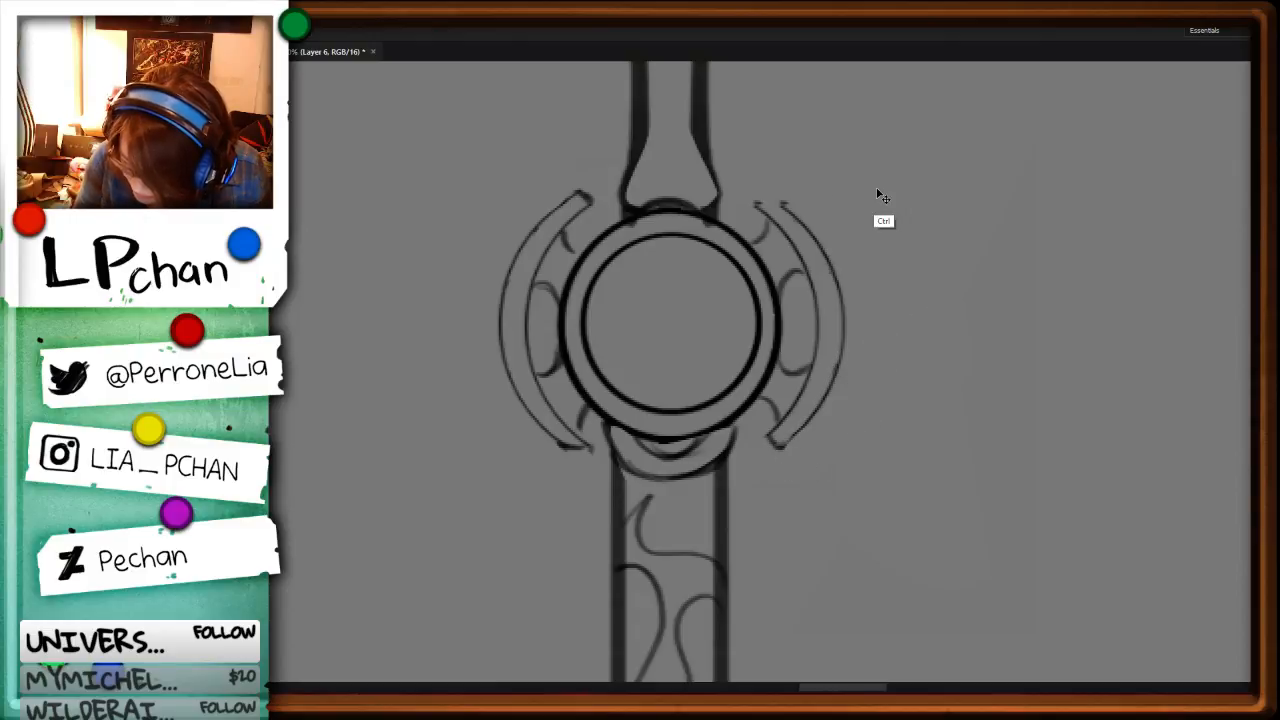
key("b")
left_click_drag(776, 200, 757, 205)
Step: Examine the revised joint guards within the whole staff and beside the neighbouring weapon and character sketches
key("ctrl+minus")
key("ctrl+minus")
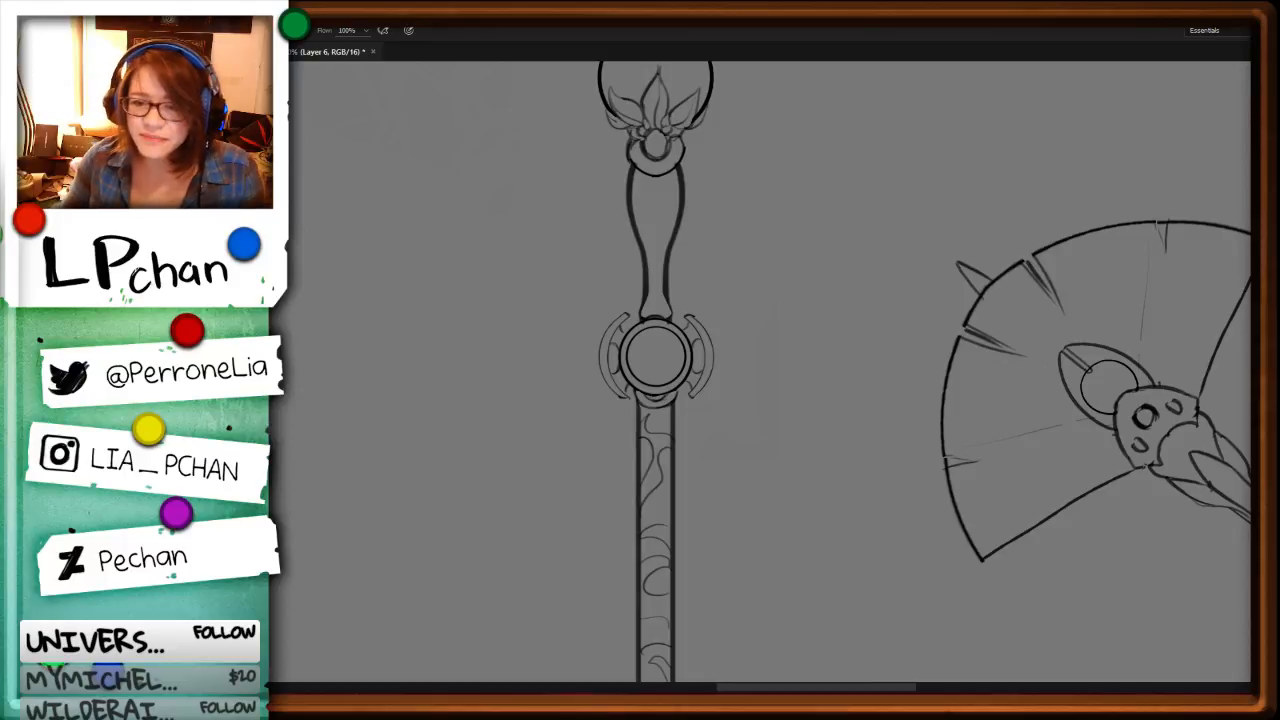
key("ctrl+minus")
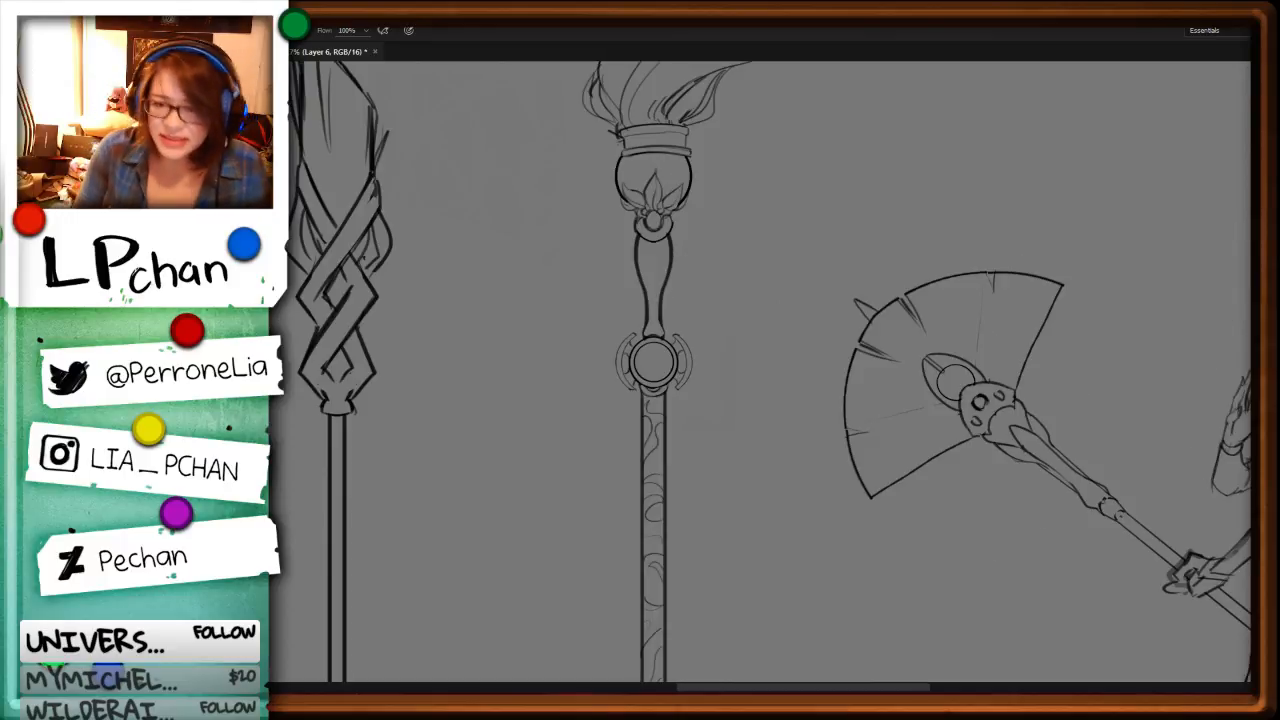
key("ctrl+minus")
key("ctrl+minus")
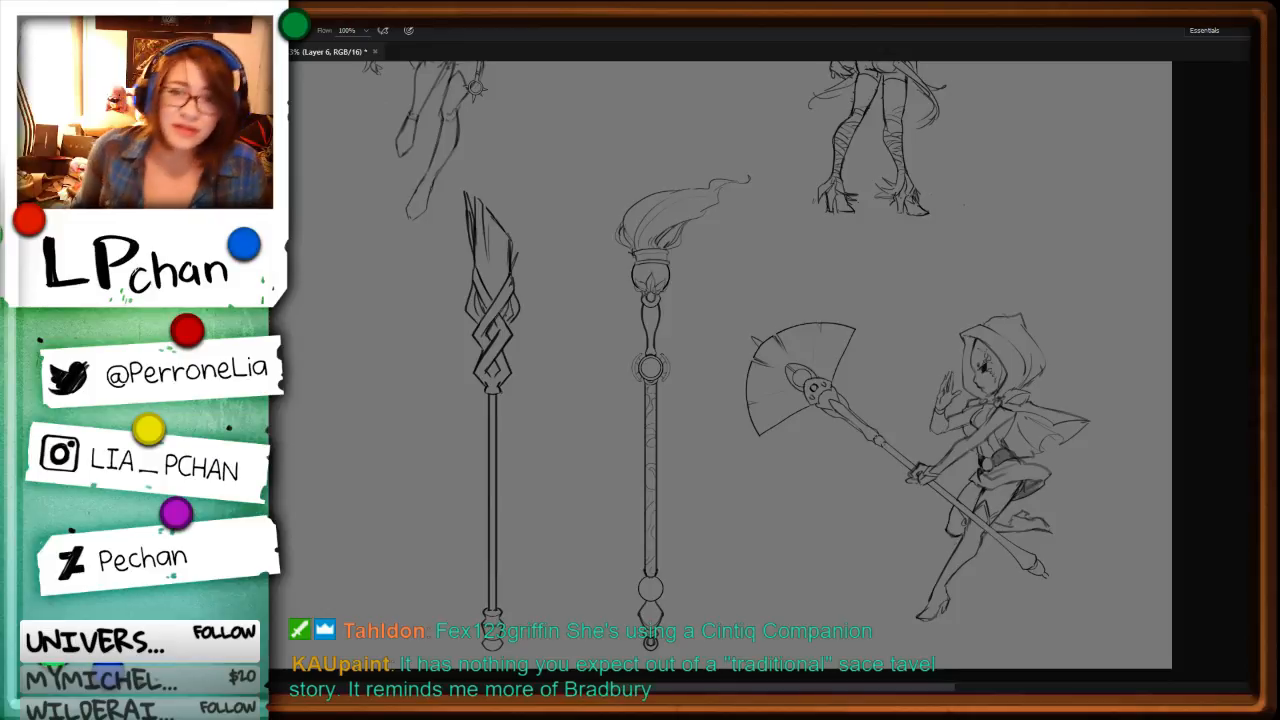
key("ctrl+plus")
key("space")
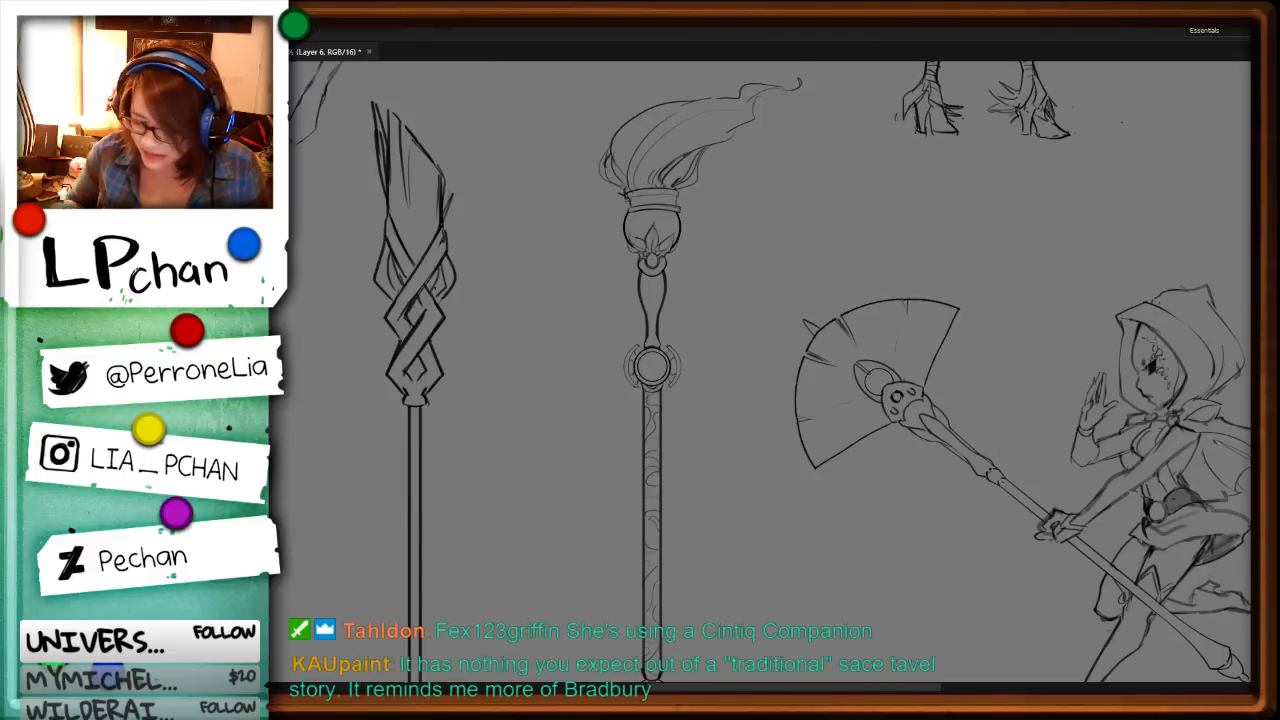
key("ctrl+minus")
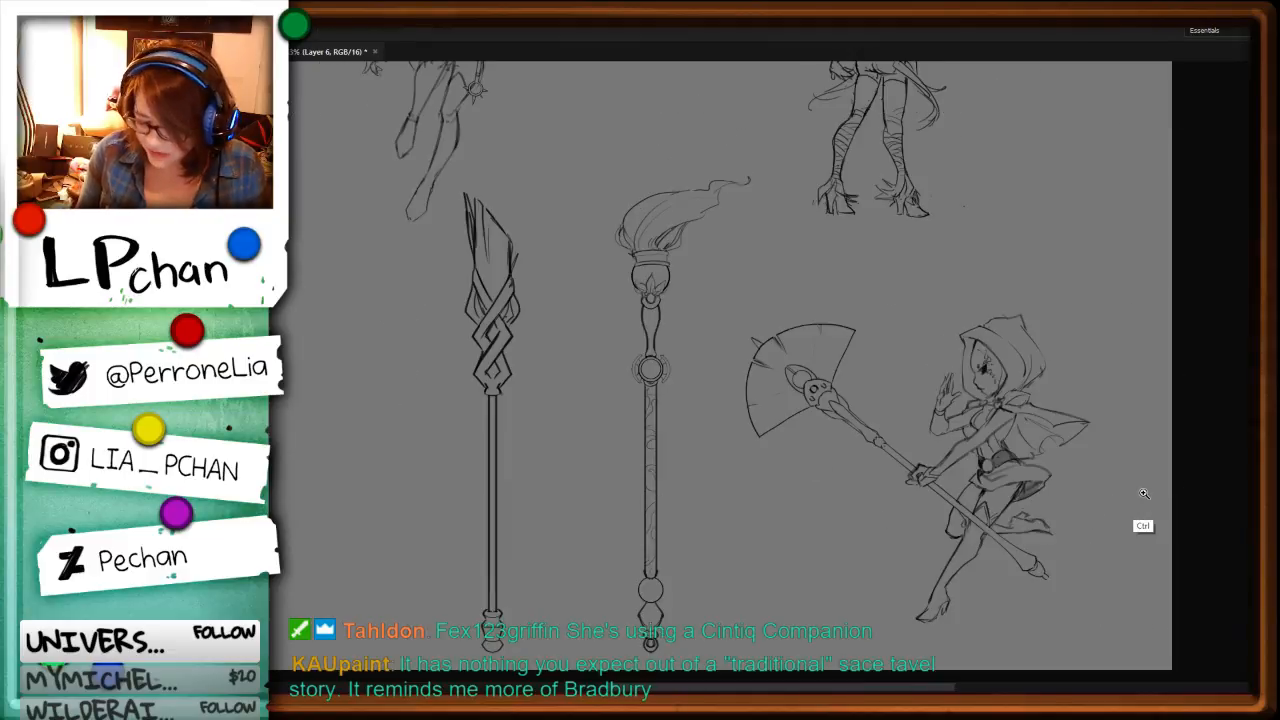
Step: Darken the outer curves of both joint guards and clean up the left guard's lower end
key("ctrl+plus")
key("ctrl+plus")
key("ctrl+plus")
key("ctrl+plus")
key("ctrl+plus")
mouse_move(586, 230)
left_mouse_down()
mouse_move(525, 282)
mouse_move(506, 340)
mouse_move(521, 433)
mouse_move(576, 487)
left_mouse_up()
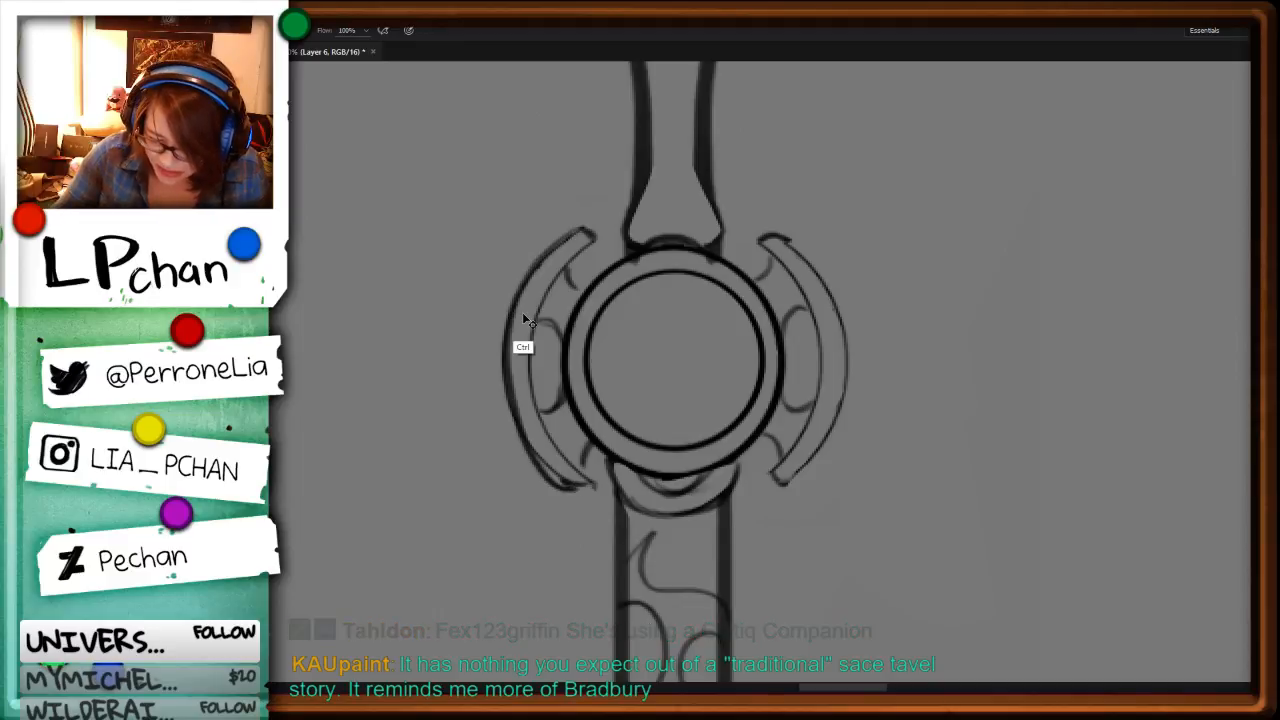
key("ctrl+z")
mouse_move(588, 226)
left_mouse_down()
mouse_move(519, 288)
mouse_move(506, 330)
mouse_move(538, 459)
mouse_move(590, 489)
mouse_move(555, 474)
mouse_move(588, 503)
left_mouse_up()
key("Delete")
key("ctrl+d")
key("b")
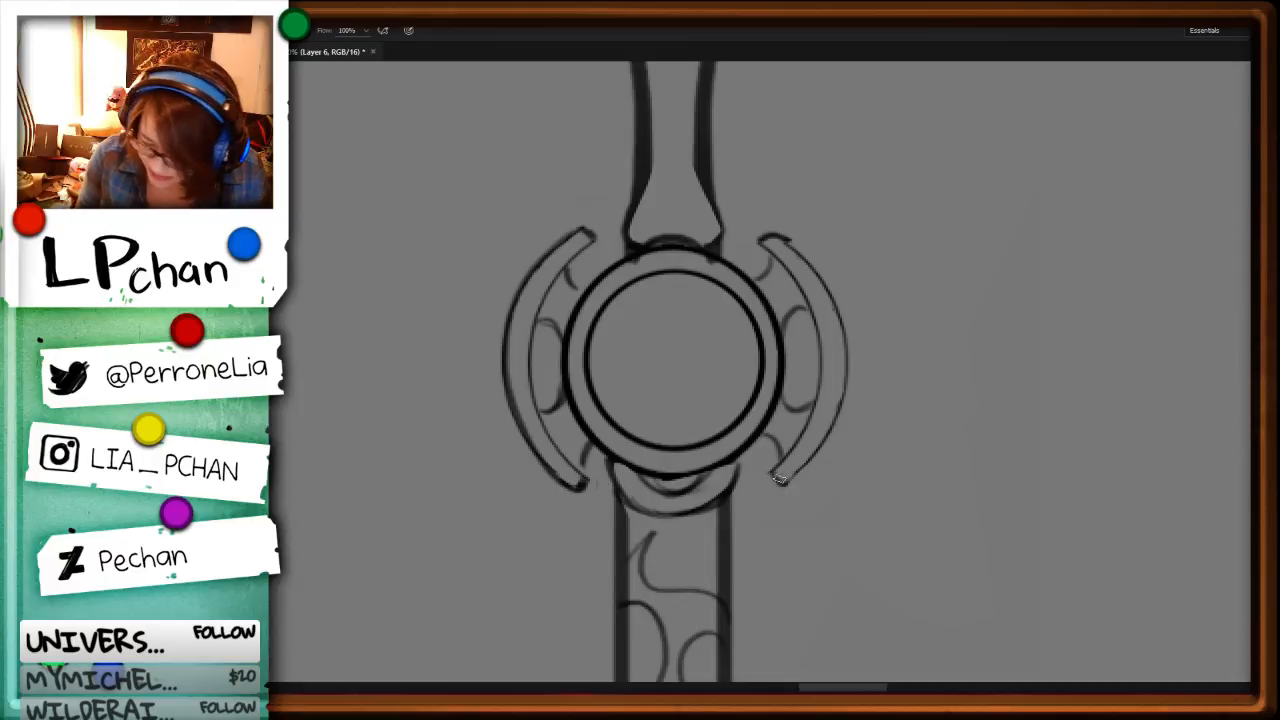
mouse_move(845, 374)
left_mouse_down()
mouse_move(812, 457)
mouse_move(784, 483)
left_mouse_up()
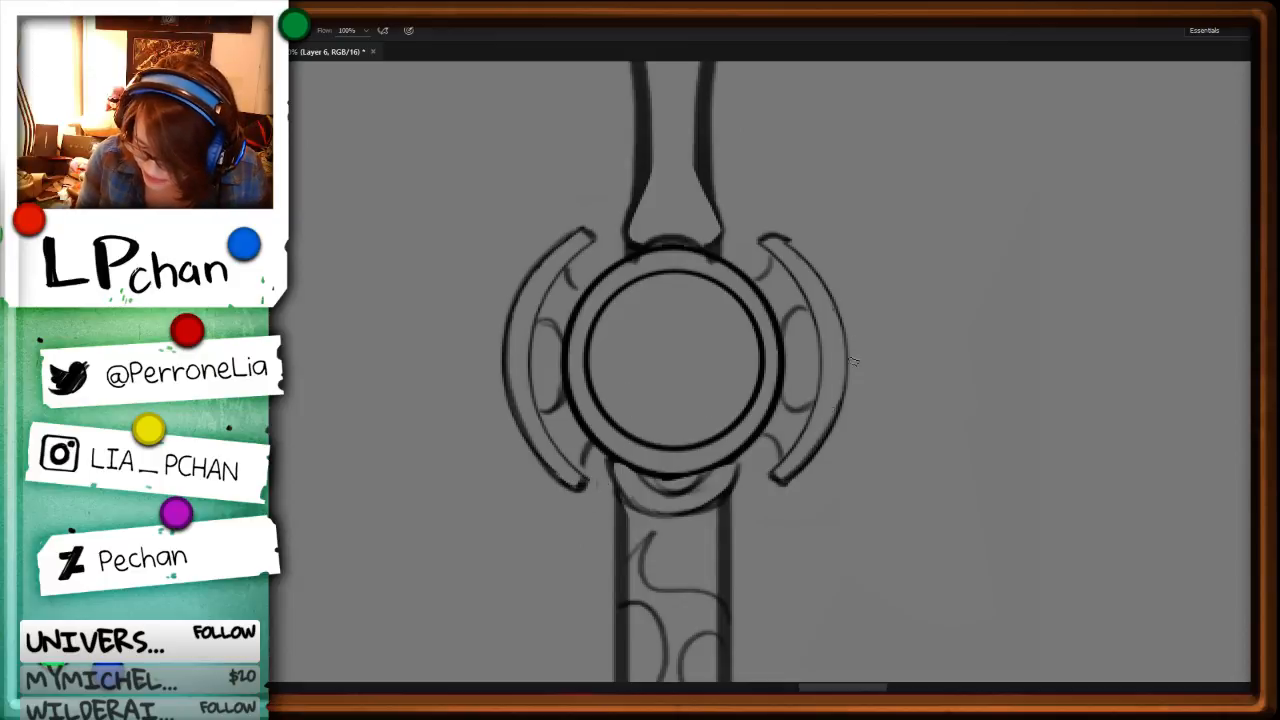
Step: Darken the side edges of the cup-shaped collar beneath the round joint and clean up its outline
left_click_drag(609, 469, 640, 499)
left_click_drag(741, 462, 730, 486)
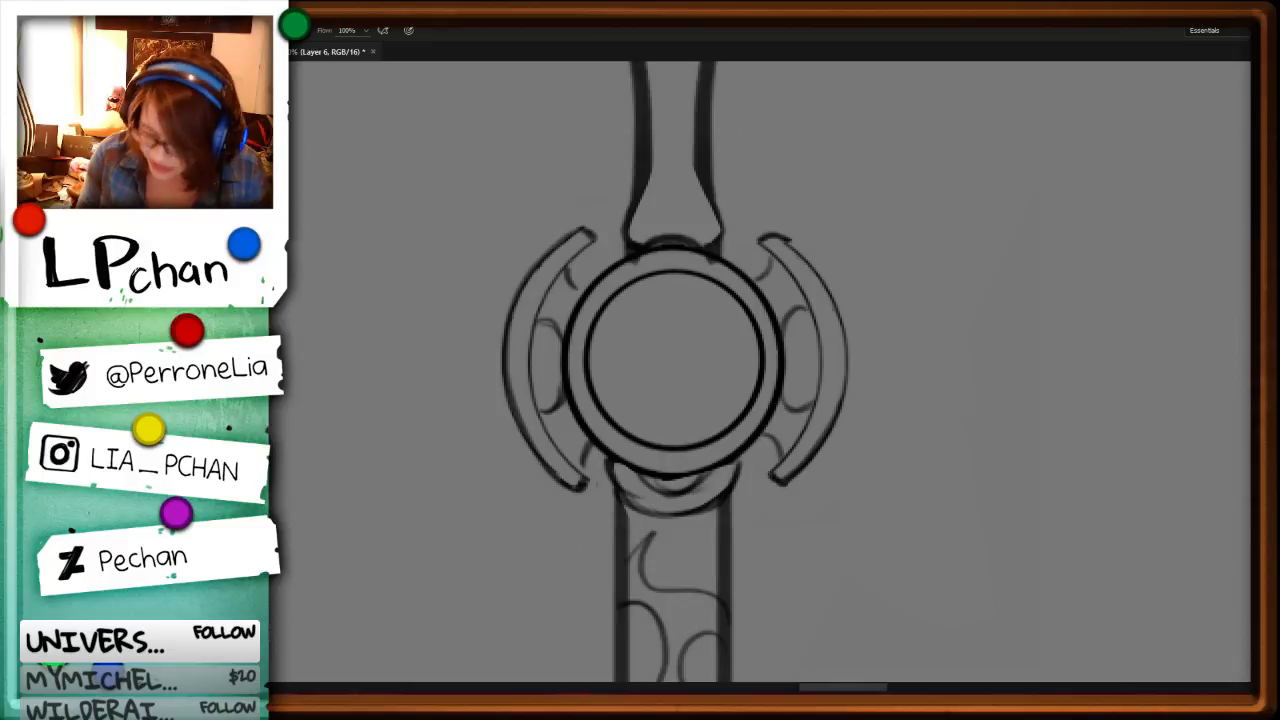
key("r")
left_click_drag(1128, 307, 682, 567)
left_click_drag(943, 527, 950, 500)
key("l")
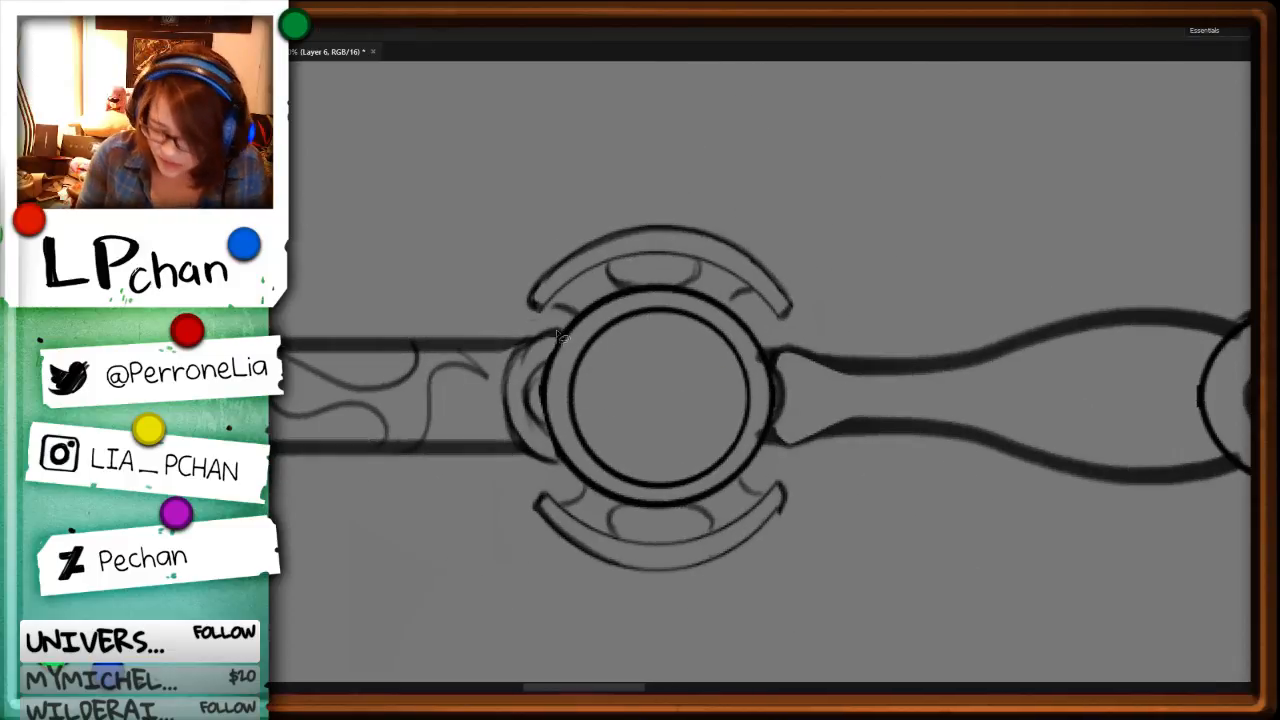
mouse_move(558, 334)
left_mouse_down()
mouse_move(508, 378)
mouse_move(572, 306)
mouse_move(521, 382)
left_mouse_up()
key("Delete")
key("ctrl+d")
key("b")
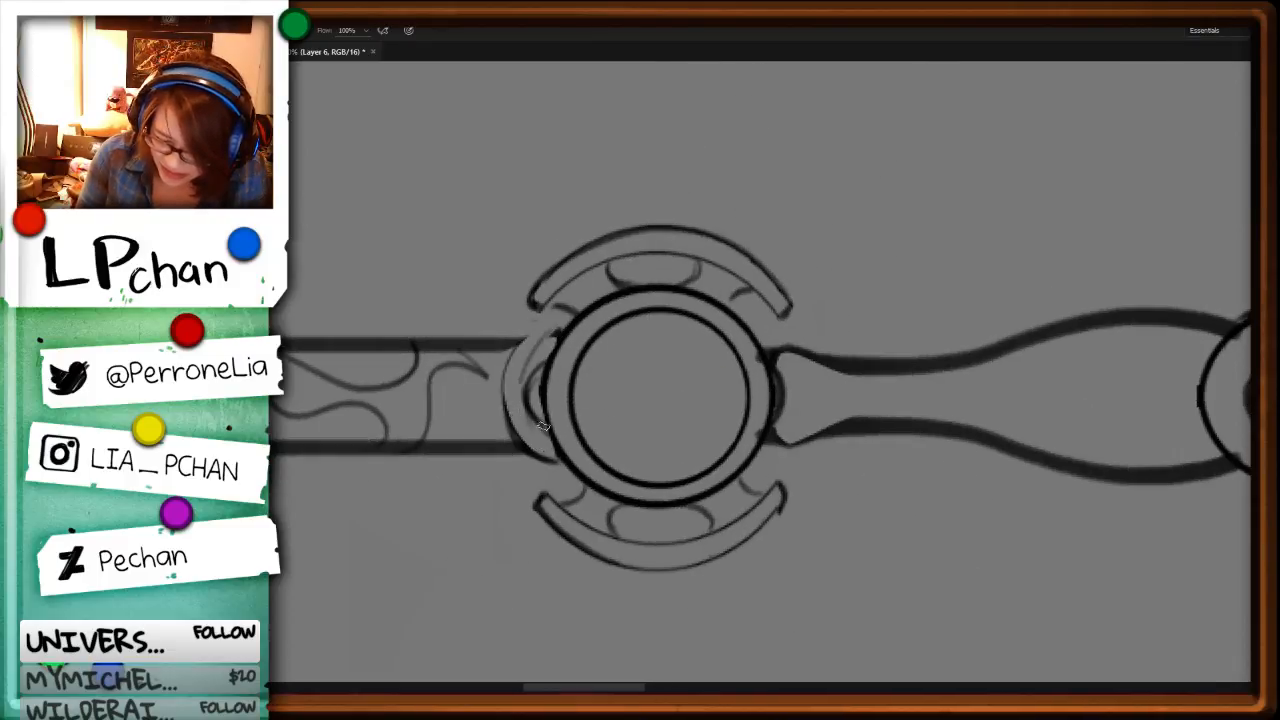
key("ctrl+z")
left_click_drag(559, 331, 505, 387)
Step: Trim the line work along one side of the handle's flared foot at the round joint
key("l")
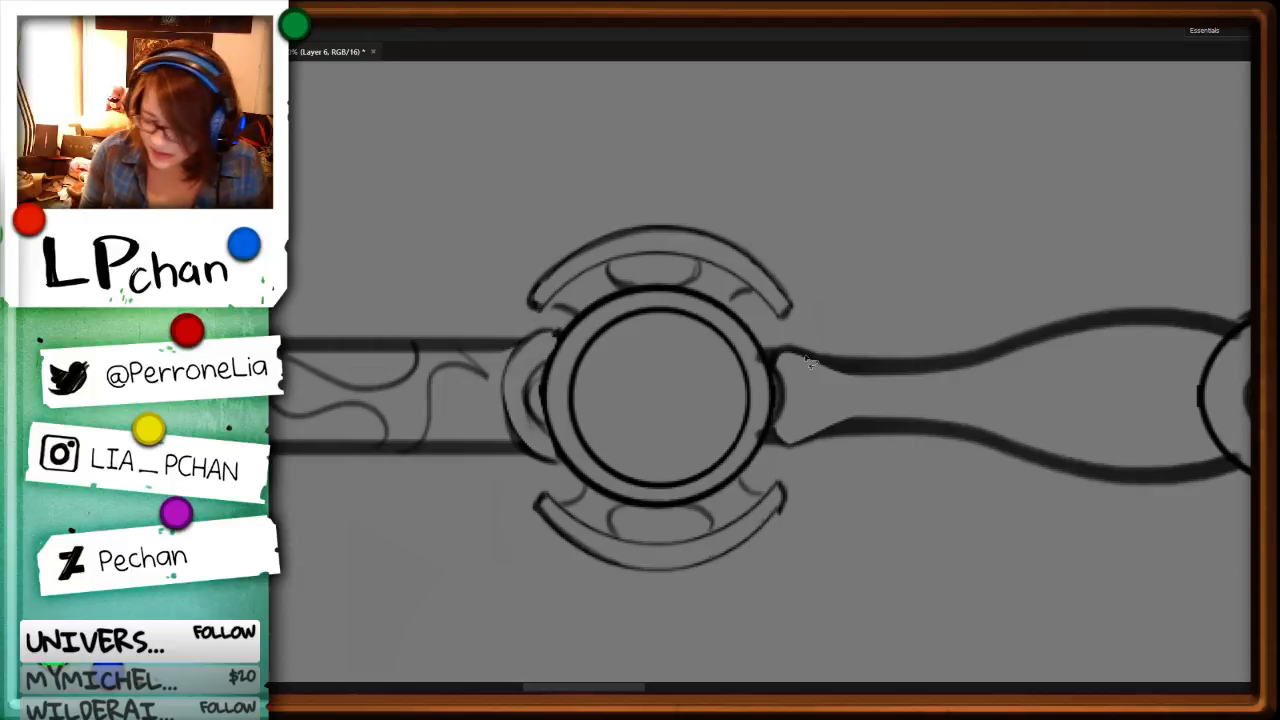
mouse_move(768, 356)
left_mouse_down()
mouse_move(758, 352)
mouse_move(770, 388)
mouse_move(754, 452)
mouse_move(752, 352)
mouse_move(772, 428)
mouse_move(808, 441)
mouse_move(814, 354)
left_mouse_up()
key("ctrl+d")
key("b")
Step: Trim the thick orb outline where it crosses the right-hand leaf above the handle
key("ctrl+minus")
key("ctrl+minus")
key("ctrl+minus")
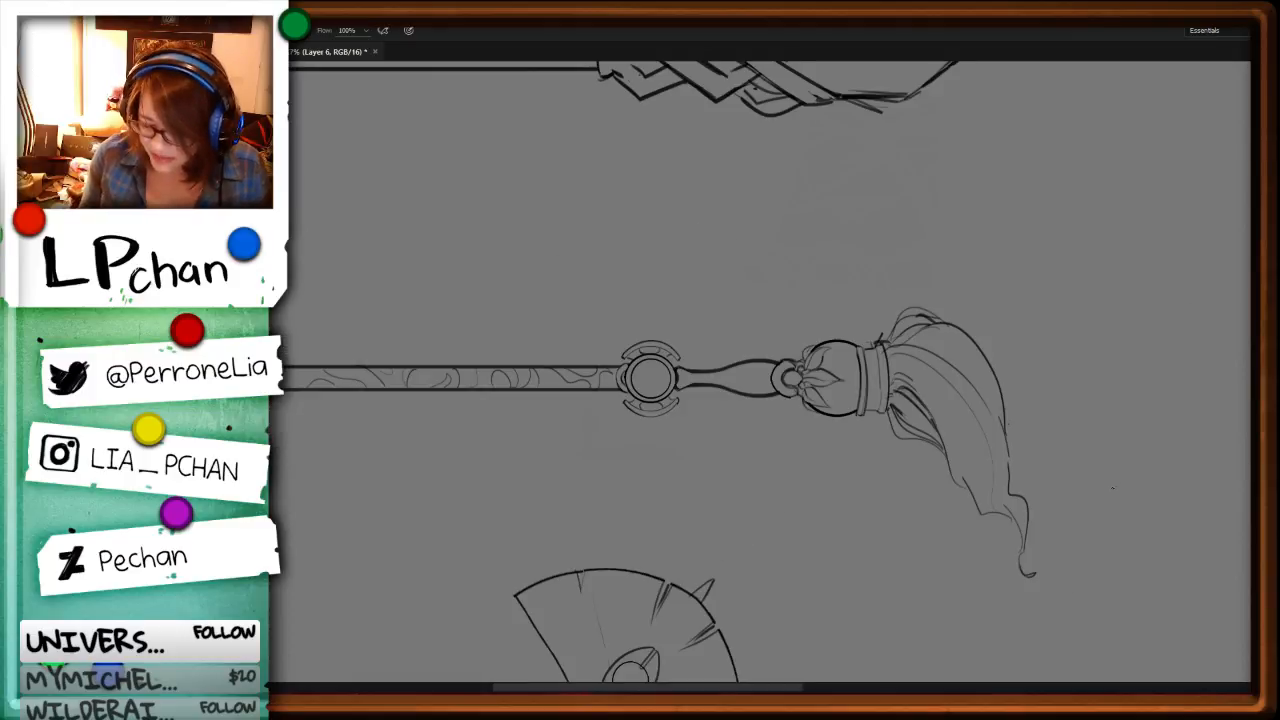
key("r")
left_click_drag(1023, 531, 924, 262)
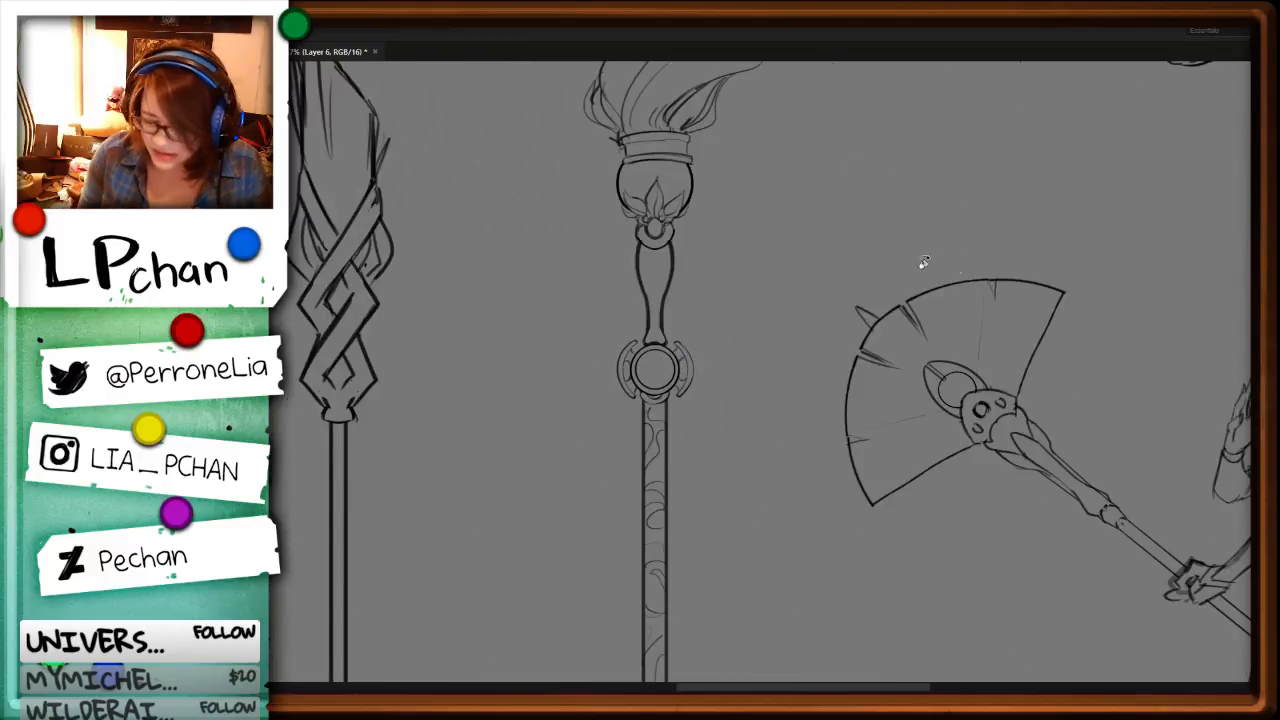
left_click_drag(777, 235, 779, 375)
key("ctrl+plus")
key("ctrl+plus")
key("ctrl+plus")
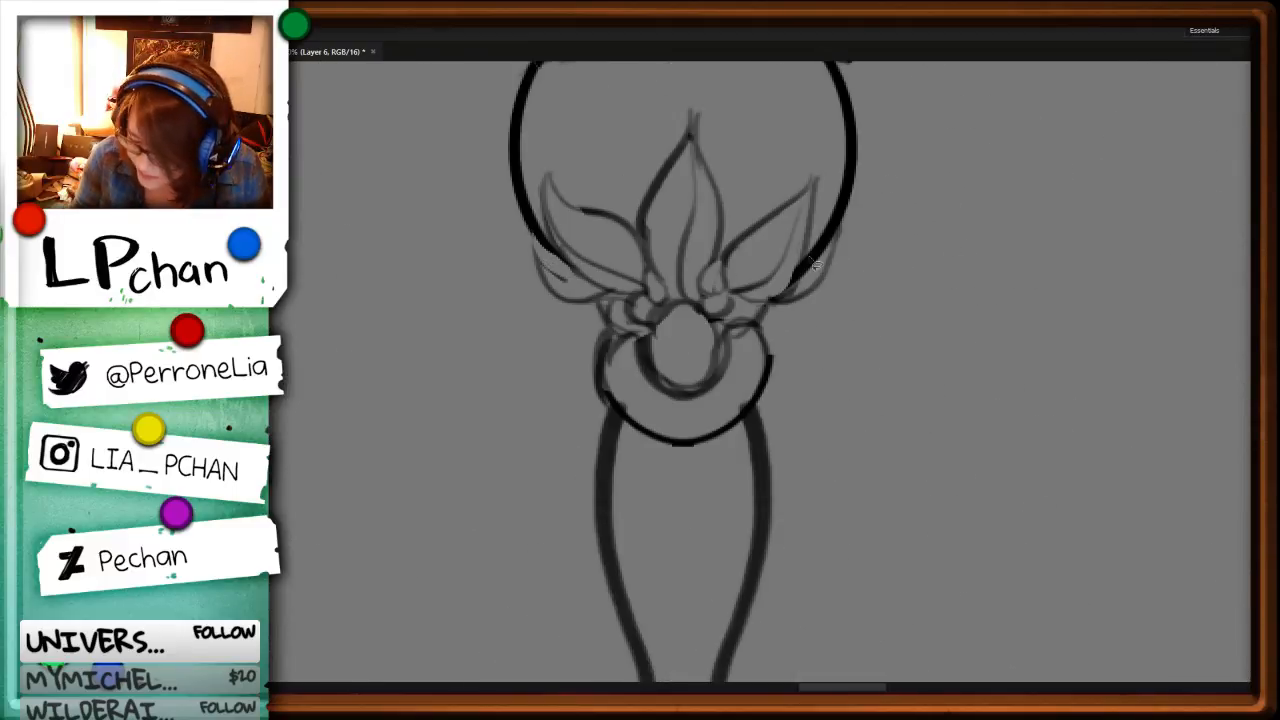
left_click_drag(803, 281, 804, 238)
key("Delete")
key("ctrl+d")
mouse_move(798, 284)
left_mouse_down()
mouse_move(833, 237)
mouse_move(816, 284)
left_mouse_up()
key("Delete")
key("ctrl+d")
Step: Darken the outer leaf edges, the curls at their base and the outline of the small ring beneath the orb
key("b")
mouse_move(530, 229)
left_mouse_down()
mouse_move(540, 265)
mouse_move(630, 298)
left_mouse_up()
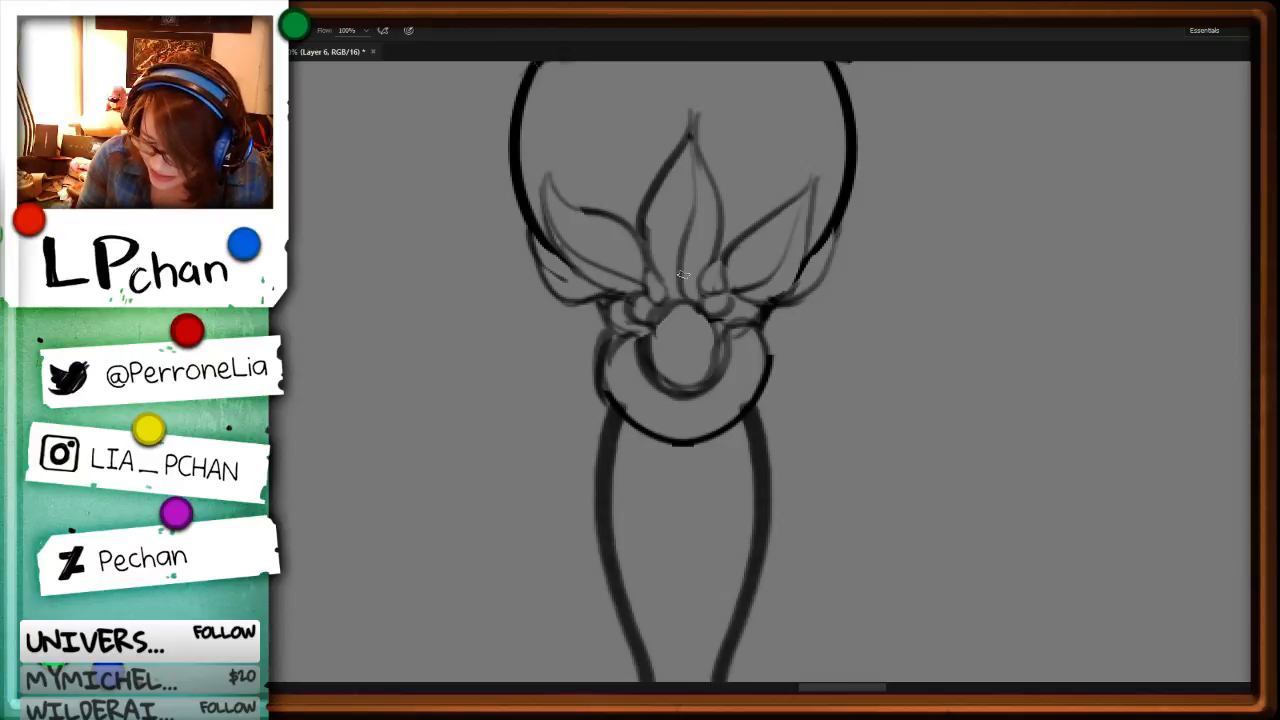
mouse_move(600, 303)
left_mouse_down()
mouse_move(646, 331)
mouse_move(628, 334)
mouse_move(606, 370)
left_mouse_up()
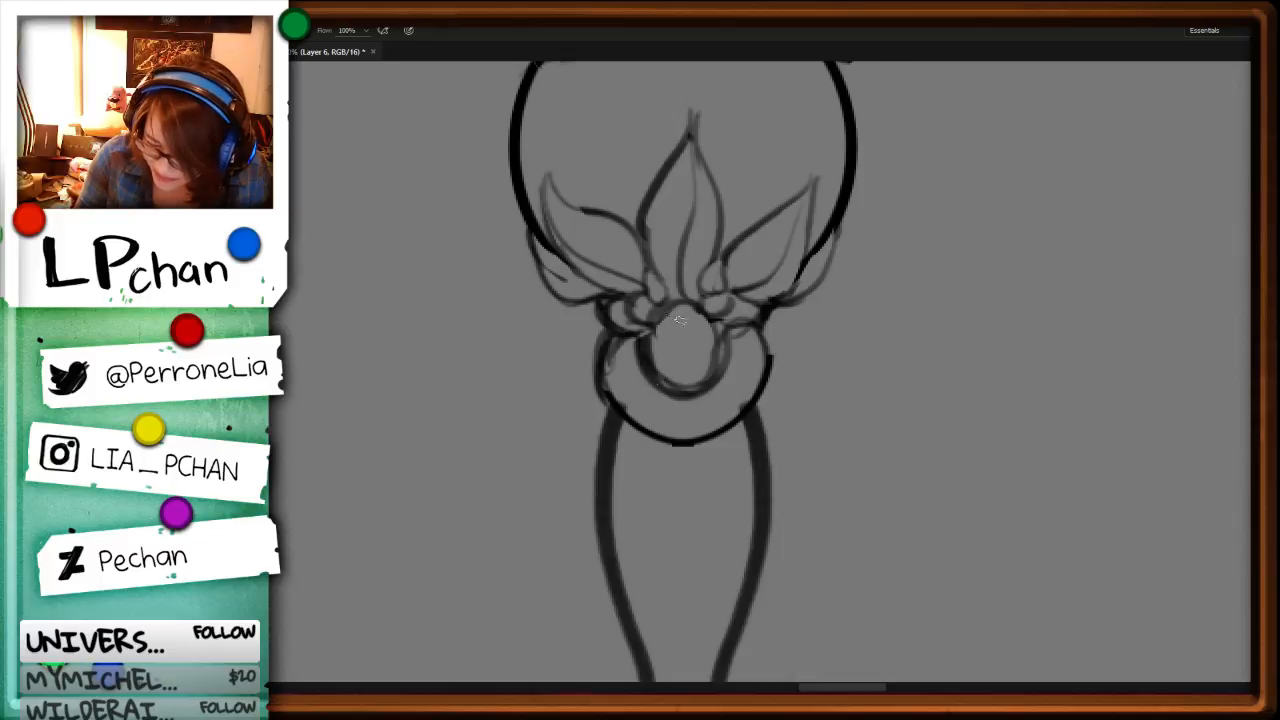
mouse_move(650, 326)
left_mouse_down()
mouse_move(712, 370)
mouse_move(725, 326)
mouse_move(718, 366)
left_mouse_up()
Step: Clear the stray marks inside the shaft's lower end, just above the lower round orb
key("ctrl+minus")
key("ctrl+minus")
key("ctrl+minus")
key("ctrl+minus")
key("ctrl+minus")
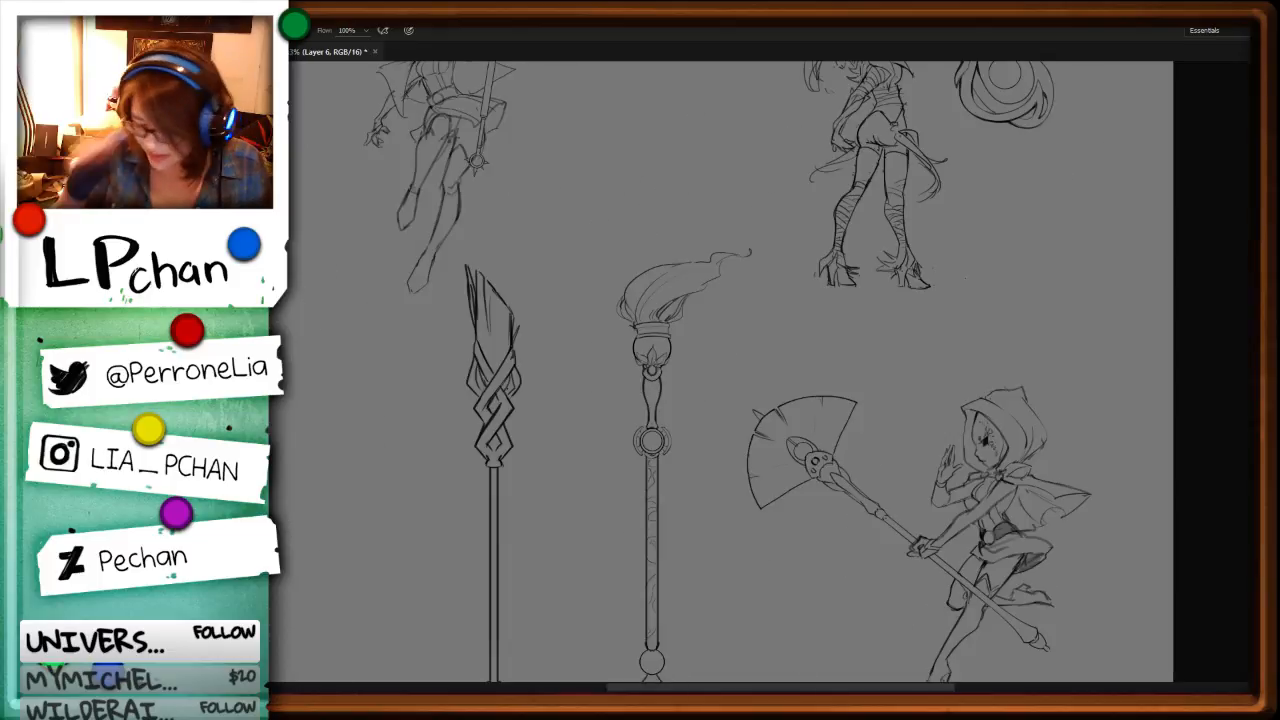
left_click_drag(777, 631, 760, 317)
key("ctrl+plus")
key("ctrl+plus")
key("ctrl+plus")
key("ctrl+plus")
key("ctrl+plus")
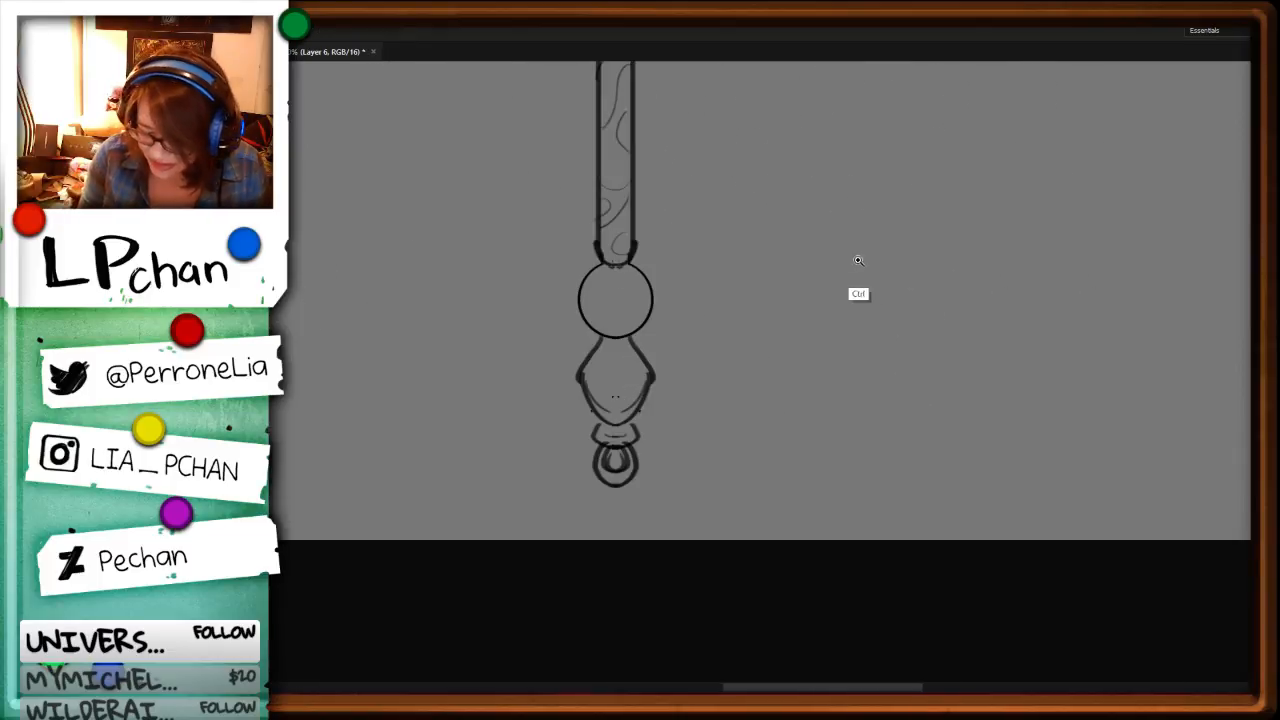
mouse_move(701, 97)
left_mouse_down()
mouse_move(775, 338)
mouse_move(778, 470)
left_mouse_up()
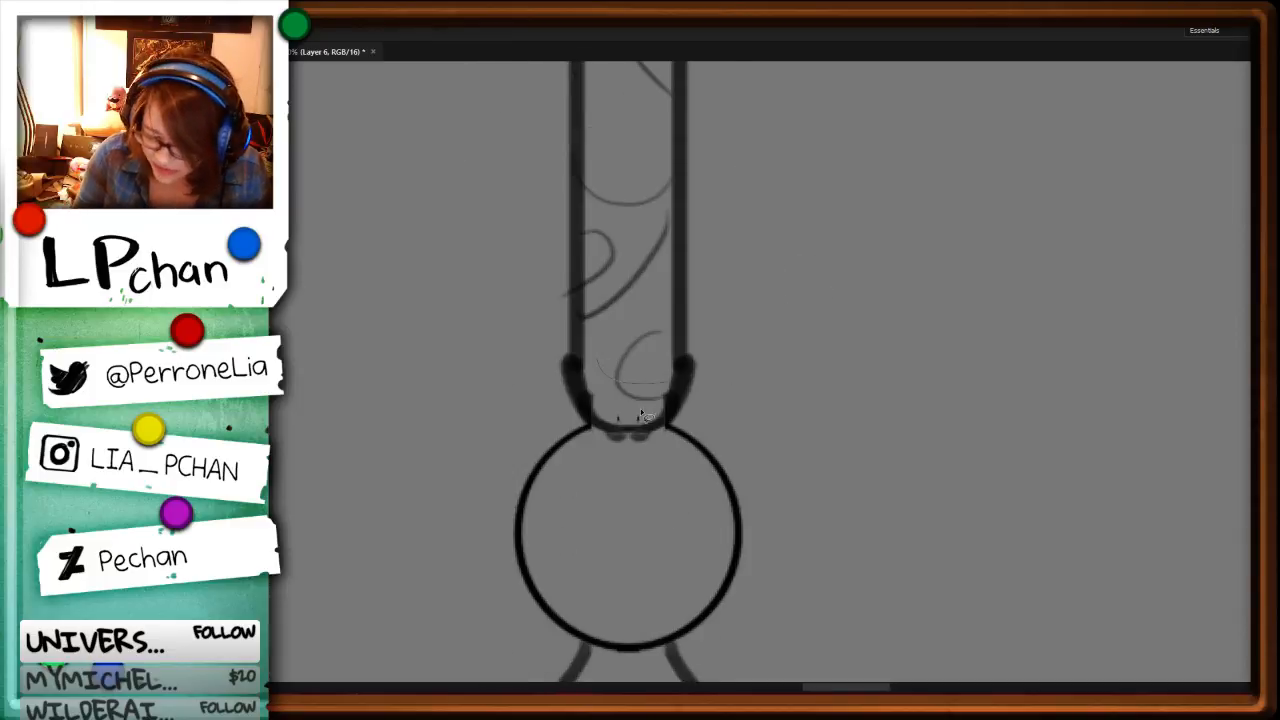
key("Delete")
key("ctrl+d")
Step: Draw curved bands across the shaft's lower collar and clear the rounded area beneath them
key("b")
mouse_move(577, 357)
left_mouse_down()
mouse_move(652, 367)
mouse_move(667, 355)
left_mouse_up()
mouse_move(584, 363)
left_mouse_down()
mouse_move(670, 350)
mouse_move(662, 358)
left_mouse_up()
mouse_move(586, 390)
left_mouse_down()
mouse_move(674, 384)
mouse_move(594, 426)
mouse_move(670, 398)
mouse_move(610, 396)
left_mouse_up()
key("l")
key("Delete")
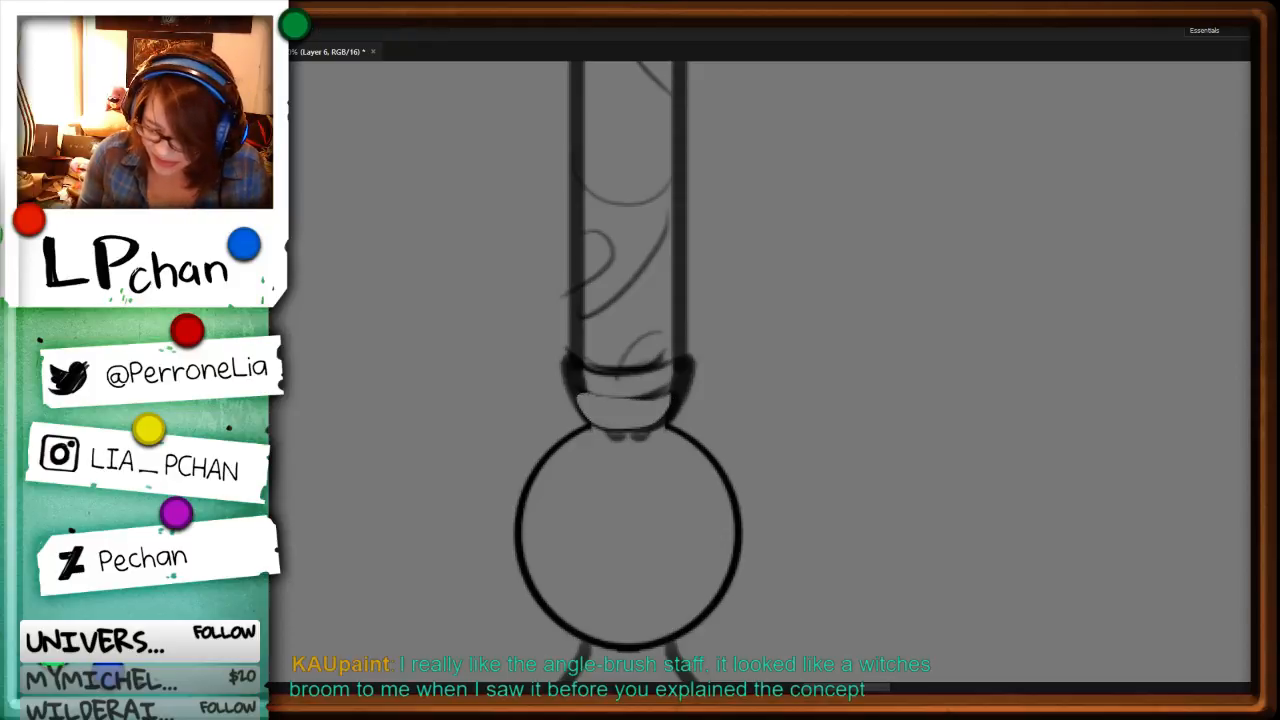
Step: Strengthen the lower collar's inner band and draw a thick rounded rim where it meets the lower orb
mouse_move(988, 271)
left_mouse_down()
mouse_move(808, 443)
mouse_move(948, 480)
left_mouse_up()
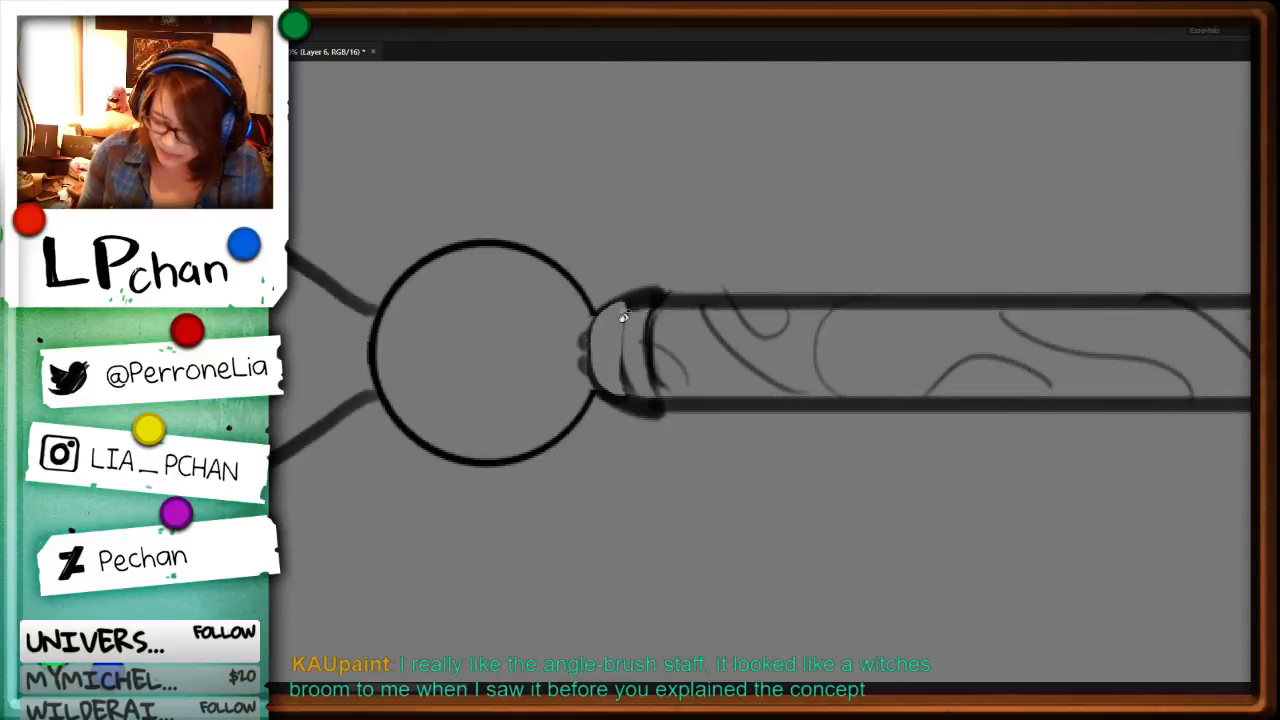
key("b")
left_click_drag(627, 390, 632, 396)
mouse_move(617, 330)
left_mouse_down()
mouse_move(631, 398)
mouse_move(588, 392)
left_mouse_up()
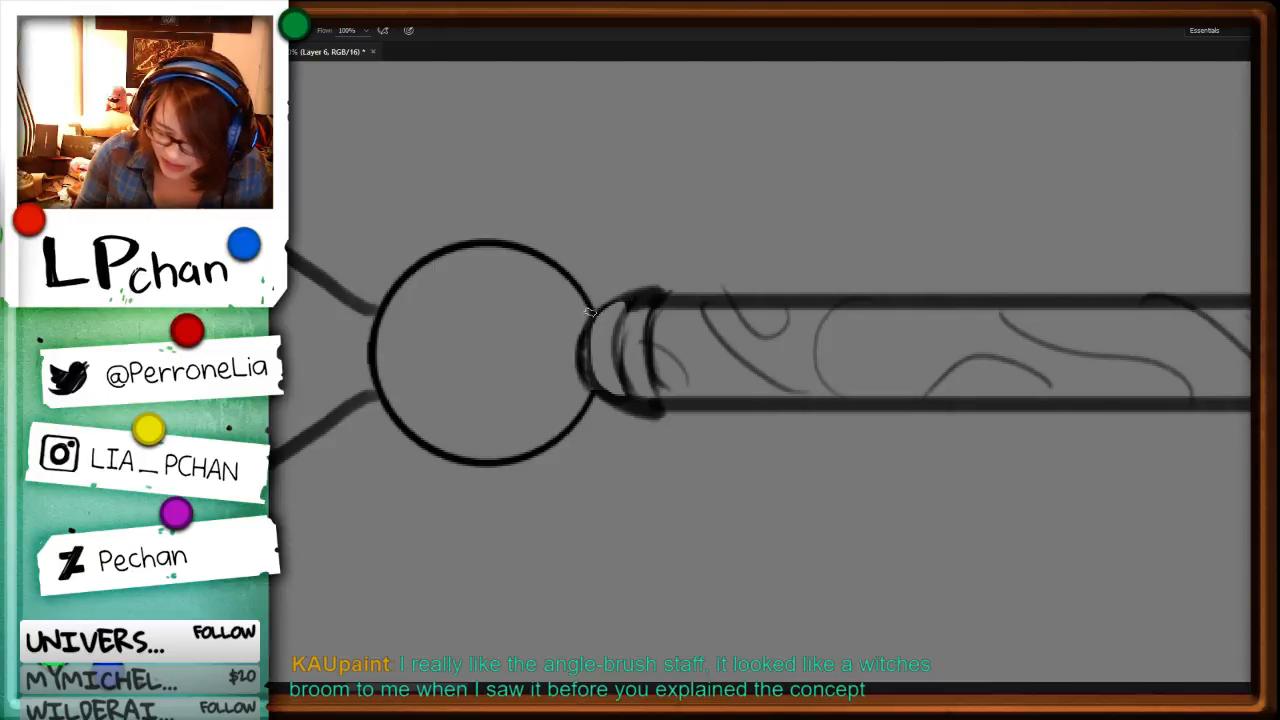
left_click_drag(588, 310, 592, 399)
left_click_drag(308, 334, 661, 378)
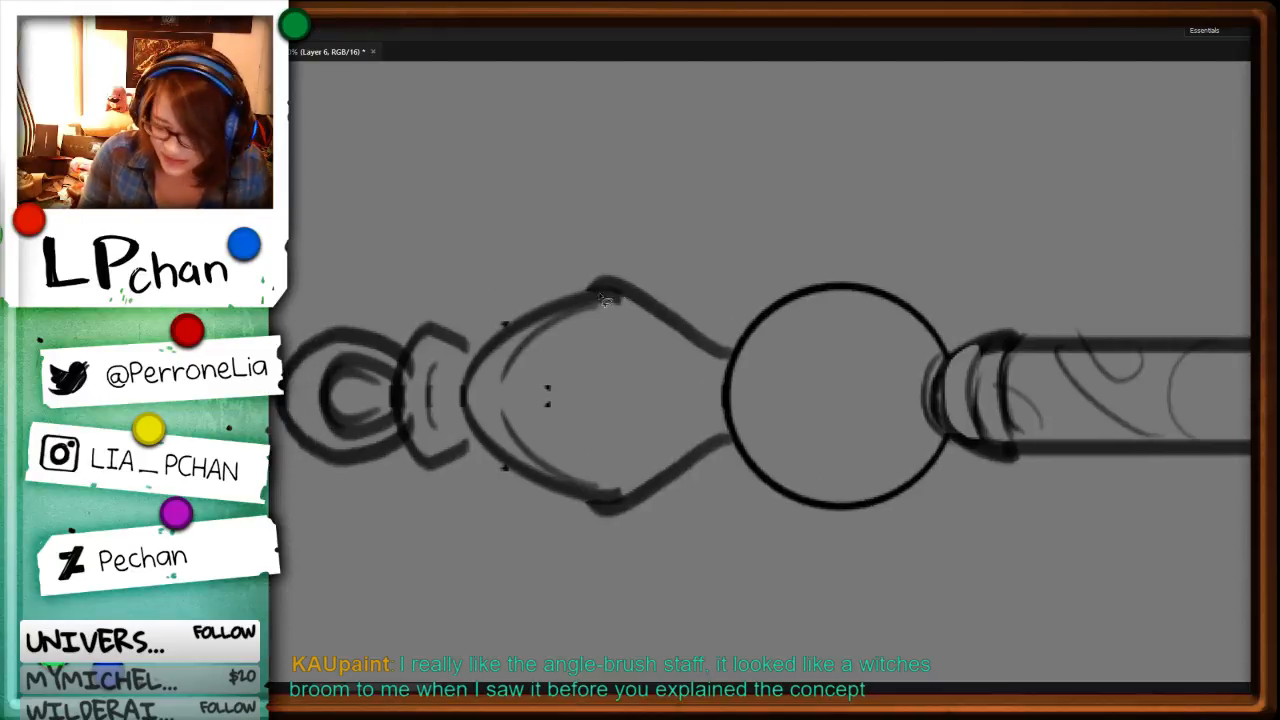
Step: Clear the rough marks inside the staff's diamond-shaped end ornament and adjoining collar, and draw a continuous inner curve in each
mouse_move(603, 300)
left_mouse_down()
mouse_move(552, 330)
mouse_move(507, 394)
mouse_move(540, 468)
left_mouse_up()
key("Delete")
key("ctrl+d")
key("b")
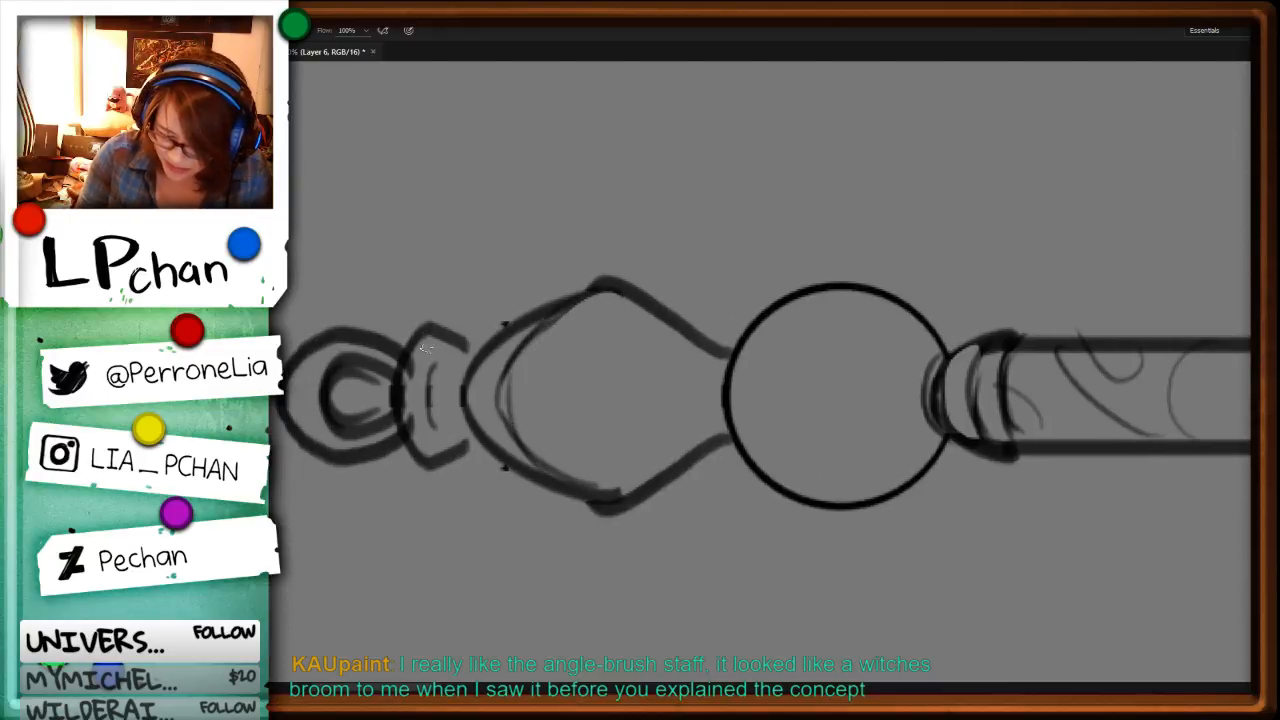
mouse_move(427, 348)
left_mouse_down()
mouse_move(417, 445)
mouse_move(458, 464)
mouse_move(422, 350)
mouse_move(429, 454)
mouse_move(437, 464)
mouse_move(432, 418)
mouse_move(472, 438)
left_mouse_up()
key("l")
key("Delete")
key("ctrl+d")
key("b")
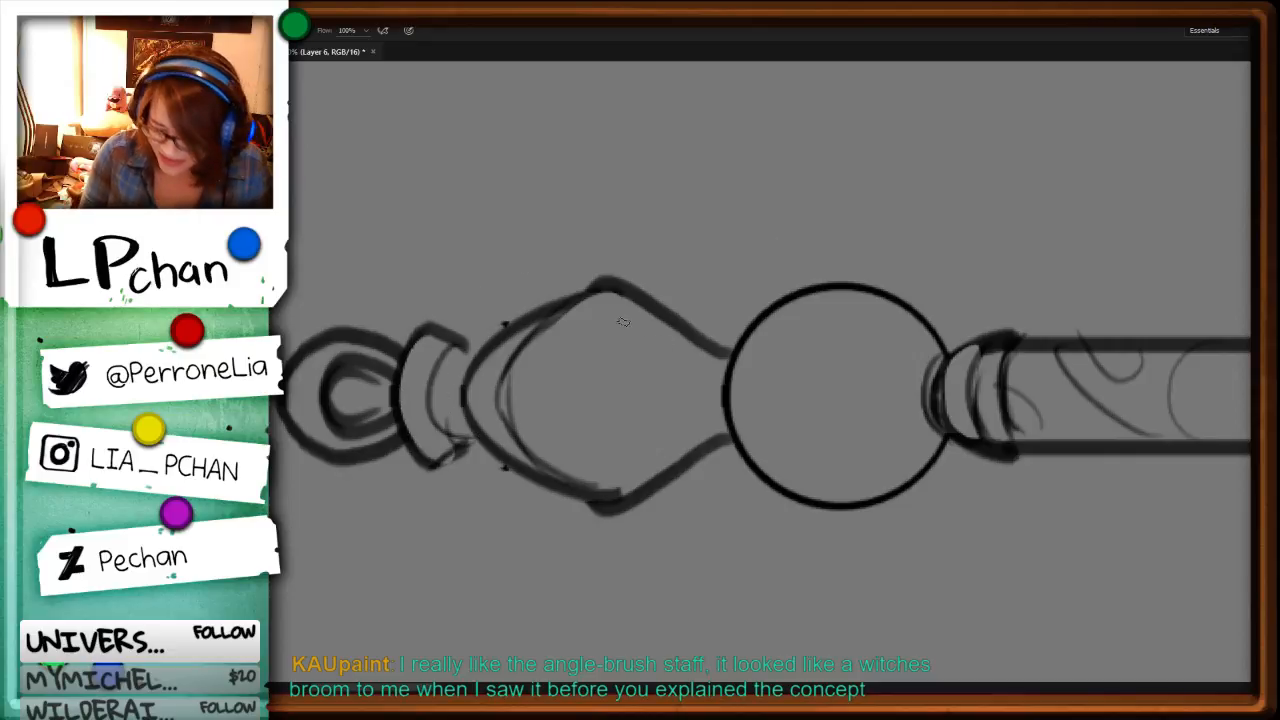
Step: Draw curved facet lines inside the diamond-shaped ornament below the lower round orb
left_click_drag(606, 292, 578, 352)
mouse_move(600, 366)
left_mouse_down()
mouse_move(548, 410)
mouse_move(720, 404)
mouse_move(720, 370)
left_mouse_up()
left_click_drag(620, 430, 611, 471)
key("ctrl+minus")
key("ctrl+minus")
key("ctrl+minus")
key("ctrl+minus")
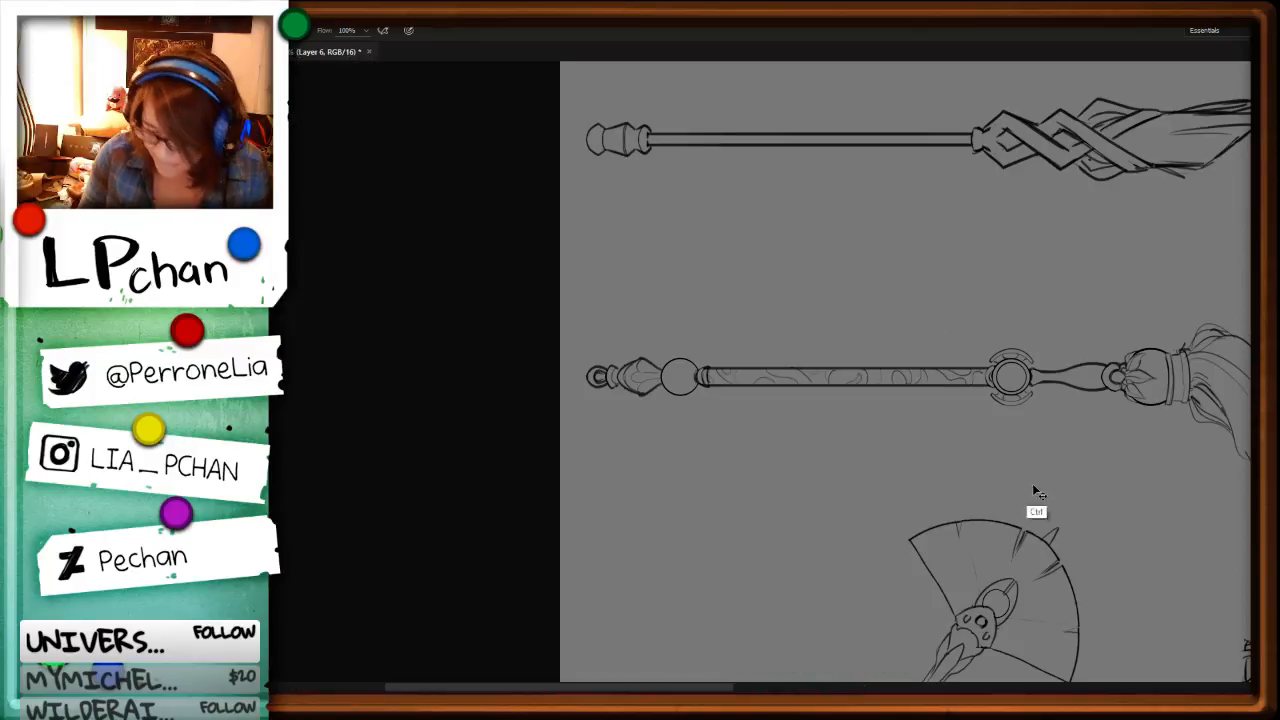
Step: Select the whole brush-tipped staff and move it closer to the braided staff
key("r")
left_click_drag(958, 560, 891, 237)
left_click_drag(972, 415, 929, 246)
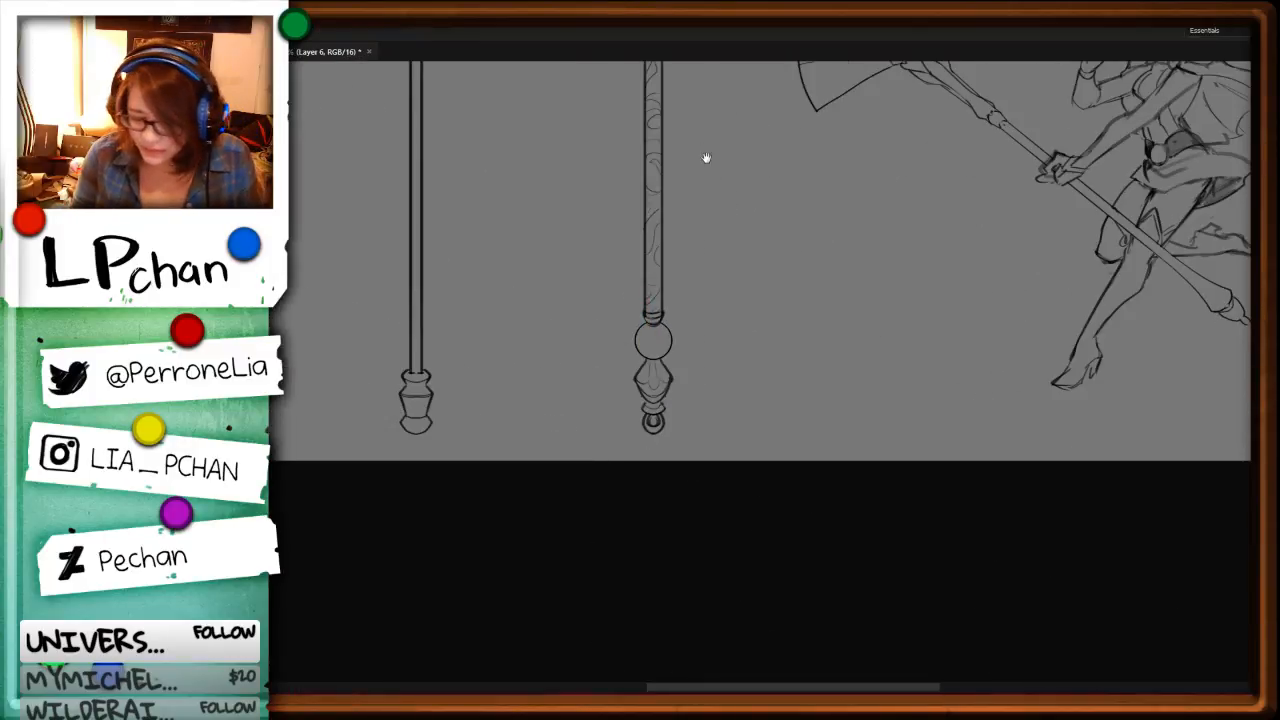
key("space")
left_click_drag(740, 125, 855, 551)
left_click_drag(903, 506, 857, 449)
key("ctrl+minus")
key("ctrl+minus")
key("ctrl+minus")
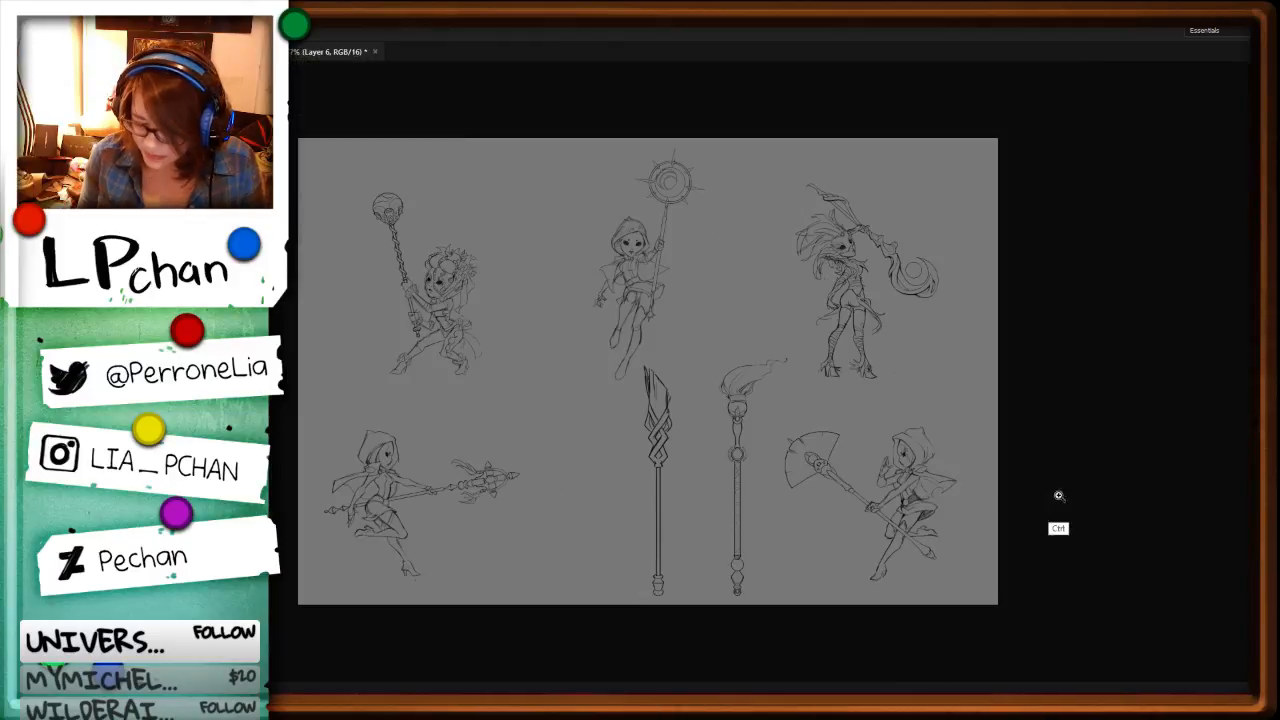
key("ctrl+plus")
left_click_drag(889, 560, 943, 443)
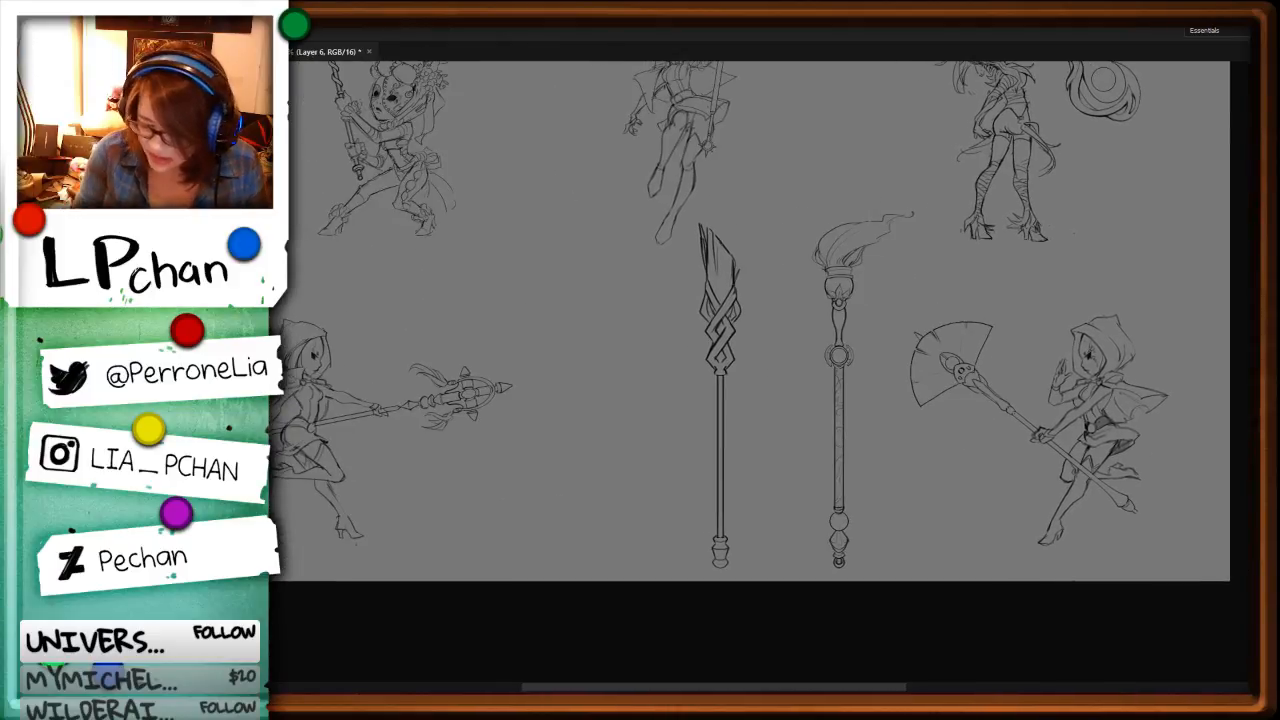
mouse_move(778, 313)
left_mouse_down()
mouse_move(874, 313)
mouse_move(780, 300)
left_mouse_up()
key("v")
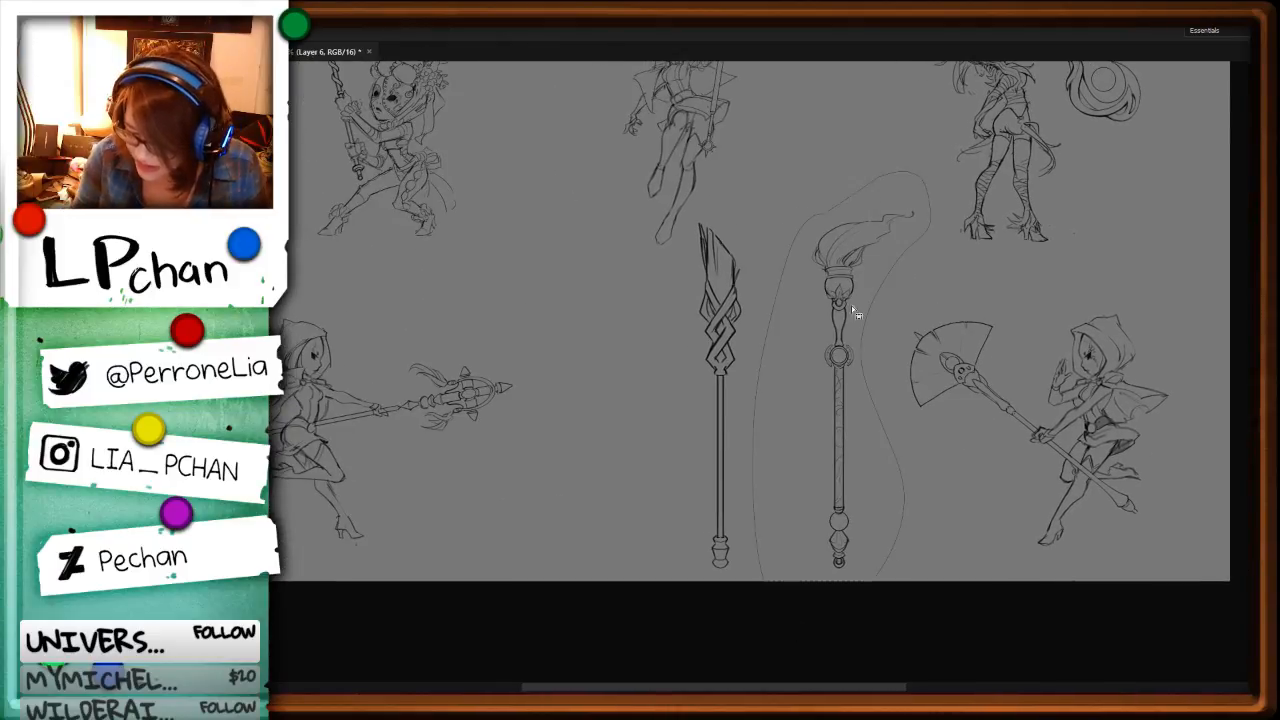
mouse_move(848, 408)
left_mouse_down()
mouse_move(808, 420)
mouse_move(798, 407)
left_mouse_up()
key("ctrl+d")
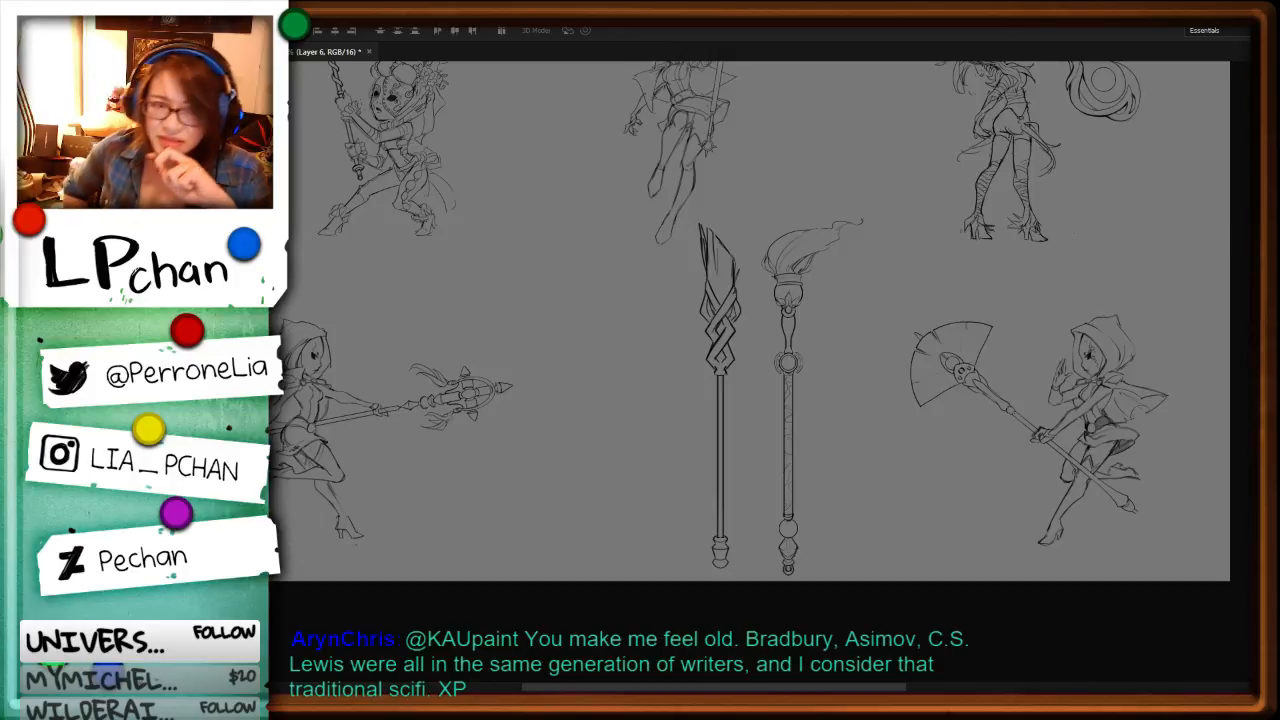
Step: Toggle the brush-tipped staff's visibility and make Layer 5, which holds the braided staff, the active layer
key("ctrl+plus")
left_click_drag(816, 478, 728, 518)
key("ctrl+plus")
key("ctrl+plus")
left_click_drag(748, 343, 786, 573)
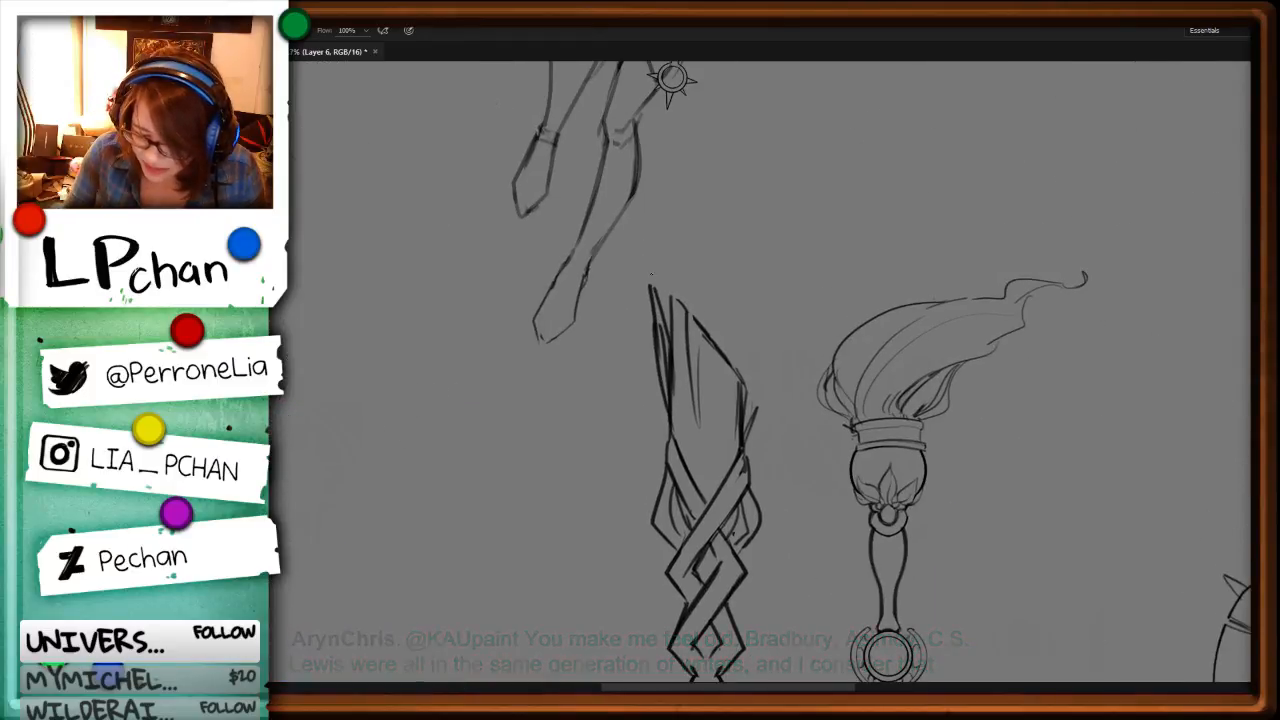
key("ctrl+d")
key("b")
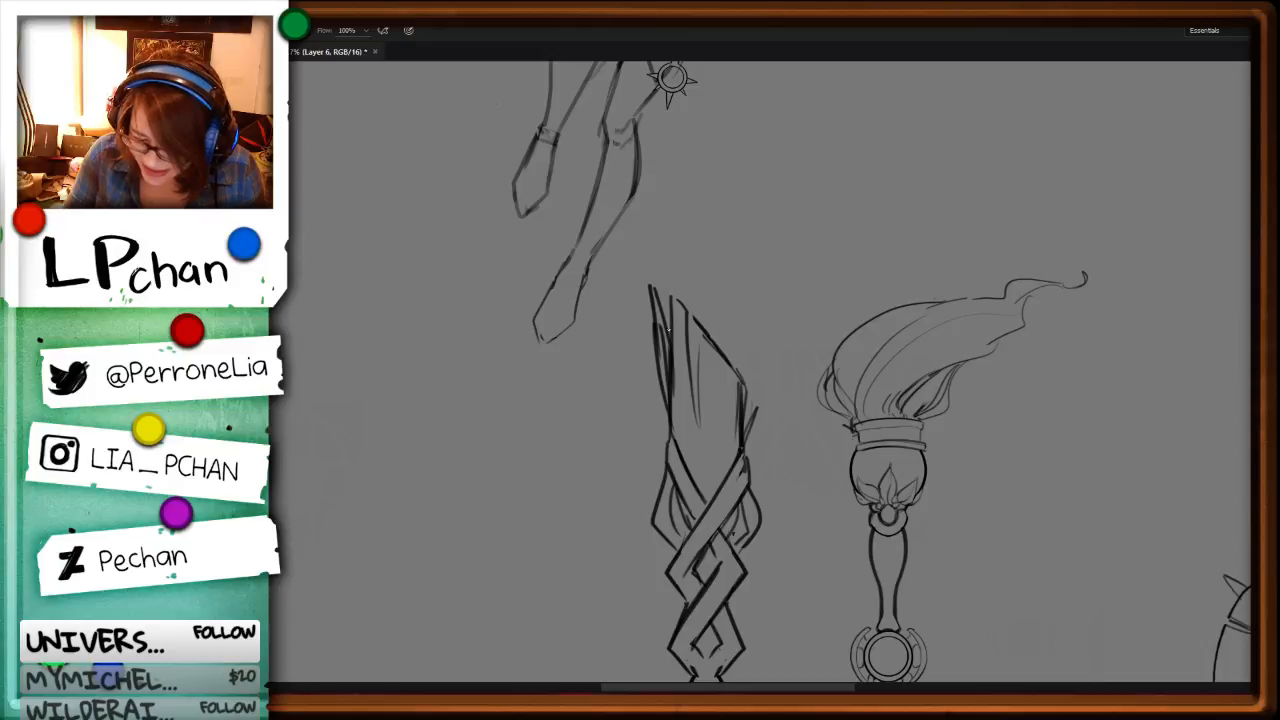
key("ctrl+minus")
key("ctrl+minus")
key("ctrl+minus")
key("ctrl+comma")
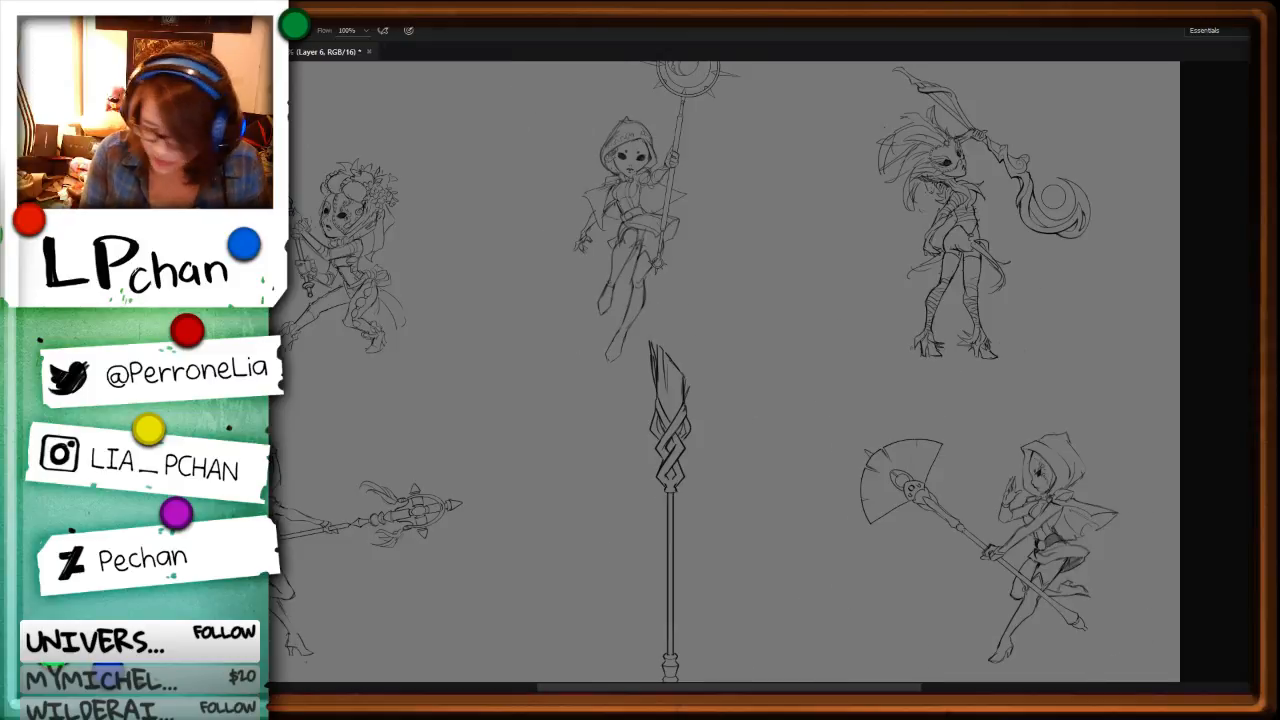
key("ctrl+comma")
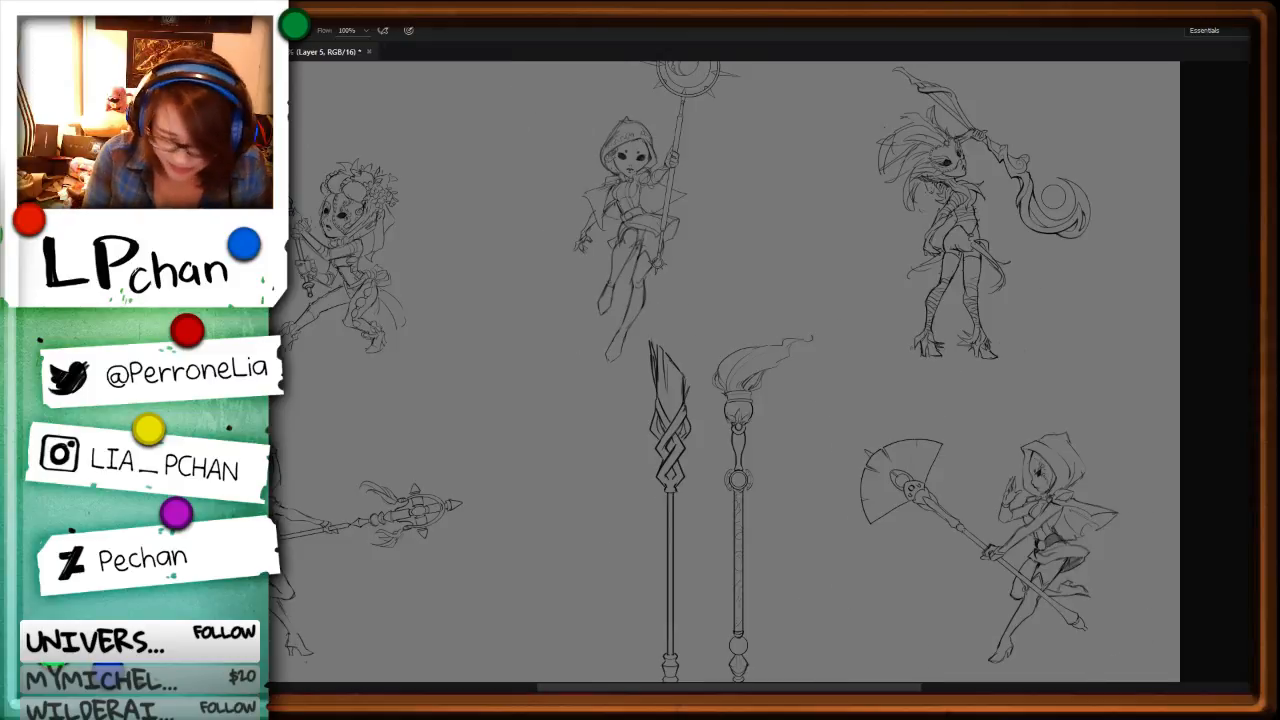
key("ctrl+comma")
key("ctrl+comma")
Step: Redraw the long edge of the braided staff's lower front band and clear the marks in the diamond gap above it
left_click_drag(905, 575, 993, 508)
key("ctrl+plus")
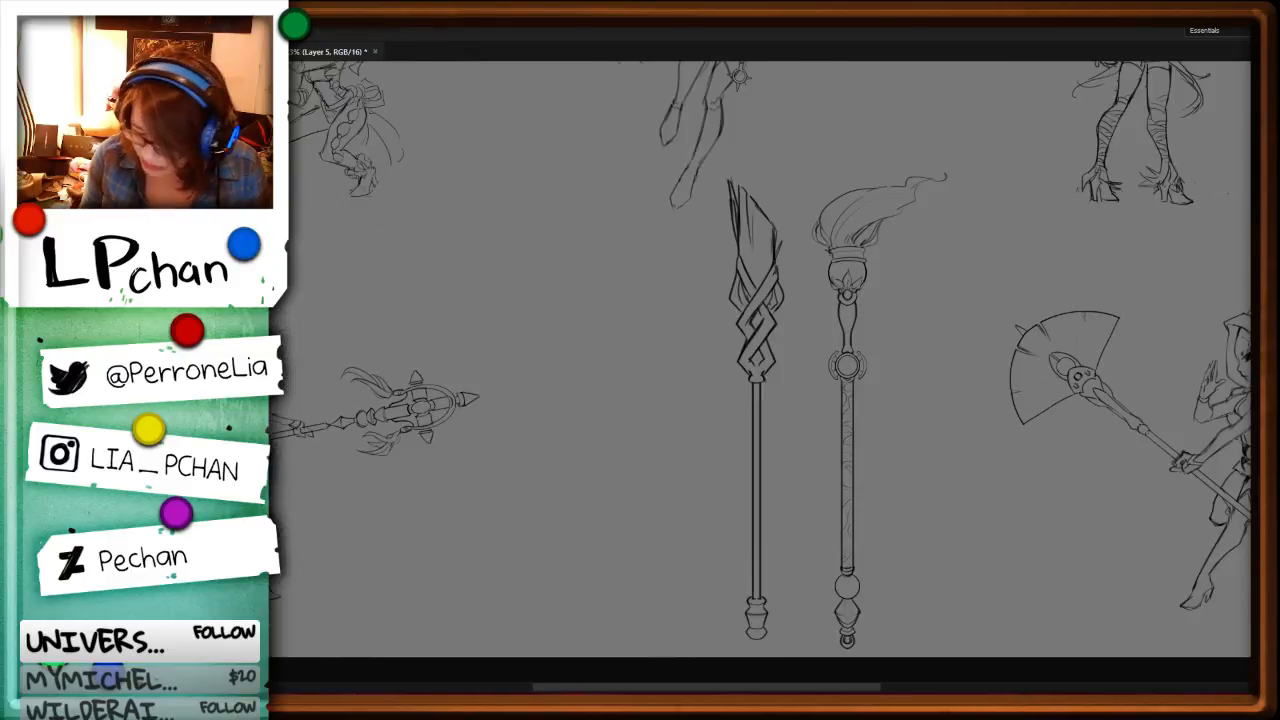
key("ctrl+plus")
key("ctrl+plus")
key("ctrl+plus")
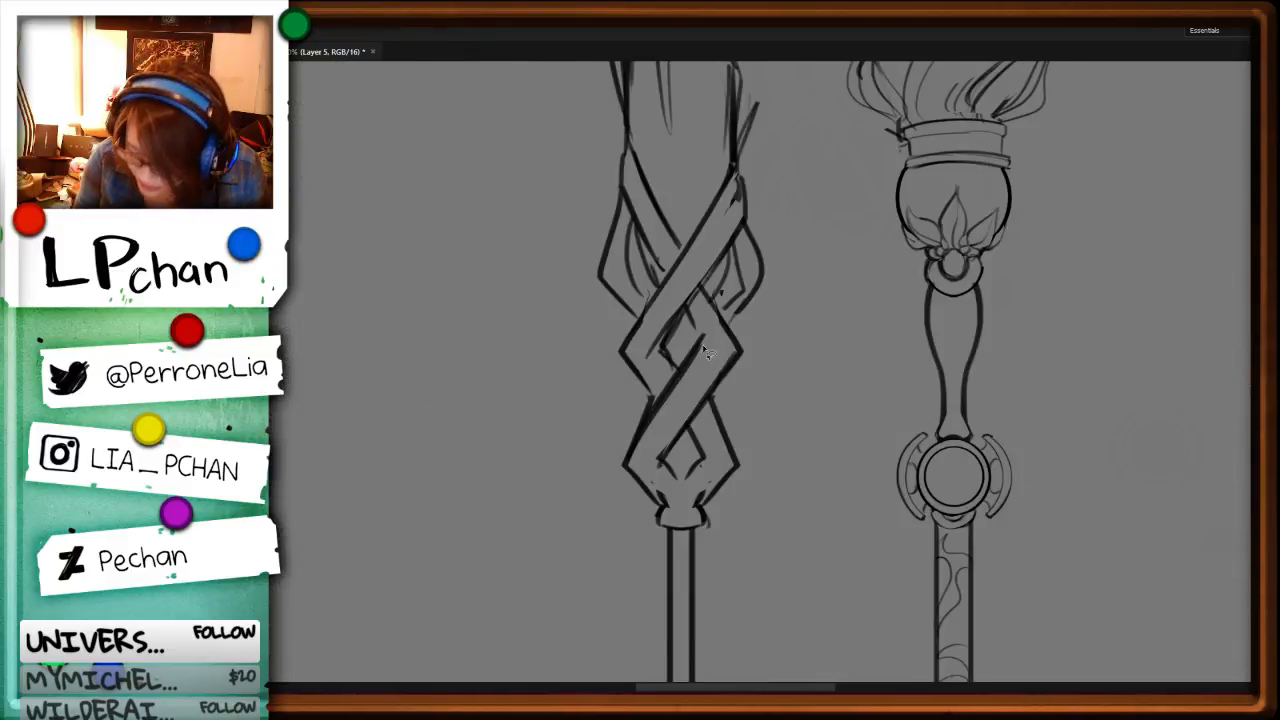
left_click_drag(702, 334, 618, 459)
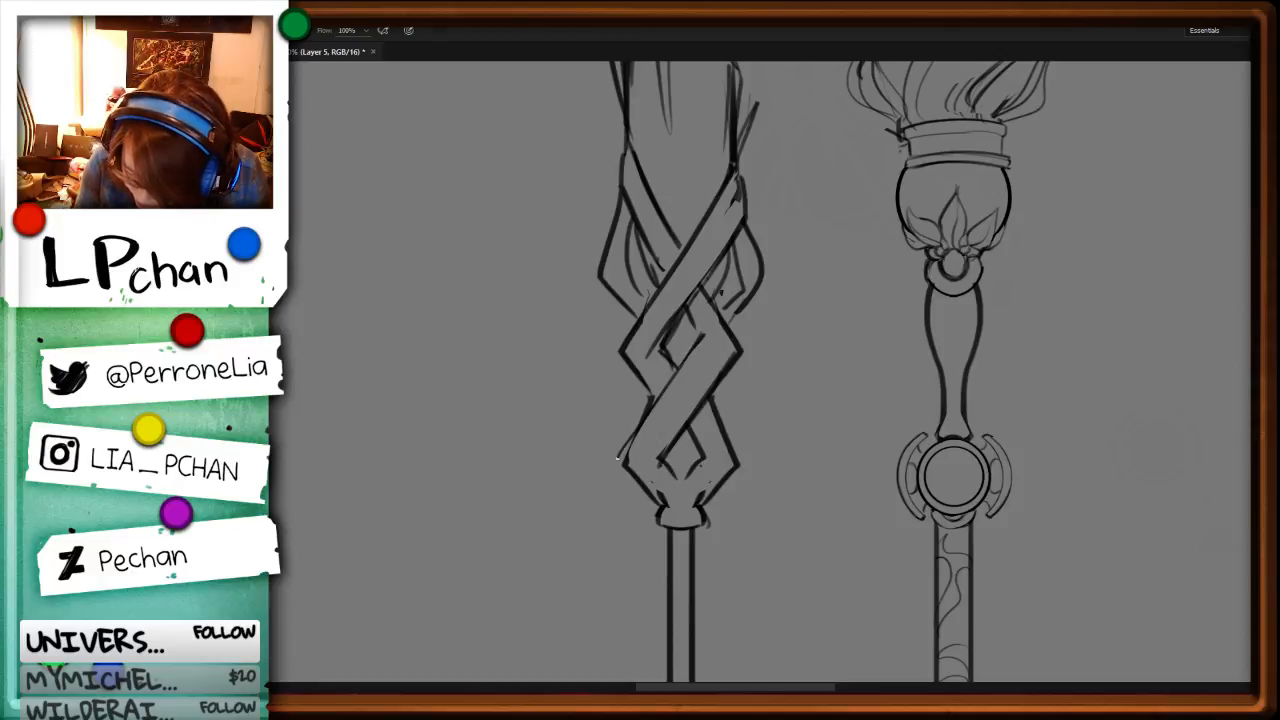
key("l")
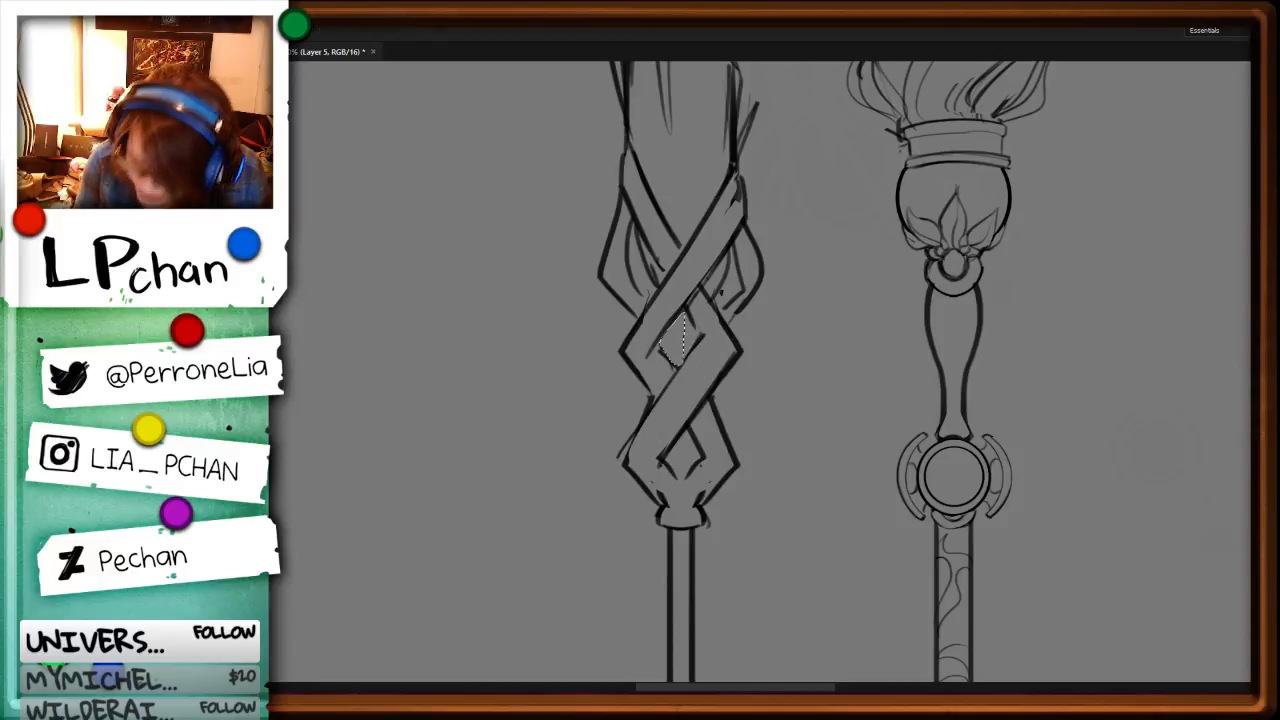
key("b")
left_click_drag(697, 288, 682, 307)
key("l")
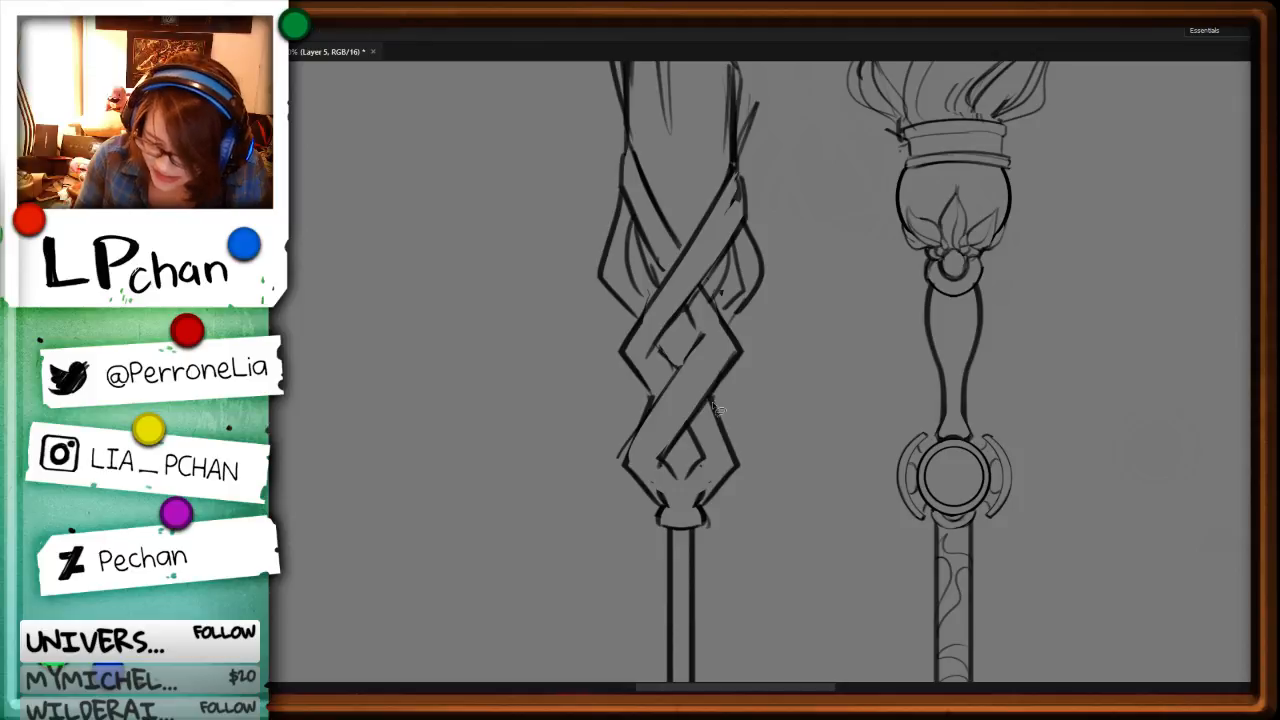
Step: Clear the rough outer edge of the lower knot and redraw the crossing band's edges as thin straight lines
left_click_drag(716, 391, 748, 461)
mouse_move(750, 349)
left_mouse_down()
mouse_move(680, 461)
mouse_move(822, 397)
left_mouse_up()
key("Delete")
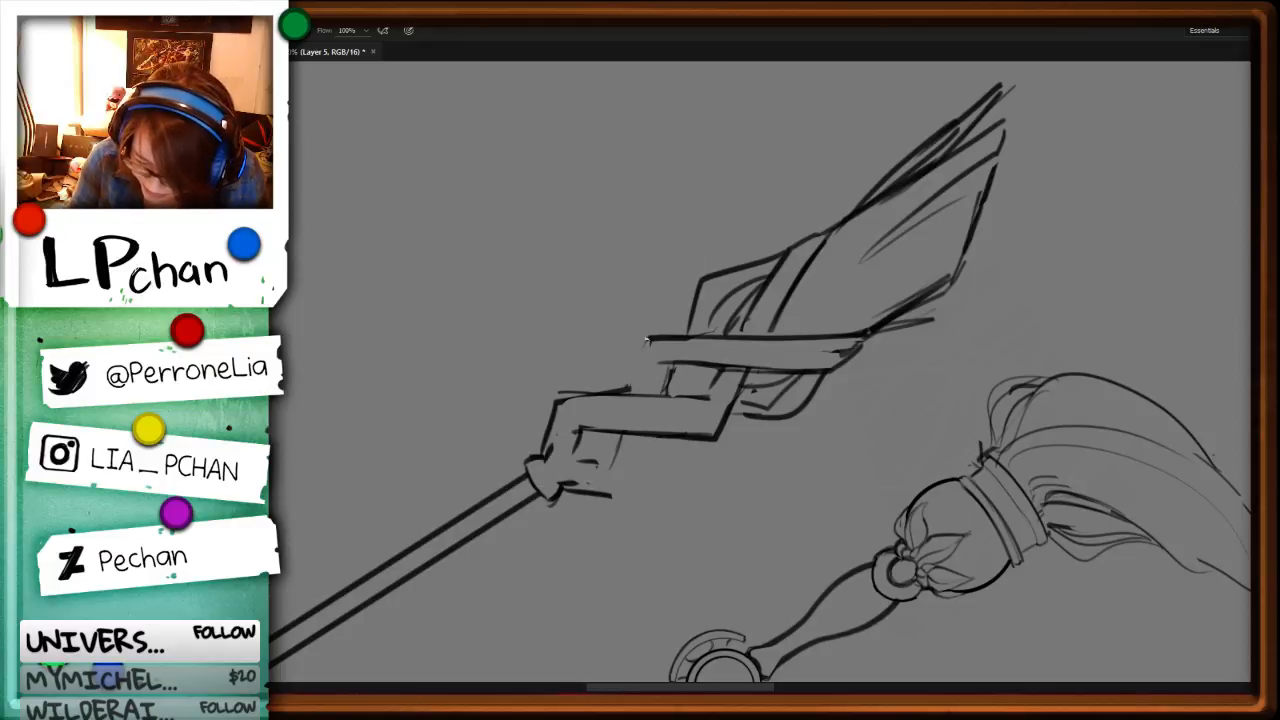
left_click_drag(668, 366, 632, 483)
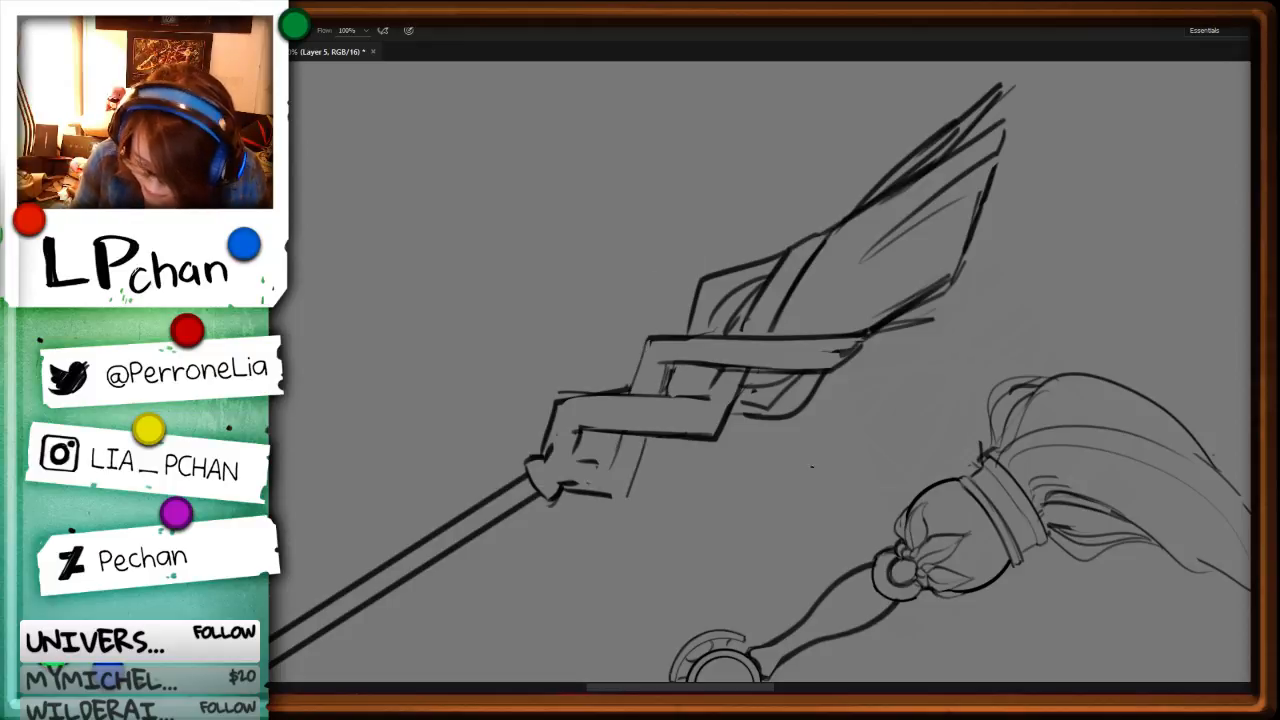
key("r")
left_click_drag(812, 466, 854, 271)
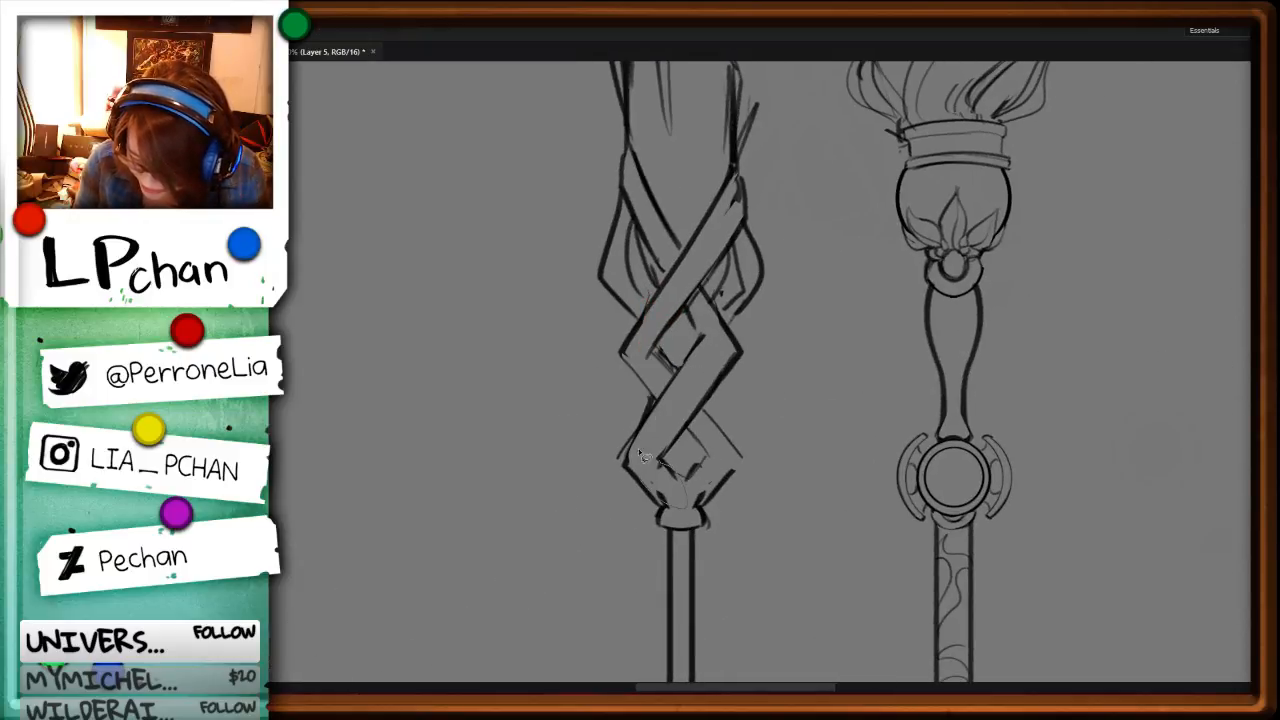
Step: Outline the small diamond gap in the lower knot with a 15 px brush
key("b")
right_click(664, 494, "alt")
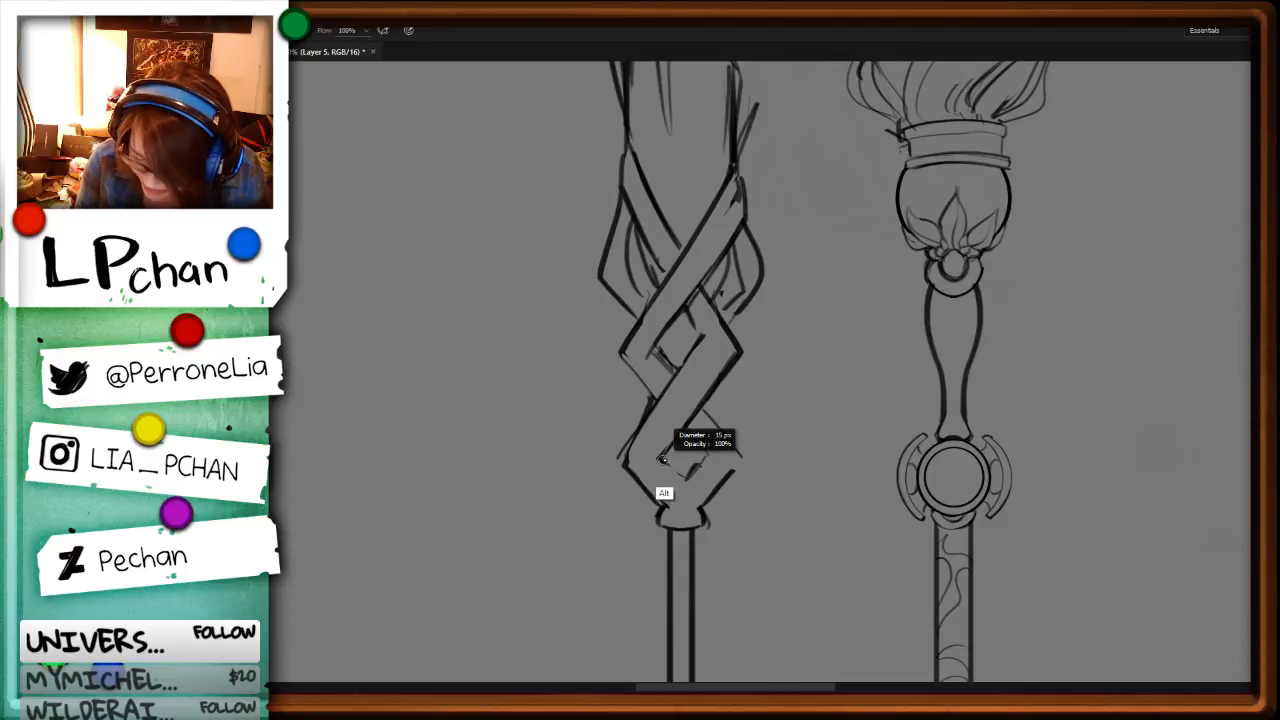
mouse_move(660, 459)
left_mouse_down()
mouse_move(685, 478)
mouse_move(712, 452)
left_mouse_up()
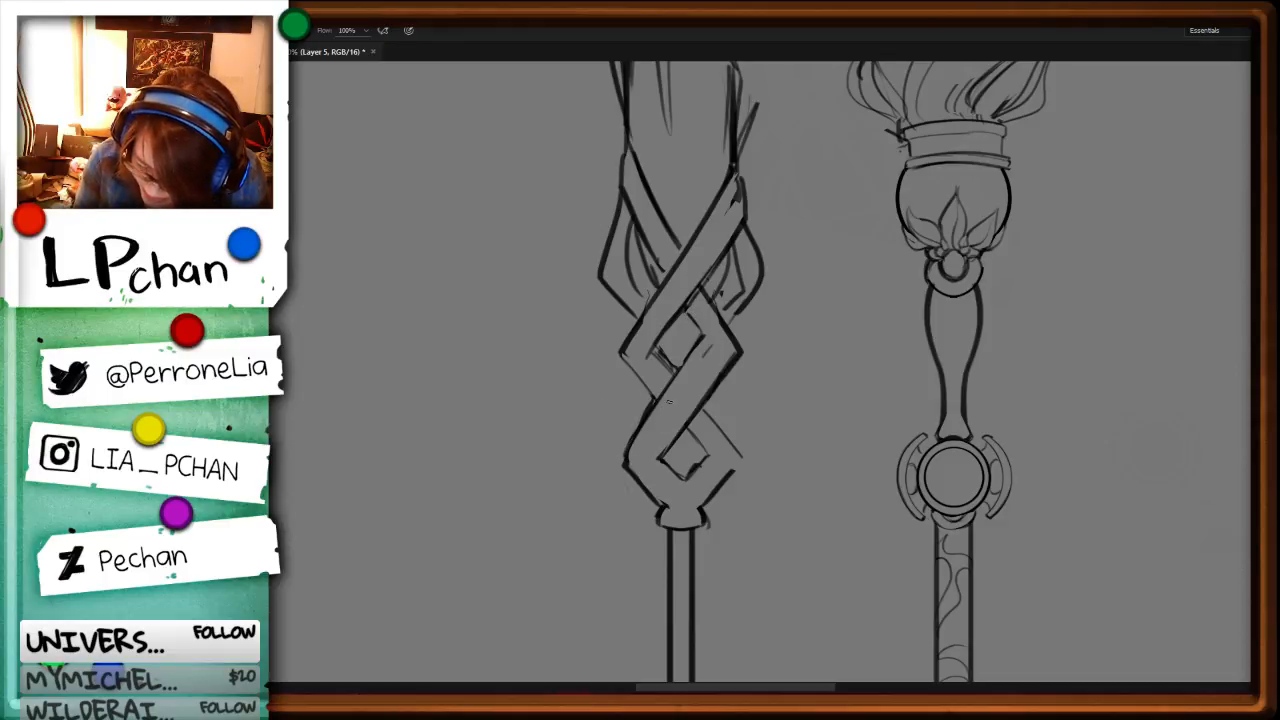
Step: Try parallel inner lines running along the braided staff's lower front band
mouse_move(640, 440)
left_mouse_down()
mouse_move(716, 342)
mouse_move(645, 458)
left_mouse_up()
key("ctrl+z")
left_click_drag(711, 346, 641, 447)
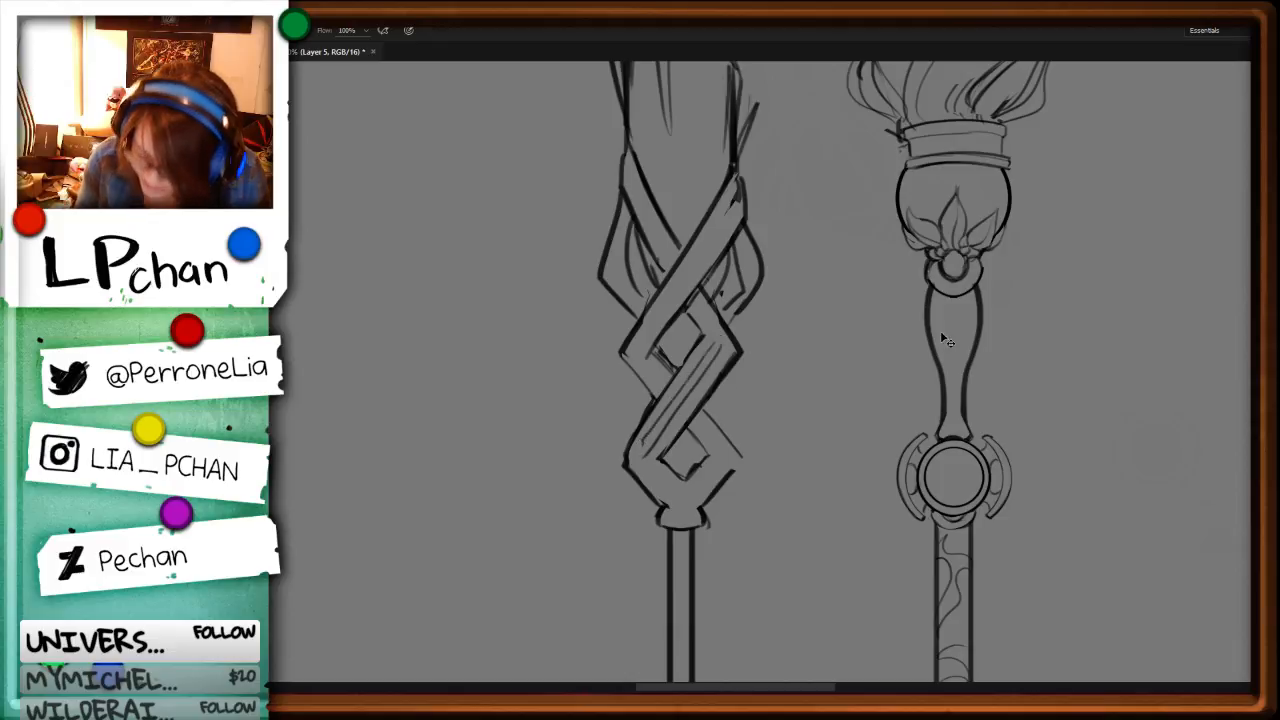
key("ctrl+z")
Step: Clear the lower front band's thick left edge and redraw it as a thinner line down to the collar
key("l")
mouse_move(702, 338)
left_mouse_down()
mouse_move(624, 456)
mouse_move(642, 476)
mouse_move(710, 374)
mouse_move(734, 274)
mouse_move(626, 456)
left_mouse_up()
key("Delete")
key("ctrl+d")
key("b")
mouse_move(662, 388)
left_mouse_down()
mouse_move(620, 467)
mouse_move(667, 507)
left_mouse_up()
key("e")
key("b")
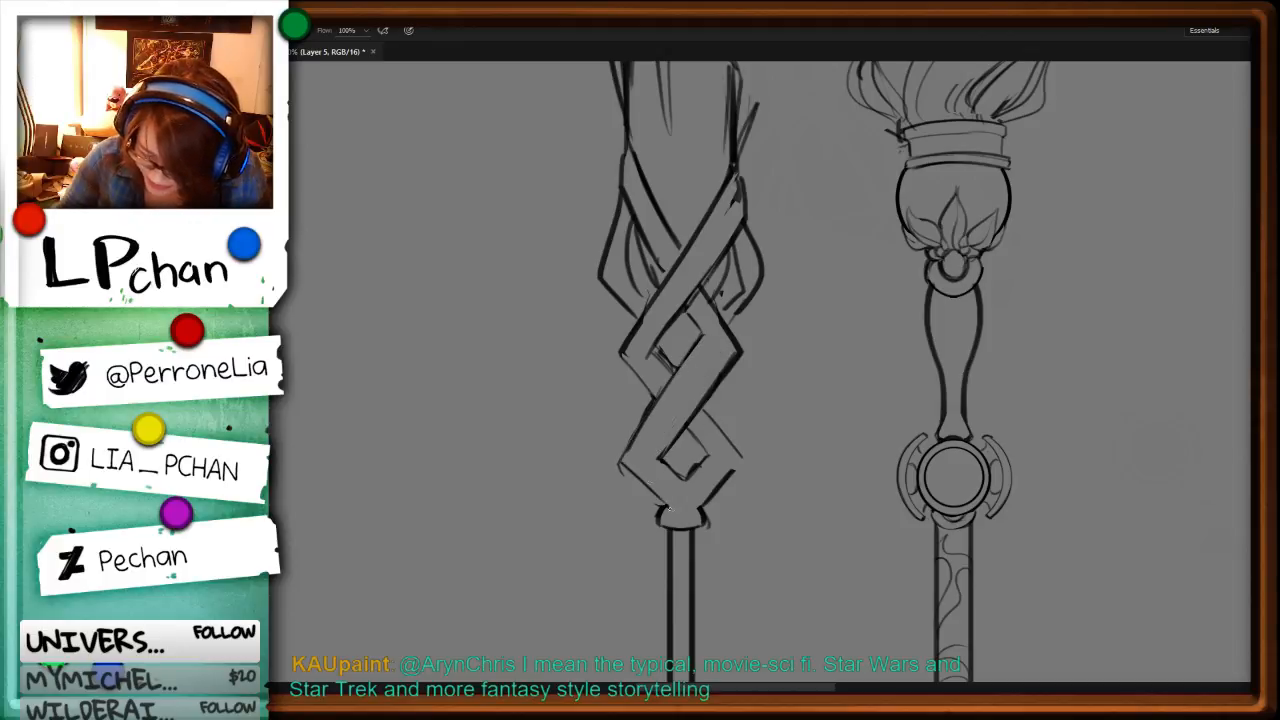
Step: Trim the lower knot's left corner and clean up its right corner so the edges meet in crisp points
key("e")
left_click_drag(620, 468, 642, 495)
key("l")
left_click_drag(743, 455, 701, 500)
key("Delete")
key("ctrl+d")
key("b")
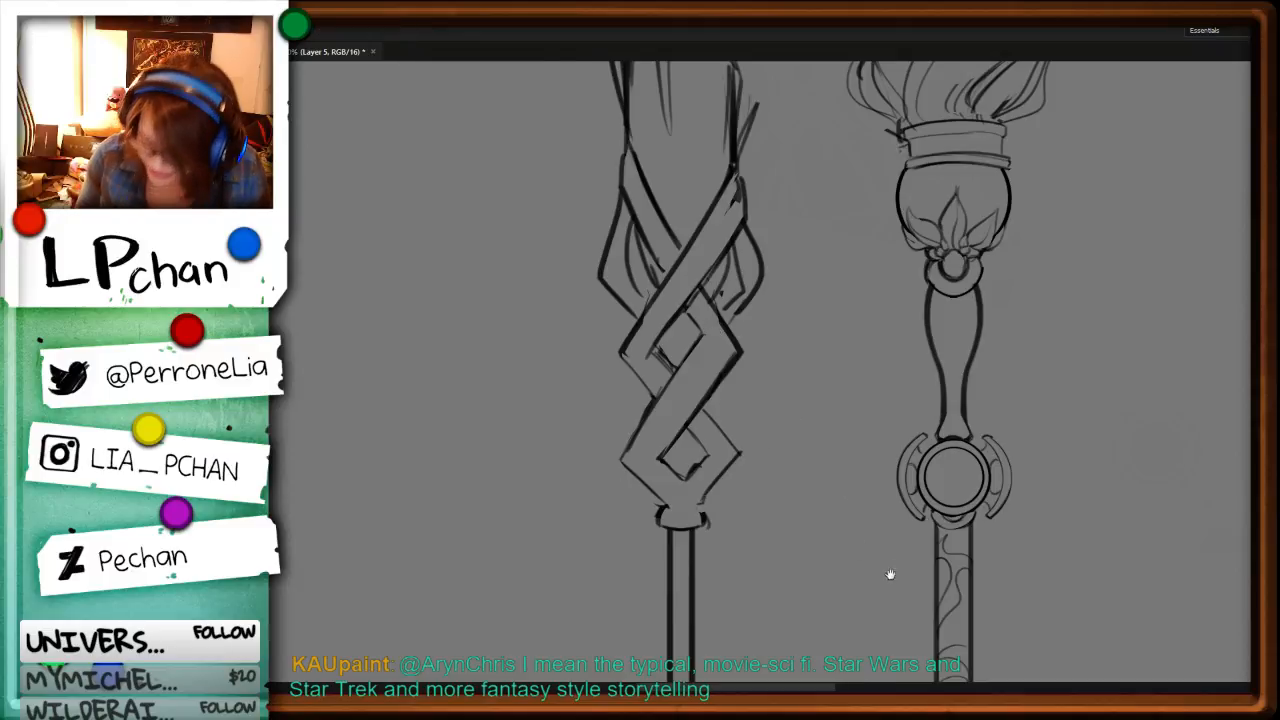
Step: Select the braided staff's shaft and end cap and adjust them slightly with Free Transform
left_click_drag(889, 574, 803, 352)
key("ctrl+minus")
key("ctrl+minus")
left_click_drag(716, 367, 713, 206)
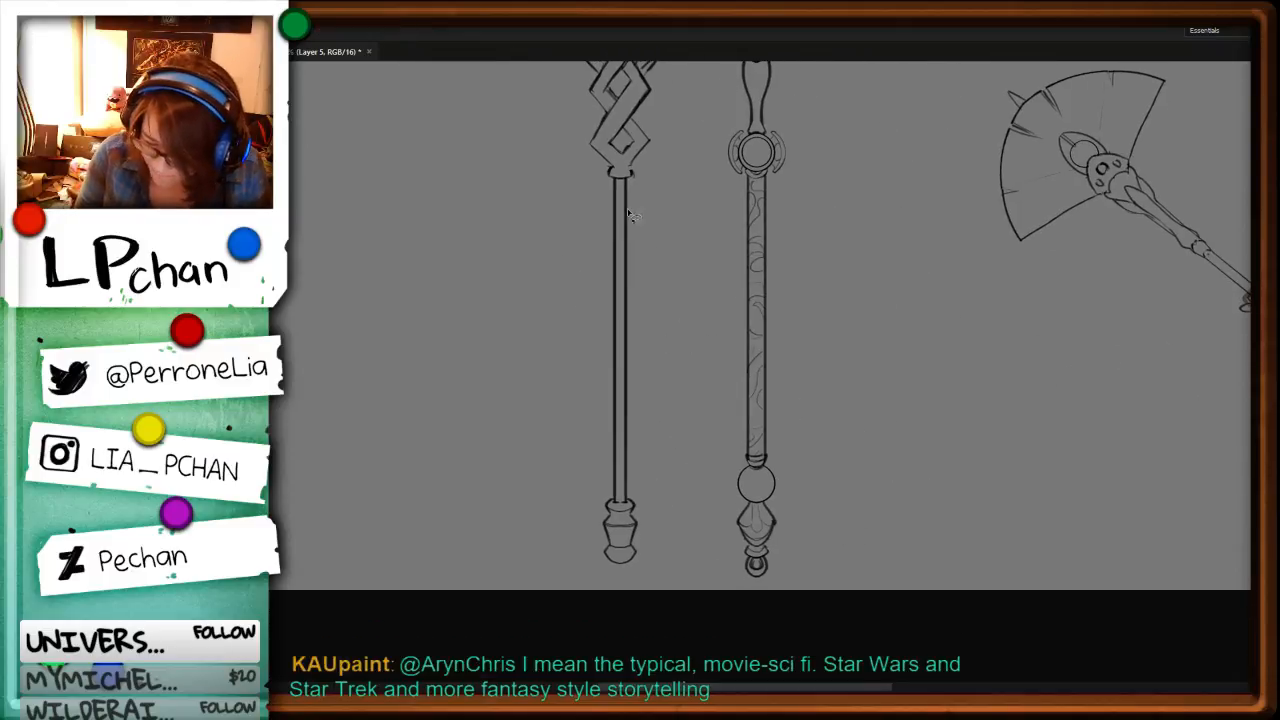
mouse_move(615, 178)
left_mouse_down()
mouse_move(600, 612)
mouse_move(648, 160)
mouse_move(624, 172)
left_mouse_up()
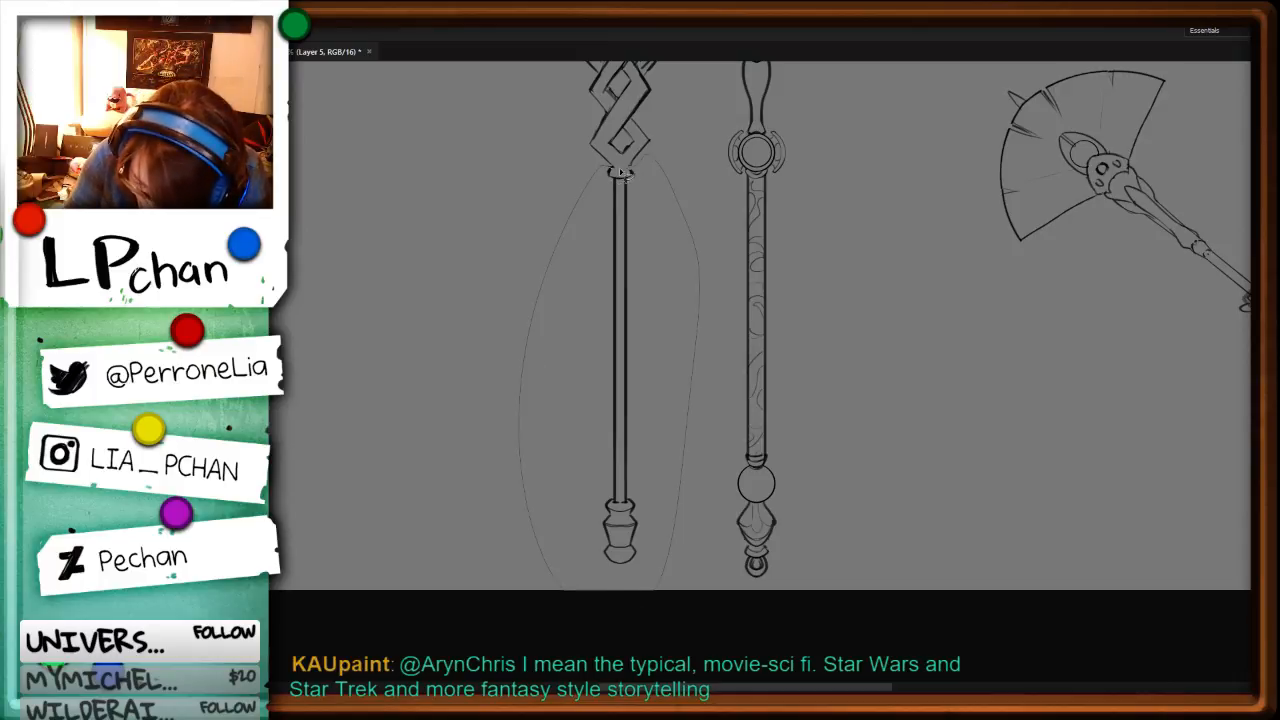
key("ctrl+t")
left_click_drag(689, 366, 707, 366)
key("Return")
key("ctrl+d")
left_click_drag(726, 266, 743, 368)
left_click_drag(715, 512, 715, 466)
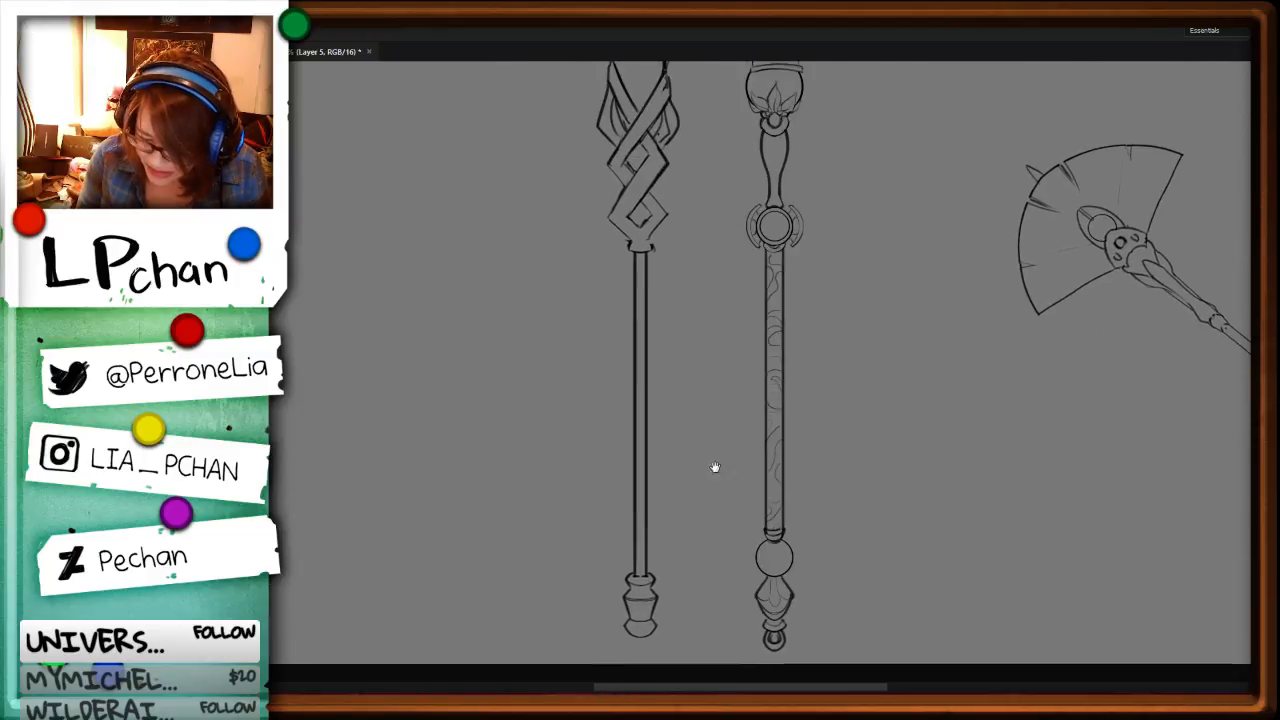
Step: Clear the upper section of the braided staff's shaft and draw a gently flaring left edge in its place
key("ctrl+plus")
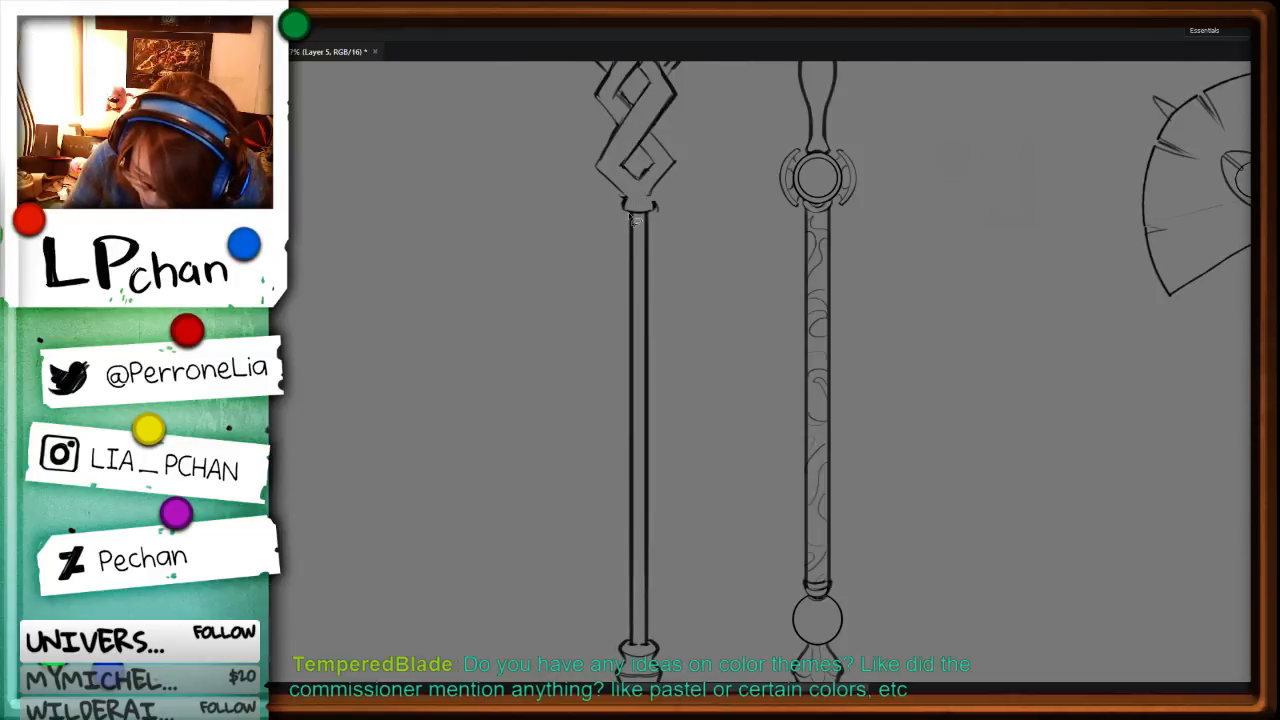
mouse_move(629, 218)
left_mouse_down()
mouse_move(624, 372)
mouse_move(607, 212)
mouse_move(624, 368)
left_mouse_up()
key("Delete")
key("ctrl+d")
key("b")
key("Delete")
key("ctrl+d")
key("b")
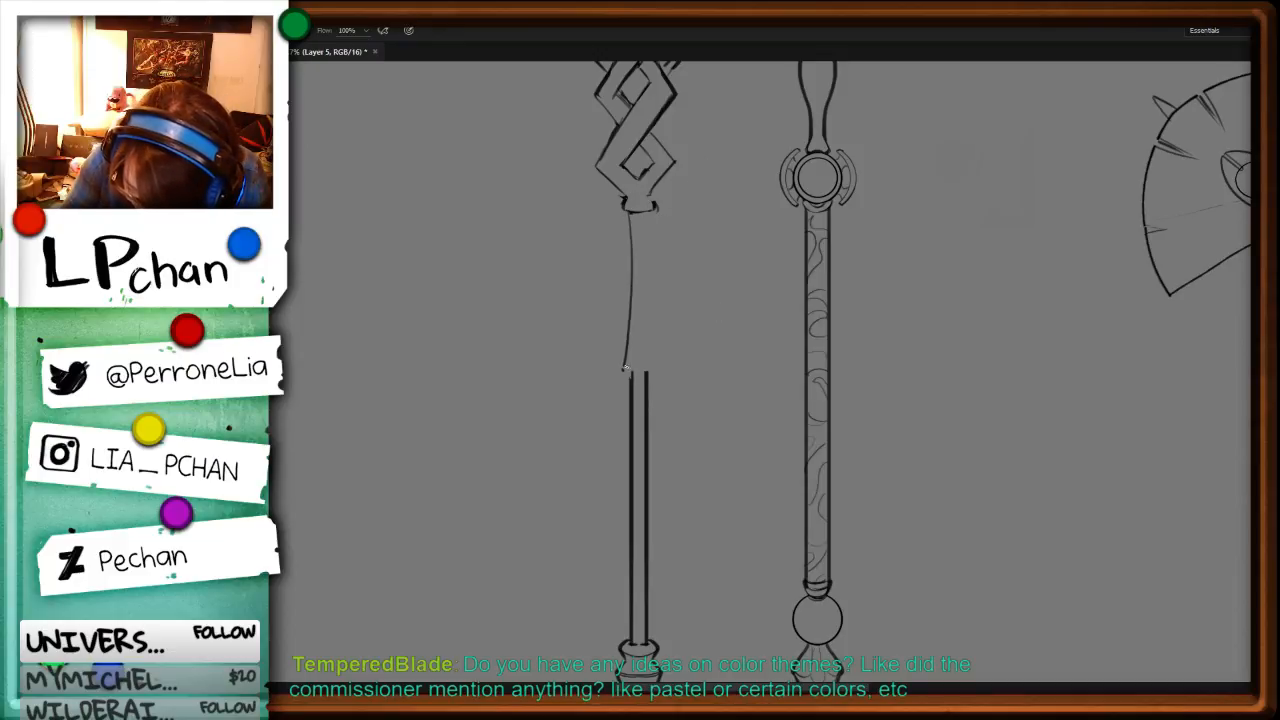
Step: Duplicate the flared edge, flip the copy horizontally and align it as the right side of the upper shaft
key("l")
mouse_move(630, 210)
left_mouse_down()
mouse_move(611, 347)
mouse_move(652, 272)
mouse_move(634, 210)
left_mouse_up()
key("v")
left_click_drag(628, 306, 657, 304)
key("ctrl+t")
right_click(655, 314)
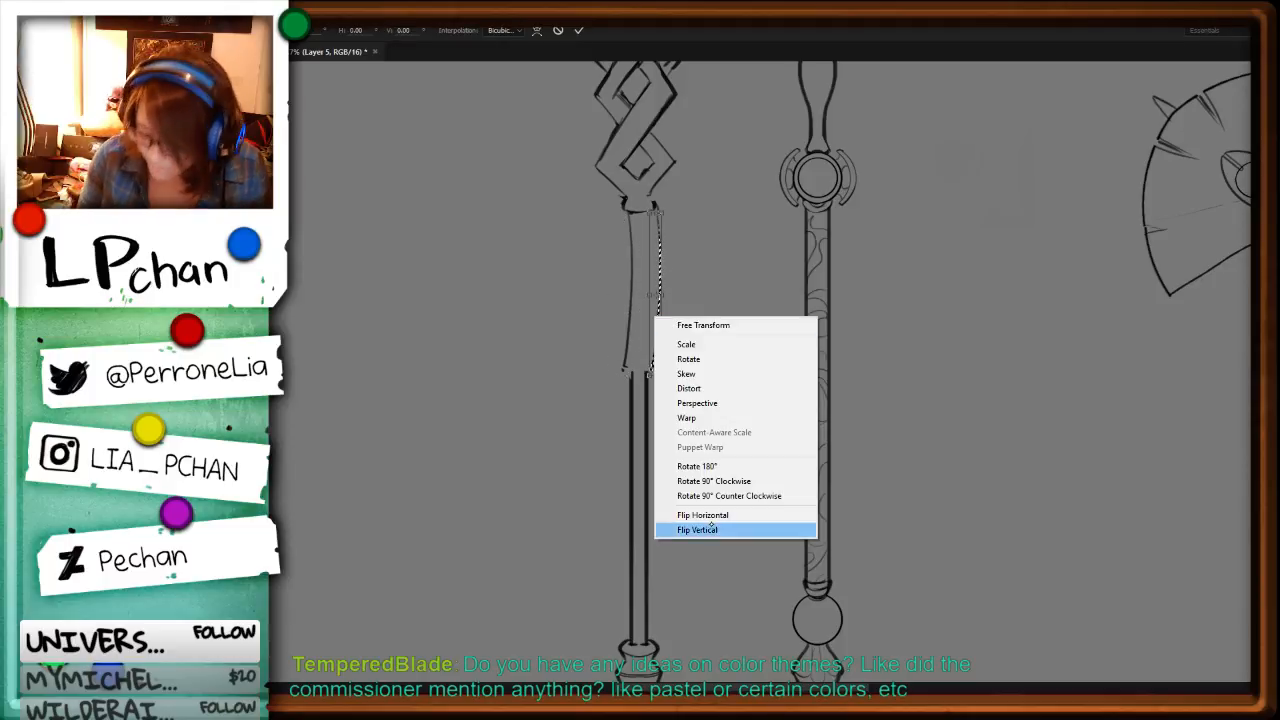
left_click(706, 516)
key("Return")
left_click_drag(655, 346, 651, 343)
key("ctrl+d")
Step: Review the two upright staffs alongside the characters and their weapons across the whole sheet
key("ctrl+minus")
key("ctrl+minus")
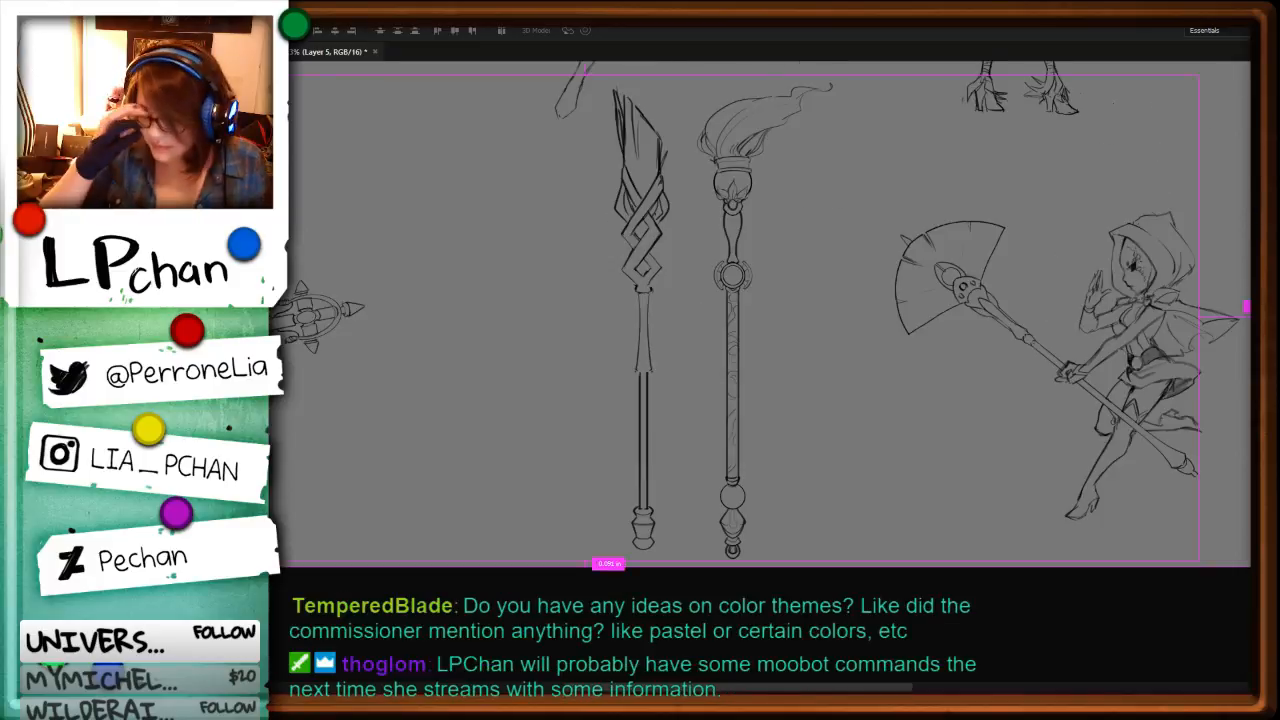
key("ctrl+plus")
key("ctrl+plus")
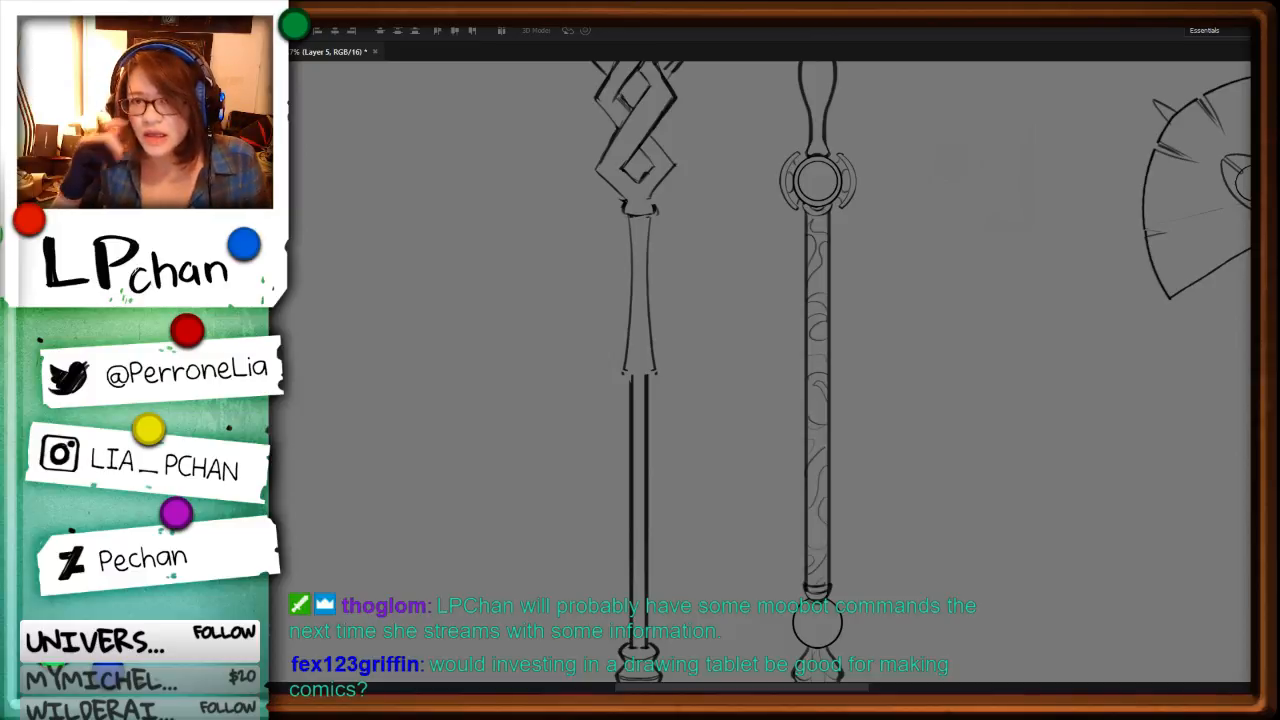
key("ctrl+minus")
key("ctrl+minus")
key("ctrl+minus")
key("ctrl+minus")
key("ctrl+plus")
key("ctrl+plus")
key("space")
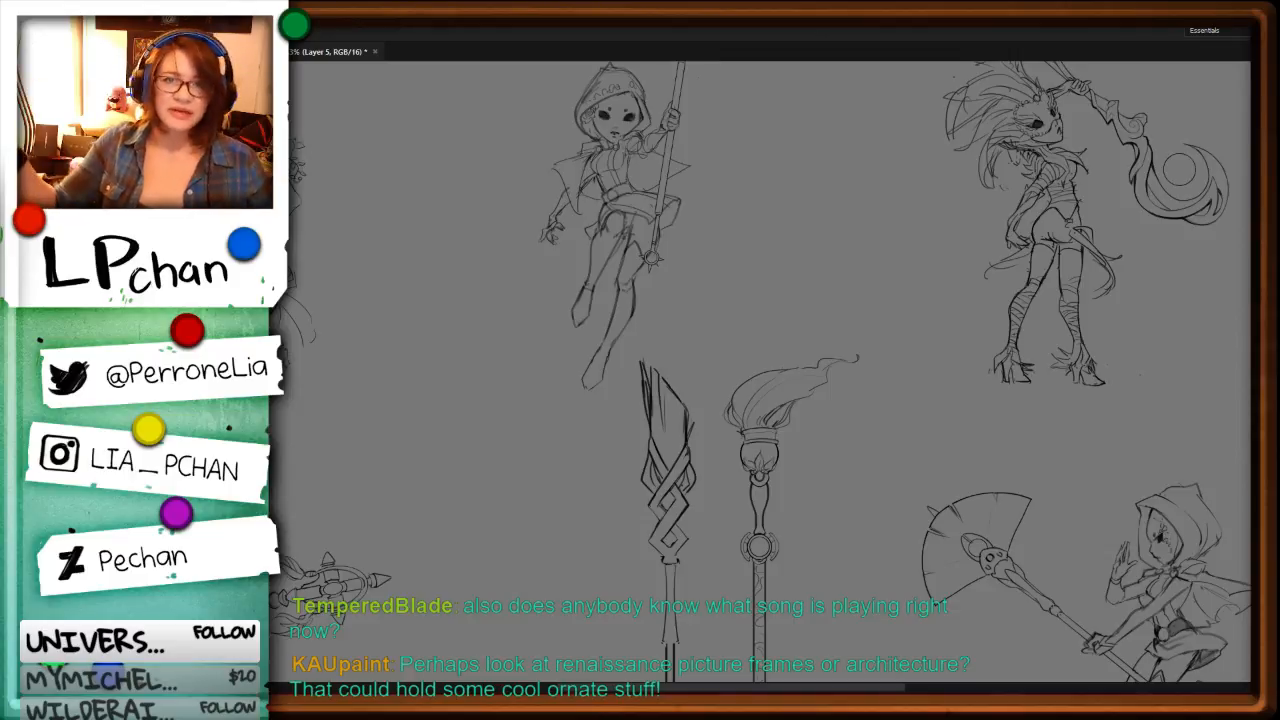
key("ctrl+minus")
key("ctrl+minus")
key("ctrl+minus")
key("ctrl+plus")
key("ctrl+plus")
key("ctrl+plus")
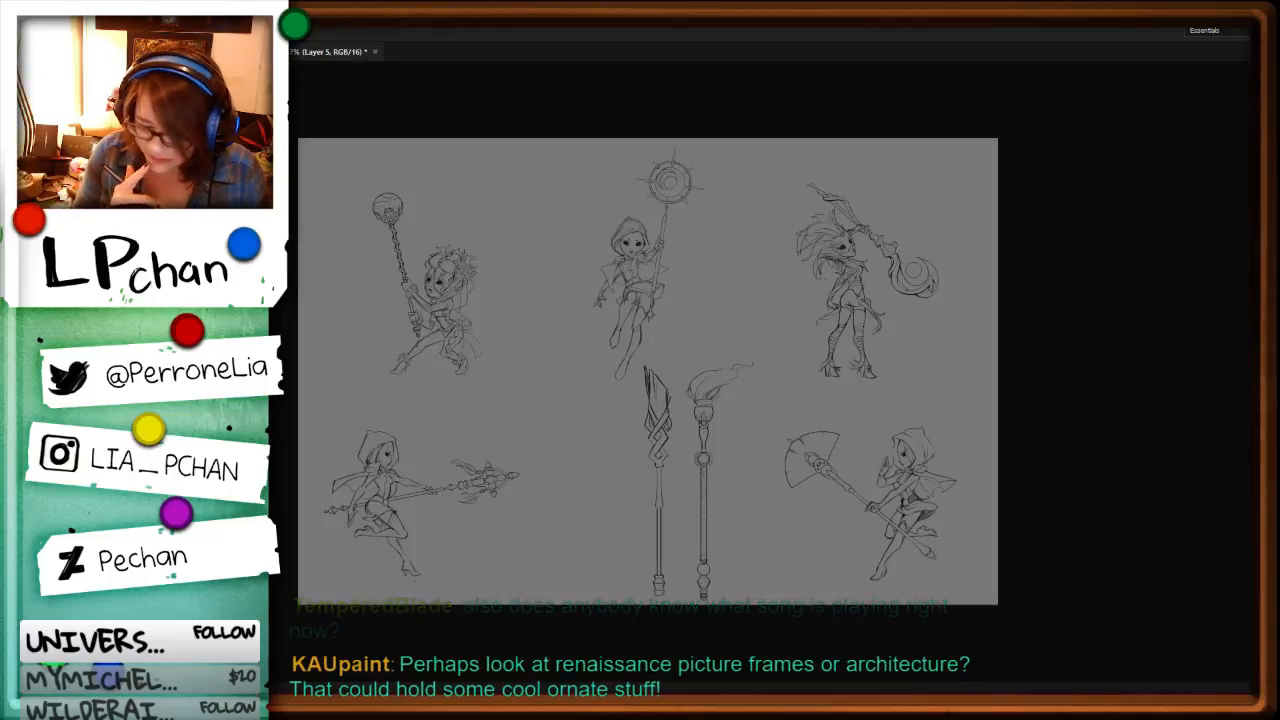
key("ctrl+minus")
key("ctrl+minus")
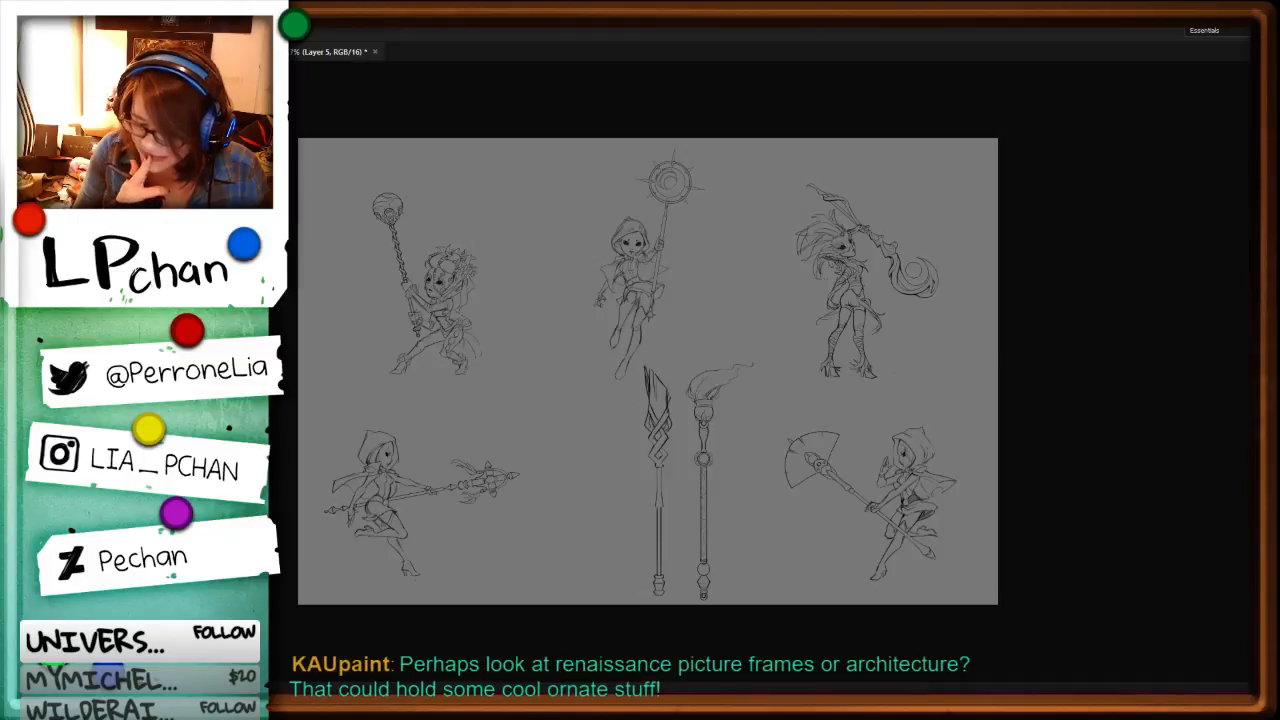
key("ctrl+plus")
left_click_drag(826, 425, 796, 305)
left_click_drag(1103, 362, 963, 511)
left_click_drag(848, 476, 885, 516)
left_click_drag(762, 491, 1001, 531)
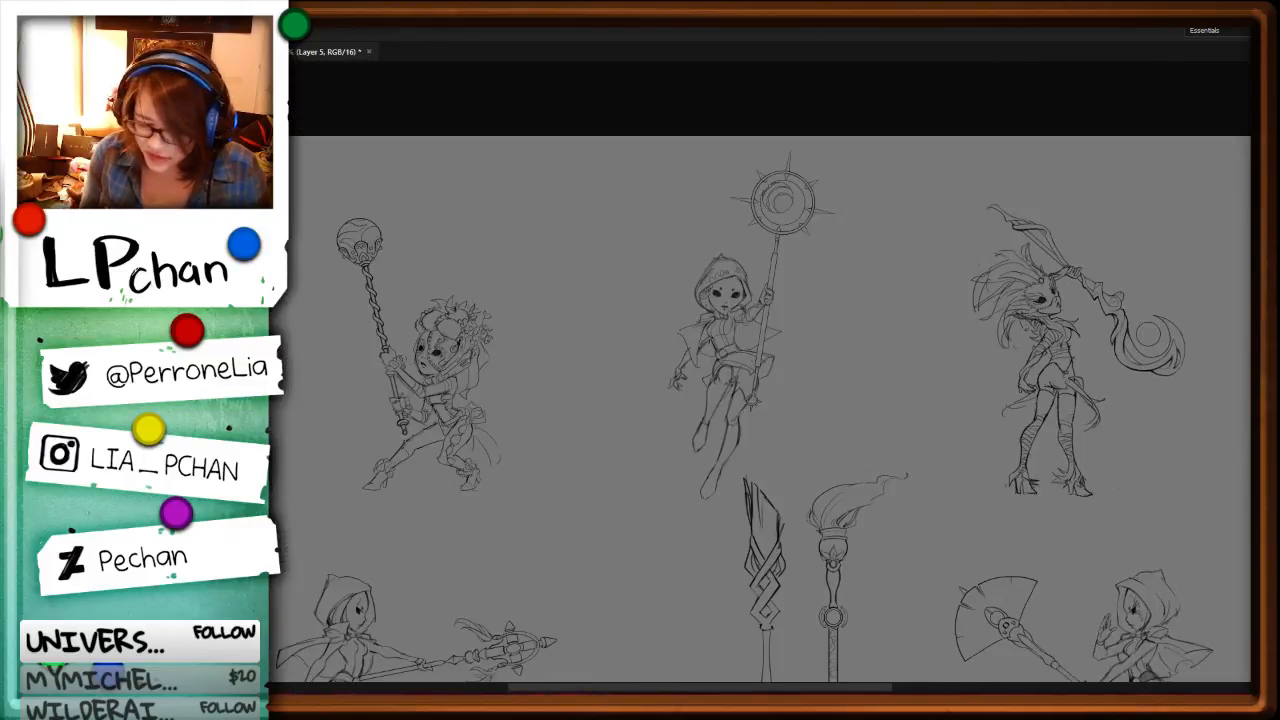
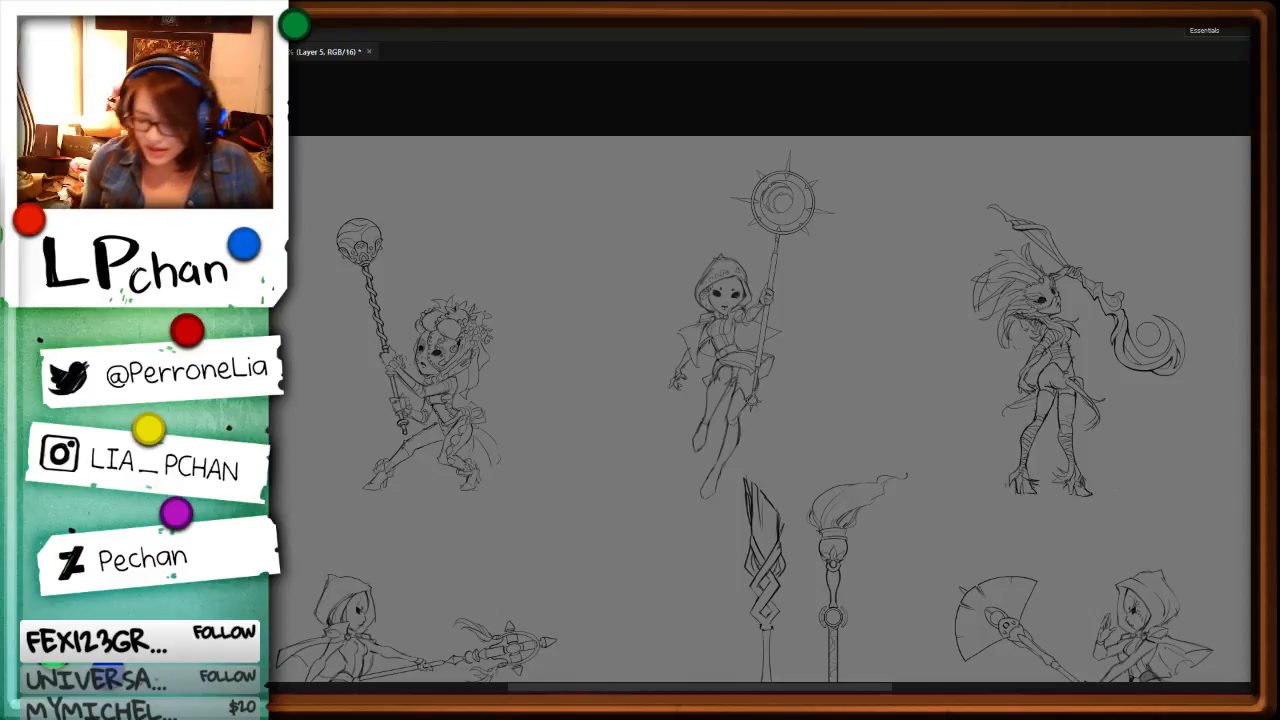
Step: Clear the sketchy strands between the masked character's cheek and hair flowers and redraw them as cleaner flowing lines
key("ctrl+plus")
key("ctrl+plus")
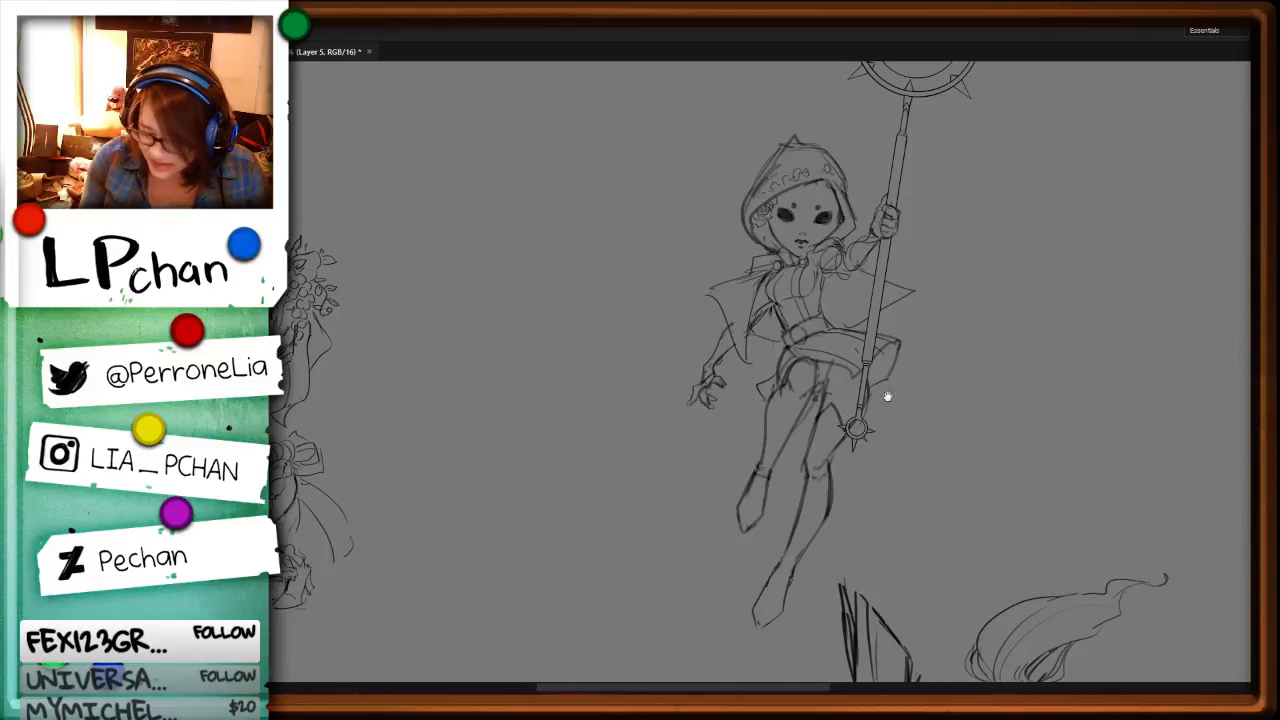
left_click_drag(569, 597, 805, 579)
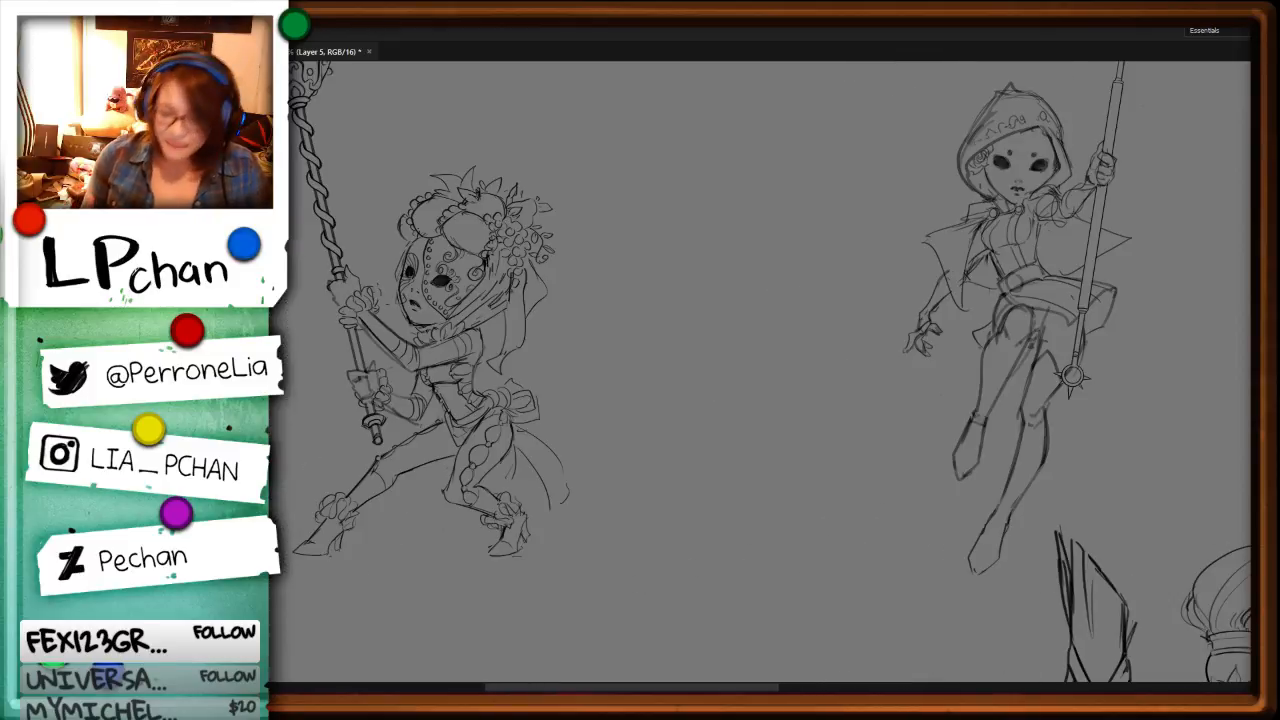
key("ctrl+plus")
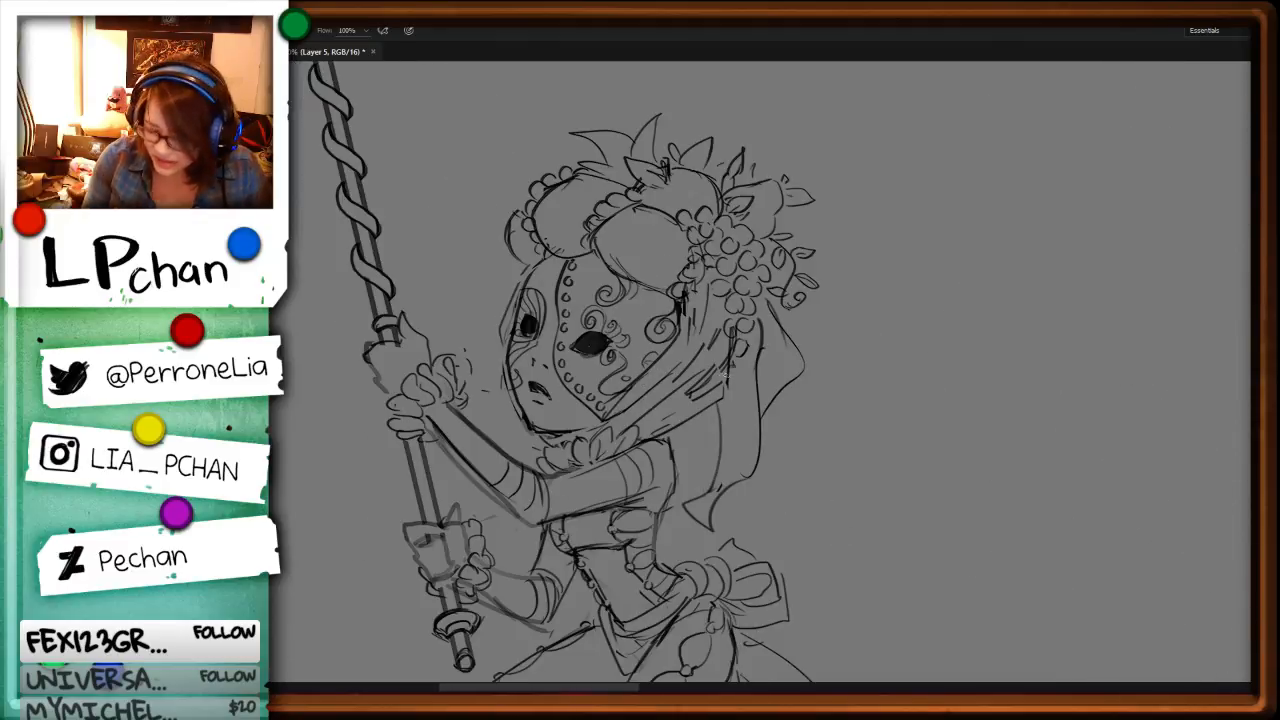
left_click(718, 327, "ctrl")
key("ctrl+minus")
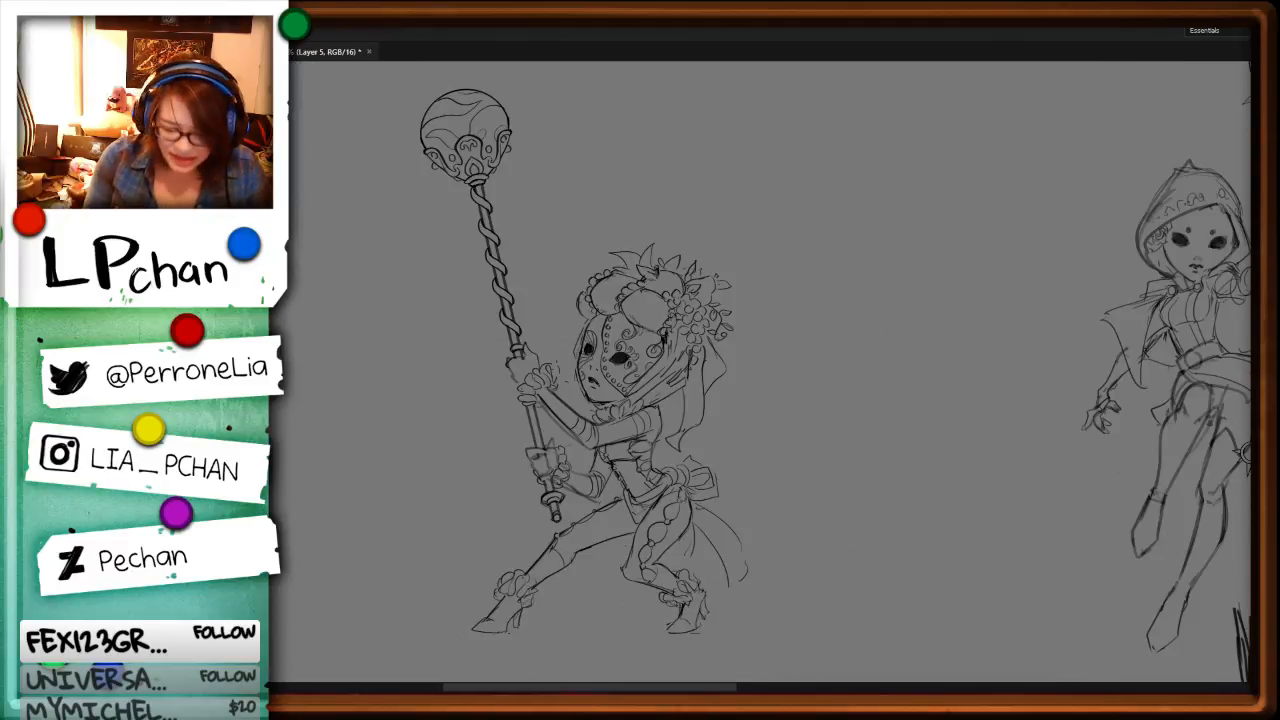
key("ctrl+plus")
key("ctrl+plus")
key("ctrl+plus")
key("ctrl+minus")
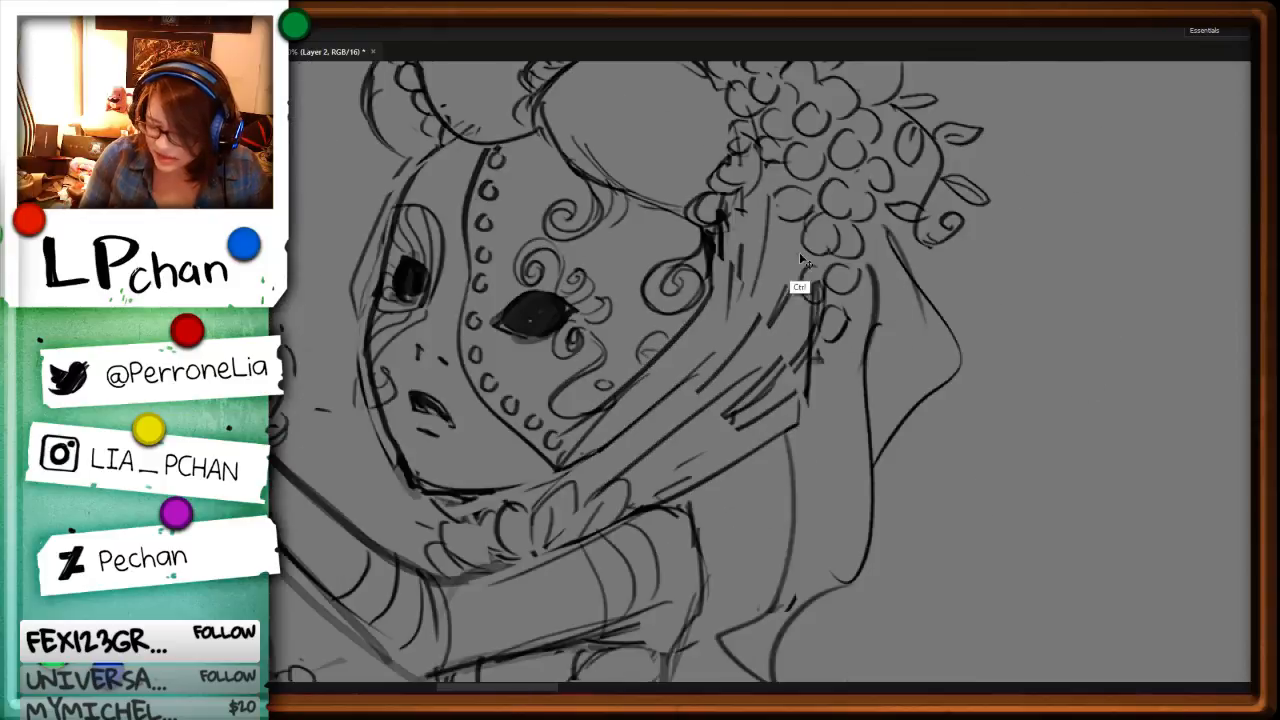
mouse_move(762, 314)
left_mouse_down()
mouse_move(766, 205)
mouse_move(778, 296)
mouse_move(703, 390)
left_mouse_up()
key("b")
key("ctrl+z")
key("ctrl+z")
left_click_drag(682, 331, 546, 489)
left_click_drag(764, 322, 641, 447)
key("e")
mouse_move(742, 436)
left_mouse_down()
mouse_move(784, 372)
mouse_move(730, 428)
left_mouse_up()
mouse_move(793, 286)
left_mouse_down()
mouse_move(783, 314)
mouse_move(688, 404)
left_mouse_up()
key("b")
left_click_drag(788, 354, 614, 476)
Step: Select and delete the stray lines overlapping the lowest hair flowers on the masked character
key("l")
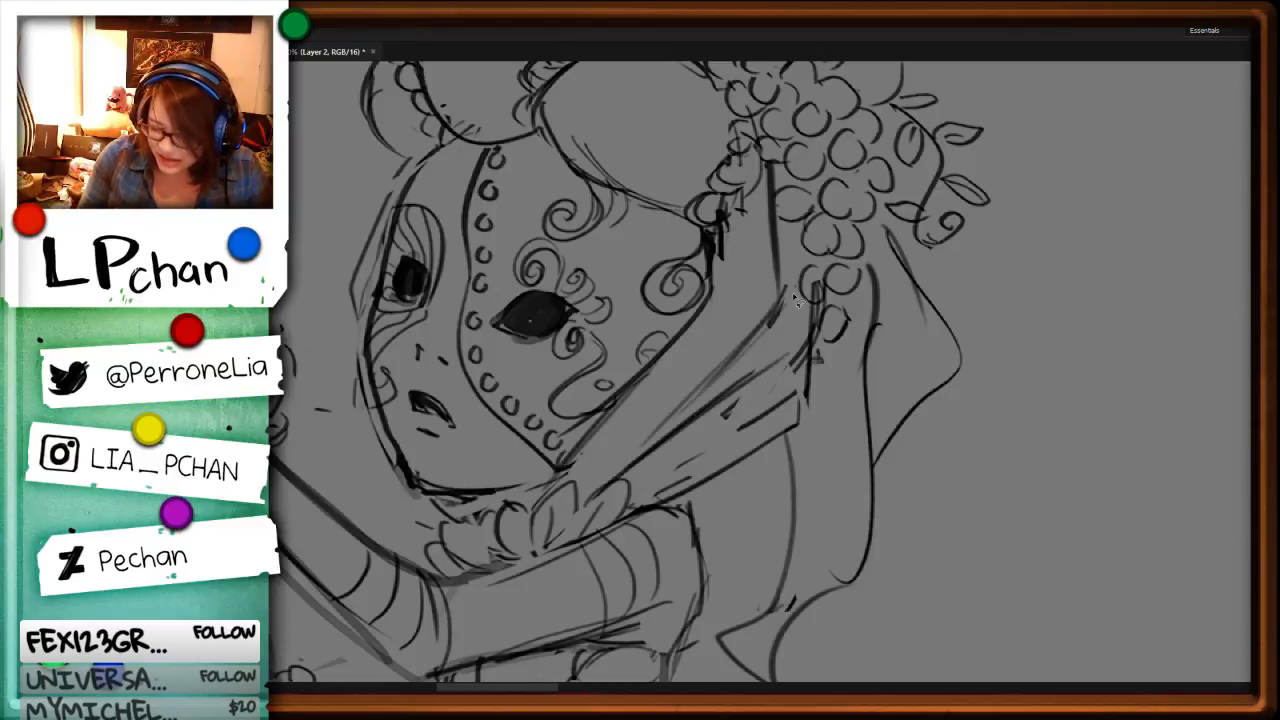
mouse_move(785, 288)
left_mouse_down()
mouse_move(808, 280)
mouse_move(822, 298)
mouse_move(812, 254)
mouse_move(824, 280)
mouse_move(832, 270)
mouse_move(820, 288)
mouse_move(817, 272)
left_mouse_up()
key("Delete")
key("ctrl+d")
key("Delete")
key("ctrl+d")
key("b")
key("l")
key("Delete")
key("ctrl+d")
key("b")
key("l")
key("Delete")
key("ctrl+d")
key("b")
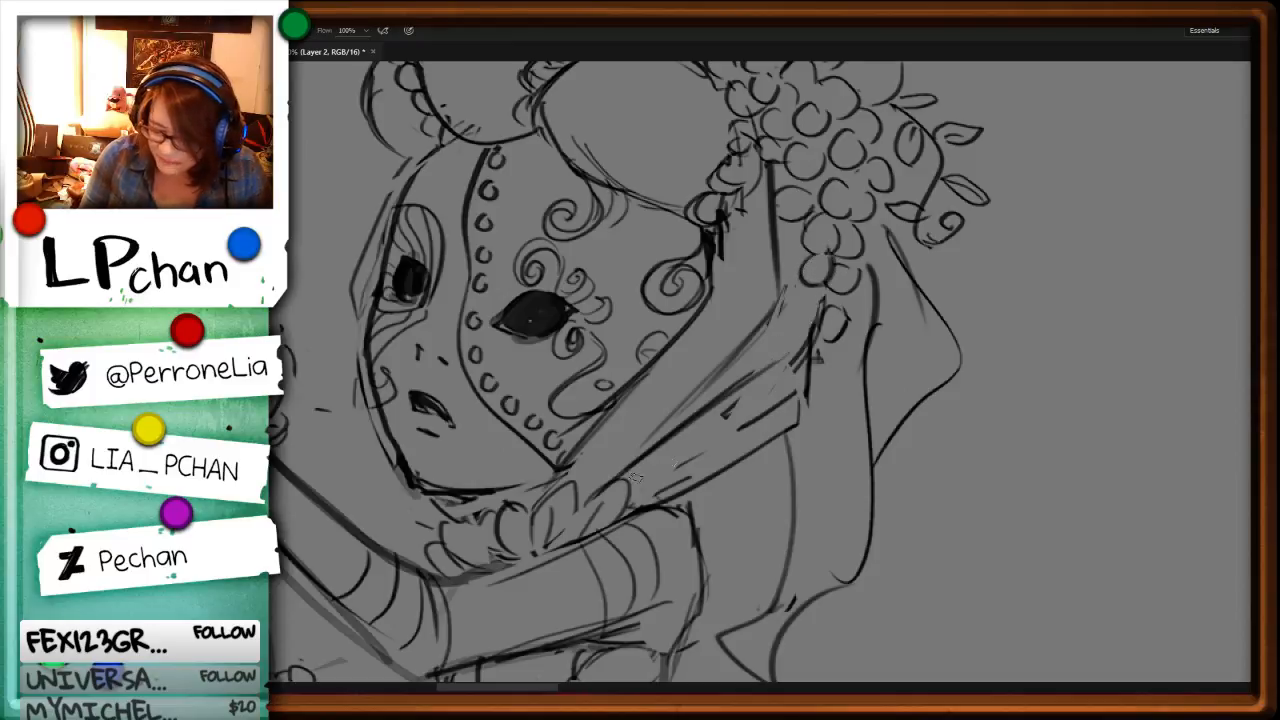
Step: Tidy the lower strand beneath the masked character's cheek and delete the leftover line fragments beside it
left_click_drag(626, 477, 704, 434)
key("l")
left_click_drag(674, 480, 656, 468)
key("Delete")
key("ctrl+d")
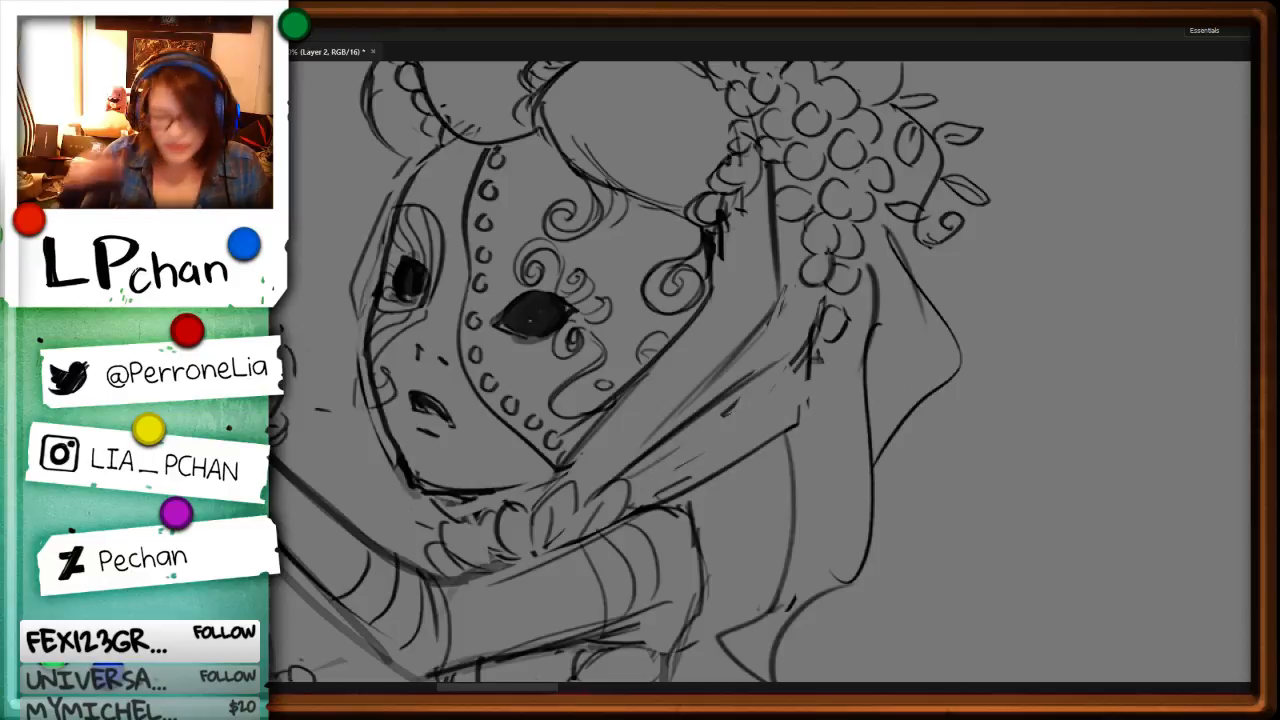
Step: Review the masked character's revised hair lines at full-figure size and compare with the hooded staff bearer
key("ctrl+minus")
key("ctrl+minus")
key("ctrl+minus")
key("ctrl+minus")
key("ctrl+minus")
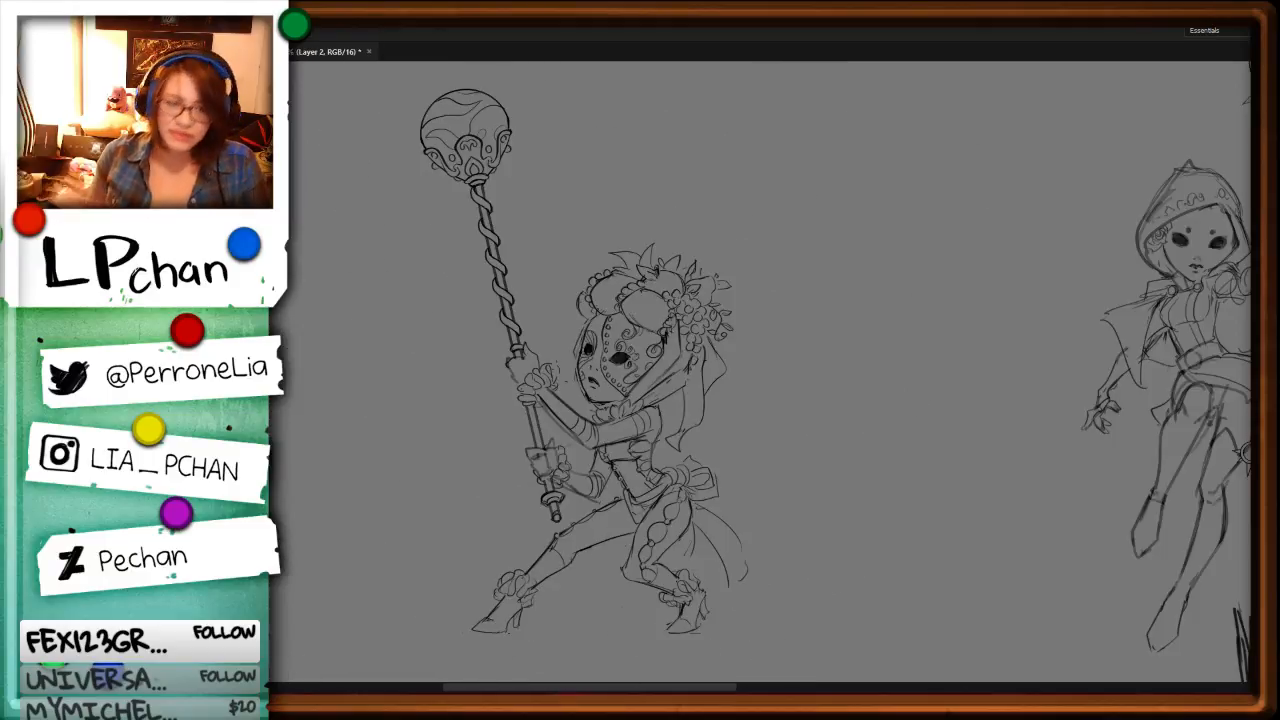
key("ctrl+plus")
key("ctrl+plus")
key("ctrl+plus")
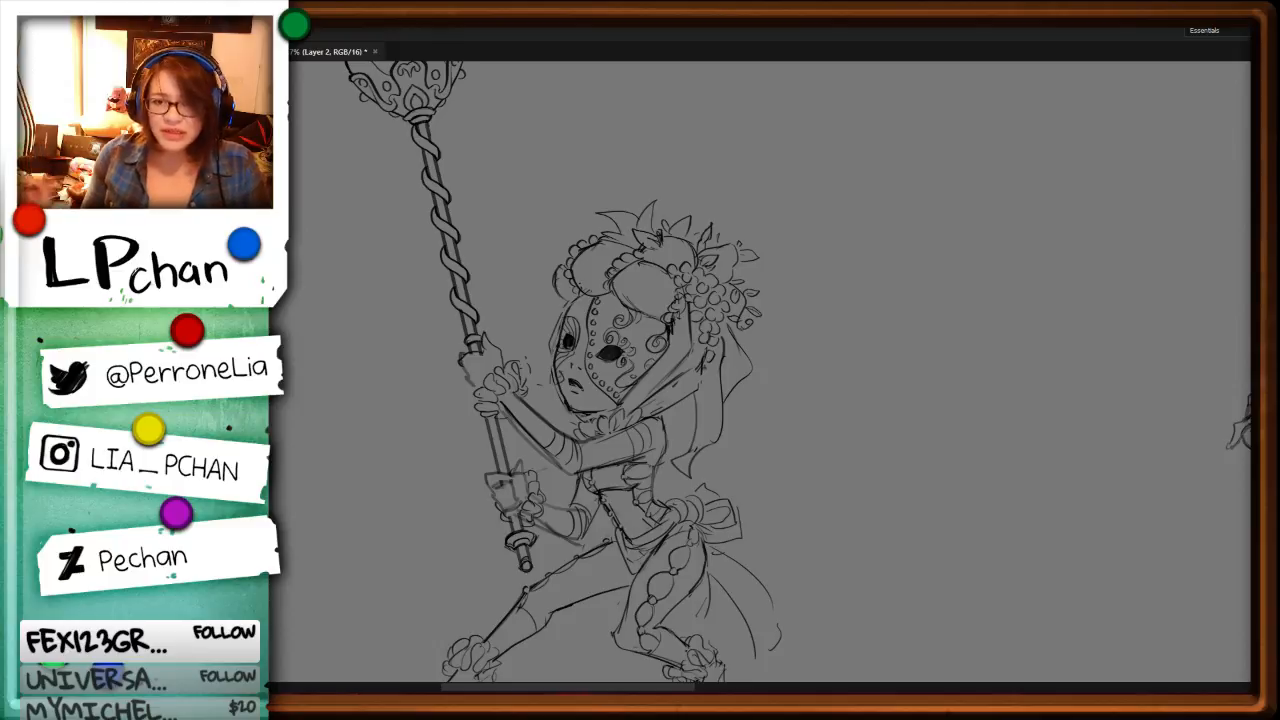
left_click_drag(1040, 534, 751, 514)
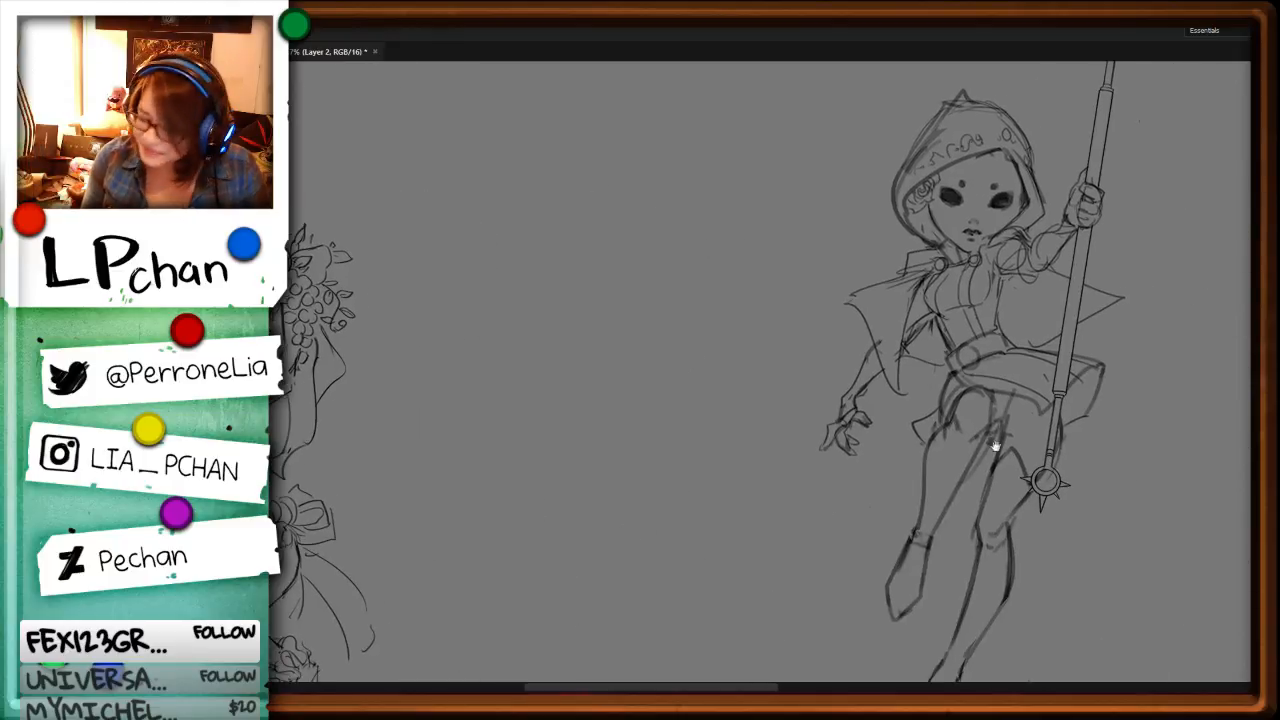
left_click_drag(996, 447, 775, 560)
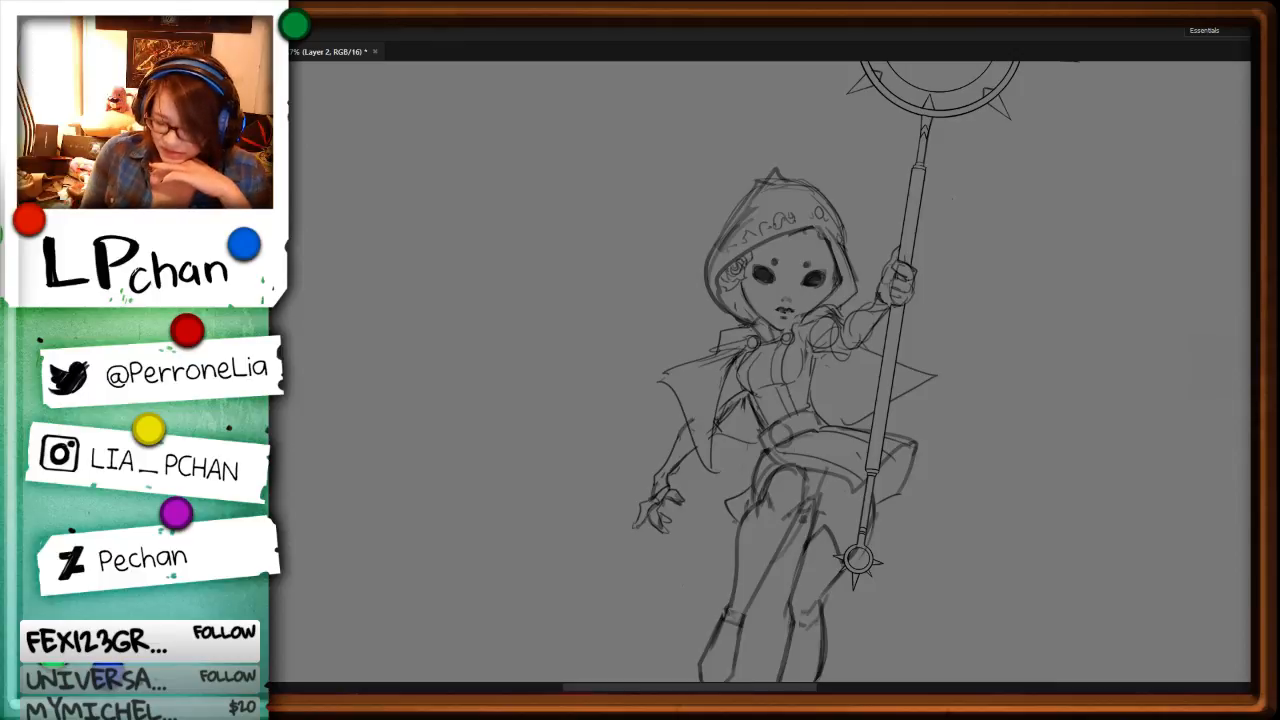
Step: Switch to the SoundCloud playlist in the browser, return to the previous track and widen the window
left_click(645, 703)
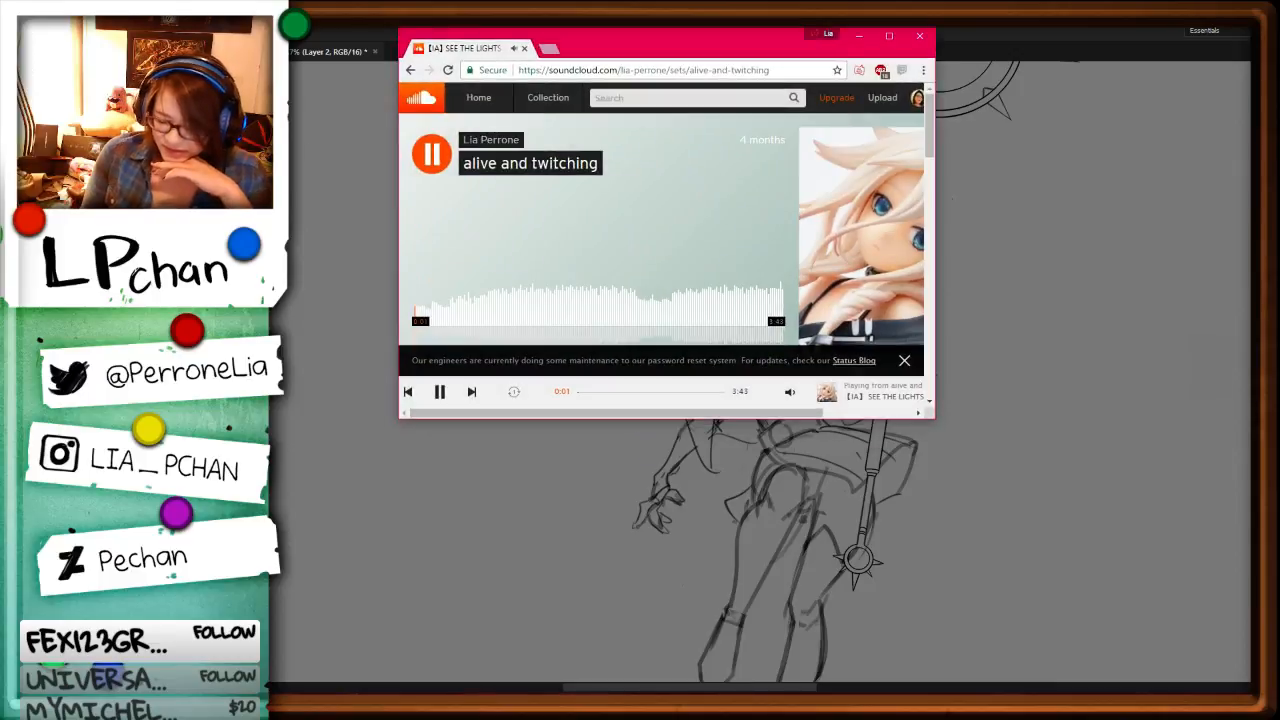
left_click(410, 393)
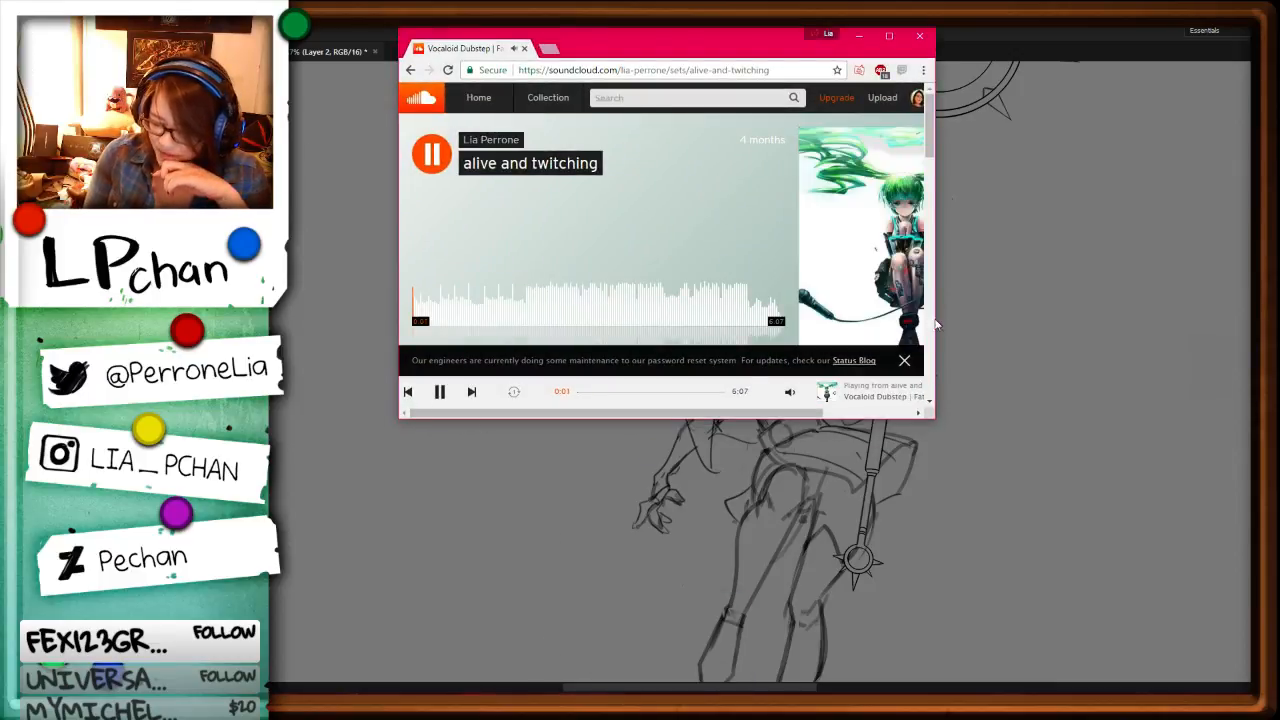
left_click_drag(935, 325, 1160, 331)
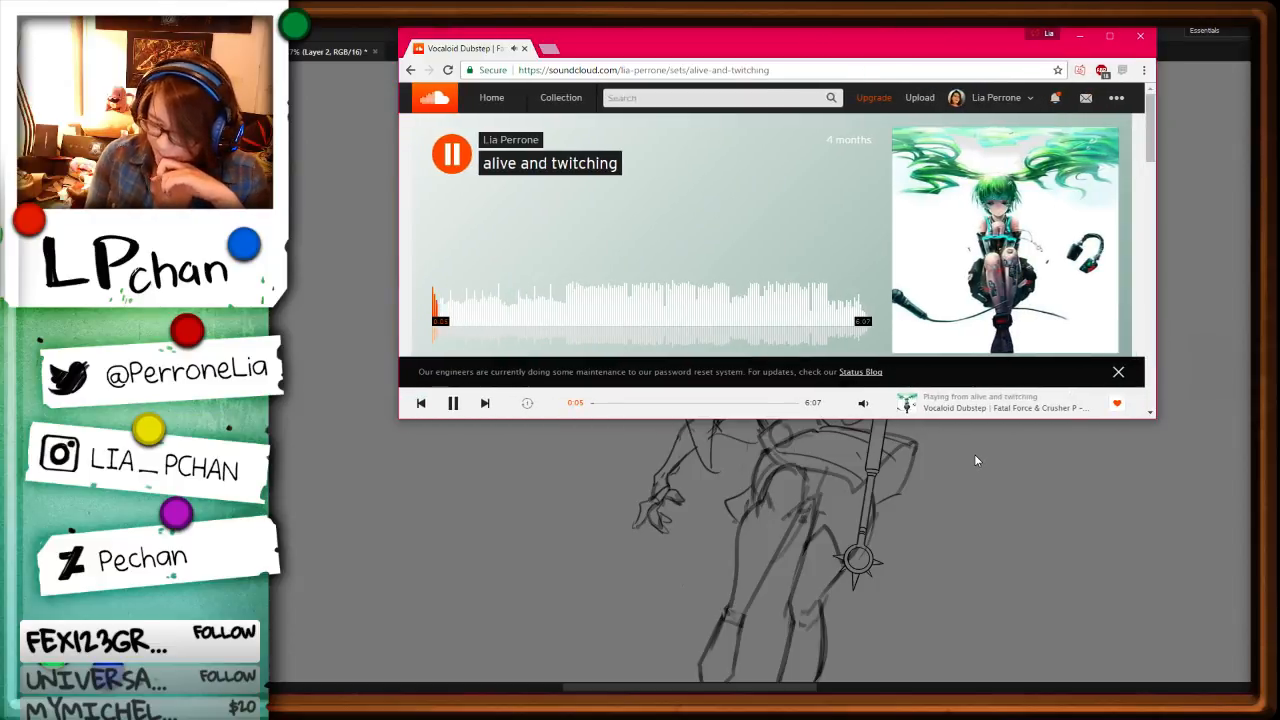
right_click(936, 410)
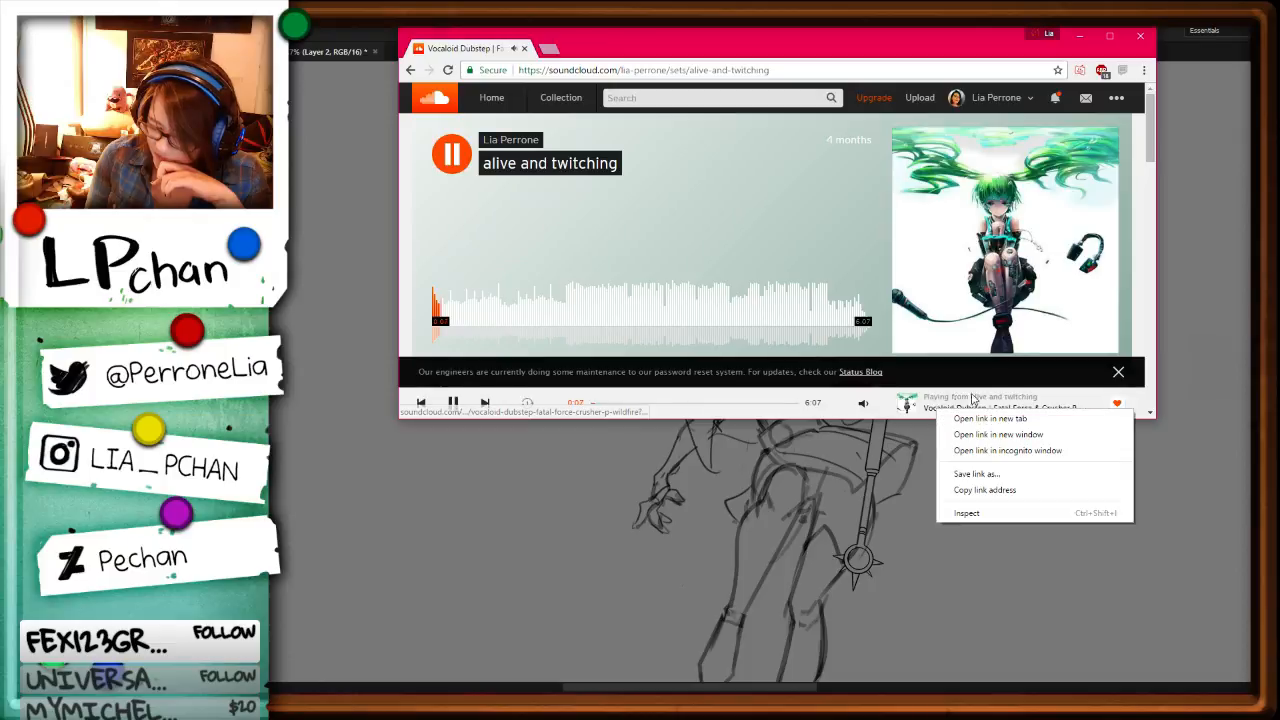
left_click(961, 552)
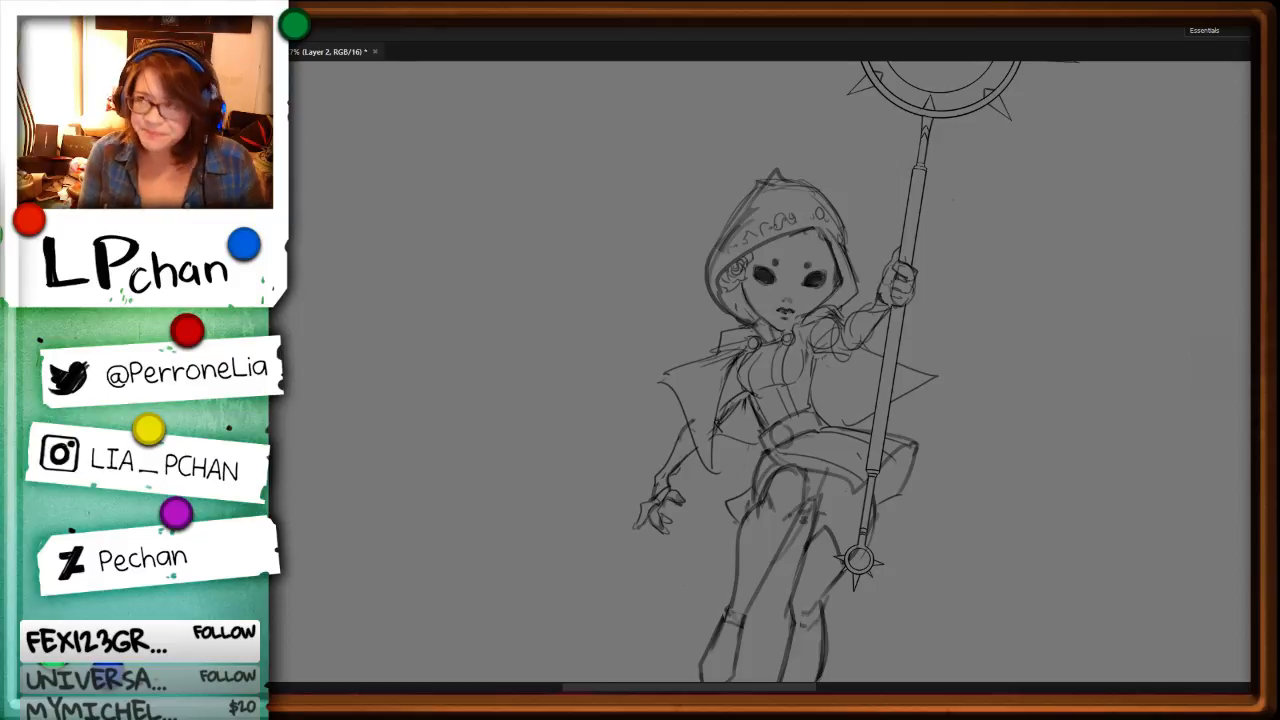
Step: Select and delete the rough lines along the left side of the hooded staff bearer's cape
key("ctrl+plus")
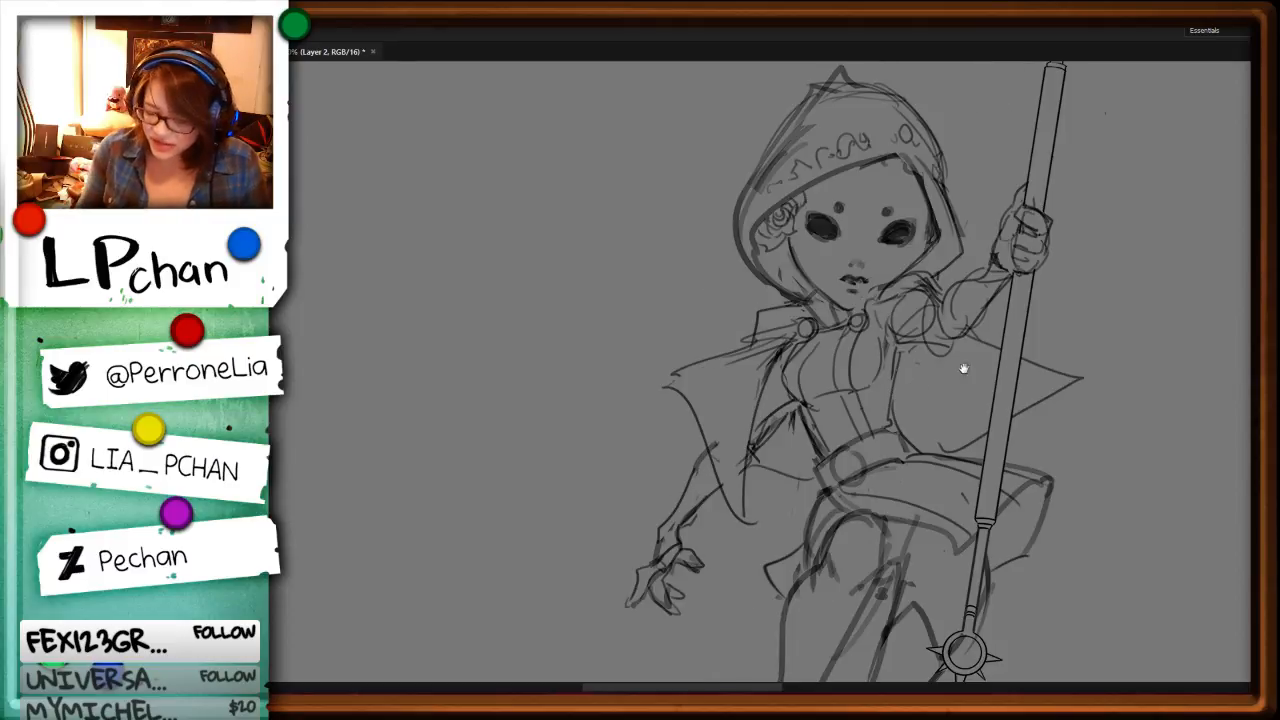
mouse_move(722, 488)
left_mouse_down()
mouse_move(733, 383)
mouse_move(673, 351)
mouse_move(689, 401)
left_mouse_up()
key("Delete")
key("ctrl+d")
key("b")
key("l")
mouse_move(780, 344)
left_mouse_down()
mouse_move(696, 368)
mouse_move(827, 318)
mouse_move(862, 240)
mouse_move(767, 290)
mouse_move(754, 324)
mouse_move(796, 331)
left_mouse_up()
key("Delete")
key("ctrl+d")
Step: Redraw the left side of the hooded staff bearer's cape and remove the excess lines around its edge
key("b")
mouse_move(686, 370)
left_mouse_down()
mouse_move(781, 345)
mouse_move(748, 470)
left_mouse_up()
key("l")
left_click_drag(791, 347, 745, 490)
key("Delete")
key("ctrl+d")
key("b")
Step: Delete the cape's pointed tip behind the staff and redraw it sweeping upward
key("space")
left_click_drag(1063, 505, 853, 507)
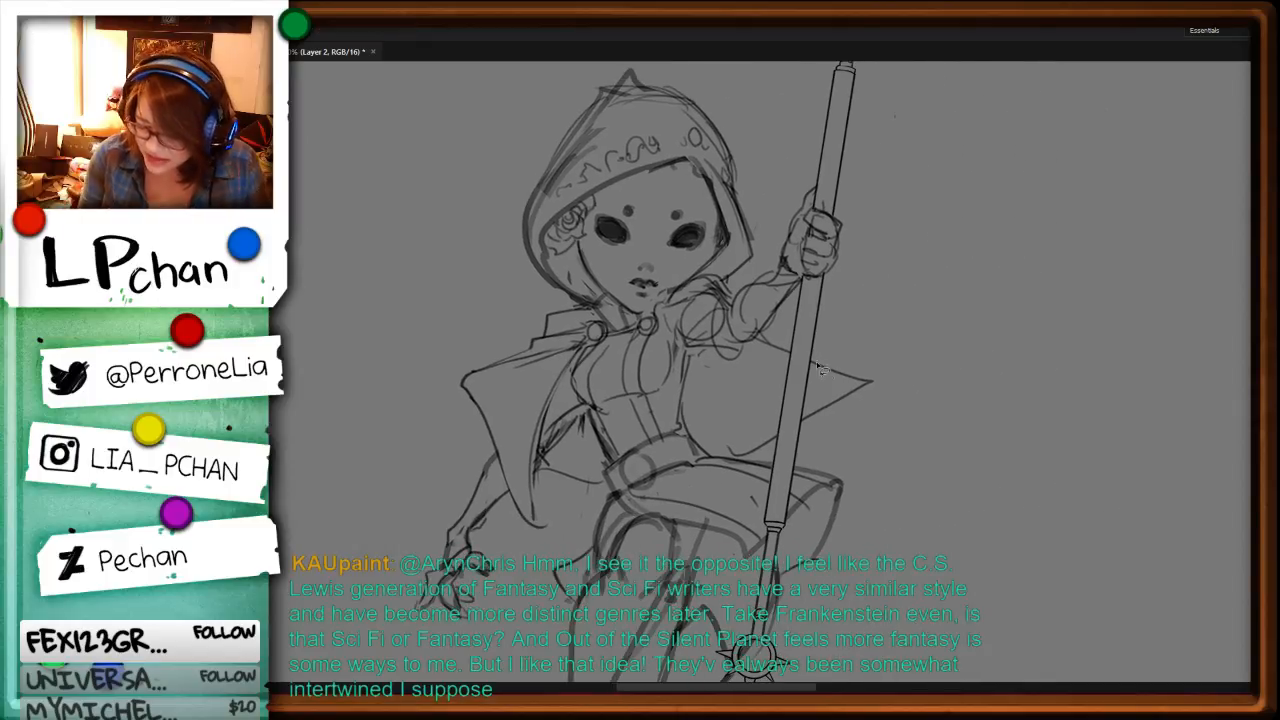
key("Delete")
key("ctrl+d")
mouse_move(967, 314)
left_mouse_down()
mouse_move(843, 343)
mouse_move(894, 330)
left_mouse_up()
key("b")
mouse_move(895, 328)
left_mouse_down()
mouse_move(862, 387)
mouse_move(826, 385)
mouse_move(866, 382)
left_mouse_up()
Step: Delete the old lower edge of the cape behind the staff and draw a new edge from the tip to the waist
key("l")
key("Delete")
key("ctrl+d")
left_click_drag(778, 432, 775, 430)
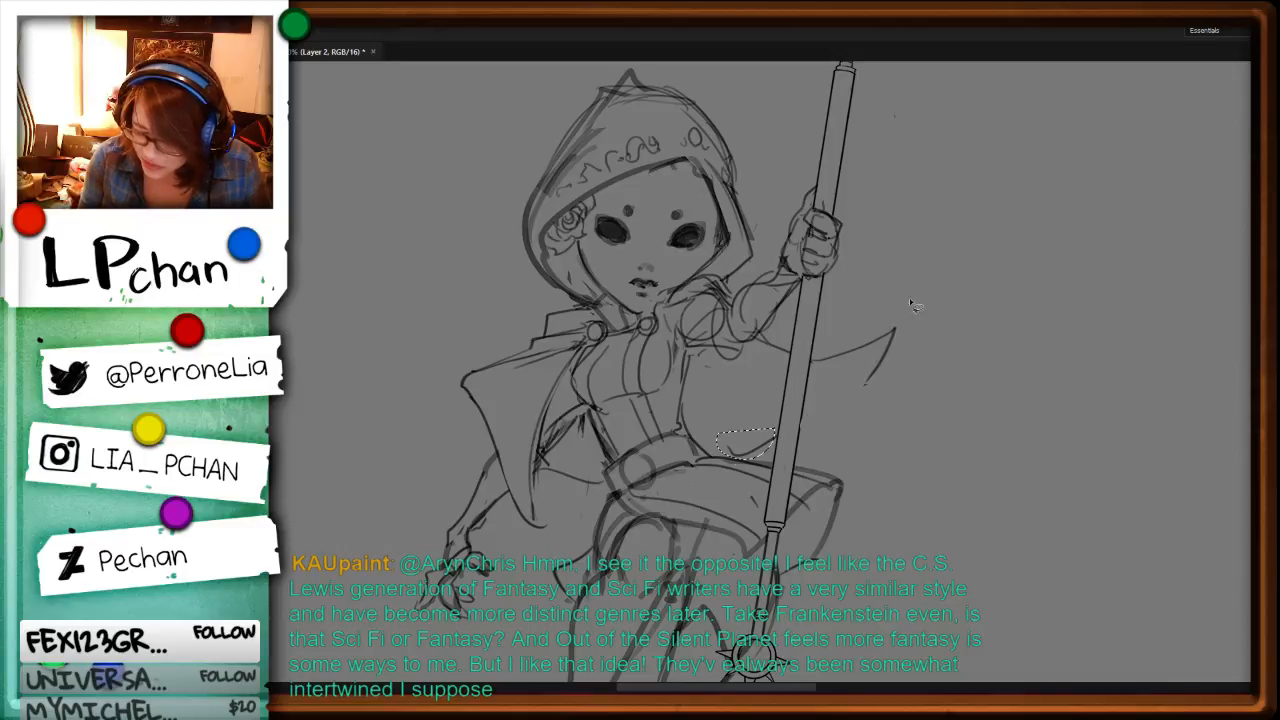
key("Delete")
key("ctrl+d")
key("b")
mouse_move(871, 371)
left_mouse_down()
mouse_move(819, 421)
mouse_move(725, 452)
left_mouse_up()
Step: Review the revised cape on the whole figure and examine the hood, cape and pose of the fan-staff character
key("ctrl+minus")
key("ctrl+minus")
key("ctrl+minus")
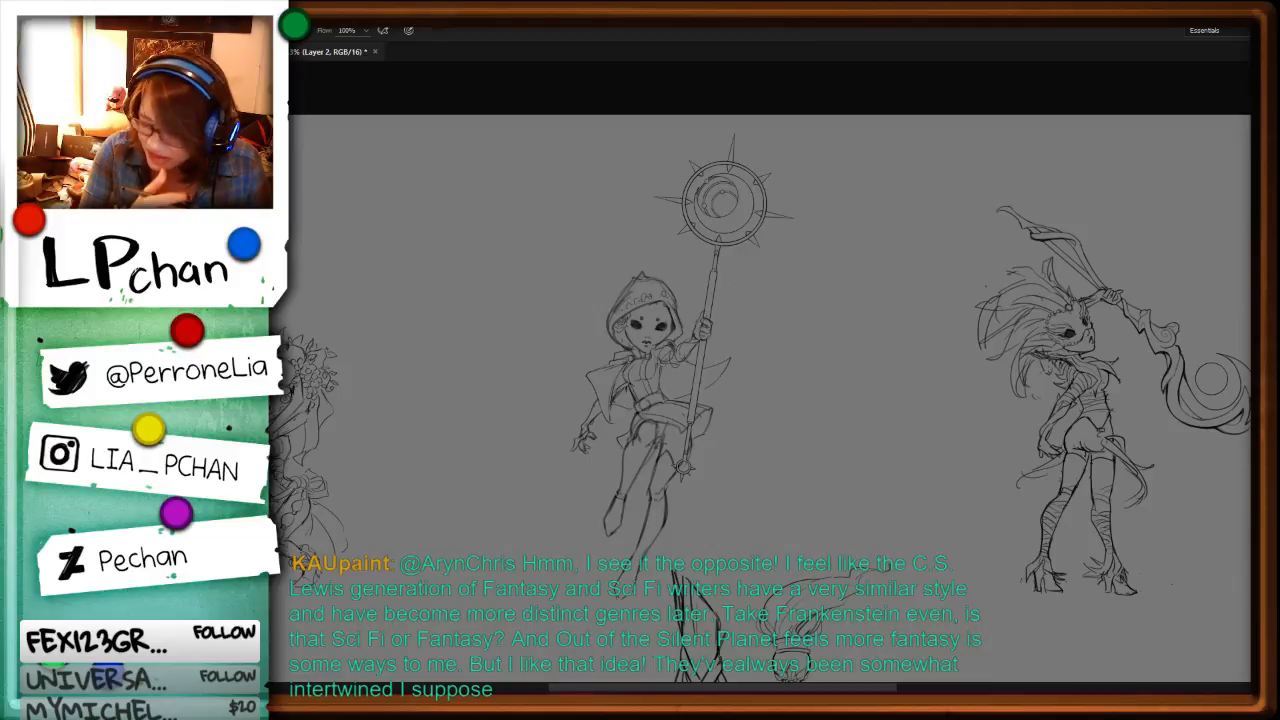
key("h")
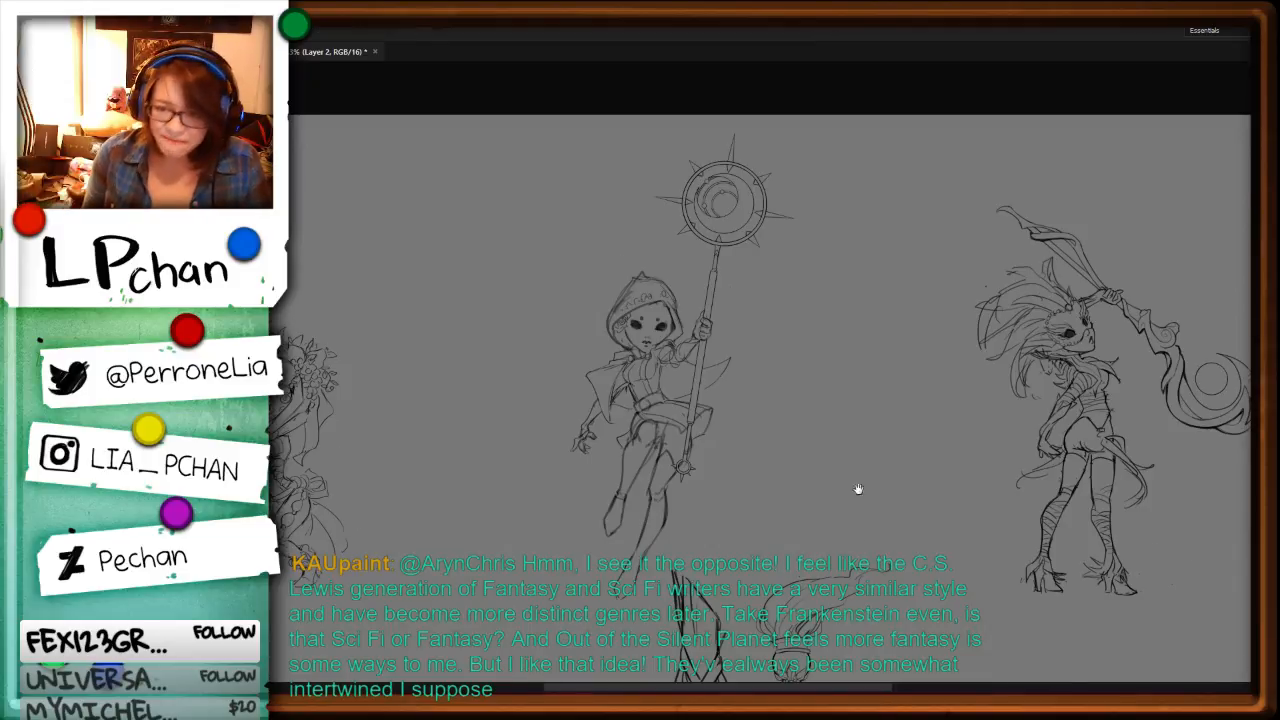
left_click_drag(857, 491, 976, 312)
left_click_drag(692, 490, 984, 387)
mouse_move(1092, 573)
left_mouse_down()
mouse_move(874, 437)
mouse_move(826, 446)
left_mouse_up()
left_click_drag(1109, 485, 572, 545)
left_click_drag(902, 504, 820, 446)
key("ctrl+plus")
key("ctrl+plus")
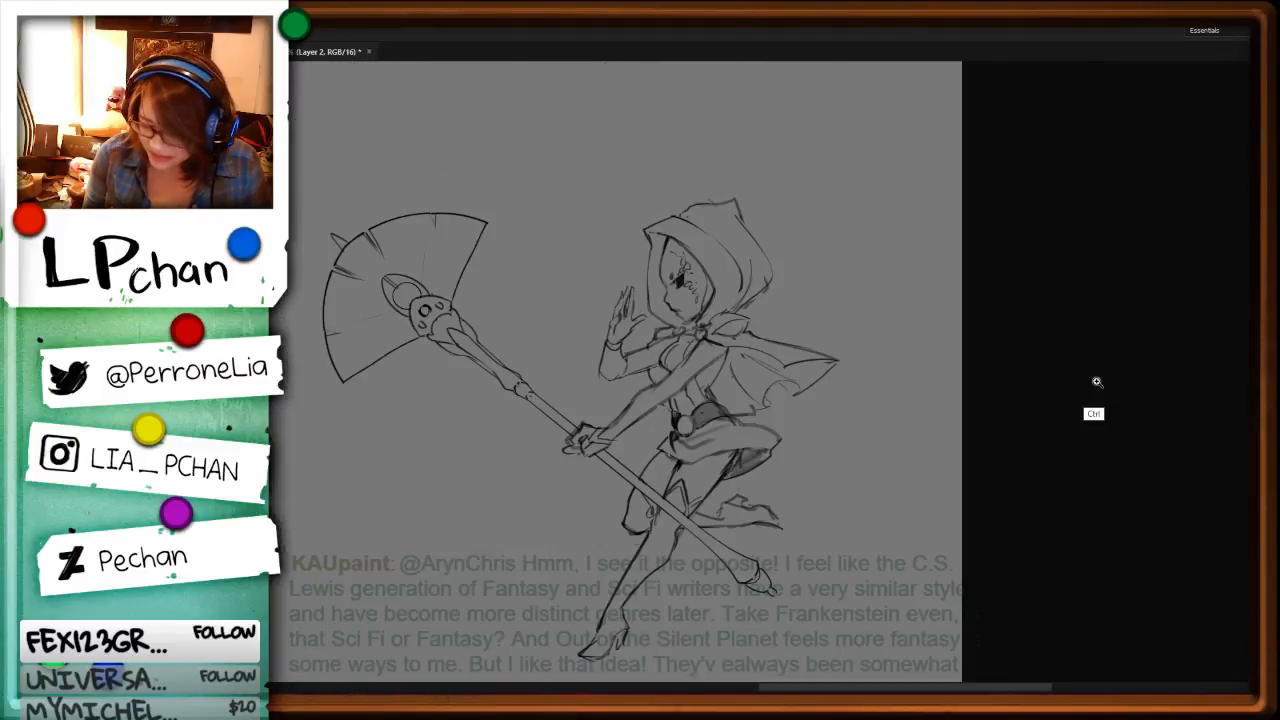
key("ctrl+plus")
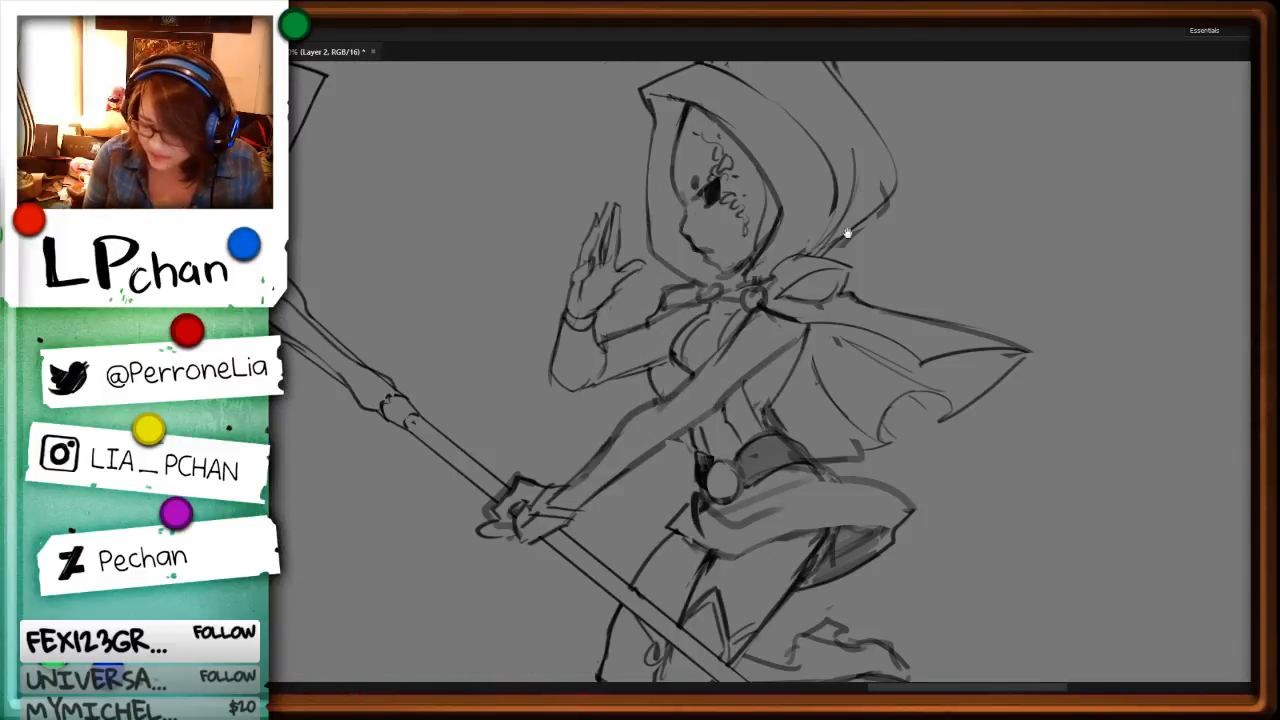
mouse_move(712, 288)
left_mouse_down()
mouse_move(705, 303)
mouse_move(712, 286)
mouse_move(754, 311)
mouse_move(780, 298)
mouse_move(769, 312)
mouse_move(850, 318)
left_mouse_up()
key("b")
key("e")
key("b")
key("l")
key("b")
key("space")
Step: Examine the fan-shaped staff head and the upper parts of the two upright staffs
left_click_drag(514, 380, 1050, 486)
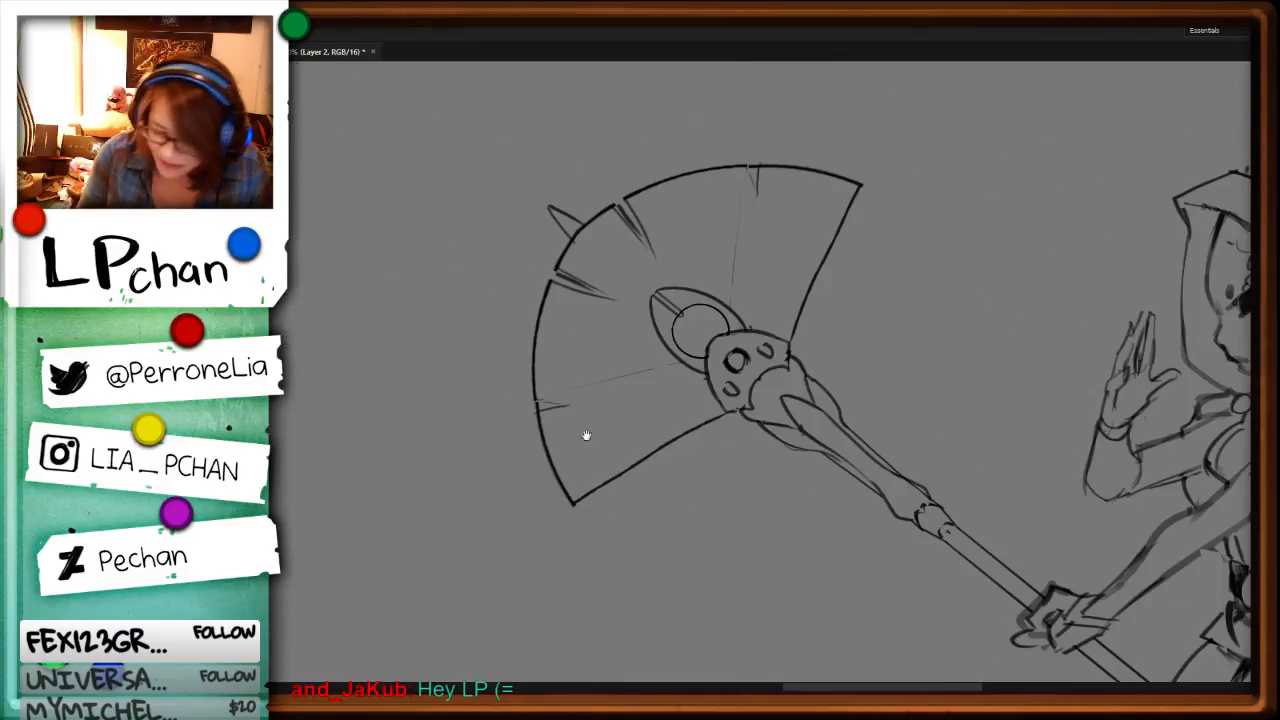
left_click_drag(586, 434, 1000, 520)
left_click_drag(653, 421, 931, 471)
left_click_drag(530, 442, 590, 510)
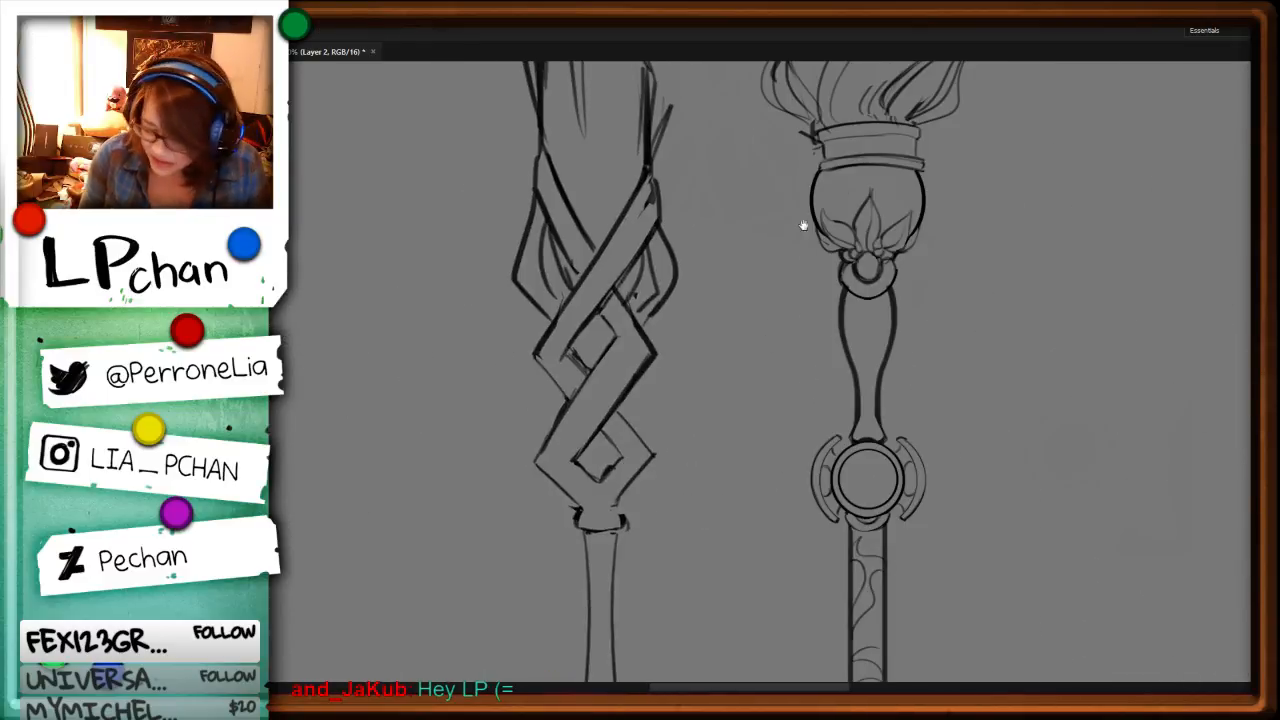
key("b")
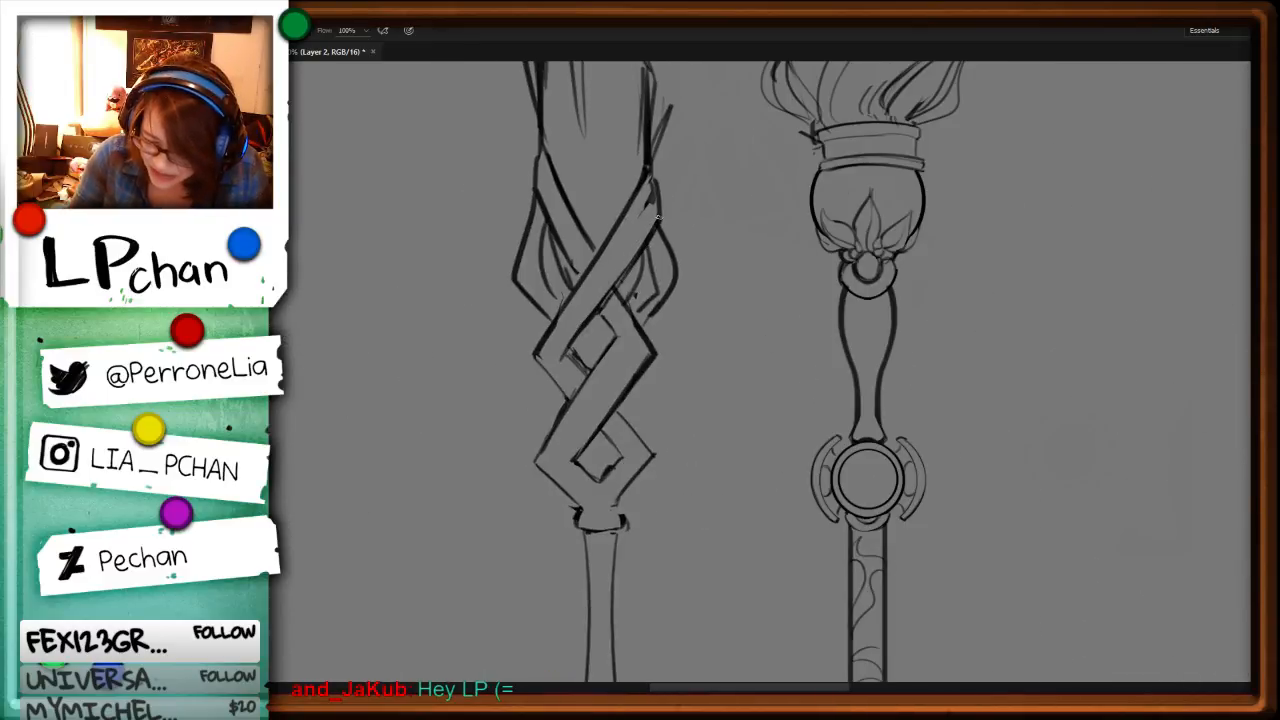
key("ctrl+minus")
key("ctrl+minus")
key("l")
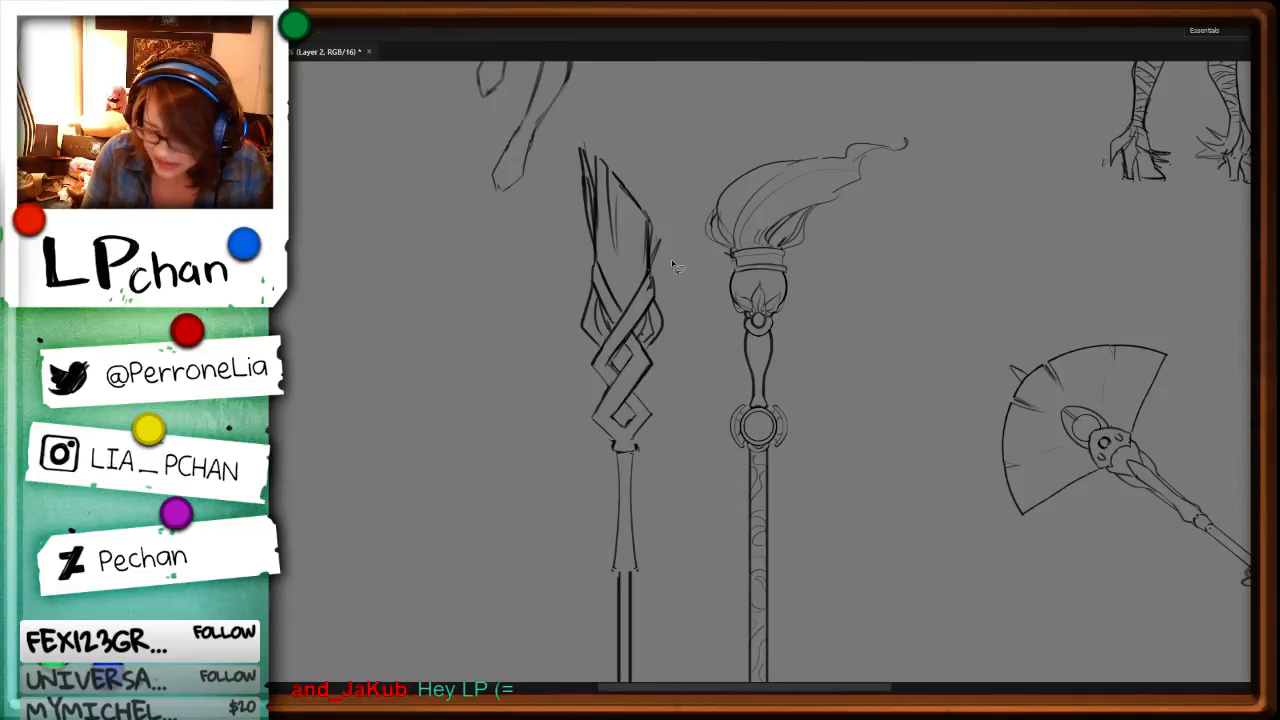
left_click_drag(694, 252, 570, 218)
key("ctrl+d")
key("ctrl+minus")
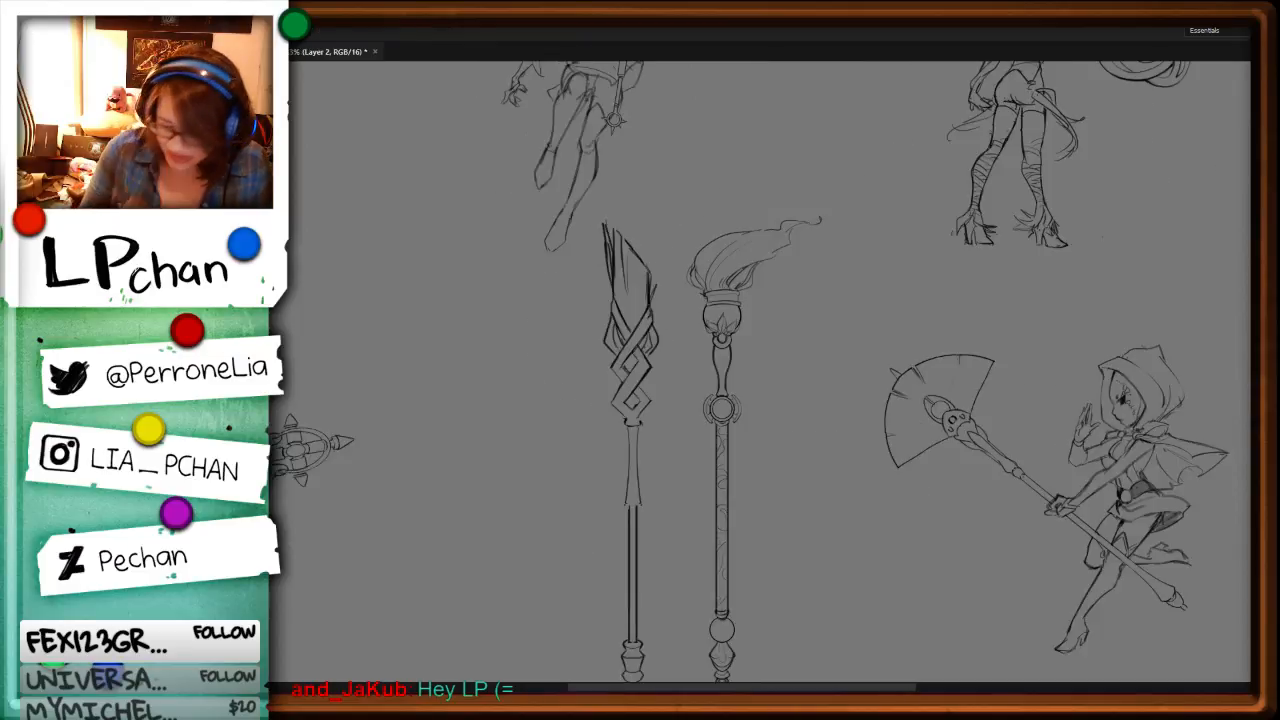
Step: Examine the masked character's line art from the ruffled shoes and legs up to the flowered headdress
left_click_drag(634, 528, 906, 550)
left_click_drag(800, 430, 789, 629)
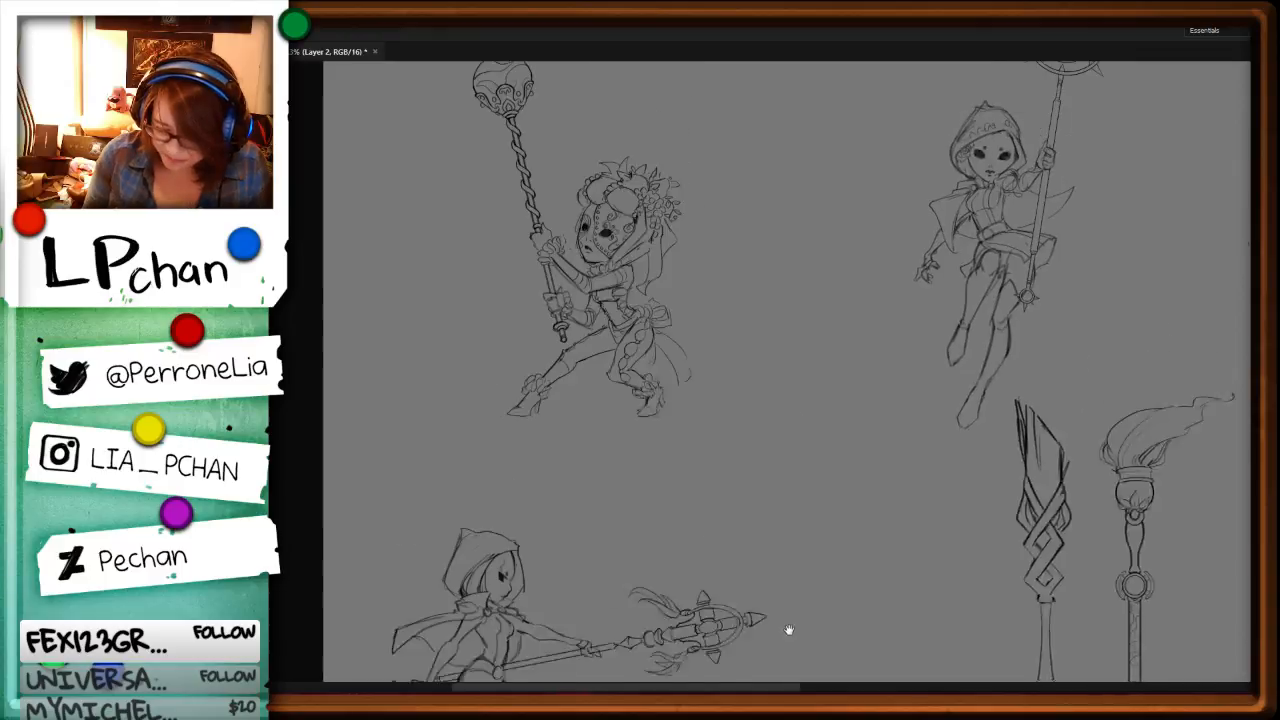
key("ctrl+plus")
key("ctrl+plus")
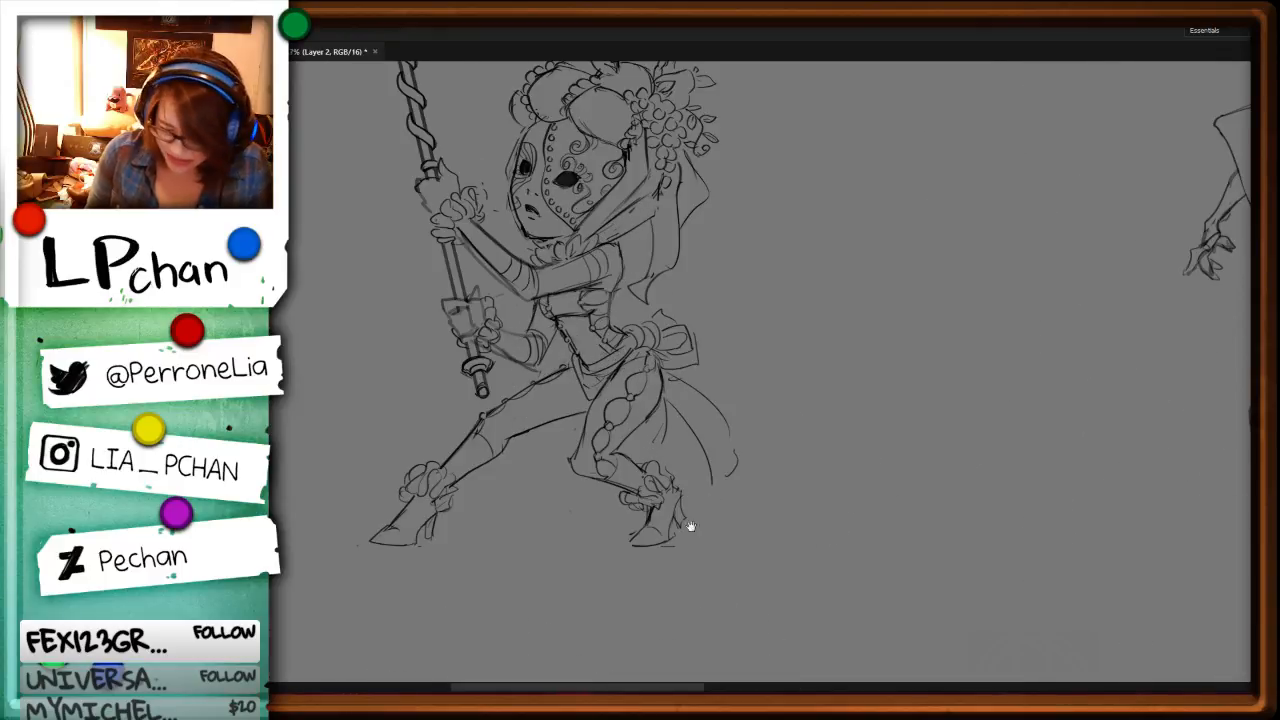
left_click_drag(725, 535, 912, 430)
key("ctrl+plus")
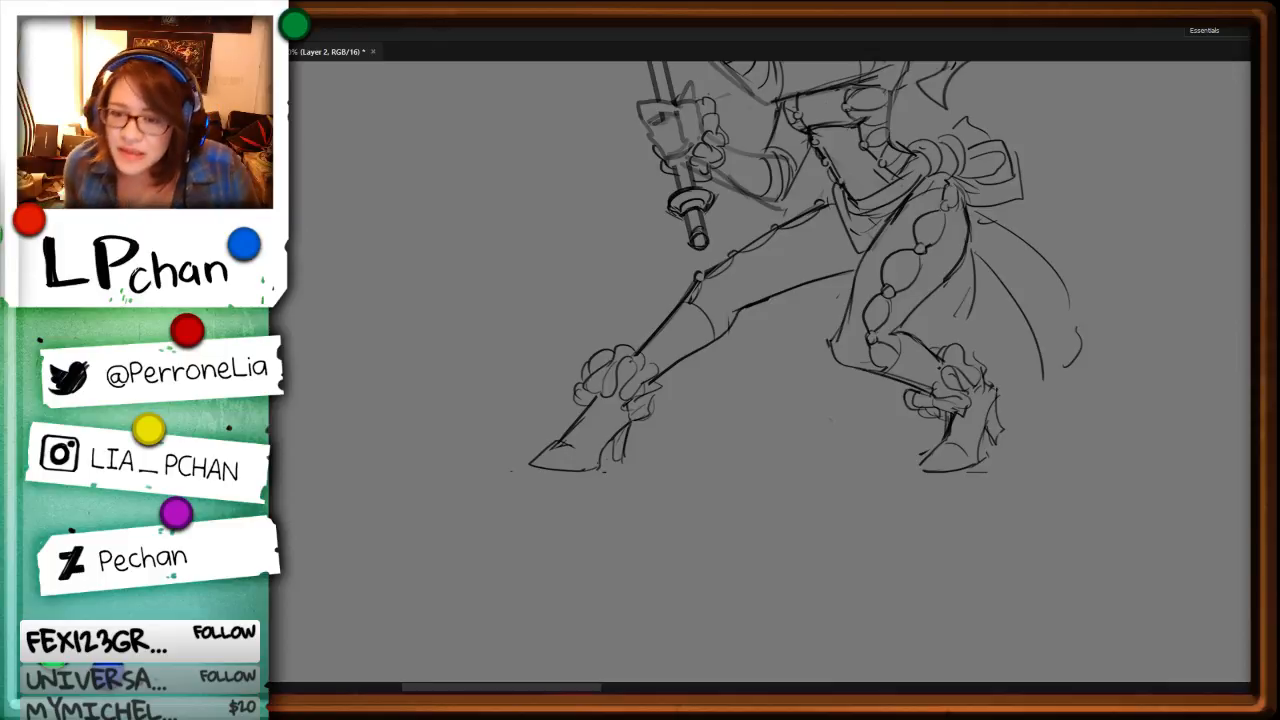
key("ctrl+plus")
key("ctrl+plus")
key("ctrl+plus")
key("ctrl+minus")
key("ctrl+minus")
key("ctrl+minus")
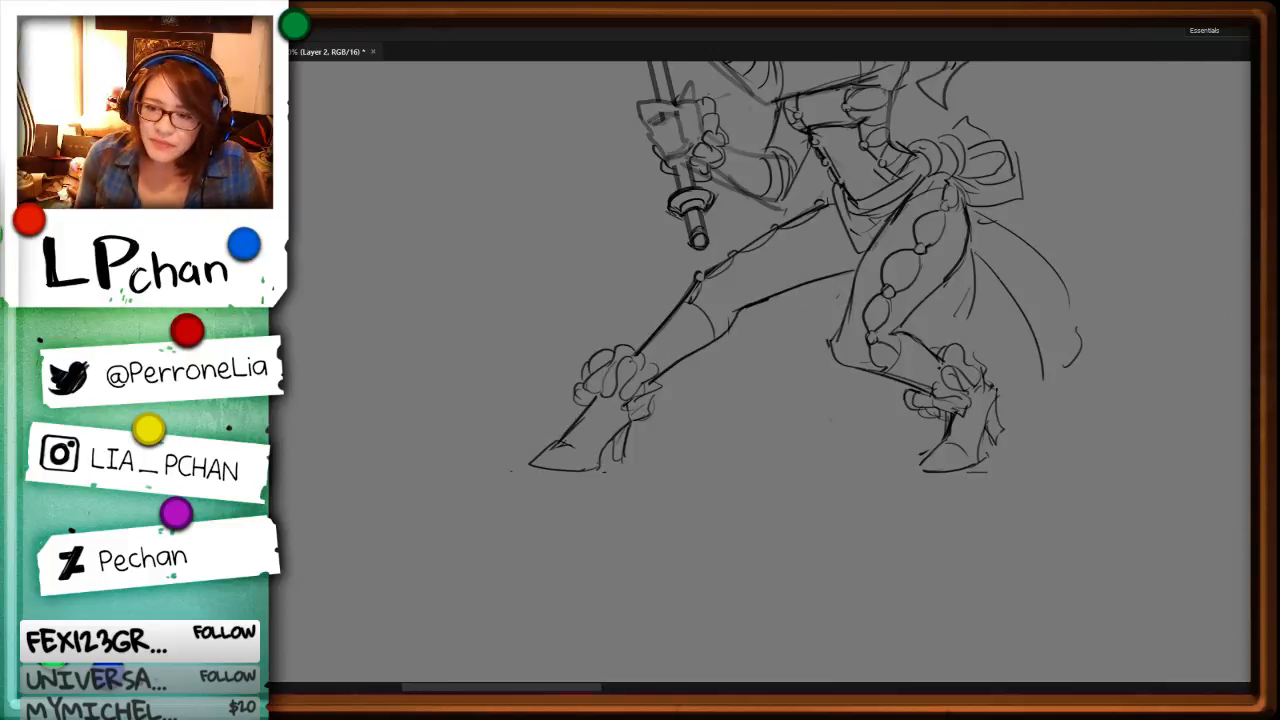
scroll(994, 354, "up", 6)
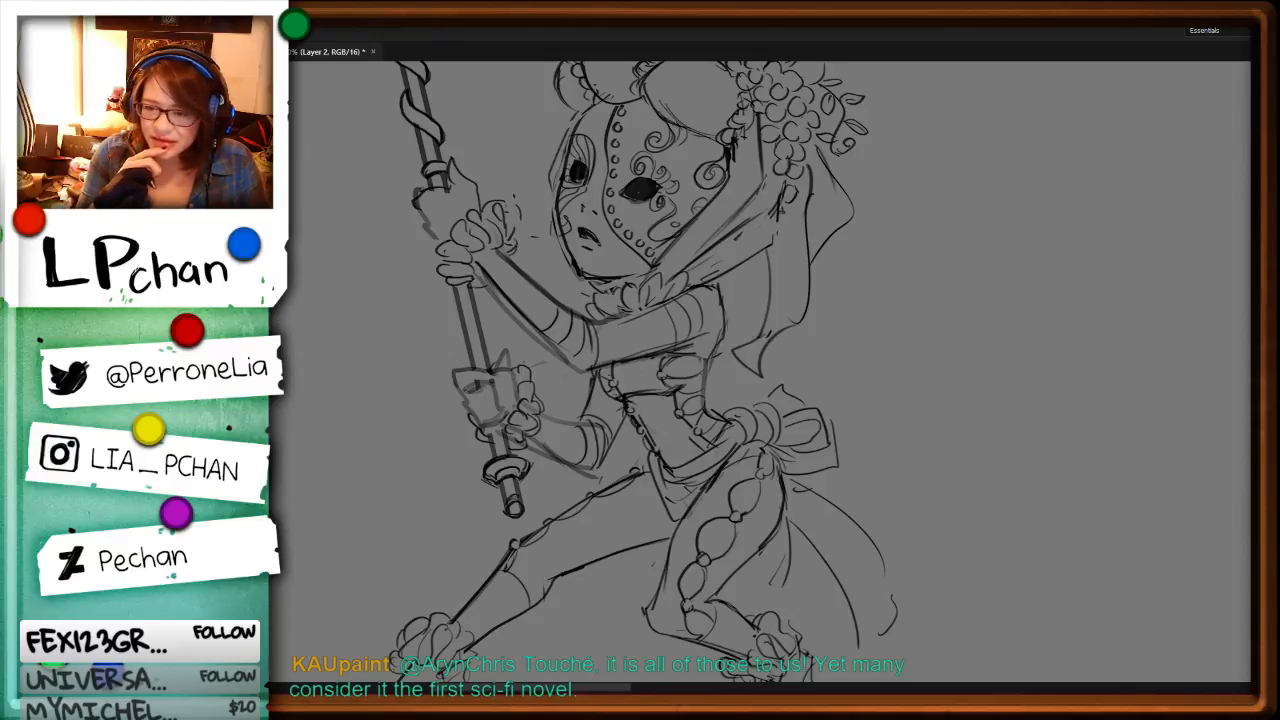
key("ctrl+minus")
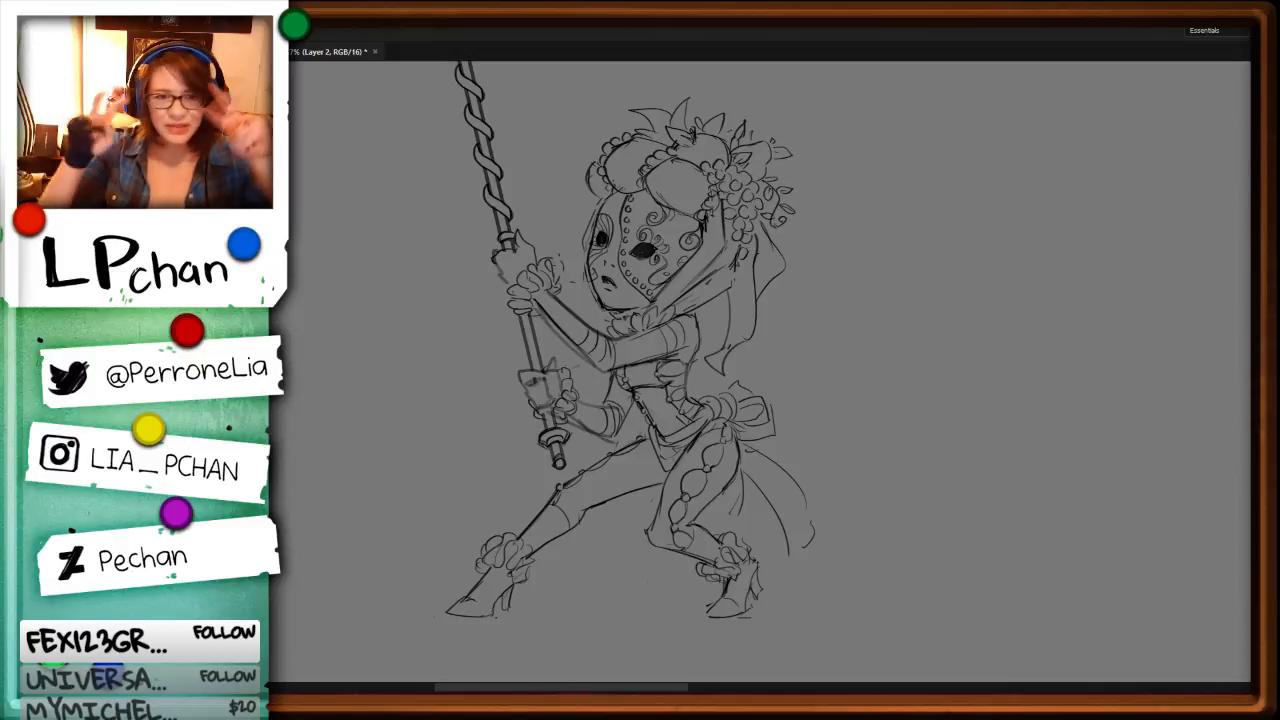
Step: Delete the stray marks below the flower cluster and along the masked character's veil near the shoulder
key("ctrl+plus")
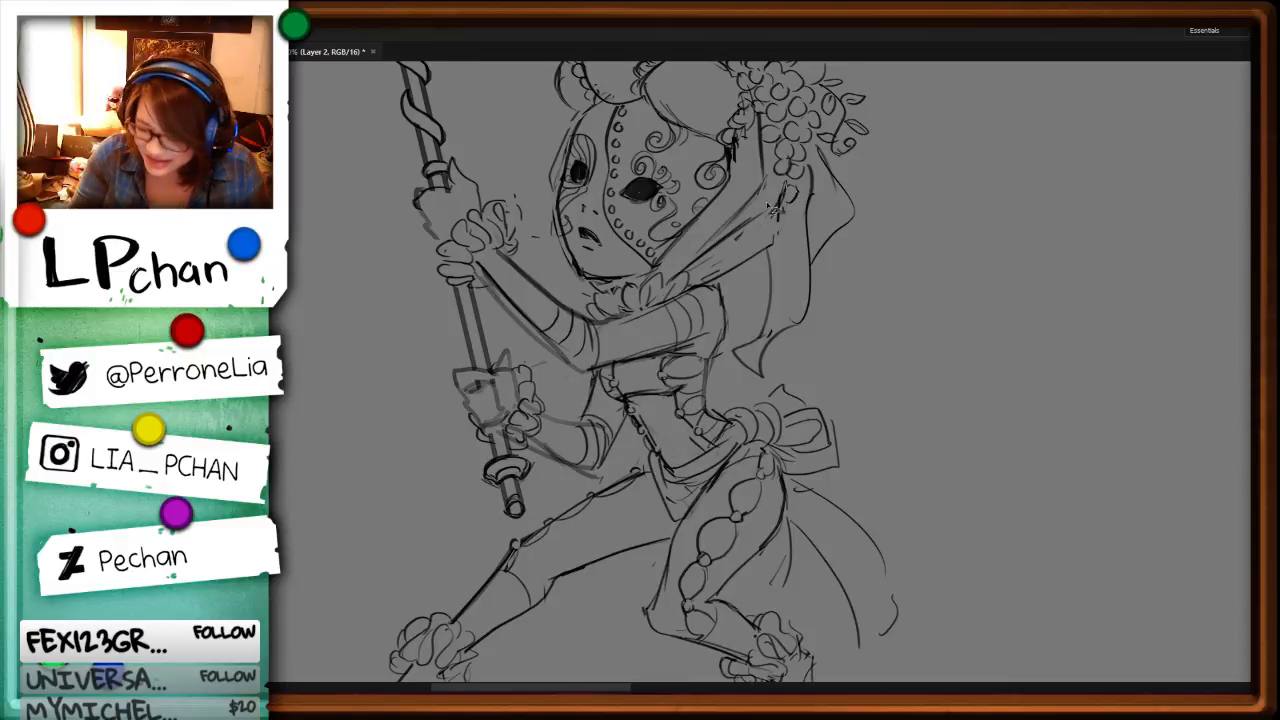
key("Delete")
key("ctrl+d")
left_click_drag(778, 208, 700, 266)
key("Delete")
key("ctrl+d")
key("b")
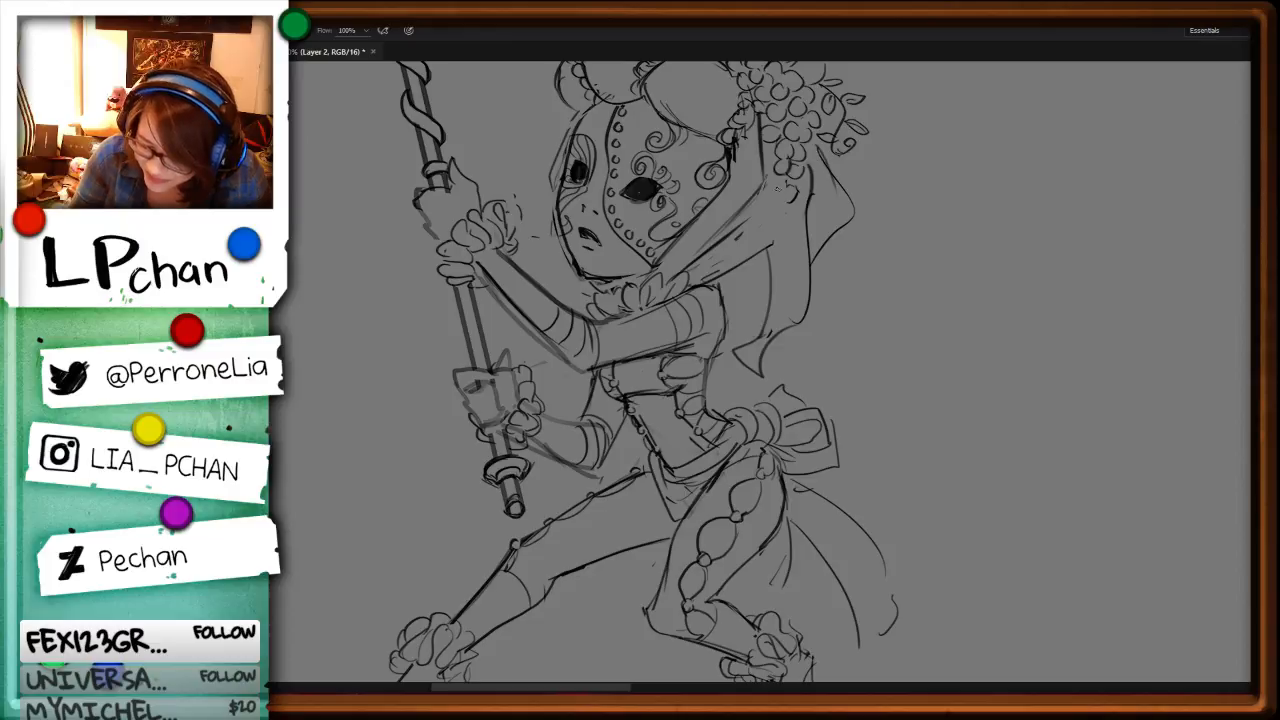
Step: Redraw the veil's edge below the flowers and extend the petal collar over the shoulder
mouse_move(780, 178)
left_mouse_down()
mouse_move(706, 255)
mouse_move(773, 243)
left_mouse_up()
key("l")
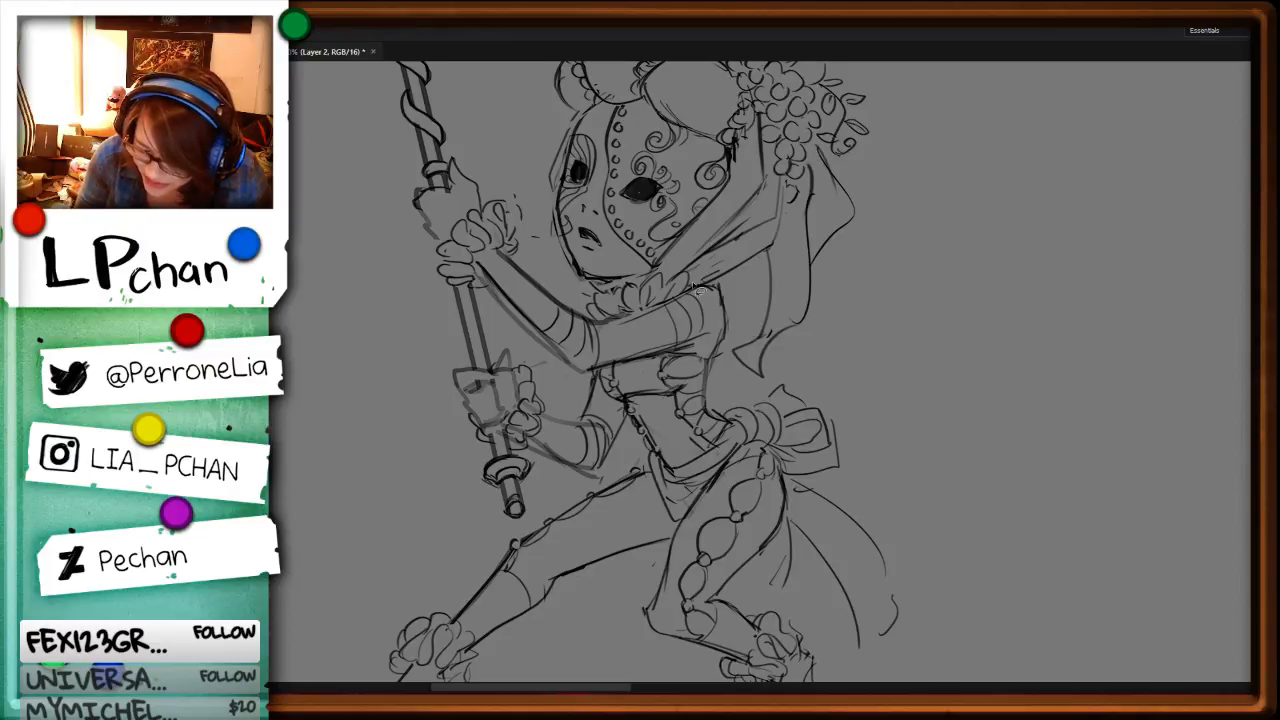
key("b")
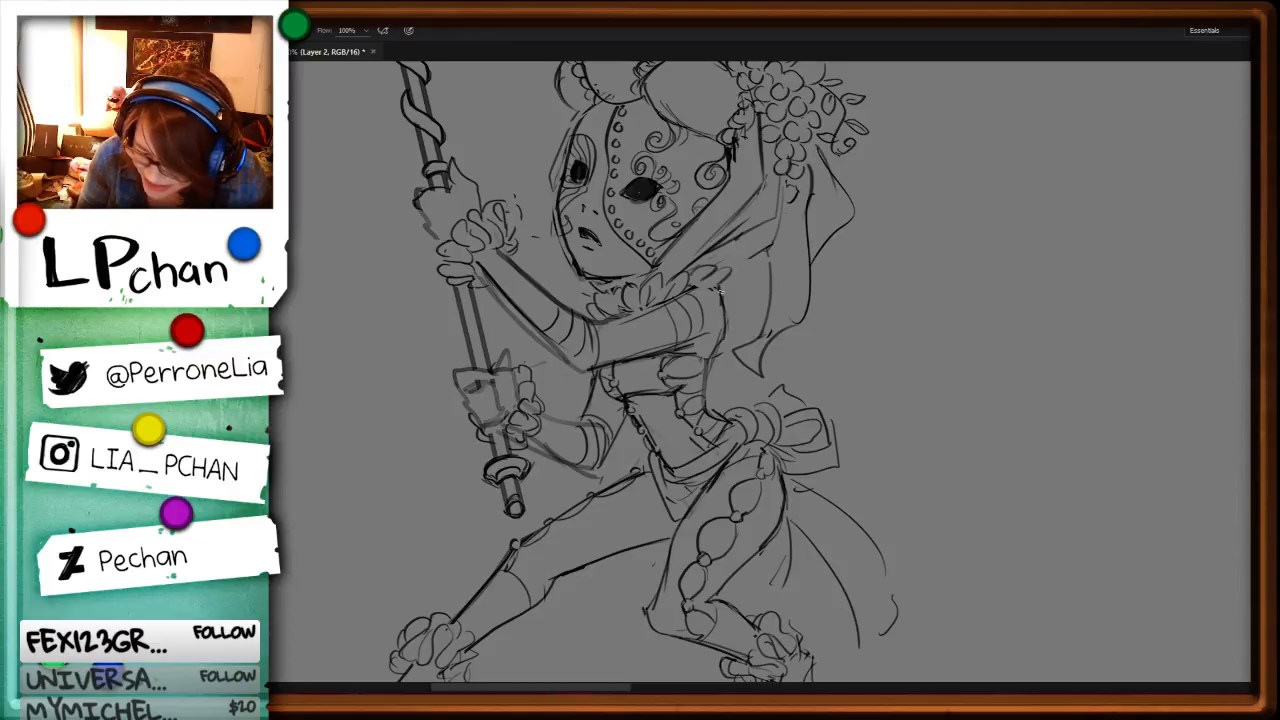
left_click_drag(721, 291, 677, 296)
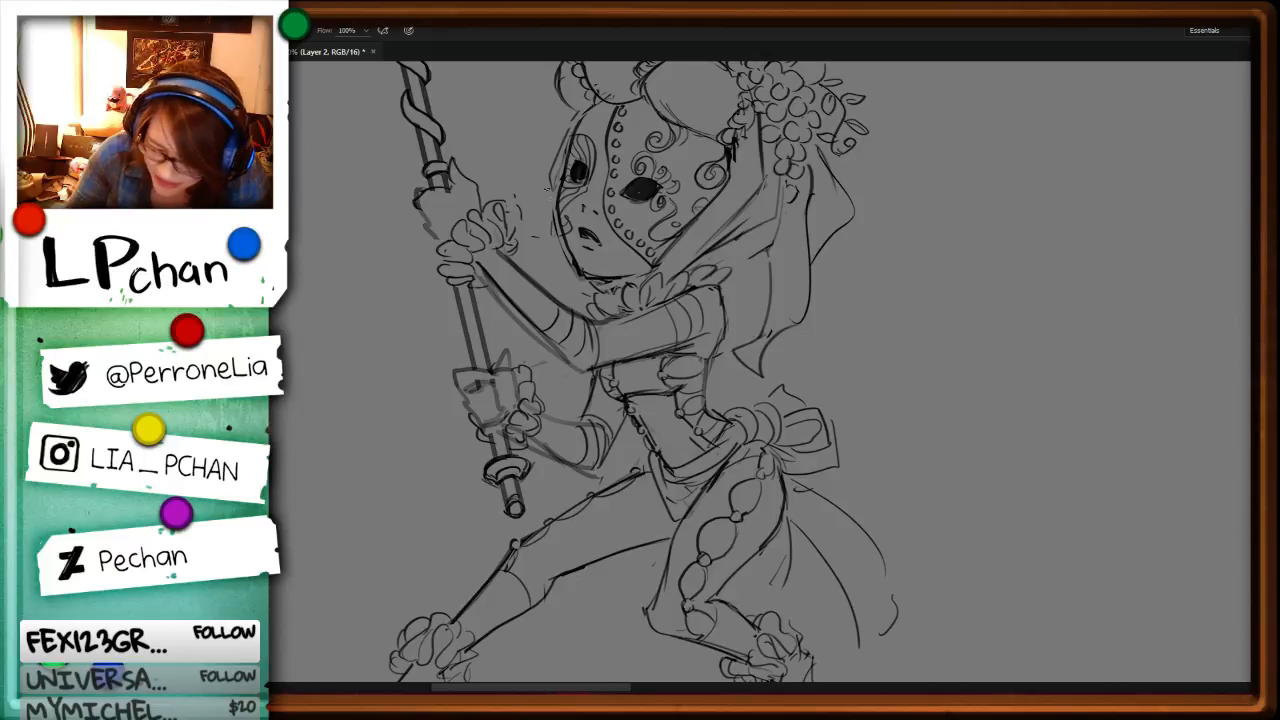
Step: Draw the veil's outline around the unmasked side of the face down to the chin
left_click_drag(548, 186, 582, 290)
left_click_drag(558, 211, 581, 277)
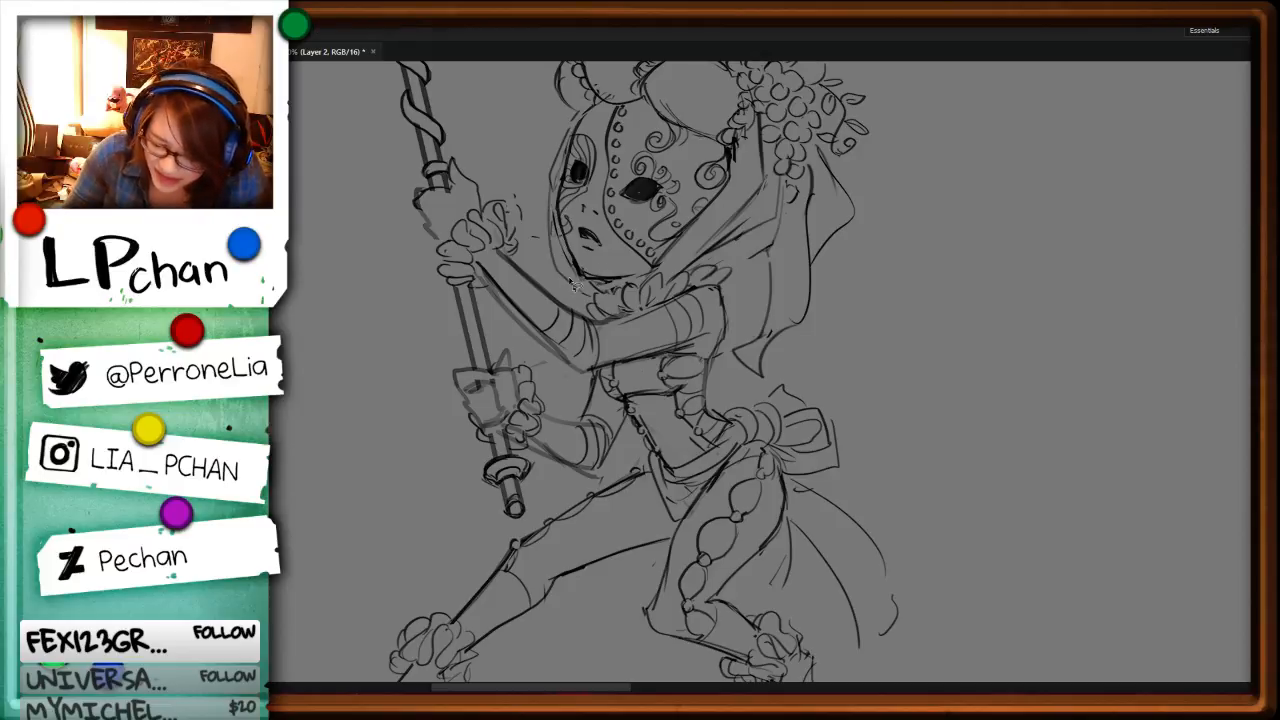
key("ctrl+z")
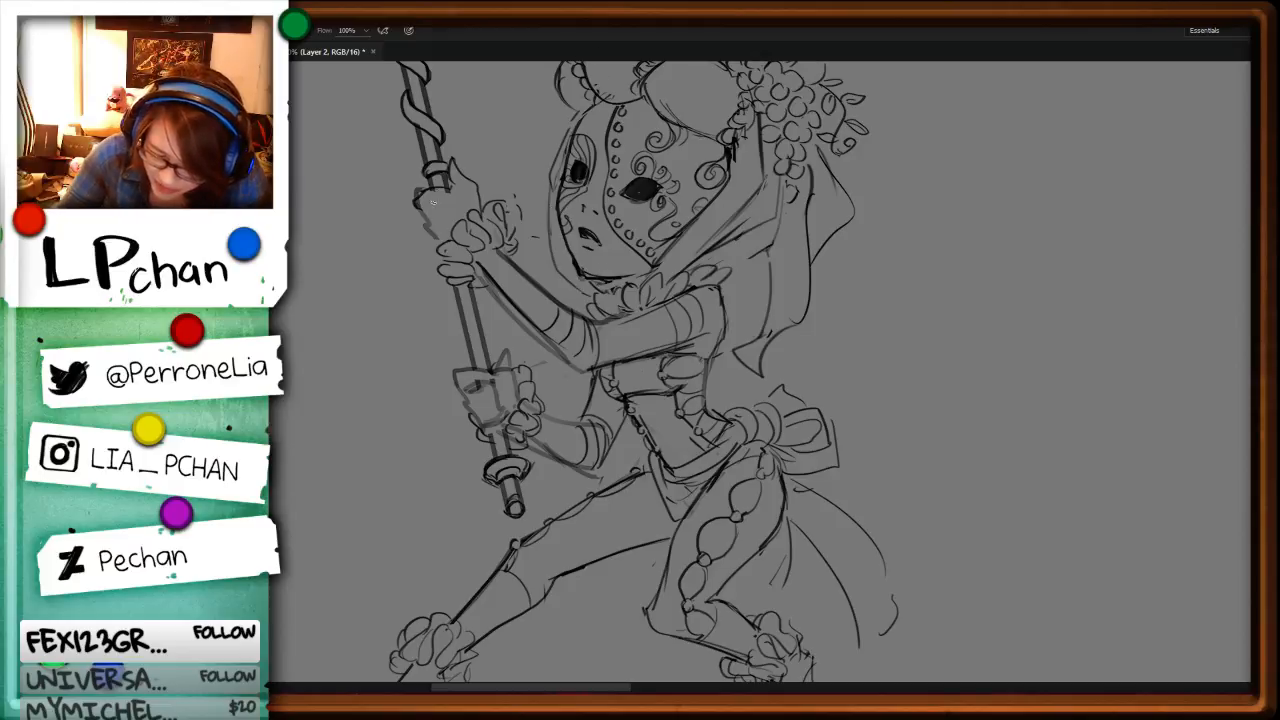
Step: Delete the rough edge of the upper hand on the staff and redraw the fist's outline
key("r")
left_click_drag(1028, 263, 646, 581)
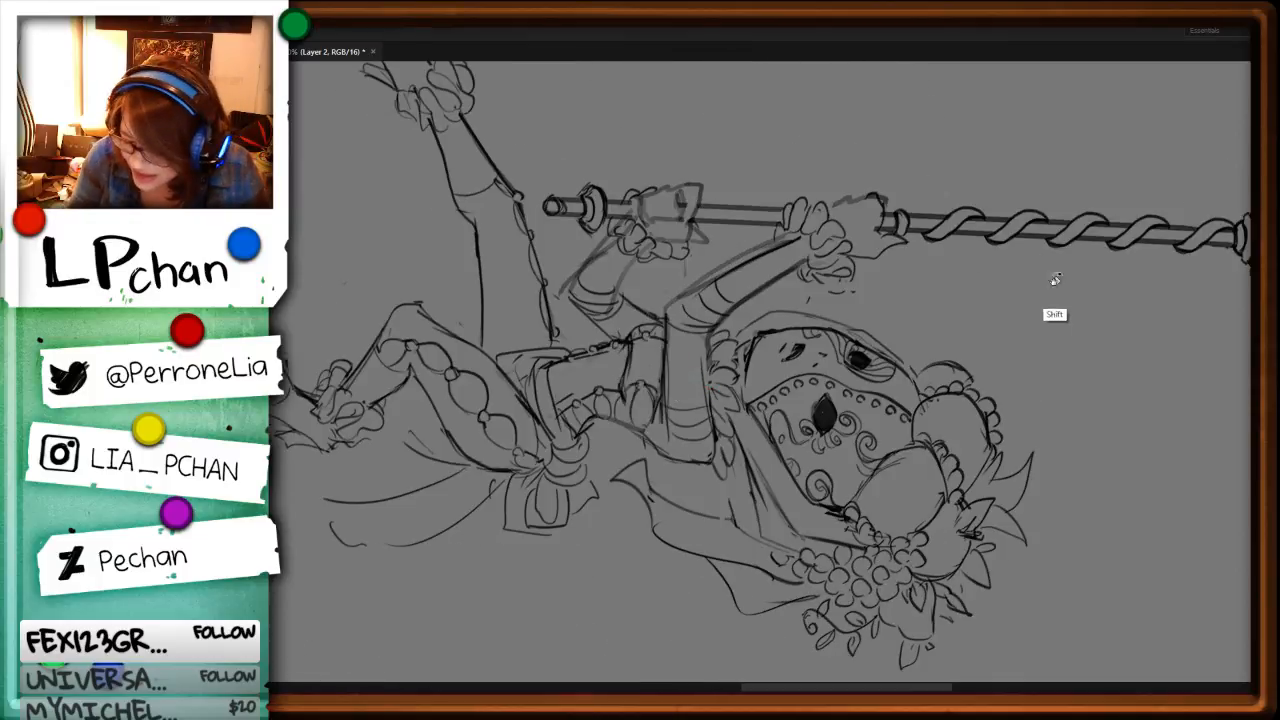
left_click_drag(1052, 281, 990, 172)
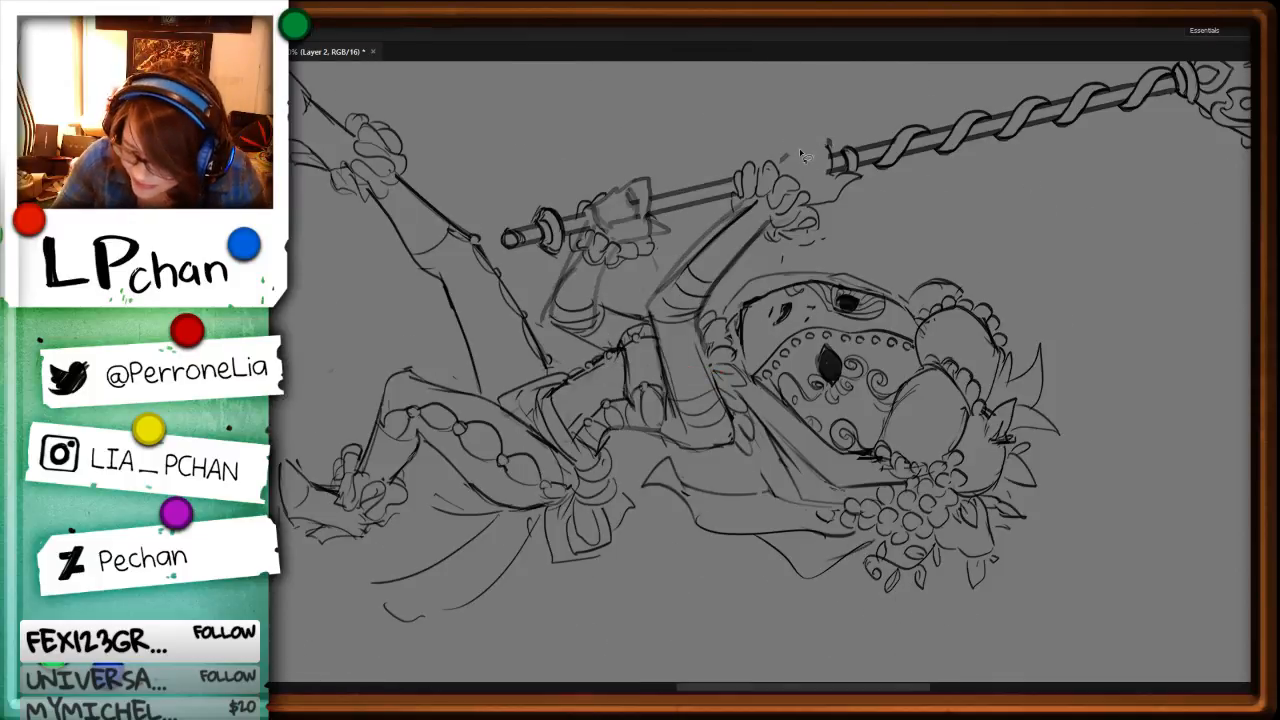
key("ctrl+d")
key("b")
mouse_move(776, 163)
left_mouse_down()
mouse_move(827, 148)
mouse_move(820, 133)
mouse_move(791, 148)
mouse_move(831, 145)
mouse_move(832, 176)
left_mouse_up()
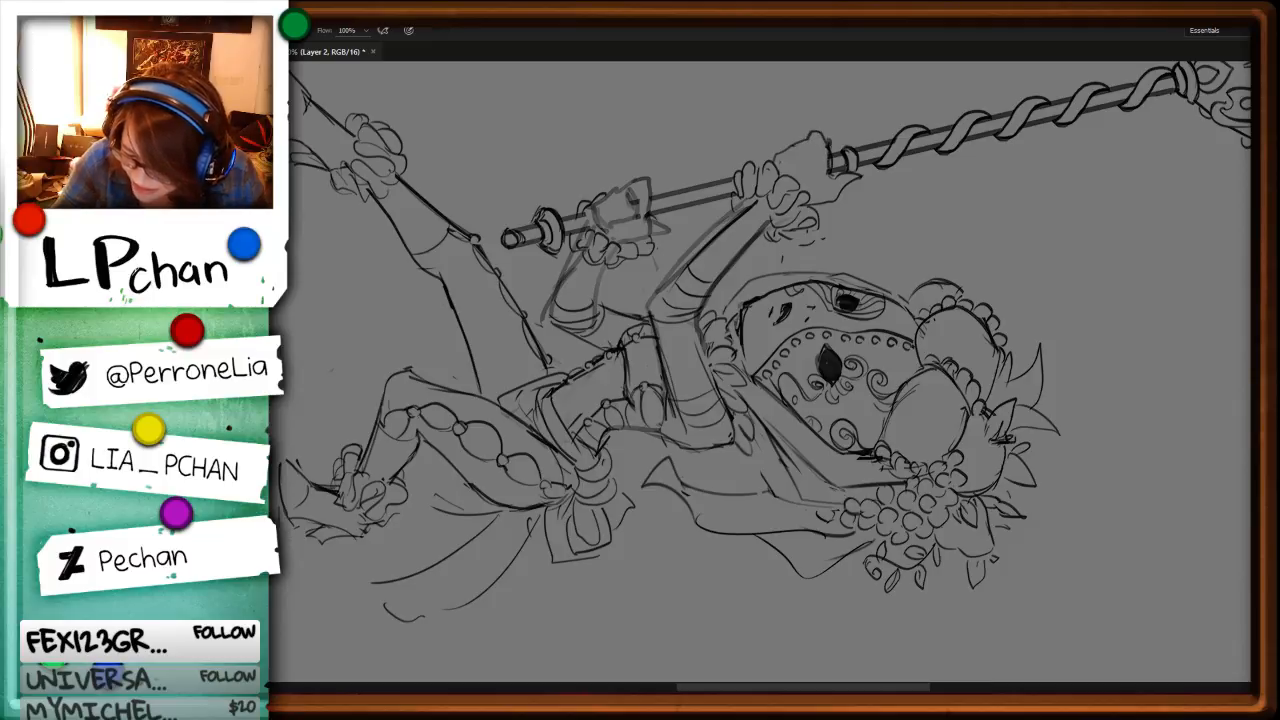
Step: Redraw the outer edge of the raised forearm from the ruffled cuff to the elbow
key("r")
left_click_drag(896, 402, 838, 232)
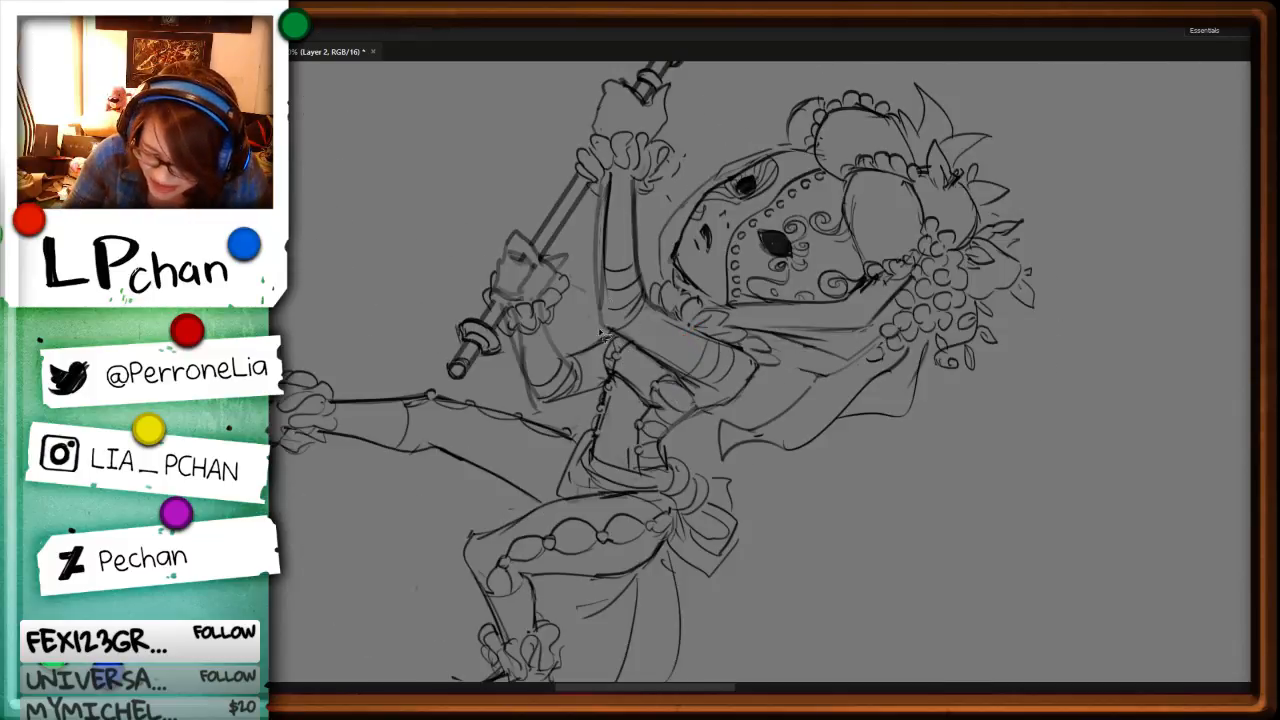
key("b")
left_click_drag(602, 212, 604, 334)
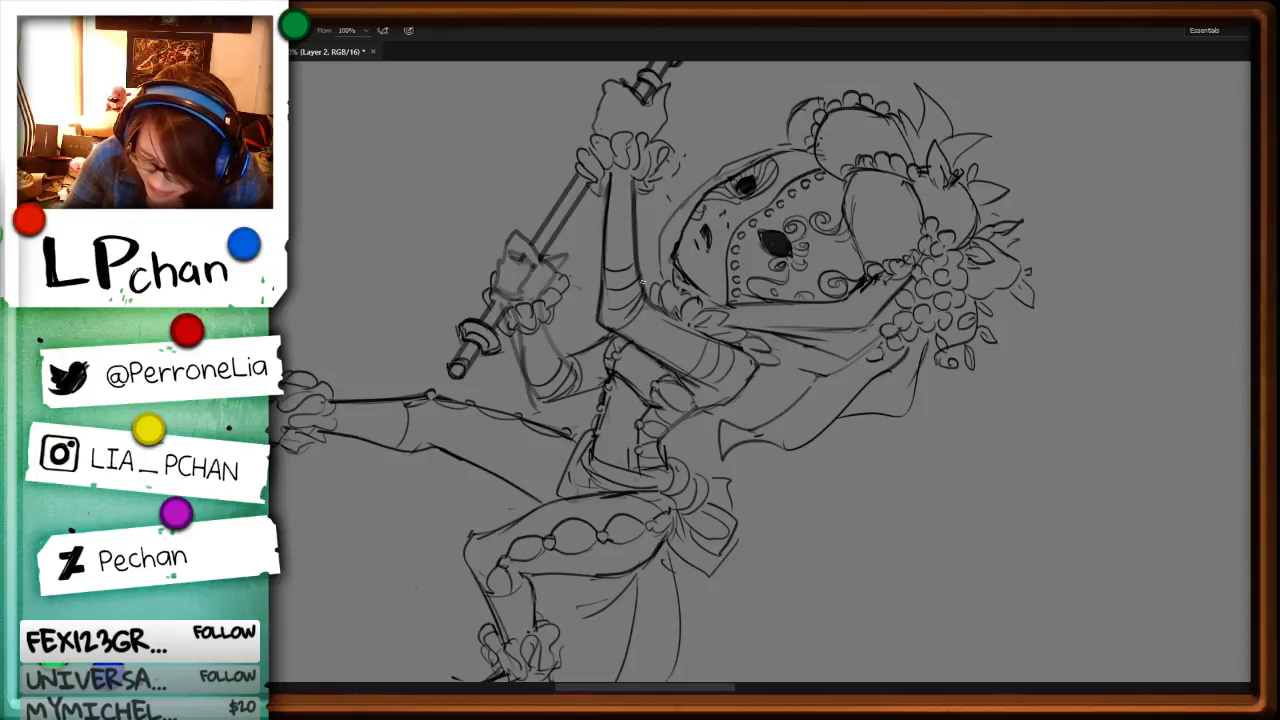
Step: Redraw the edge of the raised upper arm between the shoulder and the elbow
key("r")
mouse_move(925, 295)
left_mouse_down()
mouse_move(923, 214)
mouse_move(622, 232)
mouse_move(620, 315)
mouse_move(580, 371)
left_mouse_up()
key("b")
key("l")
key("b")
left_click_drag(671, 309, 607, 407)
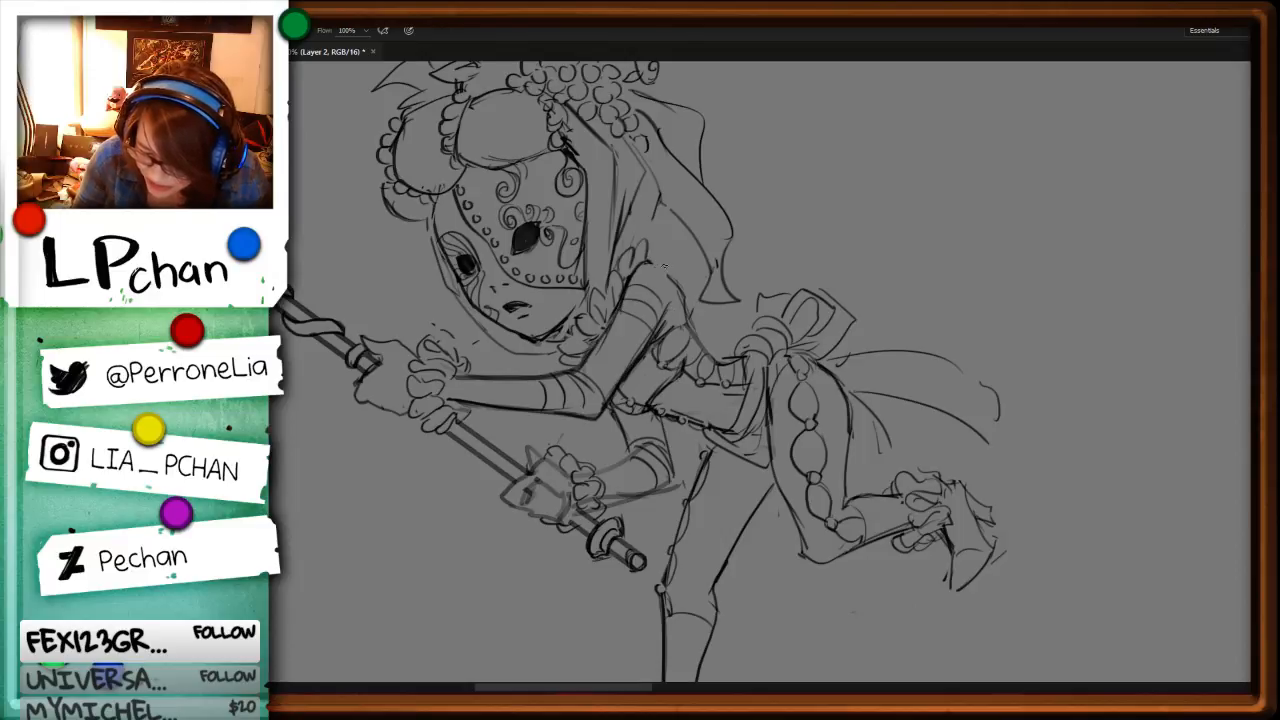
Step: Redraw the back of the shoulder and the line running down towards the corset, retrying the stroke until it fits
left_click_drag(650, 263, 687, 323)
key("ctrl+z")
left_click_drag(676, 276, 688, 319)
key("ctrl+z")
key("ctrl+z")
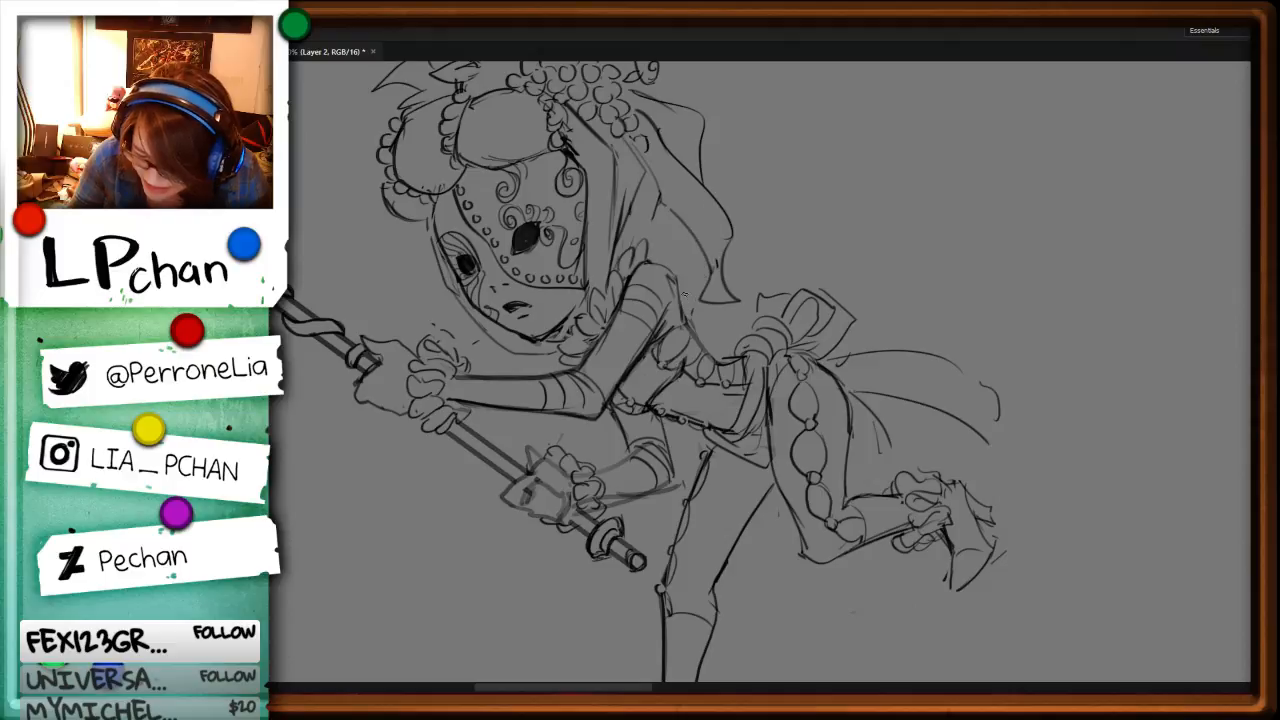
left_click_drag(673, 274, 681, 328)
key("r")
left_click_drag(983, 411, 963, 474)
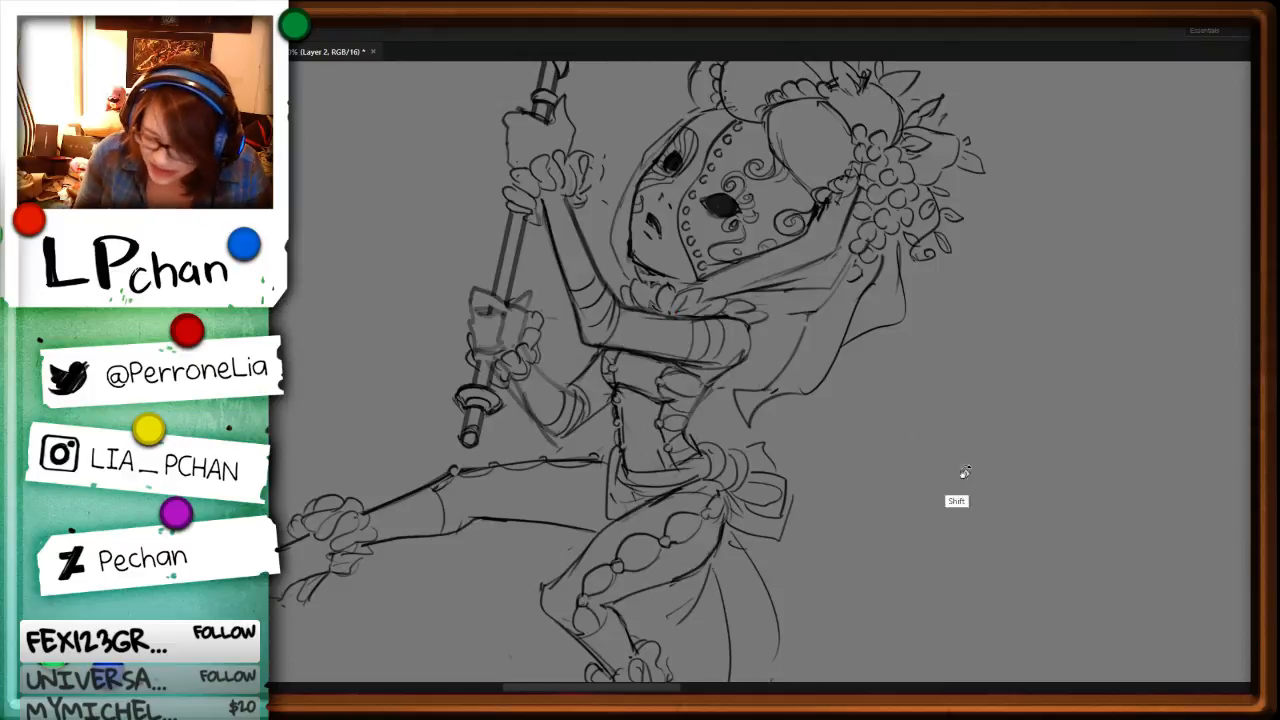
mouse_move(980, 397)
left_mouse_down()
mouse_move(1010, 290)
mouse_move(995, 402)
left_mouse_up()
Step: Delete the old sketch marks inside the lower hand gripping the staff
key("ctrl+minus")
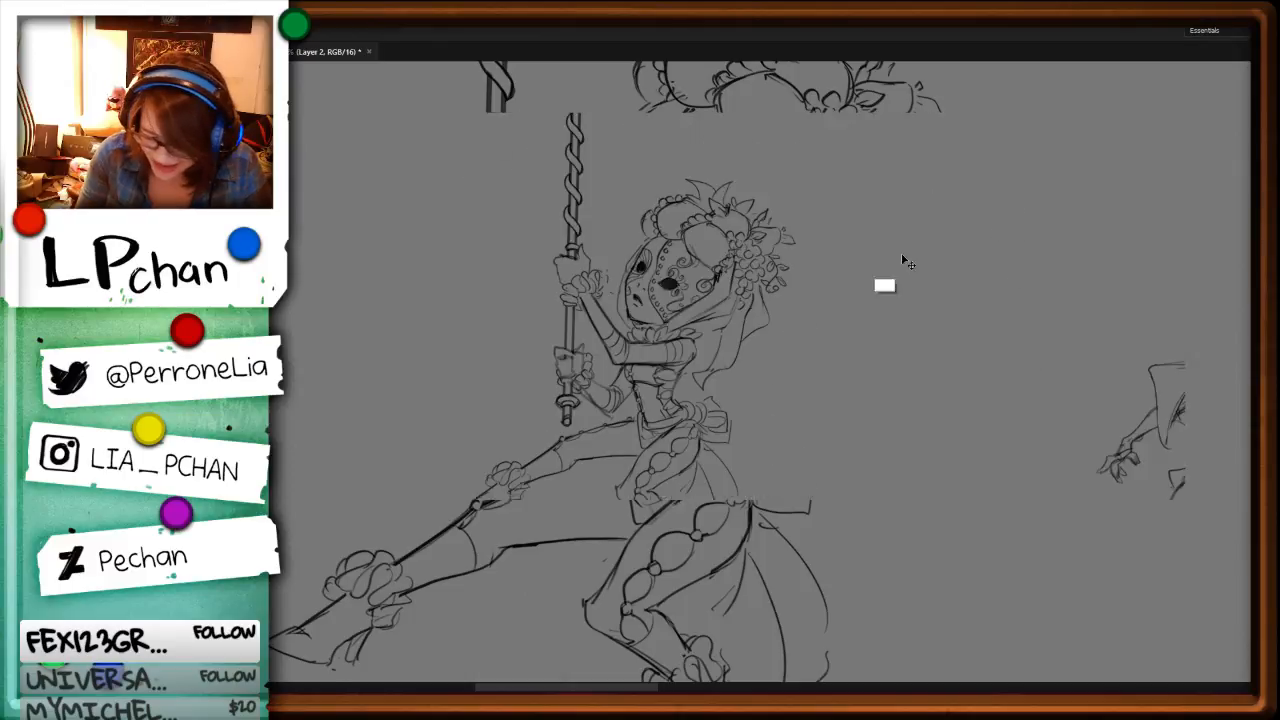
left_click_drag(1025, 292, 831, 449)
key("ctrl+plus")
key("ctrl+plus")
key("ctrl+plus")
key("ctrl+plus")
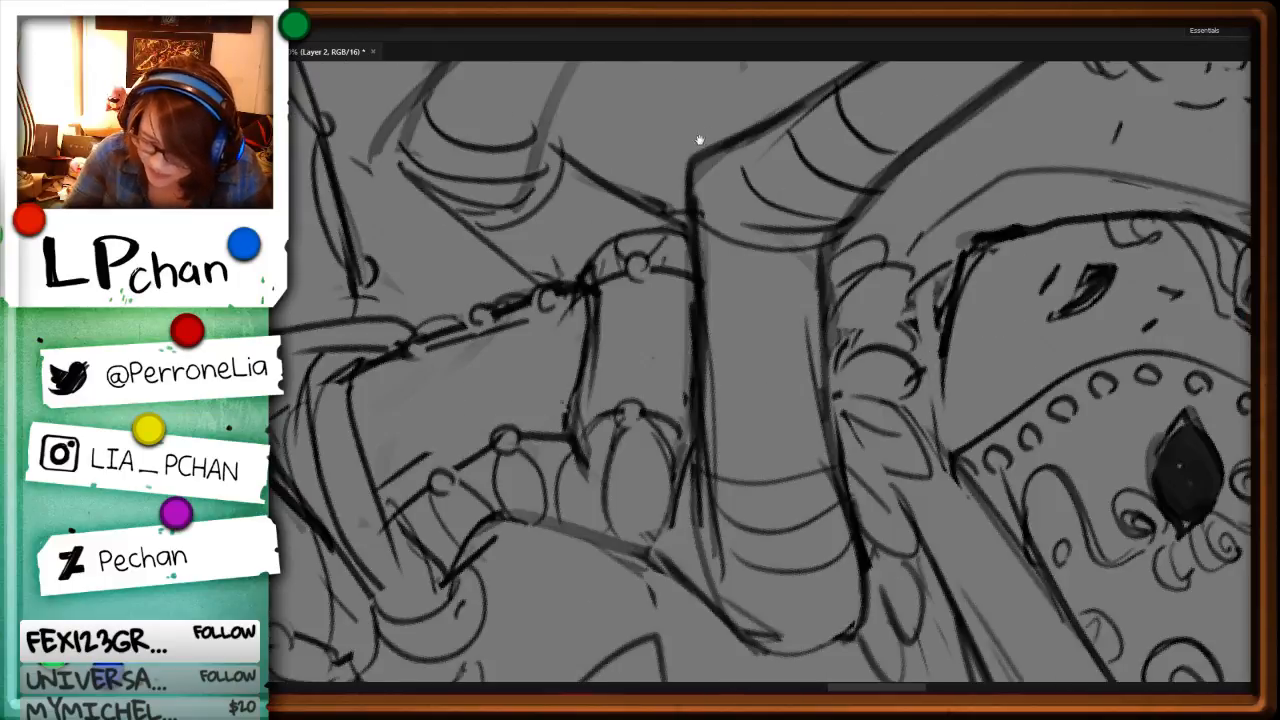
mouse_move(697, 288)
left_mouse_down()
mouse_move(760, 527)
mouse_move(786, 715)
left_mouse_up()
mouse_move(790, 260)
left_mouse_down()
mouse_move(808, 322)
mouse_move(768, 340)
mouse_move(808, 357)
left_mouse_up()
key("Delete")
key("ctrl+d")
Step: Draw the separate fingers of the lower hand wrapped around the staff
key("b")
mouse_move(762, 283)
left_mouse_down()
mouse_move(772, 348)
mouse_move(806, 358)
left_mouse_up()
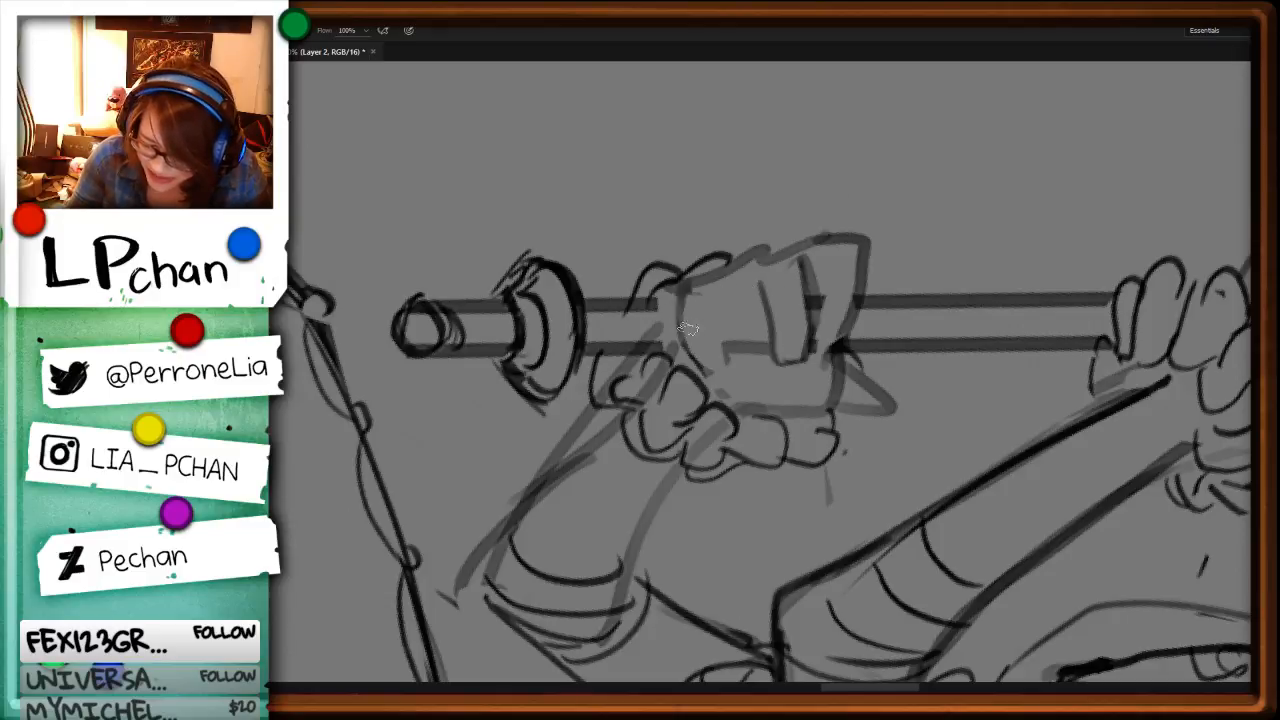
left_click_drag(717, 282, 733, 352)
left_click_drag(708, 361, 773, 345)
key("l")
key("ctrl+z")
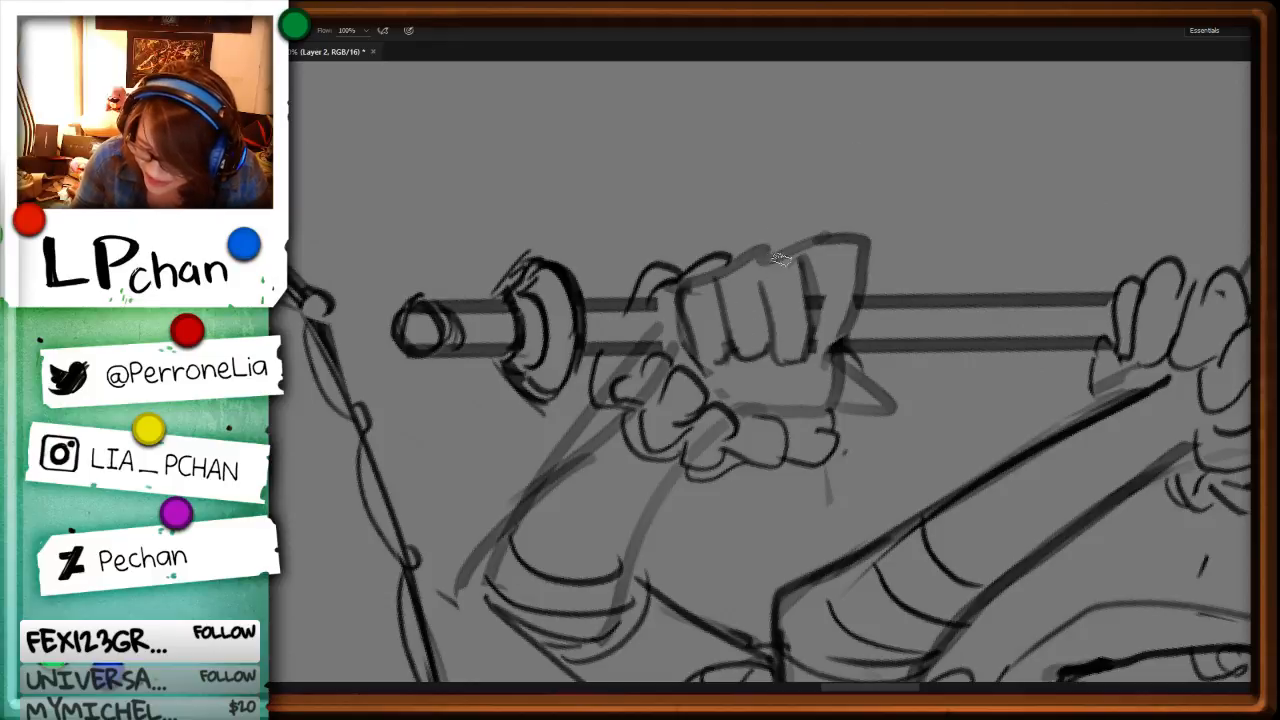
Step: Add the last finger to the lower fist and delete the old lines around its thumb
left_click_drag(758, 275, 796, 257)
mouse_move(818, 300)
left_mouse_down()
mouse_move(820, 358)
mouse_move(972, 329)
mouse_move(911, 320)
left_mouse_up()
key("l")
key("Delete")
key("ctrl+d")
mouse_move(834, 359)
left_mouse_down()
mouse_move(810, 381)
mouse_move(828, 356)
mouse_move(911, 359)
mouse_move(851, 379)
mouse_move(913, 367)
mouse_move(843, 413)
mouse_move(897, 348)
mouse_move(842, 406)
left_mouse_up()
key("ctrl+z")
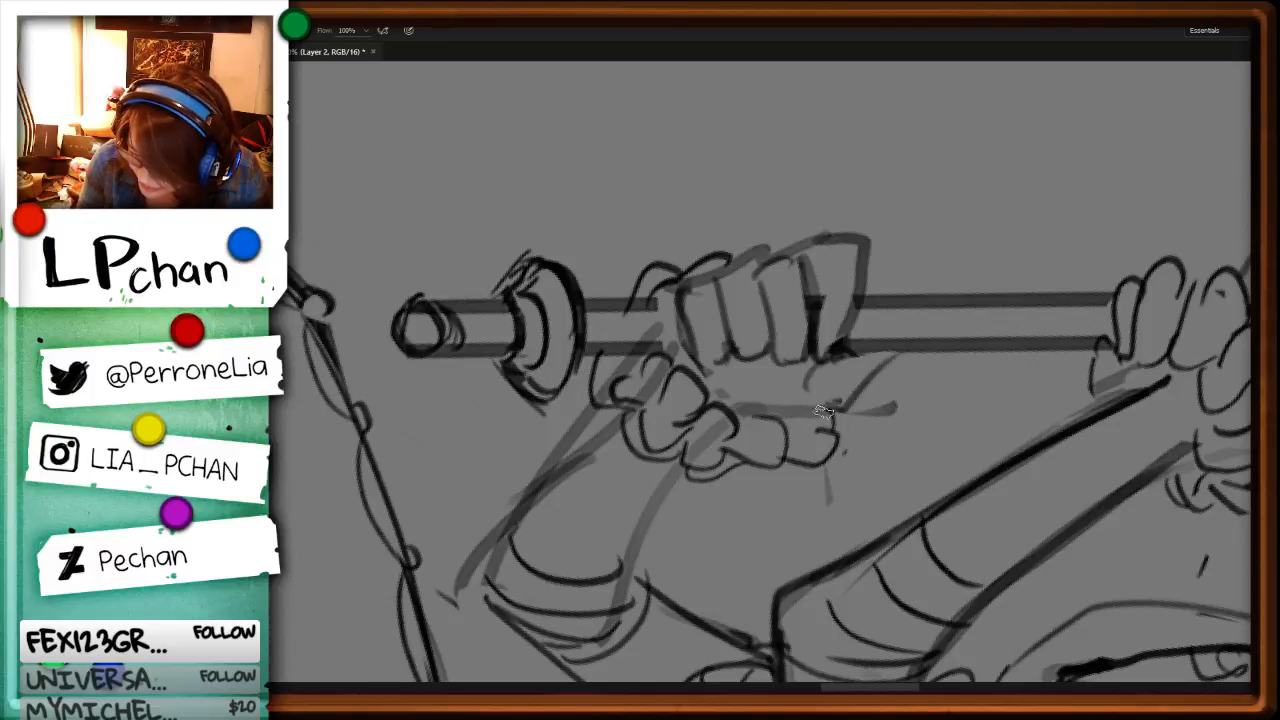
Step: Draw the lower hand's edge along the ruffled cuff and delete the dark stray patch inside the ruffle
left_click_drag(734, 405, 840, 411)
key("l")
left_click_drag(715, 436, 688, 460)
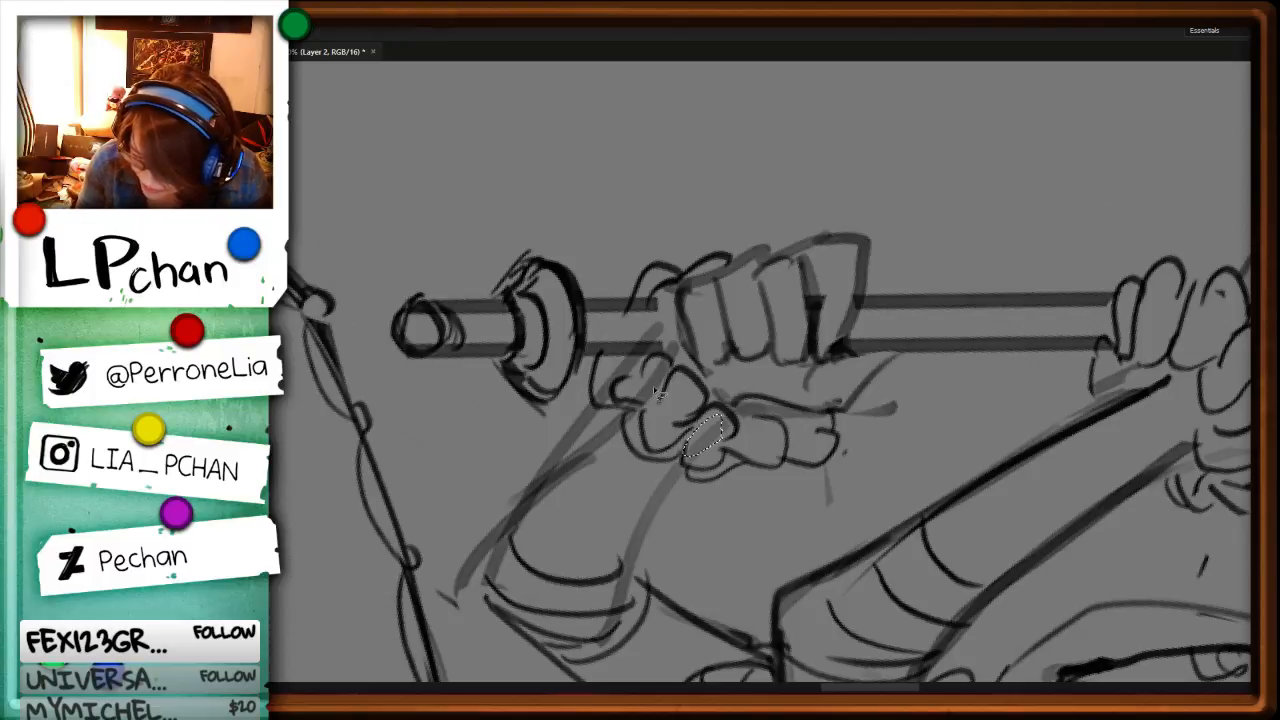
key("Delete")
Step: Delete the leftover arm lines crossing the cuff and staff and those beside the lower forearm
mouse_move(638, 411)
left_mouse_down()
mouse_move(652, 374)
mouse_move(602, 382)
left_mouse_up()
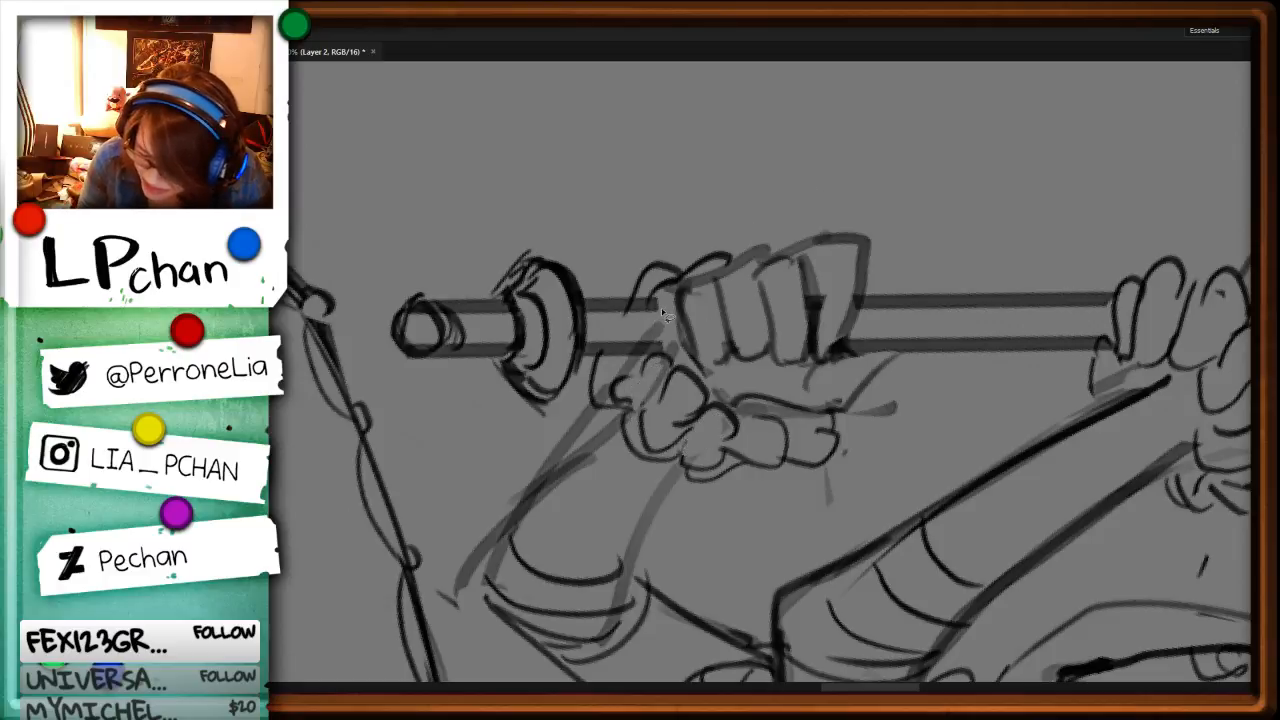
mouse_move(582, 316)
left_mouse_down()
mouse_move(632, 346)
mouse_move(660, 315)
left_mouse_up()
key("Delete")
mouse_move(588, 406)
left_mouse_down()
mouse_move(597, 365)
mouse_move(602, 441)
mouse_move(617, 416)
left_mouse_up()
key("Delete")
key("b")
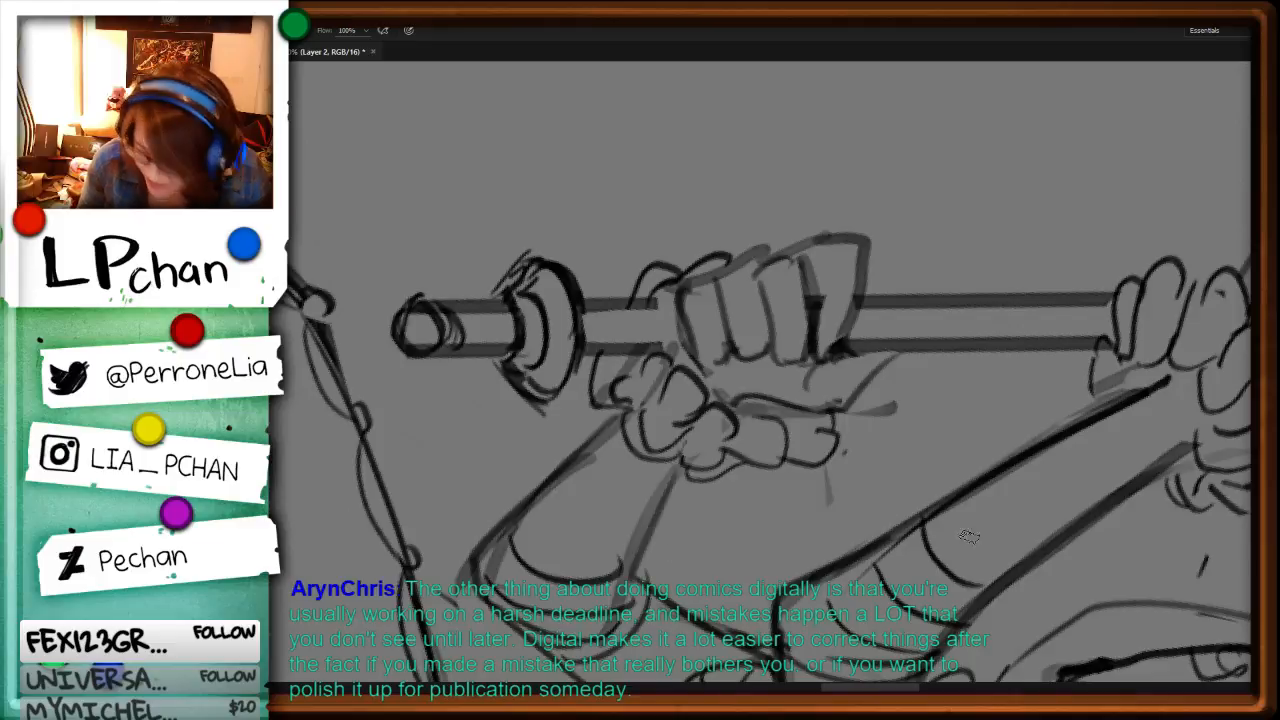
Step: Refine the outer knuckle edge of the lower fist
key("r")
mouse_move(969, 537)
left_mouse_down()
mouse_move(1014, 457)
mouse_move(951, 323)
left_mouse_up()
key("b")
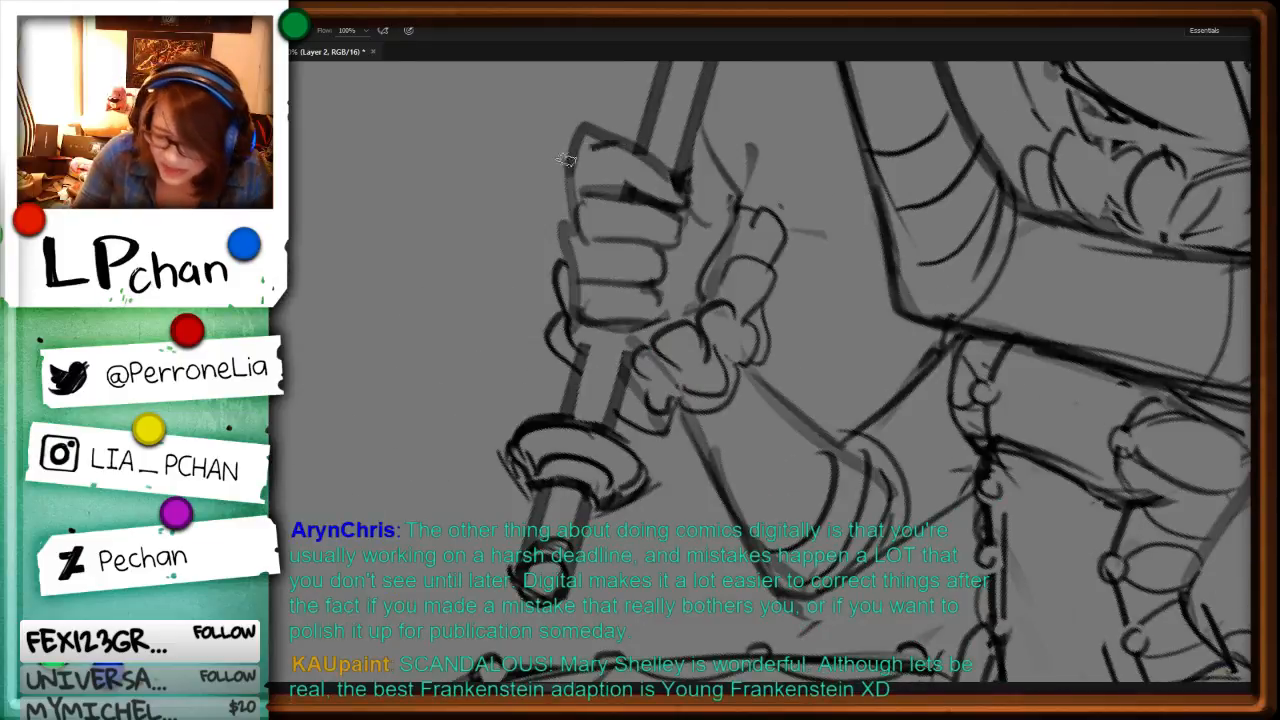
left_click_drag(566, 160, 562, 181)
key("l")
key("ctrl+0")
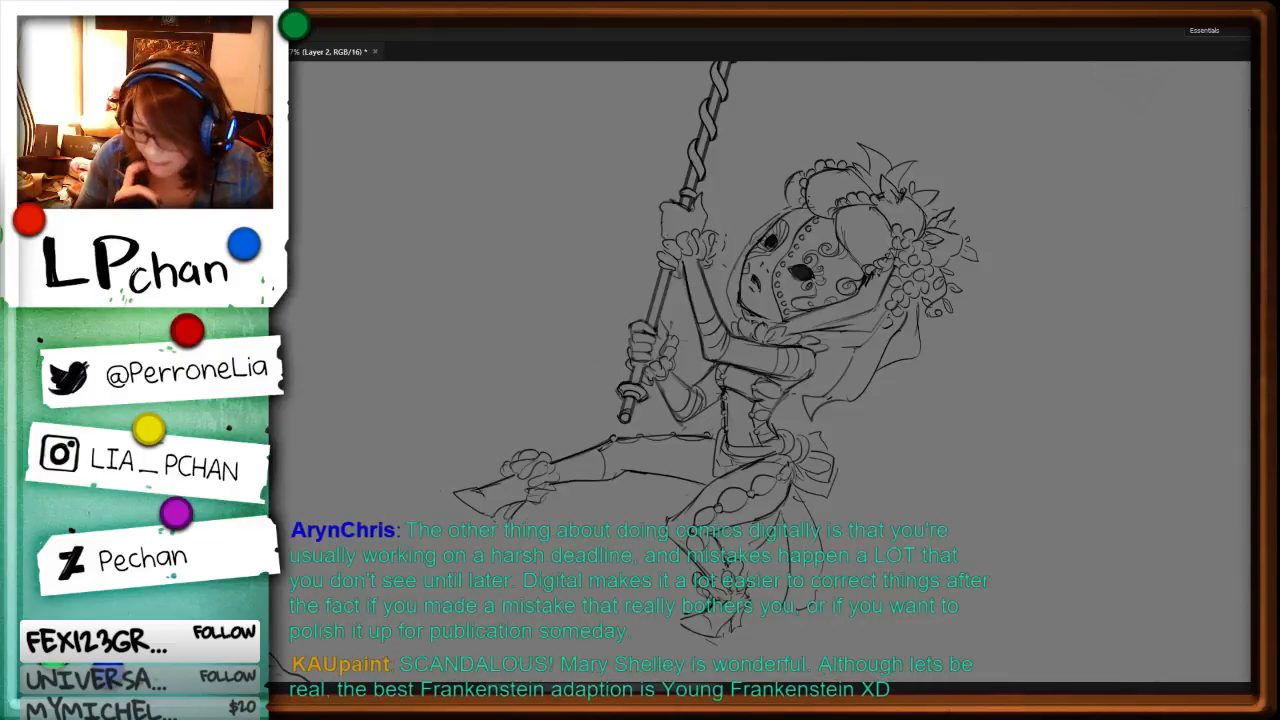
Step: Draw a lace pattern of curls and scallops over the back of the upper hand's glove
key("r")
left_click_drag(974, 512, 771, 90)
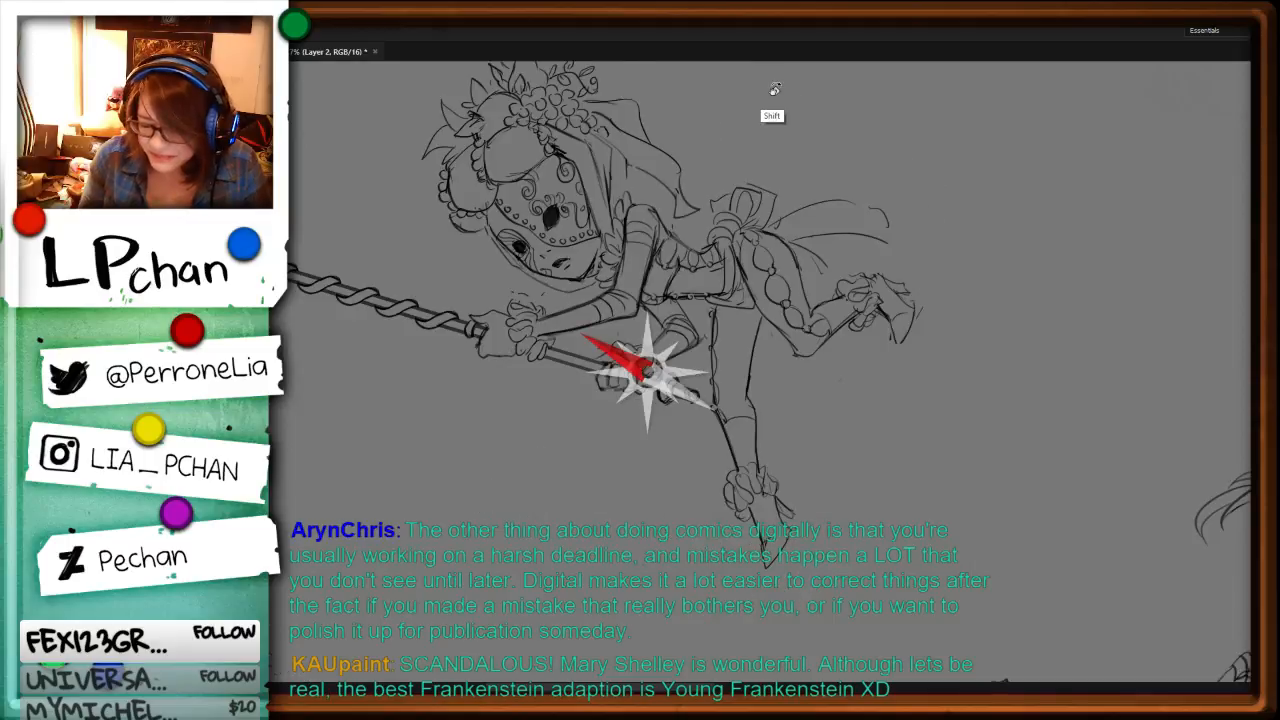
key("ctrl+plus")
left_click_drag(603, 430, 940, 486)
key("ctrl+plus")
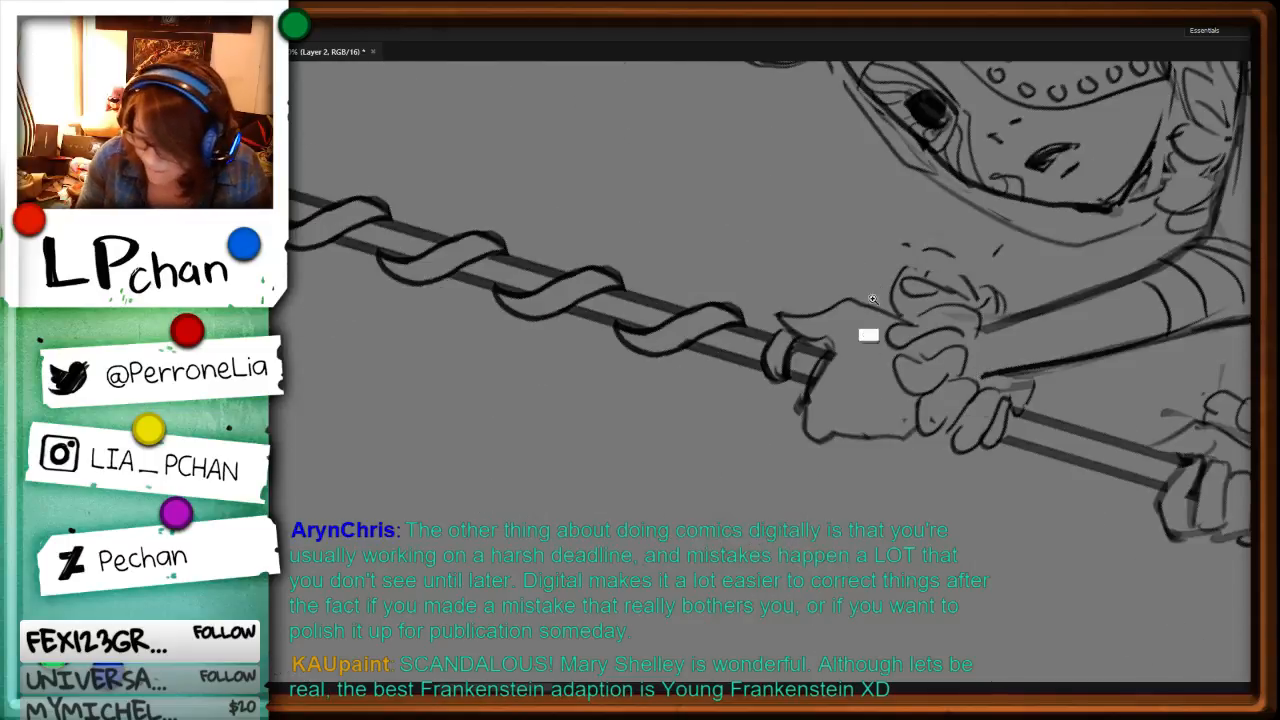
key("b")
mouse_move(874, 315)
left_mouse_down()
mouse_move(870, 355)
mouse_move(880, 378)
mouse_move(886, 354)
mouse_move(866, 387)
left_mouse_up()
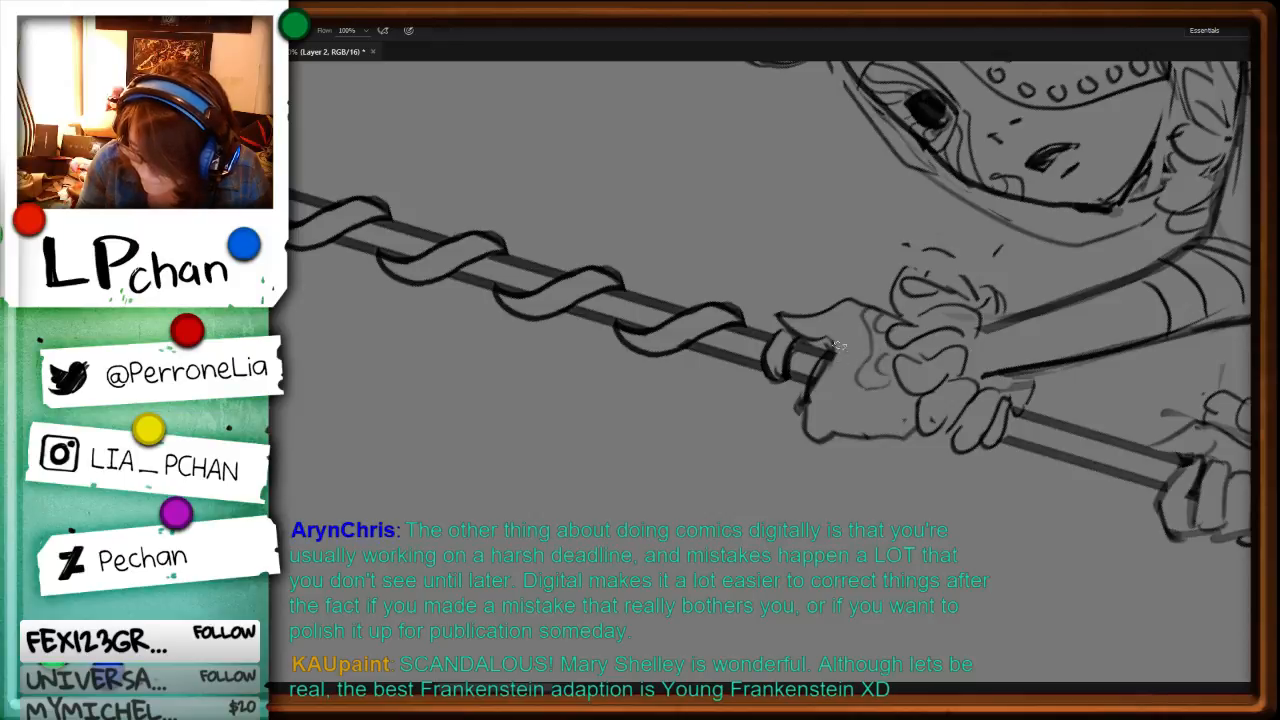
left_click_drag(836, 347, 816, 391)
mouse_move(847, 316)
left_mouse_down()
mouse_move(840, 331)
mouse_move(806, 331)
left_mouse_up()
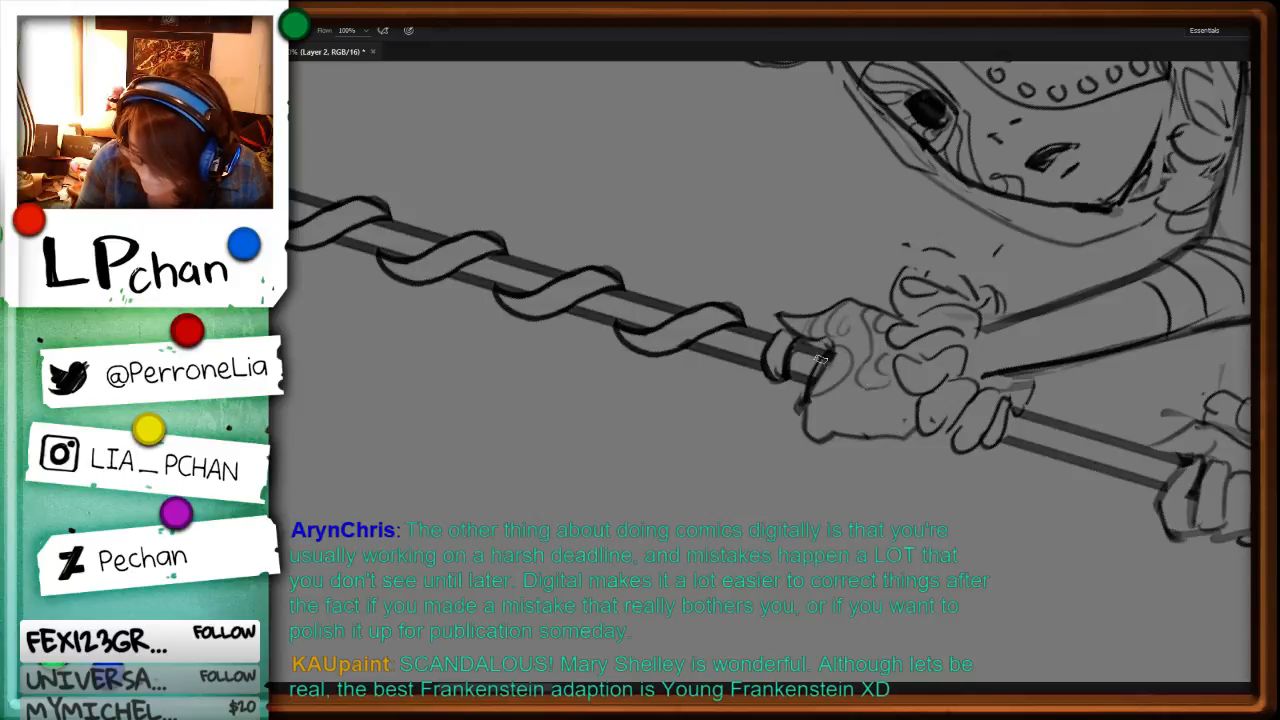
mouse_move(856, 438)
left_mouse_down()
mouse_move(906, 402)
mouse_move(876, 433)
mouse_move(888, 390)
mouse_move(852, 408)
mouse_move(868, 411)
mouse_move(852, 400)
mouse_move(847, 424)
mouse_move(806, 412)
mouse_move(842, 393)
left_mouse_up()
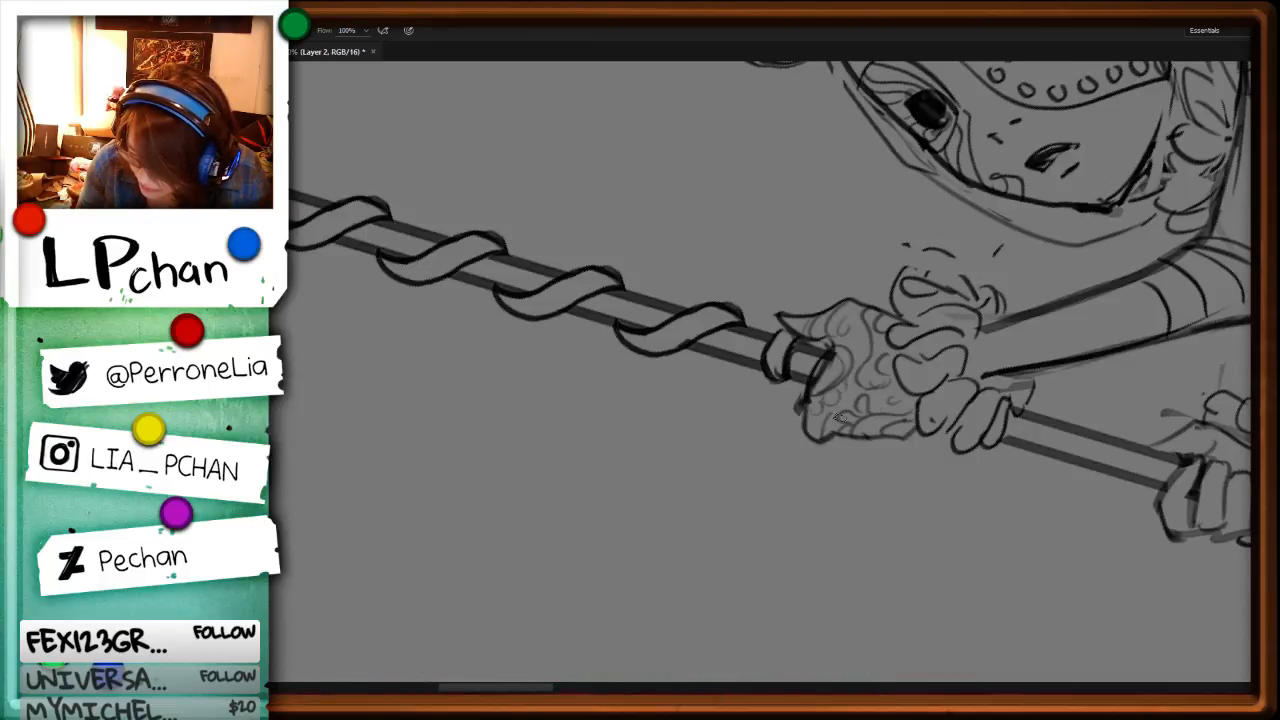
Step: Replace the veil's pointed lower tip with a rounded hem and sketch fold lines through the veil
key("ctrl+0")
key("r")
left_click_drag(1114, 386, 877, 349)
key("ctrl+plus")
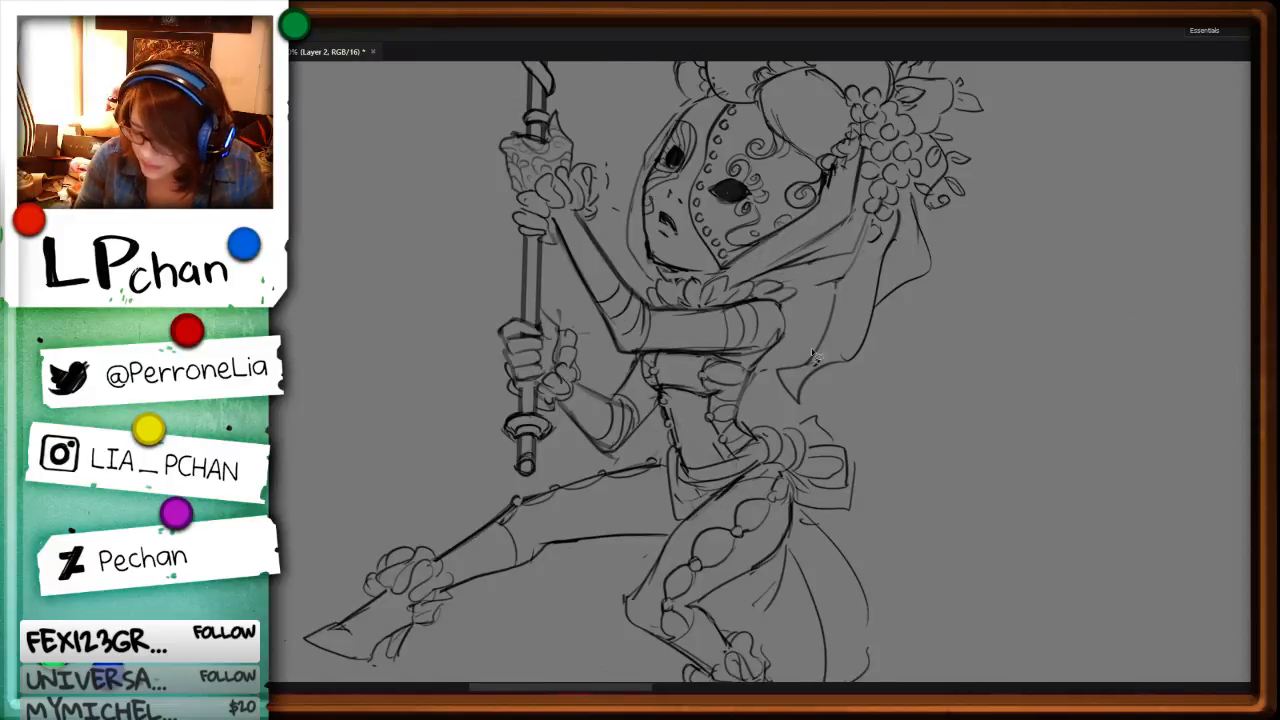
key("b")
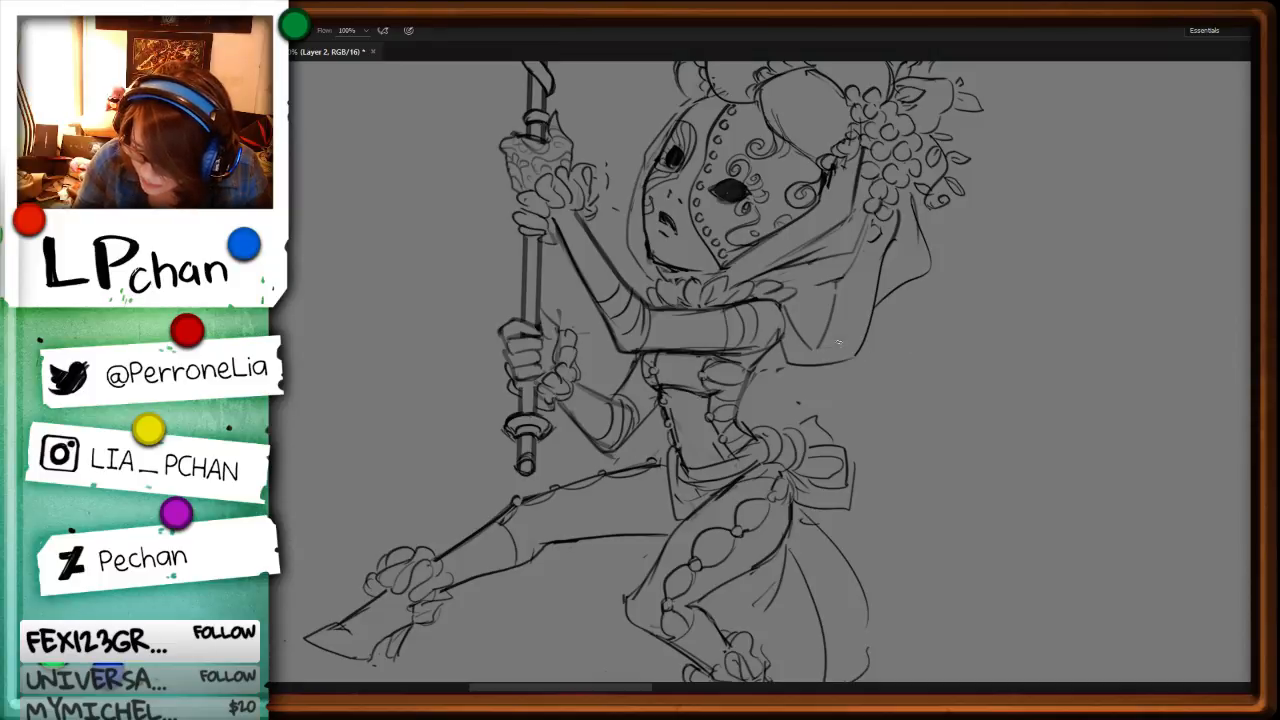
left_click_drag(867, 299, 820, 350)
left_click_drag(869, 243, 846, 343)
left_click_drag(900, 213, 867, 336)
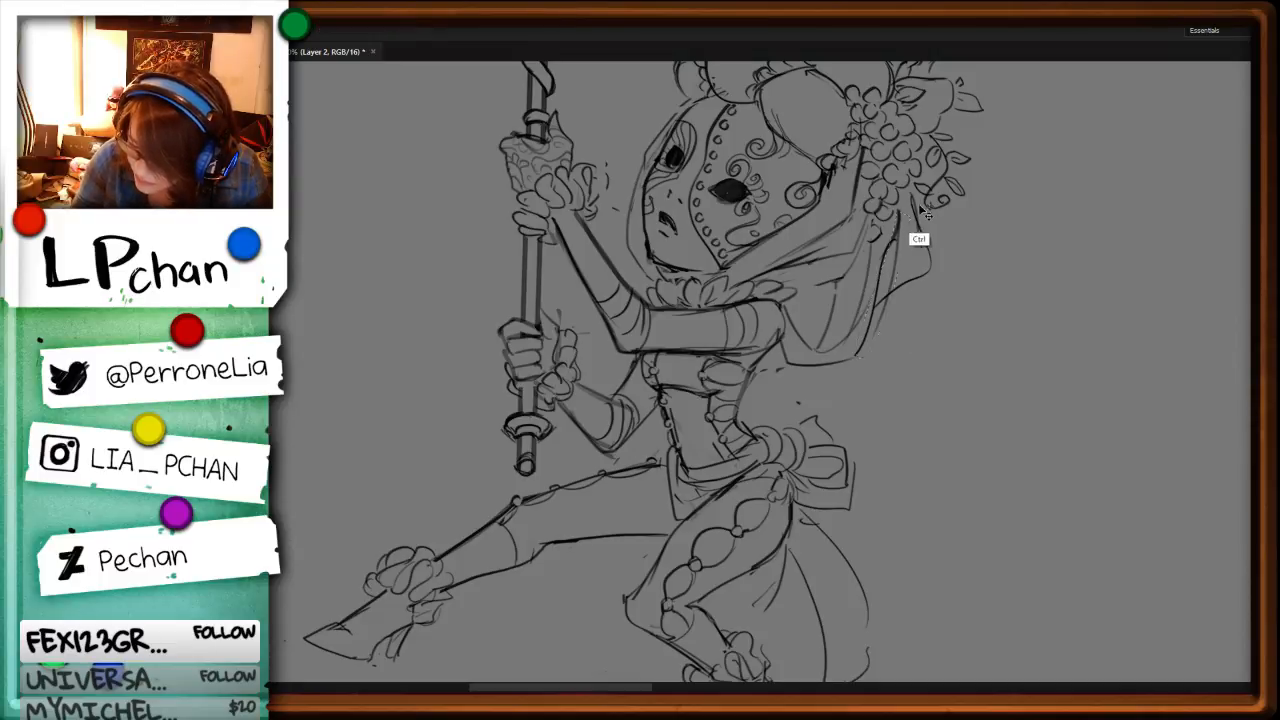
Step: Undo the last veil strokes and redraw its outer edge, folds and hem falling from the flowers
key("ctrl+z")
key("ctrl+z")
key("ctrl+z")
key("ctrl+z")
mouse_move(911, 196)
left_mouse_down()
mouse_move(927, 276)
mouse_move(894, 310)
left_mouse_up()
left_click_drag(900, 208, 875, 336)
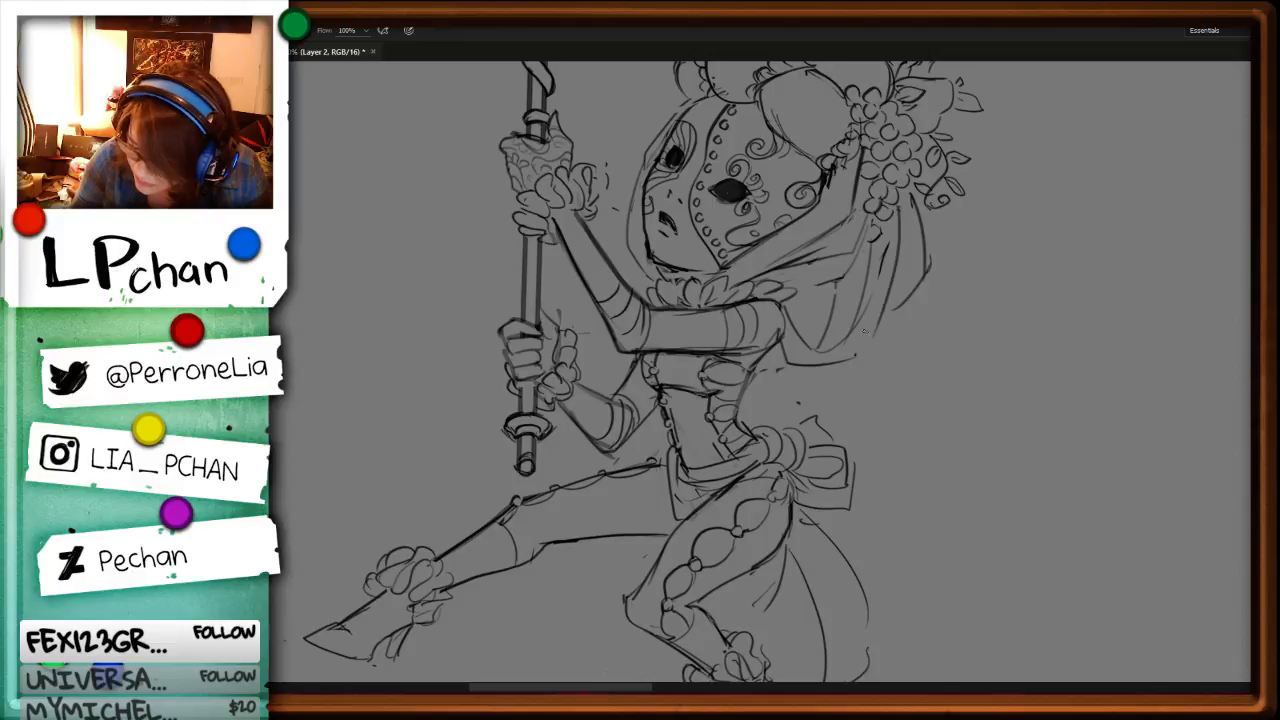
left_click_drag(886, 286, 848, 350)
mouse_move(842, 277)
left_mouse_down()
mouse_move(792, 292)
mouse_move(828, 328)
left_mouse_up()
left_click_drag(822, 287, 814, 348)
left_click_drag(818, 354, 871, 342)
left_click_drag(926, 274, 874, 317)
left_click_drag(878, 322, 853, 355)
key("ctrl+minus")
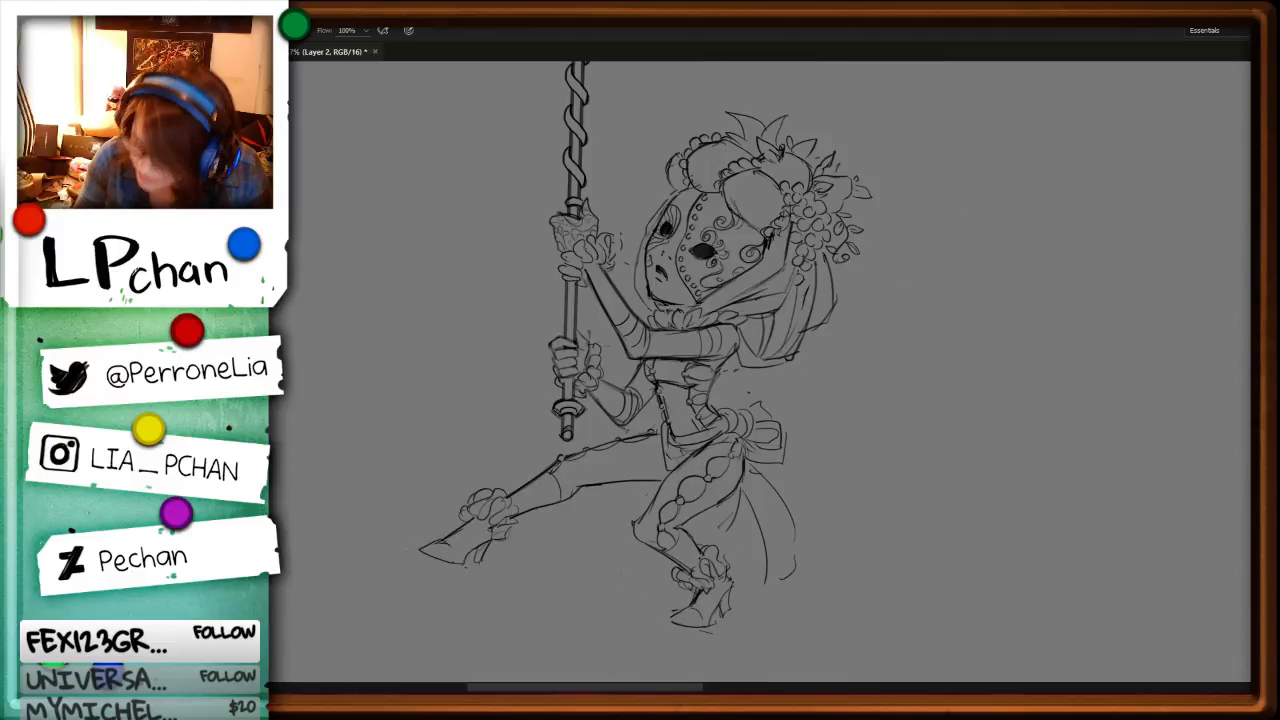
Step: Remove the inner sash tail beside the masked character's rear thigh and redraw the back edge of that thigh
key("r")
mouse_move(1056, 570)
left_mouse_down()
mouse_move(1060, 380)
mouse_move(1062, 400)
left_mouse_up()
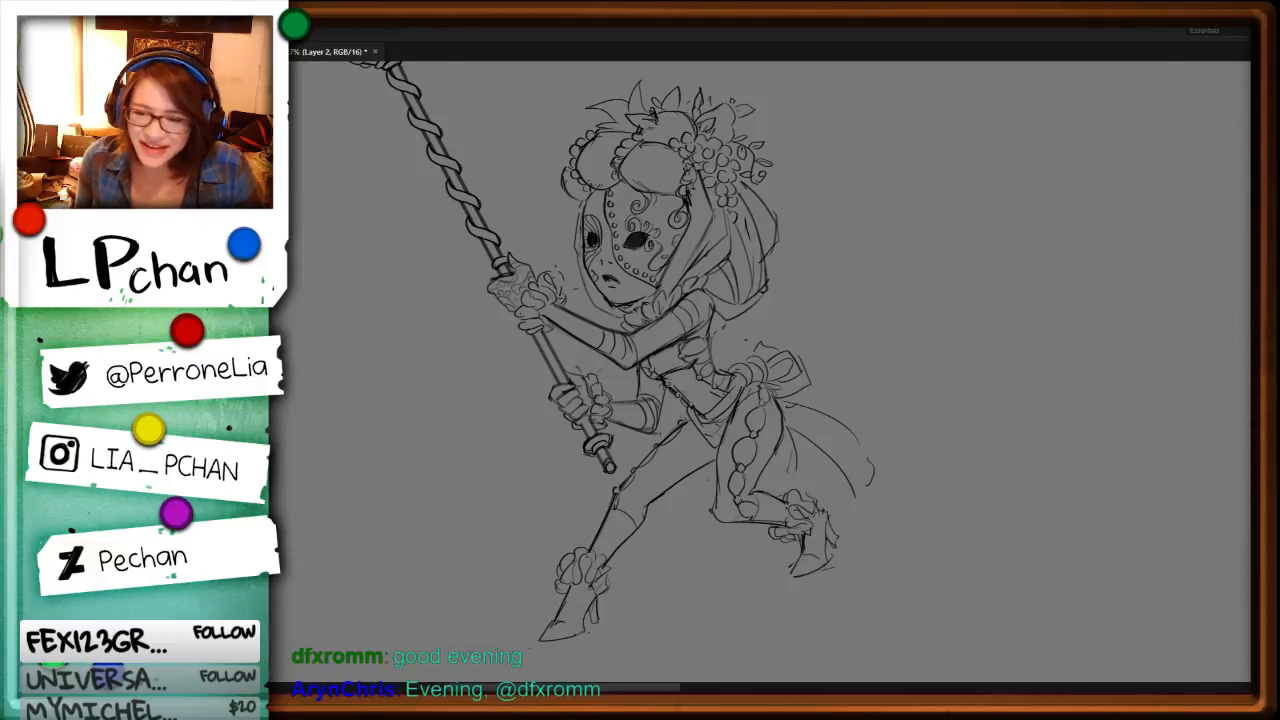
key("ctrl+minus")
key("ctrl+minus")
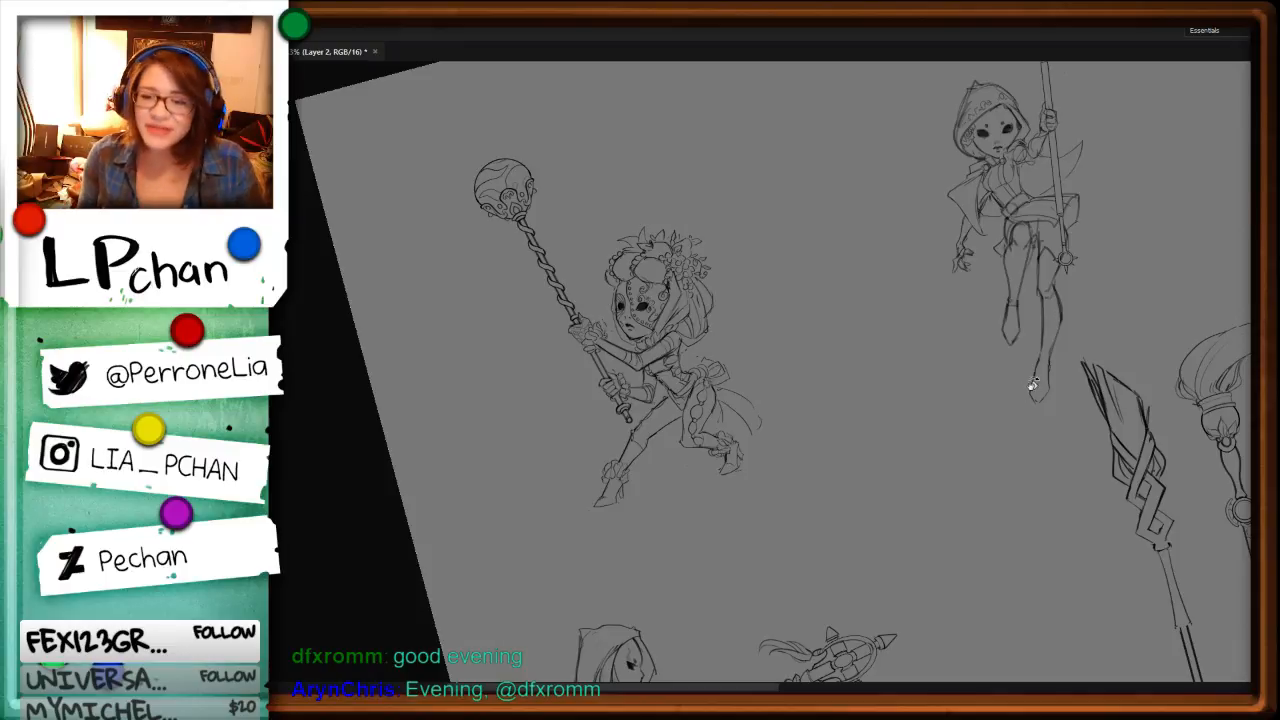
left_click_drag(1000, 514, 958, 544)
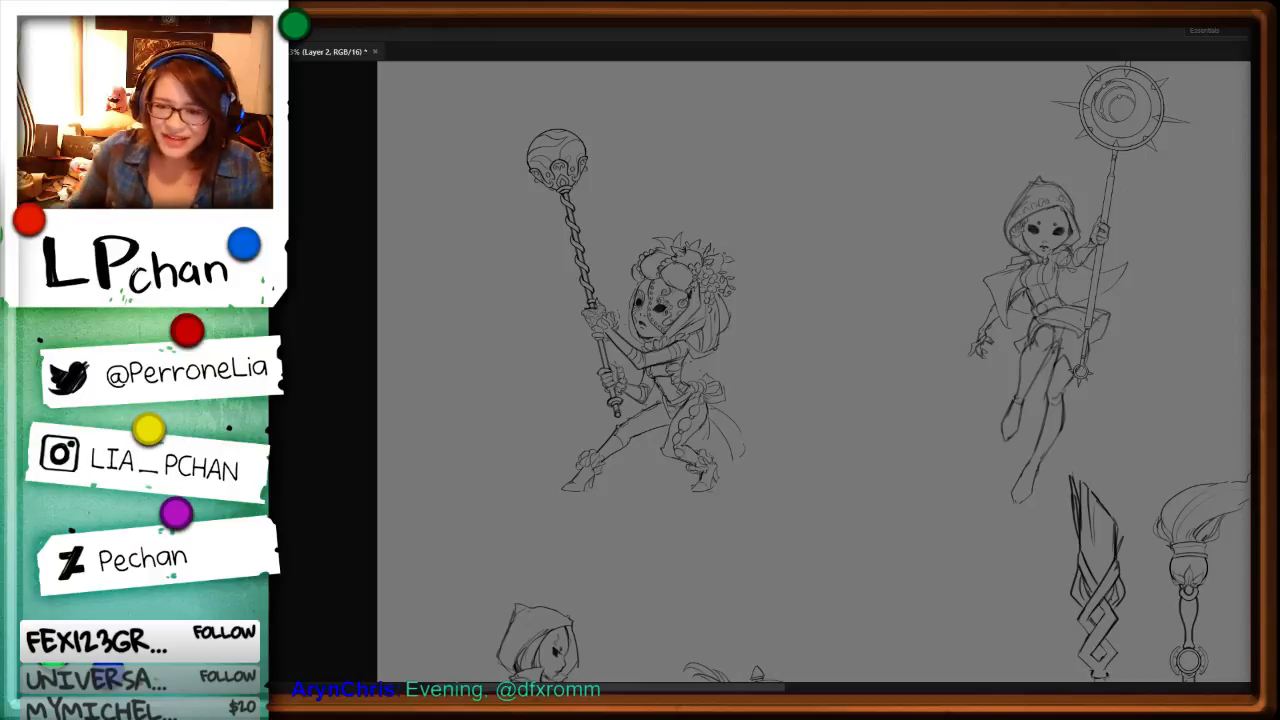
key("ctrl+plus")
key("ctrl+plus")
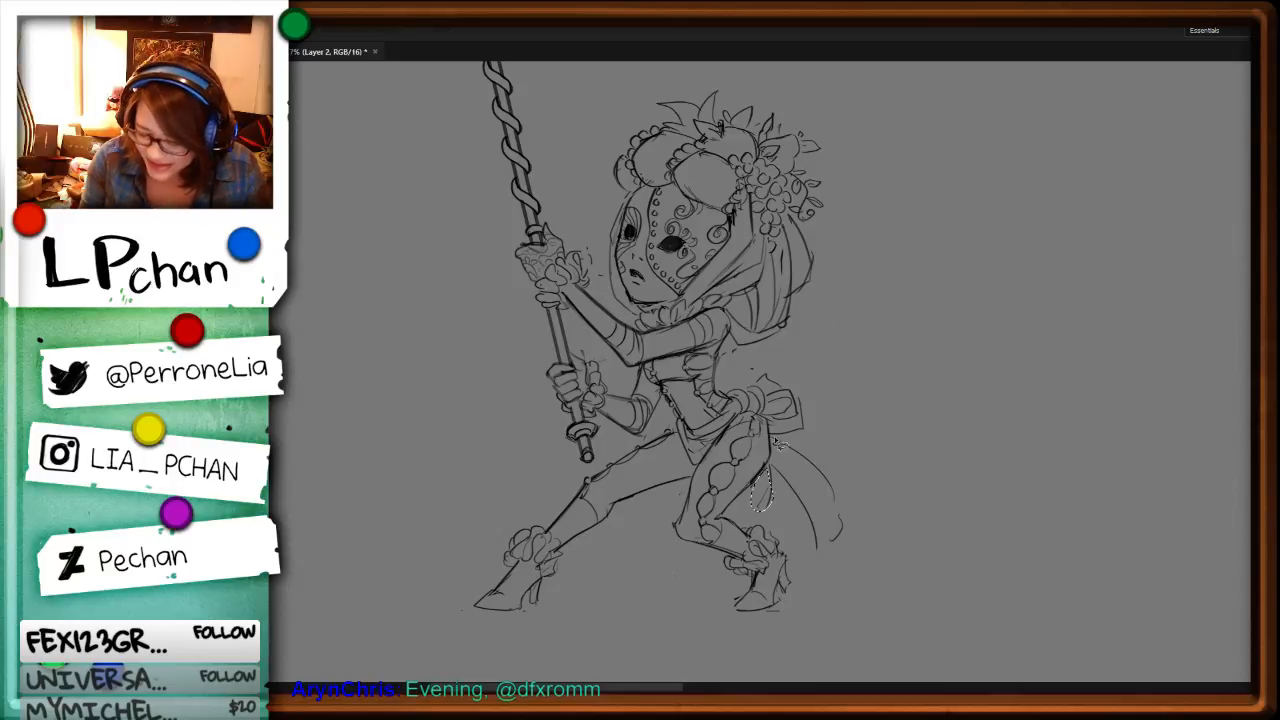
left_click_drag(766, 470, 762, 430)
key("ctrl+d")
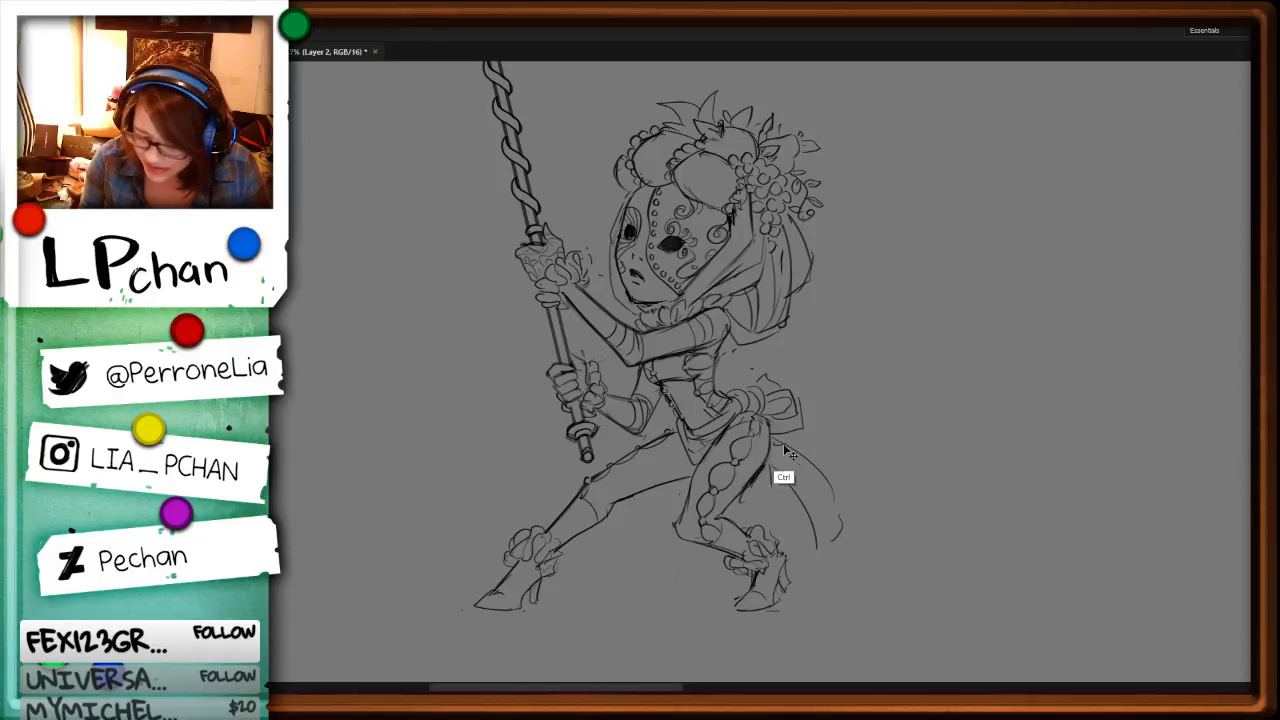
key("b")
left_click_drag(767, 459, 728, 509)
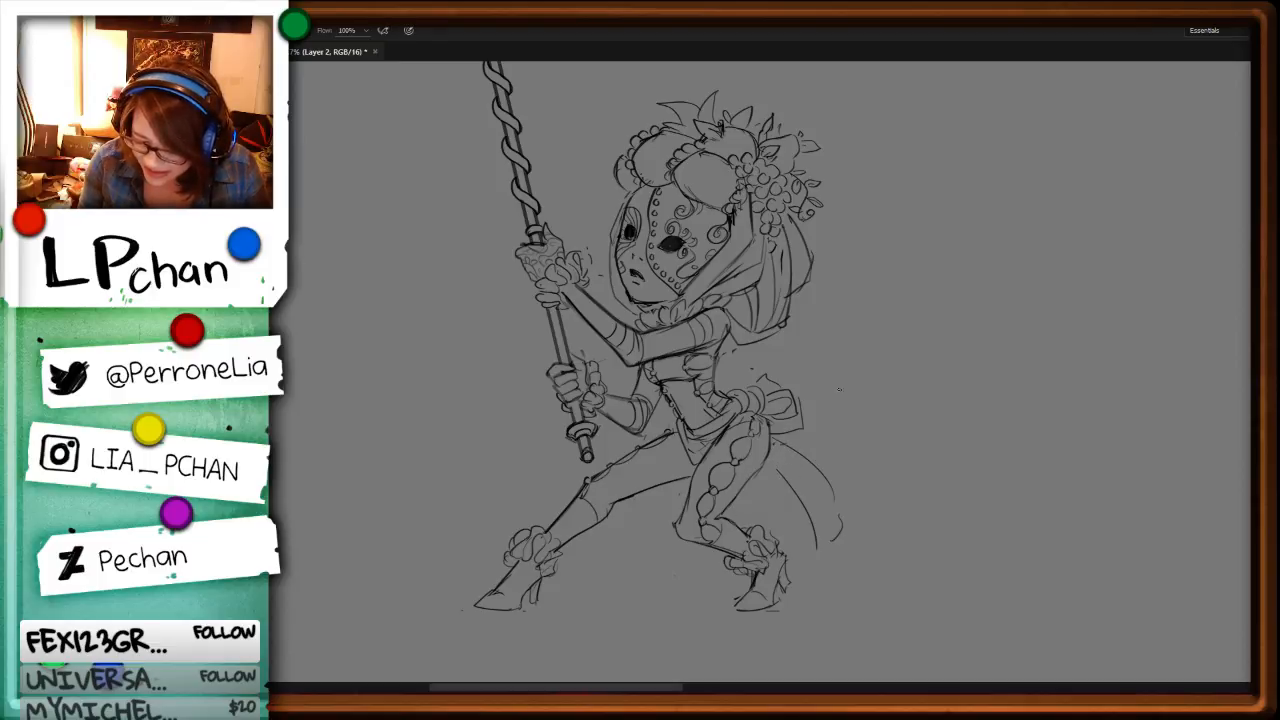
Step: Examine the whole sheet of character and staff sketches
key("ctrl+minus")
key("ctrl+minus")
key("ctrl+minus")
key("ctrl+minus")
key("ctrl+minus")
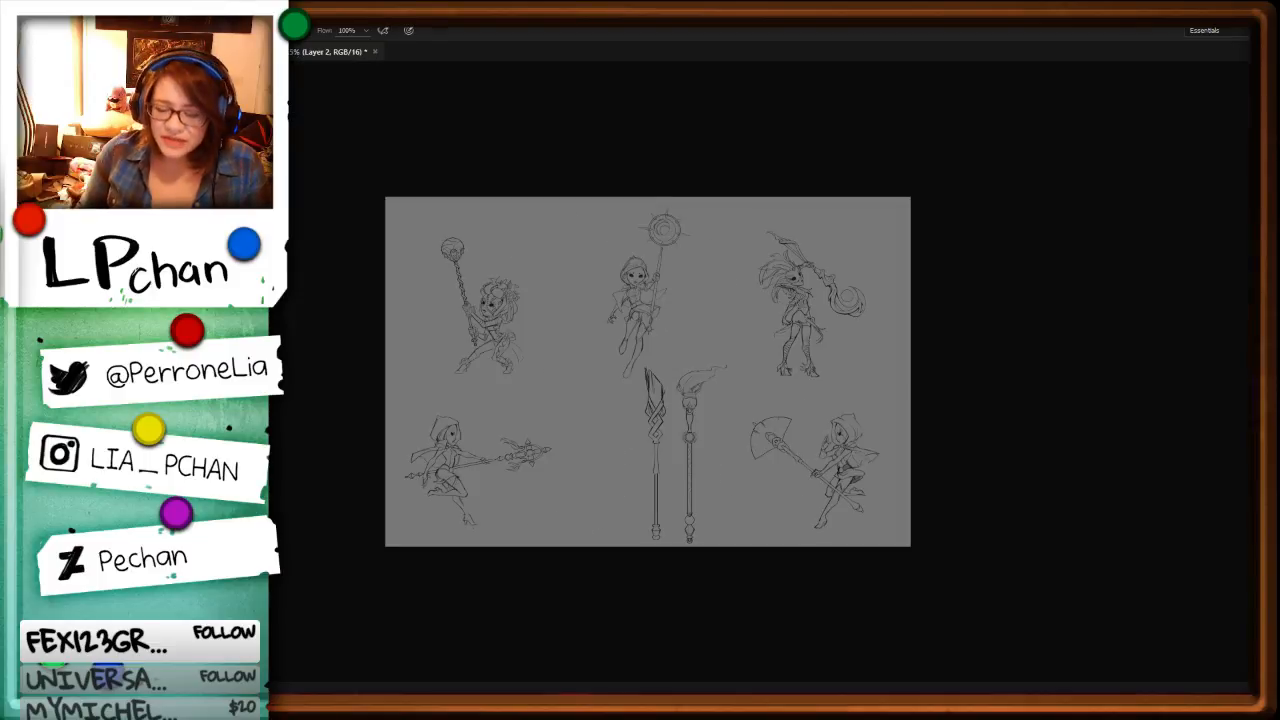
key("ctrl+plus")
key("ctrl+plus")
key("ctrl+plus")
key("ctrl+plus")
key("ctrl+minus")
key("ctrl+minus")
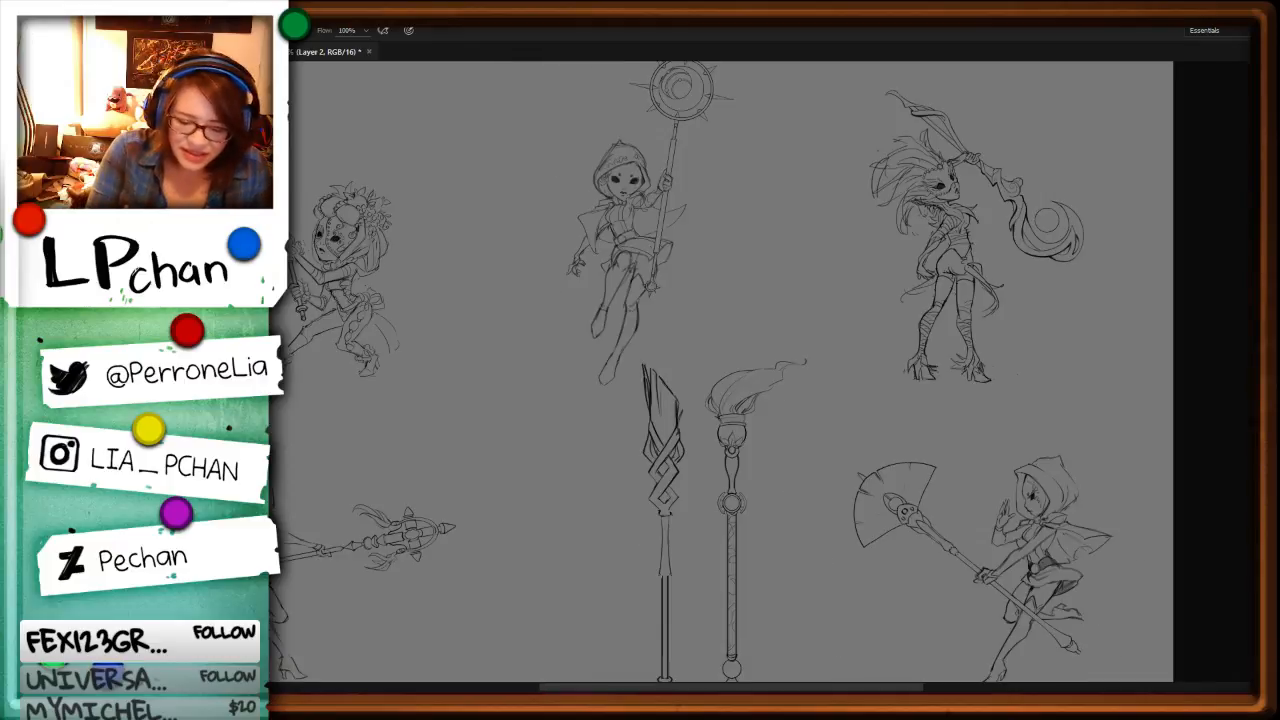
Step: Switch to the painted illustration of the white-haired sorceress and examine the figure, her orb device and the lace trim
key("ctrl+Tab")
key("ctrl+plus")
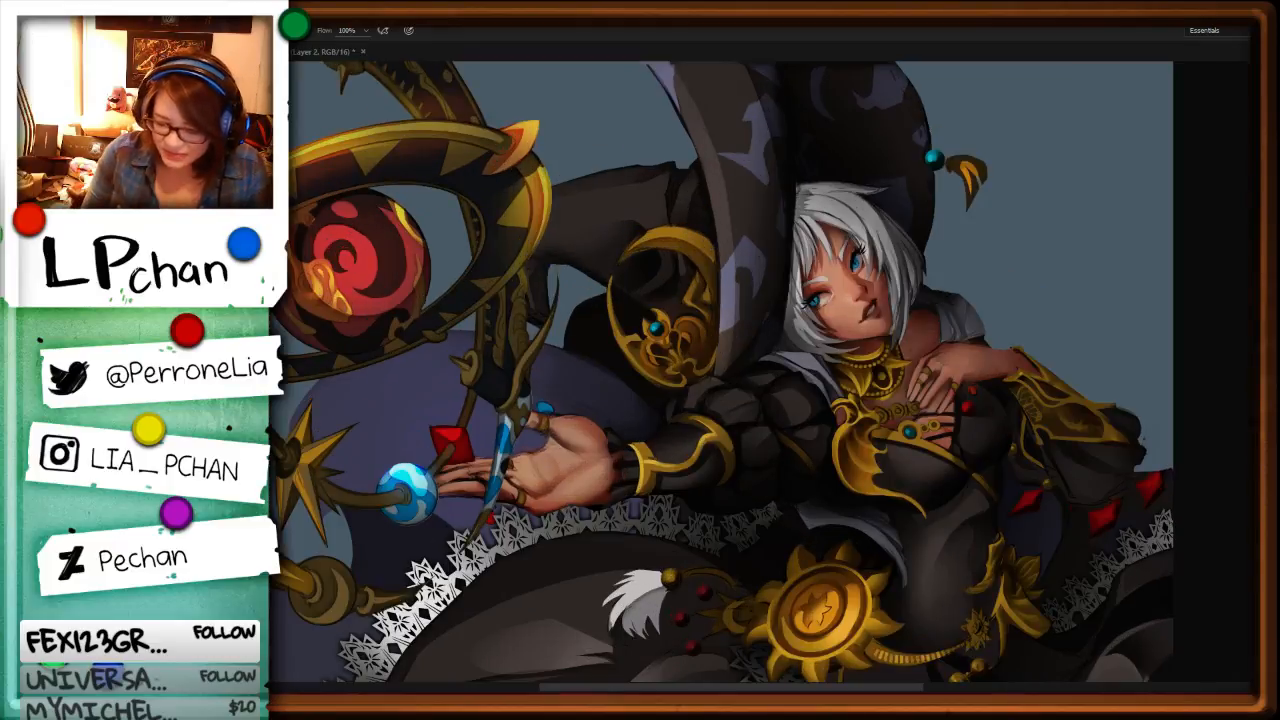
key("space")
left_click_drag(830, 484, 993, 517)
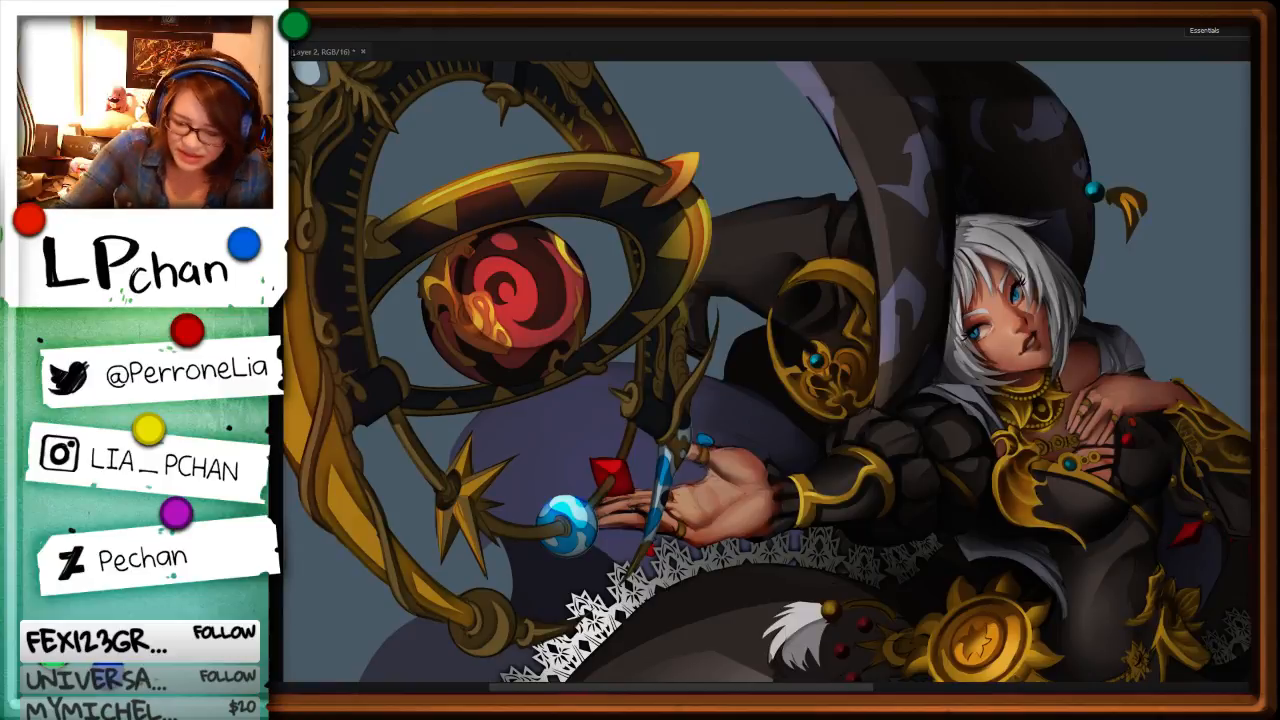
key("ctrl+Tab")
key("ctrl+Tab")
key("ctrl+minus")
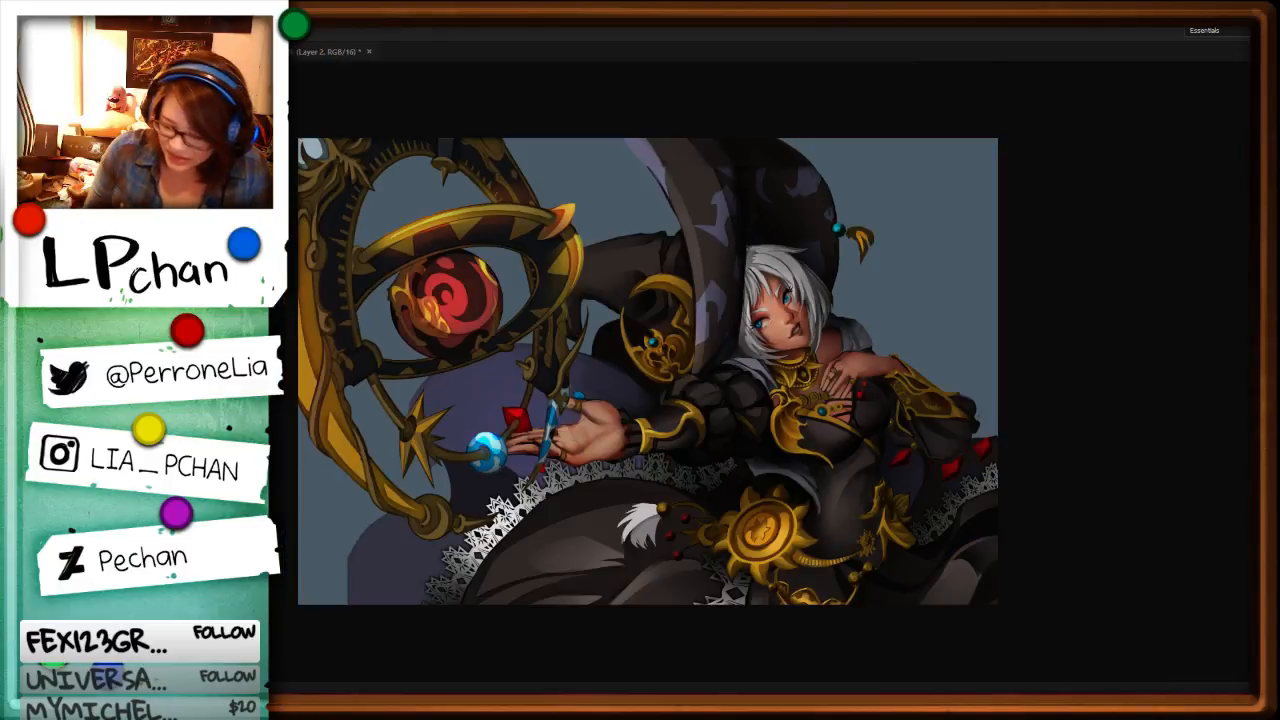
key("ctrl+Tab")
key("ctrl+Tab")
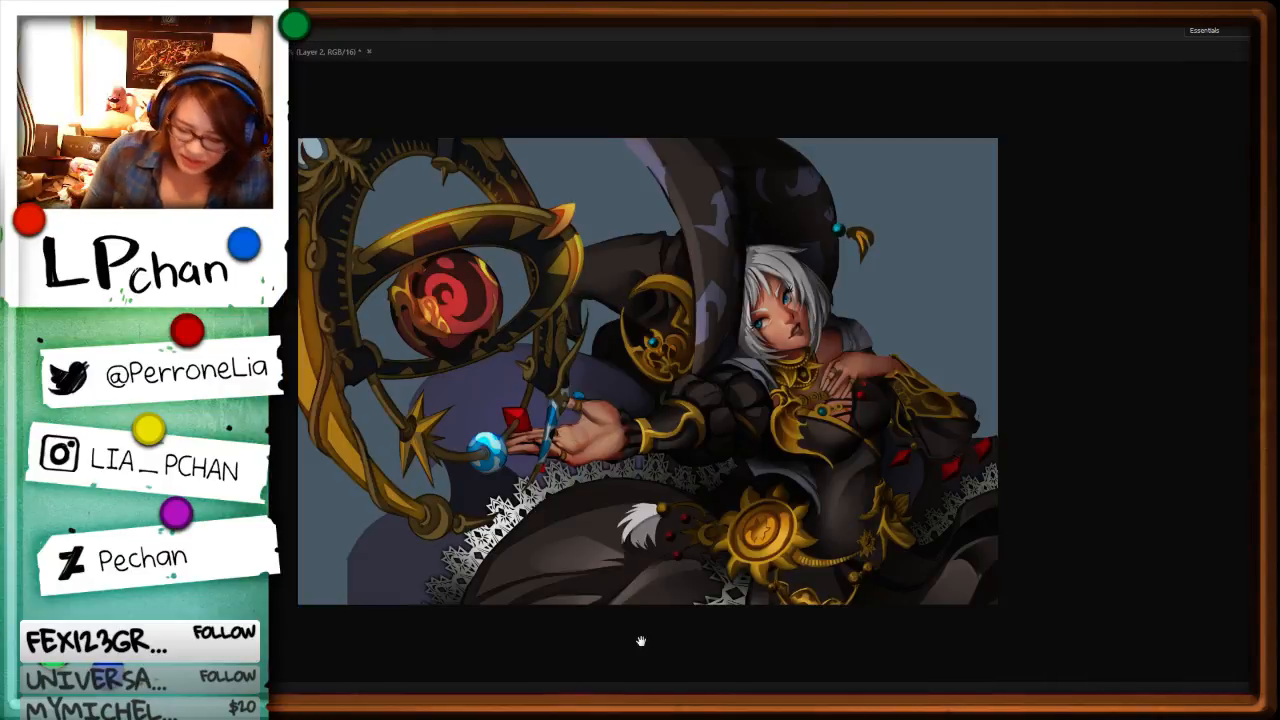
key("ctrl+plus")
mouse_move(681, 513)
left_mouse_down()
mouse_move(909, 551)
mouse_move(867, 586)
left_mouse_up()
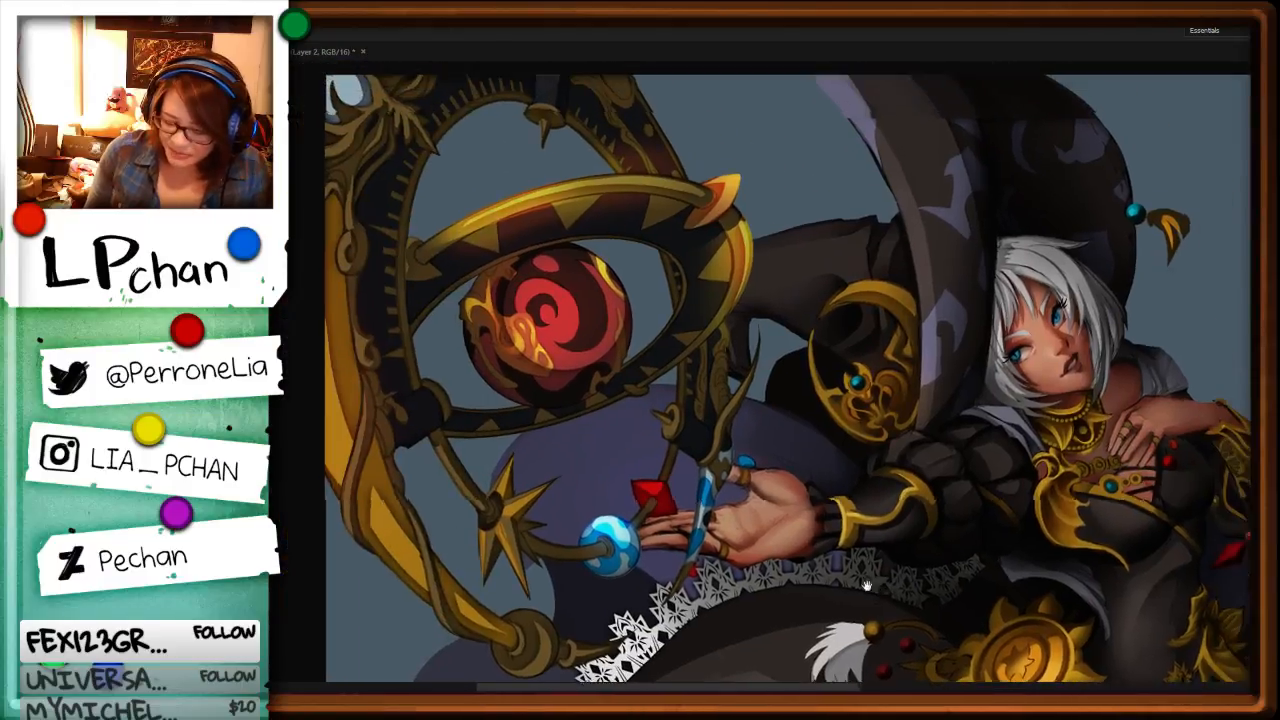
key("ctrl+minus")
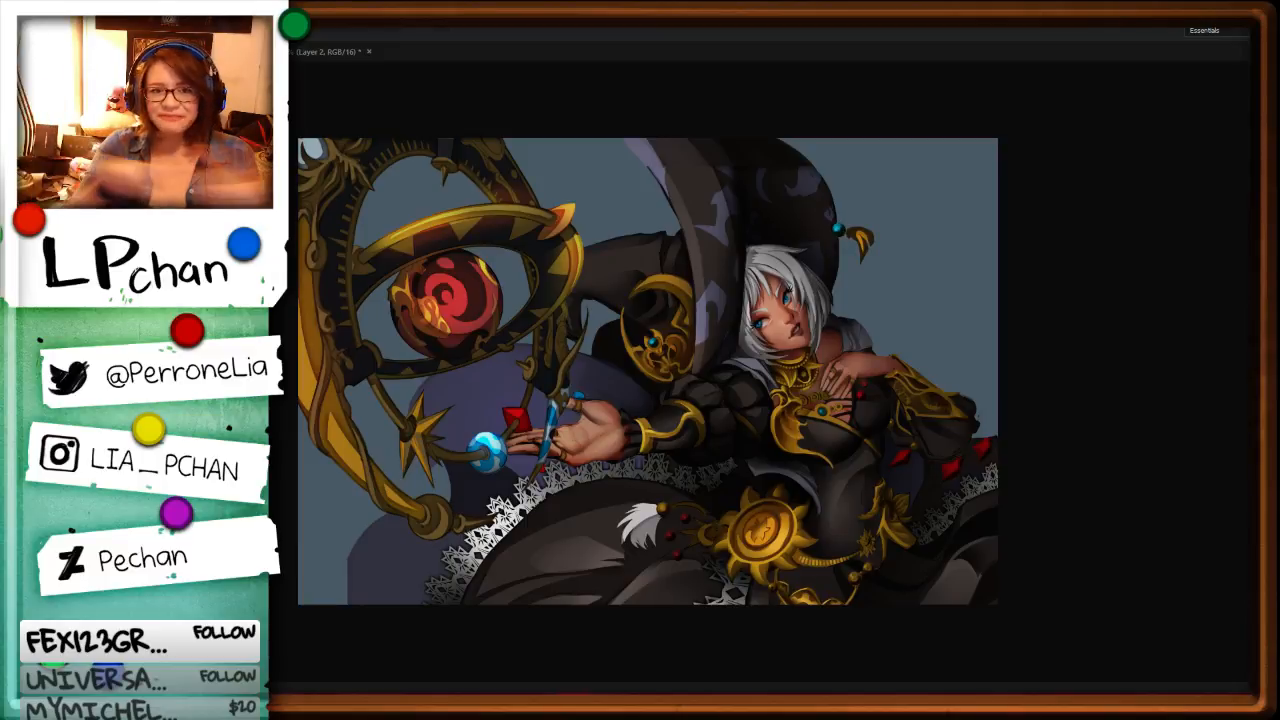
key("ctrl+plus")
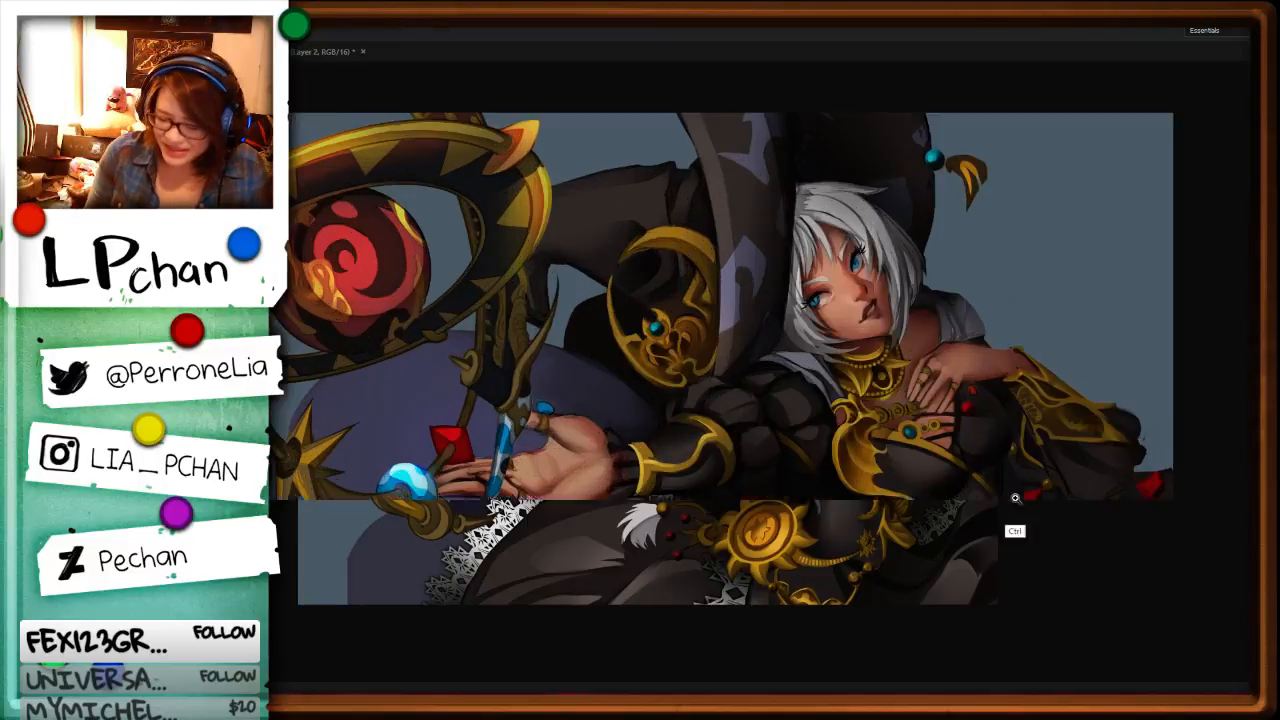
mouse_move(646, 492)
left_mouse_down()
mouse_move(1095, 534)
mouse_move(1206, 566)
mouse_move(682, 481)
left_mouse_up()
left_click_drag(1050, 530, 1047, 564)
key("ctrl+minus")
key("ctrl+minus")
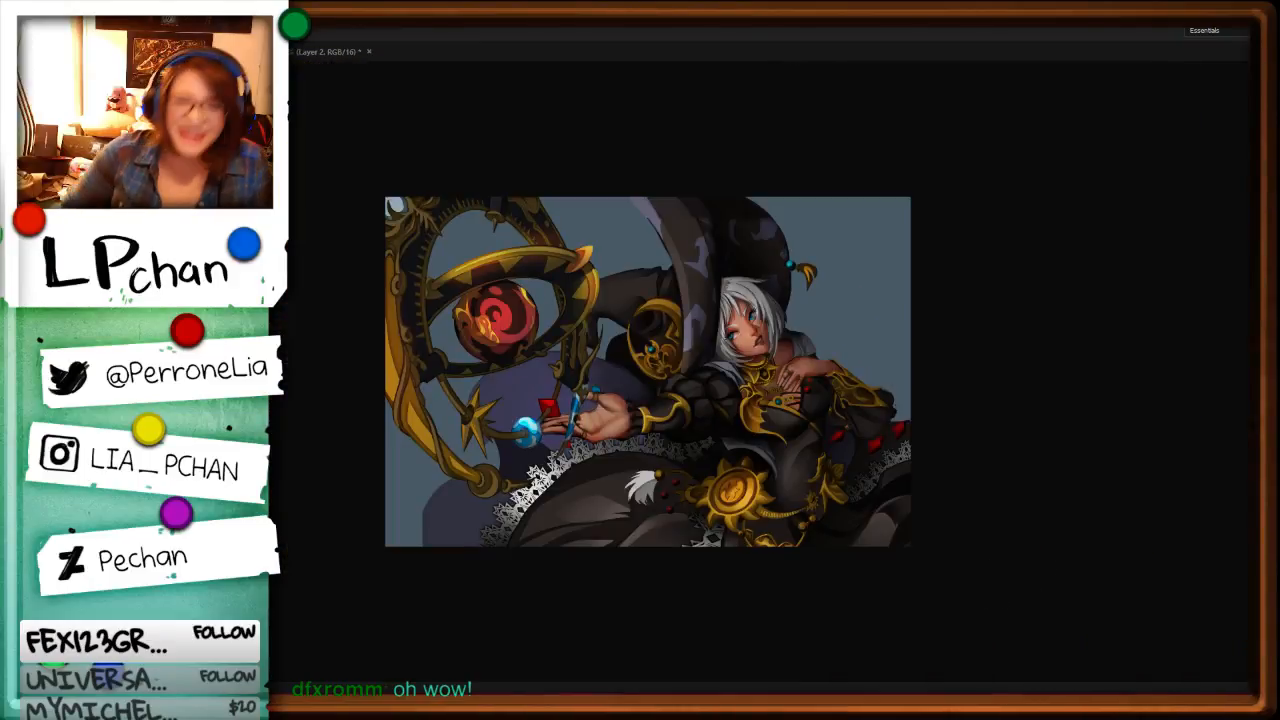
key("ctrl+plus")
key("ctrl+plus")
left_click_drag(686, 474, 791, 531)
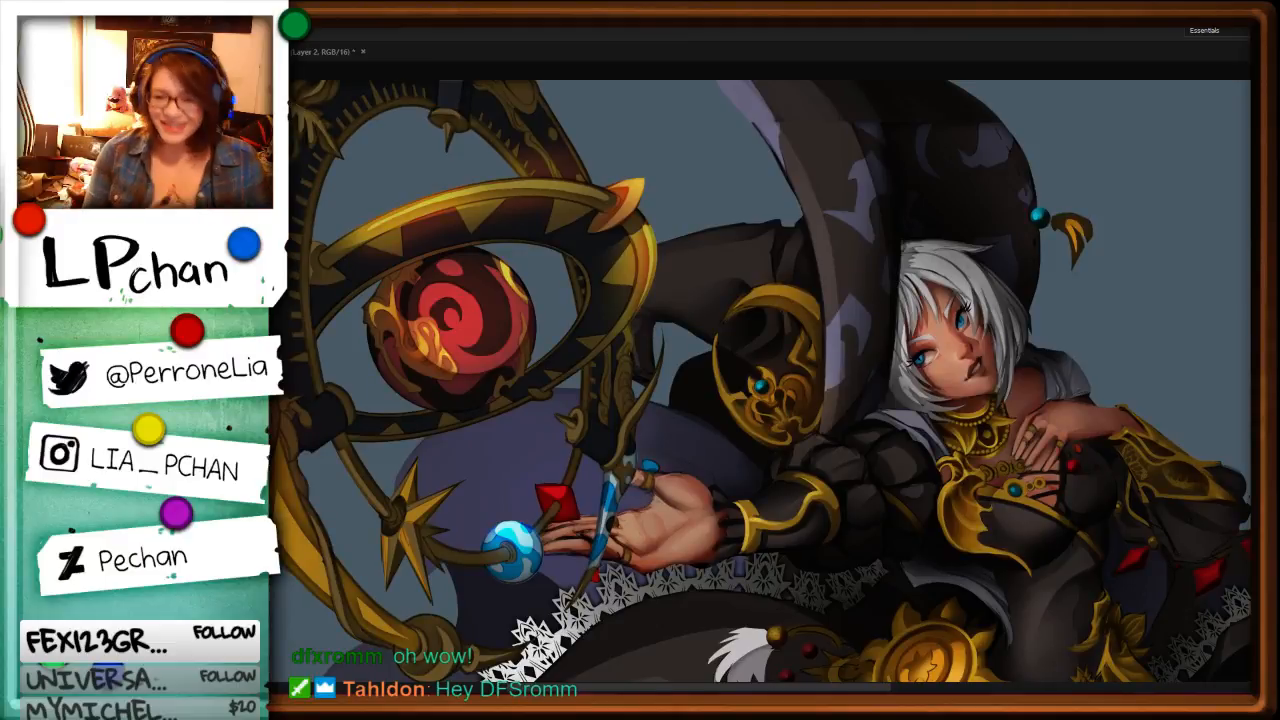
Step: Return to the character sketch sheet and remove the trailing sash tails below the masked character's waist bow
key("ctrl+Tab")
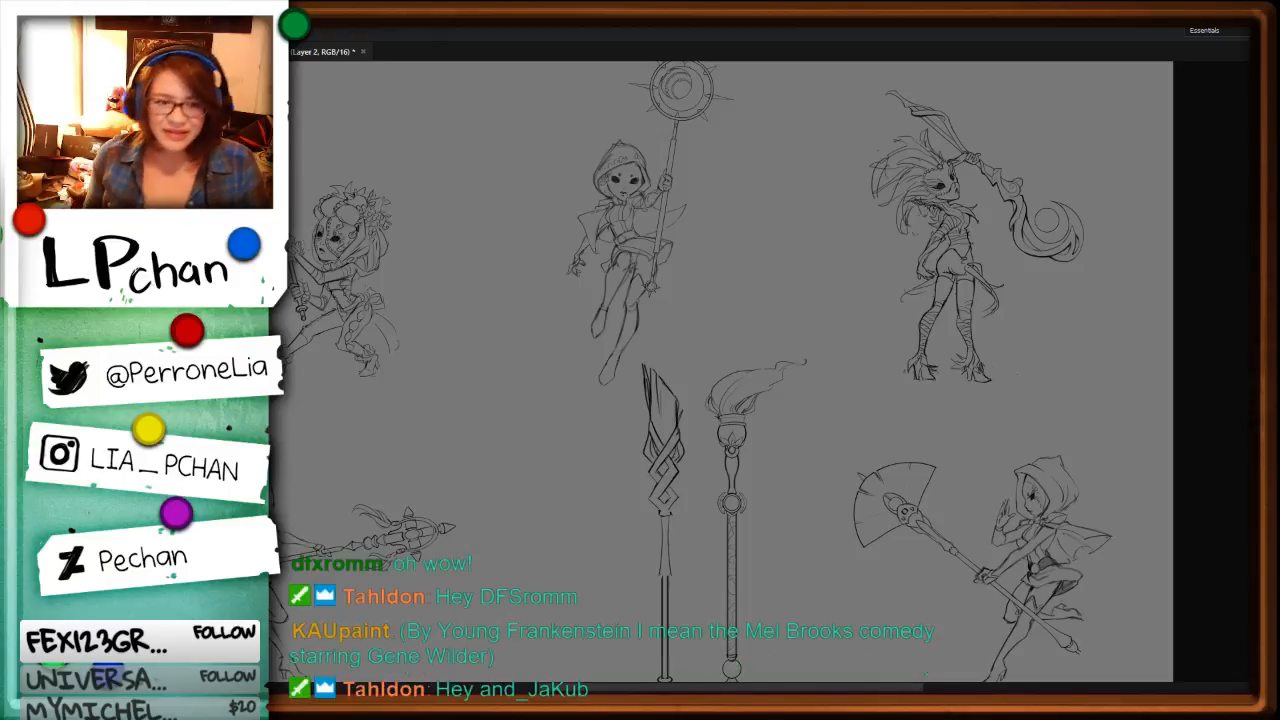
key("ctrl+plus")
left_click_drag(686, 534, 852, 457)
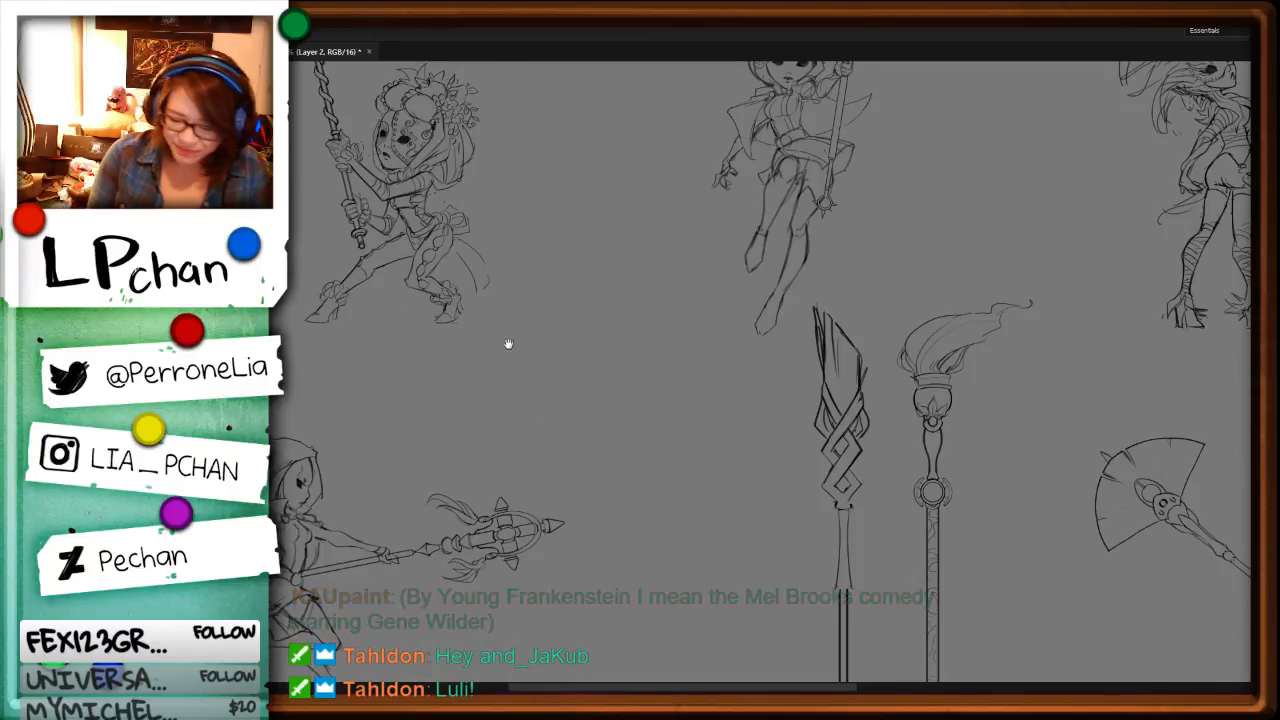
left_click_drag(508, 345, 817, 471)
key("ctrl+plus")
key("ctrl+plus")
left_click(606, 486, "ctrl")
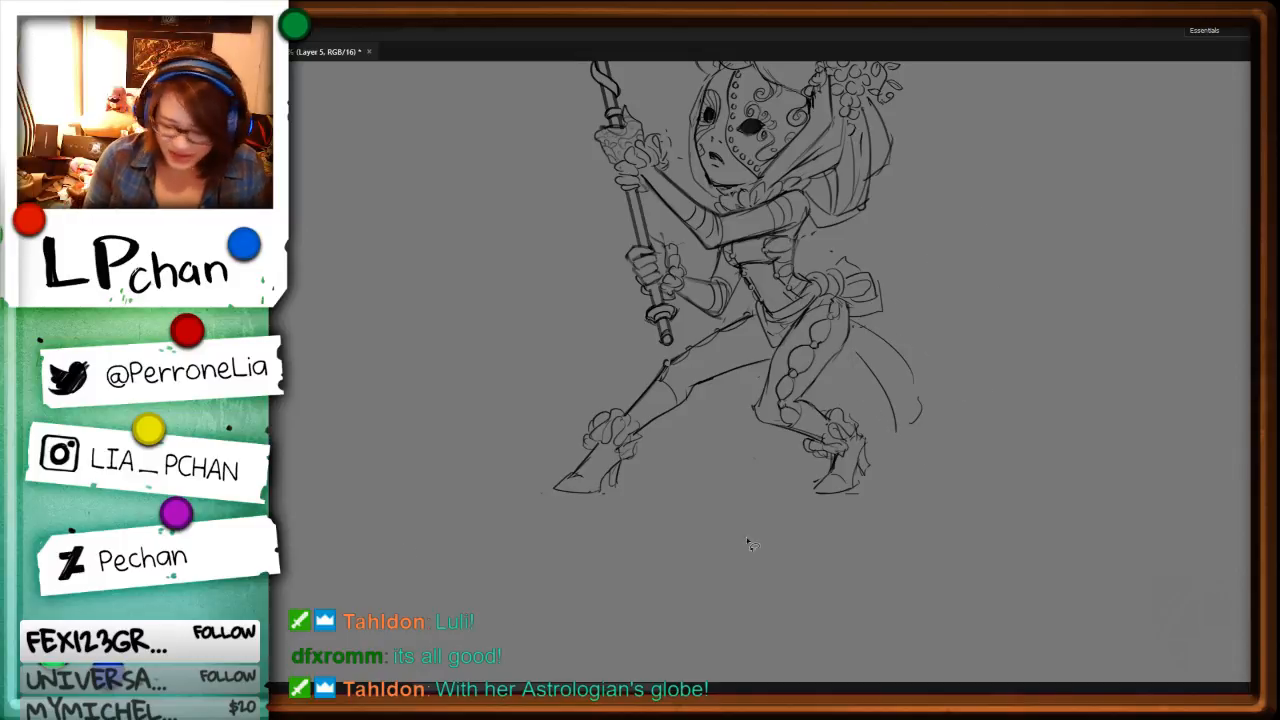
left_click(700, 359, "ctrl")
left_click_drag(858, 322, 967, 403)
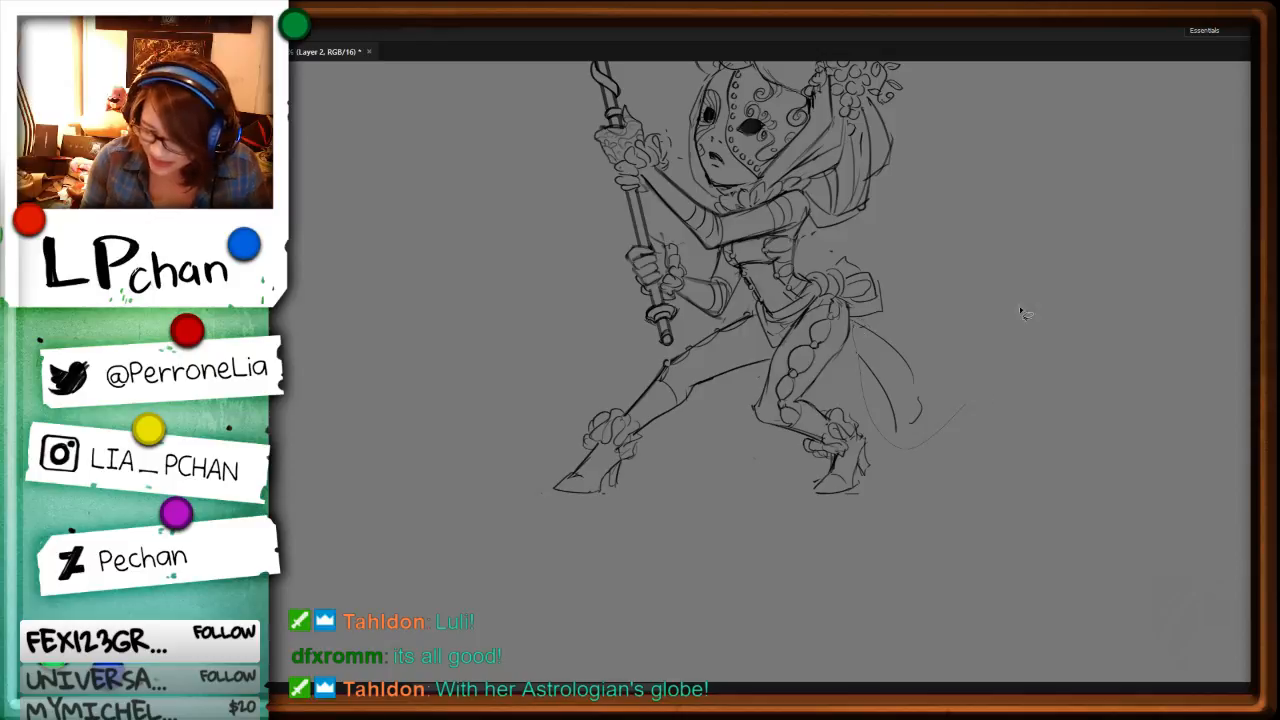
key("ctrl+z")
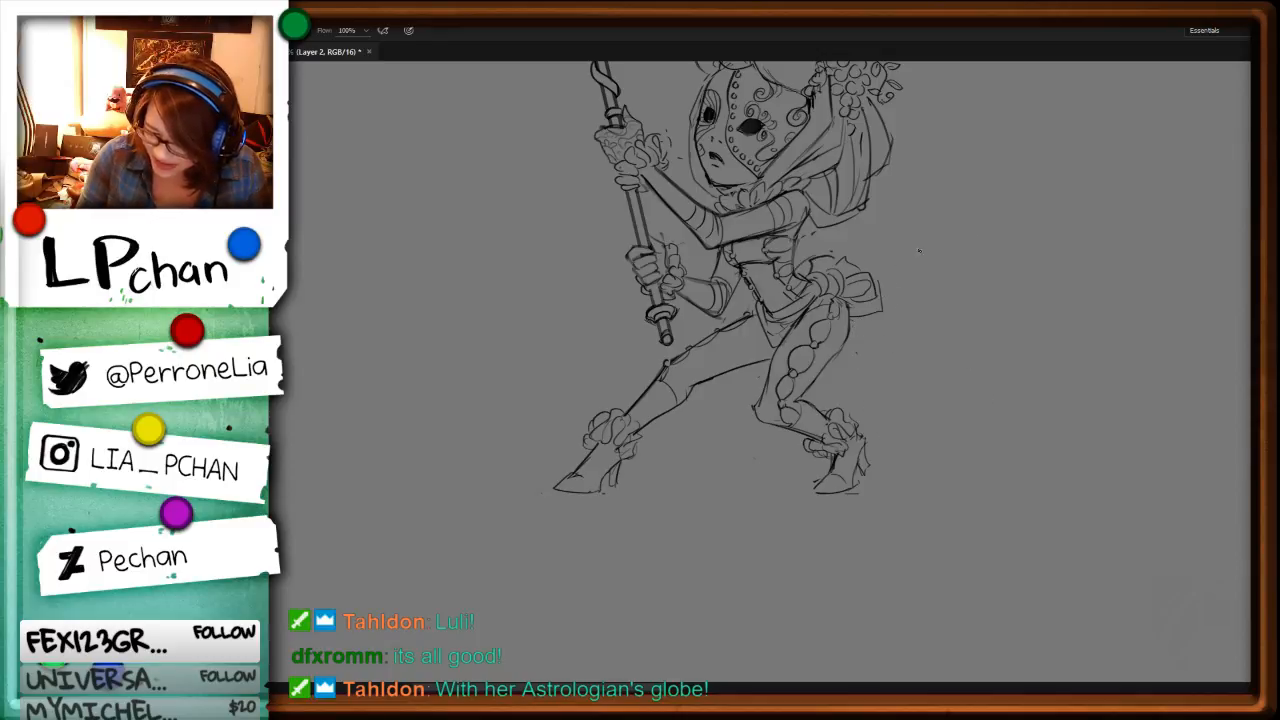
Step: Try sketching longer, wind-blown sash tails flowing out behind the masked character's hip
left_click_drag(868, 322, 973, 335)
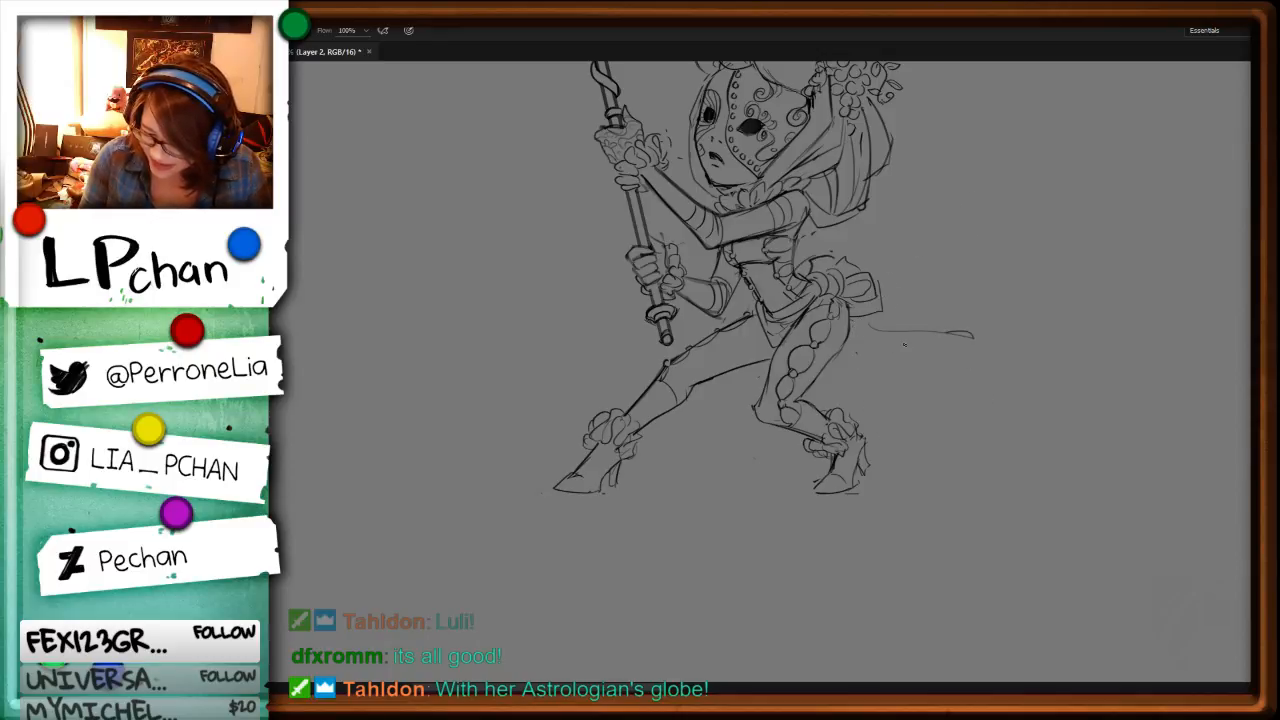
left_click_drag(870, 340, 925, 372)
left_click_drag(843, 370, 990, 428)
key("l")
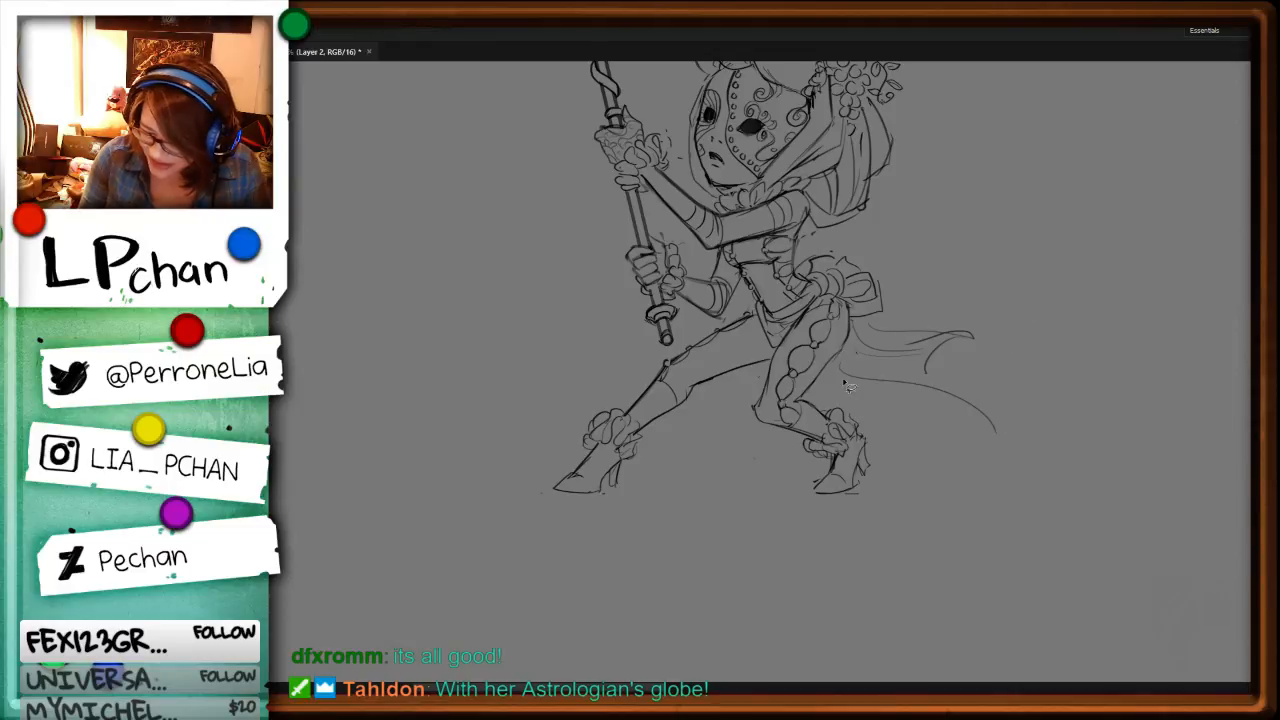
left_click_drag(852, 388, 890, 318)
key("ctrl+x")
left_click_drag(1058, 372, 1009, 496)
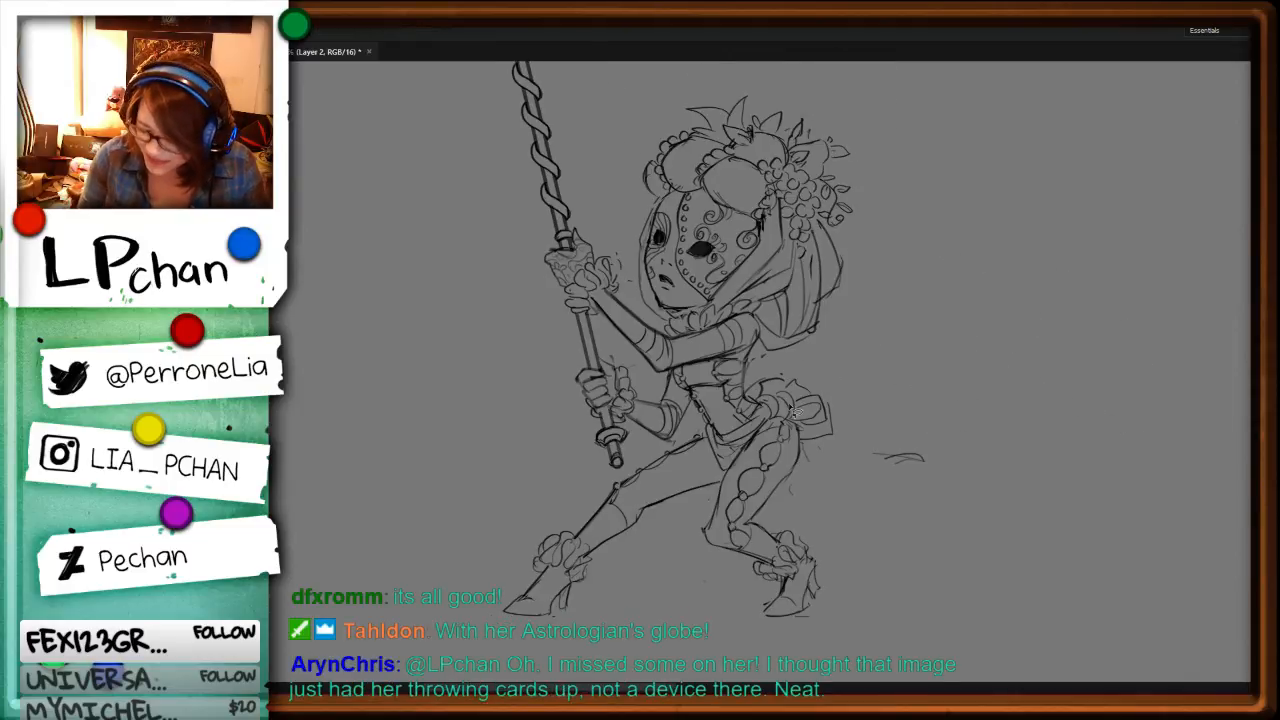
mouse_move(806, 438)
left_mouse_down()
mouse_move(860, 356)
mouse_move(808, 370)
left_mouse_up()
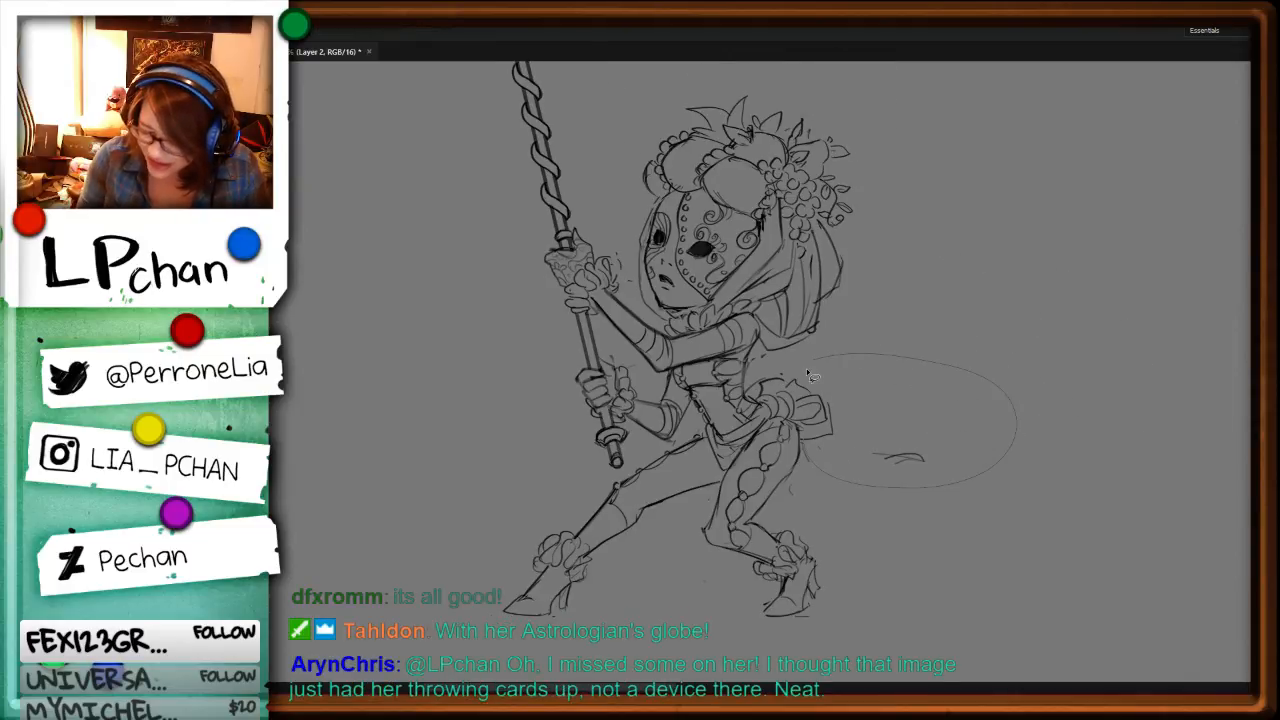
key("ctrl+x")
Step: Remove the bow at the back of the waist and redraw the hip and the back of the thigh
mouse_move(806, 431)
left_mouse_down()
mouse_move(840, 371)
mouse_move(776, 382)
mouse_move(760, 412)
mouse_move(814, 451)
mouse_move(865, 371)
mouse_move(834, 413)
mouse_move(815, 376)
left_mouse_up()
key("ctrl+x")
key("ctrl+x")
key("b")
mouse_move(770, 413)
left_mouse_down()
mouse_move(799, 442)
mouse_move(797, 472)
mouse_move(782, 420)
mouse_move(796, 436)
left_mouse_up()
key("e")
key("b")
left_click_drag(774, 417, 793, 456)
left_click_drag(794, 460, 770, 500)
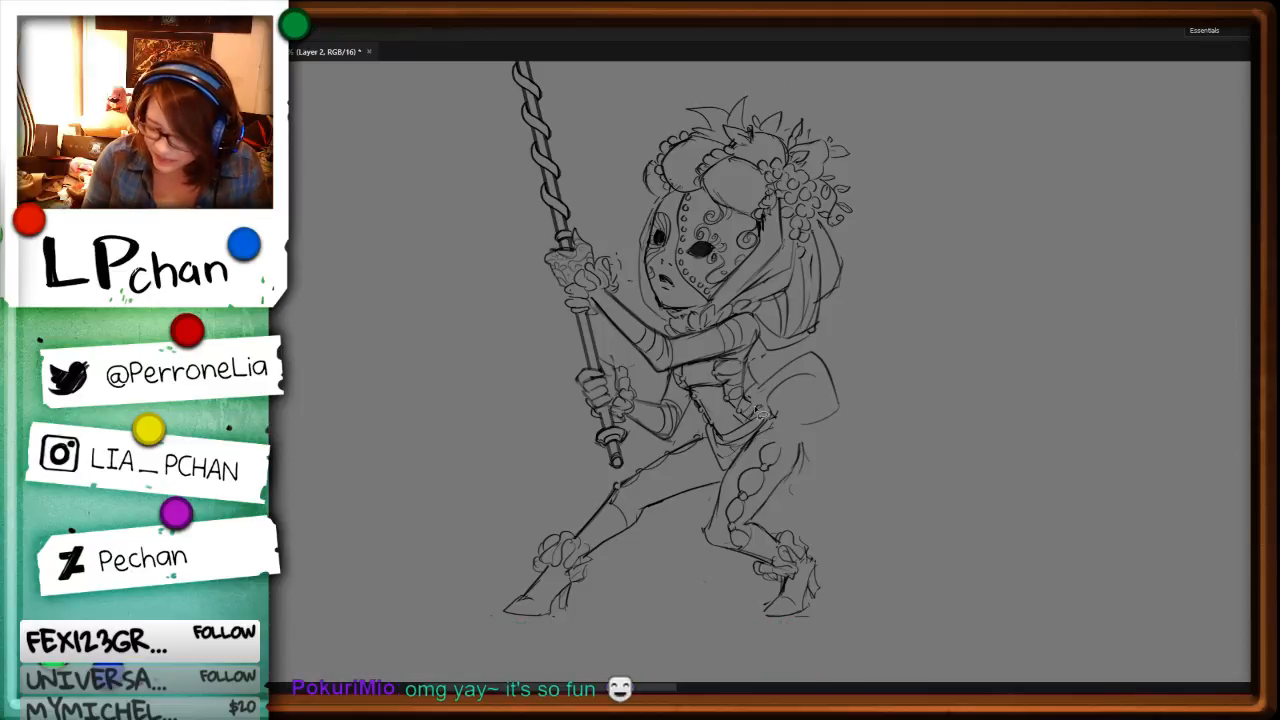
Step: Delete the rounded puff shape sketched behind the hip
left_click_drag(788, 361, 811, 344)
key("Delete")
key("ctrl+d")
key("b")
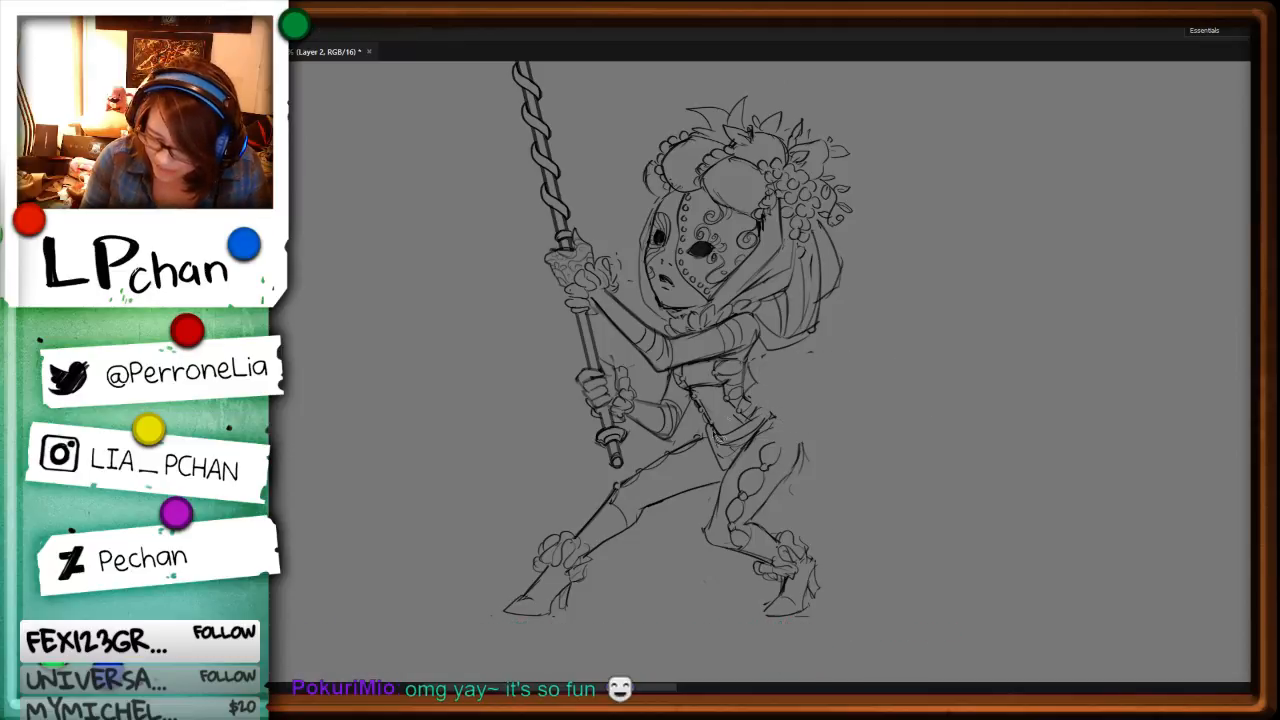
Step: Sketch the start of a rounded peplum over the rear hip and clear the old lines at the front of the hips
mouse_move(752, 408)
left_mouse_down()
mouse_move(805, 386)
mouse_move(810, 440)
mouse_move(760, 418)
left_mouse_up()
mouse_move(806, 426)
left_mouse_down()
mouse_move(756, 446)
mouse_move(803, 446)
left_mouse_up()
mouse_move(798, 448)
left_mouse_down()
mouse_move(810, 410)
mouse_move(824, 462)
left_mouse_up()
key("l")
mouse_move(770, 431)
left_mouse_down()
mouse_move(830, 445)
mouse_move(820, 458)
mouse_move(812, 432)
mouse_move(738, 418)
mouse_move(762, 421)
mouse_move(706, 428)
mouse_move(721, 485)
mouse_move(727, 468)
left_mouse_up()
key("Delete")
key("ctrl+d")
key("b")
Step: Clean stray lines around the peplum and shape its upper contour and folds fanning out from the round waist ornament
key("l")
key("ctrl+d")
key("b")
key("l")
key("Delete")
key("ctrl+d")
key("b")
key("l")
mouse_move(829, 442)
left_mouse_down()
mouse_move(826, 427)
mouse_move(804, 456)
left_mouse_up()
key("Delete")
key("ctrl+d")
key("b")
left_click_drag(752, 403, 769, 386)
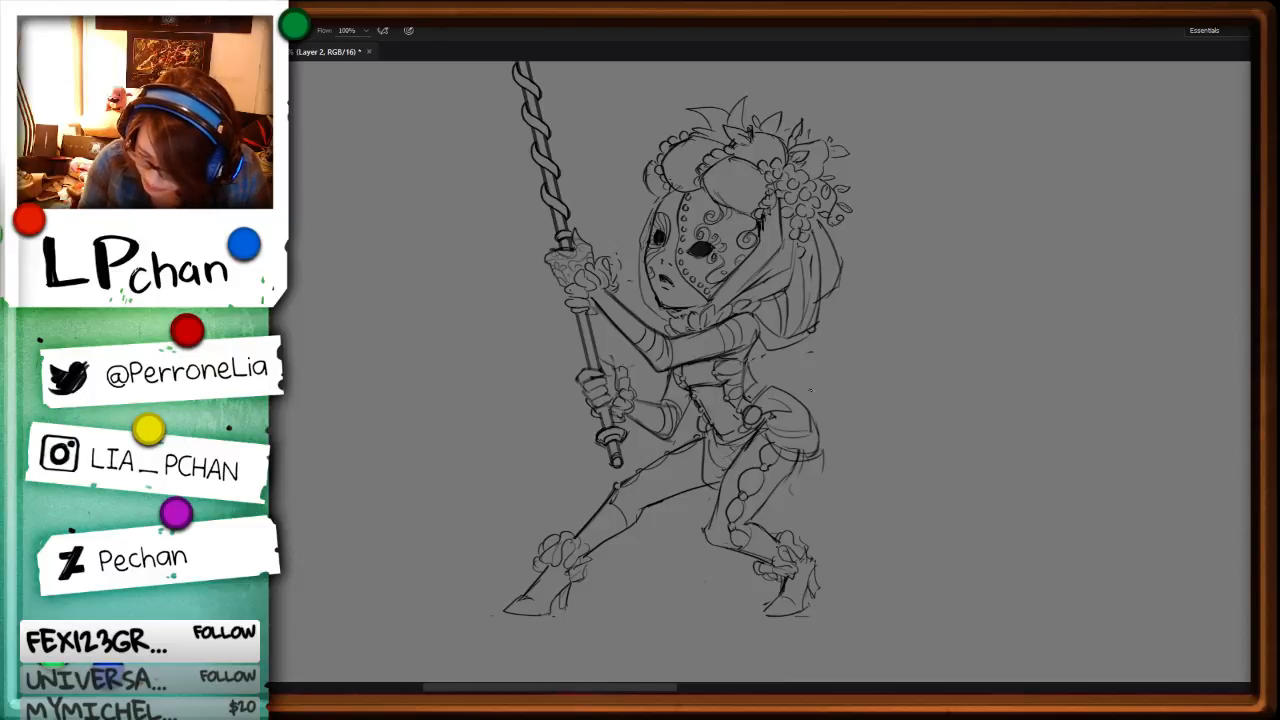
Step: Erase the peplum's rough lower edge and redraw it as a smooth curved hem across the rear thigh
mouse_move(819, 425)
left_mouse_down()
mouse_move(824, 451)
mouse_move(760, 433)
left_mouse_up()
key("l")
key("Delete")
key("ctrl+d")
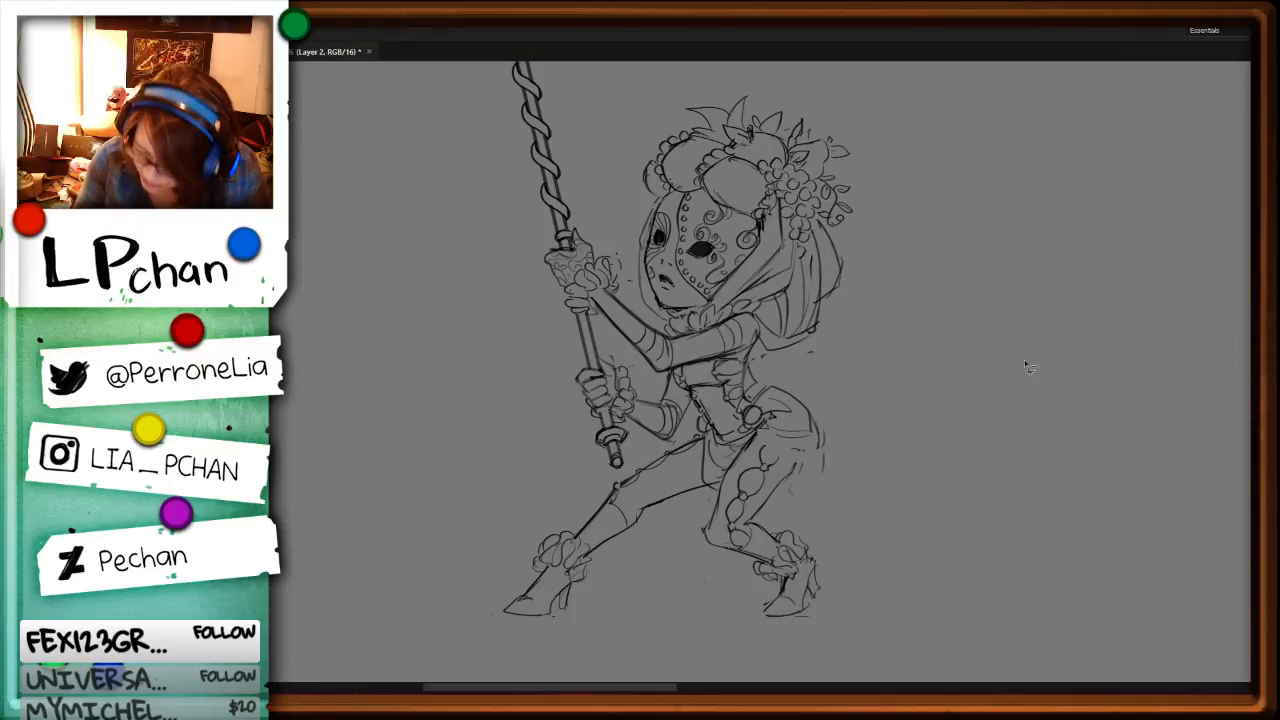
key("r")
mouse_move(962, 480)
left_mouse_down()
mouse_move(940, 521)
mouse_move(755, 640)
left_mouse_up()
key("b")
left_click_drag(675, 509, 683, 551)
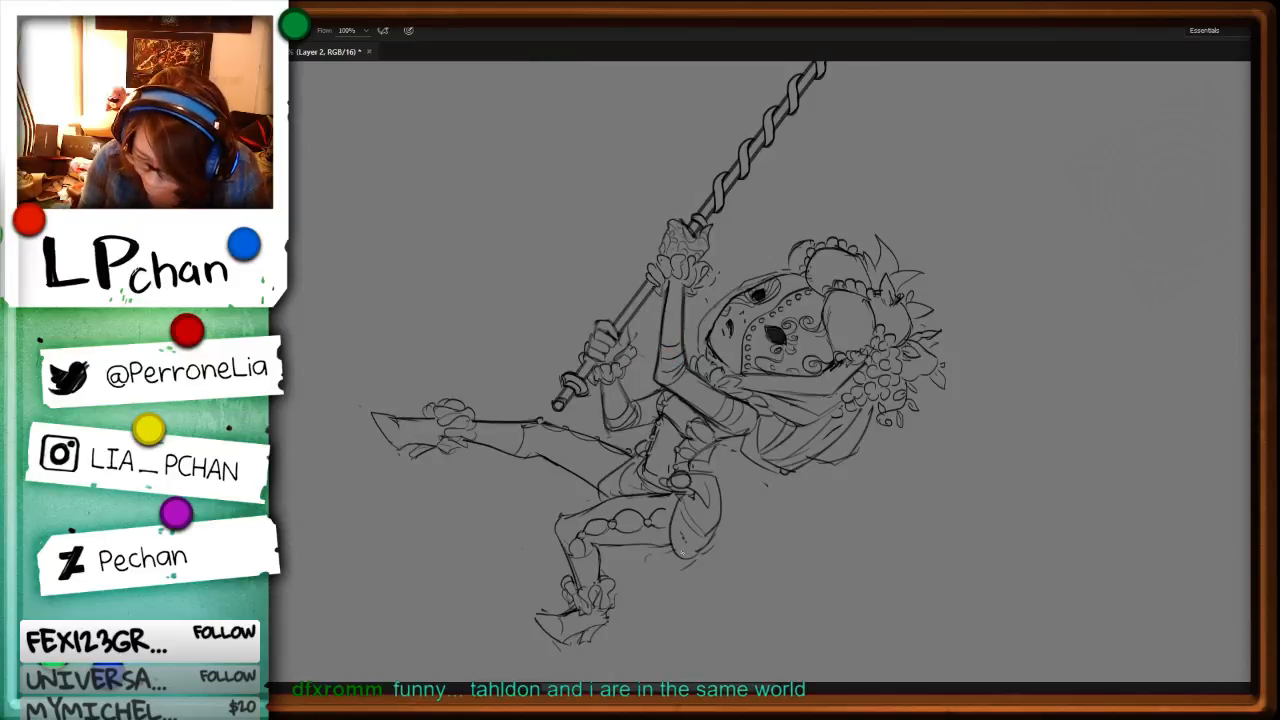
Step: Add small round beads hanging beneath the peplum's hem and along the lower edge of the front panel
key("r")
left_click_drag(875, 554, 935, 448)
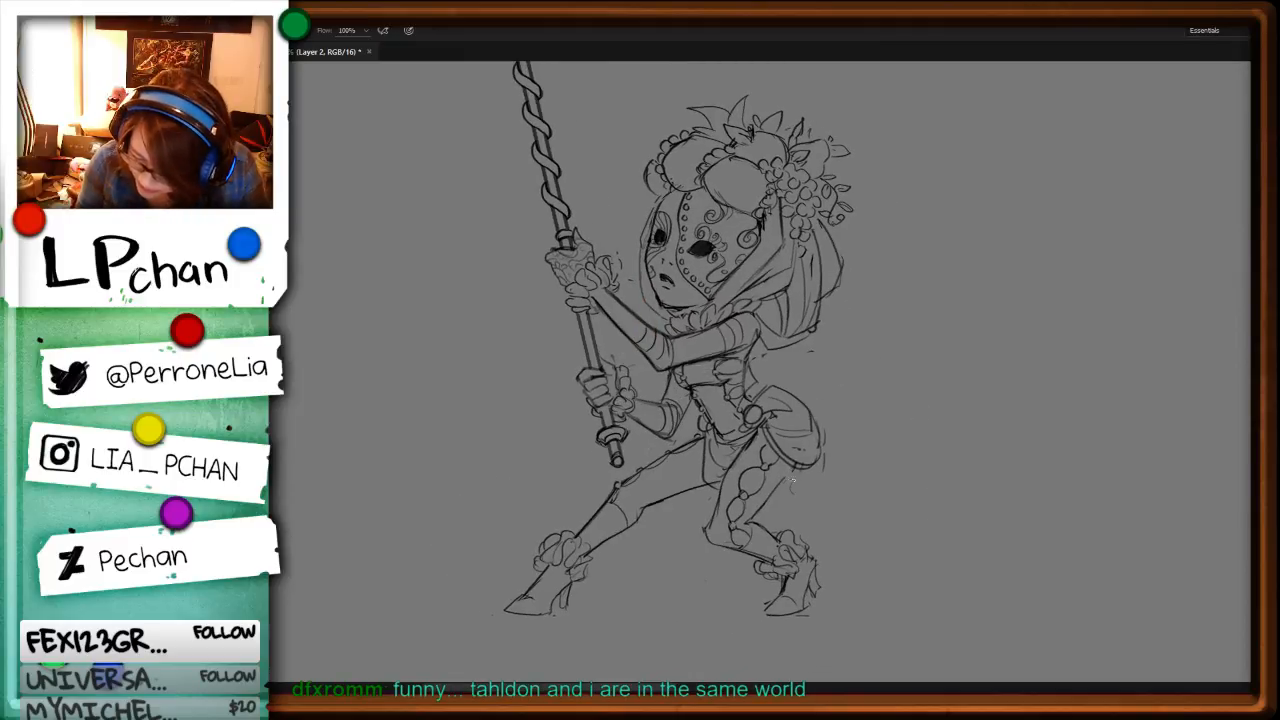
key("b")
left_click_drag(814, 472, 825, 465)
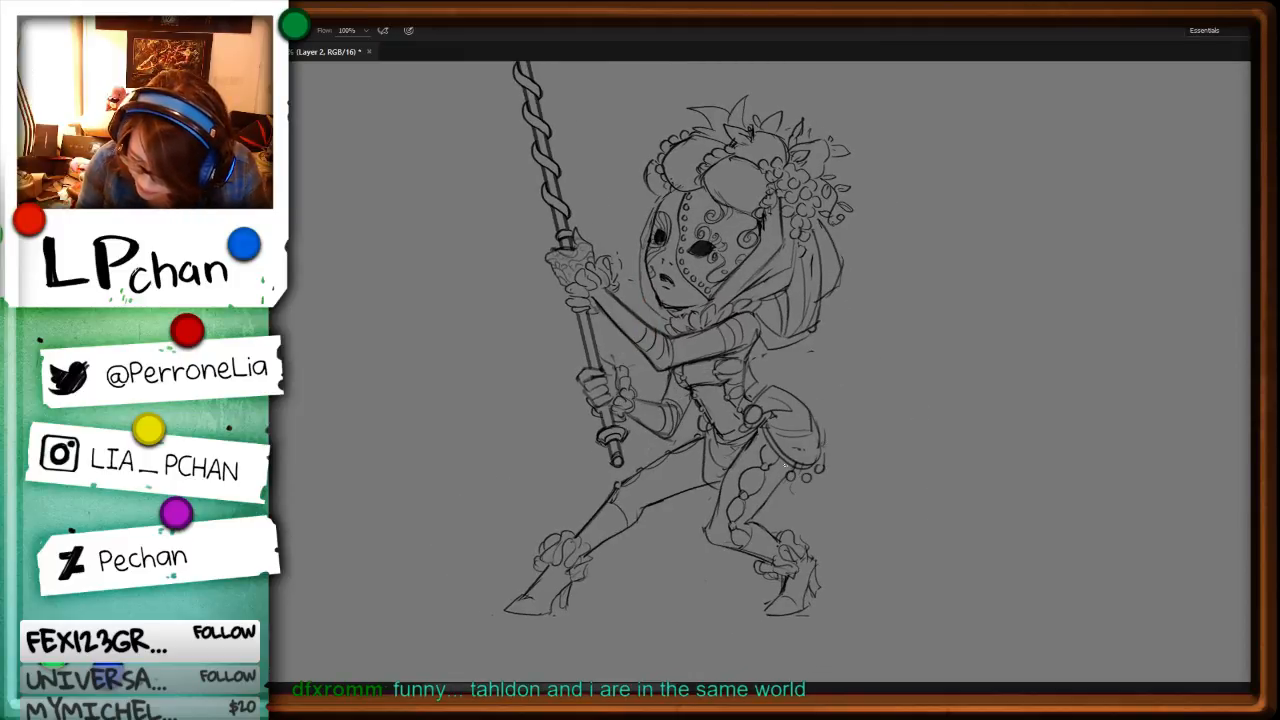
key("e")
mouse_move(704, 462)
left_mouse_down()
mouse_move(719, 489)
mouse_move(706, 448)
mouse_move(716, 487)
mouse_move(700, 484)
mouse_move(714, 506)
left_mouse_up()
key("b")
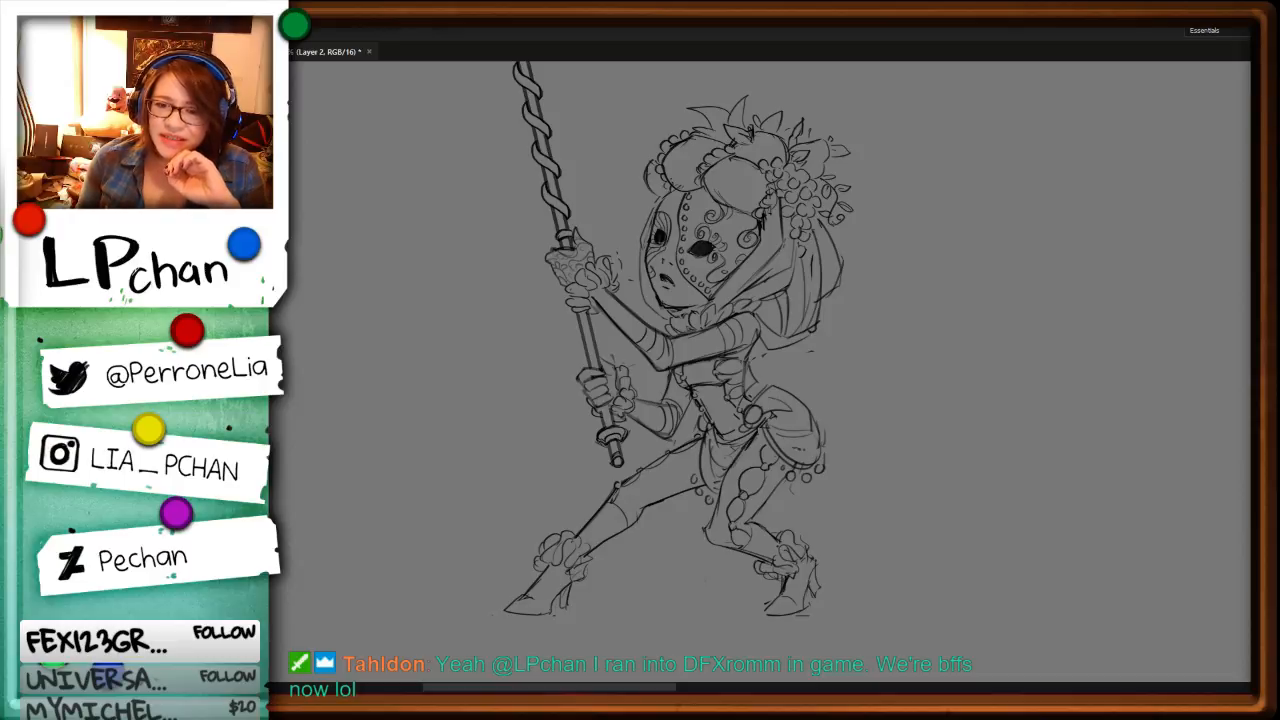
Step: Switch to the painted illustration of the white-haired witch and examine the whole composition with its golden orrery staff
key("ctrl+Tab")
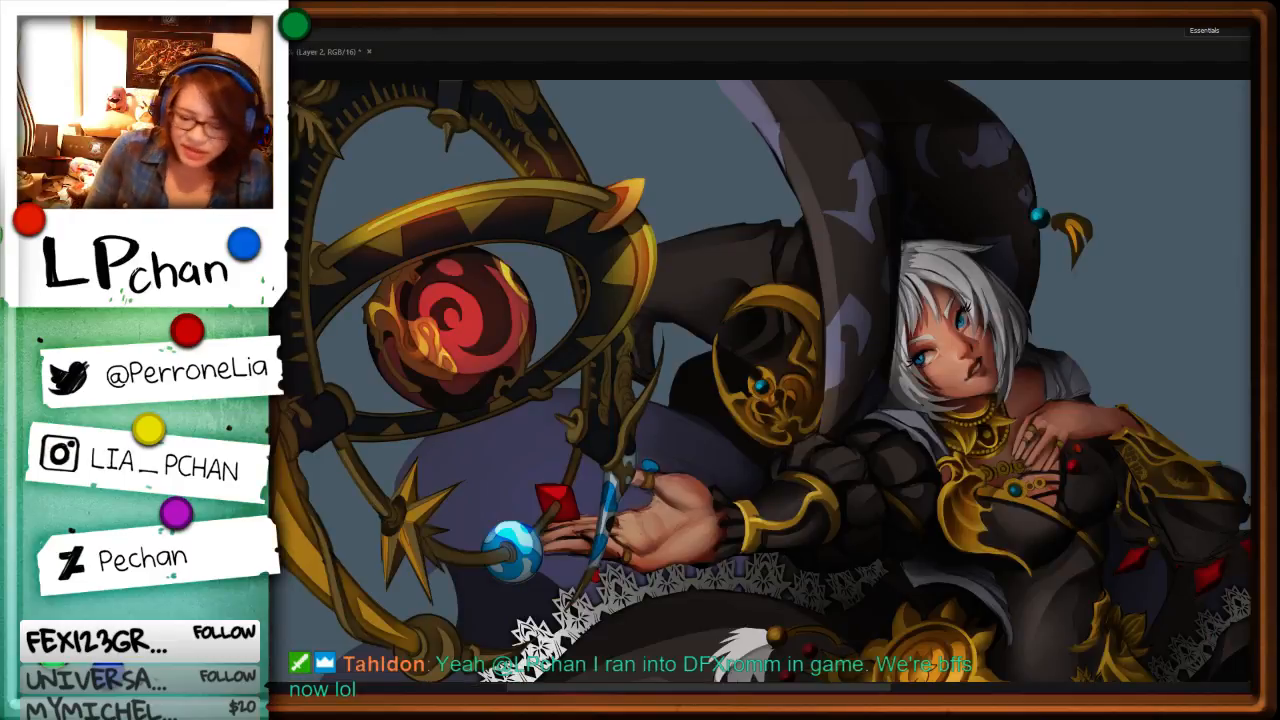
key("ctrl+minus")
key("ctrl+minus")
key("ctrl+plus")
key("ctrl+plus")
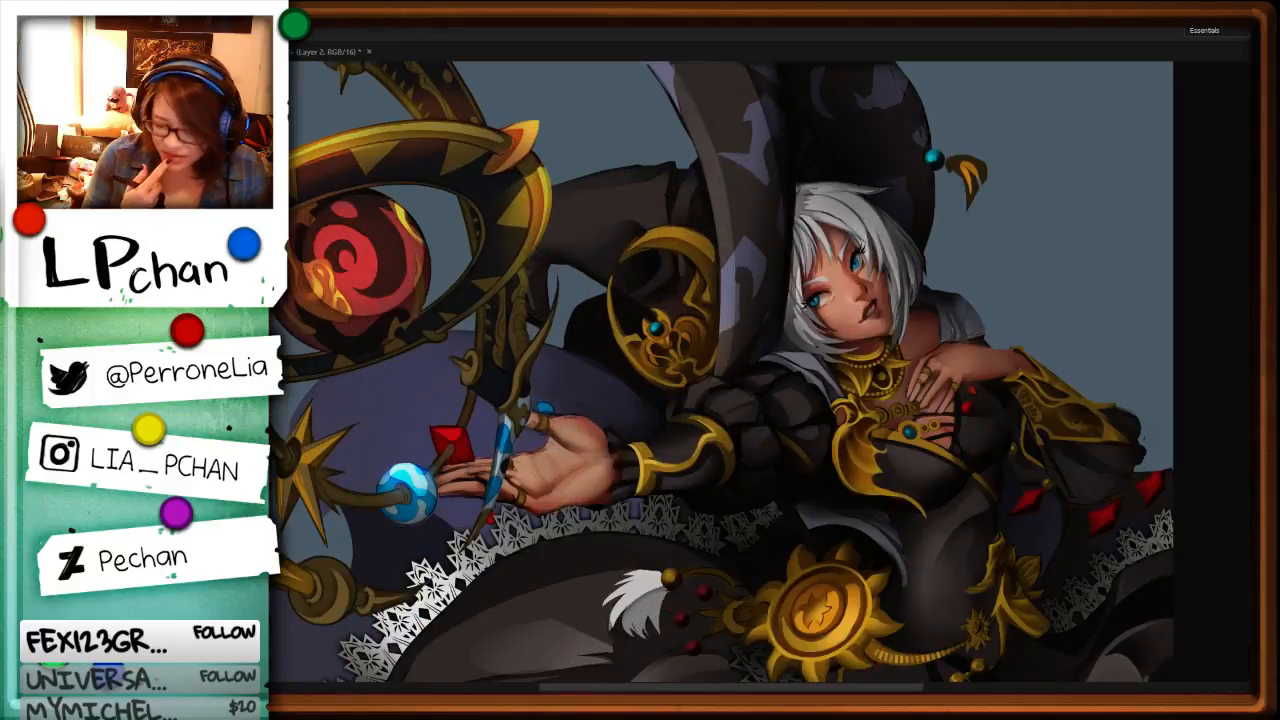
key("ctrl+minus")
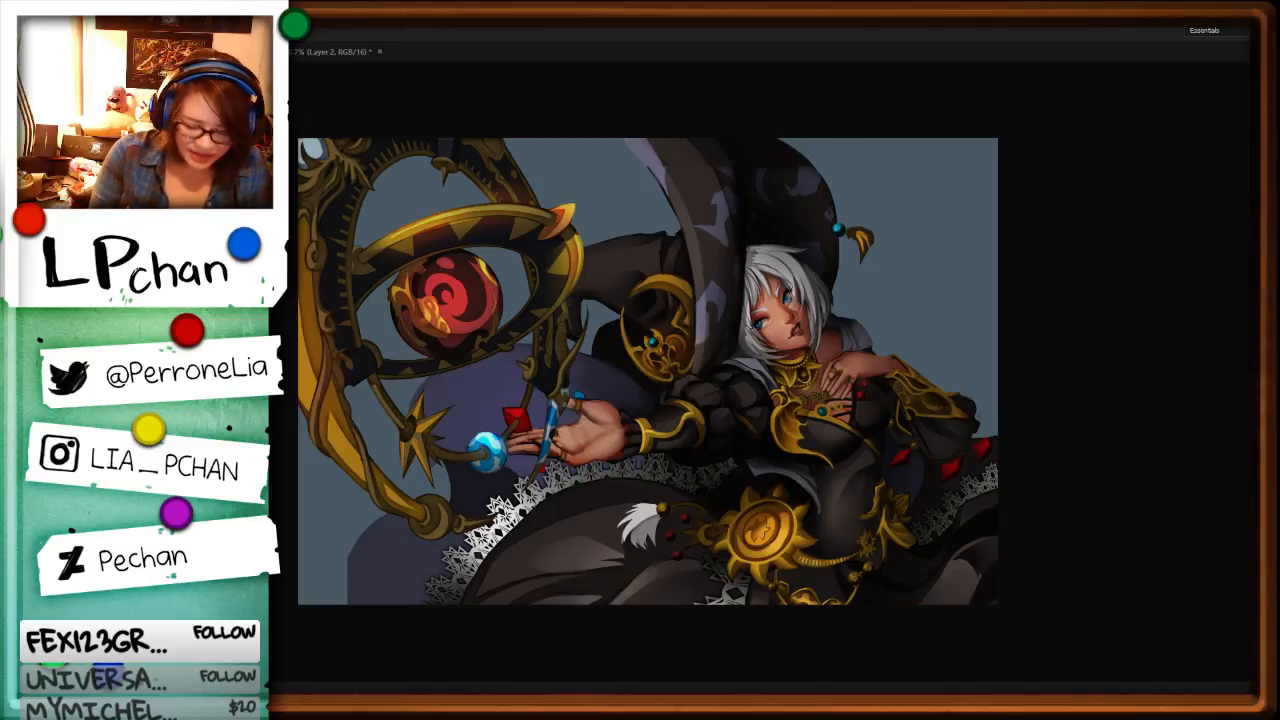
Step: Fade the golden orrery staff in the witch painting to reveal the arm and hat behind it
key("2")
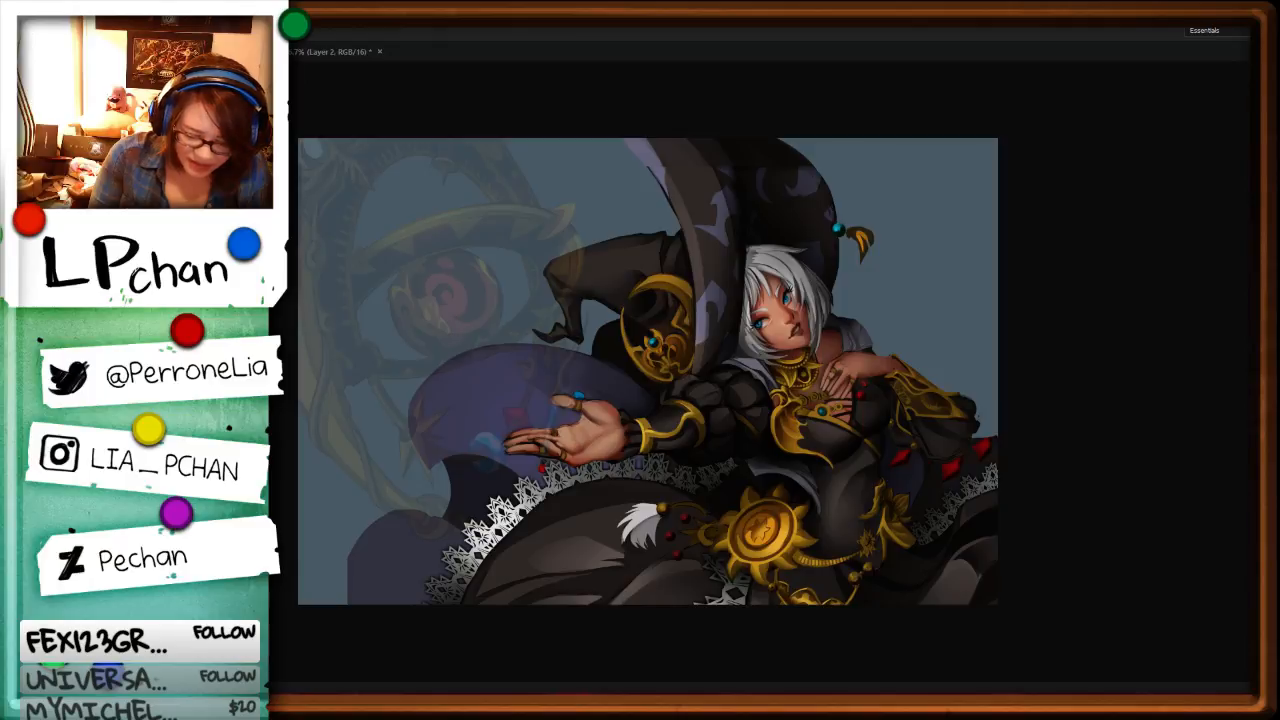
key("5")
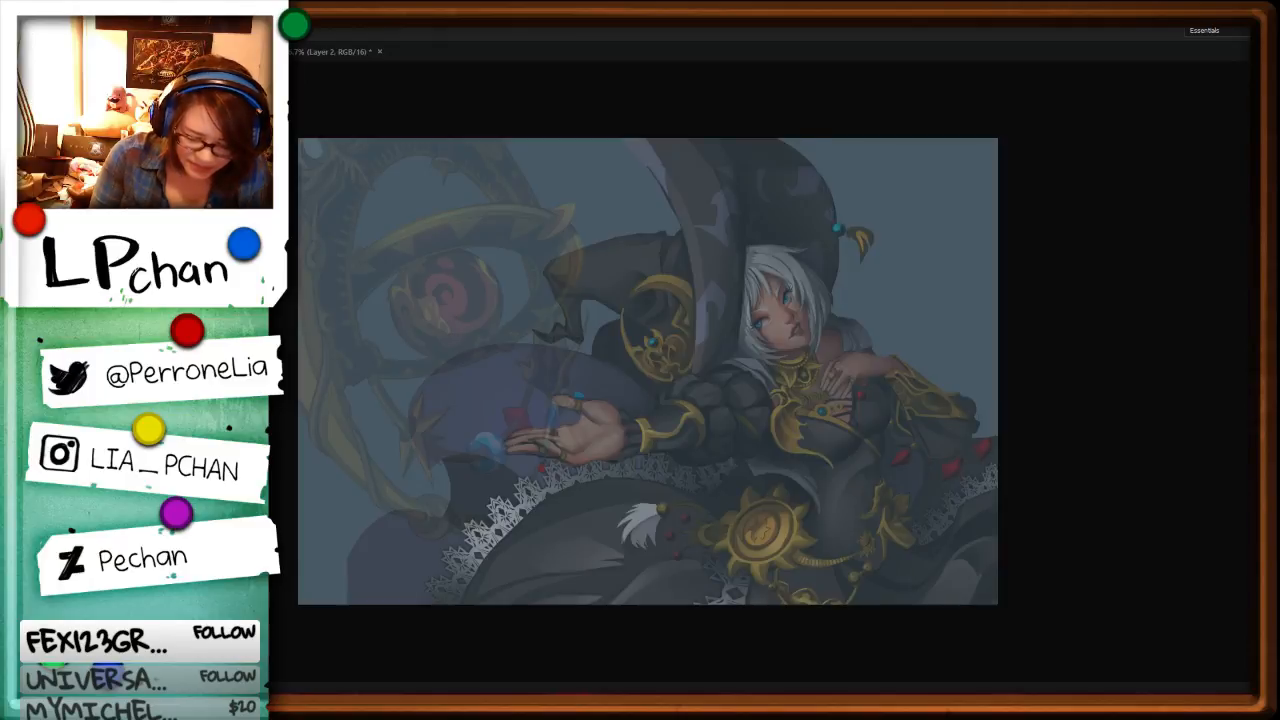
key("0")
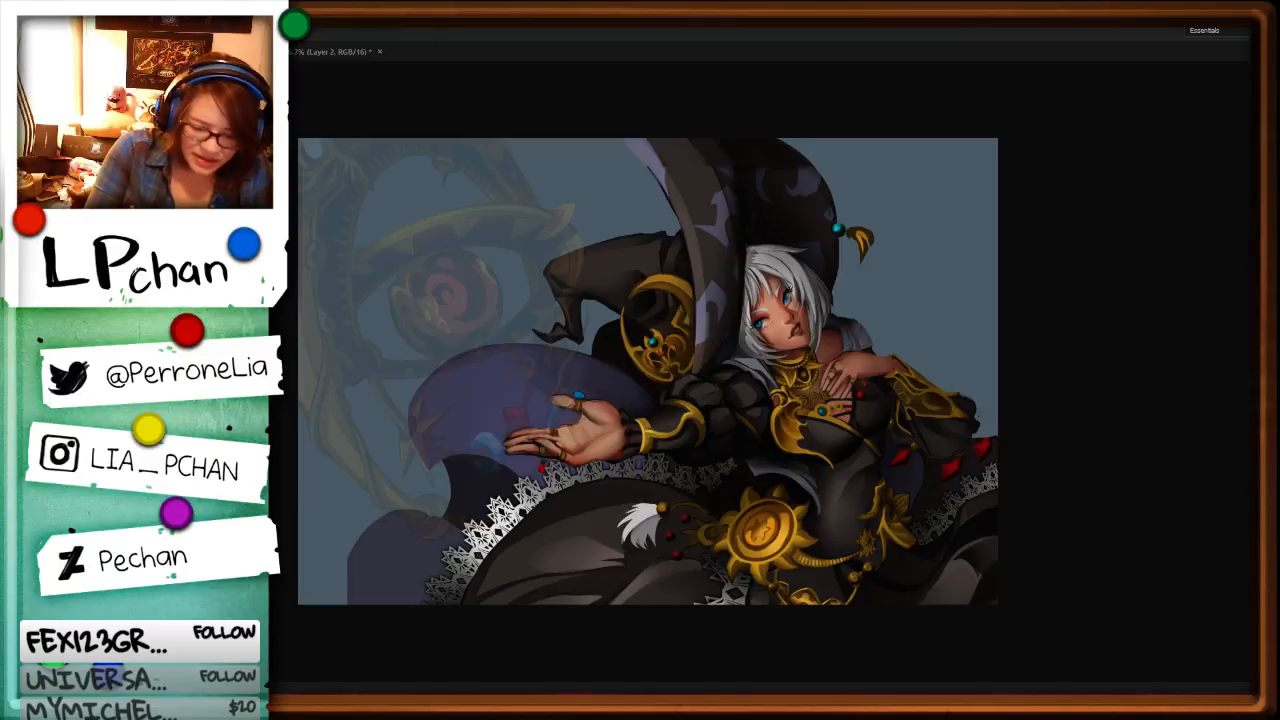
Step: Open the earlier illustration Astologician02c.jpg from the 2016 artwork's Commission2016 folder and view the full image
key("ctrl+o")
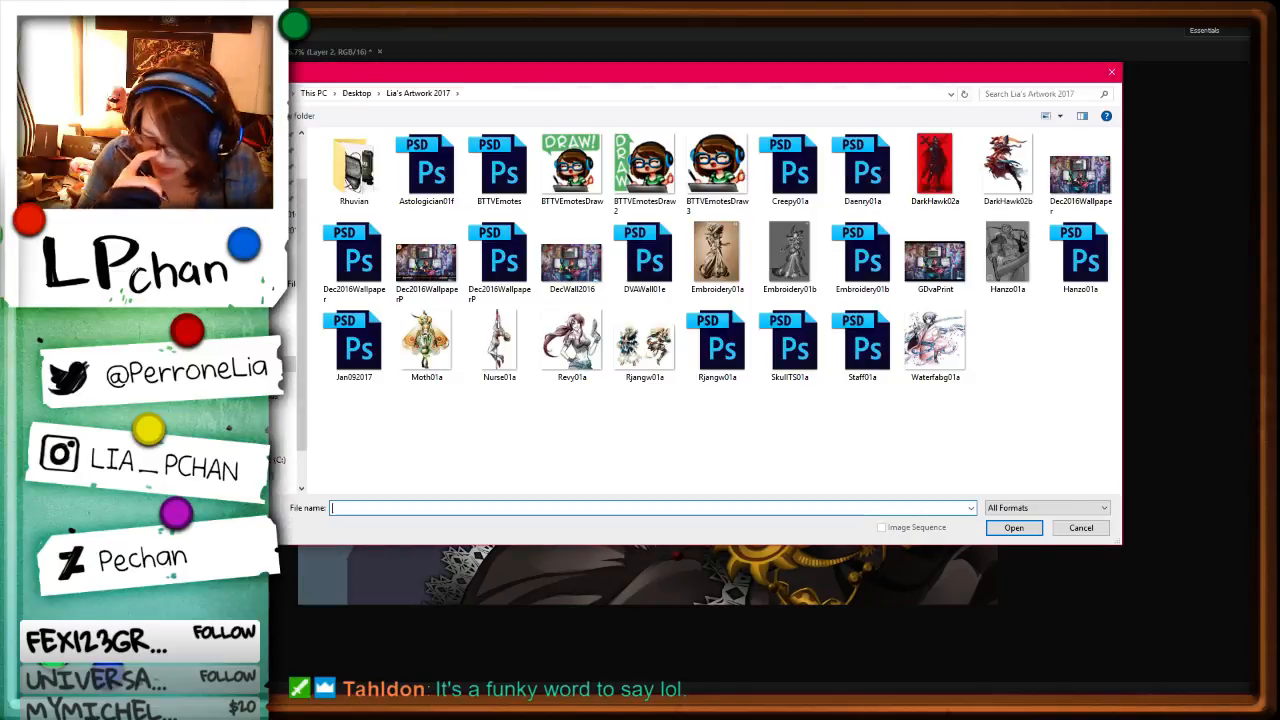
left_click(356, 93)
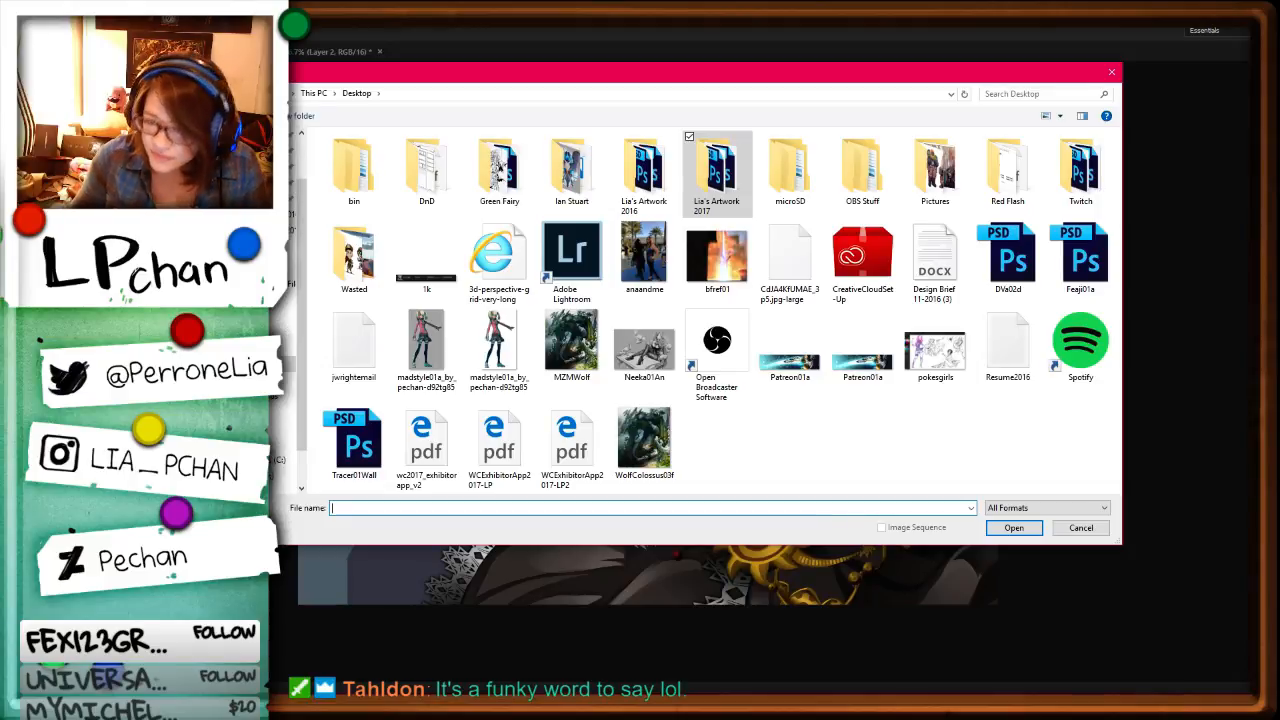
double_click(644, 178)
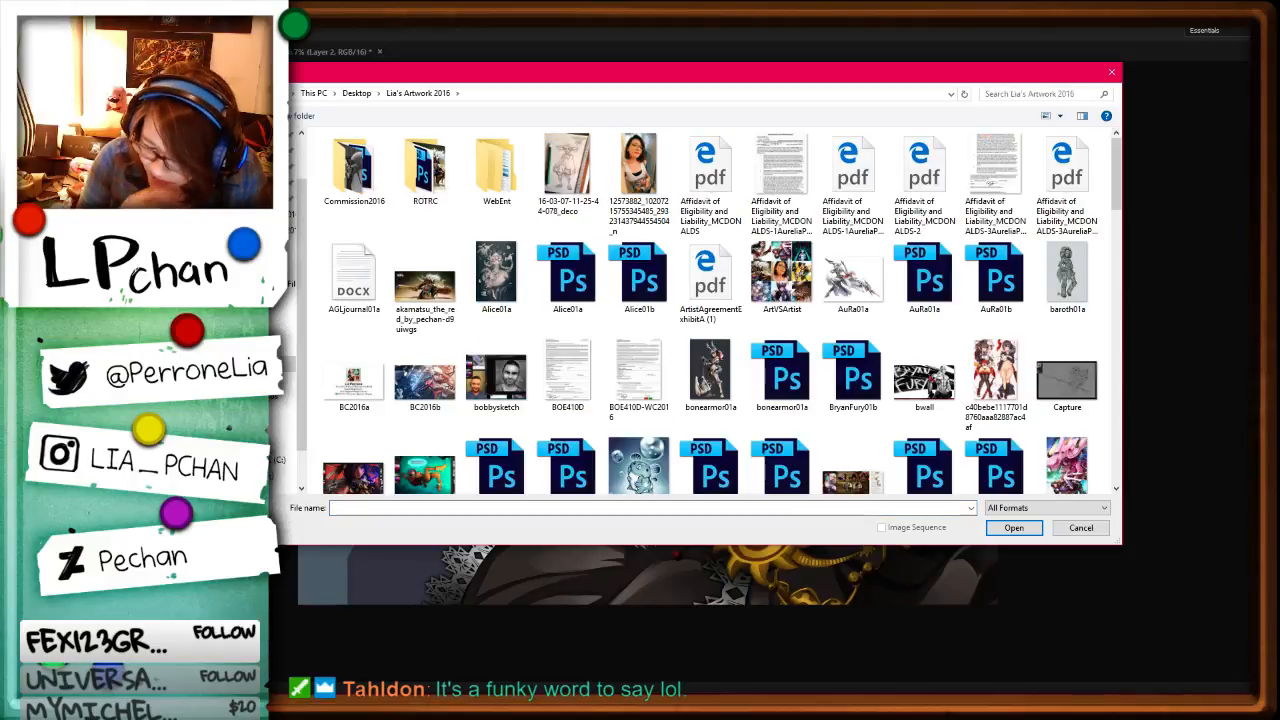
double_click(354, 168)
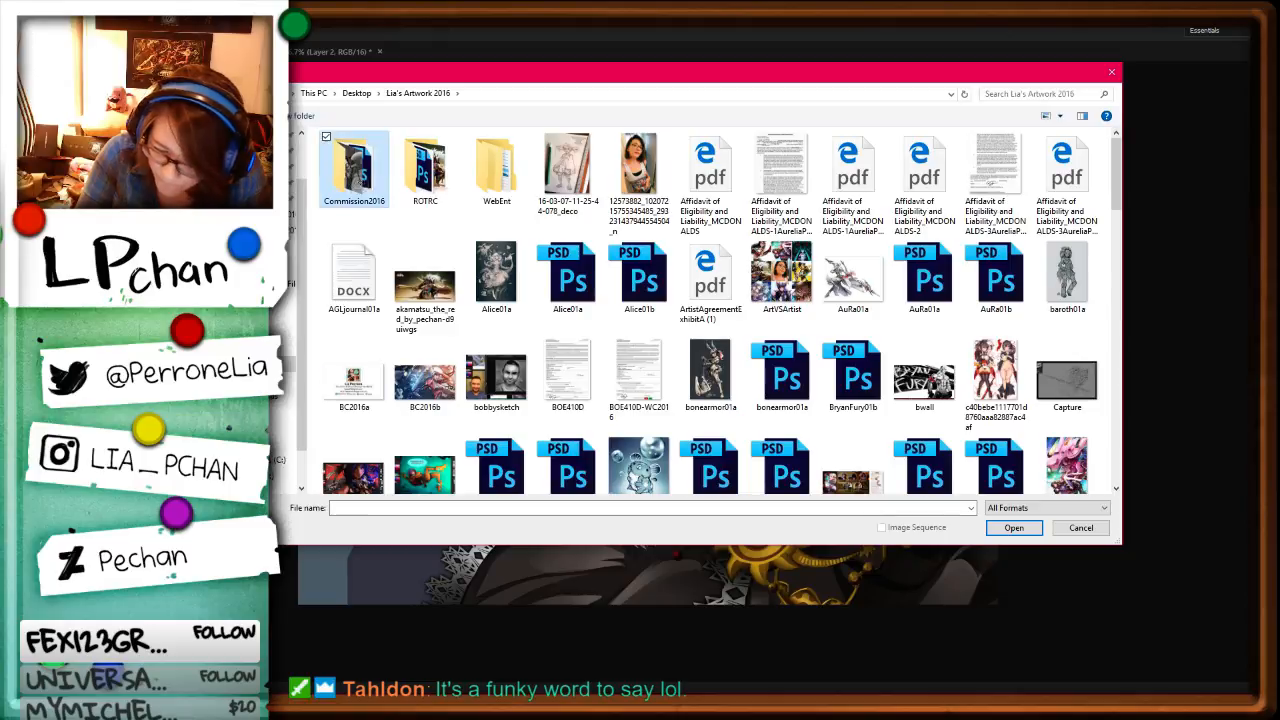
scroll(352, 300, "down", 1)
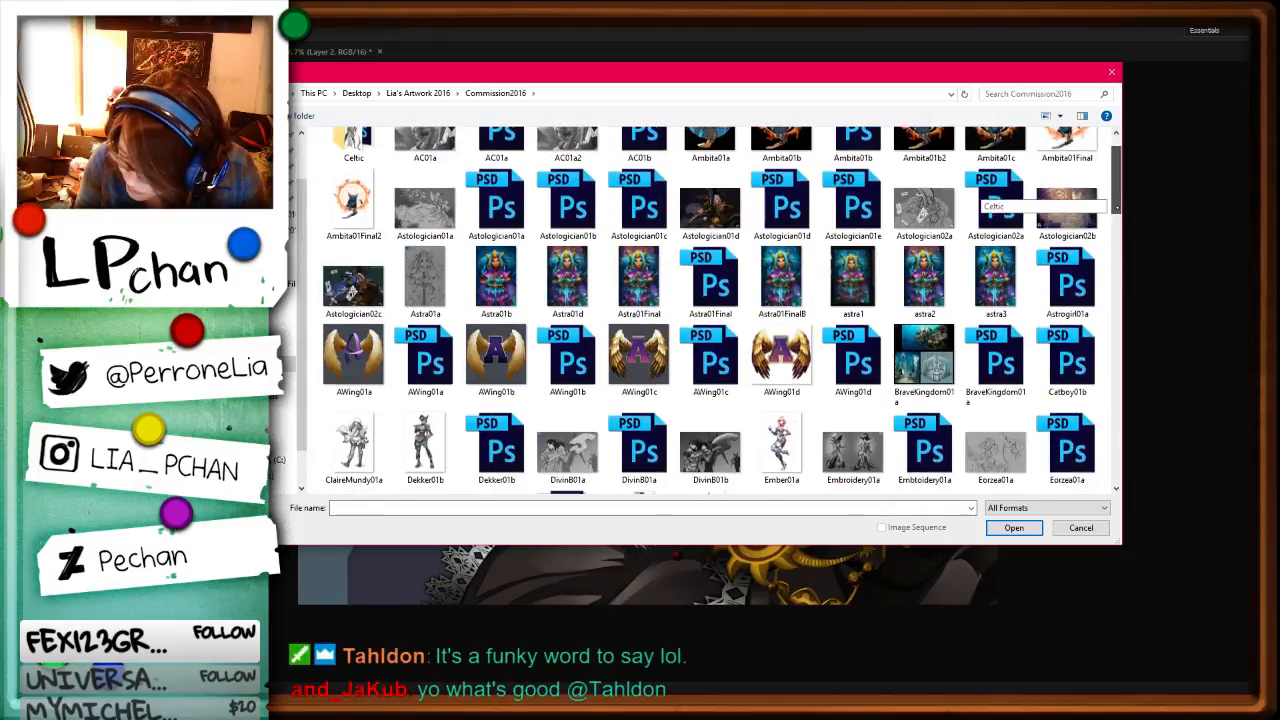
double_click(352, 305)
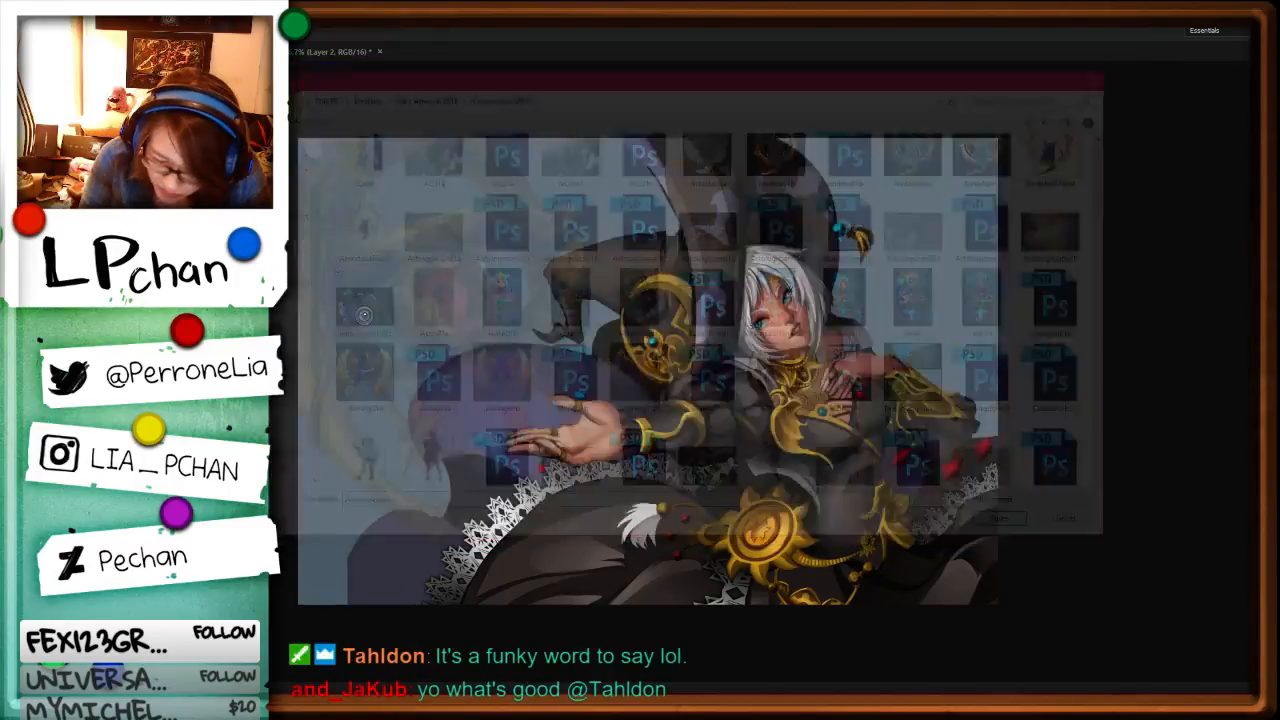
key("ctrl+plus")
key("ctrl+minus")
key("ctrl+minus")
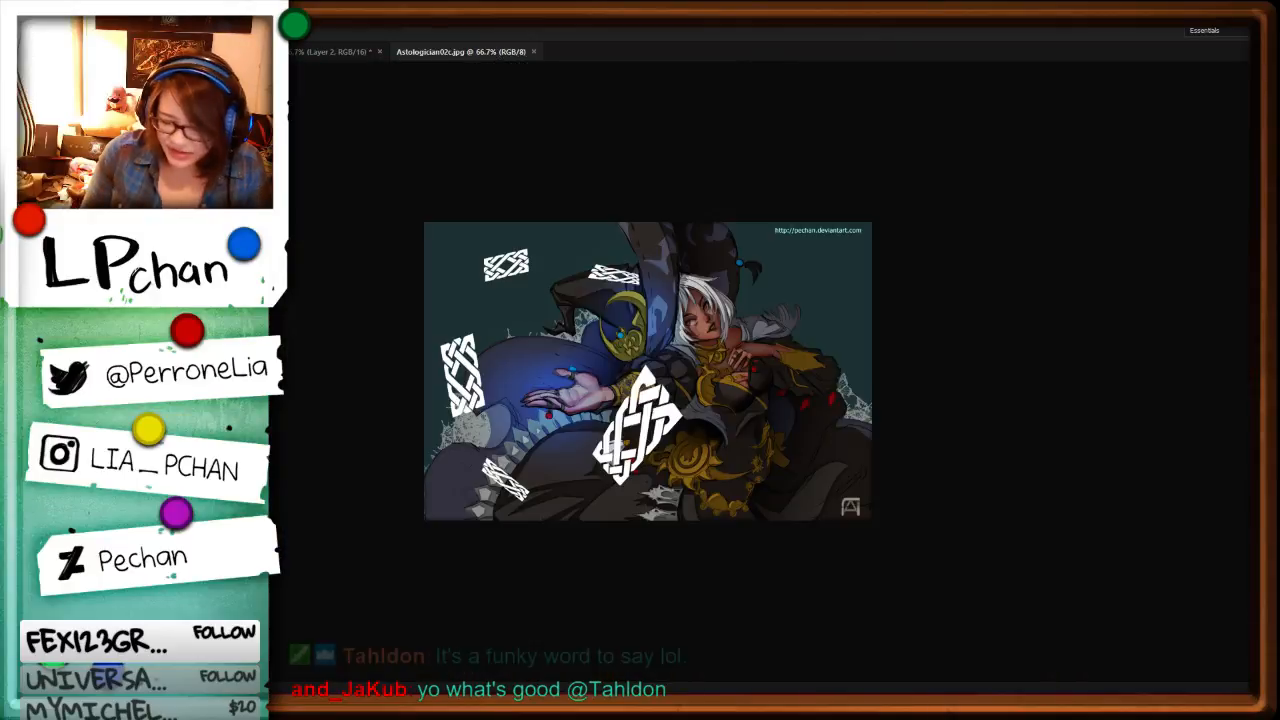
key("ctrl+plus")
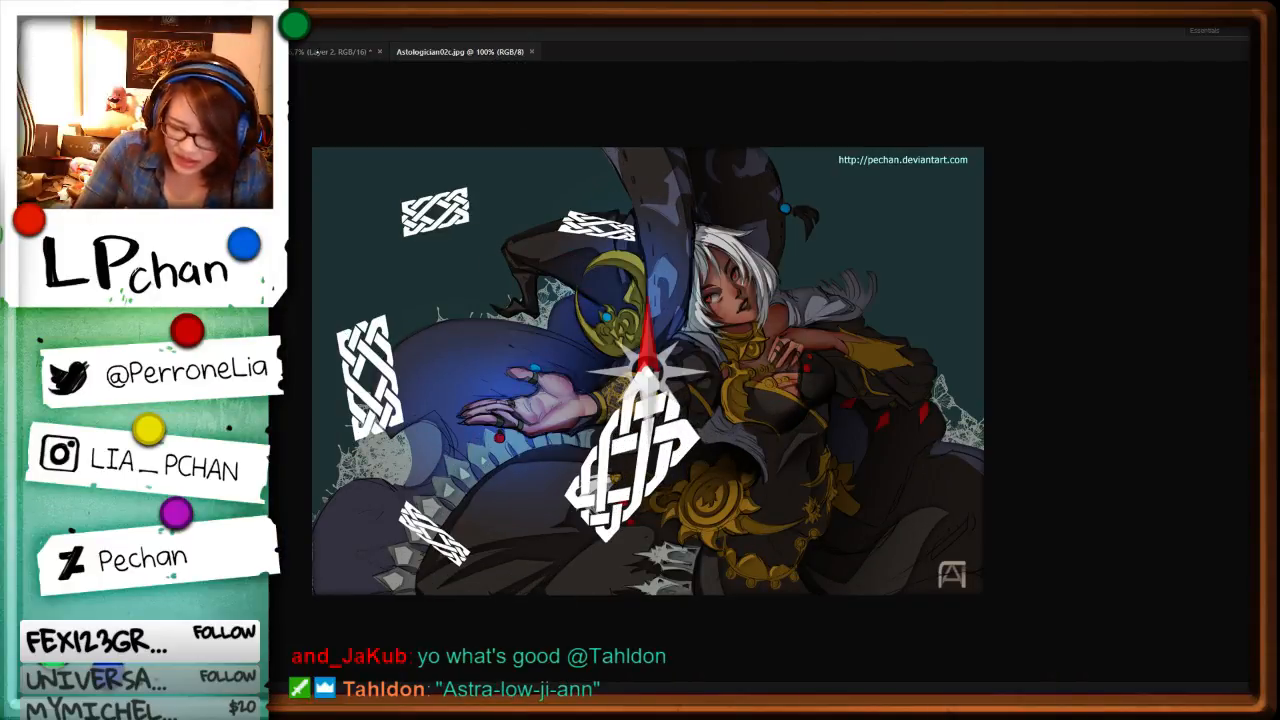
Step: Undo the staff's fading in the current witch painting and compare the painting with the earlier Astologician02c.jpg version
left_click(320, 51)
key("ctrl+Tab")
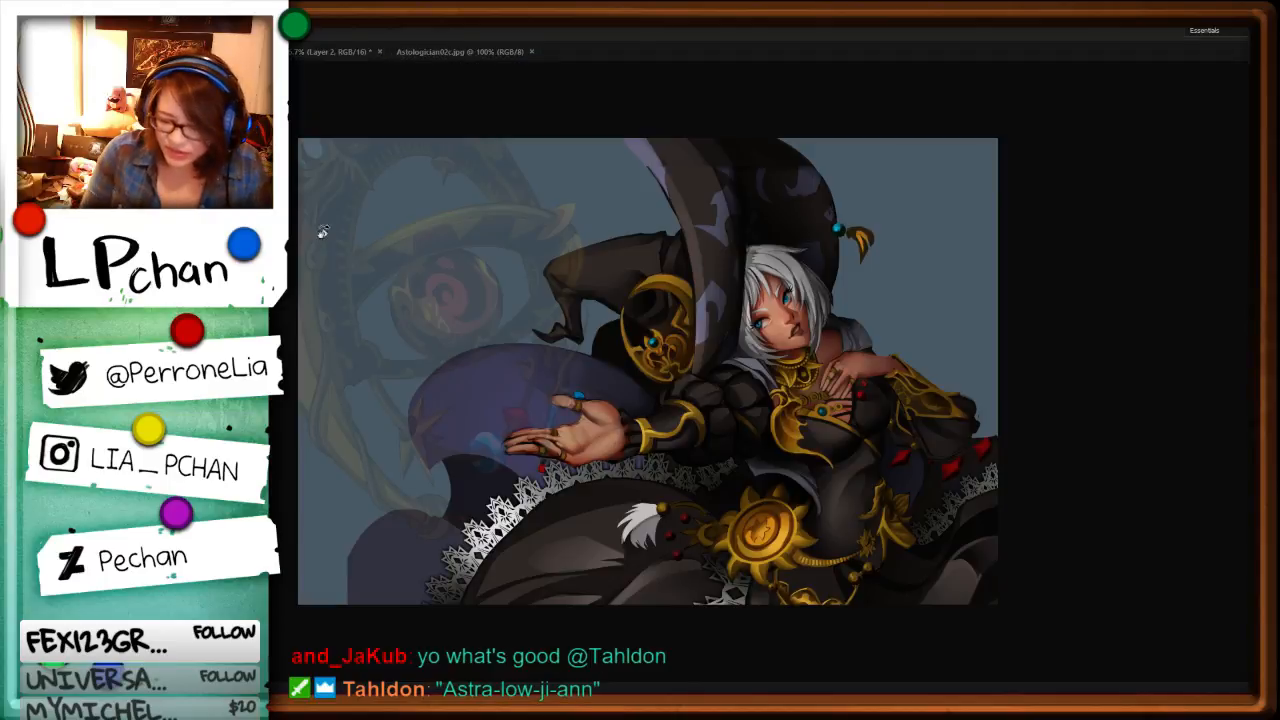
key("ctrl+z")
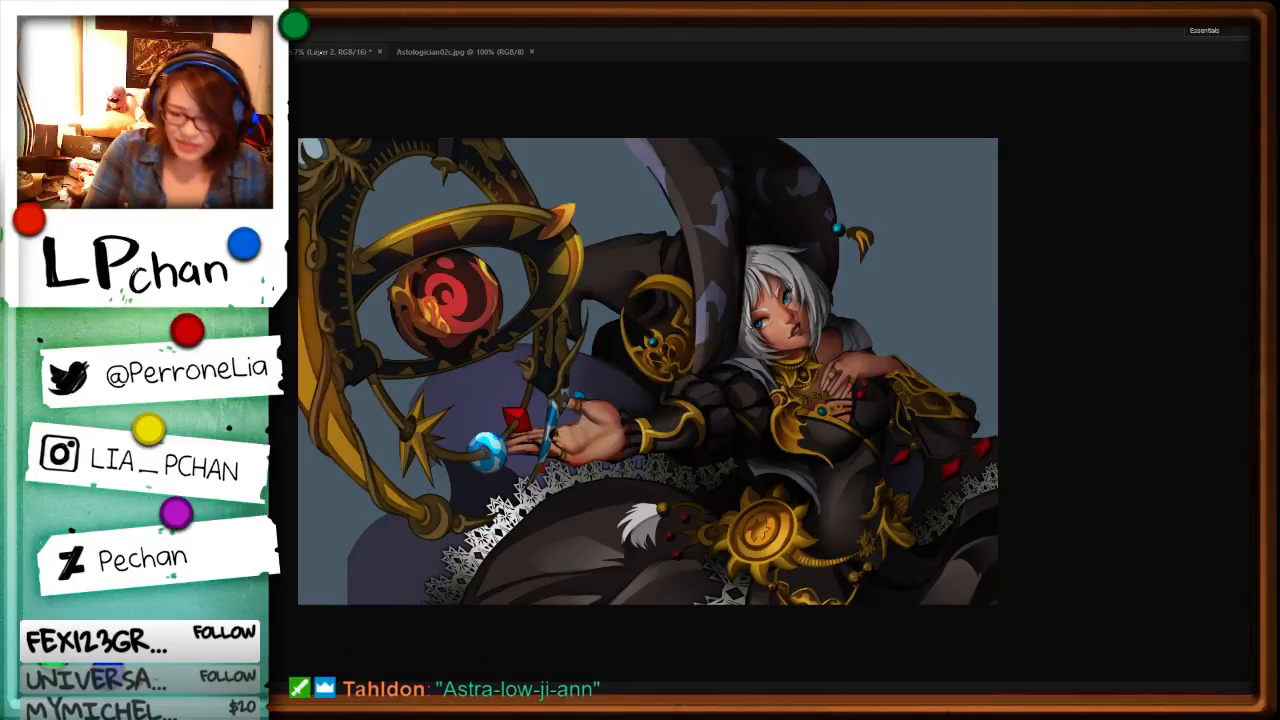
left_click(453, 52)
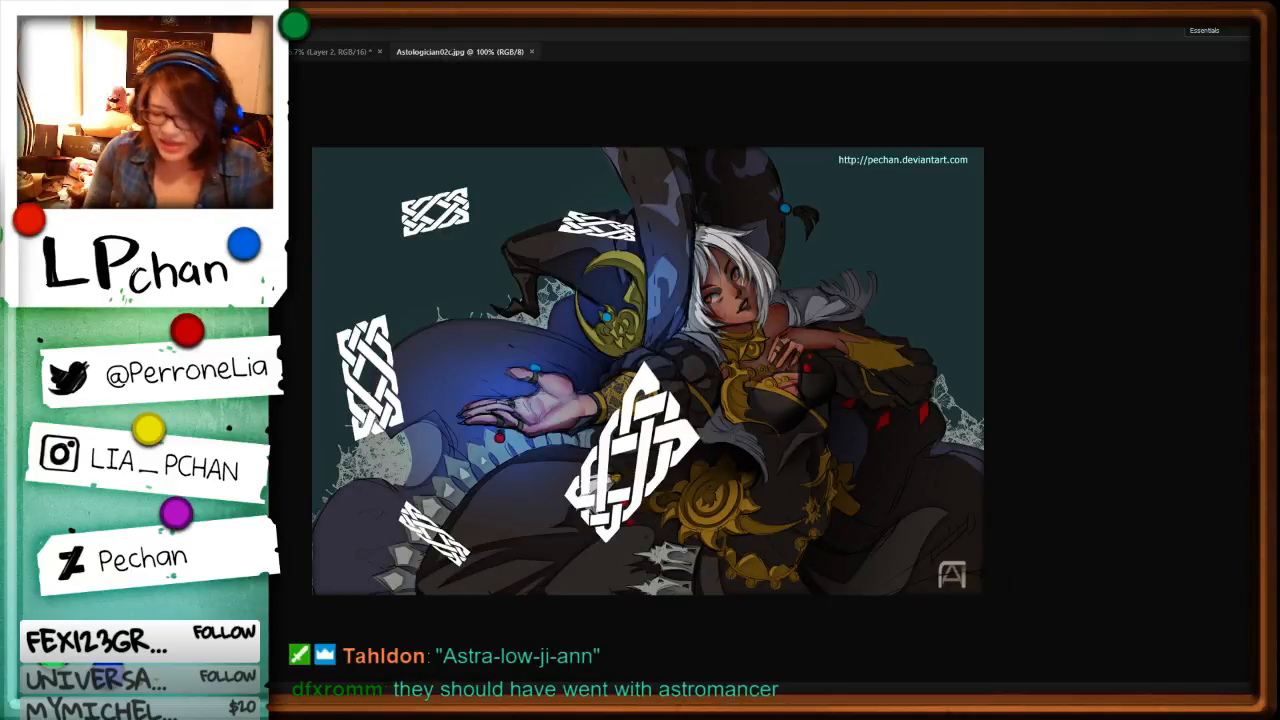
key("ctrl+Tab")
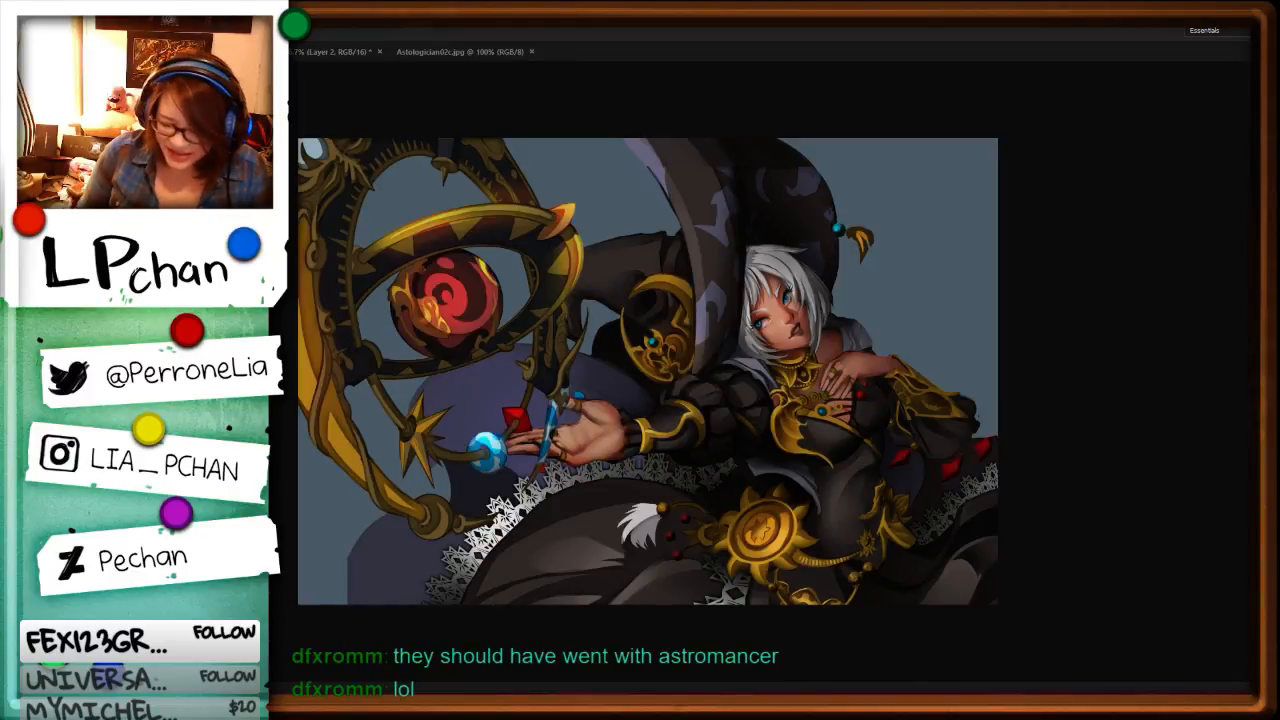
key("ctrl+minus")
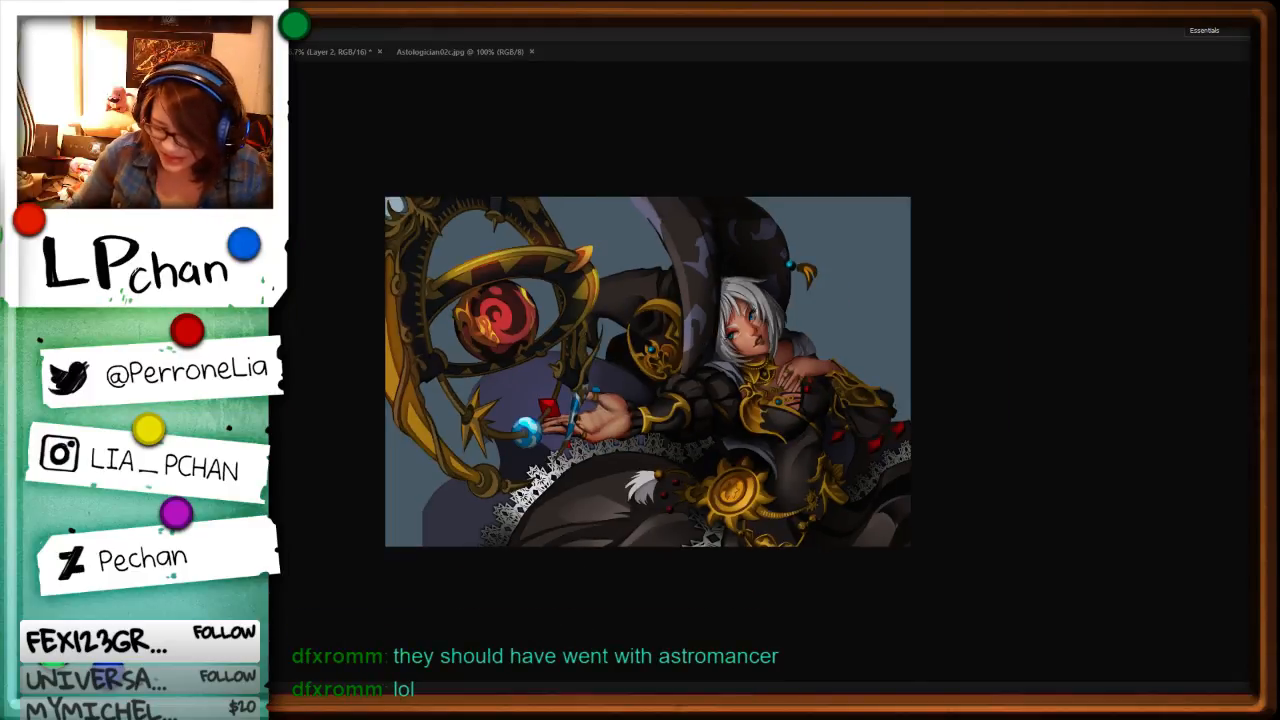
Step: Close Astologician02c.jpg and return to the masked character's line art on the staff sketch sheet
left_click(445, 48)
left_click(533, 52)
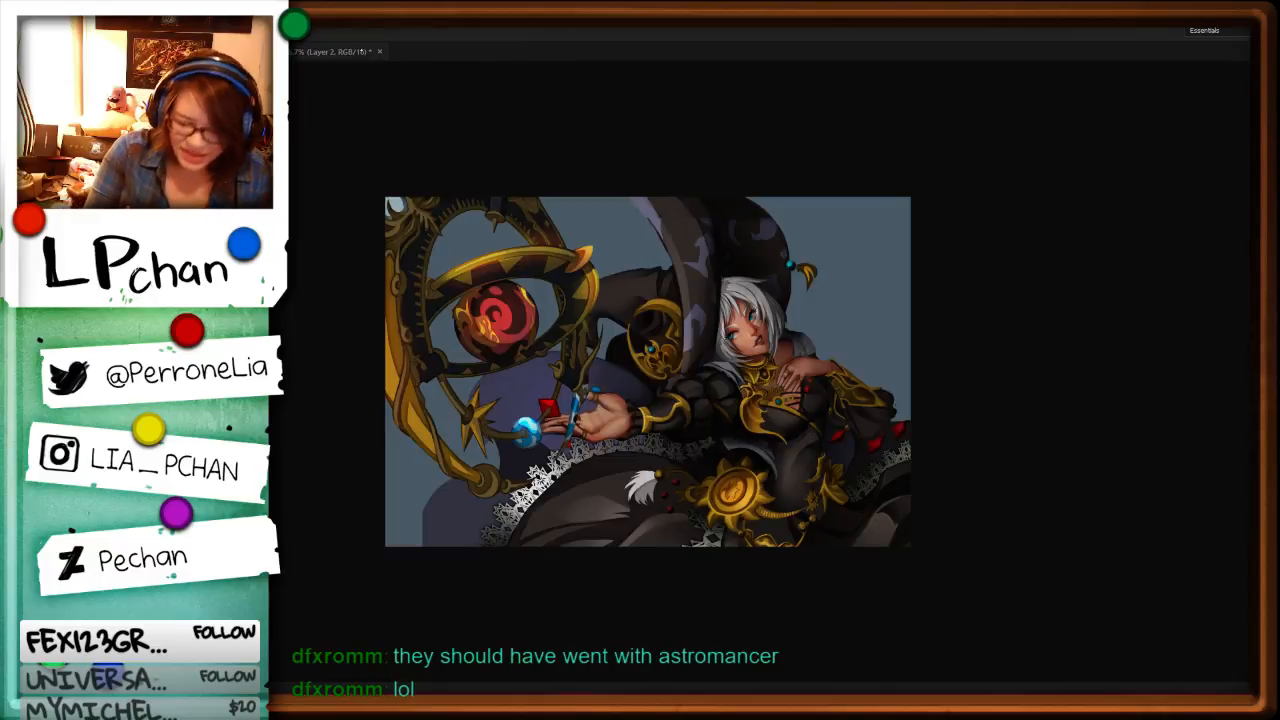
left_click(370, 52)
key("ctrl+minus")
key("ctrl+plus")
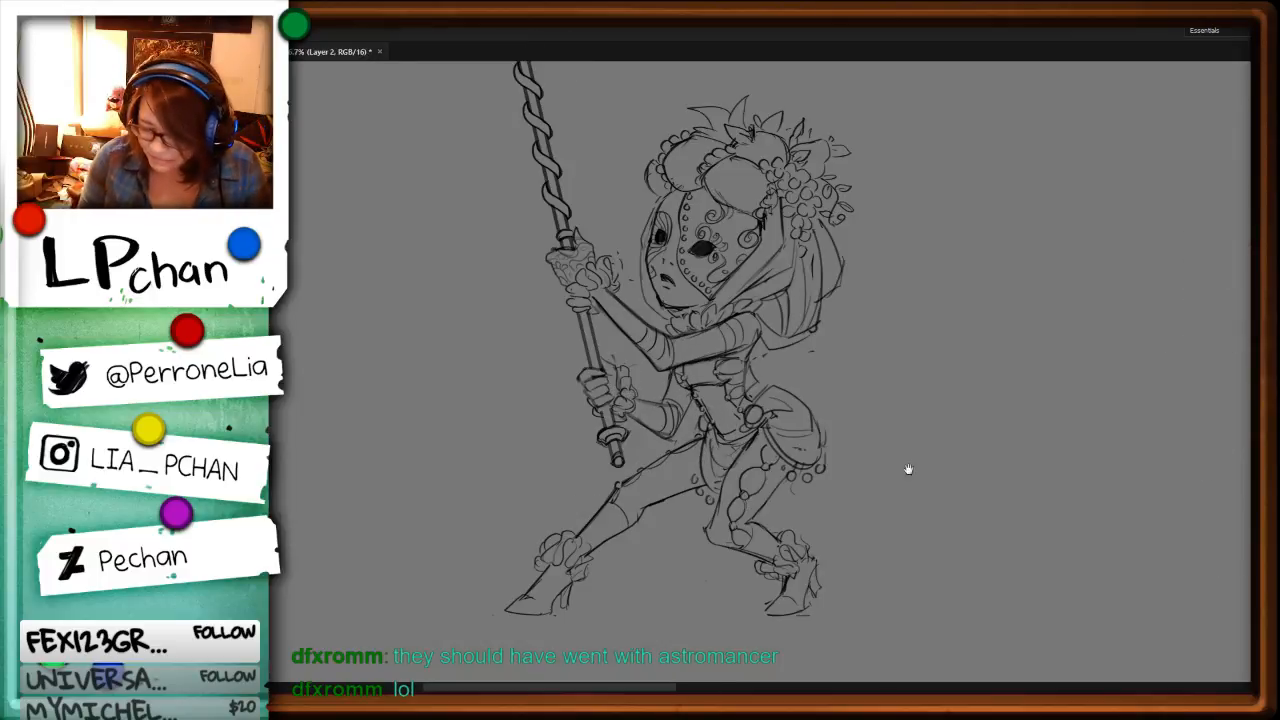
left_click_drag(906, 466, 920, 574)
mouse_move(880, 451)
left_mouse_down()
mouse_move(887, 566)
mouse_move(872, 371)
left_mouse_up()
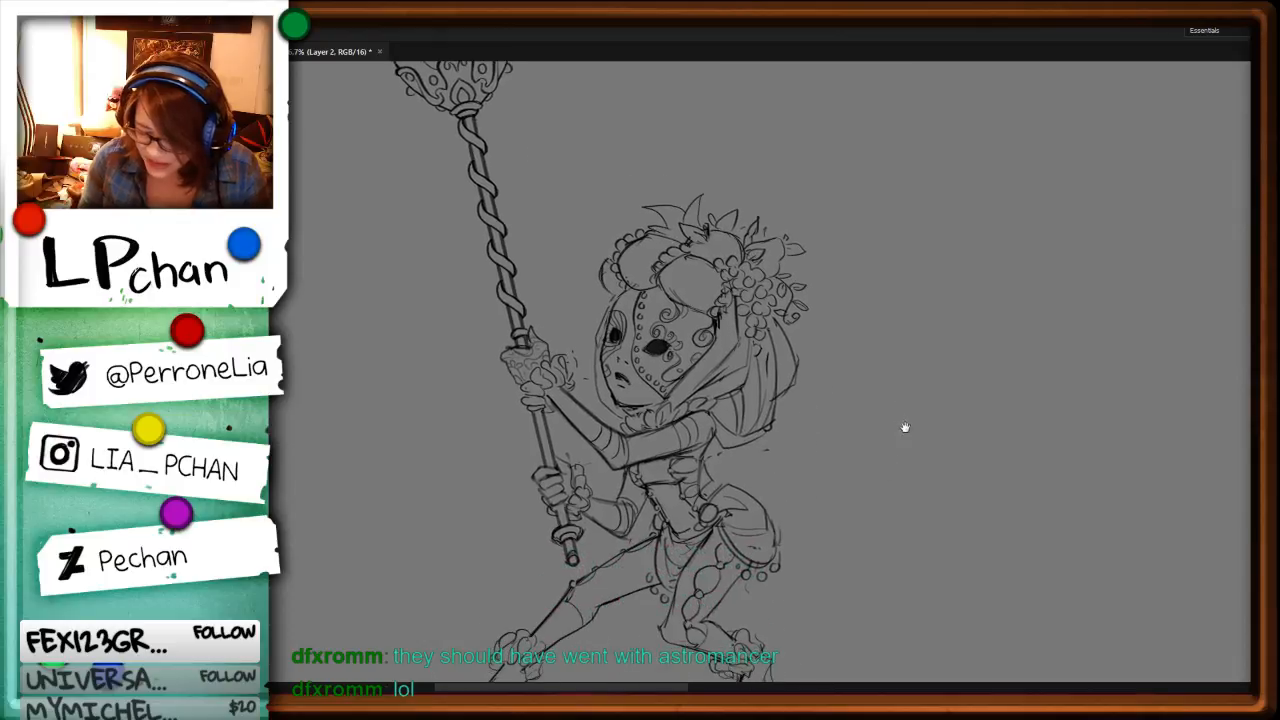
left_click_drag(905, 428, 876, 376)
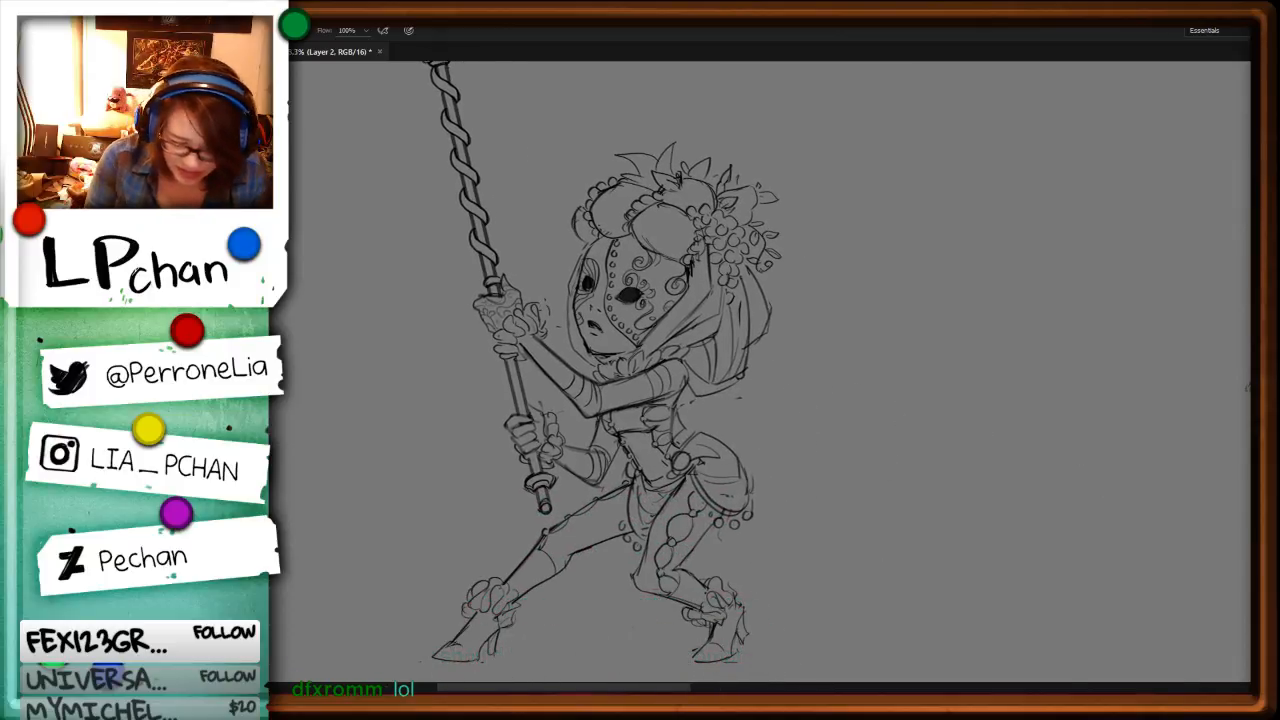
Step: Shift the shaded masked-character reference sheet upward to examine its fencing poses, and clear it from the canvas
key("ctrl+minus")
key("ctrl+minus")
key("ctrl+minus")
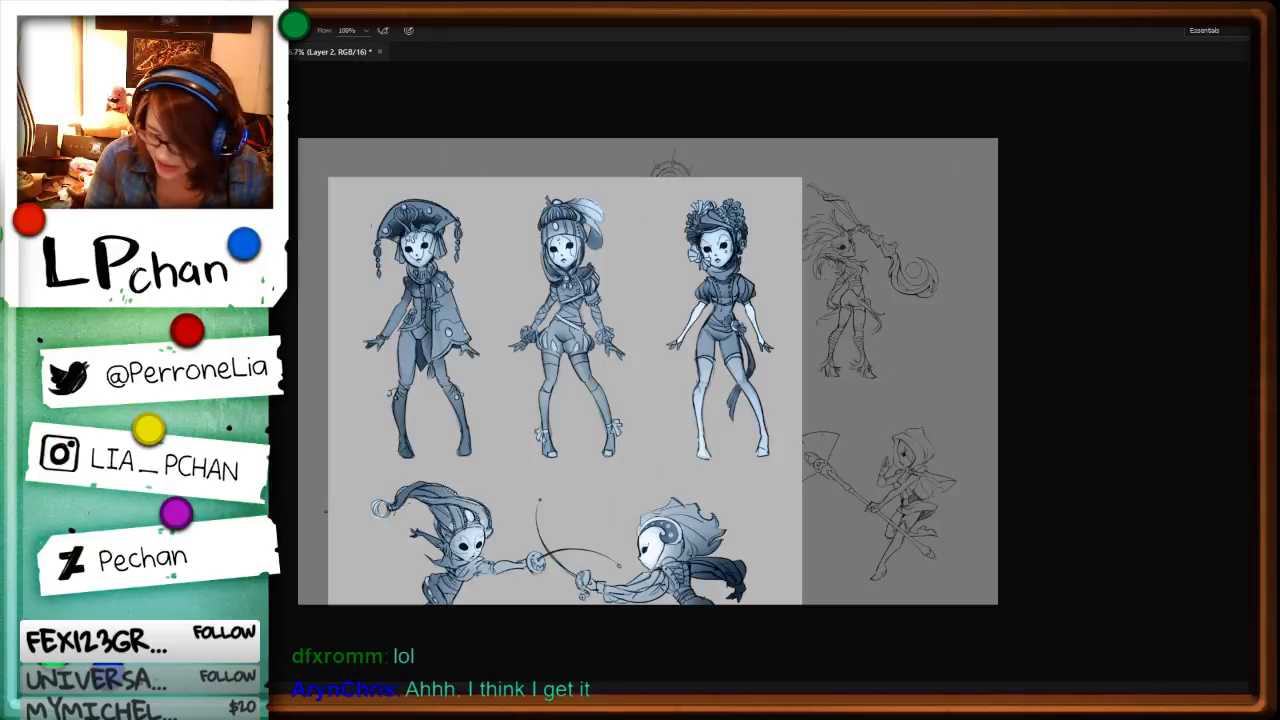
key("v")
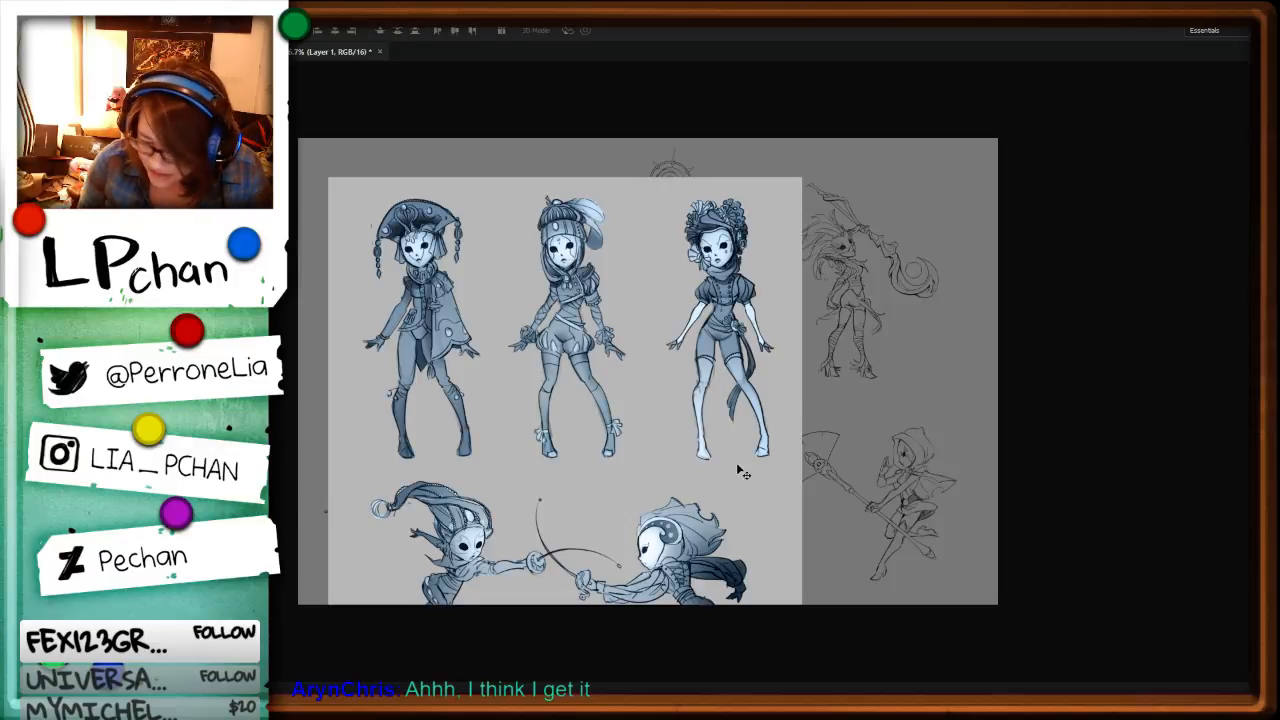
mouse_move(737, 466)
left_mouse_down()
mouse_move(786, 277)
mouse_move(774, 286)
left_mouse_up()
left_click_drag(776, 342, 768, 170)
mouse_move(790, 432)
left_mouse_down()
mouse_move(812, 520)
mouse_move(842, 546)
left_mouse_up()
key("ctrl+plus")
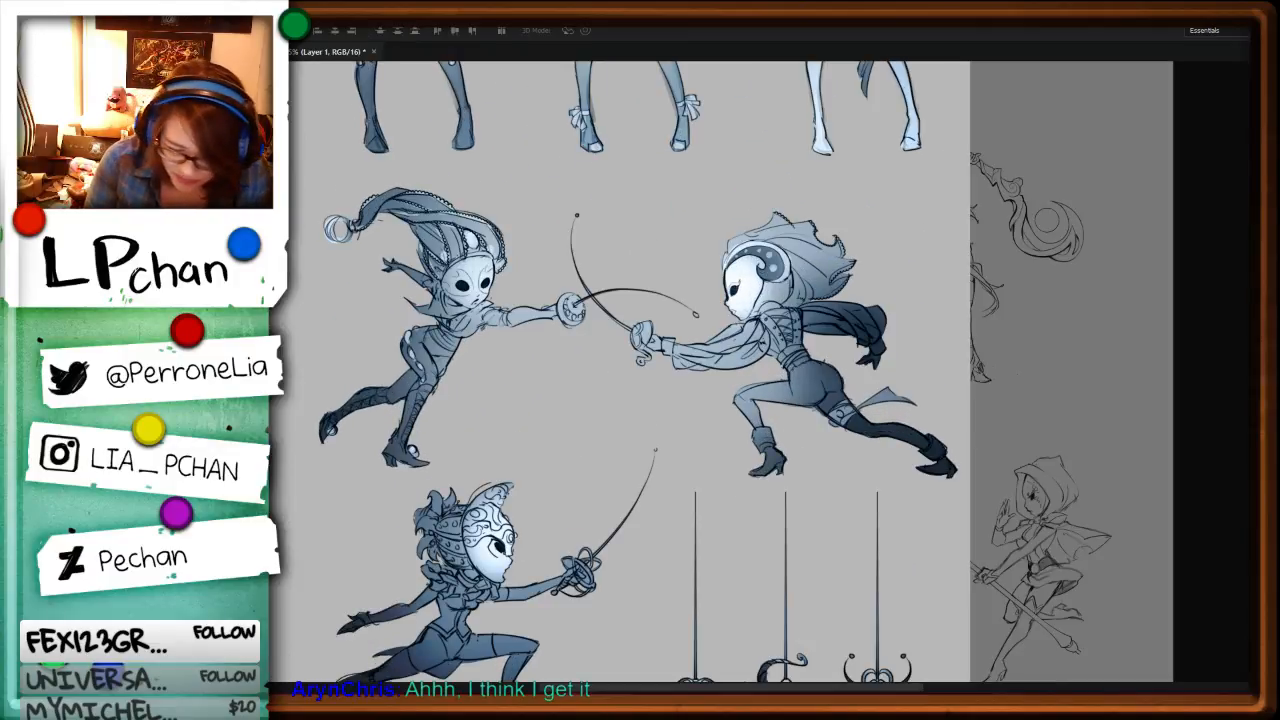
key("Delete")
Step: Draw a straight vertical white guide line beside the torch-topped staff in the centre of the sketch sheet
key("space")
left_click_drag(981, 597, 1097, 456)
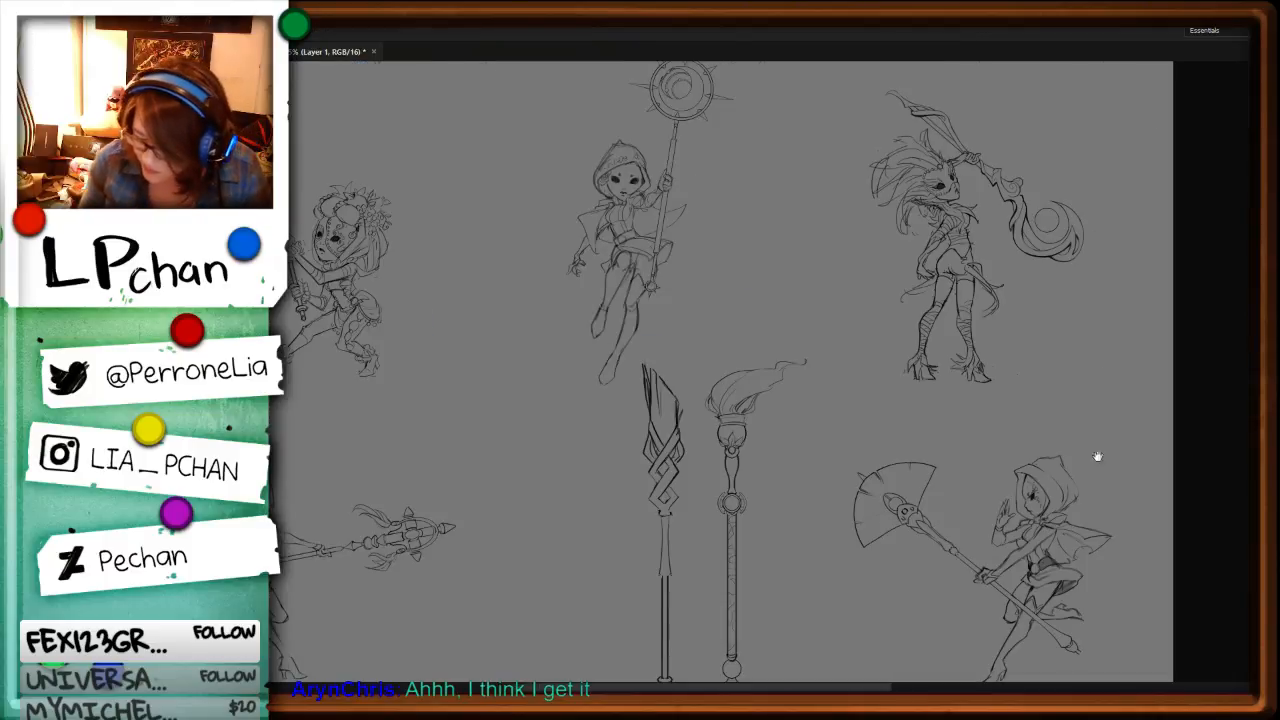
left_click_drag(638, 419, 616, 442)
key("ctrl+plus")
key("ctrl+plus")
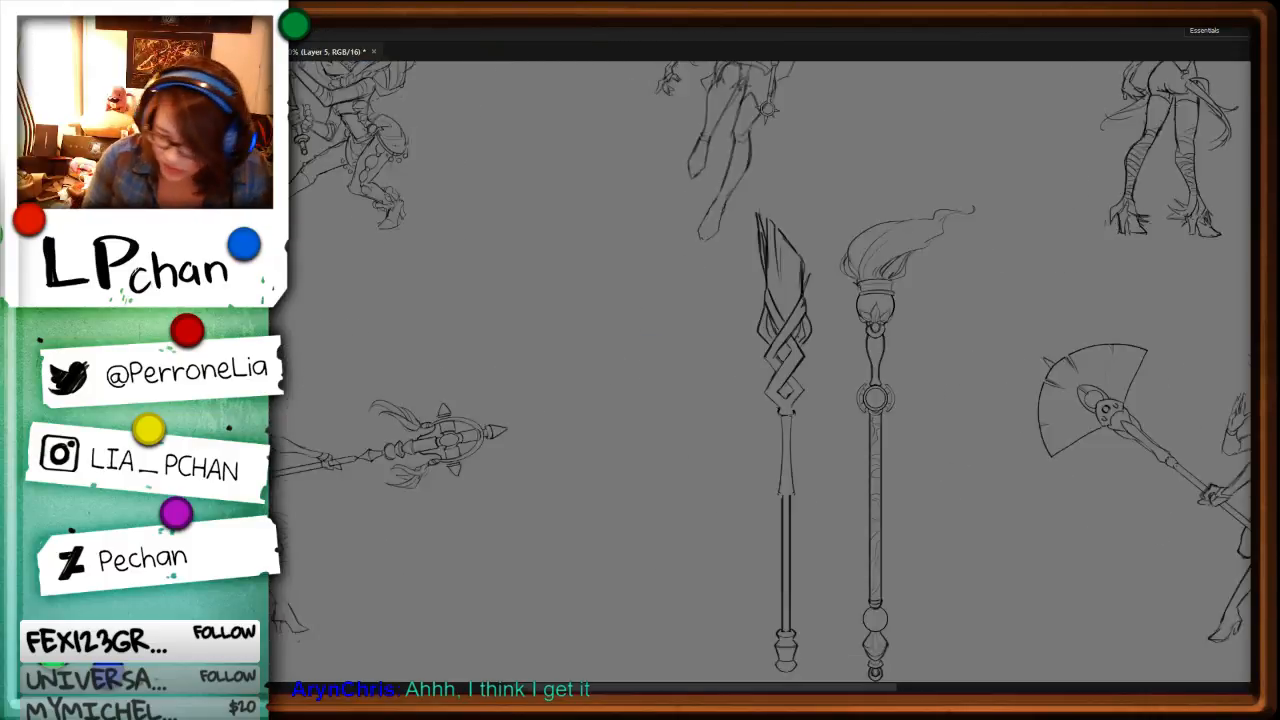
left_click_drag(938, 472, 904, 392)
key("ctrl+minus")
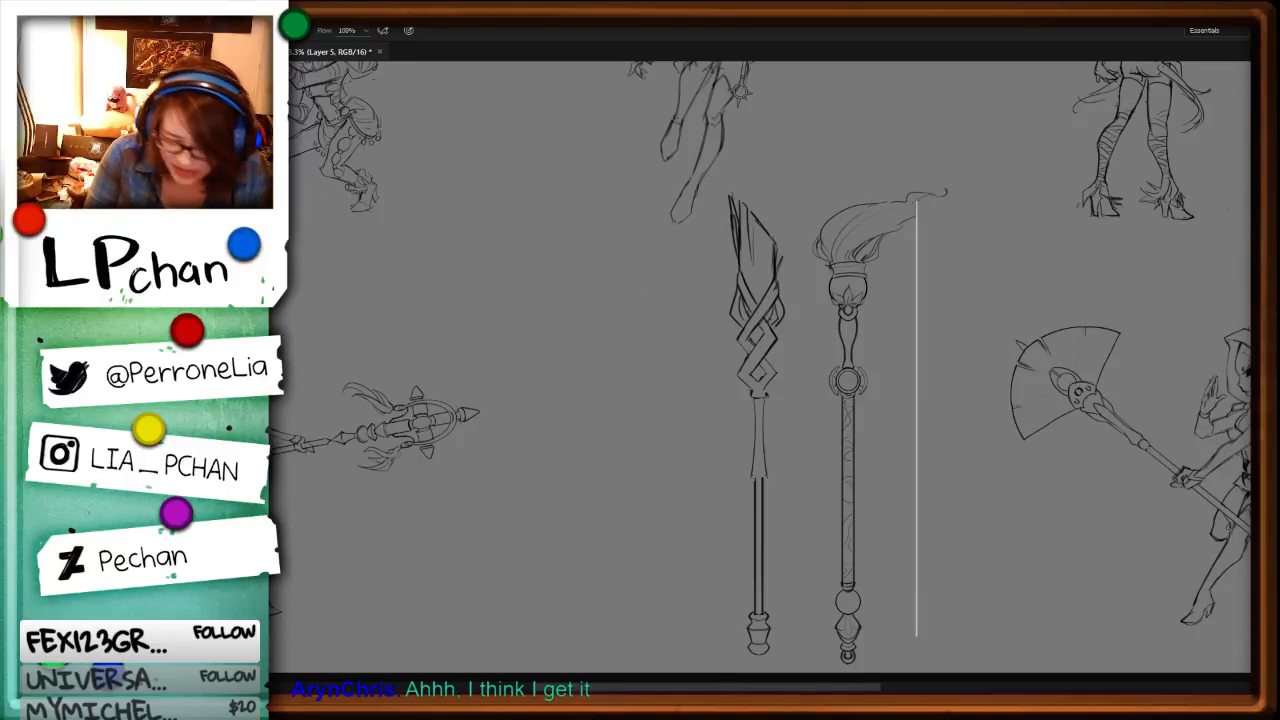
Step: Move the vertical guide line into the empty space to the left of the braided staff
key("v")
left_click_drag(921, 463, 599, 493)
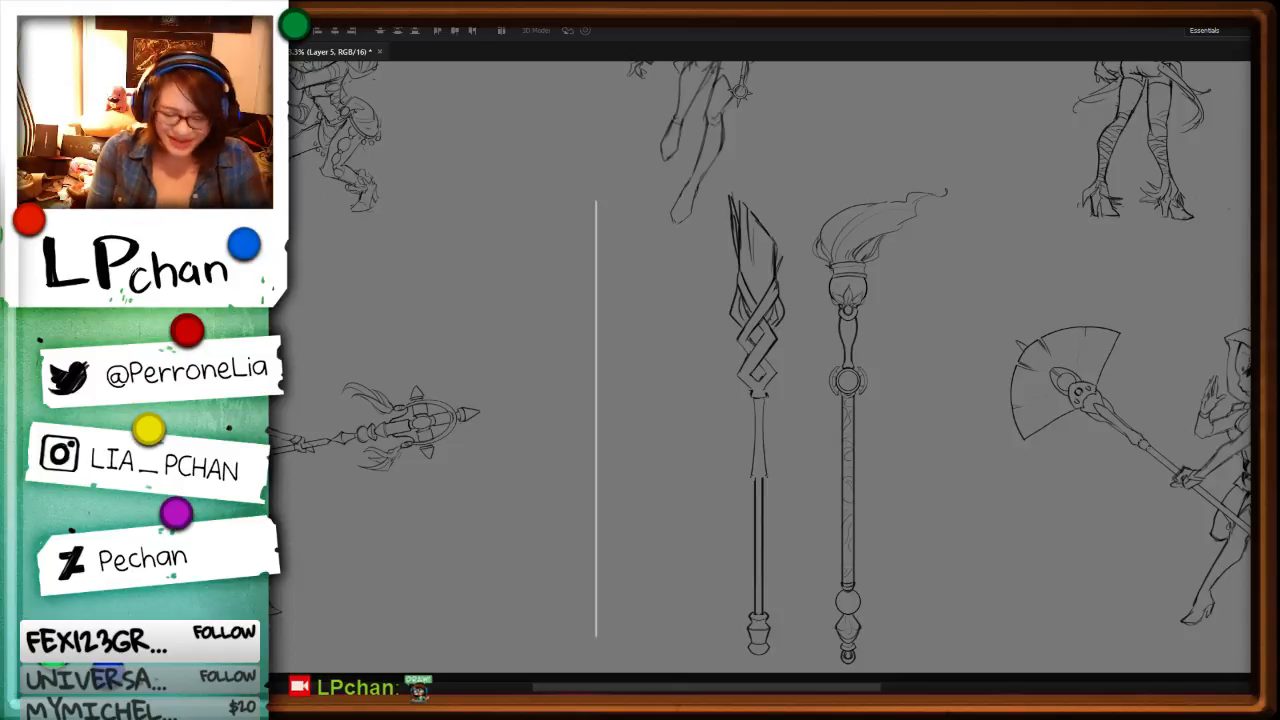
left_click_drag(603, 463, 635, 474)
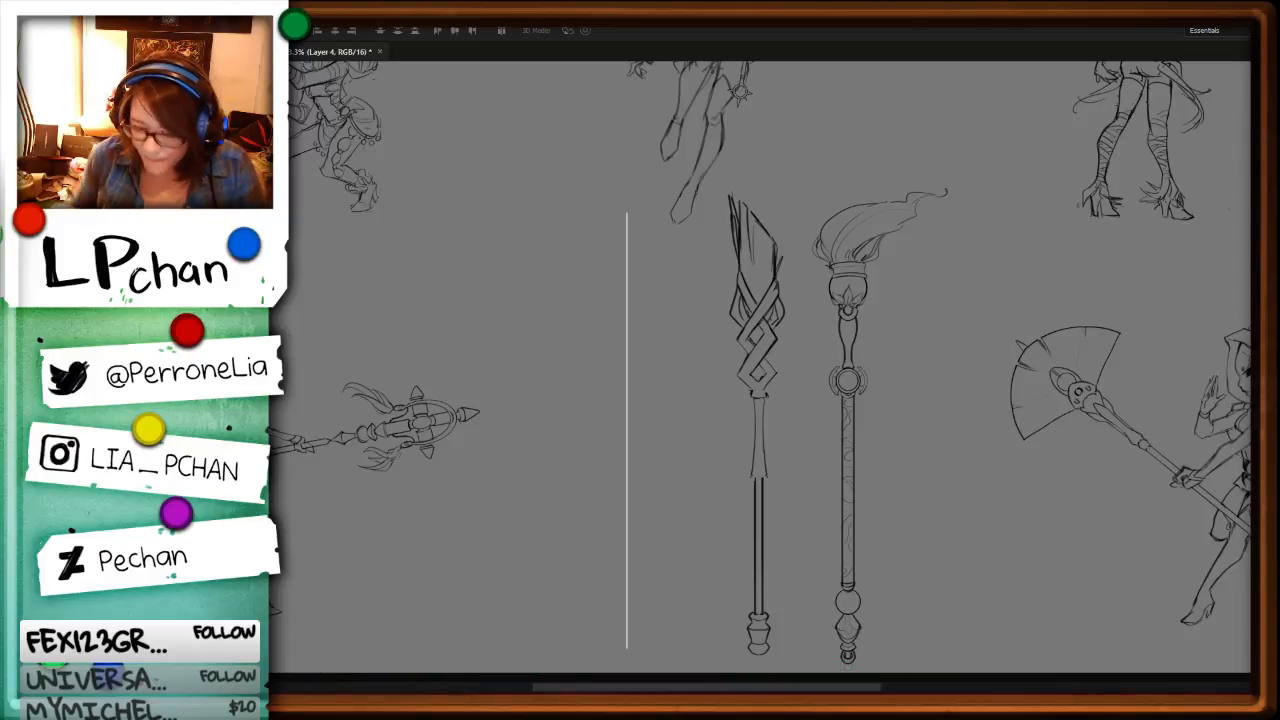
Step: Try to sketch the left half of a rounded staff head with a smaller curved lobe beneath it against the guide line
key("ctrl+plus")
key("ctrl+plus")
left_click(831, 375, "ctrl")
left_click_drag(958, 396, 967, 597)
left_click_drag(788, 396, 834, 306)
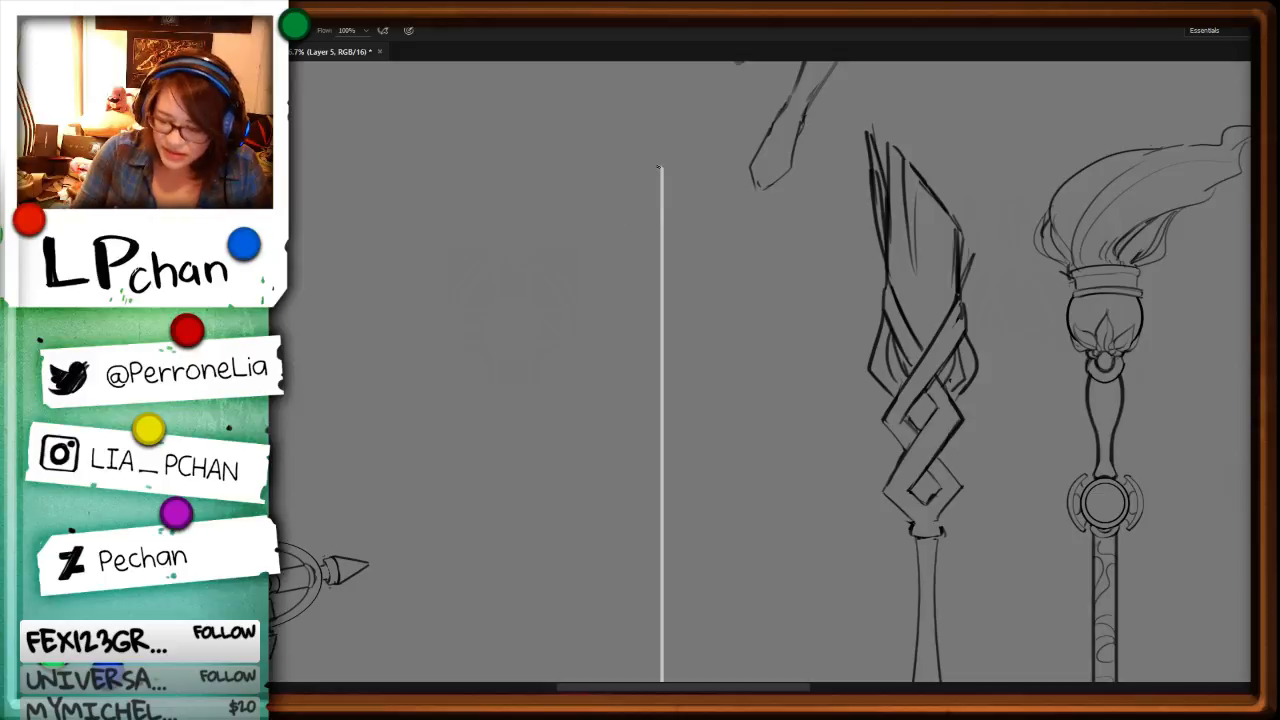
key("ctrl+minus")
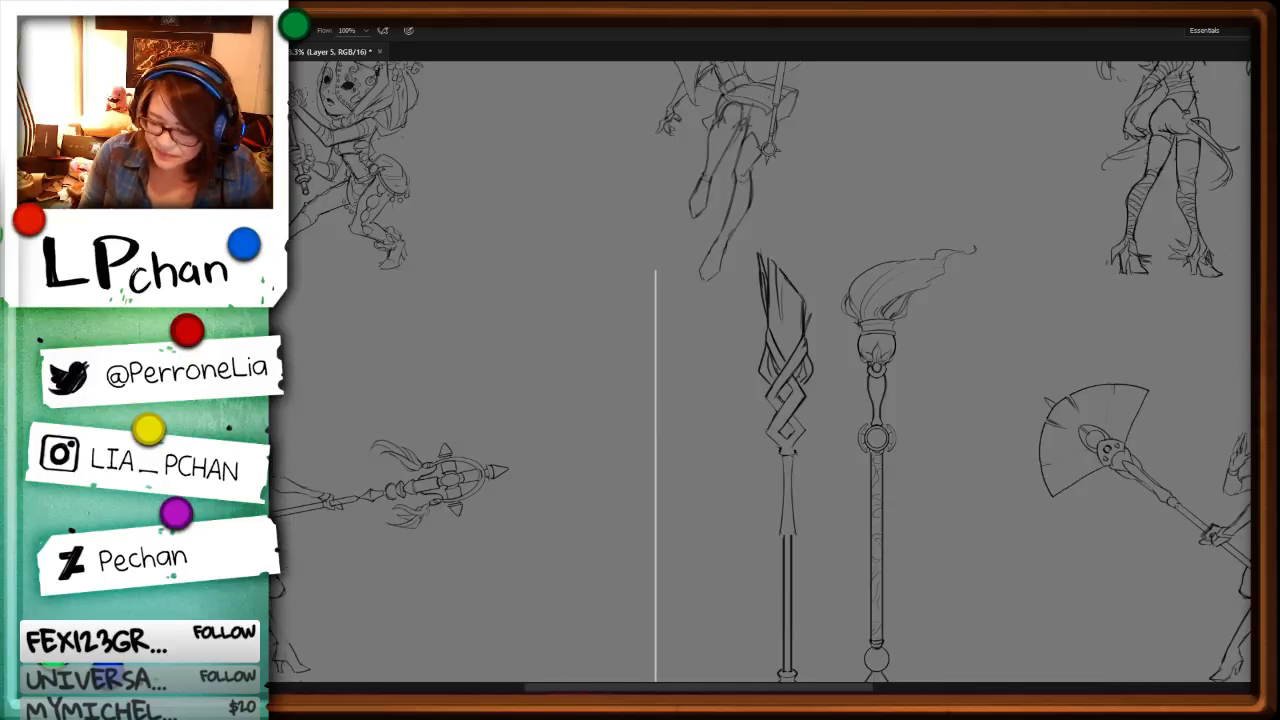
key("ctrl+plus")
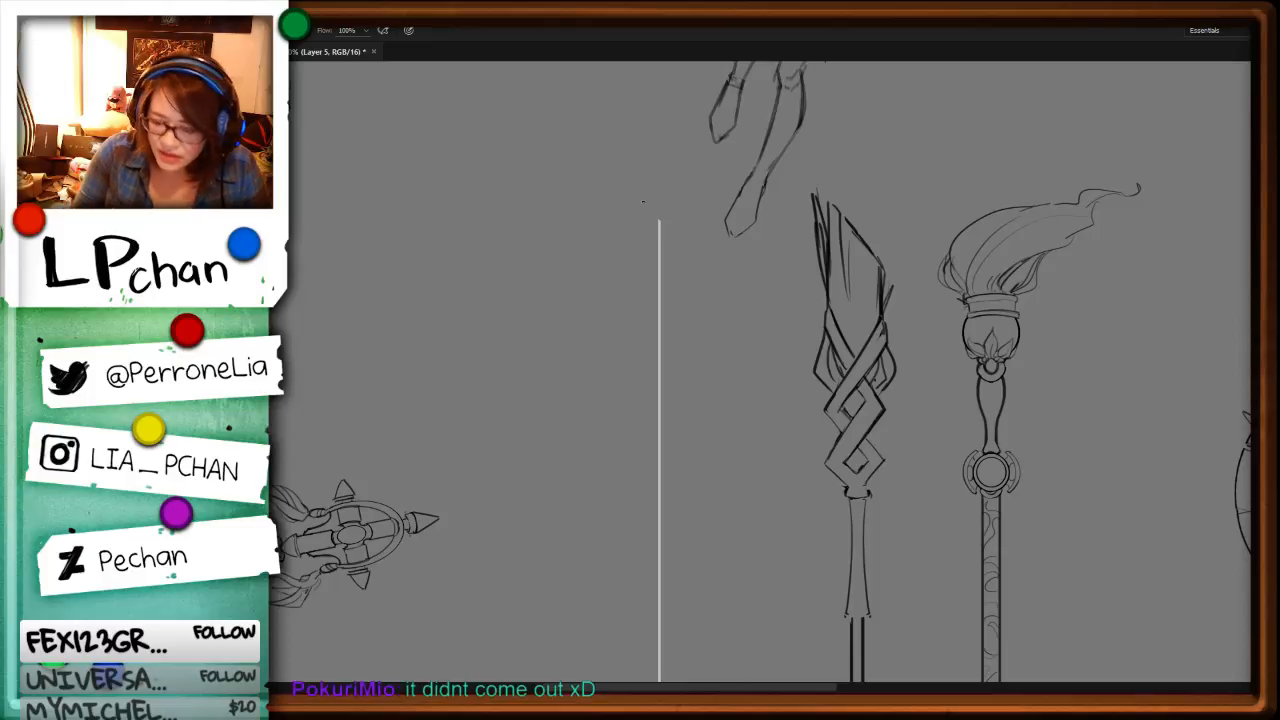
mouse_move(649, 197)
left_mouse_down()
mouse_move(622, 290)
mouse_move(645, 299)
mouse_move(625, 302)
mouse_move(636, 344)
left_mouse_up()
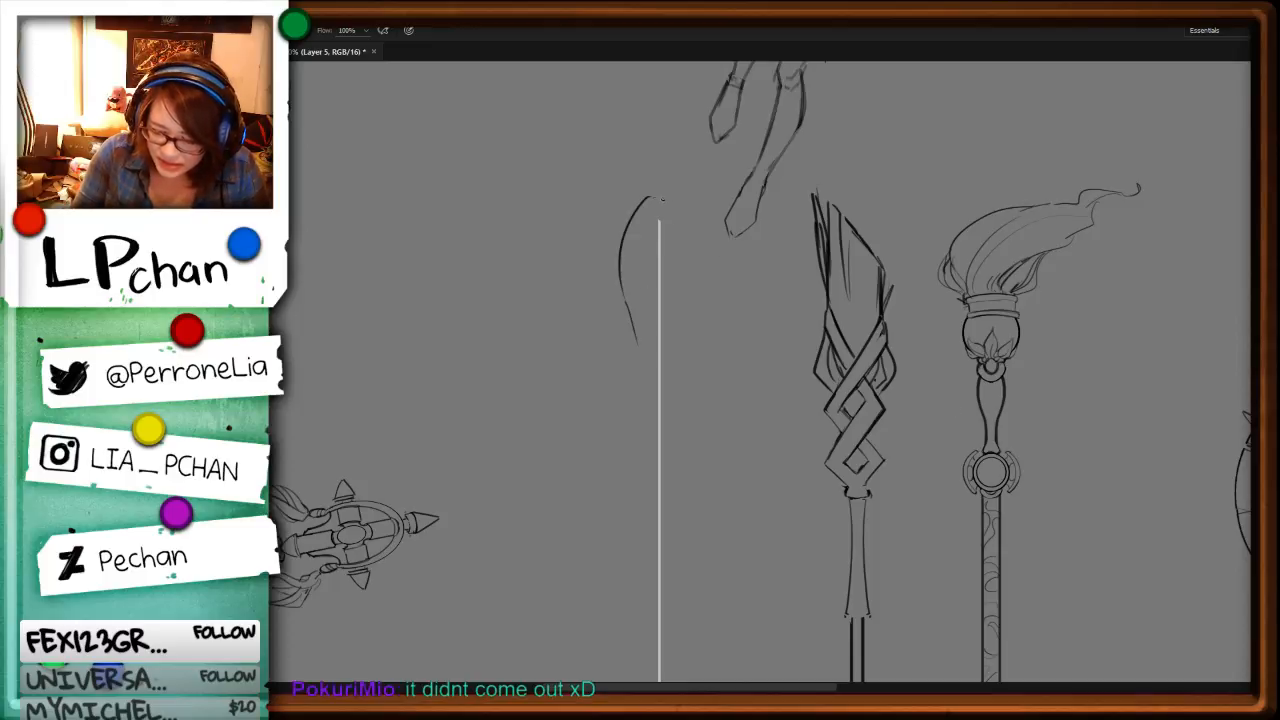
left_click_drag(657, 196, 698, 247)
key("ctrl+z")
left_click_drag(657, 195, 628, 232)
left_click_drag(626, 303, 636, 336)
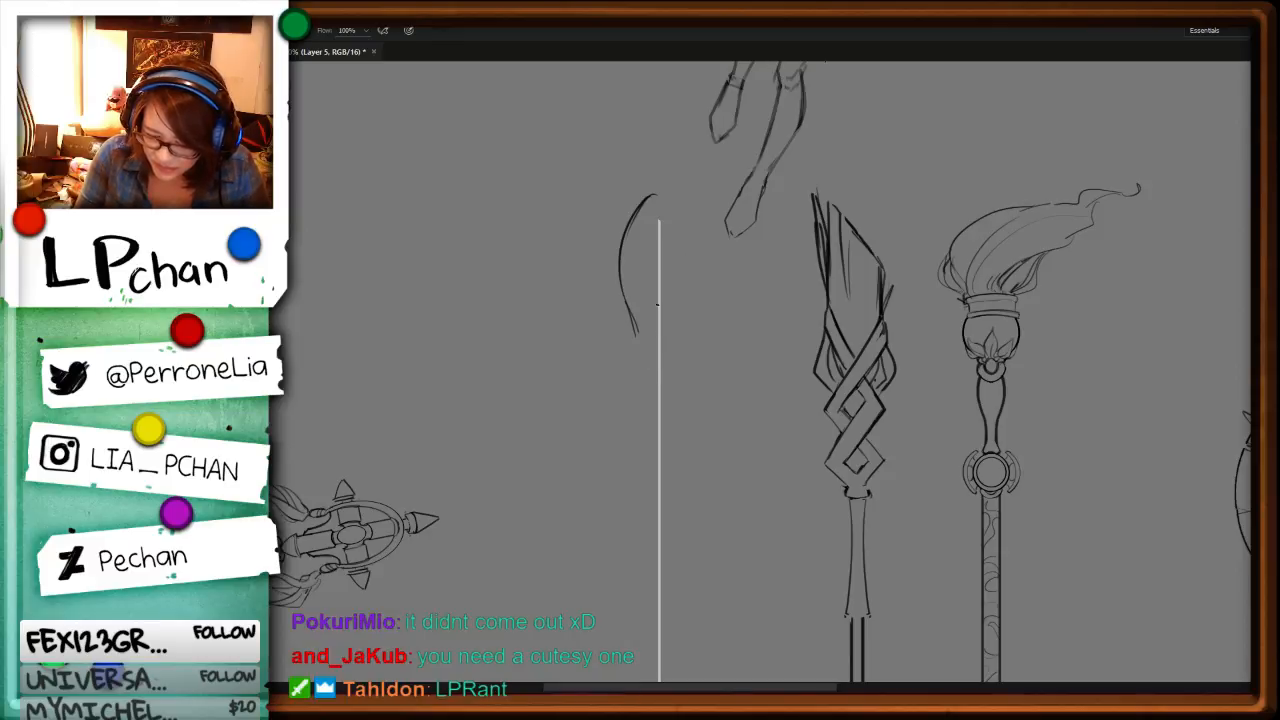
mouse_move(657, 307)
left_mouse_down()
mouse_move(647, 426)
mouse_move(658, 452)
mouse_move(646, 408)
mouse_move(658, 436)
left_mouse_up()
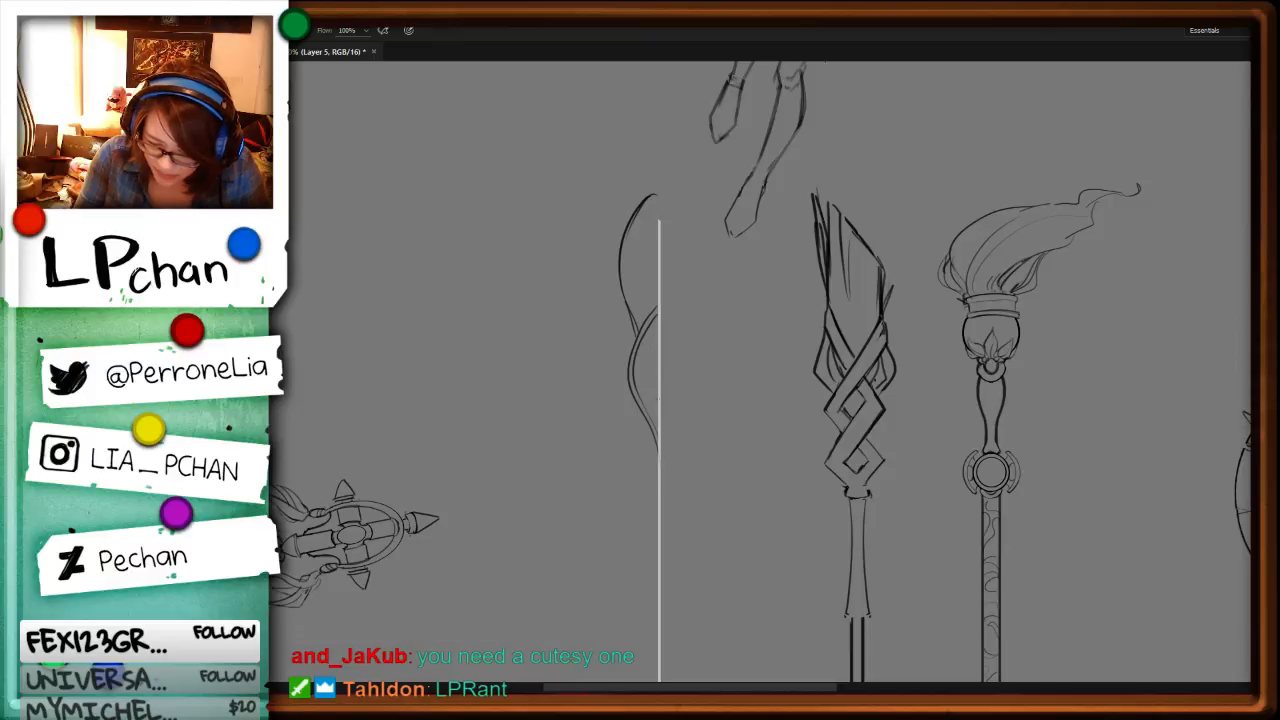
left_click_drag(657, 328, 659, 379)
Step: Undo all the rounded staff-head strokes beside the guide line
key("ctrl+z")
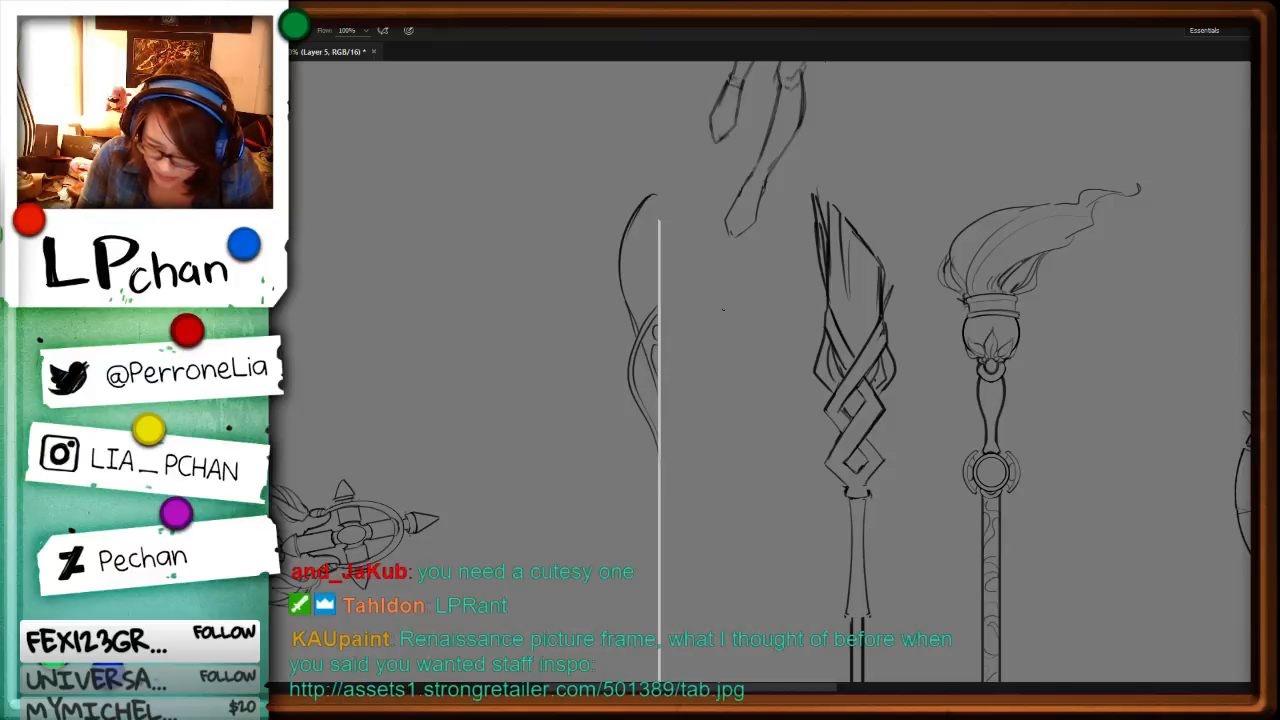
key("ctrl+z")
key("ctrl+z")
key("ctrl+z")
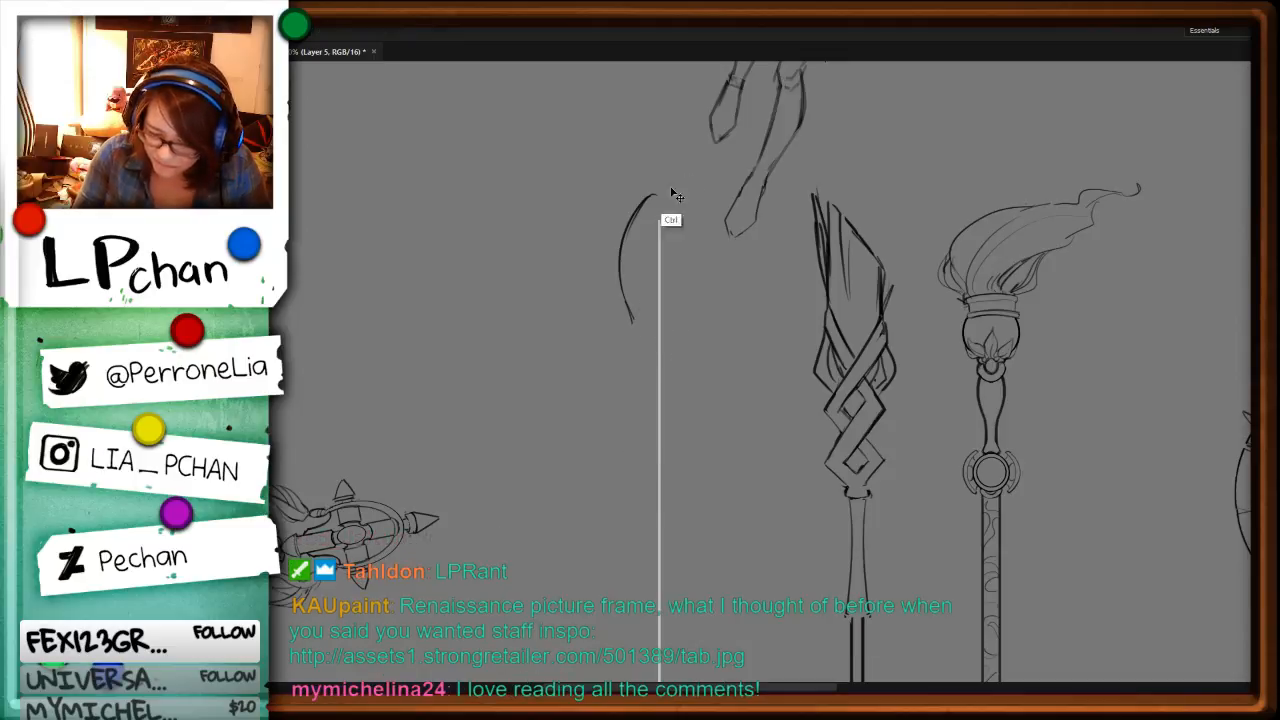
key("ctrl+z")
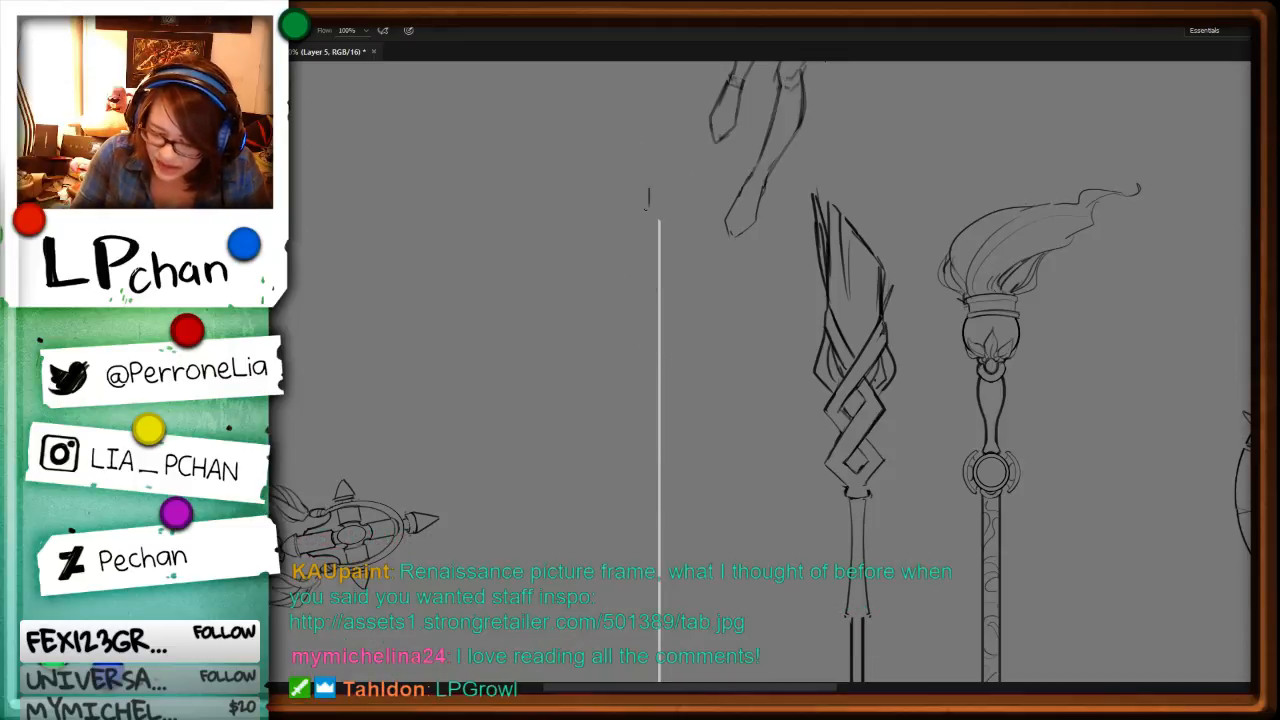
Step: Try an S-shaped left contour for the staff head near the guide line's upper end, and cut it out
left_click_drag(646, 208, 624, 327)
key("ctrl+z")
left_click_drag(648, 192, 634, 340)
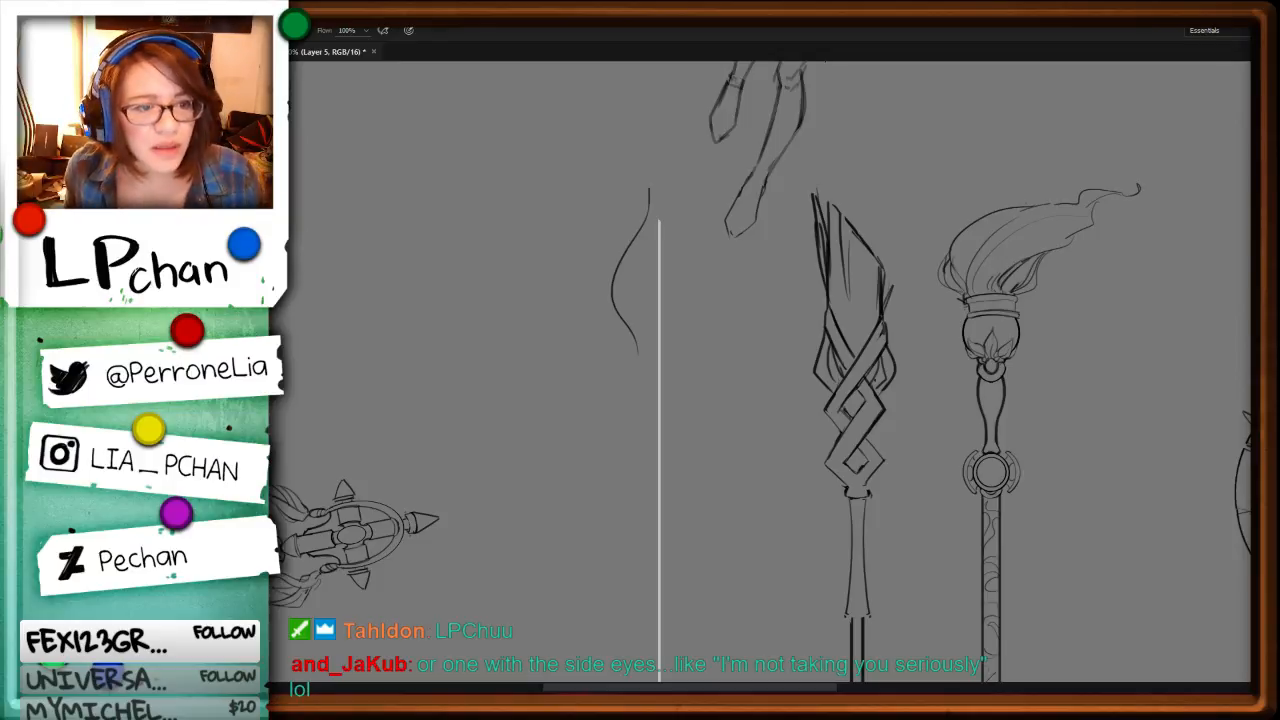
key("l")
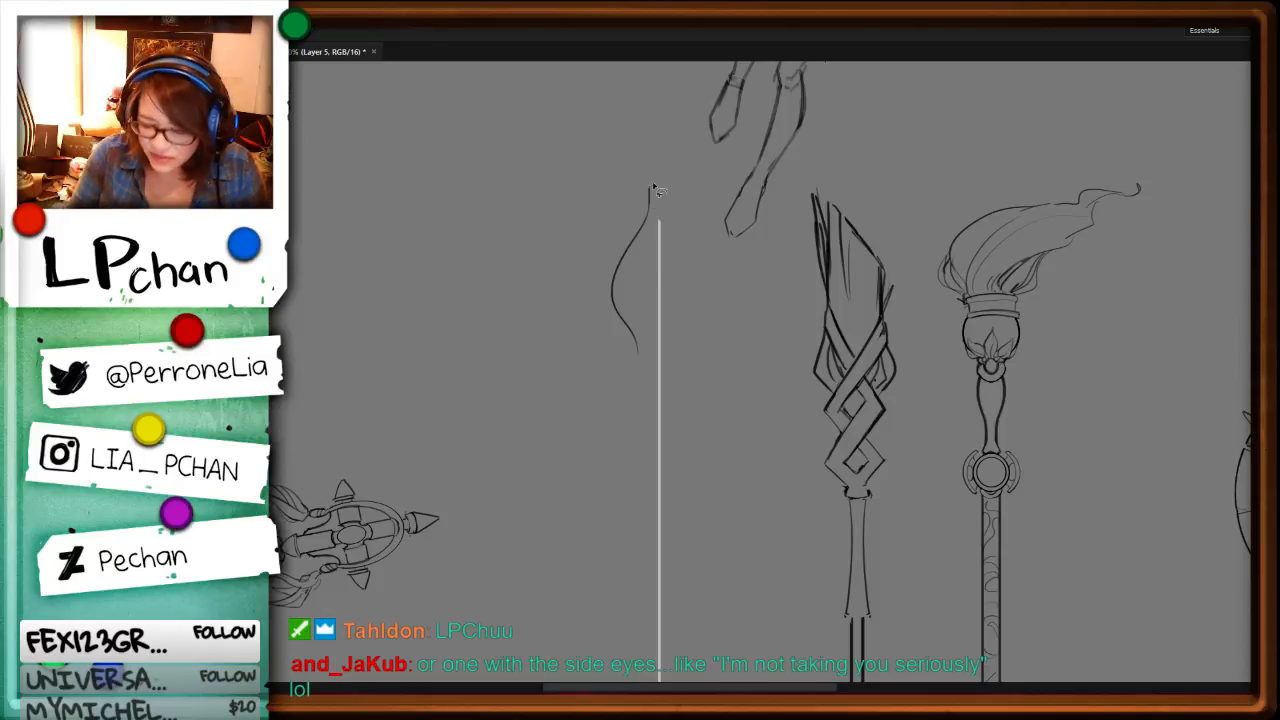
left_click_drag(660, 190, 680, 125)
key("ctrl+x")
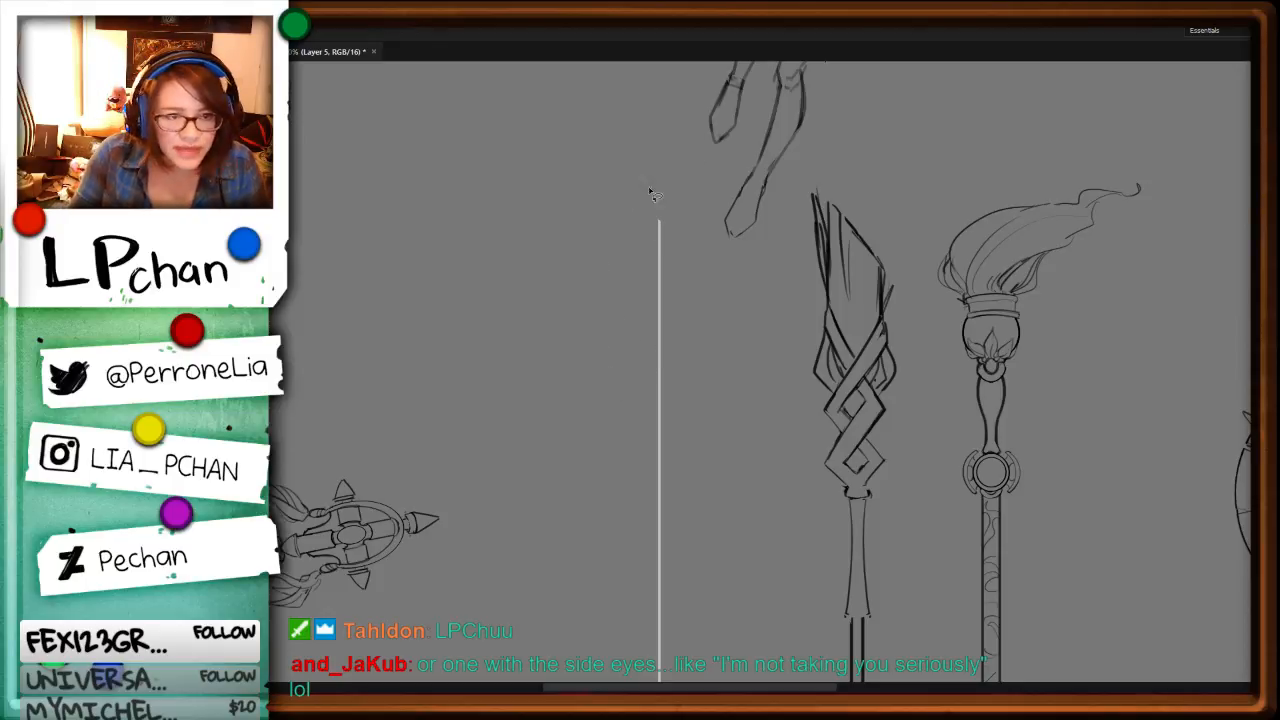
Step: Sketch the left half of a pointed blade head with a small rounded tip and a half circle on the guide line
key("b")
mouse_move(650, 218)
left_mouse_down()
mouse_move(618, 290)
mouse_move(638, 354)
left_mouse_up()
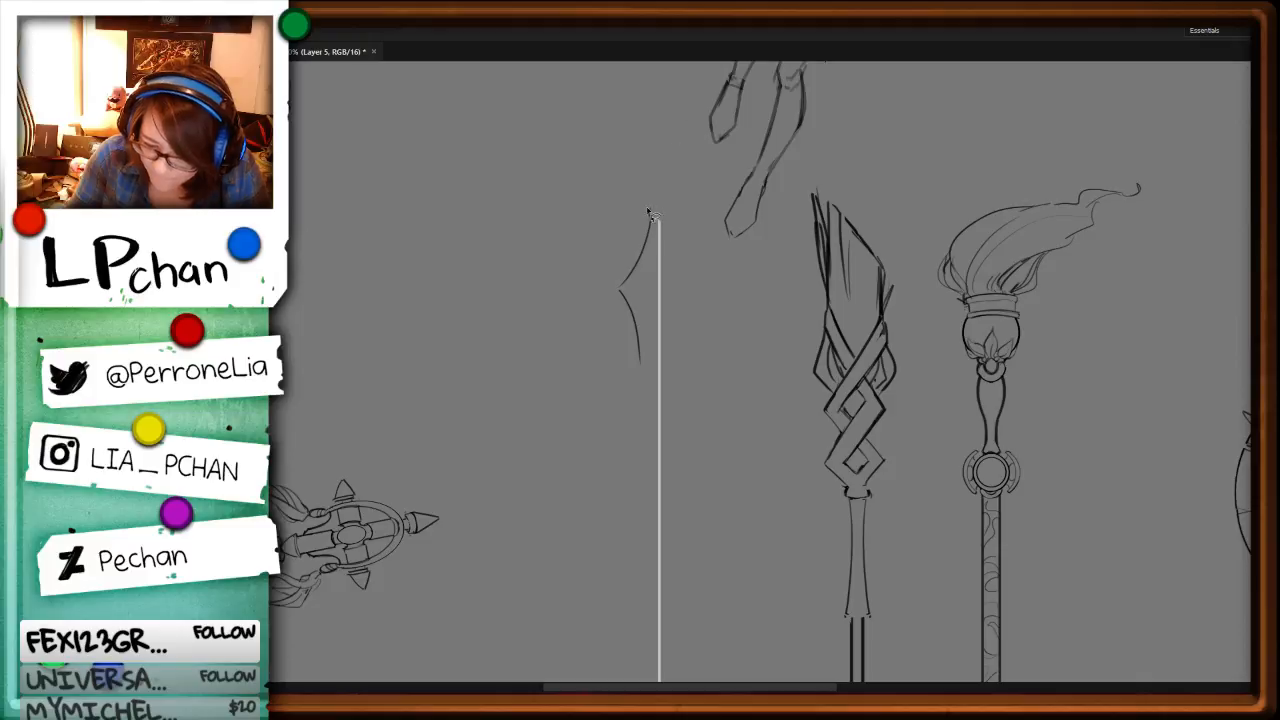
key("b")
left_click_drag(650, 216, 656, 288)
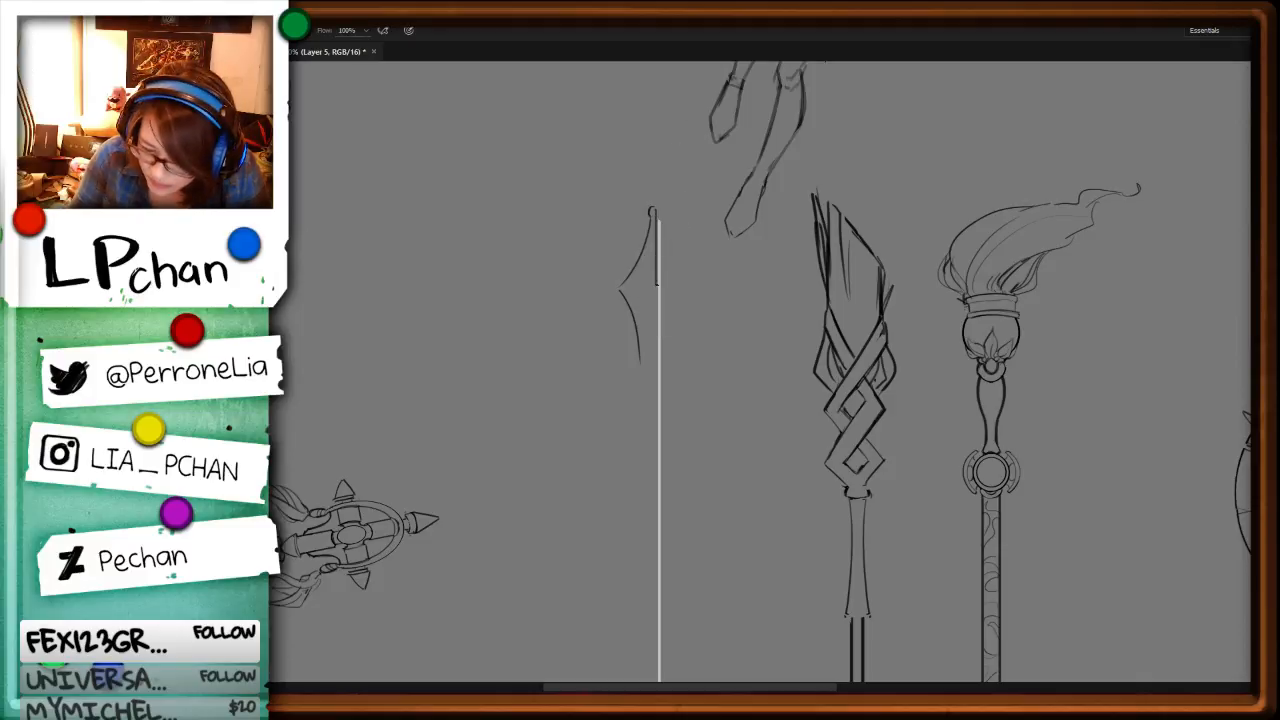
Step: Draw the left half of a flared collar below the blade, tapering down toward the shaft
left_click_drag(809, 476, 782, 328)
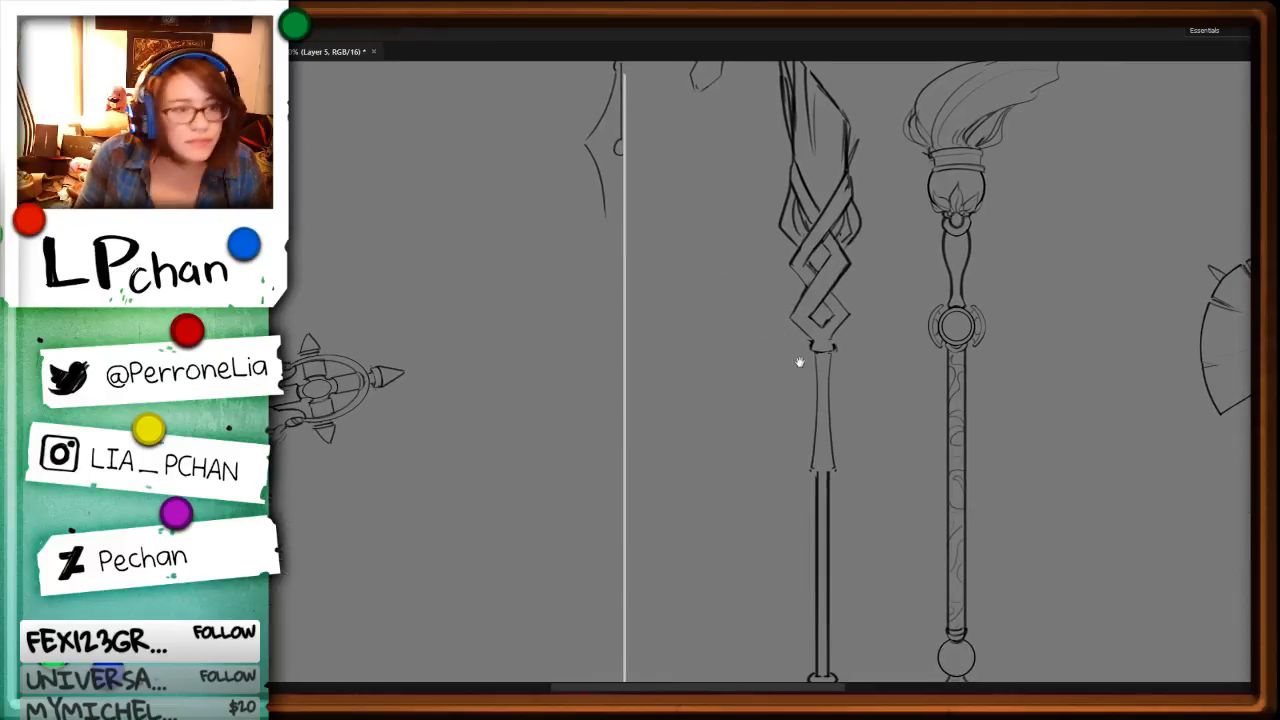
key("b")
mouse_move(619, 212)
left_mouse_down()
mouse_move(586, 227)
mouse_move(597, 292)
left_mouse_up()
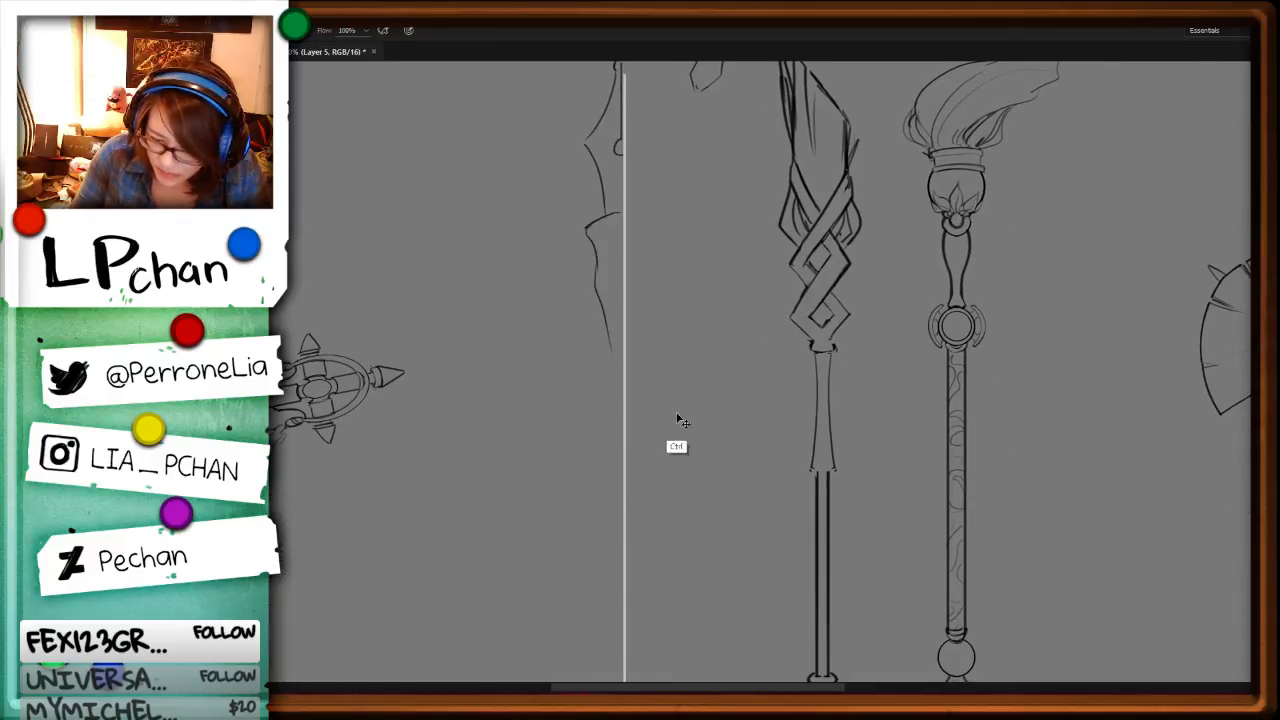
Step: Draw the left half of the narrow shaft, its thicker grip section and a pointed pommel ending at the guide line's base
scroll(677, 423, "down", 1)
left_click_drag(622, 358, 622, 454)
left_click_drag(622, 454, 622, 516)
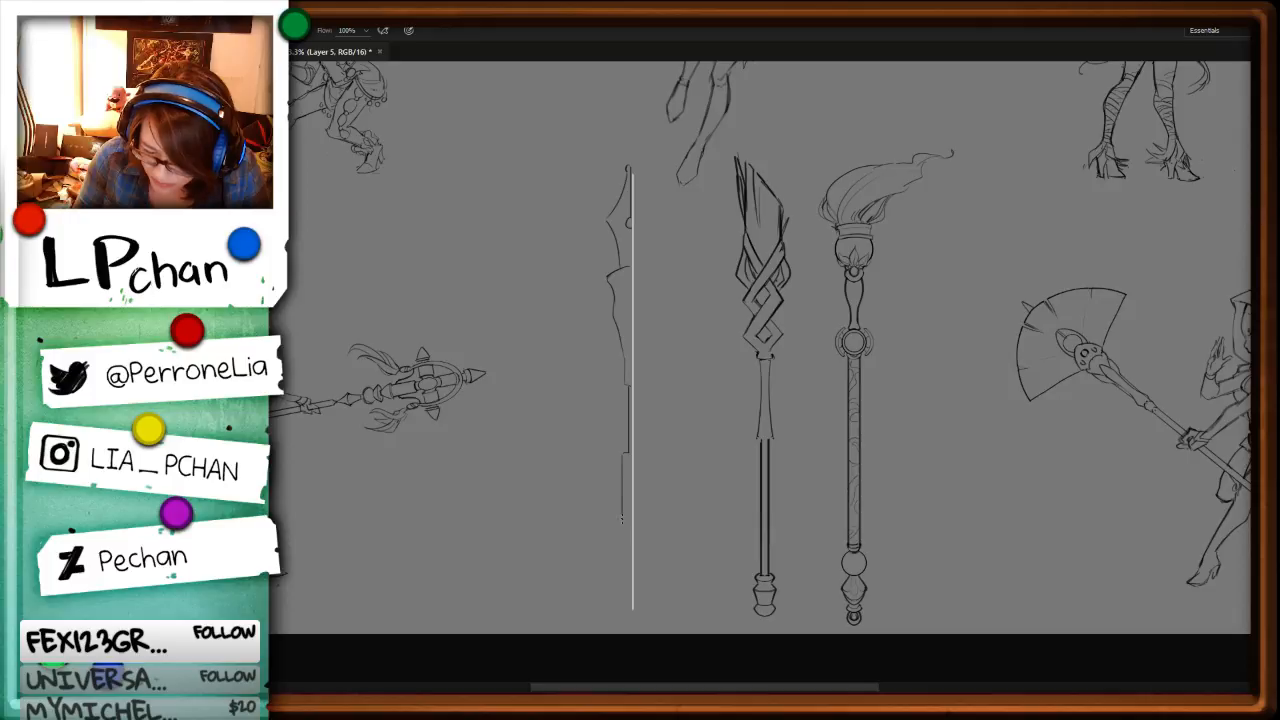
left_click(625, 557, "shift")
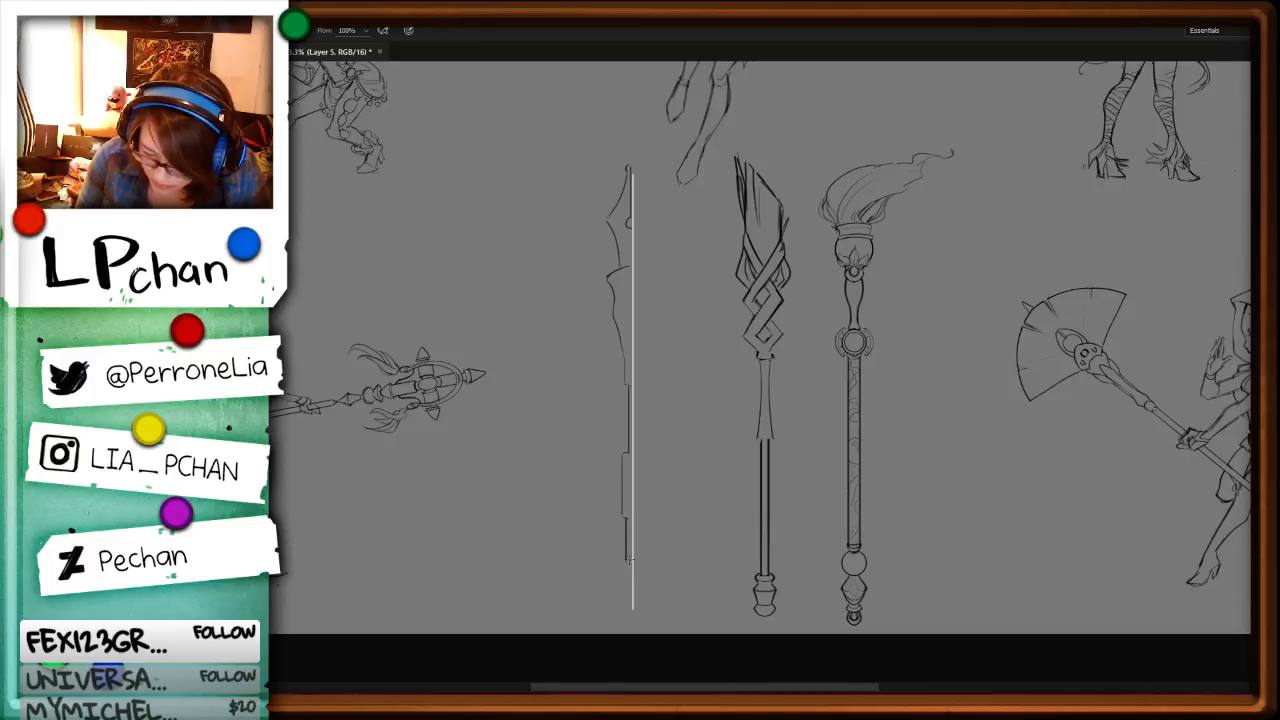
left_click_drag(625, 558, 630, 607)
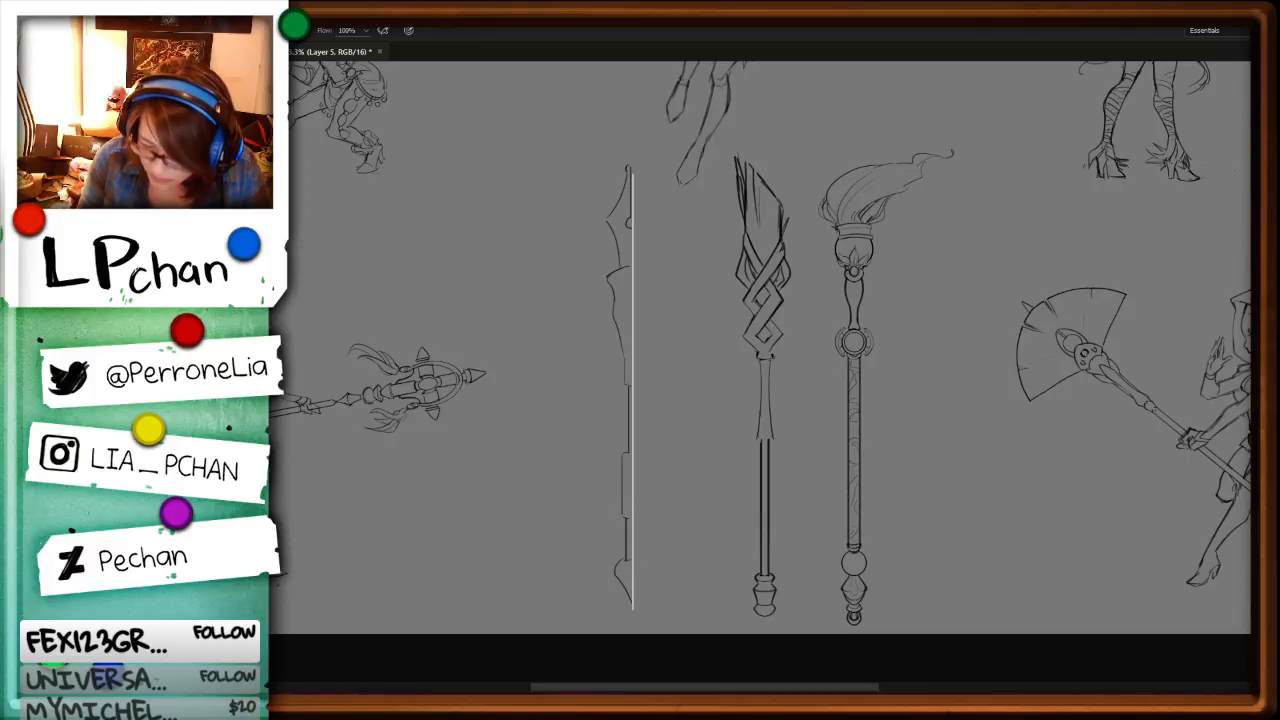
Step: Replace the blade's curved lower-left edge with a straighter line running inward to the collar
key("ctrl+plus")
key("ctrl+plus")
left_click_drag(678, 200, 677, 355)
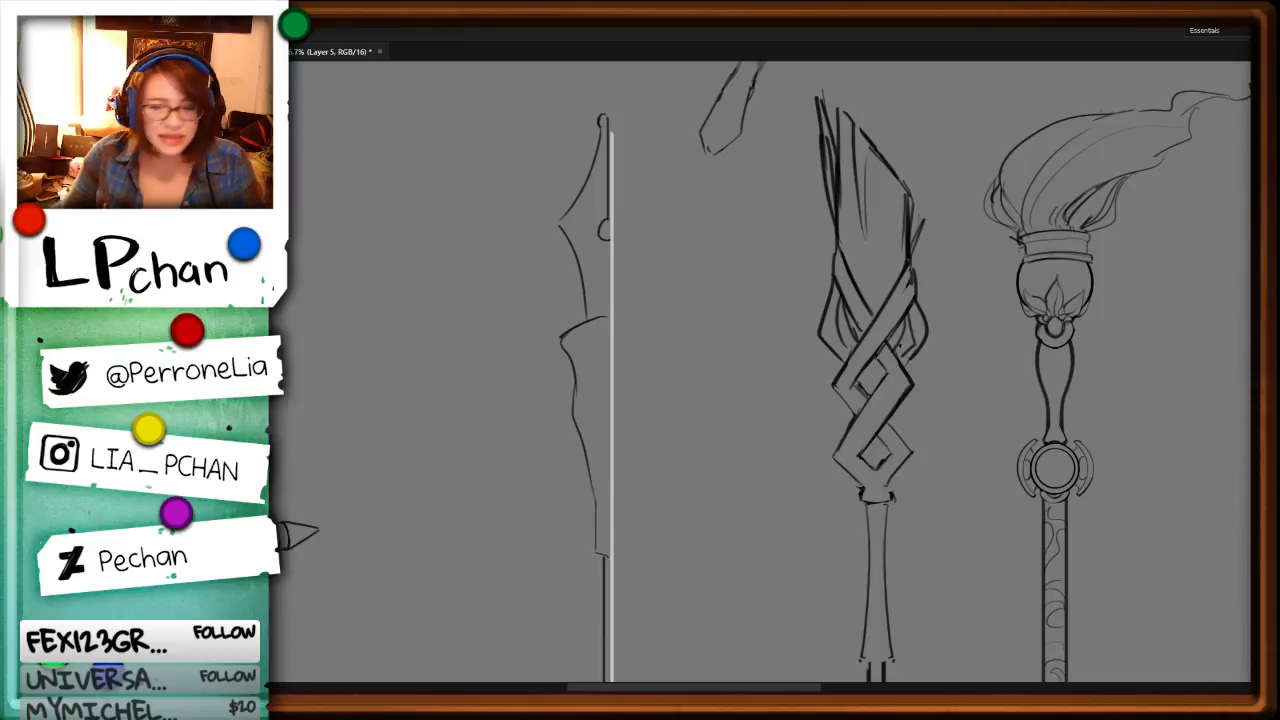
key("b")
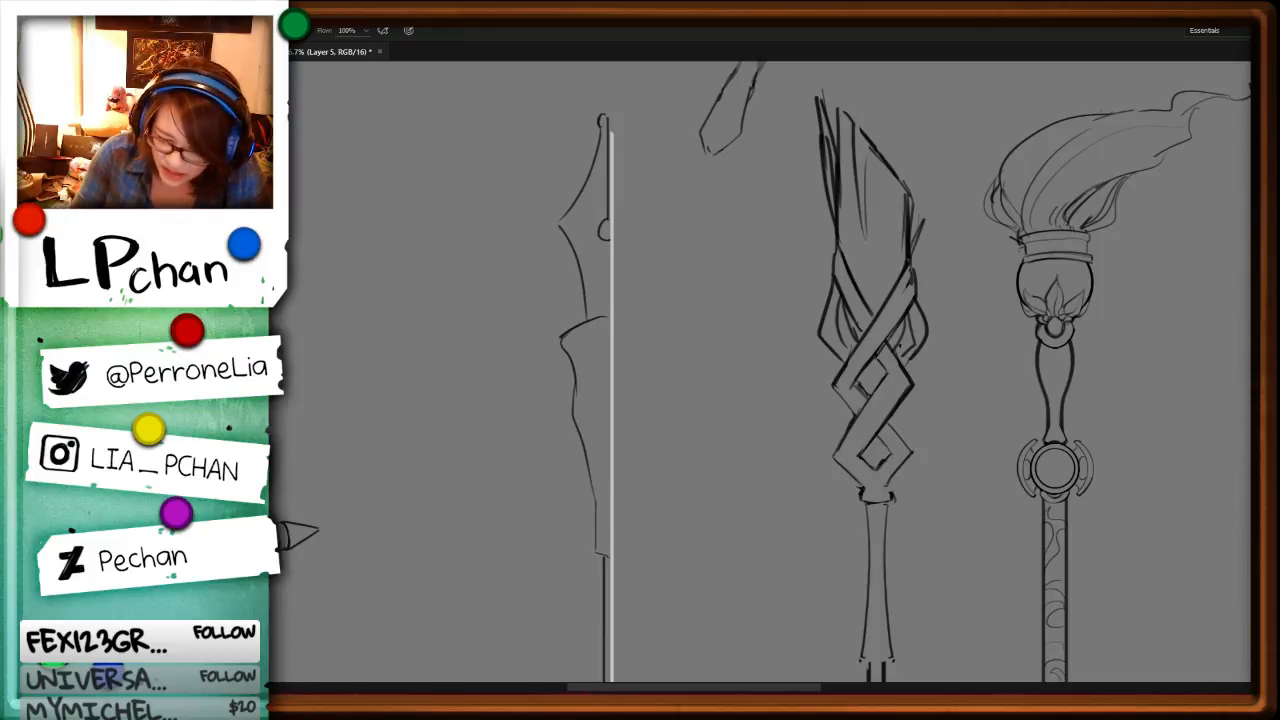
key("l")
mouse_move(560, 223)
left_mouse_down()
mouse_move(583, 259)
mouse_move(592, 318)
mouse_move(545, 252)
mouse_move(592, 318)
left_mouse_up()
key("ctrl+x")
key("b")
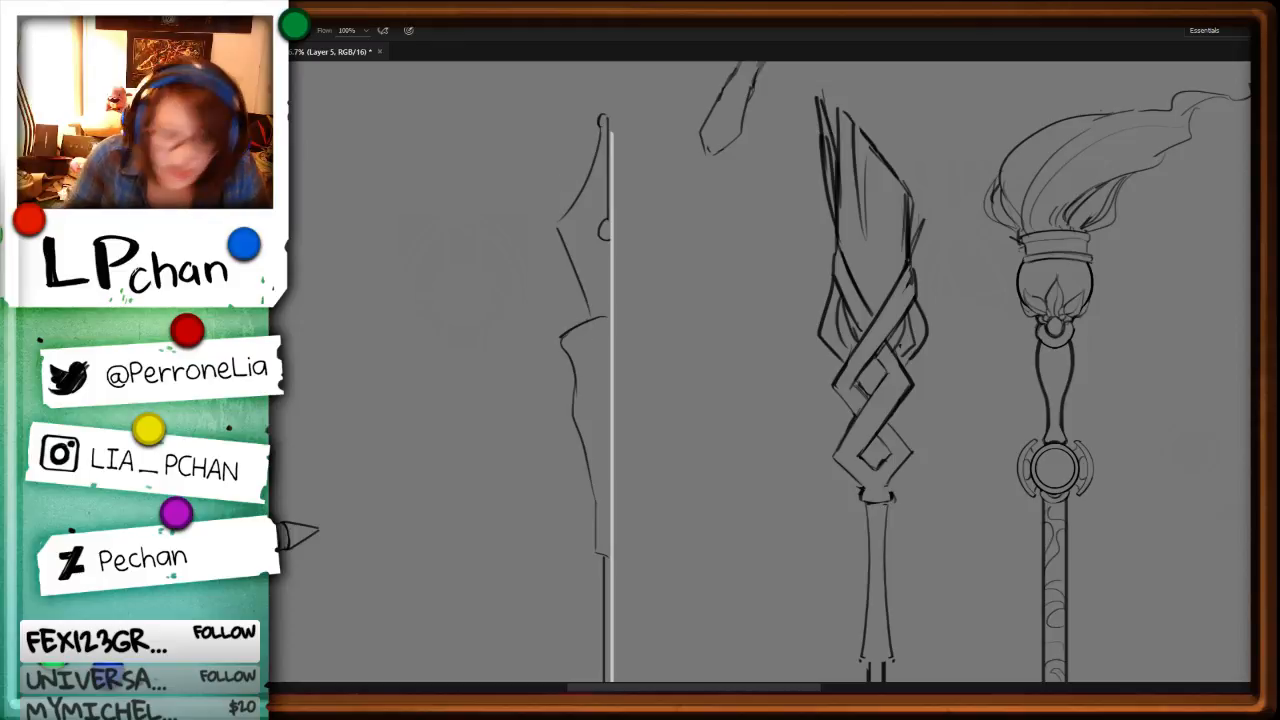
Step: Replace the contour below the flared collar with an inward-curving line and cut away its lower stretch
key("l")
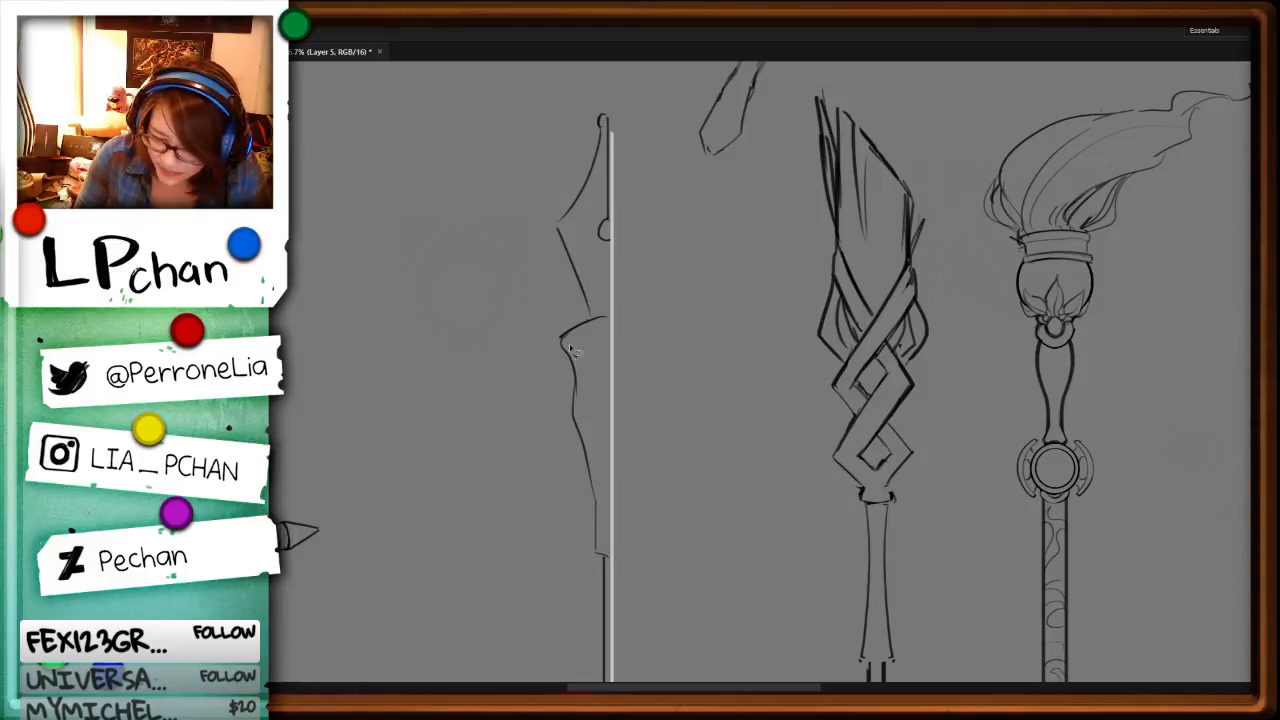
mouse_move(562, 445)
left_mouse_down()
mouse_move(570, 334)
mouse_move(590, 382)
mouse_move(580, 448)
left_mouse_up()
key("ctrl+x")
key("b")
key("l")
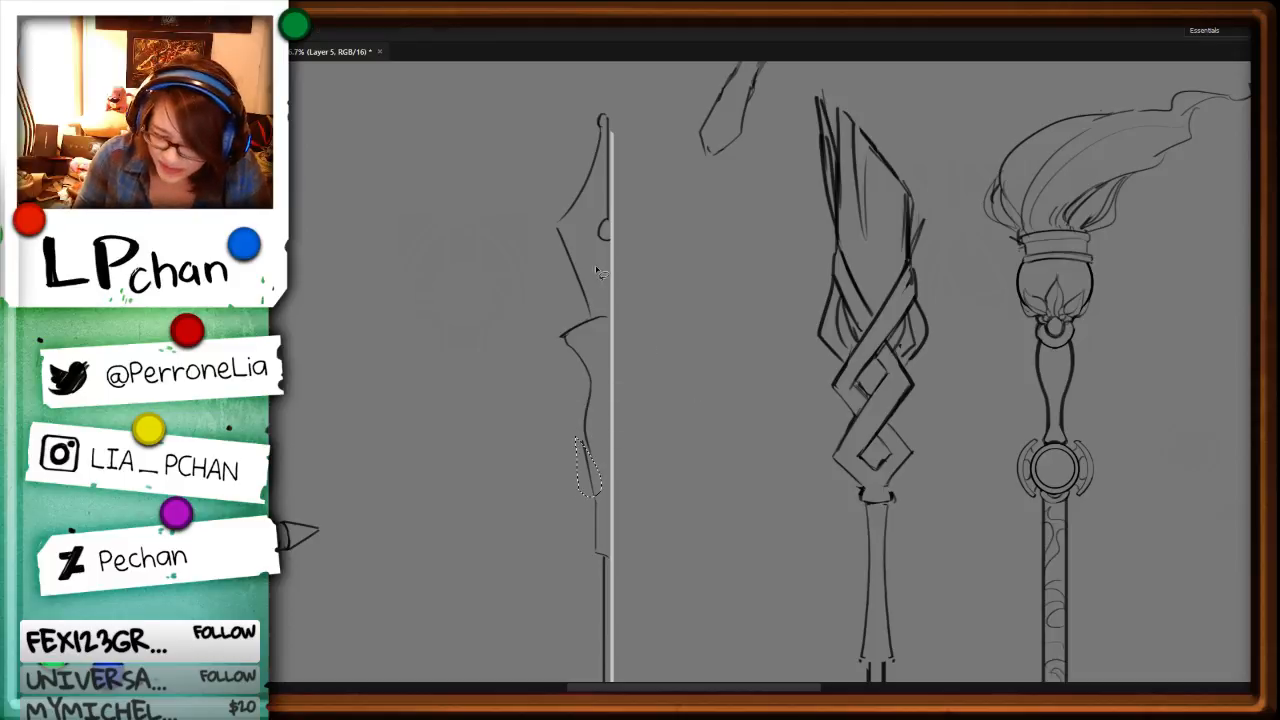
key("ctrl+x")
key("b")
Step: Draw spiral scroll ornaments along the outer side of the contour below the collar
mouse_move(573, 350)
left_mouse_down()
mouse_move(579, 398)
mouse_move(577, 356)
left_mouse_up()
mouse_move(641, 420)
left_mouse_down()
mouse_move(657, 324)
mouse_move(595, 370)
mouse_move(609, 388)
left_mouse_up()
key("ctrl+z")
left_click_drag(600, 323, 608, 385)
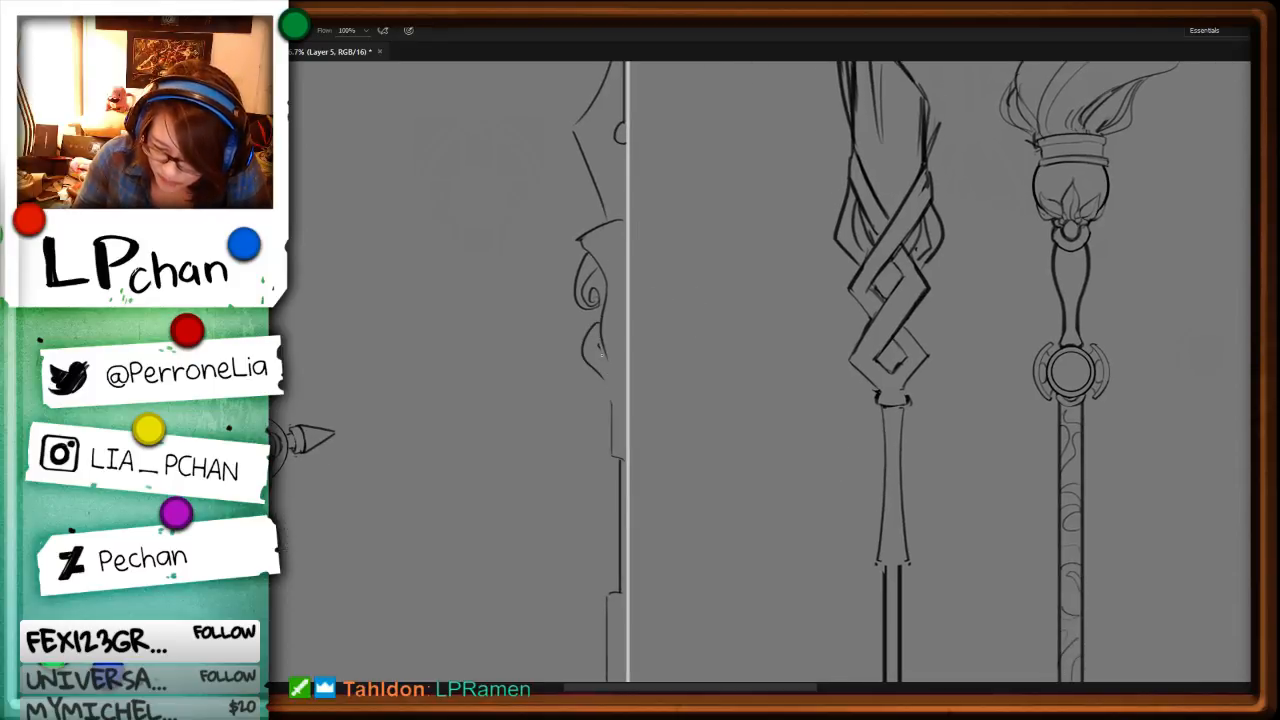
mouse_move(600, 336)
left_mouse_down()
mouse_move(608, 373)
mouse_move(586, 316)
mouse_move(613, 388)
left_mouse_up()
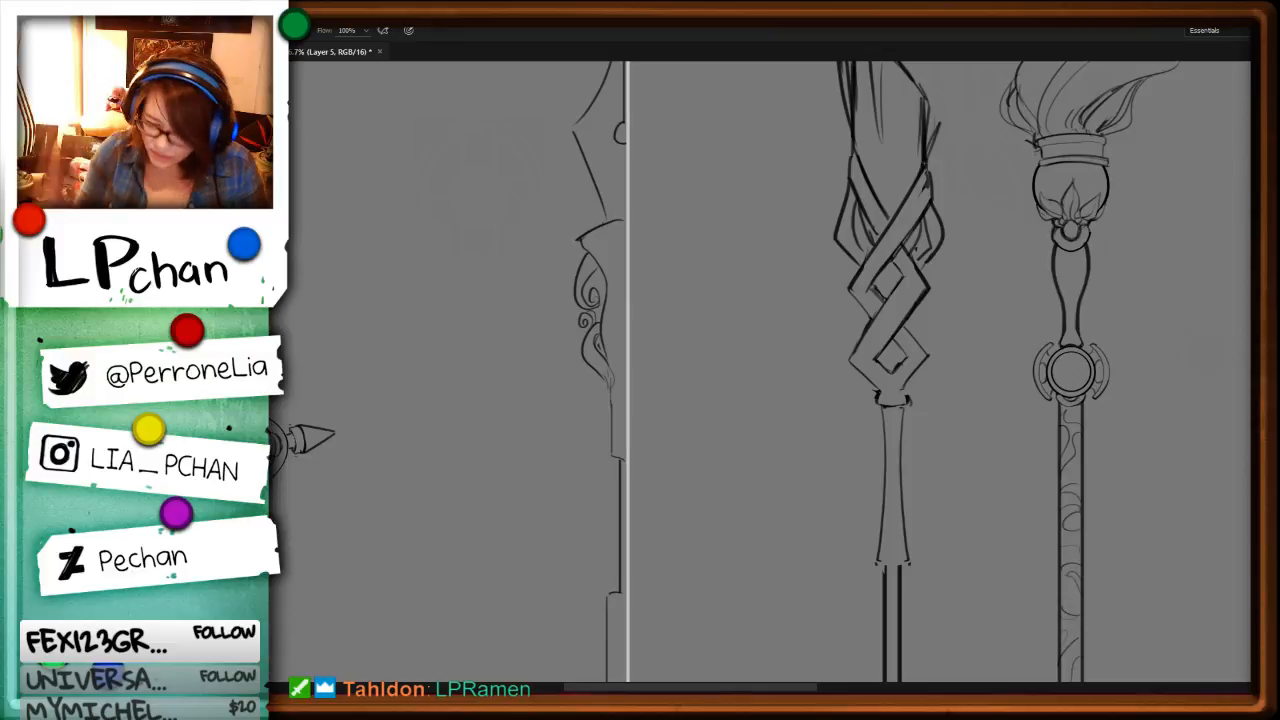
Step: Erase the plain contour beneath the scrolls and continue the curling ornament down to the top of the shaft
key("e")
left_click_drag(612, 390, 613, 413)
key("b")
mouse_move(607, 382)
left_mouse_down()
mouse_move(622, 452)
mouse_move(608, 413)
mouse_move(627, 374)
left_mouse_up()
key("e")
key("b")
key("l")
key("ctrl+d")
key("e")
left_click_drag(619, 424, 618, 440)
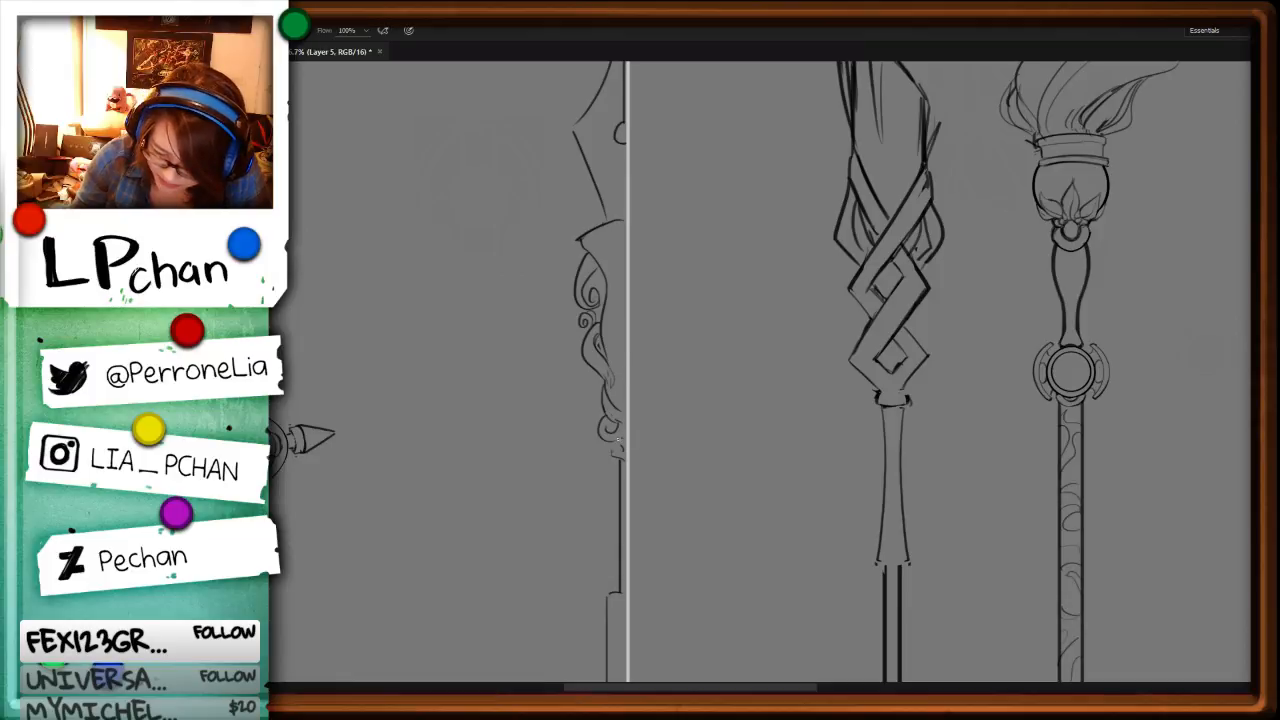
Step: Clean up the lowest curl and taper the scrollwork into a point where it meets the shaft at the guide line
key("e")
mouse_move(620, 440)
left_mouse_down()
mouse_move(632, 476)
mouse_move(638, 417)
mouse_move(626, 486)
mouse_move(670, 360)
mouse_move(616, 453)
mouse_move(628, 486)
left_mouse_up()
key("b")
key("e")
key("b")
key("e")
key("b")
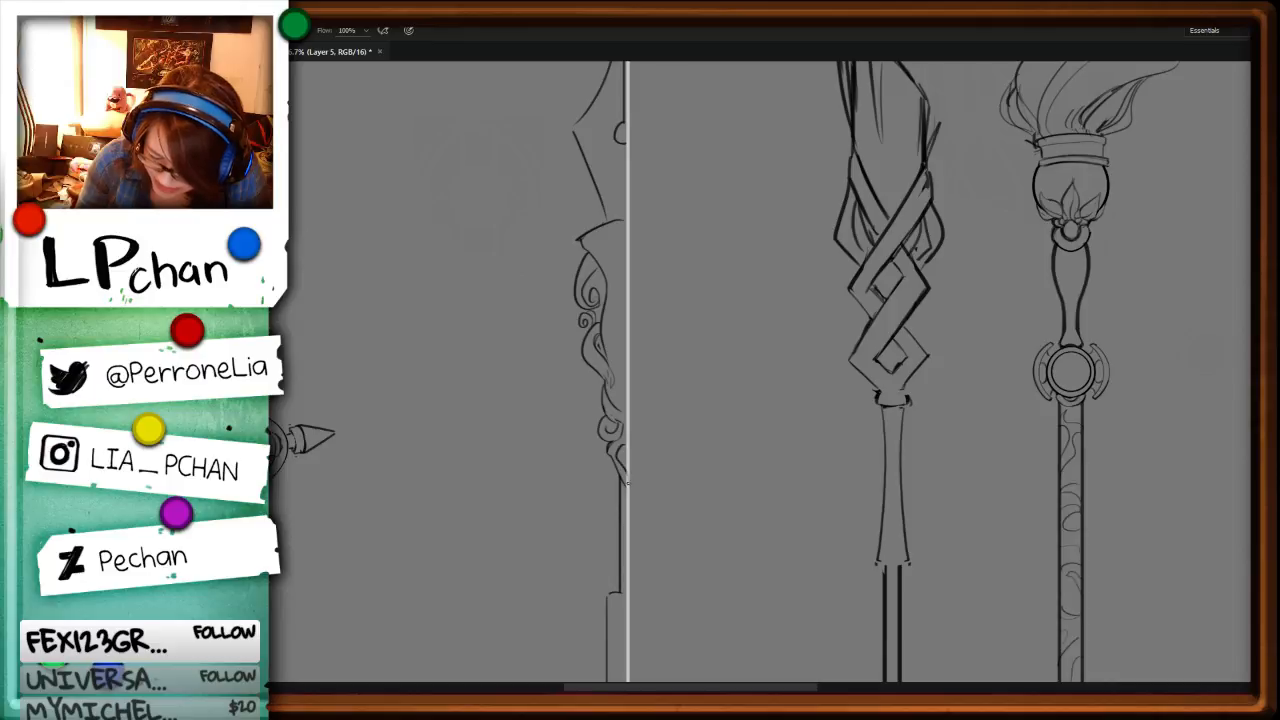
key("ctrl+minus")
key("ctrl+minus")
key("ctrl+plus")
key("ctrl+plus")
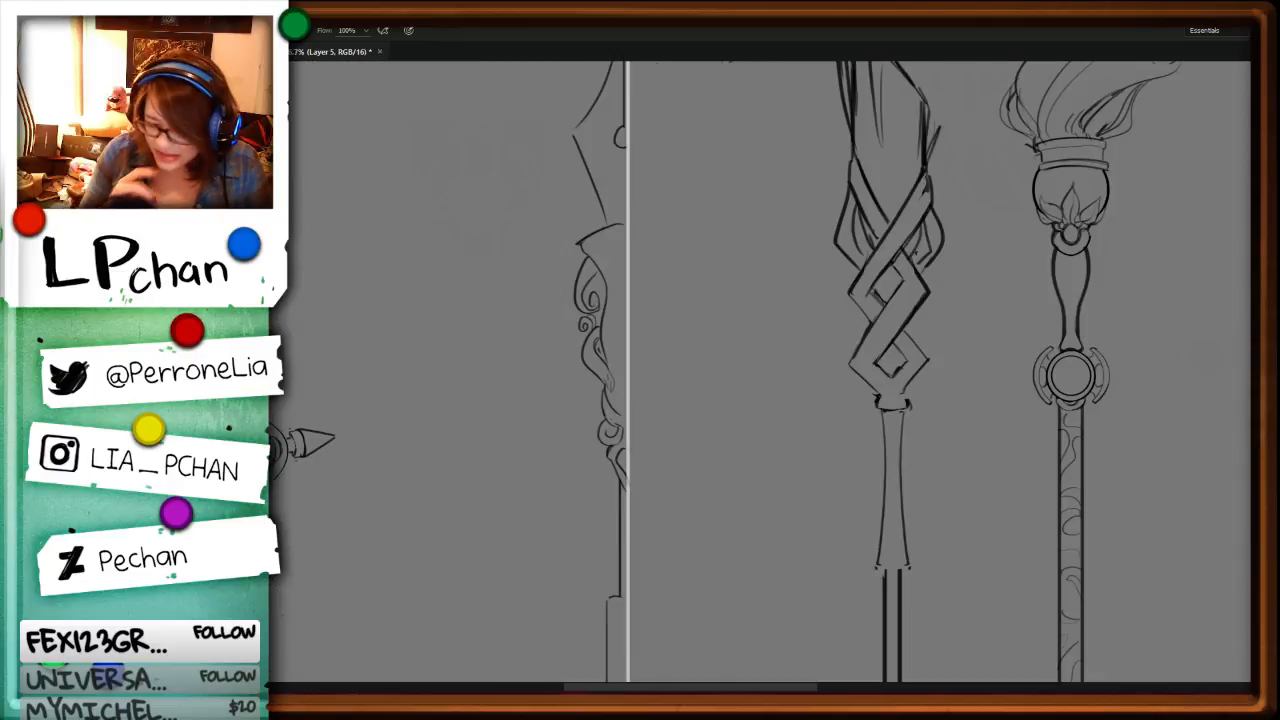
Step: Clear the overlapping lines where the middle scroll meets the lower curls and redraw the joining curve
key("l")
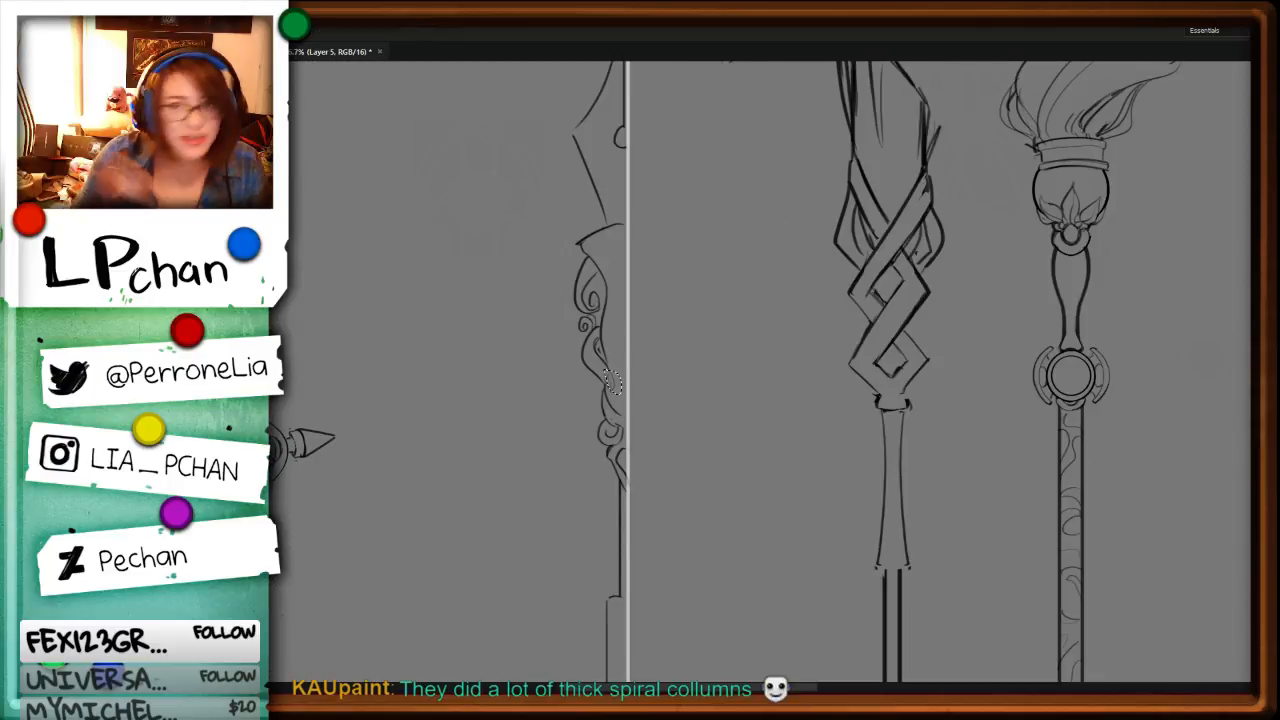
key("b")
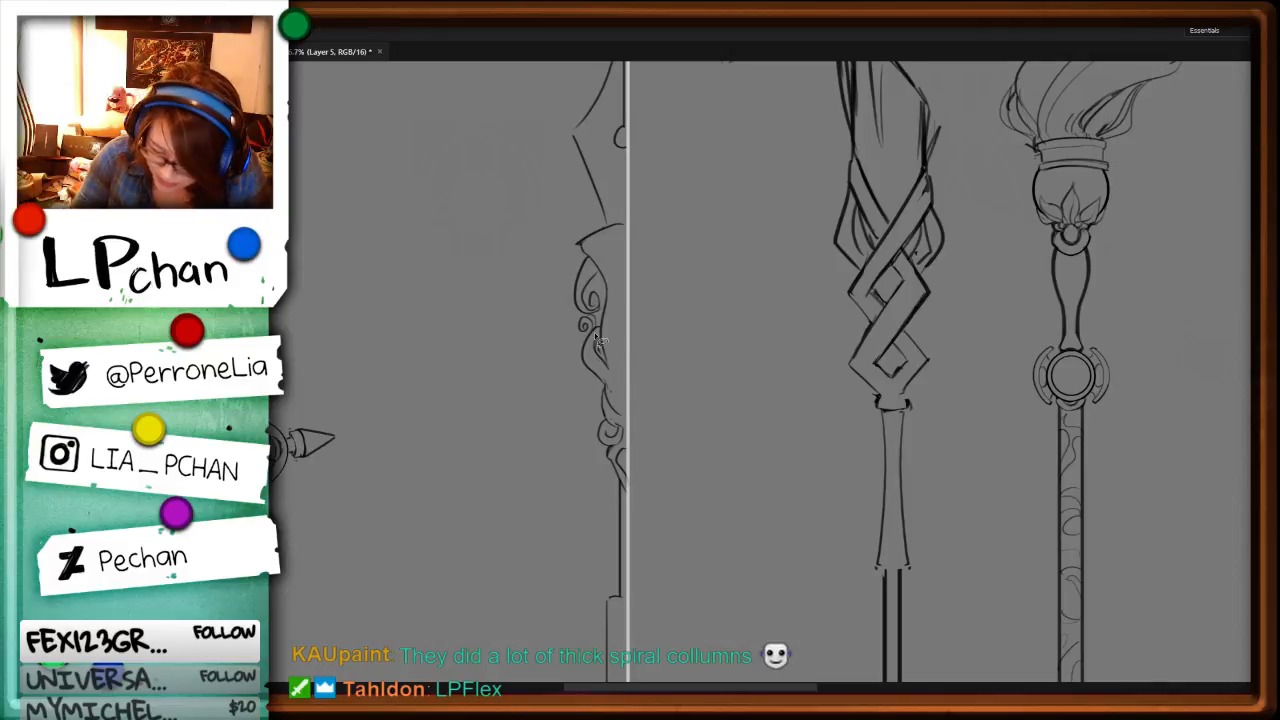
left_click_drag(610, 363, 610, 389)
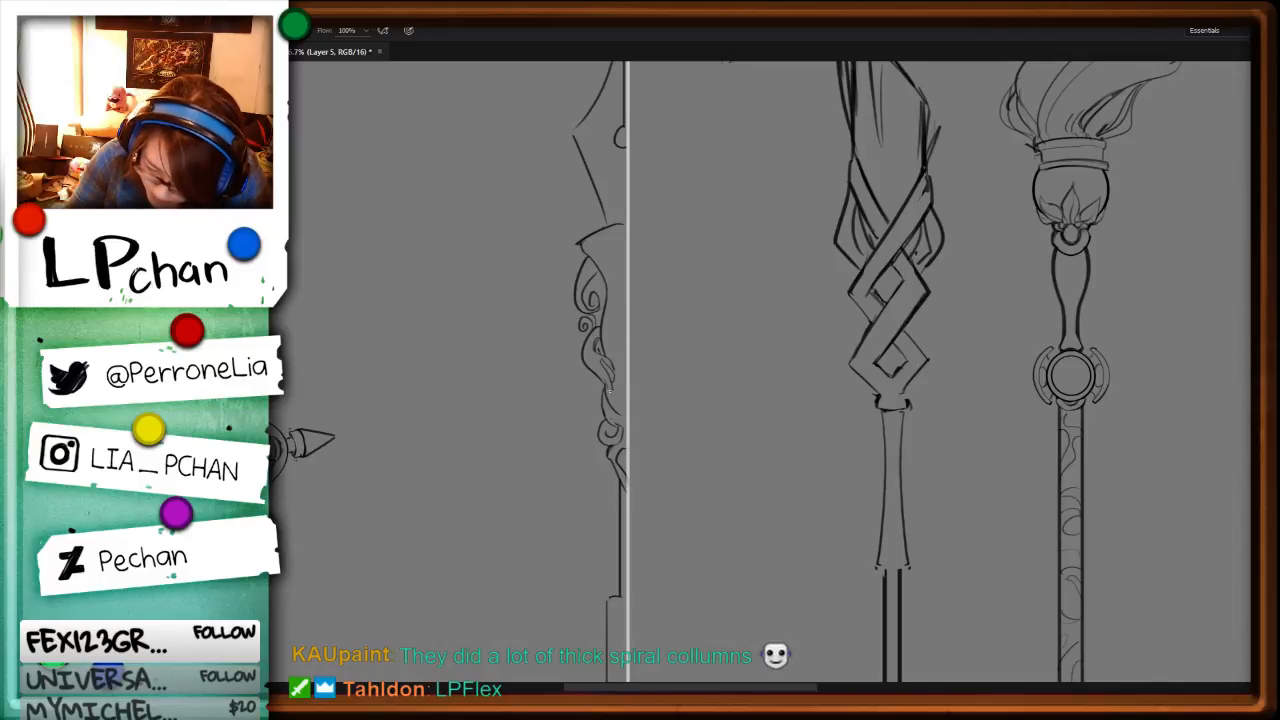
Step: Remove the plain collar beneath the blade head and redraw it with a row of small beads along its upper edge
key("l")
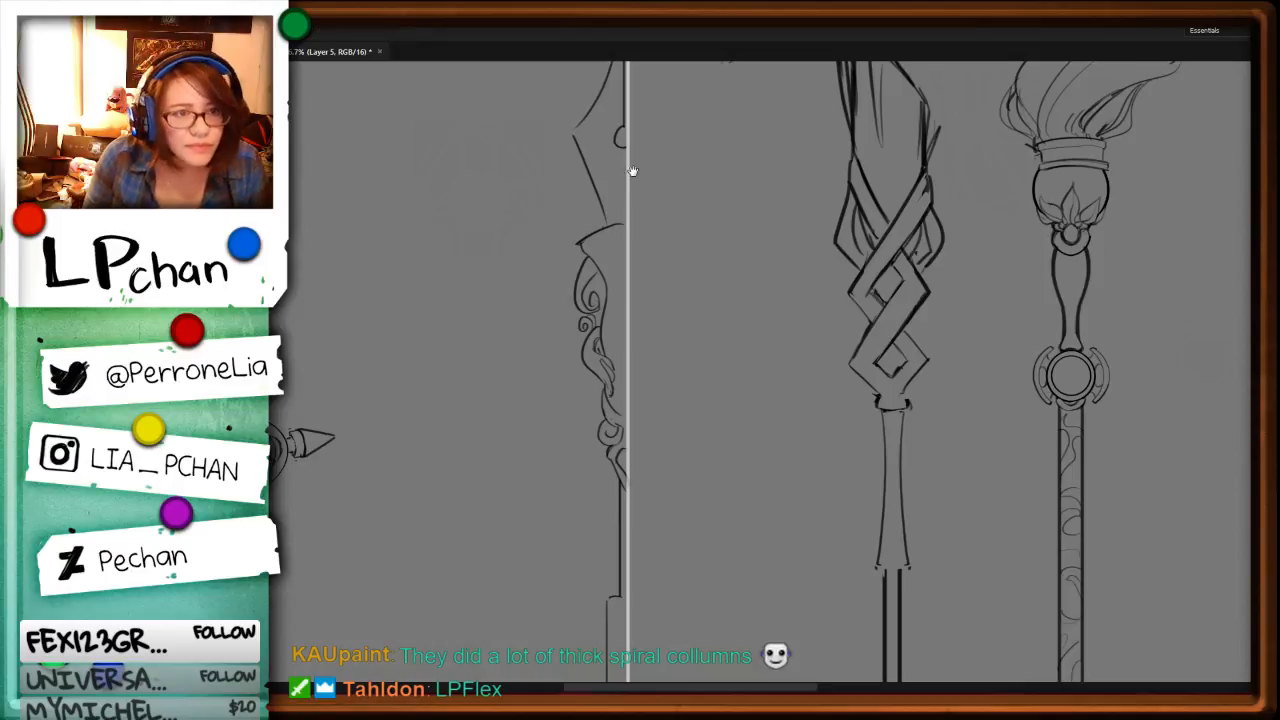
mouse_move(630, 218)
left_mouse_down()
mouse_move(562, 248)
mouse_move(632, 228)
left_mouse_up()
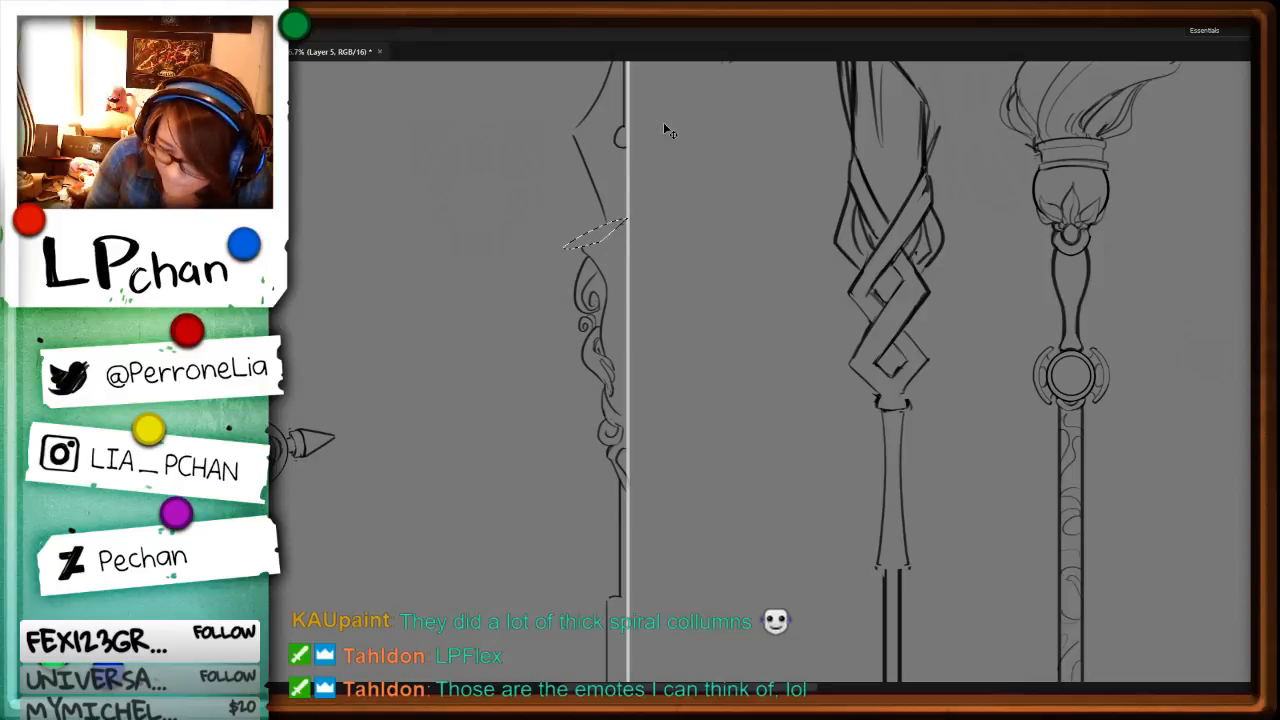
key("Delete")
key("ctrl+d")
key("b")
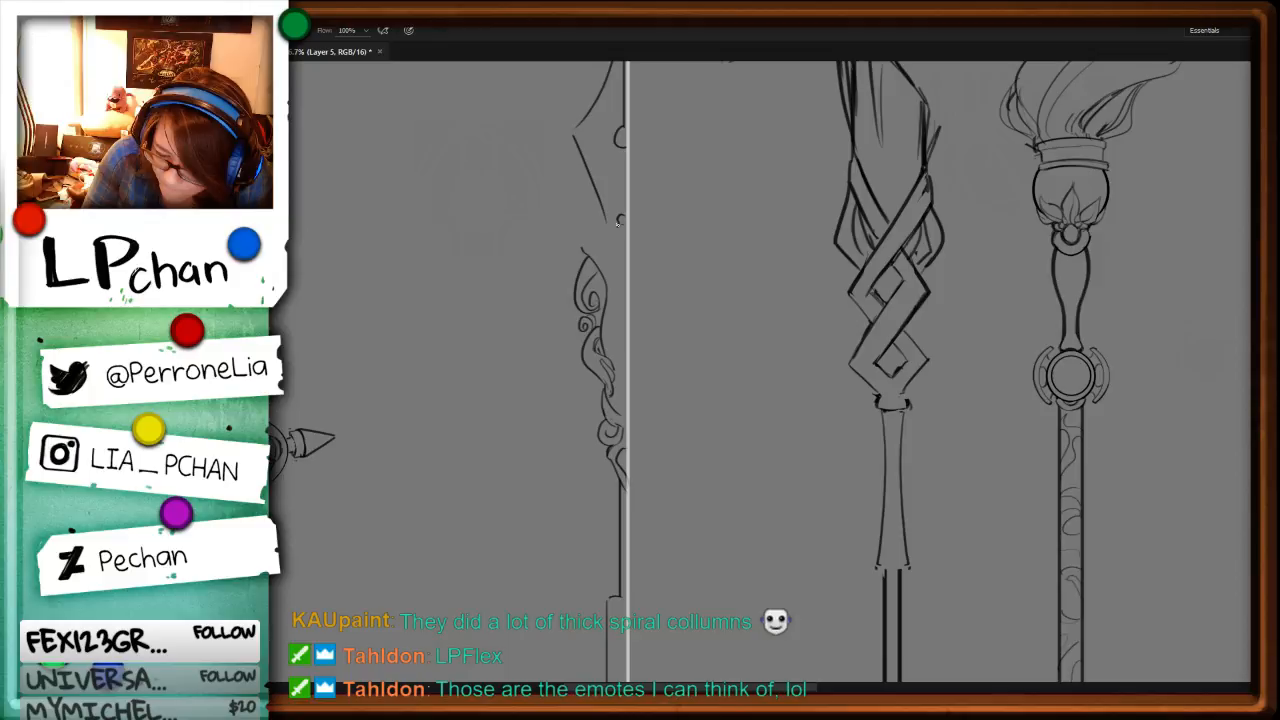
mouse_move(619, 221)
left_mouse_down()
mouse_move(578, 241)
mouse_move(628, 226)
mouse_move(584, 250)
left_mouse_up()
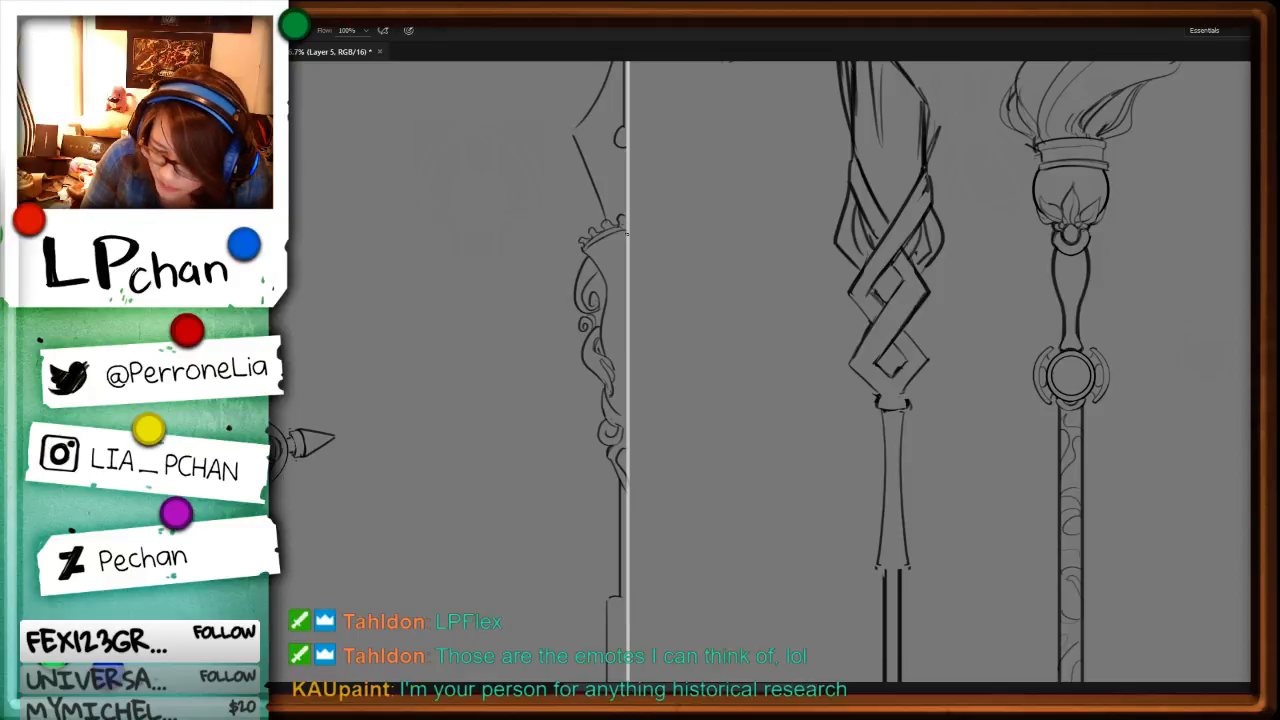
Step: Clear the line in the uppermost scroll below the collar and rework it with an extra curl on the outer side
key("l")
mouse_move(587, 260)
left_mouse_down()
mouse_move(592, 278)
mouse_move(590, 260)
mouse_move(573, 291)
mouse_move(583, 301)
left_mouse_up()
key("ctrl+x")
key("b")
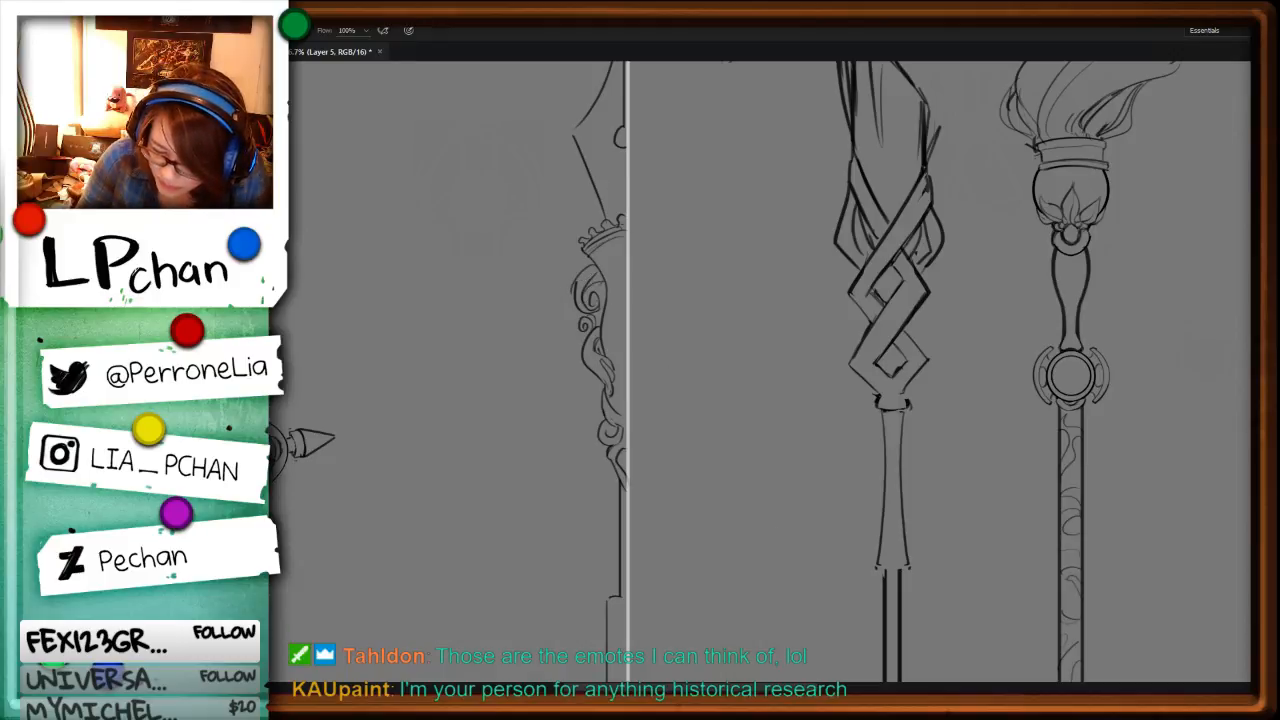
Step: Clean up the overlapping lines in the lowest curl where the scrollwork tapers into the shaft
key("space")
left_click_drag(754, 490, 706, 330)
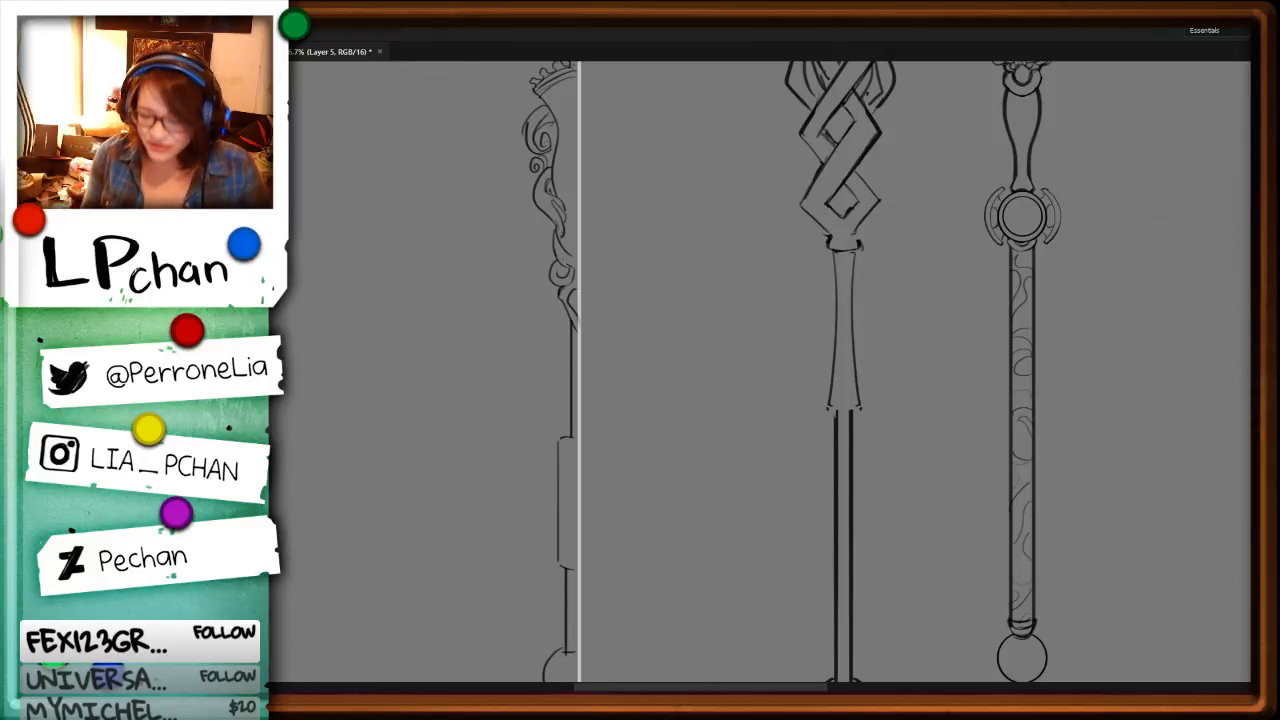
left_click_drag(643, 437, 713, 315)
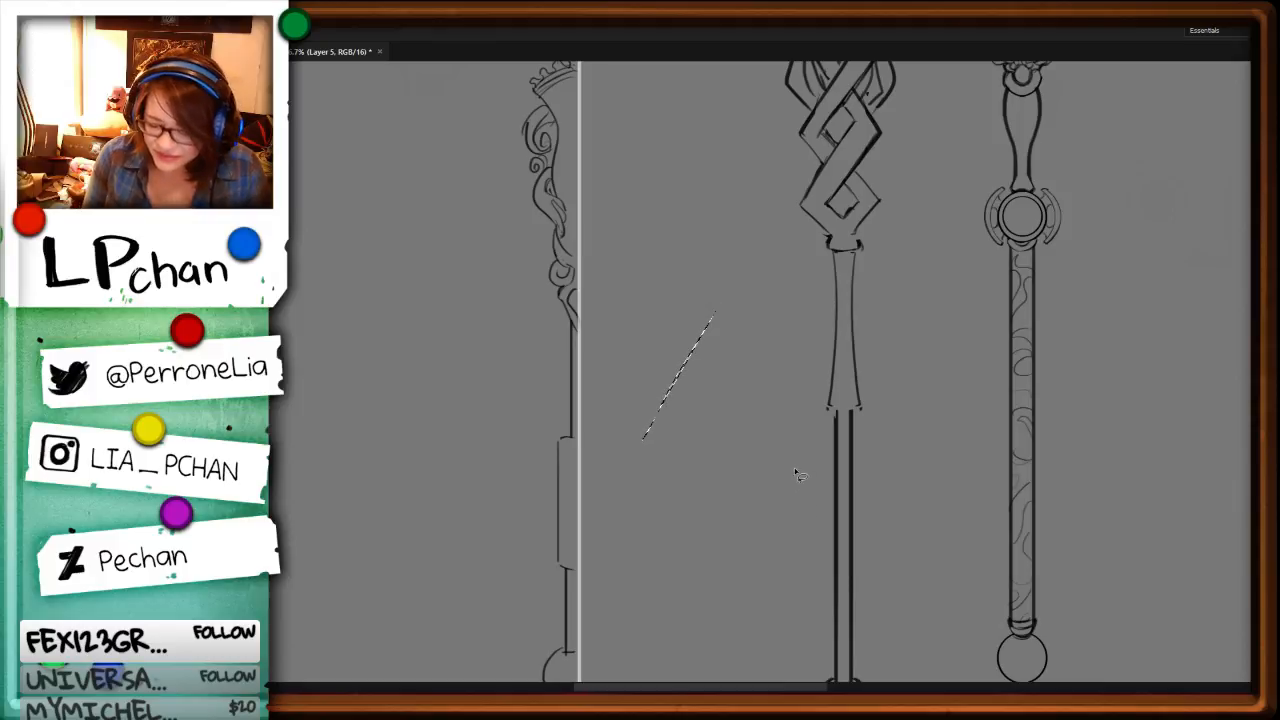
key("ctrl+d")
key("ctrl+plus")
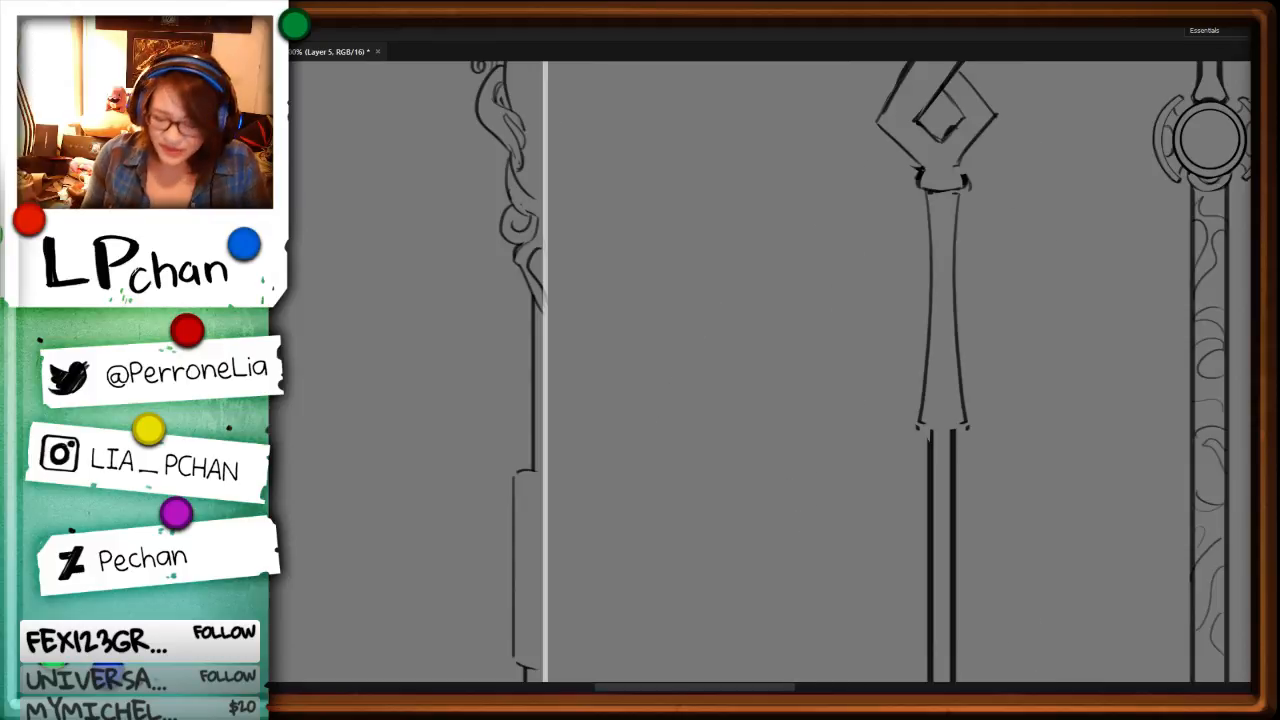
left_click_drag(519, 257, 539, 304)
key("Delete")
key("ctrl+d")
key("b")
key("ctrl+z")
left_click_drag(514, 259, 546, 312)
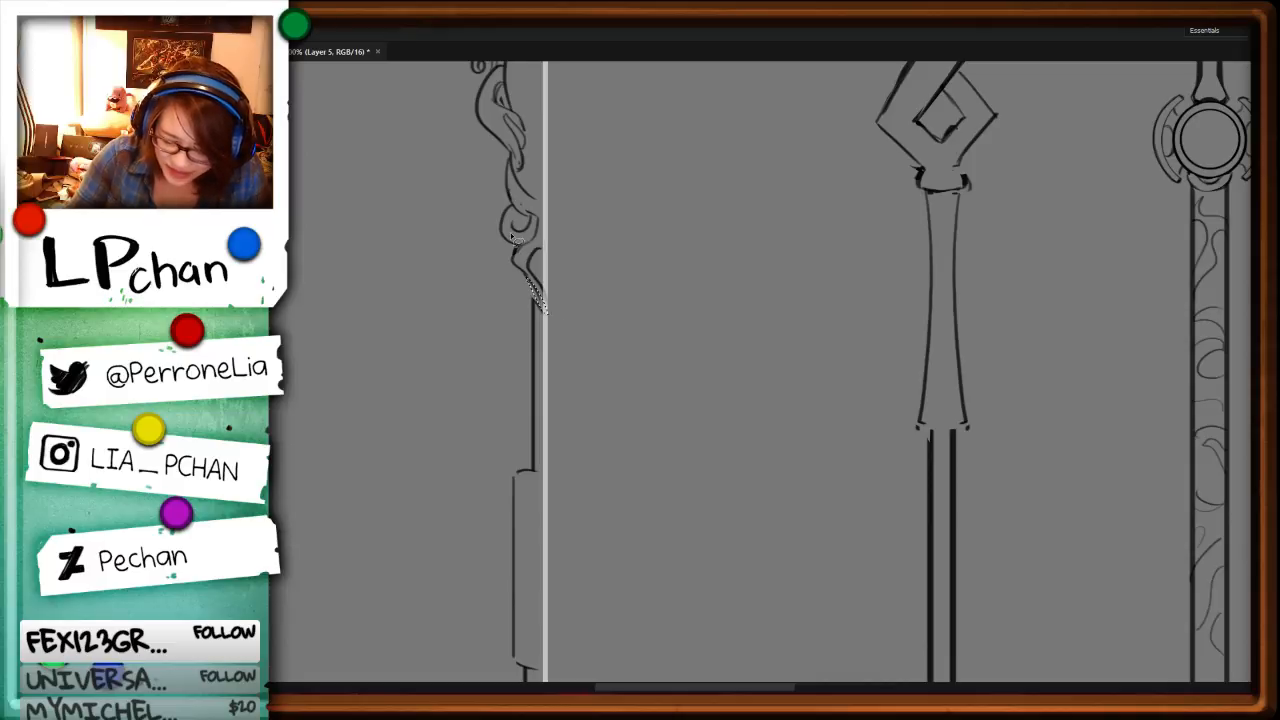
key("ctrl+z")
left_click_drag(515, 256, 541, 306)
Step: Compare the staff sketches with the crescent-moon staff held by the feathered character
left_click_drag(733, 290, 643, 668)
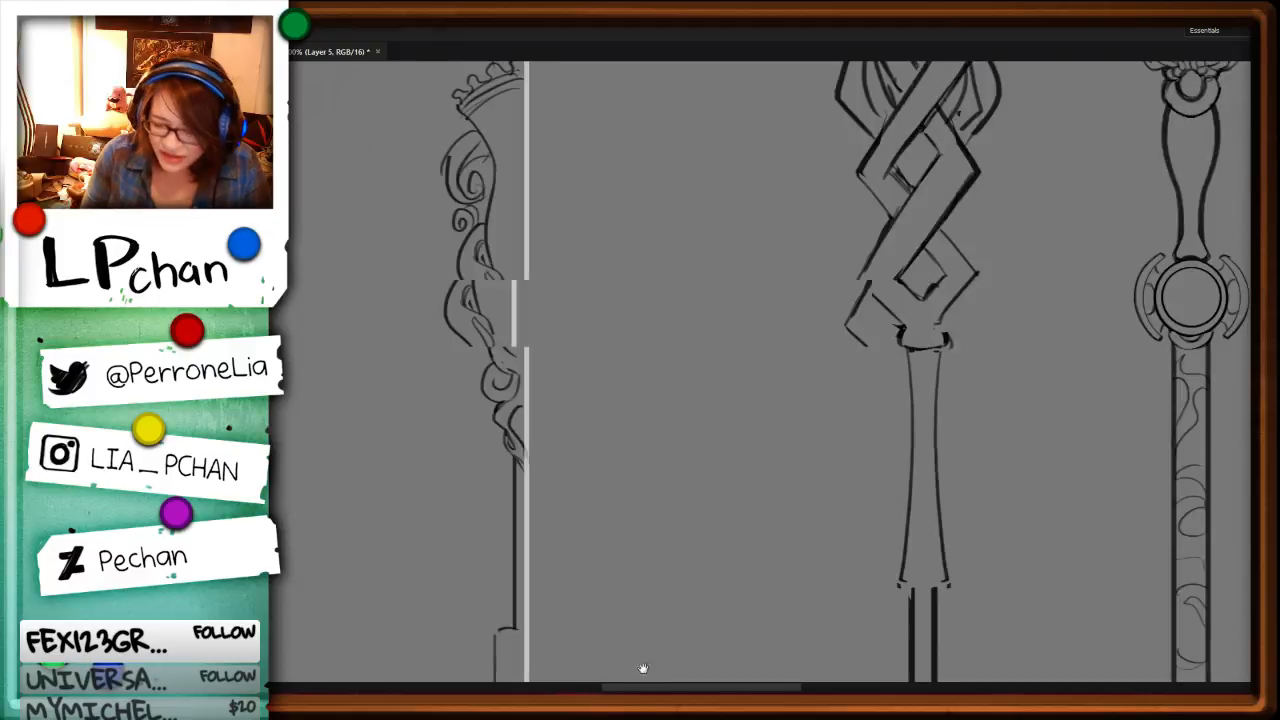
key("ctrl+minus")
key("ctrl+minus")
key("ctrl+minus")
key("ctrl+minus")
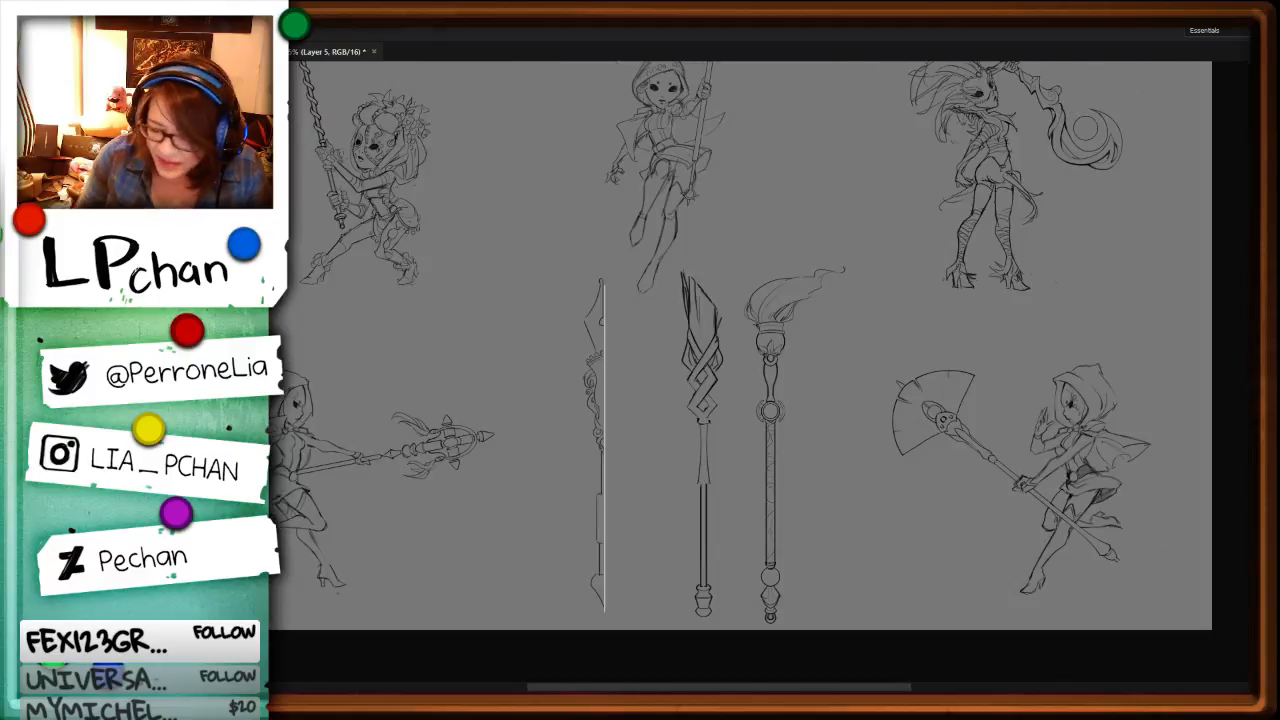
key("ctrl+plus")
key("ctrl+plus")
left_click_drag(1060, 322, 650, 566)
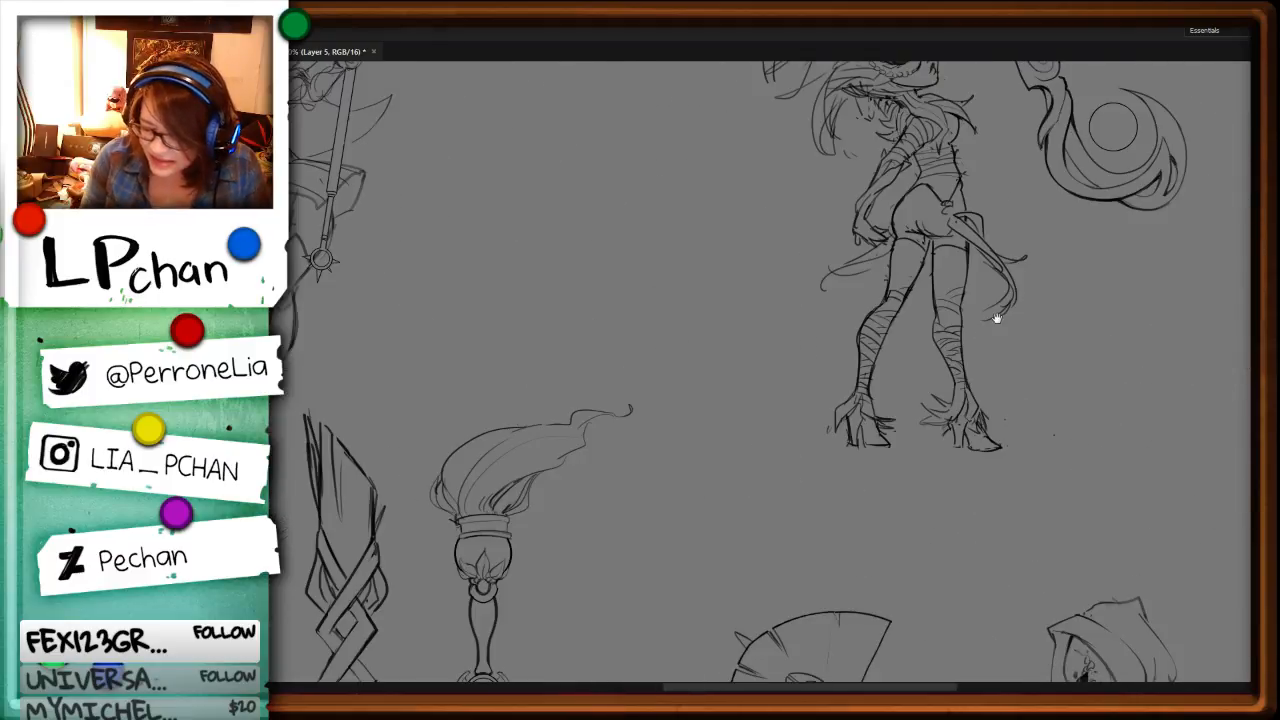
left_click_drag(997, 318, 779, 505)
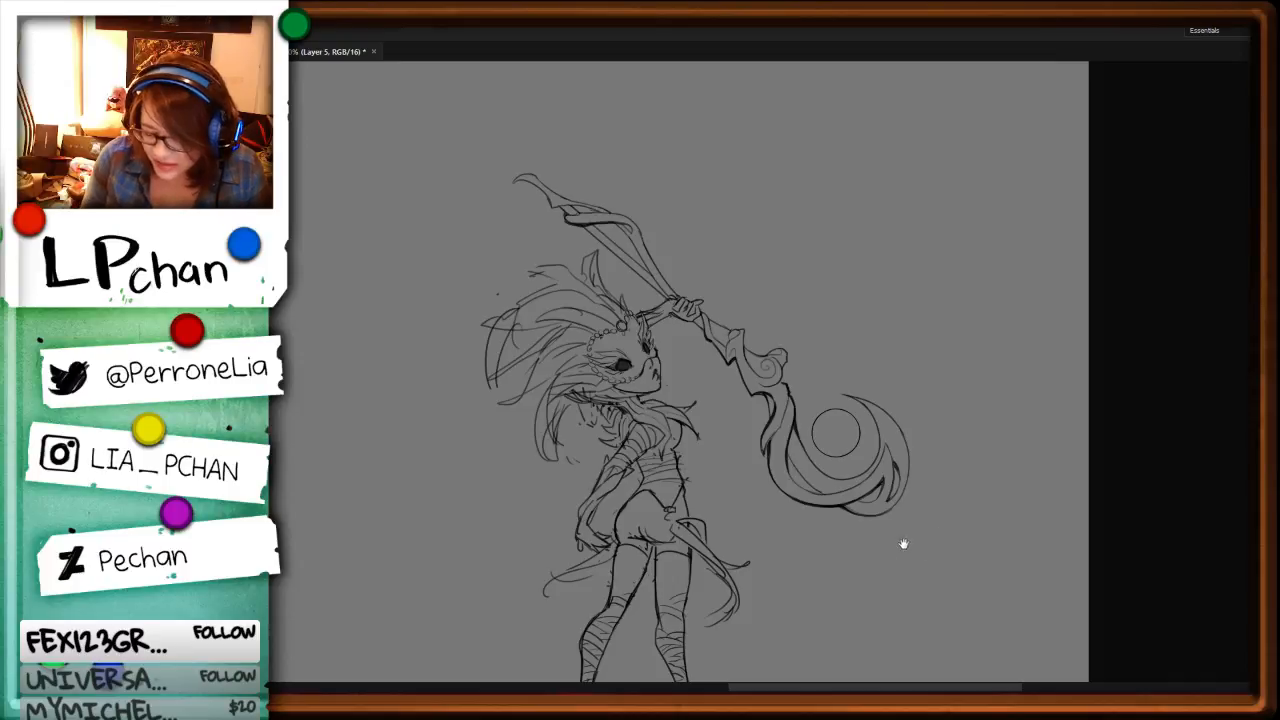
Step: Try a loose sketch of a hook-headed staff with a looping shaft beside the feathered character's moon staff
key("r")
mouse_move(989, 524)
left_mouse_down()
mouse_move(703, 126)
mouse_move(581, 131)
left_mouse_up()
left_click_drag(741, 385, 827, 591)
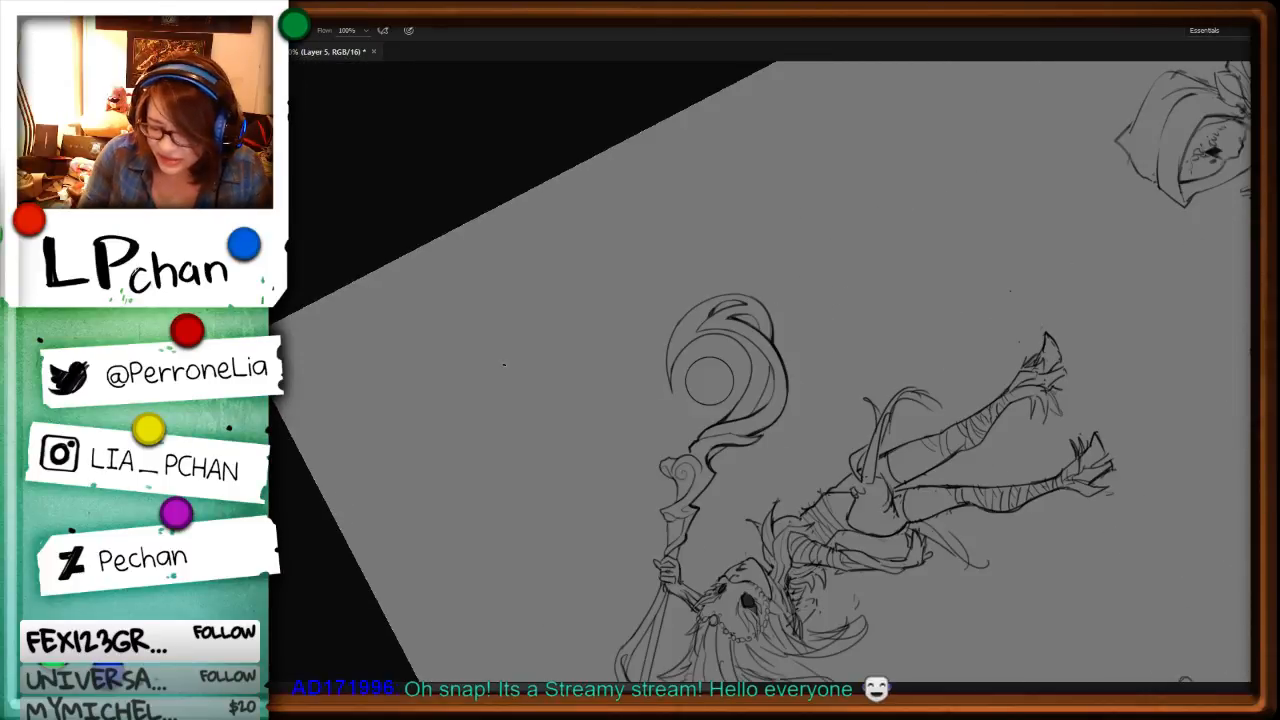
left_click_drag(504, 364, 572, 452)
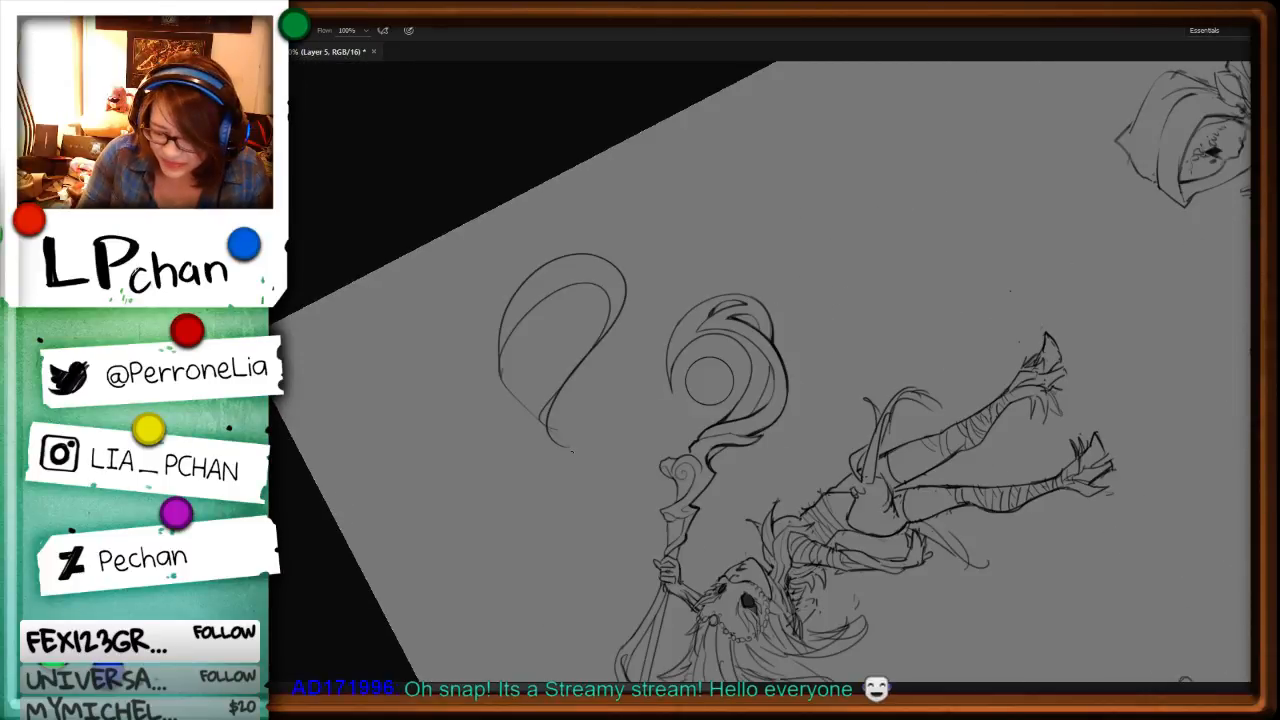
key("ctrl+minus")
key("ctrl+minus")
left_click_drag(604, 394, 580, 535)
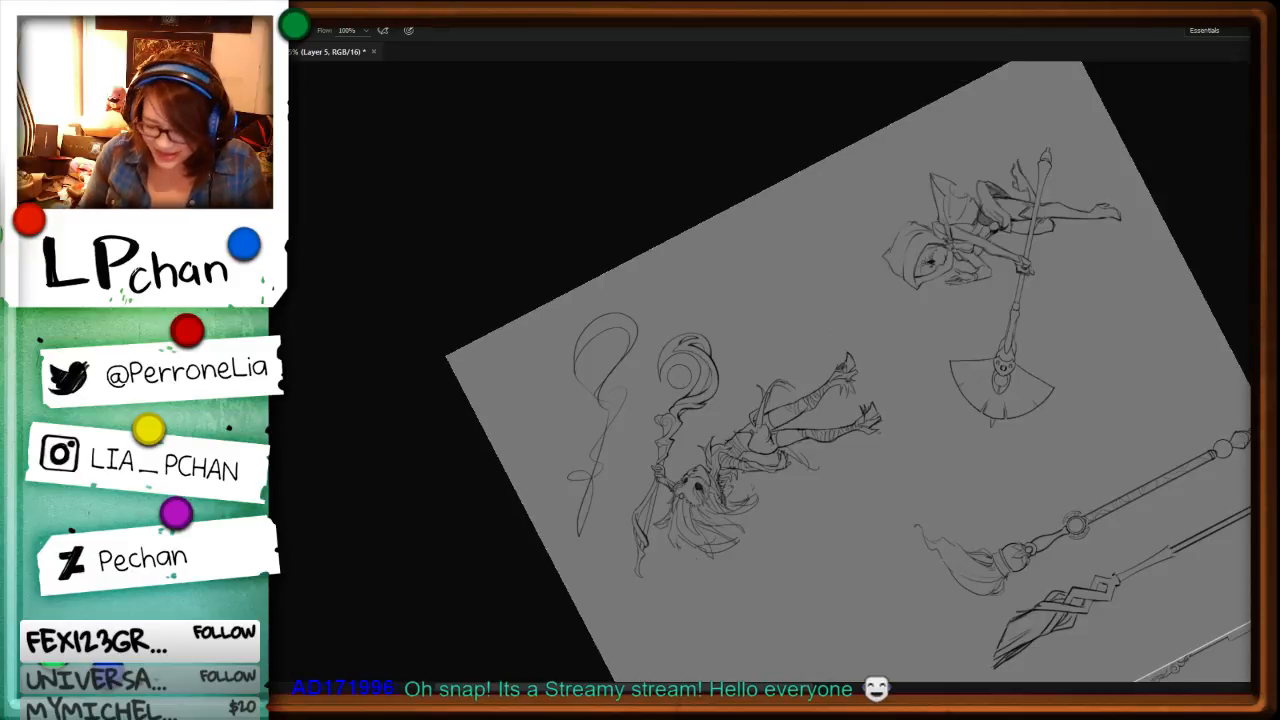
key("ctrl+alt+z")
key("ctrl+alt+z")
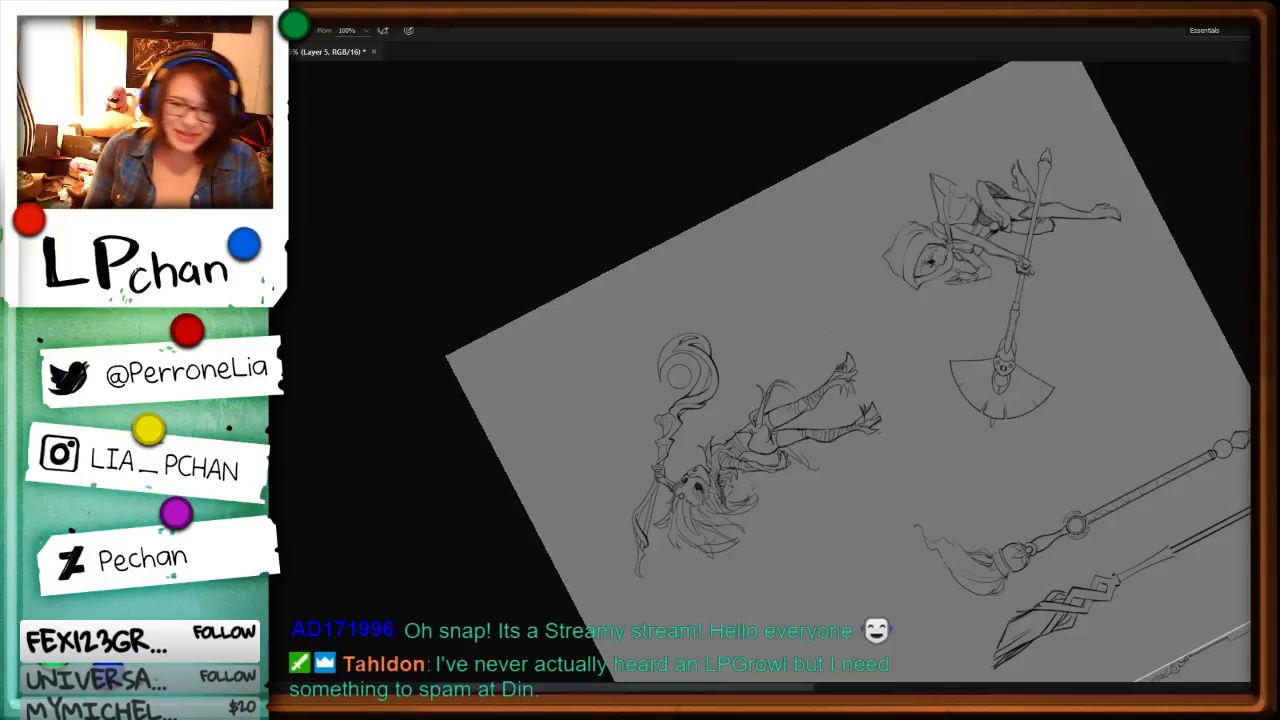
Step: Examine the hooded character's spiked sun-and-moon staff and compare it with the row of staff sketches
key("r")
left_click_drag(1066, 430, 730, 610)
left_click_drag(963, 491, 716, 568)
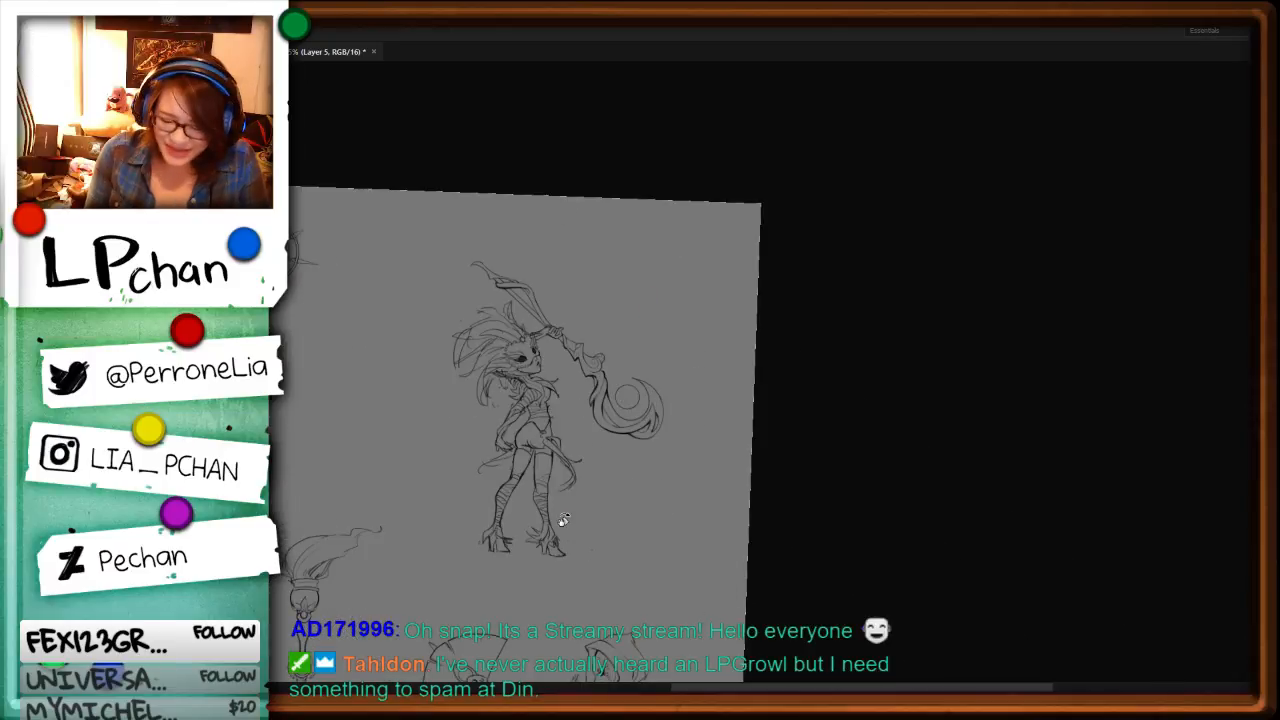
left_click_drag(329, 174, 726, 249)
key("ctrl+plus")
key("ctrl+plus")
key("ctrl+plus")
left_click_drag(909, 397, 880, 480)
key("ctrl+plus")
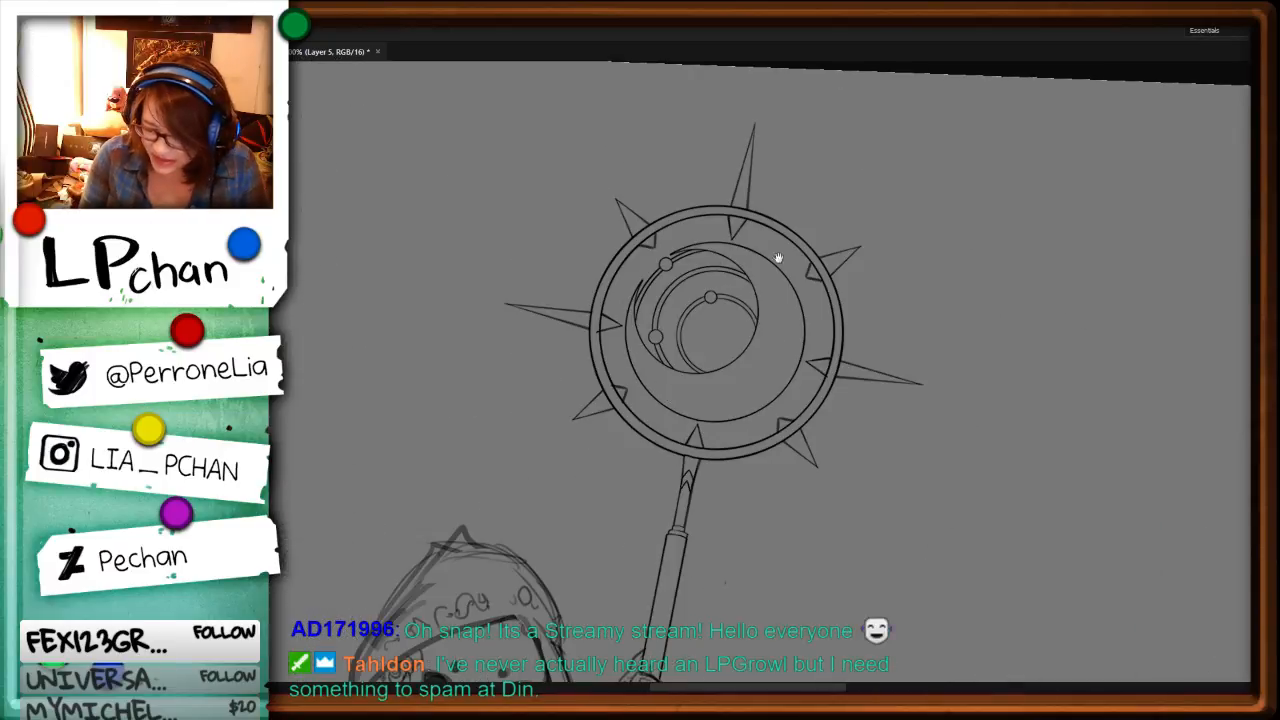
key("ctrl+minus")
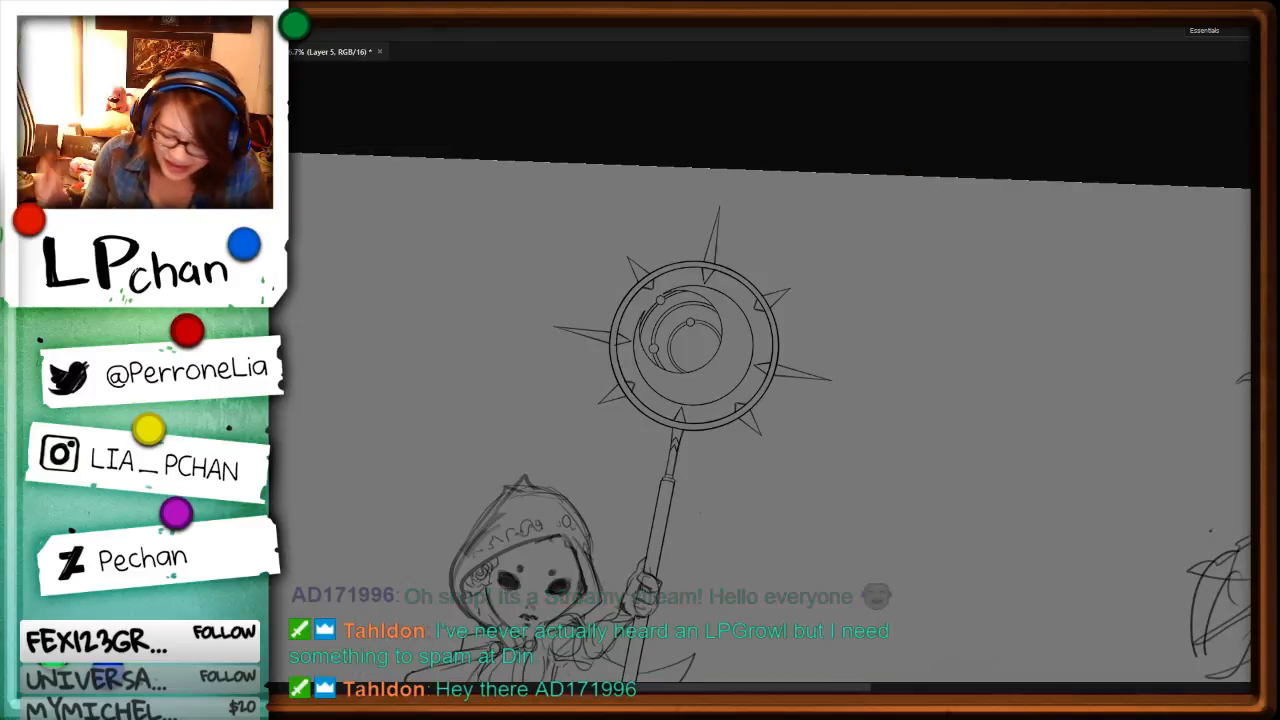
left_click_drag(836, 409, 854, 344)
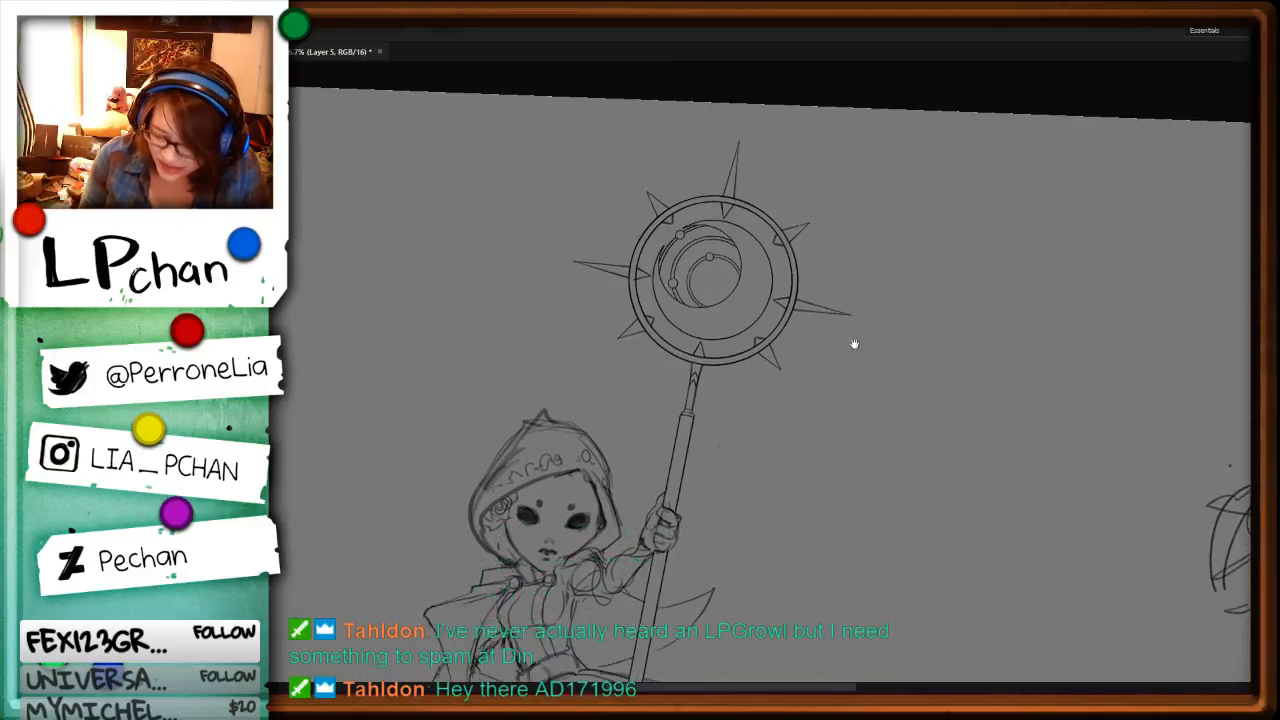
left_click_drag(563, 658, 826, 483)
left_click_drag(385, 390, 809, 400)
left_click_drag(512, 558, 820, 500)
mouse_move(850, 331)
left_mouse_down()
mouse_move(862, 514)
mouse_move(854, 450)
left_mouse_up()
key("ctrl+minus")
left_click_drag(931, 500, 512, 186)
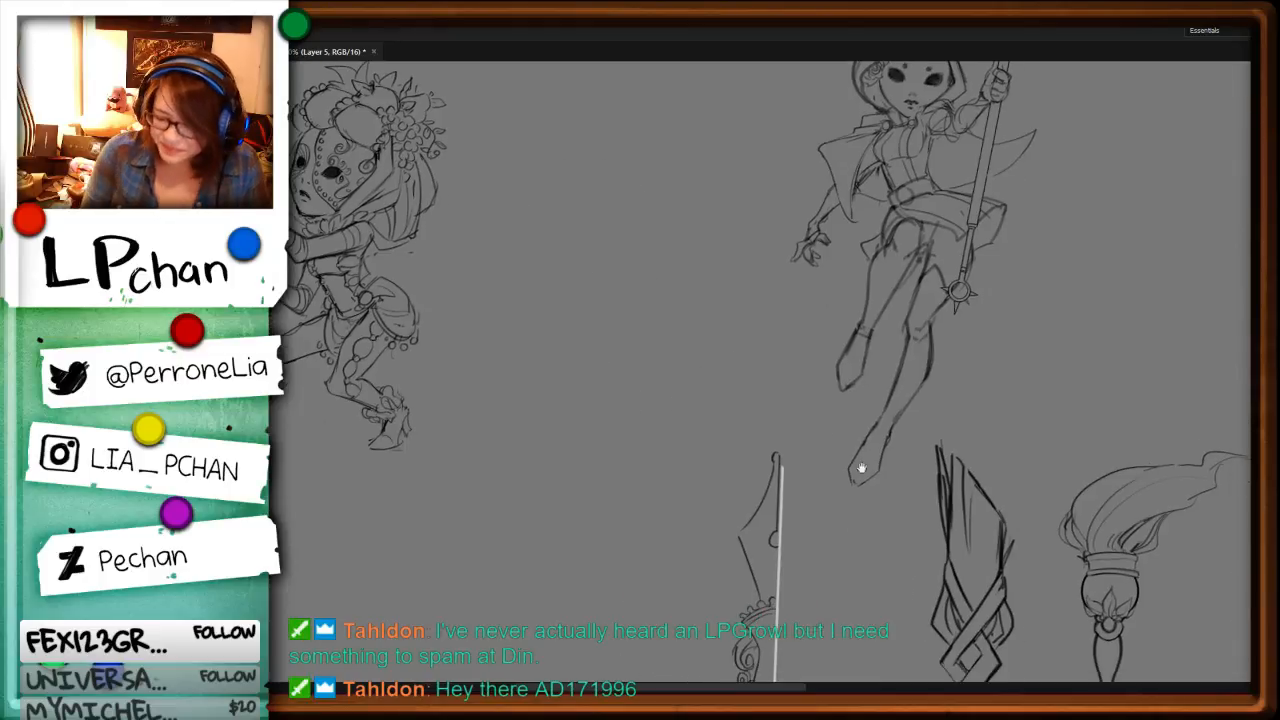
mouse_move(861, 468)
left_mouse_down()
mouse_move(1045, 573)
mouse_move(445, 92)
left_mouse_up()
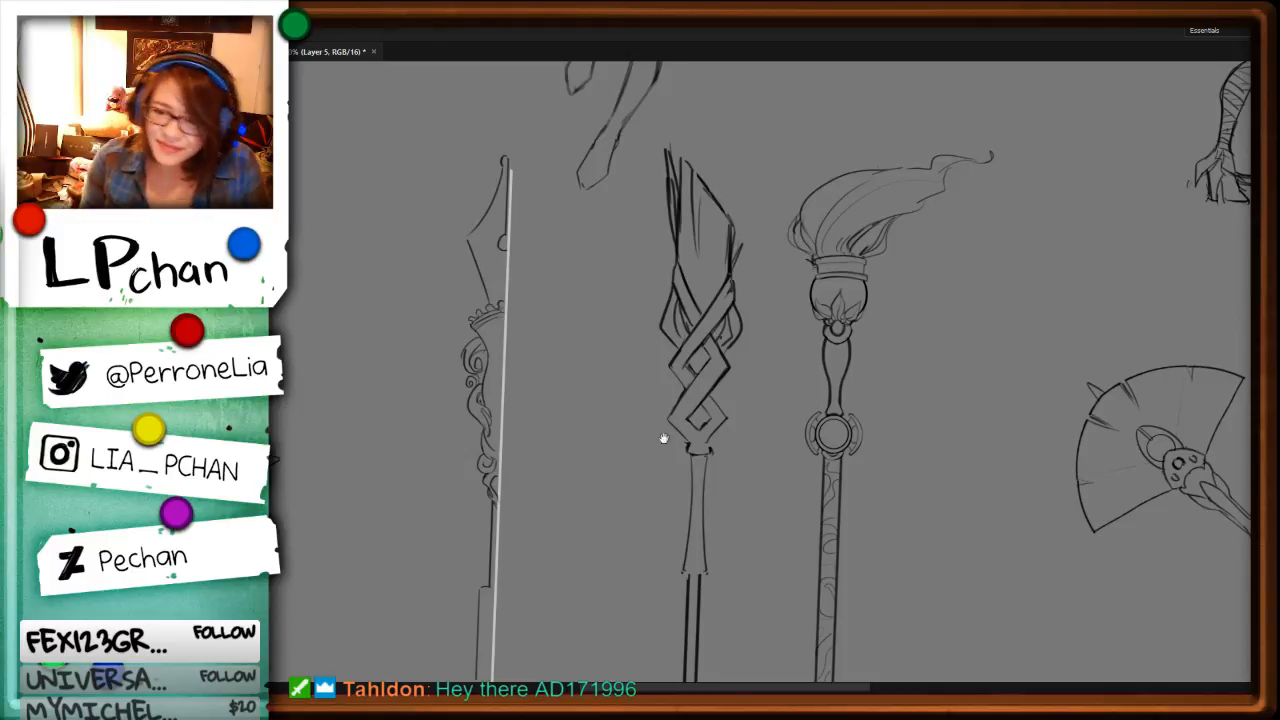
mouse_move(858, 479)
left_mouse_down()
mouse_move(1015, 507)
mouse_move(953, 481)
left_mouse_up()
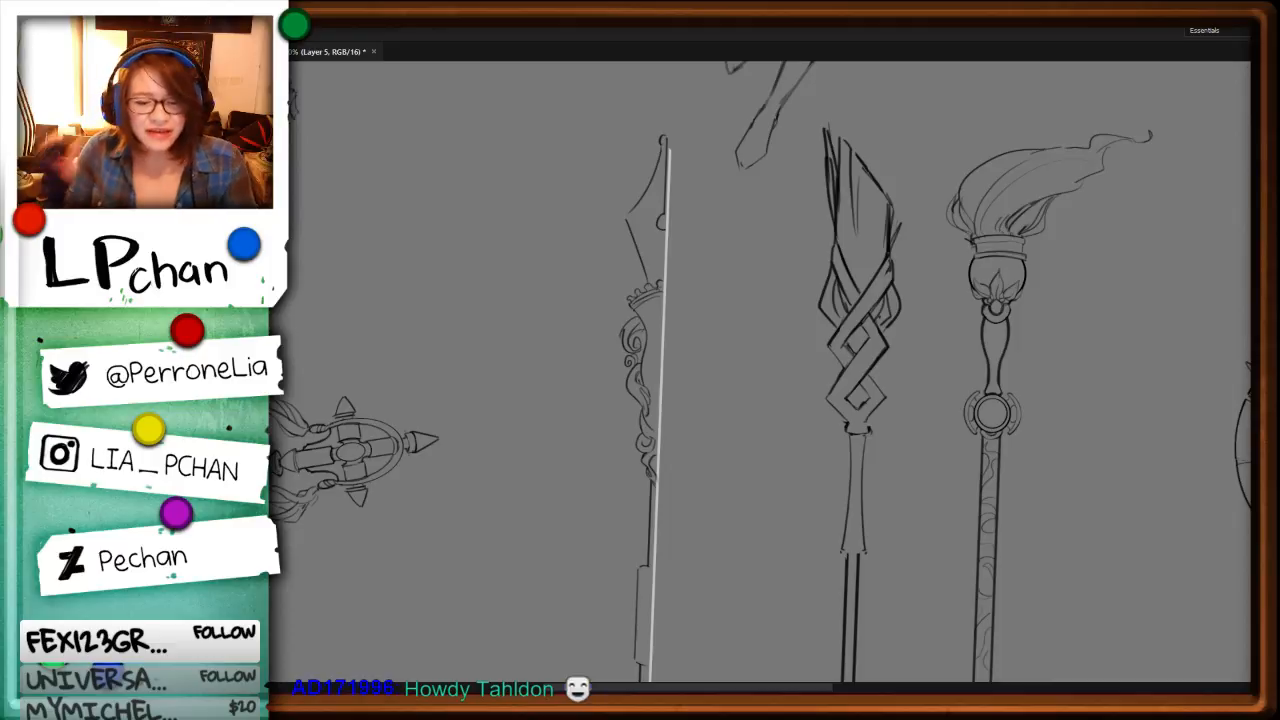
Step: Replace the upper corner of the wide sleeve on the new staff's shaft with a sloped, overhanging cap
left_click_drag(758, 584, 766, 344)
key("ctrl+plus")
key("r")
left_click_drag(806, 468, 826, 434)
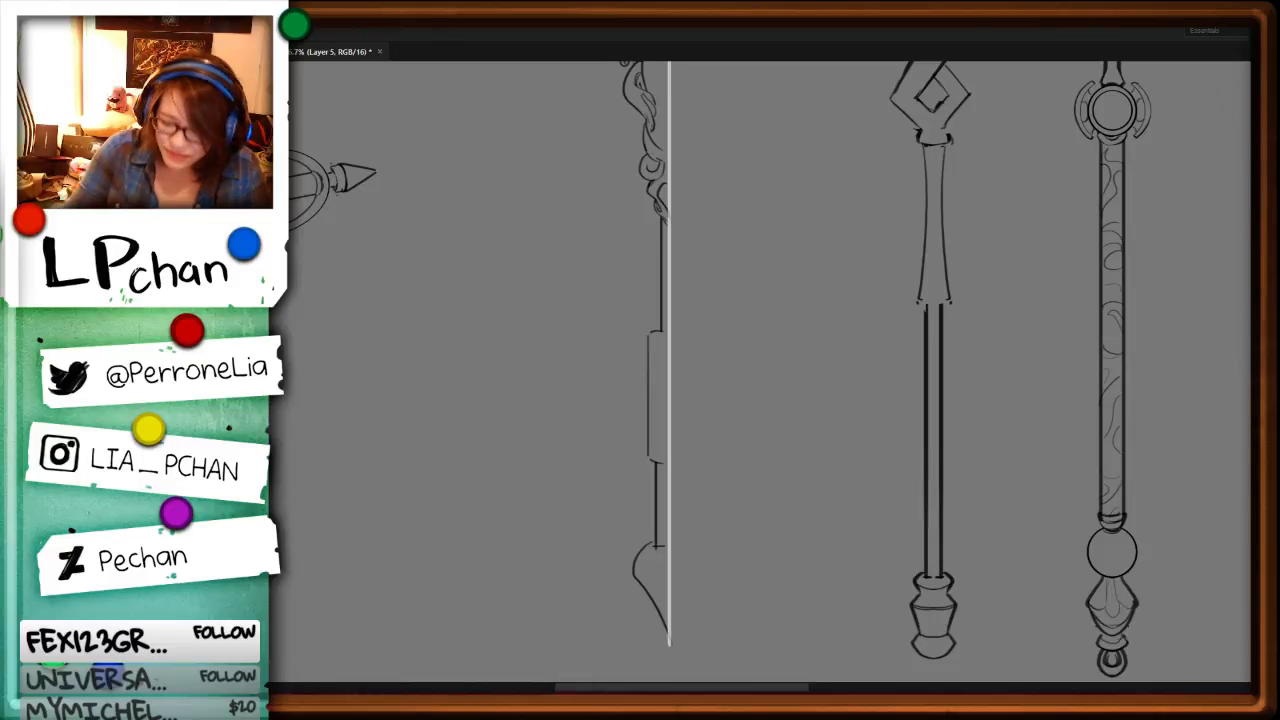
key("ctrl+plus")
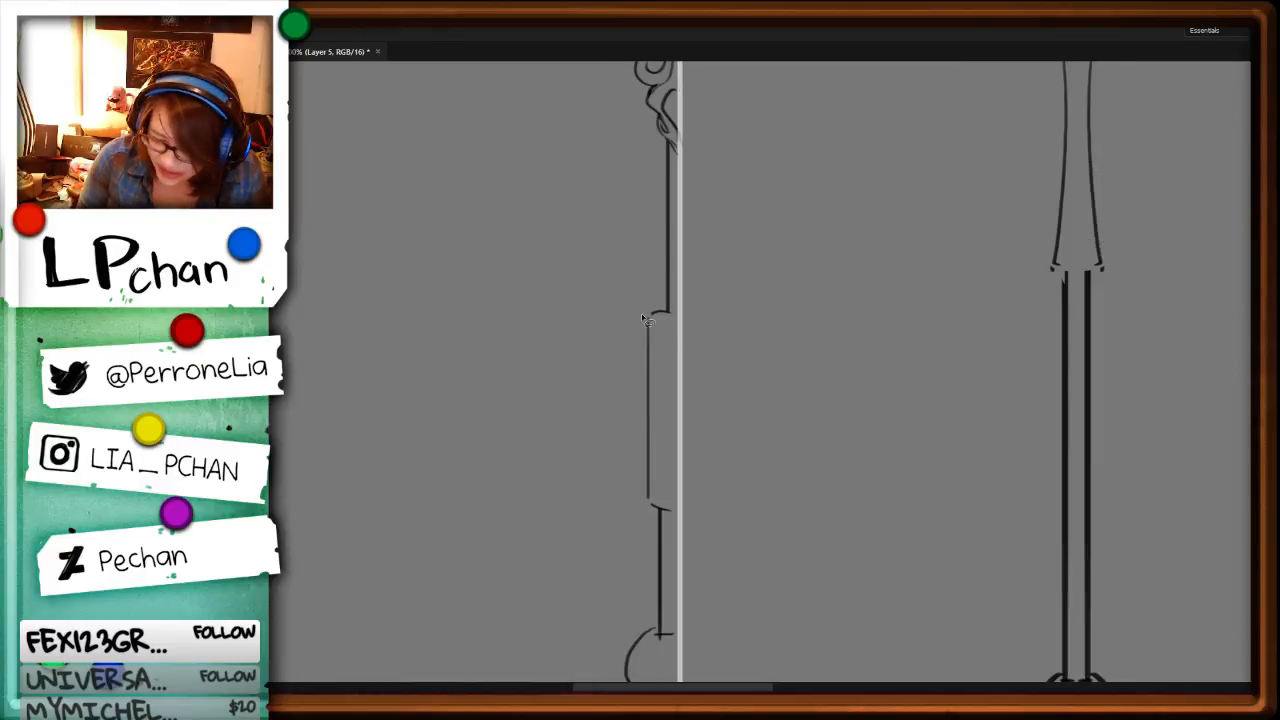
key("ctrl+z")
key("b")
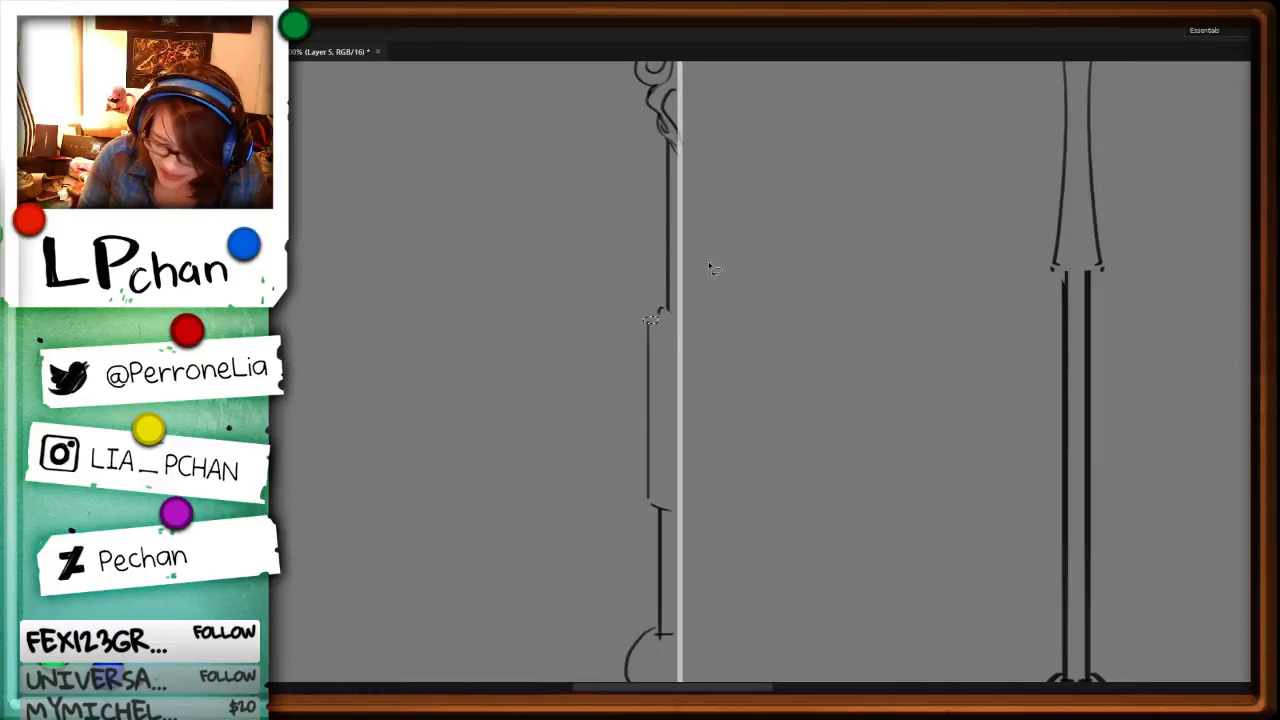
mouse_move(660, 312)
left_mouse_down()
mouse_move(642, 330)
mouse_move(677, 329)
left_mouse_up()
key("Delete")
key("ctrl+d")
key("b")
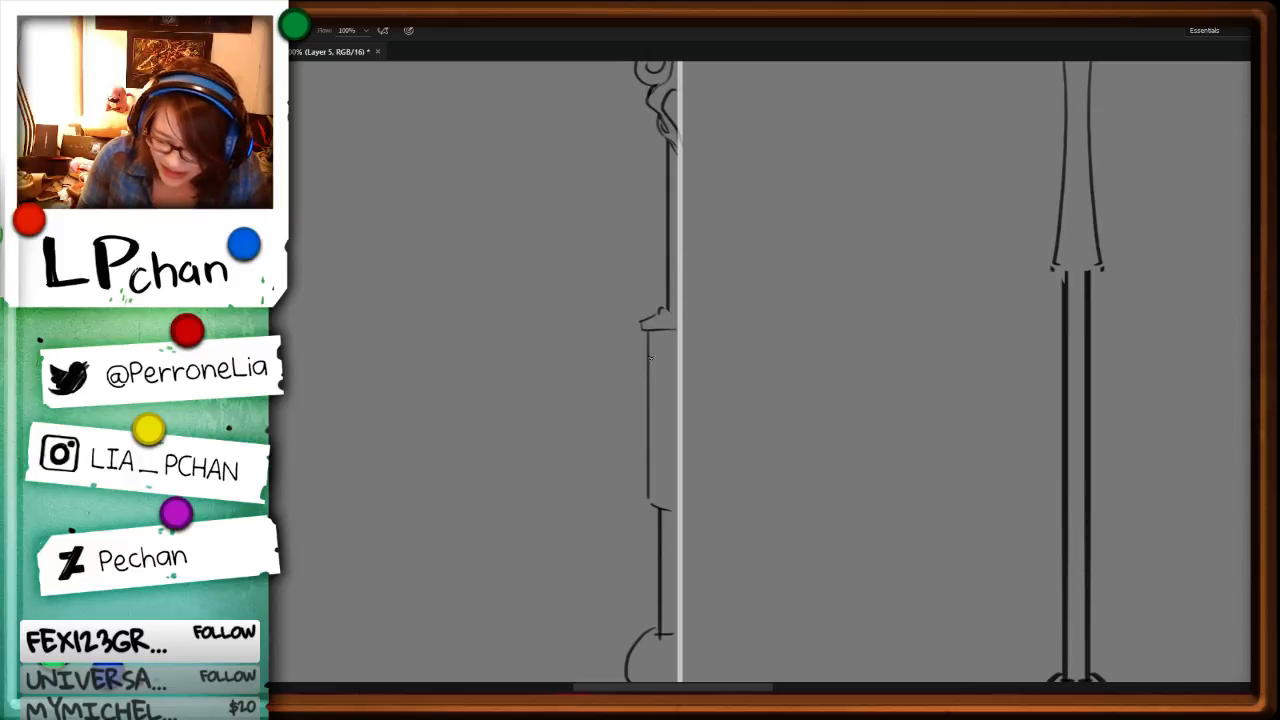
Step: Clear the lower part of the sleeve's outer edge and draw an inward-curving spiral scroll in its place
key("l")
mouse_move(655, 416)
left_mouse_down()
mouse_move(635, 499)
mouse_move(657, 484)
left_mouse_up()
key("Delete")
key("ctrl+d")
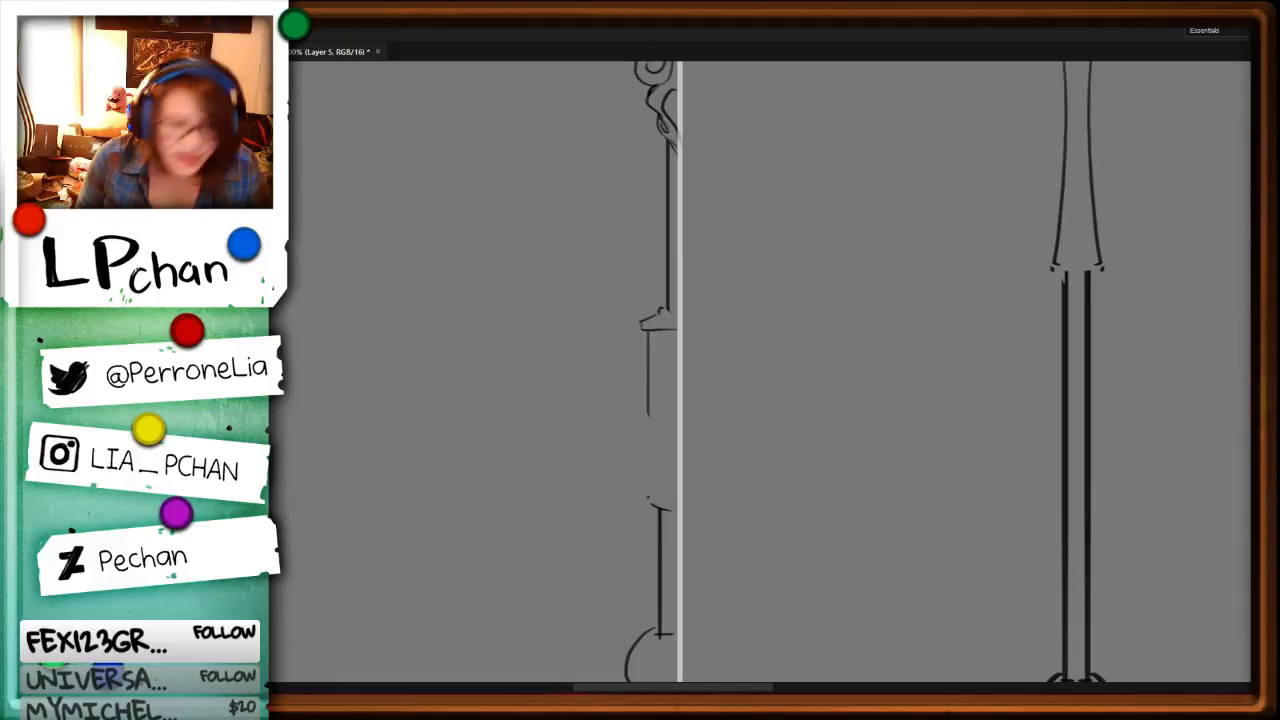
key("b")
mouse_move(648, 428)
left_mouse_down()
mouse_move(664, 440)
mouse_move(645, 478)
mouse_move(663, 486)
mouse_move(677, 437)
mouse_move(655, 508)
mouse_move(645, 493)
left_mouse_up()
key("l")
key("Delete")
key("ctrl+d")
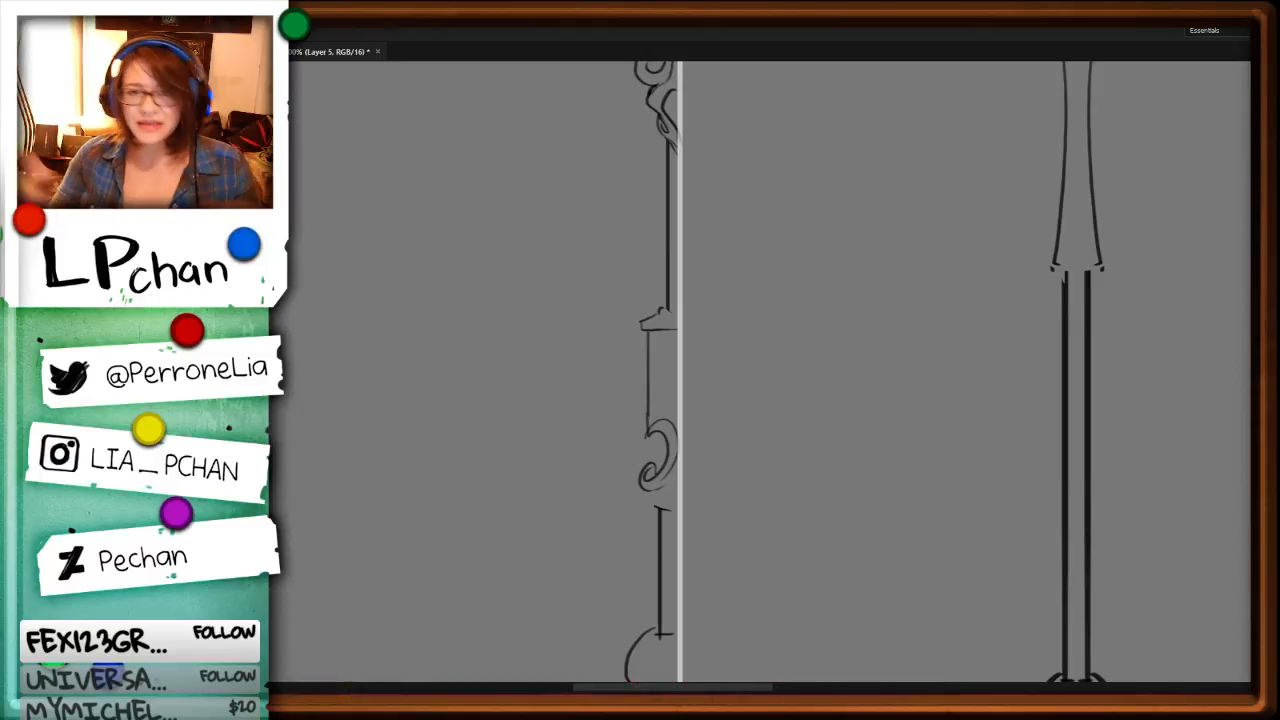
Step: Remove the stray line where the sleeve's straight edge meets the top of the spiral scroll
key("ctrl+plus")
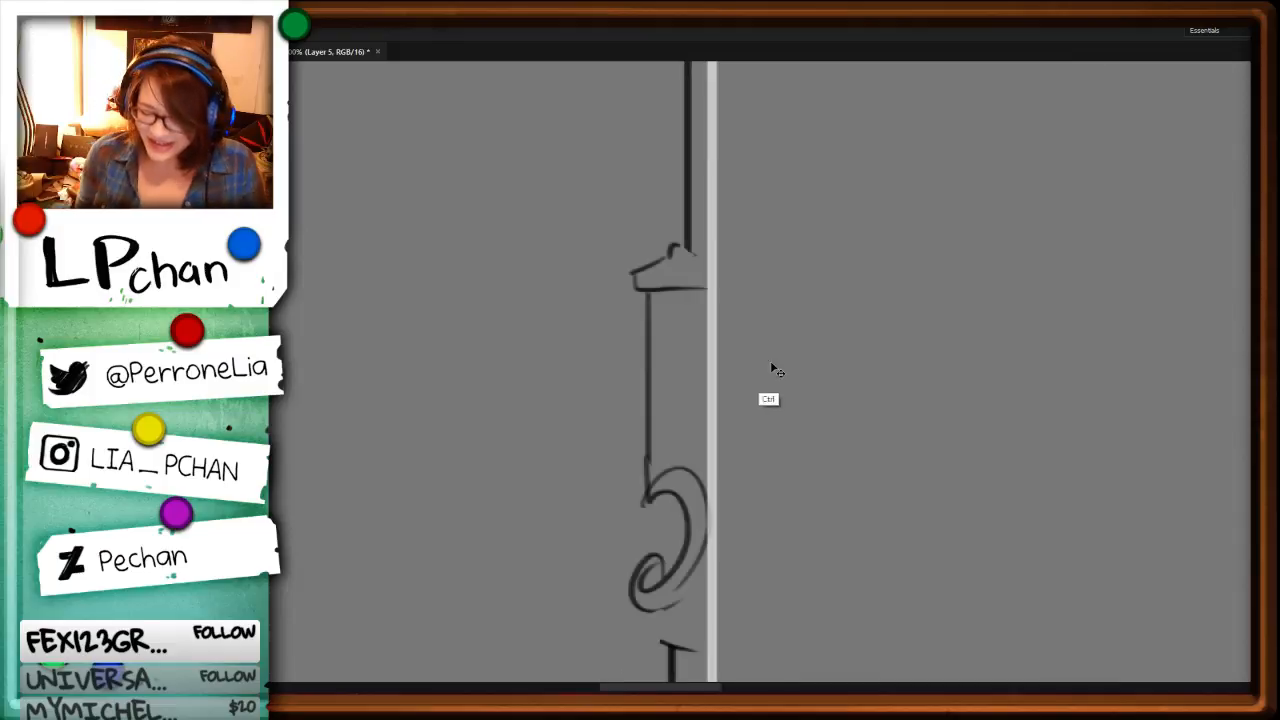
mouse_move(646, 484)
left_mouse_down()
mouse_move(644, 446)
mouse_move(645, 512)
left_mouse_up()
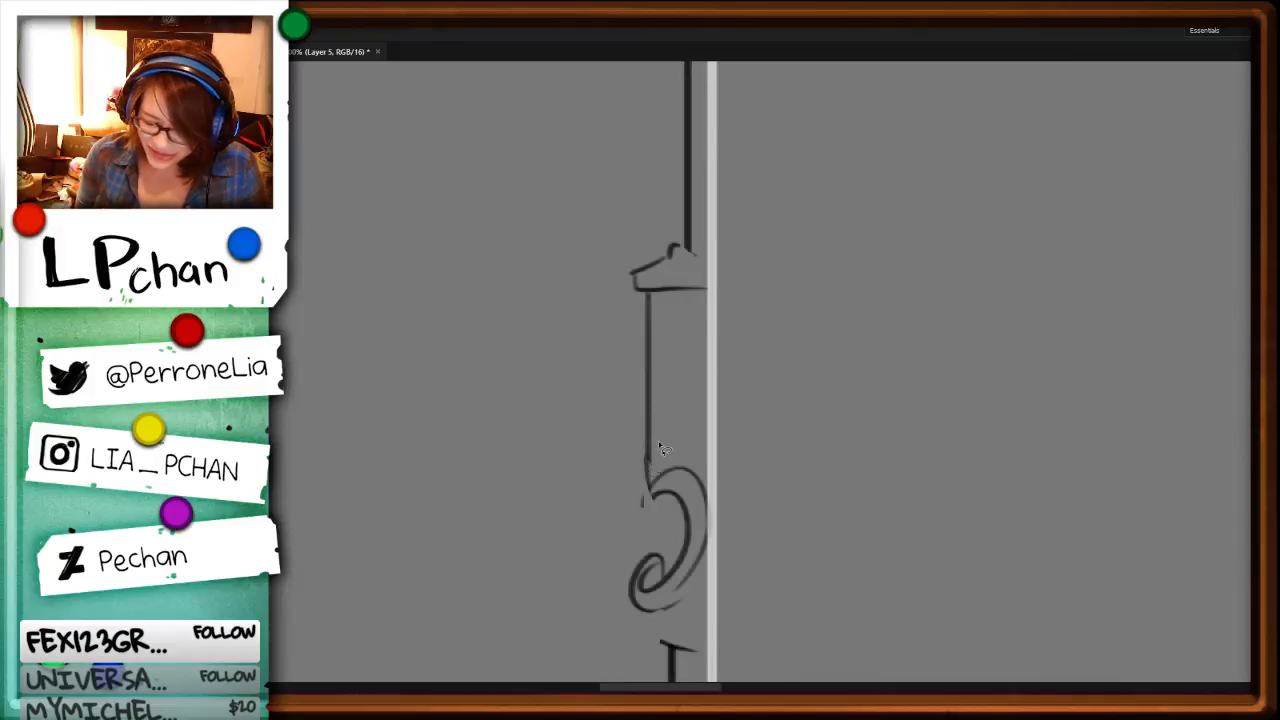
key("Delete")
key("ctrl+d")
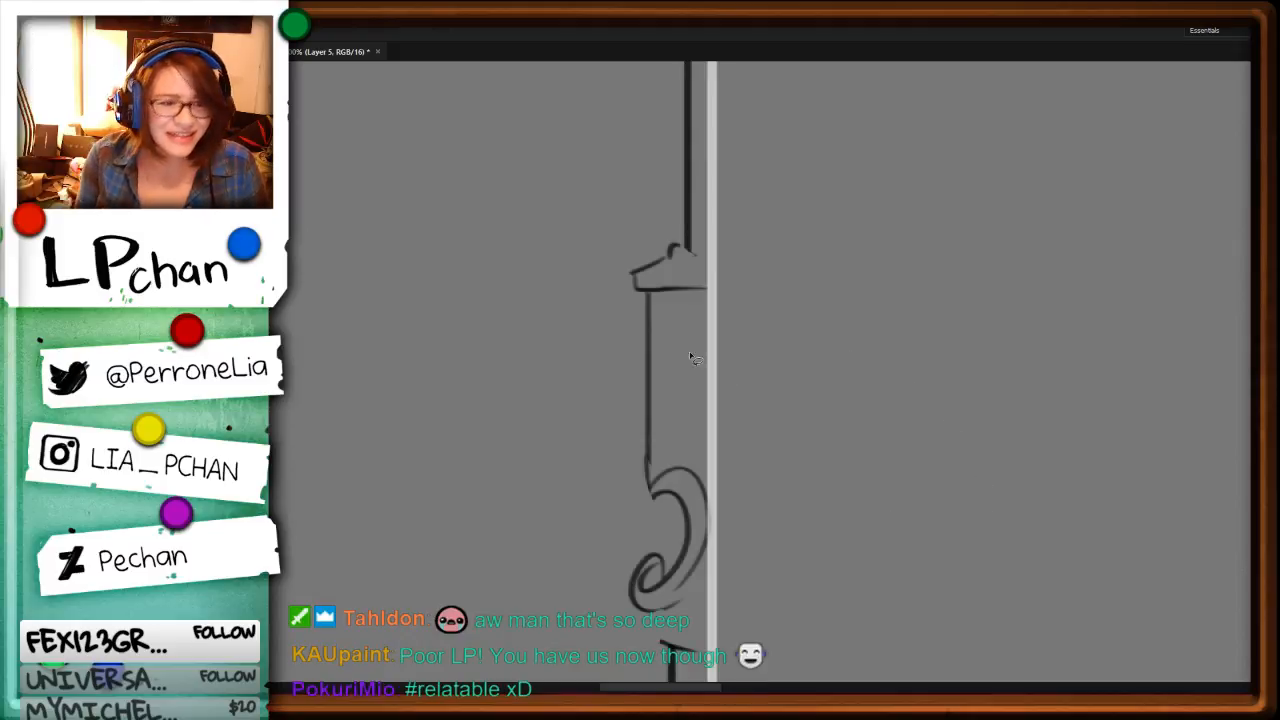
Step: Erase the middle of the sleeve's straight edge and draw an outward-bulging scroll with a small inner curl above the lower spiral
key("e")
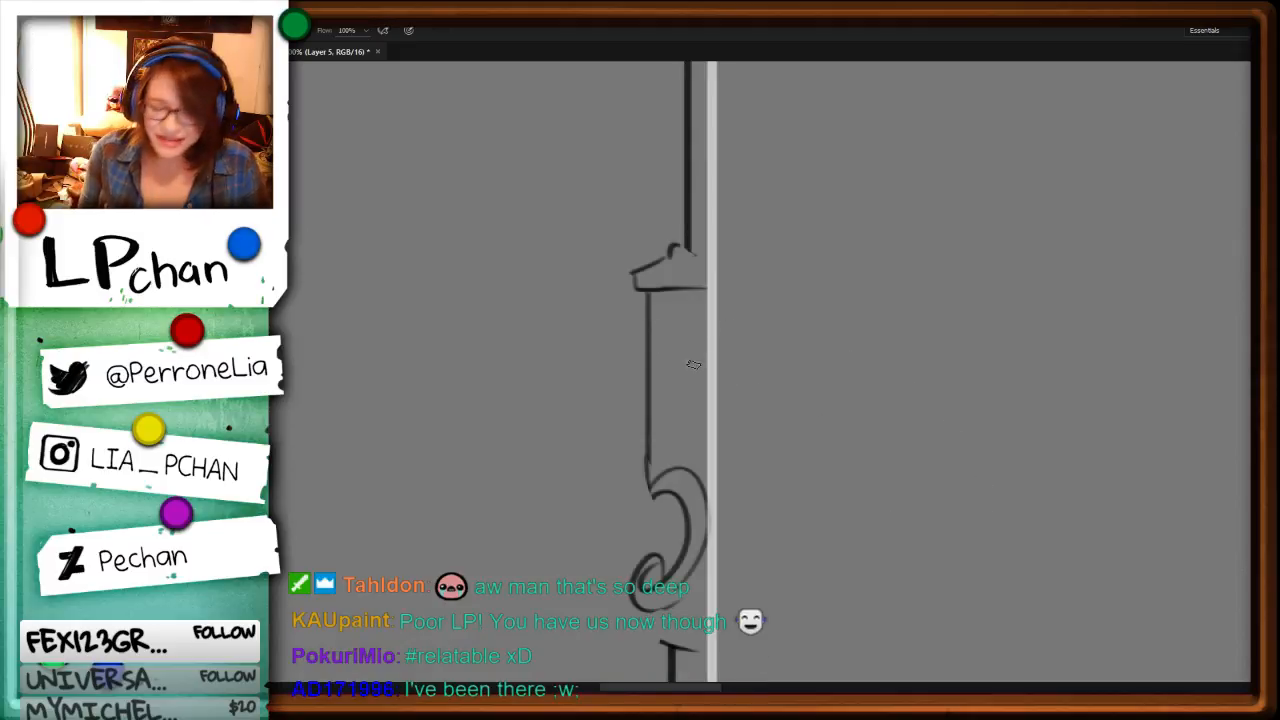
mouse_move(651, 341)
left_mouse_down()
mouse_move(649, 445)
mouse_move(626, 417)
mouse_move(667, 444)
mouse_move(671, 418)
mouse_move(669, 446)
left_mouse_up()
key("b")
left_click_drag(669, 398, 685, 402)
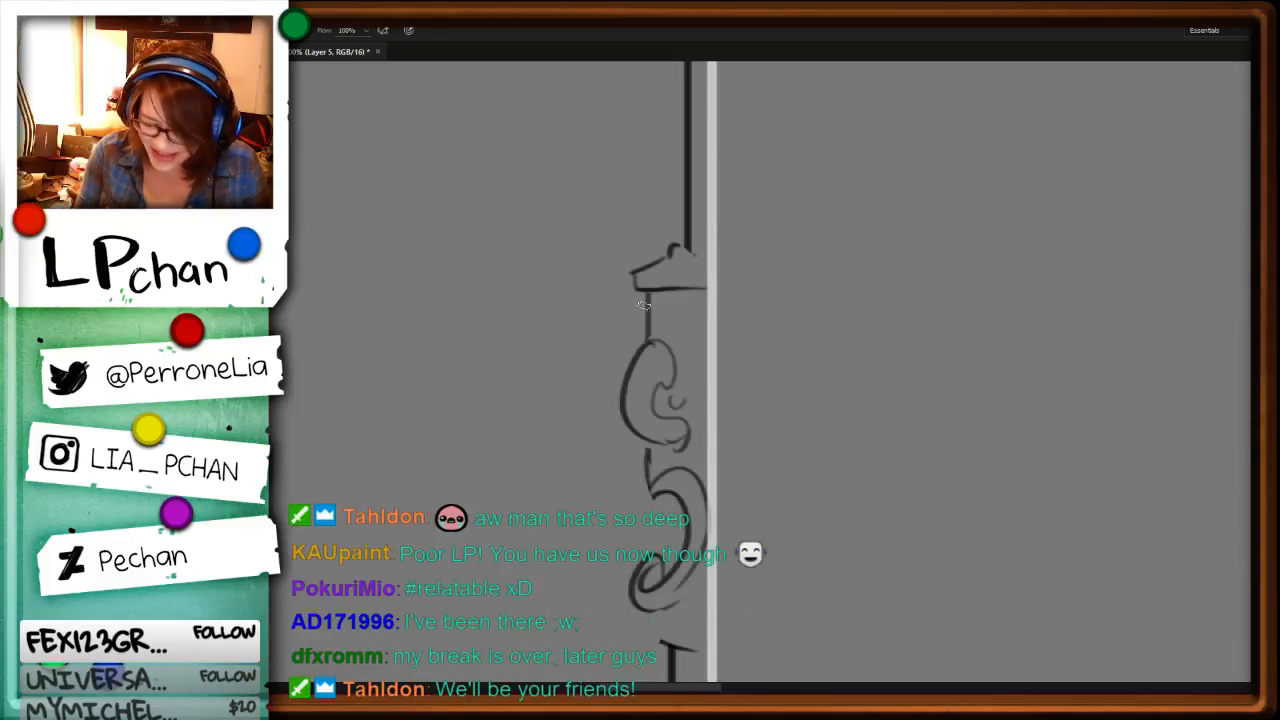
Step: Draw a small outward-bulging arc above the middle scroll on the sleeve and add an inner contour line to that scroll
mouse_move(645, 303)
left_mouse_down()
mouse_move(646, 348)
mouse_move(669, 357)
mouse_move(672, 442)
left_mouse_up()
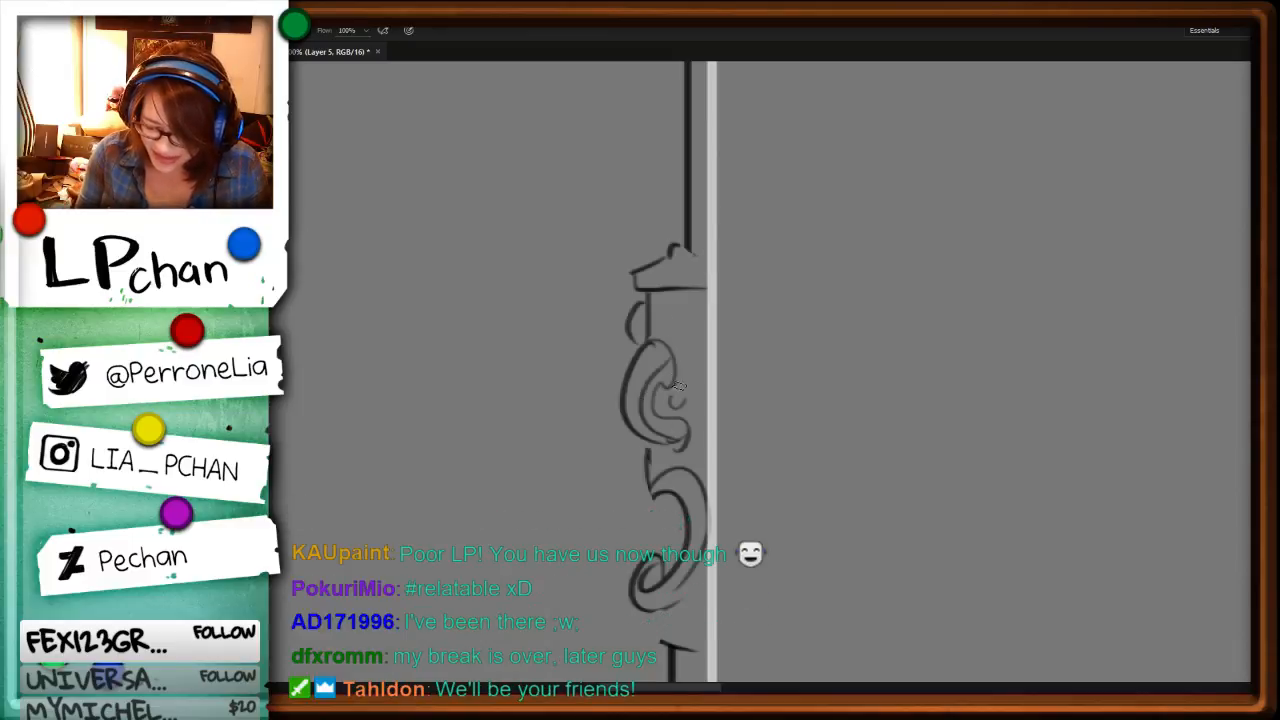
key("ctrl+z")
mouse_move(672, 374)
left_mouse_down()
mouse_move(643, 387)
mouse_move(686, 447)
left_mouse_up()
key("space")
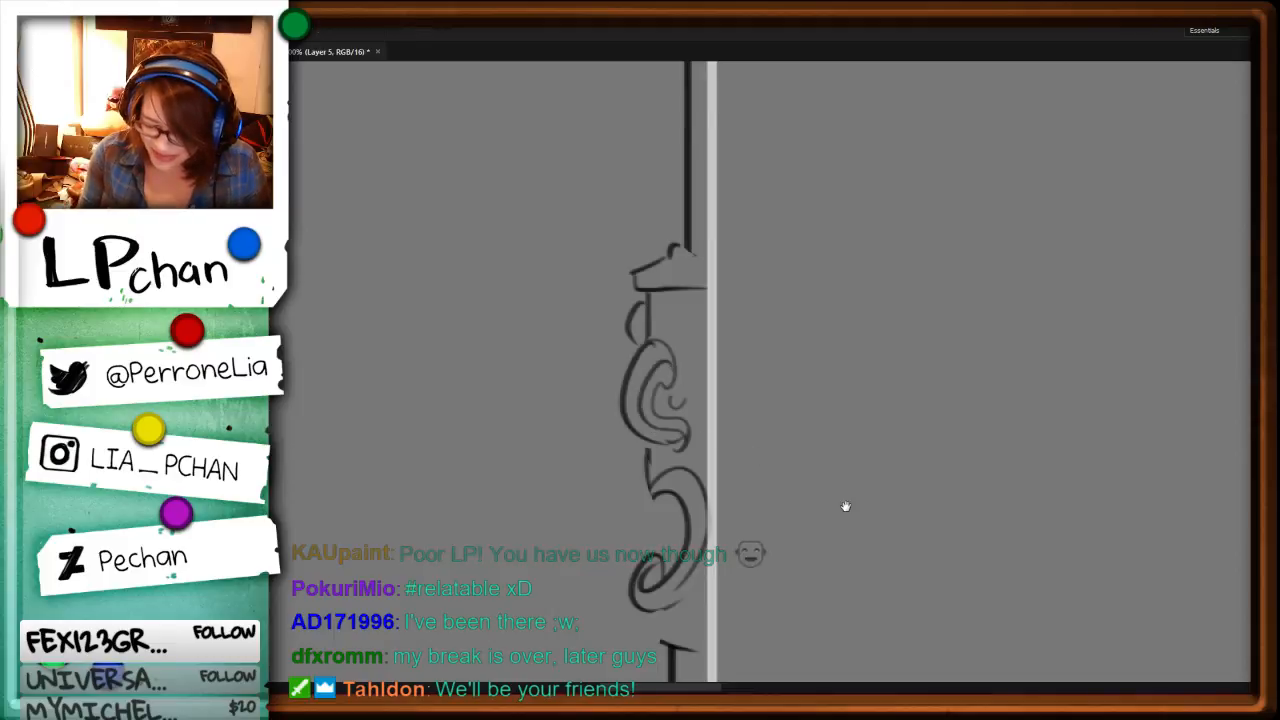
Step: Draw a row of three small rounded beads along the bottom of the sleeve, where the lower shaft begins
left_click_drag(834, 545, 828, 326)
mouse_move(634, 398)
left_mouse_down()
mouse_move(655, 431)
mouse_move(671, 403)
mouse_move(665, 419)
mouse_move(692, 436)
mouse_move(654, 448)
mouse_move(673, 416)
mouse_move(695, 443)
mouse_move(653, 441)
mouse_move(698, 440)
left_mouse_up()
key("e")
key("b")
key("ctrl+minus")
key("ctrl+minus")
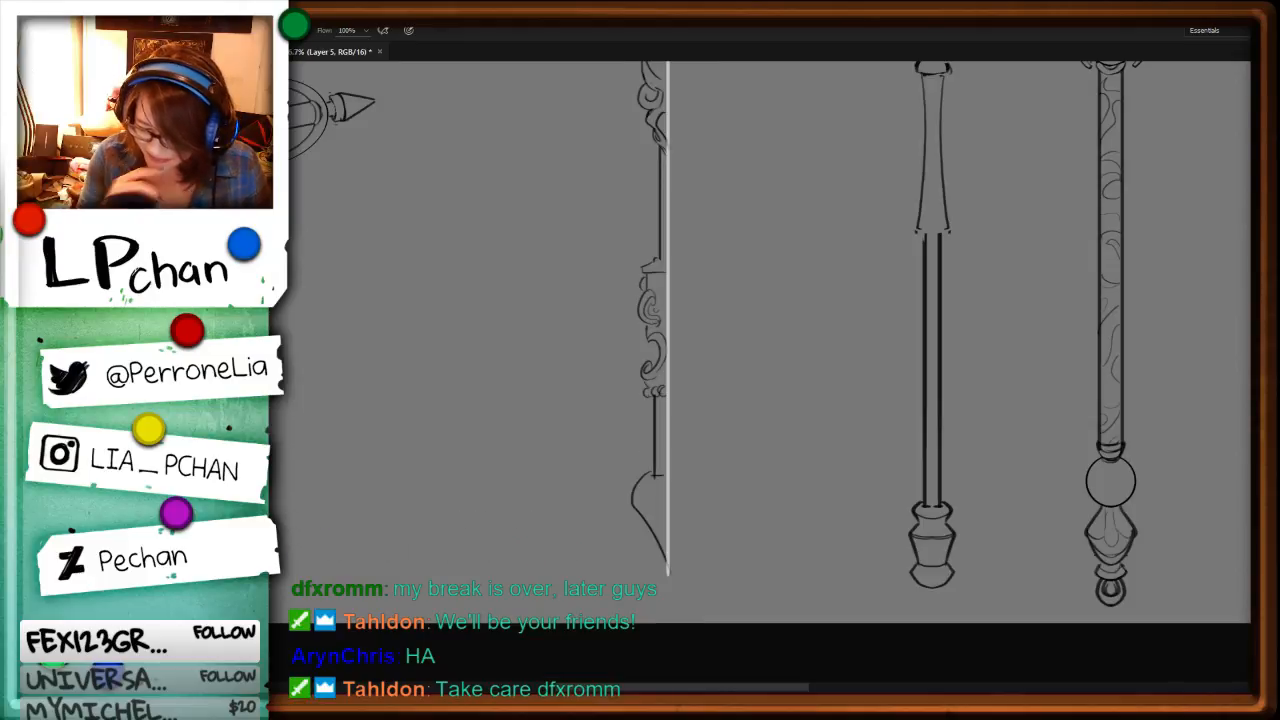
Step: Erase the straight edge beside the small arc under the sleeve's cap and draw an inner curl in its place
key("ctrl+minus")
key("ctrl+minus")
key("ctrl+plus")
key("ctrl+plus")
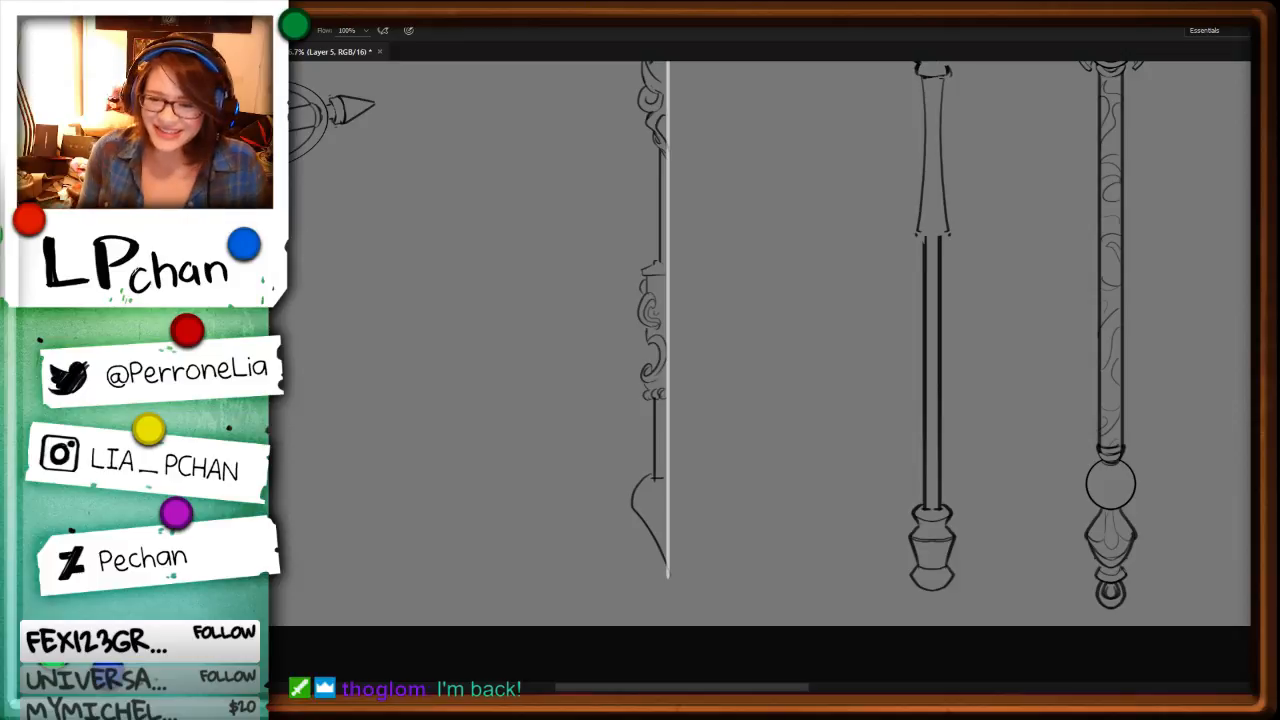
key("ctrl+plus")
key("ctrl+plus")
left_click_drag(822, 378, 849, 470)
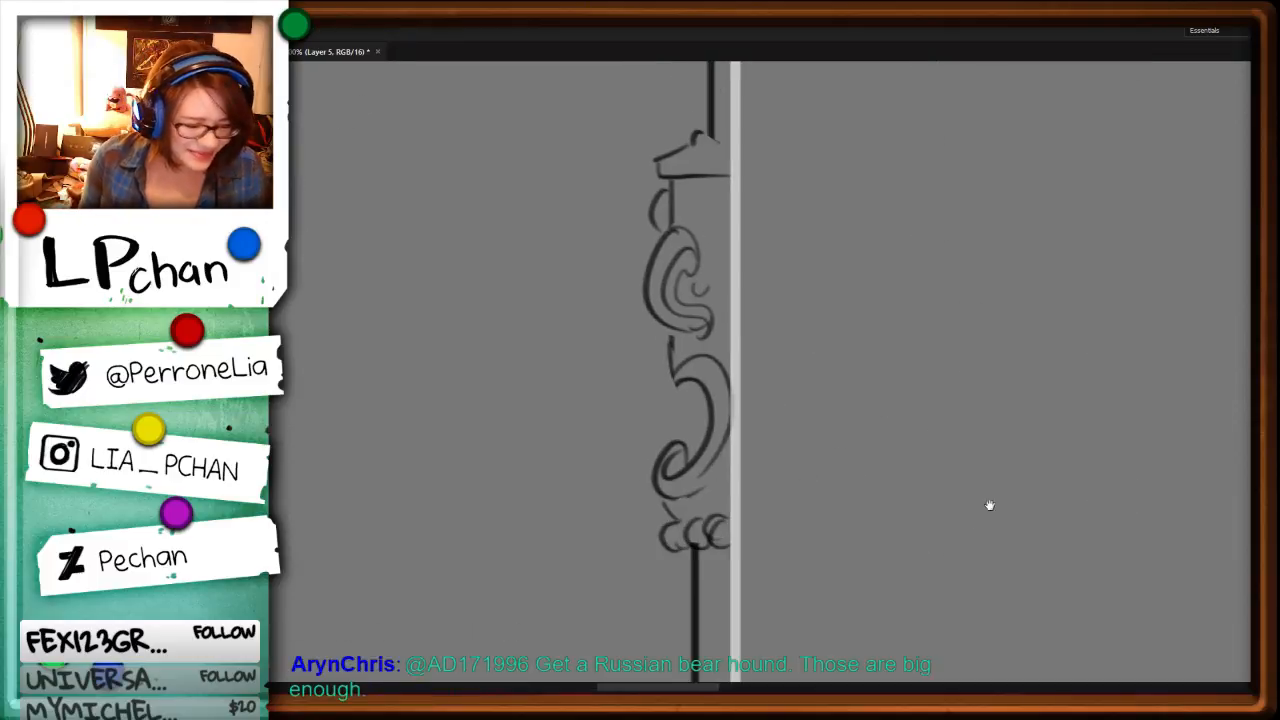
mouse_move(988, 506)
left_mouse_down()
mouse_move(796, 472)
mouse_move(888, 454)
left_mouse_up()
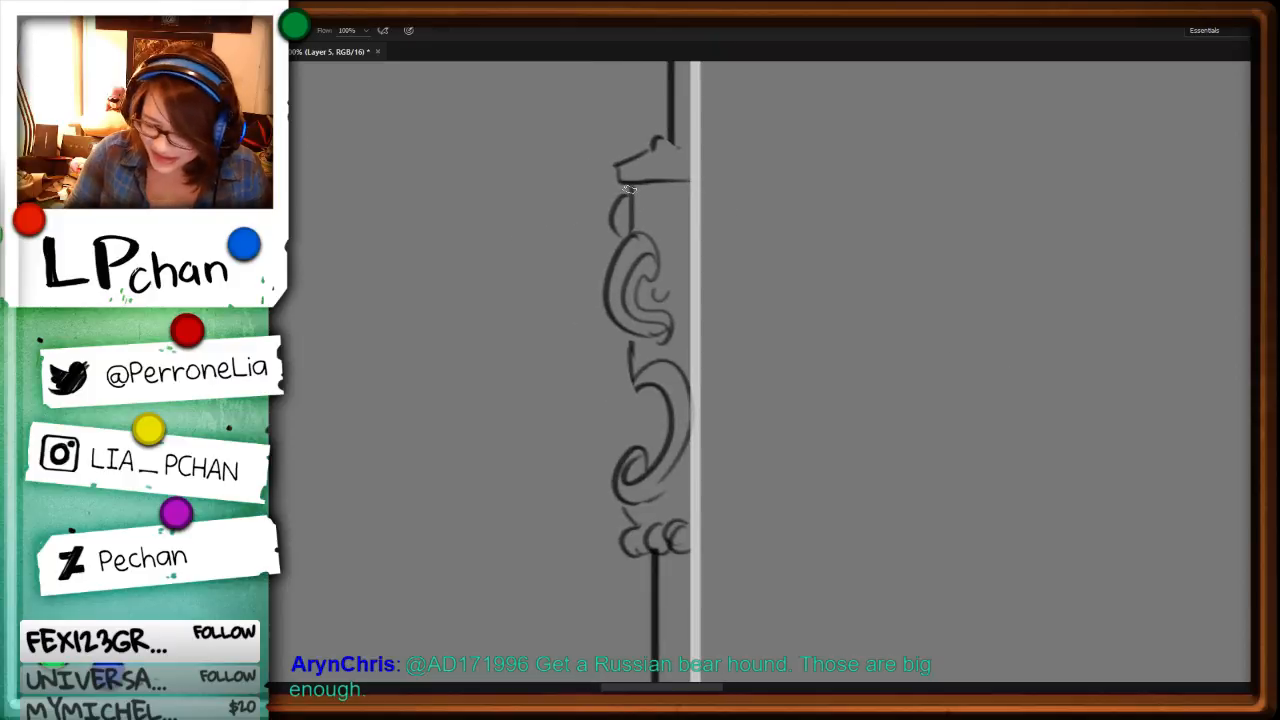
key("e")
mouse_move(632, 226)
left_mouse_down()
mouse_move(632, 192)
mouse_move(645, 212)
mouse_move(620, 235)
left_mouse_up()
key("b")
Step: Erase the straight line between the two sleeve scrolls and draw a curved connector curling into the top of the lower spiral
key("e")
left_click_drag(633, 346, 634, 385)
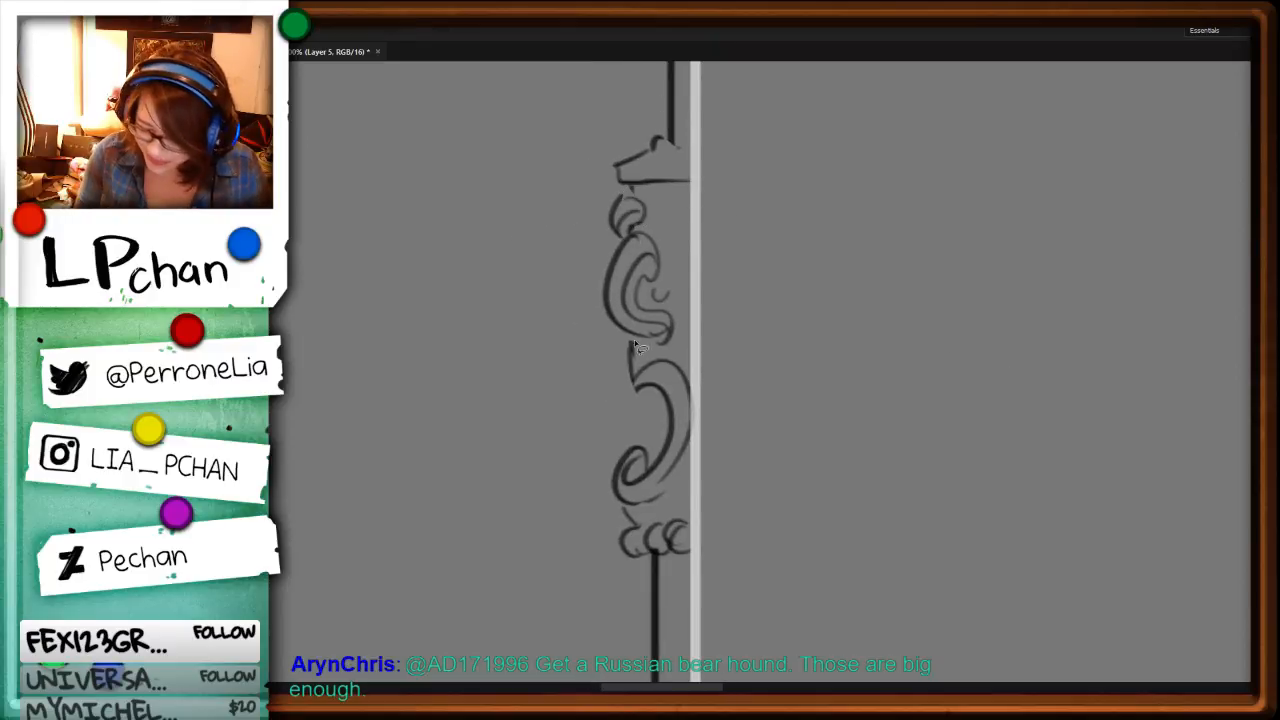
key("ctrl+b")
key("Escape")
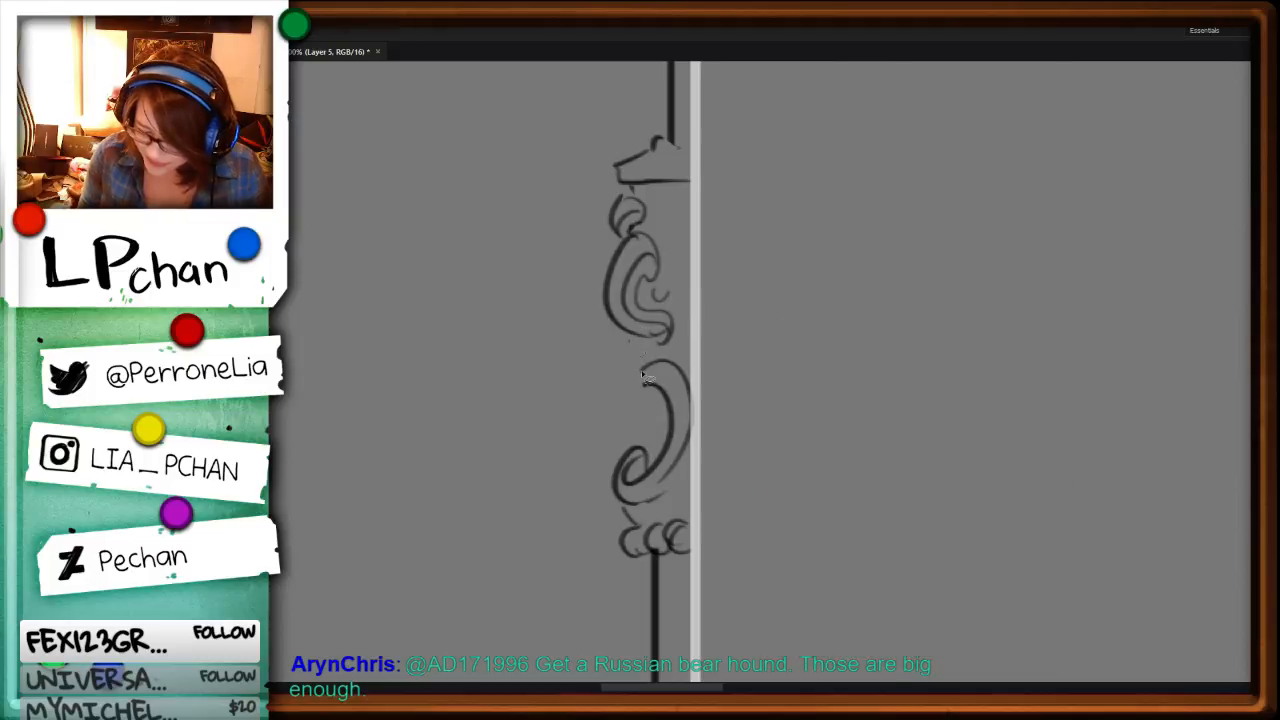
key("b")
mouse_move(629, 338)
left_mouse_down()
mouse_move(624, 395)
mouse_move(649, 418)
left_mouse_up()
mouse_move(654, 392)
left_mouse_down()
mouse_move(650, 417)
mouse_move(643, 370)
mouse_move(648, 402)
mouse_move(634, 400)
left_mouse_up()
key("e")
key("b")
Step: Erase the lower tip of the middle scroll and redraw it as a small tight curl
key("space")
key("ctrl")
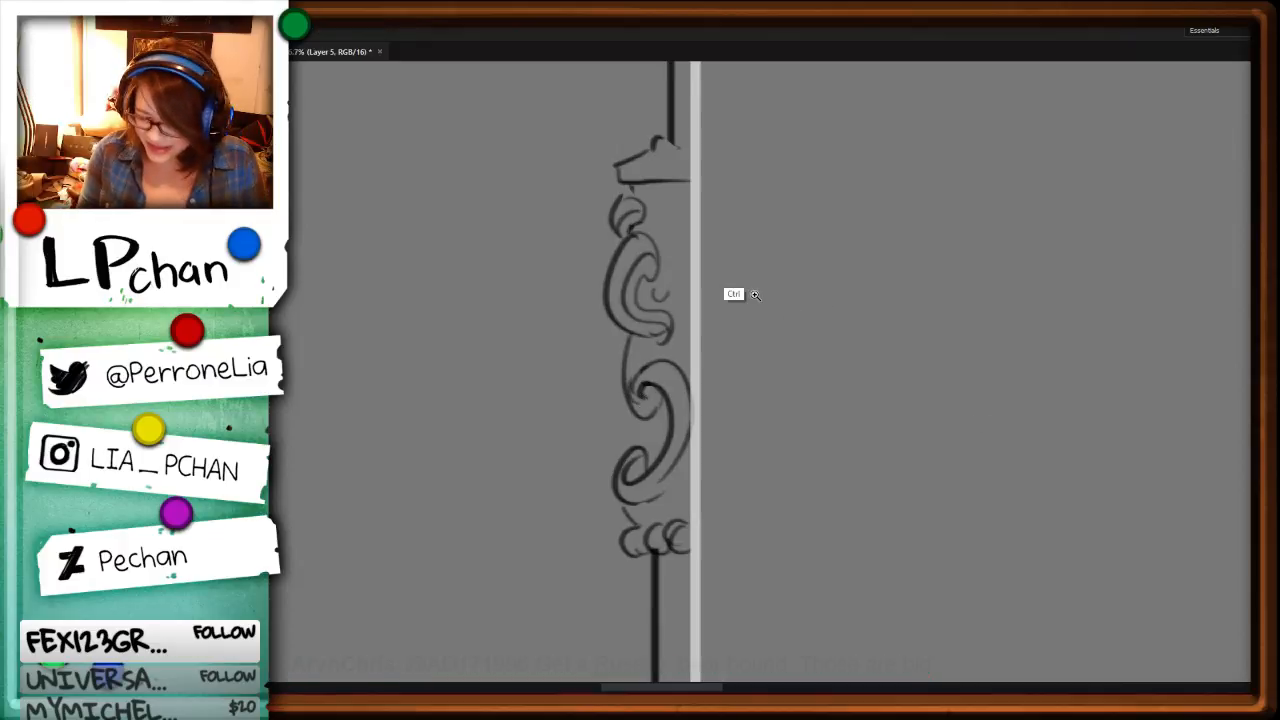
left_click(755, 294)
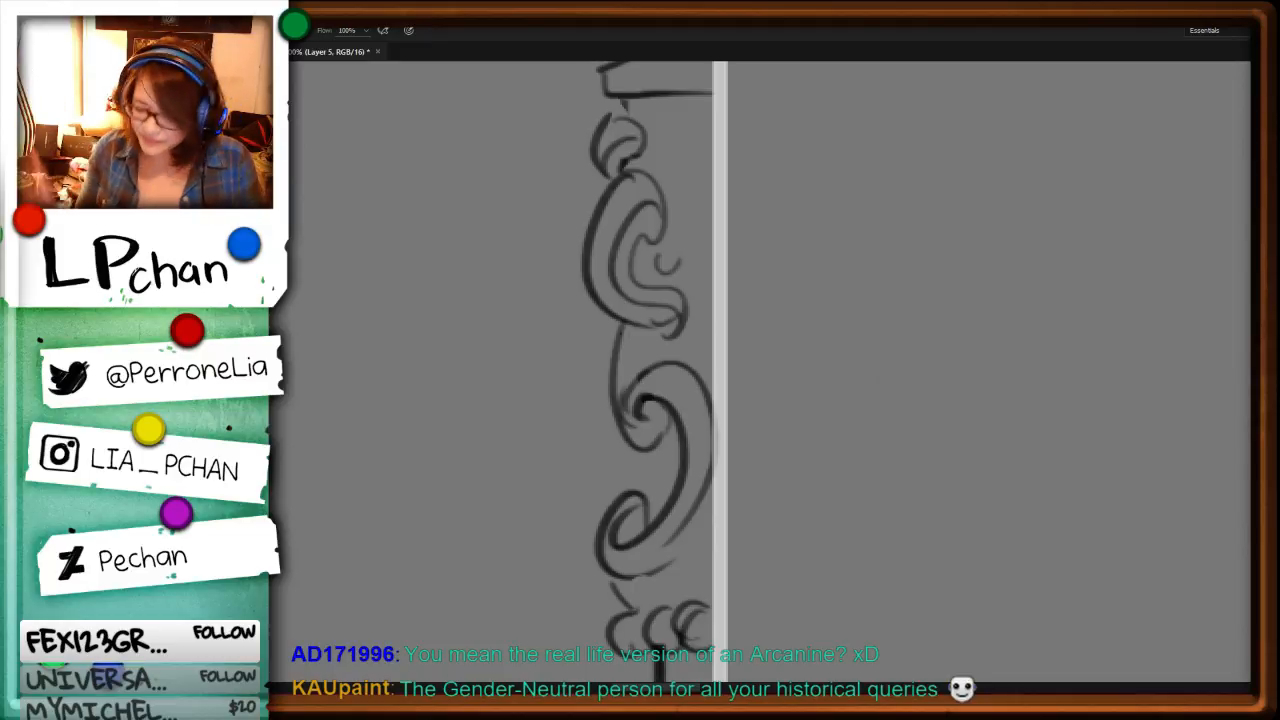
key("l")
left_click_drag(674, 332, 682, 282)
key("Delete")
key("ctrl+d")
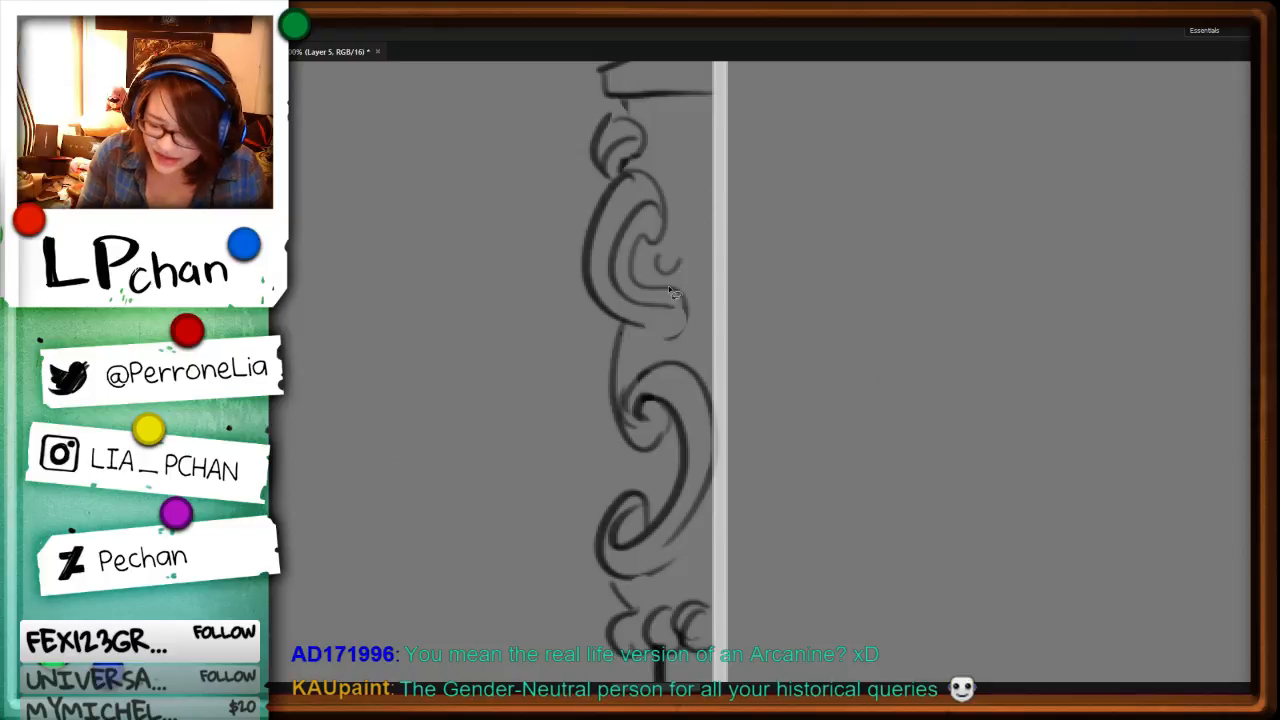
key("b")
mouse_move(641, 324)
left_mouse_down()
mouse_move(674, 307)
mouse_move(654, 322)
mouse_move(670, 325)
mouse_move(658, 329)
mouse_move(674, 293)
mouse_move(670, 311)
mouse_move(698, 316)
mouse_move(670, 338)
left_mouse_up()
left_click_drag(682, 292, 693, 308)
Step: Erase the upper curve of the bottom blade-shaped pommel and the shaft line's end that crosses into it
key("ctrl+minus")
key("ctrl+minus")
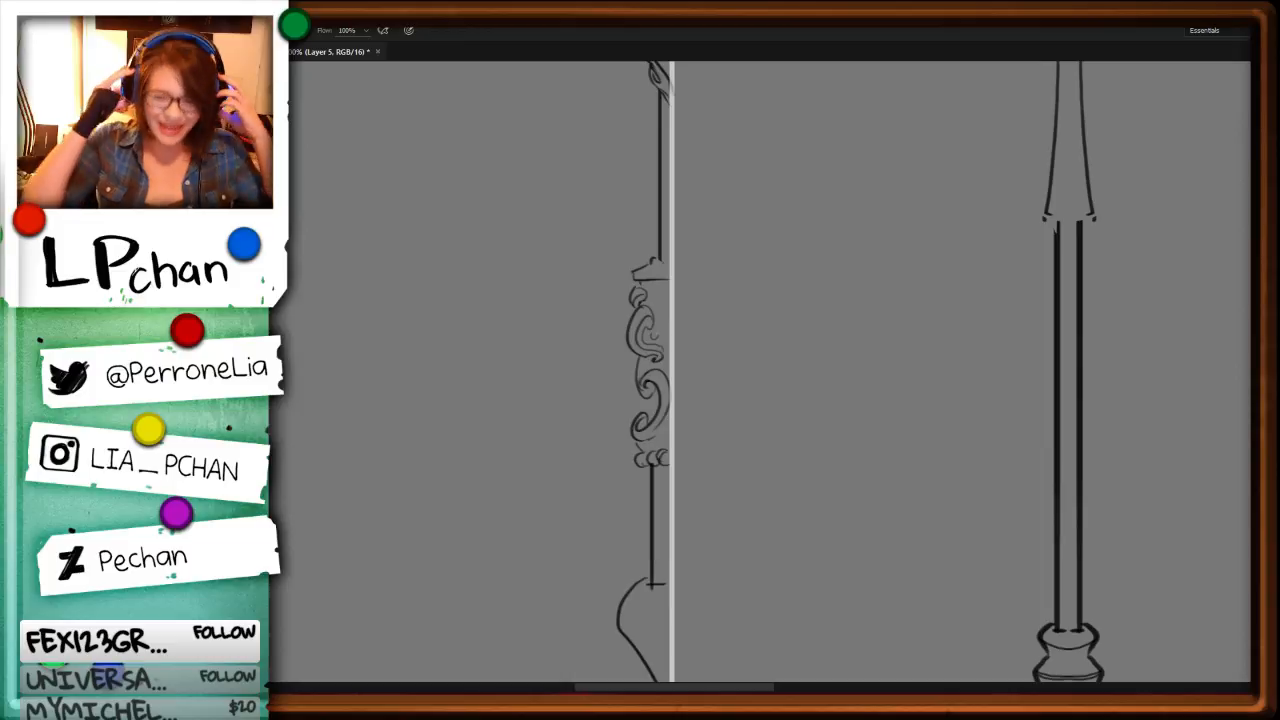
left_click_drag(780, 463, 789, 231)
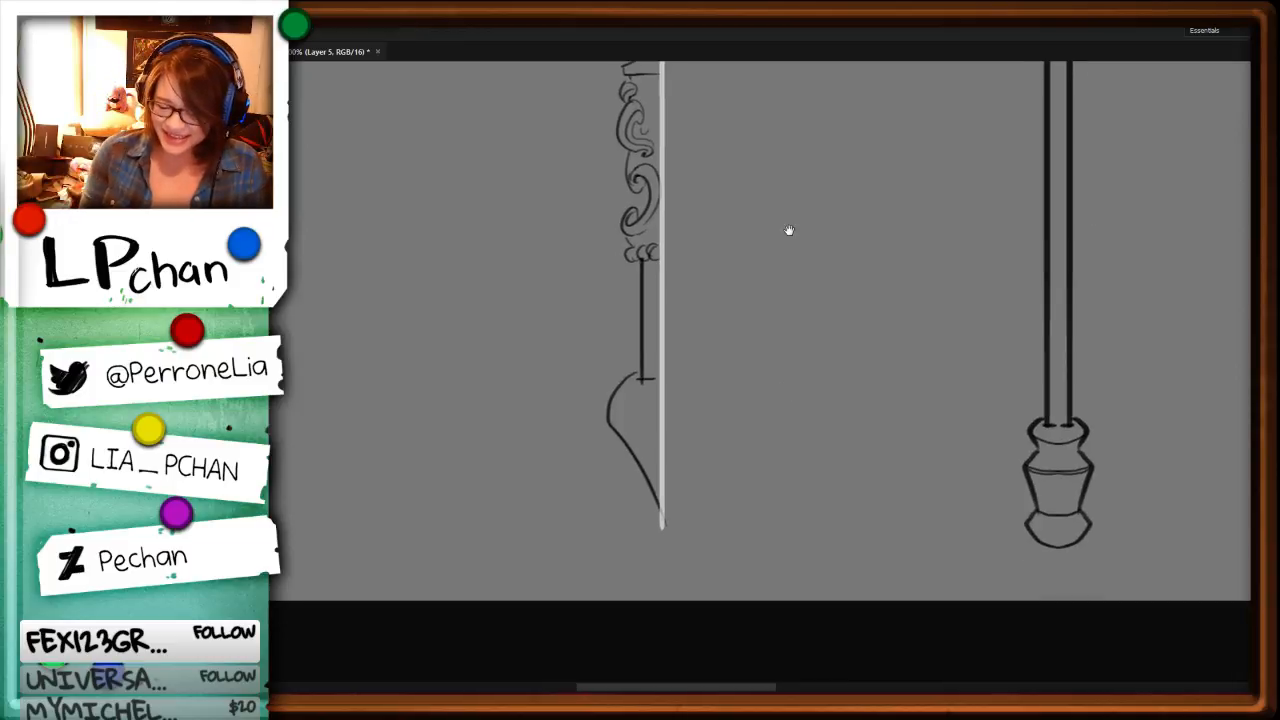
key("ctrl+plus")
key("ctrl+l")
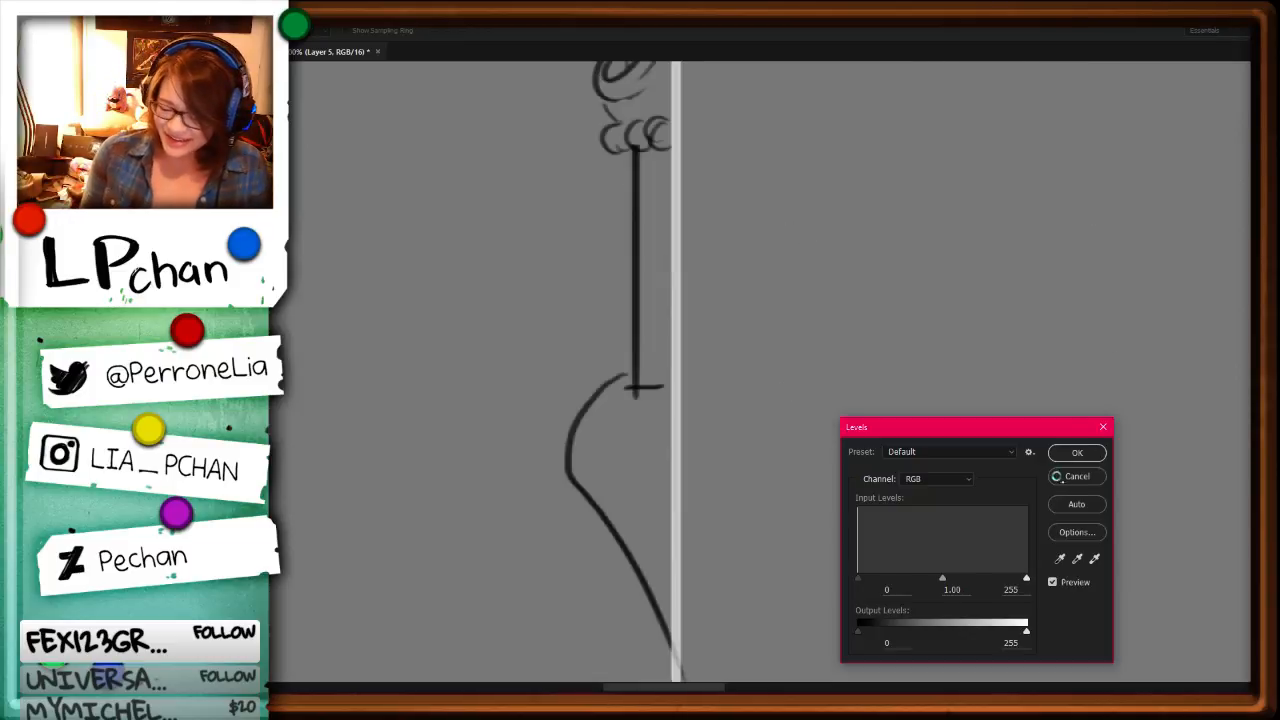
left_click(1057, 476)
key("ctrl+z")
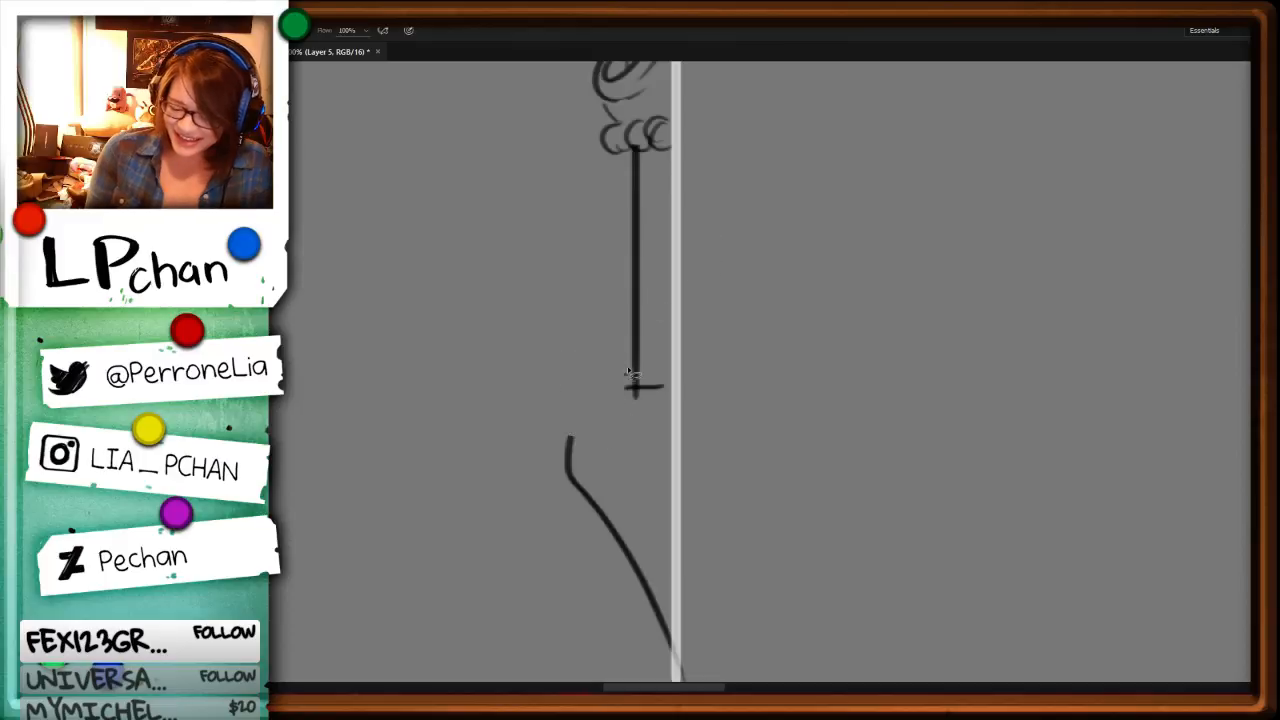
left_click_drag(604, 391, 625, 374)
key("Delete")
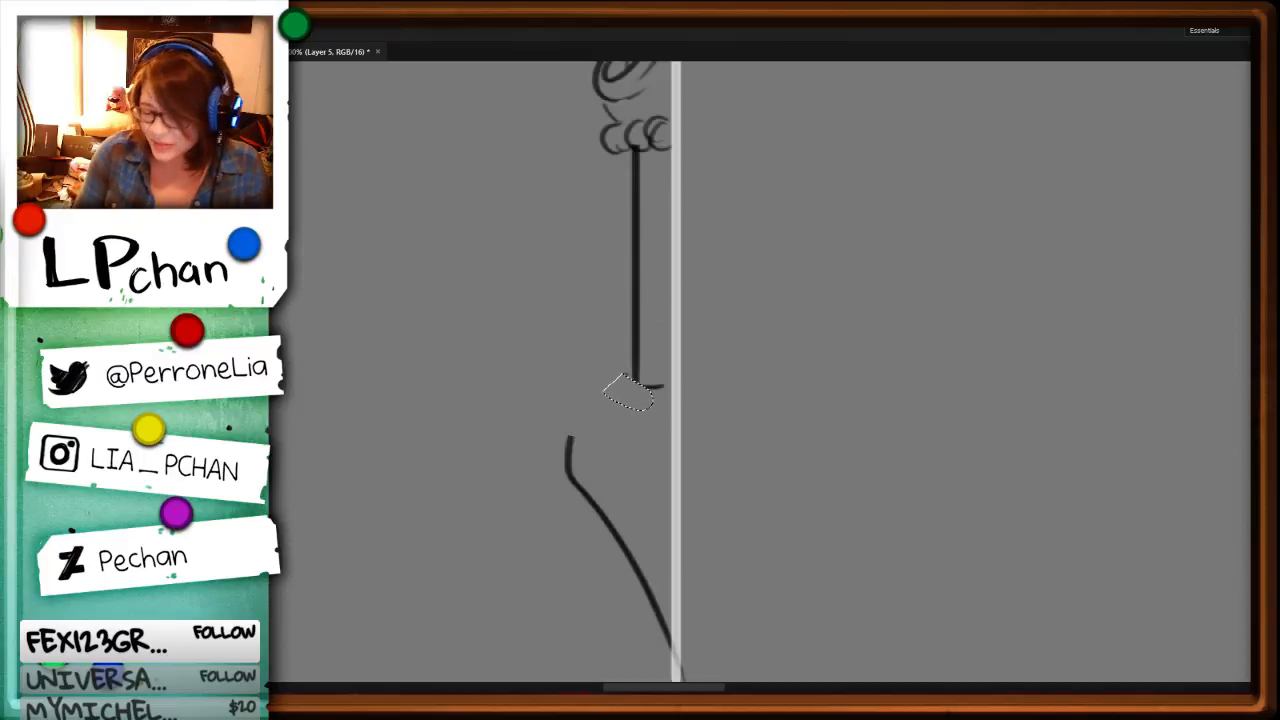
Step: Draw a small curled collar at the shaft's lower end, flowing into a rounded shoulder for the pommel
key("b")
key("ctrl+d")
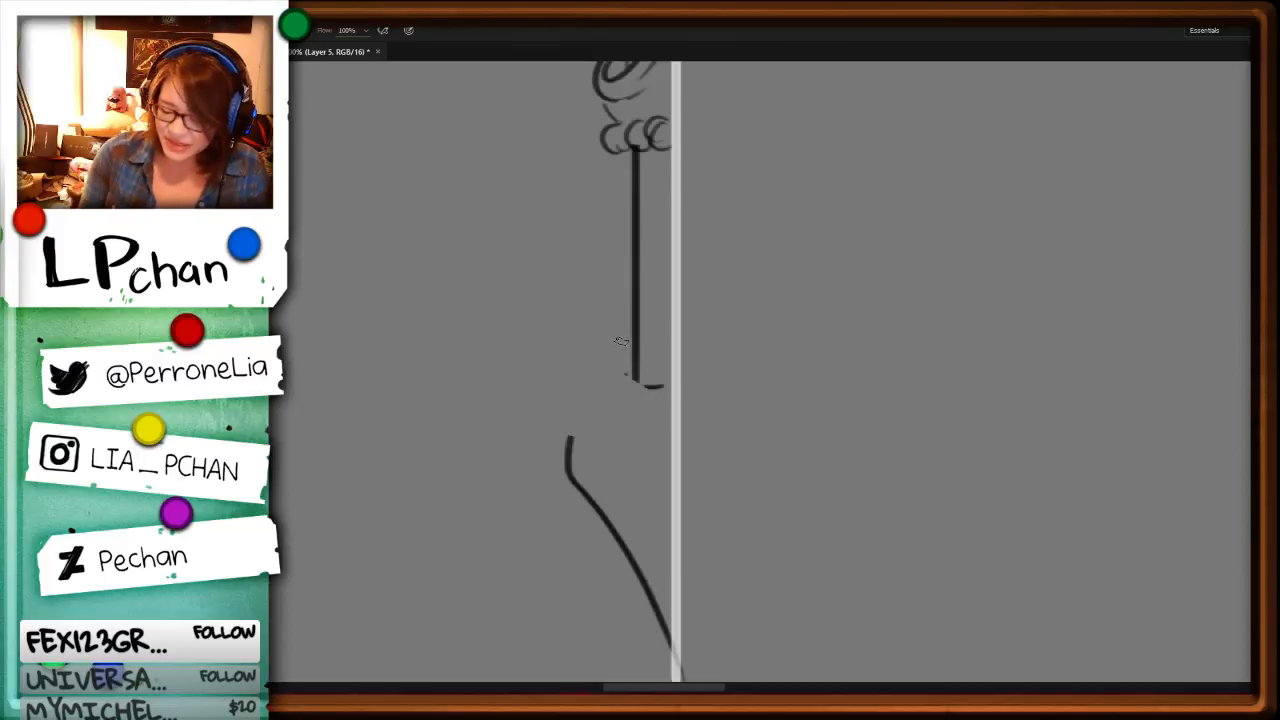
mouse_move(631, 362)
left_mouse_down()
mouse_move(609, 388)
mouse_move(625, 398)
mouse_move(612, 421)
left_mouse_up()
key("l")
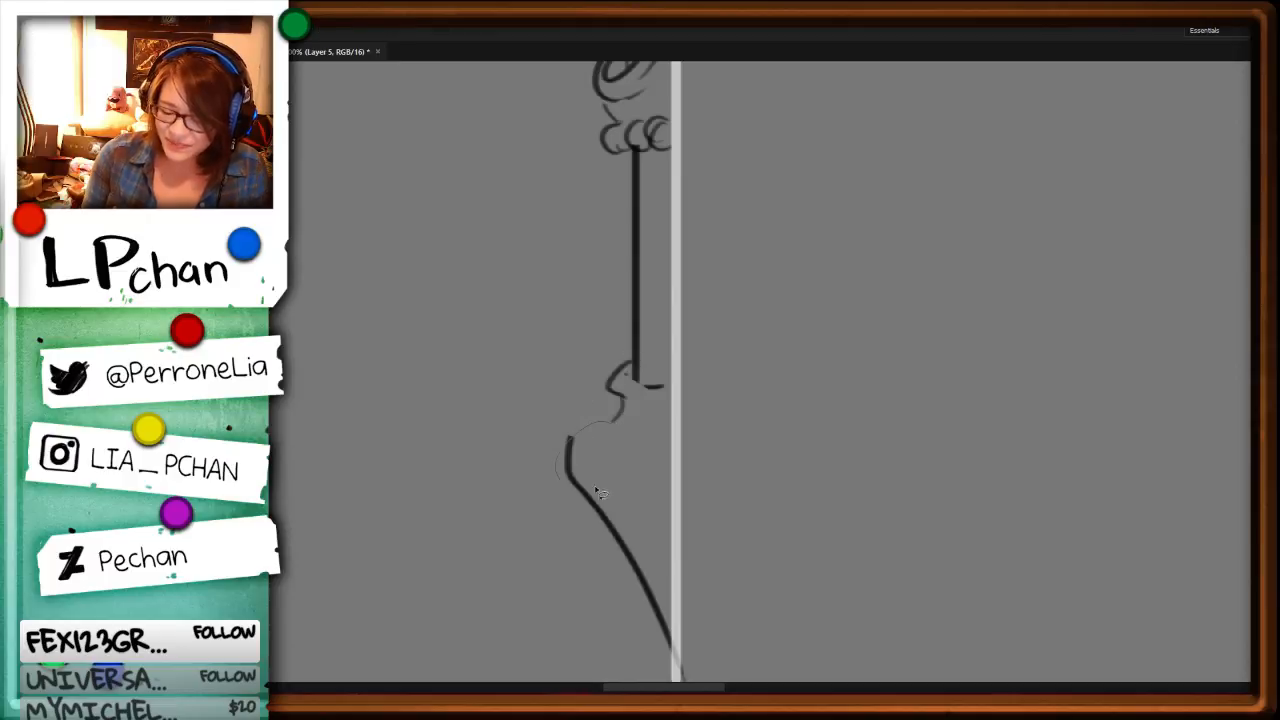
key("Delete")
key("ctrl+d")
Step: Trim the pommel's outer corner and draw a wavy scalloped scroll and a half-leaf curl across its upper part
mouse_move(597, 490)
left_mouse_down()
mouse_move(603, 422)
mouse_move(590, 494)
mouse_move(614, 462)
mouse_move(663, 508)
mouse_move(692, 461)
left_mouse_up()
key("b")
key("l")
key("Delete")
key("ctrl+d")
key("b")
mouse_move(612, 463)
left_mouse_down()
mouse_move(640, 521)
mouse_move(662, 519)
left_mouse_up()
left_click_drag(671, 454, 668, 503)
Step: Erase the short horizontal line under the shaft and draw a bead, a small drop and extra curls around the pommel's collar
key("l")
left_click_drag(671, 374, 672, 382)
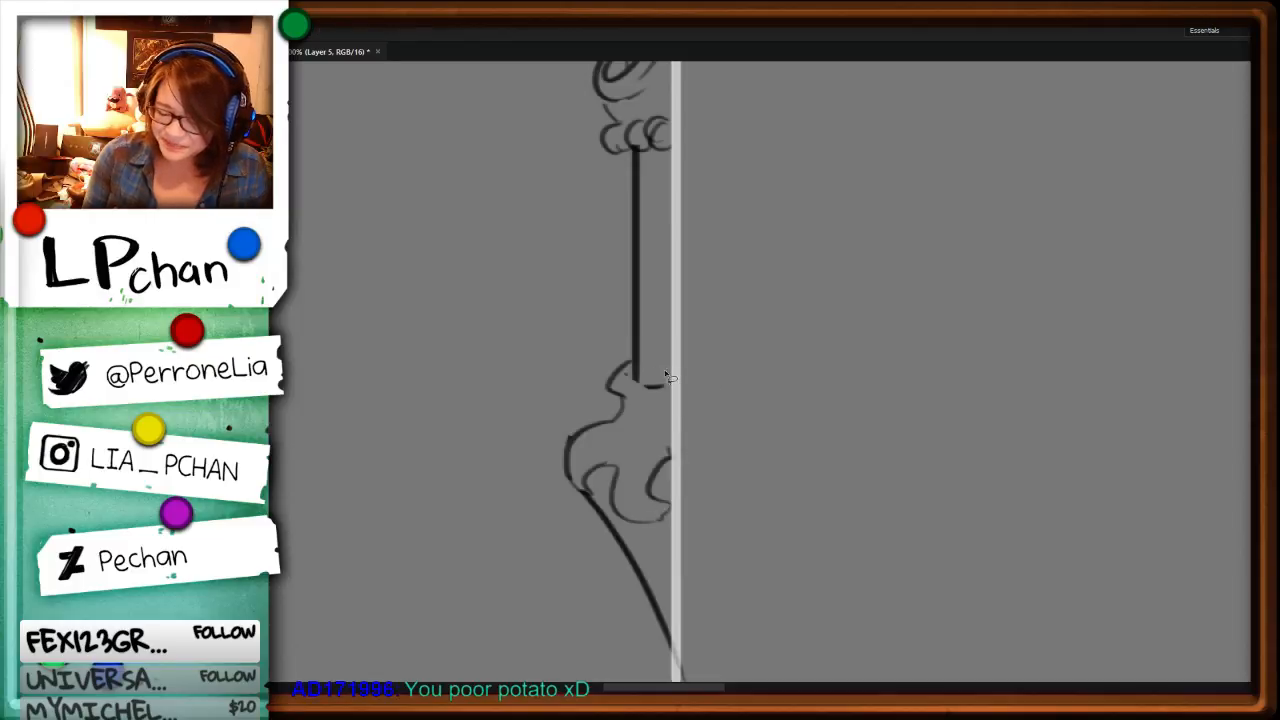
key("Delete")
key("ctrl+d")
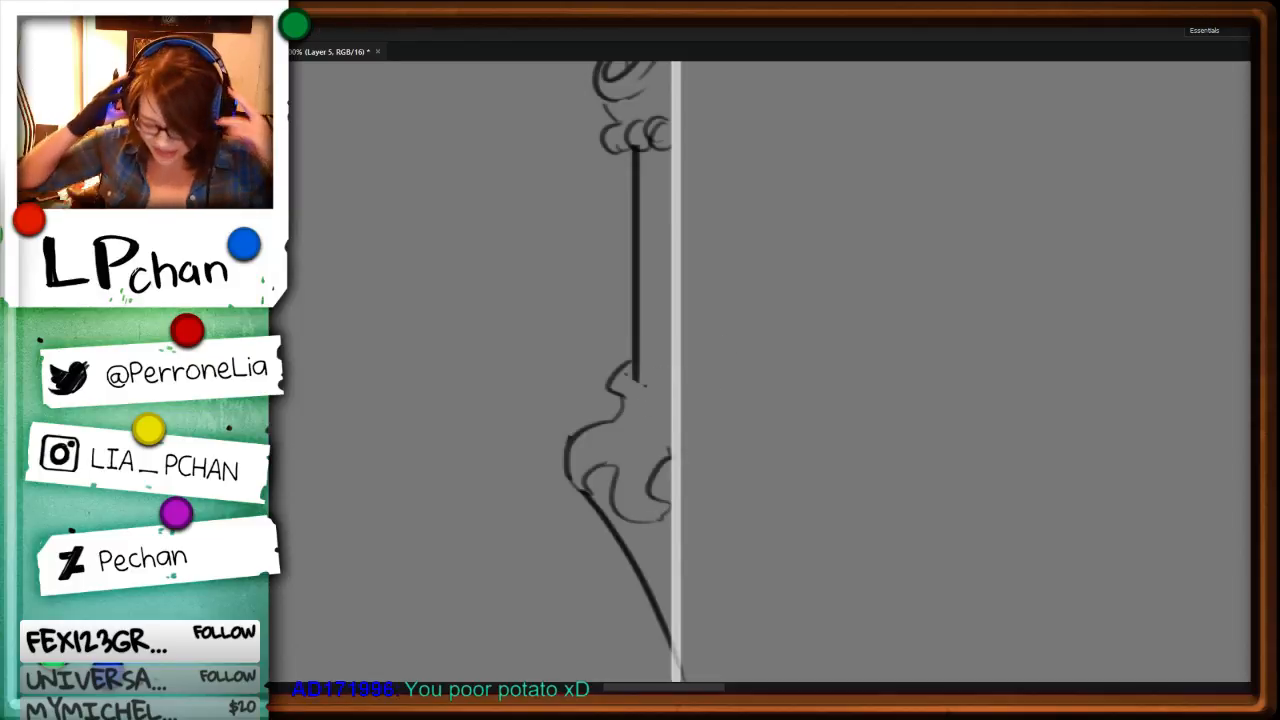
key("b")
mouse_move(632, 345)
left_mouse_down()
mouse_move(608, 368)
mouse_move(658, 399)
mouse_move(662, 389)
left_mouse_up()
key("l")
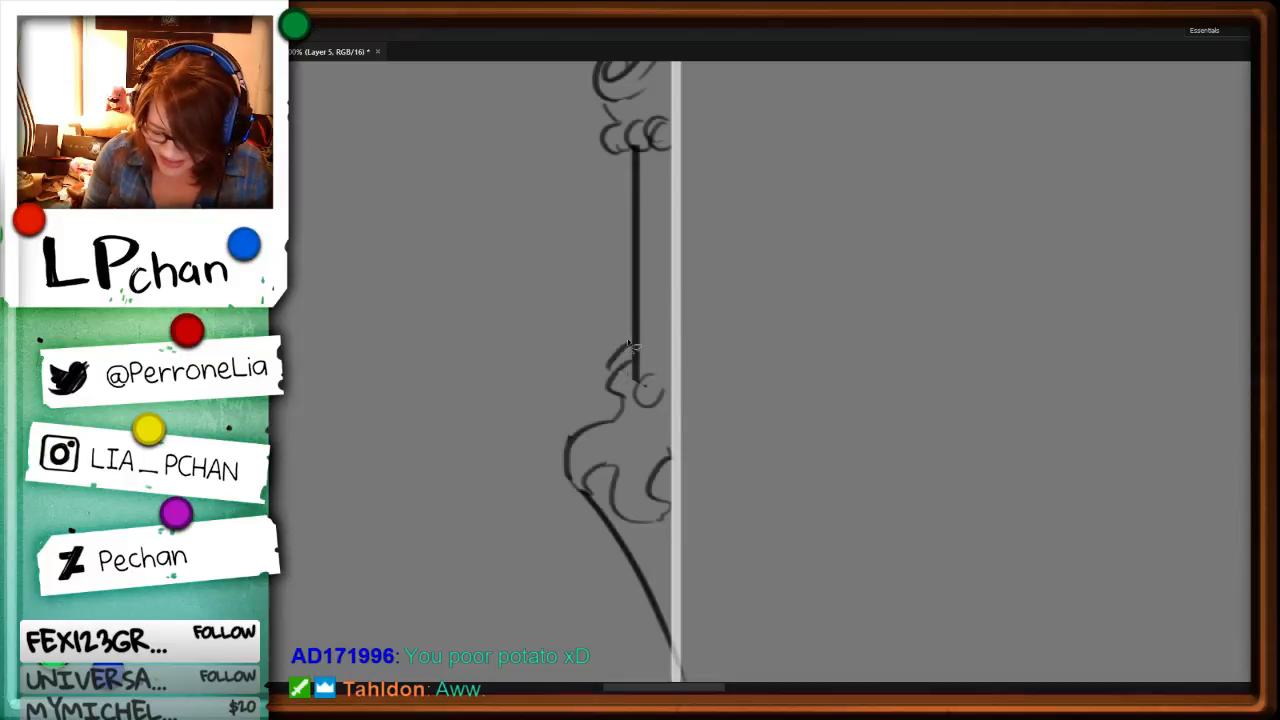
key("b")
mouse_move(632, 347)
left_mouse_down()
mouse_move(608, 370)
mouse_move(648, 409)
mouse_move(622, 484)
left_mouse_up()
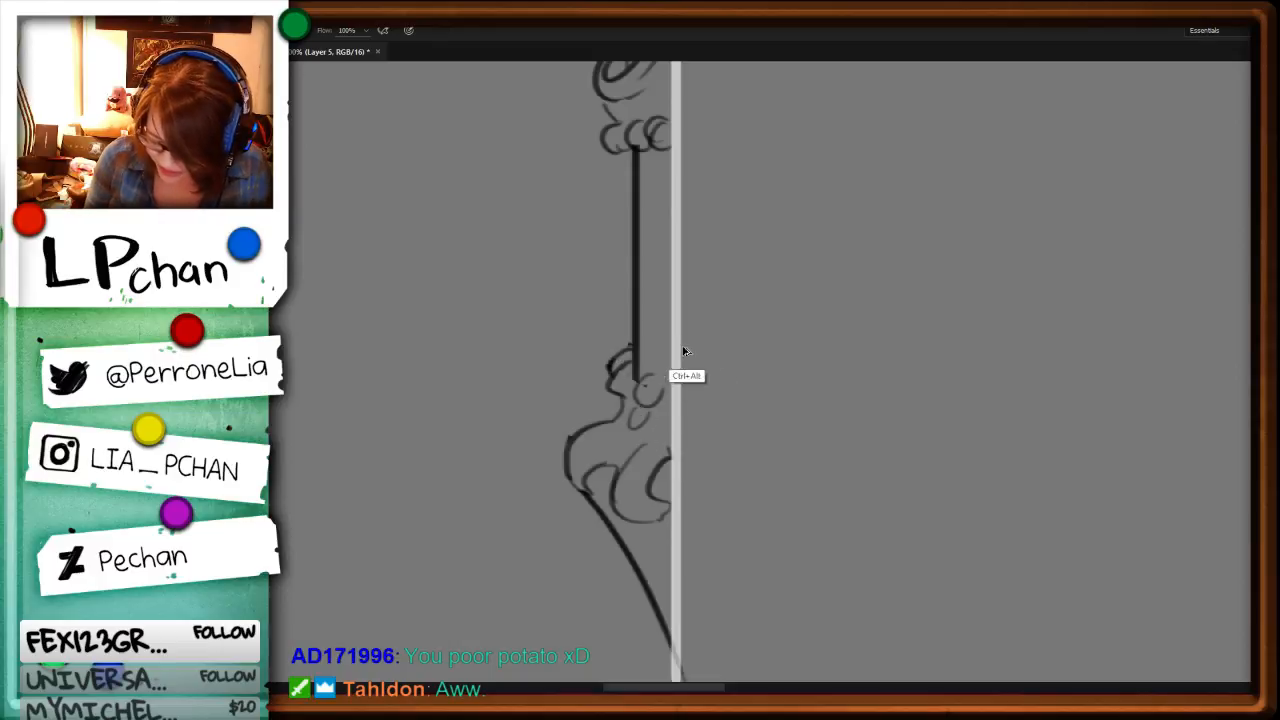
Step: Refine the collar beads with a half bead at the guide line and draw flowing leaf lines into the pommel's outer lobe
key("ctrl+alt+z")
key("l")
mouse_move(660, 376)
left_mouse_down()
mouse_move(636, 408)
mouse_move(678, 386)
mouse_move(672, 411)
mouse_move(584, 482)
left_mouse_up()
key("ctrl+d")
key("b")
Step: Replace the pommel's slanted lower edge with an inward-curving line ending in an angled, pointed tip at the guide line
key("l")
left_click_drag(855, 569, 842, 400)
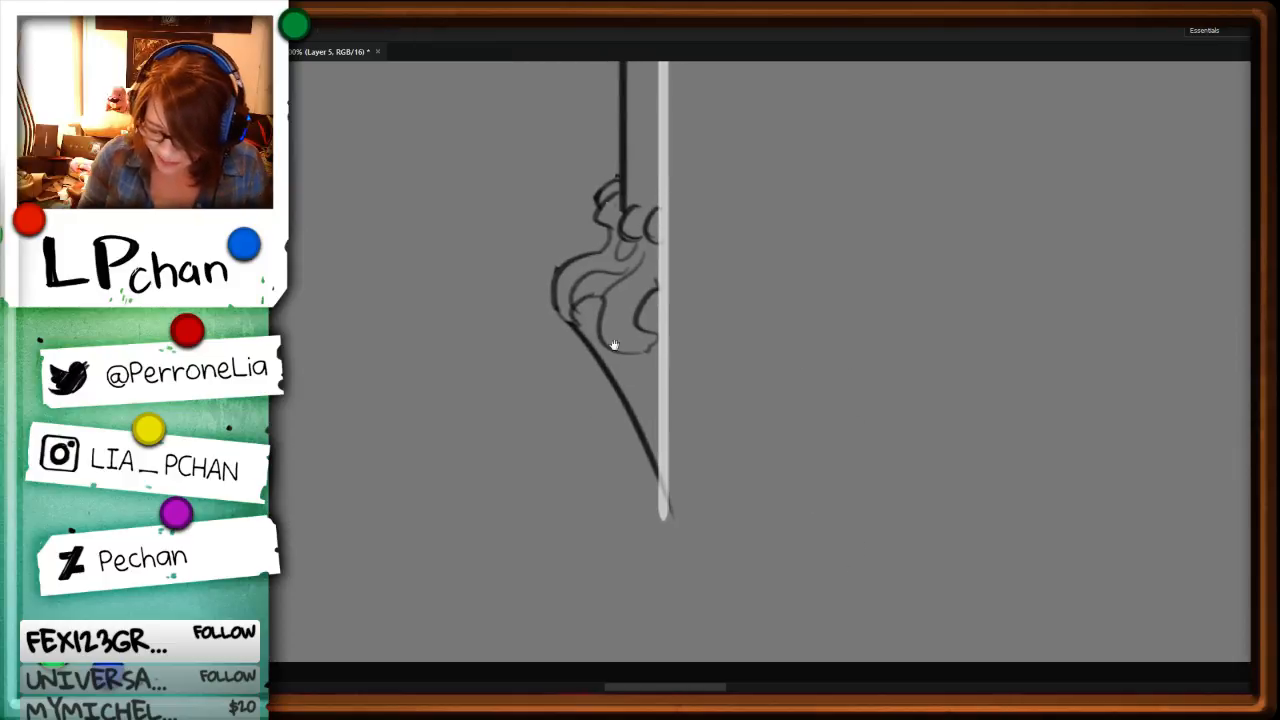
mouse_move(576, 325)
left_mouse_down()
mouse_move(679, 503)
mouse_move(597, 343)
mouse_move(600, 307)
mouse_move(625, 451)
mouse_move(623, 430)
mouse_move(665, 519)
left_mouse_up()
key("Delete")
key("ctrl+d")
key("b")
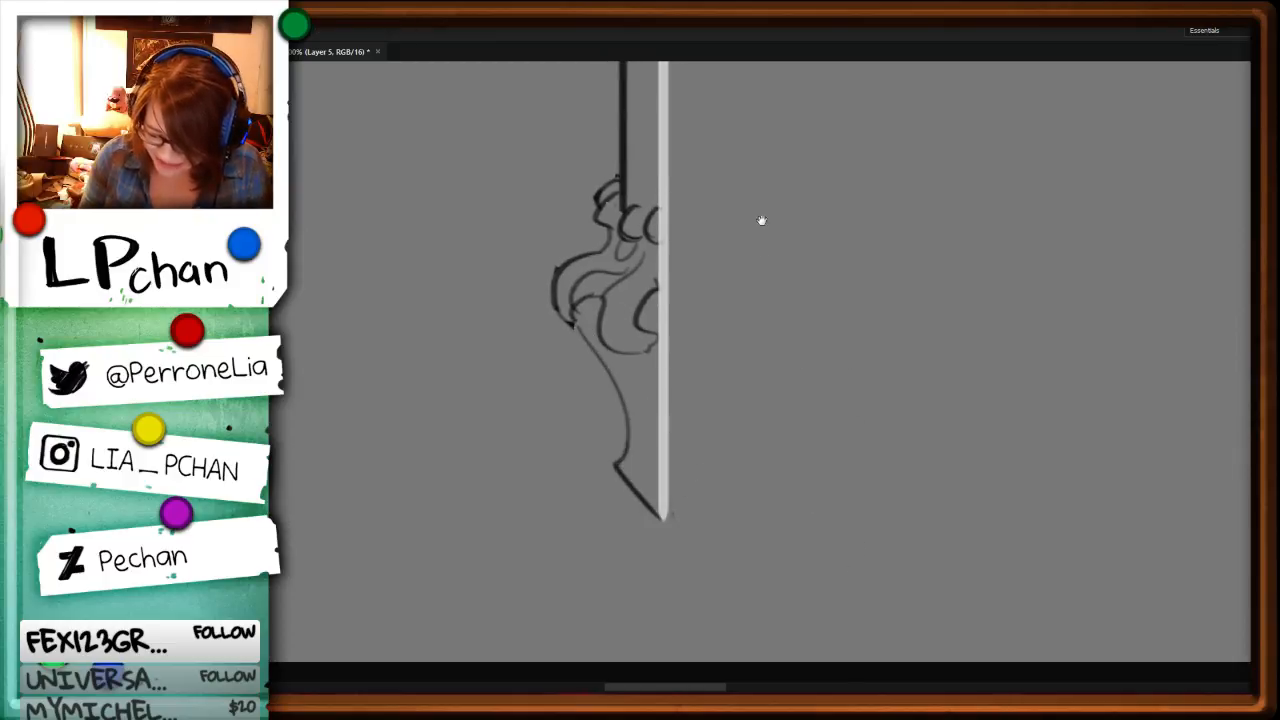
Step: Erase the outer arc of the small curl under the sleeve's cap and redraw it joined to the curl's top
left_click_drag(762, 220, 835, 566)
key("ctrl+minus")
key("ctrl+minus")
key("ctrl+plus")
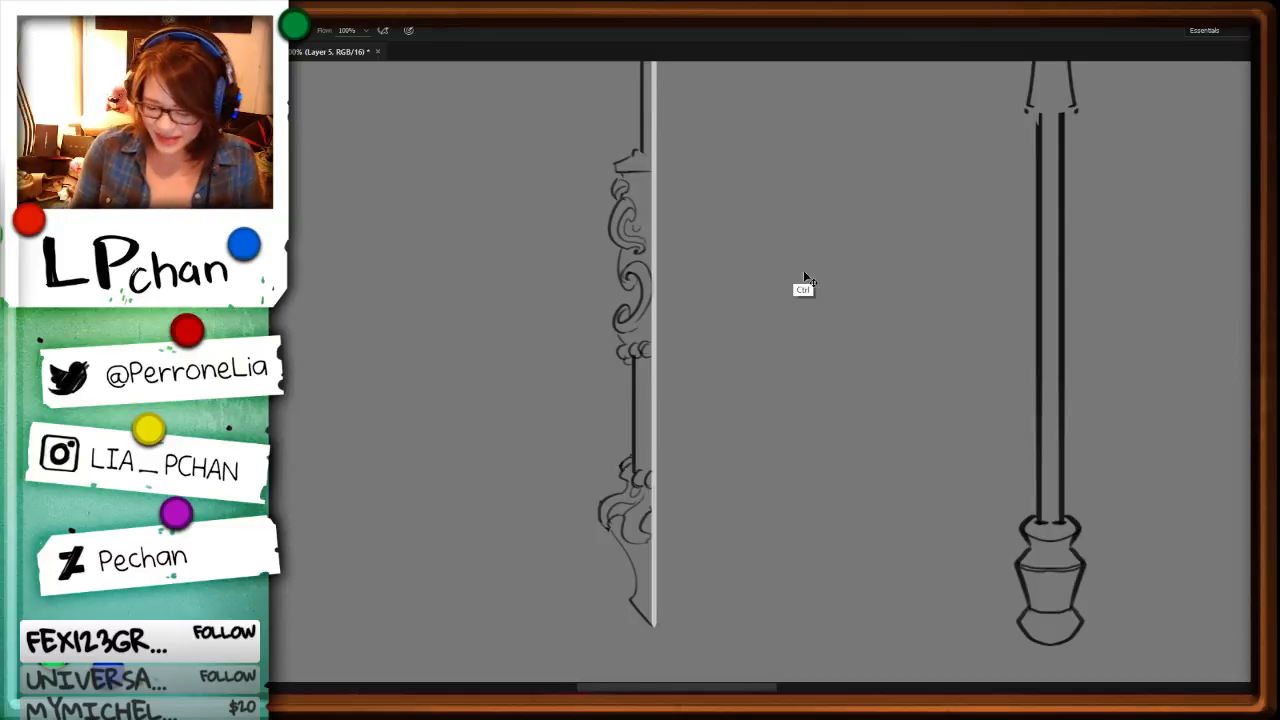
key("ctrl+plus")
key("ctrl+plus")
left_click_drag(651, 272, 745, 644)
mouse_move(659, 172)
left_mouse_down()
mouse_move(619, 237)
mouse_move(640, 168)
mouse_move(636, 243)
left_mouse_up()
key("Delete")
key("ctrl+d")
key("b")
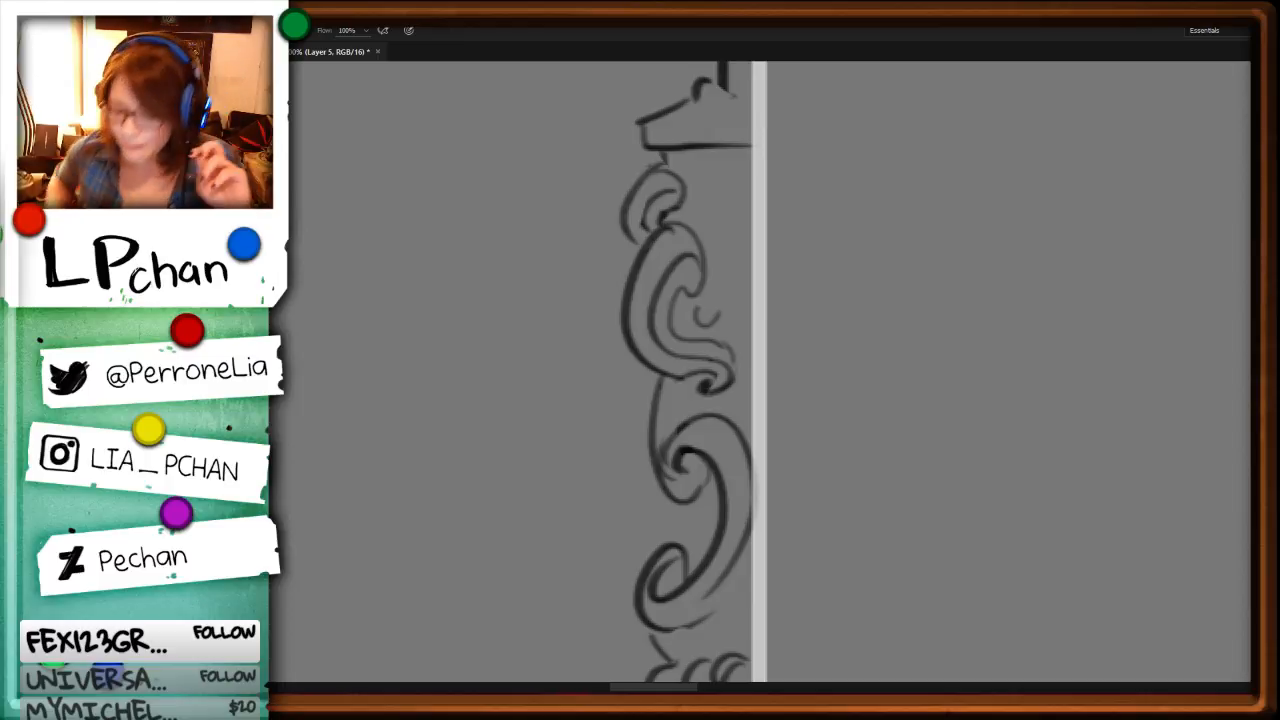
Step: Redo the small curl's outer arc as a smooth hook and draw a half teardrop along the guide line below the cap
key("l")
mouse_move(652, 165)
left_mouse_down()
mouse_move(621, 202)
mouse_move(640, 250)
left_mouse_up()
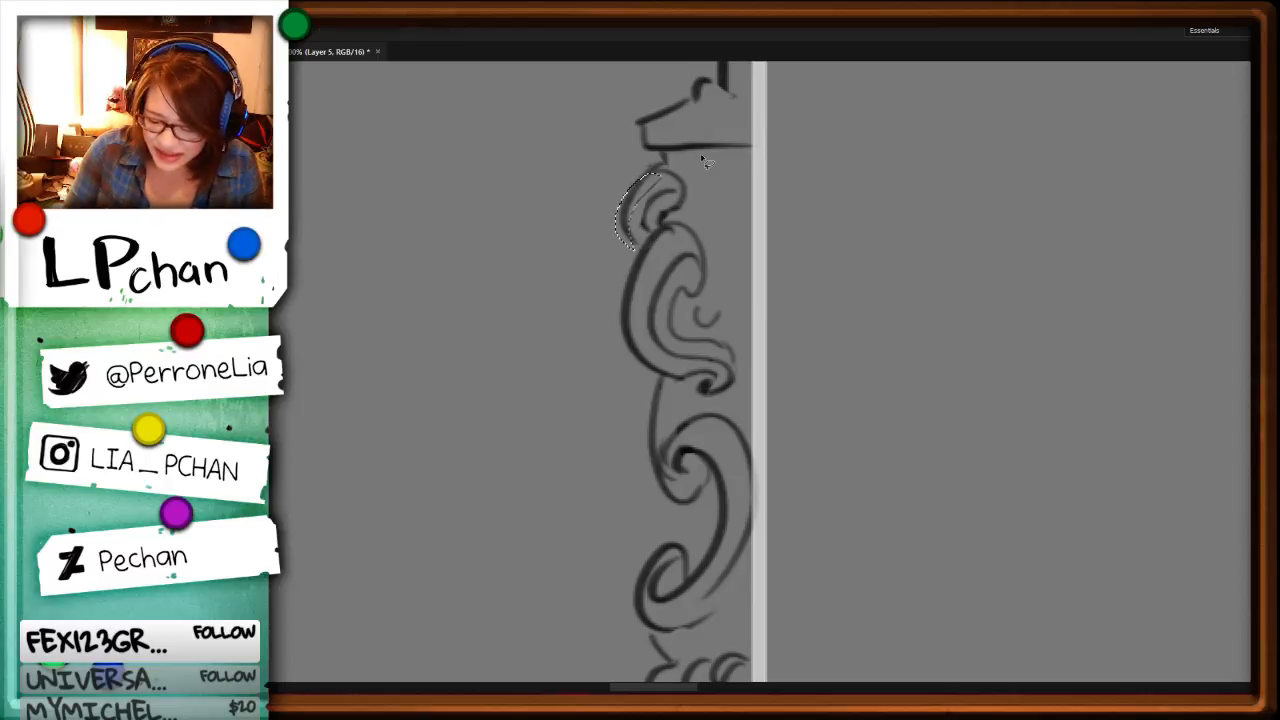
key("Delete")
key("ctrl+d")
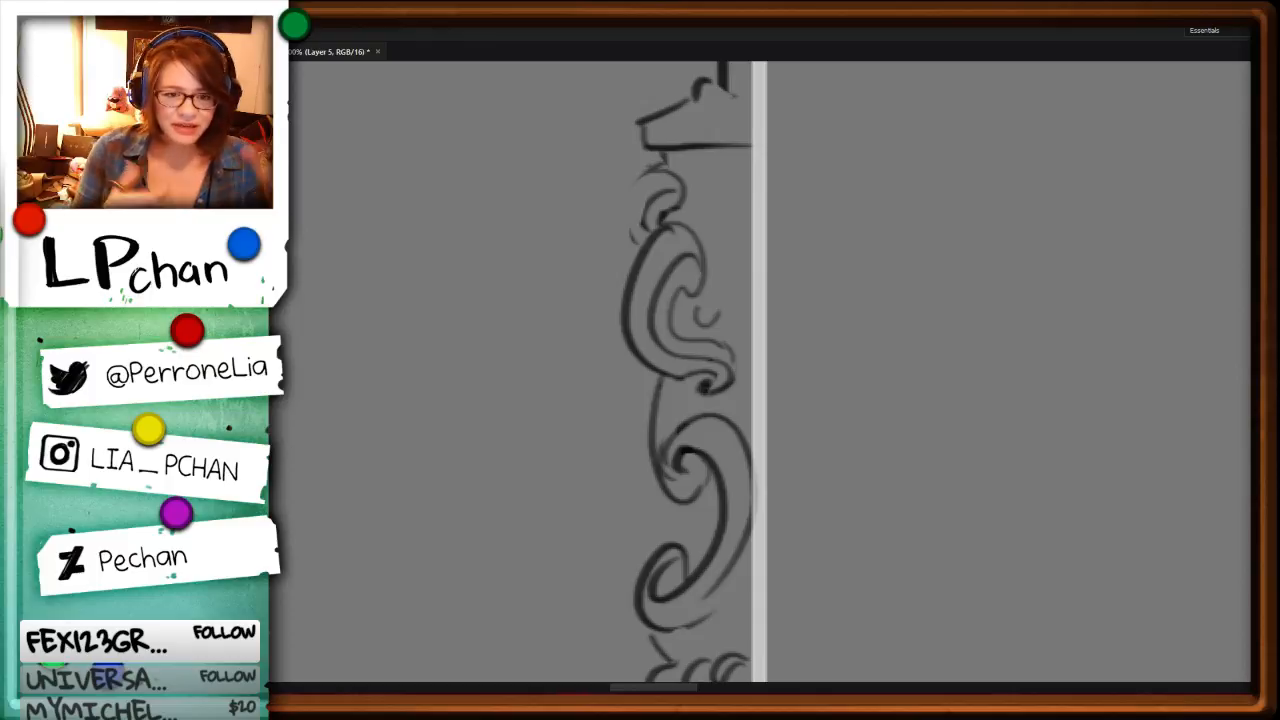
key("b")
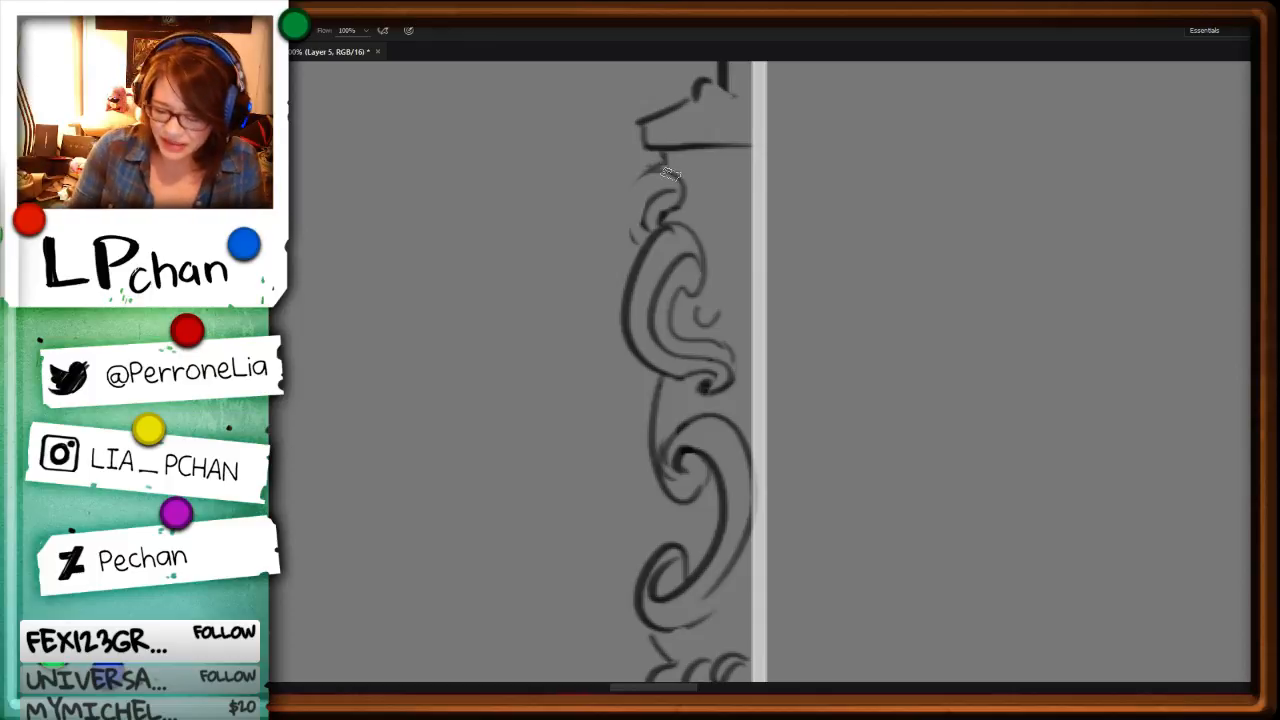
left_click_drag(670, 172, 640, 246)
left_click_drag(751, 193, 755, 270)
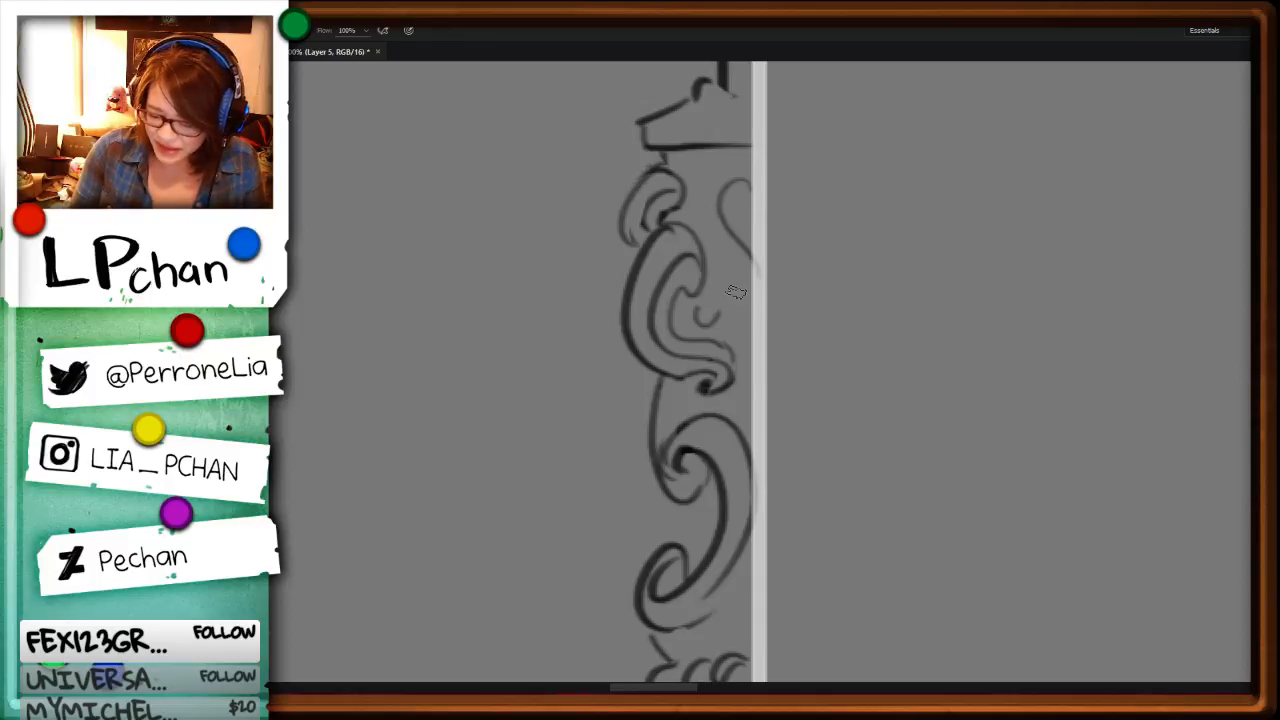
Step: Erase the overlapping band lines of the beaded collar below the blade, near the guide line
key("ctrl+minus")
key("ctrl+minus")
key("space")
left_click_drag(826, 365, 812, 565)
left_click_drag(812, 390, 848, 593)
left_click_drag(827, 272, 885, 394)
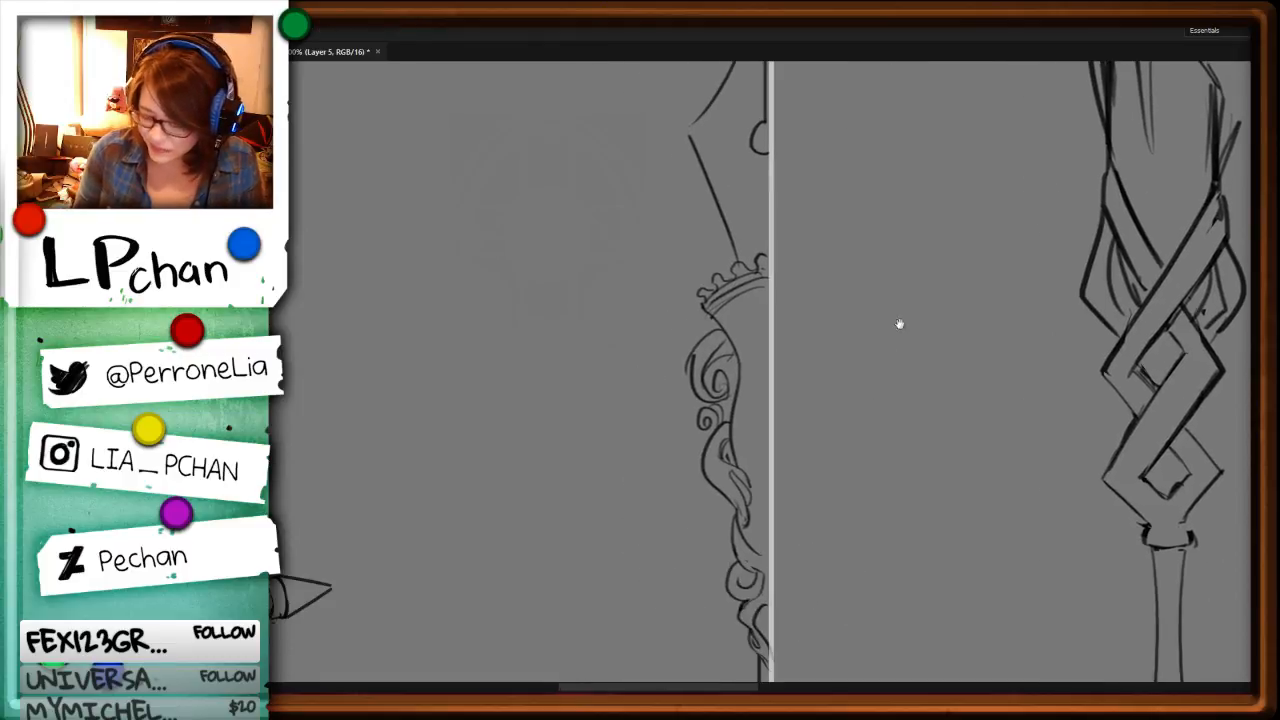
key("ctrl+plus")
key("ctrl+plus")
key("r")
mouse_move(1090, 342)
left_mouse_down()
mouse_move(1098, 296)
mouse_move(943, 286)
mouse_move(750, 149)
left_mouse_up()
key("space")
left_click_drag(557, 172, 714, 440)
key("l")
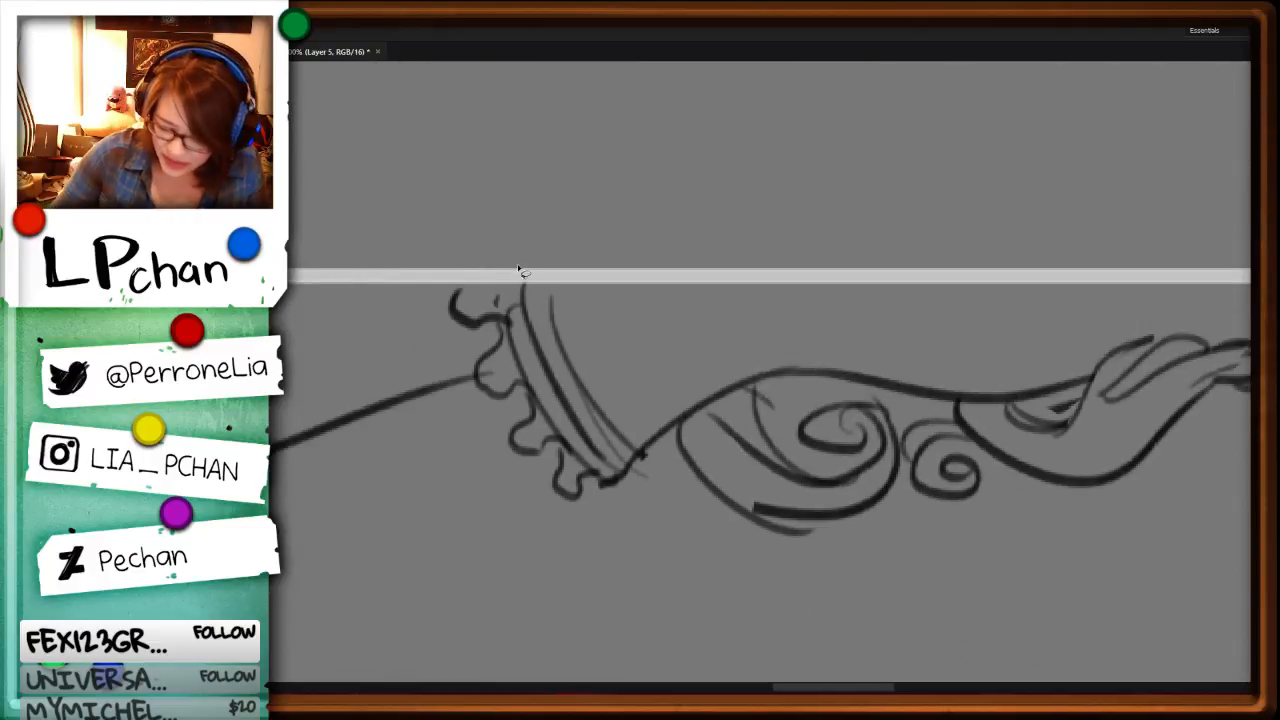
mouse_move(516, 266)
left_mouse_down()
mouse_move(629, 495)
mouse_move(563, 200)
left_mouse_up()
key("Delete")
key("ctrl+d")
Step: Redraw the beaded collar's edge and band as clean curves and add a rounded bead at its outer end
key("b")
left_click_drag(504, 297, 622, 518)
left_click_drag(630, 464, 614, 517)
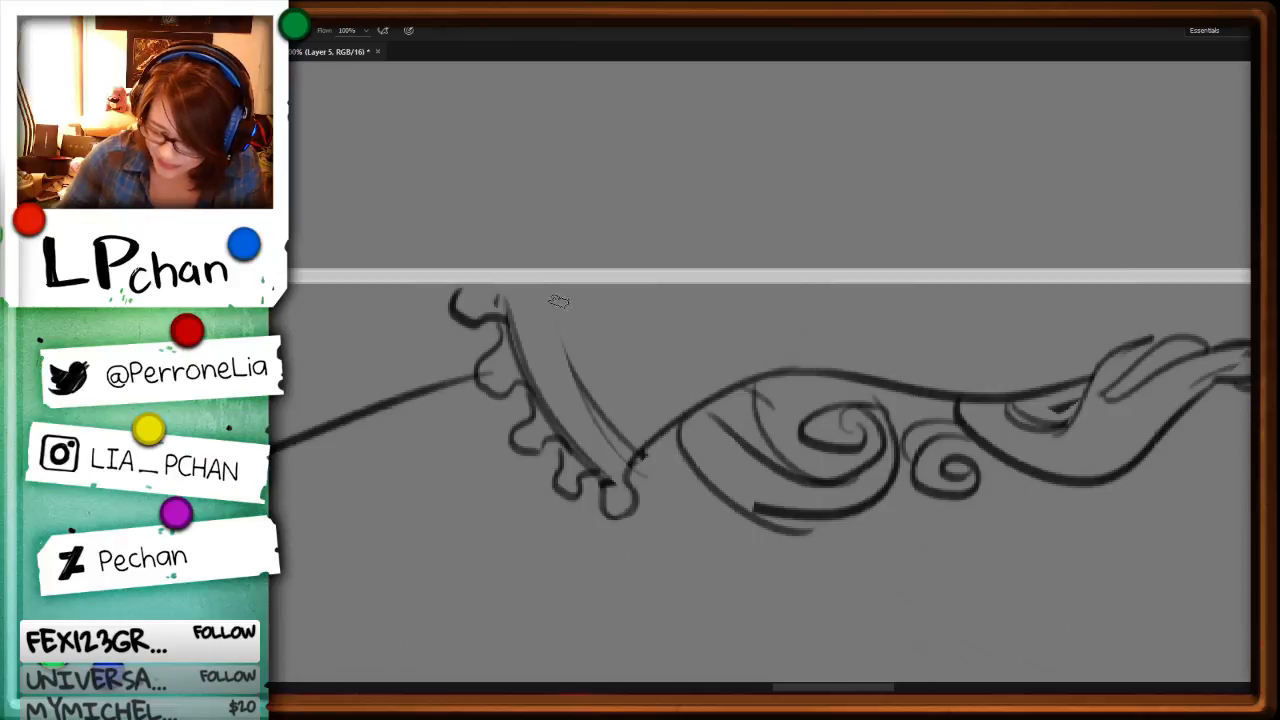
mouse_move(537, 285)
left_mouse_down()
mouse_move(604, 446)
mouse_move(580, 394)
left_mouse_up()
Step: Draw the left half of an elongated, pointed gem along the guide line below the beaded collar, with the canvas turned upright
key("r")
mouse_move(1083, 291)
left_mouse_down()
mouse_move(828, 491)
mouse_move(957, 323)
left_mouse_up()
key("Escape")
key("b")
left_click_drag(738, 303, 688, 377)
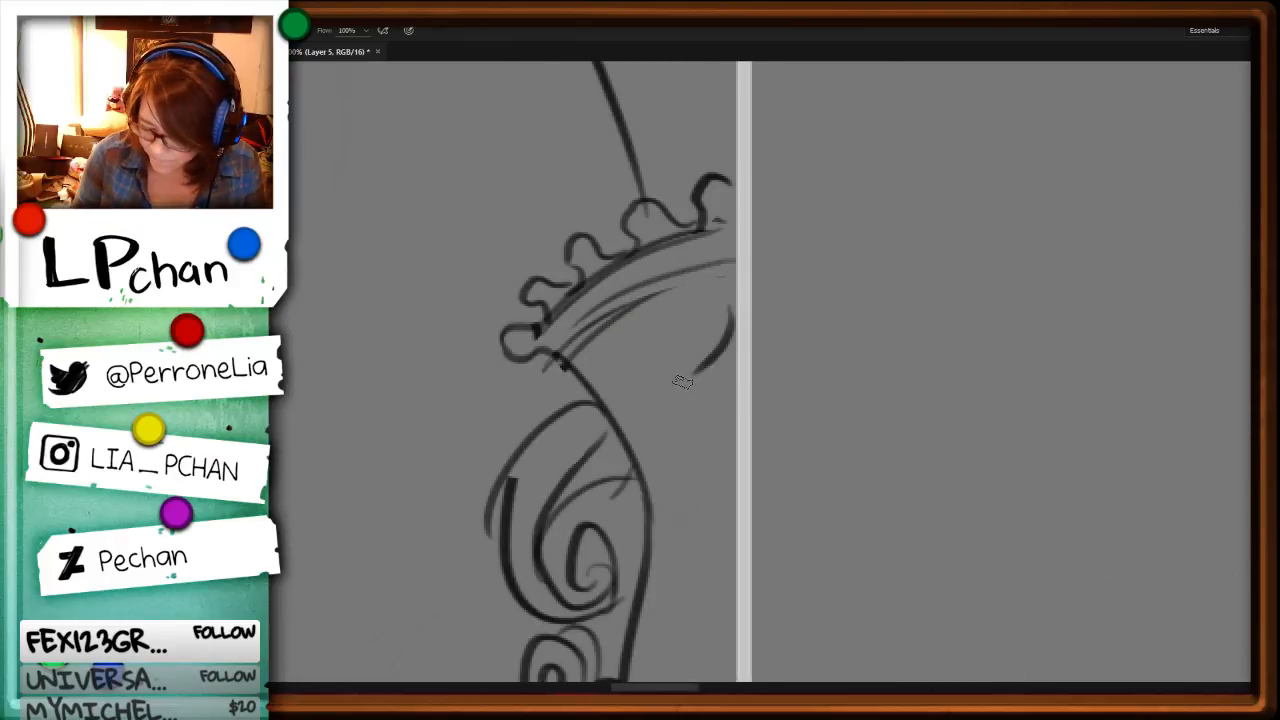
key("ctrl+z")
mouse_move(736, 291)
left_mouse_down()
mouse_move(709, 348)
mouse_move(686, 483)
mouse_move(733, 557)
left_mouse_up()
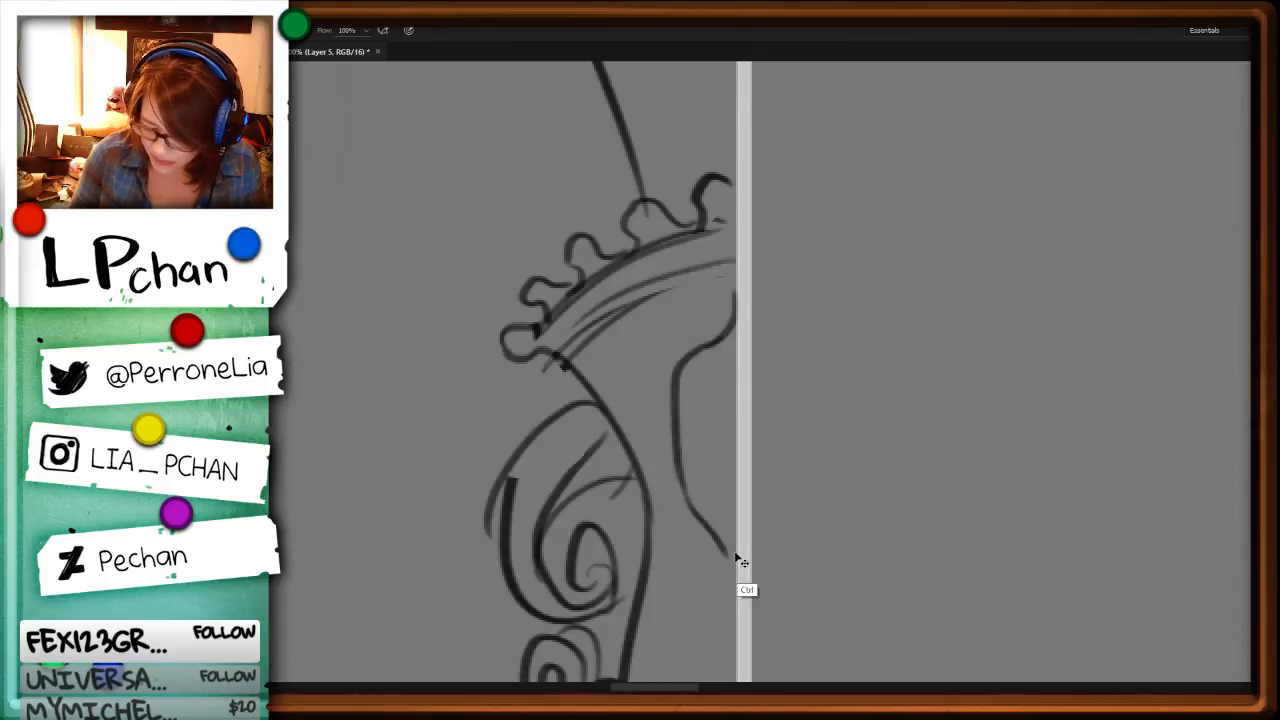
Step: Duplicate the finished left half of the ornate staff to the other side of the guide line and flip the copy horizontally
key("ctrl+minus")
key("ctrl+minus")
key("ctrl+minus")
left_click_drag(749, 395, 730, 298)
key("ctrl+minus")
key("ctrl+minus")
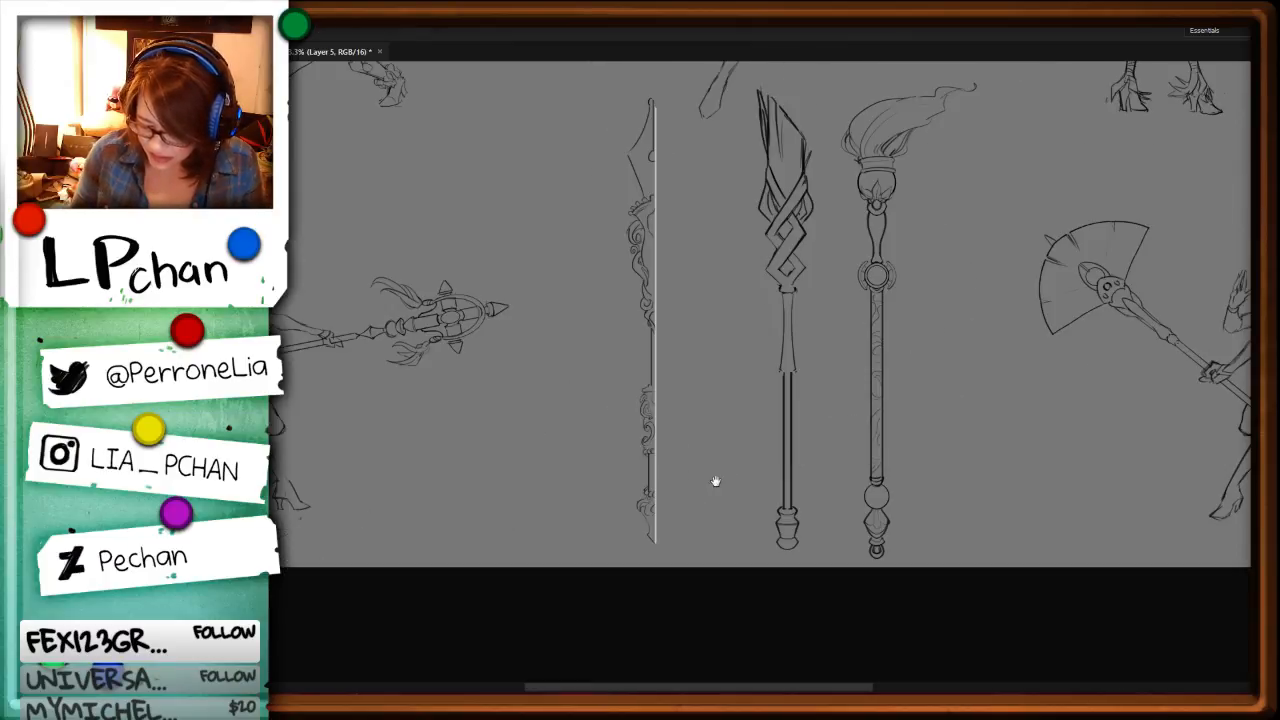
left_click_drag(677, 115, 627, 102)
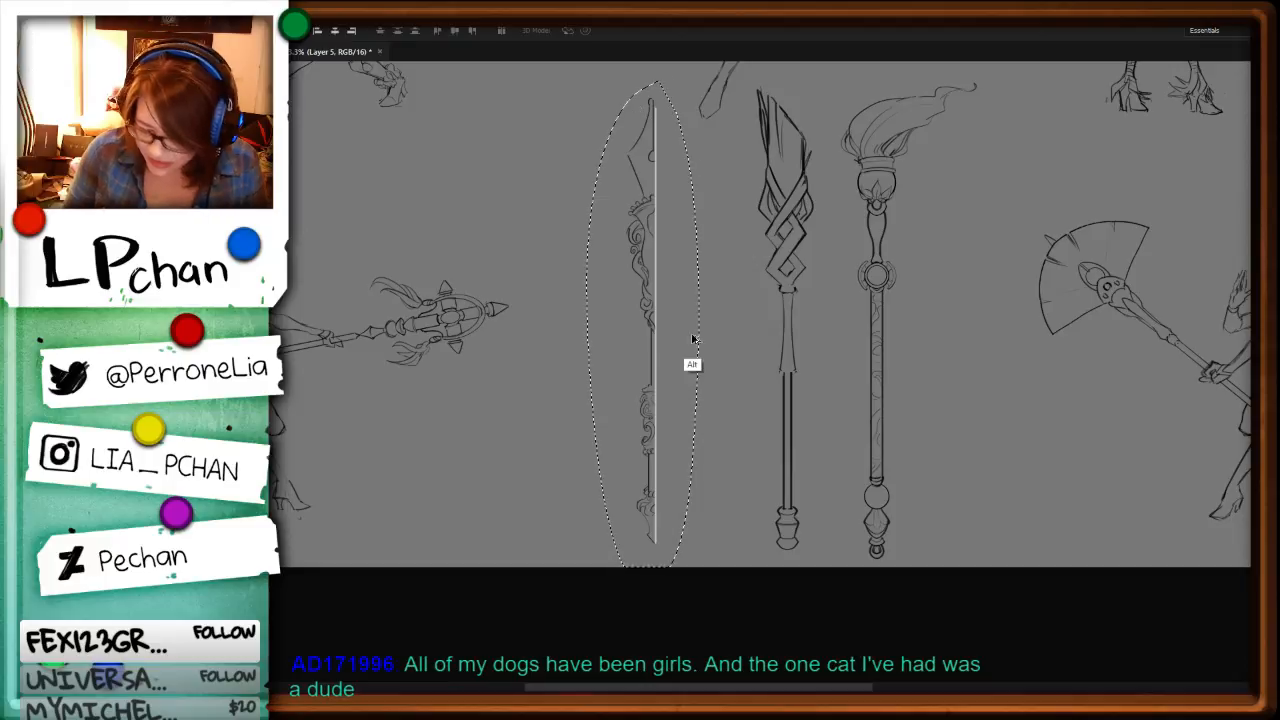
mouse_move(703, 374)
left_mouse_down()
mouse_move(705, 350)
mouse_move(739, 352)
left_mouse_up()
key("ctrl+t")
right_click(685, 372)
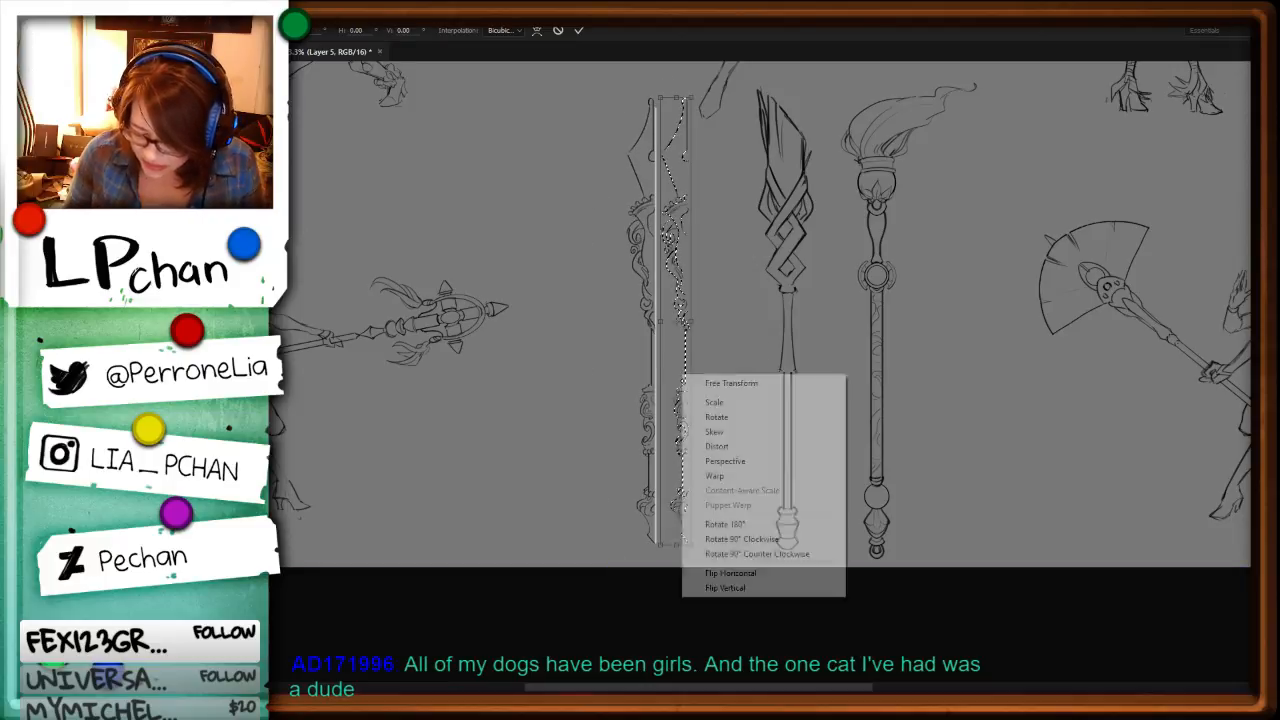
left_click(760, 574)
key("Return")
Step: Align the mirrored half with the original so the staff reads as one symmetrical shape, and hide the white guide line
key("ctrl+plus")
key("ctrl+plus")
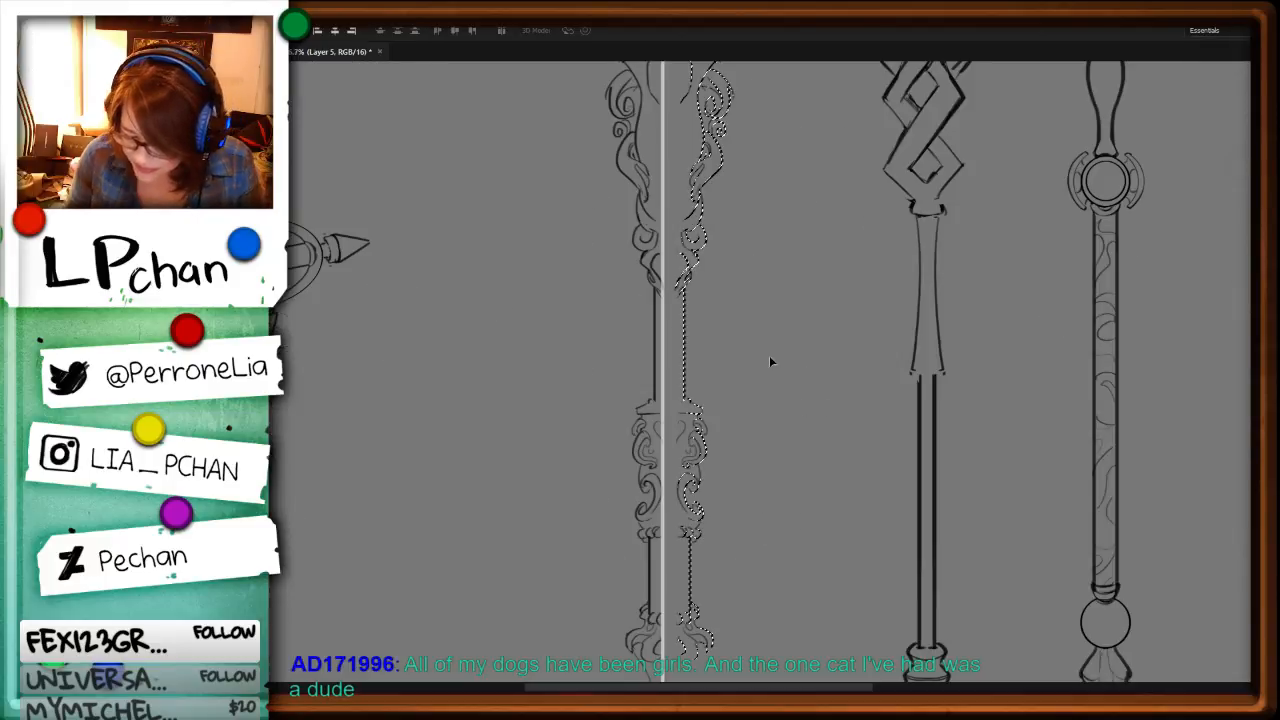
left_click_drag(700, 378, 664, 392)
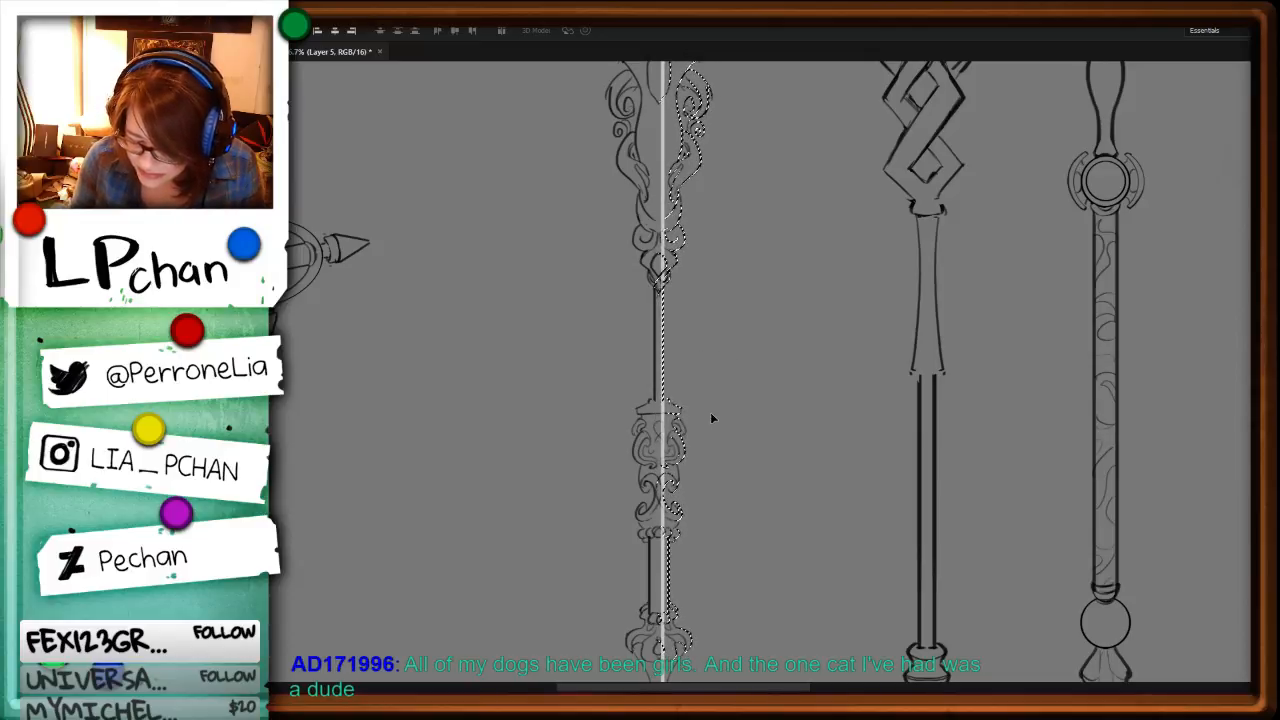
left_click_drag(668, 442, 679, 443)
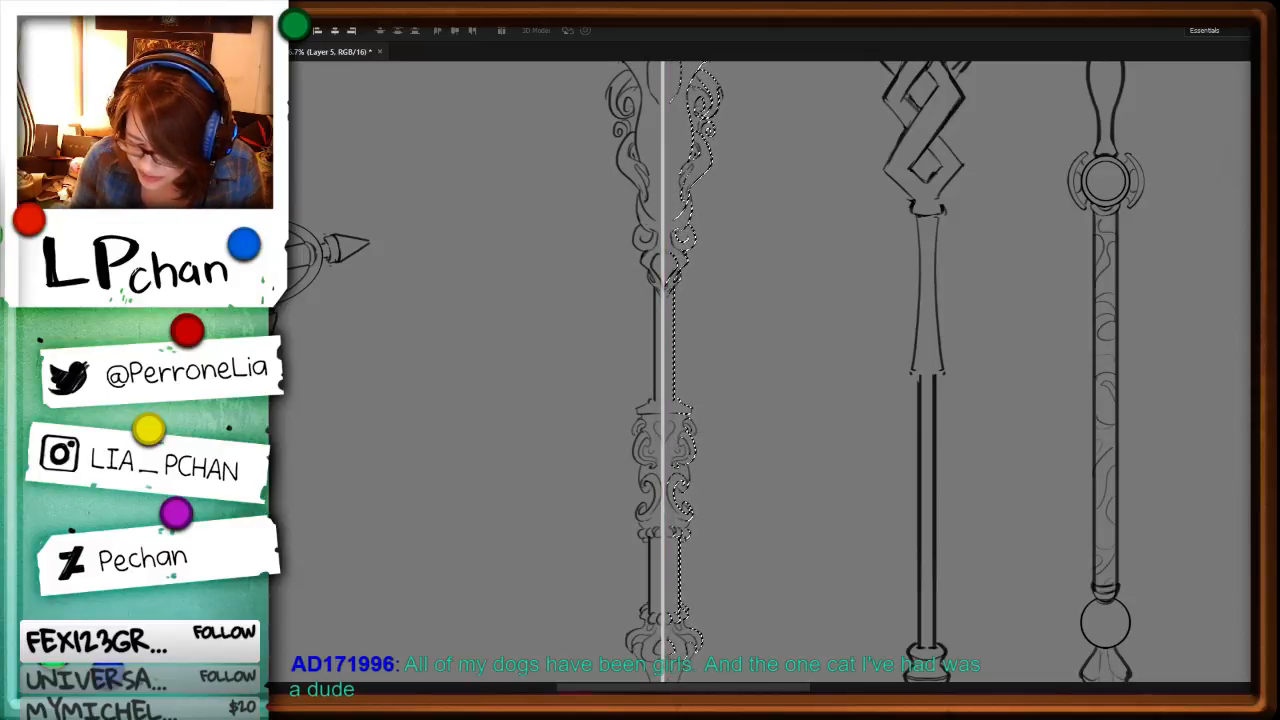
key("ctrl+d")
key("ctrl+minus")
key("ctrl+minus")
key("ctrl+minus")
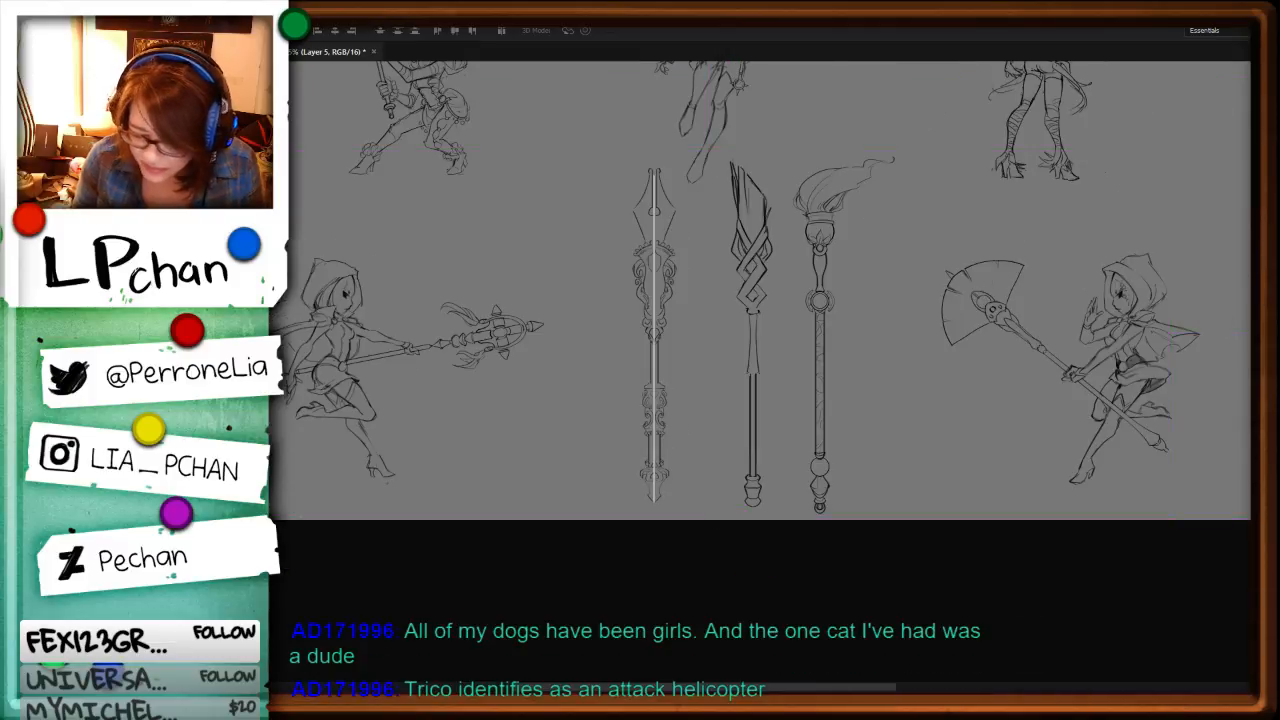
key("ctrl+plus")
key("l")
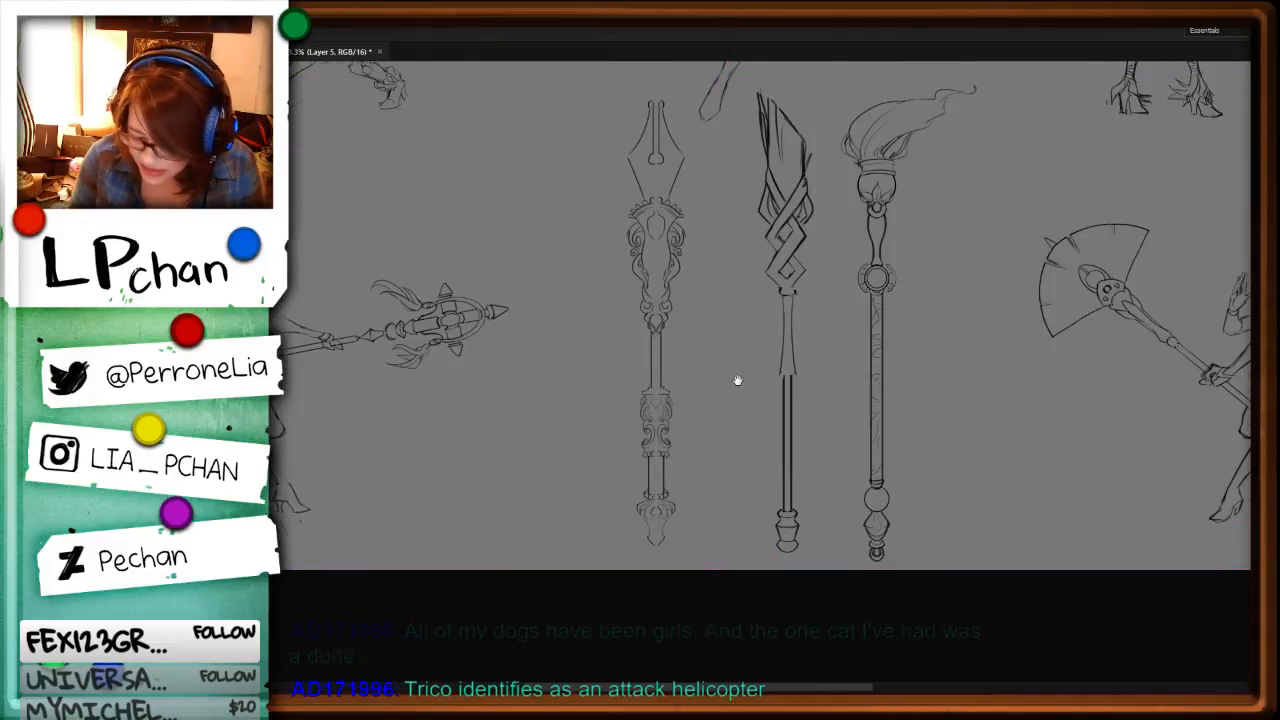
Step: Scale the whole staff narrower in width, and duplicate its lines in place to darken them
left_click_drag(737, 374, 720, 421)
mouse_move(636, 112)
left_mouse_down()
mouse_move(644, 654)
mouse_move(700, 300)
mouse_move(640, 118)
left_mouse_up()
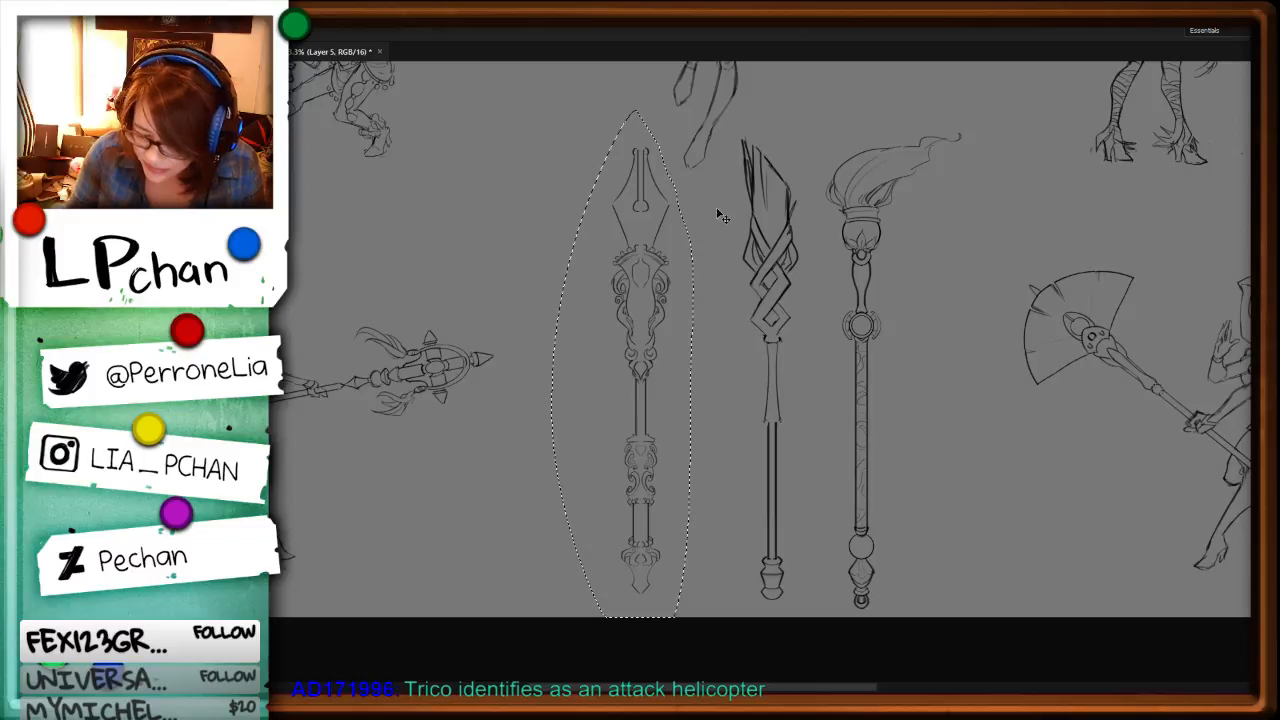
key("ctrl+t")
mouse_move(694, 390)
left_mouse_down()
mouse_move(640, 359)
mouse_move(658, 432)
mouse_move(670, 432)
left_mouse_up()
key("Return")
key("ctrl+d")
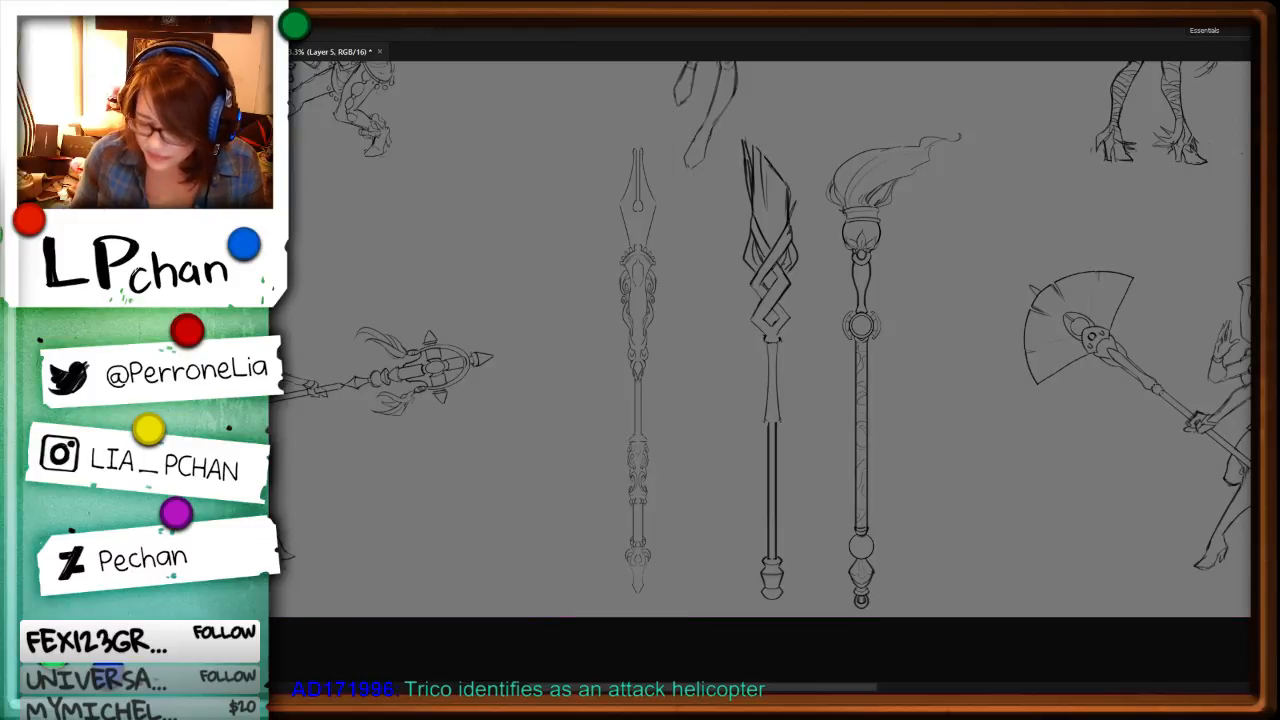
mouse_move(651, 149)
left_mouse_down()
mouse_move(600, 644)
mouse_move(670, 135)
left_mouse_up()
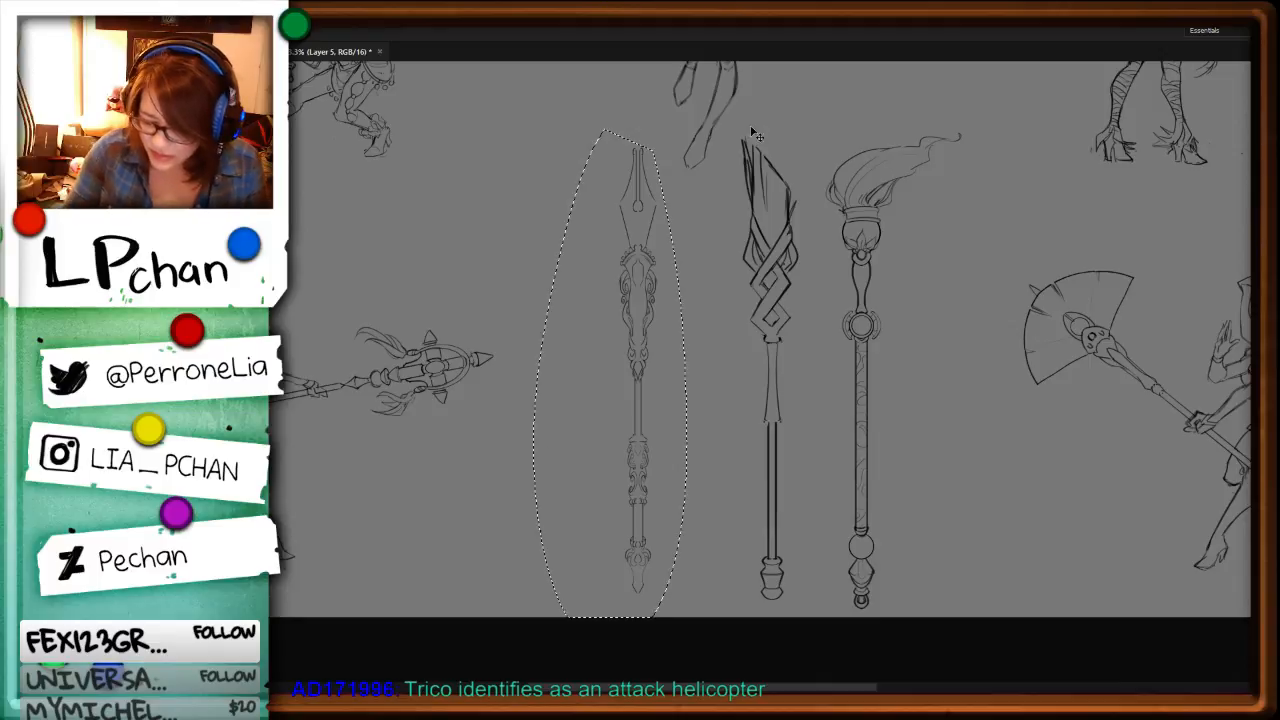
key("ctrl+j")
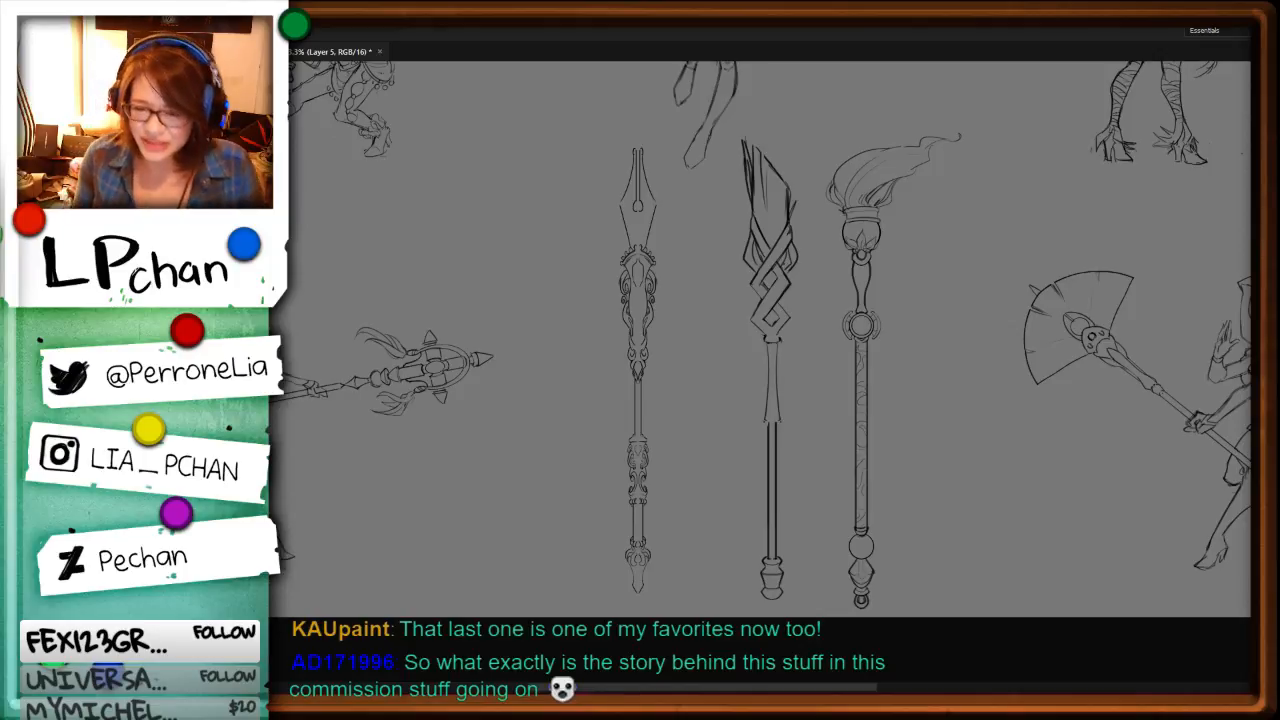
Step: Review the character sheet, comparing the three standalone staffs with the characters and the weapons they hold
key("ctrl+minus")
key("ctrl+minus")
key("ctrl+plus")
key("ctrl+plus")
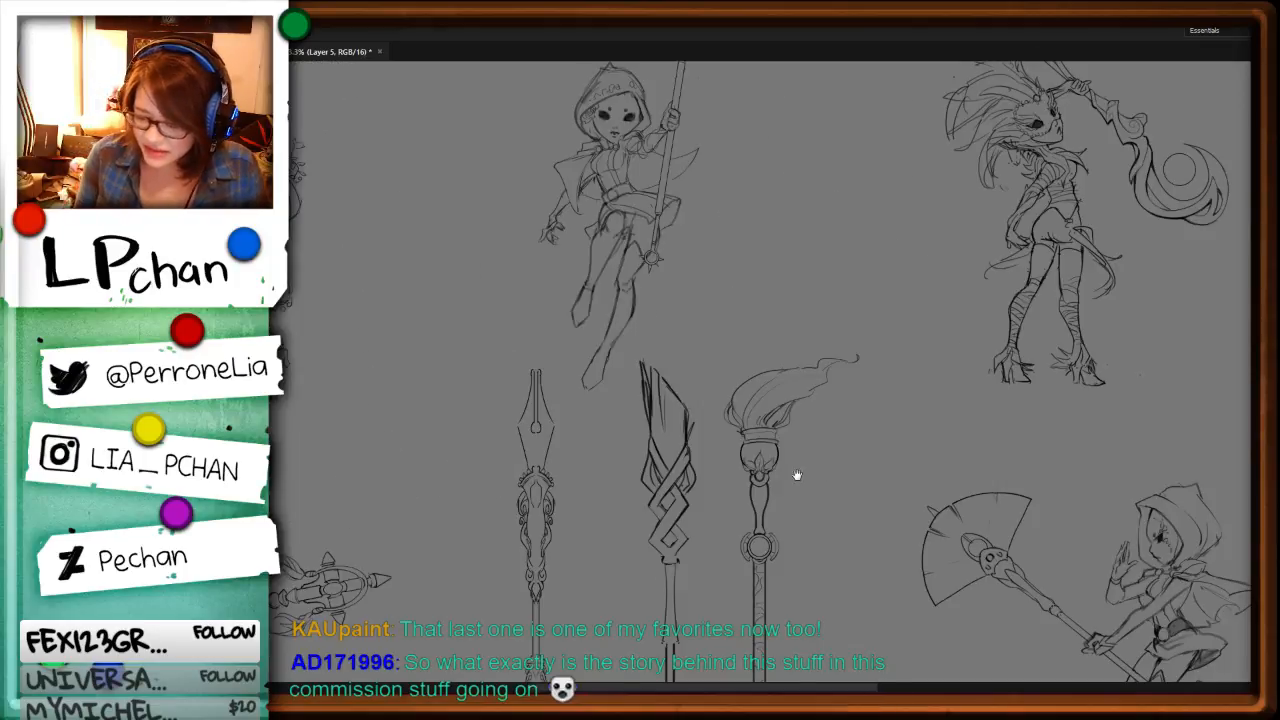
left_click_drag(794, 477, 1014, 429)
left_click_drag(1106, 397, 874, 590)
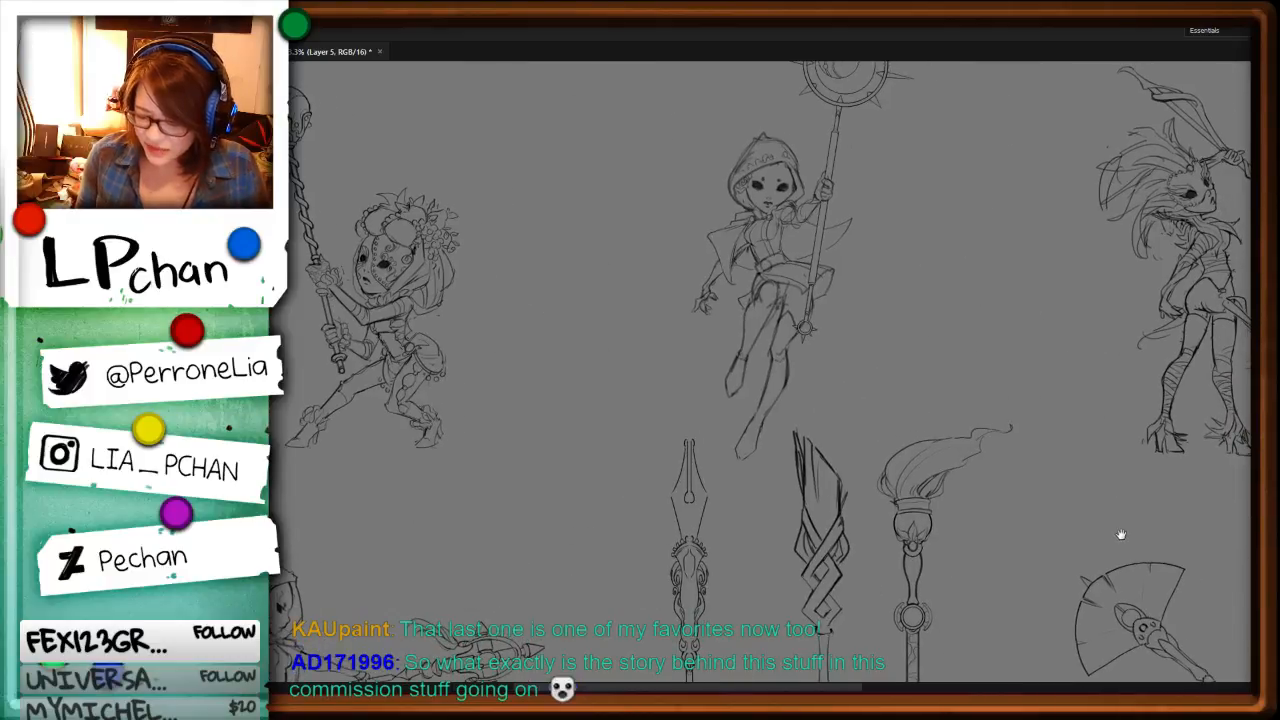
left_click_drag(1120, 534, 905, 564)
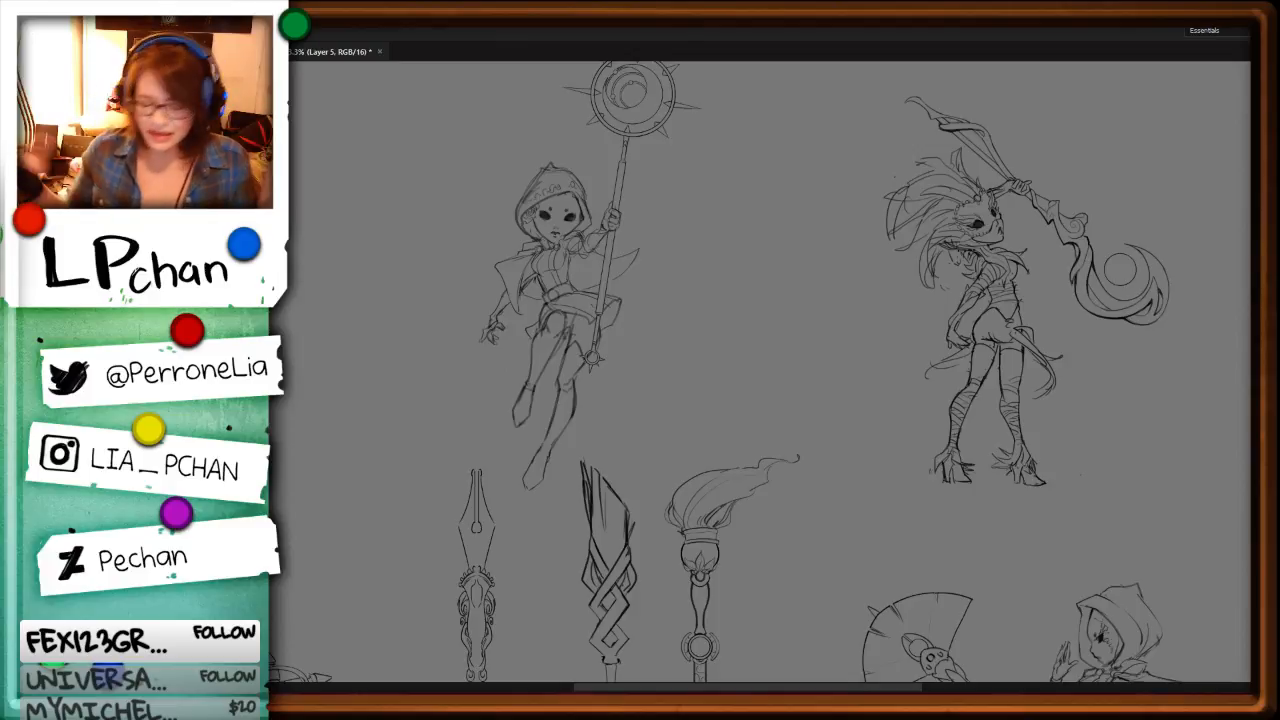
mouse_move(731, 434)
left_mouse_down()
mouse_move(838, 441)
mouse_move(1060, 405)
left_mouse_up()
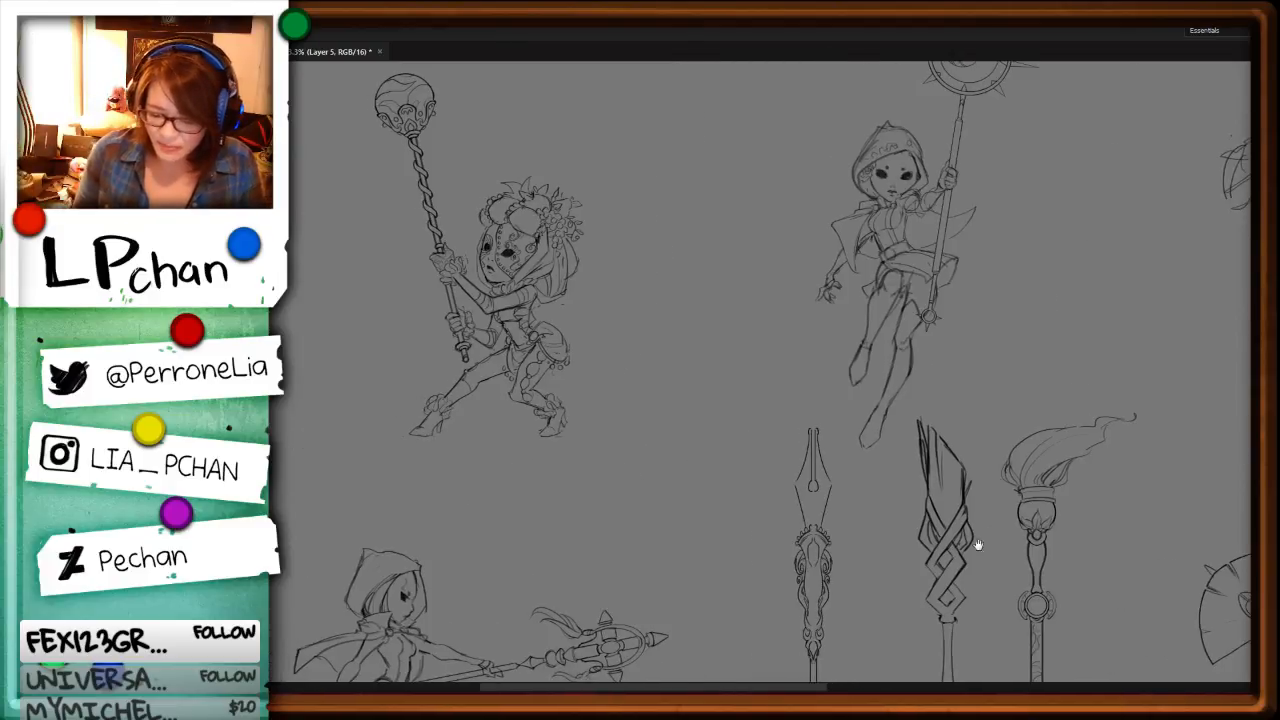
left_click_drag(978, 545, 943, 380)
left_click_drag(702, 514, 966, 440)
left_click_drag(1012, 484, 664, 502)
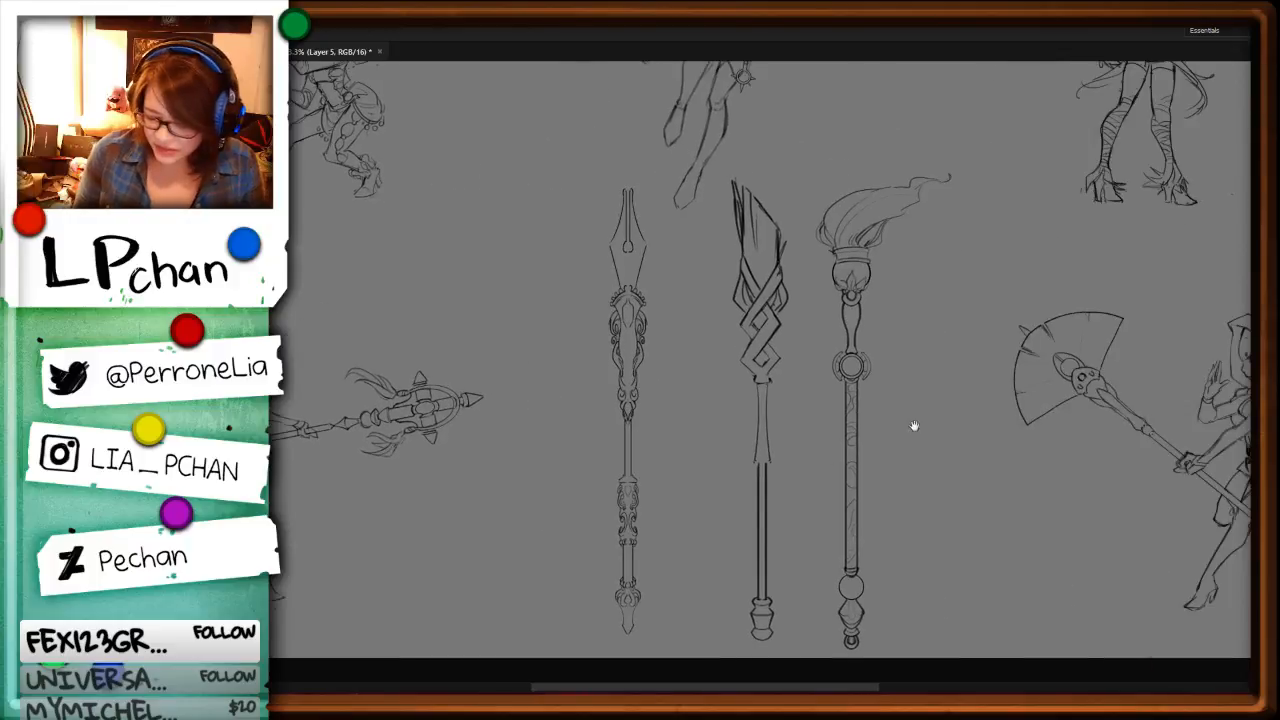
left_click_drag(963, 349, 831, 554)
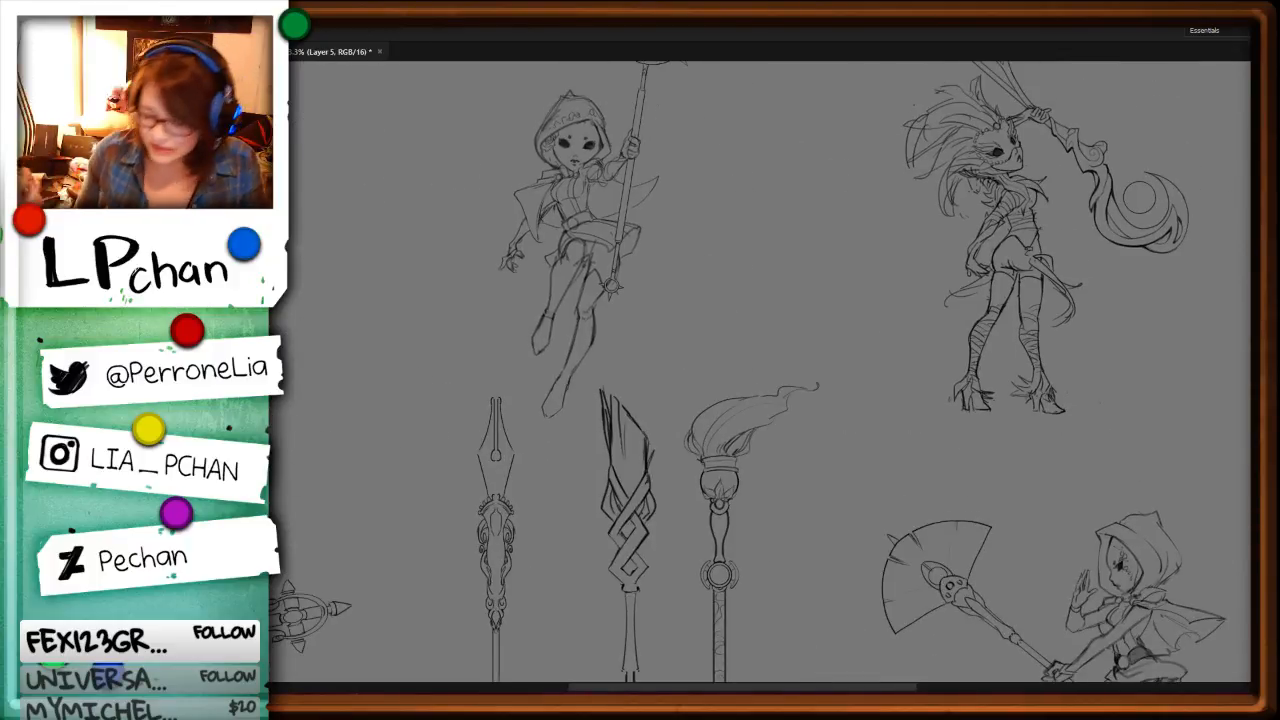
key("ctrl+minus")
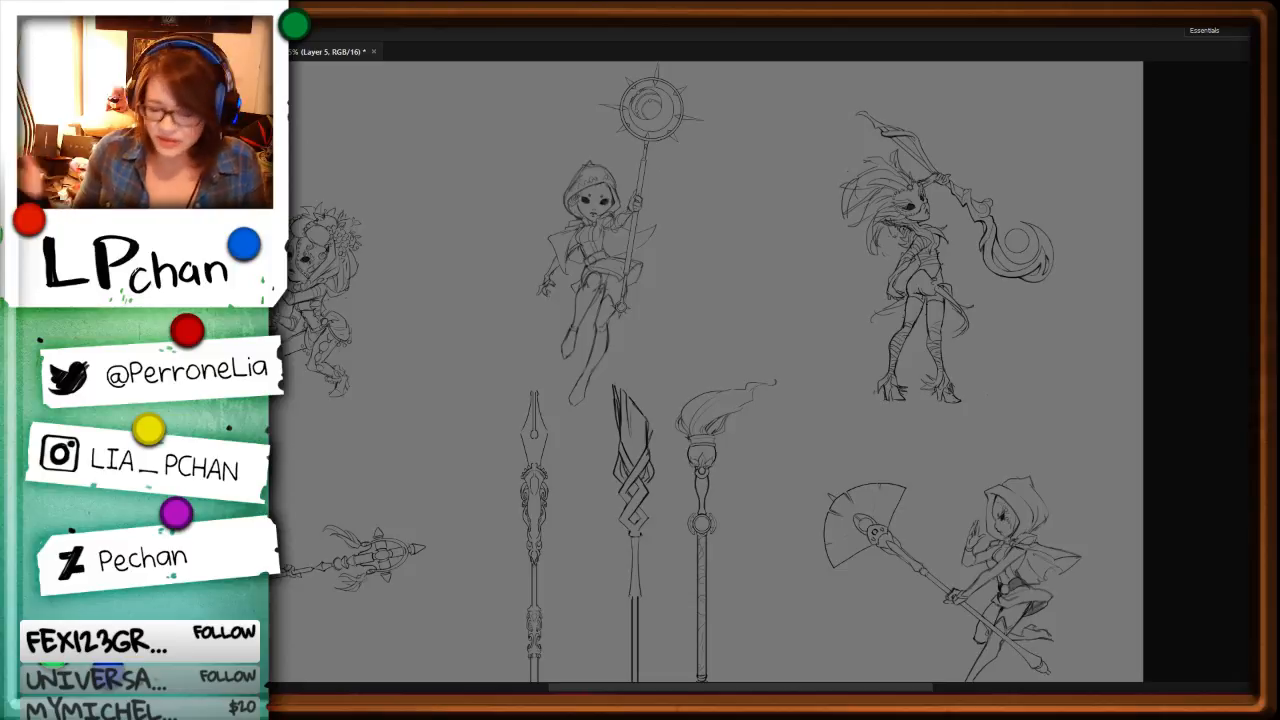
left_click_drag(683, 349, 794, 449)
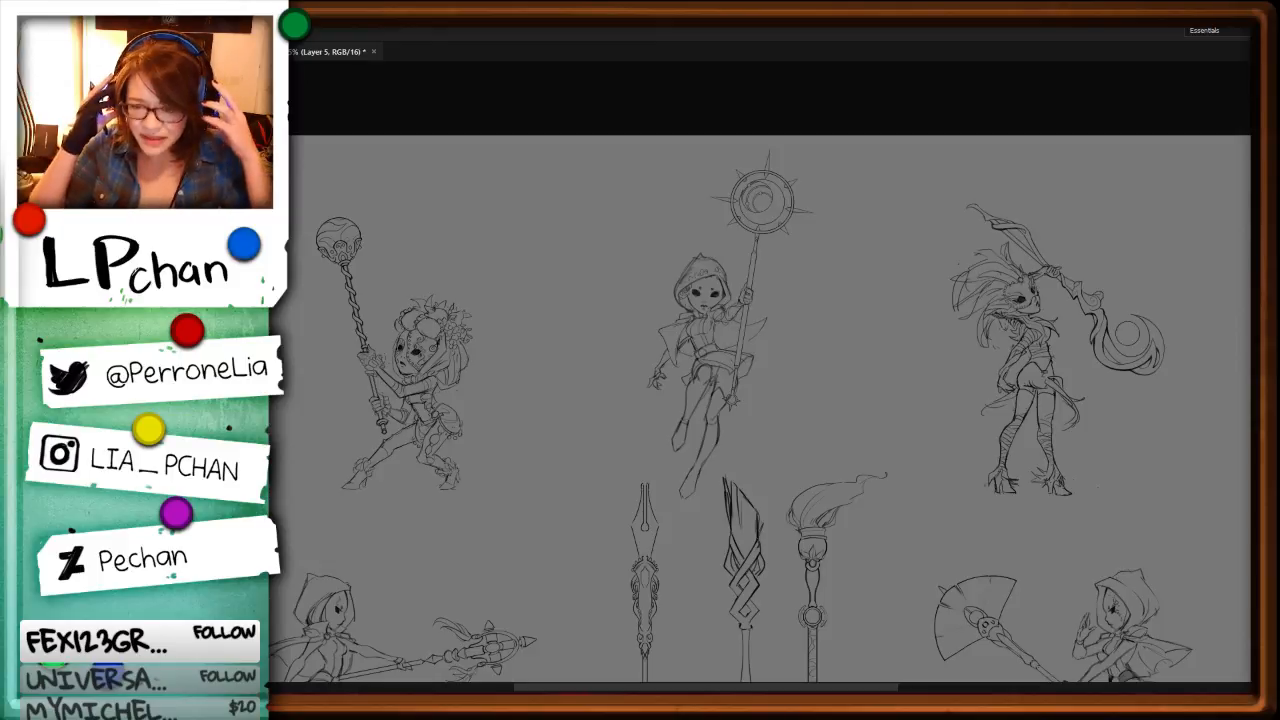
left_click_drag(691, 549, 834, 361)
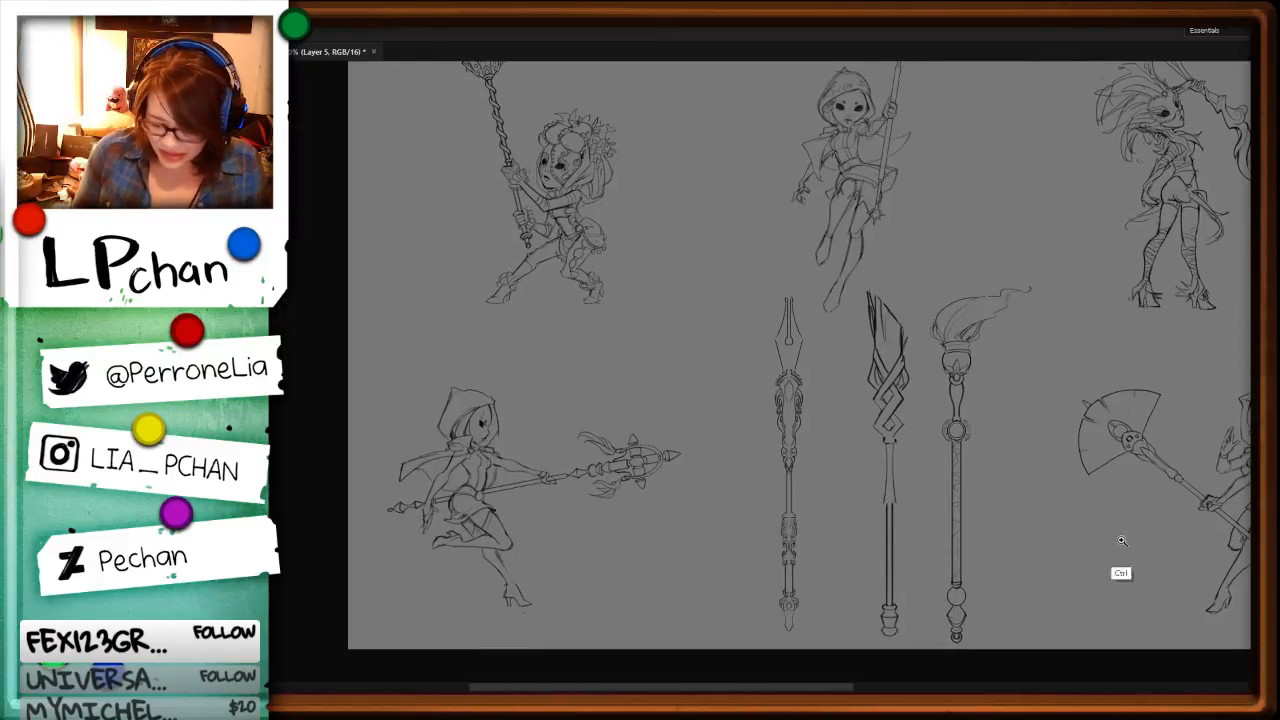
Step: Strengthen the front shin line on the lower leg of the hooded running character holding the winged staff
key("ctrl+plus")
key("ctrl+plus")
left_click_drag(656, 610, 836, 362)
left_click_drag(717, 494, 756, 411)
key("ctrl+plus")
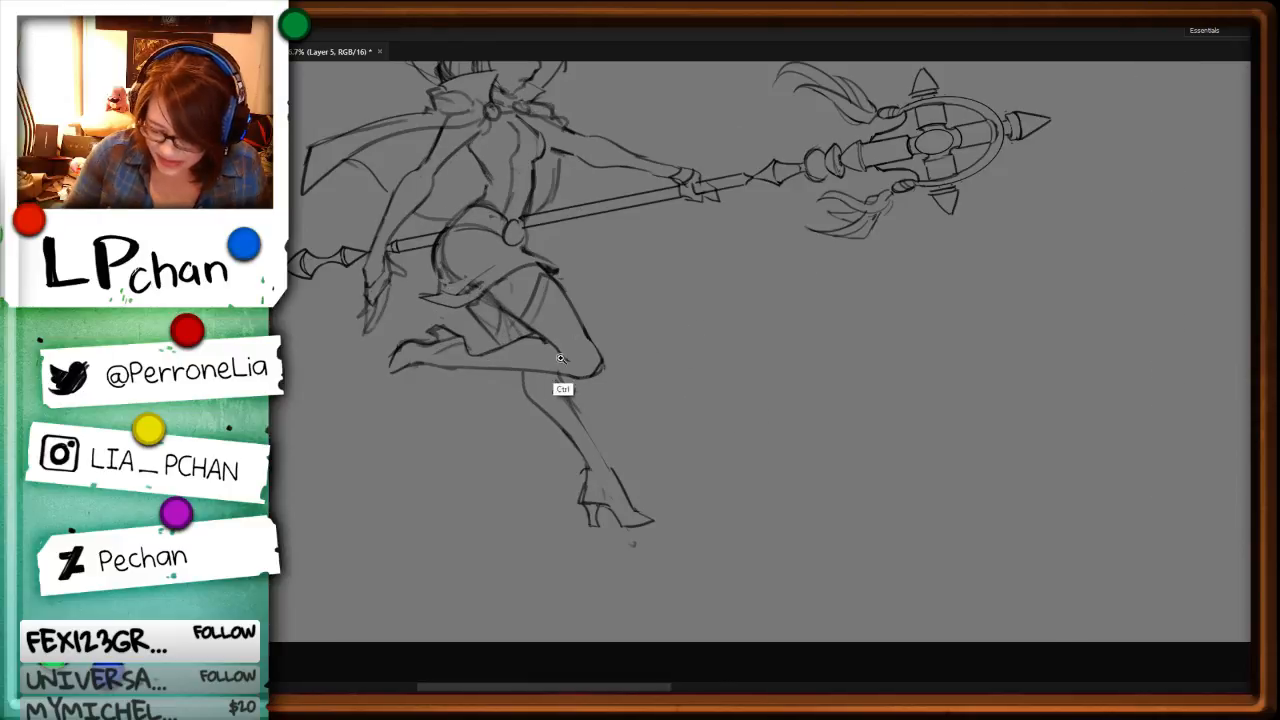
key("ctrl+b")
key("Escape")
key("b")
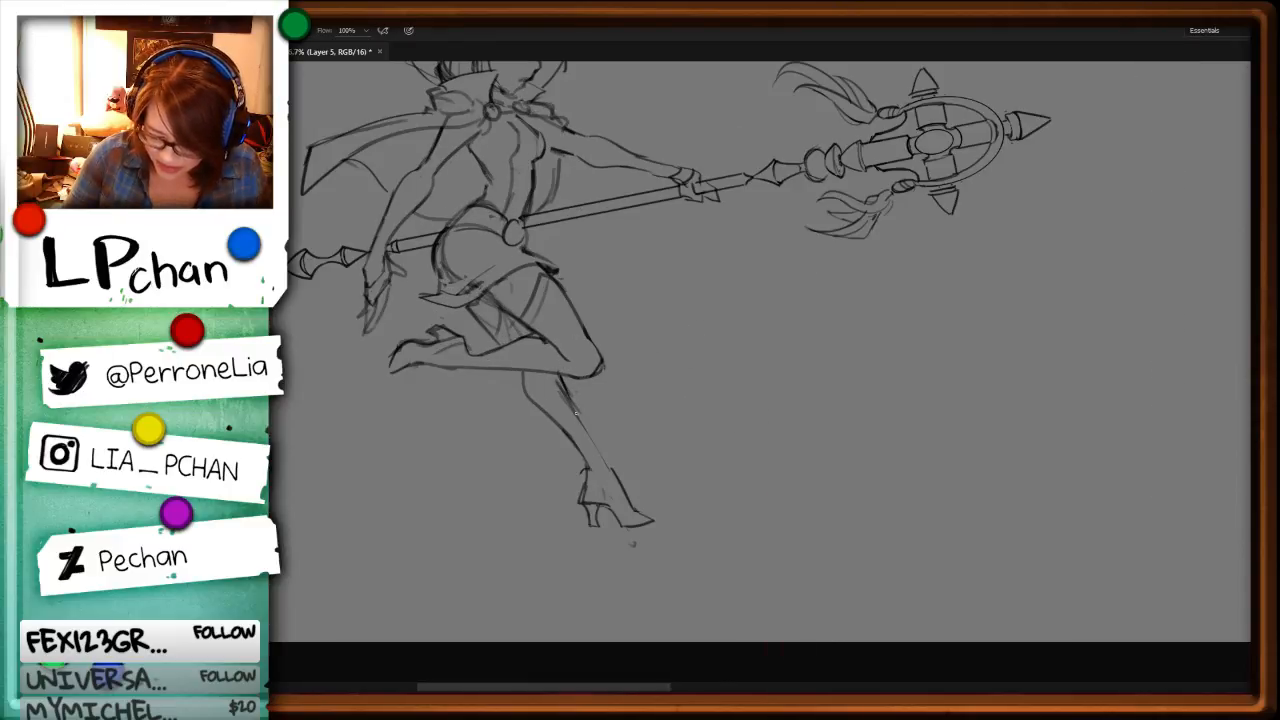
left_click_drag(565, 390, 613, 472)
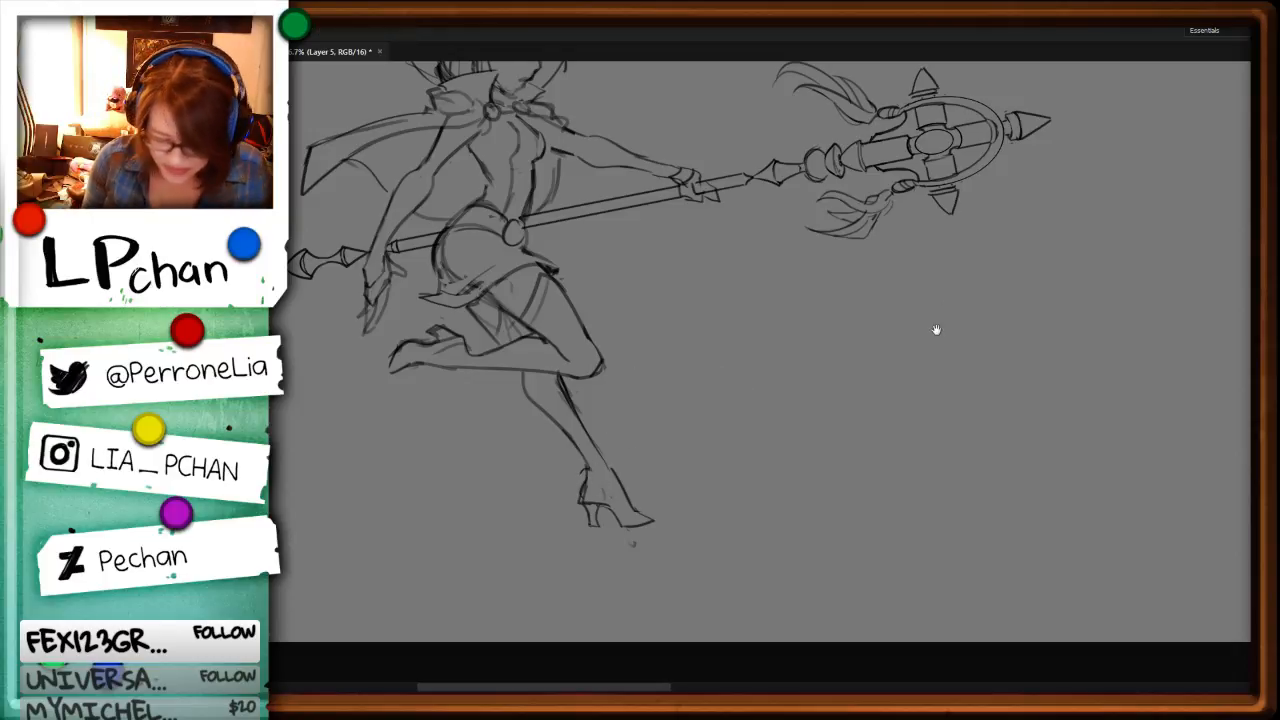
Step: Join the two middle beads of the ornate staff's beaded collar with a U-shaped curve across the centre
left_click_drag(930, 290, 839, 579)
key("ctrl+minus")
key("ctrl+minus")
key("ctrl+minus")
left_click_drag(1029, 463, 957, 491)
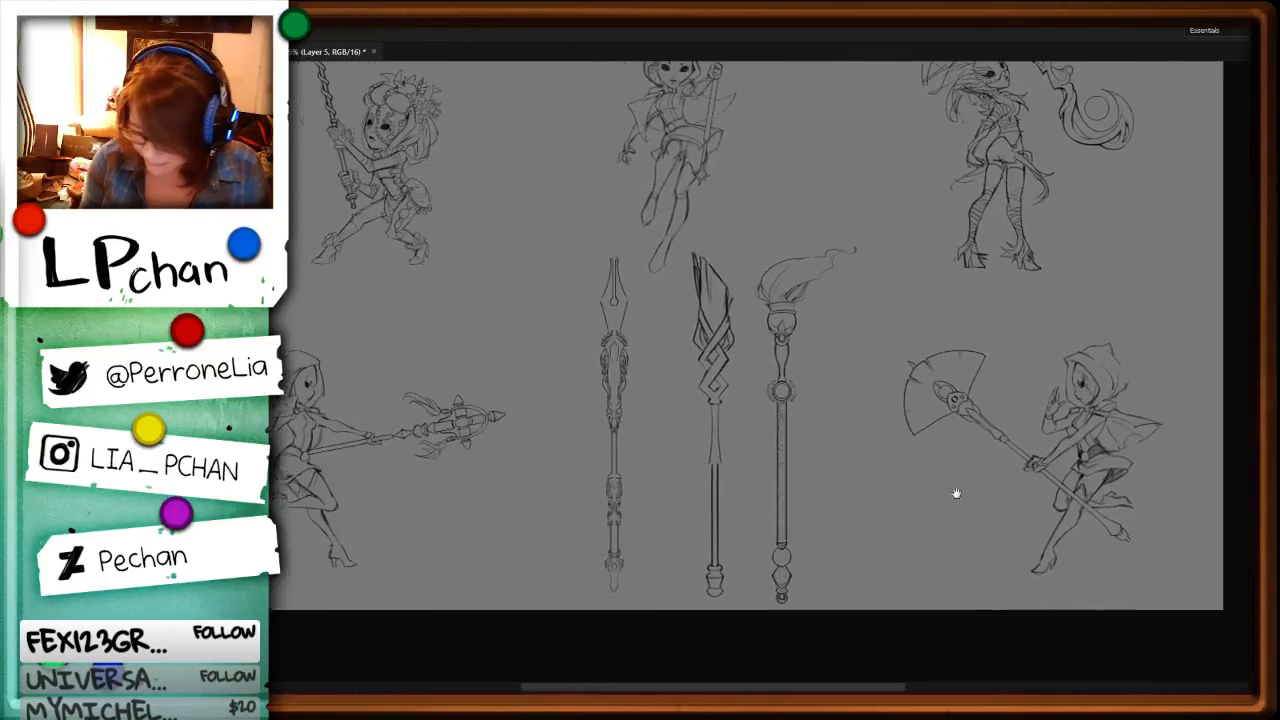
key("ctrl+plus")
key("ctrl+plus")
key("ctrl+plus")
key("ctrl+plus")
left_click_drag(700, 346, 849, 366)
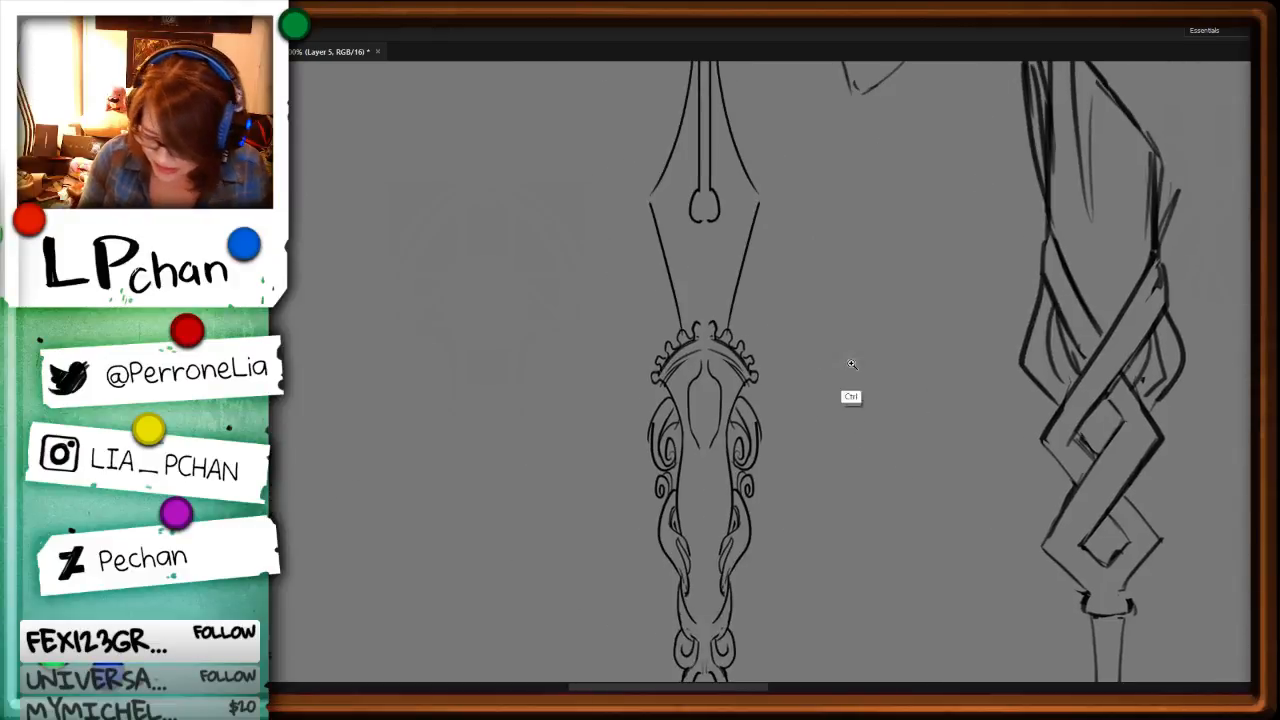
key("ctrl+plus")
key("ctrl+plus")
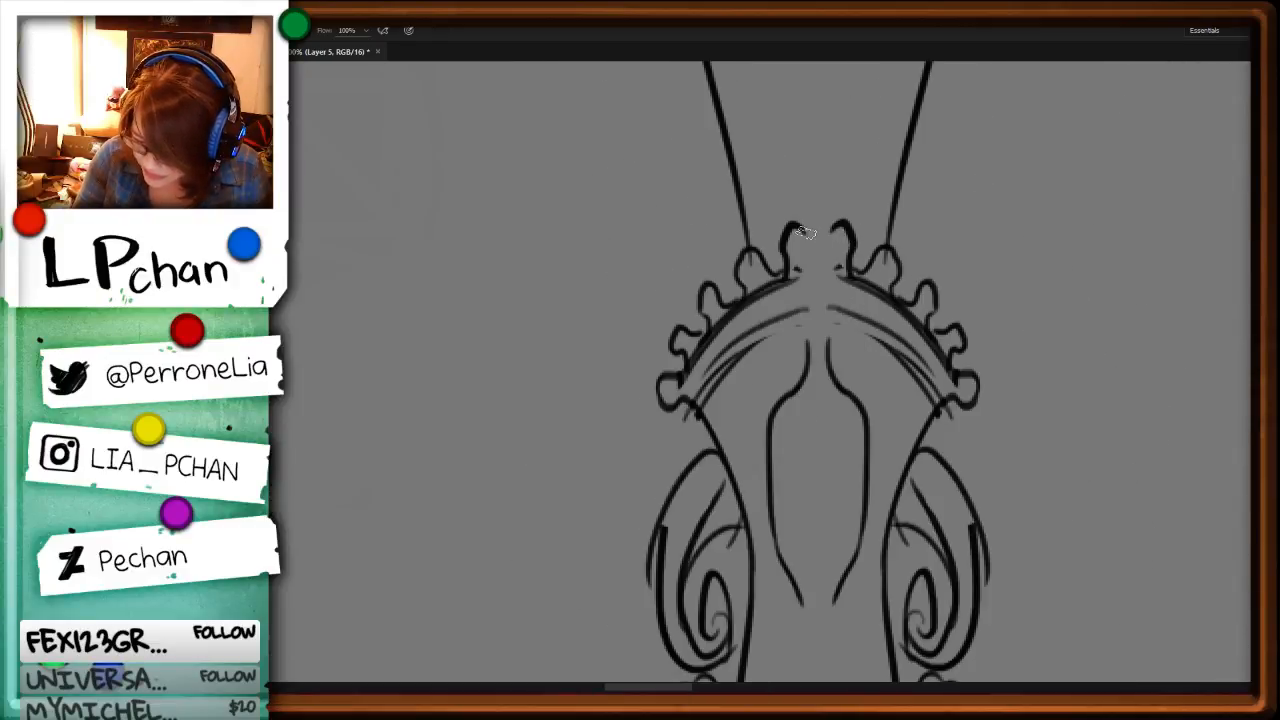
left_click_drag(803, 233, 816, 268)
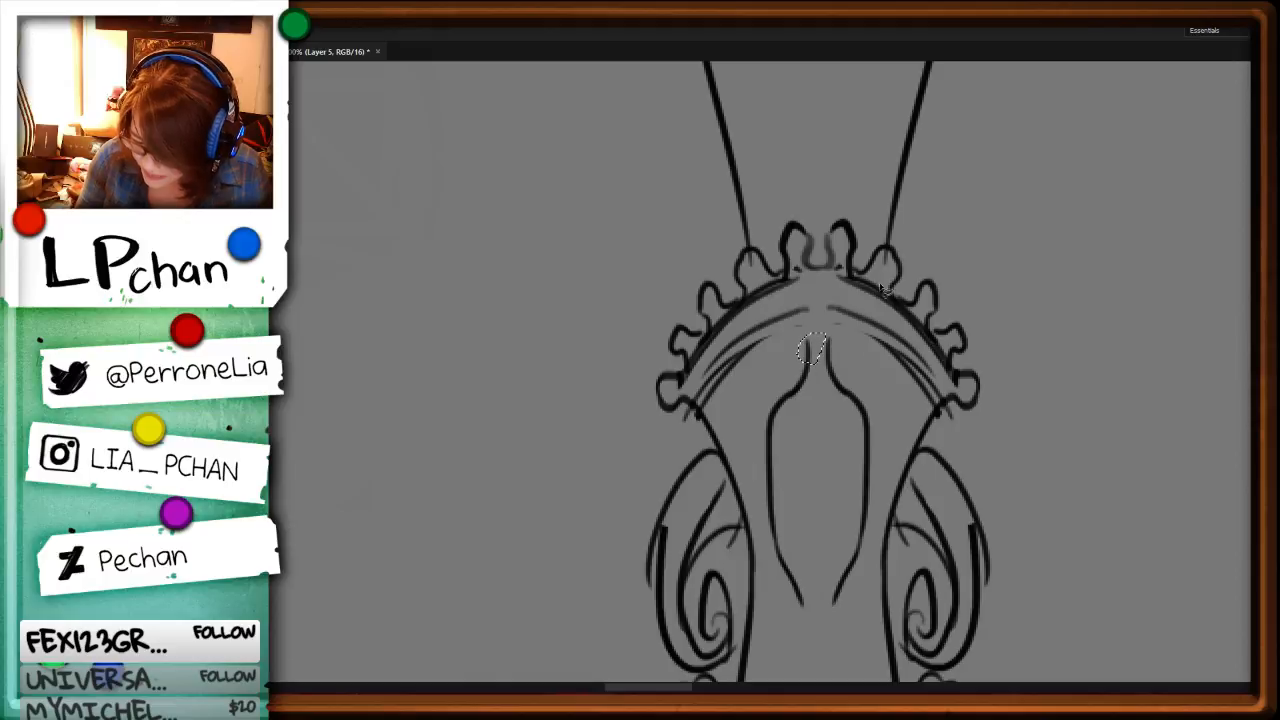
Step: Erase the narrow open top of the gem below the beaded collar and redraw it as a low central peak
mouse_move(822, 350)
left_mouse_down()
mouse_move(780, 369)
mouse_move(778, 402)
mouse_move(813, 385)
mouse_move(834, 404)
mouse_move(864, 402)
left_mouse_up()
key("Delete")
key("ctrl+d")
key("b")
scroll(1043, 583, "down", 3)
Step: Erase the gem's open lower edges and redraw them meeting in a closed point on the staff's centre axis
left_click_drag(767, 418, 828, 335)
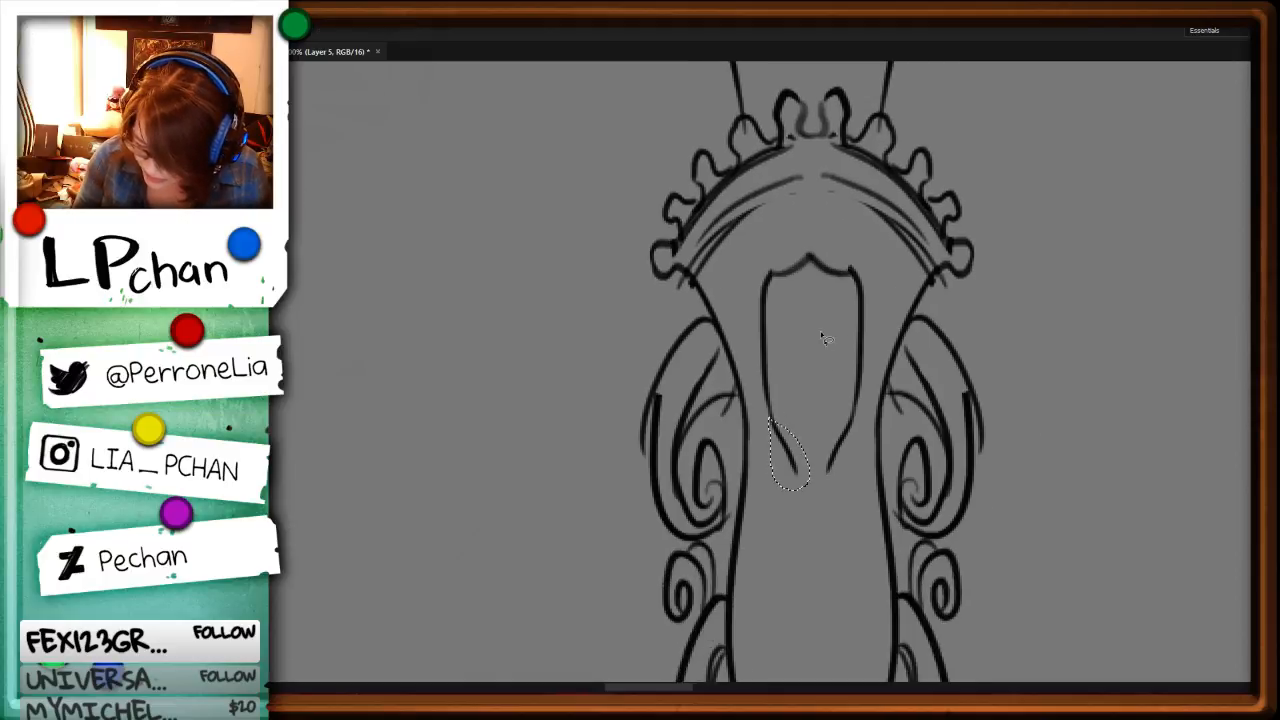
key("Delete")
key("ctrl+d")
key("b")
left_click_drag(776, 429, 815, 471)
key("l")
mouse_move(852, 416)
left_mouse_down()
mouse_move(822, 474)
mouse_move(790, 424)
mouse_move(815, 469)
left_mouse_up()
key("Delete")
key("ctrl+d")
key("Delete")
key("ctrl+d")
key("b")
Step: Draw a centre facet line from the gem's peak to its lower point and redo its upper left edge thinner
left_click_drag(814, 264, 815, 466)
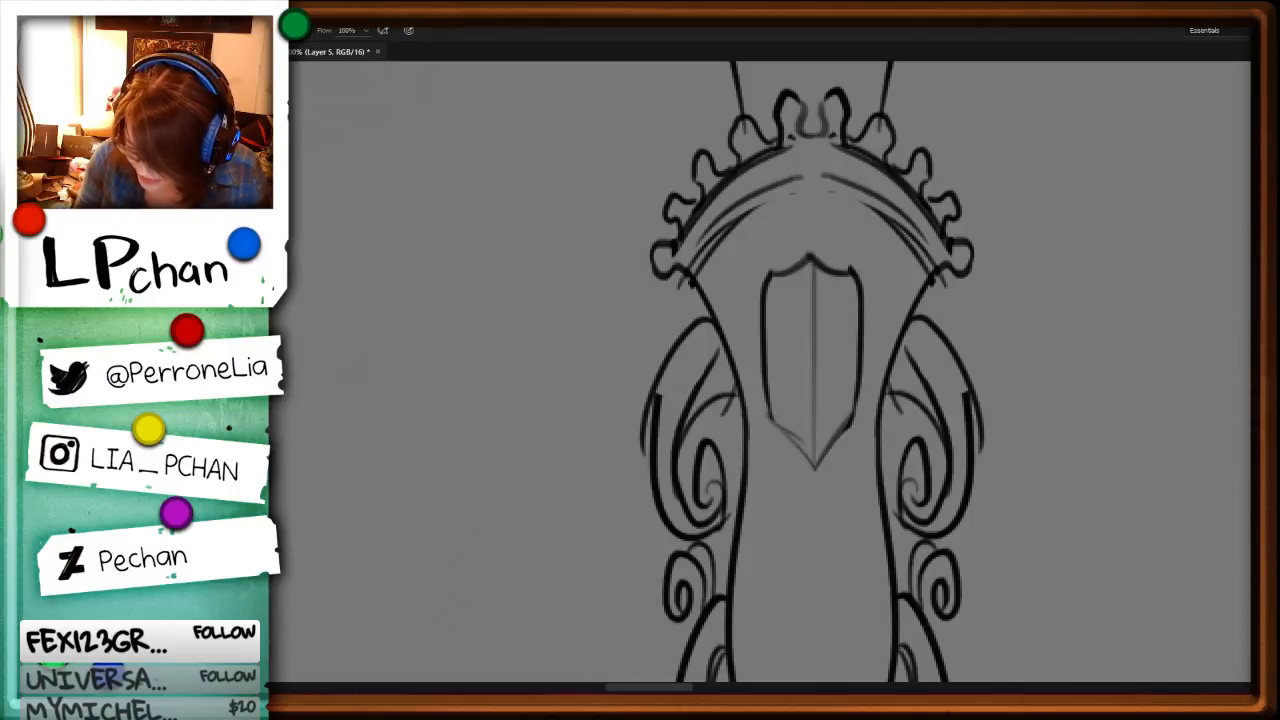
key("Delete")
mouse_move(820, 247)
left_mouse_down()
mouse_move(806, 282)
mouse_move(815, 260)
mouse_move(824, 268)
left_mouse_up()
key("ctrl+d")
key("b")
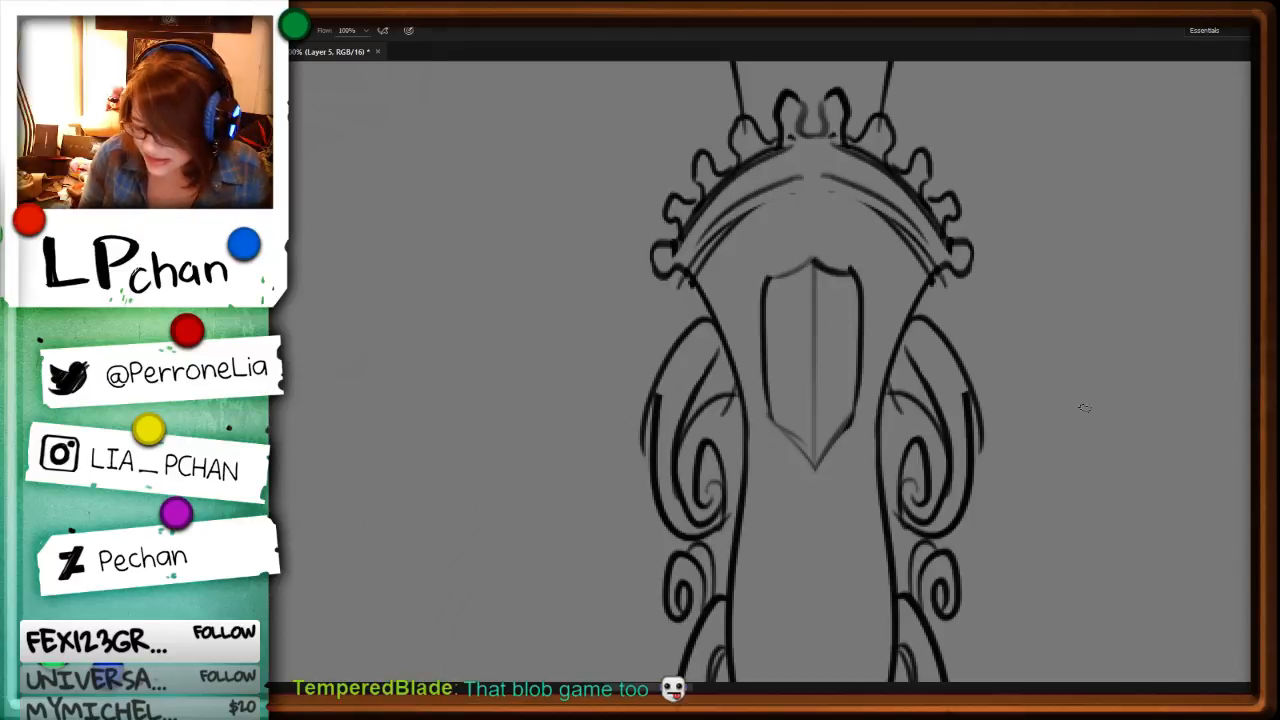
Step: Turn the canvas so the staff lies horizontal and draw curved band lines across the flared collar of the decorated sleeve
key("r")
left_click_drag(1014, 497, 997, 262)
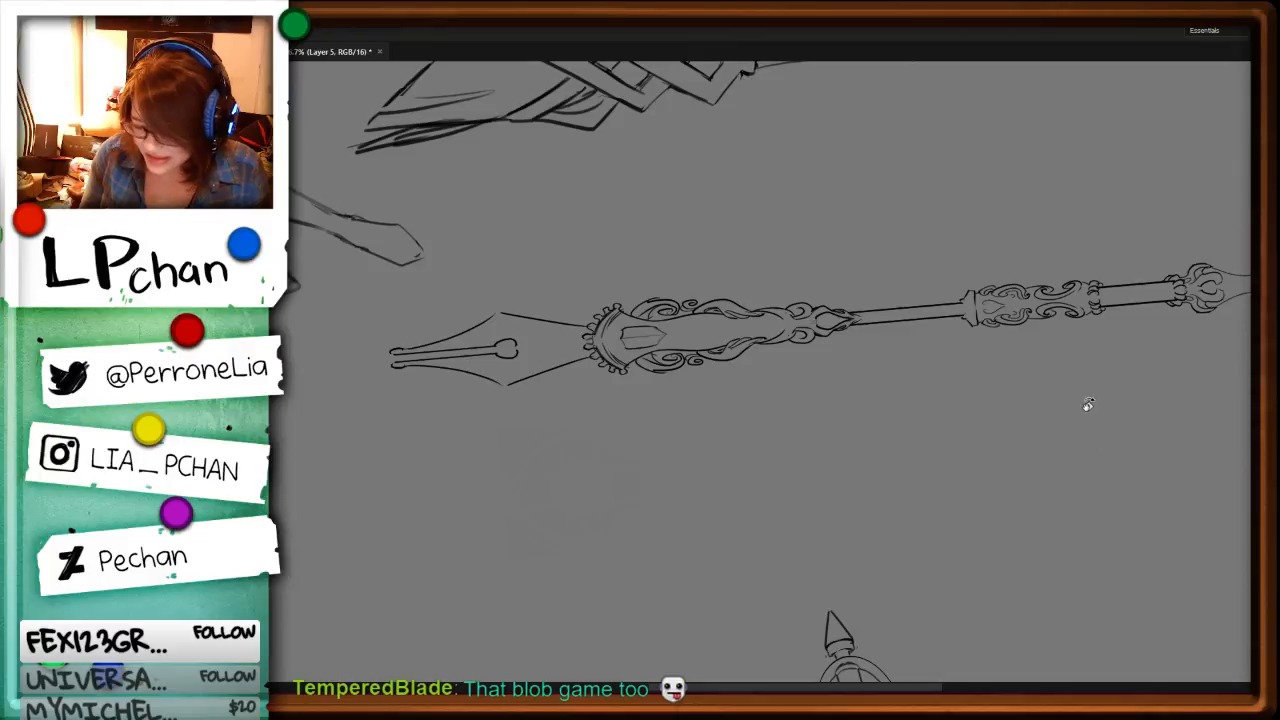
key("Escape")
key("ctrl+plus")
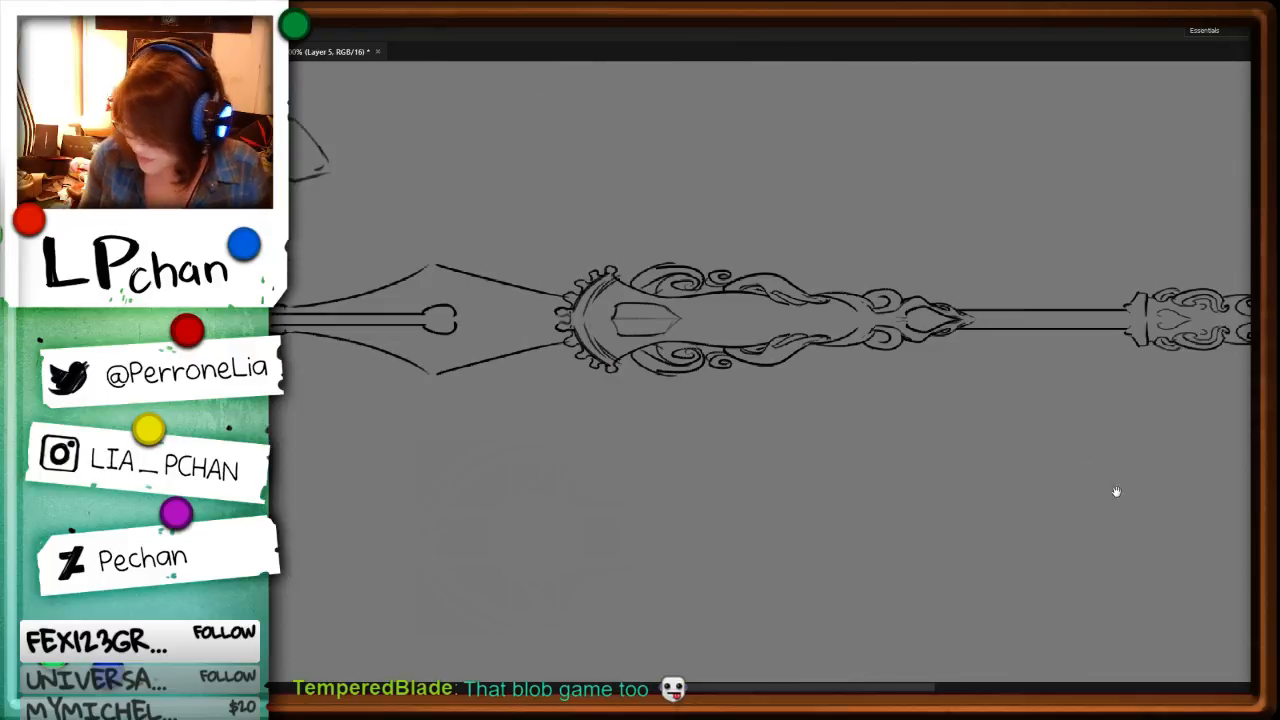
mouse_move(1116, 490)
left_mouse_down()
mouse_move(600, 556)
mouse_move(579, 352)
mouse_move(585, 524)
left_mouse_up()
key("ctrl+plus")
key("ctrl+plus")
key("ctrl+plus")
key("e")
key("b")
left_click_drag(575, 338, 577, 526)
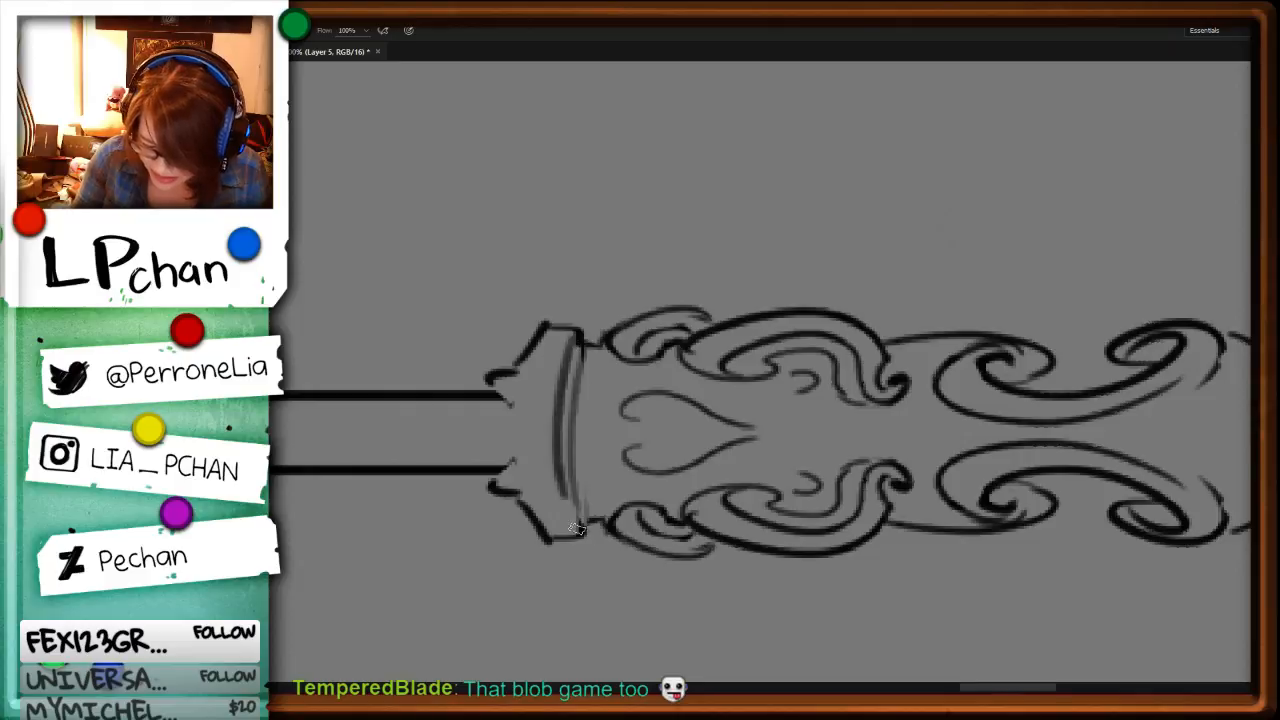
Step: Erase the rough inner band line on the sleeve's collar and redraw it as a cleaner curve
key("l")
mouse_move(577, 345)
left_mouse_down()
mouse_move(583, 528)
mouse_move(591, 336)
mouse_move(559, 386)
mouse_move(559, 461)
mouse_move(571, 530)
mouse_move(581, 365)
mouse_move(571, 437)
mouse_move(586, 523)
left_mouse_up()
key("Delete")
key("ctrl+d")
key("b")
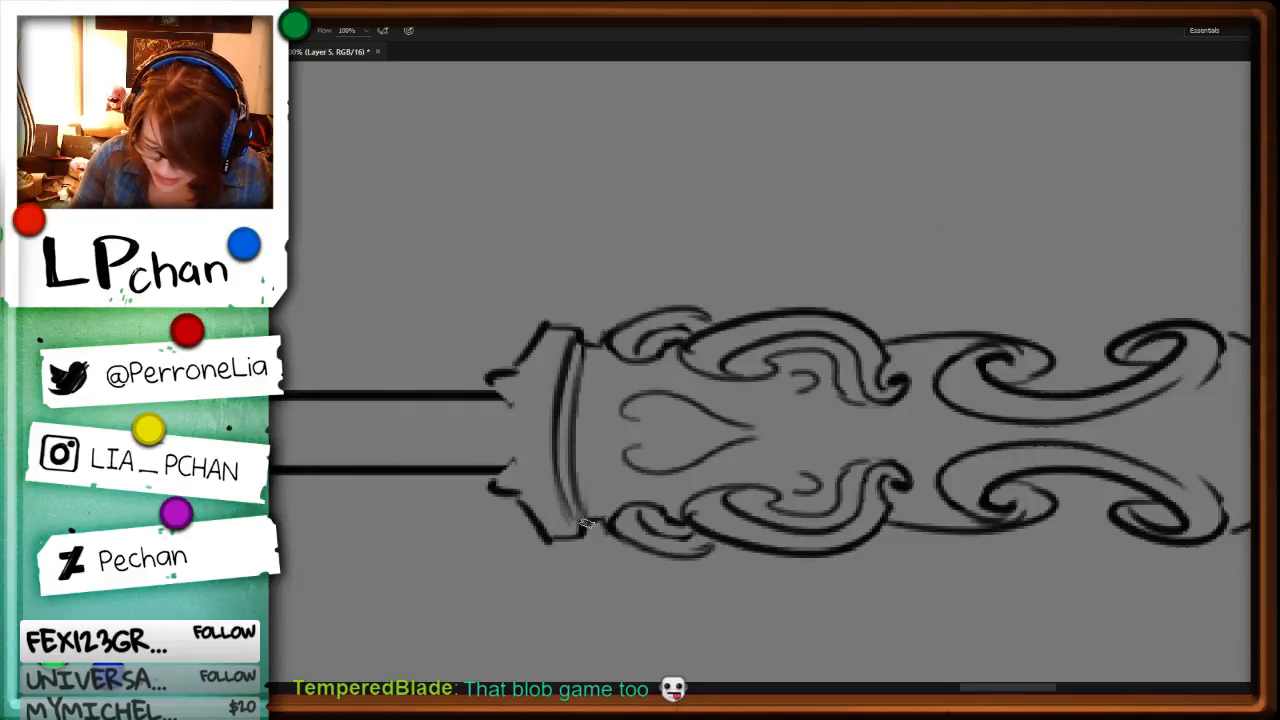
Step: Clean up the inner band line's end on the sleeve's collar, add small scallops between its raised tips, and return the canvas upright
left_click_drag(576, 432, 581, 516)
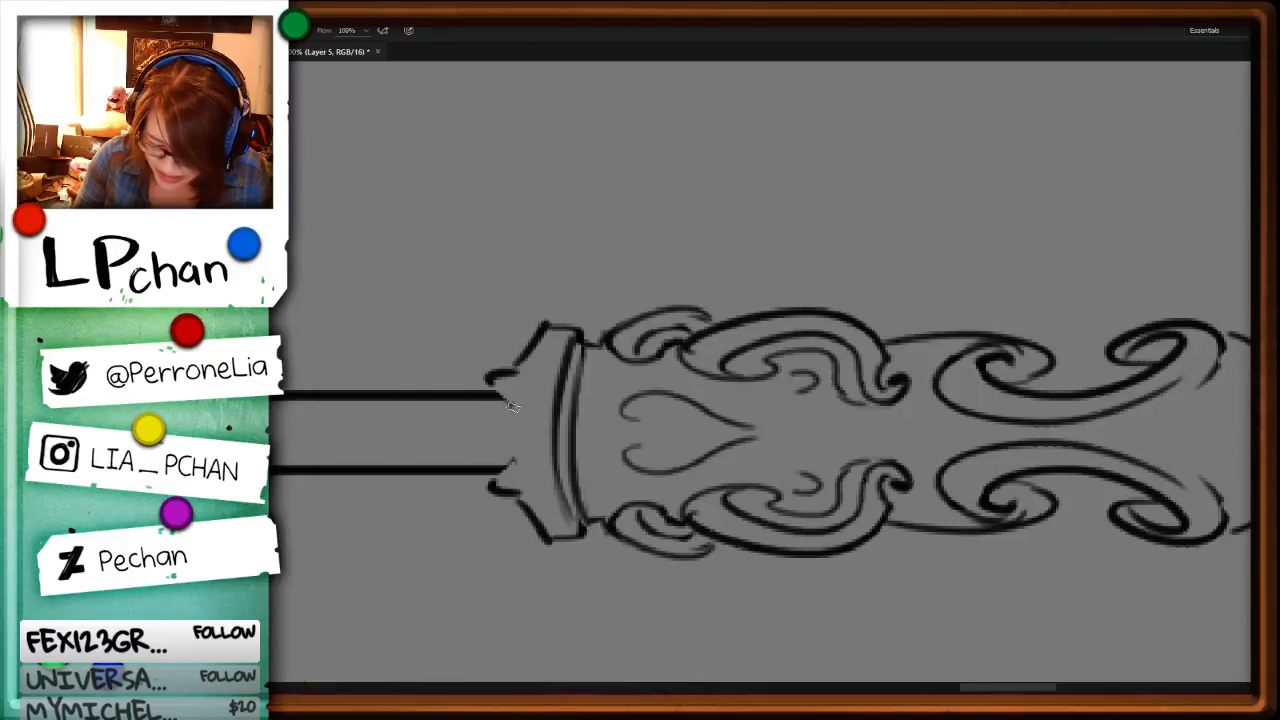
mouse_move(507, 403)
left_mouse_down()
mouse_move(478, 425)
mouse_move(509, 429)
mouse_move(500, 464)
left_mouse_up()
key("r")
left_click_drag(1029, 449, 654, 591)
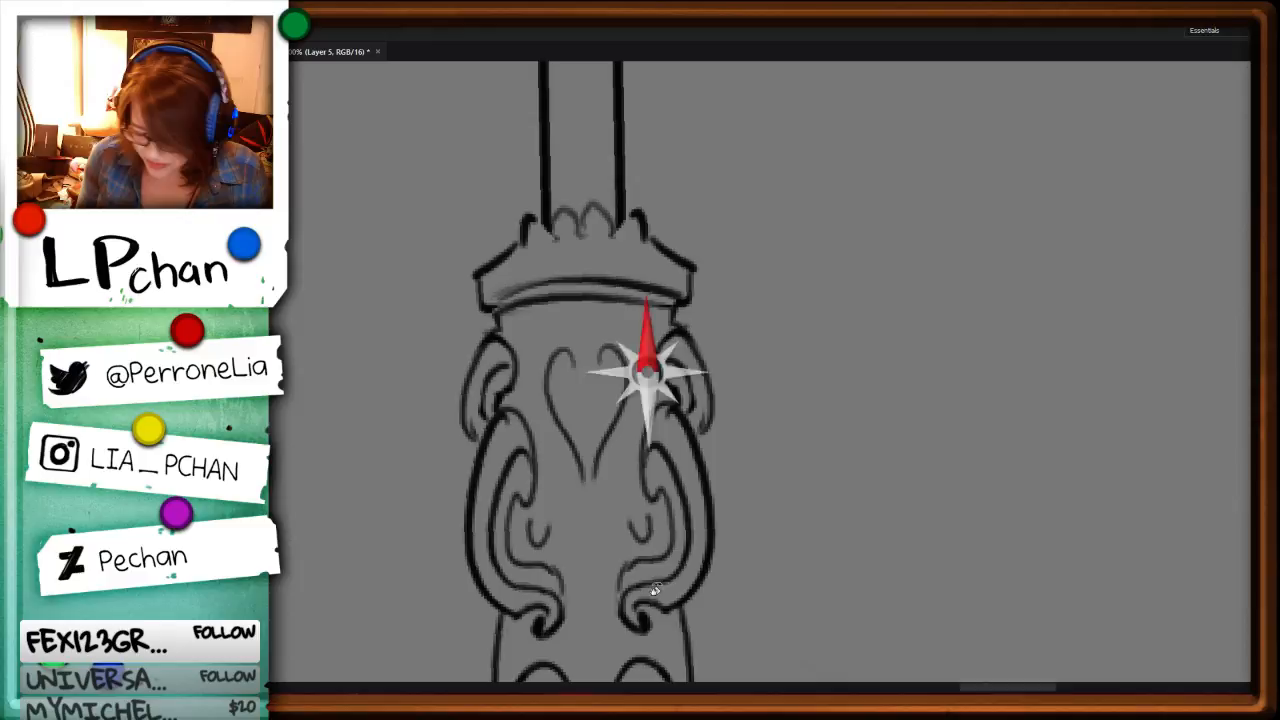
left_click(952, 497, "shift")
Step: Close the top of the sleeve's heart motif with a notched dip and close the small curls below it into loops
key("b")
mouse_move(573, 362)
left_mouse_down()
mouse_move(579, 375)
mouse_move(602, 358)
left_mouse_up()
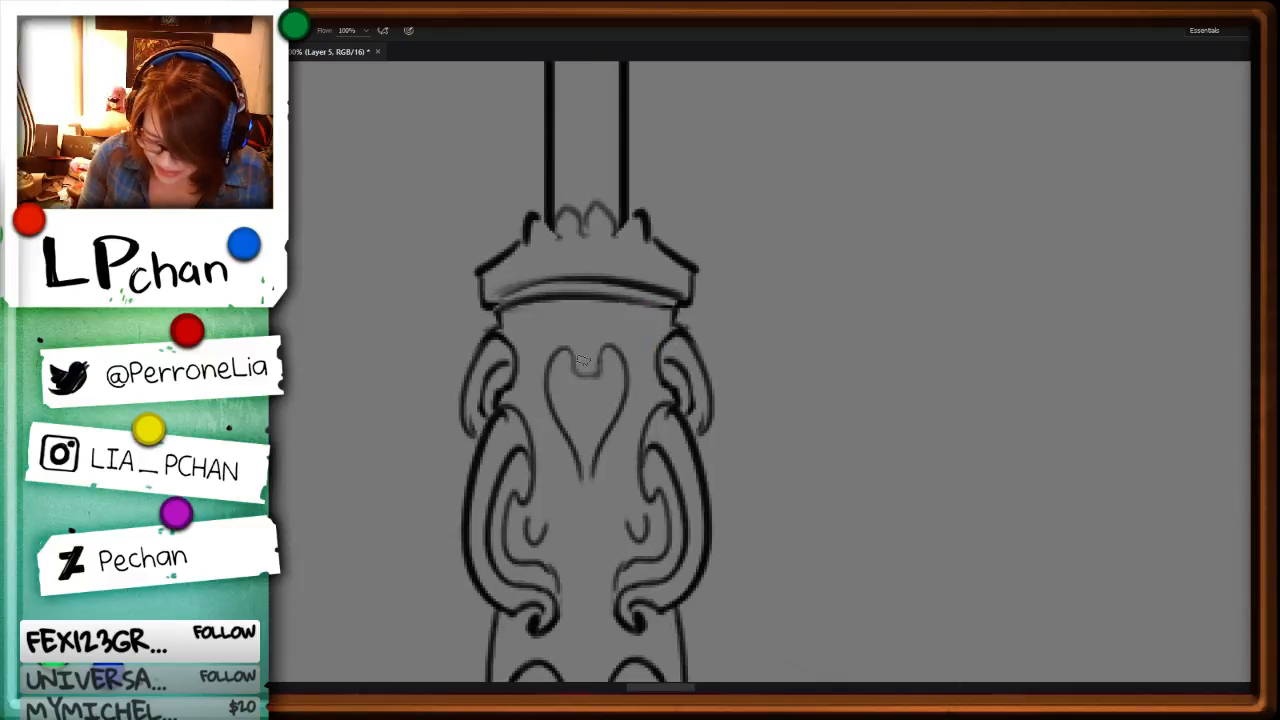
mouse_move(580, 474)
left_mouse_down()
mouse_move(677, 380)
mouse_move(622, 356)
mouse_move(682, 352)
left_mouse_up()
Step: Draw a round bead in the middle of the sleeve's lower collar, tidy the lobes beside it, and refine the side lines above
key("ctrl+minus")
key("r")
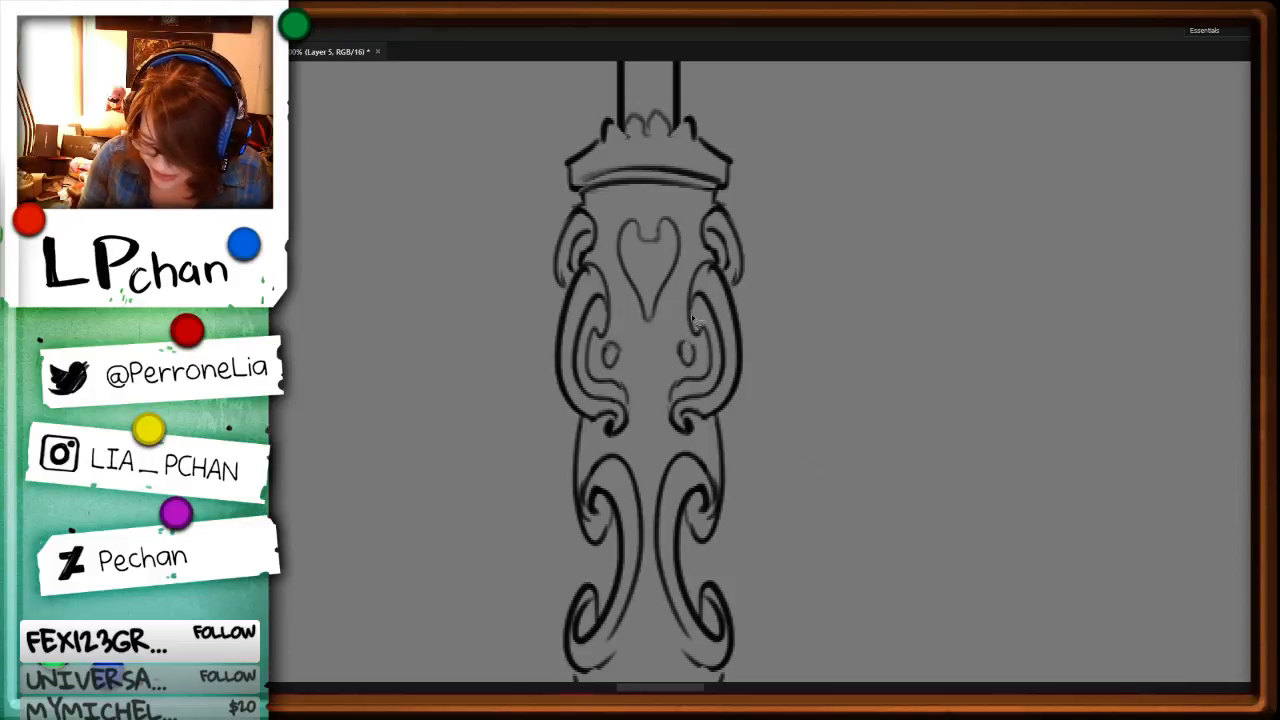
key("b")
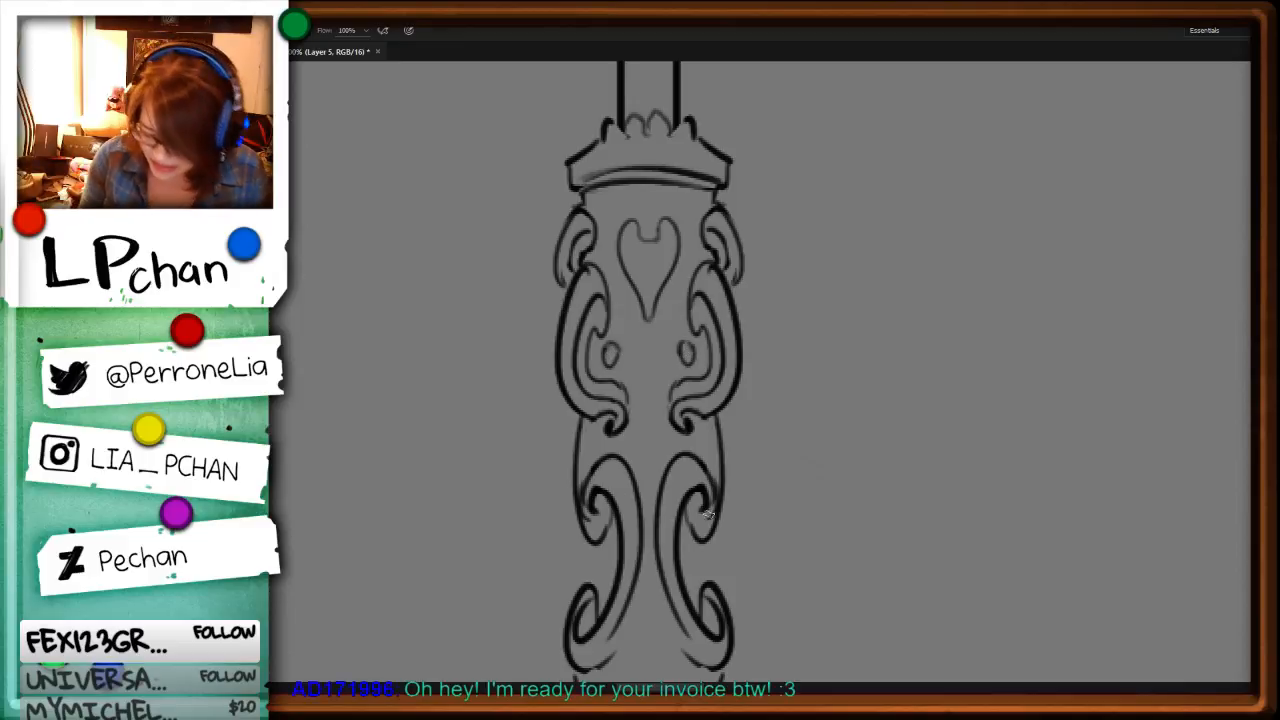
left_click_drag(923, 586, 887, 302)
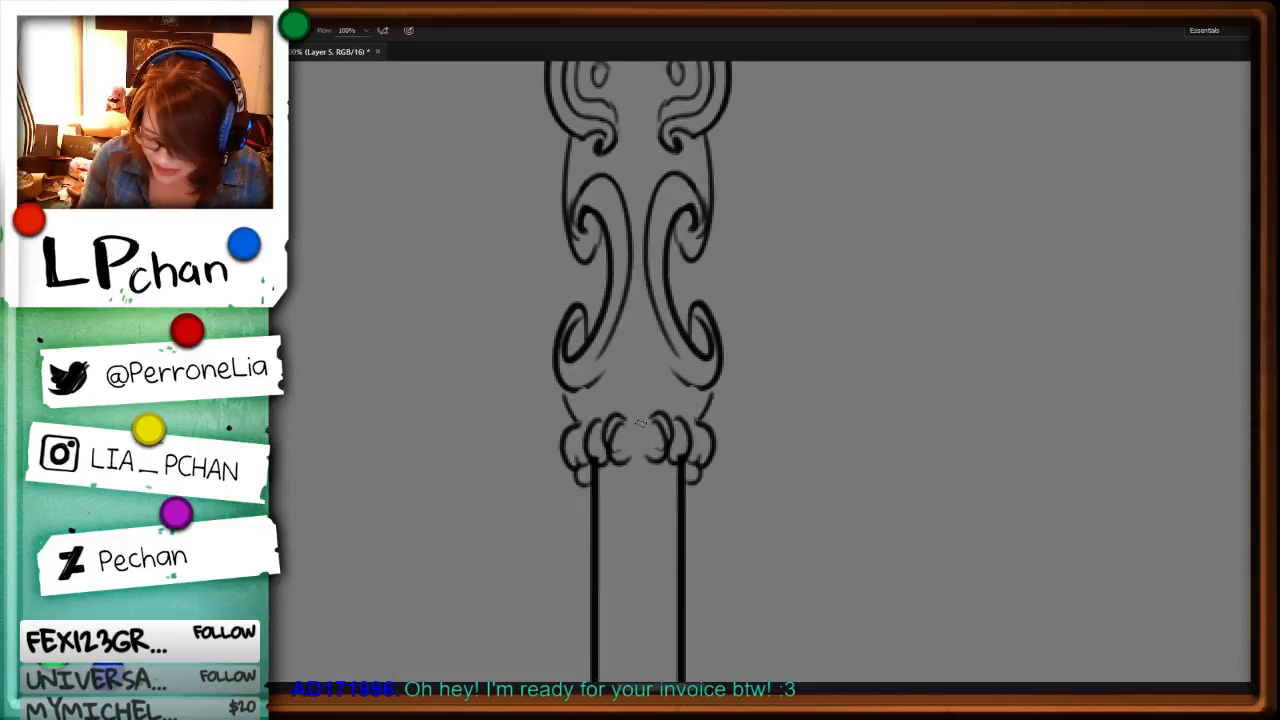
mouse_move(646, 420)
left_mouse_down()
mouse_move(638, 447)
mouse_move(623, 421)
mouse_move(618, 445)
mouse_move(663, 416)
mouse_move(672, 449)
mouse_move(632, 452)
left_mouse_up()
key("ctrl+z")
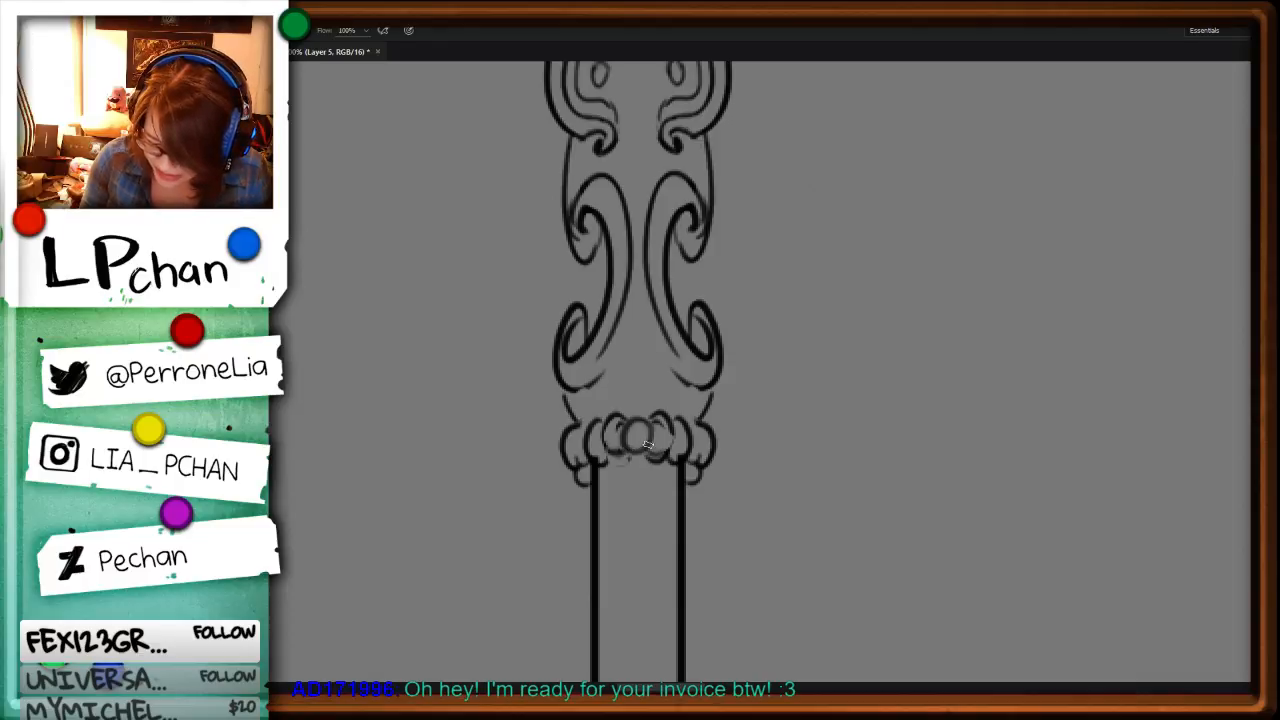
key("ctrl+z")
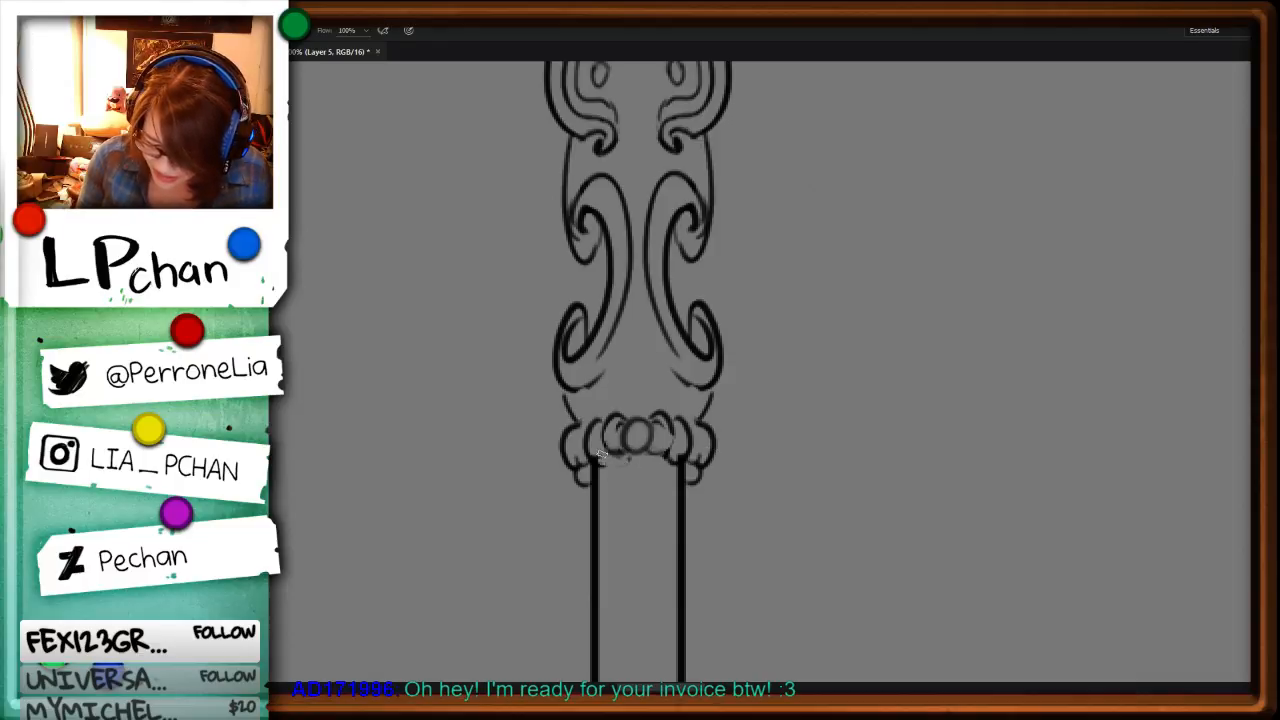
left_click_drag(668, 436, 656, 451)
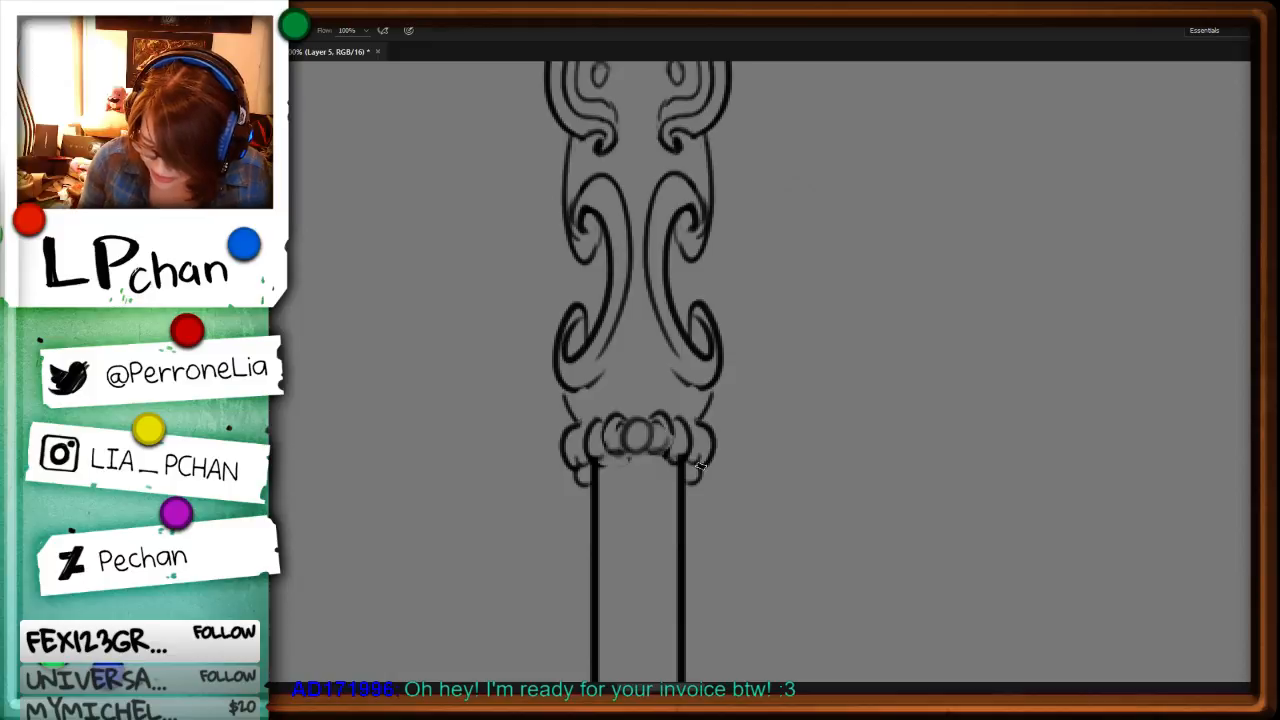
left_click_drag(716, 385, 704, 408)
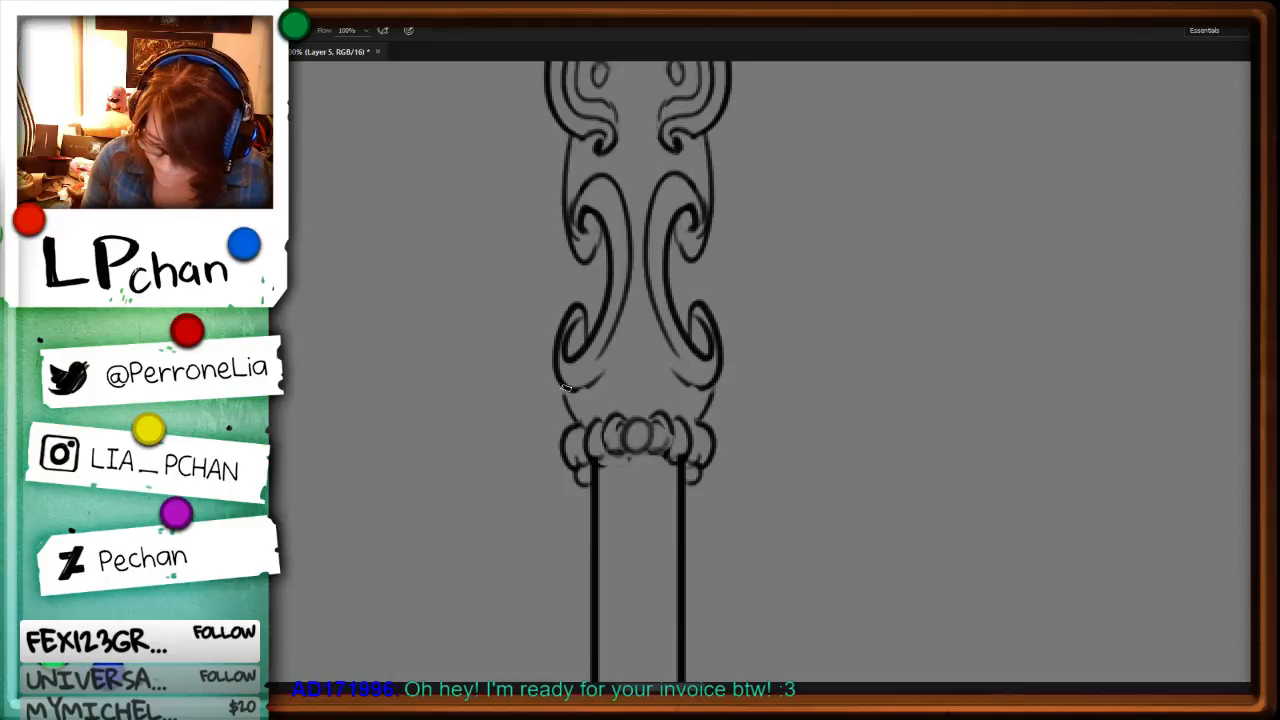
left_click_drag(565, 388, 571, 418)
Step: Add a small round bead at the peak of the teardrop ornament where the staff head meets the shaft
key("ctrl+minus")
key("ctrl+minus")
key("ctrl+minus")
key("ctrl+minus")
left_click_drag(730, 364, 745, 560)
key("ctrl+plus")
key("ctrl+plus")
left_click_drag(734, 338, 747, 499)
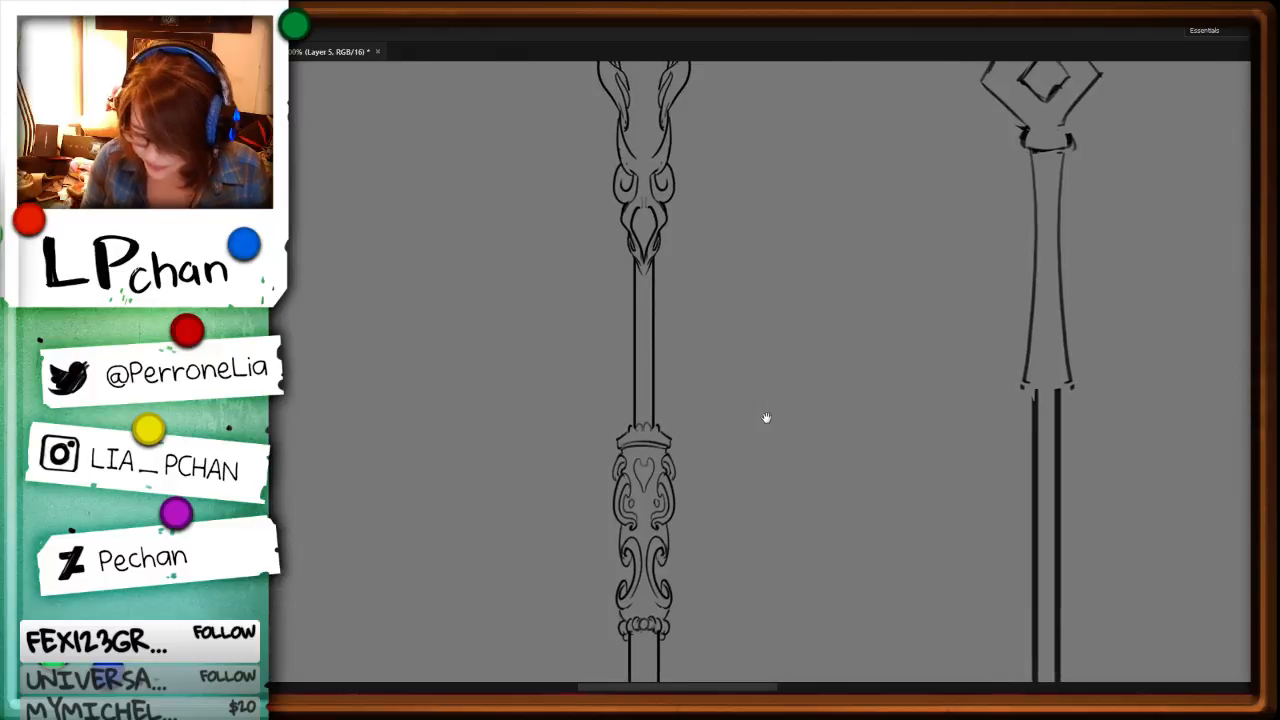
left_click_drag(767, 362, 765, 455)
key("ctrl+plus")
key("ctrl+plus")
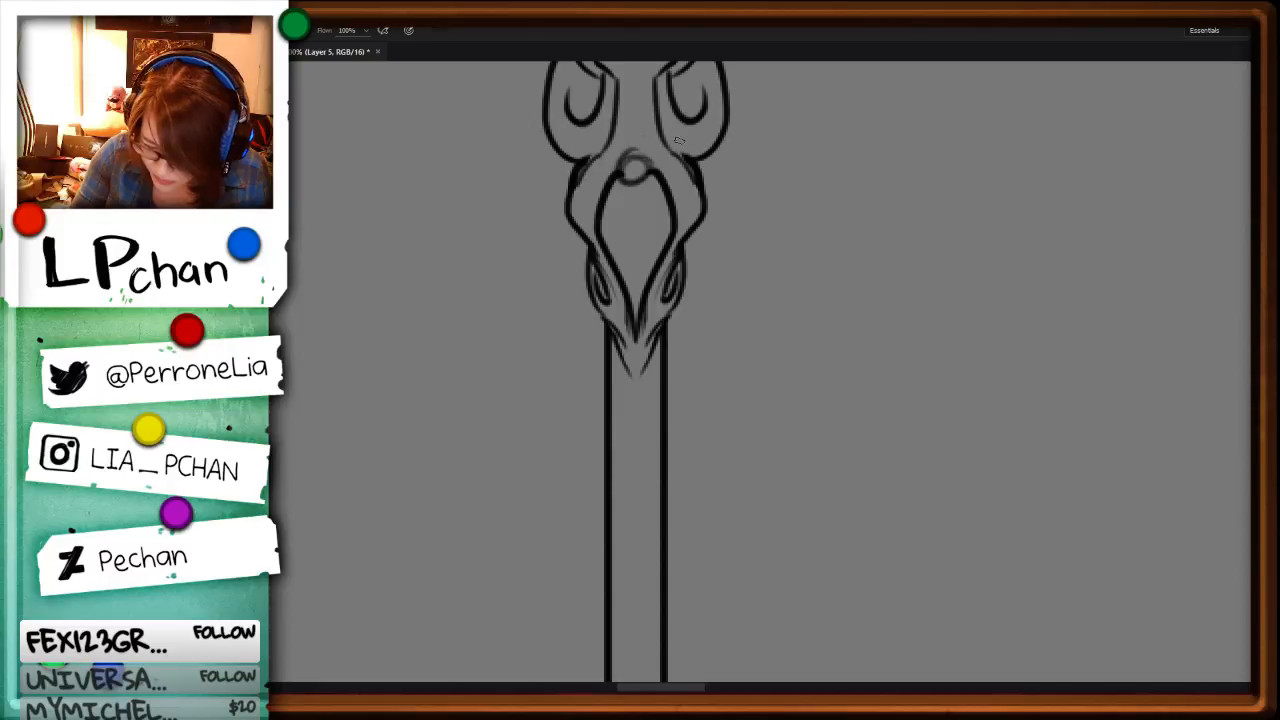
Step: Try short curled ends on the two strands above the teardrop ornament and erase them
key("ctrl+minus")
key("ctrl+minus")
key("ctrl+plus")
key("ctrl+plus")
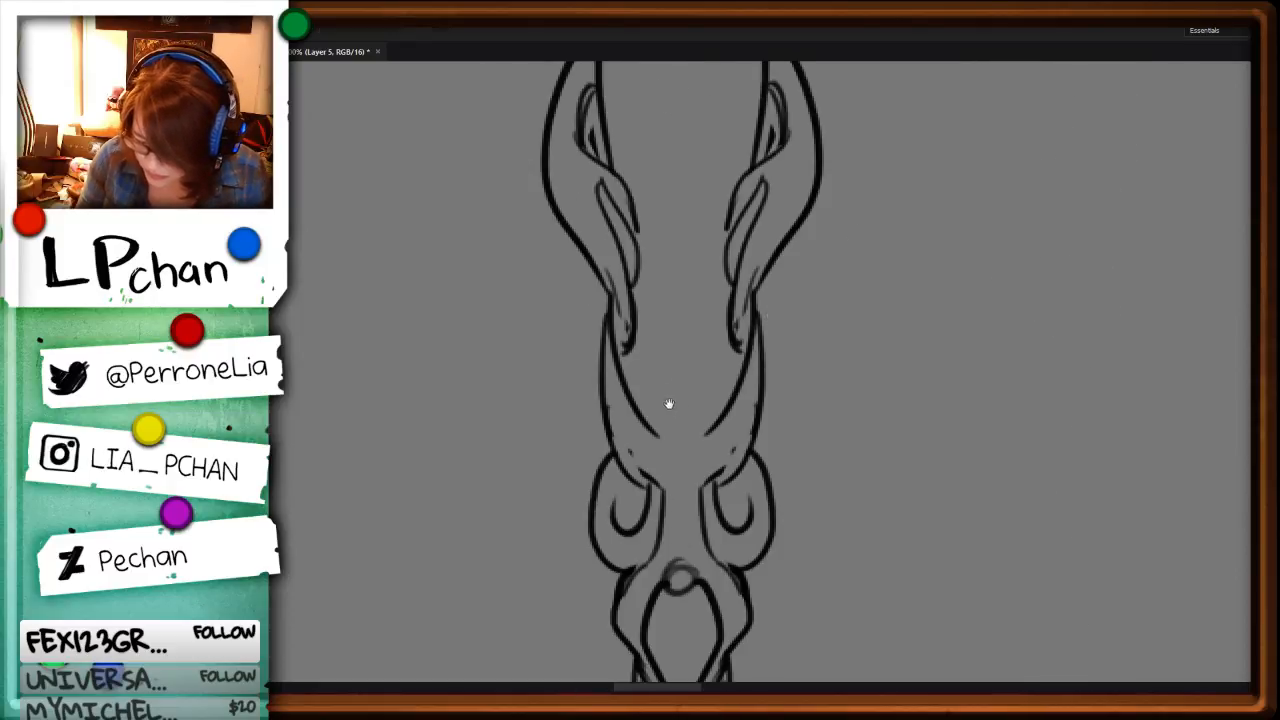
mouse_move(704, 432)
left_mouse_down()
mouse_move(698, 369)
mouse_move(651, 422)
mouse_move(687, 394)
mouse_move(684, 458)
mouse_move(702, 438)
mouse_move(658, 432)
left_mouse_up()
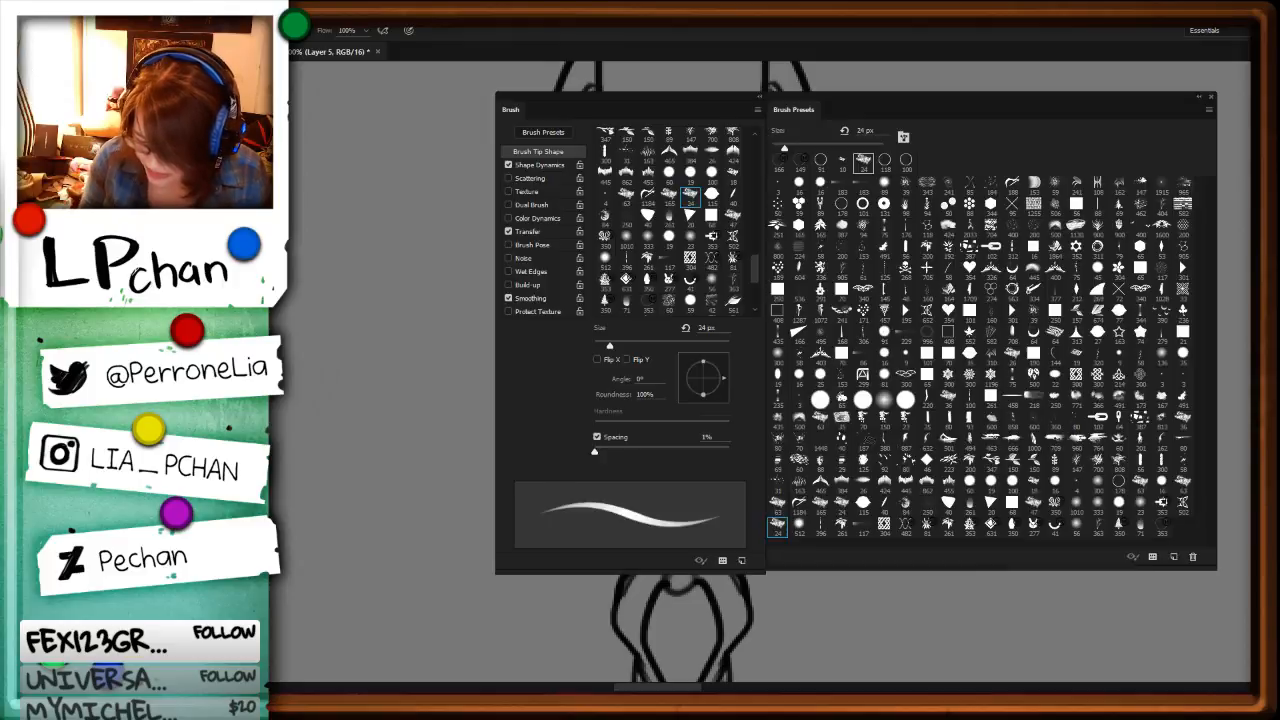
key("F5")
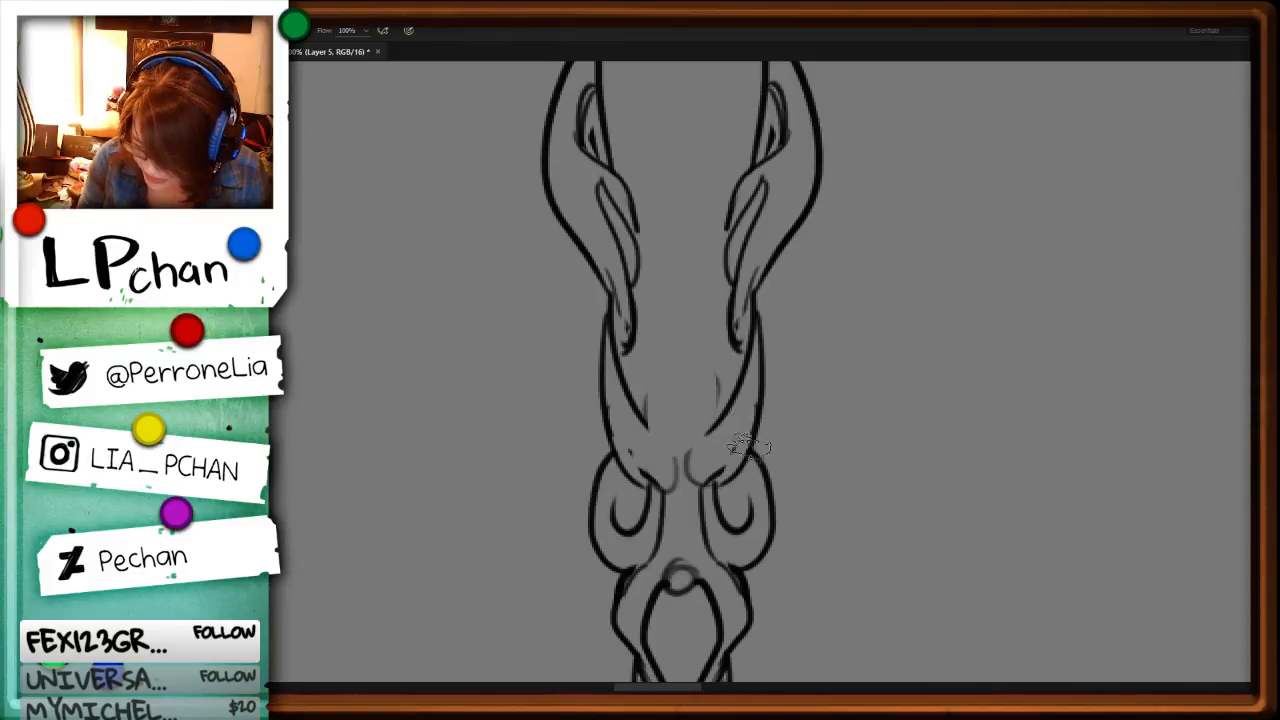
key("F5")
left_click_drag(703, 447, 708, 440)
key("Delete")
key("ctrl+d")
key("b")
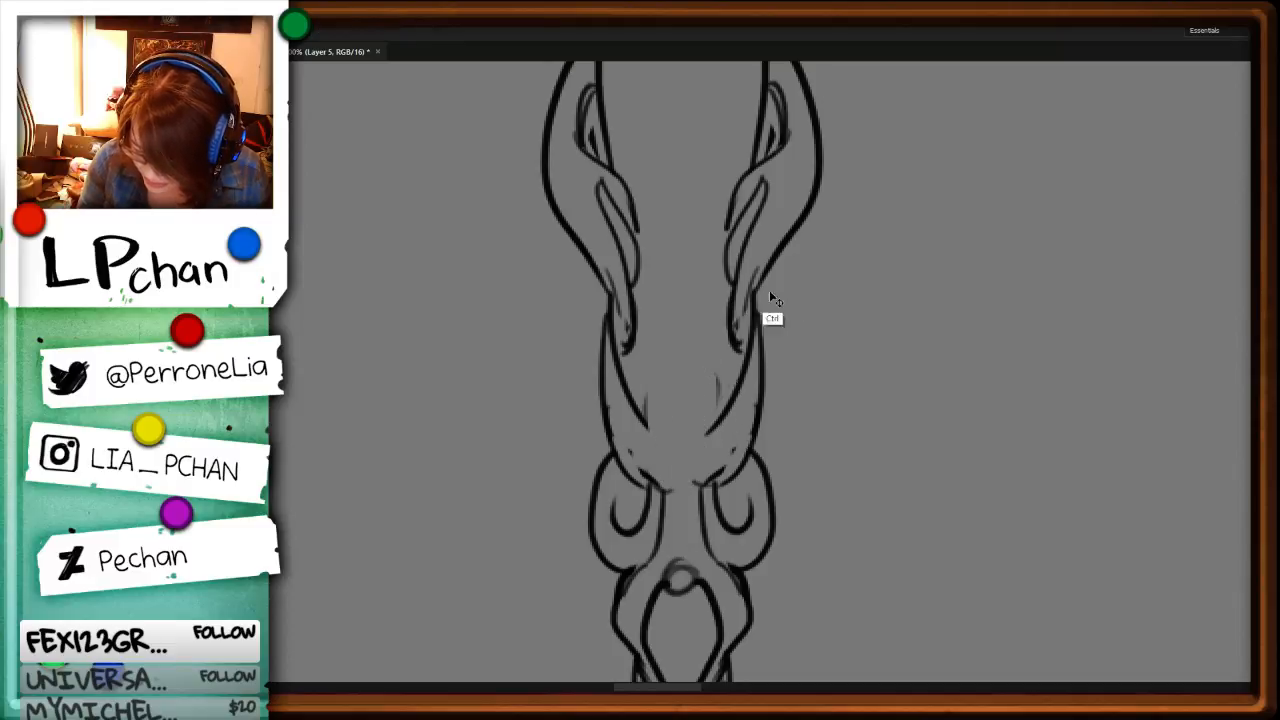
Step: Draw rounded tips on the two lower strands of the staff head and a pair of curved lines between them above
mouse_move(726, 374)
left_mouse_down()
mouse_move(703, 409)
mouse_move(707, 473)
left_mouse_up()
mouse_move(626, 364)
left_mouse_down()
mouse_move(664, 407)
mouse_move(649, 490)
left_mouse_up()
key("l")
mouse_move(668, 386)
left_mouse_down()
mouse_move(686, 418)
mouse_move(716, 432)
mouse_move(644, 488)
left_mouse_up()
key("Delete")
key("ctrl+d")
key("Delete")
key("ctrl+d")
key("b")
key("l")
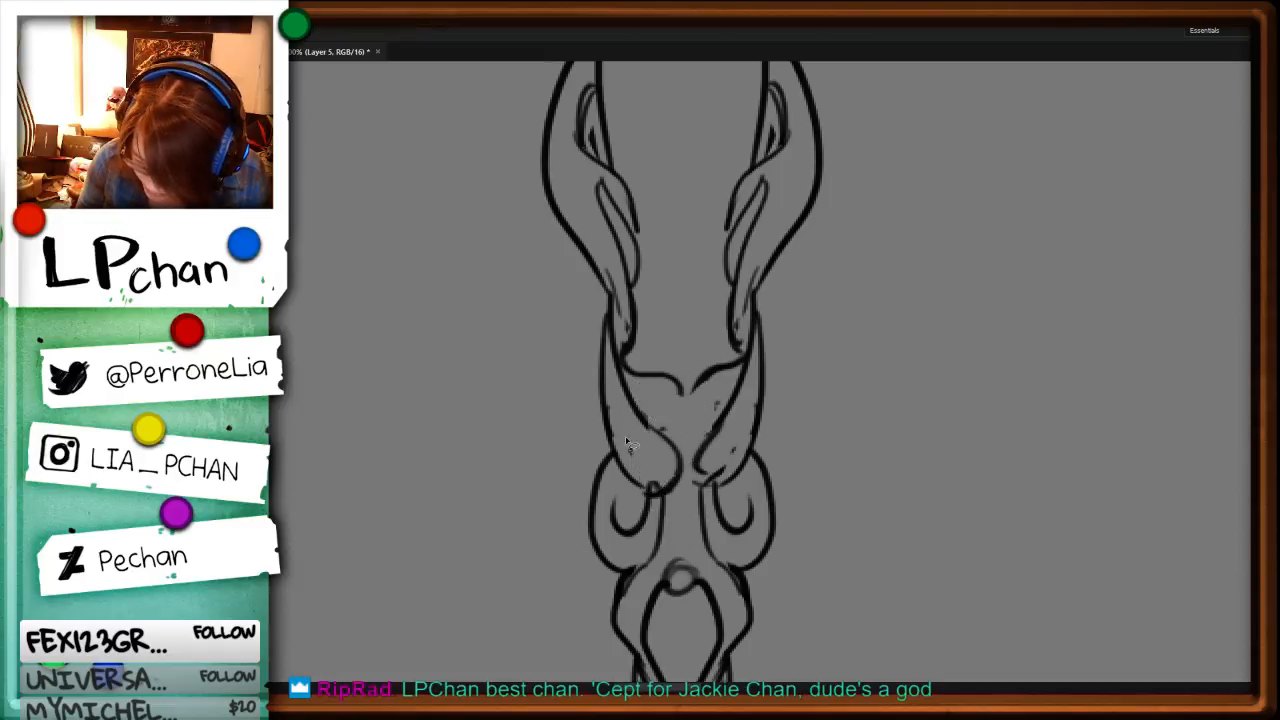
Step: Erase the stray overlapping line ends around the rounded tips of the two strands
mouse_move(623, 437)
left_mouse_down()
mouse_move(633, 480)
mouse_move(665, 419)
mouse_move(636, 475)
mouse_move(682, 469)
mouse_move(699, 445)
mouse_move(732, 470)
left_mouse_up()
key("Delete")
key("ctrl+d")
key("b")
key("l")
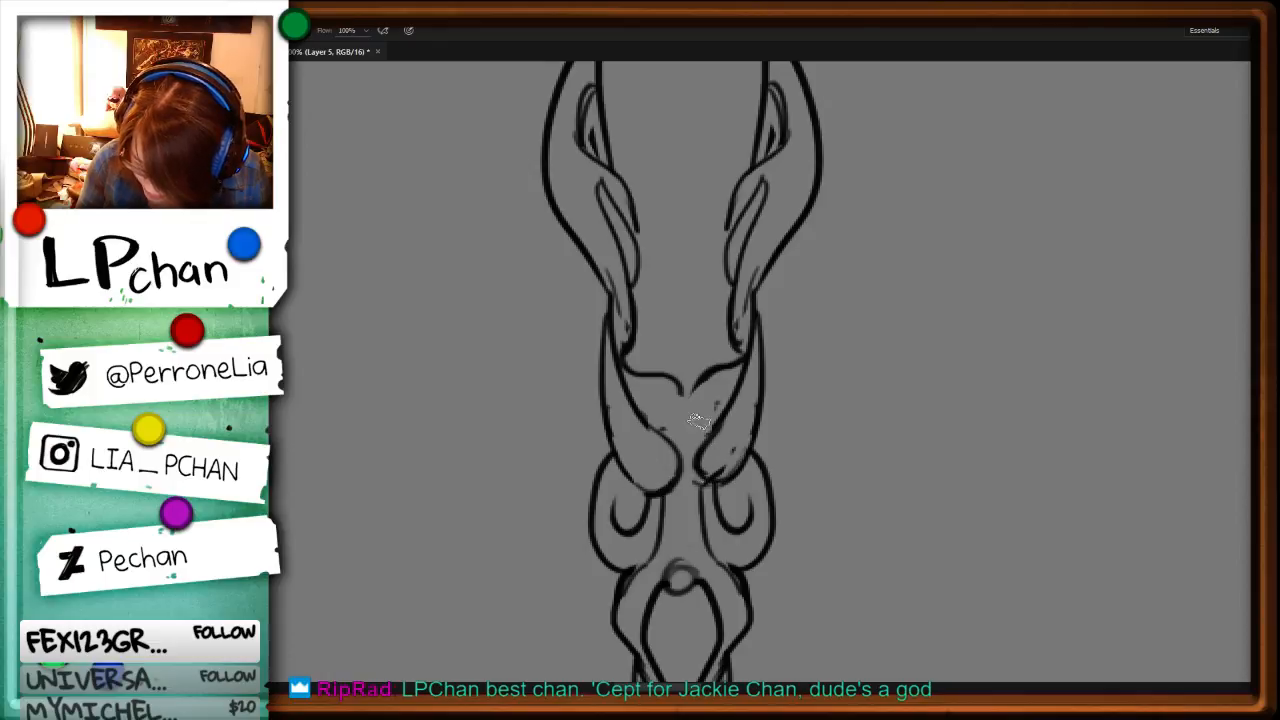
Step: Replace the paired curves between the strands with one long curve sweeping from the right strand down to the left one
mouse_move(738, 370)
left_mouse_down()
mouse_move(642, 380)
mouse_move(718, 367)
mouse_move(660, 430)
left_mouse_up()
key("Delete")
key("ctrl+d")
key("b")
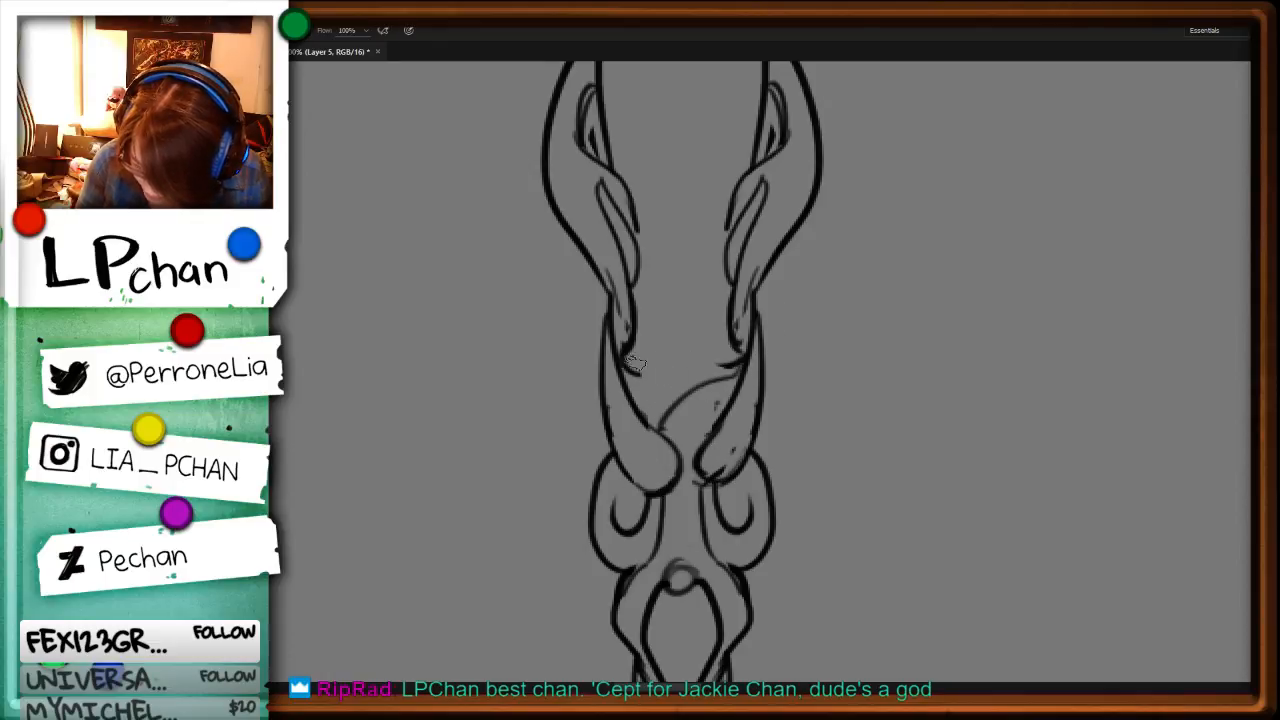
Step: Draw alternating overlapping curves upward between the two strands to form a braided centre, redoing one left curve
left_click_drag(628, 374, 687, 392)
left_click_drag(733, 336, 665, 383)
left_click_drag(638, 314, 690, 352)
key("ctrl+z")
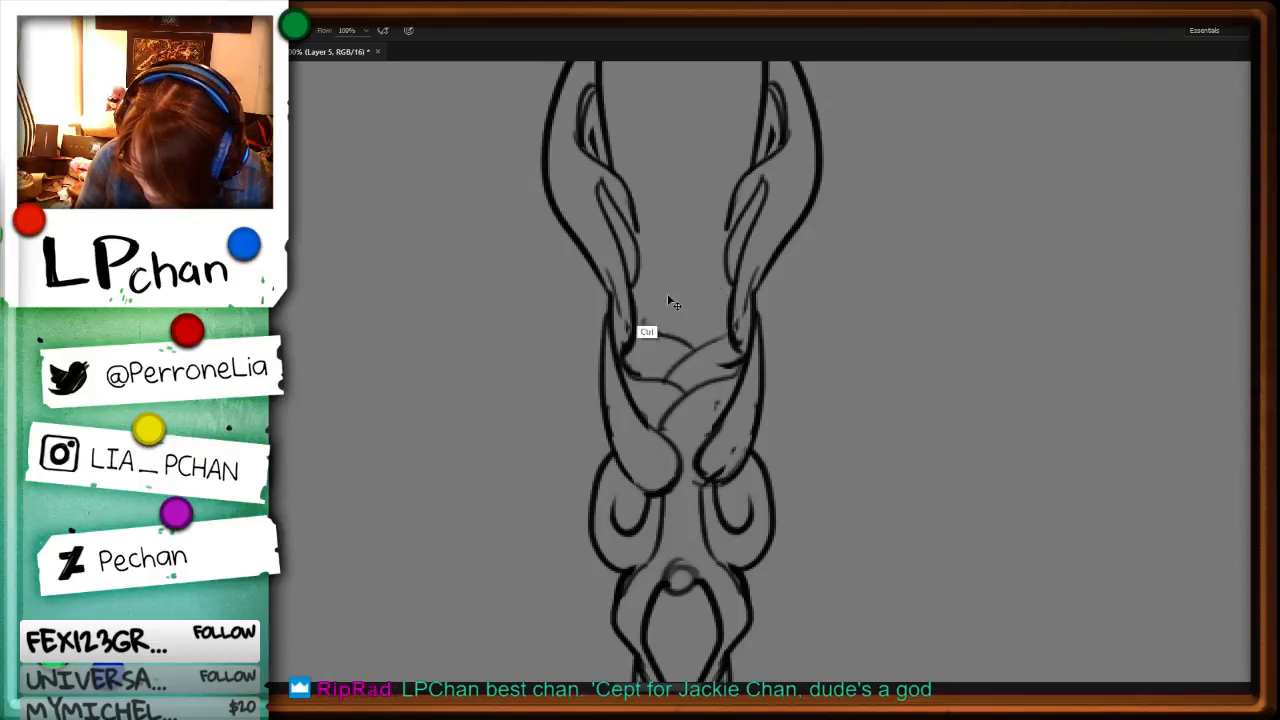
left_click_drag(636, 317, 690, 350)
left_click_drag(724, 295, 661, 340)
left_click_drag(640, 264, 692, 314)
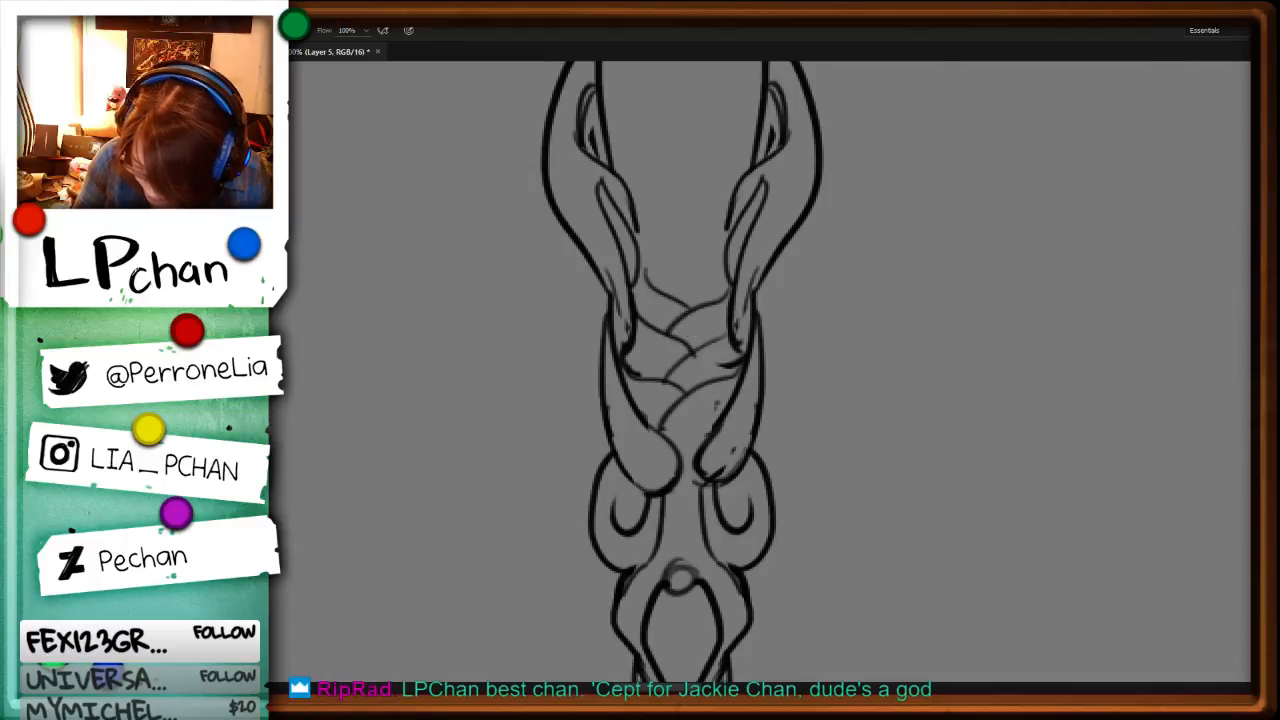
Step: Examine the braided section at staff scale and beside the neighbouring staff designs
key("ctrl+minus")
key("ctrl+minus")
key("ctrl+minus")
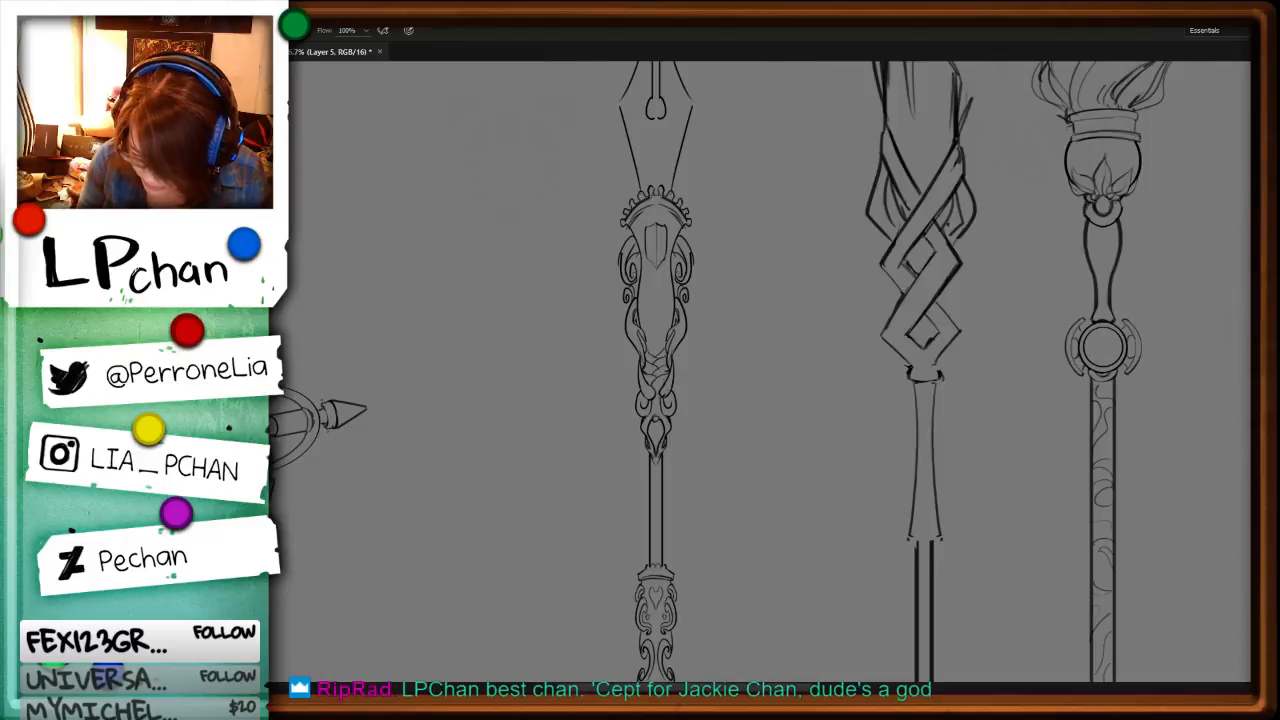
key("ctrl+minus")
key("ctrl+minus")
key("ctrl+plus")
key("ctrl+plus")
key("ctrl+plus")
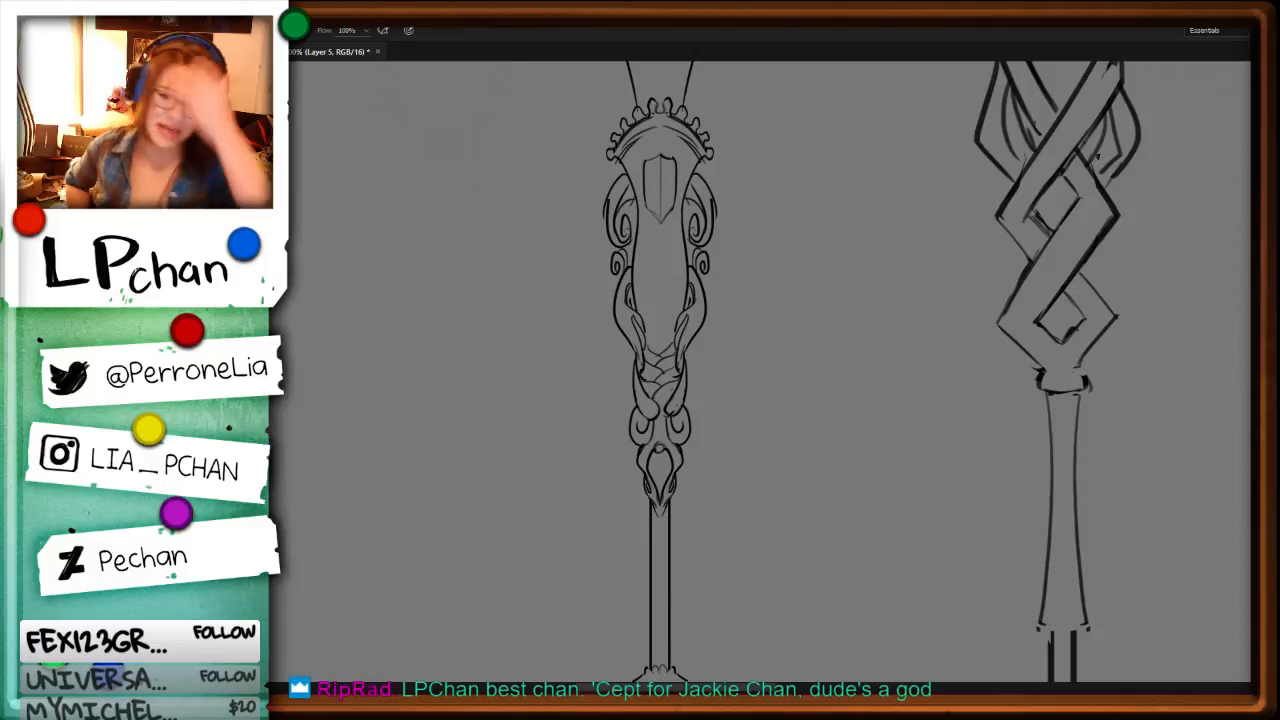
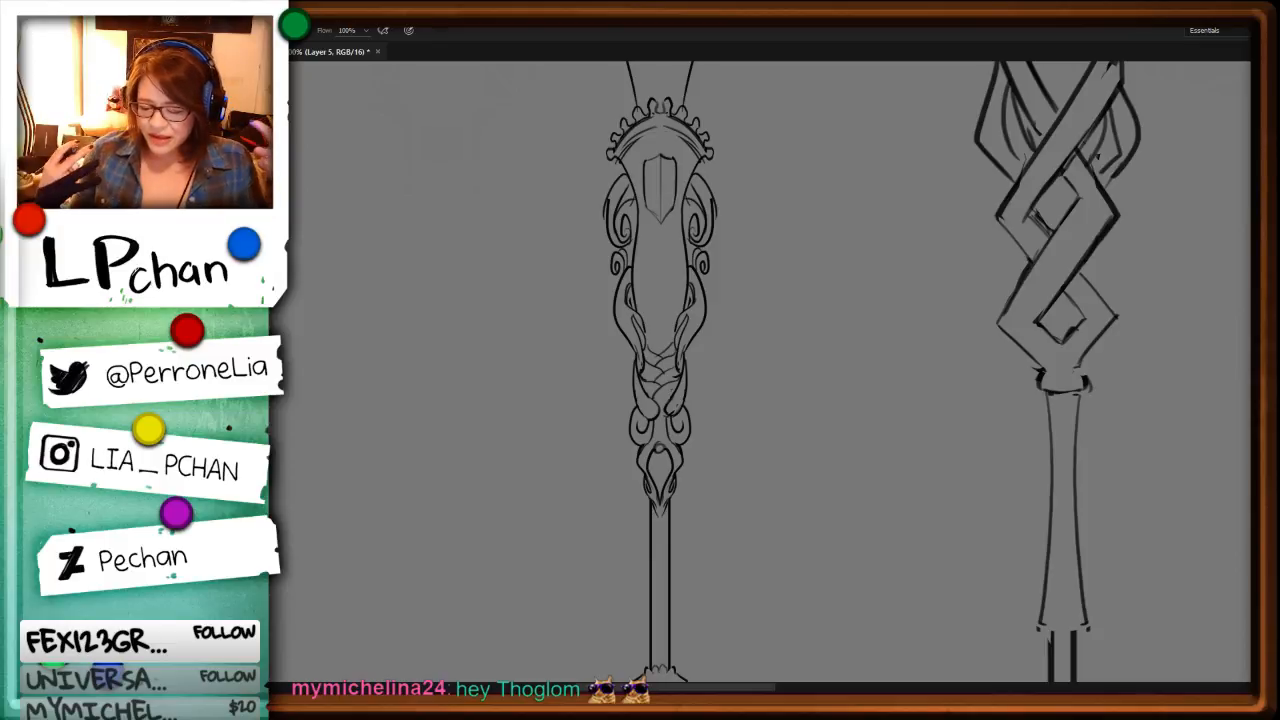
Step: Delete the inner detail line in the right-hand vine above the criss-cross braid on the pen-nib staff
key("ctrl+plus")
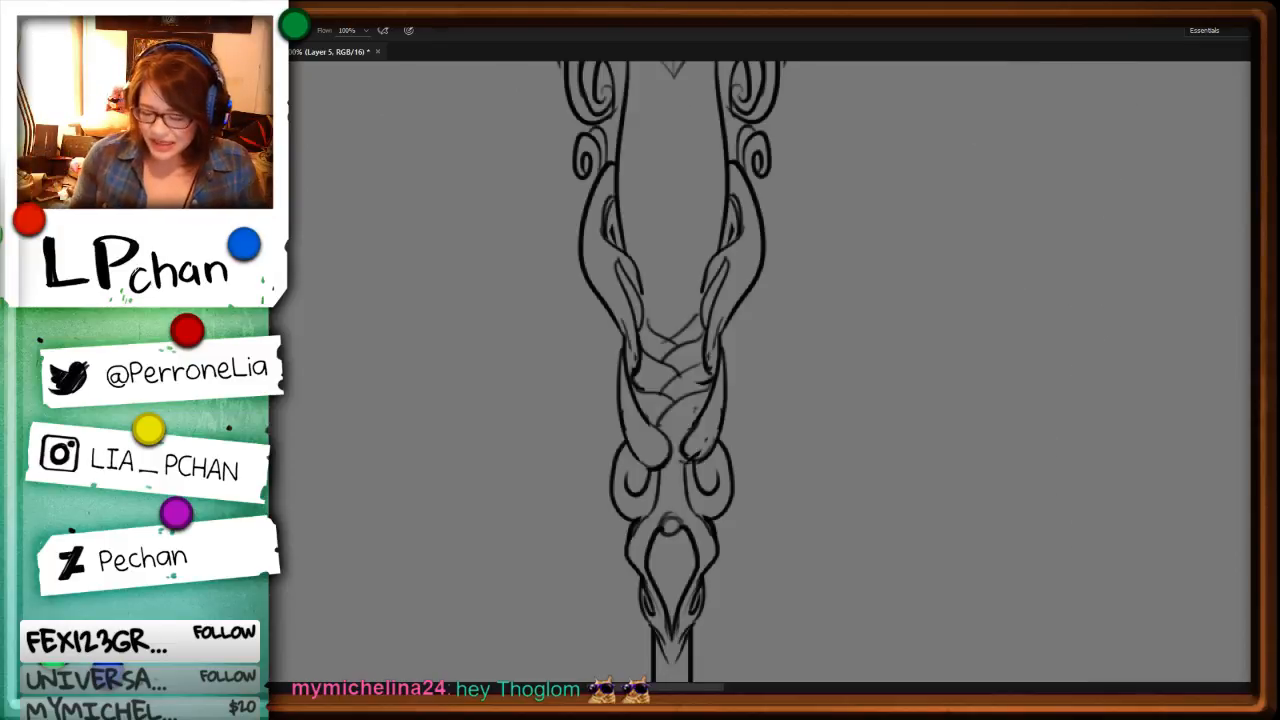
key("l")
mouse_move(742, 262)
left_mouse_down()
mouse_move(707, 292)
mouse_move(740, 256)
left_mouse_up()
key("Delete")
key("ctrl+d")
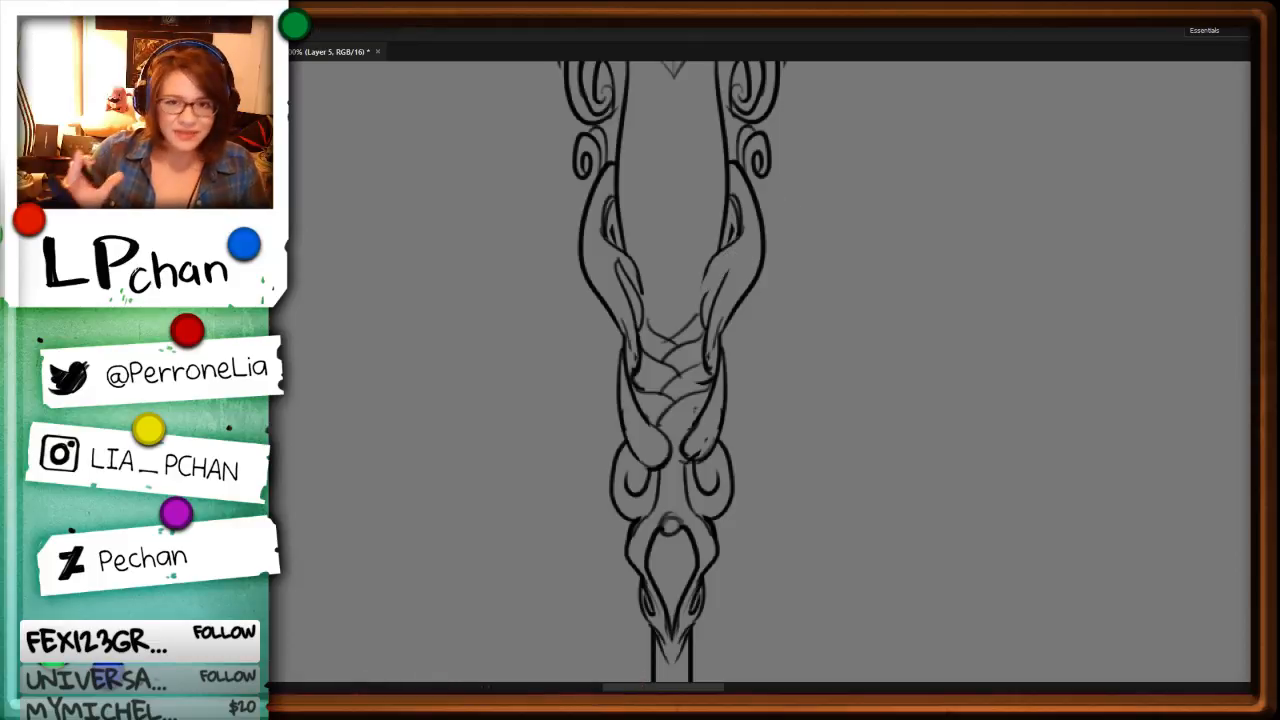
Step: Draw two flowing curved detail strokes inside the right-hand vine above the braid
key("b")
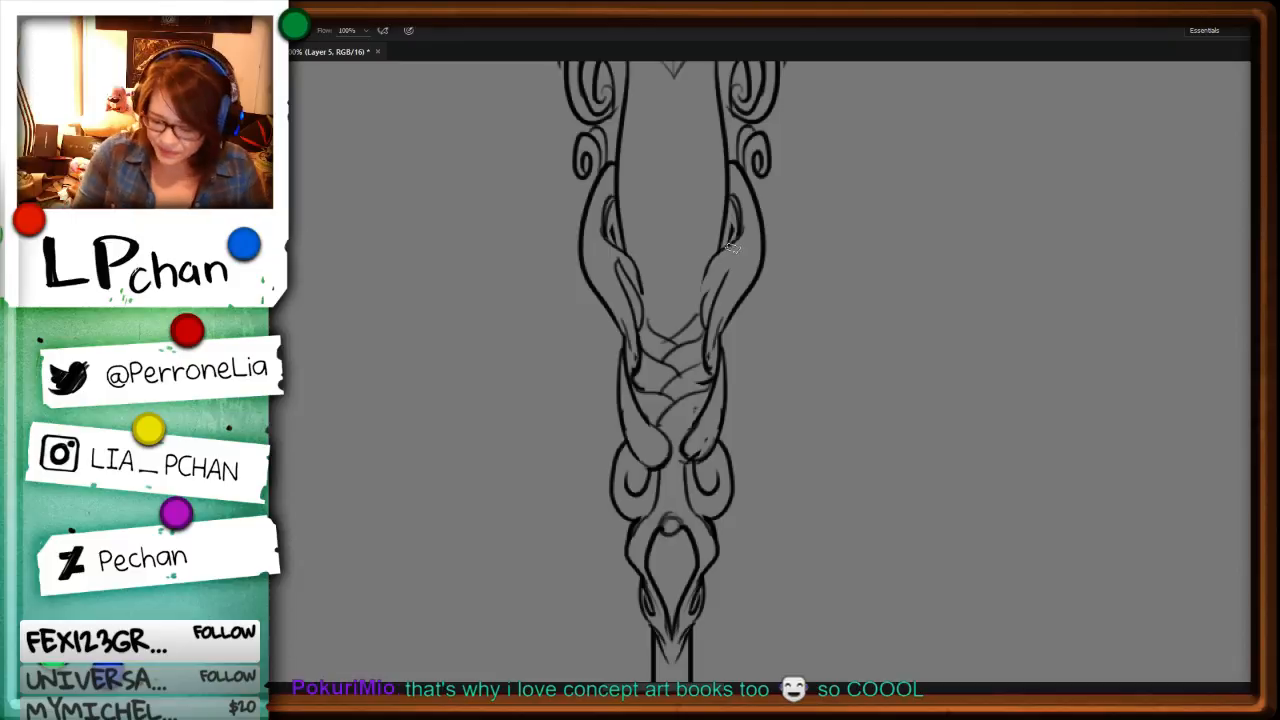
left_click_drag(752, 240, 704, 304)
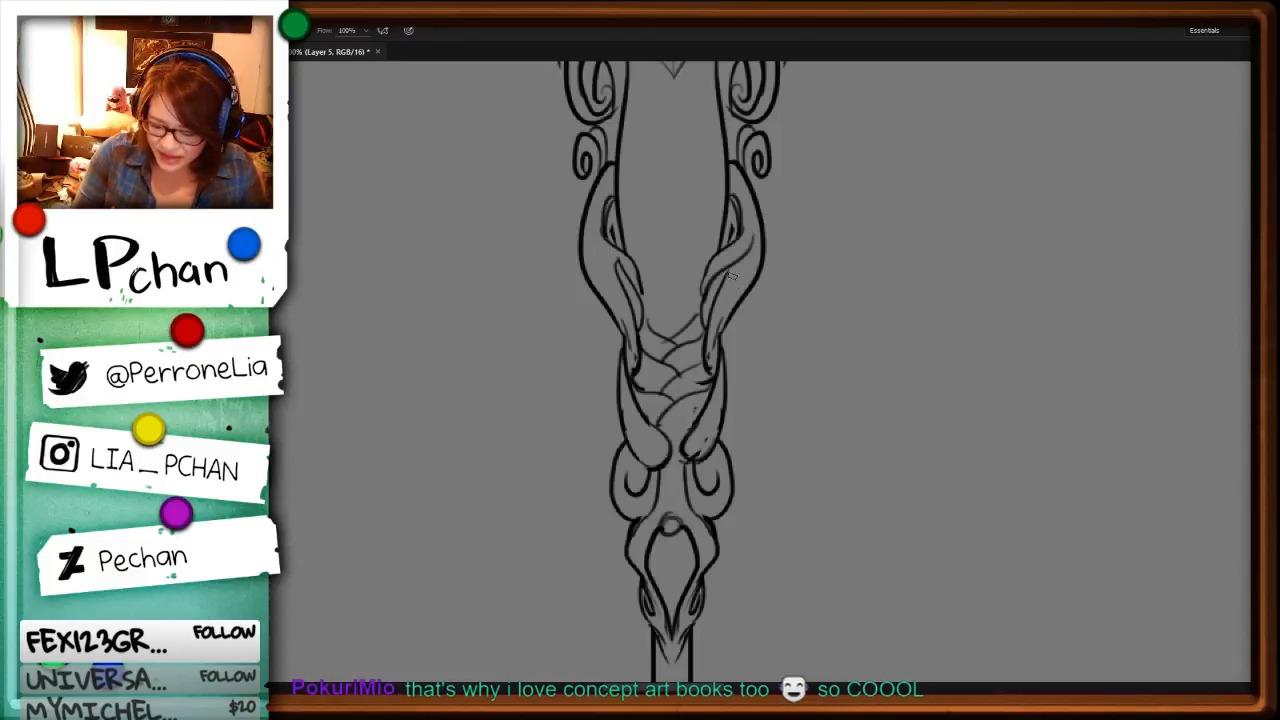
left_click_drag(747, 256, 706, 318)
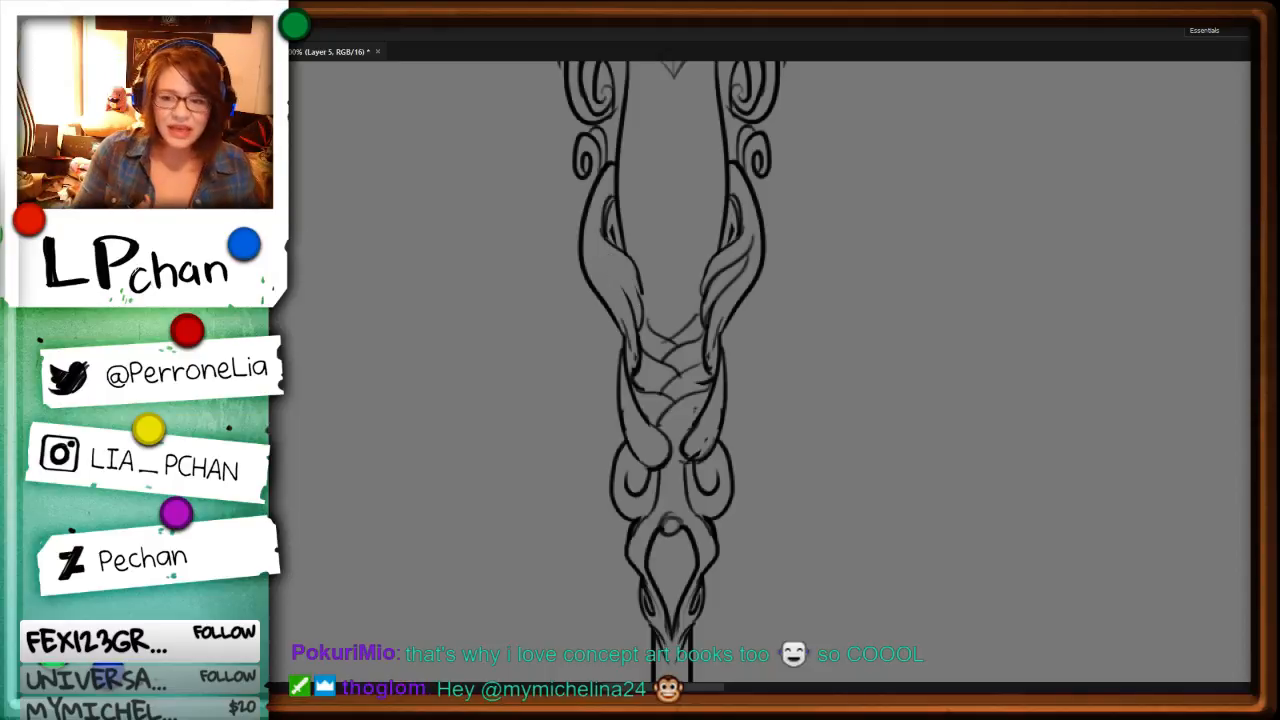
key("b")
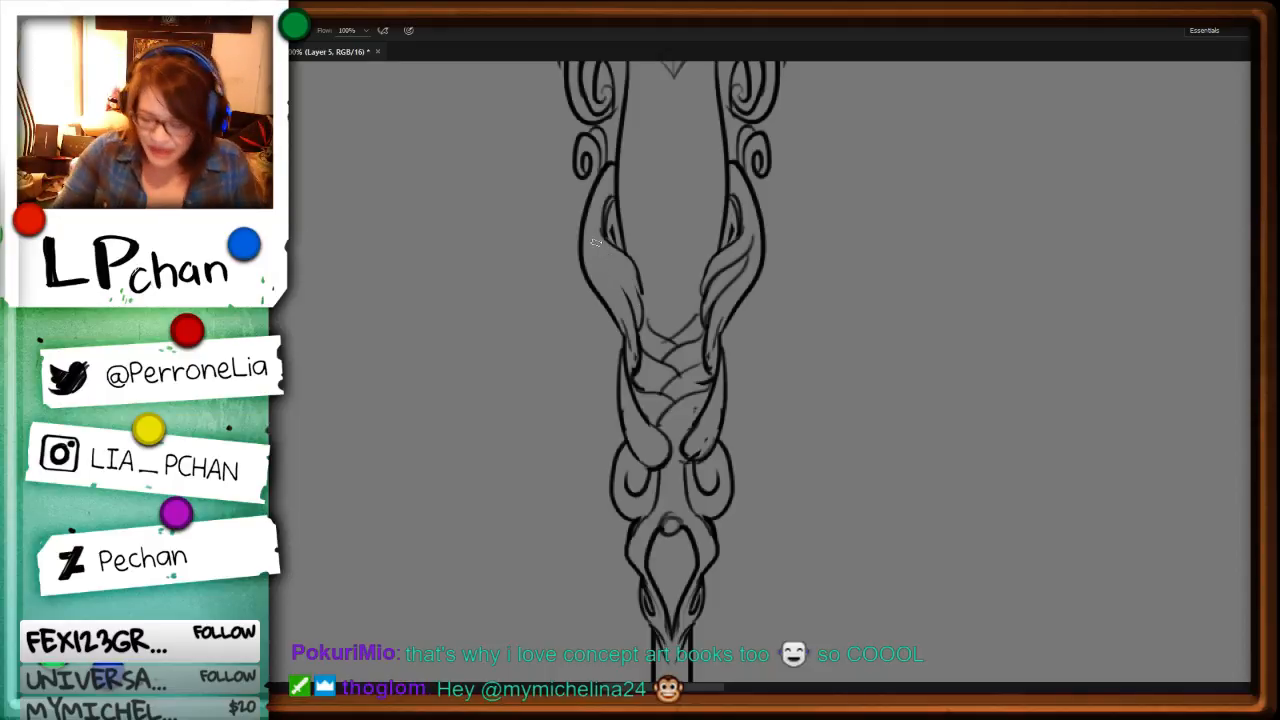
left_click_drag(589, 237, 641, 287)
key("ctrl+z")
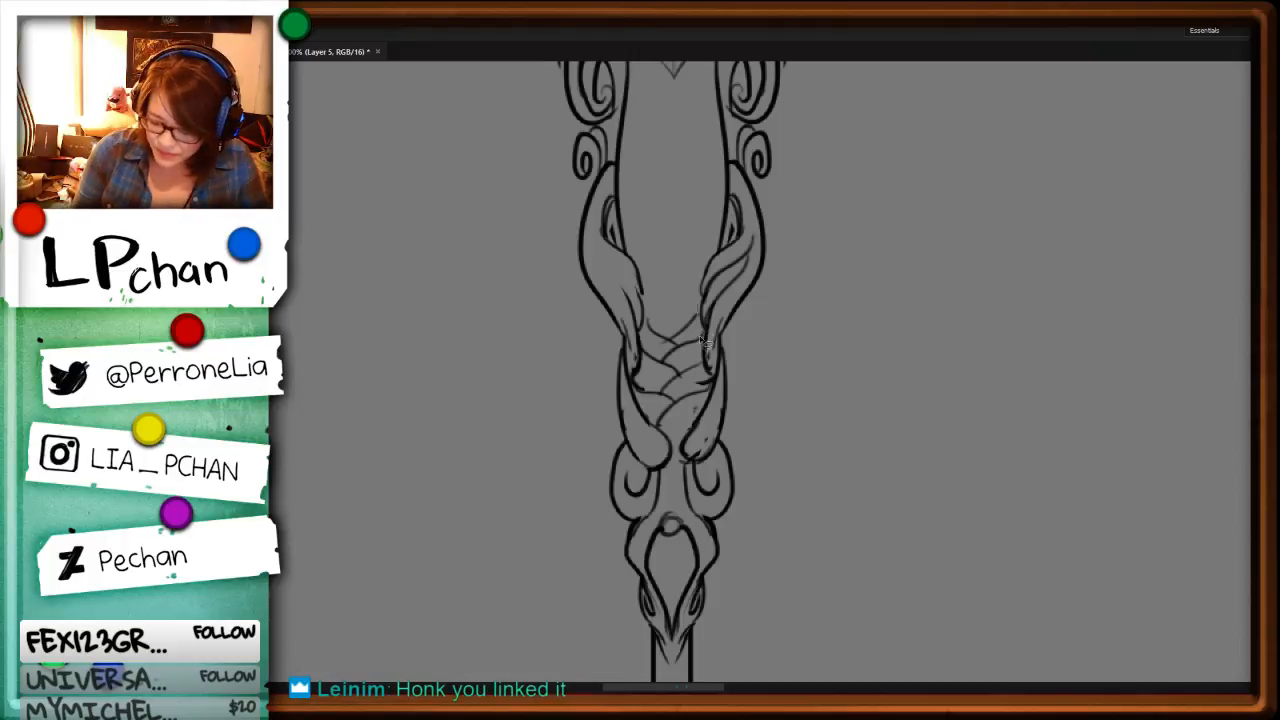
Step: Delete the criss-cross braid between the two vines and clean up the stray lines beside the left vine
mouse_move(638, 386)
left_mouse_down()
mouse_move(662, 303)
mouse_move(697, 304)
left_mouse_up()
key("Delete")
key("ctrl+d")
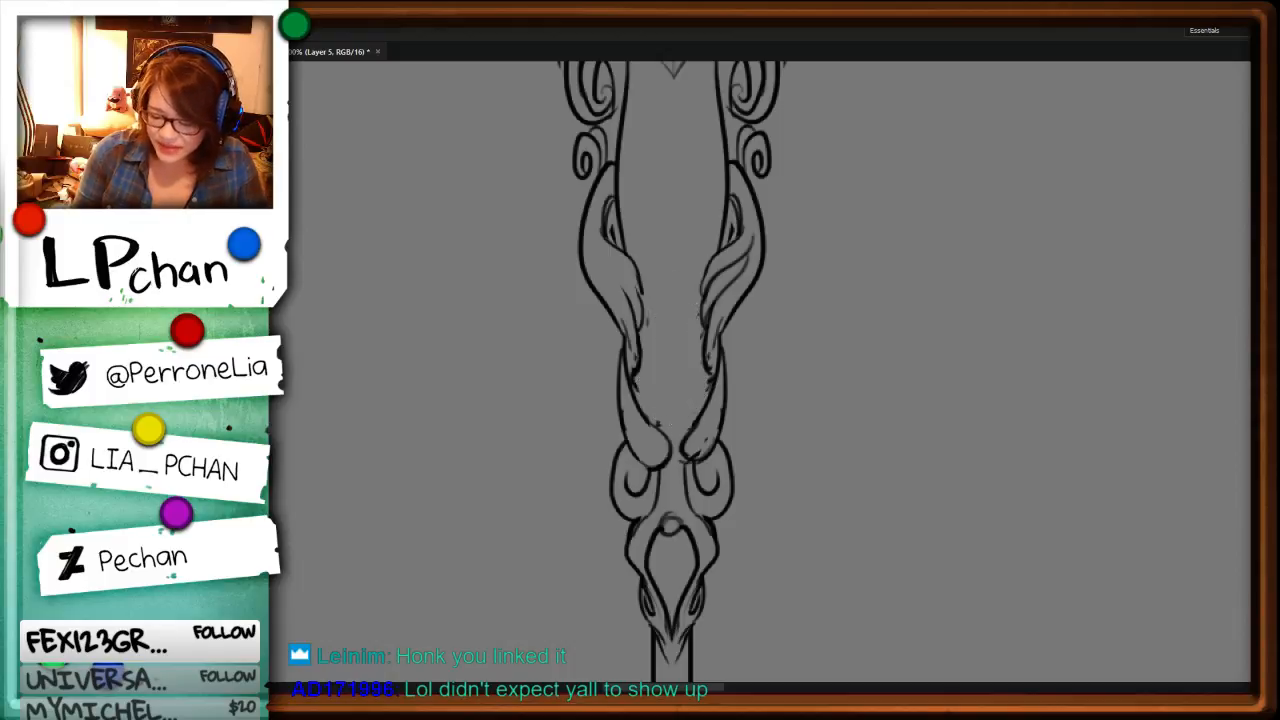
mouse_move(638, 334)
left_mouse_down()
mouse_move(630, 366)
mouse_move(624, 348)
left_mouse_up()
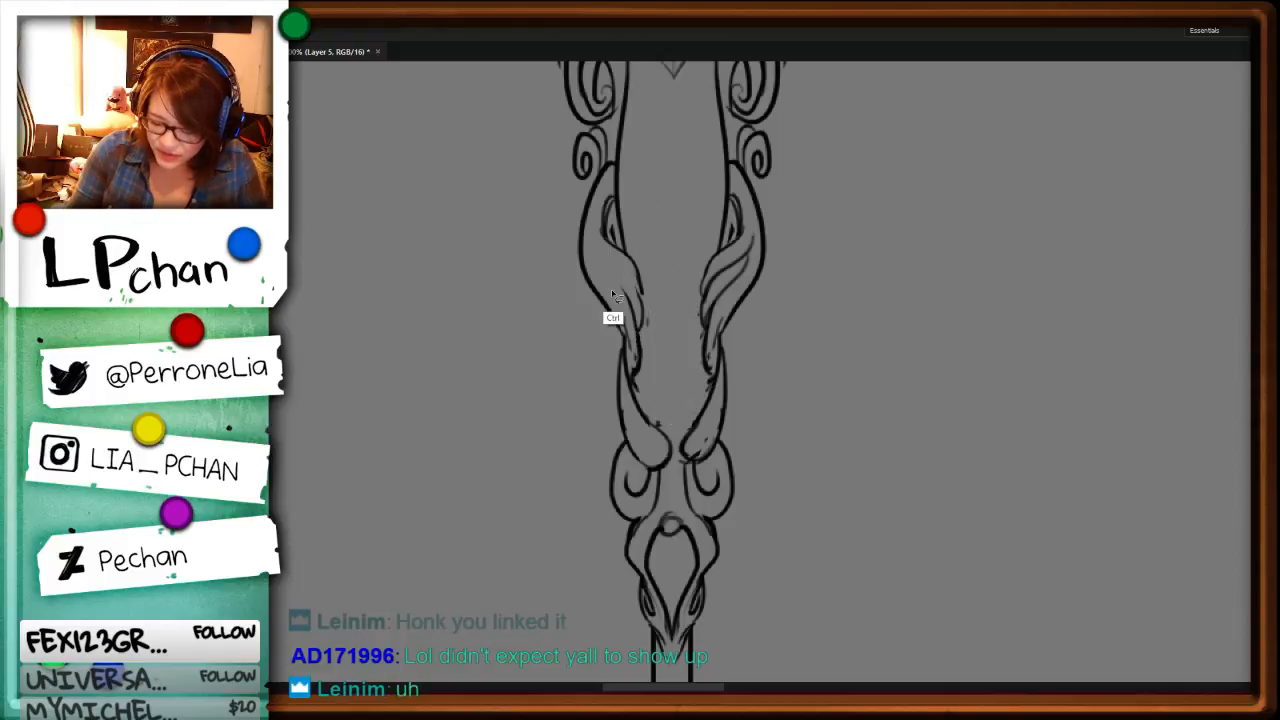
key("Delete")
key("ctrl+d")
Step: Draw an oval gem with a small drop above it and a curved cradle line beneath it between the vines
key("b")
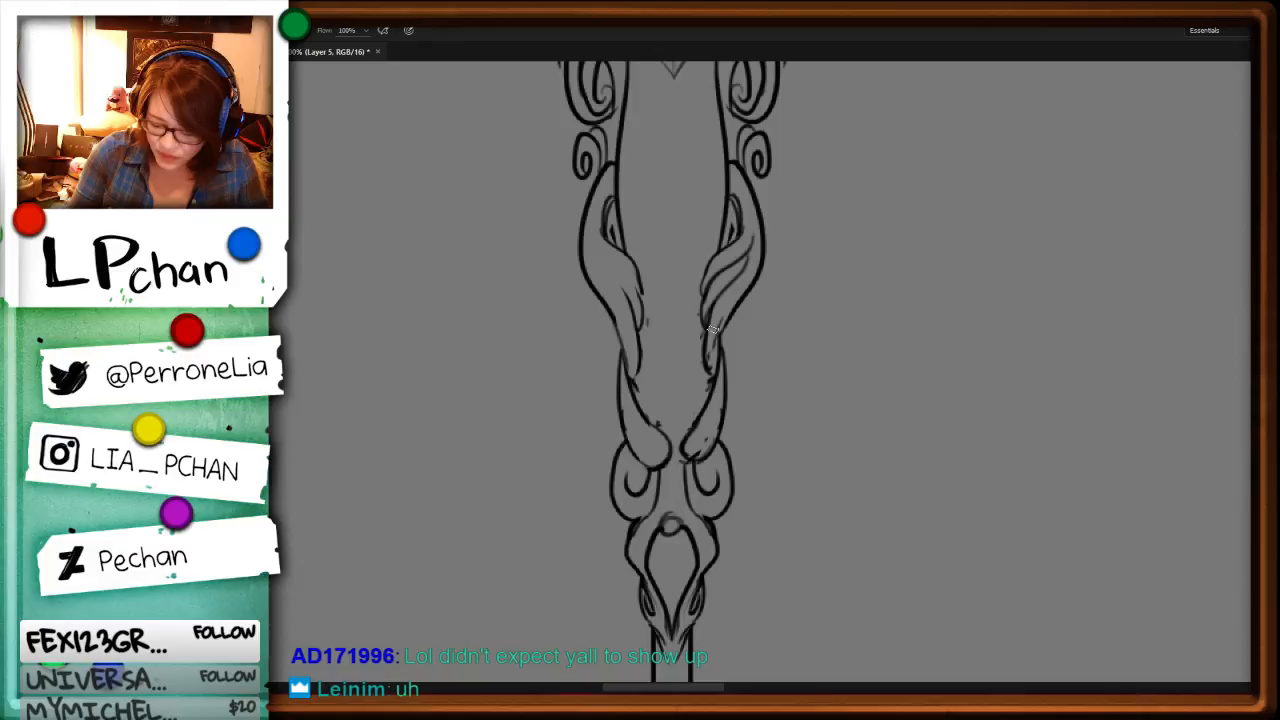
mouse_move(668, 353)
left_mouse_down()
mouse_move(686, 345)
mouse_move(641, 340)
mouse_move(642, 418)
left_mouse_up()
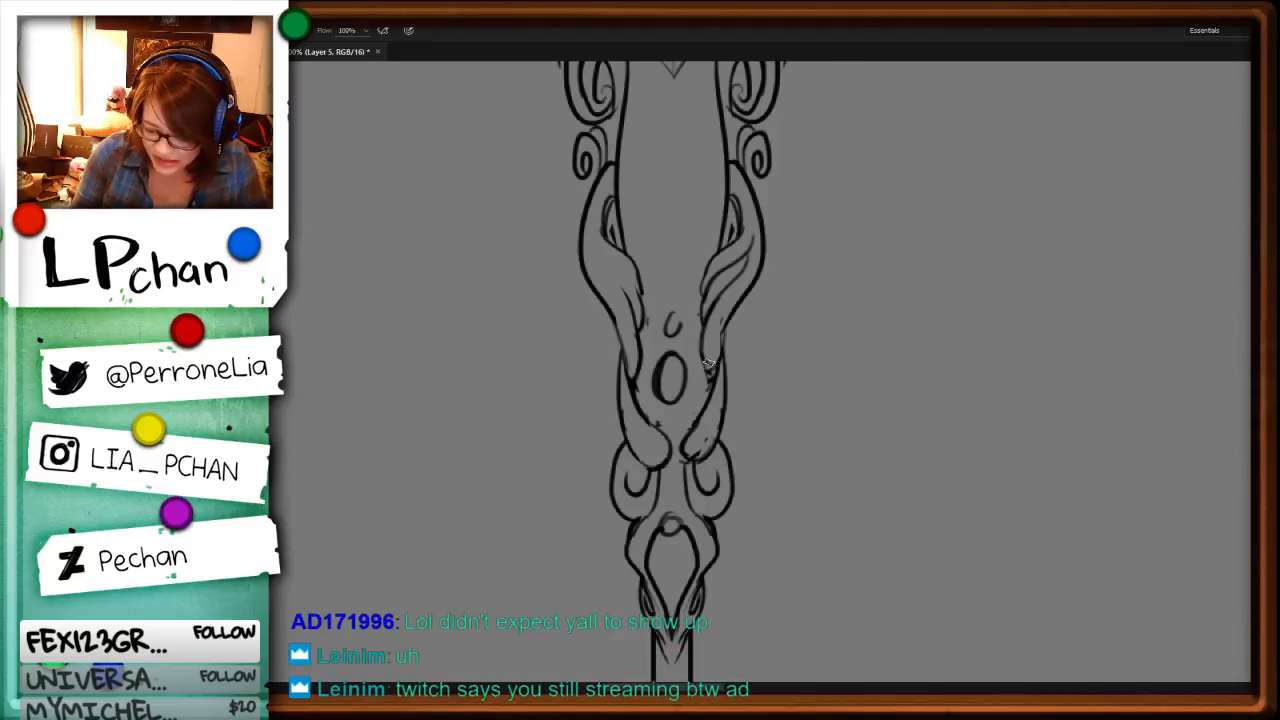
key("ctrl+z")
mouse_move(702, 298)
left_mouse_down()
mouse_move(710, 378)
mouse_move(642, 398)
mouse_move(651, 418)
left_mouse_up()
left_click_drag(708, 376, 687, 434)
left_click_drag(706, 364, 697, 407)
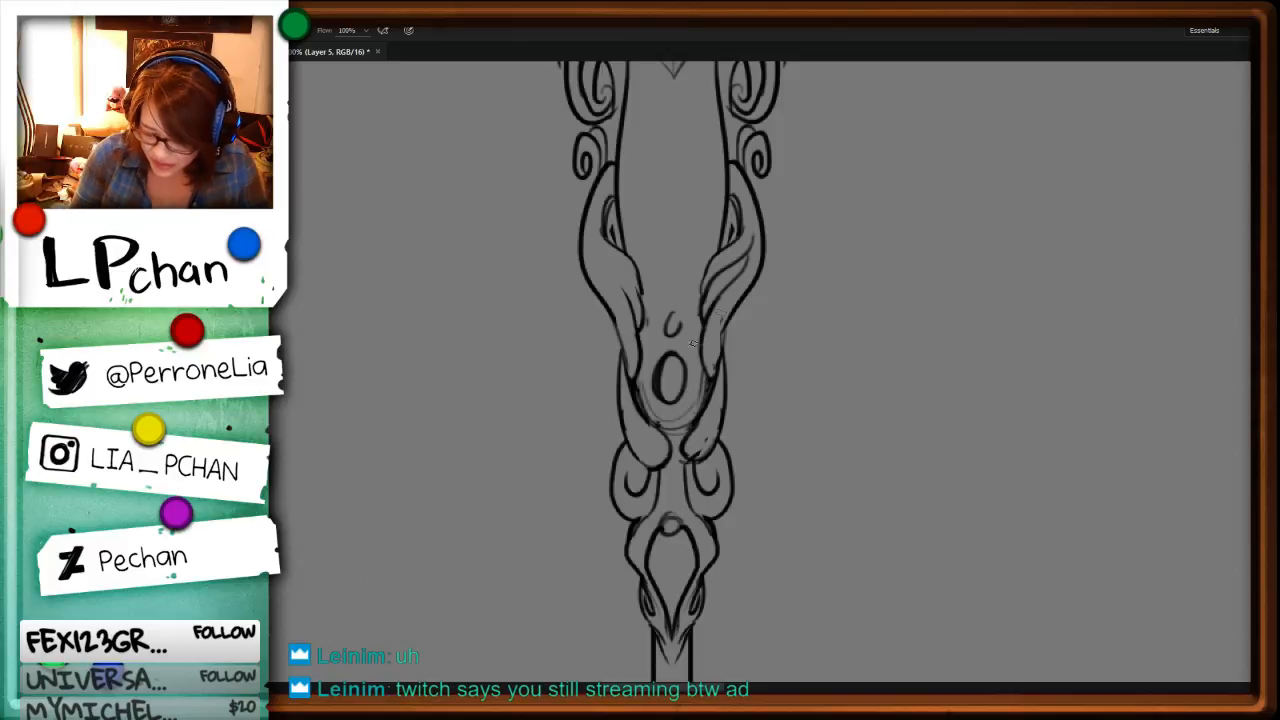
Step: Examine the pen-nib staff's head, scalloped collar, shield and scrollwork
key("ctrl+minus")
key("ctrl+minus")
key("space")
key("ctrl+plus")
key("ctrl+plus")
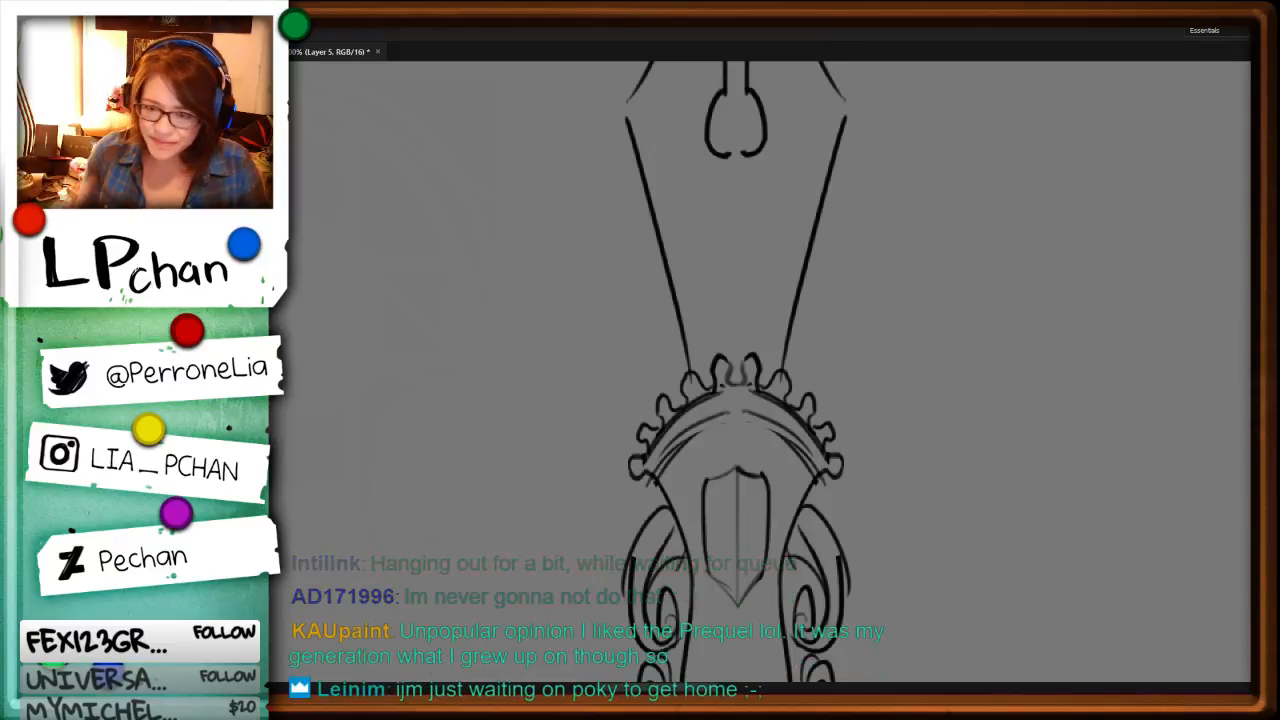
left_click_drag(1063, 606, 1002, 411)
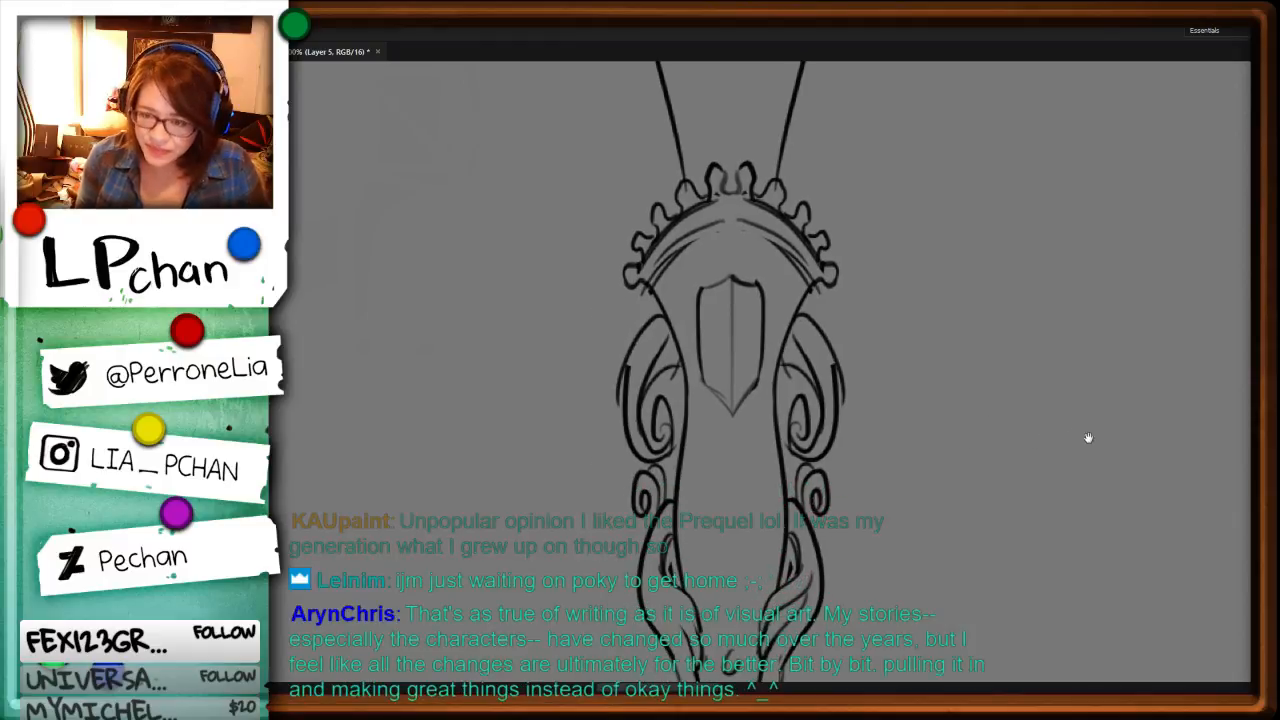
key("ctrl+minus")
key("ctrl+b")
key("Escape")
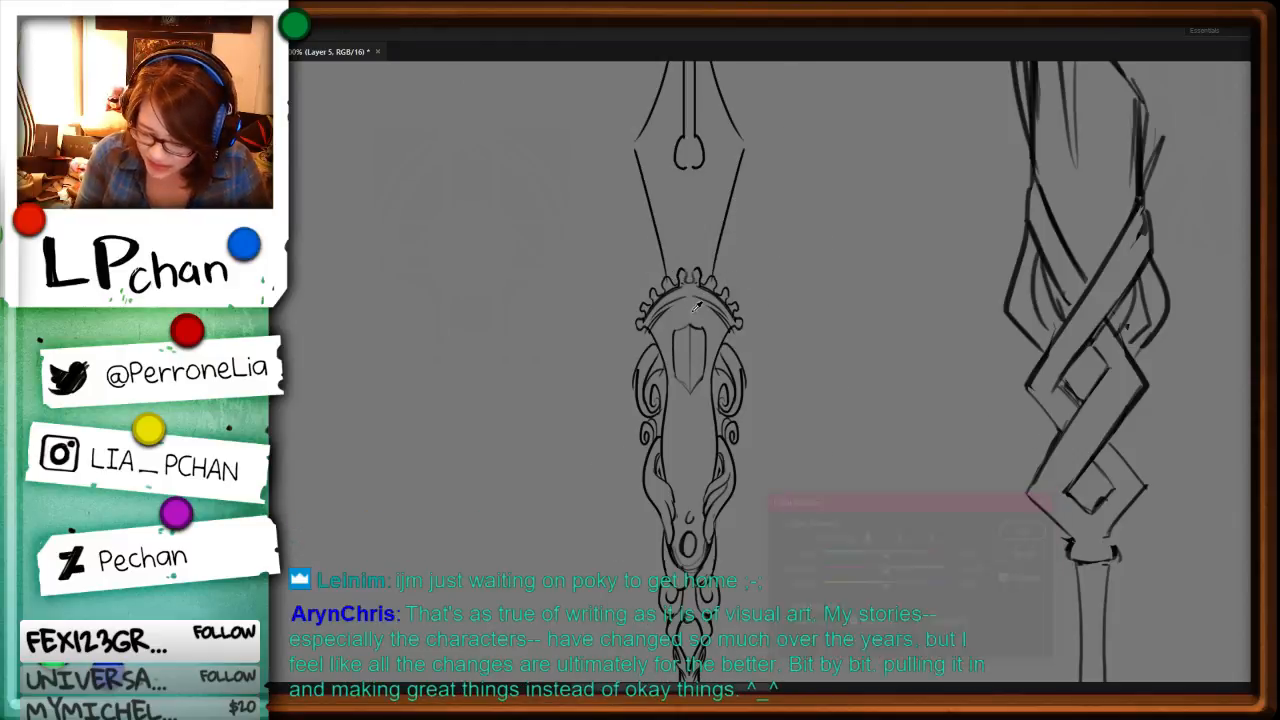
Step: Close the rounded base of the nib's vent hole and draw small pointed tips joining the nib's outer edges at both shoulders
left_click_drag(869, 234, 823, 466)
key("ctrl+plus")
key("ctrl+plus")
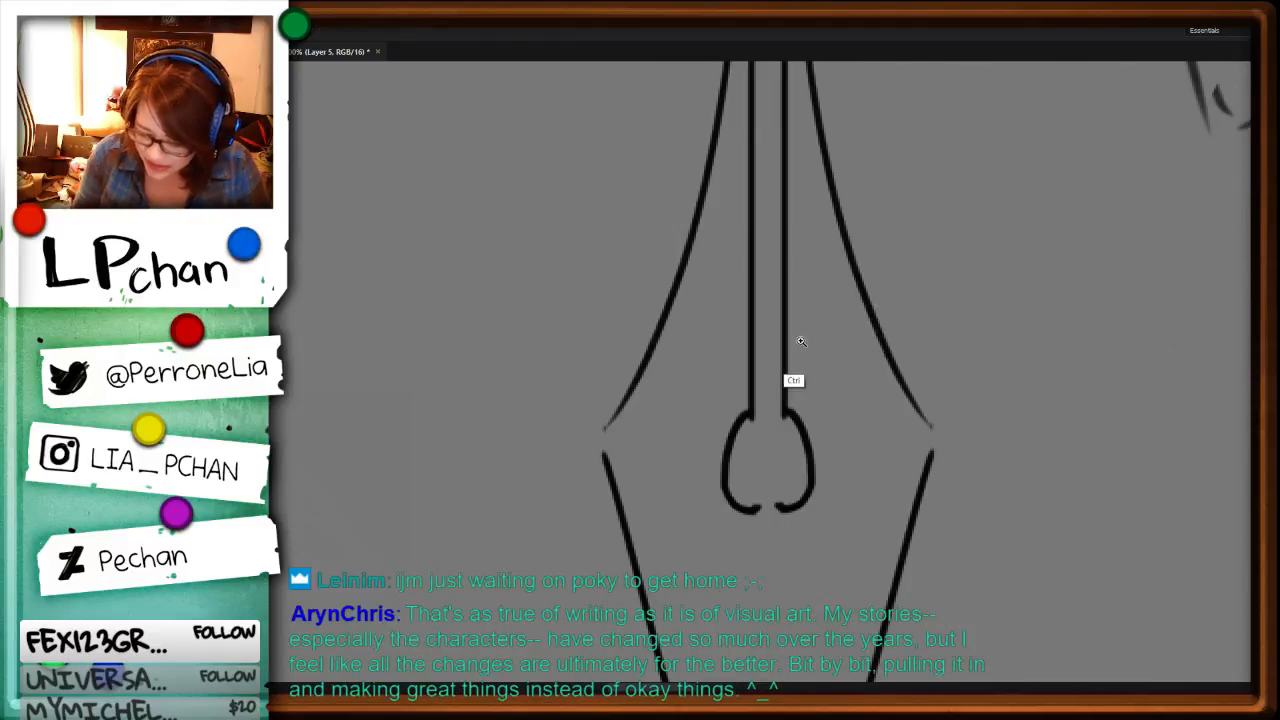
mouse_move(732, 511)
left_mouse_down()
mouse_move(779, 416)
mouse_move(783, 356)
mouse_move(728, 495)
left_mouse_up()
left_click_drag(750, 418, 795, 502)
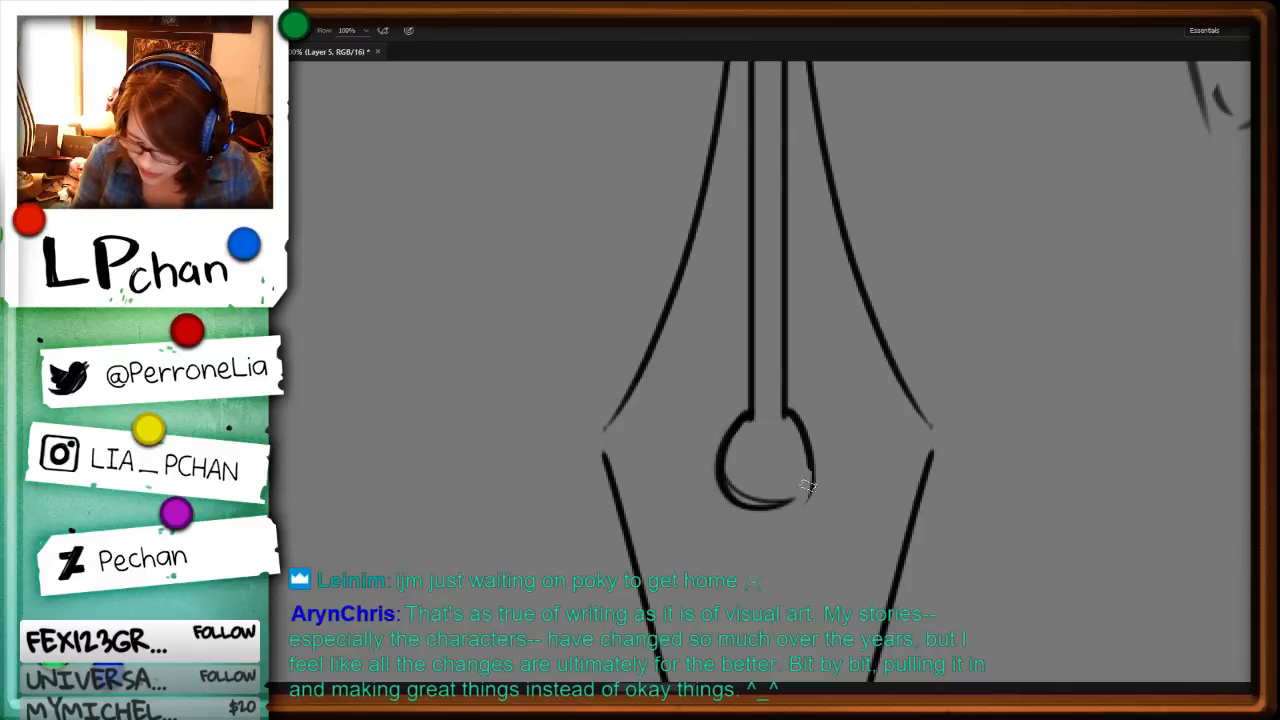
left_click_drag(812, 450, 800, 496)
left_click_drag(618, 400, 592, 444)
left_click_drag(922, 425, 934, 456)
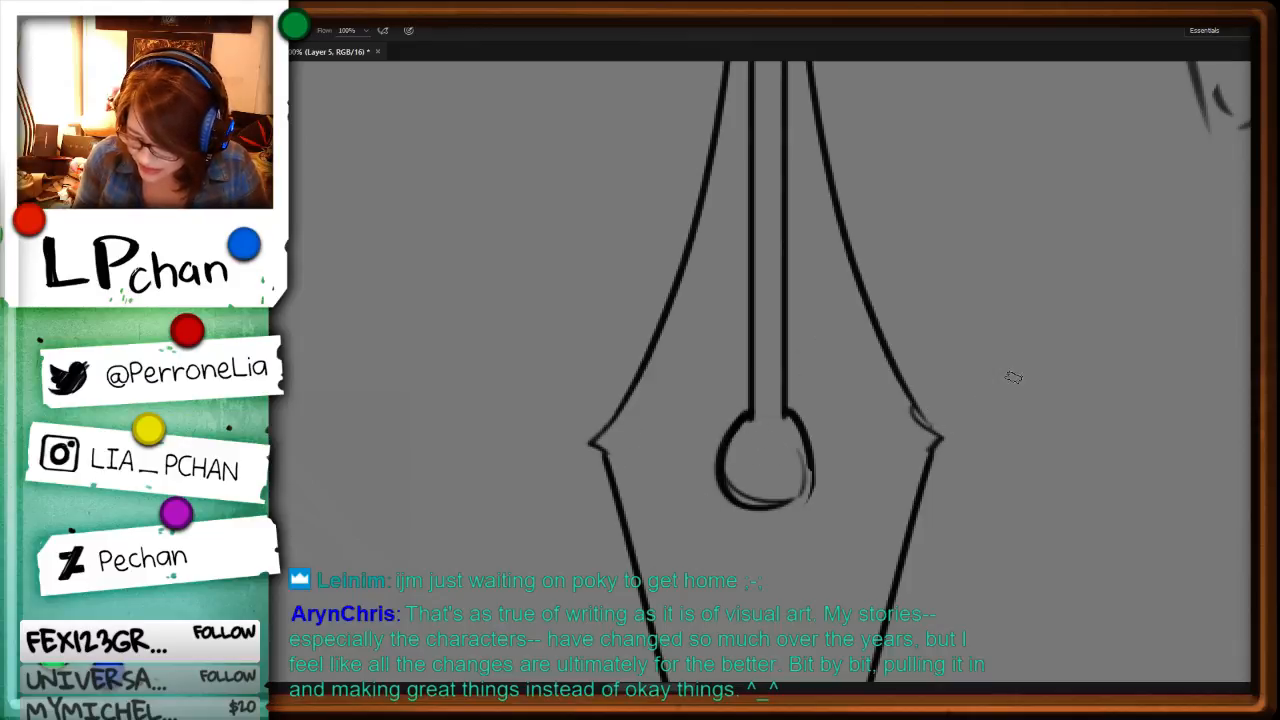
Step: Draw the left half of a curling scroll ornament on the nib between the vent hole and the scalloped collar
key("ctrl+minus")
scroll(923, 366, "down", 4)
mouse_move(691, 384)
left_mouse_down()
mouse_move(726, 380)
mouse_move(694, 426)
mouse_move(680, 485)
left_mouse_up()
left_click_drag(712, 433, 704, 446)
mouse_move(706, 470)
left_mouse_down()
mouse_move(690, 488)
mouse_move(752, 470)
mouse_move(685, 393)
mouse_move(681, 472)
mouse_move(772, 460)
mouse_move(764, 469)
left_mouse_up()
Step: Duplicate the half scroll ornament and flip the copy horizontally to form the matching right half
key("l")
key("v")
key("ctrl+t")
right_click(788, 453)
left_click(800, 650)
key("Return")
key("ctrl+d")
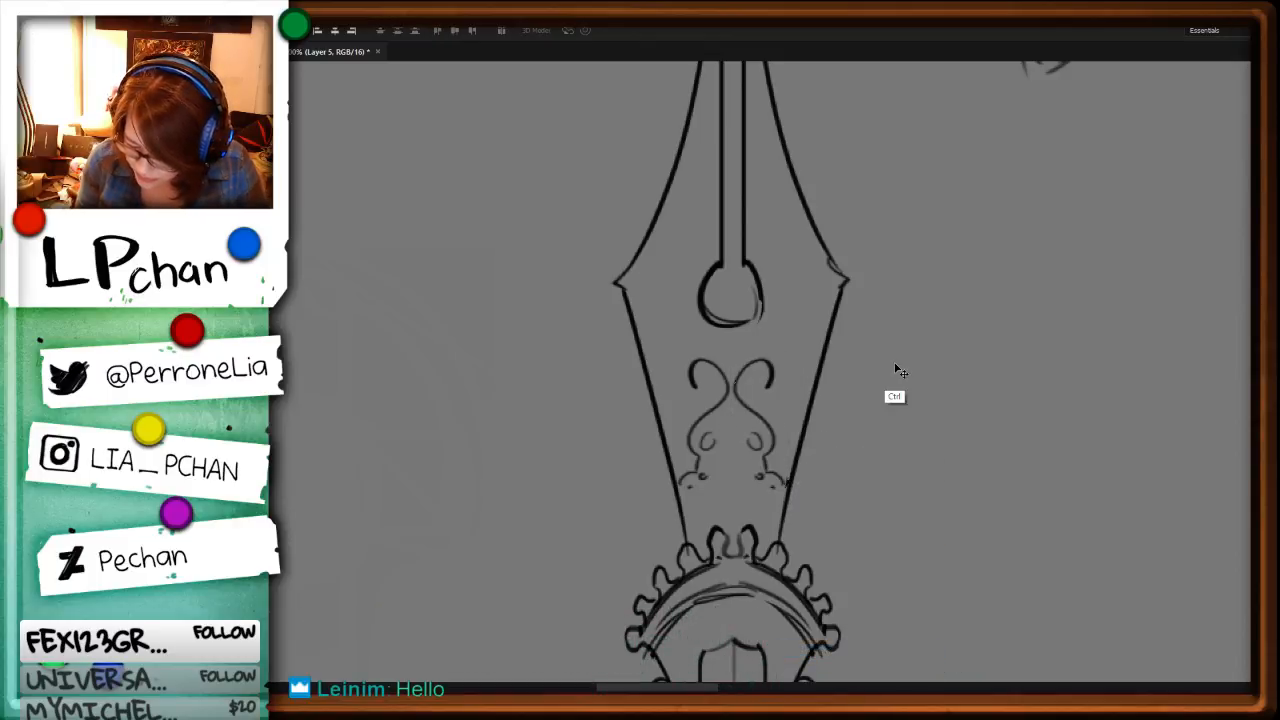
Step: Examine the pen-nib staff alongside the other staffs and character sketches
key("ctrl+minus")
key("ctrl+minus")
key("ctrl+minus")
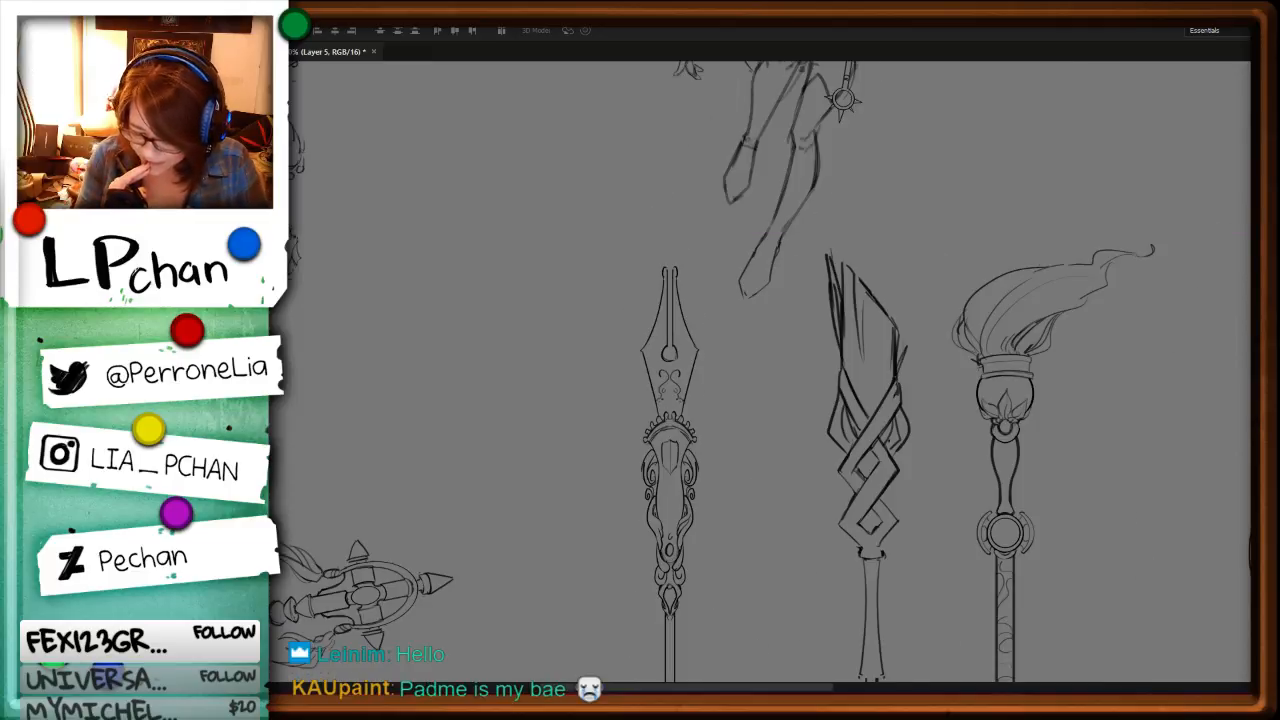
key("ctrl+minus")
key("ctrl+minus")
key("ctrl+plus")
key("l")
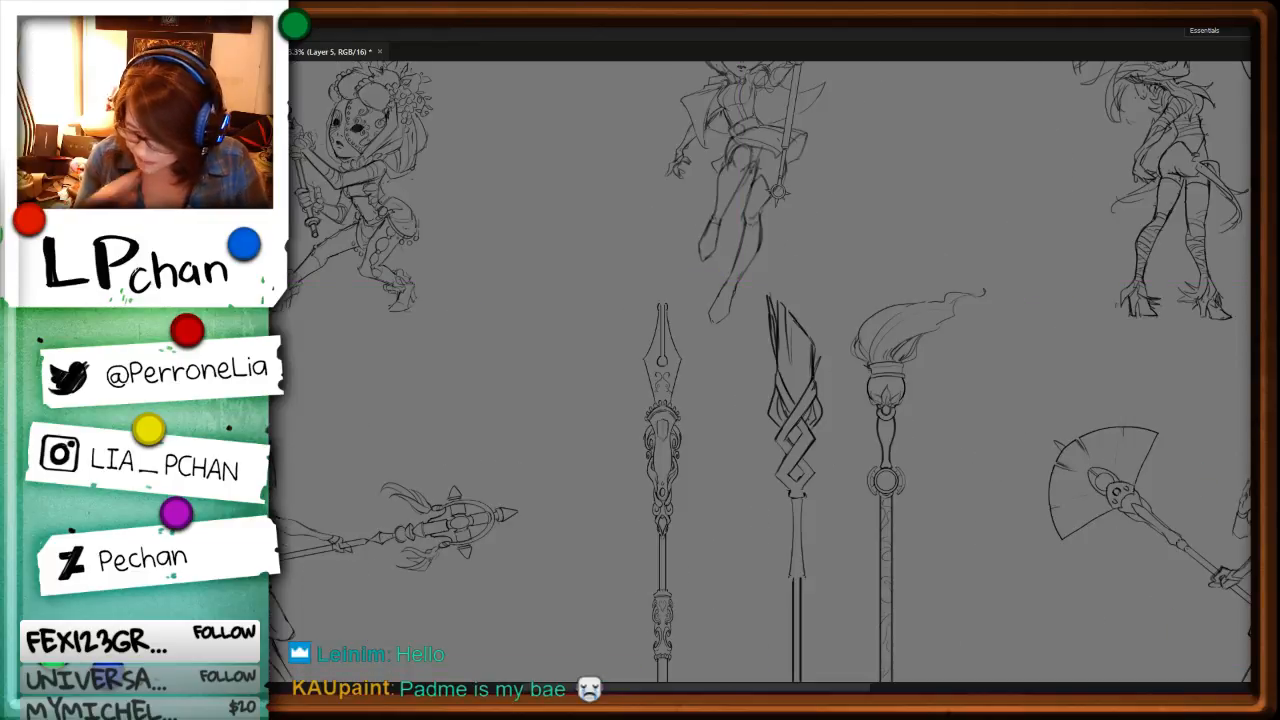
Step: Redraw the upper-left edge of the lower diagonal band on the interlaced middle staff as a flowing curve
left_click_drag(926, 474, 849, 299)
key("ctrl+plus")
key("ctrl+plus")
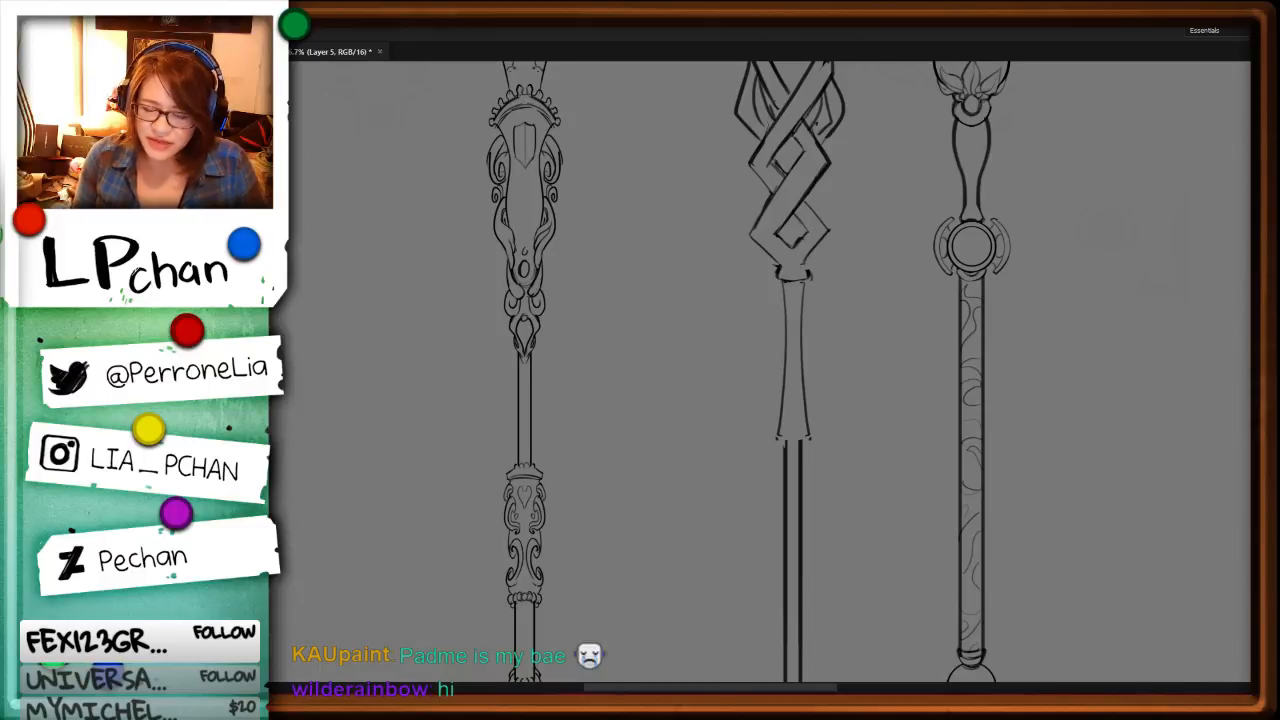
key("ctrl+plus")
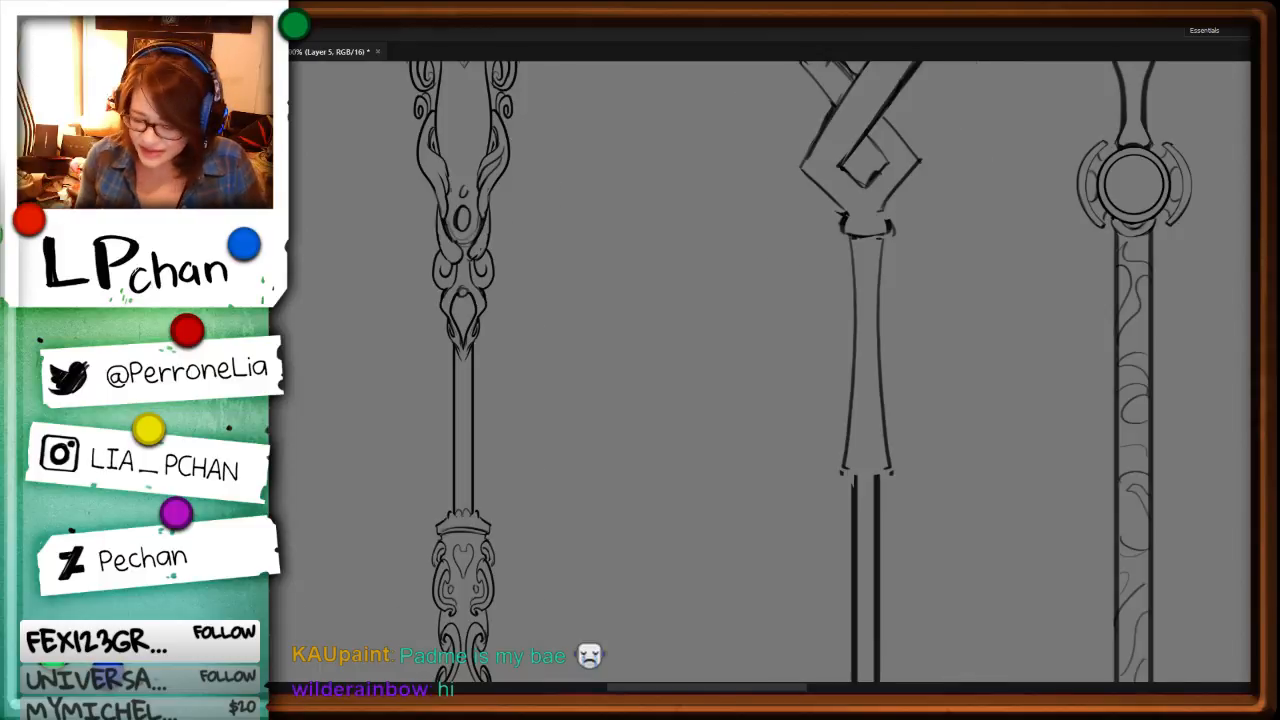
left_click_drag(1189, 301, 998, 438)
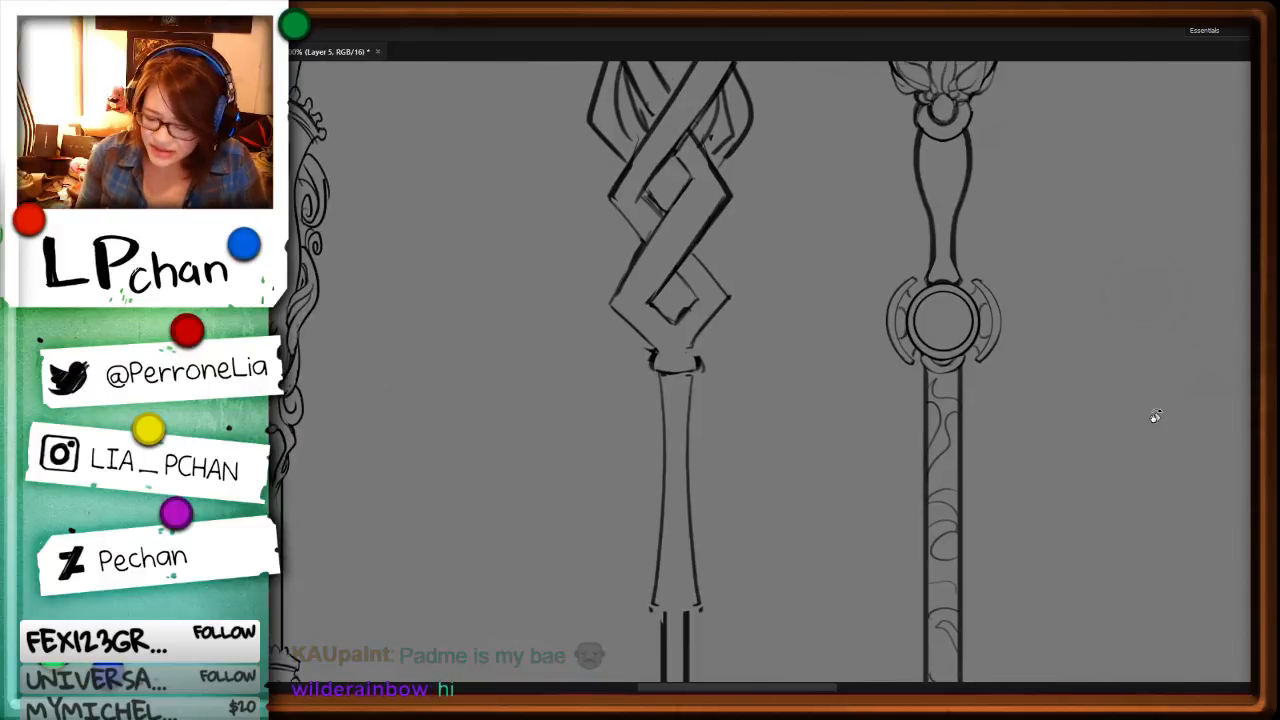
left_click_drag(626, 288, 609, 308)
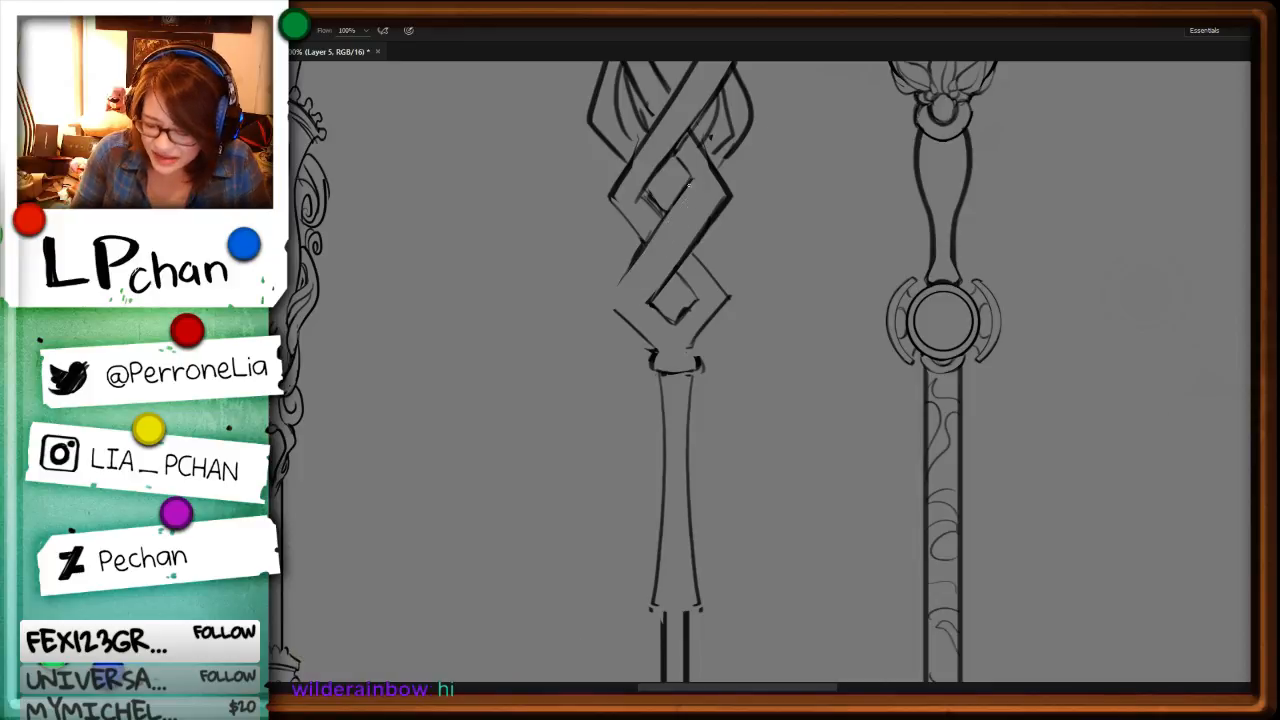
key("ctrl+z")
mouse_move(692, 179)
left_mouse_down()
mouse_move(638, 278)
mouse_move(604, 302)
left_mouse_up()
Step: Replace the straight lower-right edge of that diagonal band with a matching curve
key("l")
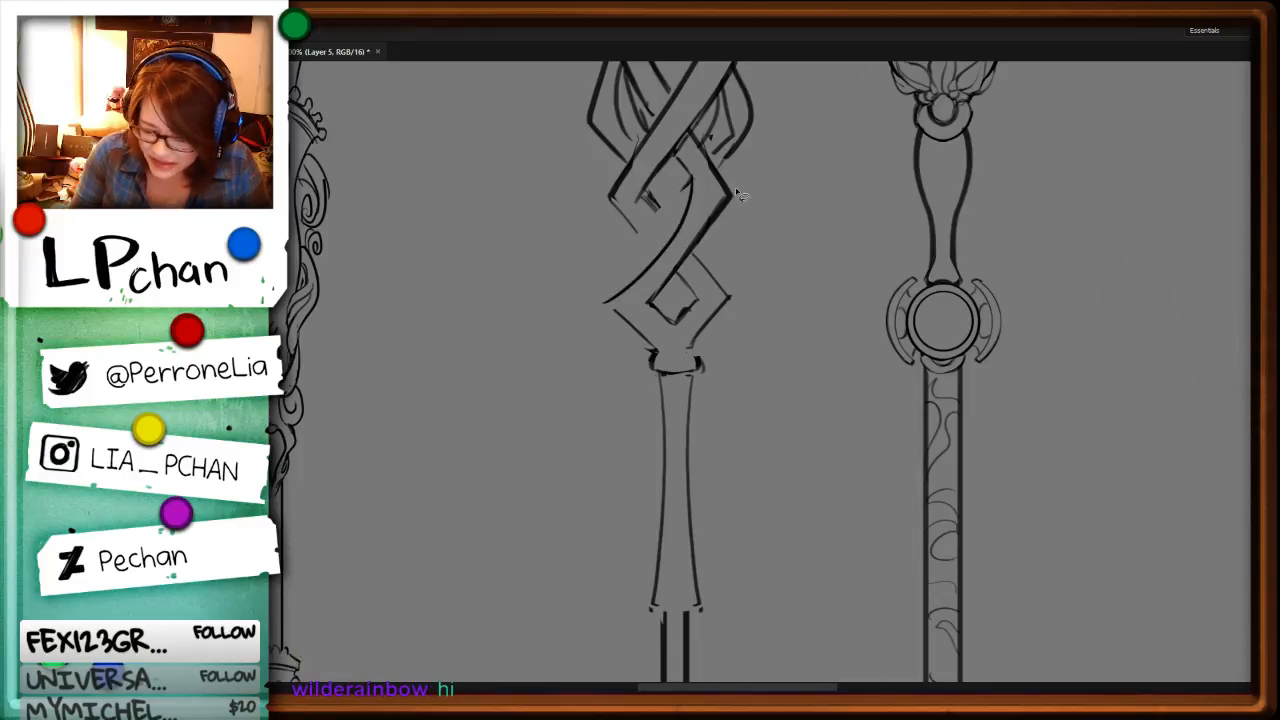
mouse_move(735, 189)
left_mouse_down()
mouse_move(658, 300)
mouse_move(717, 210)
left_mouse_up()
key("Delete")
key("b")
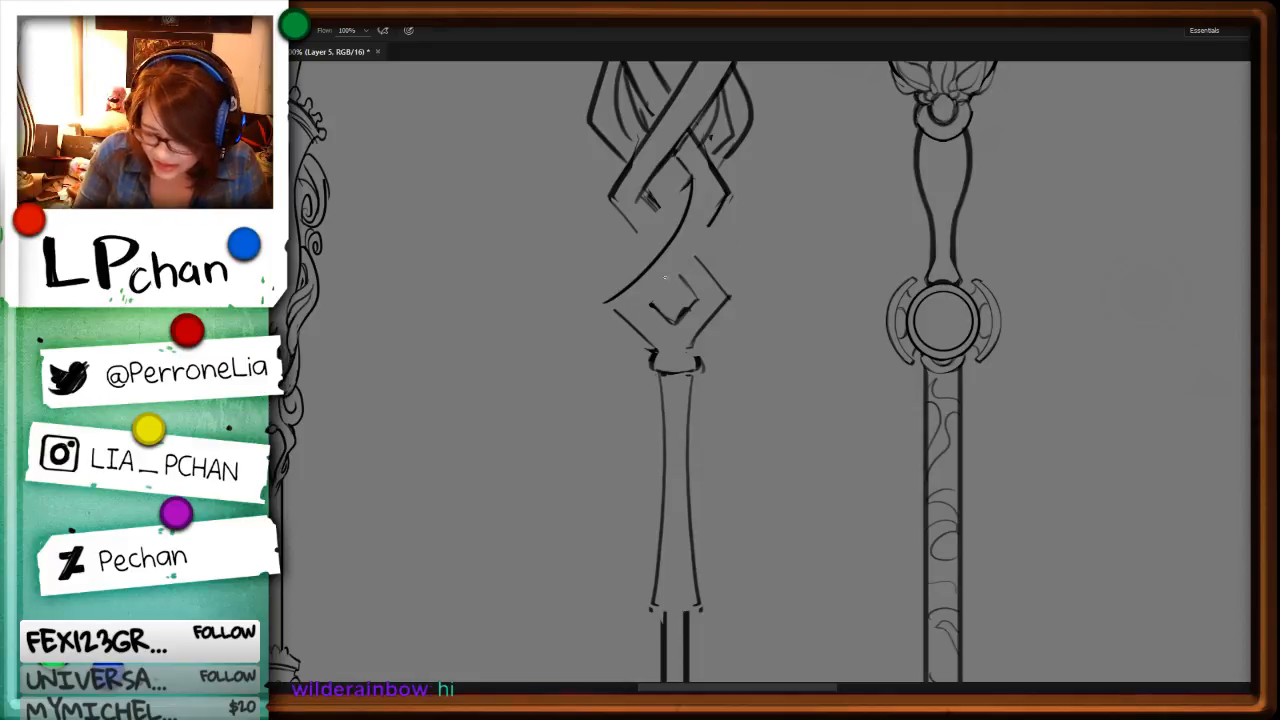
Step: Replace the straight lower-left edge of the bottom diamond with an inward curve running down to the collar
key("l")
left_click_drag(604, 360, 640, 330)
key("Delete")
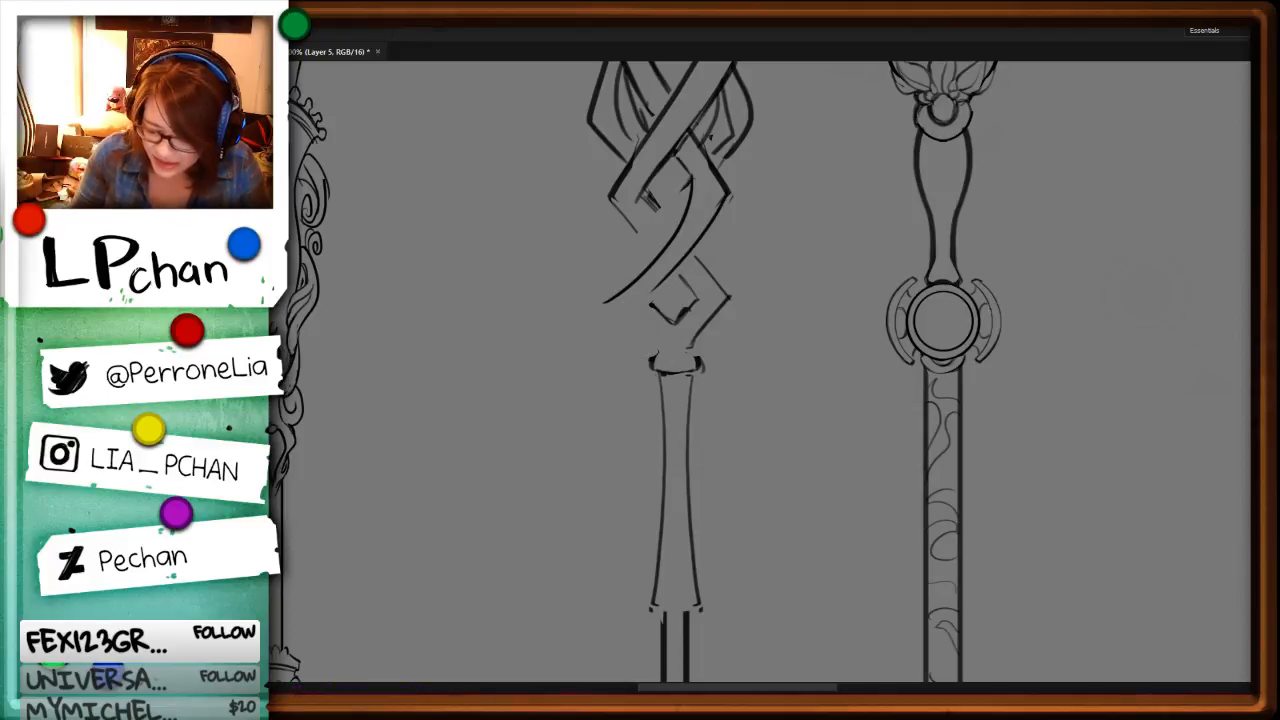
key("r")
left_click_drag(991, 371, 860, 640)
key("b")
Step: Redraw the bottom diamond's lower-right edge as an inward curve mirroring the left one
key("l")
mouse_move(676, 300)
left_mouse_down()
mouse_move(682, 369)
mouse_move(703, 361)
left_mouse_up()
key("Delete")
key("b")
key("r")
mouse_move(945, 394)
left_mouse_down()
mouse_move(951, 363)
mouse_move(820, 160)
left_mouse_up()
left_click_drag(905, 235, 912, 368)
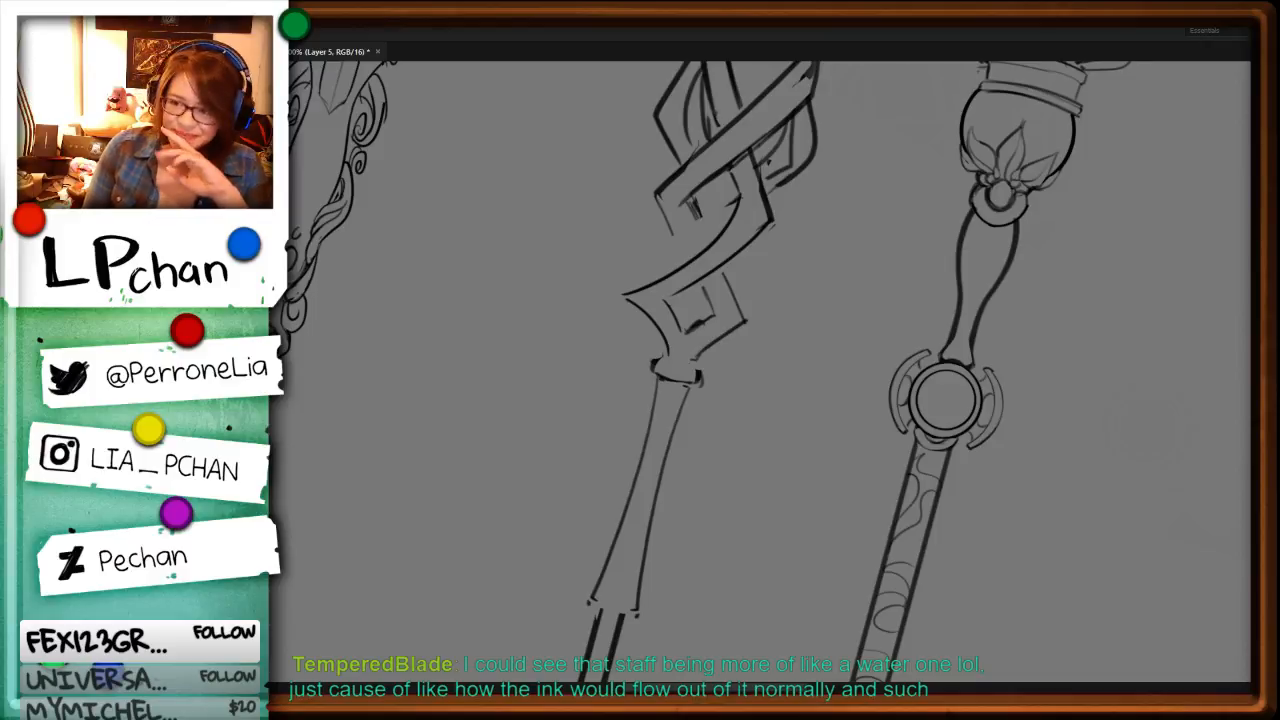
key("r")
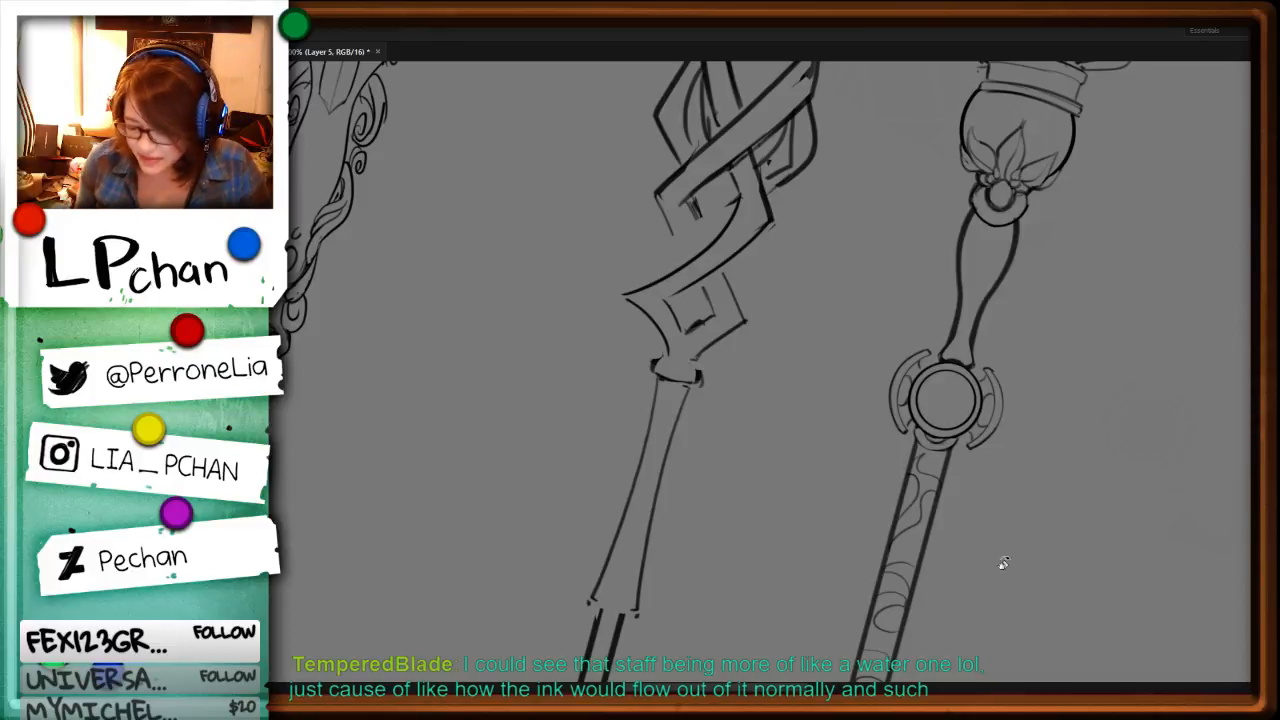
left_click_drag(1008, 558, 1028, 472)
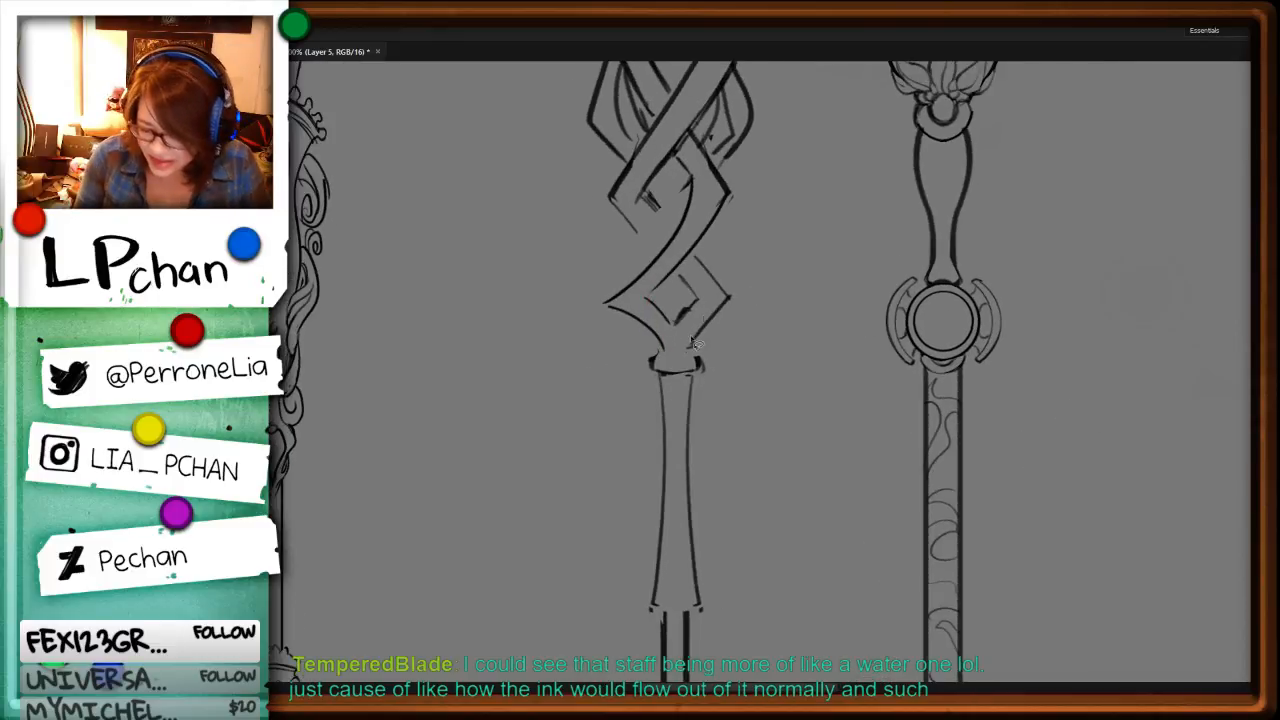
key("ctrl+z")
left_click_drag(735, 296, 690, 348)
Step: Erase the old straight outer-right edge of the bottom diamond and the leftover marks of its inner opening
key("e")
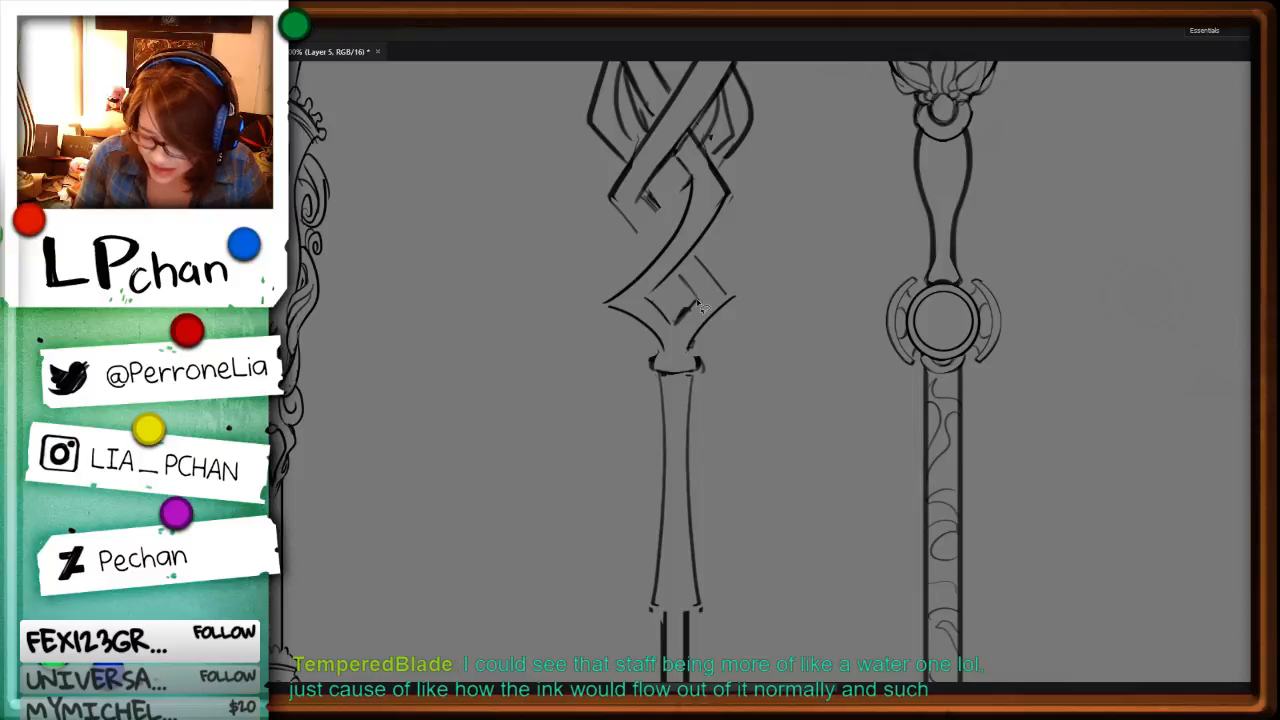
mouse_move(697, 302)
left_mouse_down()
mouse_move(679, 320)
mouse_move(687, 283)
mouse_move(697, 298)
left_mouse_up()
key("b")
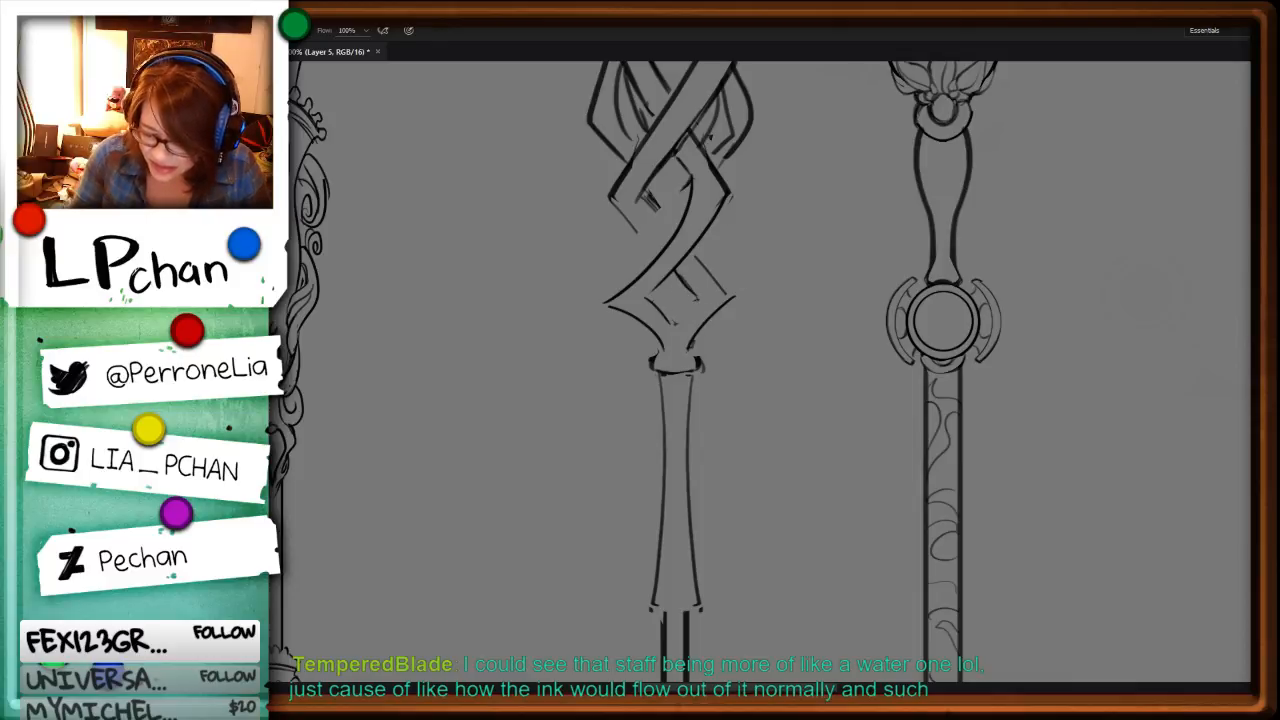
key("r")
left_click_drag(932, 392, 848, 540)
key("e")
mouse_move(730, 340)
left_mouse_down()
mouse_move(774, 325)
mouse_move(730, 312)
mouse_move(729, 329)
left_mouse_up()
key("b")
key("ctrl+z")
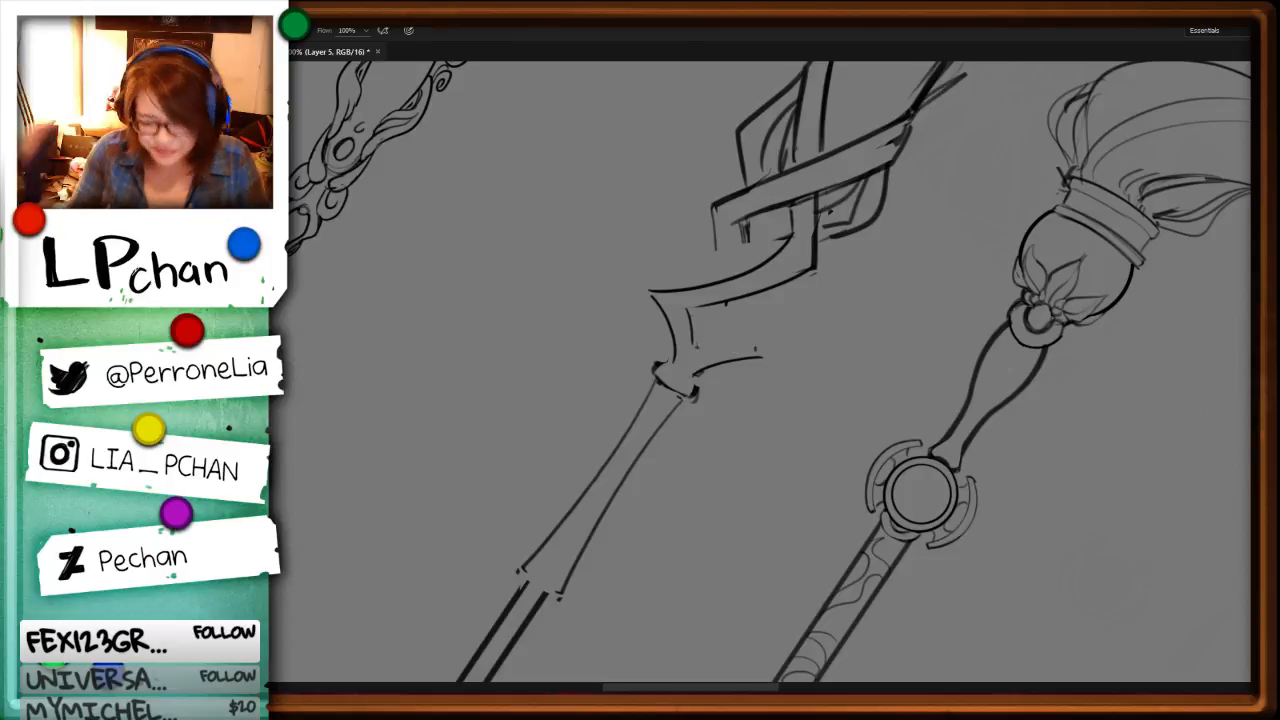
Step: Erase the middle diamond's old left edge and redraw that strand as two lines passing behind the crossing band to the bottom diamond's right tip
key("e")
mouse_move(724, 212)
left_mouse_down()
mouse_move(746, 252)
mouse_move(716, 243)
left_mouse_up()
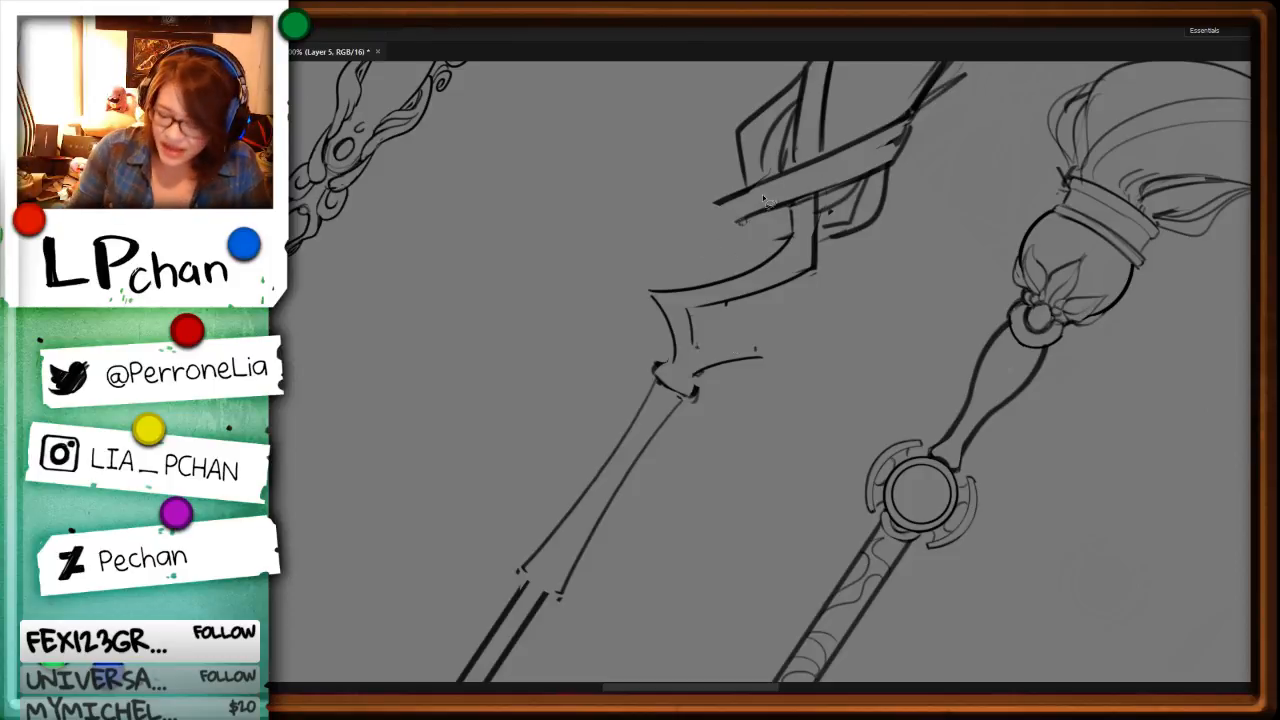
mouse_move(787, 252)
left_mouse_down()
mouse_move(730, 288)
mouse_move(685, 150)
mouse_move(718, 129)
left_mouse_up()
mouse_move(693, 318)
left_mouse_down()
mouse_move(702, 352)
mouse_move(831, 263)
left_mouse_up()
key("b")
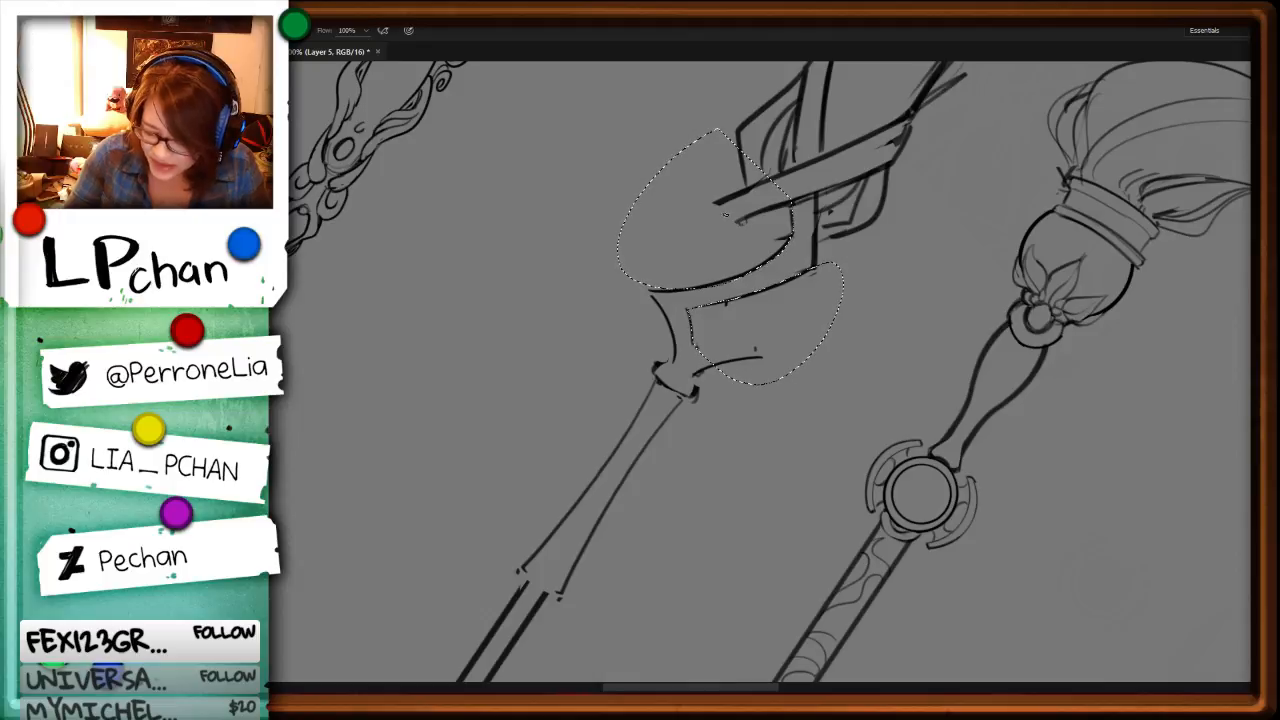
left_click_drag(714, 205, 729, 284)
key("ctrl+z")
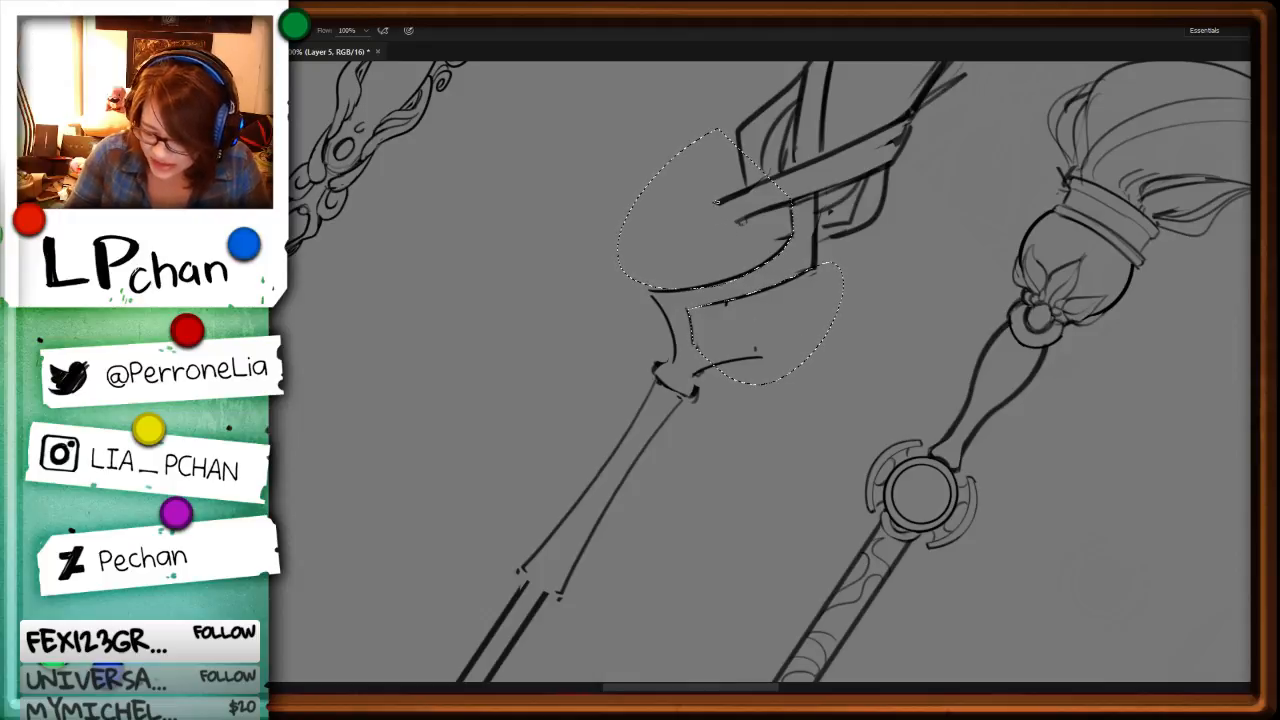
left_click_drag(716, 203, 743, 336)
left_click_drag(743, 219, 766, 348)
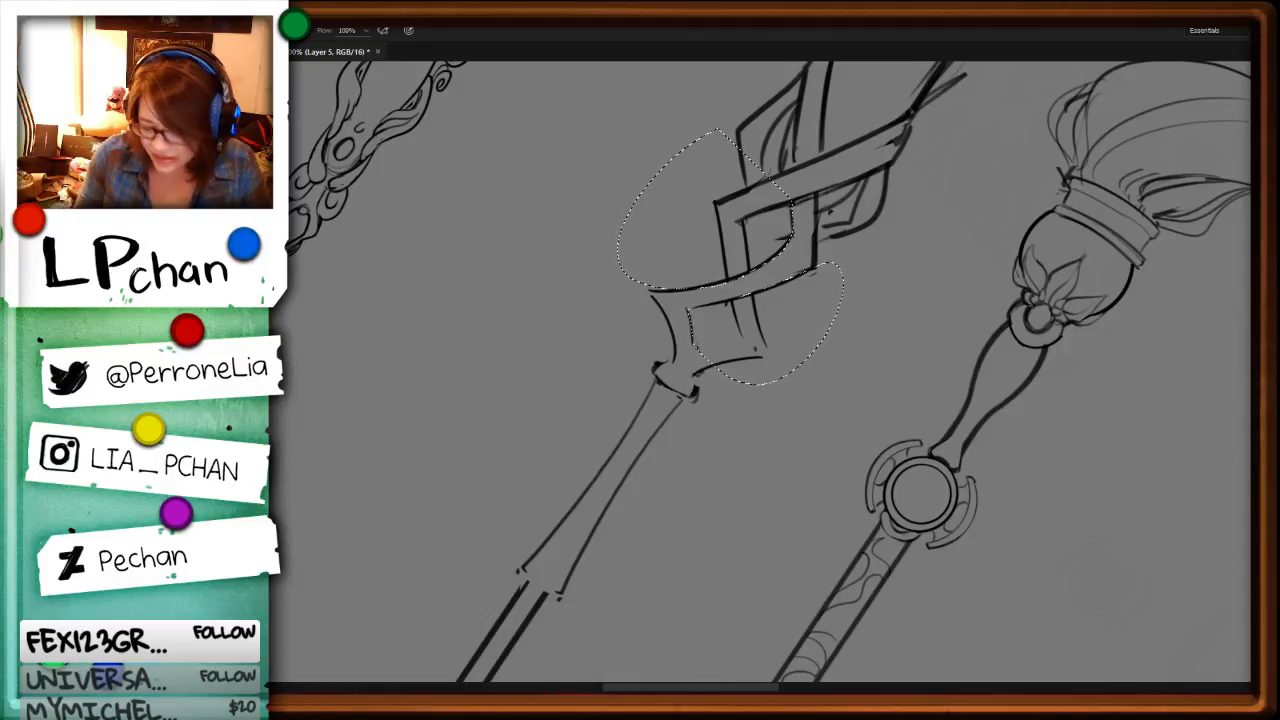
Step: Clear the selection and redraw the bottom diamond's right tip so its outer edges meet in a sharp corner
key("r")
left_click_drag(954, 486, 932, 248)
mouse_move(948, 388)
left_mouse_down()
mouse_move(909, 215)
mouse_move(872, 182)
left_mouse_up()
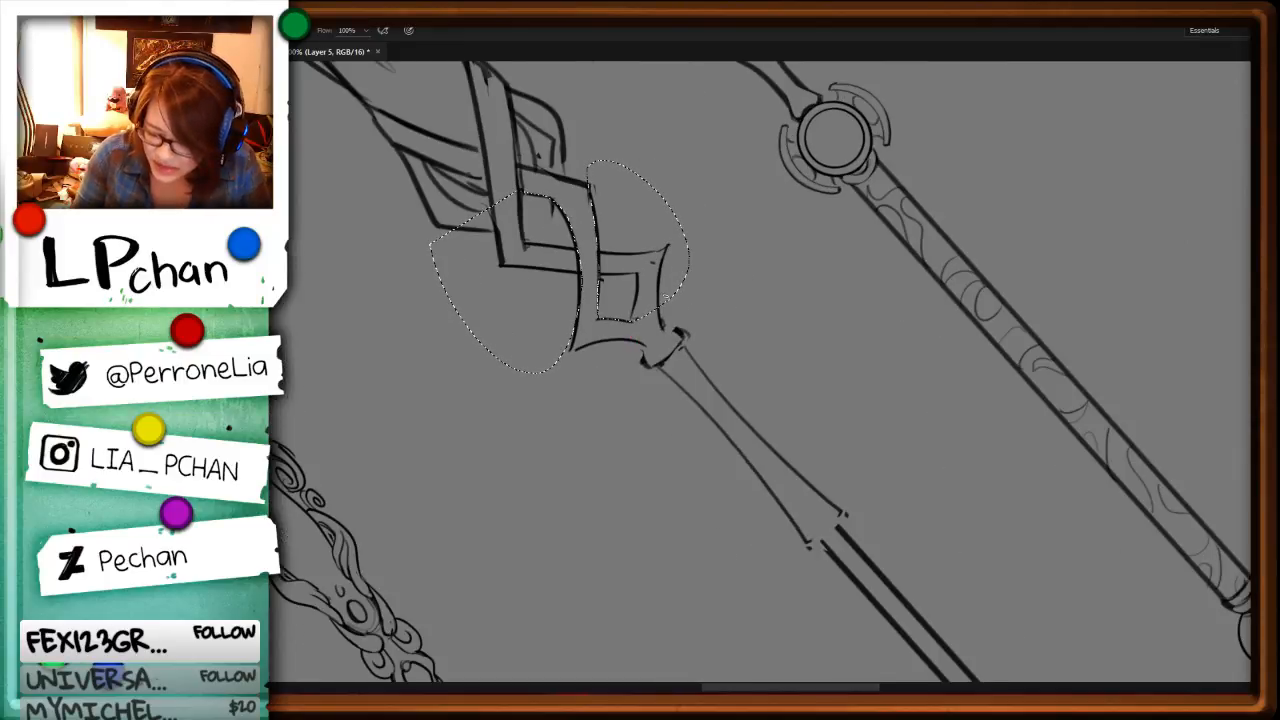
key("ctrl+d")
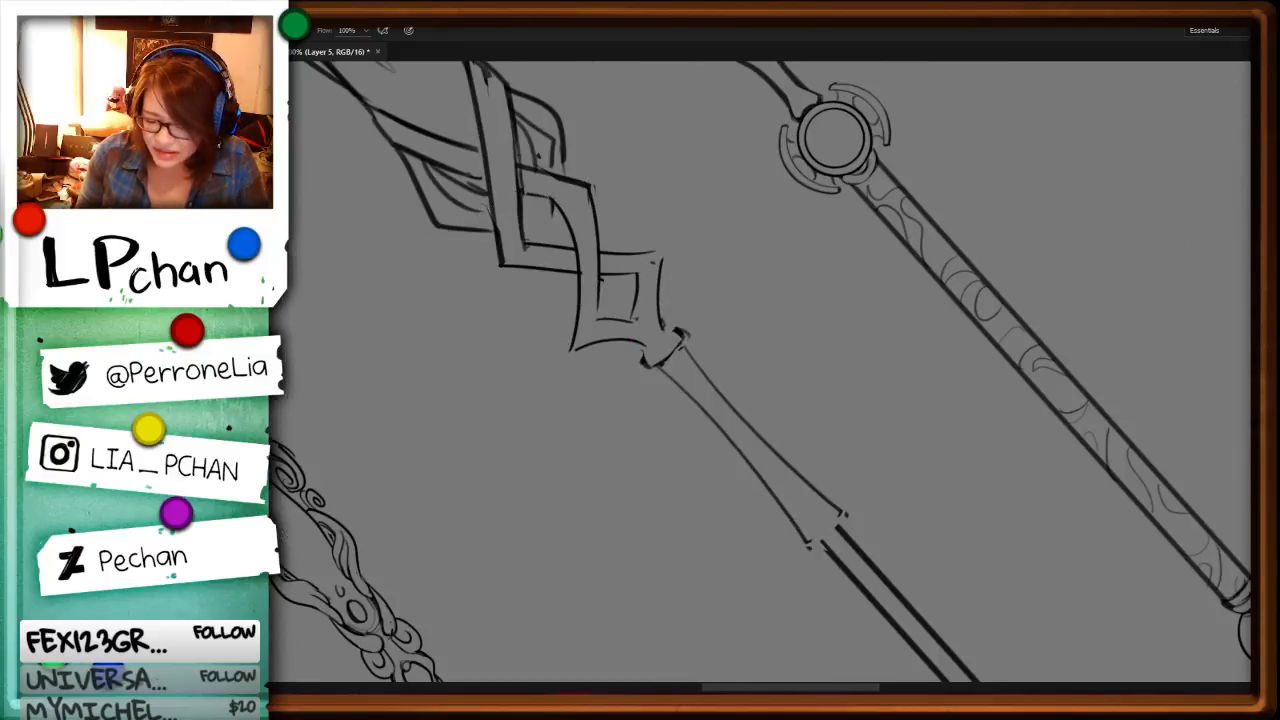
left_click_drag(654, 253, 661, 270)
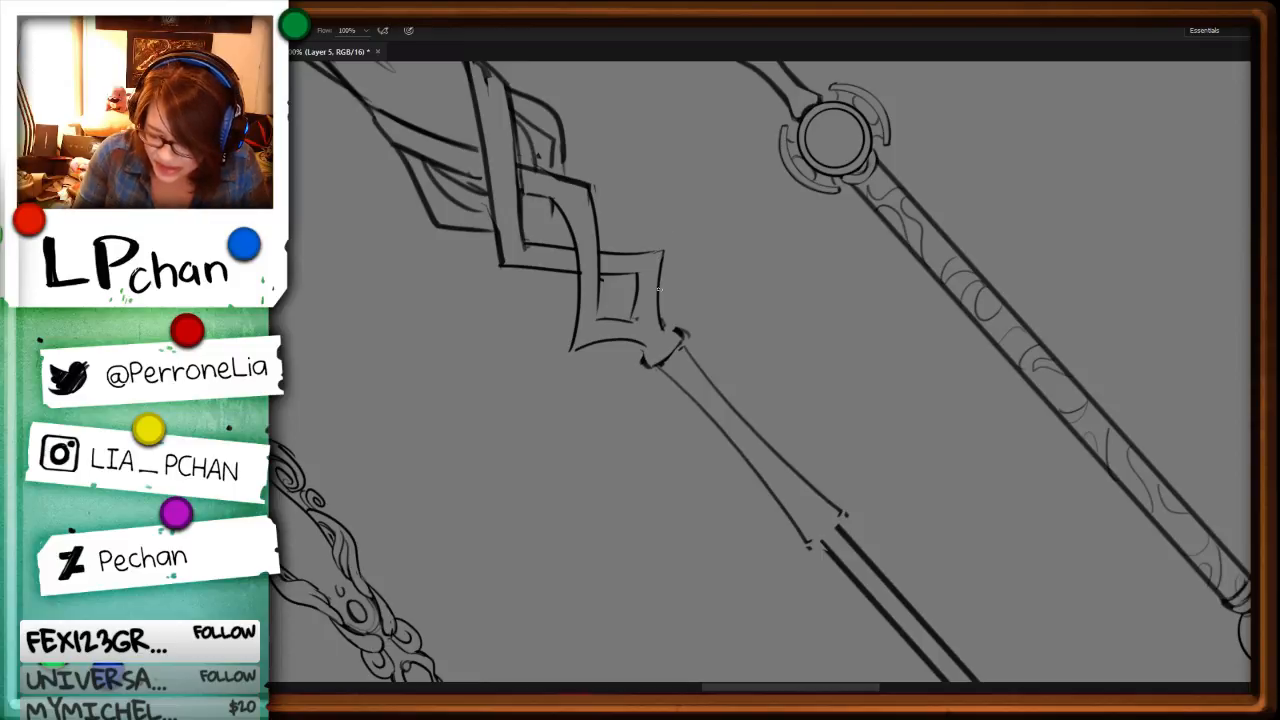
Step: Extend the inner edge of the bottom diamond's lower-left strand in a curve to the collar
left_click_drag(946, 491, 843, 266)
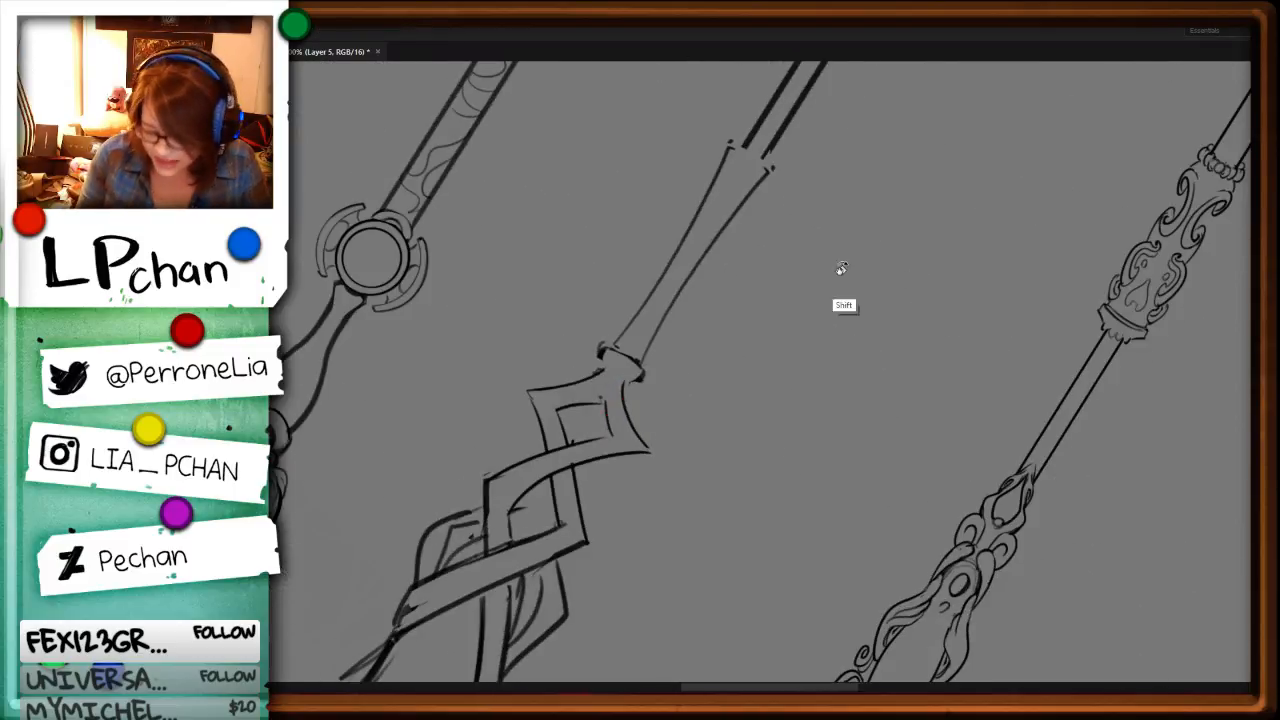
left_click_drag(896, 362, 838, 215)
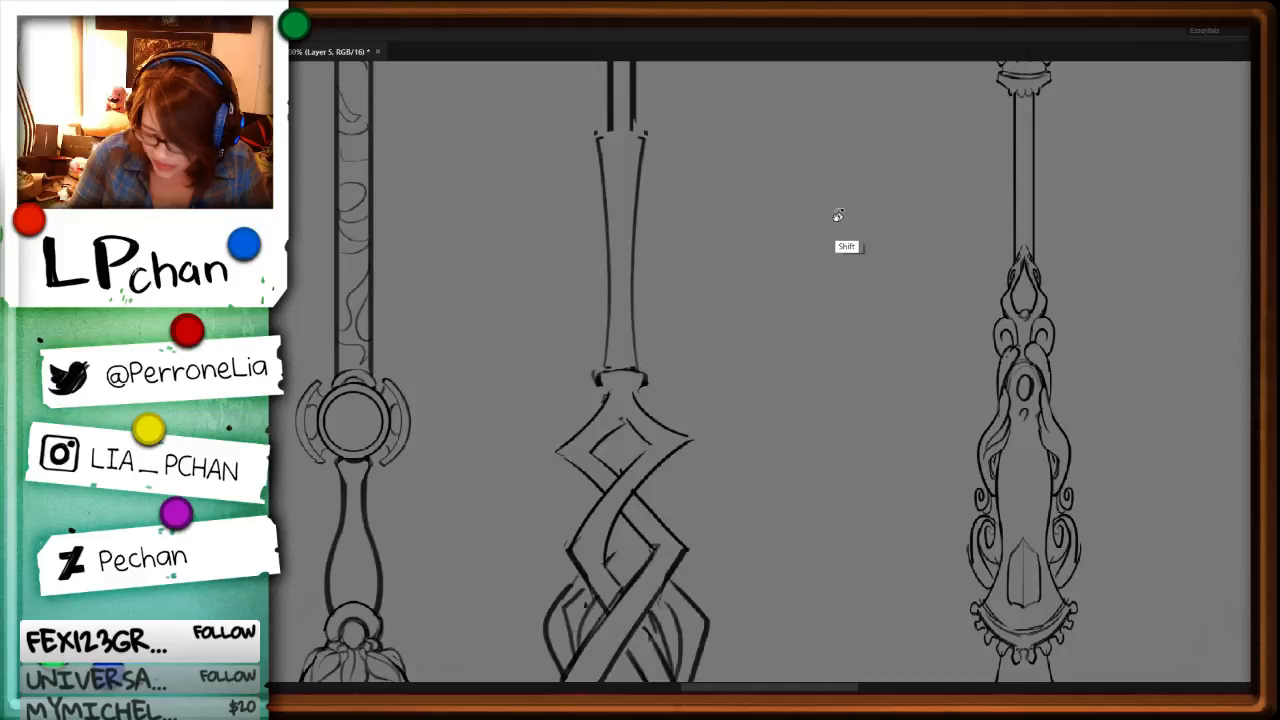
left_click_drag(651, 443, 611, 386)
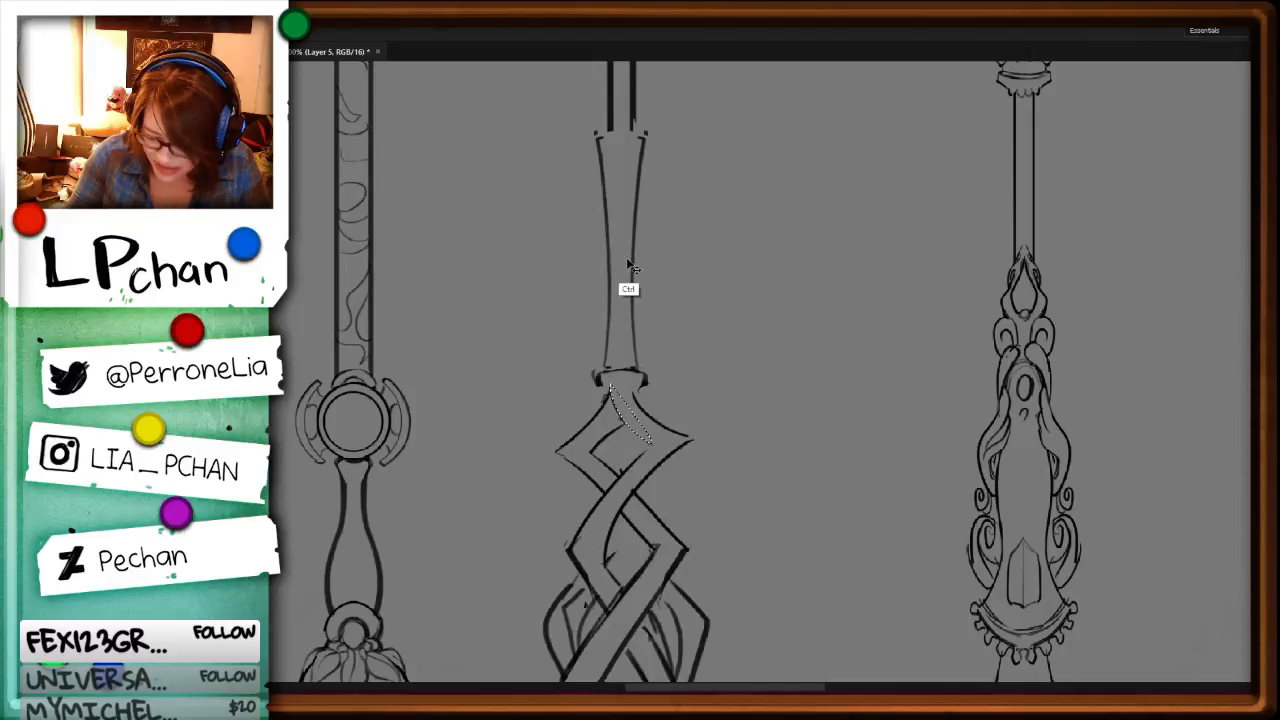
key("ctrl+d")
Step: Replace the straight edges of the long diagonal strand with curved ones, from the middle diamond's flared corner to a rounded end beside the blade
left_click_drag(796, 543, 867, 329)
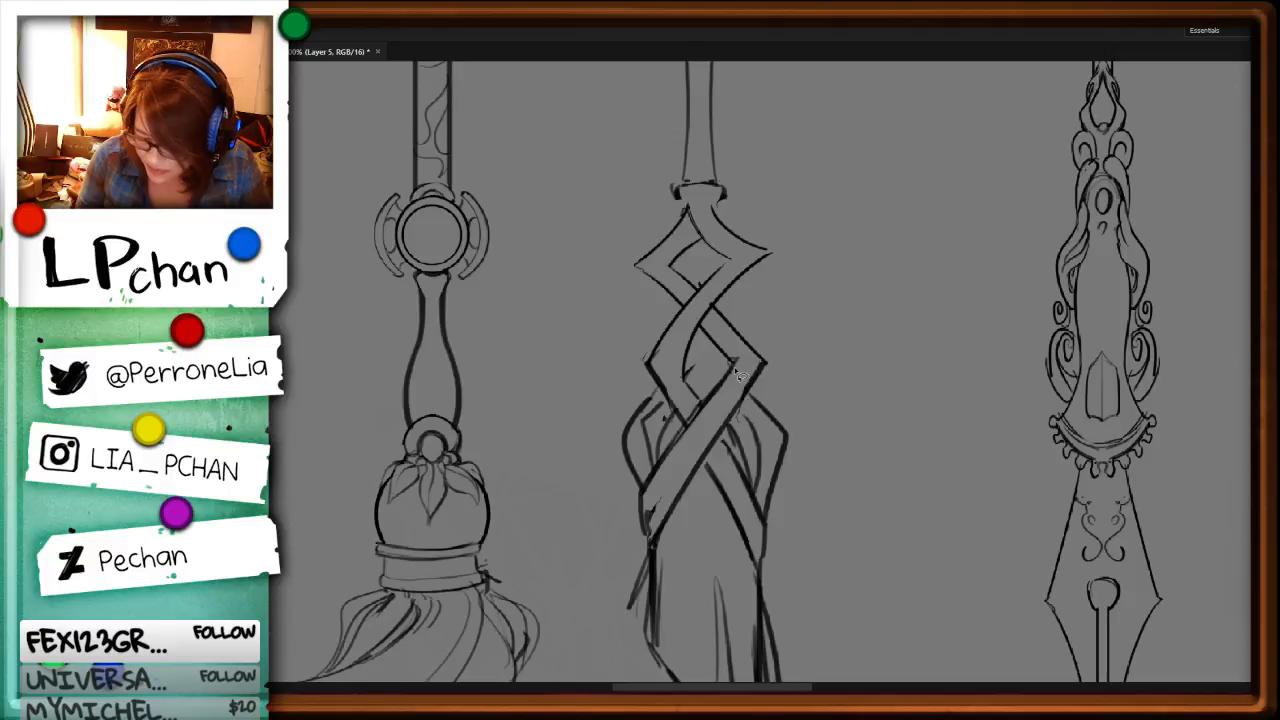
key("ctrl+z")
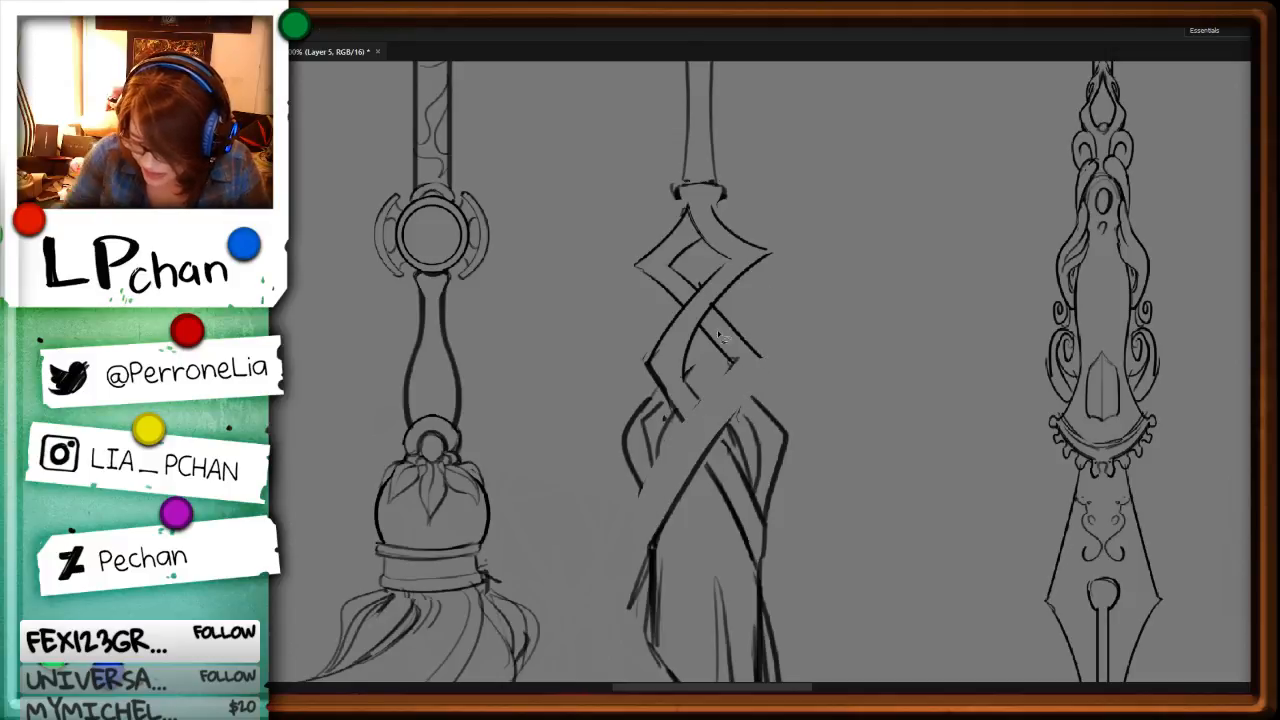
key("ctrl+z")
mouse_move(711, 306)
left_mouse_down()
mouse_move(778, 358)
mouse_move(656, 560)
left_mouse_up()
key("ctrl+z")
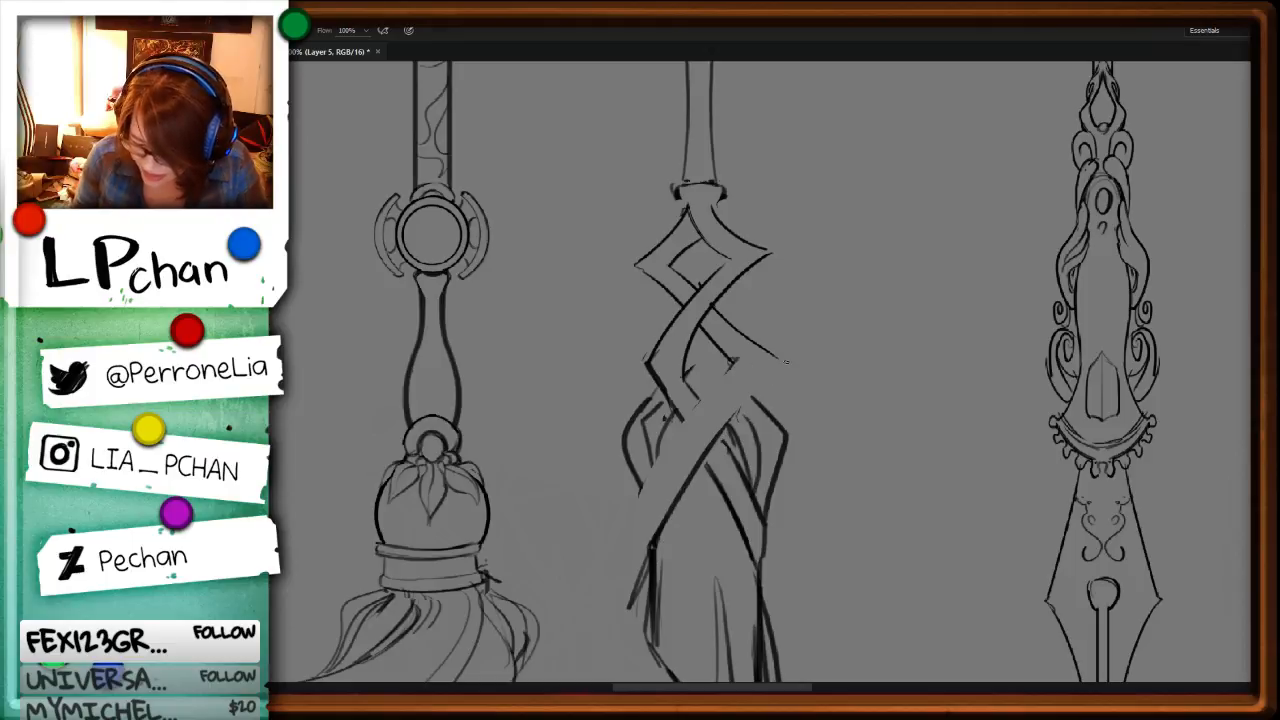
left_click_drag(785, 363, 655, 550)
mouse_move(738, 362)
left_mouse_down()
mouse_move(634, 540)
mouse_move(601, 511)
mouse_move(603, 629)
left_mouse_up()
key("l")
key("Delete")
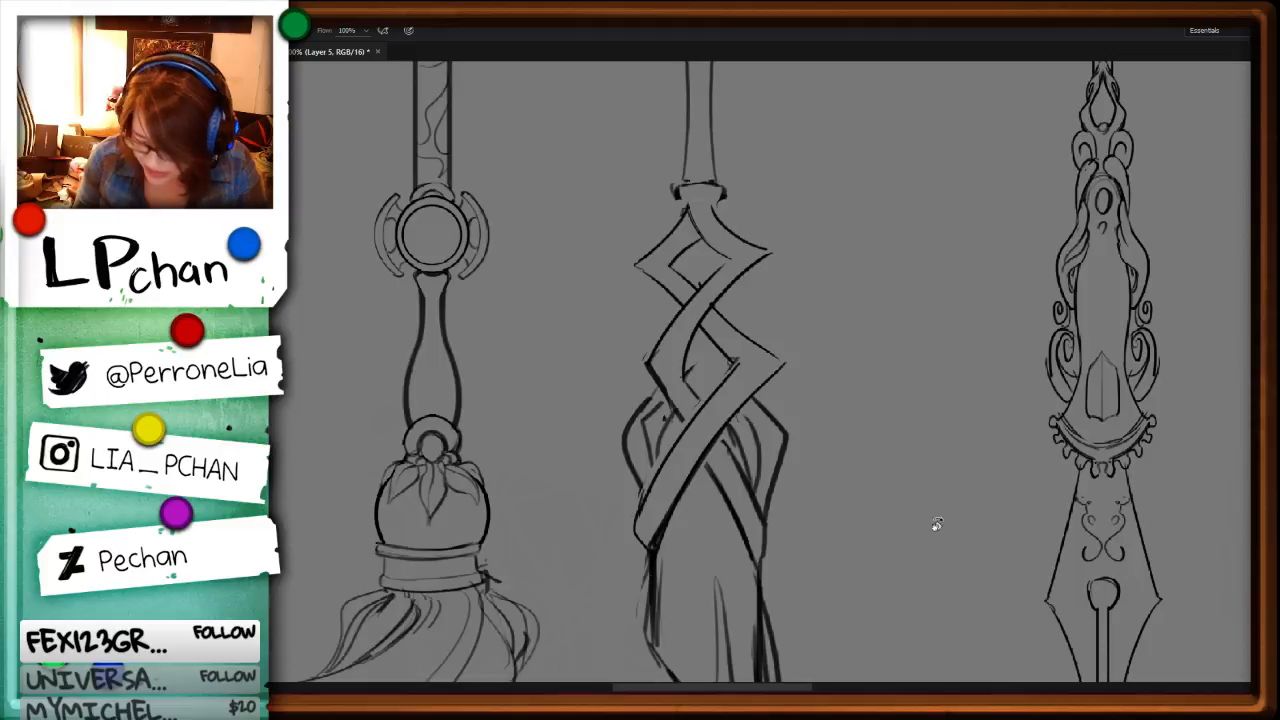
Step: Erase the old straight lines of the middle diamond's right corner and of the short strand crossing behind the long one
key("r")
left_click_drag(934, 523, 723, 363)
mouse_move(594, 399)
left_mouse_down()
mouse_move(655, 396)
mouse_move(640, 326)
mouse_move(606, 338)
left_mouse_up()
key("Delete")
key("ctrl+d")
key("b")
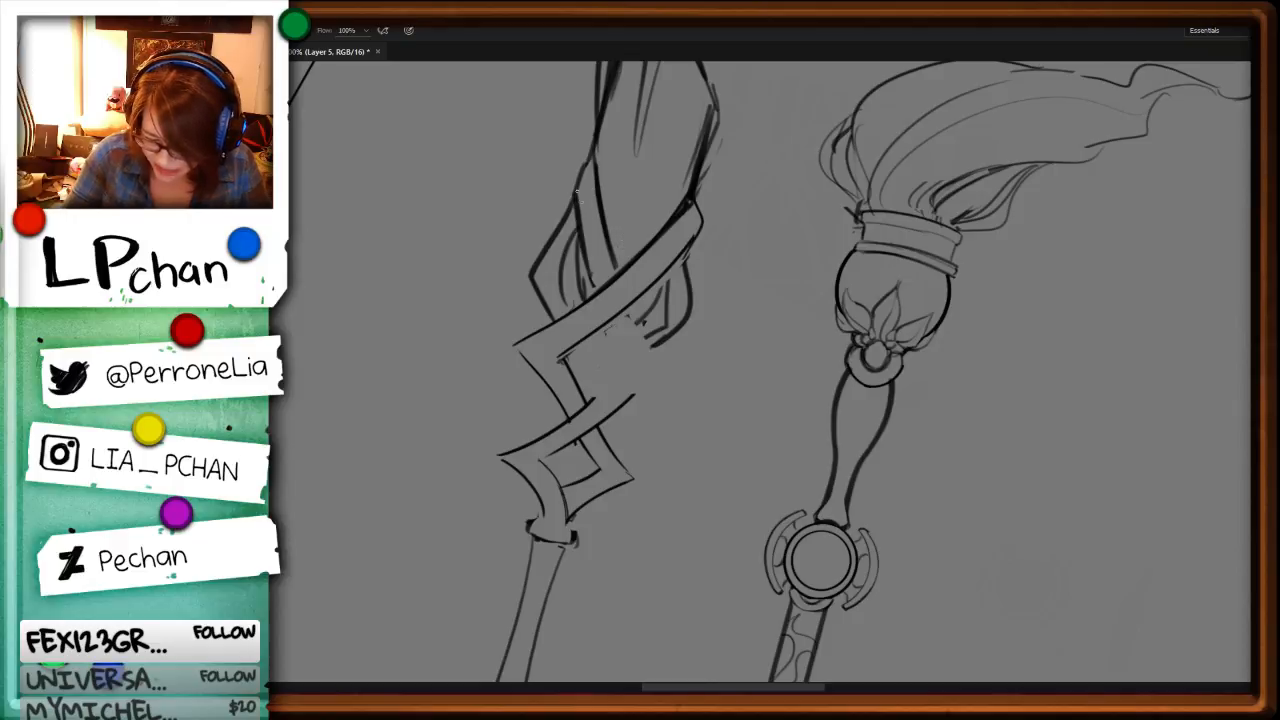
Step: Redraw the strand crossing behind the long diagonal one with two parallel edges and close the middle diamond's right corner
mouse_move(577, 191)
left_mouse_down()
mouse_move(607, 320)
mouse_move(627, 376)
left_mouse_up()
left_click_drag(628, 310, 652, 361)
key("r")
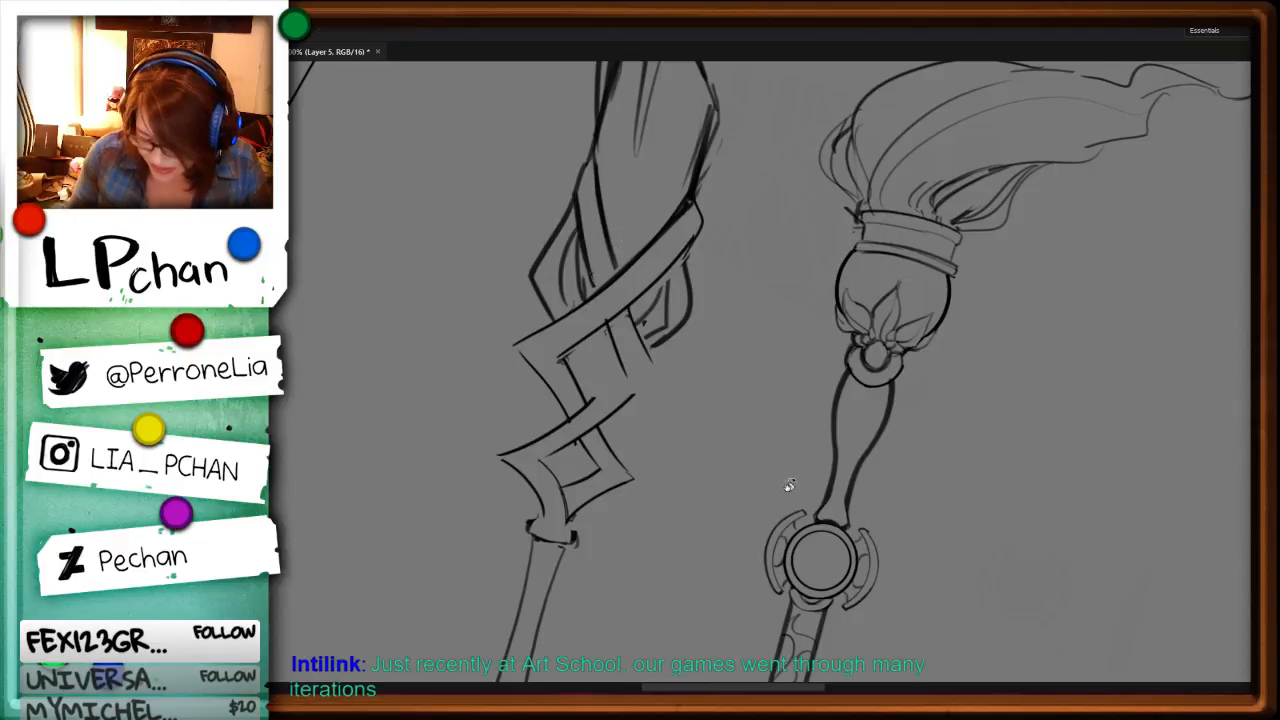
mouse_move(789, 485)
left_mouse_down()
mouse_move(694, 391)
mouse_move(631, 440)
left_mouse_up()
key("b")
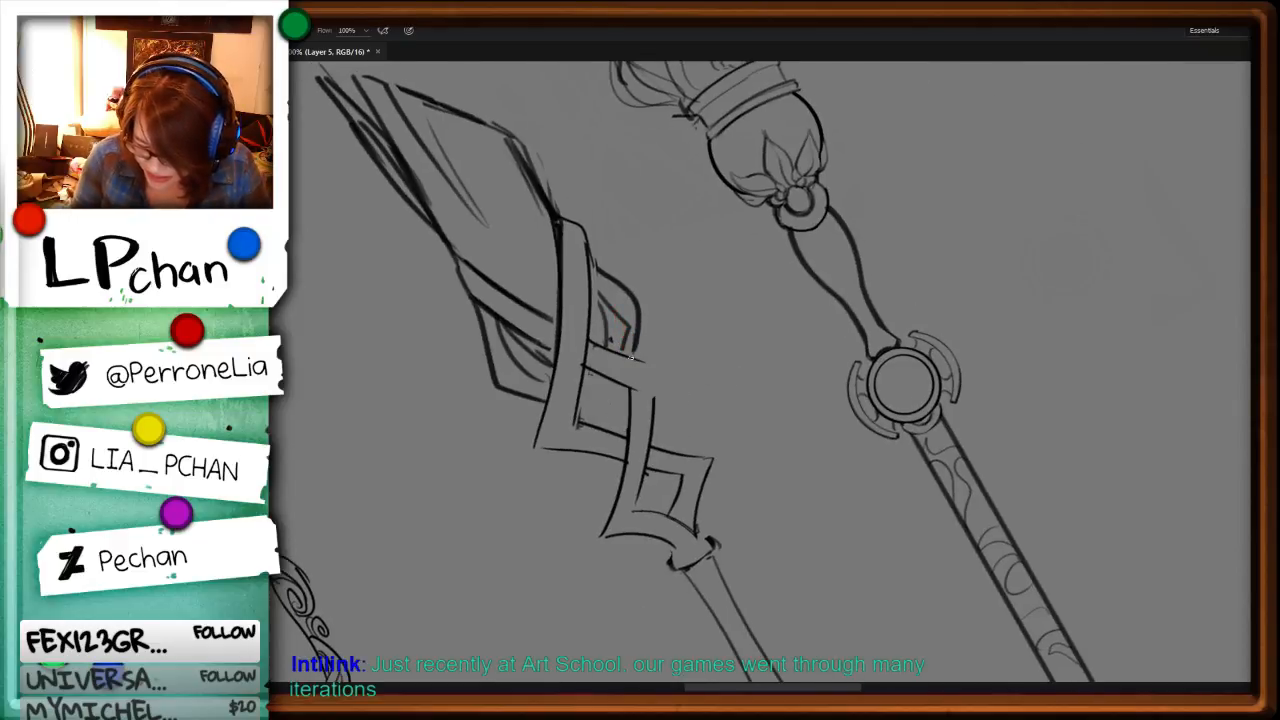
mouse_move(630, 357)
left_mouse_down()
mouse_move(660, 360)
mouse_move(655, 445)
left_mouse_up()
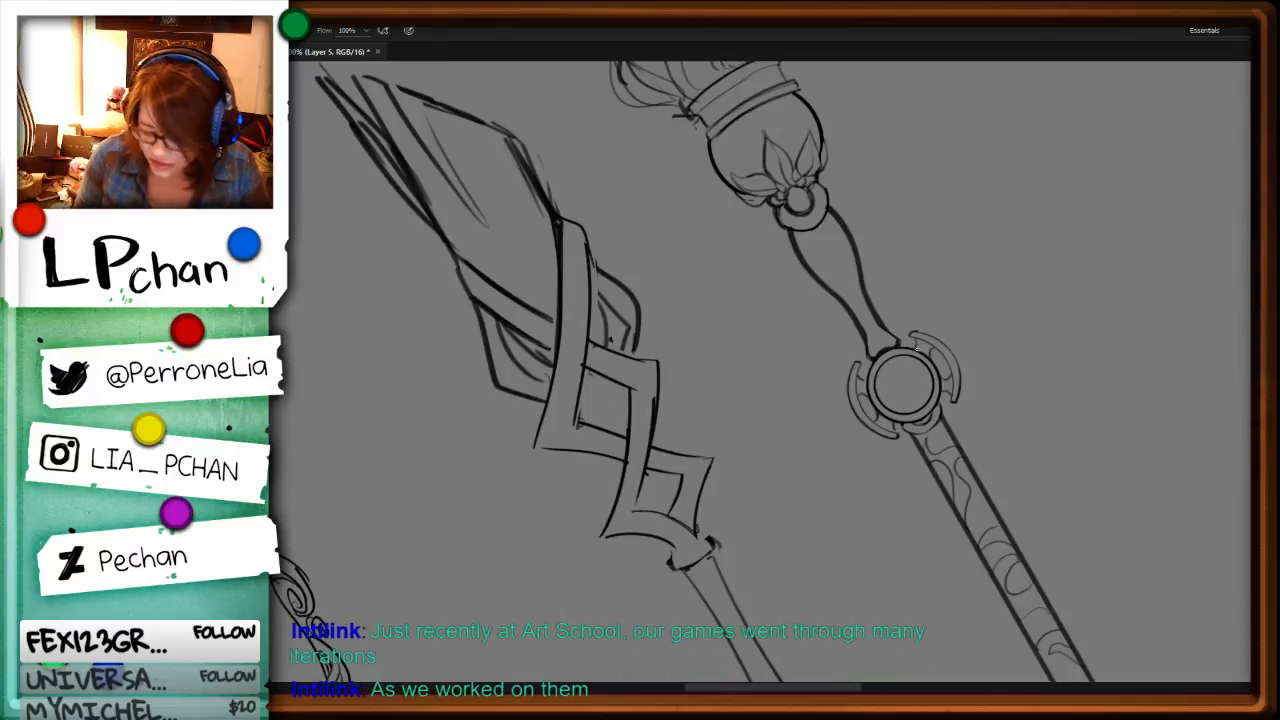
Step: Redraw the middle diamond's lower-left outer and inner edges and firm up the edge leading to the bottom diamond's right tip
key("r")
left_click_drag(942, 393, 957, 469)
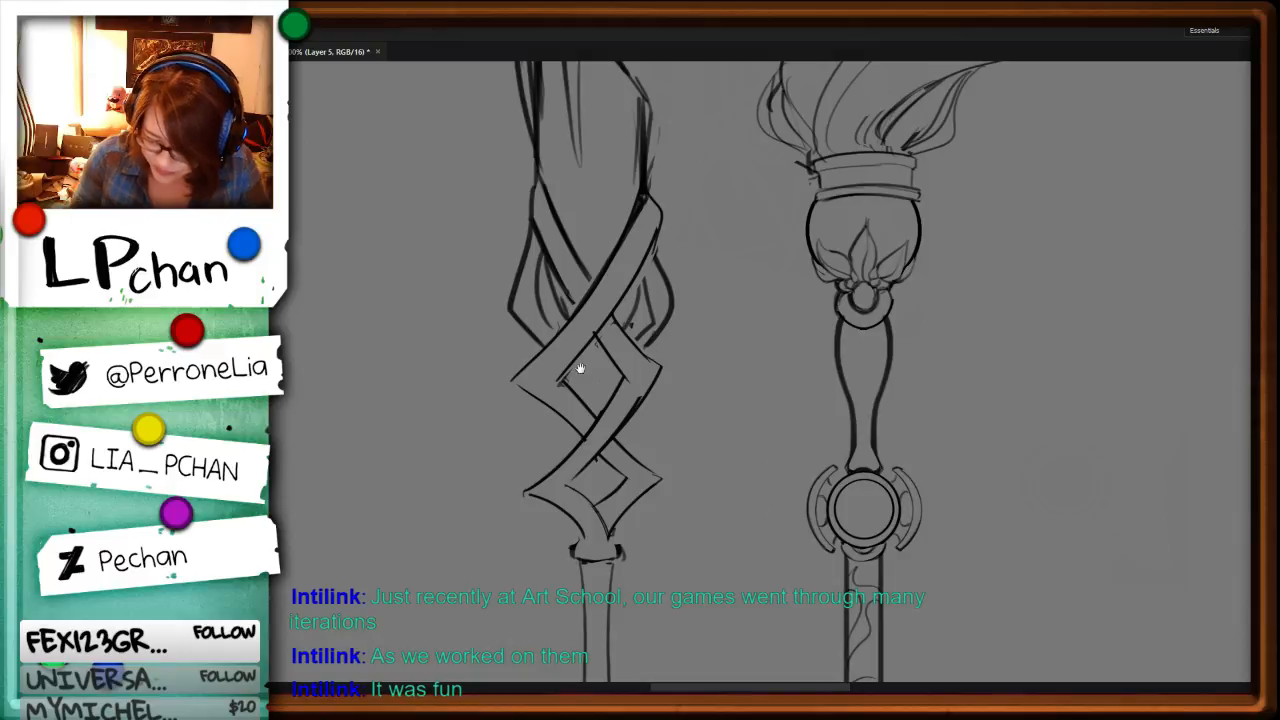
key("b")
left_click_drag(516, 380, 568, 432)
key("r")
left_click_drag(943, 357, 855, 590)
key("ctrl+z")
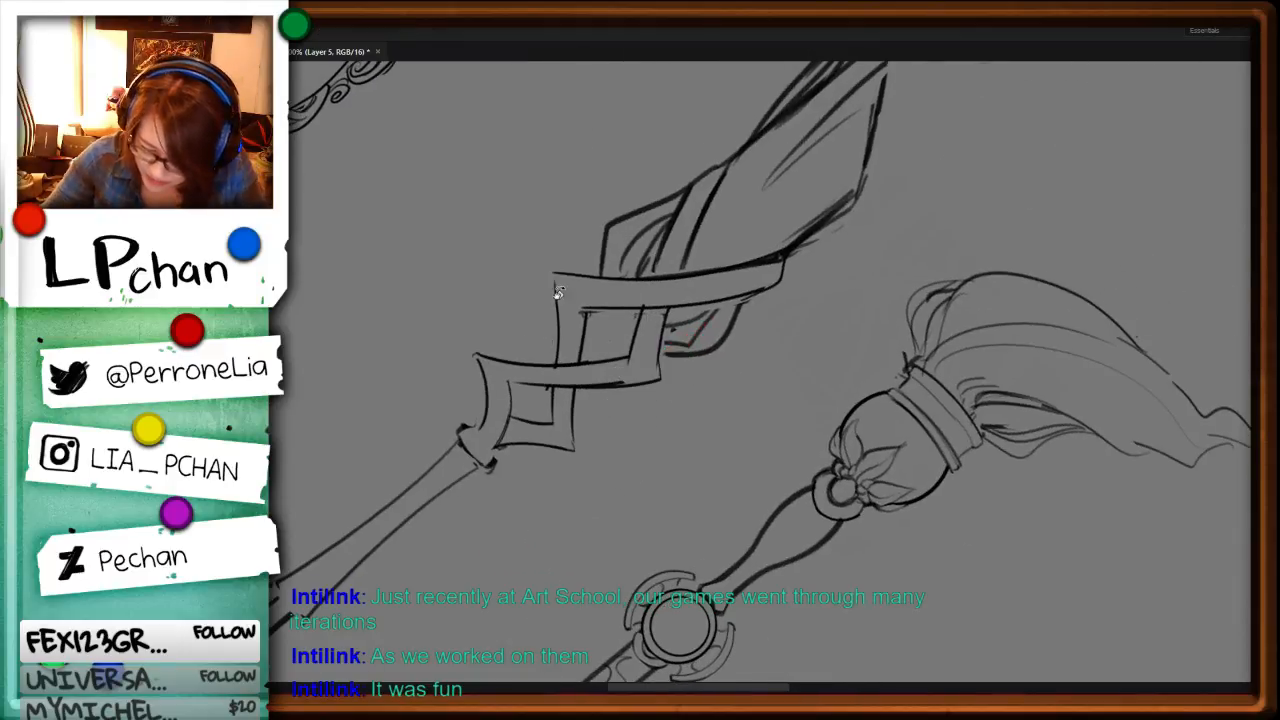
key("b")
left_click_drag(554, 273, 557, 356)
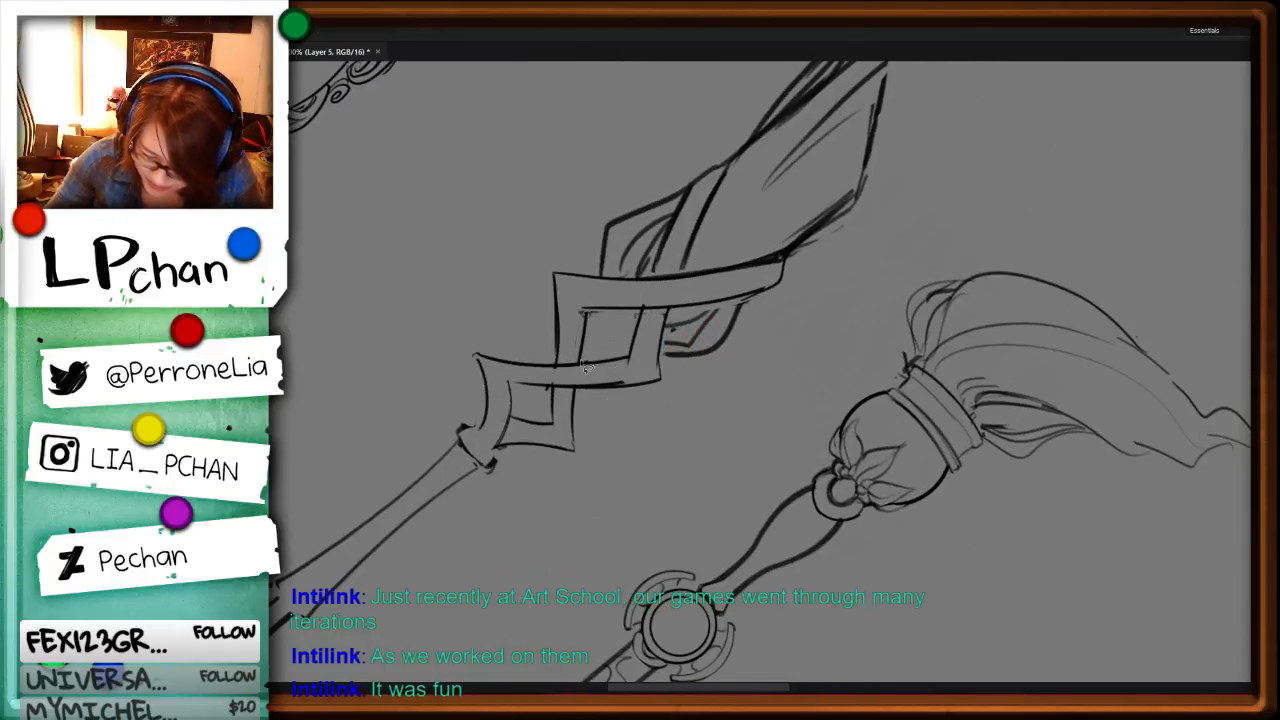
key("ctrl+z")
left_click_drag(583, 310, 579, 361)
left_click_drag(576, 391, 575, 441)
Step: Delete the middle staff's interlaced diamond section between the head and the collar
key("ctrl+minus")
key("ctrl+minus")
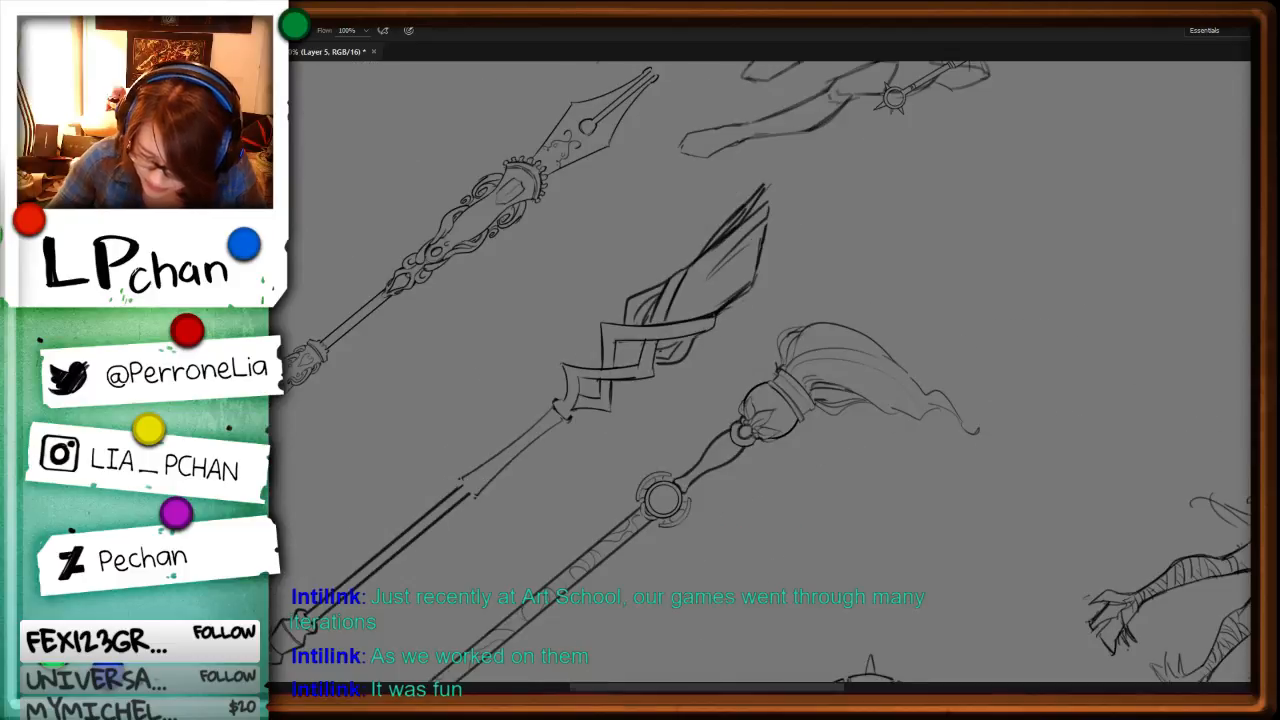
key("r")
left_click_drag(932, 576, 933, 463)
key("ctrl+0")
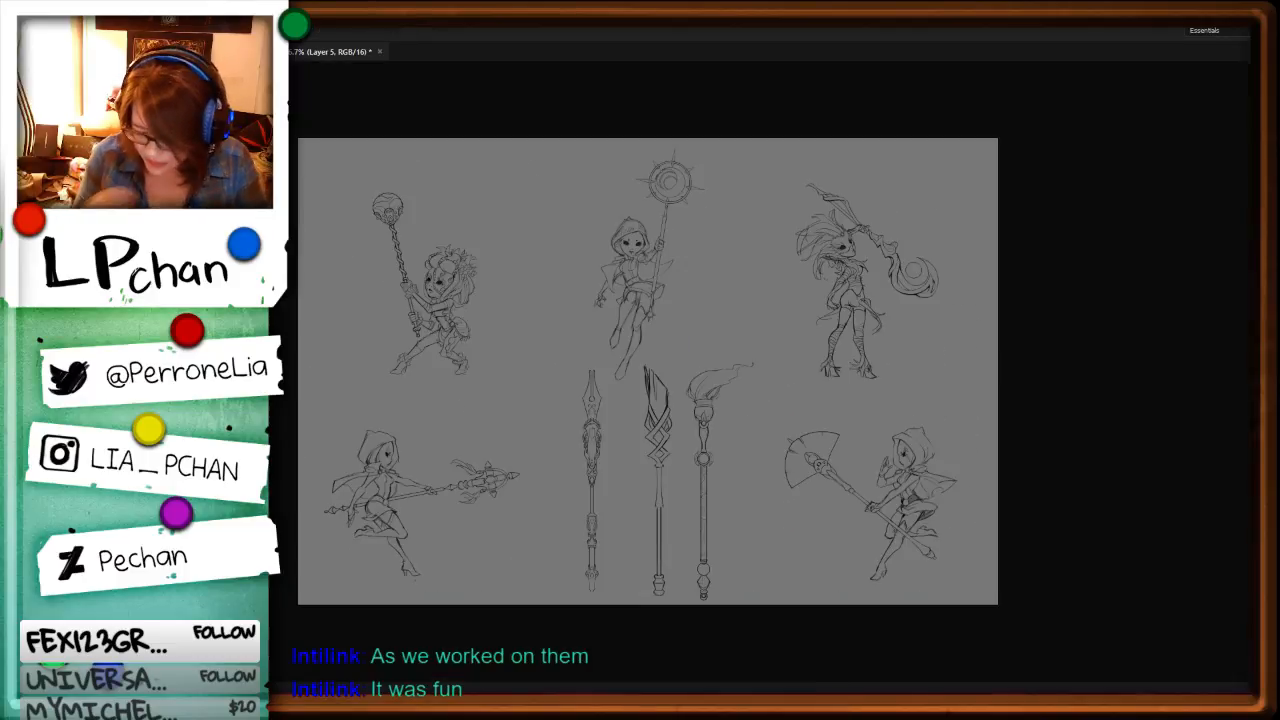
key("ctrl+plus")
key("ctrl+plus")
key("ctrl+plus")
key("ctrl+plus")
left_click_drag(806, 596, 823, 263)
mouse_move(724, 325)
left_mouse_down()
mouse_move(901, 400)
mouse_move(775, 338)
left_mouse_up()
key("Delete")
key("ctrl+d")
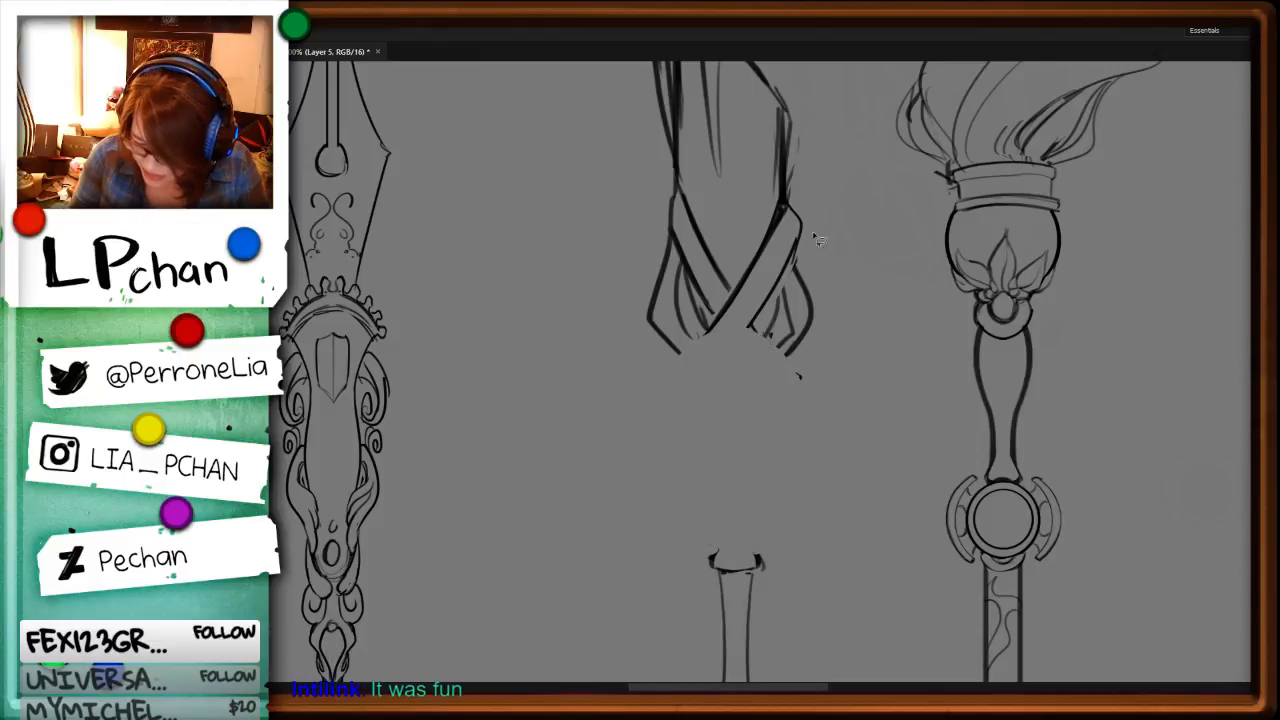
Step: Try extending the head's crossing strand below its base with a bent corner and a hooked curve
key("b")
left_click_drag(782, 272, 690, 388)
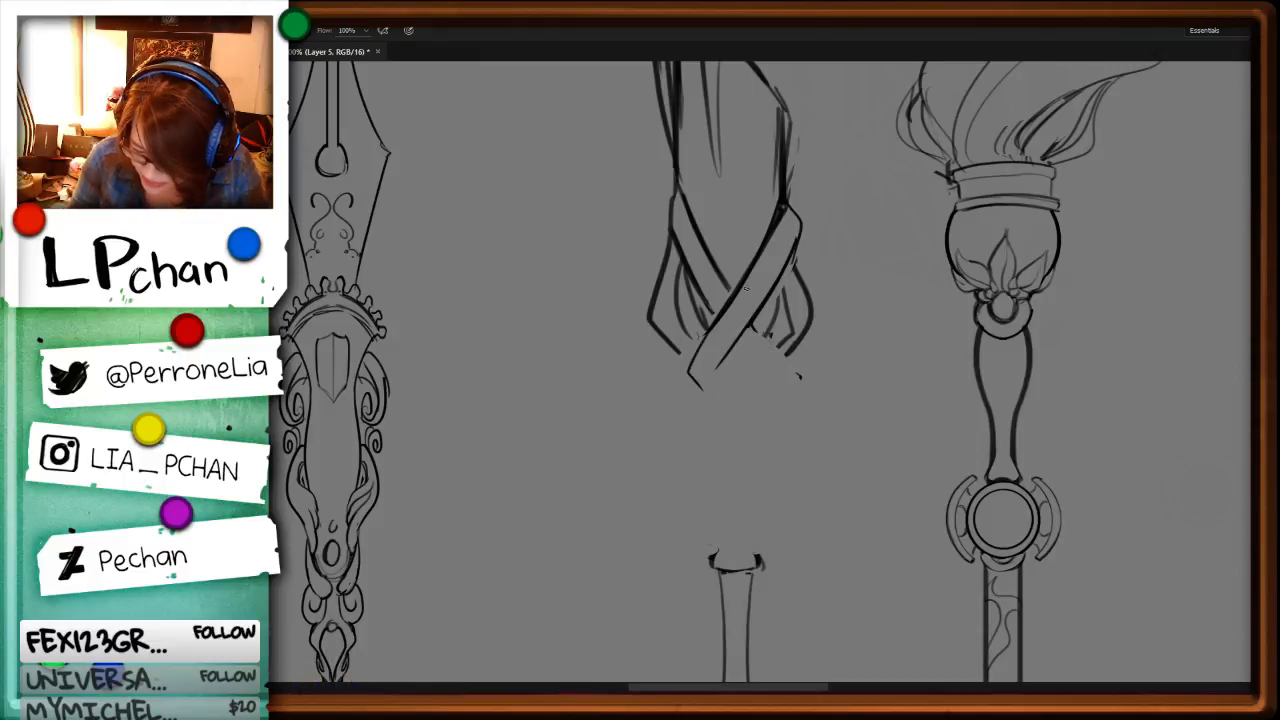
key("ctrl+z")
key("l")
left_click_drag(776, 300, 721, 369)
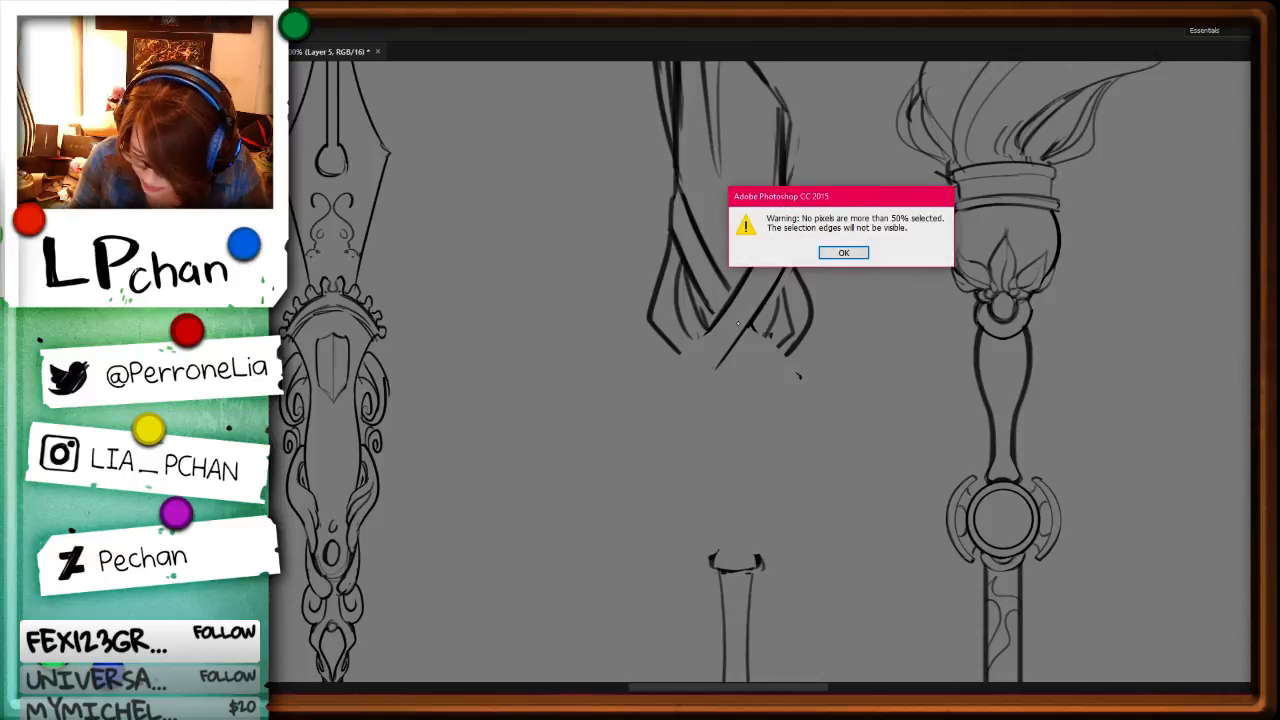
key("Return")
key("b")
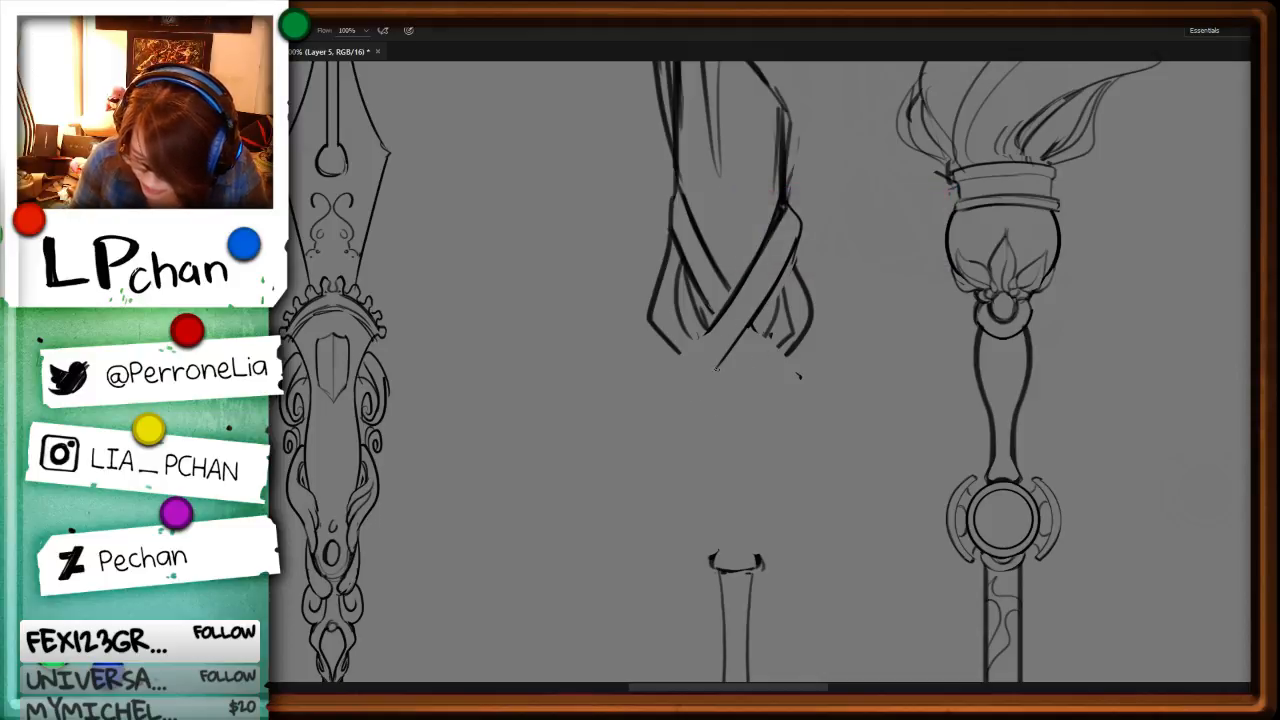
mouse_move(738, 334)
left_mouse_down()
mouse_move(699, 404)
mouse_move(722, 428)
left_mouse_up()
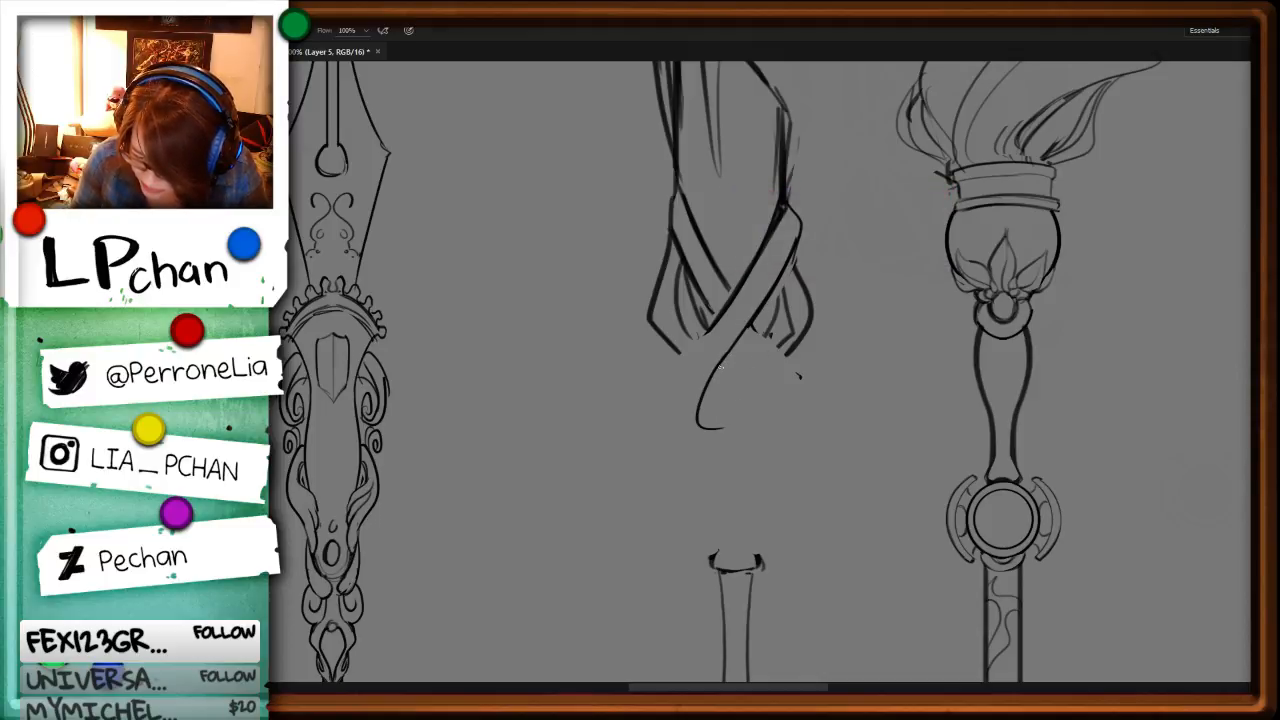
key("ctrl+z")
Step: Close the open base of the head and connect it to the collar with two straight parallel shaft lines
mouse_move(758, 319)
left_mouse_down()
mouse_move(677, 353)
mouse_move(710, 375)
left_mouse_up()
left_click_drag(797, 346, 778, 364)
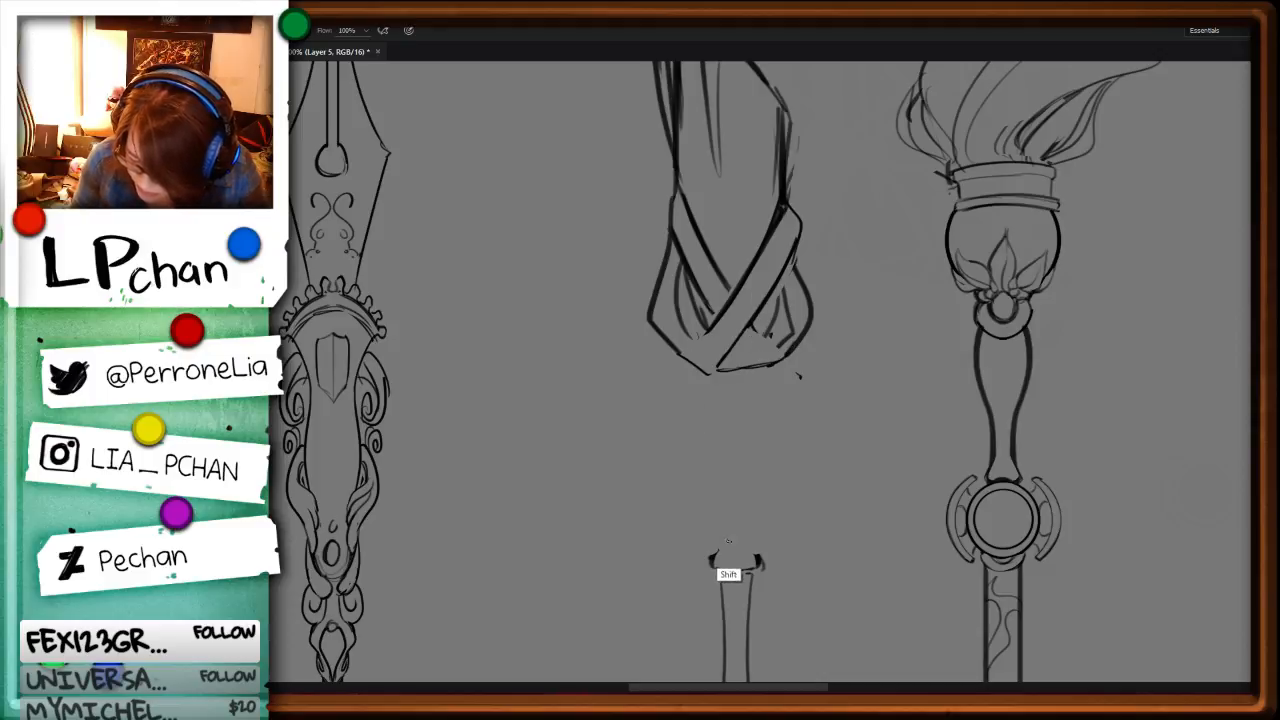
mouse_move(728, 543)
left_mouse_down()
mouse_move(743, 369)
mouse_move(741, 543)
left_mouse_up()
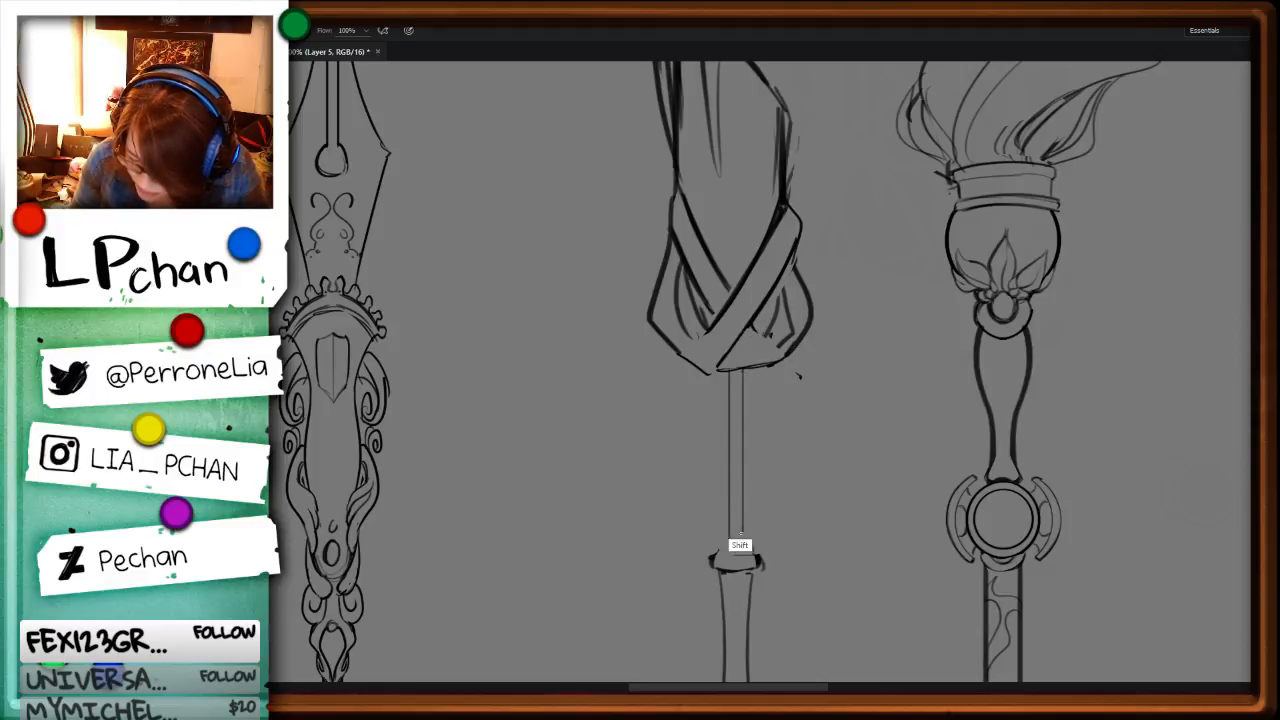
Step: Add a new layer above the staff line art
key("ctrl+shift+n")
key("Return")
Step: Try sketching a curved ribbon sweeping from the head's base around the straight shaft
left_click_drag(750, 367, 681, 425)
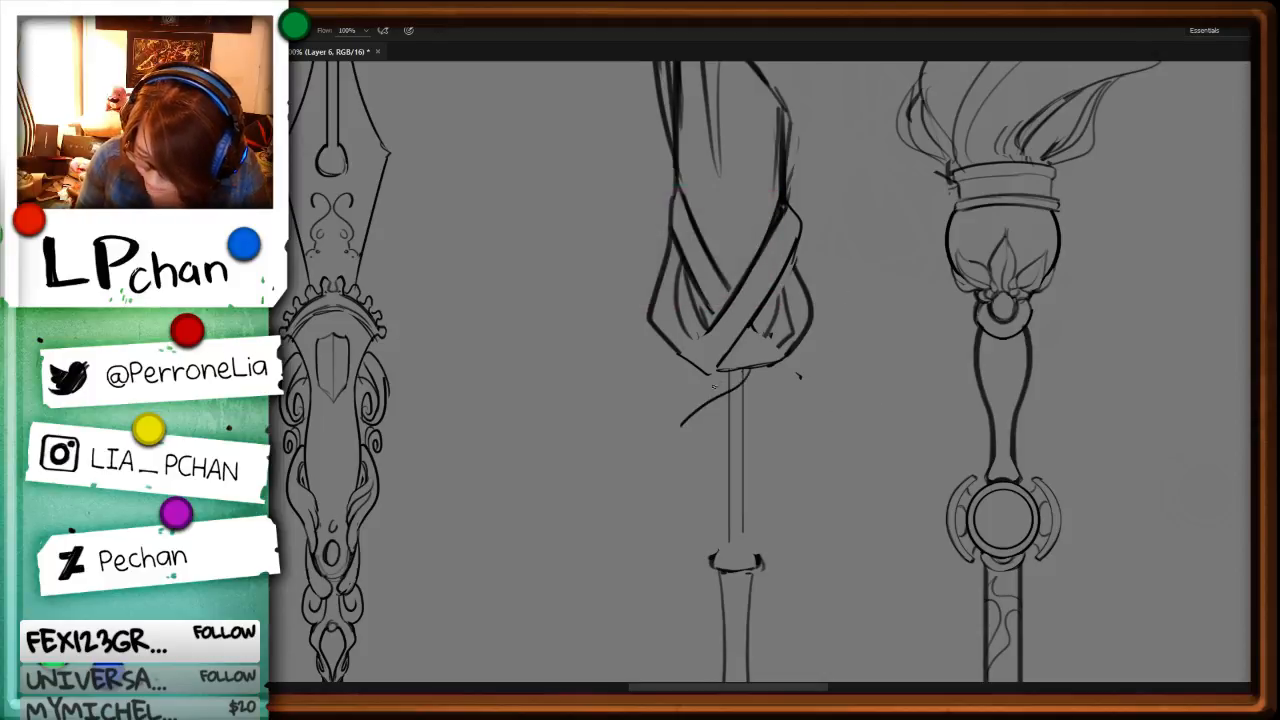
key("ctrl+z")
mouse_move(755, 368)
left_mouse_down()
mouse_move(690, 468)
mouse_move(735, 418)
mouse_move(680, 476)
left_mouse_up()
key("ctrl+z")
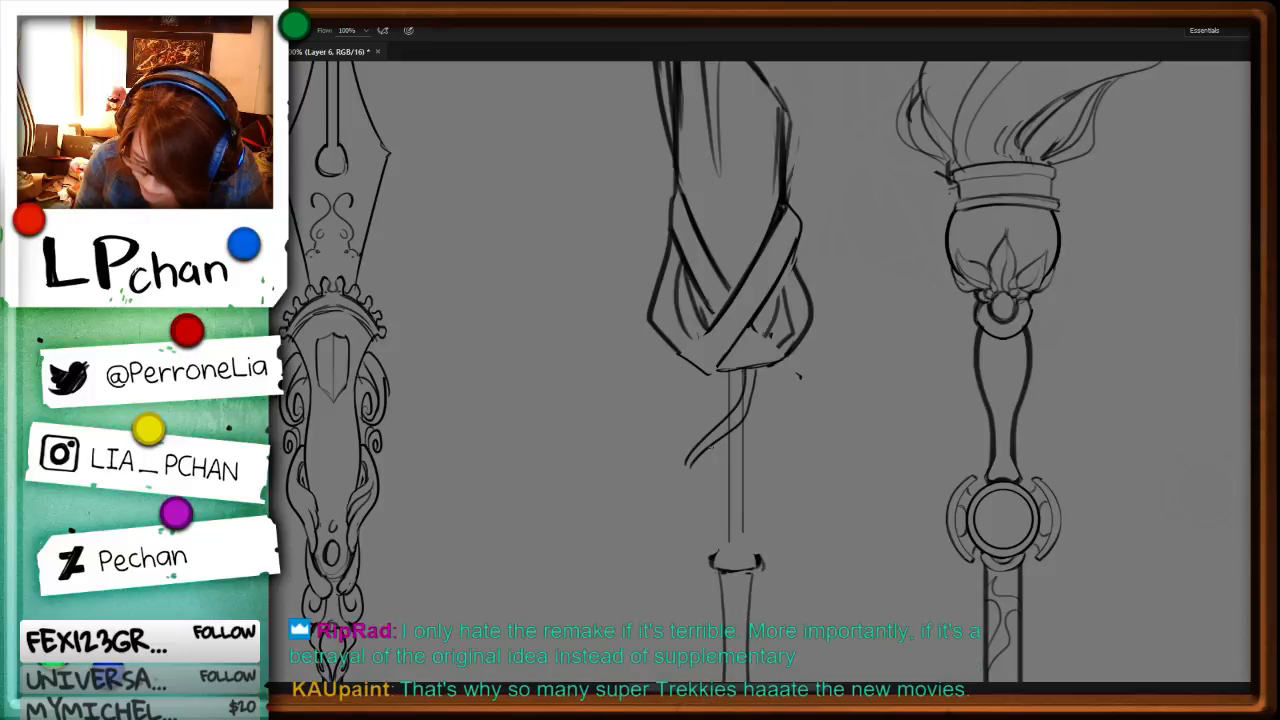
key("l")
mouse_move(760, 358)
left_mouse_down()
mouse_move(764, 428)
mouse_move(741, 420)
mouse_move(752, 420)
left_mouse_up()
key("ctrl+d")
key("b")
left_click_drag(679, 461, 734, 503)
mouse_move(775, 366)
left_mouse_down()
mouse_move(715, 464)
mouse_move(734, 464)
mouse_move(727, 455)
mouse_move(748, 494)
left_mouse_up()
key("ctrl+z")
key("ctrl+z")
key("ctrl+z")
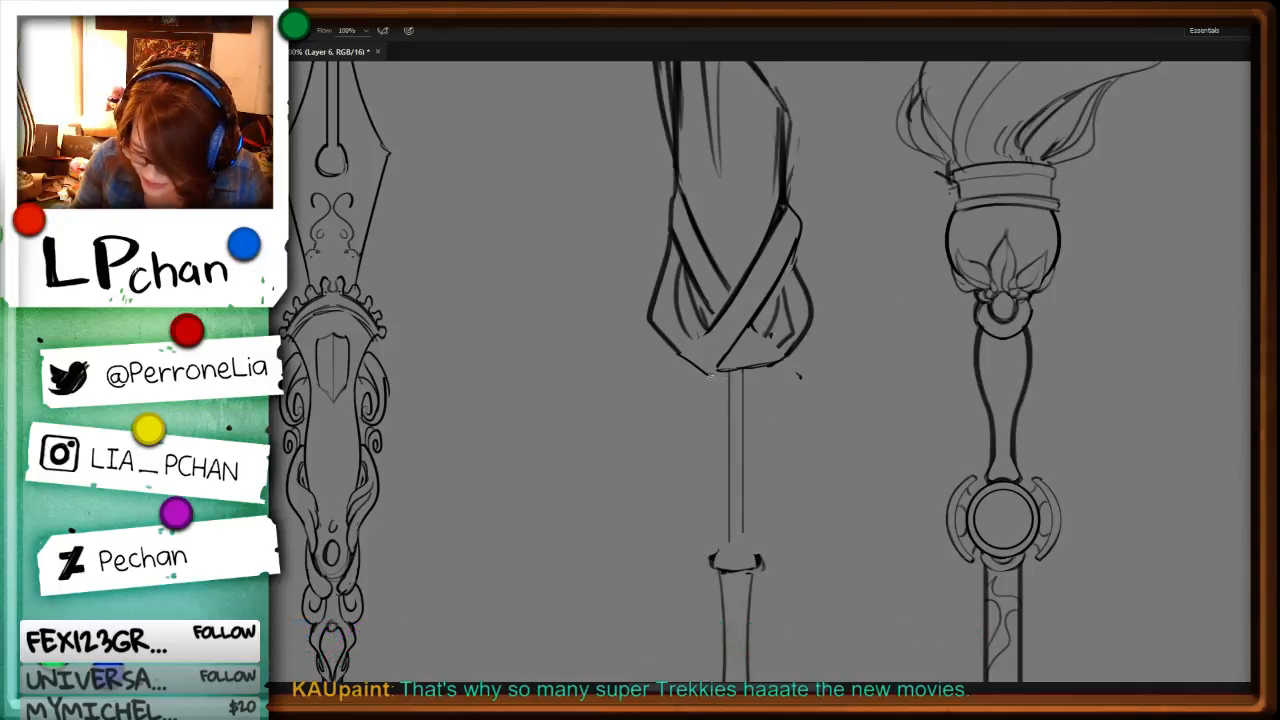
Step: Draw a small ring beneath the head and a two-edged S-shaped ribbon winding from it around the shaft
mouse_move(711, 372)
left_mouse_down()
mouse_move(712, 403)
mouse_move(716, 384)
mouse_move(758, 378)
mouse_move(724, 394)
left_mouse_up()
key("ctrl+z")
mouse_move(714, 378)
left_mouse_down()
mouse_move(755, 377)
mouse_move(723, 389)
mouse_move(722, 433)
mouse_move(733, 400)
mouse_move(710, 468)
mouse_move(764, 522)
left_mouse_up()
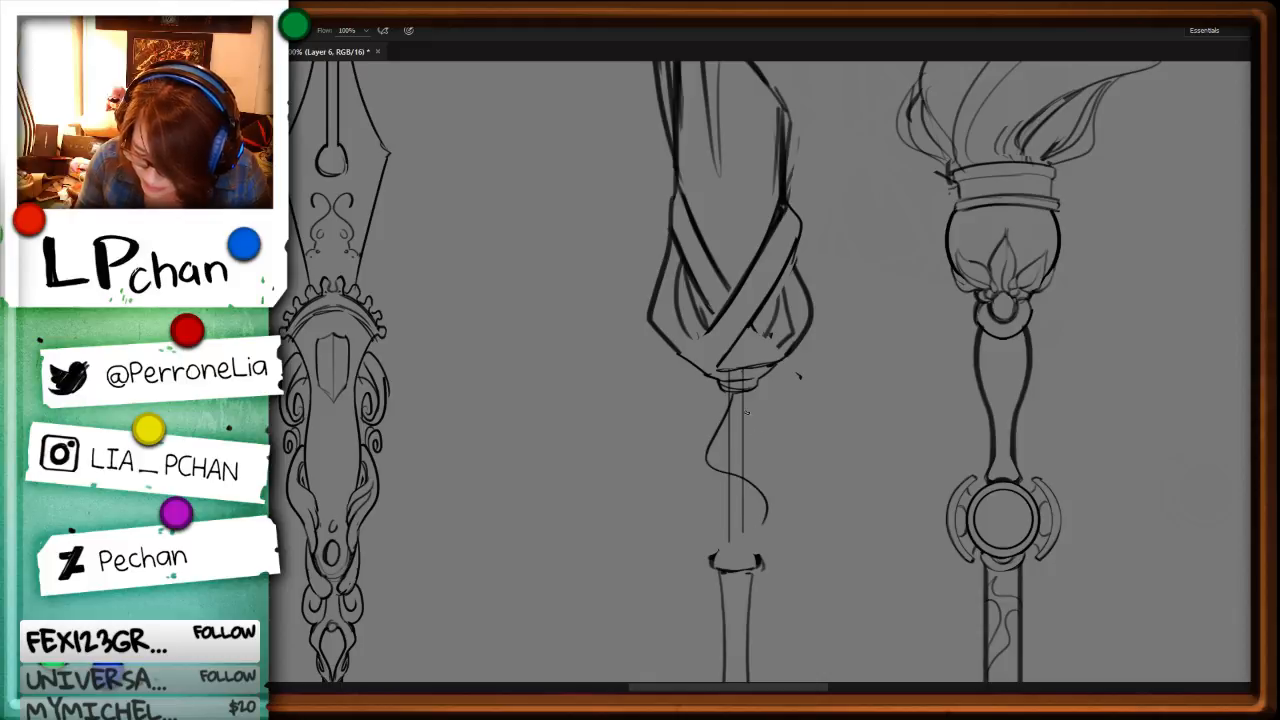
mouse_move(744, 394)
left_mouse_down()
mouse_move(720, 462)
mouse_move(766, 522)
left_mouse_up()
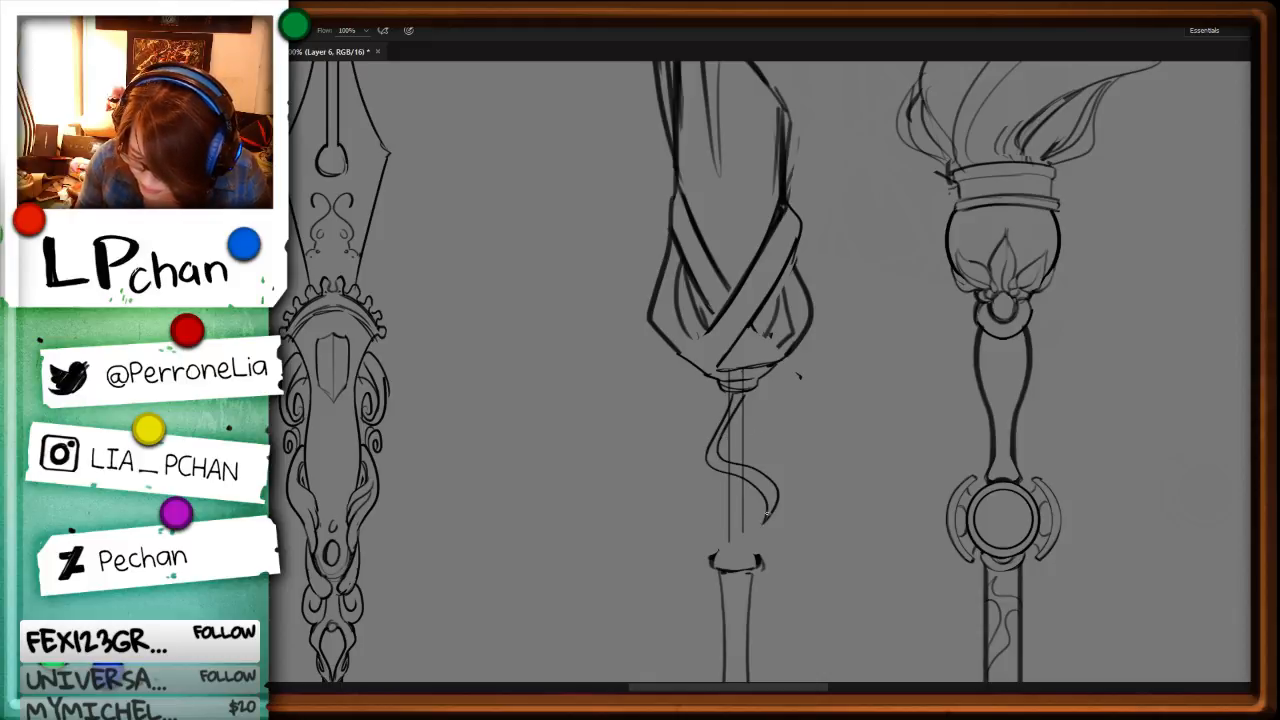
Step: Try reshaping the ribbon's lower bend by selecting its curve and transforming it to form the two edges
key("ctrl+z")
key("l")
left_click_drag(709, 448, 836, 480)
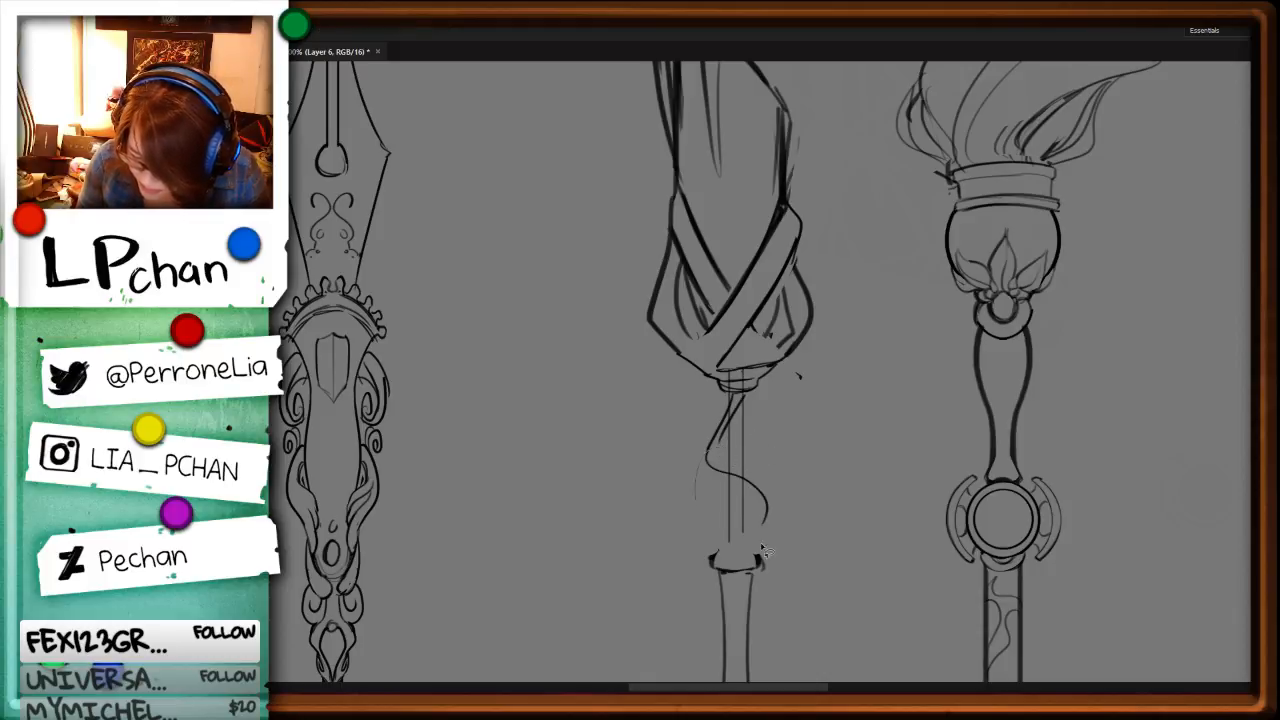
key("ctrl+t")
left_click_drag(766, 543, 766, 527)
key("Return")
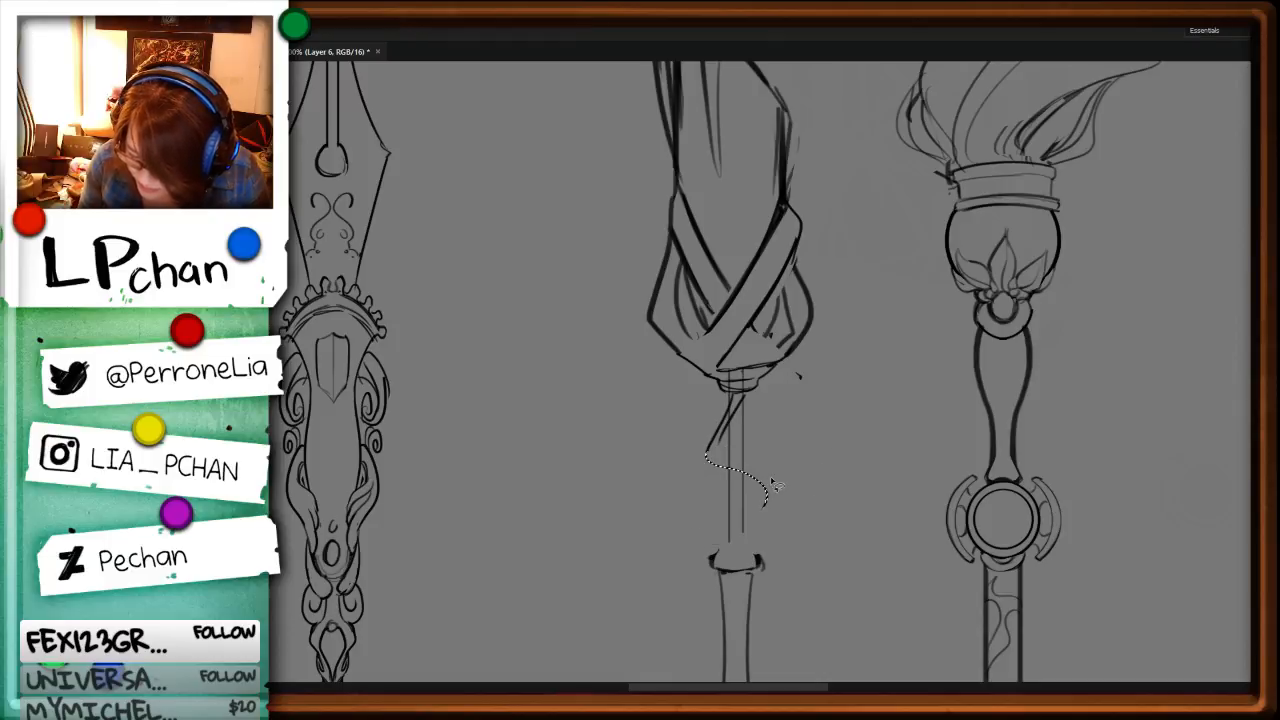
key("ctrl+d")
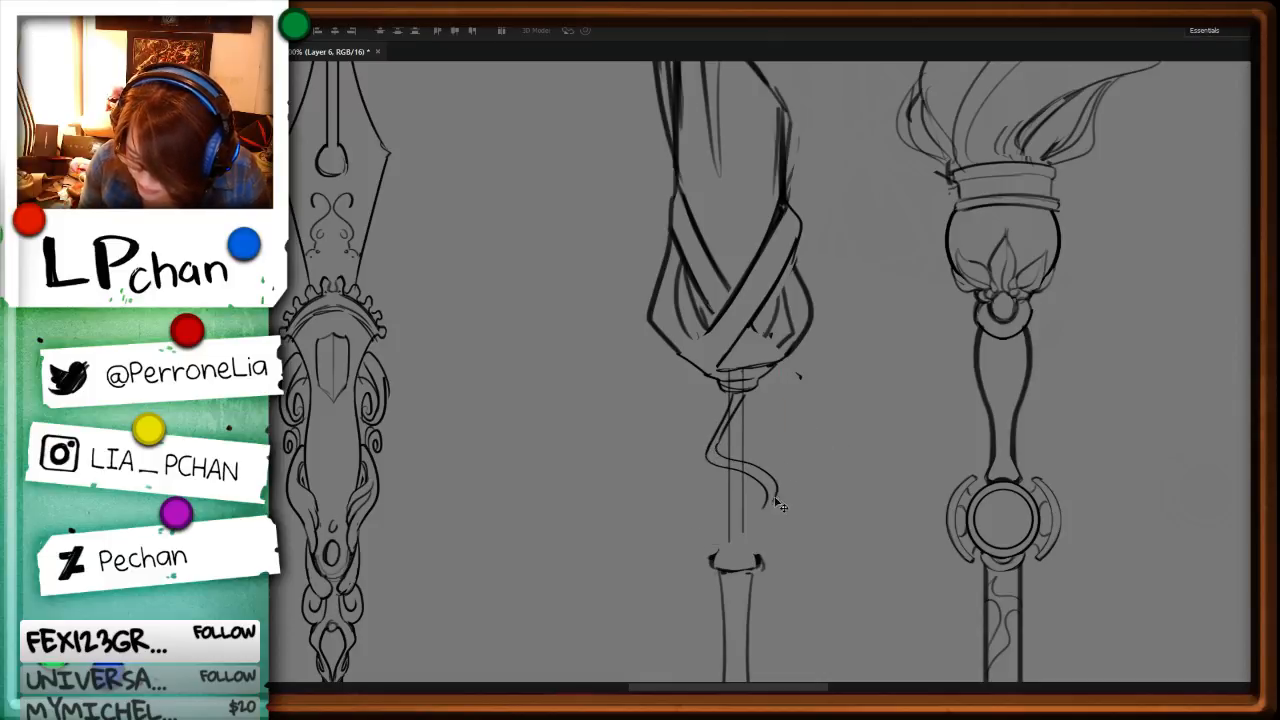
Step: Try extending the ribbon down to the collar and sketching a second wavy strand beside the shaft
key("b")
left_click_drag(775, 496, 737, 549)
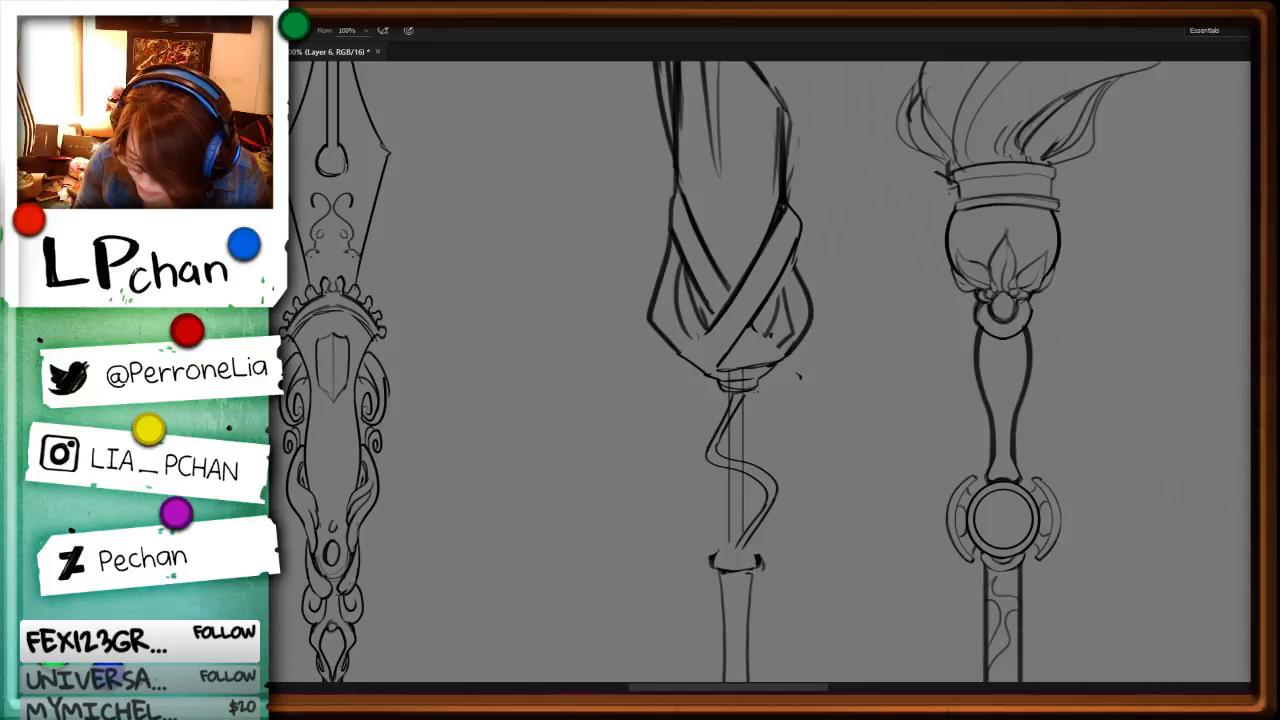
mouse_move(755, 392)
left_mouse_down()
mouse_move(738, 432)
mouse_move(768, 452)
mouse_move(778, 482)
left_mouse_up()
mouse_move(747, 421)
left_mouse_down()
mouse_move(788, 463)
mouse_move(755, 515)
left_mouse_up()
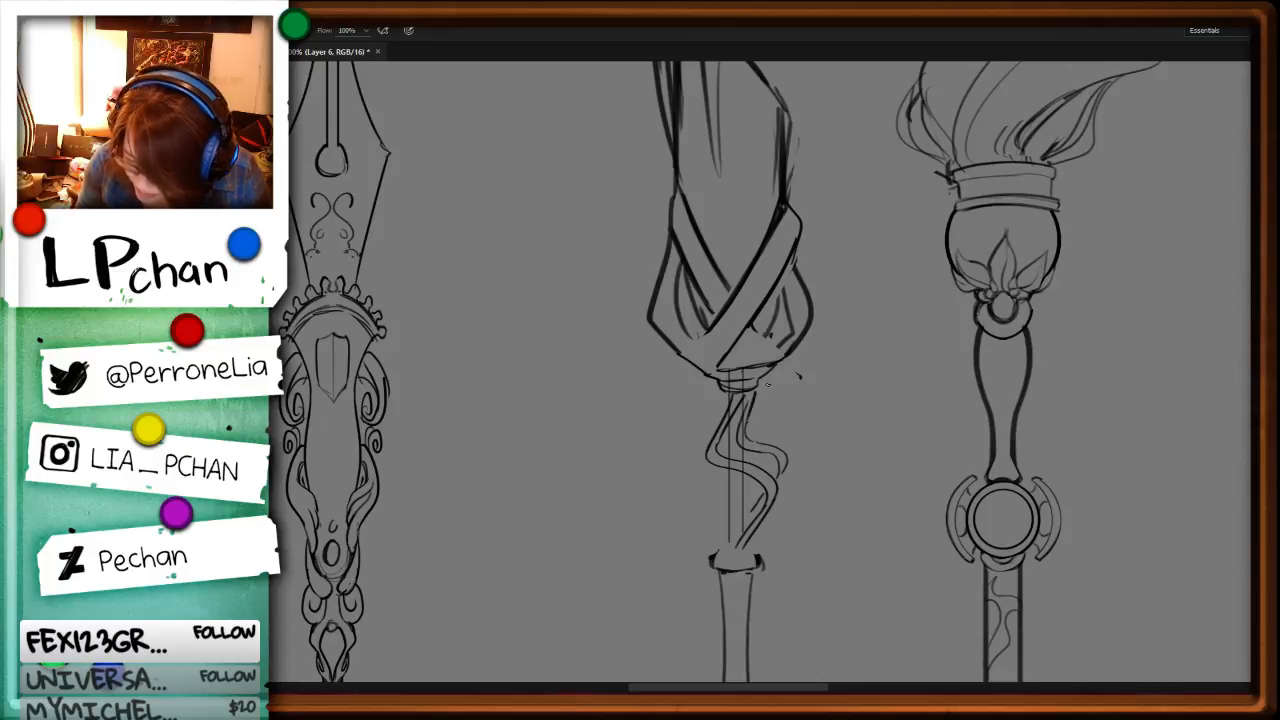
mouse_move(760, 395)
left_mouse_down()
mouse_move(758, 425)
mouse_move(775, 438)
mouse_move(744, 498)
left_mouse_up()
Step: Try cleaning up the second strand by selecting and erasing the stray strokes beneath the head
key("l")
mouse_move(767, 386)
left_mouse_down()
mouse_move(800, 408)
mouse_move(751, 420)
mouse_move(776, 448)
left_mouse_up()
key("Delete")
key("ctrl+d")
key("b")
key("l")
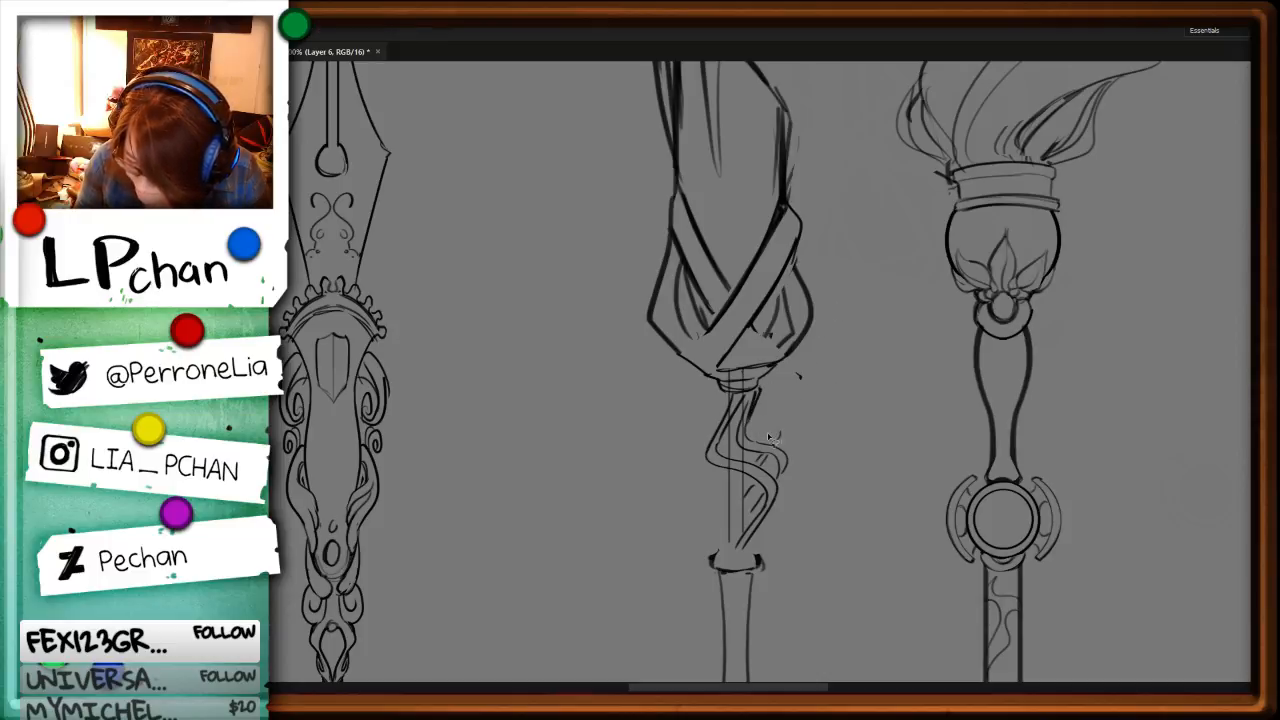
key("Delete")
key("ctrl+d")
key("b")
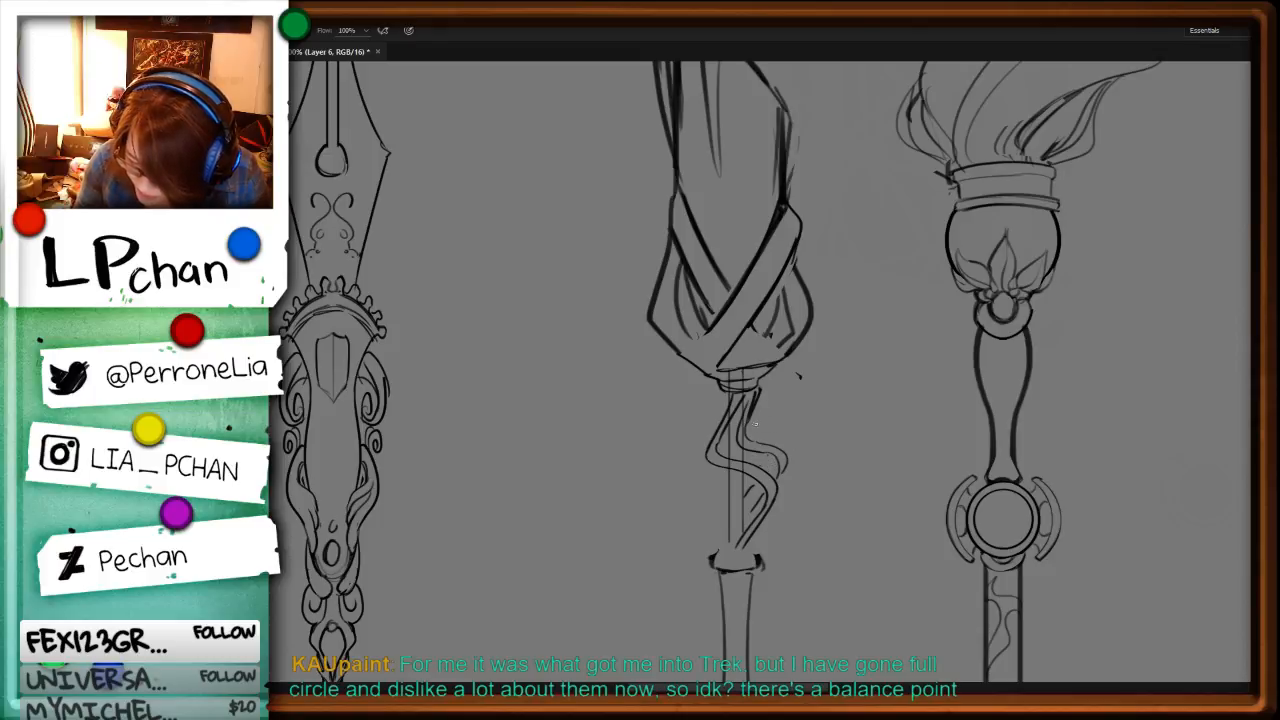
Step: Try adding an outer edge to the second strand and another wavy strand winding across the shaft
mouse_move(760, 394)
left_mouse_down()
mouse_move(754, 434)
mouse_move(775, 458)
left_mouse_up()
mouse_move(757, 467)
left_mouse_down()
mouse_move(766, 456)
mouse_move(763, 477)
left_mouse_up()
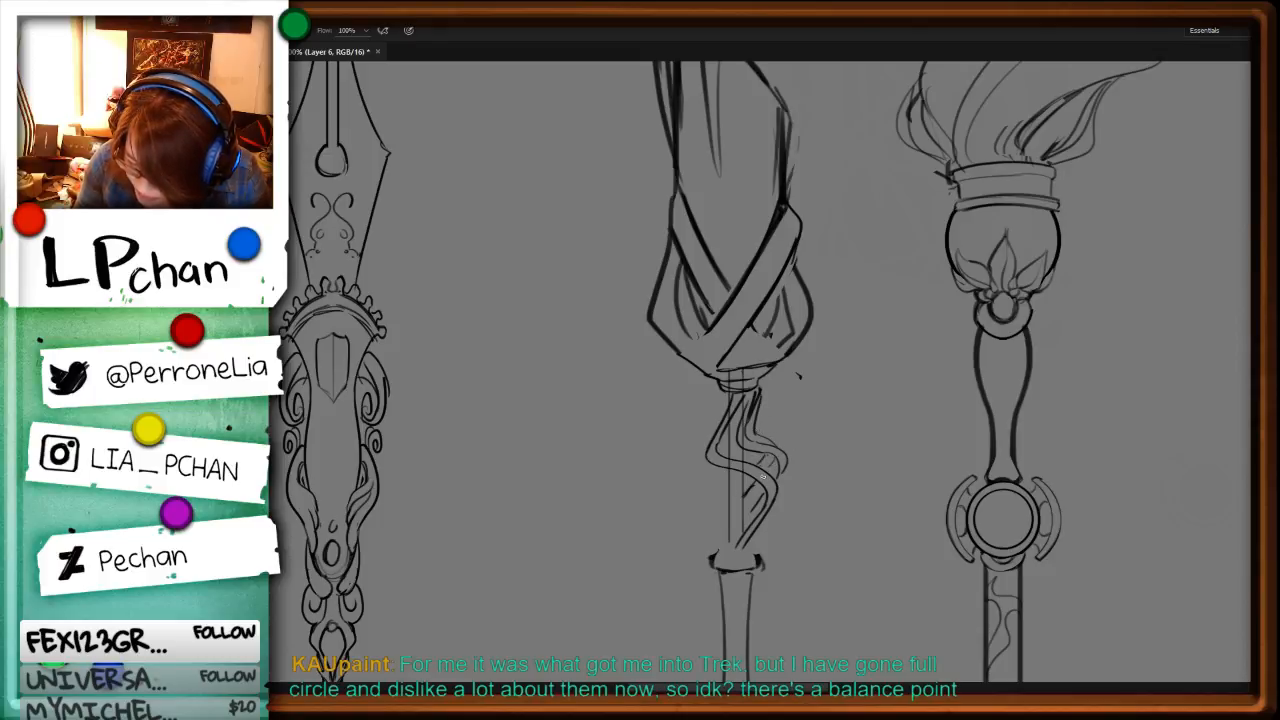
mouse_move(724, 392)
left_mouse_down()
mouse_move(705, 422)
mouse_move(704, 474)
mouse_move(701, 464)
mouse_move(750, 506)
left_mouse_up()
key("ctrl+z")
mouse_move(698, 465)
left_mouse_down()
mouse_move(728, 477)
mouse_move(725, 537)
mouse_move(701, 467)
mouse_move(730, 516)
left_mouse_up()
Step: Select and delete the whole ribbon sketch around the middle staff's neck, keeping the straight shaft lines
key("ctrl+minus")
key("l")
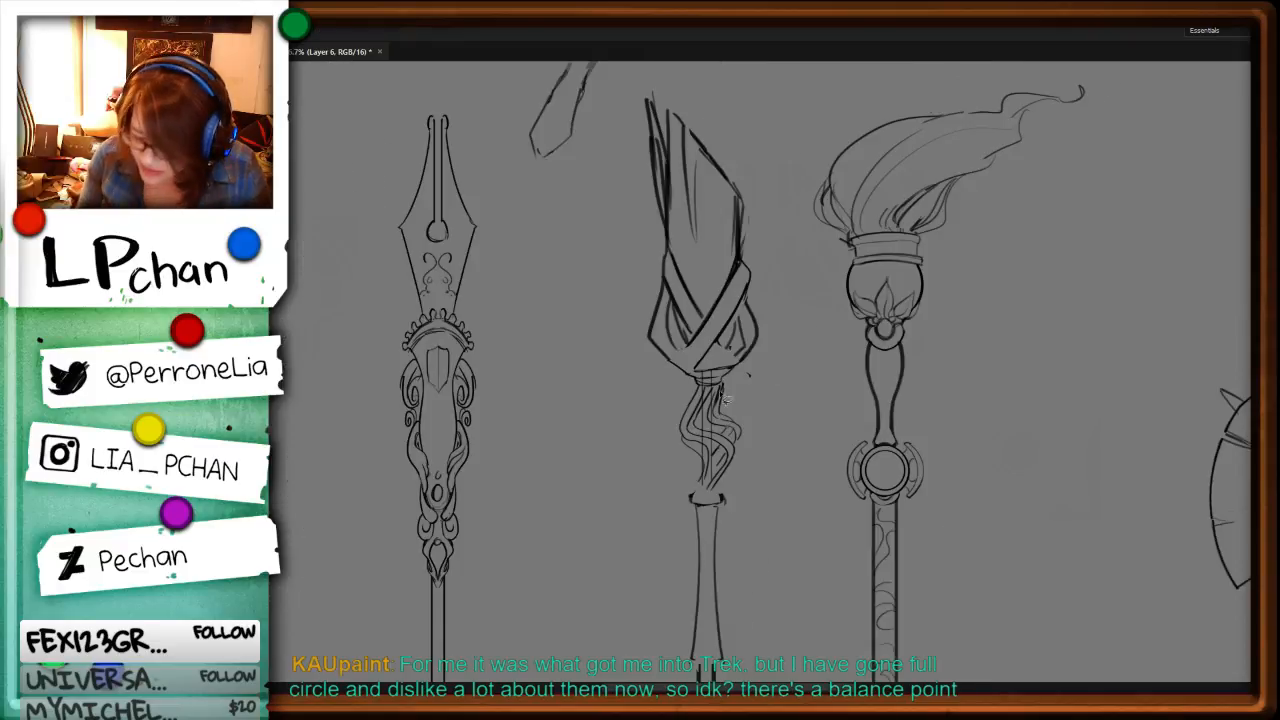
key("Delete")
key("ctrl+plus")
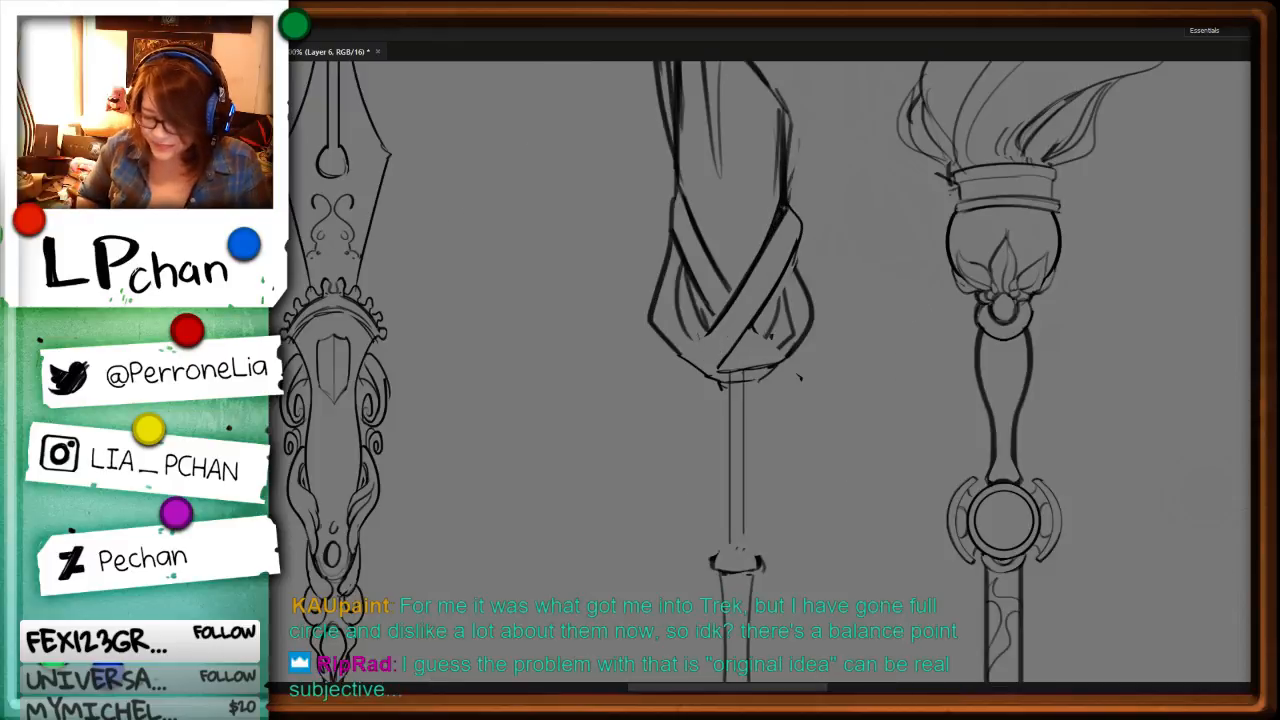
key("ctrl+minus")
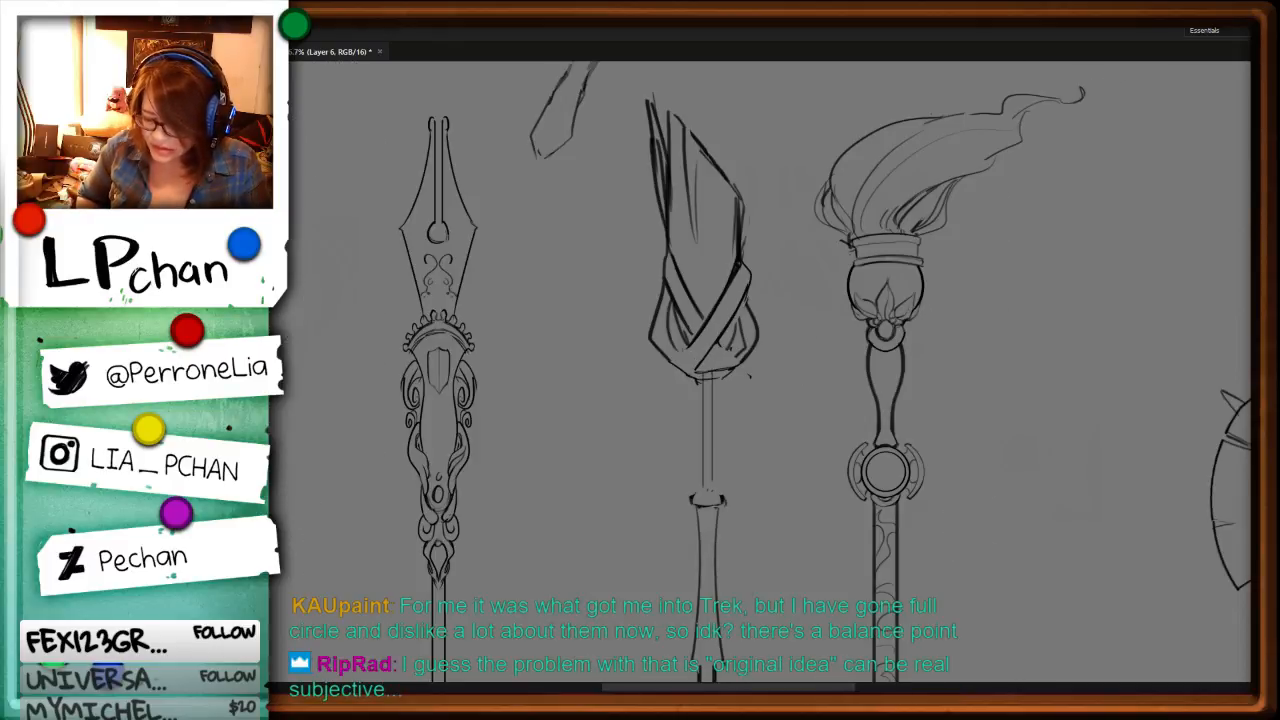
key("ctrl+plus")
key("ctrl+plus")
key("ctrl+minus")
left_click_drag(998, 487, 951, 591)
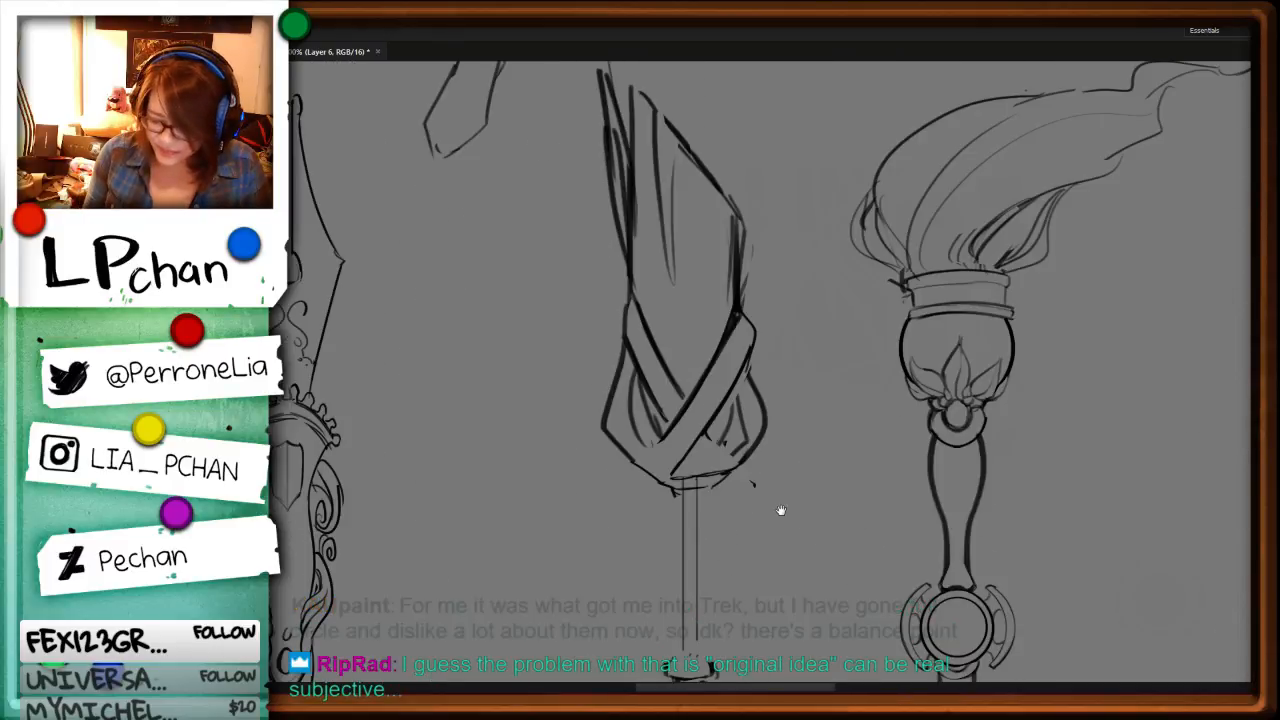
left_click_drag(946, 642, 1029, 507)
key("r")
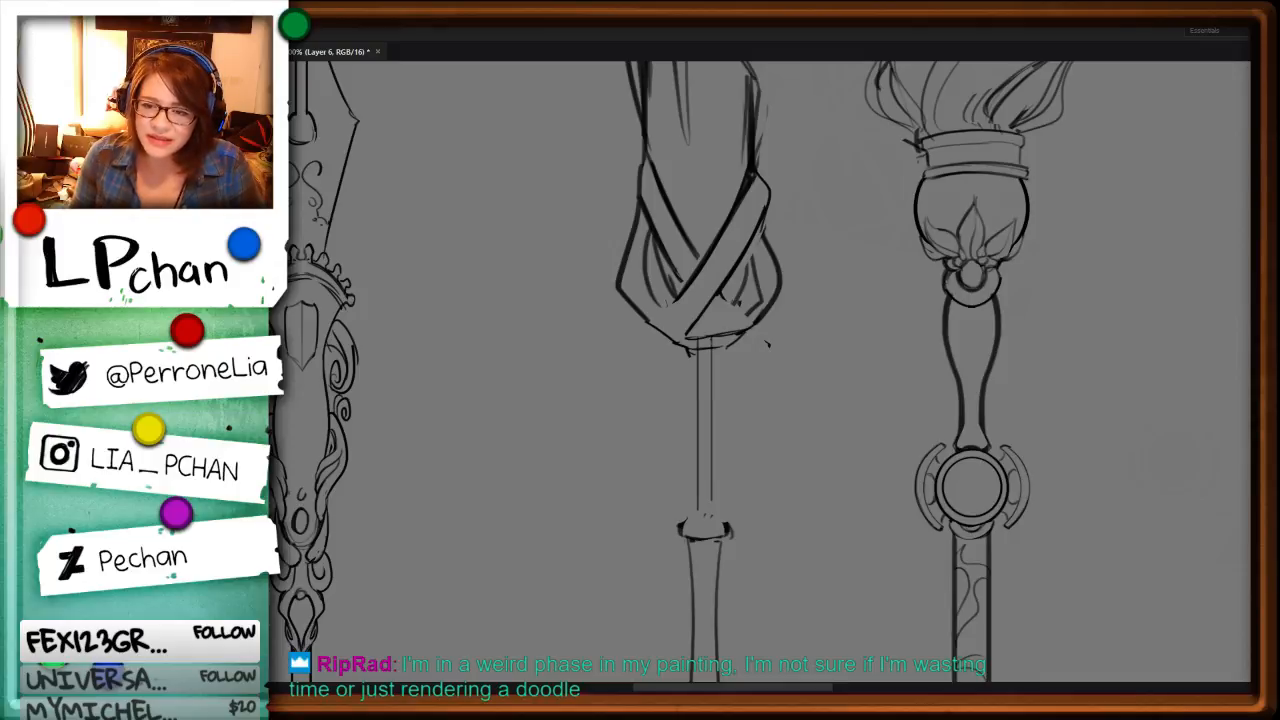
mouse_move(610, 415)
left_mouse_down()
mouse_move(731, 529)
mouse_move(943, 592)
mouse_move(541, 478)
left_mouse_up()
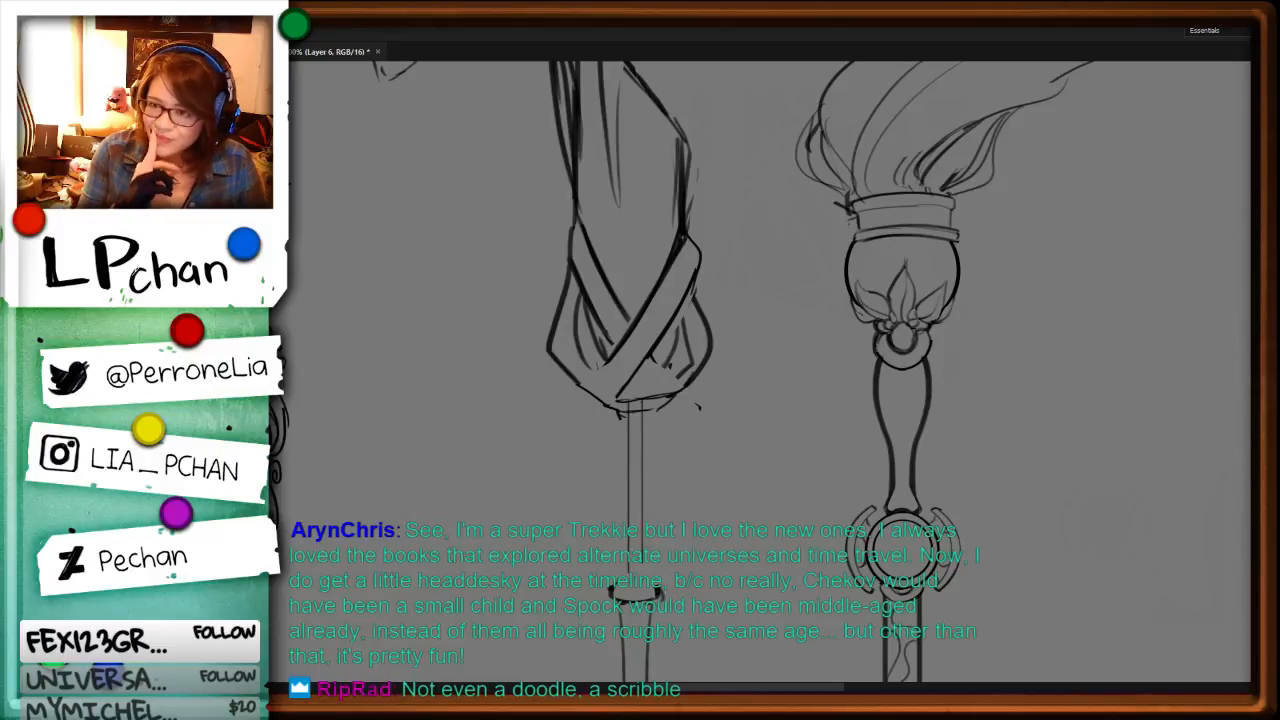
key("ctrl+minus")
key("ctrl+minus")
key("ctrl+minus")
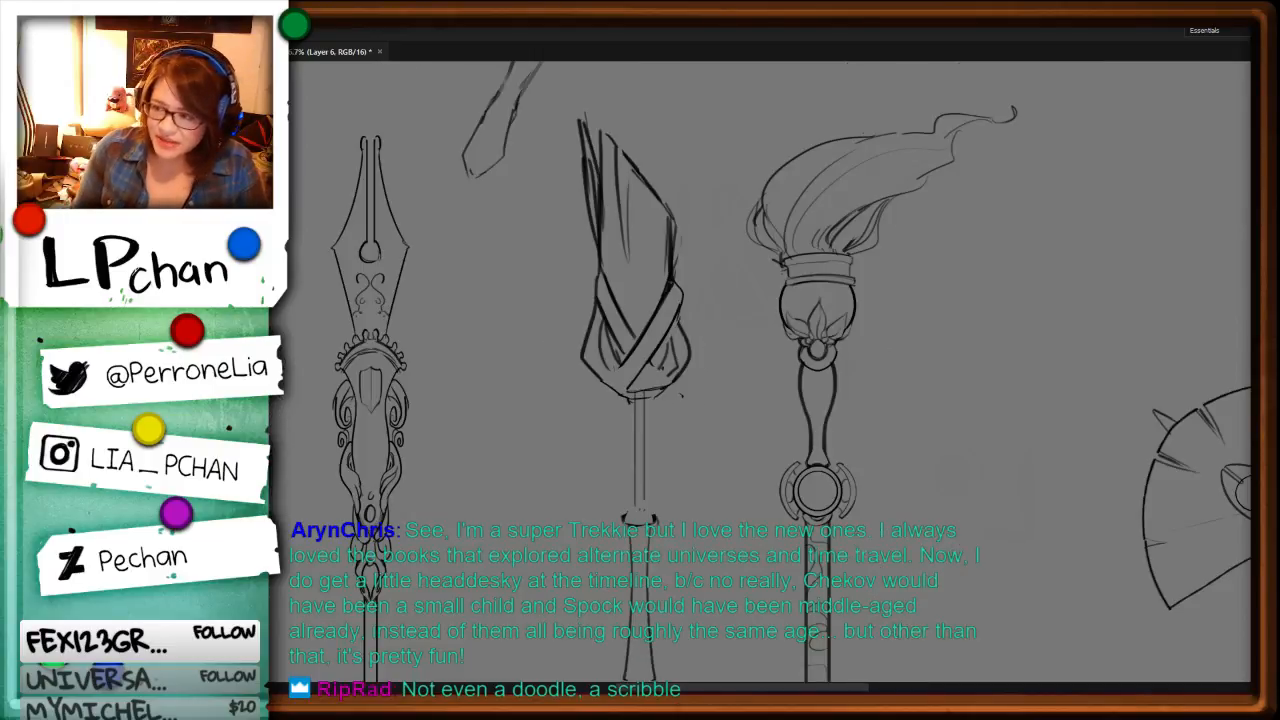
Step: Erase the leftover curved lines beneath the base of the middle staff's head
key("ctrl+plus")
key("ctrl+plus")
key("ctrl+plus")
key("ctrl+plus")
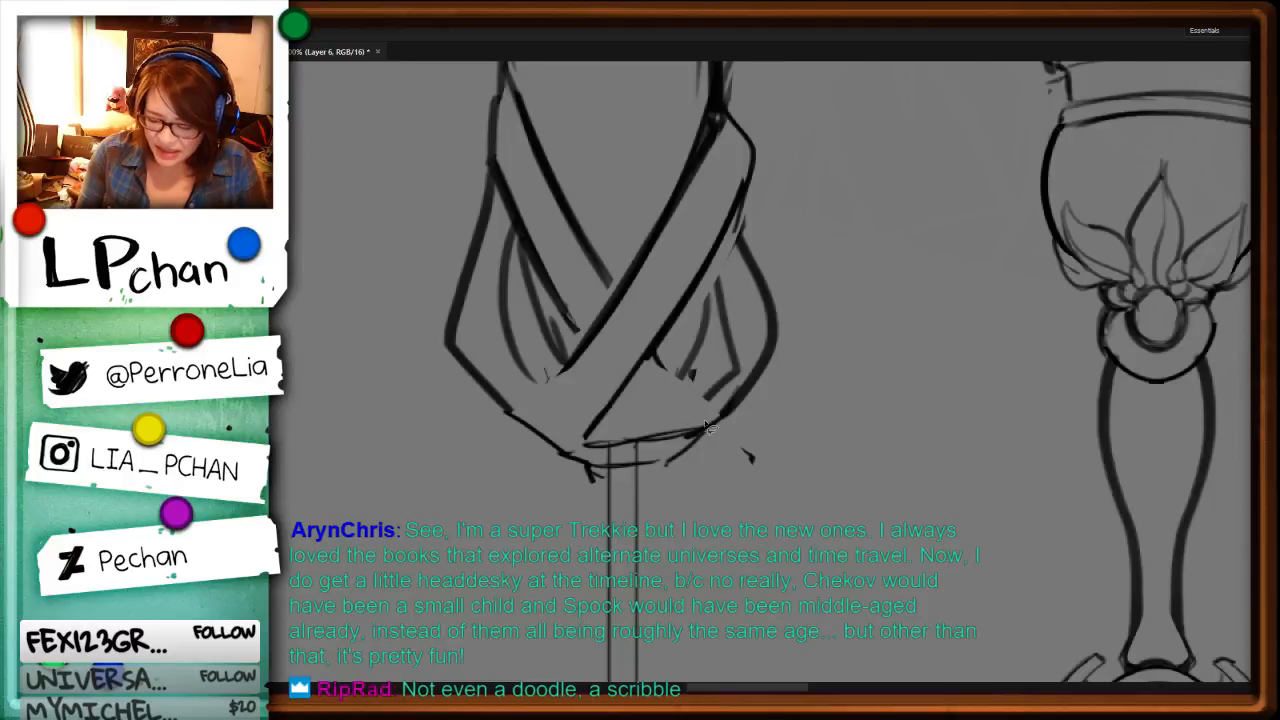
left_click_drag(712, 428, 728, 444)
key("Delete")
key("ctrl+d")
Step: Merge the sketch layer down into Layer 5 with the staff line art
key("ctrl+minus")
key("ctrl+minus")
key("ctrl+minus")
key("ctrl+minus")
key("ctrl+minus")
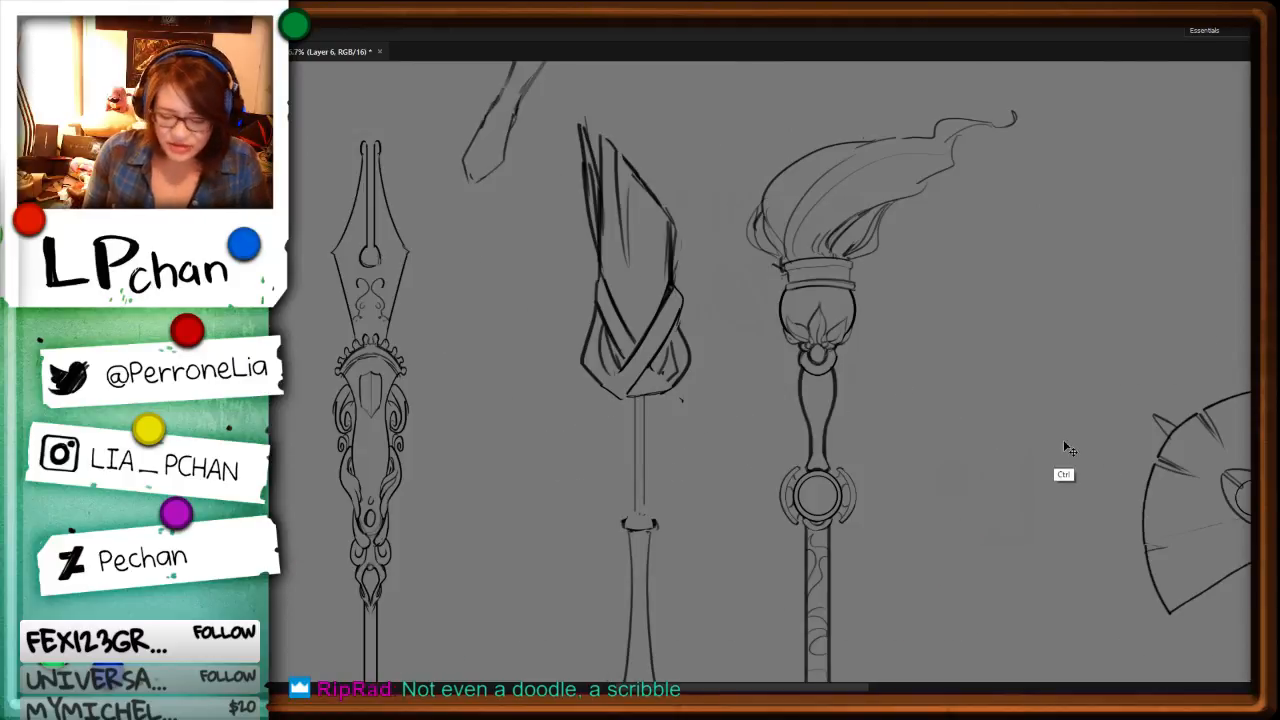
key("ctrl+plus")
key("ctrl+plus")
key("ctrl+minus")
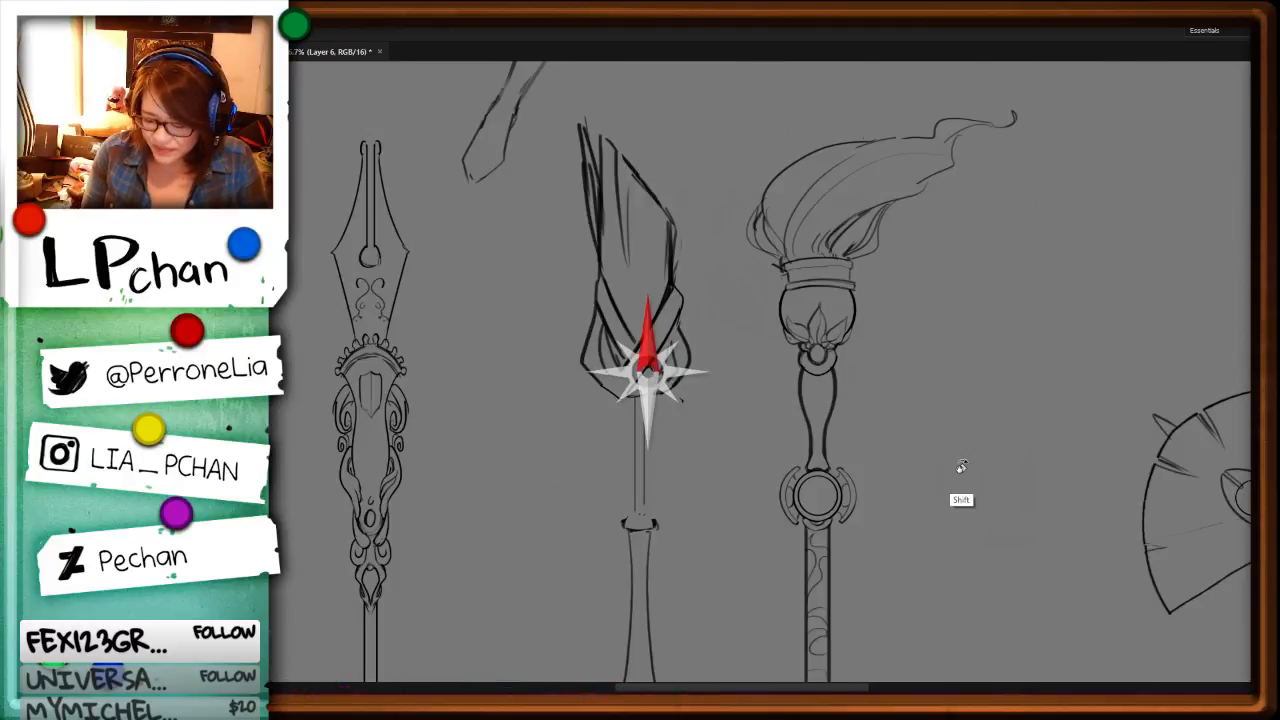
key("ctrl+plus")
key("ctrl+plus")
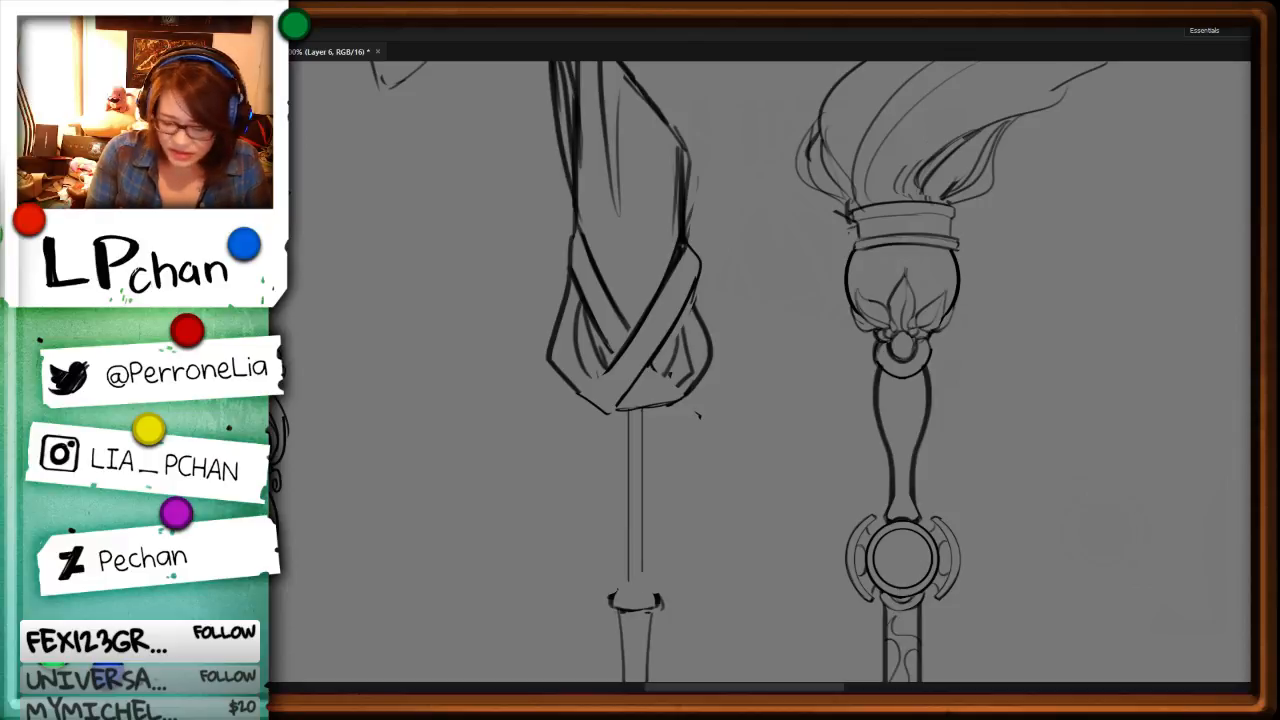
key("ctrl+e")
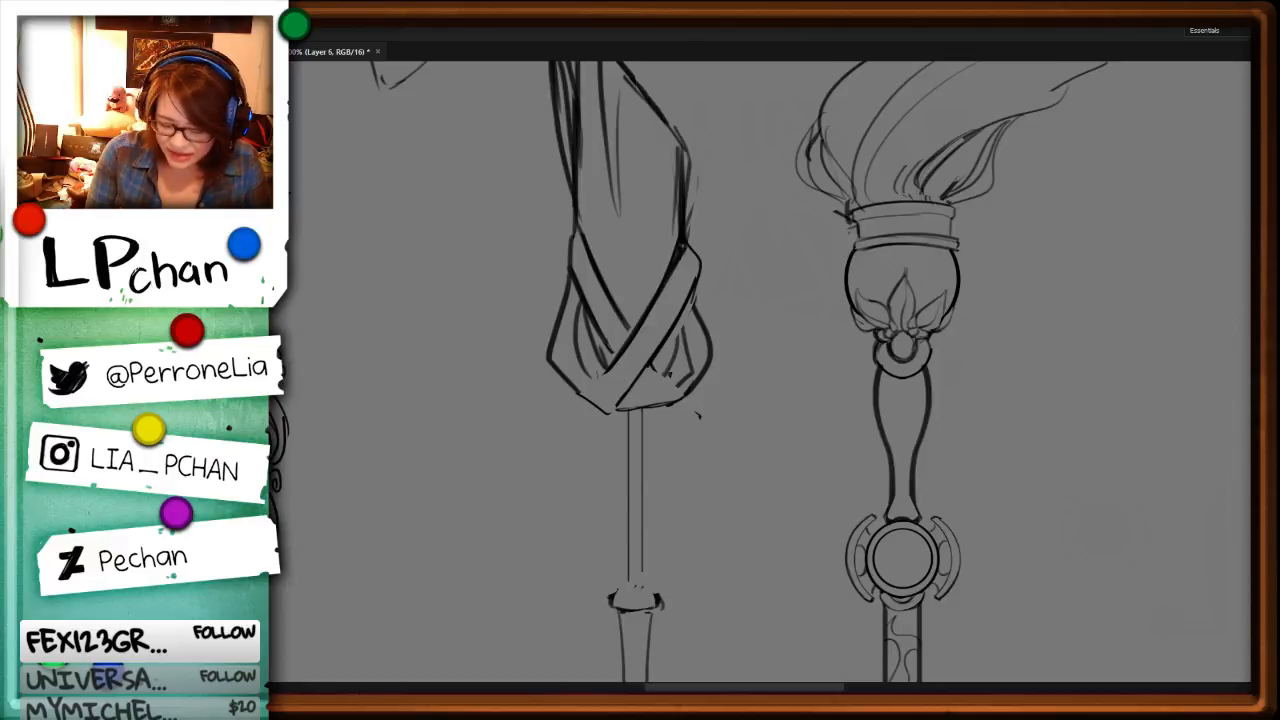
Step: Select the bottom edge of the middle staff's head and delete its lines so the base is open
mouse_move(584, 403)
left_mouse_down()
mouse_move(690, 401)
mouse_move(584, 402)
left_mouse_up()
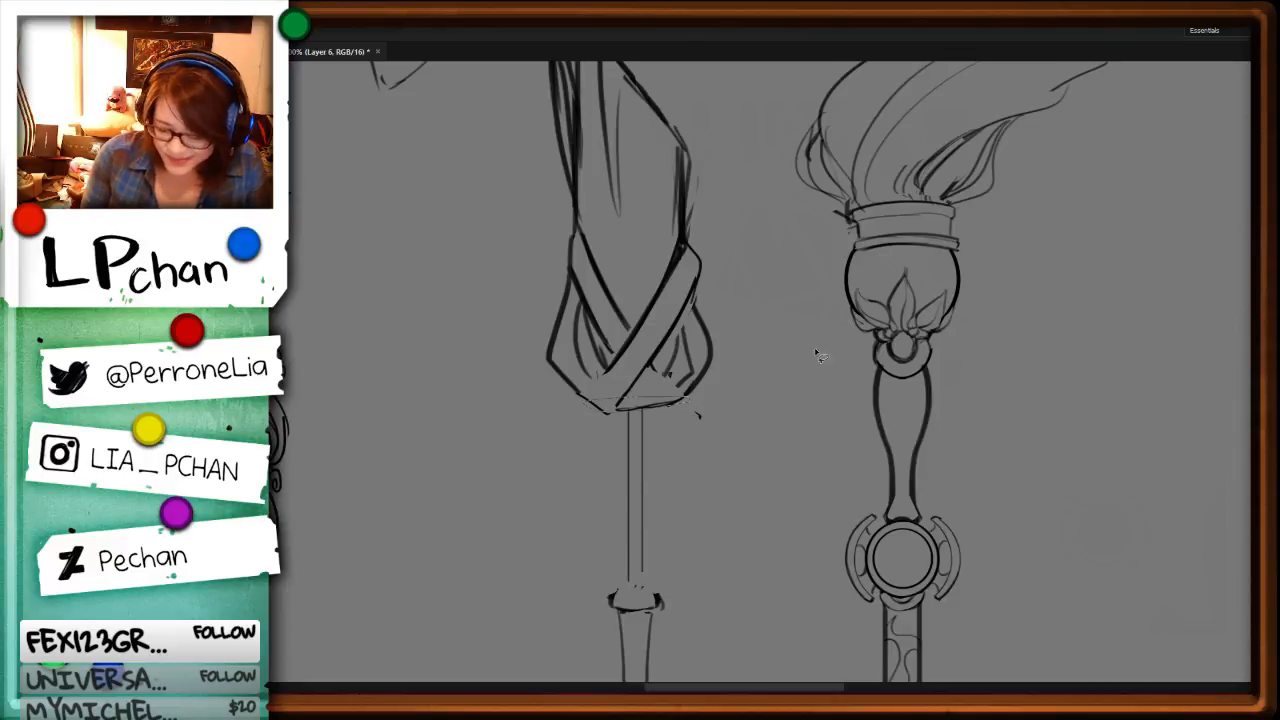
key("ctrl+j")
key("alt+bracketleft")
key("Delete")
key("ctrl+d")
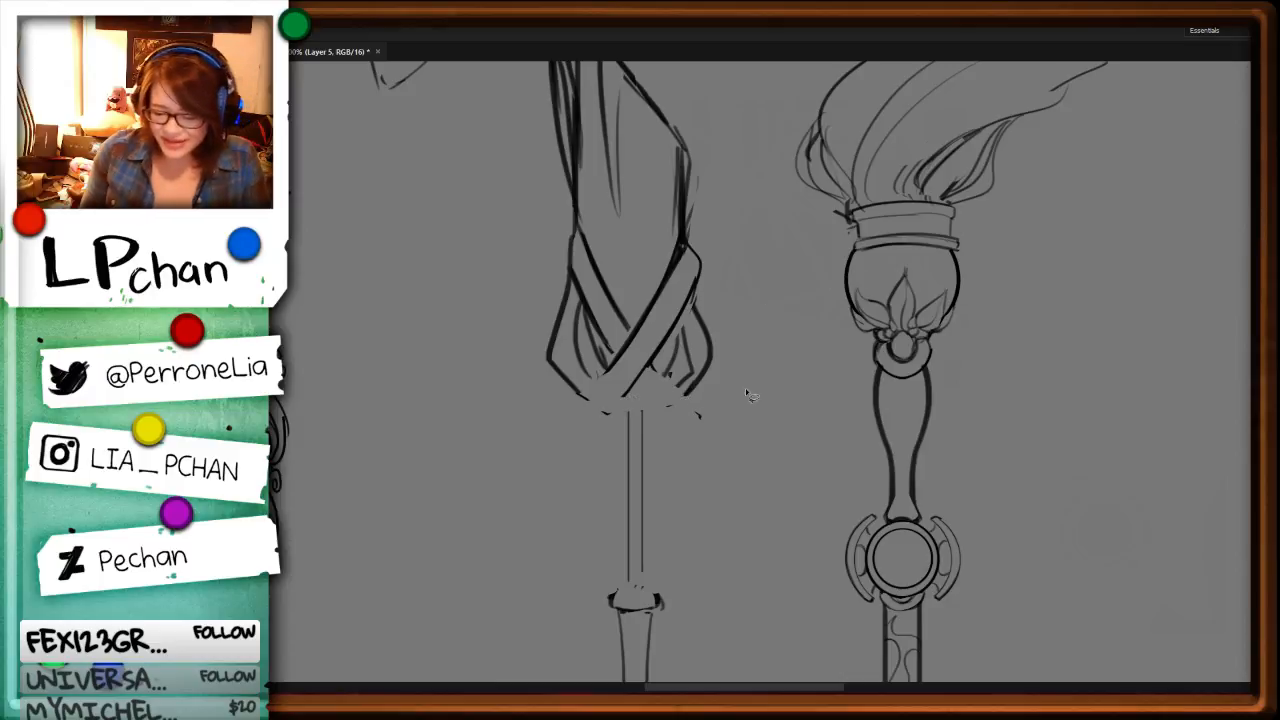
Step: Redraw the lower ends of the crossed bands as two angled strips and erase the stray mark beside them
key("b")
mouse_move(580, 396)
left_mouse_down()
mouse_move(614, 416)
mouse_move(668, 418)
mouse_move(652, 397)
mouse_move(672, 416)
mouse_move(657, 369)
mouse_move(673, 410)
mouse_move(606, 412)
mouse_move(620, 350)
left_mouse_up()
key("ctrl+z")
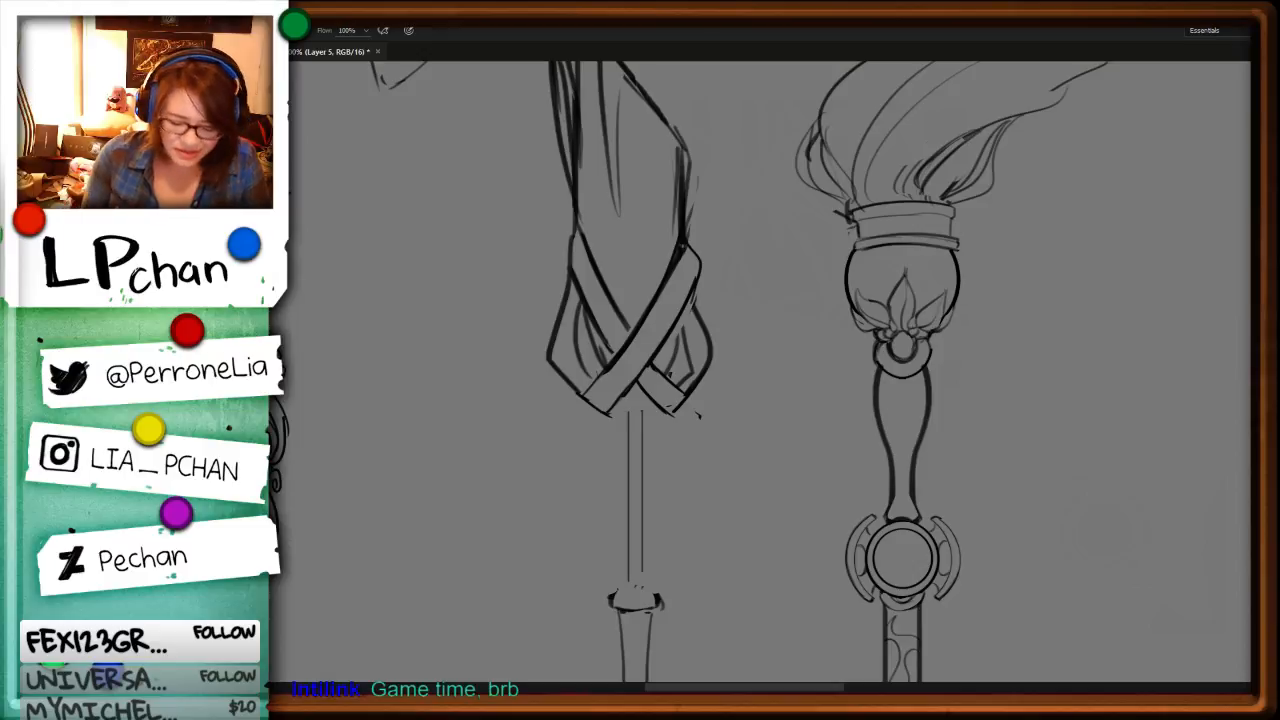
key("l")
left_click_drag(714, 393, 762, 406)
key("Delete")
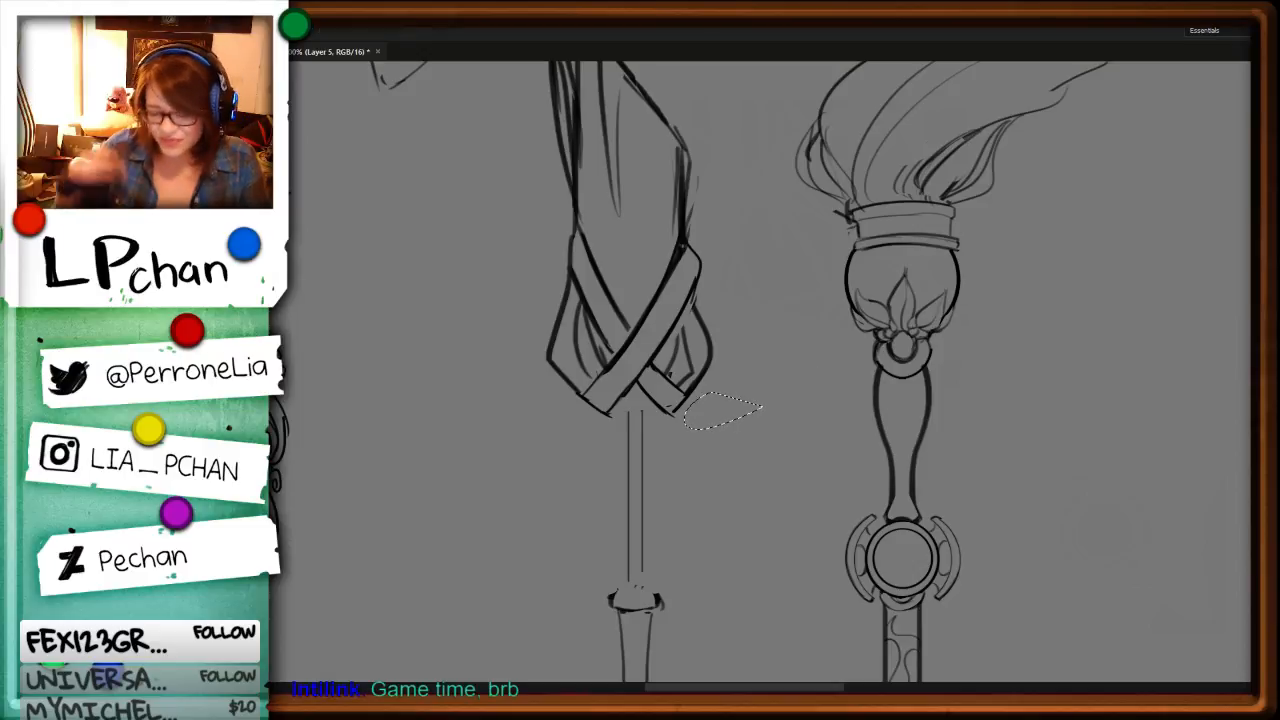
key("ctrl+d")
Step: Erase the outline of the collar at the lower end of the thin shaft
key("e")
mouse_move(651, 584)
left_mouse_down()
mouse_move(660, 597)
mouse_move(618, 590)
mouse_move(644, 618)
mouse_move(640, 546)
mouse_move(618, 610)
left_mouse_up()
key("Delete")
key("ctrl+d")
Step: Touch up the fold lines inside the left loop of the middle staff's head
key("b")
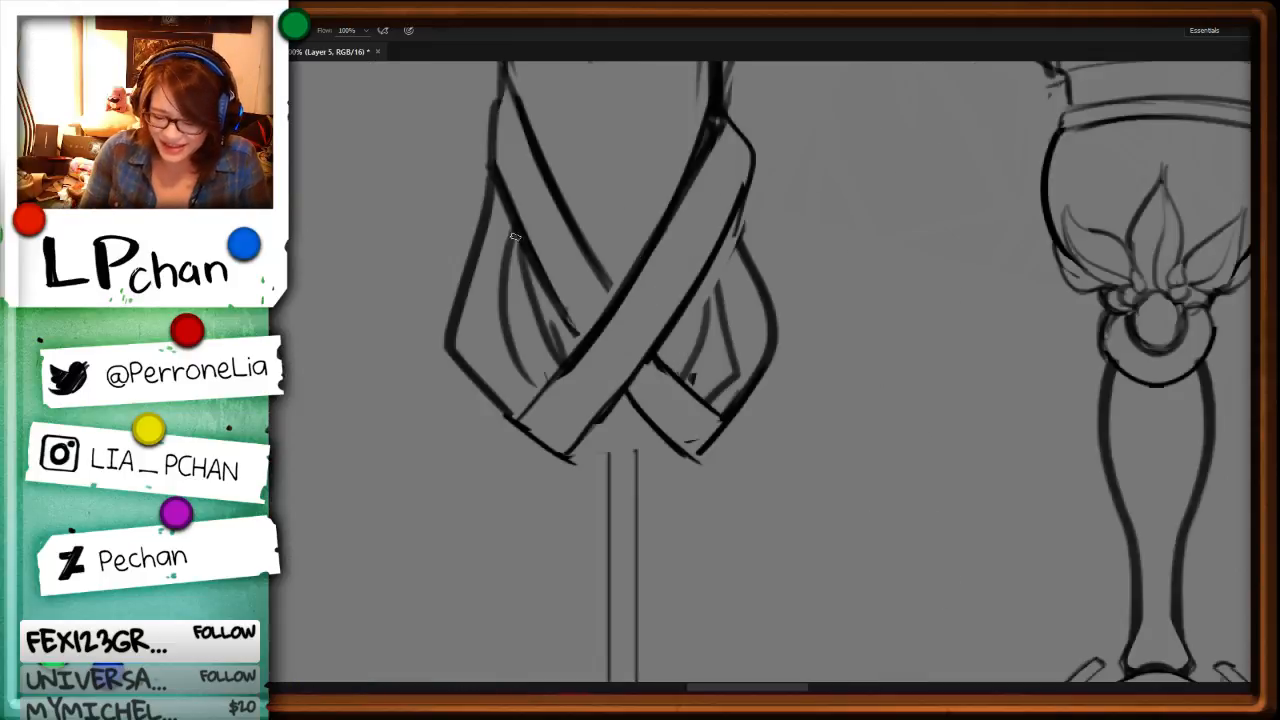
mouse_move(515, 228)
left_mouse_down()
mouse_move(534, 384)
mouse_move(529, 322)
left_mouse_up()
key("ctrl+minus")
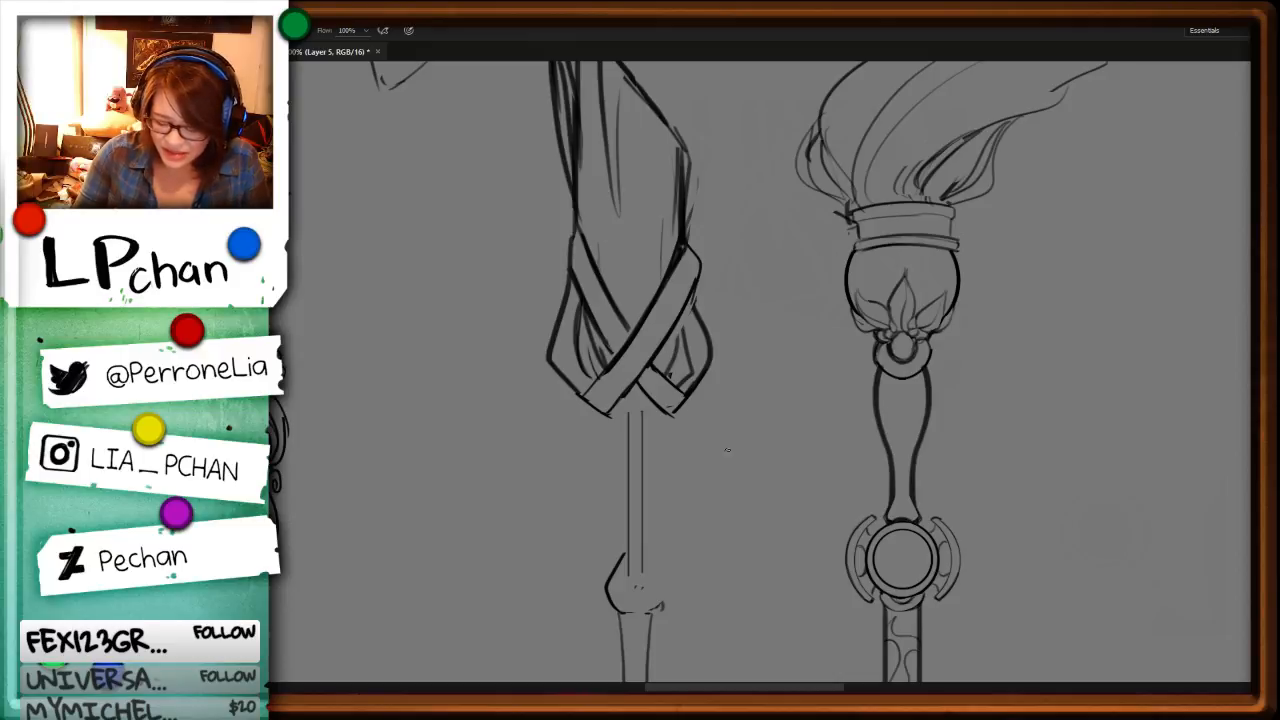
Step: Delete the upper part of the collar's left curve, keeping only its short lower arc
left_click_drag(737, 563, 695, 405)
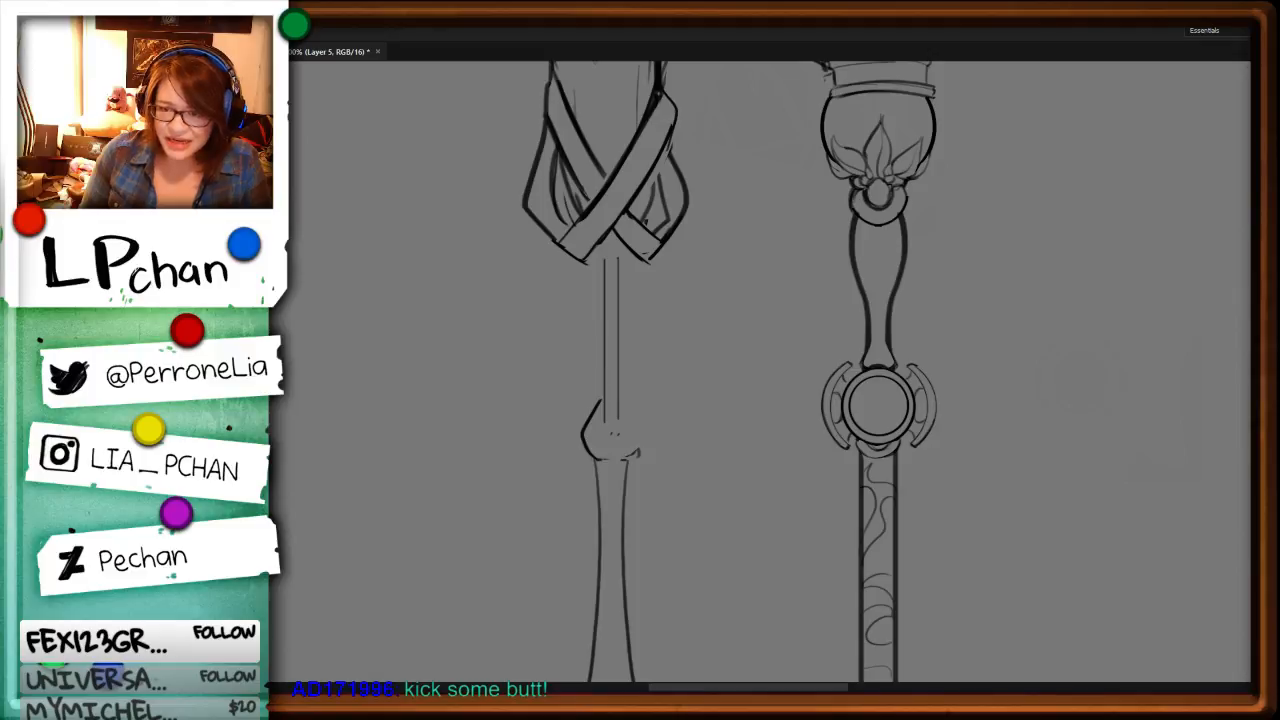
key("ctrl+plus")
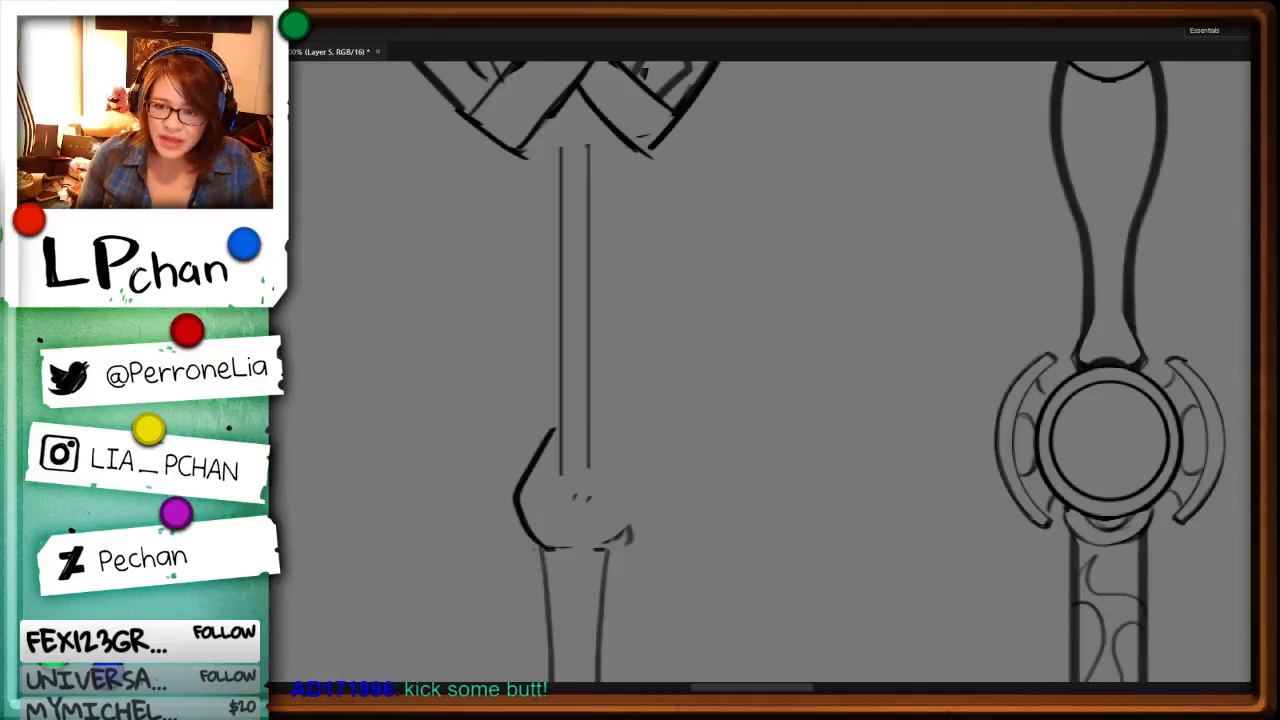
left_click_drag(512, 511, 518, 510)
key("Delete")
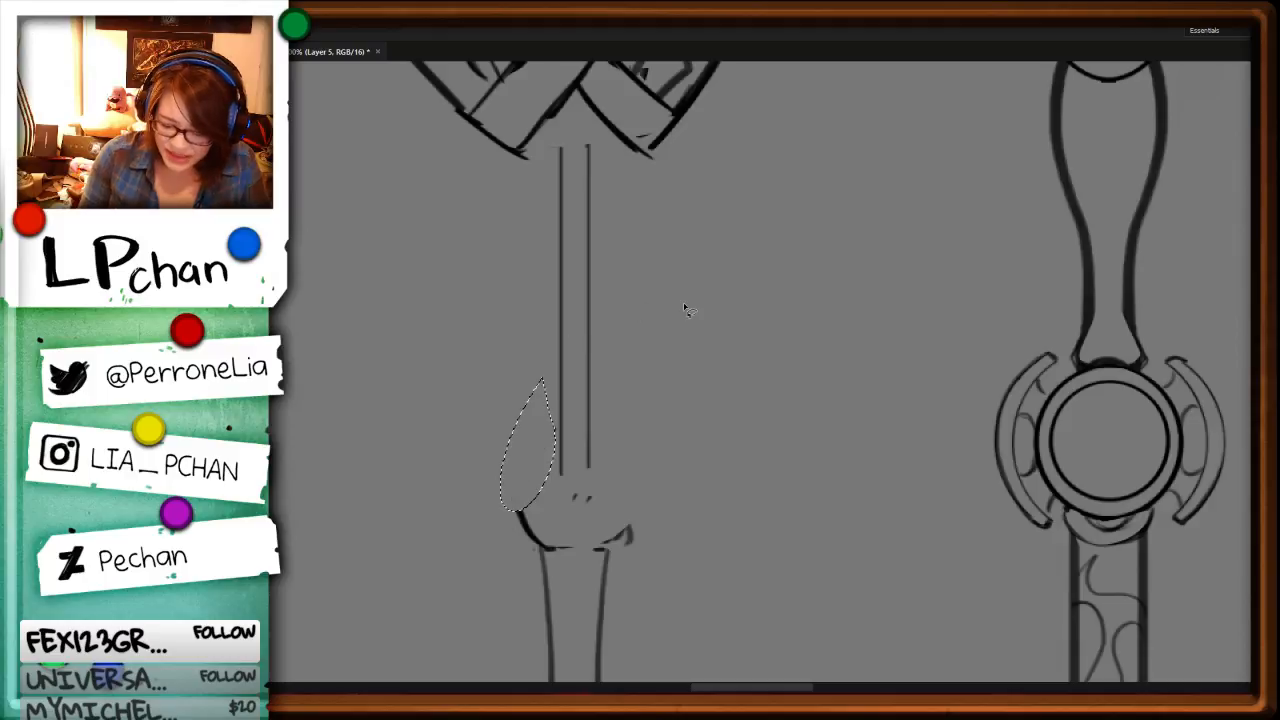
key("ctrl+d")
Step: Select the whole middle staff, flip it horizontally and move it left, closer to the midpoint between its neighbours
key("b")
key("ctrl+minus")
key("ctrl+minus")
key("ctrl+minus")
key("ctrl+minus")
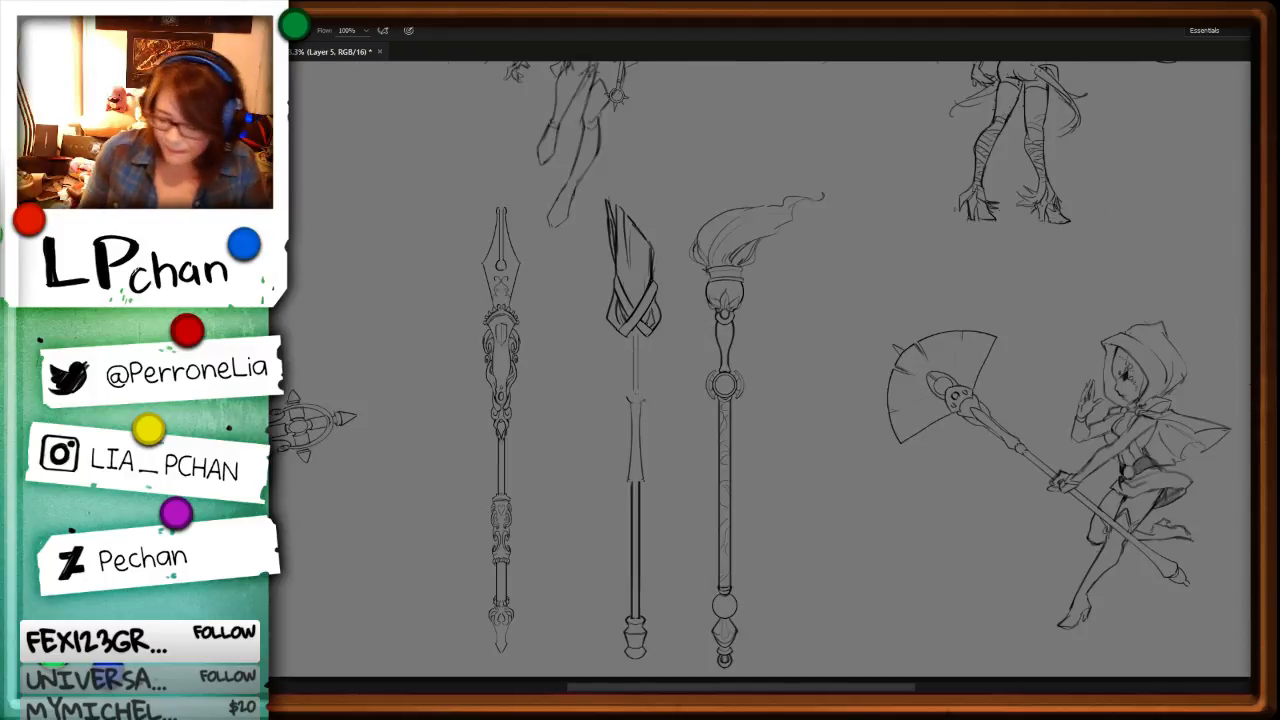
key("ctrl+minus")
key("ctrl+plus")
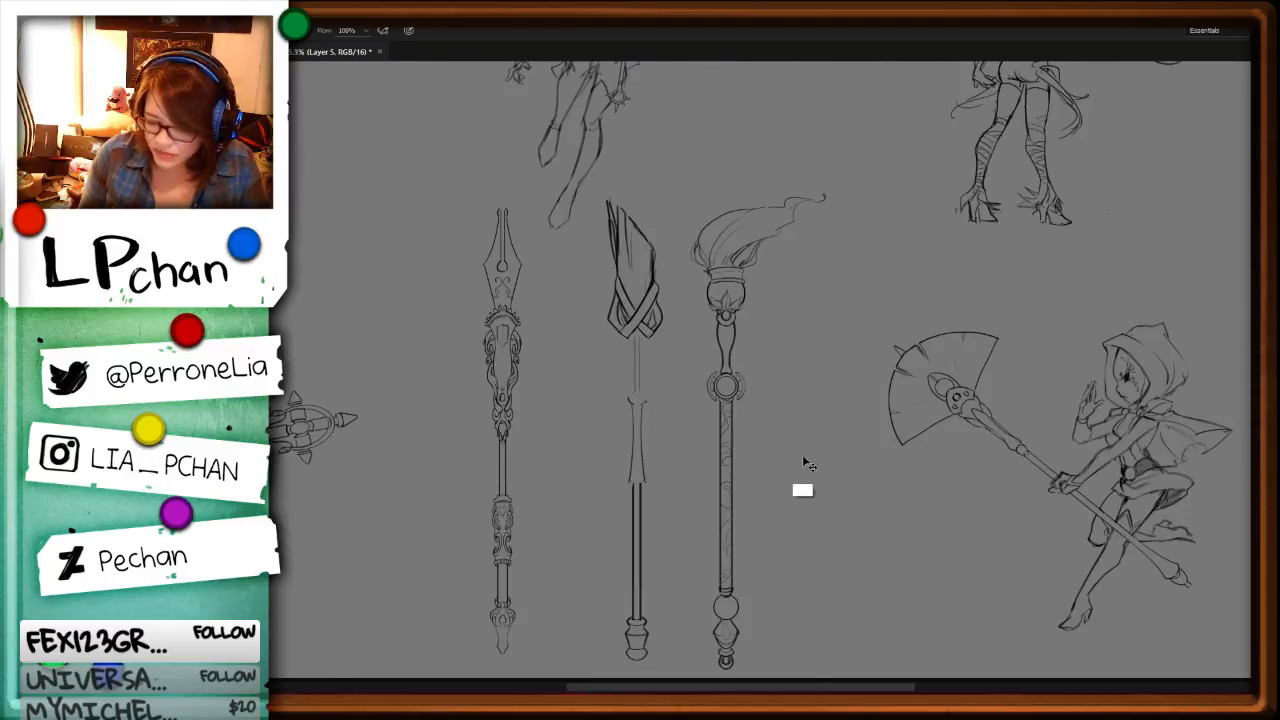
key("ctrl+plus")
key("ctrl+minus")
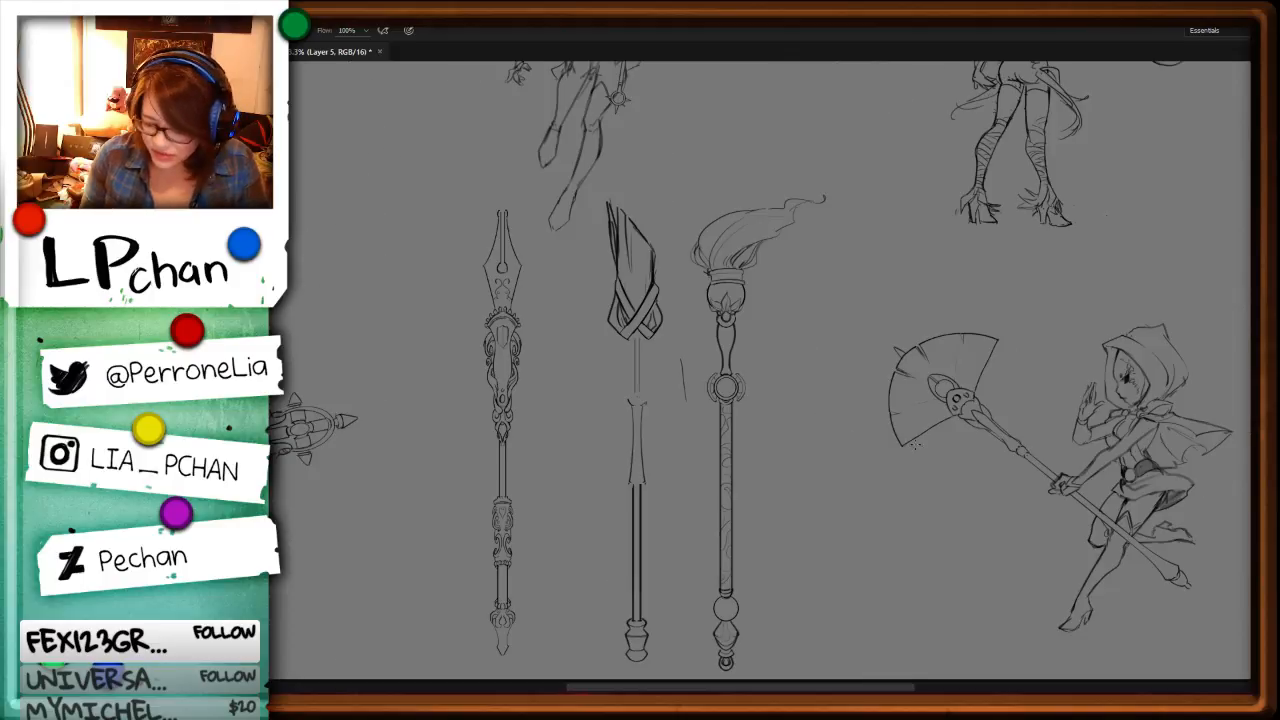
mouse_move(583, 487)
left_mouse_down()
mouse_move(694, 443)
mouse_move(659, 190)
mouse_move(579, 560)
left_mouse_up()
key("ctrl+t")
right_click(640, 465)
left_click(716, 665)
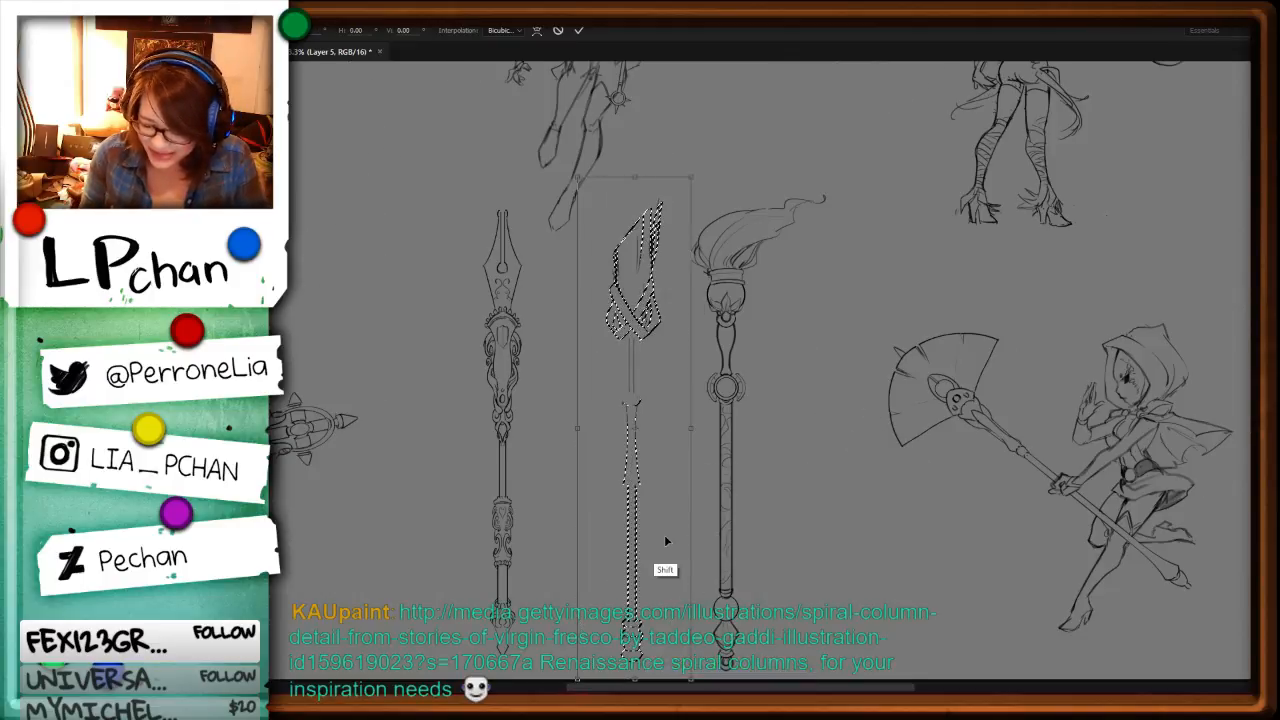
left_click_drag(652, 541, 603, 541)
key("Return")
key("ctrl+plus")
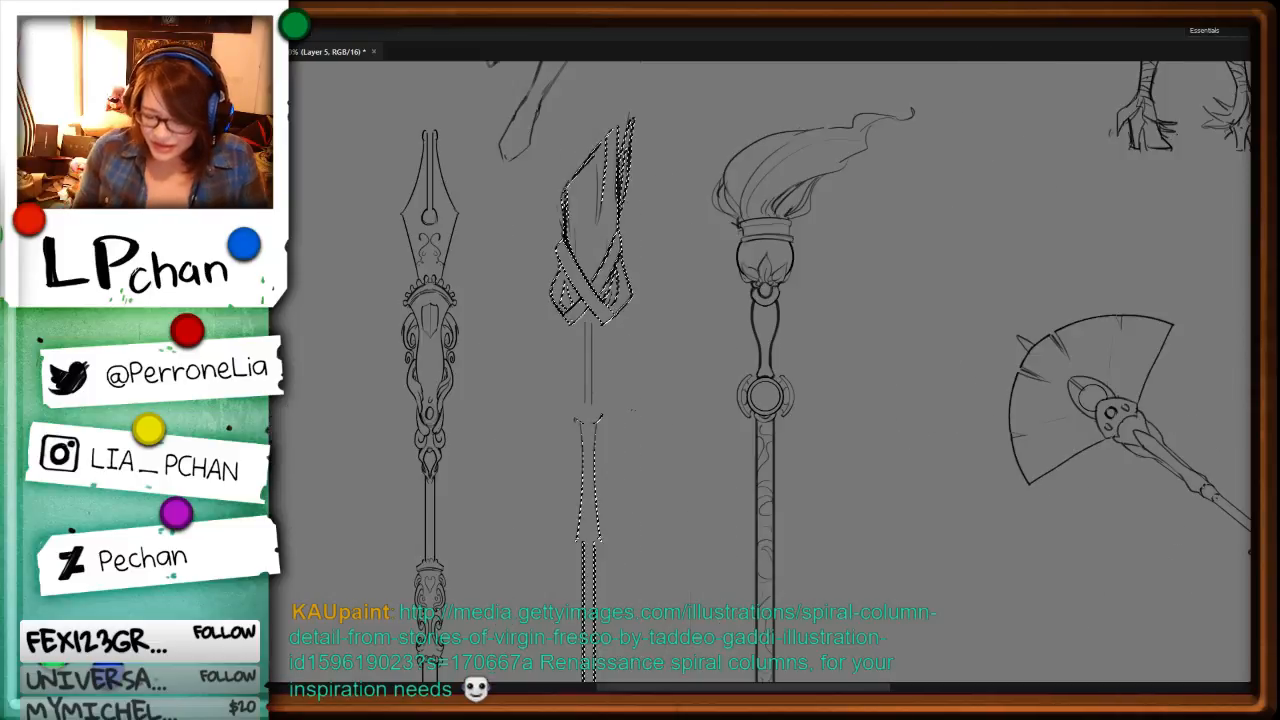
key("ctrl+d")
key("ctrl+plus")
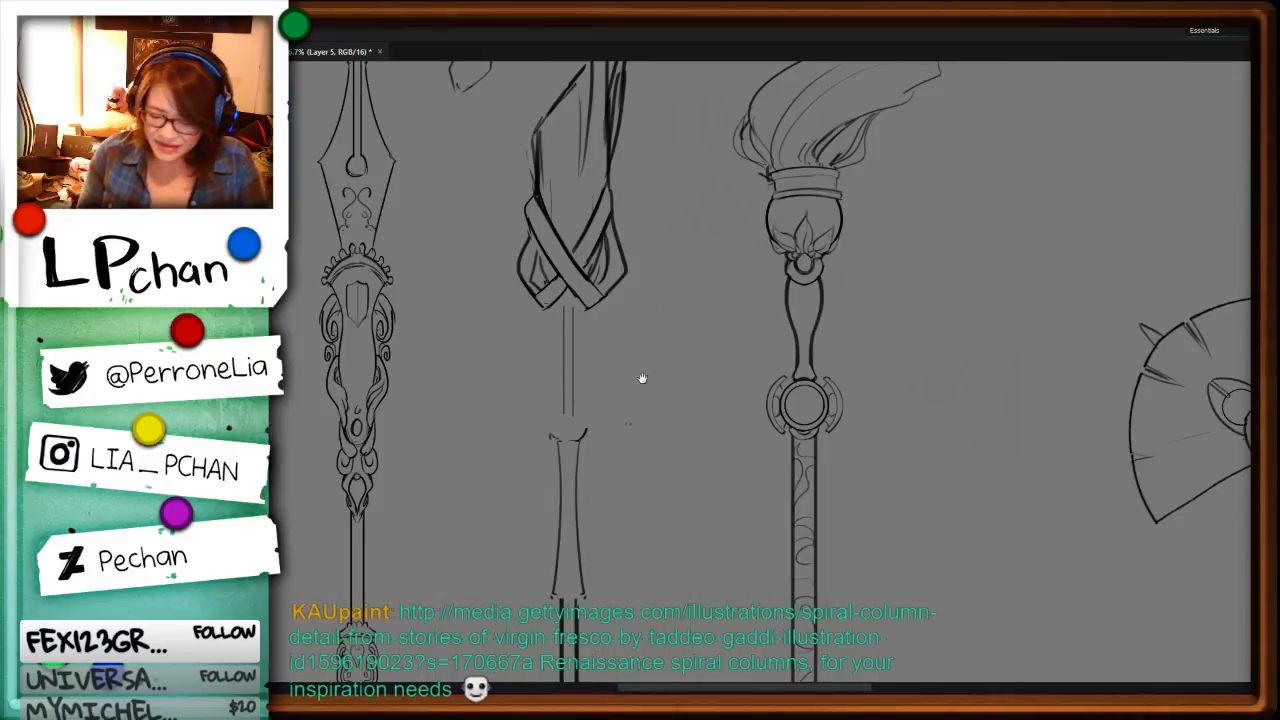
Step: Delete the two lines of the thin shaft between the middle staff's head and its collar
left_click_drag(630, 376, 737, 451)
key("ctrl+plus")
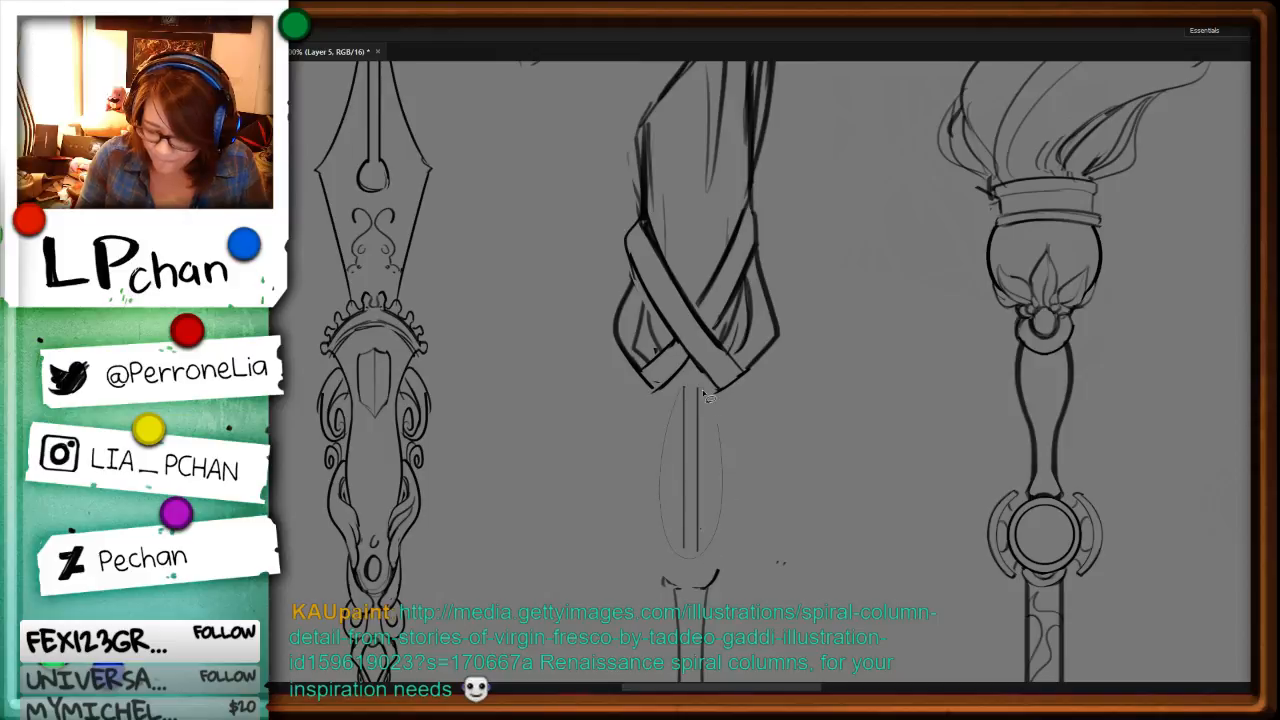
left_click_drag(702, 389, 684, 388)
key("Delete")
key("ctrl+d")
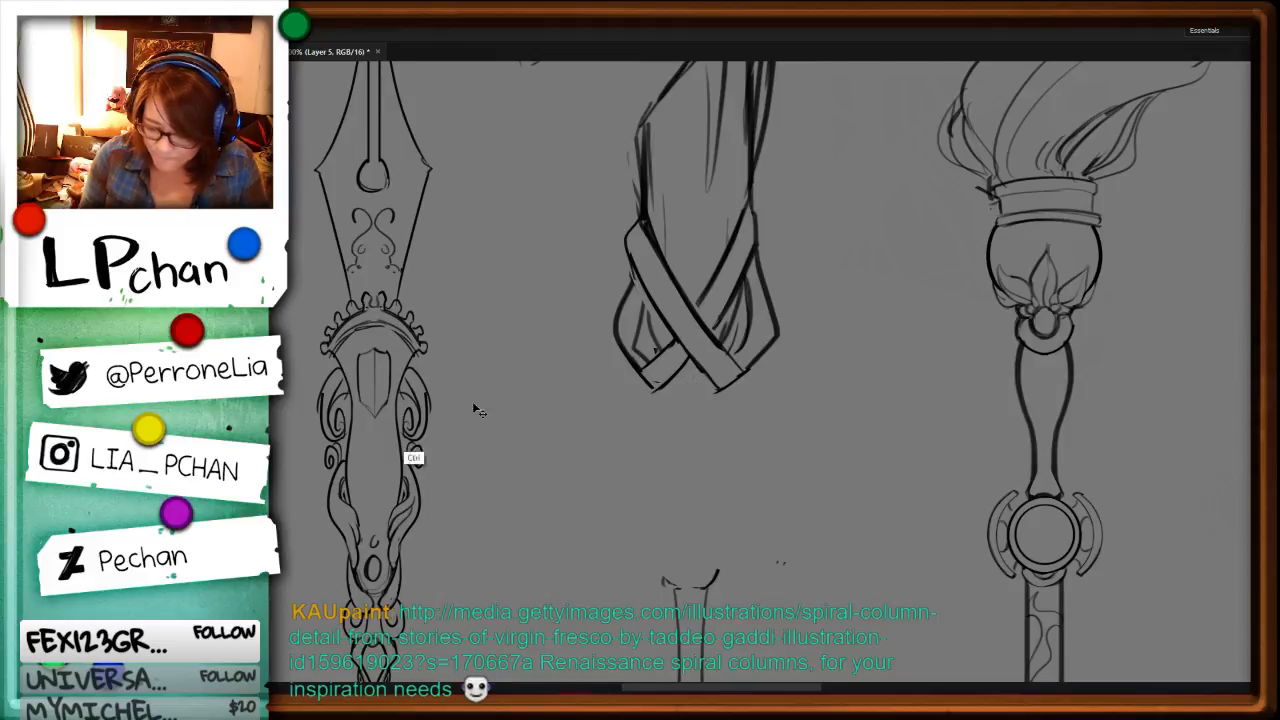
Step: Redraw the middle staff's thin shaft as two straight vertical lines on a new layer
key("ctrl+alt+shift+n")
key("b")
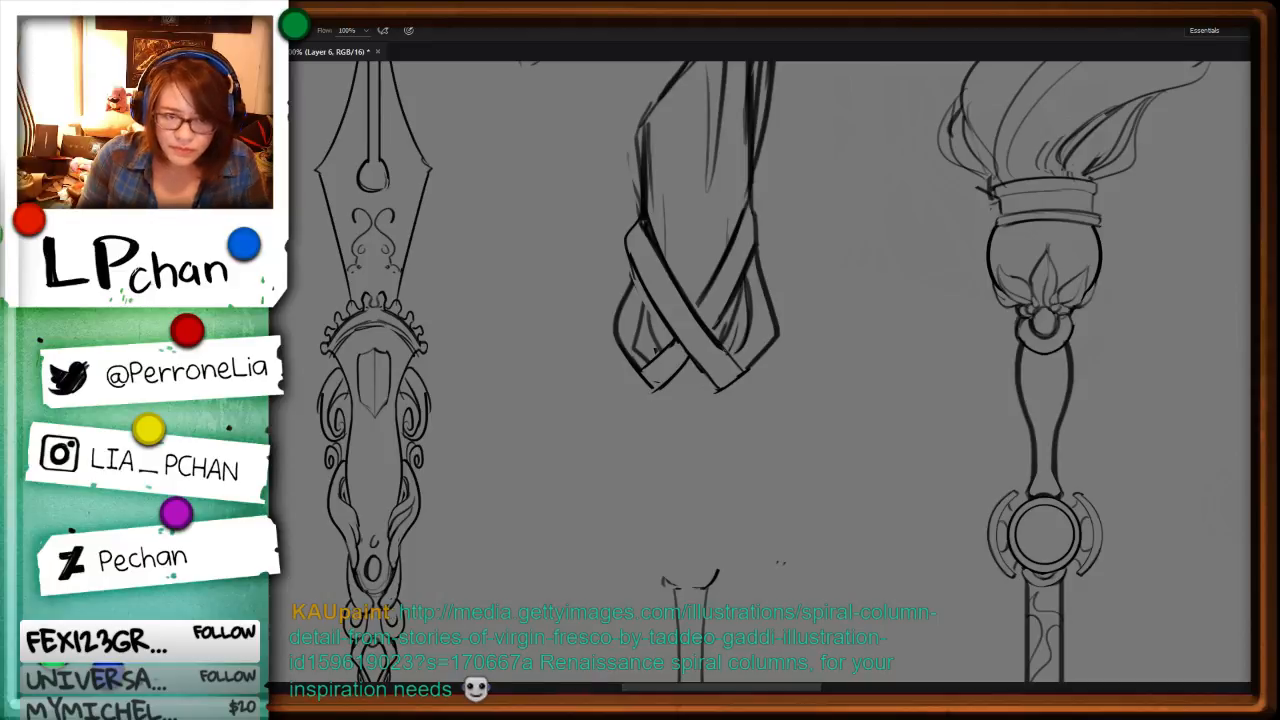
left_click_drag(685, 390, 685, 558)
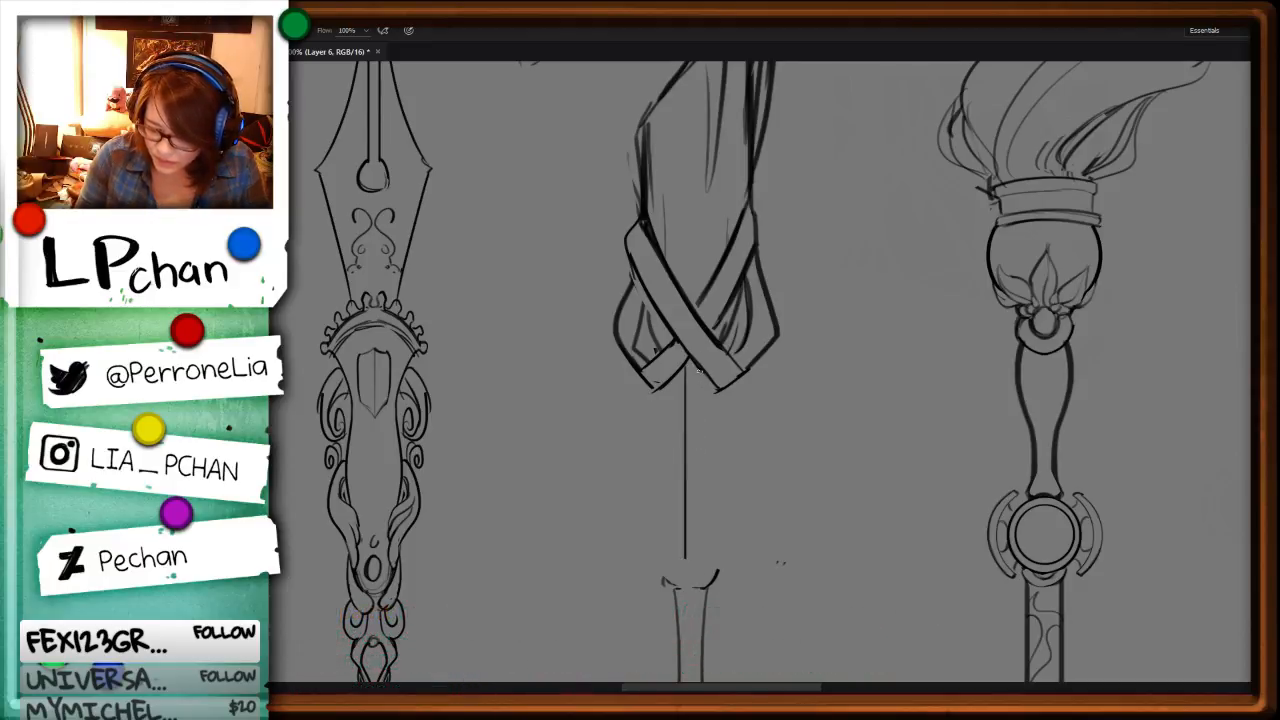
left_click_drag(699, 371, 699, 560)
key("ctrl+plus")
key("space")
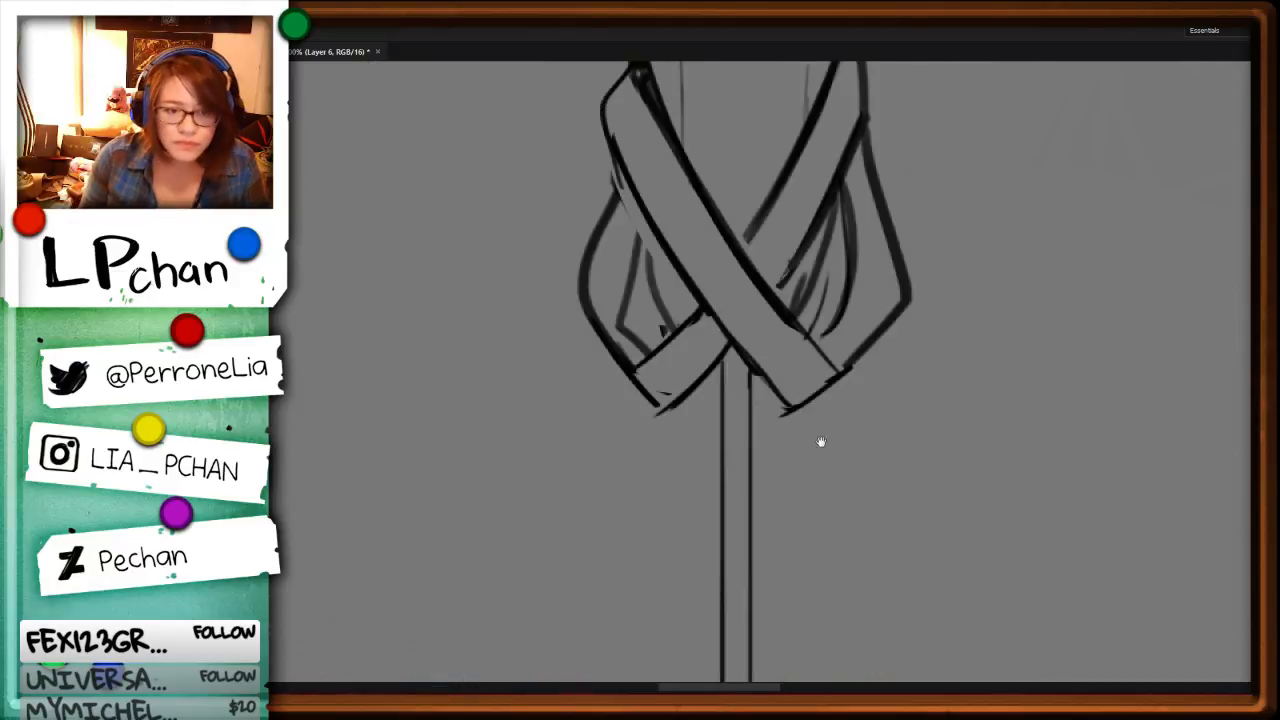
Step: Draw two rows of small curls winding like a vine around the upper part of the thin shaft
mouse_move(720, 380)
left_mouse_down()
mouse_move(719, 425)
mouse_move(702, 445)
mouse_move(713, 446)
mouse_move(702, 400)
mouse_move(745, 440)
mouse_move(756, 480)
left_mouse_up()
key("e")
key("b")
key("space")
left_click_drag(910, 583, 757, 313)
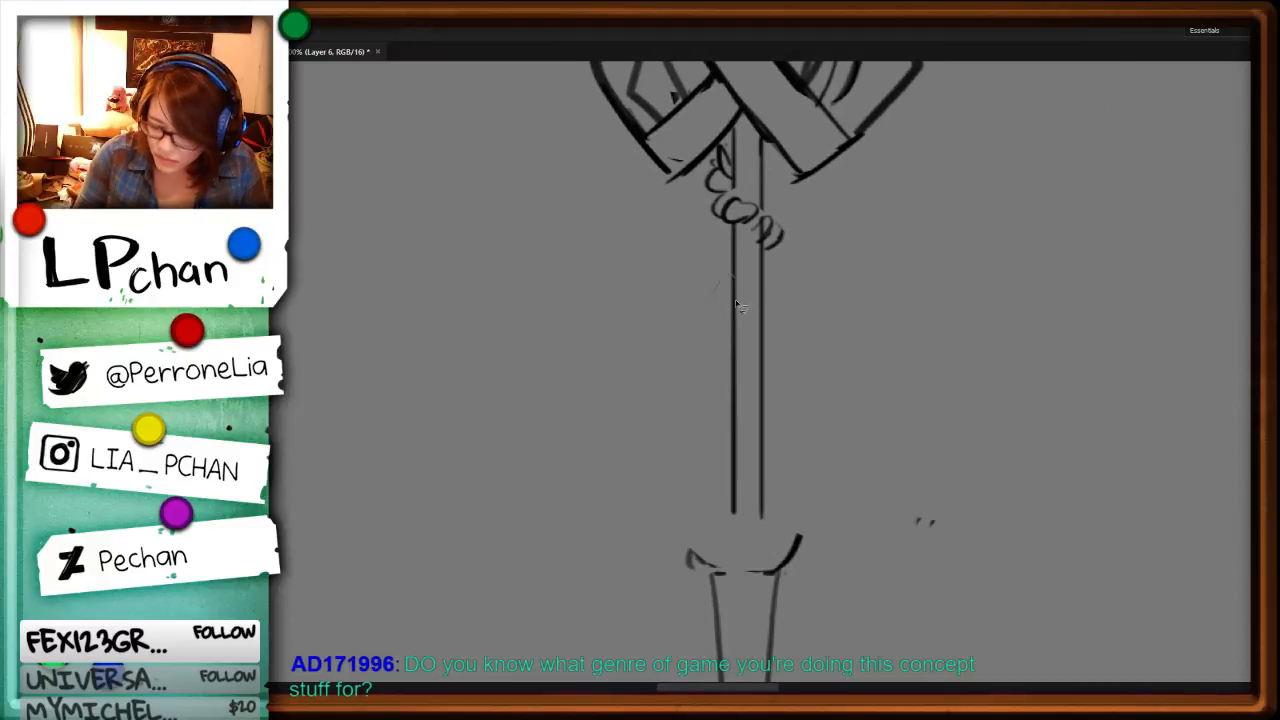
mouse_move(730, 258)
left_mouse_down()
mouse_move(734, 320)
mouse_move(739, 298)
mouse_move(767, 344)
mouse_move(774, 325)
mouse_move(751, 318)
mouse_move(785, 350)
left_mouse_up()
key("e")
key("b")
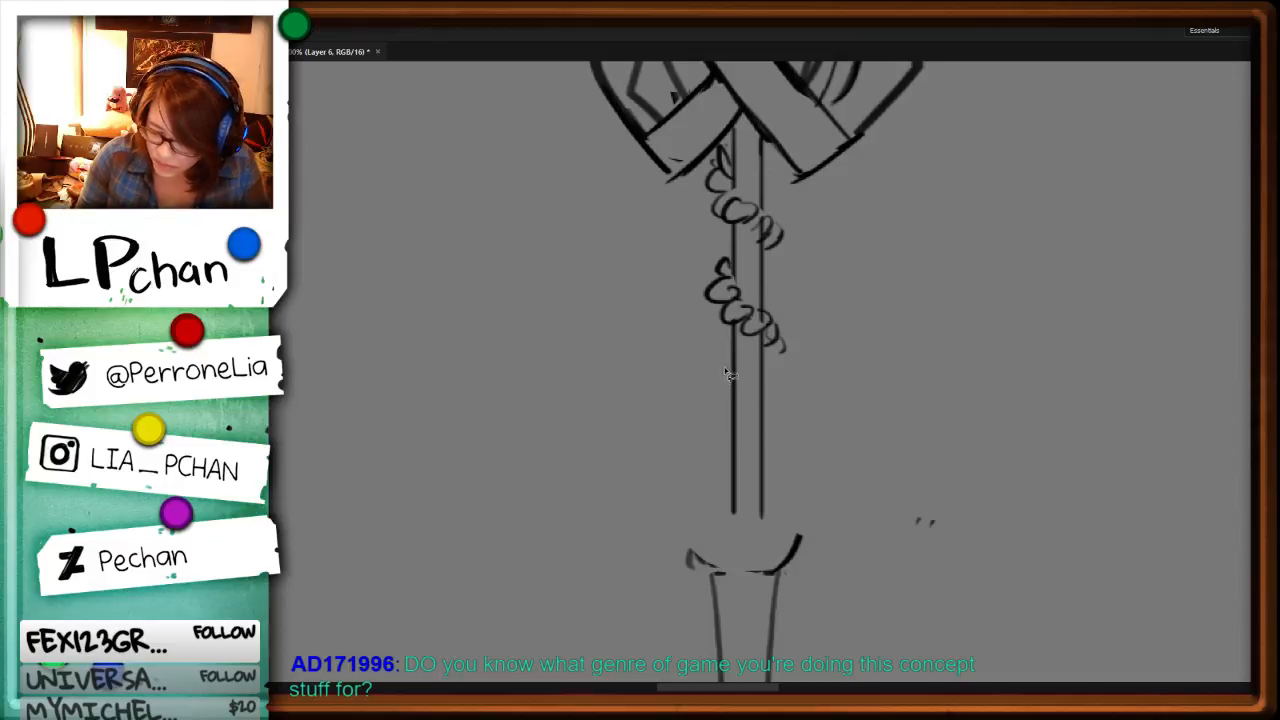
Step: Continue the curly vine around the lower half of the thin shaft down to the collar
left_click_drag(770, 430, 777, 424)
key("Delete")
key("ctrl+d")
key("b")
mouse_move(732, 370)
left_mouse_down()
mouse_move(717, 379)
mouse_move(748, 430)
mouse_move(775, 444)
left_mouse_up()
left_click_drag(773, 238, 768, 266)
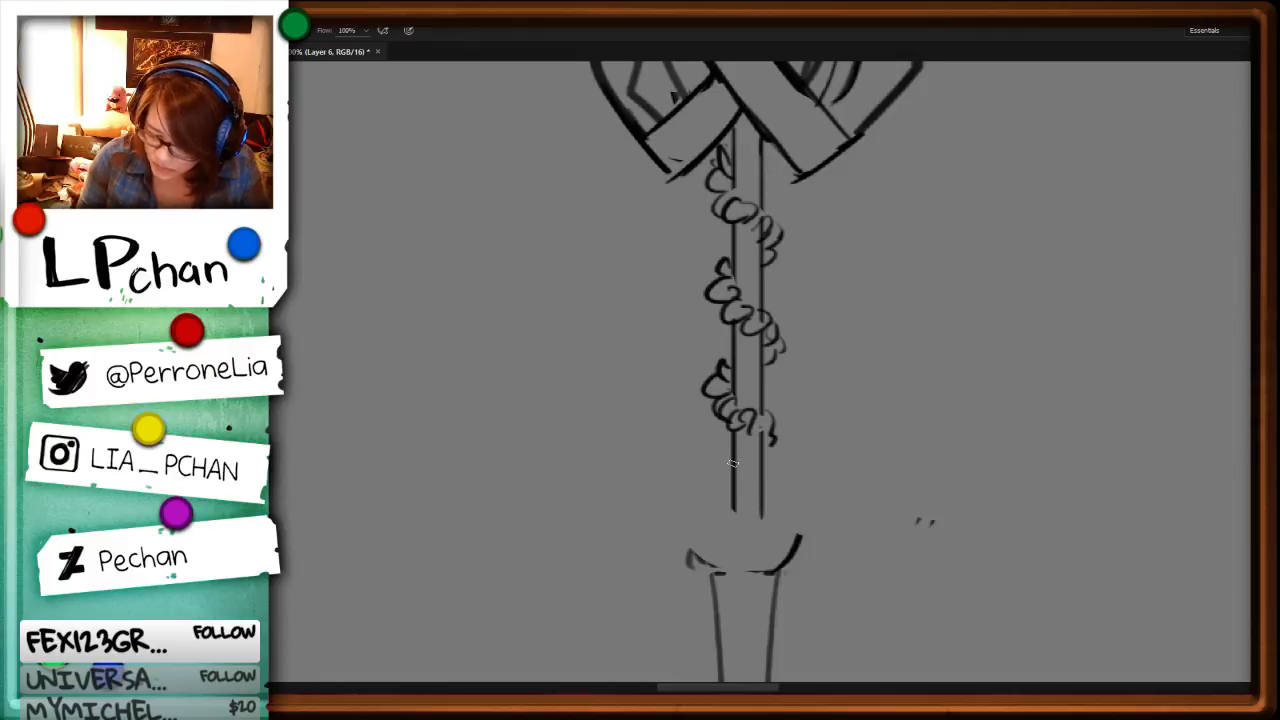
mouse_move(728, 455)
left_mouse_down()
mouse_move(720, 530)
mouse_move(734, 514)
mouse_move(739, 537)
mouse_move(771, 549)
left_mouse_up()
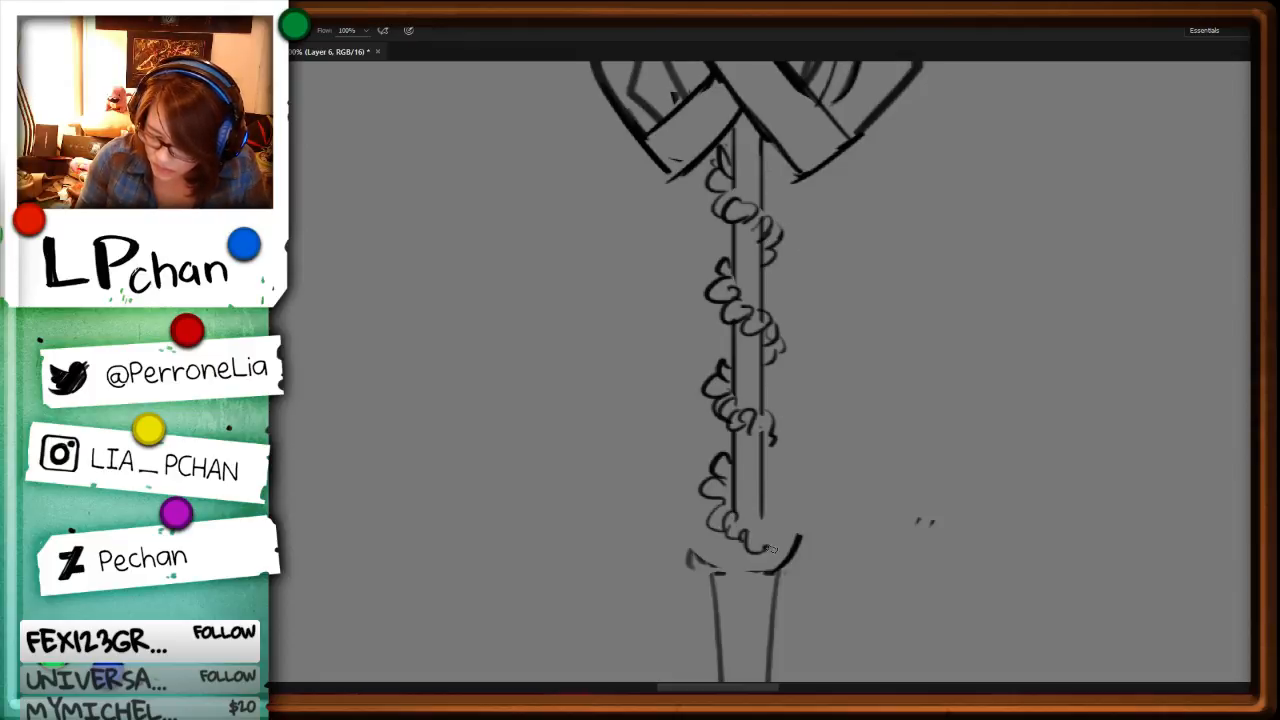
Step: Finish the vine's base with leaves and draw curled tips on both sides of the collar
mouse_move(712, 510)
left_mouse_down()
mouse_move(714, 541)
mouse_move(674, 536)
mouse_move(734, 577)
left_mouse_up()
left_click_drag(768, 516, 803, 515)
mouse_move(786, 530)
left_mouse_down()
mouse_move(832, 565)
mouse_move(782, 568)
left_mouse_up()
key("ctrl+minus")
key("ctrl+minus")
key("ctrl+minus")
key("ctrl+plus")
key("ctrl+plus")
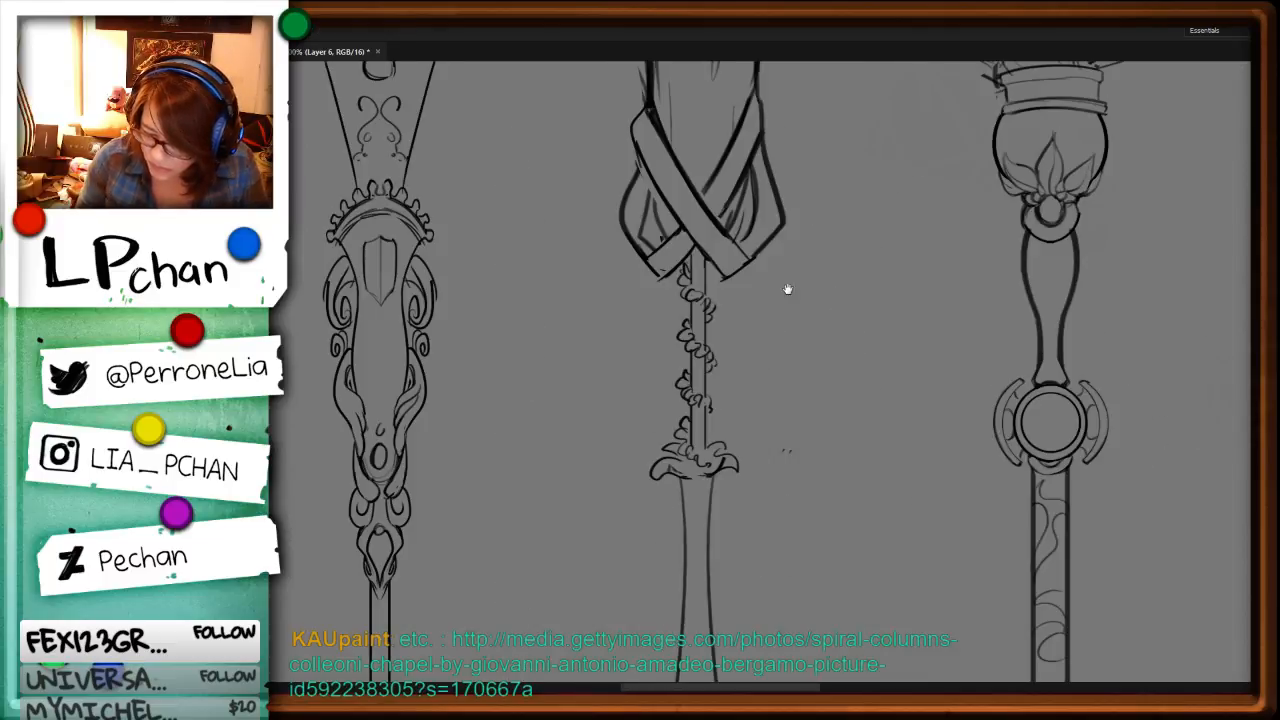
Step: Draw a cluster of swirling roses with pointed leaves where the shaft meets the crossed bands
key("ctrl+plus")
key("ctrl+plus")
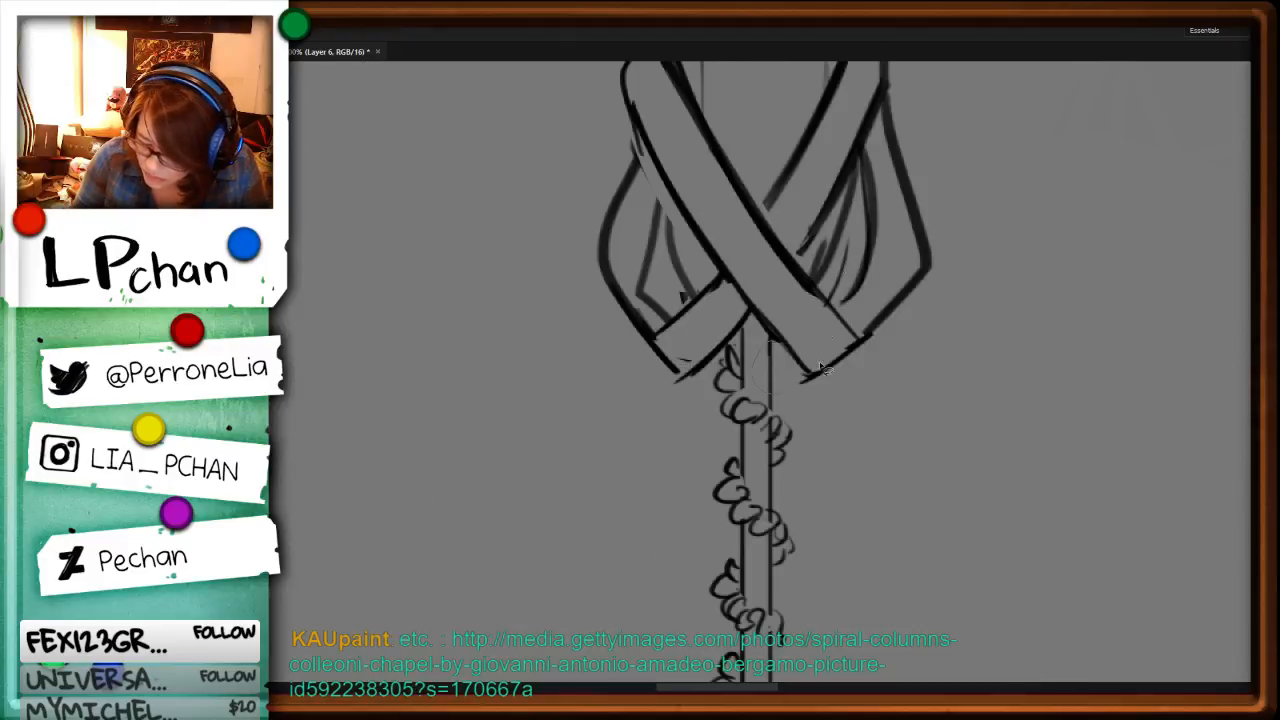
key("e")
mouse_move(771, 352)
left_mouse_down()
mouse_move(771, 388)
mouse_move(760, 380)
mouse_move(800, 378)
left_mouse_up()
key("b")
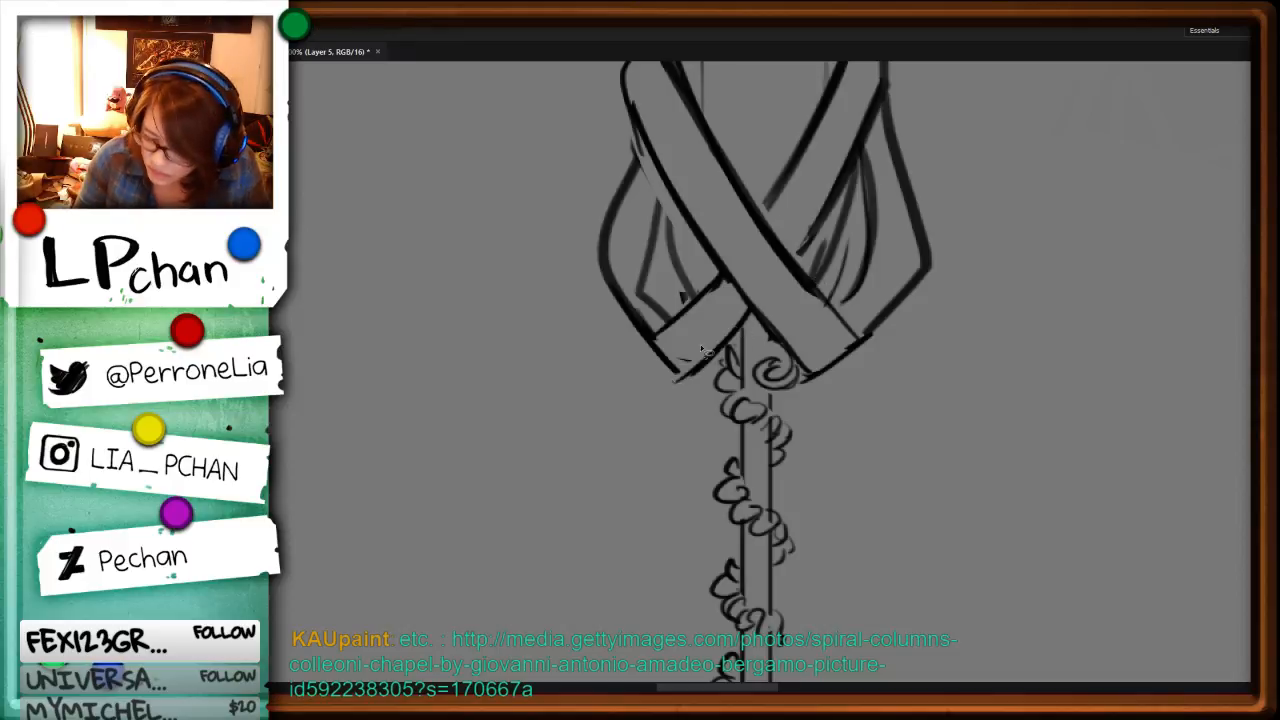
mouse_move(736, 338)
left_mouse_down()
mouse_move(709, 317)
mouse_move(731, 351)
mouse_move(715, 379)
mouse_move(701, 375)
mouse_move(711, 392)
mouse_move(687, 400)
mouse_move(724, 384)
left_mouse_up()
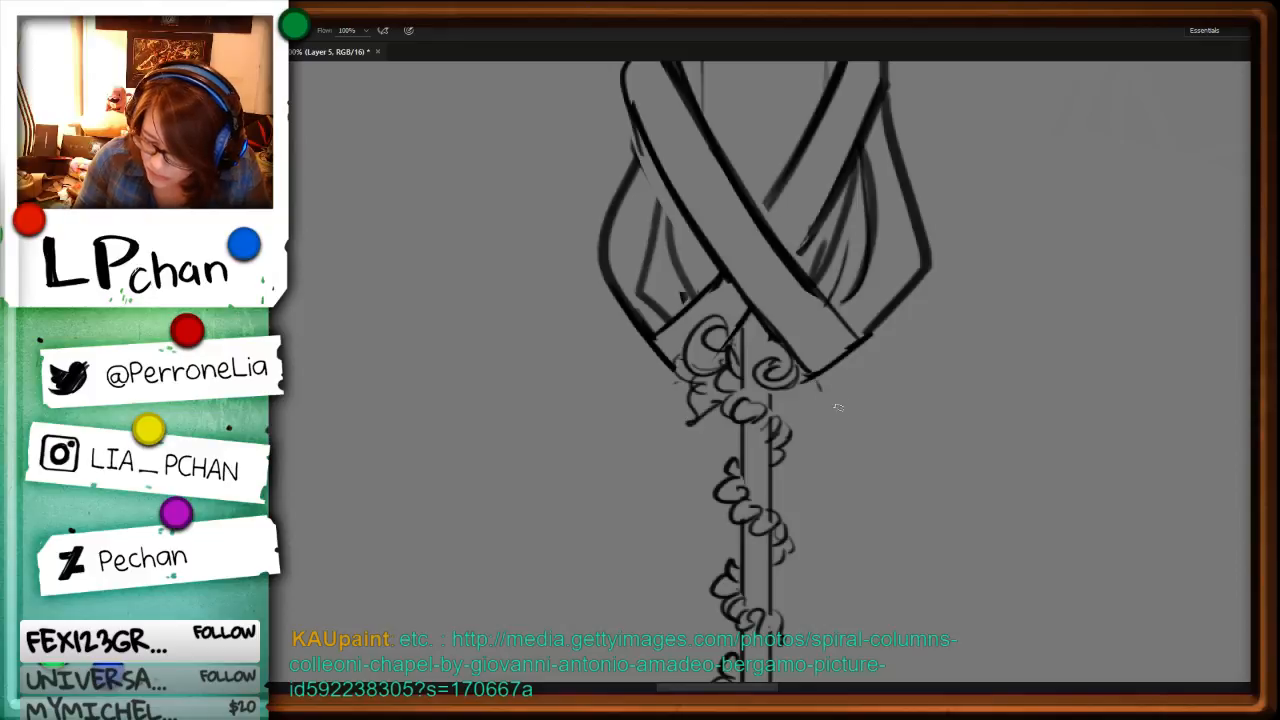
left_click_drag(844, 408, 796, 392)
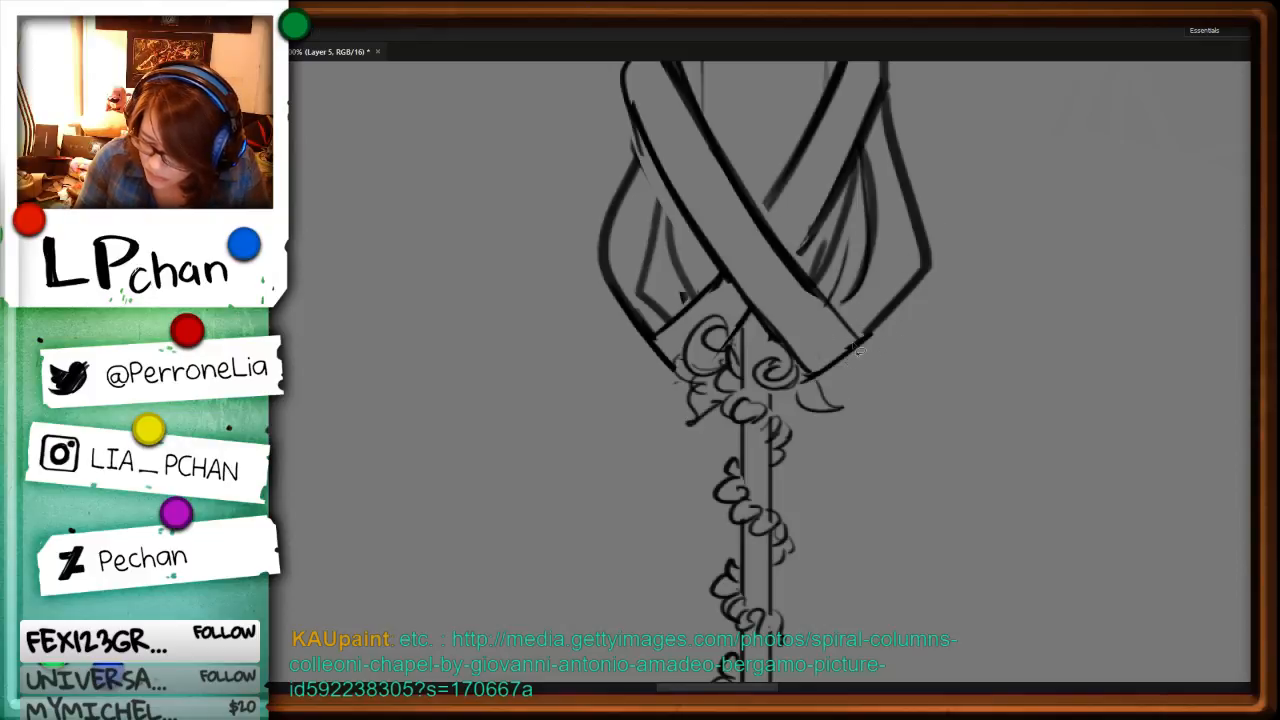
mouse_move(858, 349)
left_mouse_down()
mouse_move(826, 347)
mouse_move(838, 354)
left_mouse_up()
mouse_move(834, 334)
left_mouse_down()
mouse_move(877, 364)
mouse_move(828, 376)
left_mouse_up()
Step: Cut away the crossed bands from the middle staff's head, starting with the left band's lower end
key("l")
mouse_move(674, 352)
left_mouse_down()
mouse_move(644, 337)
mouse_move(674, 299)
mouse_move(675, 330)
mouse_move(701, 294)
left_mouse_up()
key("ctrl+x")
key("ctrl+x")
key("b")
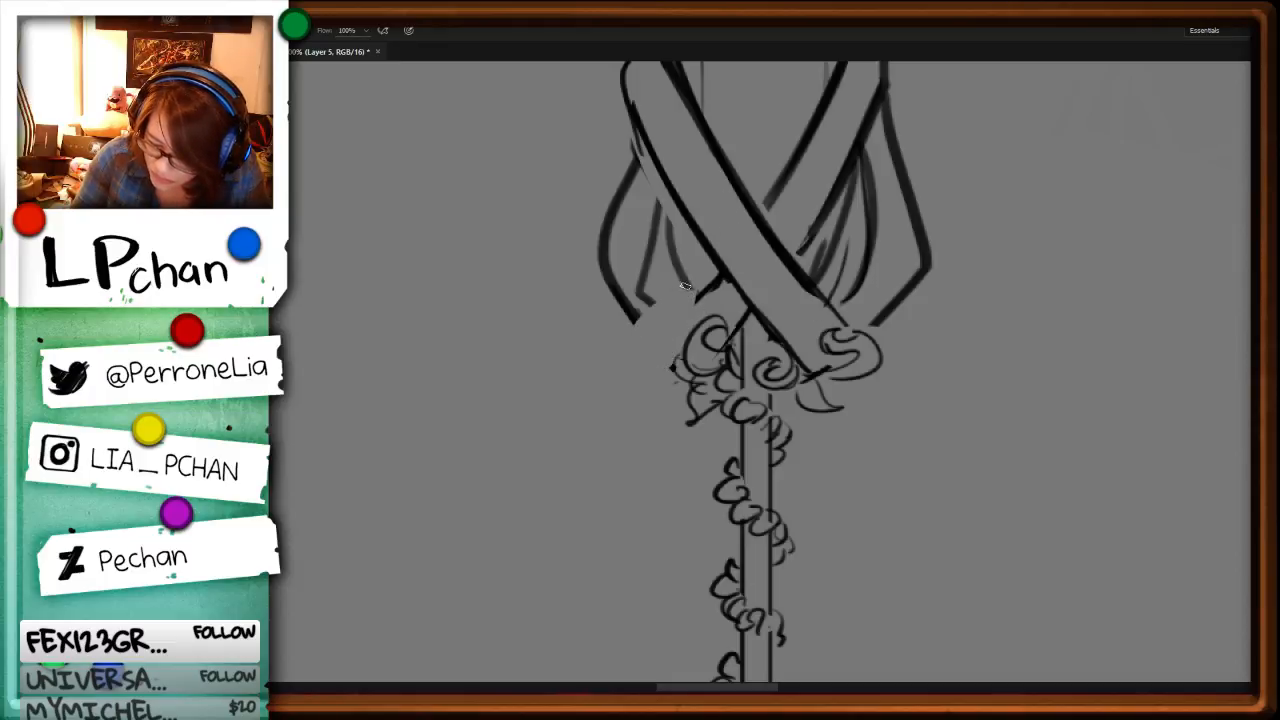
left_click_drag(931, 217, 906, 511)
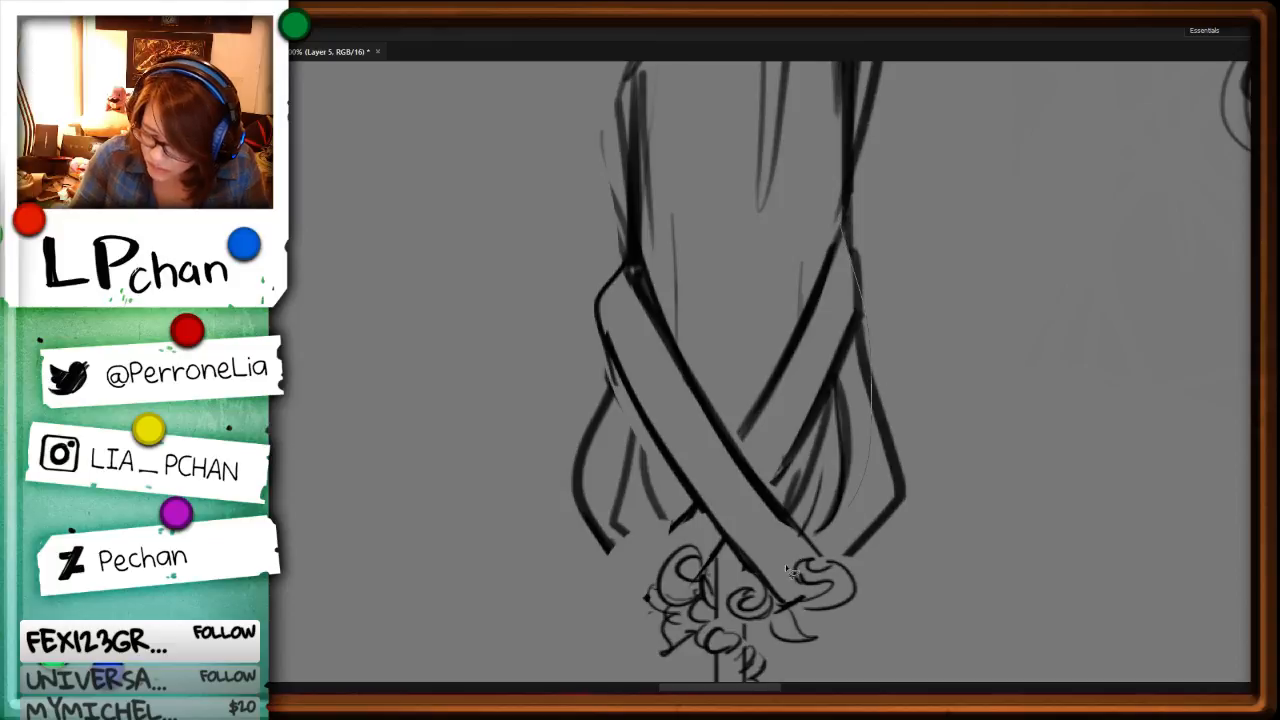
left_click_drag(655, 501, 838, 229)
key("ctrl+x")
Step: Draw new side contours for the lower half of the head and cut out the leftover fold lines
key("b")
mouse_move(632, 238)
left_mouse_down()
mouse_move(584, 428)
mouse_move(626, 532)
left_mouse_up()
left_click_drag(852, 218, 888, 460)
key("l")
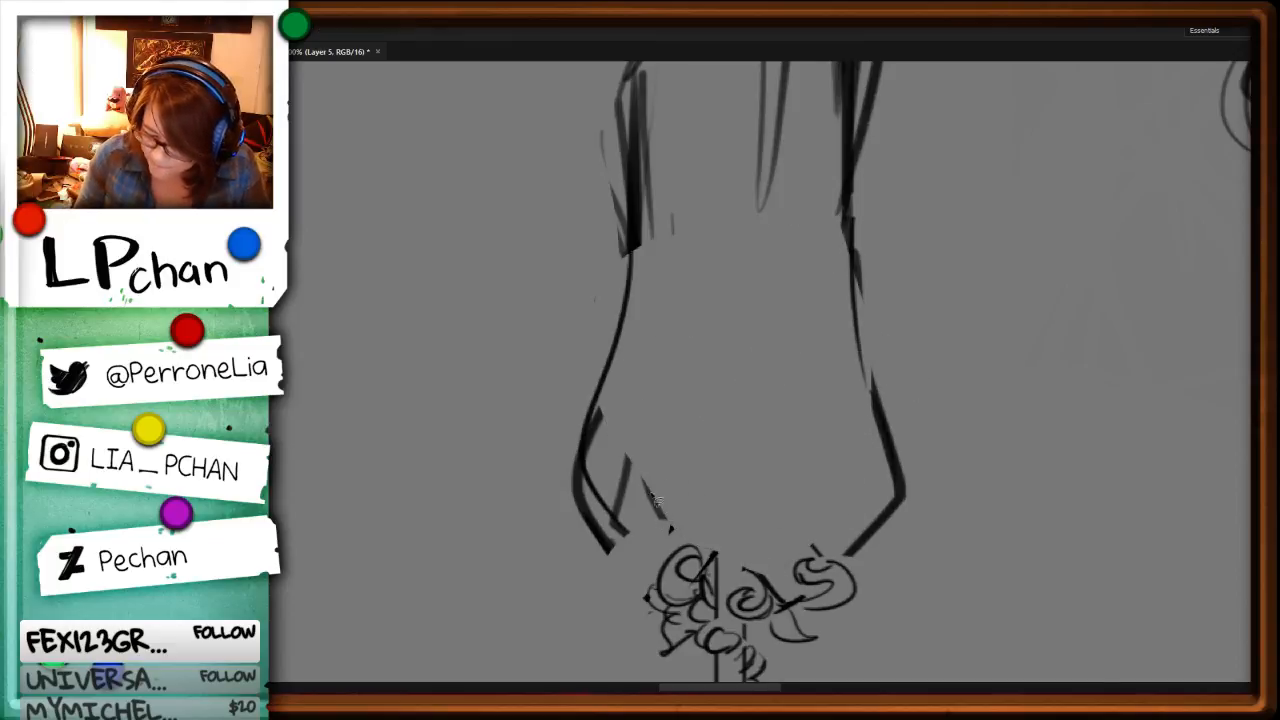
left_click_drag(657, 500, 648, 478)
key("ctrl+x")
key("b")
Step: Try irregular dividing lines inside the middle staff's head and clear them away
left_click_drag(640, 278, 692, 375)
left_click_drag(713, 390, 790, 565)
left_click_drag(614, 302, 645, 580)
key("ctrl+minus")
key("ctrl+minus")
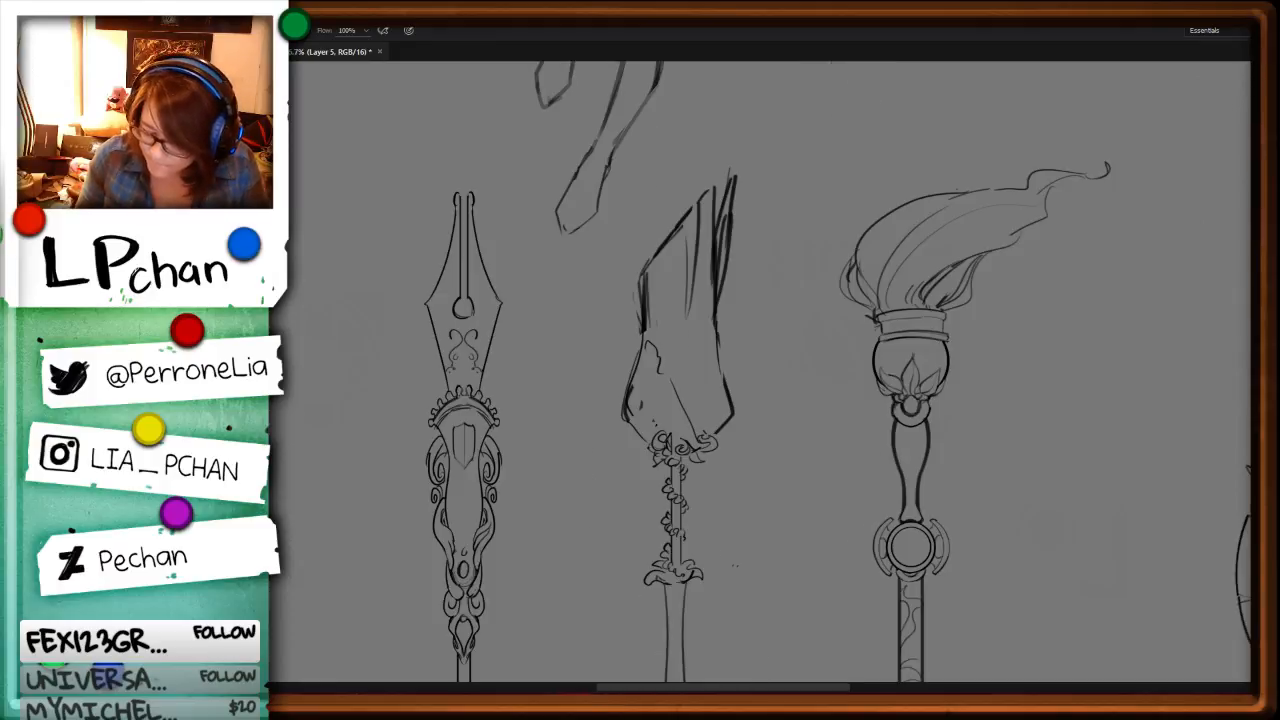
key("ctrl+z")
key("l")
mouse_move(662, 341)
left_mouse_down()
mouse_move(672, 350)
mouse_move(655, 409)
left_mouse_up()
key("ctrl+x")
Step: Try a curved diagonal line across the lower part of the head and undo it
key("b")
left_click_drag(644, 327, 633, 389)
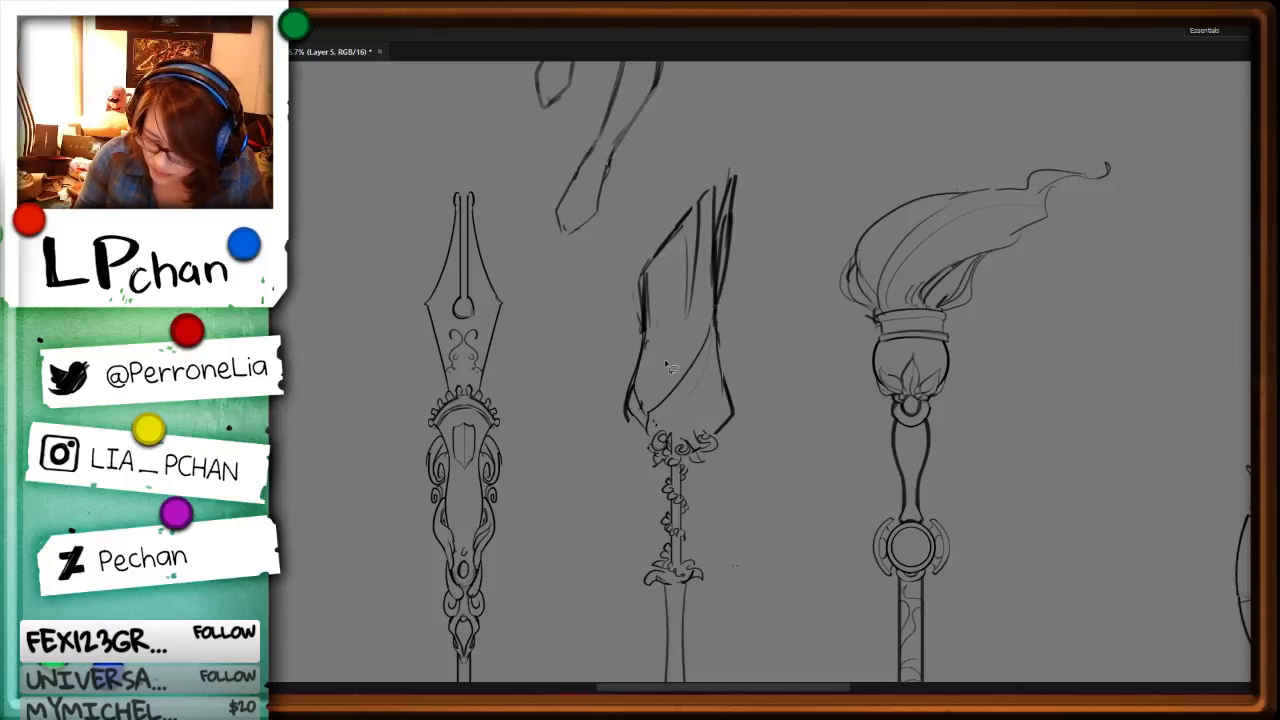
key("ctrl+z")
key("ctrl+z")
key("ctrl+z")
key("ctrl+z")
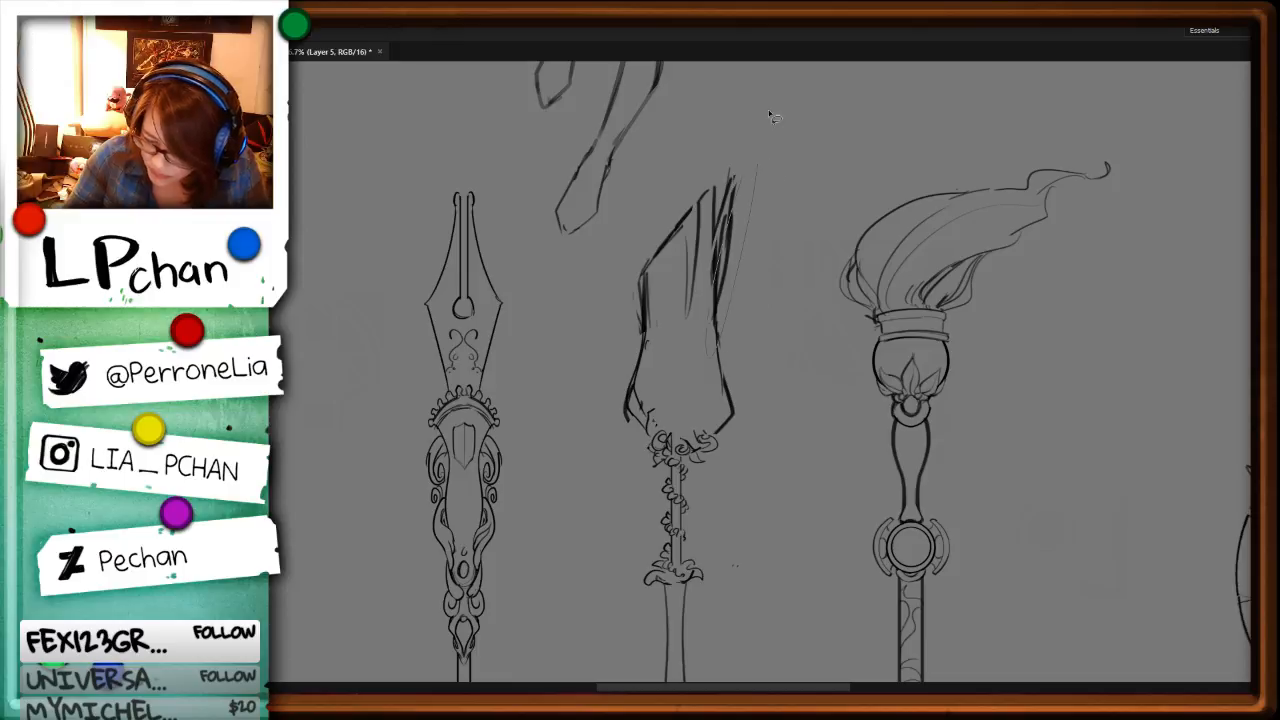
Step: Refine the head's right edge and redraw its lower left contour as a smooth curve
left_click_drag(759, 166, 719, 358)
left_click_drag(719, 306, 722, 370)
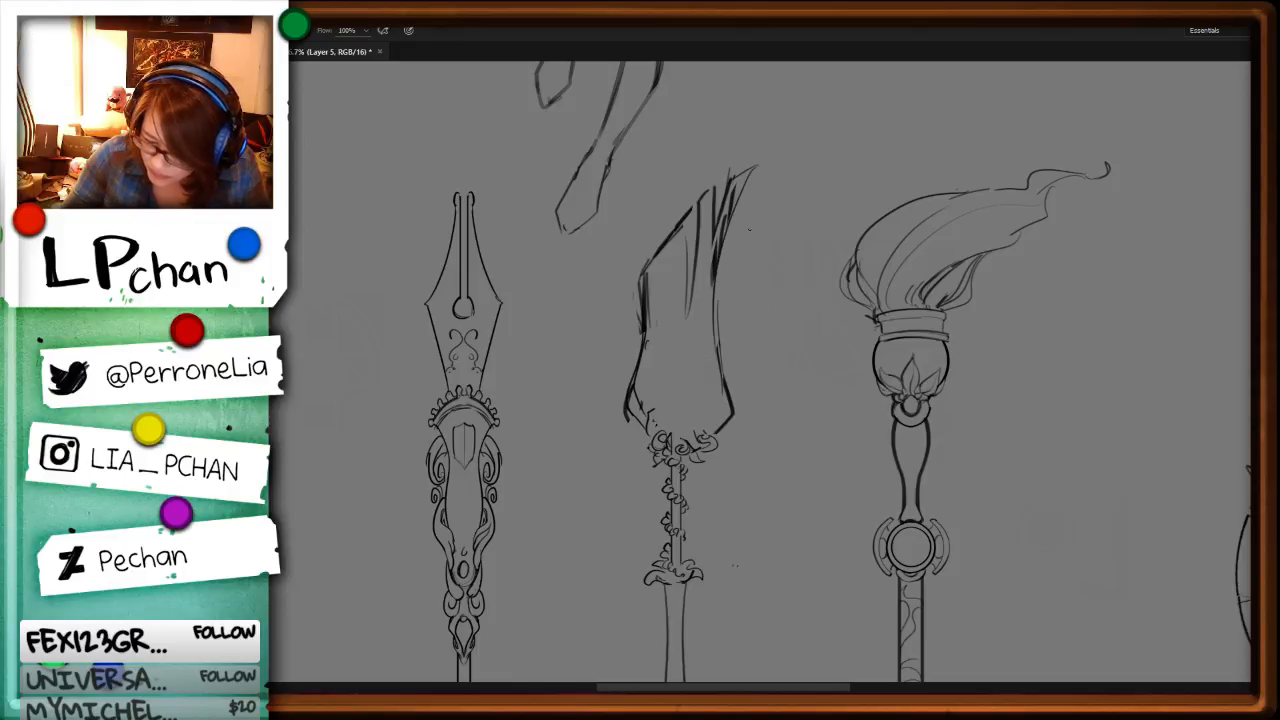
key("ctrl+z")
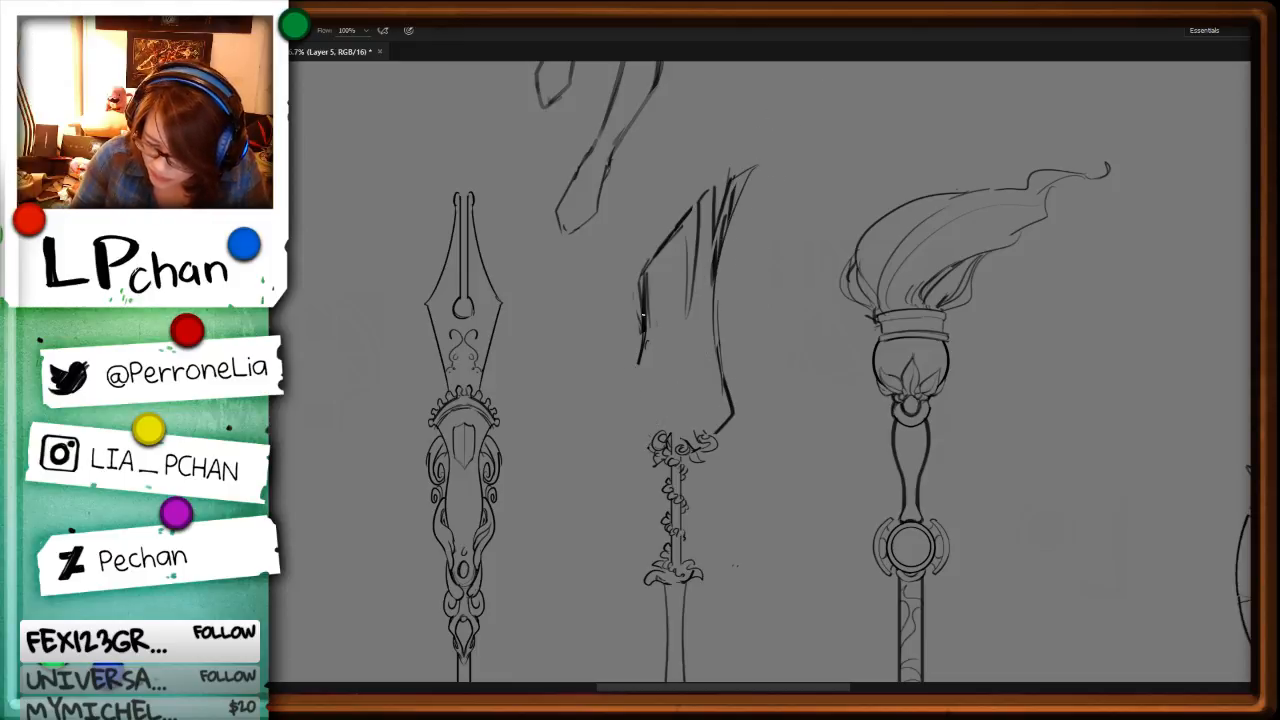
left_click_drag(645, 340, 645, 424)
key("ctrl+z")
left_click_drag(638, 352, 640, 430)
Step: Draw a wavy line from the head's right edge to its base and place a rose with a leaf over it
left_click_drag(713, 322, 702, 370)
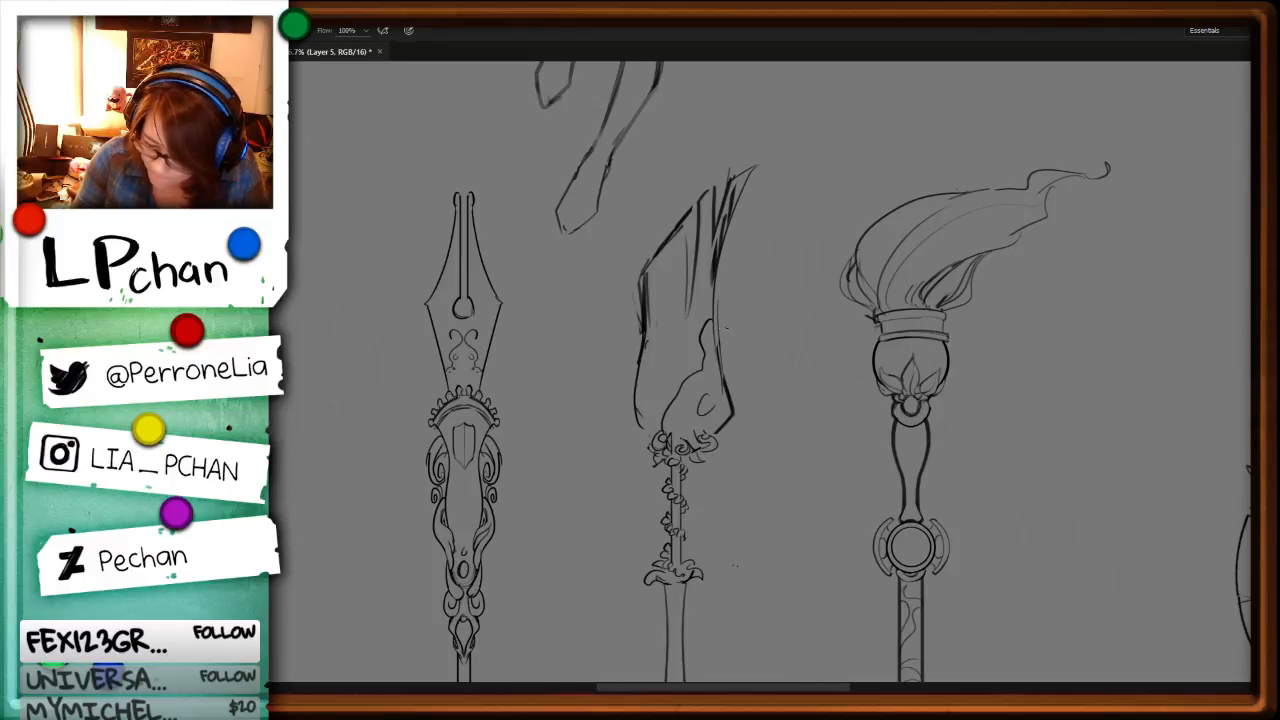
mouse_move(814, 556)
left_mouse_down()
mouse_move(797, 386)
mouse_move(797, 478)
left_mouse_up()
key("ctrl+plus")
key("ctrl+plus")
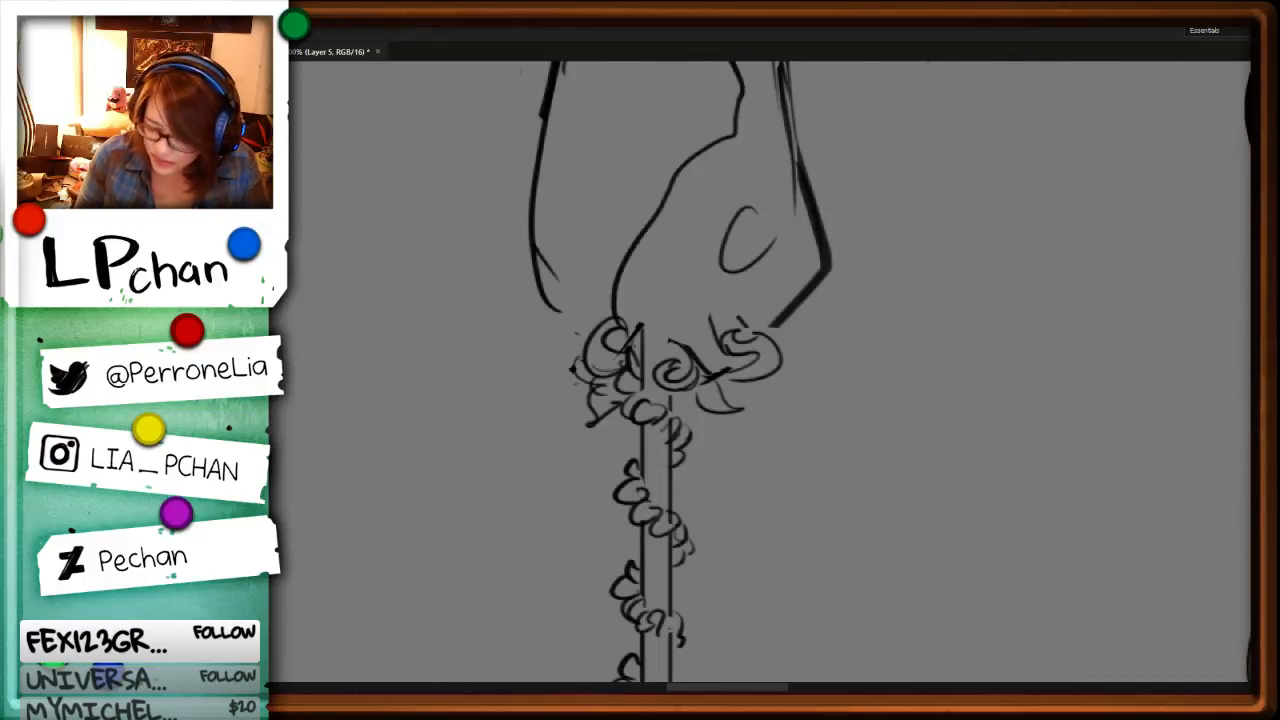
left_click_drag(875, 258, 880, 428)
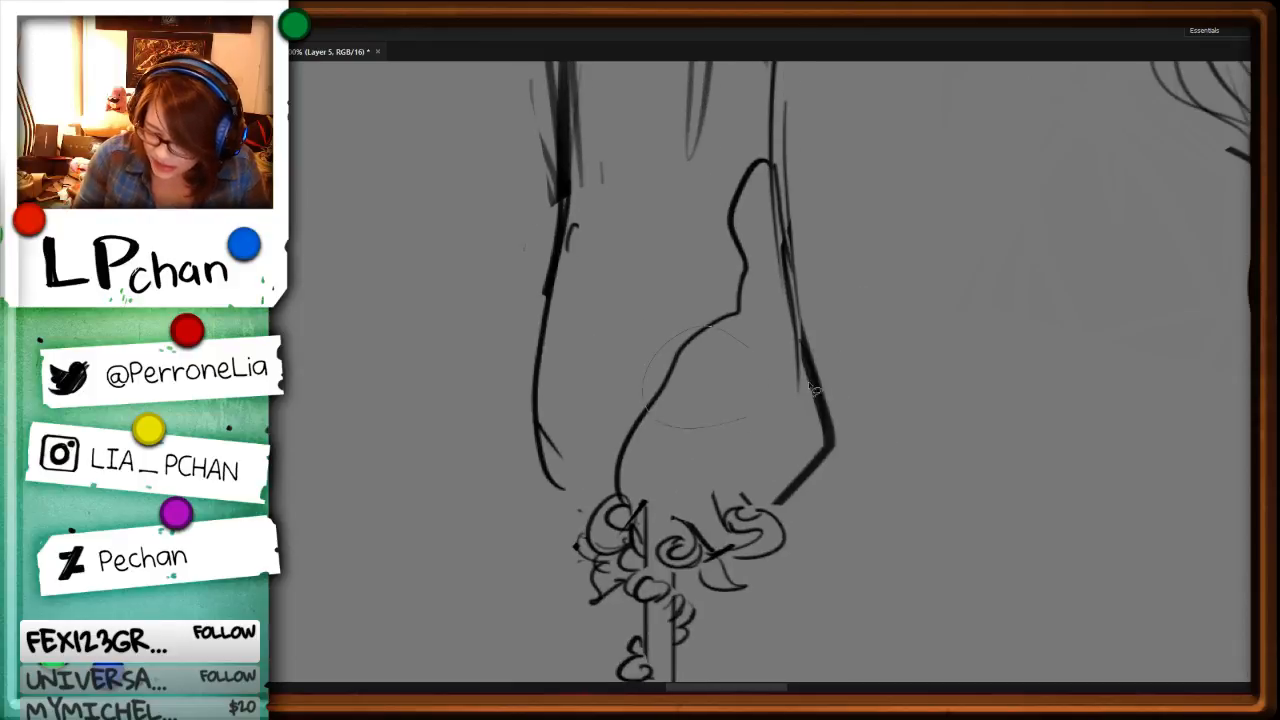
mouse_move(738, 362)
left_mouse_down()
mouse_move(691, 342)
mouse_move(712, 388)
left_mouse_up()
mouse_move(724, 356)
left_mouse_down()
mouse_move(725, 373)
mouse_move(744, 357)
mouse_move(750, 380)
mouse_move(729, 390)
mouse_move(749, 387)
left_mouse_up()
key("l")
key("ctrl+d")
key("b")
mouse_move(768, 374)
left_mouse_down()
mouse_move(721, 388)
mouse_move(751, 413)
mouse_move(731, 385)
mouse_move(762, 380)
left_mouse_up()
Step: Clear a gap in the head's right edge and draw a second flower seen from the side there
key("l")
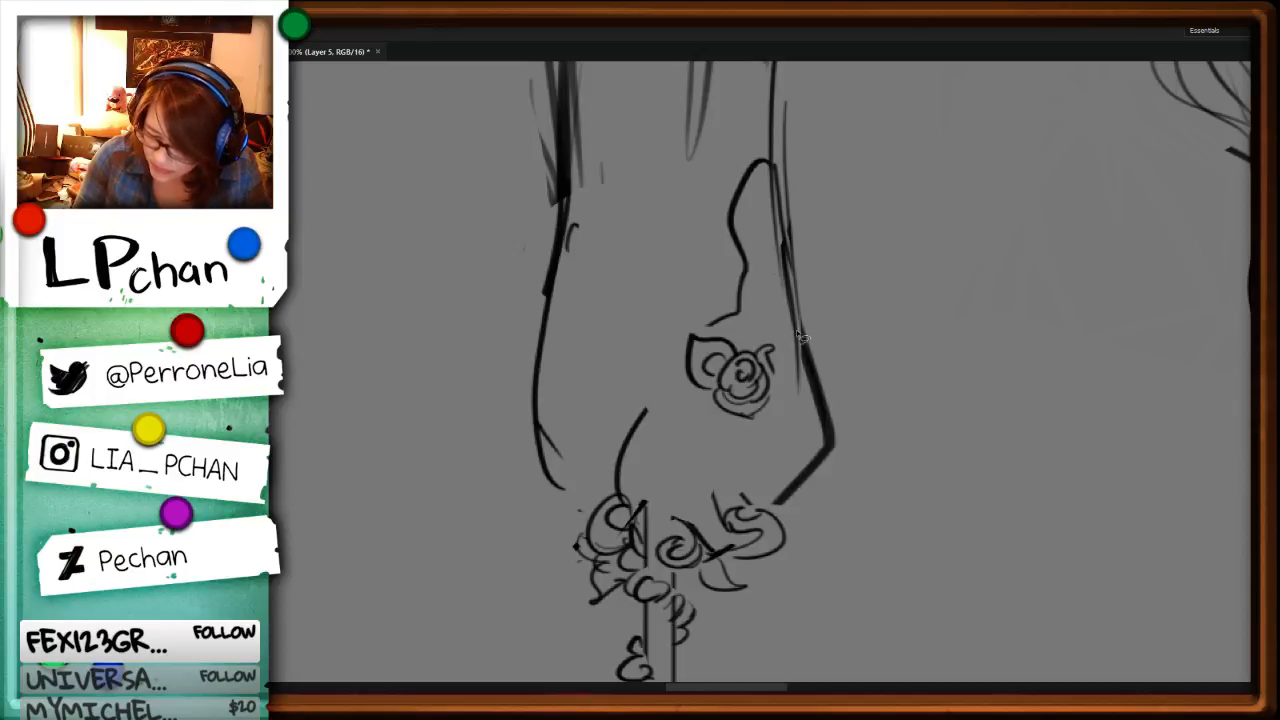
mouse_move(774, 285)
left_mouse_down()
mouse_move(773, 340)
mouse_move(826, 298)
mouse_move(776, 341)
left_mouse_up()
key("ctrl+d")
key("b")
mouse_move(790, 262)
left_mouse_down()
mouse_move(768, 325)
mouse_move(819, 294)
left_mouse_up()
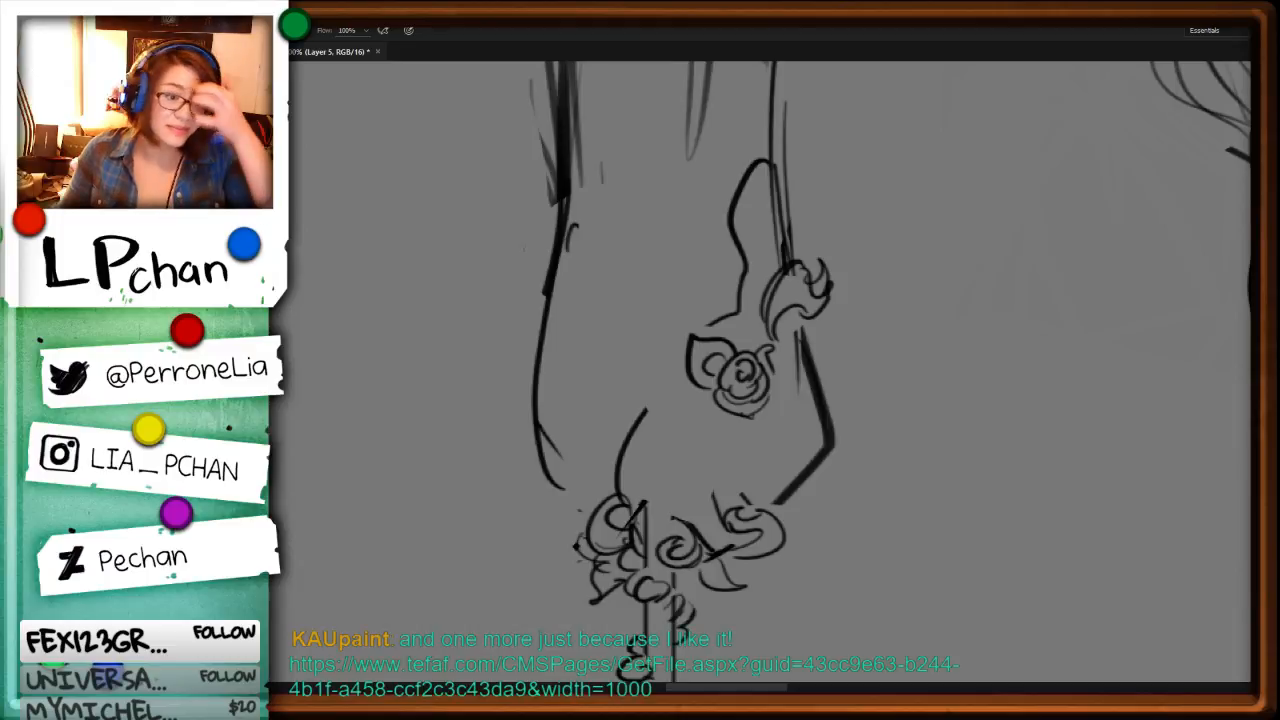
Step: Cut out the flowers, the wavy line and the vine-wrapped shaft between the head and the collar
key("ctrl+minus")
key("ctrl+minus")
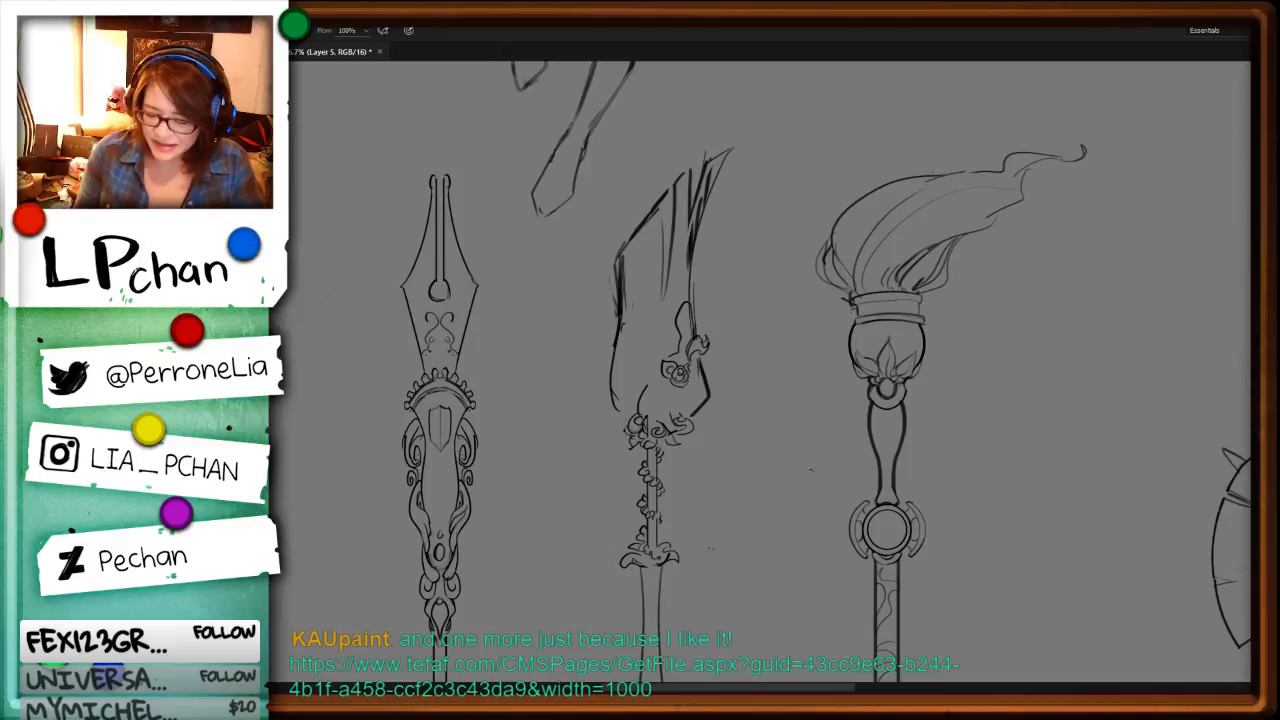
key("ctrl+plus")
left_click_drag(831, 580, 827, 466)
key("l")
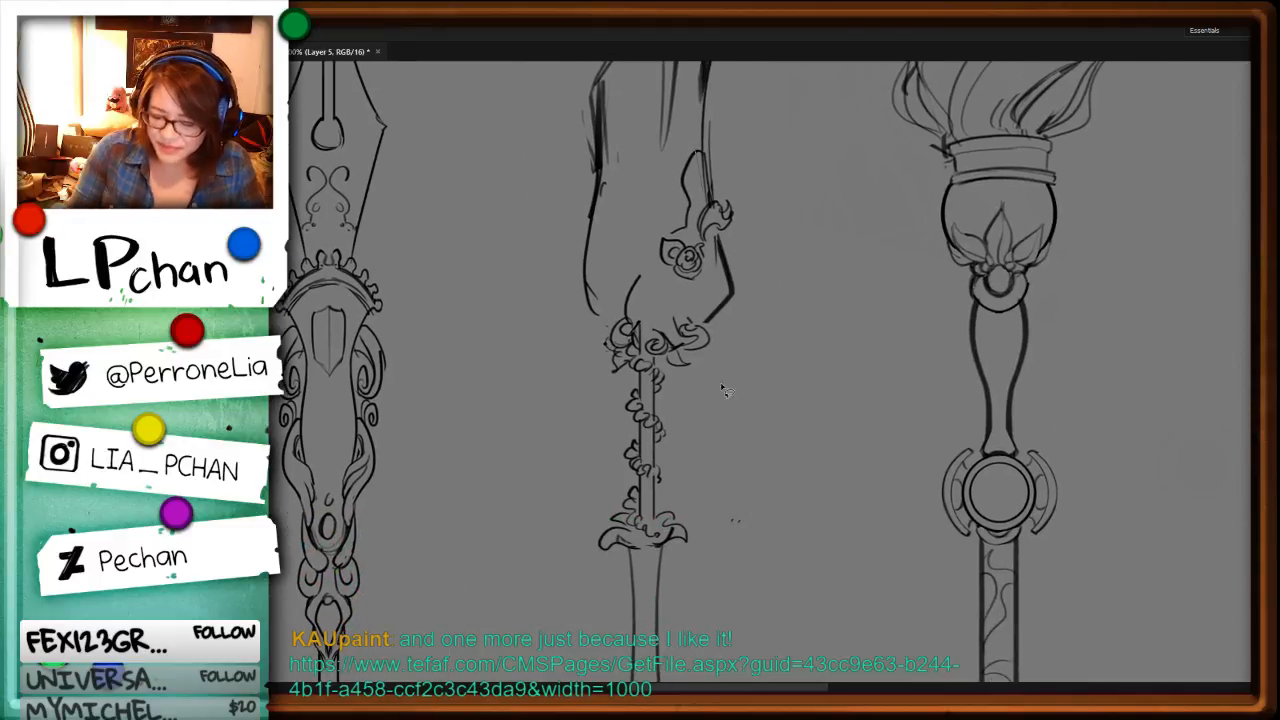
mouse_move(722, 388)
left_mouse_down()
mouse_move(637, 155)
mouse_move(721, 345)
left_mouse_up()
key("ctrl+x")
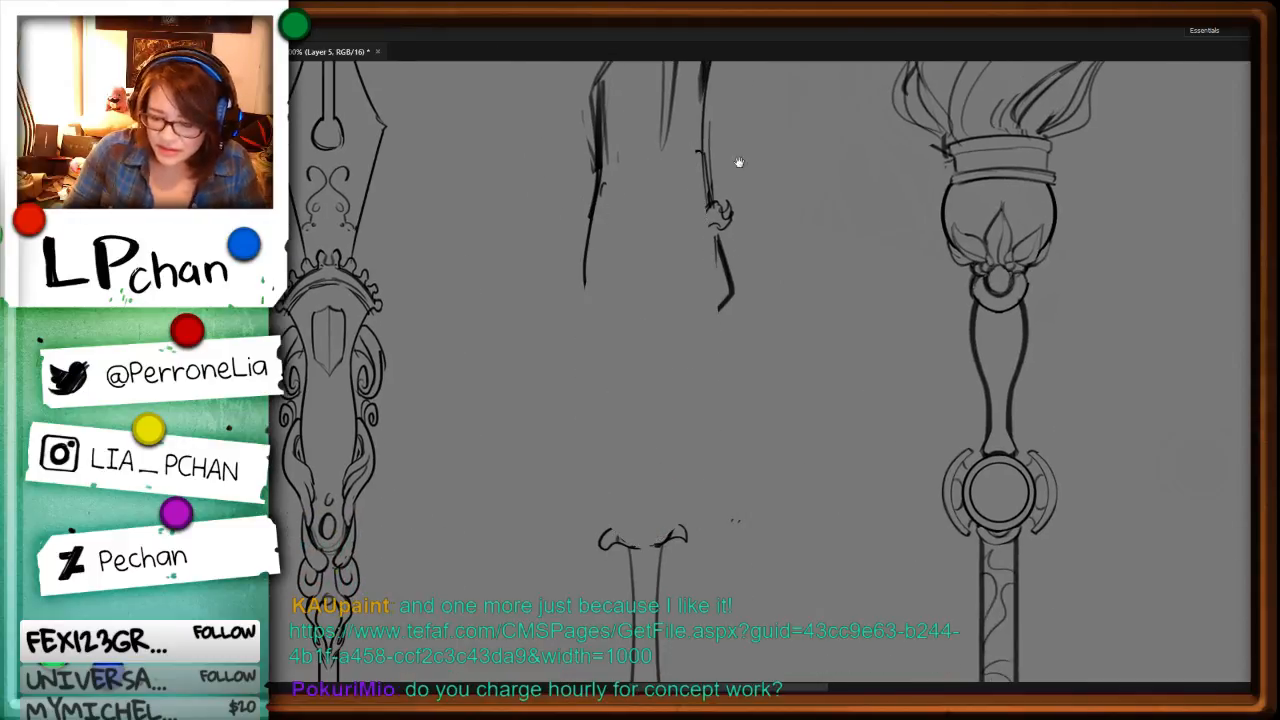
Step: Erase stray lines around the lower head and redraw its left and right contours tapering in towards the base
left_click_drag(739, 162, 751, 335)
key("e")
mouse_move(620, 284)
left_mouse_down()
mouse_move(602, 430)
mouse_move(610, 489)
mouse_move(646, 498)
left_mouse_up()
key("b")
key("e")
left_click_drag(720, 308, 732, 438)
key("b")
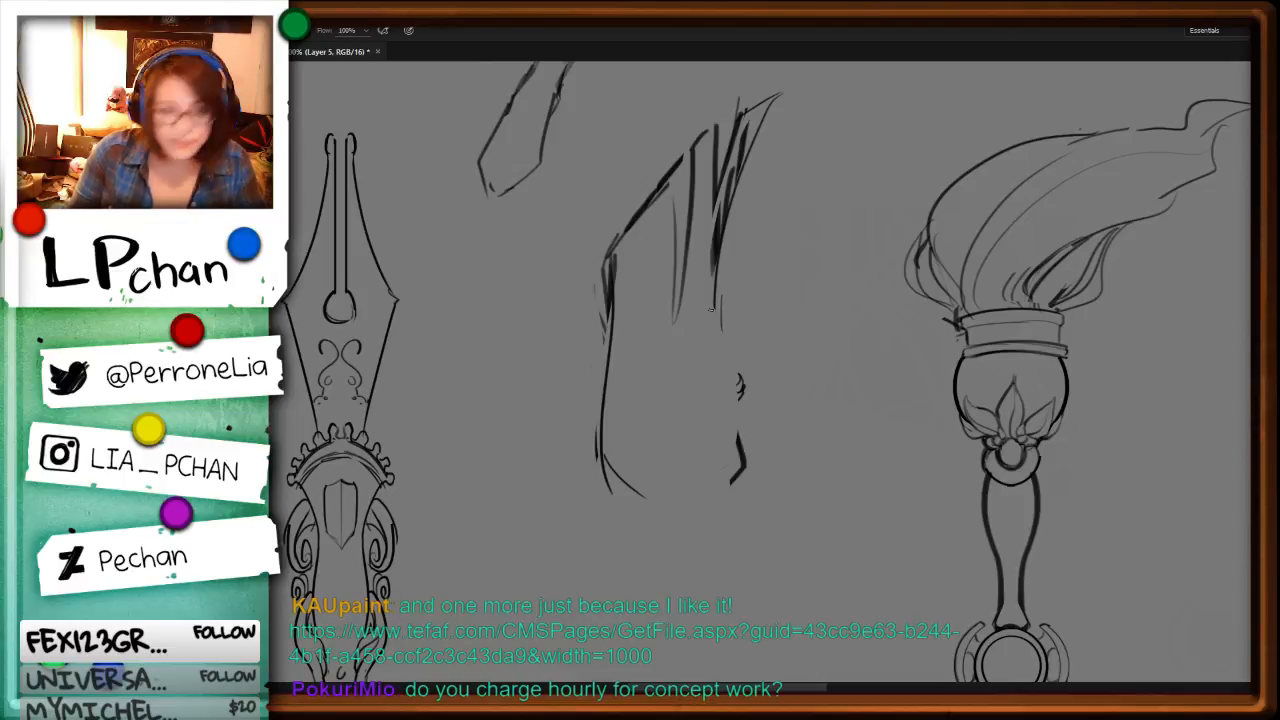
mouse_move(716, 290)
left_mouse_down()
mouse_move(738, 406)
mouse_move(709, 491)
left_mouse_up()
mouse_move(820, 428)
left_mouse_down()
mouse_move(866, 297)
mouse_move(862, 256)
left_mouse_up()
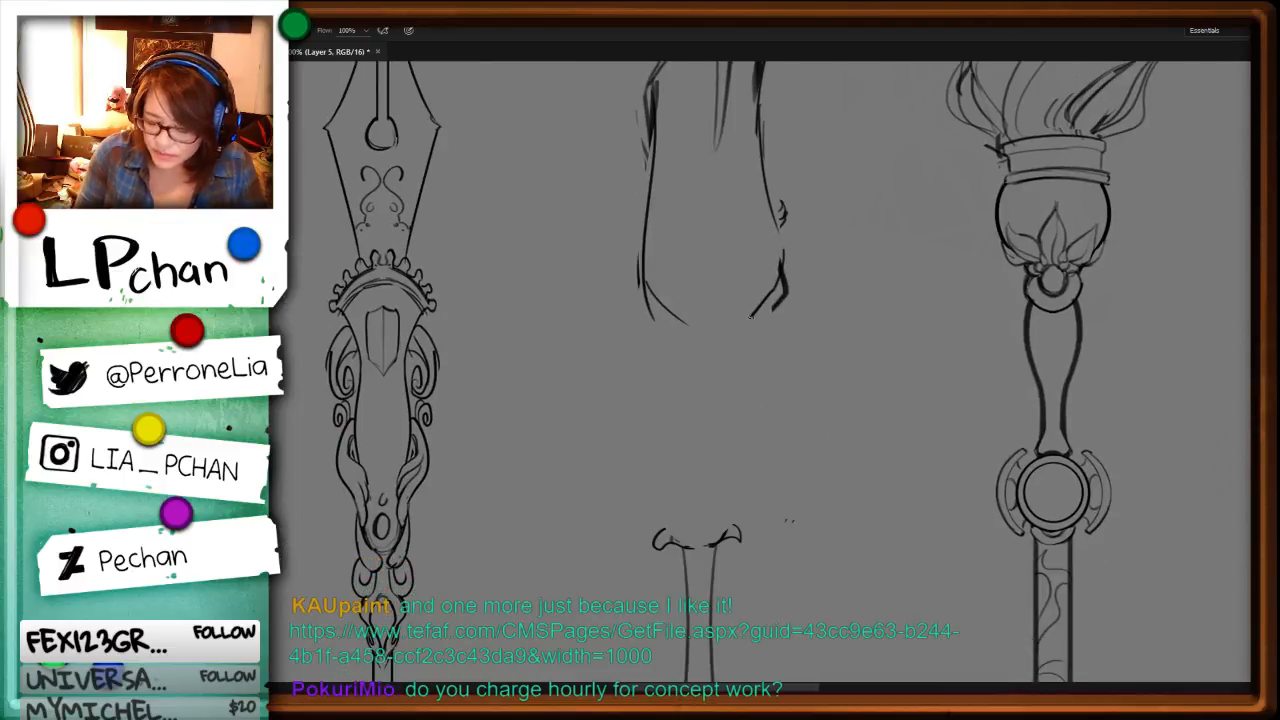
Step: Select the middle staff's head and shift it slightly left to centre it over the shaft
key("ctrl+minus")
key("ctrl+minus")
key("ctrl+minus")
key("l")
mouse_move(712, 354)
left_mouse_down()
mouse_move(701, 206)
mouse_move(694, 350)
mouse_move(698, 330)
left_mouse_up()
key("v")
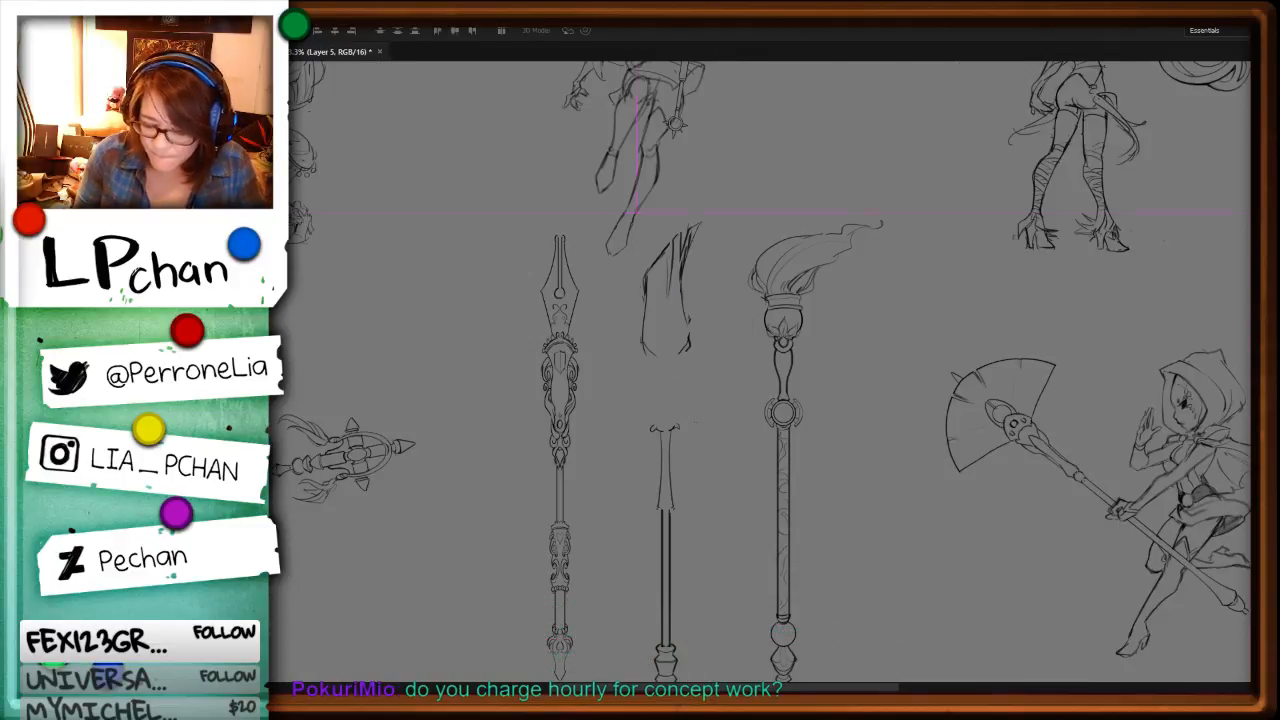
Step: Move the white vertical guide bar onto the middle staff's centre axis and add a new layer
left_click_drag(573, 444, 677, 448)
key("ctrl+plus")
key("ctrl+plus")
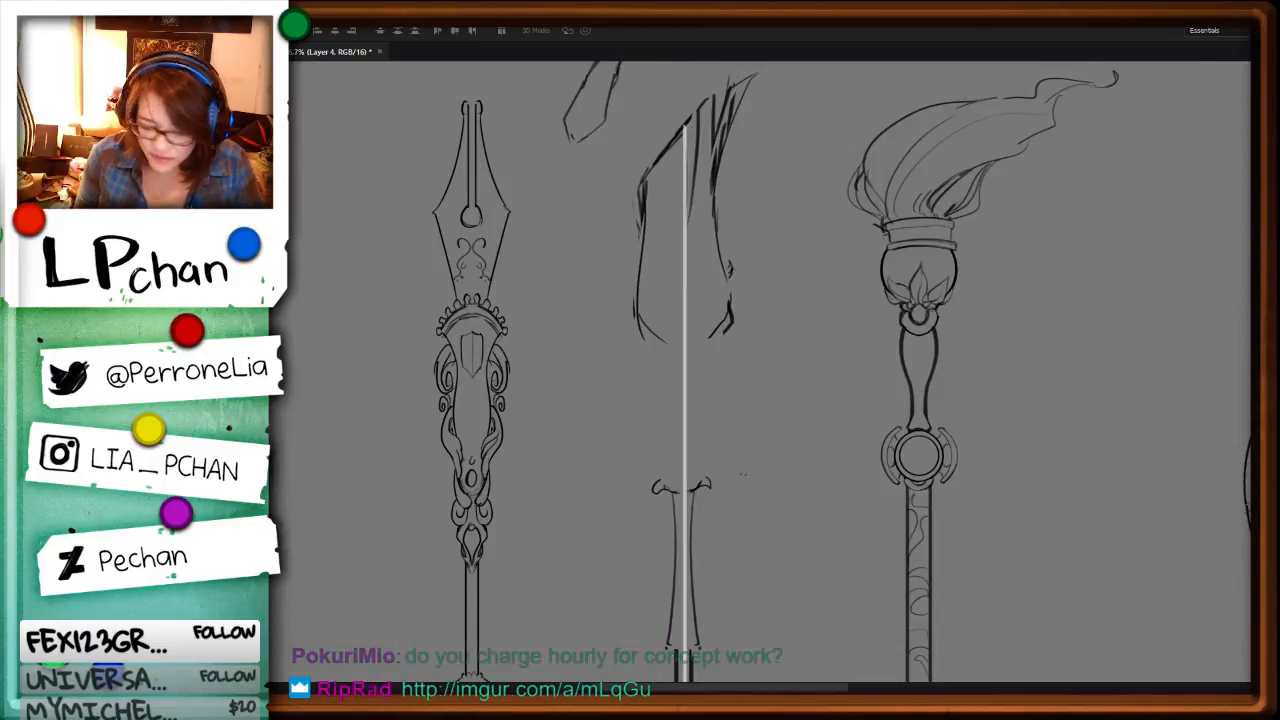
key("ctrl+shift+n")
key("Return")
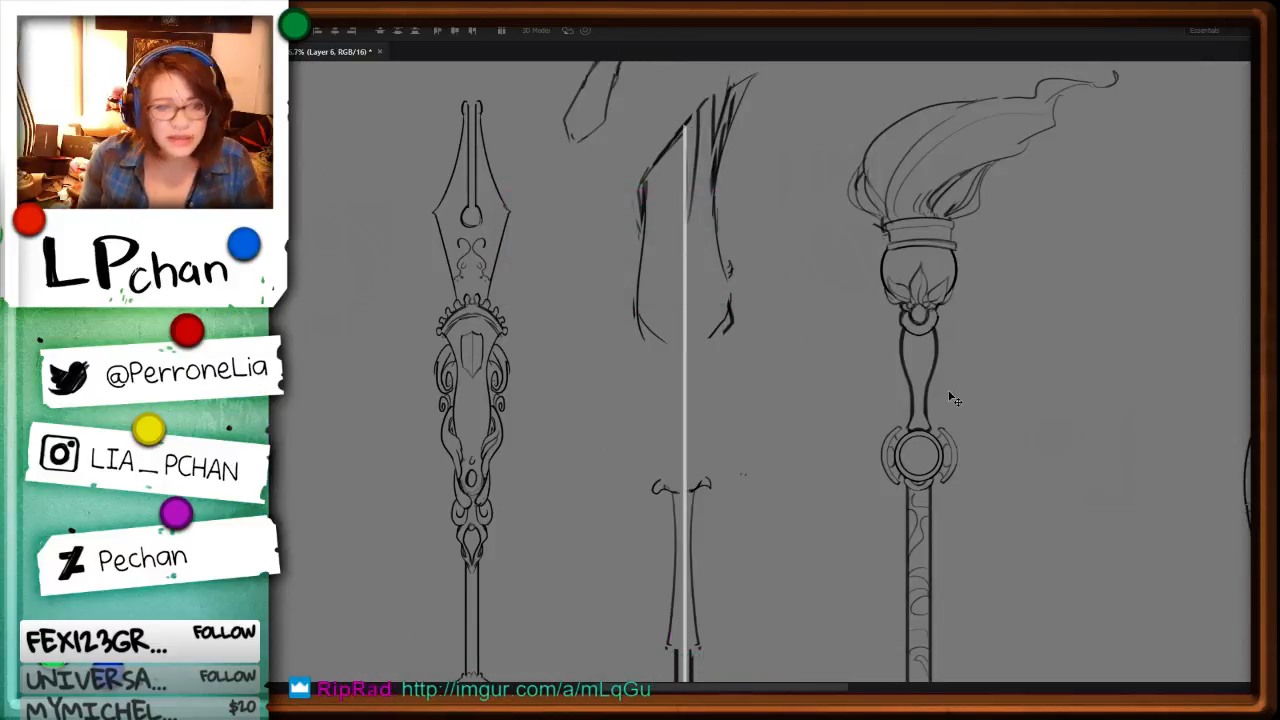
Step: Close the base of the middle staff's head with a shallow arc across the guide bar and remove the old hooked collar below
key("ctrl+plus")
key("b")
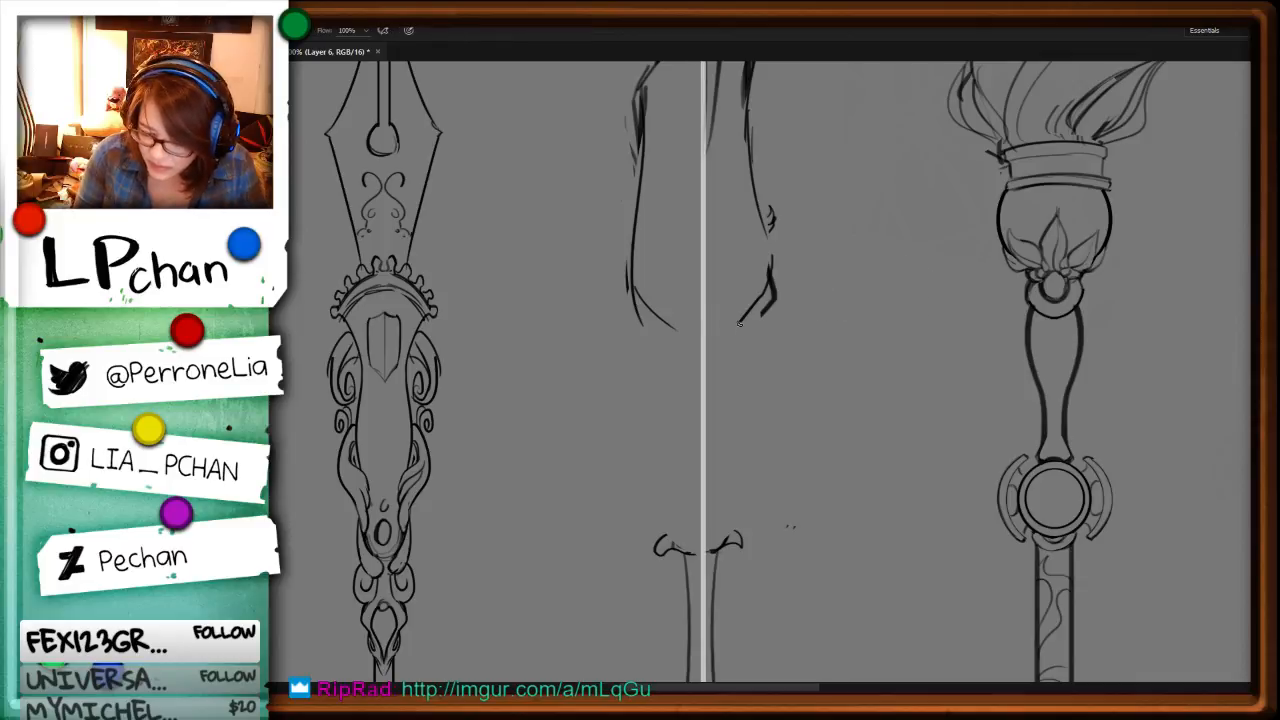
mouse_move(740, 322)
left_mouse_down()
mouse_move(659, 332)
mouse_move(740, 336)
left_mouse_up()
key("ctrl+z")
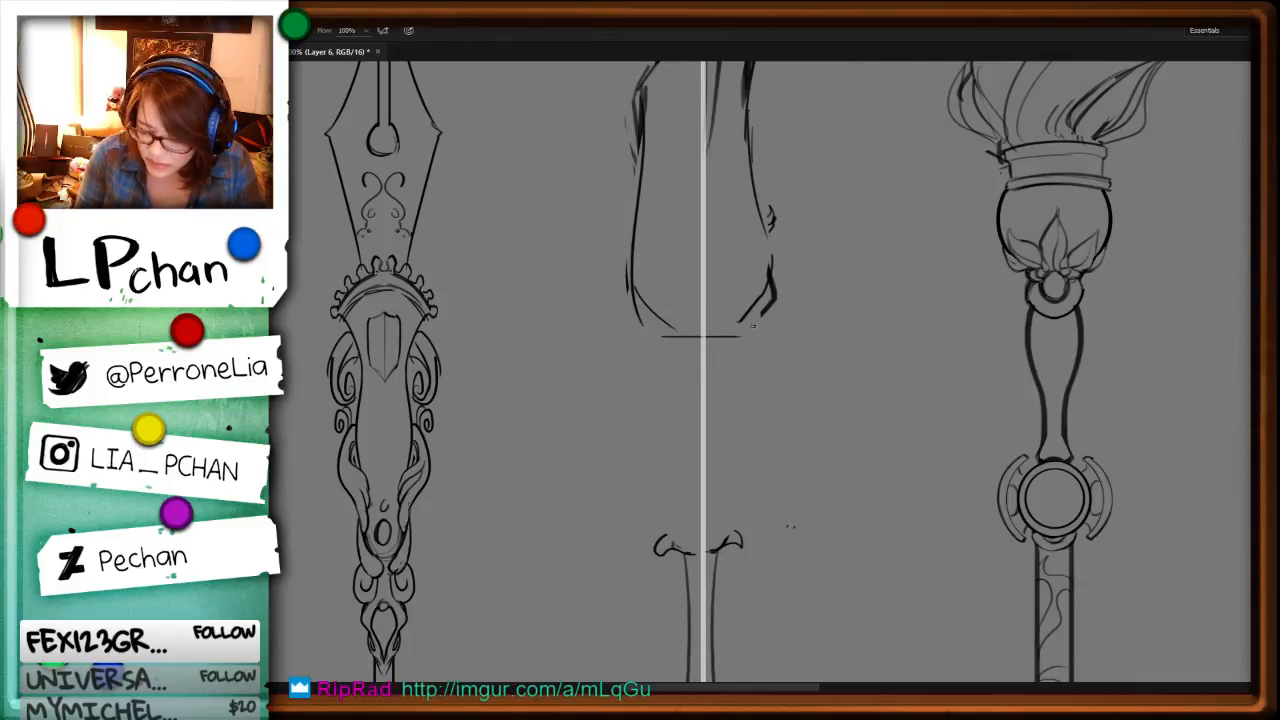
key("ctrl+z")
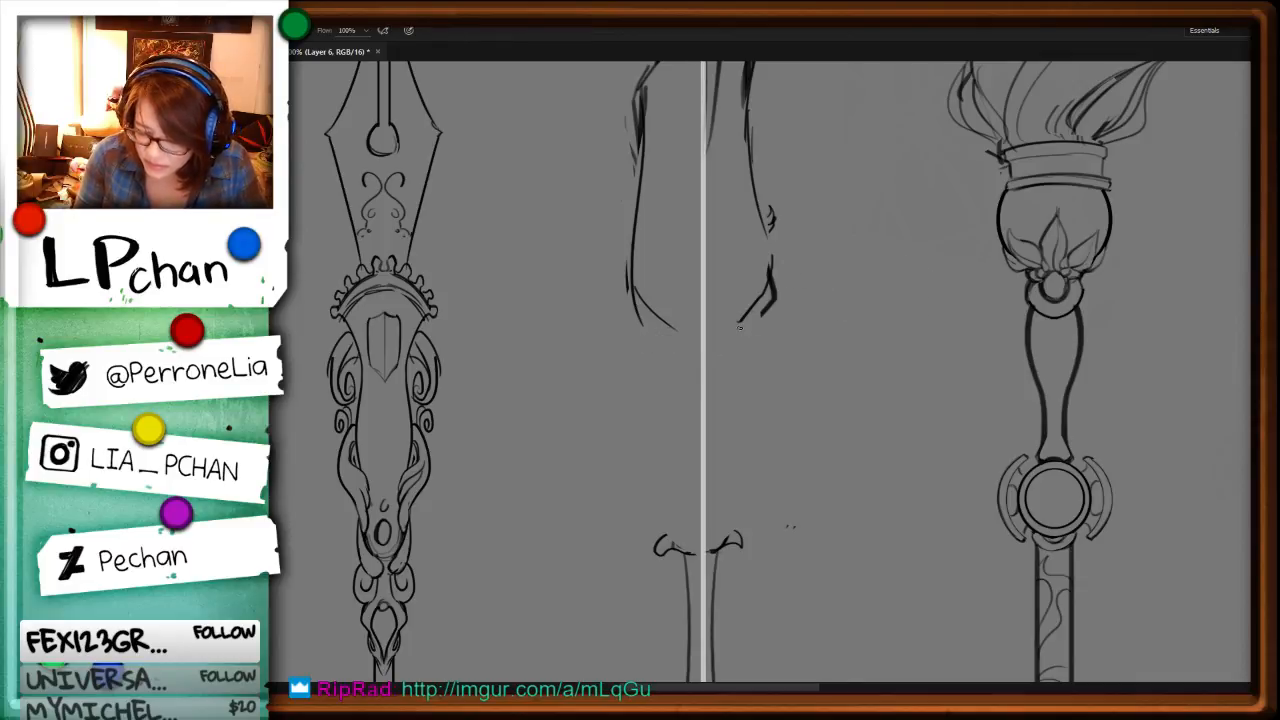
left_click_drag(709, 322, 664, 331)
key("l")
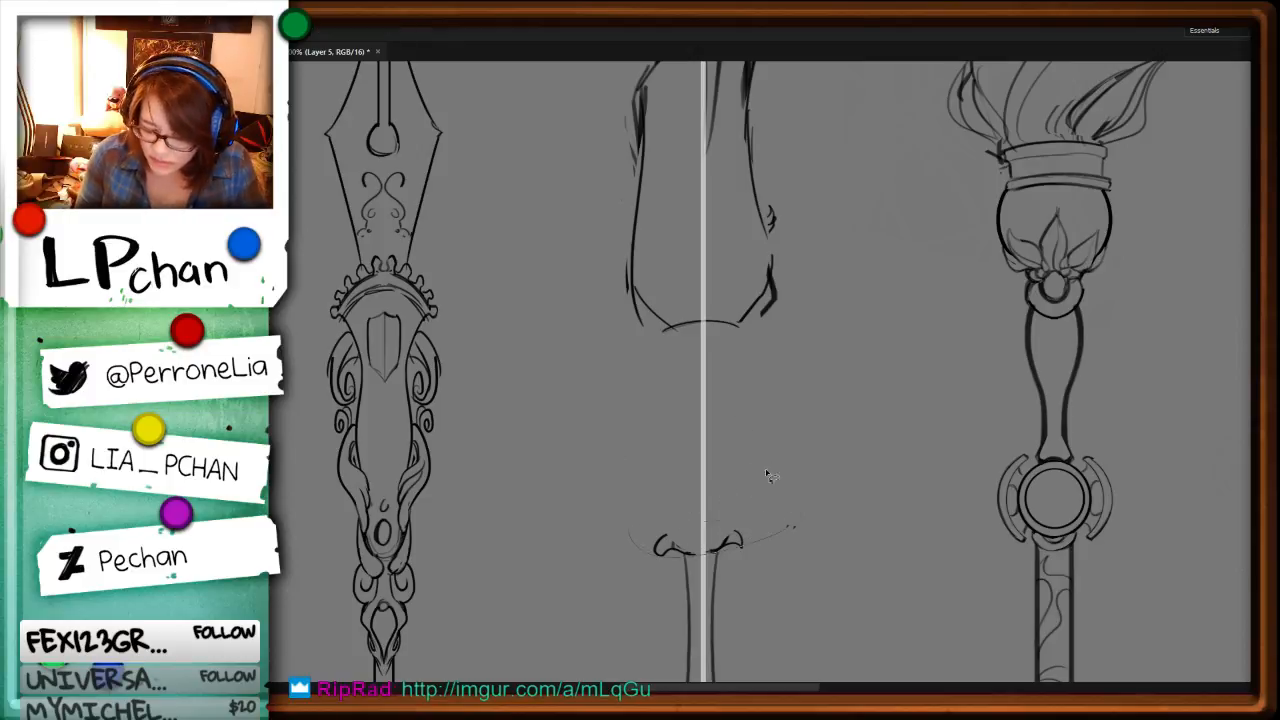
mouse_move(632, 526)
left_mouse_down()
mouse_move(795, 516)
mouse_move(630, 530)
left_mouse_up()
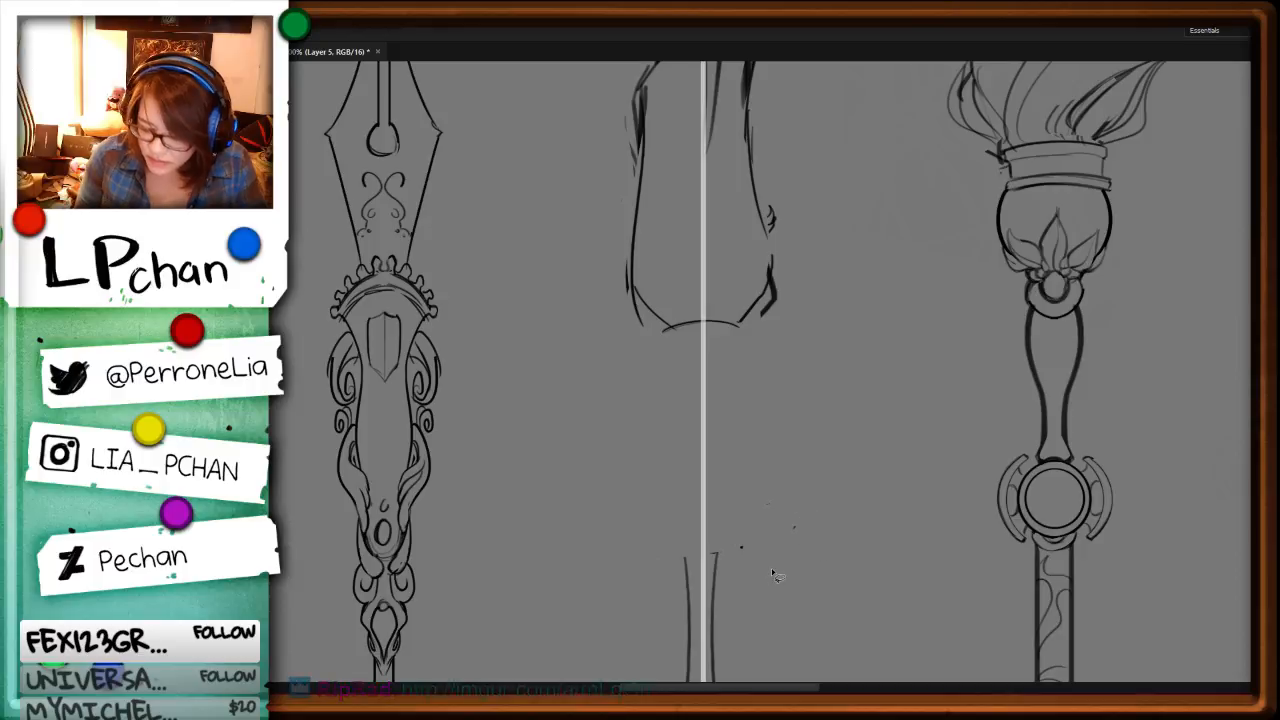
Step: Complete the arc into a curved band, add a slightly wider copy beneath it as a two-ring collar, and merge the layer down
key("b")
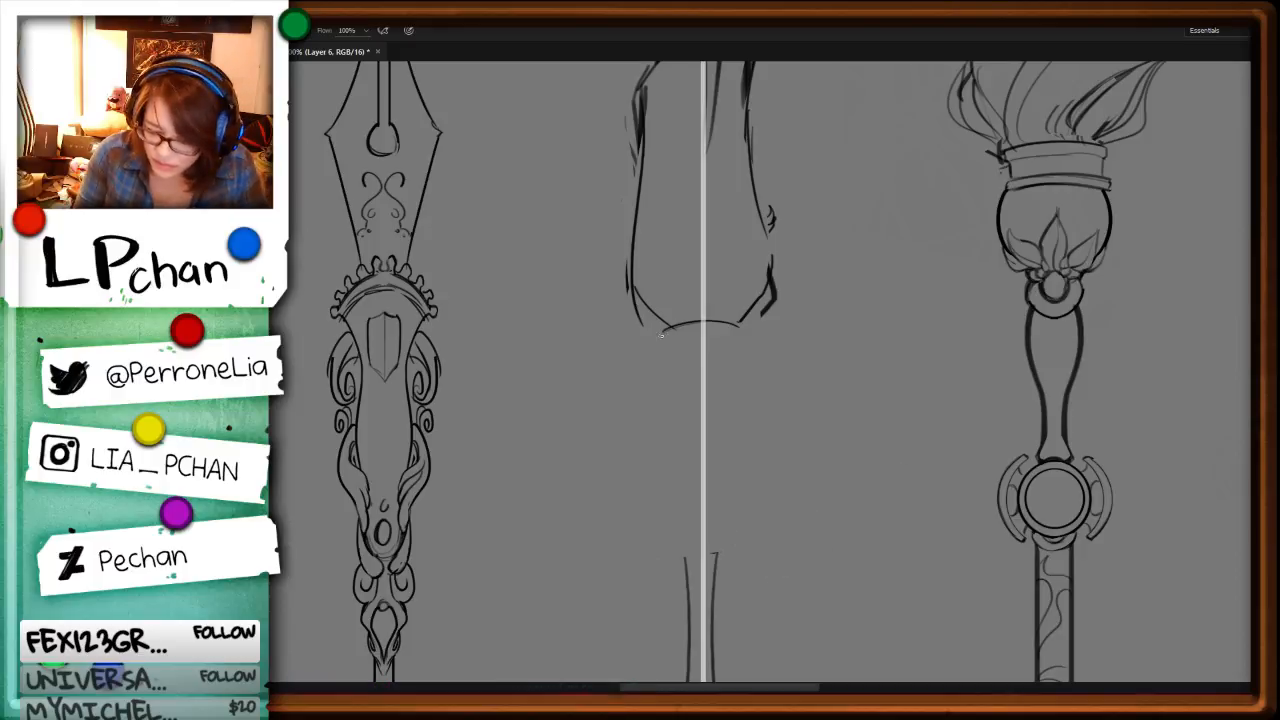
mouse_move(662, 331)
left_mouse_down()
mouse_move(768, 338)
mouse_move(742, 319)
mouse_move(745, 355)
mouse_move(753, 337)
left_mouse_up()
key("l")
key("ctrl+t")
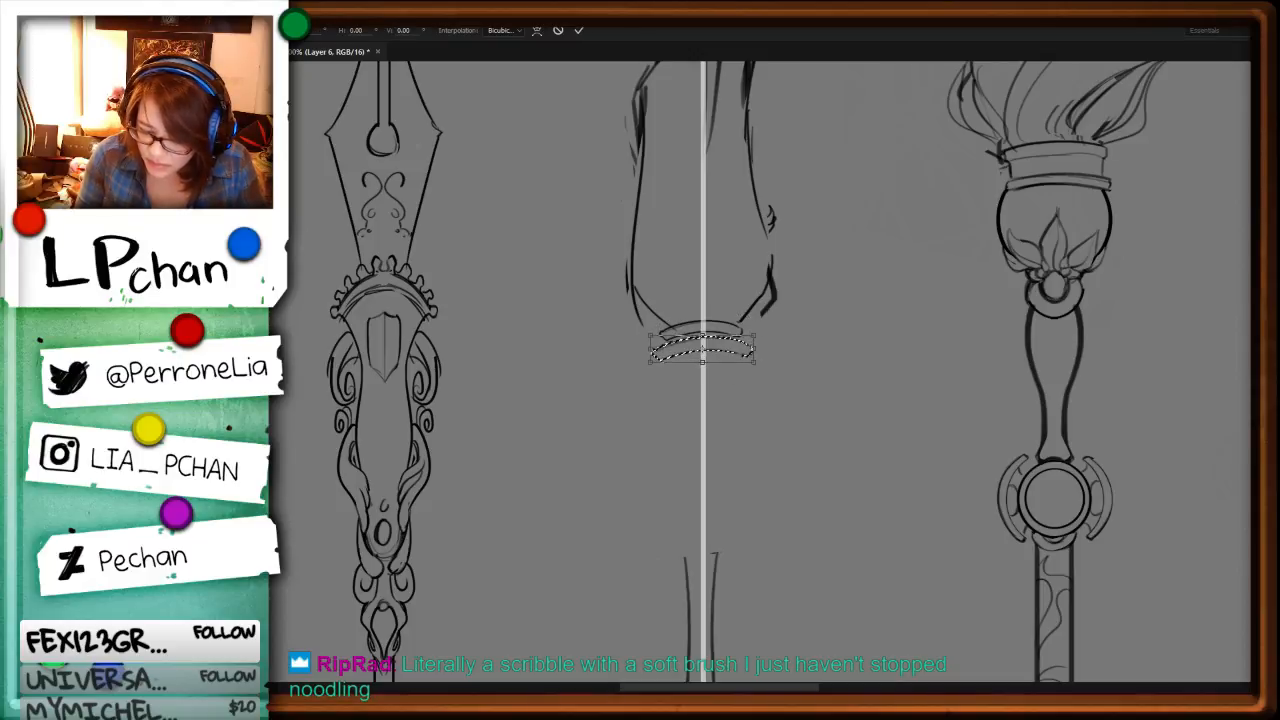
key("Return")
key("ctrl+d")
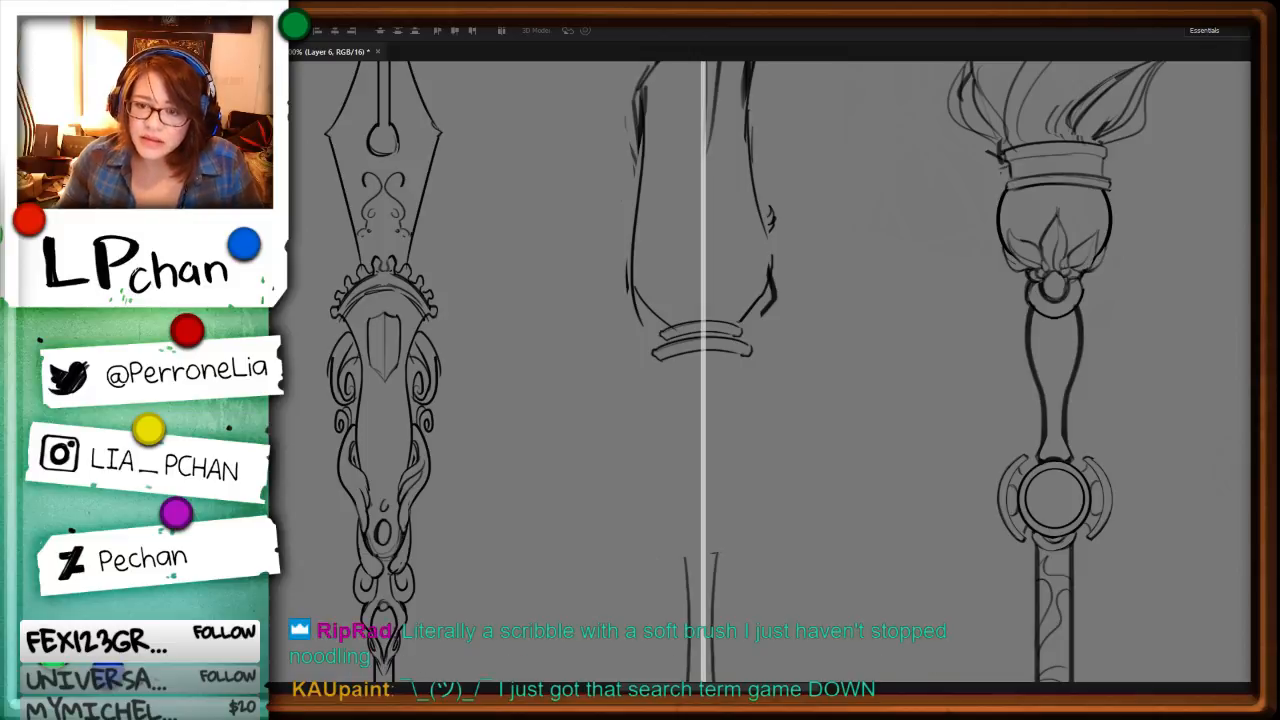
key("space")
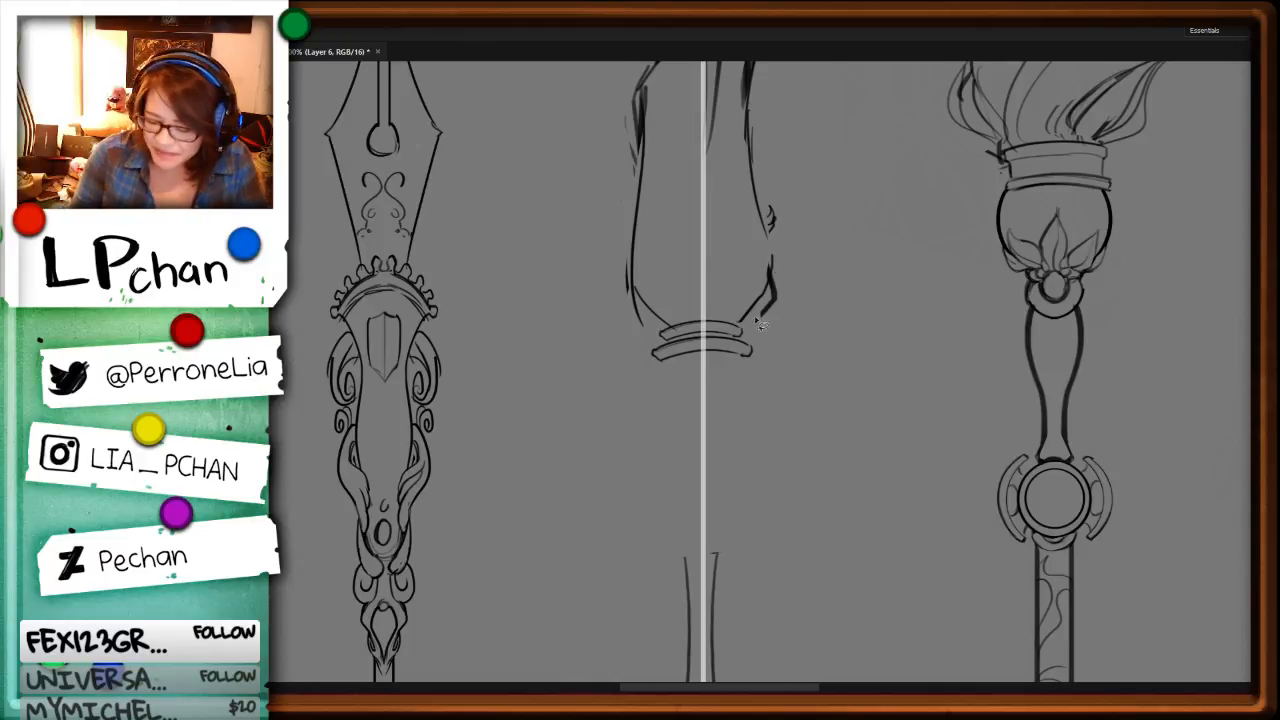
key("ctrl+e")
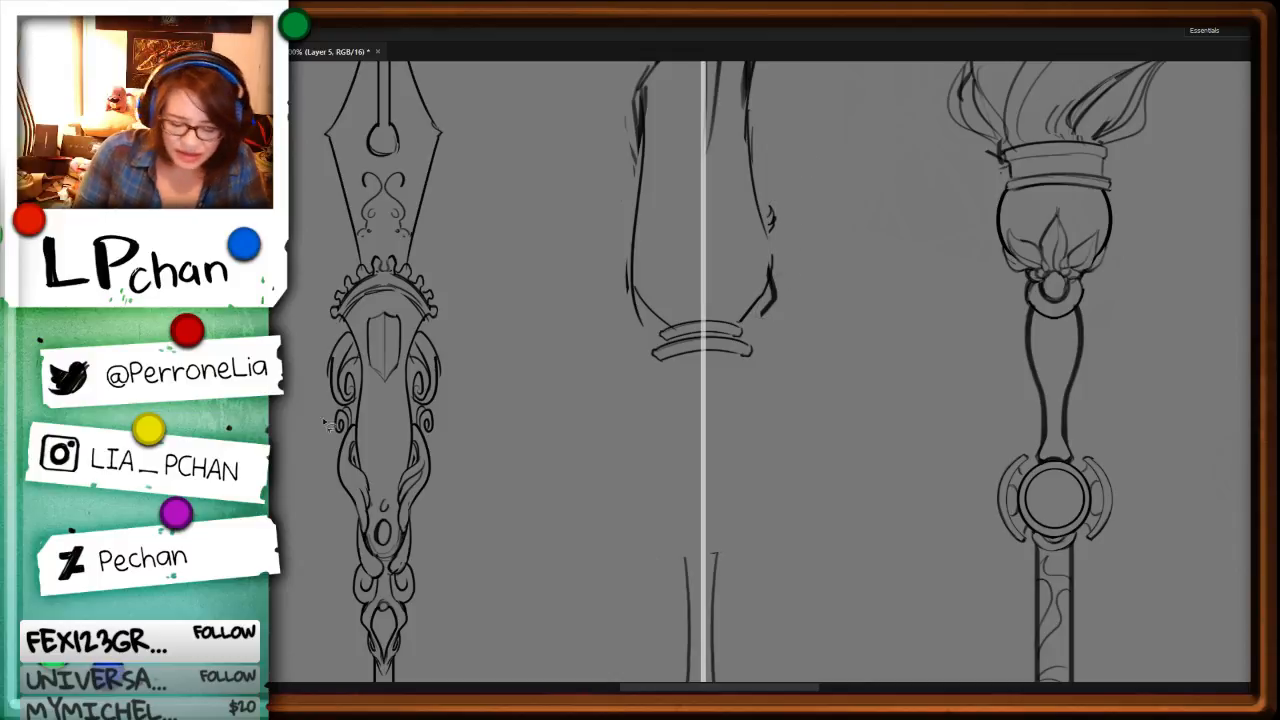
Step: Remove the dark stray marks on the right side of the middle staff's lower head and clean up its rounded contour
mouse_move(822, 216)
left_mouse_down()
mouse_move(775, 266)
mouse_move(822, 216)
mouse_move(778, 208)
mouse_move(762, 307)
left_mouse_up()
key("Delete")
key("Delete")
key("ctrl+d")
key("b")
key("l")
mouse_move(768, 261)
left_mouse_down()
mouse_move(743, 327)
mouse_move(756, 252)
left_mouse_up()
key("Delete")
key("ctrl+d")
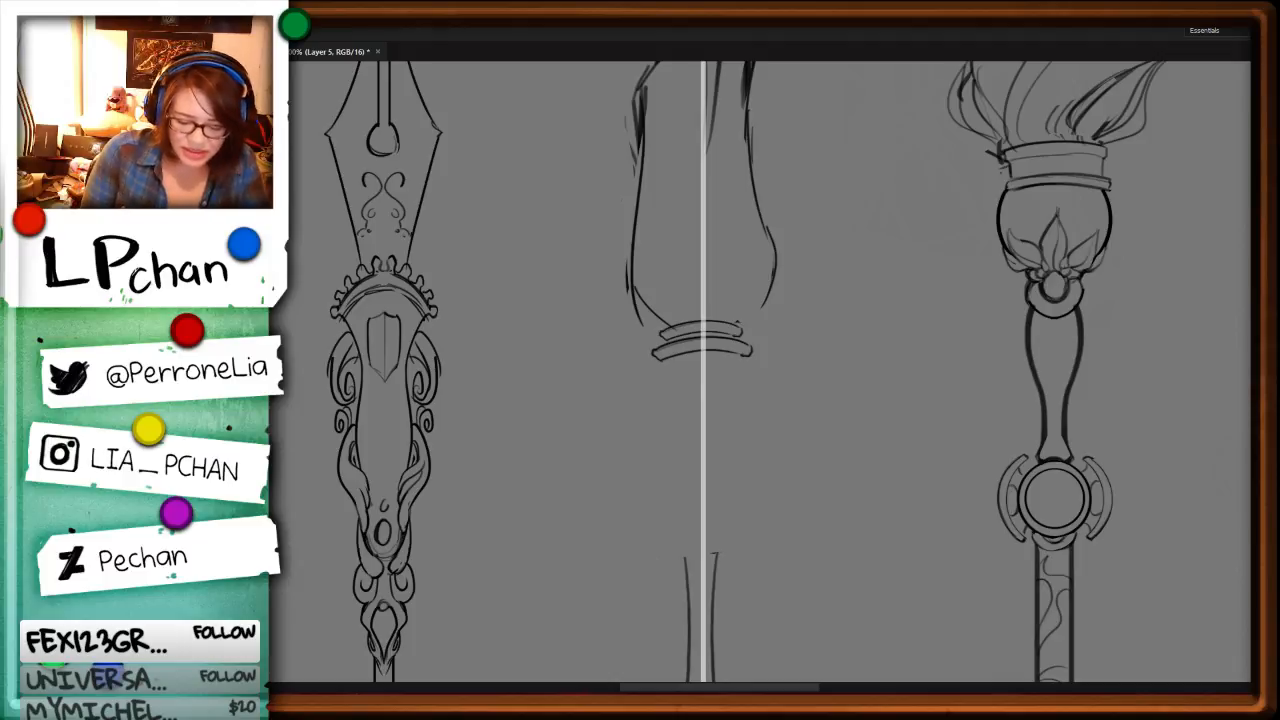
key("ctrl+z")
key("ctrl+z")
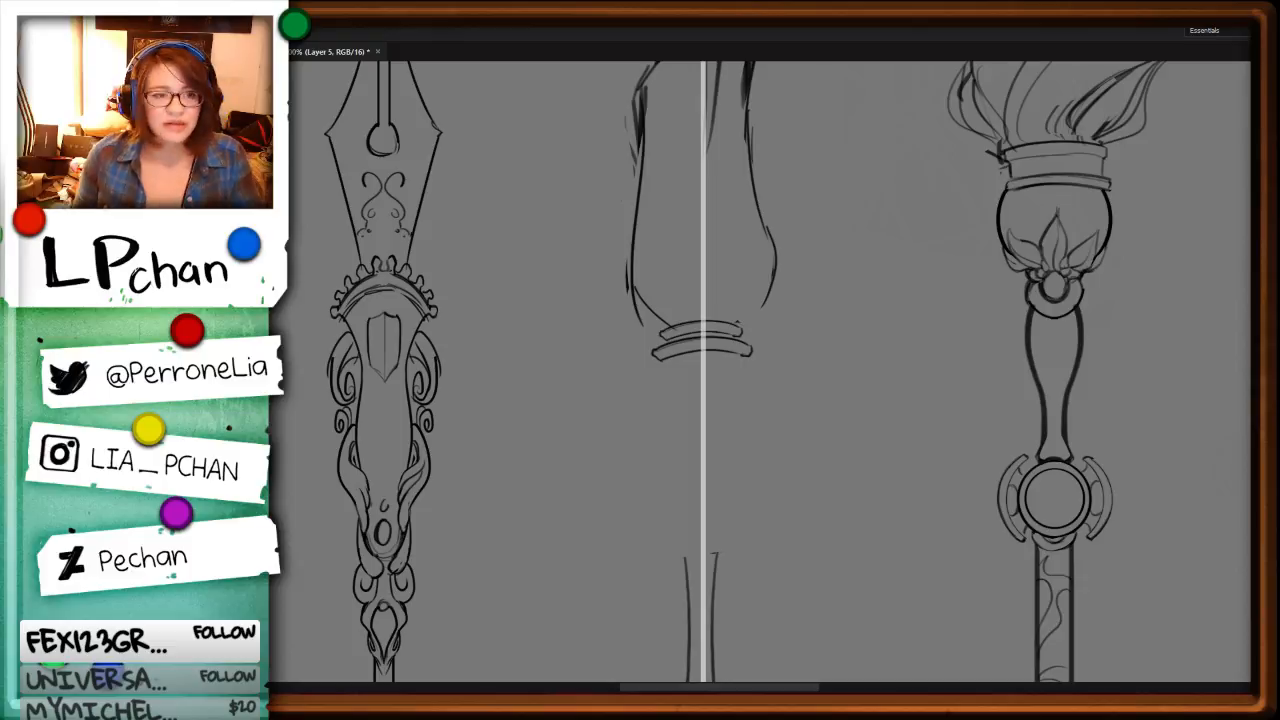
Step: Erase the leftover line ends at the top of the middle staff's neck
left_click_drag(866, 436, 868, 327)
left_click_drag(732, 441, 693, 387)
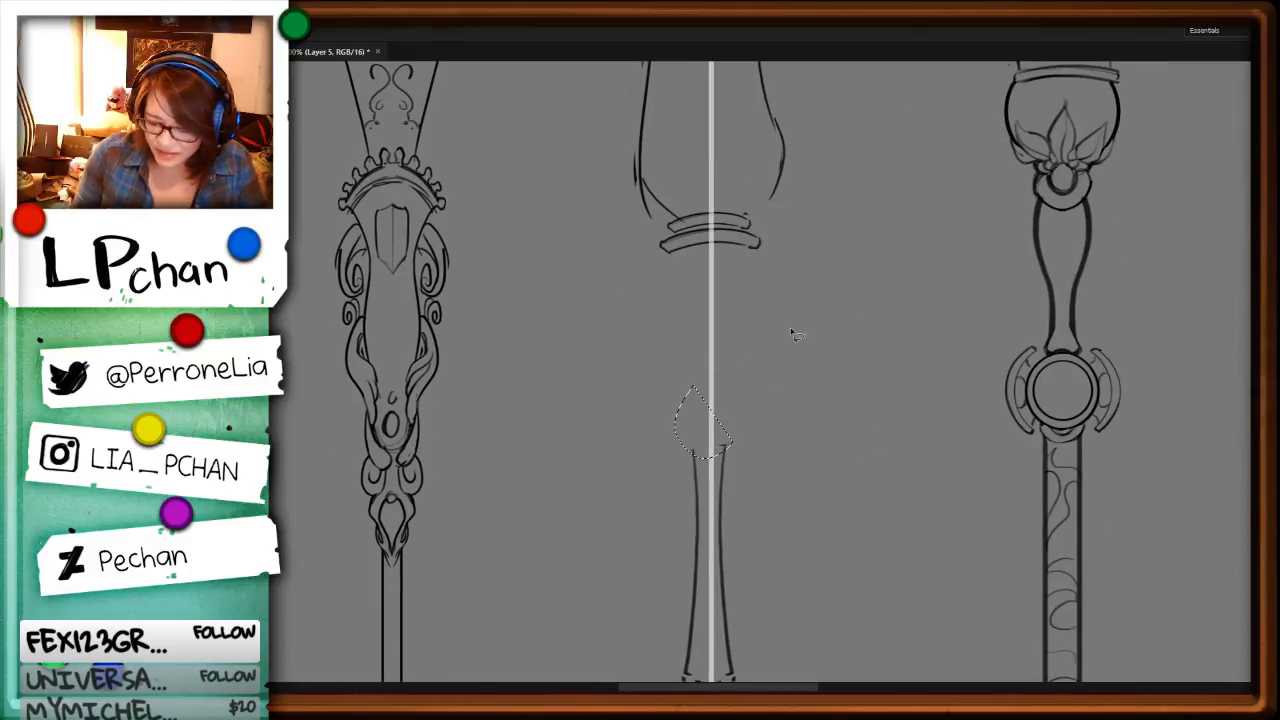
key("Delete")
key("ctrl+d")
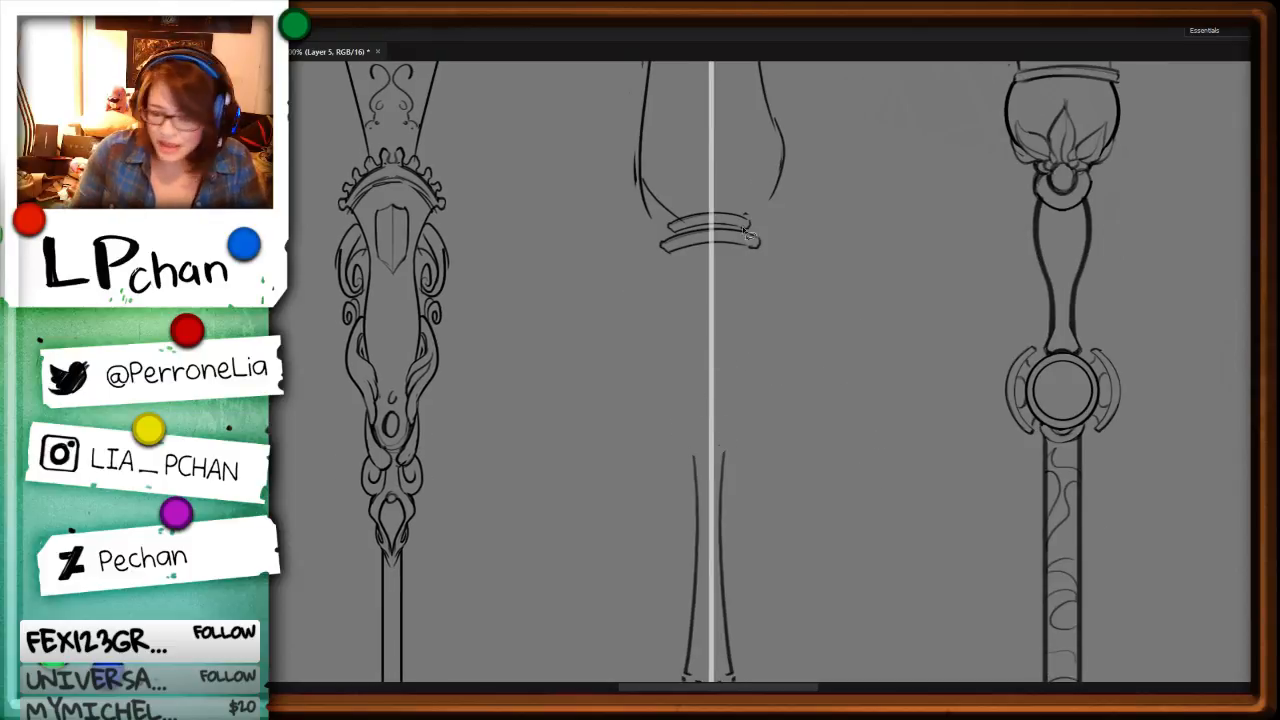
Step: Draw a strand as two parallel curves from the right underside of the collar, sweeping down across the guide bar to the left
key("b")
left_click_drag(748, 248, 670, 364)
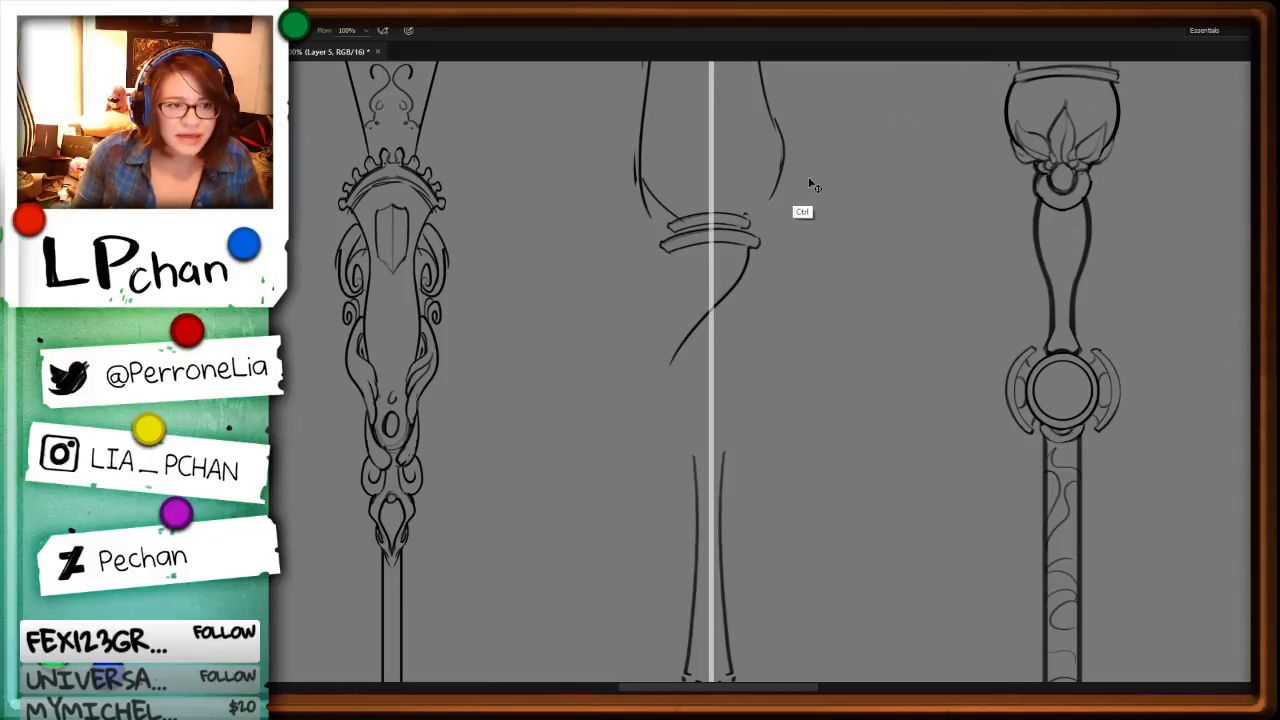
key("ctrl+z")
mouse_move(746, 250)
left_mouse_down()
mouse_move(686, 376)
mouse_move(702, 282)
mouse_move(672, 384)
left_mouse_up()
key("ctrl+z")
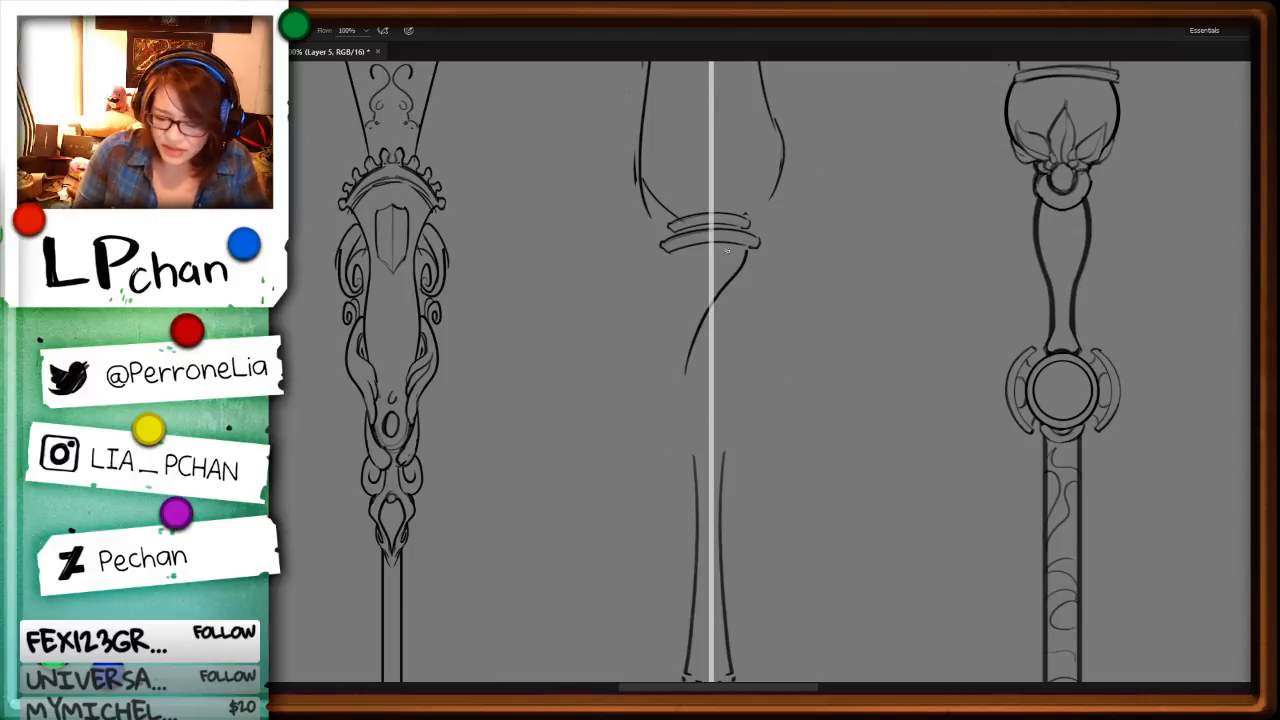
left_click_drag(730, 246, 664, 392)
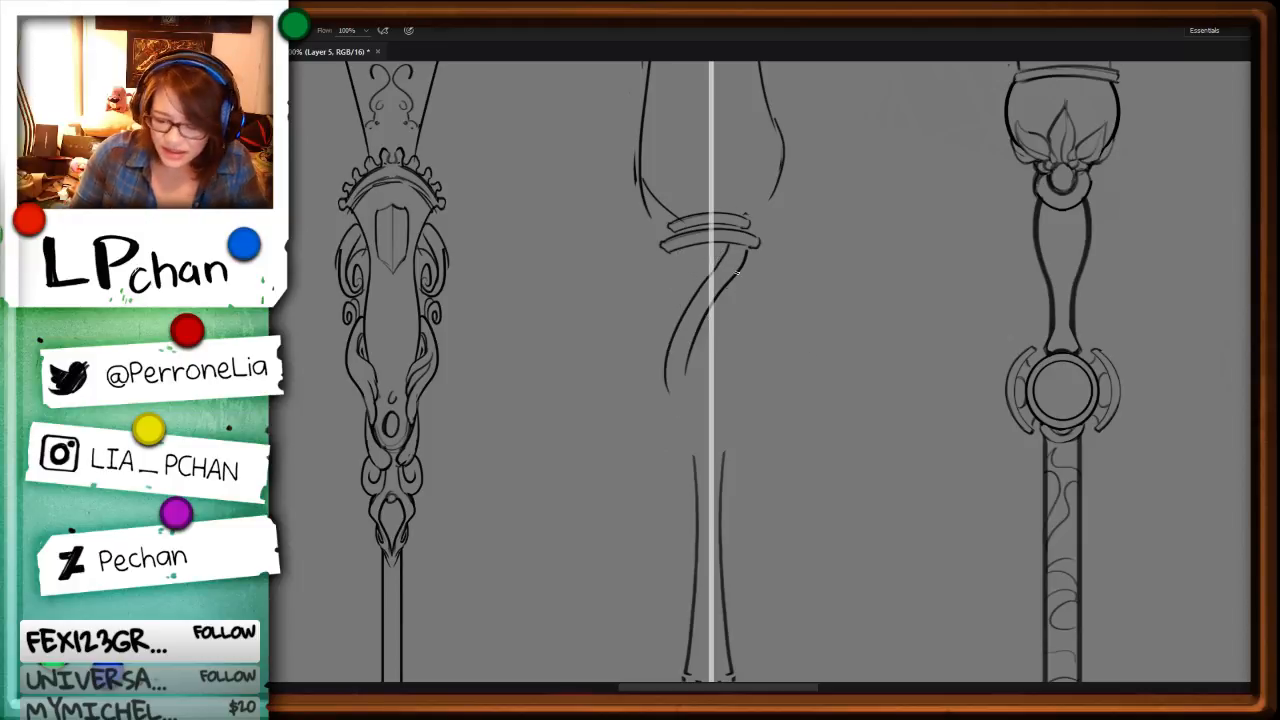
Step: Shift the lower part of the strand slightly right and draw the outer edge of a second strand under the collar's left side
key("l")
mouse_move(740, 247)
left_mouse_down()
mouse_move(700, 415)
mouse_move(745, 247)
left_mouse_up()
key("ctrl+t")
left_click_drag(750, 417, 753, 416)
key("Return")
key("ctrl+d")
key("b")
left_click_drag(681, 249, 692, 291)
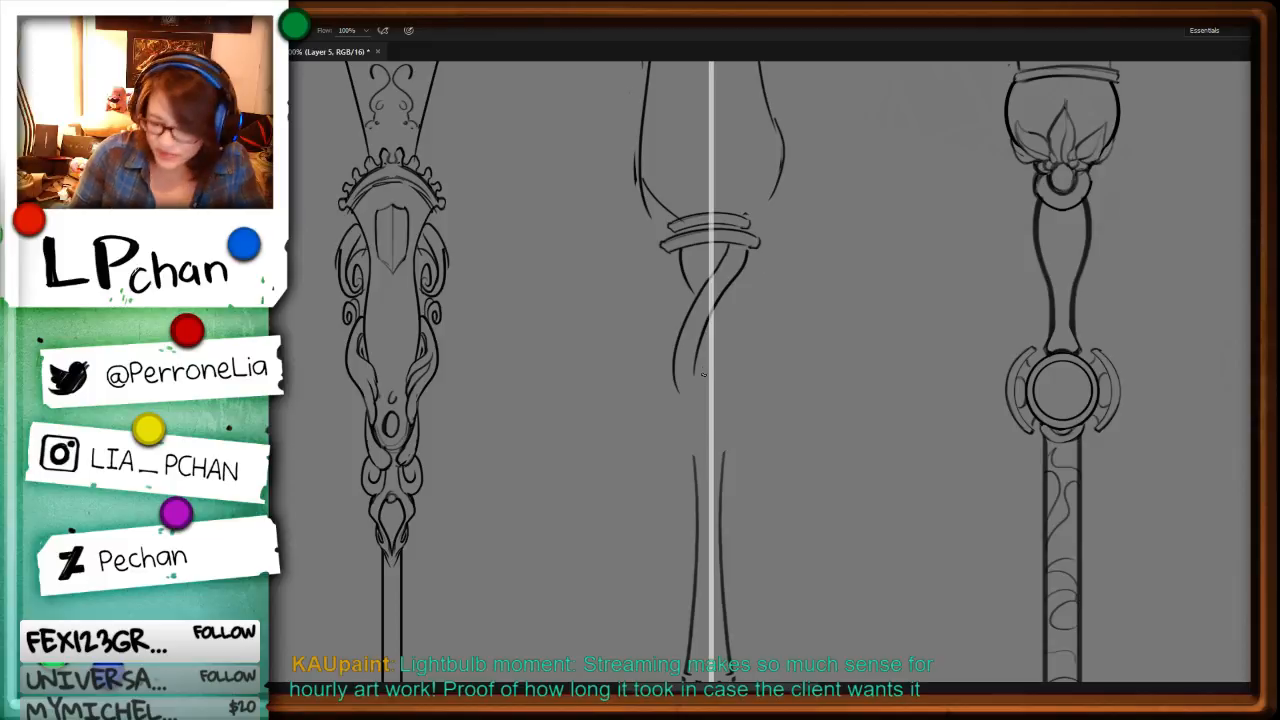
Step: Shorten the upper ends of the old neck lines and trim the strand's outer right edge just below the collar
key("l")
left_click_drag(830, 418, 680, 445)
key("Delete")
key("ctrl+d")
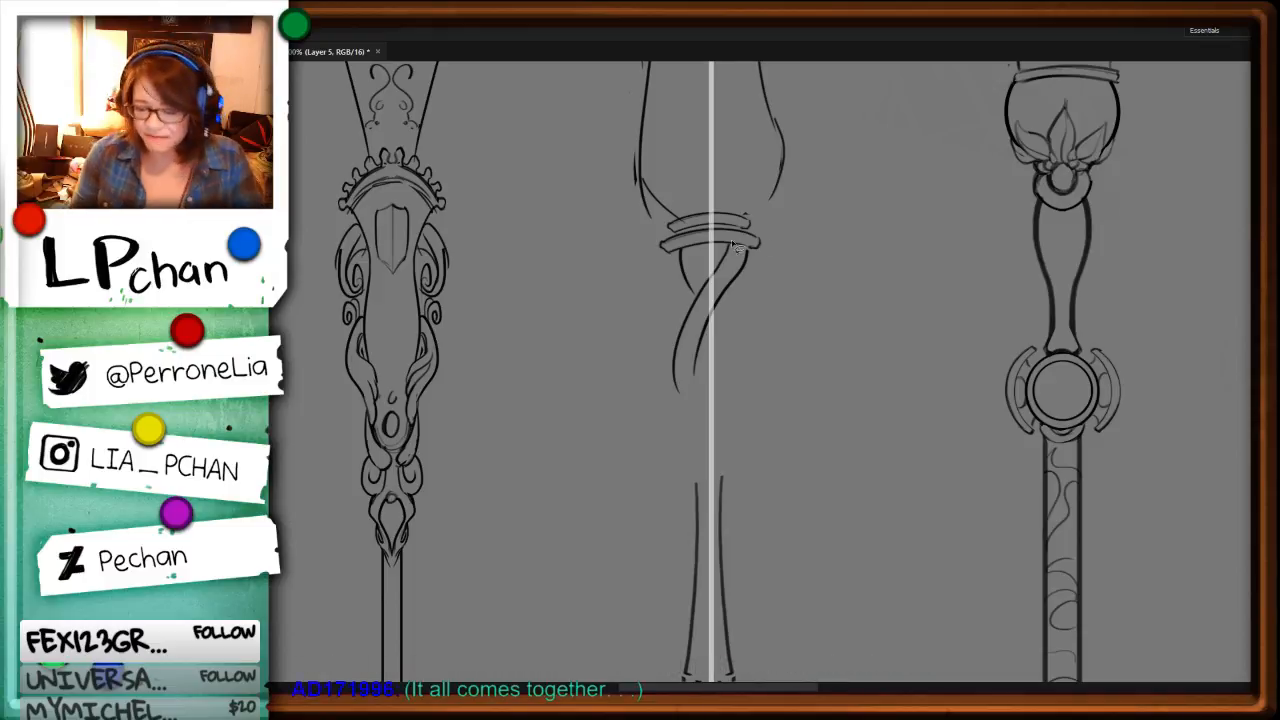
mouse_move(754, 254)
left_mouse_down()
mouse_move(738, 304)
mouse_move(748, 257)
mouse_move(713, 305)
left_mouse_up()
key("Delete")
key("ctrl+d")
Step: Extend both edges of the first strand downwards, curving back across the guide bar to the right
key("b")
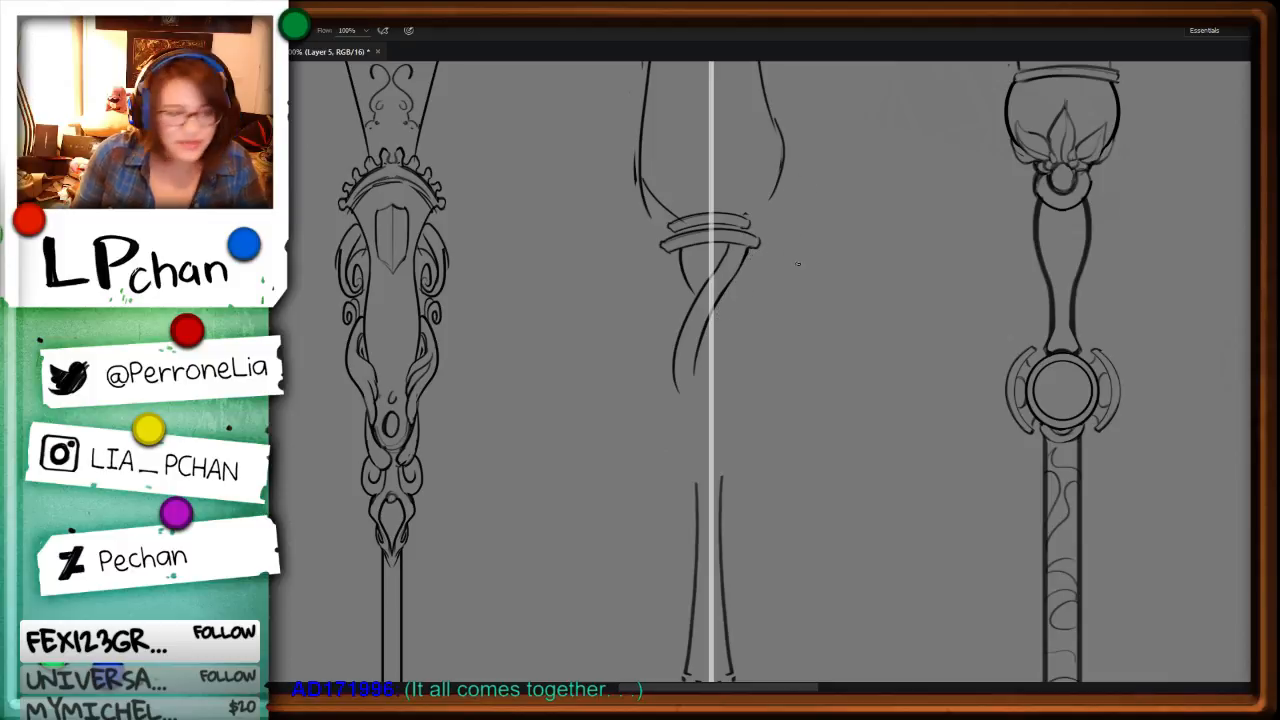
left_click_drag(696, 362, 734, 467)
left_click_drag(678, 386, 718, 485)
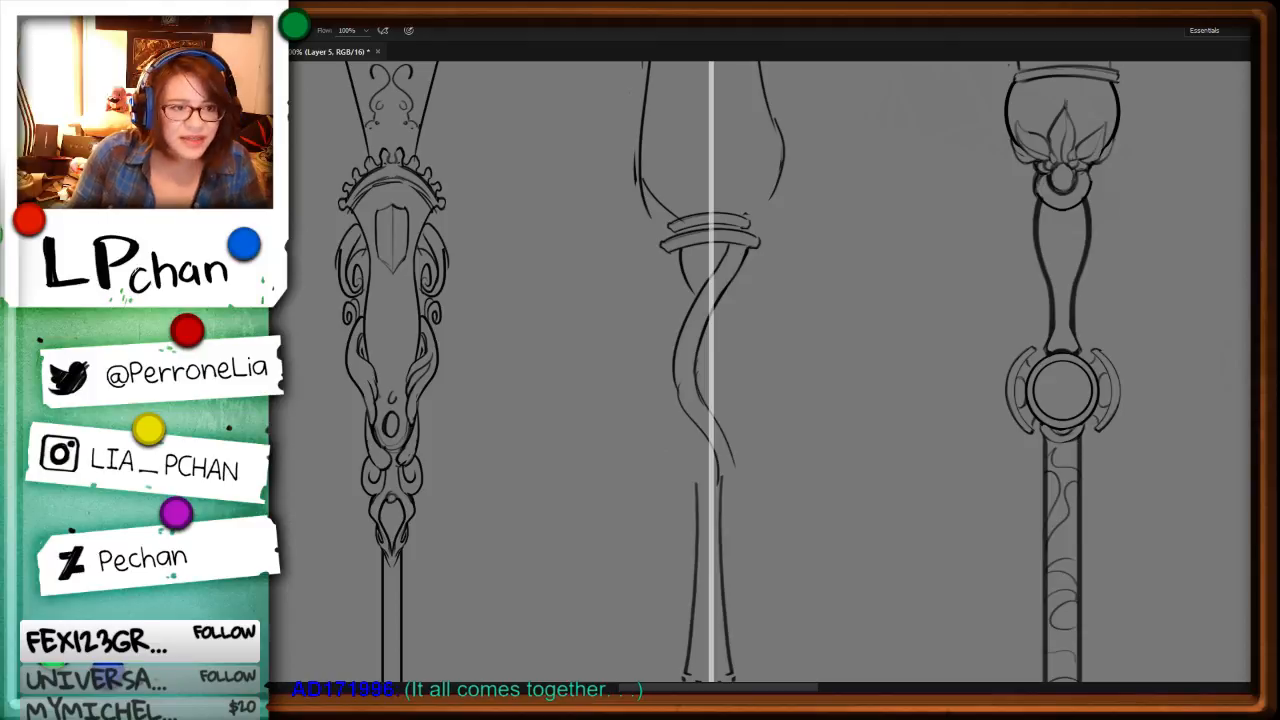
Step: Delete the old flared neck lines between the new strand and the top of the shaft
key("l")
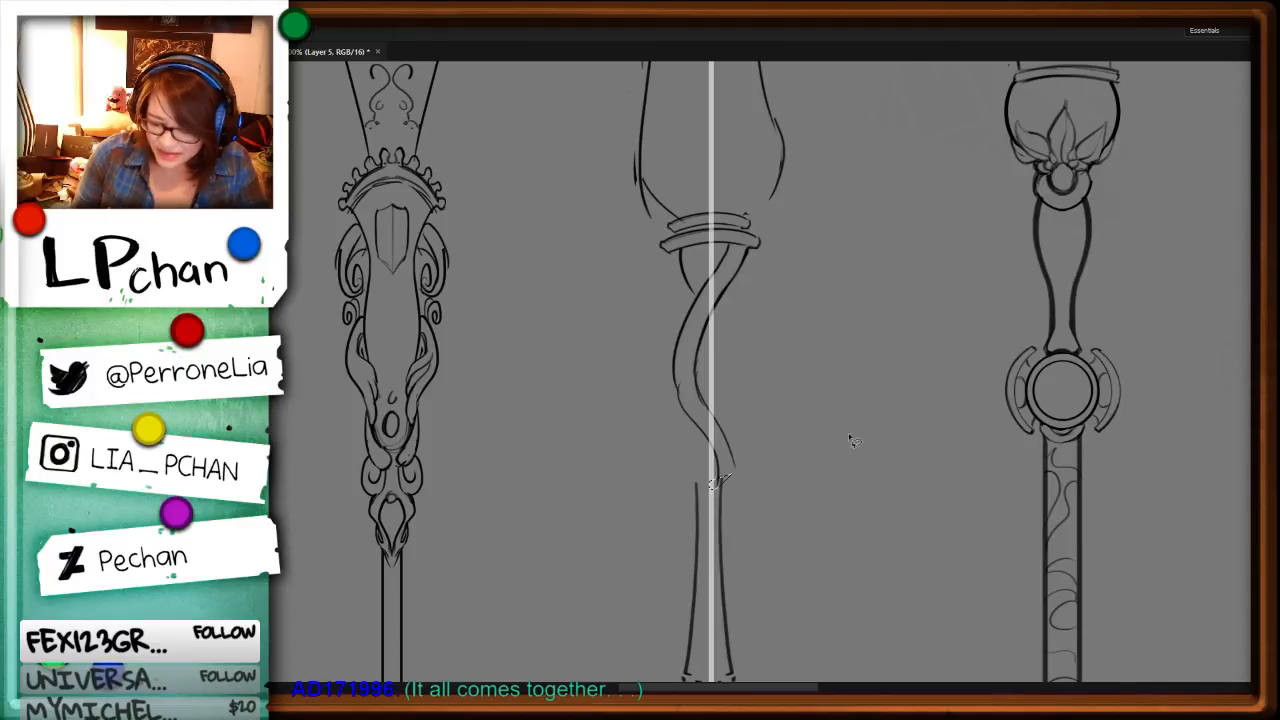
key("ctrl+minus")
mouse_move(690, 442)
left_mouse_down()
mouse_move(696, 592)
mouse_move(700, 452)
left_mouse_up()
key("Delete")
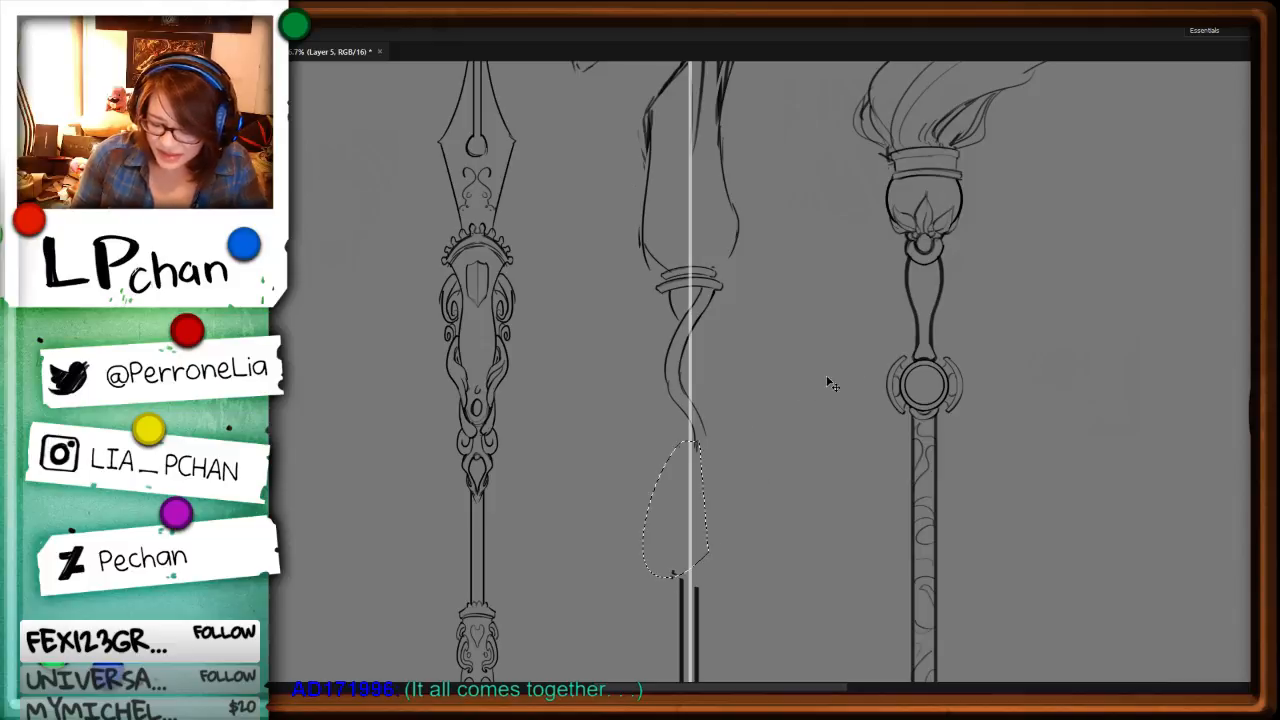
key("ctrl+d")
key("ctrl+plus")
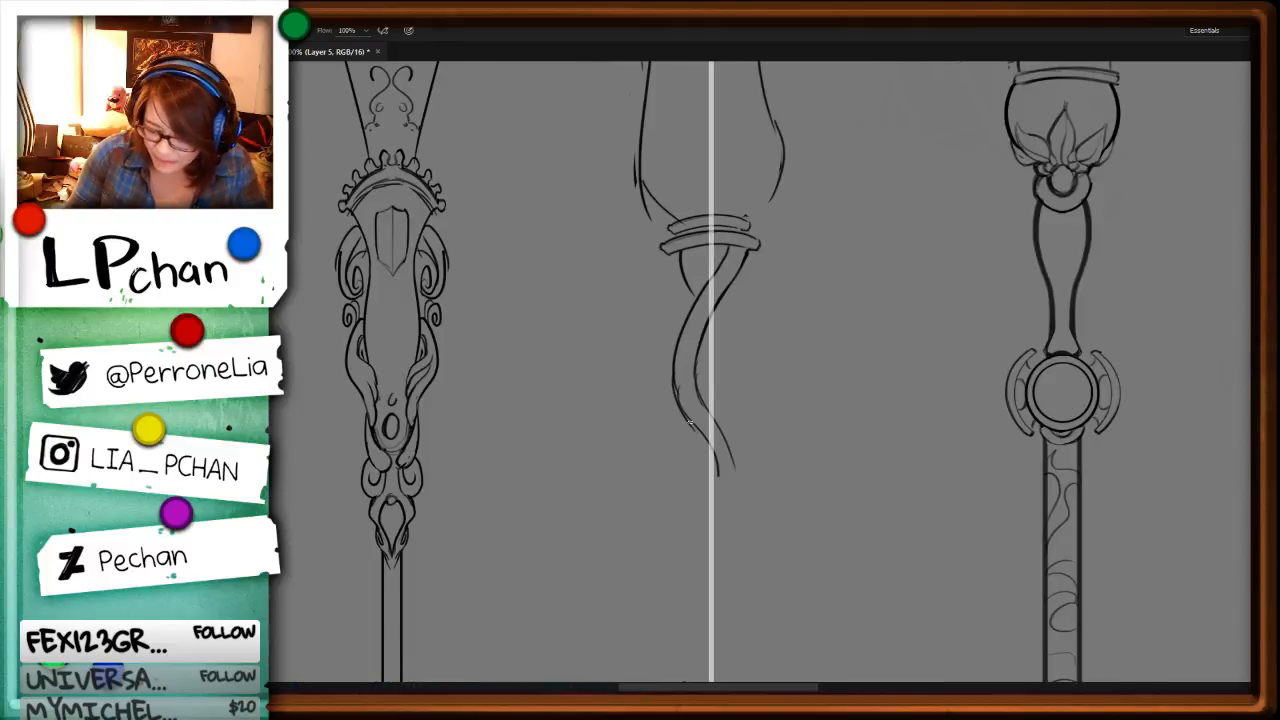
Step: Continue the first strand in a wavy S-curve around the guide bar down to the top of the shaft
key("b")
mouse_move(681, 409)
left_mouse_down()
mouse_move(715, 455)
mouse_move(704, 526)
left_mouse_up()
left_click_drag(869, 456, 875, 326)
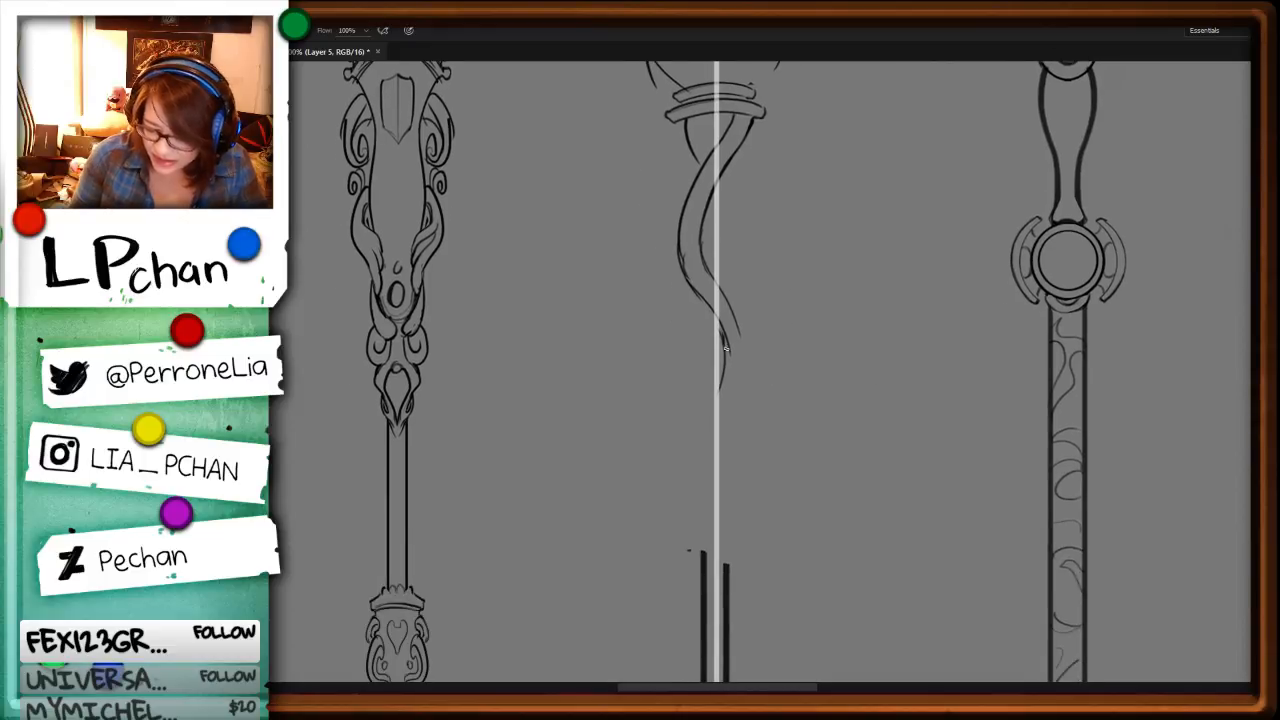
left_click_drag(728, 343, 709, 400)
mouse_move(681, 457)
left_mouse_down()
mouse_move(678, 495)
mouse_move(714, 558)
left_mouse_up()
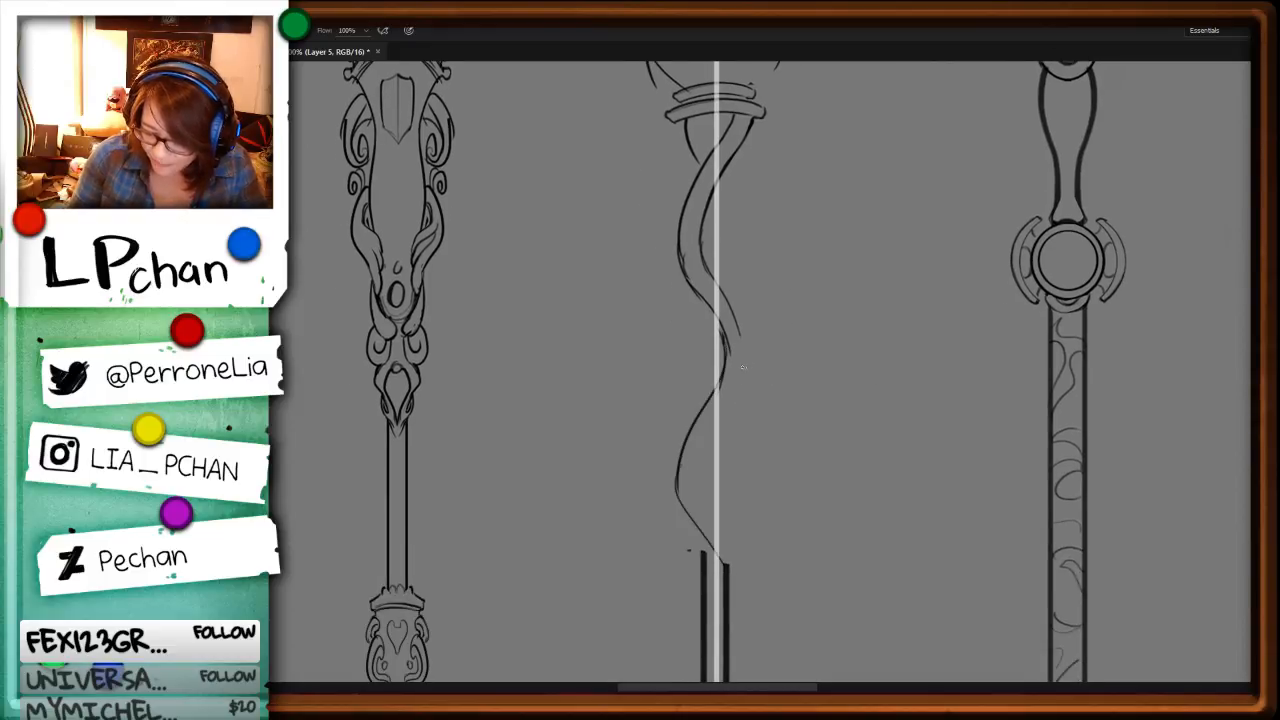
mouse_move(740, 335)
left_mouse_down()
mouse_move(706, 494)
mouse_move(706, 470)
mouse_move(735, 572)
left_mouse_up()
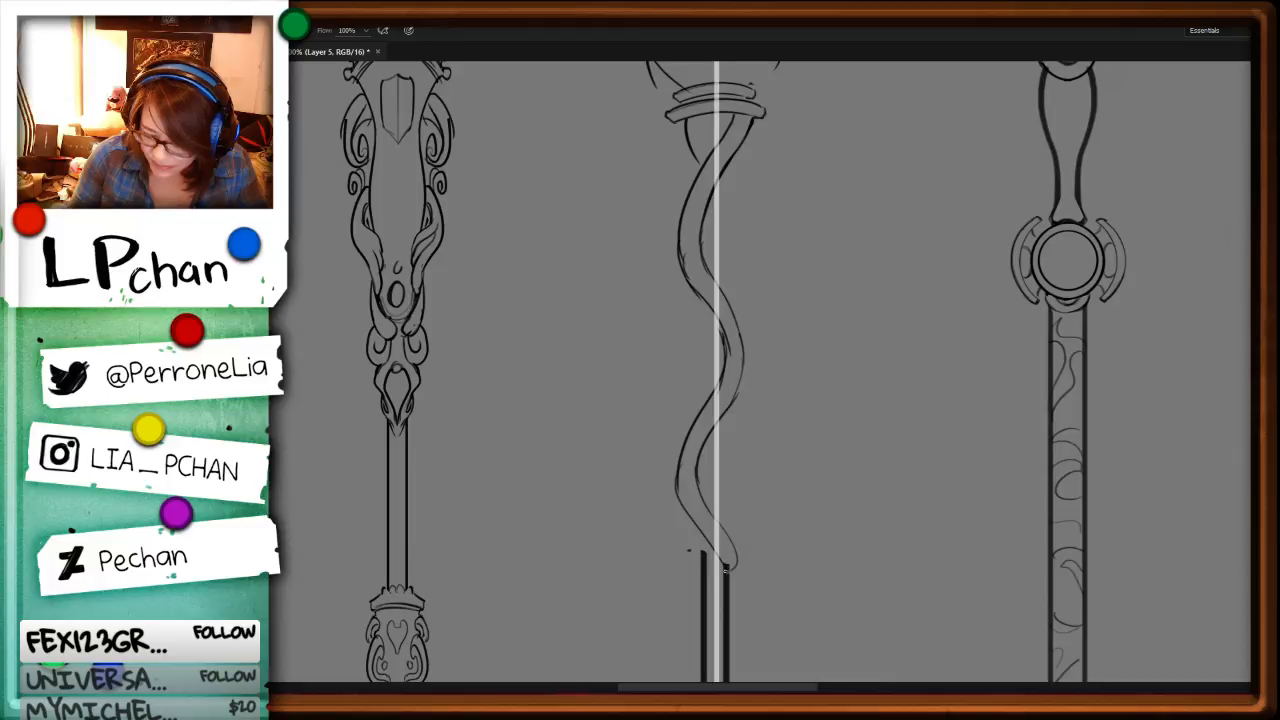
Step: Draw the second strand's inner edge under the collar and continue both its edges down the right side after the first crossing
left_click_drag(814, 249, 808, 386)
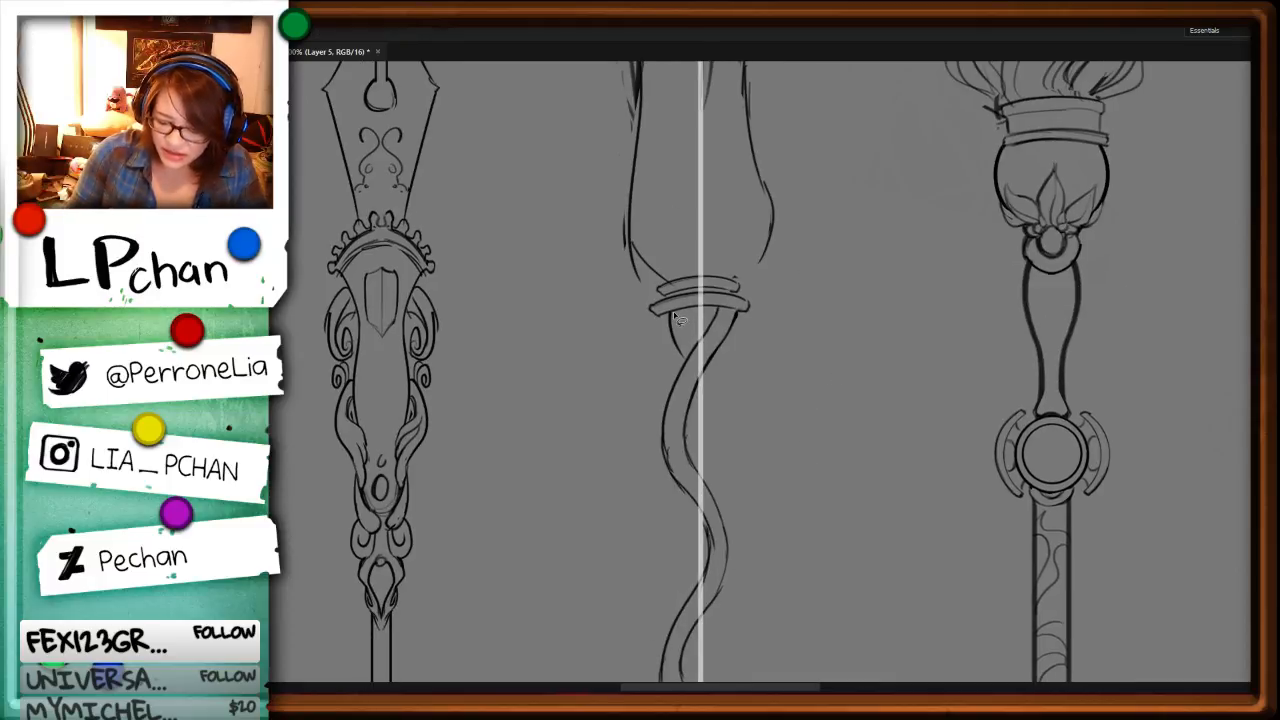
key("ctrl+d")
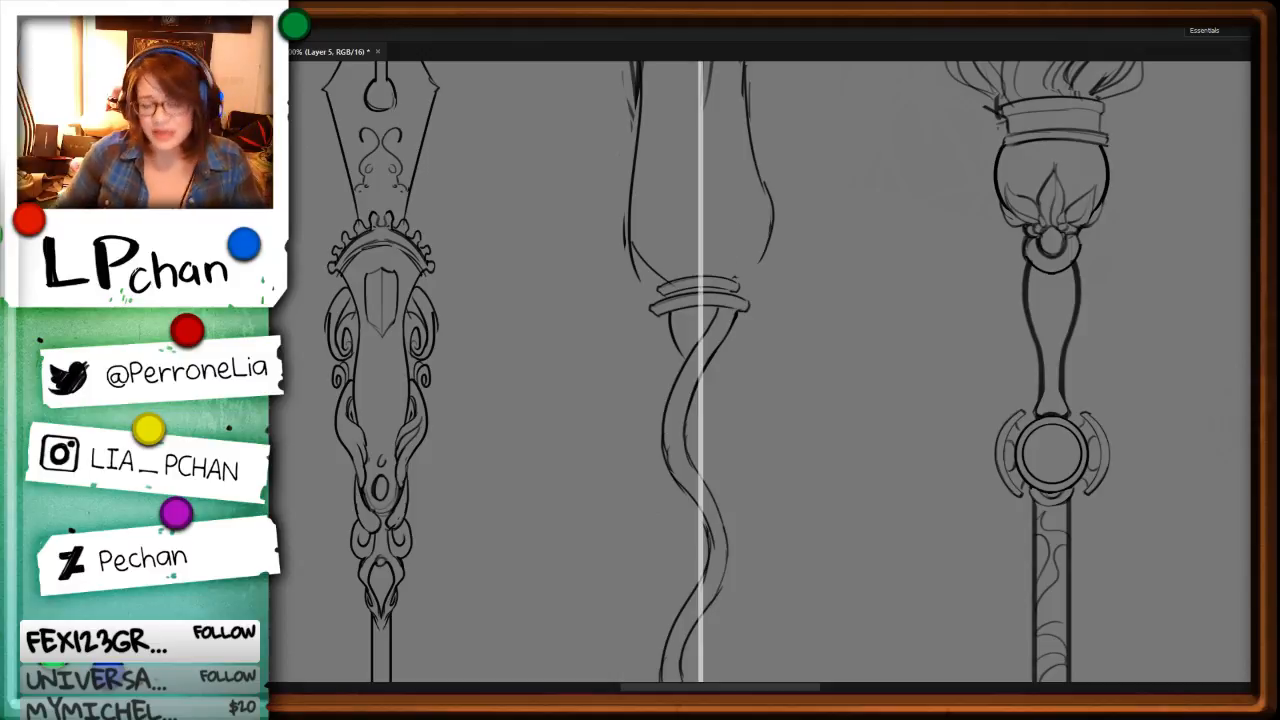
key("ctrl+plus")
key("b")
left_click_drag(726, 247, 744, 310)
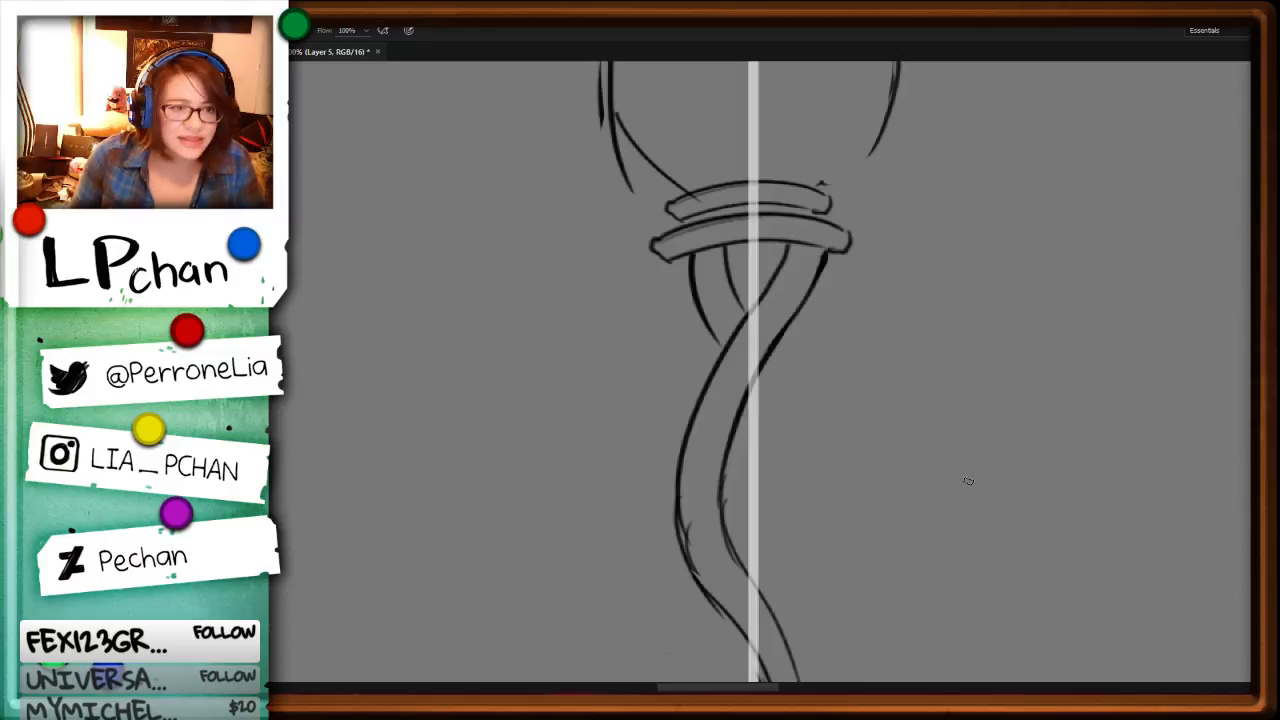
left_click_drag(769, 349, 823, 472)
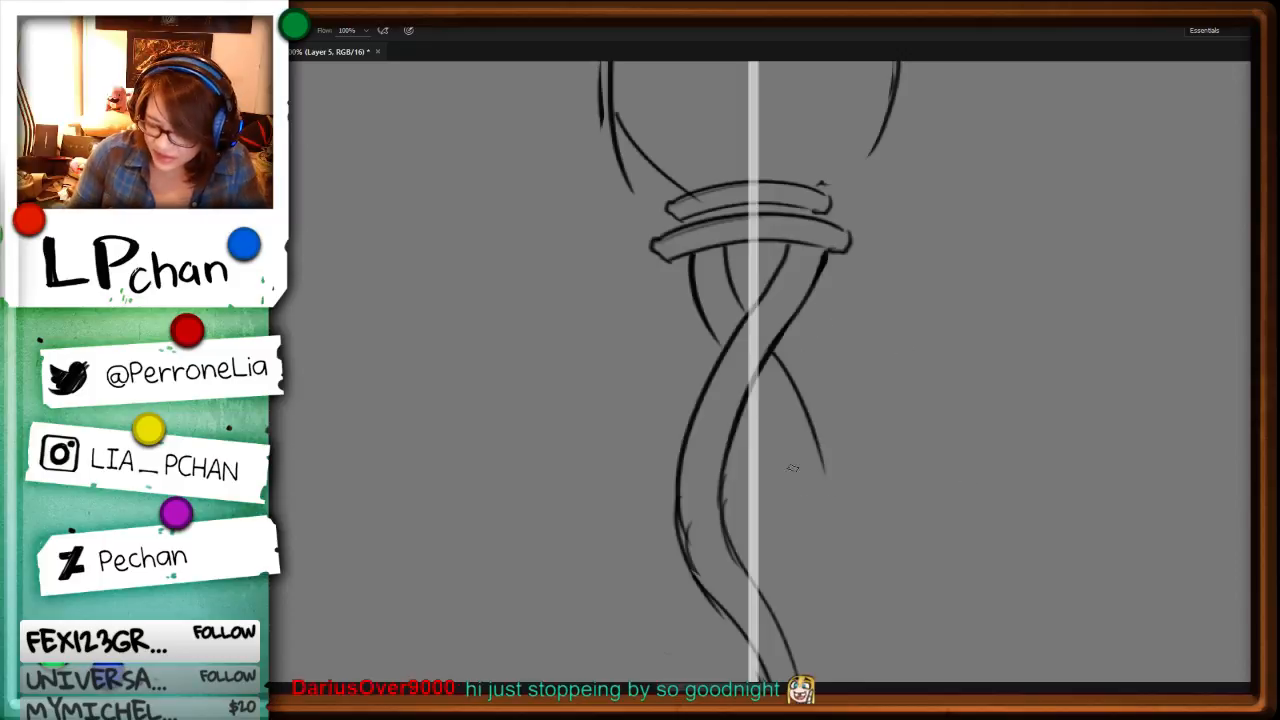
left_click_drag(754, 391, 787, 552)
Step: Erase the rough inner edge of the first strand at its right-hand bend and redraw both edges there with bolder lines
key("ctrl+minus")
key("ctrl+minus")
left_click_drag(808, 449, 802, 365)
key("ctrl+plus")
key("ctrl+plus")
mouse_move(664, 333)
left_mouse_down()
mouse_move(720, 511)
mouse_move(758, 460)
mouse_move(706, 359)
mouse_move(722, 528)
left_mouse_up()
key("Delete")
key("ctrl+d")
key("b")
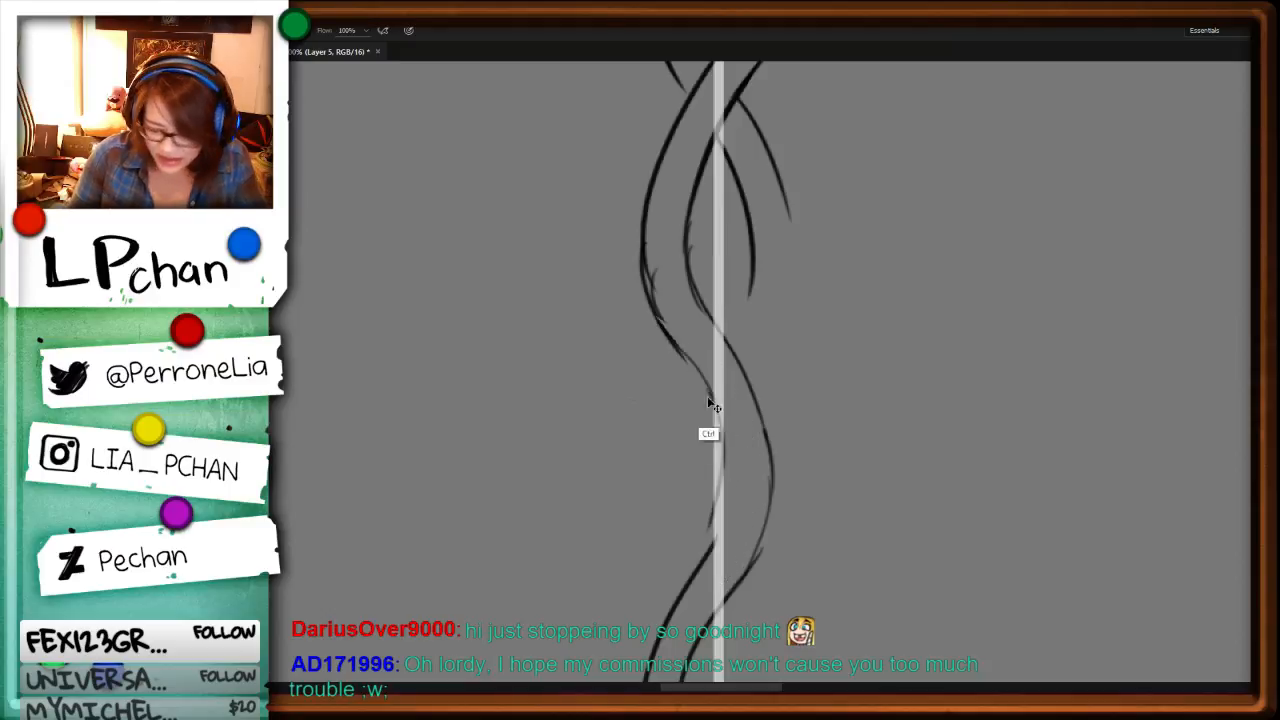
key("ctrl+z")
mouse_move(704, 380)
left_mouse_down()
mouse_move(725, 468)
mouse_move(717, 544)
left_mouse_up()
mouse_move(763, 420)
left_mouse_down()
mouse_move(766, 510)
mouse_move(748, 568)
left_mouse_up()
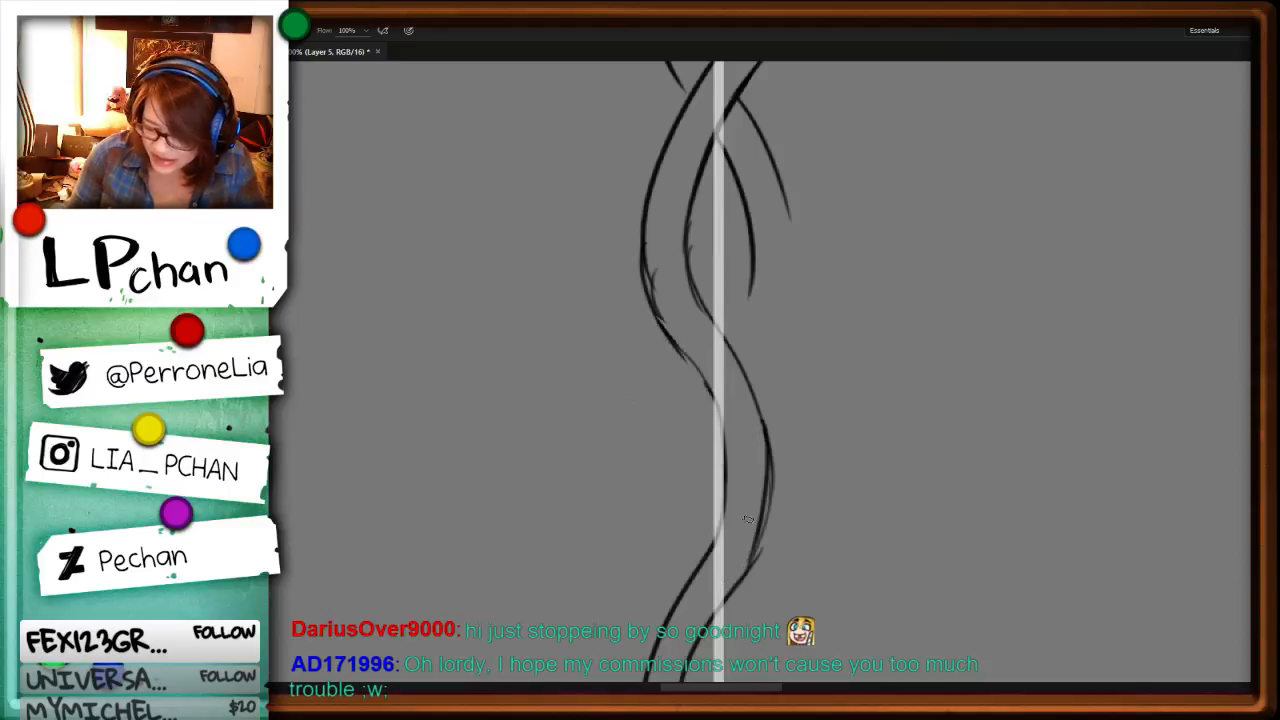
Step: Continue both edges of the second strand down its right bend, behind the first strand, and into the next bend on the left
left_click_drag(785, 204, 759, 401)
left_click_drag(752, 258, 728, 340)
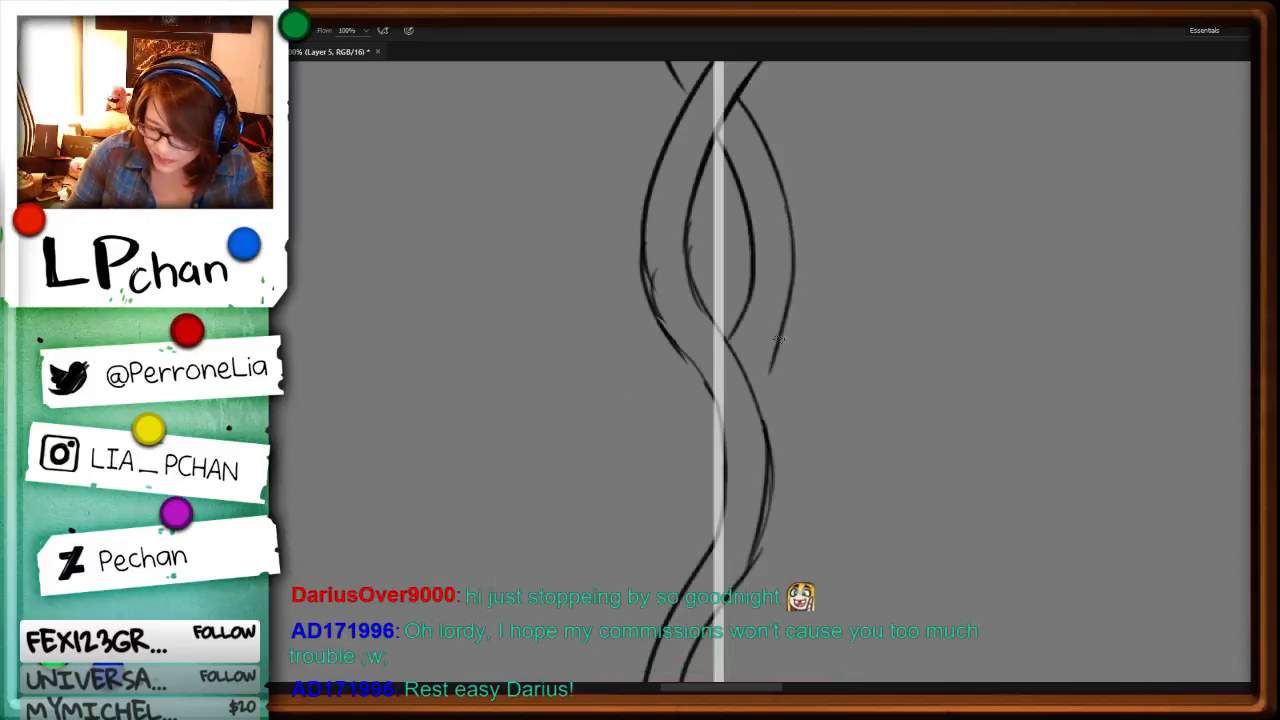
left_click_drag(798, 282, 652, 560)
left_click_drag(719, 424, 695, 560)
left_click_drag(656, 518, 670, 583)
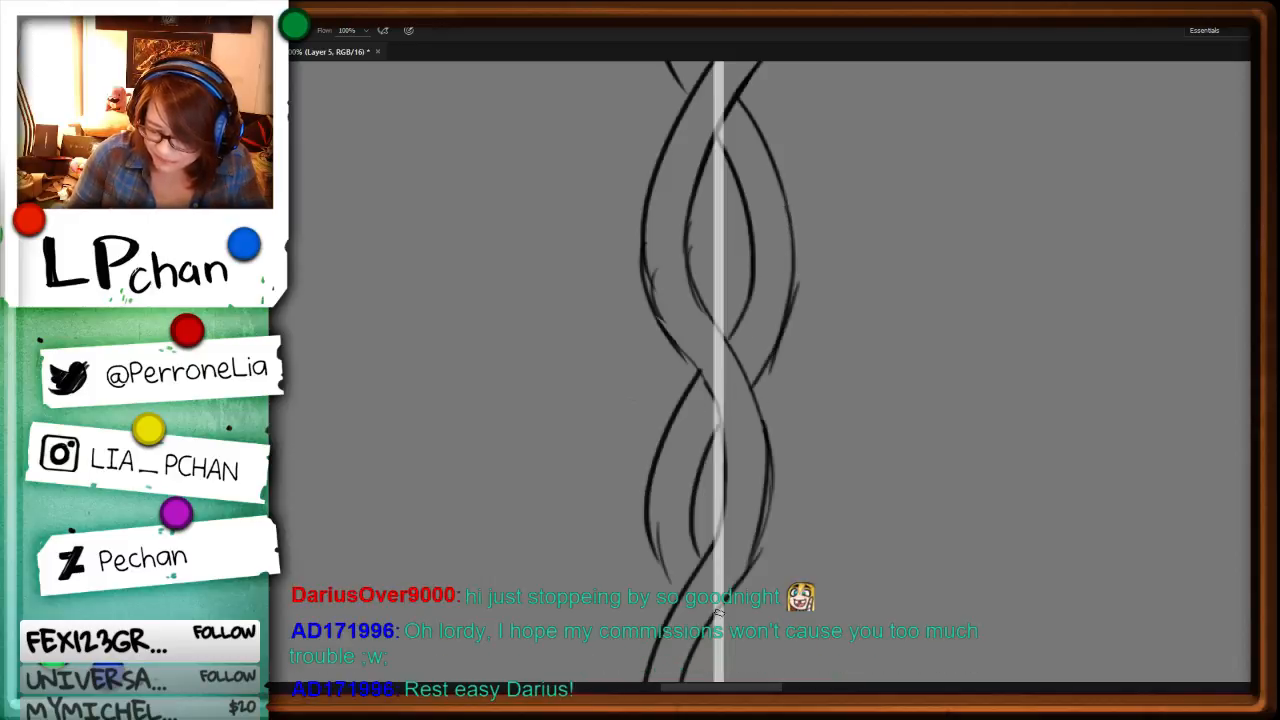
key("ctrl+minus")
key("ctrl+minus")
key("ctrl+plus")
key("ctrl+plus")
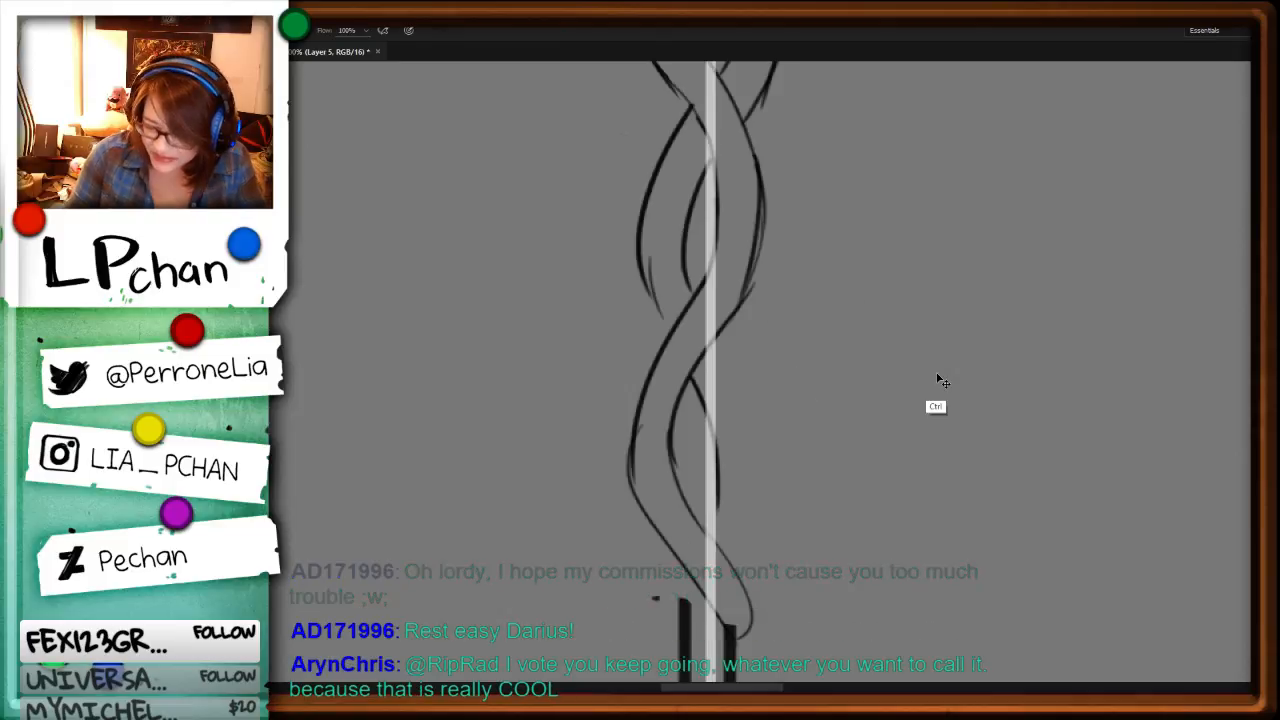
Step: Delete the second strand's lower bend on the left side of the neck
key("ctrl+minus")
key("ctrl+minus")
key("ctrl+plus")
key("l")
left_click_drag(800, 293, 774, 456)
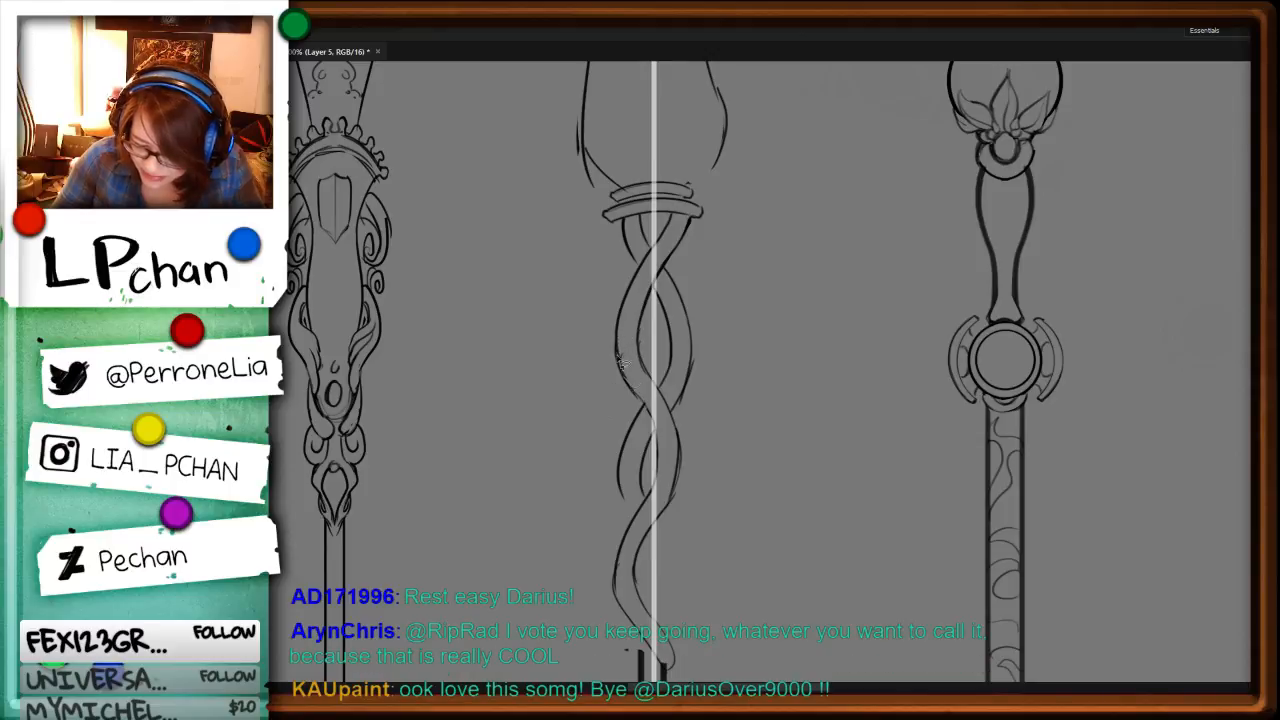
mouse_move(619, 372)
left_mouse_down()
mouse_move(670, 441)
mouse_move(589, 511)
mouse_move(604, 486)
left_mouse_up()
key("ctrl+z")
key("Delete")
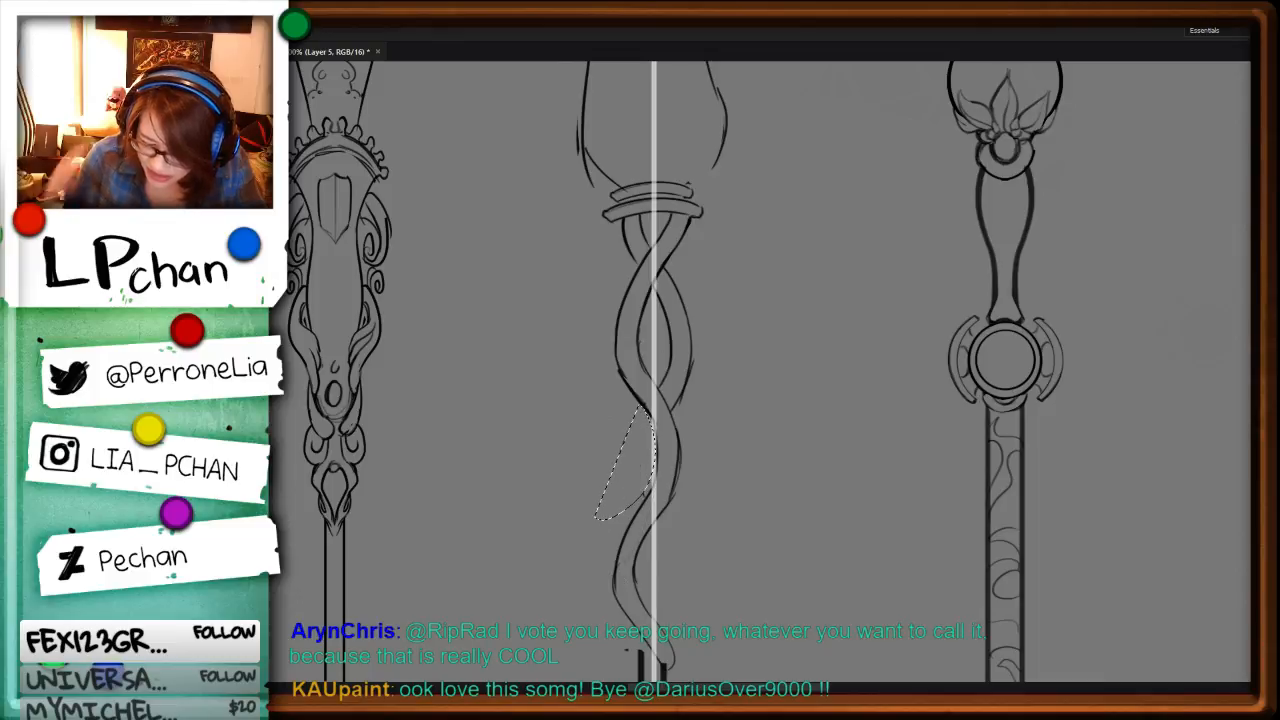
key("ctrl+d")
key("b")
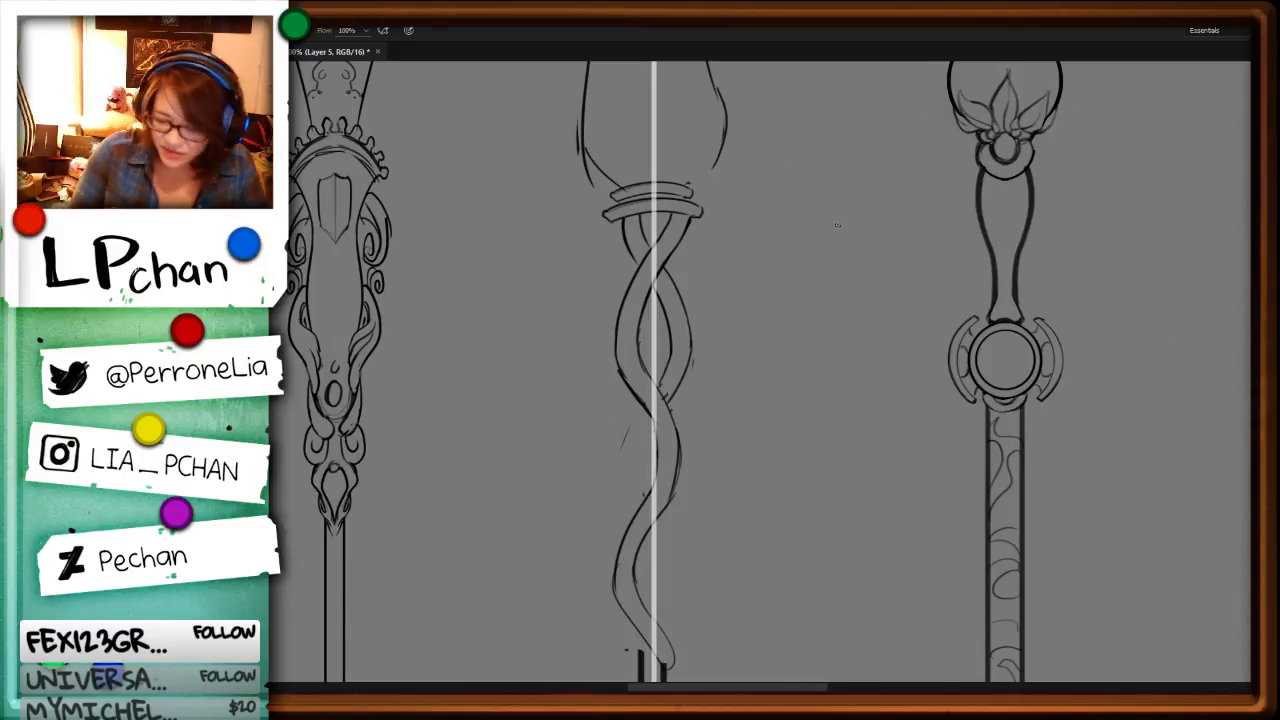
Step: Dismiss the Time Tracker window and extend the right contour of the middle staff's head down to the collar
left_click_drag(823, 318, 830, 459)
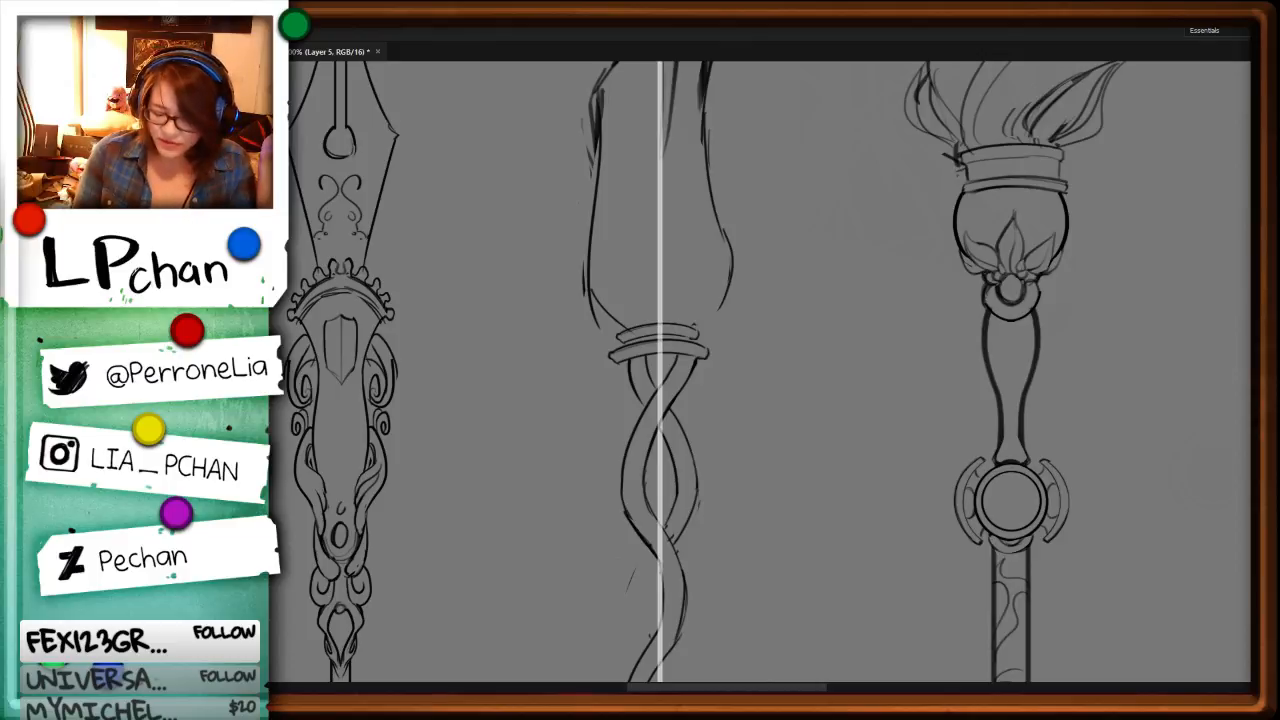
left_click_drag(396, 164, 919, 167)
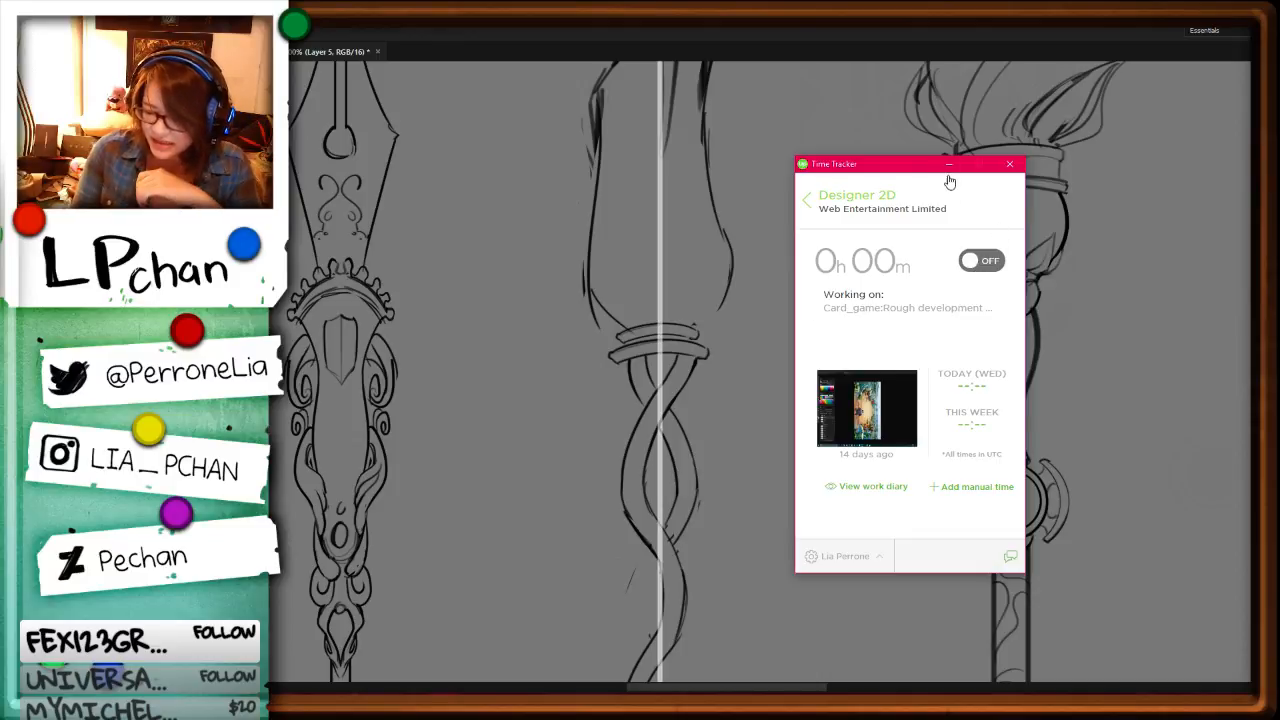
left_click(1010, 164)
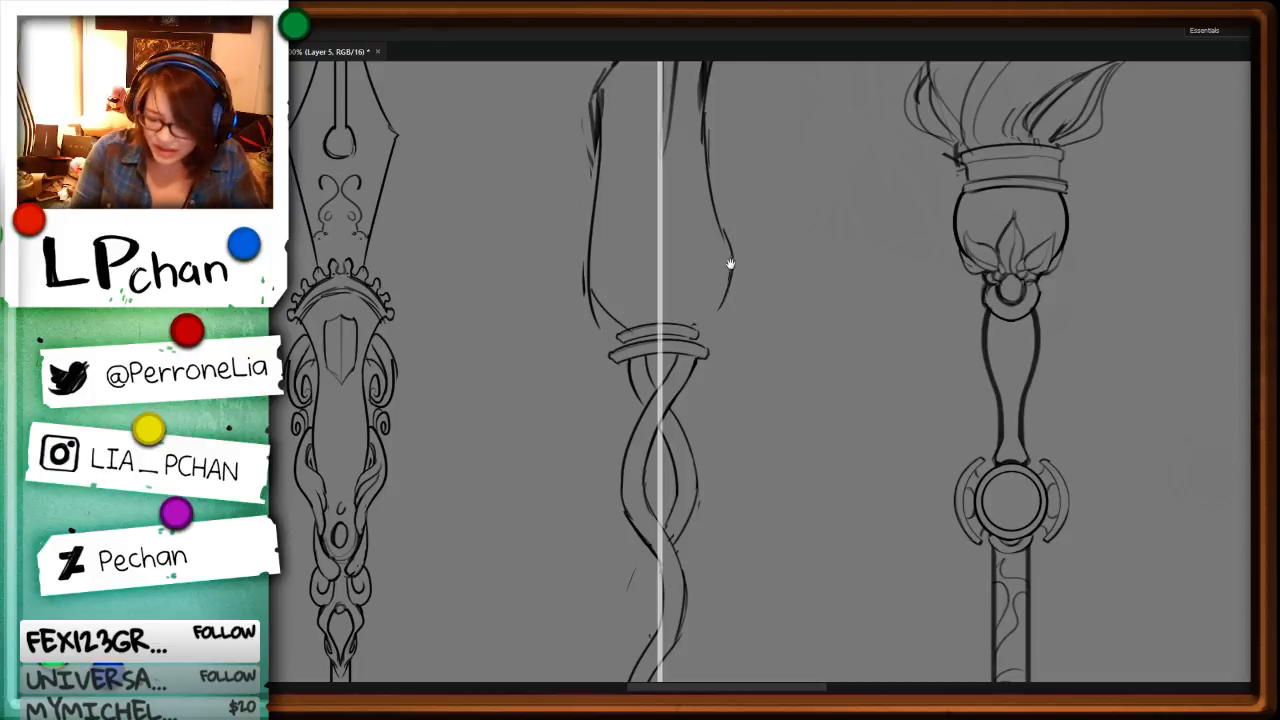
left_click_drag(733, 266, 691, 337)
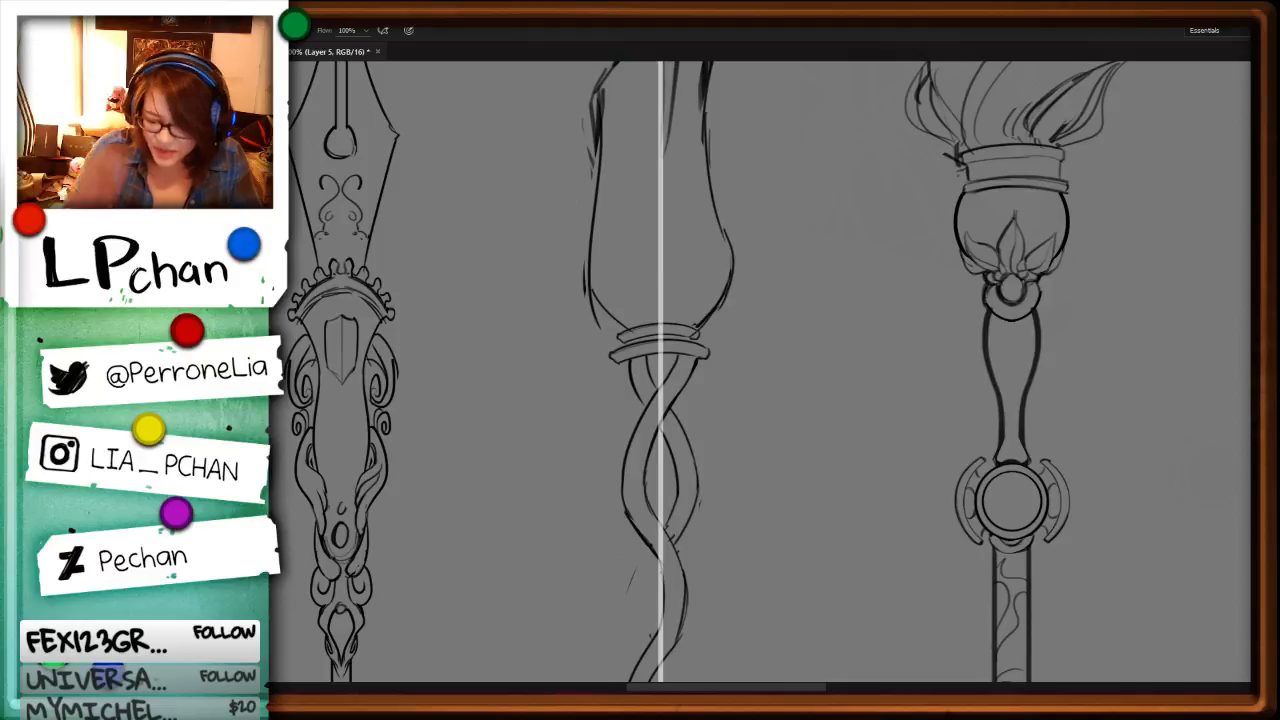
Step: Delete the neck's middle section between the first full loop and the last bend above the shaft
left_click_drag(832, 586, 835, 261)
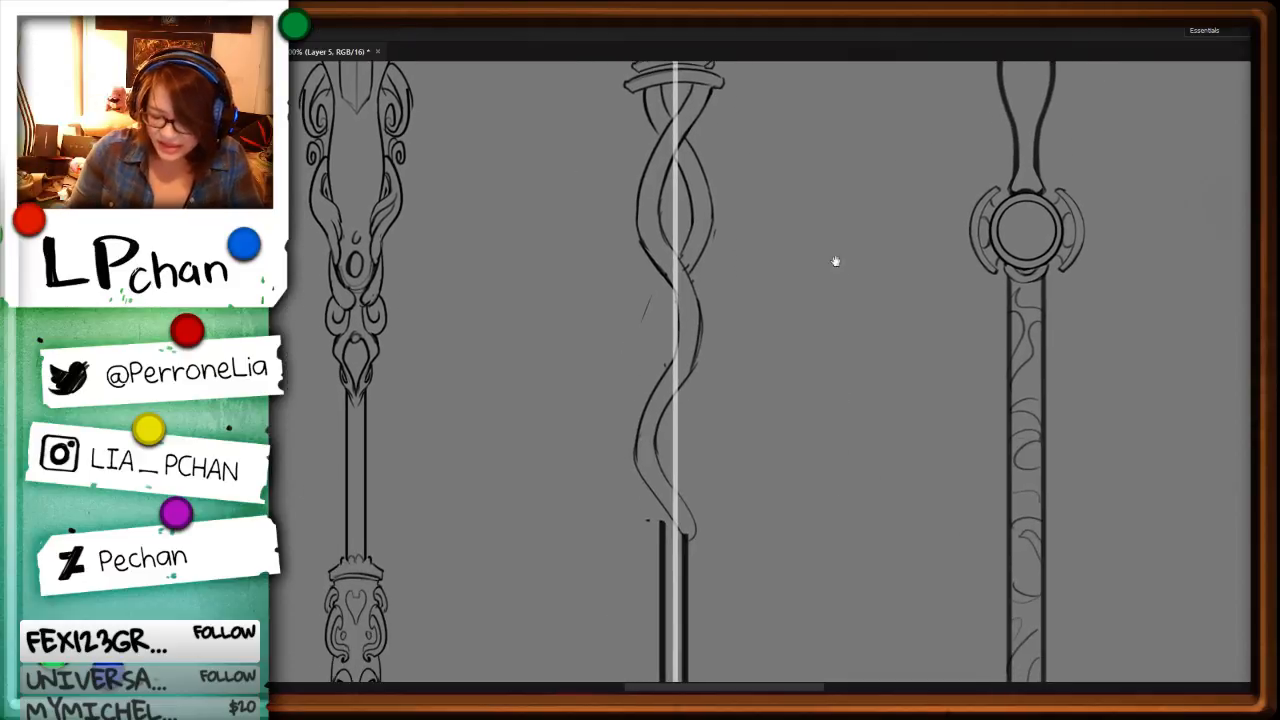
left_click_drag(651, 262, 620, 378)
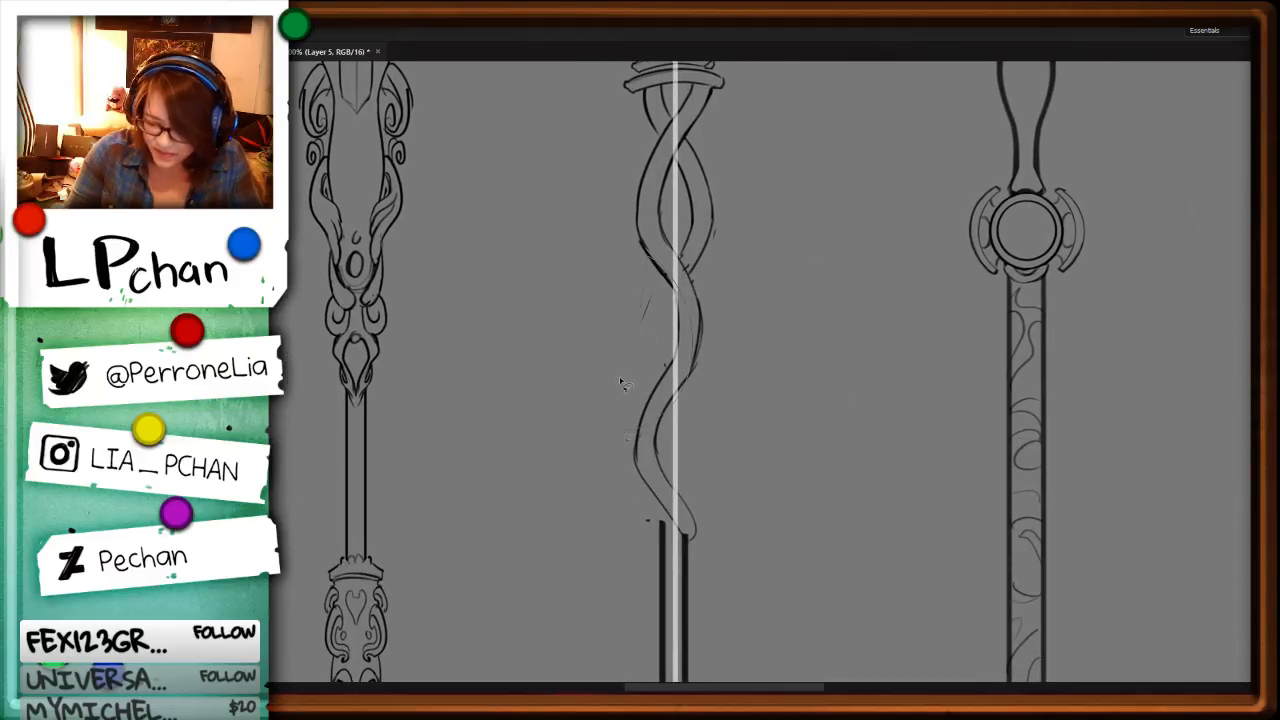
key("Delete")
mouse_move(674, 259)
left_mouse_down()
mouse_move(702, 292)
mouse_move(634, 346)
left_mouse_up()
key("Delete")
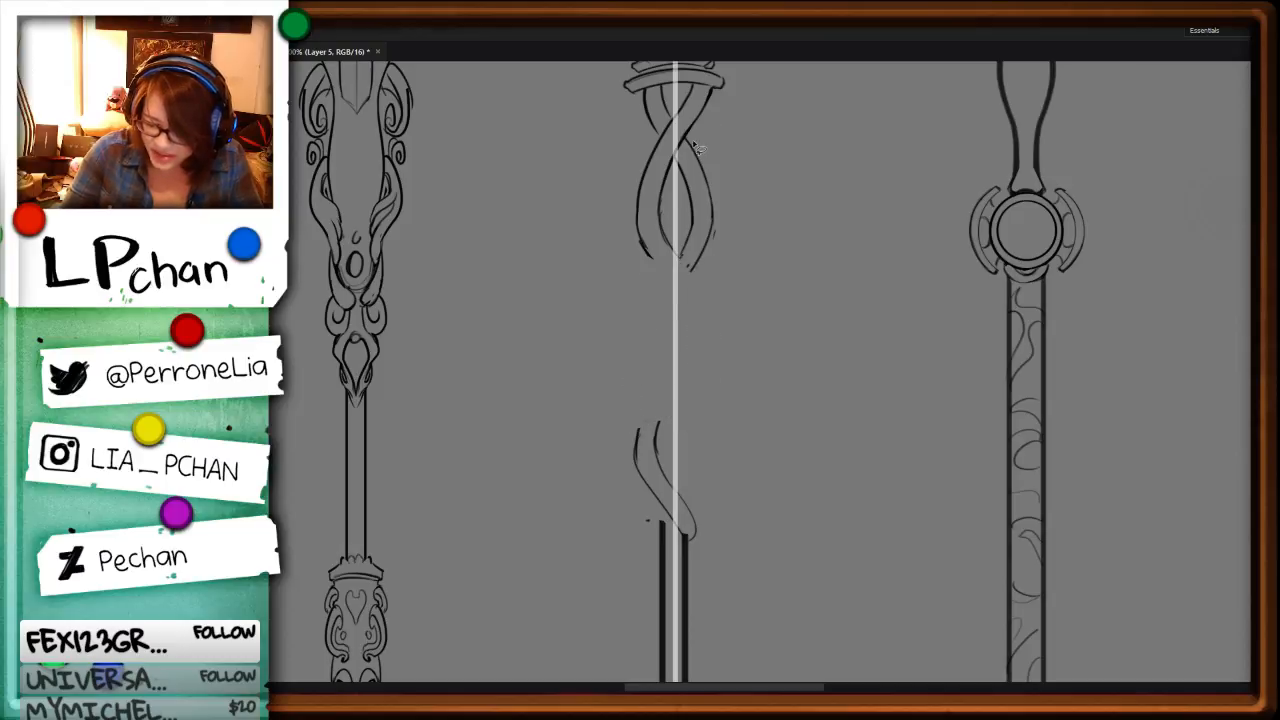
Step: Duplicate the first full twist loop and place the copy directly beneath it
mouse_move(657, 155)
left_mouse_down()
mouse_move(797, 187)
mouse_move(627, 222)
left_mouse_up()
mouse_move(708, 222)
left_mouse_down()
mouse_move(708, 364)
mouse_move(701, 347)
left_mouse_up()
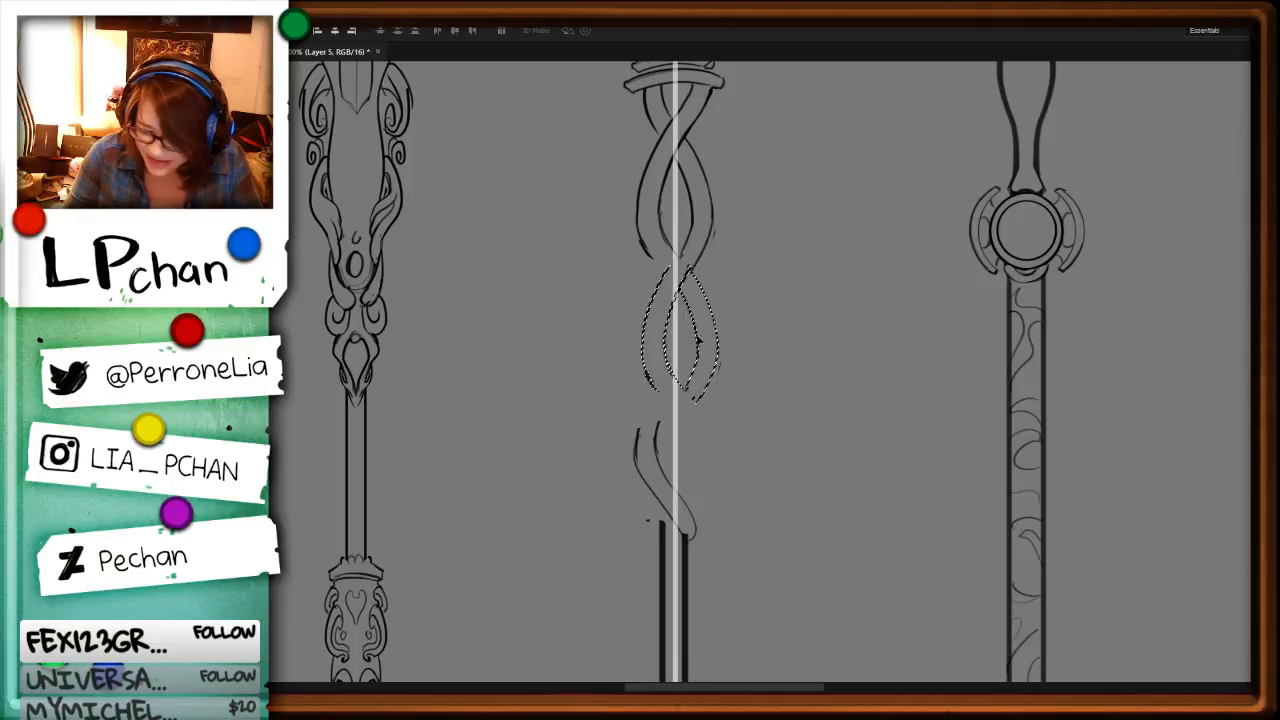
key("ctrl+d")
Step: Delete the leftover last bend of the old strand and trim the stray lines at the shaft's top
mouse_move(664, 421)
left_mouse_down()
mouse_move(690, 535)
mouse_move(622, 402)
left_mouse_up()
key("Delete")
key("ctrl+d")
mouse_move(658, 528)
left_mouse_down()
mouse_move(677, 542)
mouse_move(686, 530)
left_mouse_up()
key("Delete")
key("ctrl+d")
Step: Duplicate the second twist loop downwards to fill the gap above the shaft
left_click_drag(680, 257, 797, 298)
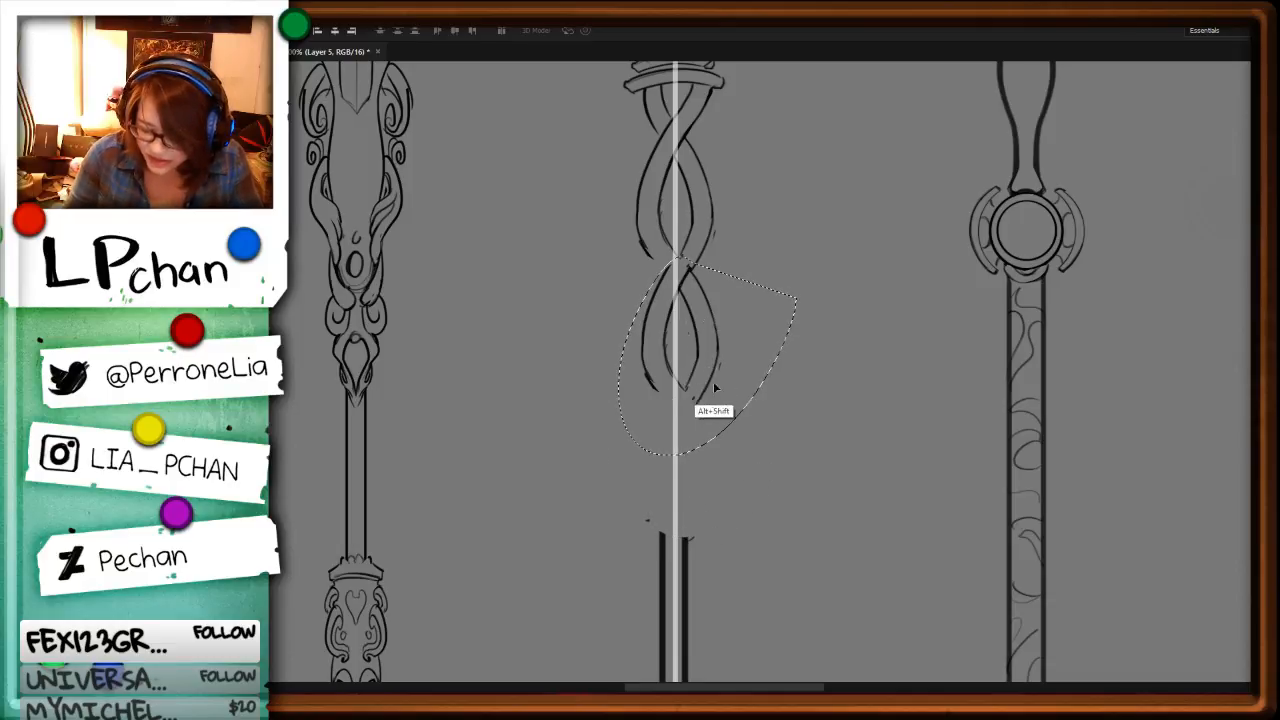
left_click_drag(713, 381, 713, 497)
key("ctrl+d")
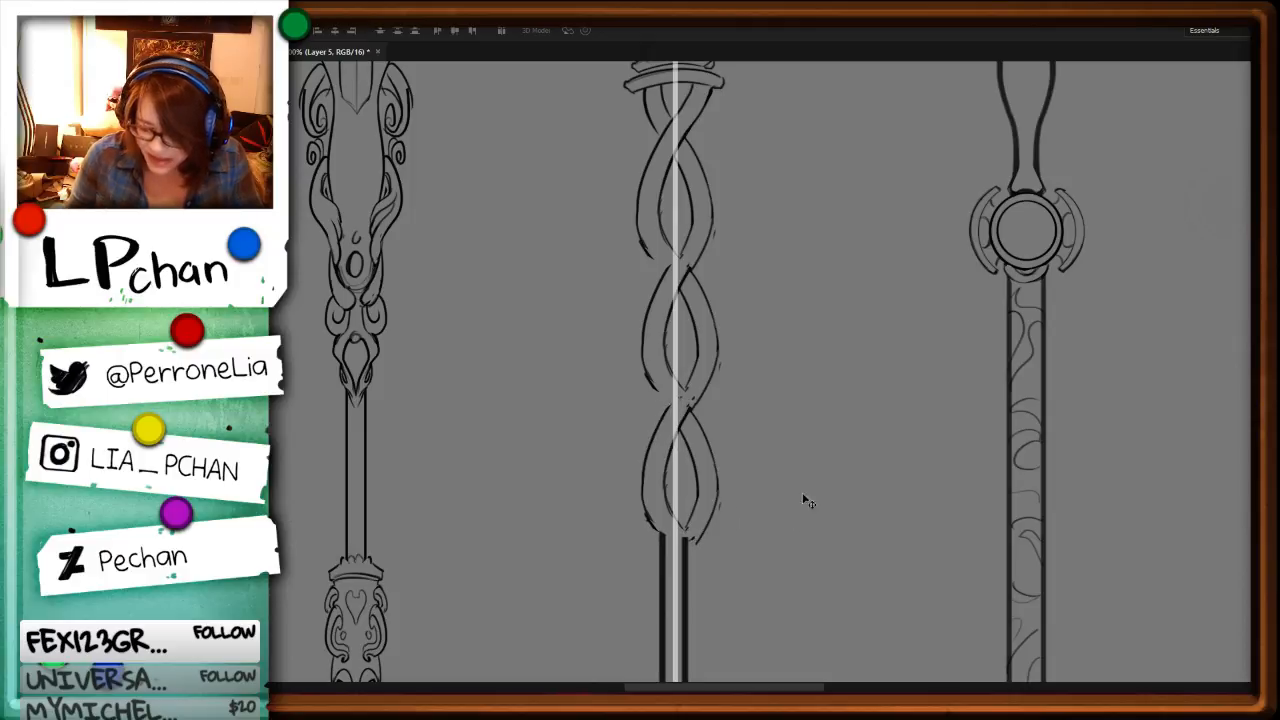
Step: Erase the strand's right edge beneath the collar and redraw the strand with bolder lines through the first crossing
left_click_drag(805, 529, 791, 667)
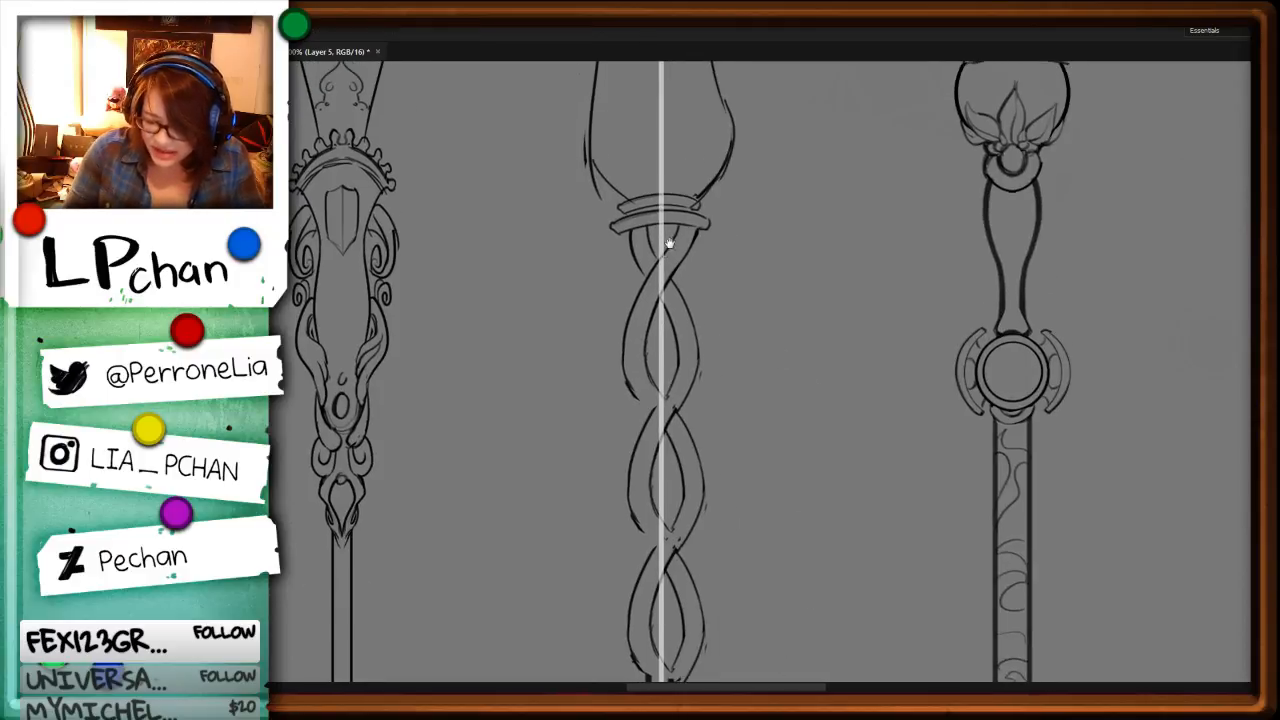
mouse_move(681, 231)
left_mouse_down()
mouse_move(662, 270)
mouse_move(681, 234)
left_mouse_up()
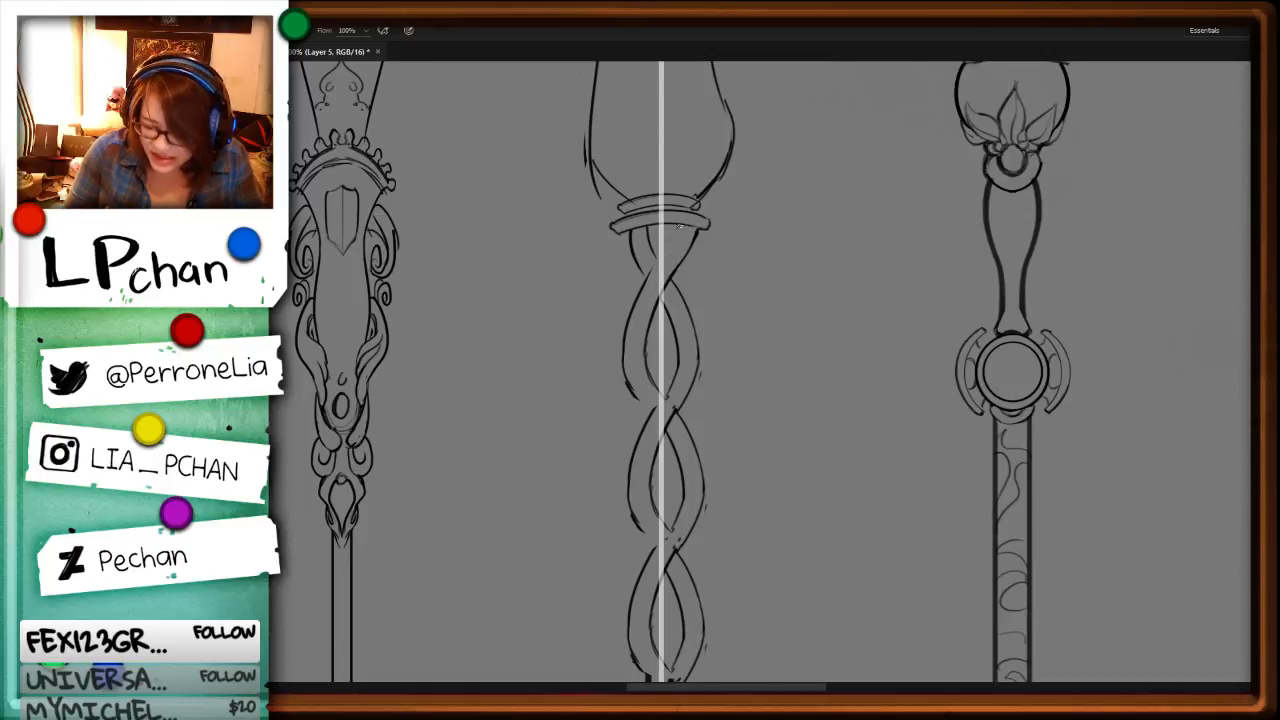
key("ctrl+d")
key("b")
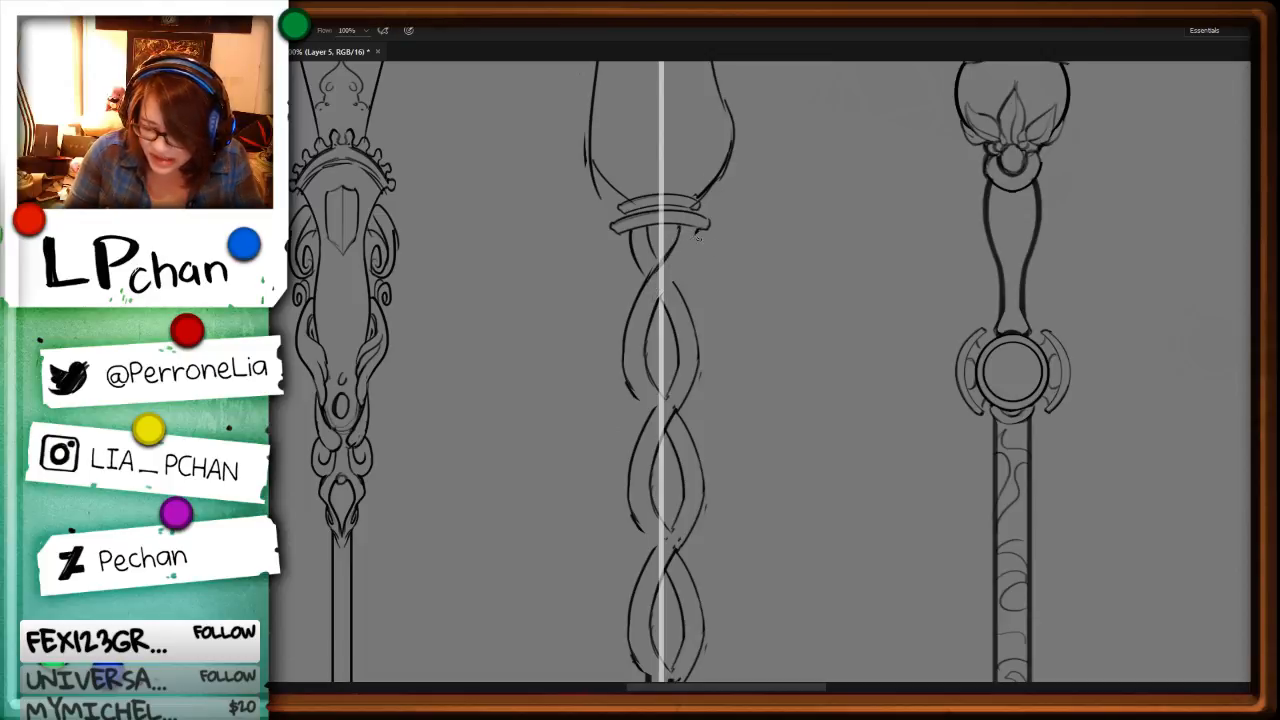
left_click_drag(698, 234, 657, 297)
key("l")
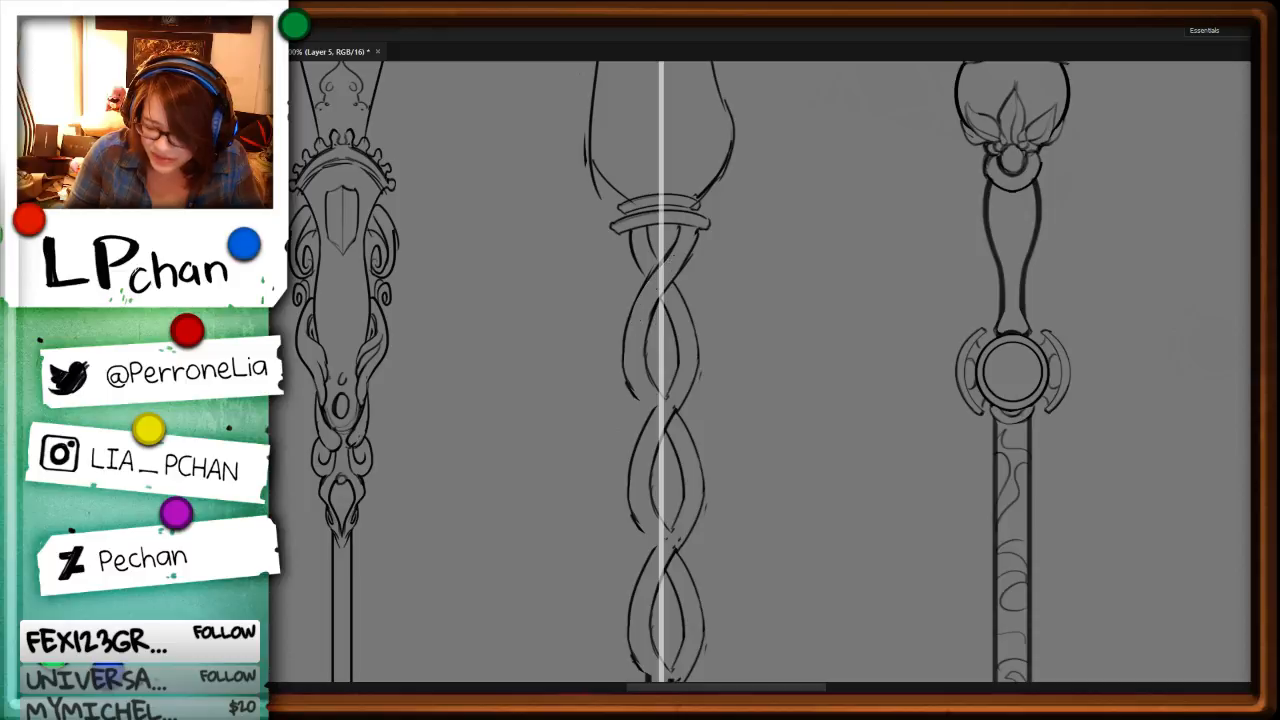
key("b")
mouse_move(698, 232)
left_mouse_down()
mouse_move(654, 323)
mouse_move(639, 400)
mouse_move(667, 436)
mouse_move(645, 414)
left_mouse_up()
key("l")
key("ctrl+x")
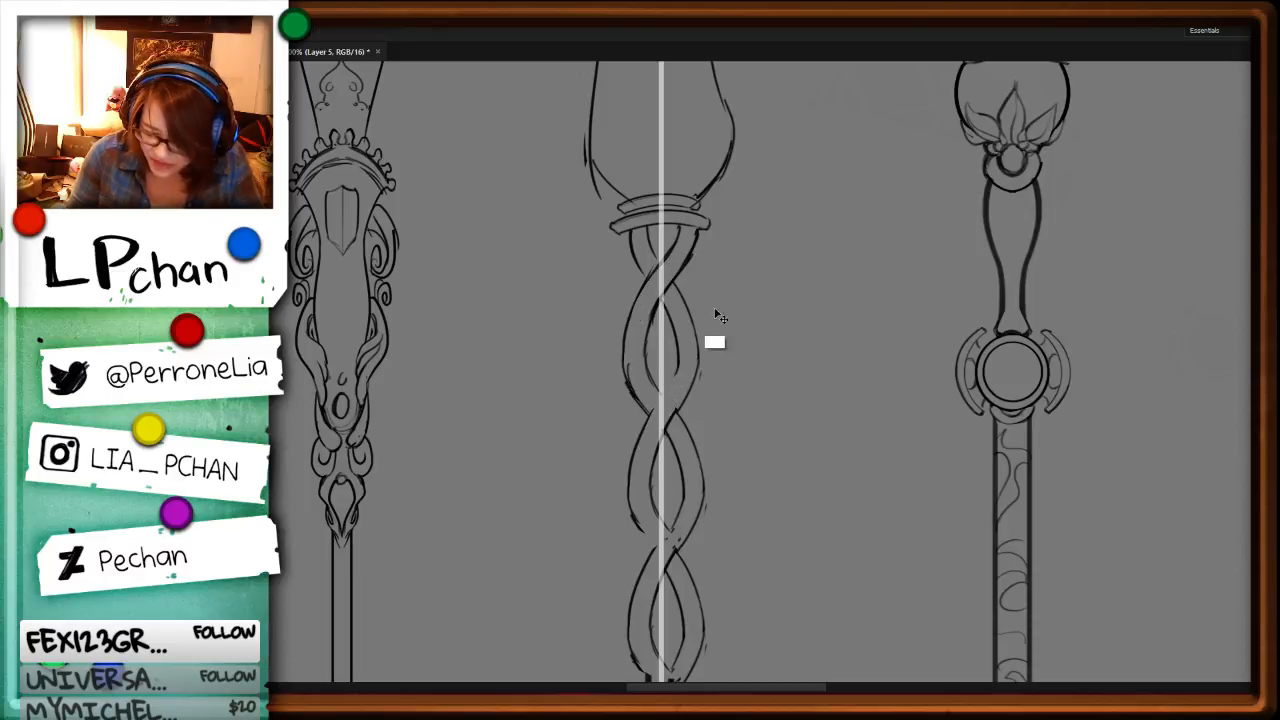
Step: Draw connecting lines at the crossing between the first and second twist loops so the strands flow together
key("b")
left_click_drag(679, 361, 638, 438)
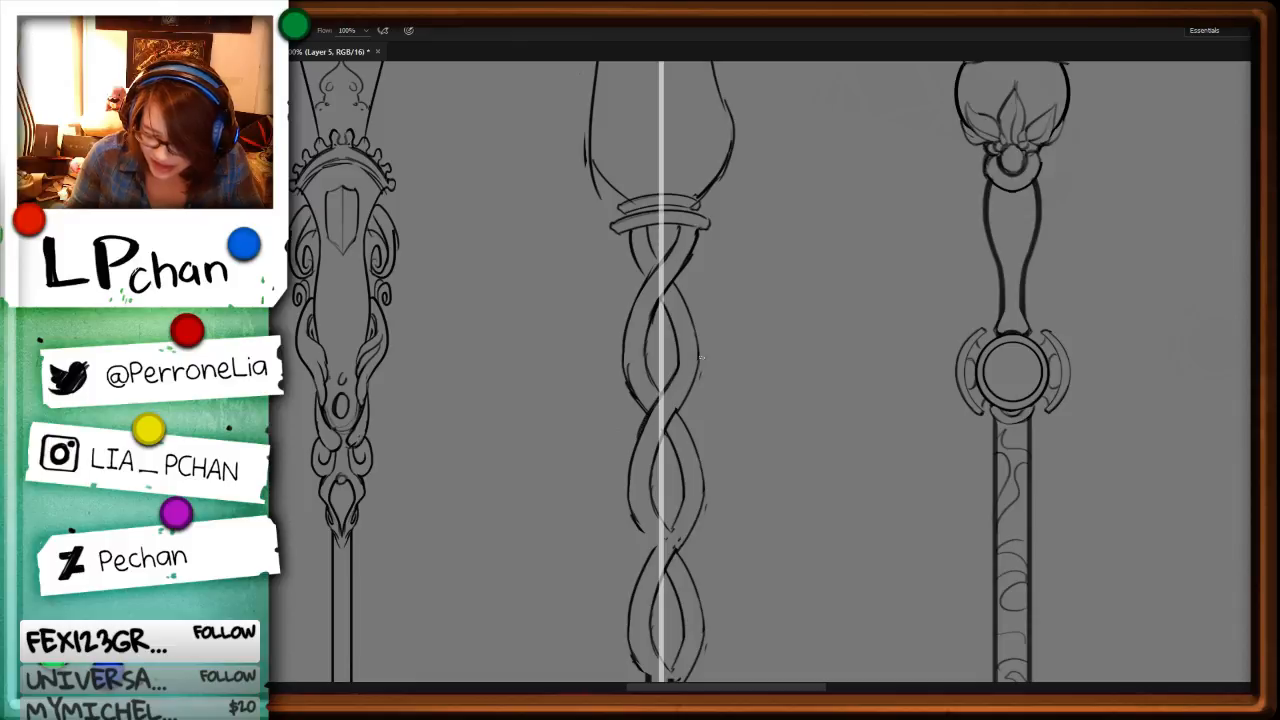
left_click_drag(701, 357, 645, 516)
key("space")
left_click_drag(840, 551, 831, 372)
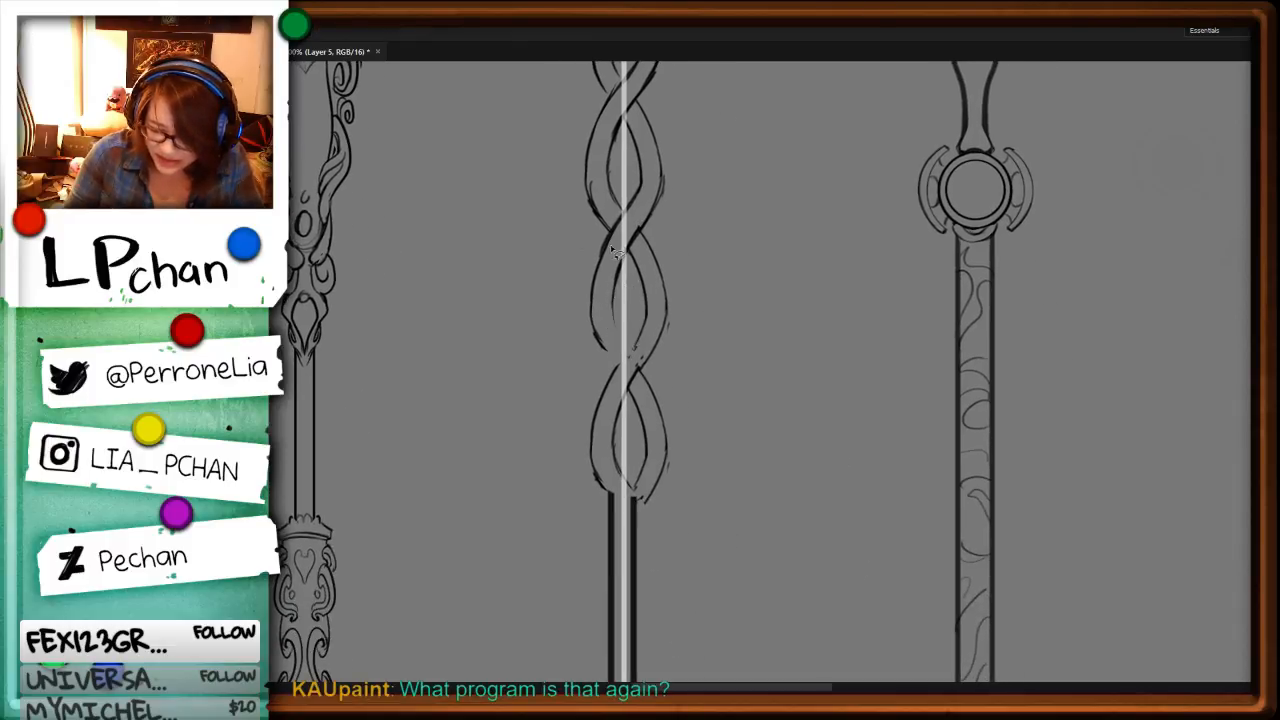
Step: Reinforce the second loop's left edges and join its strands to the third loop at their crossing
left_click_drag(608, 246, 622, 362)
mouse_move(612, 300)
left_mouse_down()
mouse_move(634, 356)
mouse_move(622, 364)
left_mouse_up()
key("ctrl+z")
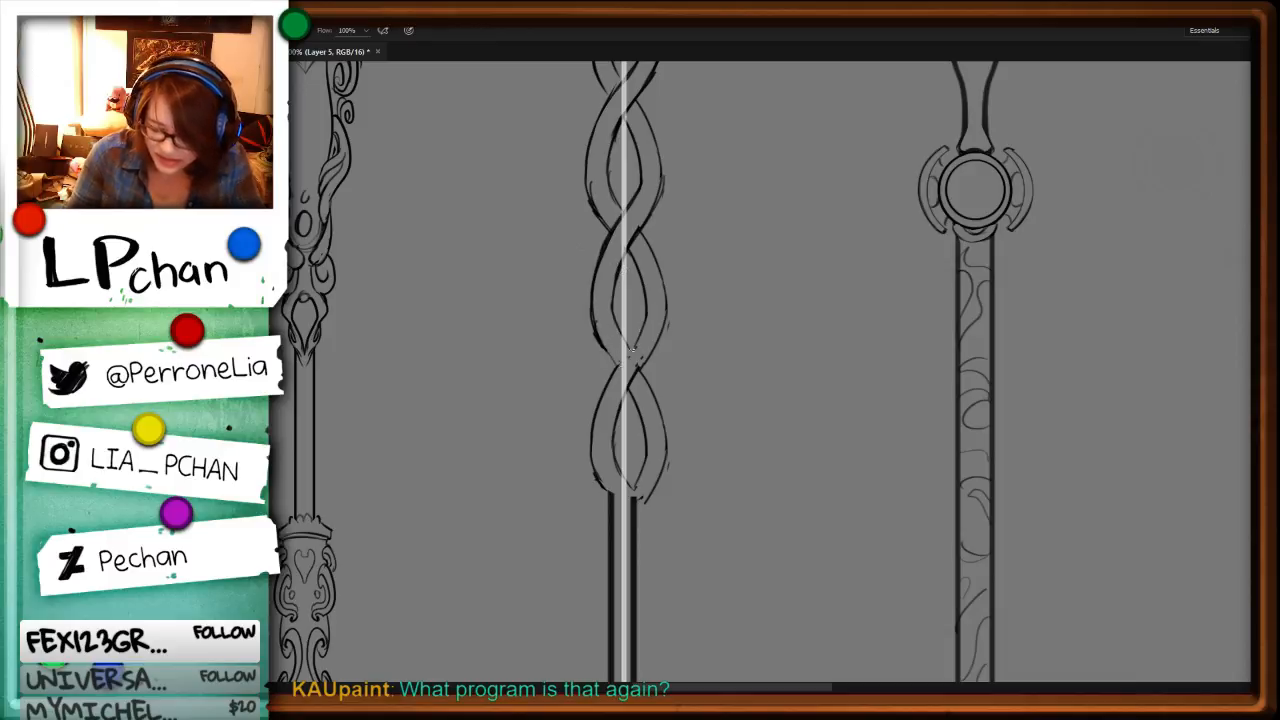
left_click_drag(667, 322, 616, 432)
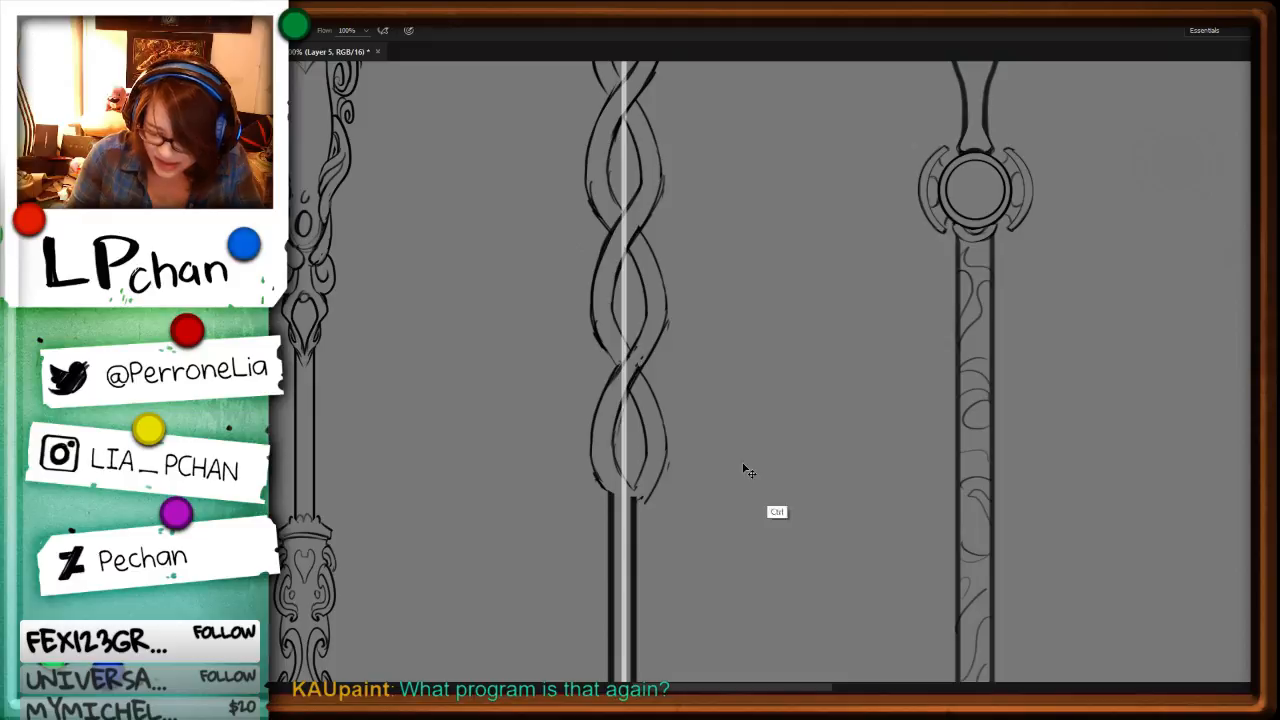
Step: Move the middle staff's shaft and pommel about 0.05 in to the right, beneath the twisted neck
key("ctrl+minus")
left_click_drag(694, 488, 720, 308)
key("l")
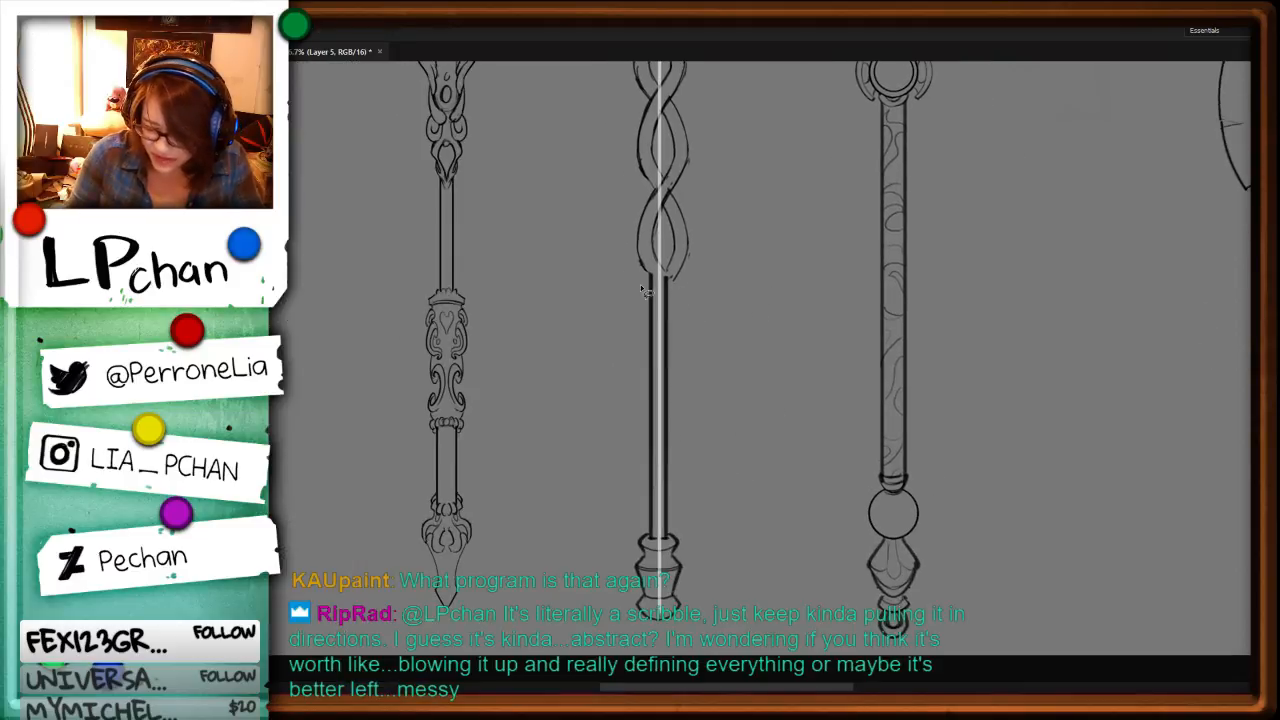
left_click_drag(640, 284, 751, 357)
key("ctrl+t")
left_click_drag(703, 446, 711, 442)
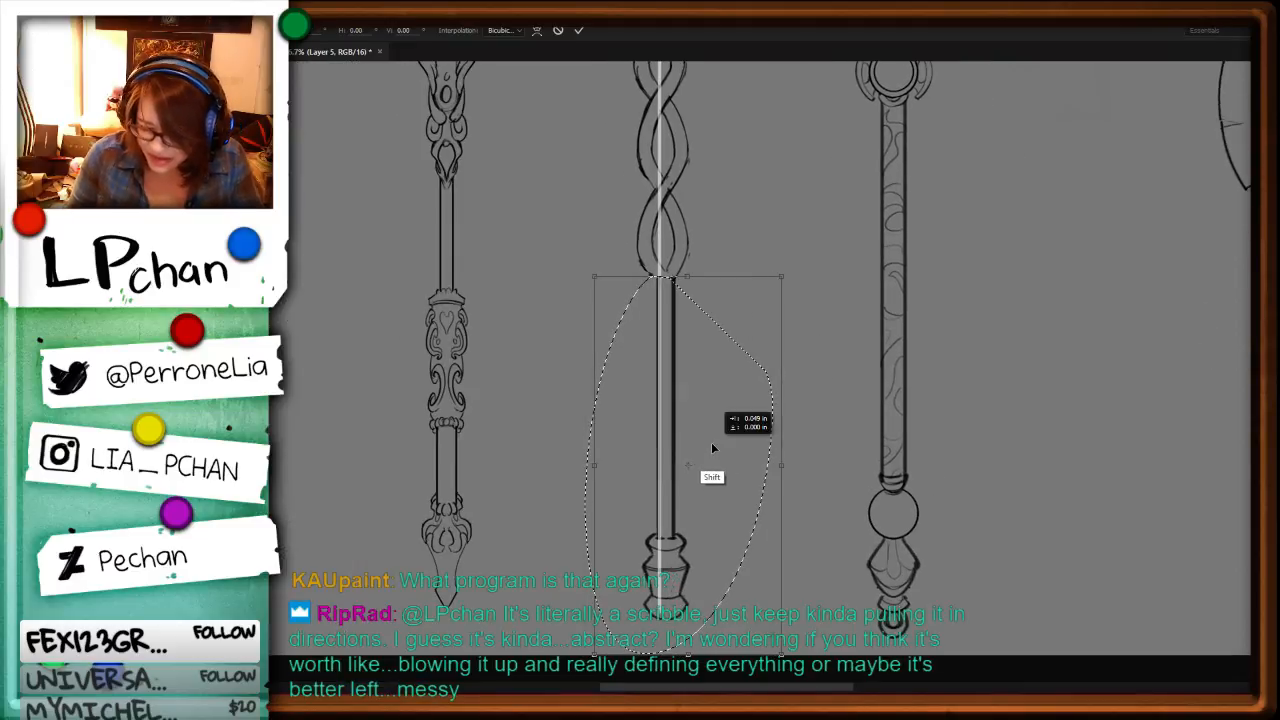
key("Return")
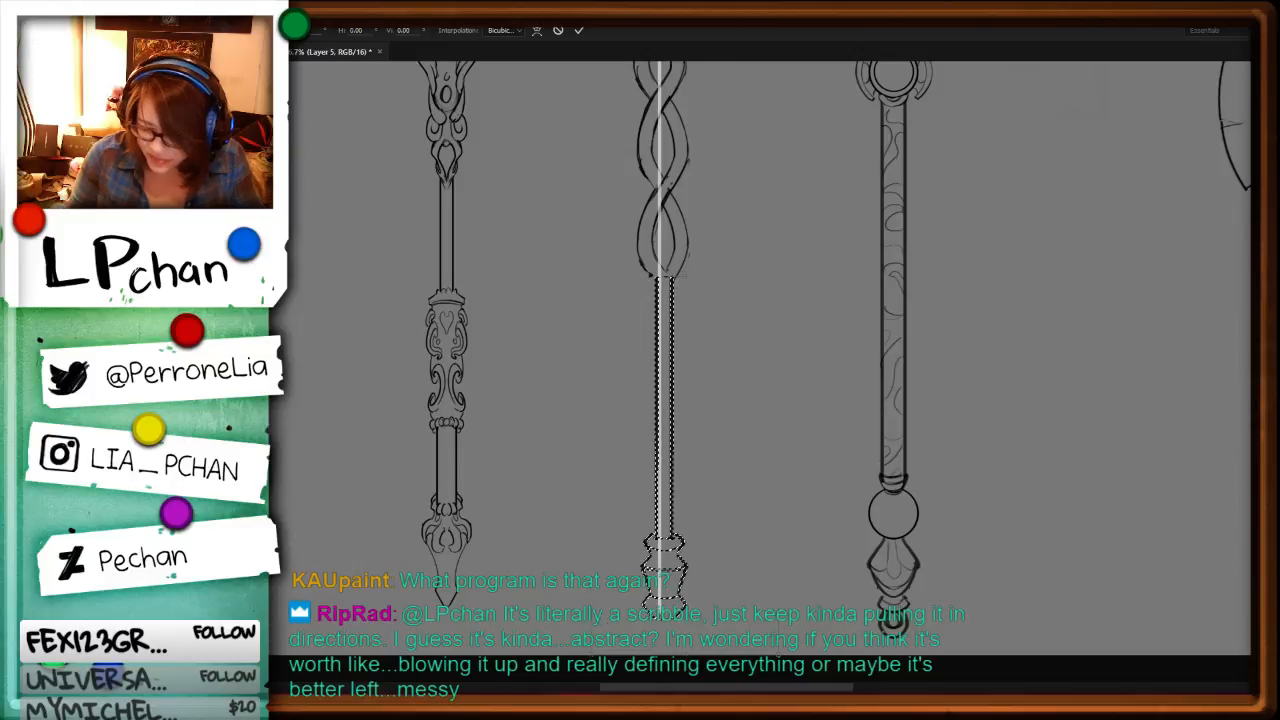
key("ctrl+d")
Step: Outline the entire middle staff, from its head to the pommel, with a freehand selection
left_click_drag(752, 231, 719, 581)
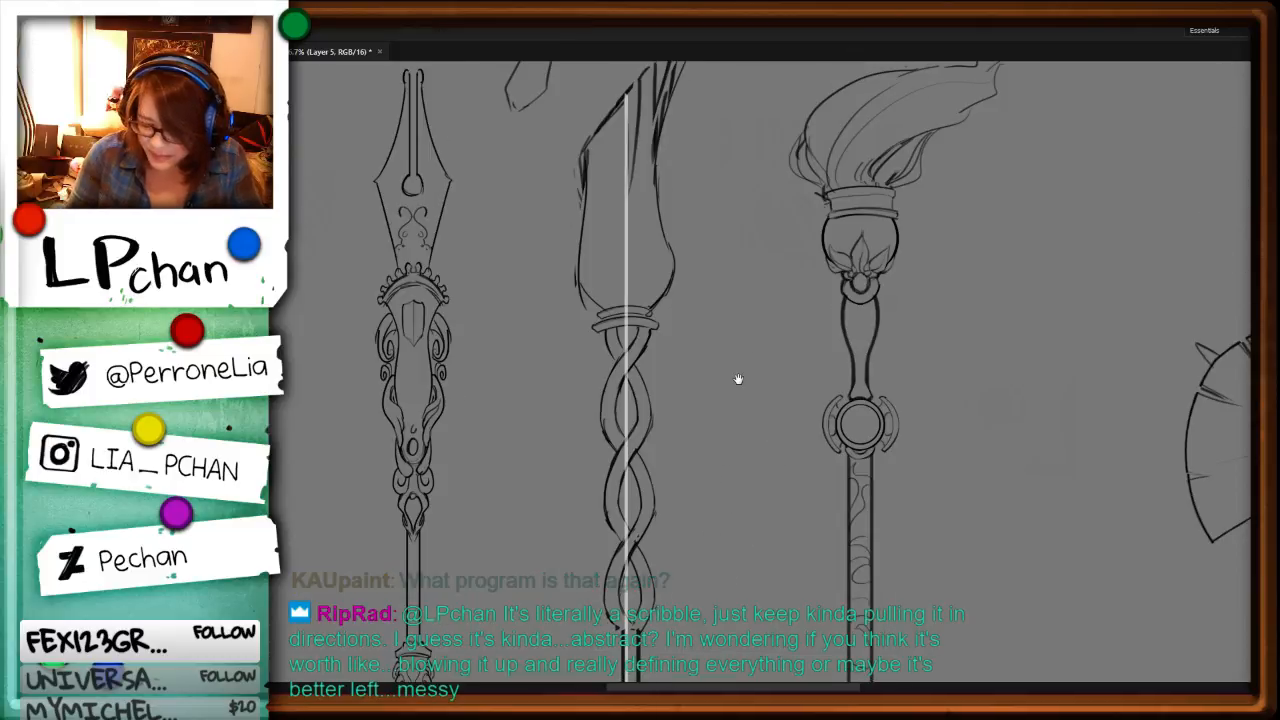
key("ctrl+minus")
key("ctrl+minus")
mouse_move(685, 165)
left_mouse_down()
mouse_move(644, 215)
mouse_move(711, 483)
mouse_move(700, 214)
left_mouse_up()
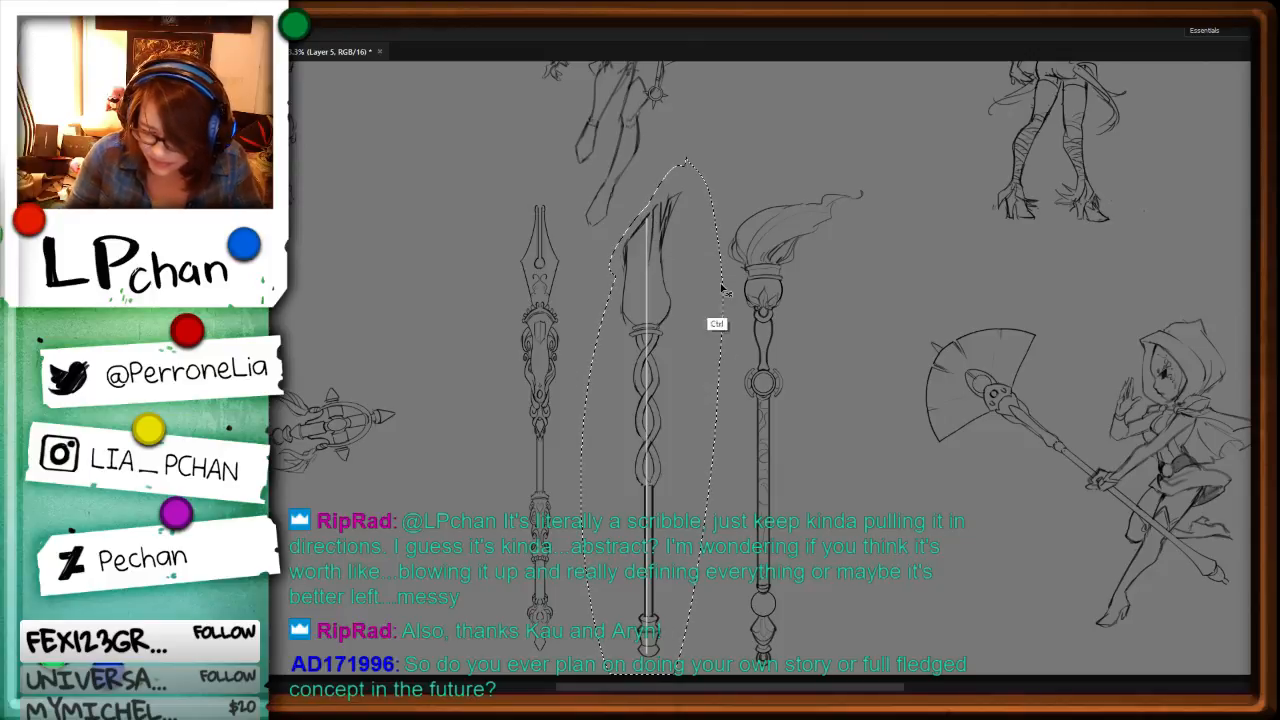
Step: Try flipping the selected staff horizontally and realigning it with the guide bar, and undo the transform
key("ctrl+t")
right_click(674, 462)
left_click(766, 463)
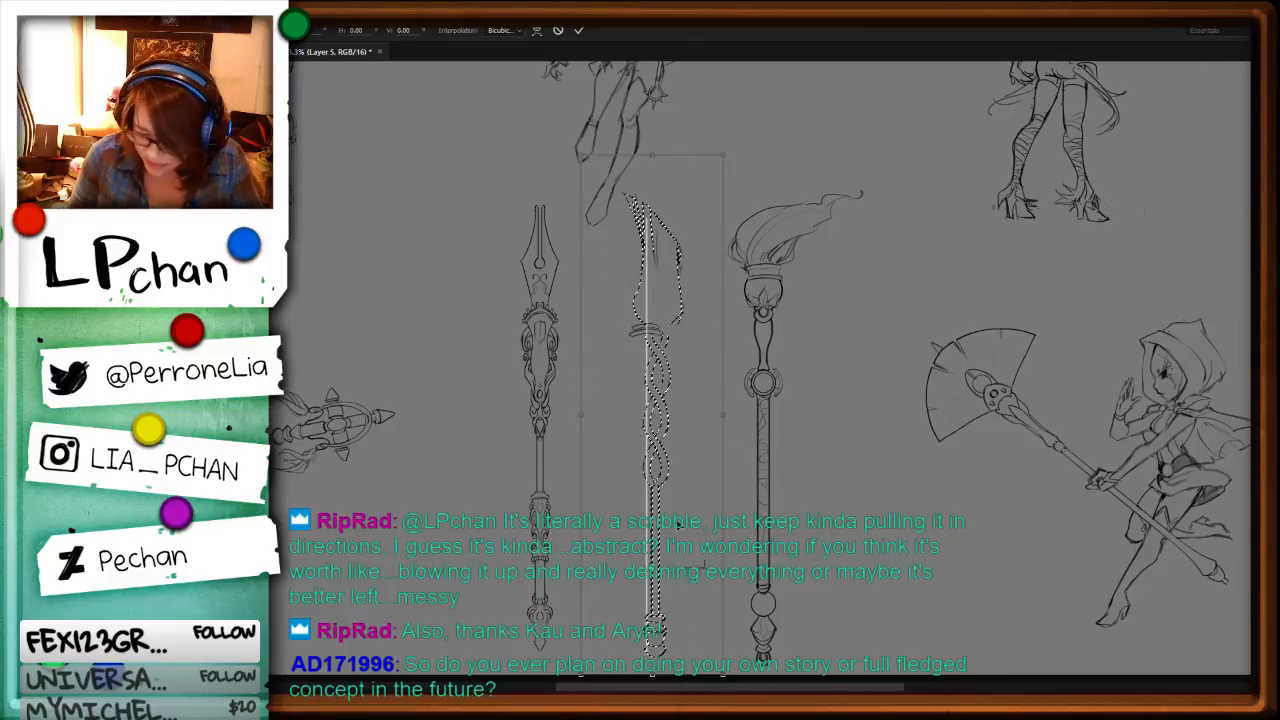
mouse_move(663, 557)
left_mouse_down()
mouse_move(674, 523)
mouse_move(663, 546)
left_mouse_up()
key("Return")
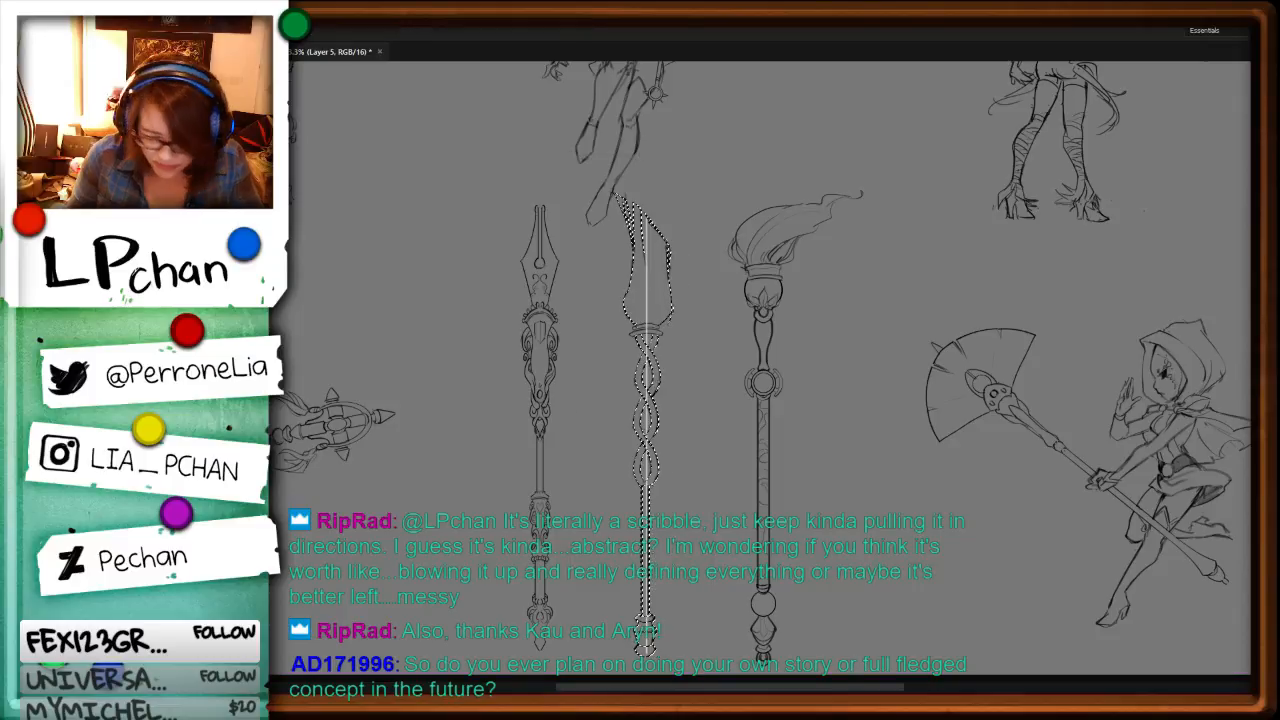
key("ctrl+z")
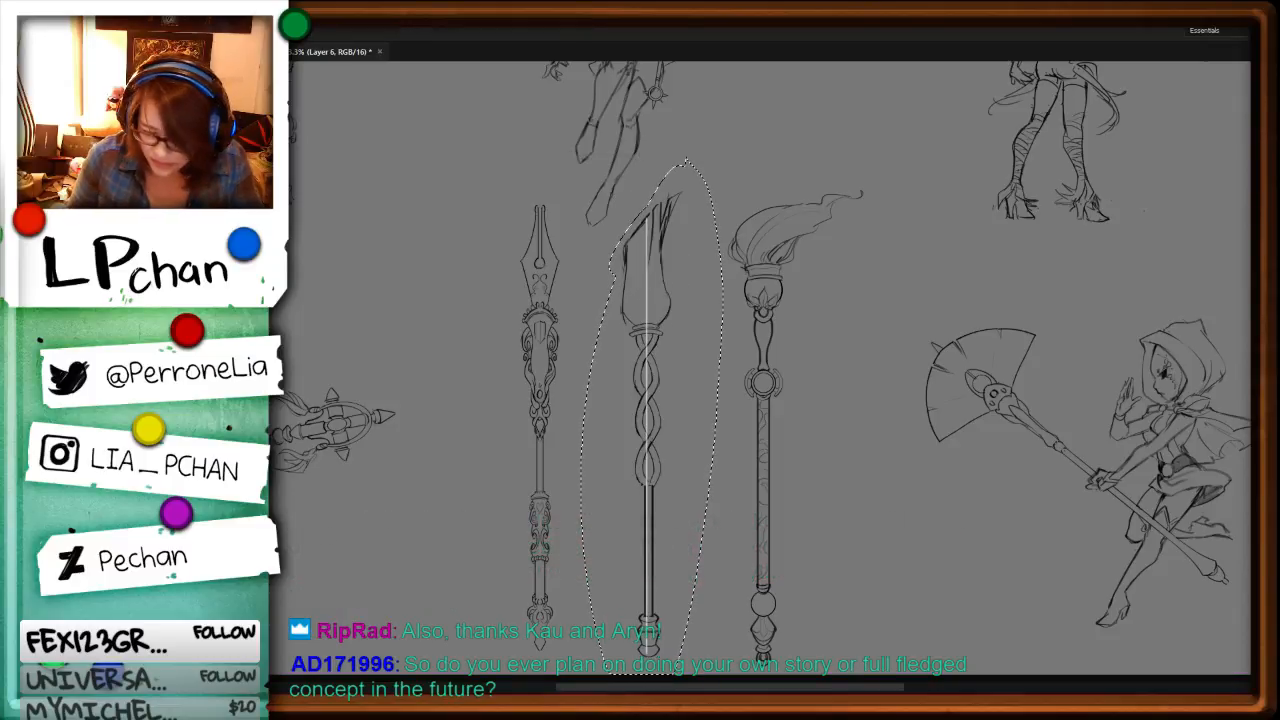
Step: Flip the selected middle staff horizontally, realign it with the guide bar, skew it about -2.2° vertically, and deselect it
key("ctrl+t")
right_click(652, 318)
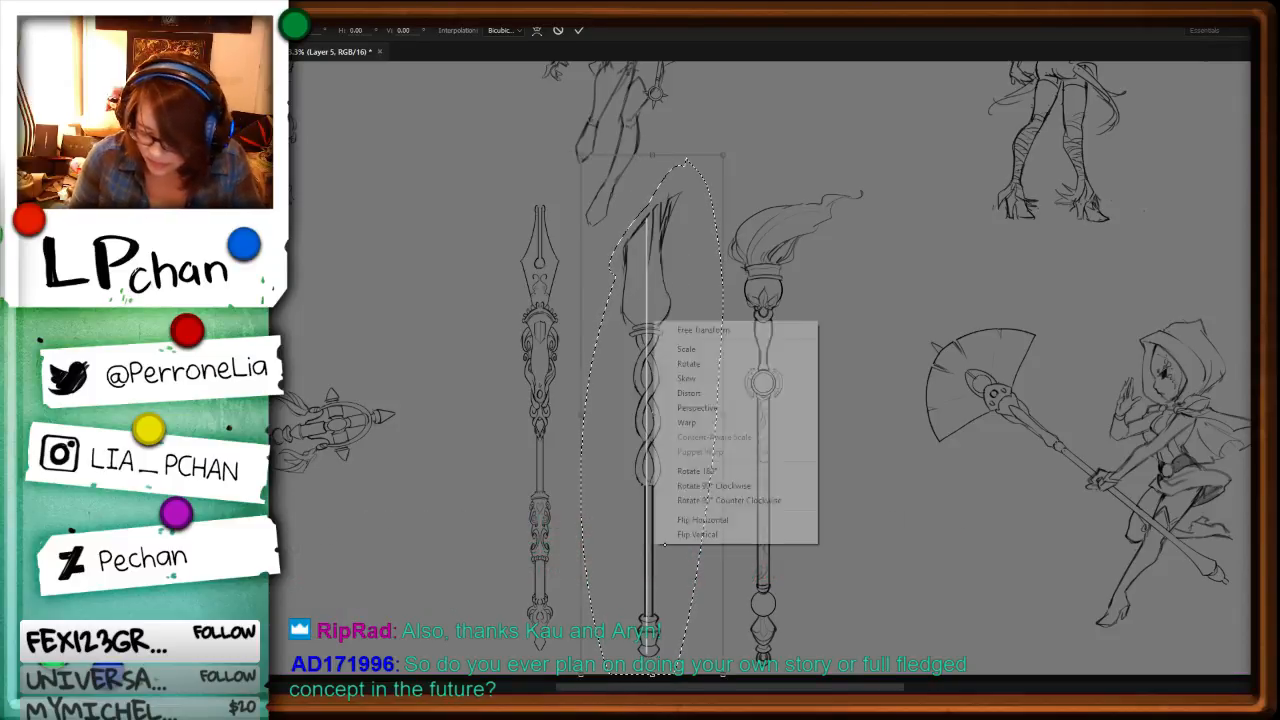
left_click(699, 519)
left_click_drag(676, 529, 667, 528)
left_click_drag(711, 414, 714, 410)
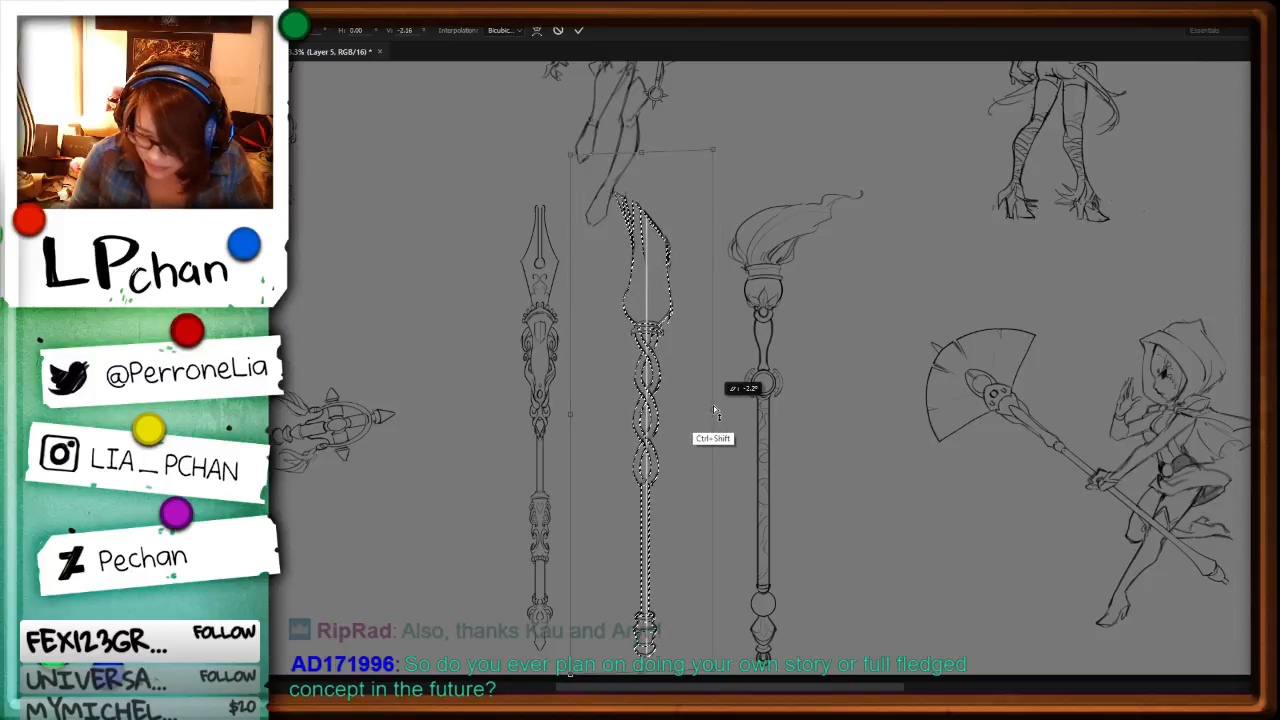
key("Return")
key("ctrl+d")
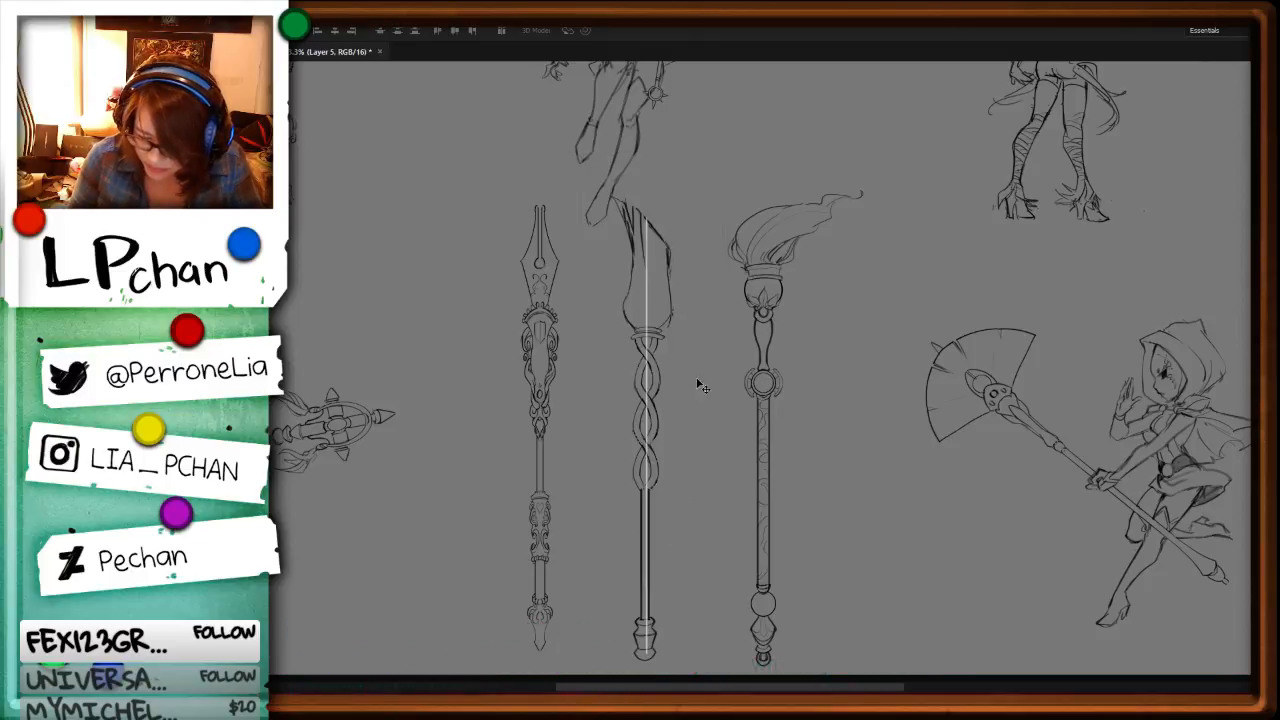
Step: Add an inner contour line to the short right-hand strand just below the middle staff's collar
key("ctrl+plus")
key("ctrl+plus")
key("ctrl+plus")
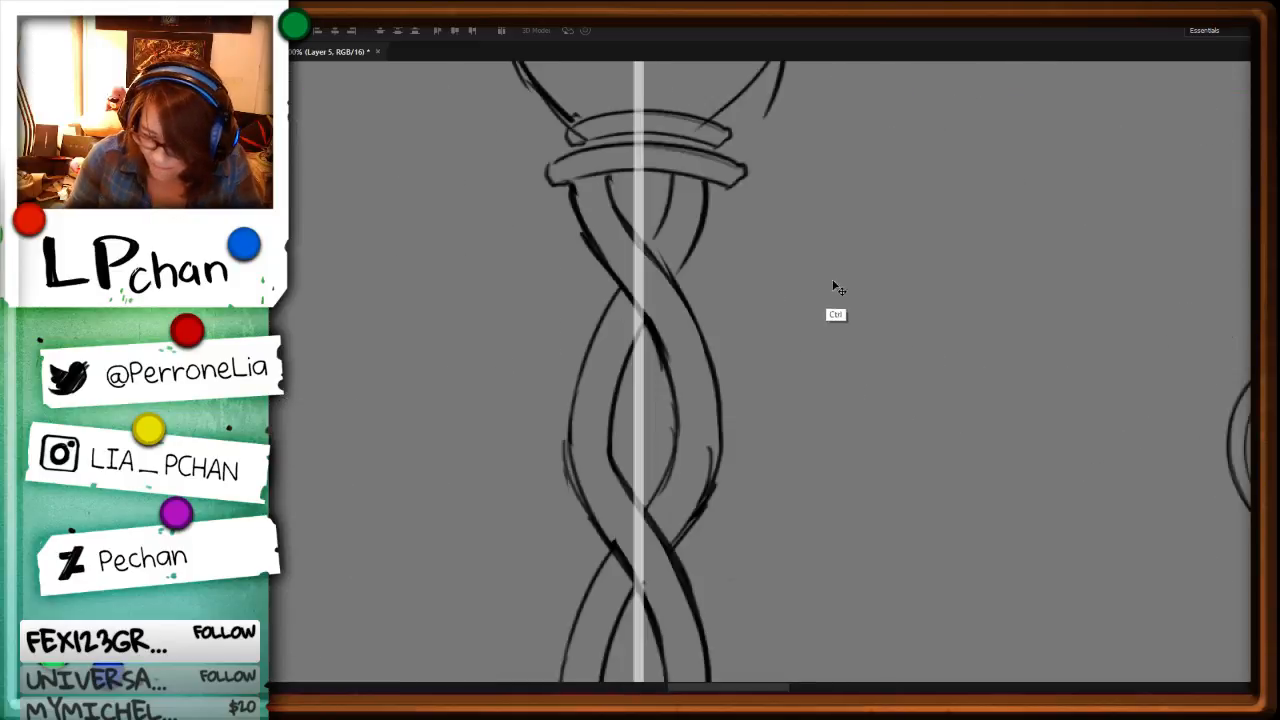
key("b")
mouse_move(686, 176)
left_mouse_down()
mouse_move(588, 440)
mouse_move(640, 514)
left_mouse_up()
key("ctrl+z")
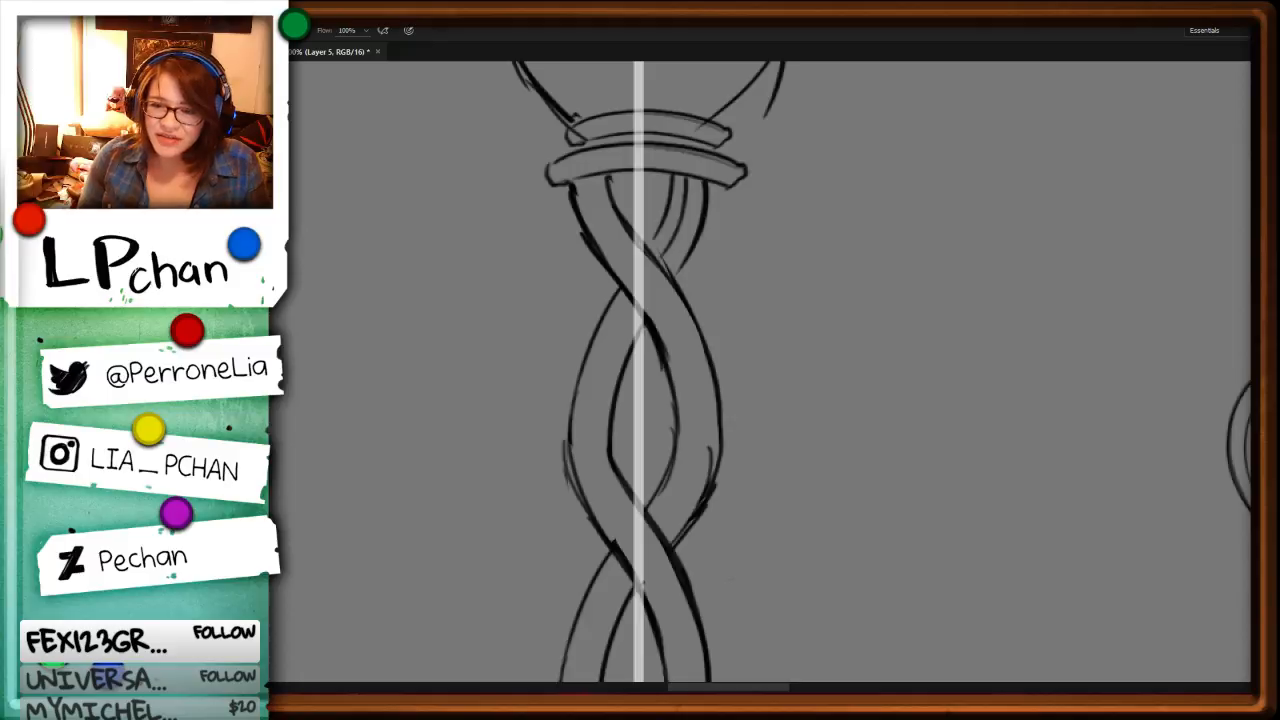
Step: Redraw the lower right curve of the middle staff's head with darker strokes down to the collar
key("ctrl+minus")
key("ctrl+minus")
key("ctrl+plus")
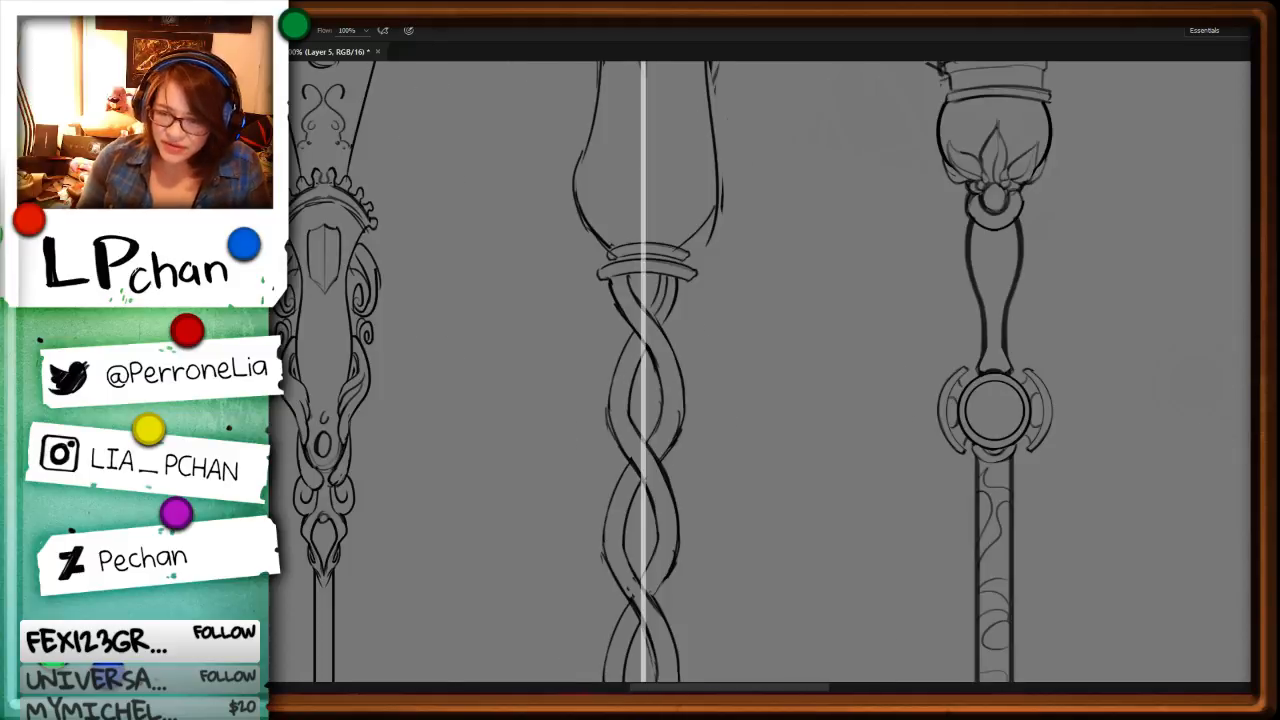
left_click_drag(792, 450, 806, 602)
key("ctrl+plus")
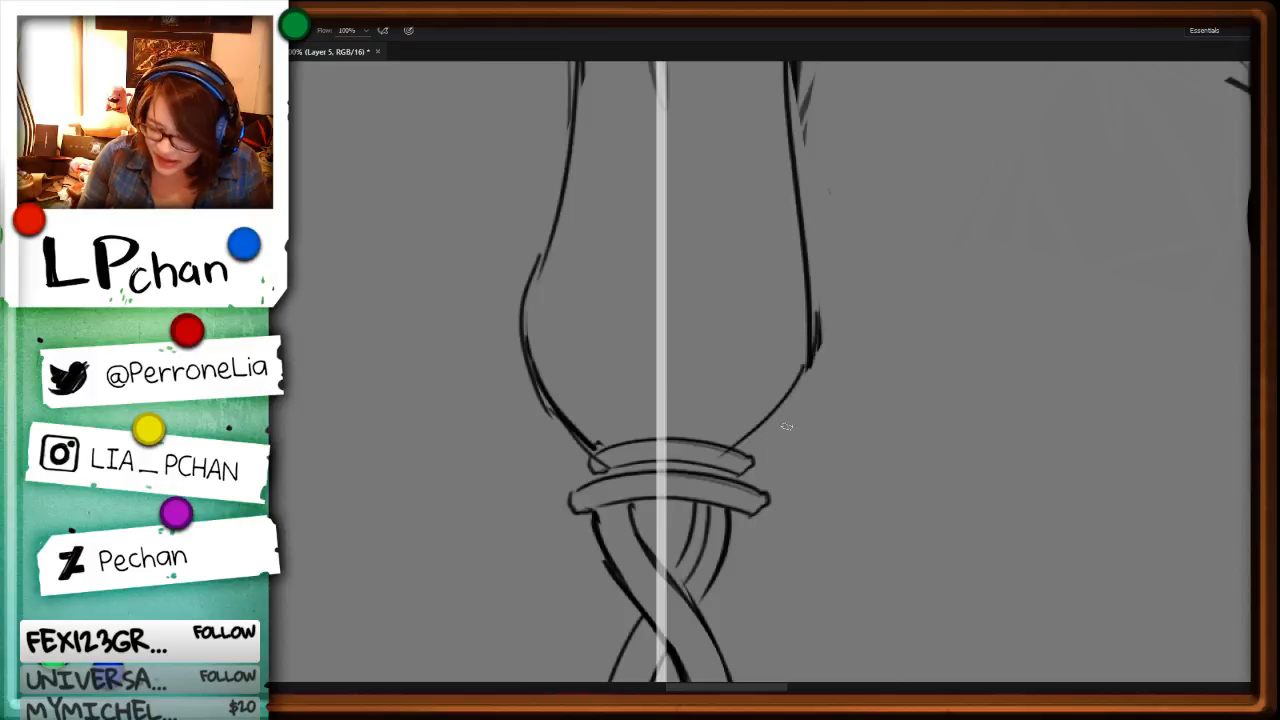
left_click_drag(813, 373, 746, 450)
left_click_drag(816, 352, 737, 443)
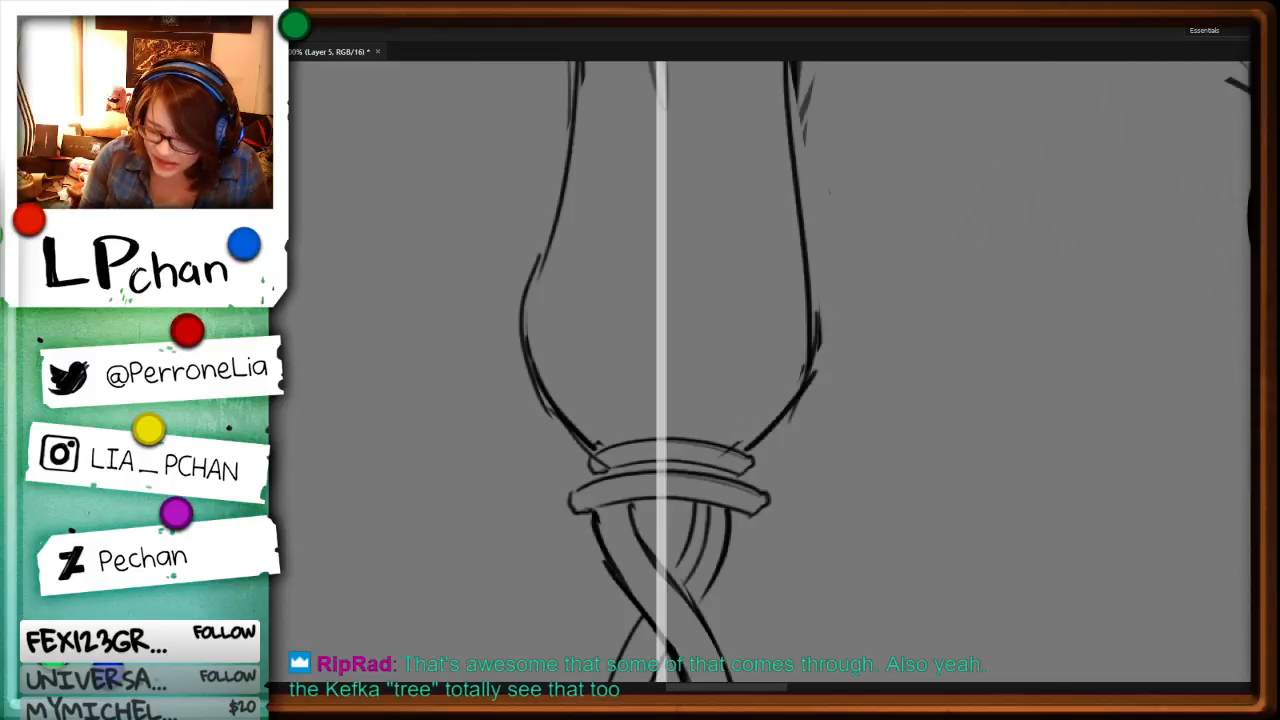
Step: Draw another curved ring between the middle staff's collar and head, closing its ends and erasing the overlapping lines
key("r")
left_click_drag(971, 394, 985, 335)
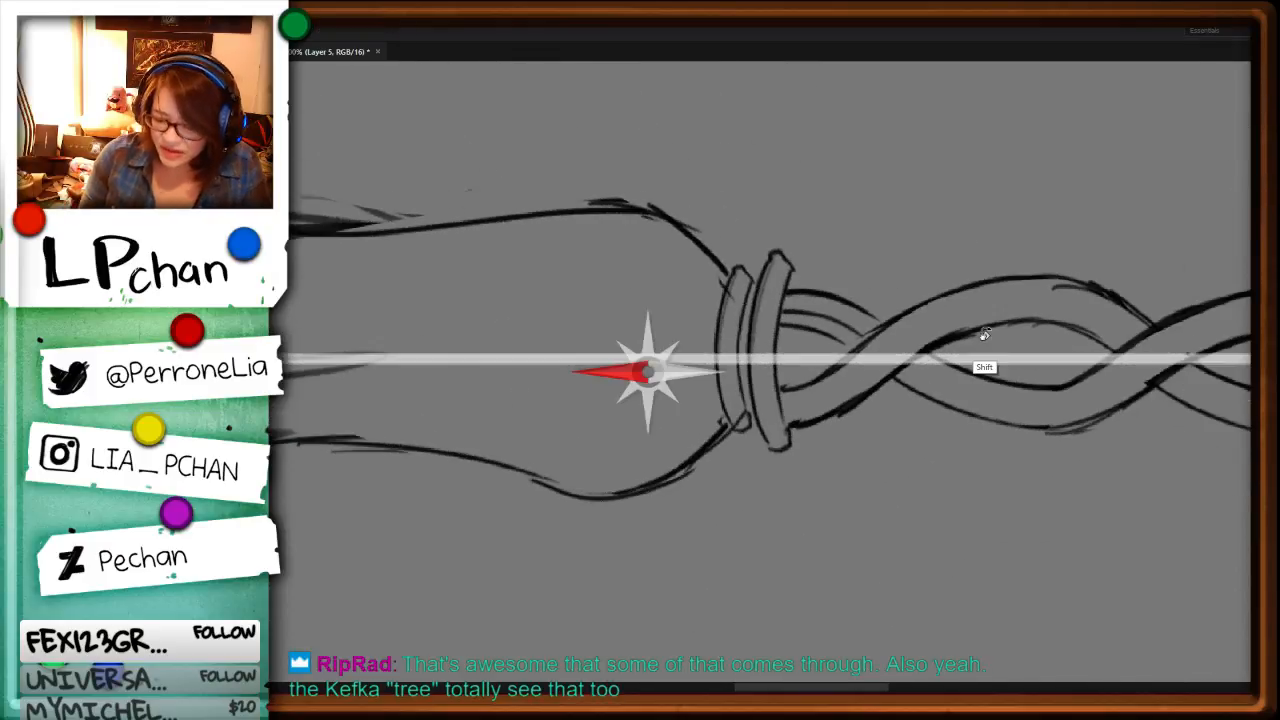
left_click_drag(722, 262, 706, 442)
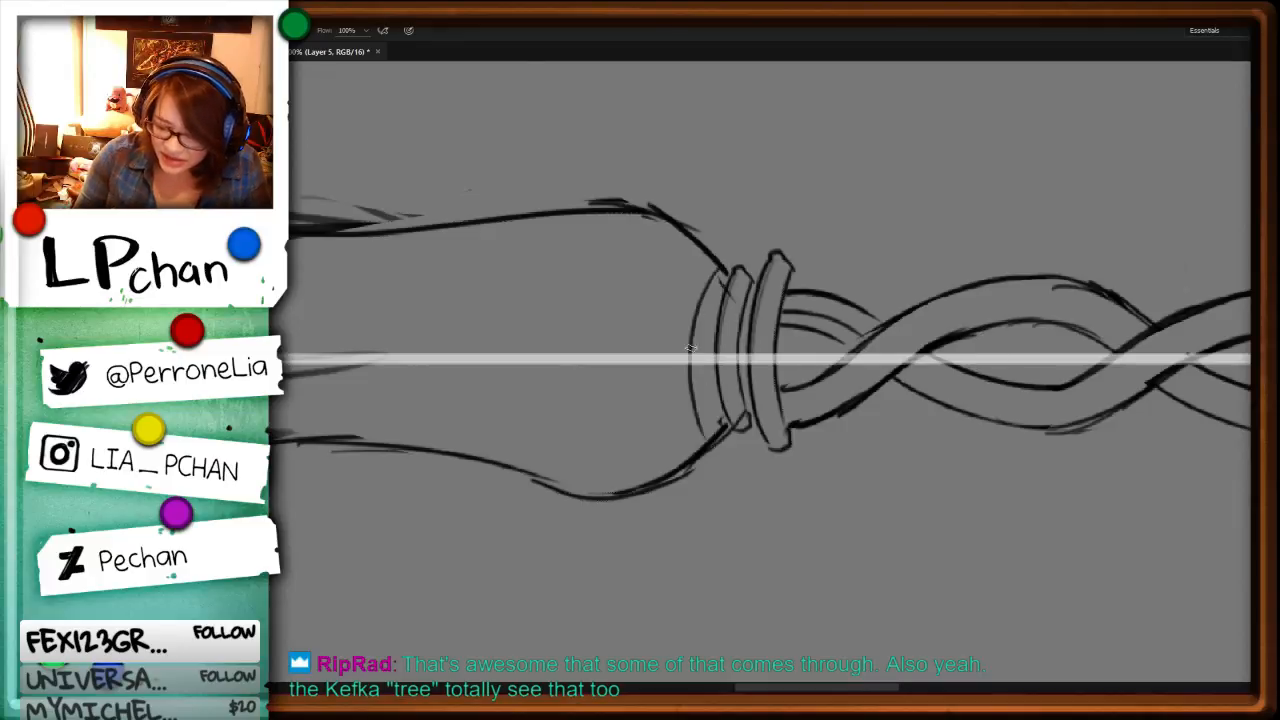
left_click_drag(690, 348, 712, 434)
left_click_drag(708, 292, 723, 432)
mouse_move(720, 270)
left_mouse_down()
mouse_move(742, 267)
mouse_move(750, 288)
left_mouse_up()
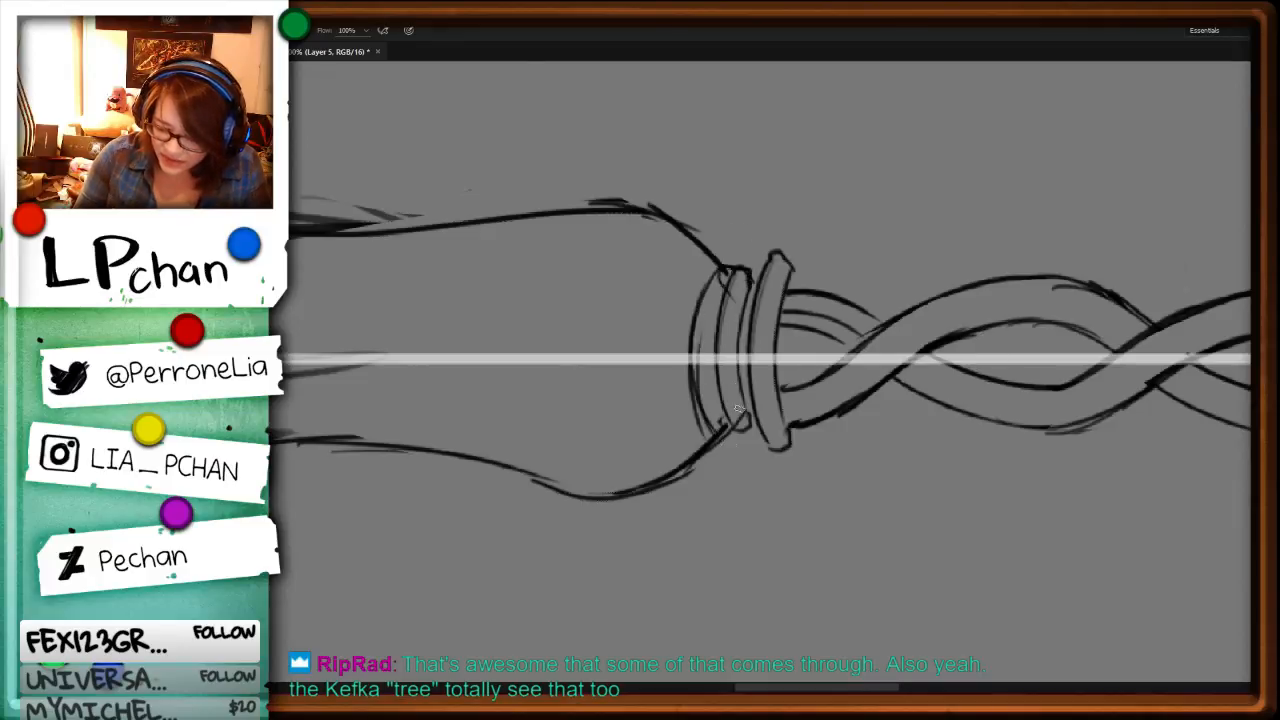
mouse_move(721, 434)
left_mouse_down()
mouse_move(735, 391)
mouse_move(724, 429)
left_mouse_up()
key("e")
mouse_move(742, 272)
left_mouse_down()
mouse_move(722, 281)
mouse_move(730, 436)
left_mouse_up()
key("b")
Step: Thin the top of the middle staff's shaft edges and join them to the lowest twisted loop with curved strokes
key("ctrl+minus")
key("ctrl+minus")
key("r")
left_click_drag(1093, 388, 751, 574)
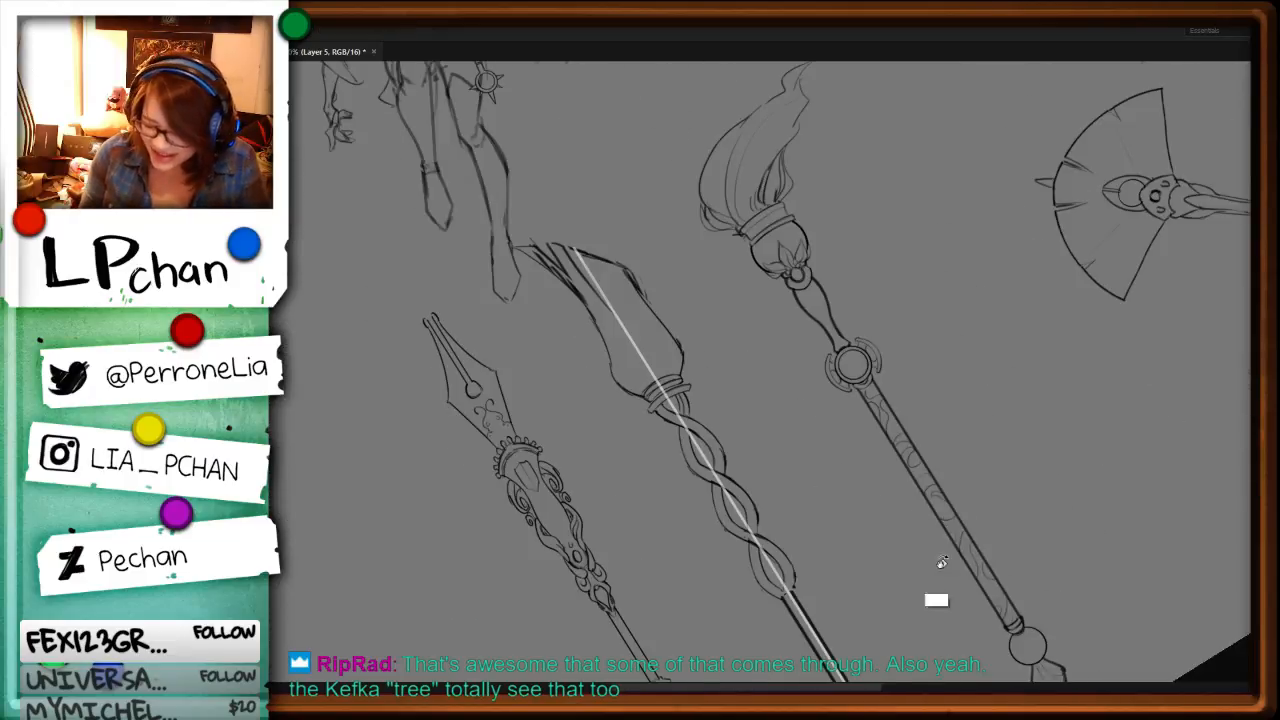
left_click_drag(941, 563, 690, 378)
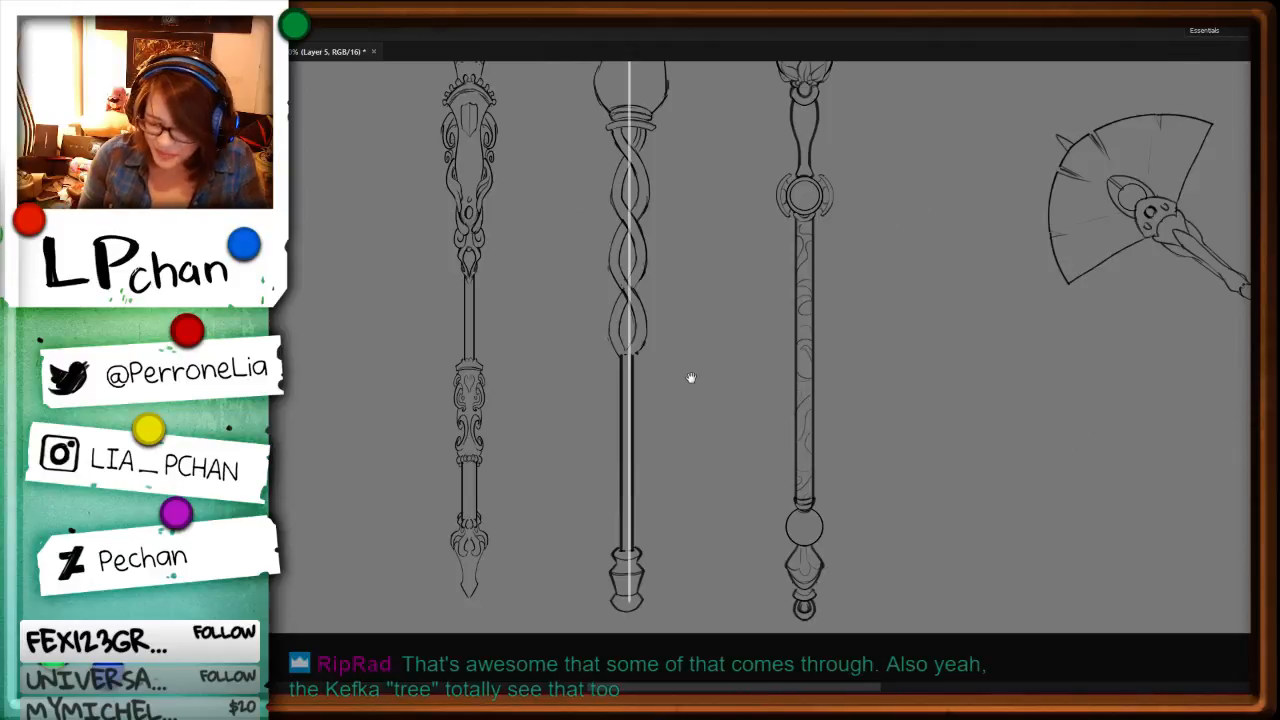
key("ctrl+plus")
key("ctrl+plus")
key("l")
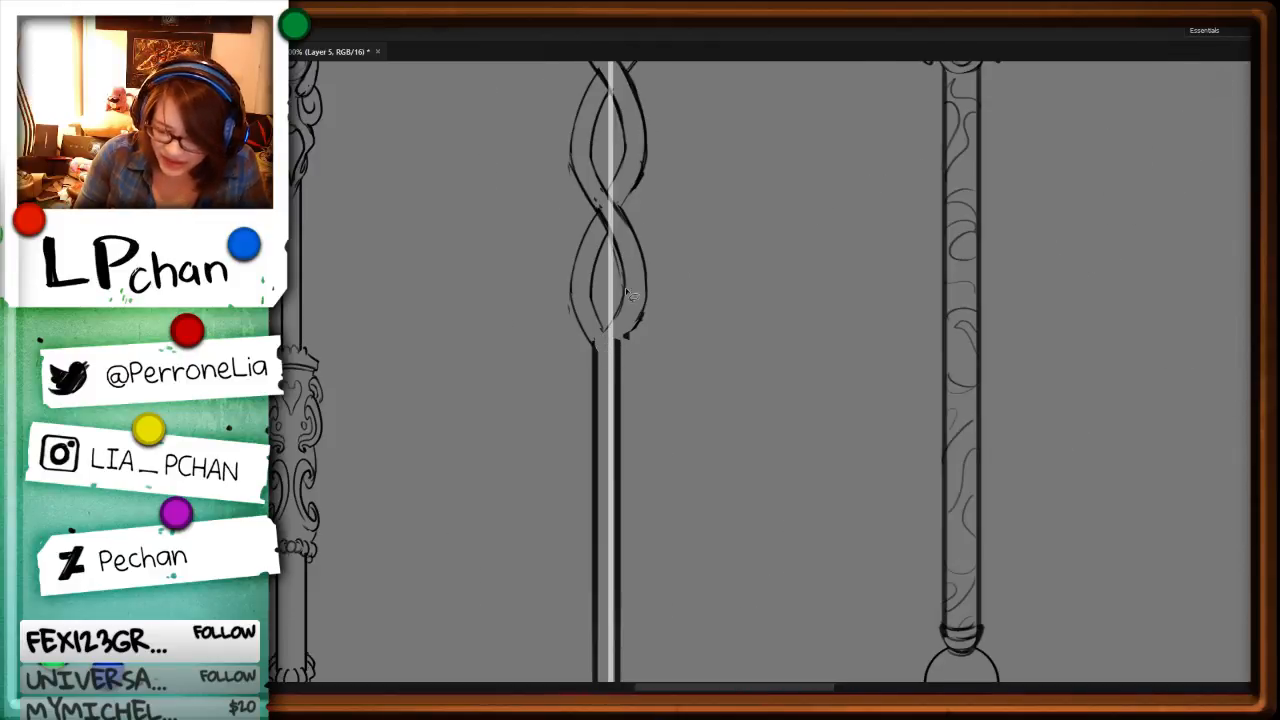
key("ctrl+b")
key("Escape")
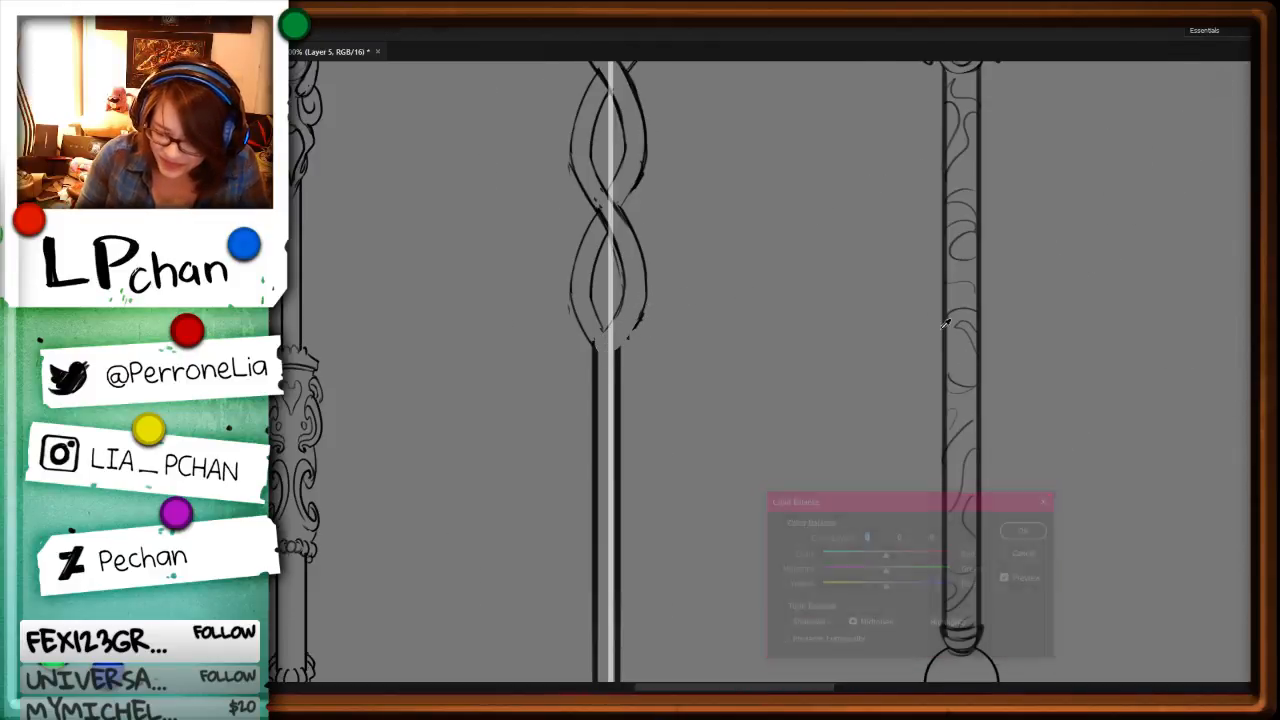
left_click_drag(743, 527, 762, 297)
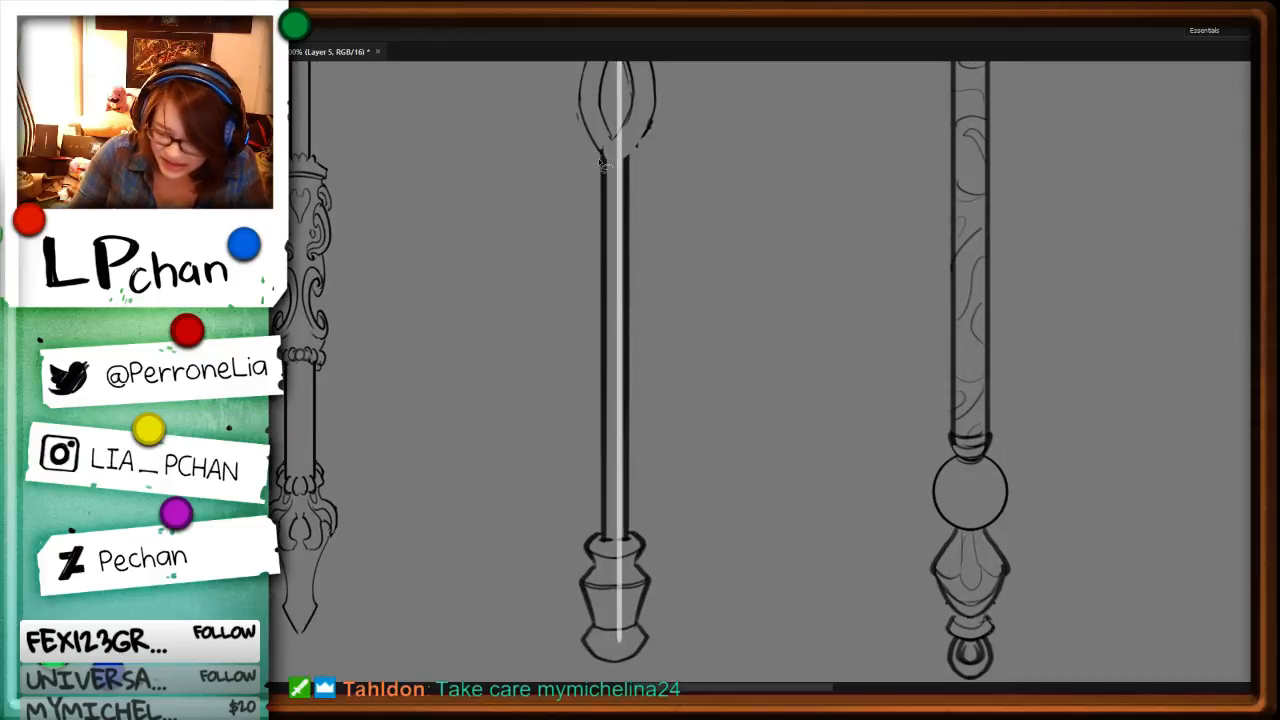
mouse_move(604, 222)
left_mouse_down()
mouse_move(602, 487)
mouse_move(571, 293)
mouse_move(598, 170)
left_mouse_up()
key("ctrl+x")
key("b")
mouse_move(631, 115)
left_mouse_down()
mouse_move(604, 192)
mouse_move(606, 167)
mouse_move(625, 196)
mouse_move(618, 163)
mouse_move(631, 148)
mouse_move(625, 184)
left_mouse_up()
key("l")
key("ctrl+x")
key("b")
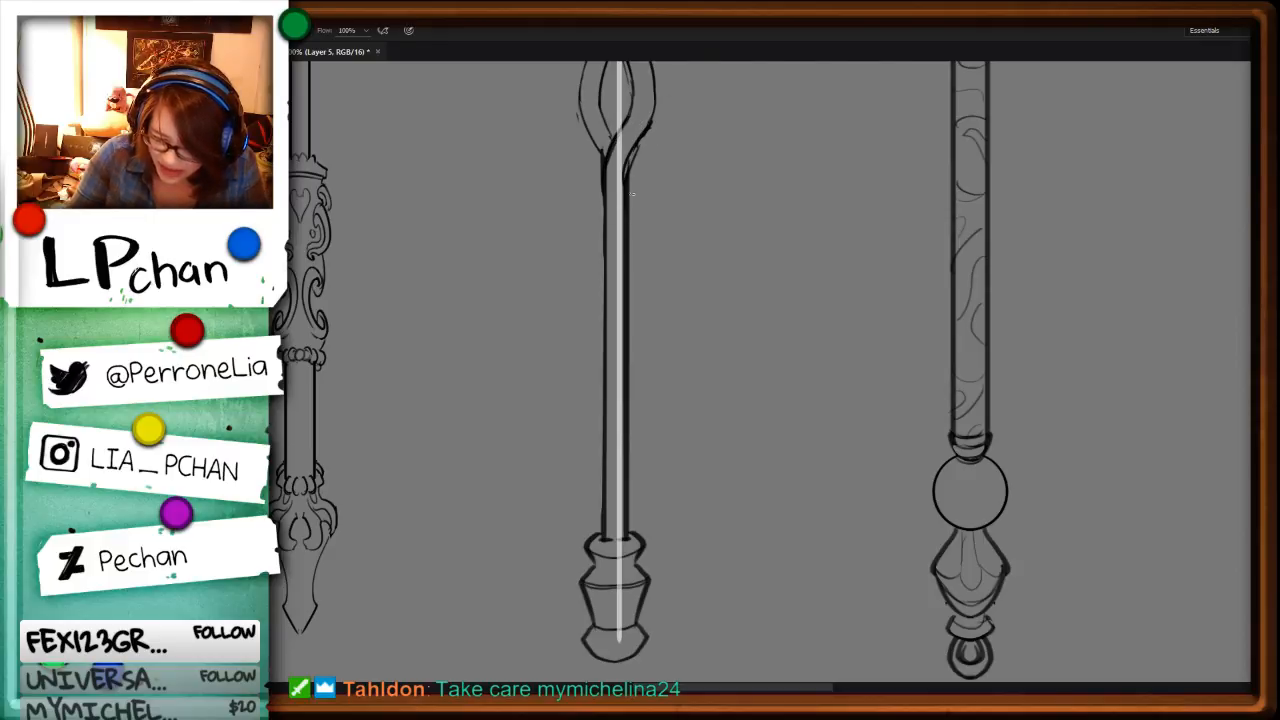
Step: Erase the slanted top and upper side outlines of the middle staff's head, keeping the rounded base above the collar
key("ctrl+minus")
key("ctrl+minus")
key("ctrl+minus")
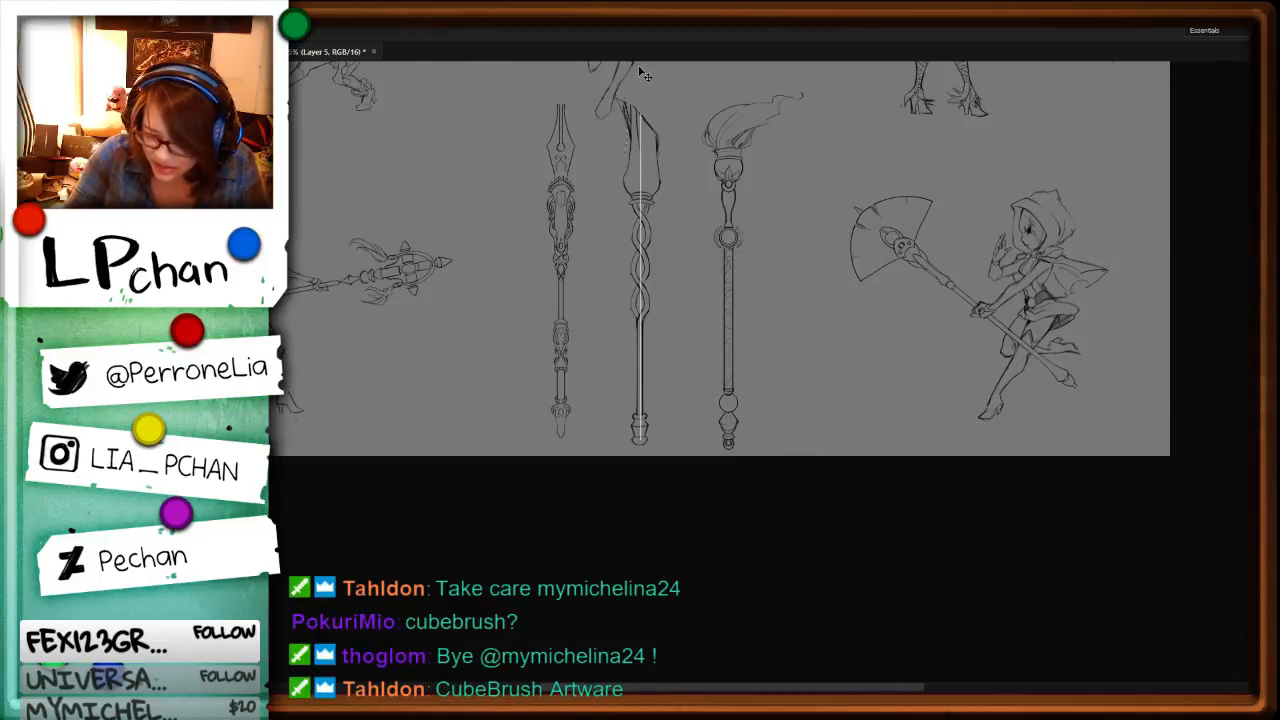
key("ctrl+plus")
key("ctrl+plus")
left_click_drag(696, 162, 720, 520)
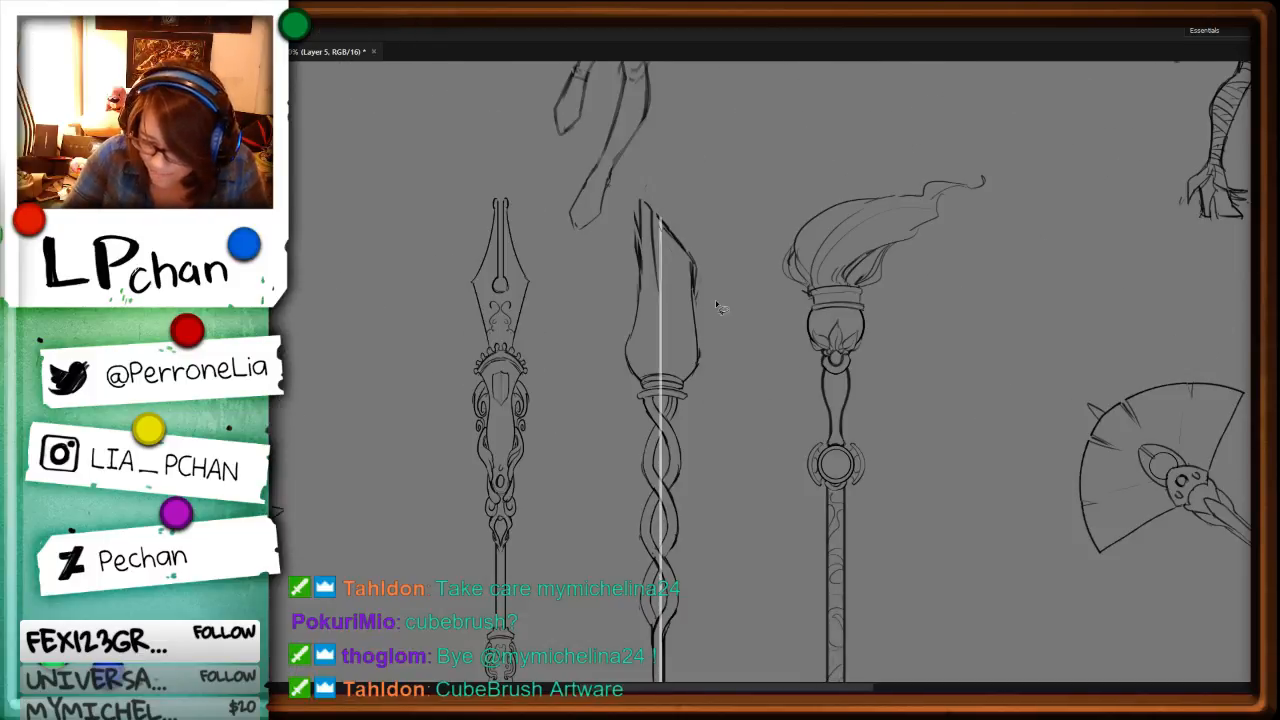
key("e")
left_click_drag(658, 212, 694, 278)
mouse_move(640, 196)
left_mouse_down()
mouse_move(633, 332)
mouse_move(634, 189)
left_mouse_up()
key("b")
key("ctrl+z")
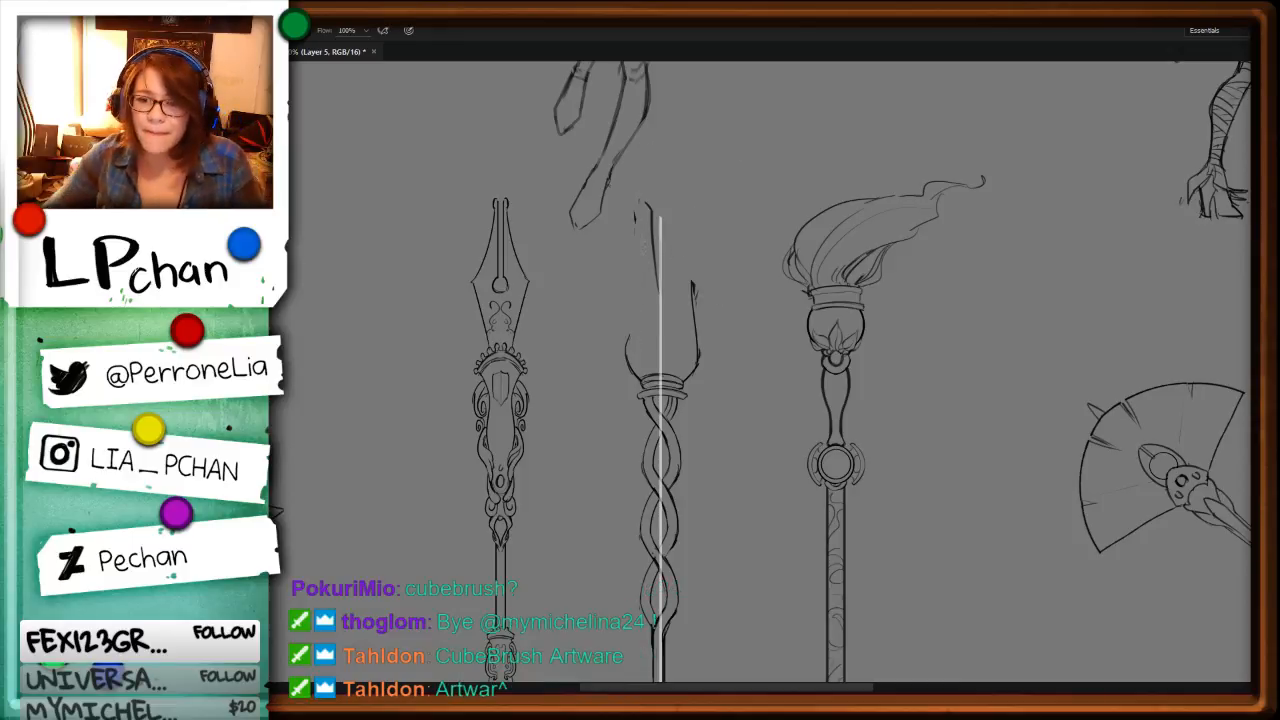
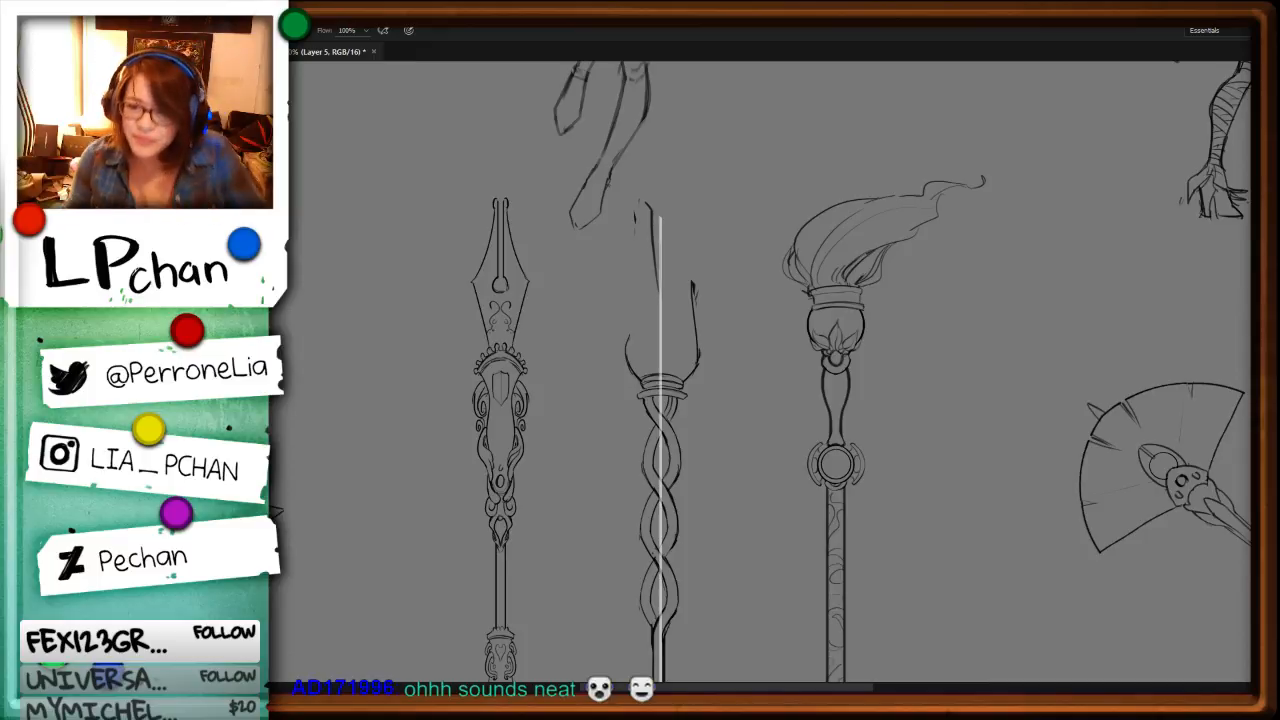
Step: Redraw the left edge of the middle staff's head from its pointed tip down to the rounded base
key("l")
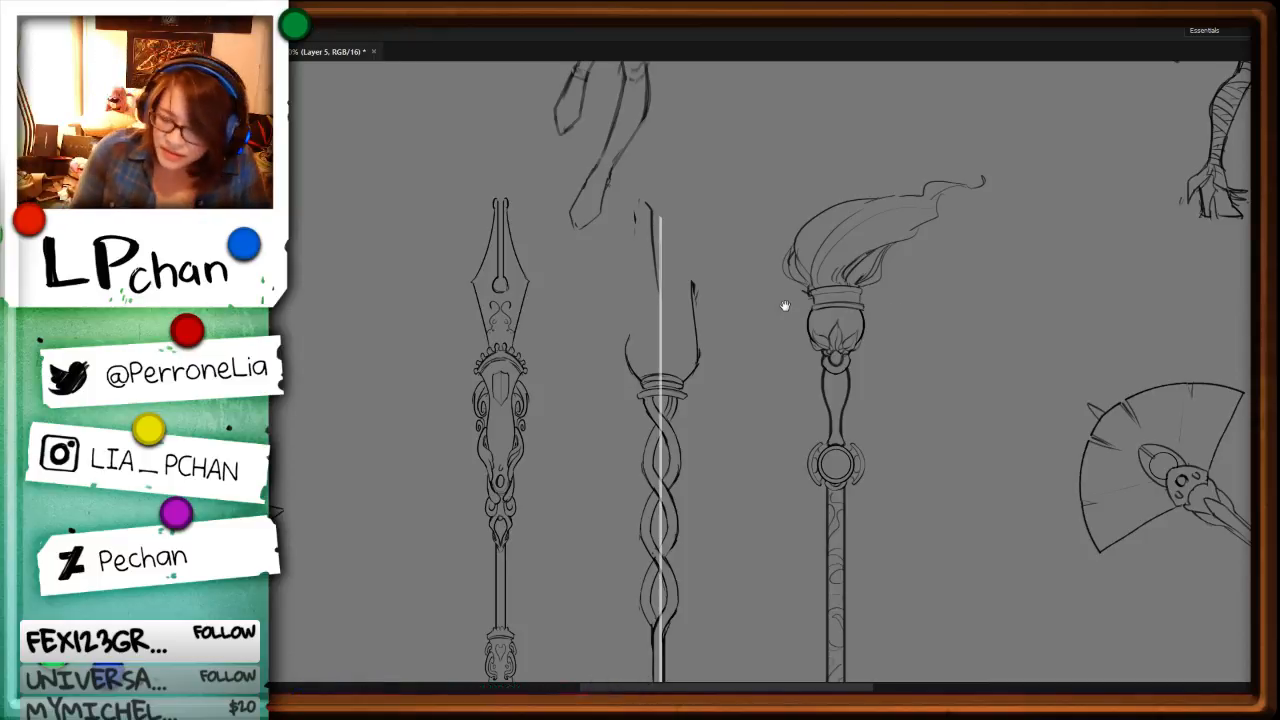
left_click_drag(655, 190, 635, 280)
key("ctrl+alt+z")
key("ctrl+alt+z")
key("ctrl+alt+z")
left_click_drag(635, 234, 629, 331)
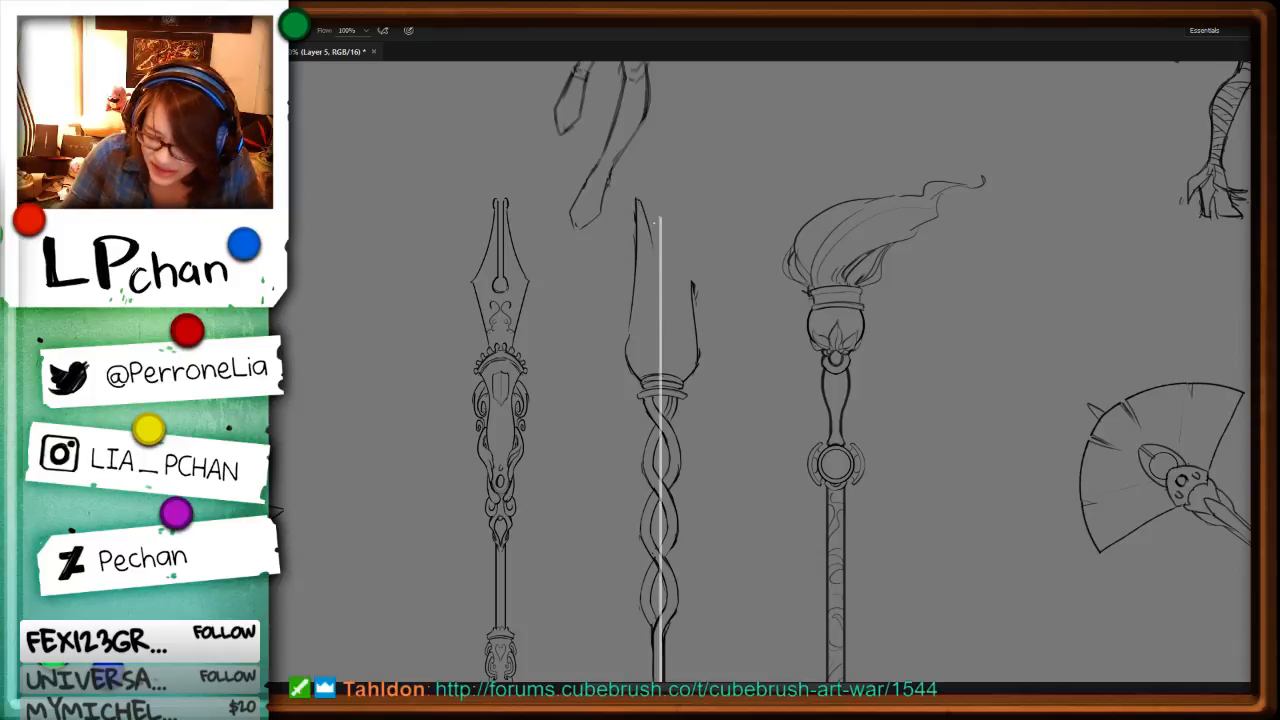
Step: Outline the middle staff's head with a jagged, sloping top and an angular right side down to the collar
left_click_drag(644, 207, 648, 236)
mouse_move(653, 224)
left_mouse_down()
mouse_move(649, 251)
mouse_move(659, 237)
mouse_move(682, 287)
mouse_move(699, 261)
mouse_move(681, 288)
mouse_move(692, 335)
left_mouse_up()
key("l")
key("ctrl+x")
key("b")
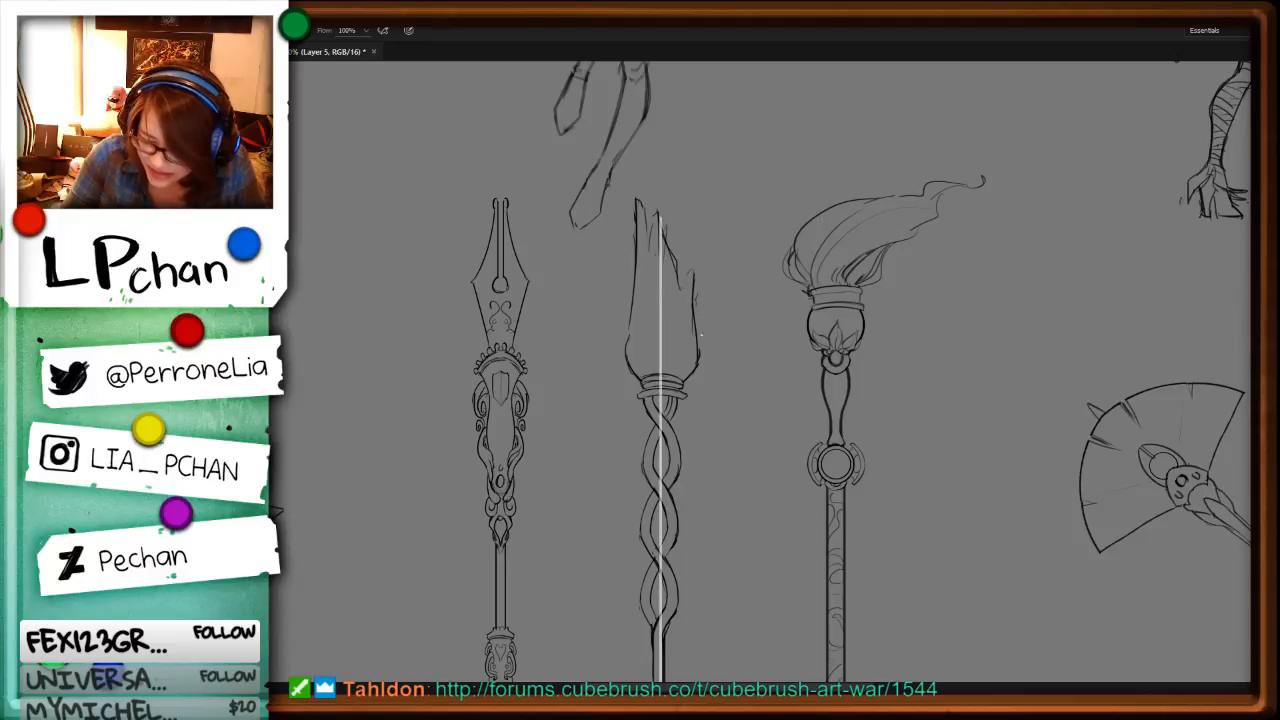
key("ctrl+z")
left_click_drag(692, 272, 697, 366)
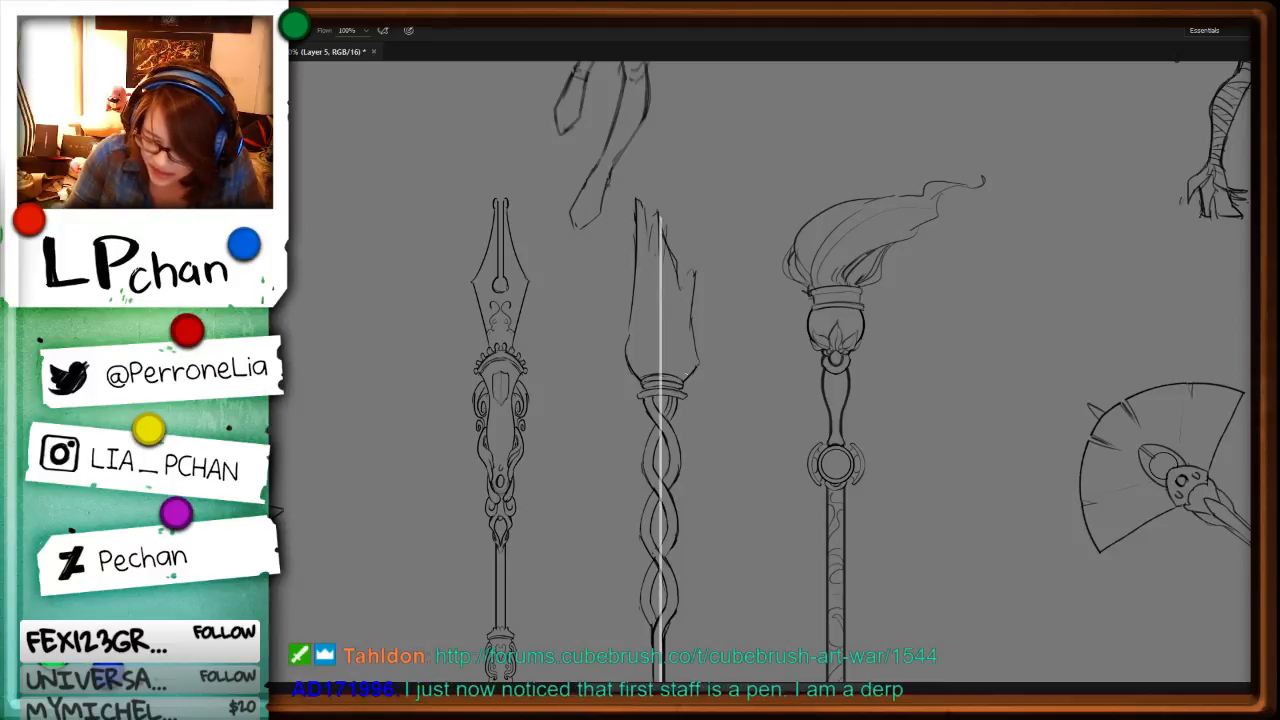
Step: Add an overlapping curved edge on the lower left of the middle staff's head, with flame-like inner curves and light facet lines
left_click_drag(634, 316, 636, 348)
left_click_drag(633, 288, 633, 373)
key("e")
key("b")
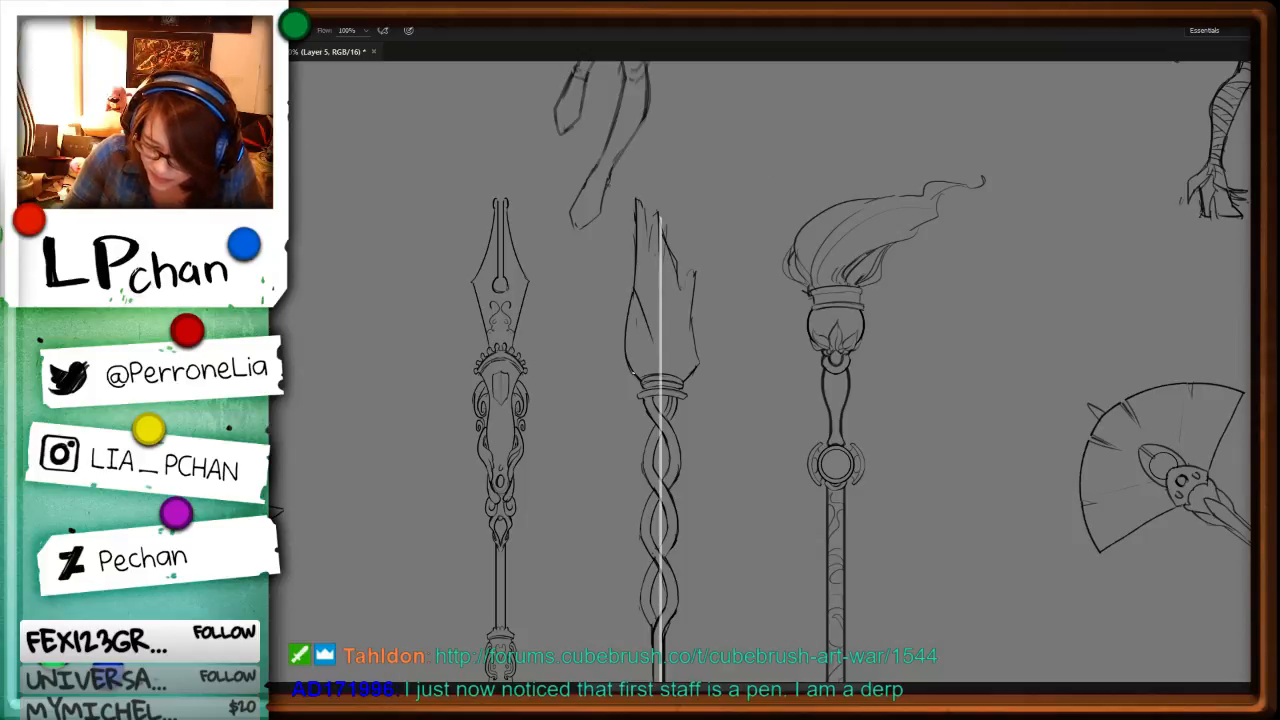
mouse_move(633, 286)
left_mouse_down()
mouse_move(629, 325)
mouse_move(656, 368)
mouse_move(663, 341)
mouse_move(639, 334)
left_mouse_up()
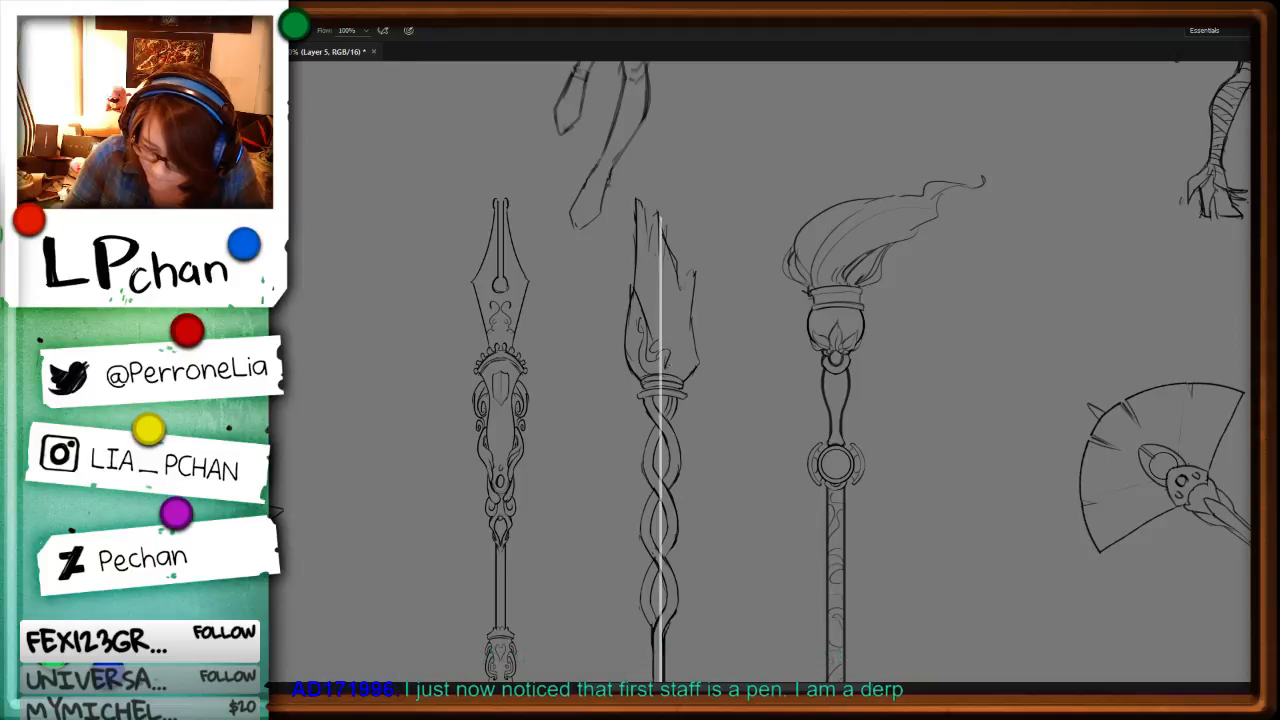
left_click_drag(631, 278, 676, 352)
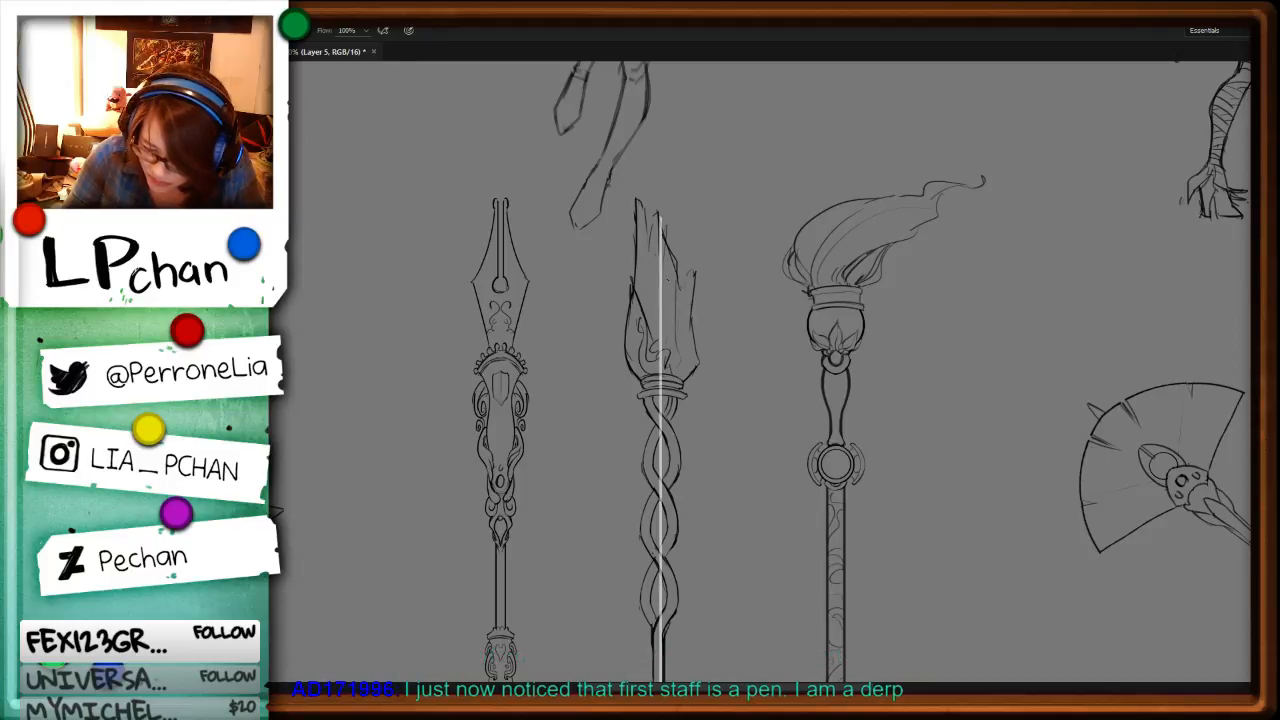
Step: Compress the middle staff's twisted neck upward toward the collar and extend the shaft's edges straight up to meet it
key("space")
mouse_move(757, 575)
left_mouse_down()
mouse_move(736, 324)
mouse_move(704, 374)
left_mouse_up()
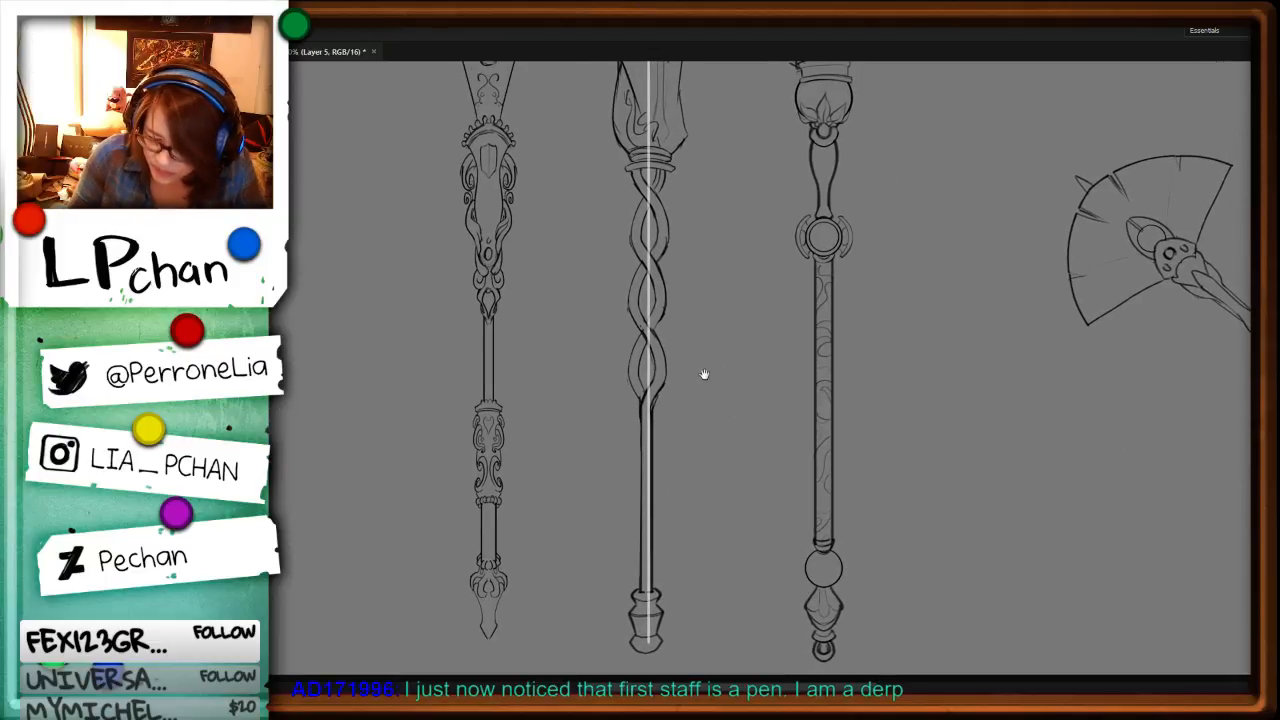
mouse_move(648, 176)
left_mouse_down()
mouse_move(624, 395)
mouse_move(692, 377)
mouse_move(676, 184)
left_mouse_up()
key("ctrl+t")
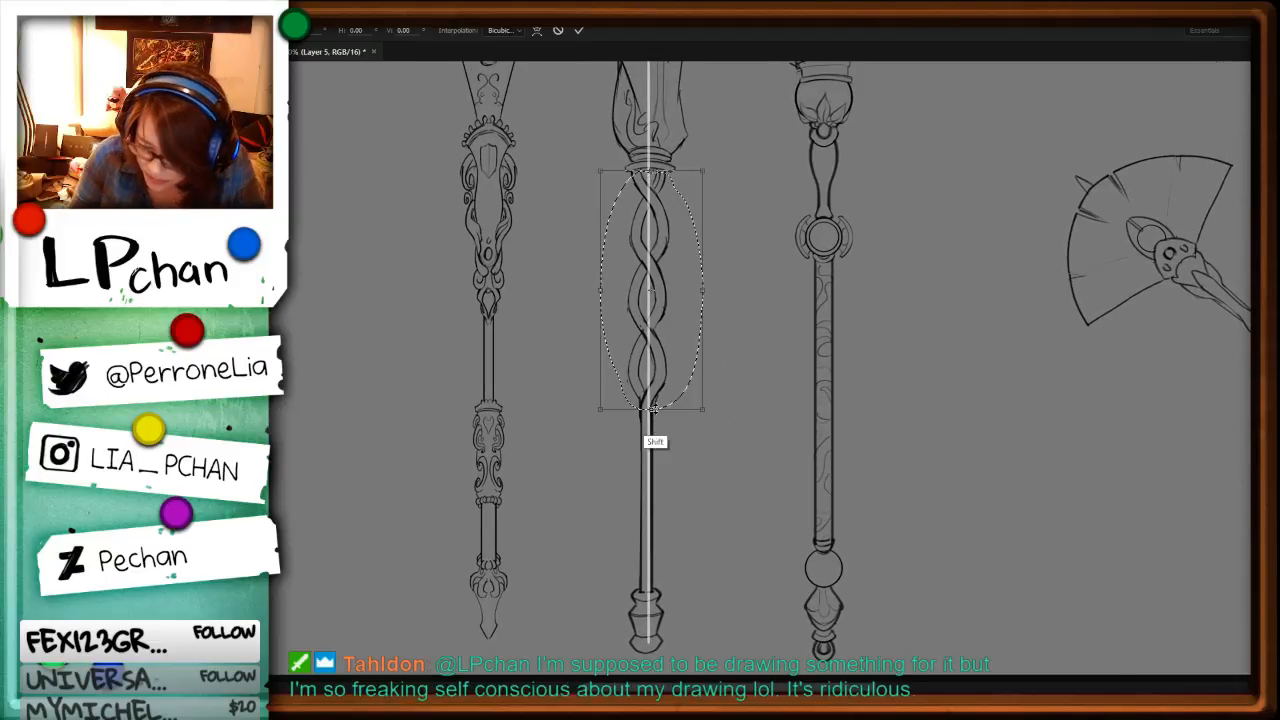
mouse_move(653, 409)
left_mouse_down()
mouse_move(652, 316)
mouse_move(648, 330)
left_mouse_up()
key("Return")
key("ctrl+d")
left_click(641, 332, "shift")
left_click(641, 421, "shift")
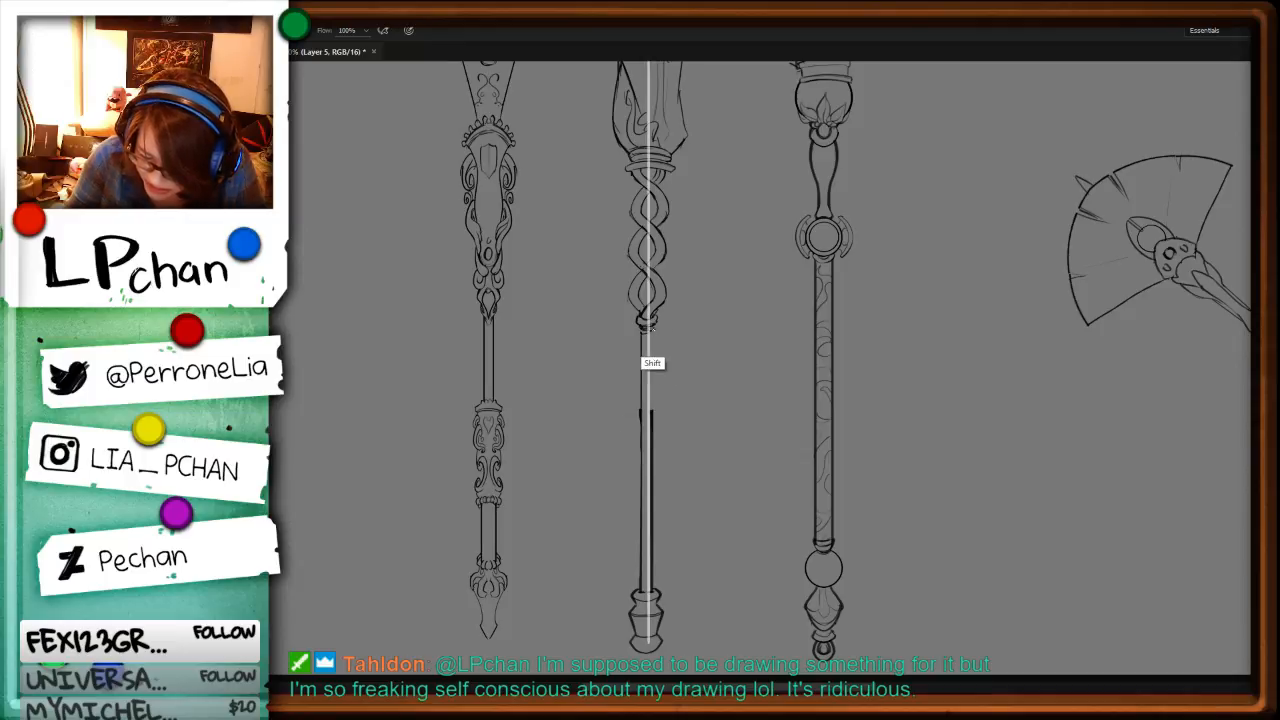
Step: Select and delete the excess thickness along the right edge of the middle staff's shaft
key("ctrl+minus")
key("ctrl+plus")
key("ctrl+plus")
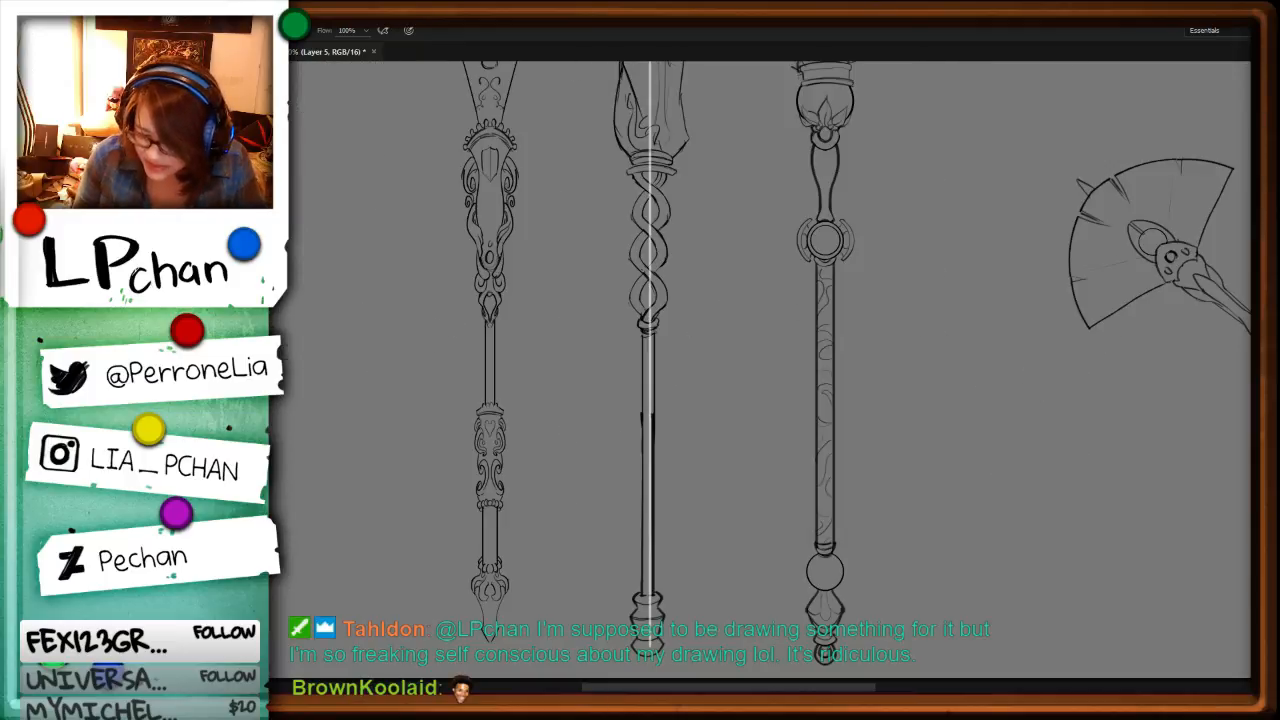
left_click_drag(722, 246, 714, 391)
key("ctrl+plus")
key("ctrl+plus")
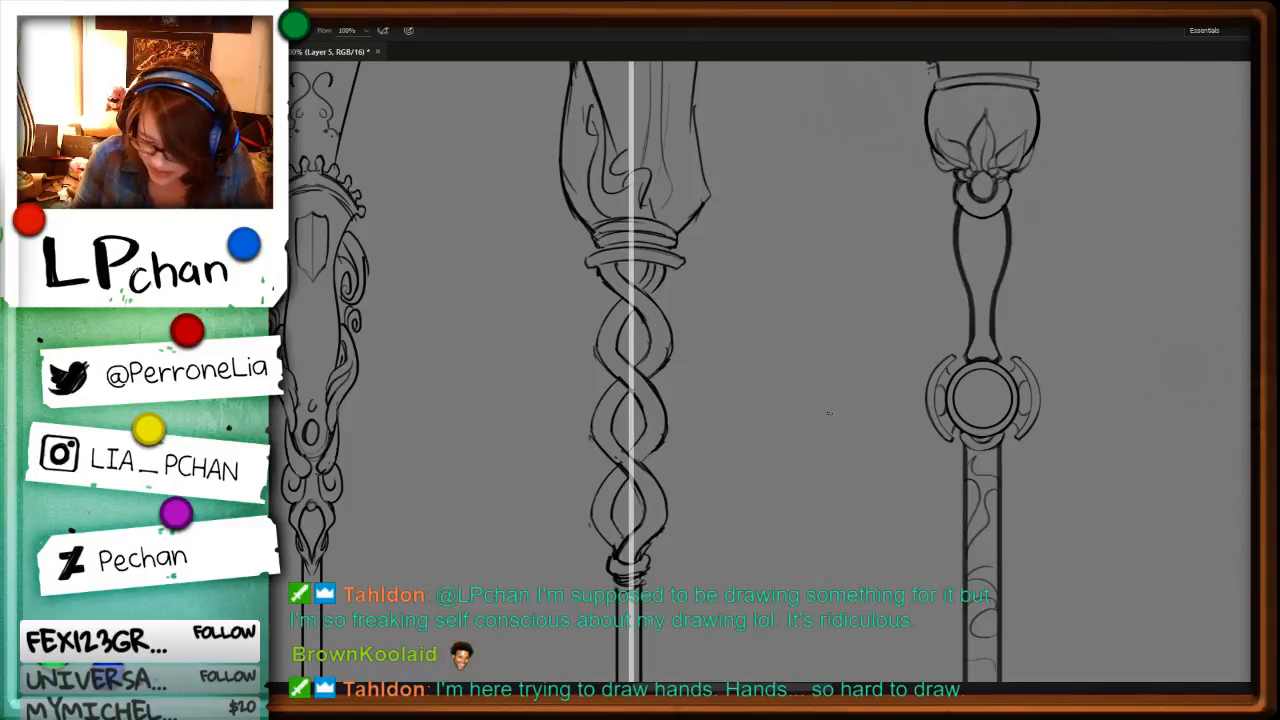
left_click_drag(814, 495, 815, 226)
left_click_drag(769, 436, 746, 240)
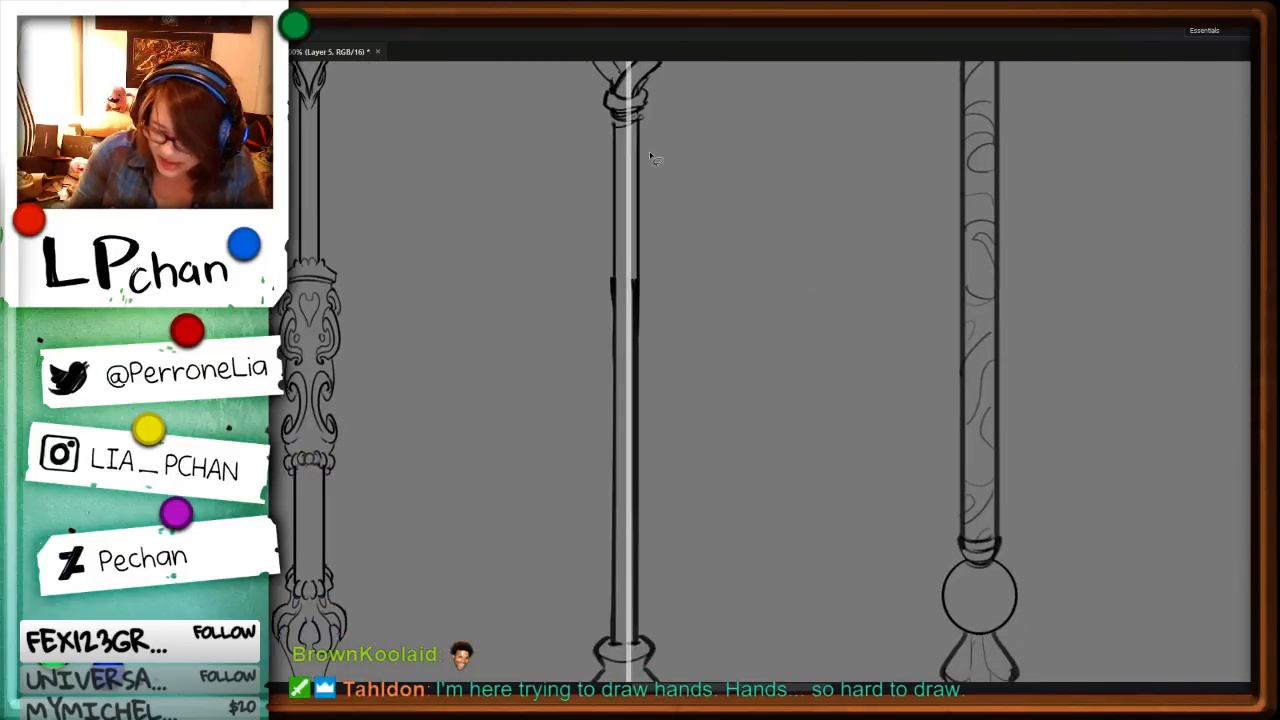
left_click(641, 141, "alt")
left_click(622, 640, "alt")
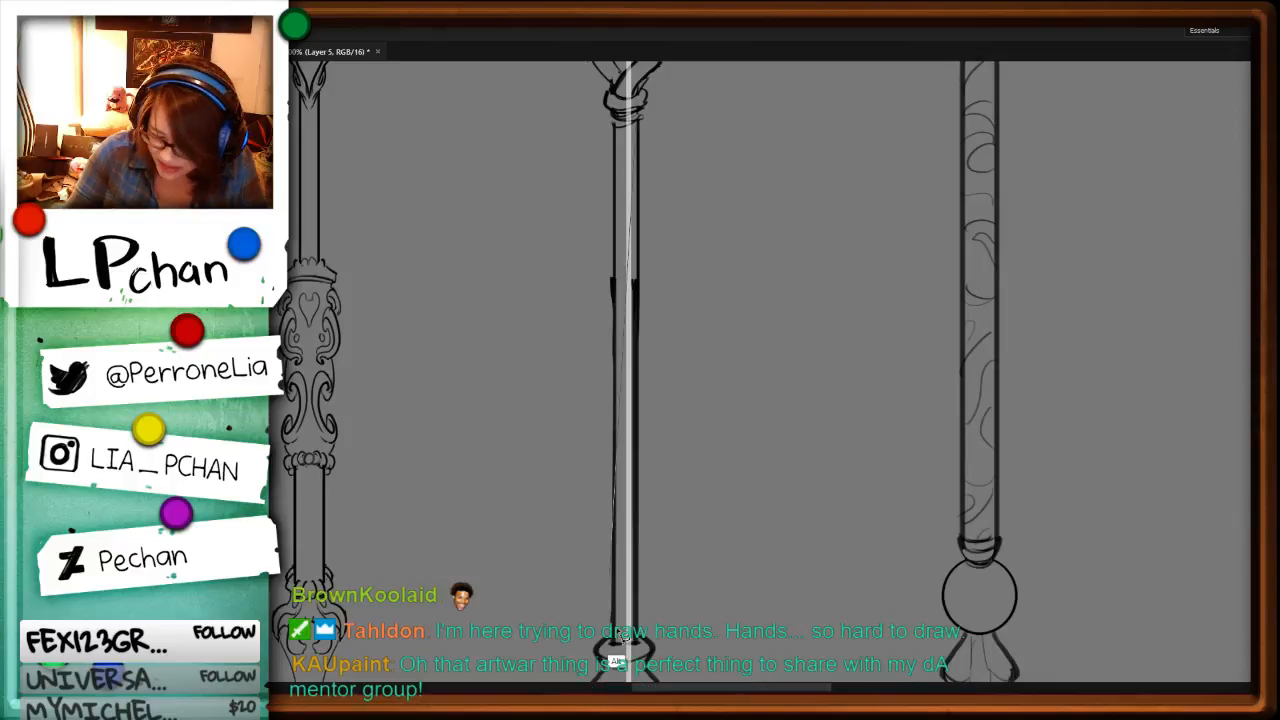
key("Delete")
key("ctrl+d")
key("b")
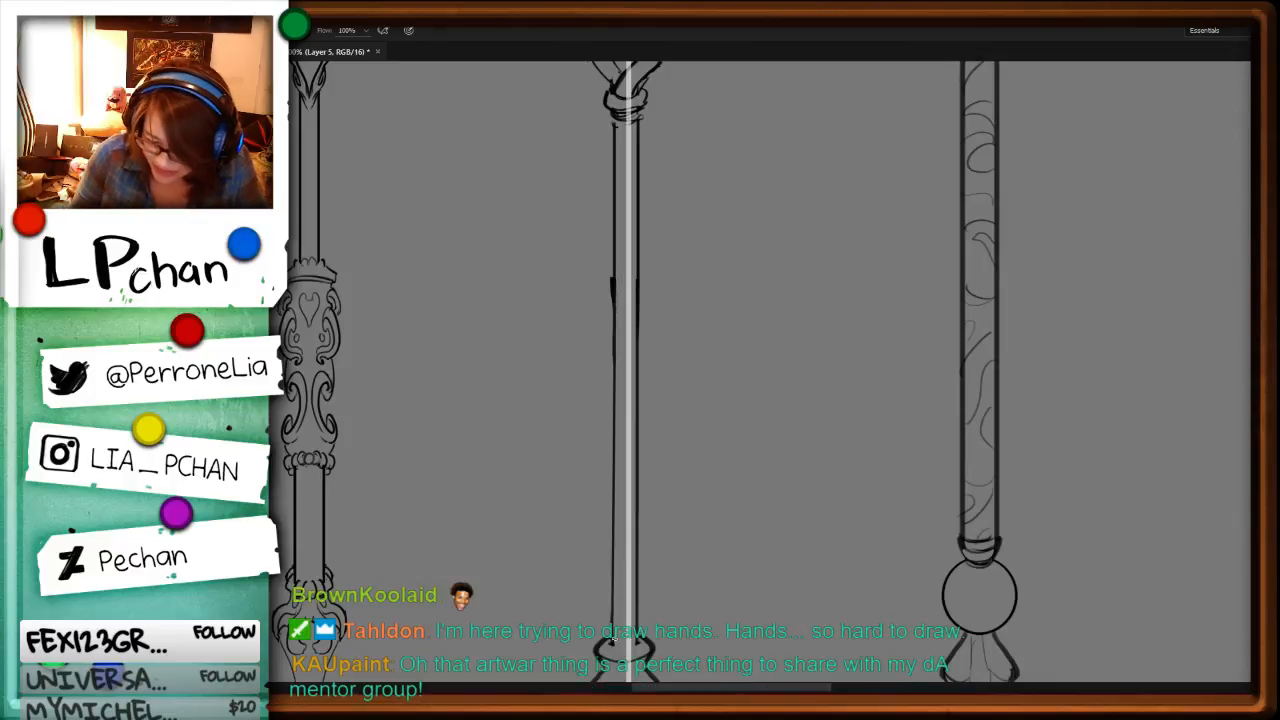
Step: Detail the middle staff's pommel with curved bands, a scalloped rim around the base and a small knob underneath
left_click_drag(646, 640, 620, 646)
left_click_drag(789, 611, 806, 389)
left_click_drag(618, 424, 664, 429)
left_click_drag(610, 467, 668, 464)
key("ctrl+z")
key("ctrl+z")
mouse_move(617, 474)
left_mouse_down()
mouse_move(657, 475)
mouse_move(657, 444)
mouse_move(643, 479)
mouse_move(661, 509)
mouse_move(612, 526)
left_mouse_up()
left_click_drag(628, 515, 622, 520)
left_click_drag(640, 516, 654, 524)
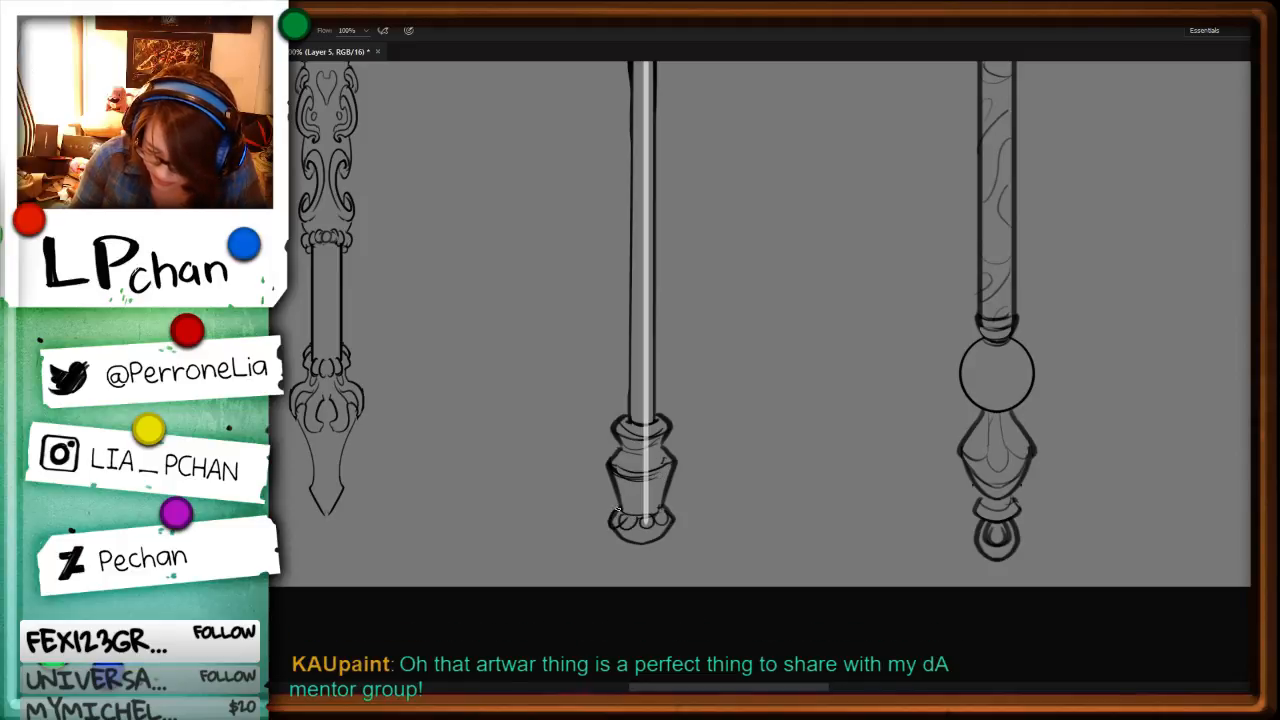
mouse_move(617, 510)
left_mouse_down()
mouse_move(667, 500)
mouse_move(653, 545)
left_mouse_up()
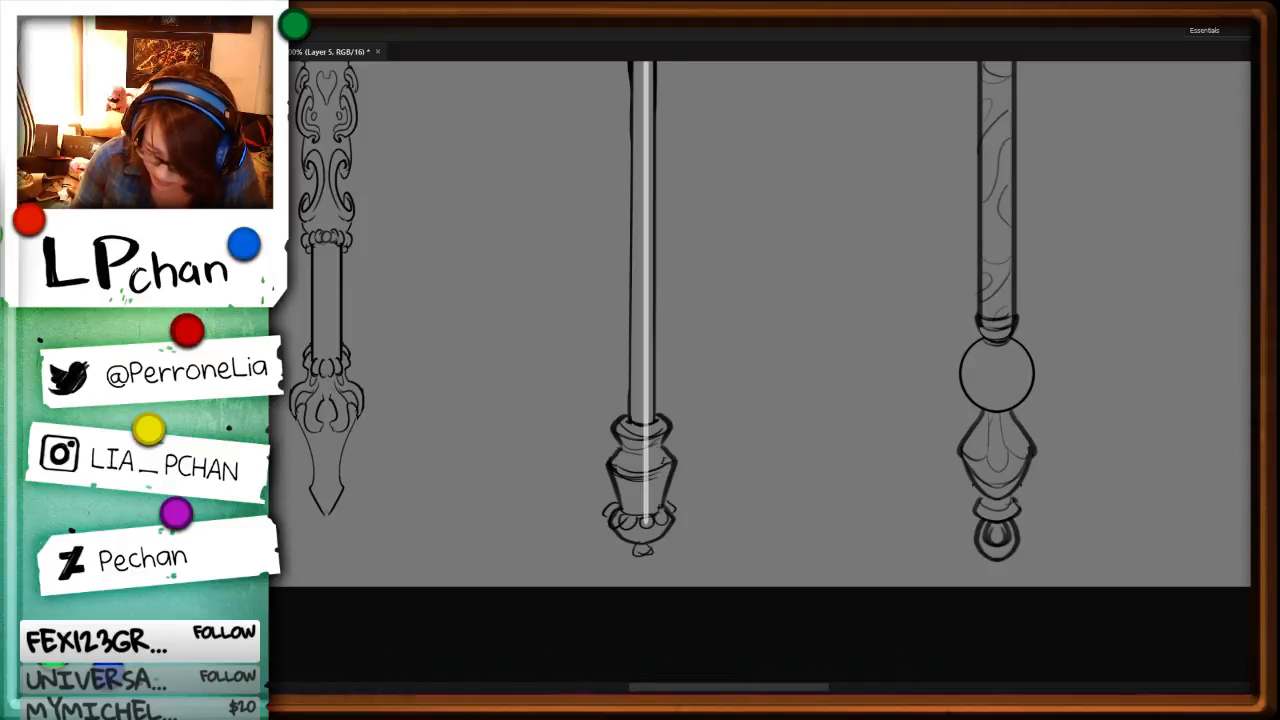
Step: Look over the middle staff's full length and its proportions against the whole sheet of characters and staffs
left_click_drag(790, 289, 748, 585)
key("ctrl+minus")
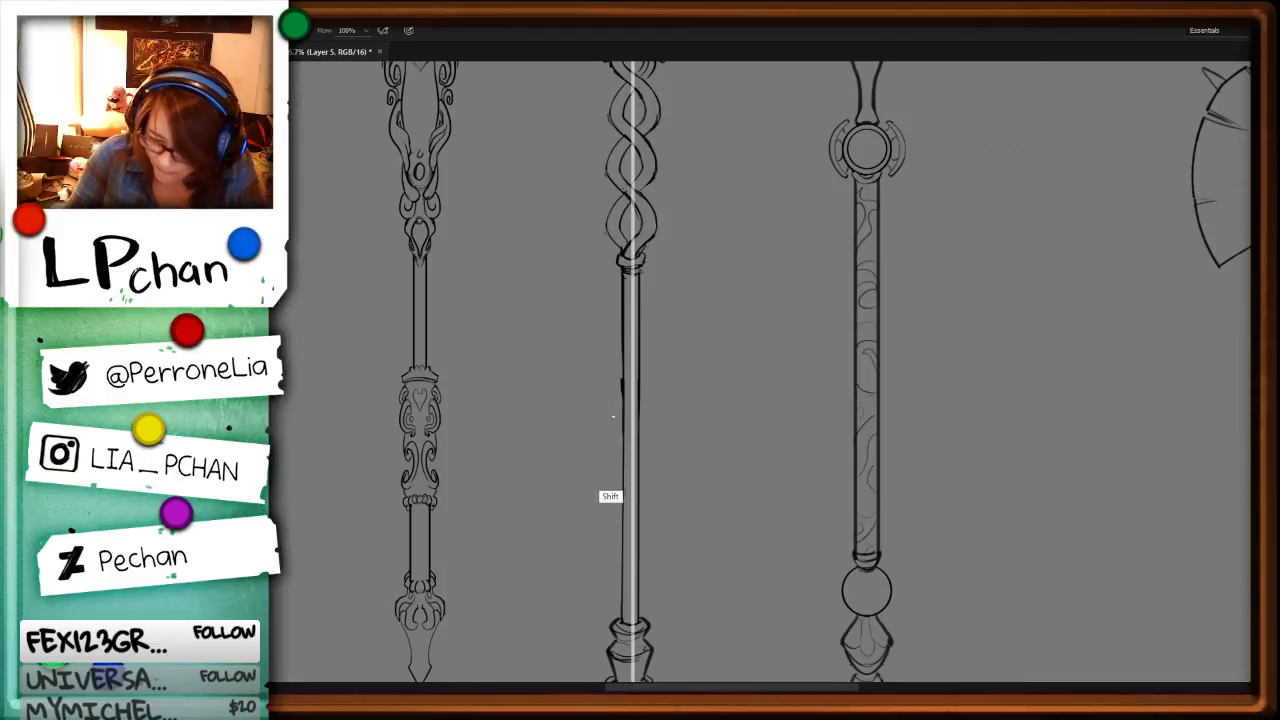
key("ctrl+minus")
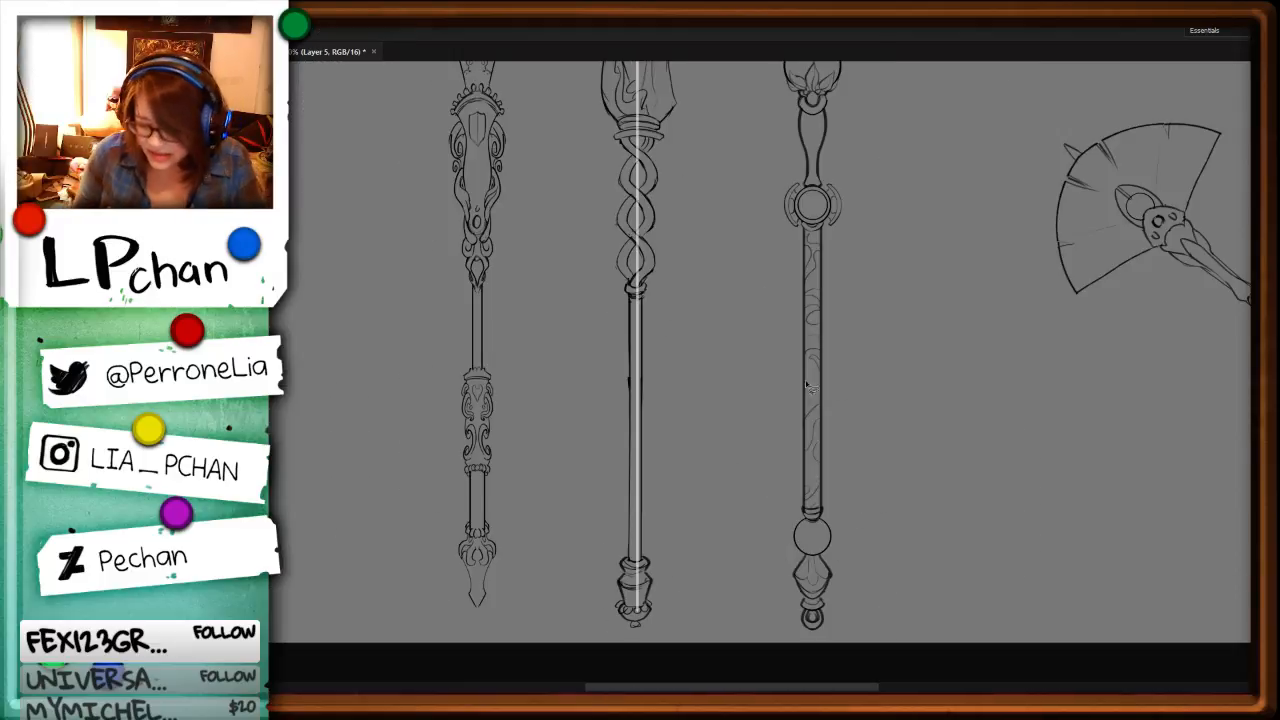
left_click_drag(535, 235, 530, 424)
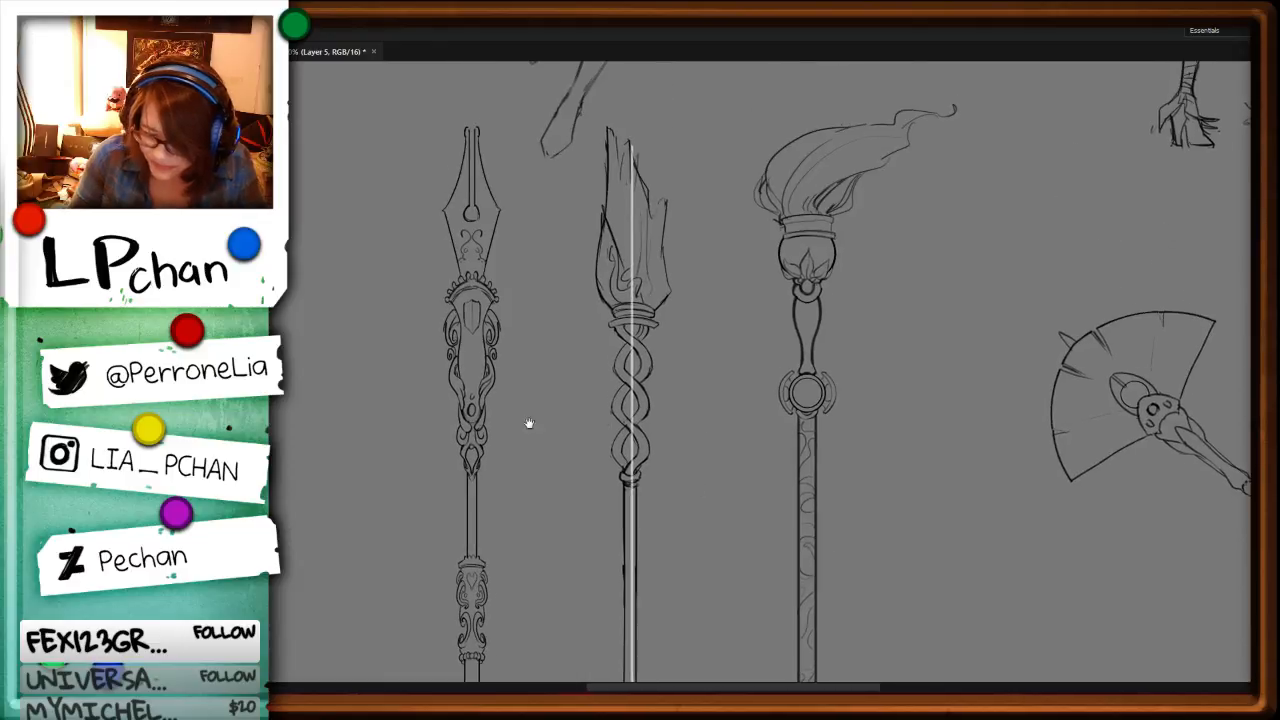
key("ctrl+z")
key("ctrl+minus")
key("ctrl+minus")
key("ctrl+minus")
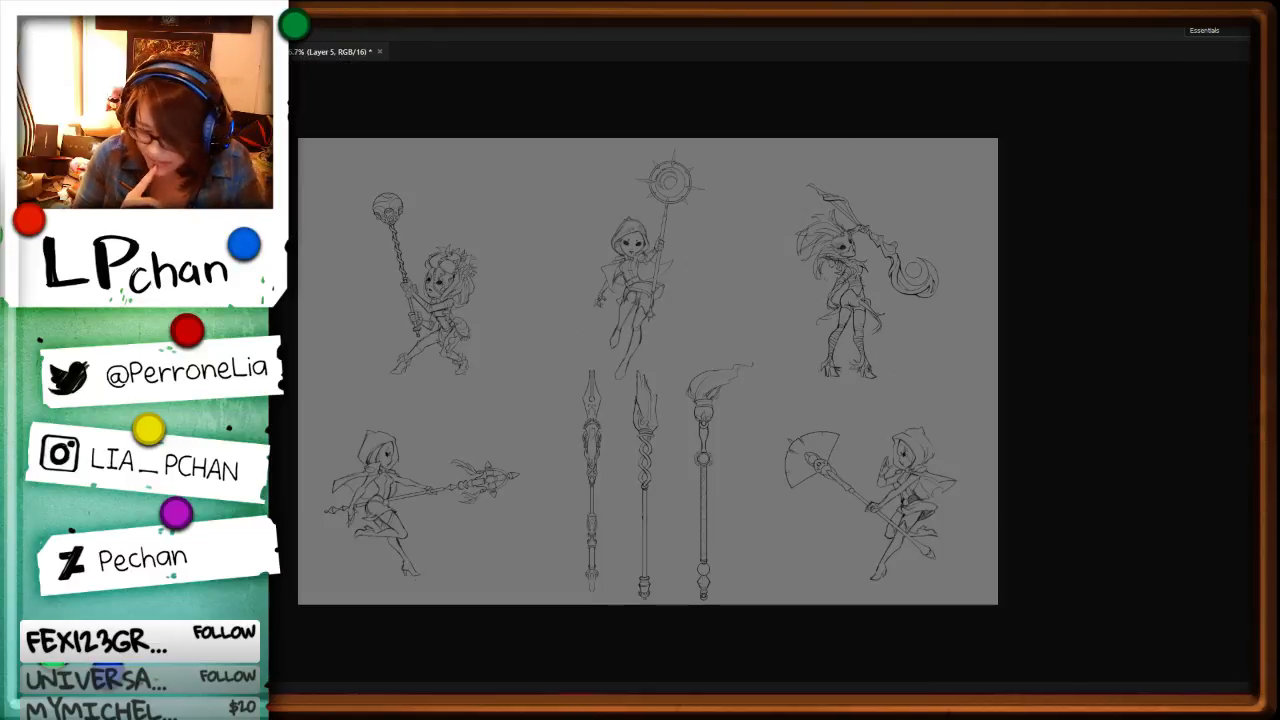
Step: Stretch the pen-tipped staff downward to match the length of the other staffs and shift it left
key("ctrl+plus")
left_click_drag(810, 524, 837, 403)
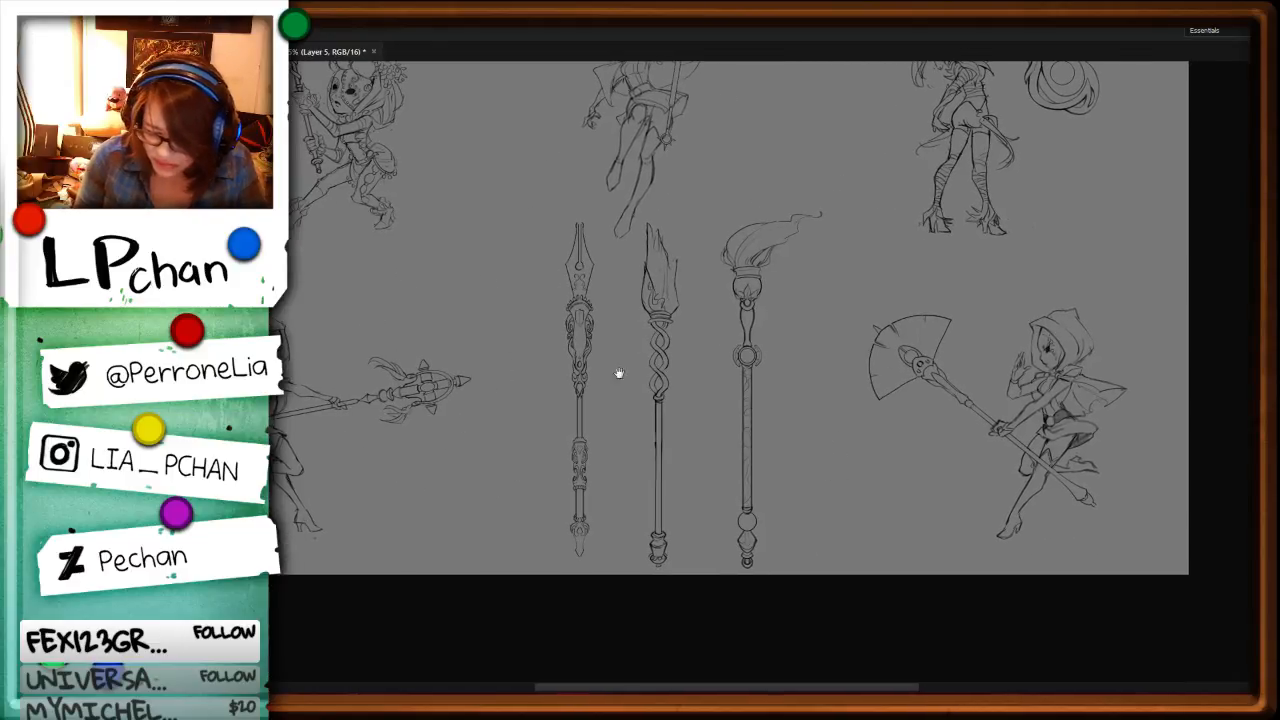
mouse_move(591, 208)
left_mouse_down()
mouse_move(543, 510)
mouse_move(551, 211)
mouse_move(586, 207)
left_mouse_up()
key("ctrl+t")
left_click_drag(620, 575, 623, 588)
left_click_drag(591, 510, 572, 510)
key("Return")
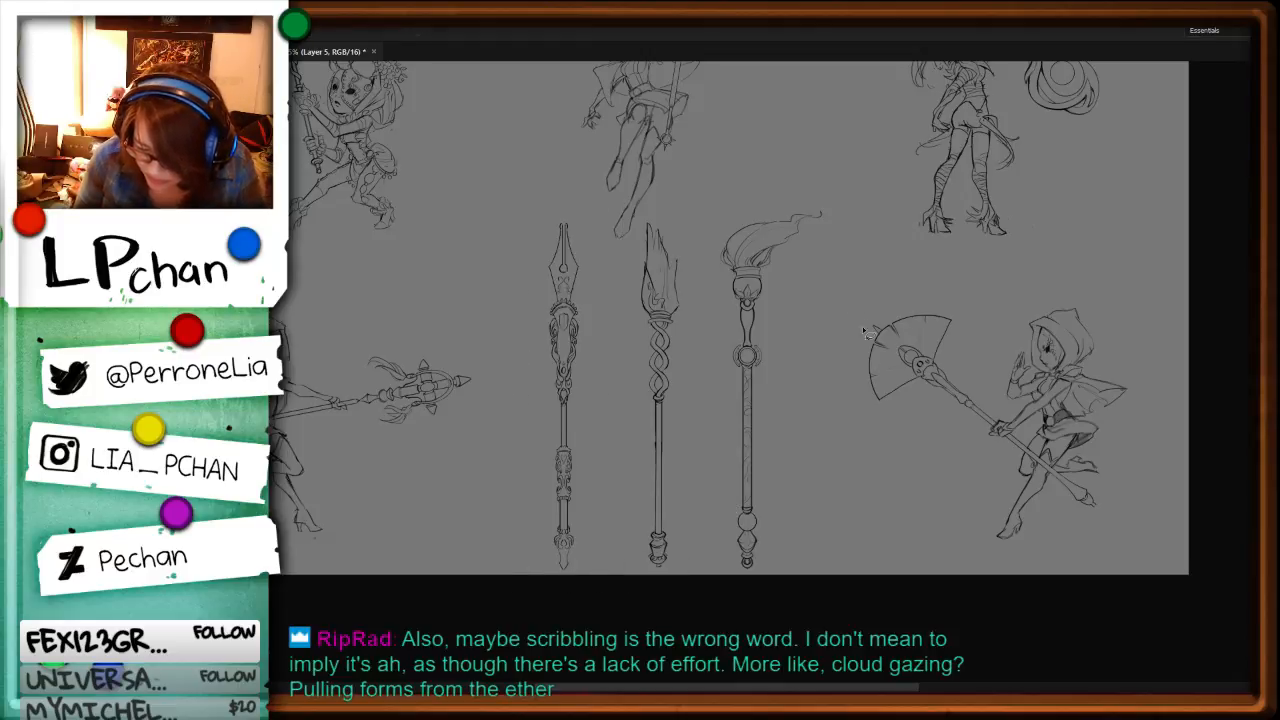
Step: Move the flame-topped staff about 0.354 in to the right, keeping it level with the other staffs
left_click_drag(857, 172, 858, 173)
left_click_drag(778, 454, 798, 449)
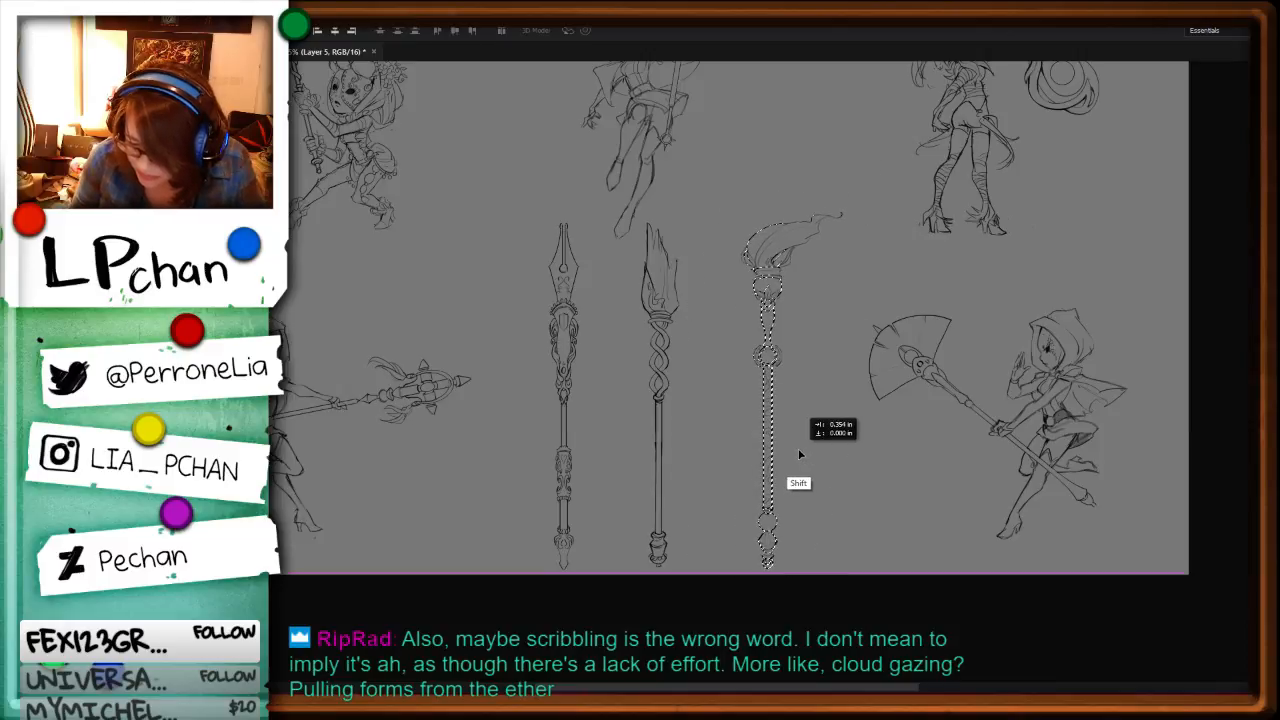
key("ctrl+d")
Step: Duplicate the line art and merge the copies down to darken the characters and staffs
left_click_drag(534, 341, 782, 516)
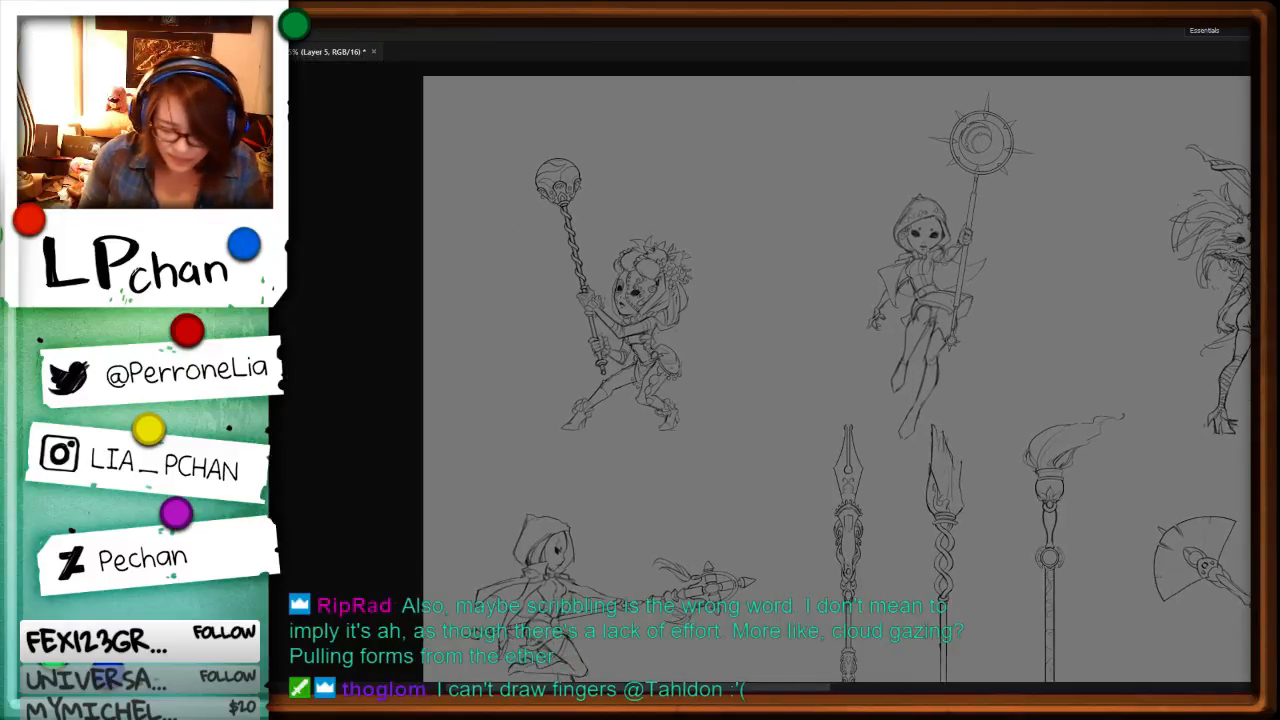
key("ctrl+minus")
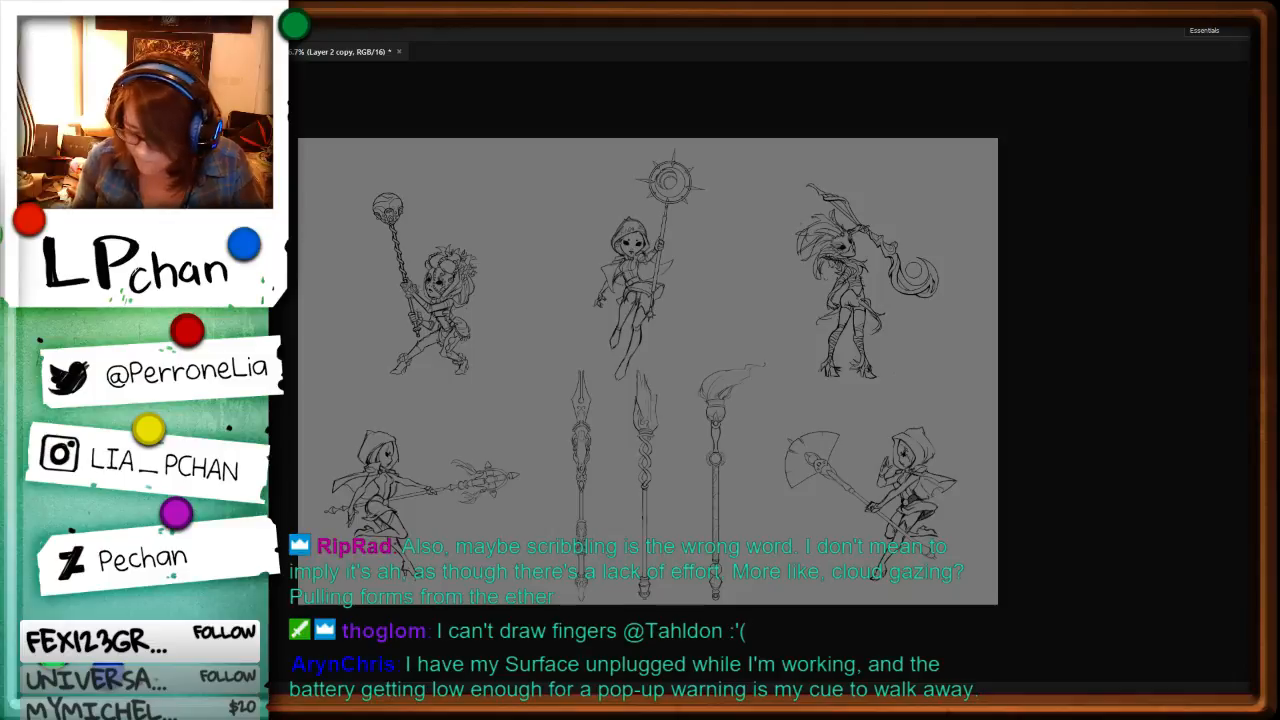
key("ctrl+e")
key("ctrl+j")
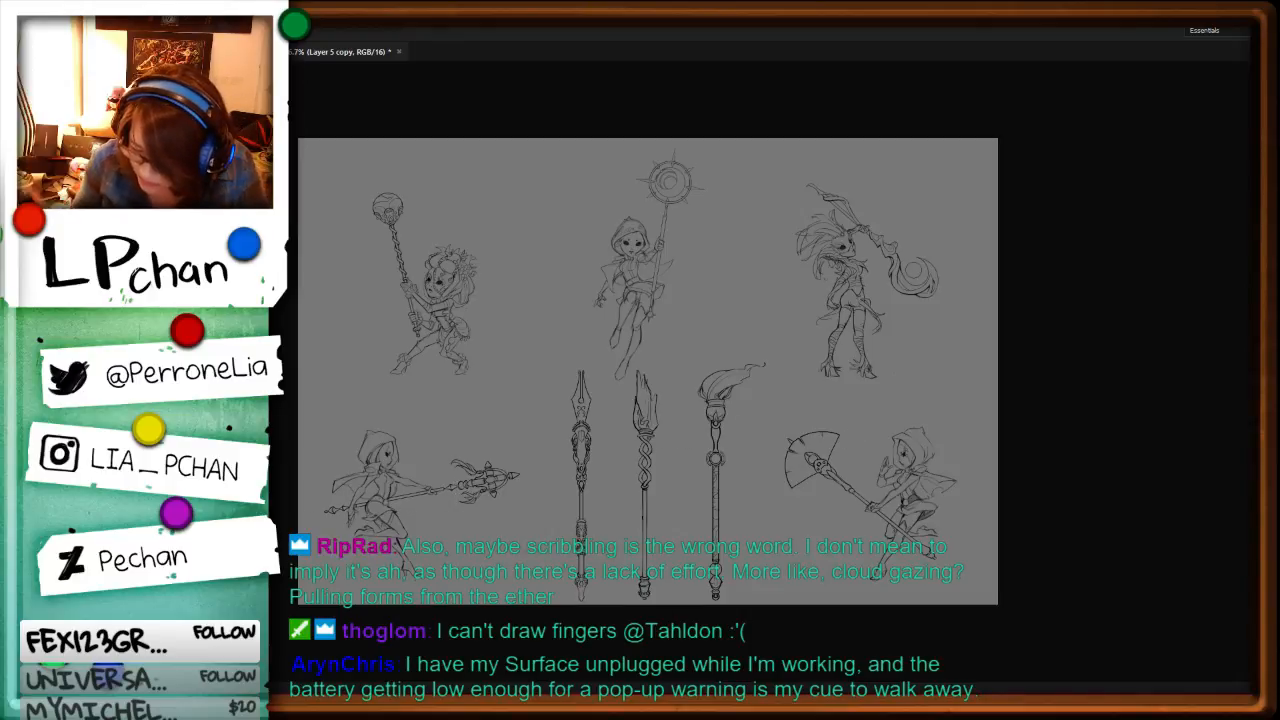
key("ctrl+e")
Step: Merge the line art layers down into Layer 2, bringing the upper-left character into view
key("ctrl+plus")
key("ctrl+plus")
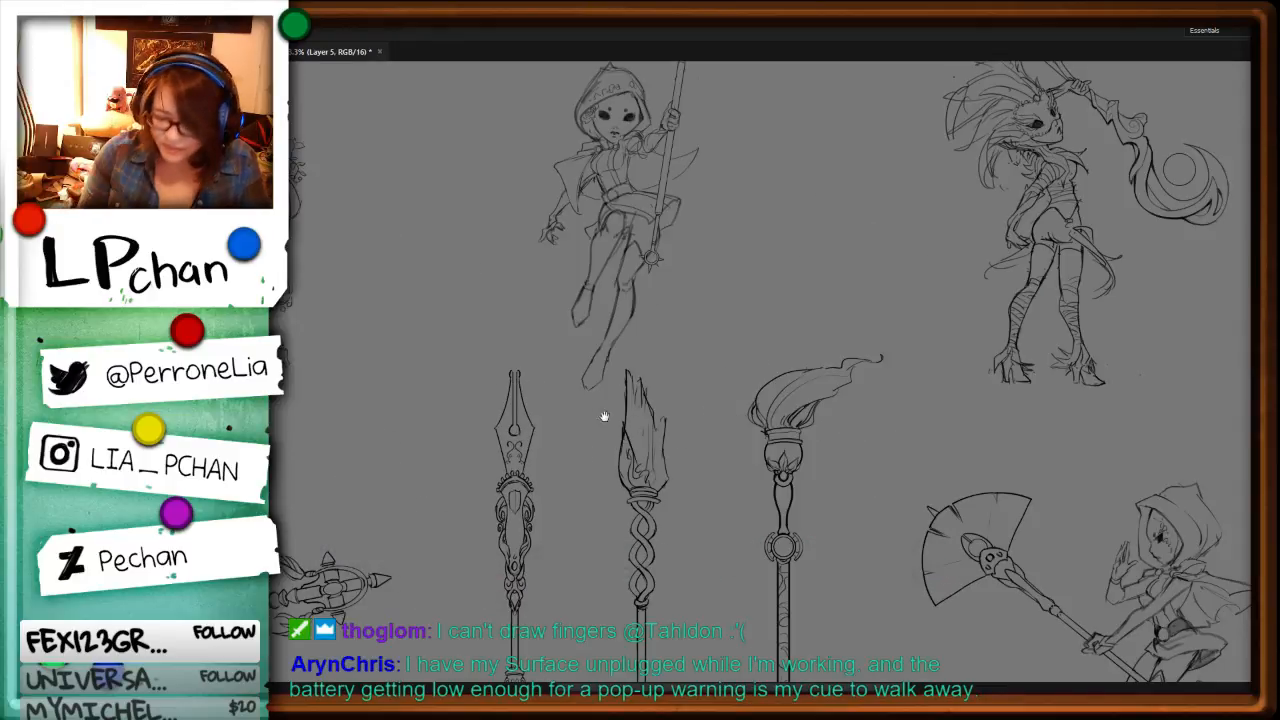
left_click_drag(604, 416, 904, 496)
left_click_drag(794, 492, 921, 534)
left_click_drag(971, 349, 947, 470)
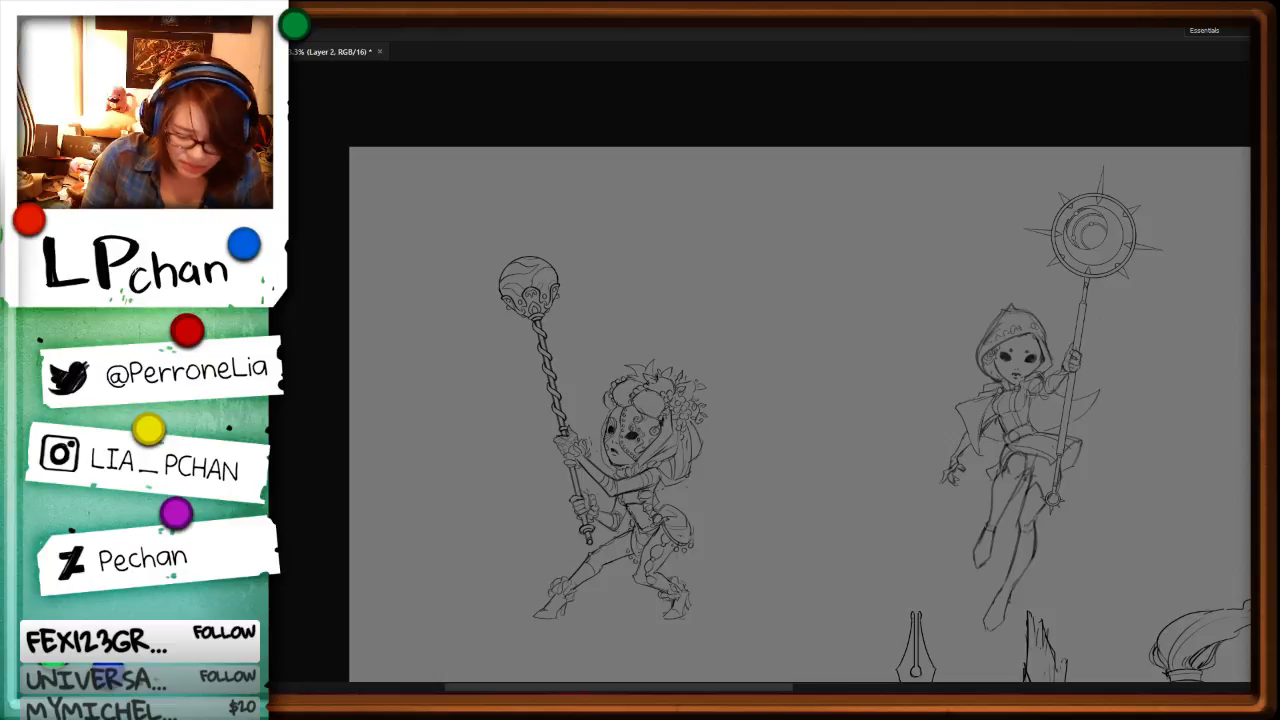
key("ctrl+e")
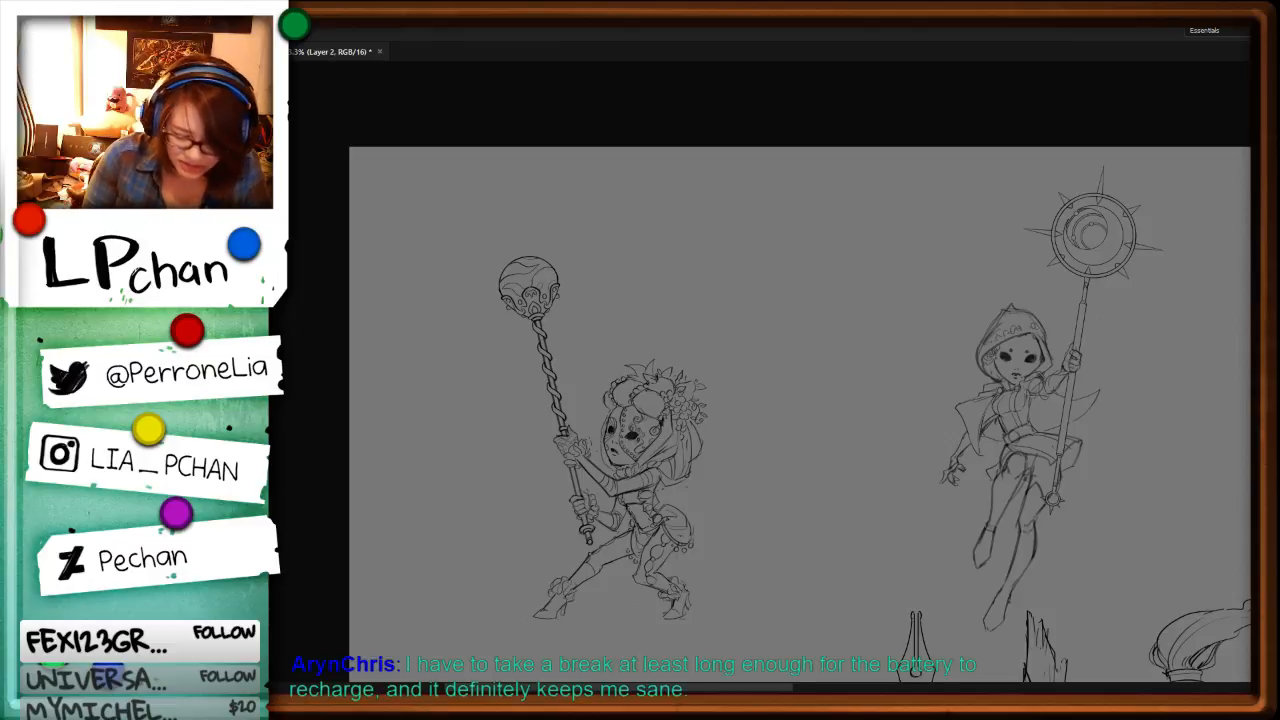
Step: Paste the painted character reference, sample a pale blue from it, hide the reference and select the Background layer
key("ctrl+v")
key("i")
left_click(813, 471)
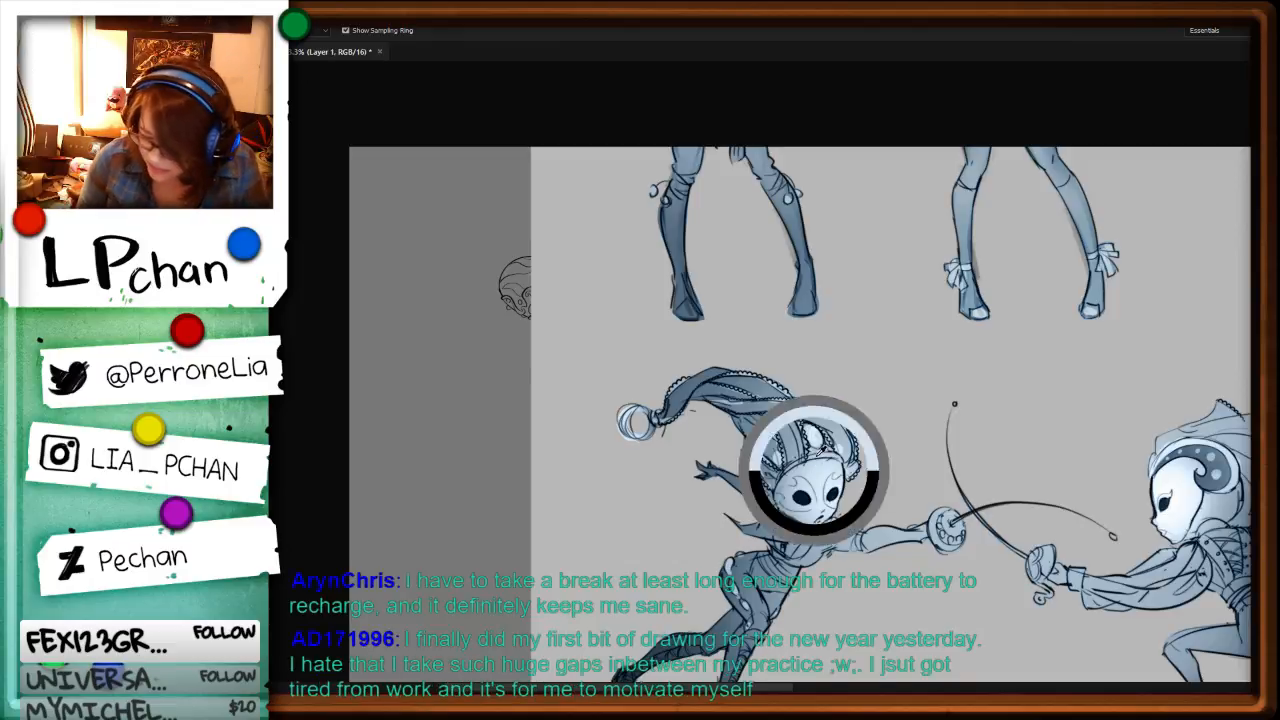
key("ctrl+comma")
key("alt+bracketleft")
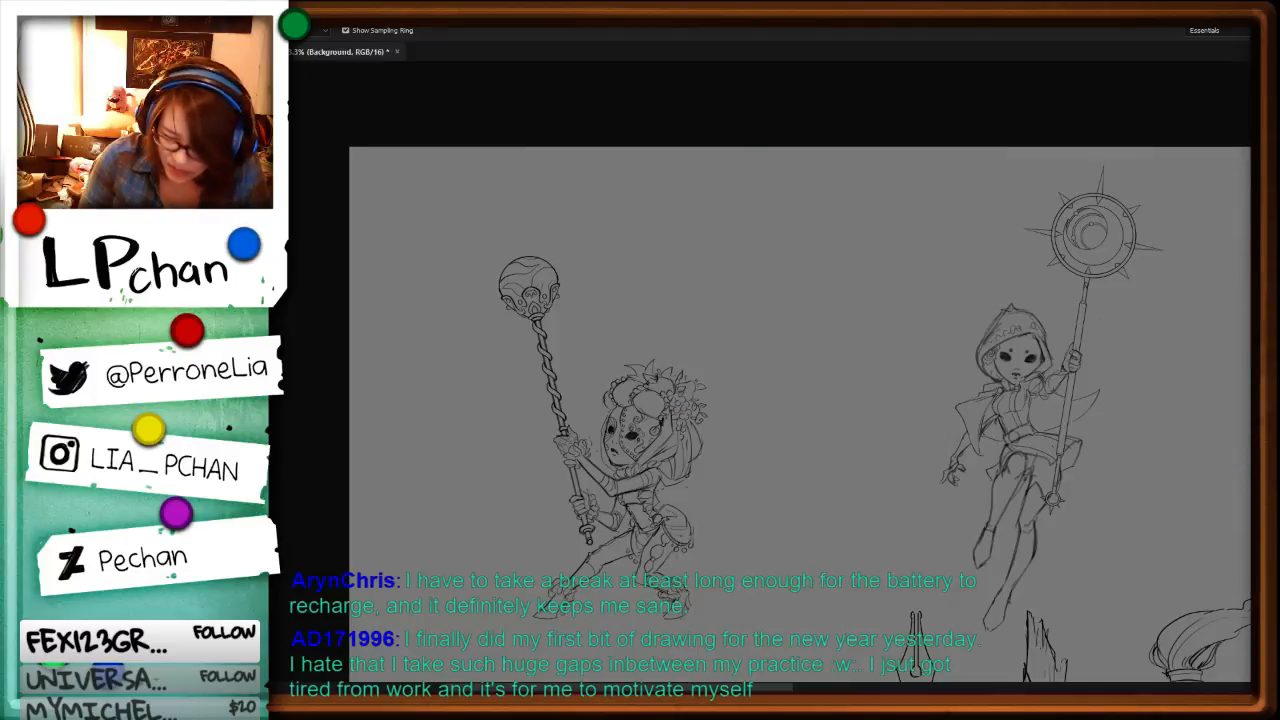
Step: Create a new layer above the background and fill the upper-left character's two tall headdress leaves with pale blue
key("ctrl+shift+n")
key("Return")
key("ctrl+plus")
key("ctrl+plus")
key("l")
key("ctrl+plus")
key("ctrl+plus")
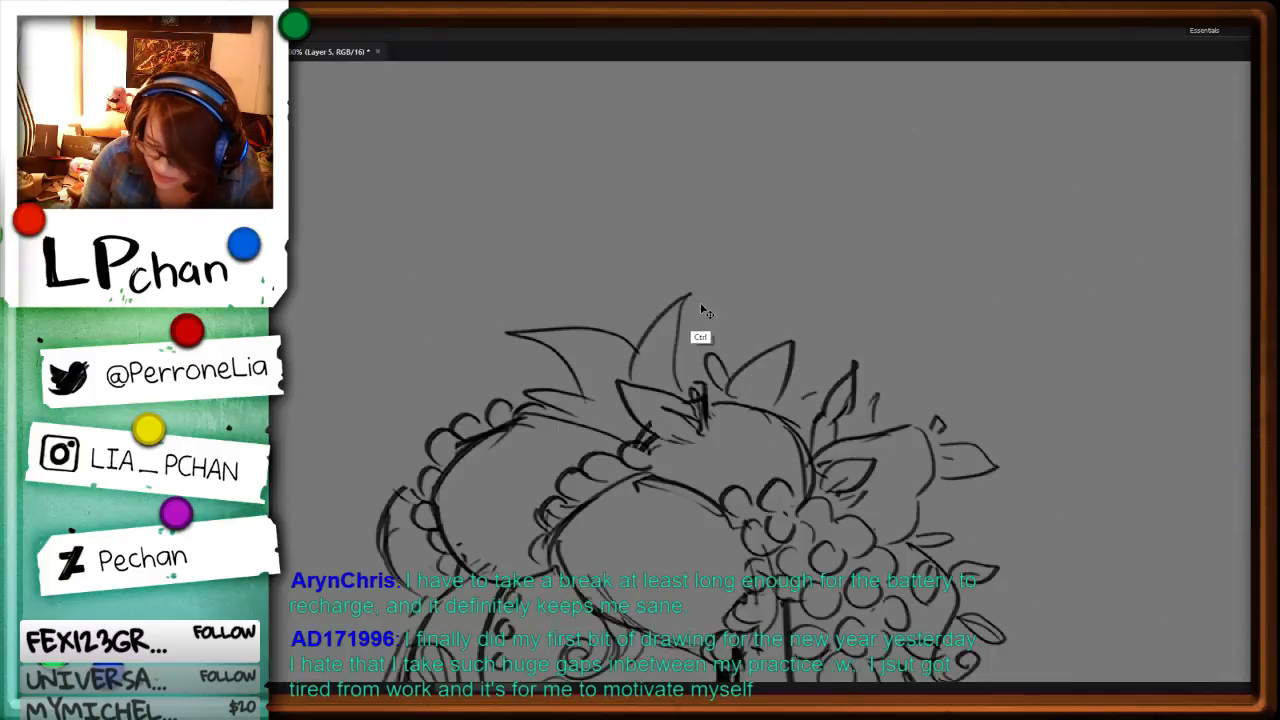
mouse_move(690, 299)
left_mouse_down()
mouse_move(691, 431)
mouse_move(588, 465)
mouse_move(526, 398)
mouse_move(585, 401)
mouse_move(684, 301)
mouse_move(640, 351)
mouse_move(595, 335)
mouse_move(516, 336)
mouse_move(615, 490)
mouse_move(664, 465)
left_mouse_up()
key("alt+BackSpace")
key("ctrl+d")
key("alt+BackSpace")
key("ctrl+d")
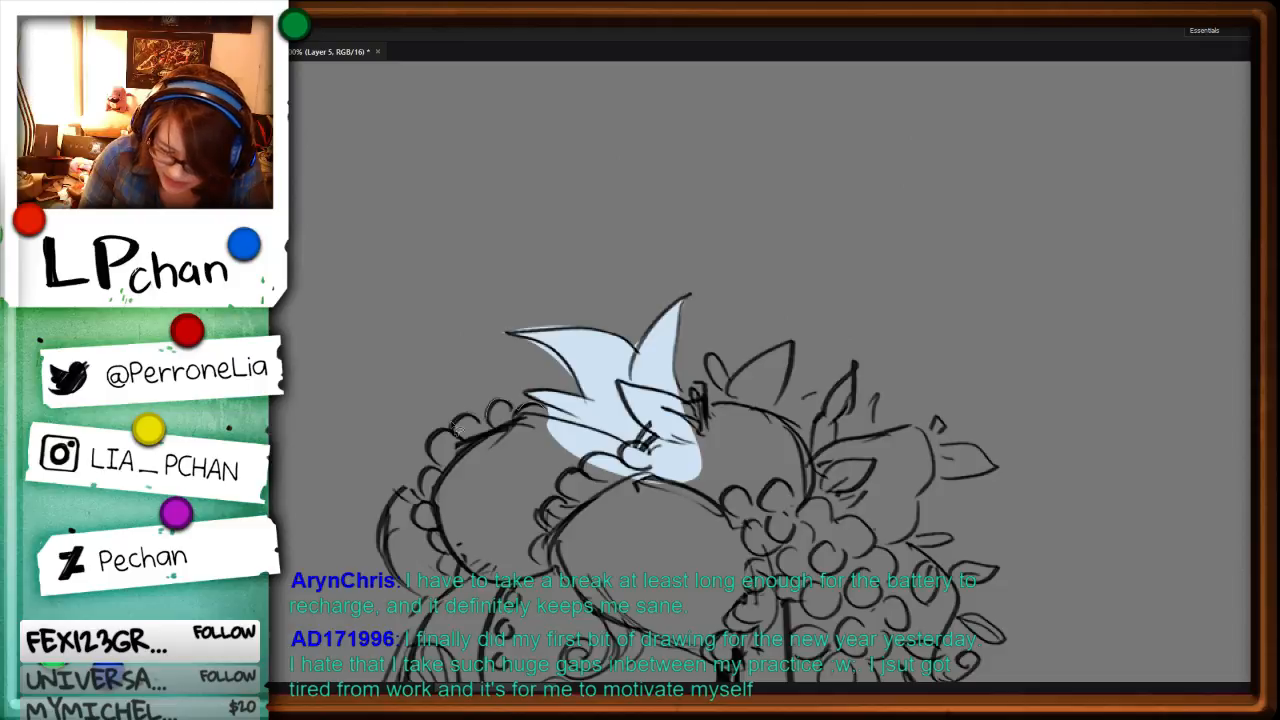
Step: Fill the left rounded section of the headdress and the area beneath it with the same pale blue
mouse_move(418, 490)
left_mouse_down()
mouse_move(428, 618)
mouse_move(698, 555)
left_mouse_up()
key("alt+BackSpace")
key("ctrl+d")
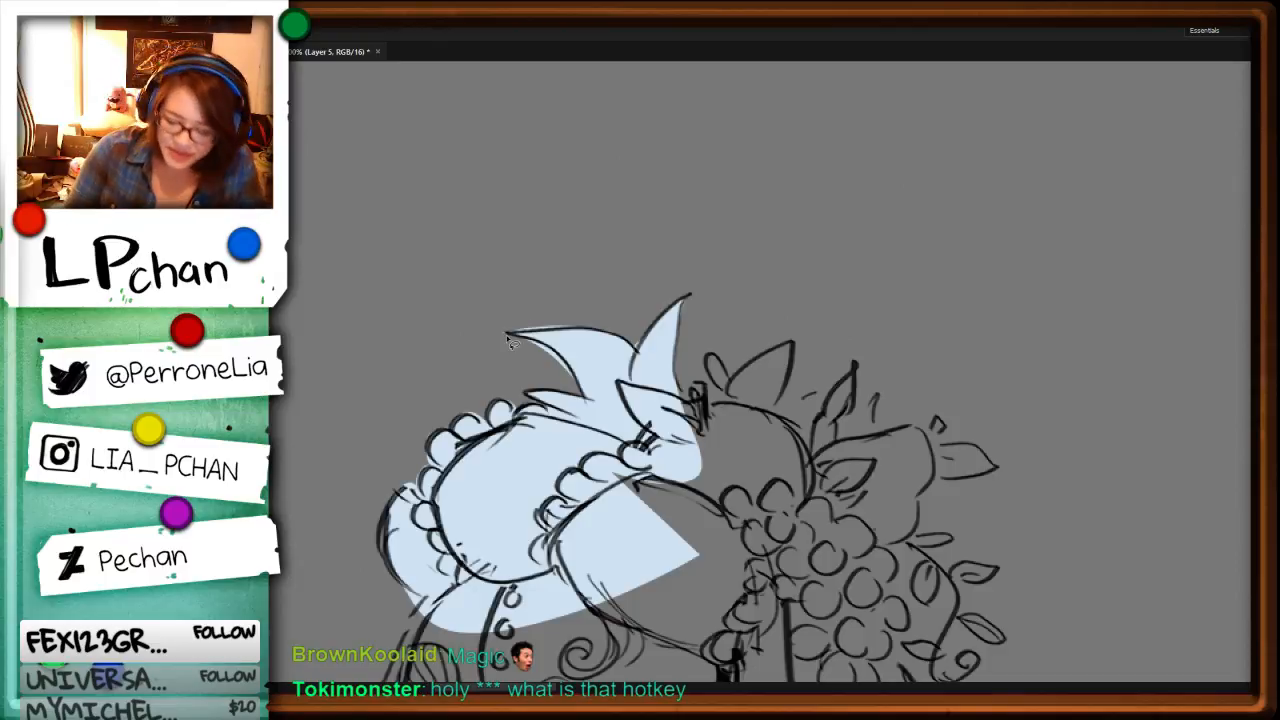
Step: Trim the pale blue overspill along the upper and lower edges of the headdress's long curved leaf
mouse_move(510, 333)
left_mouse_down()
mouse_move(570, 368)
mouse_move(586, 398)
left_mouse_up()
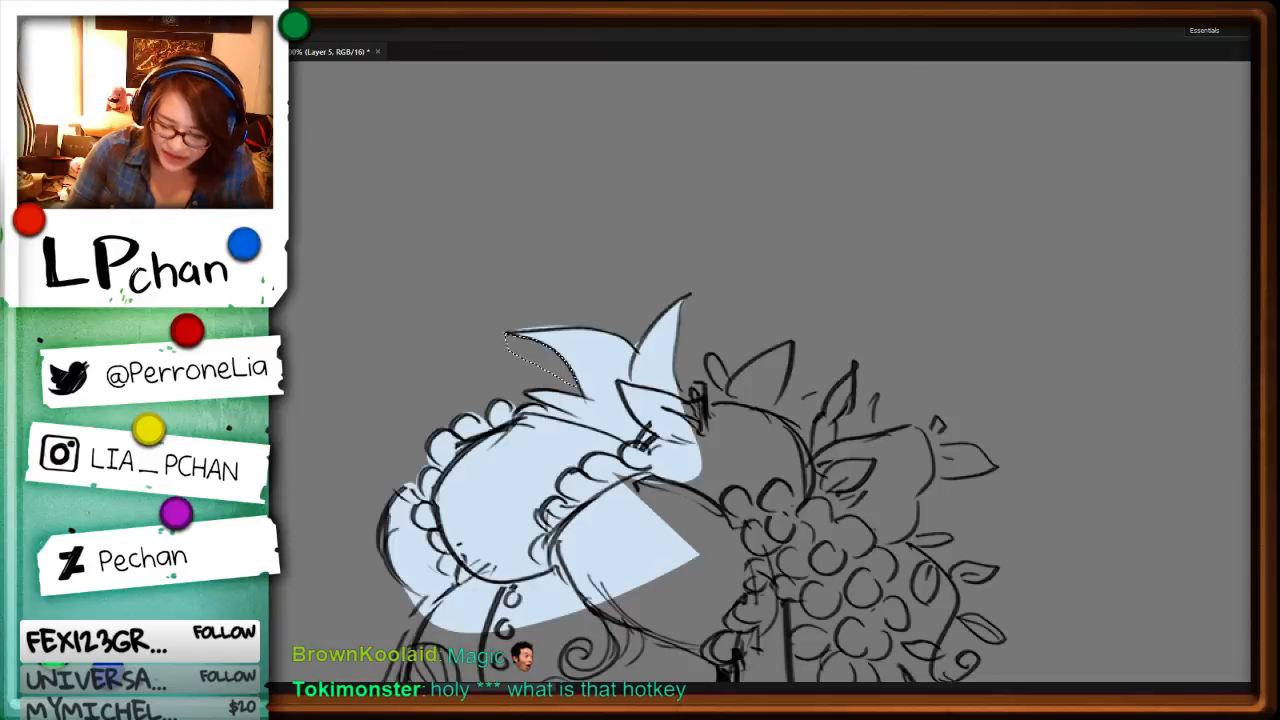
left_click_drag(509, 335, 502, 320)
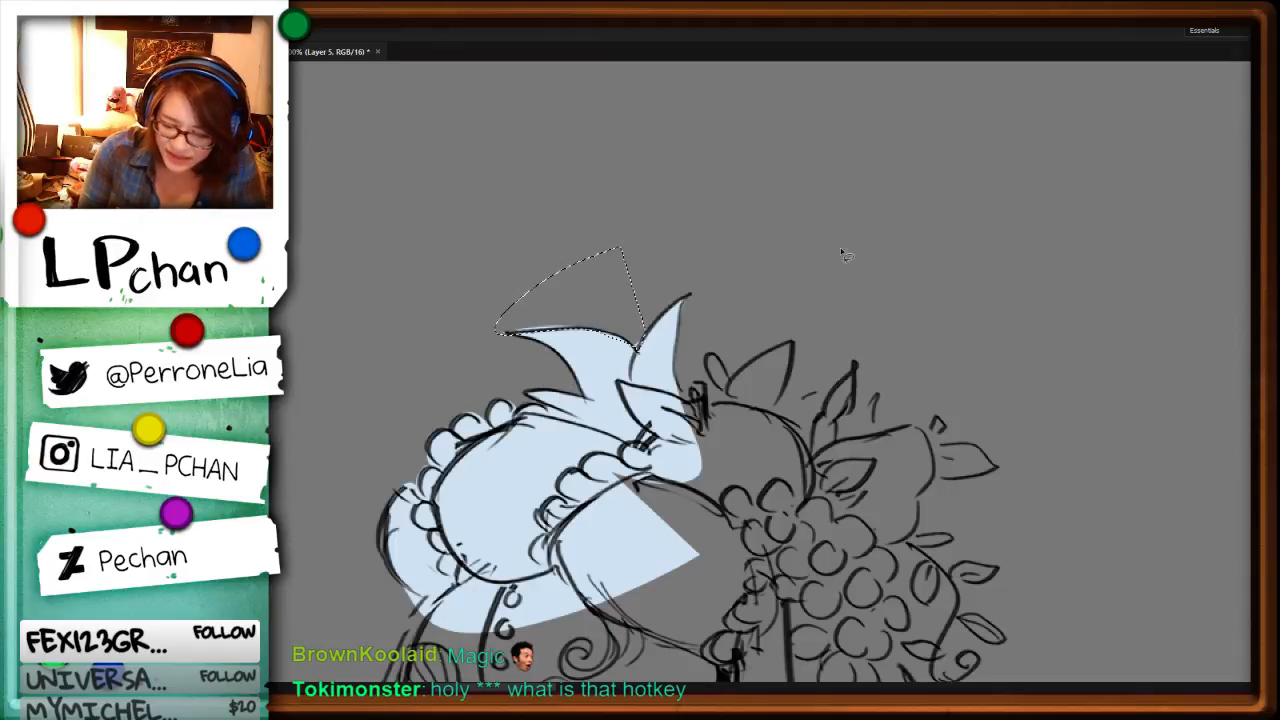
key("Delete")
key("ctrl+d")
left_click_drag(599, 331, 645, 356)
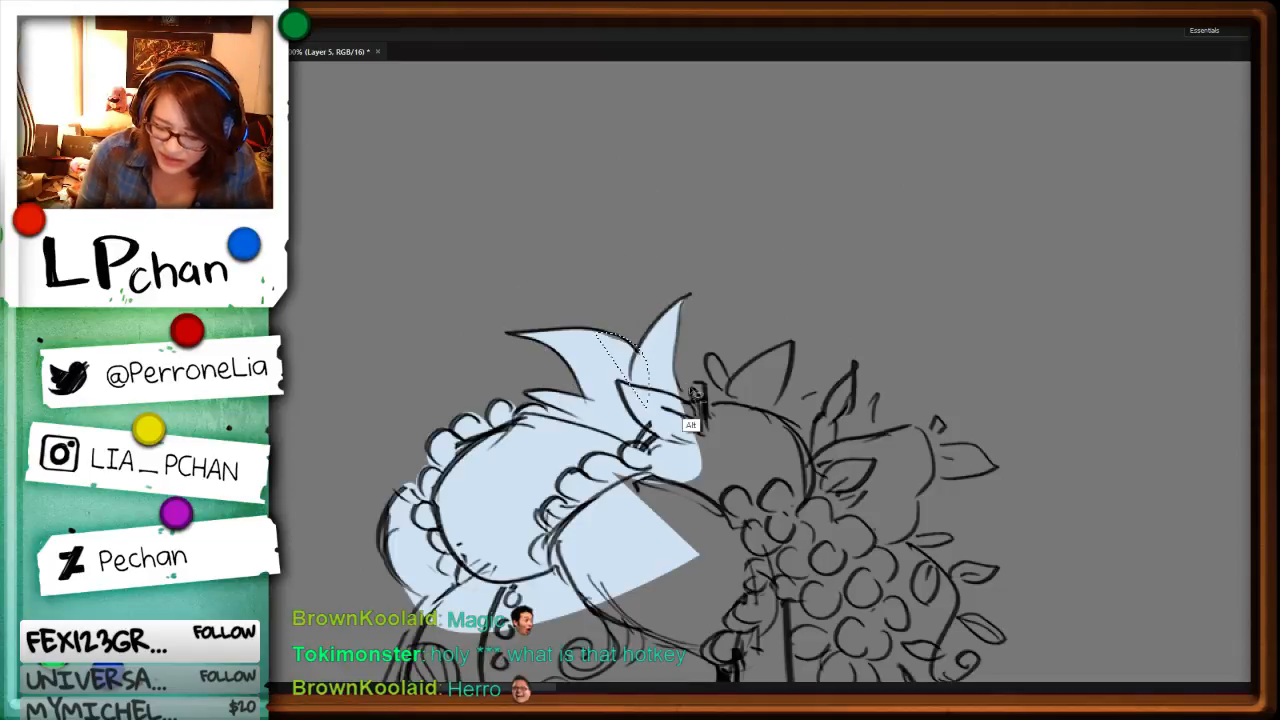
Step: Clean up the pale blue fill along the outer edge of the headdress's left rounded section
left_click_drag(551, 563, 717, 356)
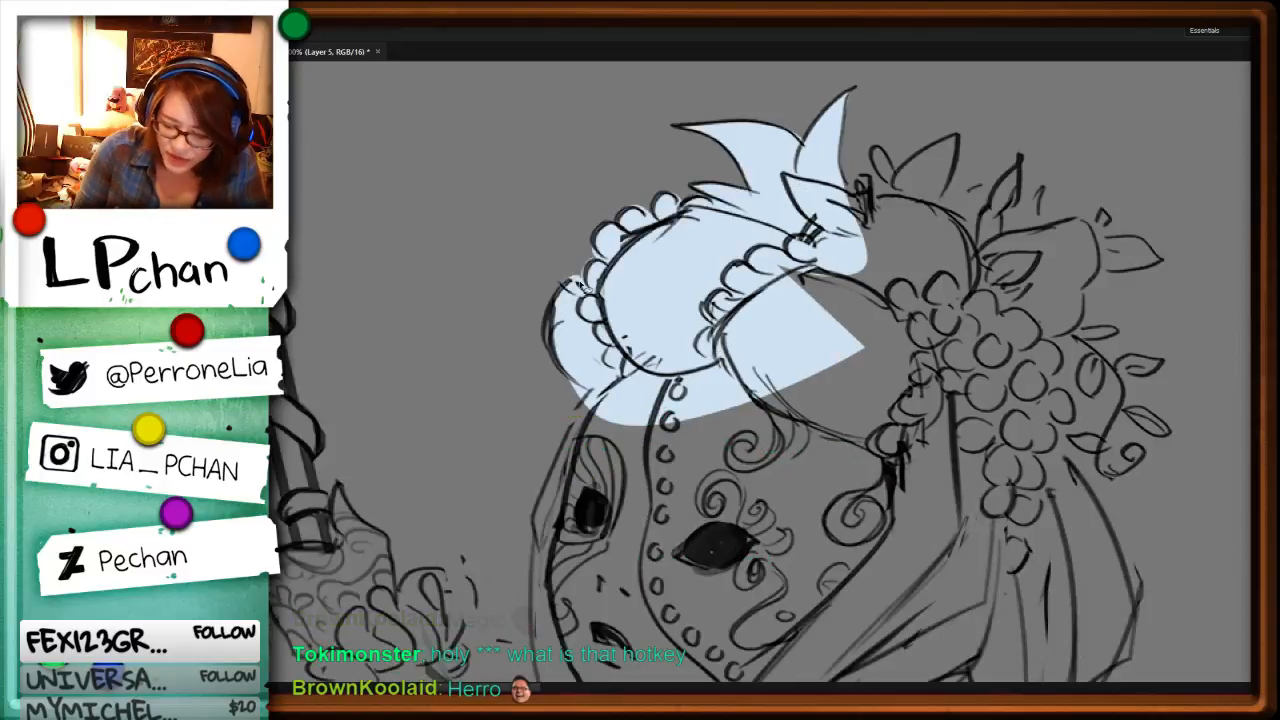
mouse_move(592, 287)
left_mouse_down()
mouse_move(570, 282)
mouse_move(676, 380)
left_mouse_up()
key("ctrl+d")
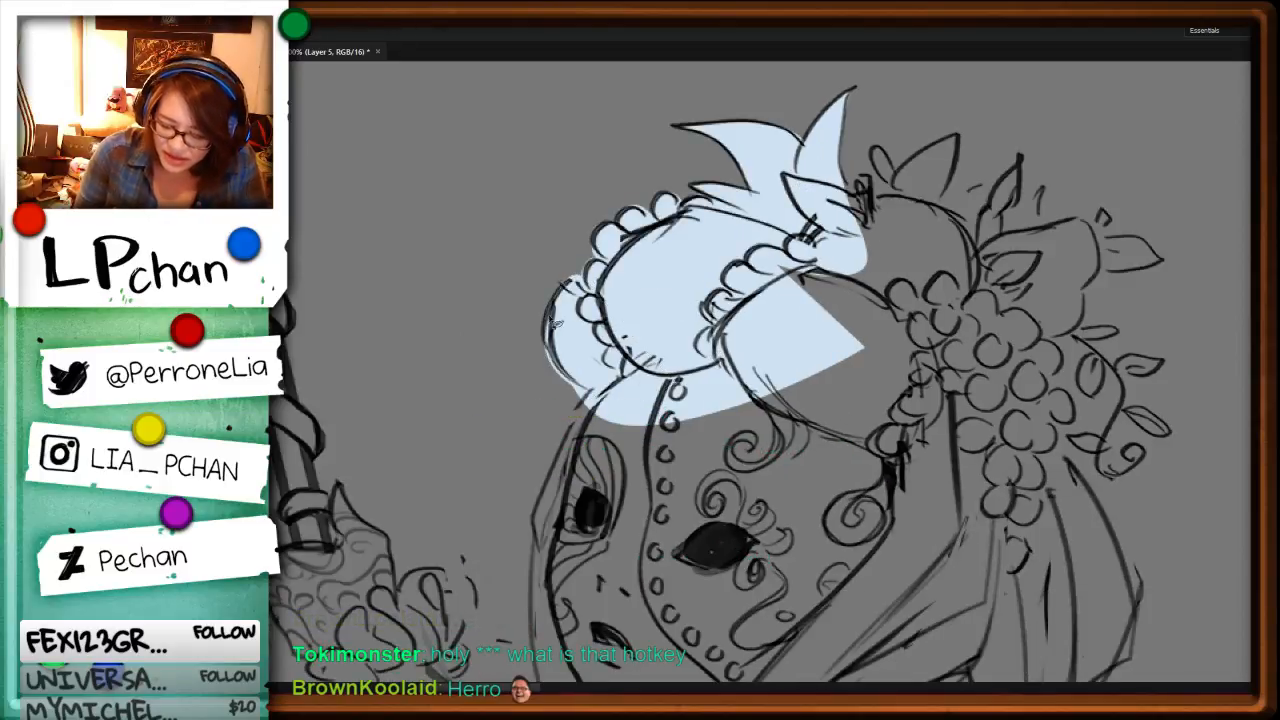
mouse_move(545, 324)
left_mouse_down()
mouse_move(562, 412)
mouse_move(509, 368)
left_mouse_up()
key("ctrl+d")
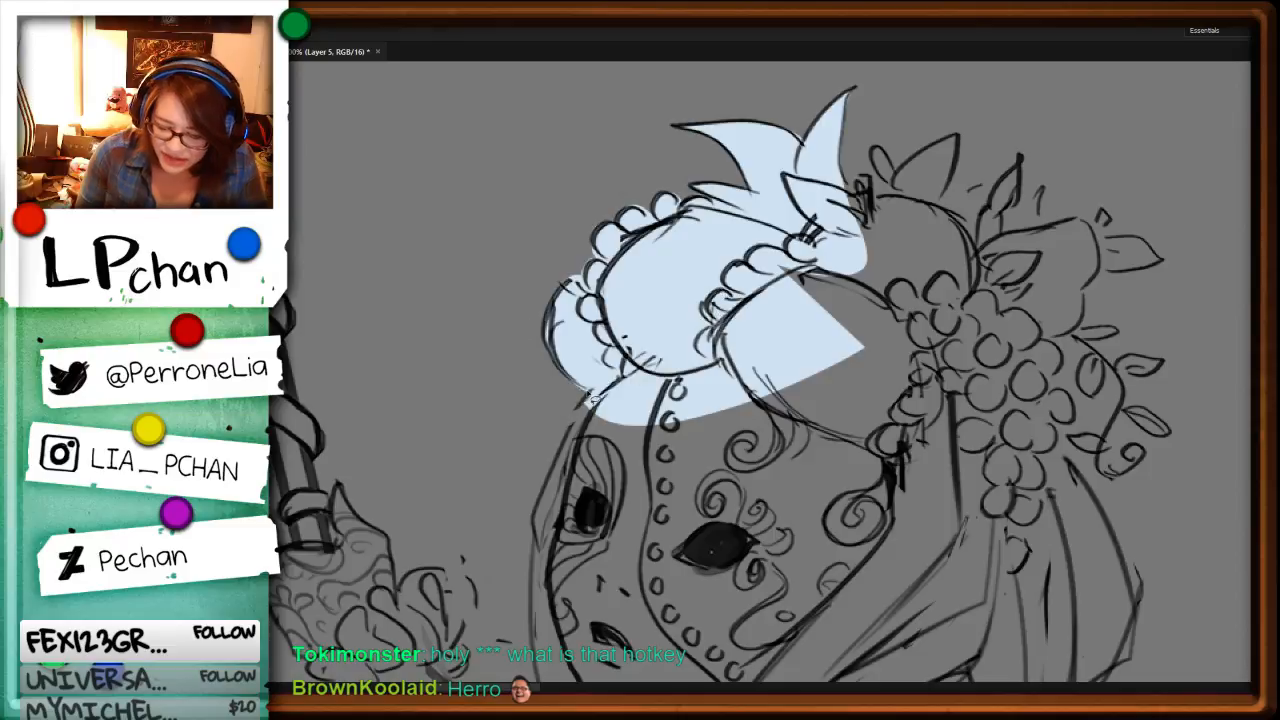
Step: Fill the left part of the masked face, from the forehead down to the chin, with pale blue
mouse_move(588, 398)
left_mouse_down()
mouse_move(556, 478)
mouse_move(531, 612)
mouse_move(772, 300)
left_mouse_up()
key("alt+BackSpace")
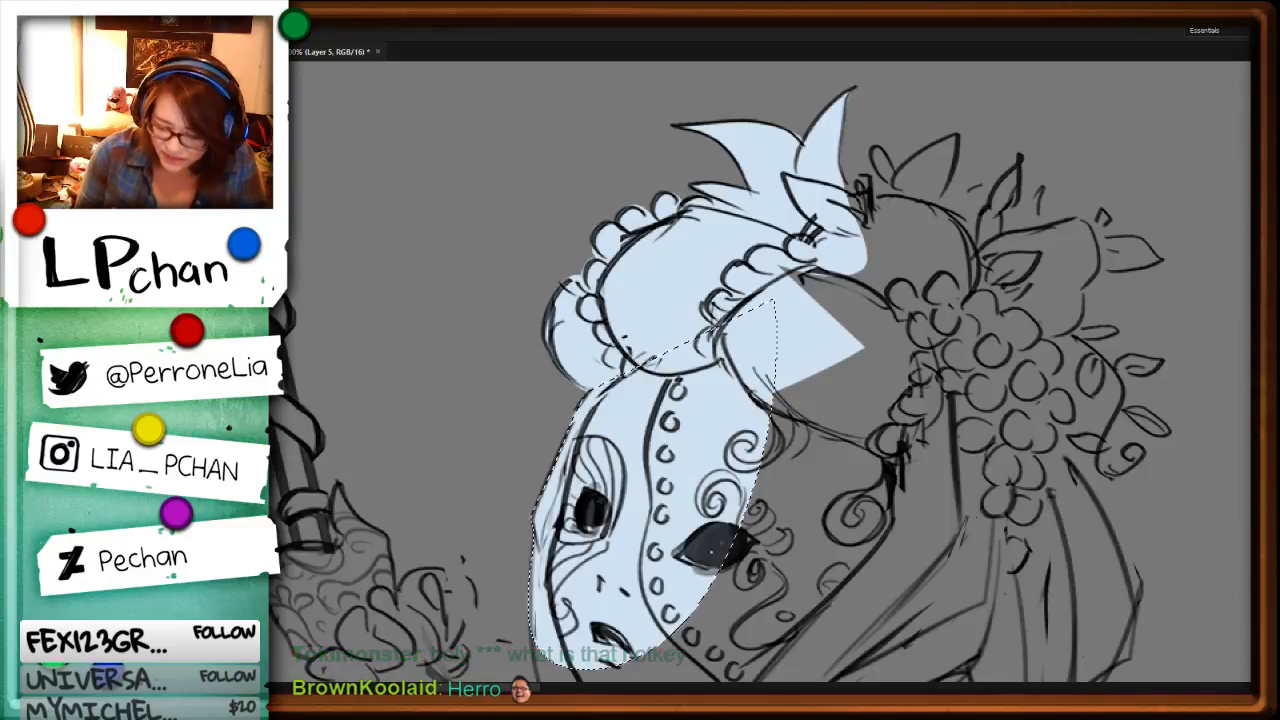
key("ctrl+d")
left_click_drag(695, 588, 655, 298)
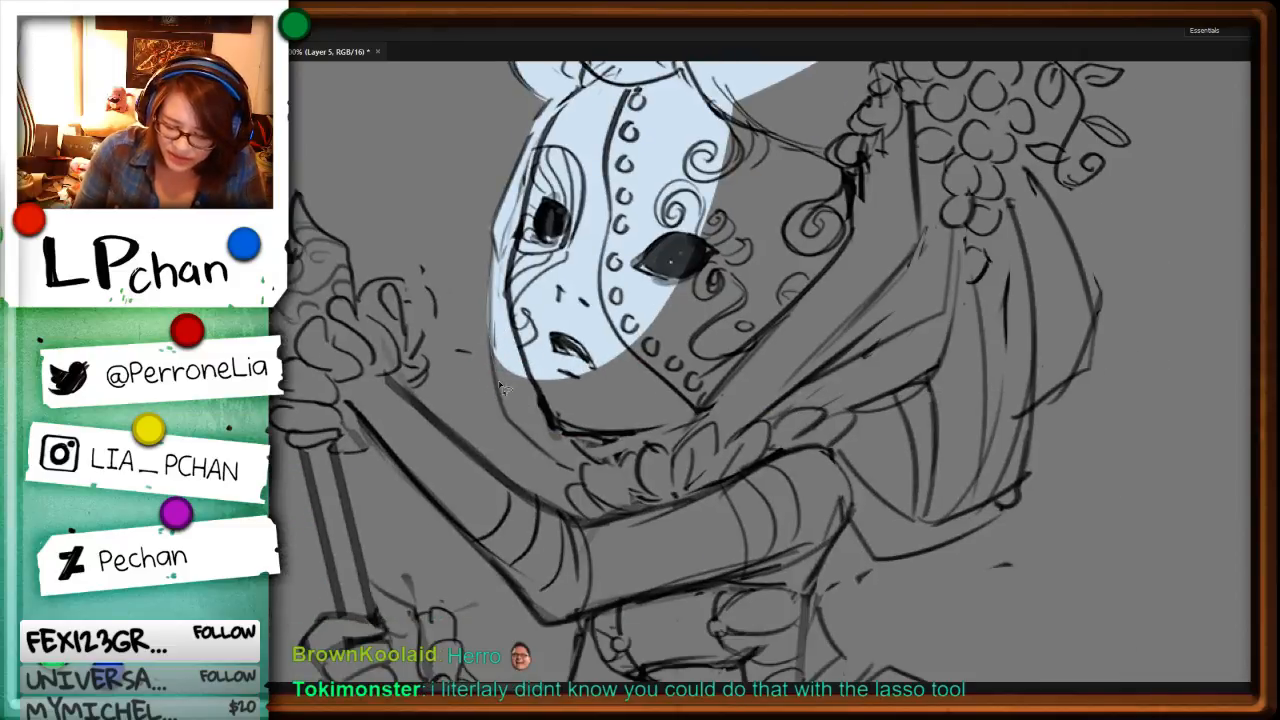
mouse_move(543, 451)
left_mouse_down()
mouse_move(744, 347)
mouse_move(682, 210)
left_mouse_up()
key("alt+BackSpace")
key("ctrl+d")
Step: Fill the lower right jaw and the front of the ruffled collar beneath it with pale blue
mouse_move(585, 488)
left_mouse_down()
mouse_move(698, 538)
mouse_move(781, 448)
mouse_move(750, 300)
left_mouse_up()
key("alt+BackSpace")
key("ctrl+d")
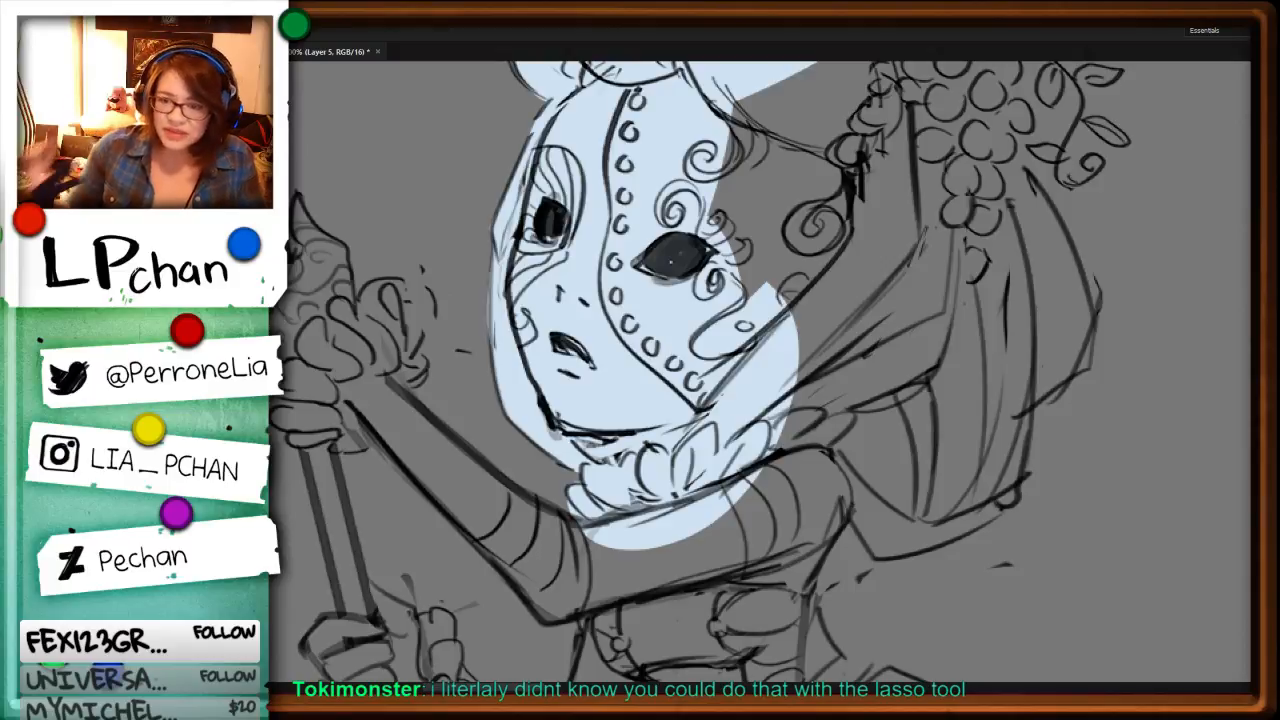
Step: Fill the headdress's short upright leaf and most of the rounded sections below it with pale blue
scroll(652, 373, "down", 3)
left_click_drag(868, 316, 835, 418)
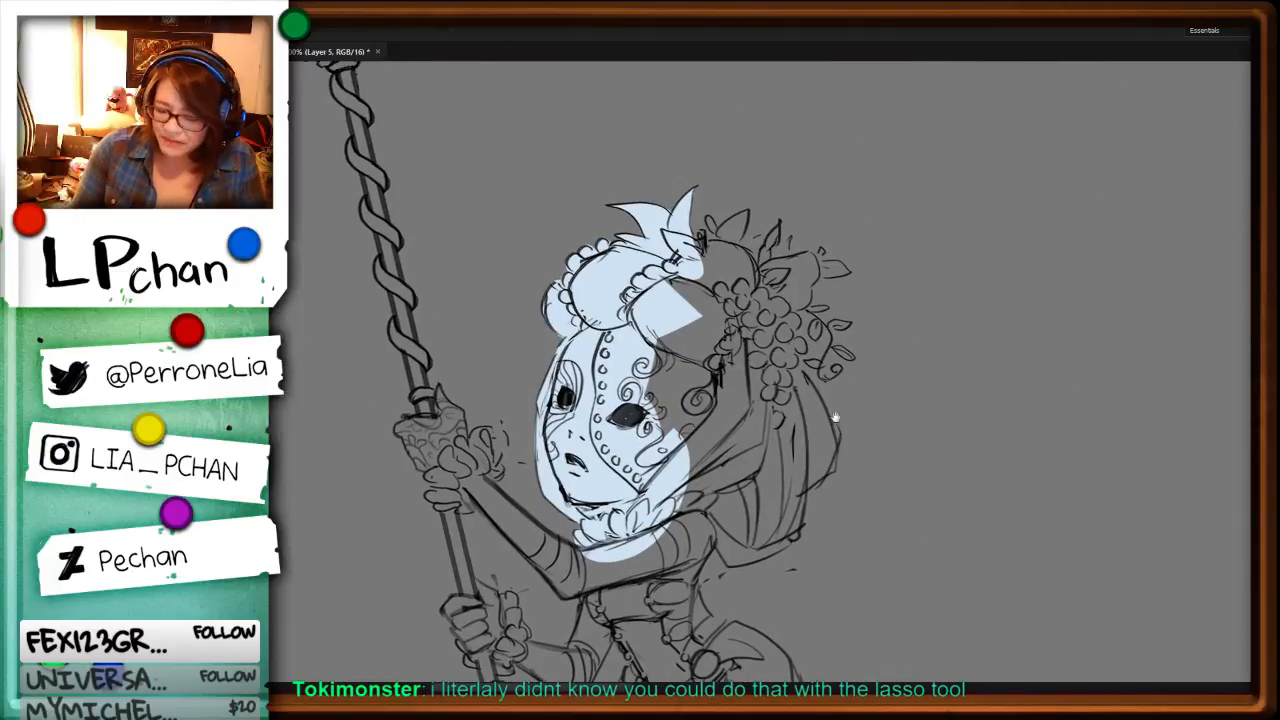
key("ctrl+plus")
left_click_drag(907, 215, 873, 448)
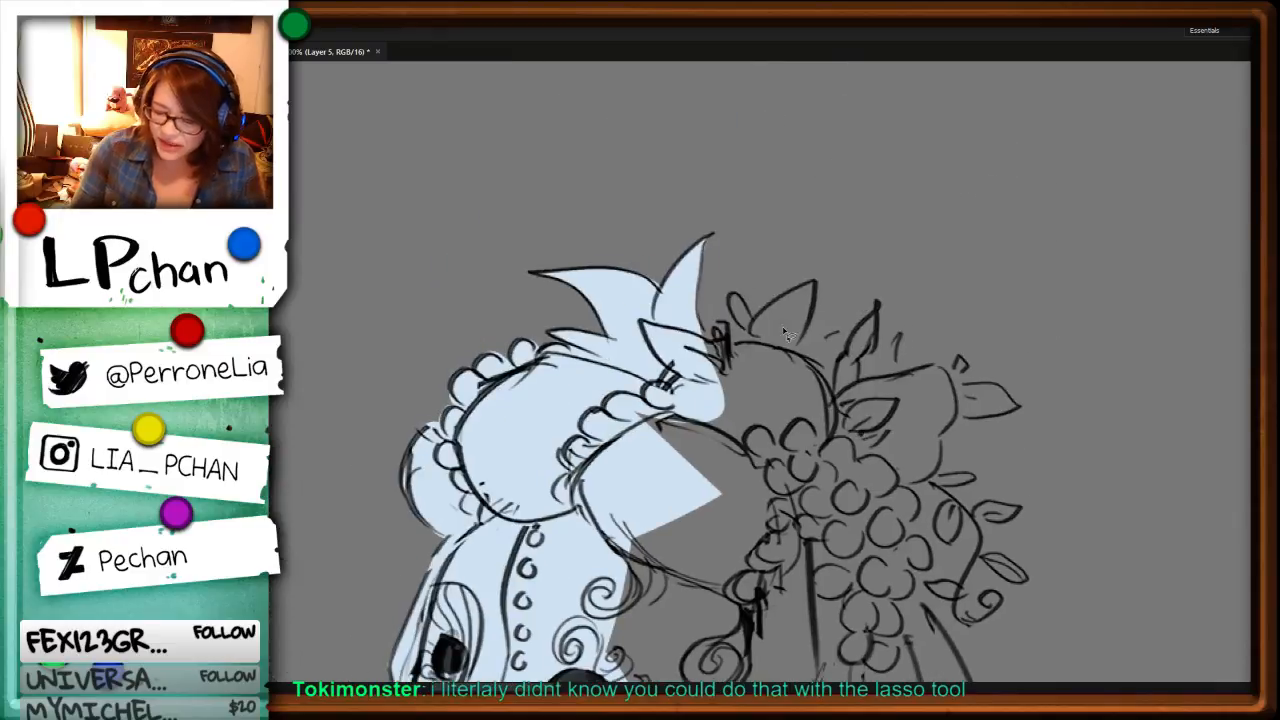
mouse_move(788, 336)
left_mouse_down()
mouse_move(682, 429)
mouse_move(814, 397)
mouse_move(803, 350)
mouse_move(819, 292)
mouse_move(753, 330)
left_mouse_up()
key("alt+BackSpace")
key("ctrl+d")
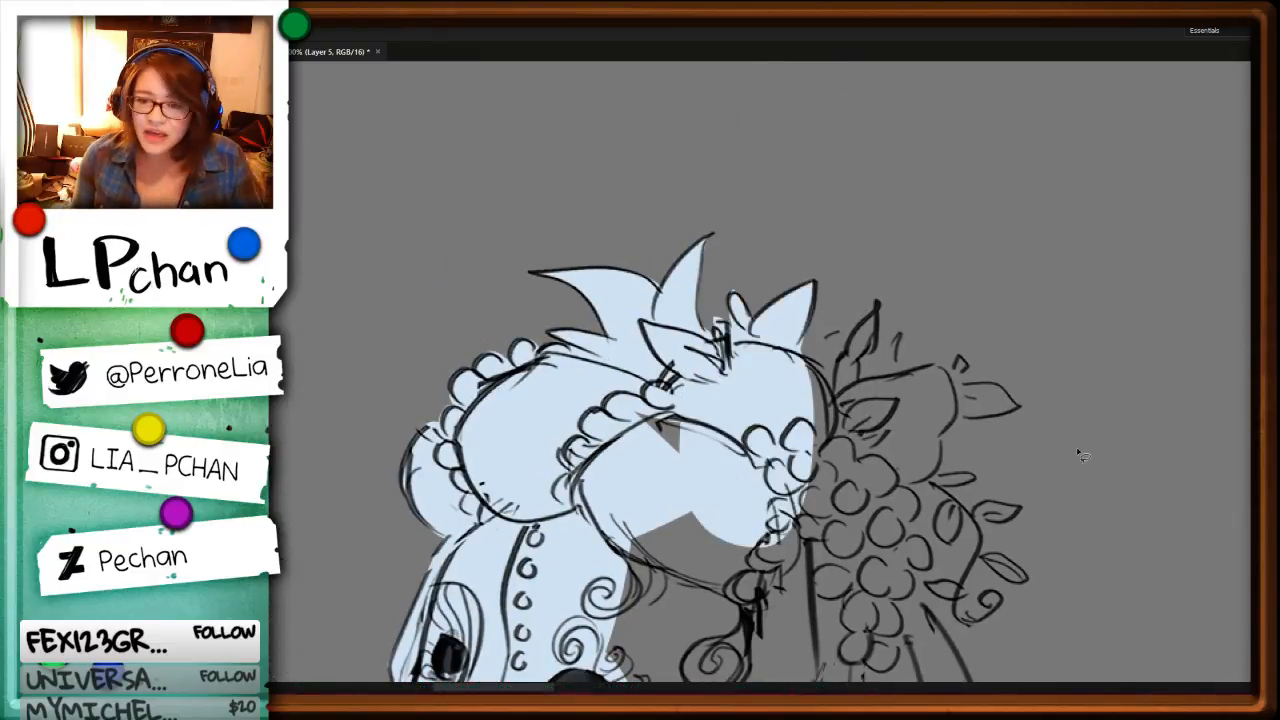
left_click_drag(1070, 474, 881, 382)
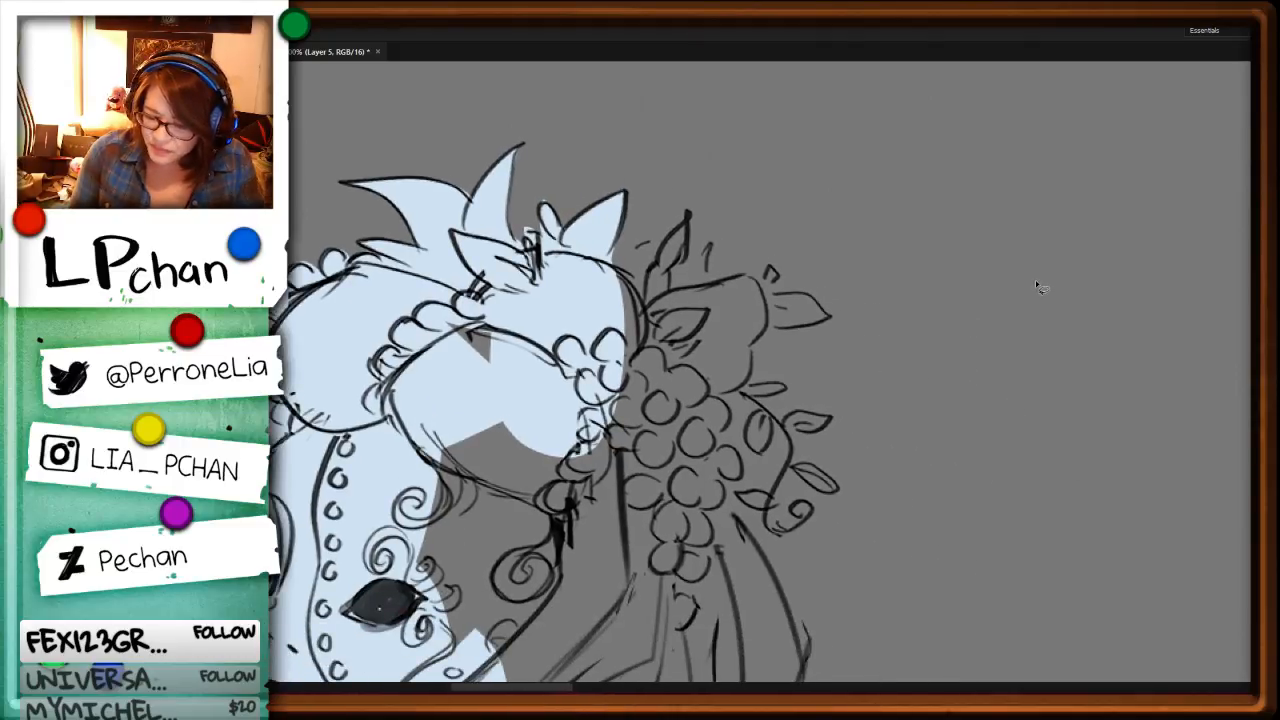
mouse_move(1030, 146)
left_mouse_down()
mouse_move(1000, 160)
mouse_move(1037, 286)
mouse_move(1005, 430)
mouse_move(1009, 341)
mouse_move(945, 315)
left_mouse_up()
key("ctrl+d")
key("ctrl+d")
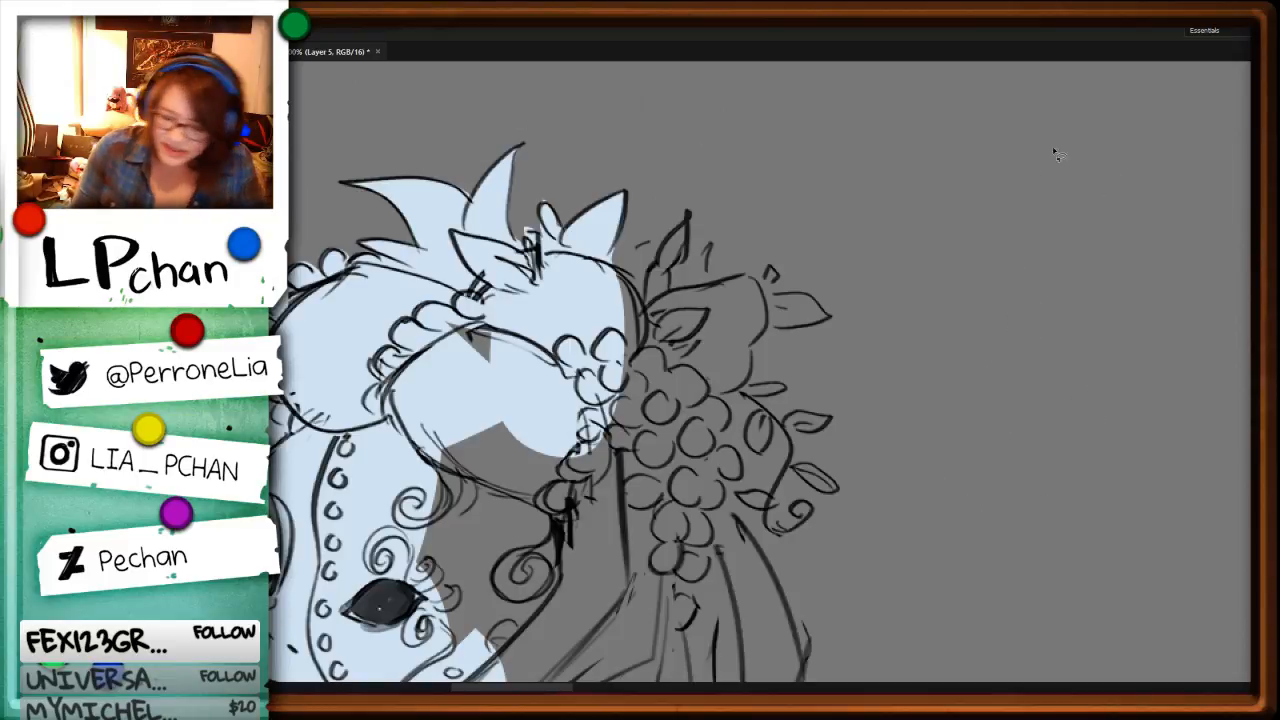
mouse_move(1054, 152)
left_mouse_down()
mouse_move(1102, 350)
mouse_move(967, 423)
mouse_move(1008, 343)
mouse_move(1070, 291)
mouse_move(1091, 350)
mouse_move(1085, 384)
left_mouse_up()
key("ctrl+d")
key("ctrl+d")
mouse_move(1064, 92)
left_mouse_down()
mouse_move(1041, 208)
mouse_move(1164, 404)
mouse_move(988, 481)
mouse_move(1168, 209)
mouse_move(1003, 175)
mouse_move(1157, 335)
mouse_move(1137, 462)
mouse_move(992, 428)
mouse_move(1040, 327)
mouse_move(1160, 365)
mouse_move(1114, 436)
mouse_move(1027, 401)
mouse_move(1125, 331)
mouse_move(1140, 423)
mouse_move(996, 391)
mouse_move(1165, 285)
left_mouse_up()
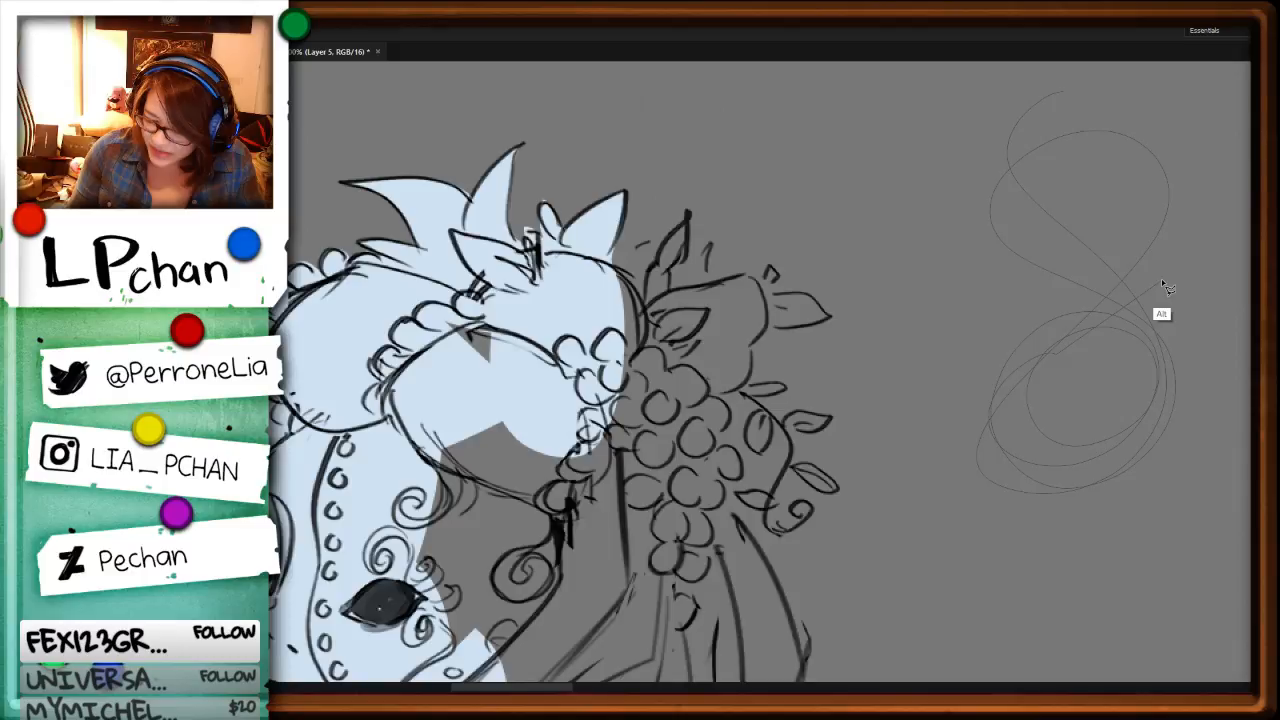
left_click_drag(1165, 285, 1101, 586)
key("ctrl+d")
Step: Fill a rounded lasso shape and a mixed curved and straight-edged one with pale blue on the empty canvas beside the character
mouse_move(992, 152)
left_mouse_down()
mouse_move(919, 398)
mouse_move(1020, 157)
mouse_move(990, 148)
left_mouse_up()
key("alt+BackSpace")
key("ctrl+d")
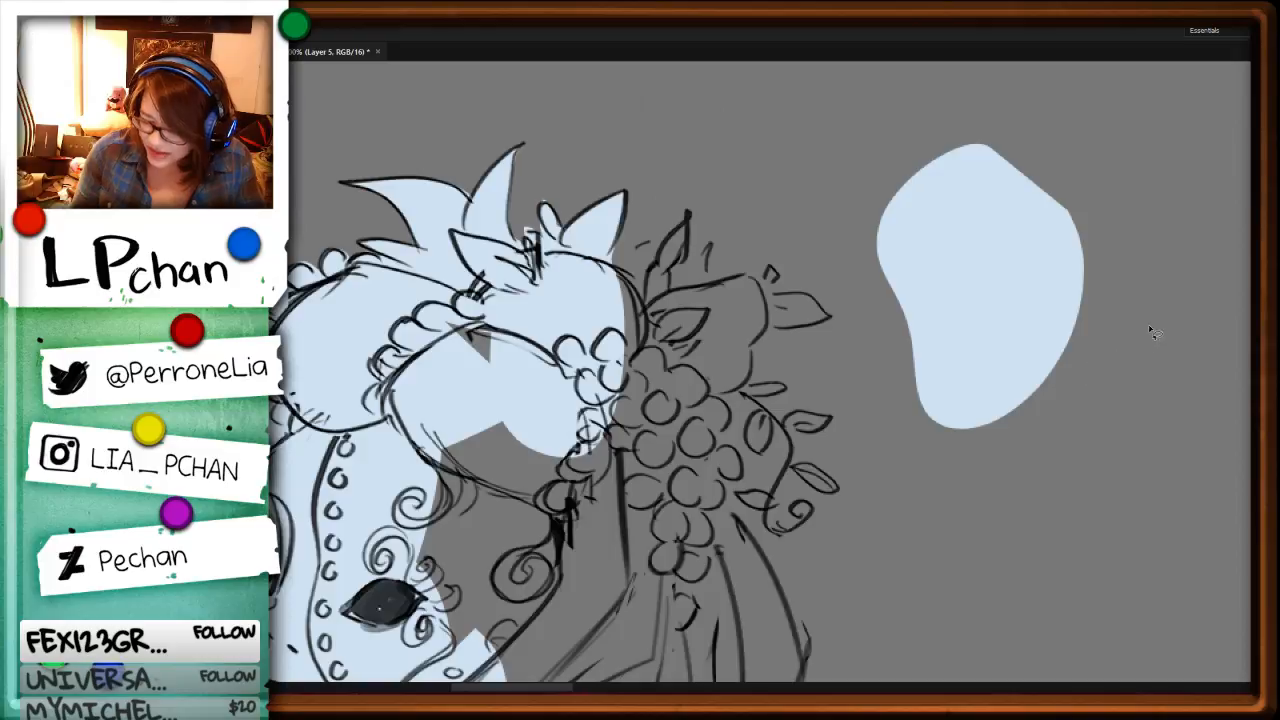
mouse_move(1150, 328)
left_mouse_down()
mouse_move(1085, 397)
mouse_move(1117, 456)
mouse_move(1157, 482)
mouse_move(1228, 396)
left_mouse_up()
key("alt+BackSpace")
key("ctrl+d")
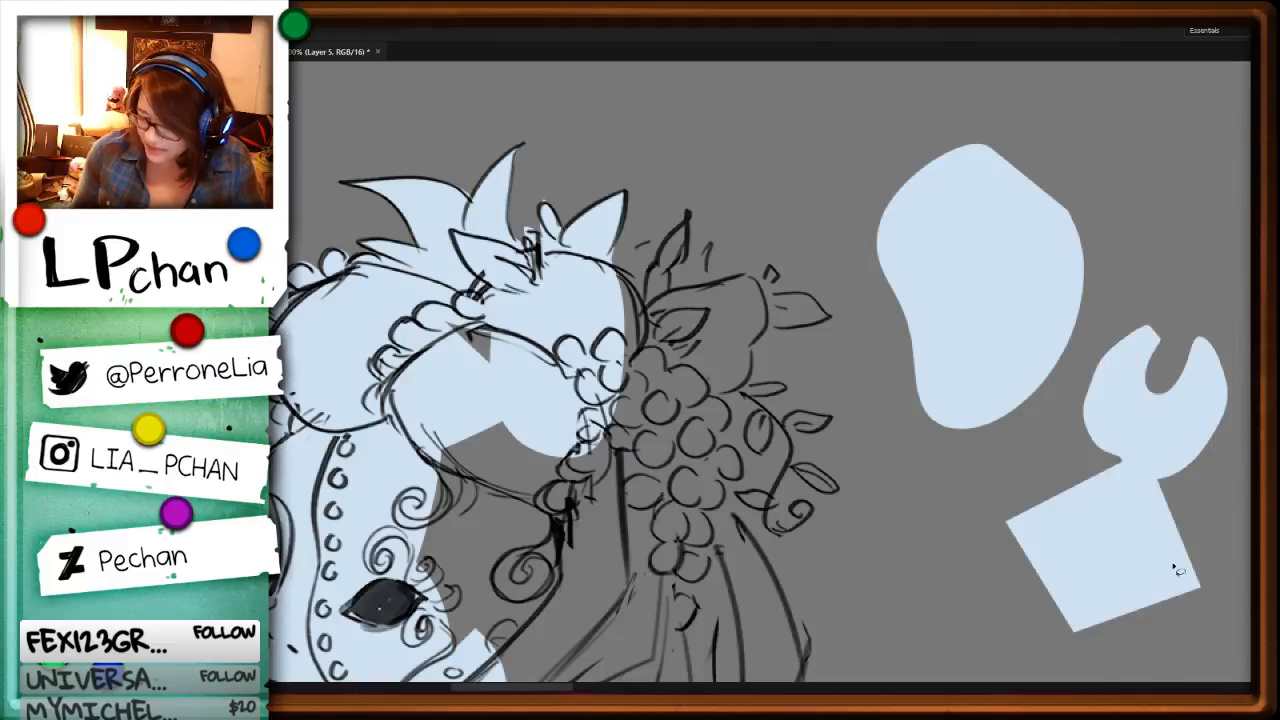
Step: Delete the pale blue test shapes from the empty canvas beside the character
left_click_drag(1186, 548, 926, 551)
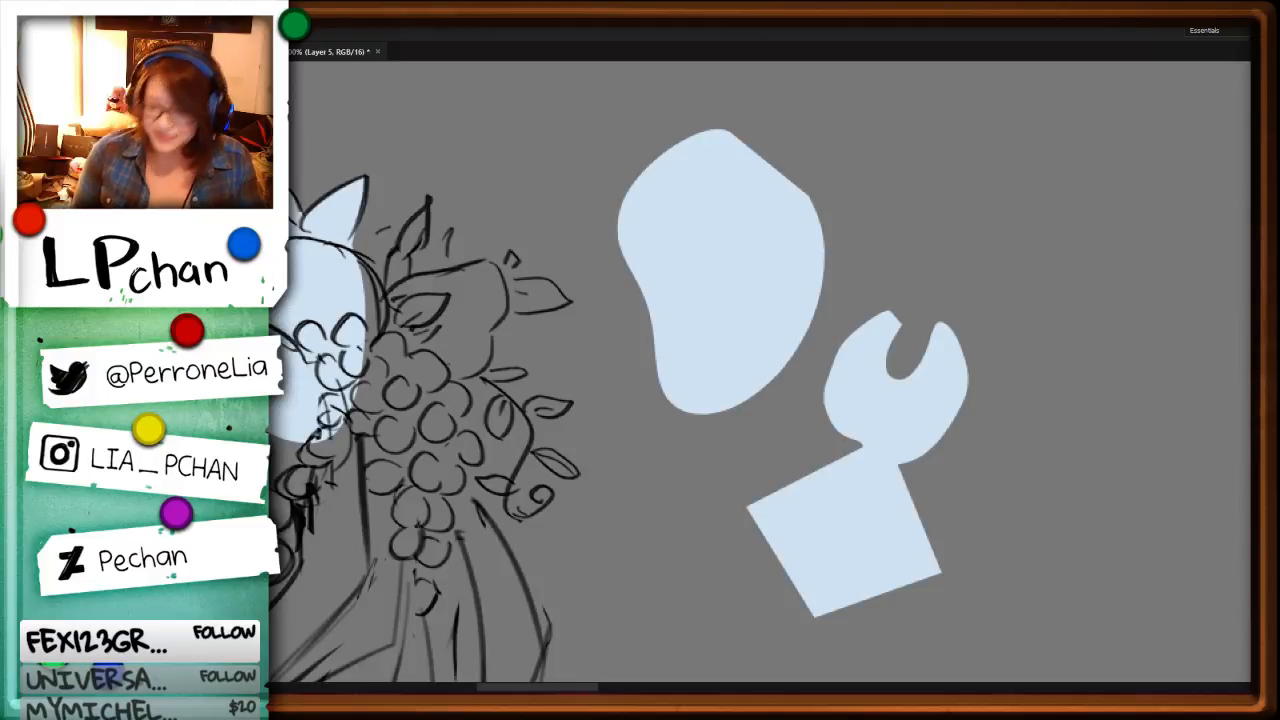
mouse_move(724, 91)
left_mouse_down()
mouse_move(925, 627)
mouse_move(954, 196)
left_mouse_up()
key("Delete")
key("ctrl+minus")
key("ctrl+d")
Step: Fill the rest of the mask, the headdress's flower cluster and leaves, and the veil behind the head with pale blue
mouse_move(523, 565)
left_mouse_down()
mouse_move(697, 508)
mouse_move(893, 398)
left_mouse_up()
mouse_move(833, 167)
left_mouse_down()
mouse_move(767, 193)
mouse_move(850, 180)
left_mouse_up()
key("alt+BackSpace")
key("ctrl+d")
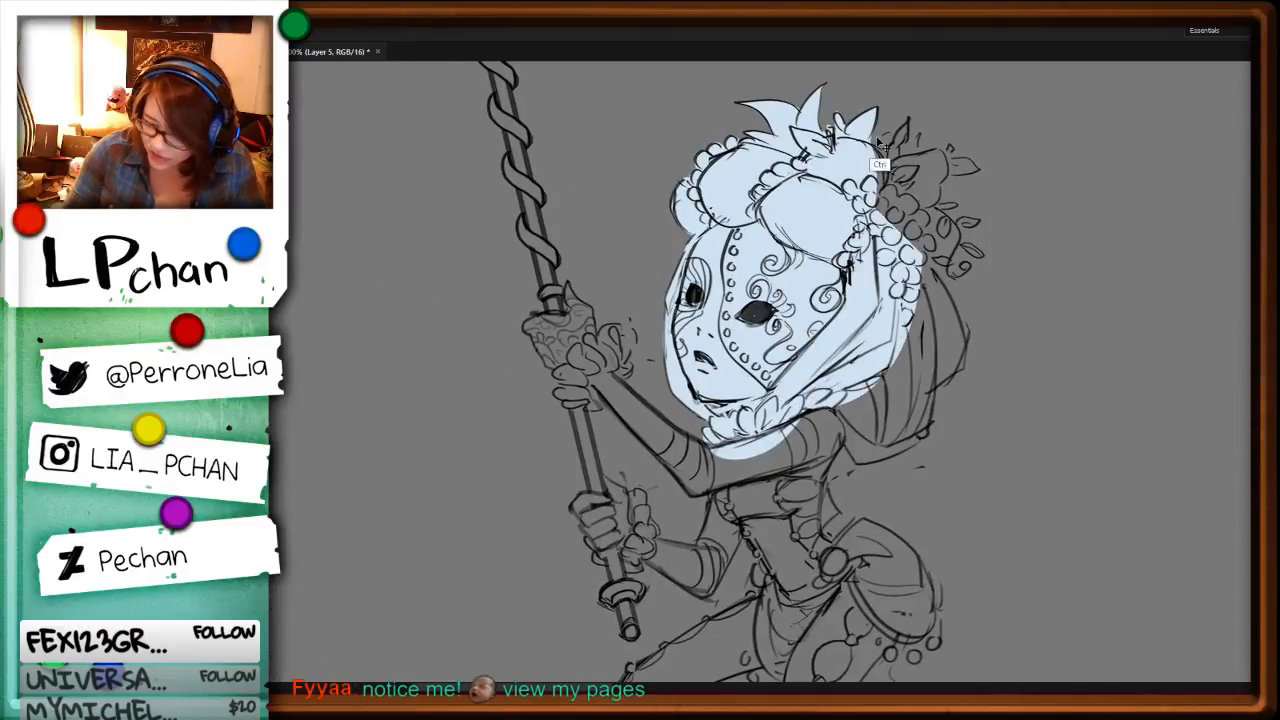
mouse_move(910, 122)
left_mouse_down()
mouse_move(908, 160)
mouse_move(922, 140)
mouse_move(929, 159)
mouse_move(980, 171)
left_mouse_up()
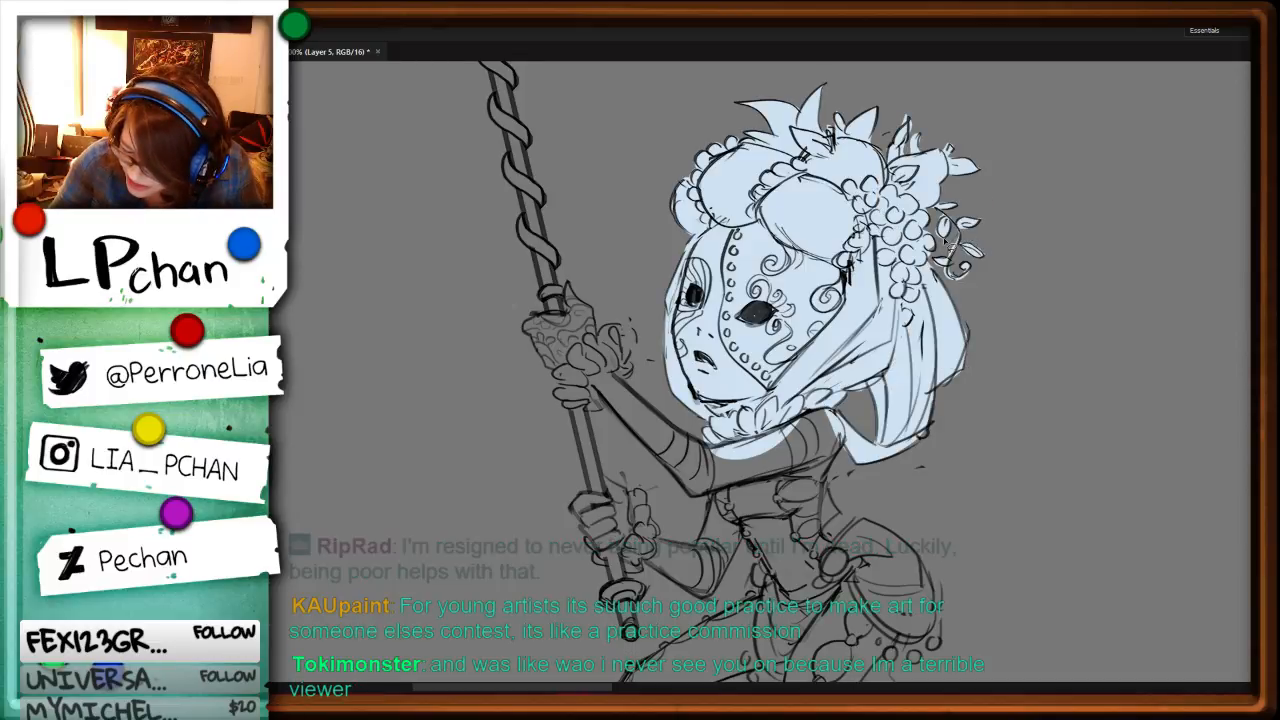
Step: Fill the masked character's near upper arm, chest and bodice with pale blue
key("ctrl+minus")
key("ctrl+minus")
key("ctrl+minus")
key("ctrl+minus")
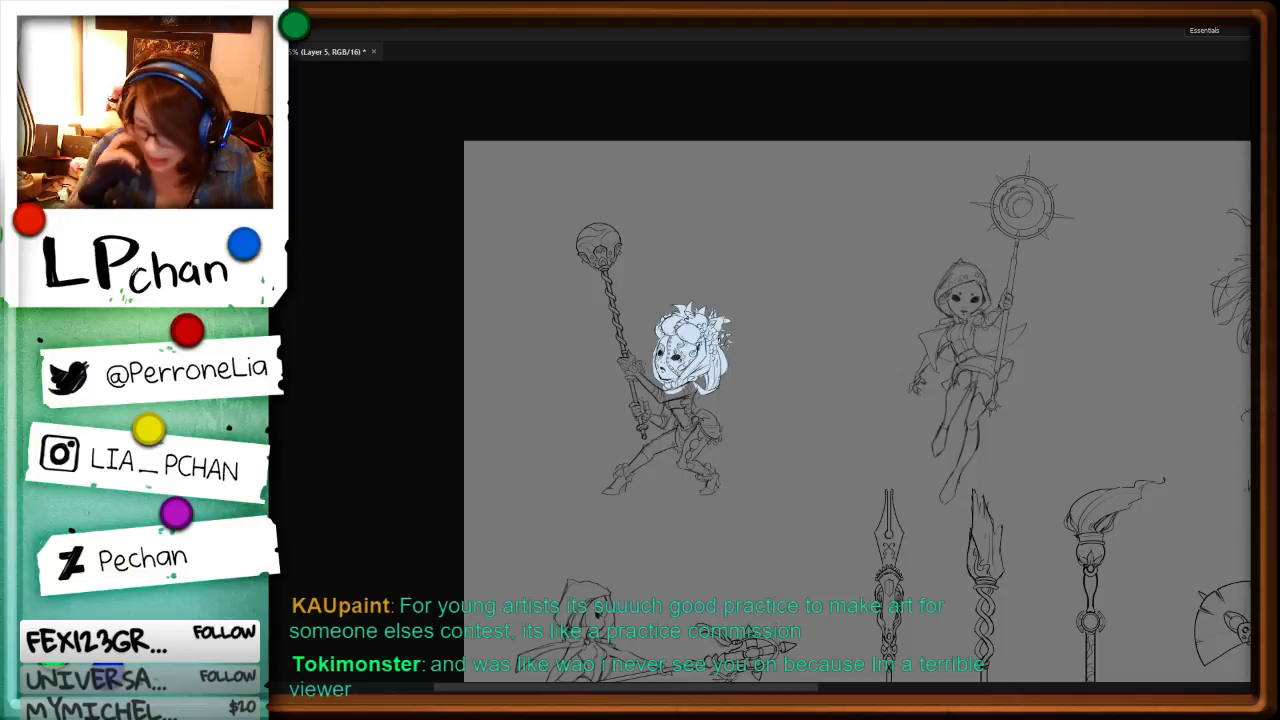
key("ctrl+minus")
key("ctrl+plus")
left_click_drag(473, 518, 910, 402)
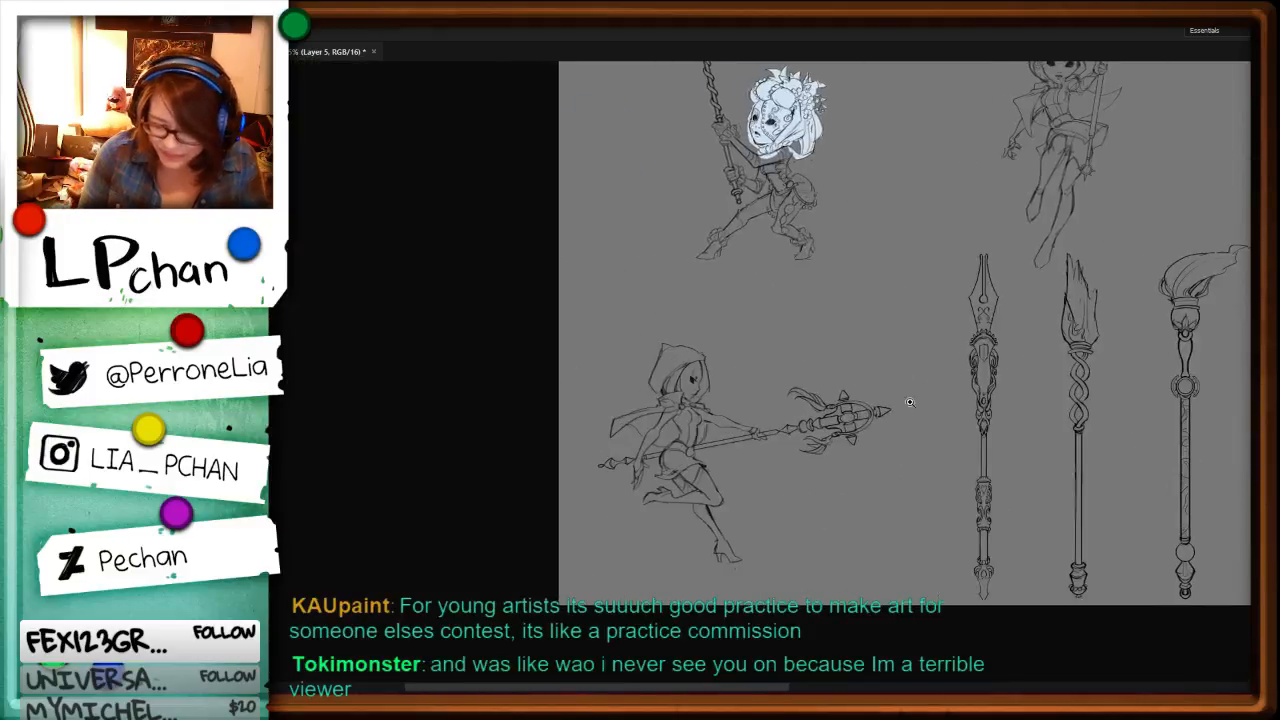
key("ctrl+plus")
key("ctrl+plus")
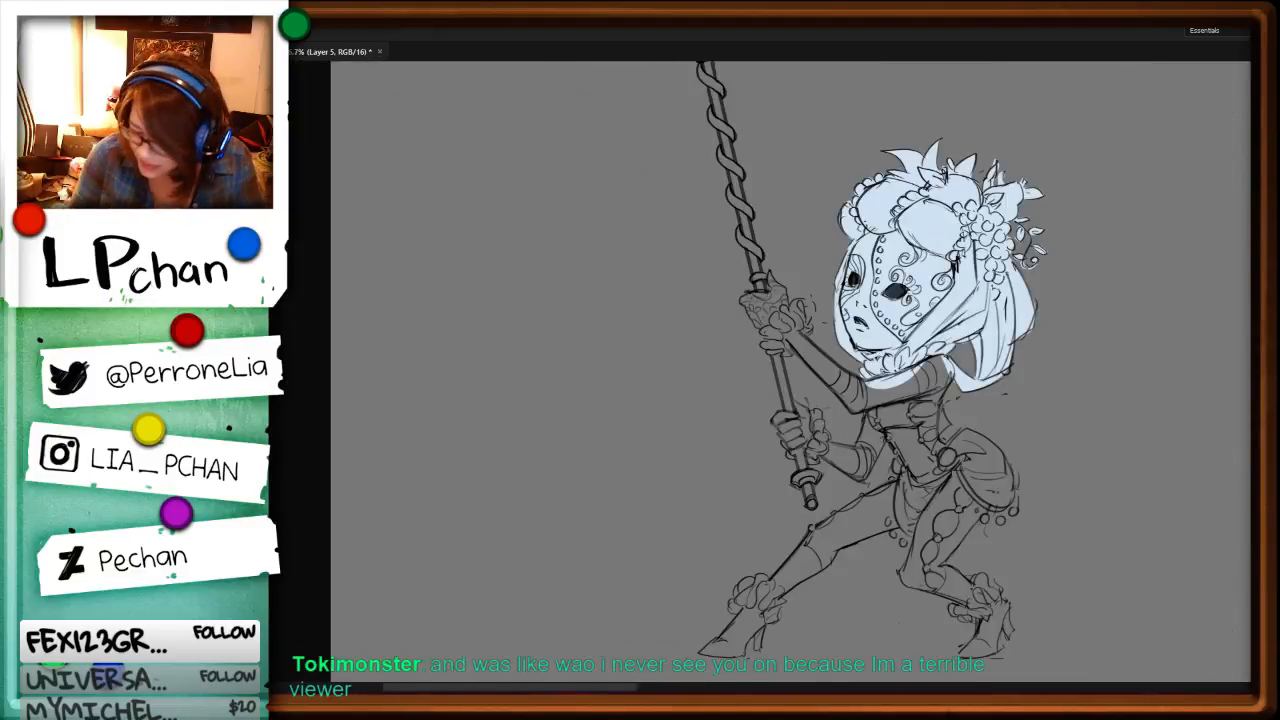
mouse_move(943, 414)
left_mouse_down()
mouse_move(938, 458)
mouse_move(876, 432)
mouse_move(890, 341)
left_mouse_up()
key("alt+BackSpace")
key("ctrl+d")
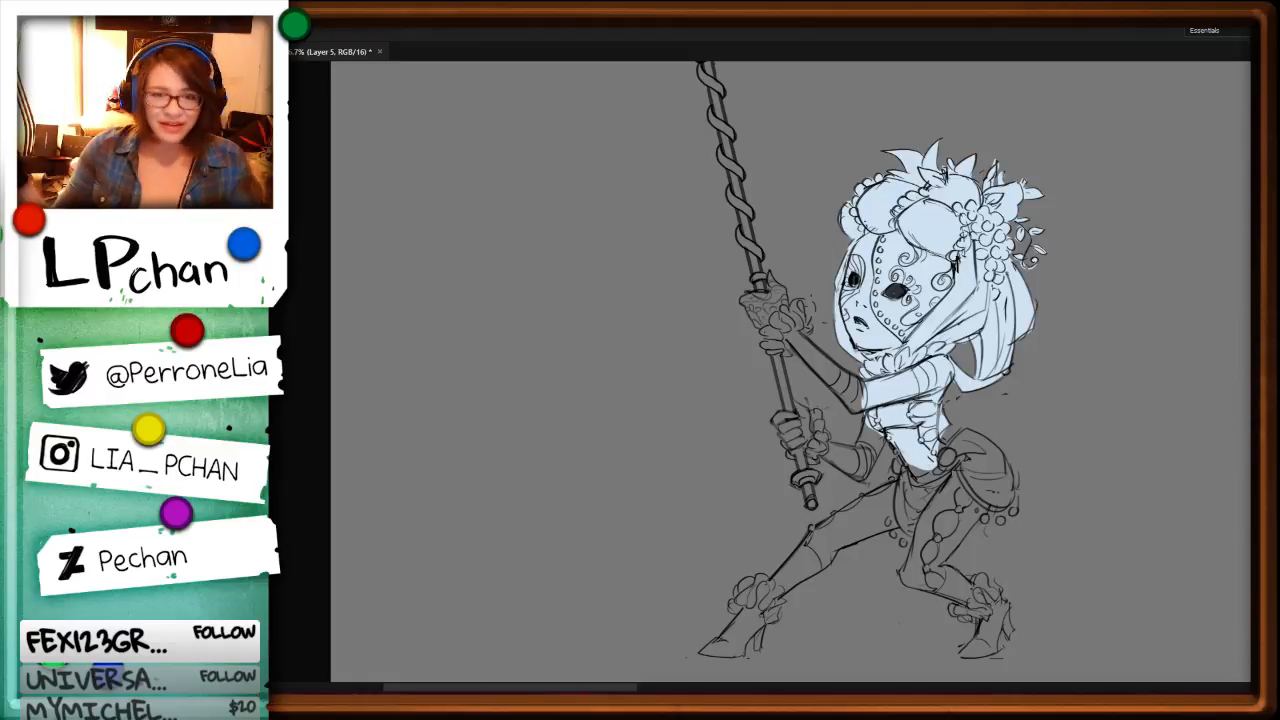
Step: Fill the staff's round orb and its ornate setting with pale blue, and trim the overspill around the orb
left_click_drag(1023, 482, 962, 697)
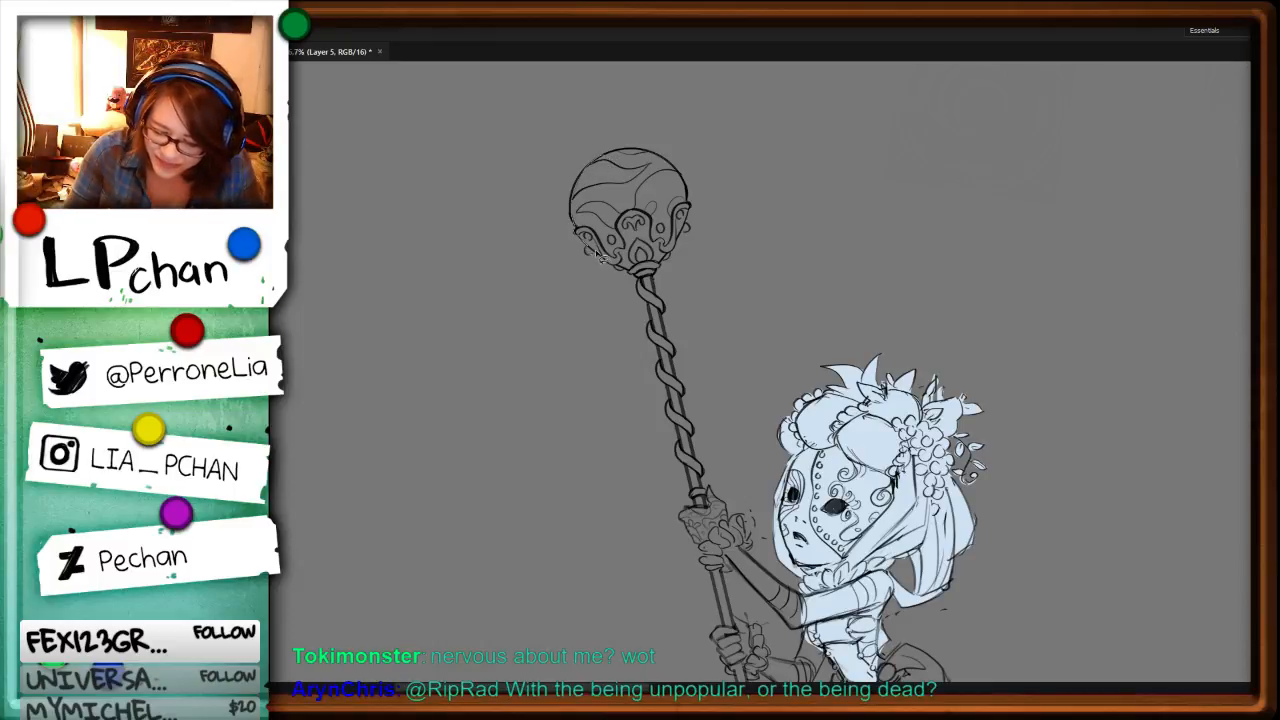
mouse_move(596, 251)
left_mouse_down()
mouse_move(611, 265)
mouse_move(645, 162)
mouse_move(608, 157)
left_mouse_up()
key("alt+BackSpace")
key("ctrl+d")
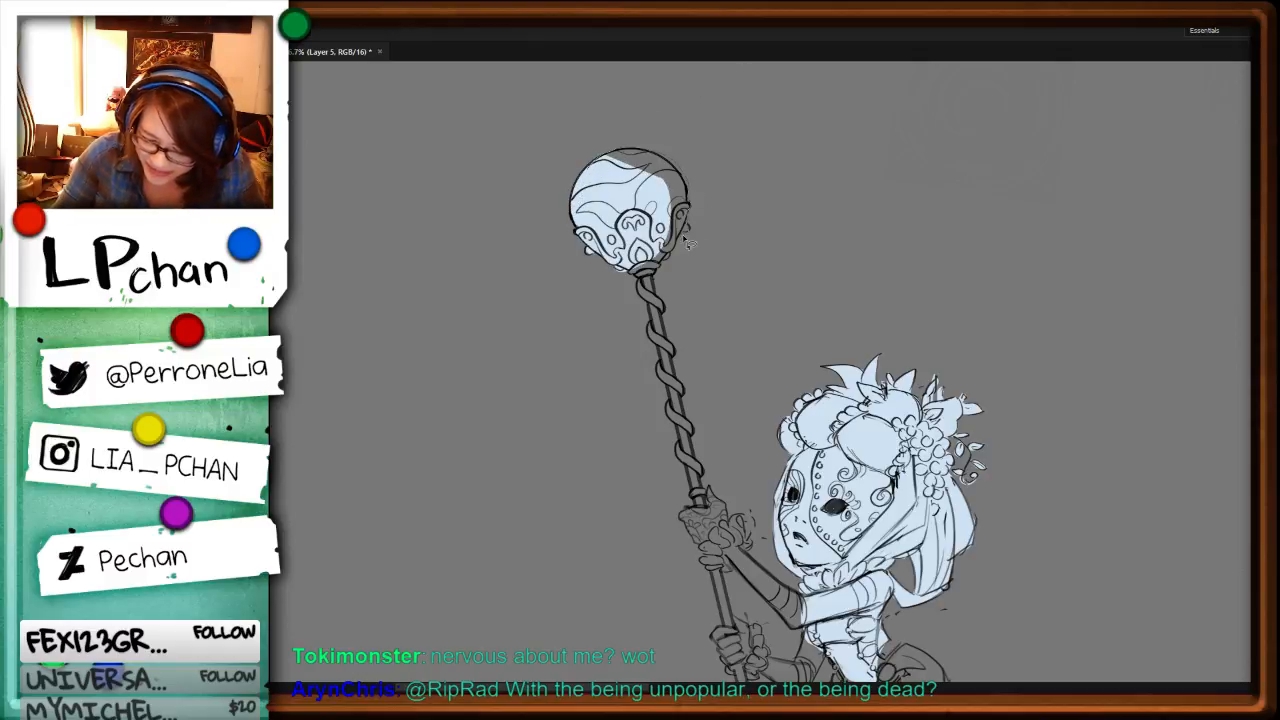
mouse_move(684, 238)
left_mouse_down()
mouse_move(671, 256)
mouse_move(590, 166)
mouse_move(622, 154)
left_mouse_up()
key("alt+BackSpace")
key("ctrl+d")
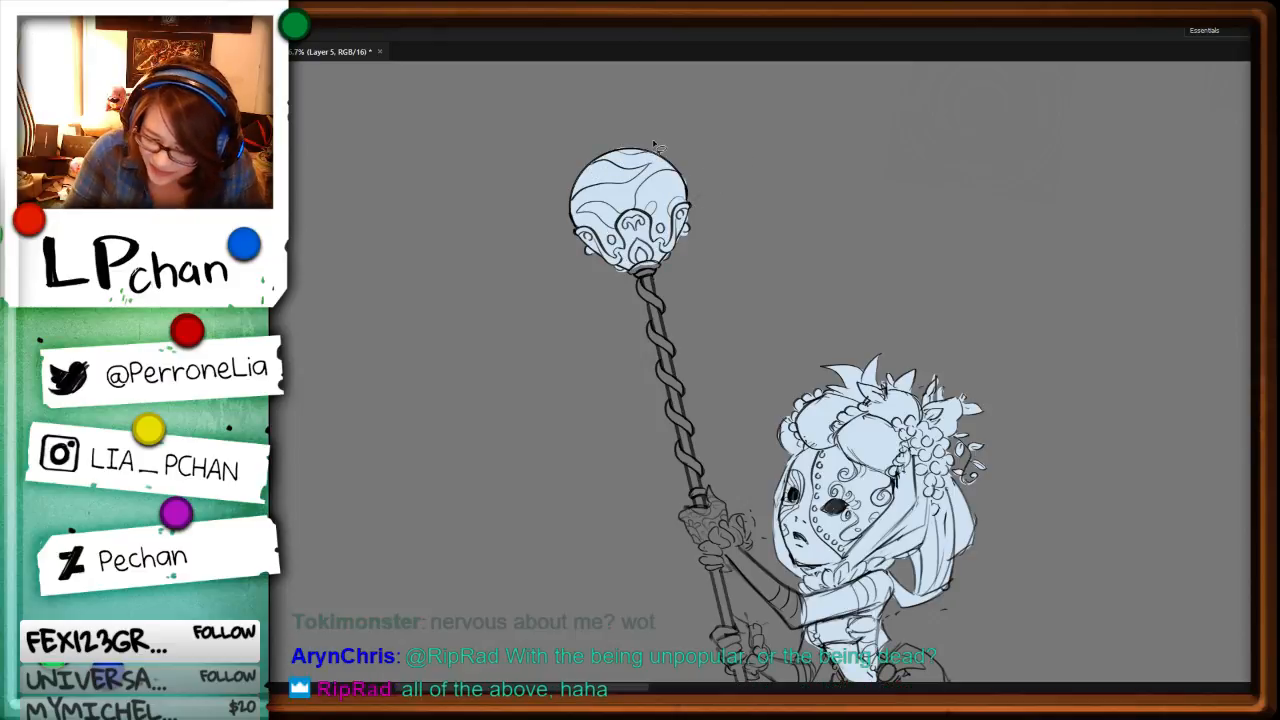
mouse_move(606, 153)
left_mouse_down()
mouse_move(676, 128)
mouse_move(673, 182)
mouse_move(714, 136)
mouse_move(687, 230)
mouse_move(743, 191)
left_mouse_up()
key("Delete")
key("ctrl+d")
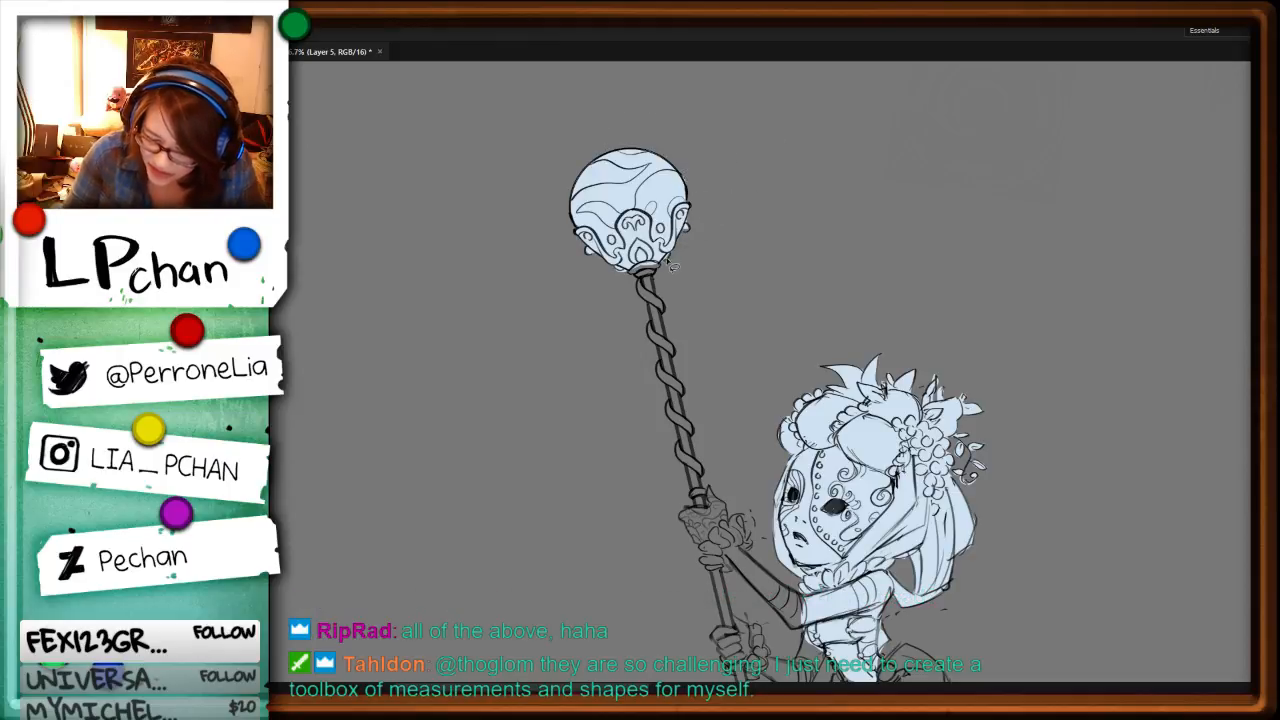
Step: Fill the spiral-wrapped staff shaft between the orb and the upper hand with pale blue
mouse_move(668, 262)
left_mouse_down()
mouse_move(655, 278)
mouse_move(697, 443)
left_mouse_up()
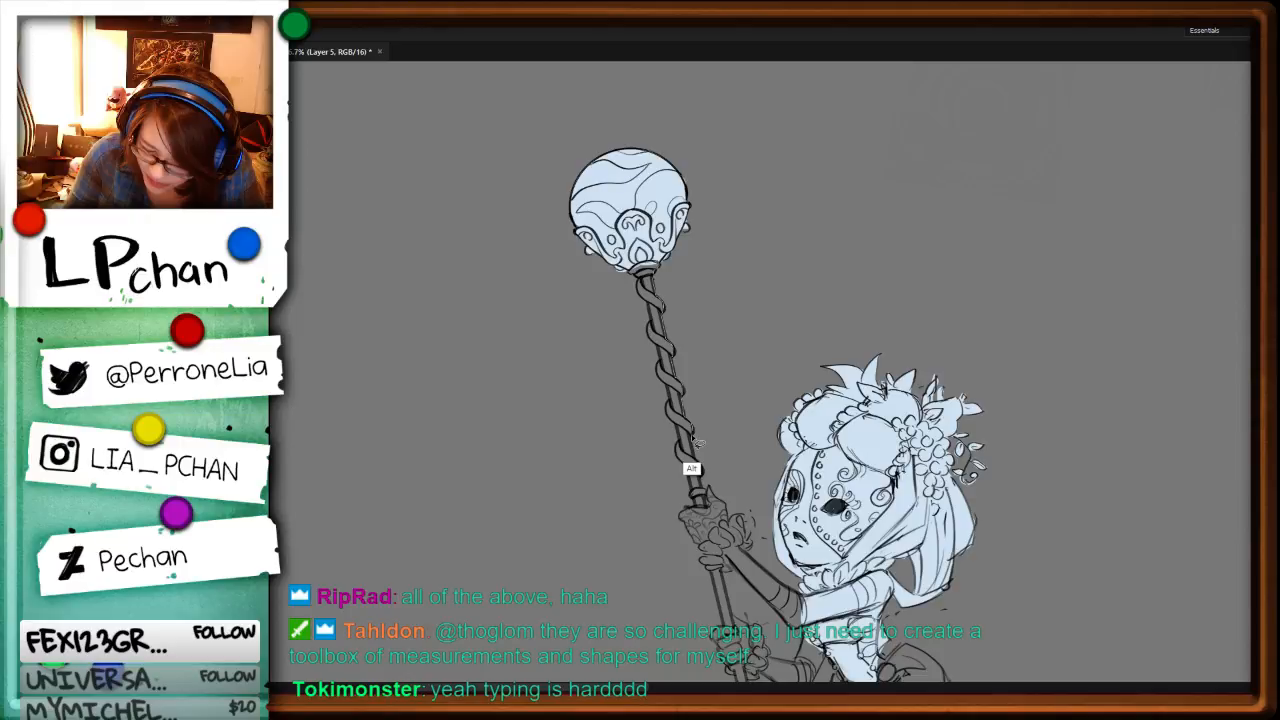
key("alt+BackSpace")
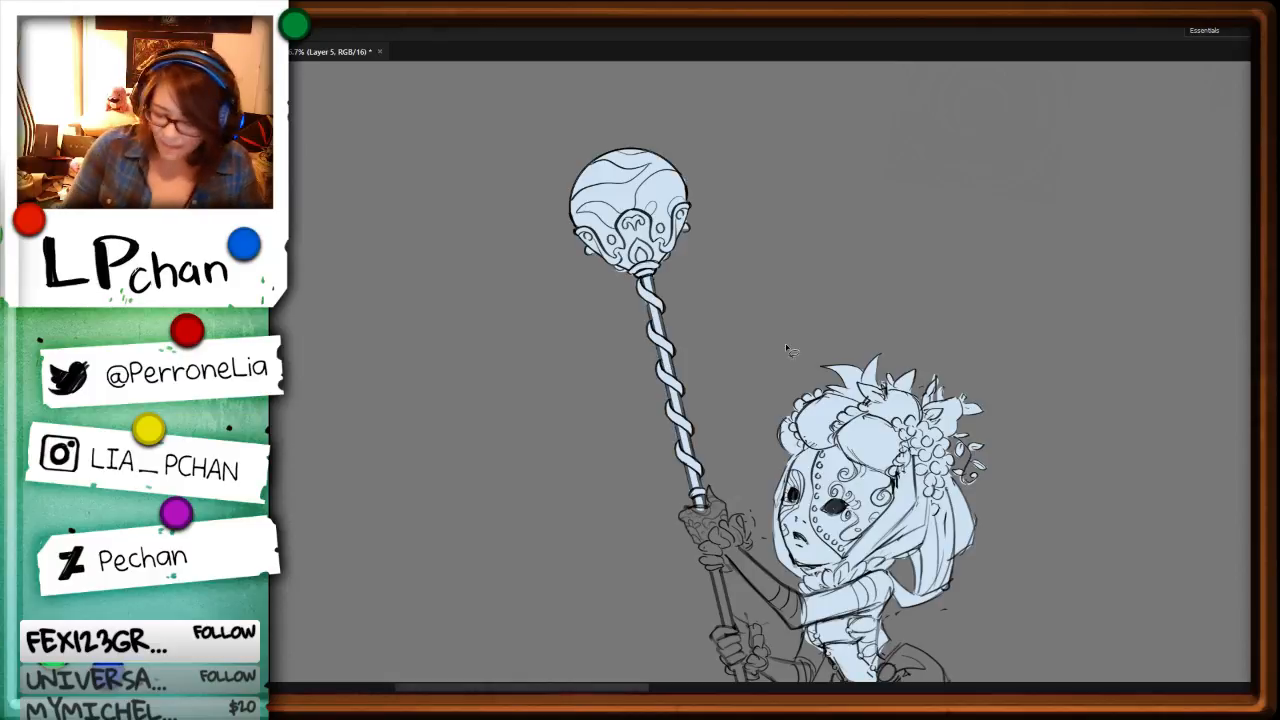
Step: Fill the masked character's upper hand, ruffled cuff and forearm, the staff shaft below it, and the lower hand with pale blue
mouse_move(930, 350)
left_mouse_down()
mouse_move(905, 340)
mouse_move(841, 440)
mouse_move(876, 527)
mouse_move(926, 524)
left_mouse_up()
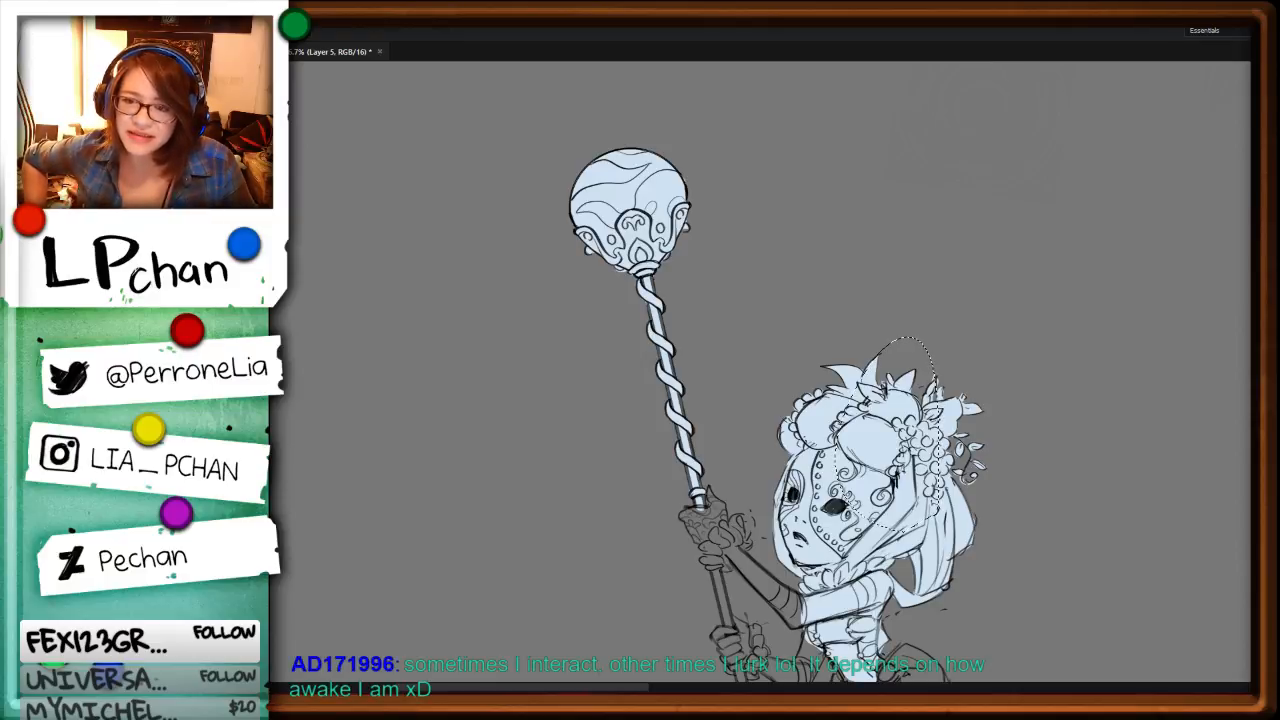
key("ctrl+plus")
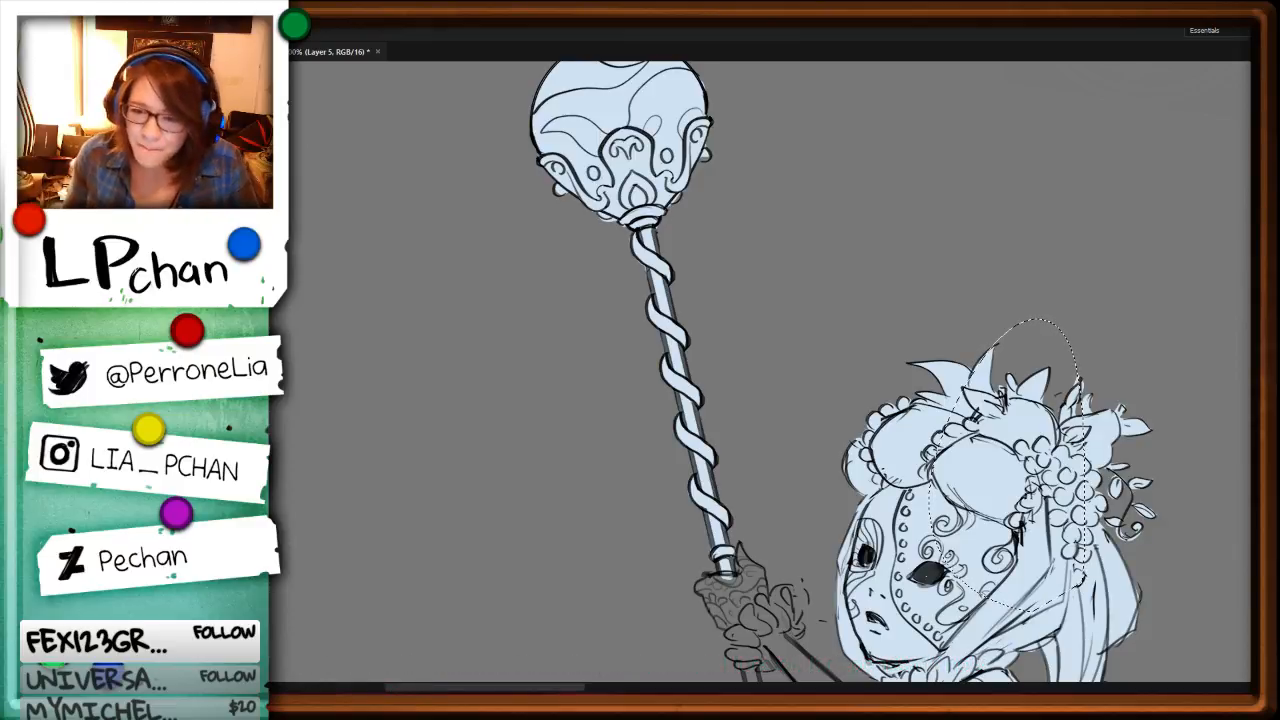
left_click_drag(990, 562, 904, 330)
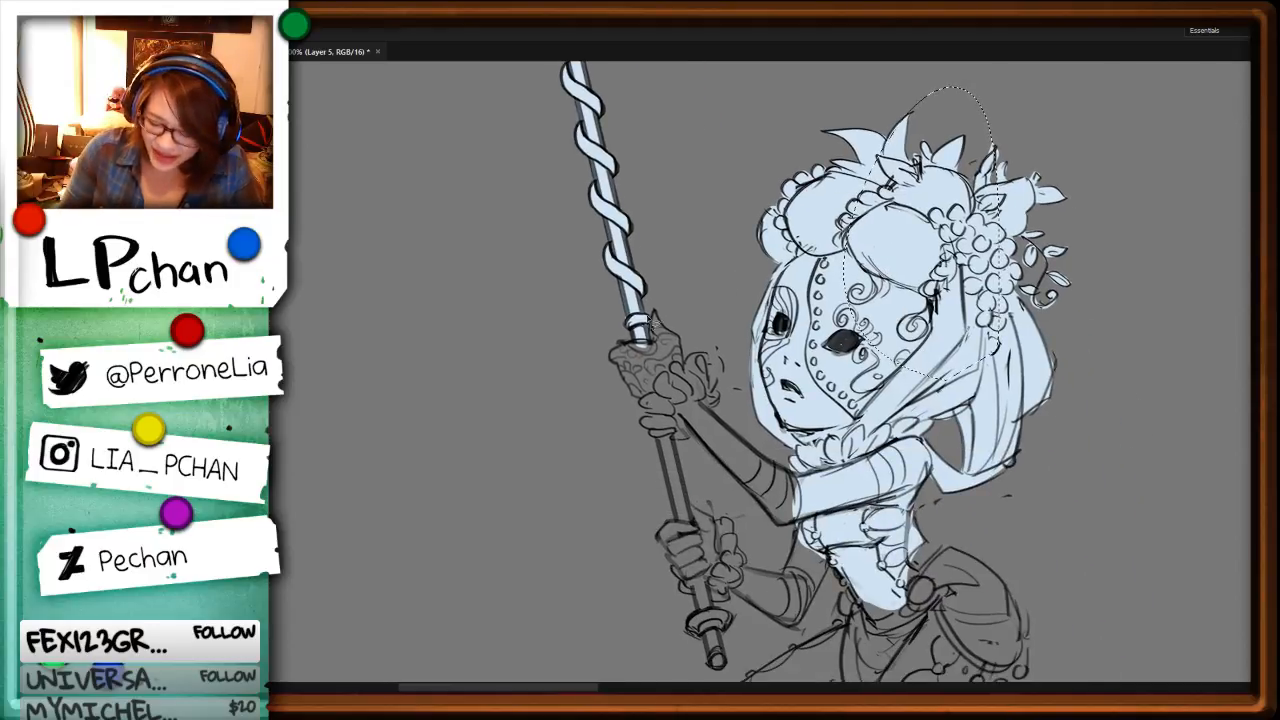
key("ctrl+d")
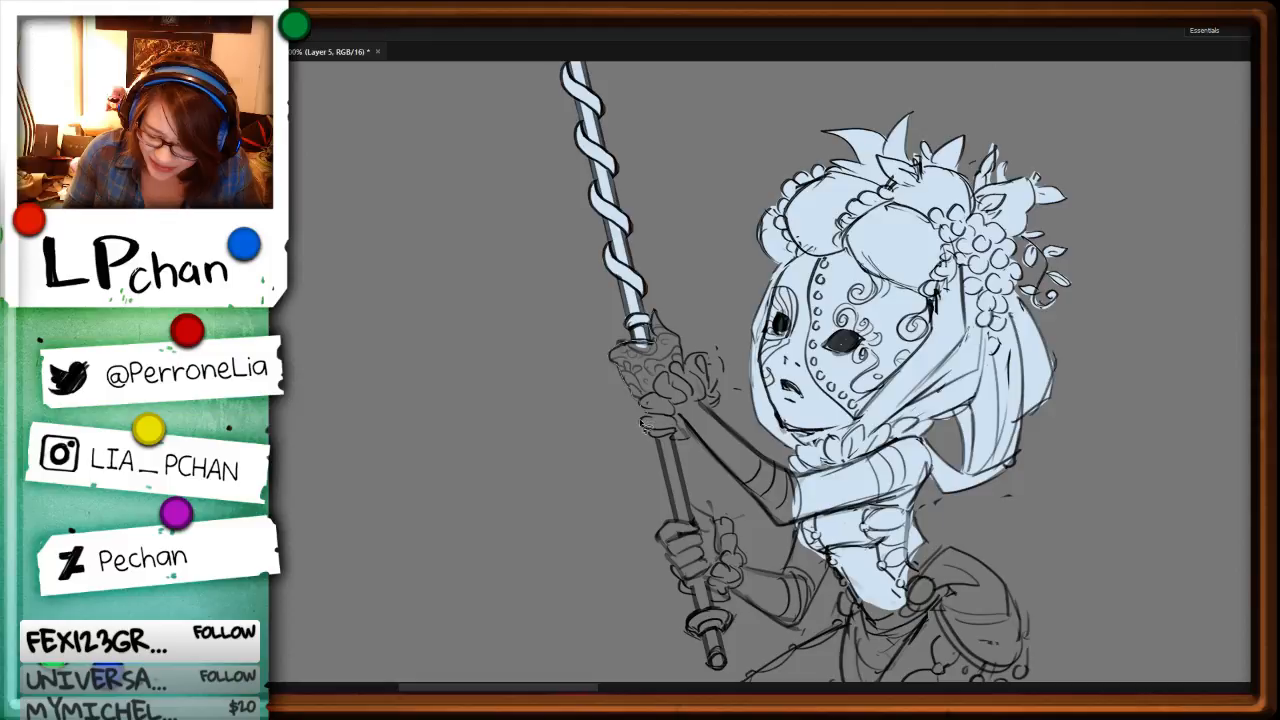
left_click(665, 548, "alt")
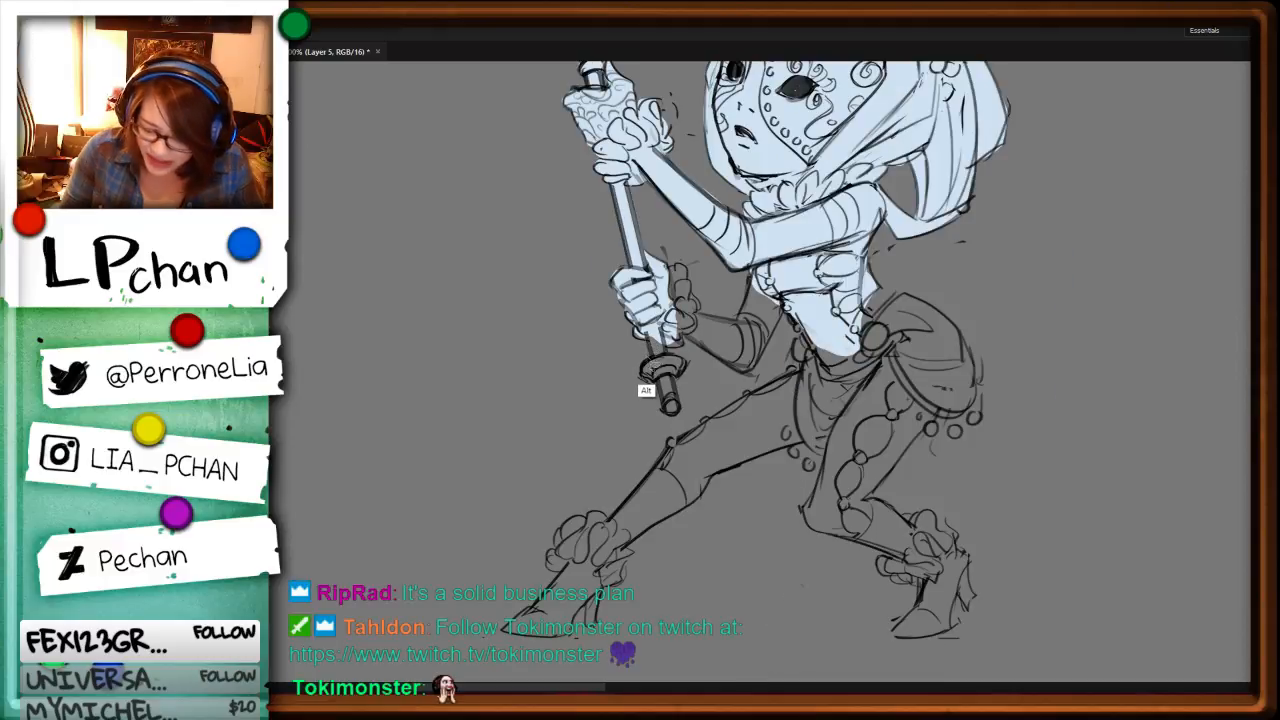
Step: Fill the staff's end cap and the masked character's lower forearm, ruffled cuff and elbow with pale blue
mouse_move(649, 361)
left_mouse_down()
mouse_move(642, 377)
mouse_move(673, 419)
mouse_move(684, 408)
left_mouse_up()
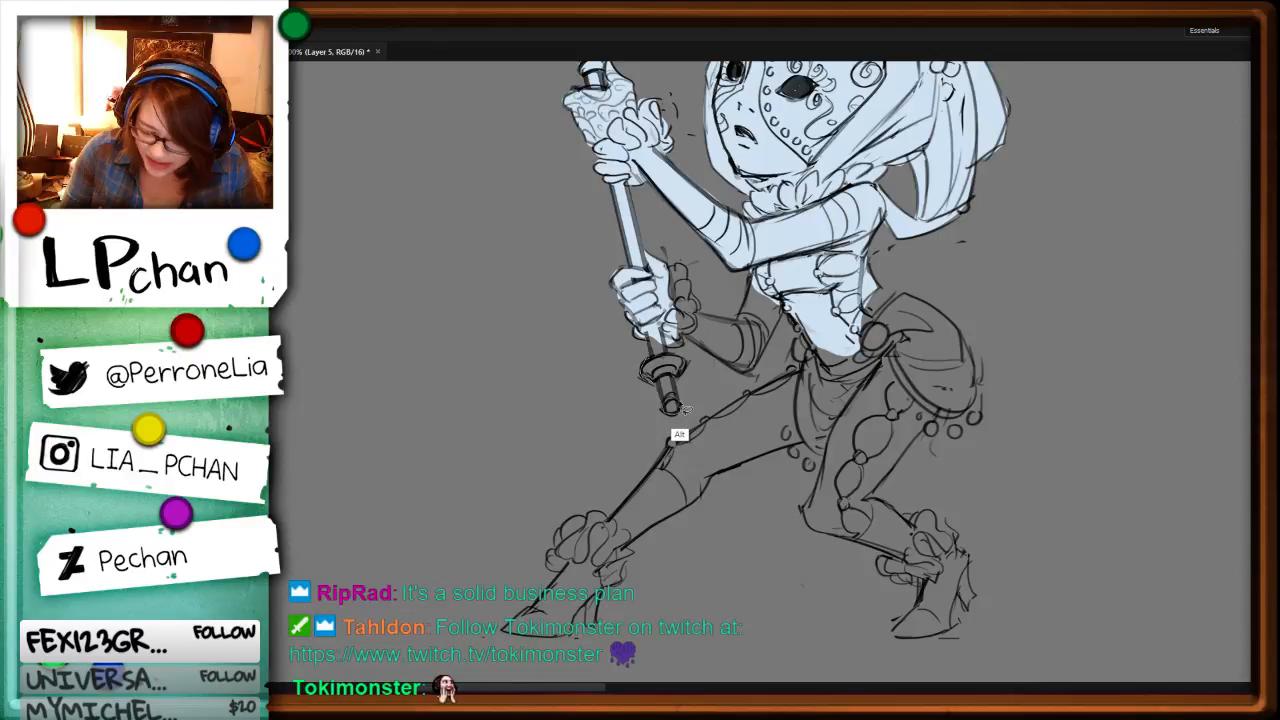
left_click_drag(684, 408, 769, 354)
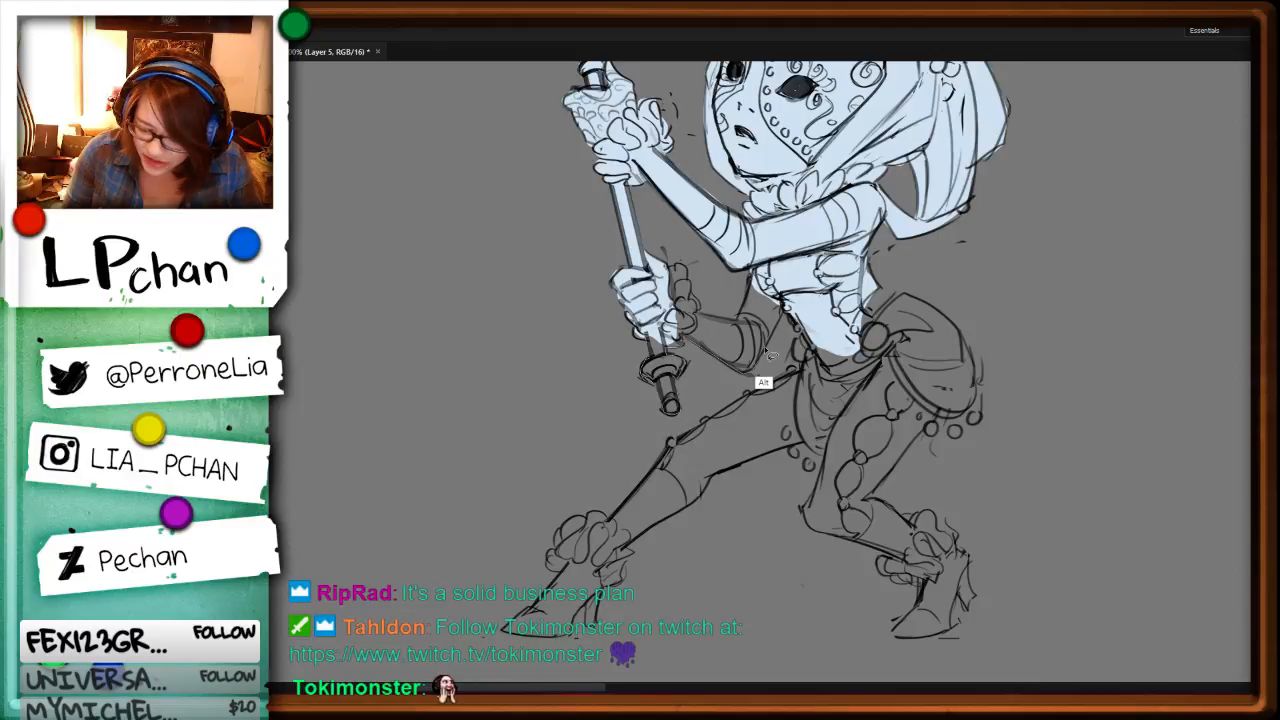
left_click_drag(769, 354, 766, 352)
key("alt+BackSpace")
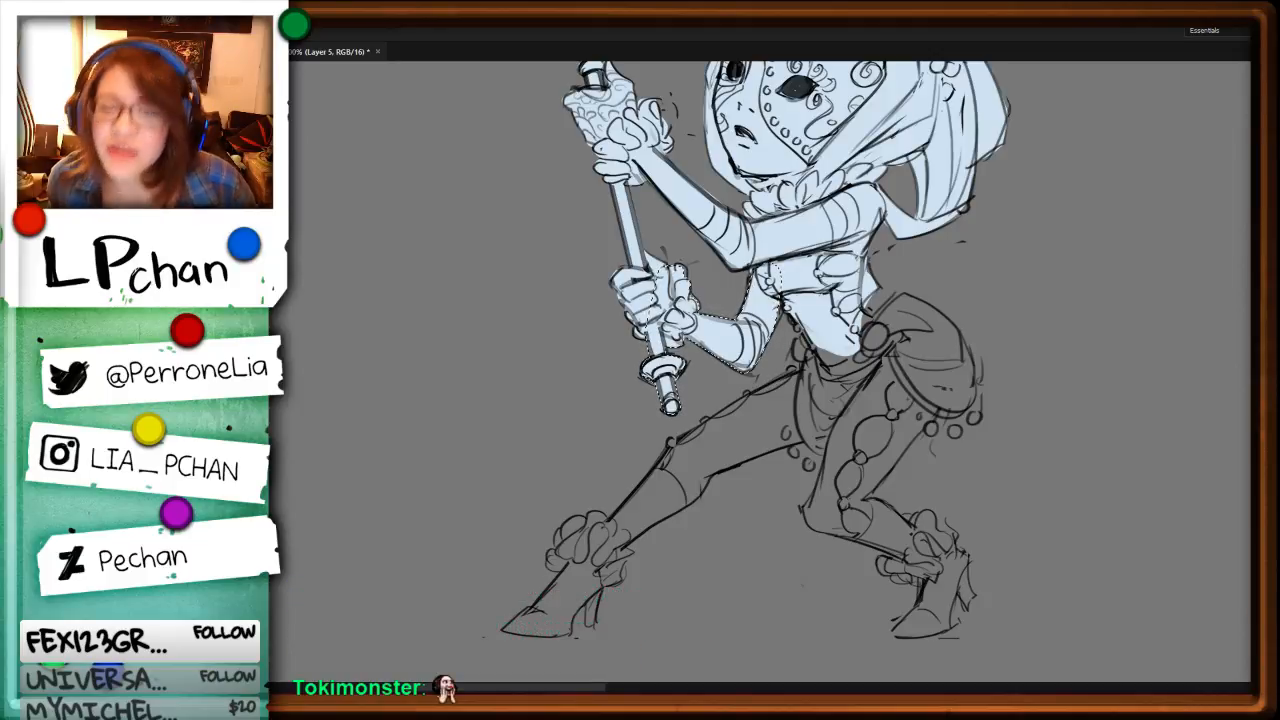
key("ctrl+d")
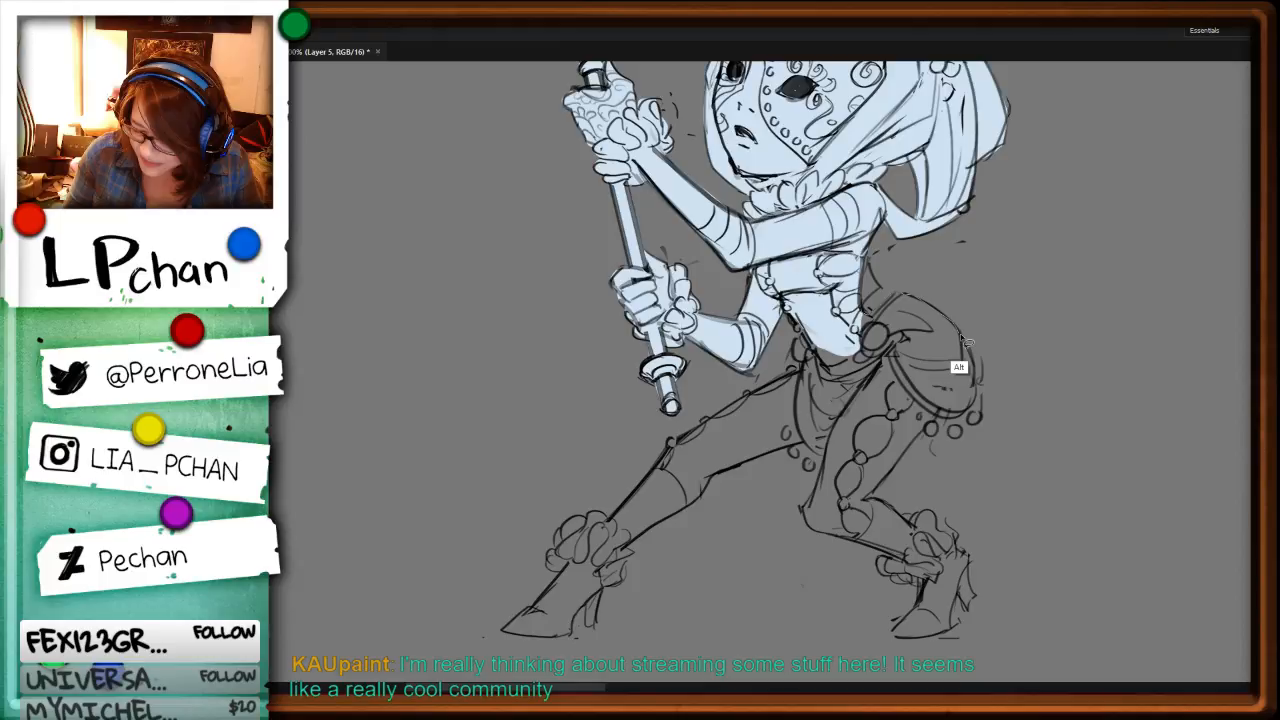
Step: Fill the masked character's hips, skirt and near thigh with pale blue
mouse_move(962, 337)
left_mouse_down()
mouse_move(838, 520)
mouse_move(880, 346)
mouse_move(862, 324)
mouse_move(800, 340)
mouse_move(778, 445)
mouse_move(880, 346)
left_mouse_up()
key("alt+BackSpace")
key("alt+BackSpace")
key("ctrl+d")
Step: Fill the masked character's outstretched leg with its heeled boot, and the bent lower leg, with pale blue
key("r")
mouse_move(1066, 449)
left_mouse_down()
mouse_move(1100, 283)
mouse_move(1064, 190)
left_mouse_up()
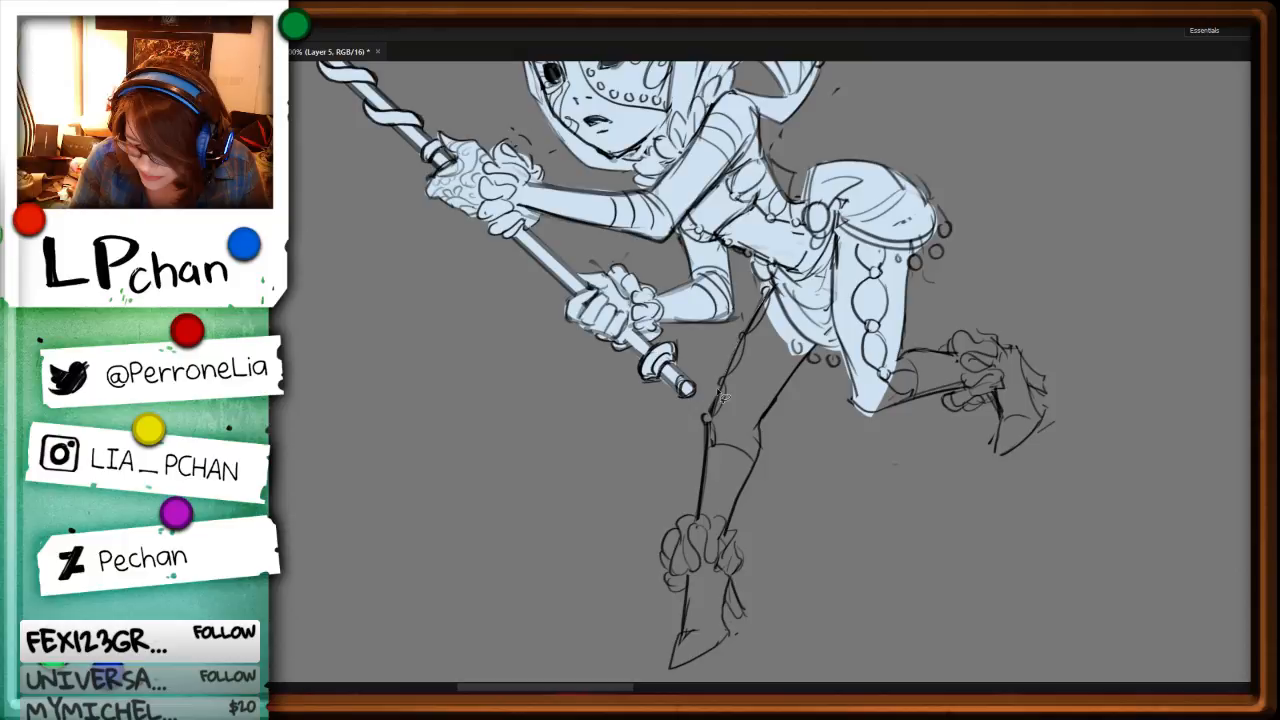
key("alt+BackSpace")
key("r")
mouse_move(1094, 400)
left_mouse_down()
mouse_move(1091, 428)
mouse_move(630, 600)
mouse_move(676, 262)
left_mouse_up()
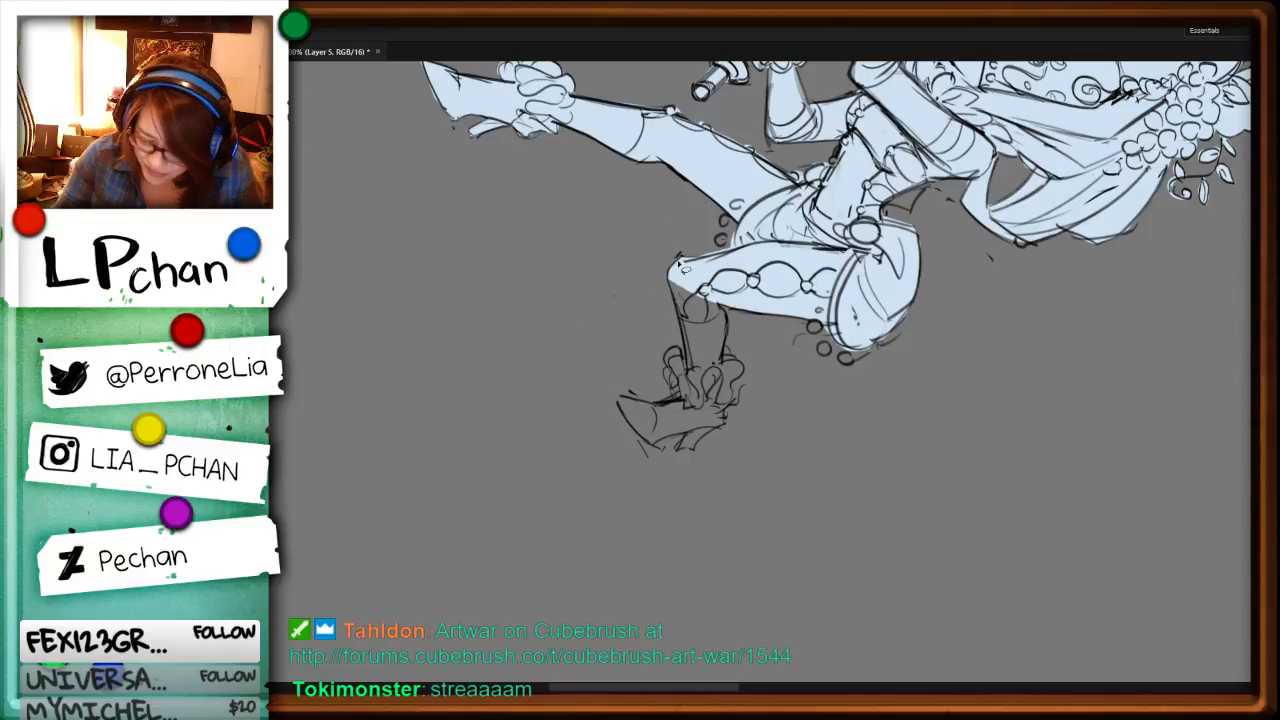
left_click(670, 286, "alt")
left_click(683, 337, "alt")
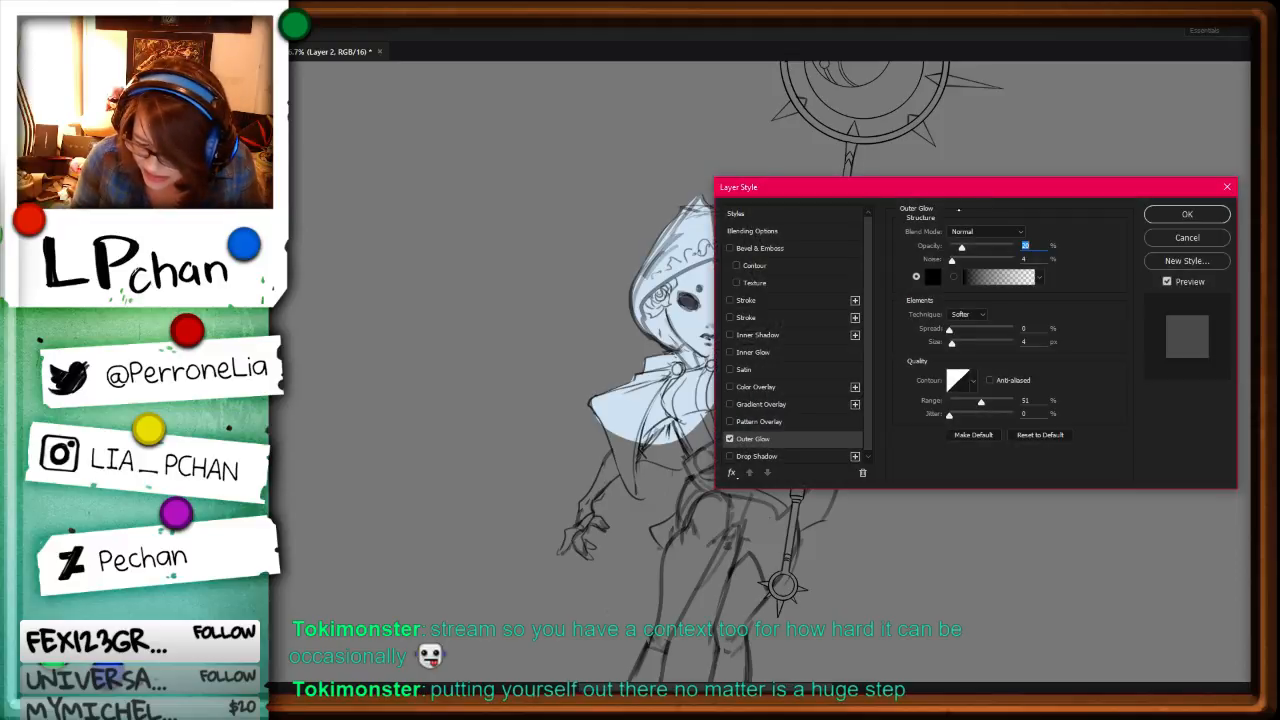
Step: Set the line art layer's outer glow to about 36% opacity and a size of 7 px
left_click_drag(960, 189, 1142, 211)
left_click_drag(1144, 268, 1174, 267)
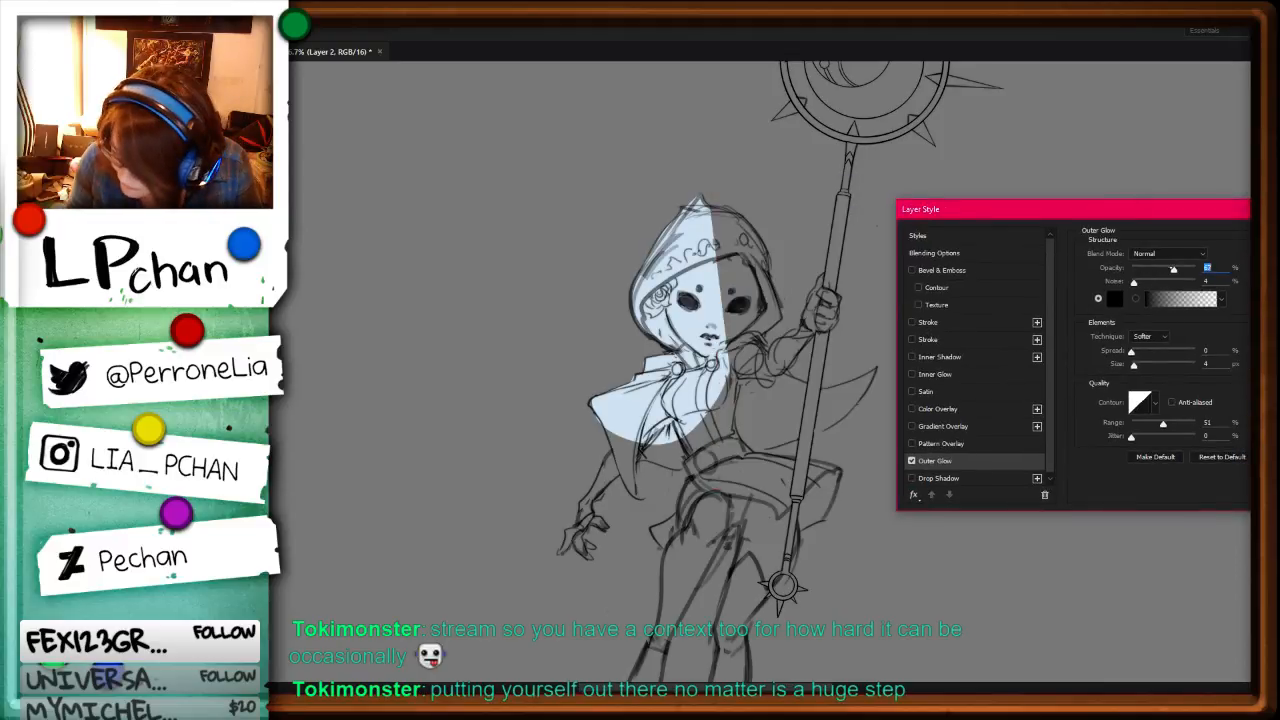
left_click(1131, 353)
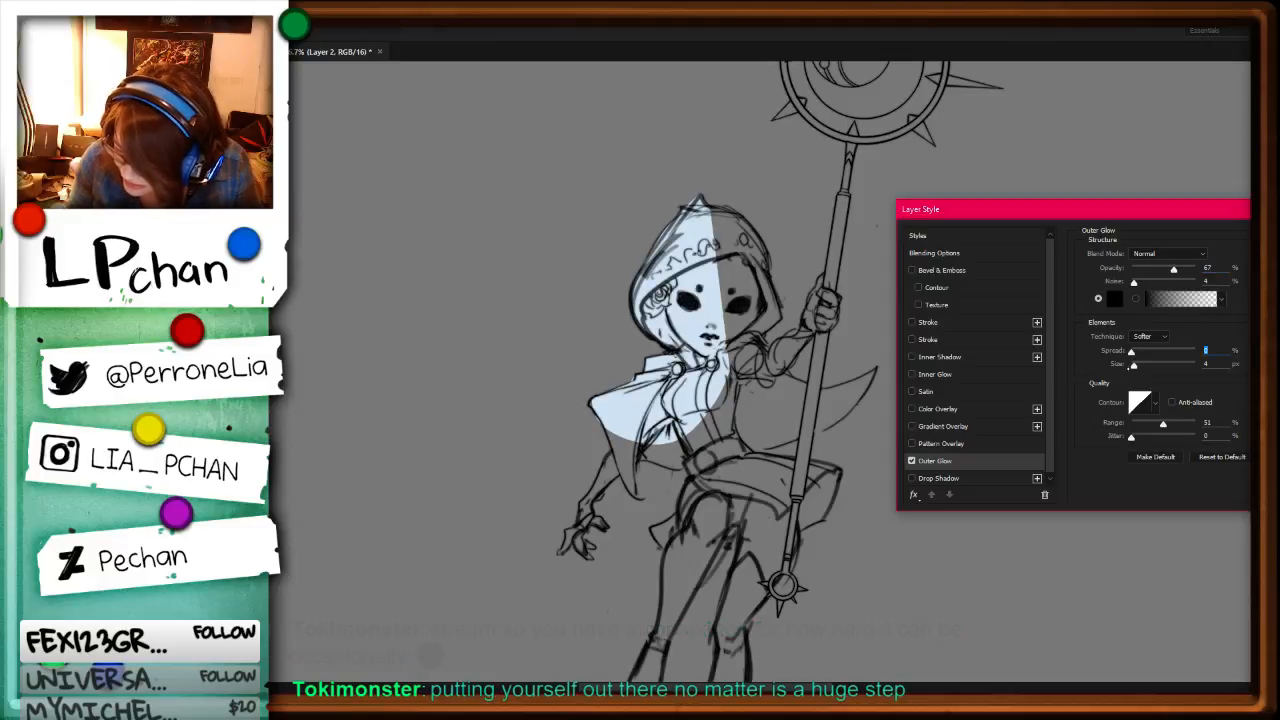
left_click_drag(1174, 268, 1145, 270)
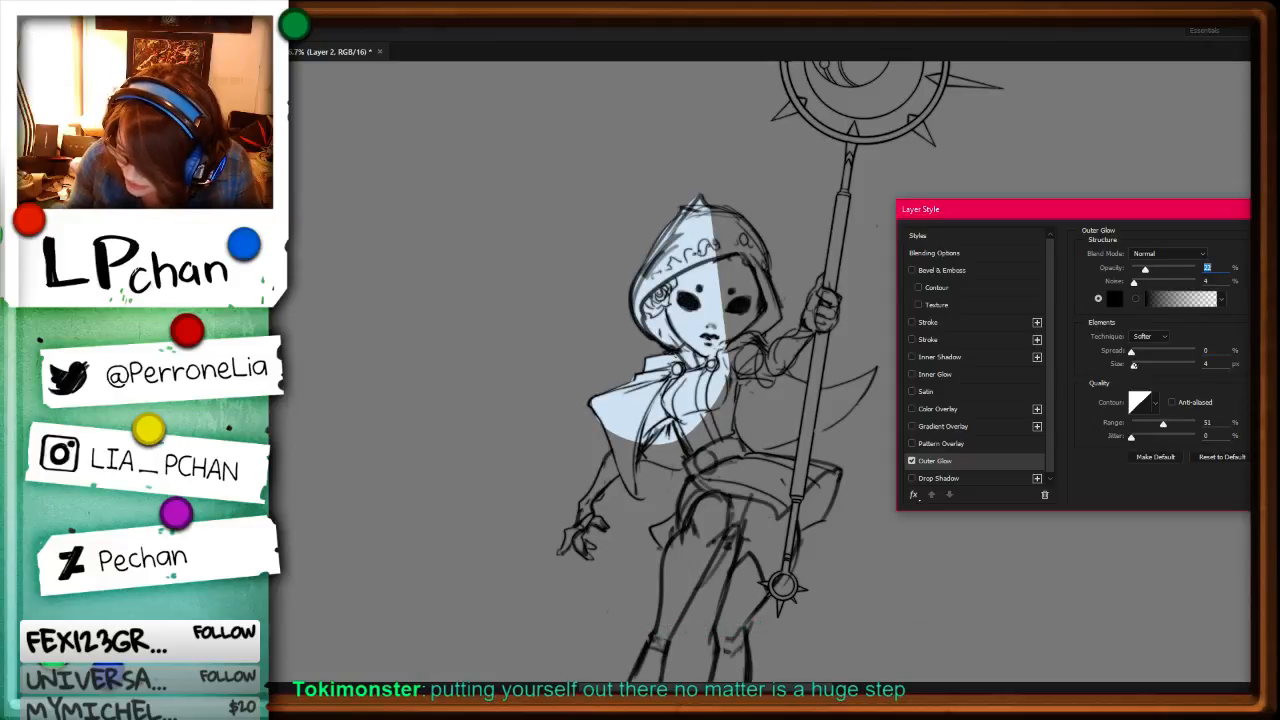
mouse_move(1134, 366)
left_mouse_down()
mouse_move(1150, 367)
mouse_move(1137, 367)
left_mouse_up()
mouse_move(1145, 270)
left_mouse_down()
mouse_move(1168, 271)
mouse_move(1155, 270)
left_mouse_up()
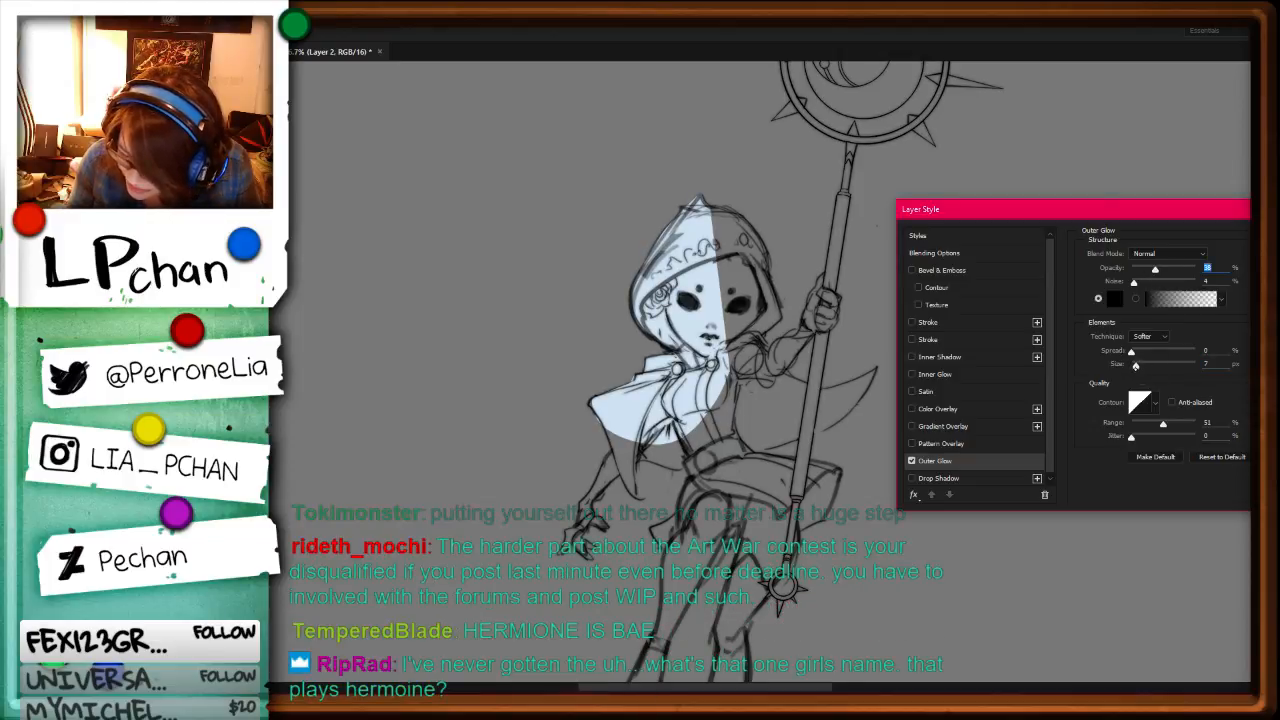
key("Return")
Step: Examine the glowing line art on the spiked staff head and across the whole character sheet
left_click_drag(850, 511, 817, 498)
key("ctrl+plus")
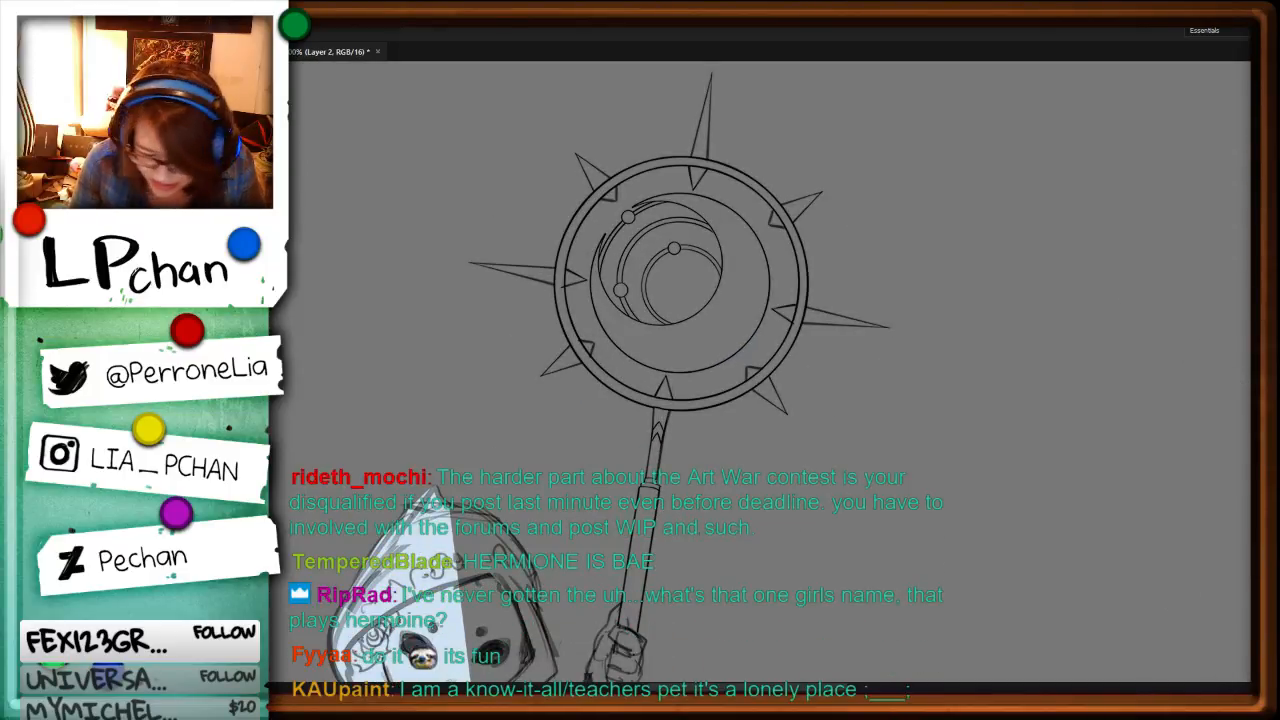
key("ctrl+minus")
key("ctrl+minus")
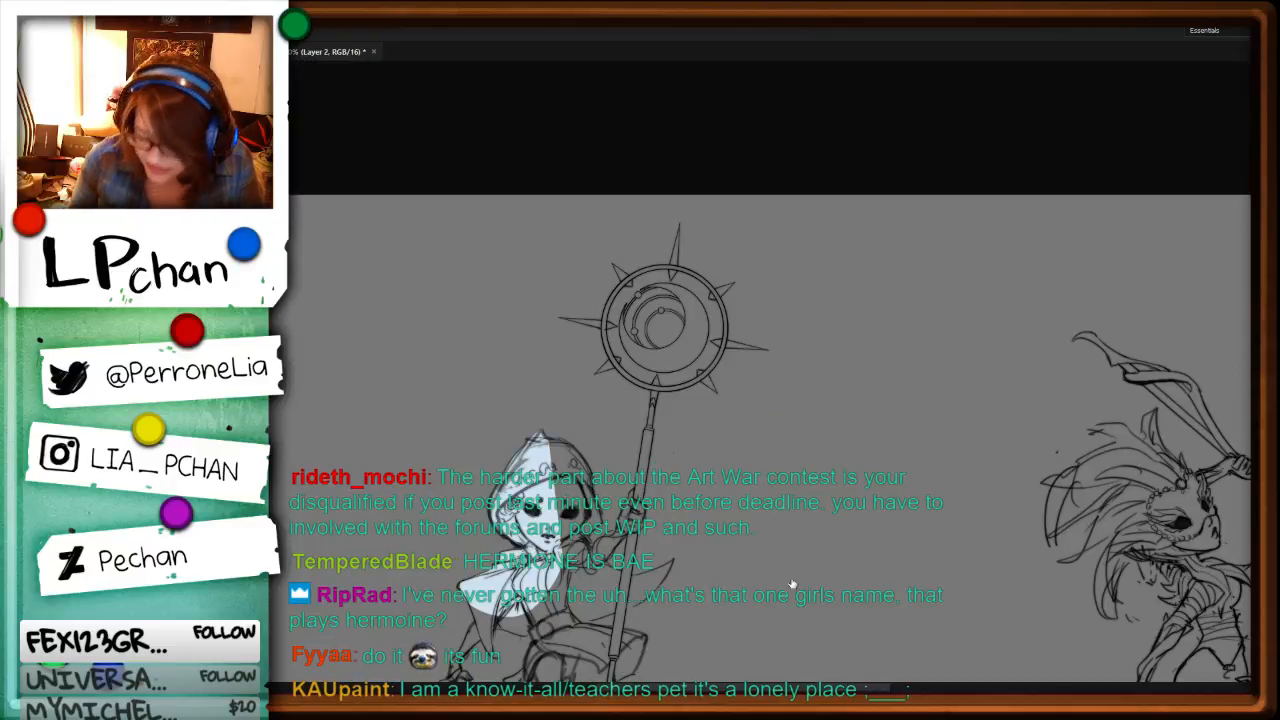
key("ctrl+minus")
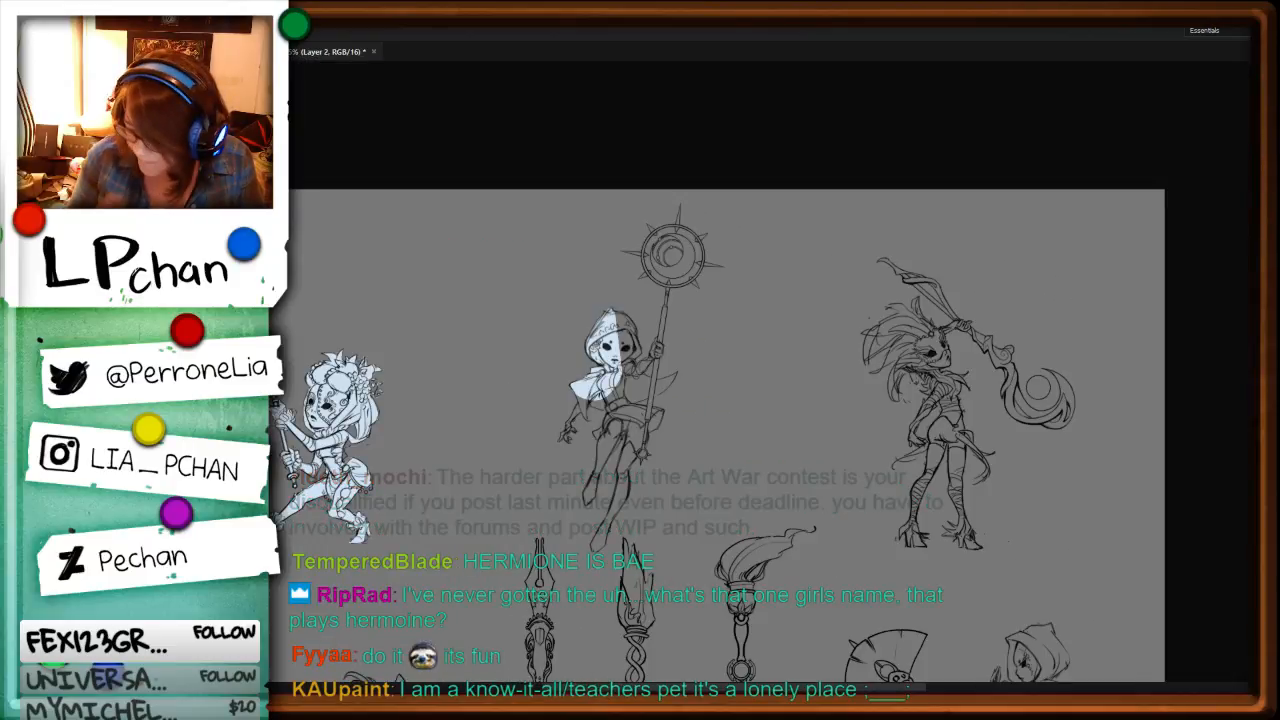
key("ctrl+minus")
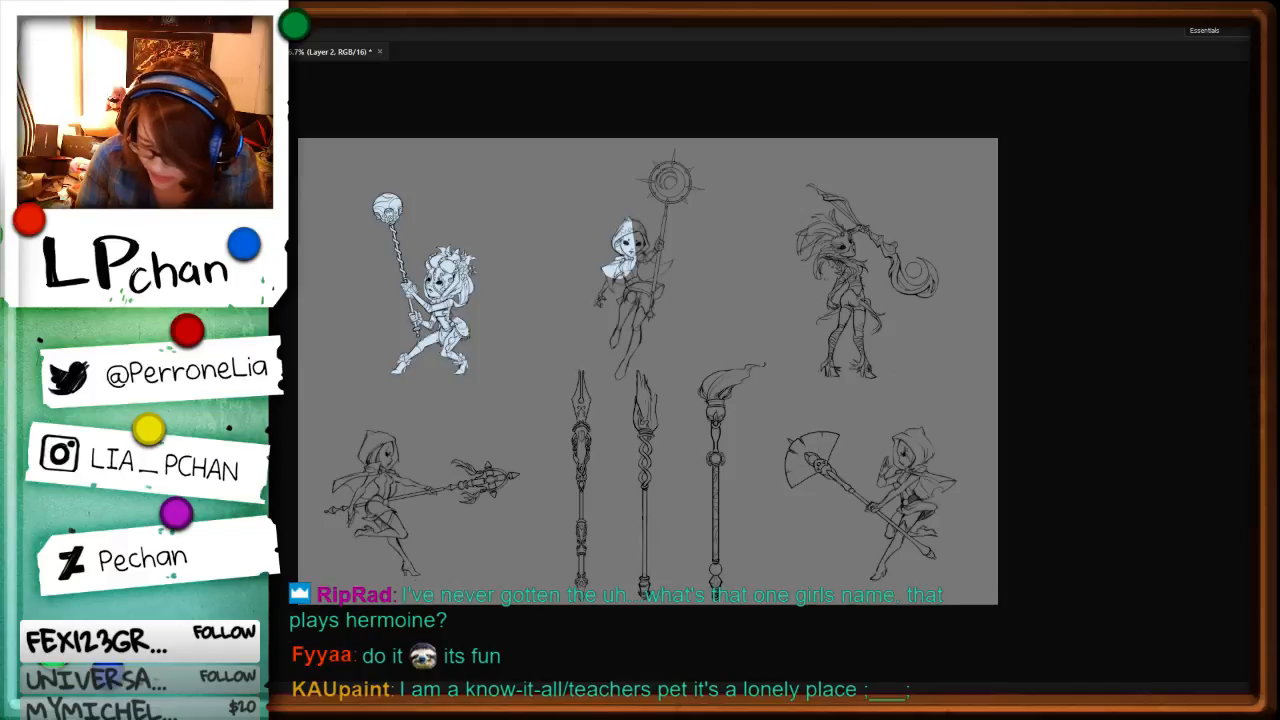
key("ctrl+plus")
left_click_drag(722, 312, 705, 517)
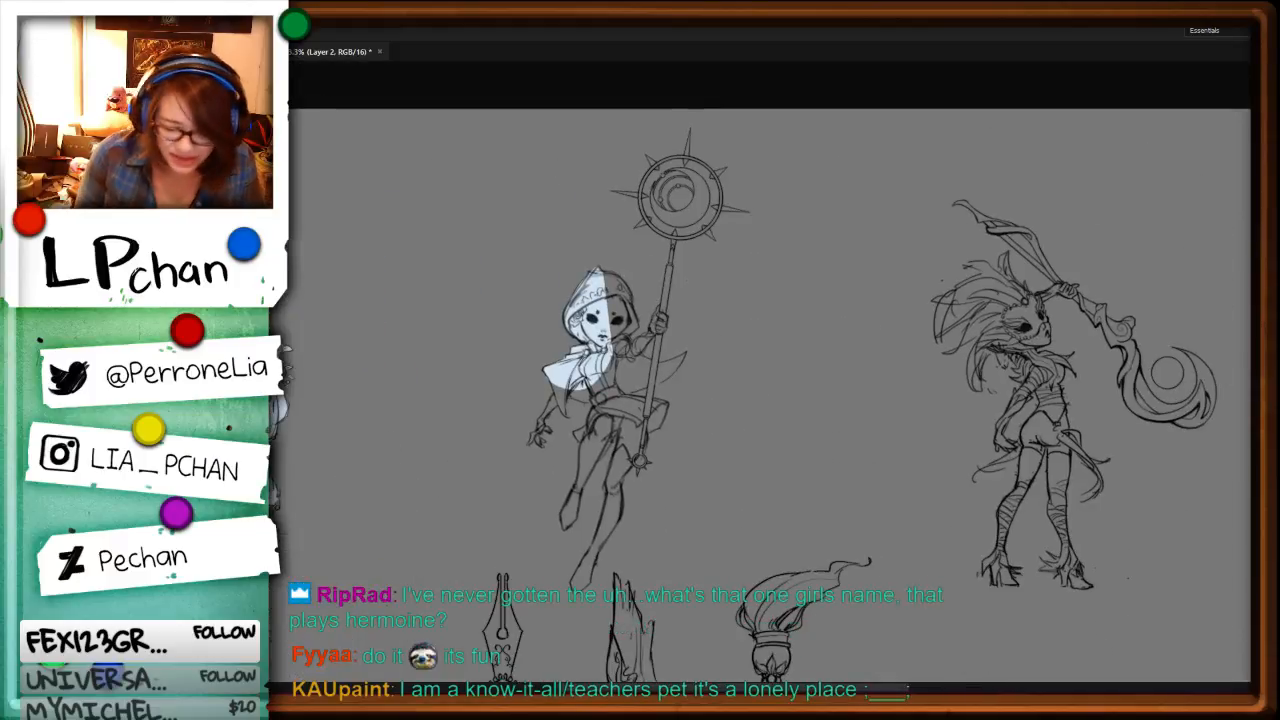
Step: Sample the pale blue on the base fill layer and fill the outer edge of the hooded character's cape
left_click(612, 372, "ctrl")
key("ctrl+plus")
key("ctrl+plus")
key("ctrl+plus")
key("i")
left_click(392, 377)
key("l")
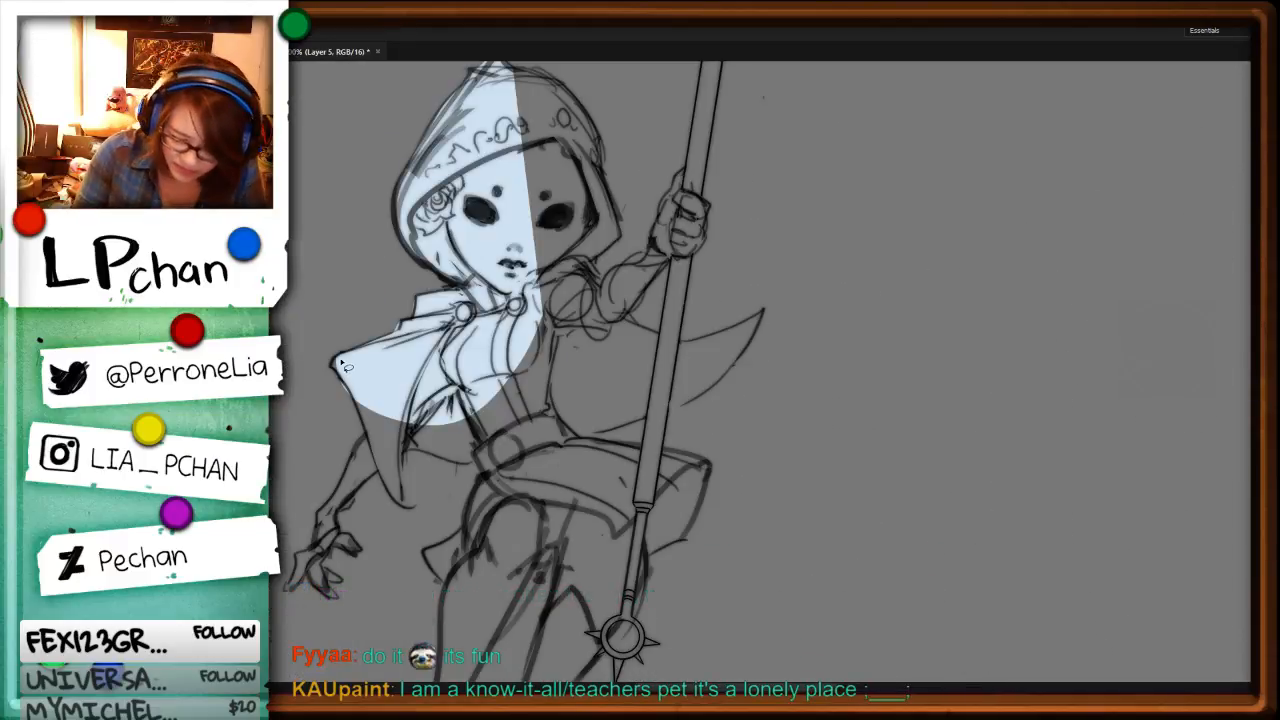
left_click_drag(334, 360, 371, 431)
key("alt+BackSpace")
key("ctrl+d")
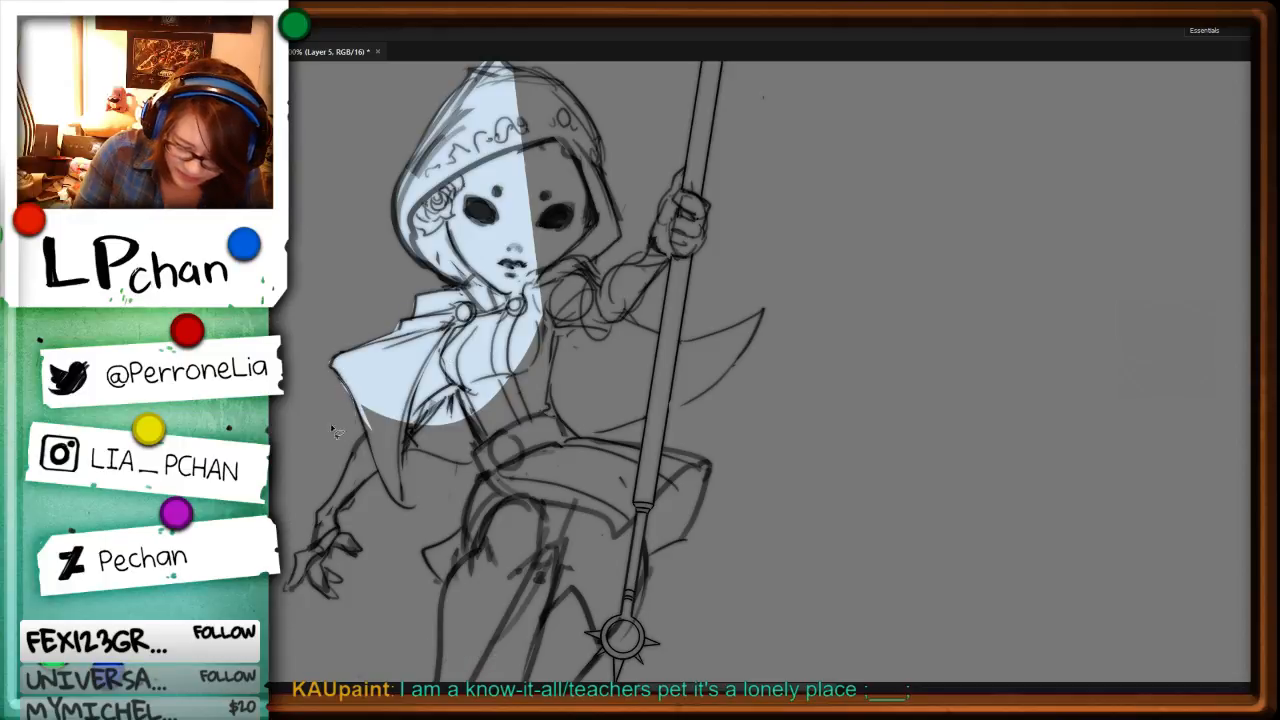
Step: Fill the hooded character's lowered arm and hand, the rest of the near cape and the waist with pale blue
left_click_drag(325, 381, 325, 336)
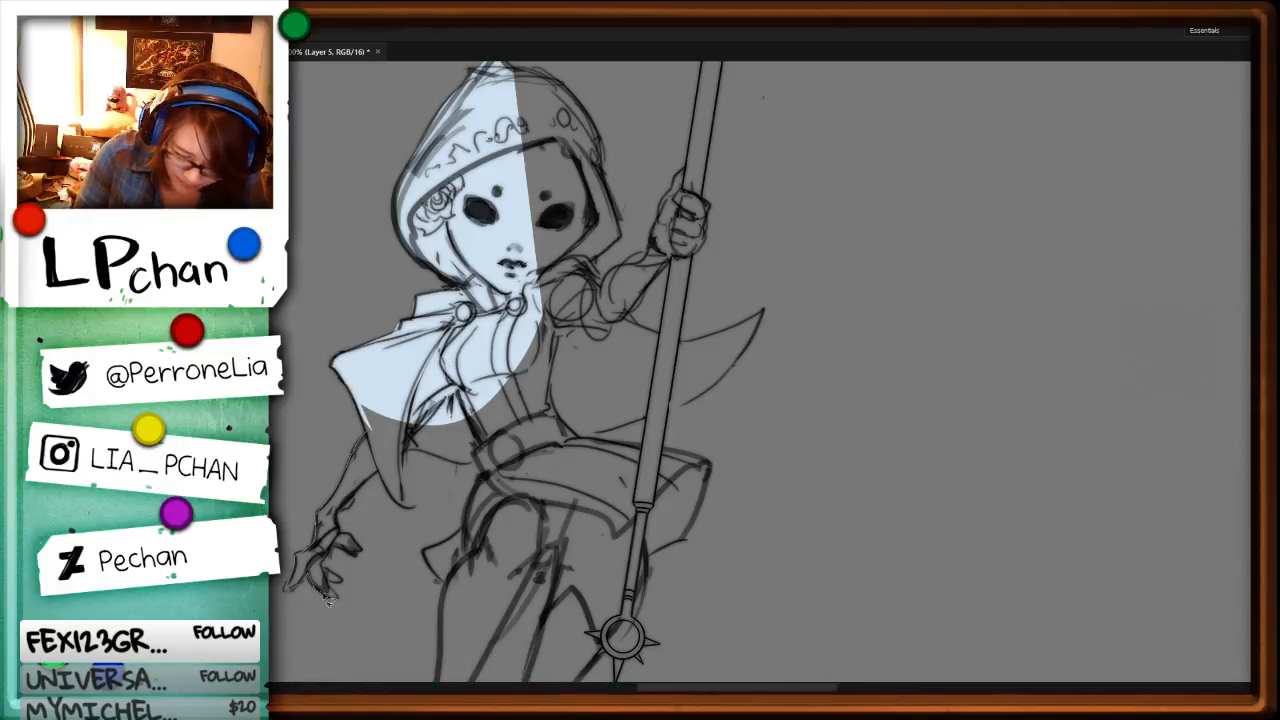
mouse_move(352, 558)
left_mouse_down()
mouse_move(362, 545)
mouse_move(342, 510)
mouse_move(375, 455)
mouse_move(370, 420)
left_mouse_up()
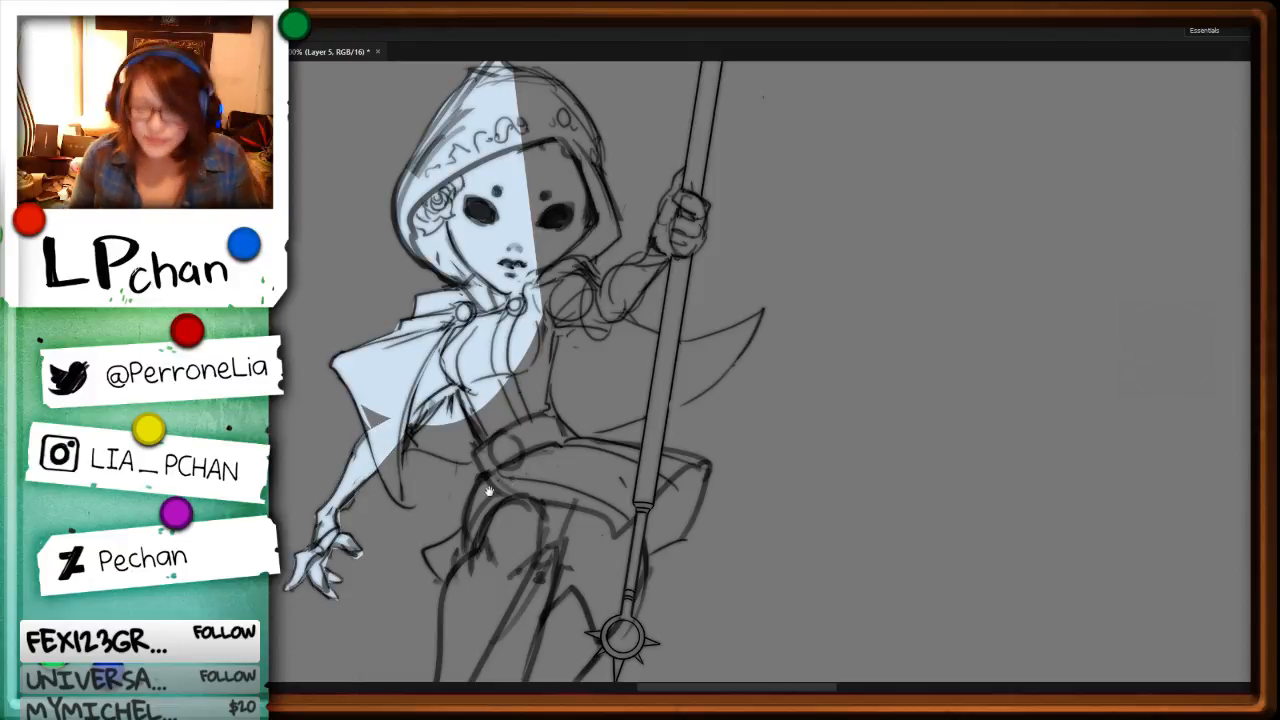
left_click_drag(488, 490, 558, 398)
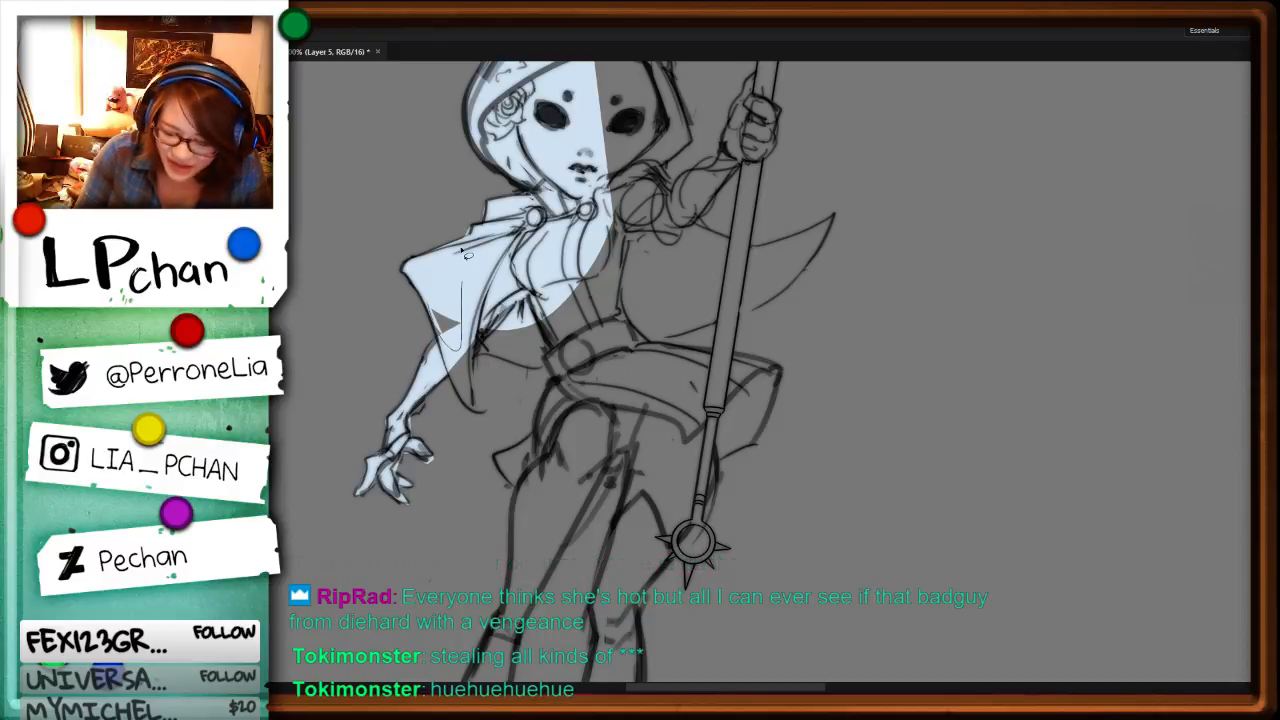
mouse_move(436, 325)
left_mouse_down()
mouse_move(441, 362)
mouse_move(481, 417)
mouse_move(476, 405)
mouse_move(590, 265)
left_mouse_up()
key("alt+BackSpace")
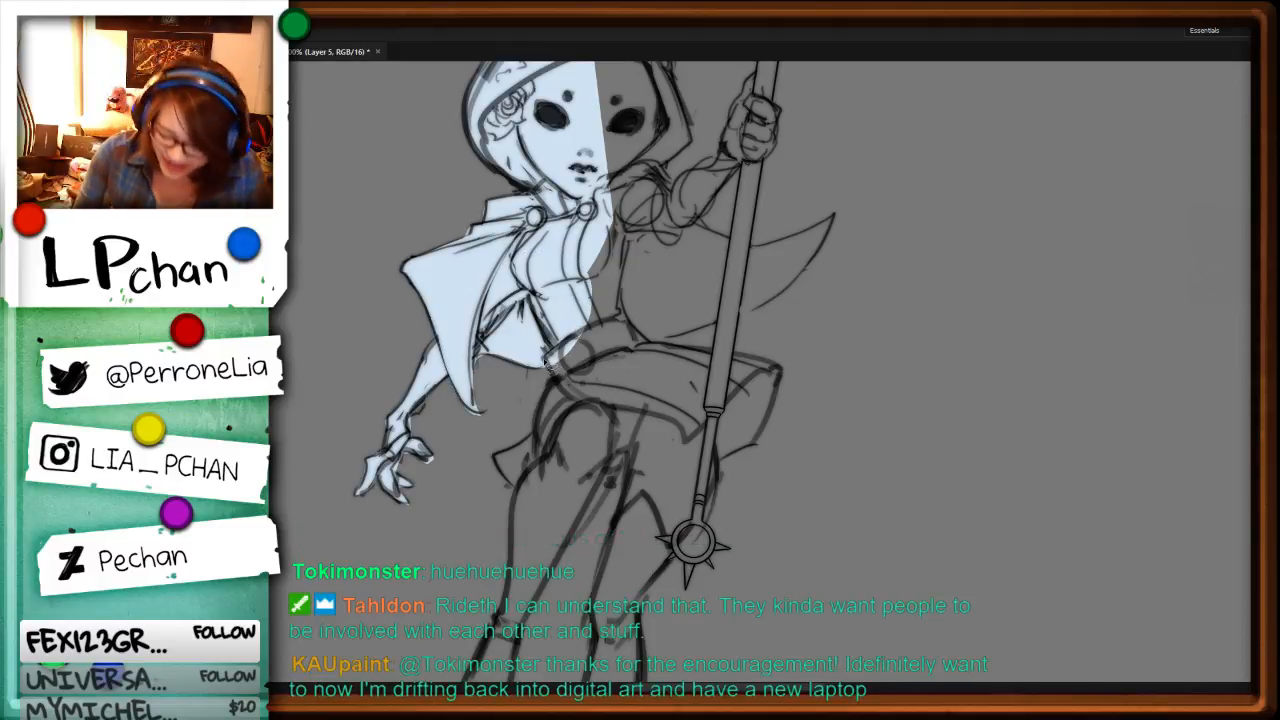
Step: Fill the hooded character's belt, near side of the skirt and hip with pale blue
mouse_move(556, 376)
left_mouse_down()
mouse_move(537, 432)
mouse_move(612, 250)
left_mouse_up()
key("alt+BackSpace")
key("ctrl+d")
Step: Fill the hooded character's staff shaft between the spiked ring and the raised hand with pale blue
left_click_drag(846, 240, 830, 622)
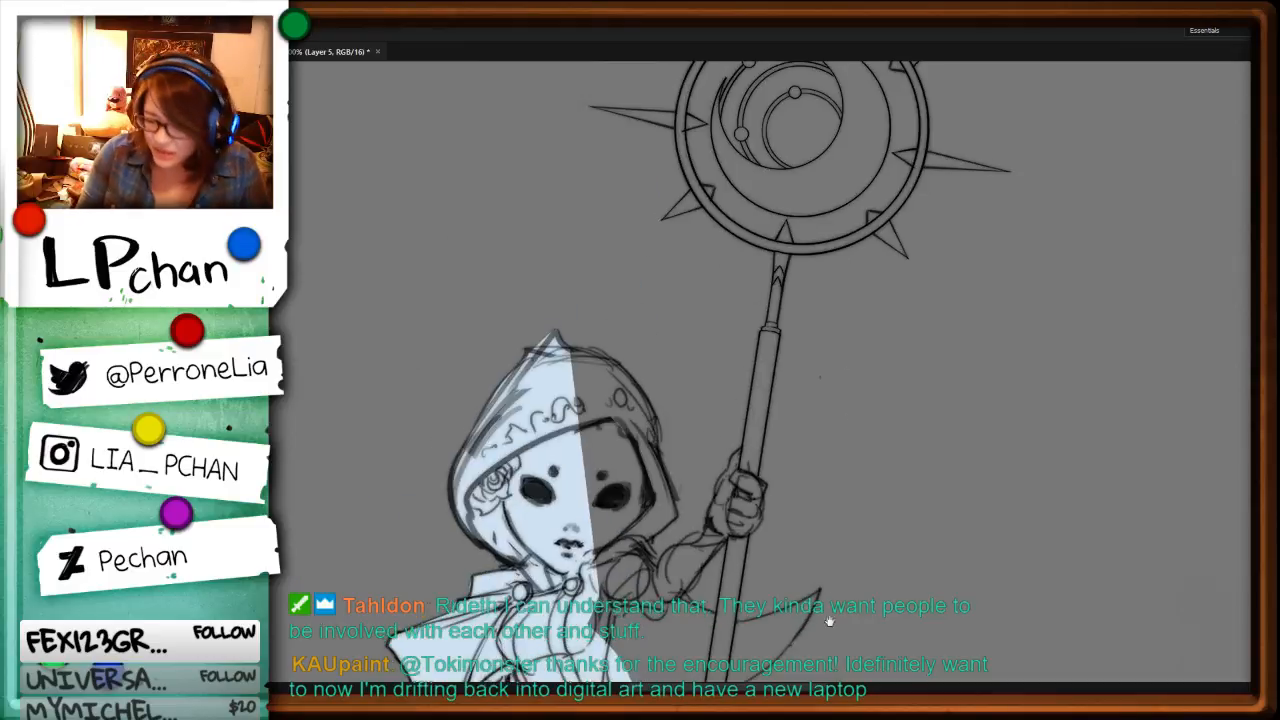
mouse_move(897, 377)
left_mouse_down()
mouse_move(902, 492)
mouse_move(900, 327)
left_mouse_up()
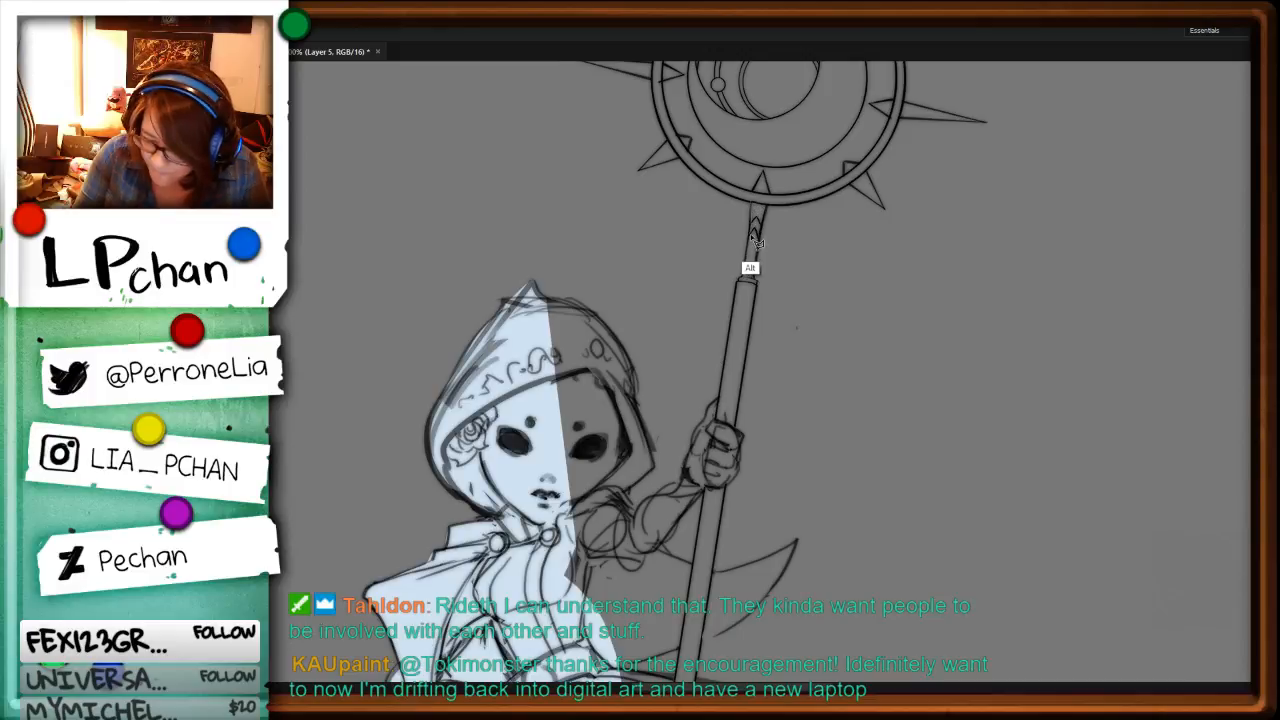
mouse_move(741, 285)
left_mouse_down()
mouse_move(720, 432)
mouse_move(735, 430)
left_mouse_up()
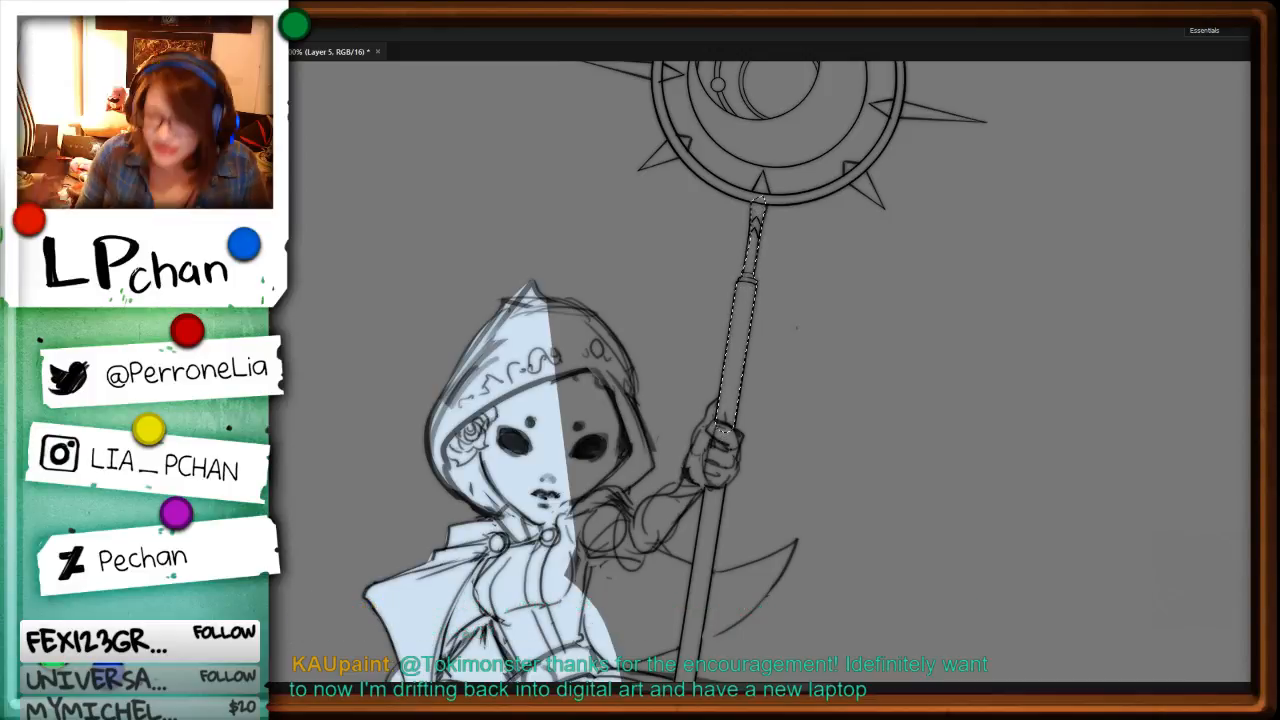
key("alt+BackSpace")
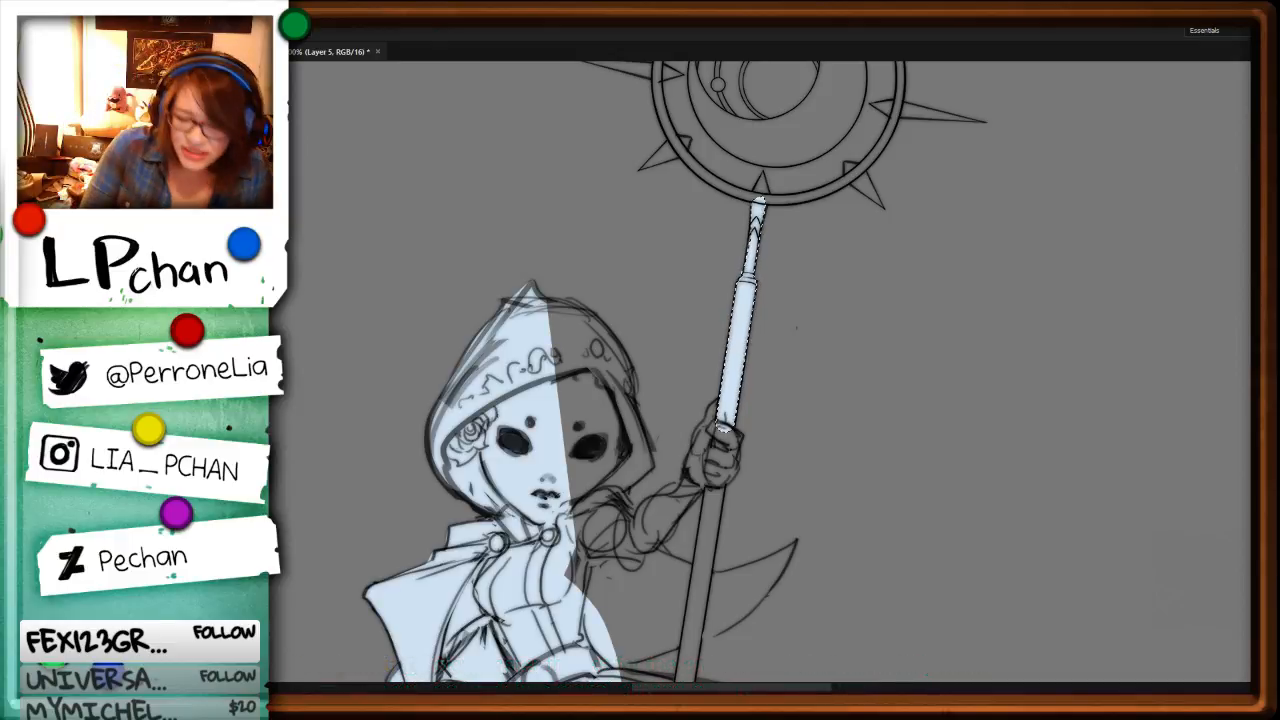
Step: View the painted illustration of the white-haired woman in the other document, and return to the character sheet
key("ctrl+Tab")
left_click_drag(936, 431, 980, 437)
left_click_drag(705, 502, 914, 491)
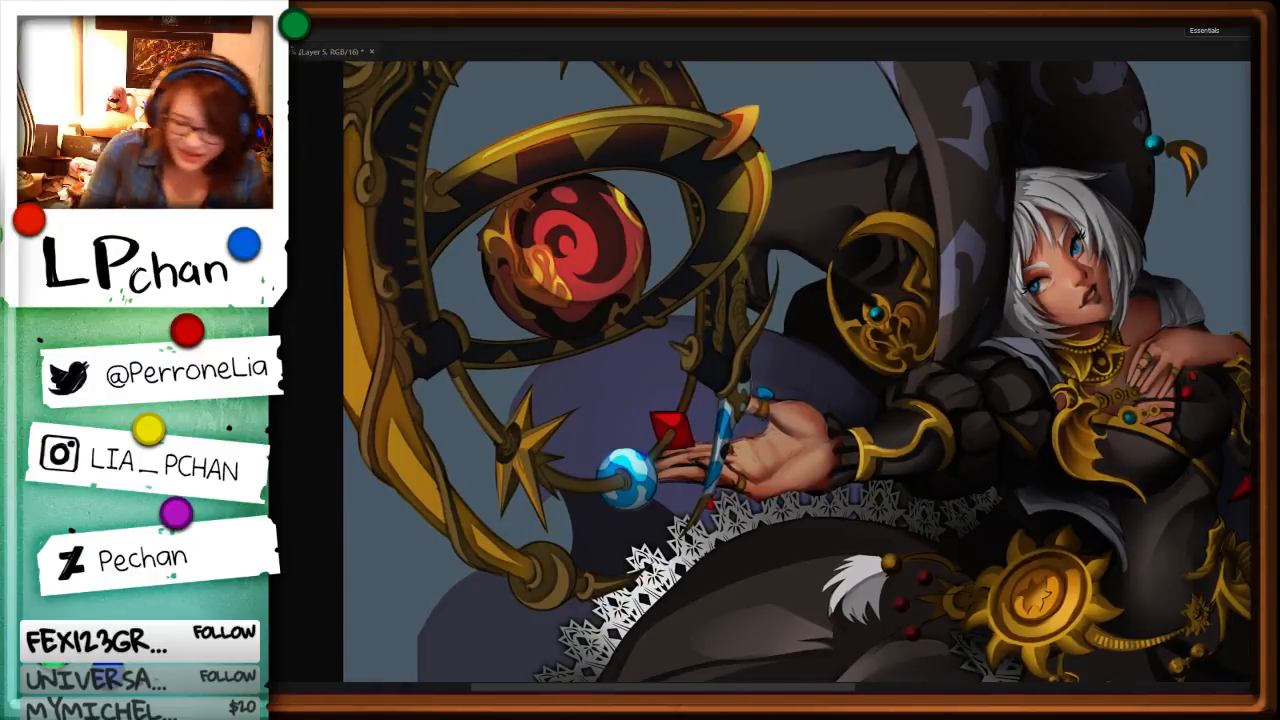
key("ctrl+Tab")
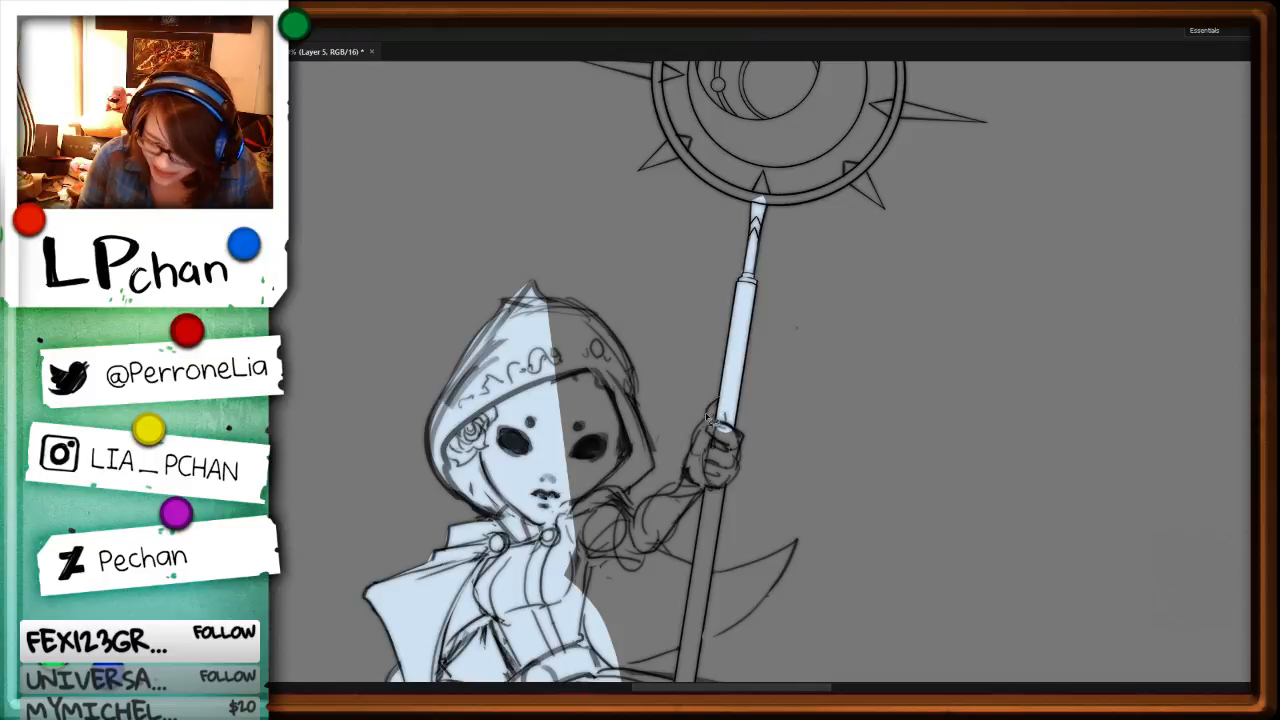
Step: Fill the hooded character's raised hand gripping the staff with pale blue
left_click_drag(738, 481, 731, 424)
key("alt+BackSpace")
key("ctrl+d")
Step: Fill the hooded character's staff shaft between the gripping hand and the lower collar with pale blue
left_click_drag(875, 542, 932, 328)
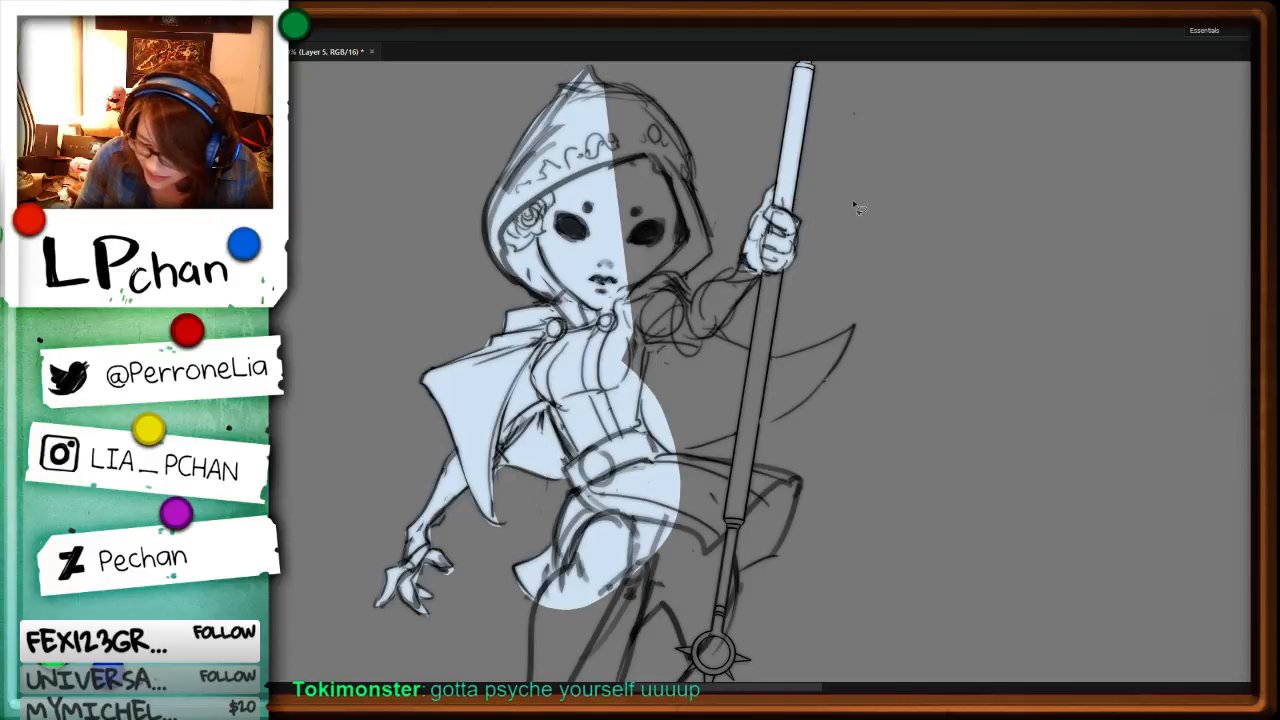
left_click(784, 278)
left_click(738, 540, "shift")
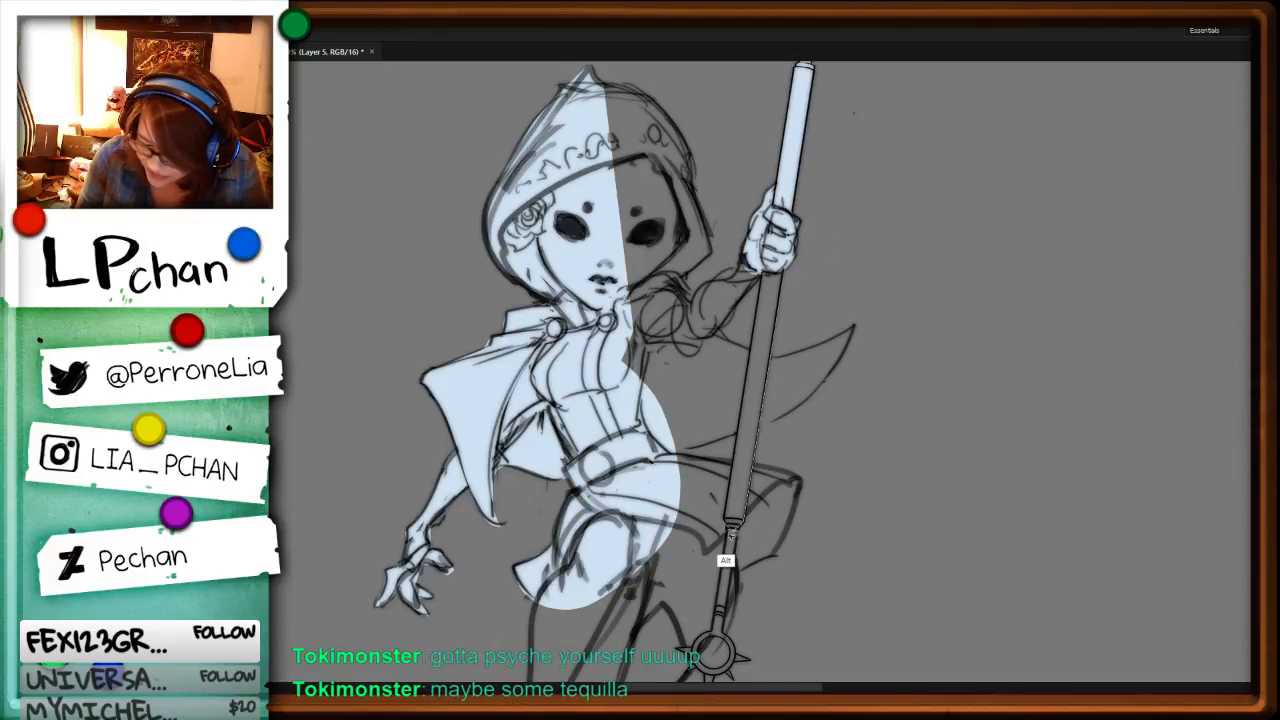
left_click(769, 252, "shift")
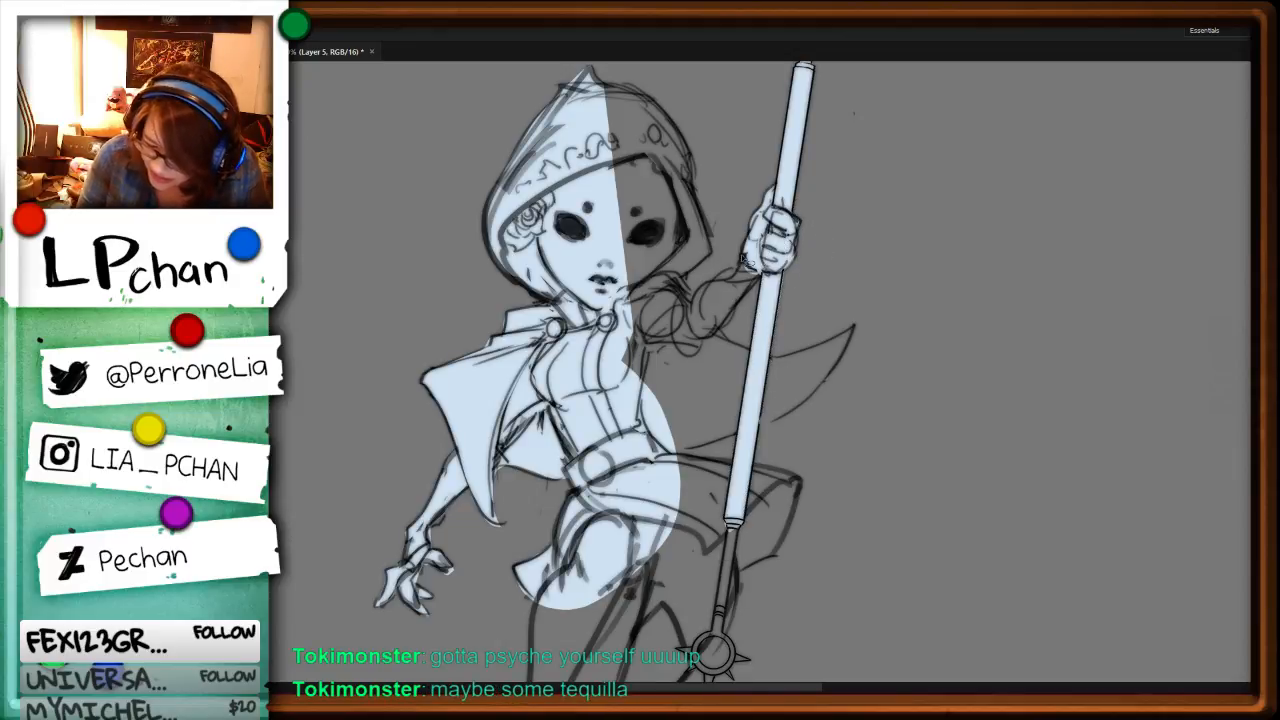
Step: Fill the hooded character's raised forearm and shoulder with pale blue
mouse_move(692, 300)
left_mouse_down()
mouse_move(652, 274)
mouse_move(706, 362)
mouse_move(796, 243)
mouse_move(694, 300)
left_mouse_up()
key("alt+BackSpace")
key("ctrl+d")
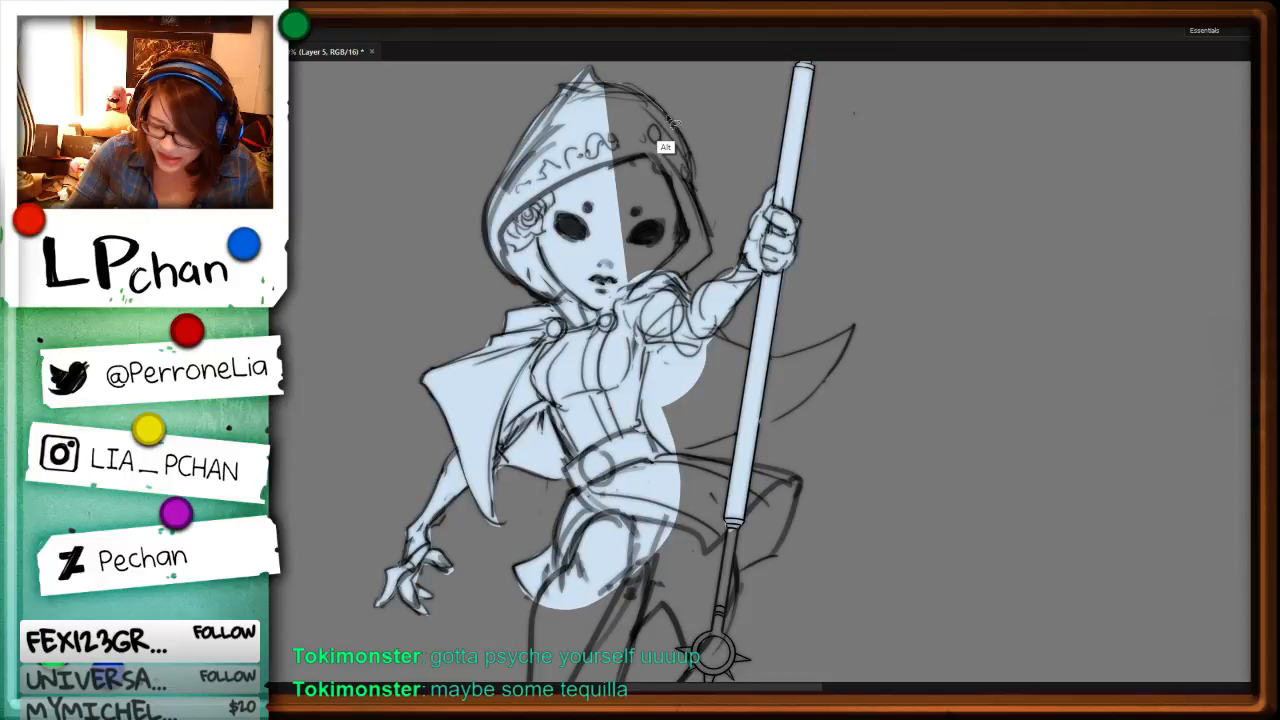
Step: Fill the unfilled half of the hood and face and the cape flaring behind the staff with pale blue
key("alt+BackSpace")
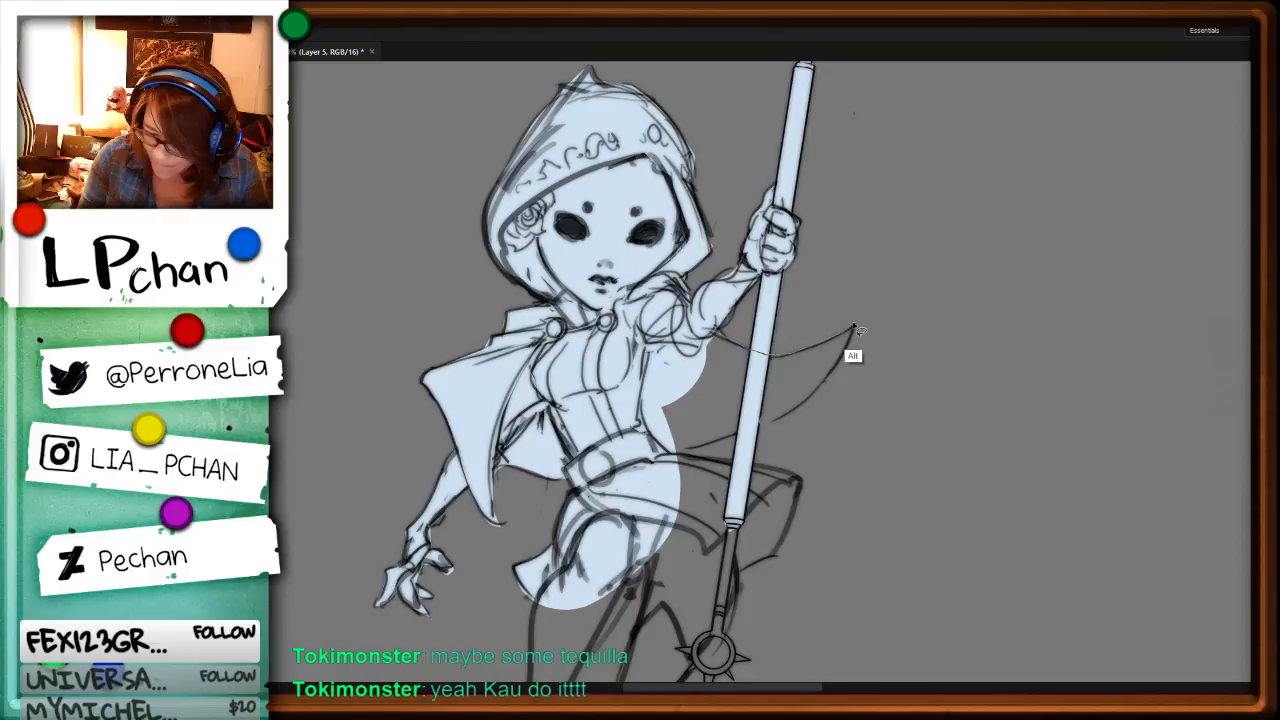
key("alt+BackSpace")
Step: View the painting of the white-haired woman in the other document, and return to the character sheet
key("ctrl+Tab")
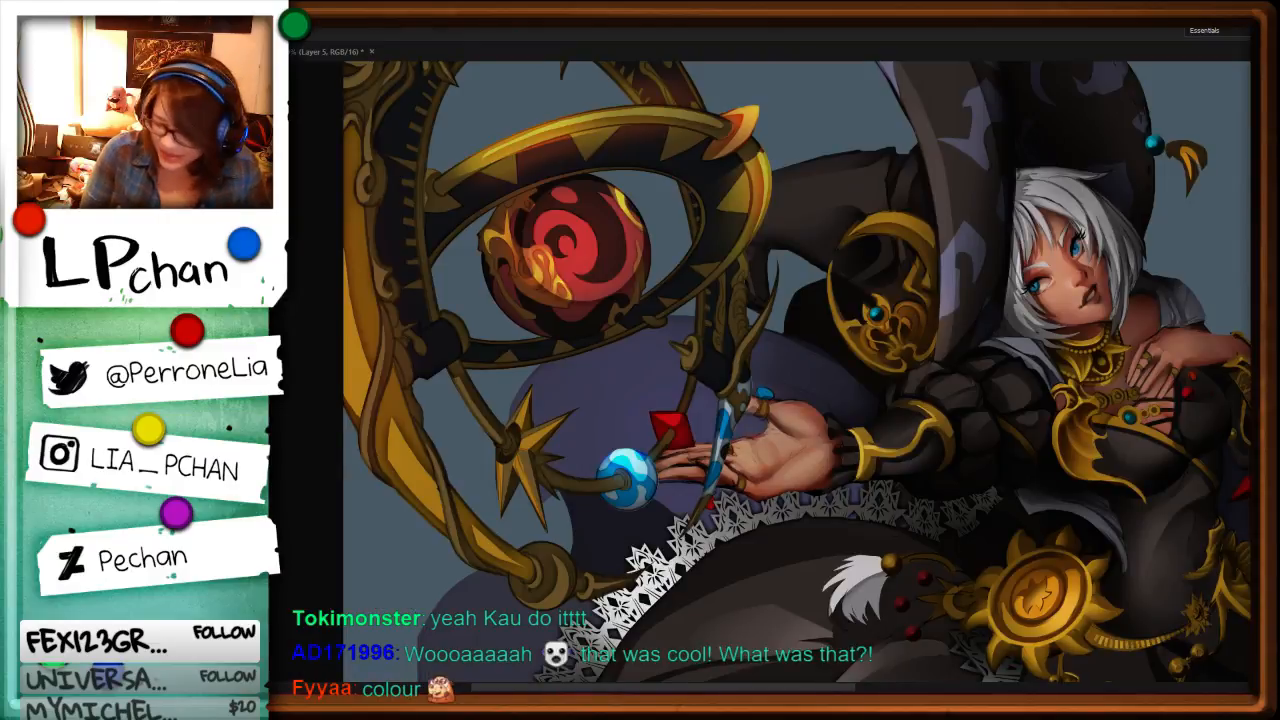
key("ctrl+minus")
key("ctrl+plus")
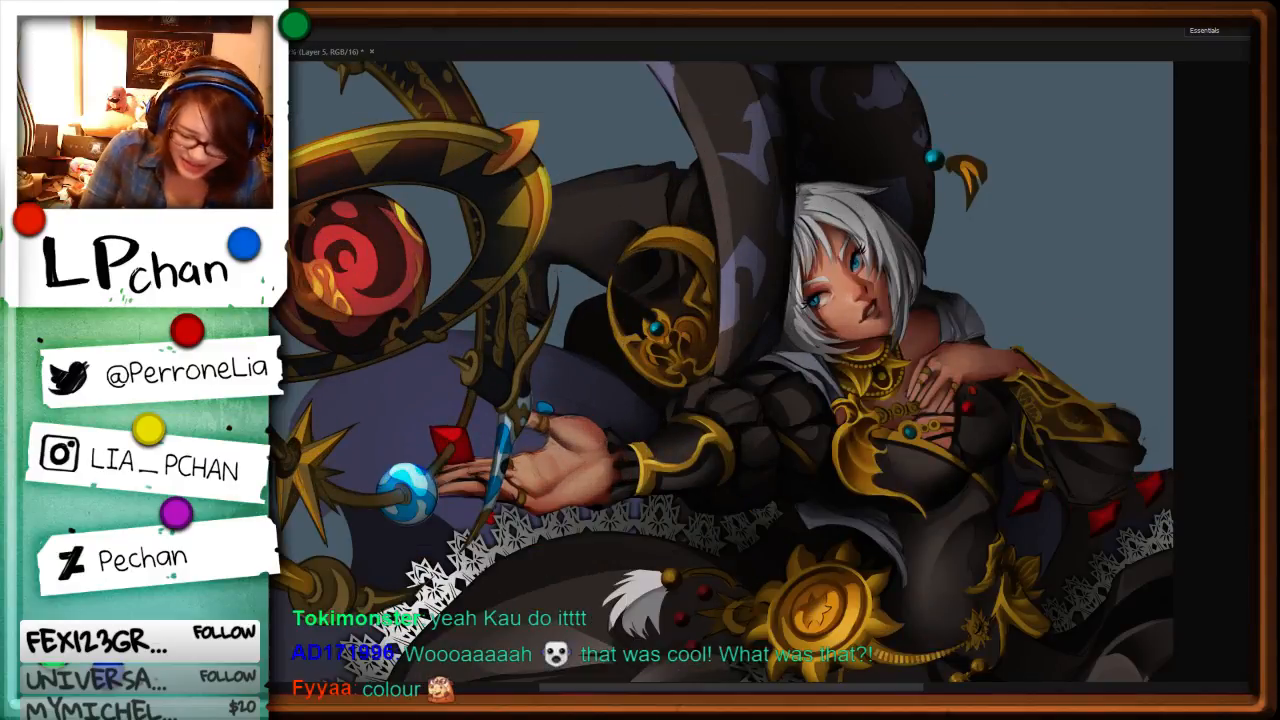
key("ctrl+Tab")
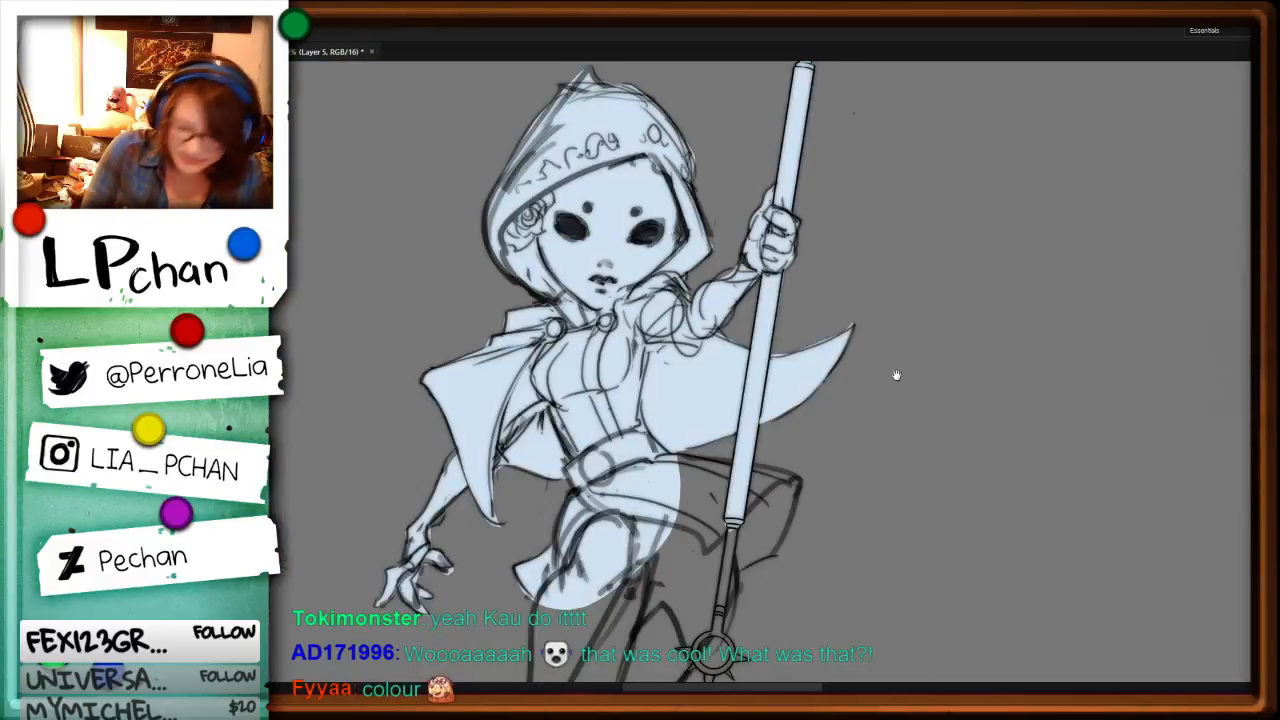
Step: Fill the hooded character's bent leg and foot, and the rest of the skirt with the other thigh, in pale blue
left_click_drag(894, 371, 961, 194)
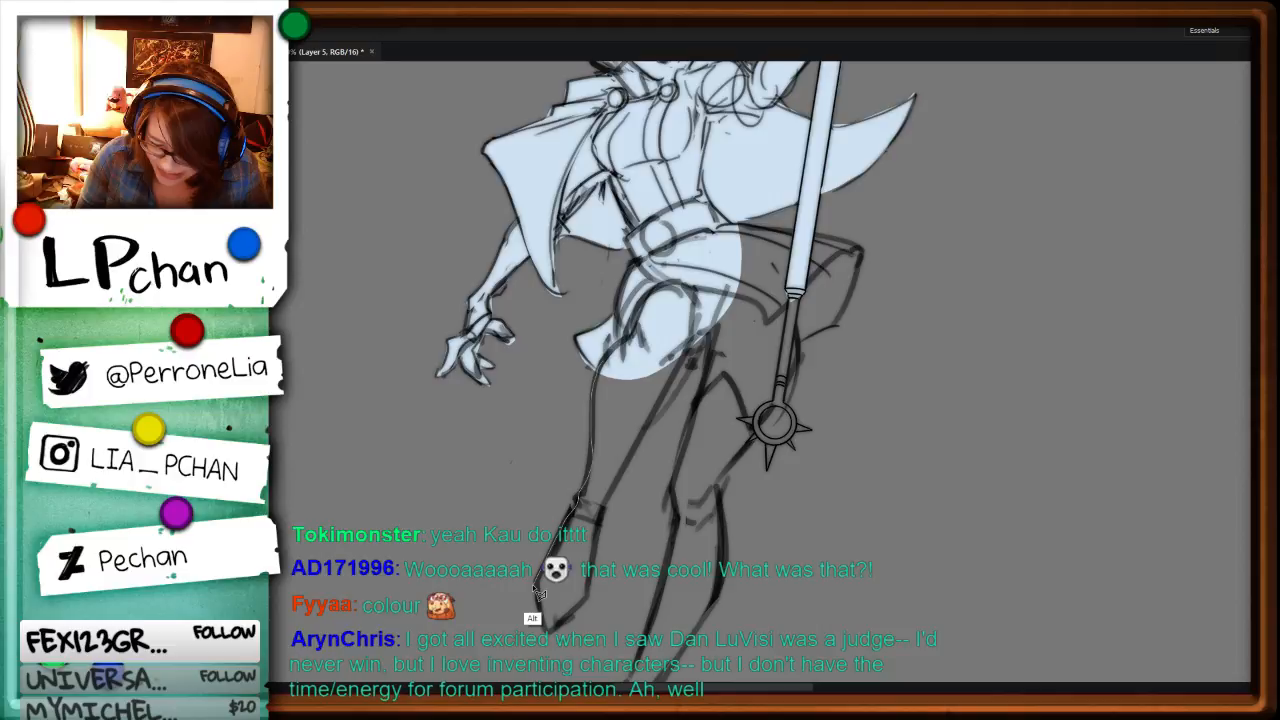
mouse_move(535, 588)
left_mouse_down()
mouse_move(706, 340)
mouse_move(678, 530)
left_mouse_up()
key("alt+BackSpace")
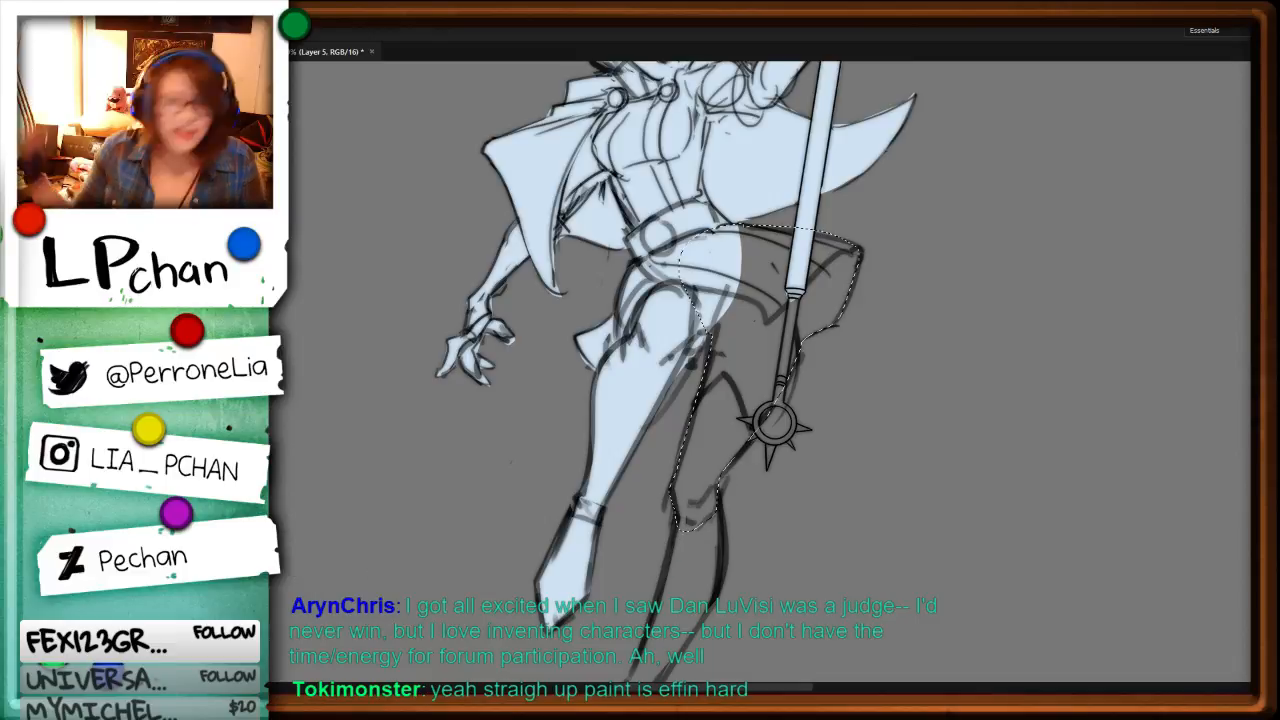
key("alt+BackSpace")
Step: Fill the hooded character's remaining lower leg and pointed foot below the knee with pale blue
left_click_drag(892, 487, 908, 271)
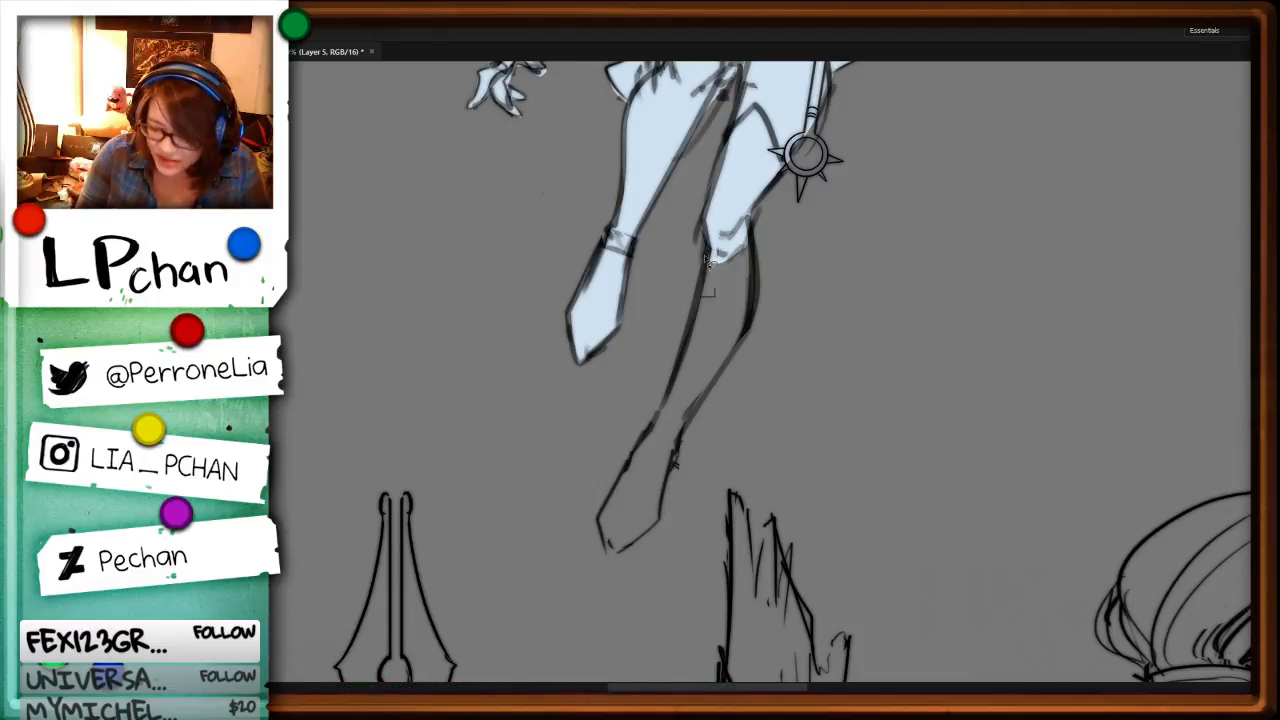
left_click_drag(706, 262, 663, 410)
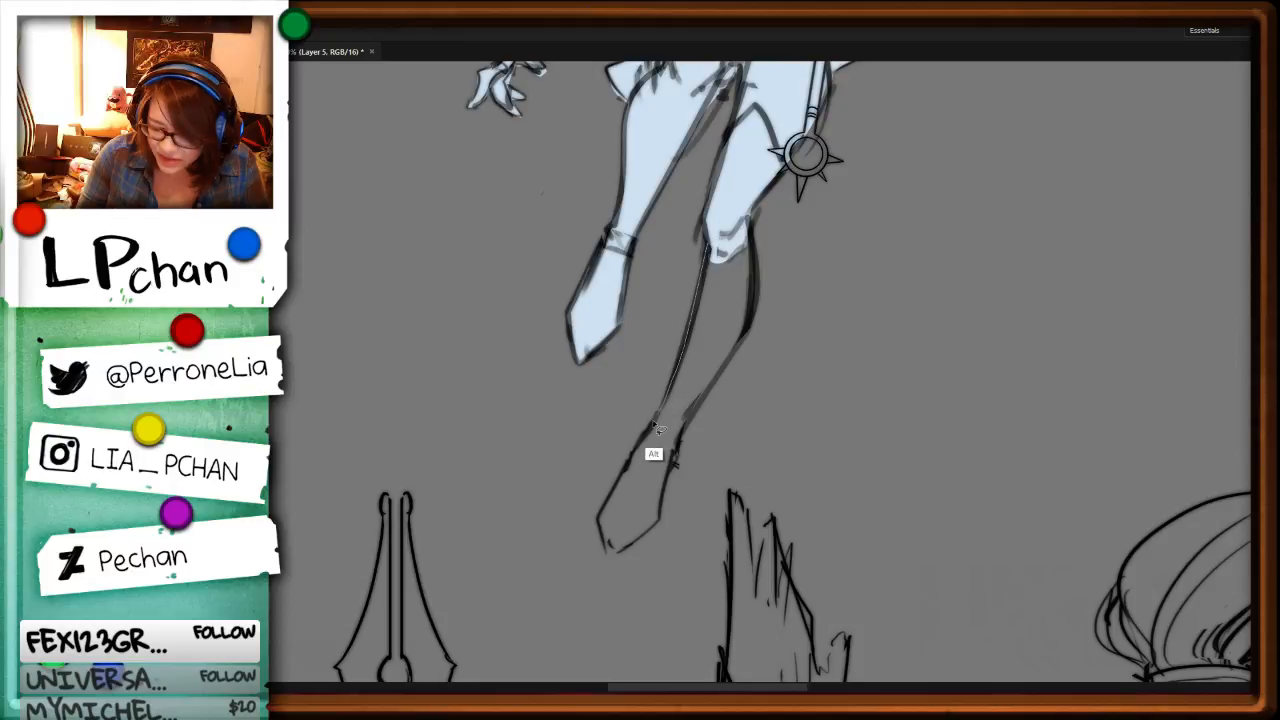
left_click_drag(655, 425, 710, 245)
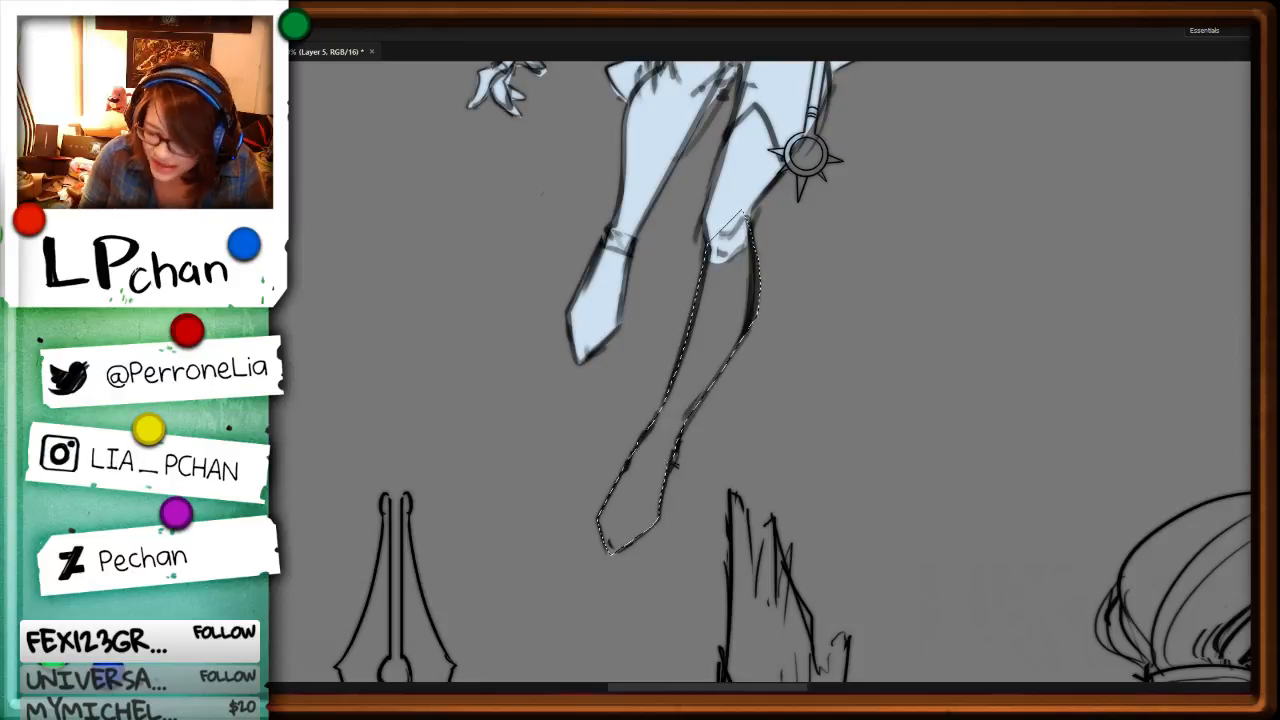
key("alt+BackSpace")
key("ctrl+d")
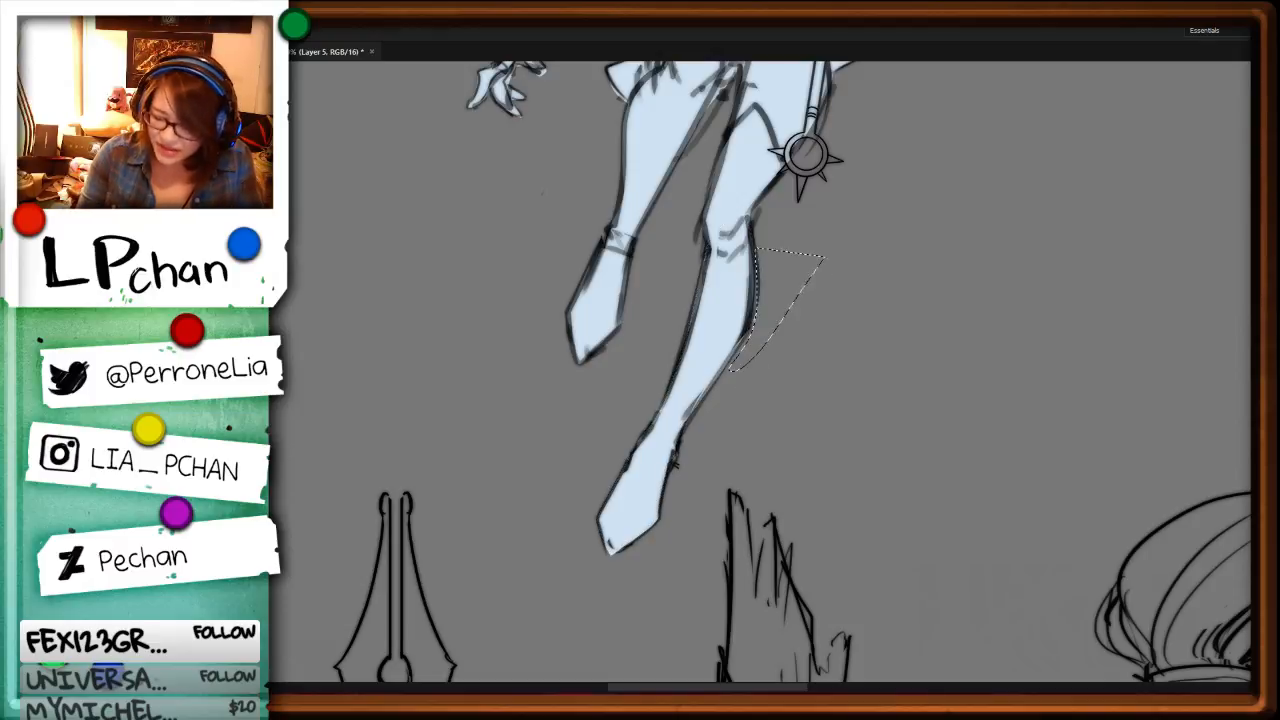
Step: Fill the small ring at the lower end of the hooded character's staff with pale blue, leaving its centre open
mouse_move(909, 301)
left_mouse_down()
mouse_move(903, 343)
mouse_move(806, 434)
left_mouse_up()
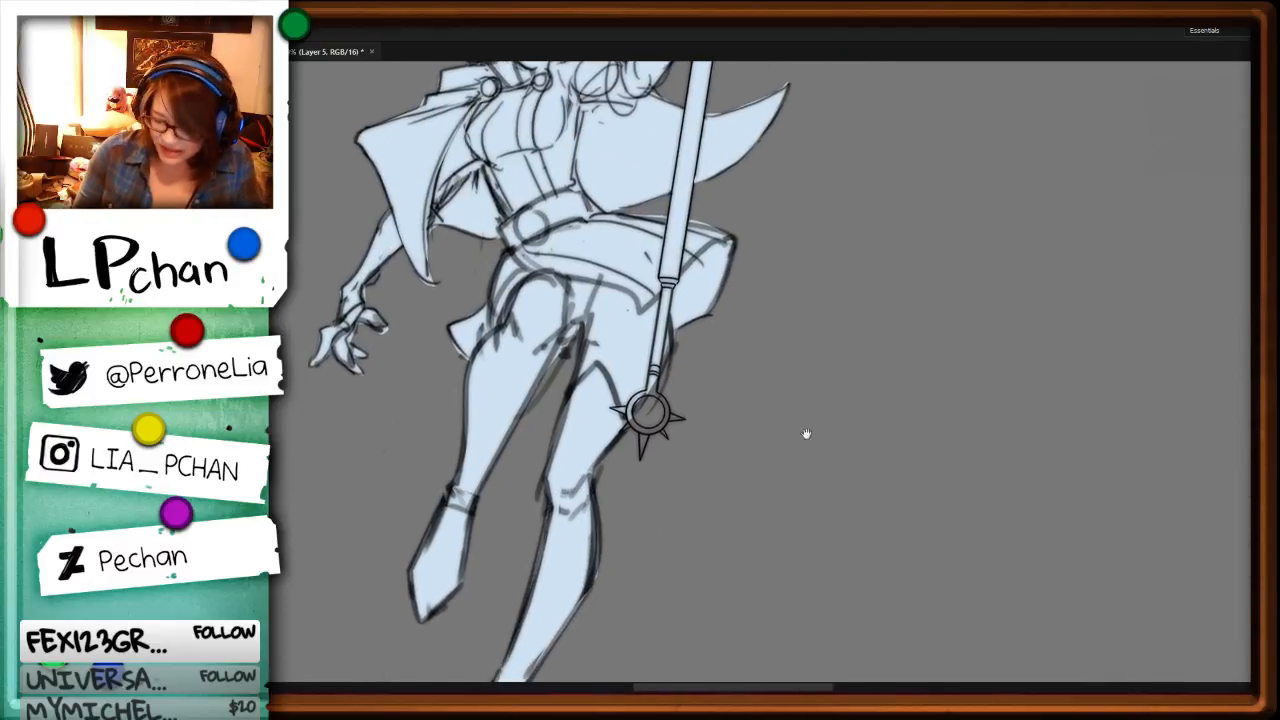
key("ctrl+plus")
key("ctrl+plus")
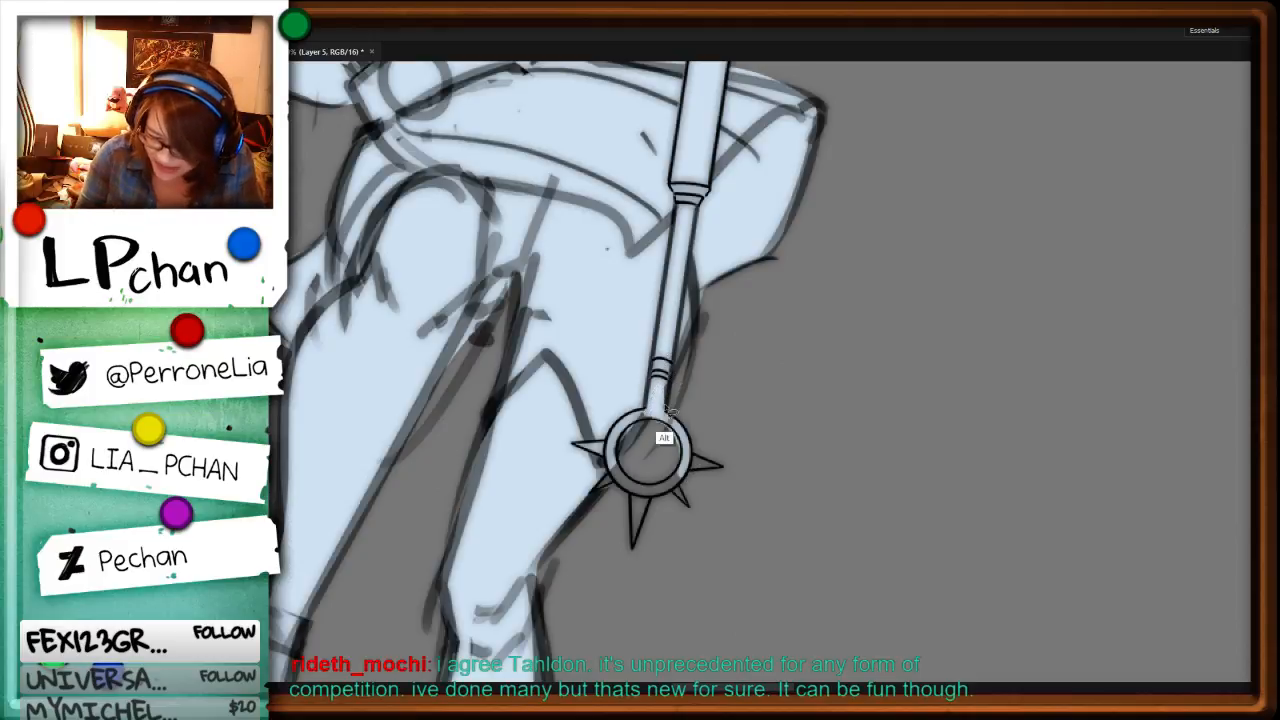
key("r")
mouse_move(932, 472)
left_mouse_down()
mouse_move(914, 503)
mouse_move(800, 580)
left_mouse_up()
left_click_drag(1003, 460, 600, 506)
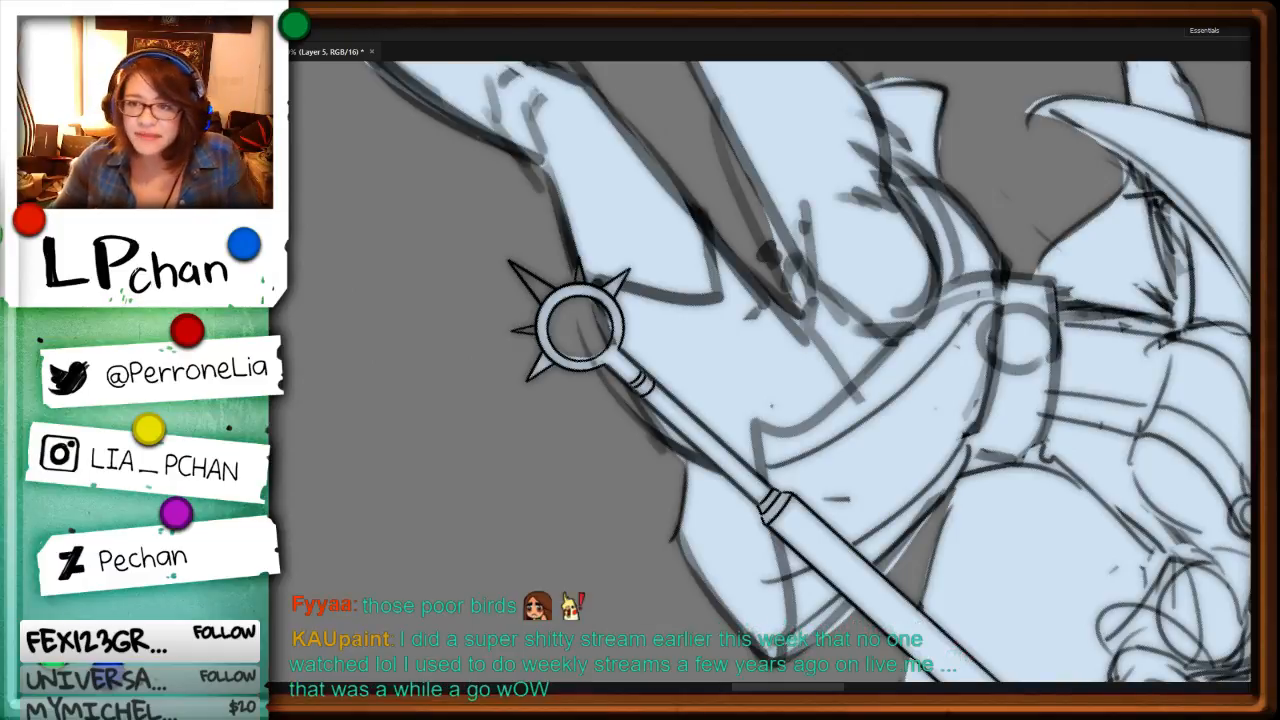
Step: Fill the spikes around the staff's small lower ring with pale blue
left_click_drag(973, 550, 908, 190)
left_click_drag(1004, 380, 838, 222)
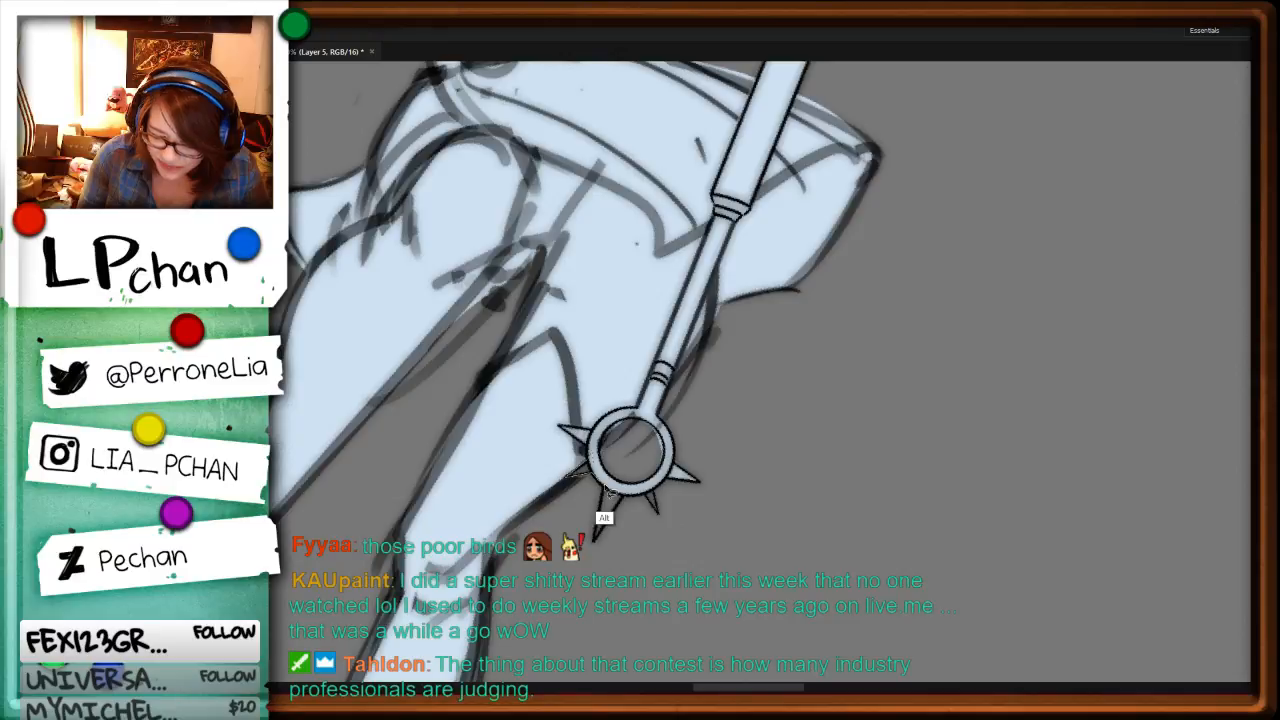
scroll(606, 490, "down", 5)
scroll(645, 392, "up", 5)
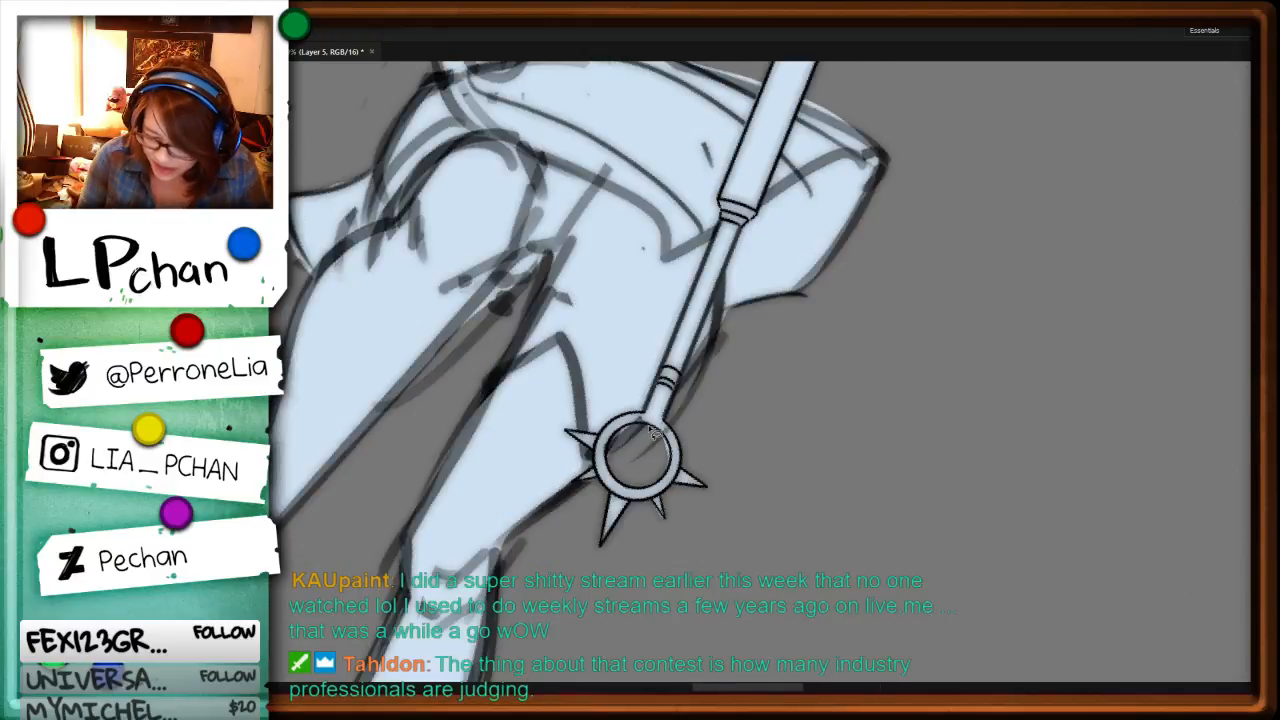
Step: Reduce the opacity of the Outer Glow effect on Layer 2, checking it on the staff's large spiked ring
left_click_drag(836, 232, 849, 551)
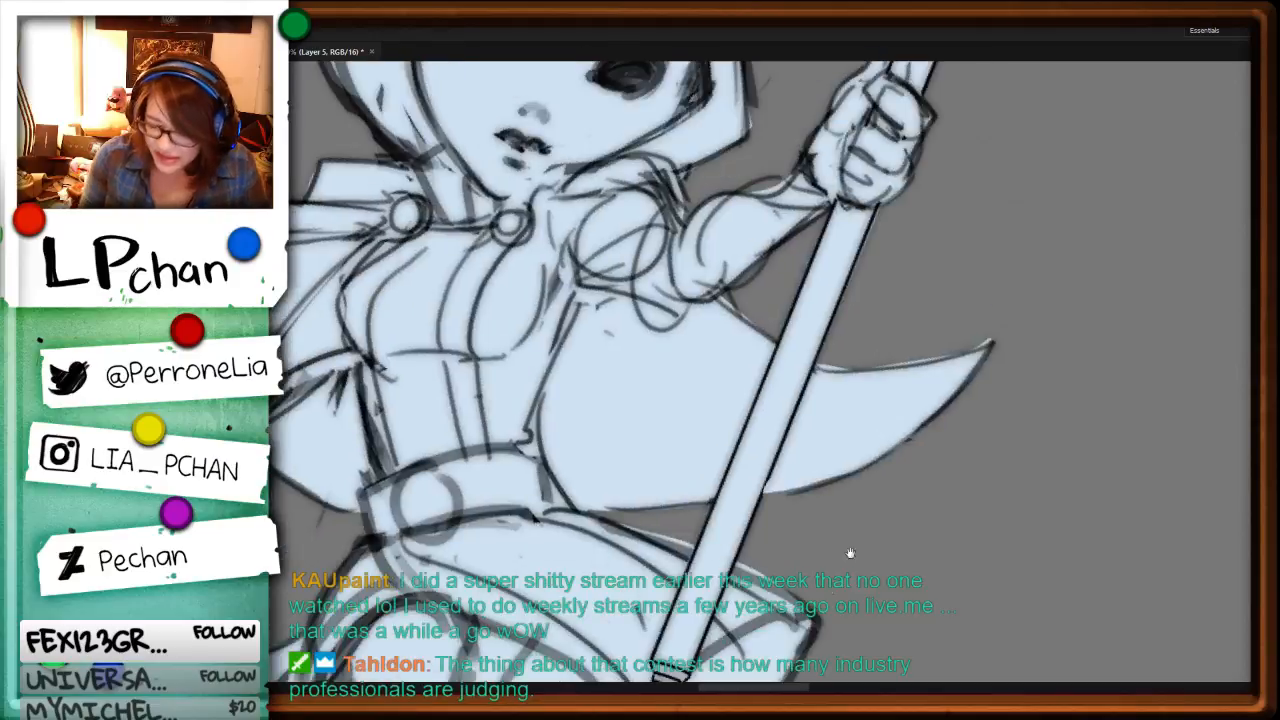
scroll(1000, 366, "down", 3)
left_click_drag(742, 578, 891, 397)
left_click_drag(843, 597, 923, 406)
left_click_drag(942, 184, 674, 651)
mouse_move(933, 351)
left_mouse_down()
mouse_move(850, 529)
mouse_move(848, 578)
left_mouse_up()
left_click_drag(676, 345, 983, 328)
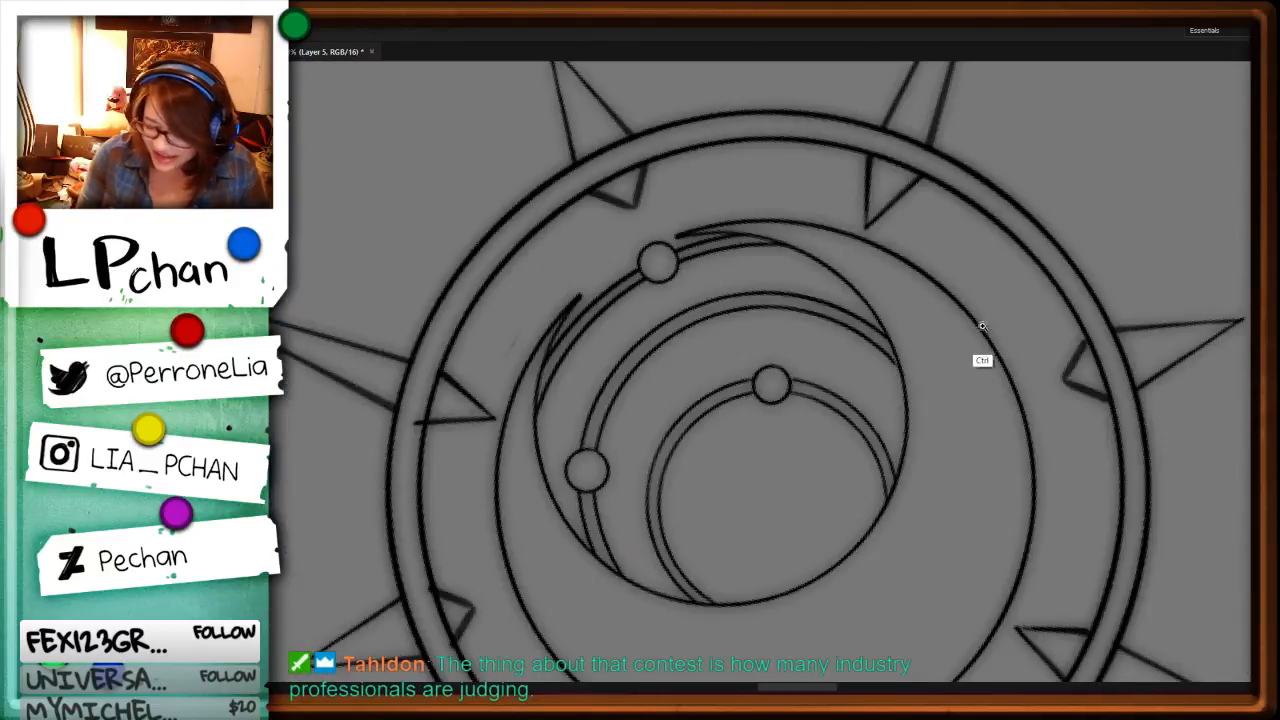
left_click_drag(820, 370, 786, 255)
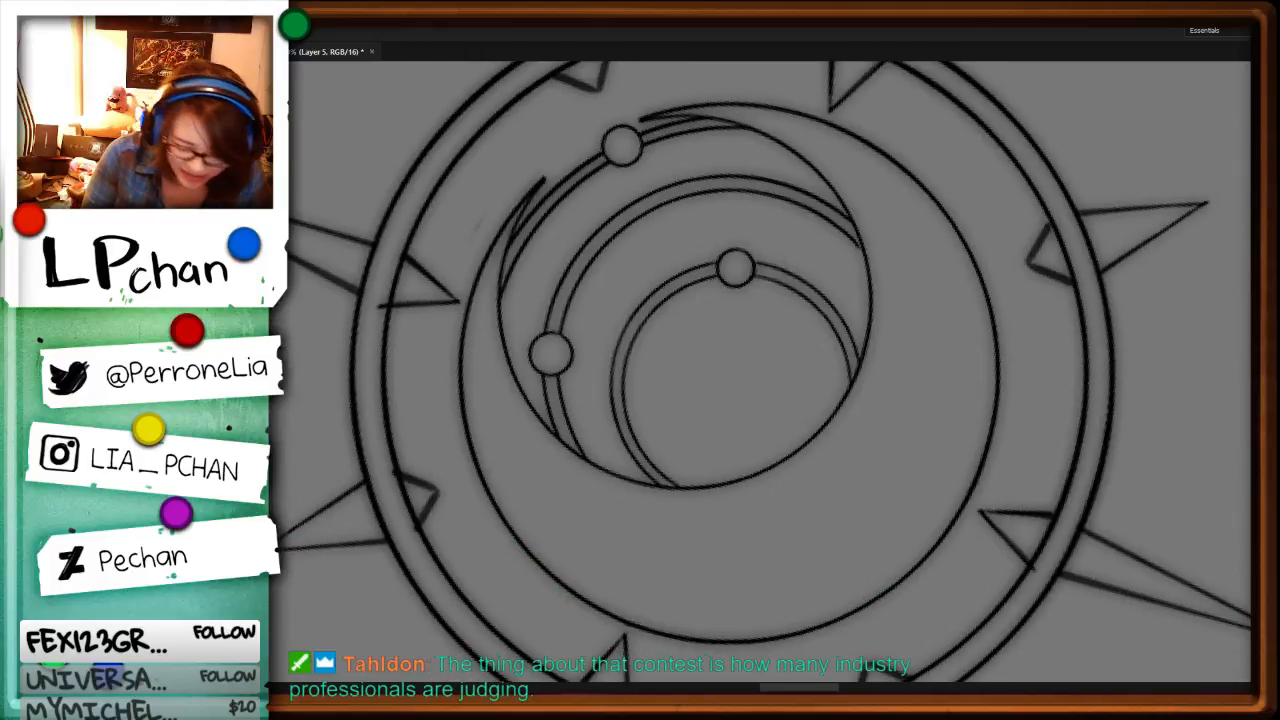
key("ctrl+e")
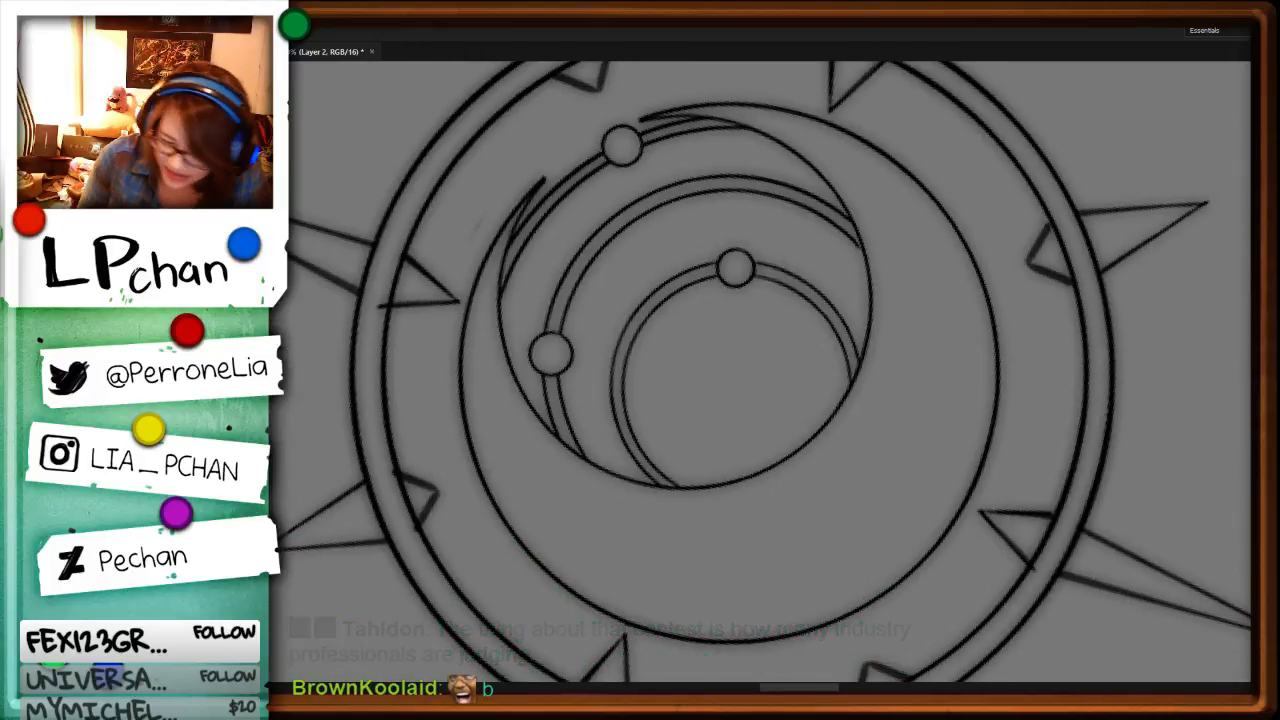
left_click_drag(695, 138, 1070, 205)
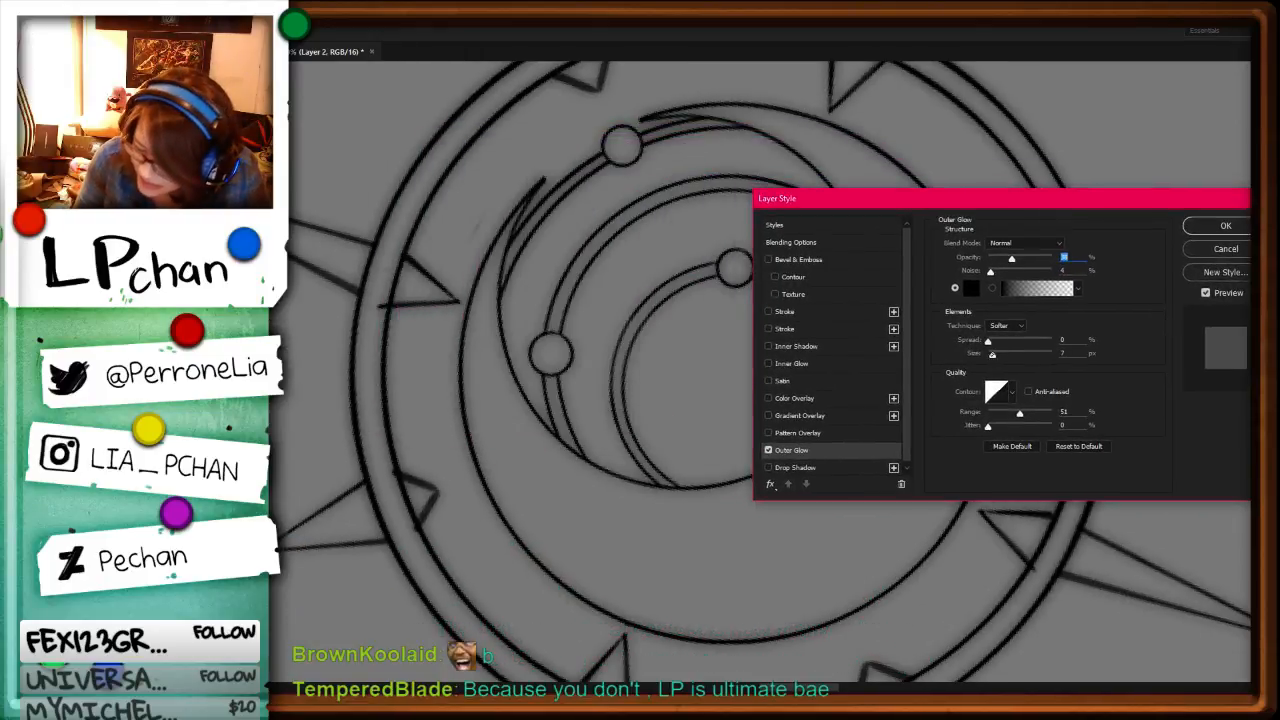
left_click_drag(1011, 258, 1006, 259)
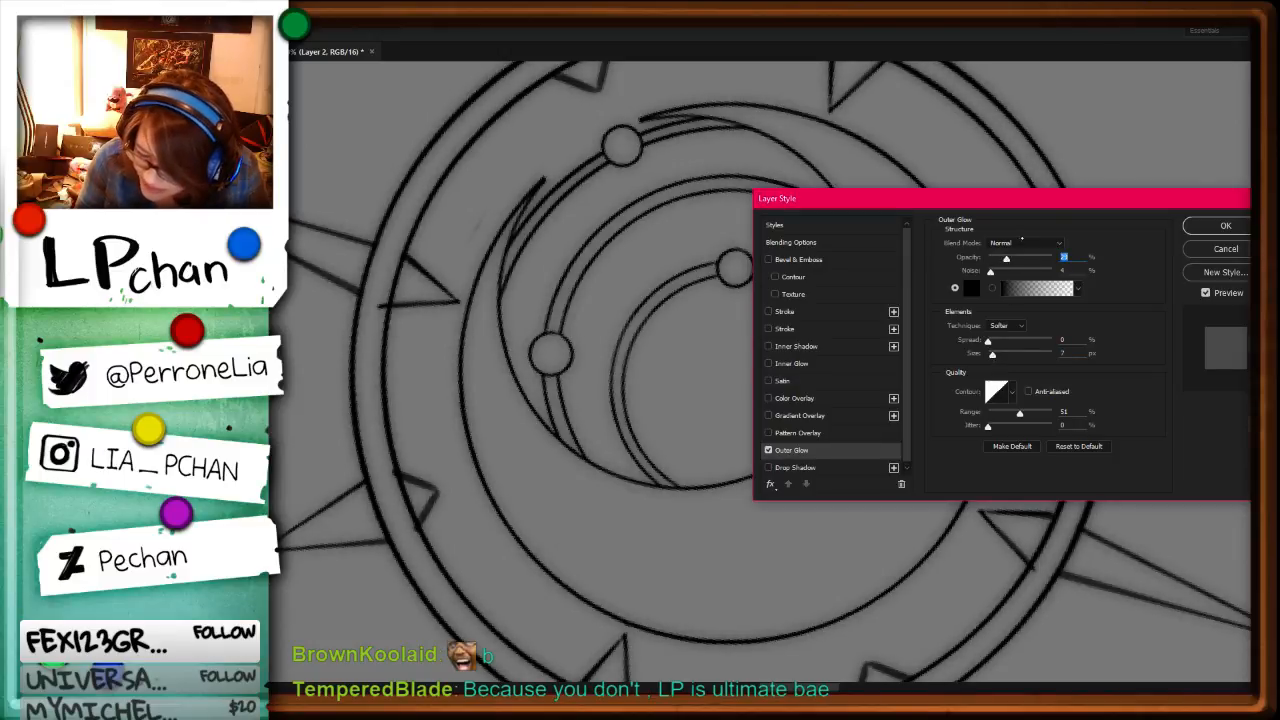
key("Return")
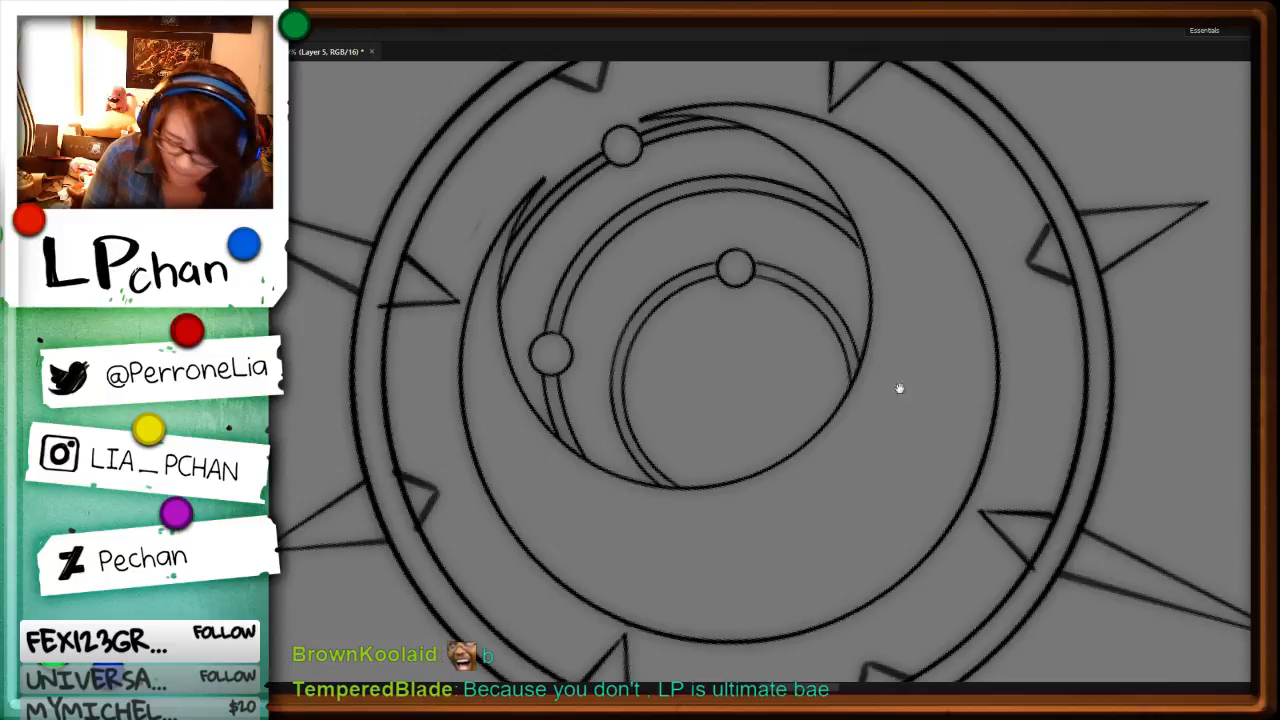
Step: Move across the sheet to the unfilled feathered character and examine the masked head up close
key("ctrl+minus")
key("ctrl+minus")
key("ctrl+minus")
left_click_drag(872, 440, 934, 169)
key("r")
left_click_drag(1012, 580, 963, 566)
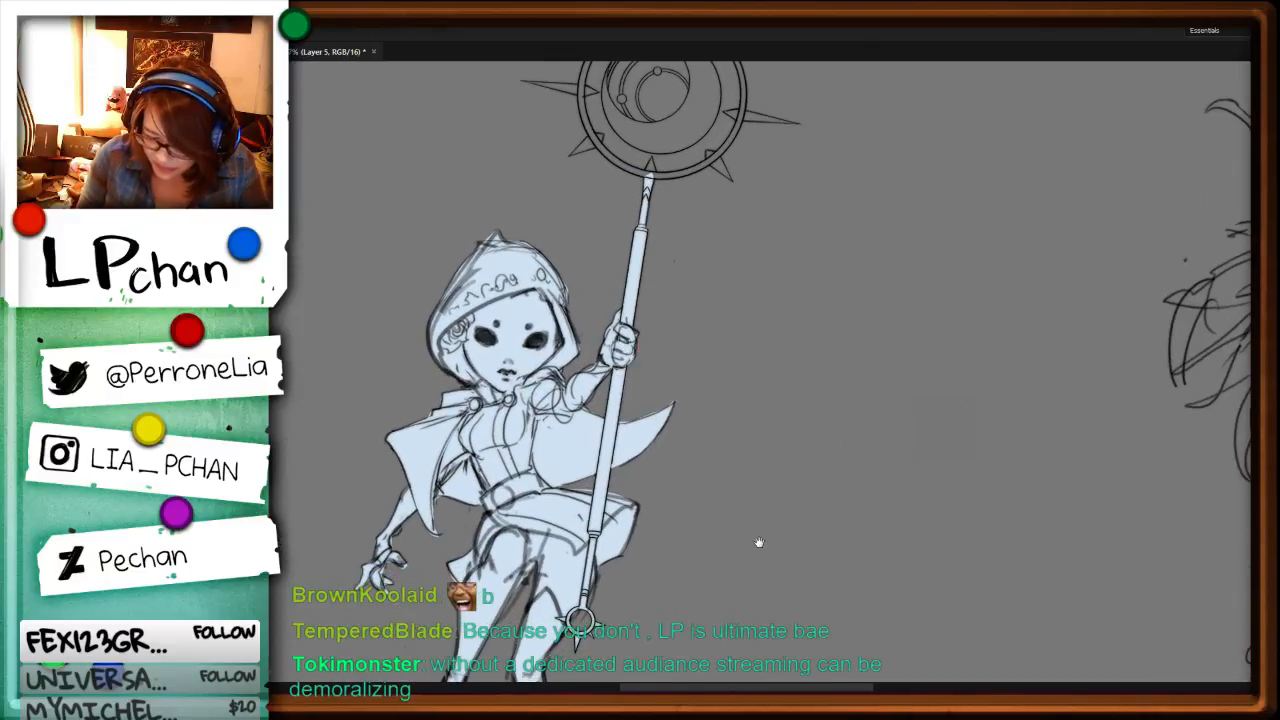
left_click_drag(1082, 564, 640, 621)
left_click_drag(1111, 562, 834, 462)
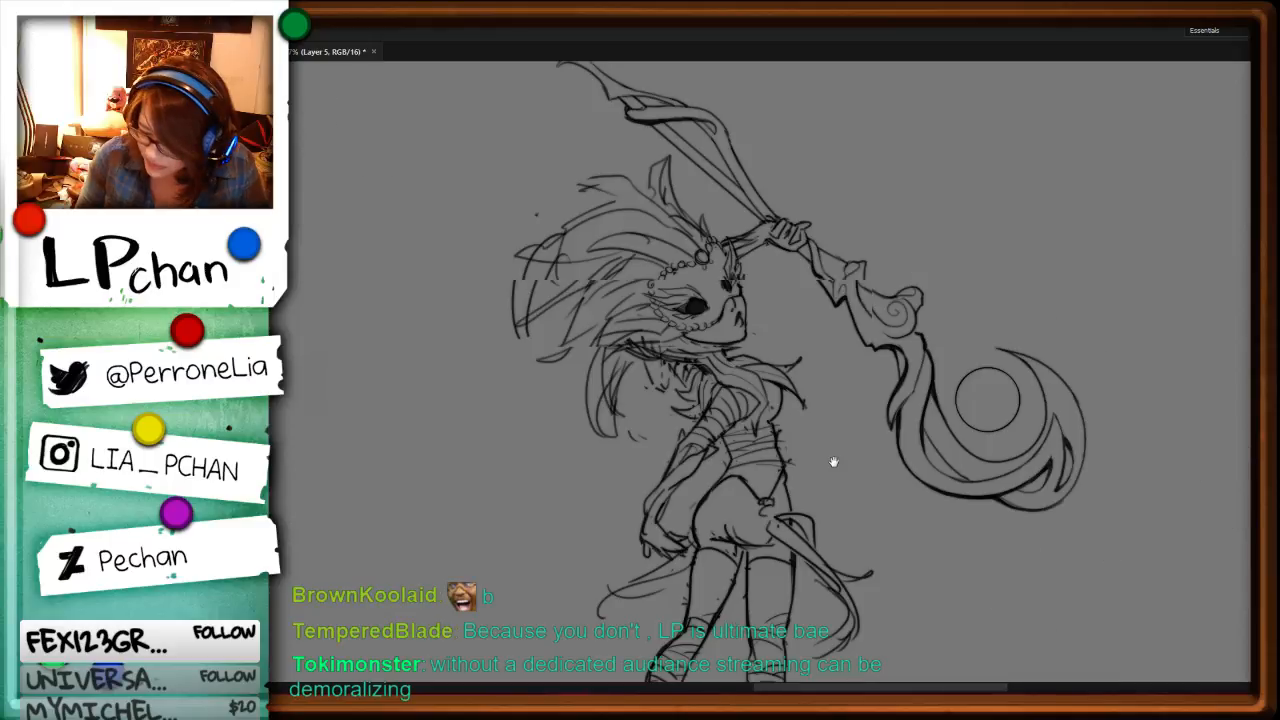
key("ctrl+plus")
key("ctrl+plus")
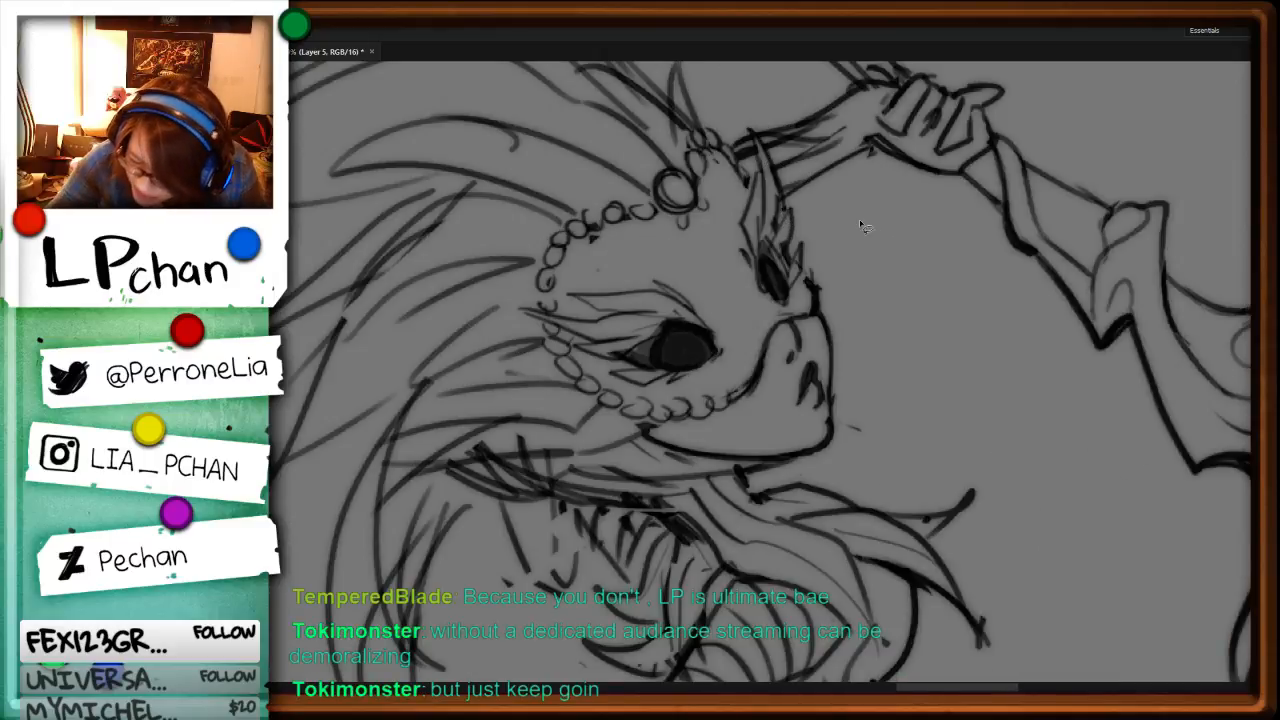
left_click_drag(880, 231, 908, 346)
Step: Switch to the SoundCloud playlist in the browser, skip to the next track, and return to the character sheet
key("alt+Tab")
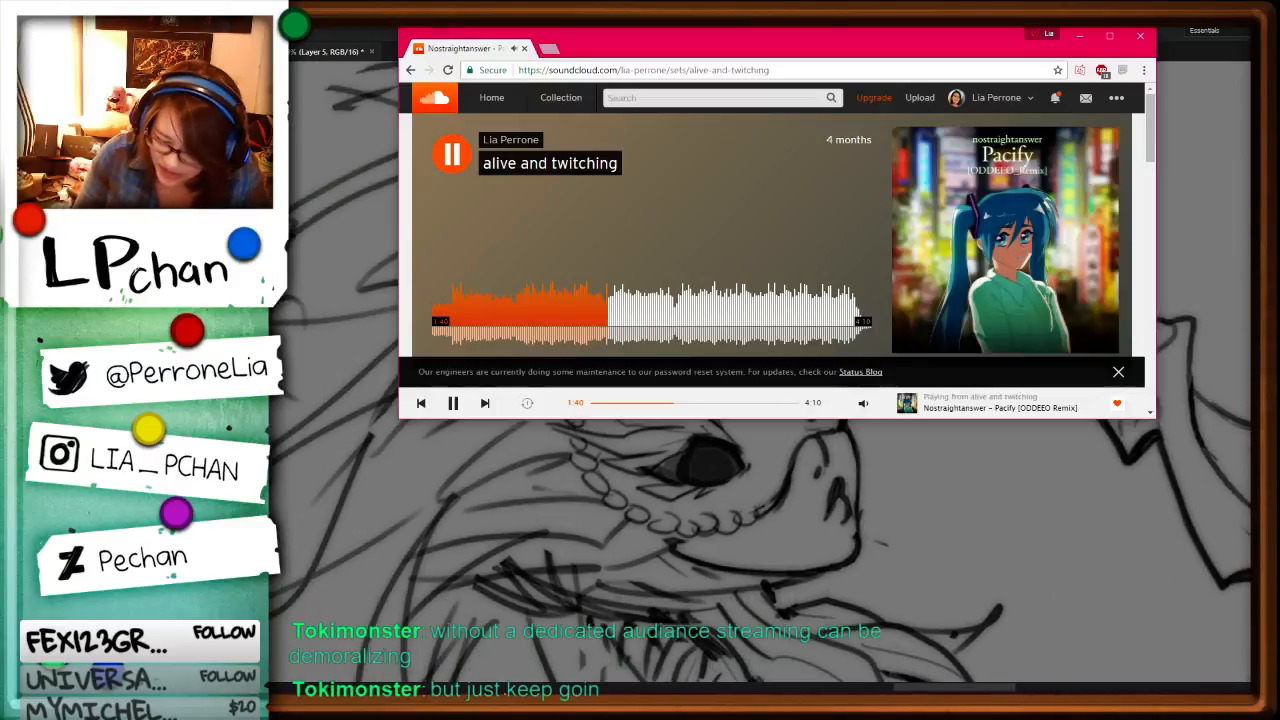
left_click(485, 402)
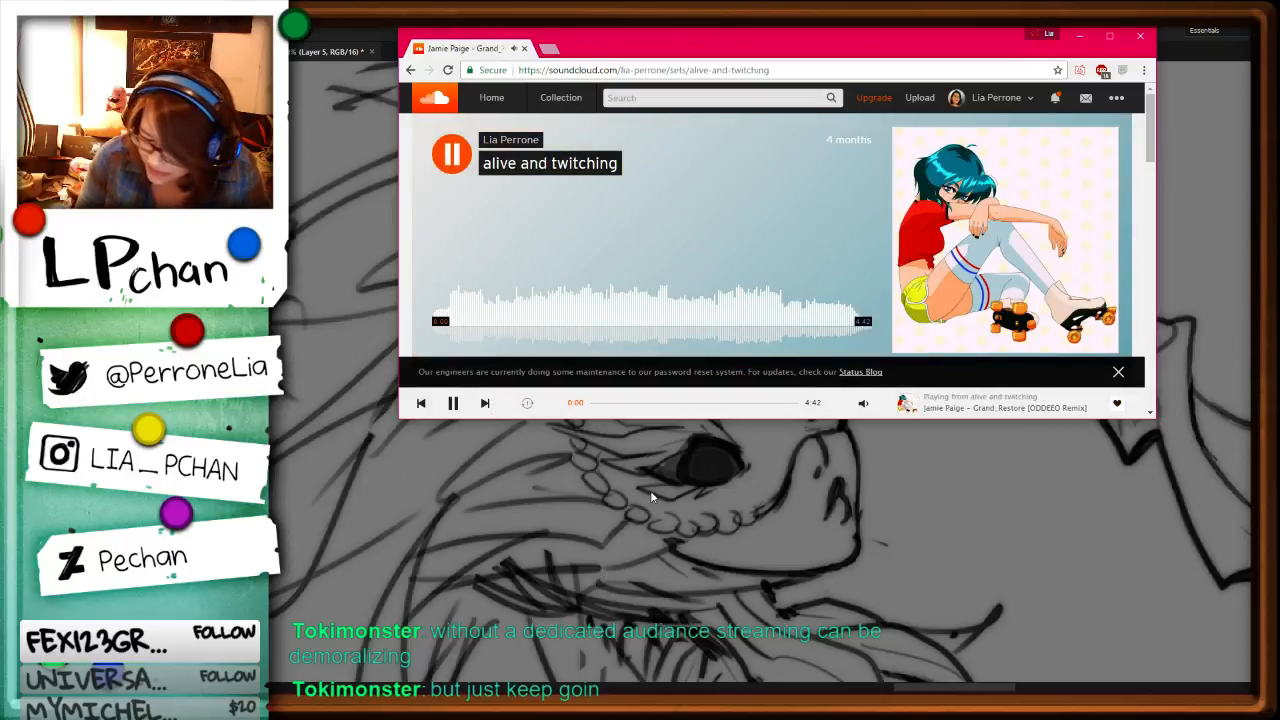
key("alt+Tab")
Step: Fill the feathered character's masked face and neck, and the raised arm and hand, with pale blue
mouse_move(782, 250)
left_mouse_down()
mouse_move(809, 287)
mouse_move(832, 377)
left_mouse_up()
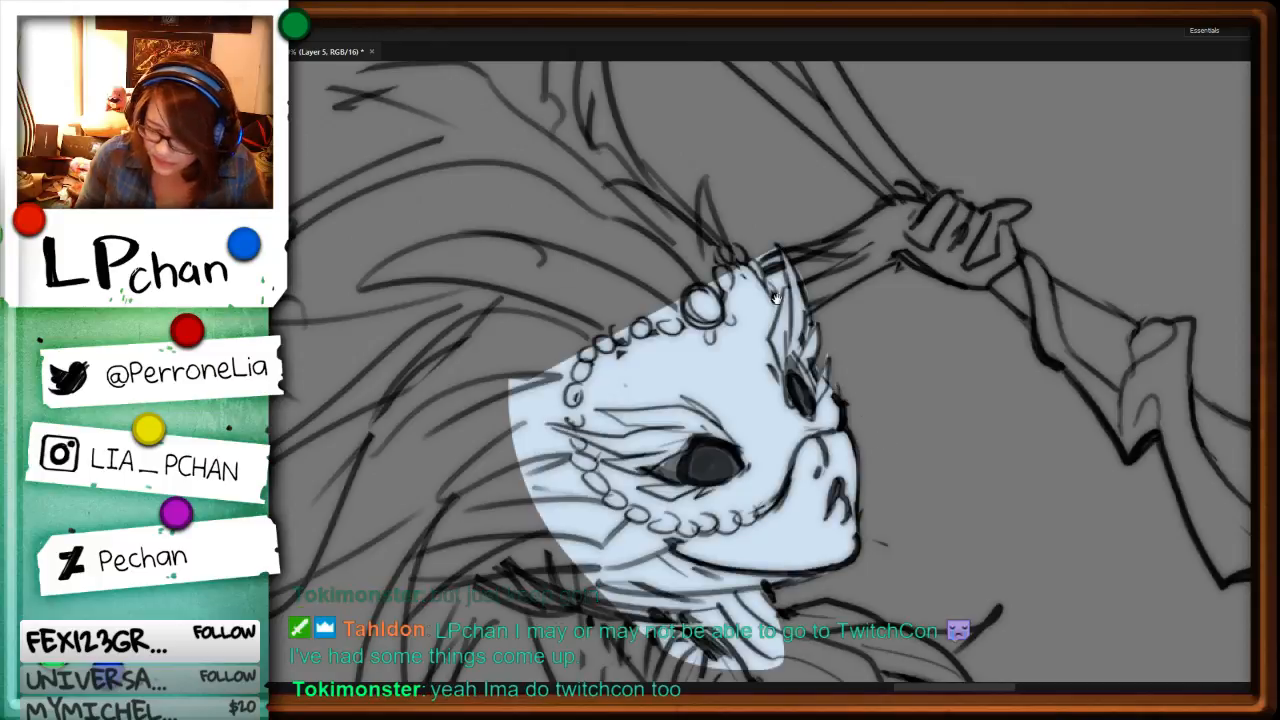
mouse_move(876, 217)
left_mouse_down()
mouse_move(848, 285)
mouse_move(834, 285)
mouse_move(764, 395)
mouse_move(840, 346)
mouse_move(944, 359)
left_mouse_up()
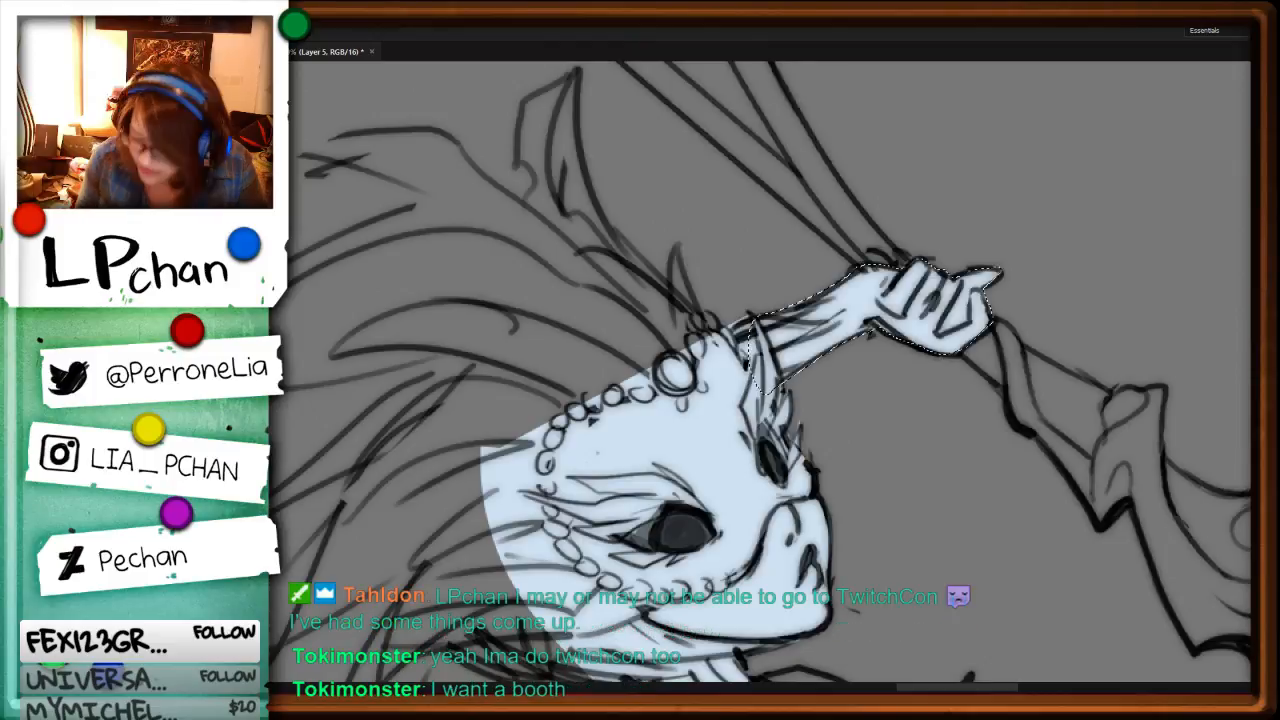
Step: Fill the feathered character's collar, chest and wrapped waist with pale blue
left_click_drag(958, 523, 921, 397)
left_click_drag(958, 516, 988, 389)
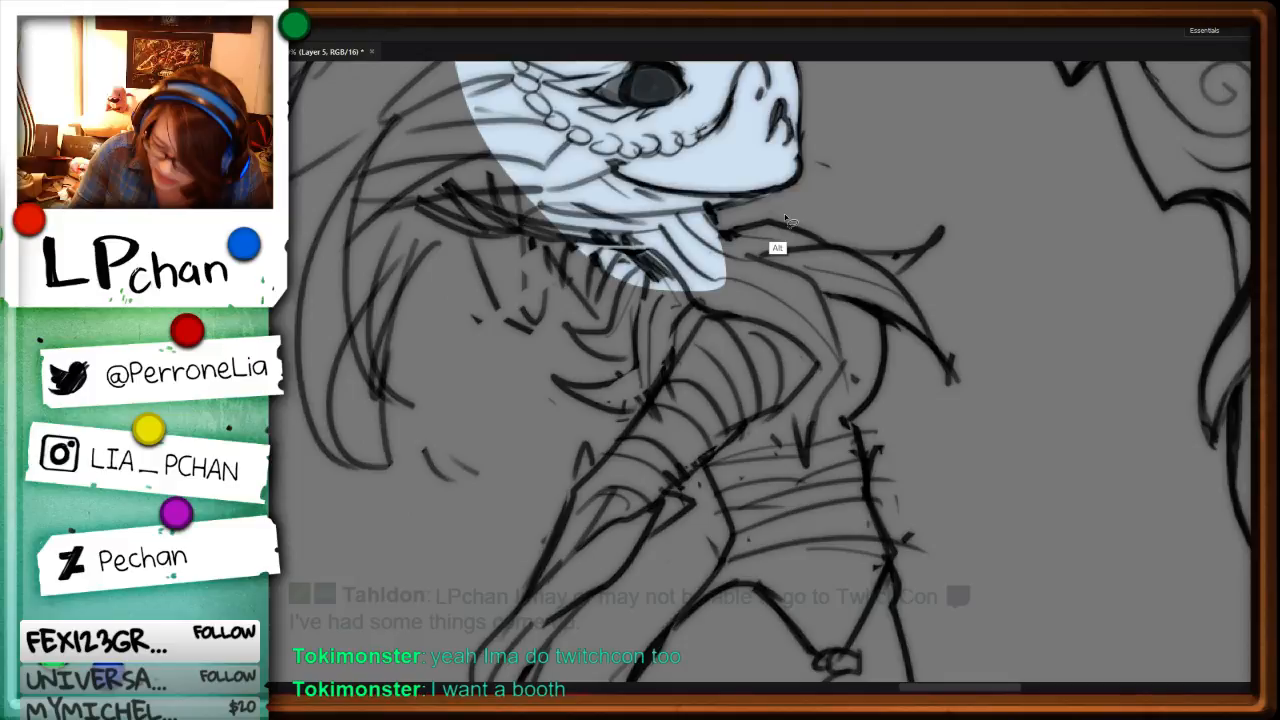
key("alt+BackSpace")
left_click_drag(880, 434, 960, 318)
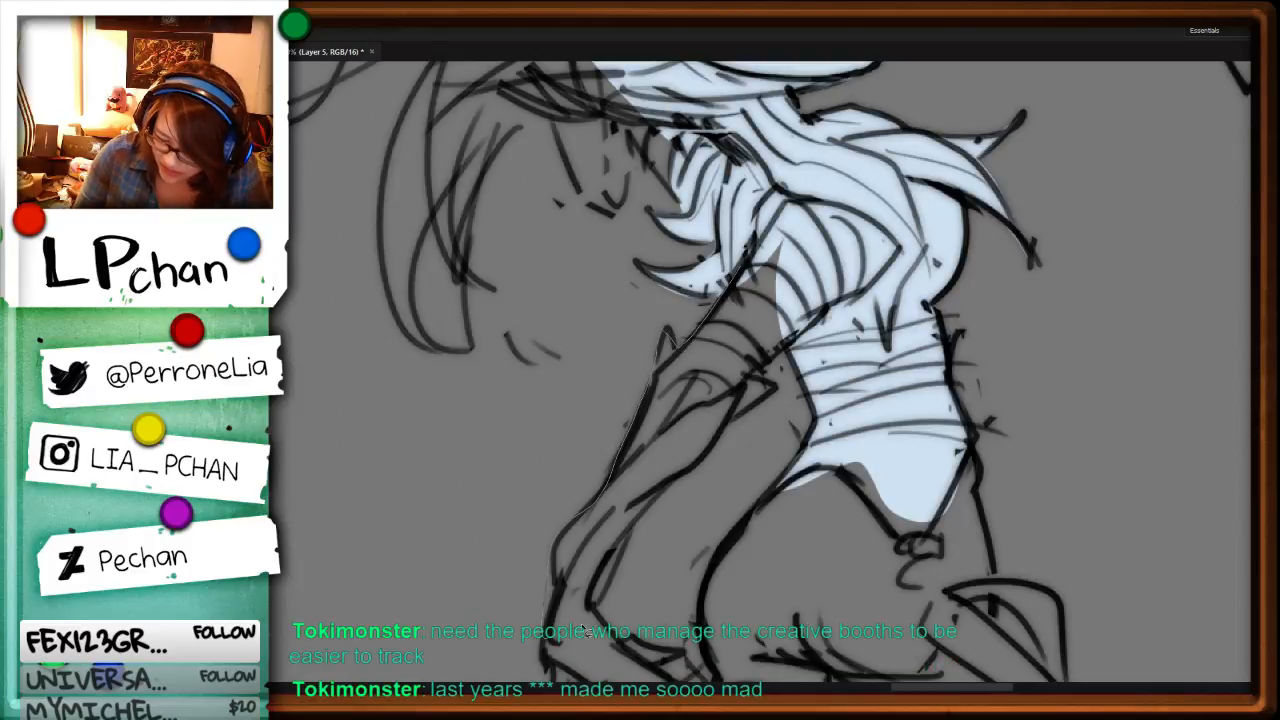
Step: Fill the feathered character's lowered arm down to the wrist, and the hips, with pale blue
key("alt+BackSpace")
key("ctrl+0")
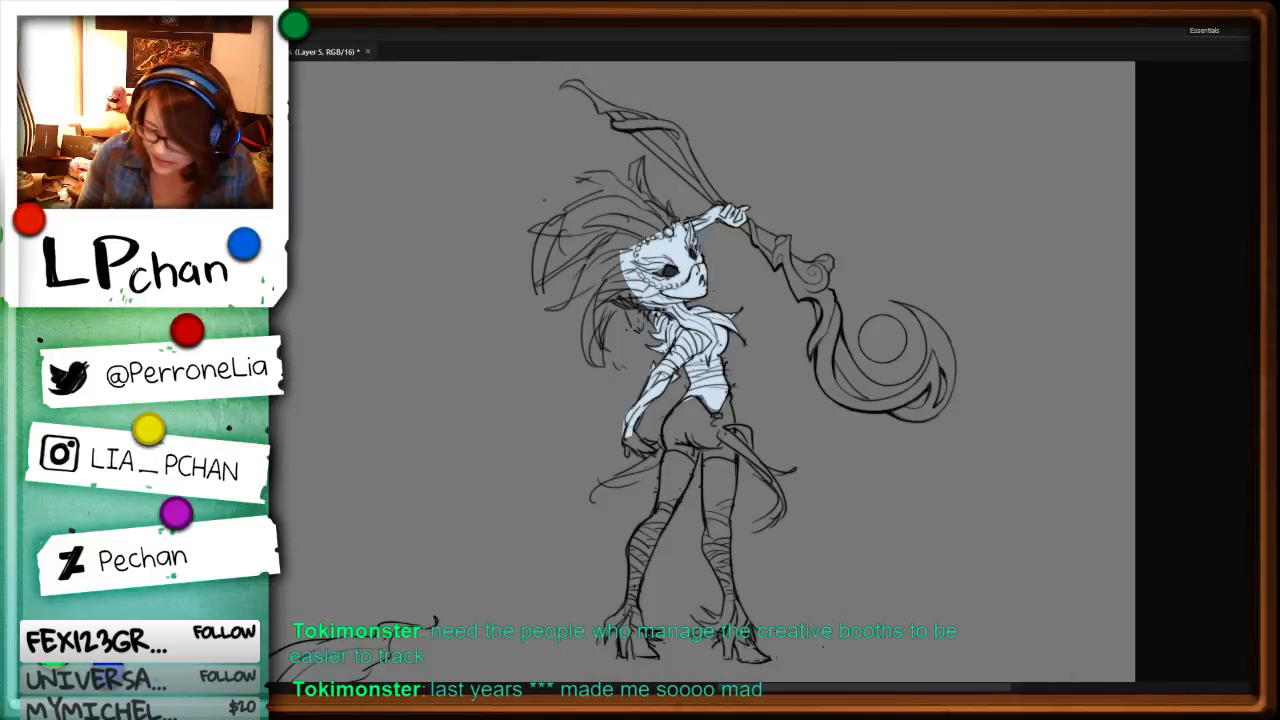
key("ctrl+1")
left_click_drag(930, 625, 975, 320)
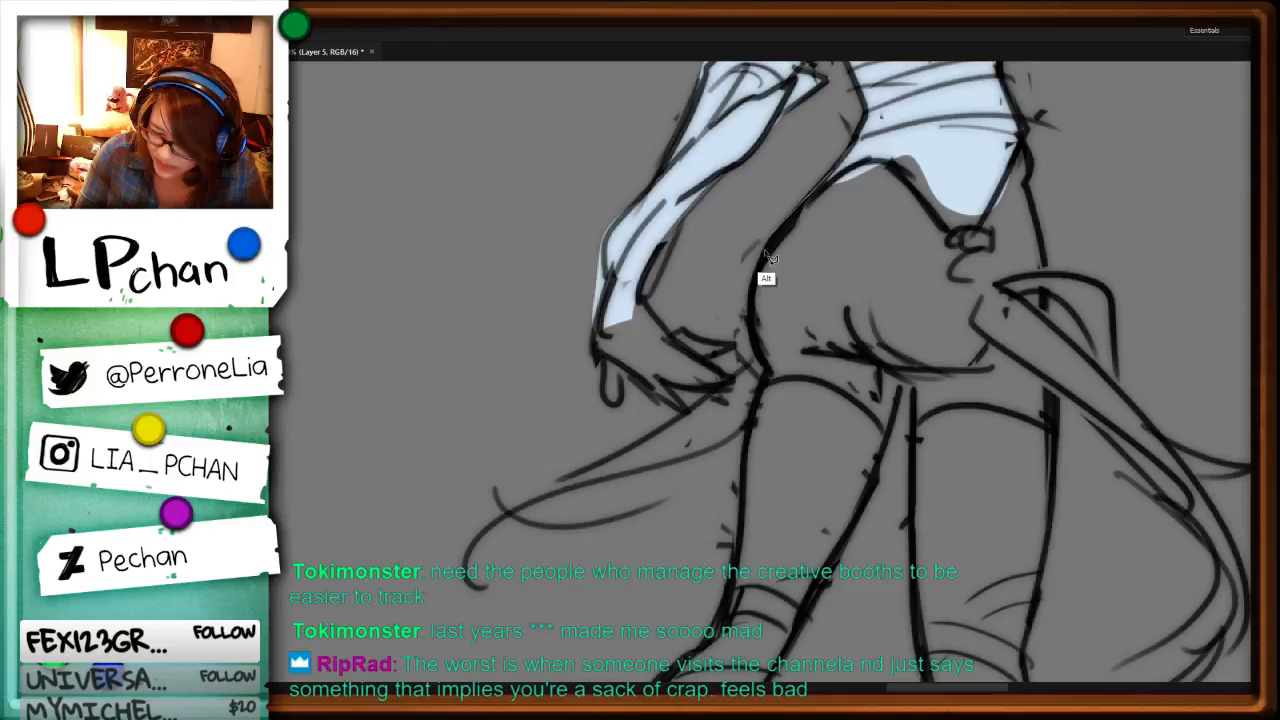
key("alt+BackSpace")
Step: Outline the feathered character's lowered hand, including the fingers, and fill it with pale blue
left_click_drag(750, 355, 880, 245)
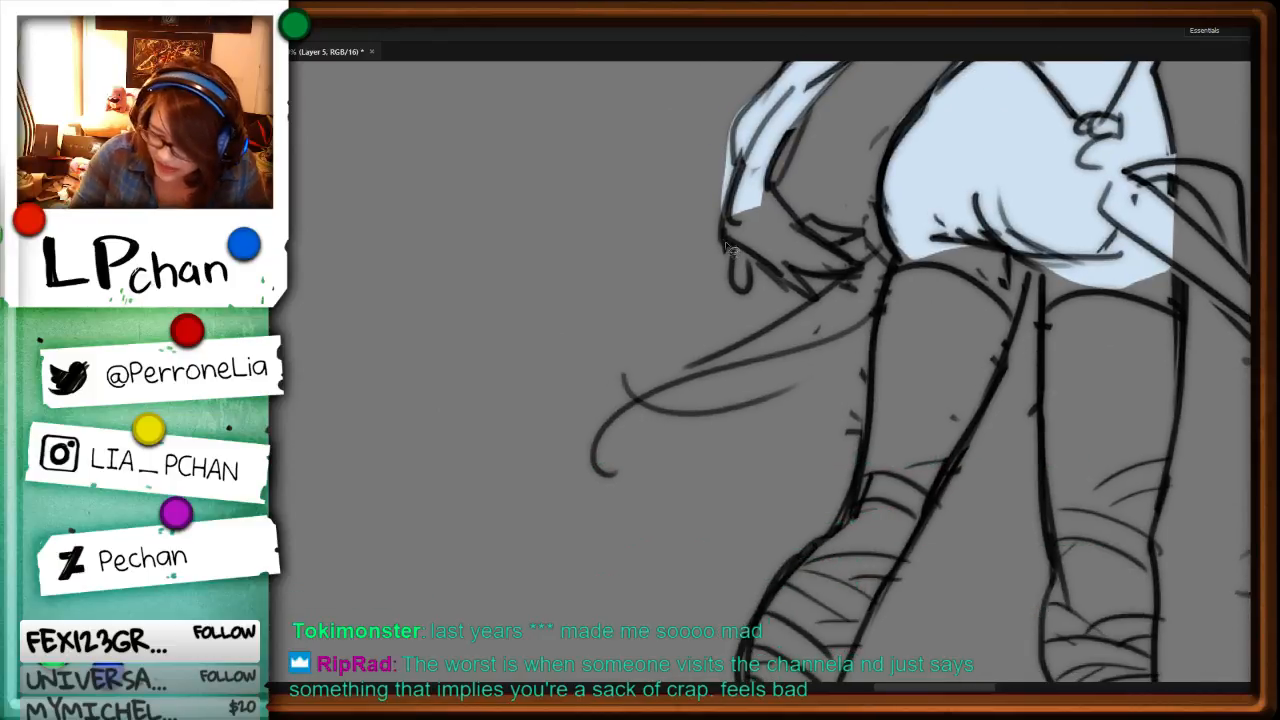
left_click_drag(728, 209, 745, 297)
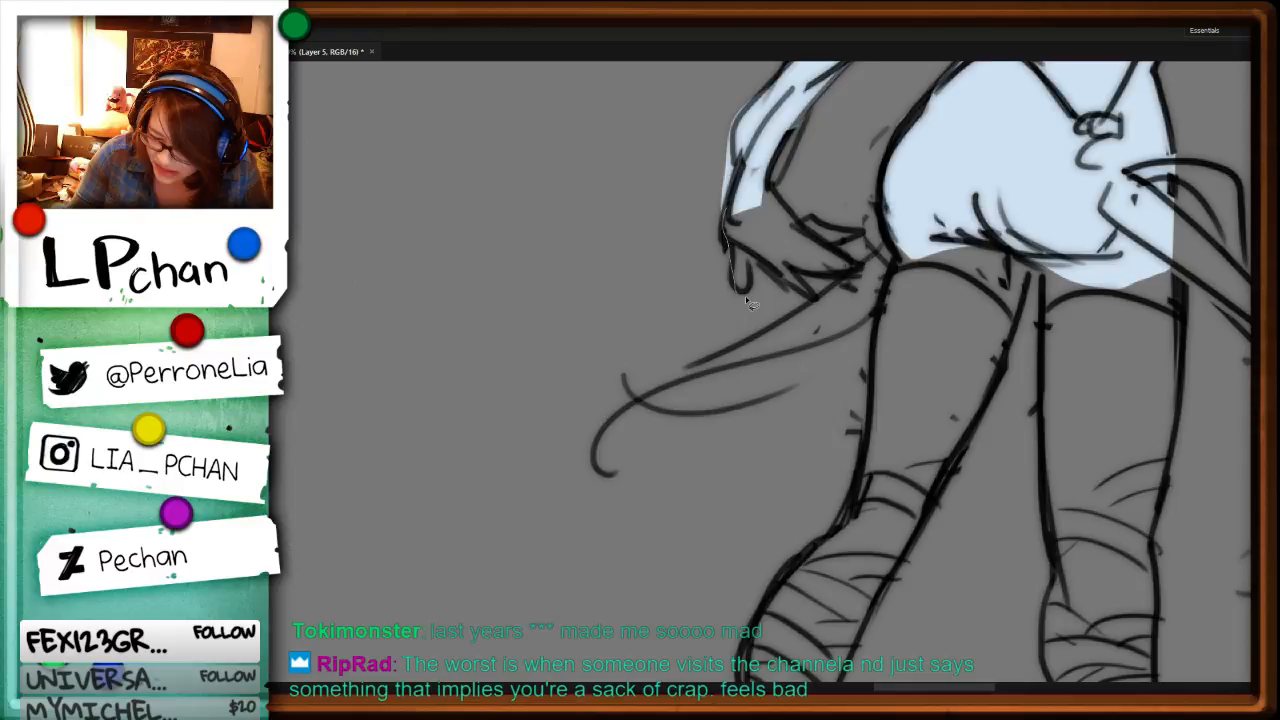
left_click_drag(745, 296, 745, 296)
key("alt+BackSpace")
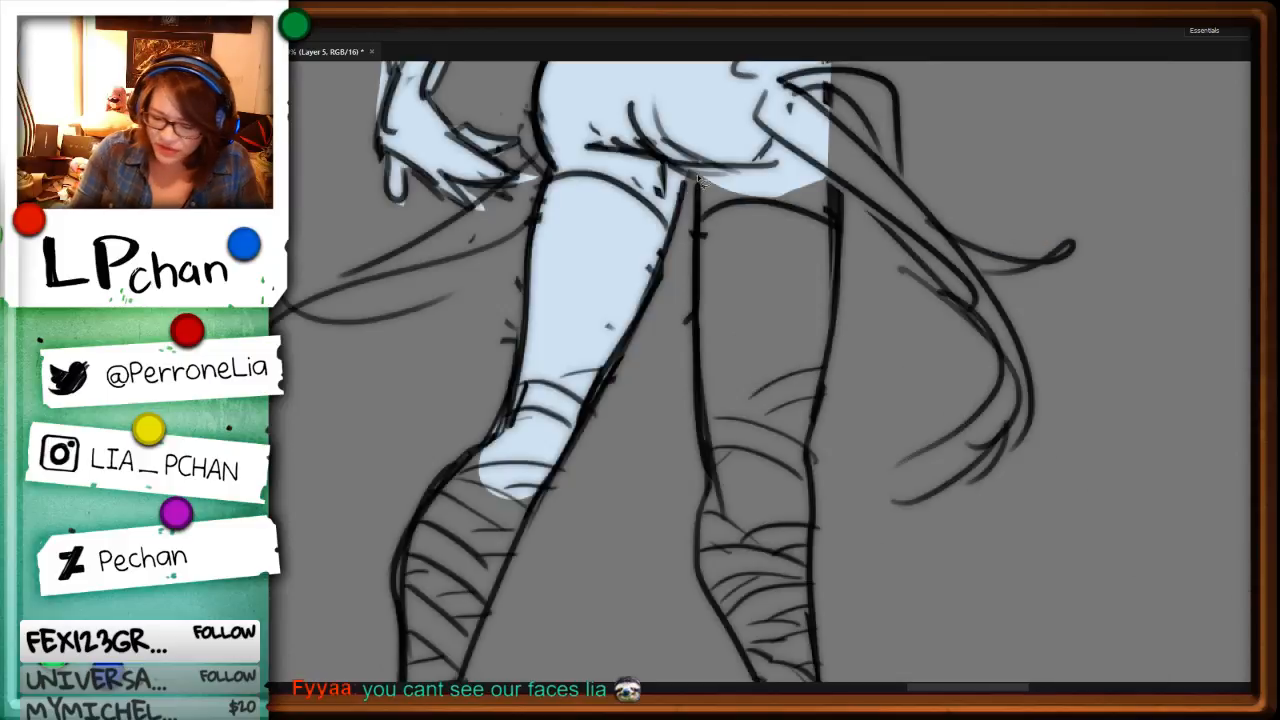
Step: Fill both of the feathered character's thighs, wrapped lower legs and feathered high-heeled shoes with pale blue
left_click_drag(697, 180, 809, 432)
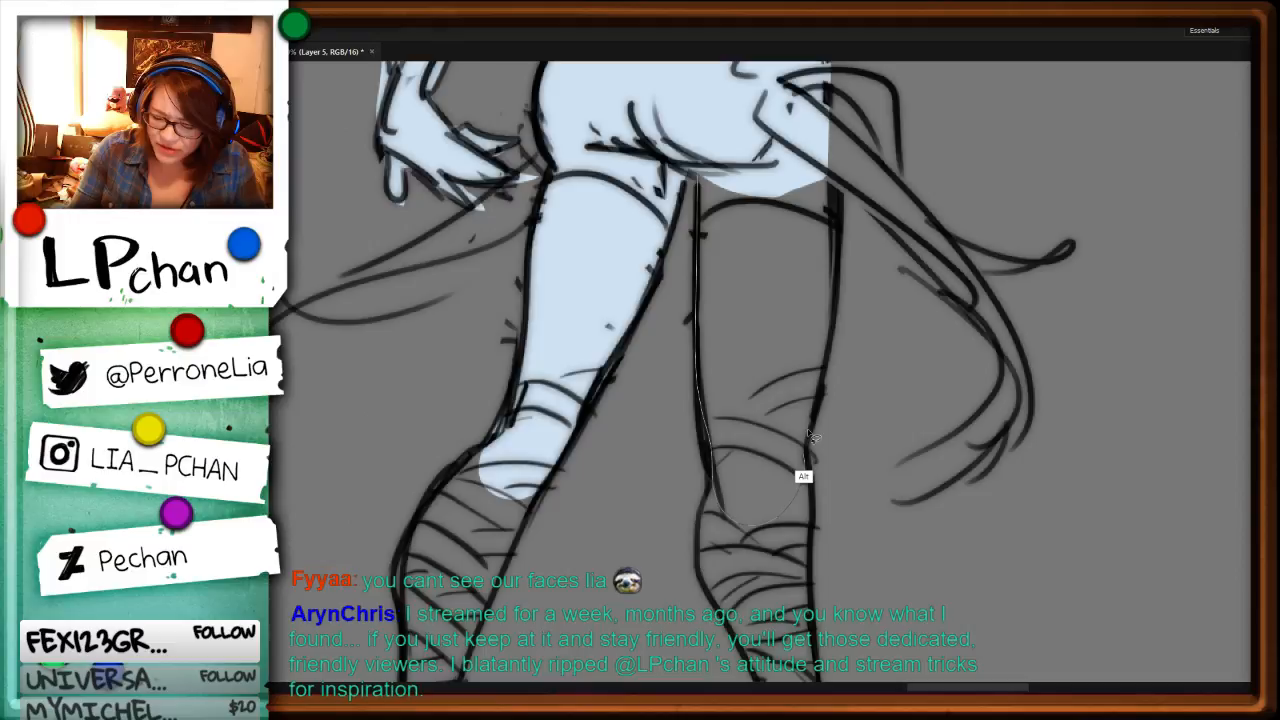
left_click_drag(808, 431, 836, 290)
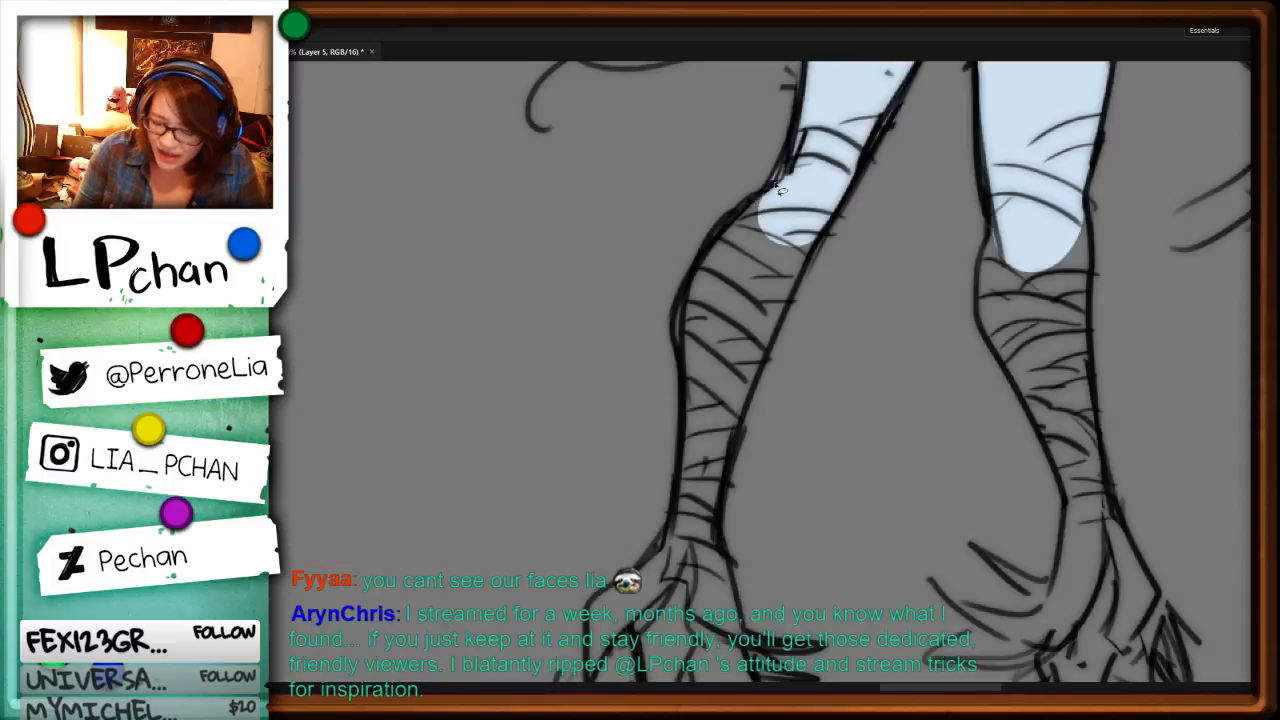
mouse_move(782, 178)
left_mouse_down()
mouse_move(714, 233)
mouse_move(684, 312)
left_mouse_up()
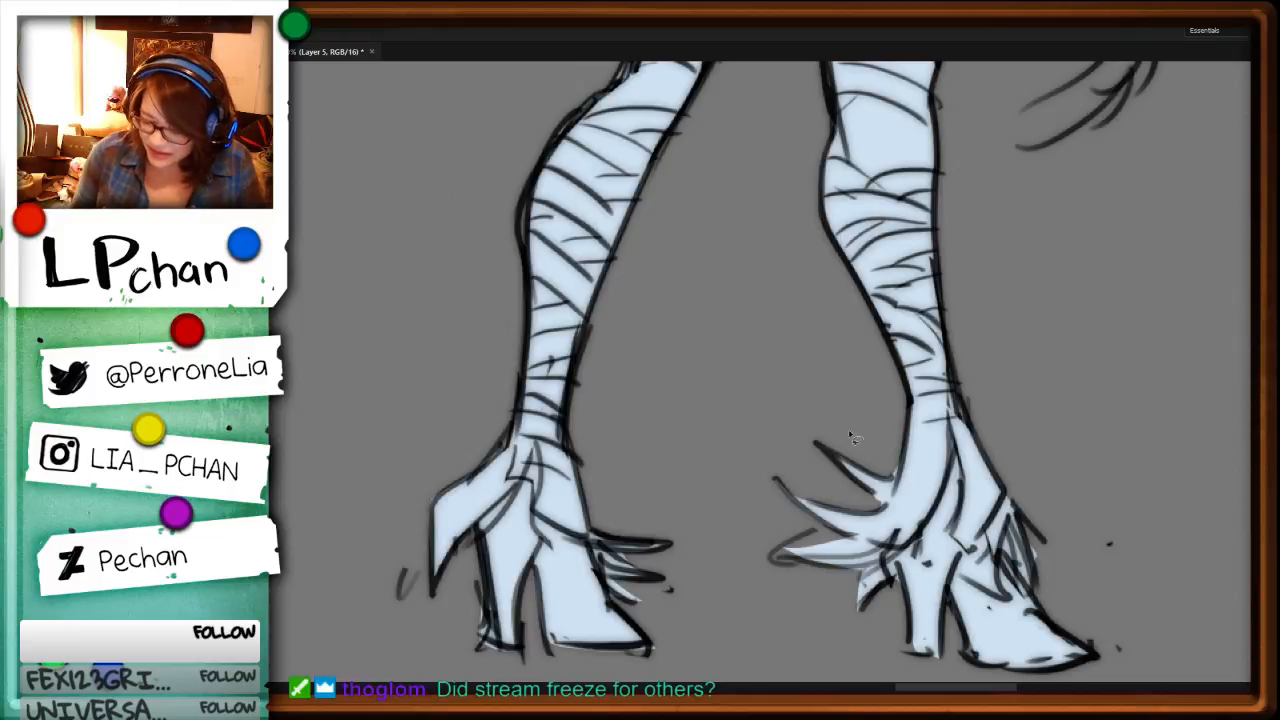
Step: Touch up the edges of the pale blue fill on the heels of both shoes
mouse_move(487, 576)
left_mouse_down()
mouse_move(499, 647)
mouse_move(429, 596)
mouse_move(482, 568)
mouse_move(541, 493)
mouse_move(532, 560)
left_mouse_up()
key("Delete")
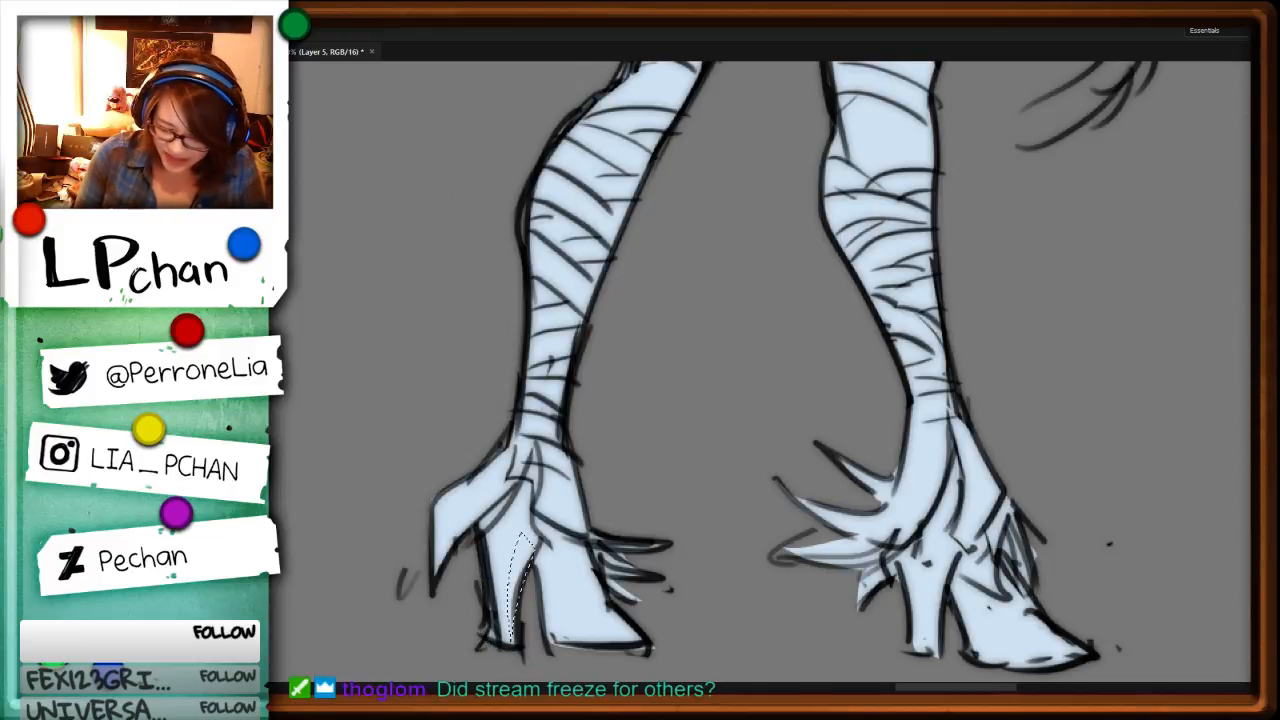
key("ctrl+d")
left_click_drag(1045, 562, 901, 431)
left_click_drag(785, 508, 798, 484)
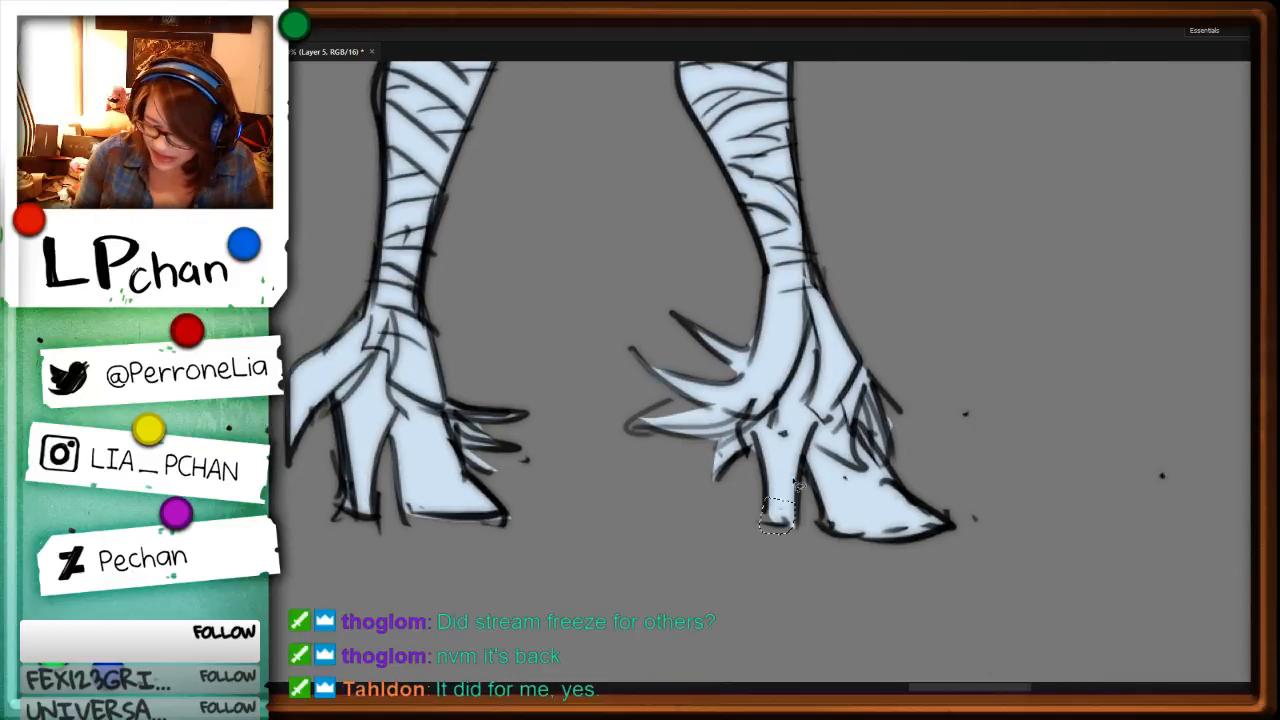
key("ctrl+d")
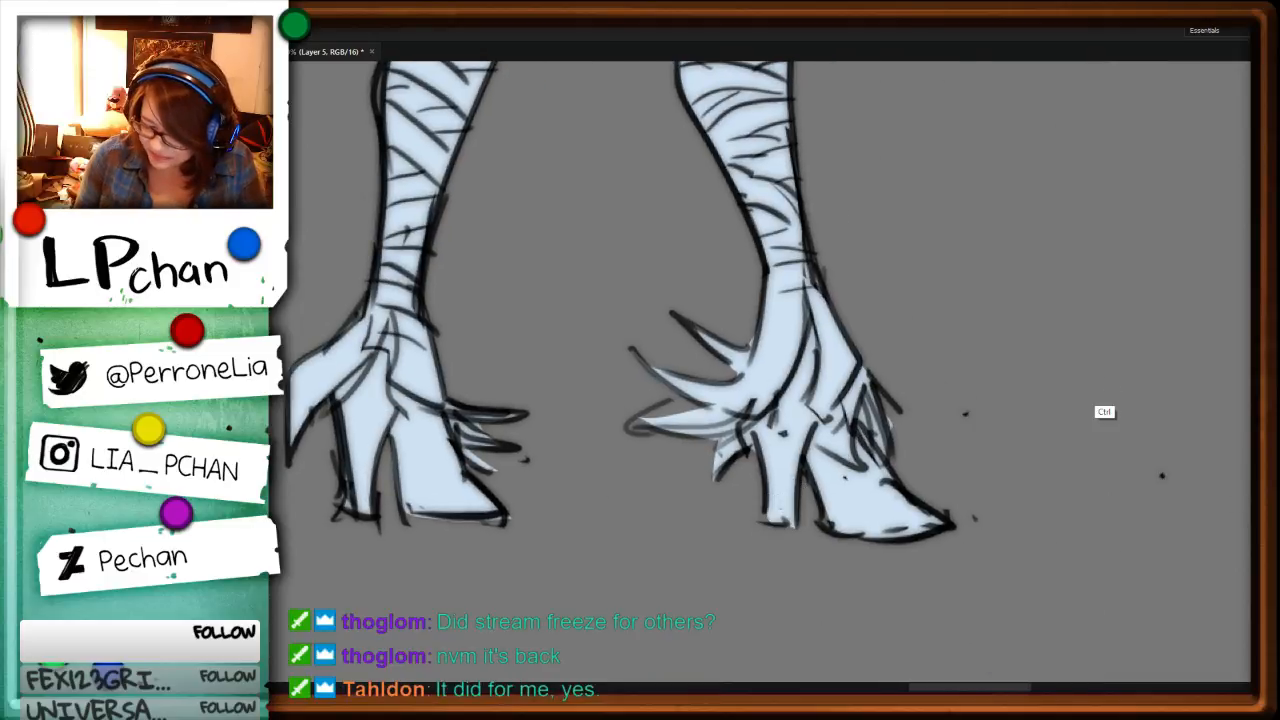
Step: Fill the trailing ribbons at the feathered character's hips with pale blue
key("ctrl+minus")
key("ctrl+minus")
key("ctrl+minus")
left_click_drag(766, 399, 752, 684)
left_click_drag(846, 551, 850, 456)
key("ctrl+plus")
key("ctrl+plus")
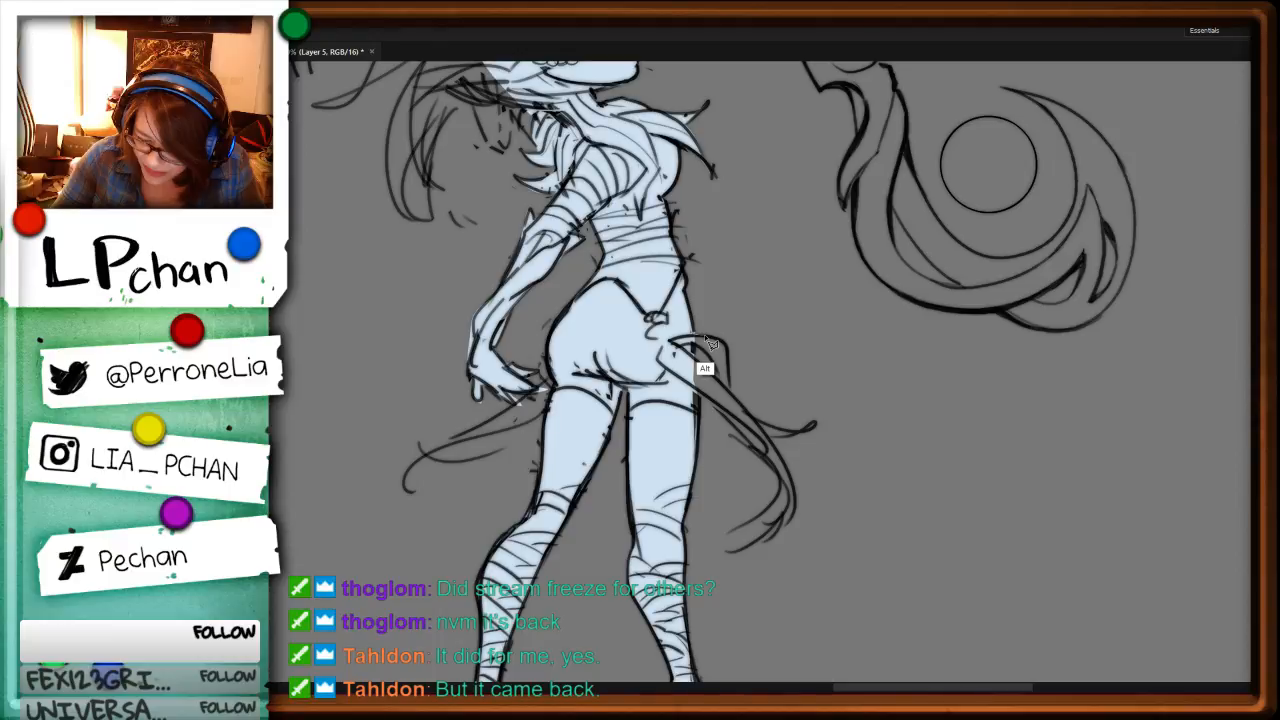
scroll(706, 338, "up", 3)
Step: Fill the feathered character's upright and swept-back head plumes with pale blue, out to their pointed tips
left_click_drag(873, 95, 899, 472)
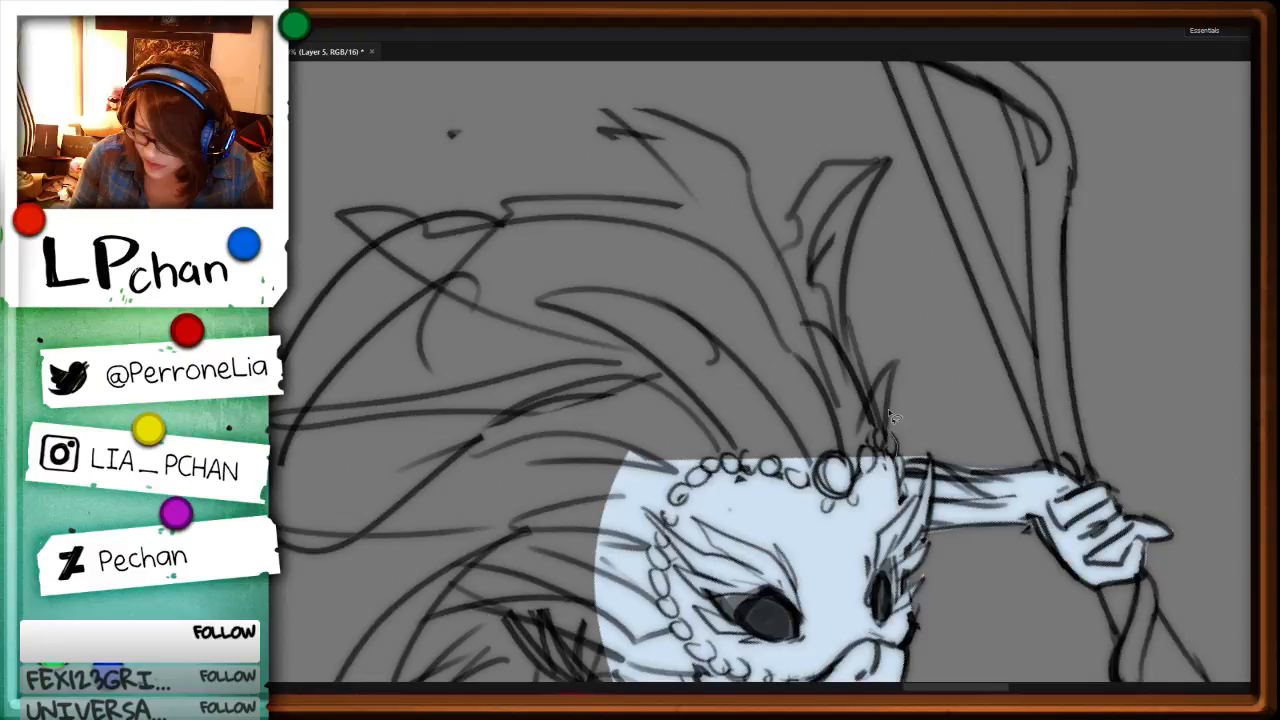
key("alt+BackSpace")
left_click_drag(500, 549, 597, 294)
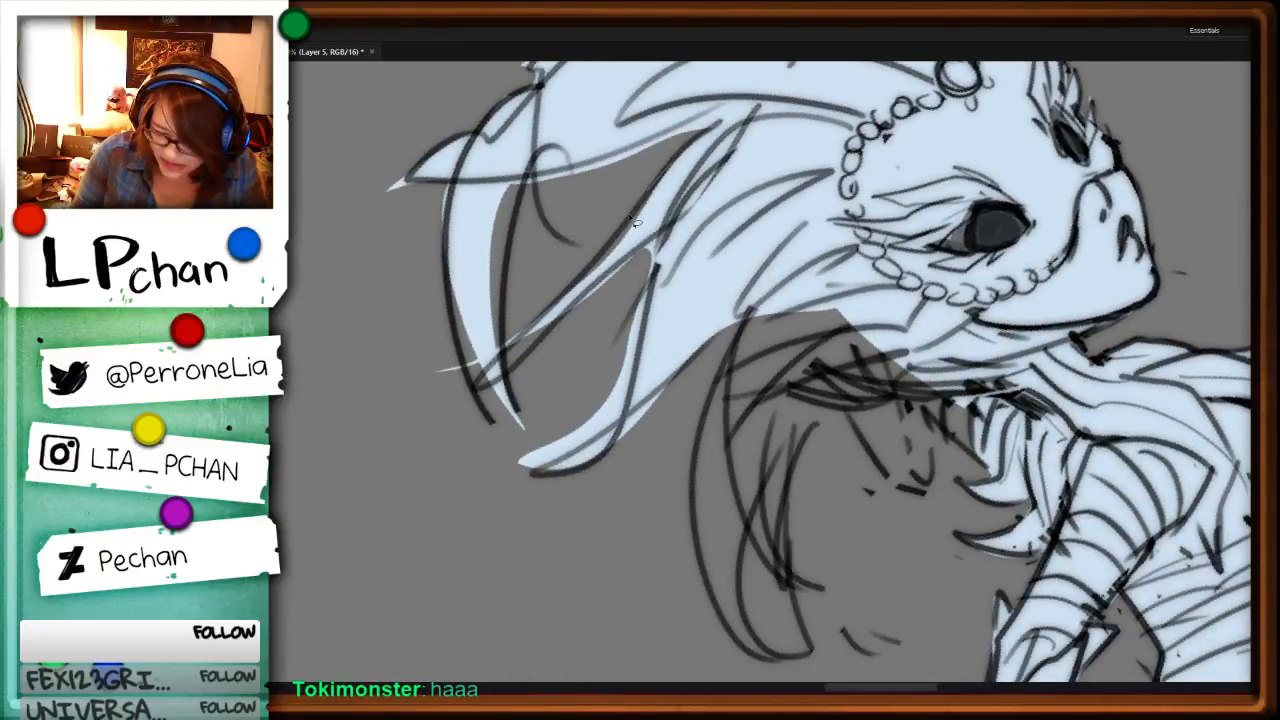
left_click_drag(635, 222, 560, 330)
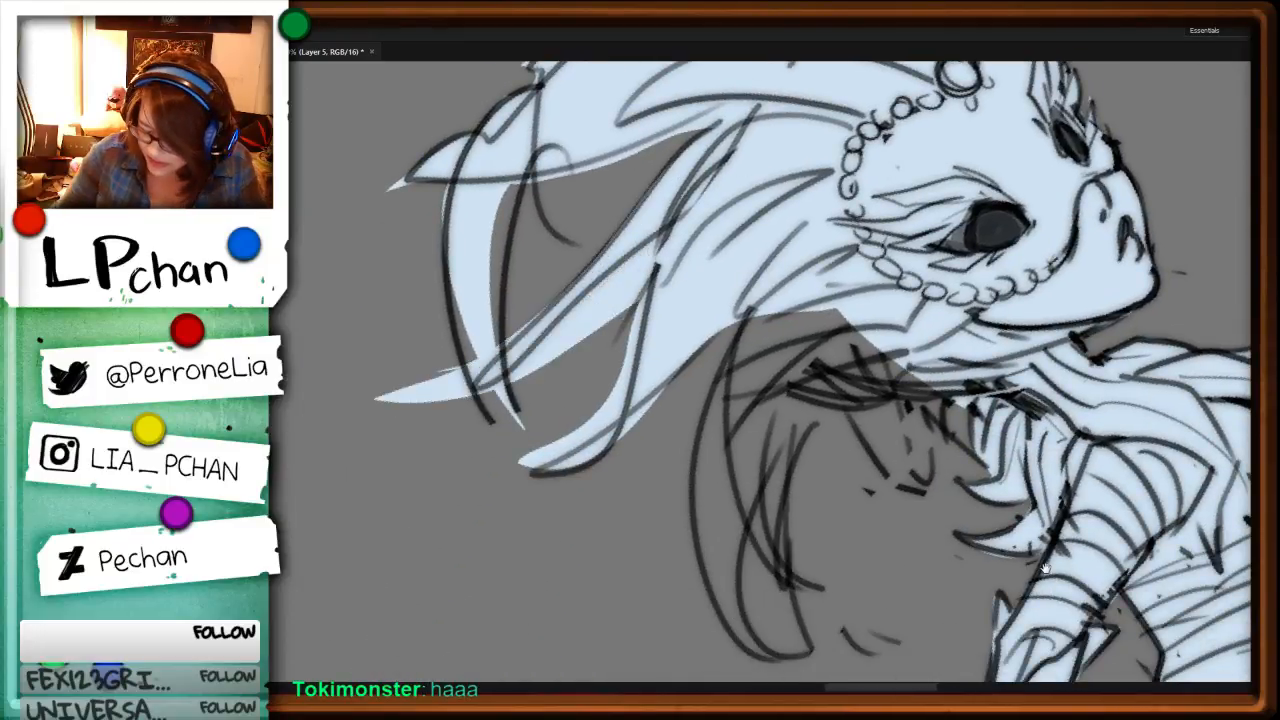
Step: Fill the drooping feathers behind the feathered character's neck with pale blue and clear the selection
left_click_drag(1043, 567, 903, 407)
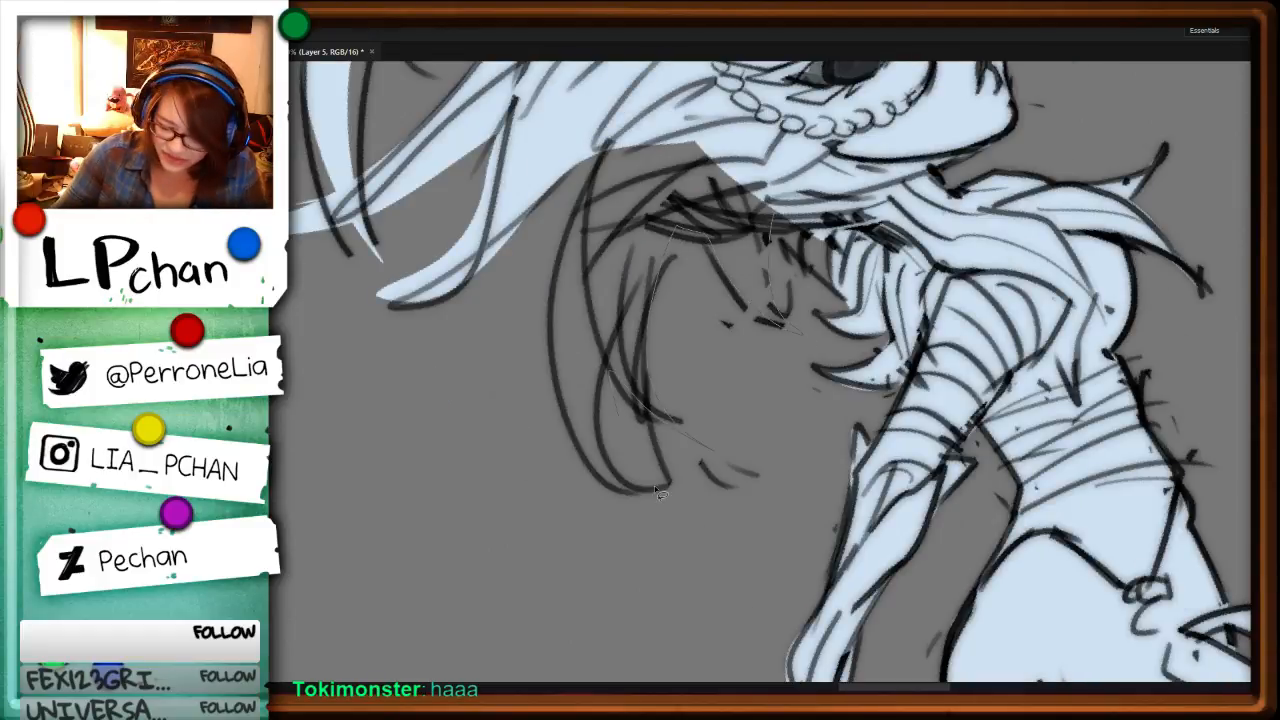
left_click_drag(654, 485, 678, 228)
key("alt+BackSpace")
key("ctrl+minus")
key("ctrl+minus")
key("ctrl+minus")
key("ctrl+minus")
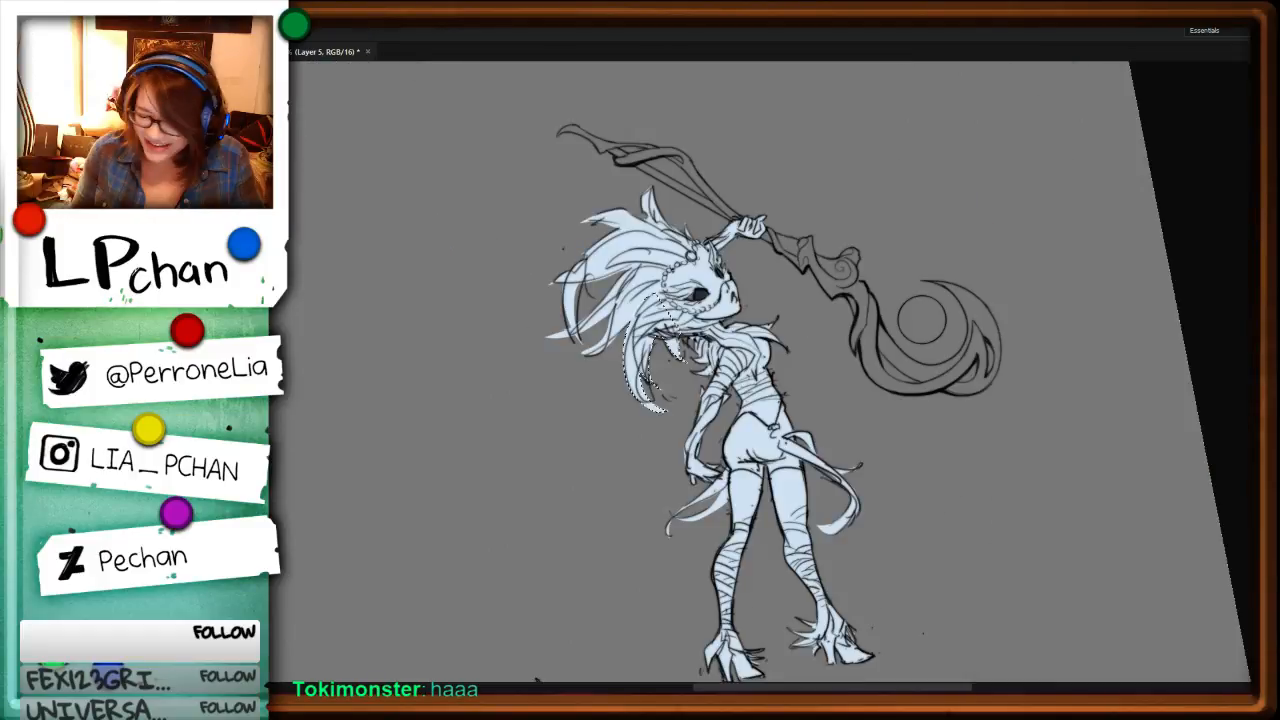
key("ctrl+d")
Step: Fill an extra feather tip in the gap between the swept-back head plumes with pale blue
left_click_drag(540, 280, 847, 373)
key("ctrl+plus")
key("ctrl+plus")
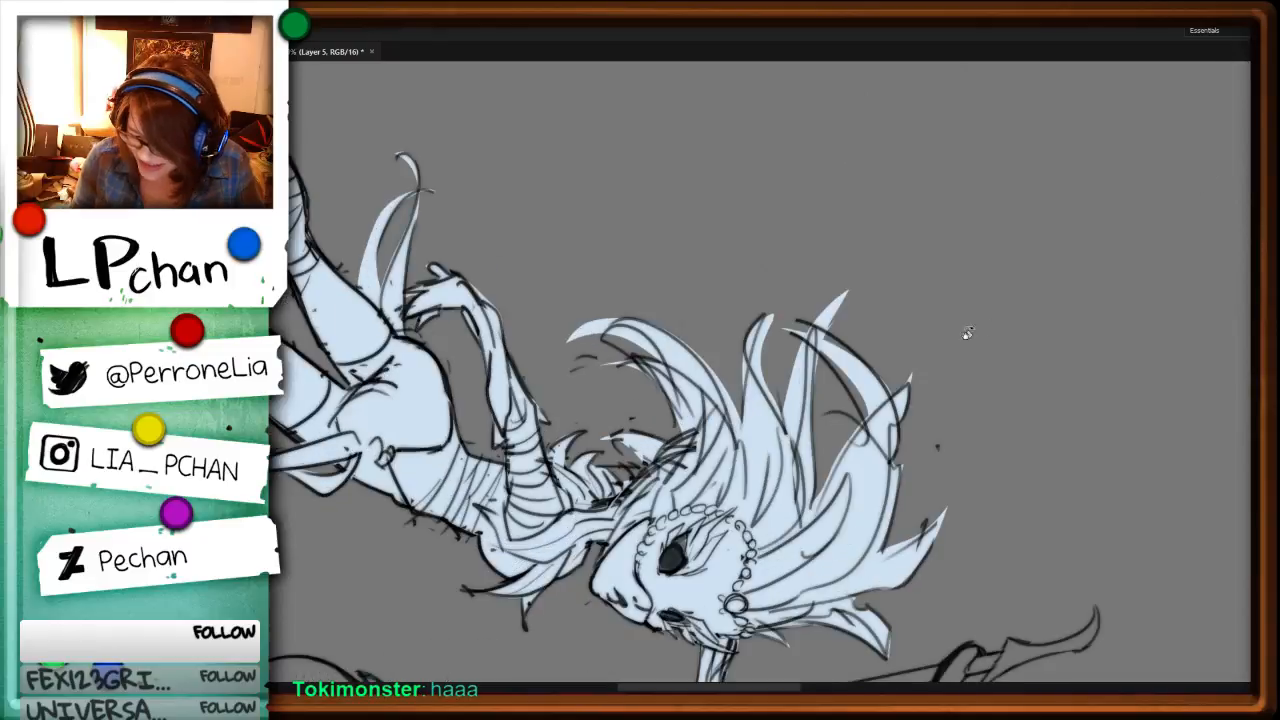
left_click_drag(799, 455, 873, 339)
key("alt+BackSpace")
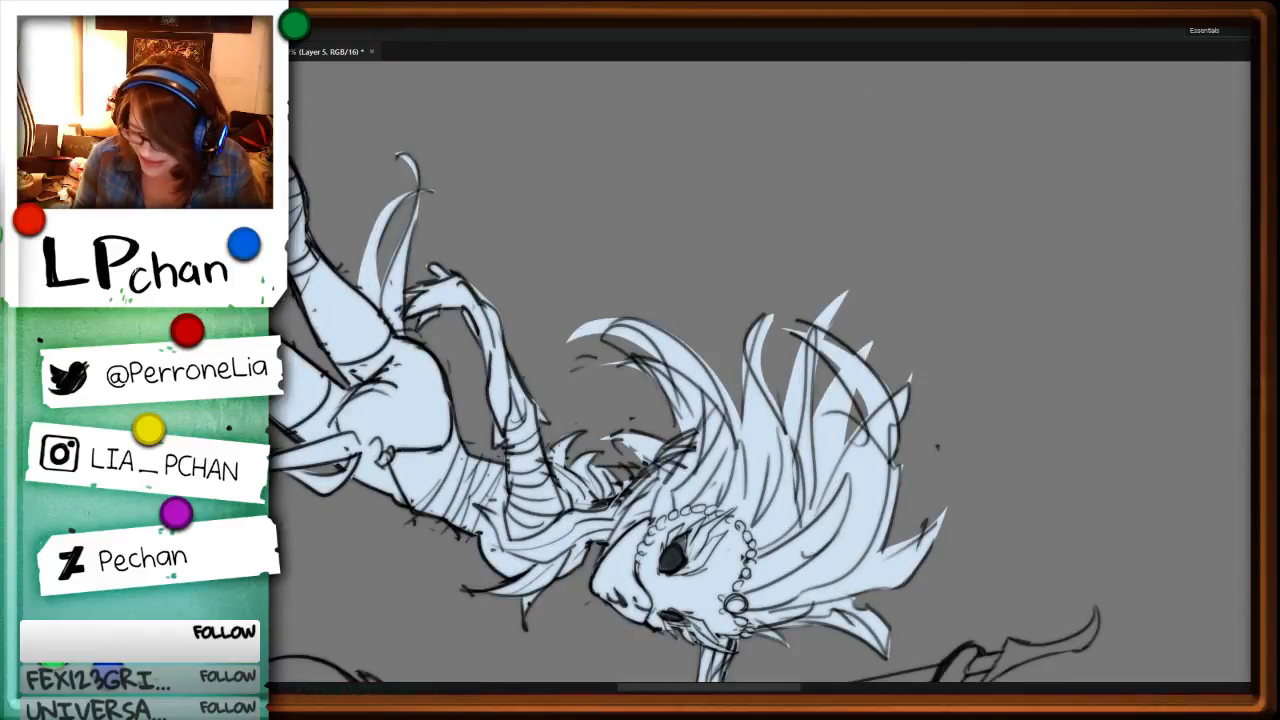
left_click_drag(998, 588, 1000, 466)
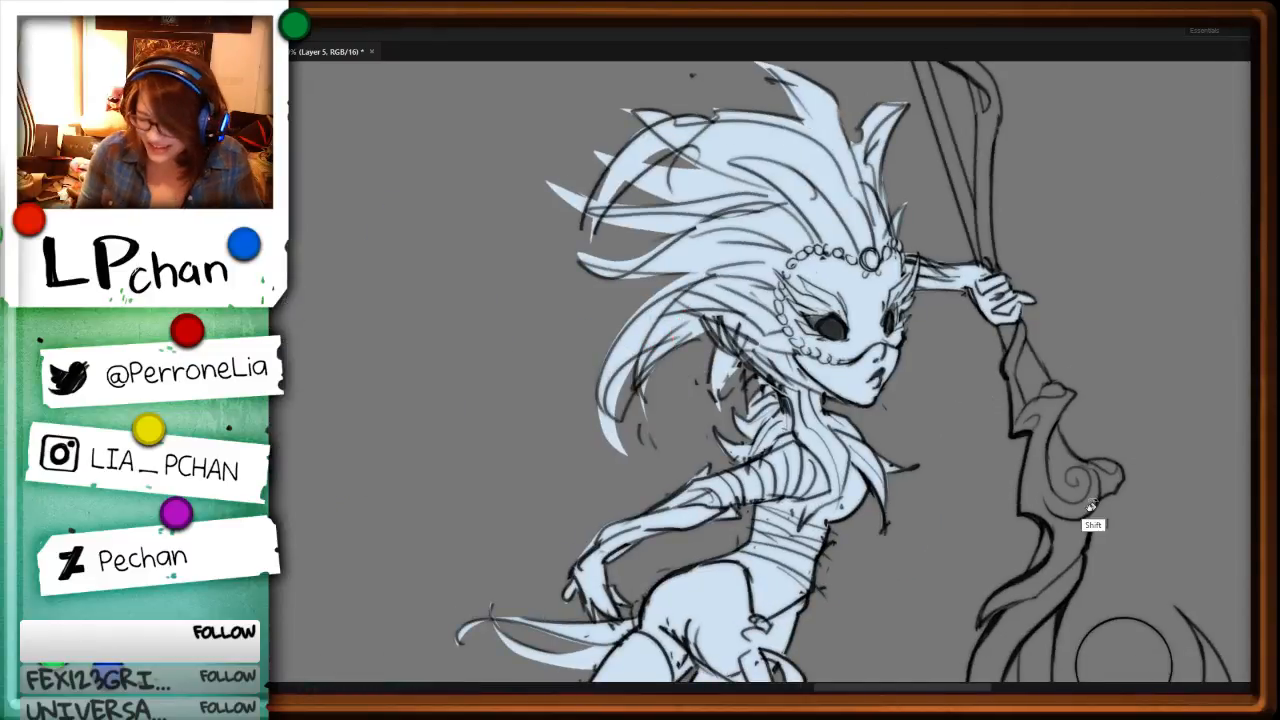
key("Escape")
Step: Fill the hood, face and collar of the unfilled caped character holding the staff with pale blue
key("ctrl+minus")
key("ctrl+minus")
key("ctrl+minus")
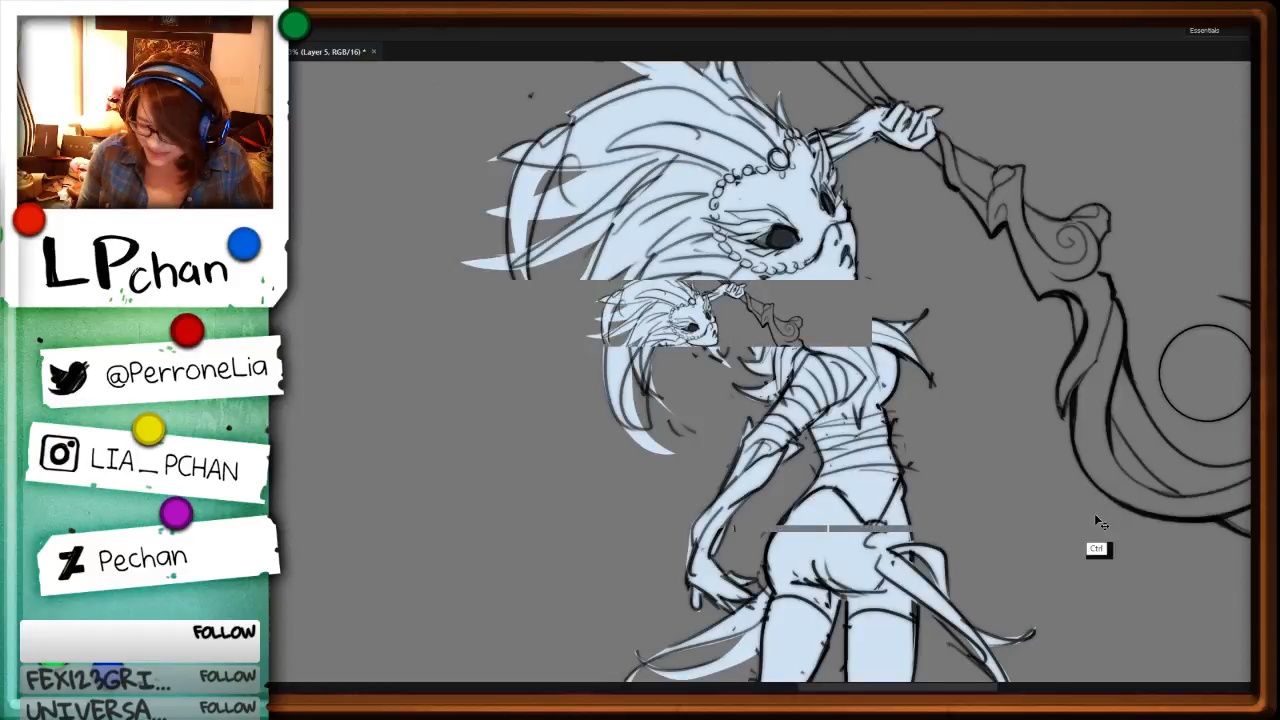
left_click_drag(722, 466, 763, 309)
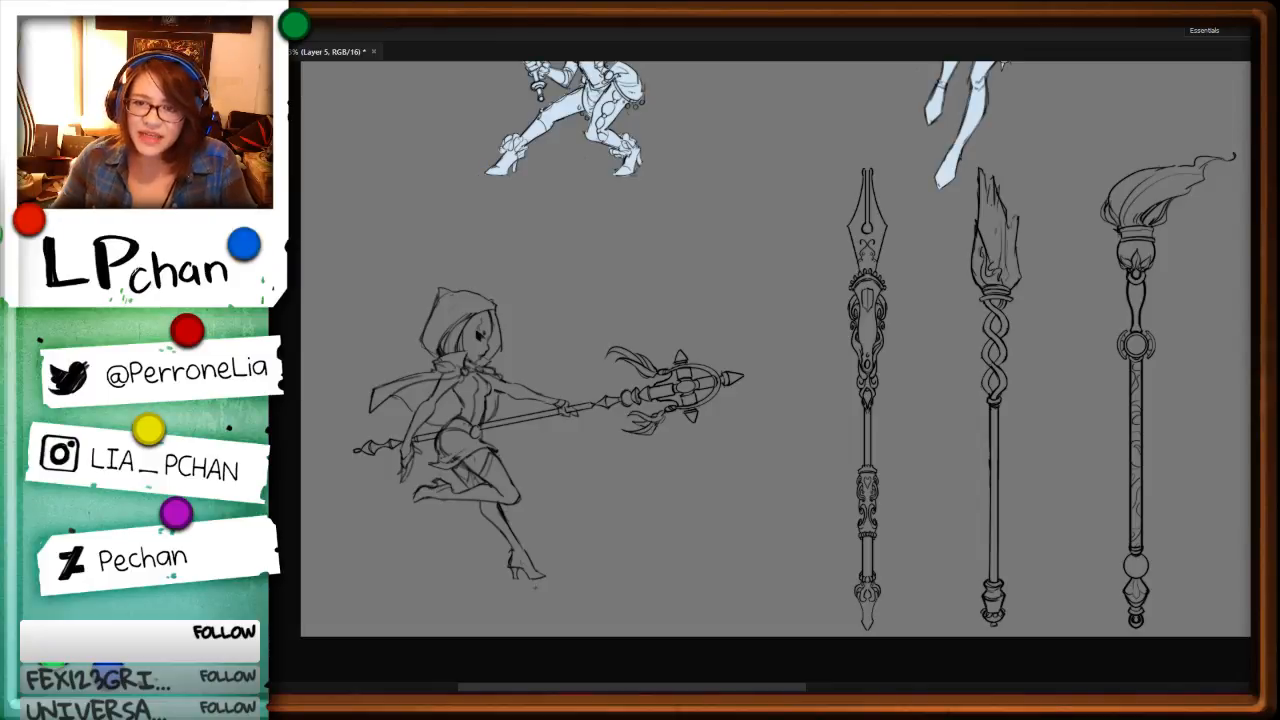
left_click(500, 466, "ctrl")
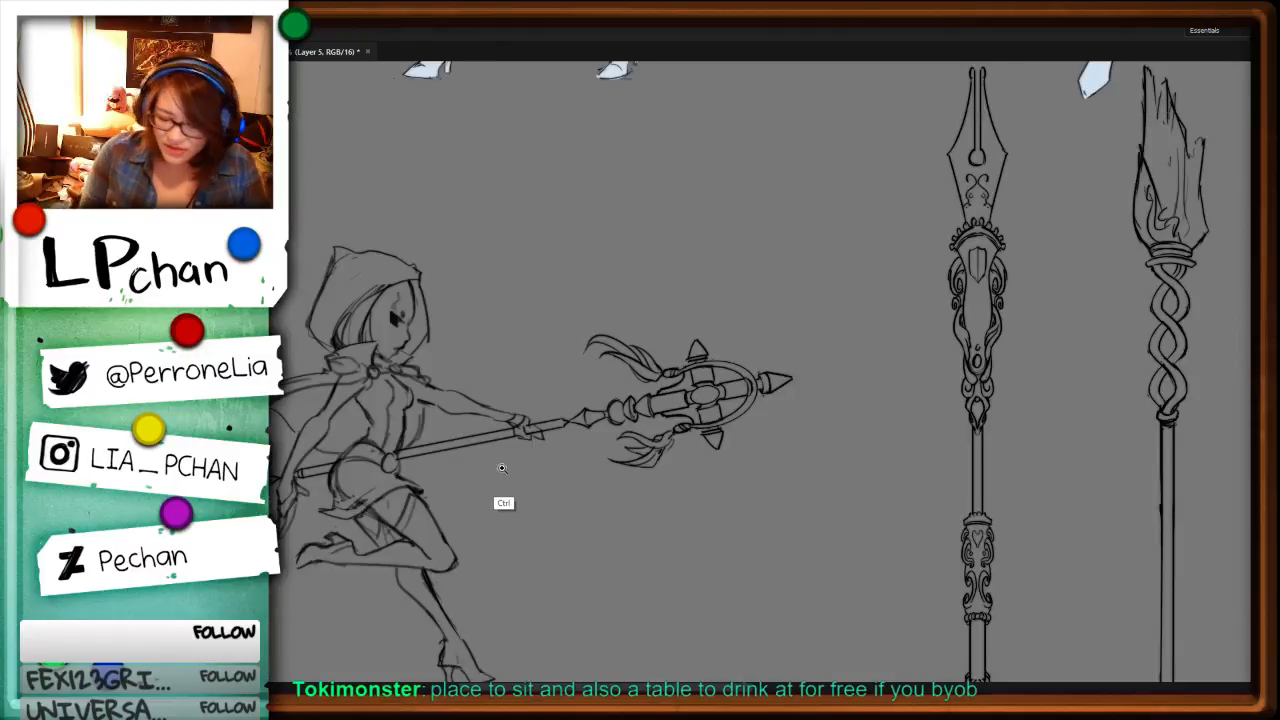
left_click_drag(602, 466, 908, 520)
left_click(938, 342, "ctrl")
left_click(938, 342, "ctrl")
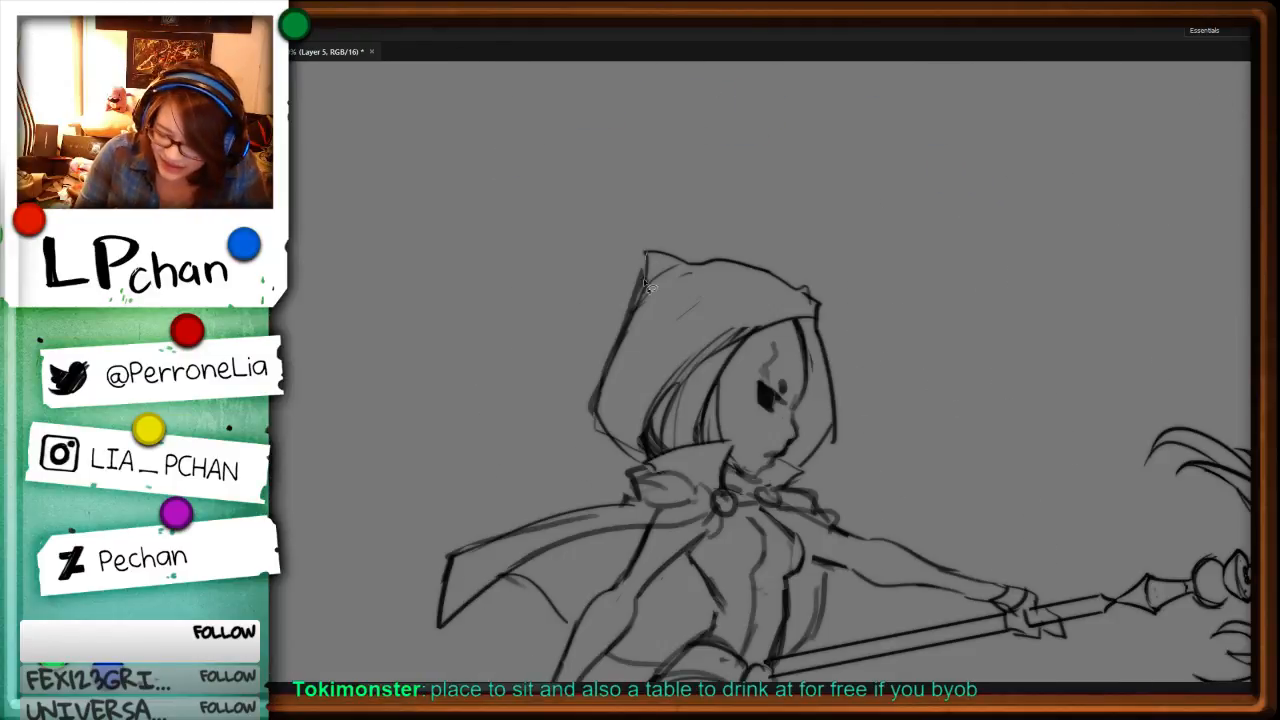
left_click_drag(638, 294, 618, 343)
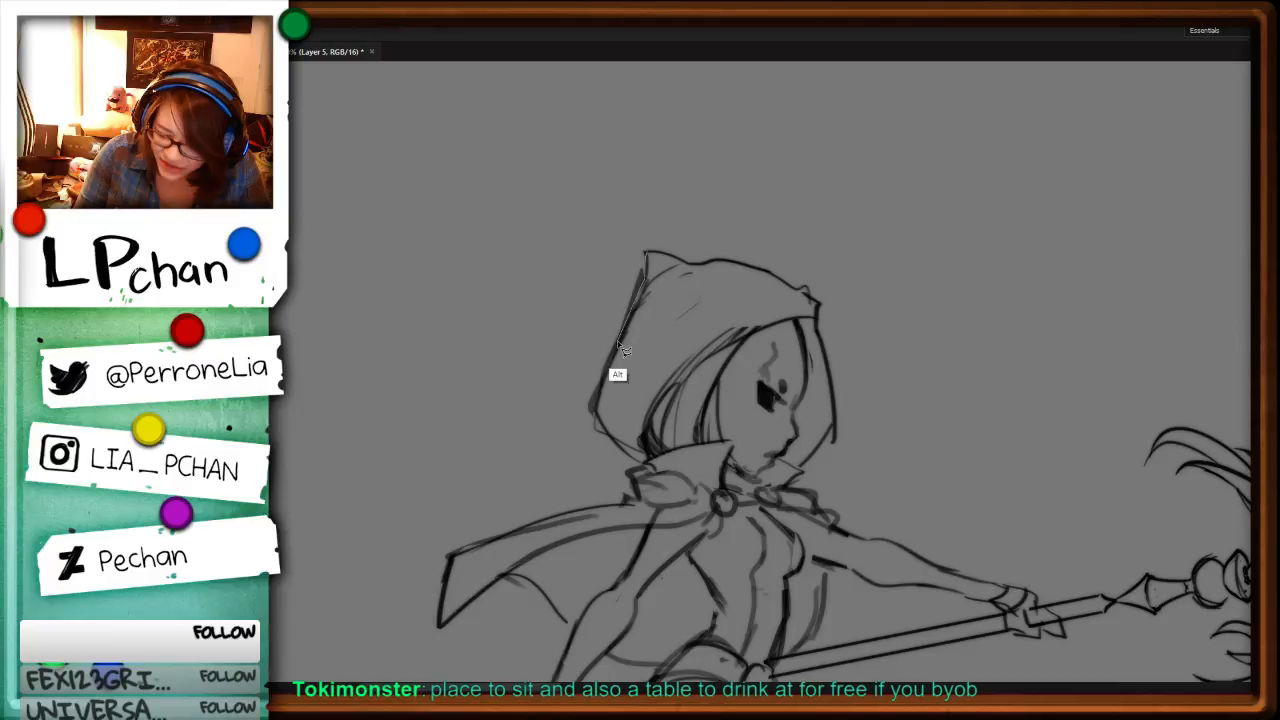
left_click_drag(618, 343, 645, 254)
key("alt+BackSpace")
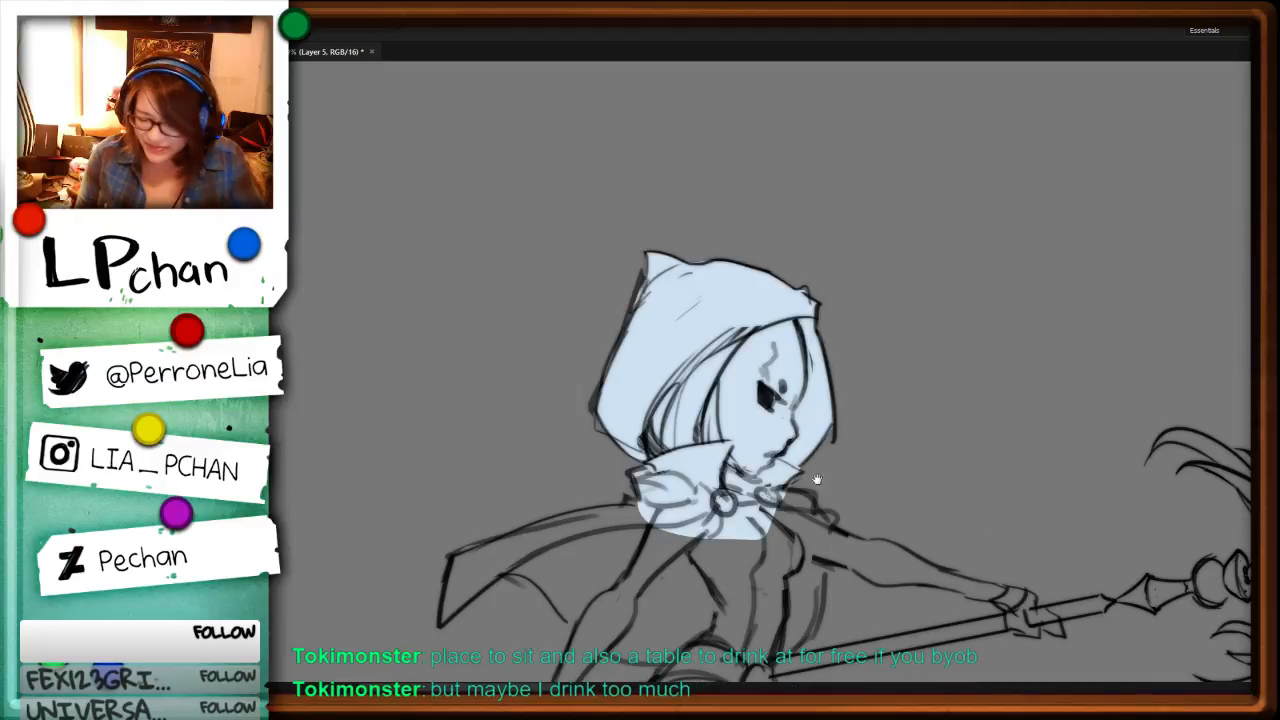
Step: Fill the caped character's cape, upper torso, and lowered arm and hand with pale blue
left_click_drag(745, 565, 925, 438)
key("alt")
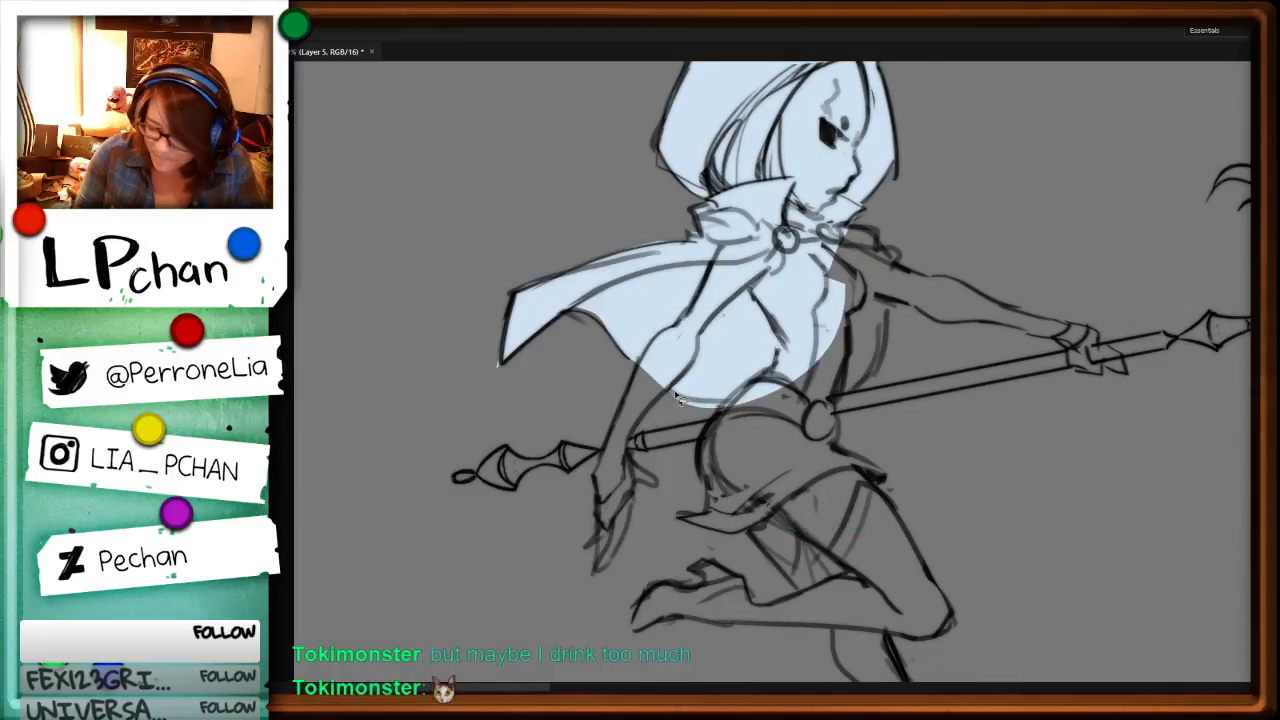
key("ctrl+d")
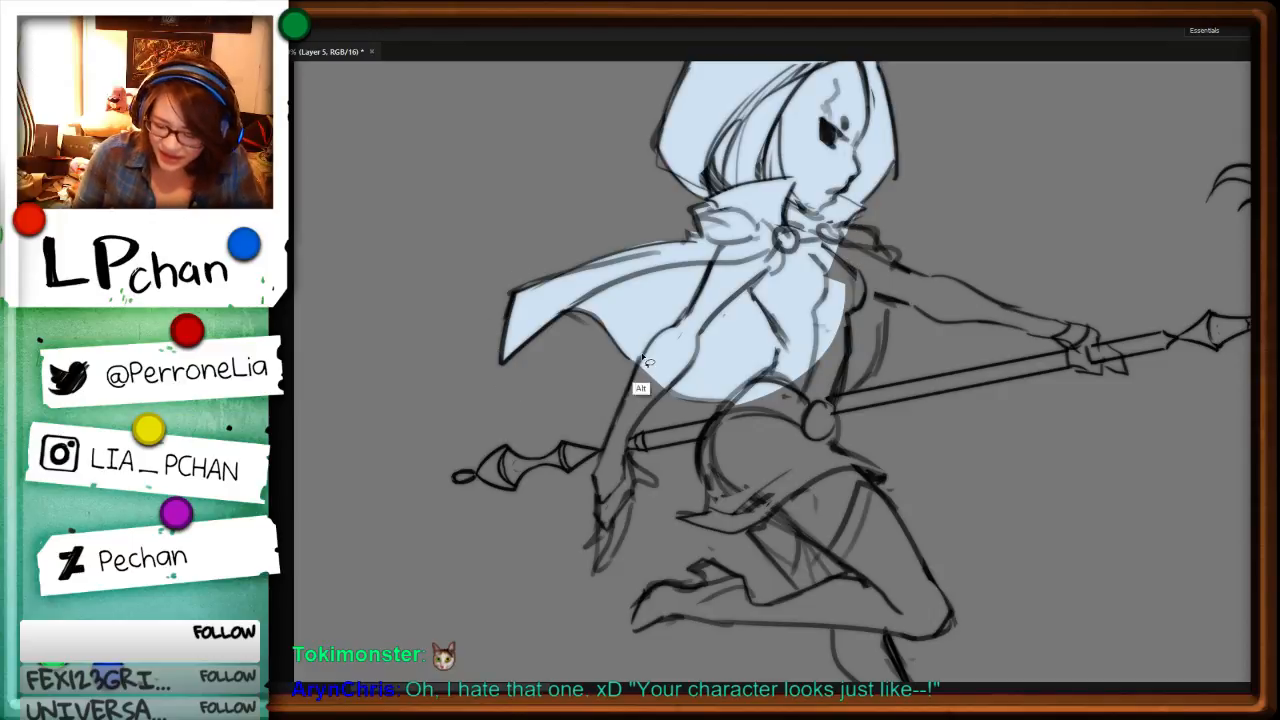
left_click_drag(643, 356, 592, 487)
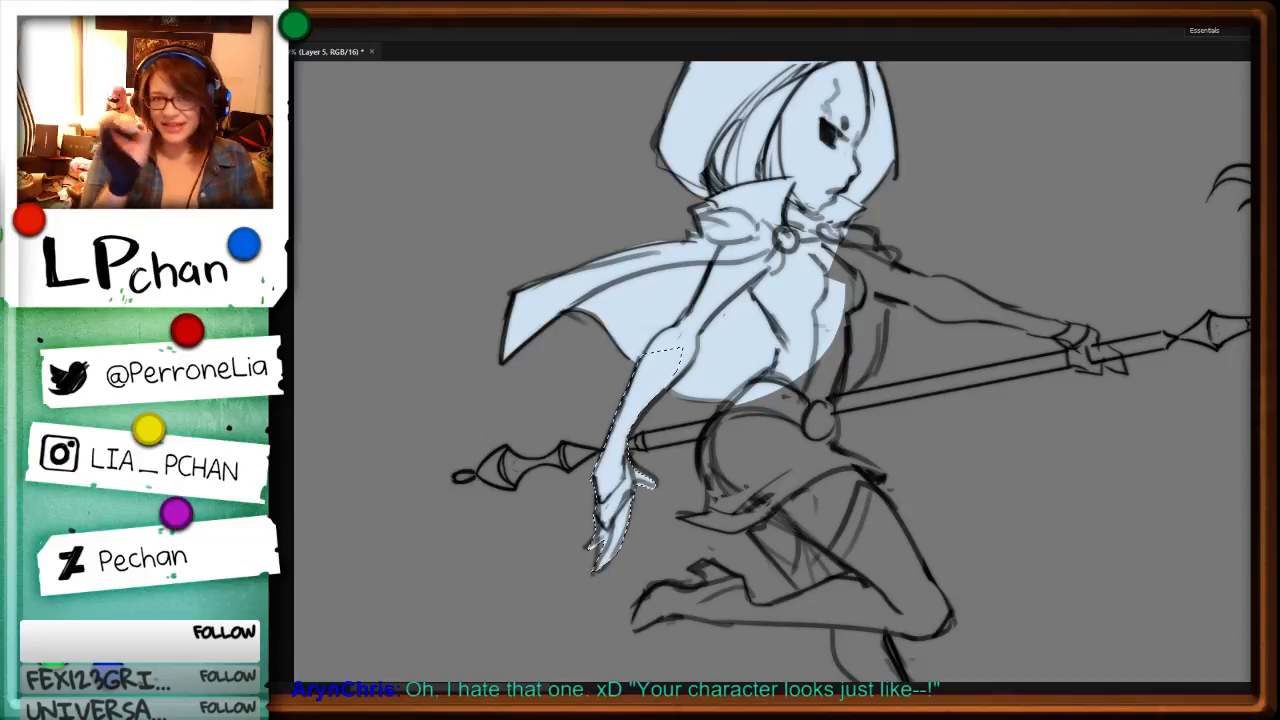
Step: Fill the rear end of the caped character's staff with pale blue and trim the fill along its curved ornament
key("r")
left_click_drag(1020, 336, 613, 556)
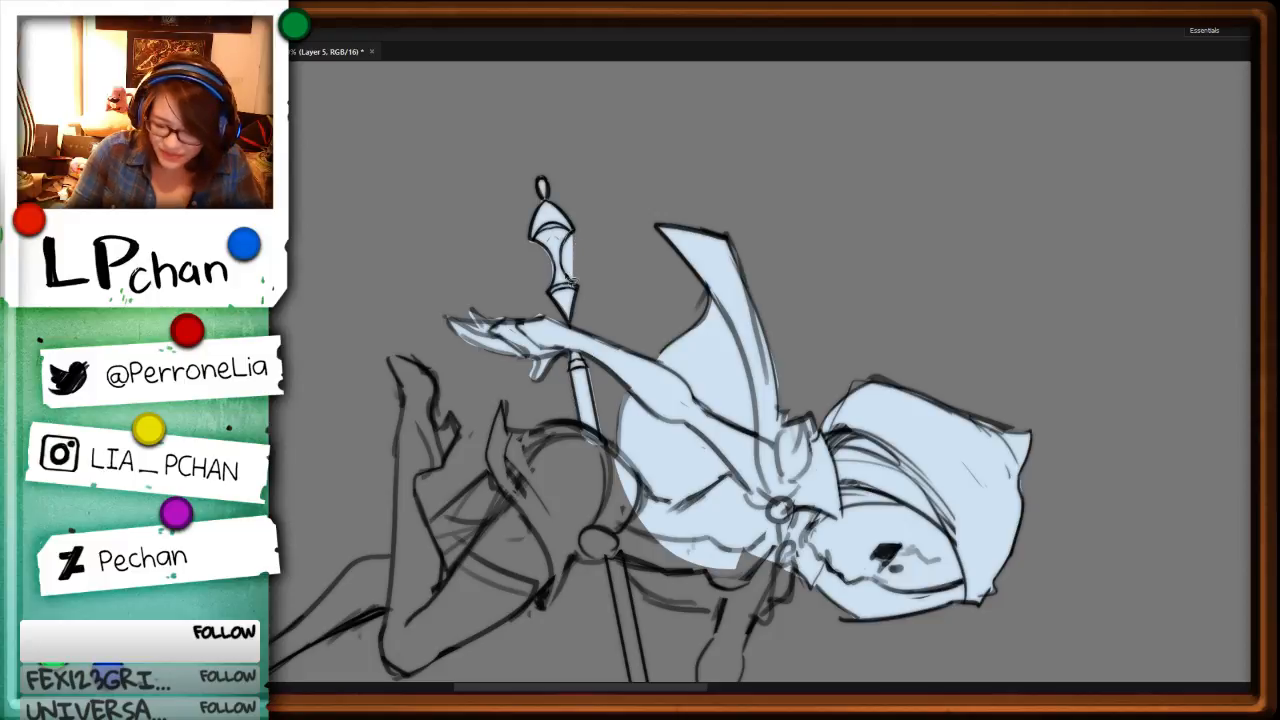
left_click_drag(533, 241, 553, 268)
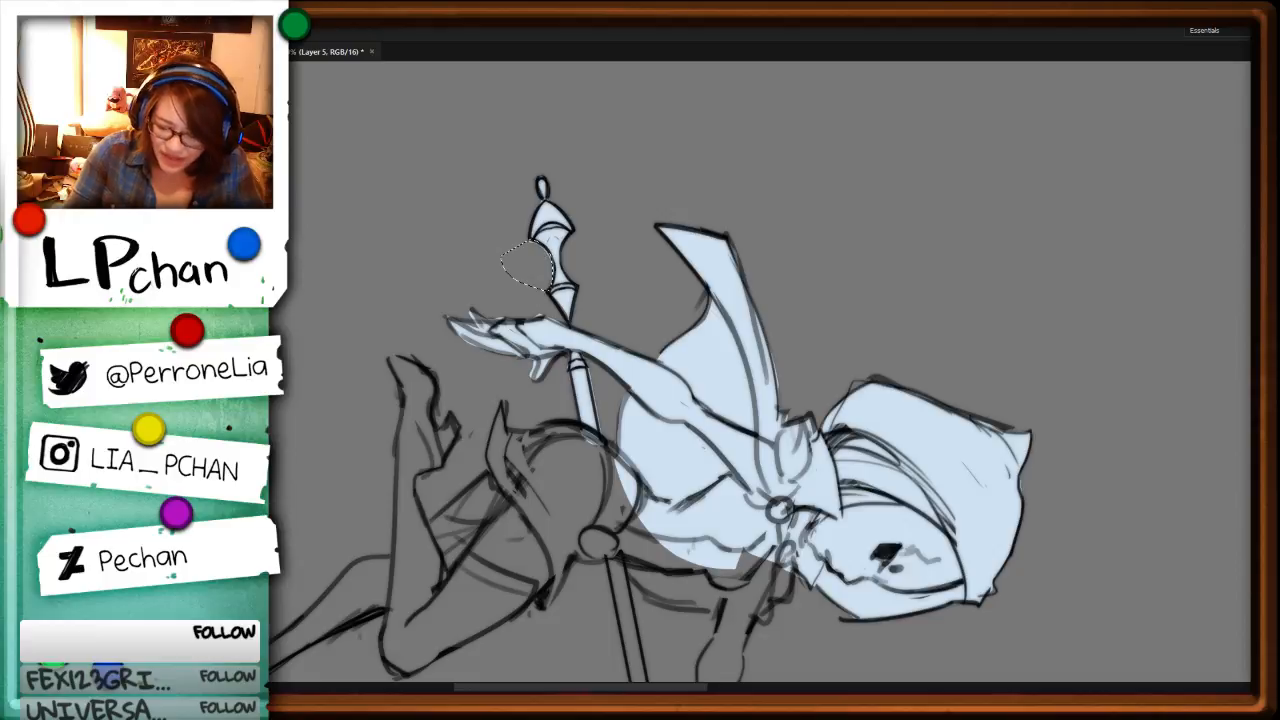
Step: Fill the caped character's hips and skirt, the extended leg, and the bent leg's thigh and knee with pale blue
key("r")
mouse_move(850, 319)
left_mouse_down()
mouse_move(831, 286)
mouse_move(957, 397)
left_mouse_up()
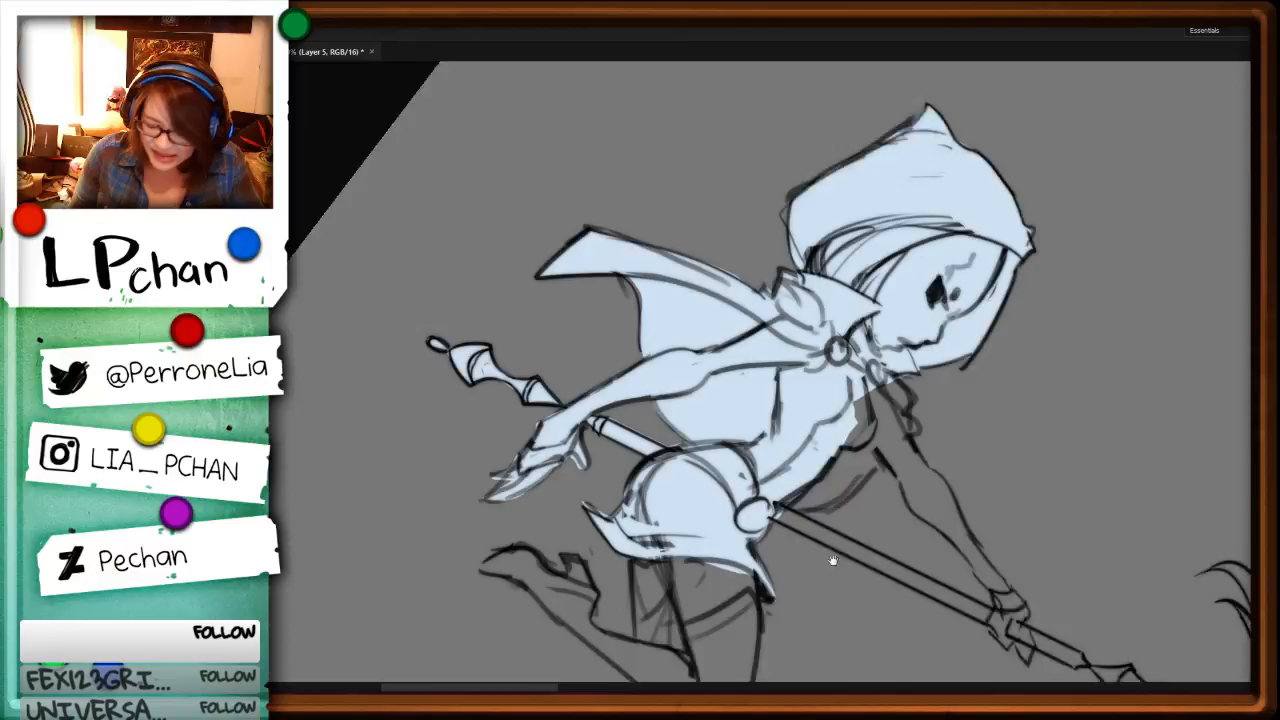
left_click_drag(831, 558, 831, 285)
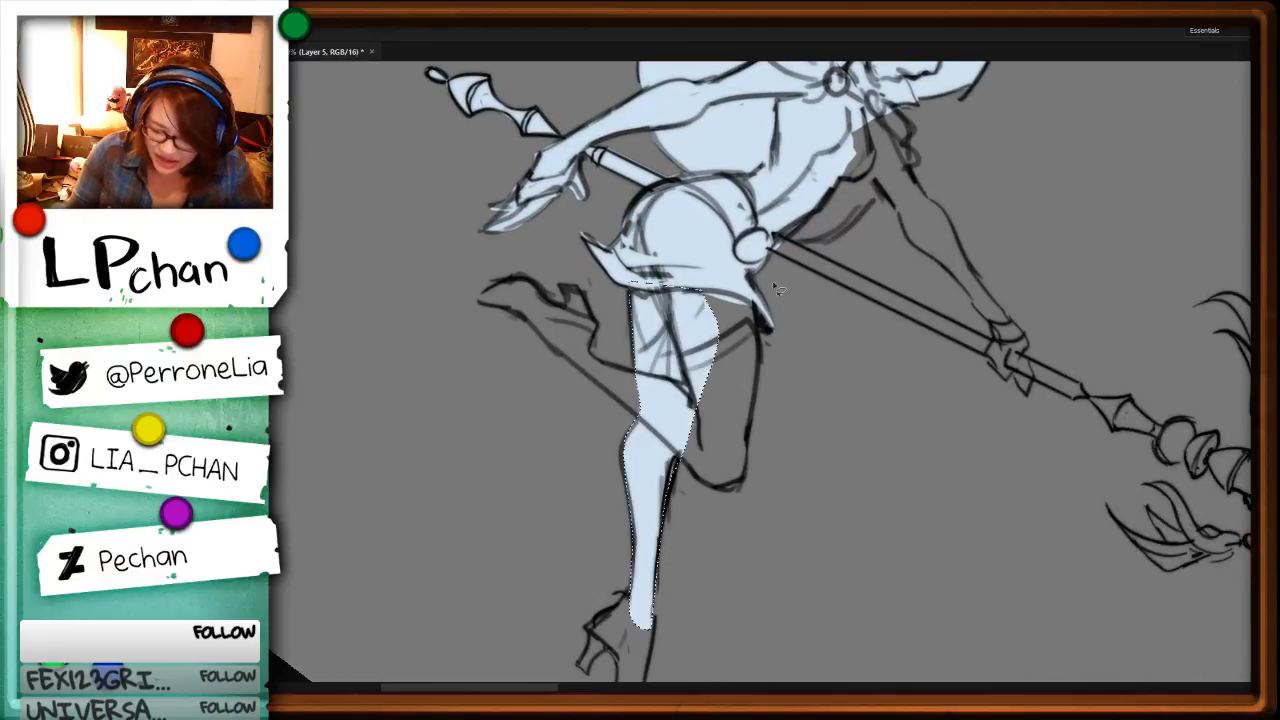
mouse_move(755, 301)
left_mouse_down()
mouse_move(748, 480)
mouse_move(707, 489)
mouse_move(680, 455)
left_mouse_up()
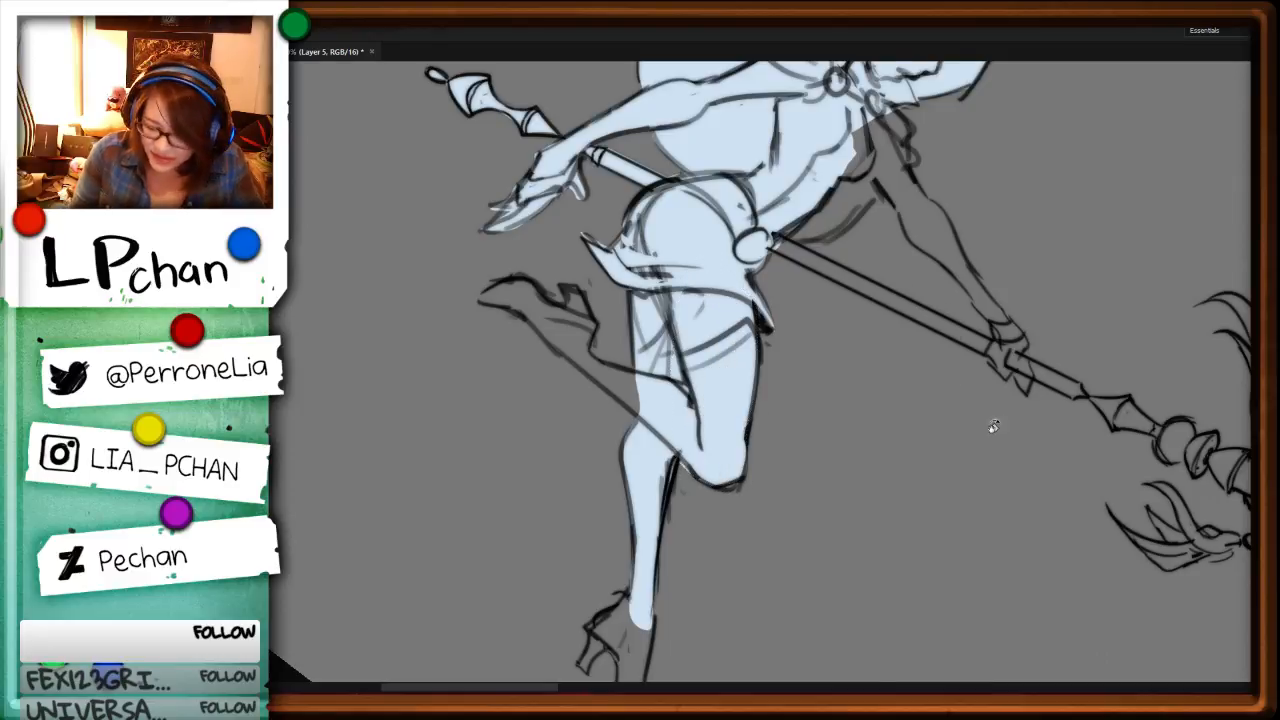
Step: Fill the bent leg's calf and heeled shoe with pale blue and trim the fill around the toe
key("r")
left_click_drag(991, 424, 815, 668)
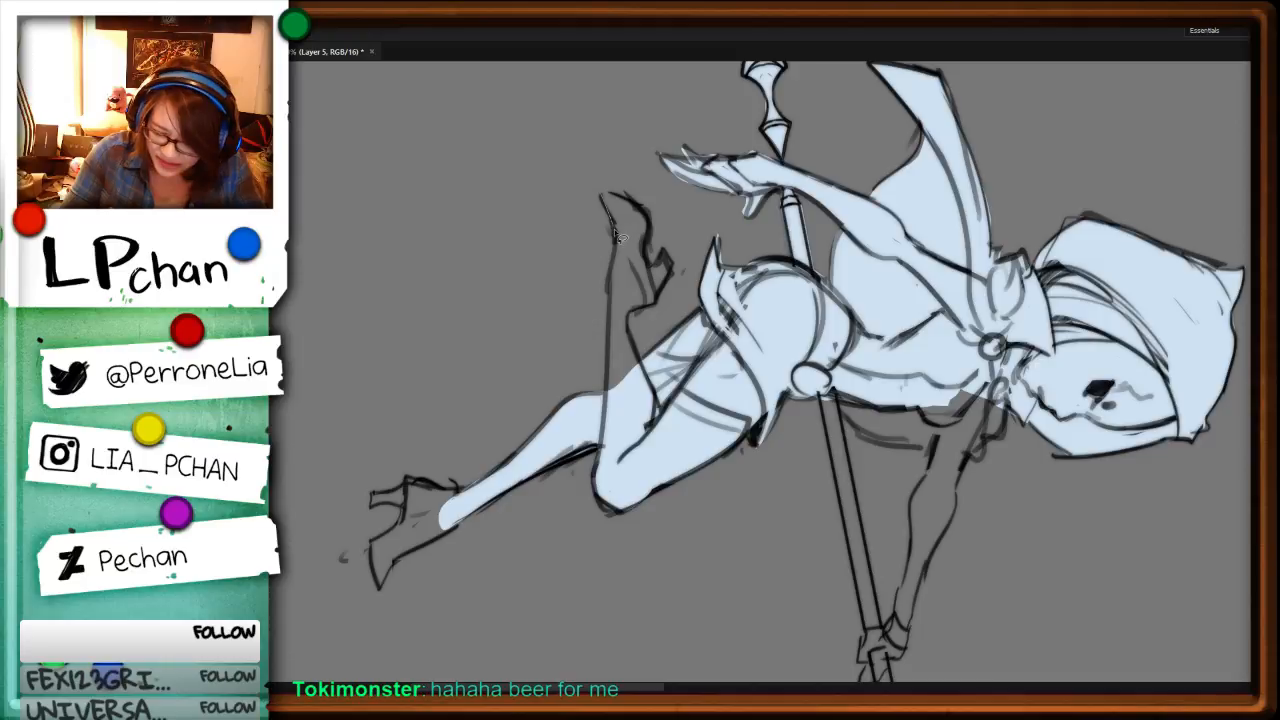
key("alt+BackSpace")
mouse_move(615, 230)
left_mouse_down()
mouse_move(613, 247)
mouse_move(590, 168)
mouse_move(650, 200)
left_mouse_up()
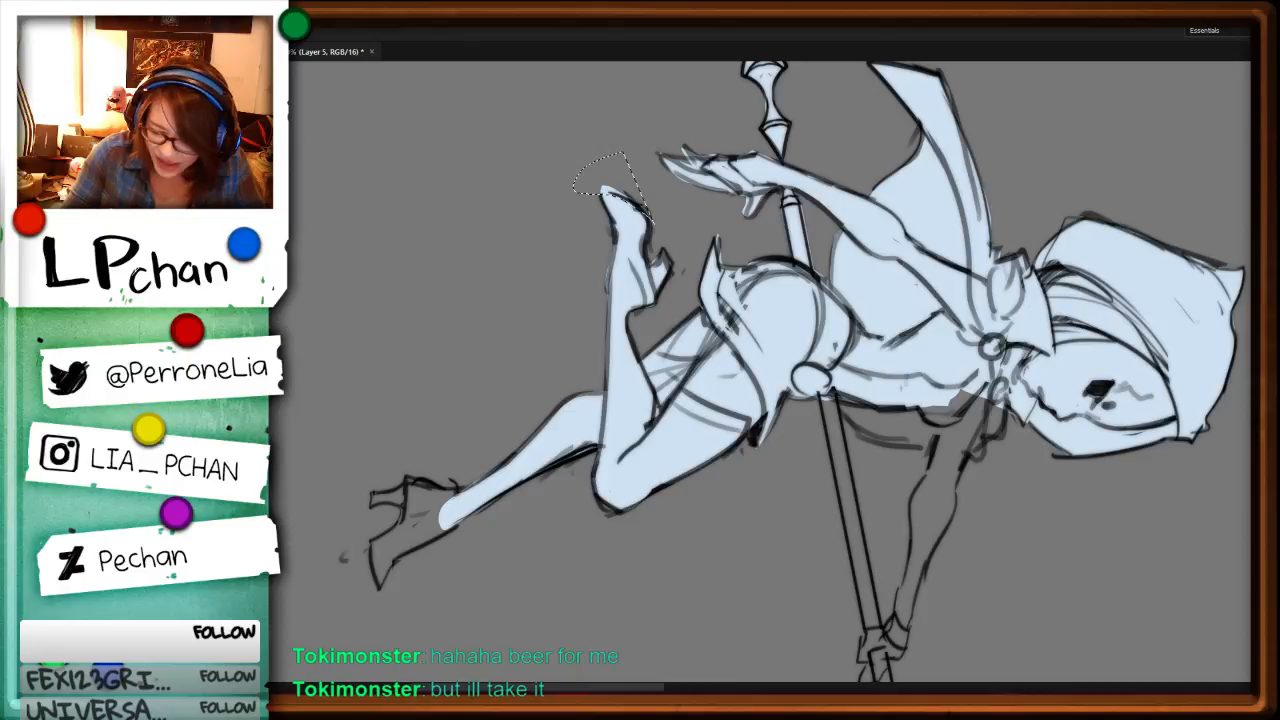
key("Delete")
Step: Fill the extended leg's ankle and heeled shoe with pale blue and trim the fill along the front of the shoe
key("r")
left_click_drag(922, 466, 806, 309)
key("space")
left_click_drag(763, 571, 842, 342)
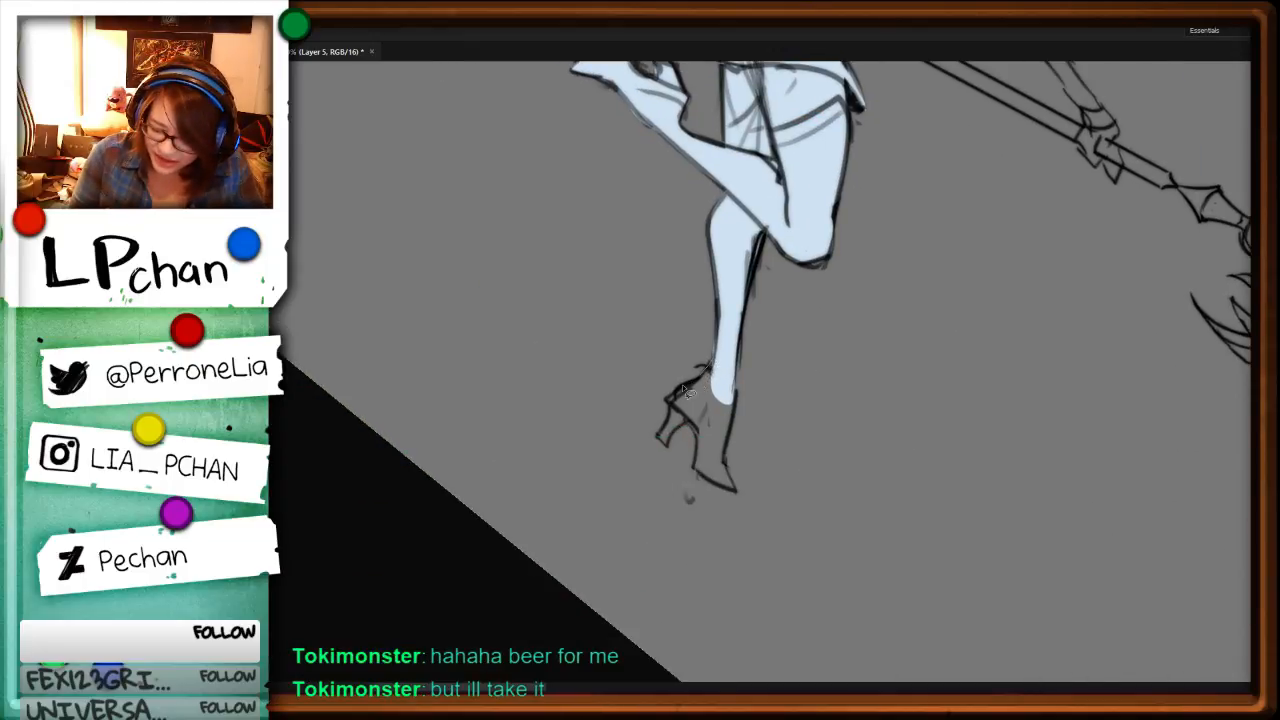
key("alt+BackSpace")
mouse_move(683, 388)
left_mouse_down()
mouse_move(712, 368)
mouse_move(638, 446)
left_mouse_up()
key("ctrl+d")
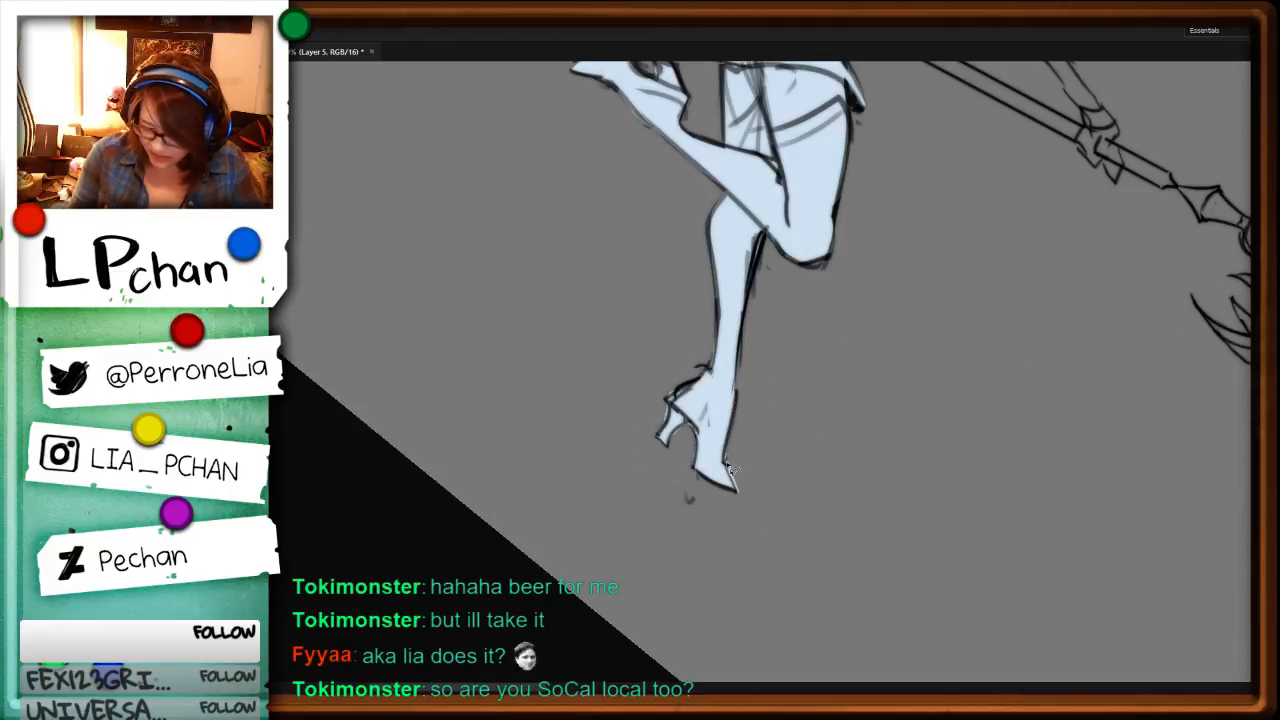
left_click_drag(725, 461, 755, 434)
key("r")
left_click_drag(841, 409, 617, 178)
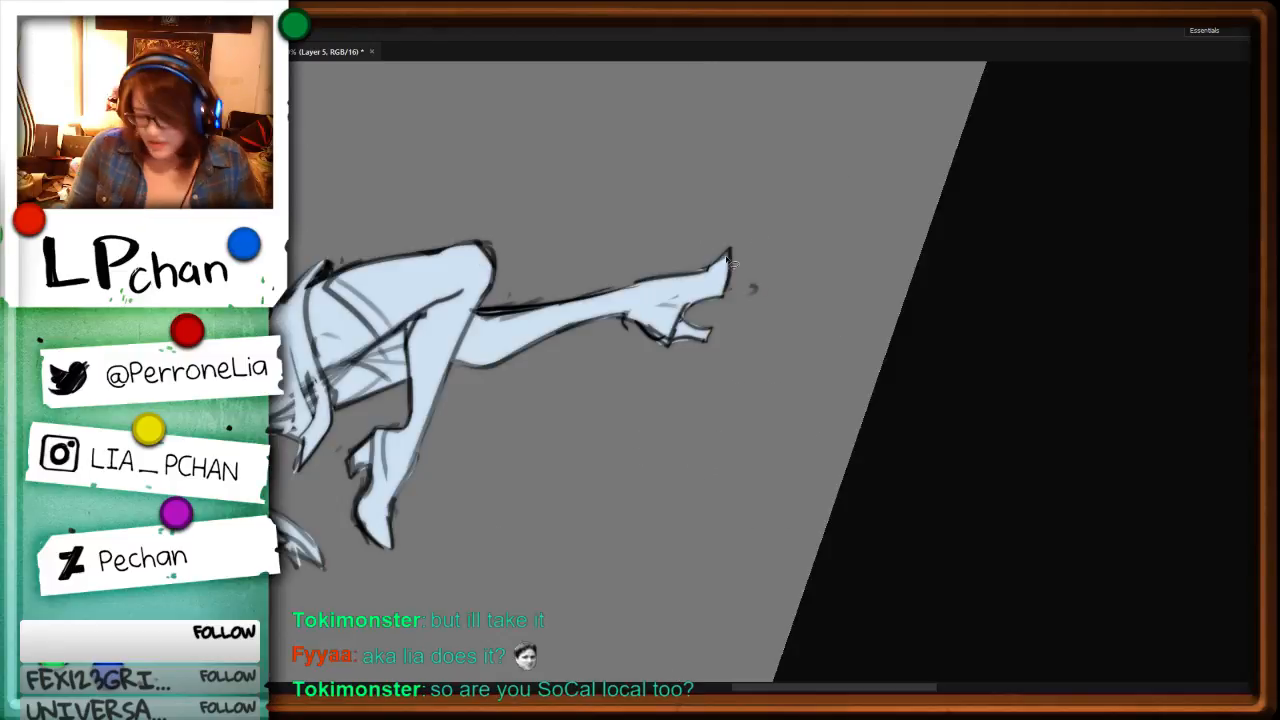
Step: Fill the caped character's outstretched arm and hand, the chest gap, and the staff's main shaft with pale blue
mouse_move(700, 270)
left_mouse_down()
mouse_move(728, 252)
mouse_move(1212, 533)
left_mouse_up()
key("ctrl+d")
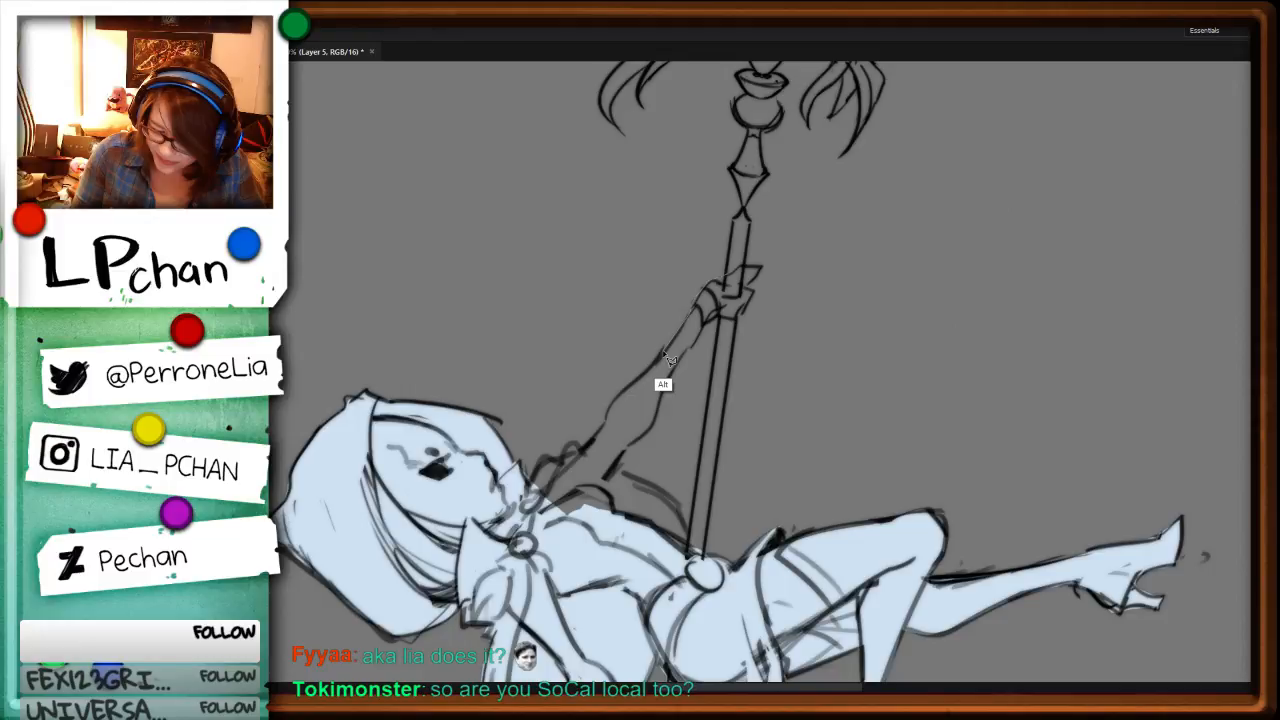
left_click_drag(665, 353, 643, 381)
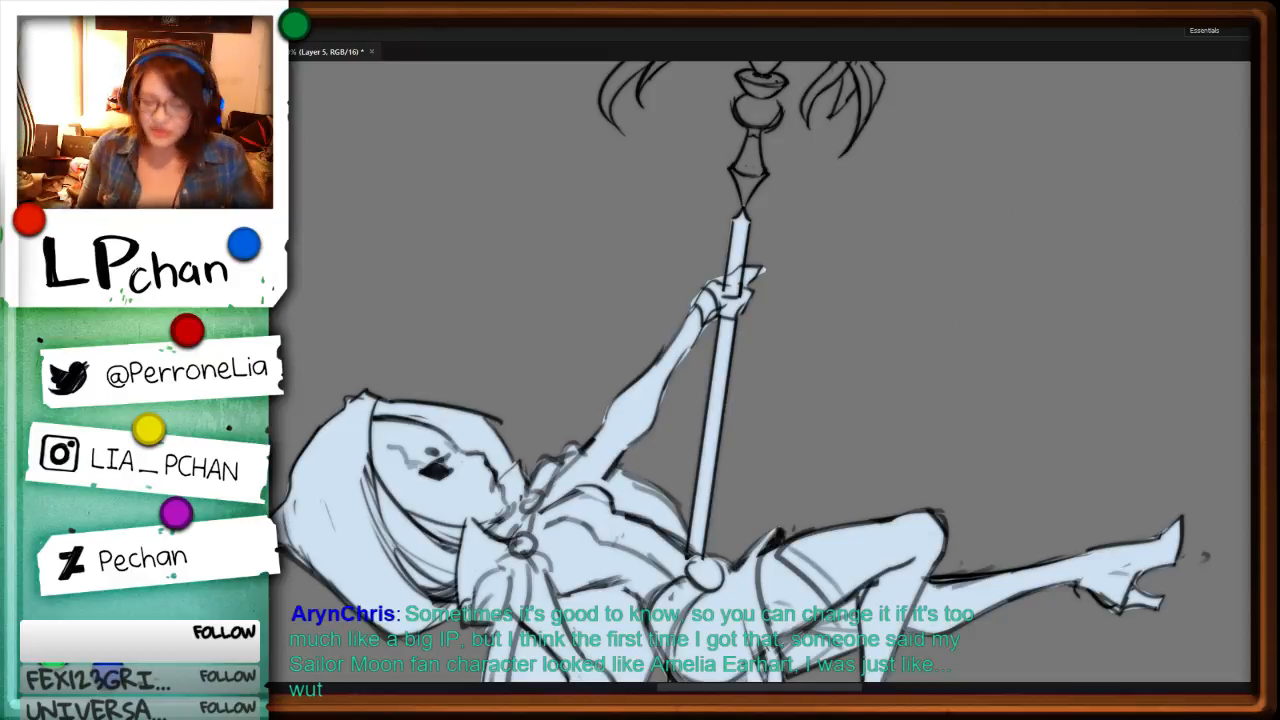
Step: Fill the staff's stacked ornaments and the central column below the oval gem with pale blue, trimming the fill along the narrow neck
left_click_drag(871, 584, 857, 269)
left_click_drag(849, 160, 829, 532)
left_click_drag(855, 392, 831, 594)
key("ctrl+plus")
key("ctrl+plus")
key("ctrl+plus")
key("ctrl+minus")
key("ctrl+minus")
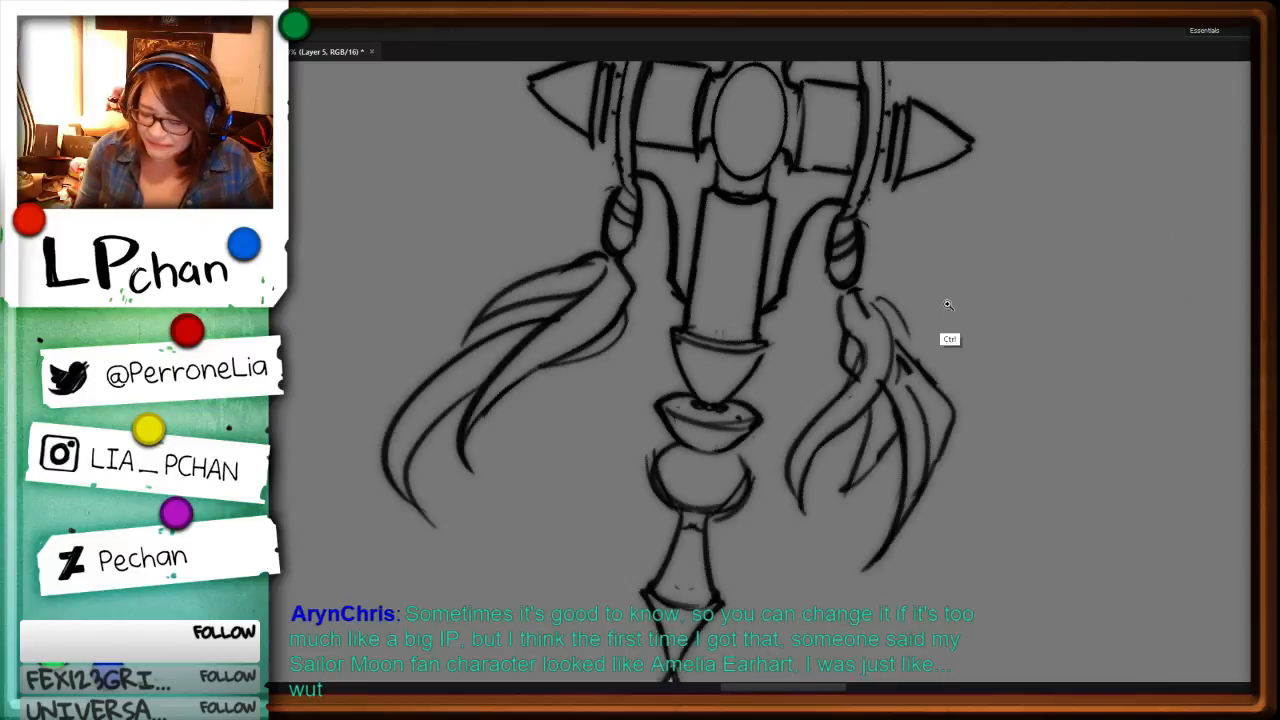
mouse_move(645, 183)
left_mouse_down()
mouse_move(670, 214)
mouse_move(688, 304)
left_mouse_up()
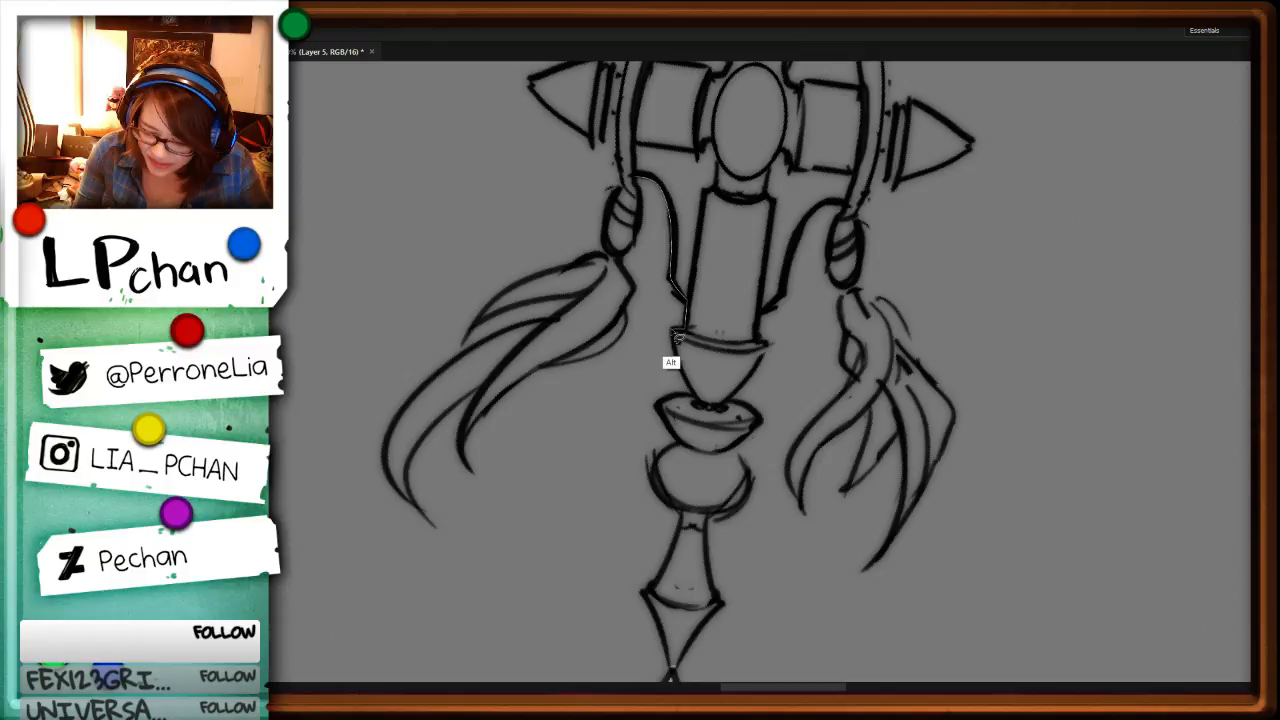
key("alt+BackSpace")
key("ctrl+d")
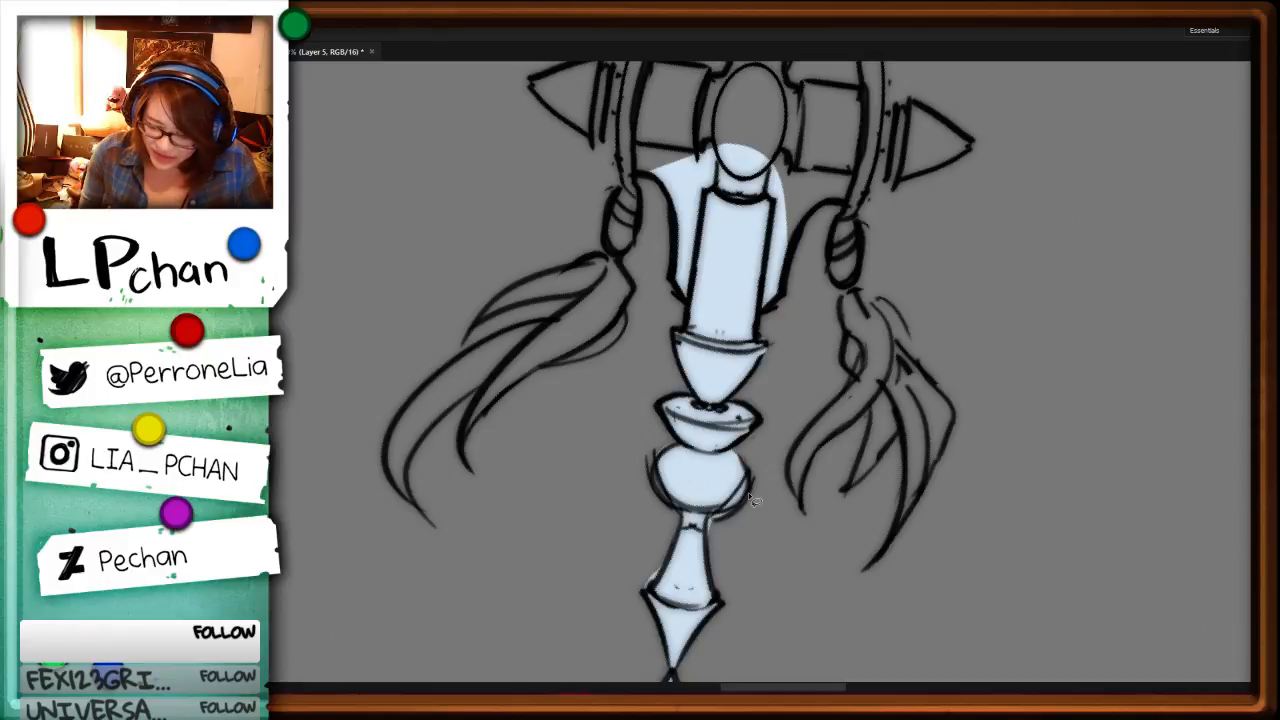
left_click_drag(680, 515, 650, 592)
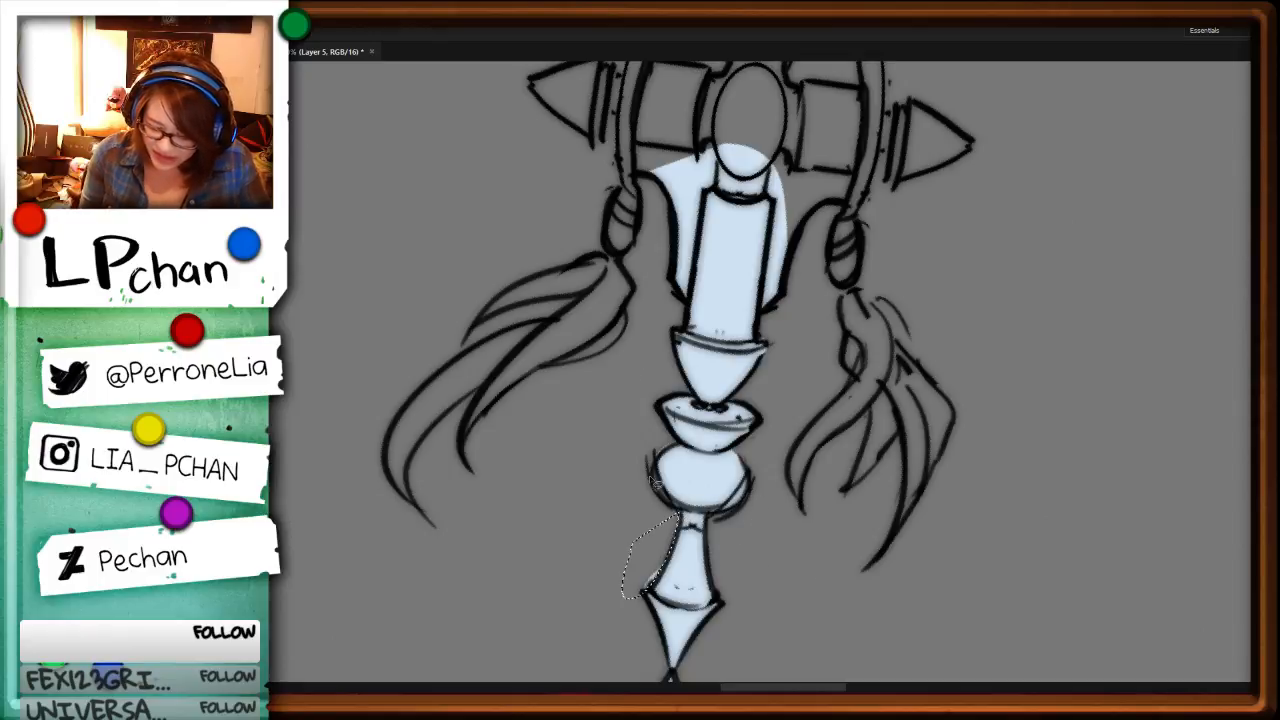
key("ctrl+d")
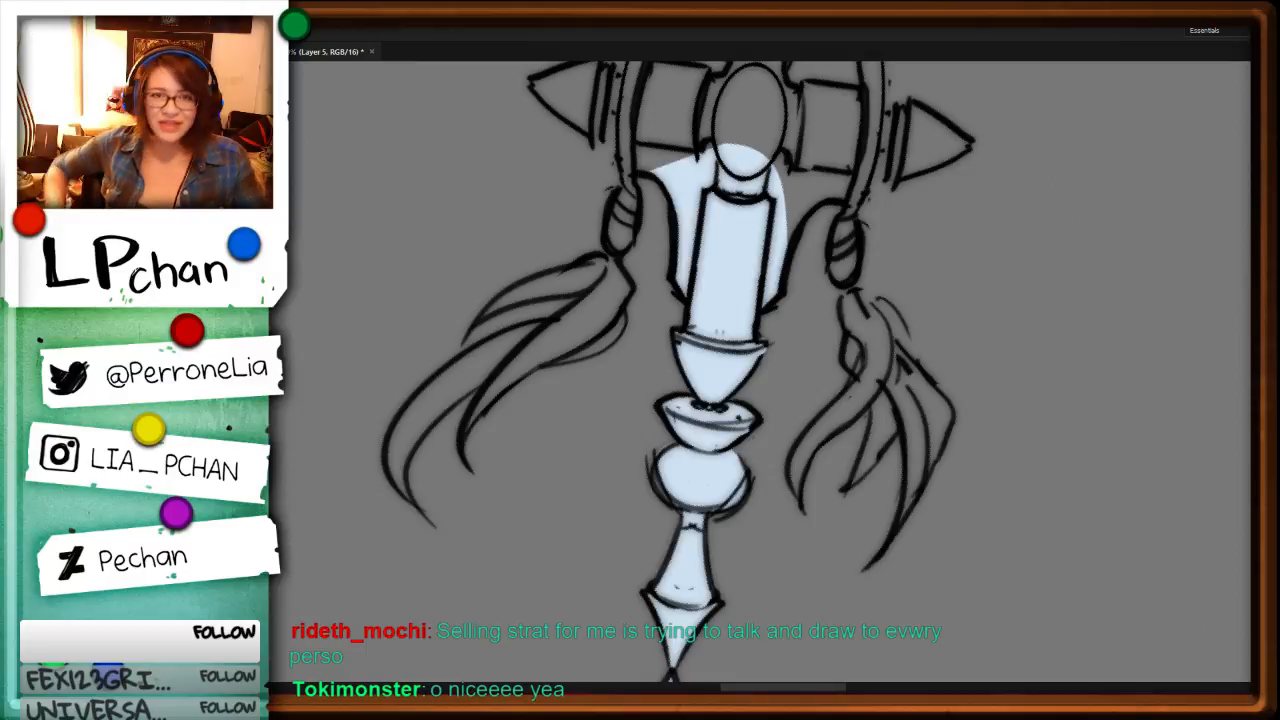
Step: Fill the first hanging bead and its feather tassel on the staff head with pale blue, trimming the fill around the feather tips
mouse_move(617, 185)
left_mouse_down()
mouse_move(607, 262)
mouse_move(510, 292)
mouse_move(490, 318)
mouse_move(580, 302)
mouse_move(572, 318)
mouse_move(514, 337)
mouse_move(388, 462)
mouse_move(427, 537)
mouse_move(474, 403)
mouse_move(471, 473)
mouse_move(544, 370)
mouse_move(617, 350)
mouse_move(641, 313)
mouse_move(622, 262)
mouse_move(632, 180)
left_mouse_up()
key("alt+BackSpace")
key("ctrl+d")
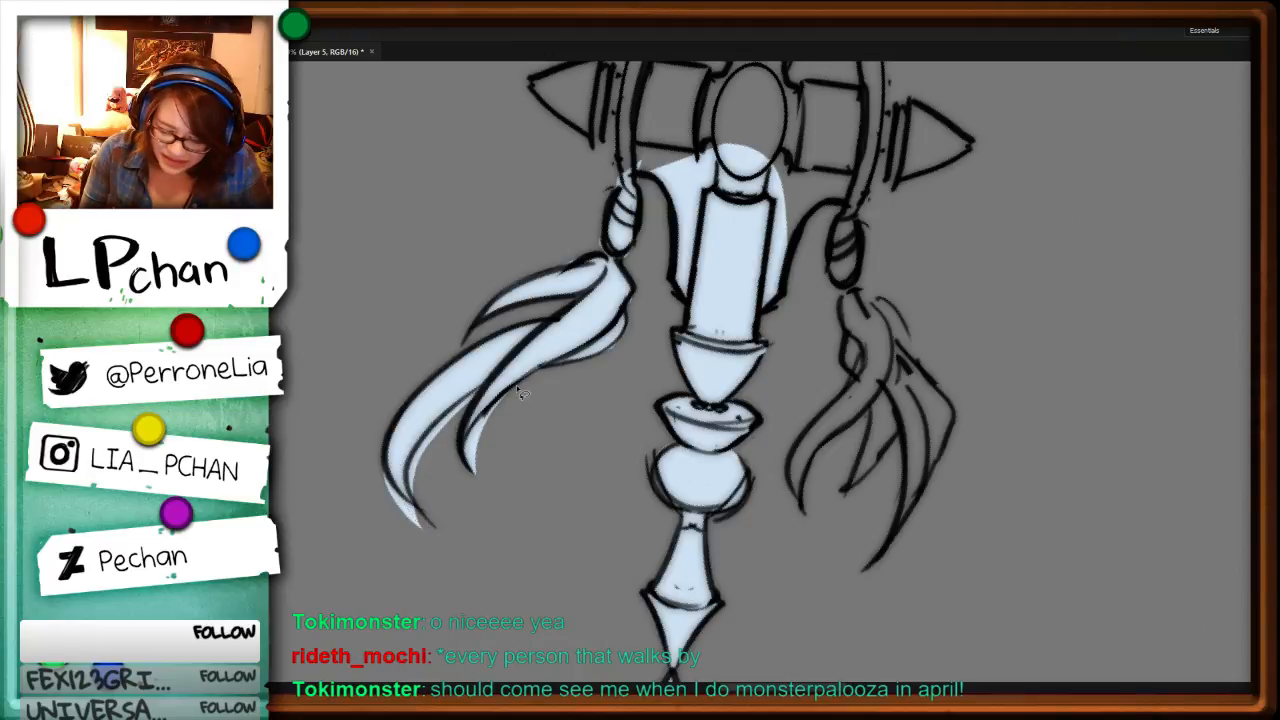
left_click_drag(516, 385, 428, 522)
key("Delete")
key("Delete")
mouse_move(386, 462)
left_mouse_down()
mouse_move(396, 508)
mouse_move(431, 418)
left_mouse_up()
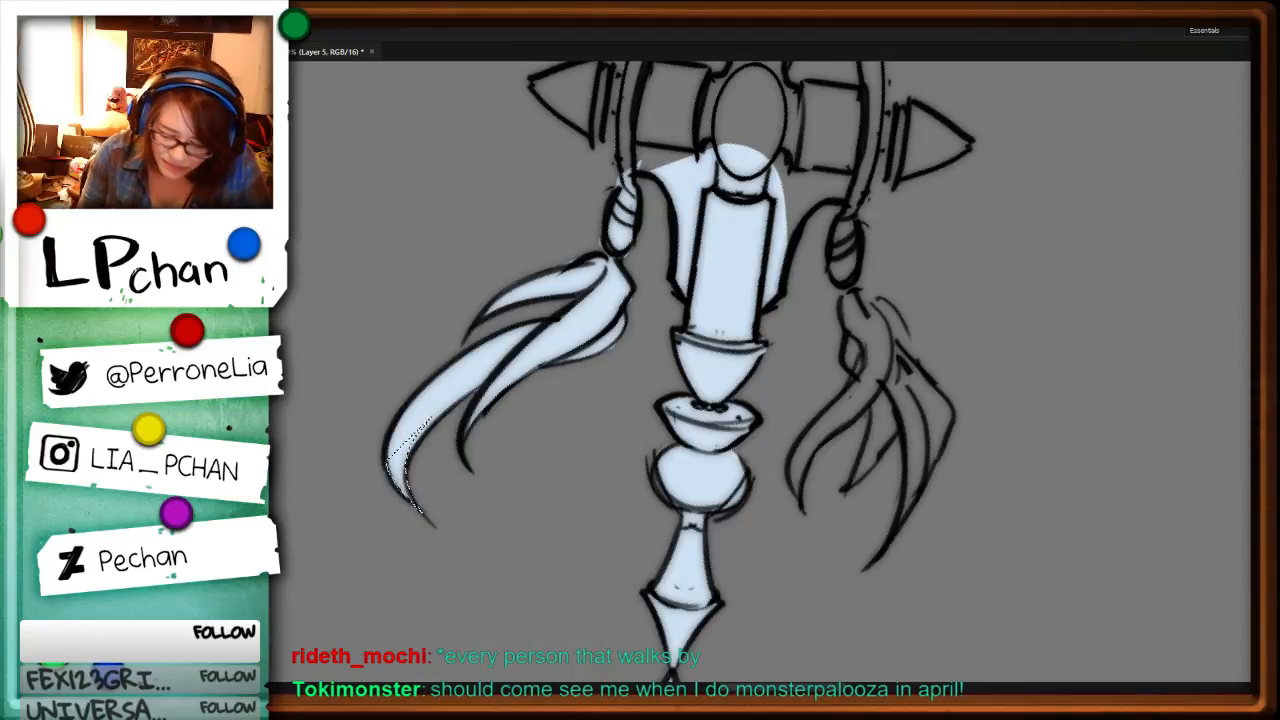
key("ctrl+d")
Step: Fill the opposite bead, curved bracket and adjoining side of the staff head's ring with pale blue, trimming the excess along the bracket
left_click_drag(957, 316, 910, 451)
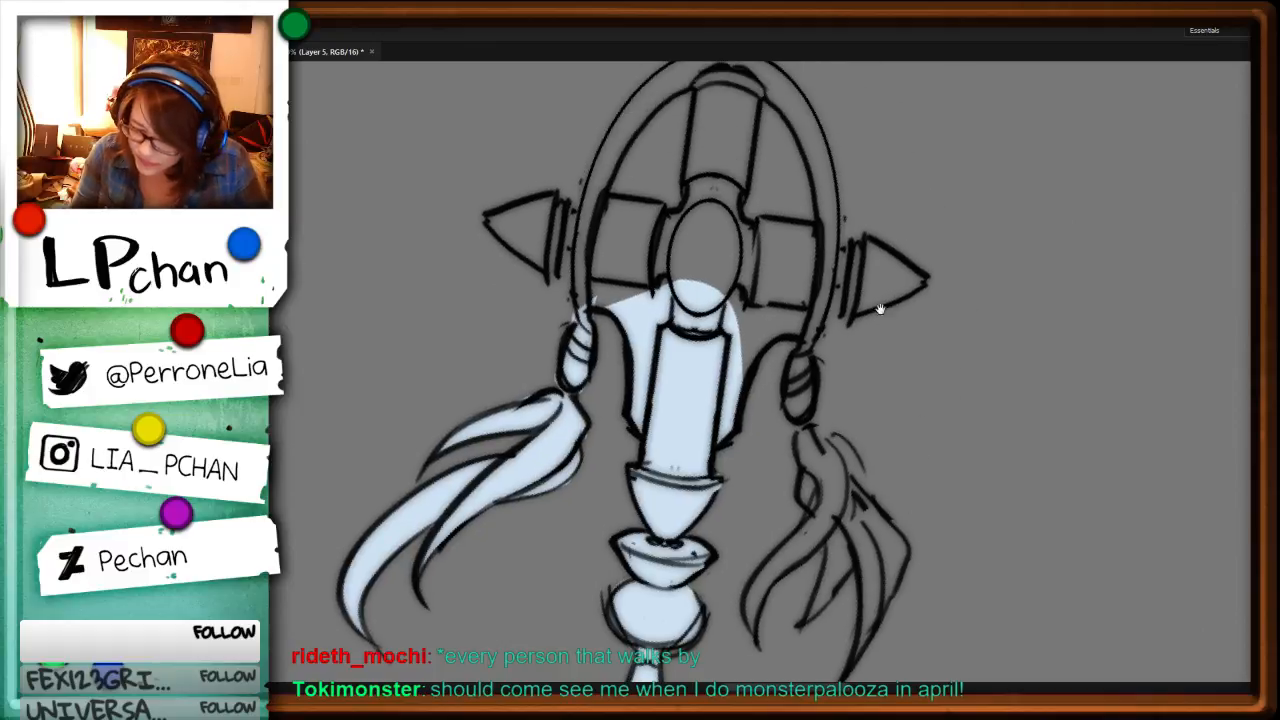
mouse_move(818, 388)
left_mouse_down()
mouse_move(795, 425)
mouse_move(772, 362)
mouse_move(700, 386)
mouse_move(822, 370)
left_mouse_up()
key("alt+BackSpace")
key("ctrl+d")
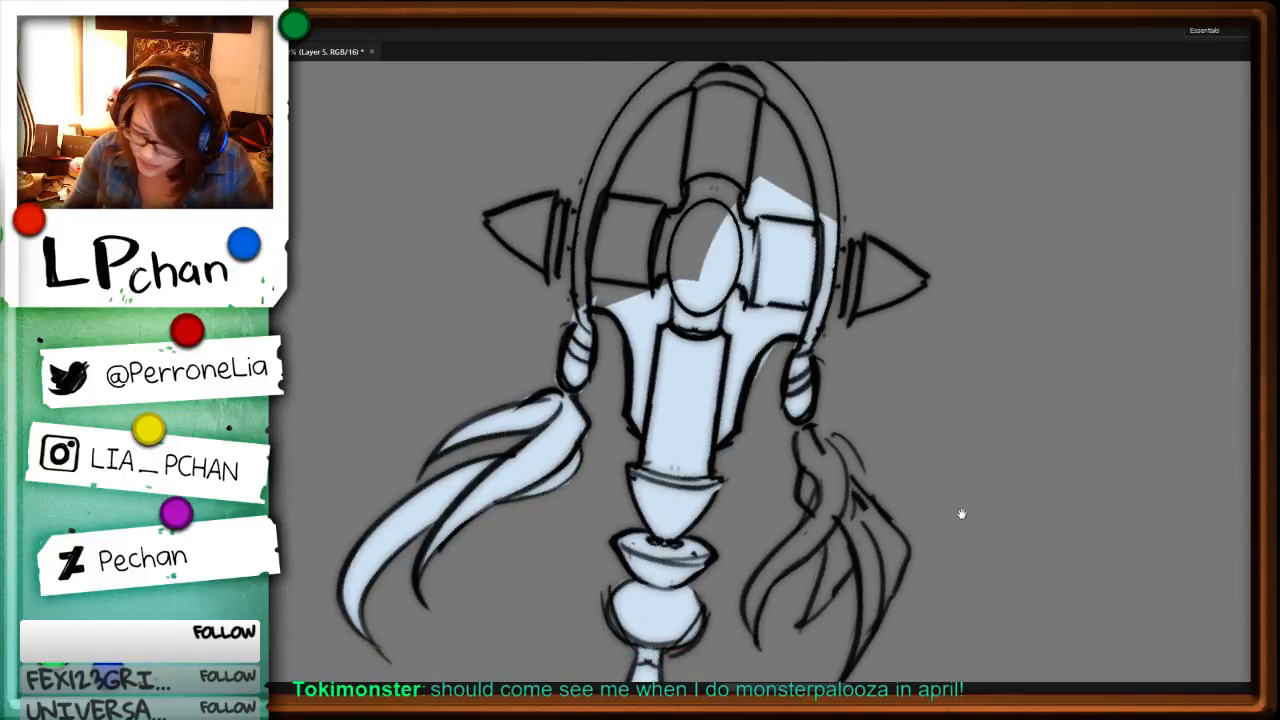
left_click_drag(962, 513, 973, 391)
left_click_drag(809, 221, 763, 280)
key("Delete")
key("ctrl+d")
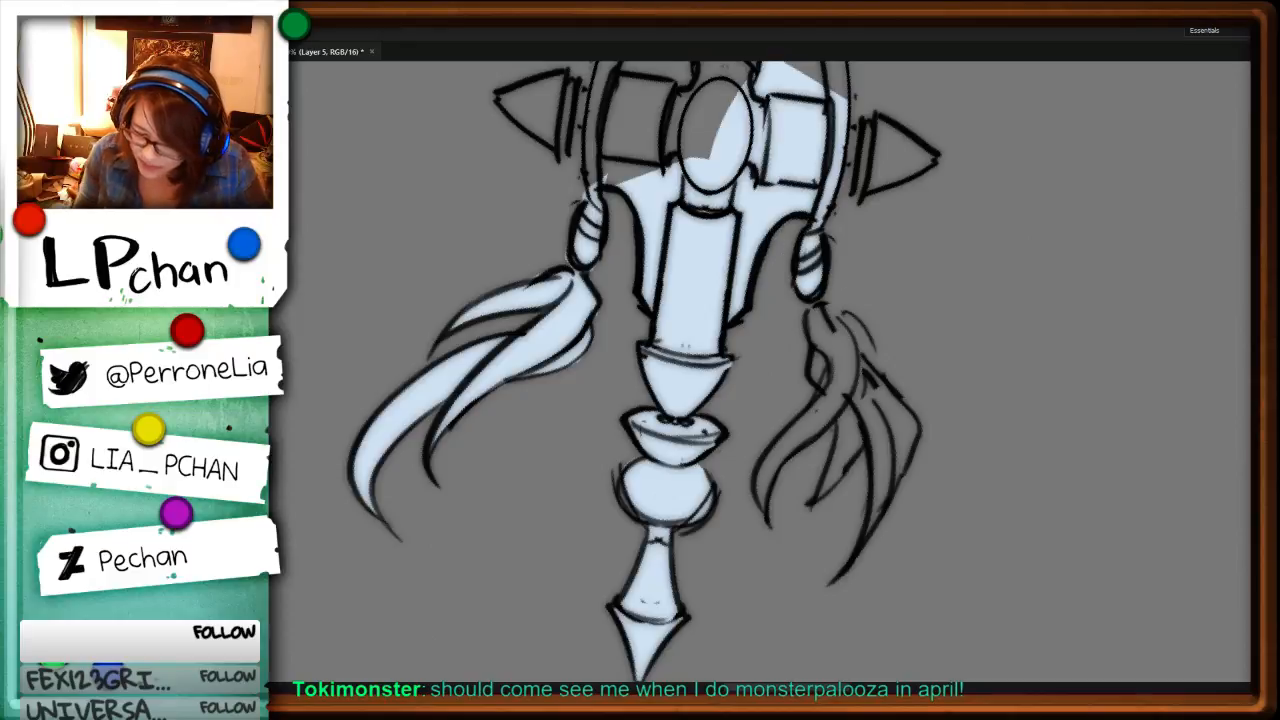
Step: Fill the staff's second feather tassel, hanging from the opposite bead, with pale blue
key("r")
left_click_drag(1034, 379, 1022, 472)
mouse_move(818, 352)
left_mouse_down()
mouse_move(790, 460)
mouse_move(728, 545)
left_mouse_up()
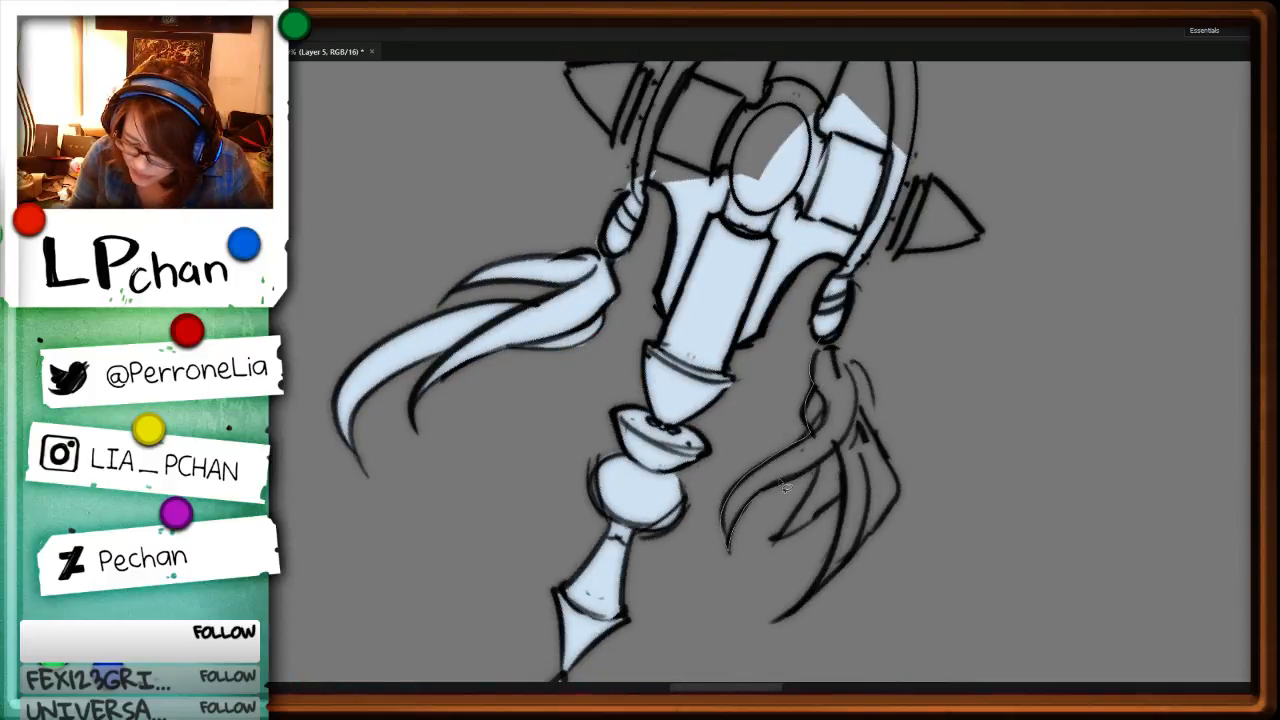
left_click_drag(784, 485, 822, 350)
key("alt+BackSpace")
key("ctrl+minus")
key("ctrl+minus")
key("ctrl+minus")
key("ctrl+d")
Step: Fill the side spike above the first tassel, including its base band, with pale blue
key("r")
left_click_drag(942, 439, 835, 608)
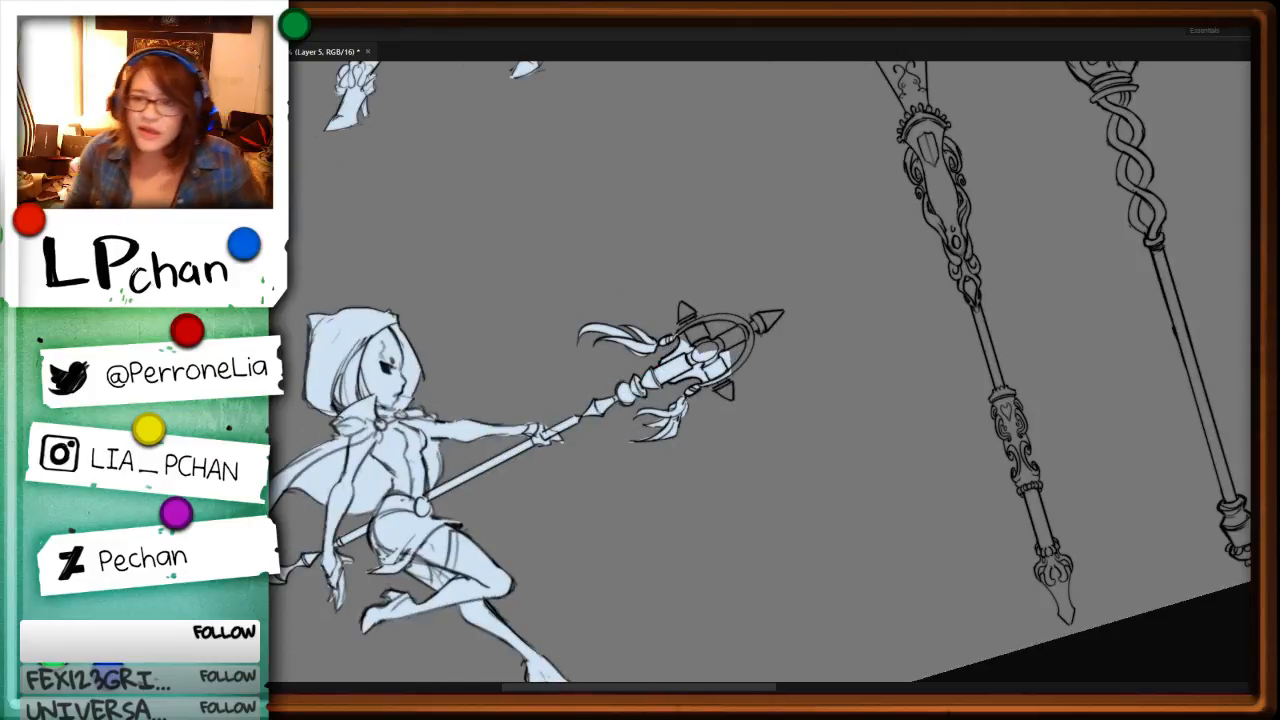
left_click_drag(975, 415, 927, 500)
key("ctrl+plus")
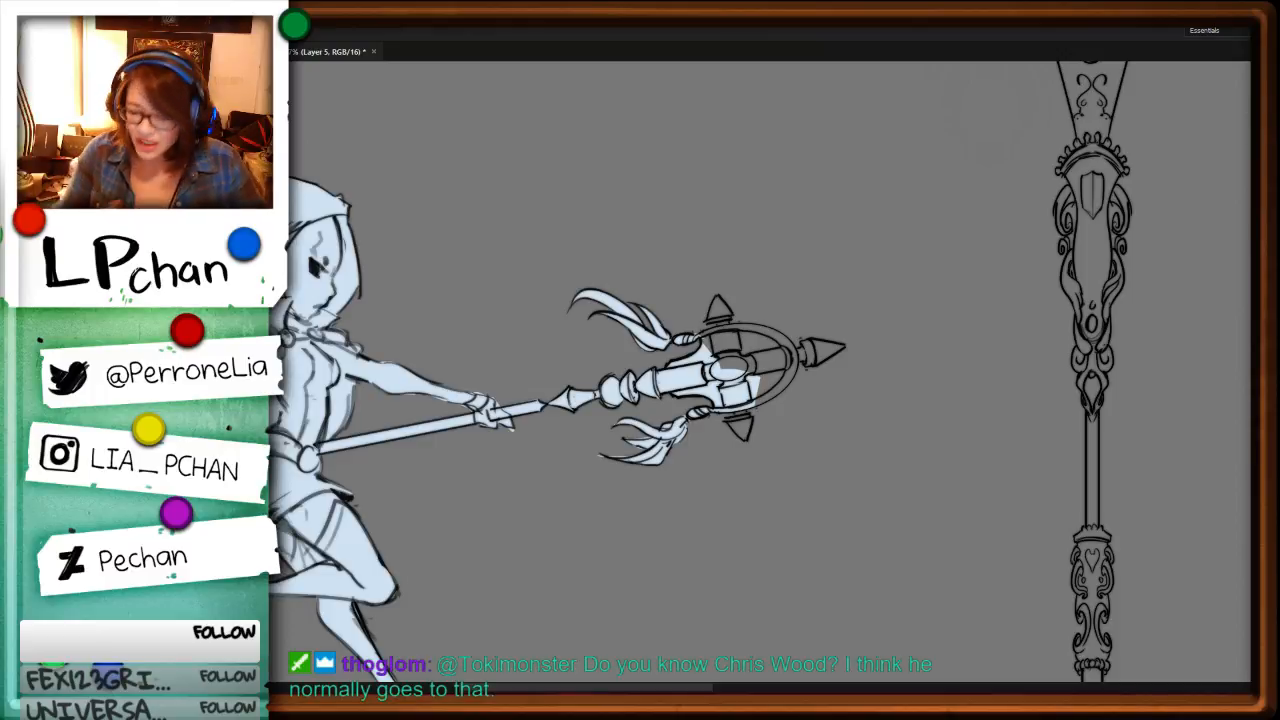
key("ctrl+plus")
key("ctrl+plus")
key("ctrl+plus")
left_click_drag(1099, 274, 839, 470)
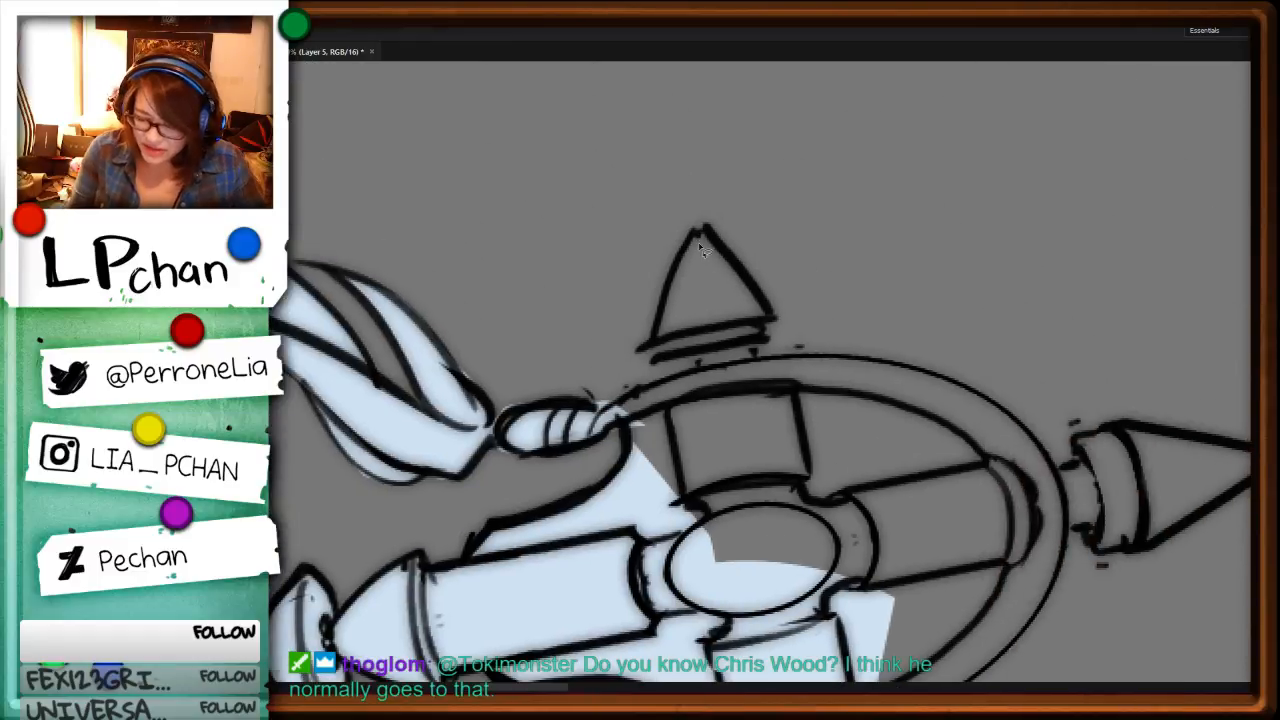
mouse_move(697, 230)
left_mouse_down()
mouse_move(654, 358)
mouse_move(760, 340)
left_mouse_up()
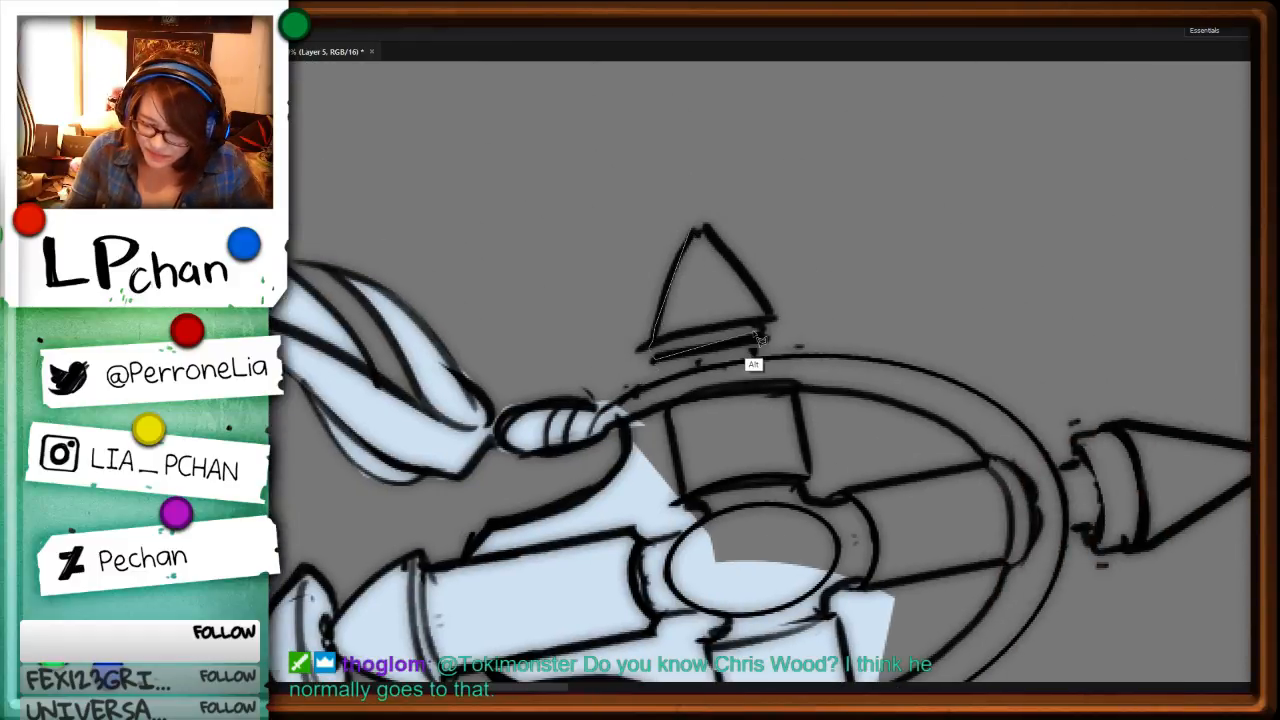
left_click(767, 333, "alt")
key("alt+BackSpace")
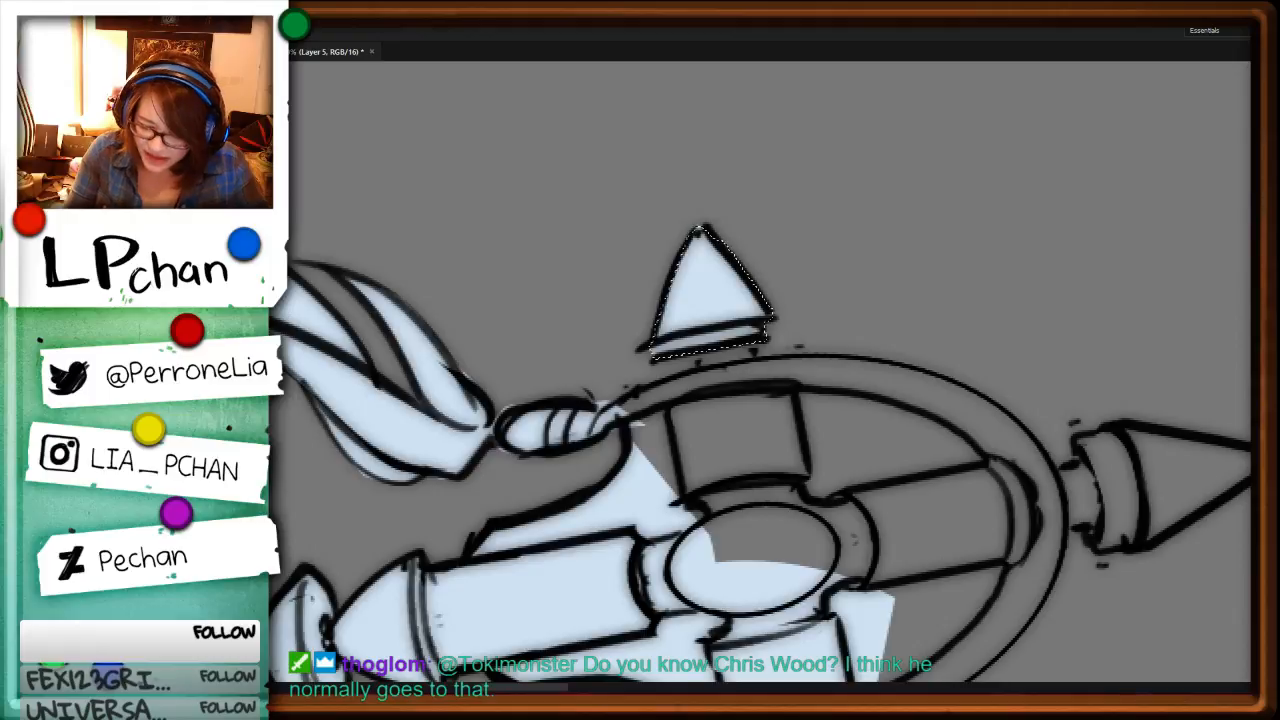
key("ctrl+d")
Step: Trim the fill along the side spike's outer edge and fill the short neck joining it to the ring
left_click(774, 319, "alt")
left_click(708, 229, "alt")
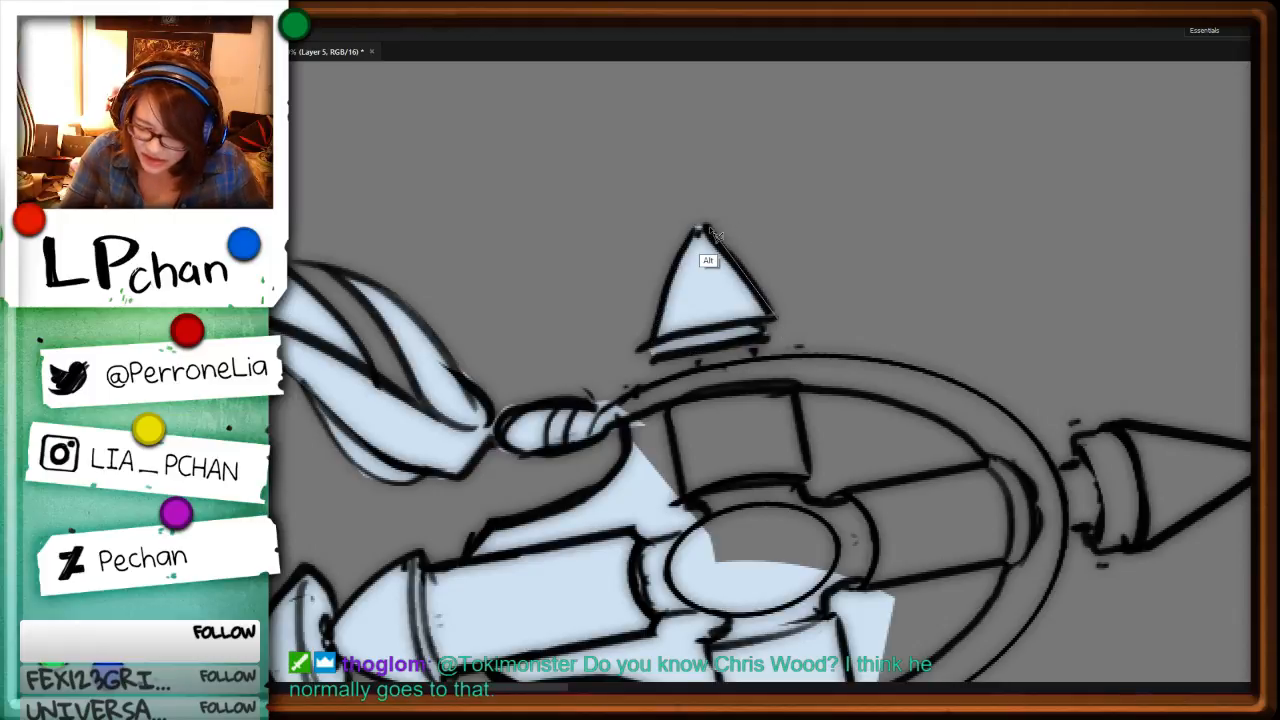
left_click(764, 157, "alt")
key("Delete")
key("ctrl+d")
mouse_move(667, 355)
left_mouse_down()
mouse_move(699, 392)
mouse_move(744, 375)
mouse_move(760, 345)
left_mouse_up()
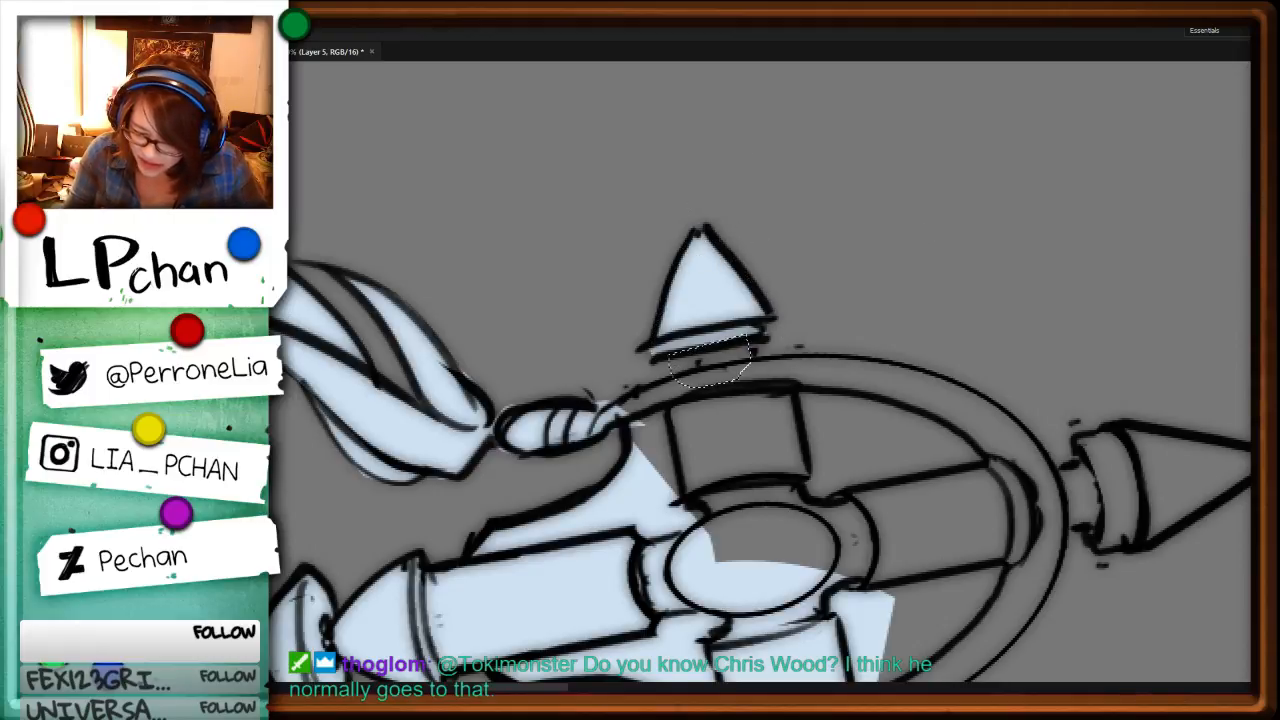
key("alt+BackSpace")
key("ctrl+d")
Step: Fill the rest of the staff head's oval ring, inner panels and central gem with pale blue
left_click_drag(1090, 594, 973, 294)
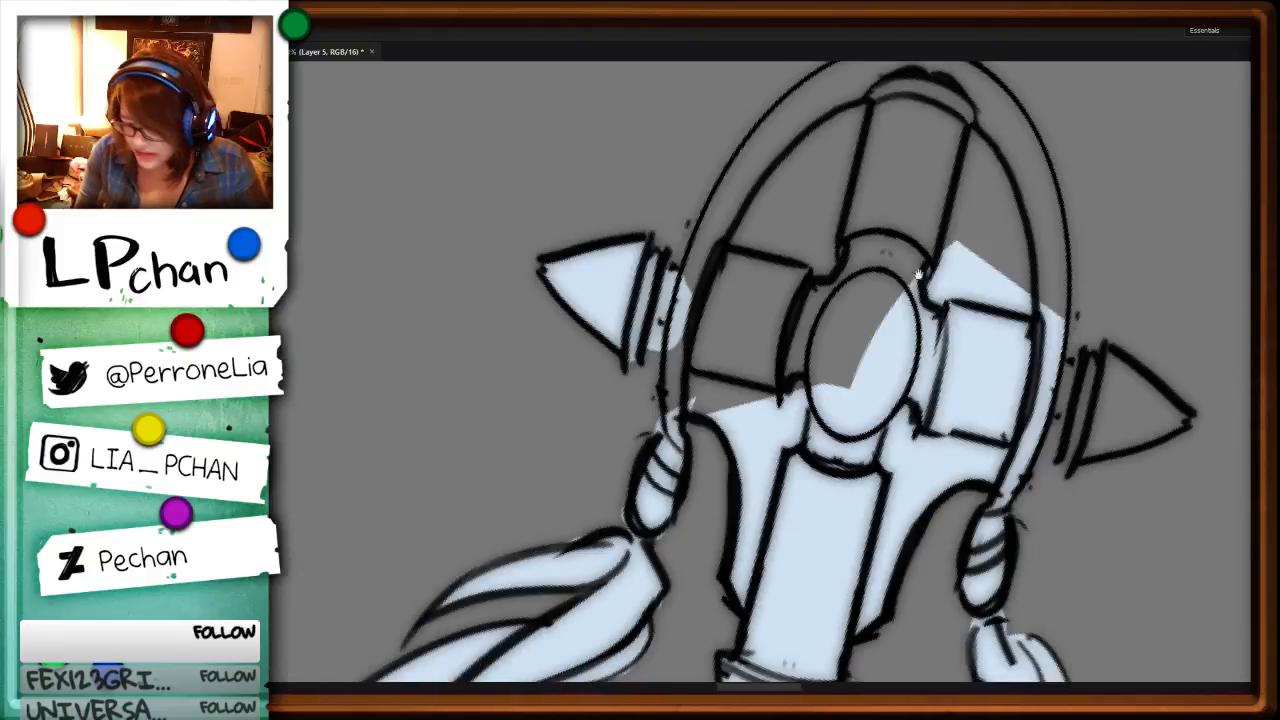
left_click_drag(965, 150, 857, 327)
left_click(792, 220, "alt")
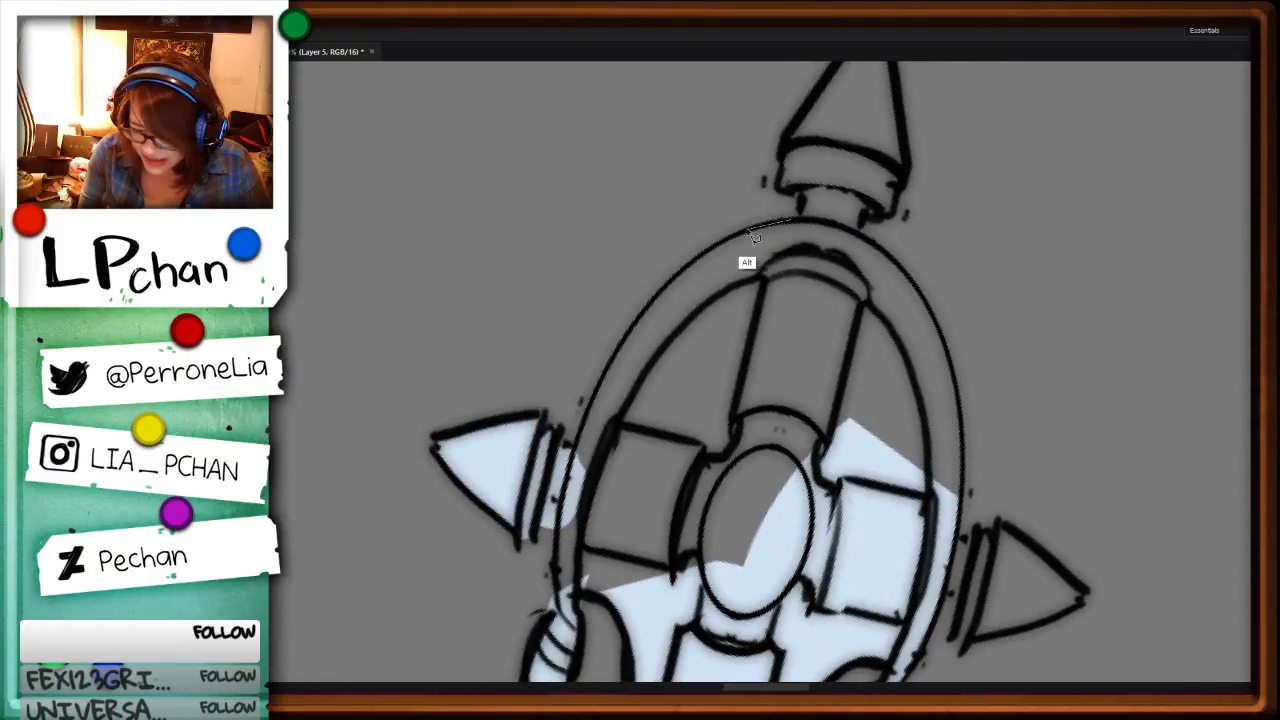
left_click_drag(748, 230, 792, 220)
key("alt+BackSpace")
key("ctrl+d")
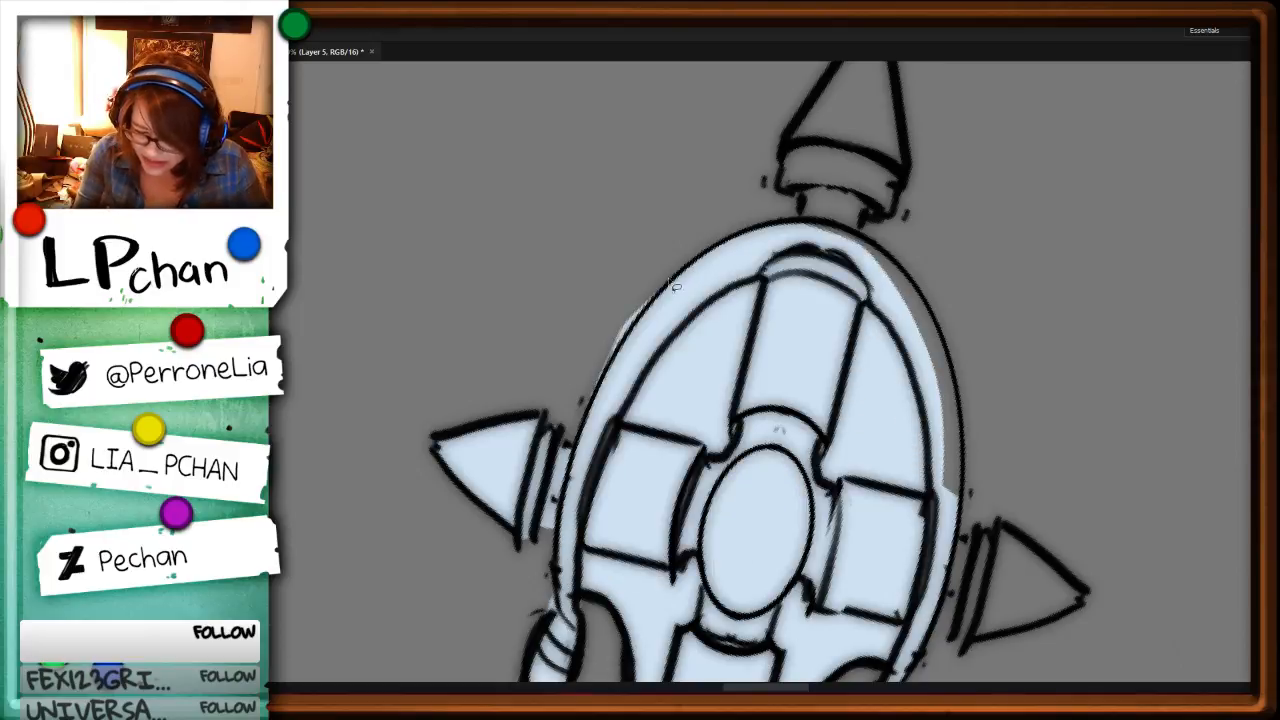
Step: Clean up the fill along the ring's outer edge and fill the remaining gap on its opposite side with pale blue
mouse_move(668, 279)
left_mouse_down()
mouse_move(686, 243)
mouse_move(918, 226)
mouse_move(791, 228)
mouse_move(831, 228)
mouse_move(952, 370)
left_mouse_up()
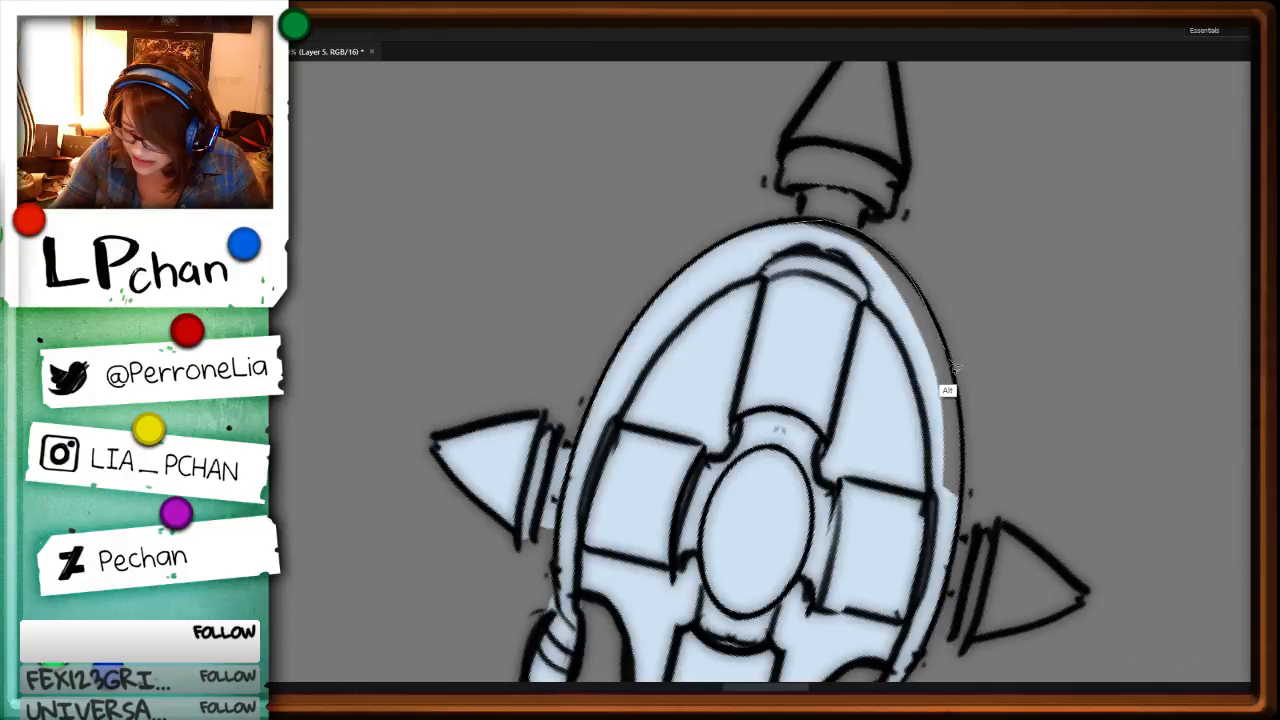
left_click_drag(955, 368, 956, 492)
key("alt+BackSpace")
key("ctrl+d")
Step: Fill the staff's end spike, collar and neck with pale blue and trim the excess at the tip and collar
left_click_drag(912, 202, 837, 429)
mouse_move(804, 235)
left_mouse_down()
mouse_move(704, 364)
mouse_move(705, 413)
left_mouse_up()
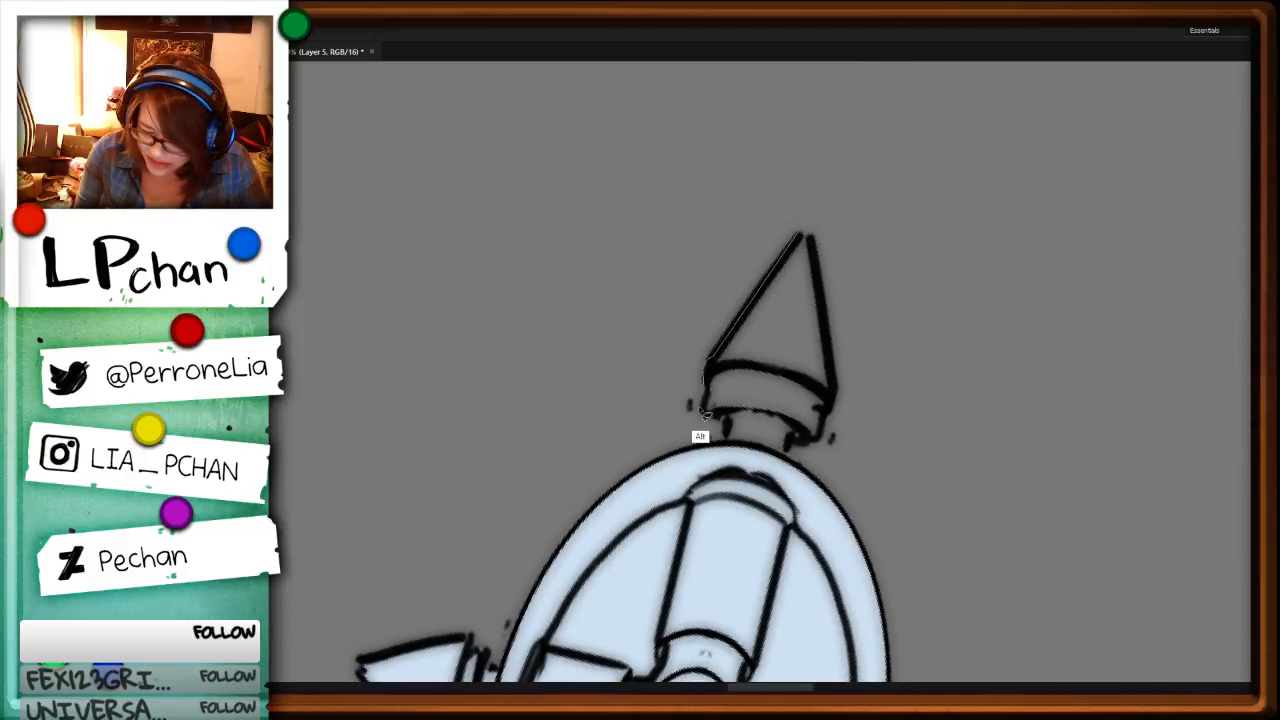
left_click_drag(704, 414, 803, 233)
key("alt+BackSpace")
key("ctrl+d")
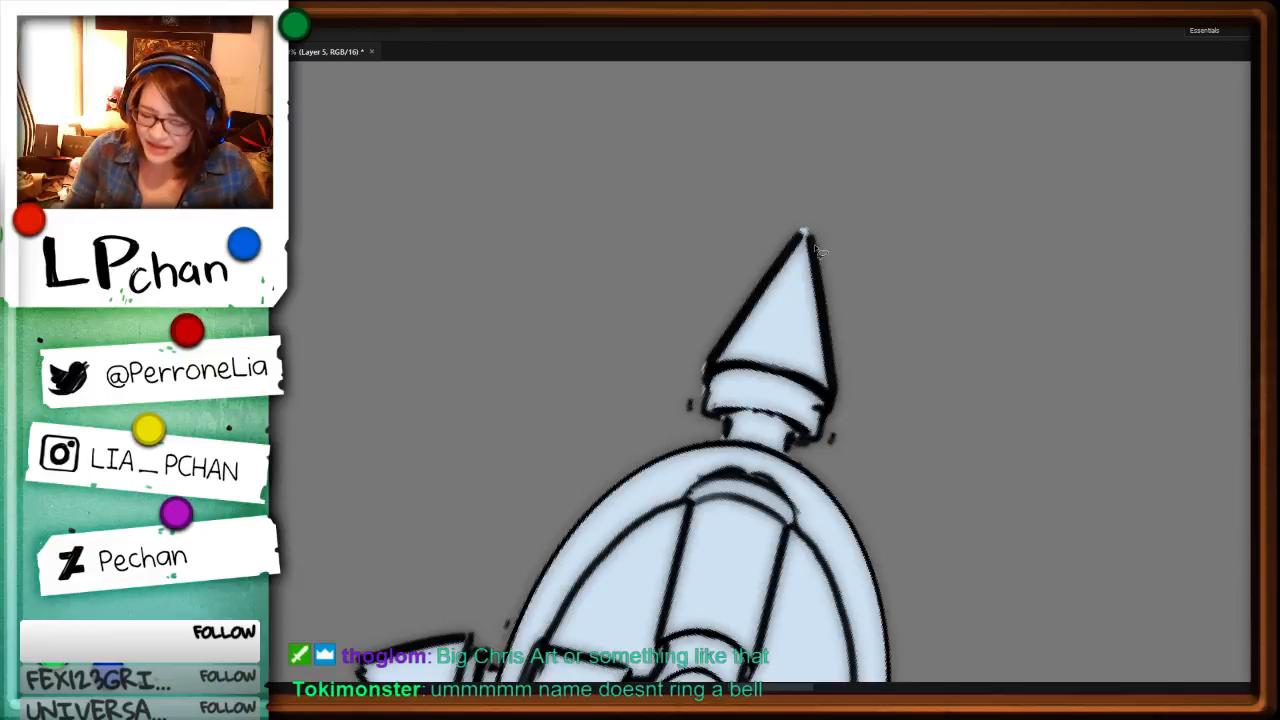
left_click_drag(804, 231, 903, 193)
key("ctrl+z")
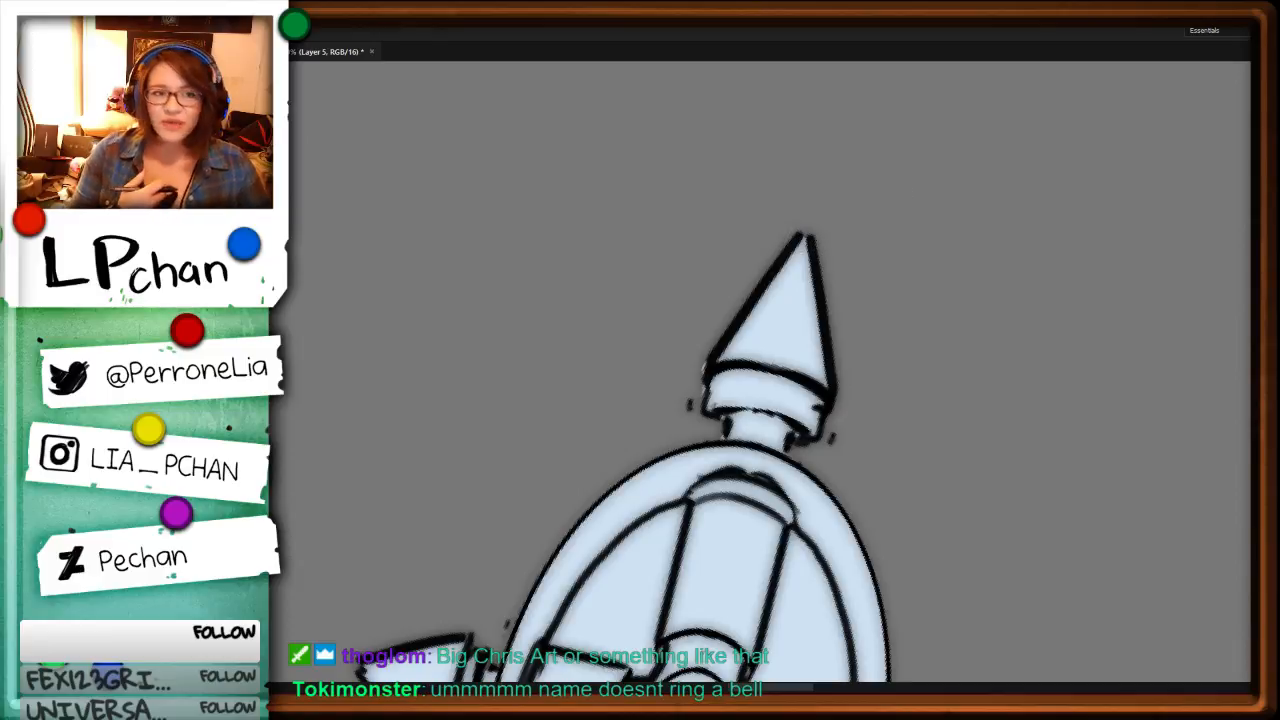
mouse_move(709, 355)
left_mouse_down()
mouse_move(702, 405)
mouse_move(708, 355)
left_mouse_up()
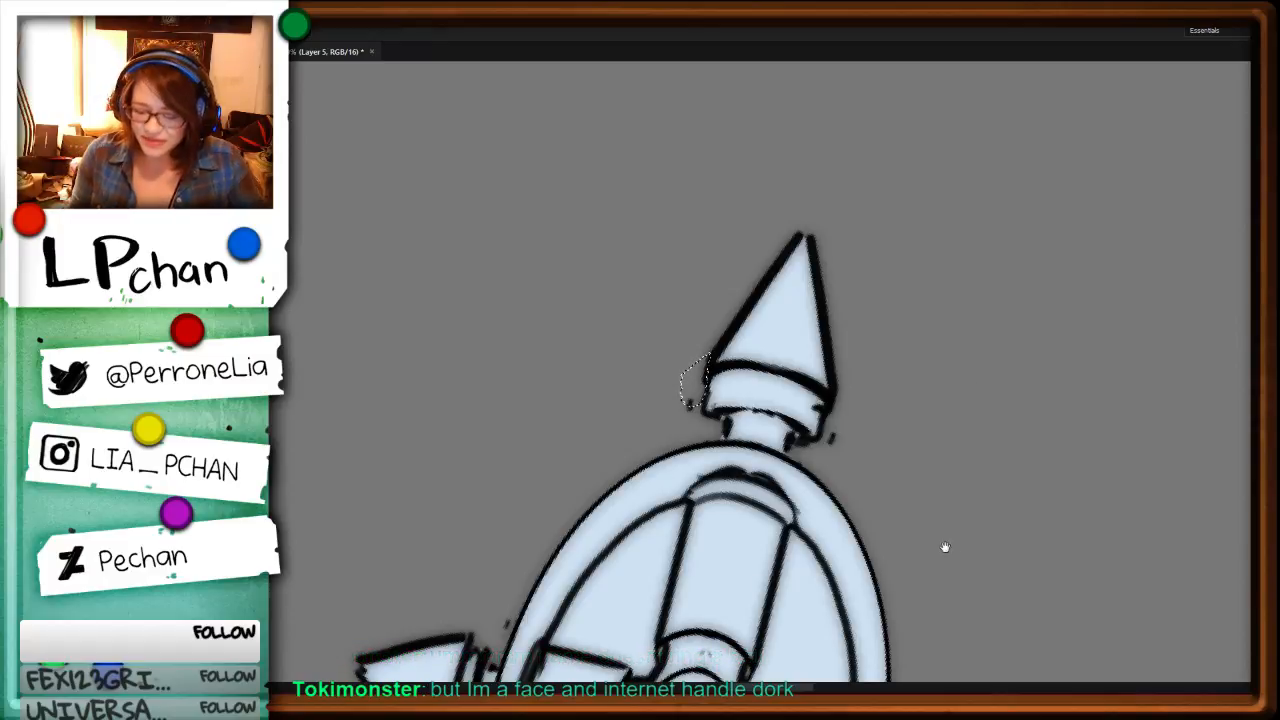
Step: Fill the staff head's remaining side spike, its collar and neck with pale blue
left_click_drag(968, 618, 956, 383)
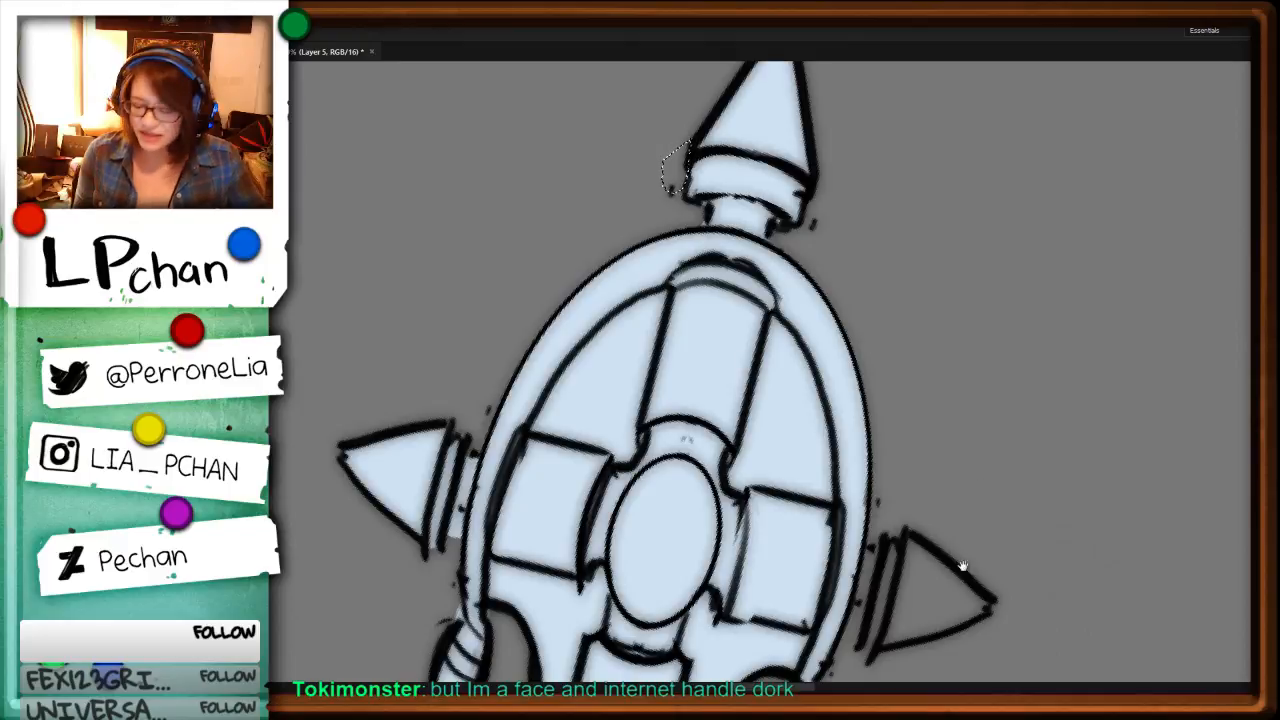
left_click_drag(960, 567, 933, 375)
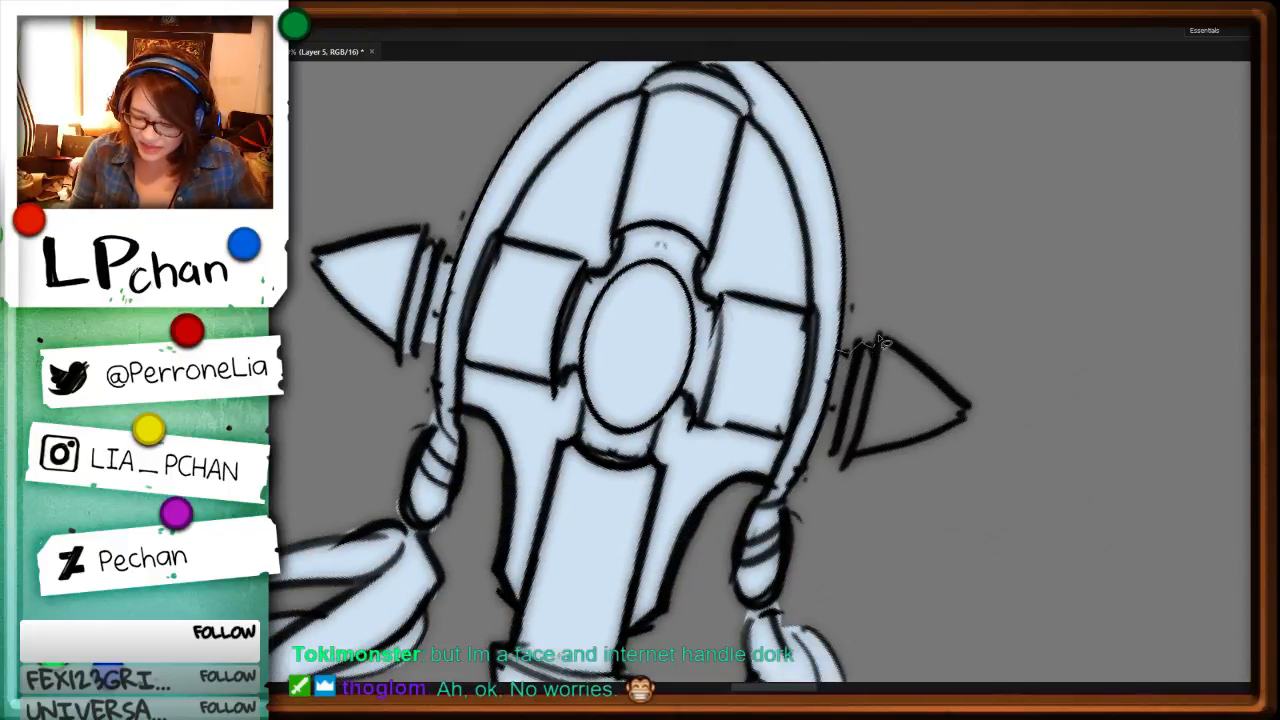
left_click_drag(880, 341, 983, 423)
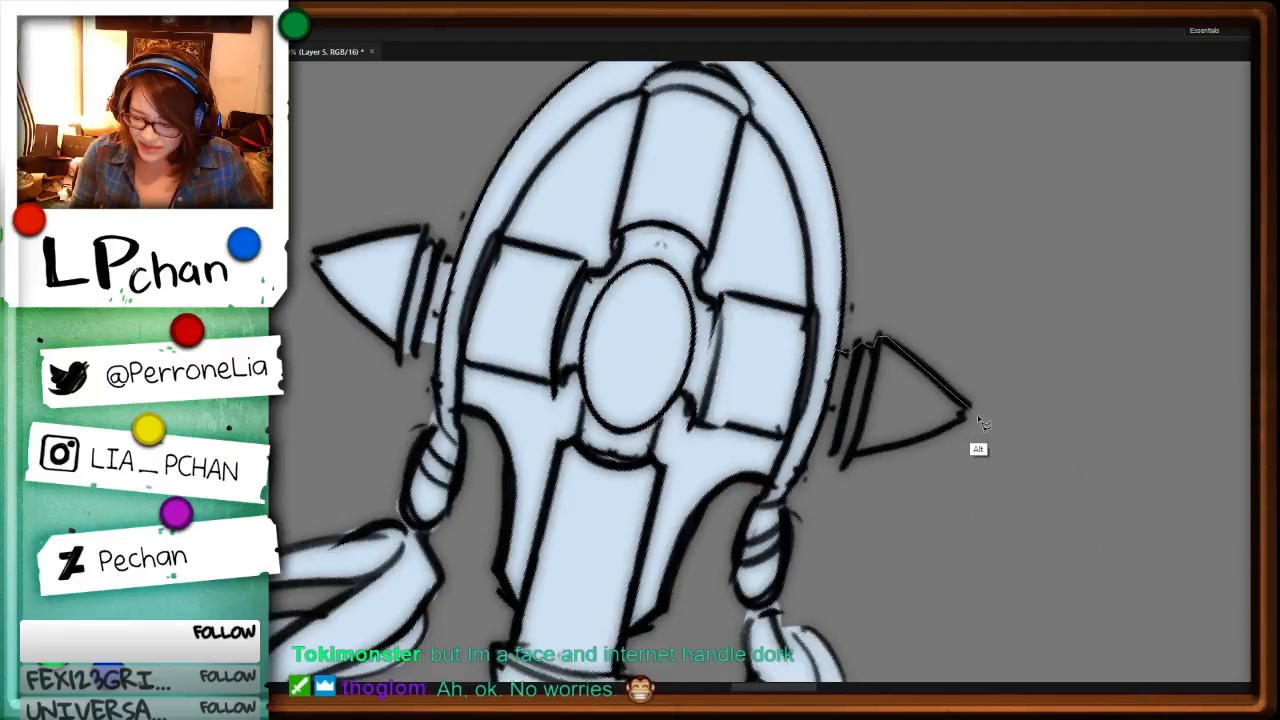
key("alt+BackSpace")
key("ctrl+minus")
key("ctrl+minus")
key("ctrl+minus")
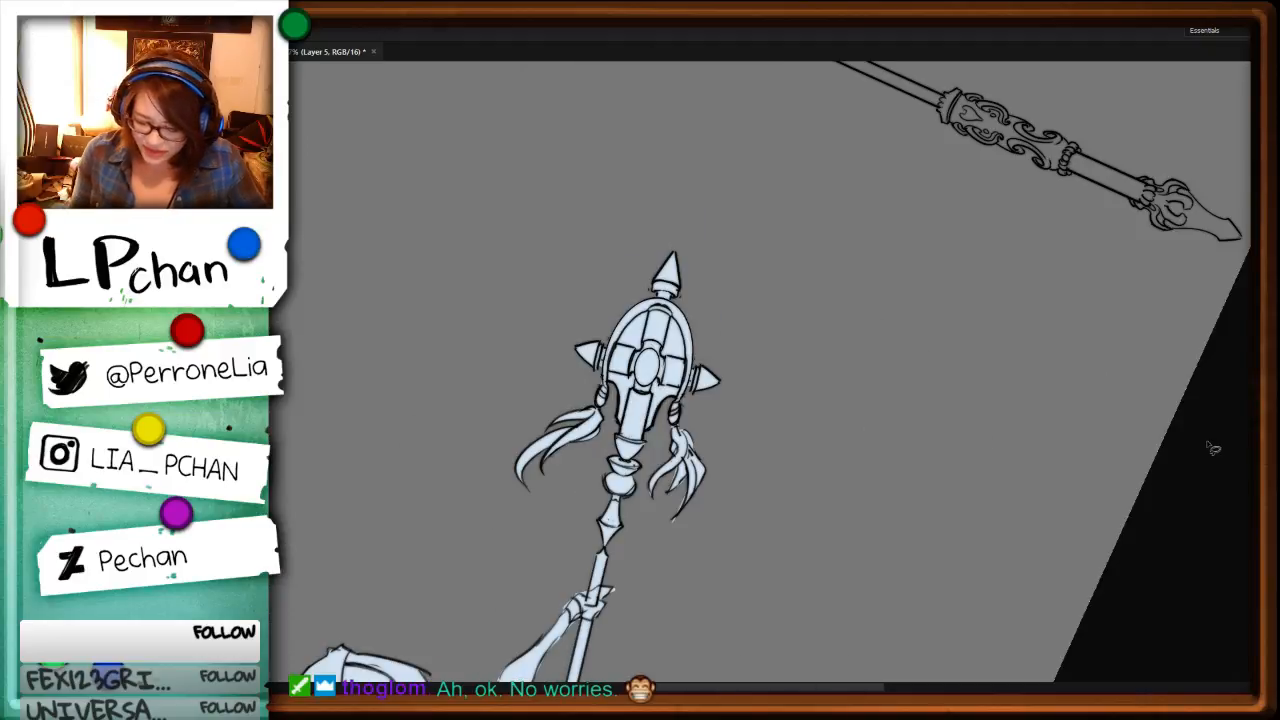
Step: Trim the excess fill where the tassel meets its bead beneath the newly filled side spike
key("ctrl+plus")
key("ctrl+plus")
key("ctrl+plus")
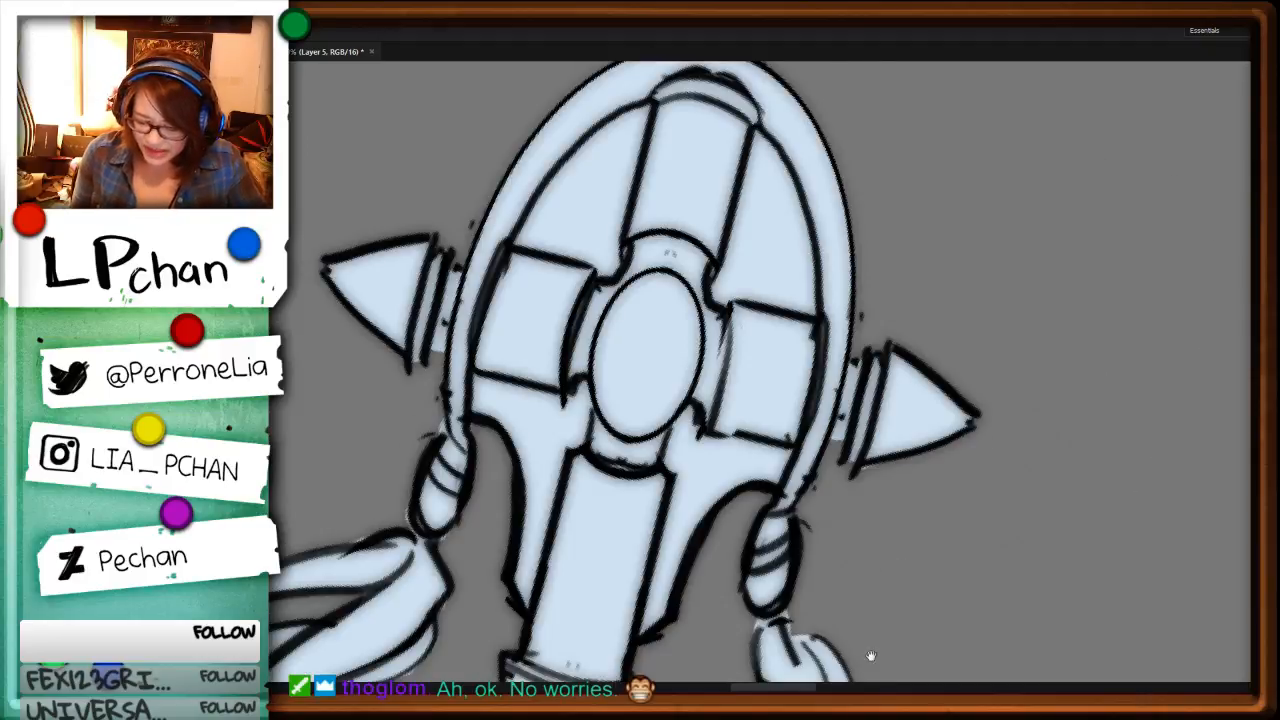
left_click_drag(838, 612, 862, 280)
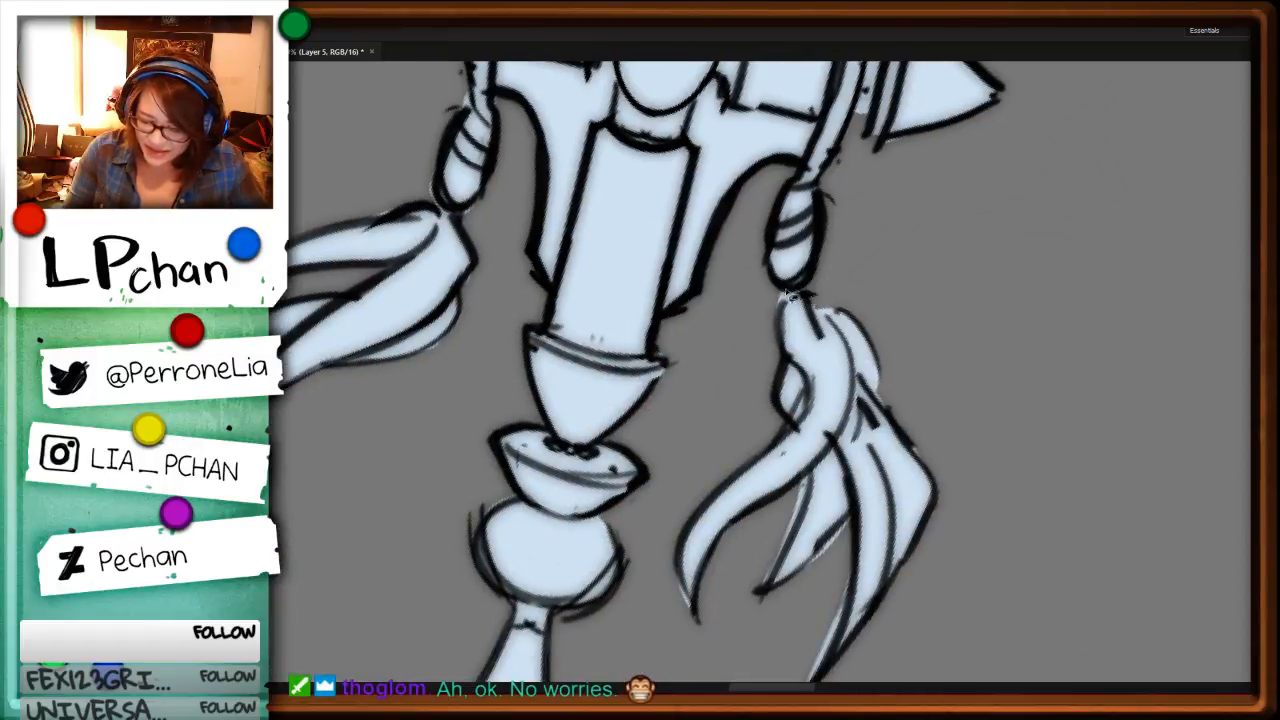
left_click_drag(780, 318, 806, 296)
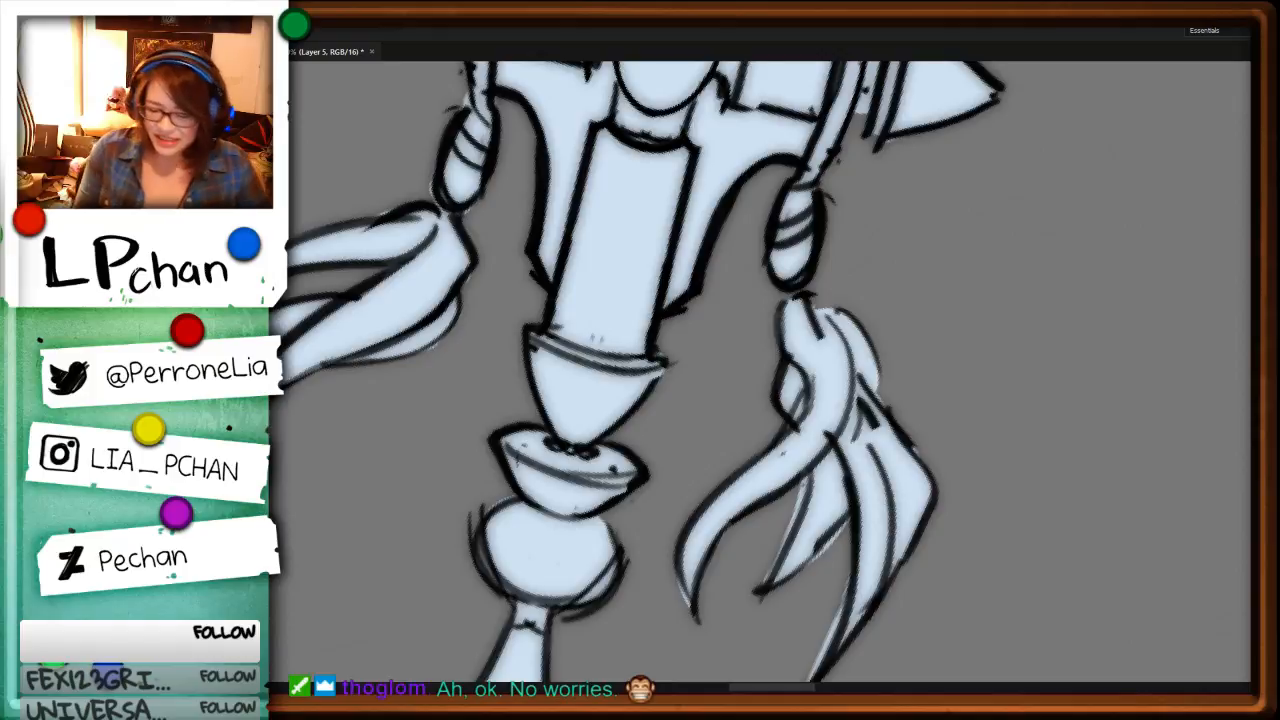
Step: Trim the excess fill around the opposite tassel's bead and along the outer edges of its upper strands
left_click_drag(547, 280, 785, 422)
mouse_move(707, 248)
left_mouse_down()
mouse_move(661, 243)
mouse_move(704, 234)
mouse_move(730, 289)
mouse_move(748, 263)
mouse_move(736, 240)
left_mouse_up()
key("Delete")
key("Delete")
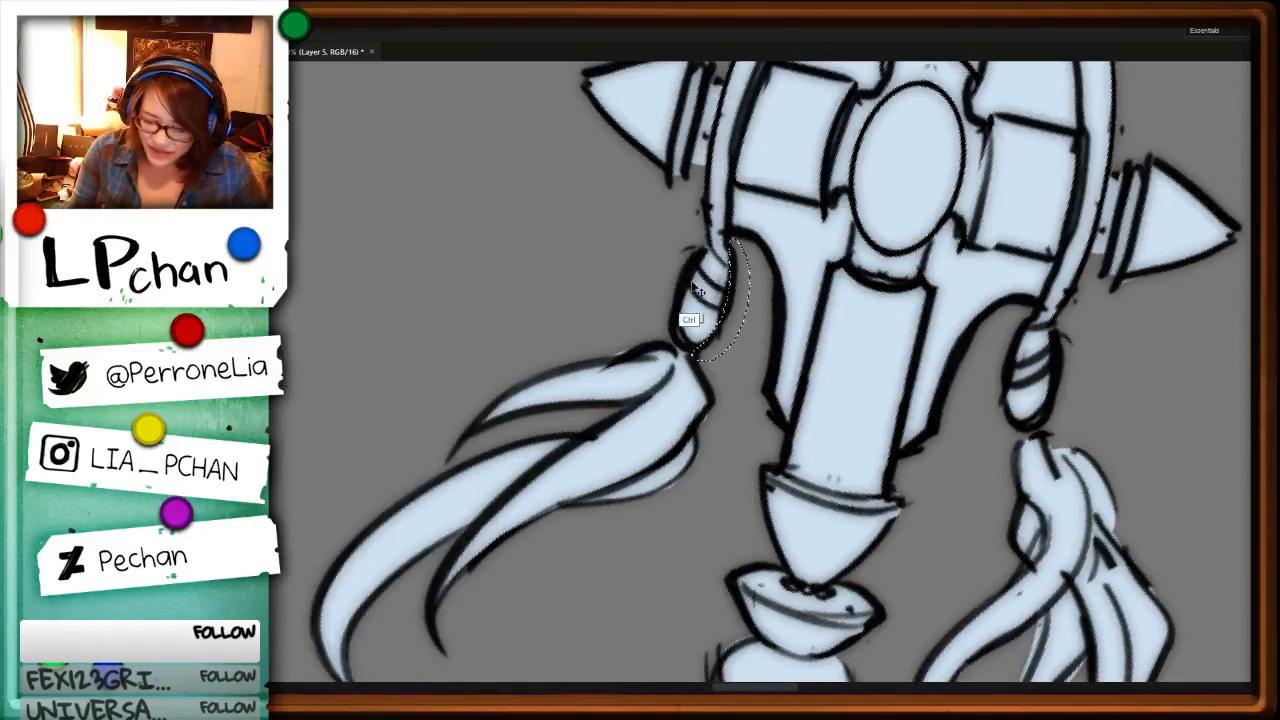
mouse_move(687, 346)
left_mouse_down()
mouse_move(656, 350)
mouse_move(680, 312)
left_mouse_up()
key("Delete")
left_click_drag(706, 415, 733, 415)
key("Delete")
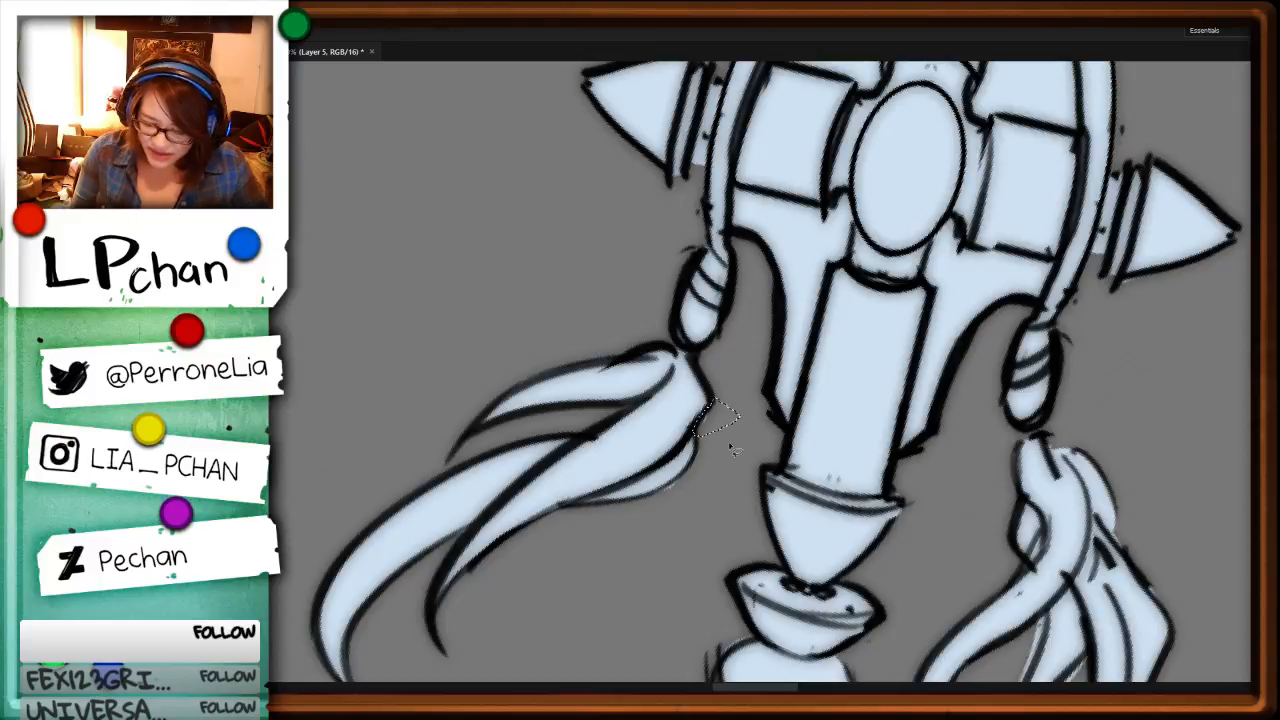
left_click_drag(688, 475, 642, 512)
key("Delete")
key("ctrl+minus")
key("ctrl+minus")
key("ctrl+minus")
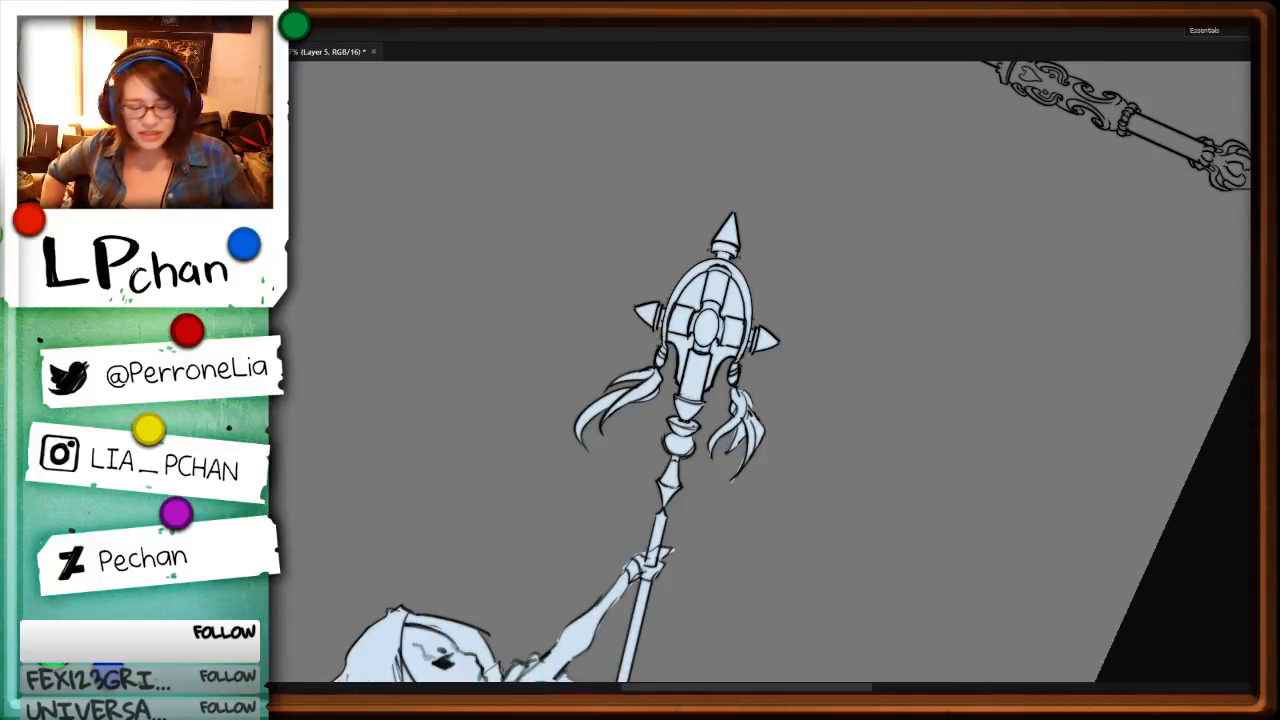
Step: Trim the spilled fill between and along the other tassel's strands, at their tips and at the tassel's top
key("ctrl+plus")
key("ctrl+plus")
key("ctrl+plus")
left_click_drag(1062, 522, 946, 209)
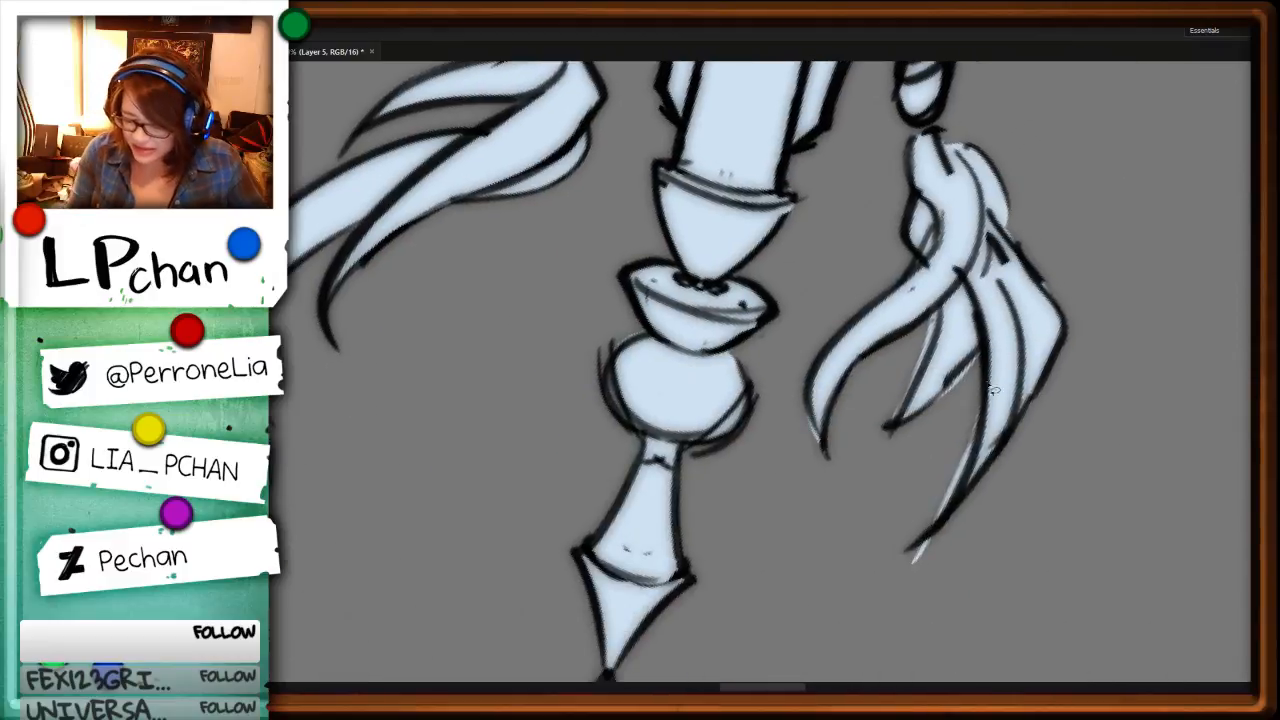
mouse_move(987, 384)
left_mouse_down()
mouse_move(972, 455)
mouse_move(898, 603)
mouse_move(984, 386)
left_mouse_up()
key("Delete")
mouse_move(941, 318)
left_mouse_down()
mouse_move(930, 357)
mouse_move(850, 440)
left_mouse_up()
key("Delete")
mouse_move(982, 354)
left_mouse_down()
mouse_move(918, 447)
mouse_move(980, 362)
left_mouse_up()
key("ctrl+x")
mouse_move(808, 396)
left_mouse_down()
mouse_move(843, 494)
mouse_move(803, 400)
left_mouse_up()
key("ctrl+x")
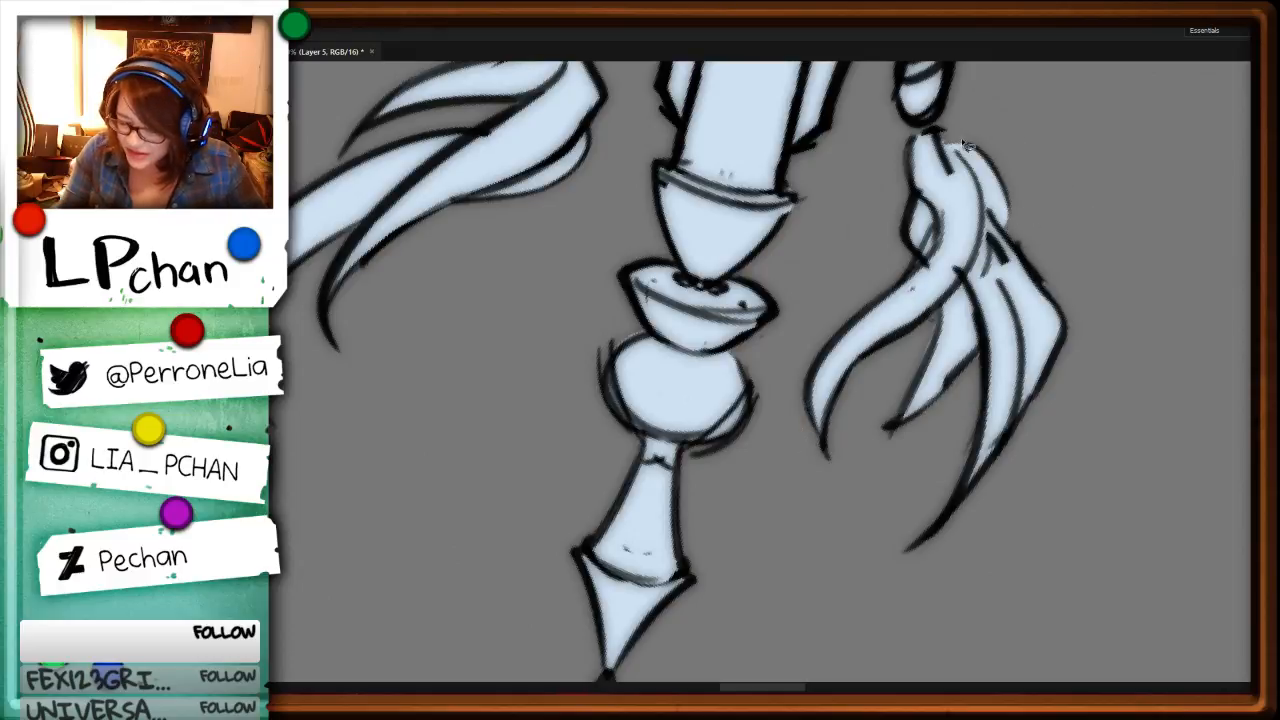
mouse_move(945, 136)
left_mouse_down()
mouse_move(968, 152)
mouse_move(940, 134)
left_mouse_up()
key("ctrl+x")
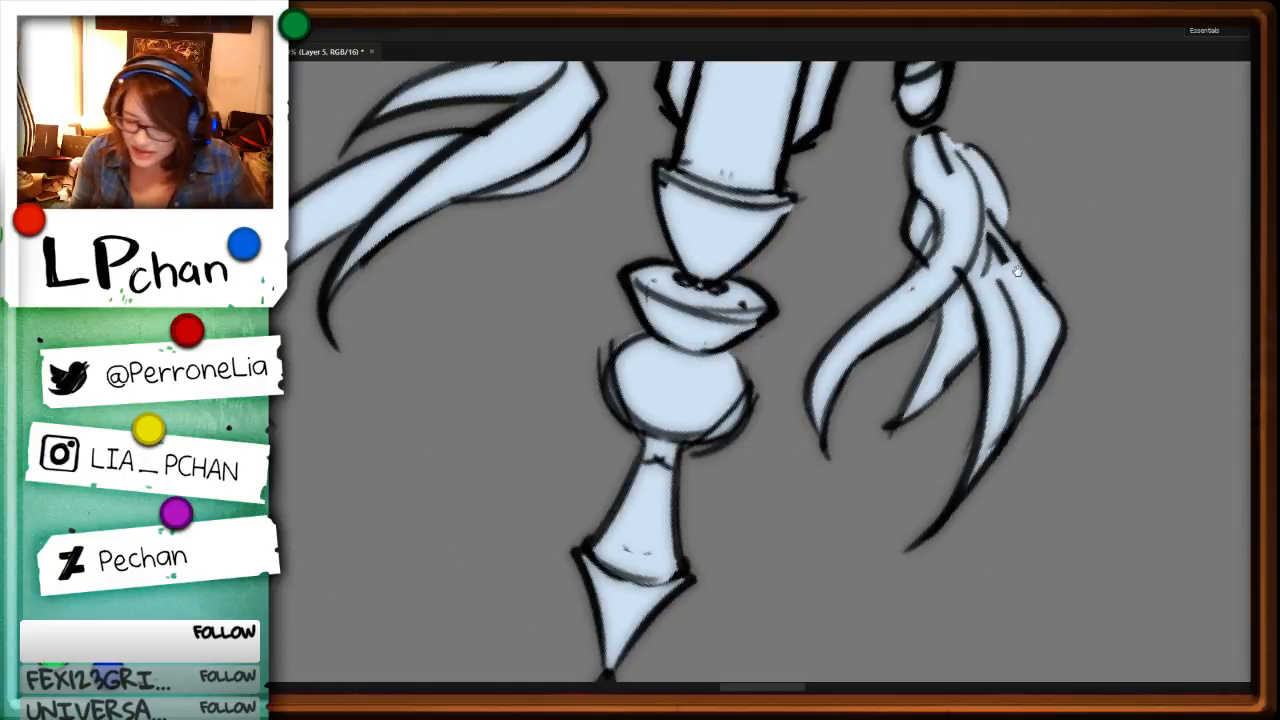
Step: On the line art layer, erase the stray line on the staff-gripping hand and redraw the hand's outer contour
left_click_drag(1017, 270, 983, 524)
key("ctrl+minus")
key("ctrl+minus")
key("ctrl+minus")
key("ctrl+minus")
key("r")
left_click_drag(995, 414, 717, 551)
left_click_drag(840, 498, 692, 565)
left_click_drag(620, 532, 955, 550)
left_click_drag(1110, 552, 965, 483)
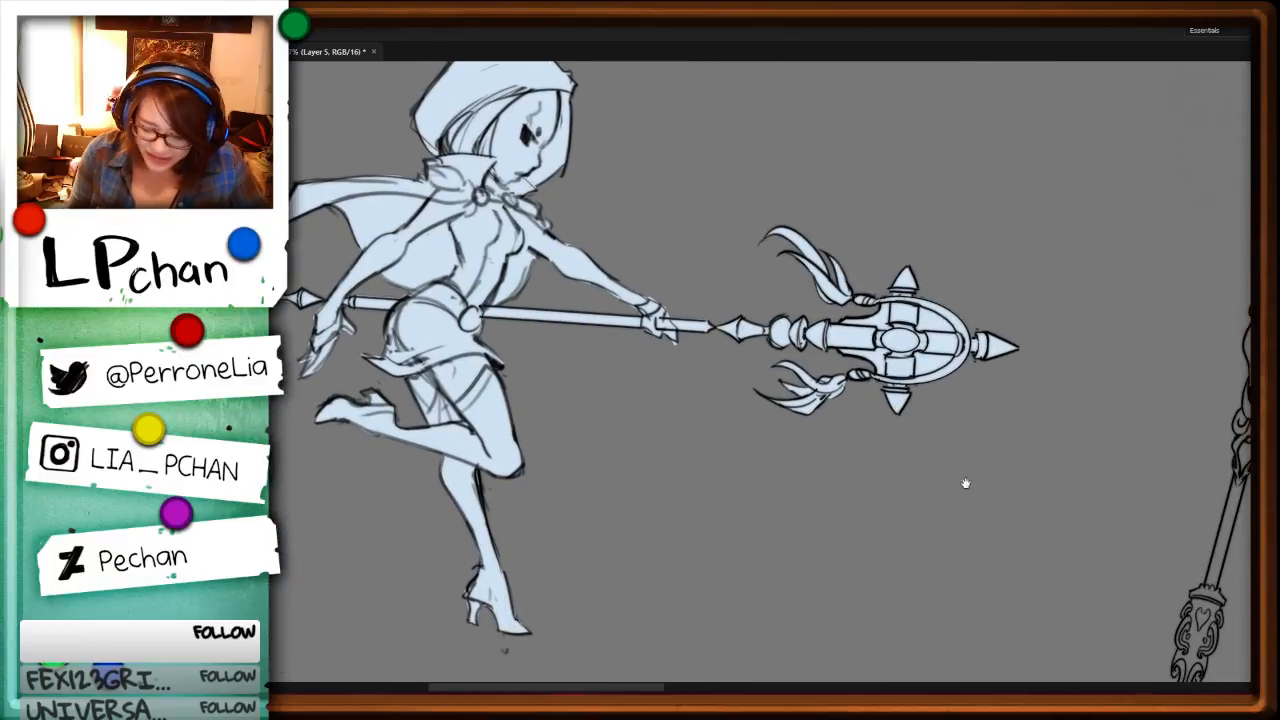
key("ctrl+plus")
key("ctrl+plus")
key("ctrl+plus")
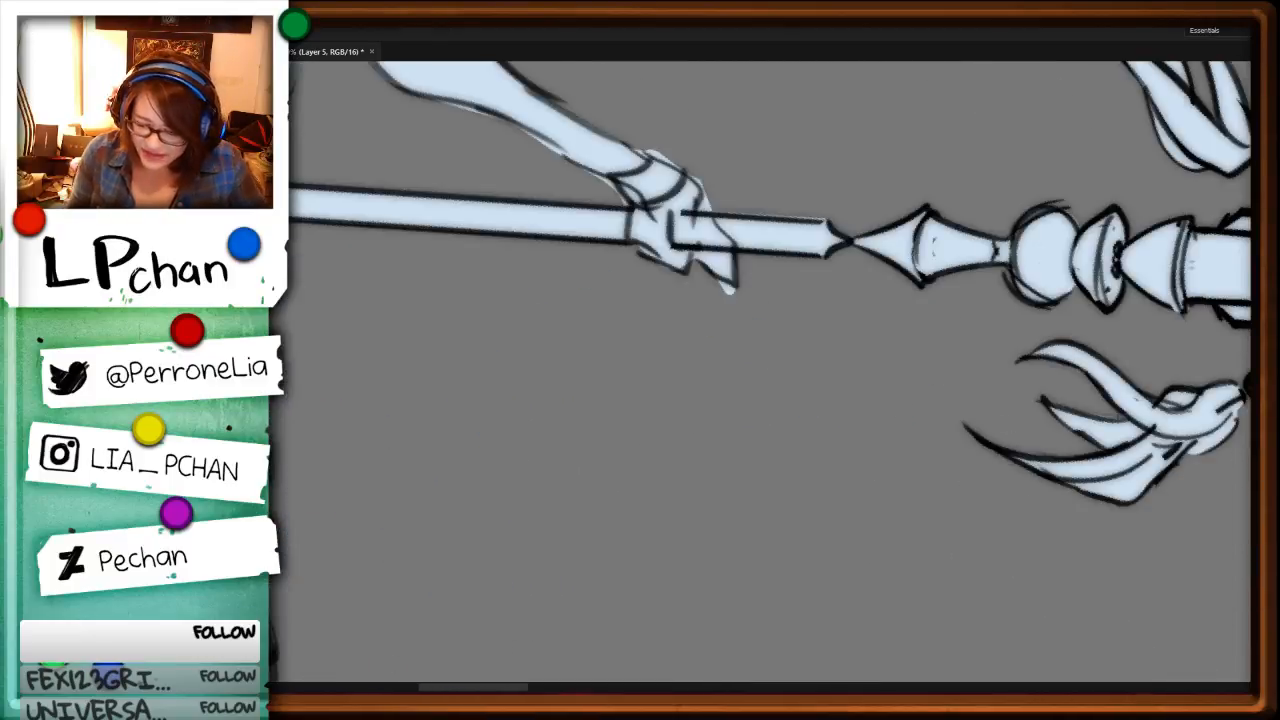
left_click(688, 185, "ctrl")
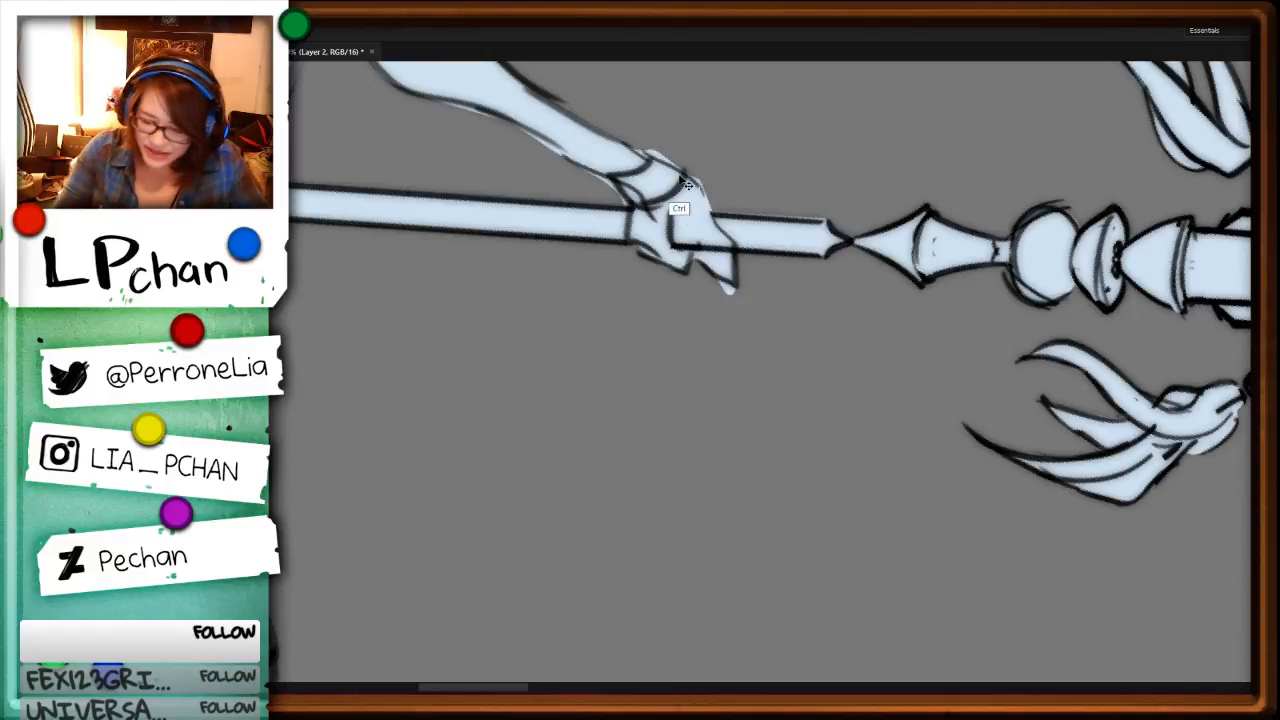
mouse_move(689, 179)
left_mouse_down()
mouse_move(710, 219)
mouse_move(699, 238)
left_mouse_up()
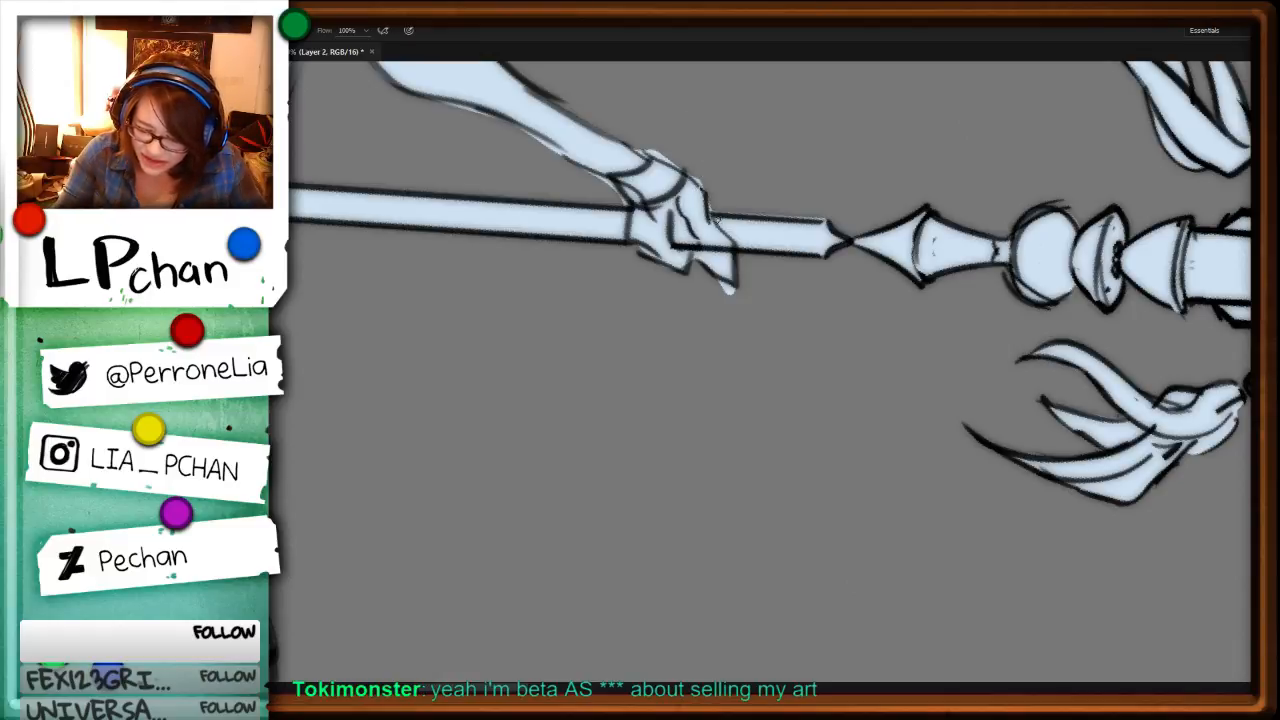
Step: Redraw the gripping hand's thumb over the staff and darken the cuff line around the wrist
key("r")
left_click_drag(898, 416, 675, 175)
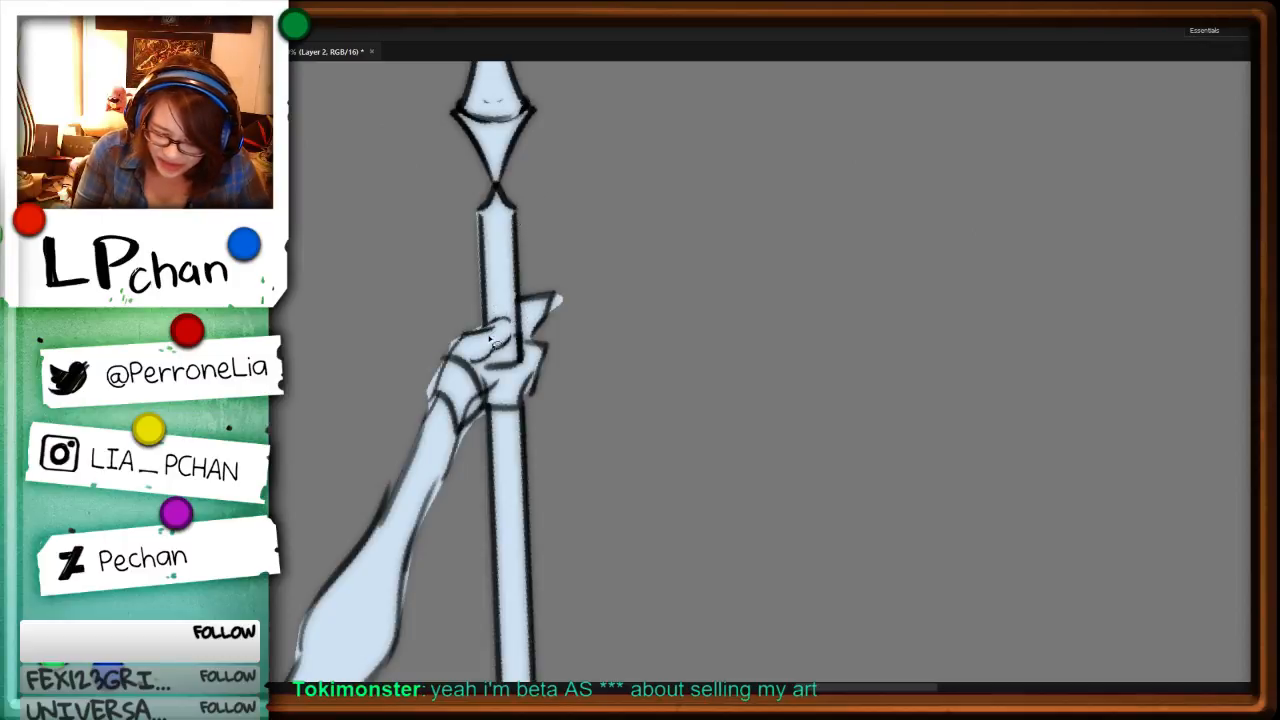
key("b")
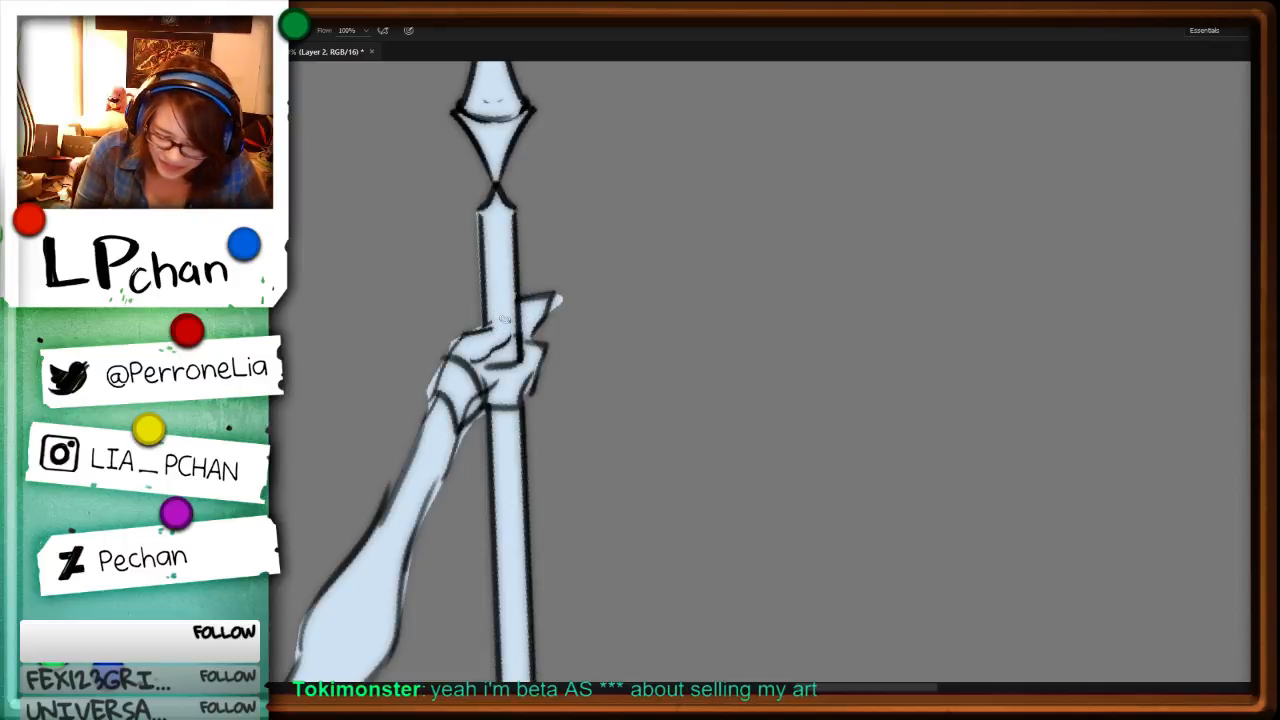
key("ctrl")
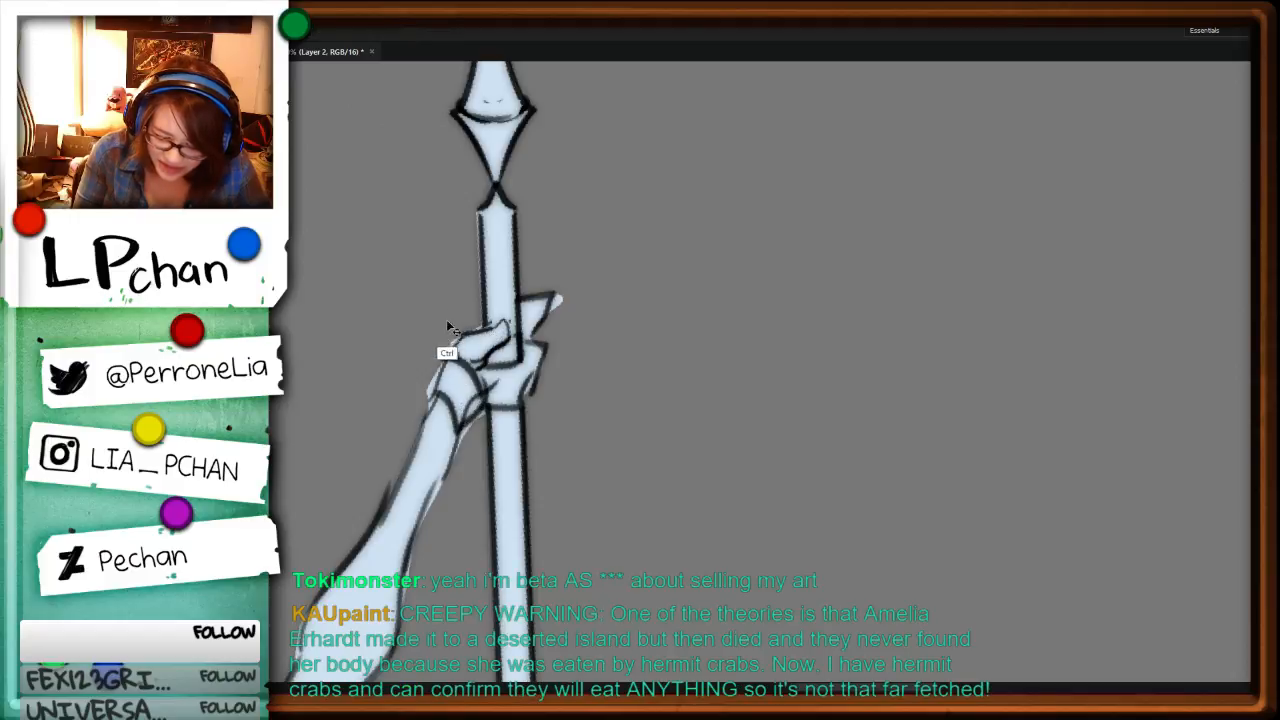
key("ctrl+z")
mouse_move(448, 357)
left_mouse_down()
mouse_move(434, 404)
mouse_move(463, 436)
left_mouse_up()
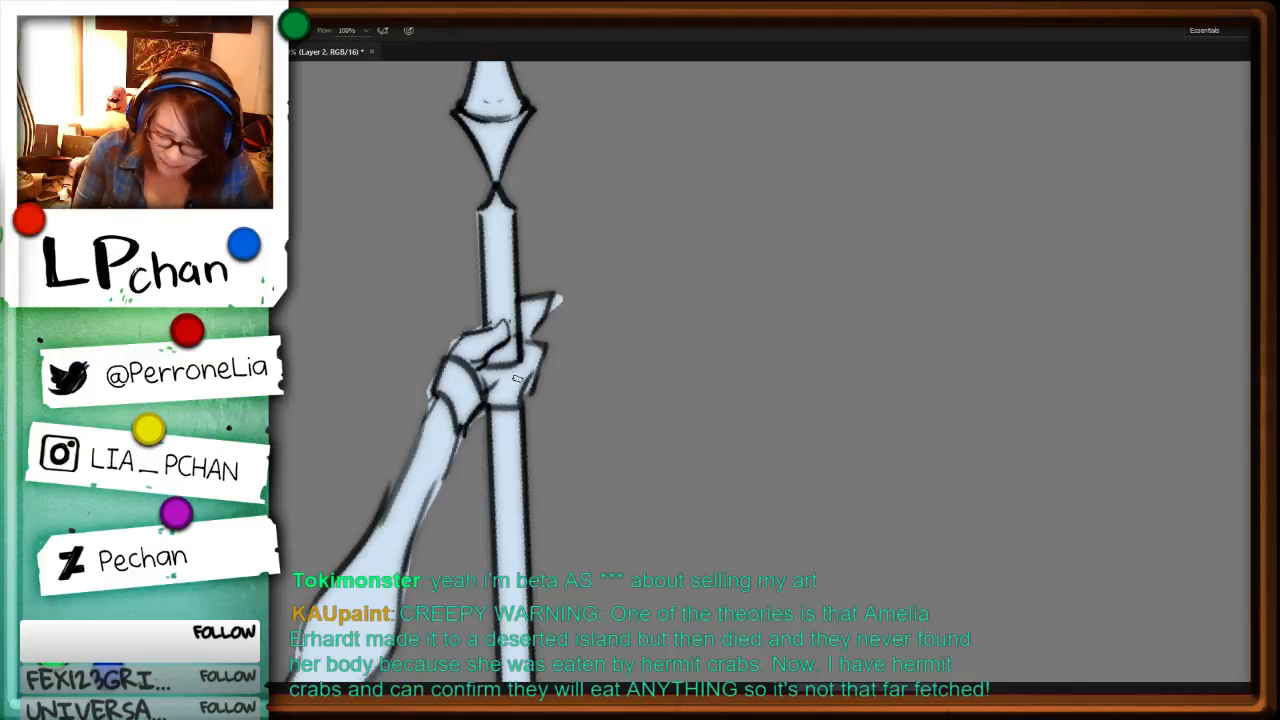
Step: Draw the curled finger lines of the hand wrapped around the staff and undo the last stroke
mouse_move(519, 364)
left_mouse_down()
mouse_move(489, 370)
mouse_move(519, 380)
mouse_move(503, 391)
mouse_move(530, 394)
left_mouse_up()
key("ctrl")
mouse_move(550, 308)
left_mouse_down()
mouse_move(525, 319)
mouse_move(540, 347)
left_mouse_up()
key("ctrl+z")
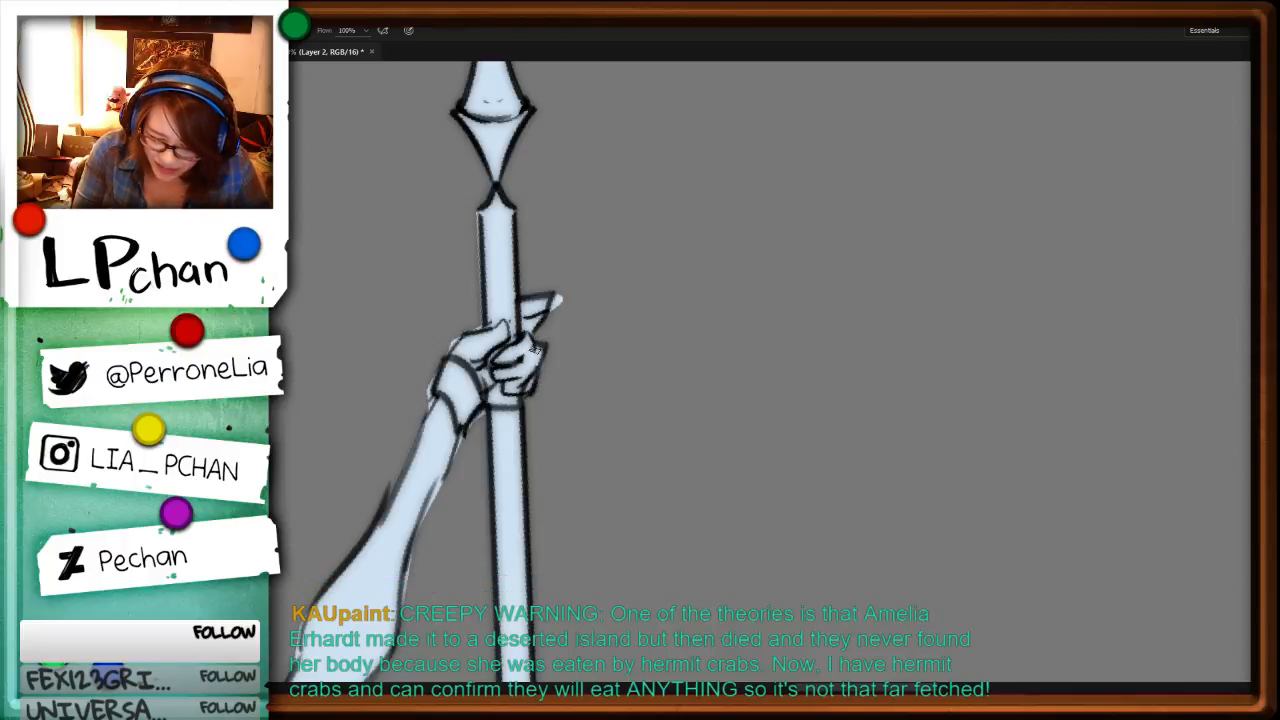
Step: Remove the excess pale blue fill around the gripping hand's extended fingertip on the fill layer and deselect
key("r")
mouse_move(884, 272)
left_mouse_down()
mouse_move(794, 497)
mouse_move(662, 565)
left_mouse_up()
left_click_drag(984, 402, 846, 645)
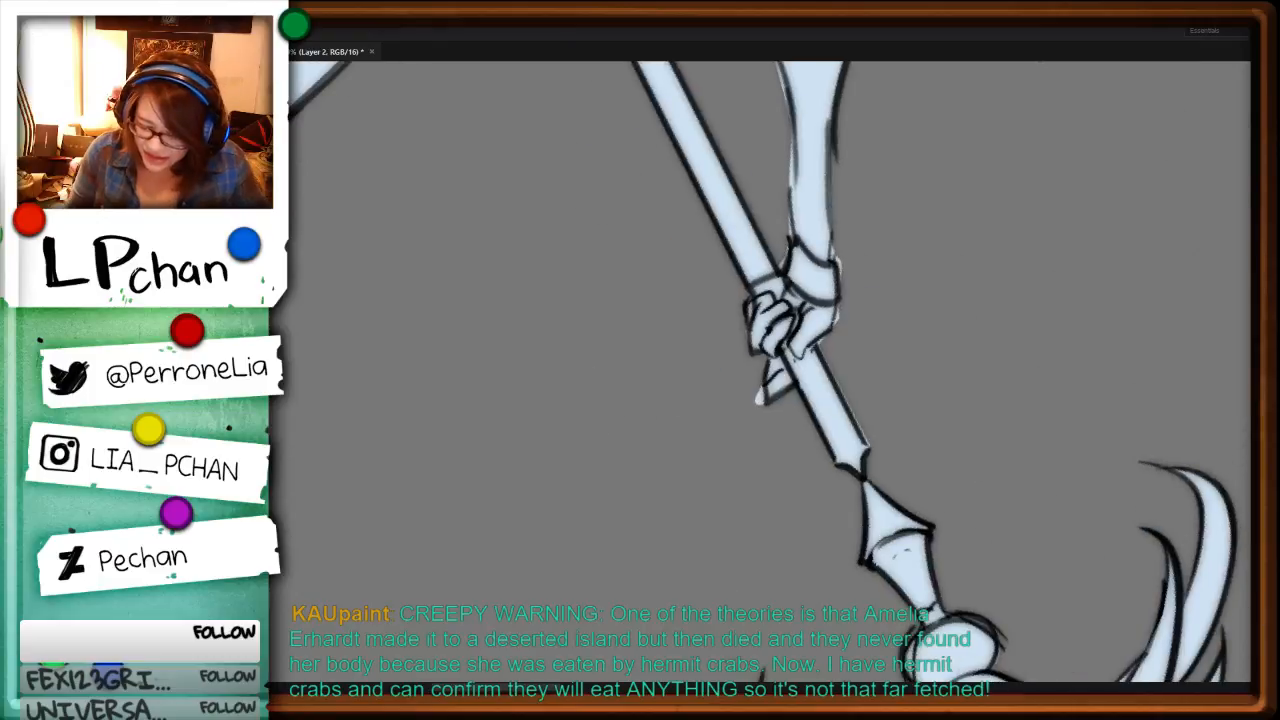
key("Return")
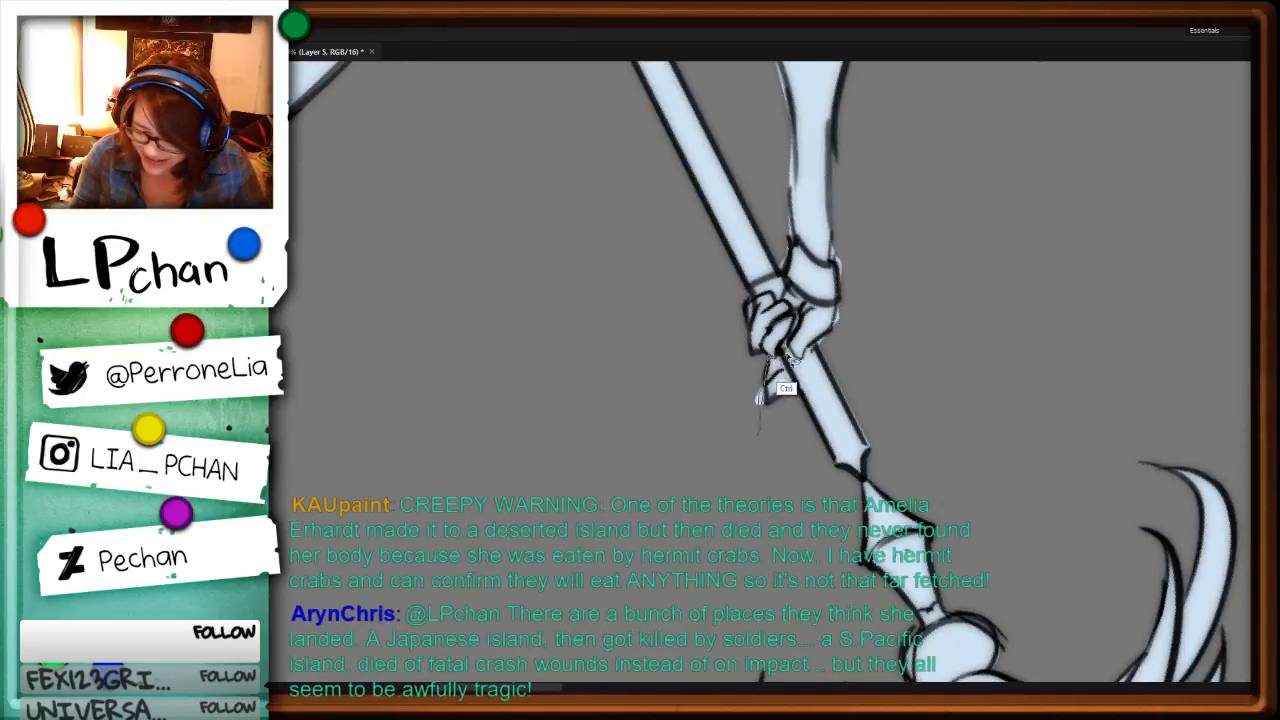
left_click_drag(782, 365, 778, 360)
key("Delete")
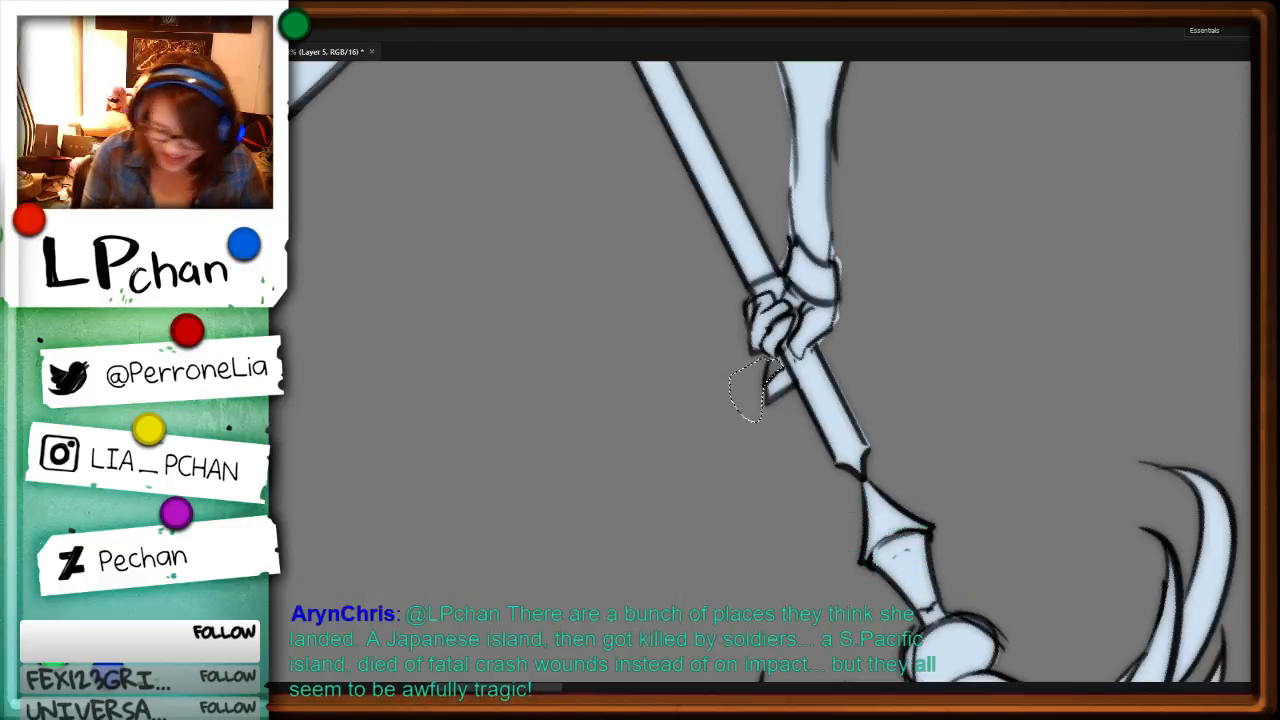
key("ctrl+d")
Step: Trim the excess fill along the inner forearm and the outer edge of the wrist cuff, and clear the selection
mouse_move(837, 242)
left_mouse_down()
mouse_move(840, 320)
mouse_move(859, 239)
left_mouse_up()
mouse_move(791, 132)
left_mouse_down()
mouse_move(780, 266)
mouse_move(790, 134)
left_mouse_up()
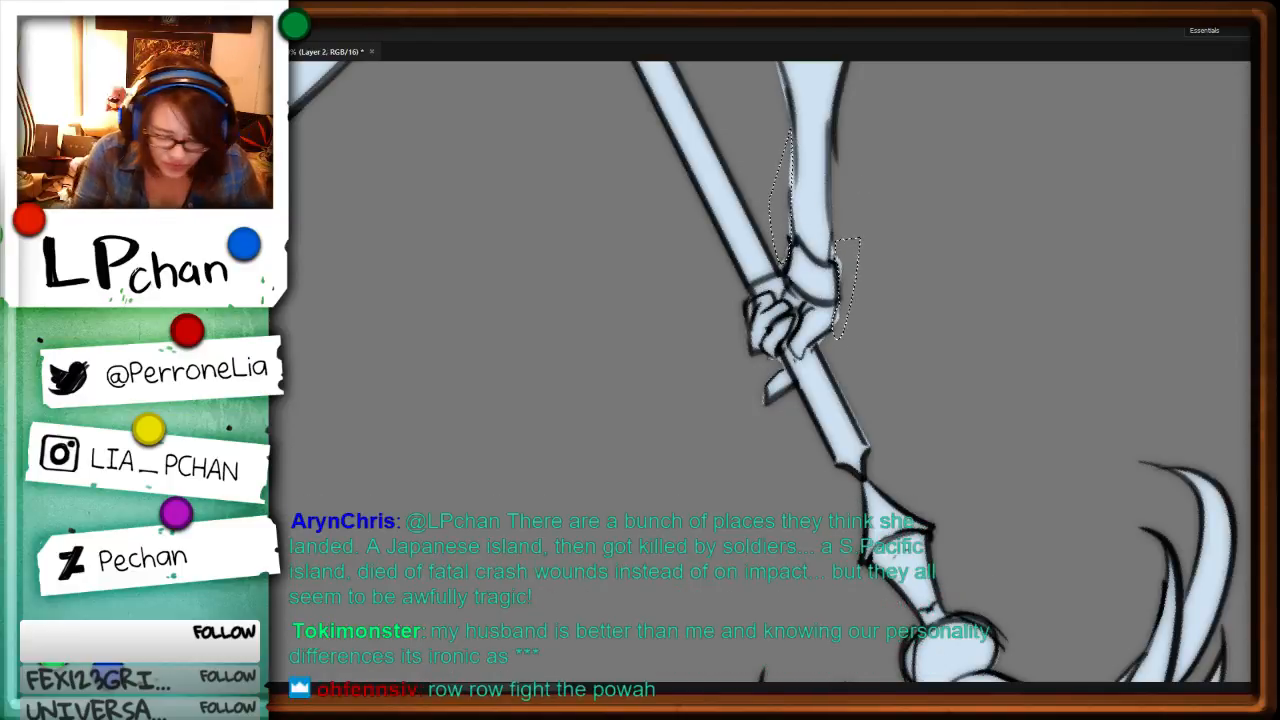
key("alt+bracketleft")
key("Delete")
key("ctrl+d")
left_click_drag(845, 242, 782, 516)
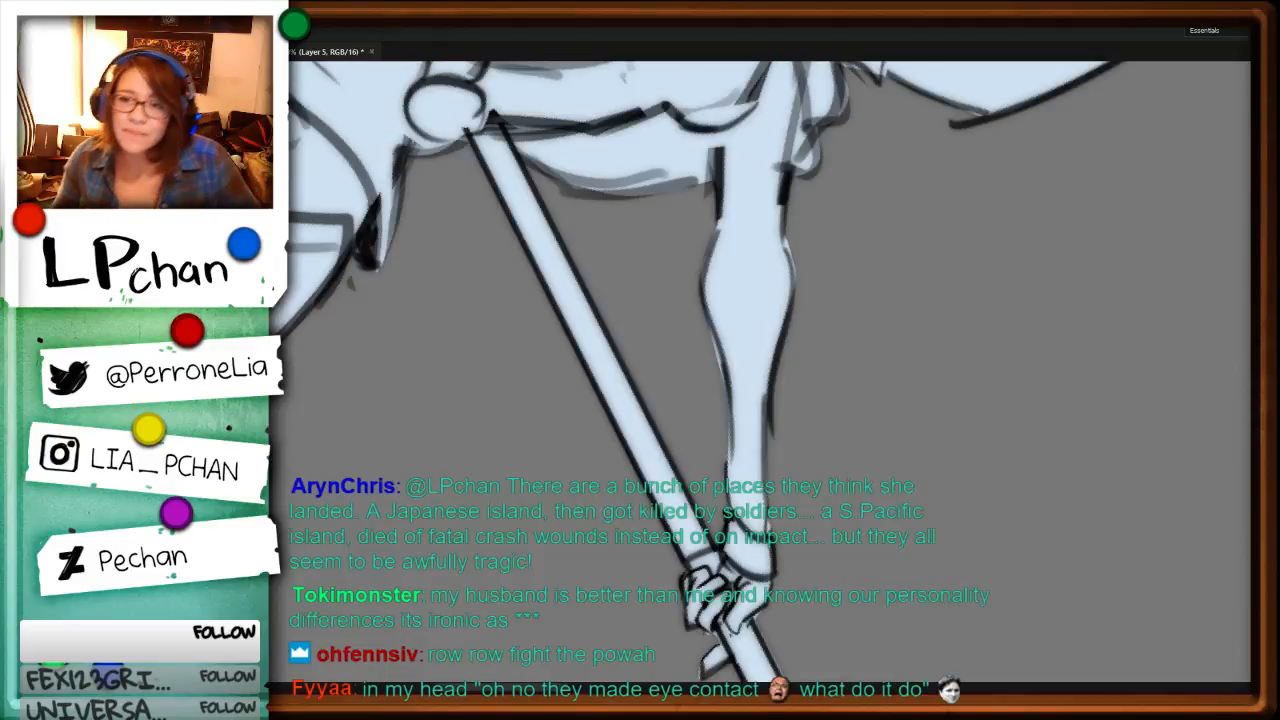
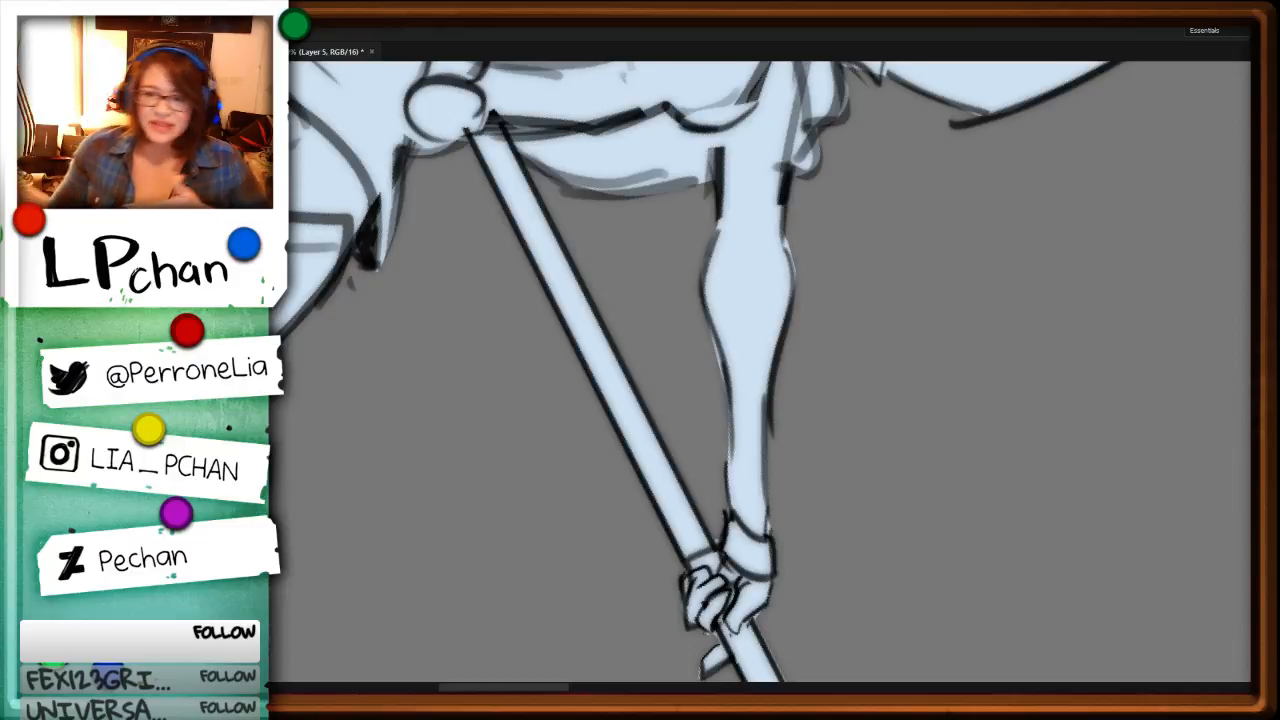
Step: Touch up the pale blue fill at the upper arm's outer edge and clear the selection
mouse_move(786, 225)
left_mouse_down()
mouse_move(793, 266)
mouse_move(851, 197)
left_mouse_up()
key("ctrl+d")
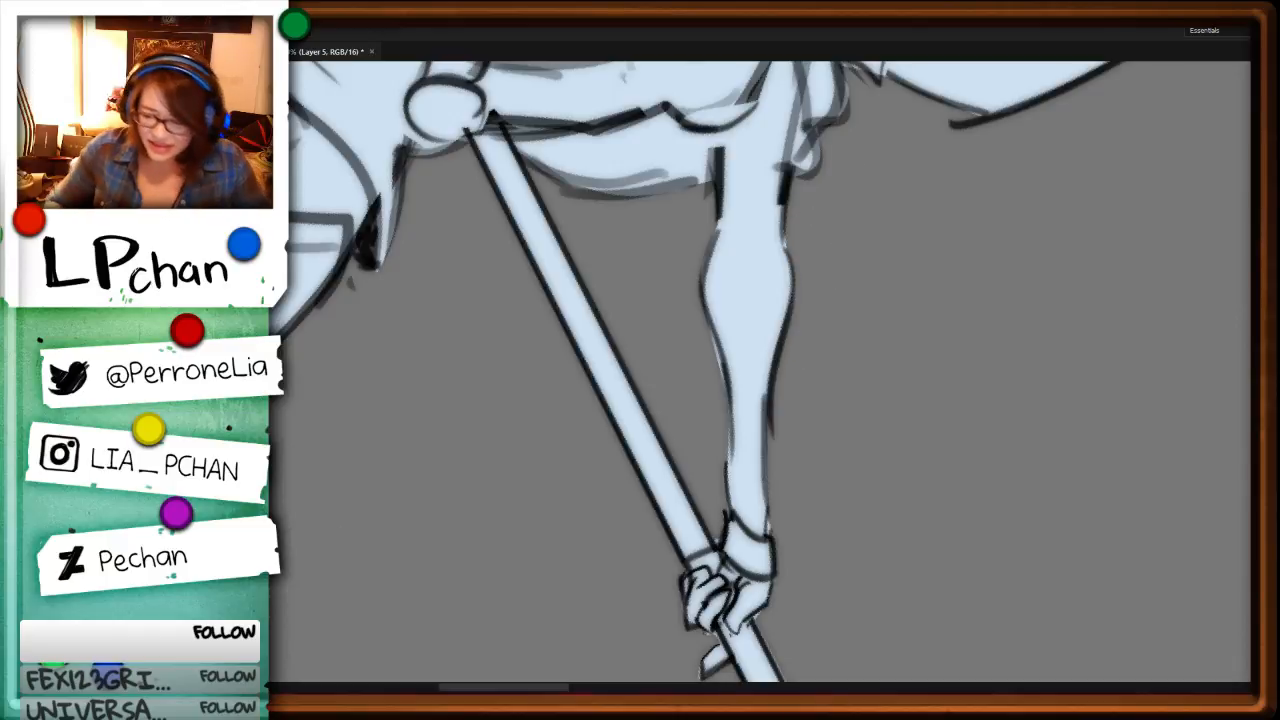
key("ctrl+minus")
key("ctrl+minus")
key("r")
mouse_move(978, 444)
left_mouse_down()
mouse_move(920, 224)
mouse_move(860, 180)
mouse_move(806, 164)
left_mouse_up()
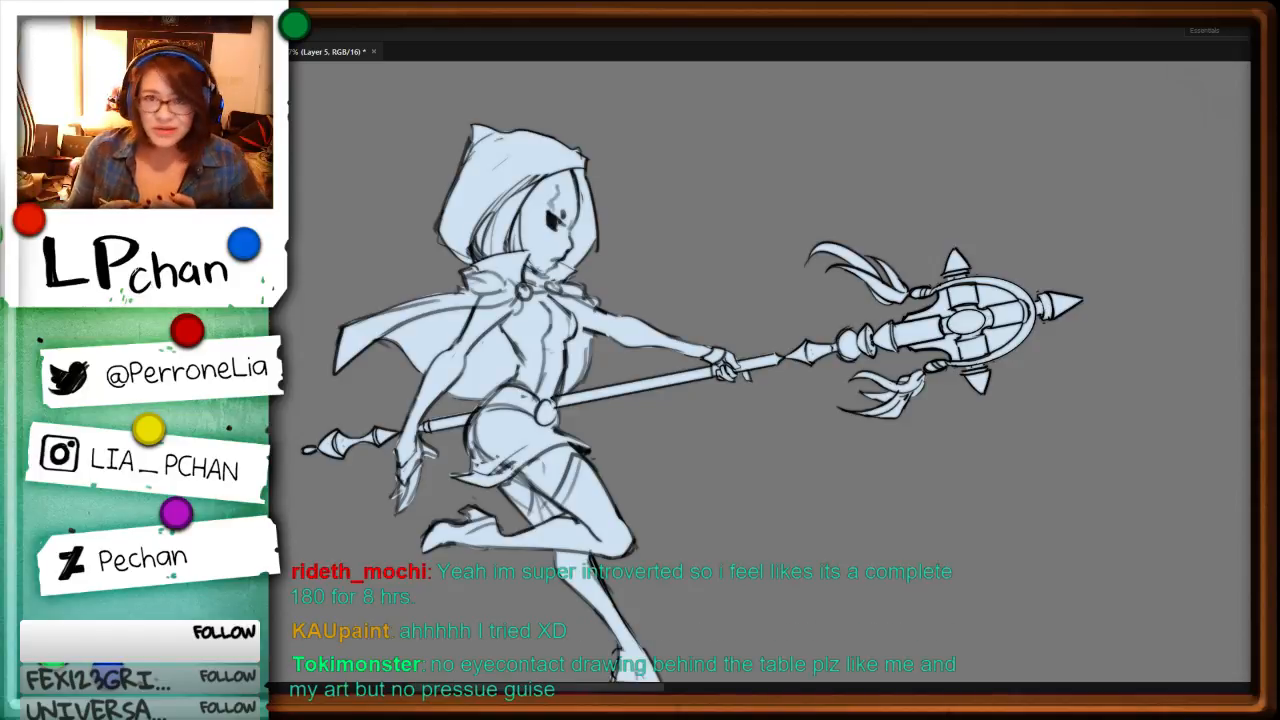
key("ctrl+minus")
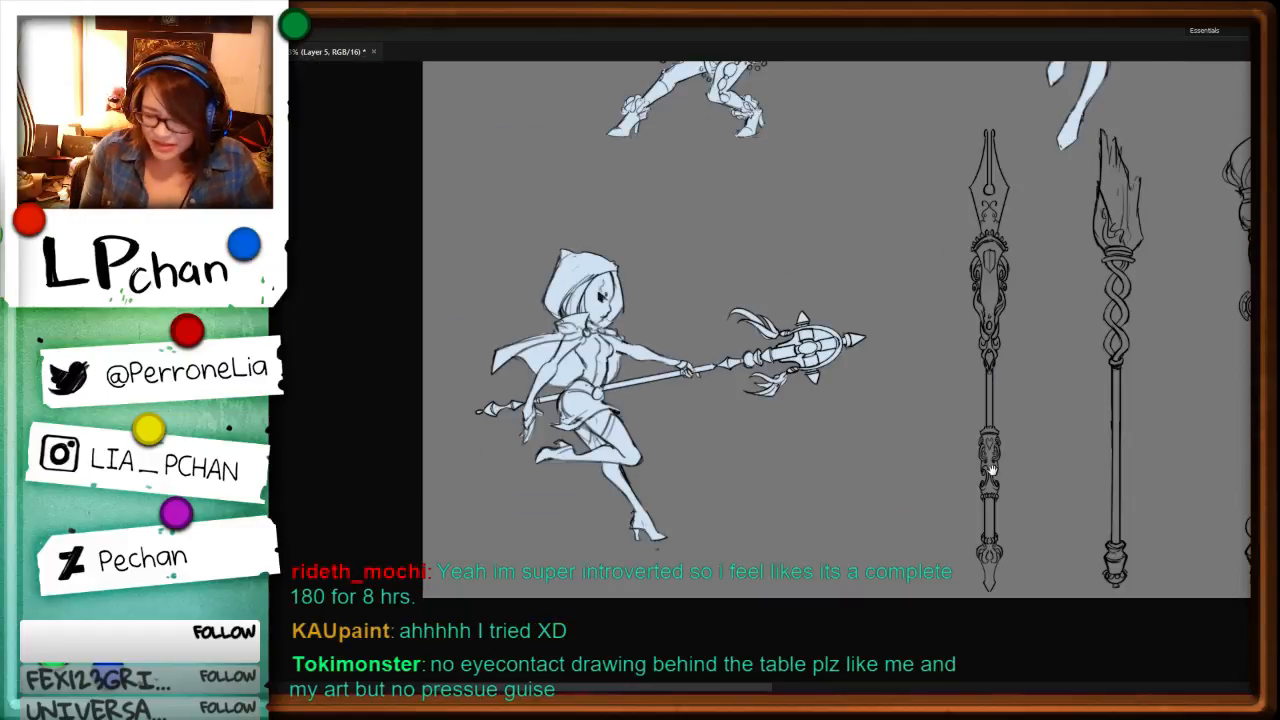
Step: Outline the hood and face of the hooded character holding the axe-headed staff, fill them with pale blue, and deselect
left_click(592, 350, "alt")
key("ctrl+plus")
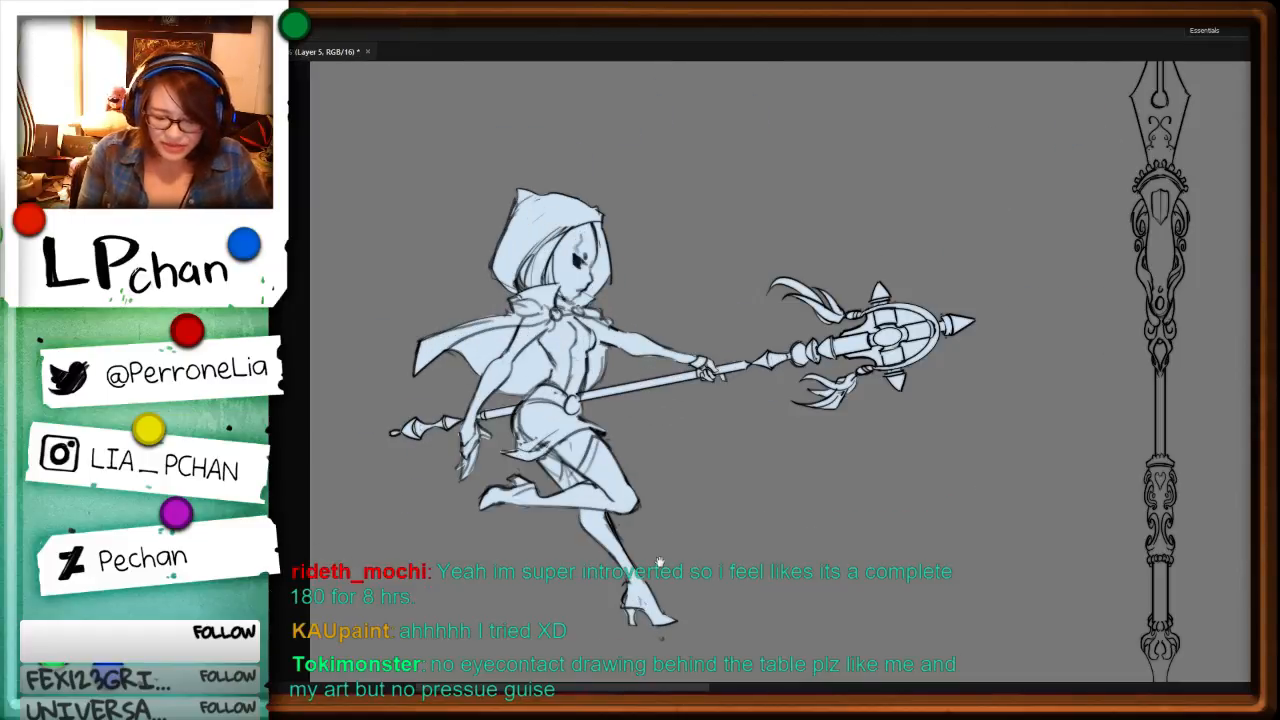
left_click_drag(1085, 532, 676, 530)
left_click_drag(1034, 455, 651, 500)
left_click_drag(946, 508, 566, 514)
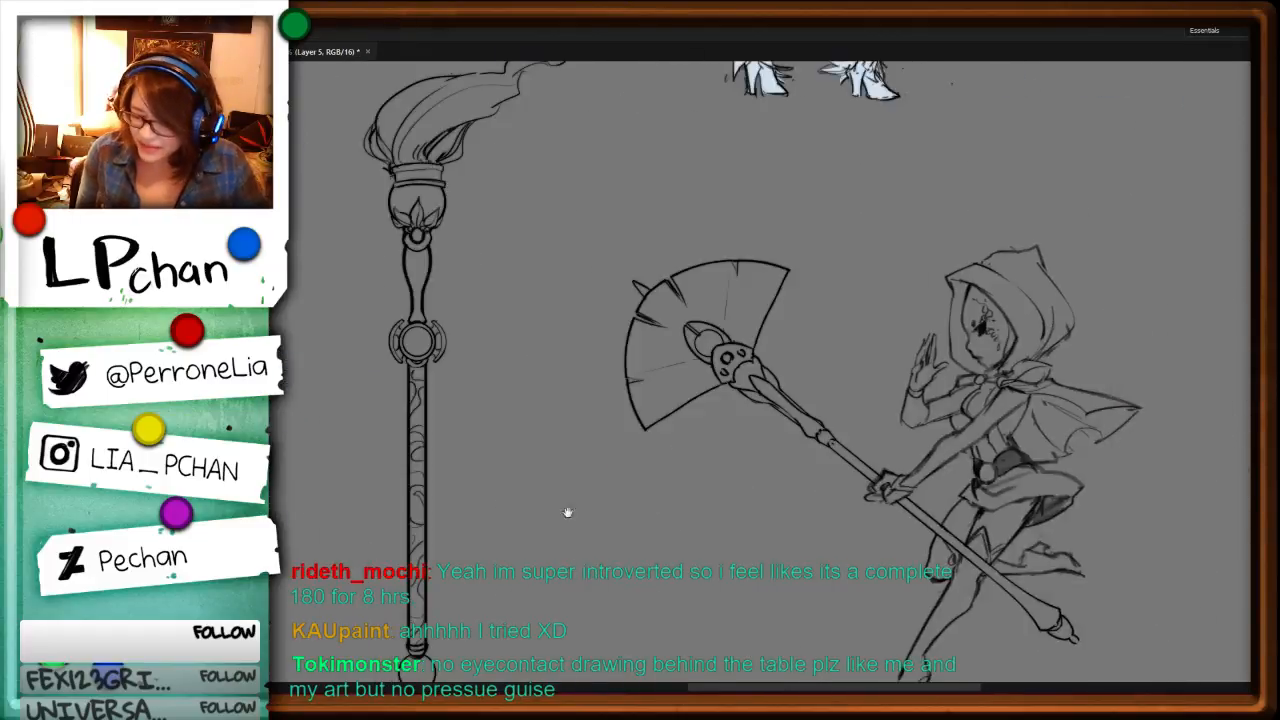
left_click_drag(900, 497, 592, 525)
key("ctrl+plus")
key("ctrl+plus")
key("ctrl+plus")
left_click_drag(788, 184, 836, 336)
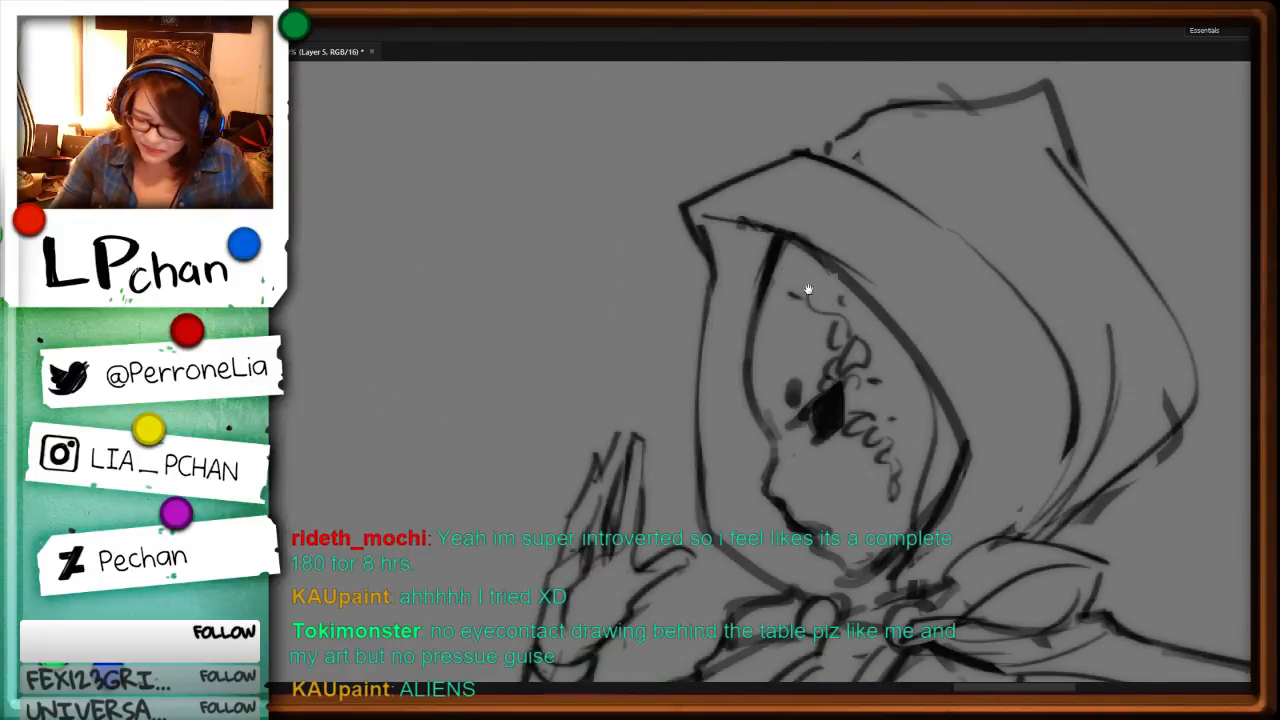
left_click_drag(684, 205, 701, 480)
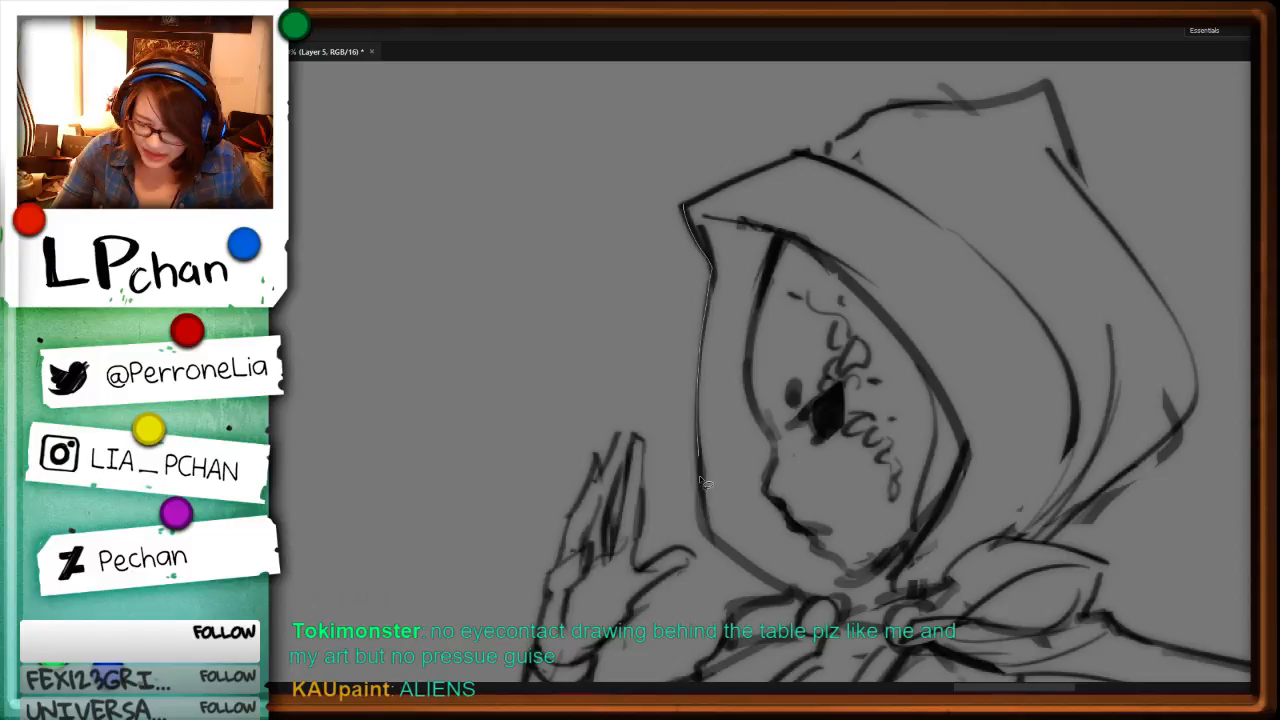
left_click_drag(700, 480, 1050, 540)
key("alt+BackSpace")
key("ctrl+d")
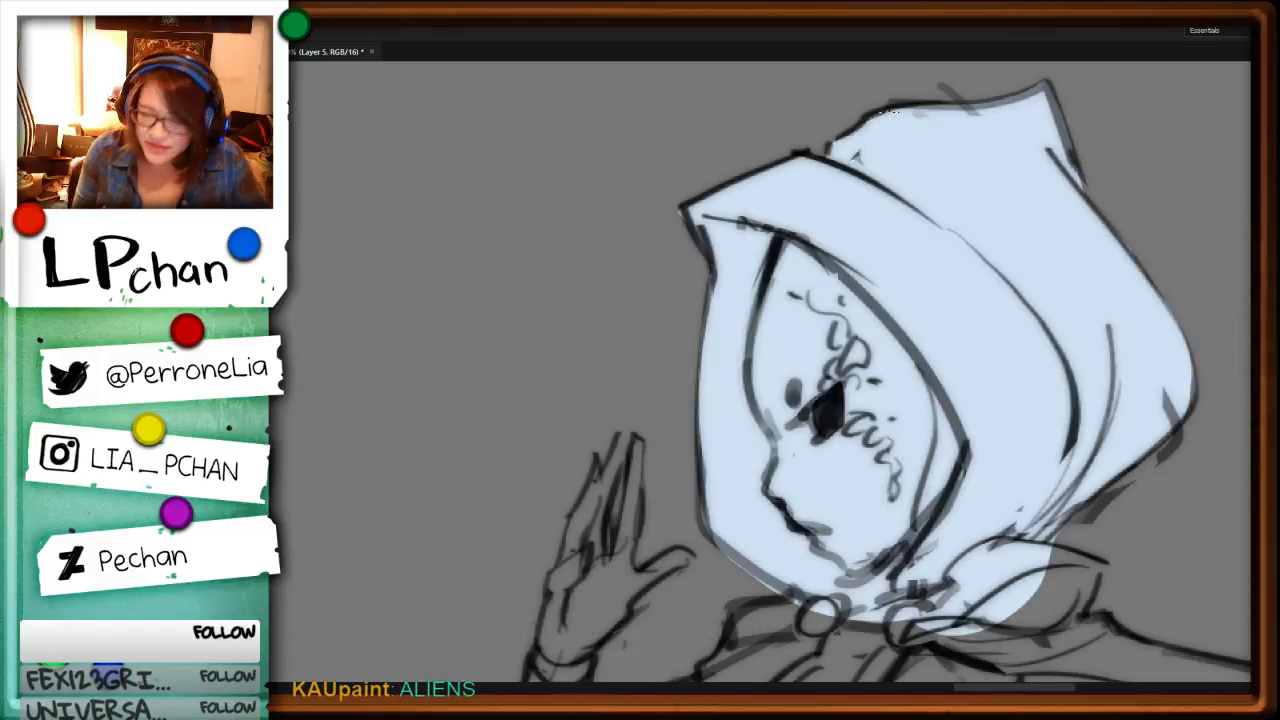
Step: Fill the cape clasp, shoulder bow, chest, and raised arm and hand with pale blue, then clear the selection
left_click_drag(1028, 492, 903, 300)
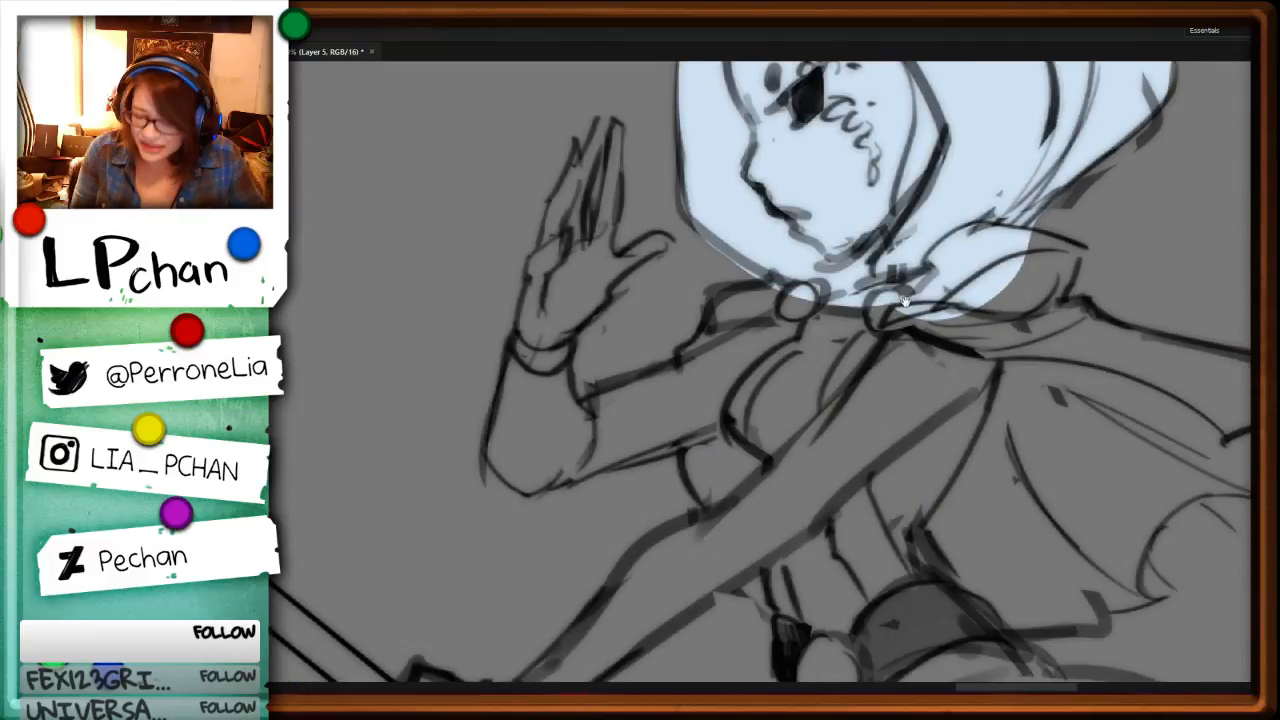
key("alt+BackSpace")
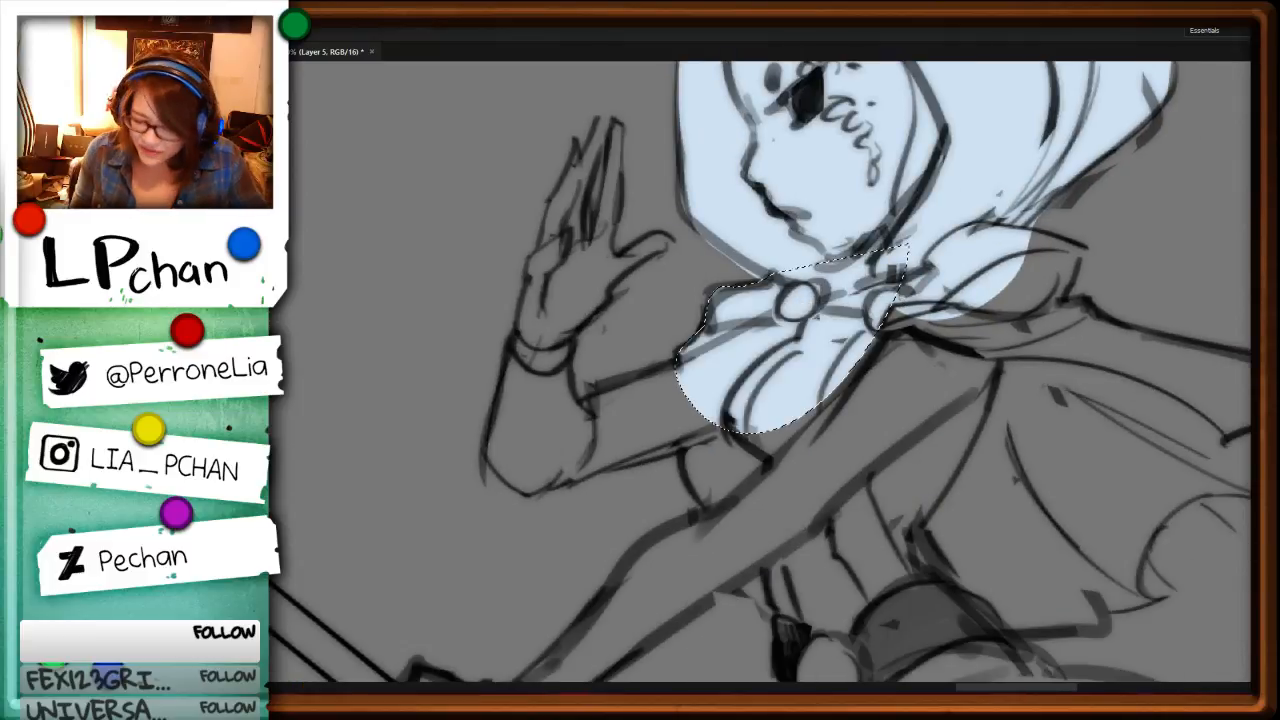
key("ctrl+d")
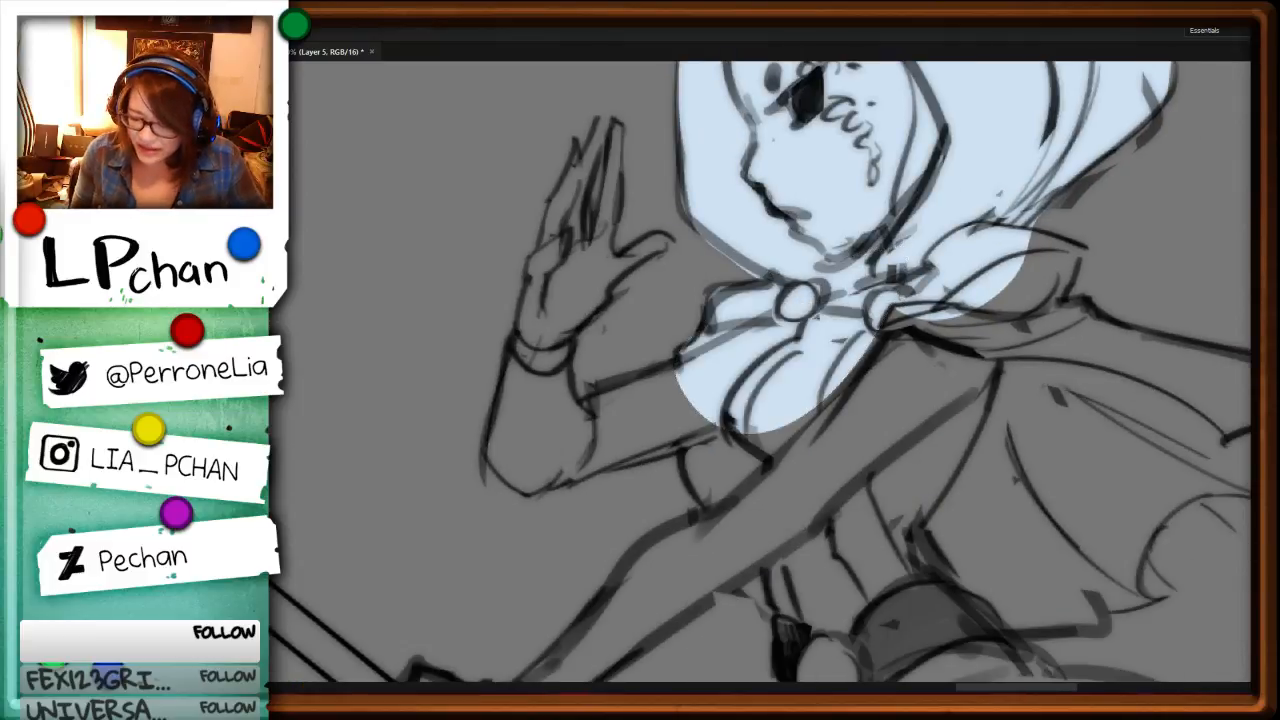
left_click(1030, 229, "alt")
left_click(1085, 247, "alt")
key("alt+BackSpace")
key("ctrl+d")
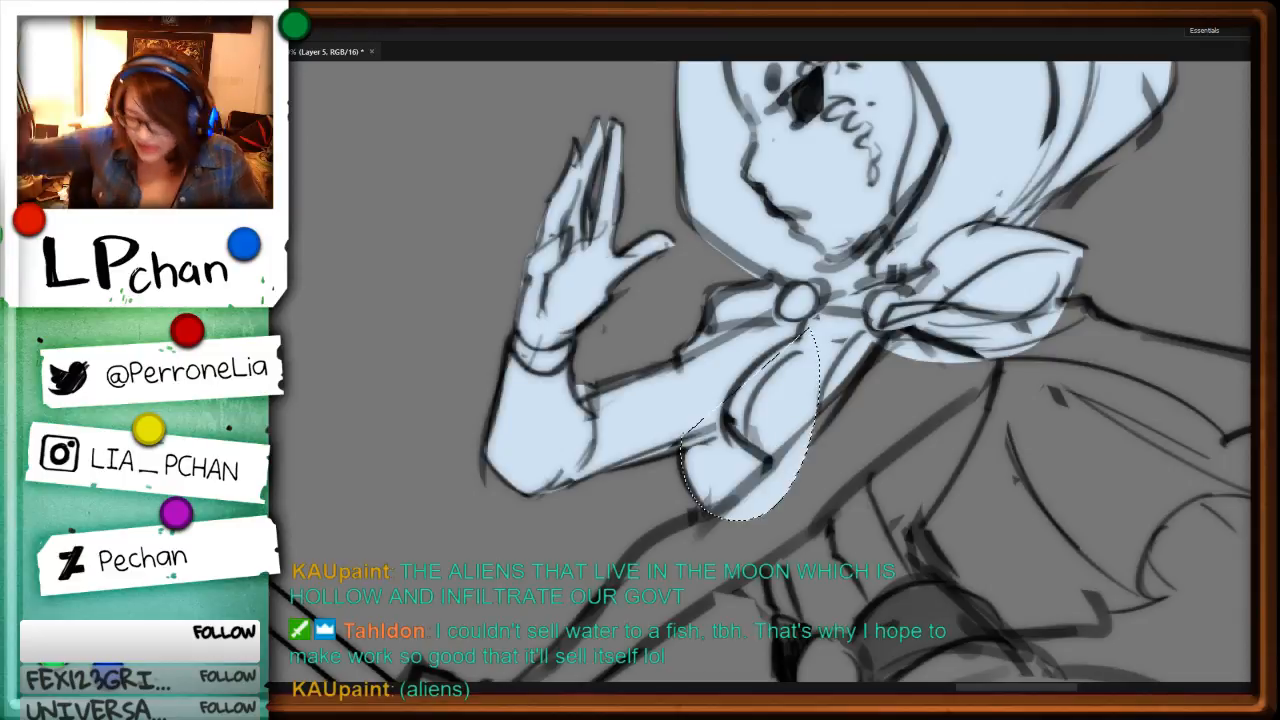
key("ctrl+d")
Step: Fill the staff-gripping arm, the side of the torso and the flowing cape with pale blue, including the cape's upper edge
left_click_drag(865, 552, 1020, 326)
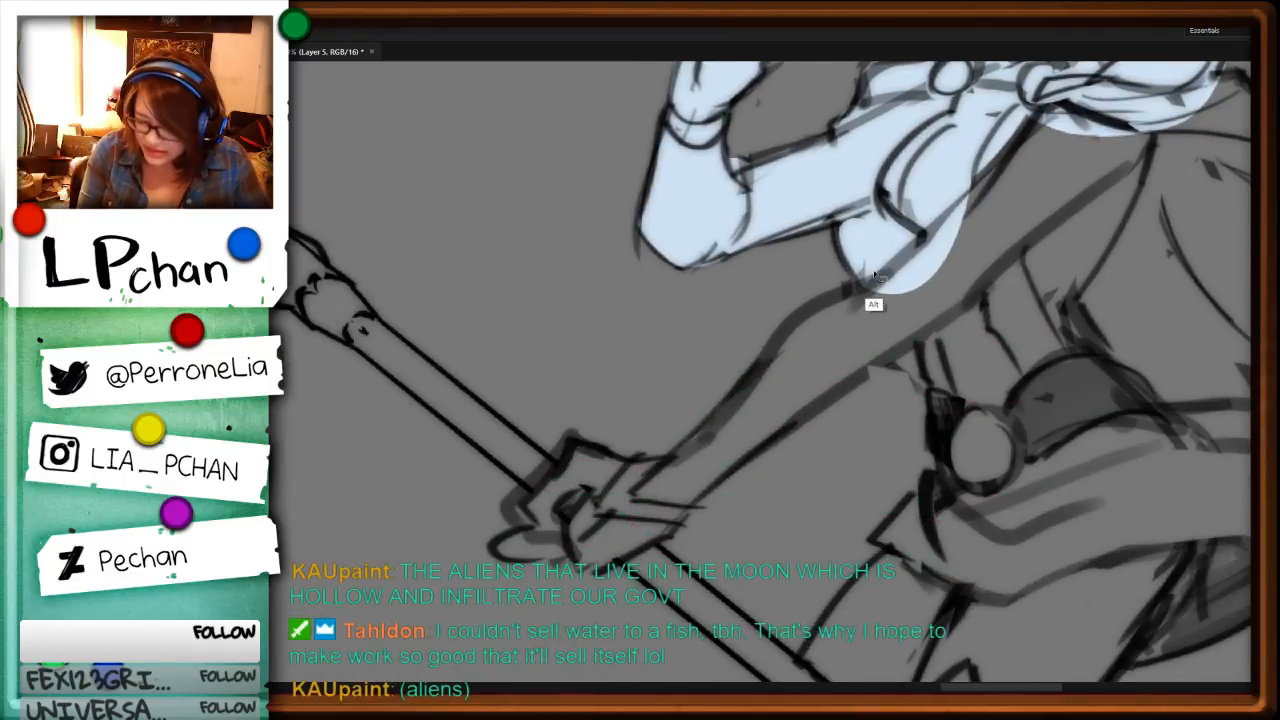
left_click(868, 279, "alt")
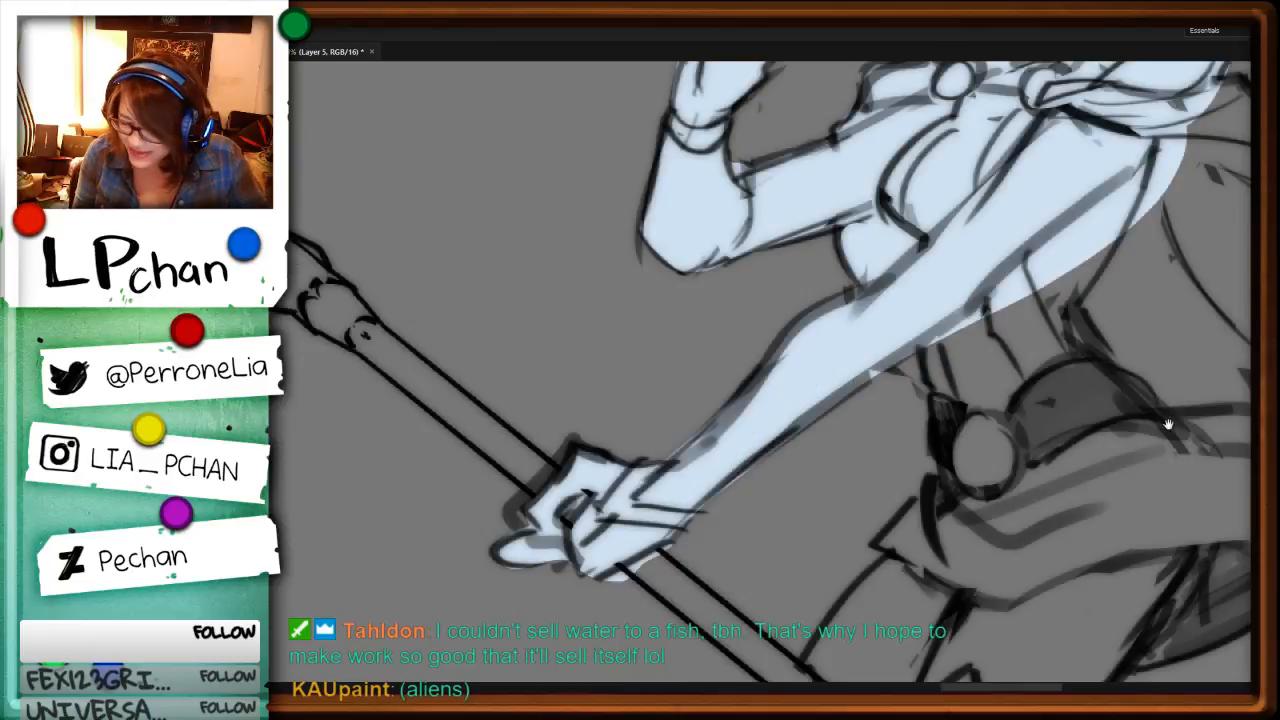
left_click_drag(1166, 426, 748, 385)
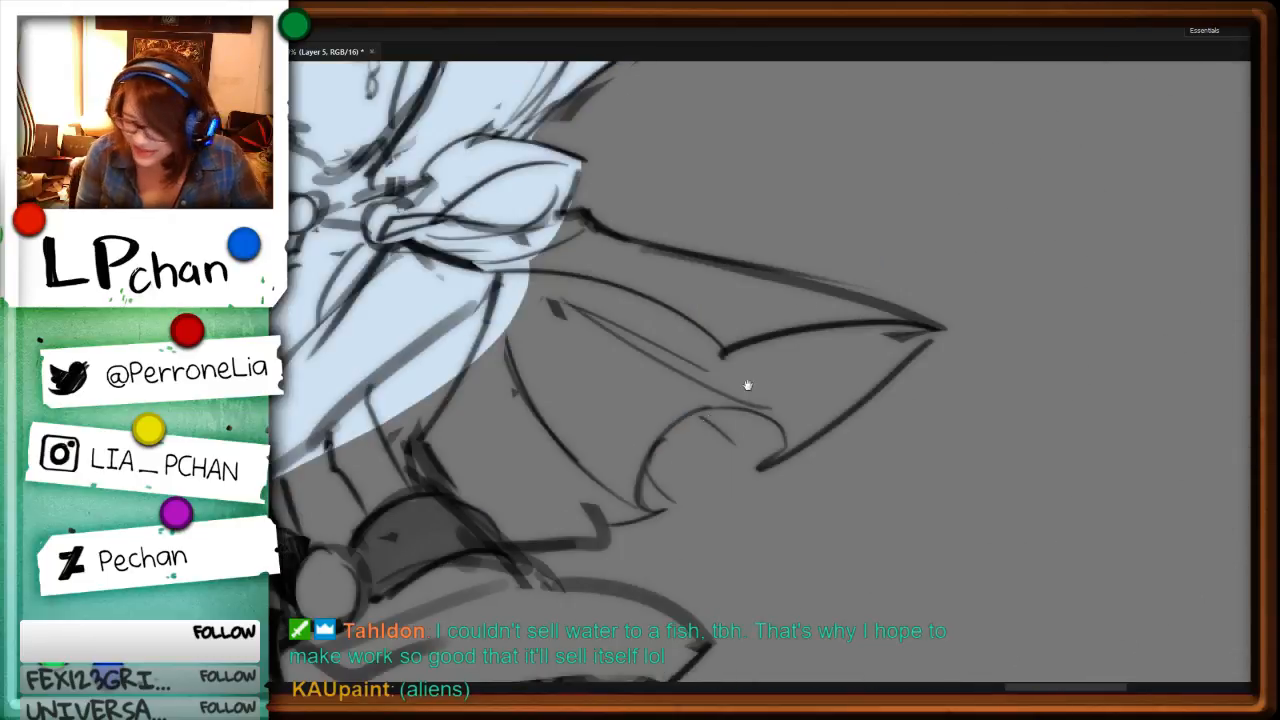
left_click(566, 218)
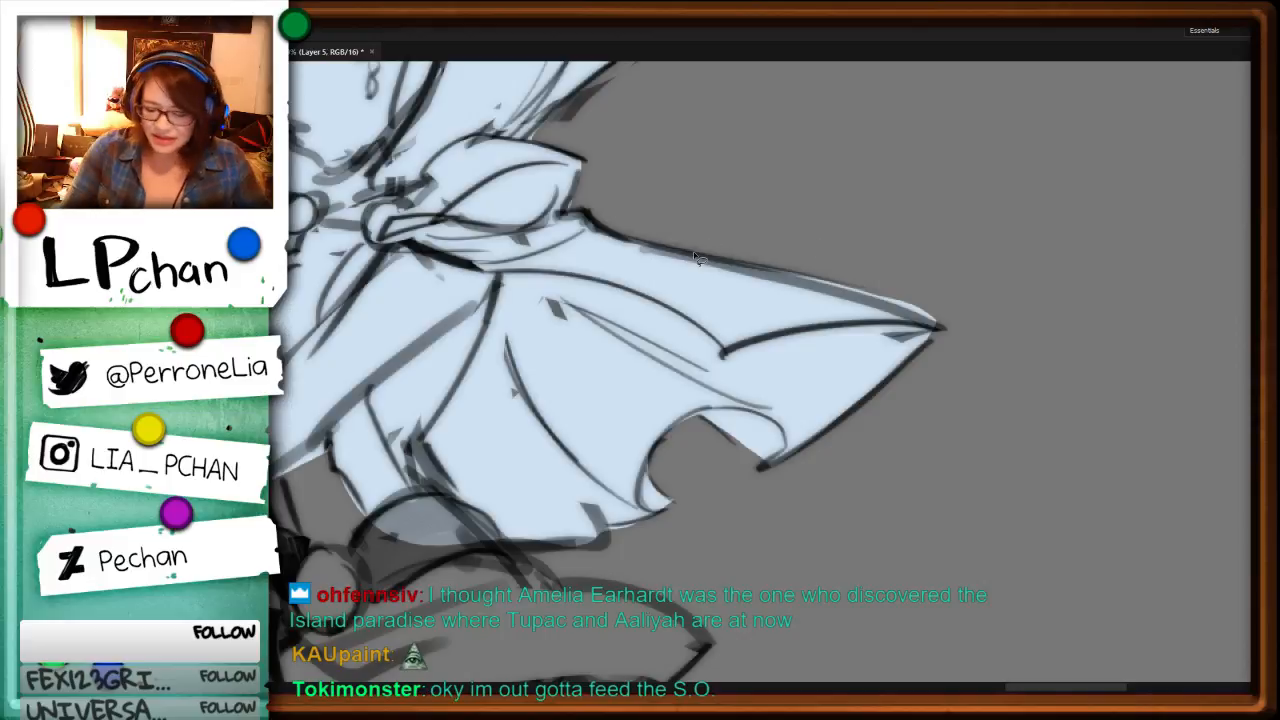
left_click_drag(712, 262, 945, 327)
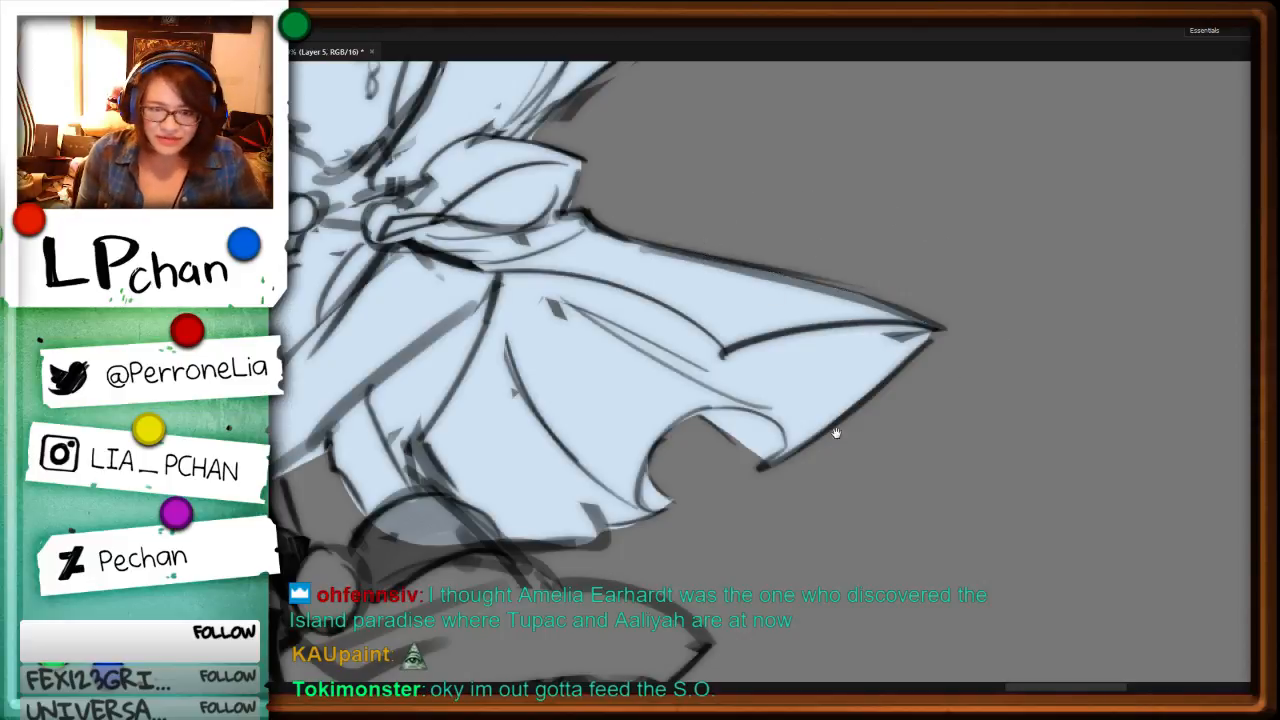
Step: Fill the round belt buckle, the skirt and the gap at the waist below the arm with pale blue
left_click_drag(762, 482, 1043, 350)
mouse_move(938, 431)
left_mouse_down()
mouse_move(1021, 489)
mouse_move(987, 370)
left_mouse_up()
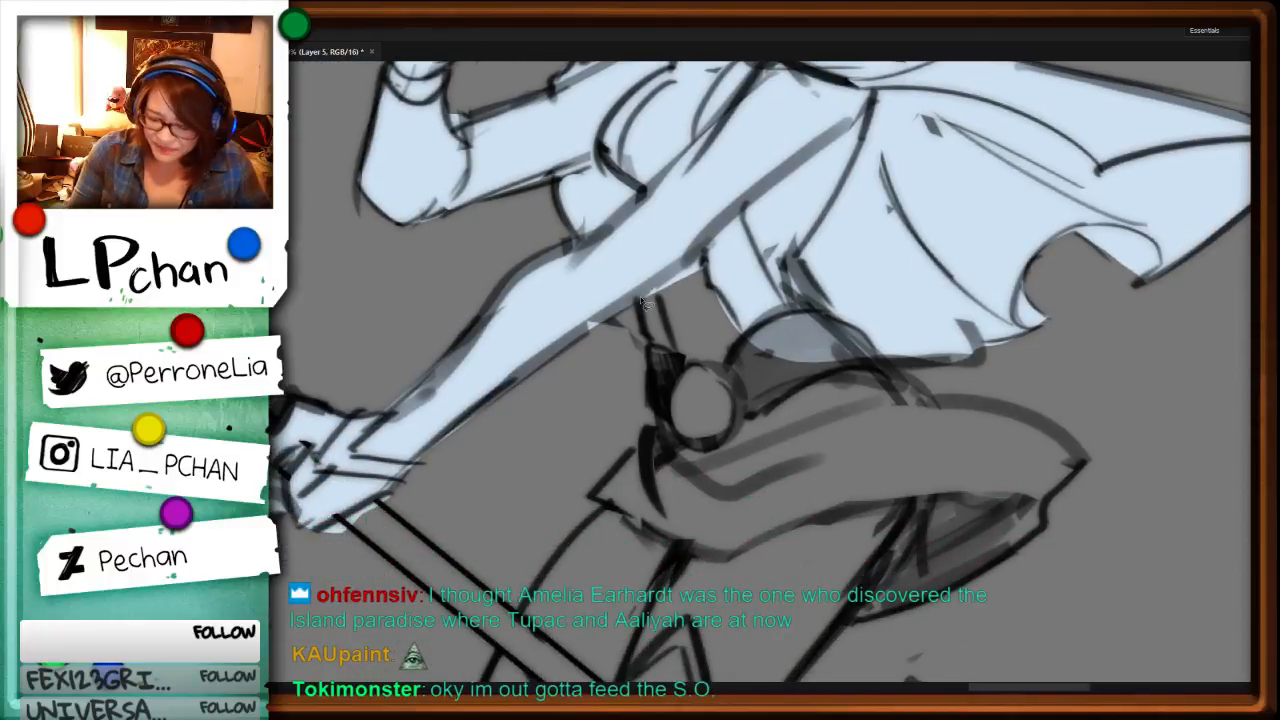
mouse_move(660, 422)
left_mouse_down()
mouse_move(600, 491)
mouse_move(644, 543)
mouse_move(894, 563)
mouse_move(1035, 484)
mouse_move(1059, 429)
mouse_move(926, 397)
mouse_move(835, 291)
left_mouse_up()
key("alt+BackSpace")
key("ctrl+d")
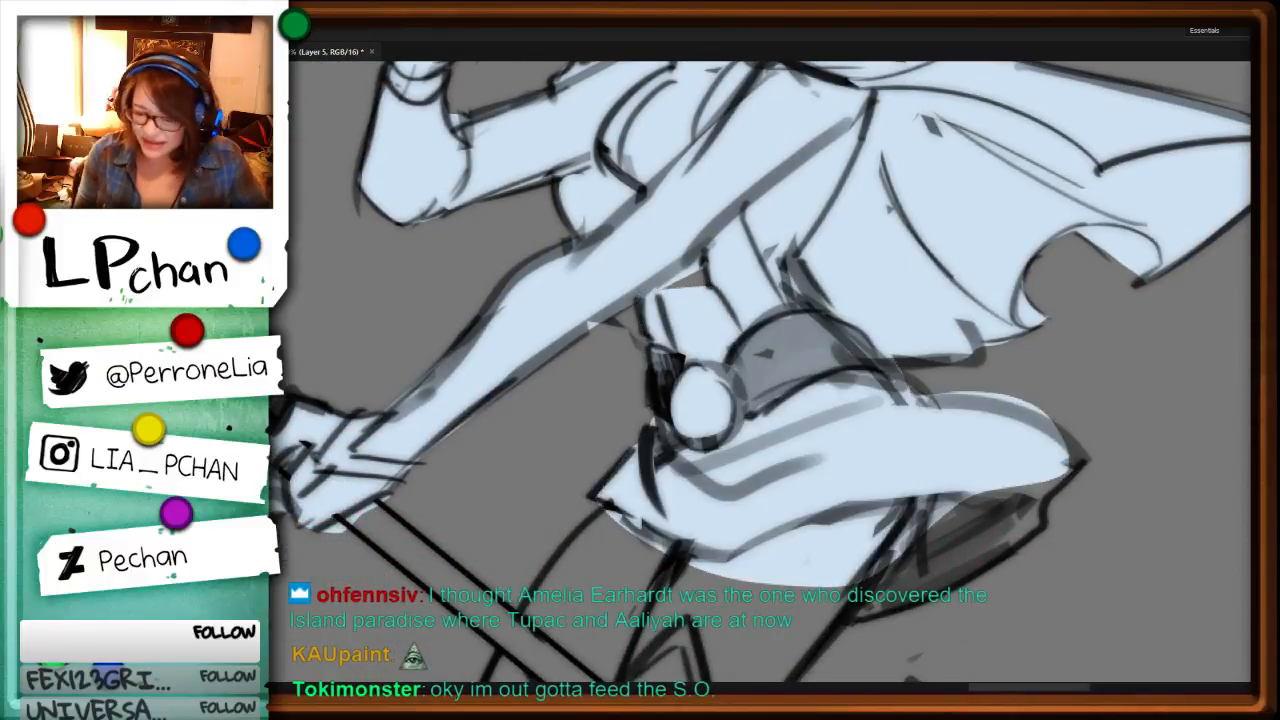
mouse_move(723, 237)
left_mouse_down()
mouse_move(684, 199)
mouse_move(706, 178)
left_mouse_up()
key("alt+BackSpace")
key("ctrl+d")
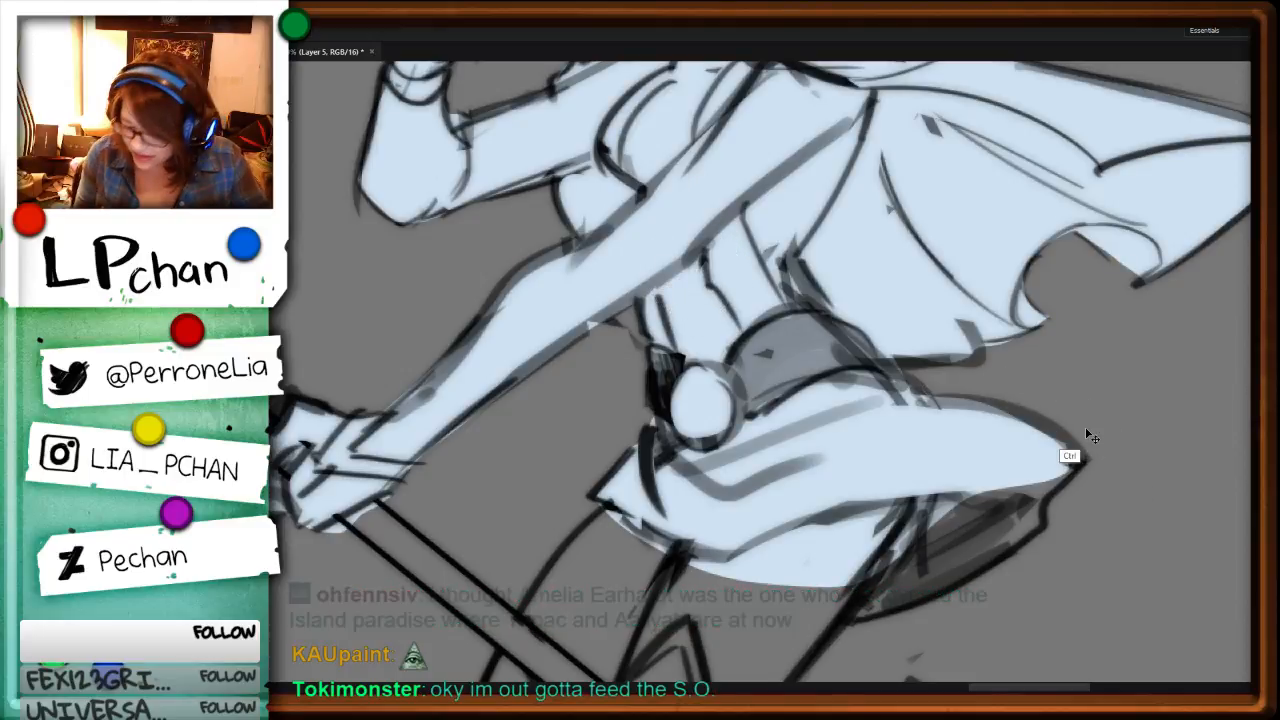
Step: Extend the pale blue fill to the skirt's outer edge, shaded underside and hip area, and clear the selection
key("alt+BackSpace")
key("ctrl+d")
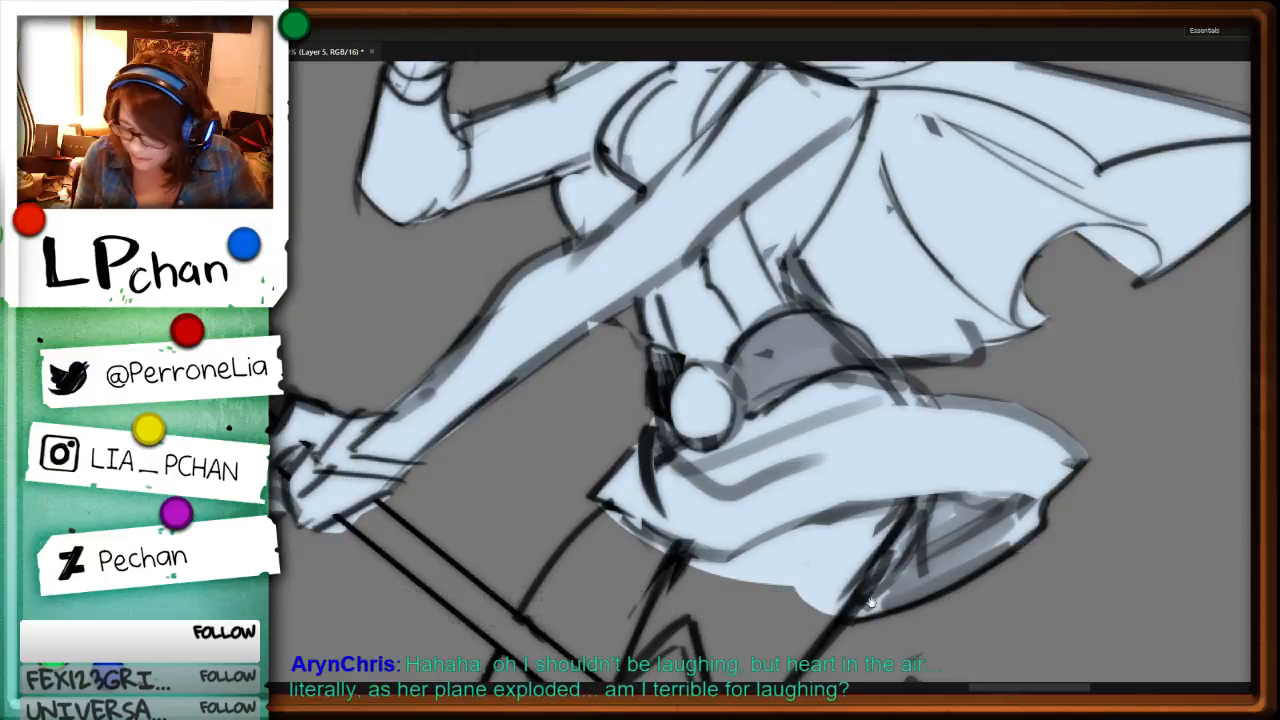
mouse_move(900, 410)
left_mouse_down()
mouse_move(954, 284)
mouse_move(822, 350)
mouse_move(902, 310)
left_mouse_up()
key("alt+BackSpace")
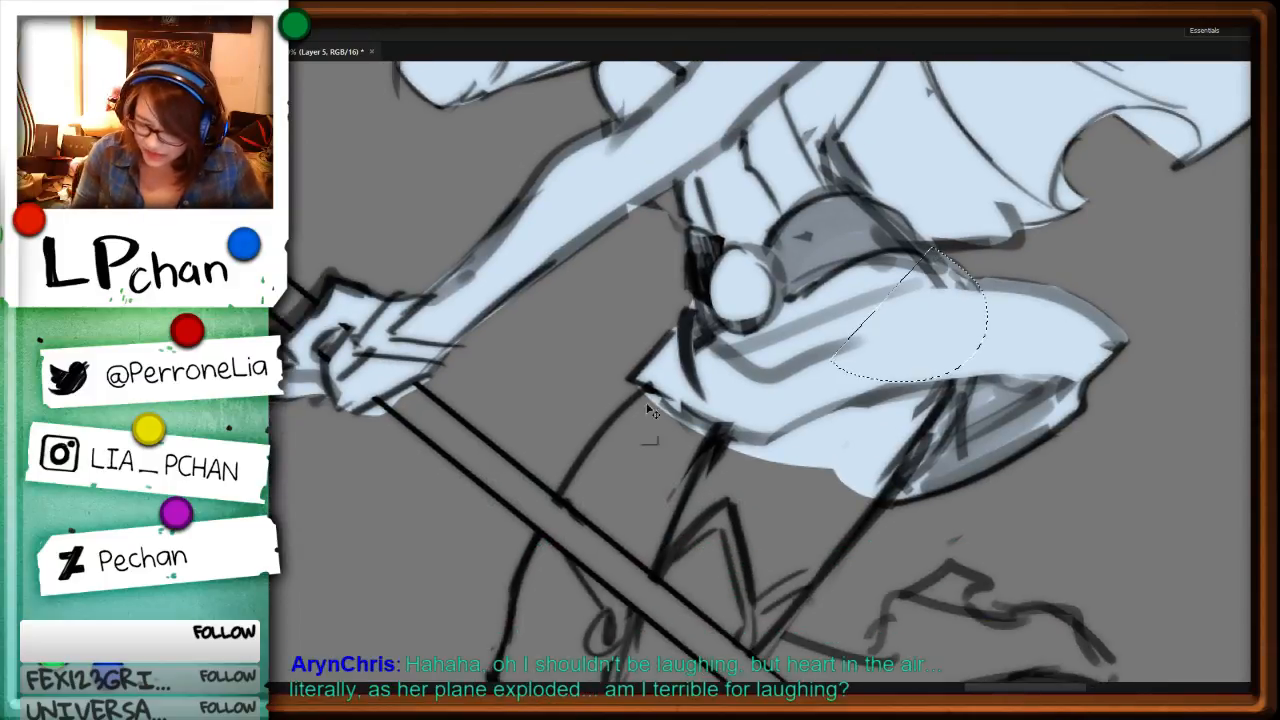
key("ctrl+d")
Step: Fill both thighs below the skirt hem with pale blue across the staff, redoing the stray selection on the rear thigh
mouse_move(648, 387)
left_mouse_down()
mouse_move(637, 643)
mouse_move(859, 387)
left_mouse_up()
key("alt+BackSpace")
key("ctrl+d")
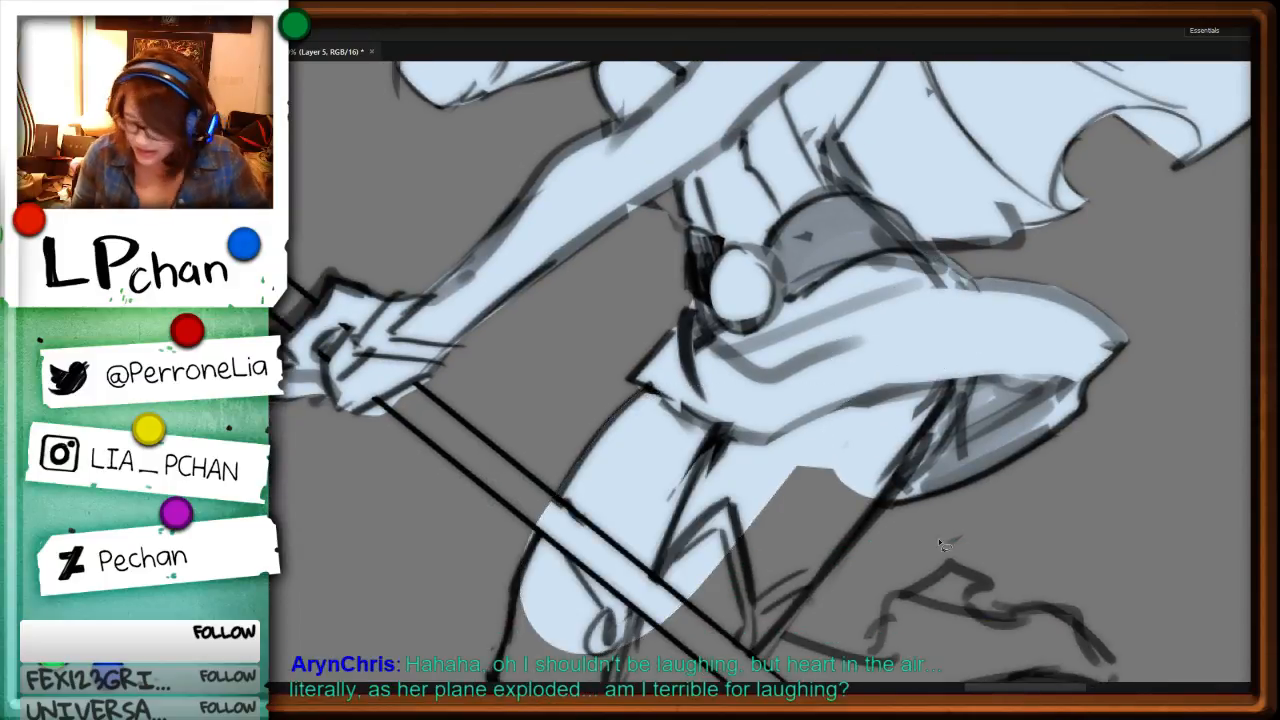
left_click_drag(961, 506, 1037, 288)
mouse_move(962, 274)
left_mouse_down()
mouse_move(706, 503)
mouse_move(958, 142)
left_mouse_up()
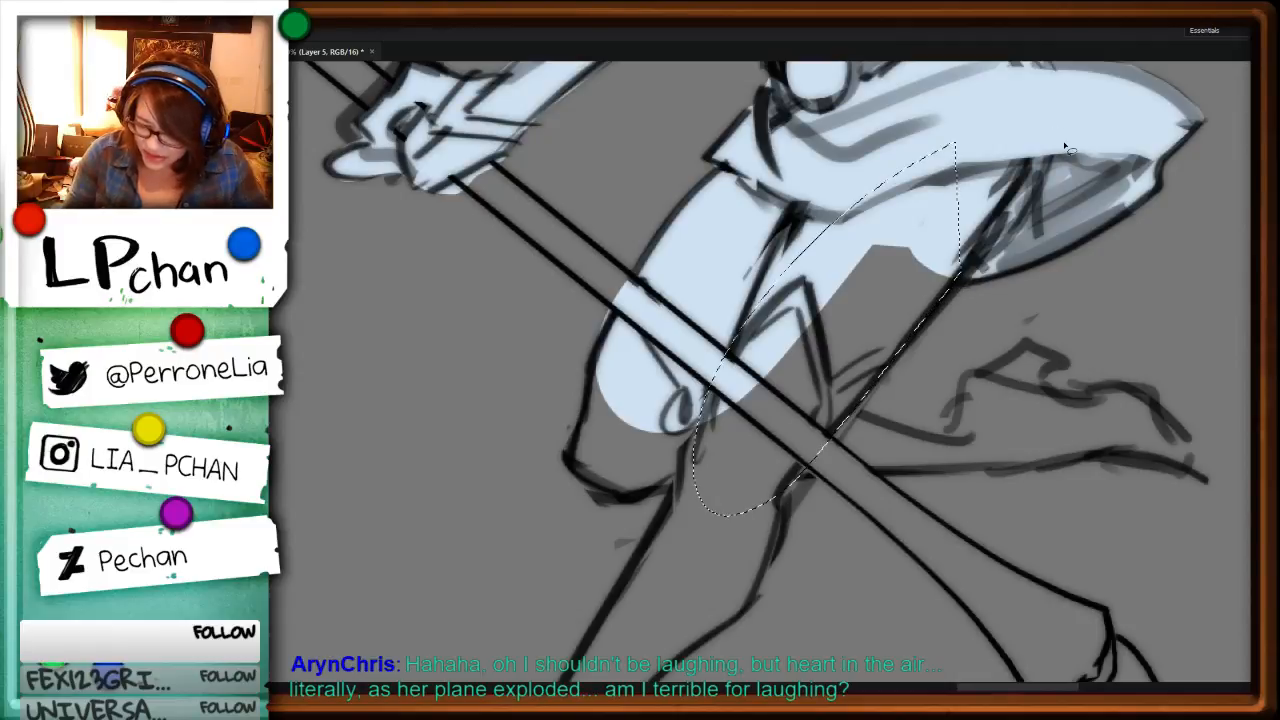
left_click_drag(882, 360, 822, 465)
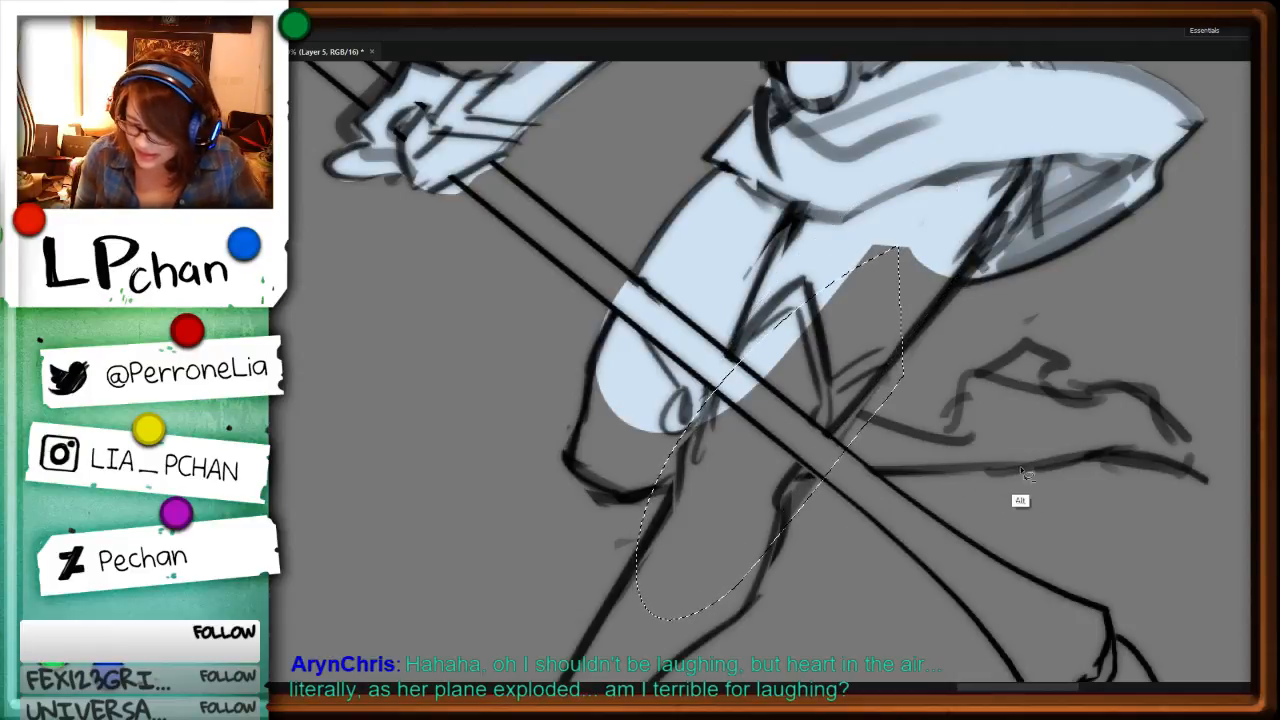
key("ctrl+z")
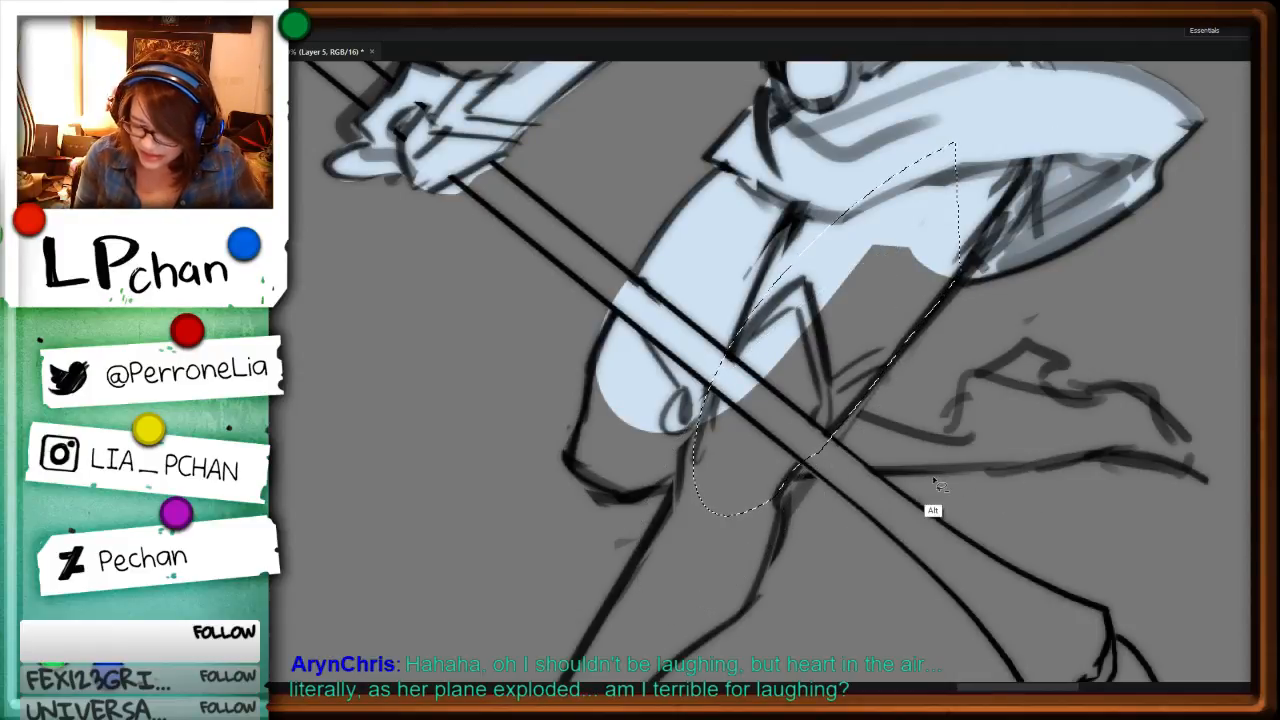
key("alt+BackSpace")
key("ctrl+d")
Step: Fill the front knee and the standing leg's calf down to the ankle with pale blue, then deselect
mouse_move(588, 388)
left_mouse_down()
mouse_move(623, 502)
mouse_move(802, 318)
left_mouse_up()
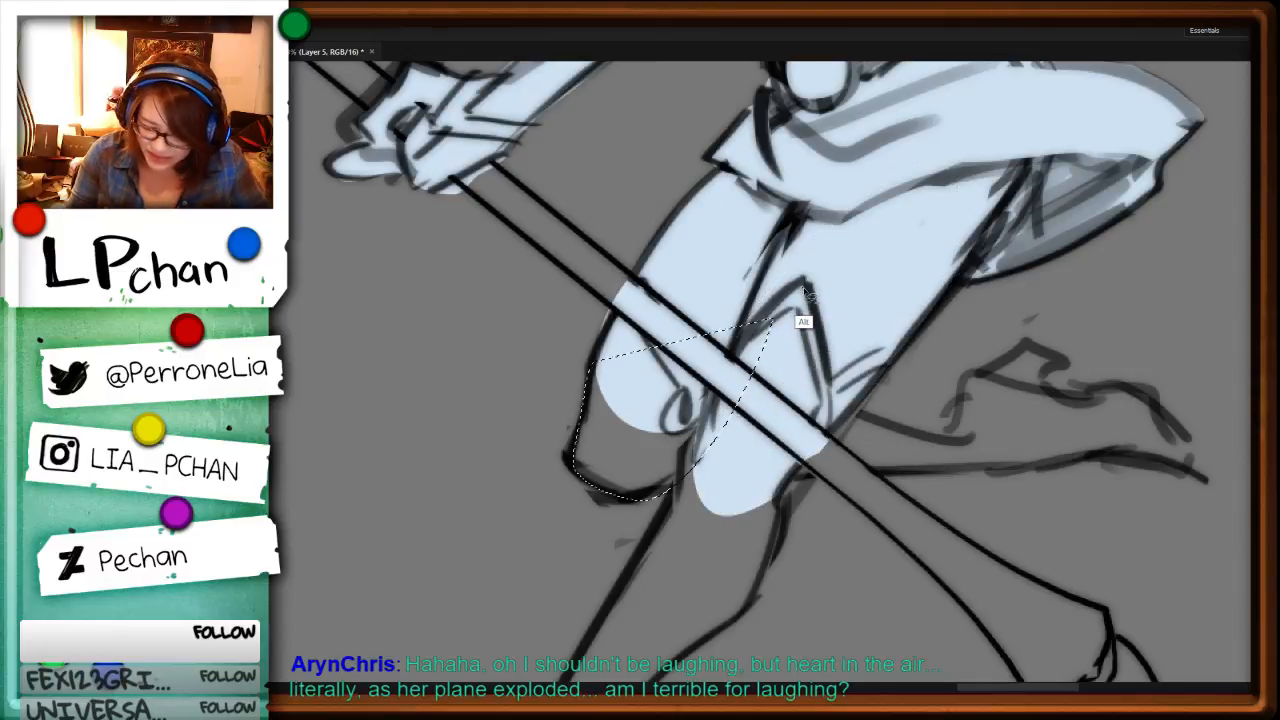
key("alt+BackSpace")
key("ctrl+d")
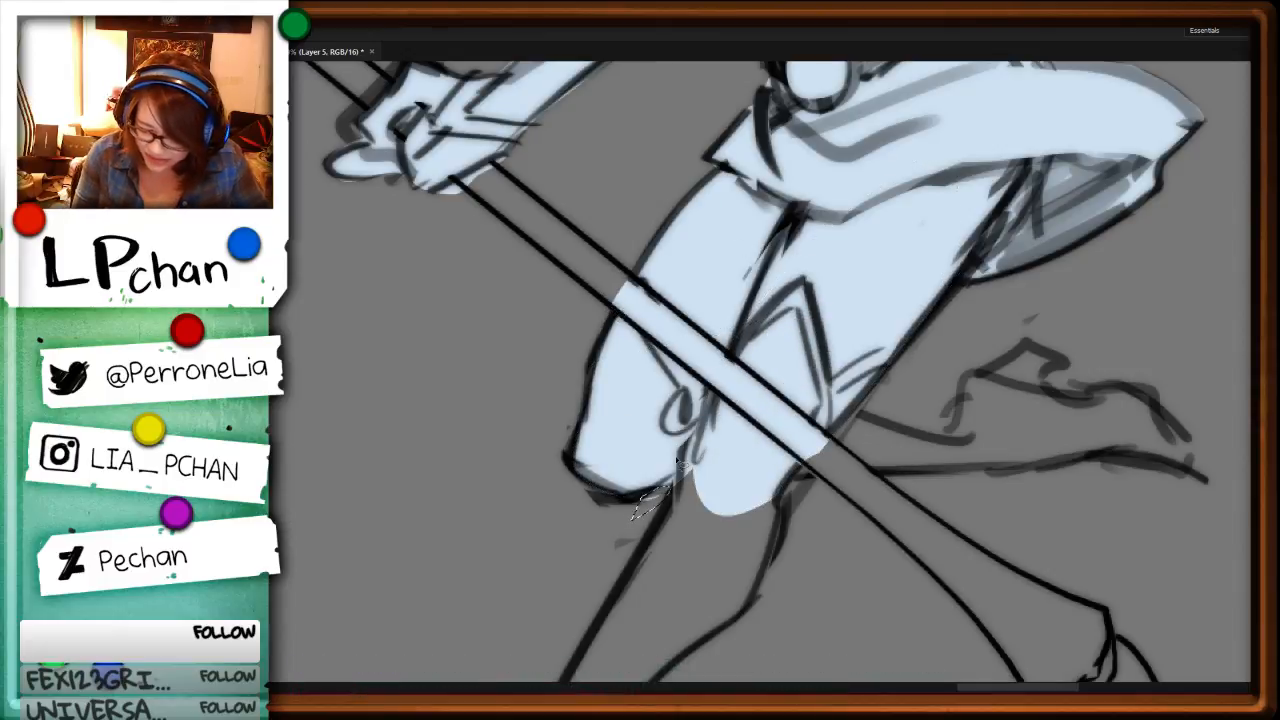
left_click_drag(868, 524, 904, 271)
mouse_move(712, 234)
left_mouse_down()
mouse_move(575, 487)
mouse_move(743, 205)
left_mouse_up()
key("alt+BackSpace")
key("ctrl+d")
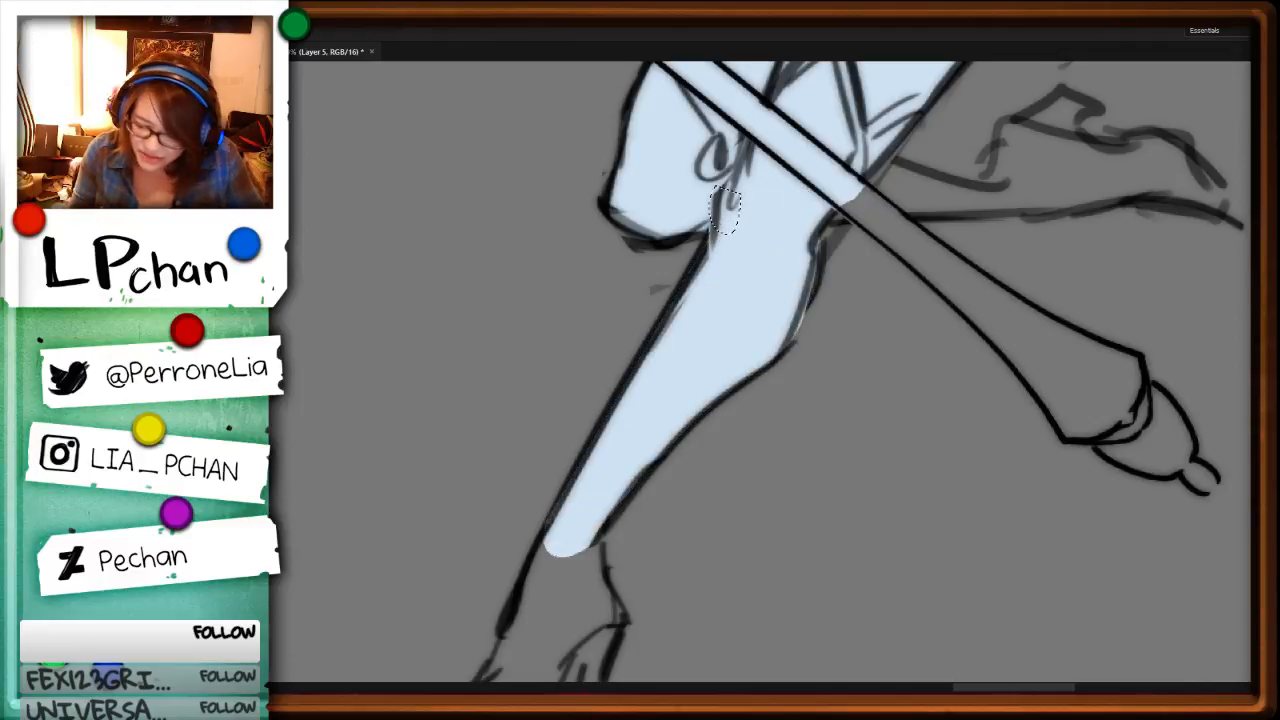
key("ctrl+d")
Step: Outline the kicked-back lower leg and its heeled shoe, fill them with pale blue, and clear the selection
left_click_drag(1014, 271, 949, 366)
key("r")
left_click_drag(1050, 342, 520, 600)
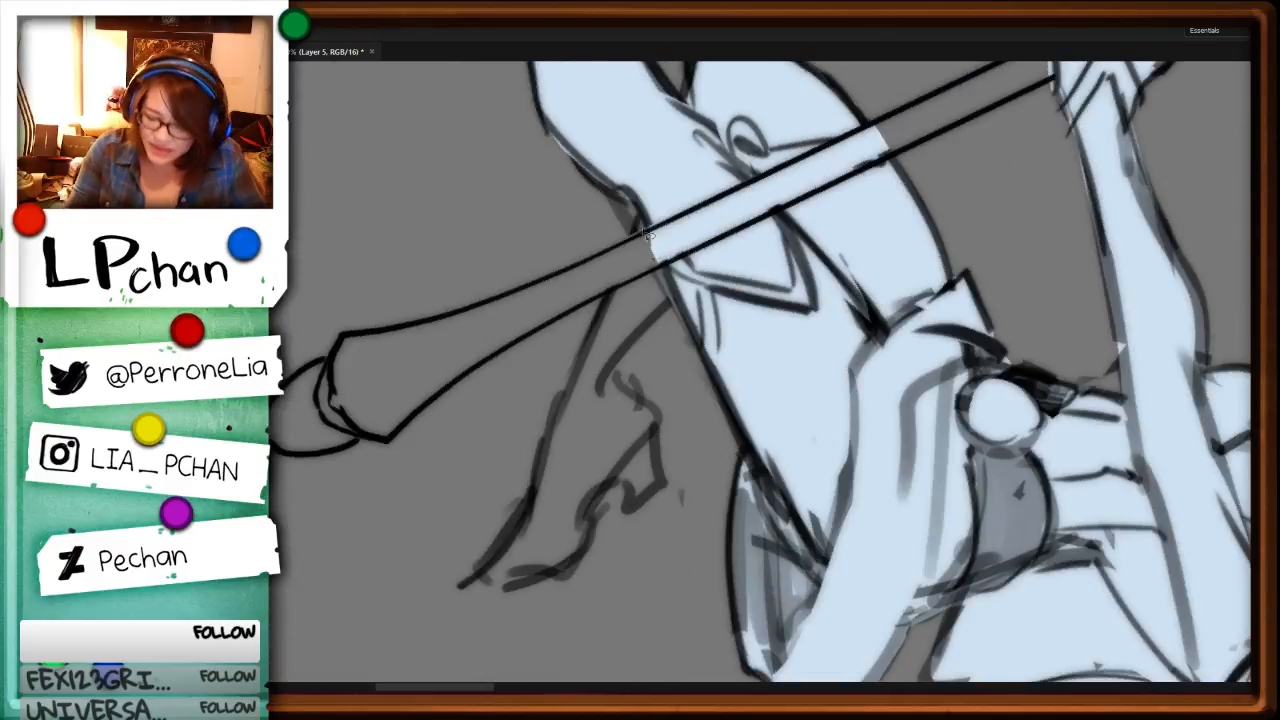
left_click_drag(641, 207, 573, 398)
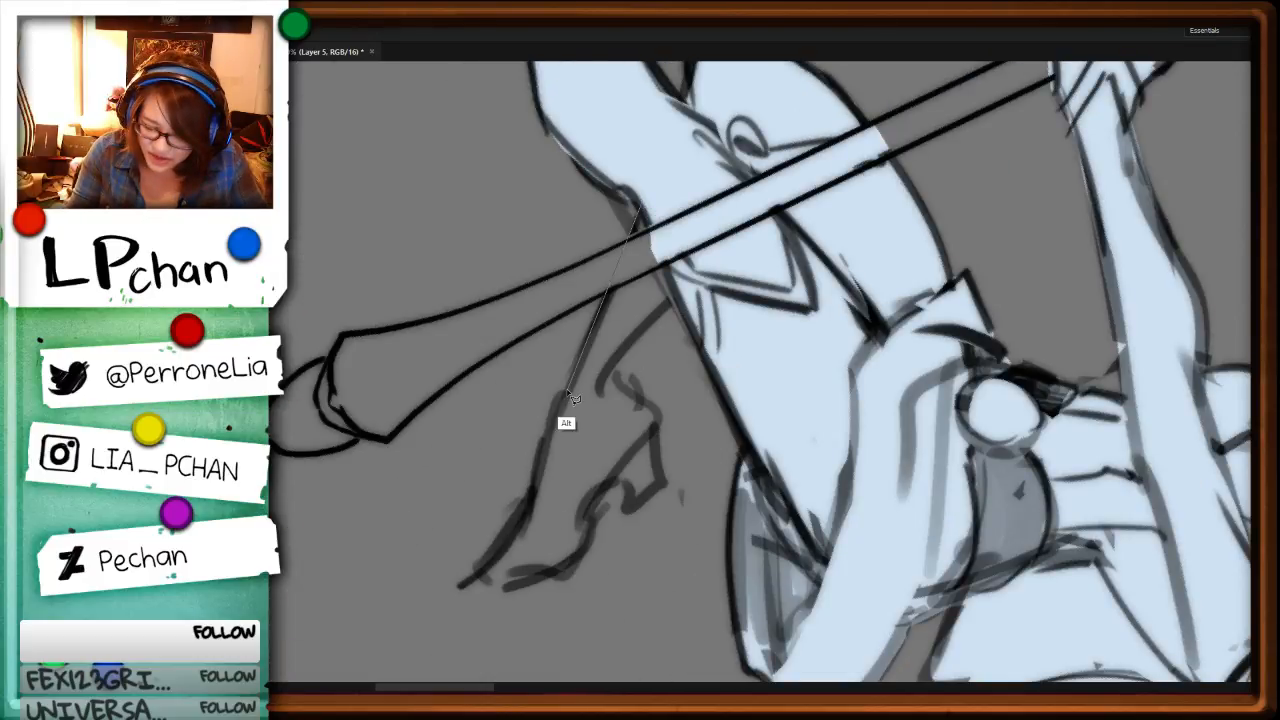
left_click_drag(568, 393, 641, 207)
key("alt+BackSpace")
key("r")
left_click_drag(966, 508, 826, 184)
key("ctrl+d")
Step: Outline the standing leg's ankle and high-heeled shoe, fill them with pale blue, and deselect
mouse_move(449, 434)
left_mouse_down()
mouse_move(664, 449)
mouse_move(1006, 509)
mouse_move(923, 114)
left_mouse_up()
key("r")
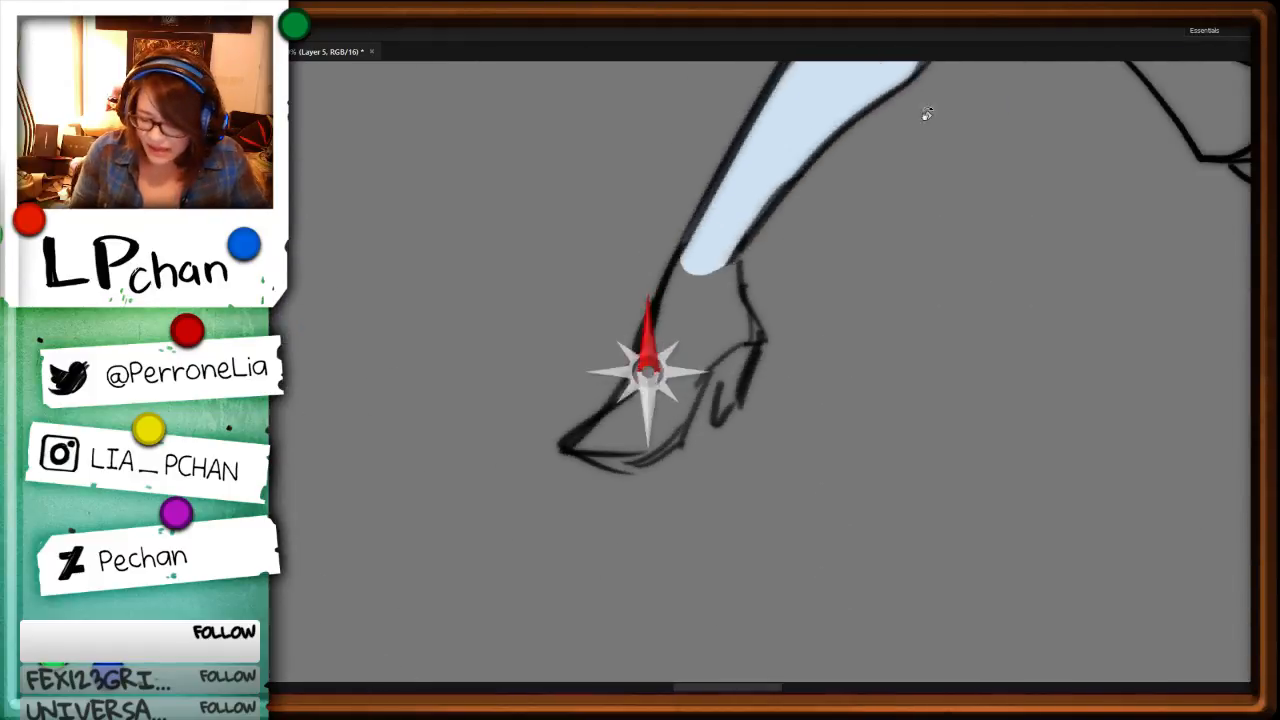
left_click_drag(681, 252, 618, 382)
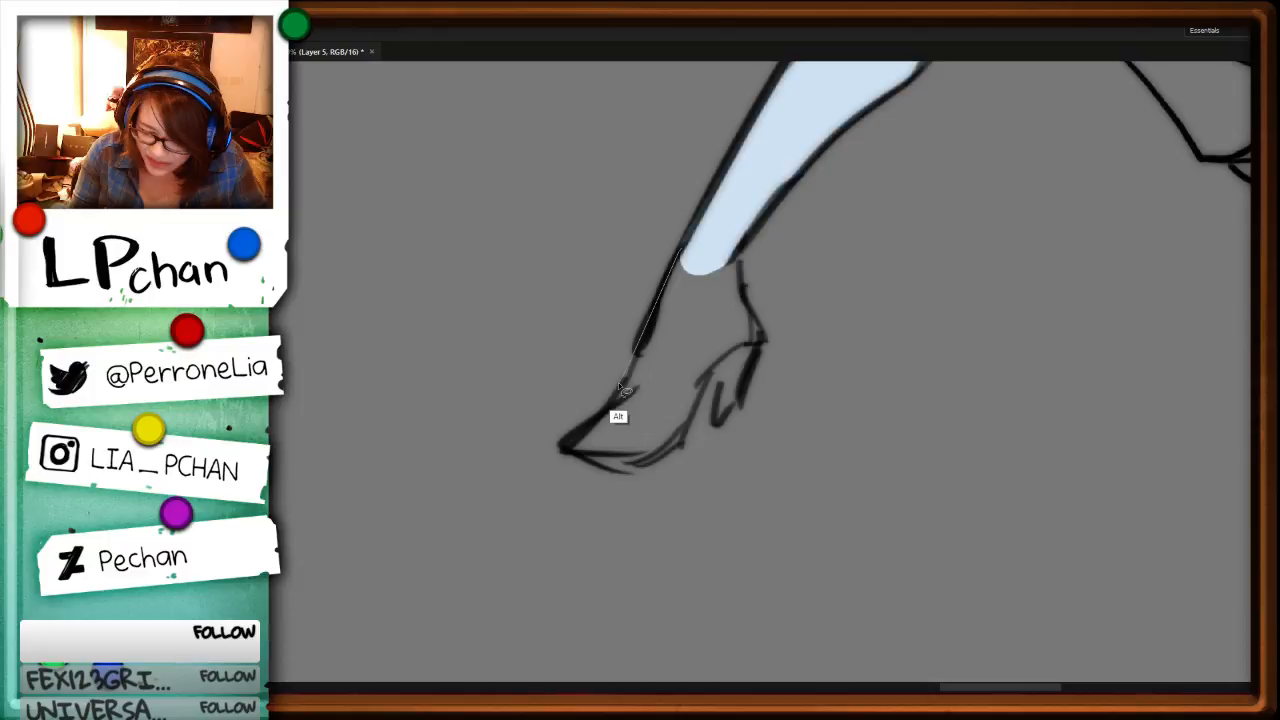
left_click_drag(618, 382, 690, 256)
key("alt+BackSpace")
key("ctrl+d")
Step: Outline the staff's lower shaft and pommel up to the gripping hand, fill them with pale blue, and deselect
key("ctrl+minus")
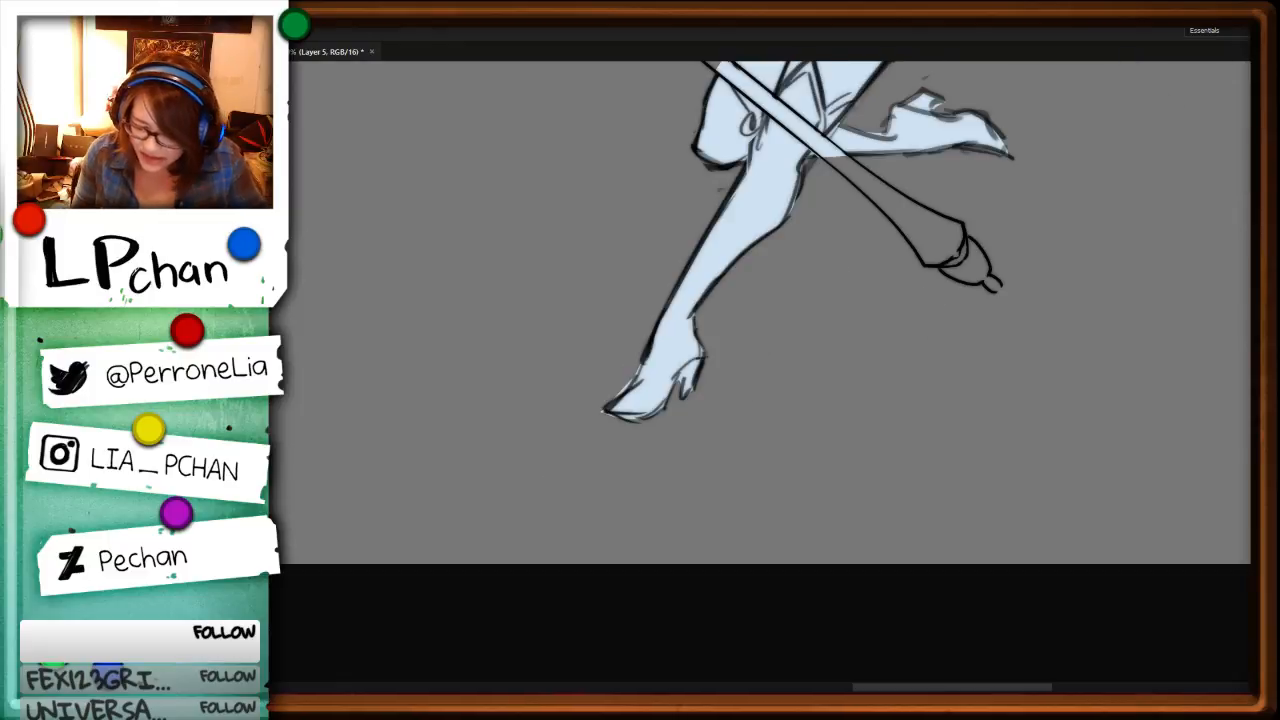
key("r")
left_click_drag(1069, 309, 700, 640)
left_click_drag(1085, 680, 1061, 421)
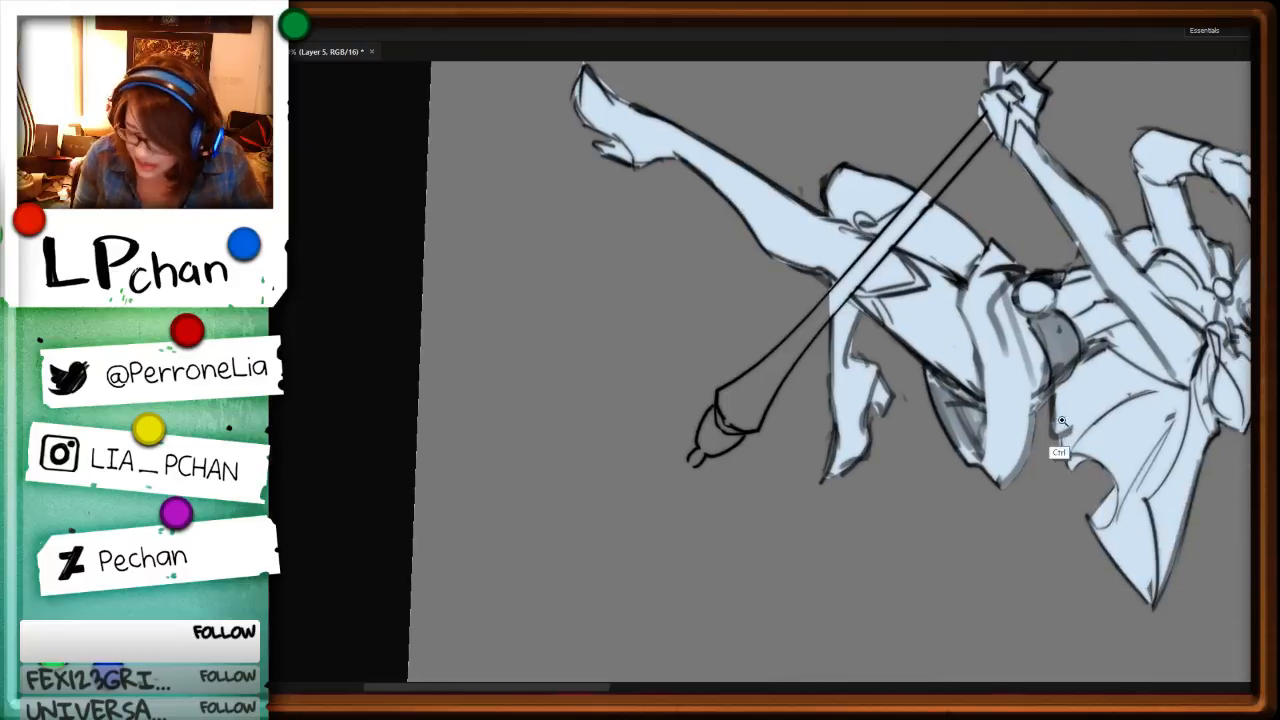
key("ctrl+plus")
key("r")
left_click_drag(1114, 489, 1110, 328)
left_click_drag(952, 108, 870, 284)
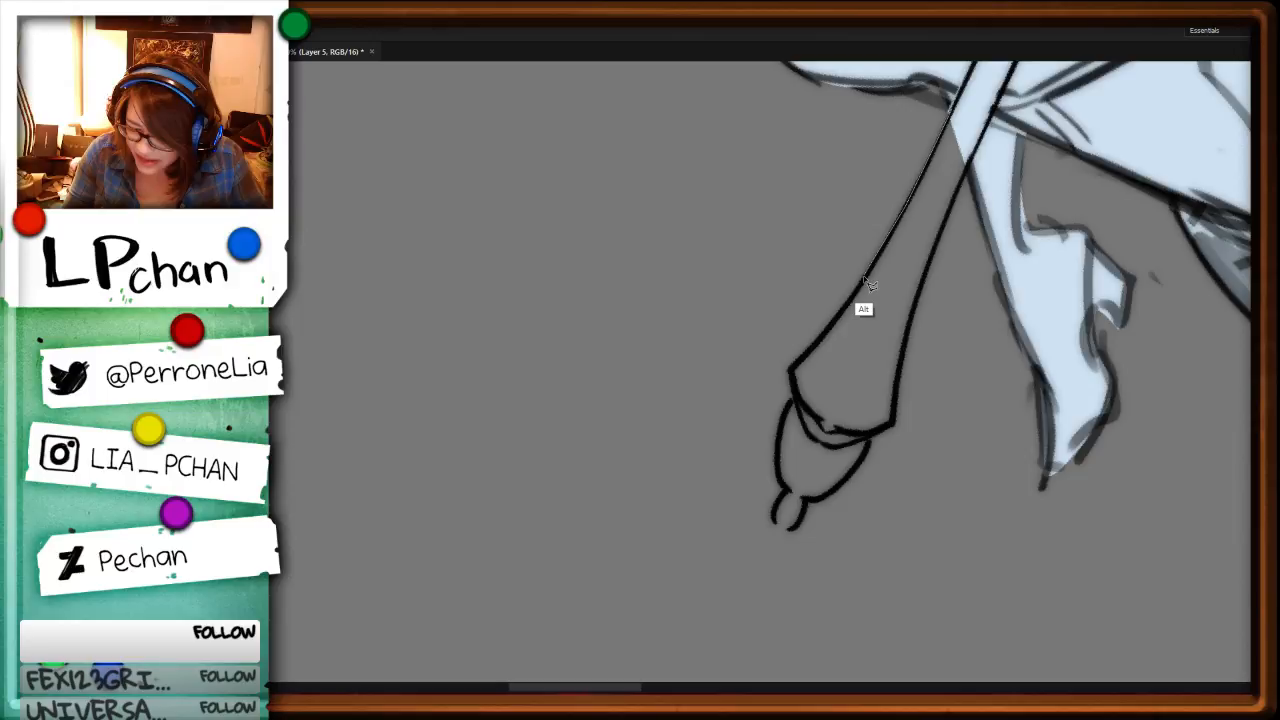
left_click_drag(865, 280, 650, 560)
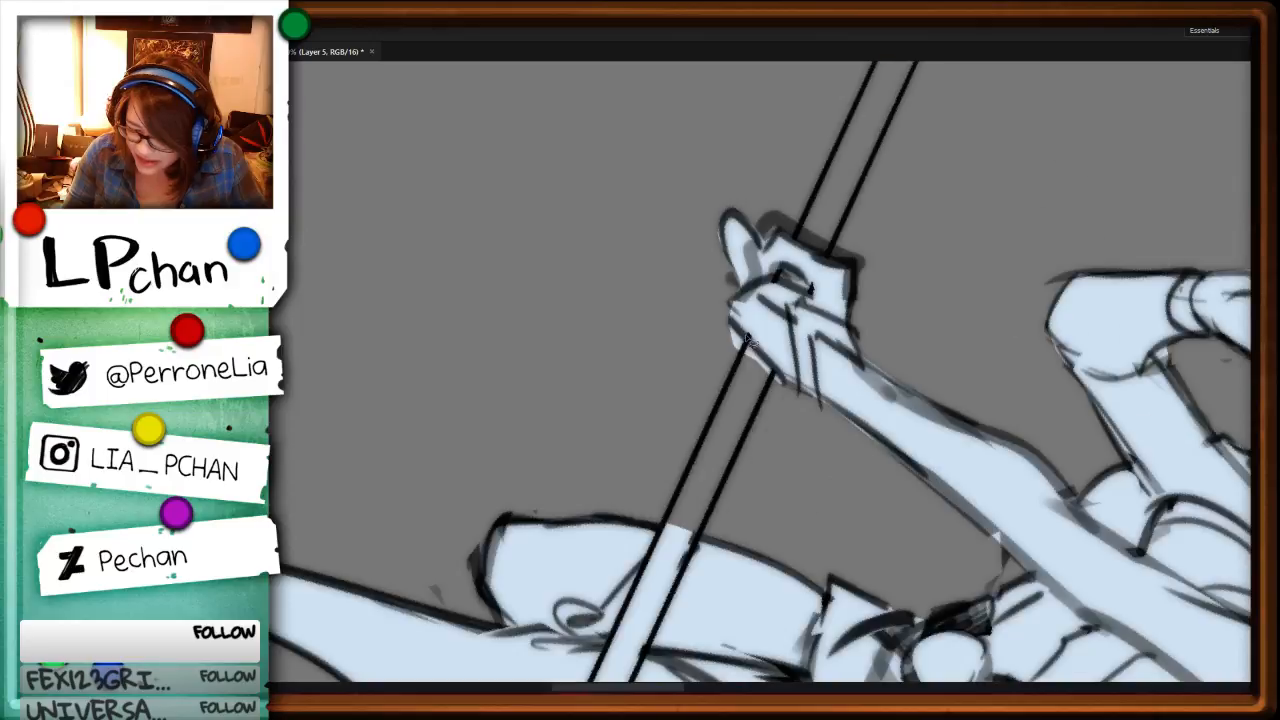
left_click(649, 550)
key("alt+BackSpace")
key("ctrl+d")
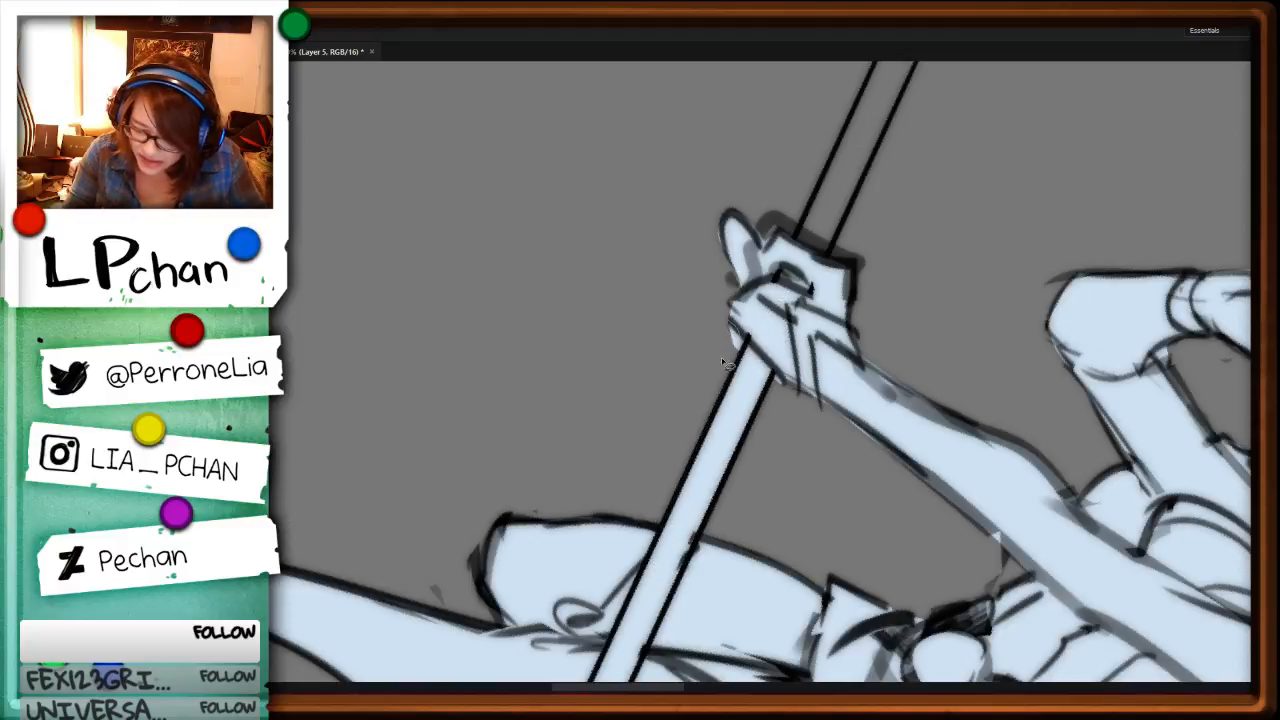
Step: Fill the shaft above the gripping hand, its collar and the start of the fluted neck with pale blue
left_click_drag(928, 320, 775, 620)
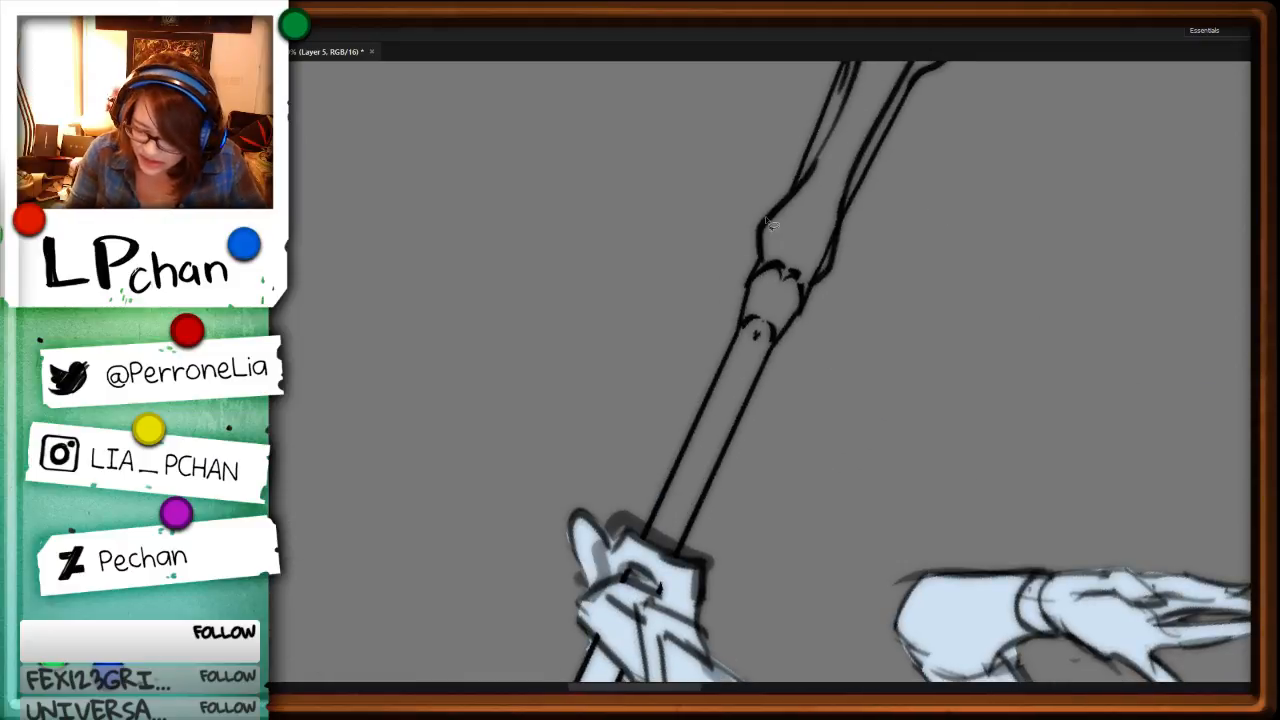
mouse_move(771, 219)
left_mouse_down()
mouse_move(657, 562)
mouse_move(800, 310)
mouse_move(842, 143)
left_mouse_up()
key("alt+BackSpace")
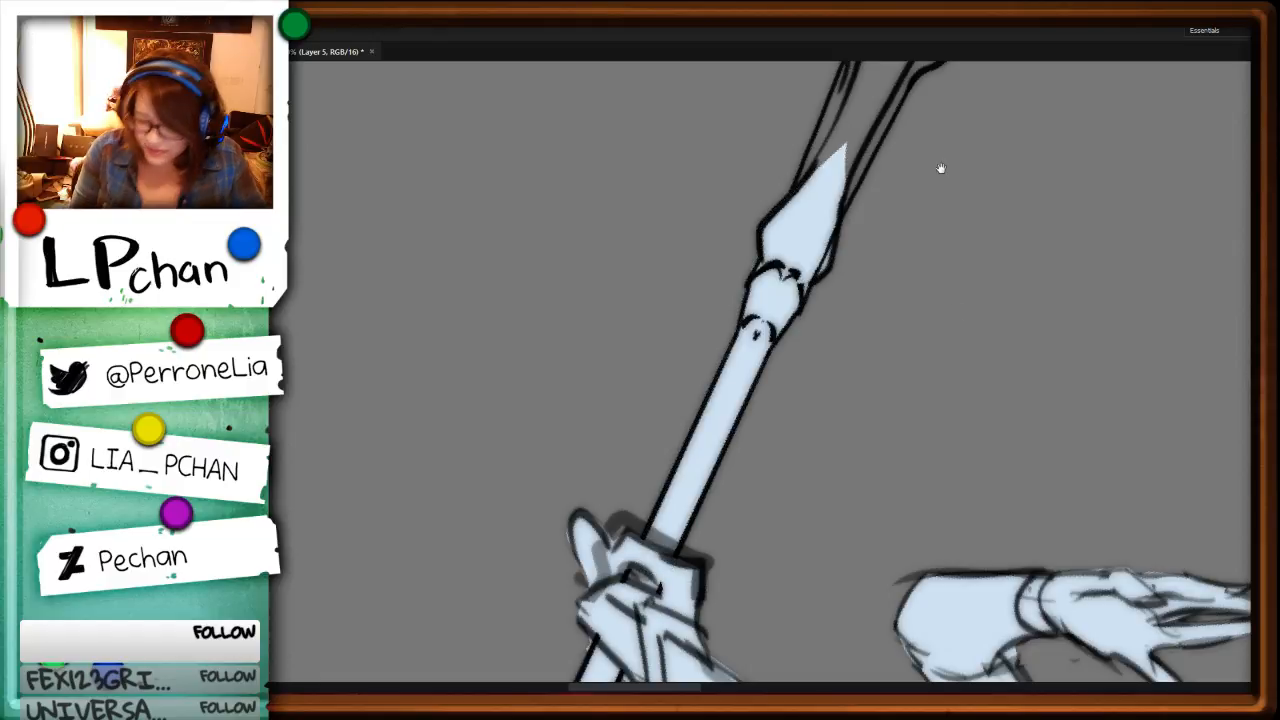
Step: Outline the fluted neck up to the studded socket of the axe head, fill it with pale blue, and deselect
left_click_drag(940, 169, 762, 555)
mouse_move(700, 262)
left_mouse_down()
mouse_move(675, 342)
mouse_move(661, 450)
mouse_move(600, 593)
left_mouse_up()
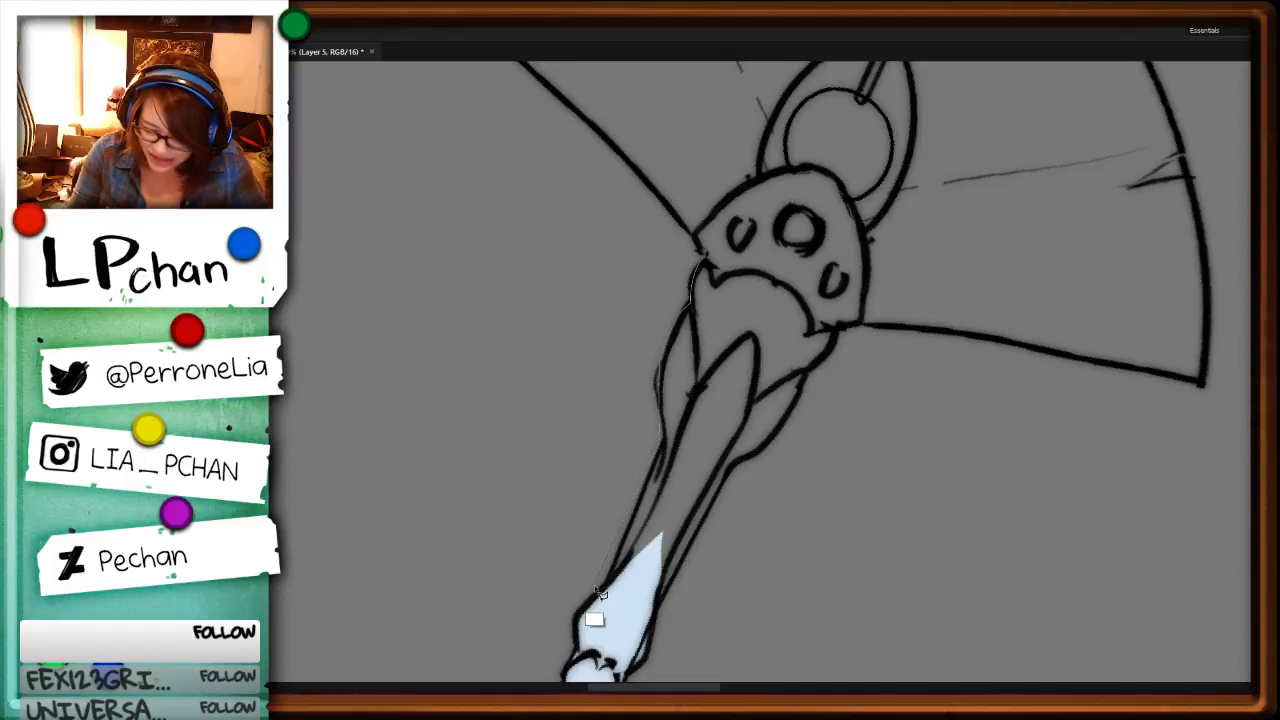
left_click_drag(600, 593, 800, 218)
key("alt+BackSpace")
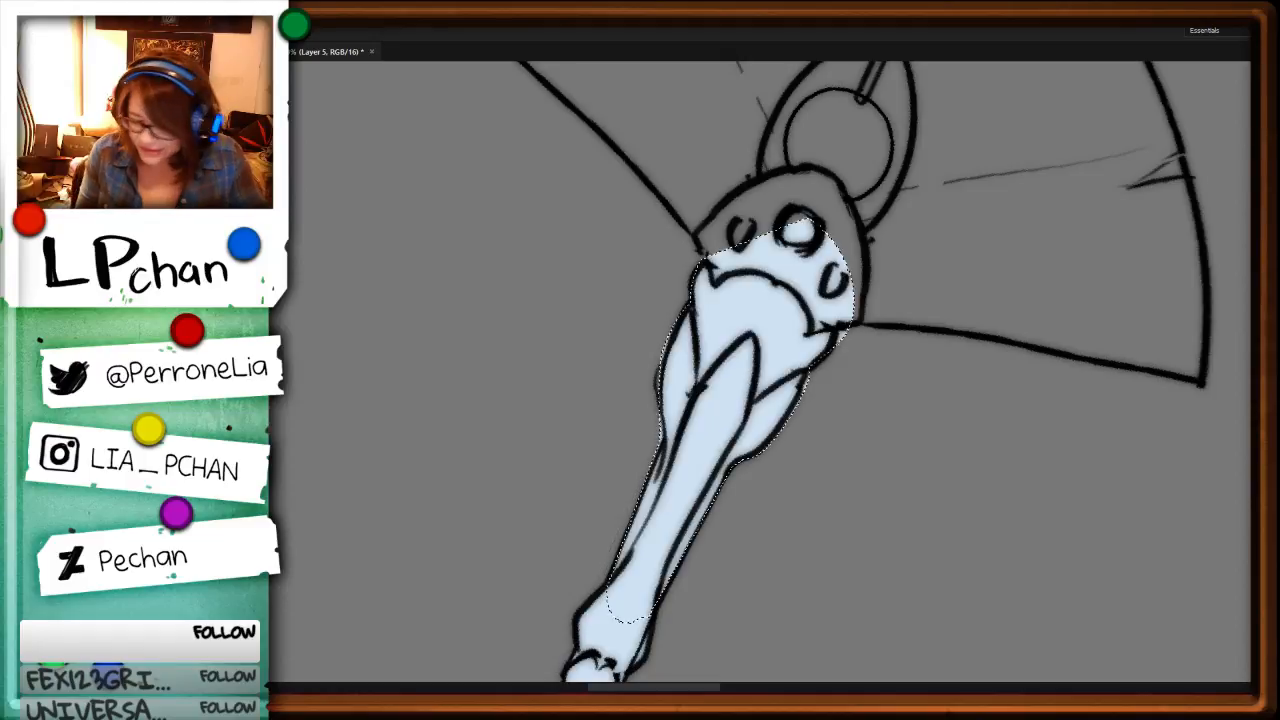
key("ctrl+d")
Step: Fill the studded socket, ring and first half of the axe blade with pale blue, then trim the spill outside the blade's edge
key("r")
left_click_drag(785, 570, 718, 202)
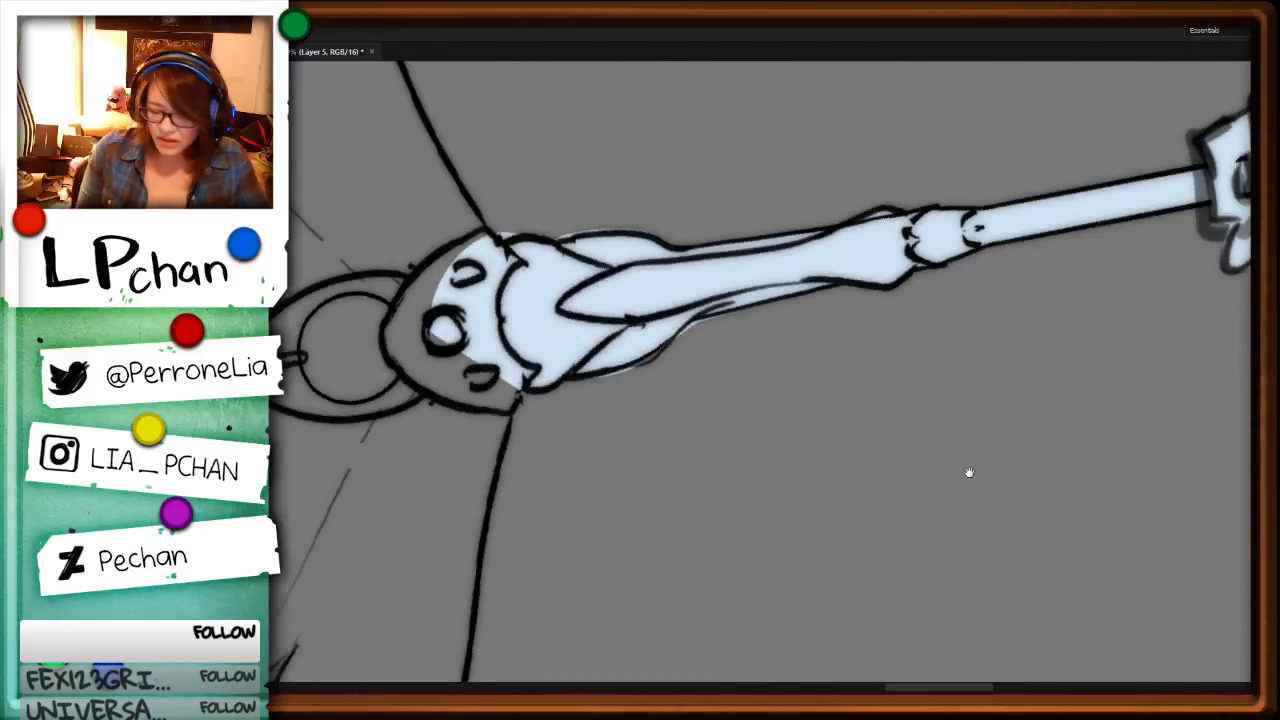
left_click_drag(836, 338, 1124, 190)
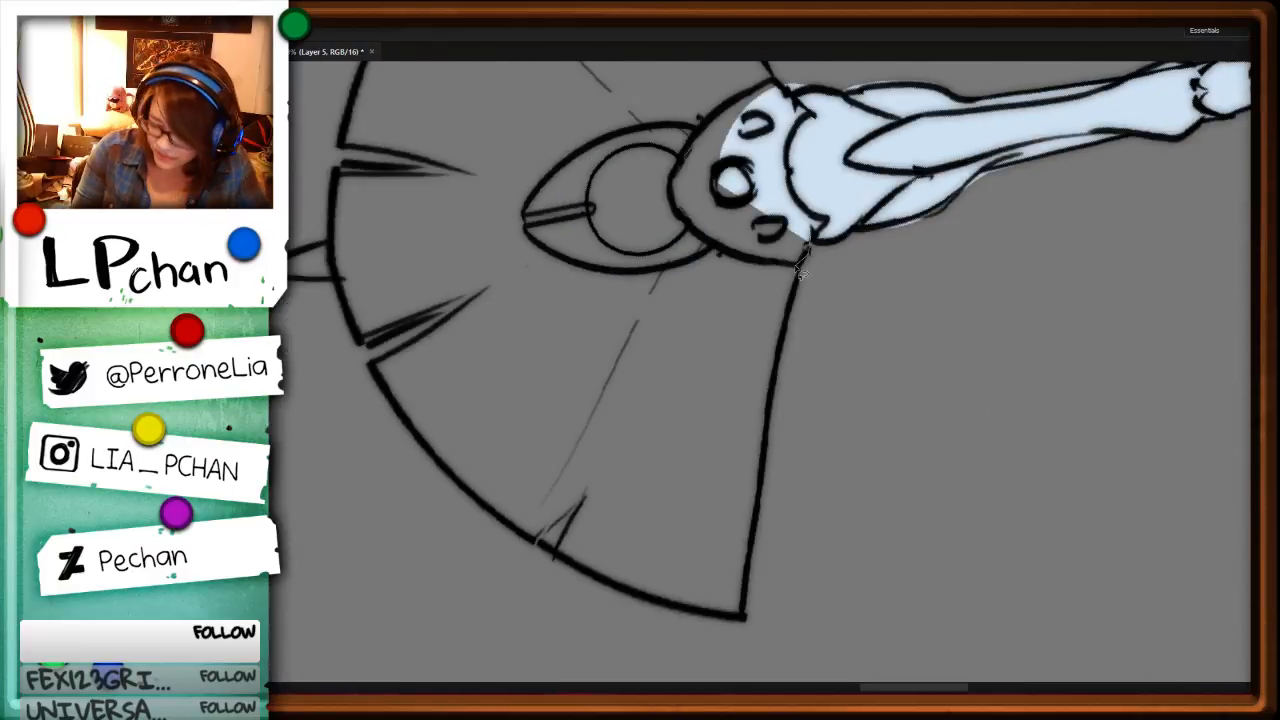
mouse_move(797, 265)
left_mouse_down()
mouse_move(735, 619)
mouse_move(678, 613)
left_mouse_up()
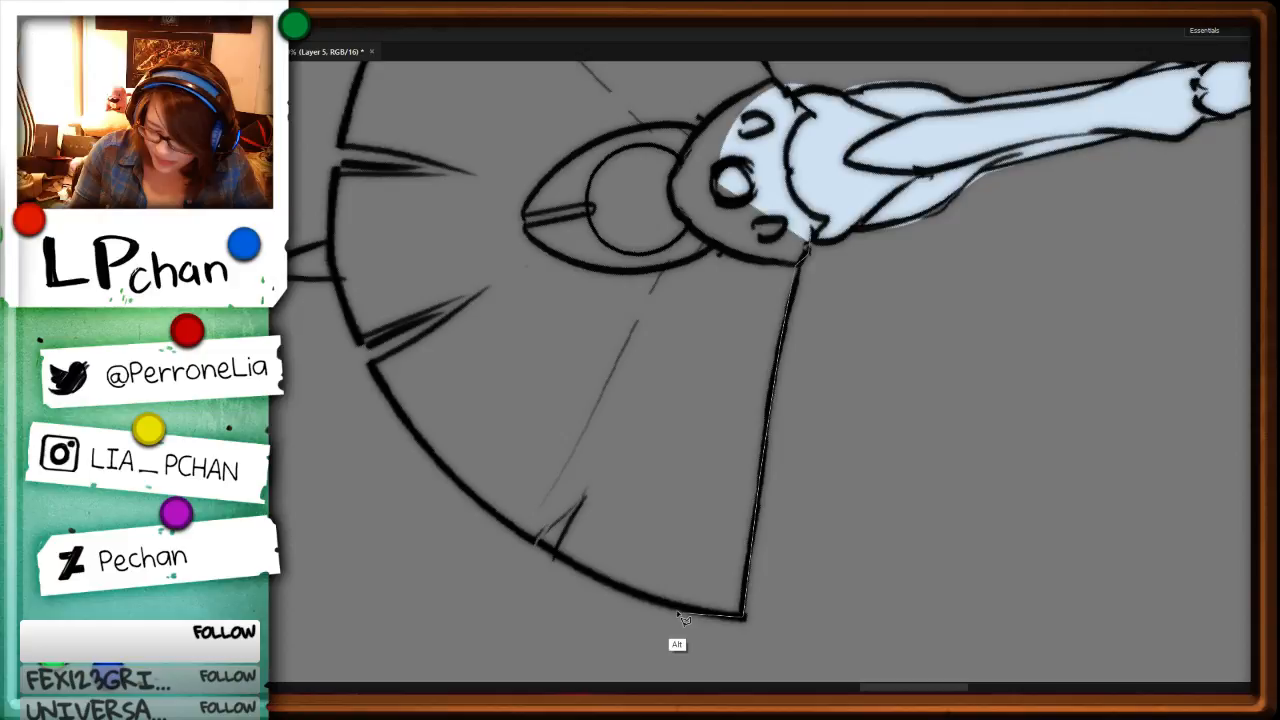
left_click(678, 614)
key("alt+BackSpace")
left_click_drag(723, 251, 809, 609)
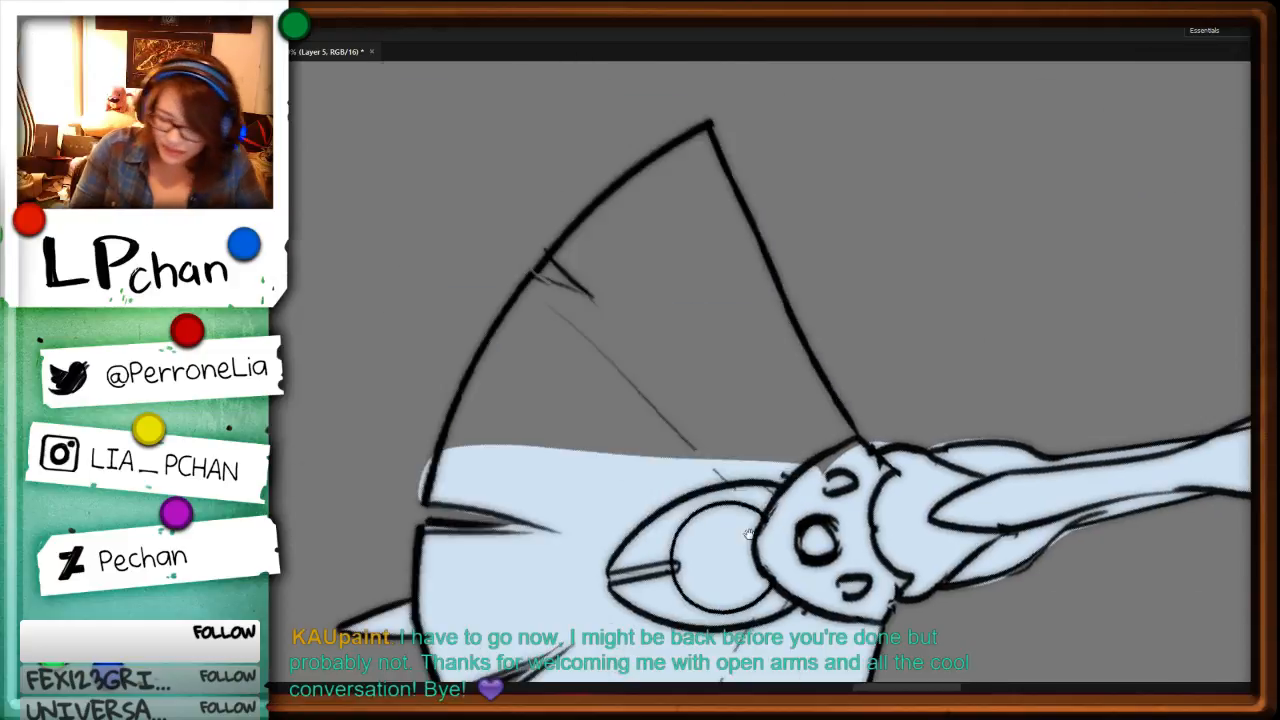
key("Delete")
key("ctrl+d")
Step: Fill the remaining half of the axe blade with pale blue up to its pointed corner and clear the selection
mouse_move(429, 495)
left_mouse_down()
mouse_move(461, 385)
mouse_move(563, 270)
left_mouse_up()
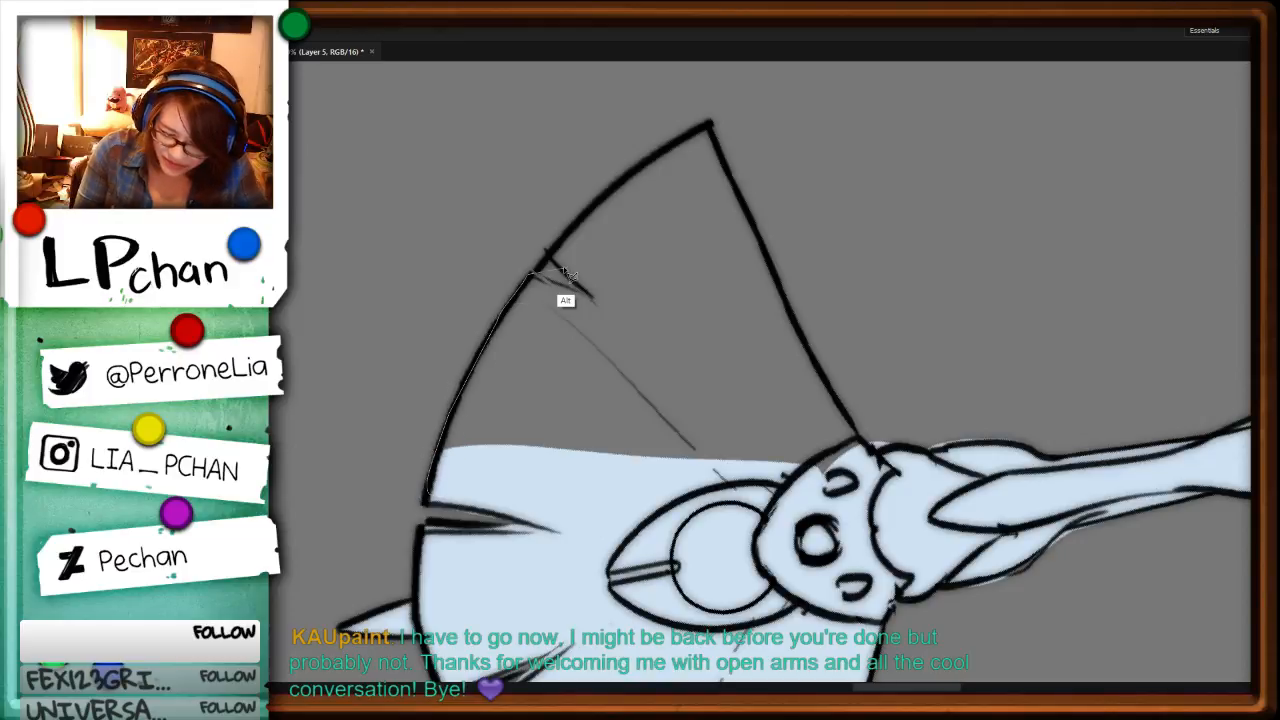
left_click_drag(563, 270, 565, 275)
key("alt+BackSpace")
key("ctrl+d")
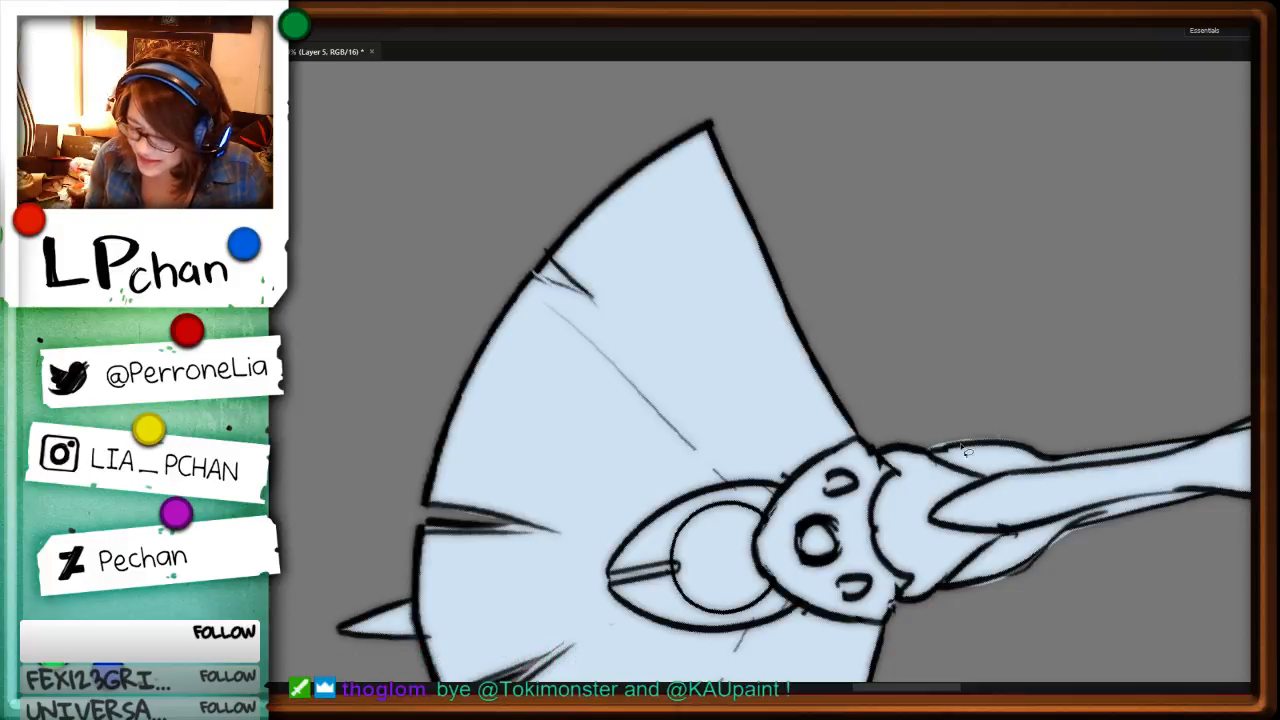
key("ctrl+d")
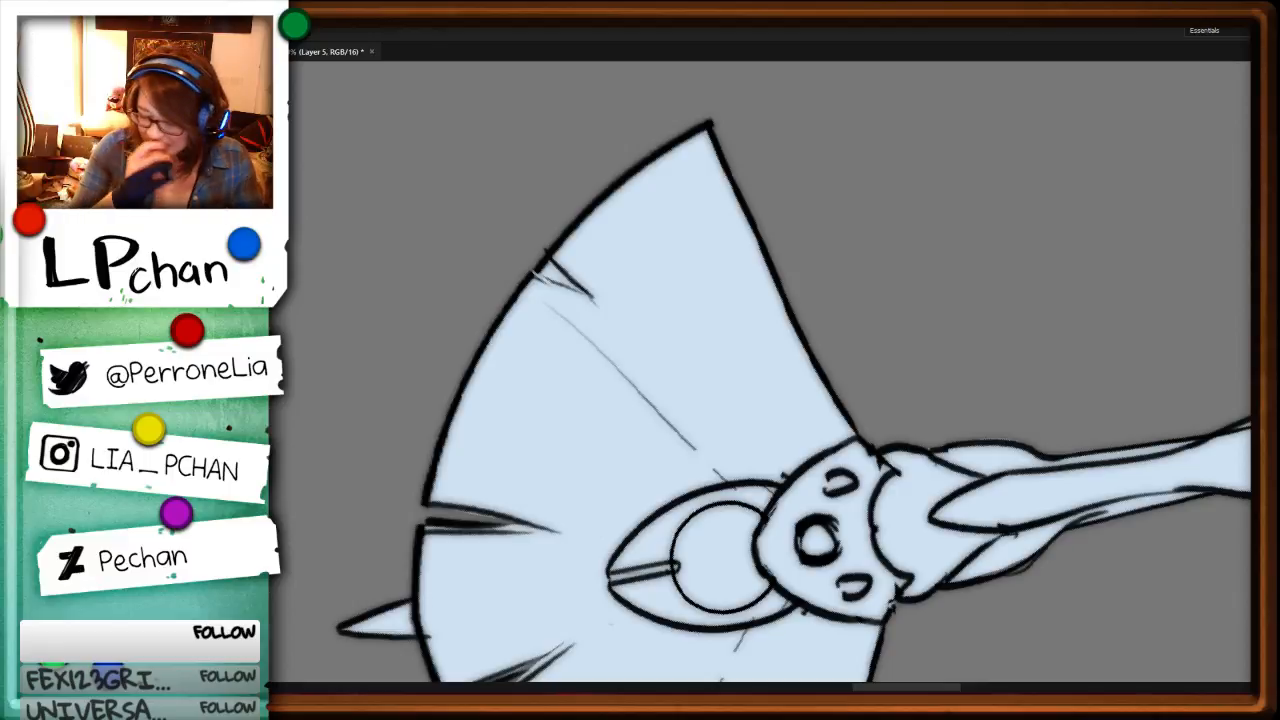
Step: Examine the fill along the staff, gripping arm and waist of the hooded character for gaps or spills
key("ctrl+minus")
key("ctrl+minus")
key("ctrl+plus")
key("ctrl+plus")
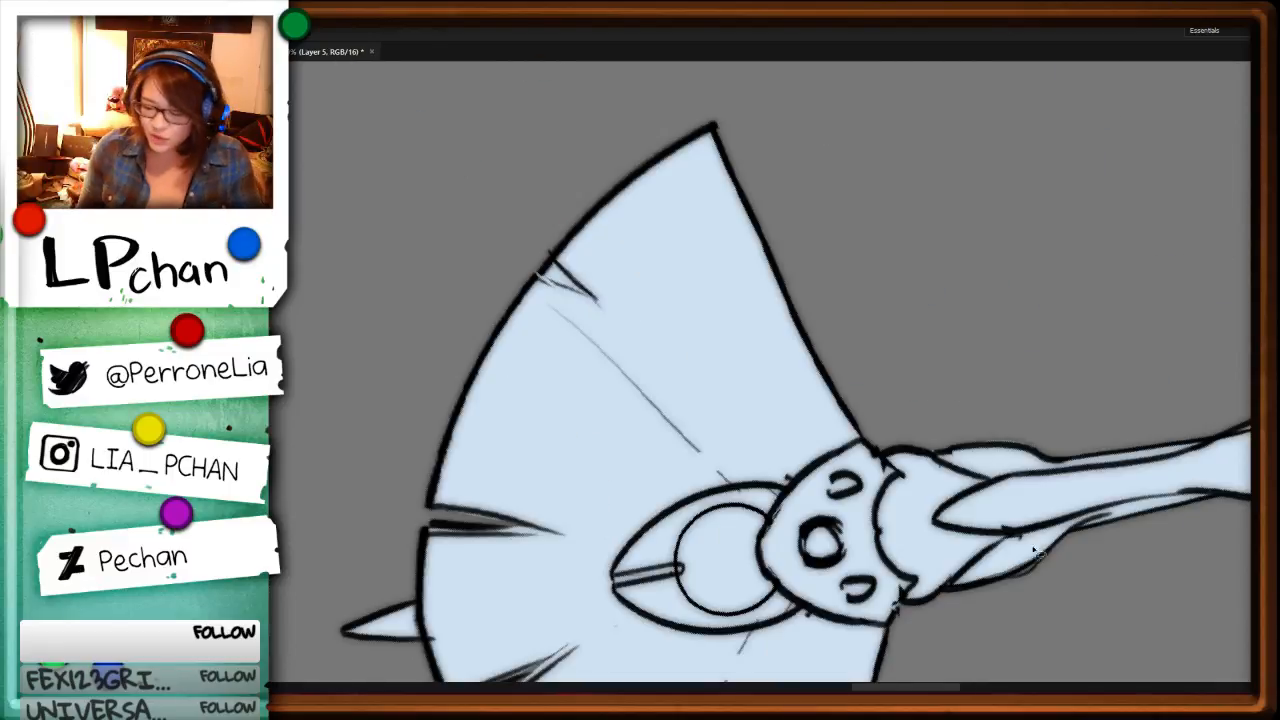
left_click_drag(1040, 554, 717, 488)
mouse_move(1245, 394)
left_mouse_down()
mouse_move(977, 472)
mouse_move(824, 542)
left_mouse_up()
left_click_drag(966, 525, 982, 372)
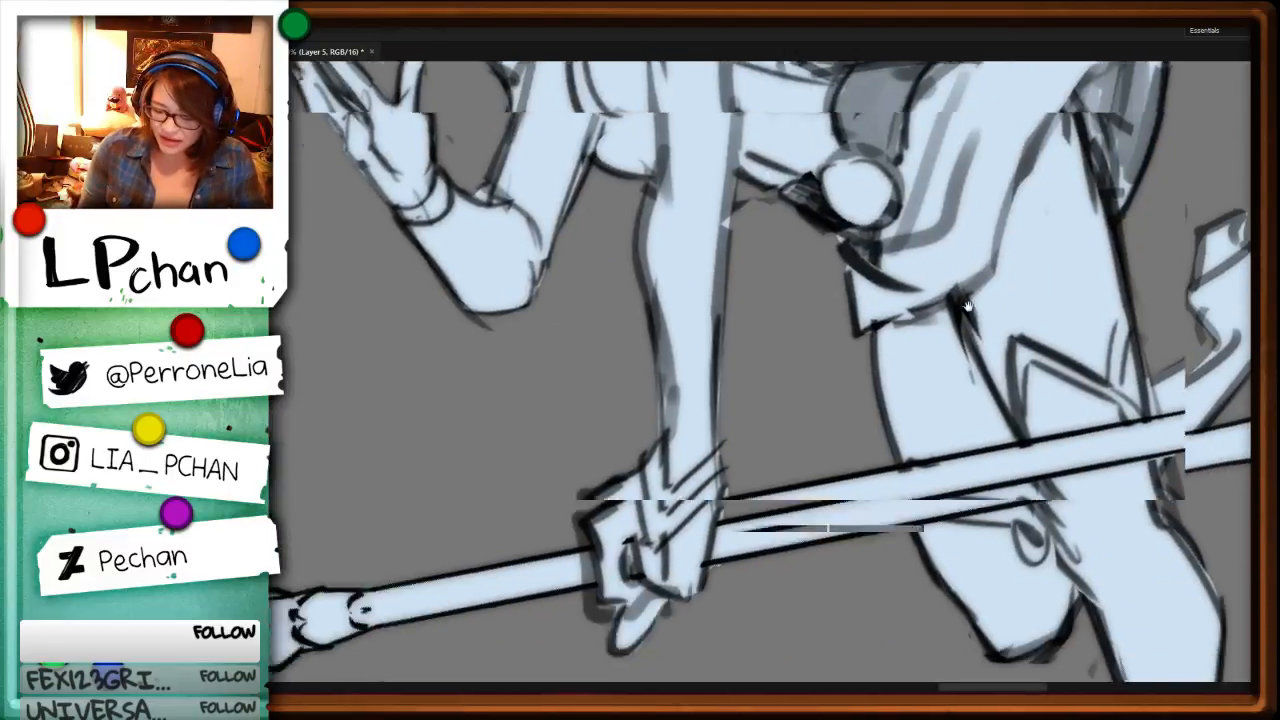
left_click(735, 180, "alt")
mouse_move(735, 180)
left_mouse_down()
mouse_move(720, 394)
mouse_move(675, 512)
mouse_move(688, 134)
left_mouse_up()
key("ctrl+d")
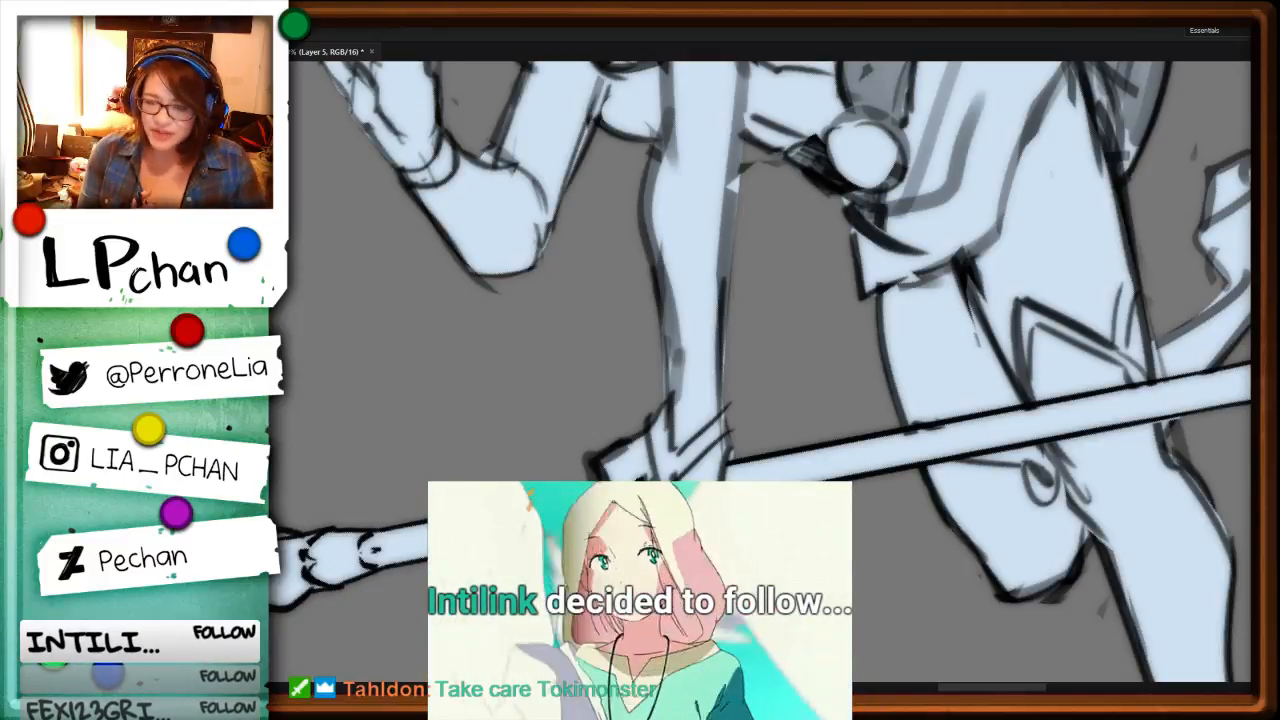
Step: Examine the hooded character's whole figure and the edges of the hood for missed or spilled fill
key("ctrl+minus")
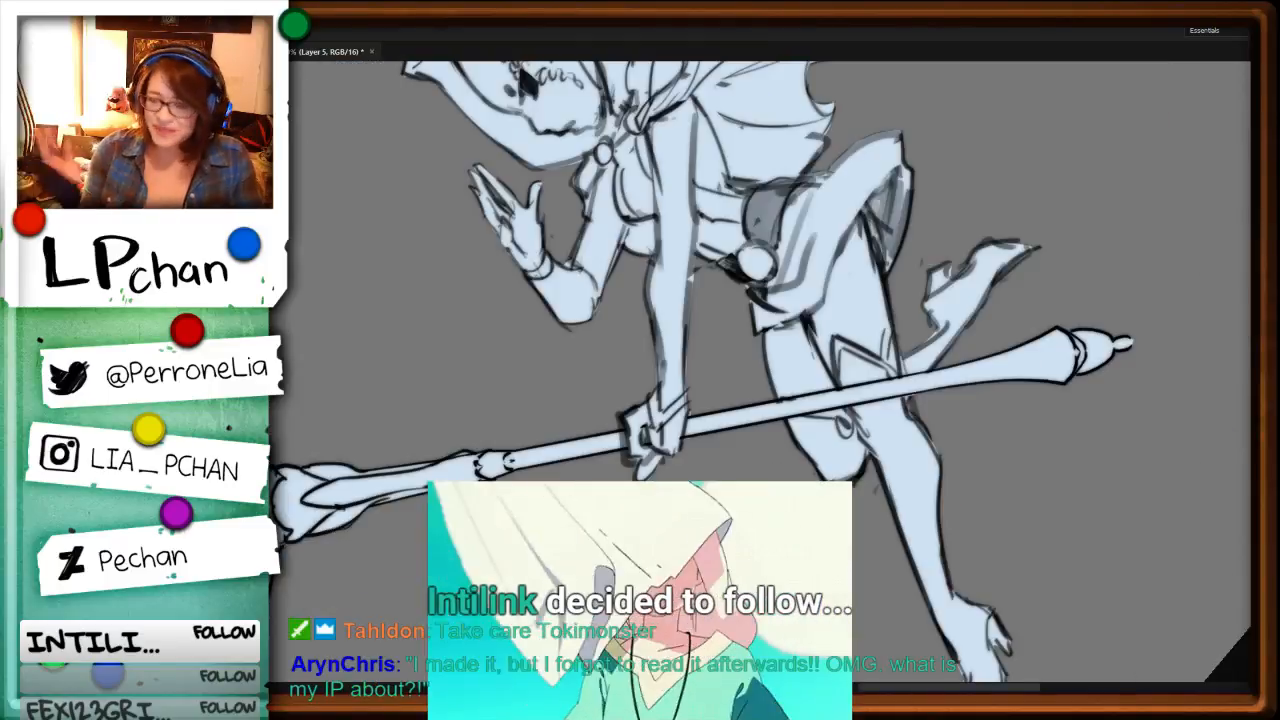
key("r")
left_click_drag(962, 236, 979, 498)
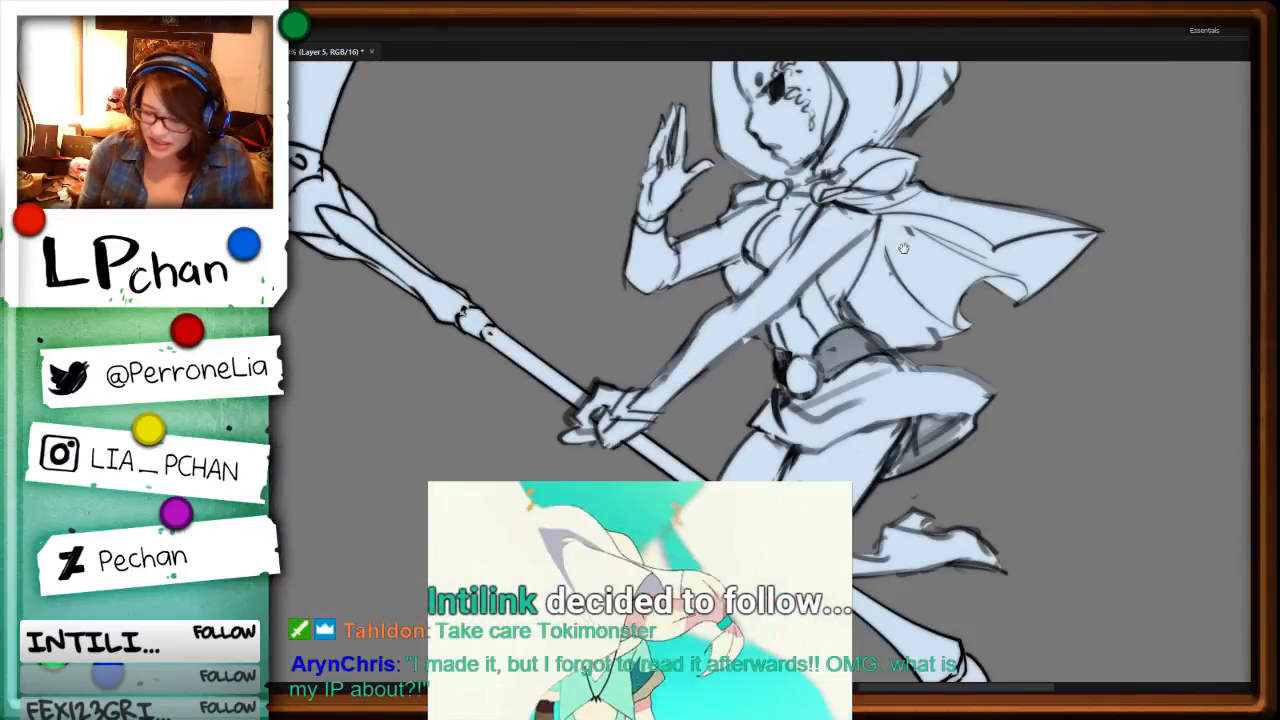
left_click_drag(1052, 235, 1014, 551)
key("ctrl+plus")
key("ctrl+plus")
key("ctrl+plus")
left_click_drag(953, 172, 768, 428)
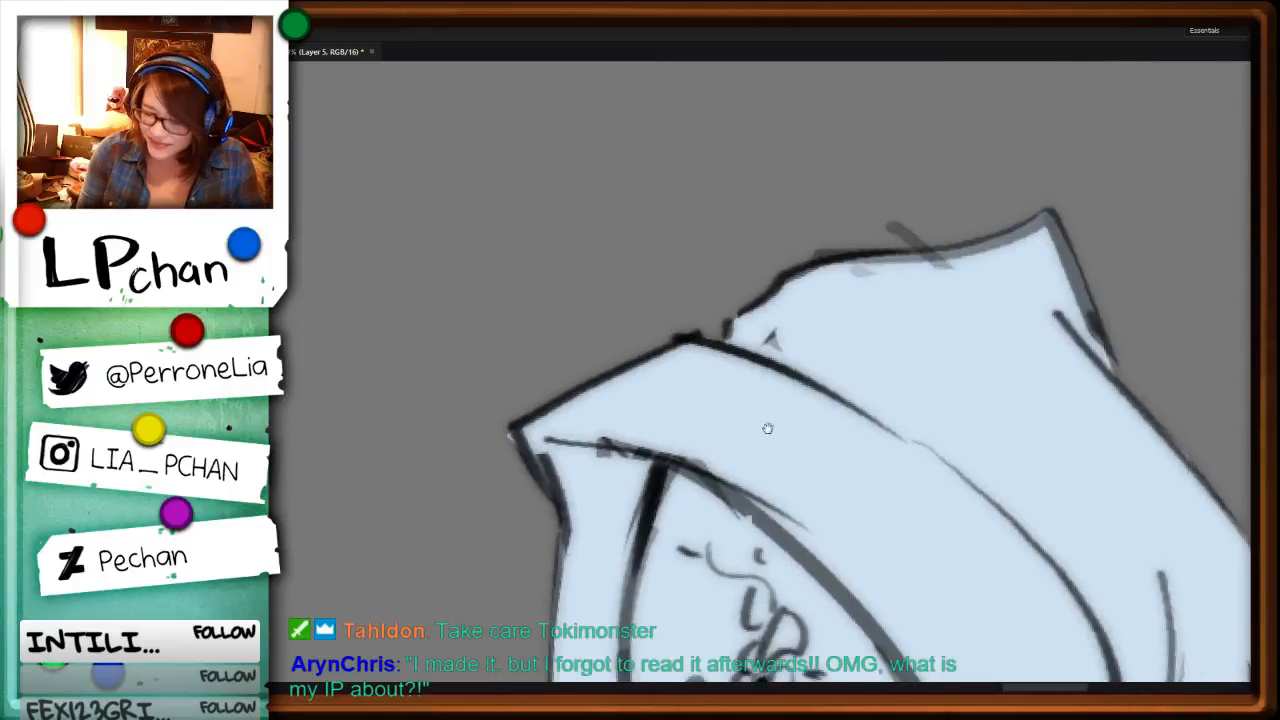
left_click_drag(511, 428, 527, 458)
key("ctrl+minus")
key("ctrl+minus")
key("ctrl+minus")
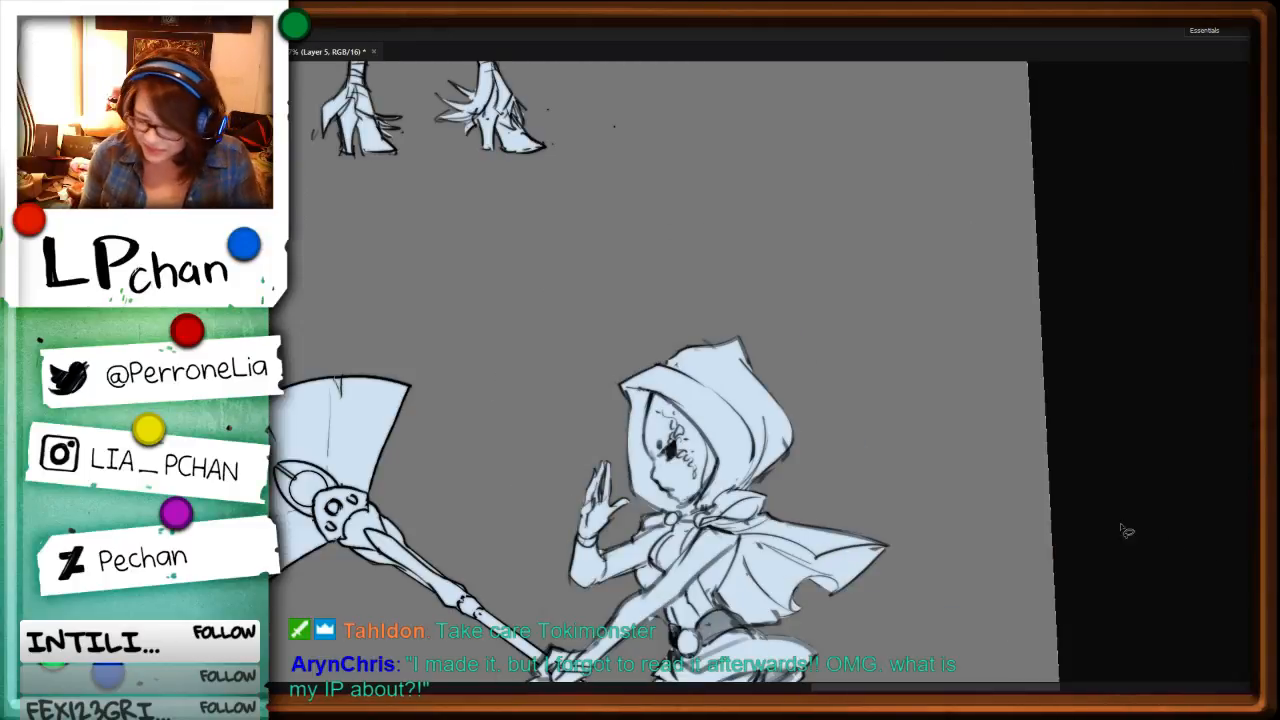
Step: Outline the long-haired character's ornate staff from the raised hand to its hooked tip and fill it with pale blue
left_click_drag(650, 598, 880, 332)
key("ctrl+minus")
key("ctrl+minus")
mouse_move(471, 392)
left_mouse_down()
mouse_move(986, 477)
mouse_move(1027, 520)
left_mouse_up()
key("ctrl+minus")
key("ctrl+minus")
left_click_drag(1065, 447, 1022, 526)
left_click_drag(1078, 490, 911, 591)
key("ctrl+plus")
key("ctrl+plus")
left_click_drag(931, 487, 792, 112)
left_click_drag(1022, 424, 884, 412)
key("ctrl+plus")
key("ctrl+plus")
mouse_move(827, 233)
left_mouse_down()
mouse_move(827, 258)
mouse_move(679, 478)
mouse_move(808, 318)
mouse_move(840, 268)
mouse_move(830, 263)
left_mouse_up()
key("alt+BackSpace")
Step: Outline the curling tendril beside the upper shaft of the ornate staff and fill it with pale blue
key("ctrl+plus")
key("ctrl+plus")
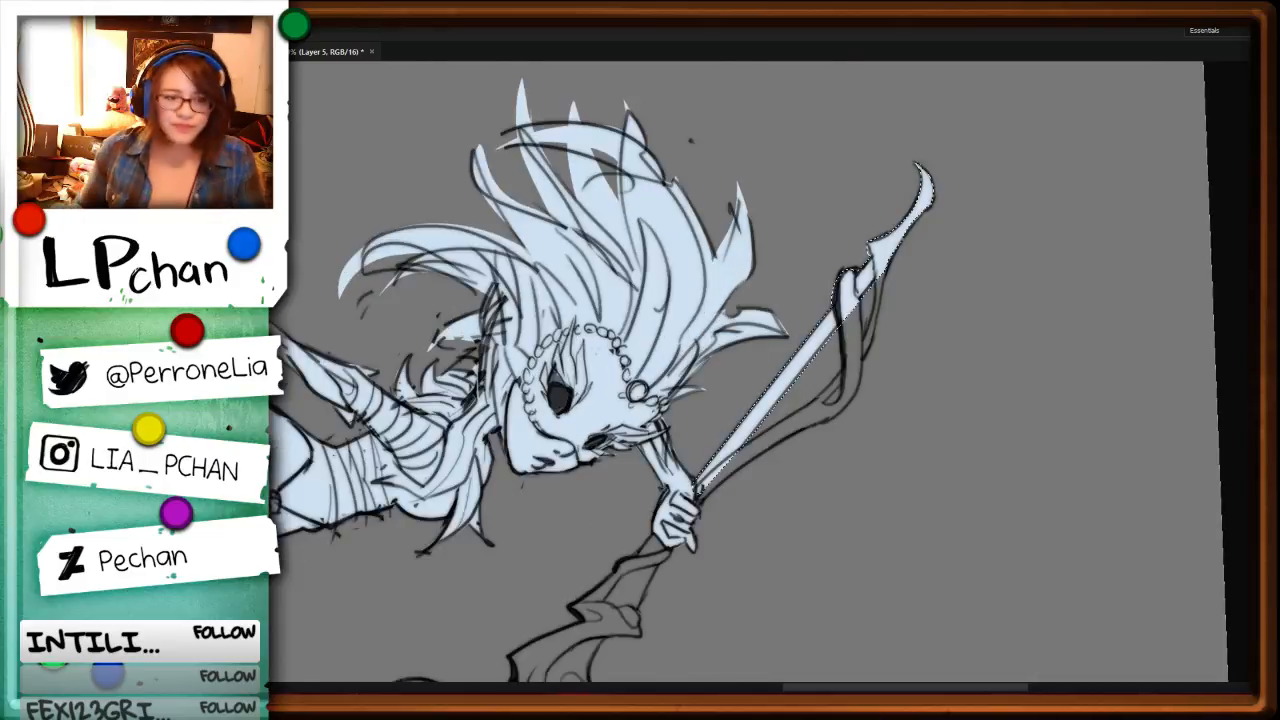
left_click_drag(1030, 536, 940, 381)
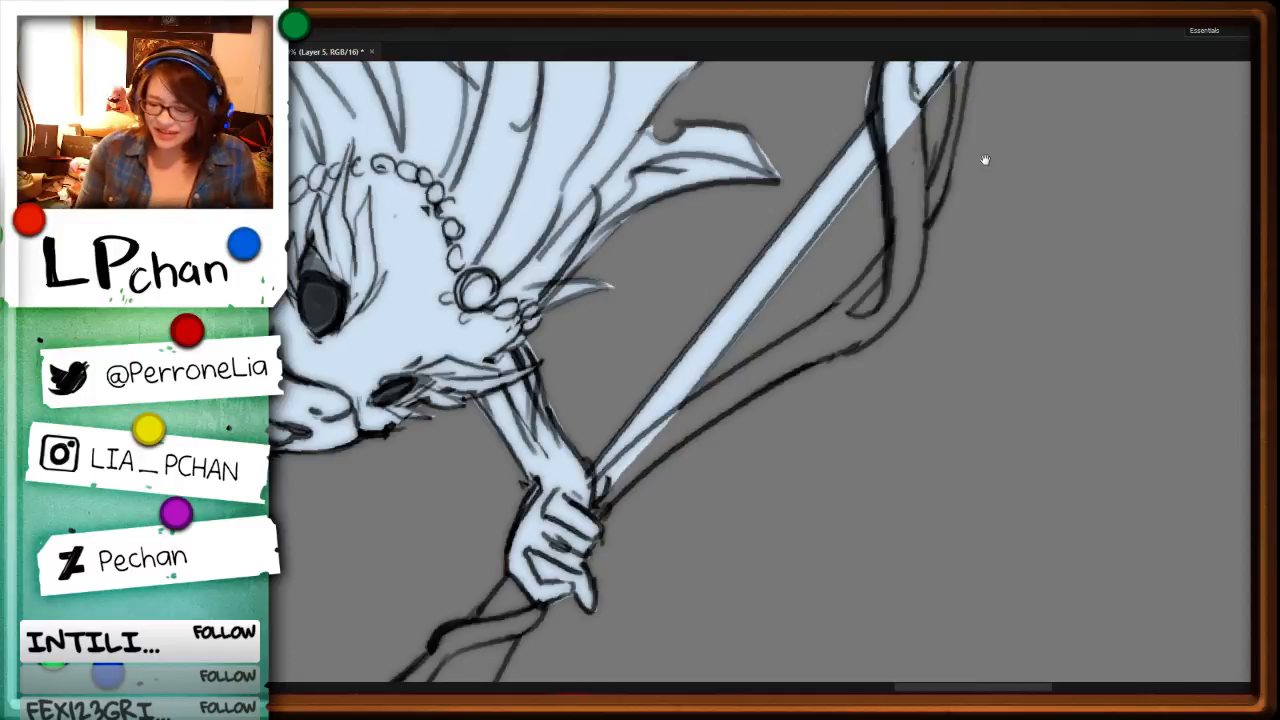
left_click_drag(983, 160, 957, 363)
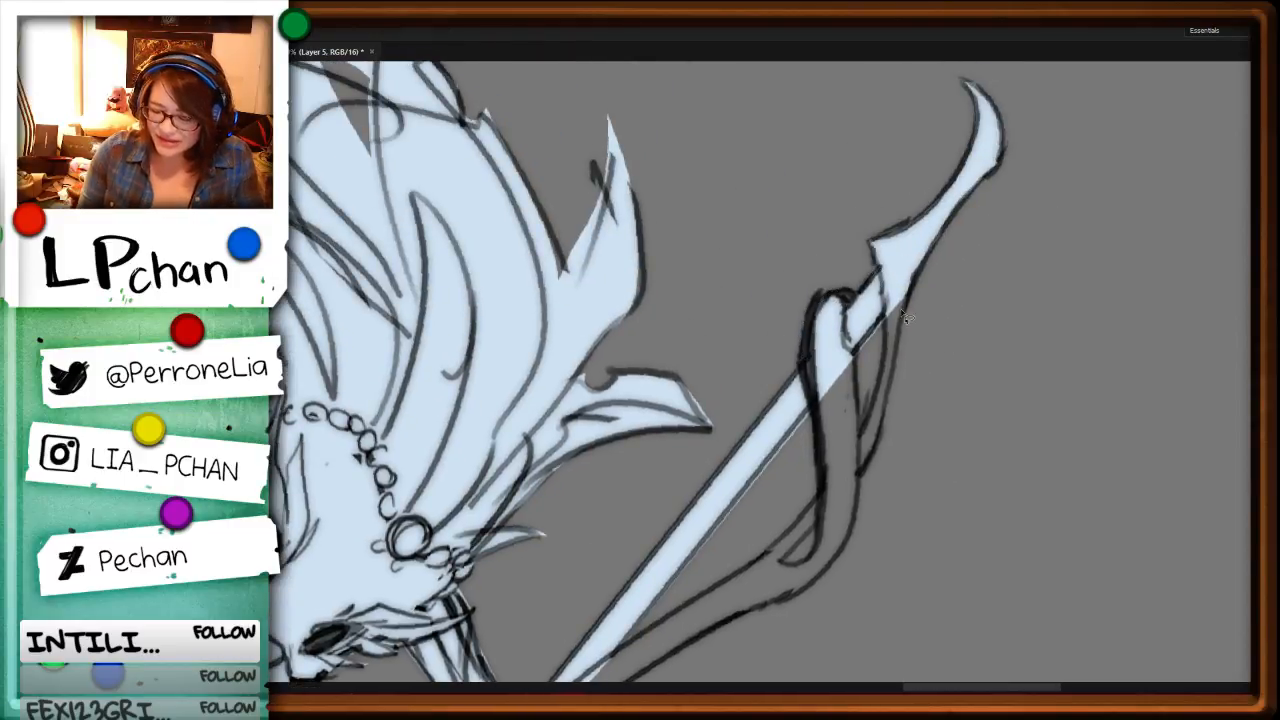
mouse_move(883, 317)
left_mouse_down()
mouse_move(854, 348)
mouse_move(884, 352)
left_mouse_up()
key("ctrl+d")
left_click_drag(914, 491, 942, 344)
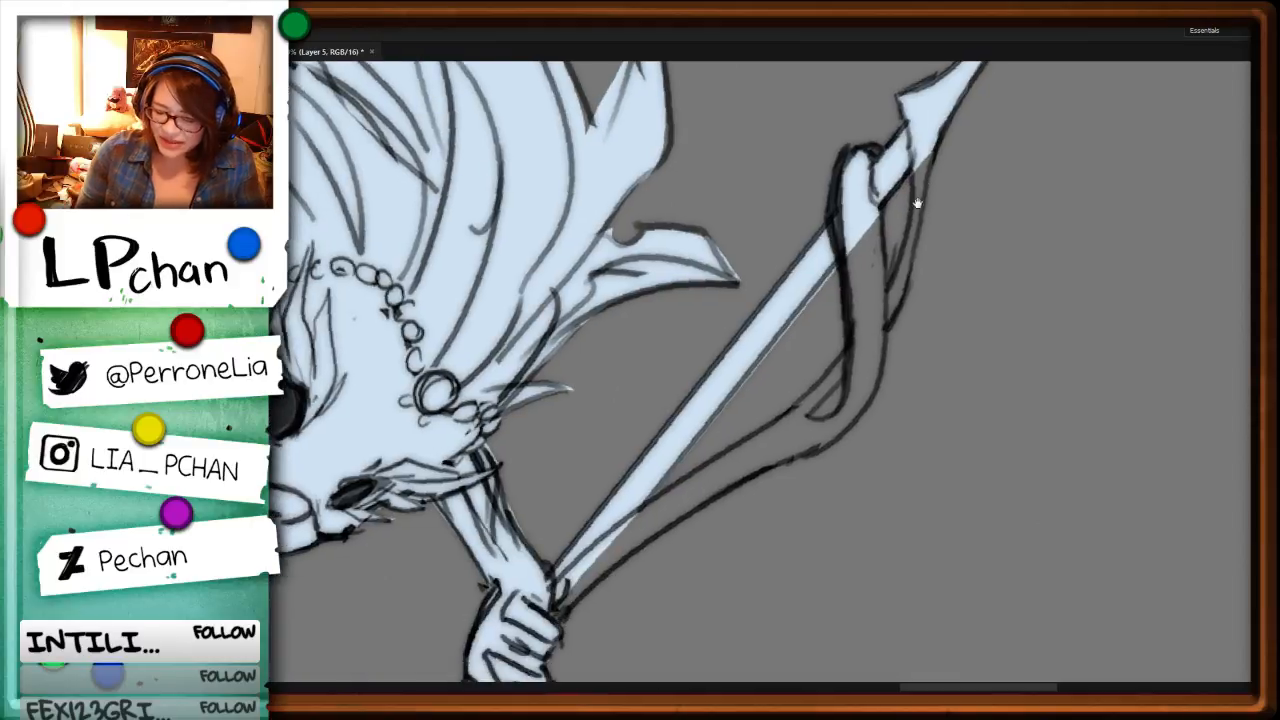
left_click_drag(911, 168, 889, 283)
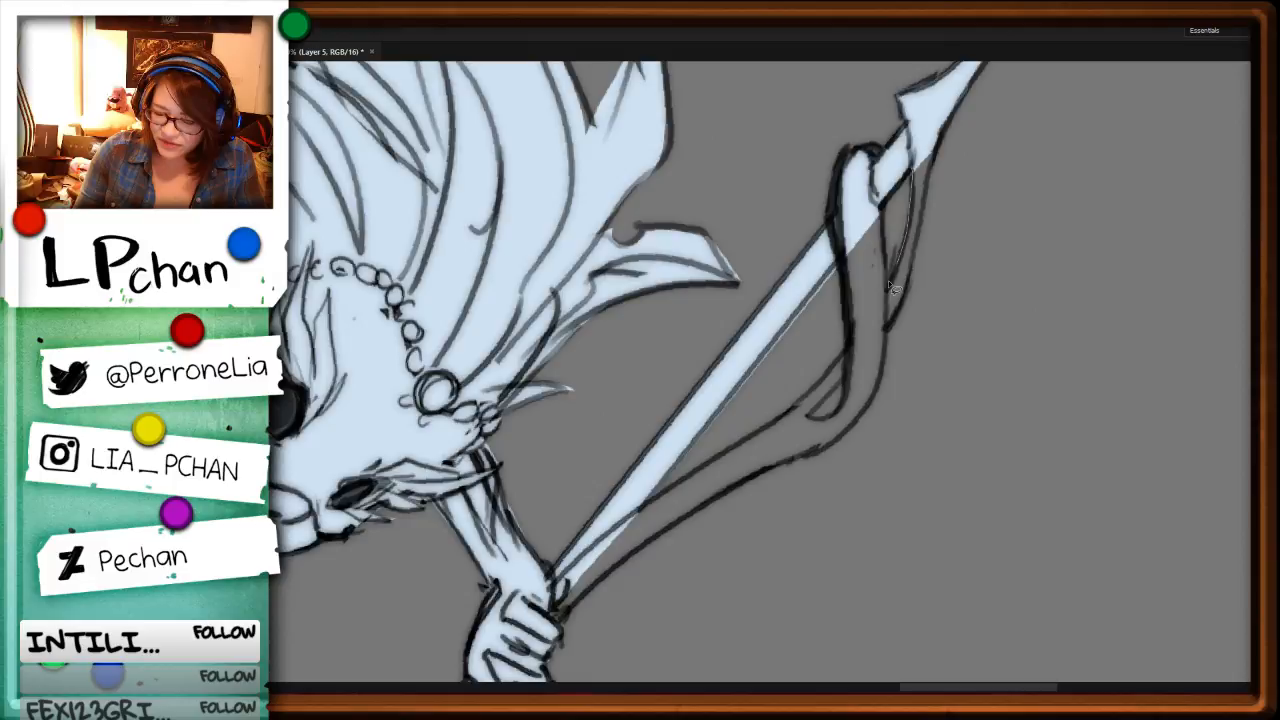
left_click_drag(890, 287, 886, 222)
key("alt+BackSpace")
Step: Fill the ornate staff's wrapped section below the gripping hand with pale blue down to the flared fold, then deselect
key("ctrl+minus")
key("ctrl+minus")
key("ctrl+minus")
key("ctrl+plus")
key("ctrl+plus")
key("ctrl+plus")
key("ctrl+plus")
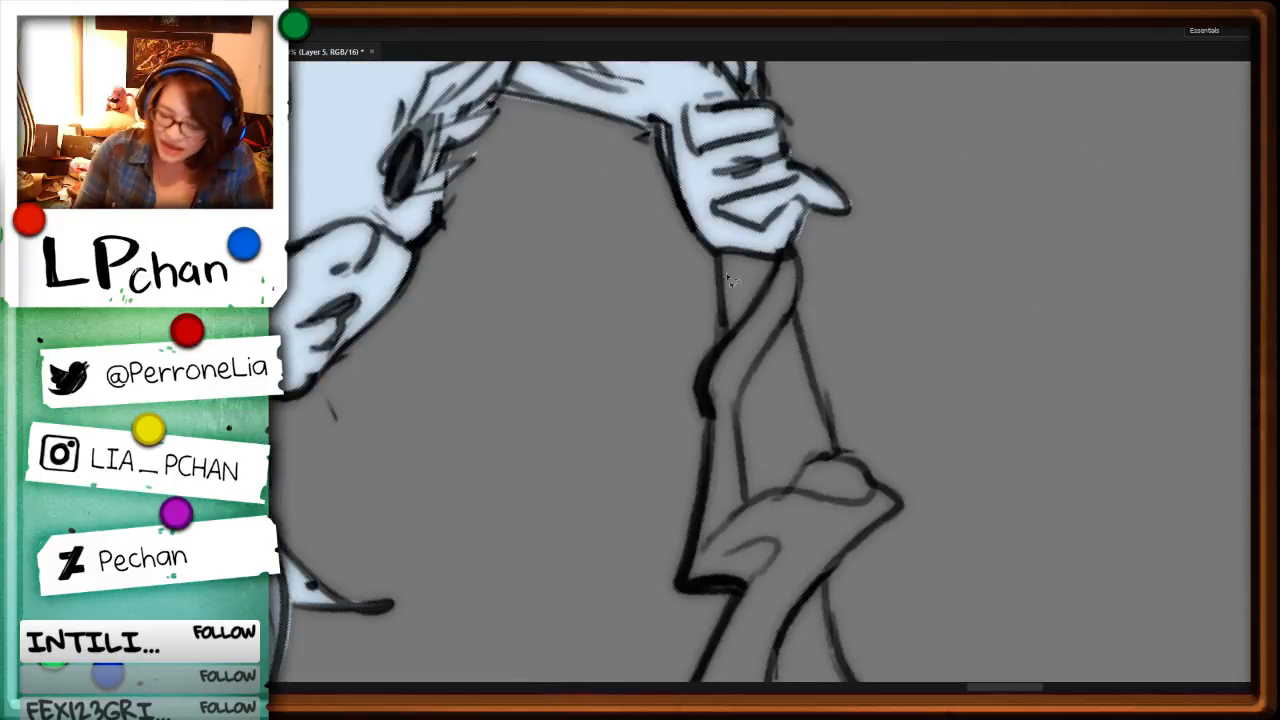
mouse_move(722, 275)
left_mouse_down()
mouse_move(722, 335)
mouse_move(703, 370)
mouse_move(708, 606)
mouse_move(815, 537)
mouse_move(846, 477)
mouse_move(784, 237)
mouse_move(800, 325)
left_mouse_up()
key("alt+BackSpace")
key("ctrl+d")
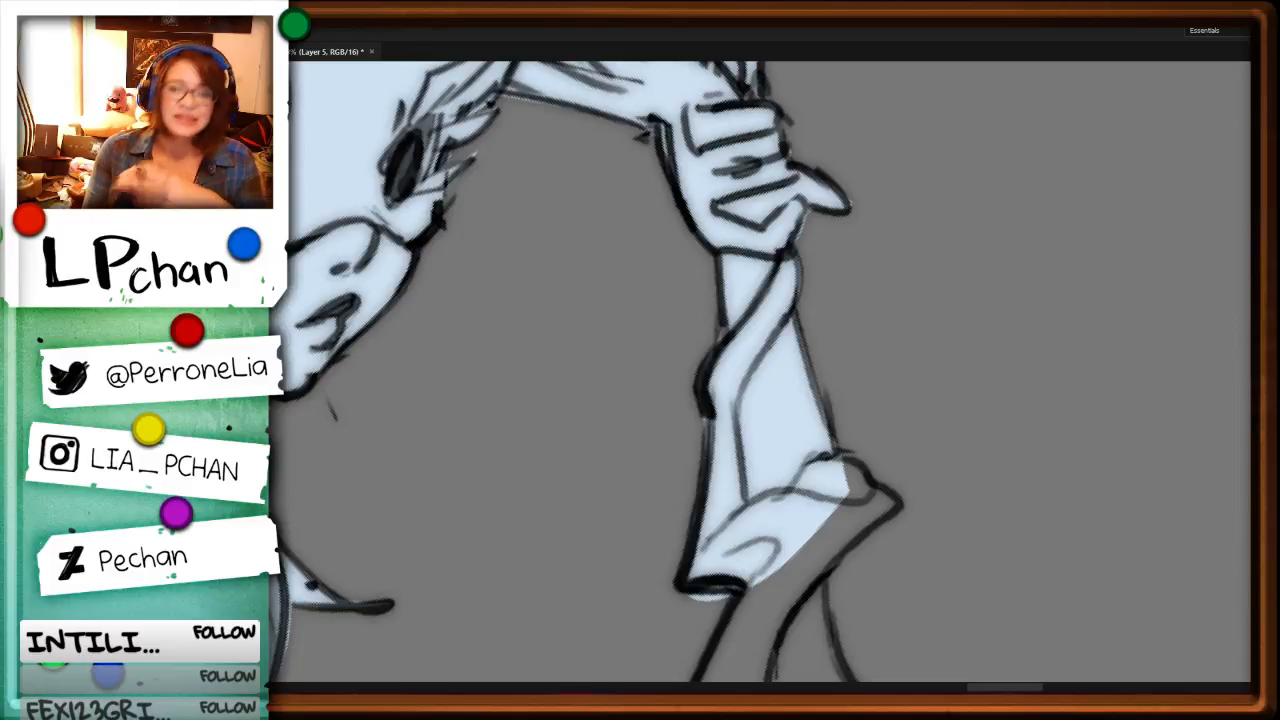
Step: Trim the spill under the flared fold, then fill the rest of the fold and the narrow section below it with pale blue
scroll(953, 508, "down", 4)
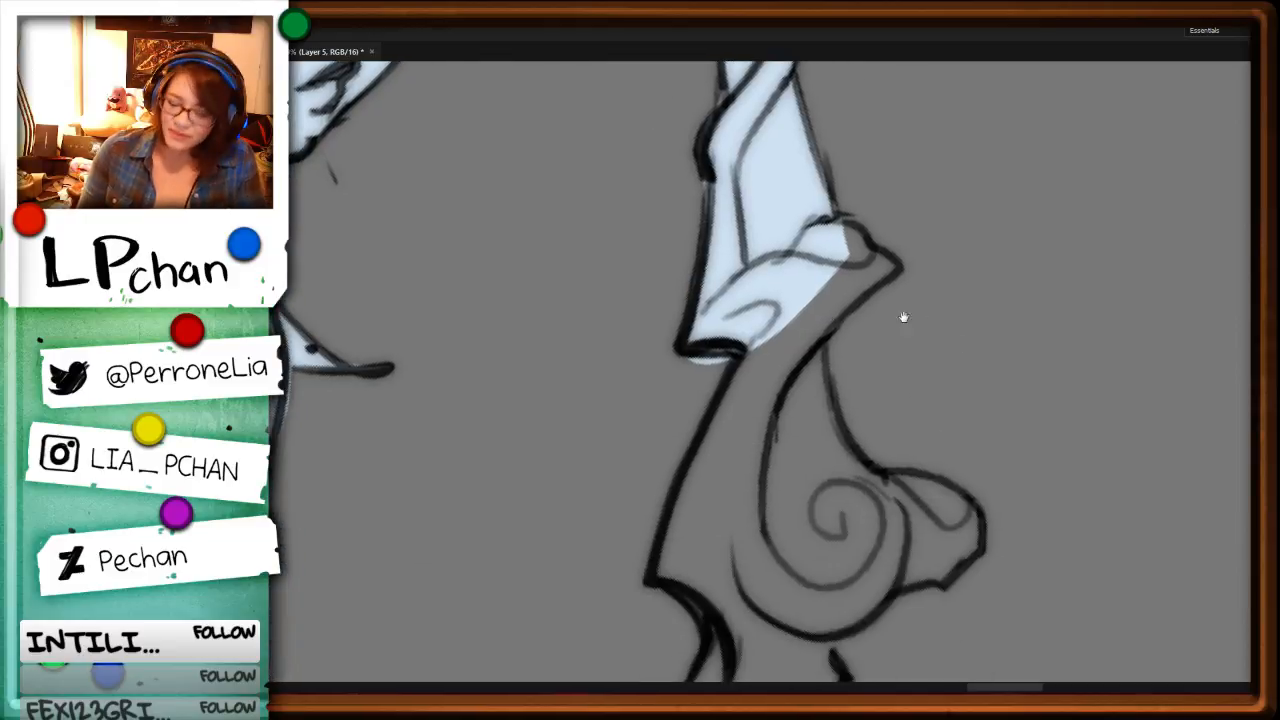
left_click_drag(680, 357, 684, 370)
key("Delete")
key("ctrl+d")
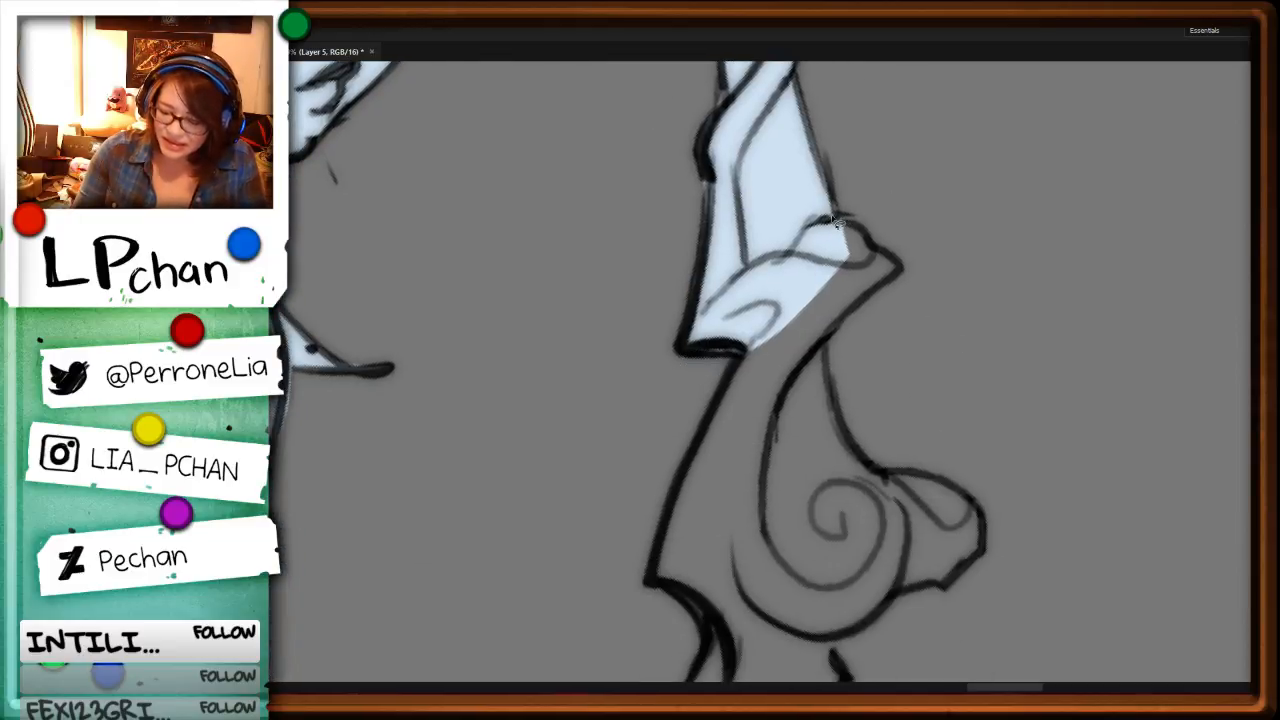
mouse_move(834, 214)
left_mouse_down()
mouse_move(898, 268)
mouse_move(842, 238)
left_mouse_up()
key("alt+BackSpace")
key("ctrl+d")
Step: Fill the spiral scroll, its side knob and the bend beneath them with pale blue, then deselect
mouse_move(1004, 592)
left_mouse_down()
mouse_move(974, 449)
mouse_move(925, 426)
left_mouse_up()
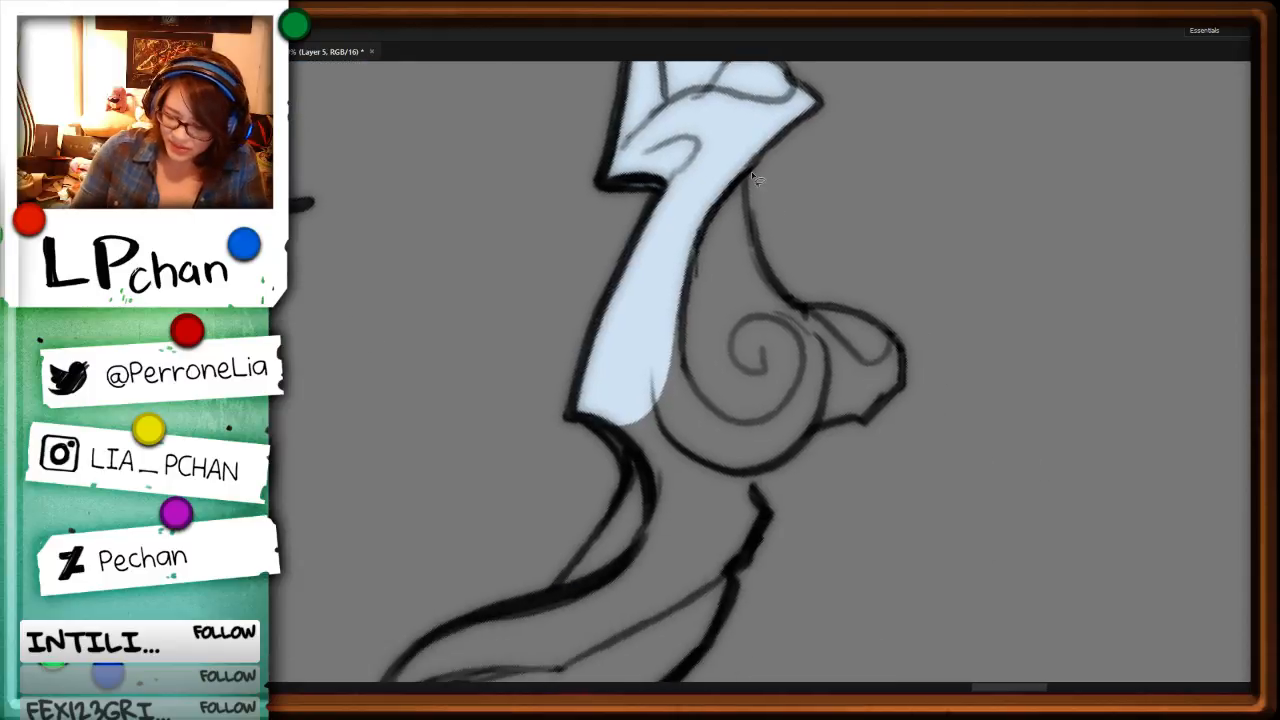
mouse_move(755, 178)
left_mouse_down()
mouse_move(770, 274)
mouse_move(904, 350)
mouse_move(866, 427)
mouse_move(805, 449)
mouse_move(770, 506)
mouse_move(574, 619)
mouse_move(645, 455)
left_mouse_up()
key("alt+BackSpace")
key("ctrl+d")
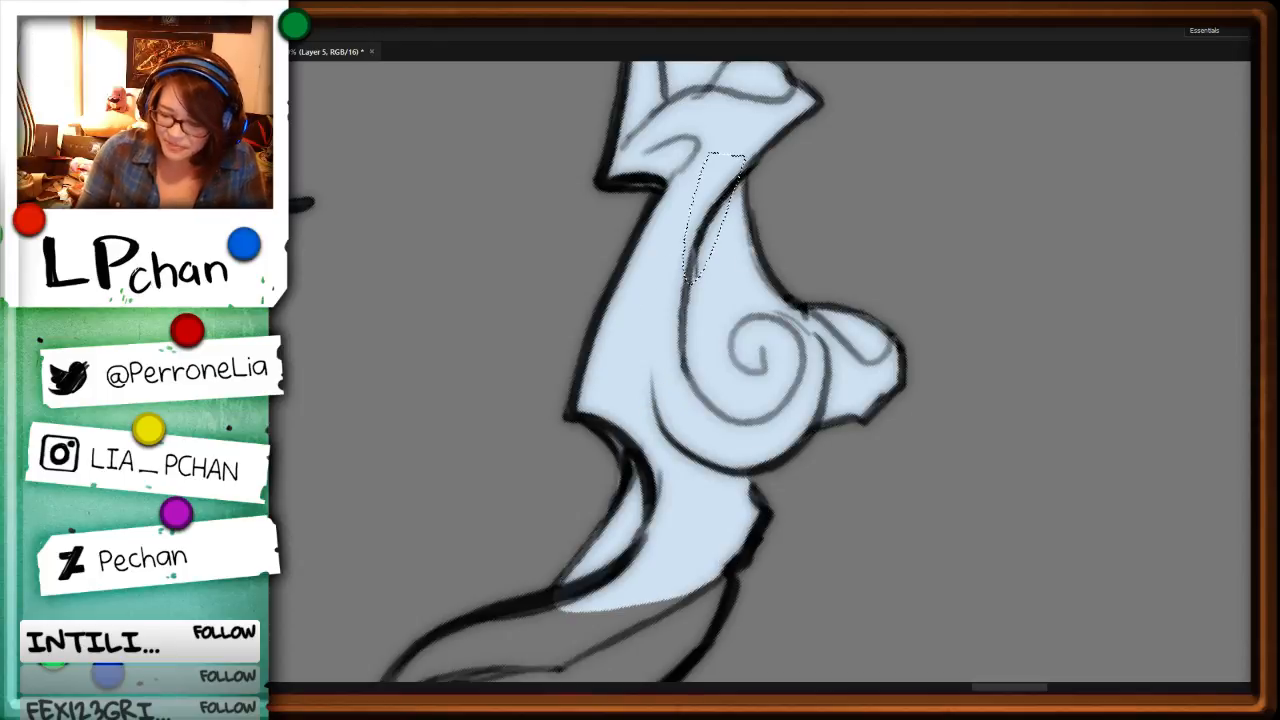
Step: Outline the sweeping pointed fold below the spiral scroll, fill it with pale blue, and deselect
mouse_move(800, 610)
left_mouse_down()
mouse_move(960, 257)
mouse_move(792, 443)
mouse_move(641, 470)
mouse_move(860, 240)
left_mouse_up()
key("alt+BackSpace")
key("ctrl+d")
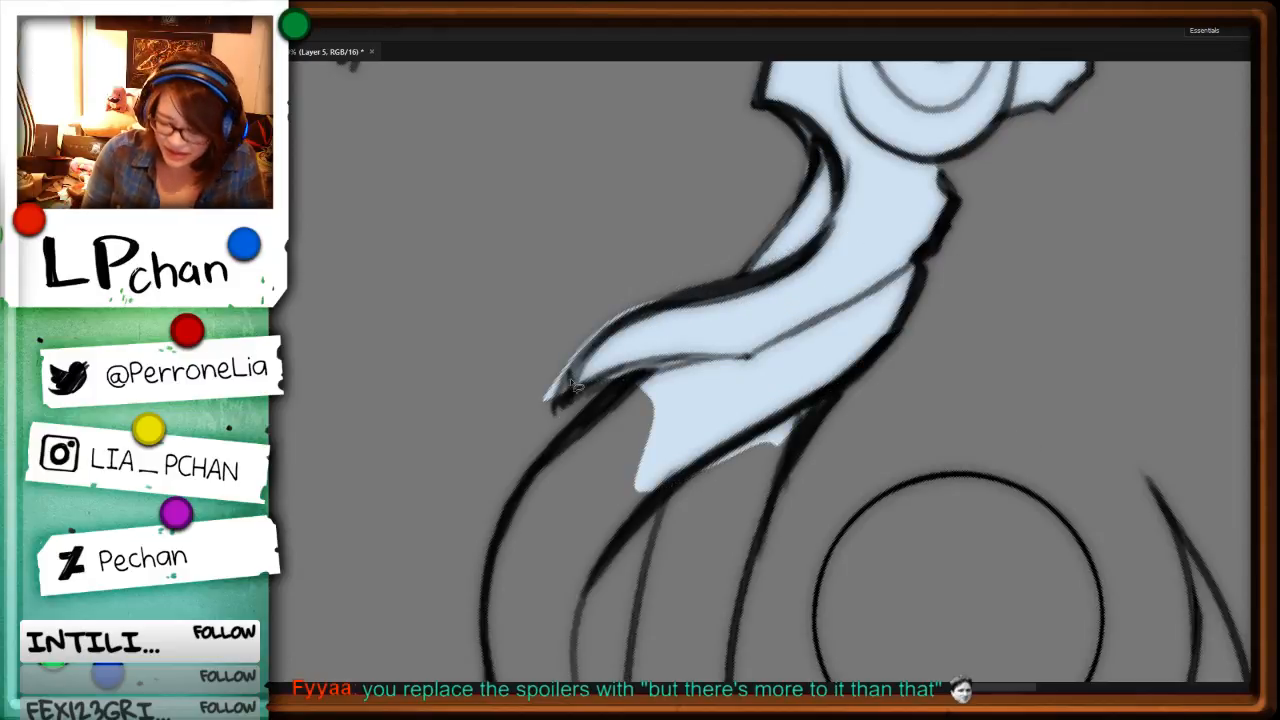
Step: Fill the outer and inner curved bands below the pointed fold with pale blue, deselecting after each
mouse_move(863, 583)
left_mouse_down()
mouse_move(901, 352)
mouse_move(614, 374)
left_mouse_up()
mouse_move(626, 478)
left_mouse_down()
mouse_move(638, 364)
mouse_move(743, 252)
mouse_move(685, 238)
mouse_move(630, 264)
mouse_move(580, 318)
mouse_move(559, 375)
mouse_move(563, 463)
mouse_move(619, 520)
mouse_move(652, 463)
left_mouse_up()
key("alt+BackSpace")
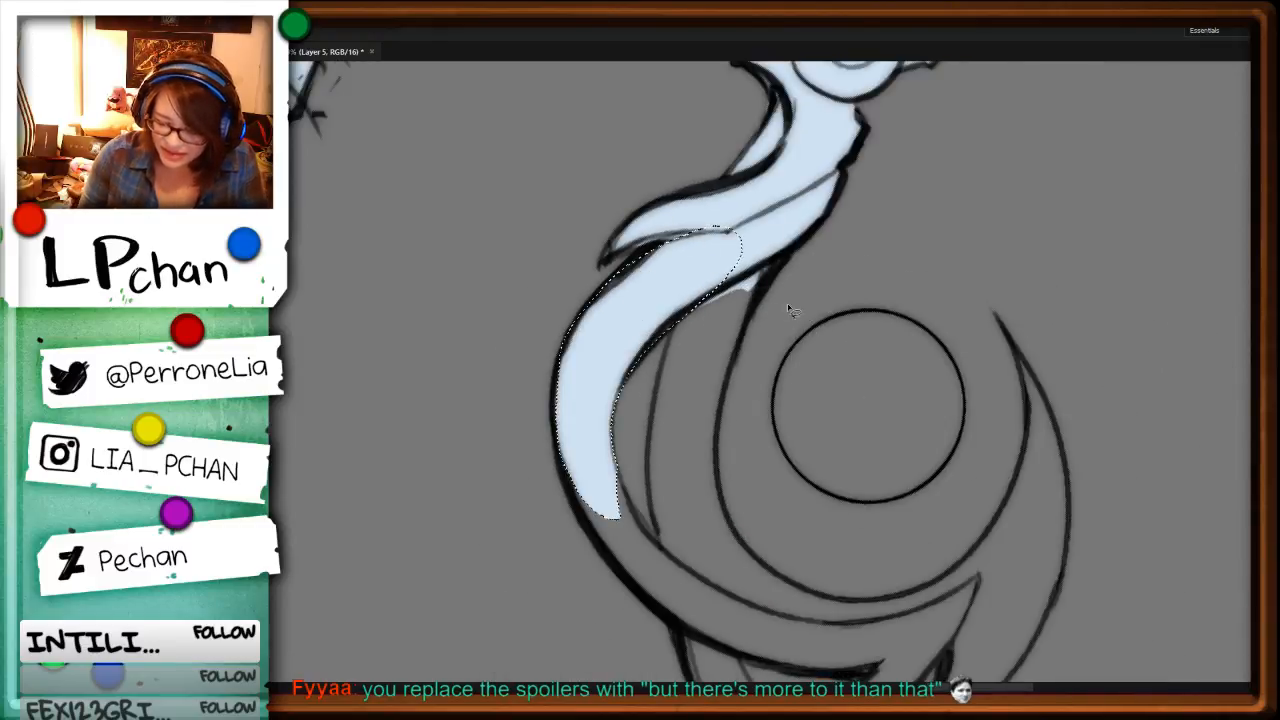
key("ctrl+d")
mouse_move(672, 325)
left_mouse_down()
mouse_move(655, 394)
mouse_move(720, 593)
mouse_move(719, 477)
mouse_move(748, 290)
left_mouse_up()
key("alt+BackSpace")
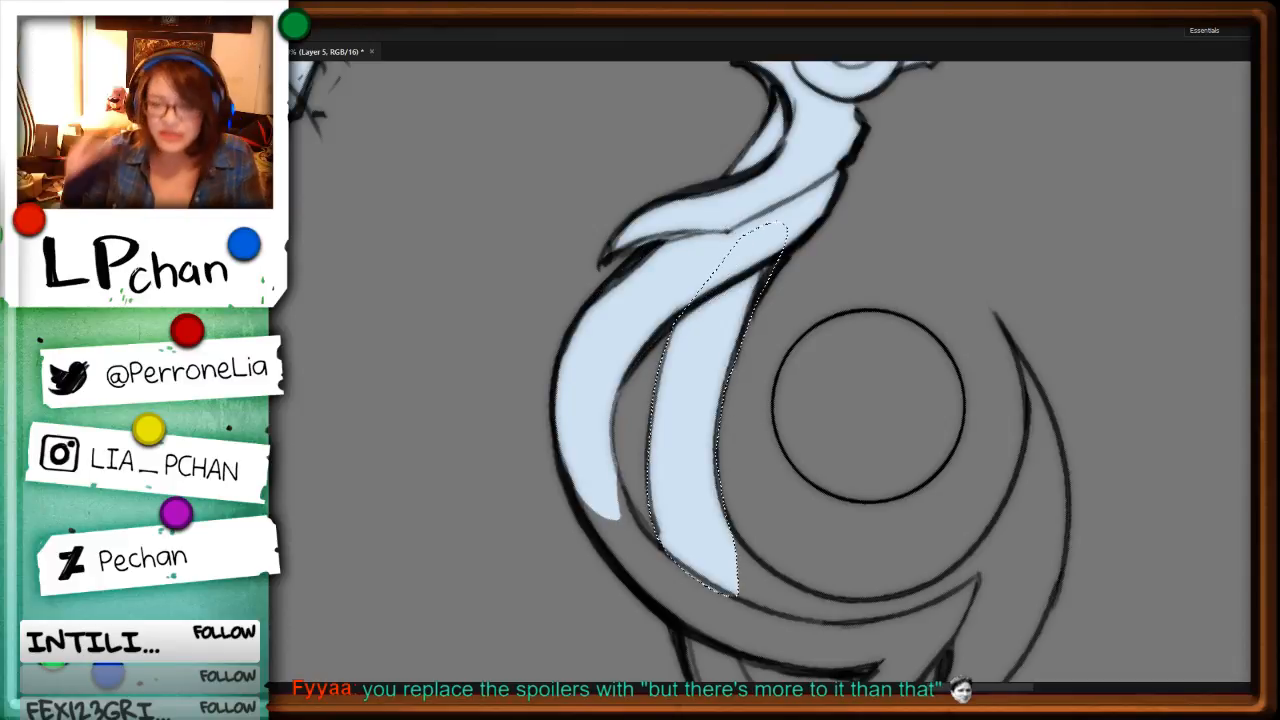
key("ctrl+d")
Step: Extend the pale blue fill along the outer curved band of the staff's crescent head, then deselect
key("r")
left_click_drag(1068, 256, 766, 523)
left_click_drag(590, 493, 773, 368)
key("ctrl+plus")
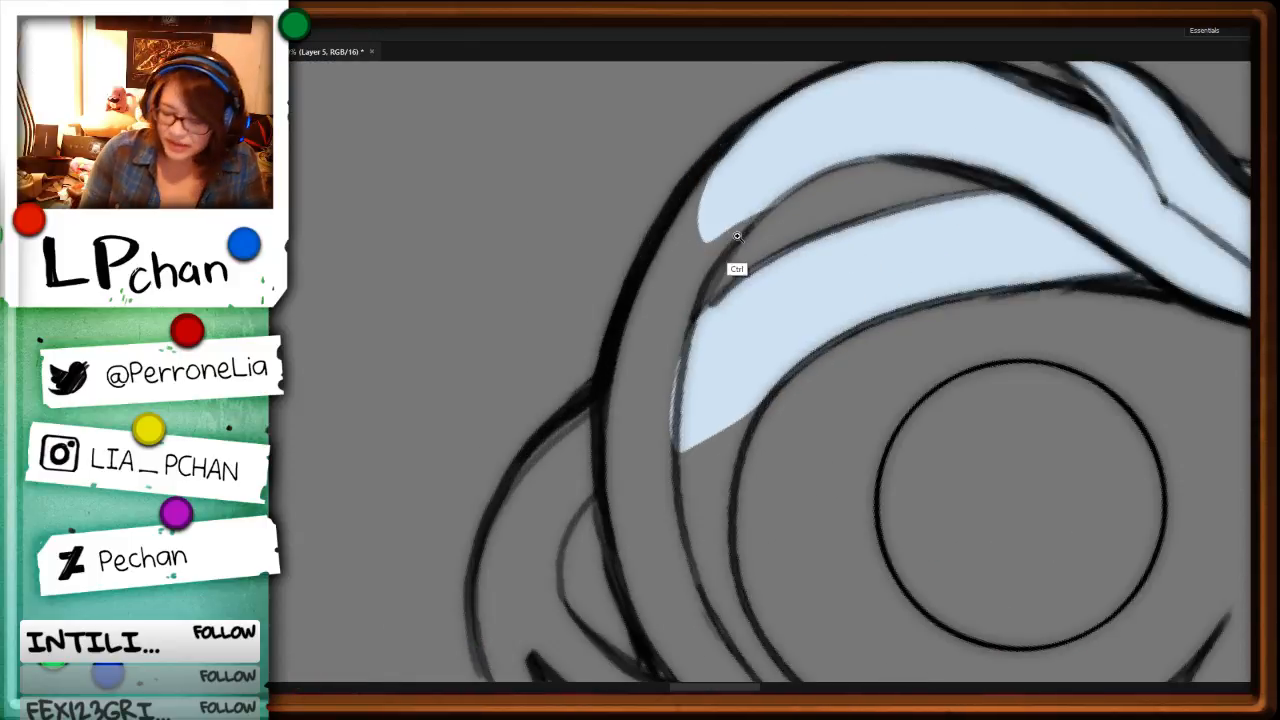
mouse_move(720, 257)
left_mouse_down()
mouse_move(645, 550)
mouse_move(615, 322)
mouse_move(760, 135)
mouse_move(775, 195)
left_mouse_up()
key("alt+BackSpace")
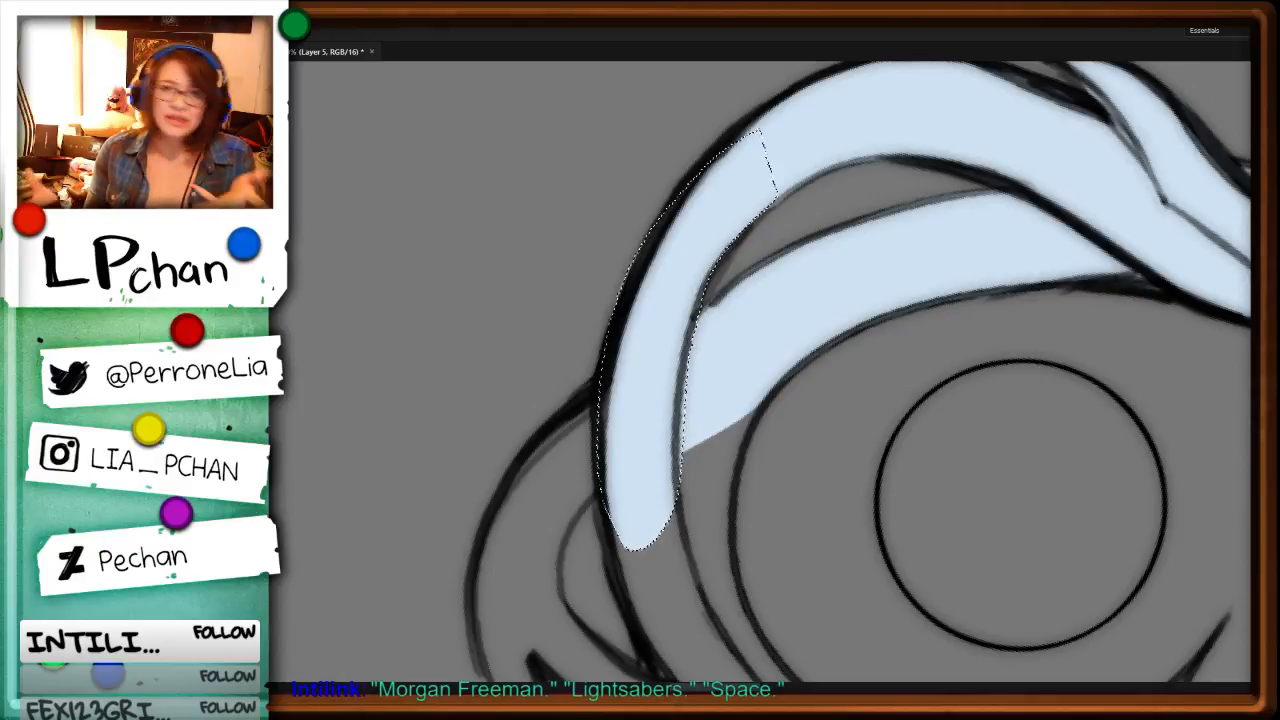
key("ctrl+d")
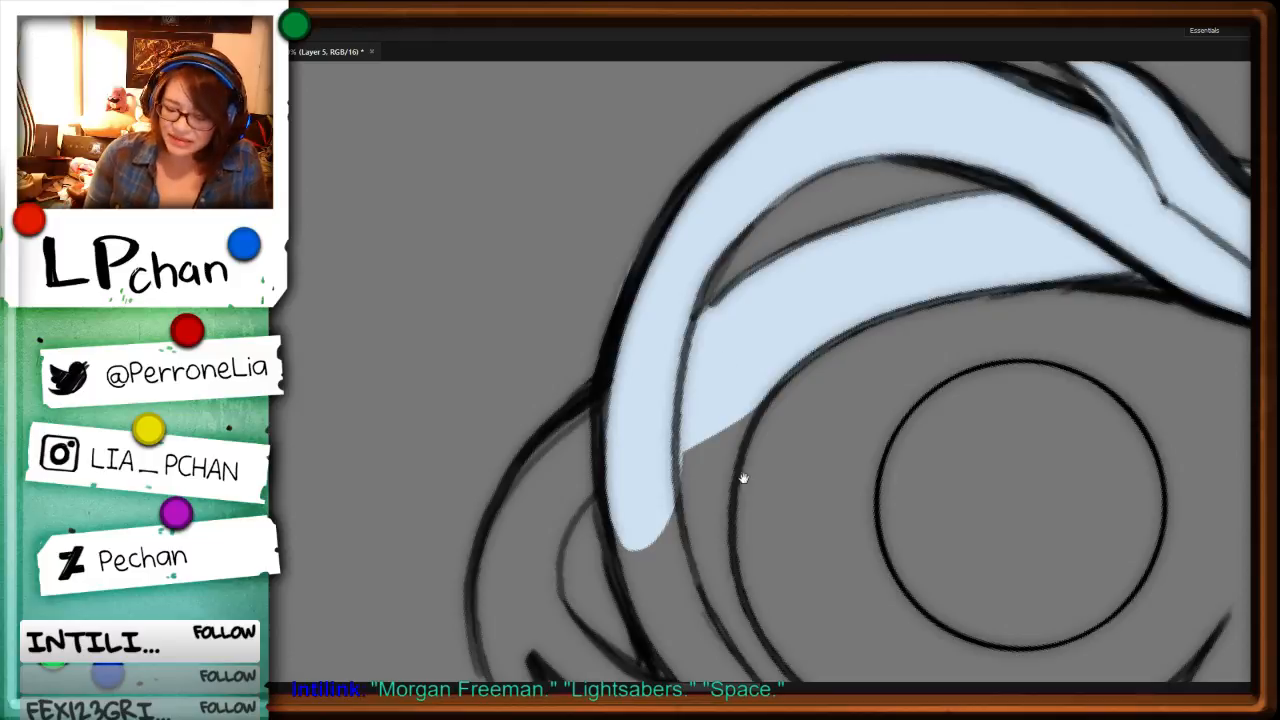
Step: Fill the hooked outer prong and the two adjoining inner bands down to their pointed end with pale blue, then deselect
left_click_drag(877, 513, 921, 360)
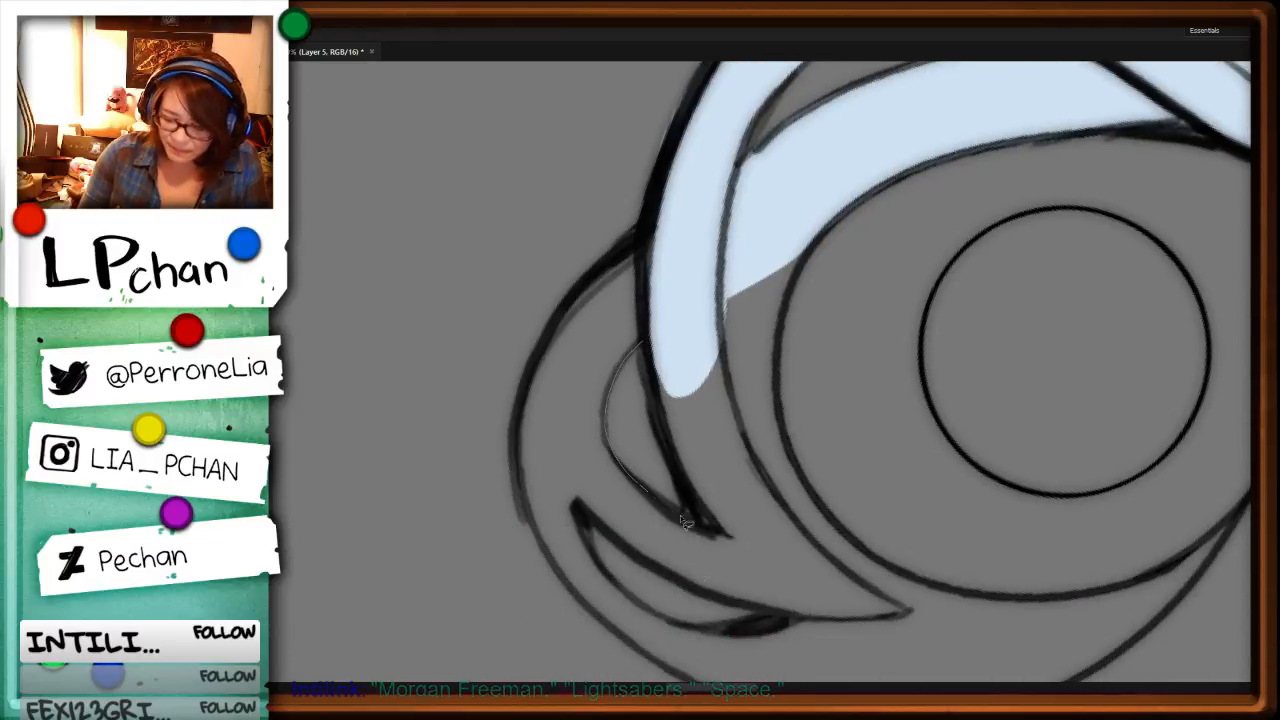
left_click(725, 525)
left_click_drag(697, 571, 692, 213)
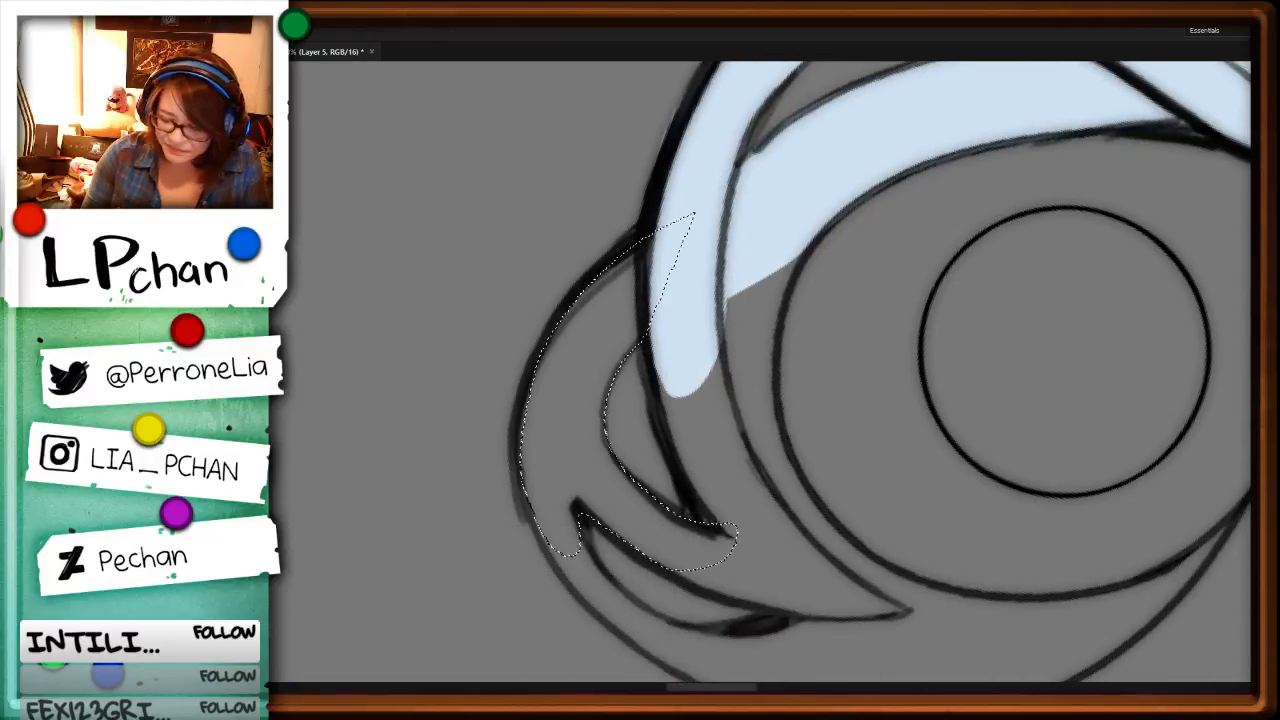
key("alt+BackSpace")
key("ctrl+d")
mouse_move(813, 240)
left_mouse_down()
mouse_move(783, 326)
mouse_move(798, 456)
mouse_move(864, 617)
mouse_move(666, 461)
mouse_move(712, 222)
left_mouse_up()
key("alt+BackSpace")
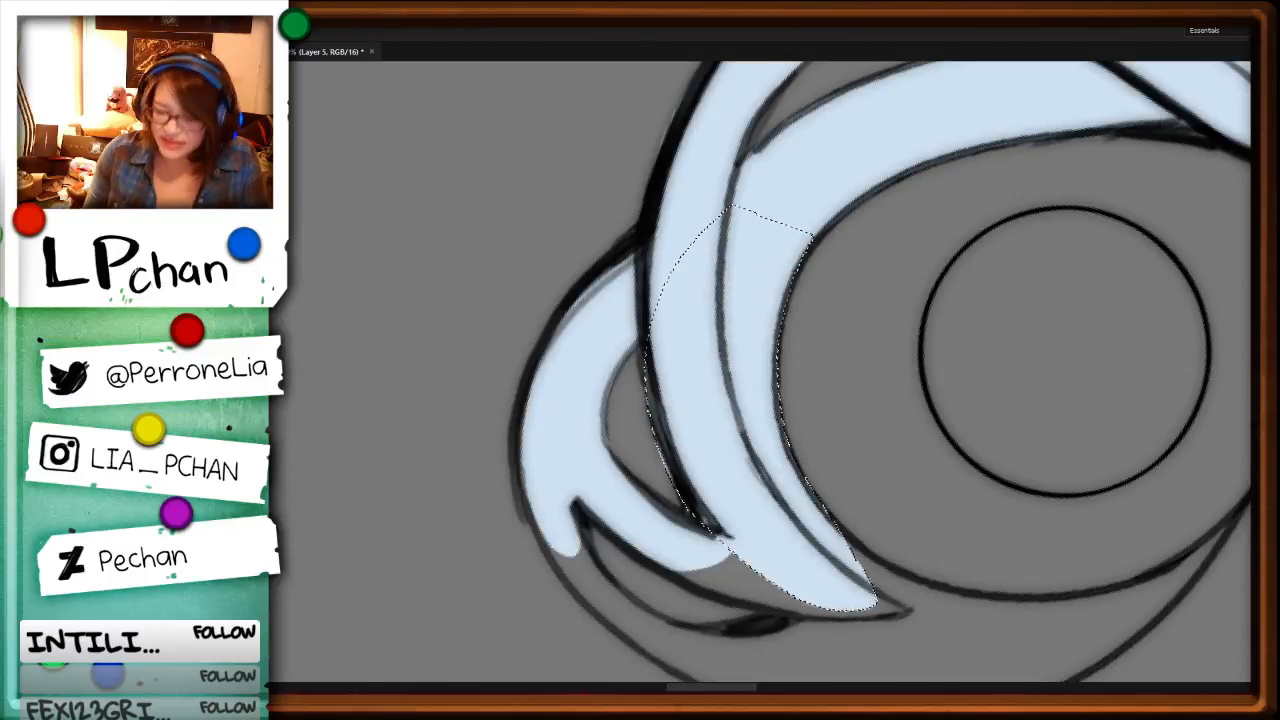
key("ctrl+d")
Step: Fill the unfilled area around the crescent head's narrow prongs with pale blue, then deselect
key("r")
mouse_move(1060, 300)
left_mouse_down()
mouse_move(962, 486)
mouse_move(585, 473)
mouse_move(717, 337)
mouse_move(724, 306)
left_mouse_up()
mouse_move(650, 272)
left_mouse_down()
mouse_move(666, 407)
mouse_move(615, 216)
left_mouse_up()
key("alt+BackSpace")
key("ctrl+d")
Step: Trim the spill along the crescent head's outer edge, then fill its tapering end with pale blue
mouse_move(638, 162)
left_mouse_down()
mouse_move(583, 192)
mouse_move(597, 443)
mouse_move(513, 590)
mouse_move(660, 108)
mouse_move(464, 333)
mouse_move(708, 81)
left_mouse_up()
key("alt+BackSpace")
key("ctrl+d")
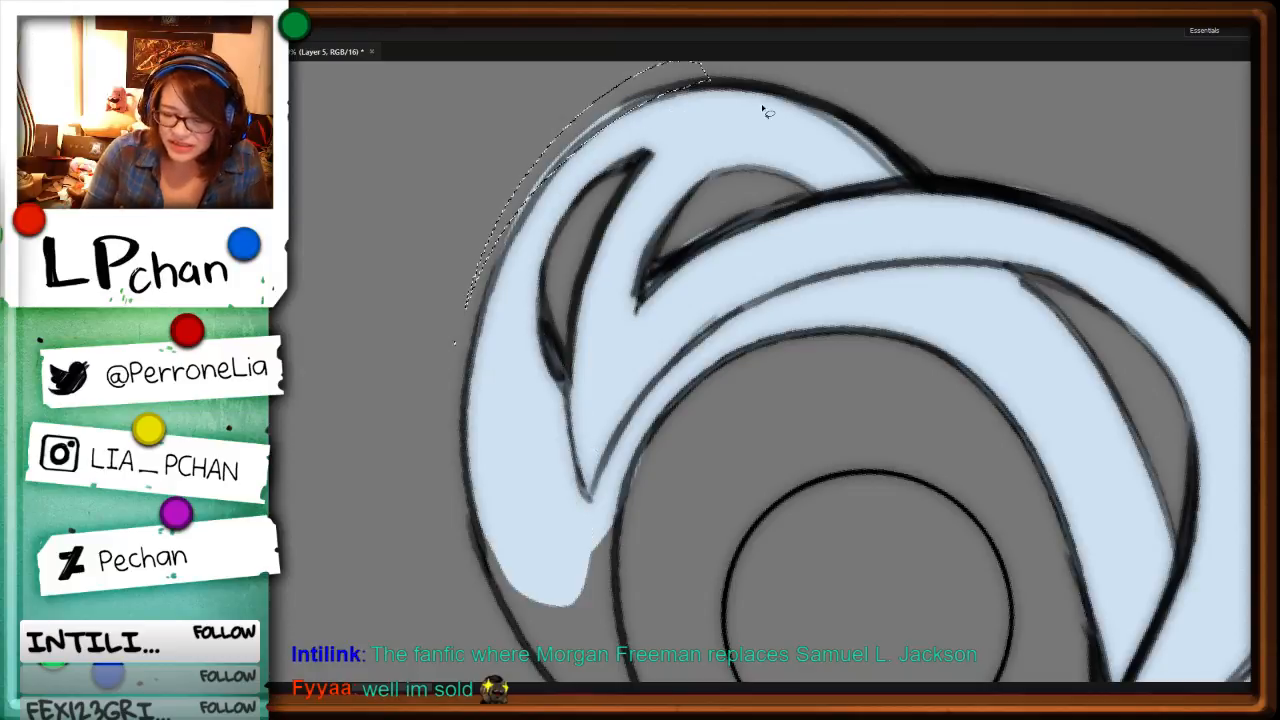
key("Delete")
key("ctrl+d")
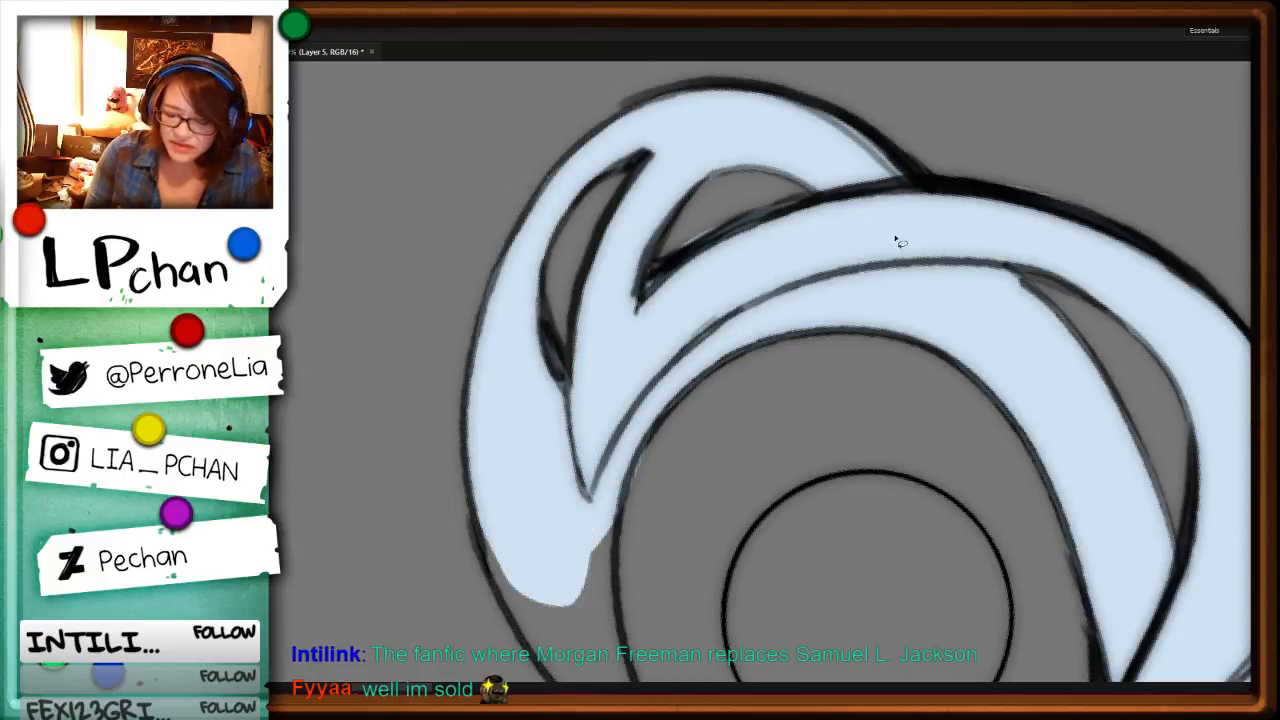
left_click_drag(829, 582, 766, 237)
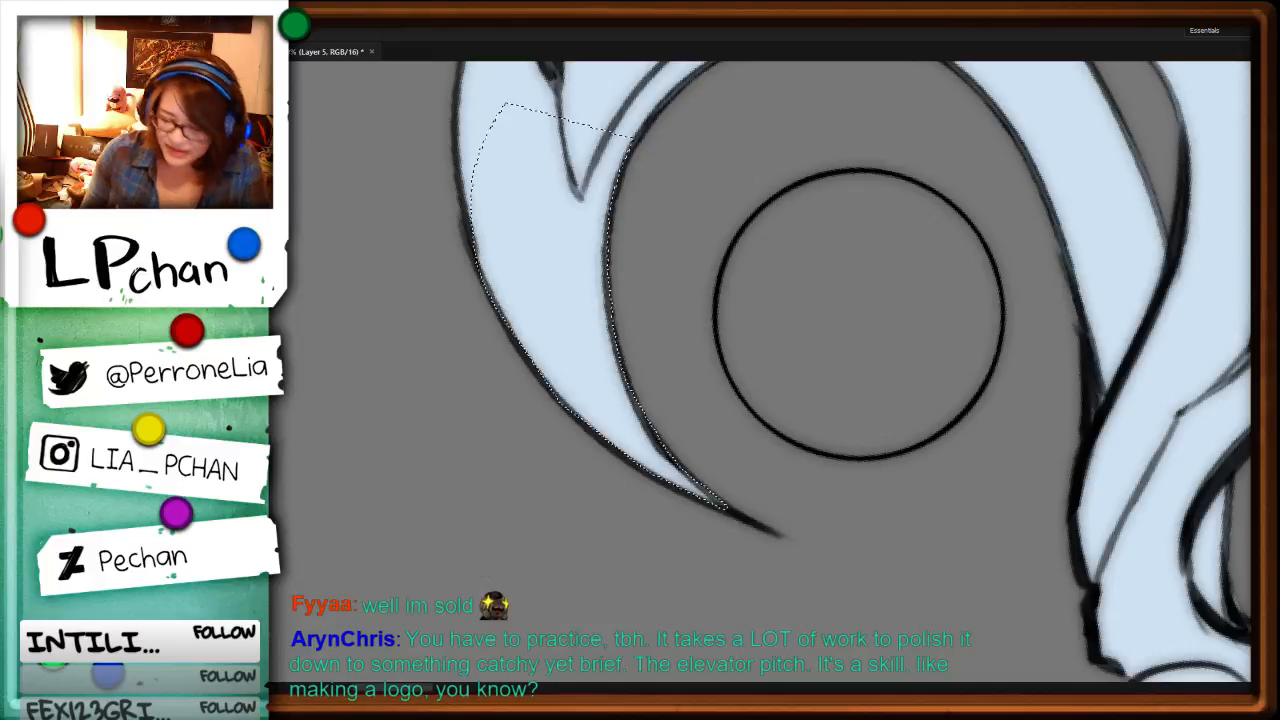
key("ctrl+0")
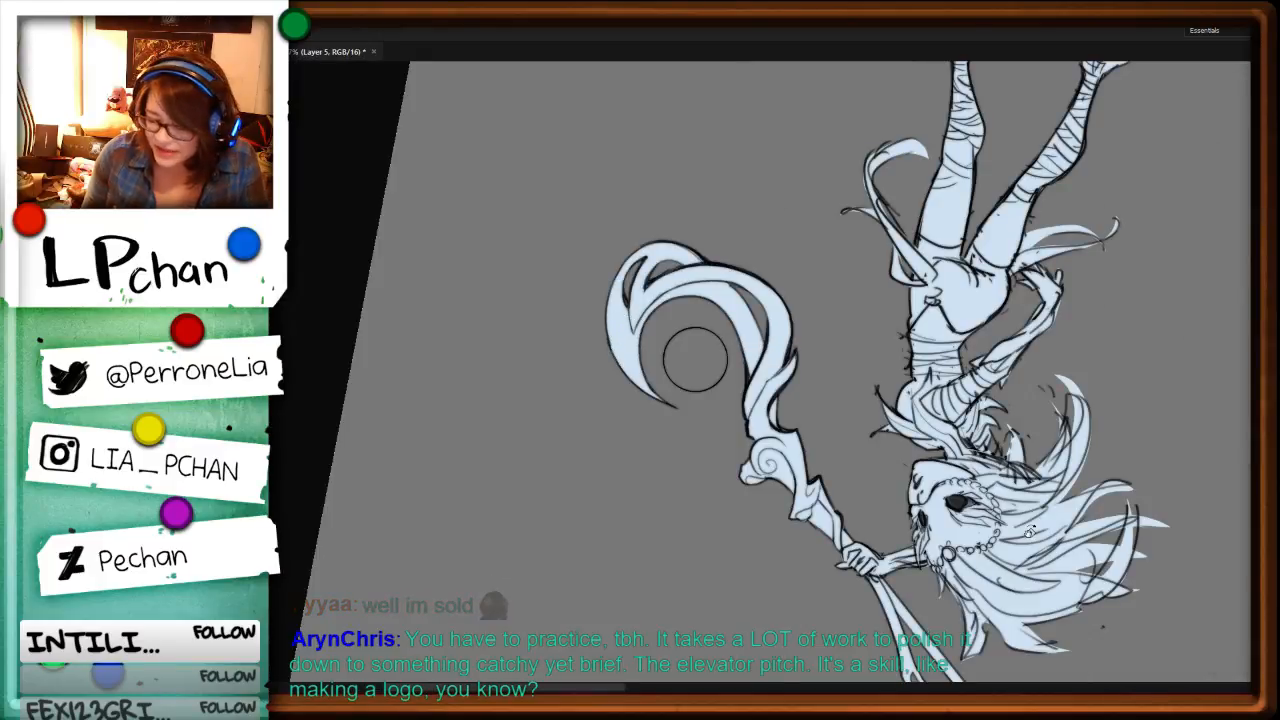
Step: Stamp the round orb inside the crescent with a pale blue dab from a hard round brush enlarged to match its outline
left_click_drag(1026, 533, 554, 534)
left_click_drag(847, 482, 826, 505)
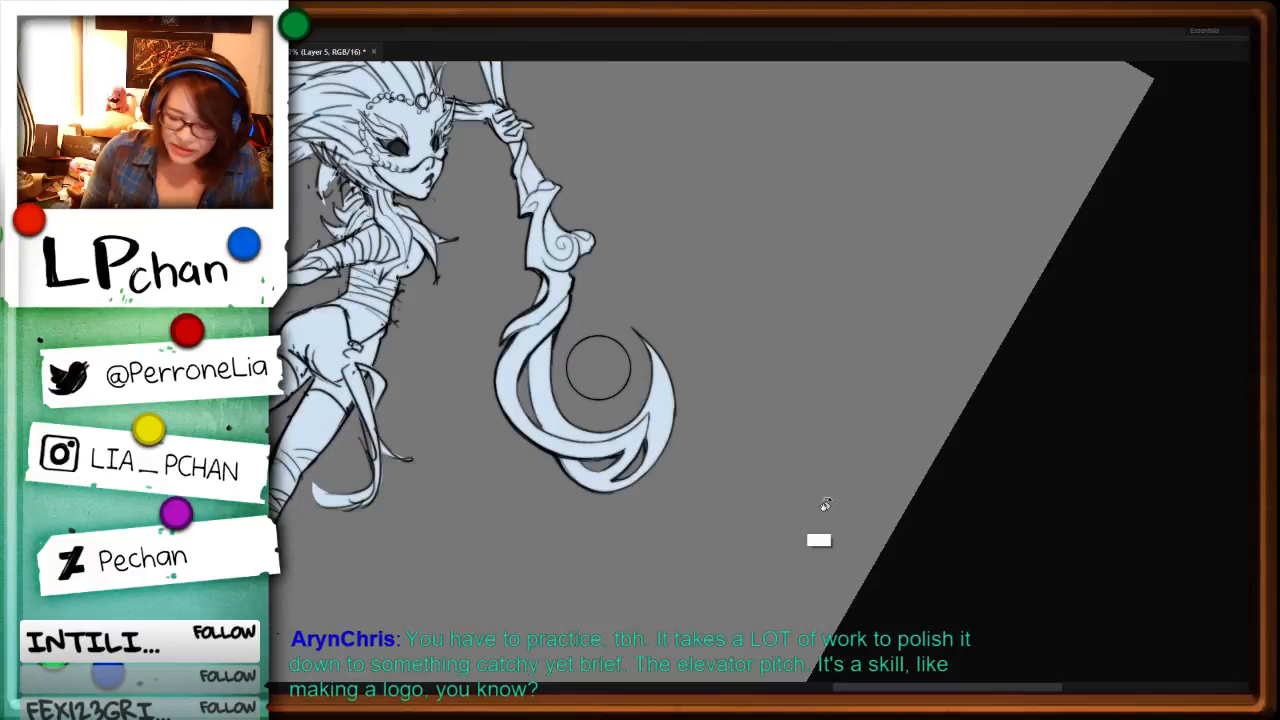
left_click_drag(1028, 294, 857, 251)
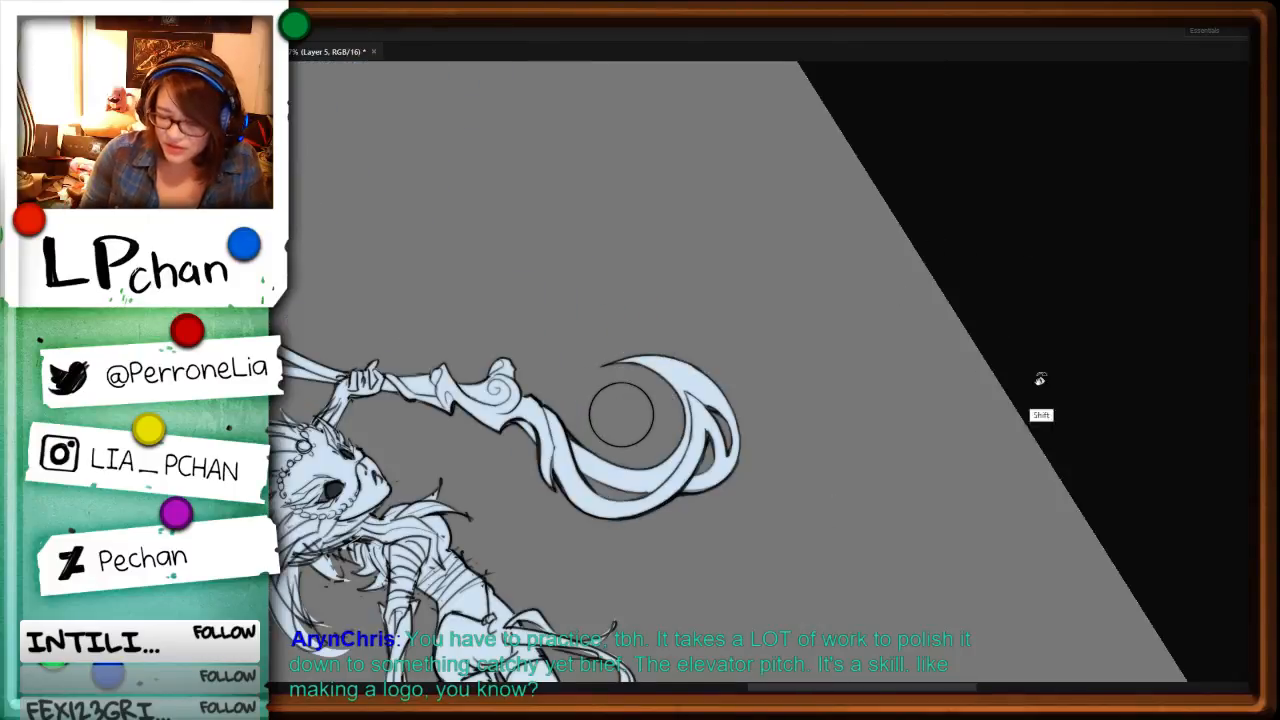
left_click_drag(1040, 377, 919, 515)
key("ctrl+plus")
key("ctrl+plus")
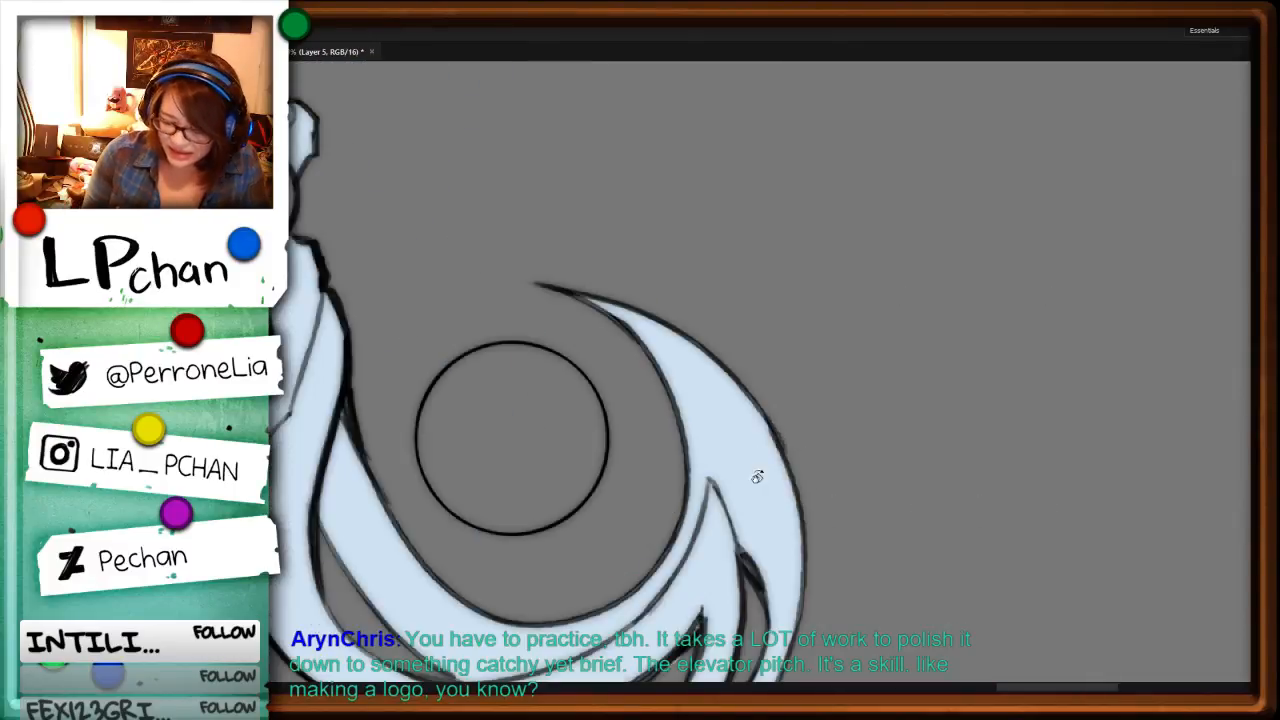
left_click_drag(814, 449, 1010, 385)
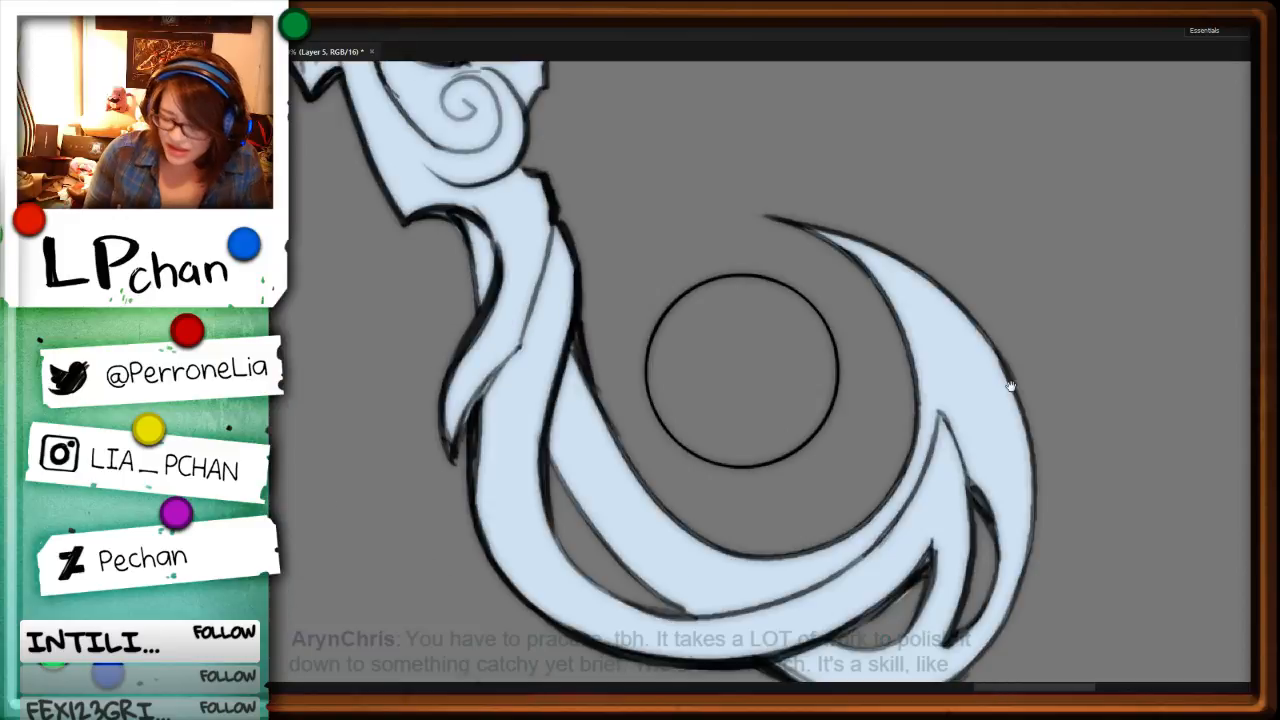
key("F5")
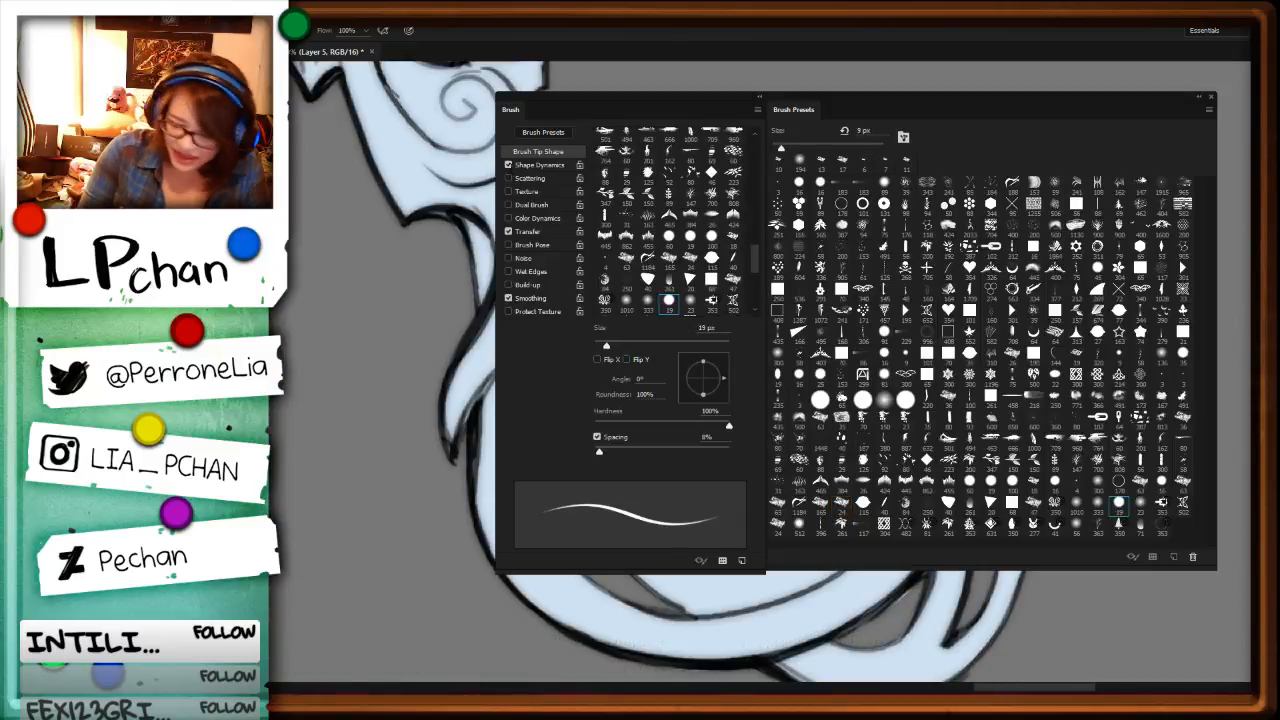
key("F5")
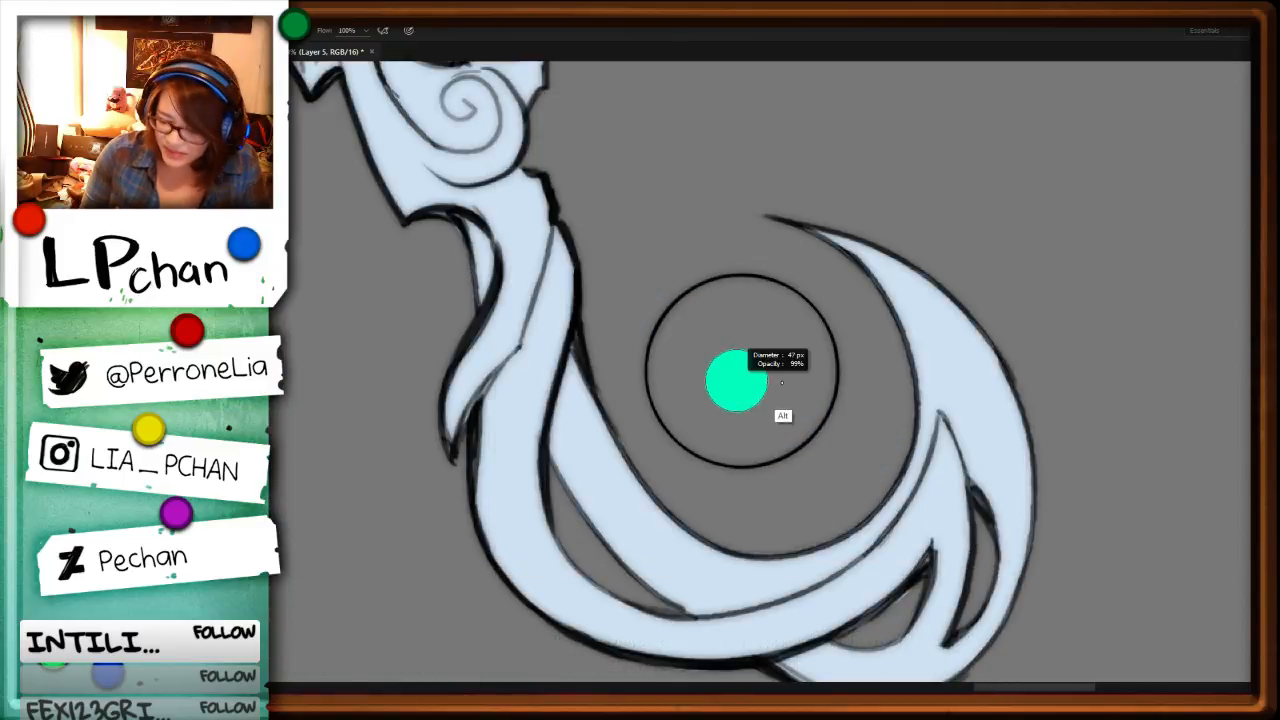
left_click_drag(734, 374, 766, 375)
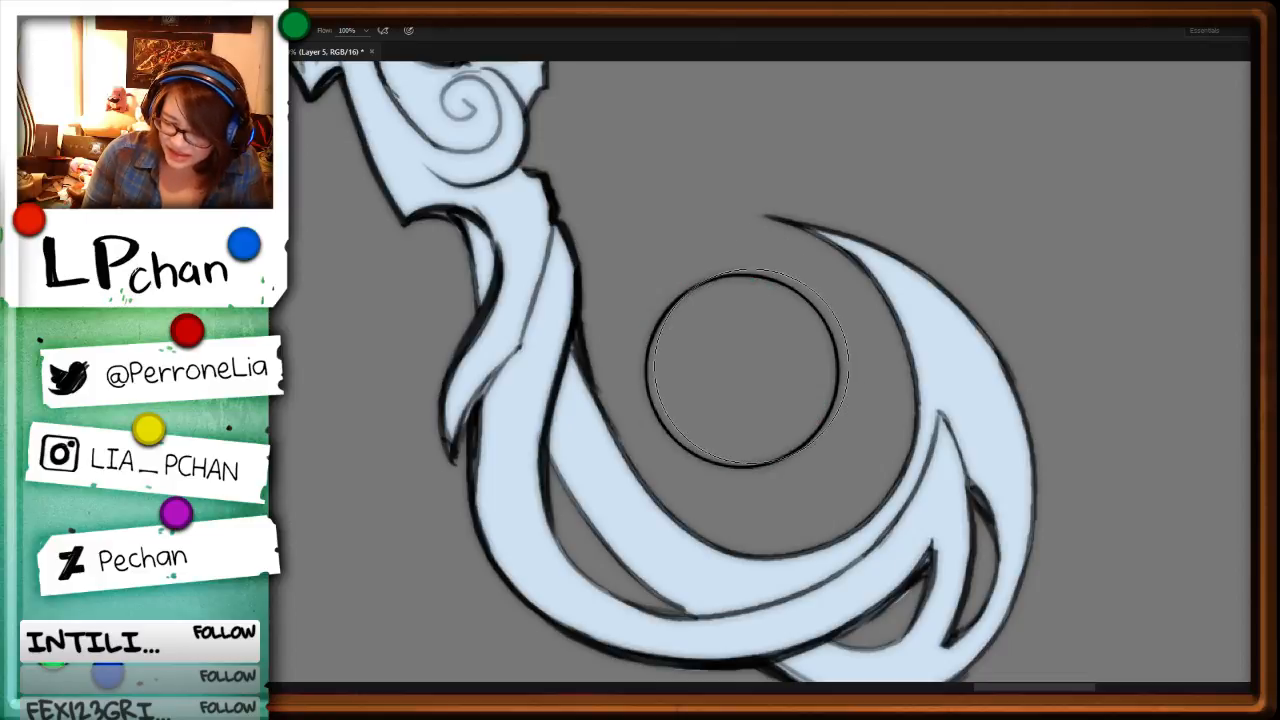
left_click(745, 369)
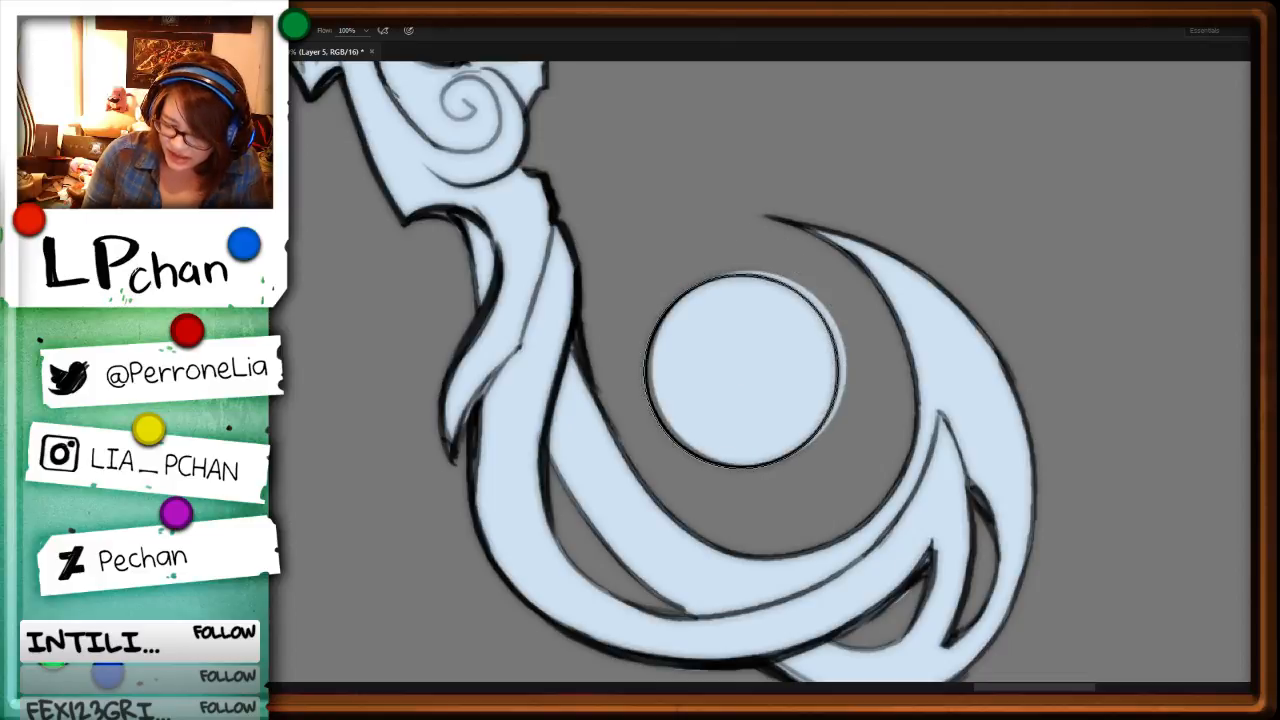
Step: Lasso and delete the pale blue spill outside the orb's outline, then deselect
key("l")
left_click_drag(739, 273, 862, 312)
key("alt")
key("Delete")
key("ctrl+d")
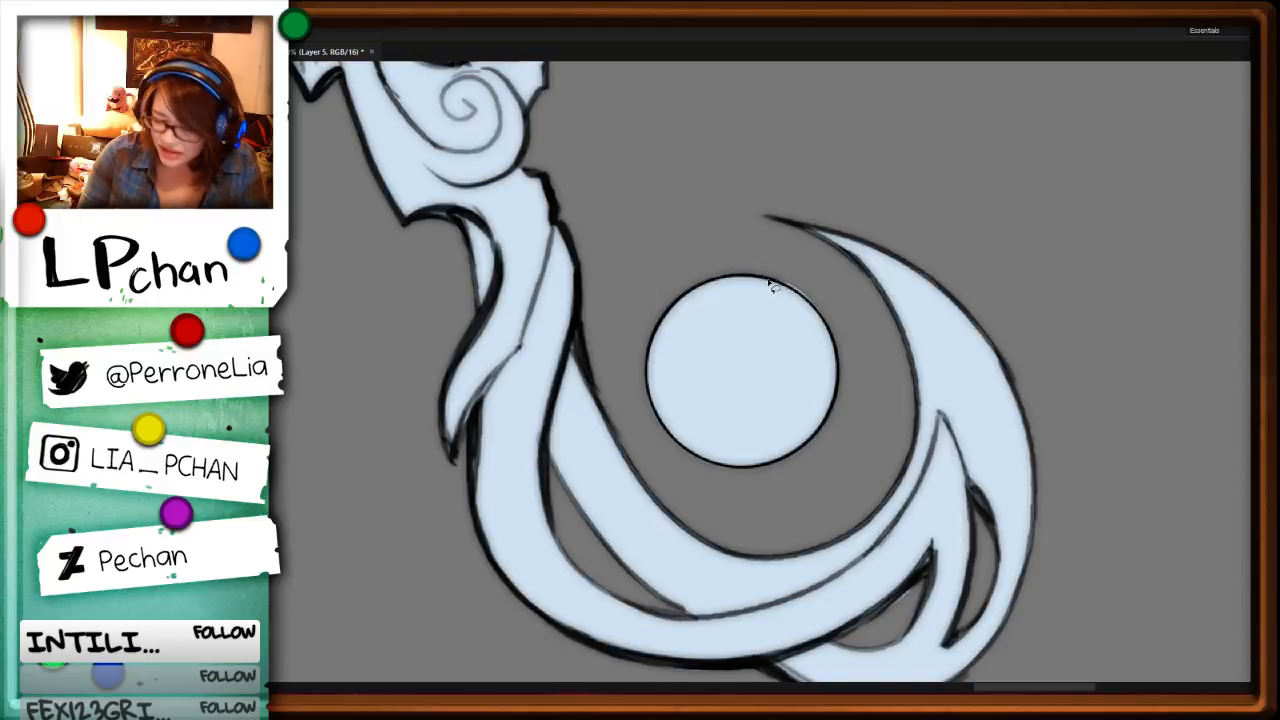
mouse_move(772, 279)
left_mouse_down()
mouse_move(809, 305)
mouse_move(777, 243)
mouse_move(772, 277)
left_mouse_up()
key("Delete")
key("ctrl+d")
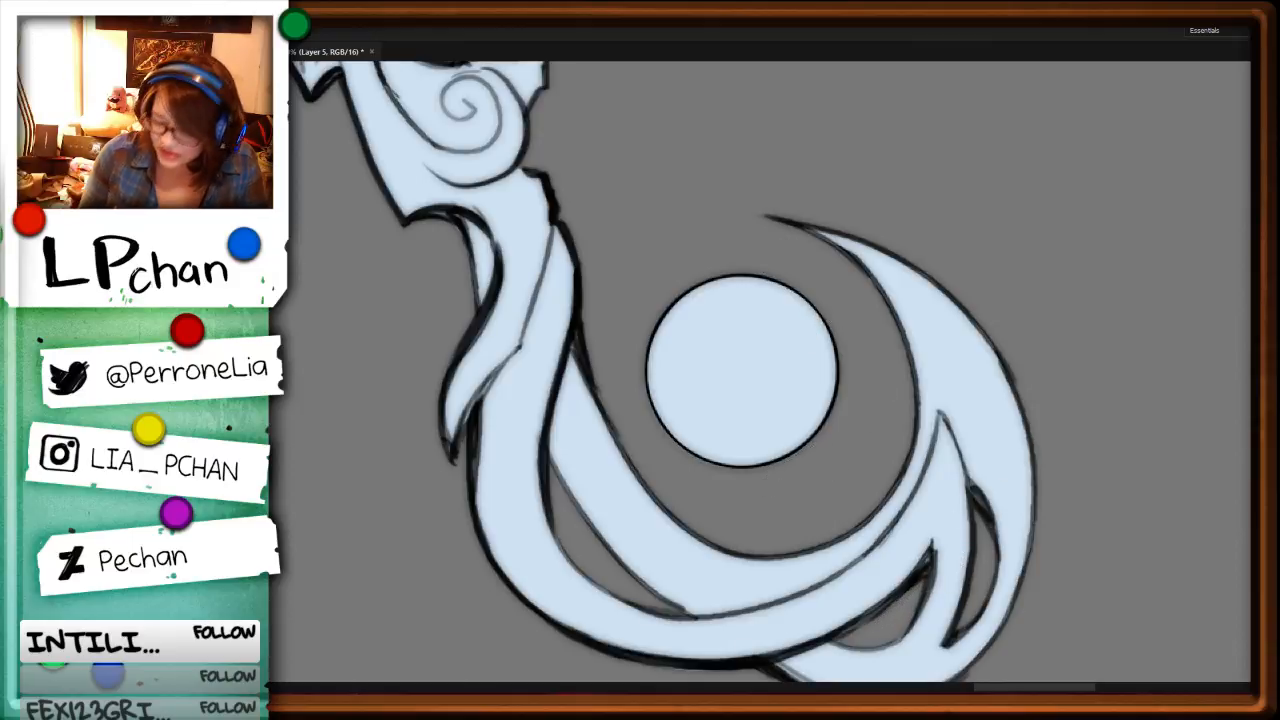
Step: Examine the filled staff and long-haired character as a whole, then at closer range around the head
key("ctrl+minus")
key("ctrl+minus")
key("ctrl+plus")
key("ctrl+plus")
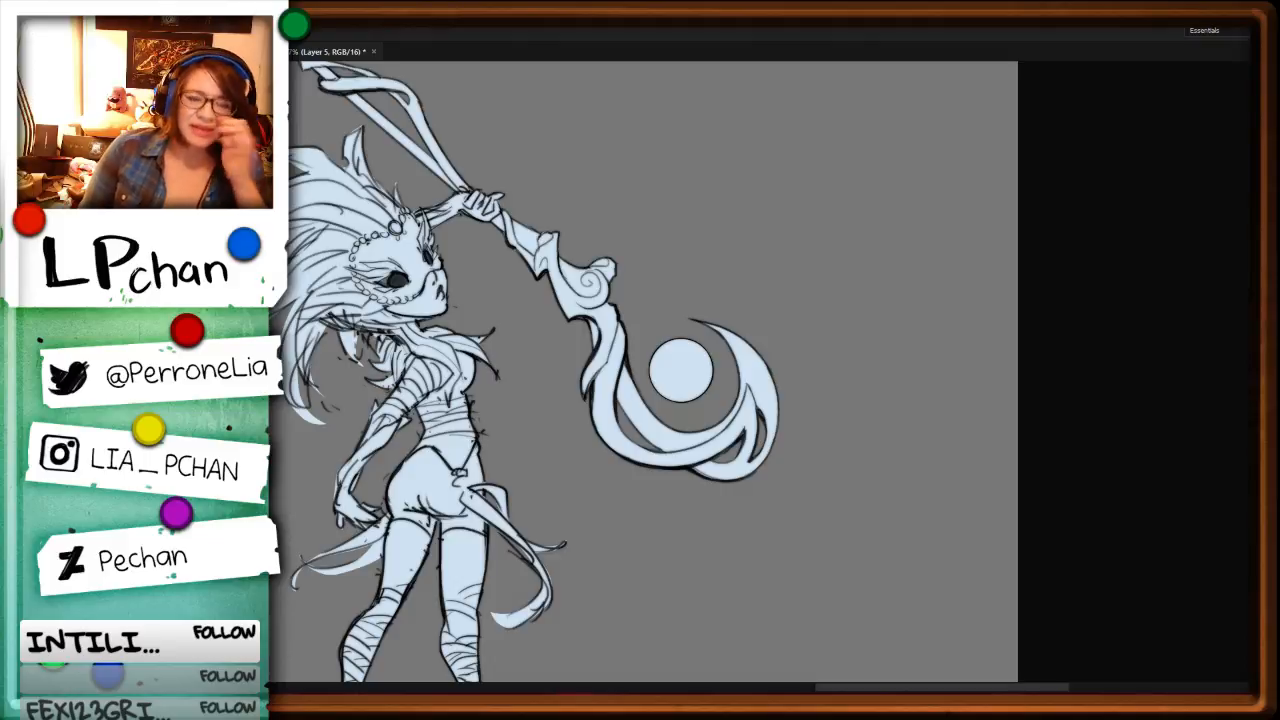
key("ctrl+minus")
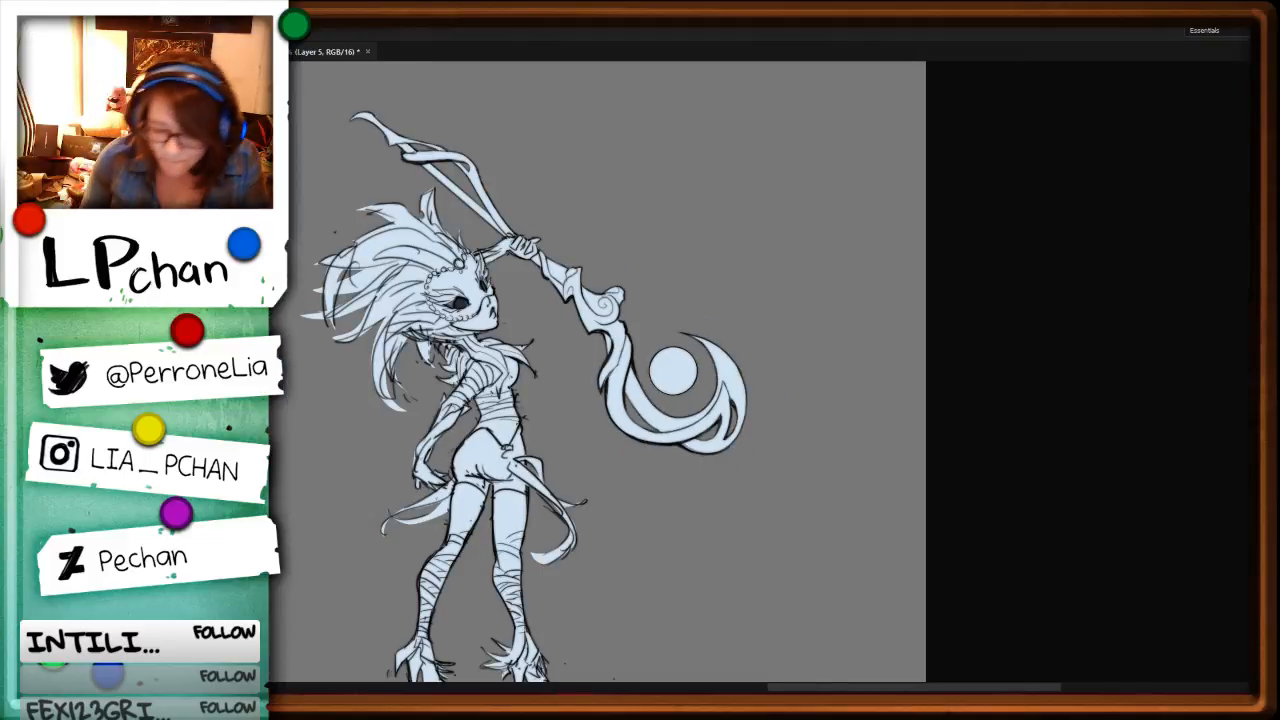
key("ctrl+plus")
key("ctrl+plus")
left_click_drag(506, 441, 802, 528)
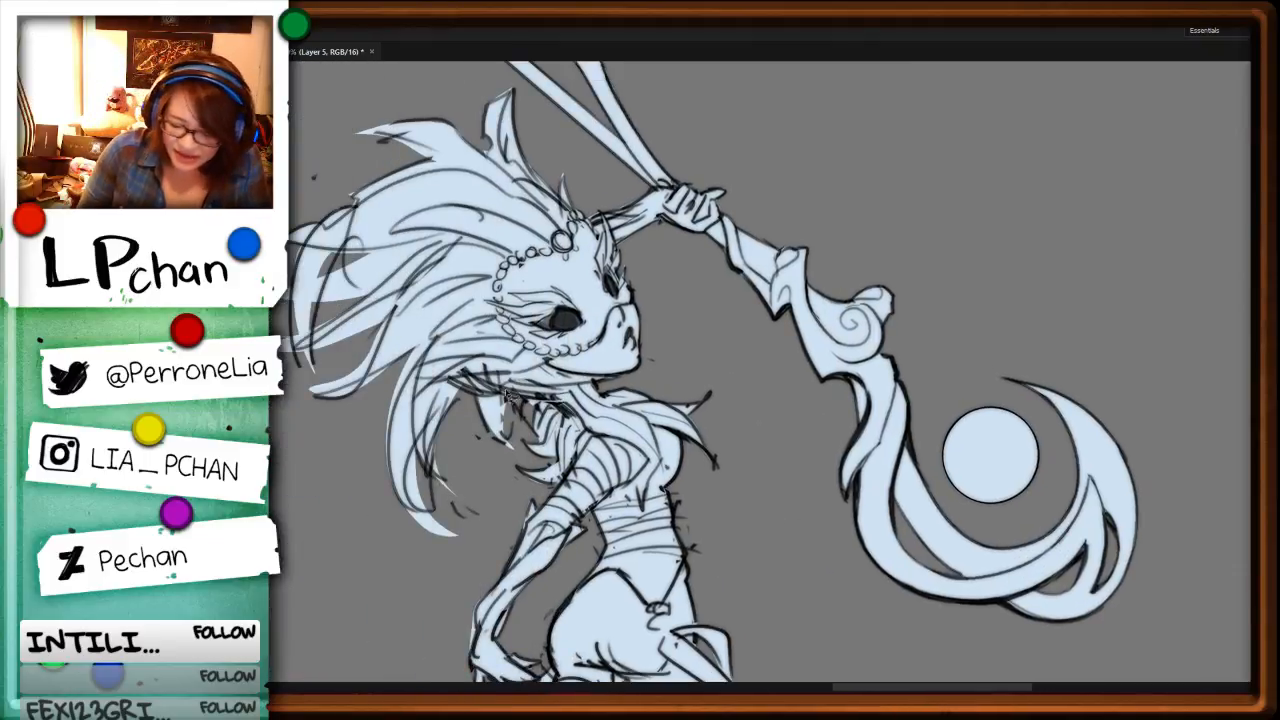
left_click_drag(538, 358, 558, 436)
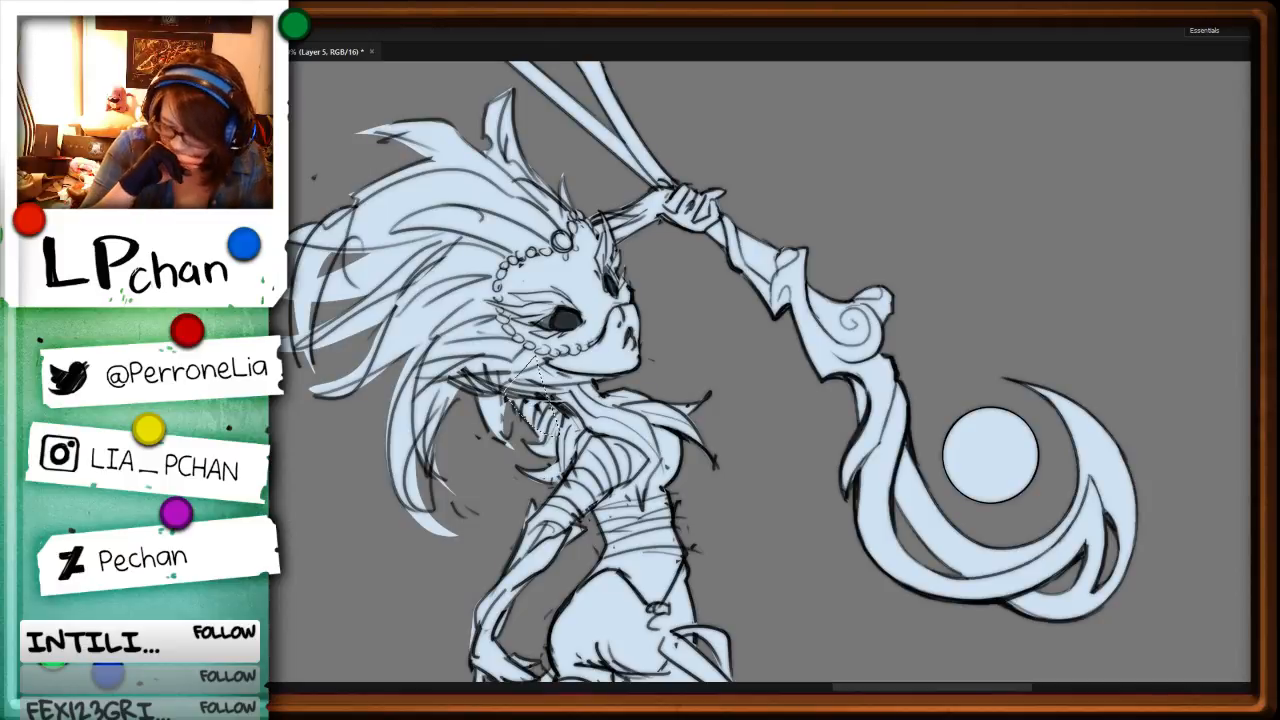
key("r")
mouse_move(778, 460)
left_mouse_down()
mouse_move(768, 374)
mouse_move(746, 351)
left_mouse_up()
left_click_drag(383, 495, 593, 480)
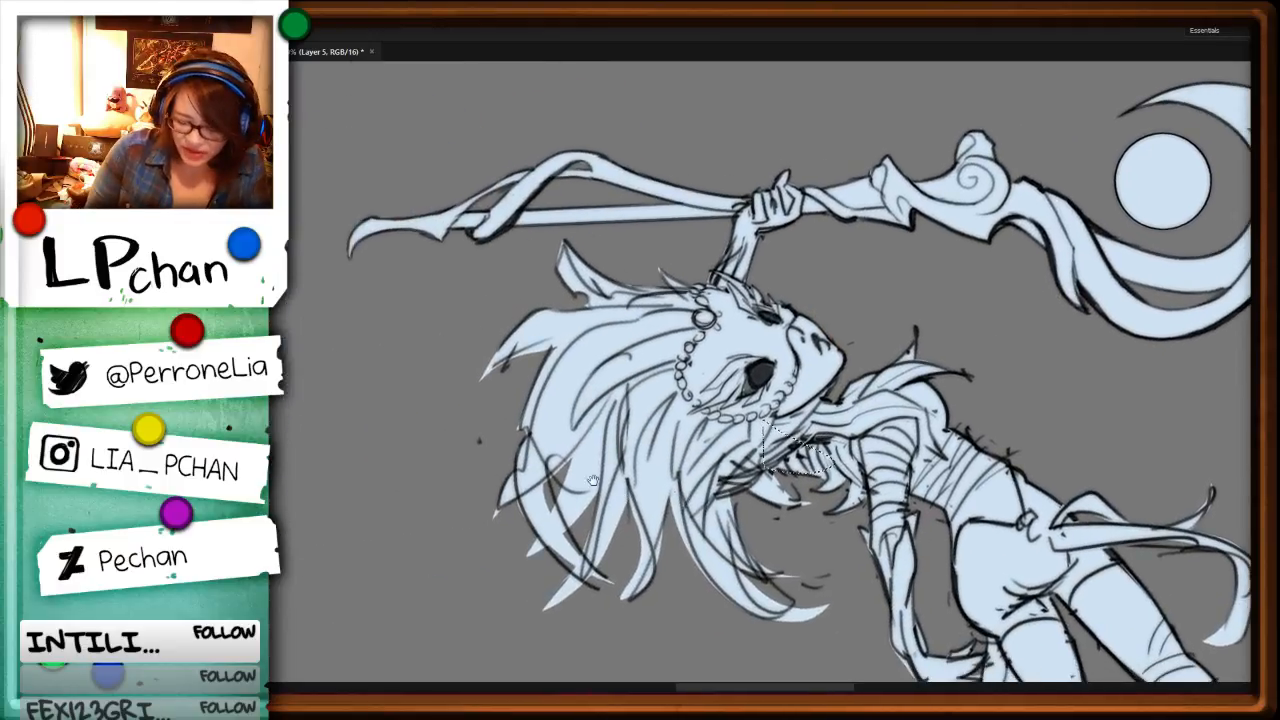
left_click_drag(533, 518, 556, 410)
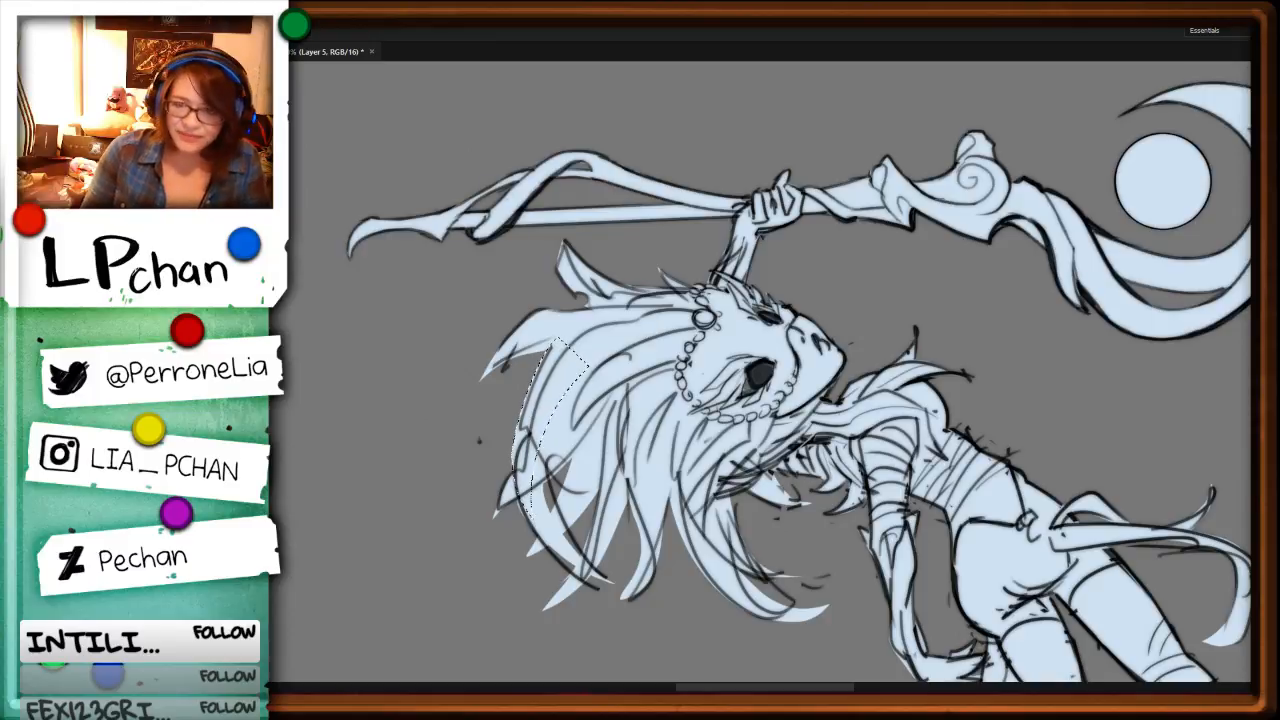
Step: Fill the small spike where the hooded character's staff shaft meets the spiked ring with pale blue, then deselect
key("ctrl+minus")
key("ctrl+minus")
key("r")
left_click_drag(1066, 416, 848, 574)
key("ctrl+minus")
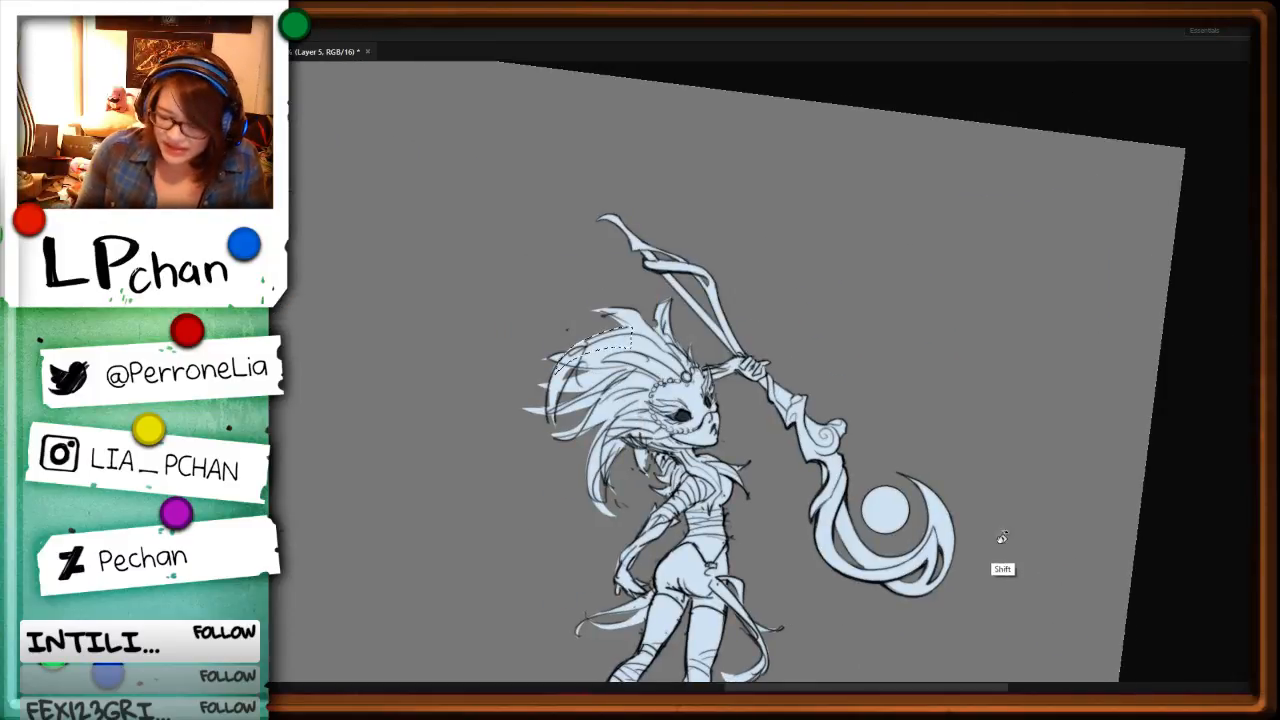
key("ctrl+minus")
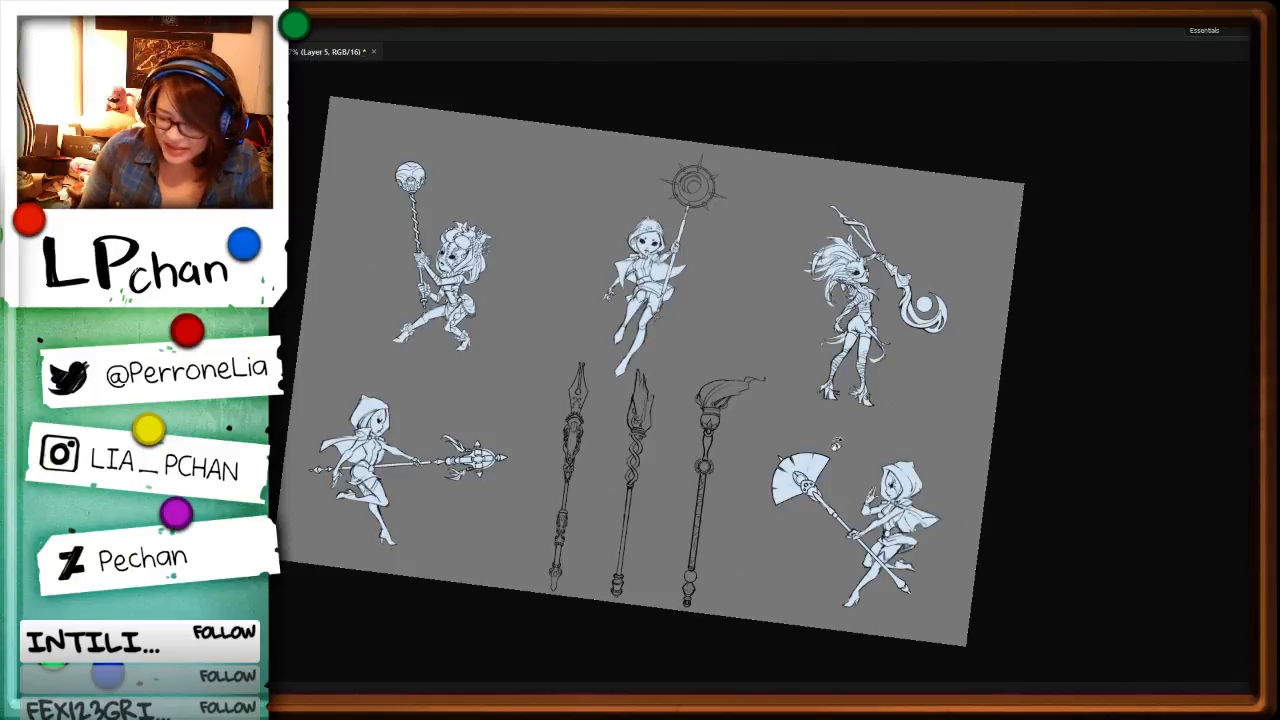
key("i")
left_click(823, 463)
key("ctrl+plus")
key("ctrl+plus")
left_click_drag(808, 178, 716, 511)
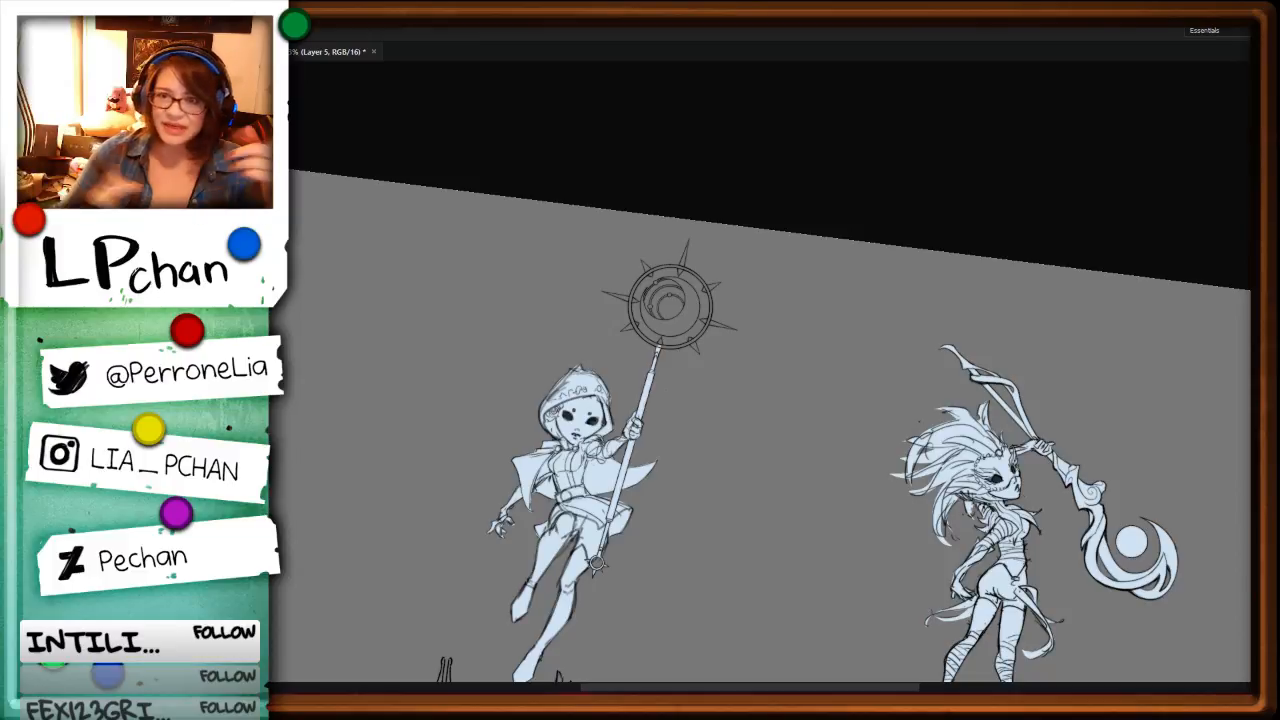
key("ctrl+plus")
key("ctrl+plus")
key("ctrl+plus")
key("ctrl+plus")
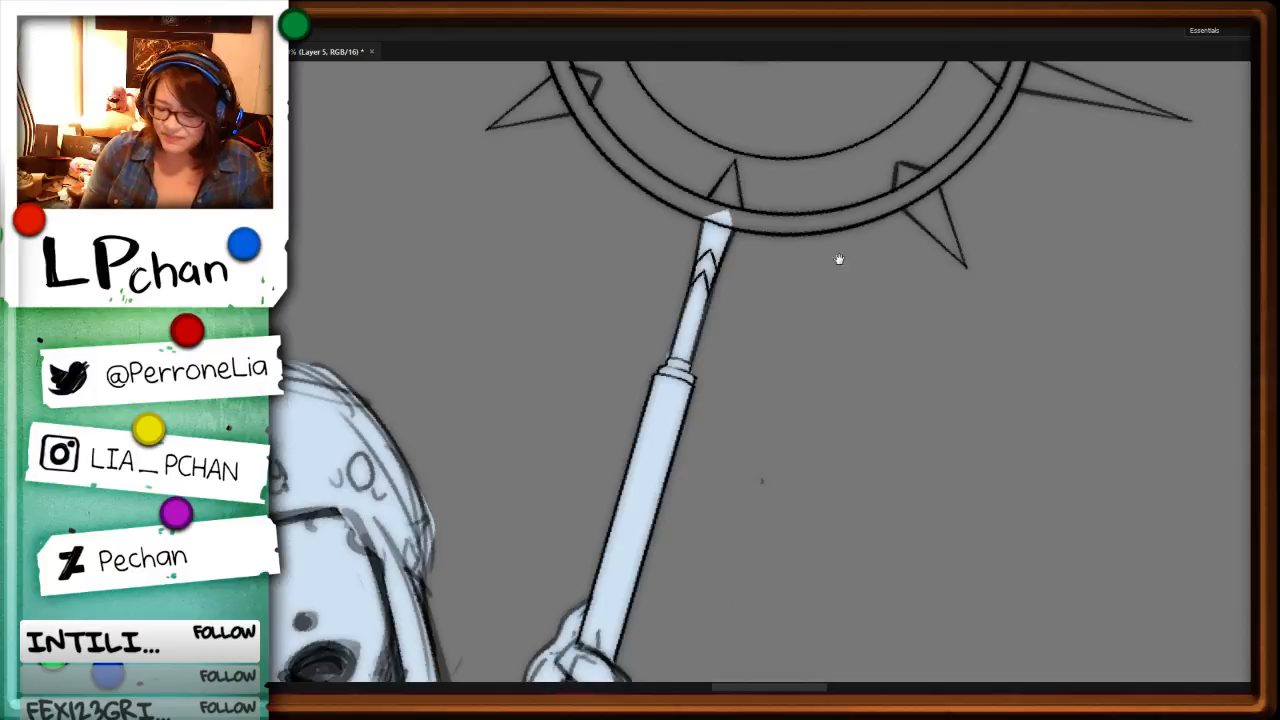
left_click_drag(839, 260, 835, 490)
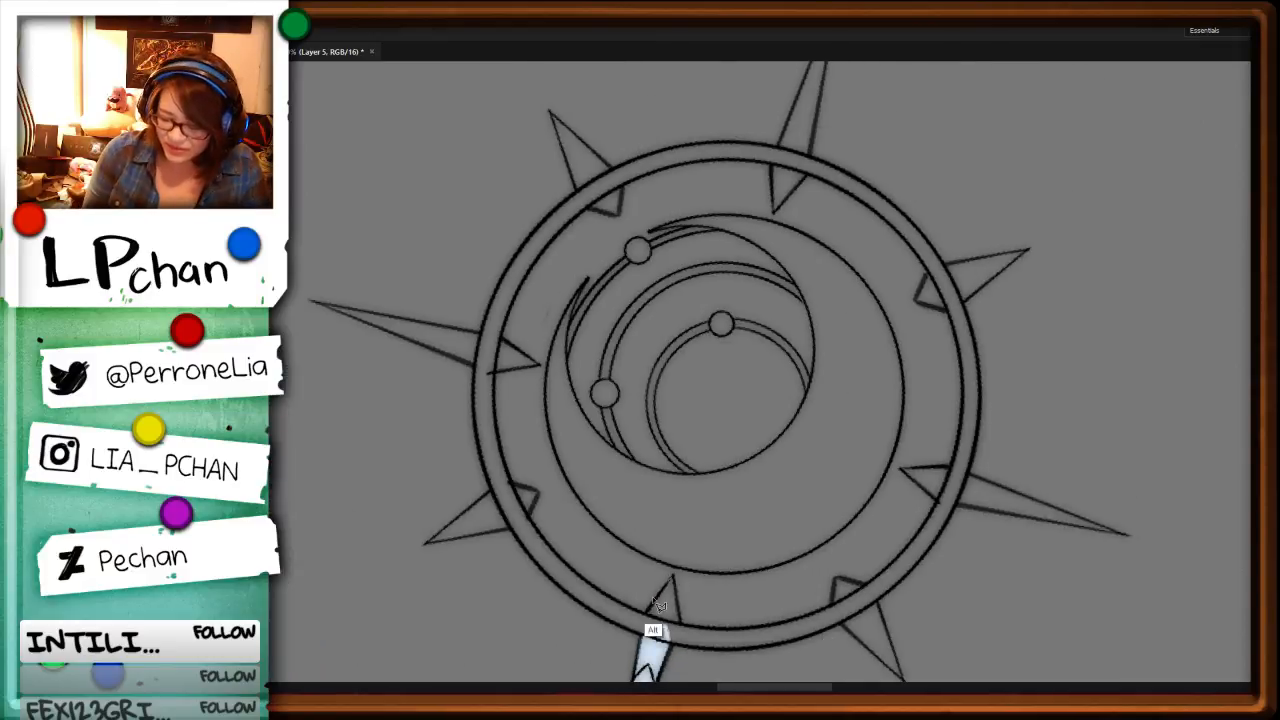
left_click(681, 625, "alt")
key("alt+BackSpace")
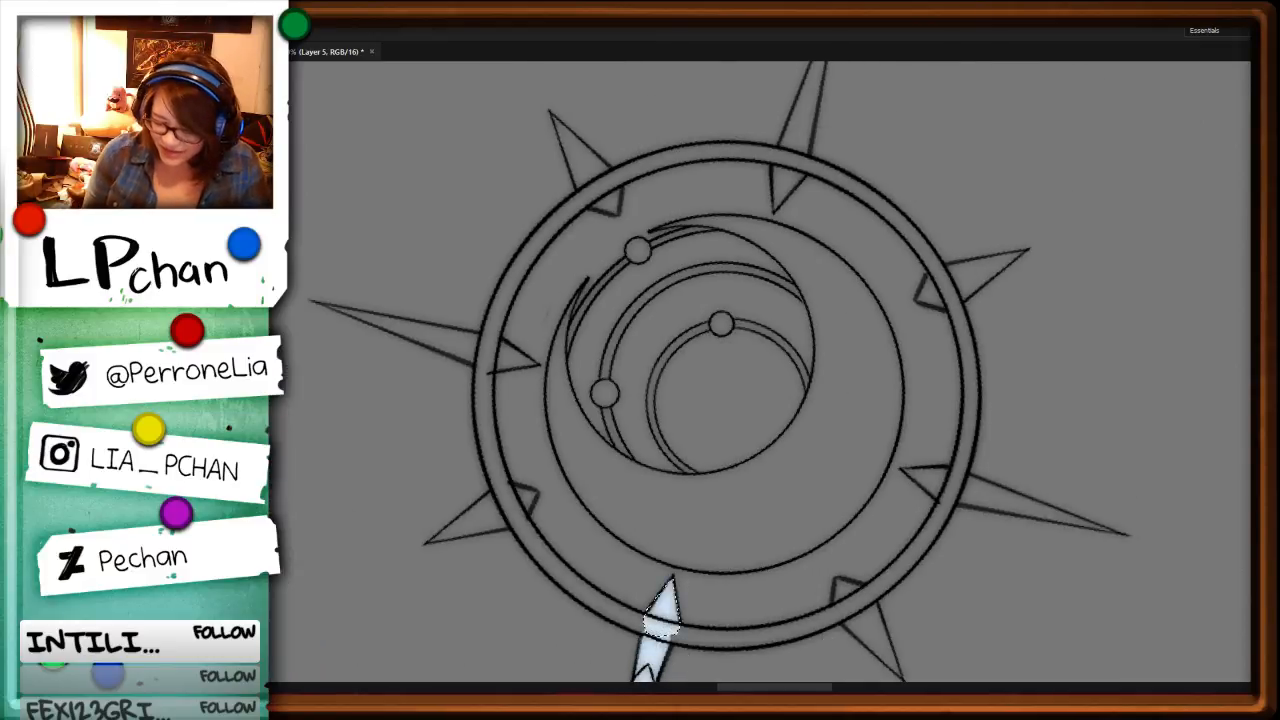
key("ctrl+d")
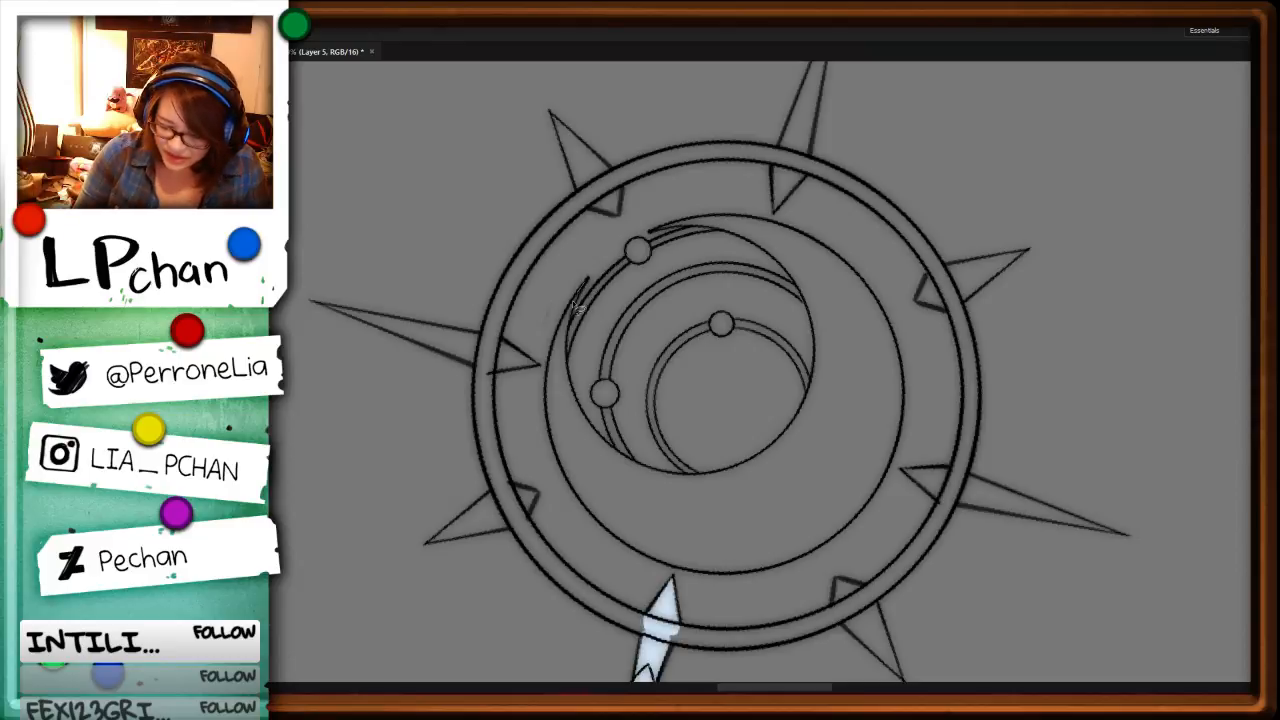
Step: Fill the narrow tip and first stretch of the crescent inside the spiked ring with pale blue through successive lasso selections
left_click_drag(586, 288, 546, 425)
left_click_drag(572, 380, 586, 282)
key("alt+BackSpace")
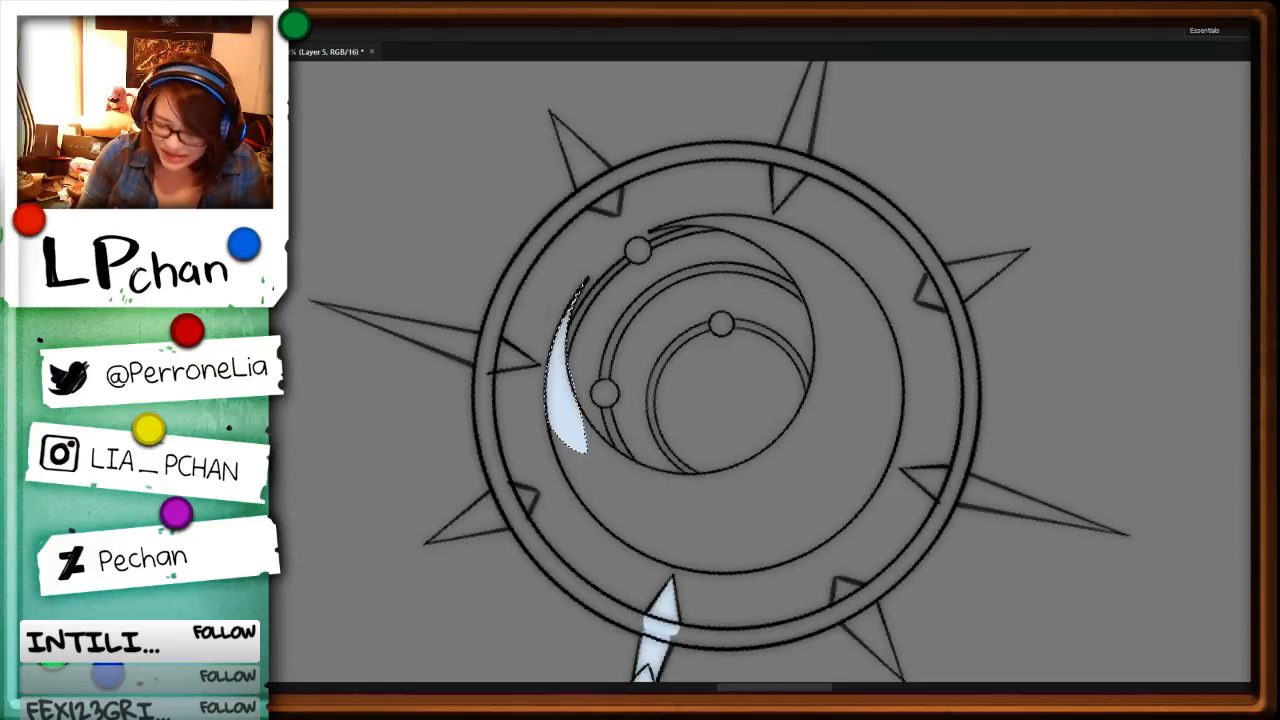
key("ctrl+d")
mouse_move(612, 440)
left_mouse_down()
mouse_move(587, 420)
mouse_move(595, 393)
mouse_move(576, 381)
mouse_move(668, 319)
mouse_move(606, 432)
left_mouse_up()
key("alt+BackSpace")
key("ctrl+d")
key("alt+BackSpace")
key("ctrl+d")
key("ctrl+d")
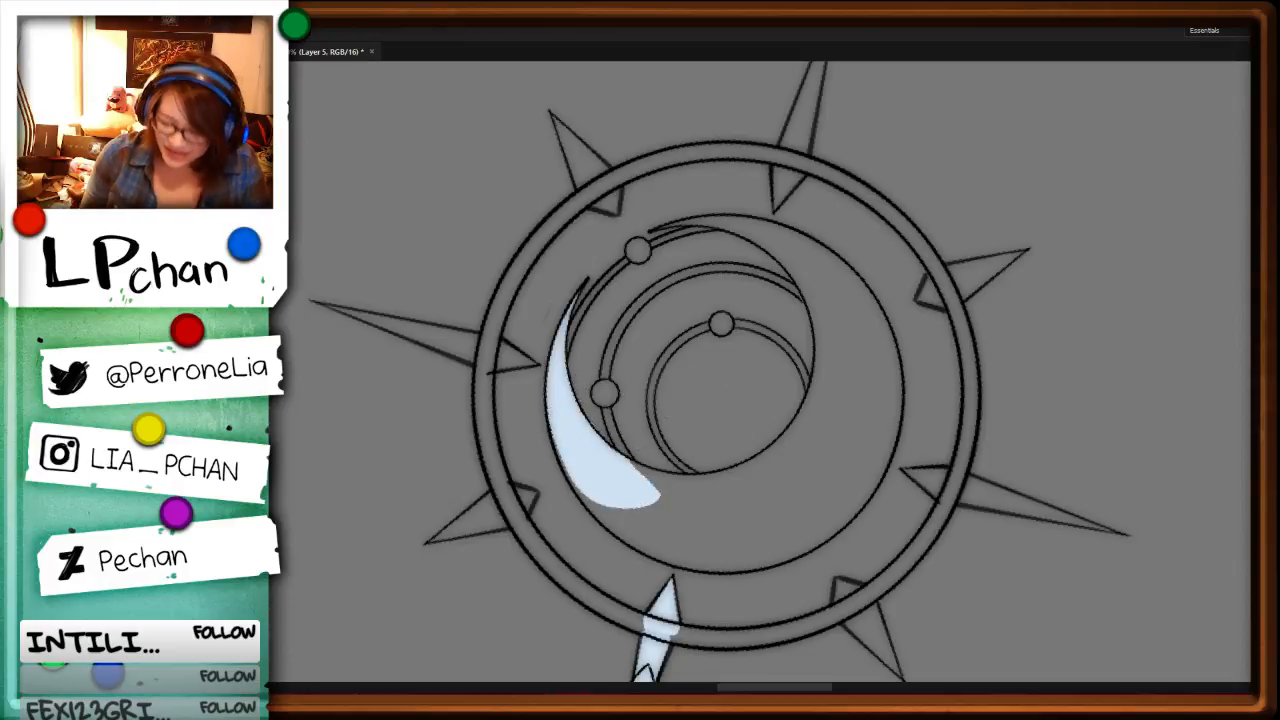
Step: Extend the crescent's pale blue fill along its outer outline with a lasso selection reaching close to the staff spike, then deselect
key("r")
left_click_drag(1008, 342, 735, 498)
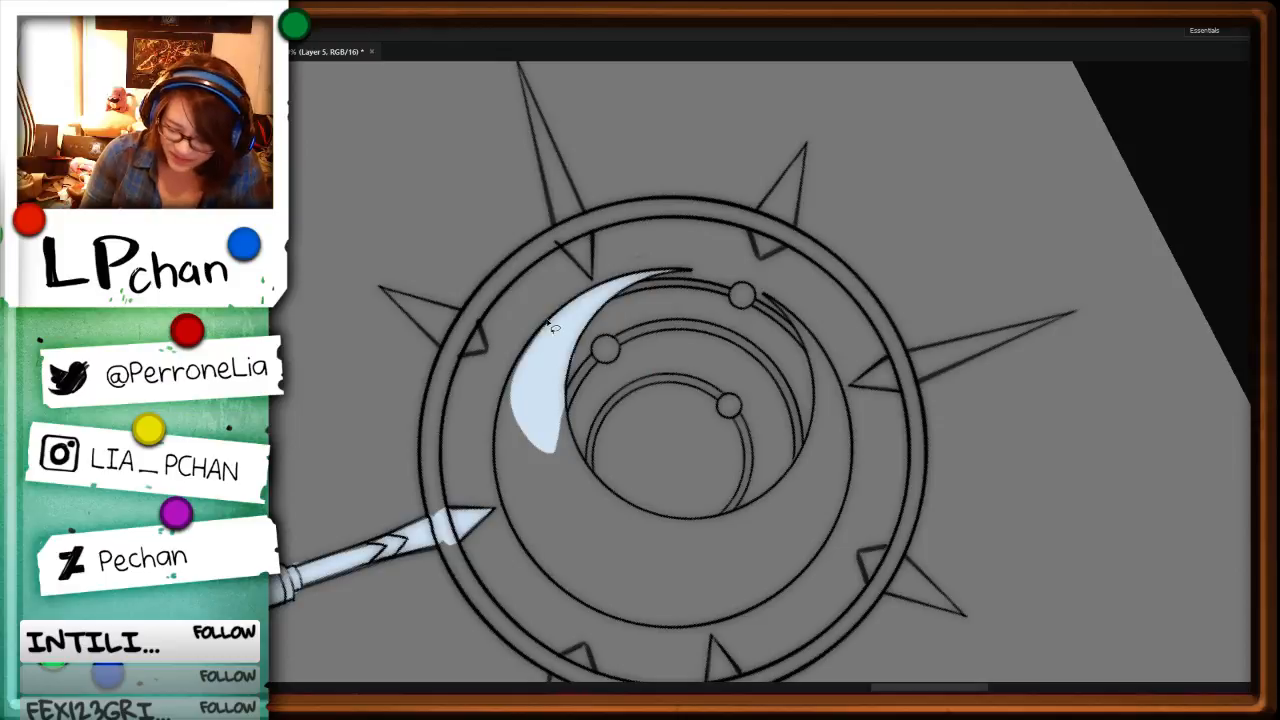
mouse_move(547, 317)
left_mouse_down()
mouse_move(507, 376)
mouse_move(491, 451)
mouse_move(568, 543)
mouse_move(560, 350)
mouse_move(496, 402)
left_mouse_up()
key("alt+BackSpace")
key("ctrl+d")
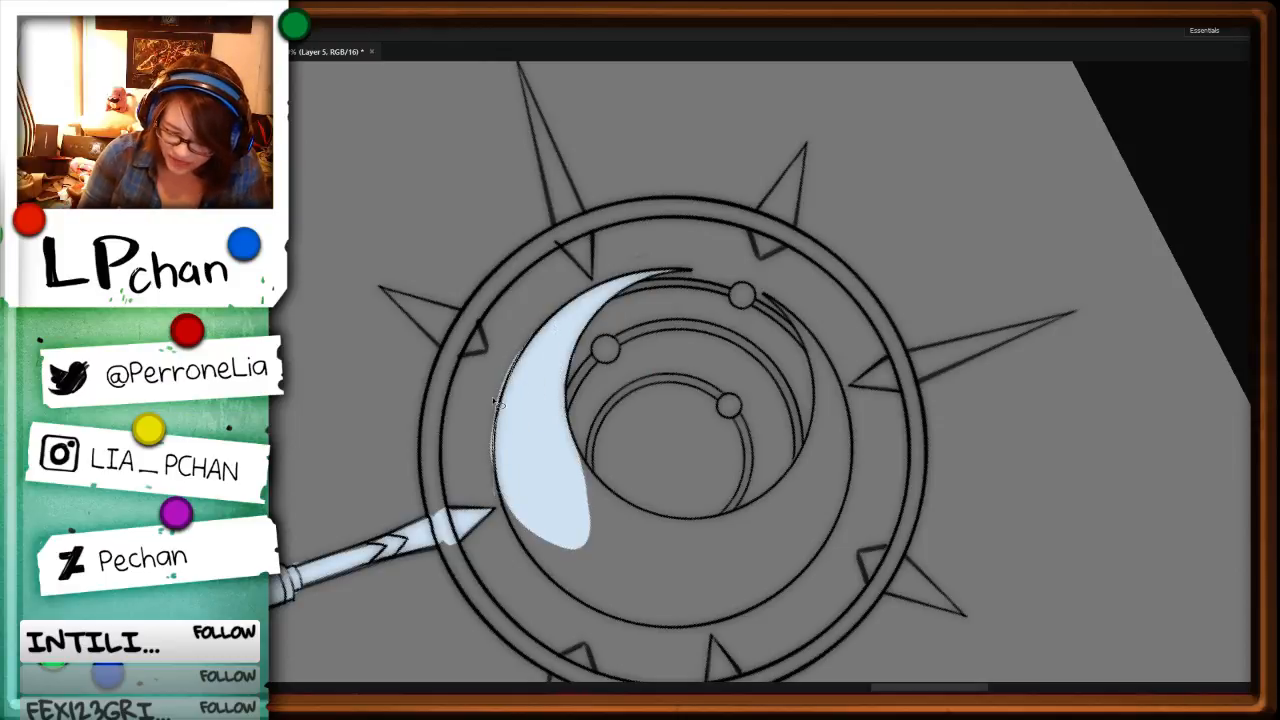
key("alt+BackSpace")
key("ctrl+d")
Step: Fill the crescent's widening body past the staff spike, covering both its outer and inner edges in pale blue
key("r")
mouse_move(1032, 430)
left_mouse_down()
mouse_move(759, 632)
mouse_move(700, 650)
left_mouse_up()
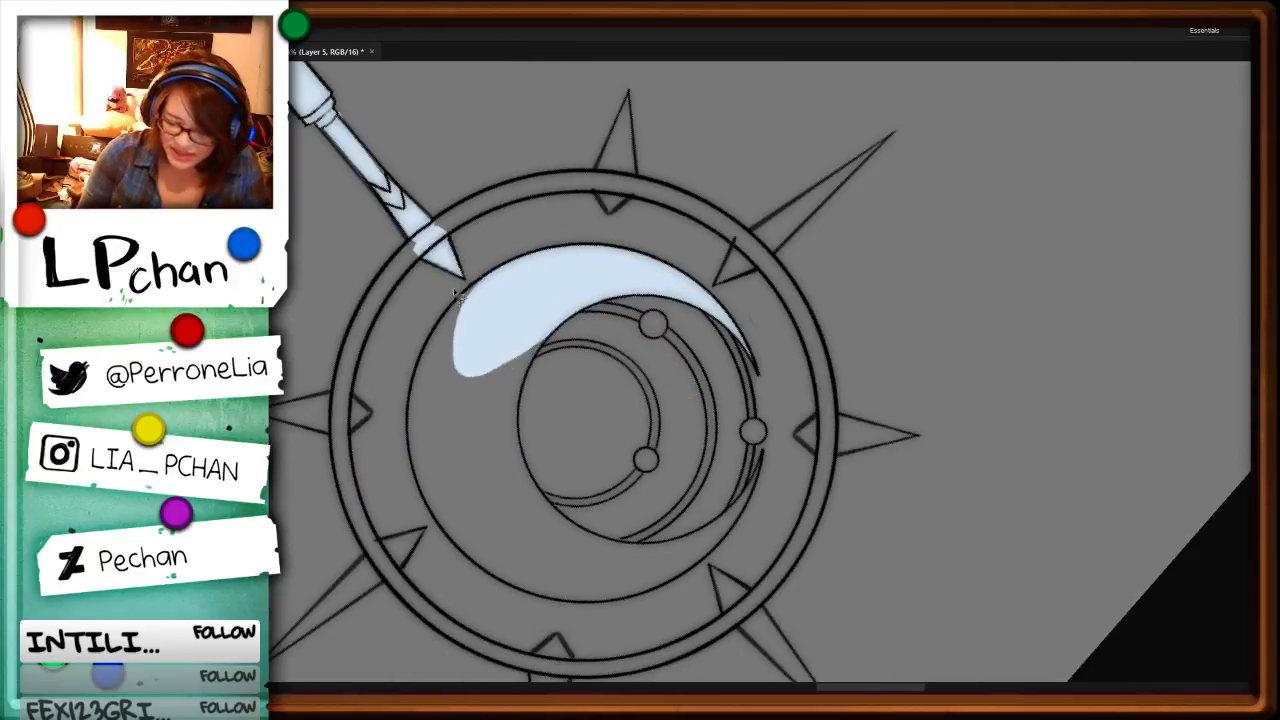
mouse_move(490, 278)
left_mouse_down()
mouse_move(427, 336)
mouse_move(484, 429)
mouse_move(591, 260)
left_mouse_up()
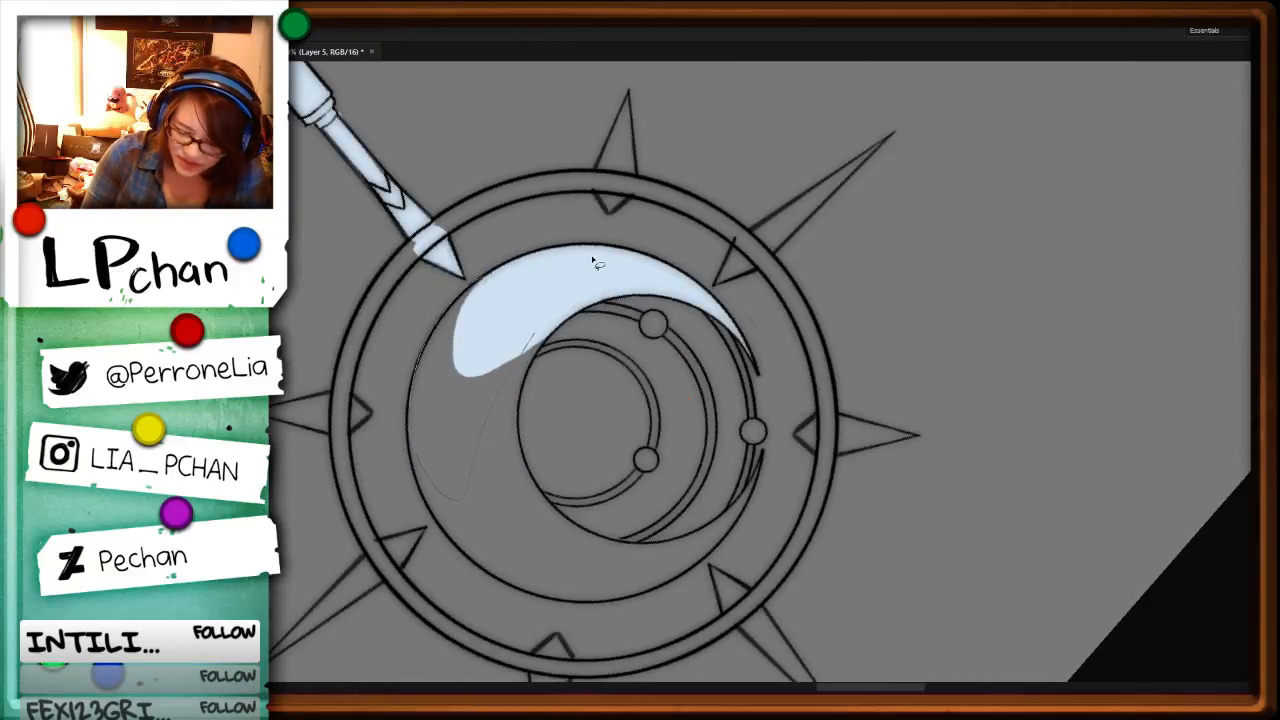
key("alt+BackSpace")
key("ctrl+d")
left_click_drag(545, 348, 537, 291)
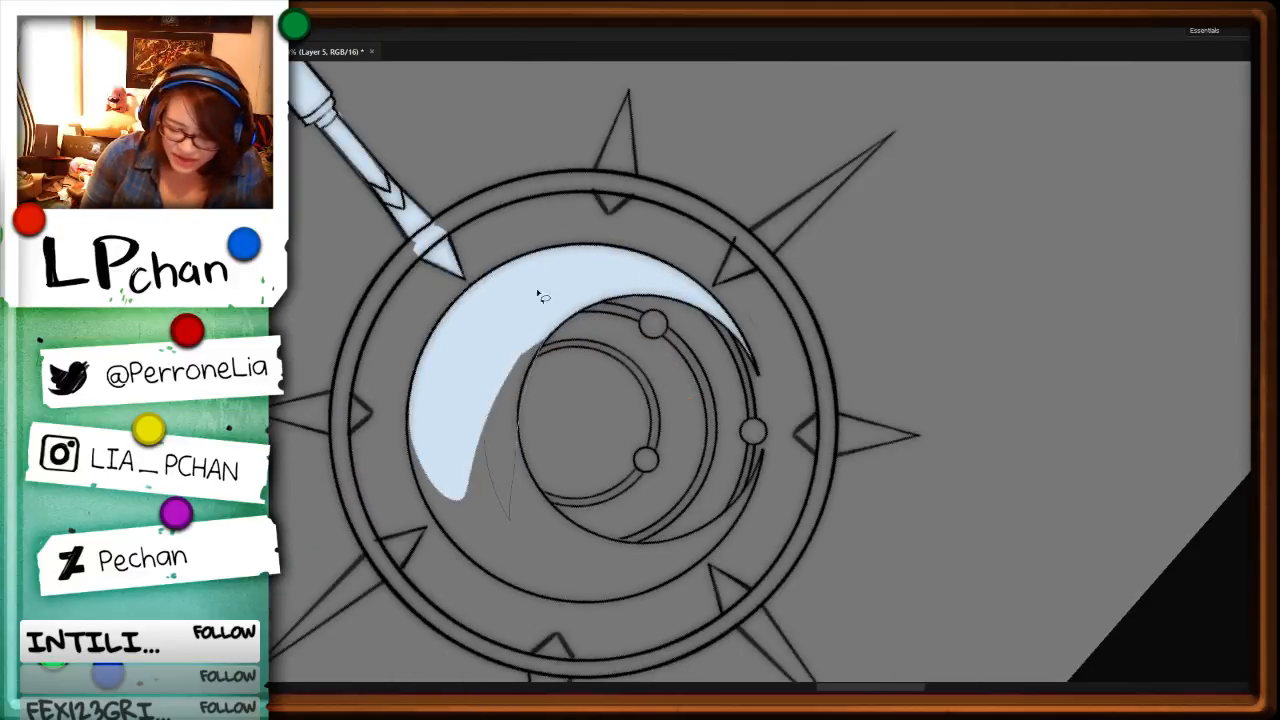
key("alt+BackSpace")
key("ctrl+d")
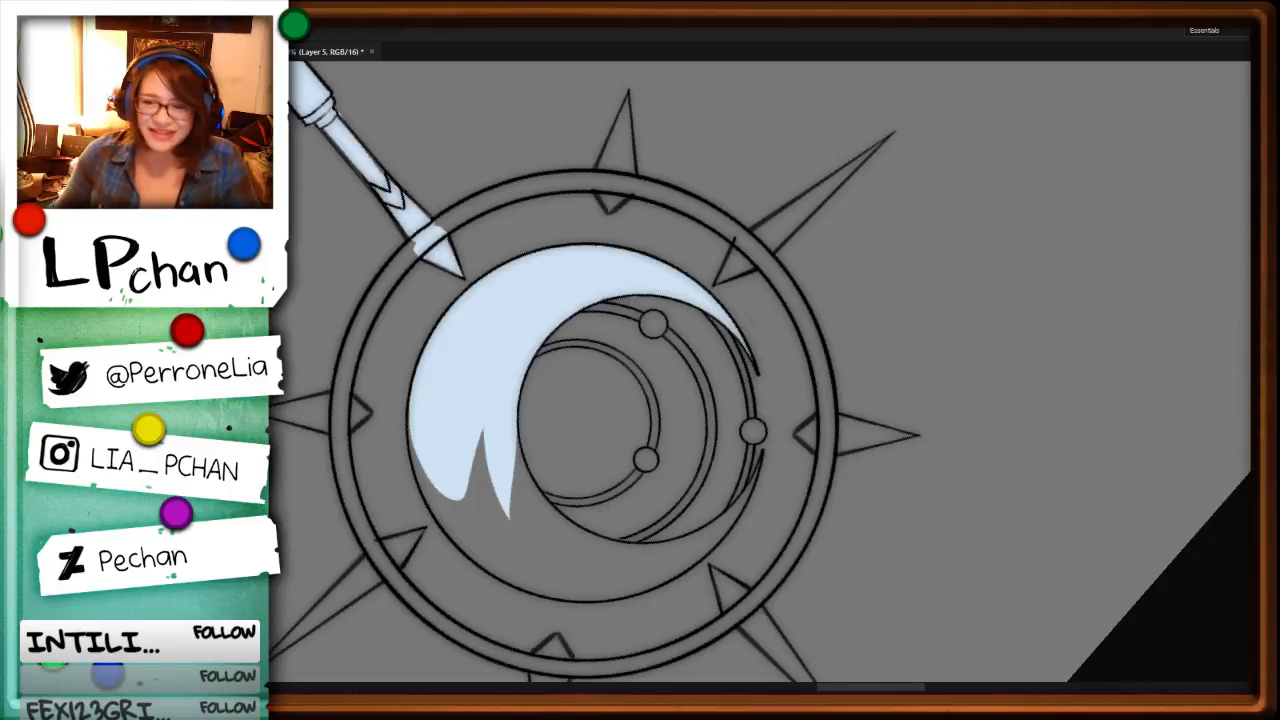
Step: Lasso the notched end of the crescent's fill out to both outlines and fill it with pale blue
key("ctrl+plus")
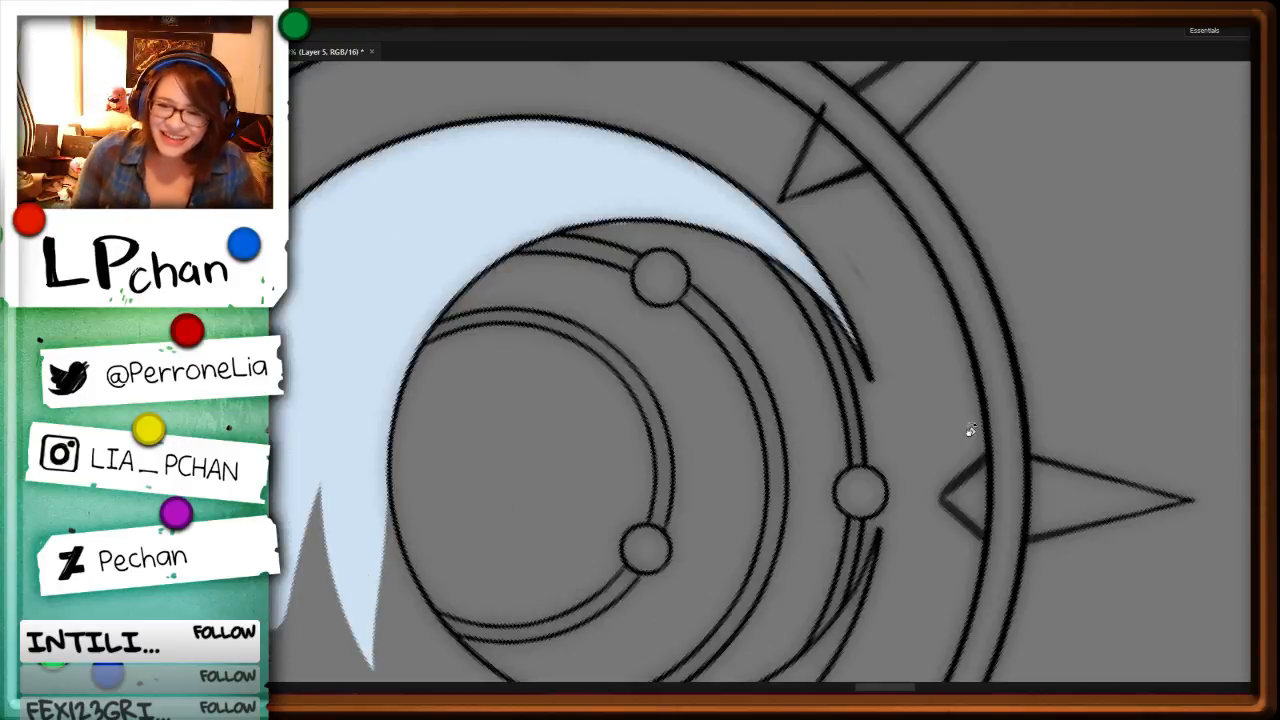
left_click_drag(971, 430, 910, 462)
left_click_drag(658, 518, 876, 289)
key("i")
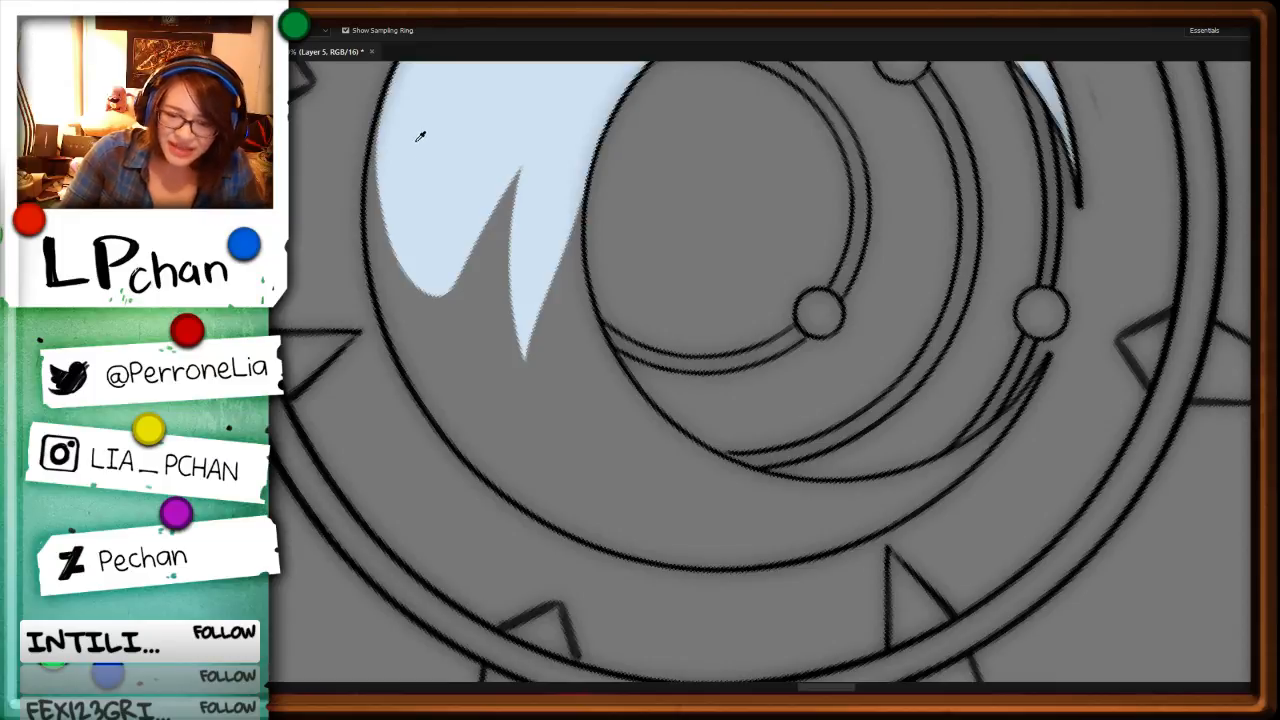
key("l")
mouse_move(389, 97)
left_mouse_down()
mouse_move(369, 160)
mouse_move(367, 256)
mouse_move(429, 404)
left_mouse_up()
left_click_drag(620, 365, 586, 249)
key("alt+BackSpace")
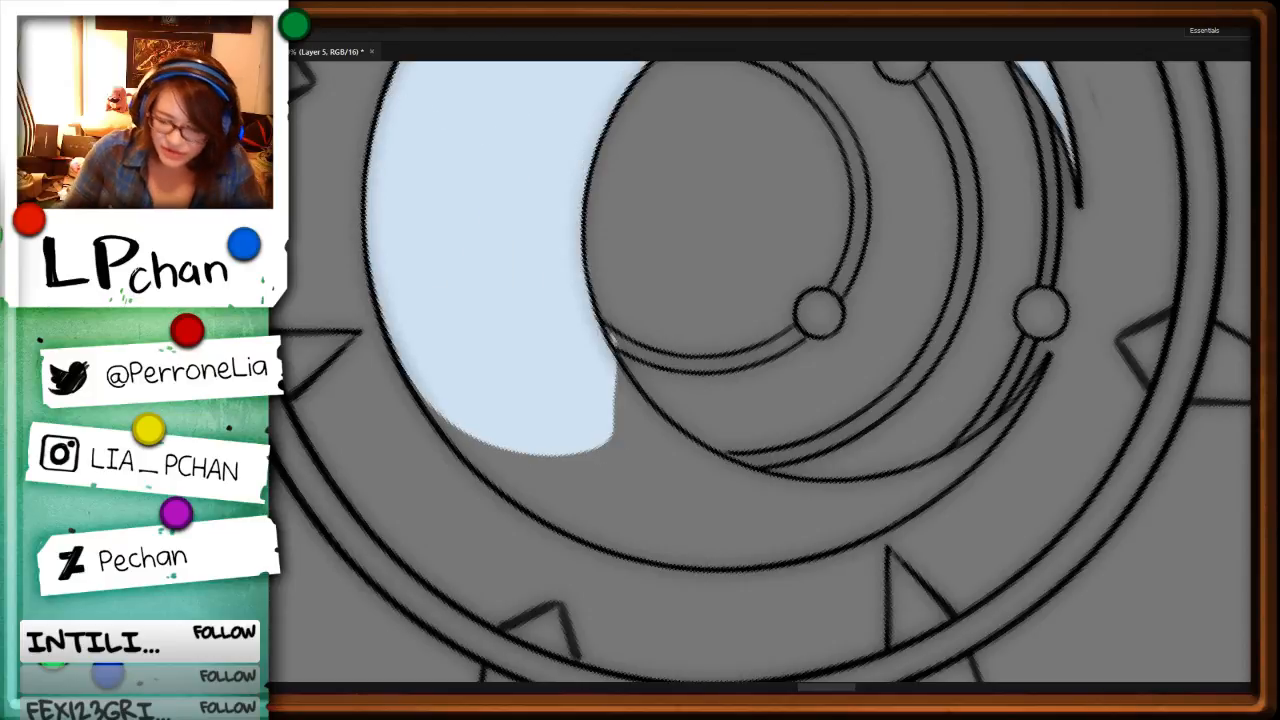
Step: Continue the pale blue fill to the crescent's far tip, clearing the small spill over the innermost arc
key("r")
mouse_move(860, 476)
left_mouse_down()
mouse_move(774, 549)
mouse_move(632, 552)
left_mouse_up()
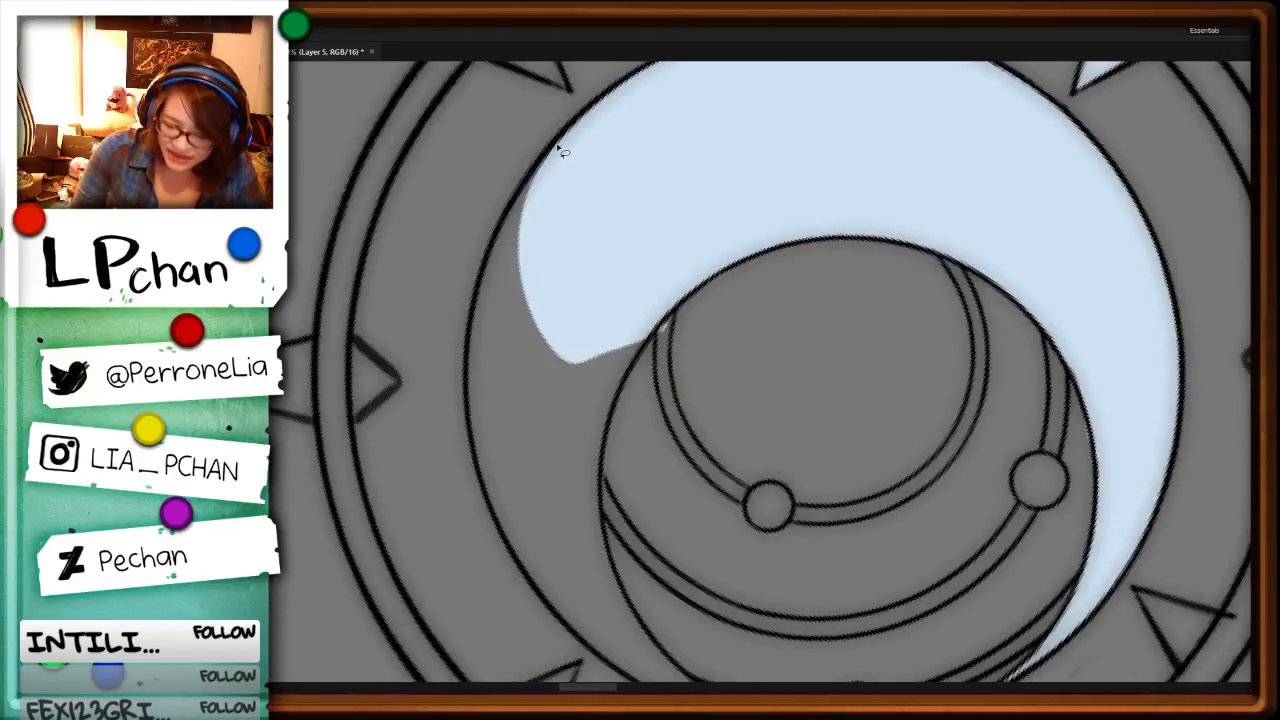
mouse_move(562, 152)
left_mouse_down()
mouse_move(512, 216)
mouse_move(501, 467)
mouse_move(748, 225)
left_mouse_up()
key("alt+BackSpace")
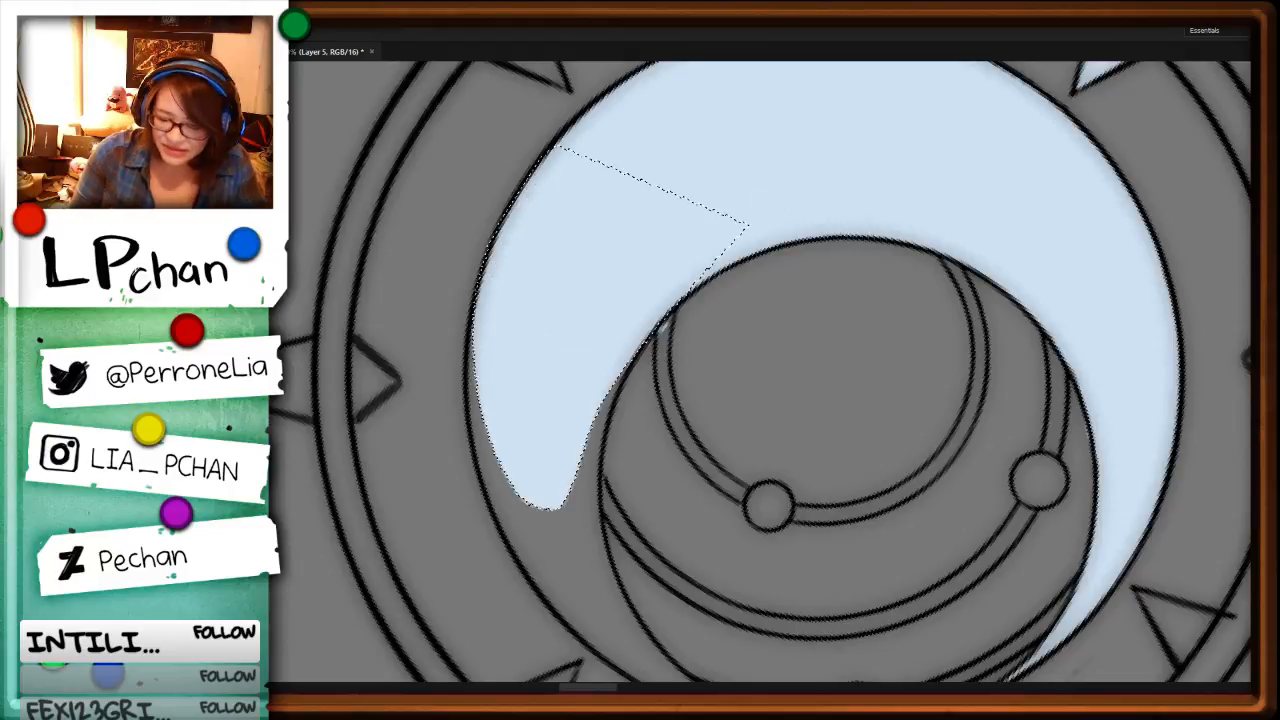
key("ctrl+d")
left_click_drag(795, 400, 817, 260)
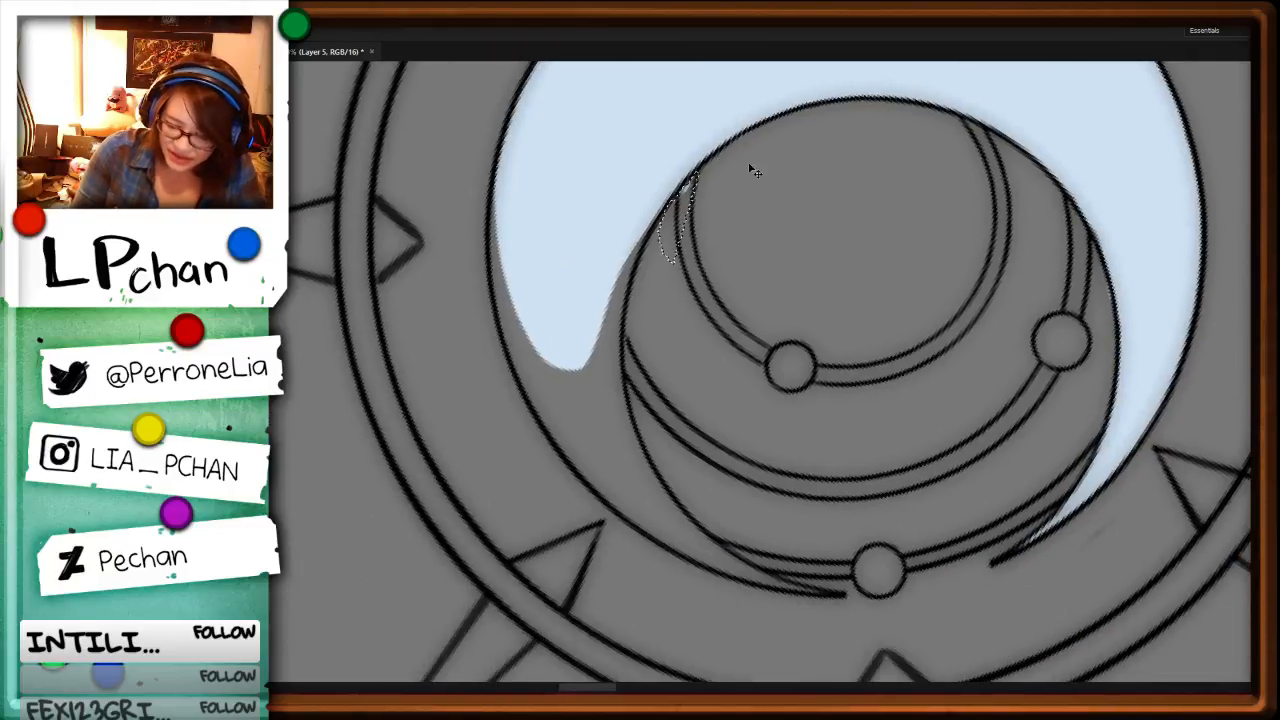
mouse_move(686, 192)
left_mouse_down()
mouse_move(641, 272)
mouse_move(622, 466)
mouse_move(557, 486)
mouse_move(545, 435)
mouse_move(557, 86)
left_mouse_up()
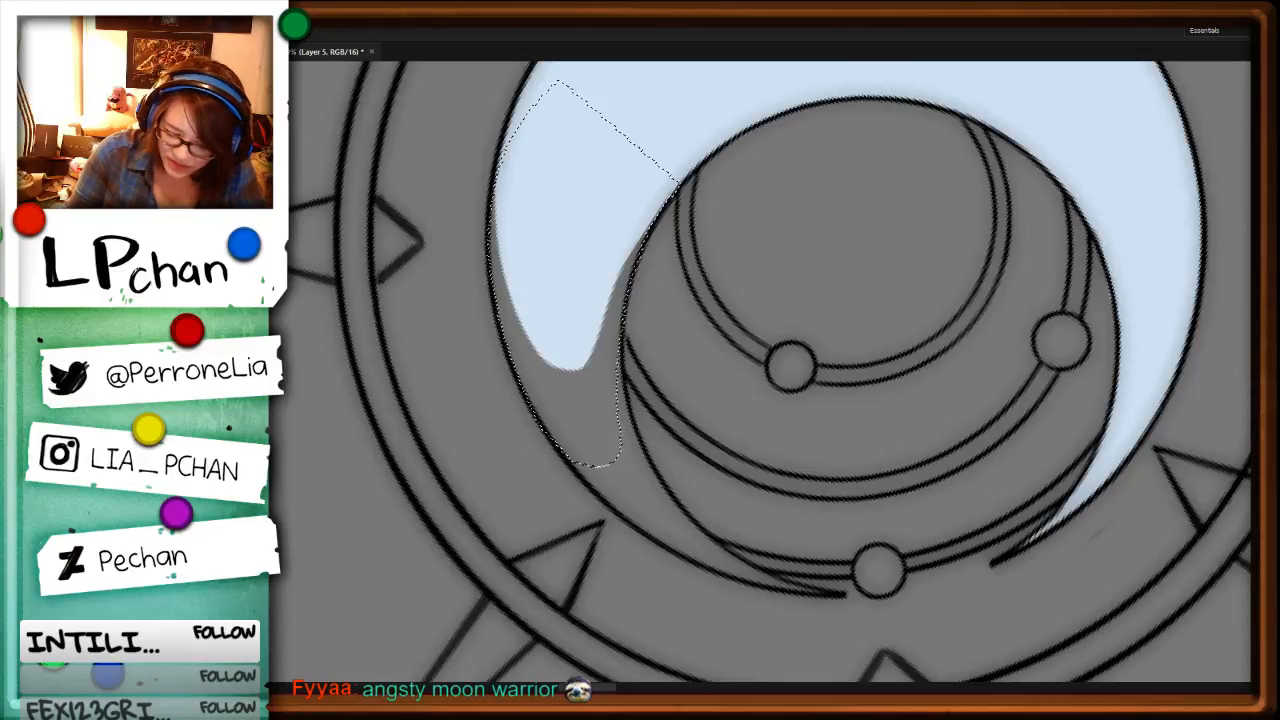
key("alt+BackSpace")
key("ctrl+d")
left_click_drag(1088, 368, 711, 546)
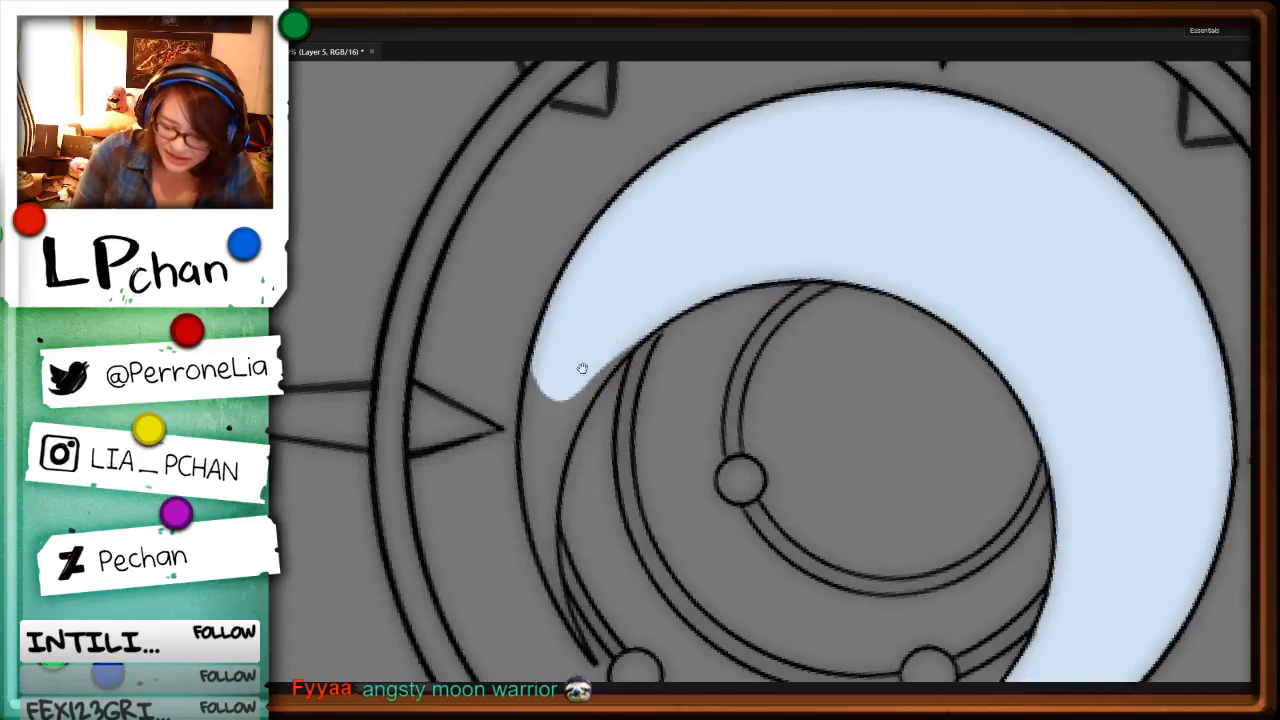
left_click_drag(583, 366, 653, 218)
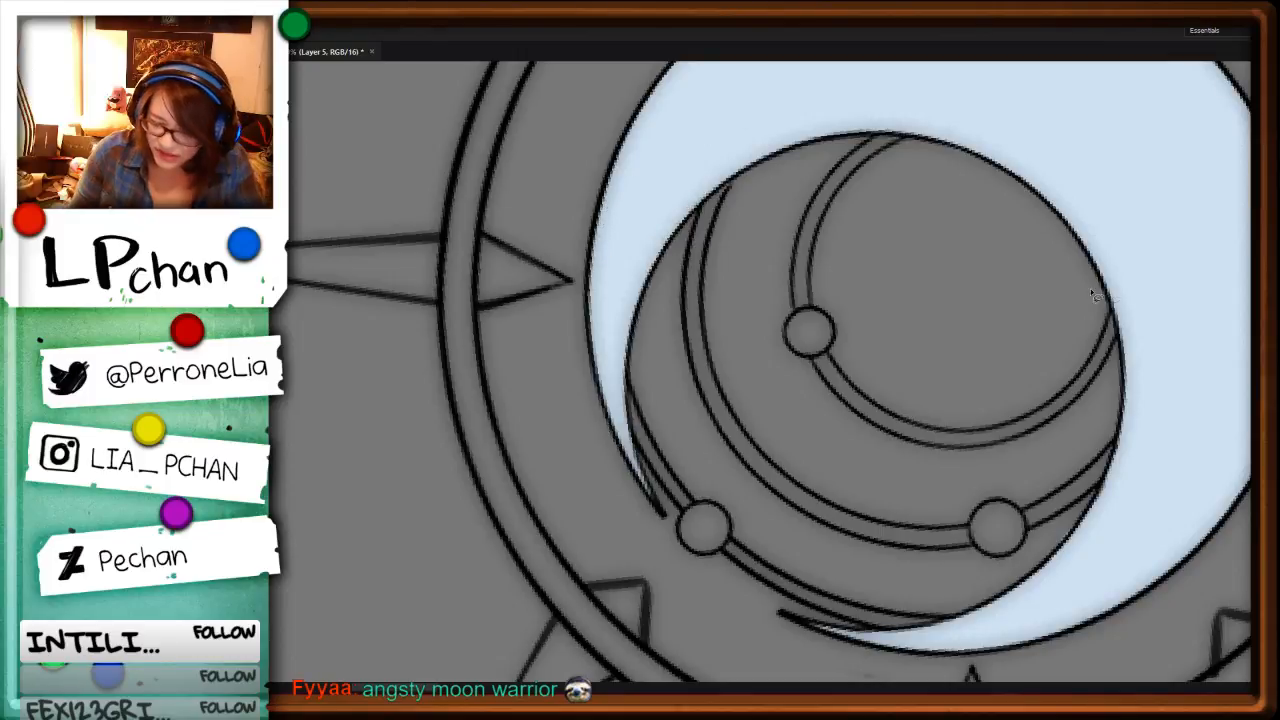
Step: Stamp the three round beads on the crescent's inner arcs with pale blue dabs from a hard round brush sized to match
mouse_move(1122, 372)
left_mouse_down()
mouse_move(832, 465)
mouse_move(881, 316)
left_mouse_up()
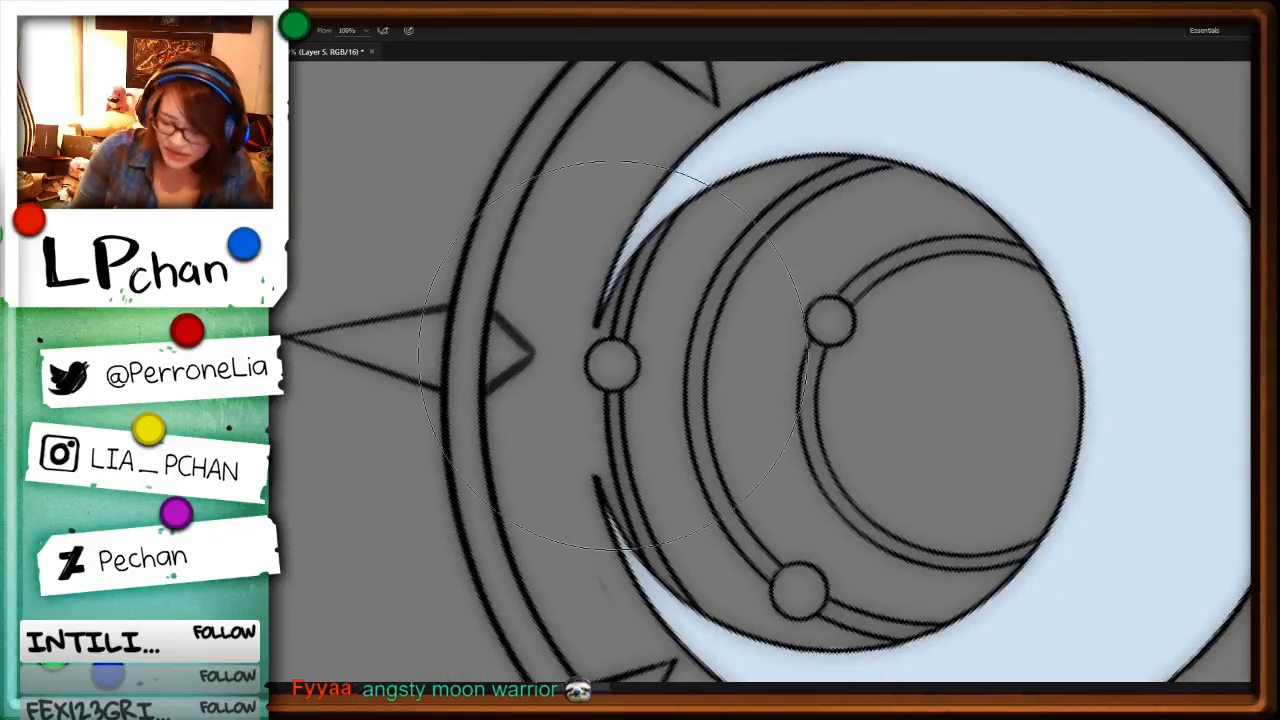
mouse_move(612, 374)
left_mouse_down()
mouse_move(447, 378)
mouse_move(615, 397)
left_mouse_up()
left_click(612, 365)
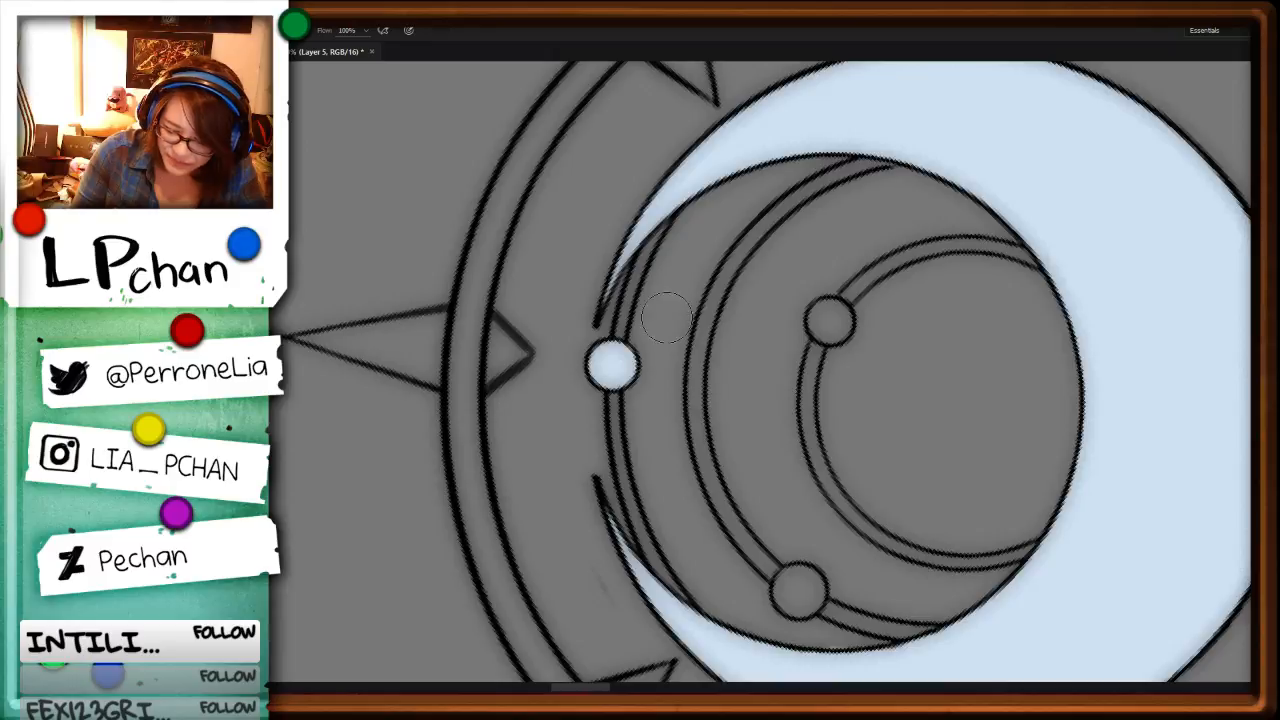
left_click(829, 320)
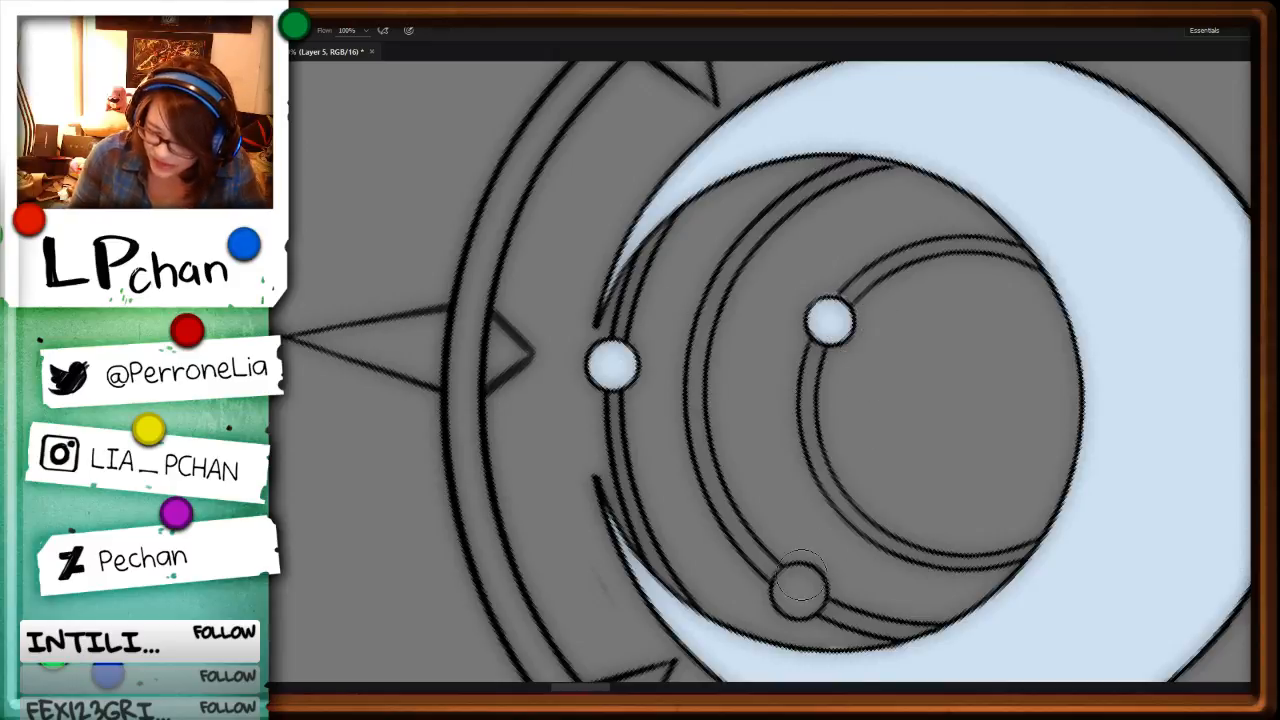
left_click_drag(799, 580, 798, 589)
left_click(799, 587)
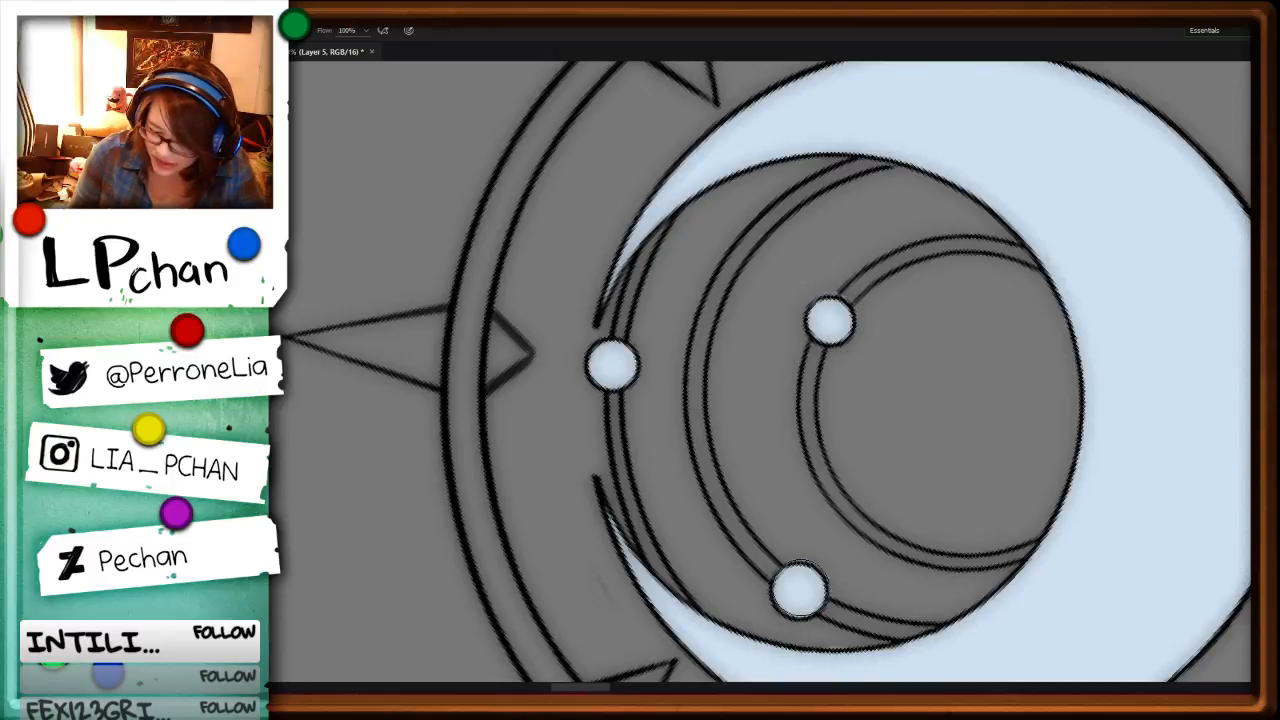
Step: Paint the outermost arc's short band between its bead and the nearer crescent tip pale blue, then lasso and delete the spill
left_click_drag(659, 277, 634, 290)
left_click_drag(648, 245, 613, 356)
left_click_drag(636, 272, 668, 226)
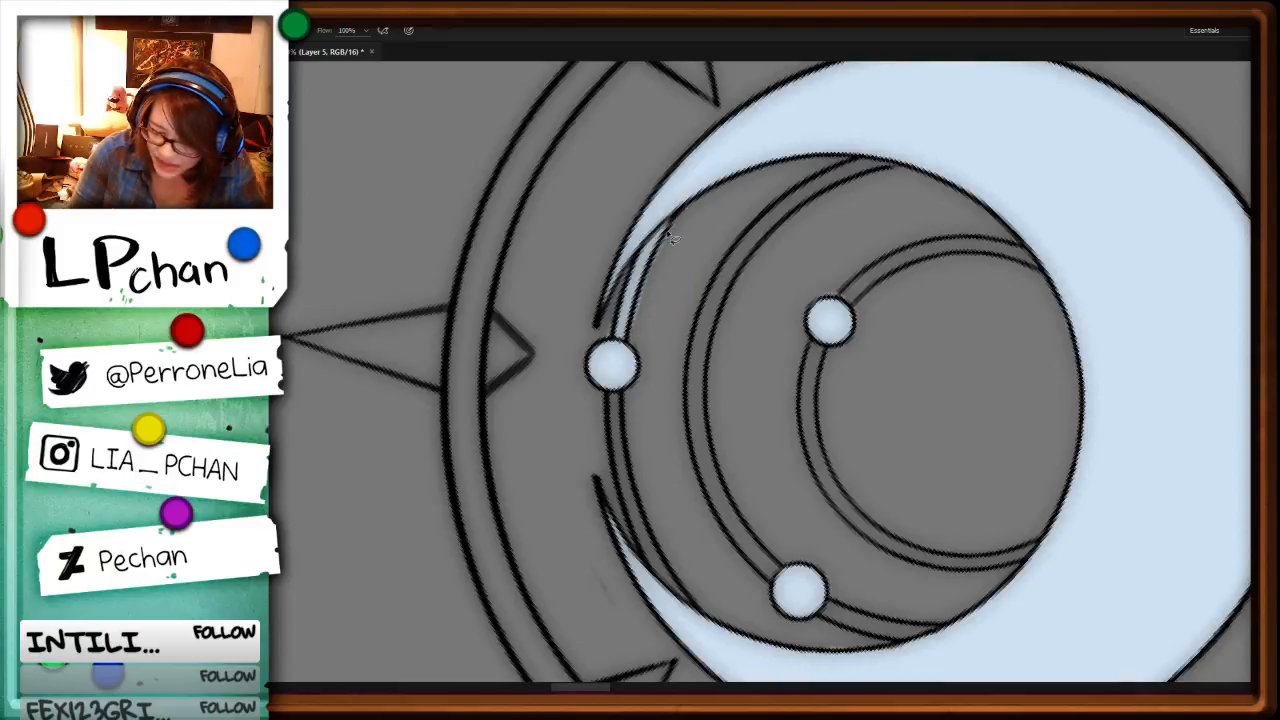
left_click_drag(646, 291, 680, 214)
key("Delete")
key("ctrl+d")
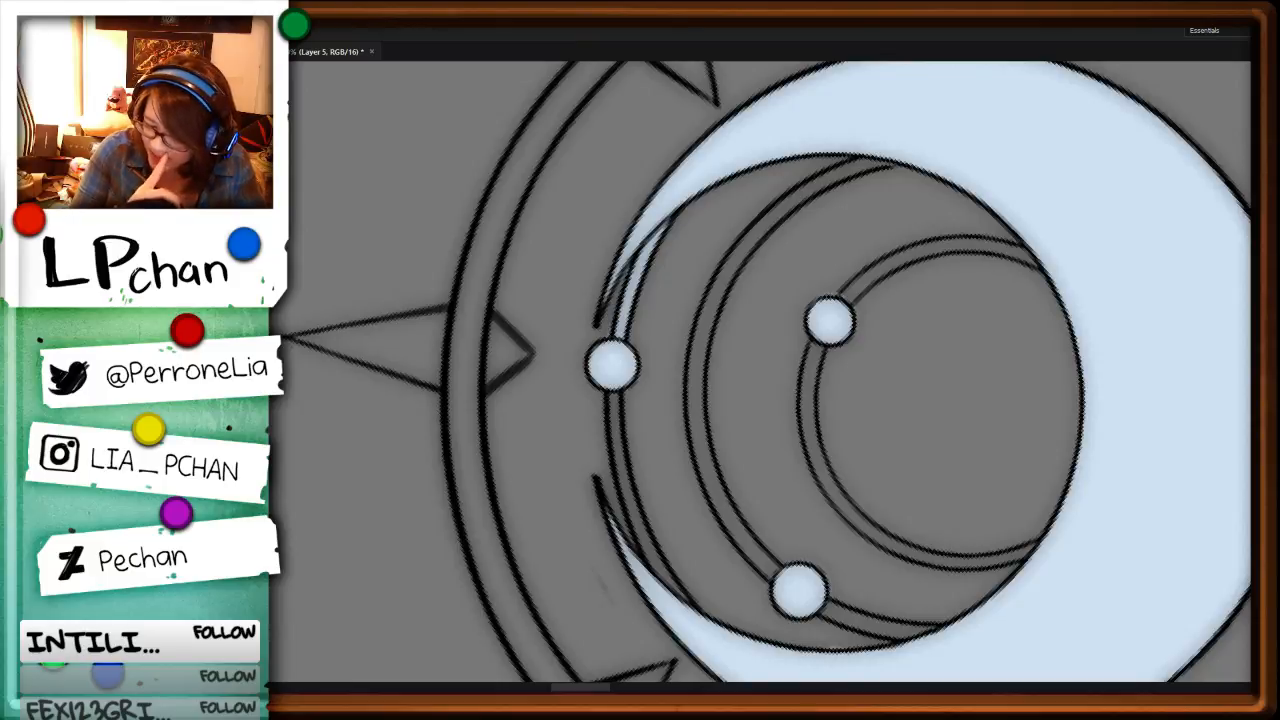
Step: Paint the outermost arc's band on the other side of its bead pale blue, down to the opposite crescent tip
key("b")
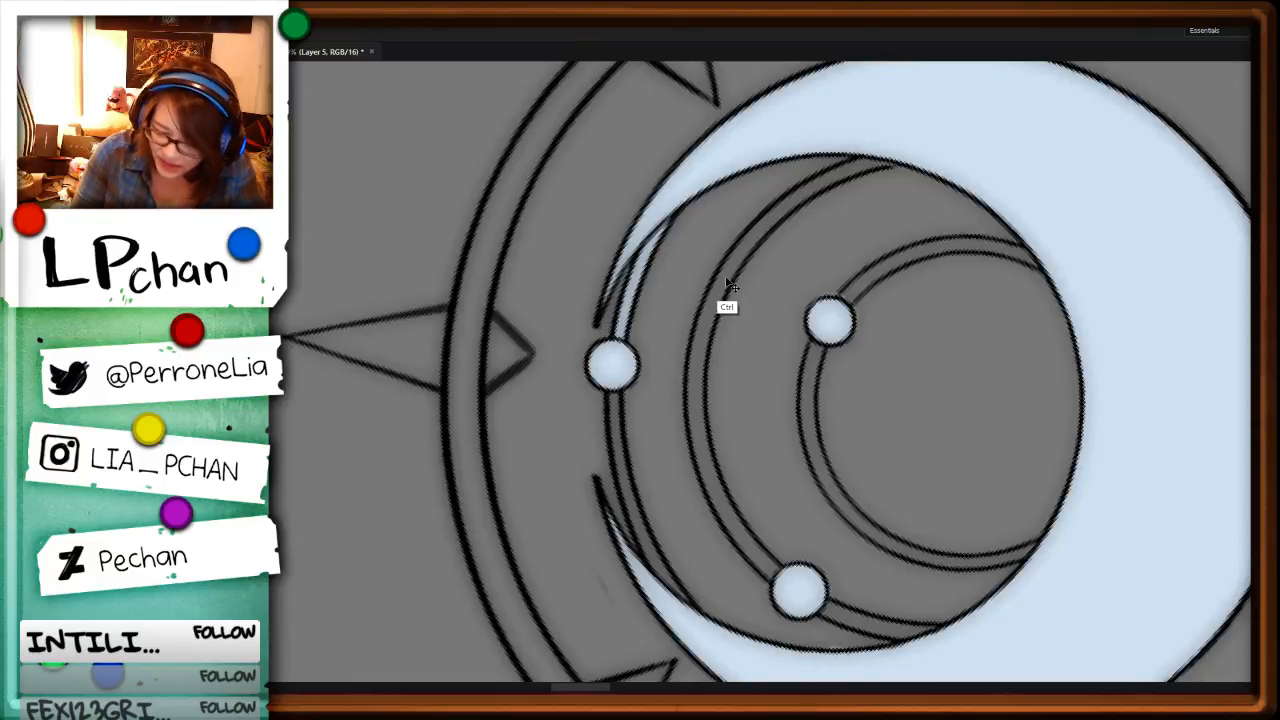
right_click(614, 399, "alt")
mouse_move(614, 399)
left_mouse_down()
mouse_move(627, 491)
mouse_move(672, 590)
left_mouse_up()
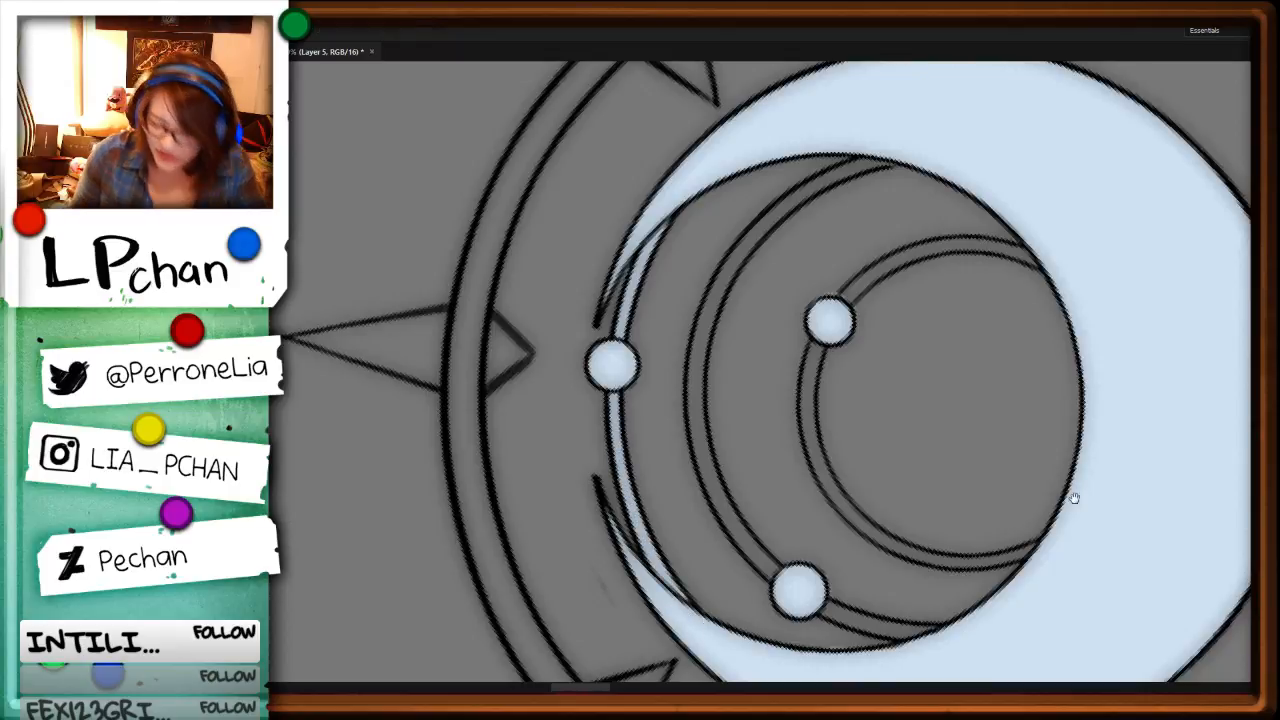
Step: Paint the innermost arc's shorter band from its bead to the crescent pale blue, keeping the color within the lines
left_click_drag(810, 410, 699, 396)
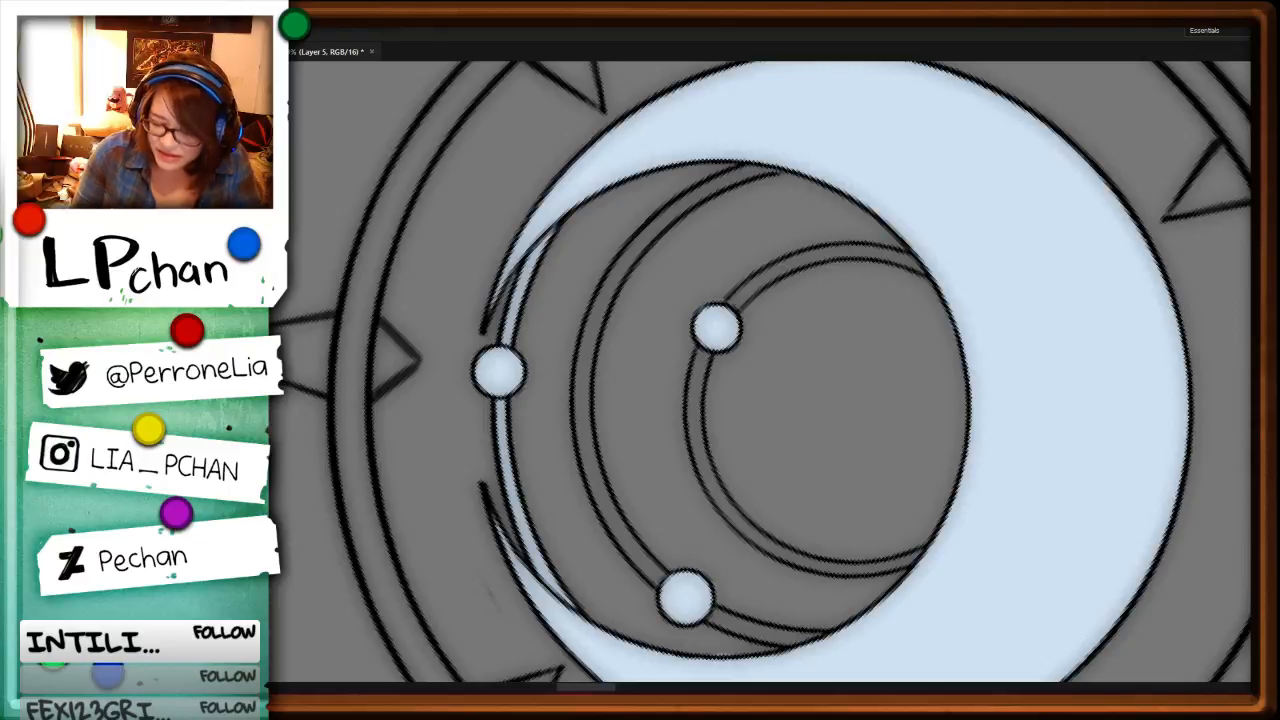
left_click_drag(1071, 440, 934, 483)
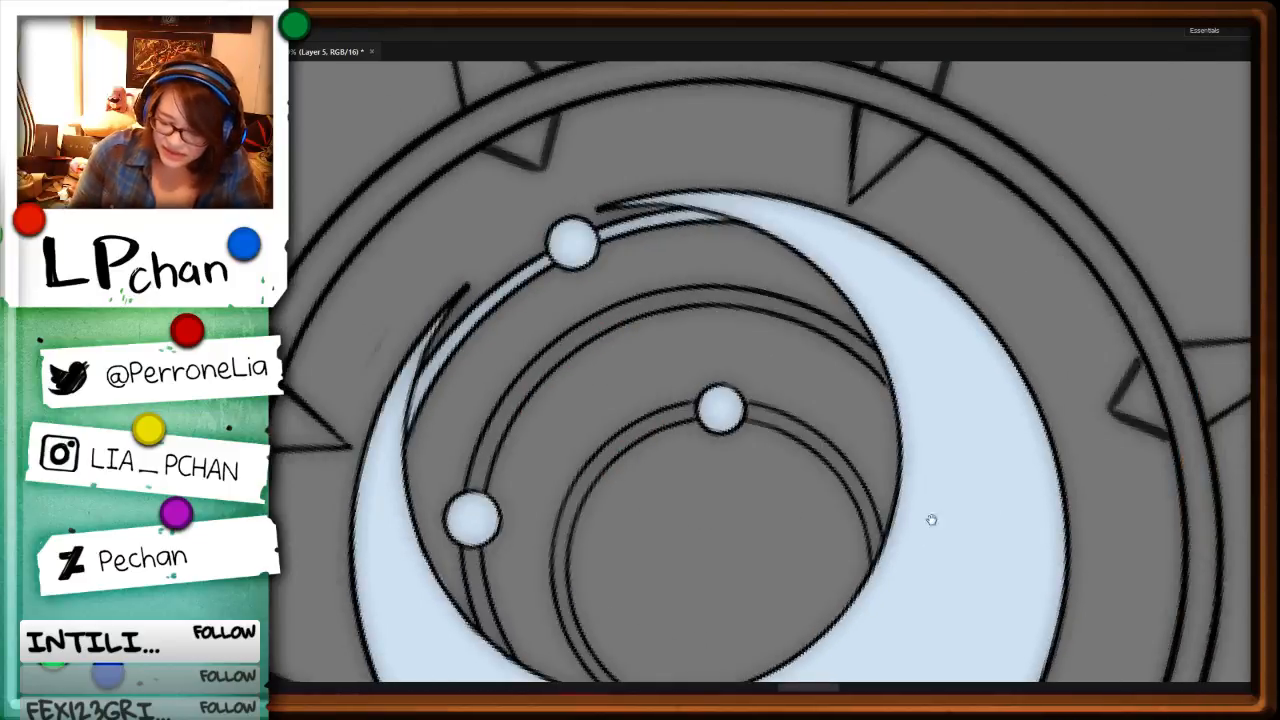
mouse_move(1112, 493)
left_mouse_down()
mouse_move(964, 407)
mouse_move(683, 331)
mouse_move(668, 312)
mouse_move(669, 381)
mouse_move(597, 483)
left_mouse_up()
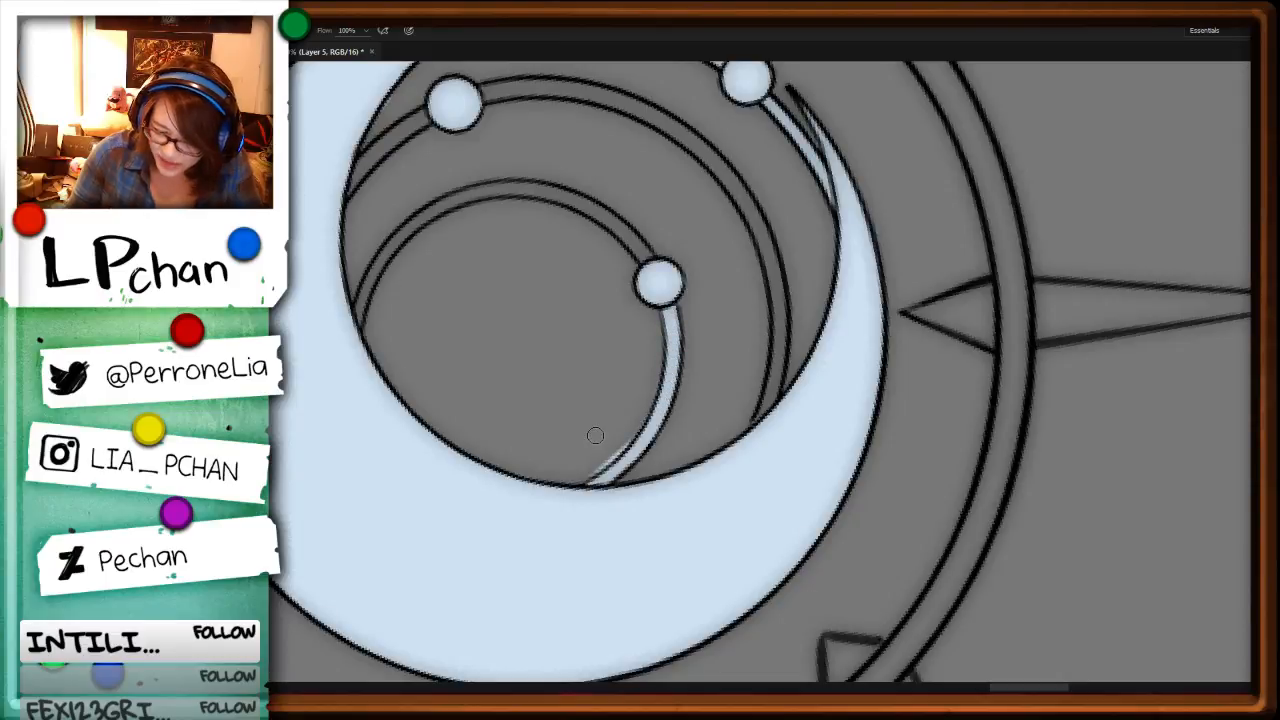
key("l")
key("ctrl+z")
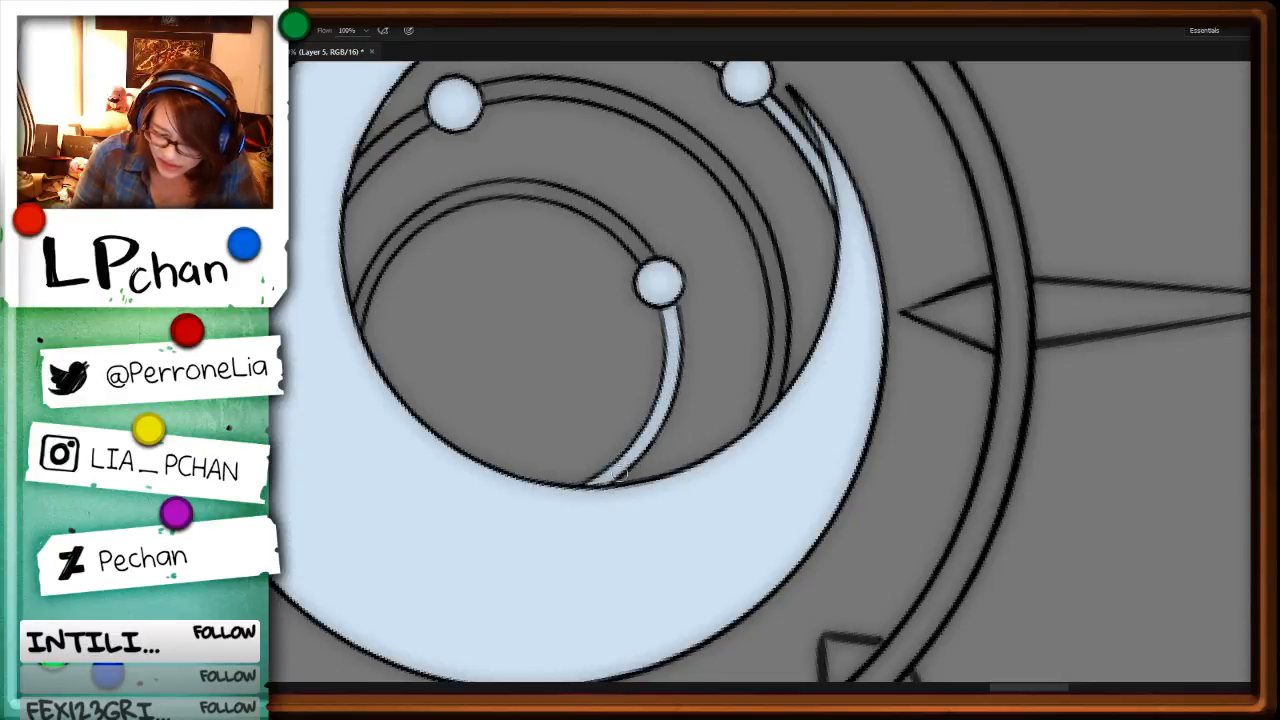
Step: Paint the middle arc's short band between its bead and the crescent pale blue, then lasso and delete the spill beside it
key("r")
left_click_drag(893, 509, 788, 186)
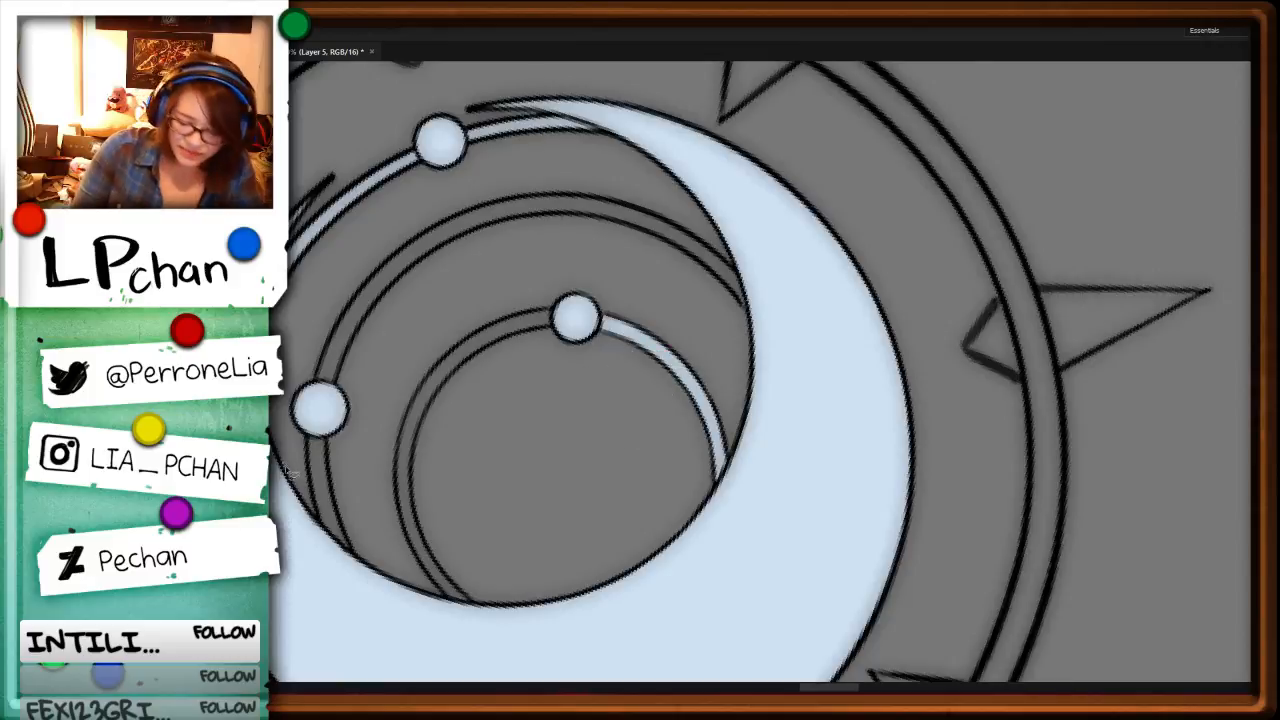
key("b")
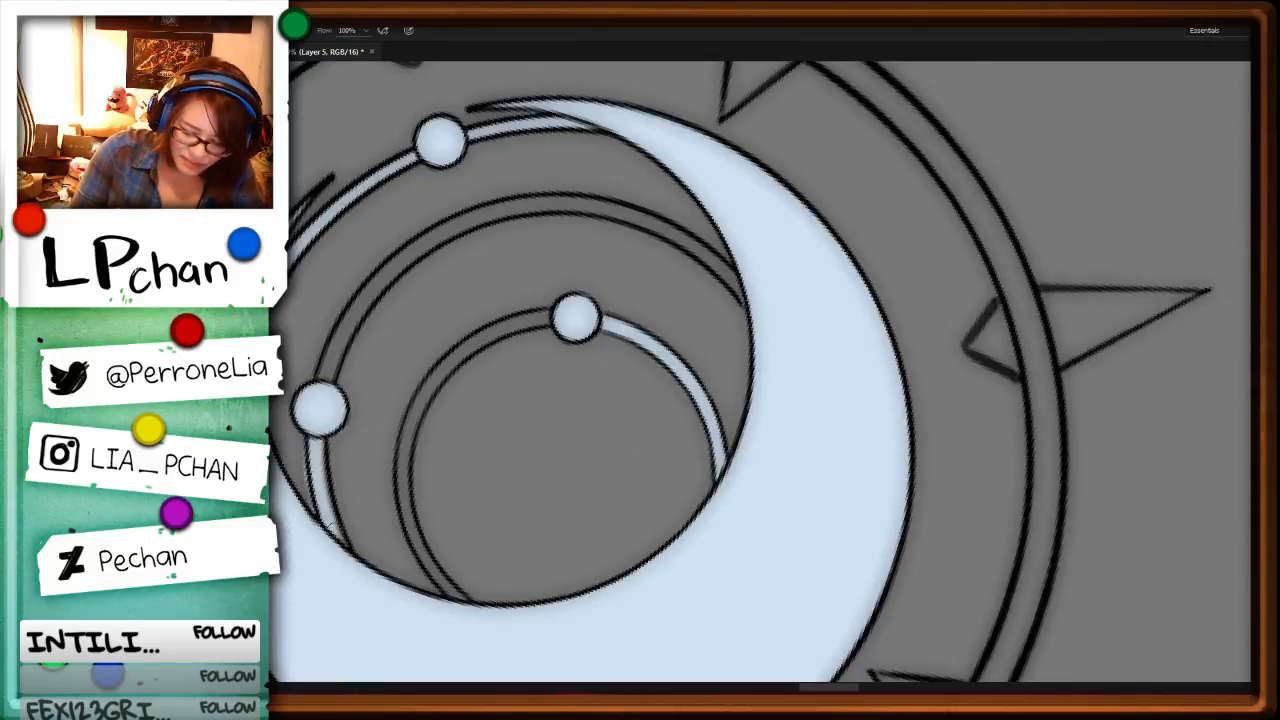
left_click_drag(317, 440, 365, 588)
key("l")
mouse_move(305, 440)
left_mouse_down()
mouse_move(325, 526)
mouse_move(305, 443)
mouse_move(333, 413)
mouse_move(335, 488)
mouse_move(378, 537)
left_mouse_up()
key("Delete")
key("ctrl+d")
key("Delete")
key("ctrl+d")
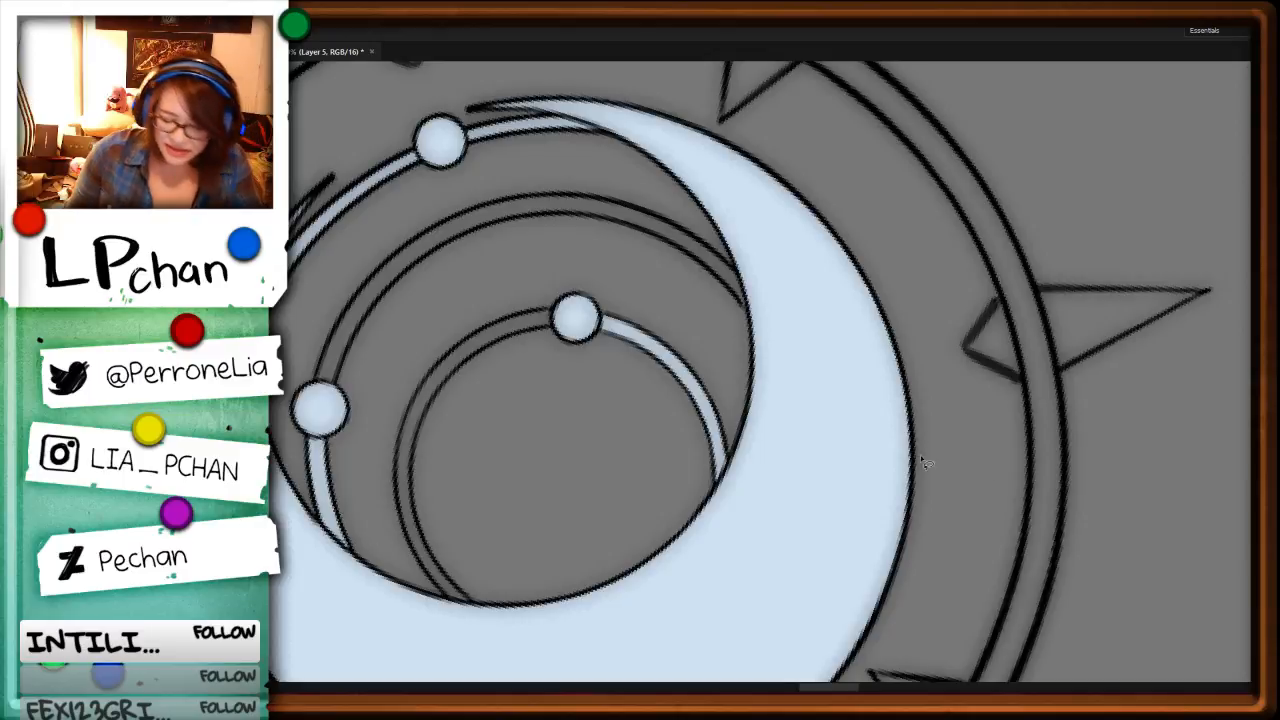
Step: Paint the innermost arc's longer band pale blue from its bead to the crescent, then lasso and delete the spill beside it
key("r")
mouse_move(981, 438)
left_mouse_down()
mouse_move(963, 360)
mouse_move(890, 270)
left_mouse_up()
key("space")
left_click_drag(520, 475, 592, 349)
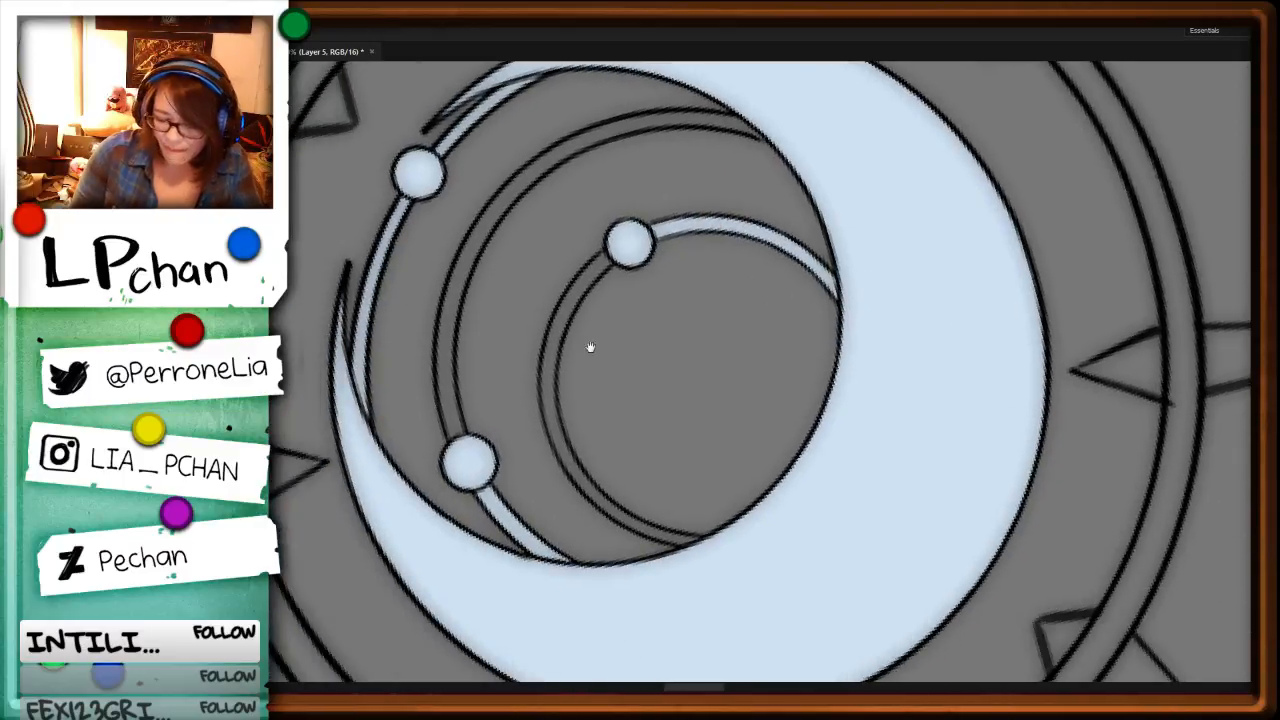
key("b")
mouse_move(610, 256)
left_mouse_down()
mouse_move(551, 342)
mouse_move(558, 440)
mouse_move(618, 516)
mouse_move(705, 537)
left_mouse_up()
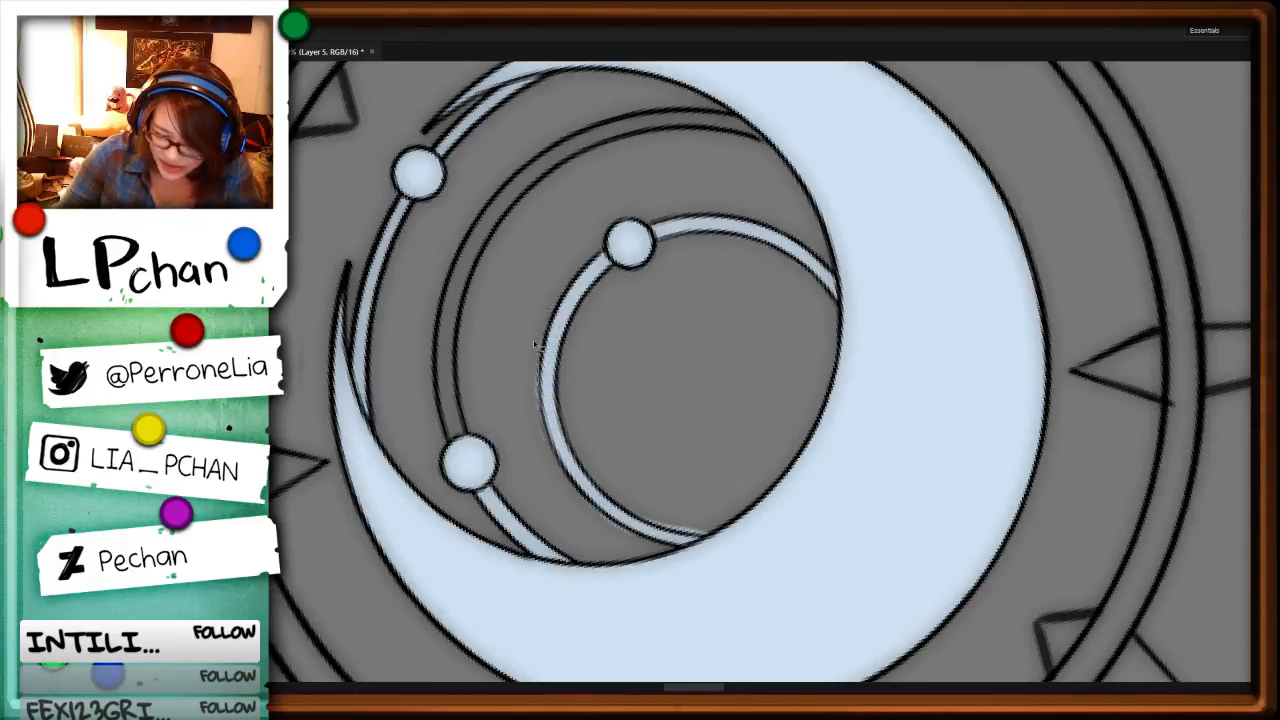
left_click_drag(1008, 442, 819, 580)
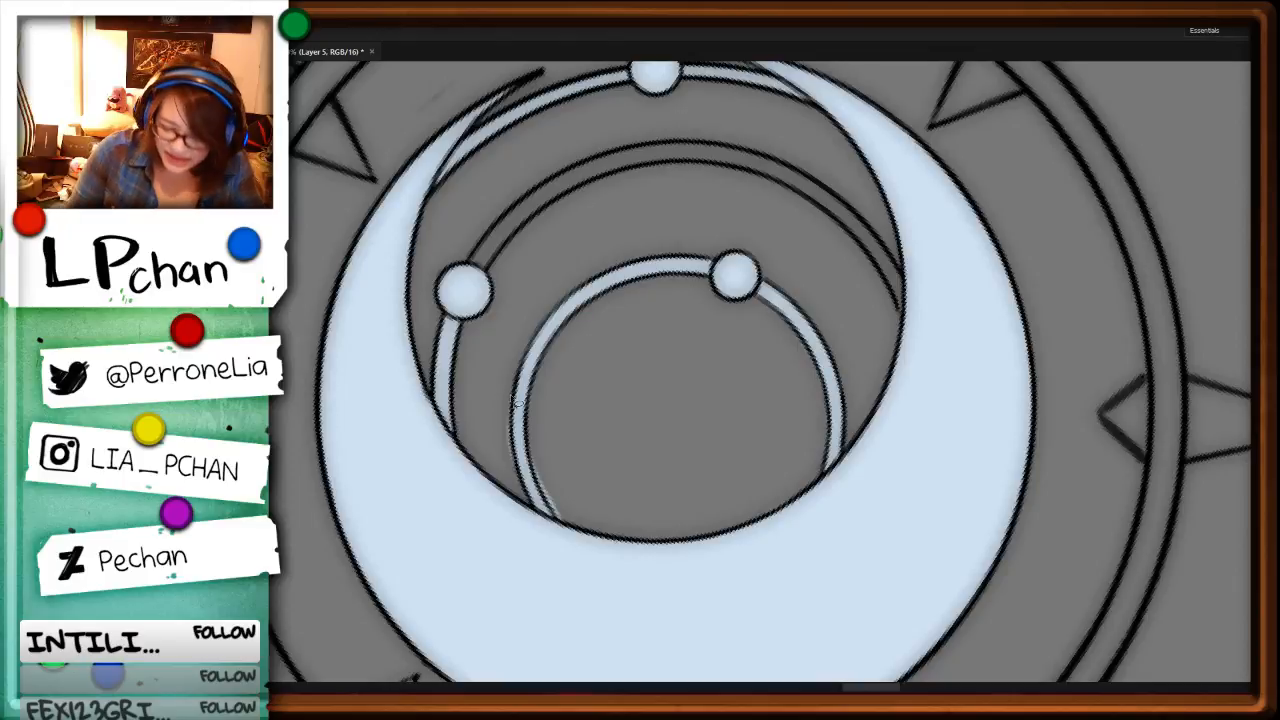
mouse_move(511, 401)
left_mouse_down()
mouse_move(513, 469)
mouse_move(605, 443)
mouse_move(534, 474)
left_mouse_up()
key("ctrl+d")
key("Delete")
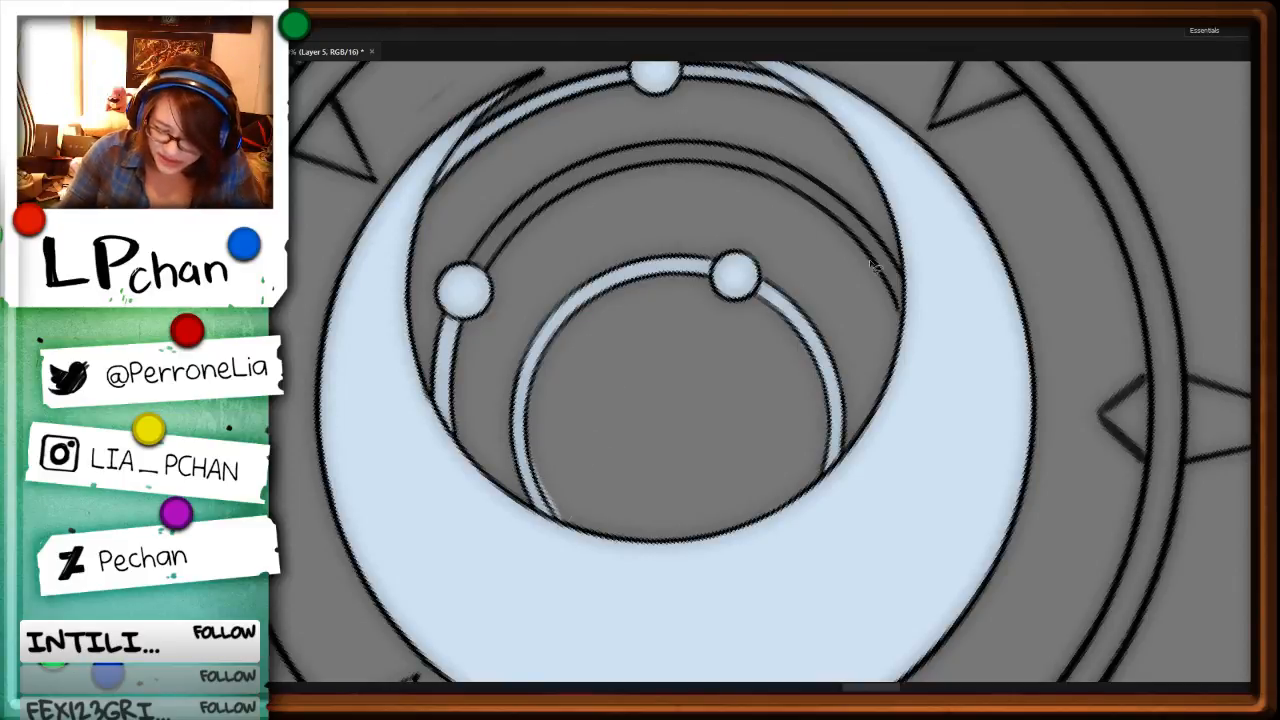
key("ctrl+d")
Step: Paint the middle arc's long band pale blue from the crescent's inner edge around to its bead
left_click_drag(1053, 478, 1046, 250)
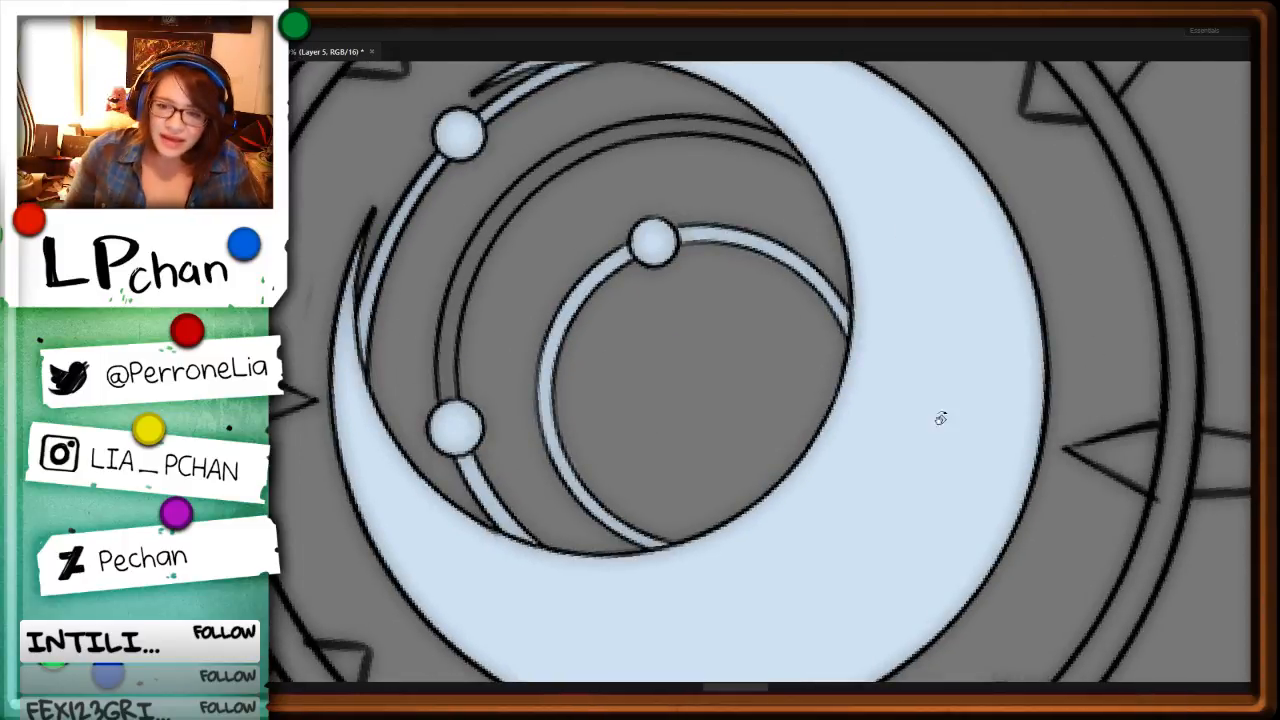
left_click_drag(940, 418, 871, 200)
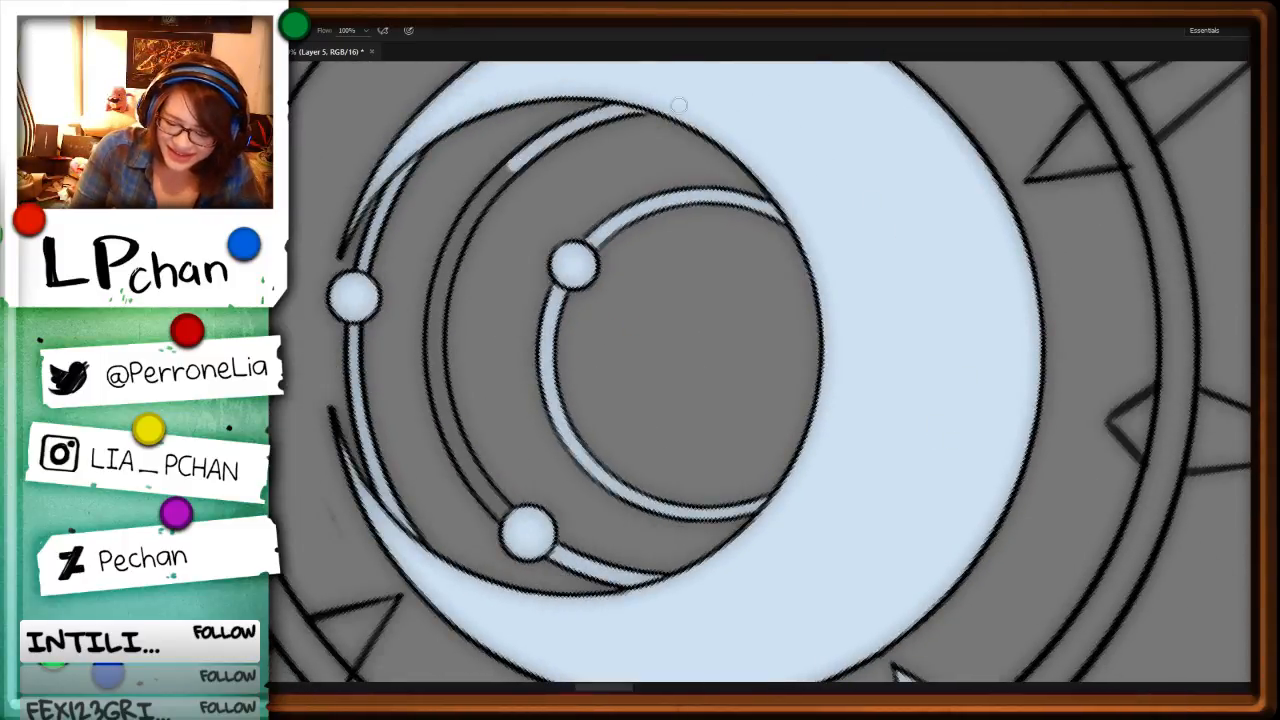
mouse_move(520, 162)
left_mouse_down()
mouse_move(454, 246)
mouse_move(436, 314)
mouse_move(461, 466)
left_mouse_up()
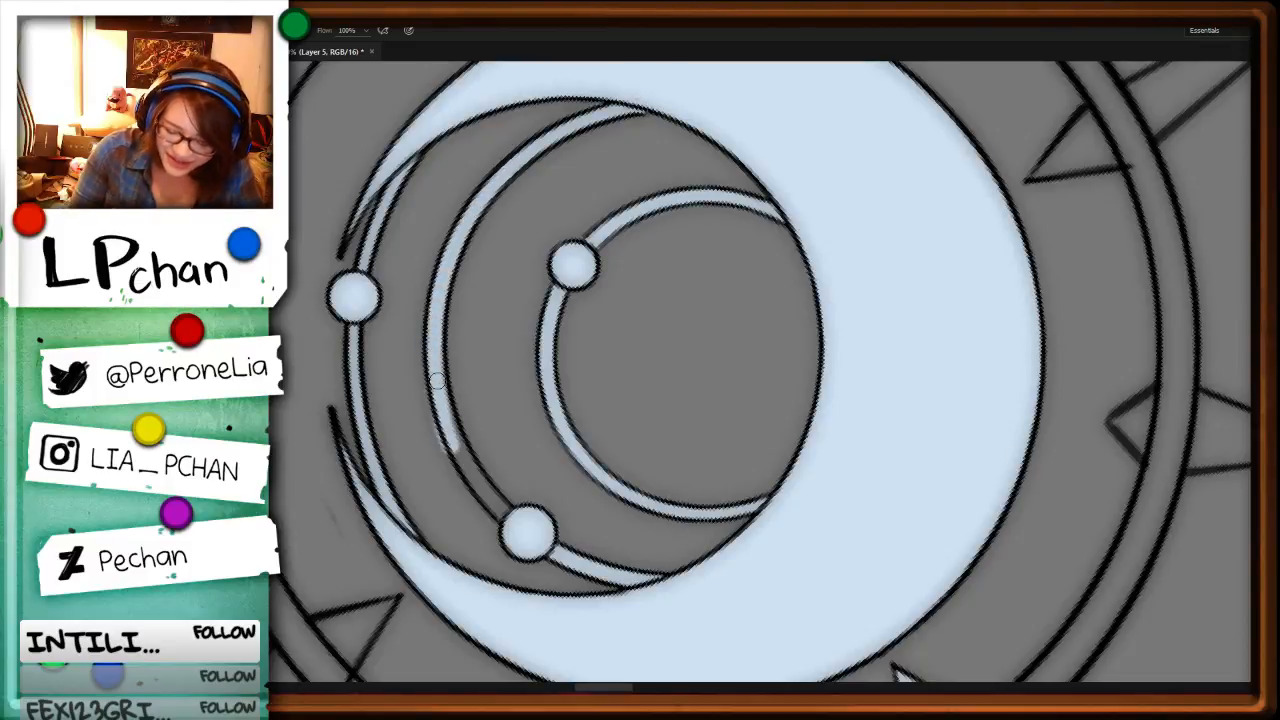
left_click_drag(440, 388, 507, 517)
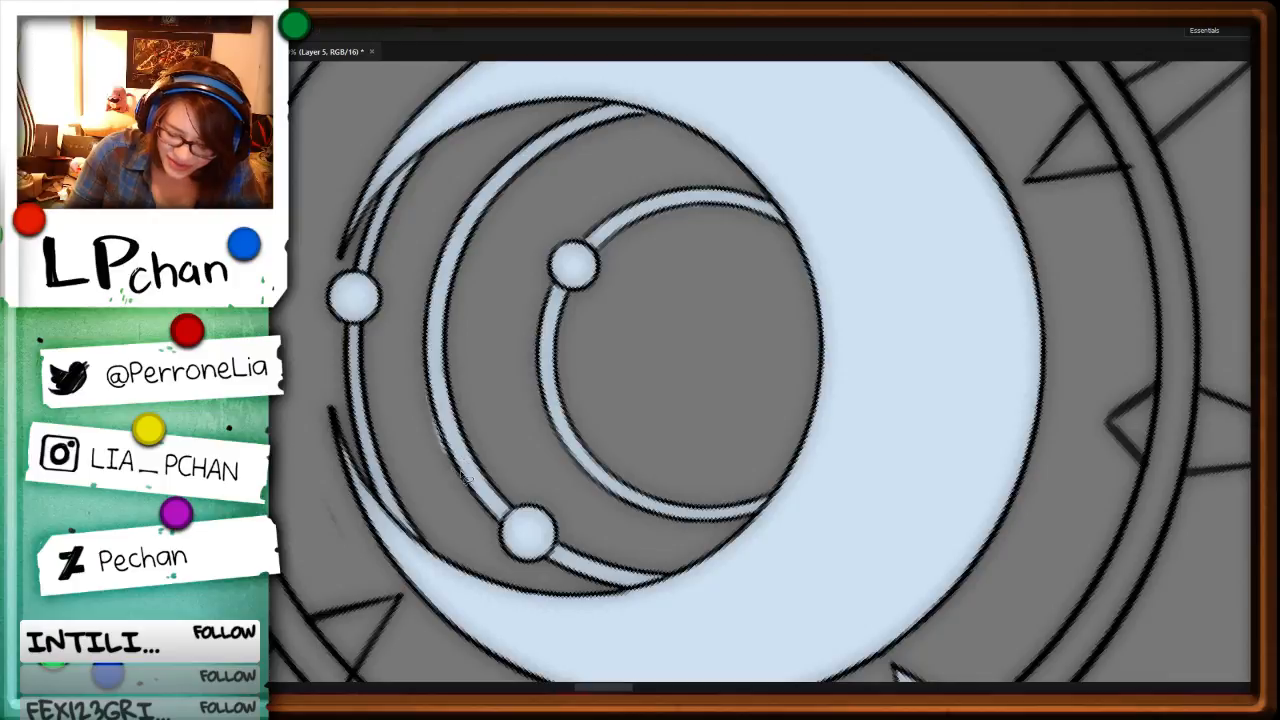
Step: Outline the ring's long spike opposite the staff shaft with the polygonal lasso and fill it pale blue, inner point included
key("ctrl+minus")
key("ctrl+minus")
key("ctrl+minus")
key("ctrl+minus")
key("ctrl+minus")
key("ctrl+minus")
key("ctrl+minus")
key("ctrl+minus")
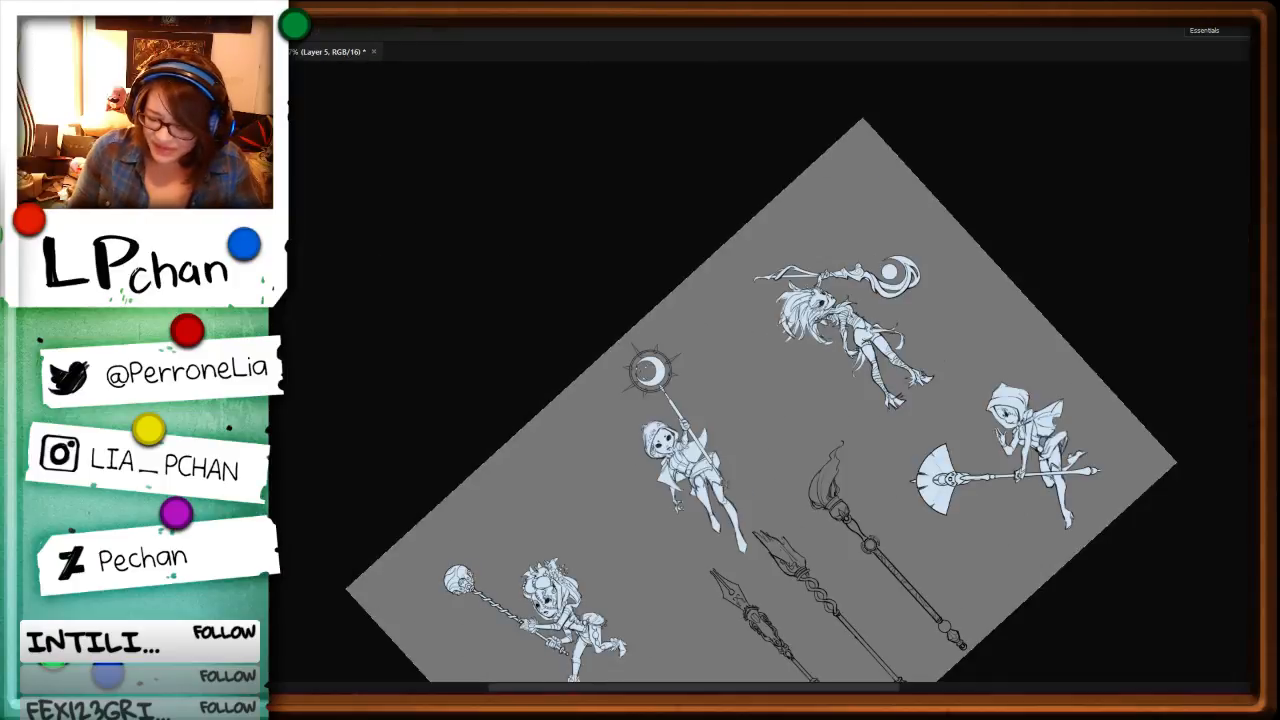
key("ctrl+plus")
key("ctrl+plus")
key("ctrl+plus")
left_click_drag(829, 432, 822, 395)
key("ctrl+plus")
key("ctrl+plus")
key("ctrl+plus")
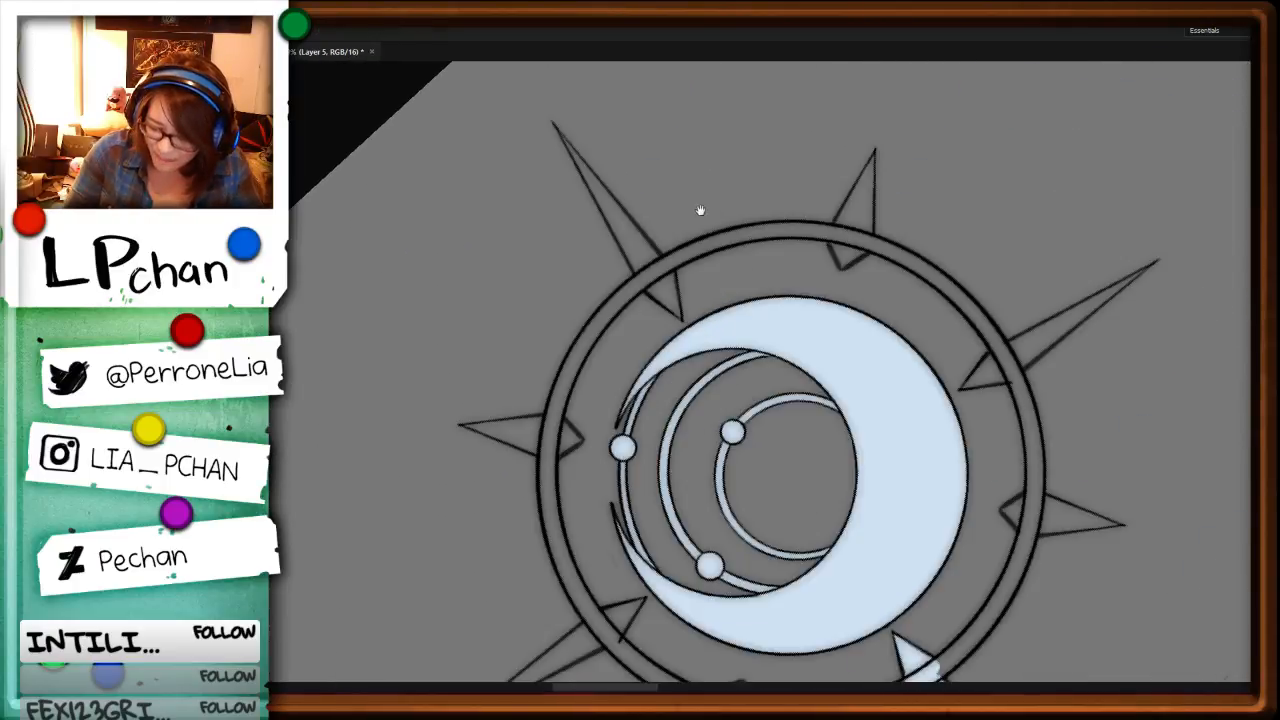
left_click(554, 123, "alt")
left_click(637, 279, "alt")
left_click(644, 291, "alt")
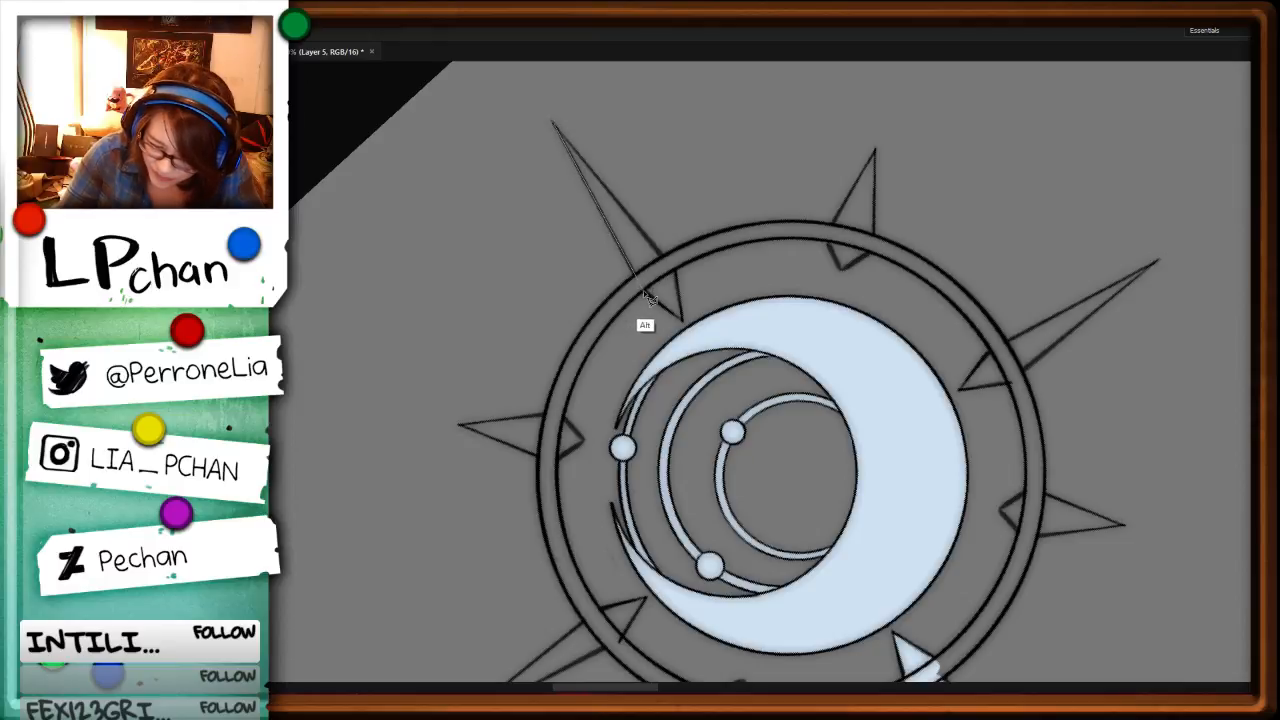
left_click(686, 320, "alt")
left_click(555, 125, "alt")
key("alt+BackSpace")
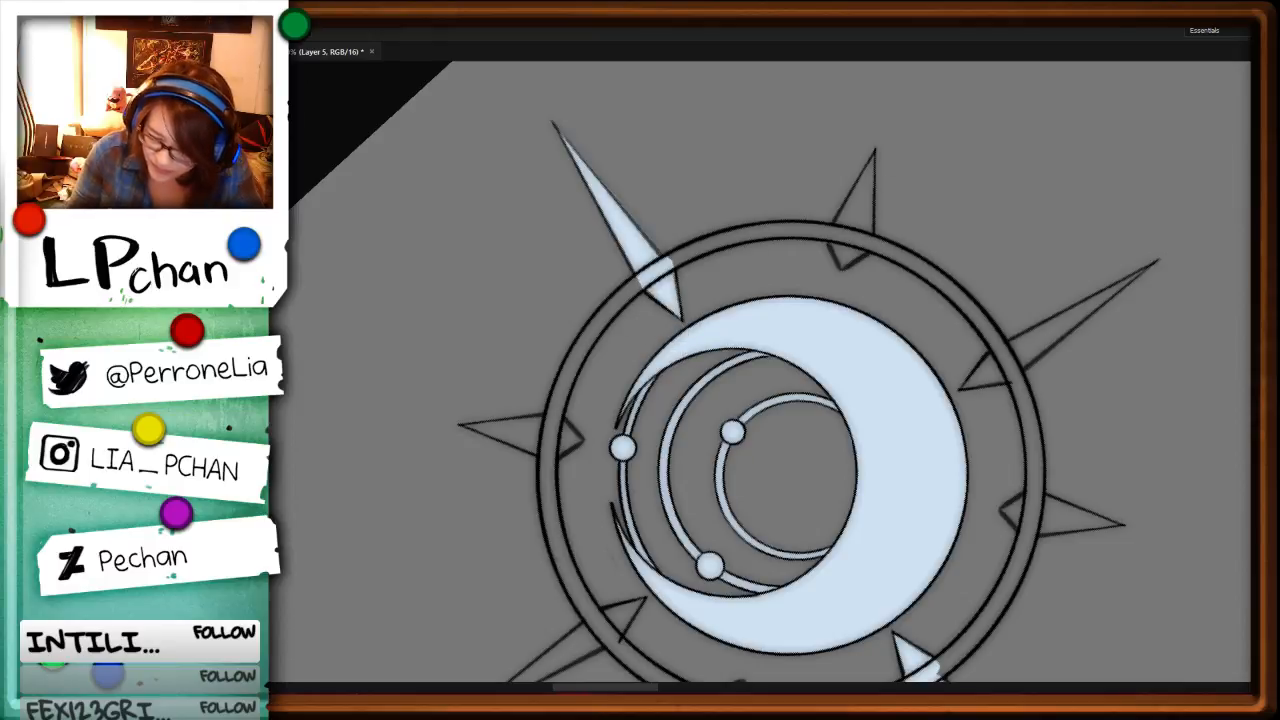
Step: Lasso the short spike clockwise from the filled long spike, including its inner point, and fill it pale blue
left_click(875, 152, "alt")
left_click(828, 238, "alt")
left_click(839, 266, "alt")
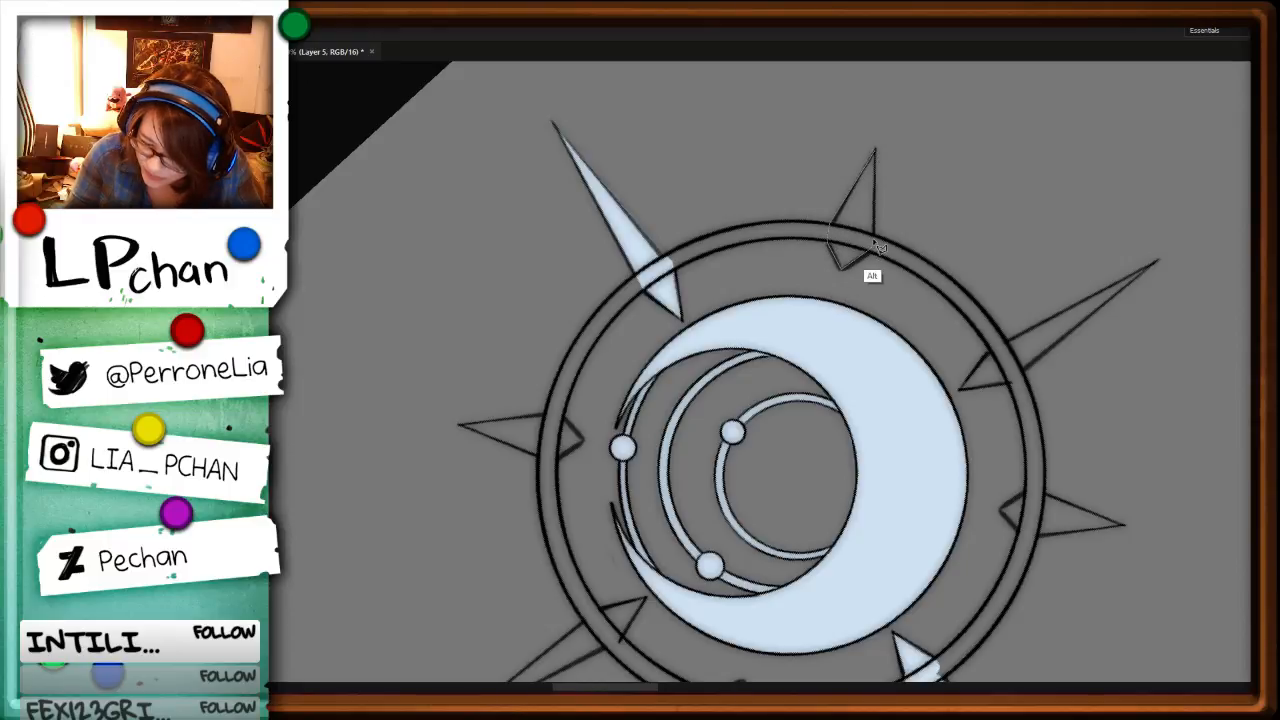
left_click(876, 152, "alt")
key("alt+BackSpace")
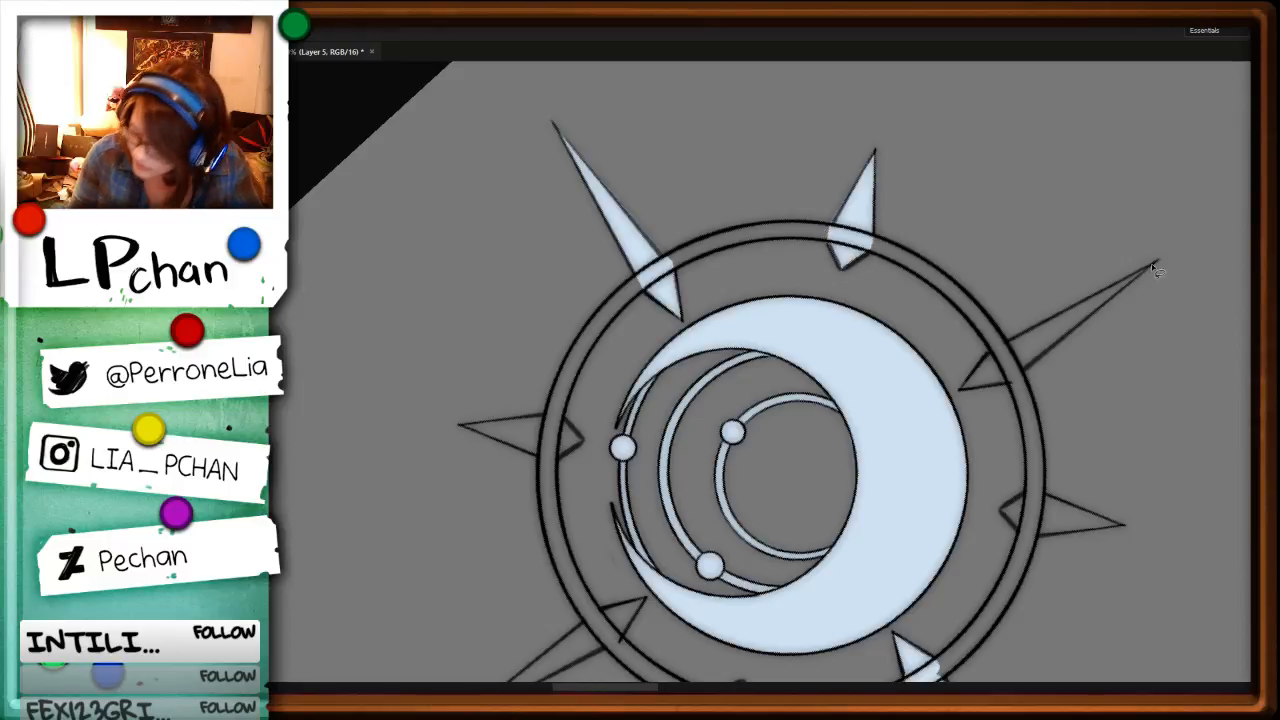
Step: Lasso the long spike clockwise from the filled short one, fill it pale blue and deselect
left_click(1157, 263, "alt")
left_click(988, 350, "alt")
left_click(959, 390, "alt")
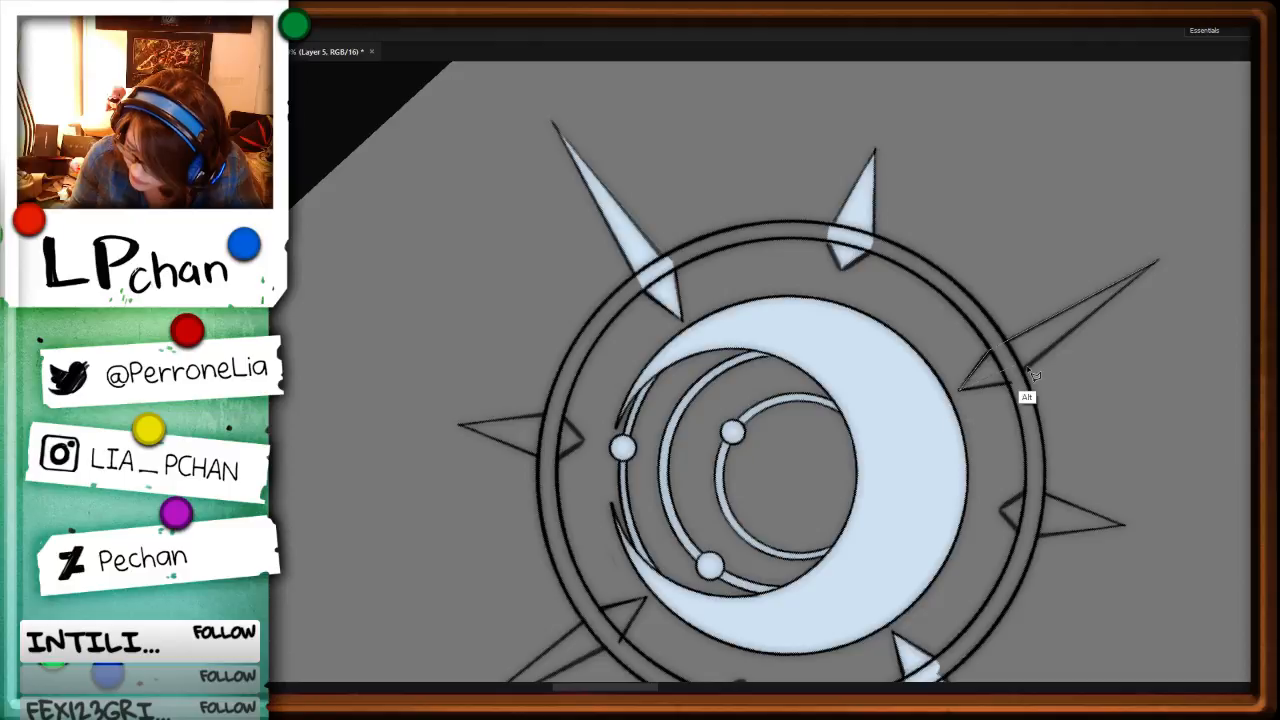
left_click(1021, 379, "alt")
left_click(1157, 263, "alt")
key("alt+BackSpace")
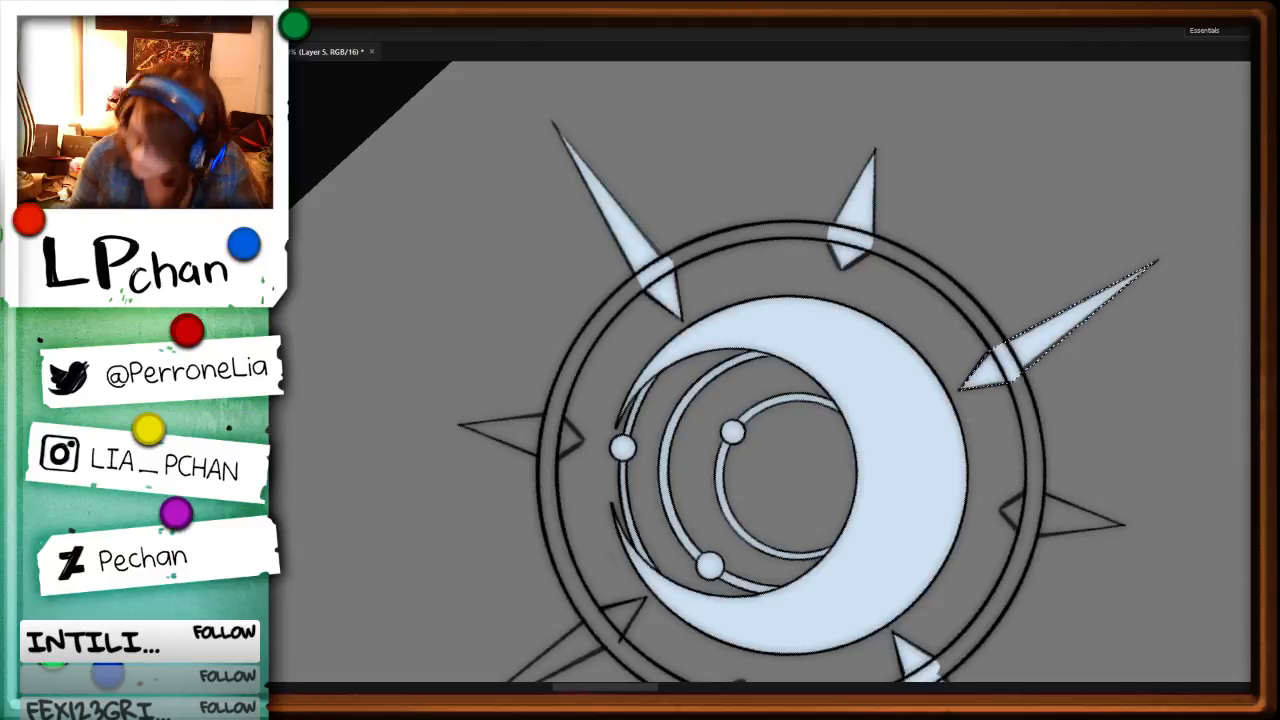
key("ctrl+d")
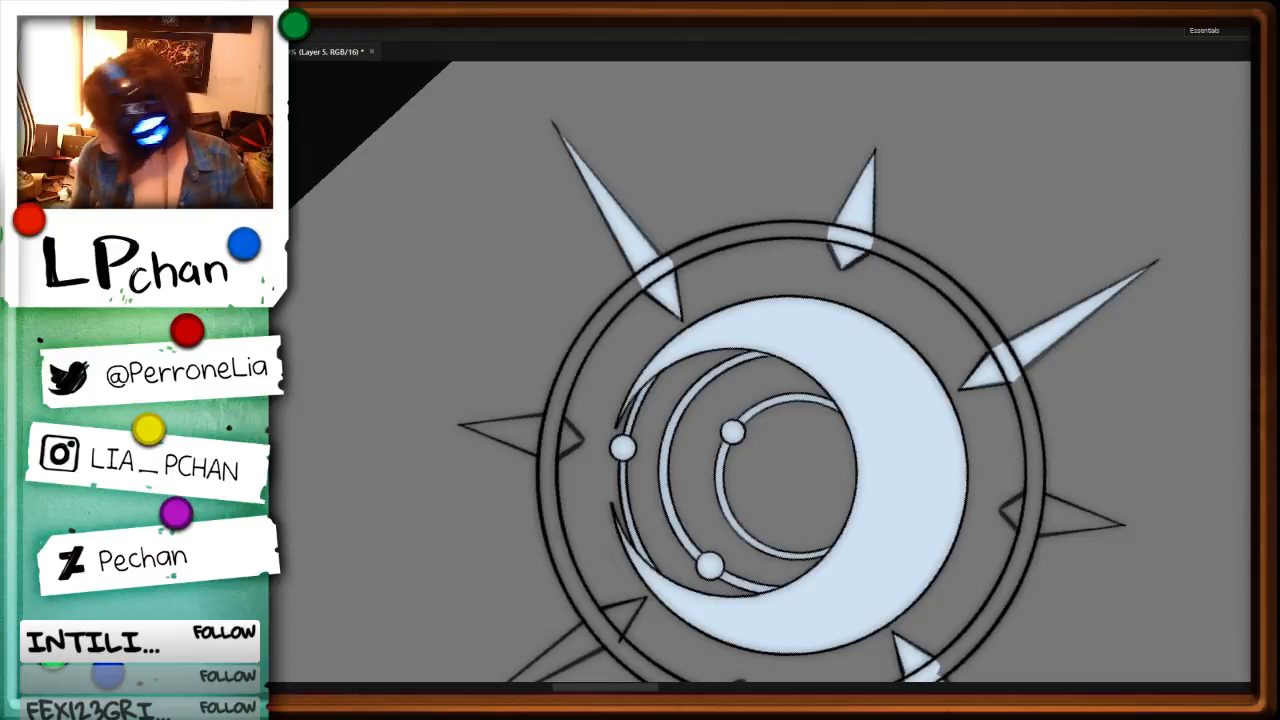
Step: Lasso the short spike counterclockwise from the long spike opposite the shaft, fill it pale blue and deselect
left_click(548, 416, "alt")
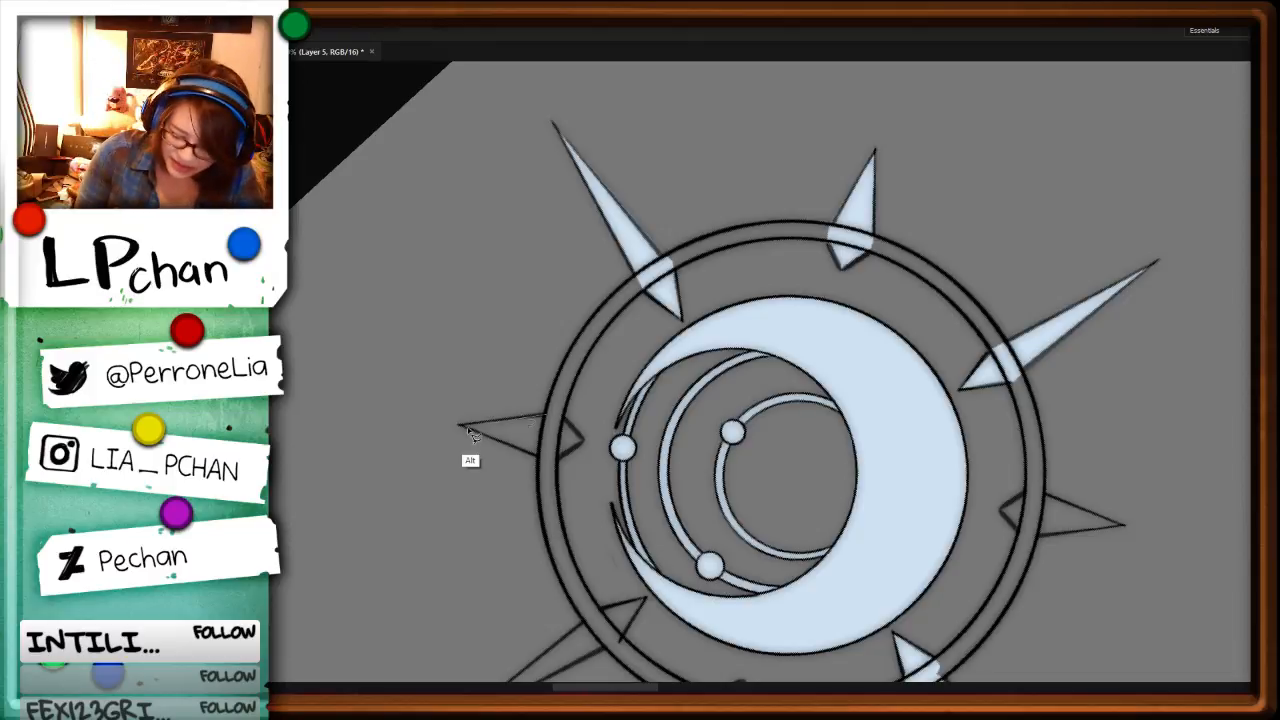
left_click(458, 424, "alt")
left_click(544, 459, "alt")
left_click(556, 458, "alt")
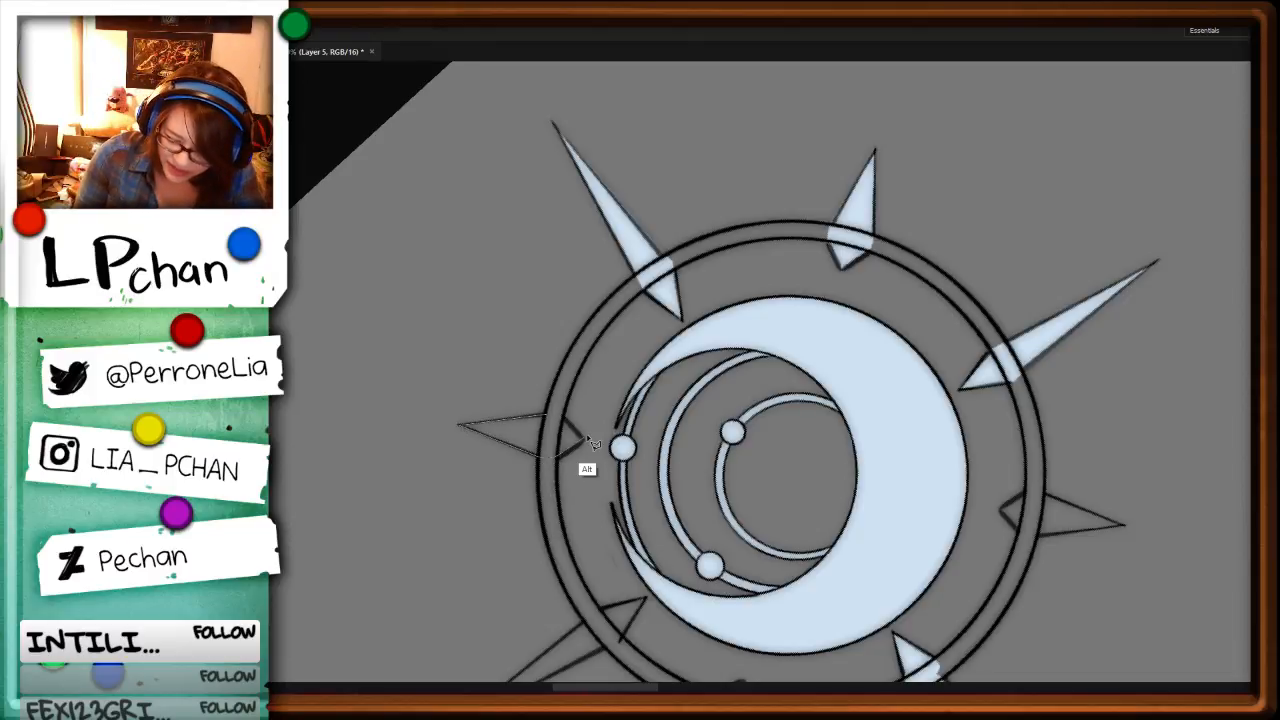
left_click(583, 438, "alt")
left_click(562, 414, "alt")
key("alt+BackSpace")
key("ctrl+d")
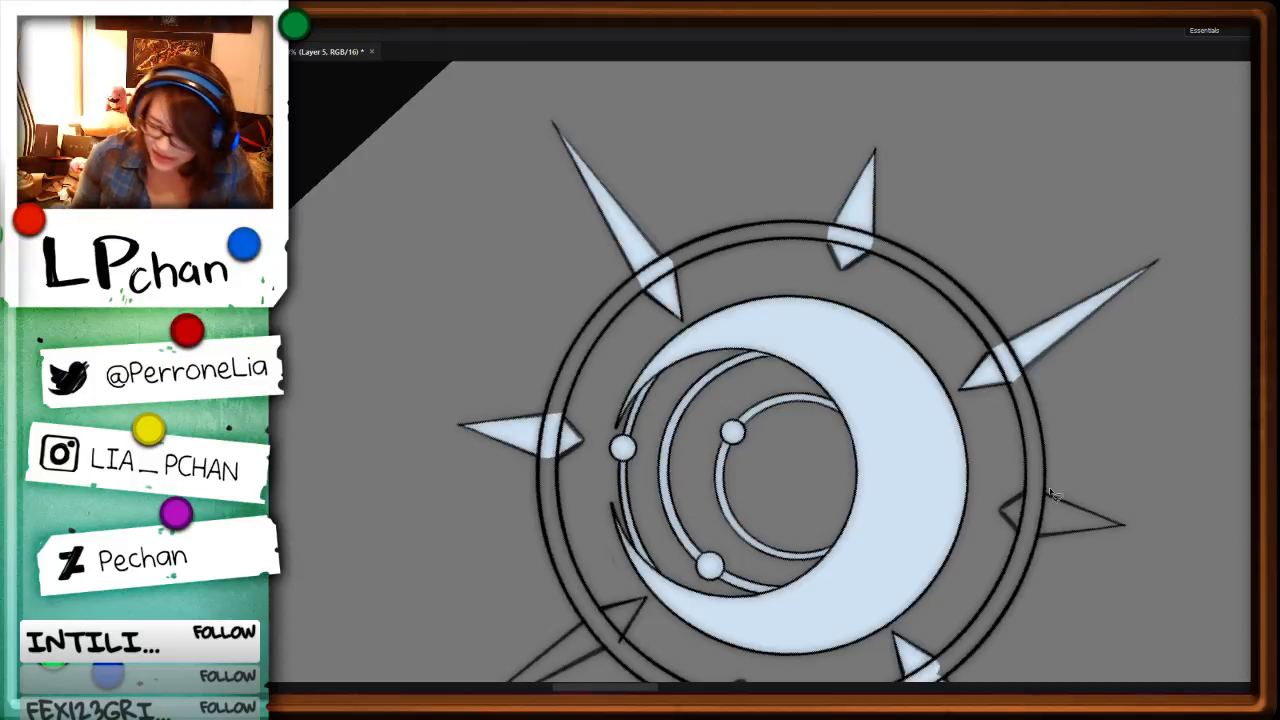
Step: Lasso the short spike between the filled long spike and the staff shaft, fill it pale blue and deselect
left_click_drag(1102, 432, 973, 235)
left_click(898, 294, "alt")
left_click(872, 314, "alt")
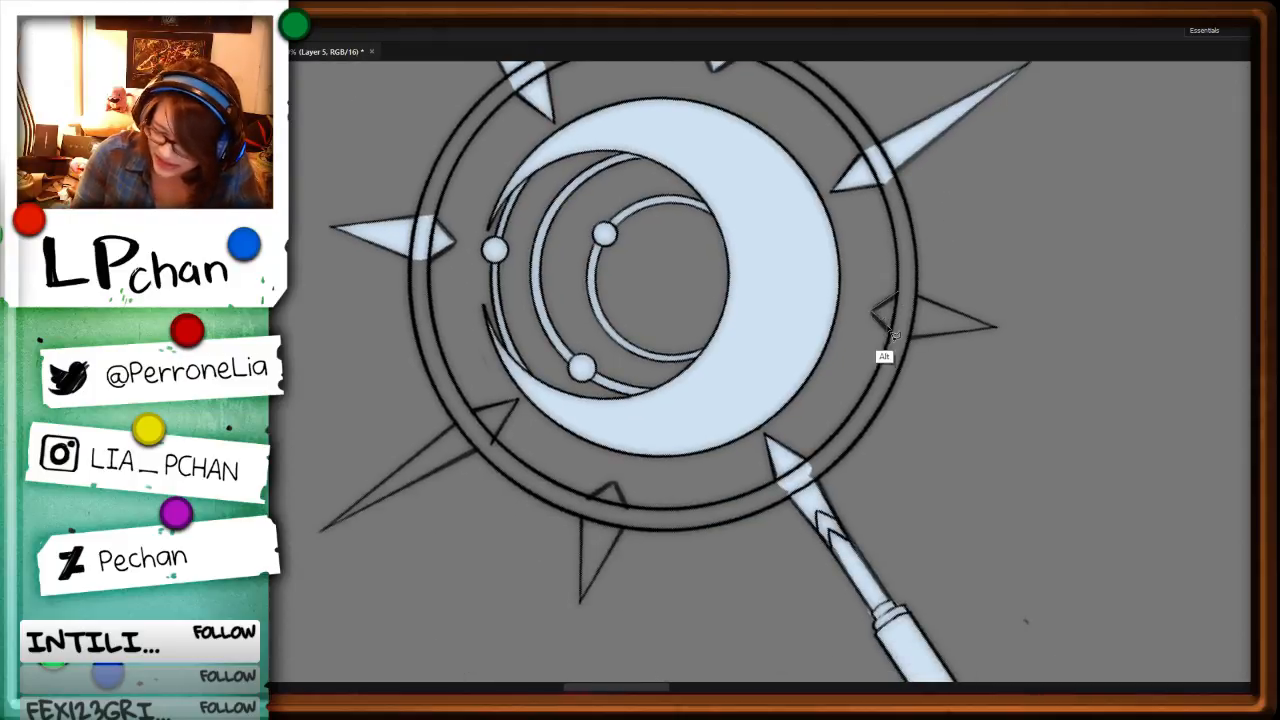
left_click(903, 338, "alt")
left_click(994, 325, "alt")
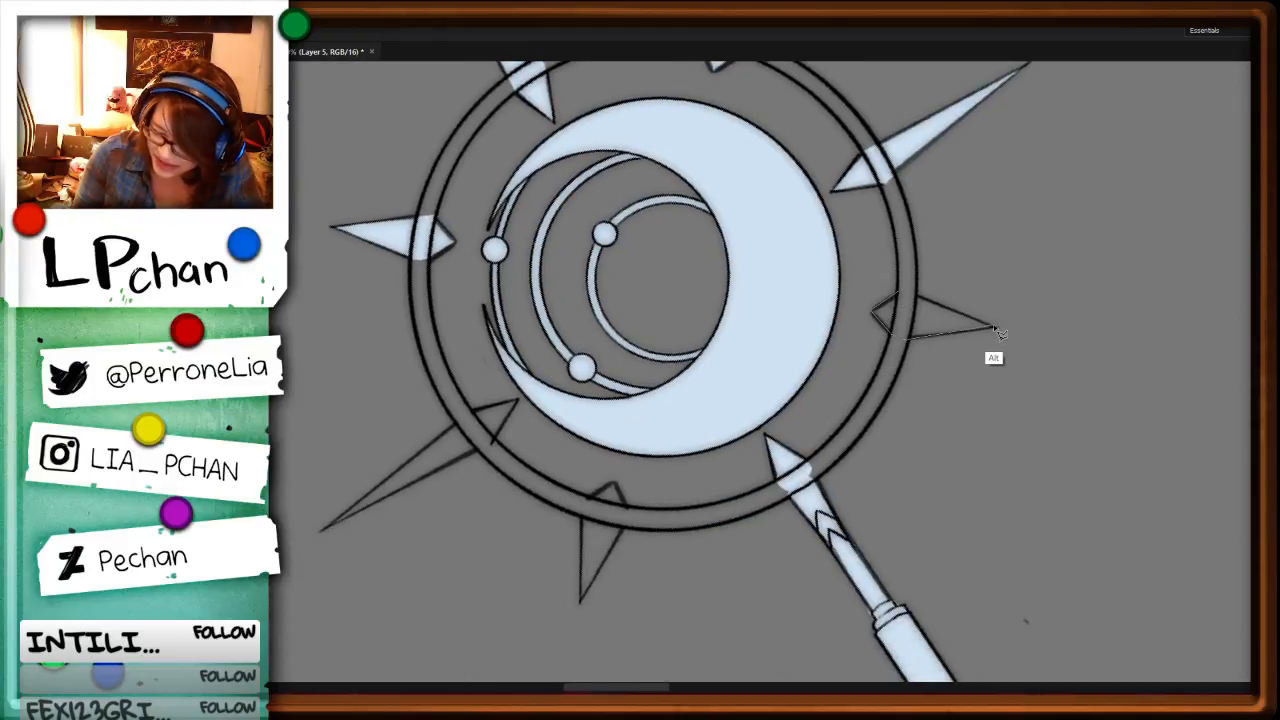
left_click(898, 294, "alt")
key("alt+BackSpace")
key("ctrl+d")
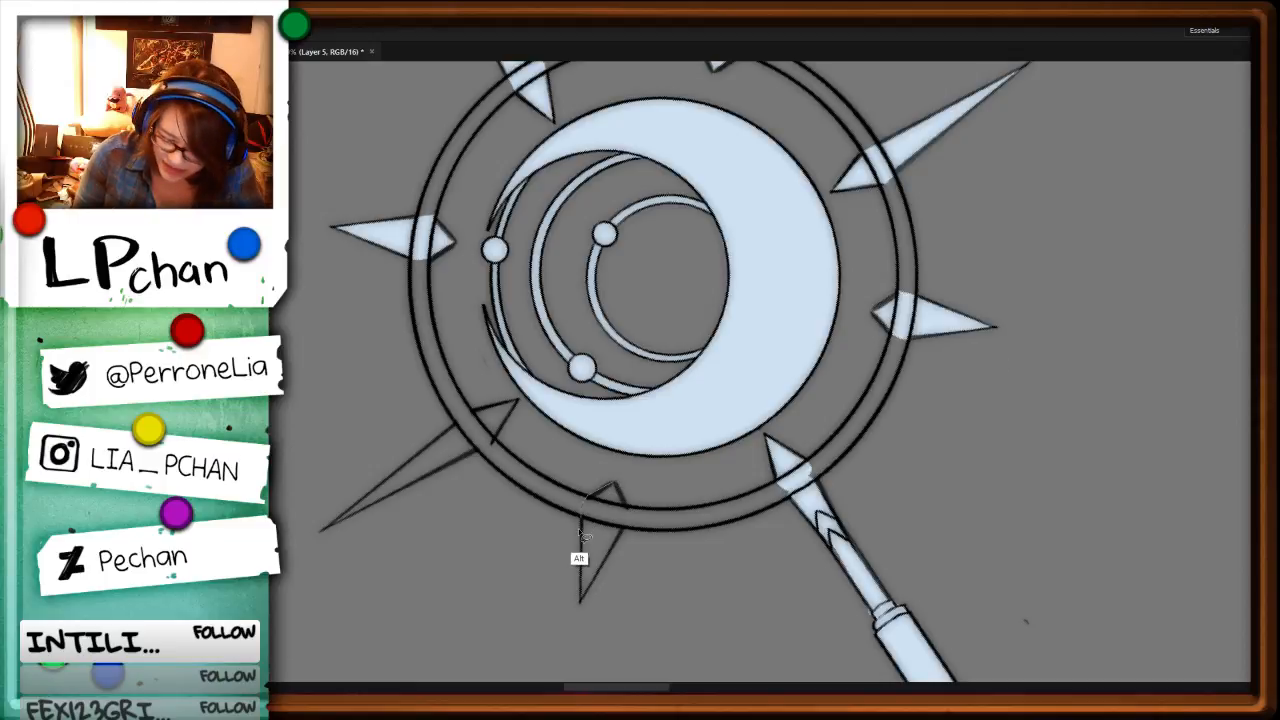
Step: Lasso the short spike on the other side of the staff shaft, fill it pale blue and deselect
left_click(580, 602, "alt")
left_click(628, 512, "alt")
key("alt+BackSpace")
key("r")
left_click_drag(958, 590, 1010, 300)
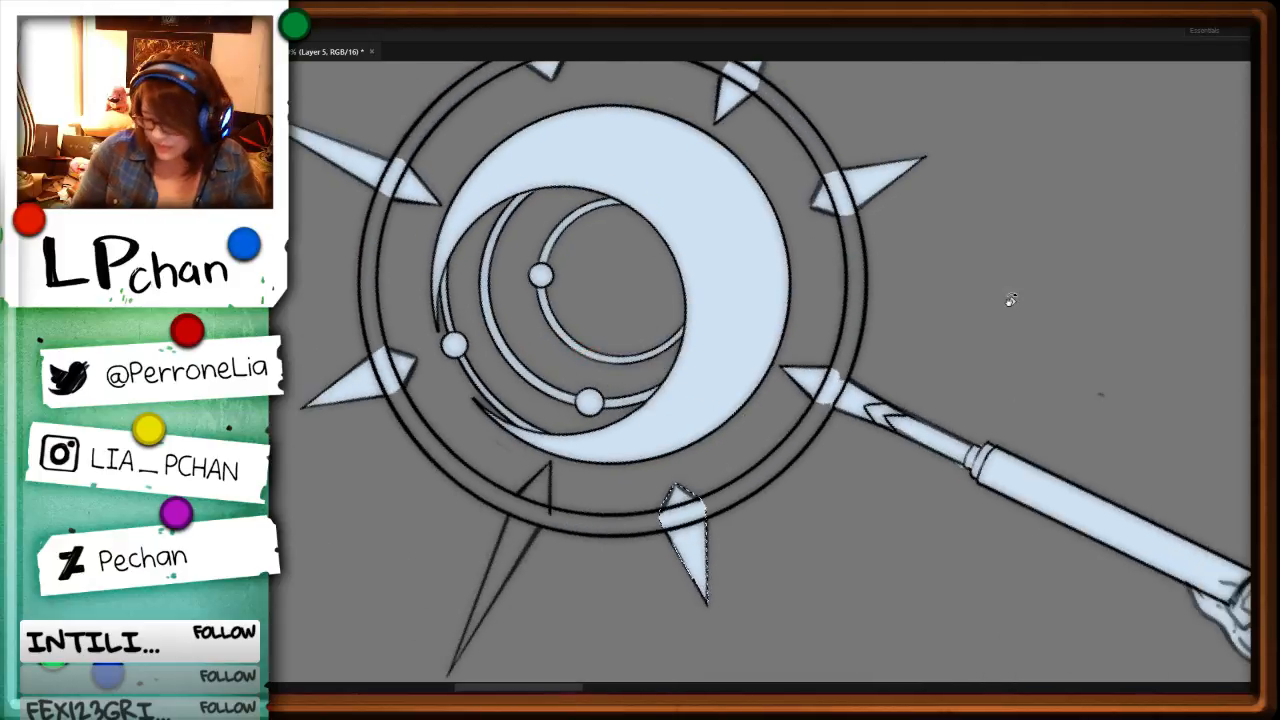
key("ctrl+d")
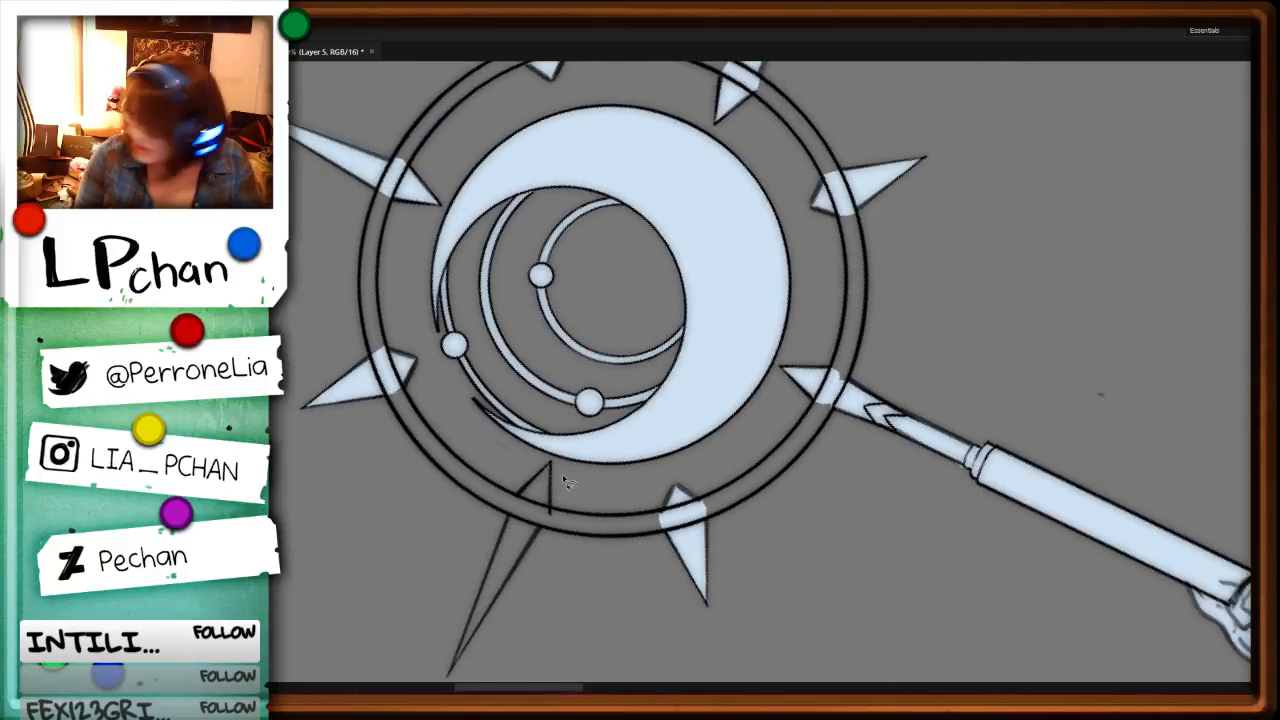
Step: Lasso the last unfilled long spike across the ring, fill it pale blue and deselect
left_click(550, 464, "alt")
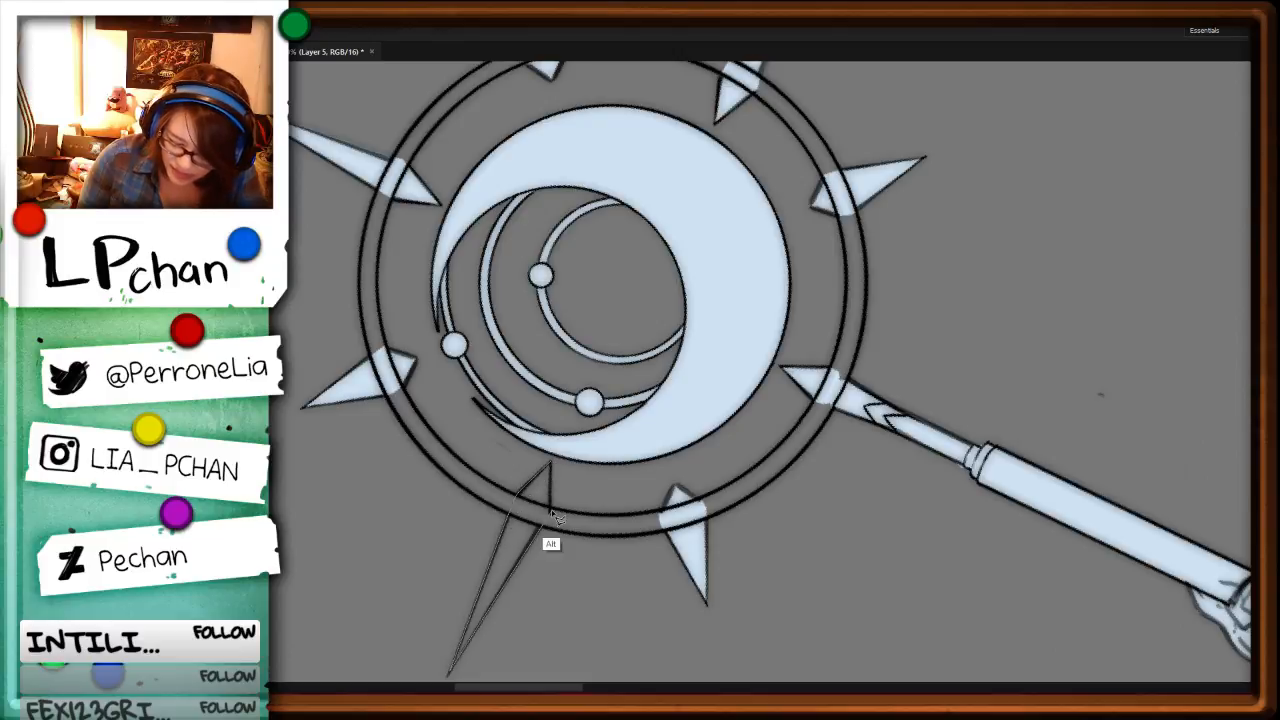
left_click(551, 512, "alt")
left_click(551, 463, "alt")
key("alt+BackSpace")
key("ctrl+d")
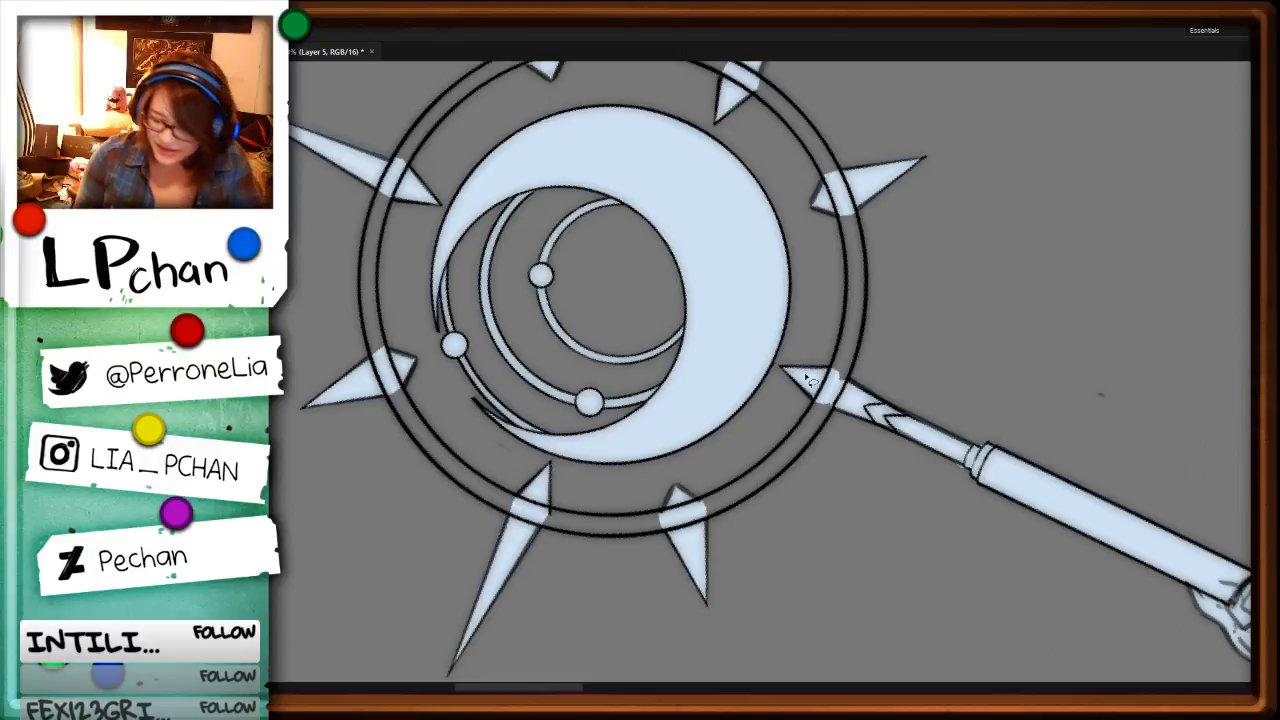
Step: Lasso the ring band between the staff shaft and the short spike counterclockwise from it, then fill it pale blue
key("b")
right_click(833, 373, "alt")
key("l")
left_click(837, 213, "alt")
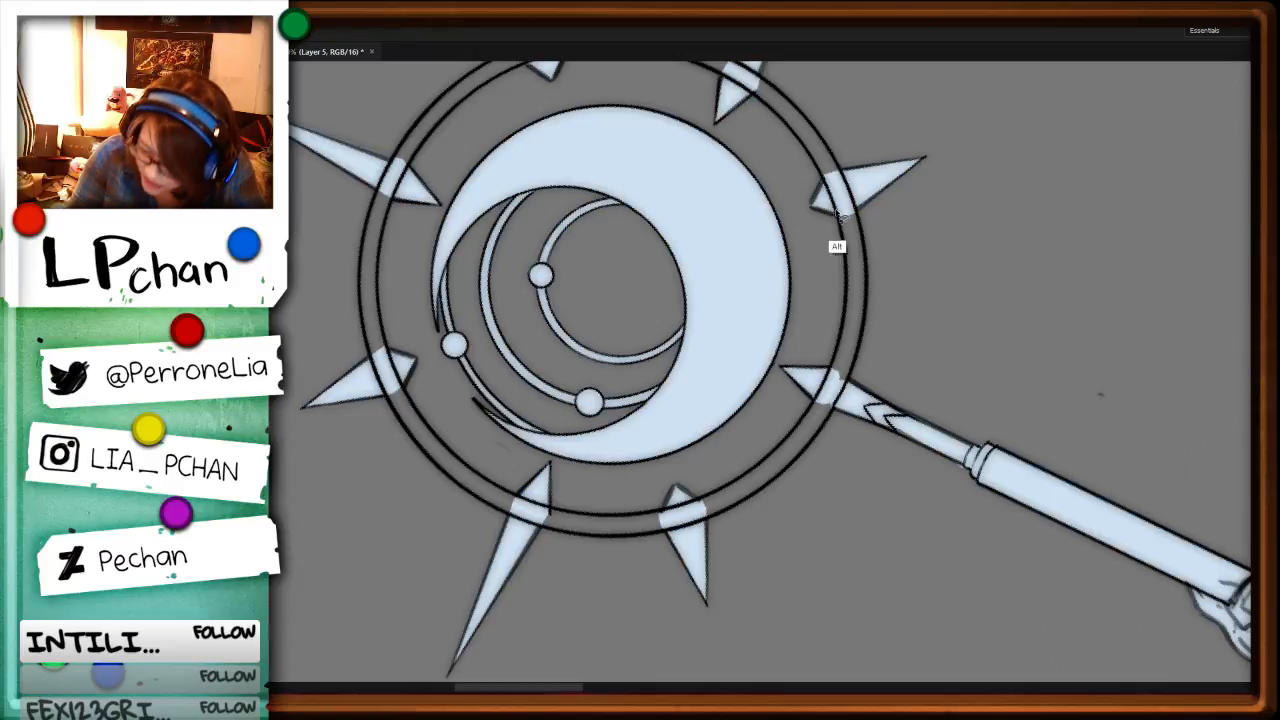
left_click(843, 241, "alt")
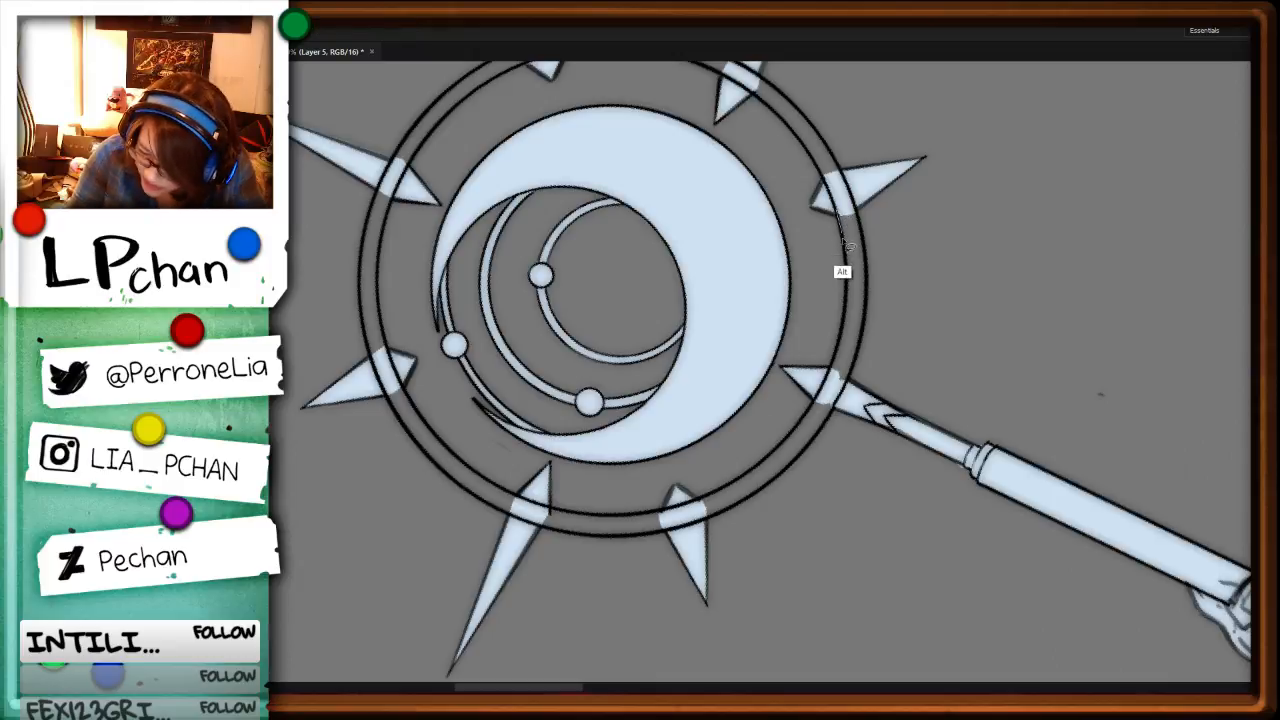
left_click(847, 296, "alt")
left_click(831, 396, "alt")
key("alt+BackSpace")
key("ctrl+d")
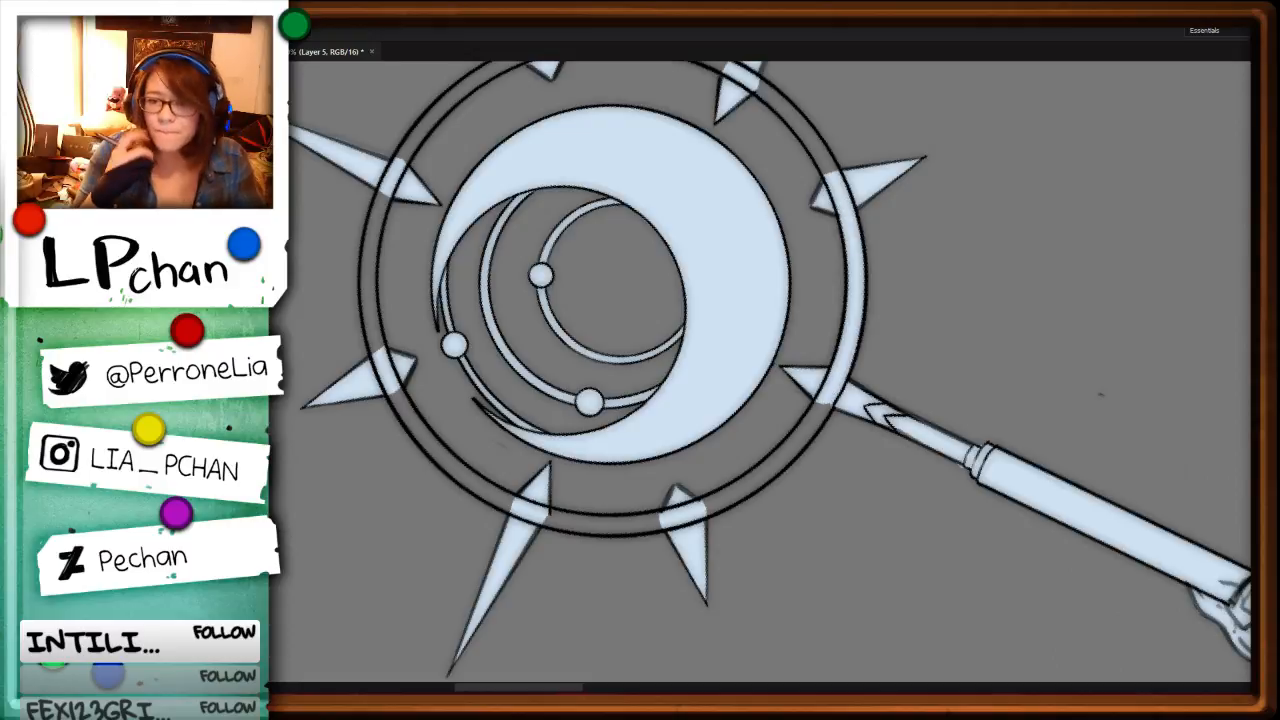
Step: Lasso the next ring band section, from that short spike to the neighboring long spike, and fill it pale blue
key("r")
left_click_drag(900, 115, 875, 440)
key("space")
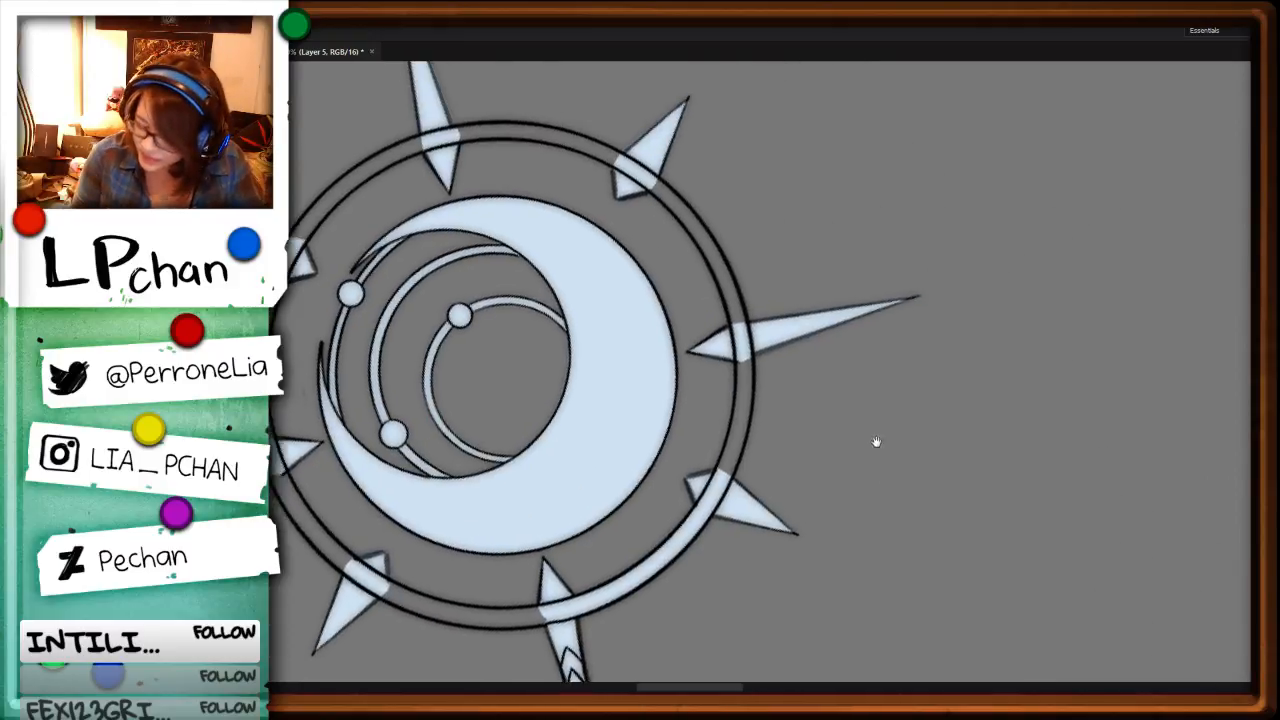
key("ctrl+plus")
left_click(785, 356, "alt")
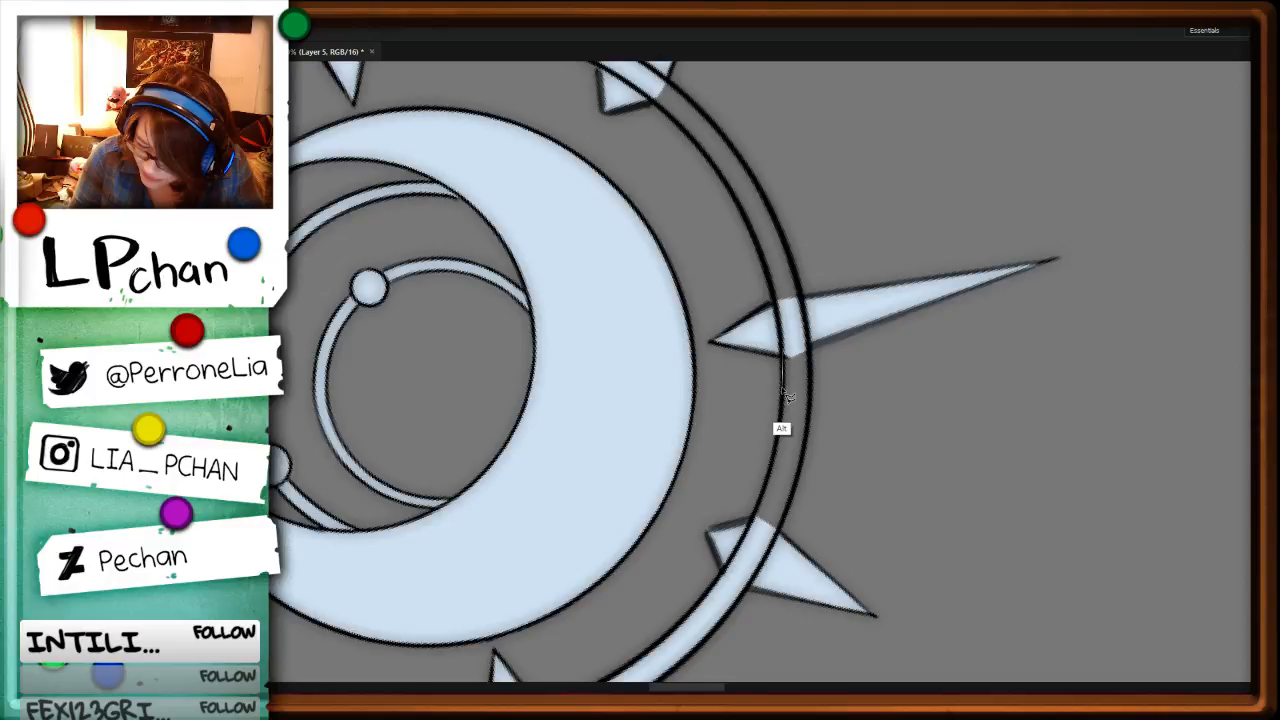
left_click(754, 530, "alt")
left_click(806, 400, "alt")
key("alt+BackSpace")
key("ctrl+d")
Step: Lasso the ring band on the shaft's other side, up to its adjacent short spike, and fill it pale blue
key("space")
left_click_drag(795, 437, 1006, 237)
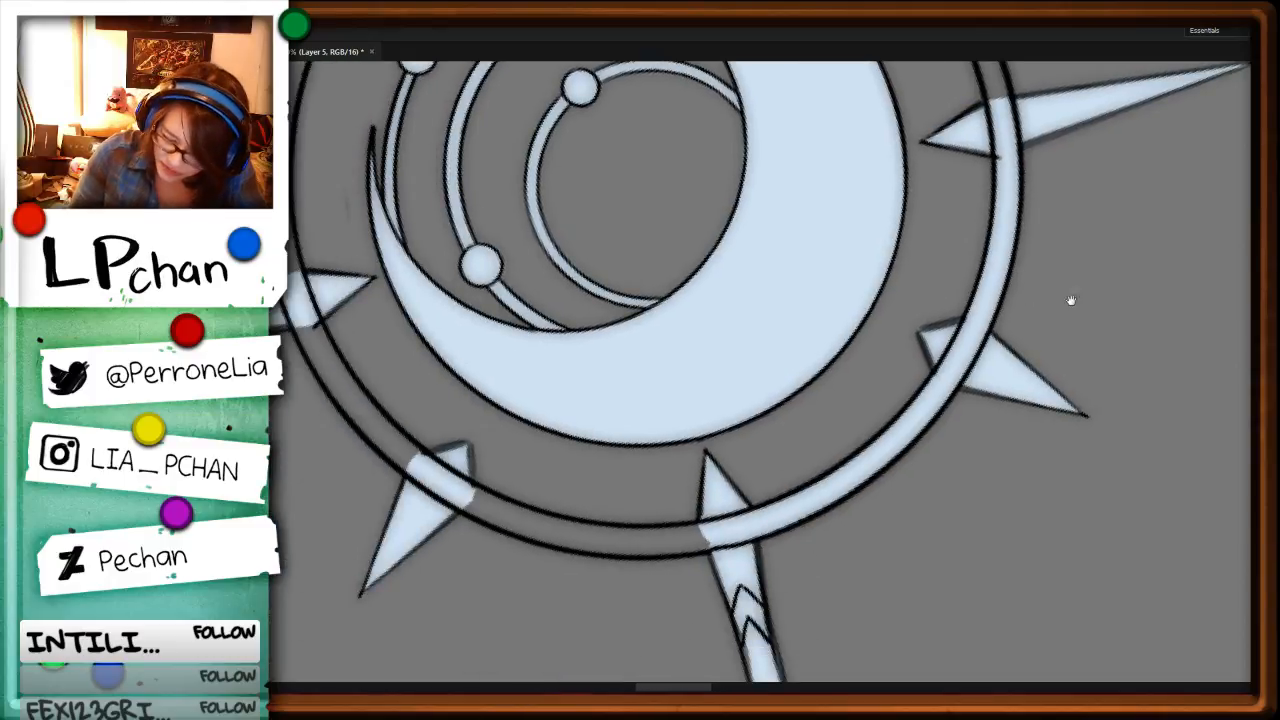
key("r")
left_click_drag(980, 480, 630, 558)
left_click(508, 214, "alt")
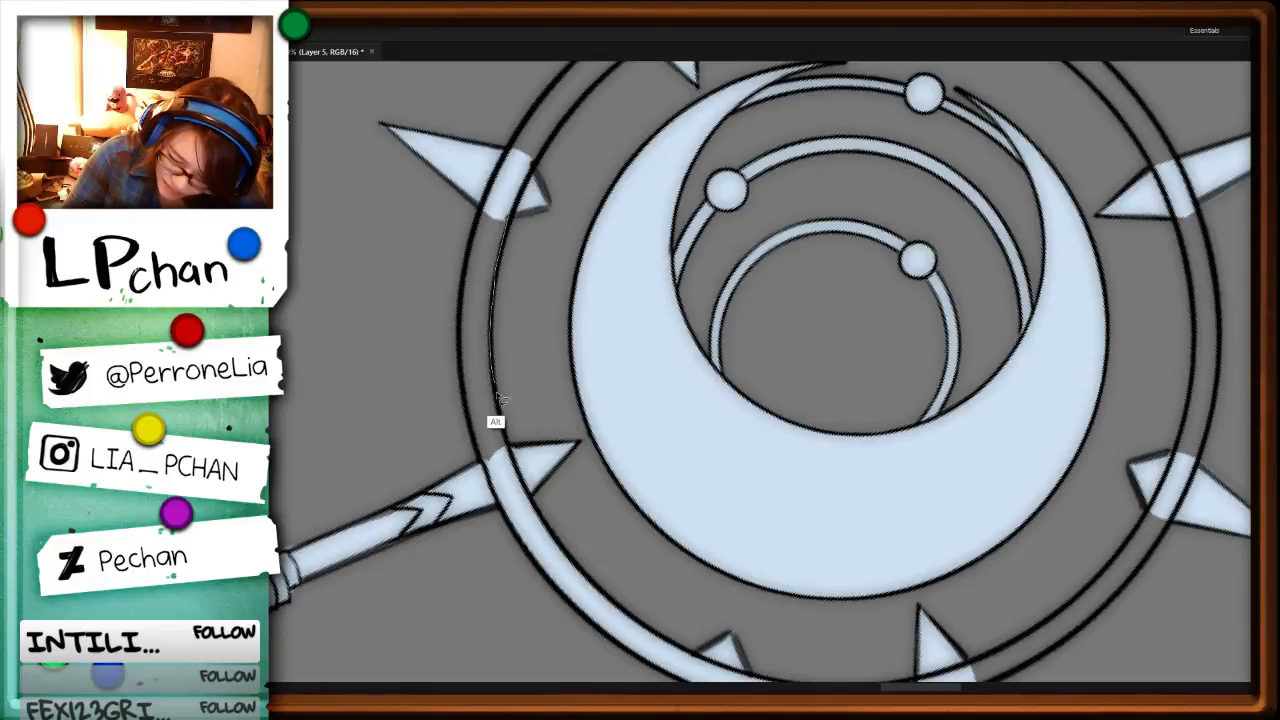
left_click(510, 454, "alt")
key("alt+BackSpace")
key("ctrl+d")
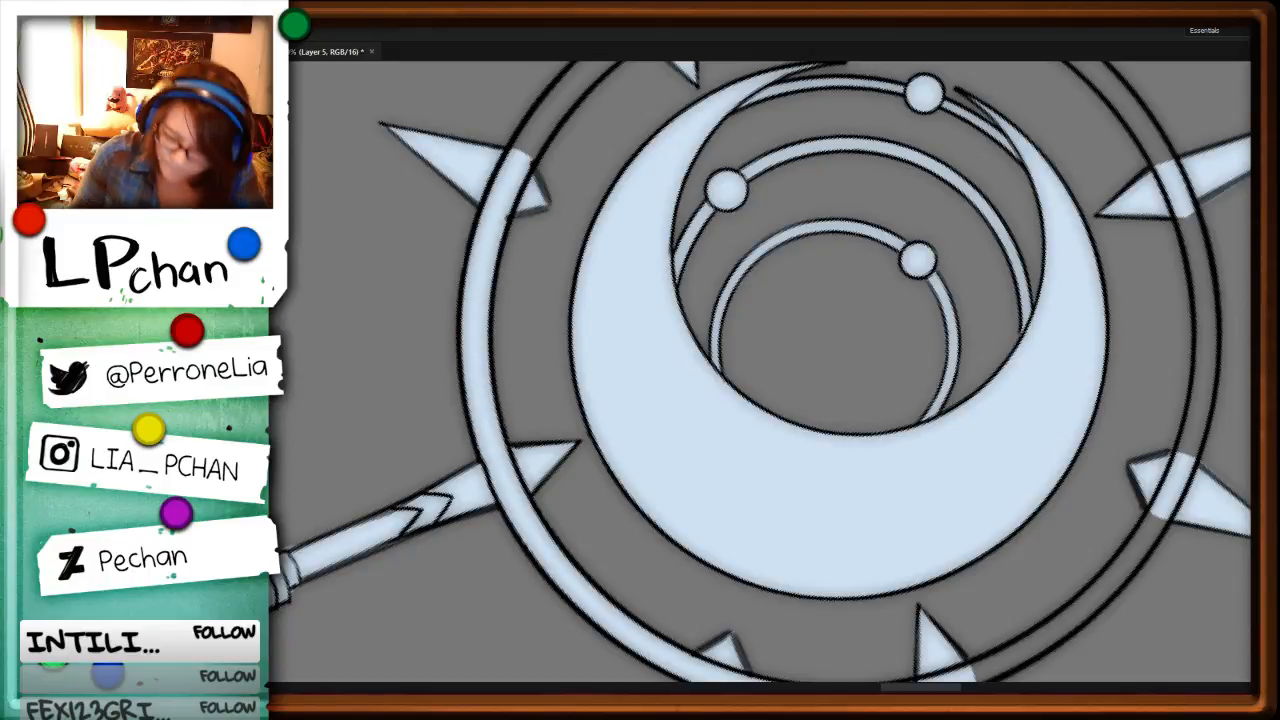
left_click(388, 519)
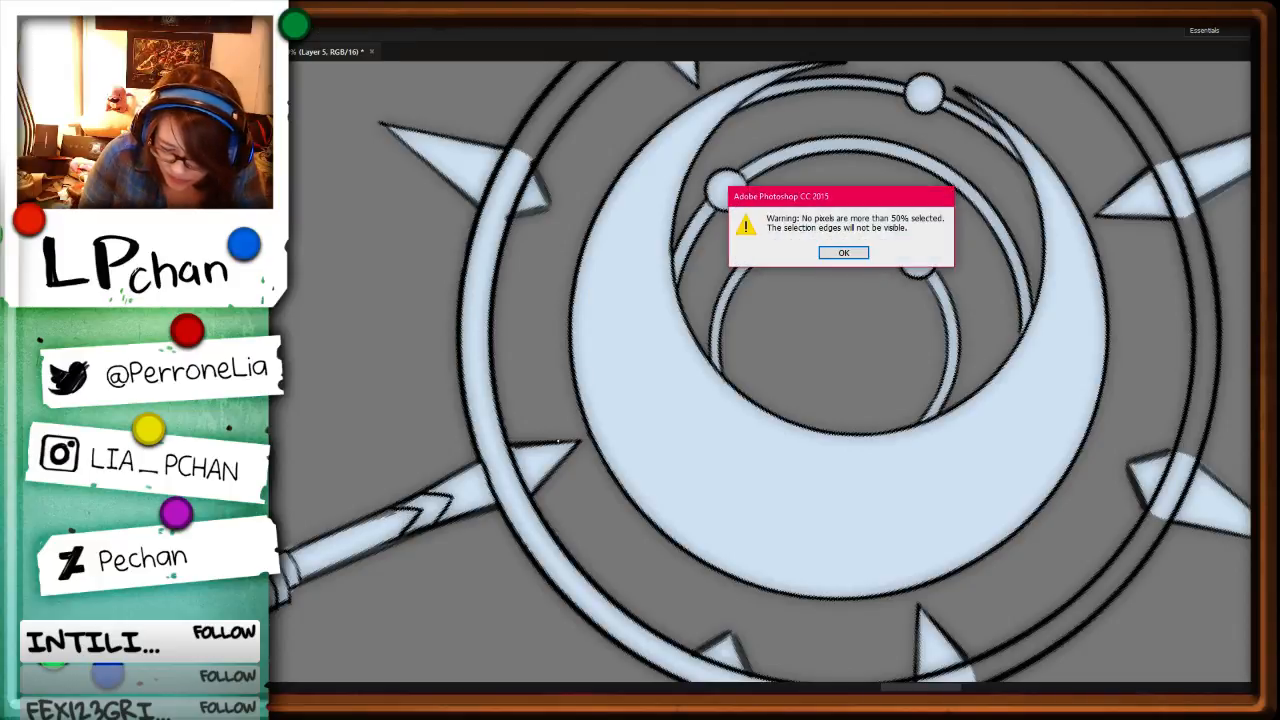
key("Return")
key("b")
left_click(757, 470, "alt")
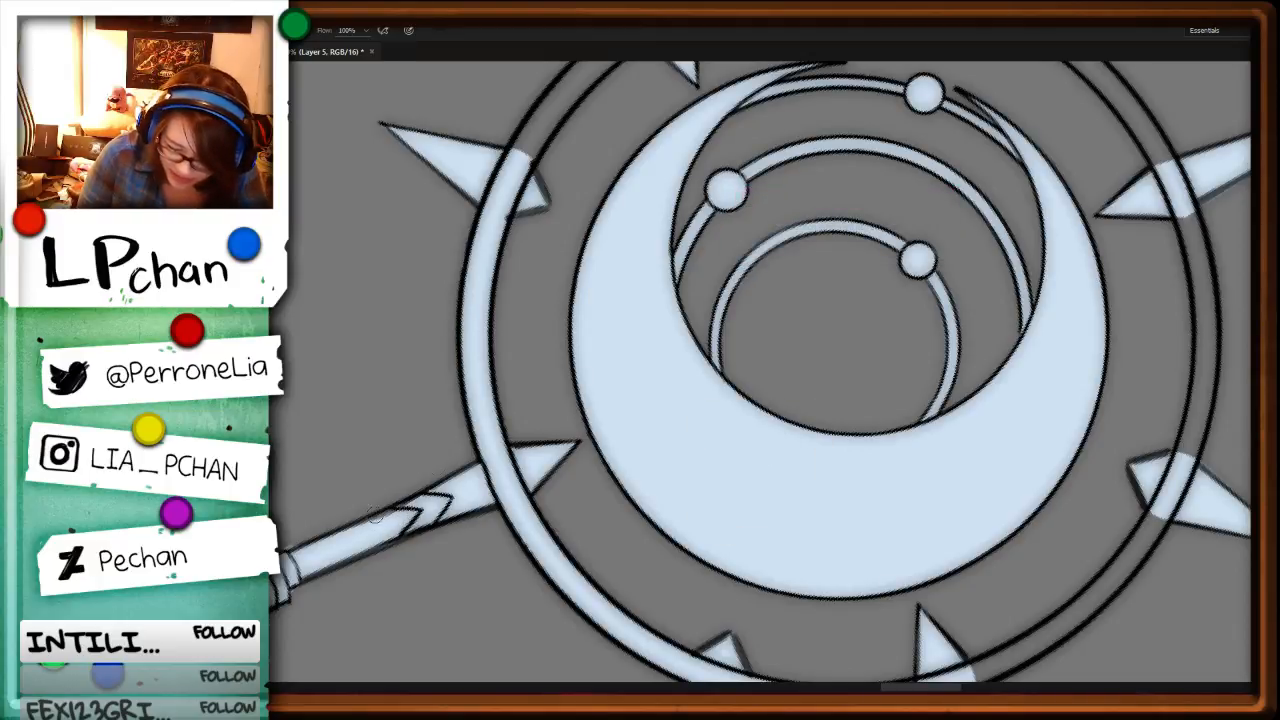
Step: Lasso the ring band from the last filled short spike clockwise to the neighboring long spike, fill it pale blue and deselect
key("l")
left_click_drag(694, 133, 716, 502)
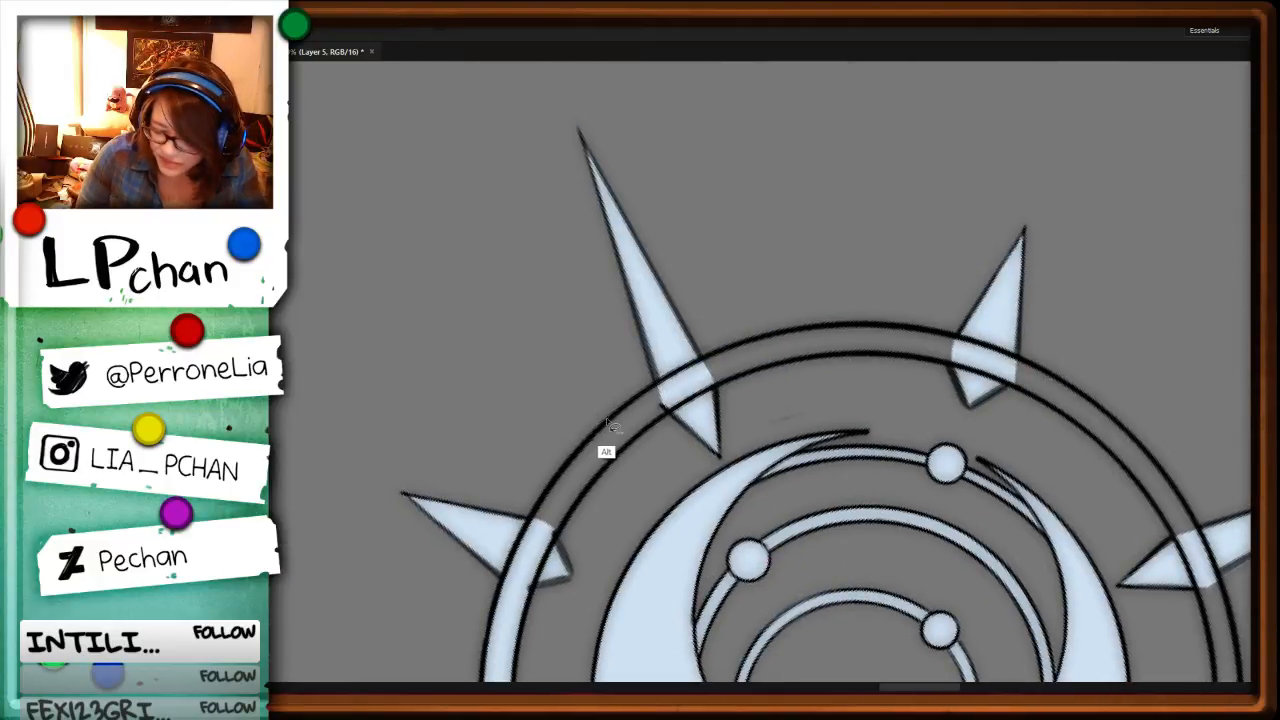
left_click(659, 382, "alt")
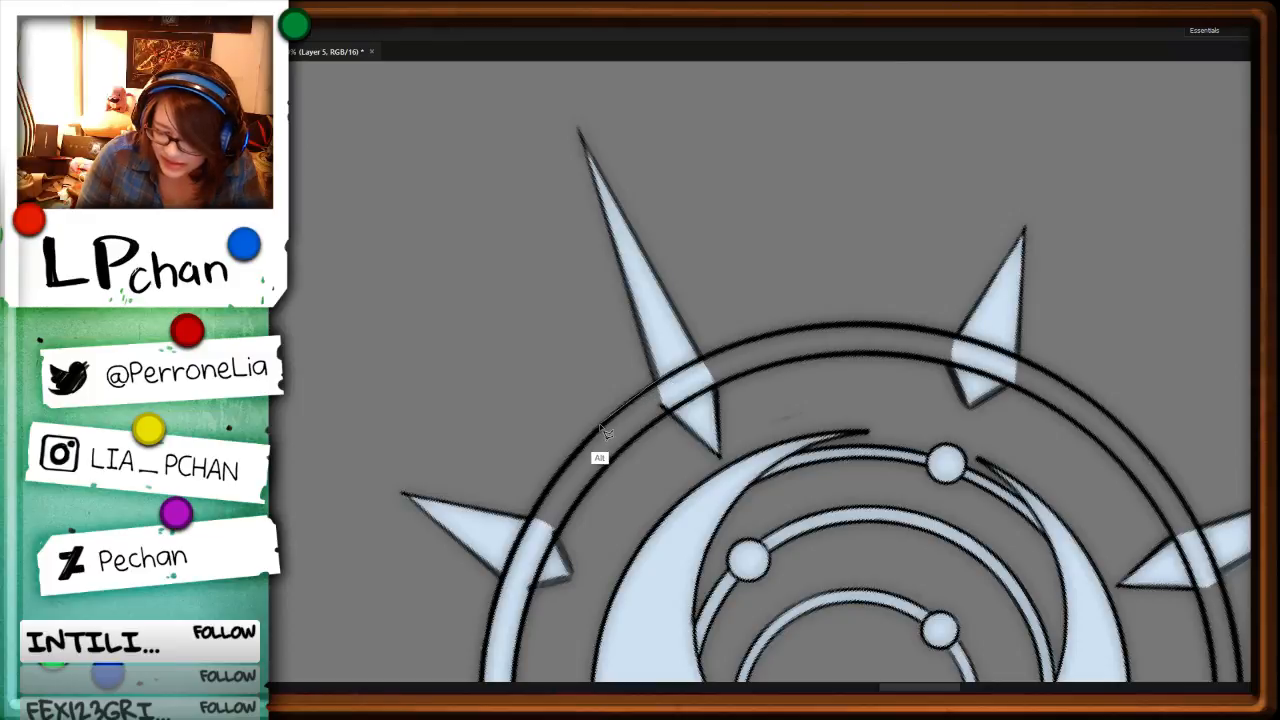
left_click(604, 430, "alt")
left_click_drag(557, 541, 692, 390)
key("alt+BackSpace")
key("ctrl+d")
Step: Lasso the next ring band section clockwise, from that long spike to the following short spike, and fill it pale blue
key("r")
left_click_drag(1037, 604, 745, 487)
key("space")
mouse_move(693, 348)
left_mouse_down()
mouse_move(634, 489)
mouse_move(637, 562)
mouse_move(648, 362)
mouse_move(693, 348)
left_mouse_up()
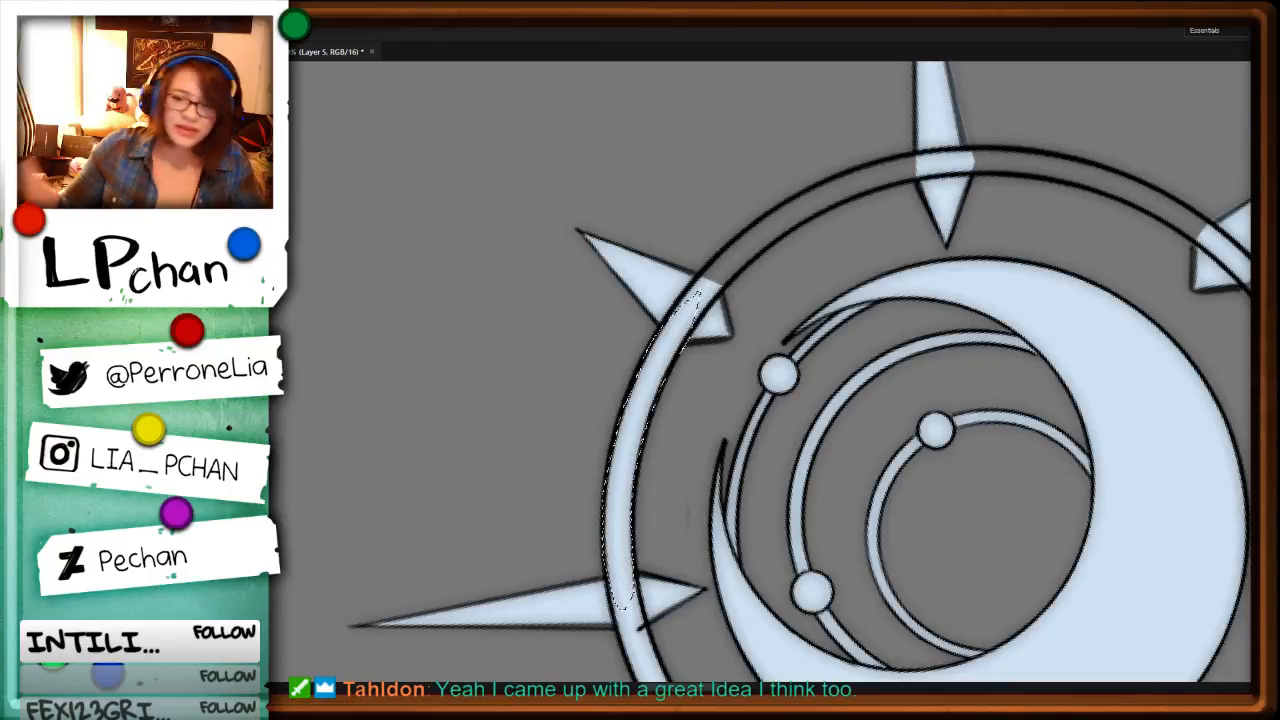
Step: Lasso the ring band from that short spike clockwise to the next long spike, fill it pale blue and deselect
key("r")
left_click_drag(1010, 518, 988, 213)
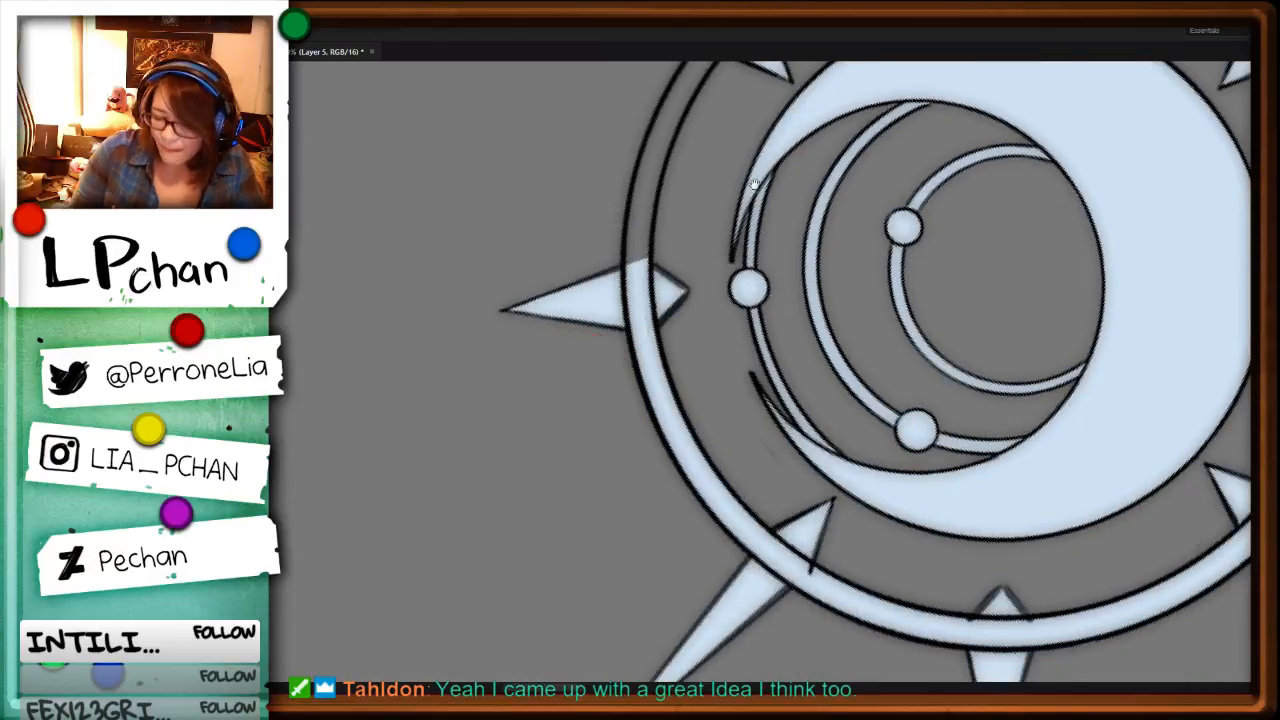
key("space")
left_click_drag(810, 227, 776, 488)
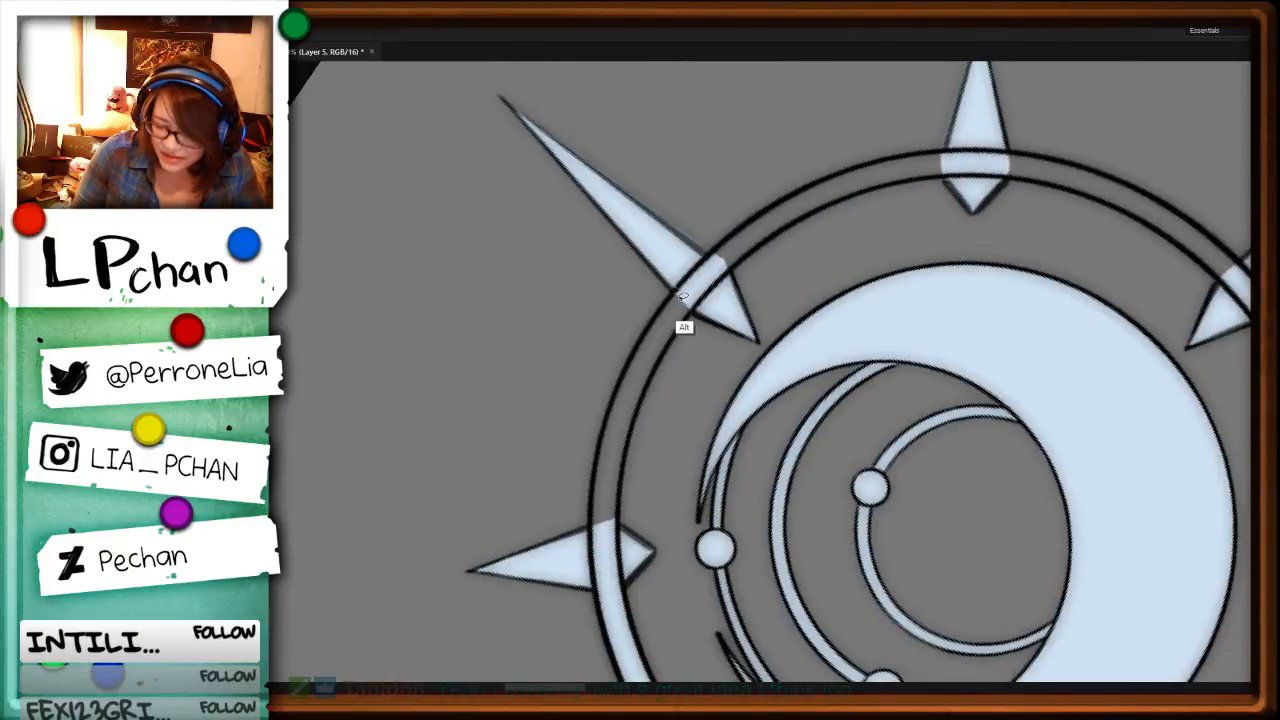
mouse_move(677, 291)
left_mouse_down()
mouse_move(648, 362)
mouse_move(678, 297)
left_mouse_up()
key("alt+BackSpace")
key("ctrl+d")
Step: Lasso the ring band between that second long spike and the short spike clockwise from it, fill it pale blue and deselect
key("r")
left_click_drag(1078, 515, 872, 176)
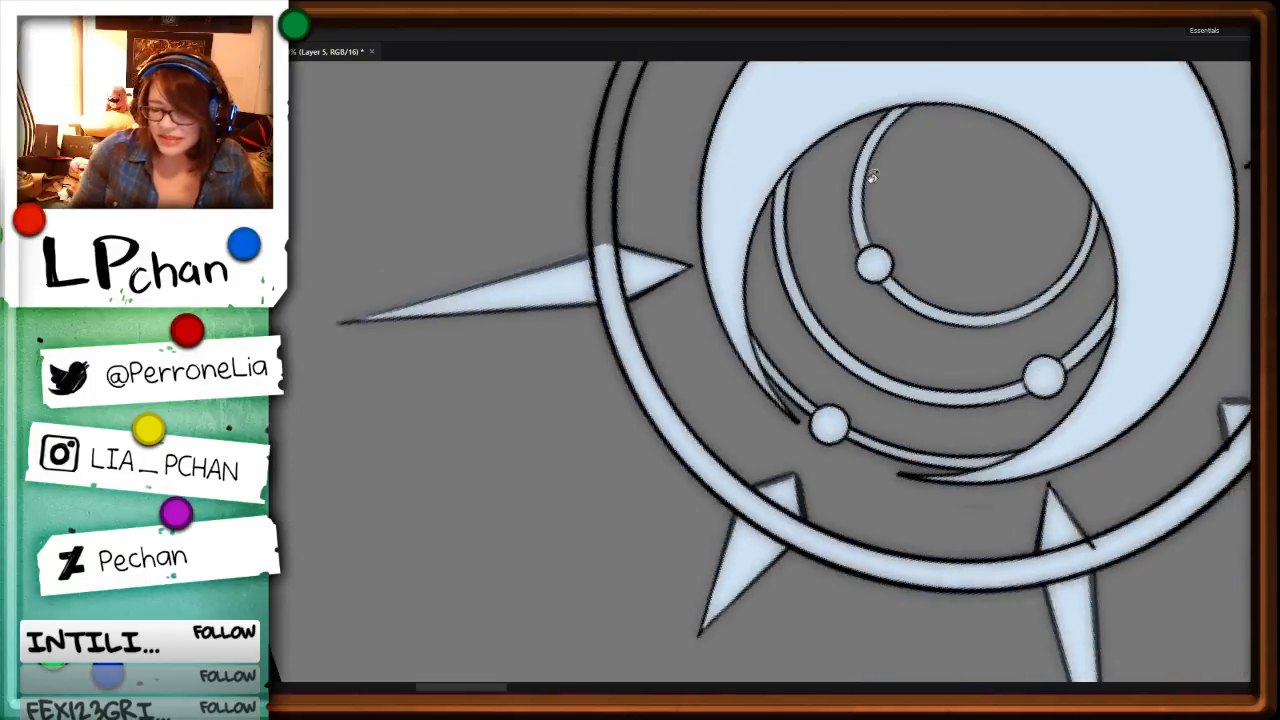
left_click_drag(714, 262, 645, 326)
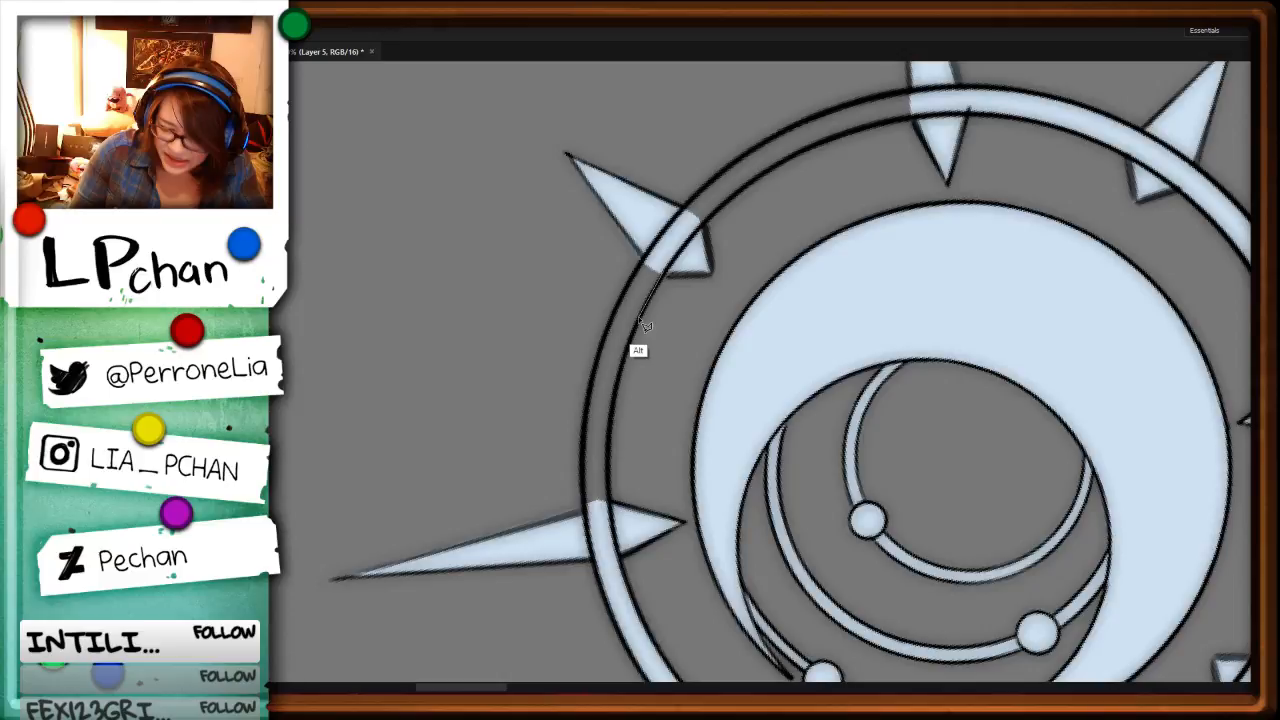
mouse_move(645, 326)
left_mouse_down()
mouse_move(599, 368)
mouse_move(620, 295)
mouse_move(672, 228)
left_mouse_up()
key("ctrl+d")
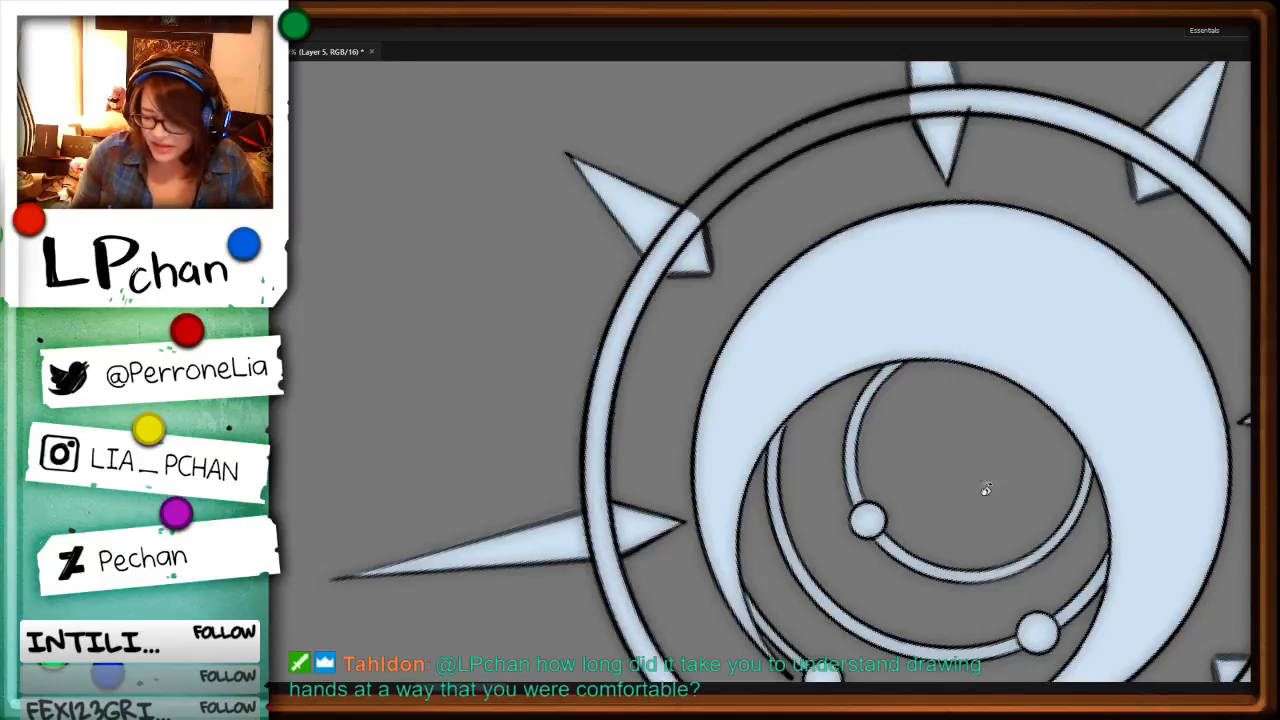
Step: Lasso the last unfilled ring band section, between the short spike and the final long spike, and fill it pale blue
mouse_move(986, 489)
left_mouse_down()
mouse_move(740, 243)
mouse_move(676, 502)
left_mouse_up()
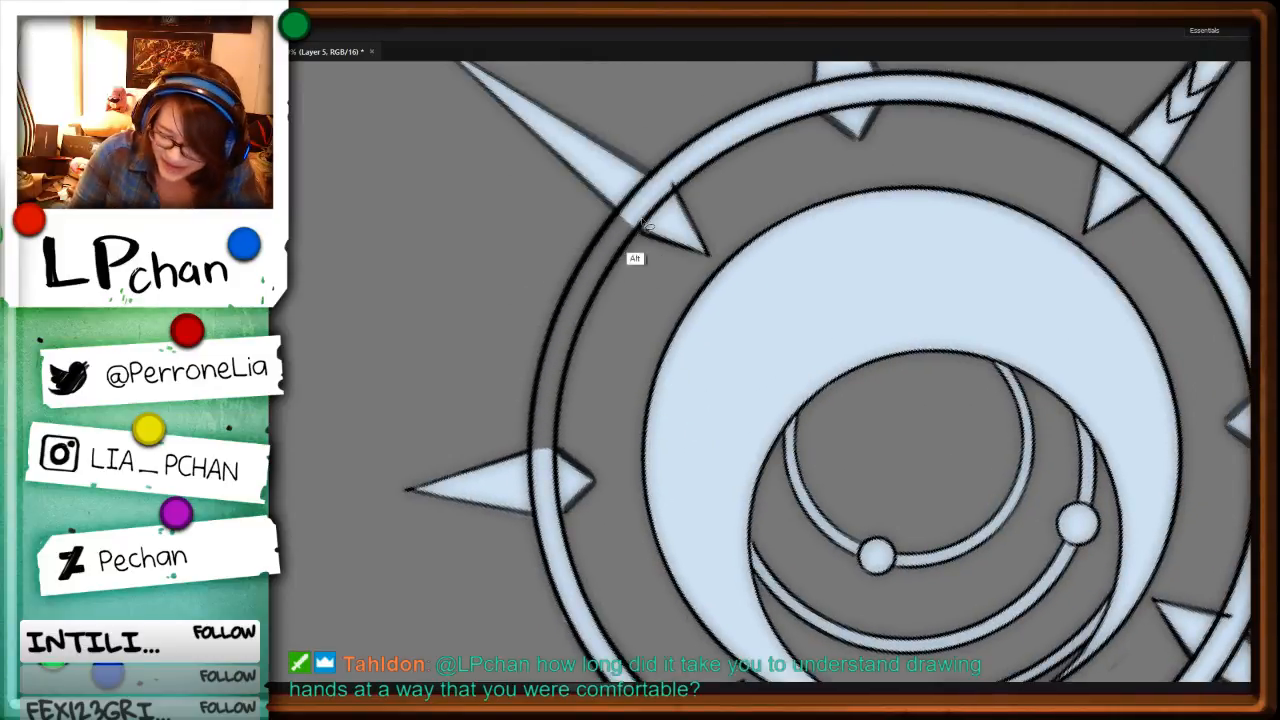
mouse_move(644, 223)
left_mouse_down()
mouse_move(590, 312)
mouse_move(546, 496)
mouse_move(590, 250)
mouse_move(665, 177)
mouse_move(641, 227)
left_mouse_up()
key("alt+BackSpace")
Step: Review the base fills on the finished moon staff and the neighboring characters for missed areas
key("ctrl+minus")
key("ctrl+minus")
key("ctrl+minus")
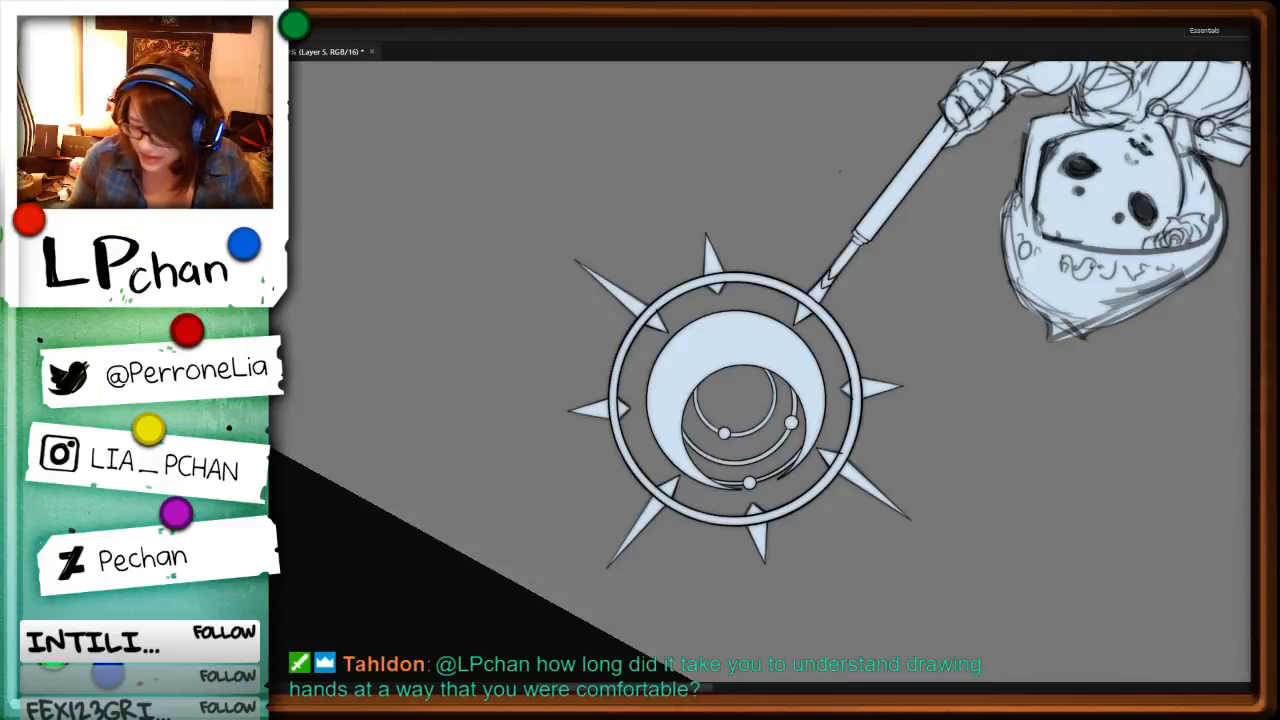
left_click_drag(1117, 348, 737, 534)
left_click_drag(938, 546, 786, 617)
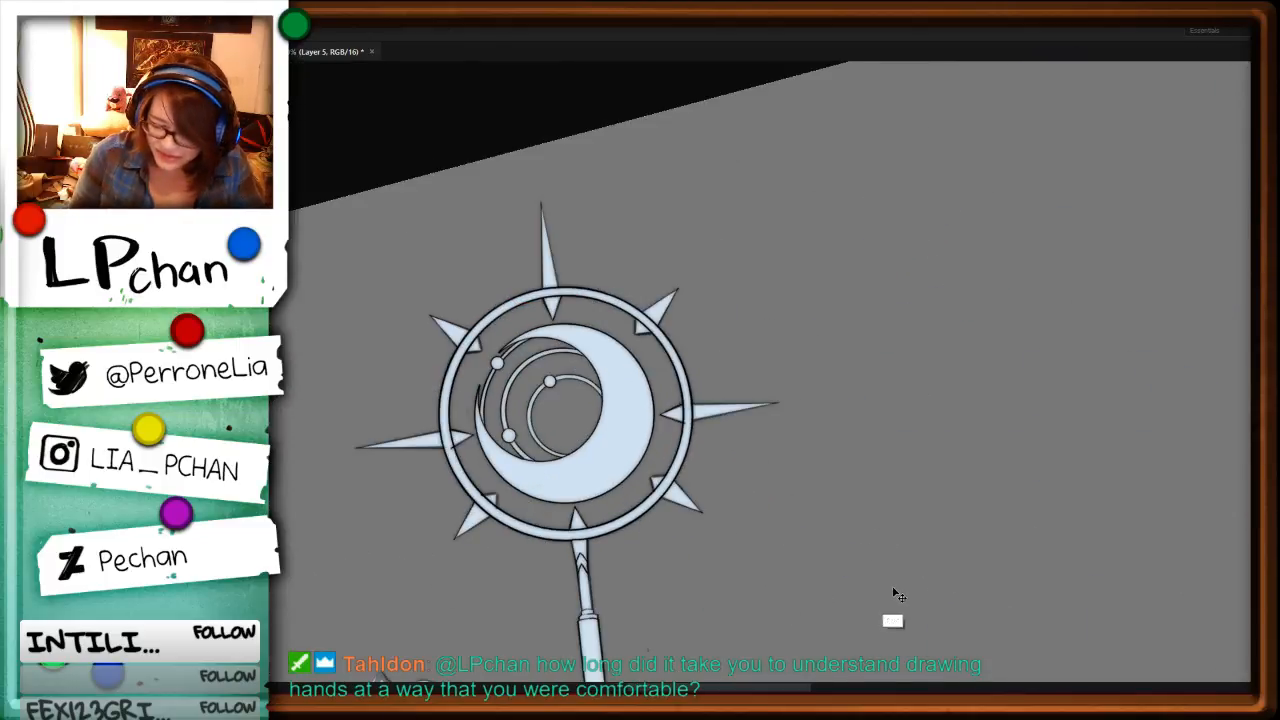
key("ctrl+minus")
key("ctrl+minus")
key("ctrl+minus")
mouse_move(1071, 576)
left_mouse_down()
mouse_move(1017, 621)
mouse_move(1064, 394)
left_mouse_up()
left_click_drag(716, 520, 943, 343)
left_click_drag(888, 557, 909, 358)
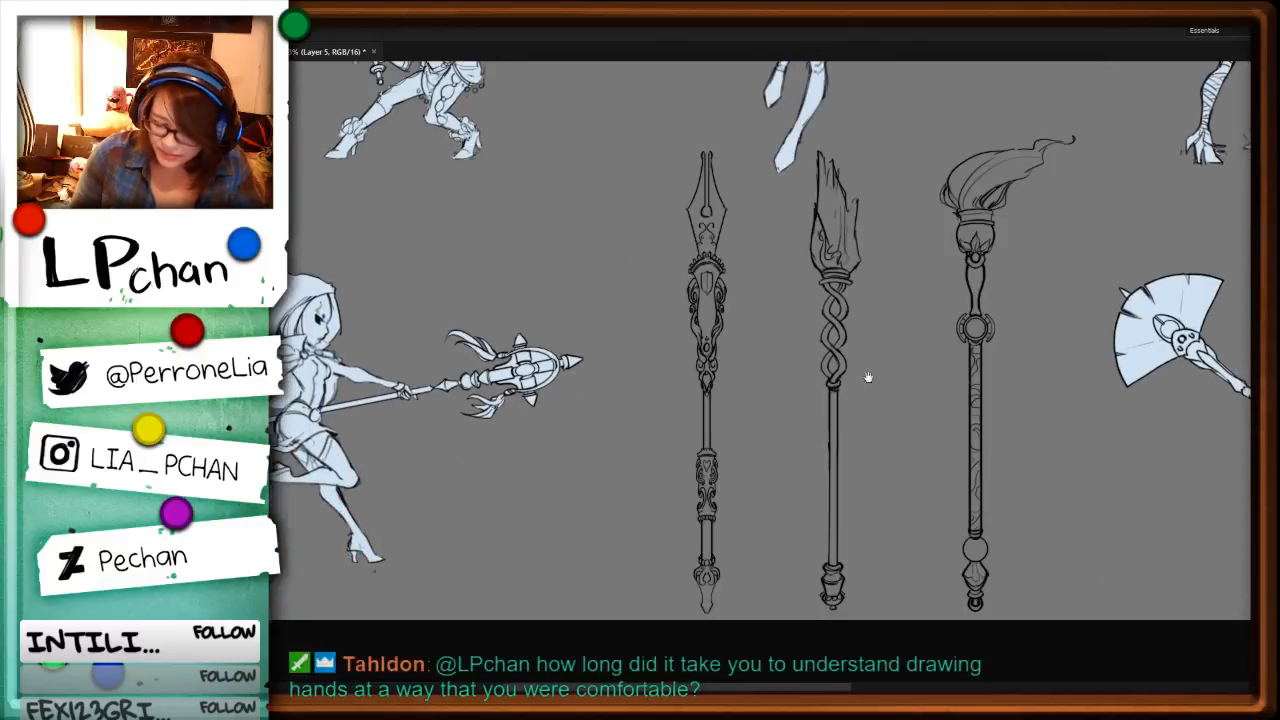
left_click_drag(957, 521, 946, 596)
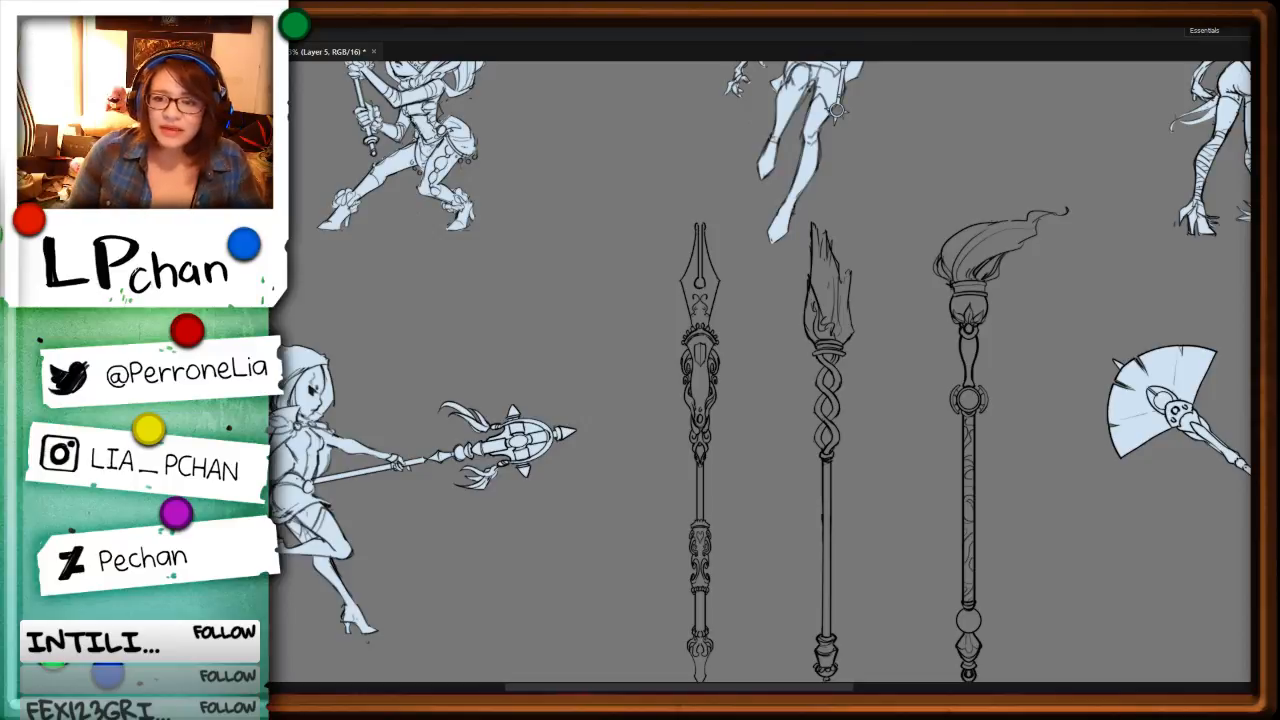
key("ctrl+plus")
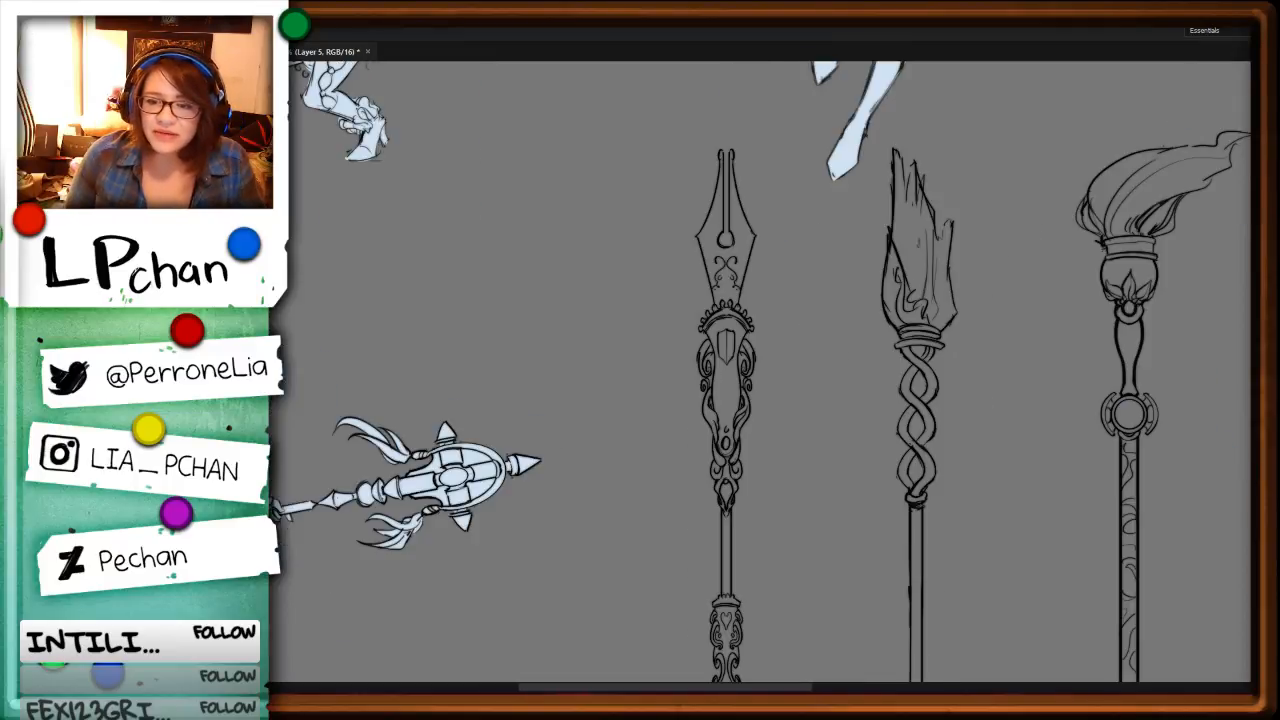
mouse_move(552, 404)
left_mouse_down()
mouse_move(990, 374)
mouse_move(878, 508)
left_mouse_up()
mouse_move(956, 278)
left_mouse_down()
mouse_move(919, 434)
mouse_move(840, 634)
left_mouse_up()
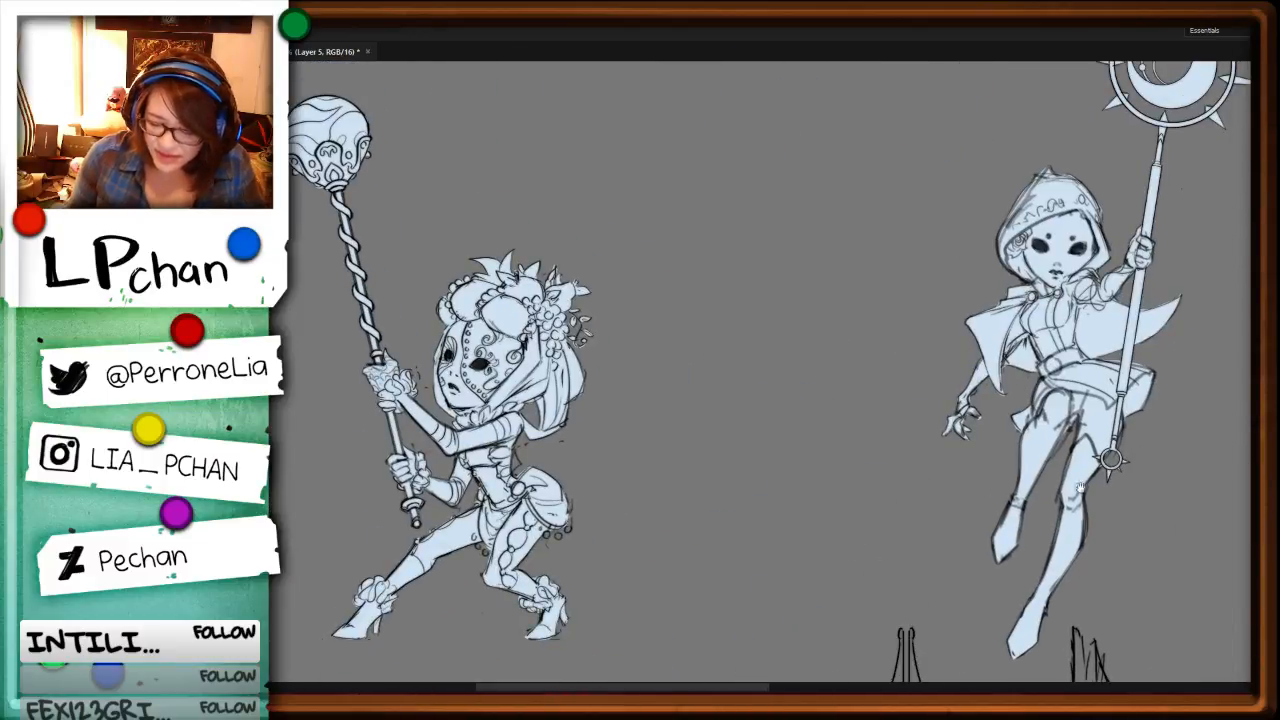
left_click_drag(1080, 488, 803, 545)
left_click_drag(1095, 495, 816, 560)
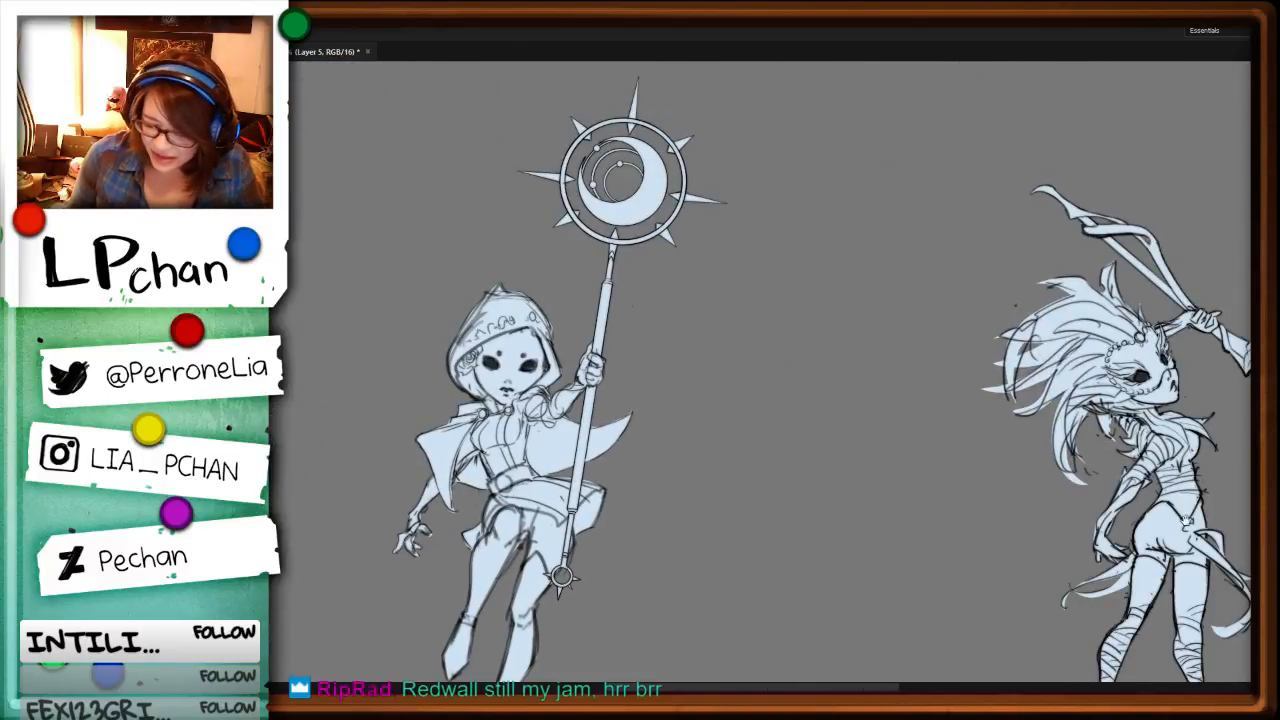
left_click_drag(1095, 470, 847, 405)
left_click_drag(750, 549, 1179, 439)
left_click_drag(750, 539, 883, 572)
key("ctrl+plus")
key("ctrl+plus")
key("ctrl+plus")
mouse_move(1064, 293)
left_mouse_down()
mouse_move(966, 431)
mouse_move(748, 646)
left_mouse_up()
left_click_drag(1023, 415, 962, 478)
Step: Examine the remaining characters, their weapons and the three standalone staffs for parts that still need base fills
key("ctrl+minus")
key("ctrl+minus")
key("ctrl+minus")
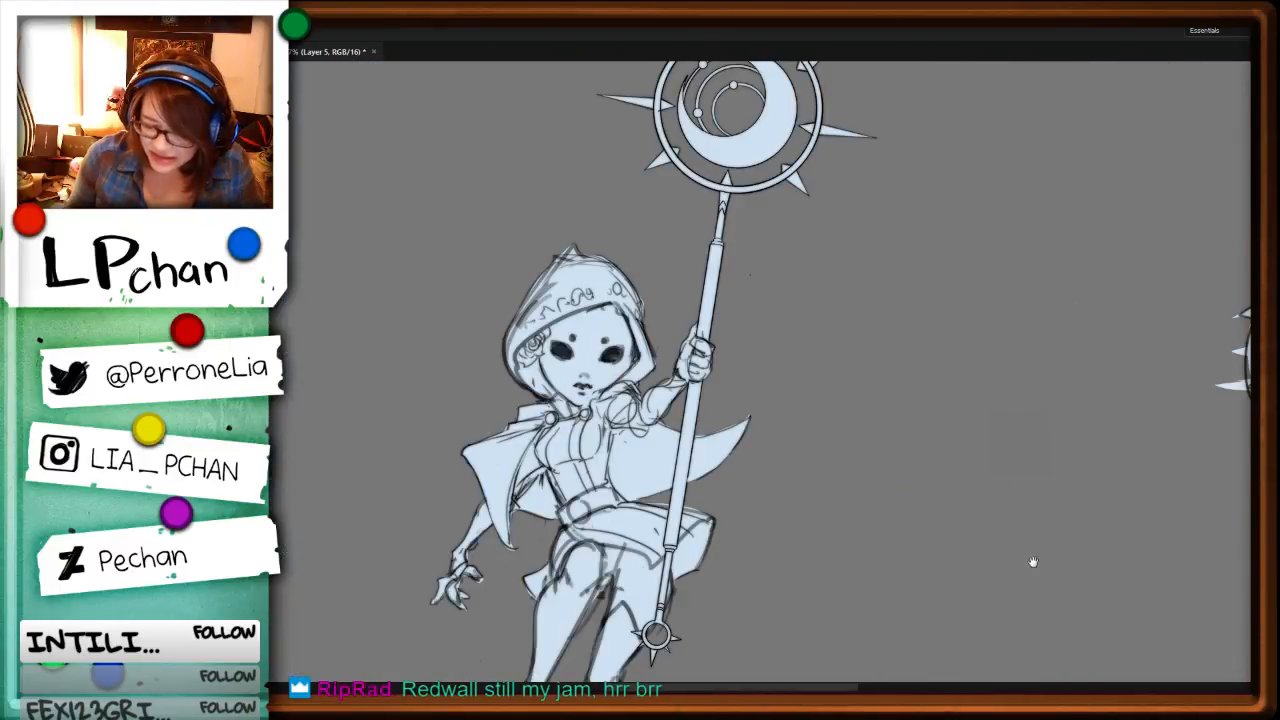
left_click_drag(1030, 556, 1022, 426)
left_click_drag(907, 597, 963, 363)
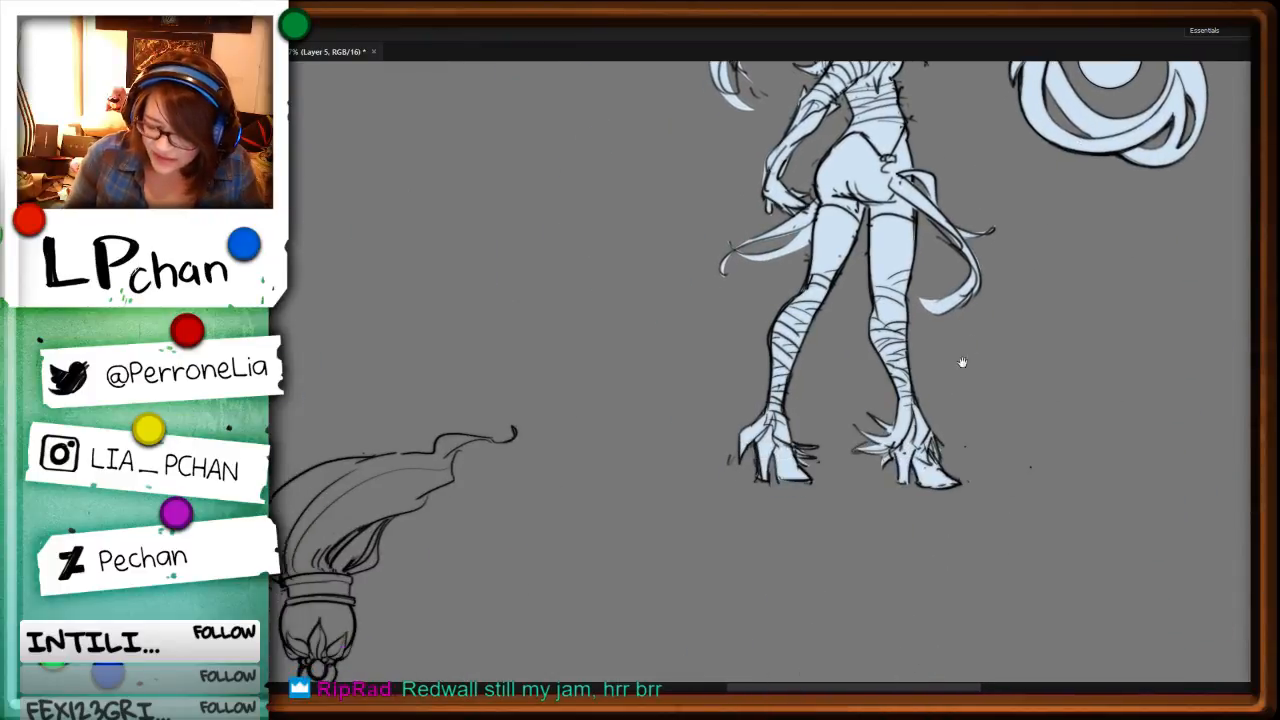
mouse_move(909, 574)
left_mouse_down()
mouse_move(989, 309)
mouse_move(1031, 255)
left_mouse_up()
left_click_drag(1210, 647, 1041, 428)
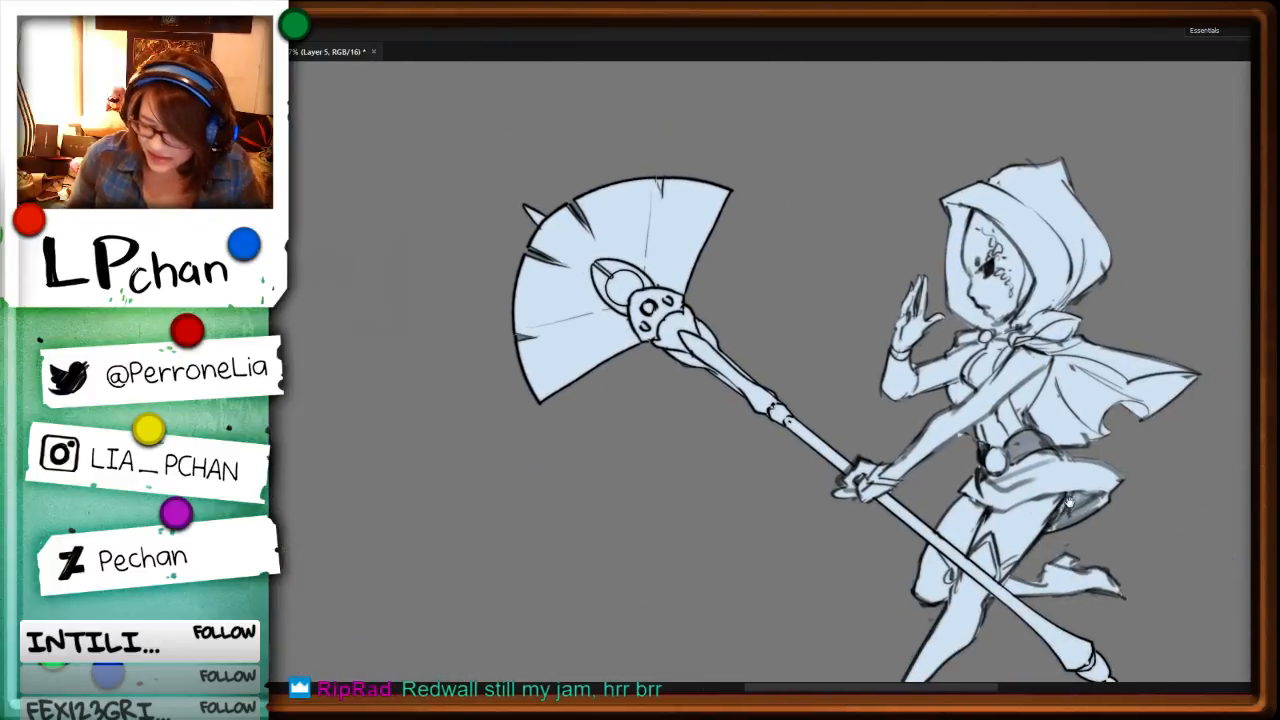
left_click_drag(1082, 494, 1060, 514)
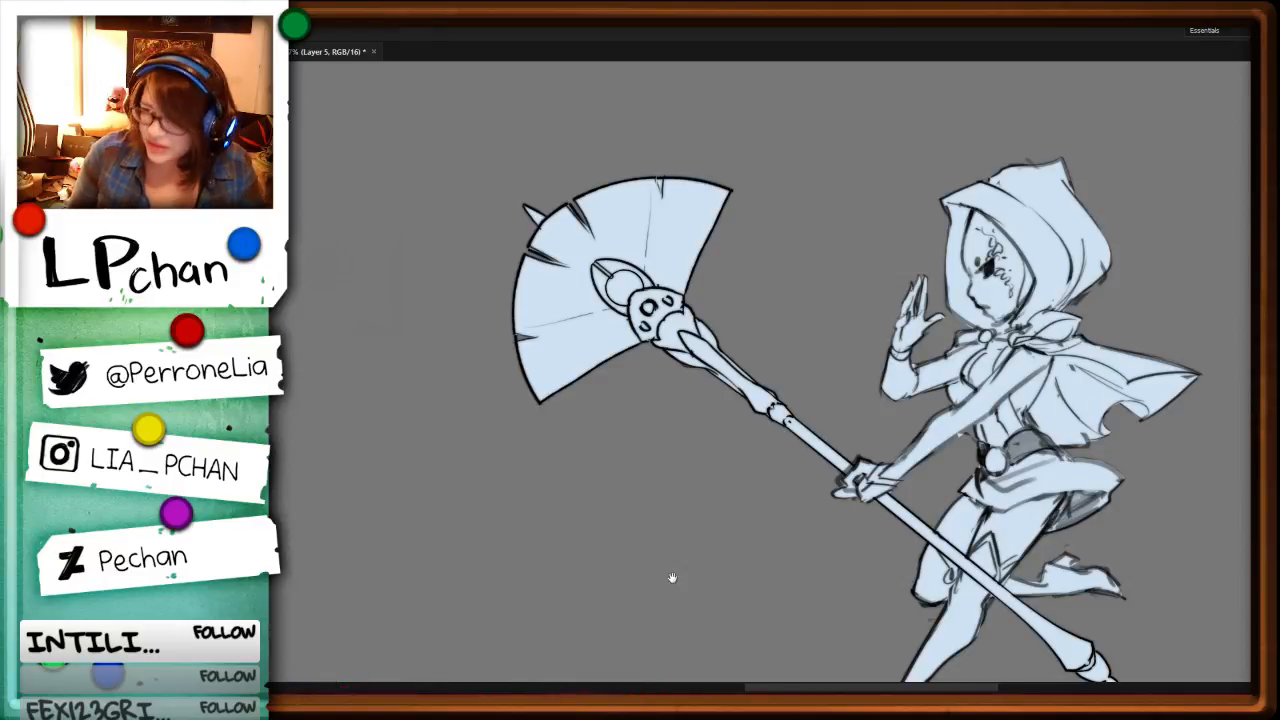
left_click_drag(350, 486, 983, 469)
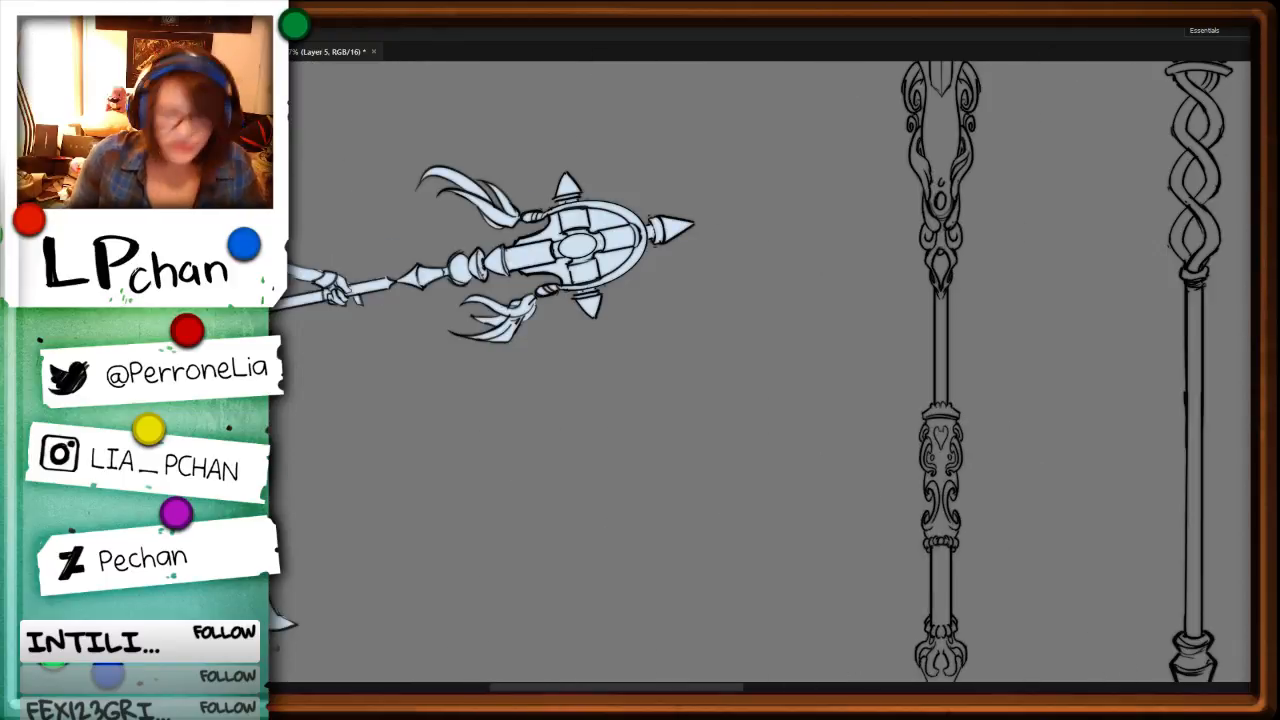
left_click_drag(508, 430, 973, 432)
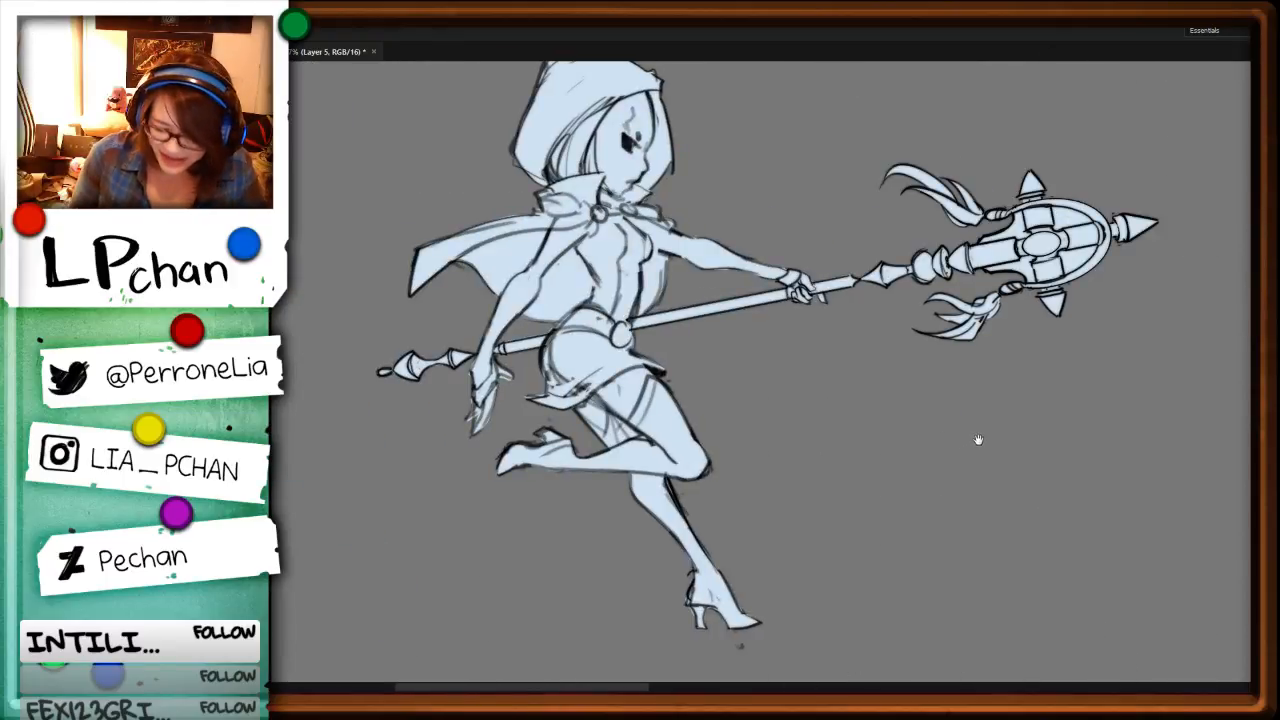
left_click_drag(1040, 366, 943, 541)
left_click_drag(1013, 420, 973, 488)
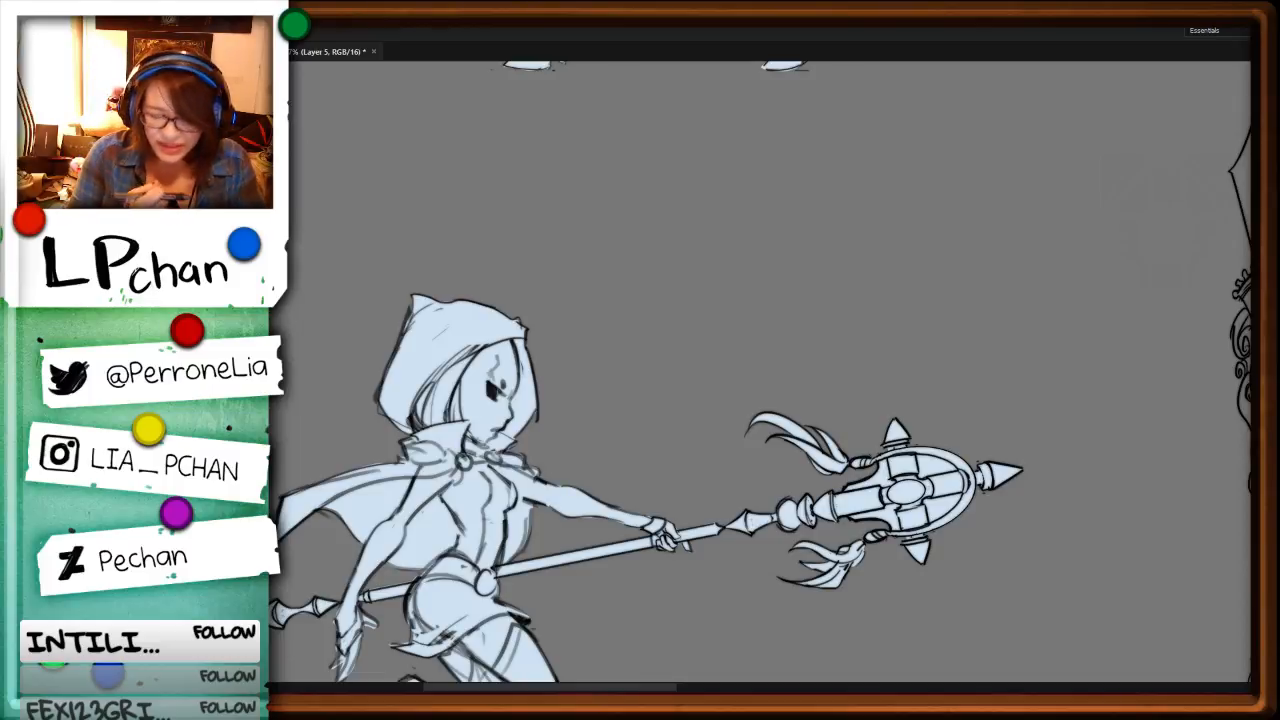
key("ctrl+minus")
key("ctrl+minus")
key("ctrl+minus")
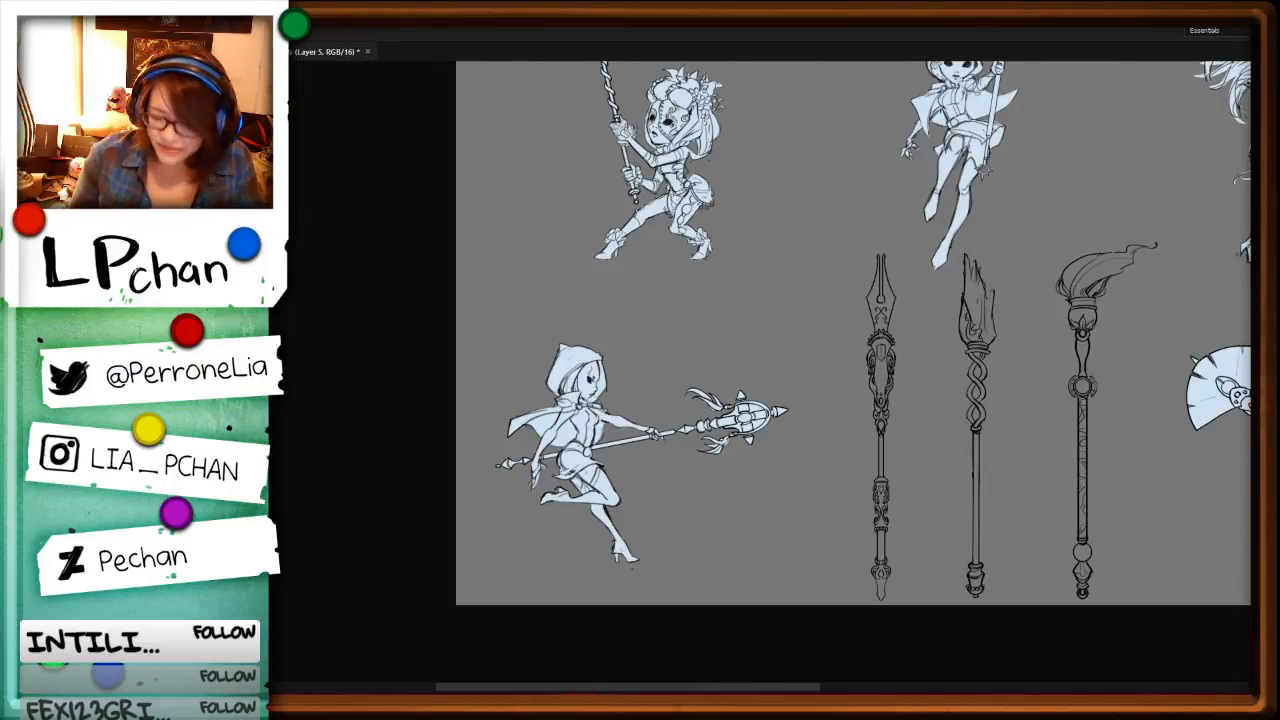
left_click_drag(1037, 503, 684, 455)
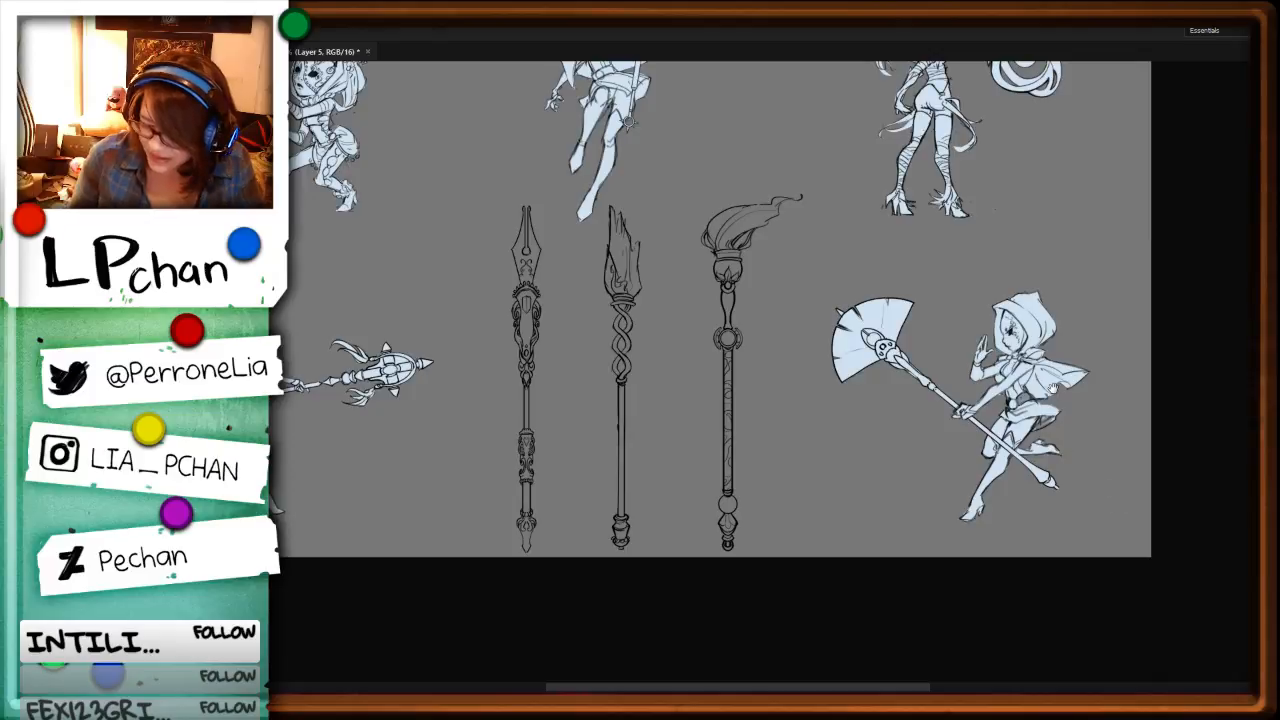
left_click_drag(1008, 298, 988, 588)
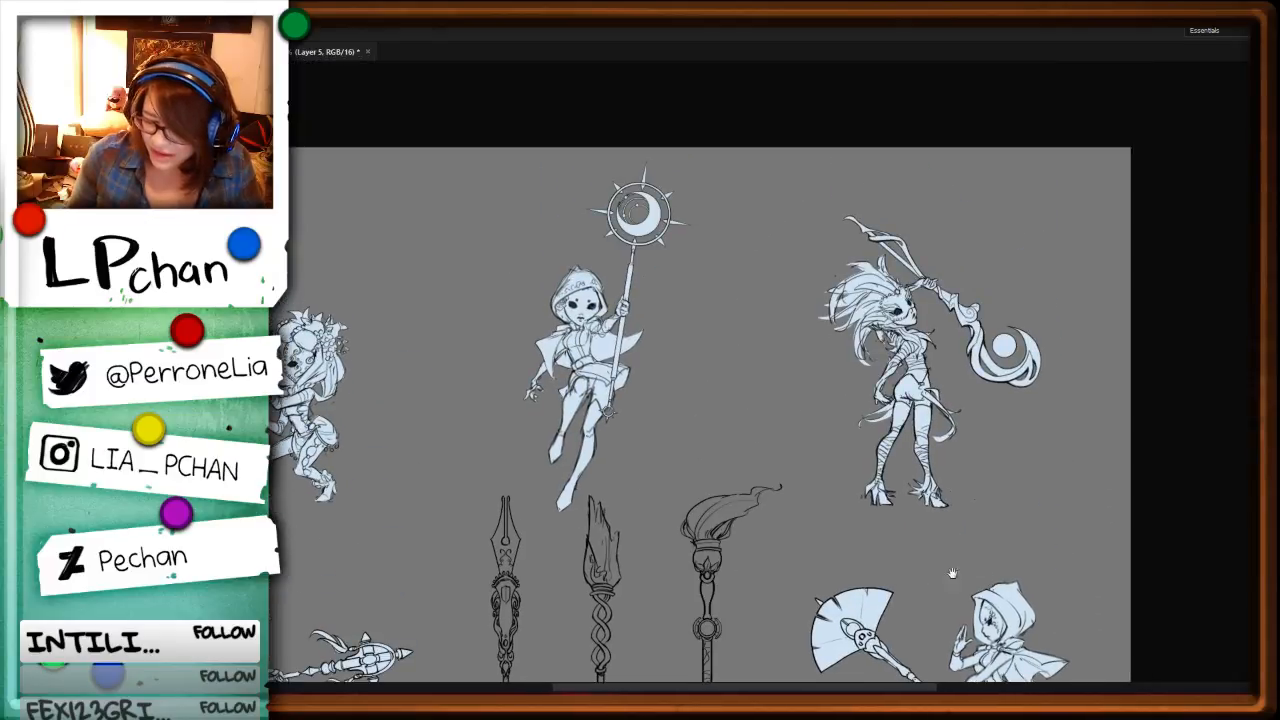
Step: Lasso the curling upper tip of the standalone brush-shaped staff's bristles and fill it pale blue
left_click_drag(857, 585, 842, 390)
key("ctrl+plus")
key("ctrl+plus")
key("ctrl+plus")
left_click_drag(980, 200, 775, 400)
key("ctrl+plus")
key("ctrl+plus")
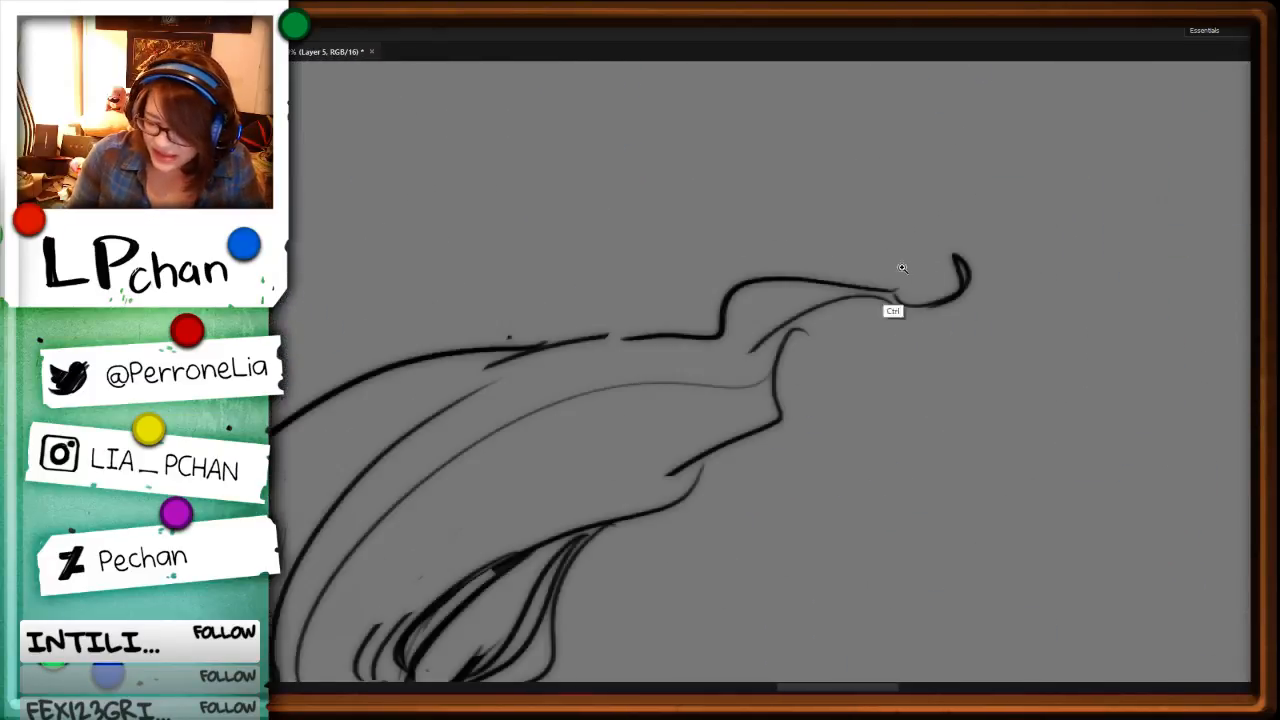
left_click_drag(956, 252, 970, 288)
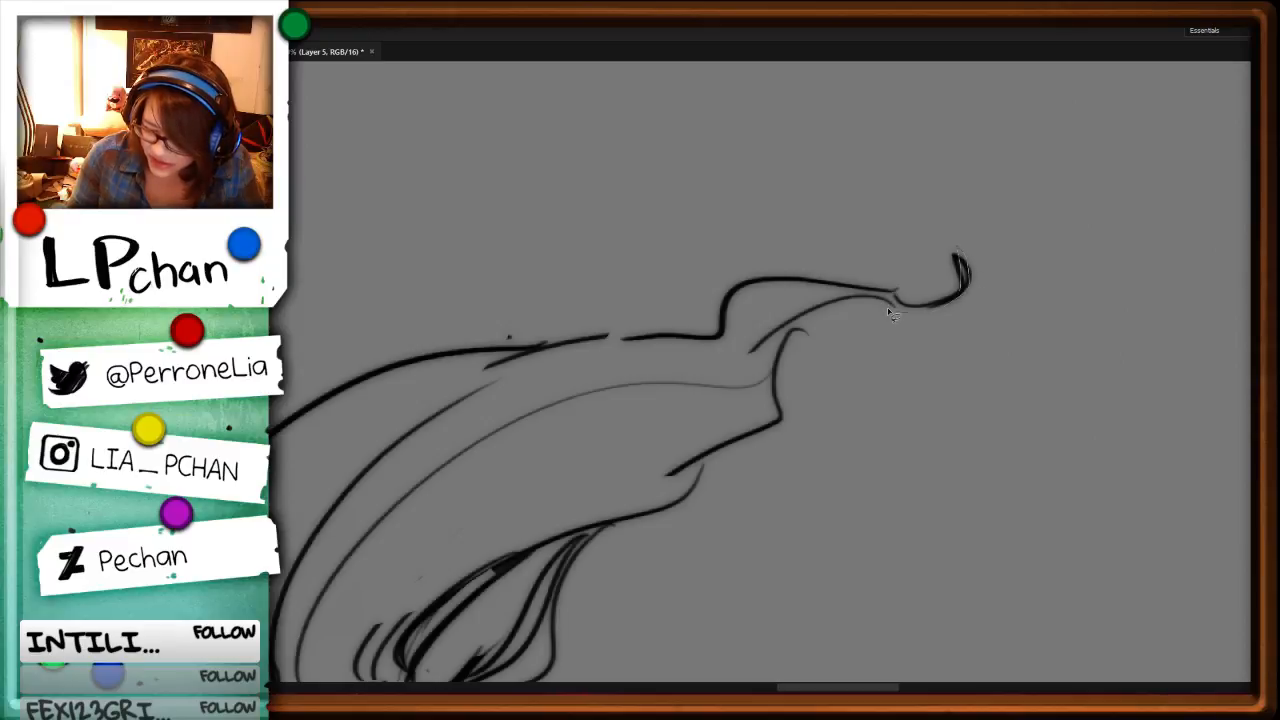
mouse_move(805, 317)
left_mouse_down()
mouse_move(776, 388)
mouse_move(717, 356)
mouse_move(735, 287)
mouse_move(945, 298)
mouse_move(964, 273)
left_mouse_up()
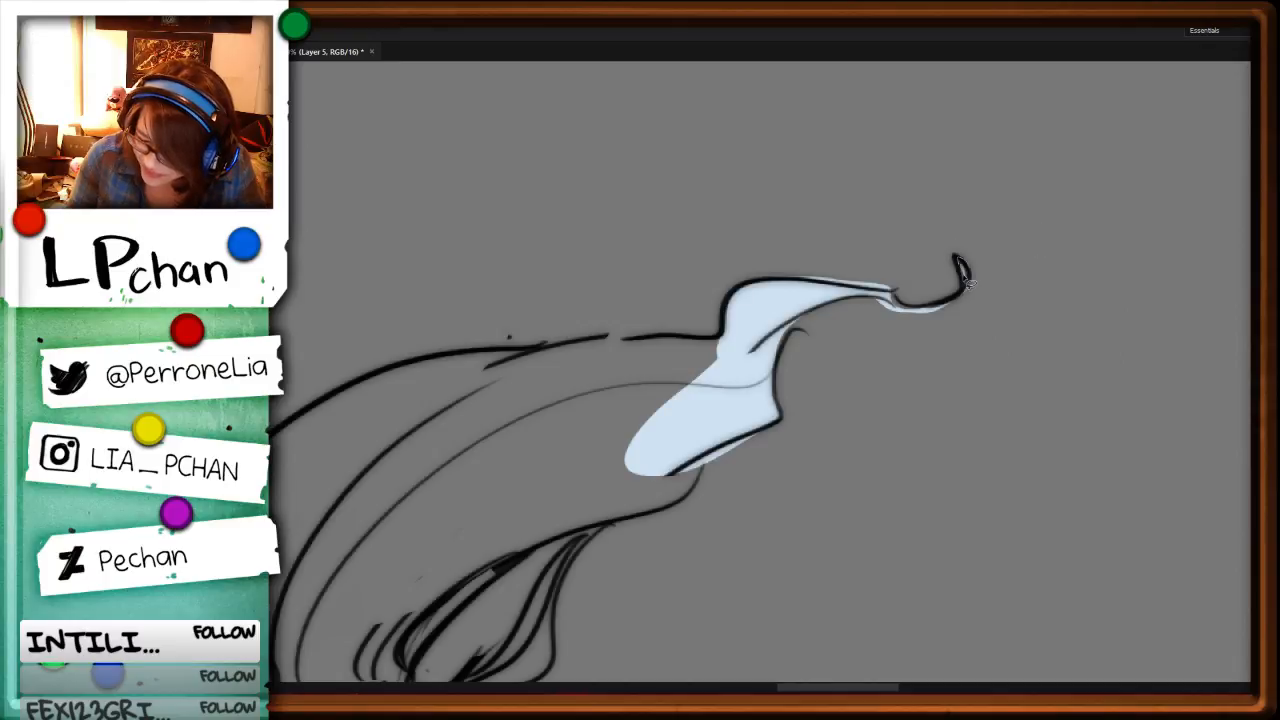
Step: Lasso the pale blue fill spilling outside the line art near the bristle tip and delete it
key("r")
left_click_drag(1034, 585, 731, 120)
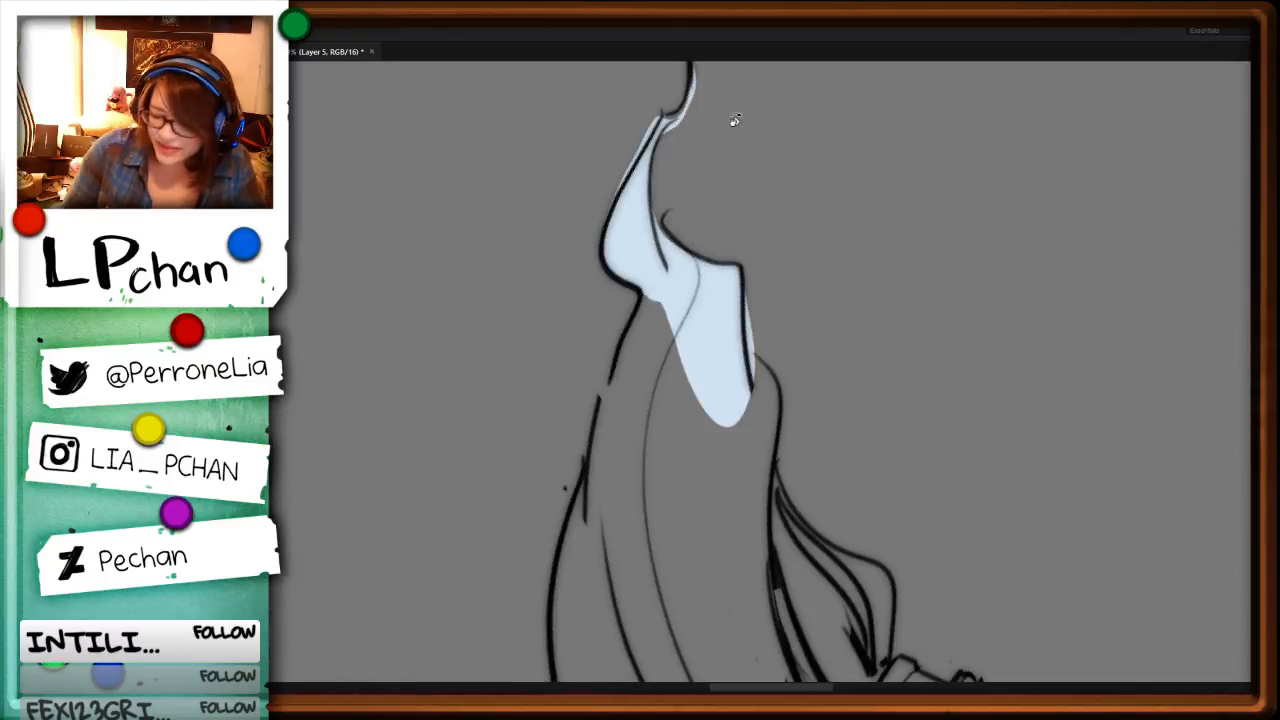
left_click_drag(747, 182, 758, 372)
mouse_move(702, 267)
left_mouse_down()
mouse_move(689, 313)
mouse_move(705, 262)
mouse_move(659, 342)
mouse_move(674, 249)
left_mouse_up()
key("Delete")
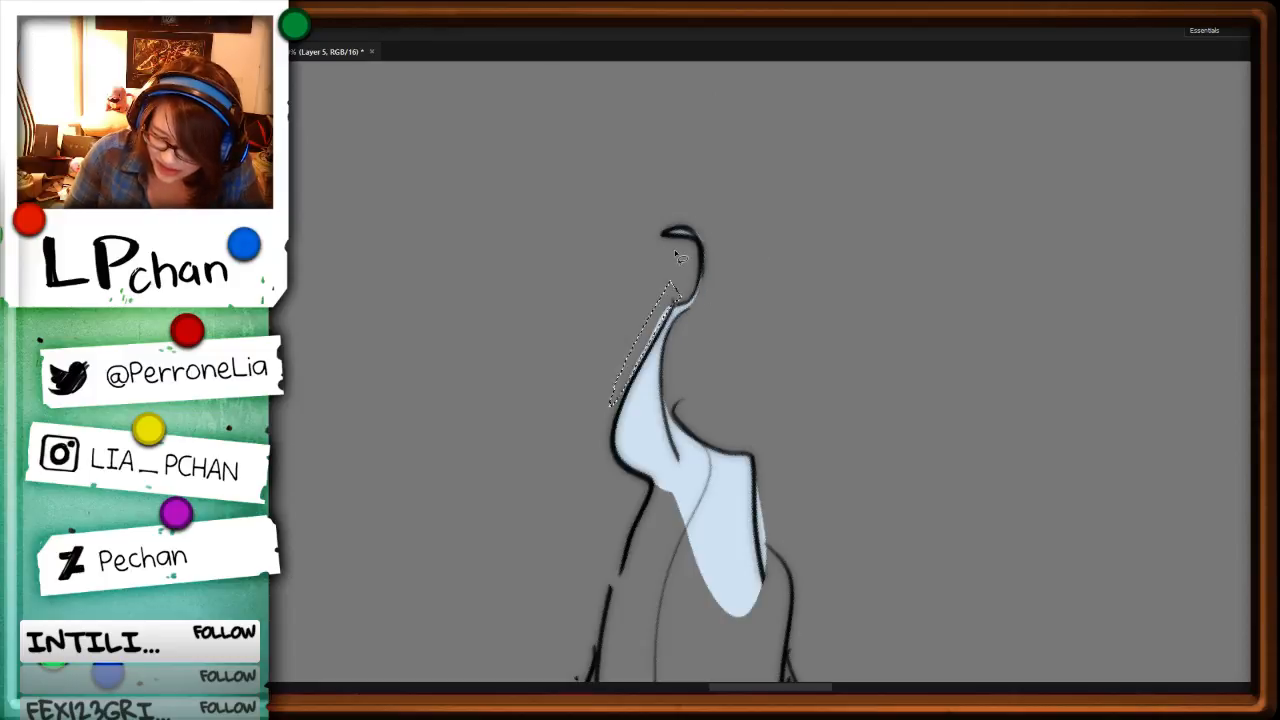
key("Delete")
Step: Lasso the upper and middle bristles of the brush-shaped staff and fill them pale blue
left_click_drag(817, 560, 796, 246)
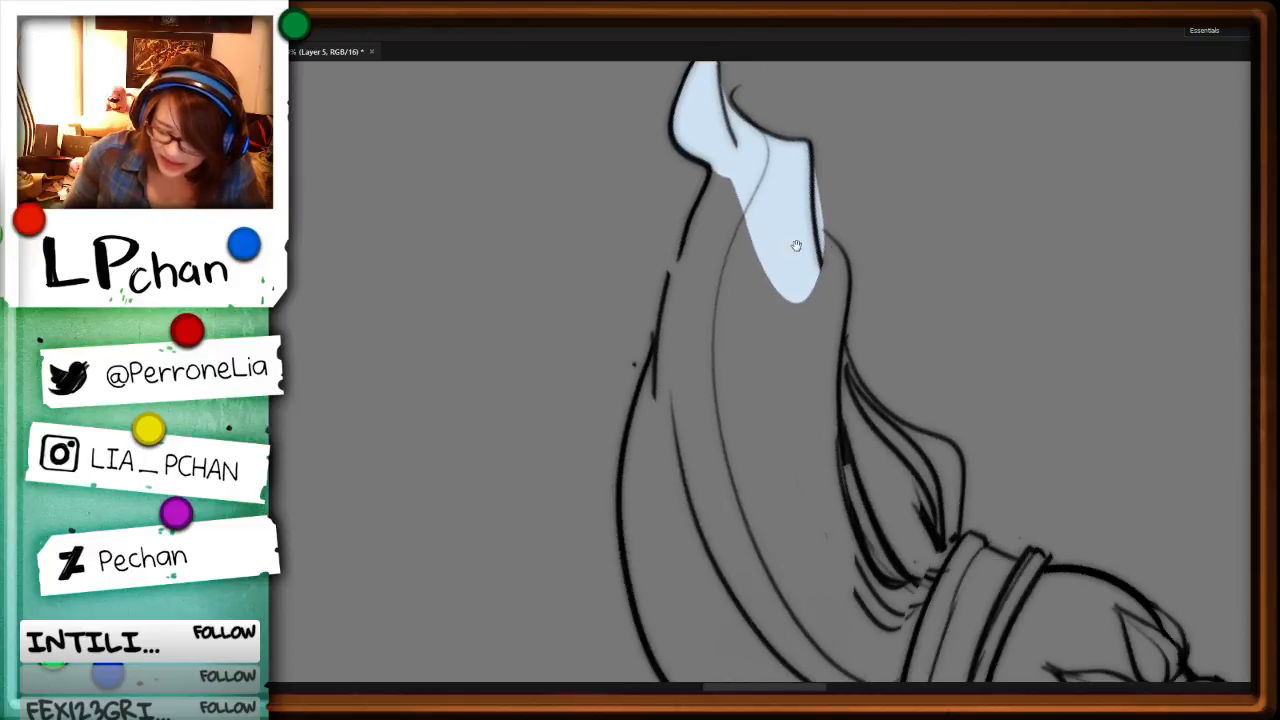
left_click_drag(714, 177, 676, 272)
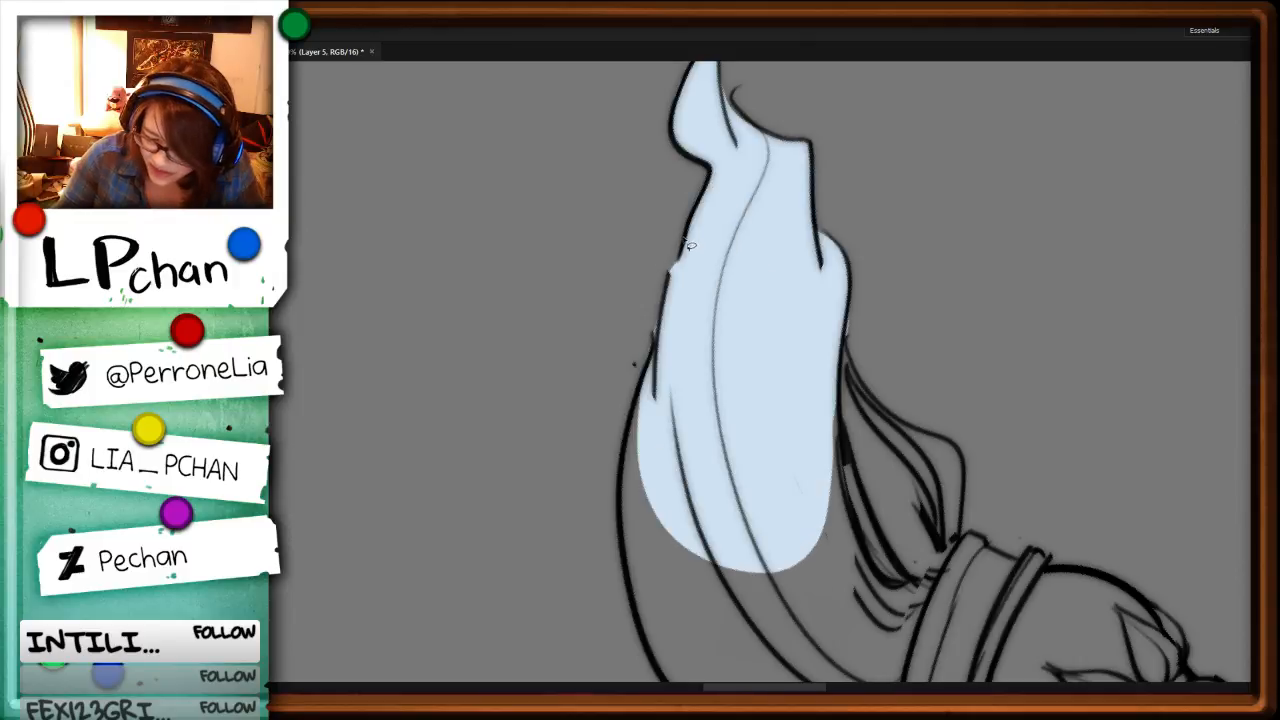
left_click_drag(686, 245, 651, 346)
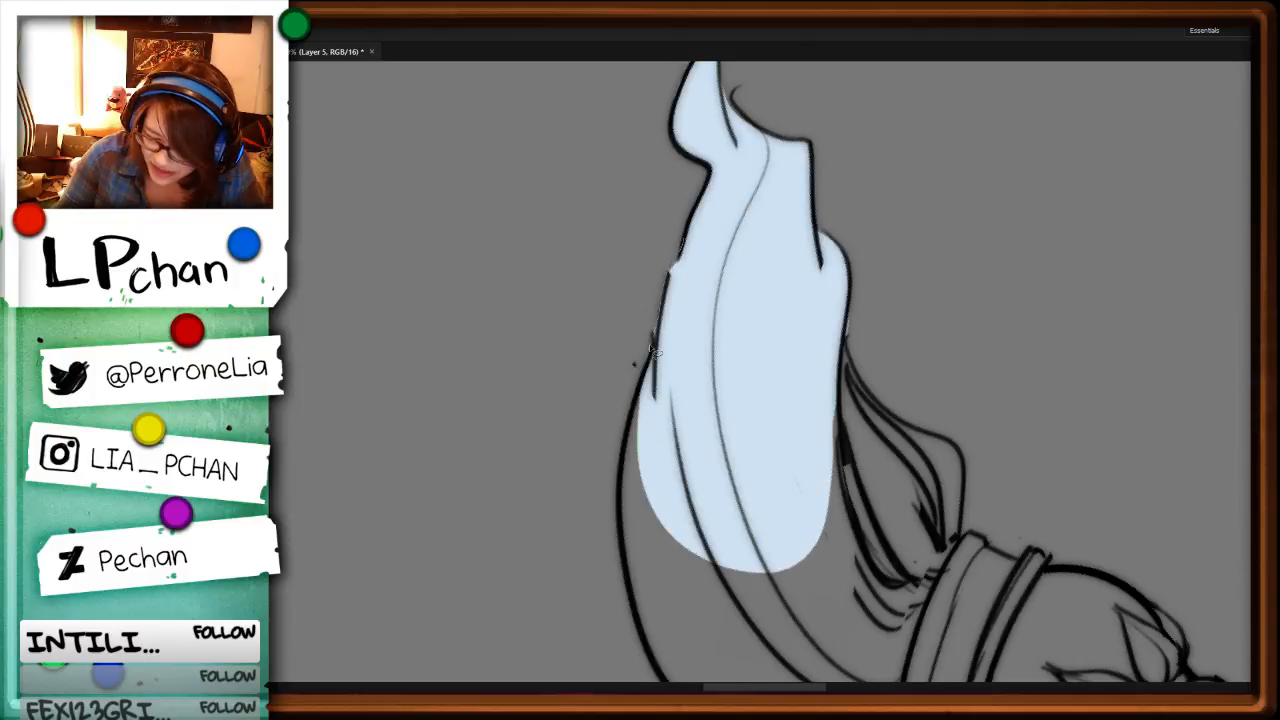
Step: Fill the brush staff's loose side strands and the remaining lower bristles down to the collar with pale blue
left_click_drag(991, 506, 903, 220)
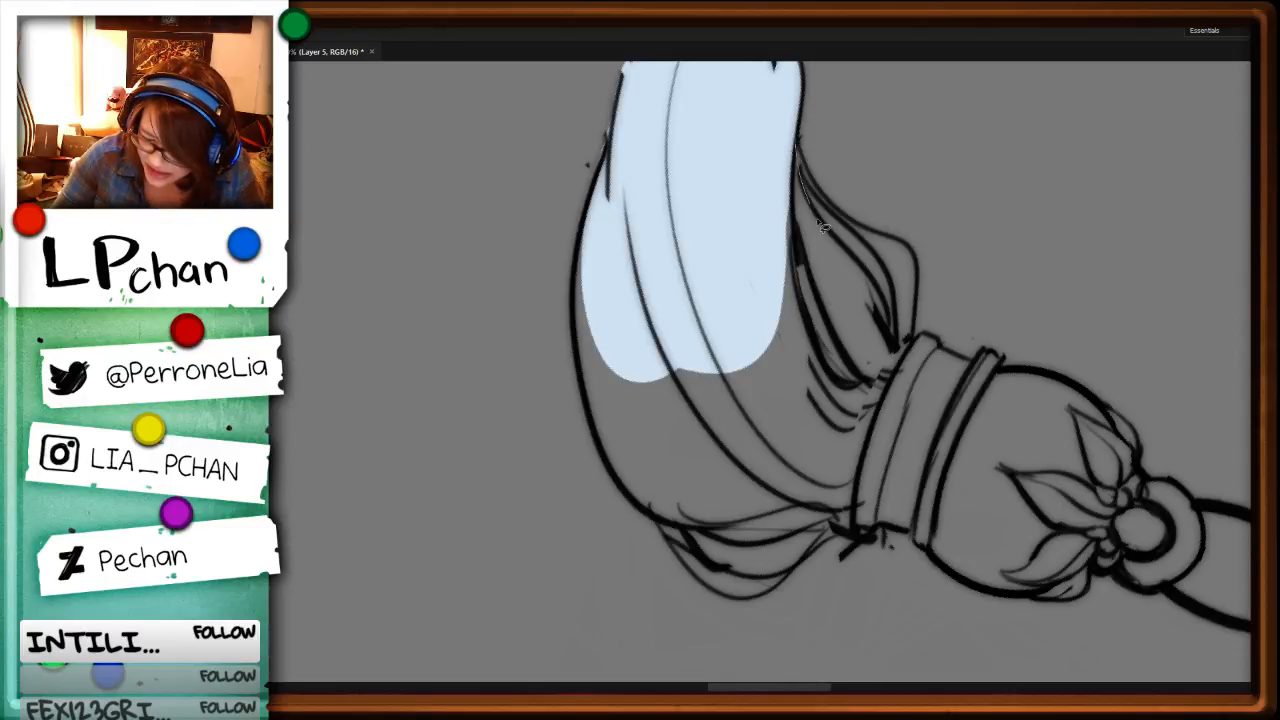
left_click_drag(820, 225, 803, 185)
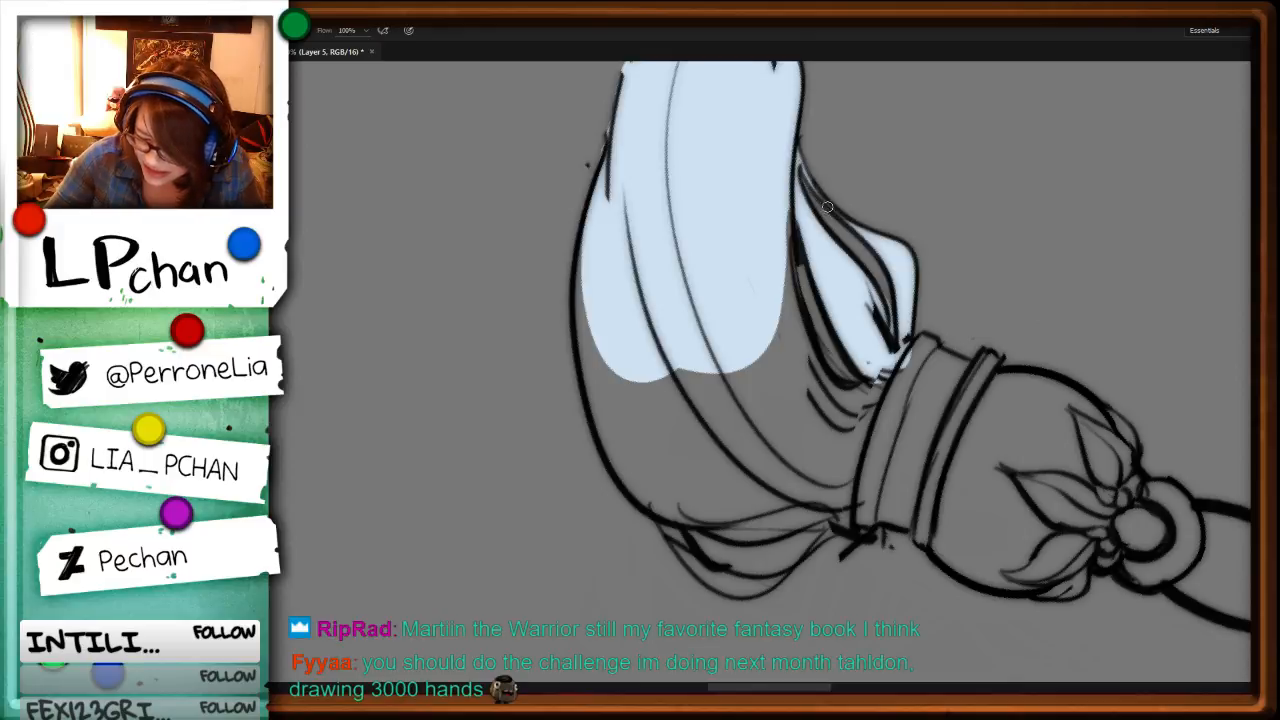
mouse_move(827, 218)
left_mouse_down()
mouse_move(804, 186)
mouse_move(850, 248)
mouse_move(812, 167)
mouse_move(830, 204)
mouse_move(873, 174)
left_mouse_up()
key("ctrl+d")
mouse_move(790, 208)
left_mouse_down()
mouse_move(801, 303)
mouse_move(857, 388)
mouse_move(876, 494)
mouse_move(809, 563)
mouse_move(745, 598)
mouse_move(647, 514)
mouse_move(594, 234)
mouse_move(630, 172)
left_mouse_up()
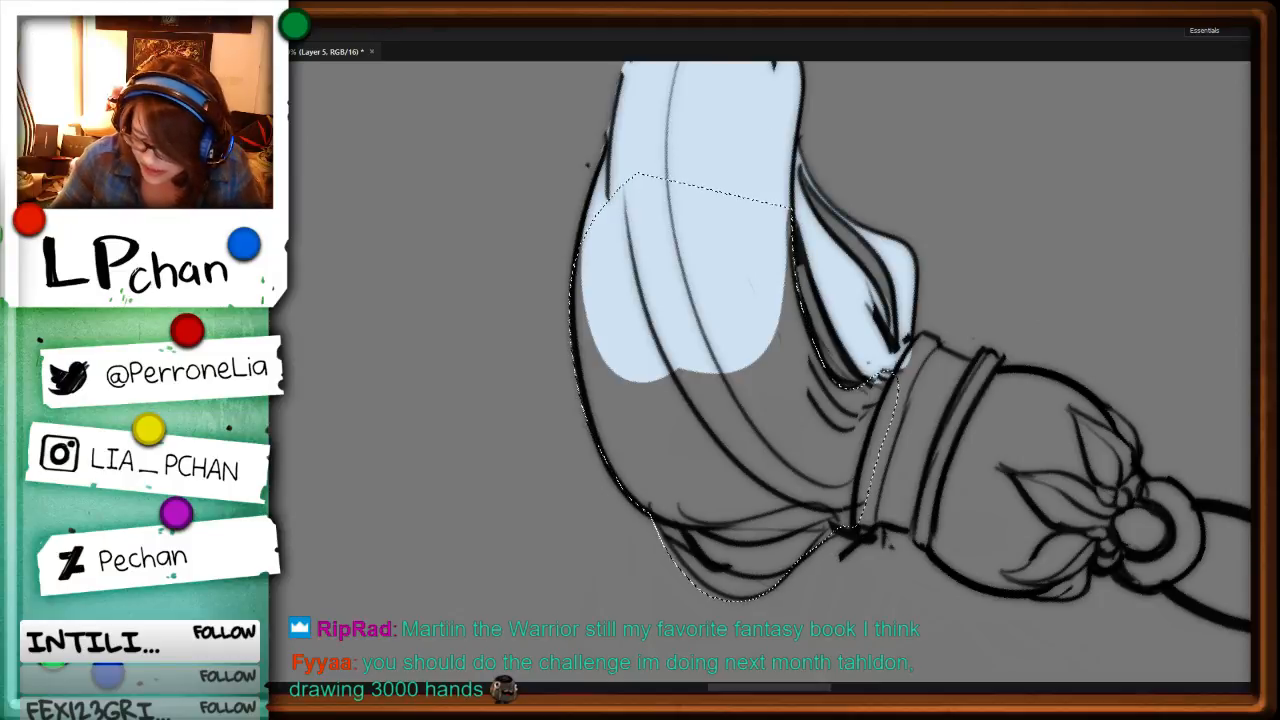
key("alt+BackSpace")
key("ctrl+d")
Step: Lasso the pale blue fill spilling past the outer edge of the small side tuft and delete it
key("r")
left_click_drag(1130, 312, 850, 645)
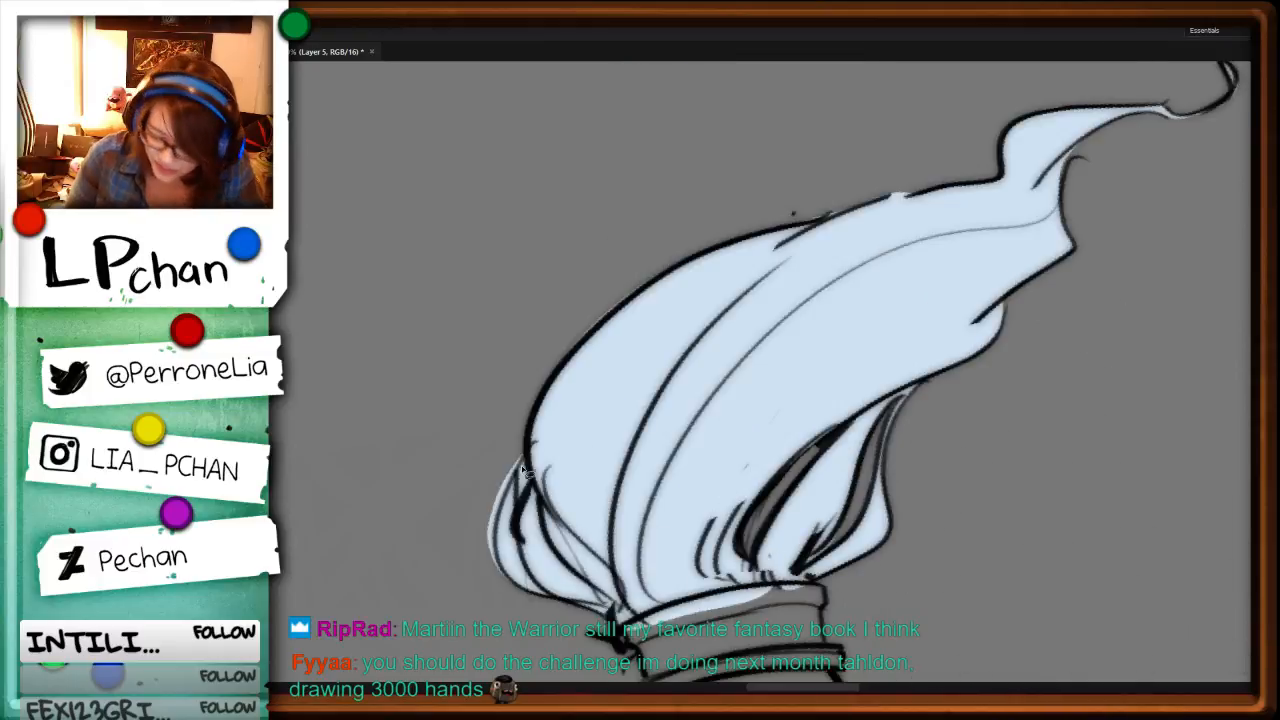
mouse_move(521, 462)
left_mouse_down()
mouse_move(508, 575)
mouse_move(520, 447)
left_mouse_up()
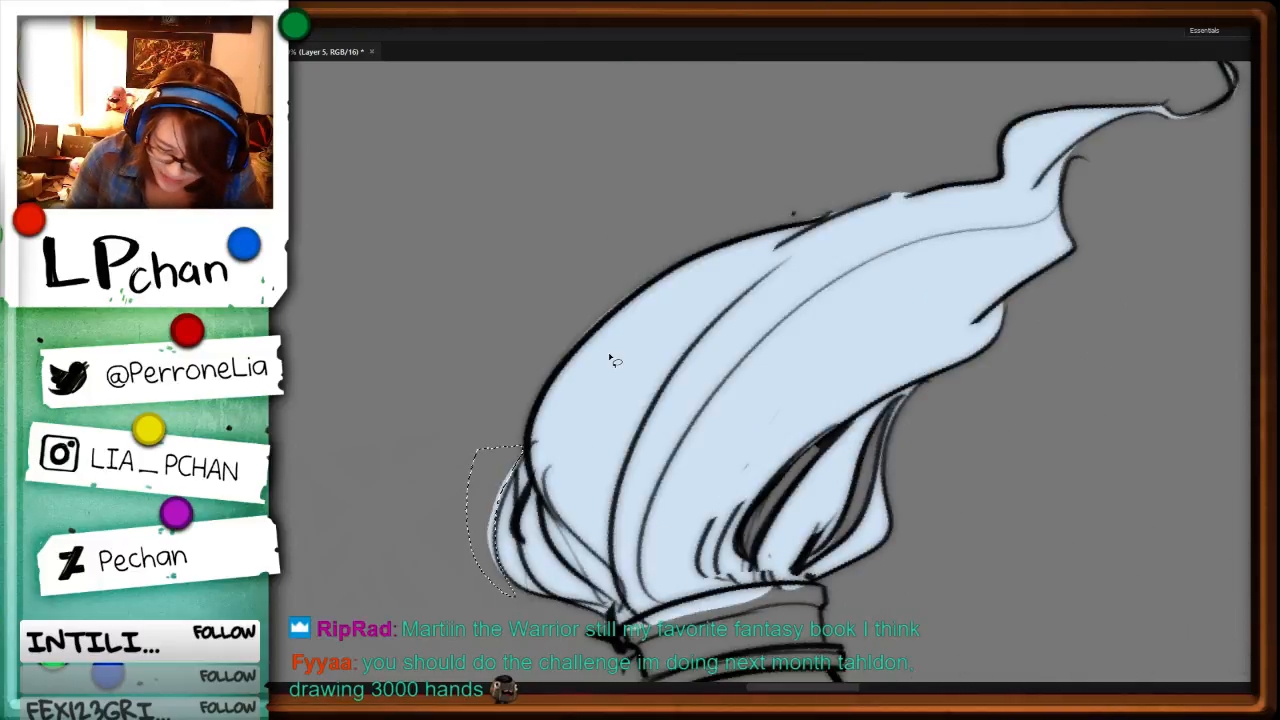
key("Delete")
key("ctrl+d")
Step: Lasso and fill the brush staff's banded collar and leafy bulb, and clear the fill from the ring's hole
left_click_drag(934, 493, 944, 160)
mouse_move(634, 297)
left_mouse_down()
mouse_move(648, 318)
mouse_move(649, 437)
mouse_move(680, 514)
mouse_move(730, 540)
mouse_move(828, 527)
mouse_move(850, 506)
mouse_move(868, 445)
mouse_move(860, 358)
mouse_move(838, 288)
mouse_move(790, 255)
mouse_move(760, 268)
left_mouse_up()
key("alt+BackSpace")
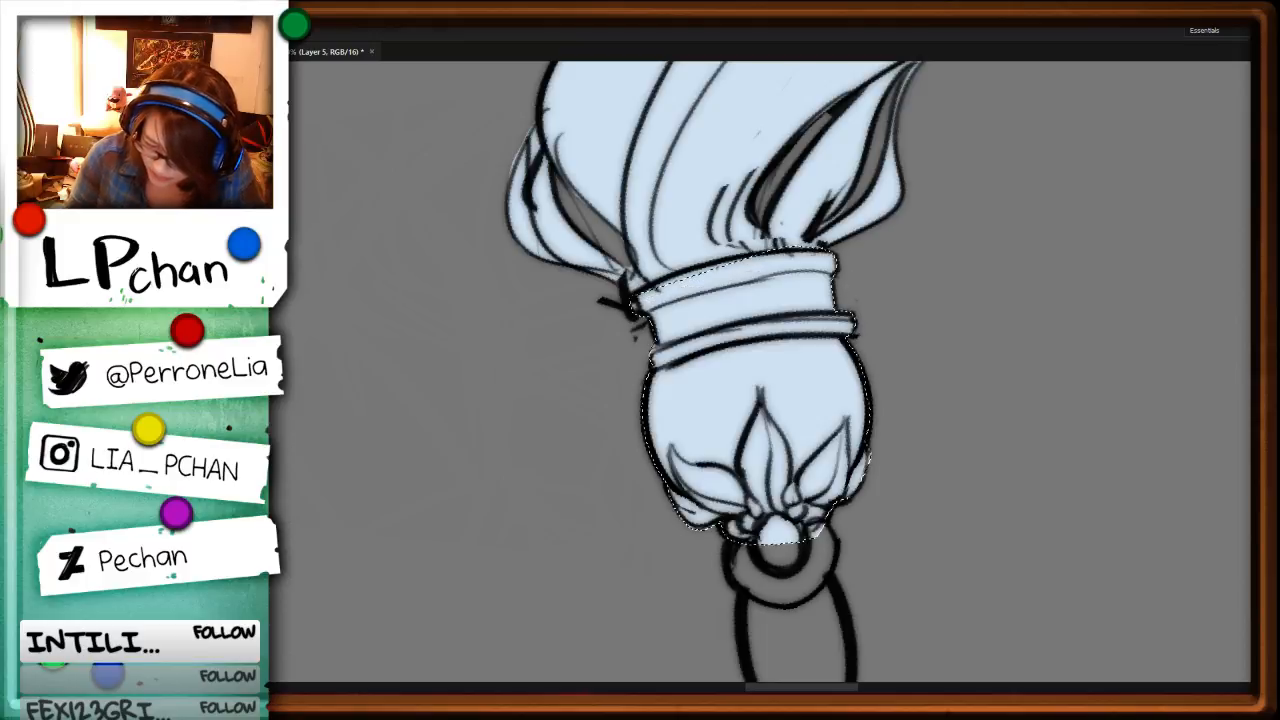
key("ctrl+d")
mouse_move(802, 548)
left_mouse_down()
mouse_move(778, 518)
mouse_move(812, 562)
left_mouse_up()
key("ctrl+x")
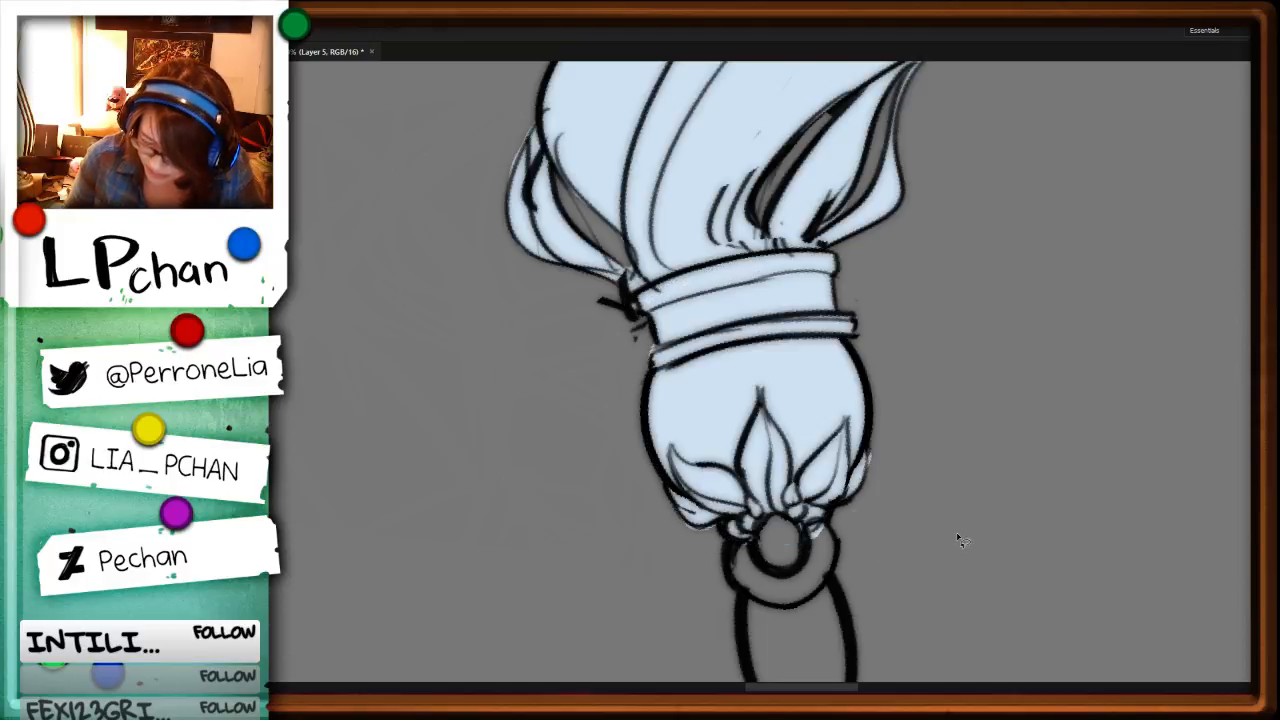
Step: Lasso the ring beneath the leafy bulb, excluding its hole, and fill it pale blue
key("ctrl+minus")
key("ctrl+minus")
key("ctrl+minus")
key("ctrl+minus")
key("Escape")
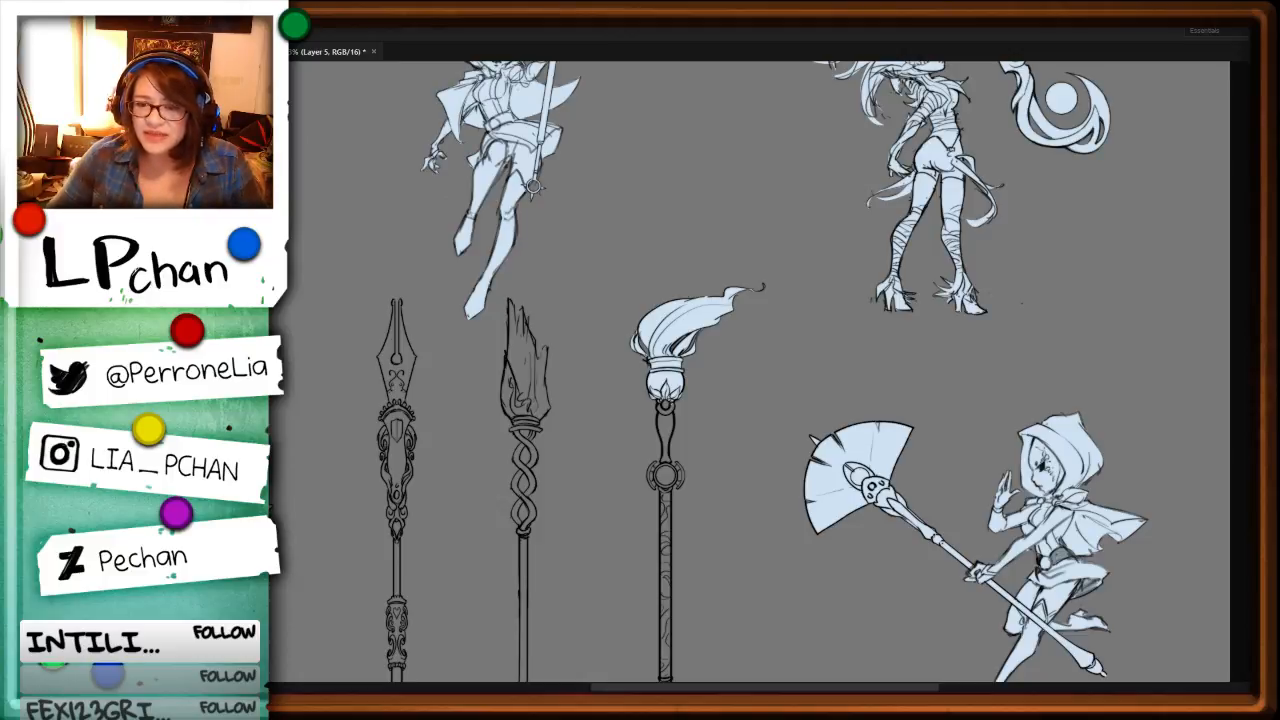
key("ctrl+plus")
key("ctrl+plus")
key("ctrl+plus")
key("ctrl+plus")
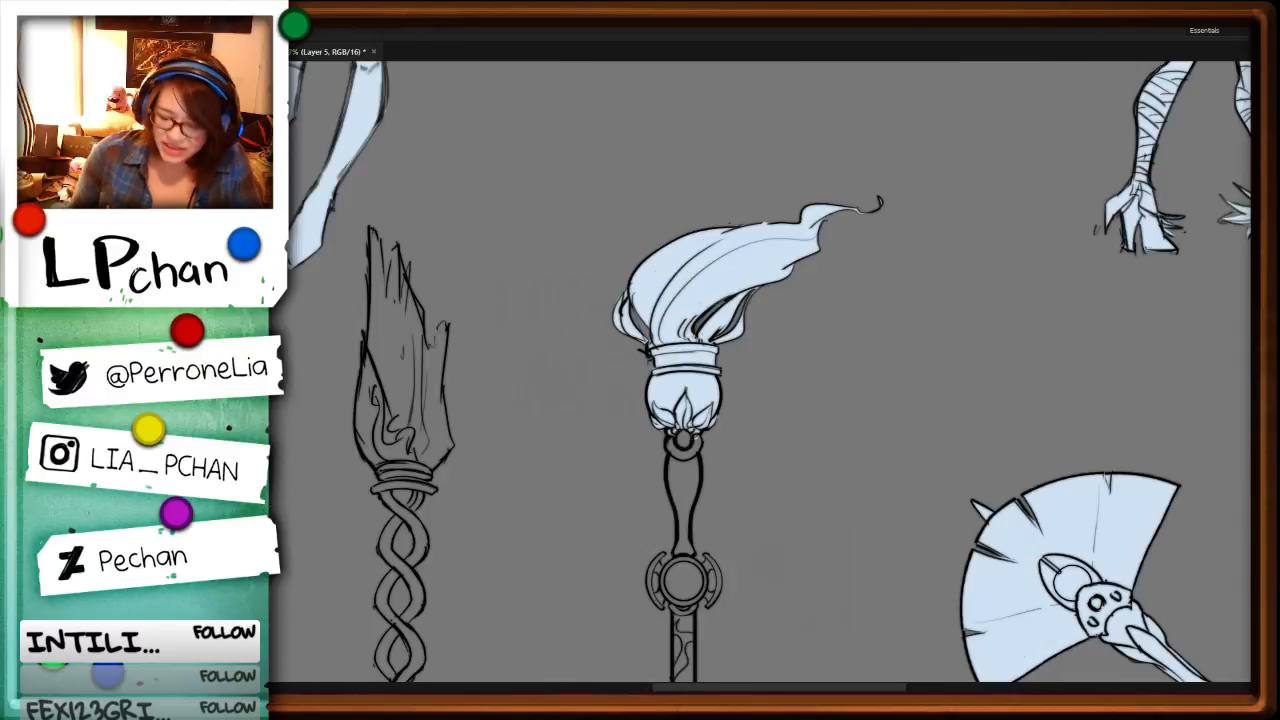
left_click_drag(893, 540, 895, 330)
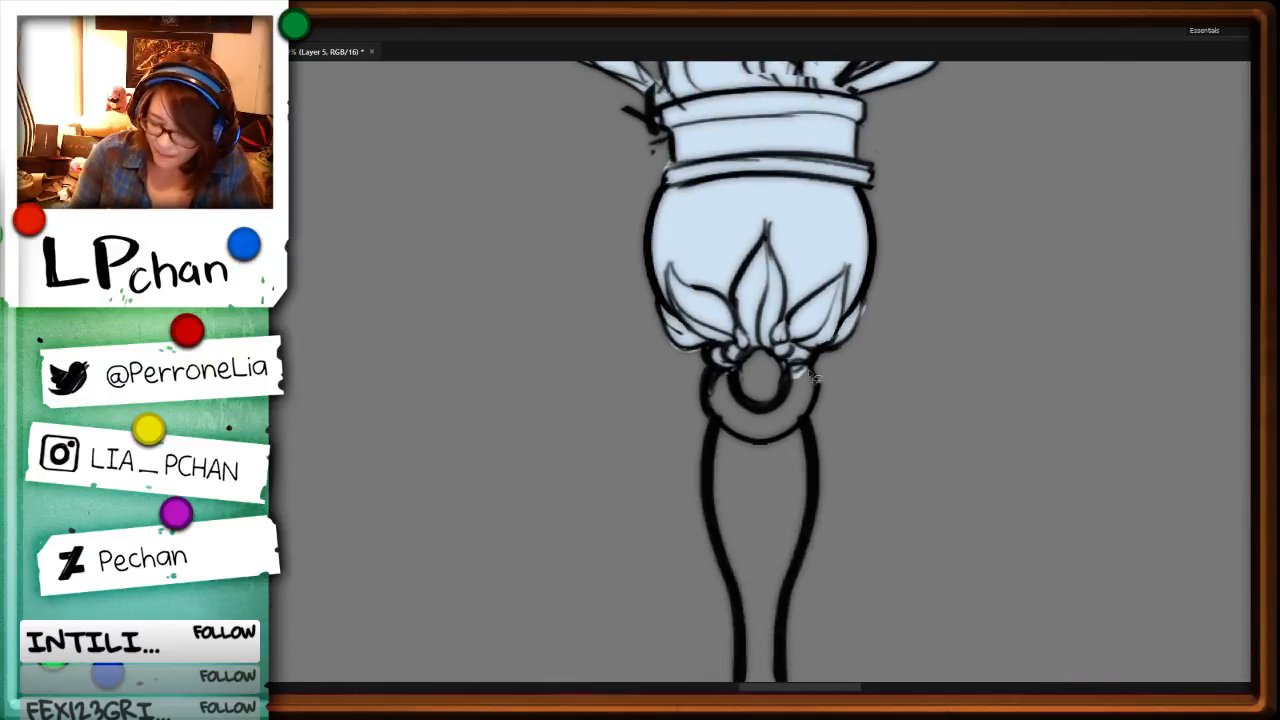
mouse_move(790, 368)
left_mouse_down()
mouse_move(816, 372)
mouse_move(814, 420)
mouse_move(724, 432)
mouse_move(760, 350)
left_mouse_up()
key("alt+BackSpace")
key("ctrl+d")
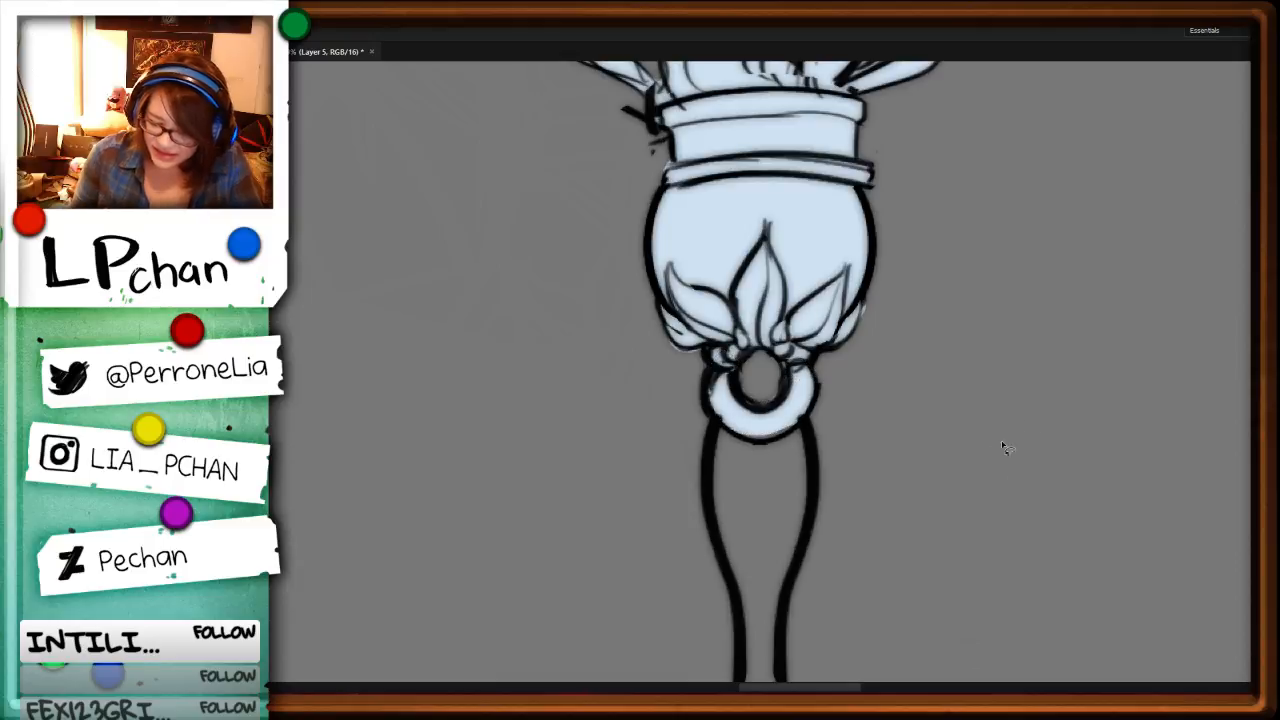
Step: Lasso and fill the brush staff's tapered neck and the round medallion with its side crescents in pale blue
left_click_drag(923, 609, 913, 339)
left_click_drag(715, 135, 726, 440)
mouse_move(804, 145)
left_mouse_down()
mouse_move(812, 200)
mouse_move(778, 340)
mouse_move(793, 449)
mouse_move(750, 458)
mouse_move(710, 260)
mouse_move(713, 140)
mouse_move(805, 128)
left_mouse_up()
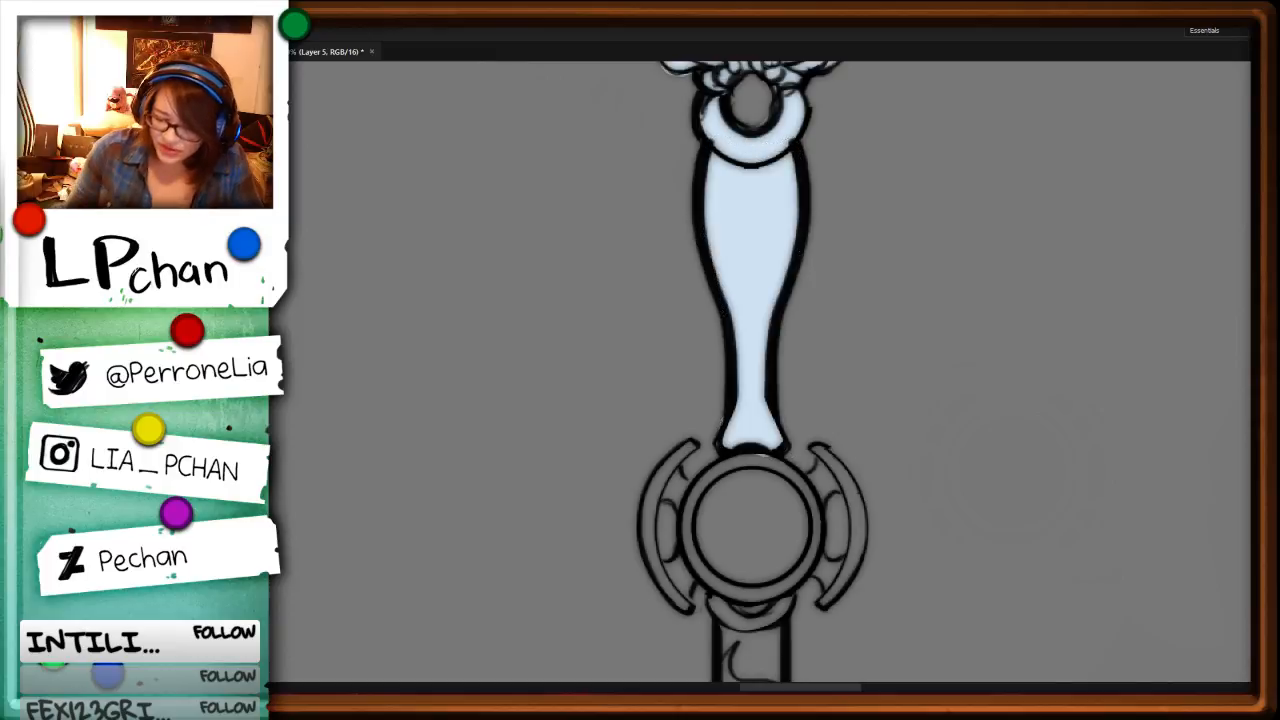
mouse_move(729, 450)
left_mouse_down()
mouse_move(684, 478)
mouse_move(698, 442)
mouse_move(645, 500)
mouse_move(658, 593)
mouse_move(792, 586)
mouse_move(828, 430)
mouse_move(870, 518)
left_mouse_up()
left_click_drag(848, 596, 825, 586)
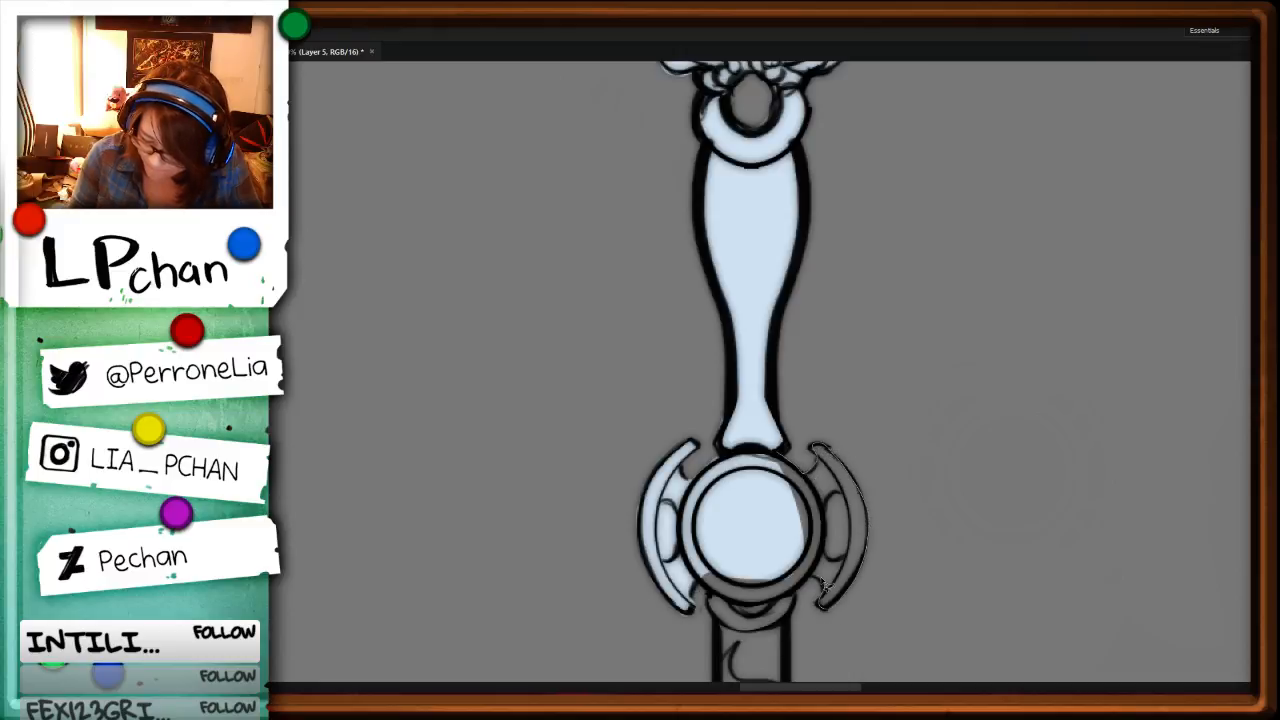
left_click_drag(769, 624, 704, 572)
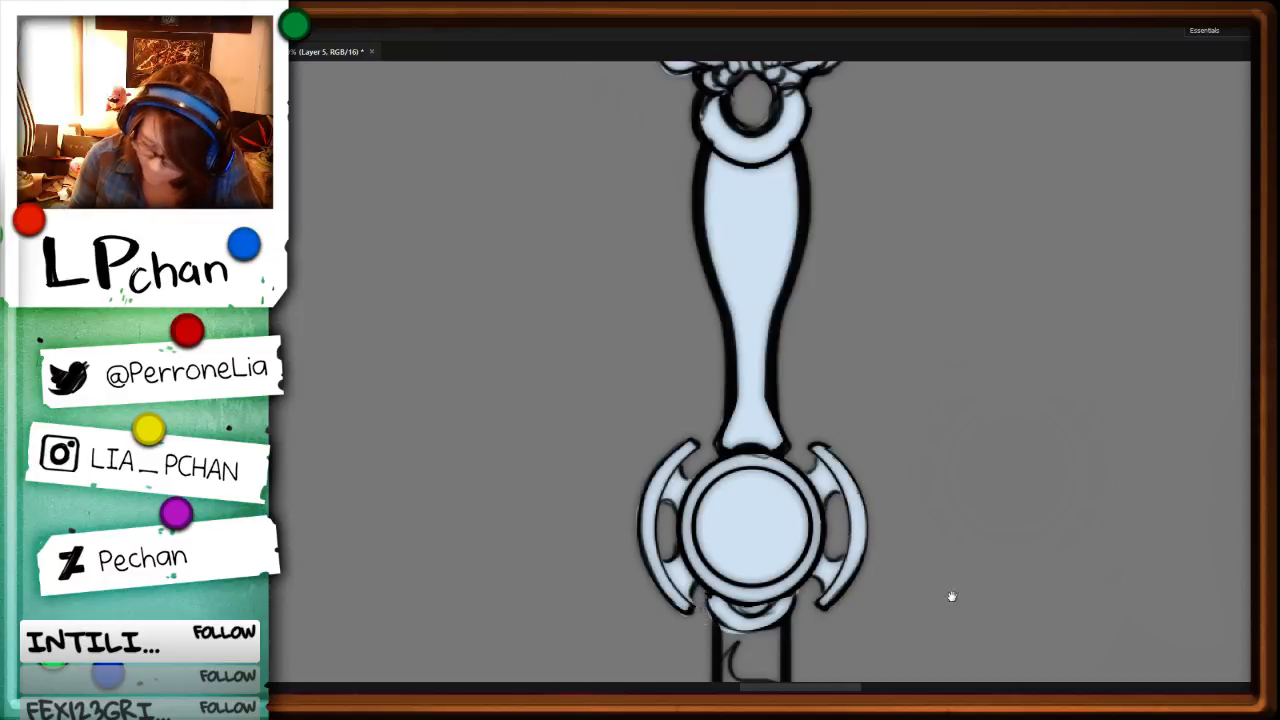
Step: Lasso the brush staff's long patterned shaft and its pommel down to the end and fill them pale blue
left_click_drag(951, 597, 941, 247)
left_click_drag(710, 278, 703, 645)
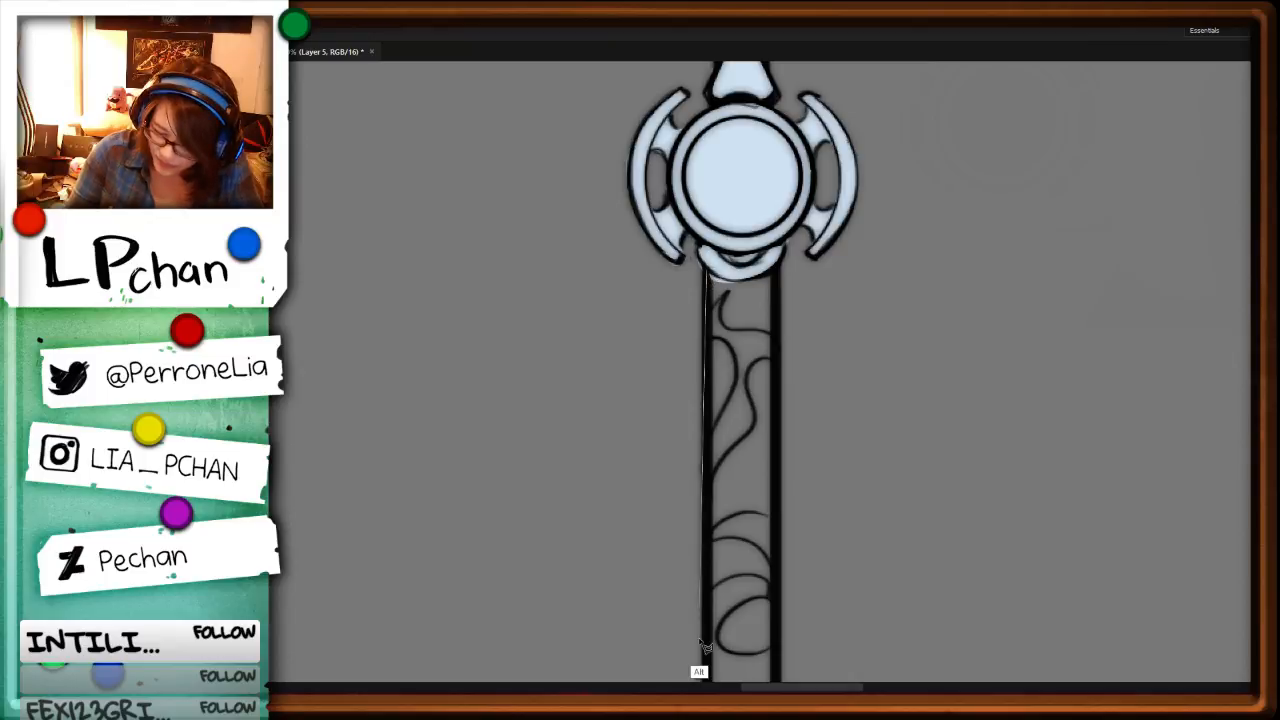
key("alt+BackSpace")
key("ctrl+minus")
key("ctrl+minus")
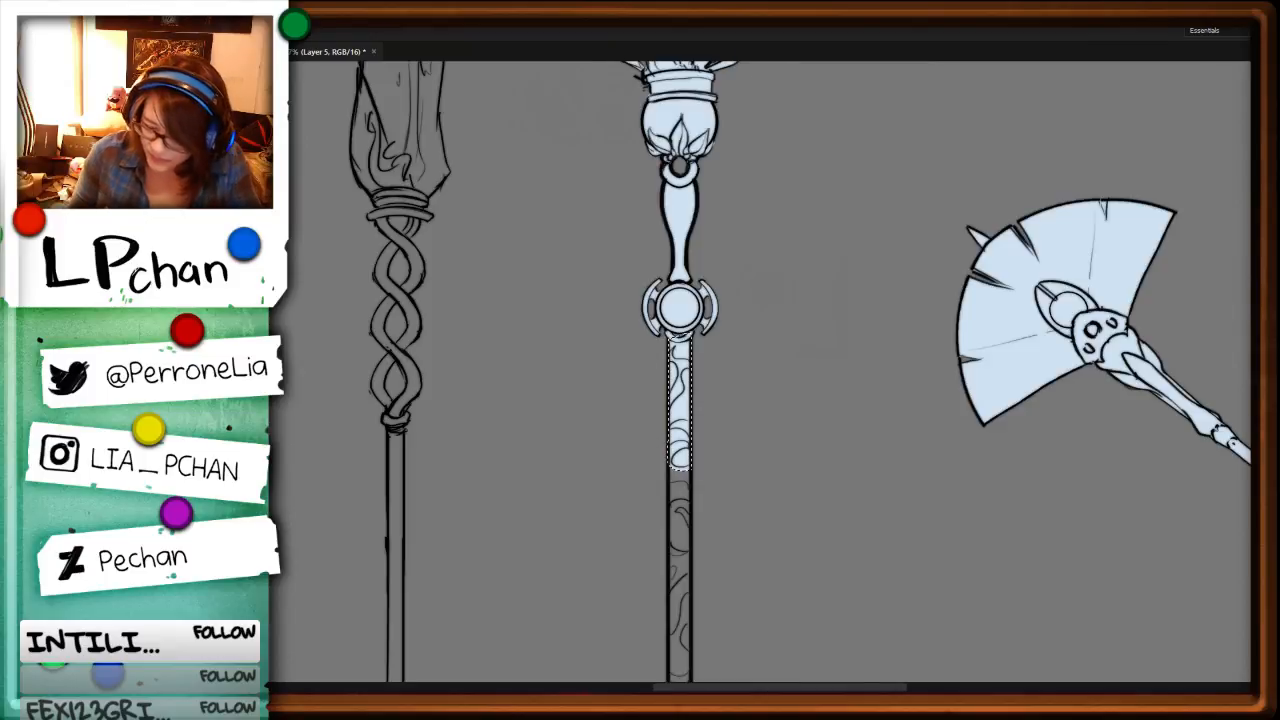
left_click_drag(852, 456, 908, 192)
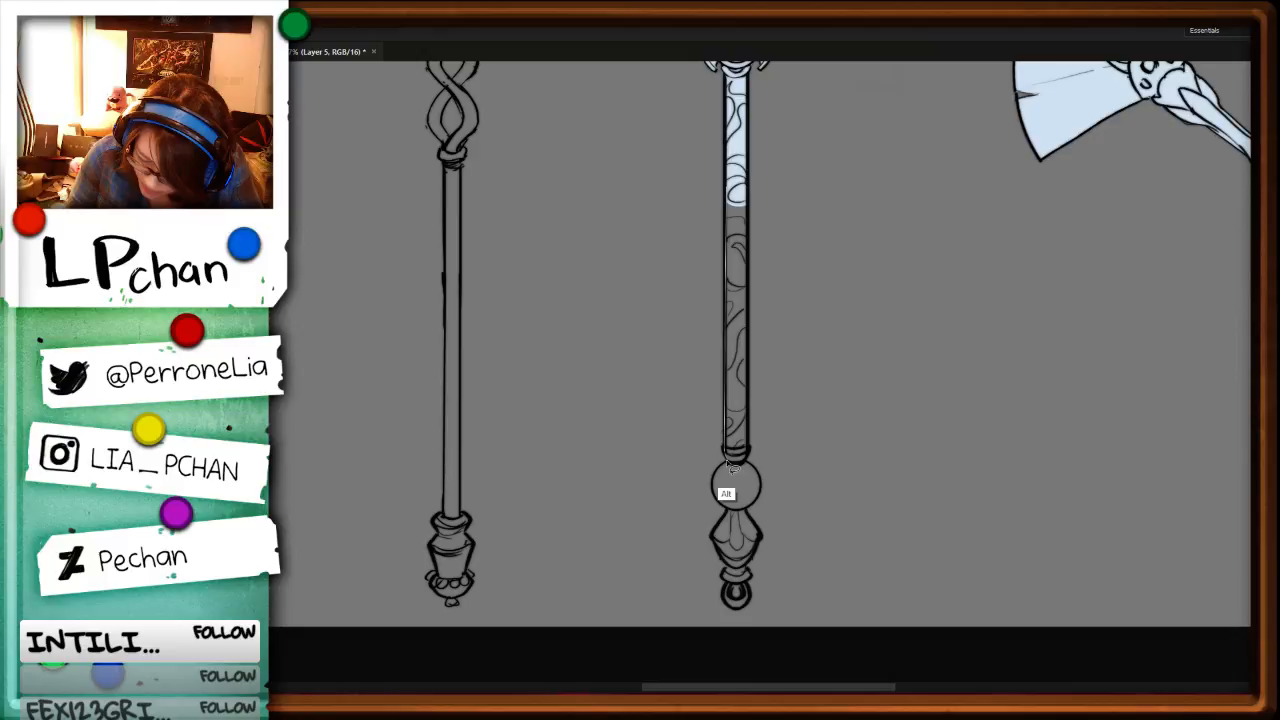
key("alt+BackSpace")
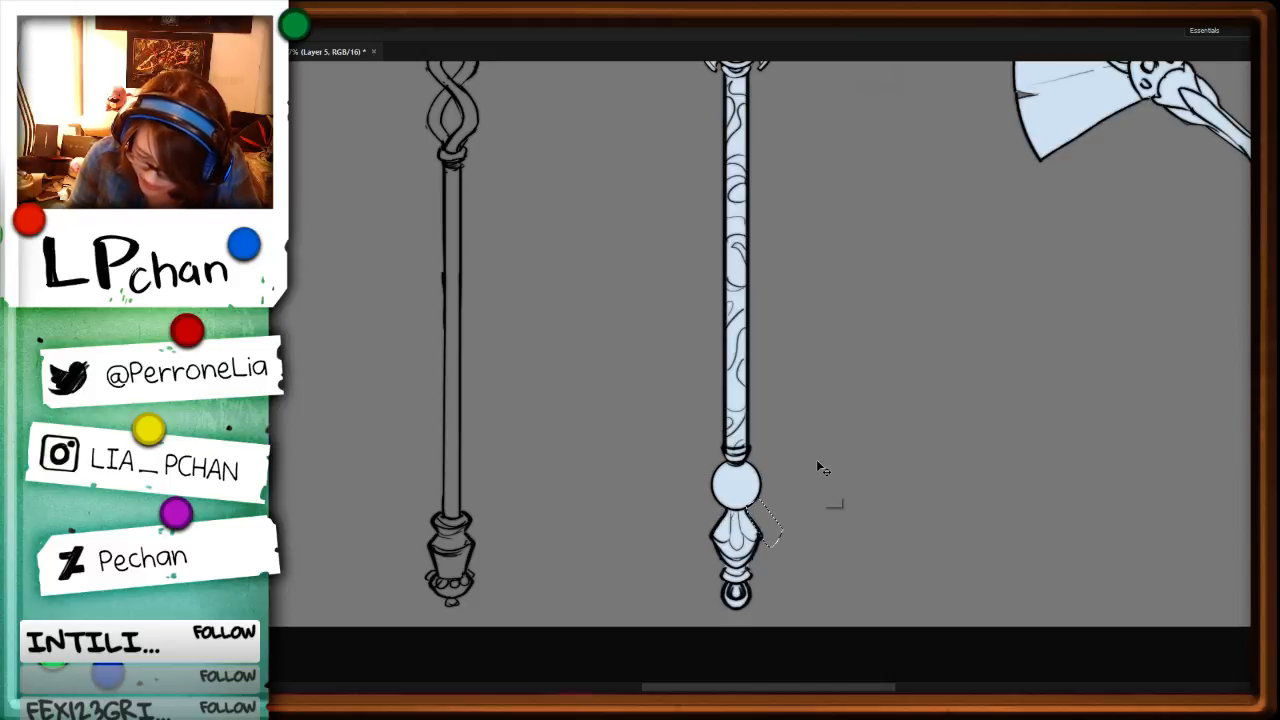
Step: Lasso and fill the jagged head of the twisted staff pale blue, and delete the fill between its spikes
left_click_drag(697, 134, 842, 462)
scroll(842, 462, "down", 3)
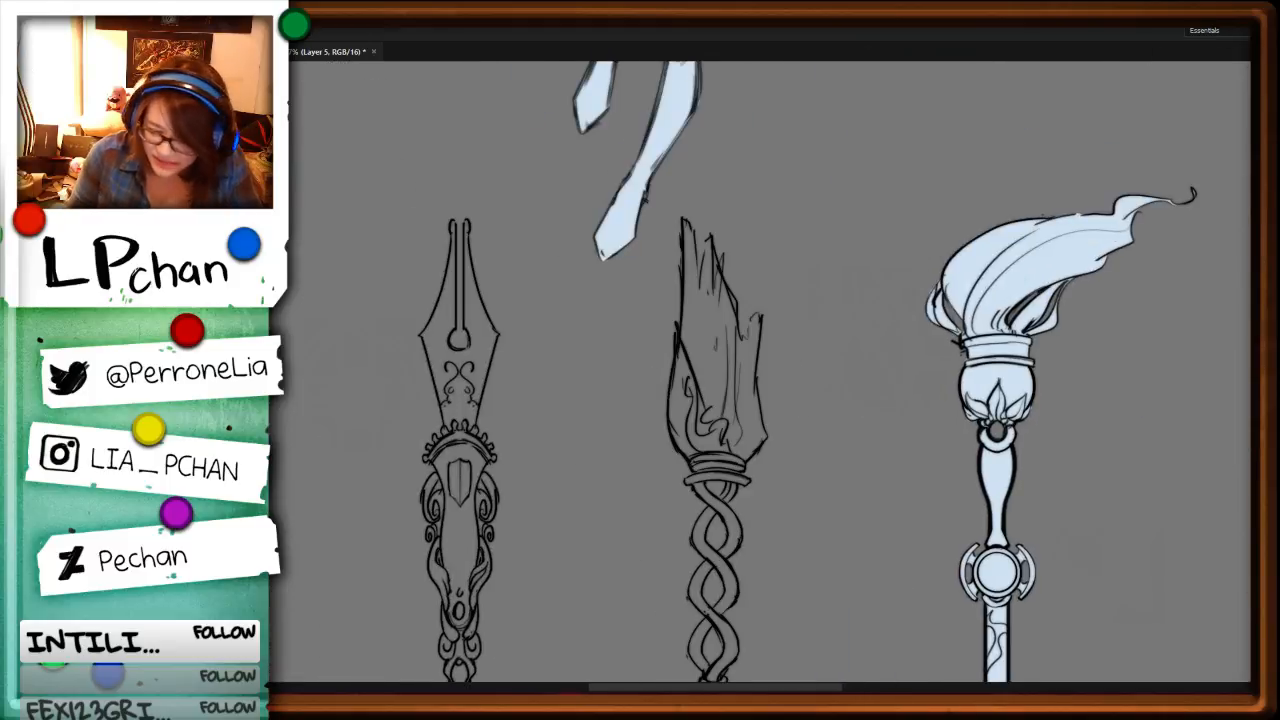
scroll(703, 146, "up", 5)
left_click_drag(703, 146, 697, 318)
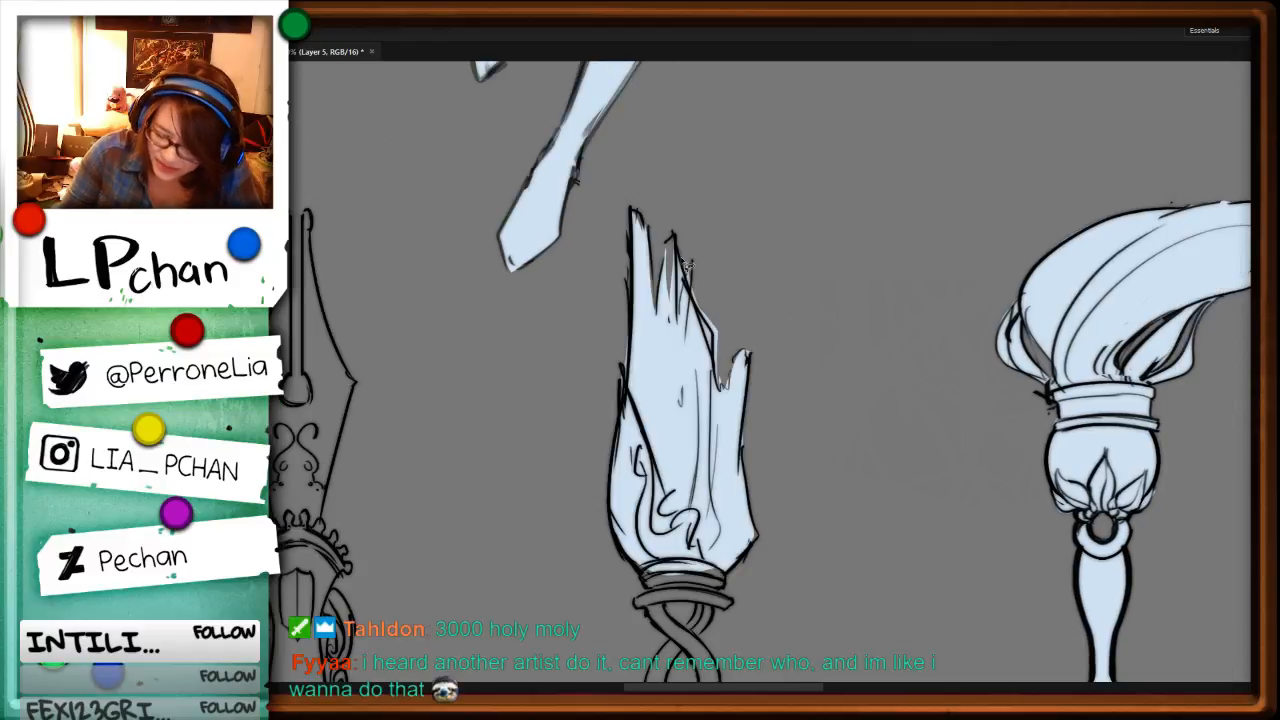
mouse_move(683, 260)
left_mouse_down()
mouse_move(711, 335)
mouse_move(730, 188)
left_mouse_up()
key("Delete")
key("ctrl+d")
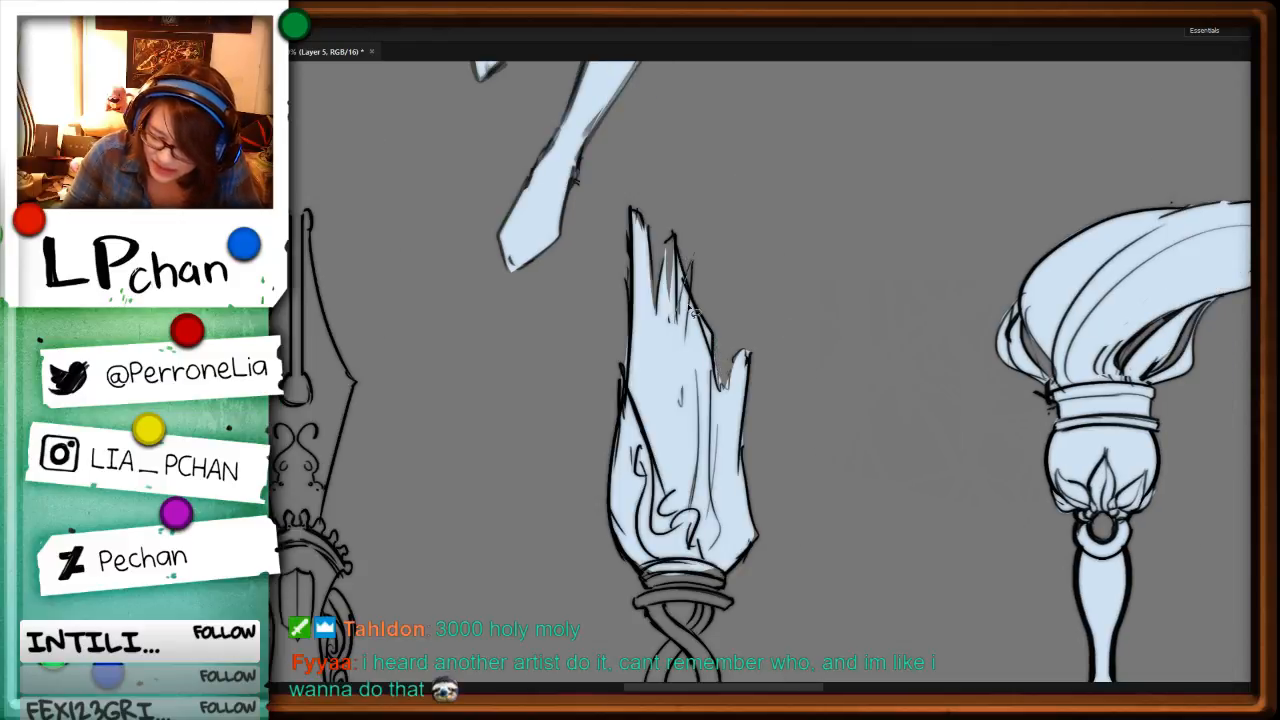
Step: Delete the fill spilling beside the jagged head's second spike and refill the missed sliver at its base
mouse_move(691, 264)
left_mouse_down()
mouse_move(723, 483)
mouse_move(680, 230)
left_mouse_up()
key("Delete")
key("ctrl+d")
mouse_move(657, 325)
left_mouse_down()
mouse_move(694, 262)
mouse_move(681, 372)
left_mouse_up()
key("alt+BackSpace")
key("ctrl+d")
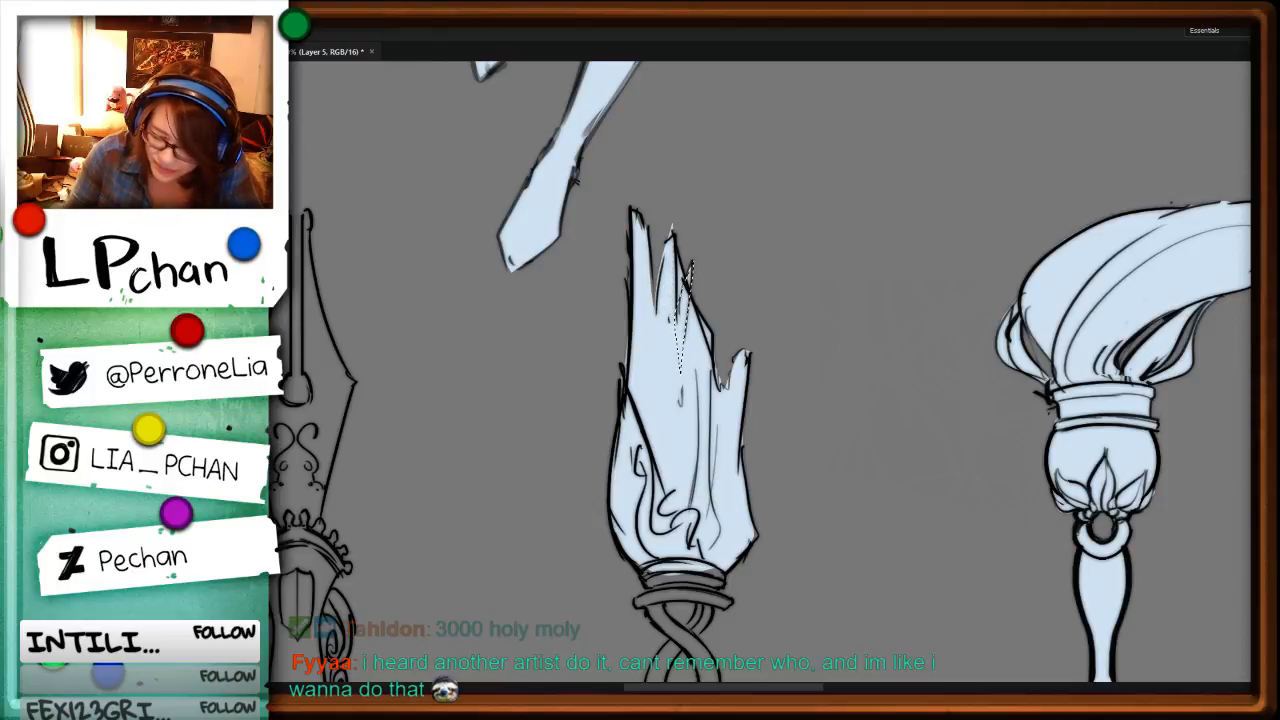
Step: Lasso the stacked collar rings beneath the jagged head and fill them pale blue
scroll(688, 268, "down", 5)
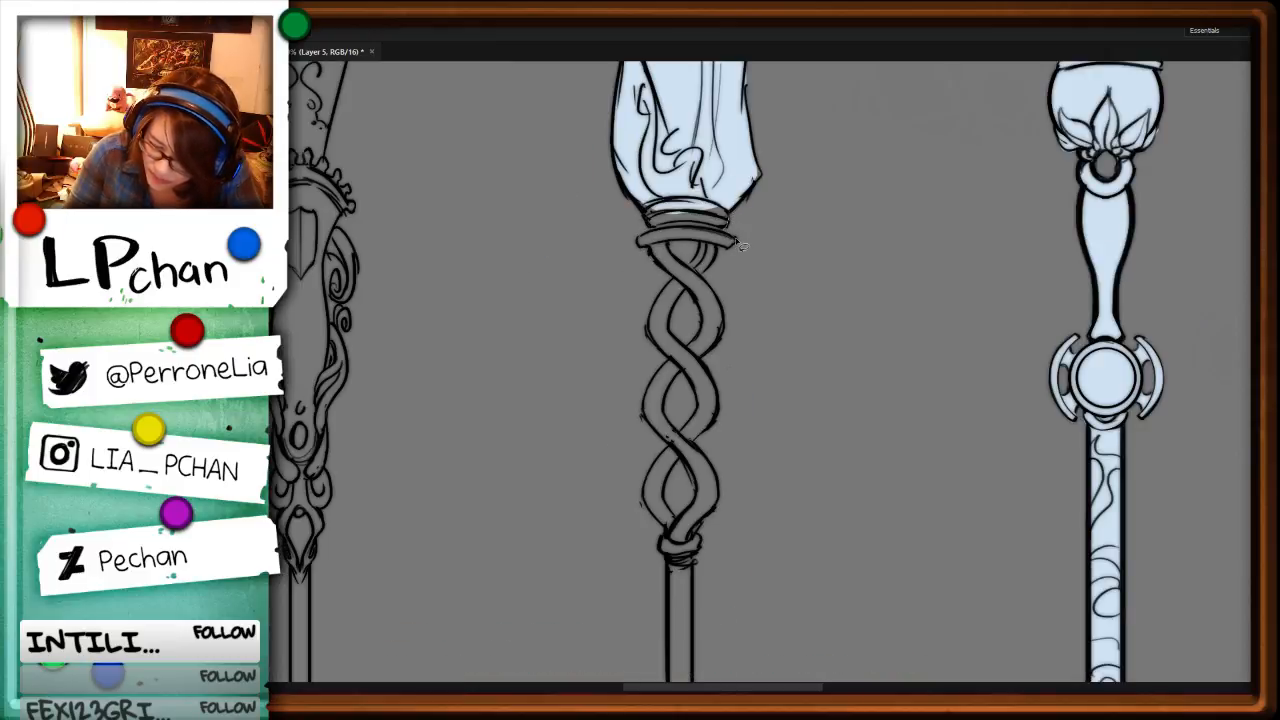
mouse_move(722, 255)
left_mouse_down()
mouse_move(645, 255)
mouse_move(648, 238)
mouse_move(718, 196)
left_mouse_up()
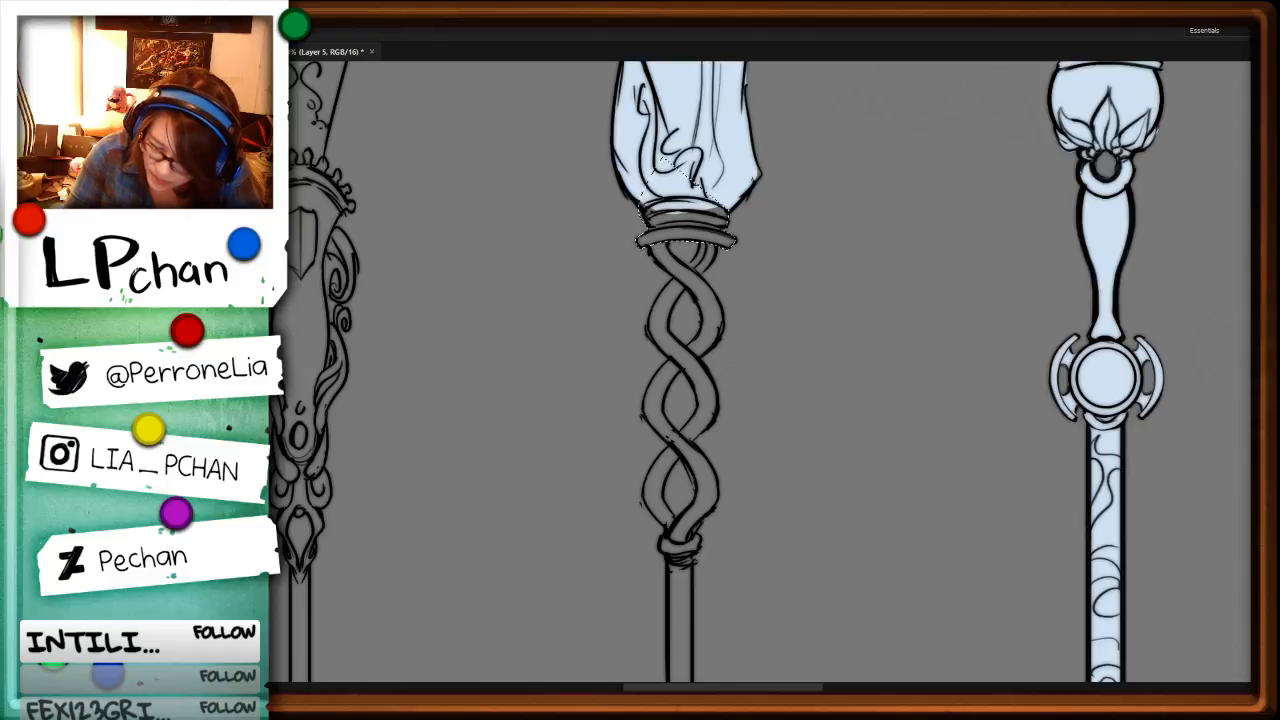
key("alt+BackSpace")
key("ctrl+d")
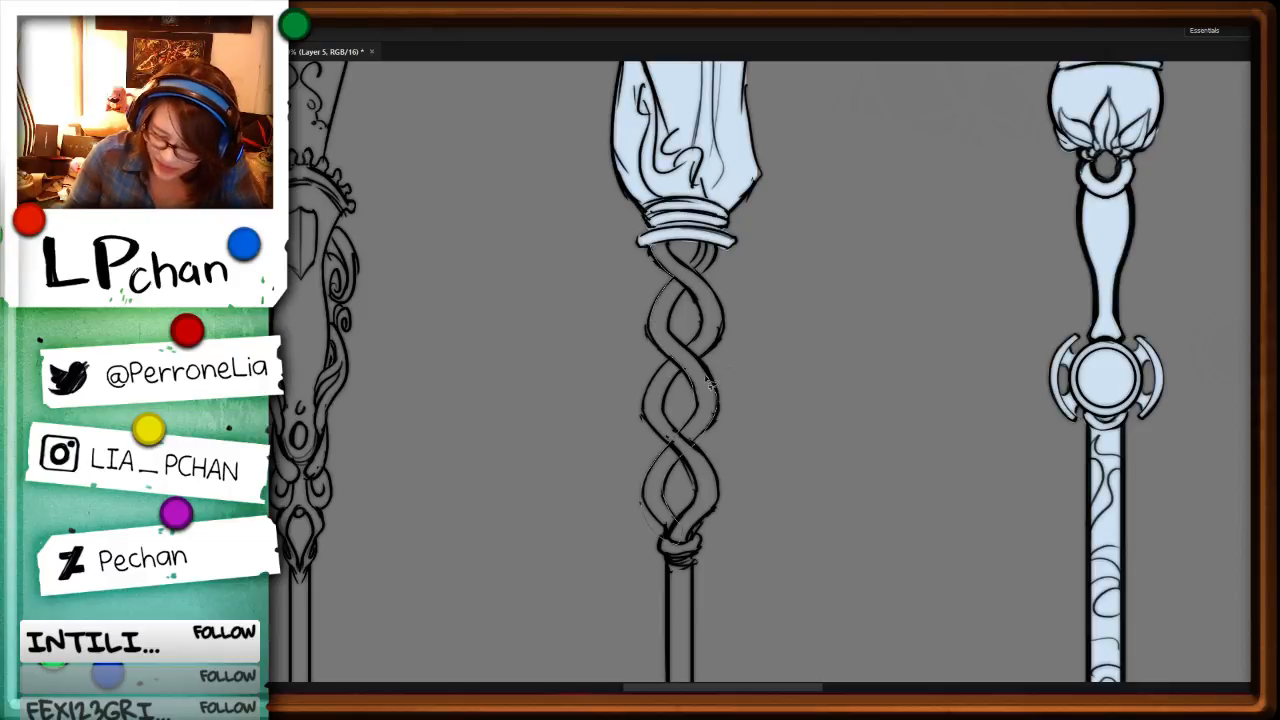
Step: Fill one strand of the twisted shaft pale blue and delete the spill outside its lowest curve
mouse_move(707, 382)
left_mouse_down()
mouse_move(692, 292)
mouse_move(707, 230)
left_mouse_up()
key("alt+BackSpace")
key("ctrl+d")
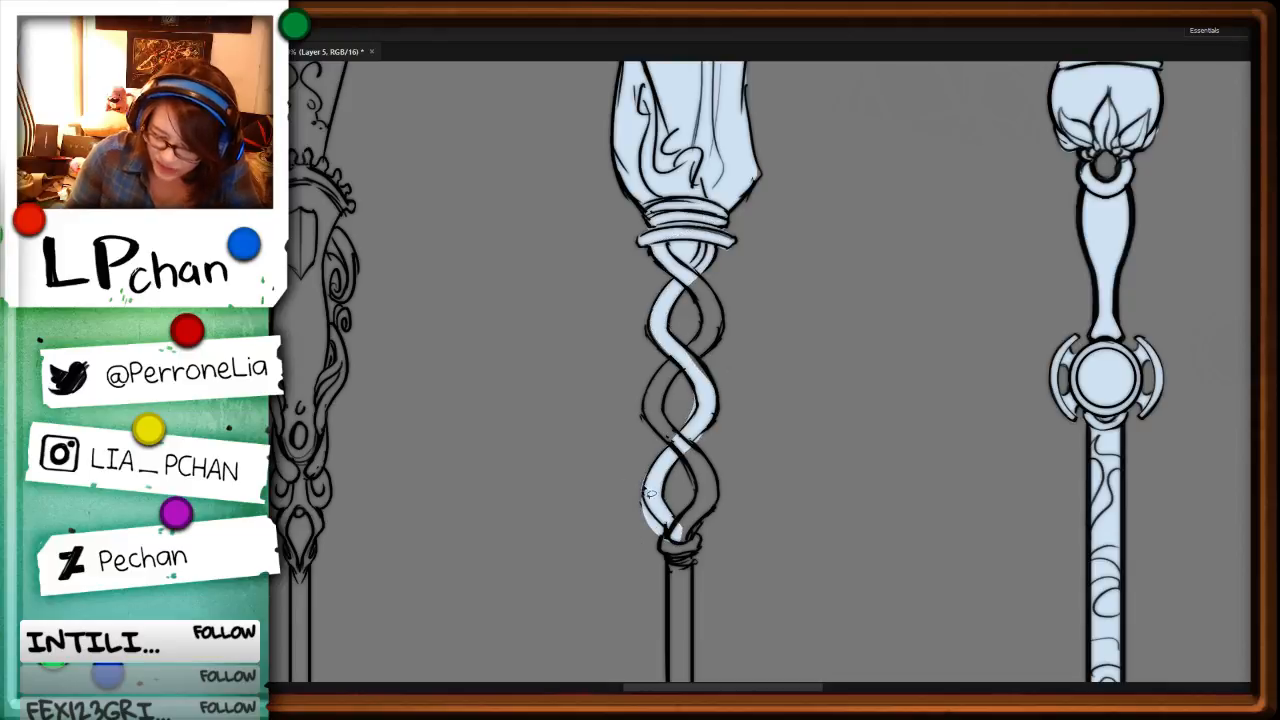
mouse_move(651, 493)
left_mouse_down()
mouse_move(668, 560)
mouse_move(622, 474)
left_mouse_up()
key("Delete")
key("ctrl+d")
Step: Delete the spill around the filled strand's middle curve and fill the missed slivers along its edges
key("ctrl+plus")
key("ctrl+plus")
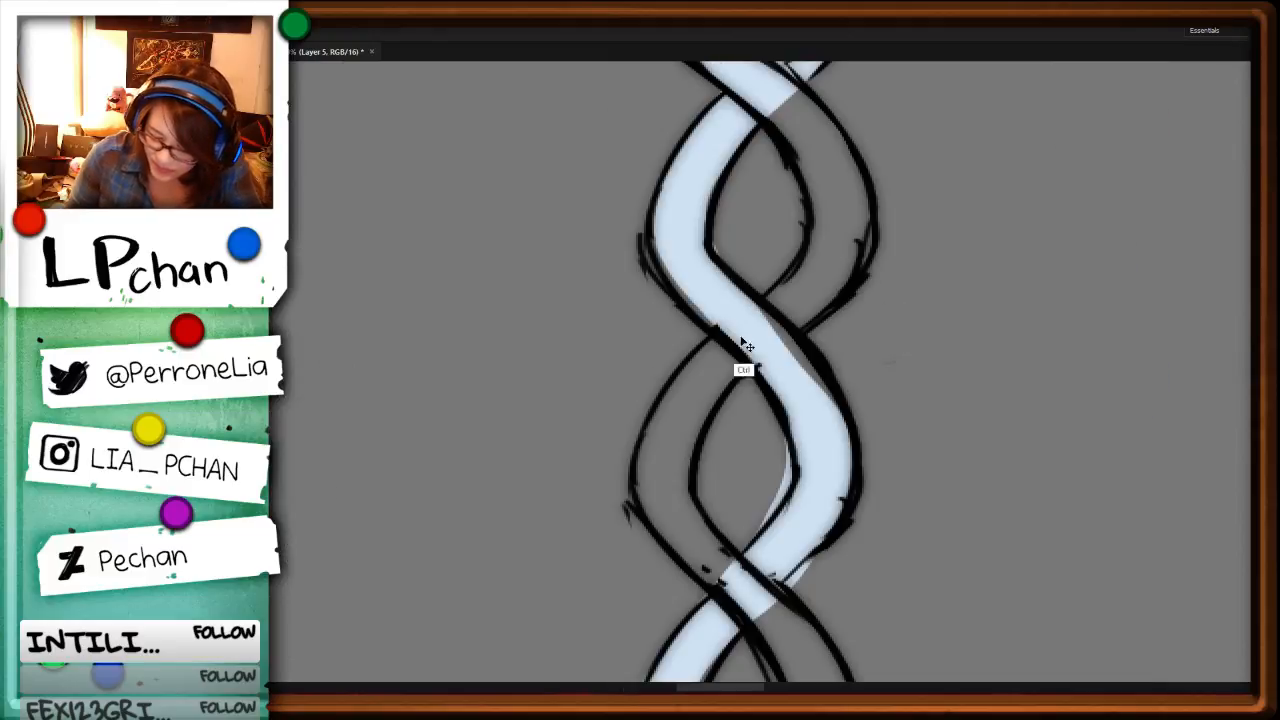
mouse_move(789, 441)
left_mouse_down()
mouse_move(799, 476)
mouse_move(780, 430)
left_mouse_up()
key("Delete")
key("ctrl+d")
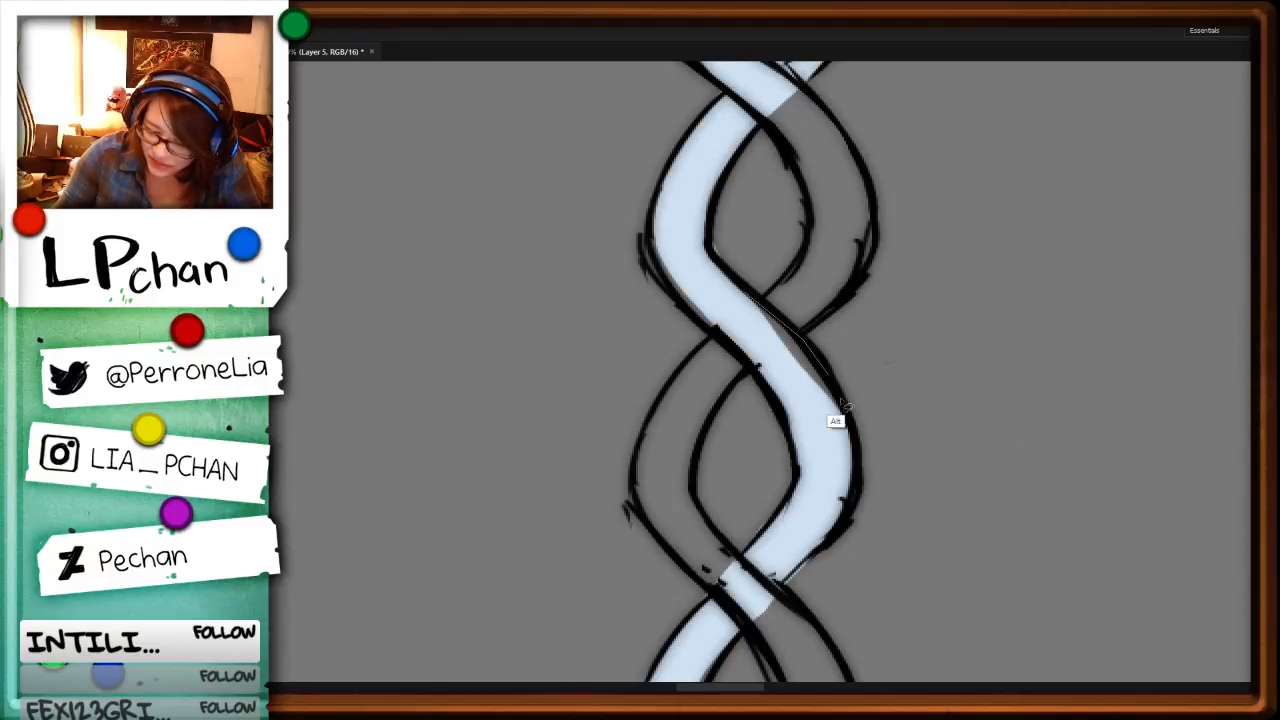
left_click_drag(845, 403, 815, 431)
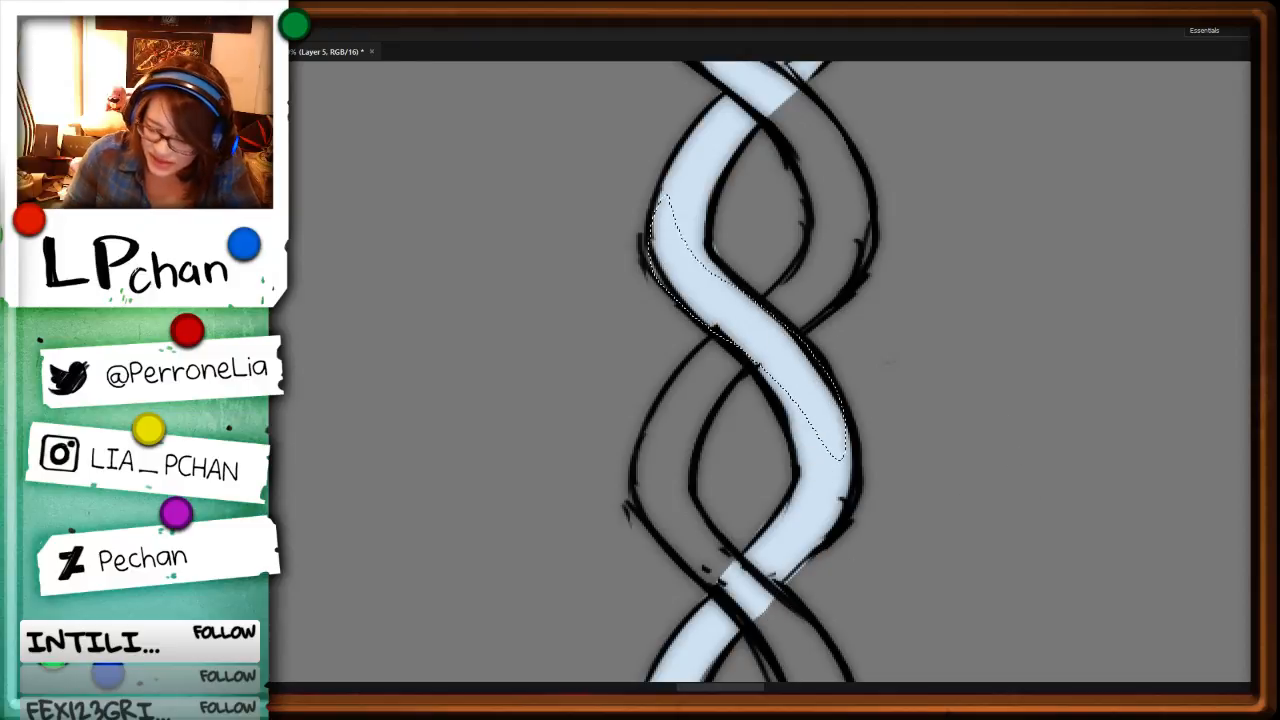
Step: Lasso the gap between the two strands directly below the collar and delete its pale blue fill
scroll(951, 571, "up", 5)
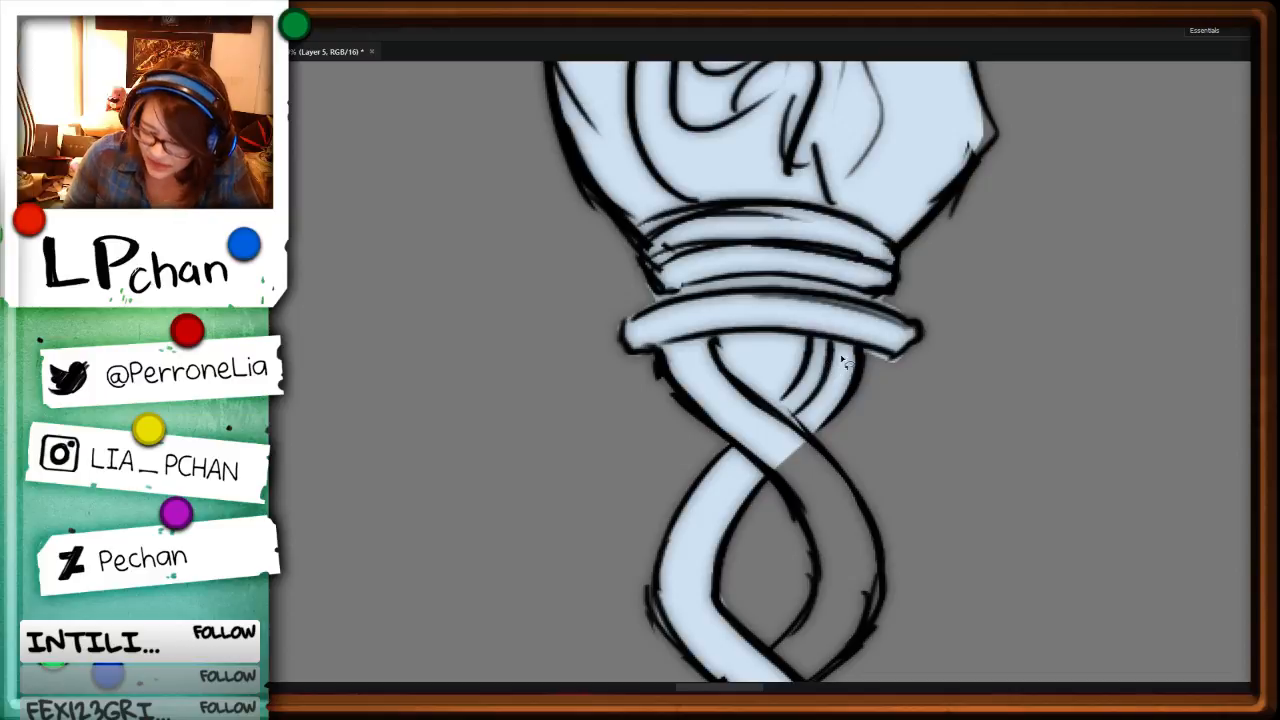
mouse_move(811, 337)
left_mouse_down()
mouse_move(751, 395)
mouse_move(743, 328)
mouse_move(812, 332)
mouse_move(775, 286)
mouse_move(810, 286)
left_mouse_up()
key("Delete")
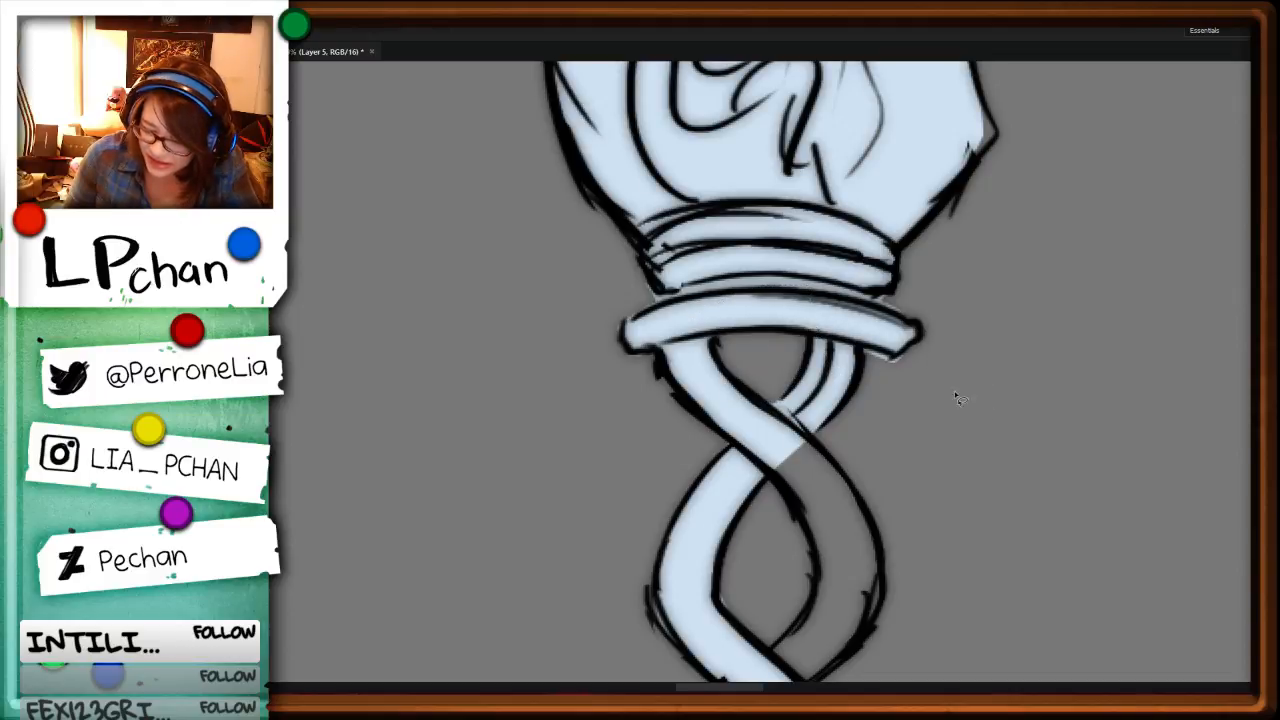
Step: Lasso the upper curve of the twisted shaft's second strand and fill it pale blue
scroll(960, 380, "down", 5)
mouse_move(750, 254)
left_mouse_down()
mouse_move(773, 333)
mouse_move(757, 375)
mouse_move(714, 413)
mouse_move(740, 442)
mouse_move(791, 425)
mouse_move(826, 380)
mouse_move(840, 323)
mouse_move(798, 212)
mouse_move(738, 188)
left_mouse_up()
key("alt+BackSpace")
left_click_drag(887, 491, 865, 275)
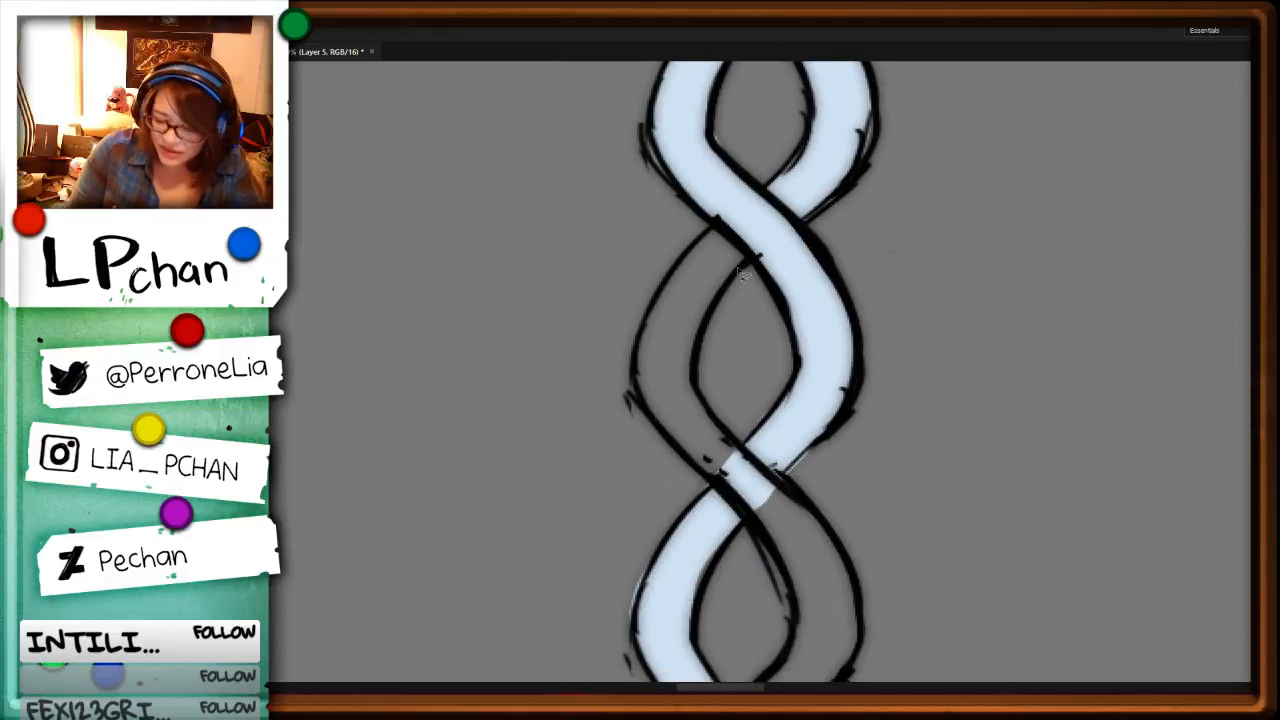
Step: Lasso the second strand's middle and lowest curves down to the lower collar and fill them pale blue
mouse_move(756, 258)
left_mouse_down()
mouse_move(702, 370)
mouse_move(776, 480)
mouse_move(708, 482)
mouse_move(644, 356)
mouse_move(735, 205)
mouse_move(760, 190)
left_mouse_up()
key("ctrl+d")
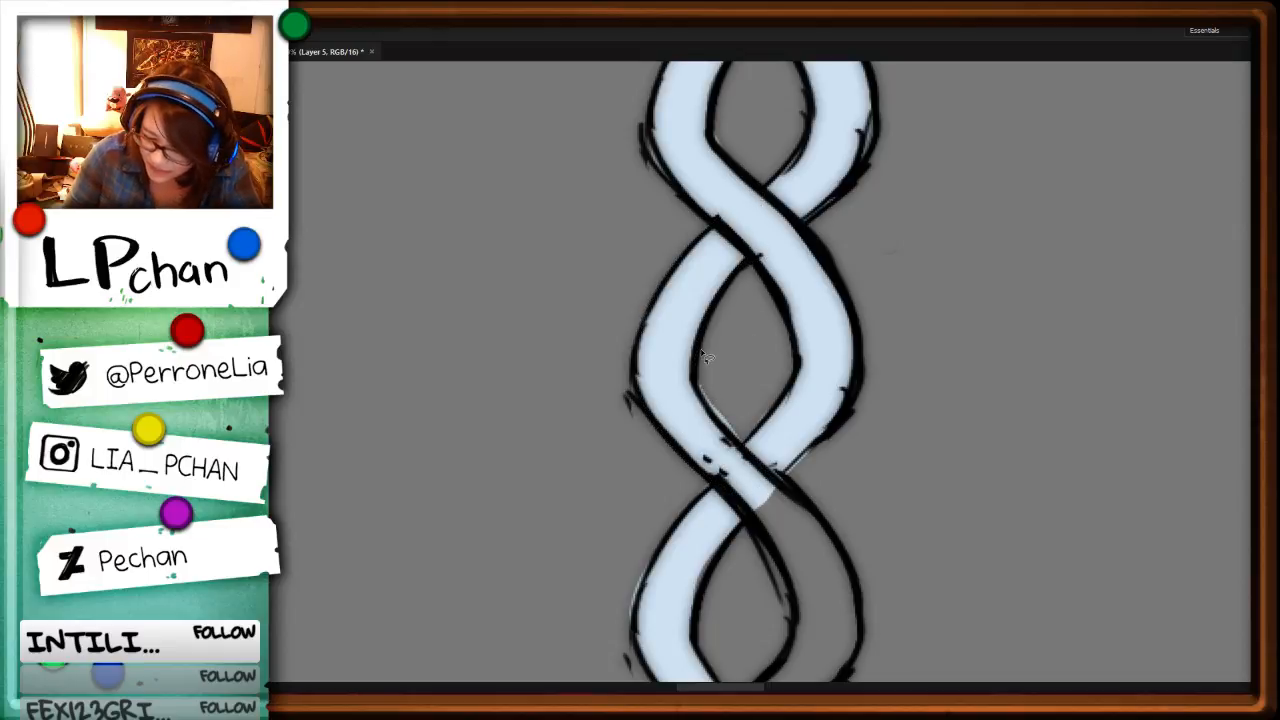
left_click_drag(937, 506, 912, 251)
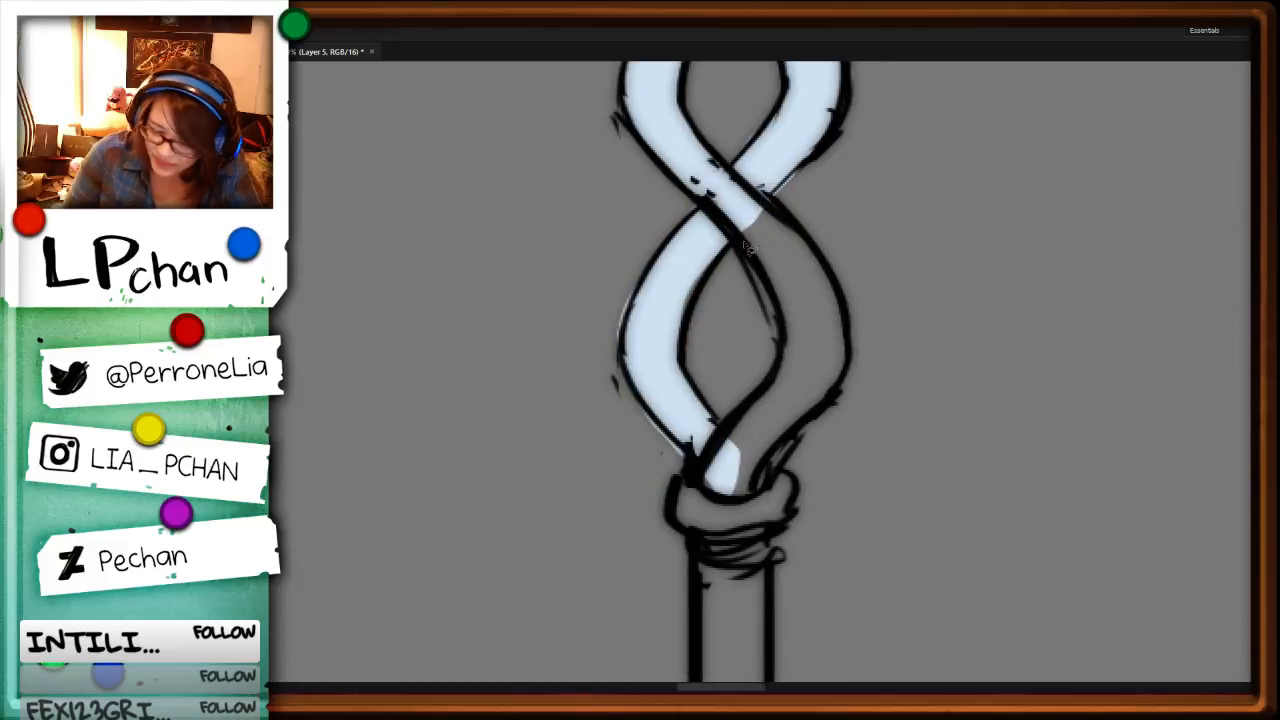
mouse_move(742, 230)
left_mouse_down()
mouse_move(761, 278)
mouse_move(777, 370)
mouse_move(739, 415)
mouse_move(719, 508)
left_mouse_up()
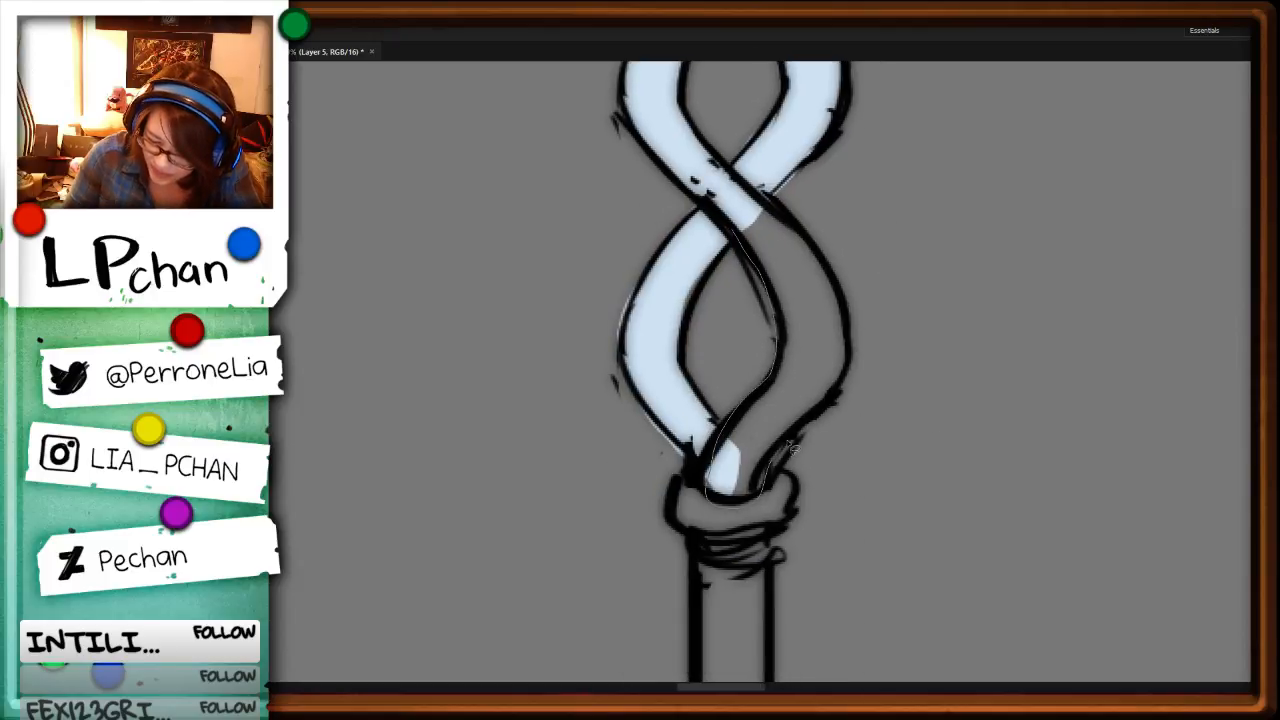
mouse_move(788, 443)
left_mouse_down()
mouse_move(843, 386)
mouse_move(847, 324)
mouse_move(841, 290)
mouse_move(741, 205)
left_mouse_up()
key("alt+BackSpace")
key("ctrl+d")
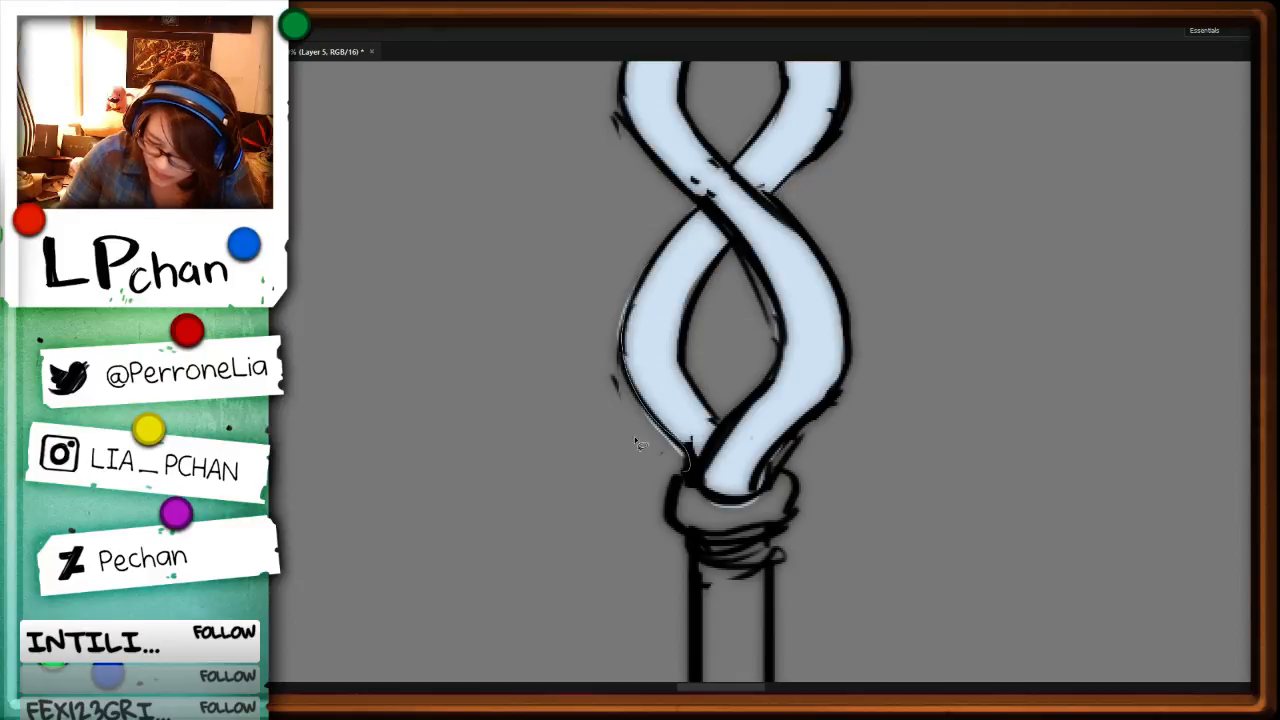
Step: Fill the collar beneath the twisted strands and the long straight shaft below it pale blue
mouse_move(623, 288)
left_mouse_down()
mouse_move(690, 466)
mouse_move(702, 538)
mouse_move(785, 473)
mouse_move(766, 461)
mouse_move(834, 409)
mouse_move(795, 365)
left_mouse_up()
key("alt+BackSpace")
key("ctrl+minus")
key("ctrl+minus")
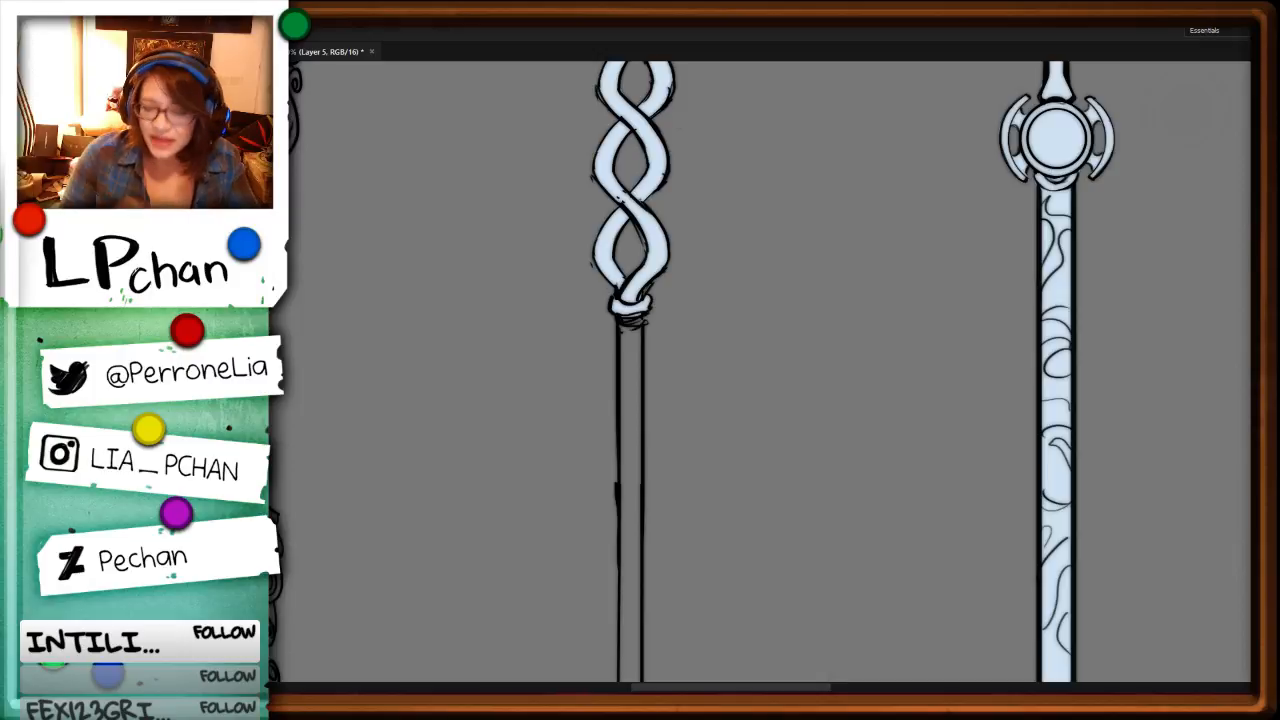
left_click_drag(724, 340, 775, 160)
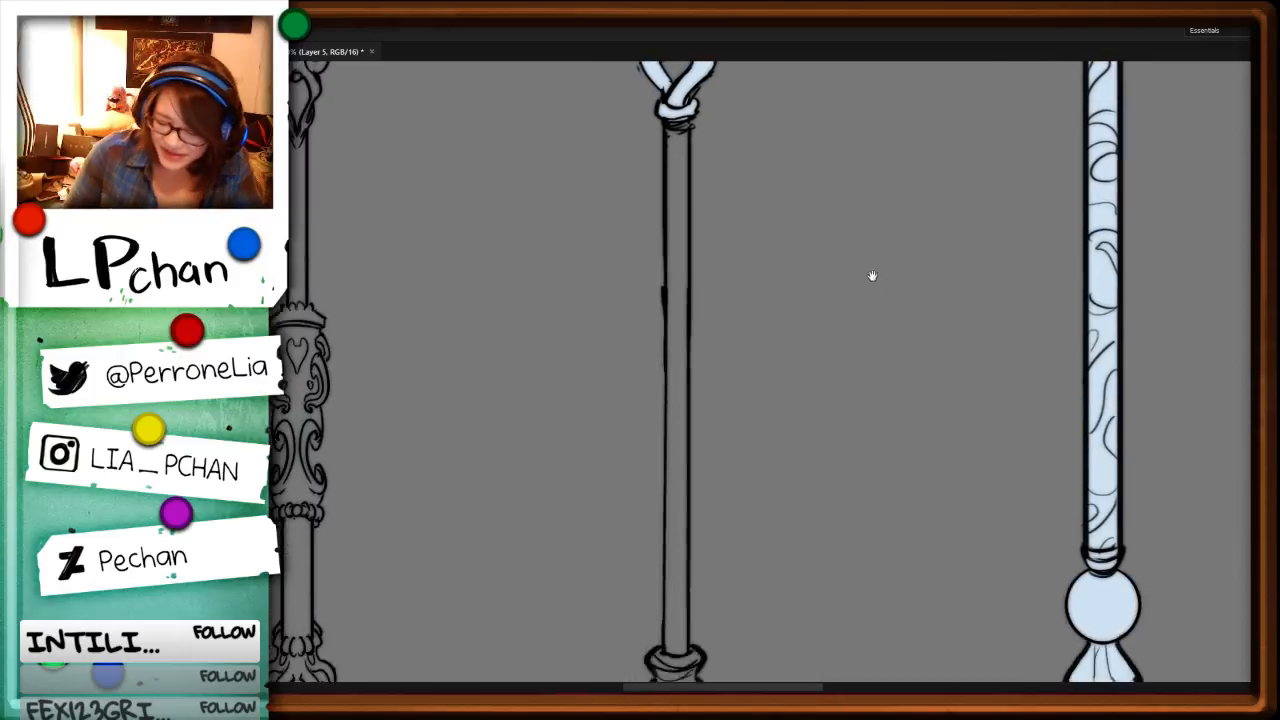
left_click(666, 108, "alt")
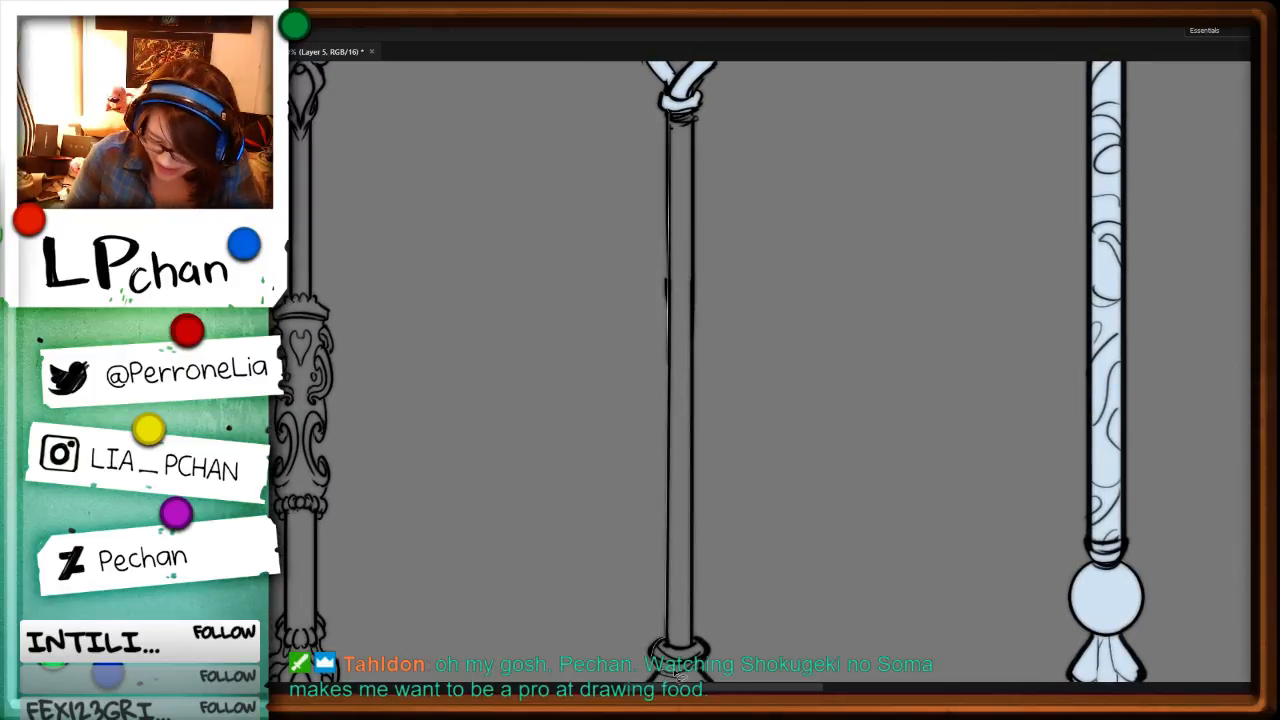
left_click_drag(678, 675, 706, 646)
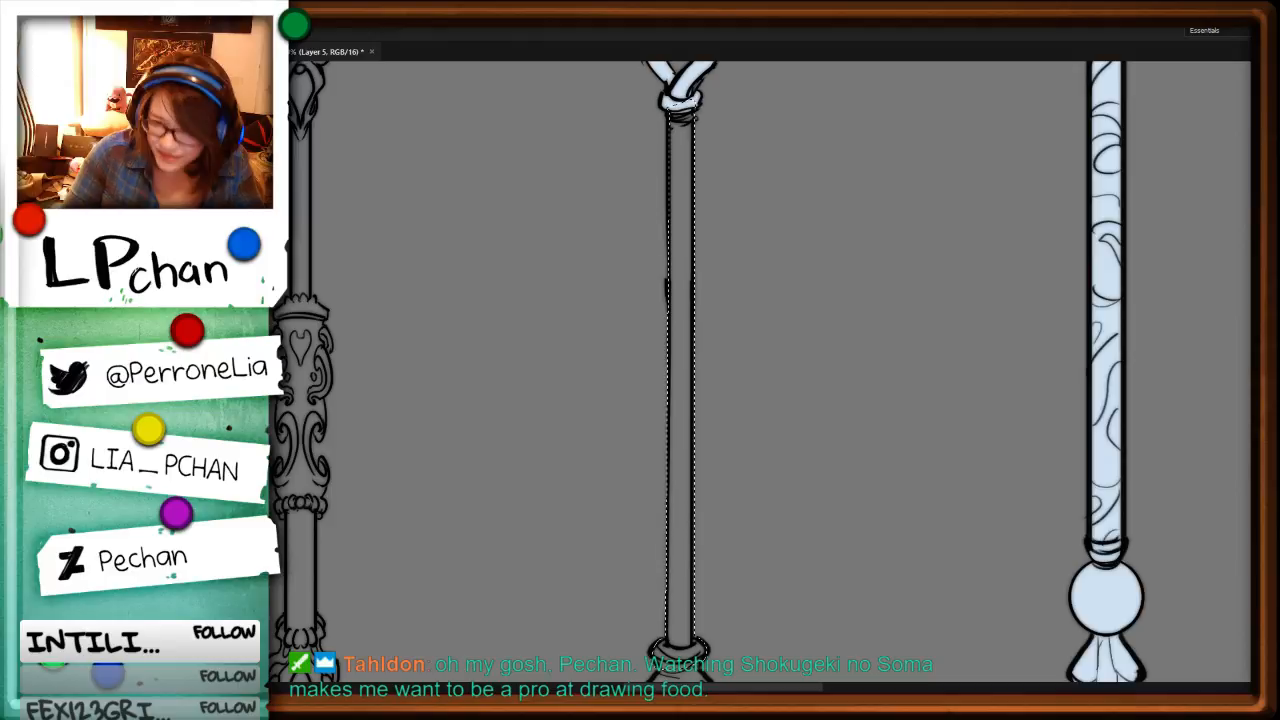
left_click_drag(696, 110, 672, 99)
key("alt+BackSpace")
key("ctrl+d")
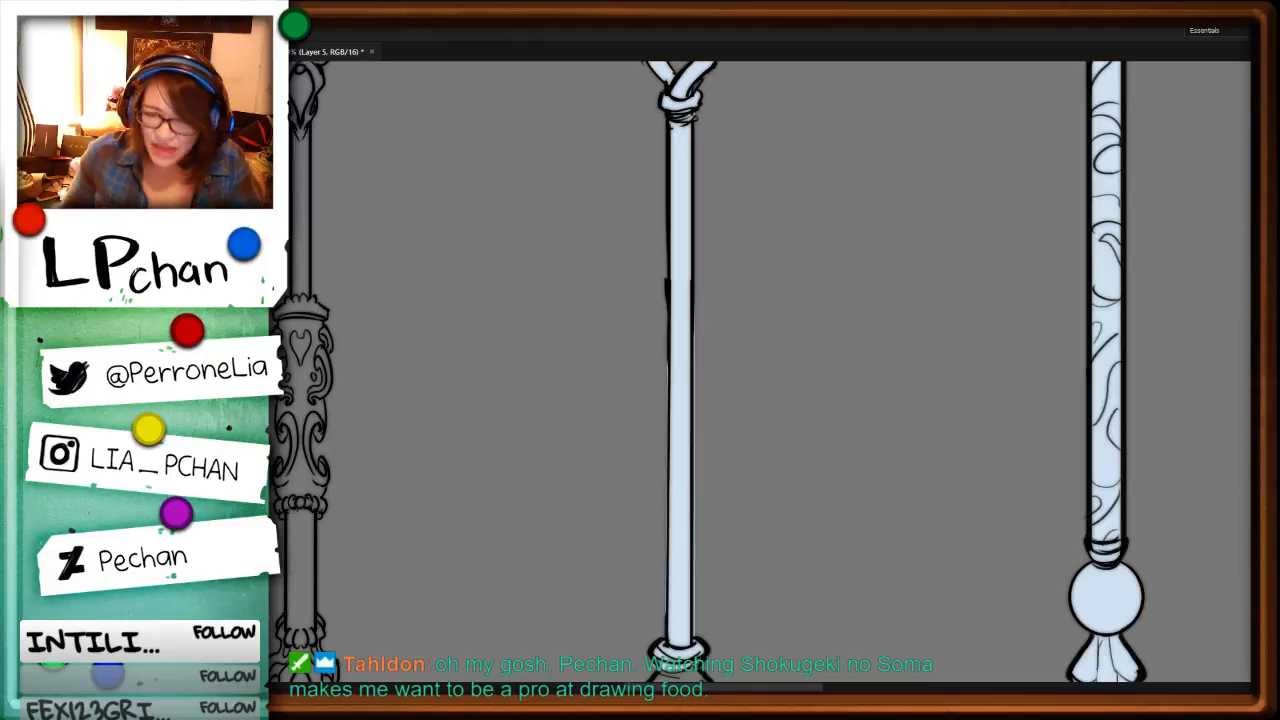
Step: Lasso along the outside of the straight shaft's right edge and delete the pale blue spill
left_click_drag(811, 485, 792, 324)
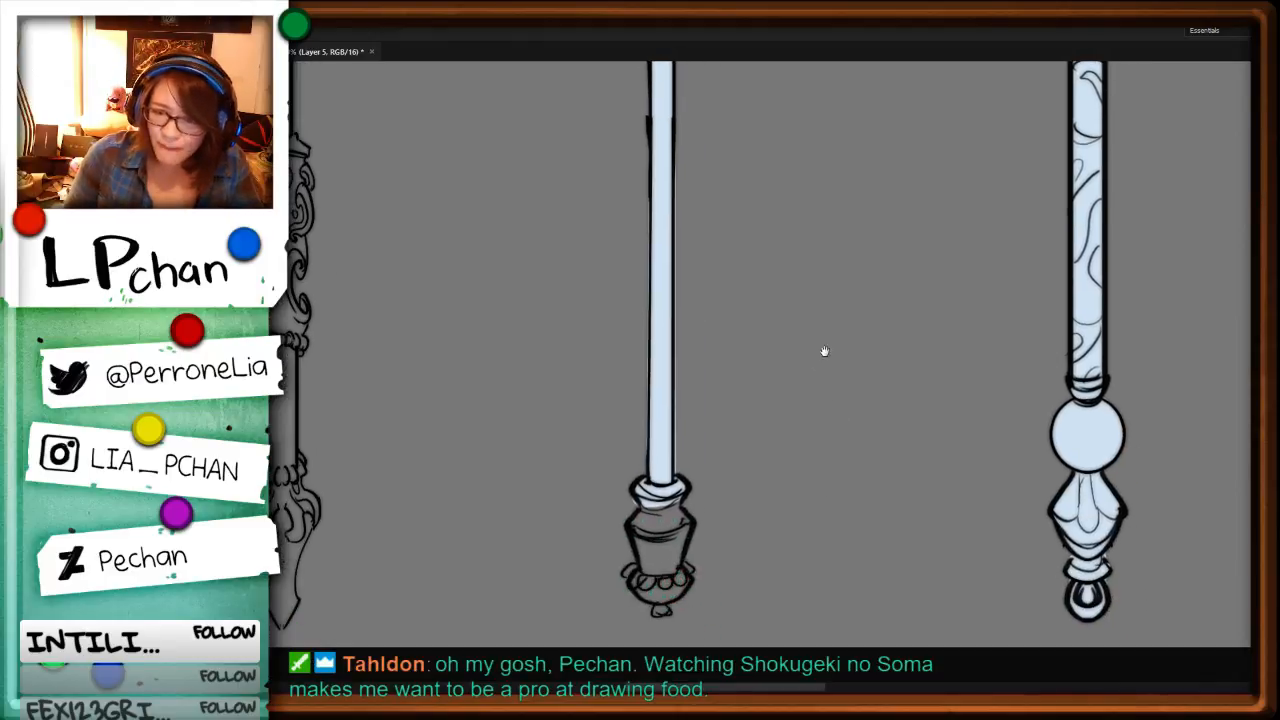
left_click_drag(869, 432, 862, 343)
key("ctrl+plus")
key("ctrl+plus")
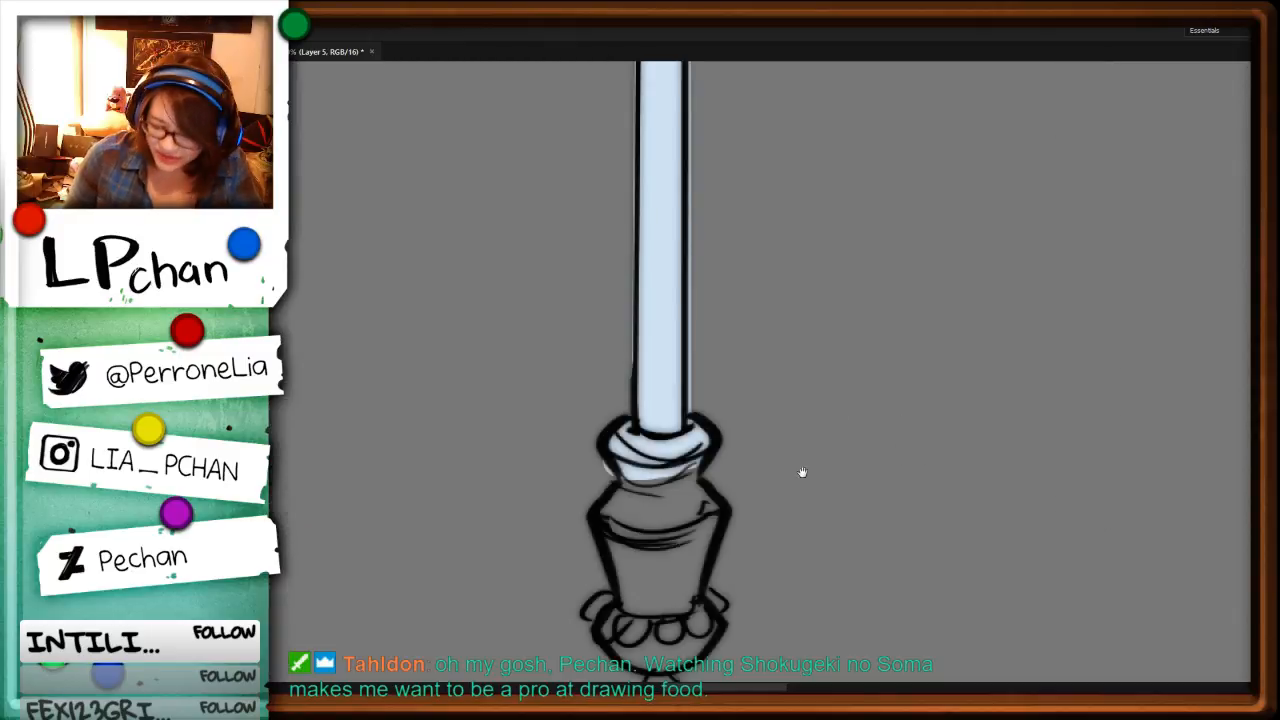
key("ctrl+minus")
key("ctrl+minus")
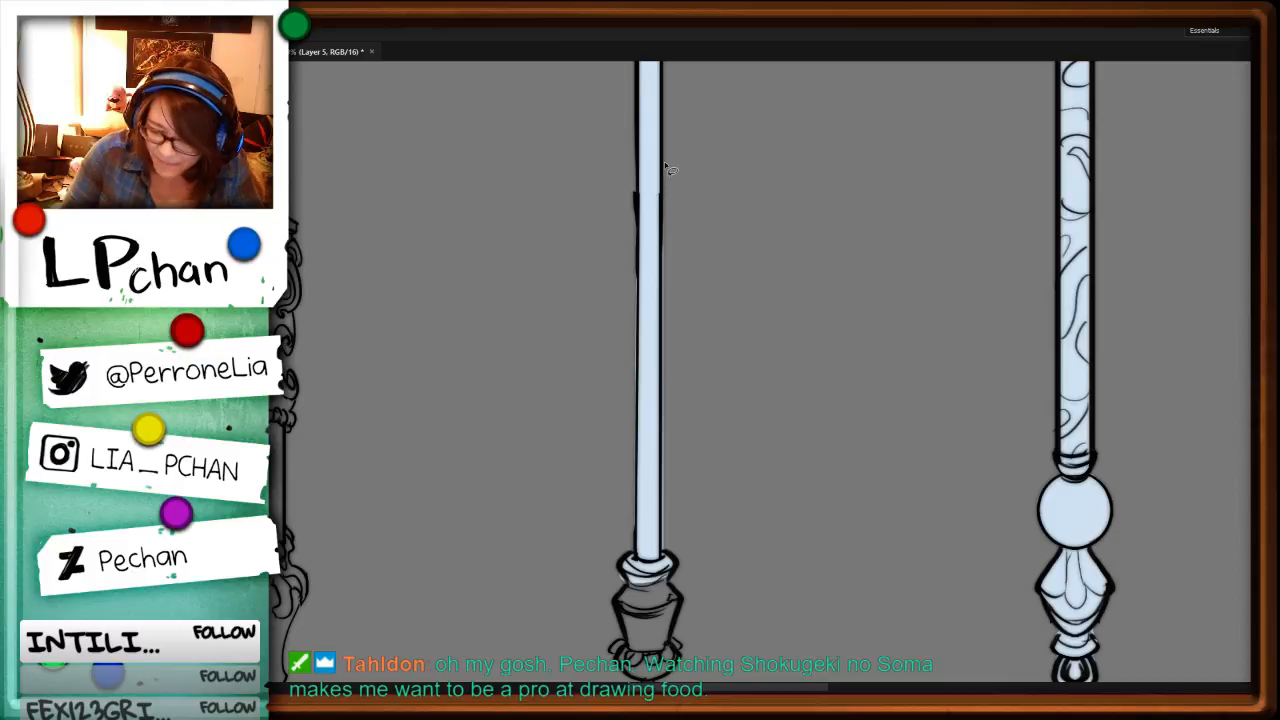
left_click(664, 163)
left_click(664, 548)
left_click(693, 546)
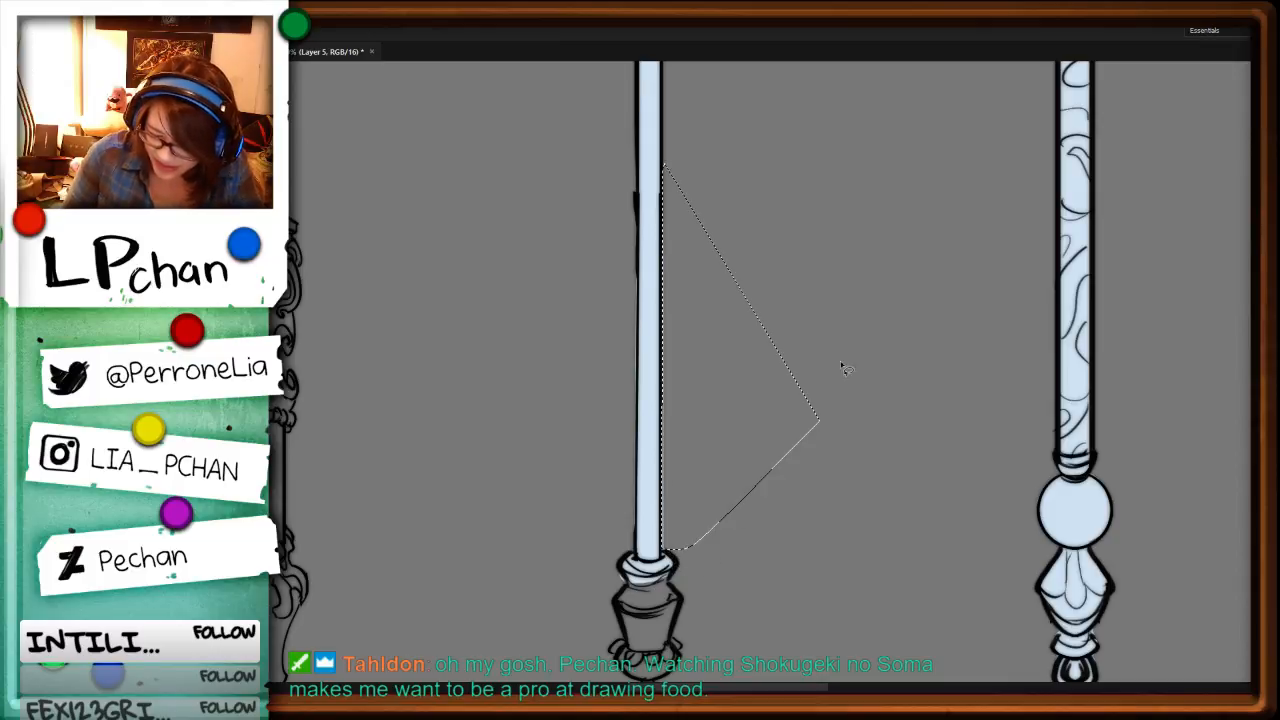
key("Delete")
key("ctrl+d")
Step: Lasso along the outside of the straight shaft's left edge and delete the pale blue spill
left_click(637, 175, "alt")
left_click(637, 547, "alt")
left_click(637, 551, "alt")
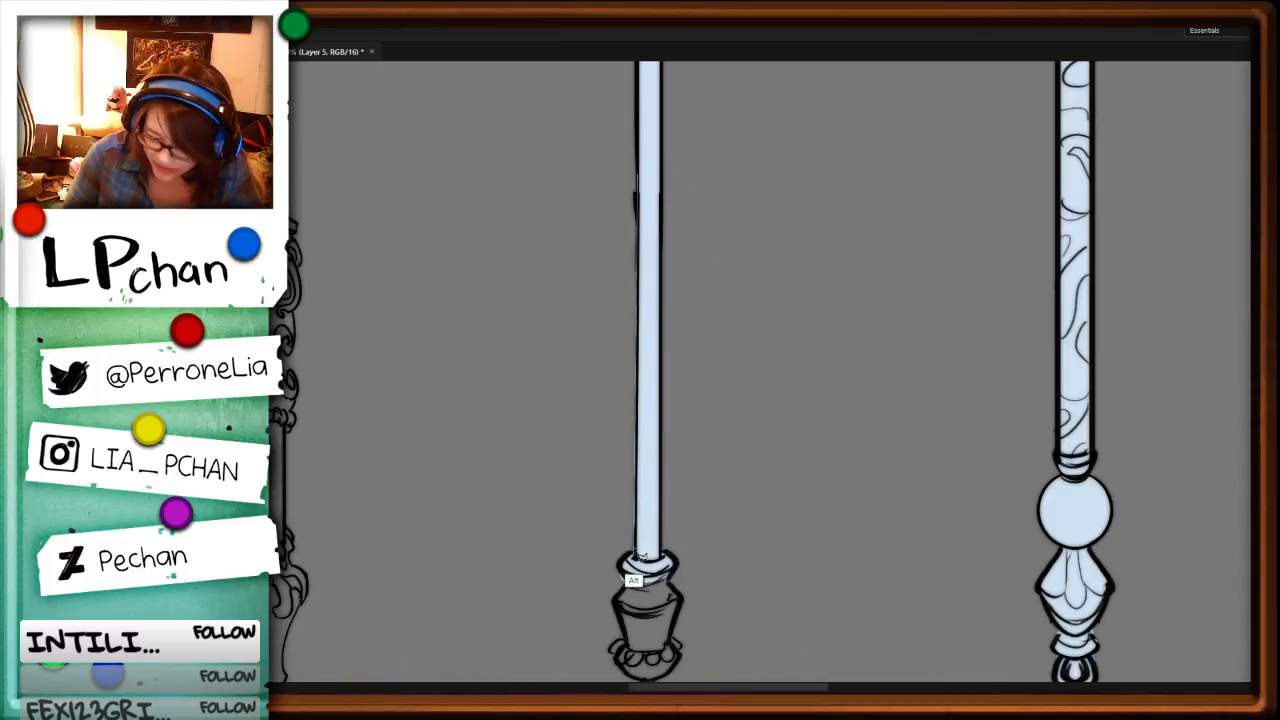
left_click(609, 451, "alt")
key("Delete")
key("ctrl+d")
Step: Delete the pale blue spill outside the left side of the ring at the shaft's lower end
left_click_drag(788, 534, 812, 330)
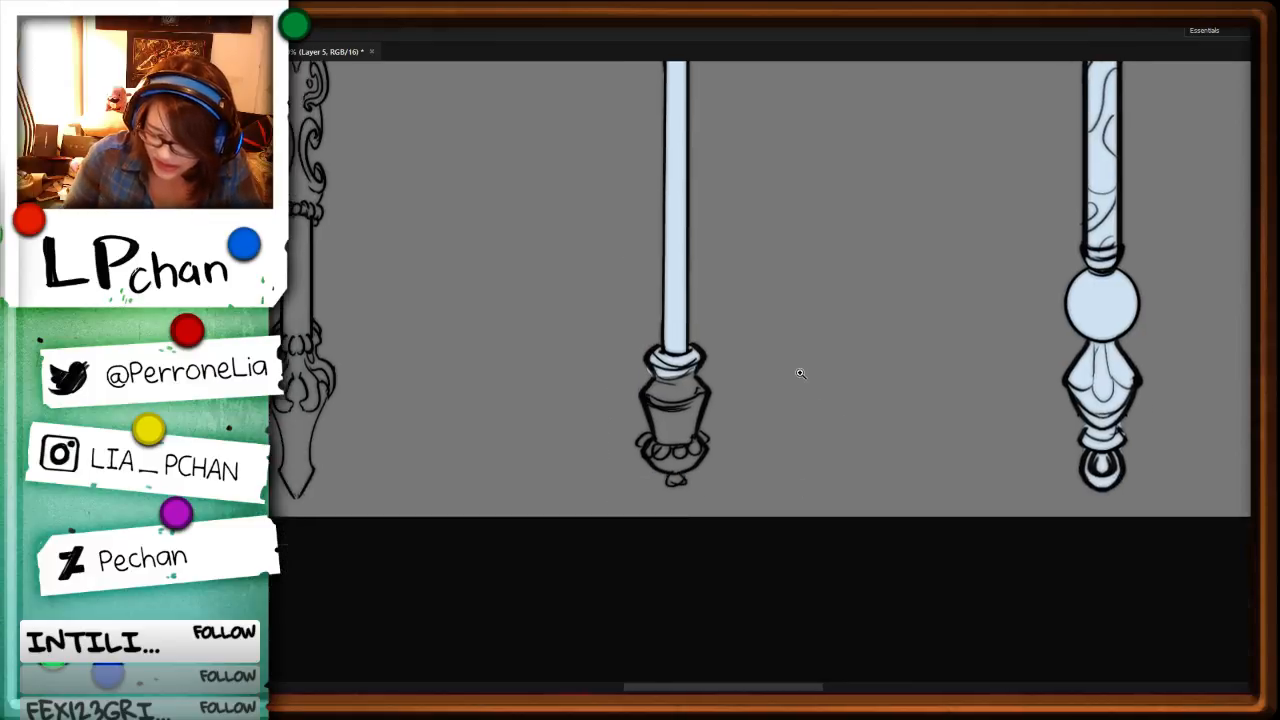
key("ctrl+plus")
left_click(645, 345, "alt")
left_click(661, 380, "alt")
left_click(634, 373, "alt")
key("Delete")
key("ctrl+d")
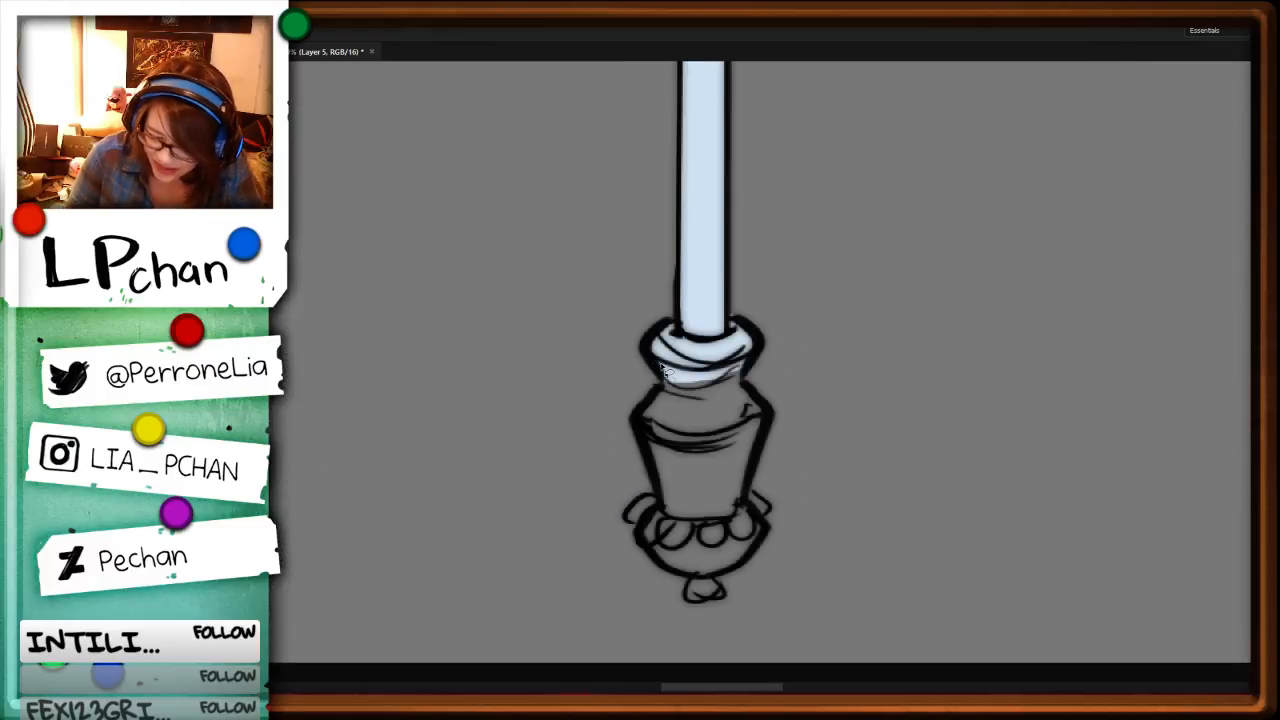
Step: Lasso the staff's faceted pommel with its scalloped base, fill it pale blue, and fill the small knob at its tip
mouse_move(662, 368)
left_mouse_down()
mouse_move(638, 432)
mouse_move(656, 500)
left_mouse_up()
left_click(641, 528, "alt")
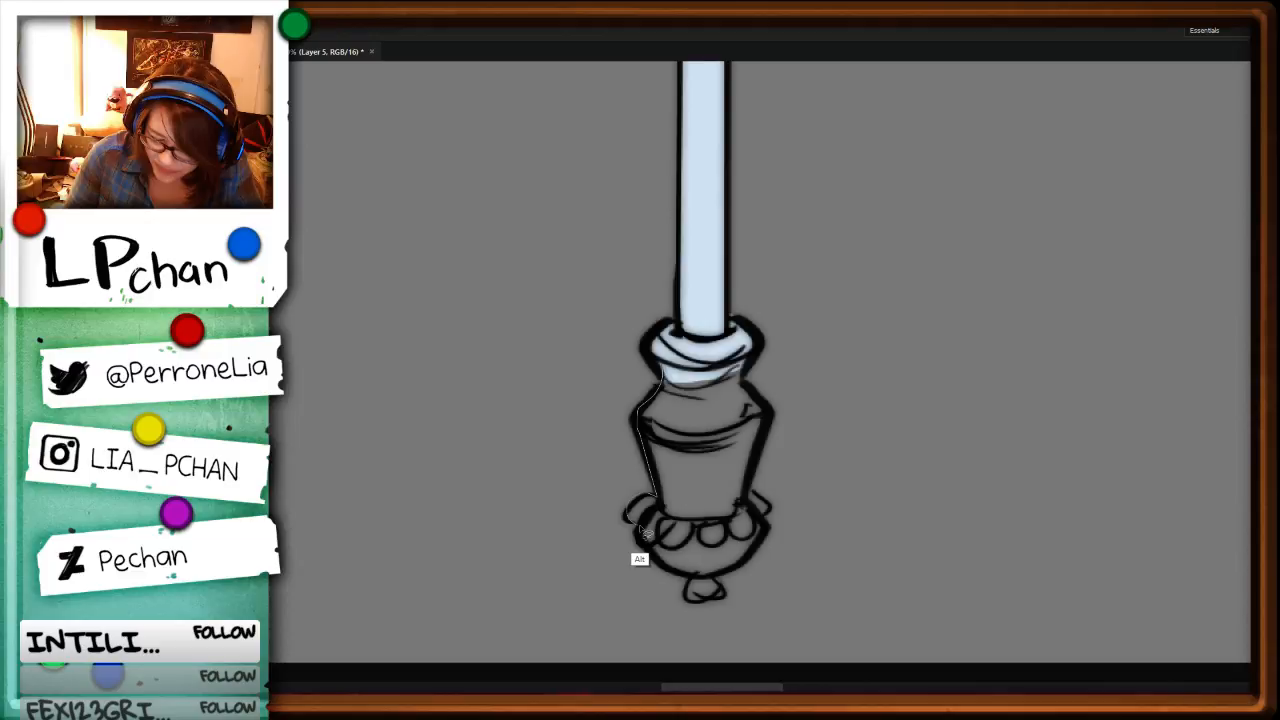
left_click(641, 533, "alt")
key("alt+Delete")
key("ctrl+d")
mouse_move(699, 570)
left_mouse_down()
mouse_move(703, 605)
mouse_move(705, 556)
left_mouse_up()
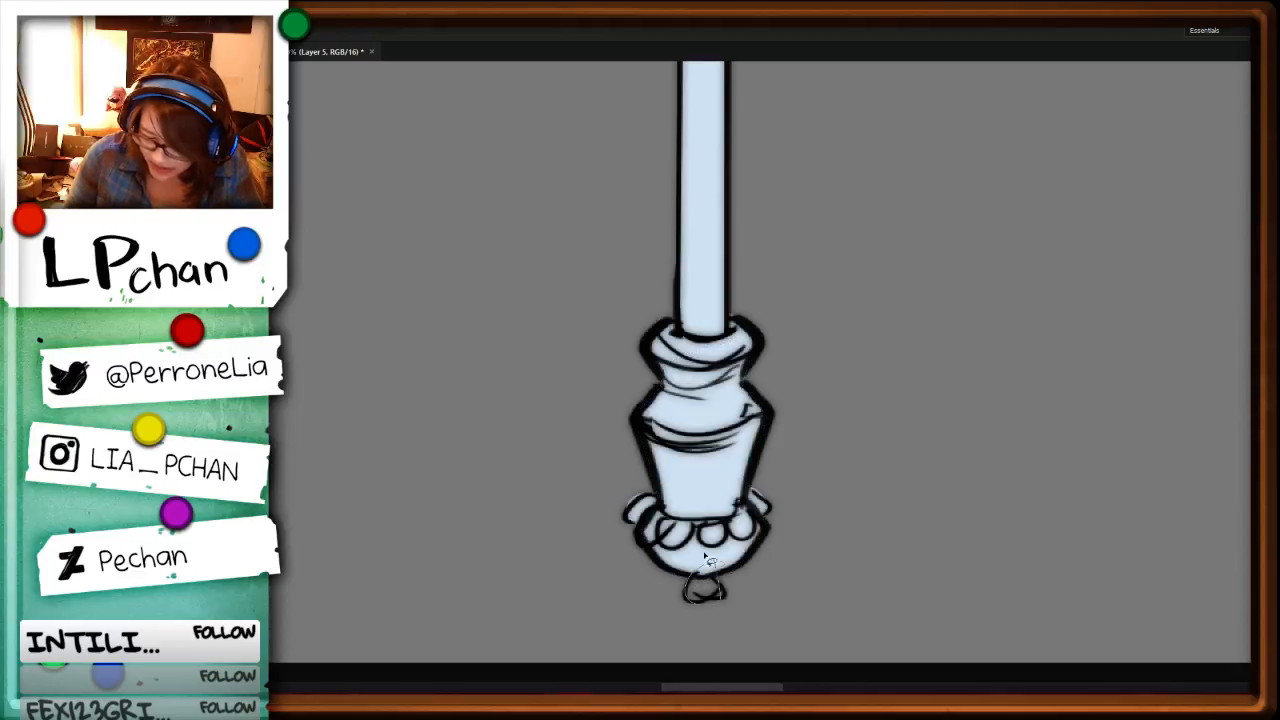
key("alt+Delete")
key("ctrl+d")
key("ctrl+l")
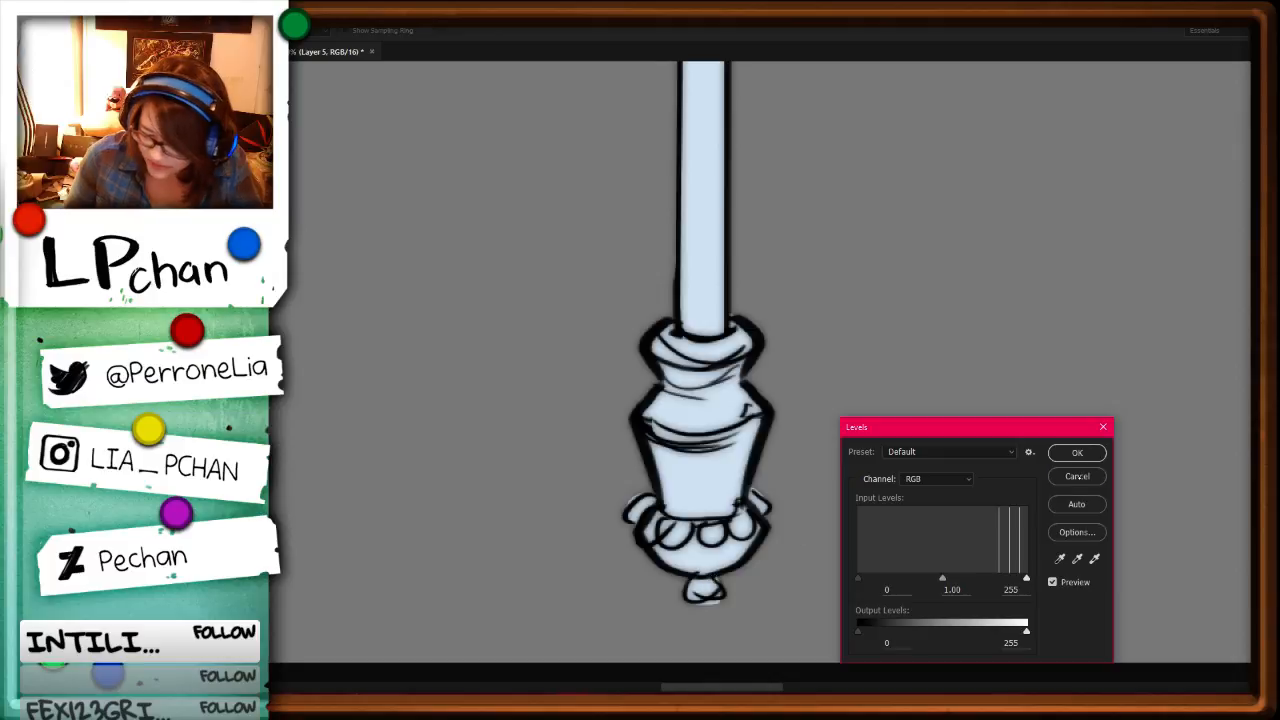
left_click(1078, 476)
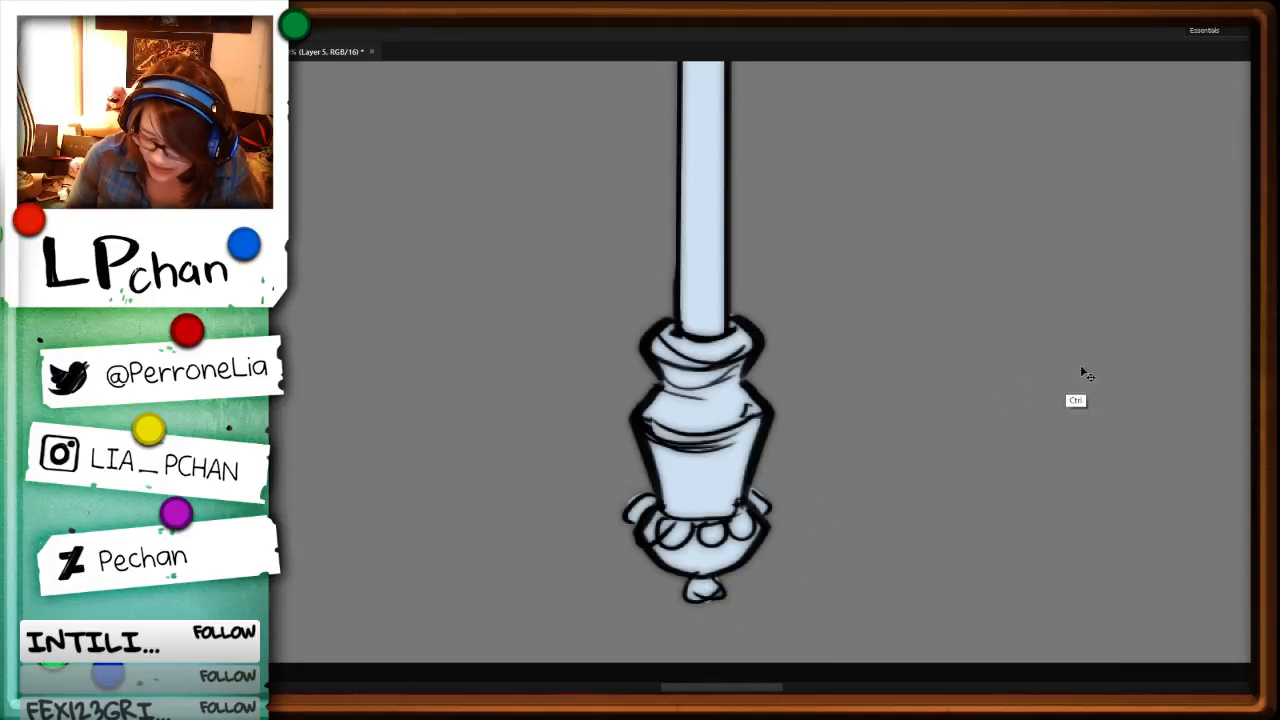
Step: Lasso the left prong of the ornate staff's pen-nib head and fill it pale blue
key("ctrl+minus")
key("ctrl+minus")
key("ctrl+minus")
key("ctrl+minus")
left_click_drag(1065, 88, 1149, 350)
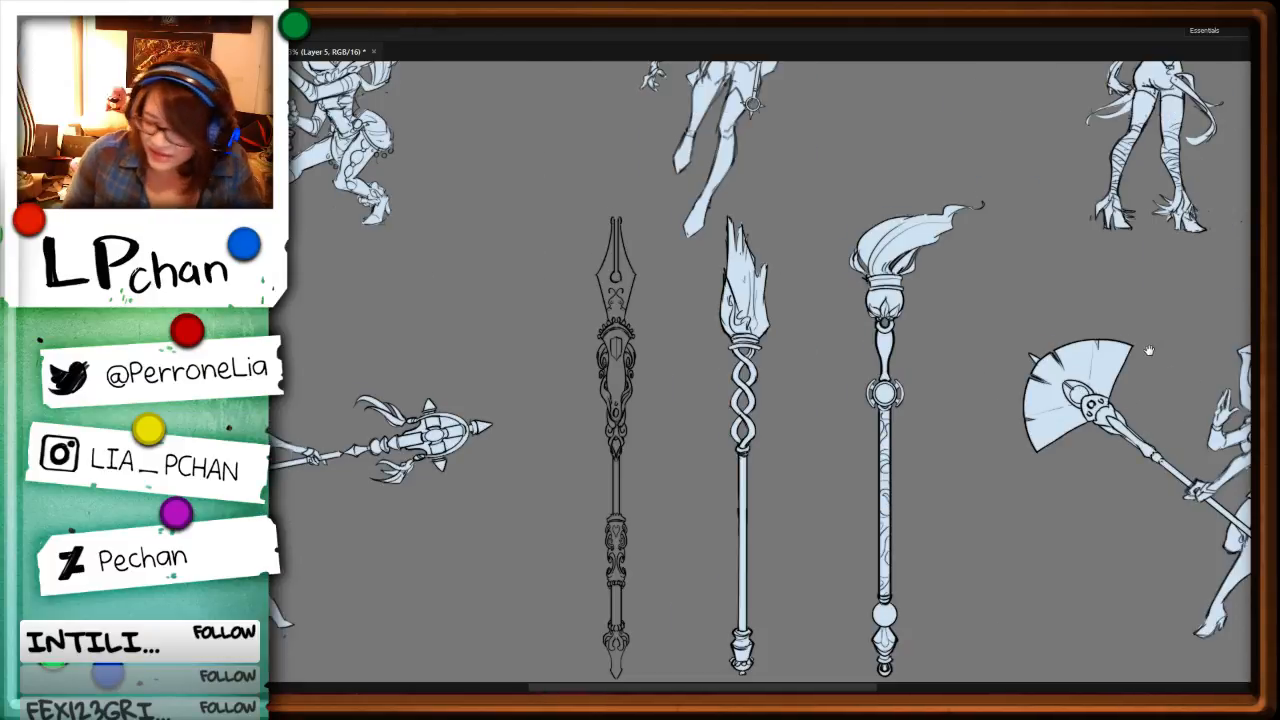
key("i")
key("ctrl+plus")
key("ctrl+plus")
key("ctrl+plus")
key("ctrl+plus")
key("ctrl+plus")
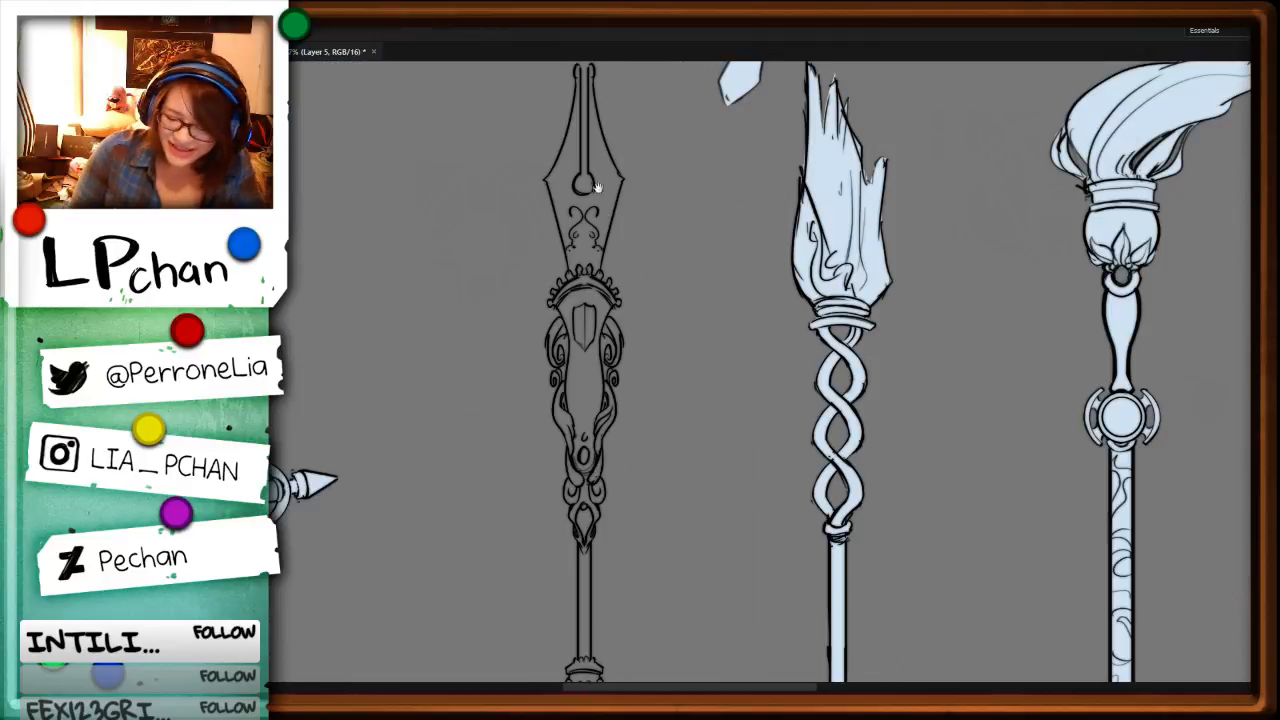
mouse_move(838, 307)
left_mouse_down()
mouse_move(810, 490)
mouse_move(809, 477)
mouse_move(735, 656)
left_mouse_up()
key("Return")
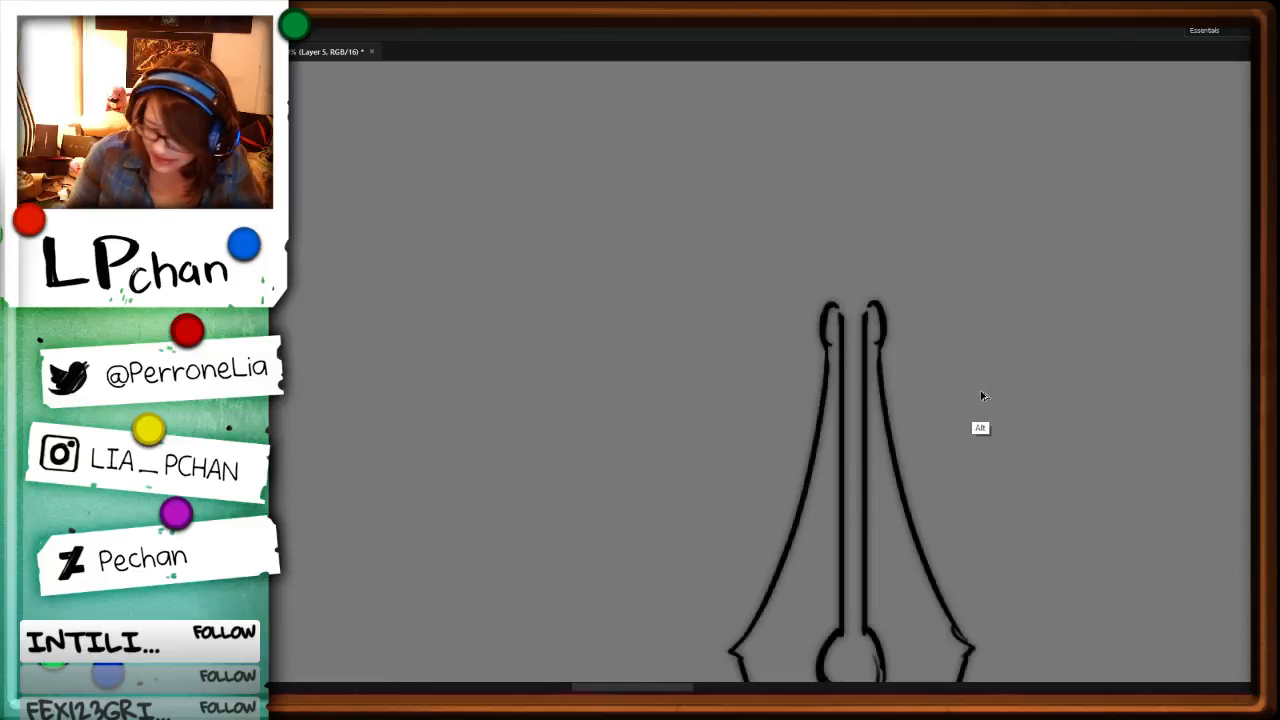
key("ctrl+z")
left_click(958, 467)
key("ctrl+z")
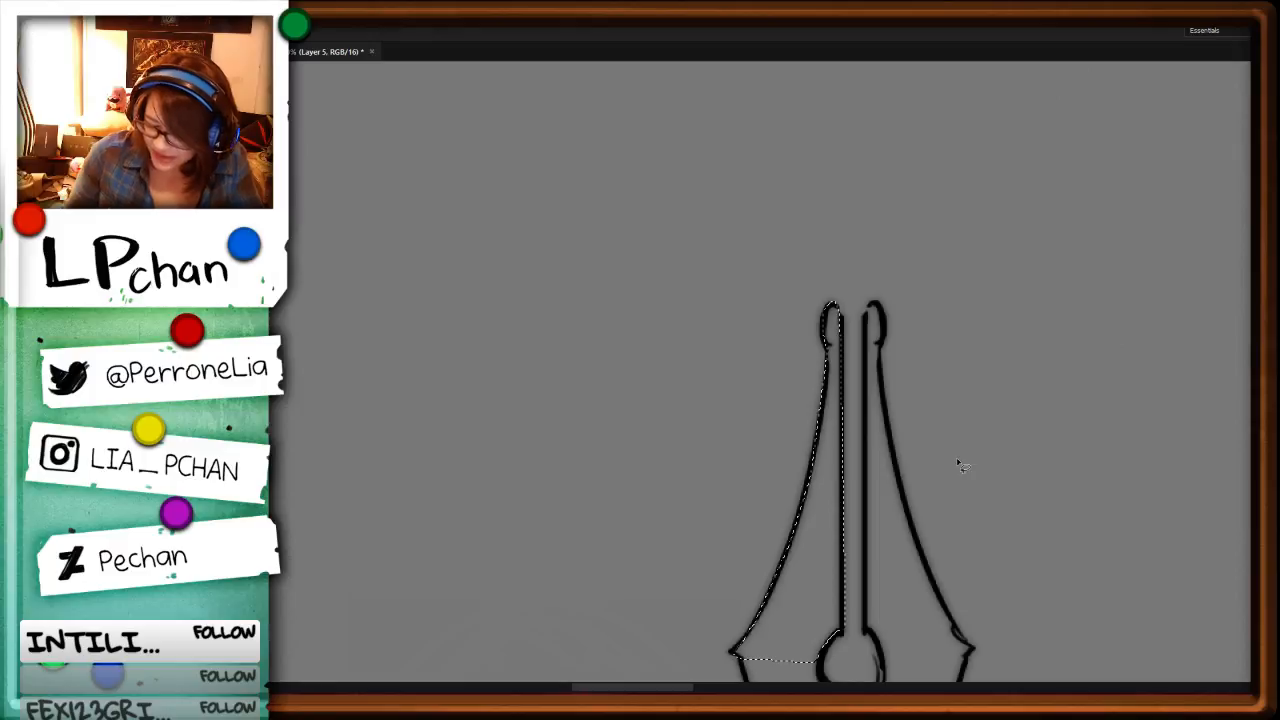
key("alt+BackSpace")
key("ctrl+d")
Step: Fill the nib head's right prong and the area around its round hole pale blue, leaving the slit empty
left_click_drag(1002, 613, 806, 298)
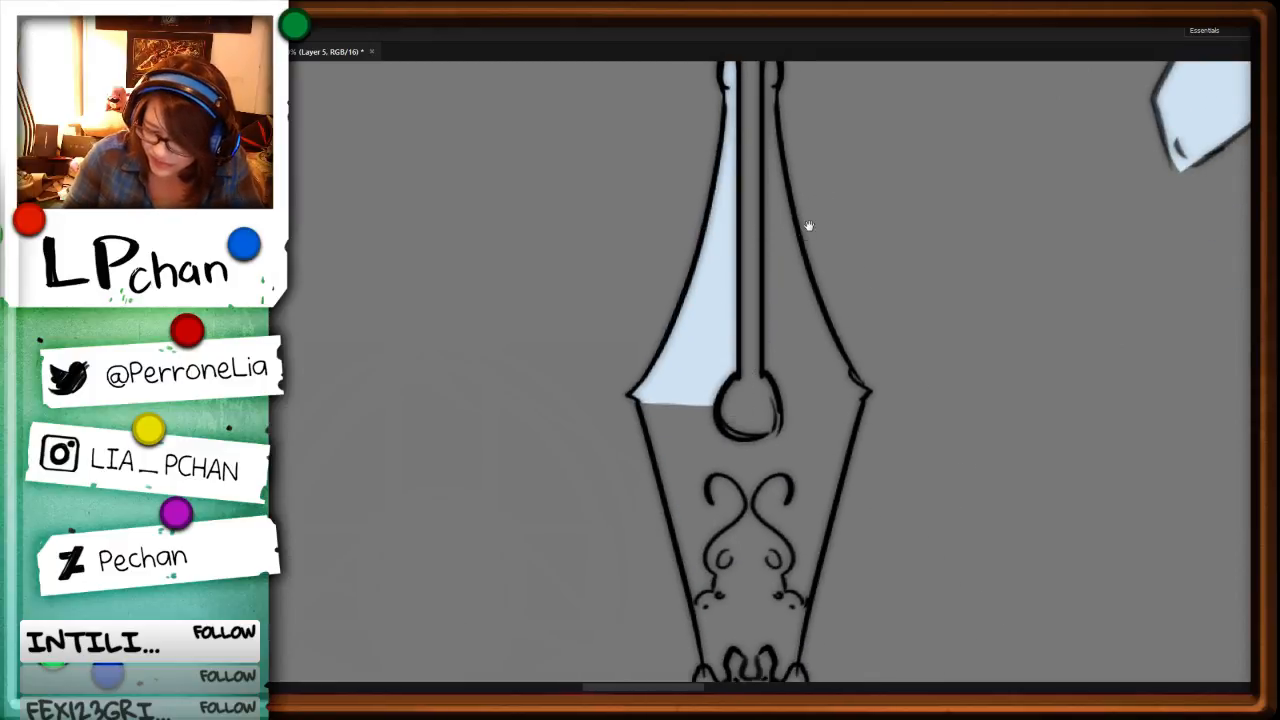
left_click_drag(808, 226, 810, 401)
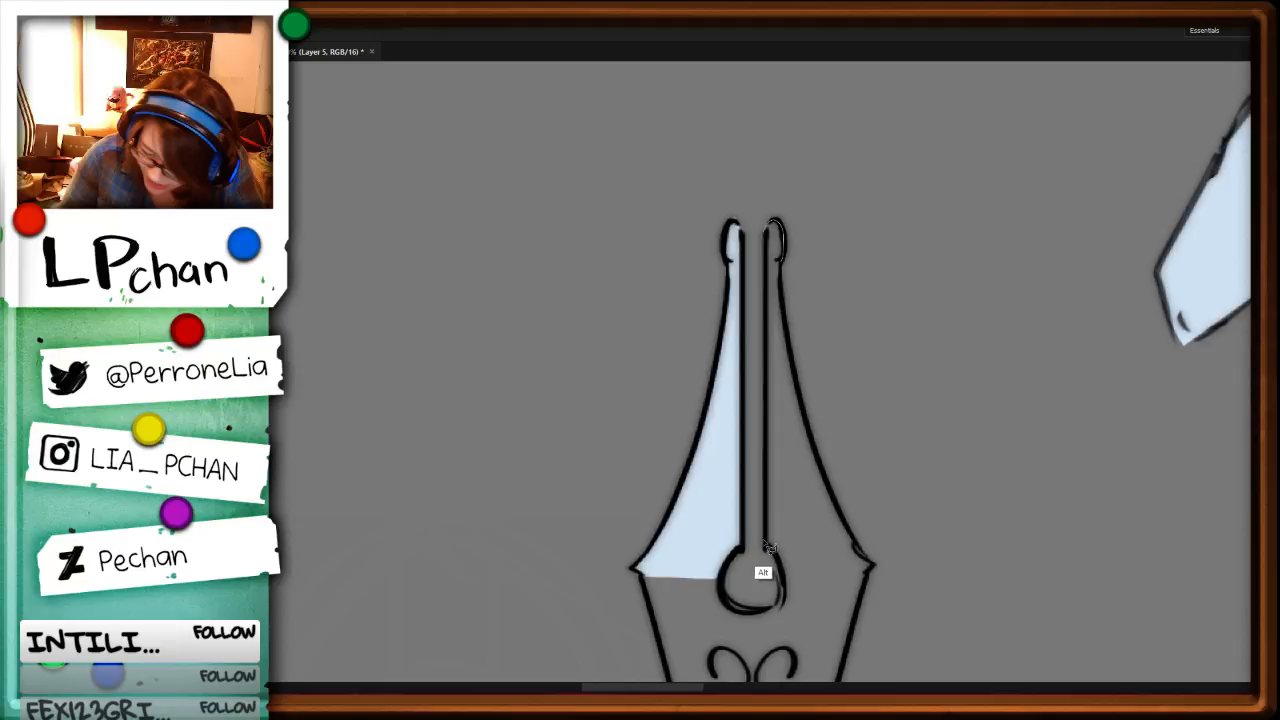
left_click_drag(766, 546, 722, 580)
key("alt+BackSpace")
key("ctrl+d")
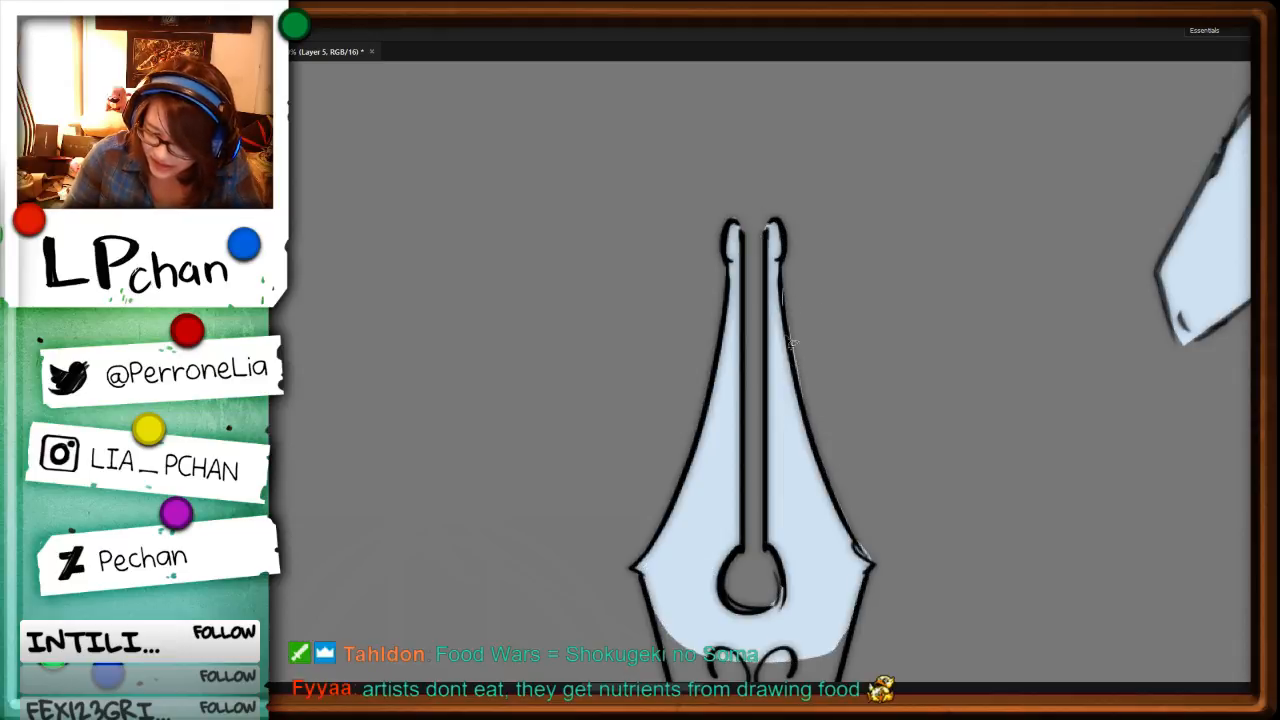
Step: Lasso the nib head's tapering lower section down to the beaded arch and fill it pale blue
left_click_drag(852, 530, 825, 295)
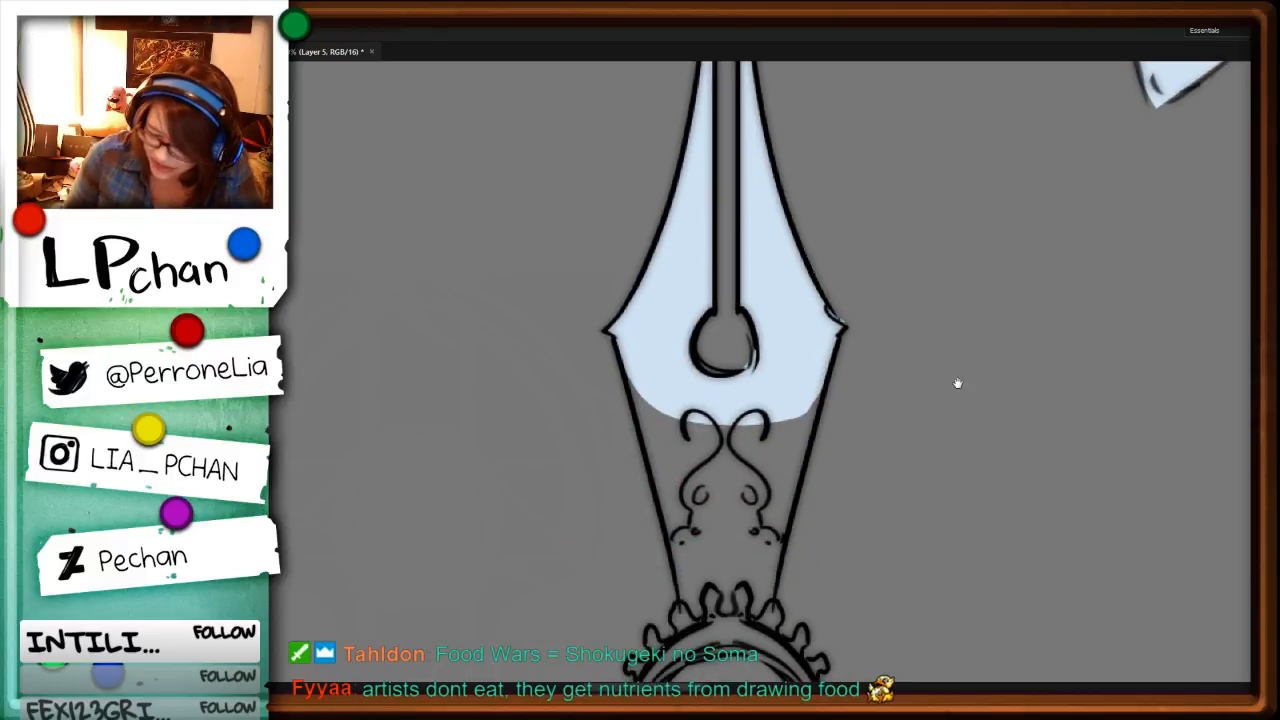
left_click_drag(957, 383, 969, 238)
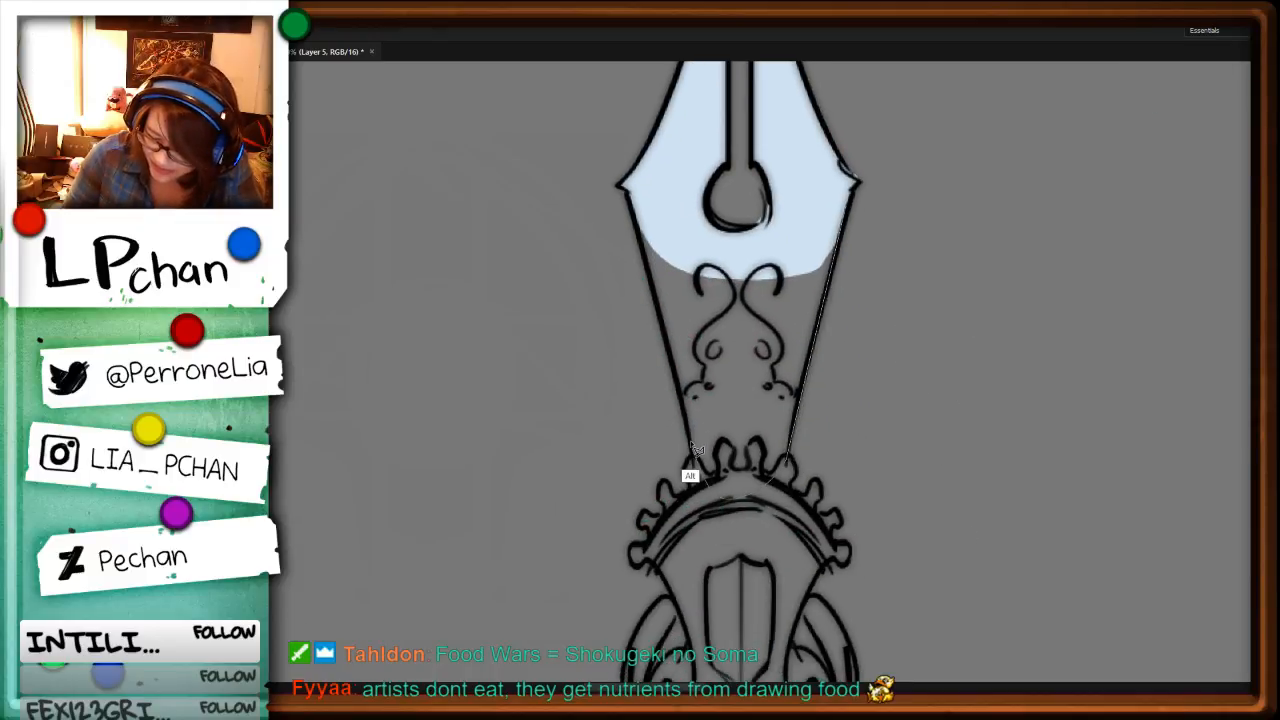
left_click_drag(636, 206, 838, 218)
key("alt+BackSpace")
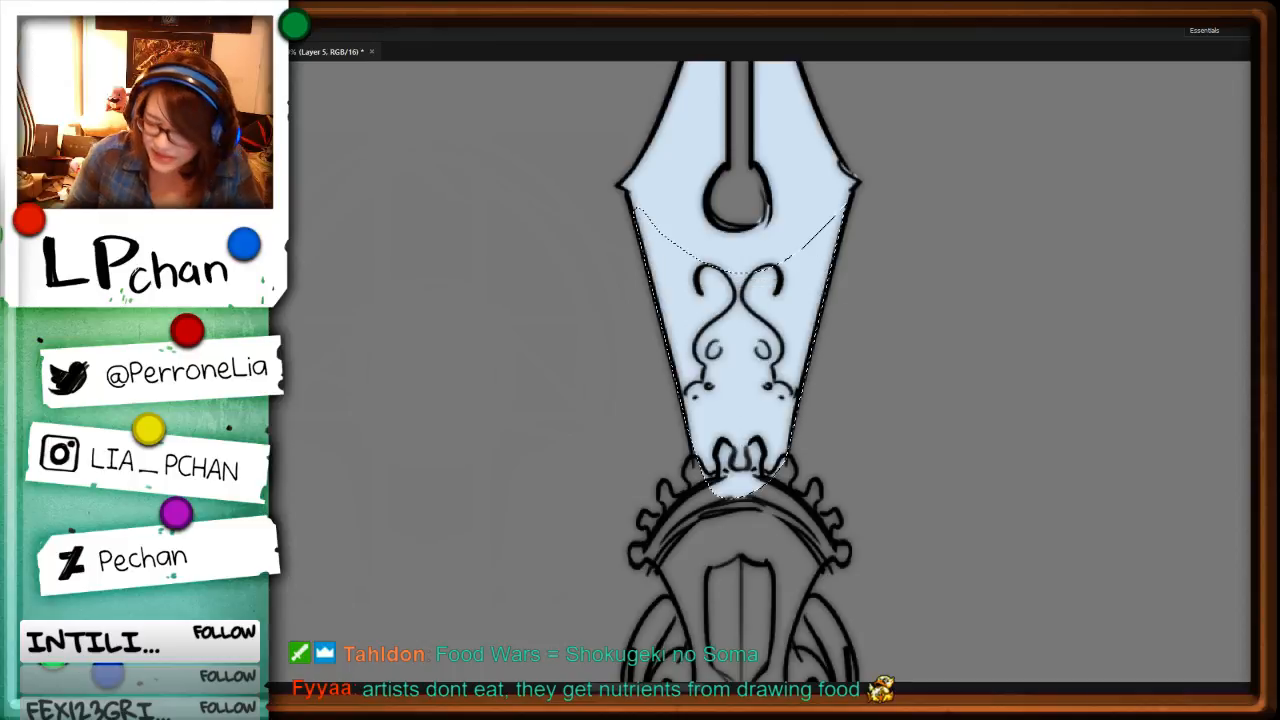
key("ctrl+d")
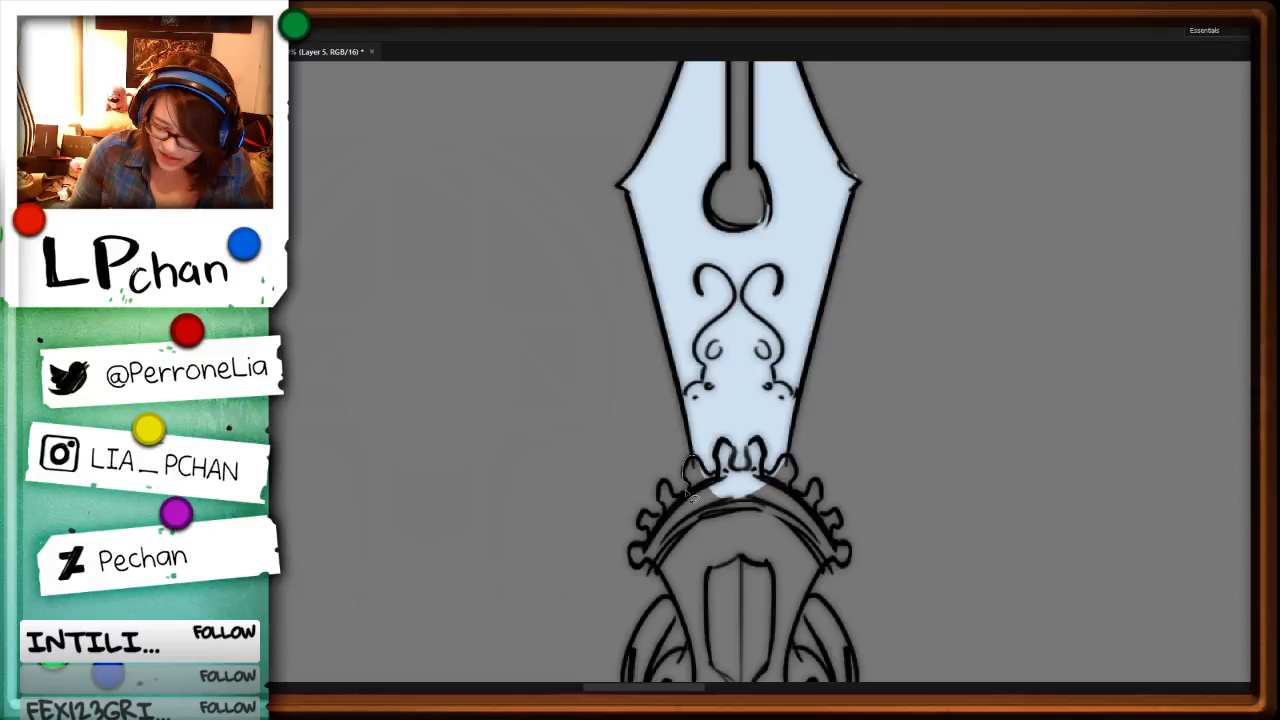
Step: Lasso both halves of the beaded arch below the nib, including its outer knobs, and fill them pale blue
left_click_drag(687, 492, 668, 556)
key("alt+BackSpace")
key("ctrl+d")
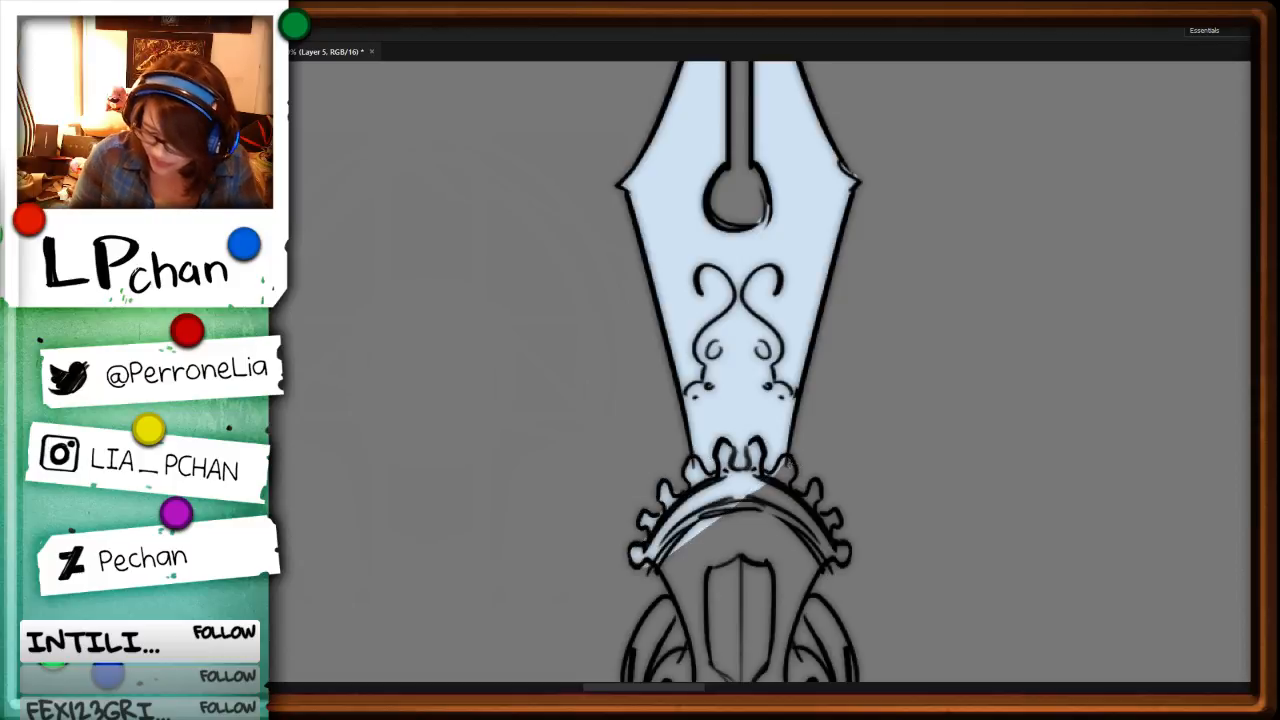
mouse_move(796, 463)
left_mouse_down()
mouse_move(826, 500)
mouse_move(706, 480)
left_mouse_up()
key("alt+BackSpace")
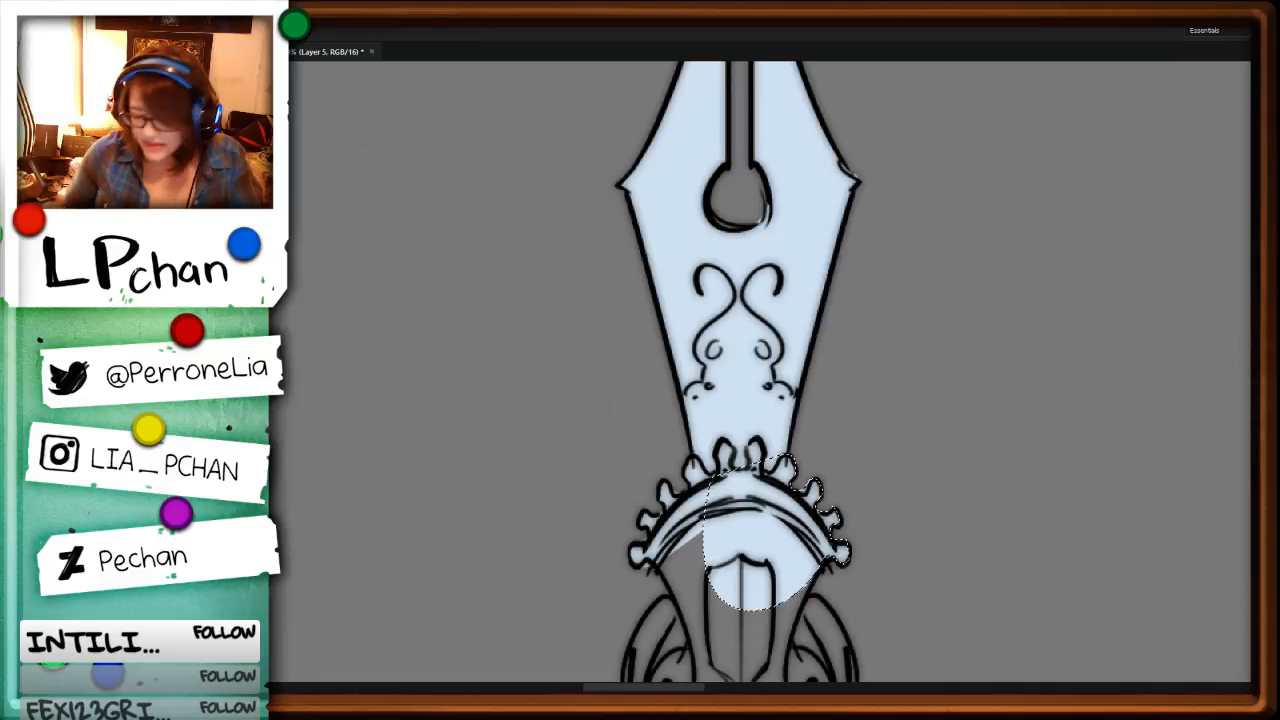
key("ctrl+d")
Step: Lasso the shield-shaped section below the beaded arch, including the scrolls on both sides, and fill it pale blue
scroll(927, 423, "down", 5)
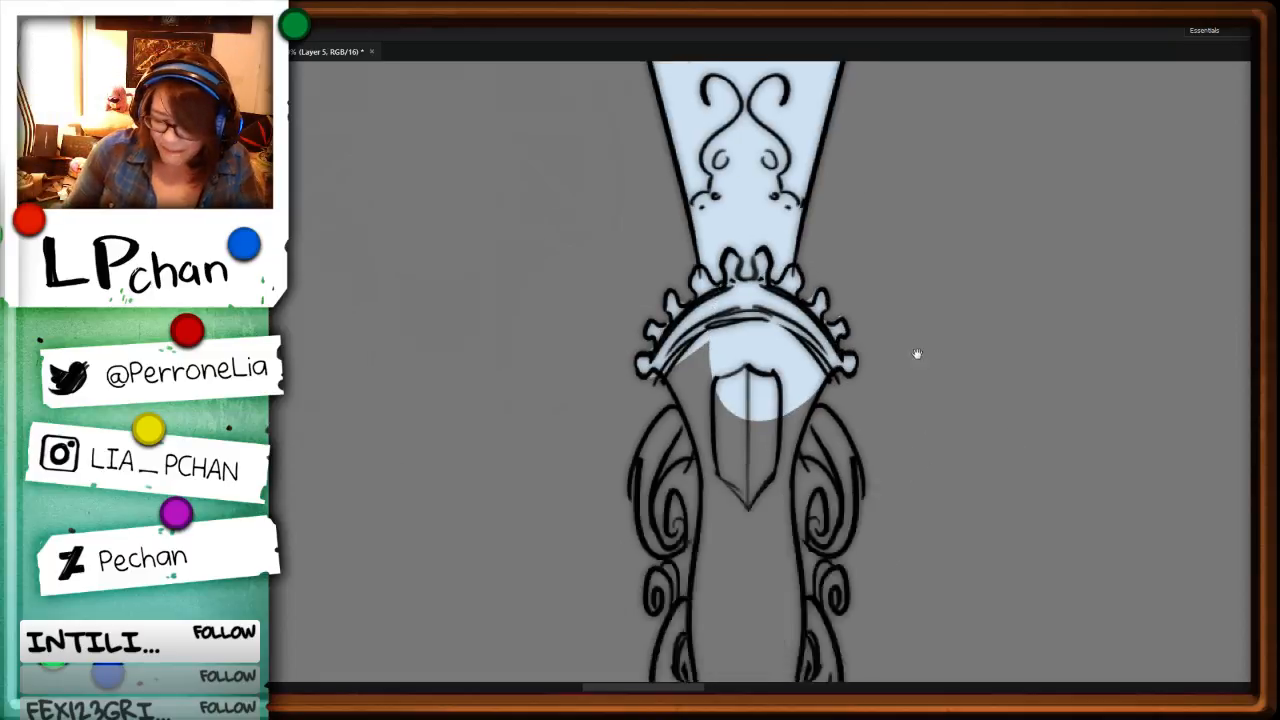
left_click_drag(650, 280, 665, 315)
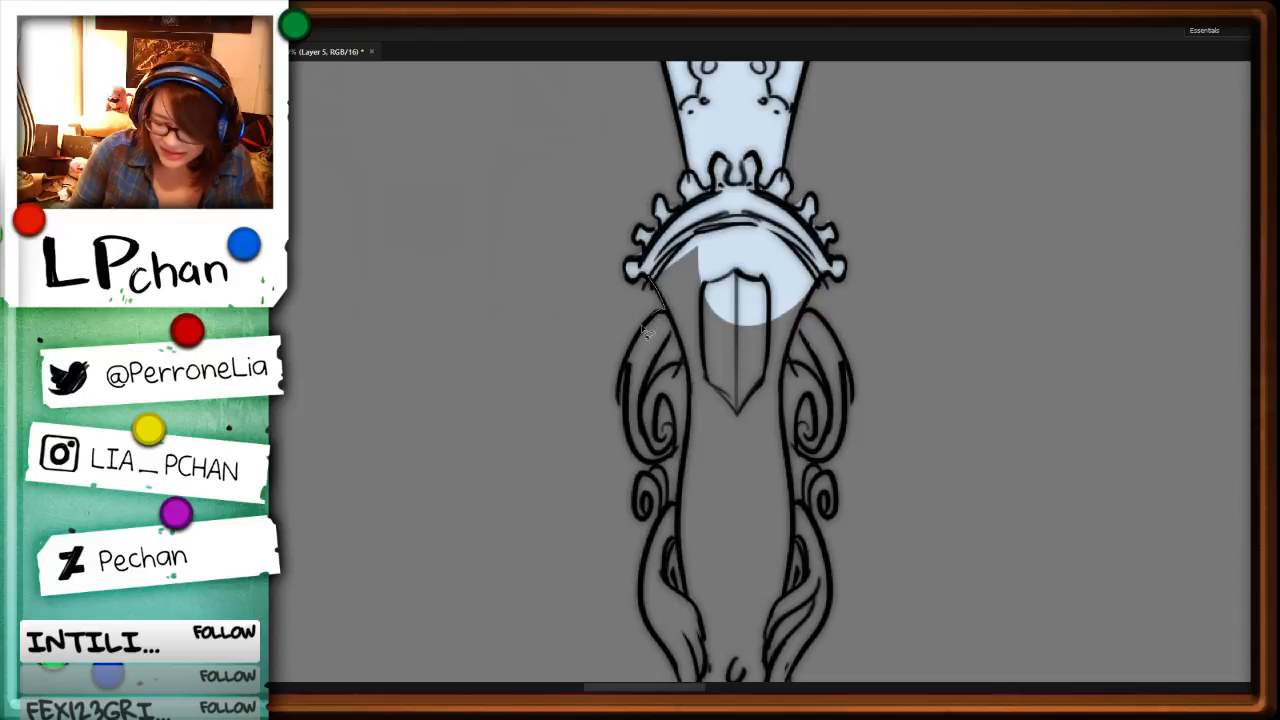
left_click_drag(643, 327, 787, 230)
key("alt+BackSpace")
left_click_drag(656, 268, 702, 210)
key("alt+BackSpace")
mouse_move(814, 286)
left_mouse_down()
mouse_move(835, 345)
mouse_move(850, 394)
mouse_move(832, 466)
left_mouse_up()
mouse_move(822, 466)
left_mouse_down()
mouse_move(830, 519)
mouse_move(810, 535)
left_mouse_up()
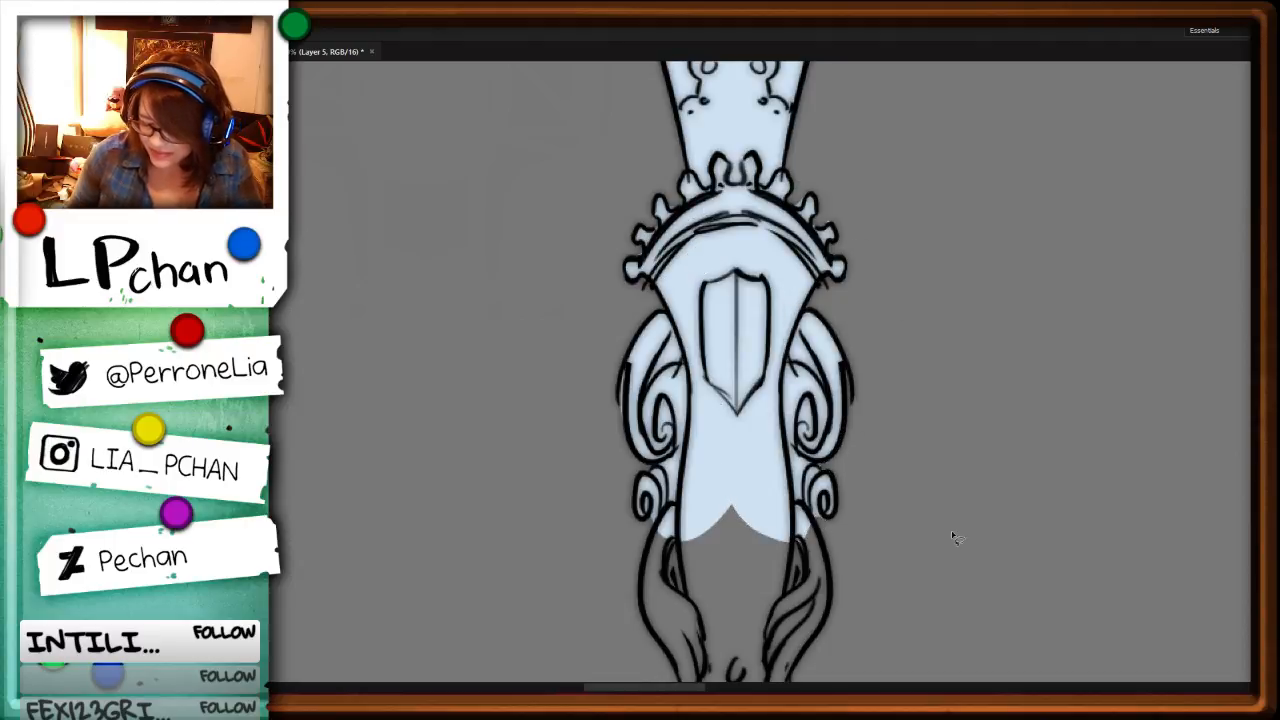
Step: Fill the tapering section around the oval gem and the lobed ornament beneath it pale blue, down to the start of the shaft
scroll(735, 285, "down", 5)
mouse_move(683, 296)
left_mouse_down()
mouse_move(672, 385)
mouse_move(707, 443)
mouse_move(727, 571)
mouse_move(802, 584)
mouse_move(815, 454)
mouse_move(854, 375)
mouse_move(840, 272)
left_mouse_up()
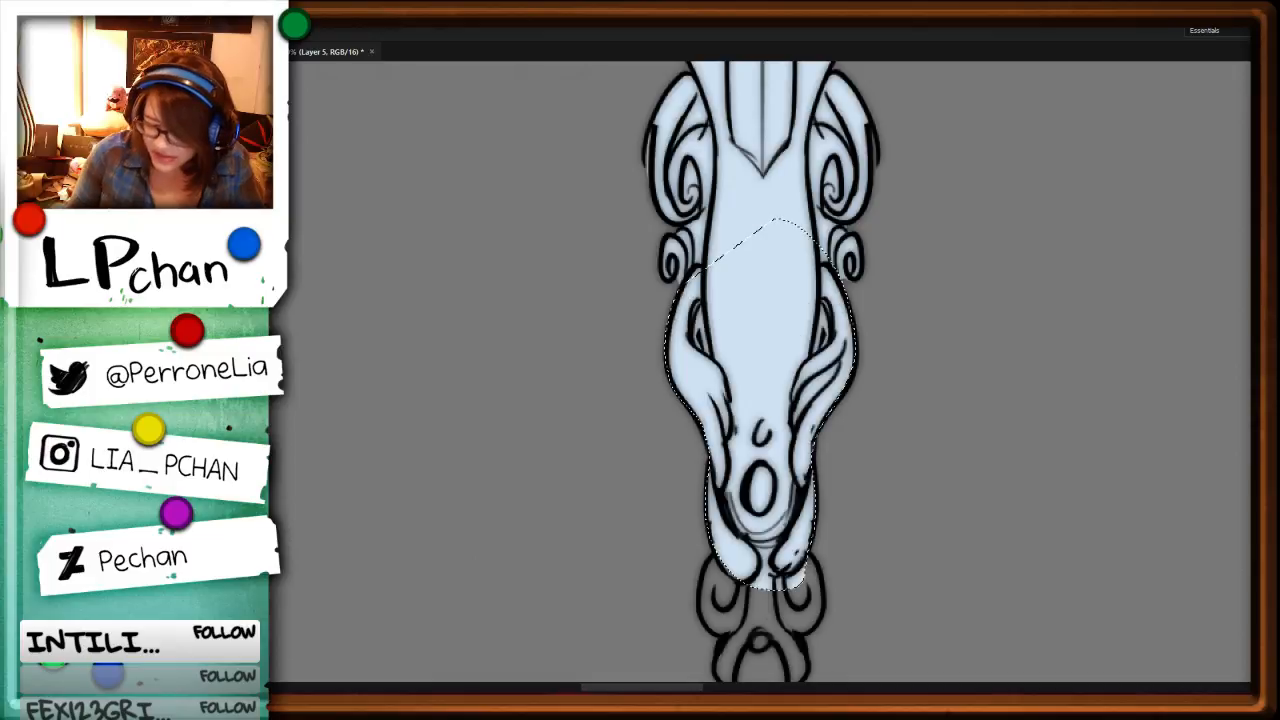
scroll(899, 491, "down", 1)
left_click_drag(899, 491, 855, 165)
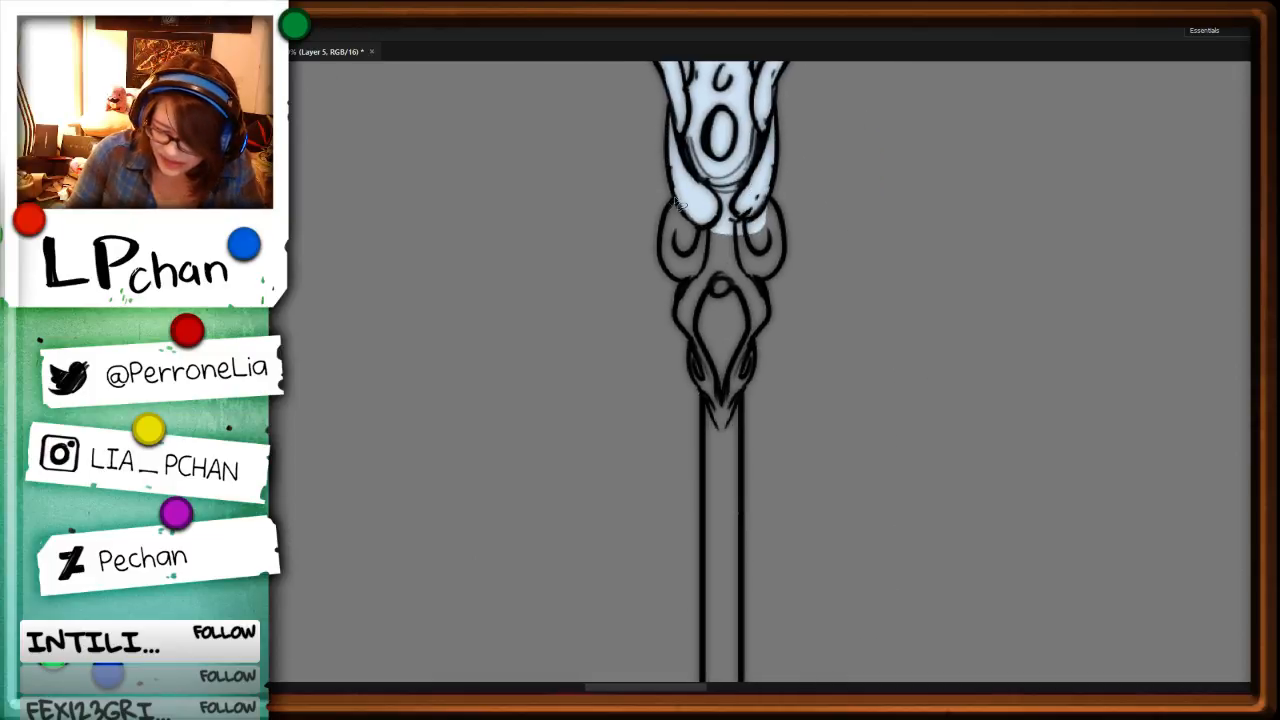
mouse_move(674, 199)
left_mouse_down()
mouse_move(669, 282)
mouse_move(682, 289)
mouse_move(718, 503)
mouse_move(743, 521)
mouse_move(760, 346)
left_mouse_up()
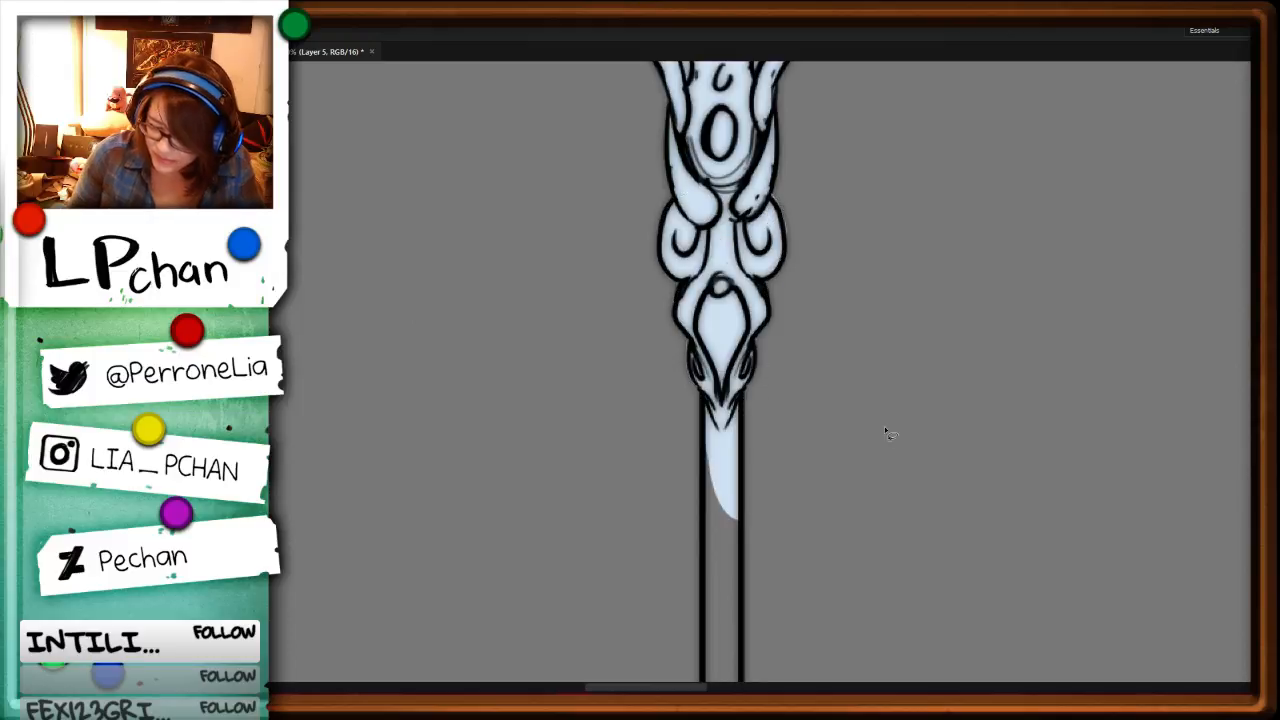
key("ctrl+d")
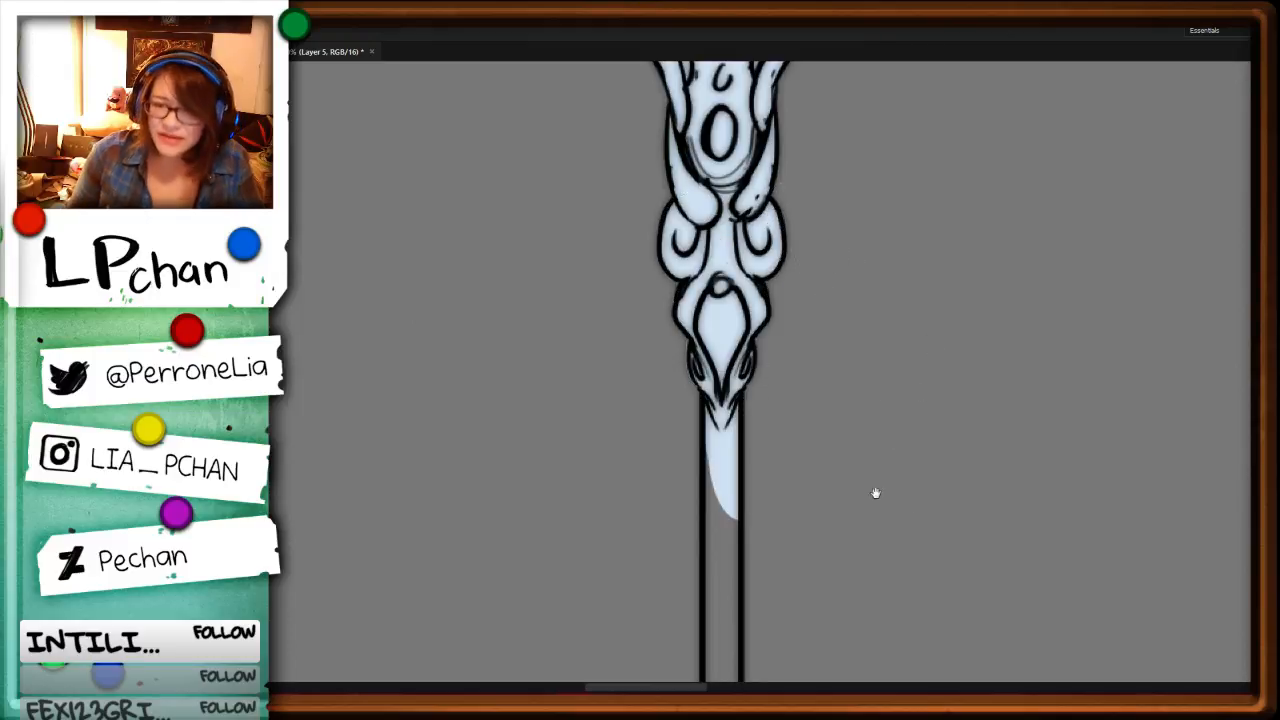
Step: Lasso the upper shaft together with the left part of the collar and heart-decorated grip below it, and fill them pale blue
left_click_drag(900, 459, 881, 50)
left_click_drag(784, 195, 792, 337)
left_click(690, 171, "alt")
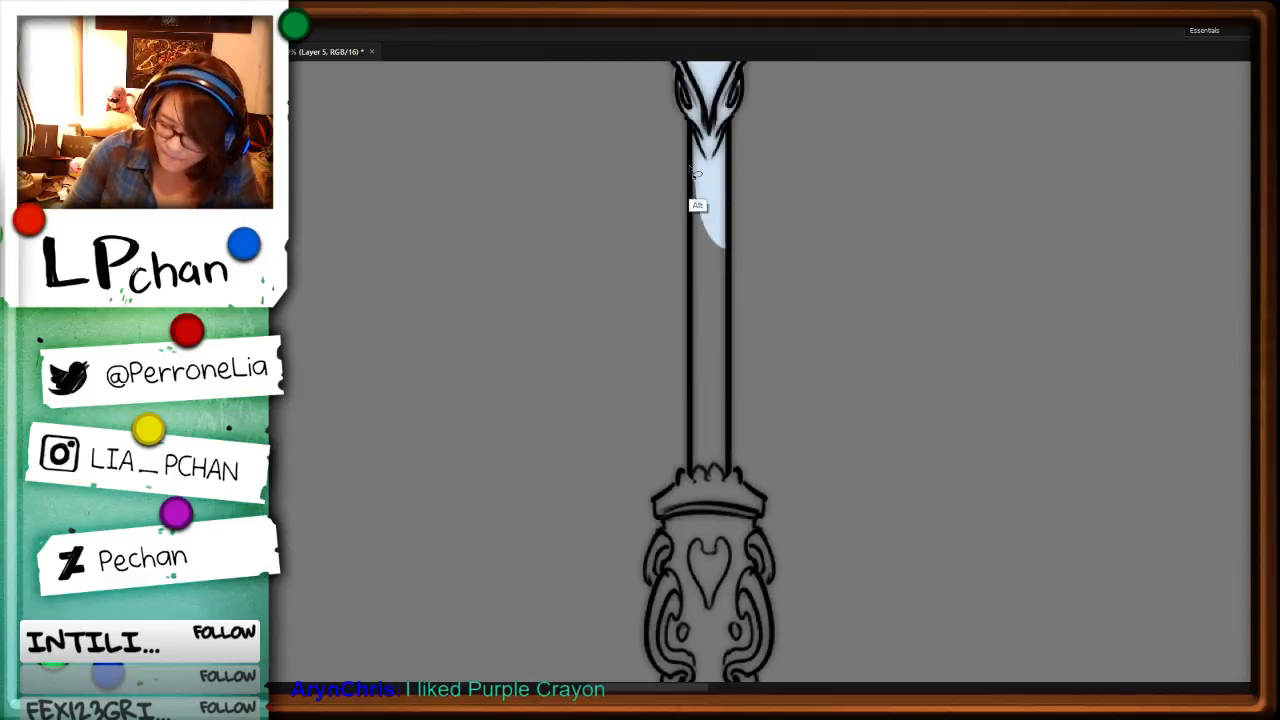
left_click(689, 472, "alt")
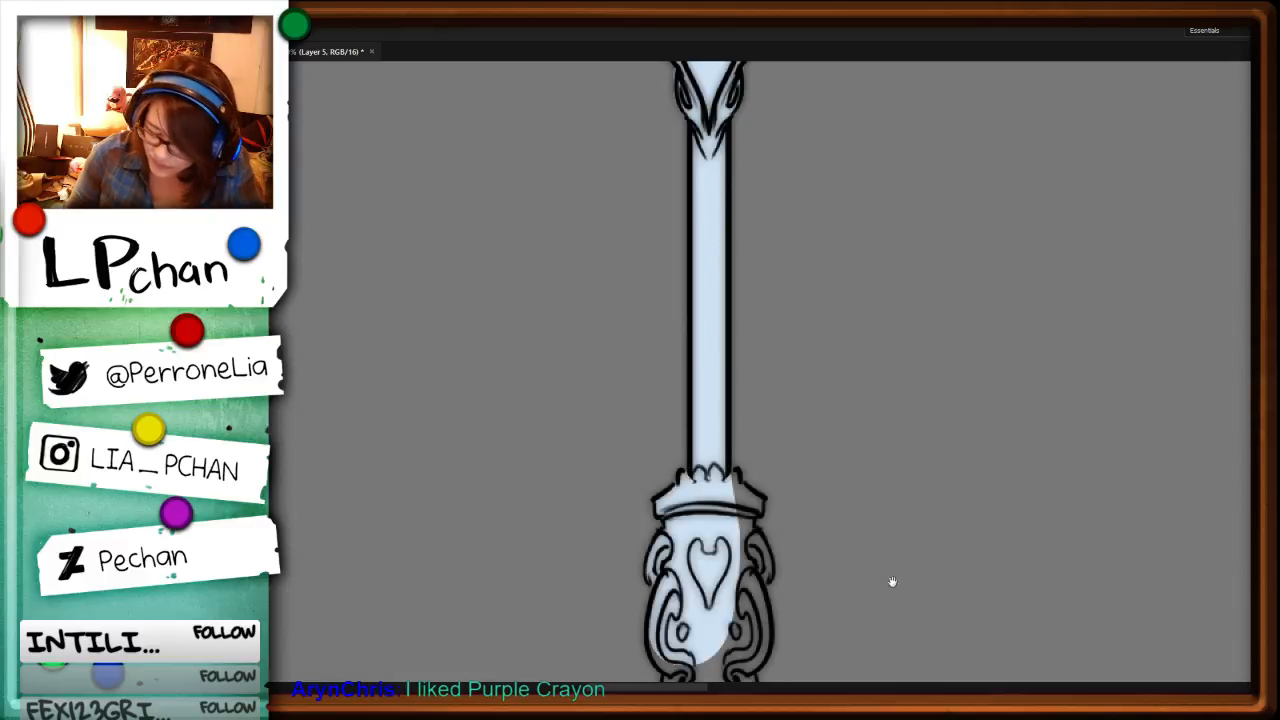
Step: Lasso the unfilled right edge of the collar and heart-decorated grip below the upper shaft
left_click_drag(891, 583, 865, 228)
left_click(710, 118, "alt")
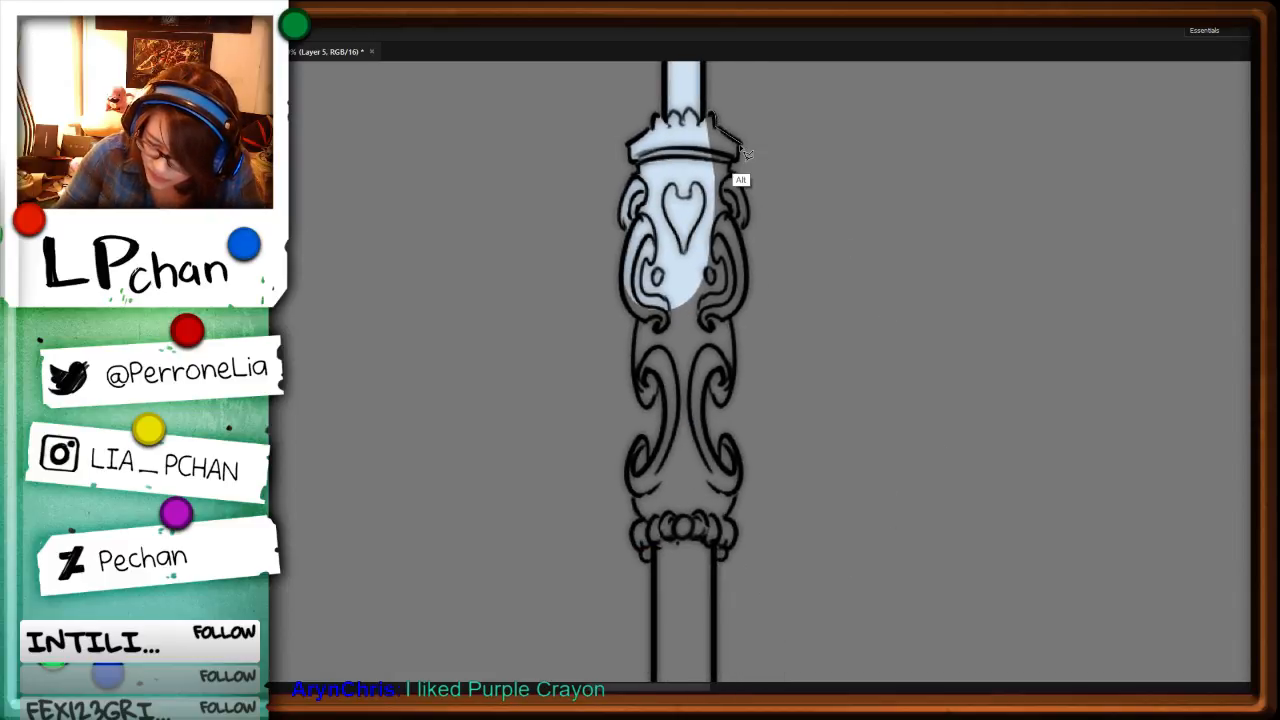
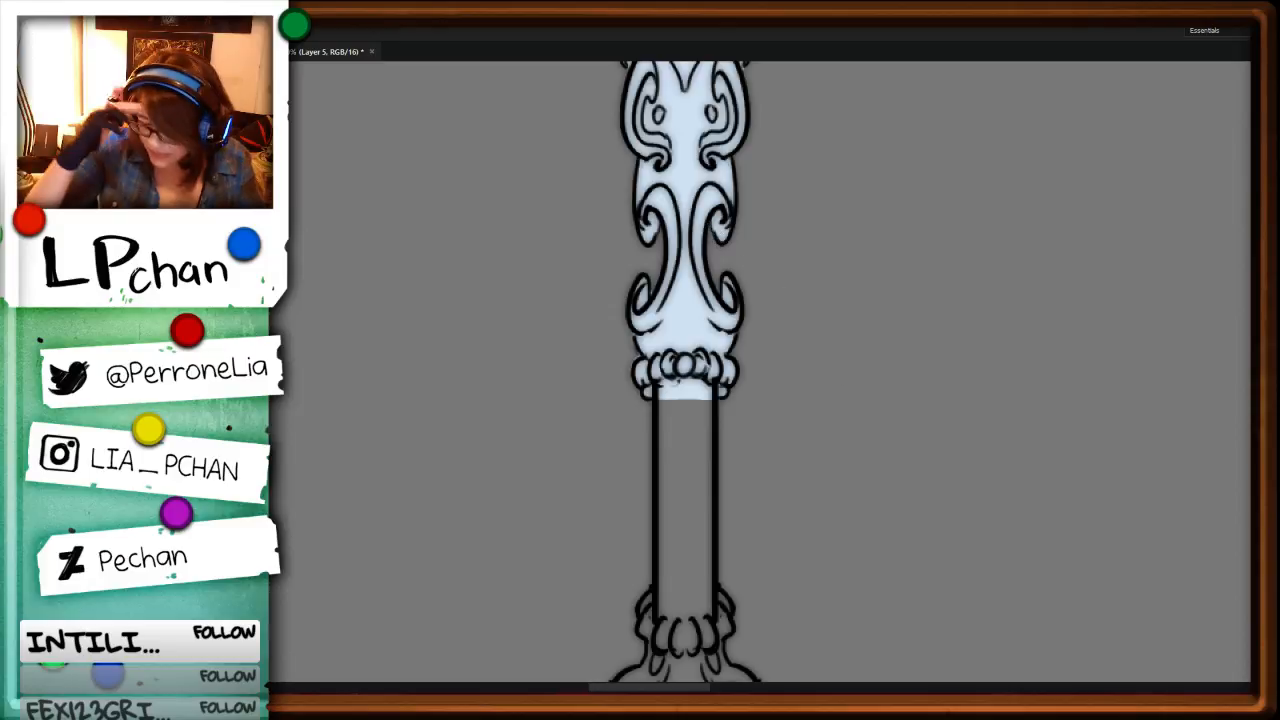
Step: Lasso the plain lower shaft and the lobed ornament beneath it on the pen-nib staff, and fill them pale blue
left_click_drag(860, 437, 872, 241)
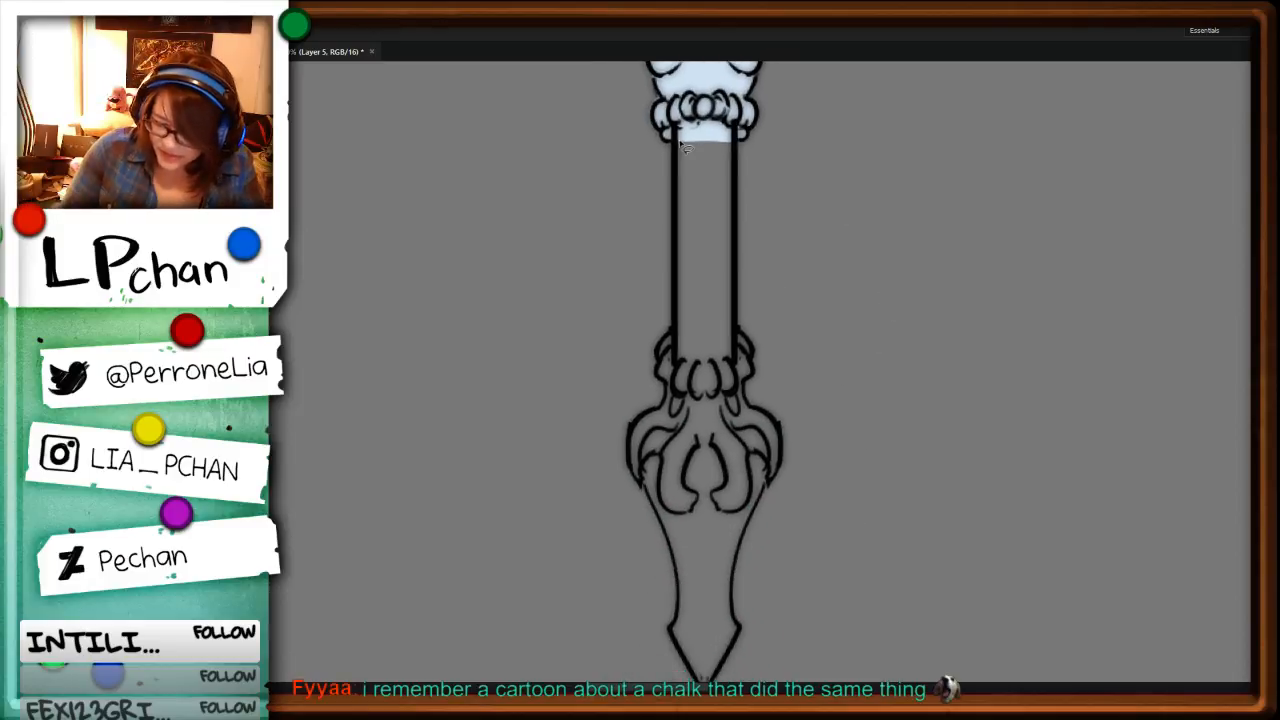
left_click(673, 154, "alt")
left_click(661, 270, "alt")
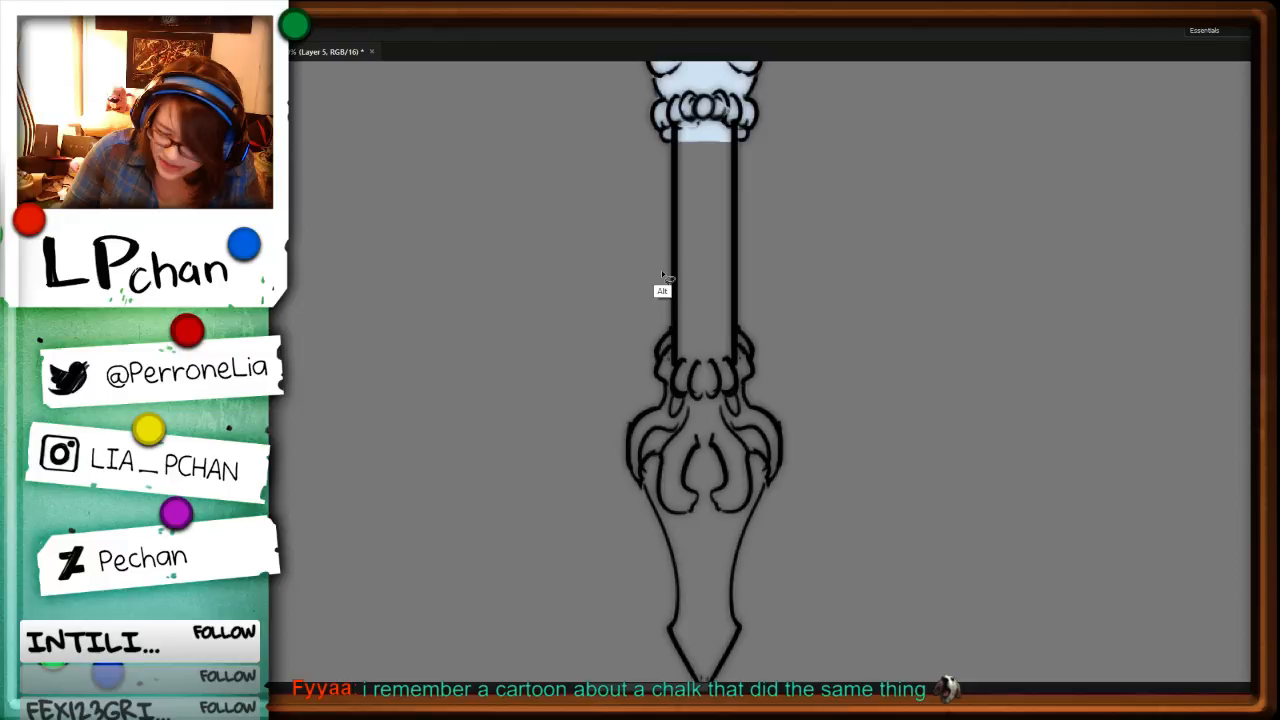
key("alt+BackSpace")
key("ctrl+d")
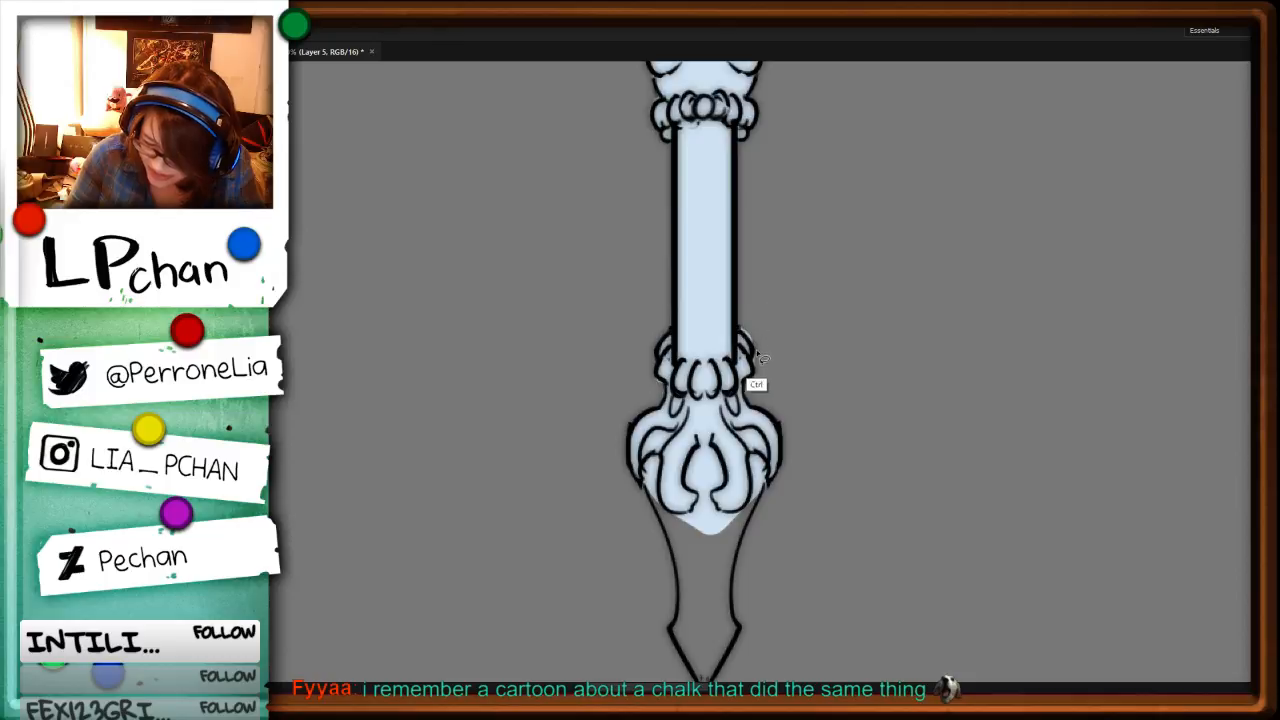
Step: Fill the small curl on the right side of the lower collar and the staff's pointed tip pale blue
mouse_move(740, 332)
left_mouse_down()
mouse_move(754, 360)
mouse_move(720, 367)
left_mouse_up()
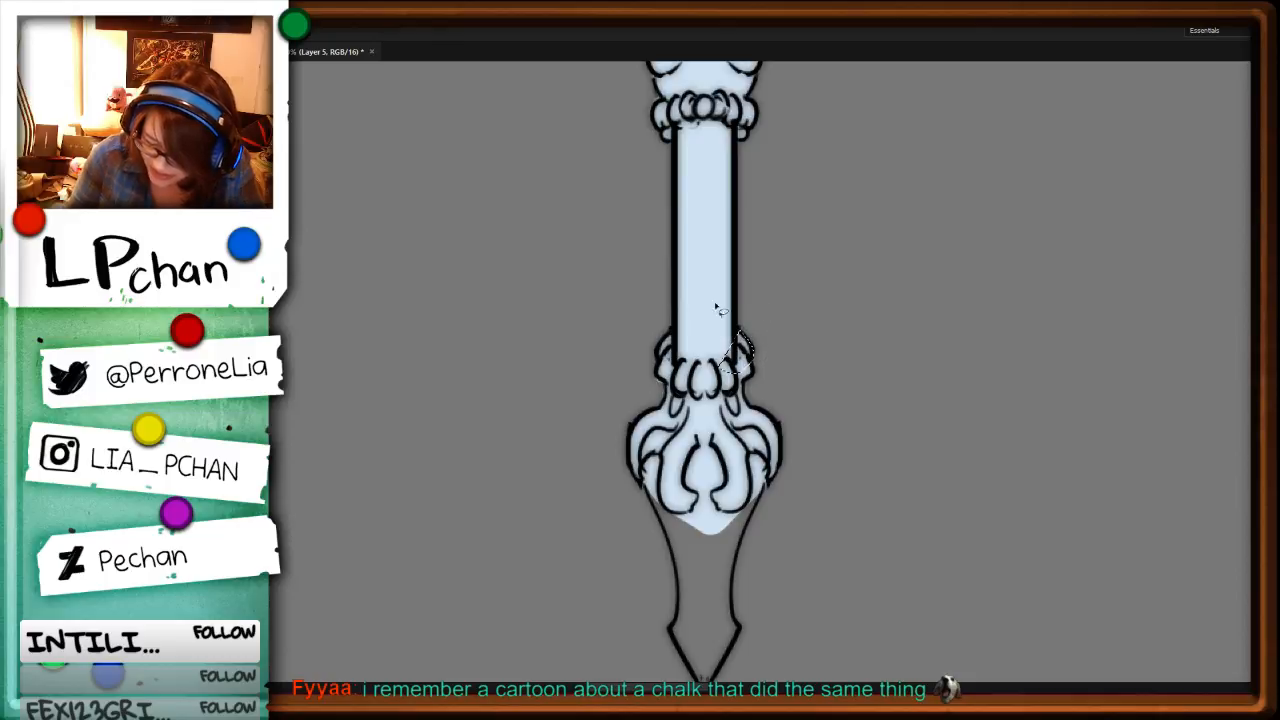
left_click_drag(906, 528, 877, 289)
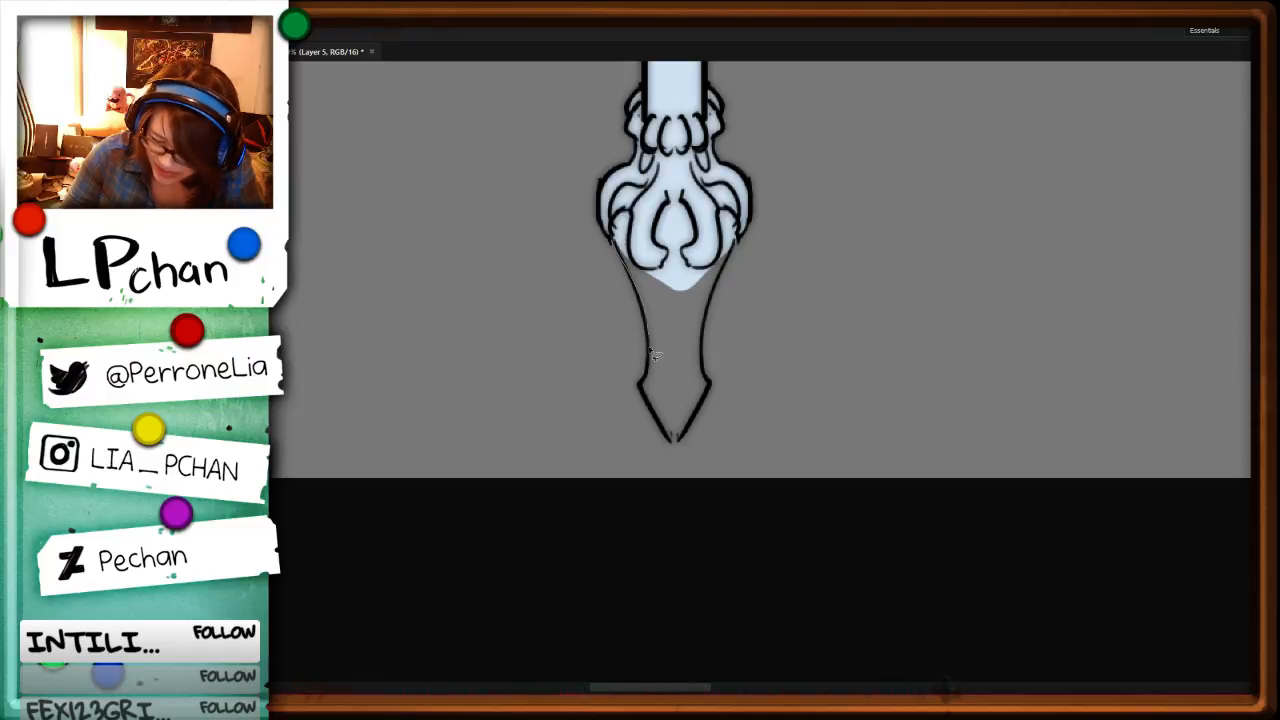
scroll(655, 355, "down", 3)
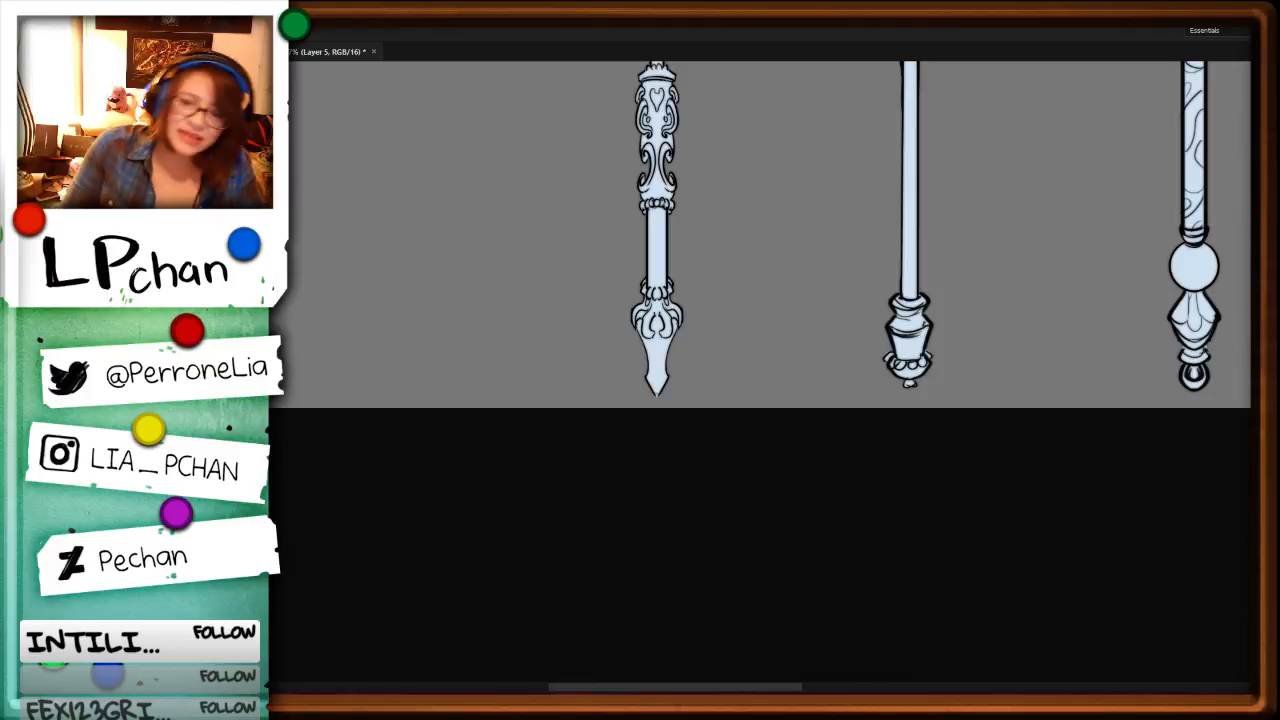
Step: Look over the filled staffs and the whole character sheet for areas that still need attention
left_click_drag(968, 120, 937, 477)
left_click_drag(860, 255, 828, 551)
left_click_drag(1037, 518, 883, 658)
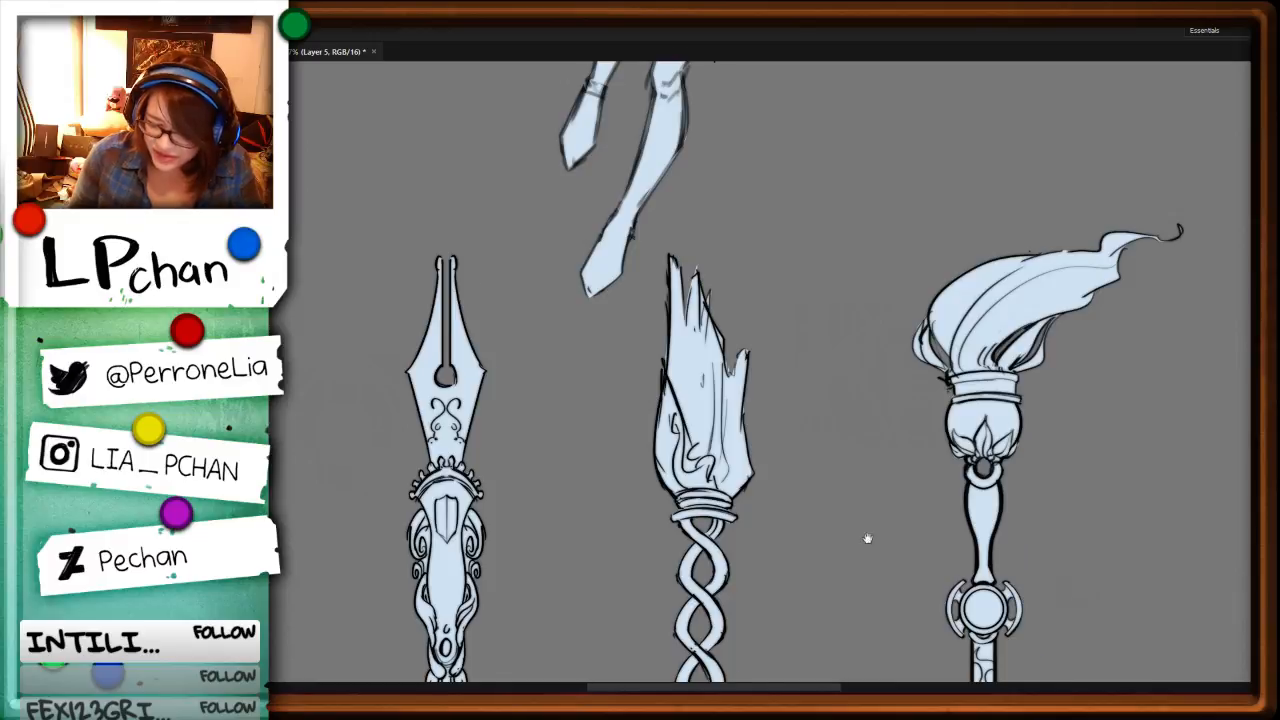
left_click_drag(868, 538, 953, 638)
key("ctrl+minus")
key("ctrl+minus")
key("ctrl+minus")
key("ctrl+minus")
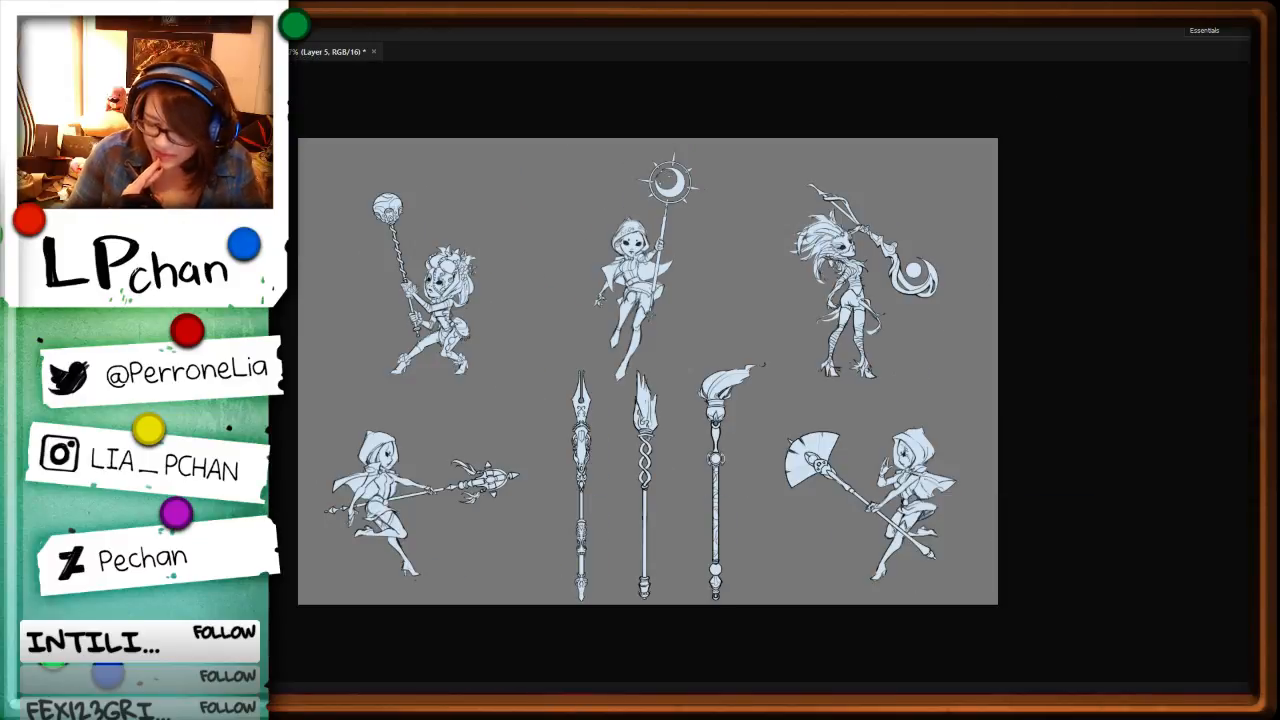
key("ctrl+plus")
key("ctrl+plus")
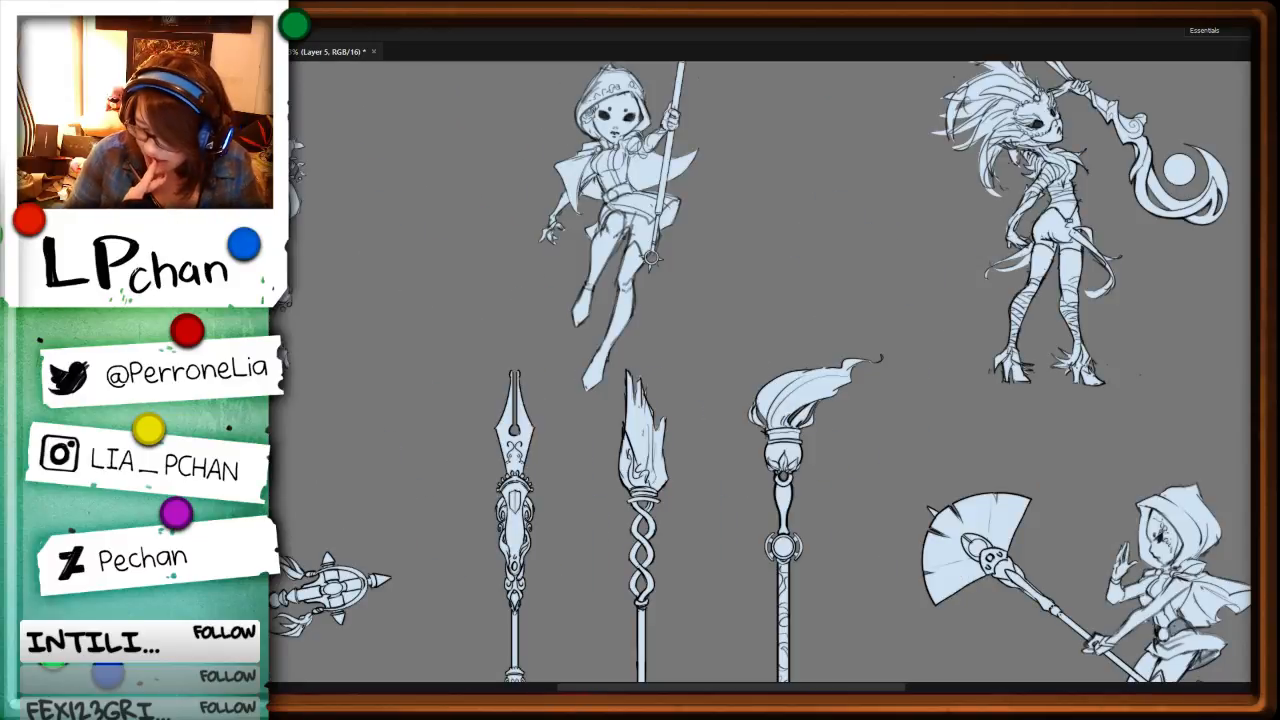
Step: On the fan staff, lasso the rounded end of the slit that overlaps the circle and delete it from the line art on Layer 2
left_click_drag(902, 480, 654, 292)
key("r")
left_click_drag(905, 115, 988, 535)
key("ctrl+plus")
key("ctrl+plus")
key("ctrl+plus")
left_click_drag(898, 541, 845, 294)
key("ctrl+plus")
key("ctrl+plus")
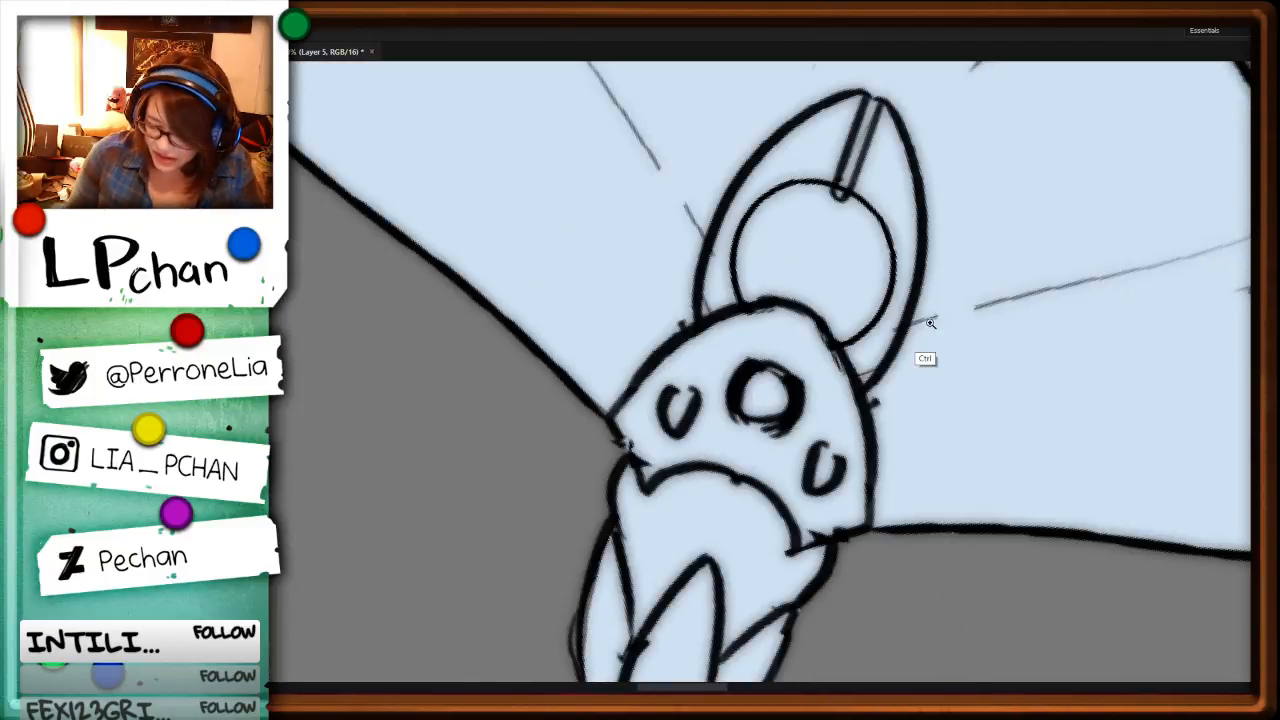
left_click_drag(905, 172, 879, 370)
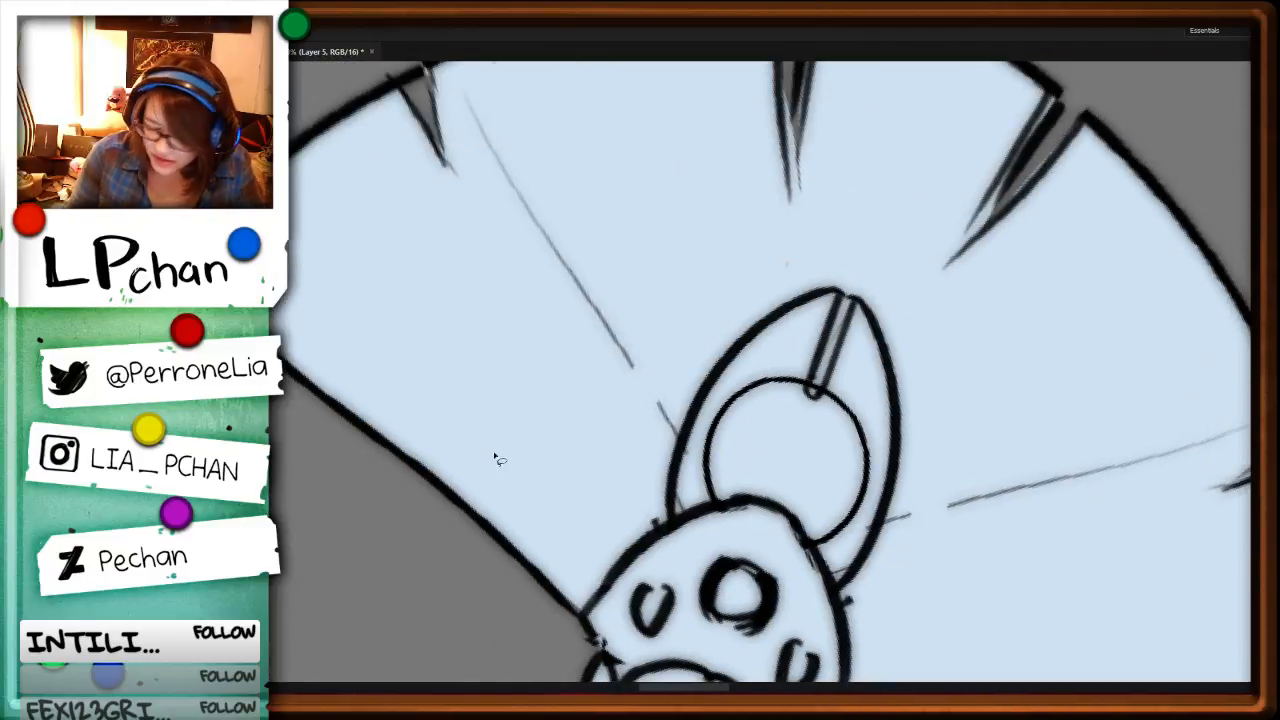
mouse_move(803, 387)
left_mouse_down()
mouse_move(835, 409)
mouse_move(797, 428)
left_mouse_up()
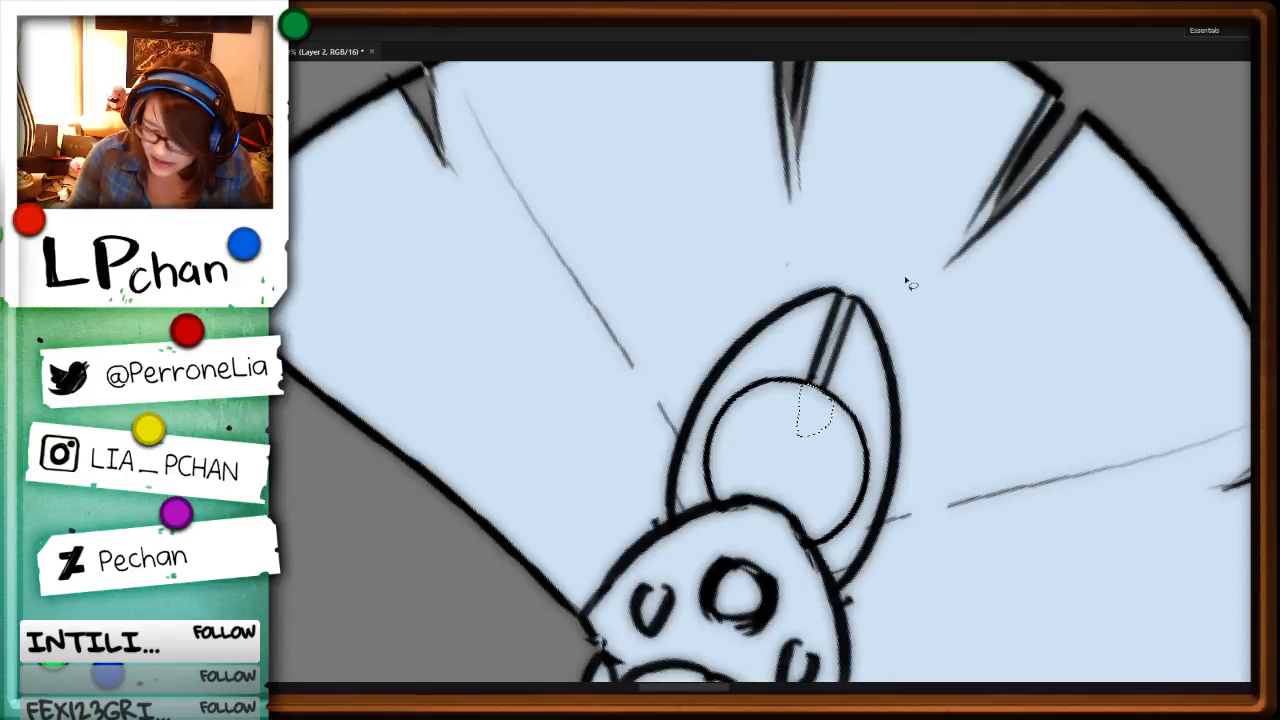
key("Delete")
left_click(861, 263, "ctrl")
key("ctrl+d")
Step: Select the gap between the left arc and the circle in the fan staff's head and delete its pale blue fill from Layer 5
left_click(806, 386, "alt")
left_click(728, 409, "alt")
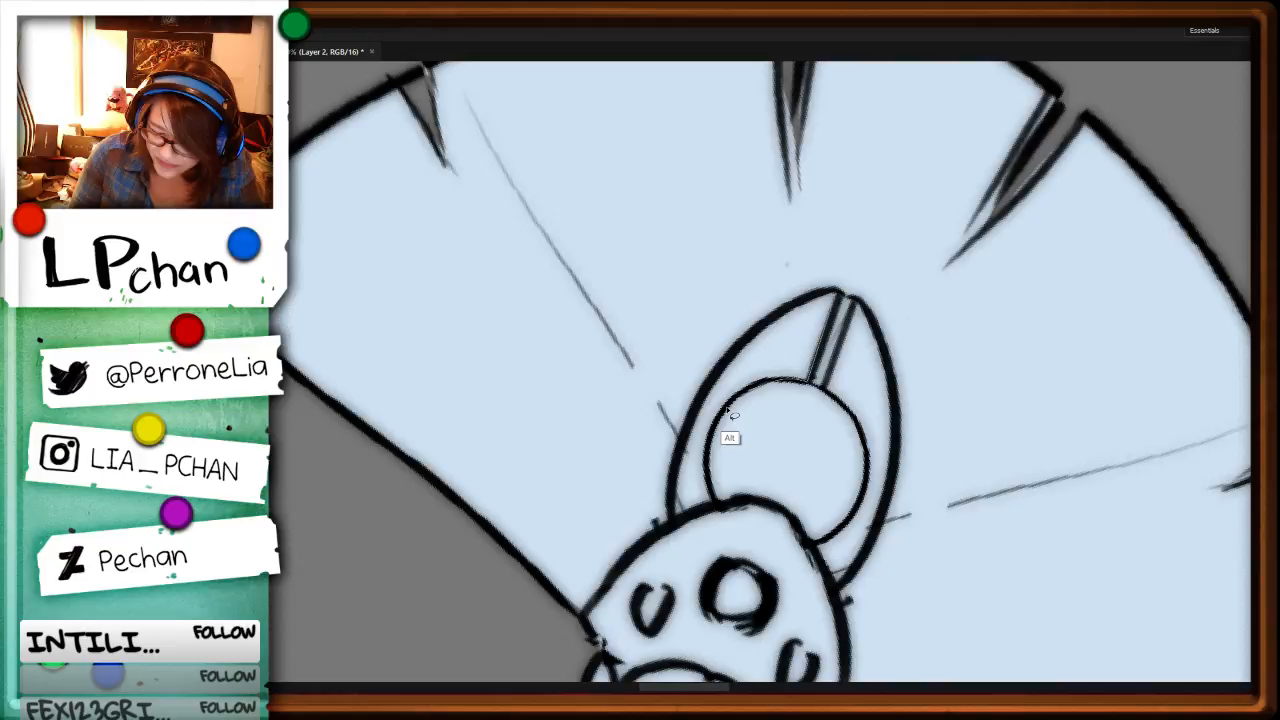
mouse_move(728, 408)
left_mouse_down()
mouse_move(822, 320)
mouse_move(741, 370)
mouse_move(714, 502)
left_mouse_up()
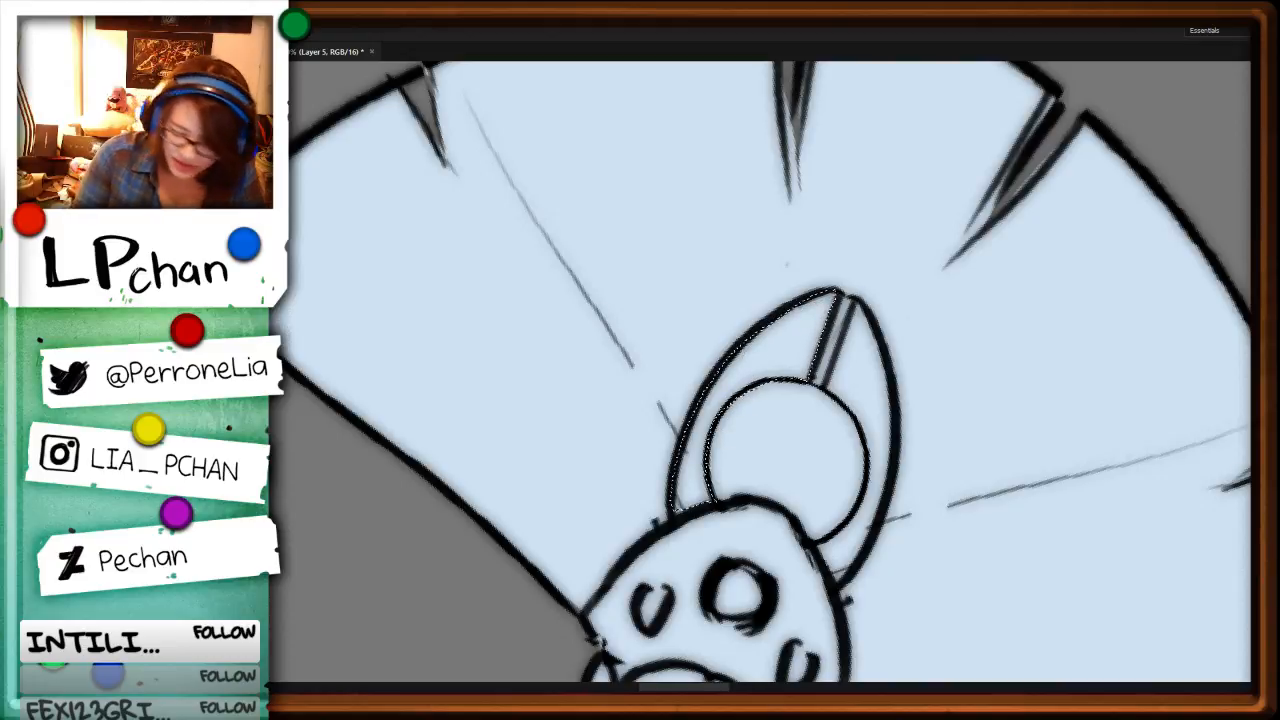
key("Delete")
key("ctrl+d")
Step: Select the remaining gap between the circle and the right arc of the fan staff's head and delete its pale blue fill
left_click_drag(856, 304, 826, 402)
left_click(832, 399, "alt")
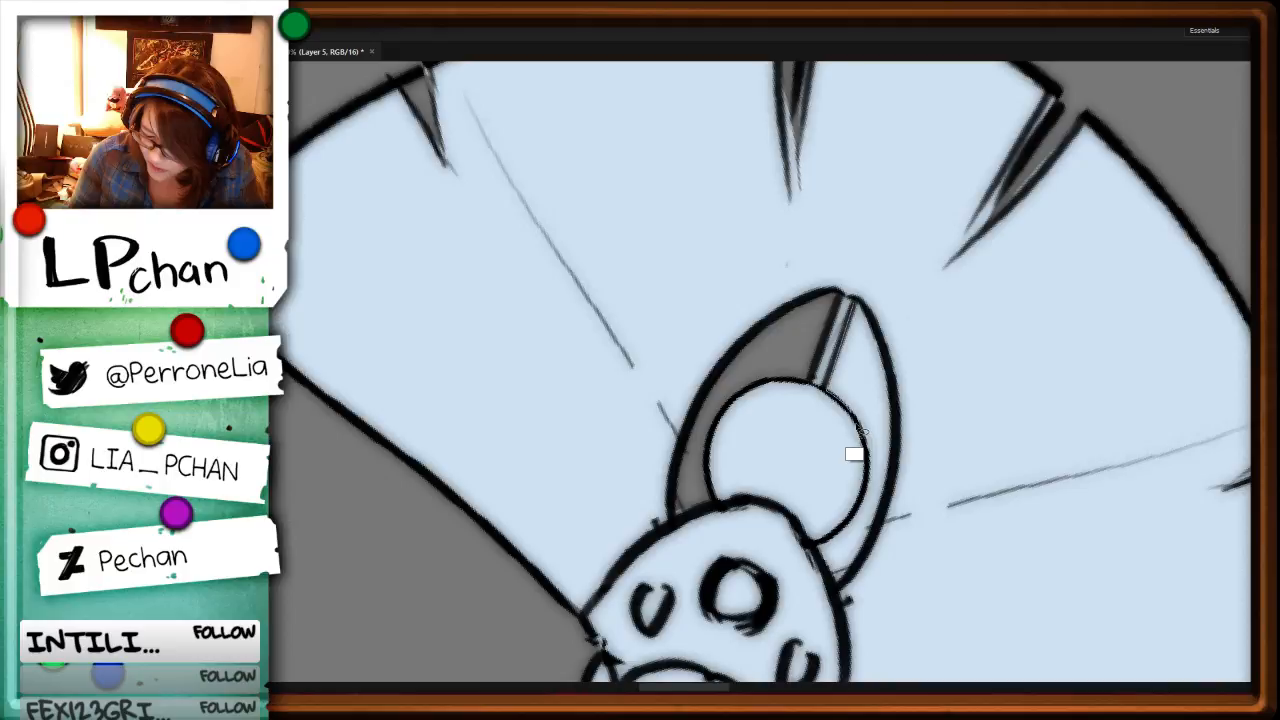
key("Delete")
key("ctrl+d")
key("ctrl+minus")
key("ctrl+minus")
key("ctrl+minus")
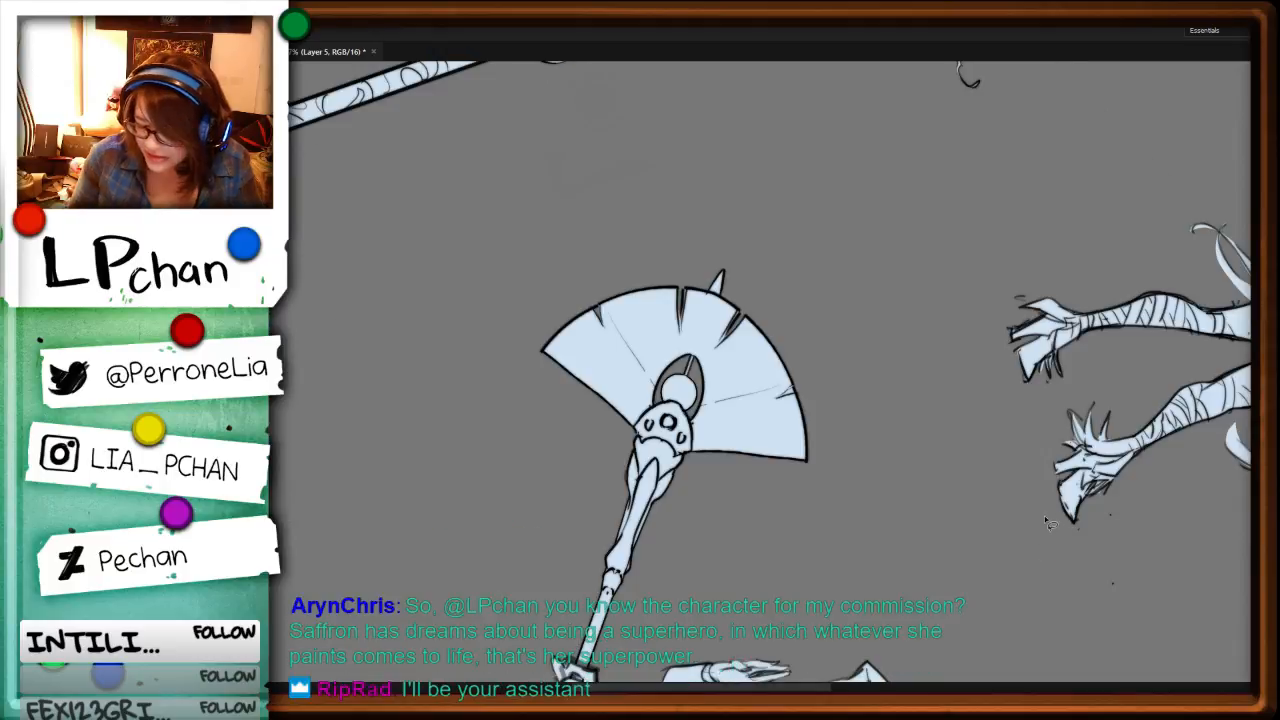
Step: Restore the canvas to its upright orientation and save the document
key("r")
mouse_move(888, 405)
left_mouse_down()
mouse_move(894, 346)
mouse_move(760, 150)
left_mouse_up()
left_click_drag(948, 408, 1036, 514)
key("ctrl+minus")
key("ctrl+minus")
key("ctrl+minus")
key("ctrl+minus")
key("ctrl+minus")
key("Escape")
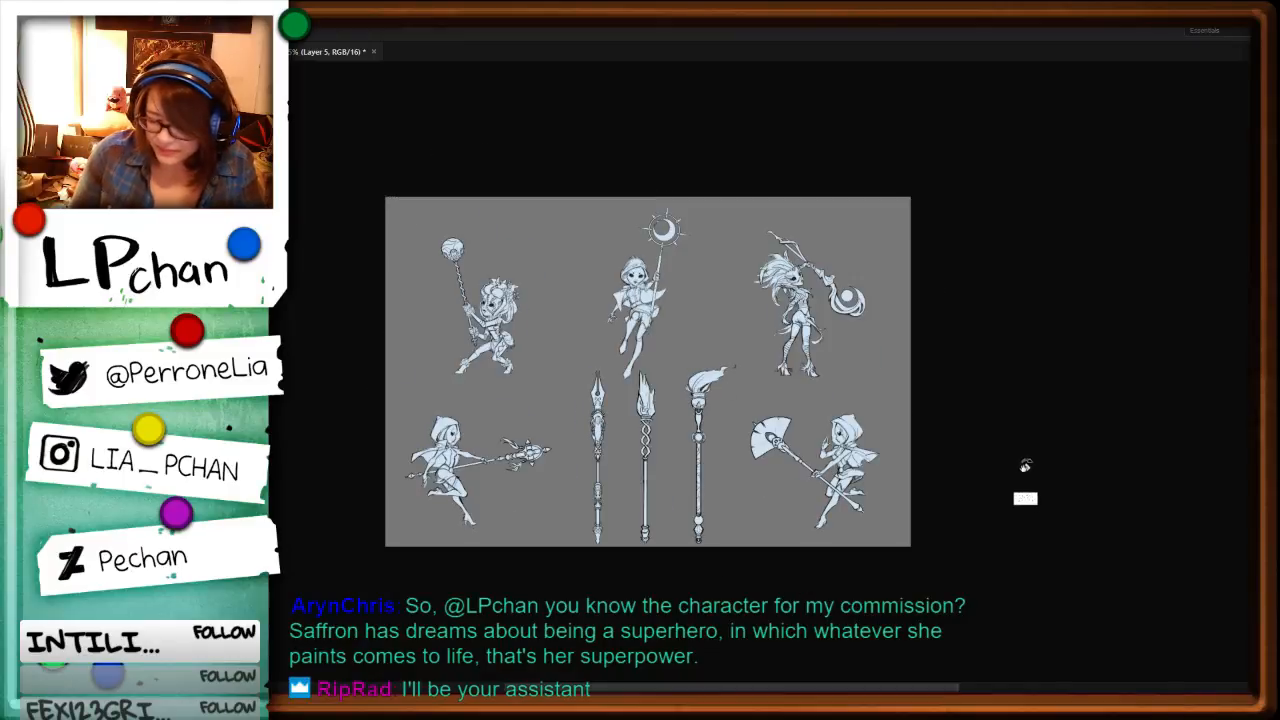
key("ctrl+plus")
key("ctrl+plus")
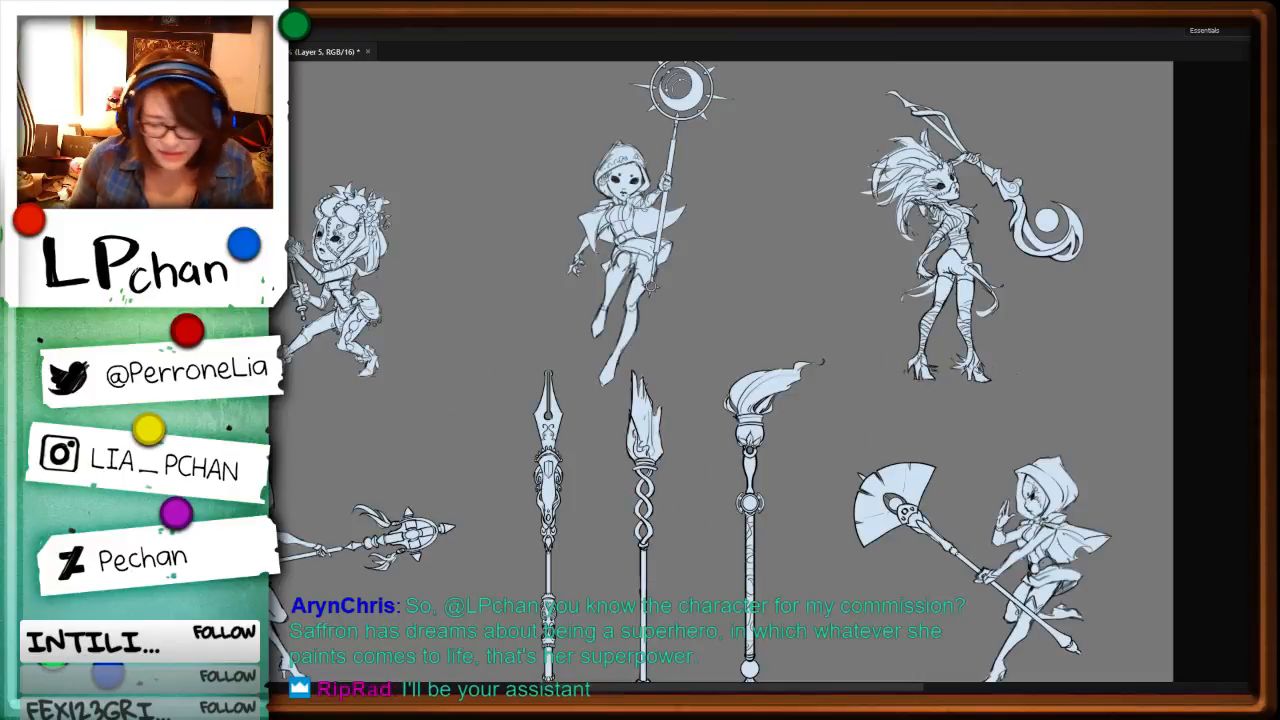
key("ctrl+s")
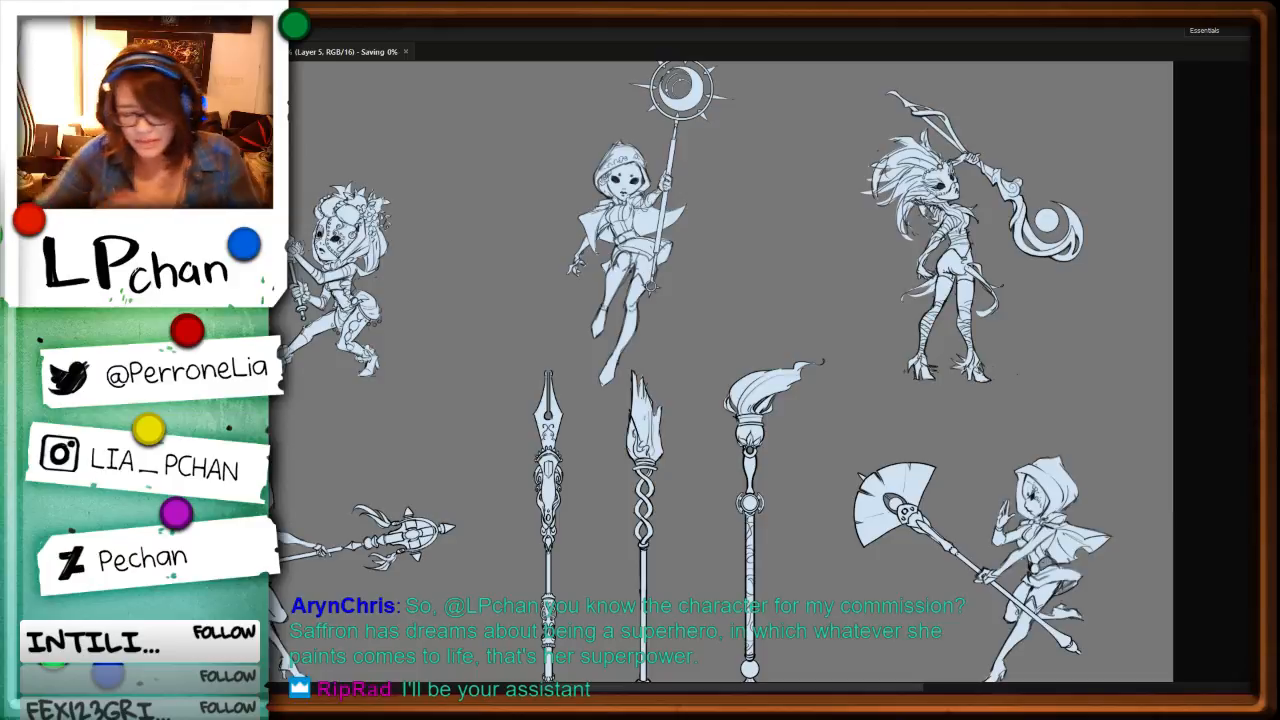
Step: Change how the line art on Layer 2 combines with the pale blue fills so its lines appear as soft blue
left_click_drag(1053, 547, 1135, 538)
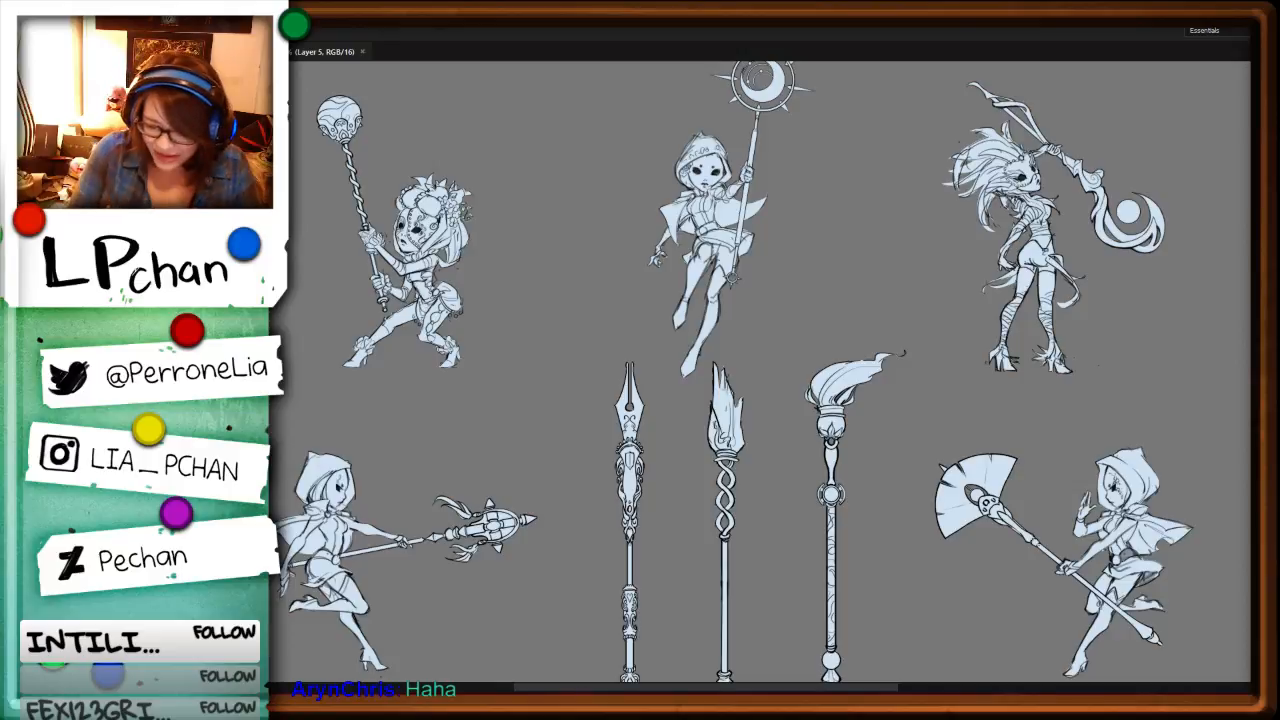
key("ctrl+minus")
key("ctrl+plus")
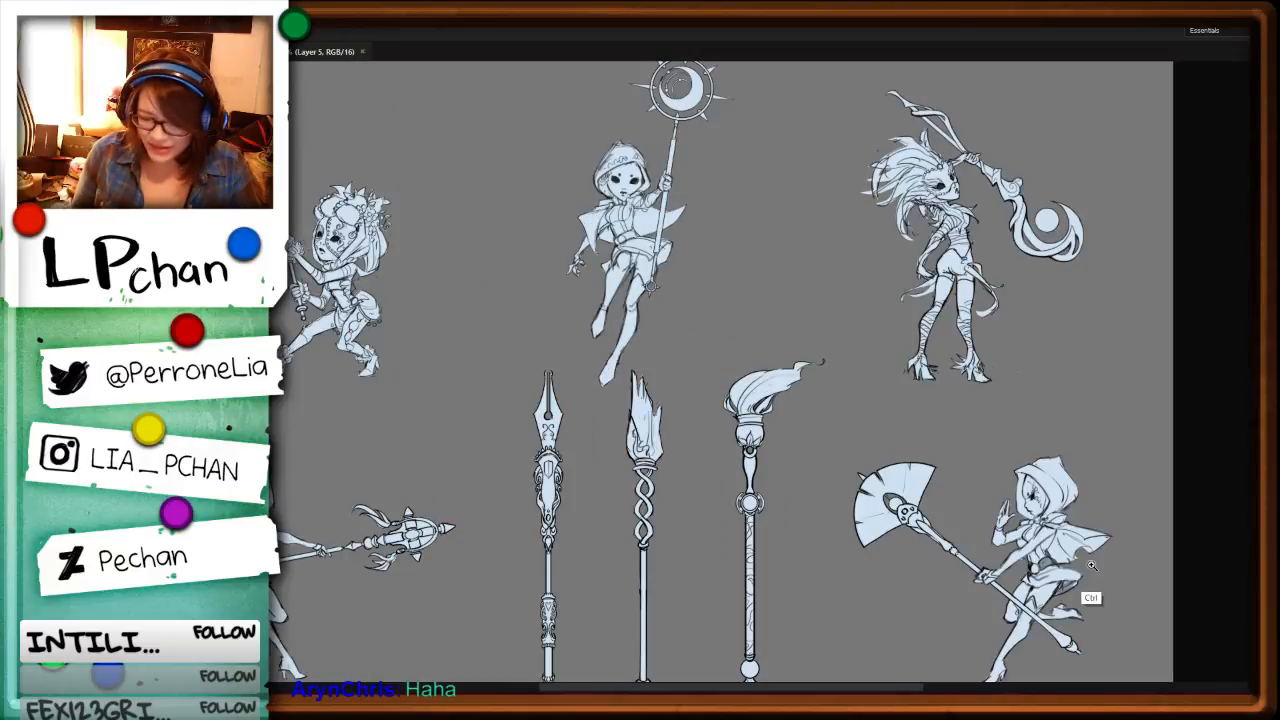
left_click_drag(742, 506, 1000, 493)
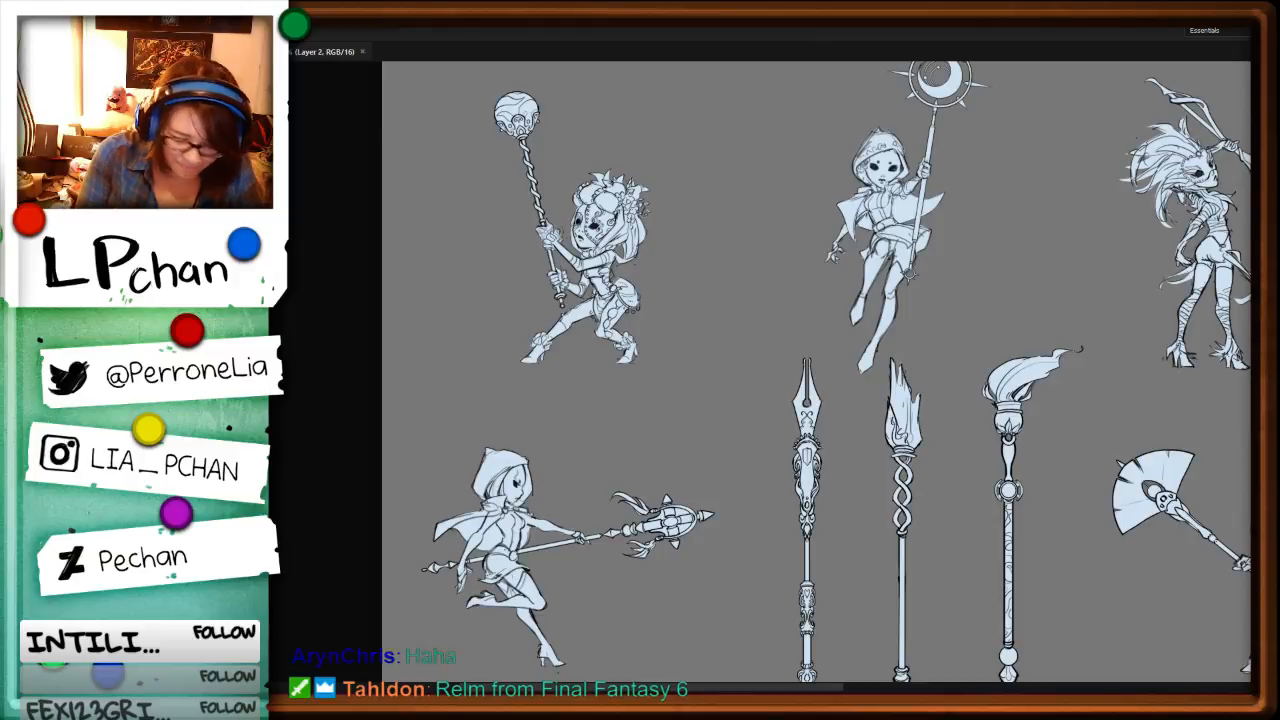
key("ctrl+bracketright")
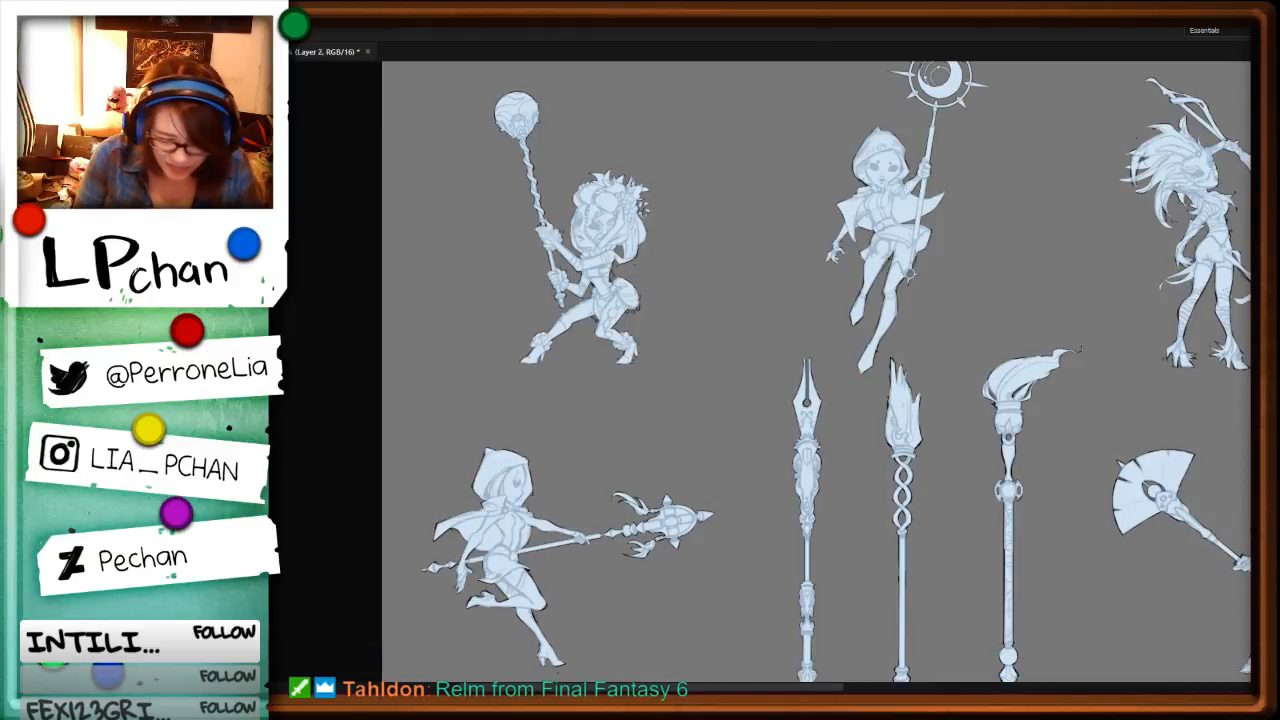
Step: Adjust the base fills on Layer 5 with Hue/Saturation, setting Saturation to +30 and Lightness to -27
key("ctrl+u")
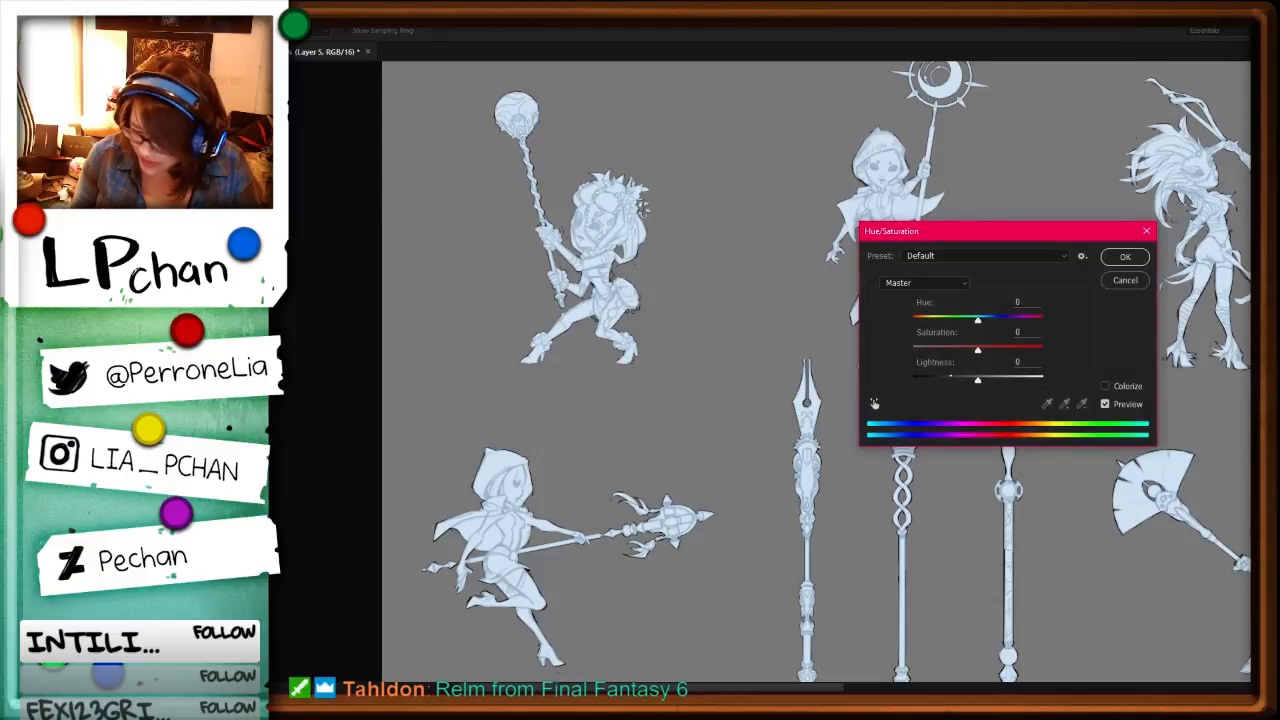
left_click_drag(951, 376, 955, 381)
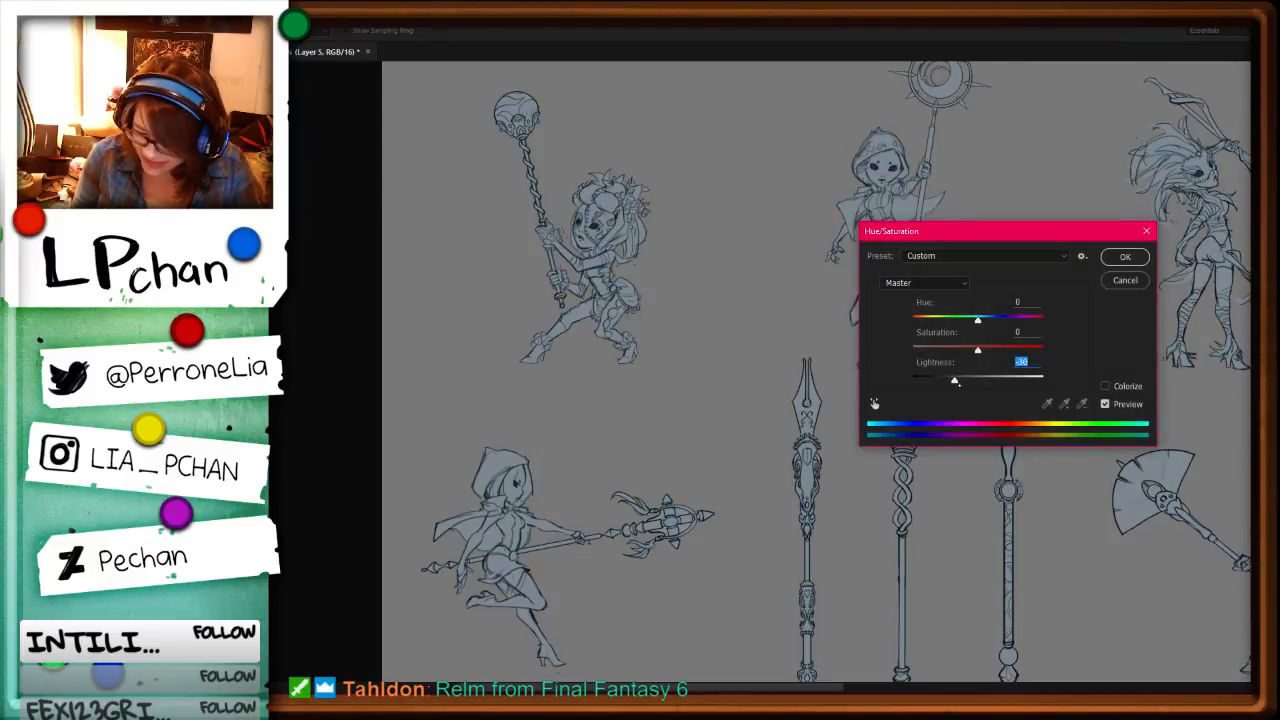
left_click(998, 349)
left_click(968, 379)
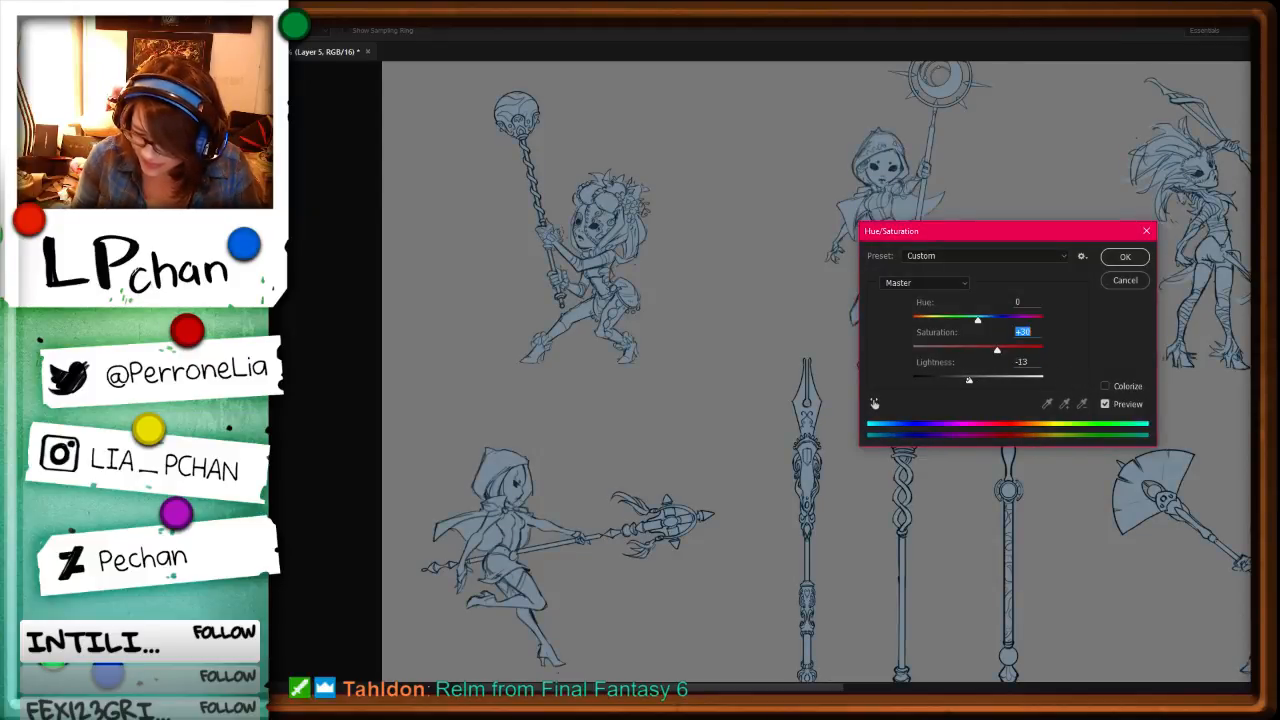
left_click_drag(967, 379, 960, 380)
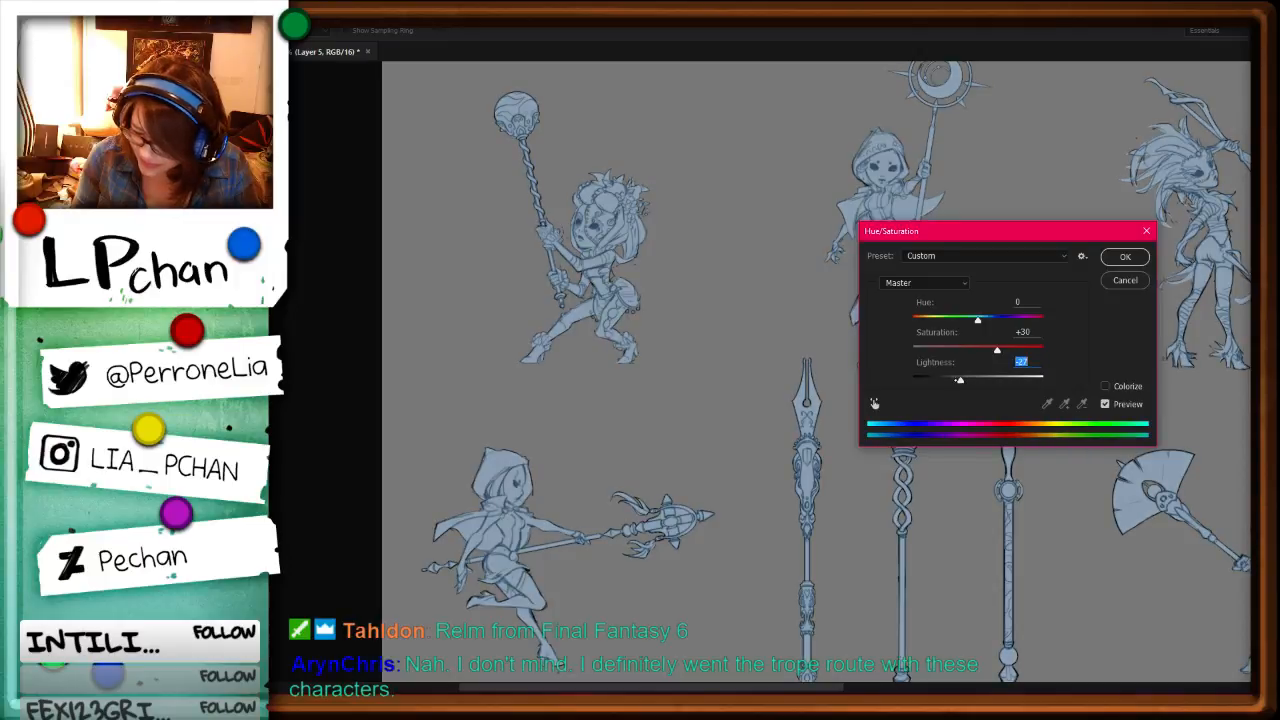
key("Return")
Step: Duplicate the base fill layer and turn the copy into black silhouettes with a Hue/Saturation Lightness of -100
key("ctrl+minus")
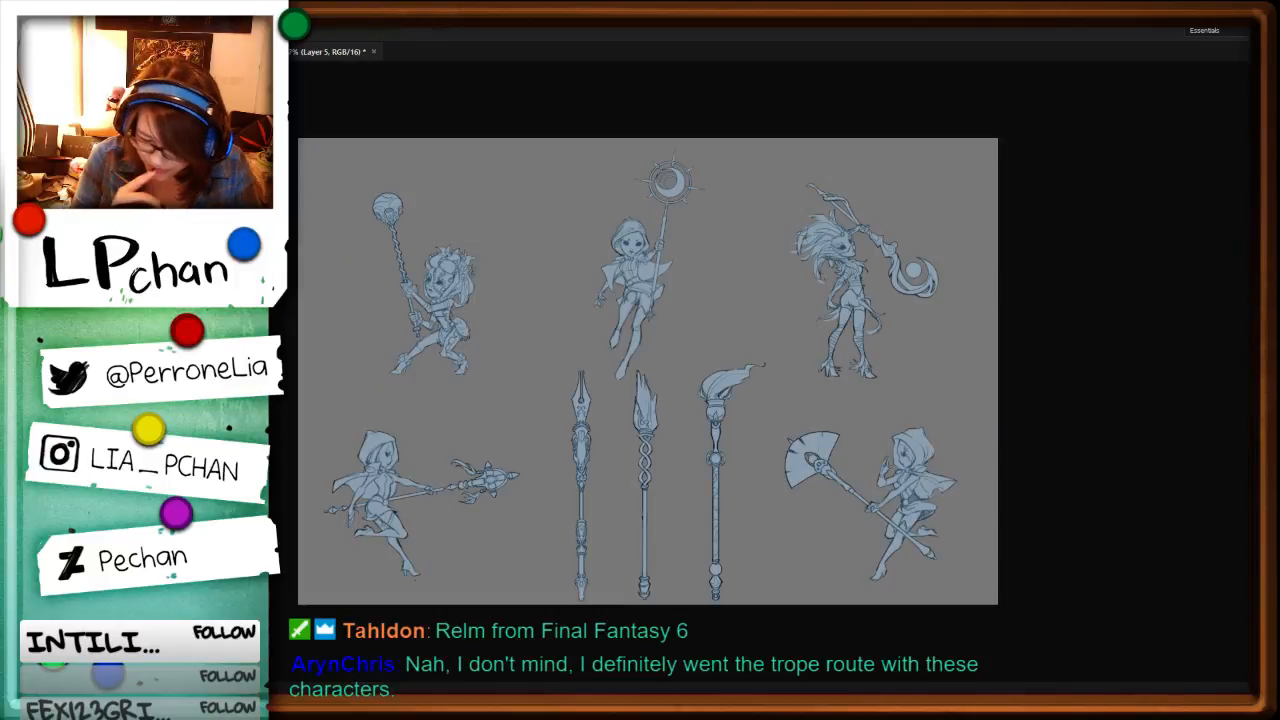
key("ctrl+j")
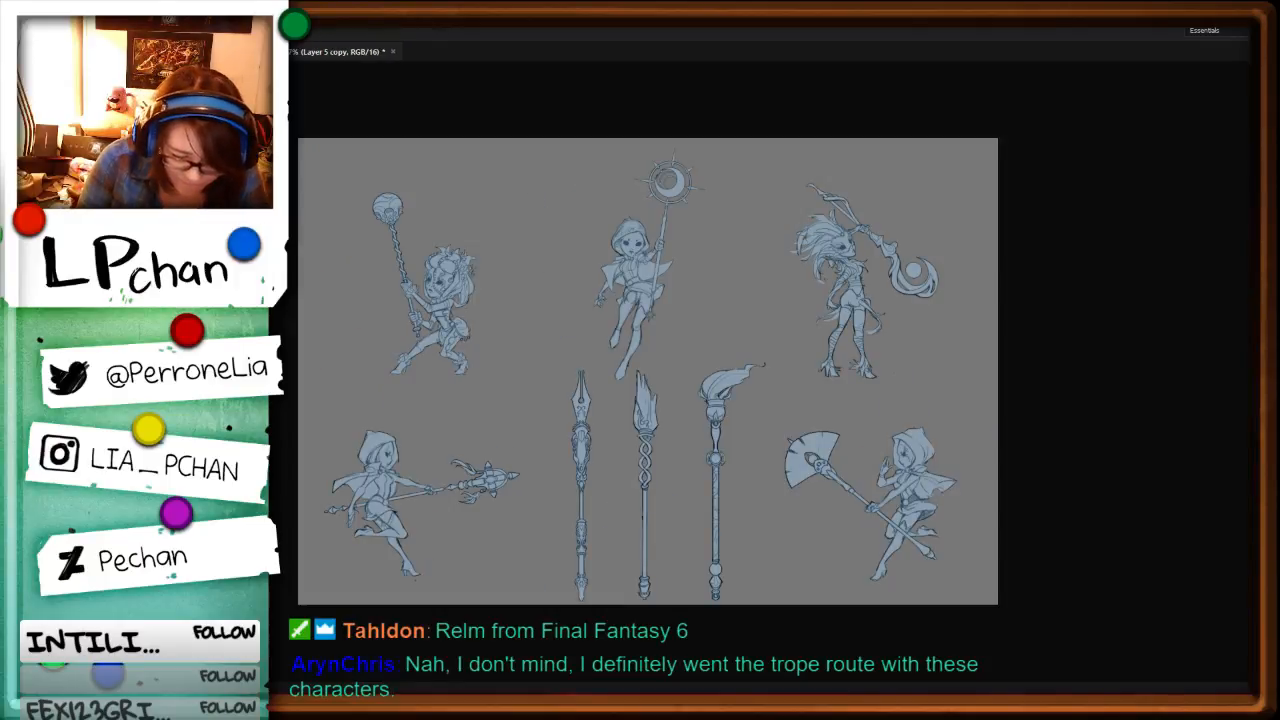
key("ctrl+u")
left_click_drag(977, 380, 785, 423)
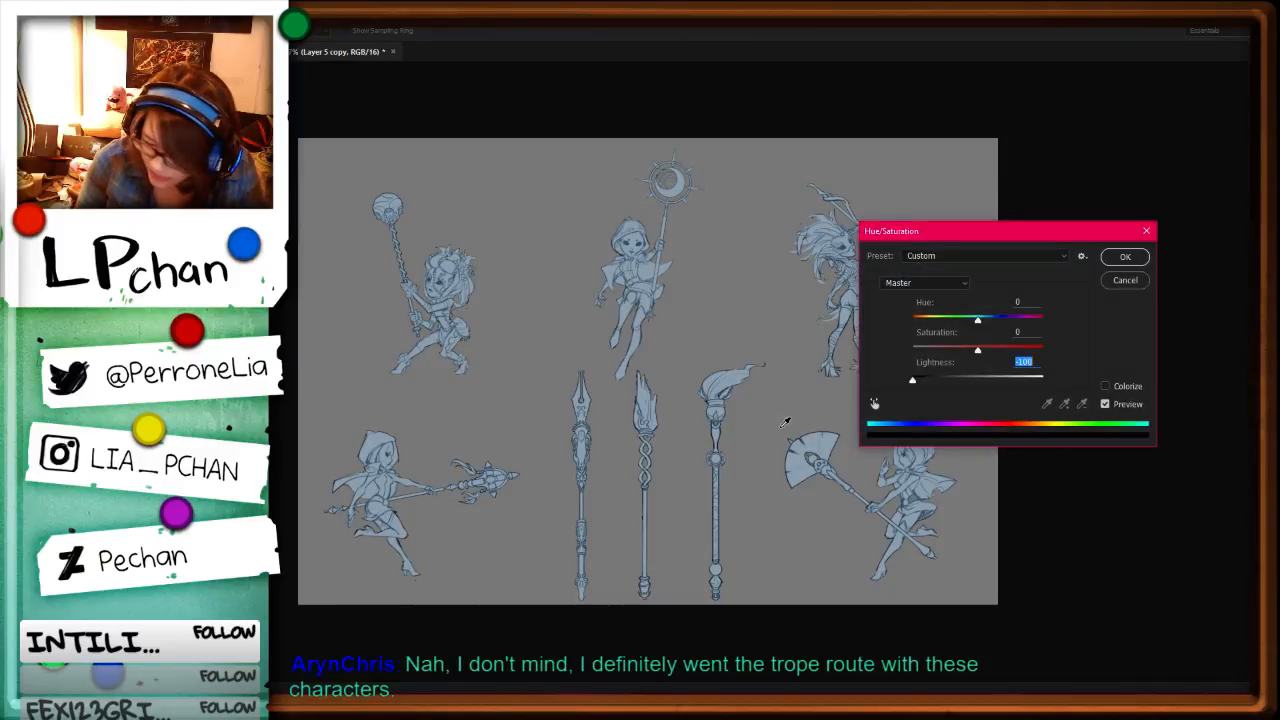
key("Return")
Step: Hide the black silhouette copy and return to the blue base fills on Layer 5 with the Eyedropper tool active
left_click(275, 545)
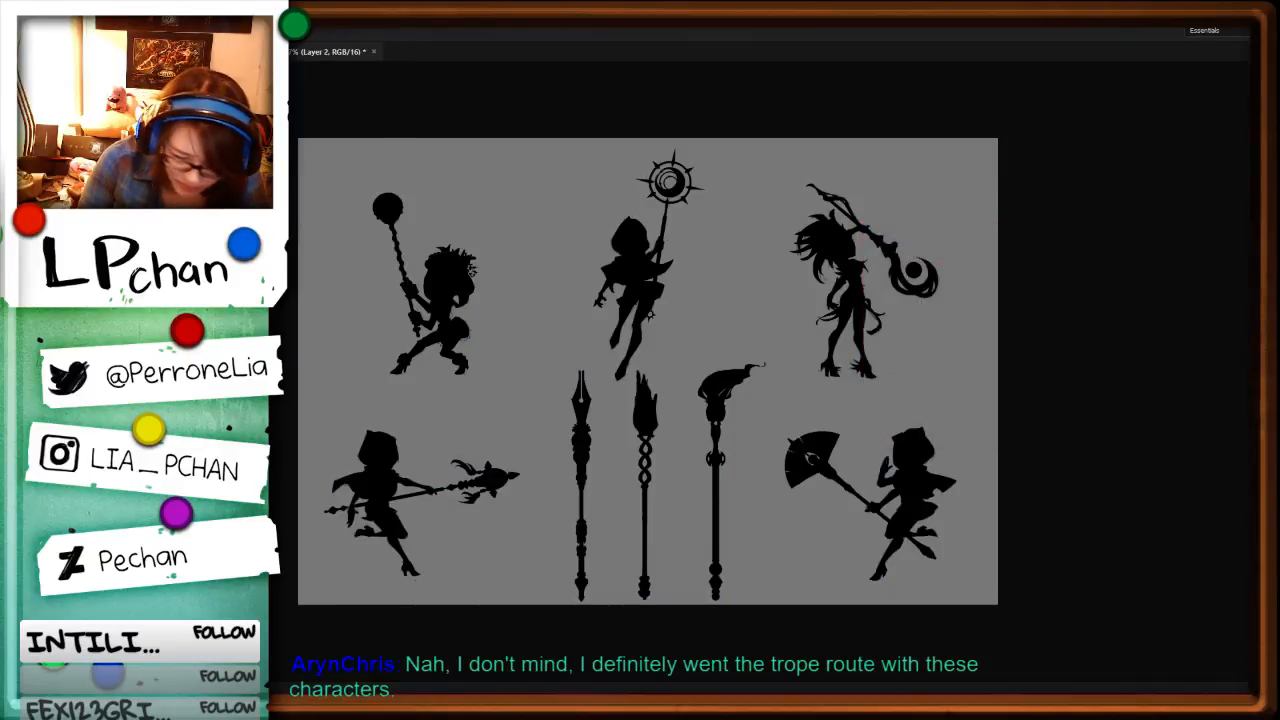
key("ctrl+j")
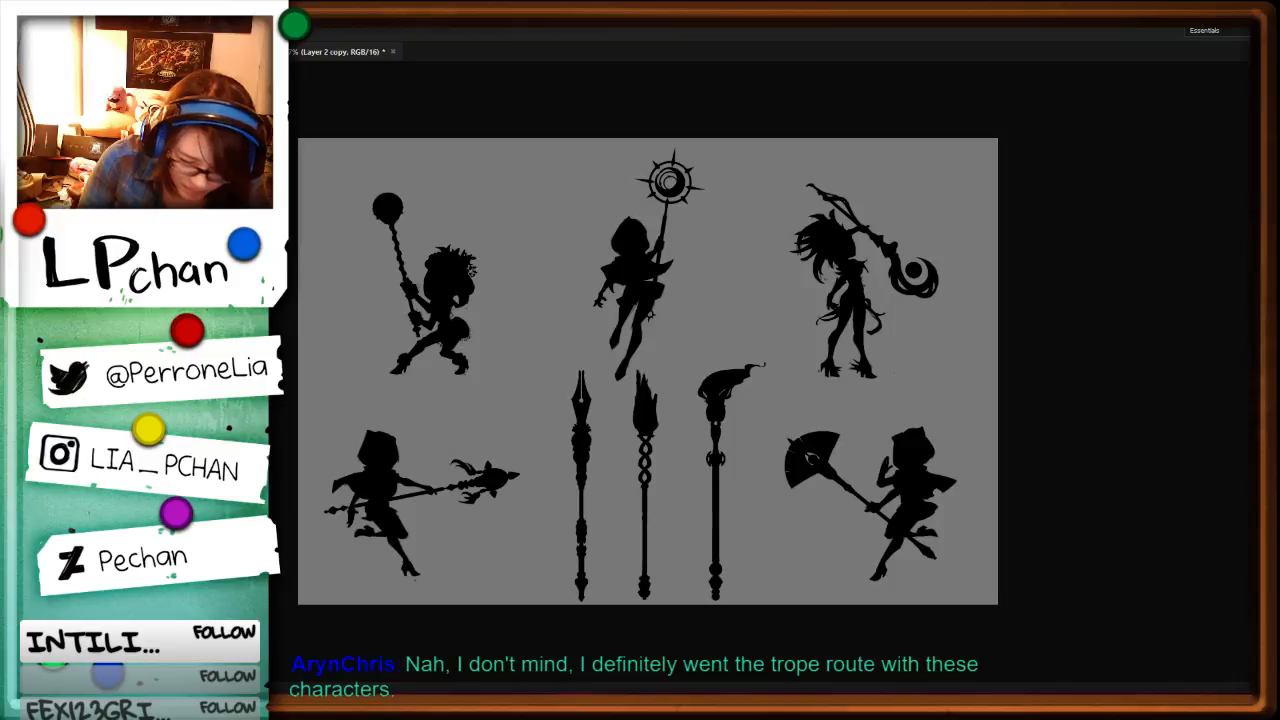
key("ctrl+z")
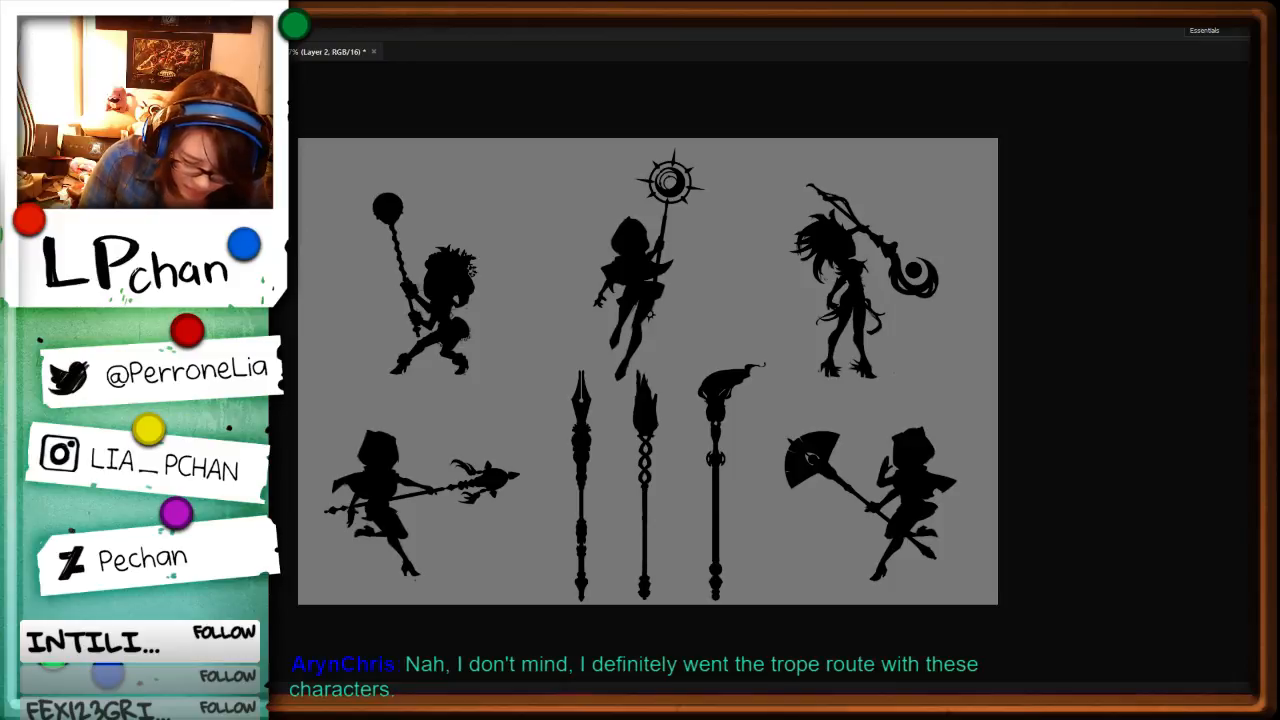
key("ctrl+e")
key("ctrl+comma")
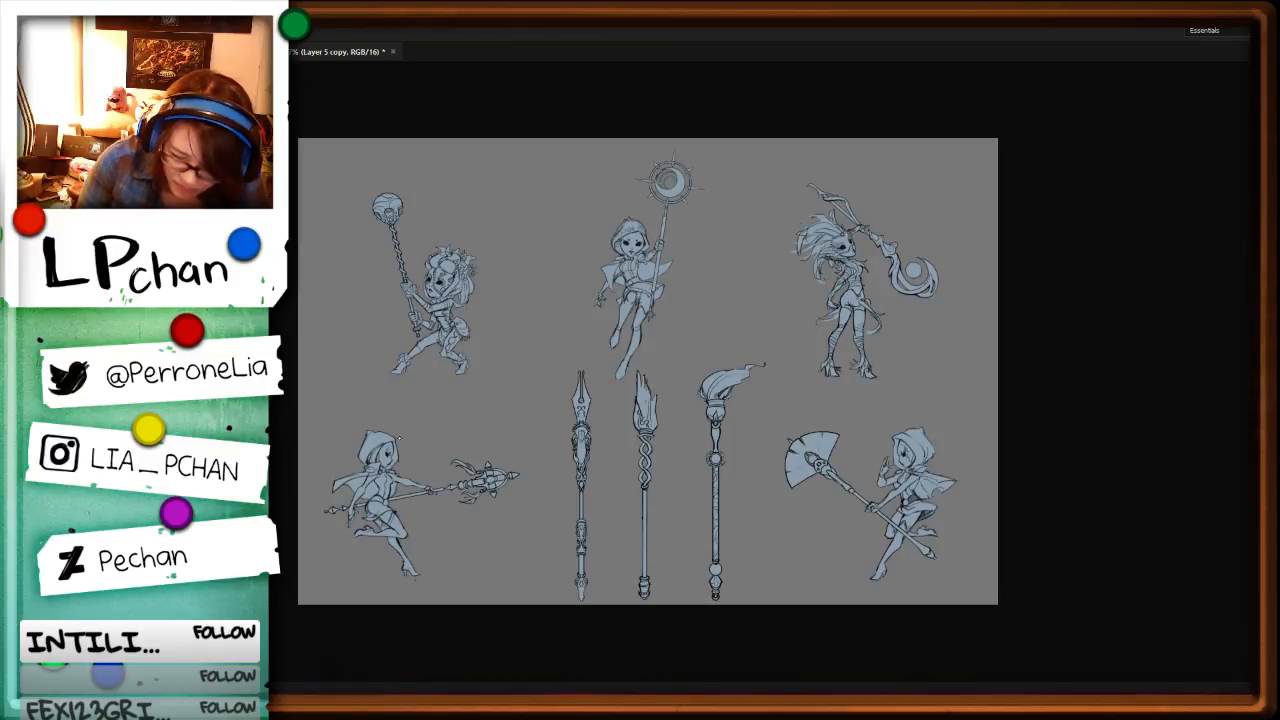
key("i")
left_click(374, 445)
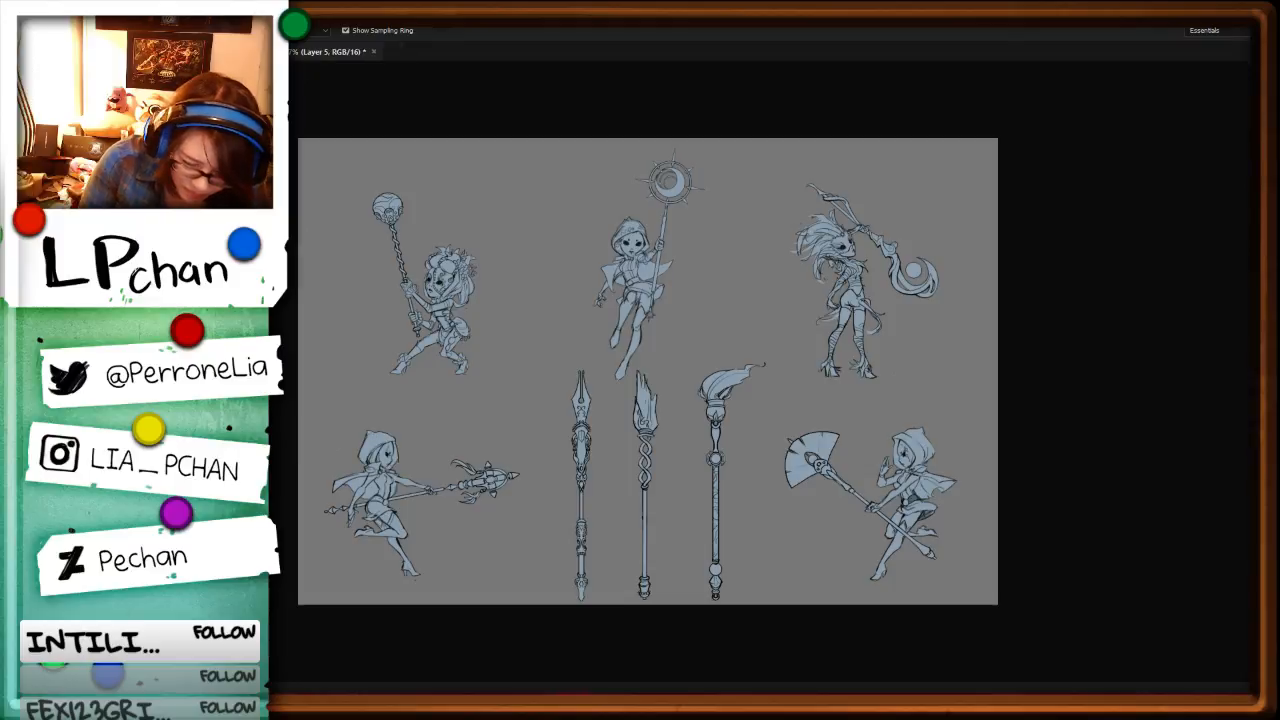
Step: Compare the black silhouette copy with the blue base fills, and duplicate the line art on Layer 2
key("ctrl+comma")
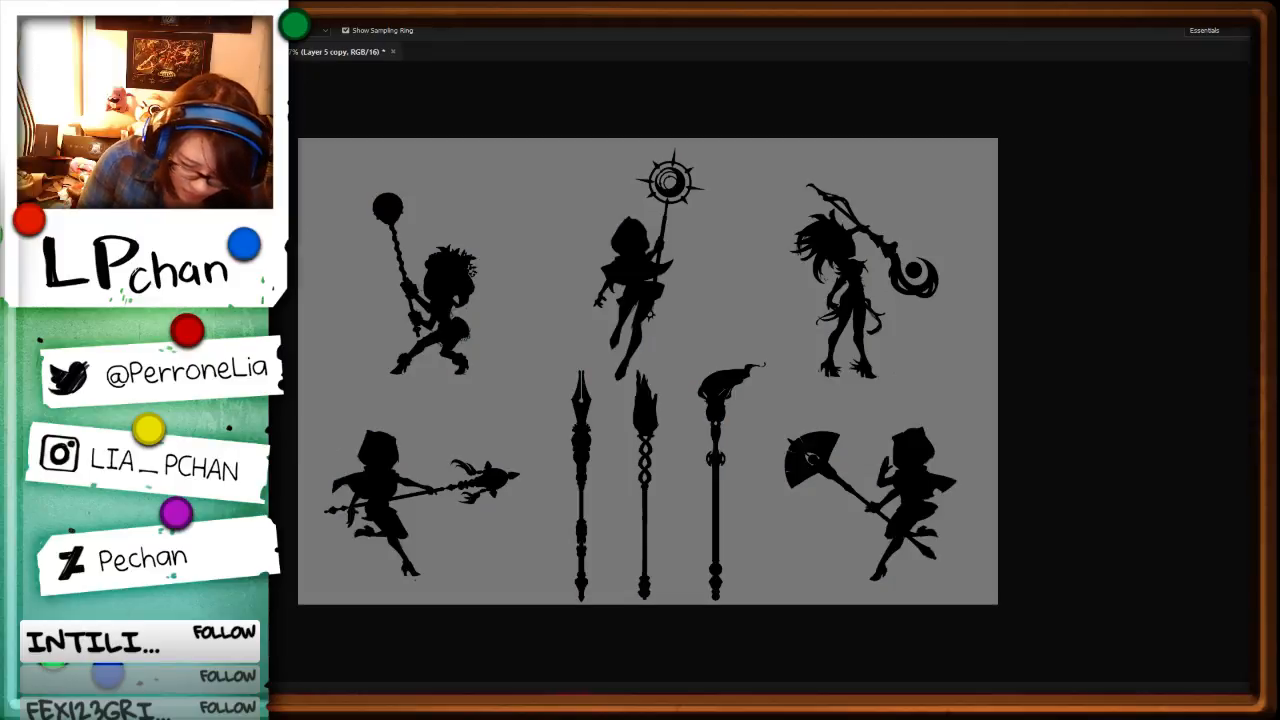
key("ctrl+e")
key("ctrl+comma")
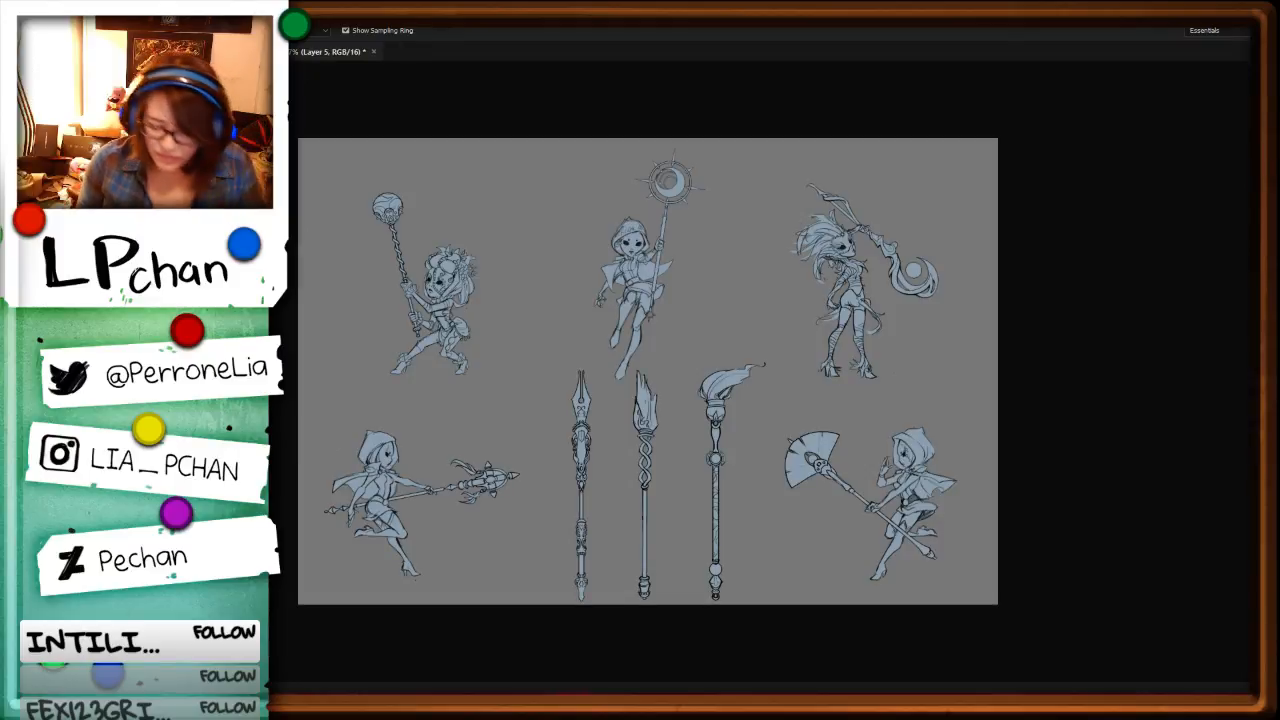
key("ctrl+j")
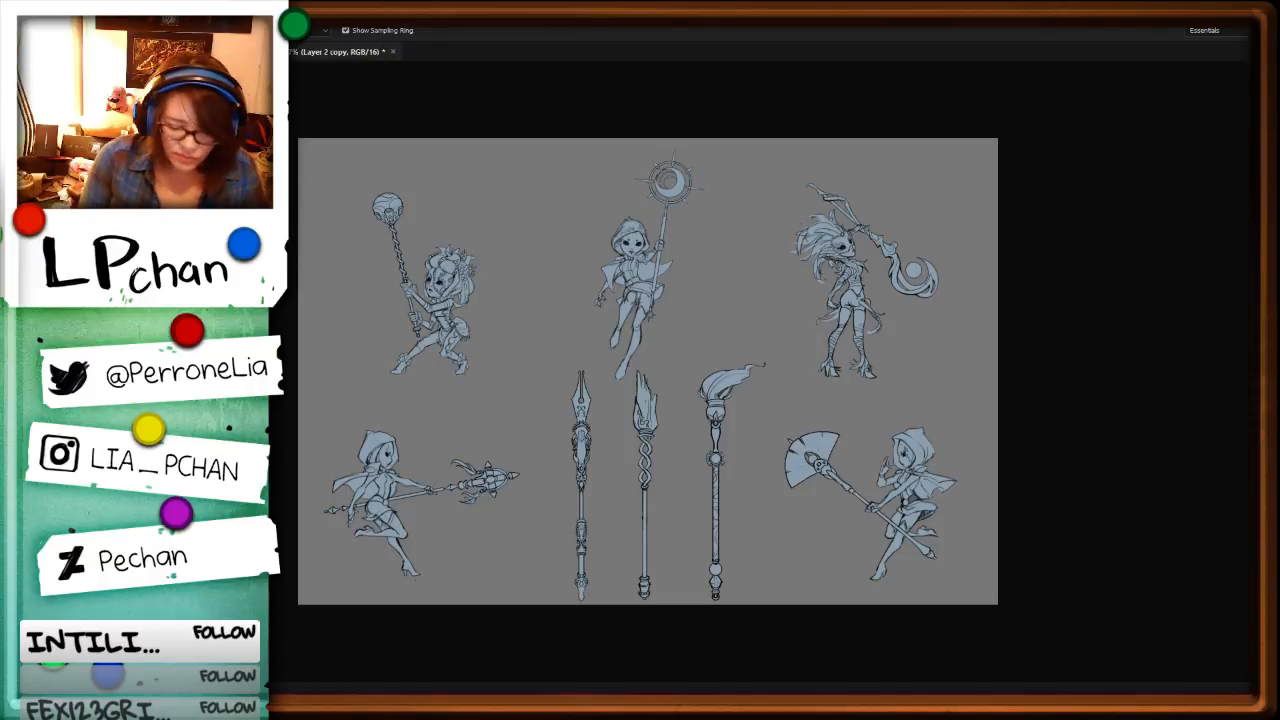
Step: Examine the softened blue line art over the base fills on the upper row of characters
key("ctrl+plus")
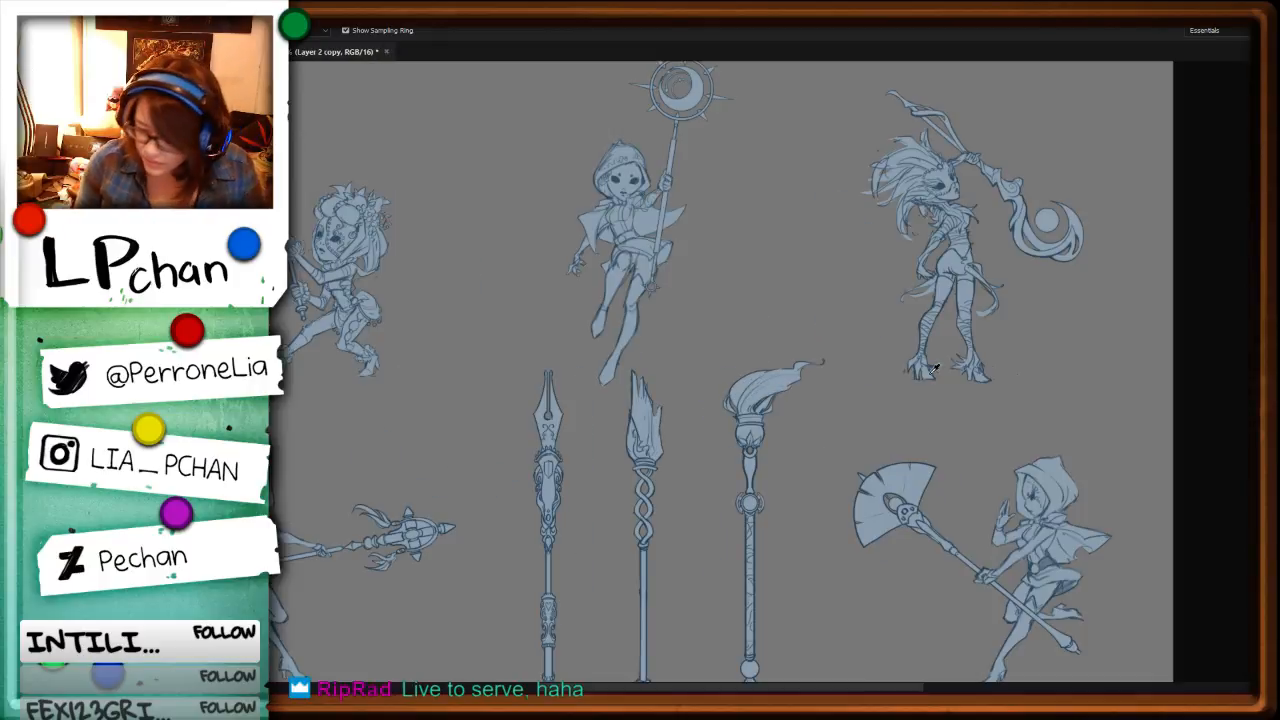
left_click_drag(905, 402, 971, 585)
key("ctrl+plus")
key("ctrl+plus")
key("ctrl+plus")
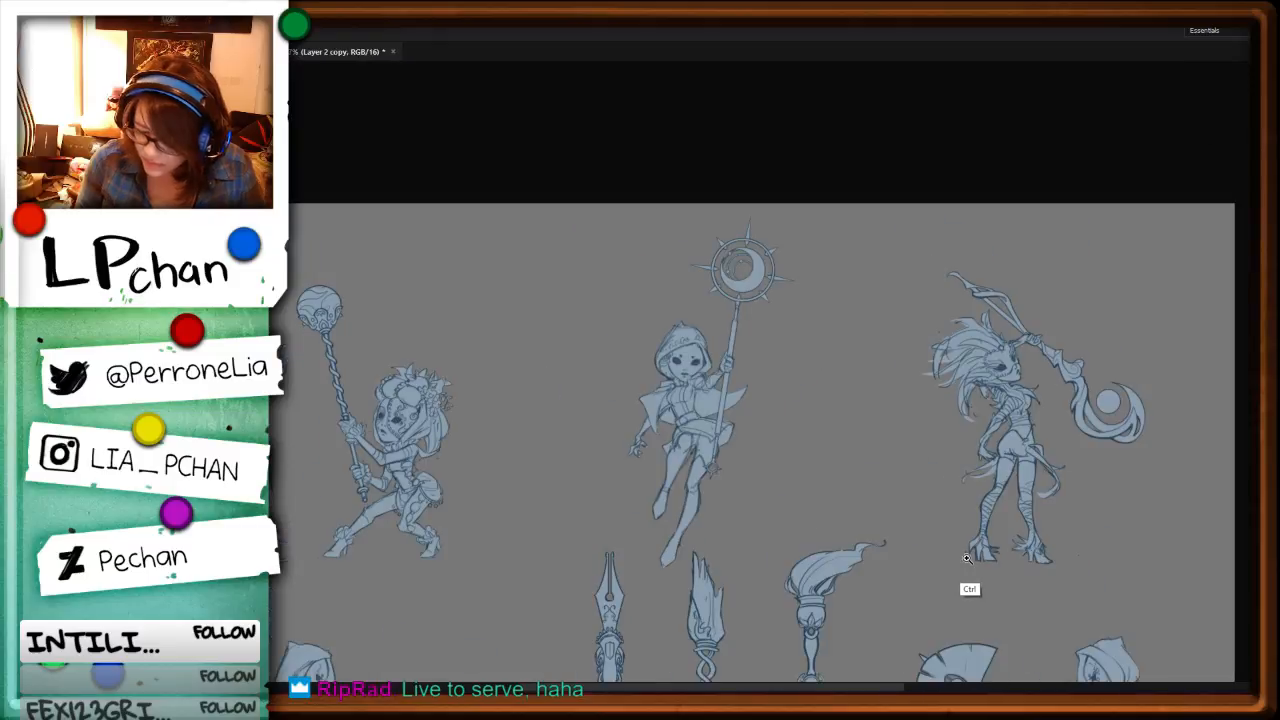
left_click_drag(583, 554, 1018, 463)
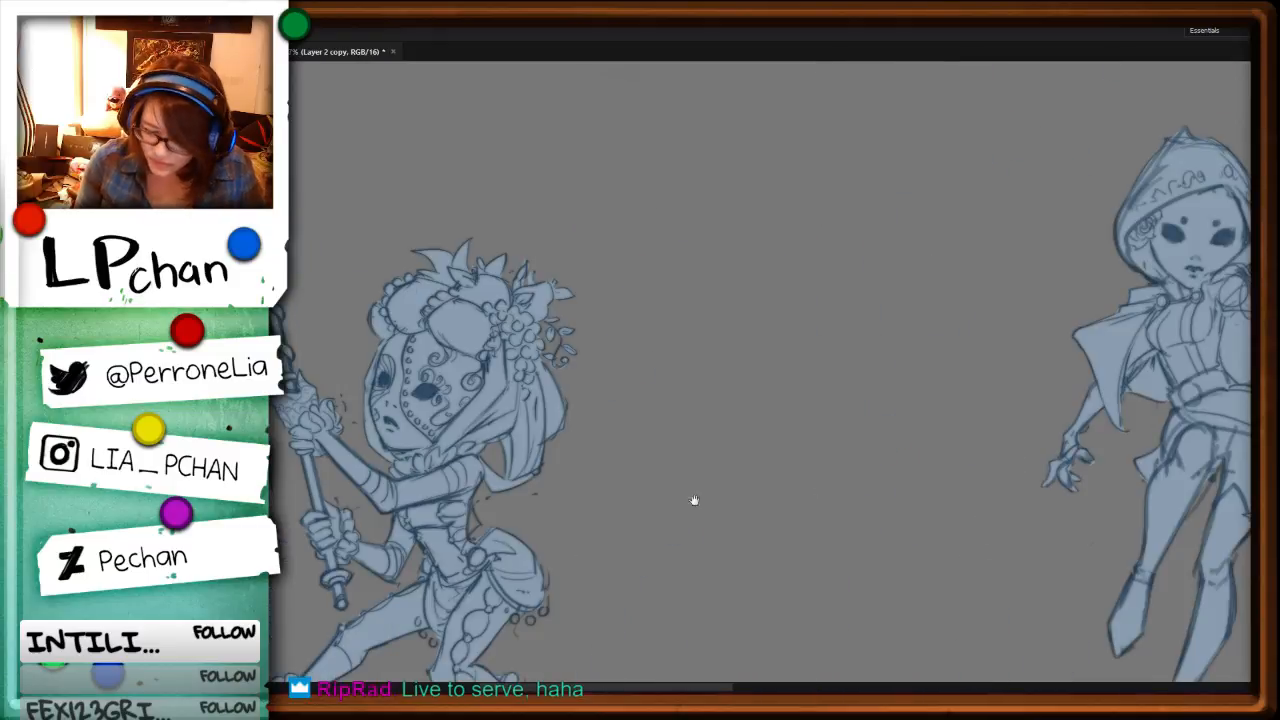
left_click_drag(694, 500, 869, 458)
key("ctrl+minus")
key("ctrl+minus")
key("ctrl+minus")
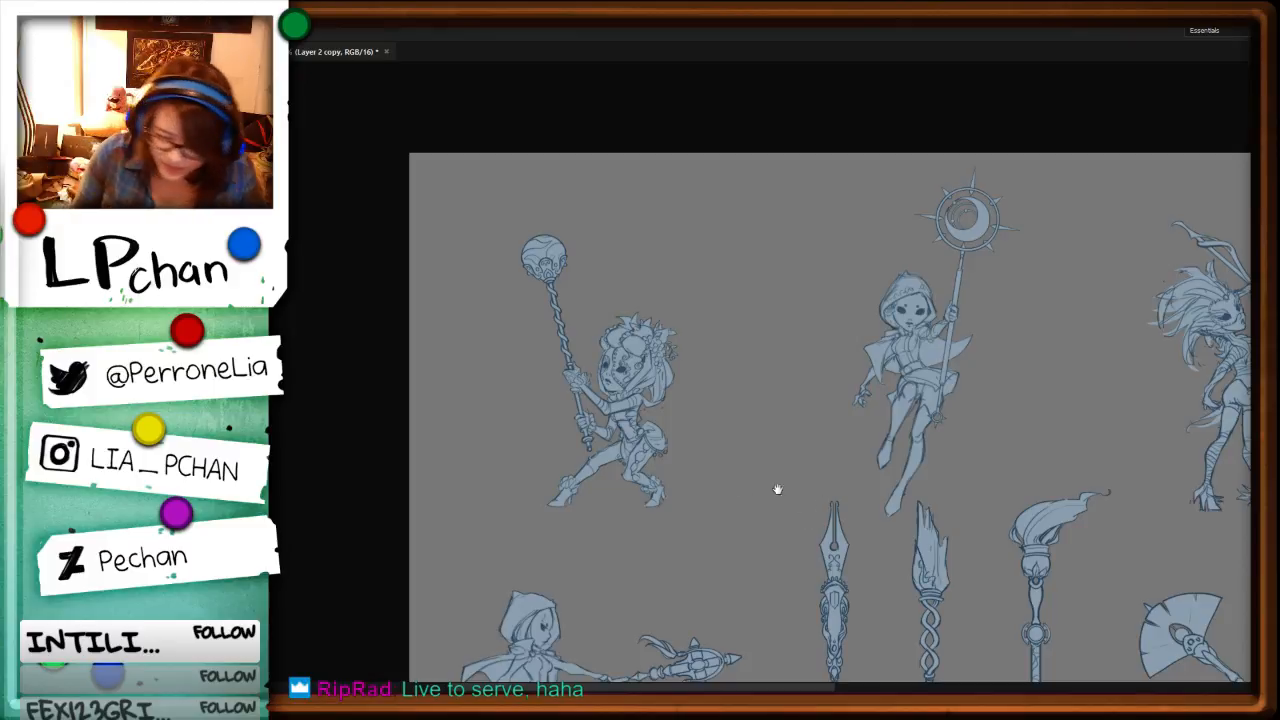
Step: Add a new layer and open the brush settings and presets for the Brush tool
key("ctrl+shift+n")
key("Return")
key("b")
key("F5")
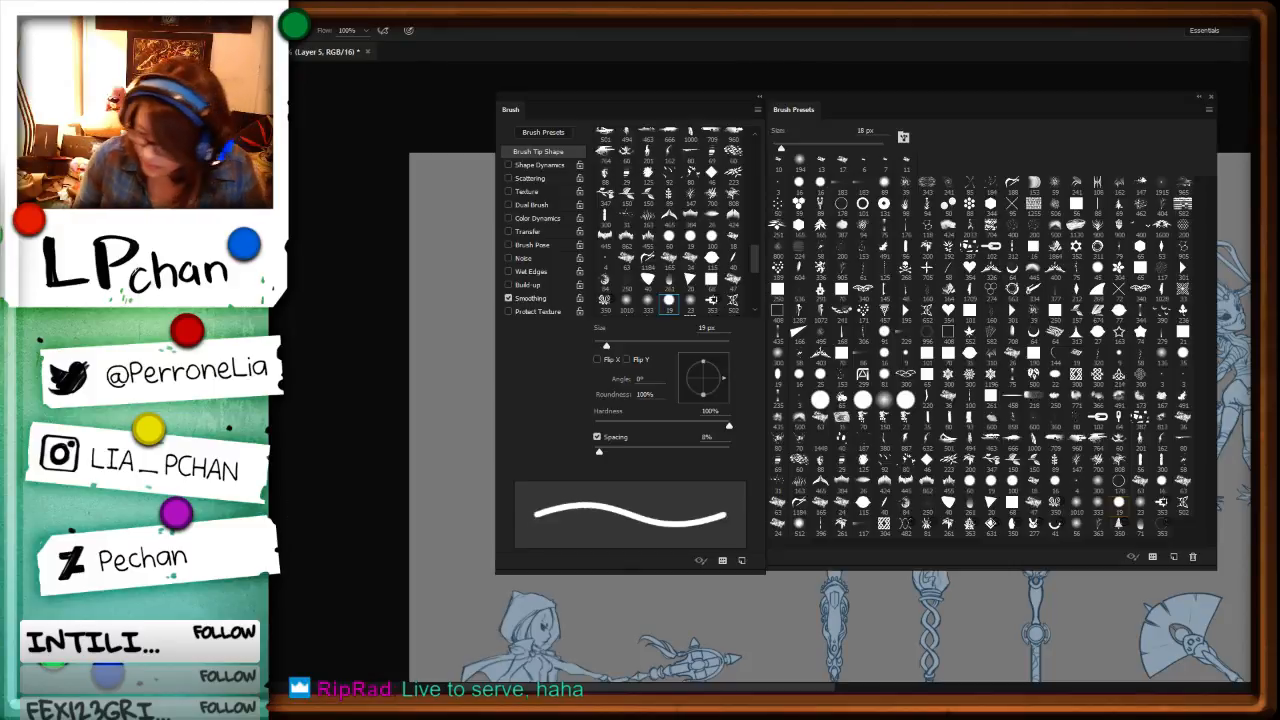
Step: Try a scattered red splatter brush around the sphere-topped staff, and undo the splatter
key("bracketleft")
key("bracketleft")
key("bracketleft")
key("bracketleft")
key("bracketleft")
key("bracketleft")
key("bracketleft")
key("bracketleft")
key("bracketleft")
key("bracketleft")
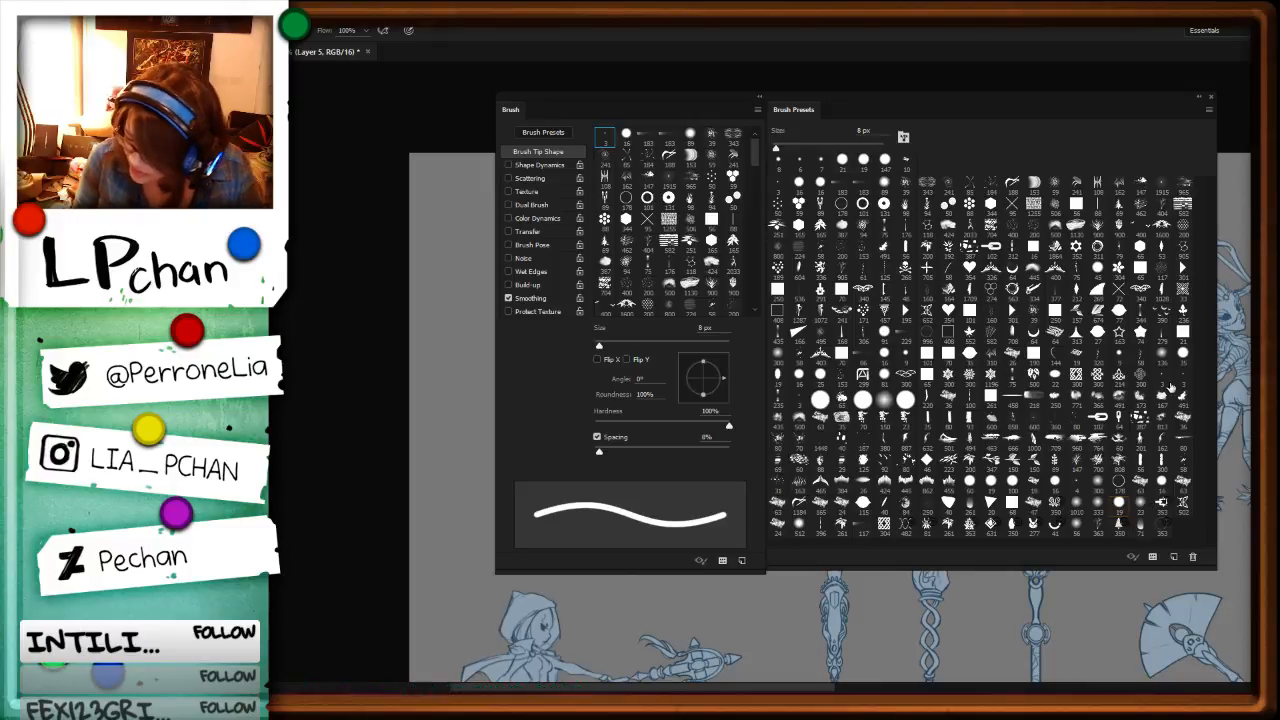
left_click(1076, 423)
key("F5")
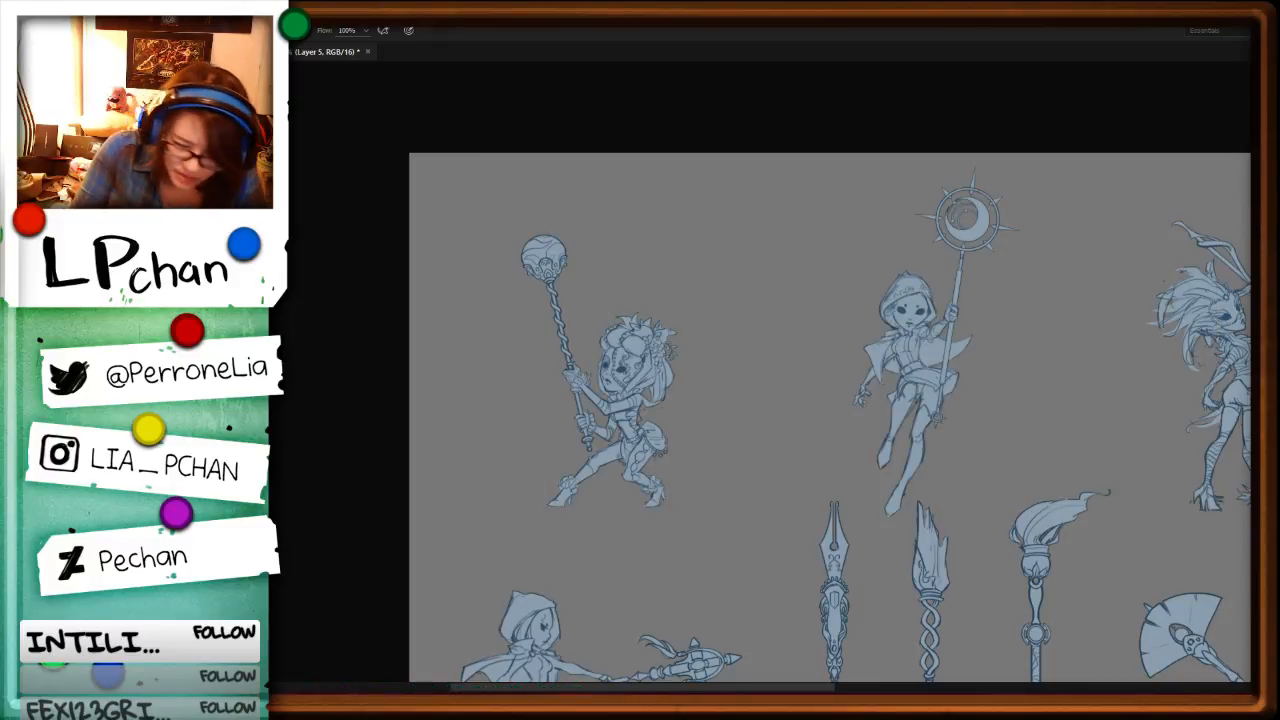
left_click_drag(545, 313, 573, 309)
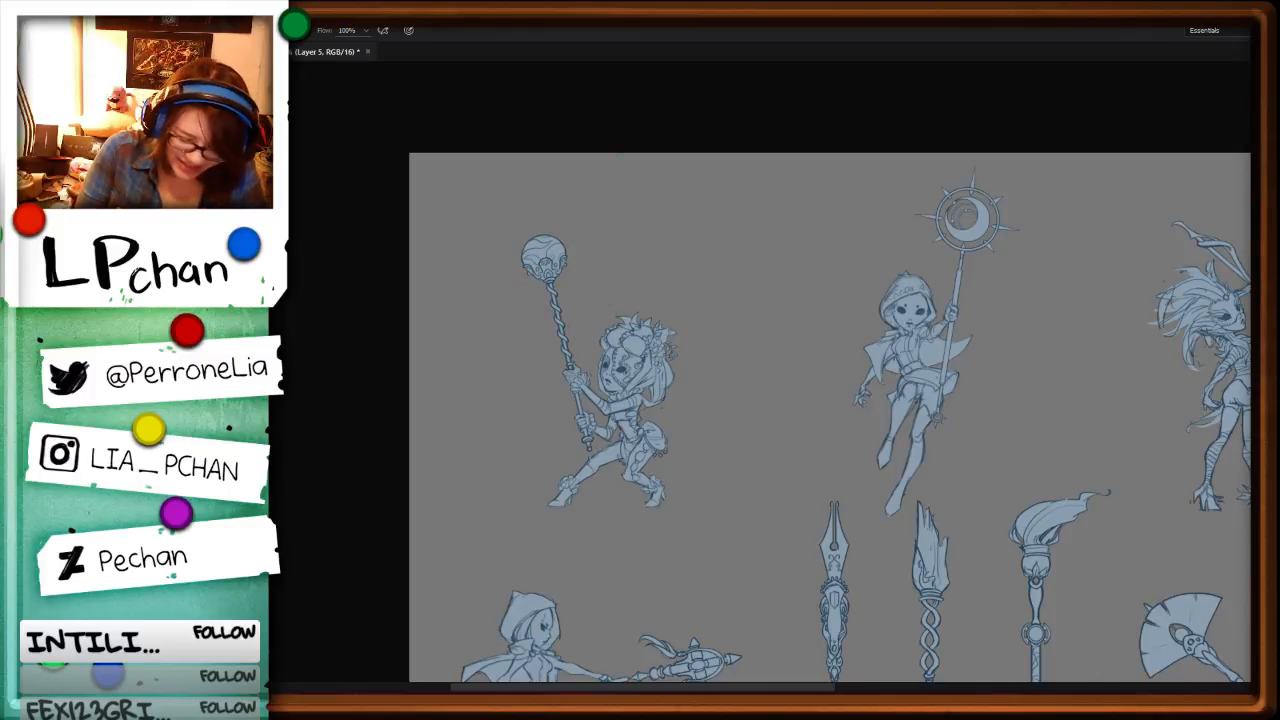
left_click_drag(560, 255, 545, 330)
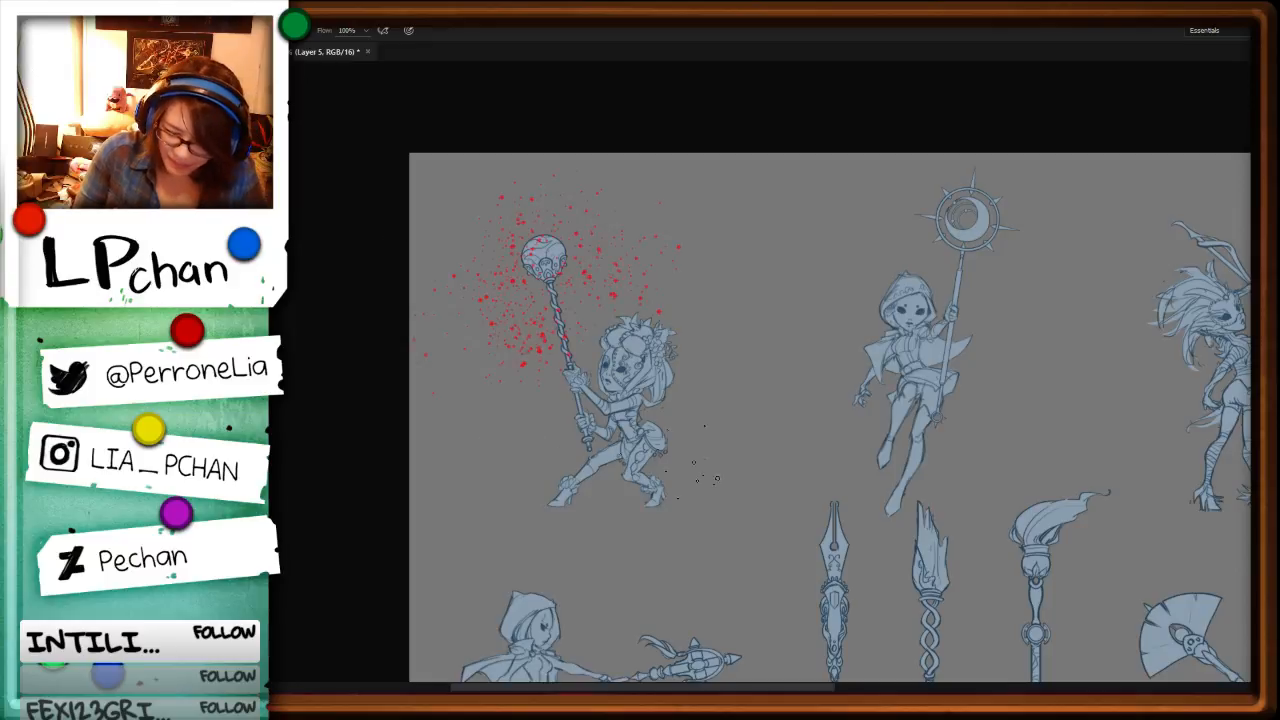
key("ctrl+z")
Step: Choose the streaky textured brush and paint red ribbon-like swirls around the sphere-topped staff's head
key("F5")
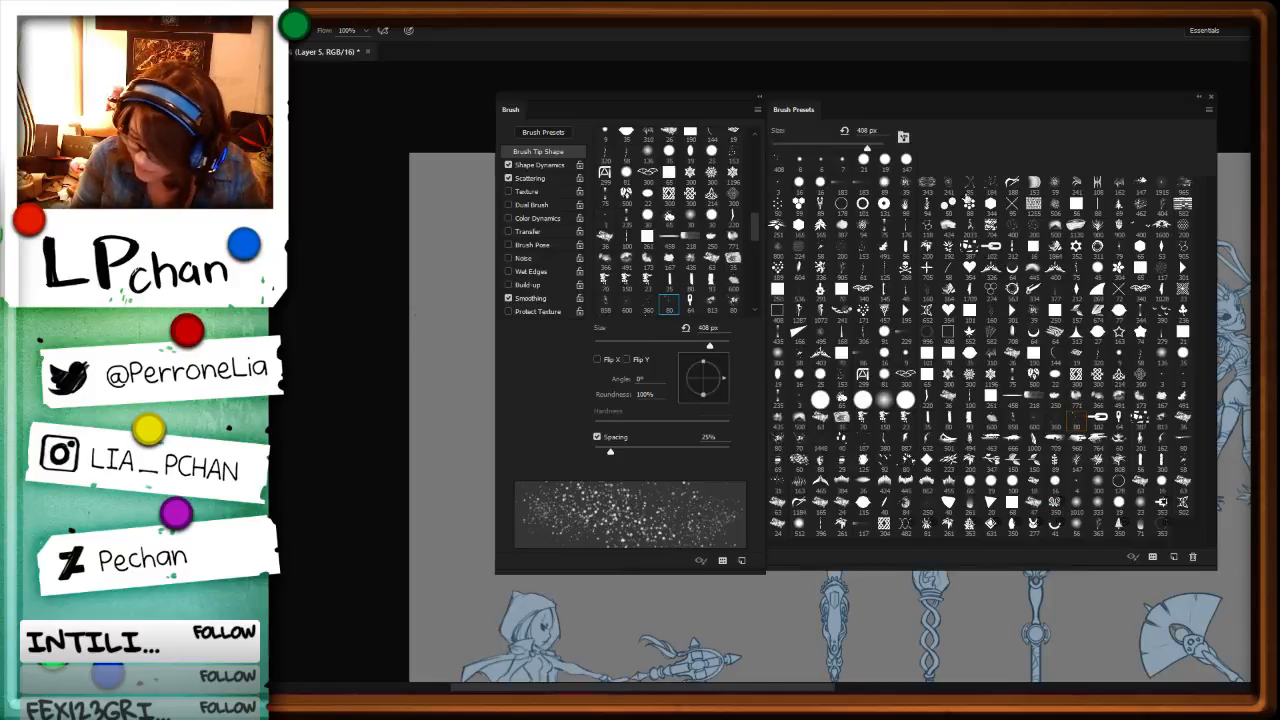
left_click(968, 188)
key("F5")
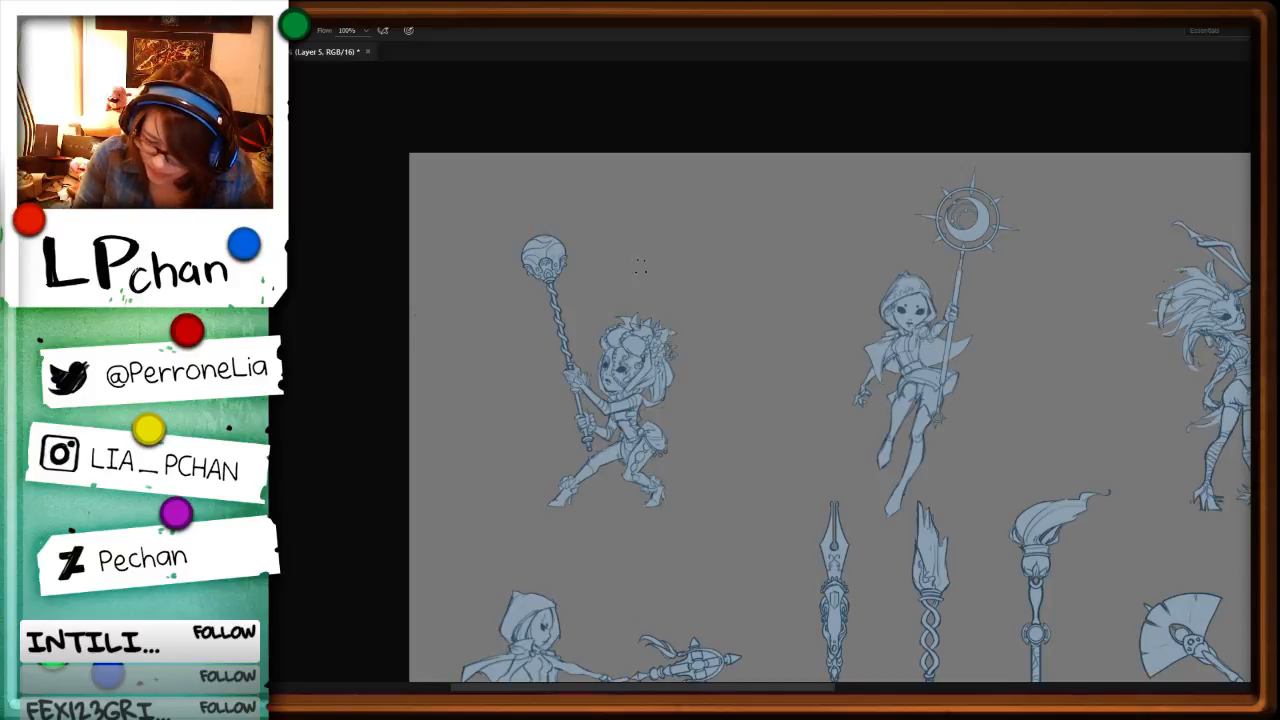
left_click_drag(478, 296, 621, 262)
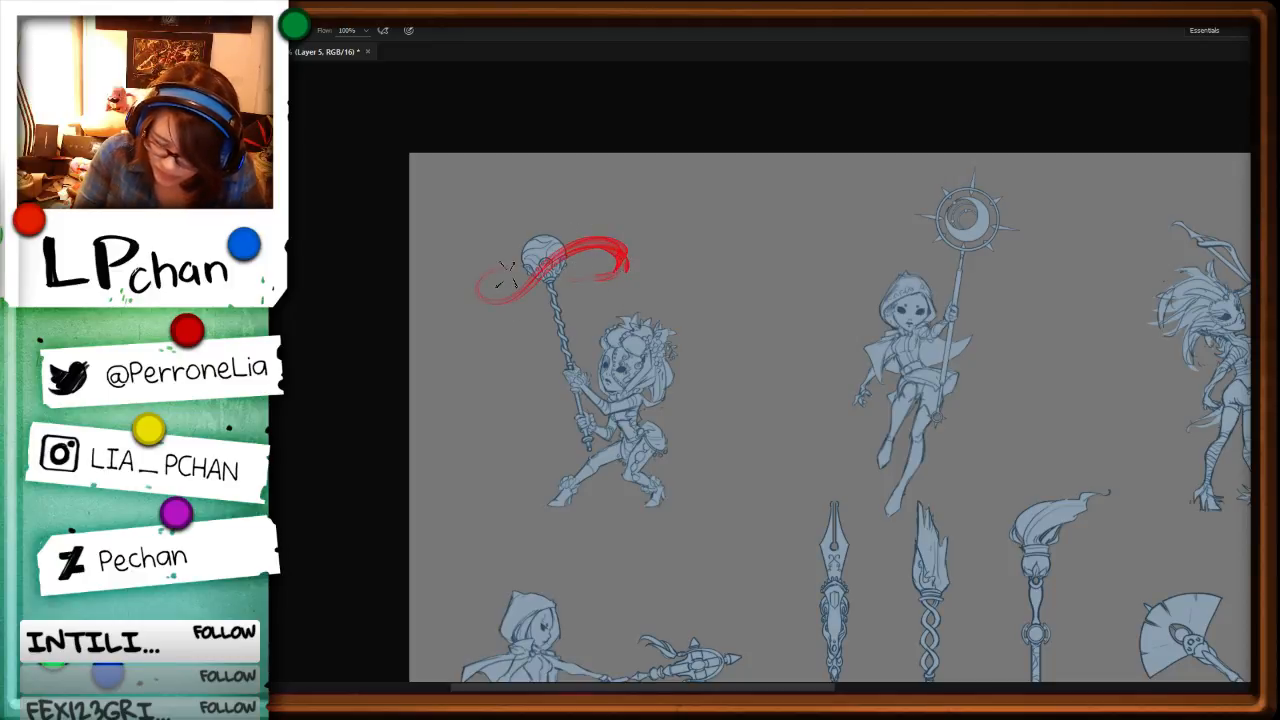
left_click_drag(661, 233, 632, 268)
mouse_move(566, 250)
left_mouse_down()
mouse_move(486, 305)
mouse_move(486, 279)
mouse_move(614, 266)
left_mouse_up()
key("ctrl+z")
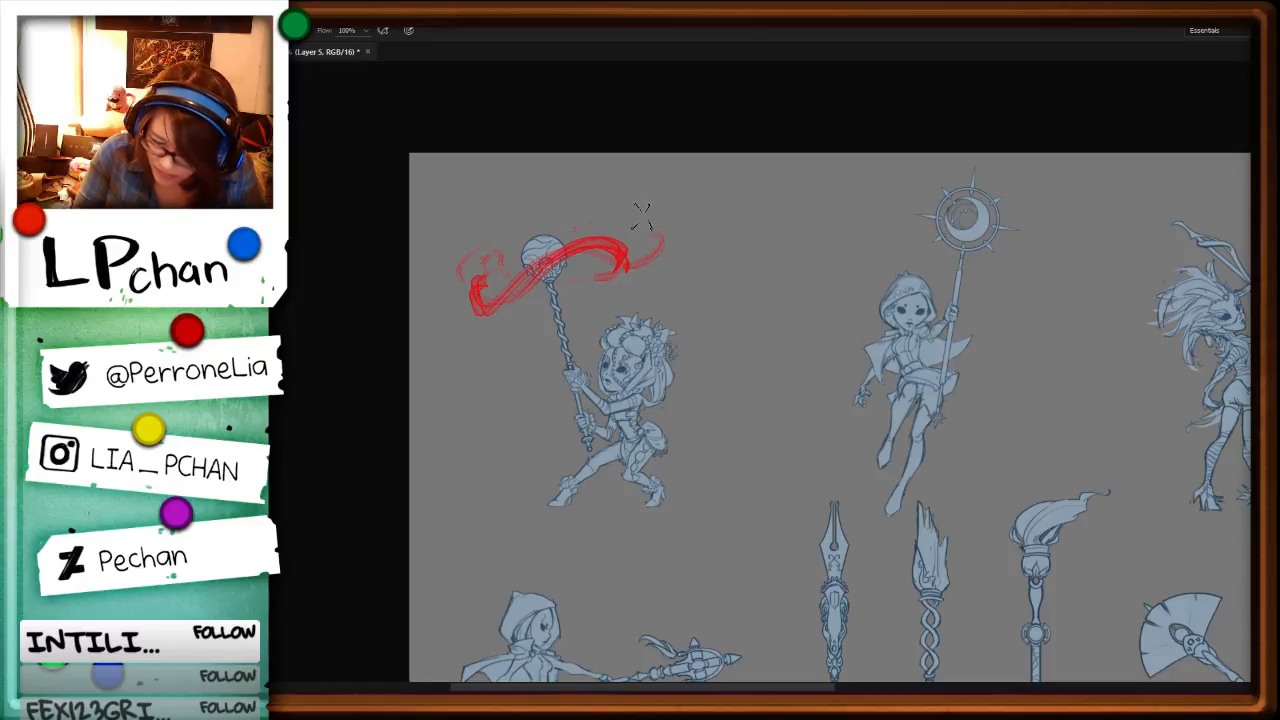
mouse_move(640, 210)
left_mouse_down()
mouse_move(592, 208)
mouse_move(568, 232)
left_mouse_up()
Step: Darken the gray Background layer to near black with a Hue/Saturation Lightness of -76
key("ctrl+minus")
key("ctrl+minus")
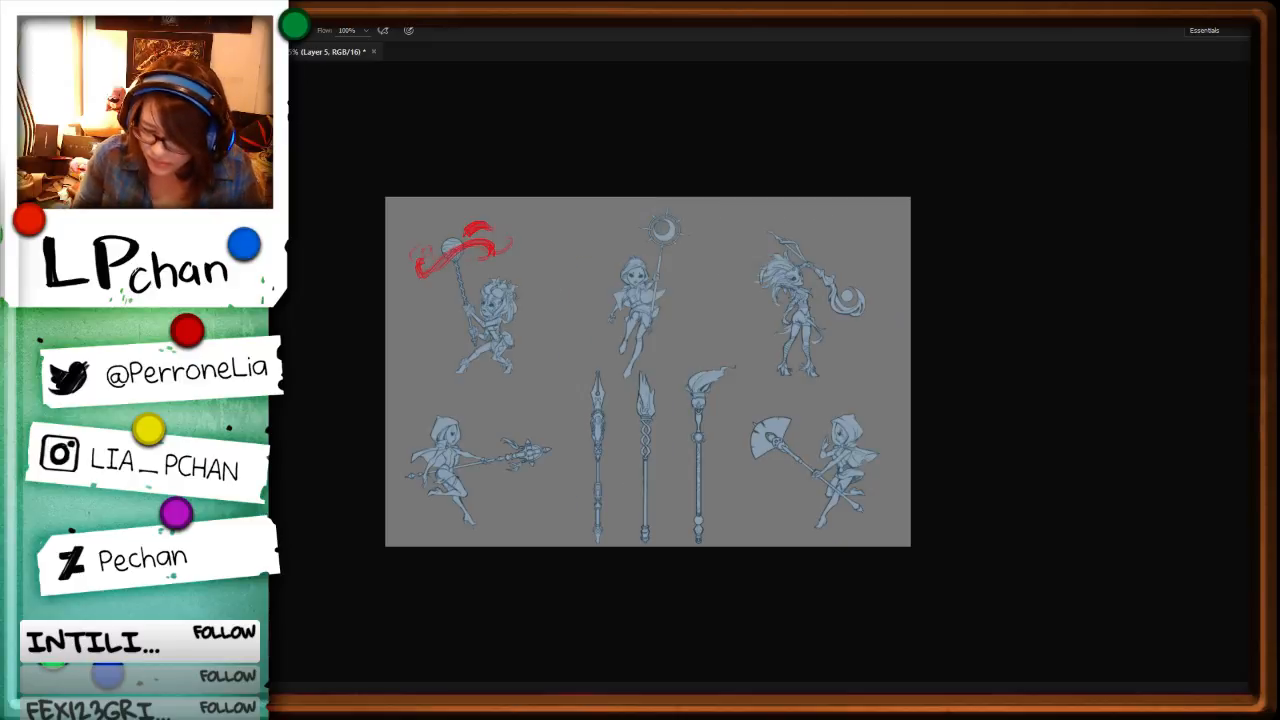
key("ctrl+plus")
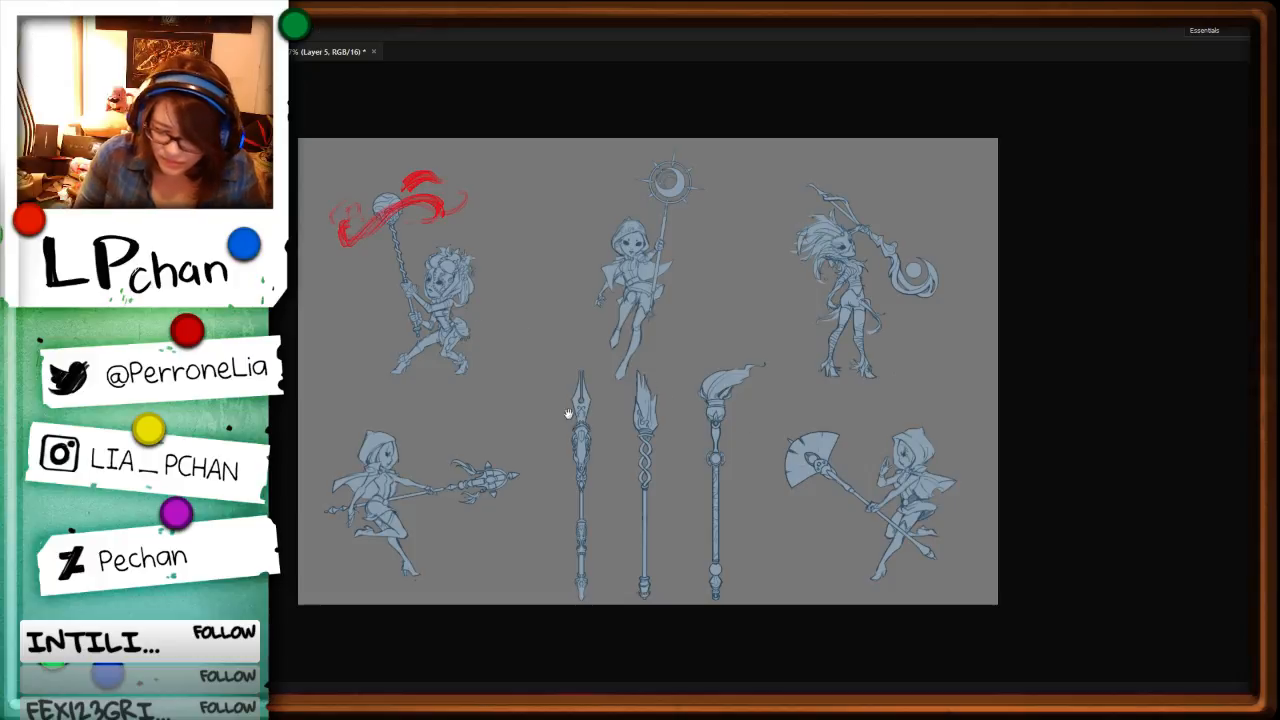
left_click(486, 482, "ctrl")
key("ctrl+u")
left_click_drag(978, 380, 928, 380)
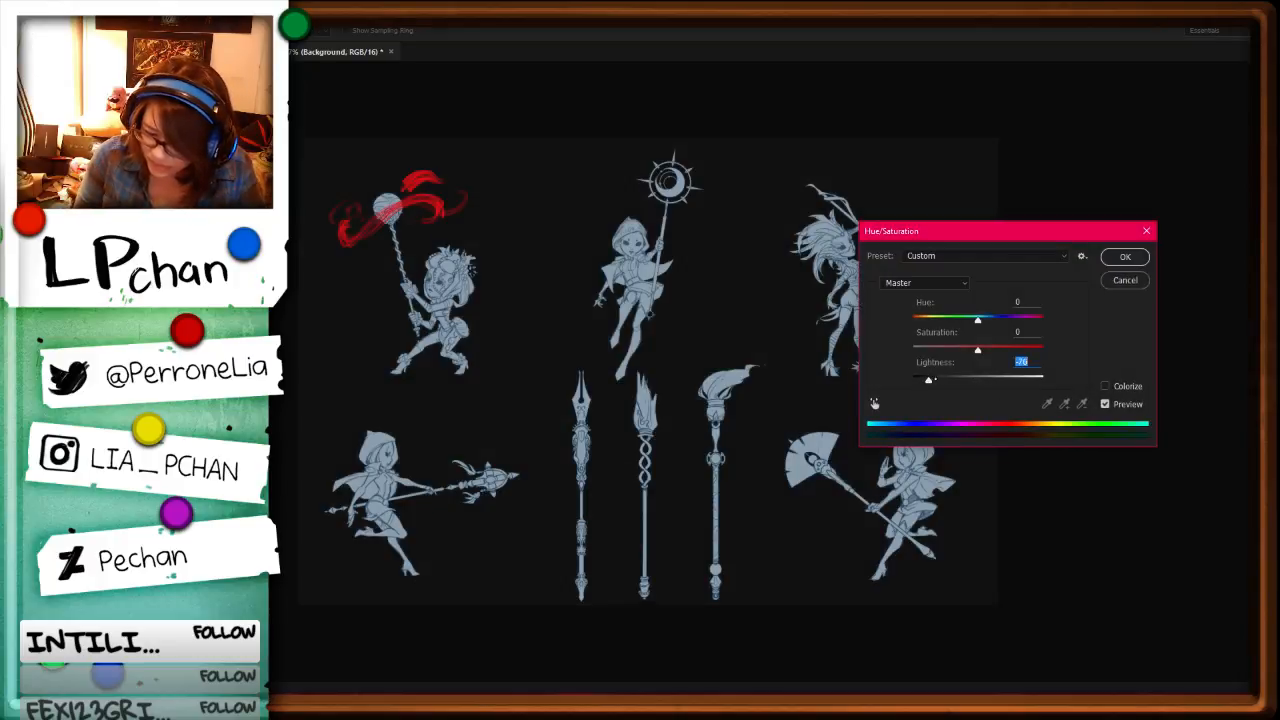
left_click(1125, 257)
Step: Switch to the textured cloud brush at 435 px for adding smoke around the sphere-topped staff
key("ctrl+plus")
key("ctrl+plus")
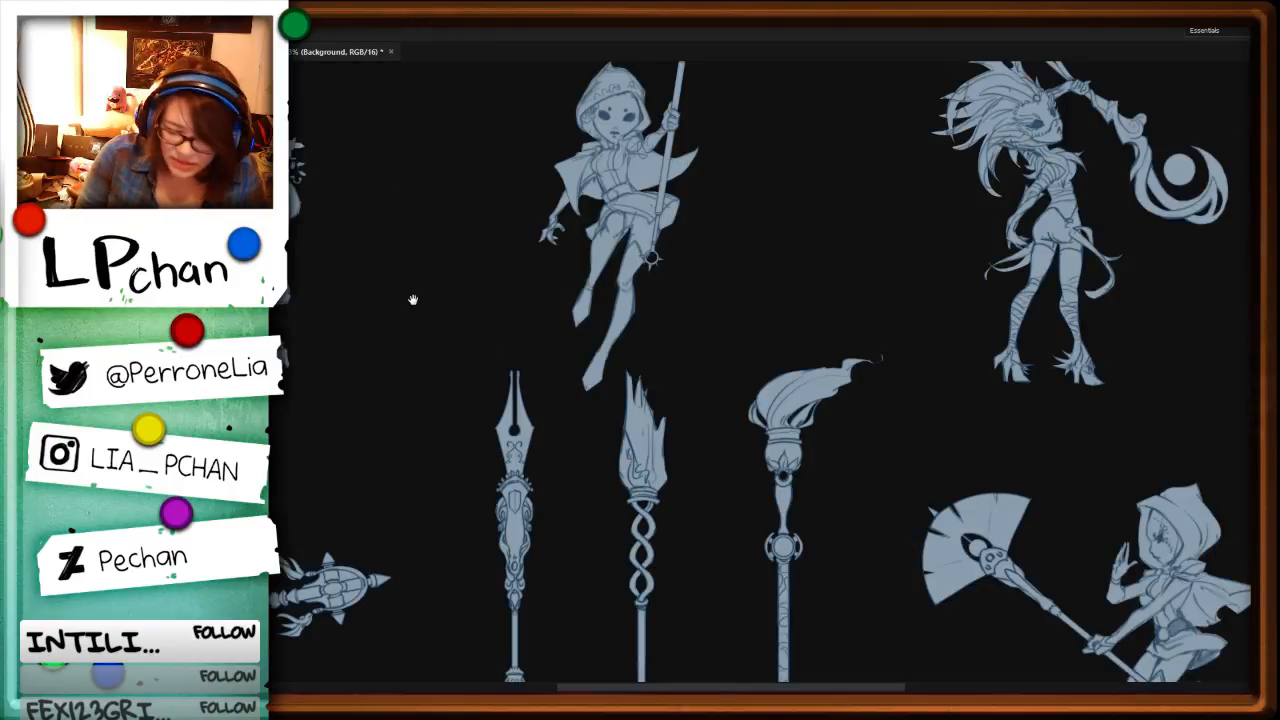
left_click_drag(412, 298, 873, 508)
left_click_drag(855, 379, 940, 446)
key("F5")
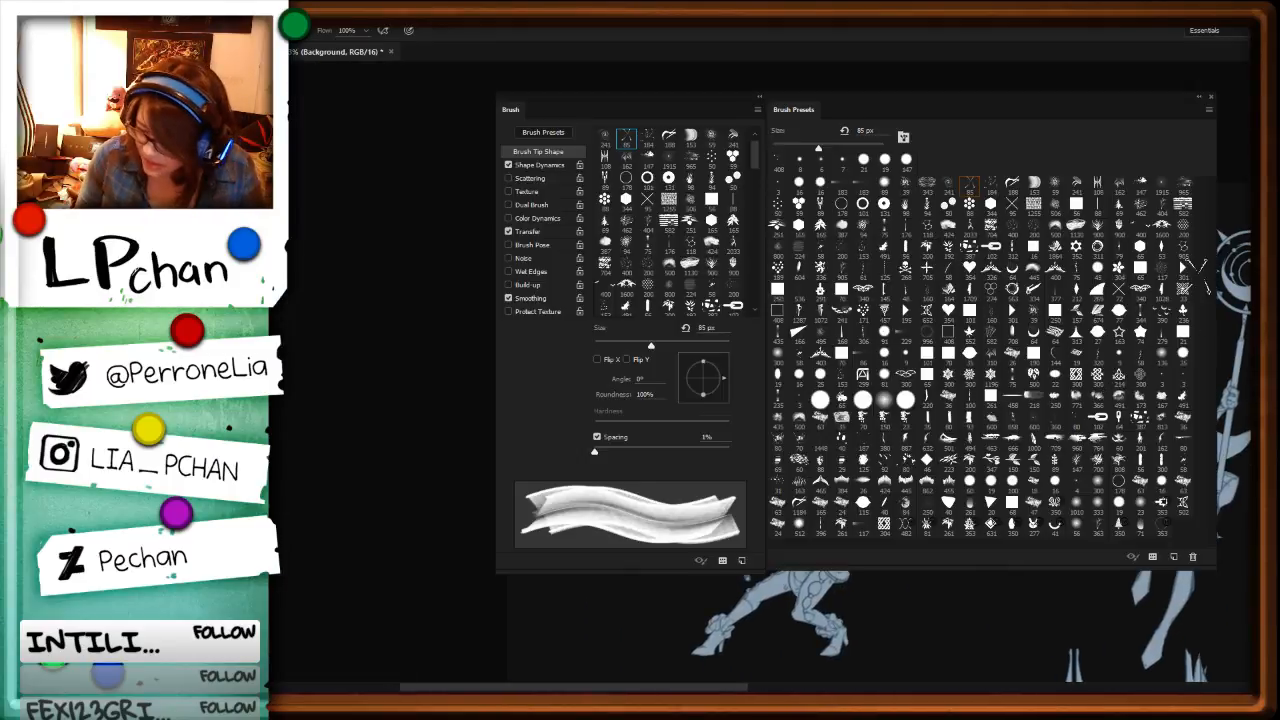
key("]")
key("]")
key("]")
key("]")
key("]")
key("]")
key("]")
key("]")
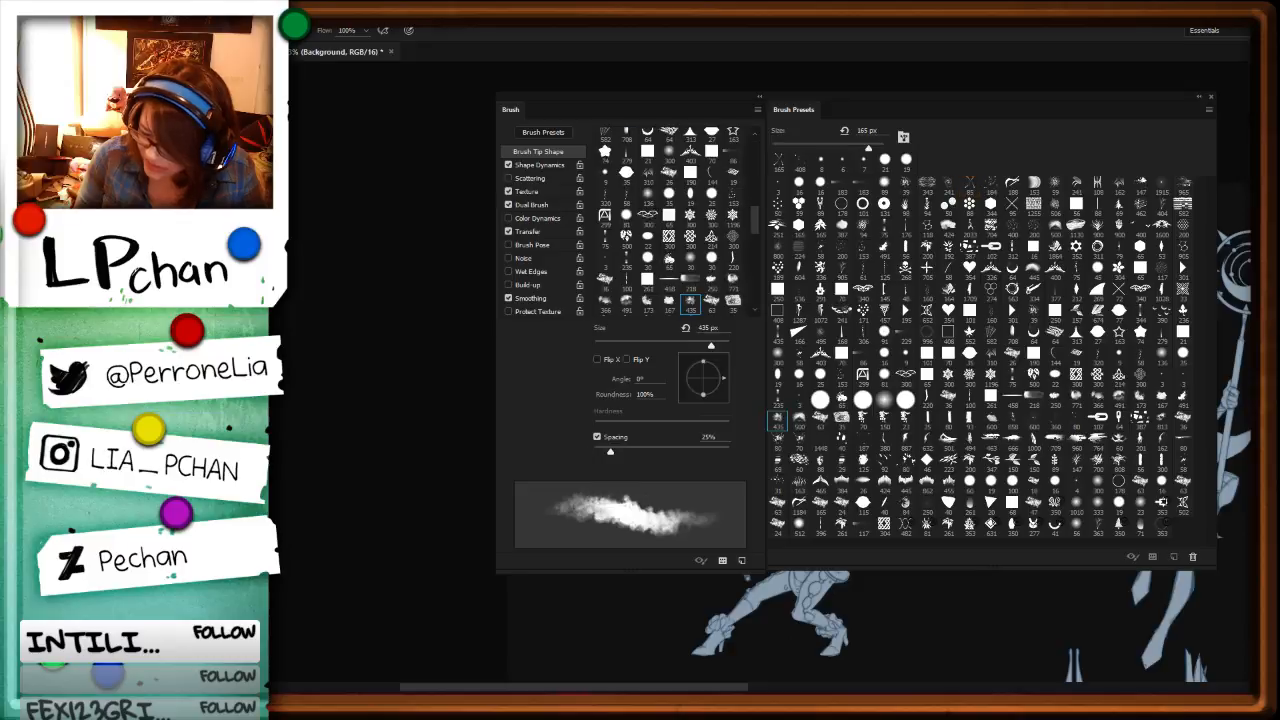
key("F5")
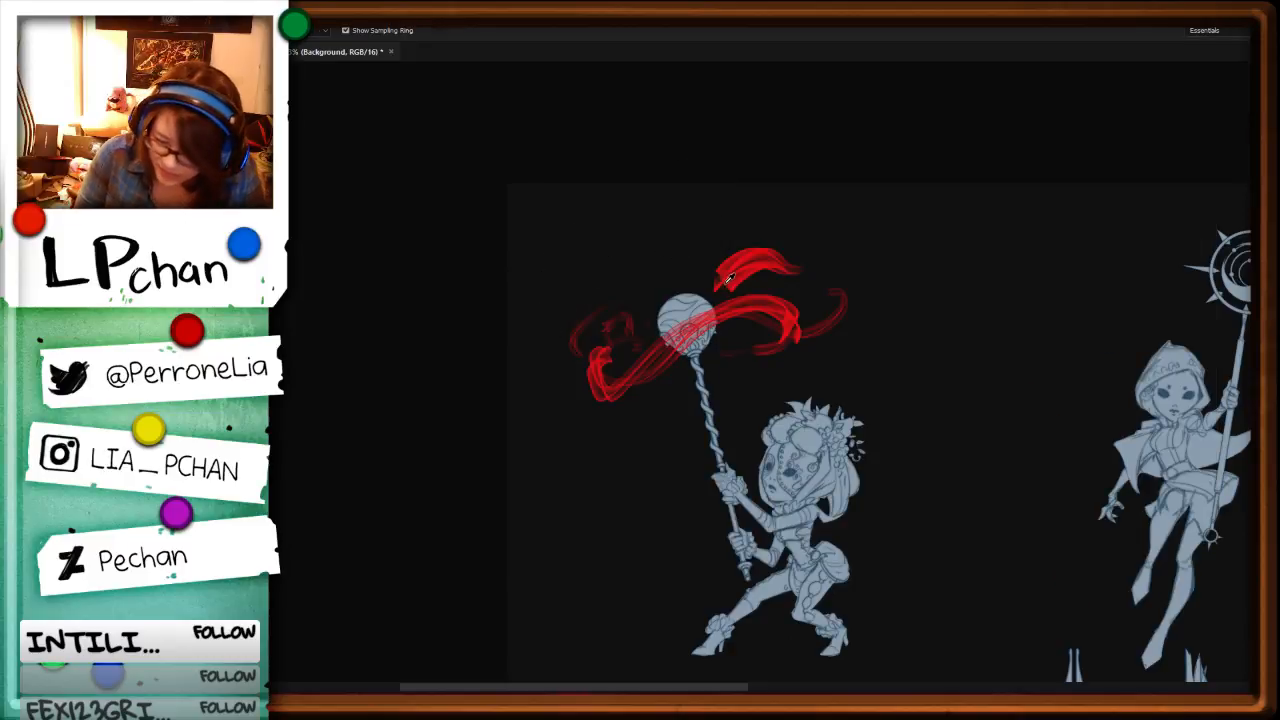
Step: Return to Layer 5 and paint red smoky puffs among the swirls around the sphere-topped staff's head
left_click(727, 280, "alt")
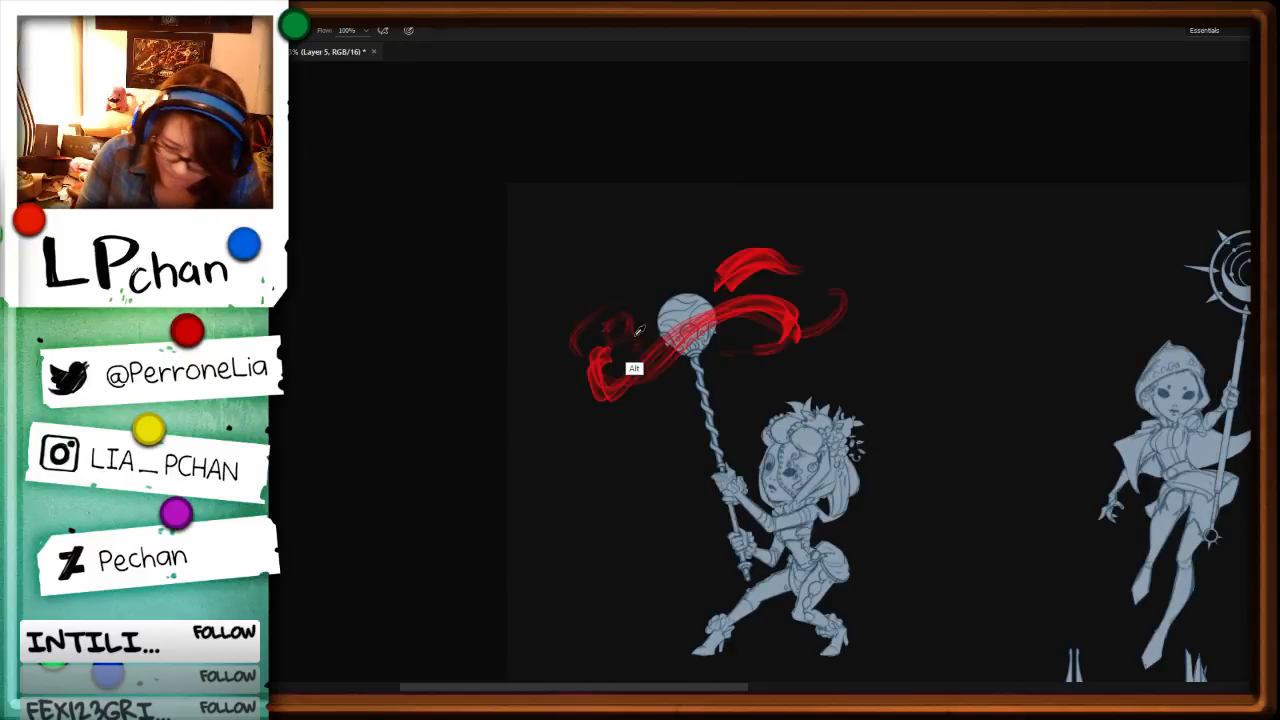
left_click_drag(640, 331, 608, 336)
mouse_move(606, 338)
left_mouse_down()
mouse_move(602, 356)
mouse_move(618, 336)
left_mouse_up()
left_click_drag(738, 282, 701, 280)
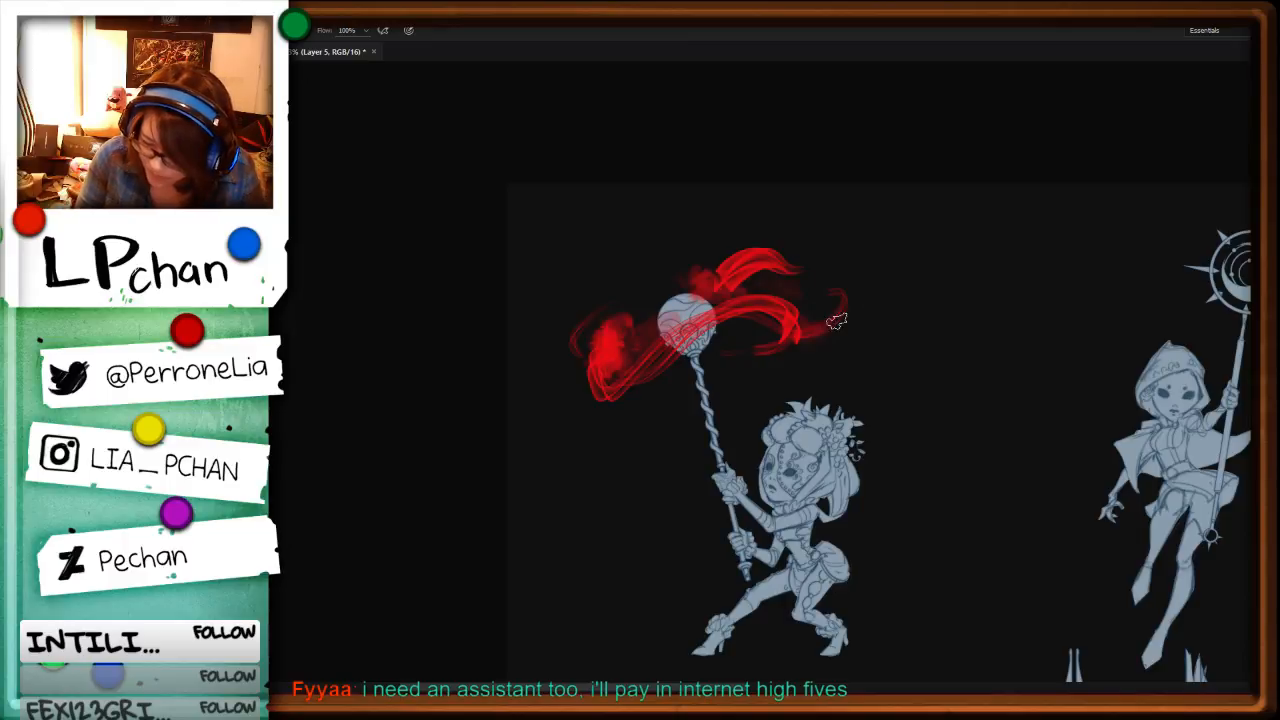
Step: Recolor the red magic swirls to glowing teal with Hue/Saturation: Hue +177, Saturation +31, Lightness +13
key("ctrl+u")
mouse_move(979, 319)
left_mouse_down()
mouse_move(1044, 316)
mouse_move(912, 319)
mouse_move(1019, 319)
mouse_move(986, 379)
left_mouse_up()
left_click_drag(1020, 319, 1042, 320)
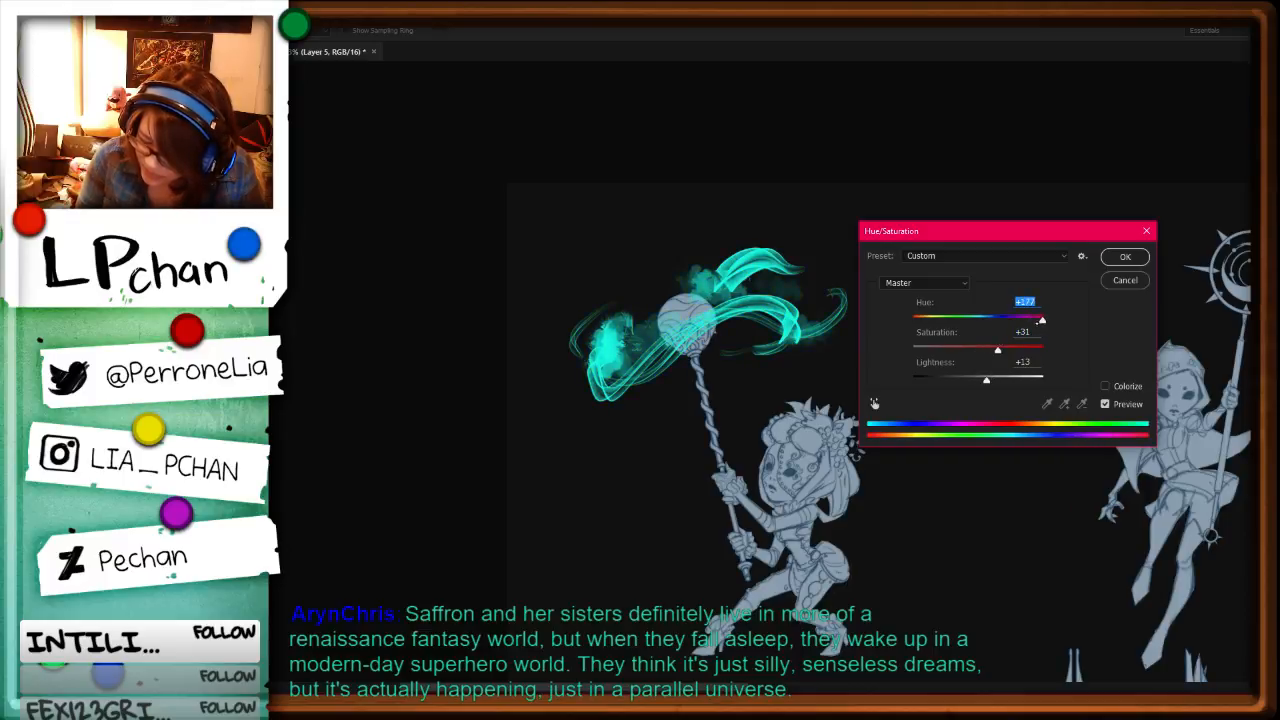
key("Return")
Step: Try different brush presets and choose a soft brush for the magic around the hooded character's crescent-moon staff
left_click_drag(1084, 520, 604, 448)
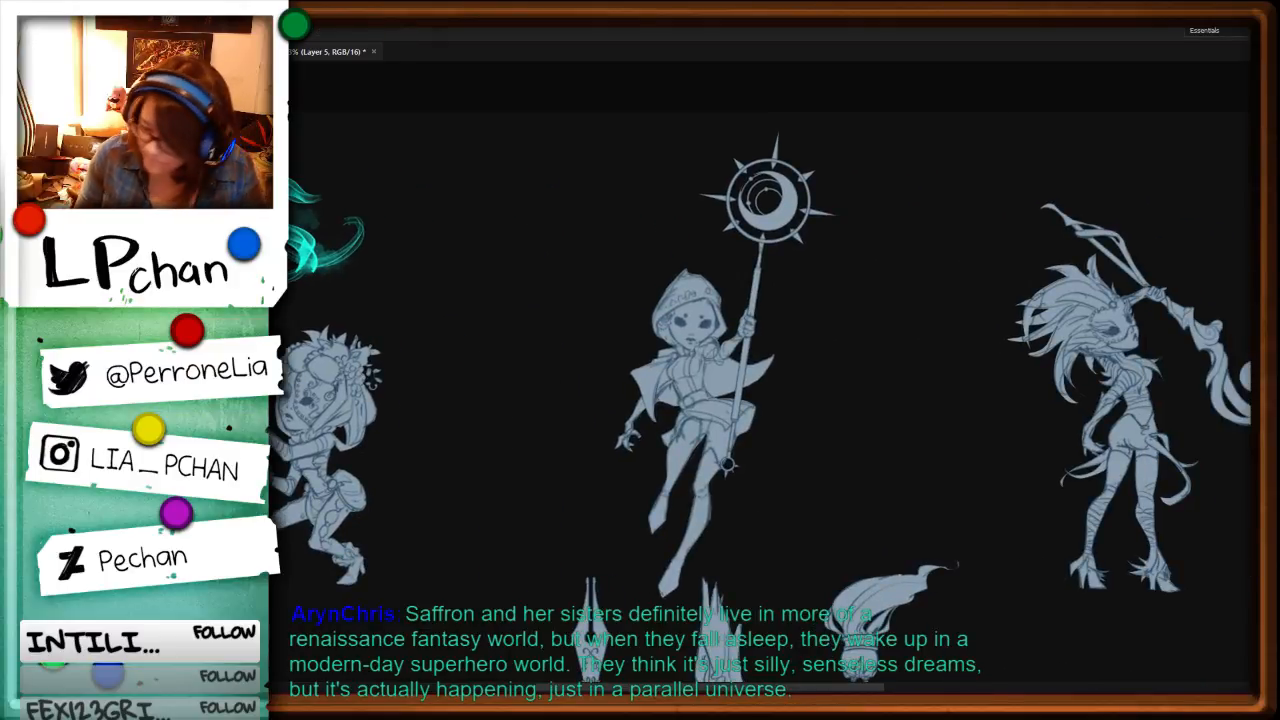
key("F5")
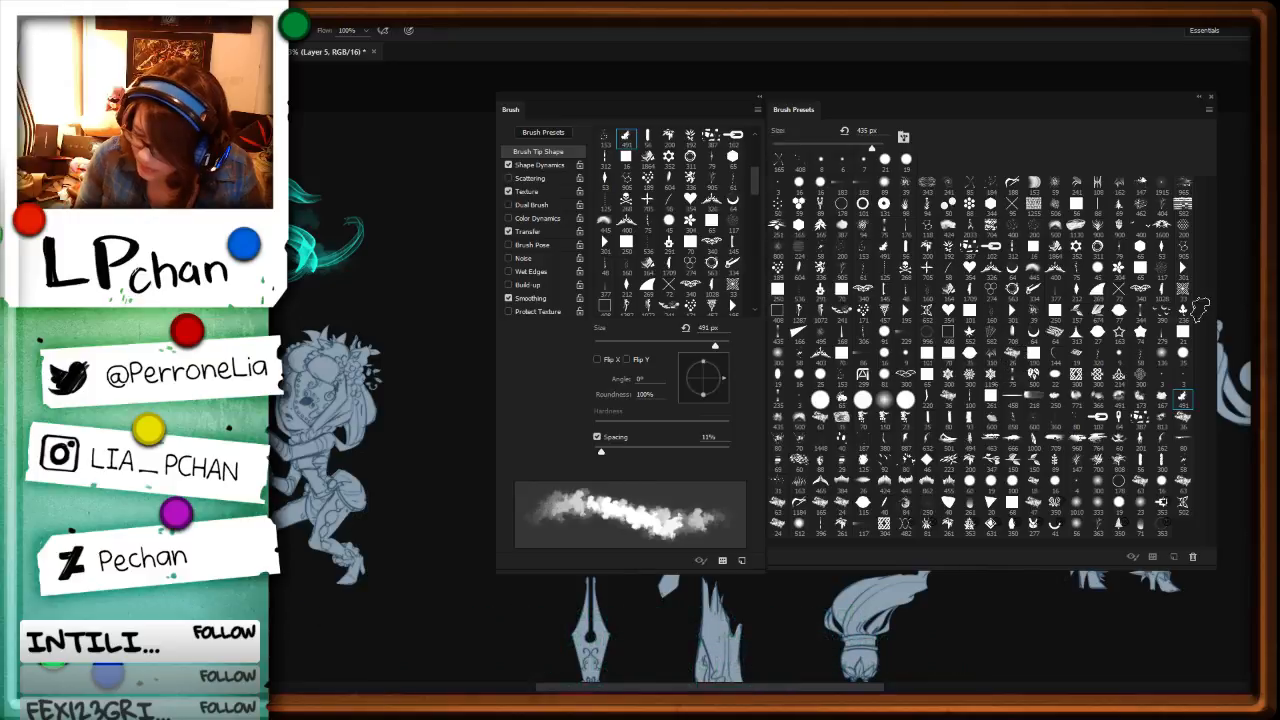
left_click(1124, 404)
left_click(1141, 271)
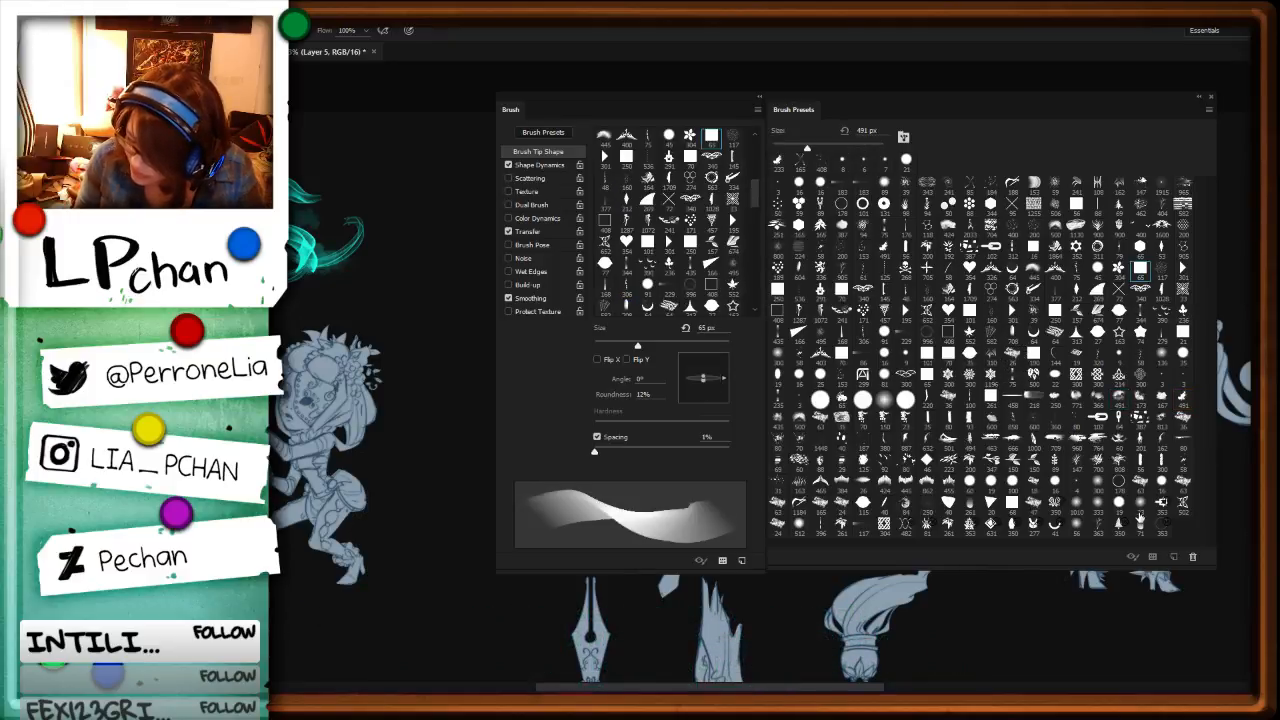
left_click(1140, 520)
key("F5")
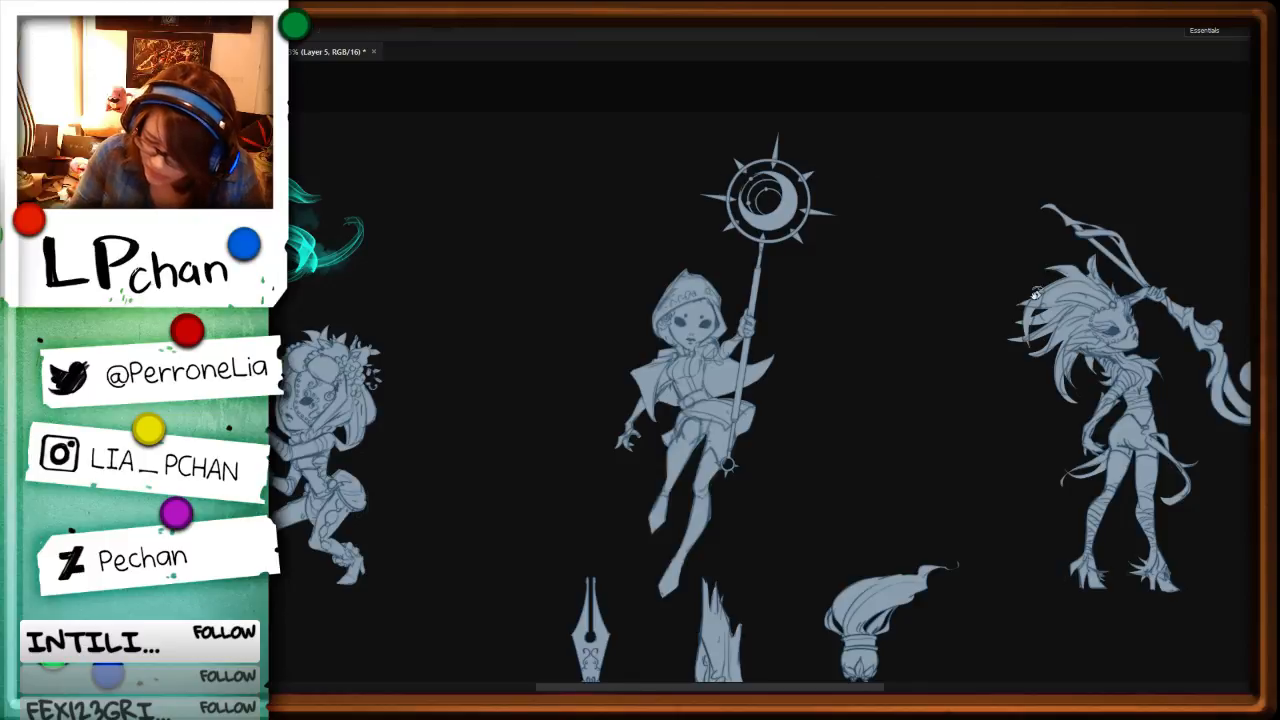
Step: Rotate the canvas and paint pale red elliptical streaks around the crescent-moon staff's head
key("r")
left_click_drag(754, 168, 722, 550)
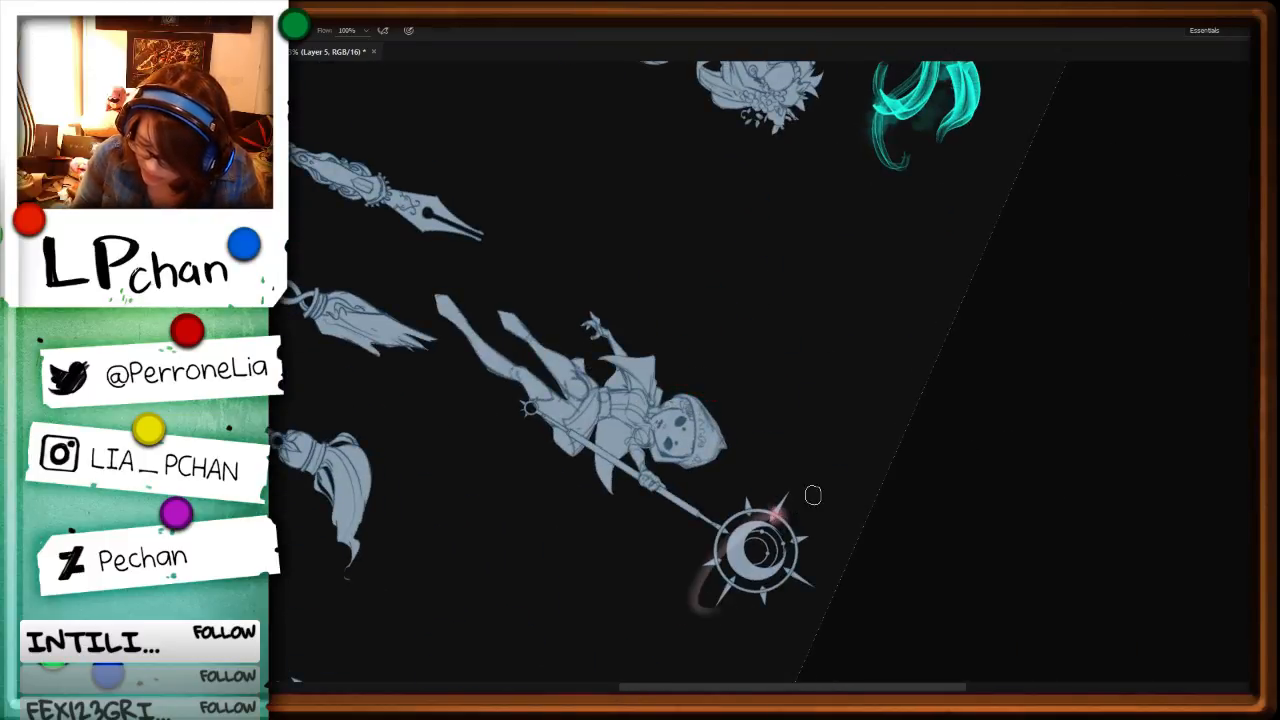
mouse_move(812, 488)
left_mouse_down()
mouse_move(677, 626)
mouse_move(782, 551)
mouse_move(737, 615)
mouse_move(657, 600)
mouse_move(825, 458)
left_mouse_up()
key("ctrl+z")
left_click_drag(804, 520, 813, 521)
left_click_drag(719, 620, 808, 493)
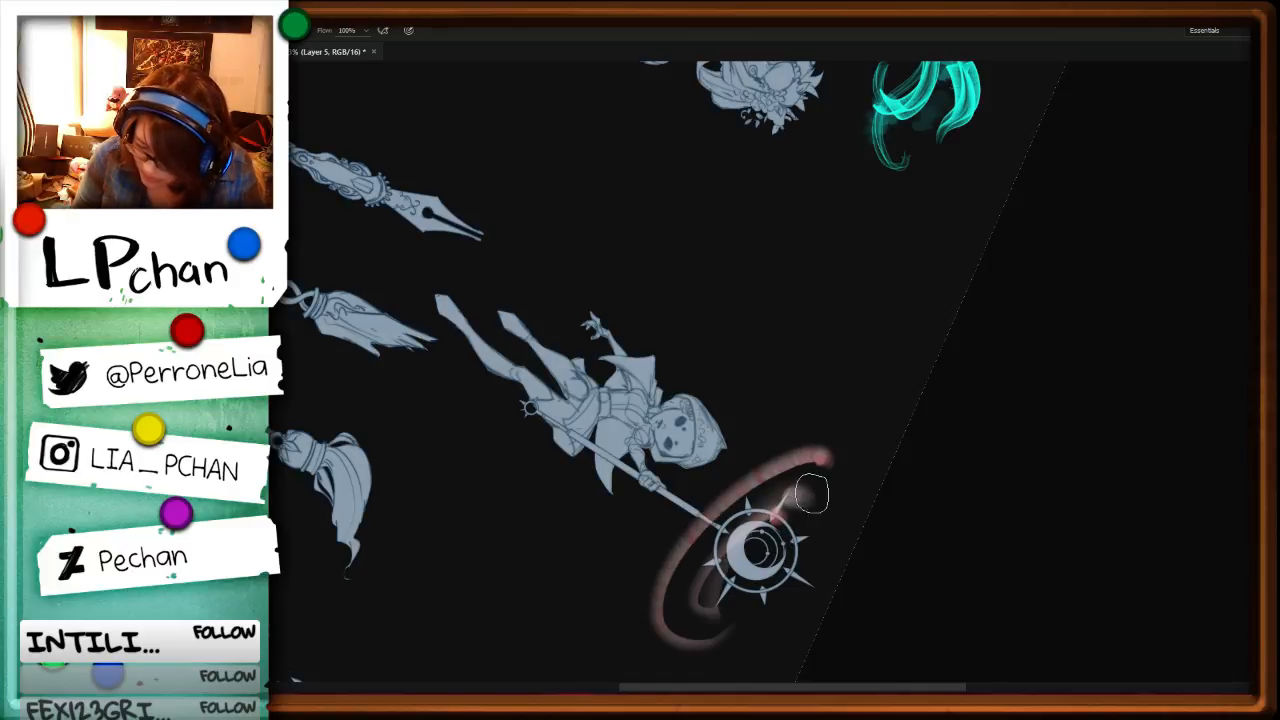
Step: Paint faint outer elliptical streaks around the head of the hooded character's crescent-moon staff to widen the pale red swirl
left_click_drag(702, 648, 777, 526)
left_click_drag(837, 434, 680, 556)
left_click_drag(656, 690, 801, 546)
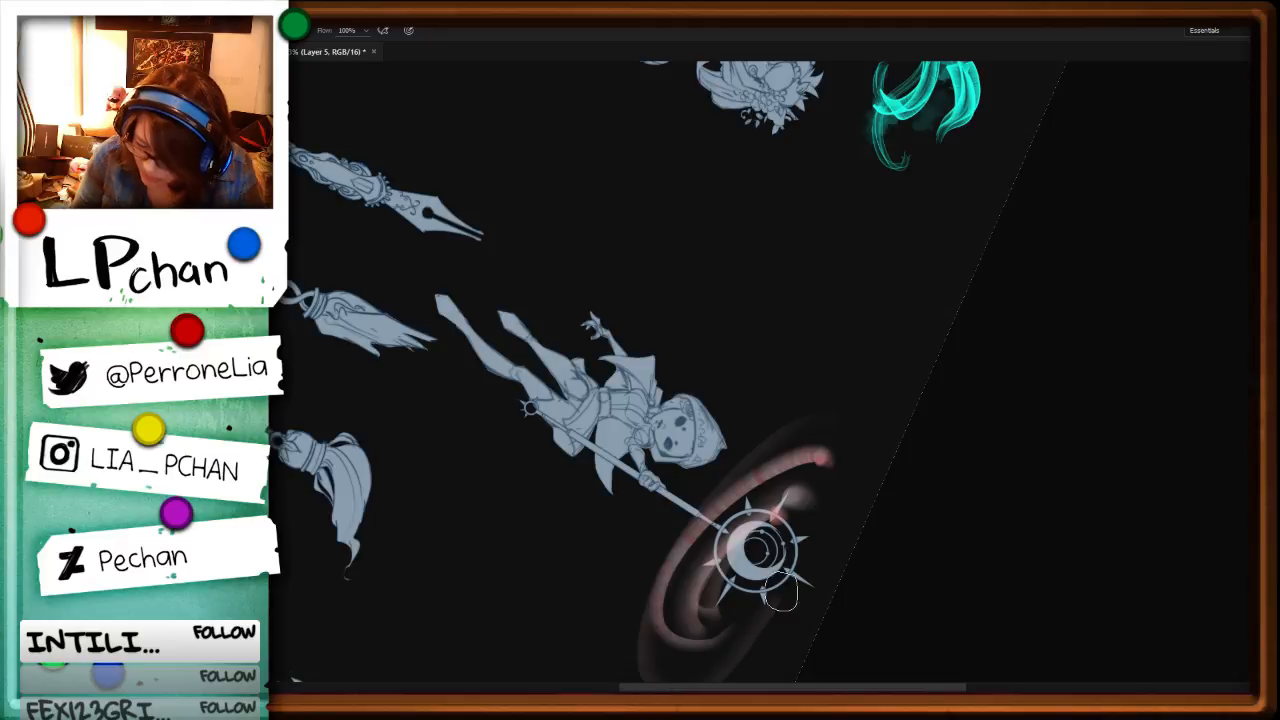
mouse_move(782, 594)
left_mouse_down()
mouse_move(822, 480)
mouse_move(806, 540)
left_mouse_up()
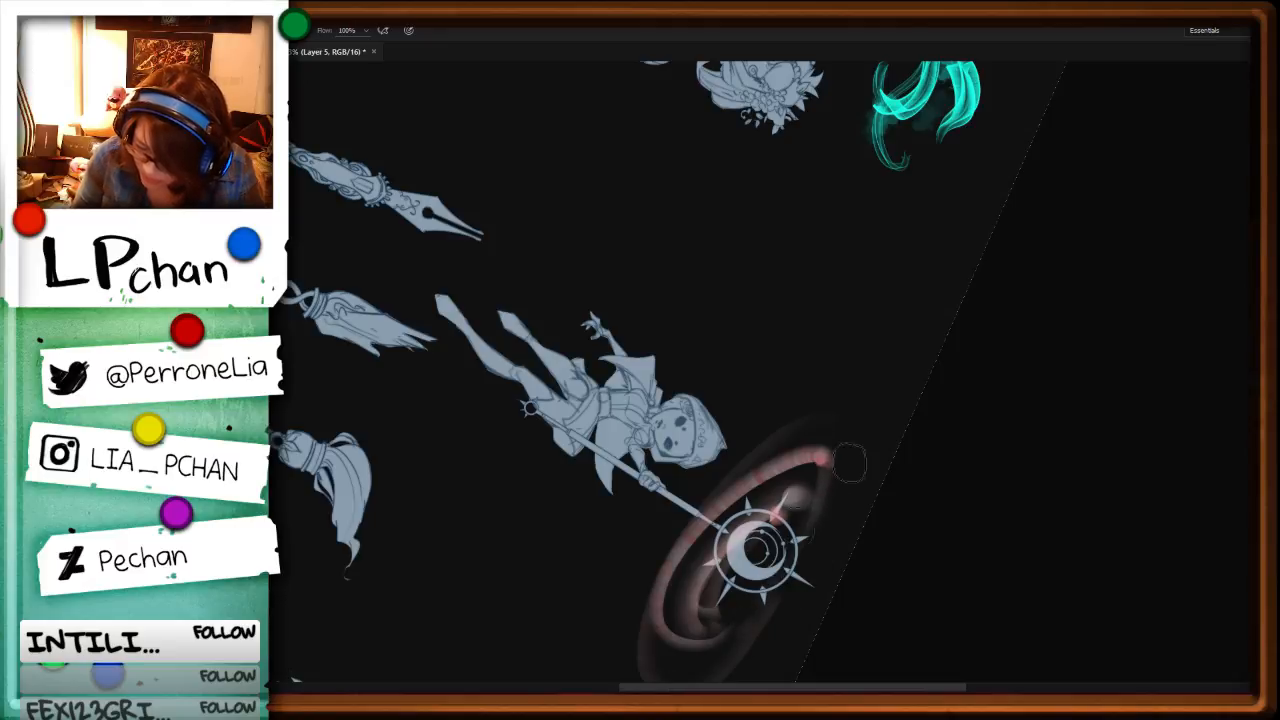
left_click_drag(761, 464, 627, 650)
left_click_drag(752, 434, 868, 408)
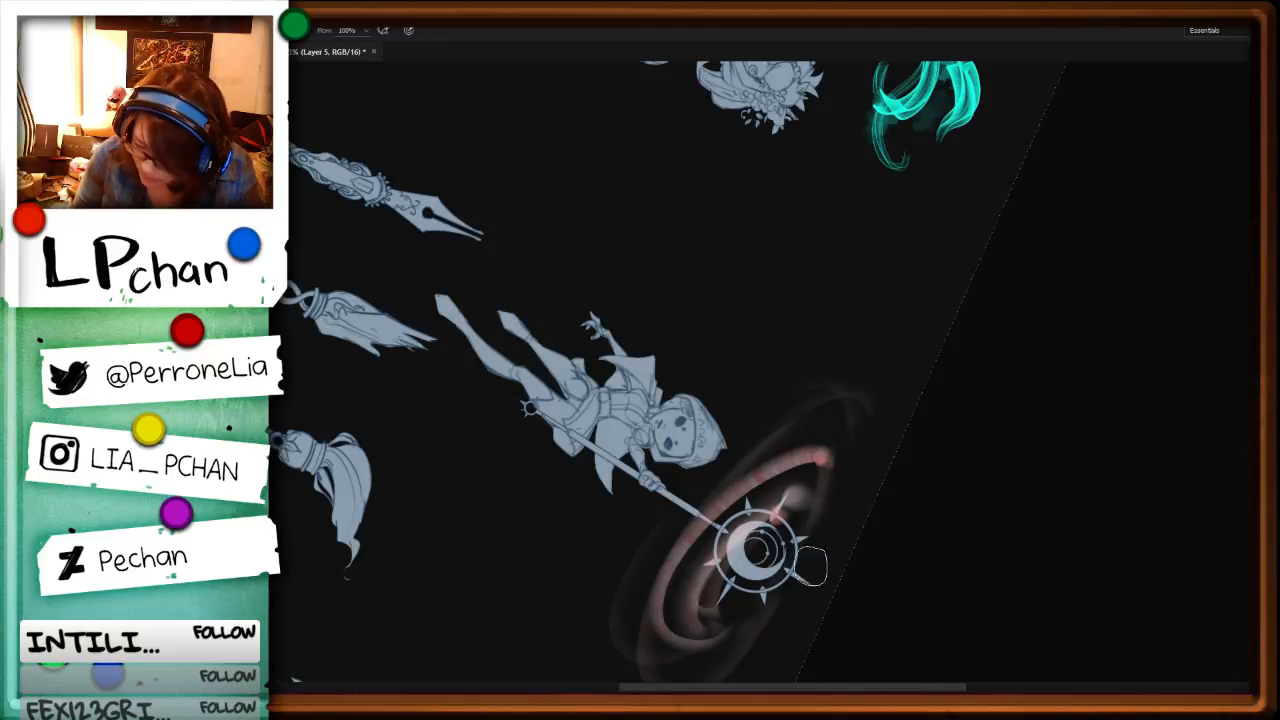
left_click_drag(811, 566, 840, 450)
Step: Examine the new swirl around the crescent-moon staff up close and in the context of the other characters
key("ctrl+minus")
key("ctrl+minus")
key("r")
mouse_move(706, 600)
left_mouse_down()
mouse_move(853, 247)
mouse_move(819, 142)
left_mouse_up()
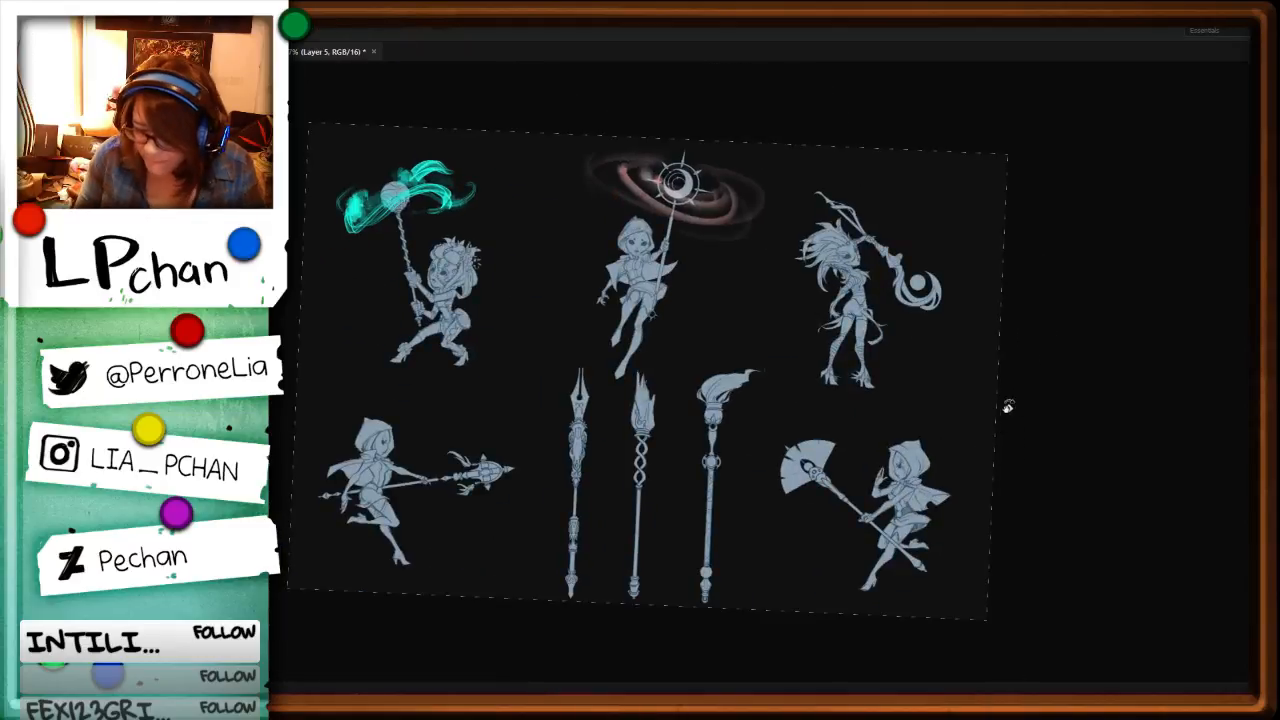
key("ctrl+plus")
left_click_drag(785, 230, 795, 468)
key("ctrl+plus")
key("ctrl+plus")
key("ctrl+plus")
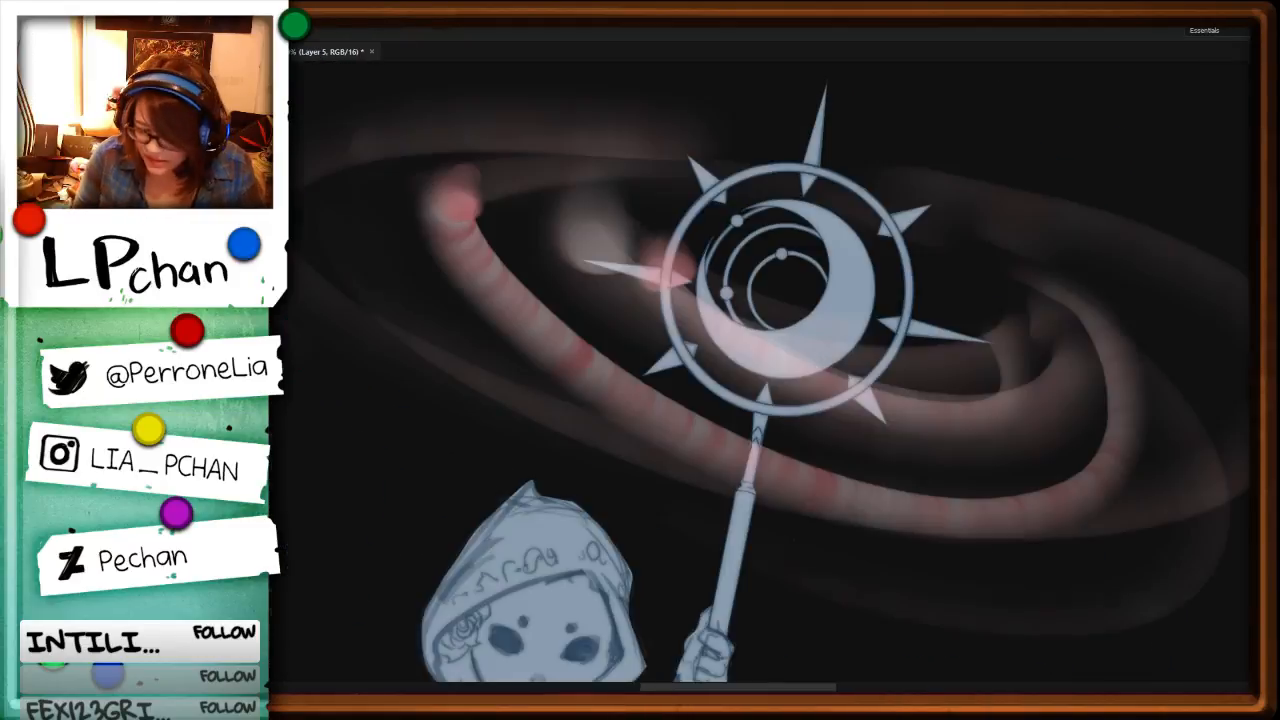
key("ctrl+minus")
key("ctrl+minus")
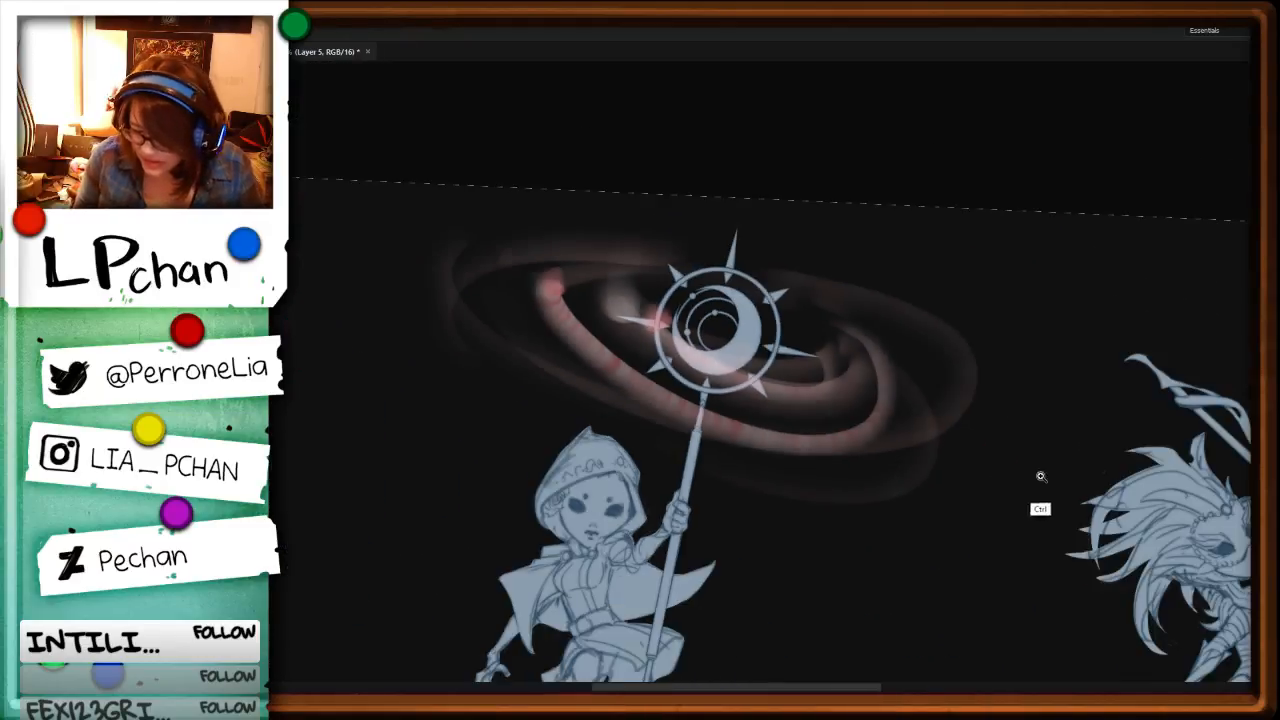
left_click_drag(1043, 574, 780, 380)
key("ctrl+minus")
key("ctrl+minus")
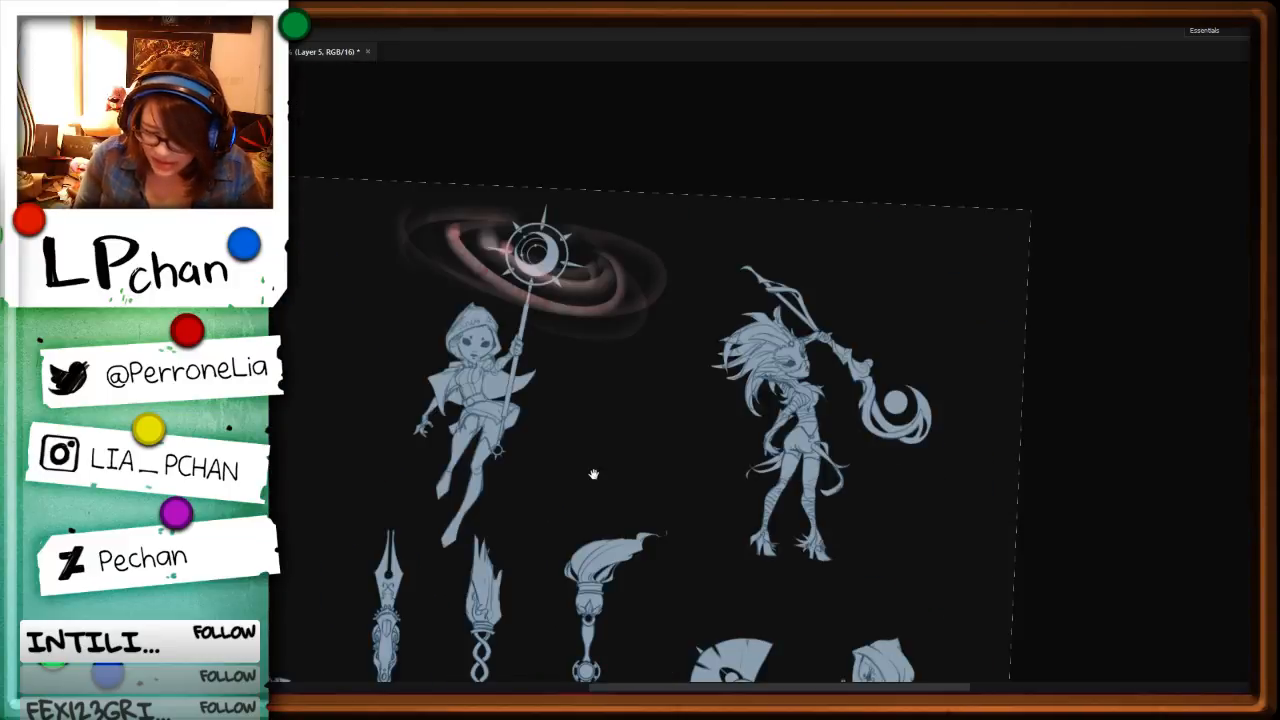
left_click_drag(596, 474, 995, 467)
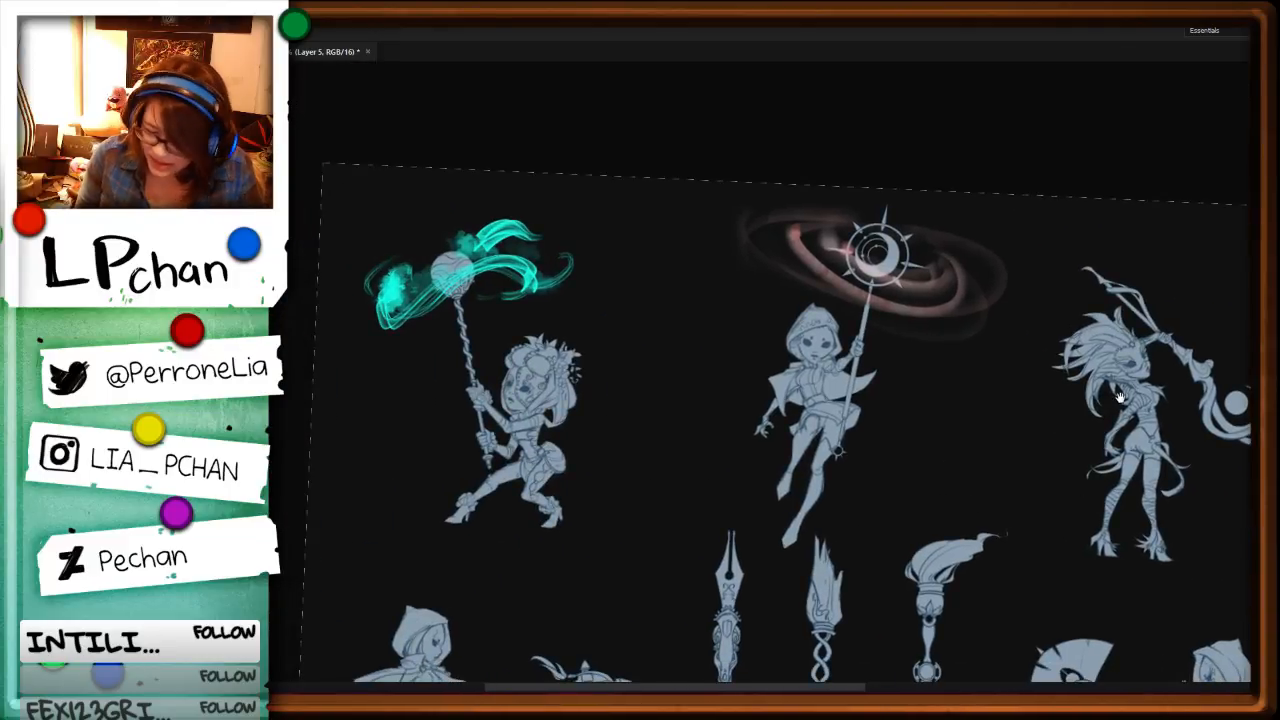
left_click_drag(1166, 492, 906, 412)
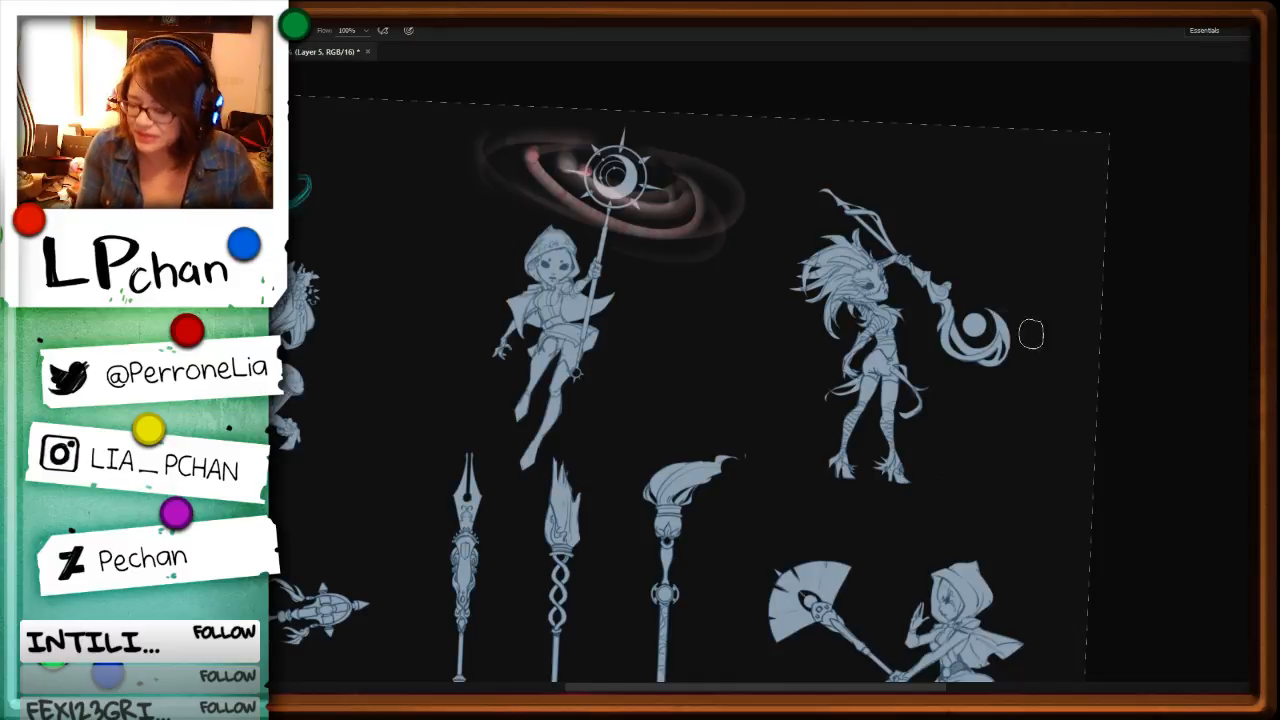
Step: Compare several foliage brush presets and choose the 150 px leafy-branch brush
key("F5")
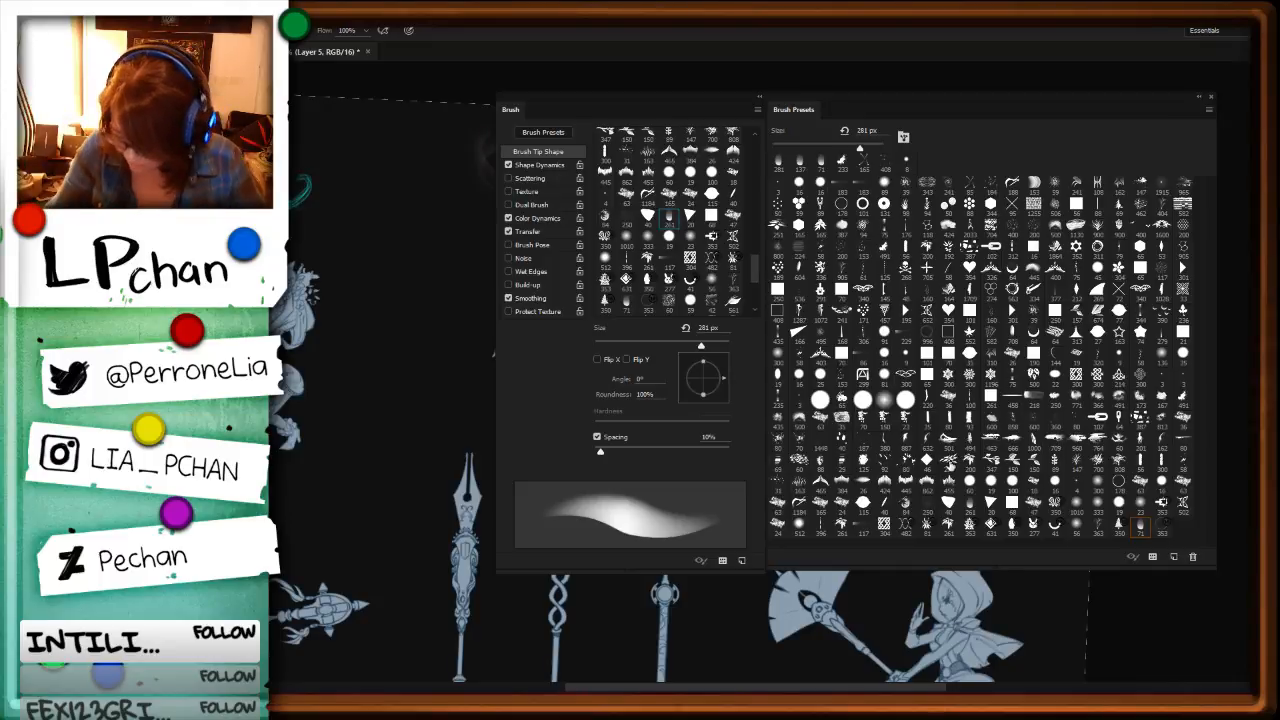
left_click(949, 462)
left_click(1016, 460)
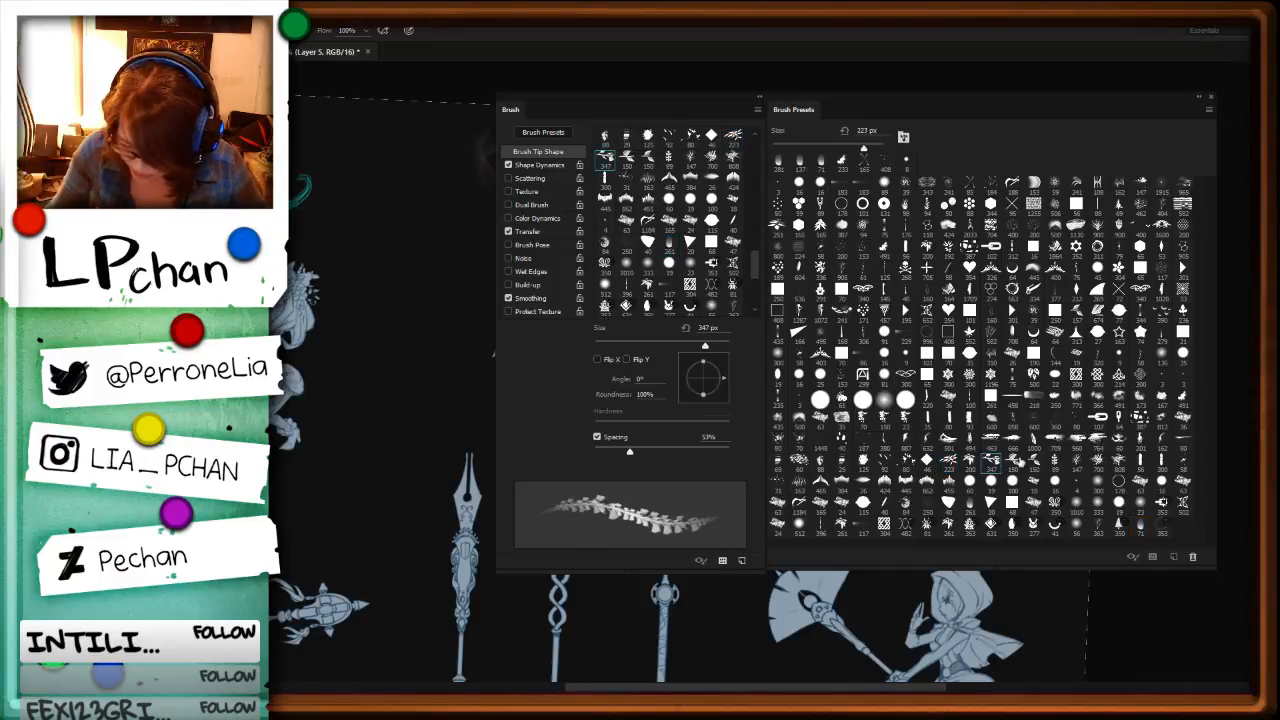
left_click(1018, 463)
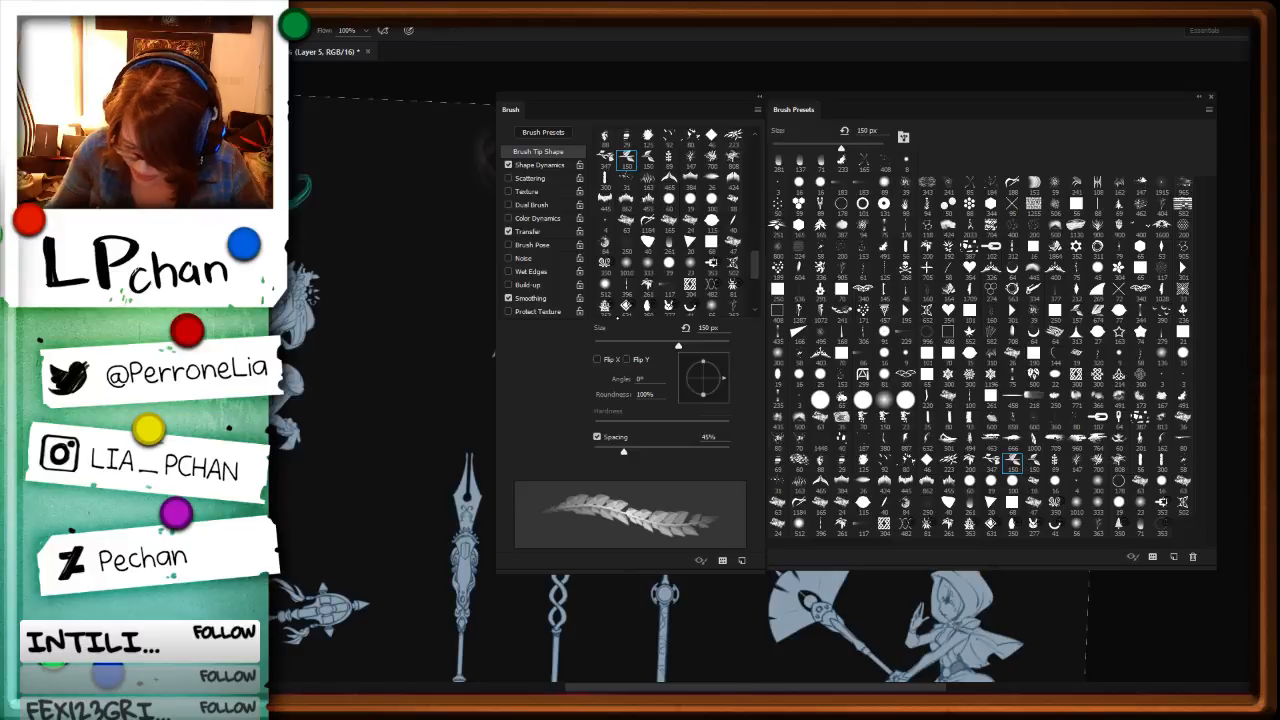
key("F5")
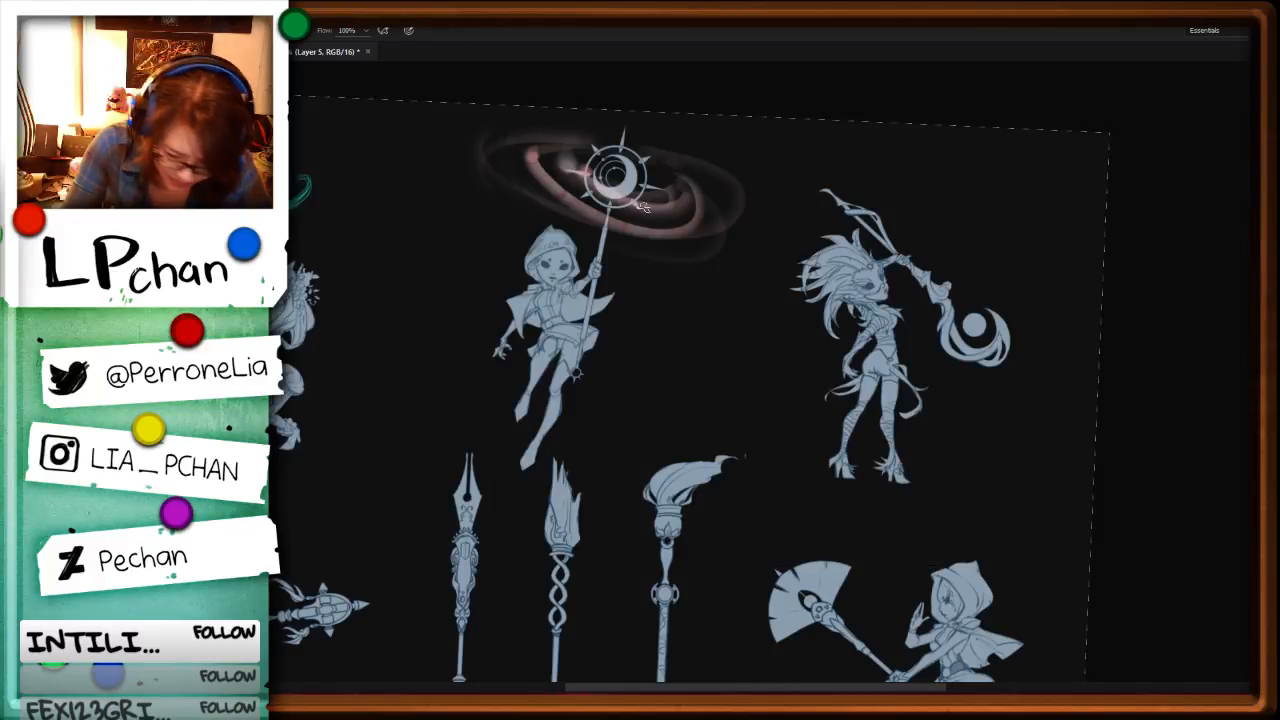
Step: Adjust the leaf brush size and try green leafy strokes around the spiky-haired character's crescent staff, undoing each
right_click(942, 275, "alt")
mouse_move(947, 290)
left_mouse_down()
mouse_move(982, 246)
mouse_move(1040, 272)
left_mouse_up()
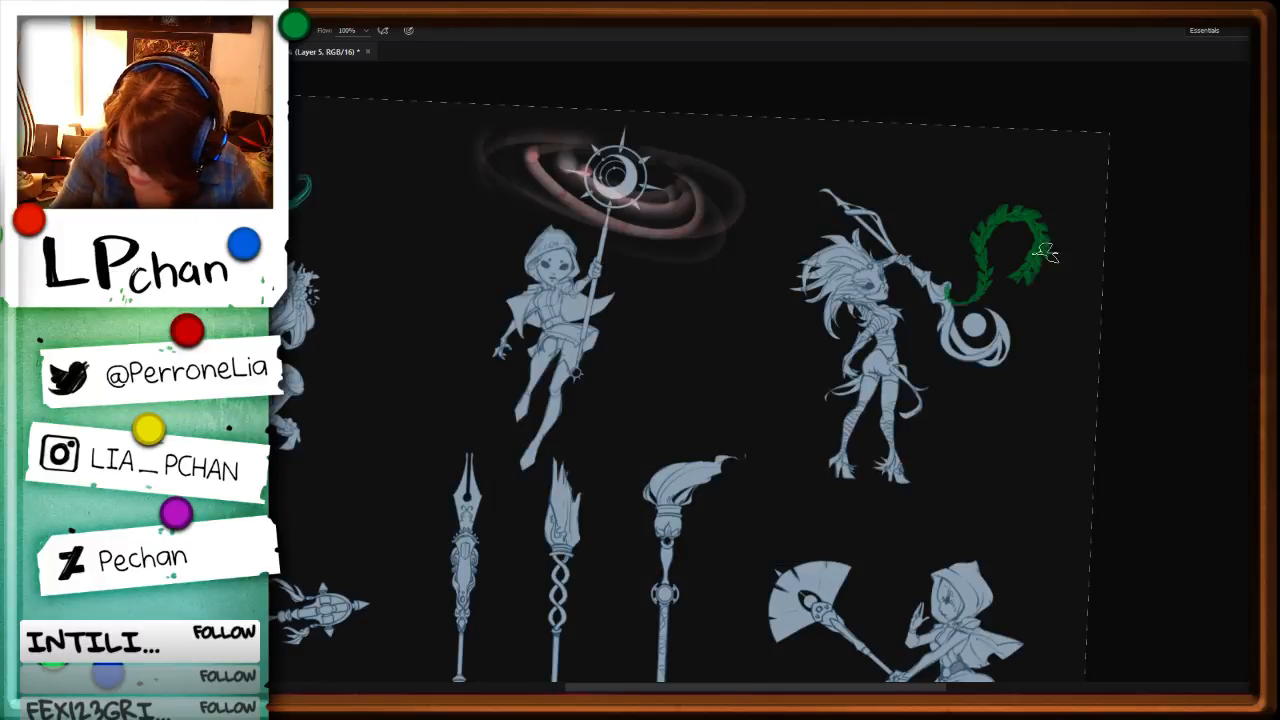
key("ctrl+z")
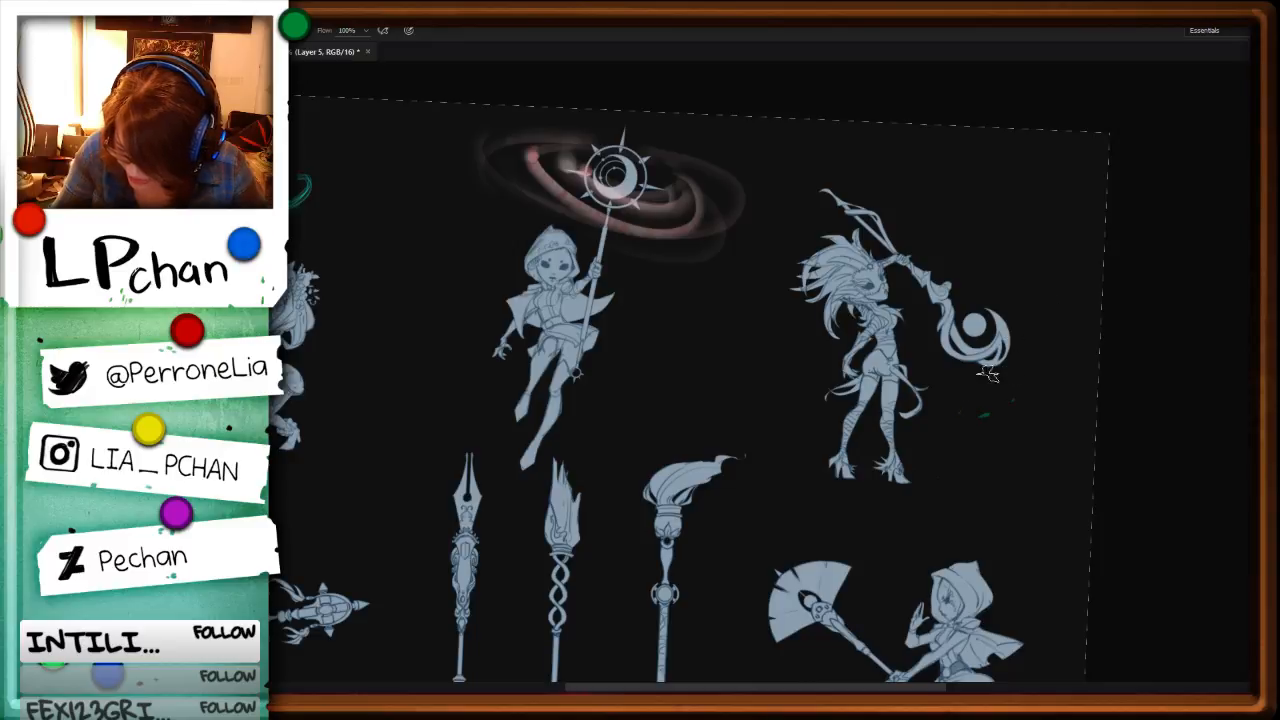
left_click_drag(985, 412, 1040, 262)
key("ctrl+z")
mouse_move(990, 413)
left_mouse_down()
mouse_move(955, 385)
mouse_move(1045, 258)
left_mouse_up()
key("ctrl+z")
Step: Try dense green leafy vines looping around the spiky-haired character's staff head, and undo them
mouse_move(1047, 376)
left_mouse_down()
mouse_move(968, 424)
mouse_move(1065, 246)
mouse_move(1005, 266)
mouse_move(1024, 253)
mouse_move(969, 307)
mouse_move(943, 277)
mouse_move(922, 375)
left_mouse_up()
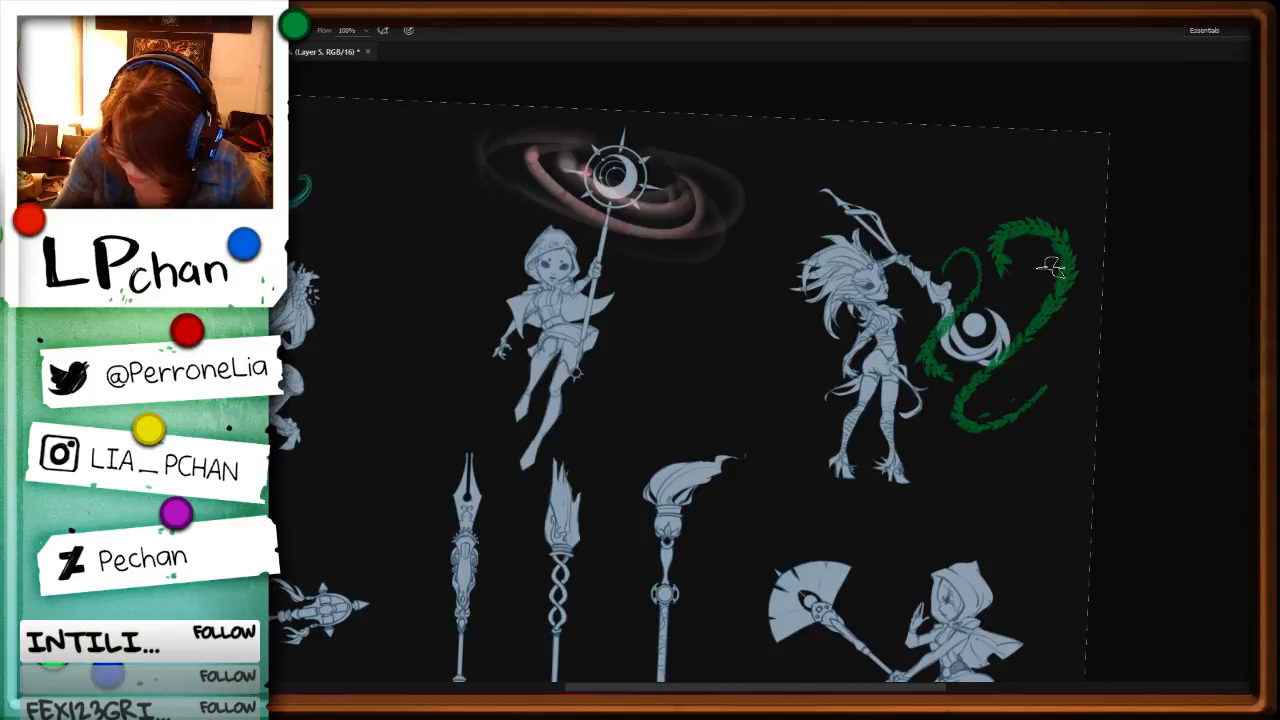
mouse_move(1002, 286)
left_mouse_down()
mouse_move(1015, 281)
mouse_move(1013, 314)
left_mouse_up()
left_click_drag(944, 373, 963, 371)
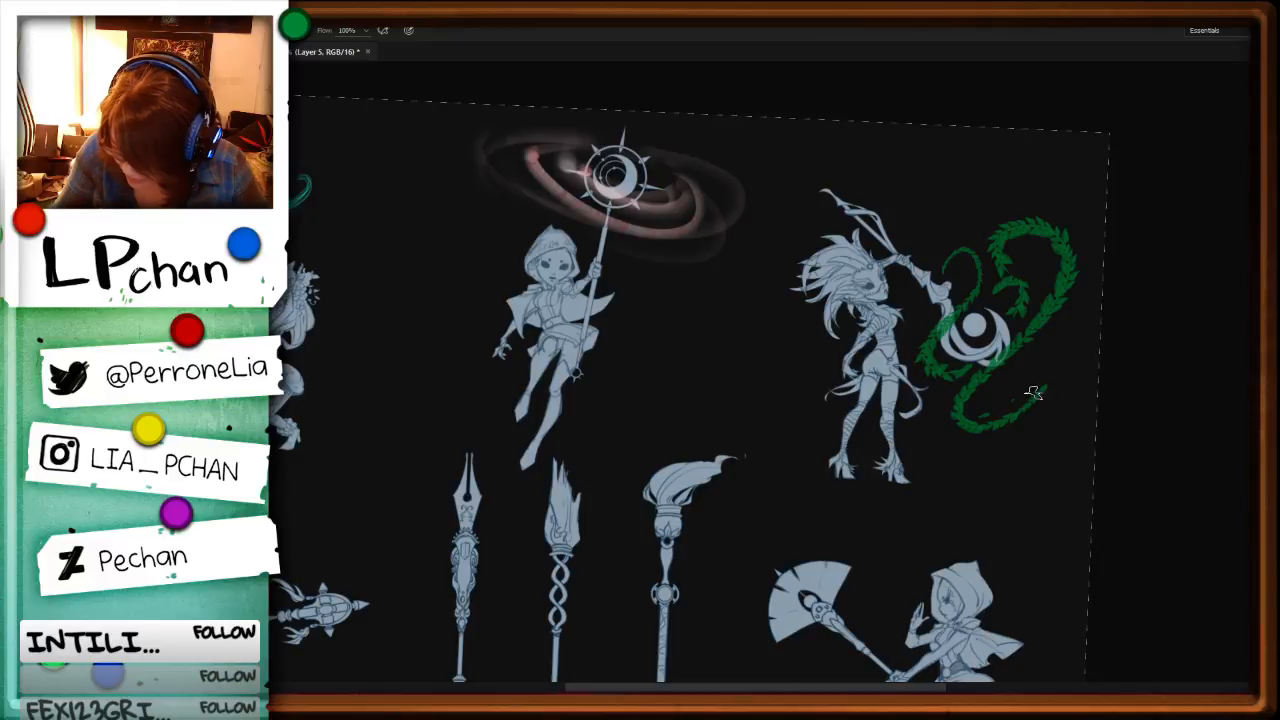
key("l")
key("ctrl+z")
mouse_move(1014, 376)
left_mouse_down()
mouse_move(1021, 417)
mouse_move(980, 432)
left_mouse_up()
mouse_move(634, 542)
left_mouse_down()
mouse_move(689, 557)
mouse_move(648, 580)
left_mouse_up()
left_click_drag(1080, 578, 478, 120)
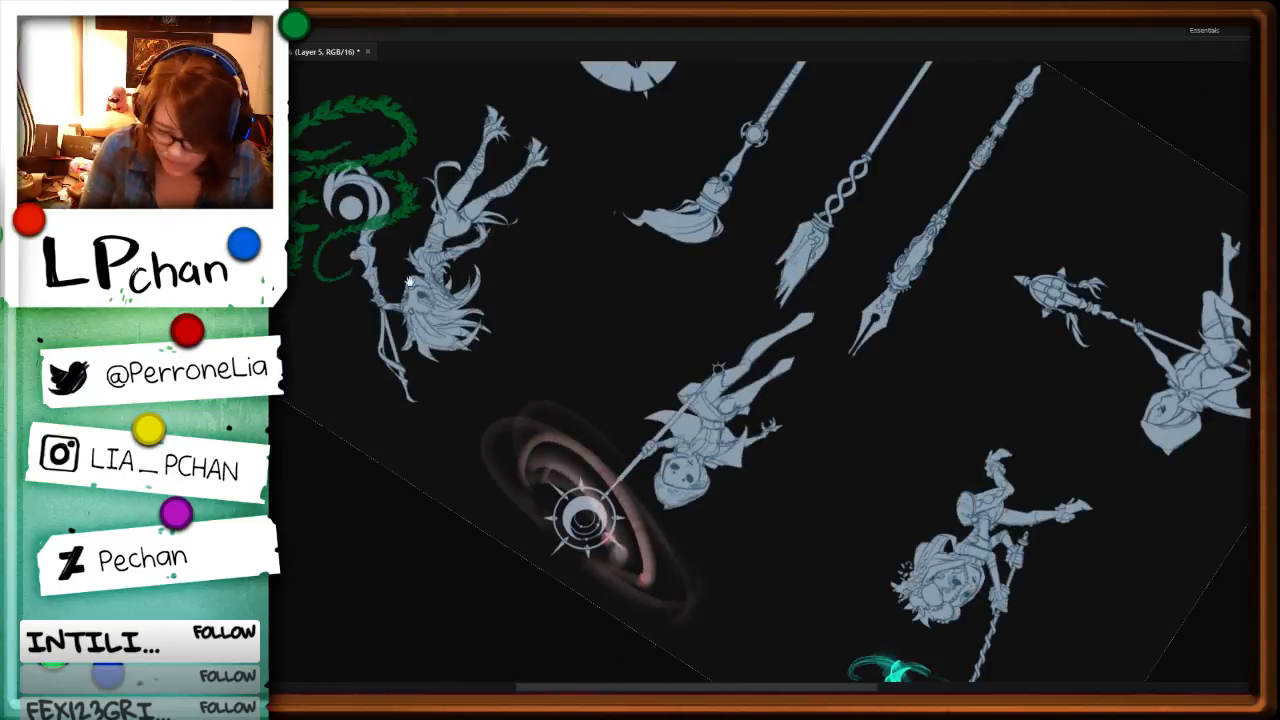
left_click_drag(408, 278, 672, 440)
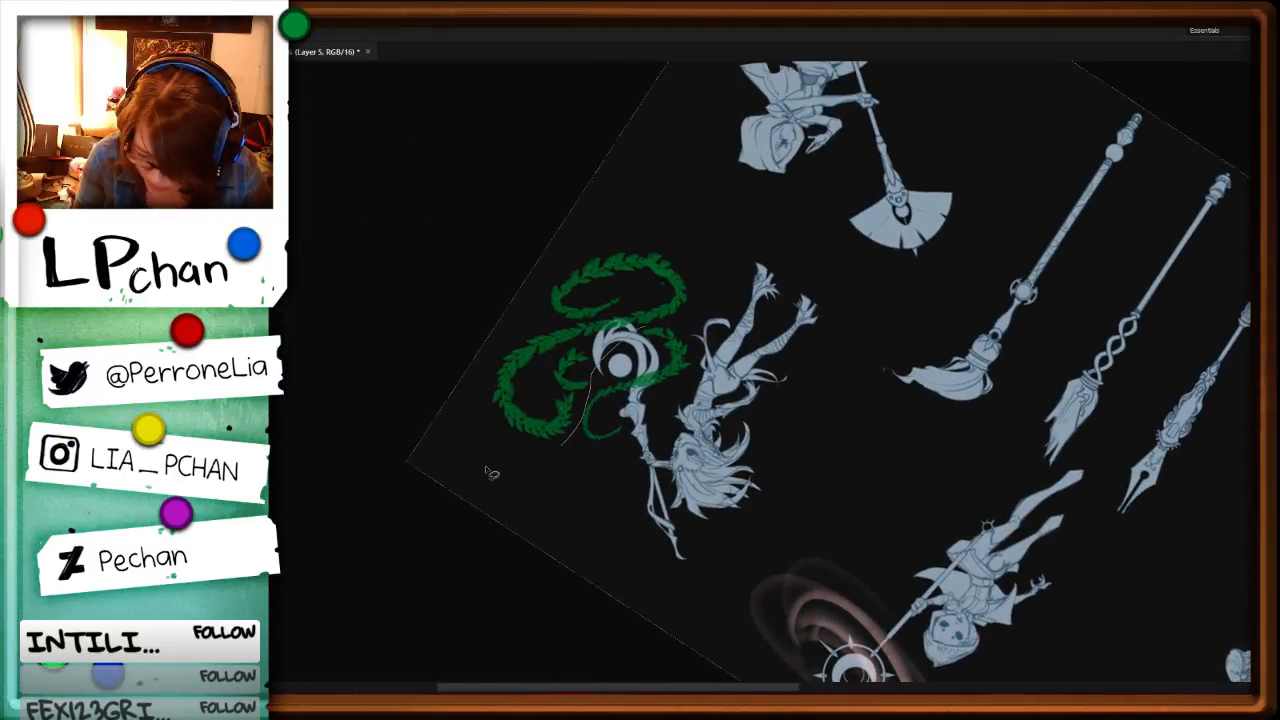
key("ctrl+z")
key("ctrl+z")
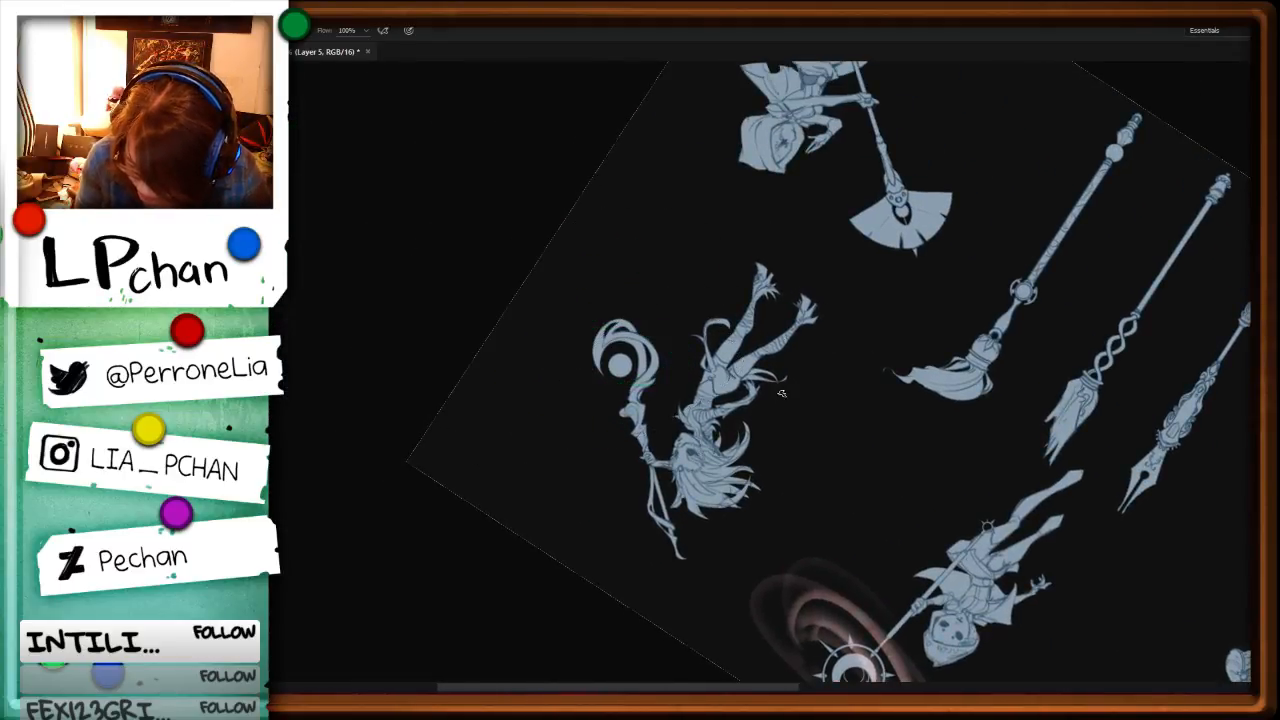
Step: Set the leaf brush's minimum diameter to 33% in Shape Dynamics
key("F5")
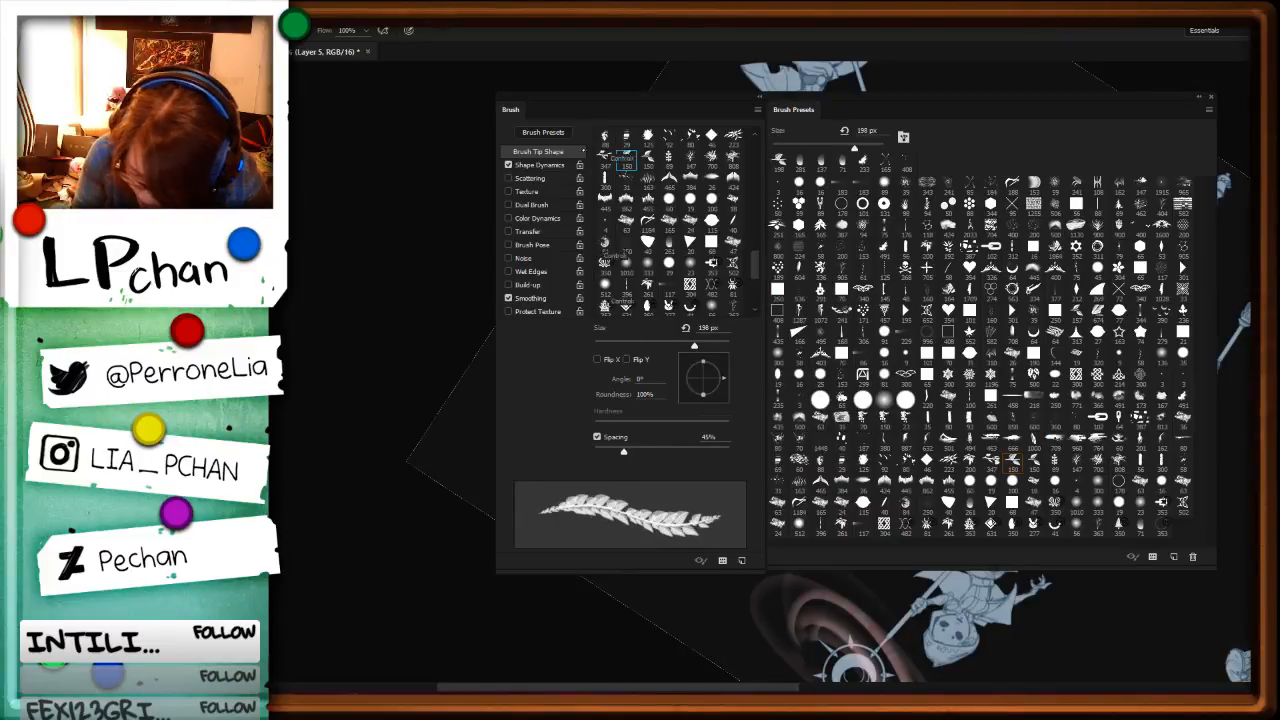
left_click(540, 165)
left_click_drag(595, 187, 641, 185)
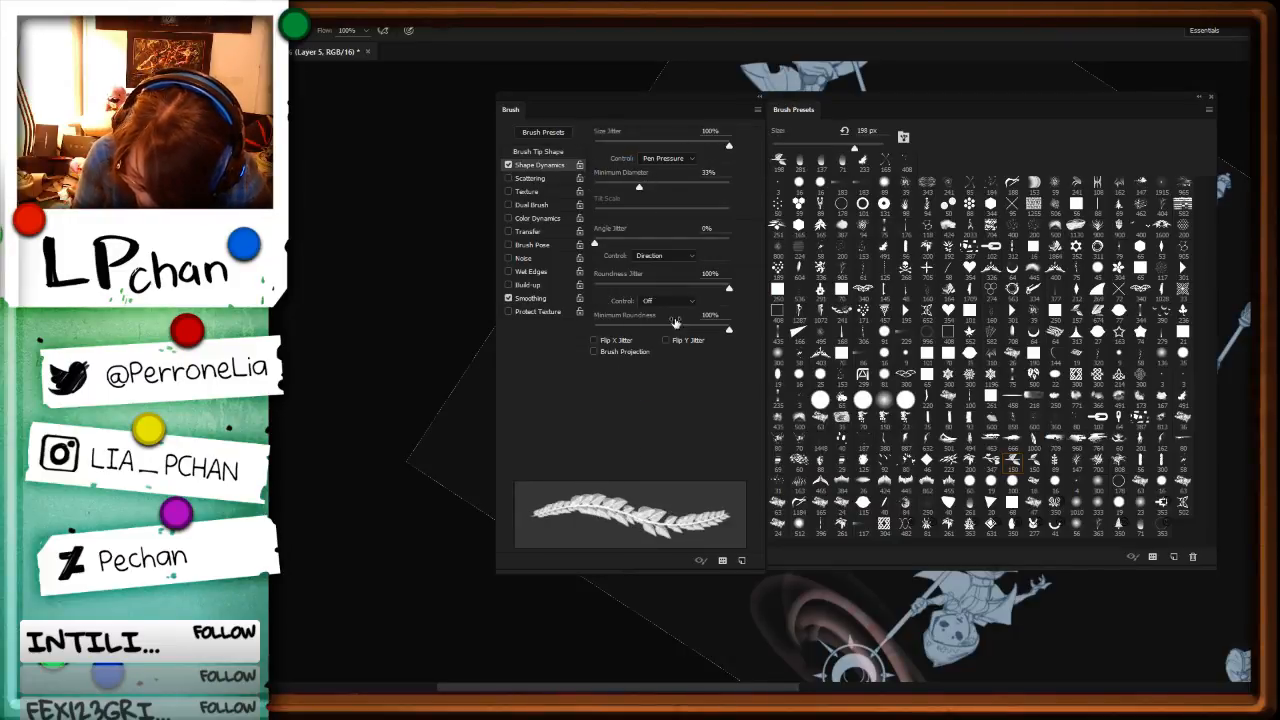
key("F5")
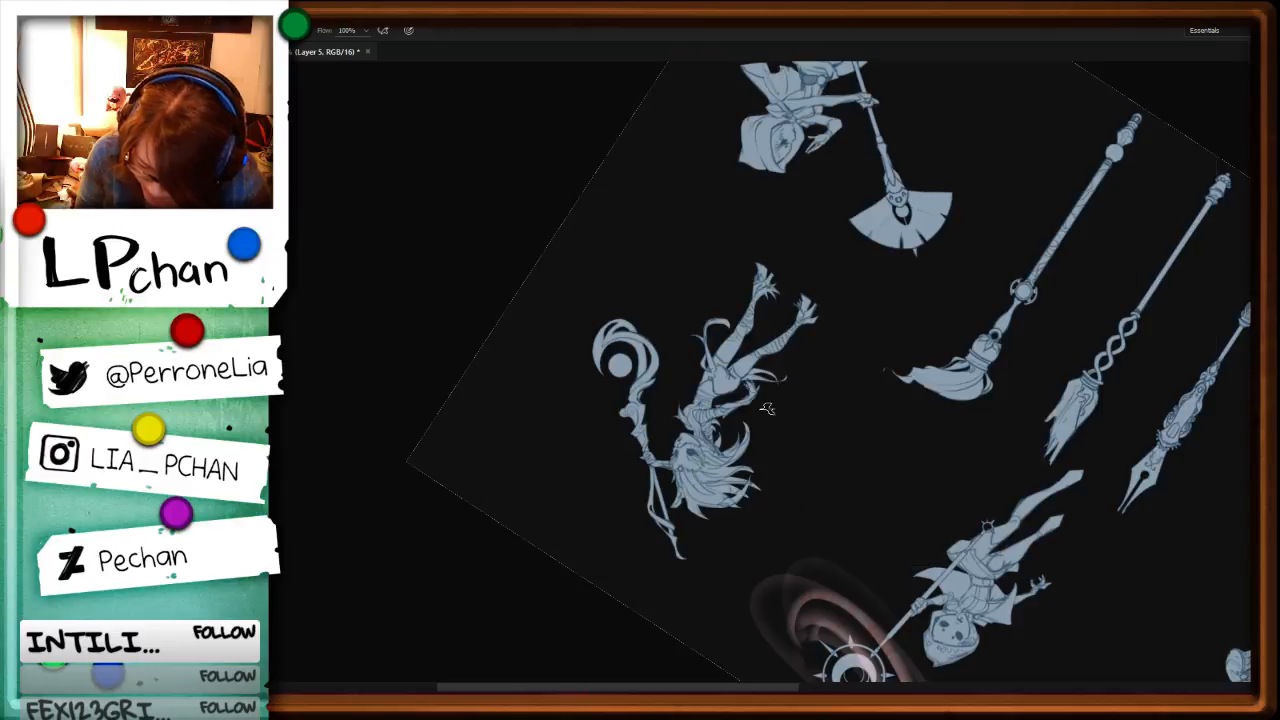
Step: Try leafy strokes at different brush sizes across the crescent staff's head, undoing each one
mouse_move(531, 363)
left_mouse_down()
mouse_move(614, 363)
mouse_move(712, 322)
left_mouse_up()
key("ctrl+z")
key("F5")
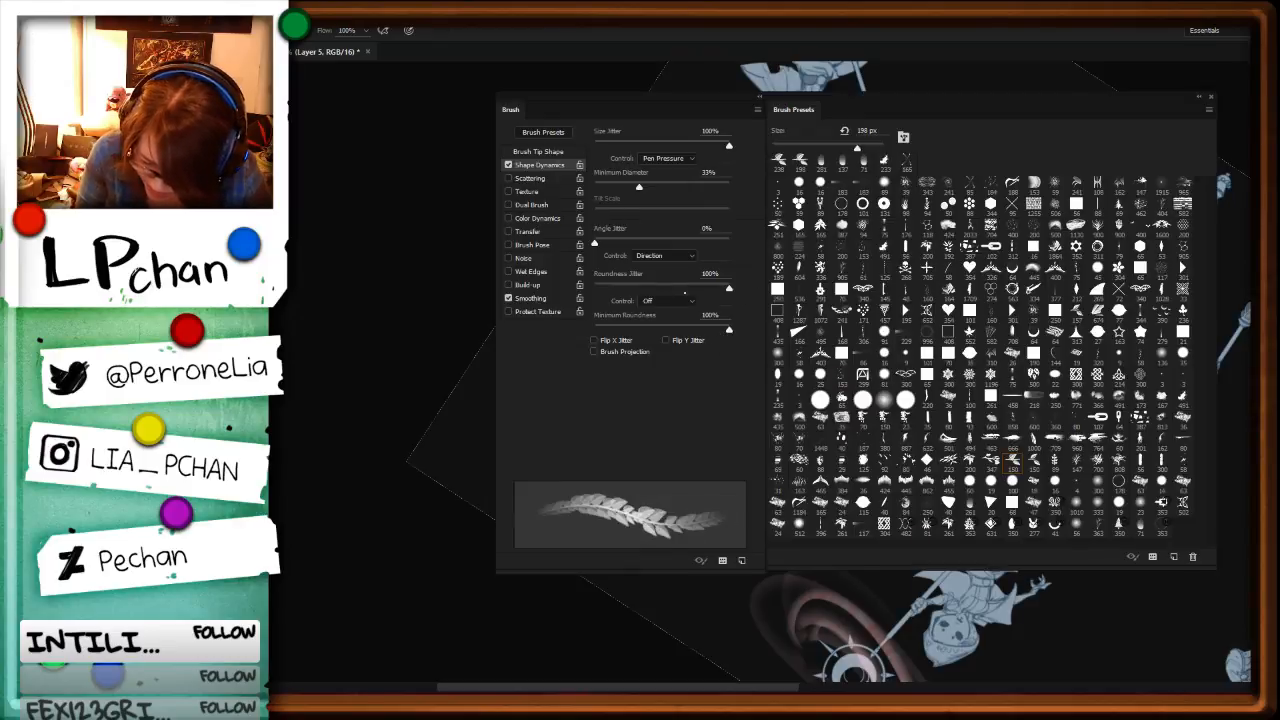
key("F5")
mouse_move(592, 344)
left_mouse_down()
mouse_move(554, 372)
mouse_move(642, 329)
mouse_move(680, 328)
left_mouse_up()
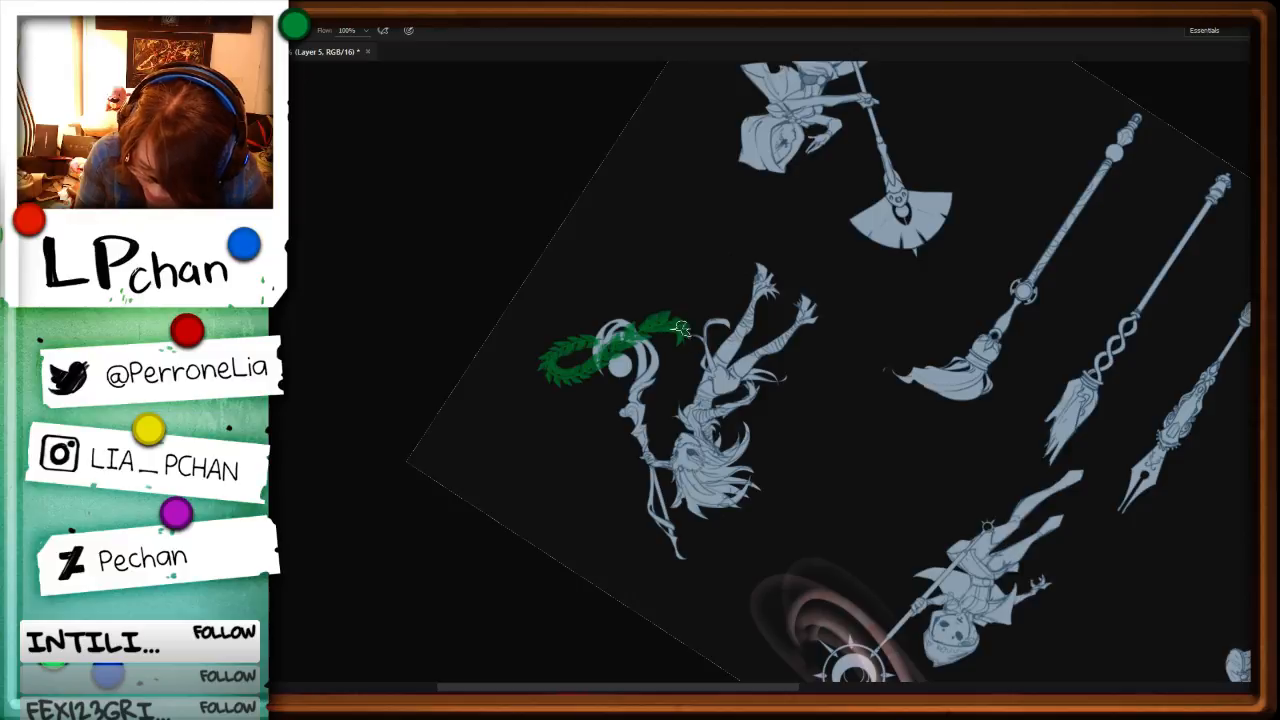
key("ctrl+z")
mouse_move(643, 392)
left_mouse_down()
mouse_move(669, 351)
mouse_move(557, 352)
mouse_move(592, 350)
left_mouse_up()
key("ctrl+z")
right_click(610, 380, "alt")
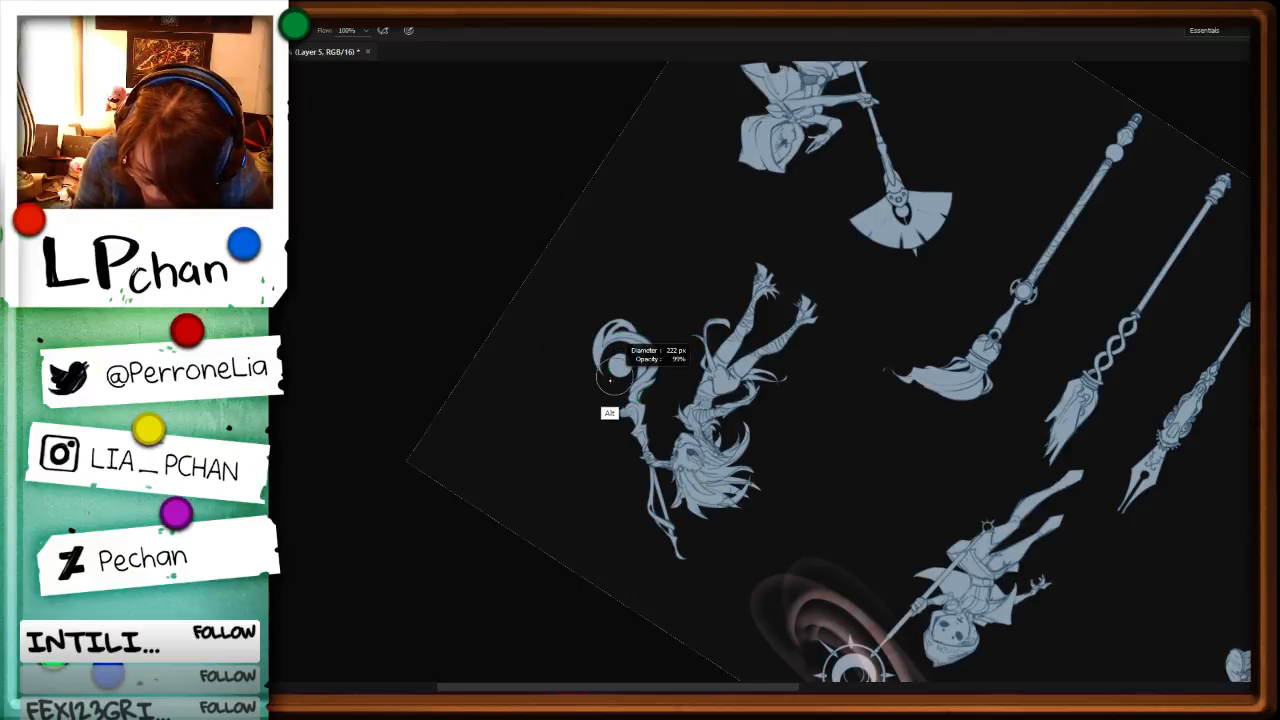
mouse_move(640, 394)
left_mouse_down()
mouse_move(618, 367)
mouse_move(548, 368)
left_mouse_up()
key("F5")
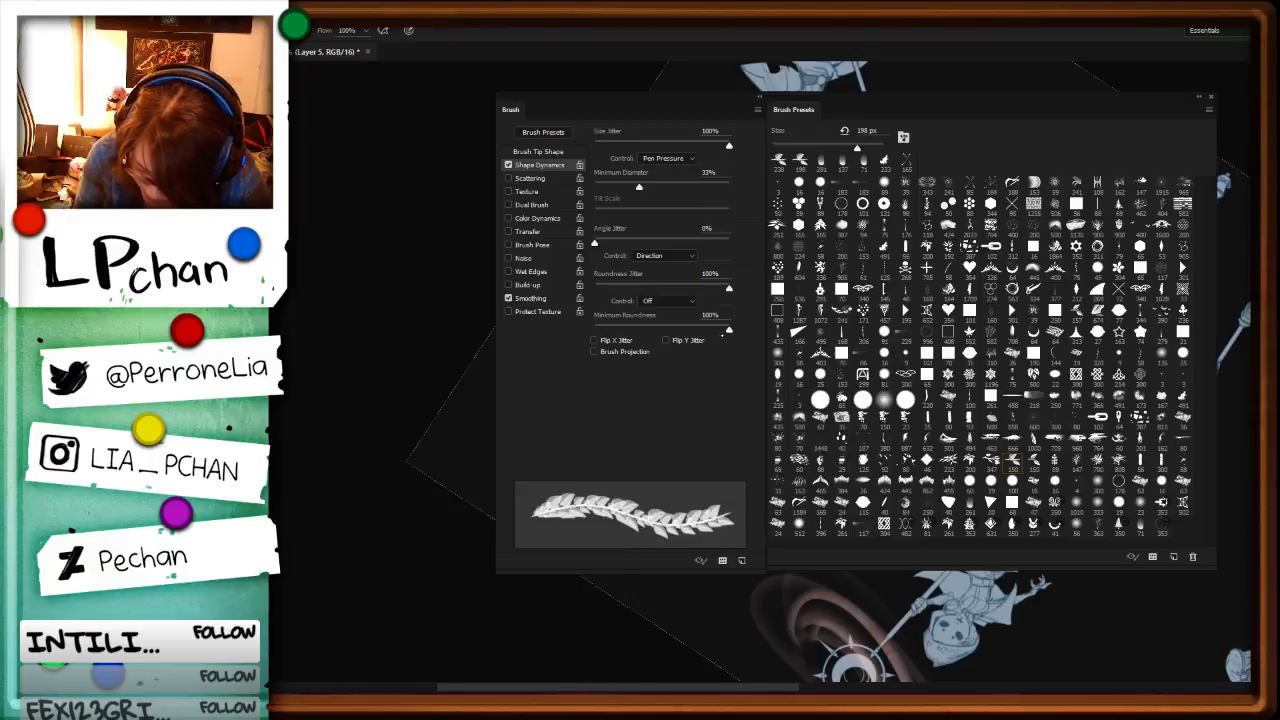
key("F5")
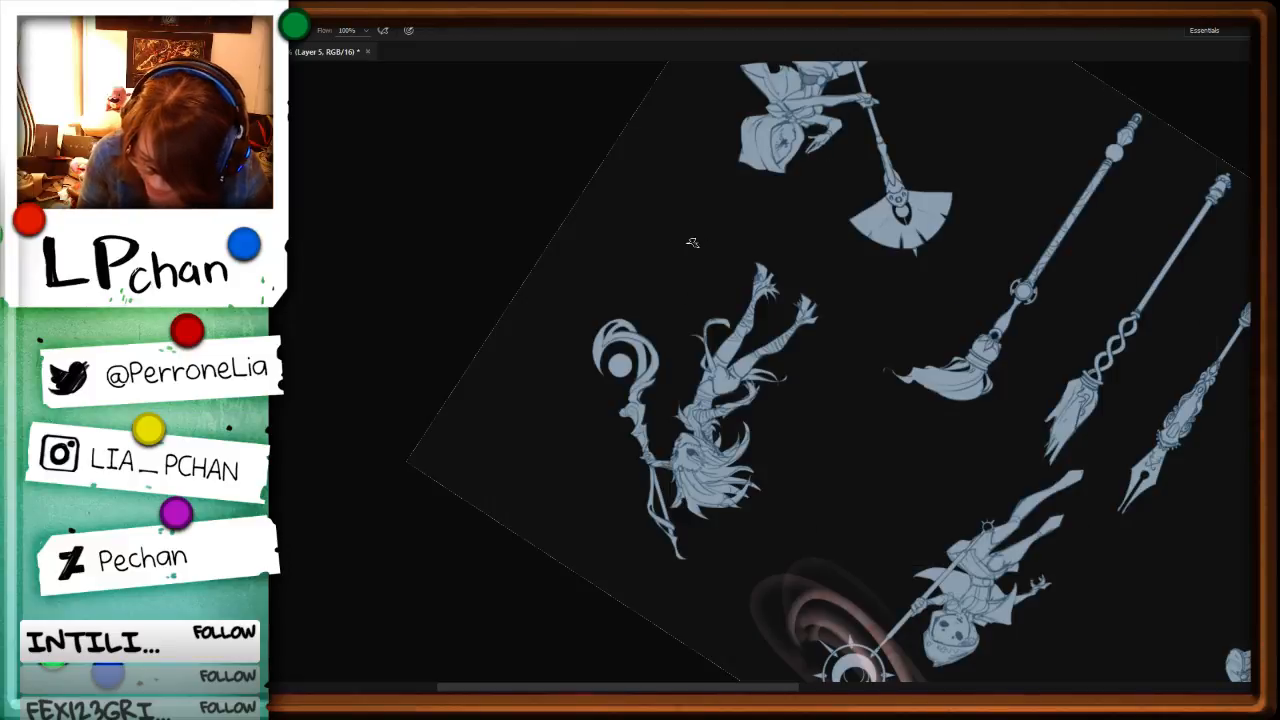
Step: Set the leaf brush's minimum diameter to 9% and spacing to 92%, and raise its size jitter
key("F5")
left_click_drag(625, 146, 581, 133)
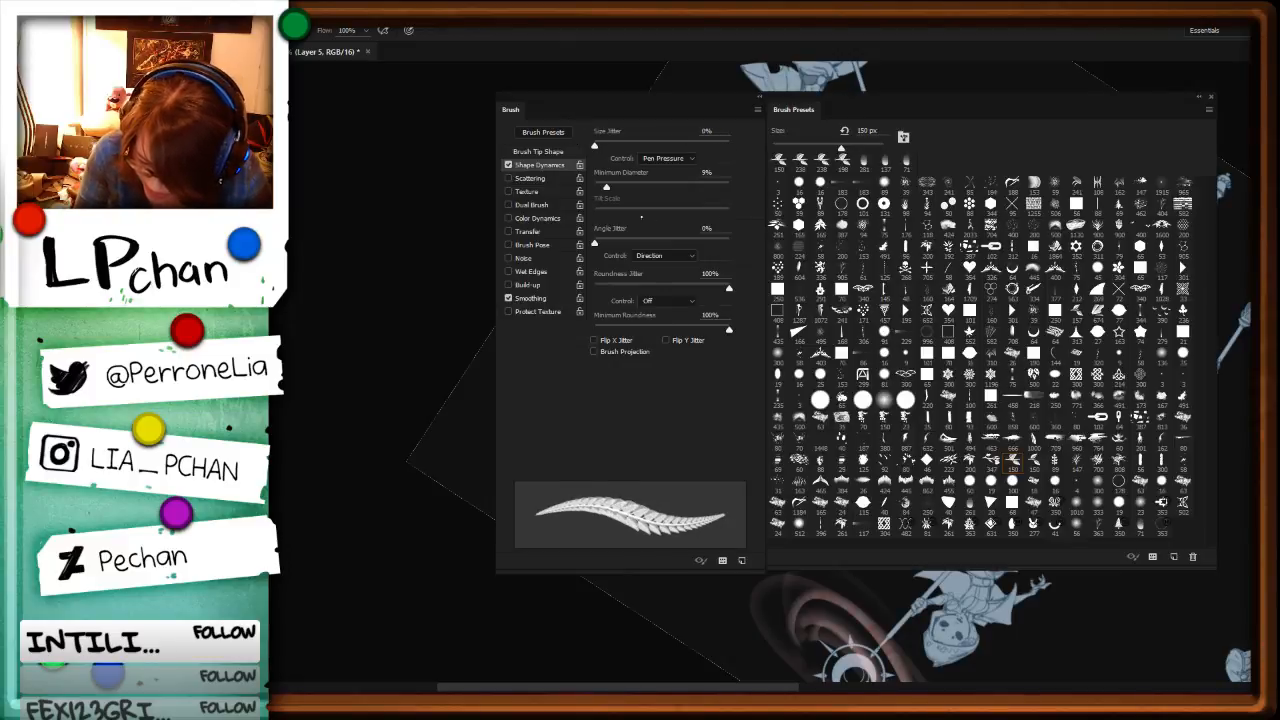
left_click(538, 152)
mouse_move(623, 451)
left_mouse_down()
mouse_move(655, 451)
mouse_move(649, 425)
left_mouse_up()
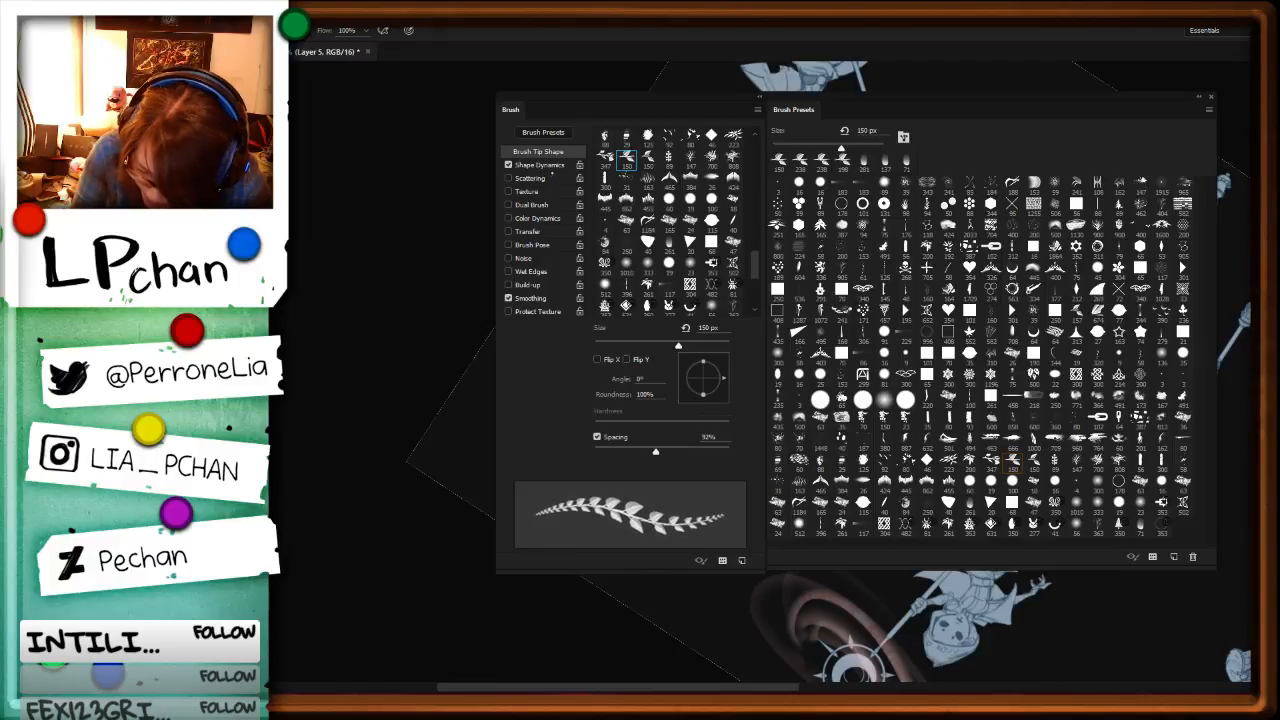
left_click(559, 179)
left_click(542, 165)
mouse_move(636, 146)
left_mouse_down()
mouse_move(714, 146)
mouse_move(703, 146)
left_mouse_up()
key("F5")
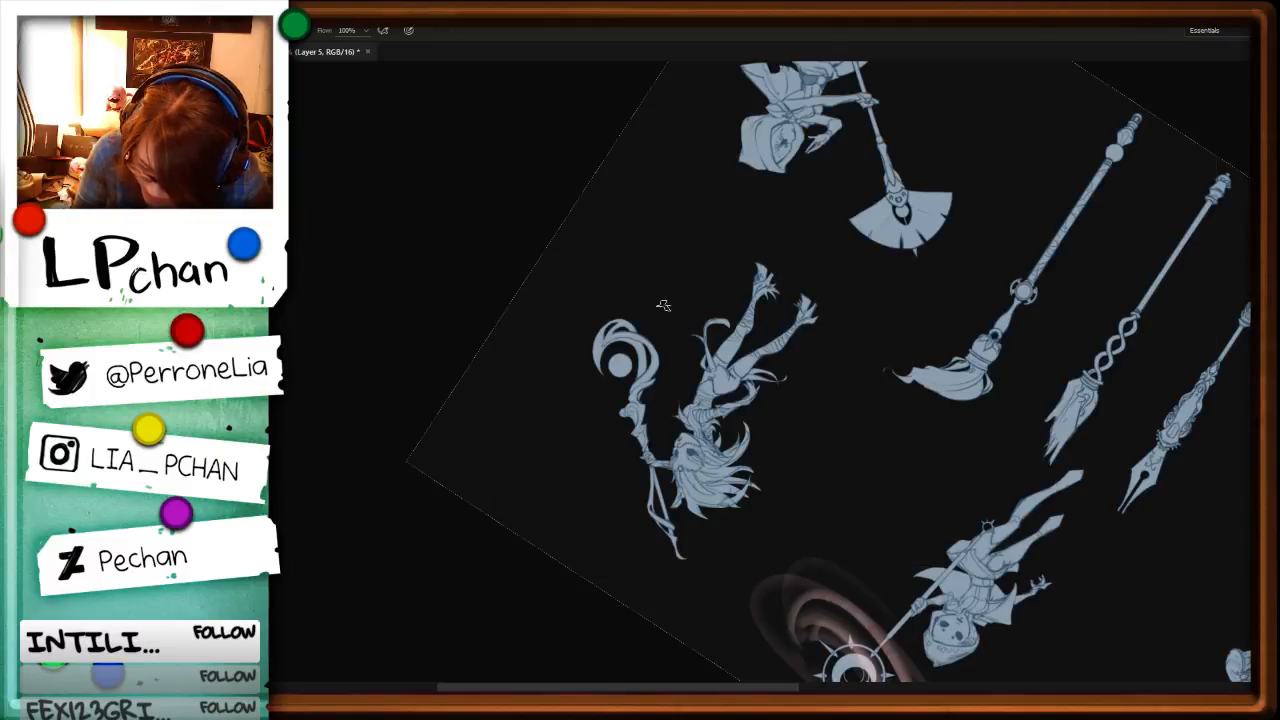
Step: Paint a sparse green leafy vine in a figure-eight loop around the spiky-haired character's staff head, redoing unsatisfying strokes
mouse_move(578, 321)
left_mouse_down()
mouse_move(650, 334)
mouse_move(685, 310)
left_mouse_up()
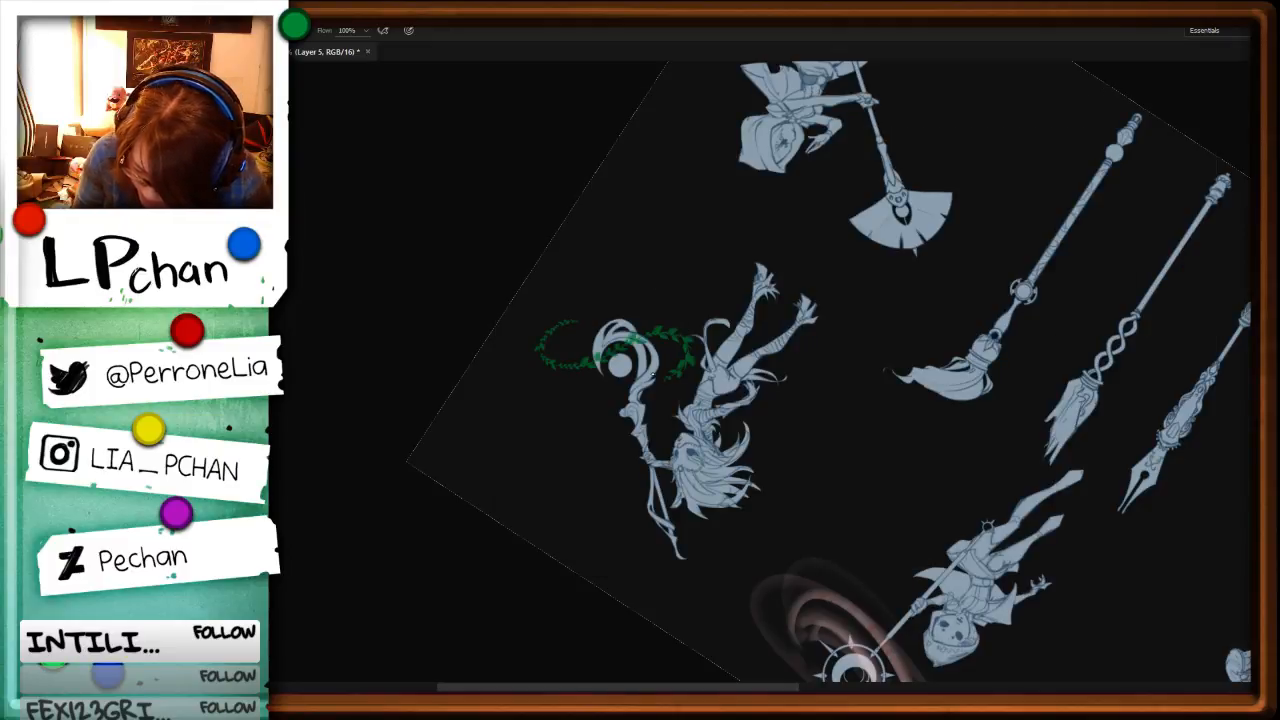
key("ctrl+z")
mouse_move(646, 388)
left_mouse_down()
mouse_move(684, 324)
mouse_move(522, 377)
mouse_move(603, 340)
left_mouse_up()
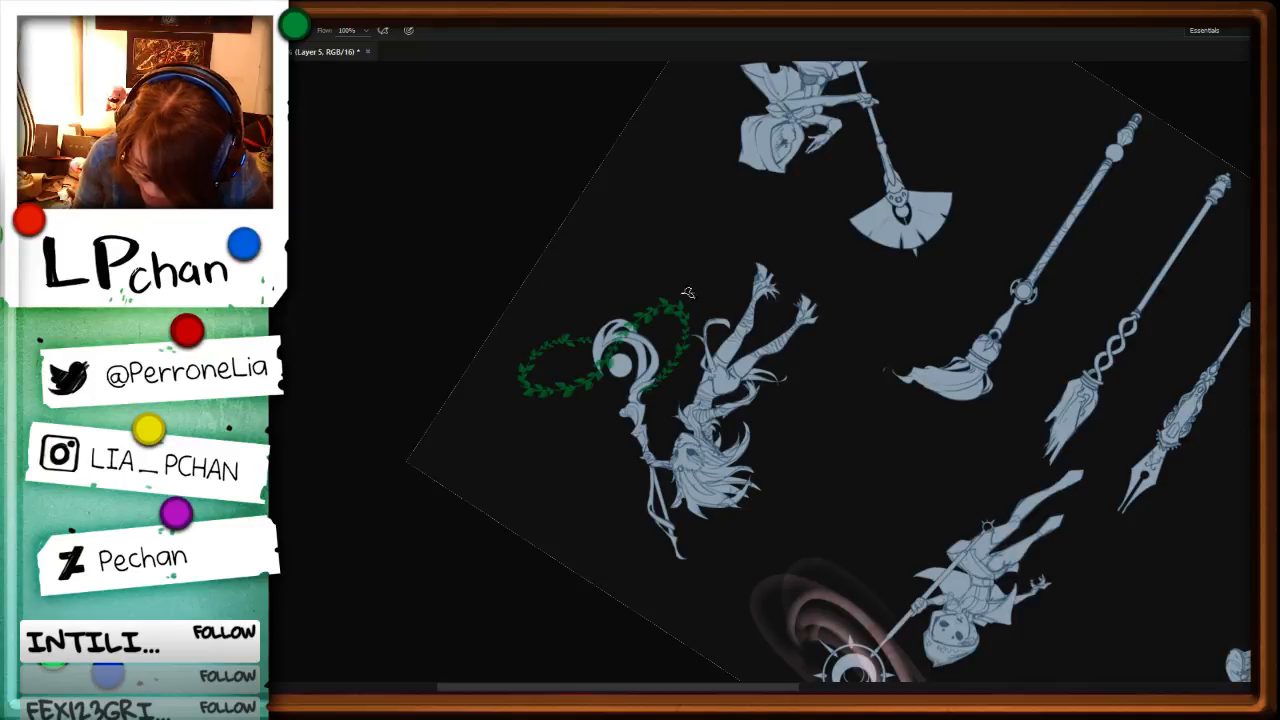
mouse_move(655, 294)
left_mouse_down()
mouse_move(603, 297)
mouse_move(603, 267)
mouse_move(626, 272)
mouse_move(596, 322)
mouse_move(645, 293)
mouse_move(607, 327)
mouse_move(576, 271)
mouse_move(618, 283)
left_mouse_up()
key("ctrl+z")
key("ctrl+z")
key("ctrl+z")
mouse_move(604, 326)
left_mouse_down()
mouse_move(585, 297)
mouse_move(606, 284)
left_mouse_up()
Step: Repaint the lower outer loop of the green leafy vine around the spiky-haired character's staff head, undoing unsatisfying strokes
key("r")
left_click_drag(966, 310, 575, 452)
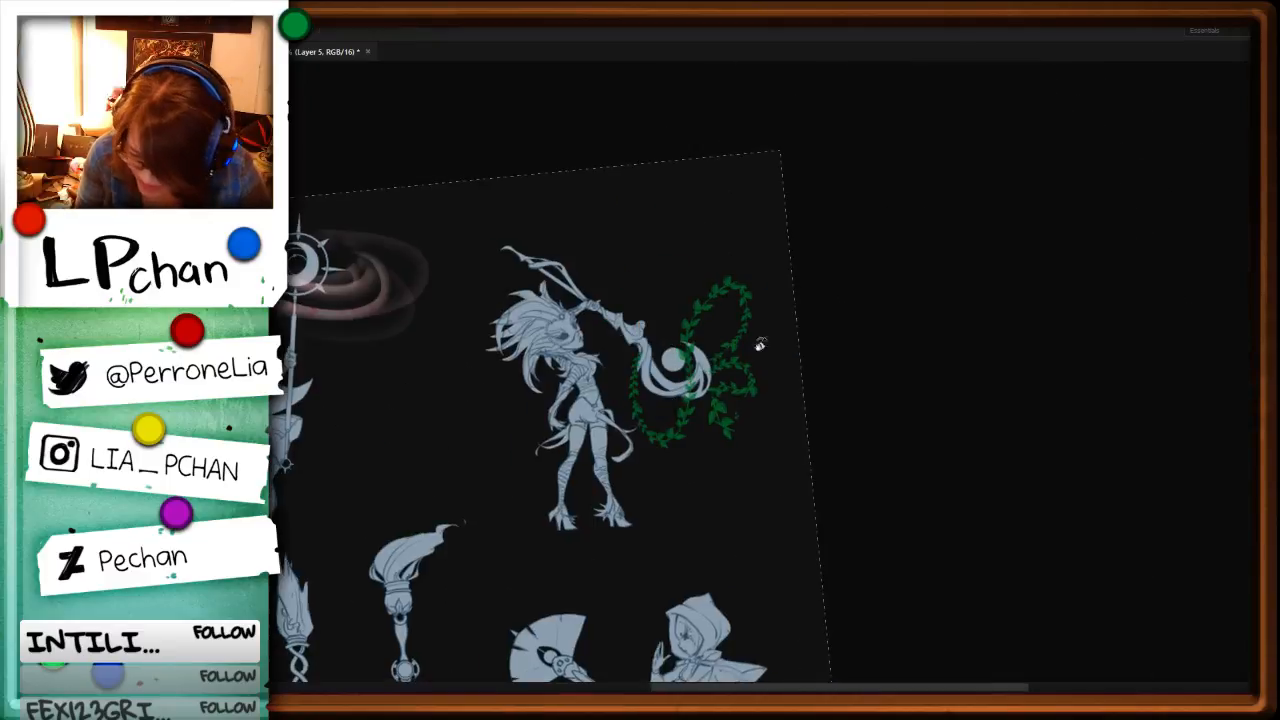
key("ctrl+z")
mouse_move(718, 396)
left_mouse_down()
mouse_move(753, 358)
mouse_move(693, 452)
left_mouse_up()
key("ctrl+z")
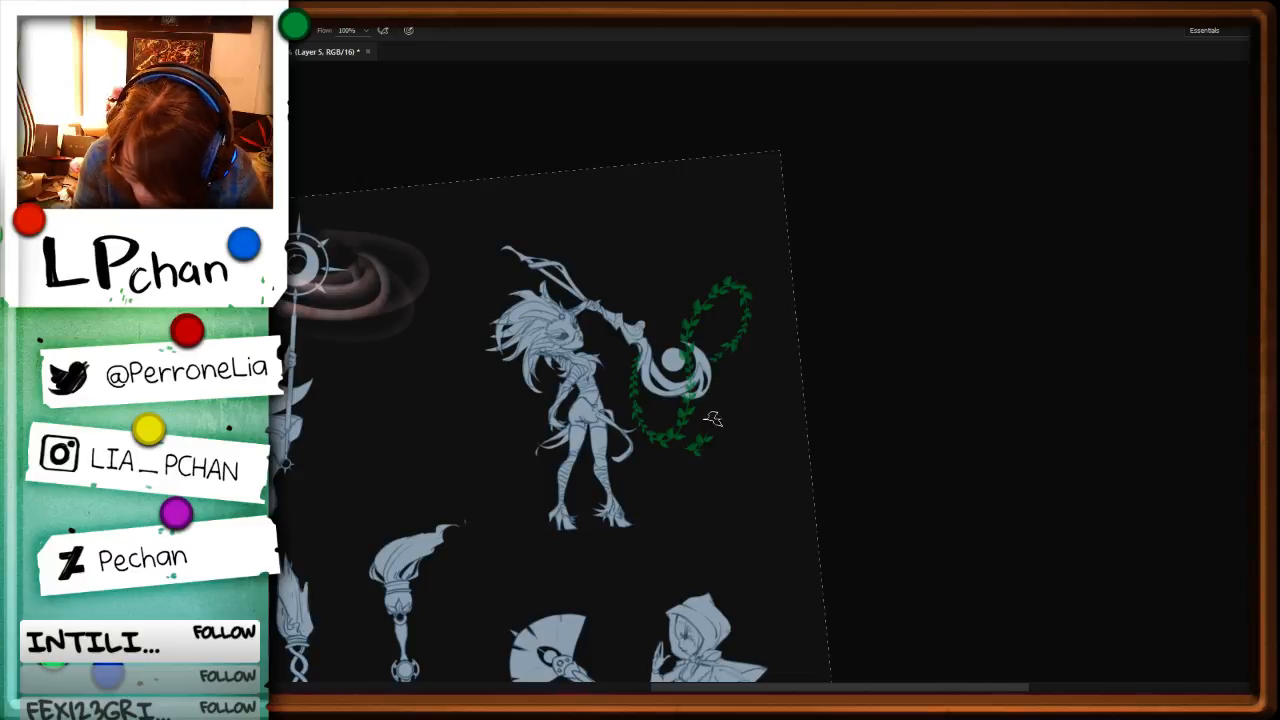
key("ctrl+z")
left_click_drag(752, 366, 702, 436)
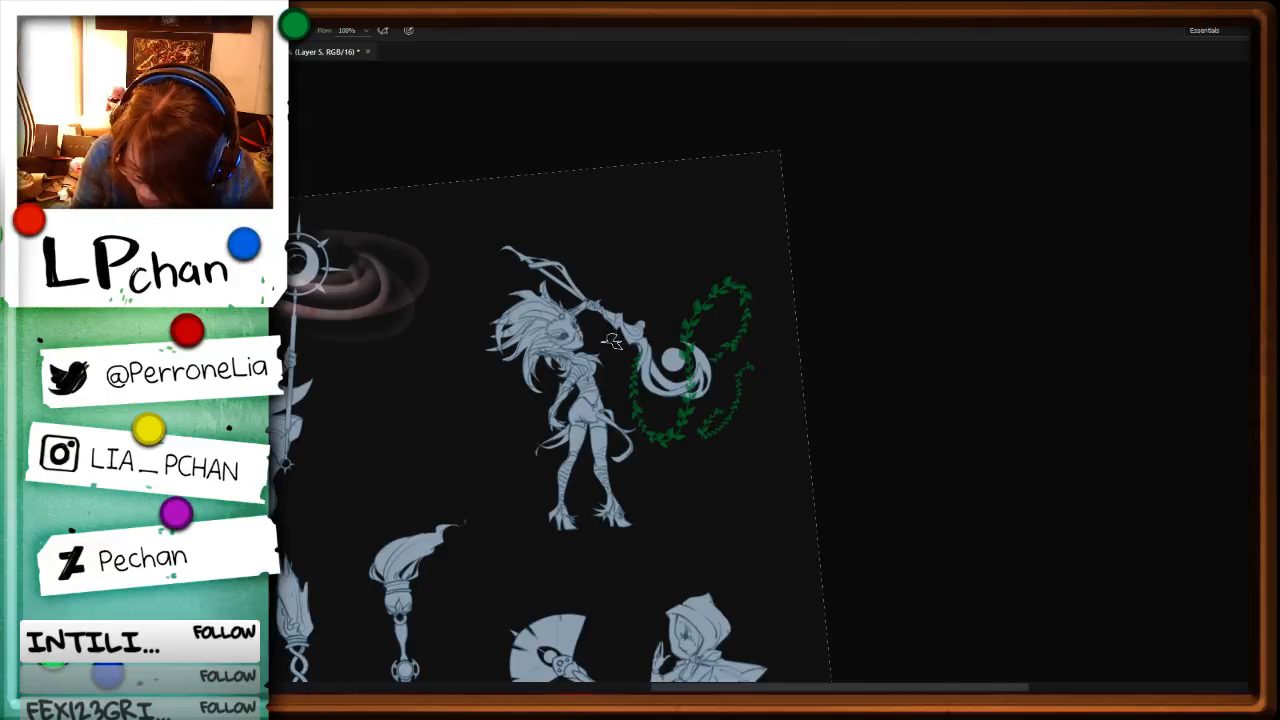
left_click_drag(612, 340, 660, 314)
Step: Return the rotated canvas to upright and save the document
key("ctrl+0")
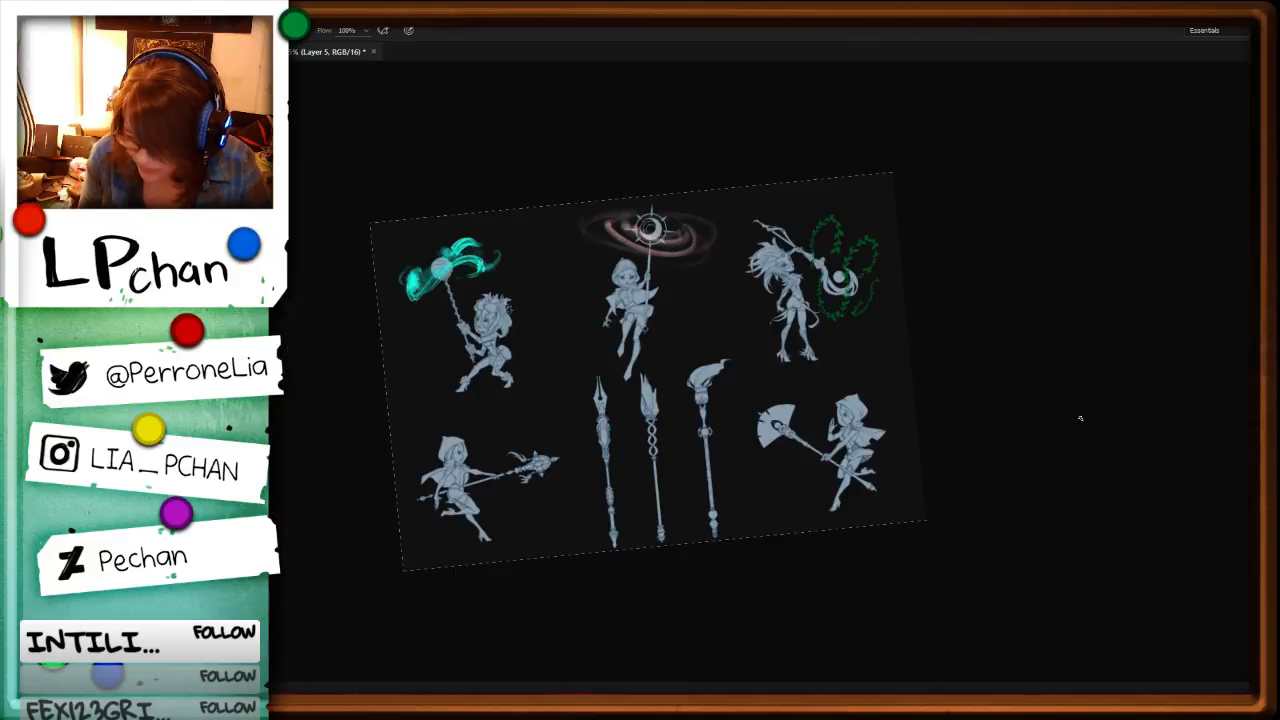
key("ctrl+plus")
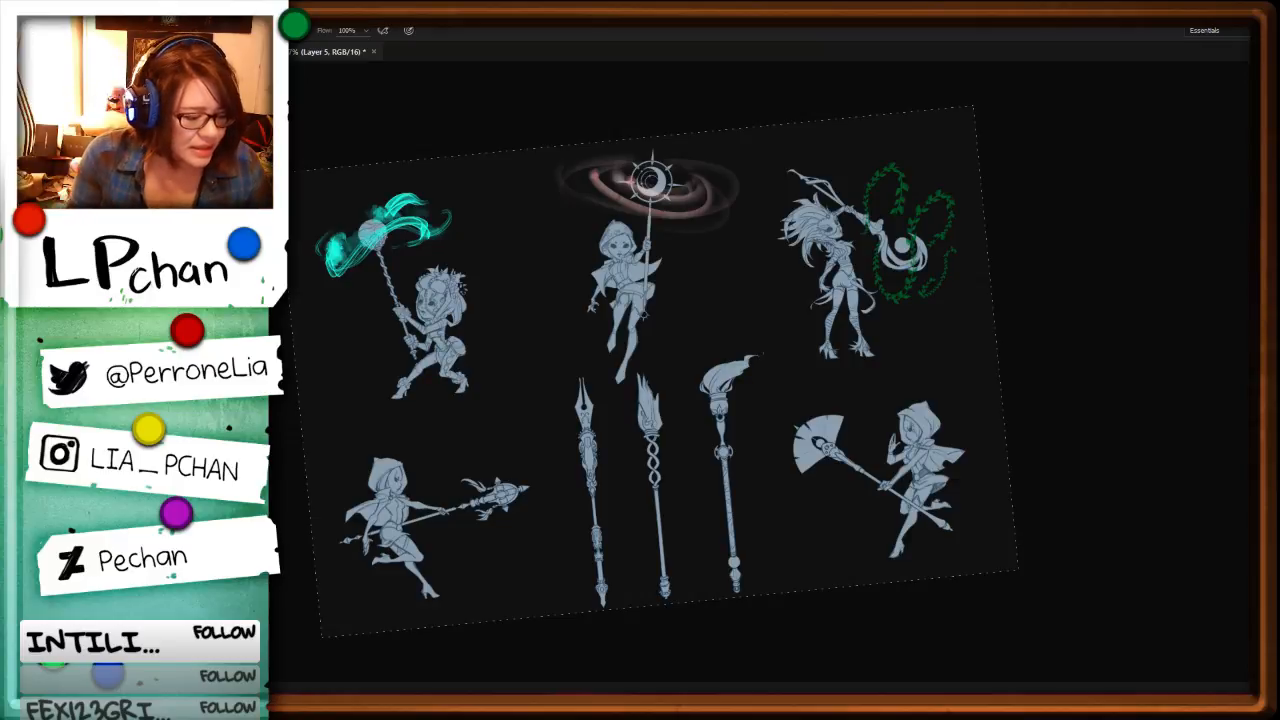
key("r")
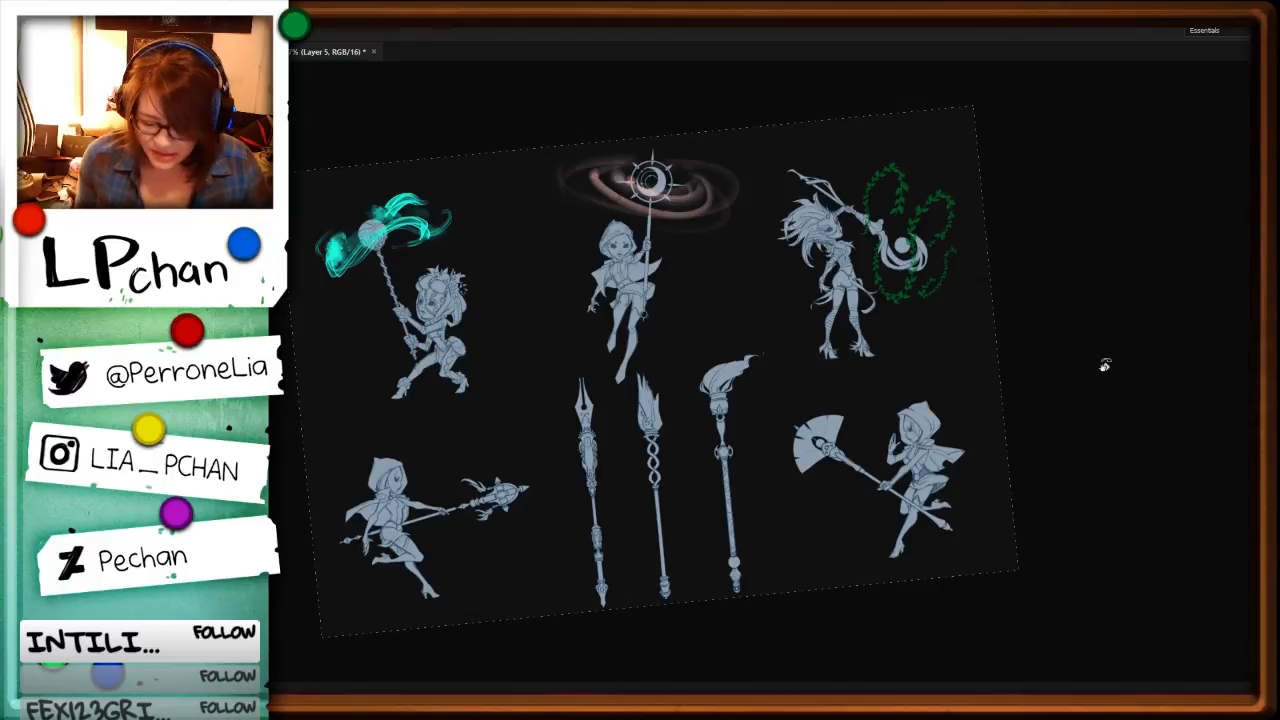
mouse_move(1110, 460)
left_mouse_down()
mouse_move(1089, 523)
mouse_move(1101, 503)
left_mouse_up()
key("ctrl+plus")
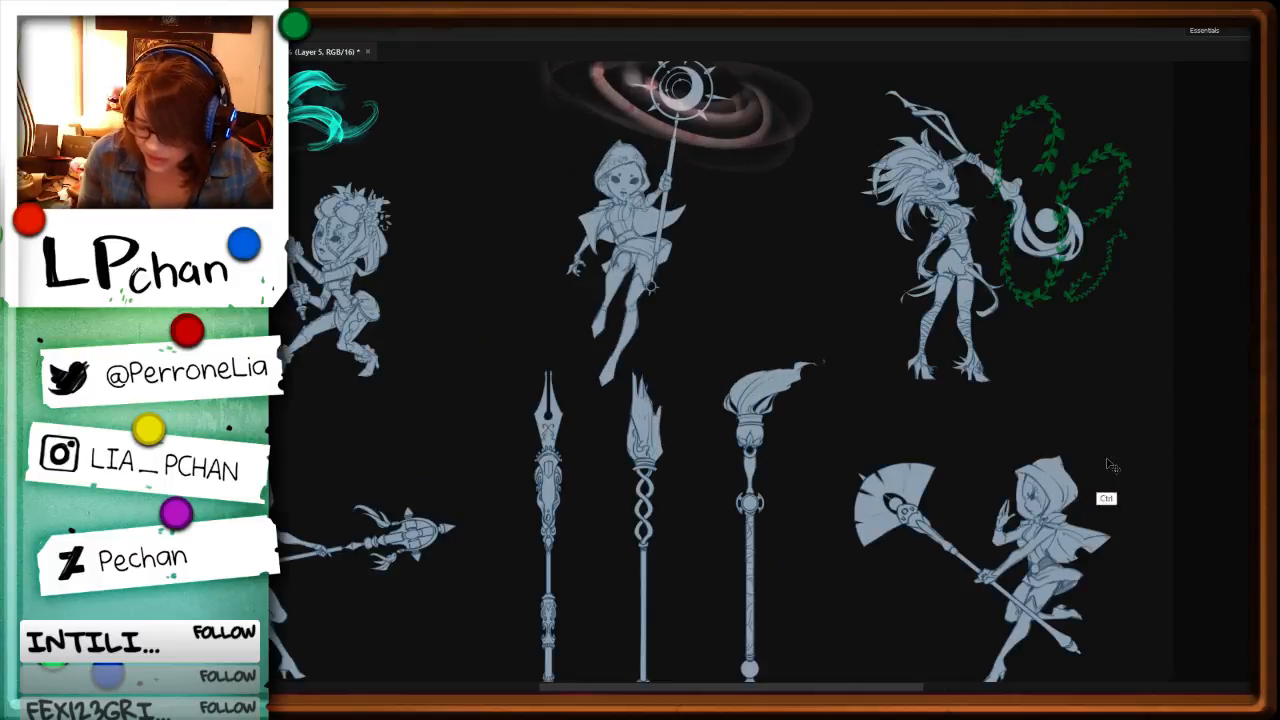
left_click_drag(848, 432, 968, 579)
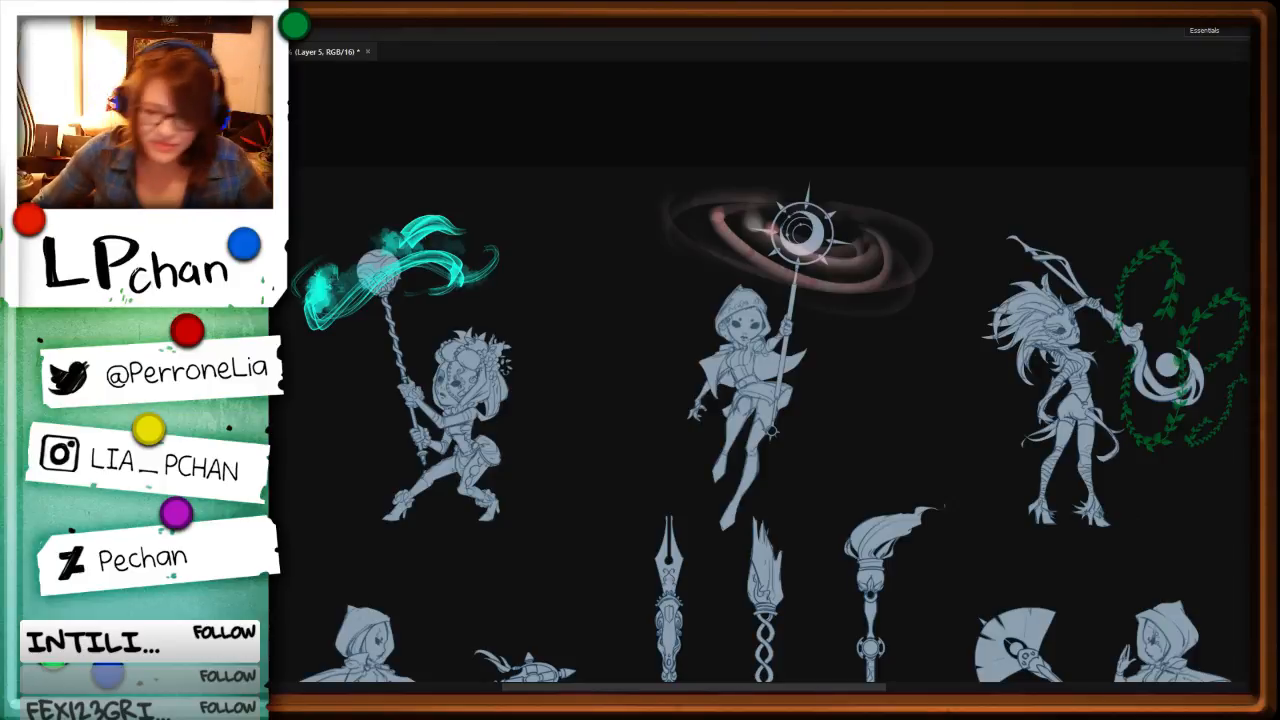
key("ctrl+s")
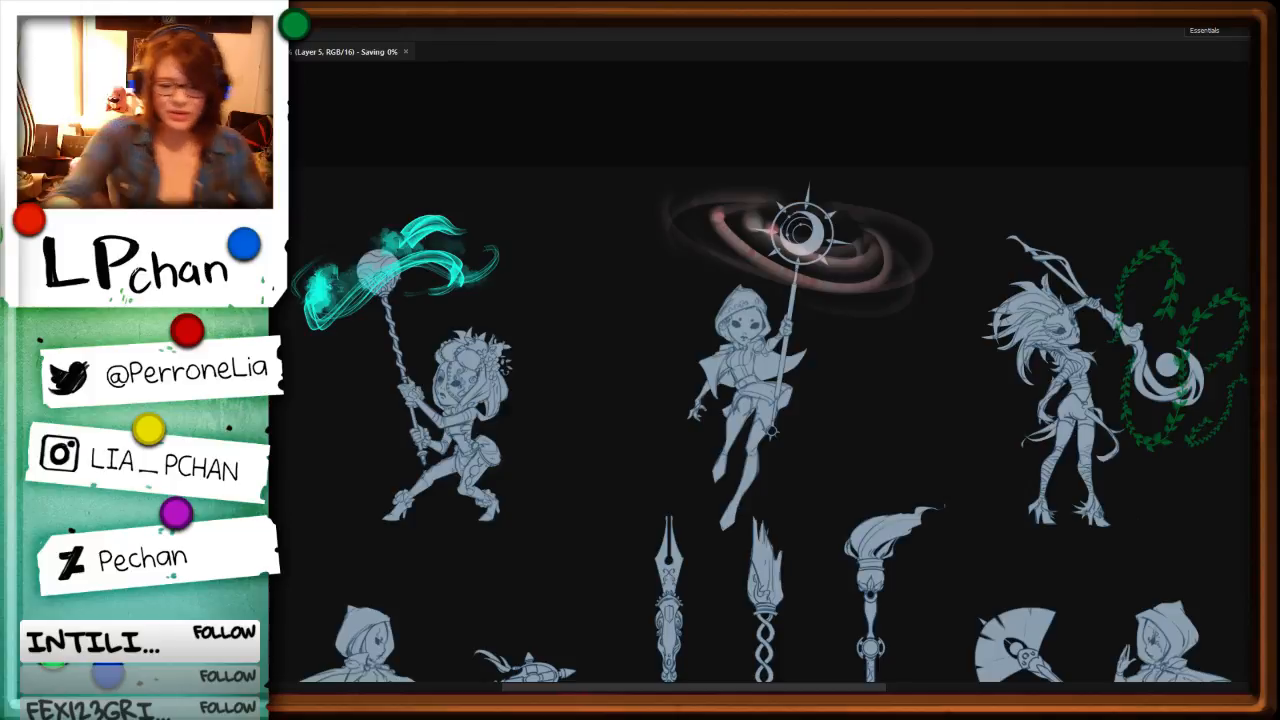
Step: Preview several brush presets and choose a hard round brush for lettering
key("F5")
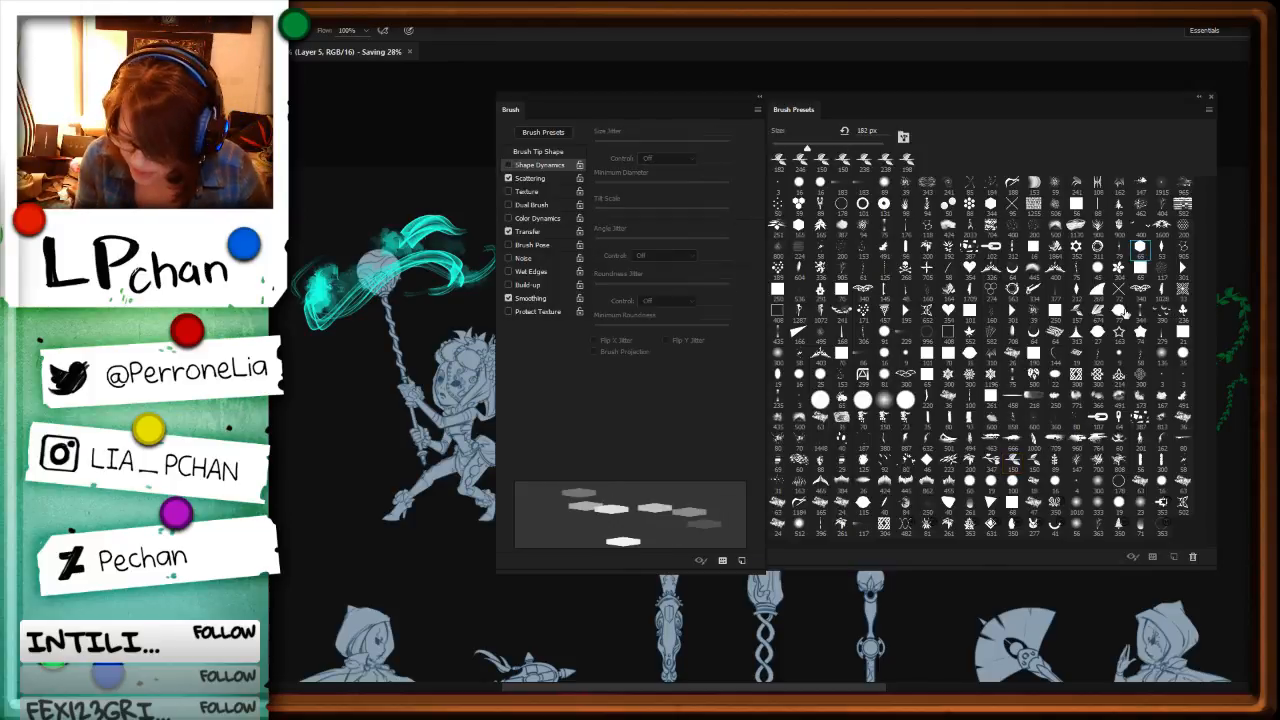
left_click(970, 356)
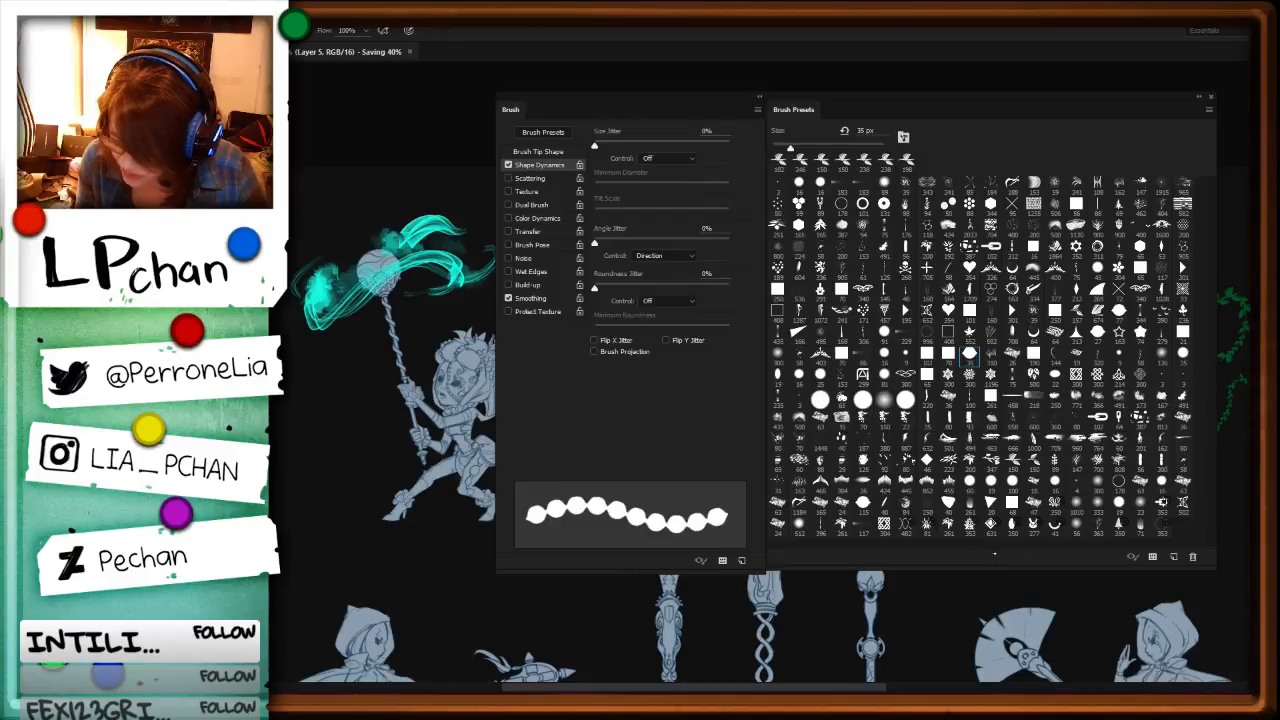
left_click(1077, 523)
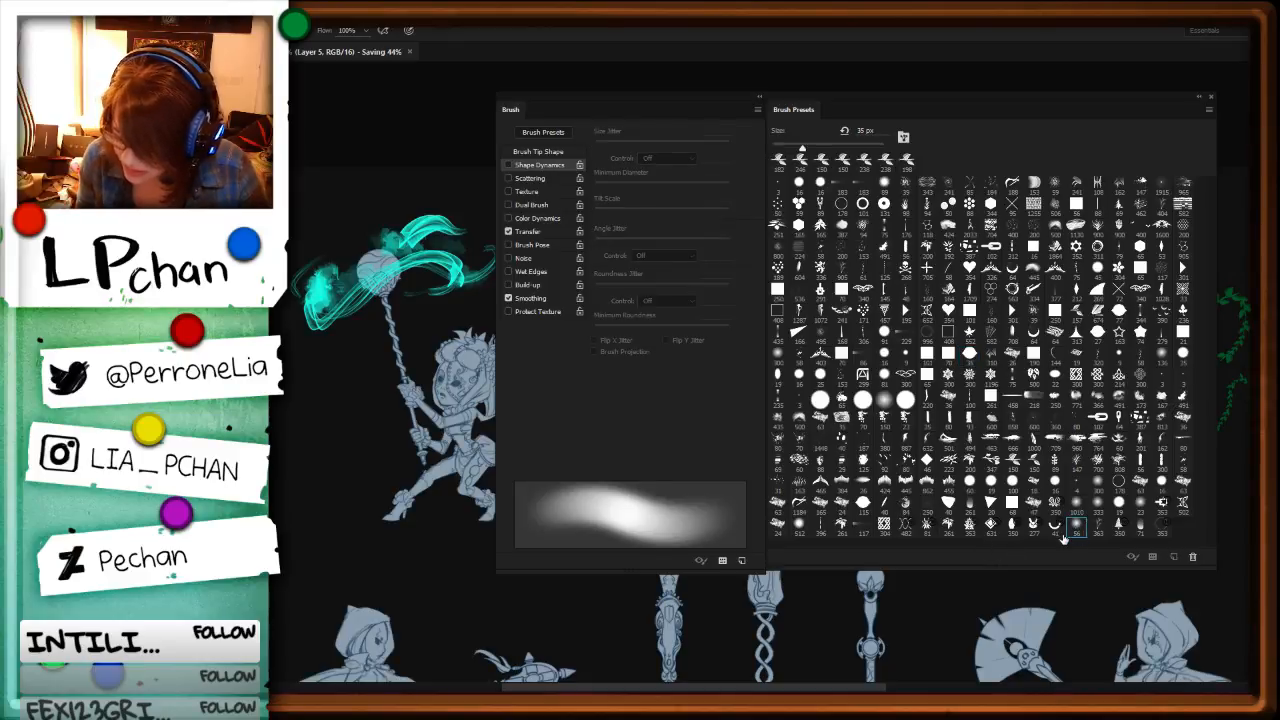
left_click(1055, 524)
left_click(884, 523)
left_click(862, 506)
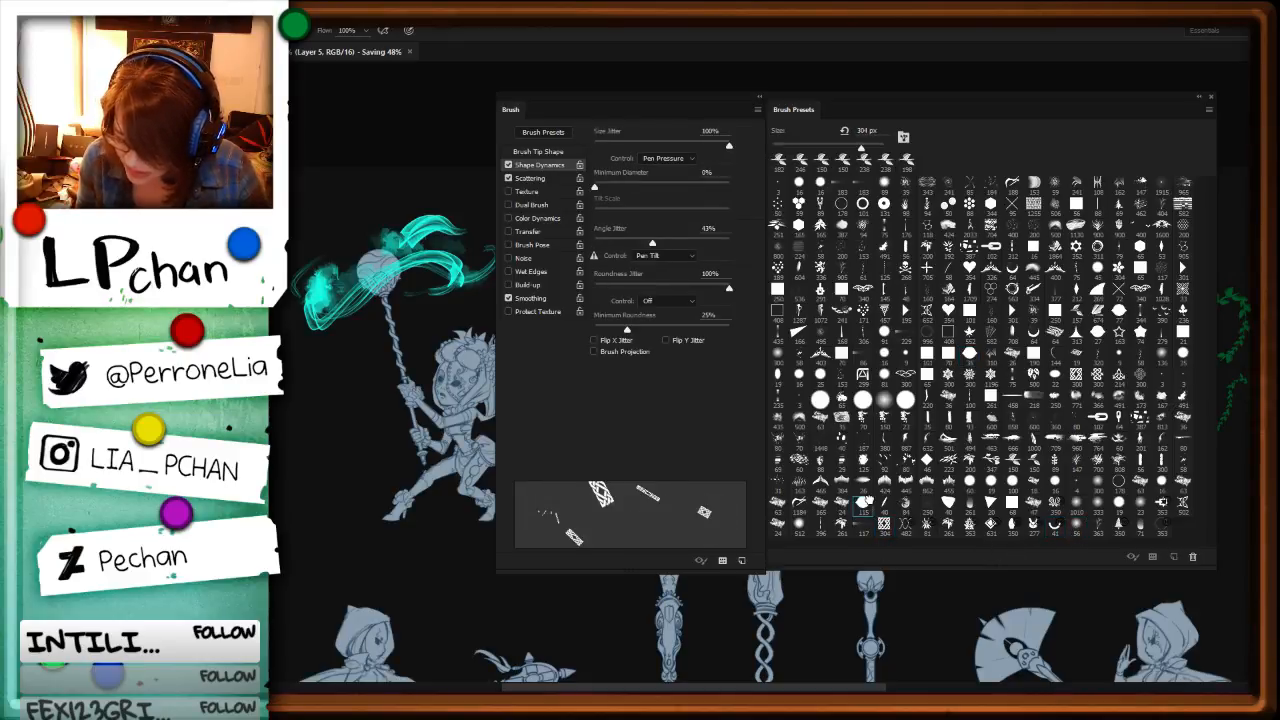
left_click(1012, 507)
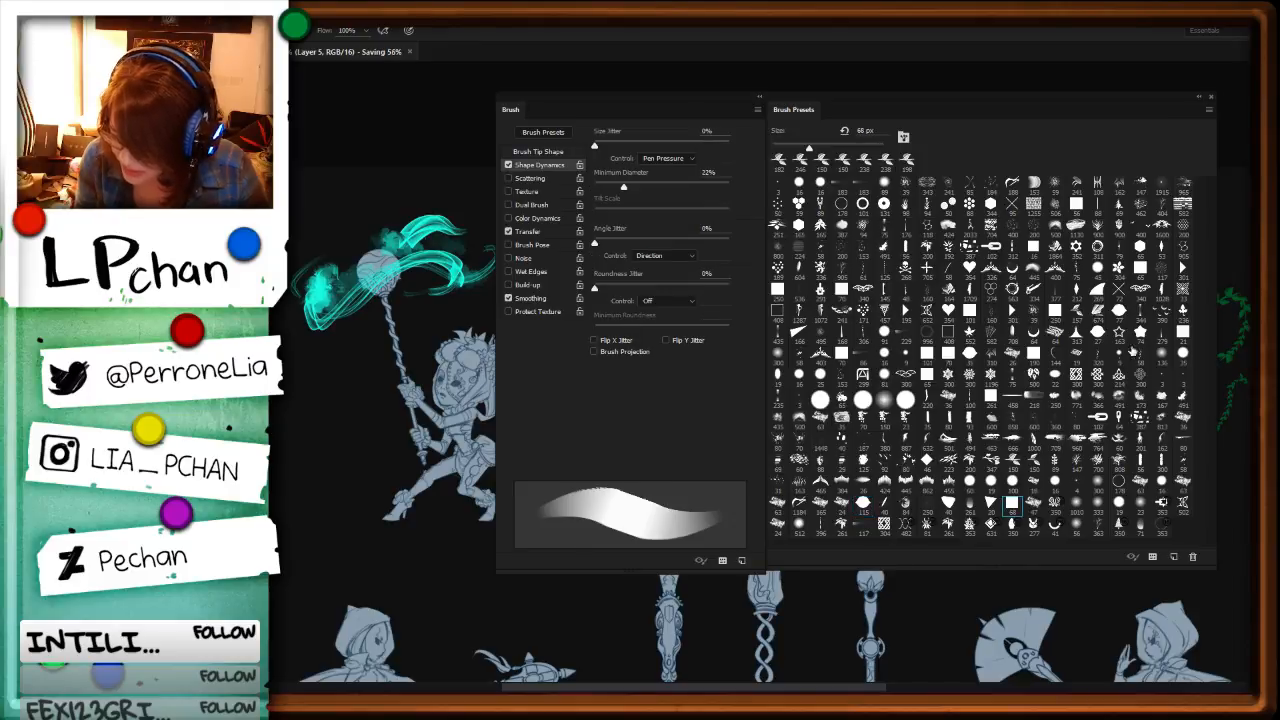
left_click(1118, 509)
key("F5")
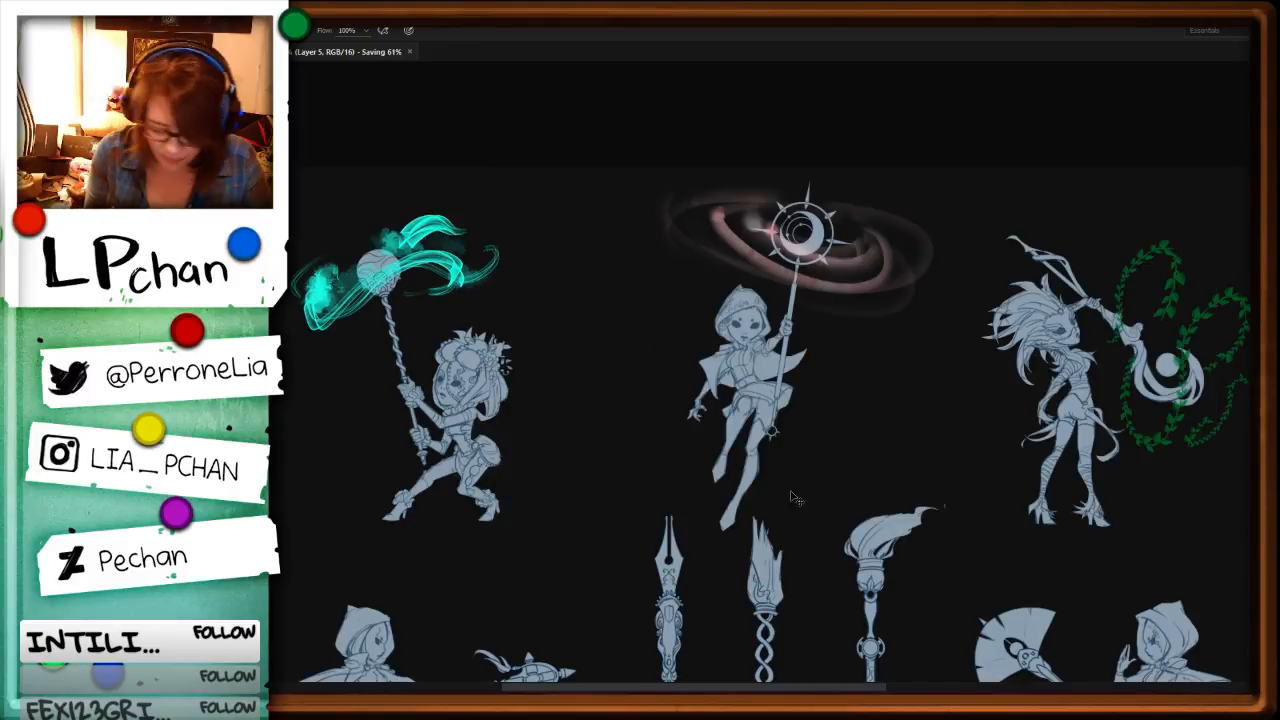
Step: Create a new layer and hand-letter a large white "BRB" across the middle of the canvas
key("ctrl+shift+n")
key("Return")
right_click(628, 399, "alt")
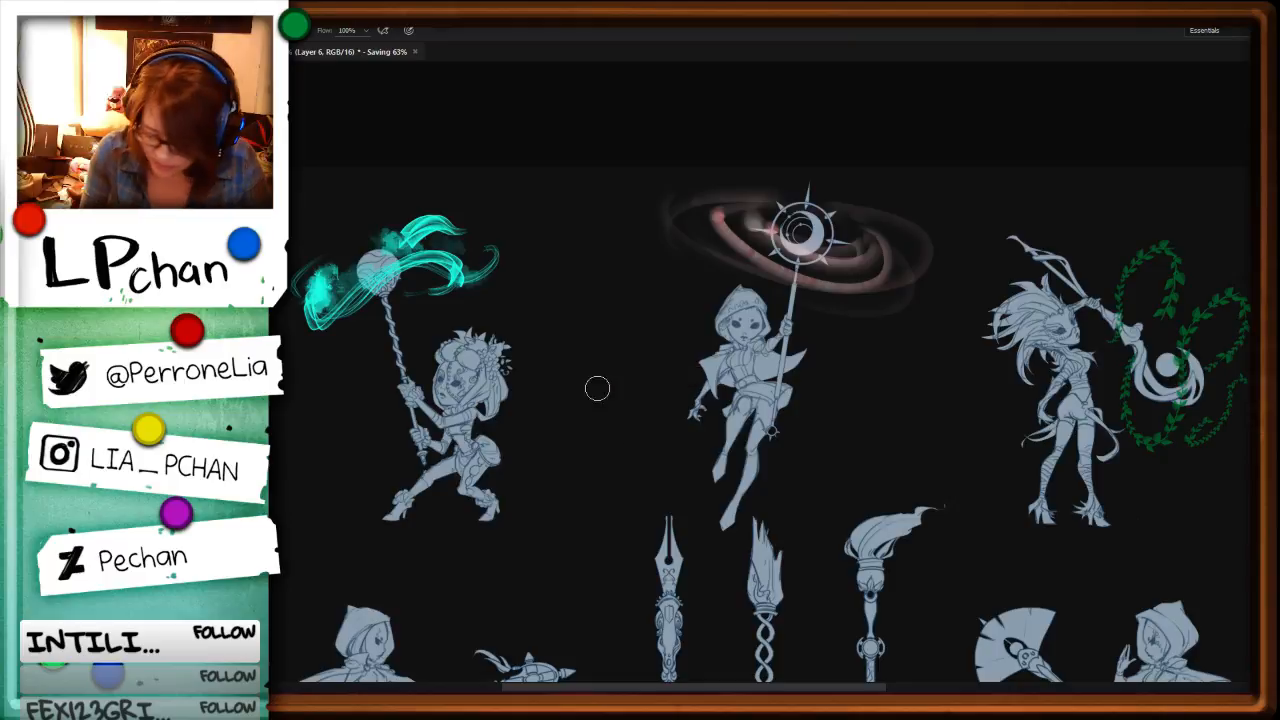
mouse_move(574, 366)
left_mouse_down()
mouse_move(574, 540)
mouse_move(615, 410)
mouse_move(578, 535)
left_mouse_up()
mouse_move(692, 368)
left_mouse_down()
mouse_move(691, 518)
mouse_move(705, 462)
mouse_move(800, 520)
left_mouse_up()
mouse_move(808, 405)
left_mouse_down()
mouse_move(810, 520)
mouse_move(866, 368)
mouse_move(840, 518)
left_mouse_up()
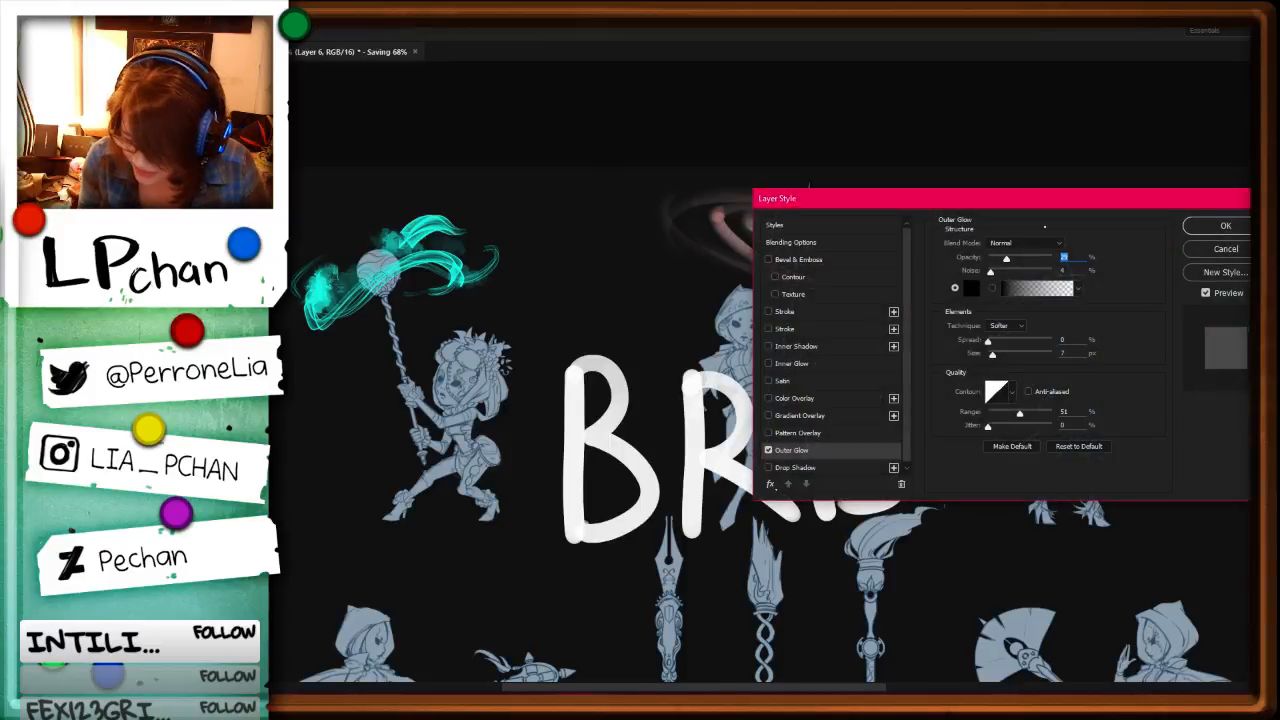
Step: Set the BRB layer's outer glow colour to bright yellow
left_click(966, 289)
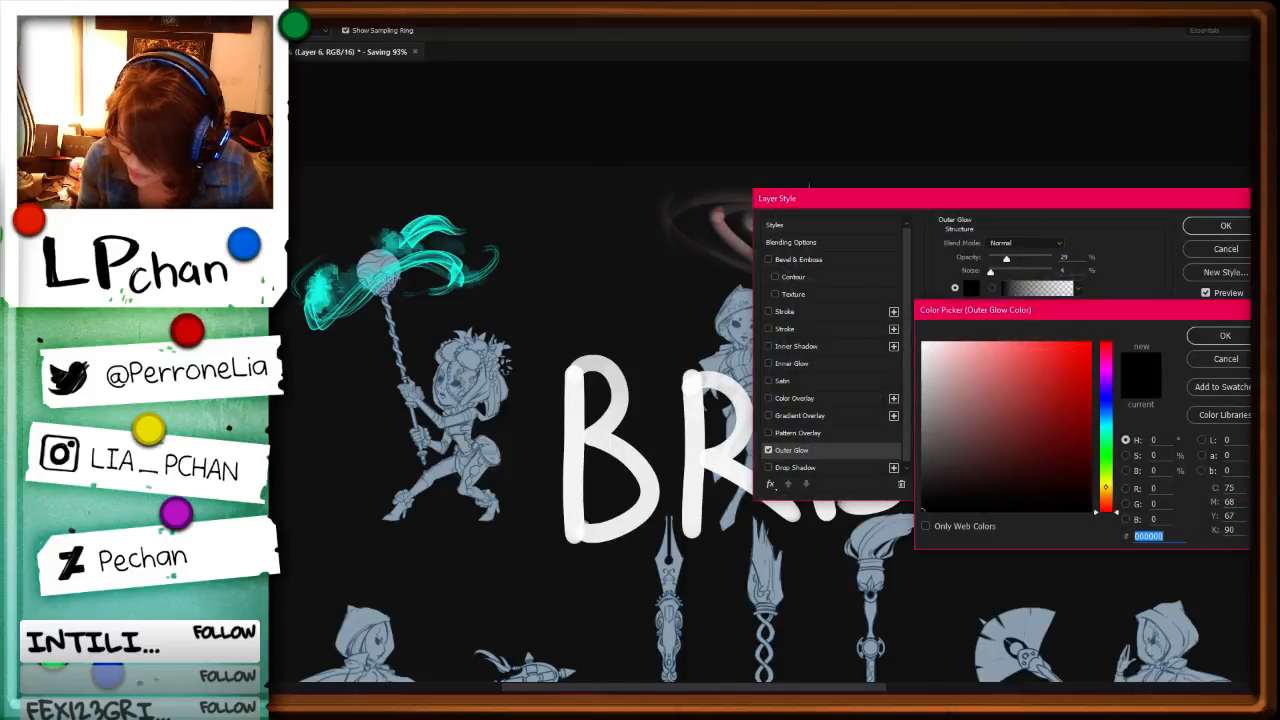
left_click(1106, 487)
left_click(1086, 347)
left_click(1224, 336)
Step: Compare Color Dodge and Dissolve for the outer glow, return it to Normal, and apply a larger size with 15% spread
left_click(1026, 243)
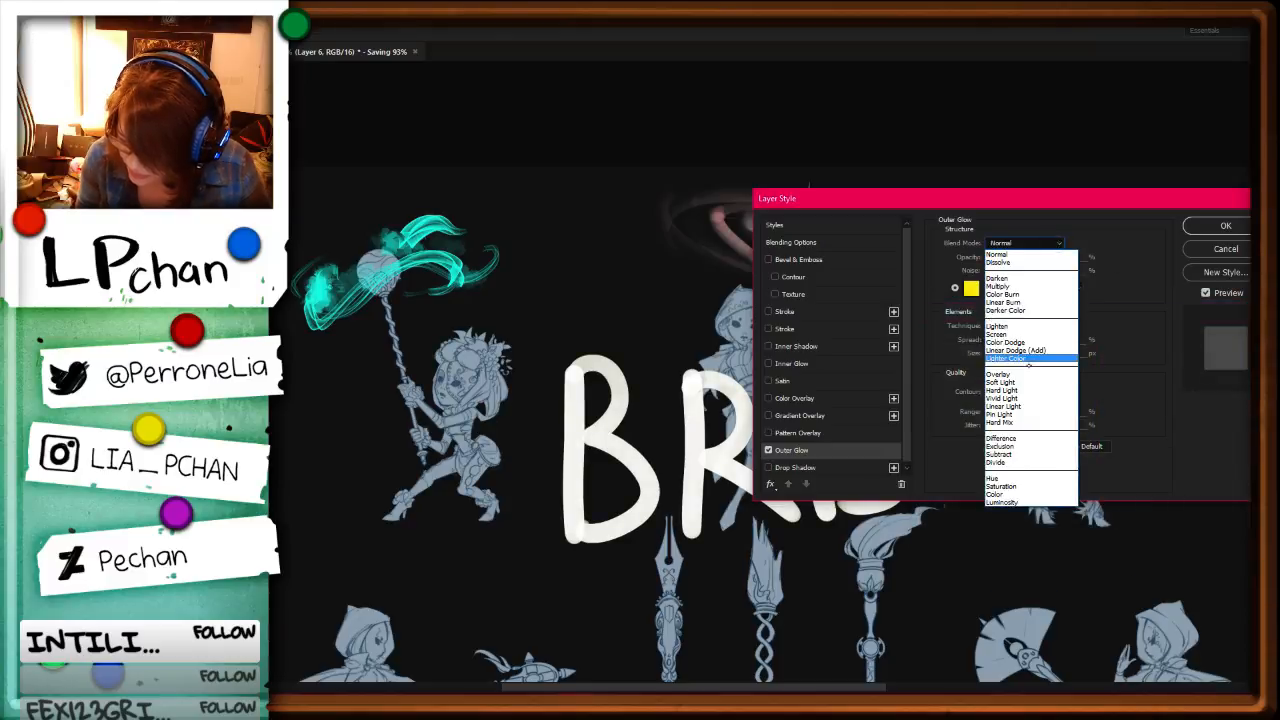
left_click(1035, 343)
left_click_drag(992, 354, 1021, 355)
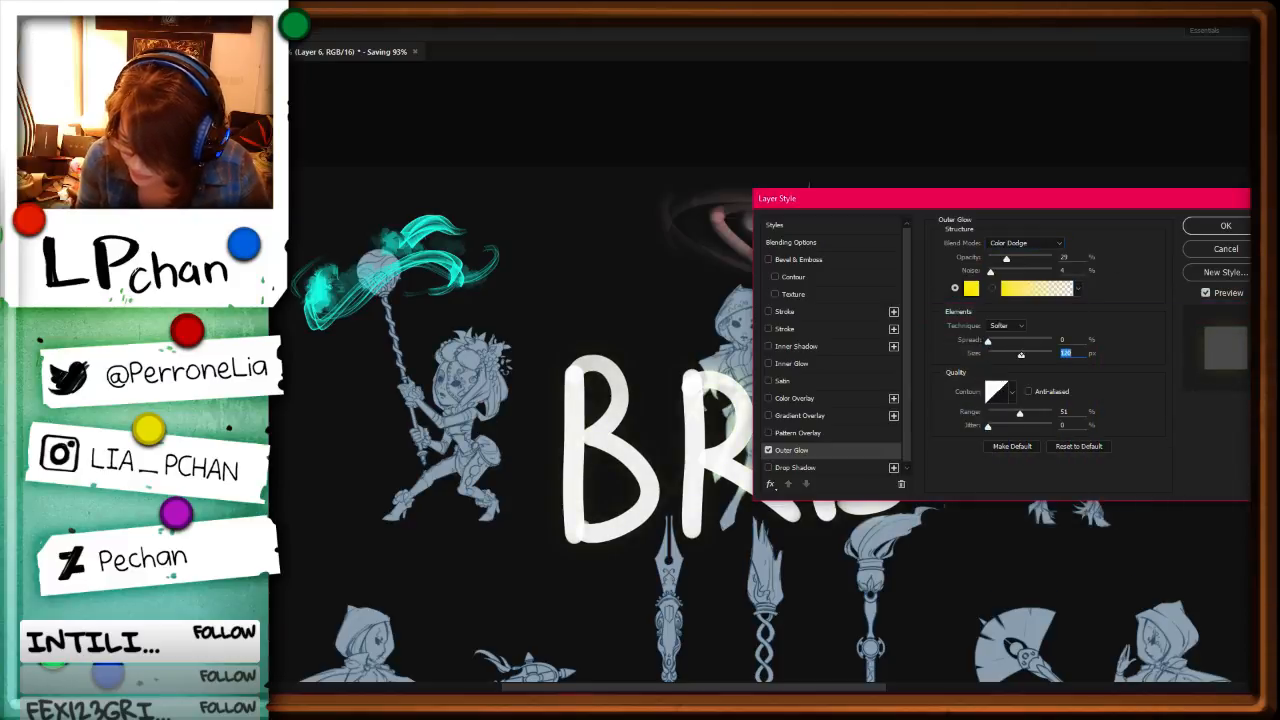
left_click(1026, 243)
left_click(1030, 259)
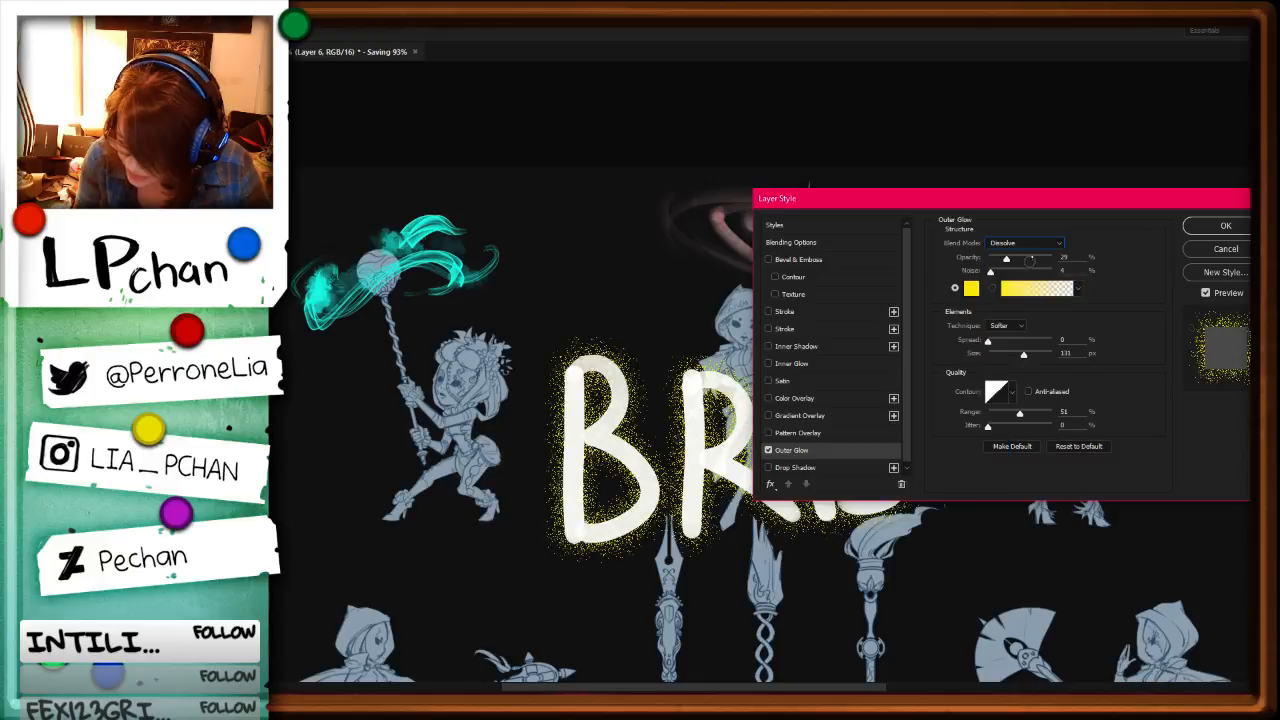
left_click(1060, 243)
left_click(1030, 244)
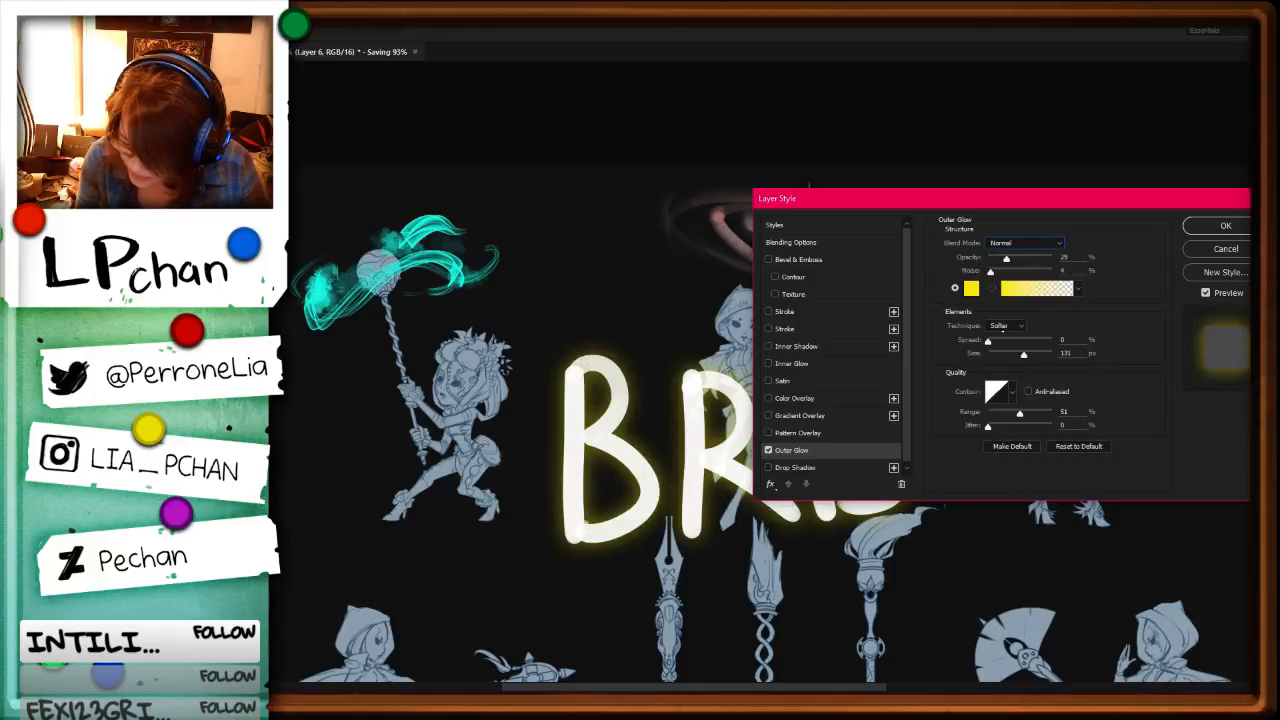
left_click_drag(988, 341, 1037, 355)
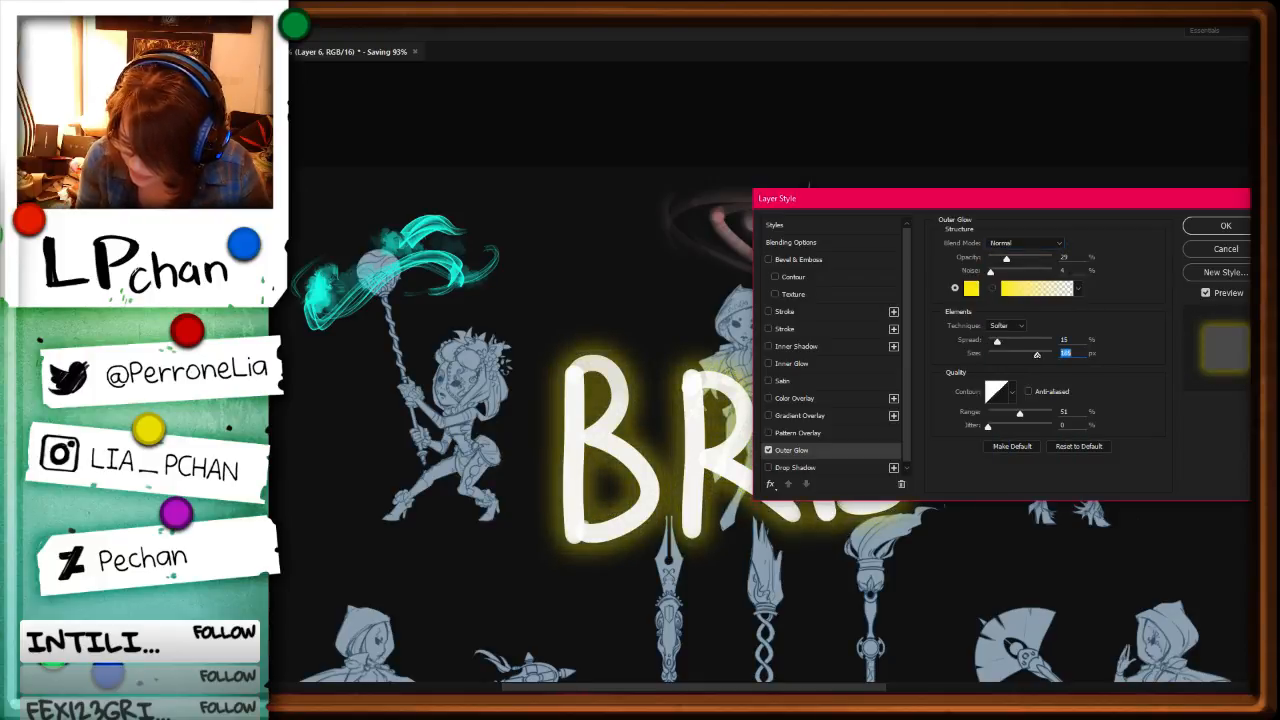
key("Return")
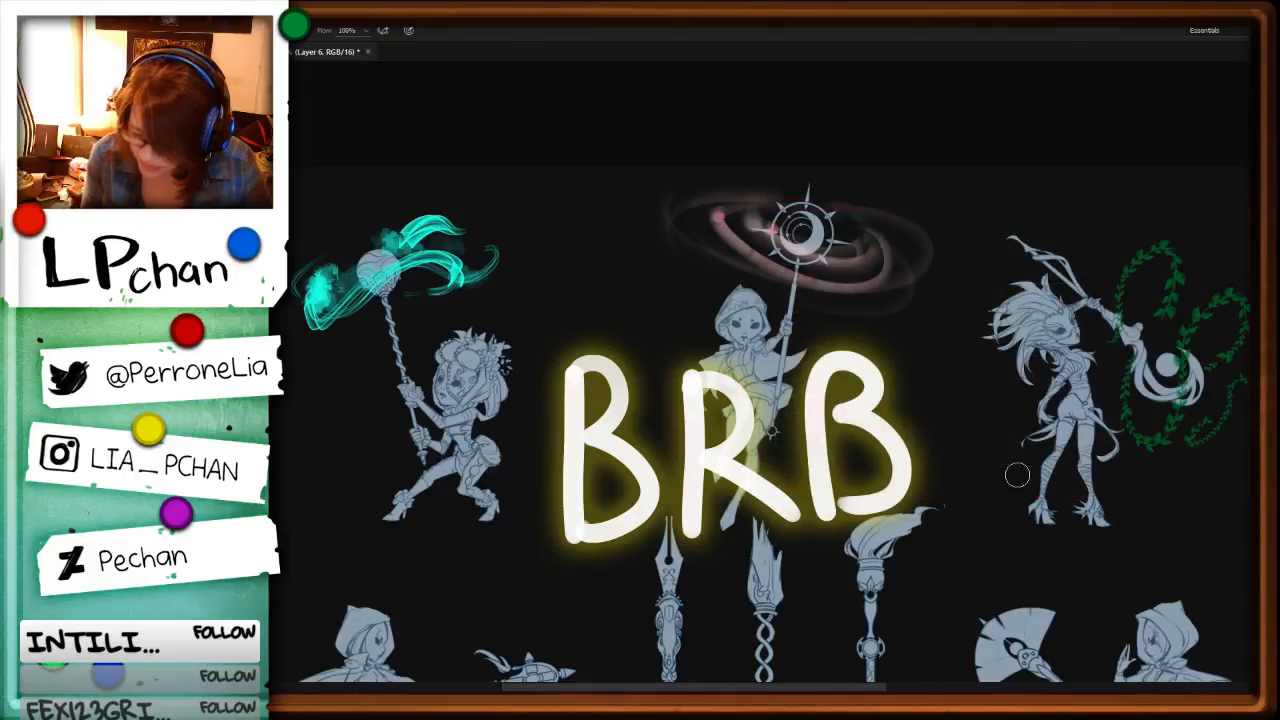
Step: Move the BRB lettering slightly lower and test a dense speckle brush beside its first letter
mouse_move(850, 447)
left_mouse_down()
mouse_move(900, 503)
mouse_move(873, 497)
left_mouse_up()
key("b")
key("F5")
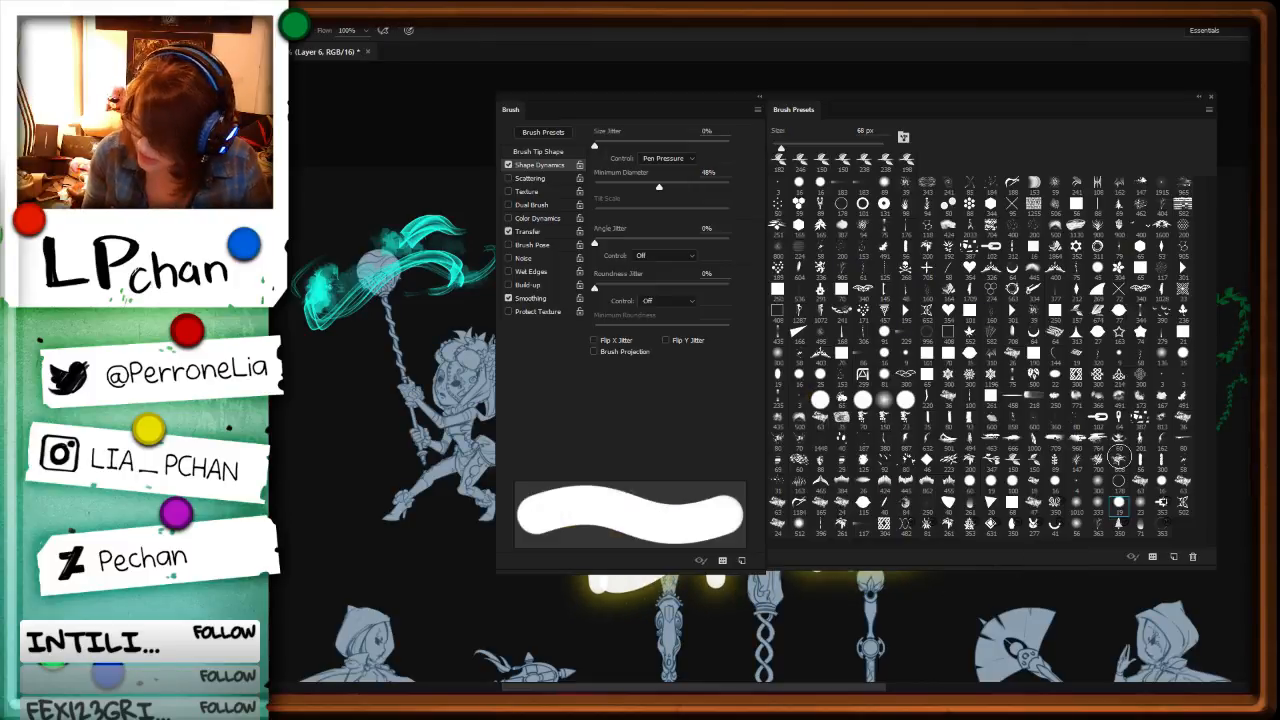
key("F5")
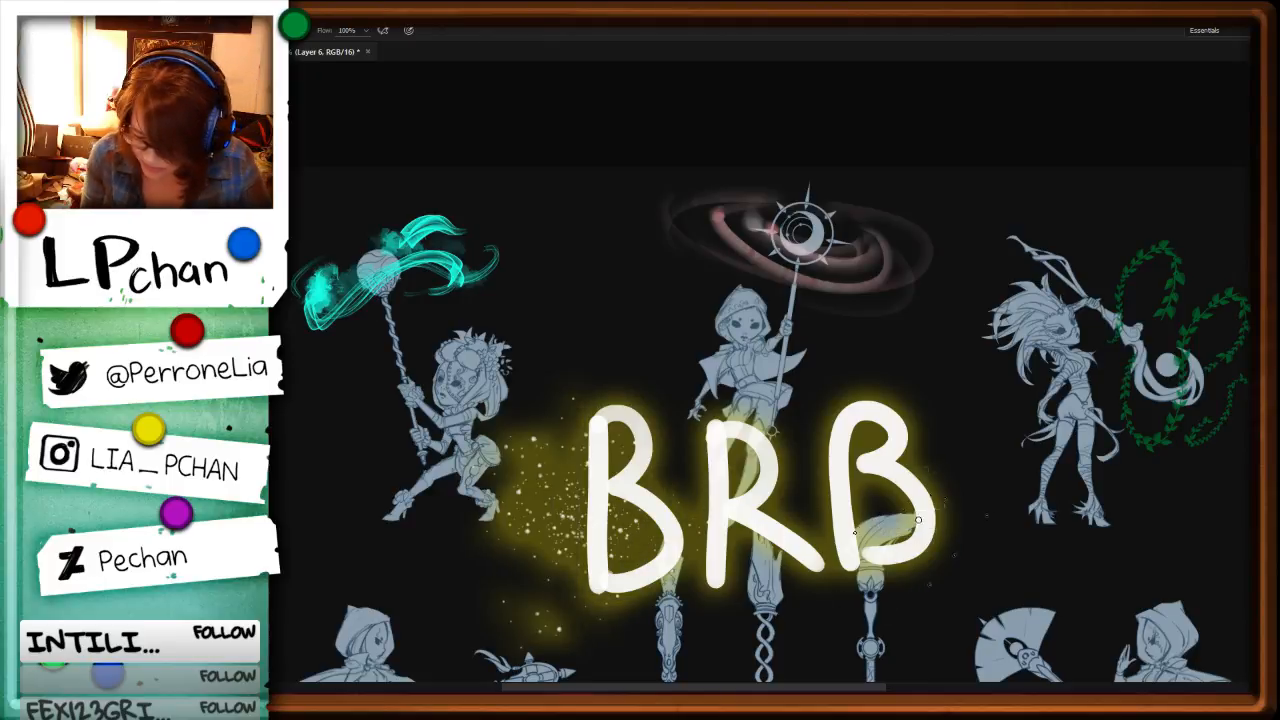
Step: Replace the dense speckles with sparse, small glowing yellow sparks scattered around the BRB lettering using a particle brush
key("F5")
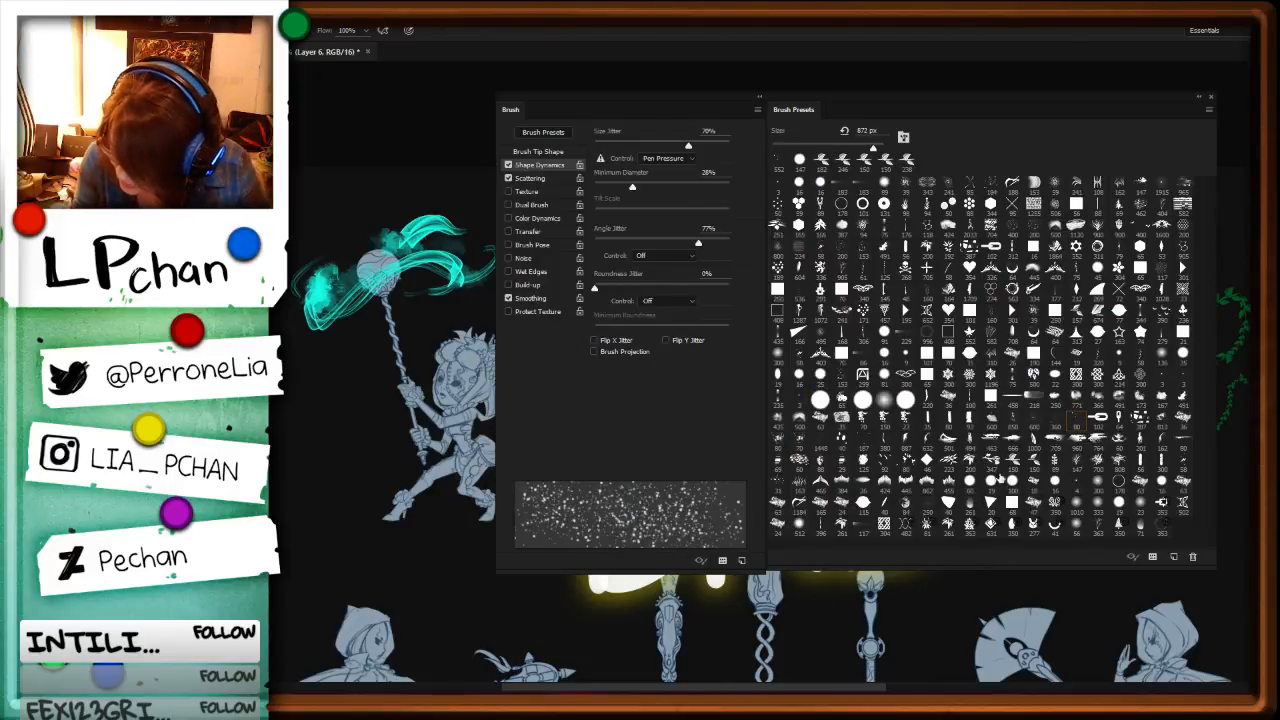
key("F5")
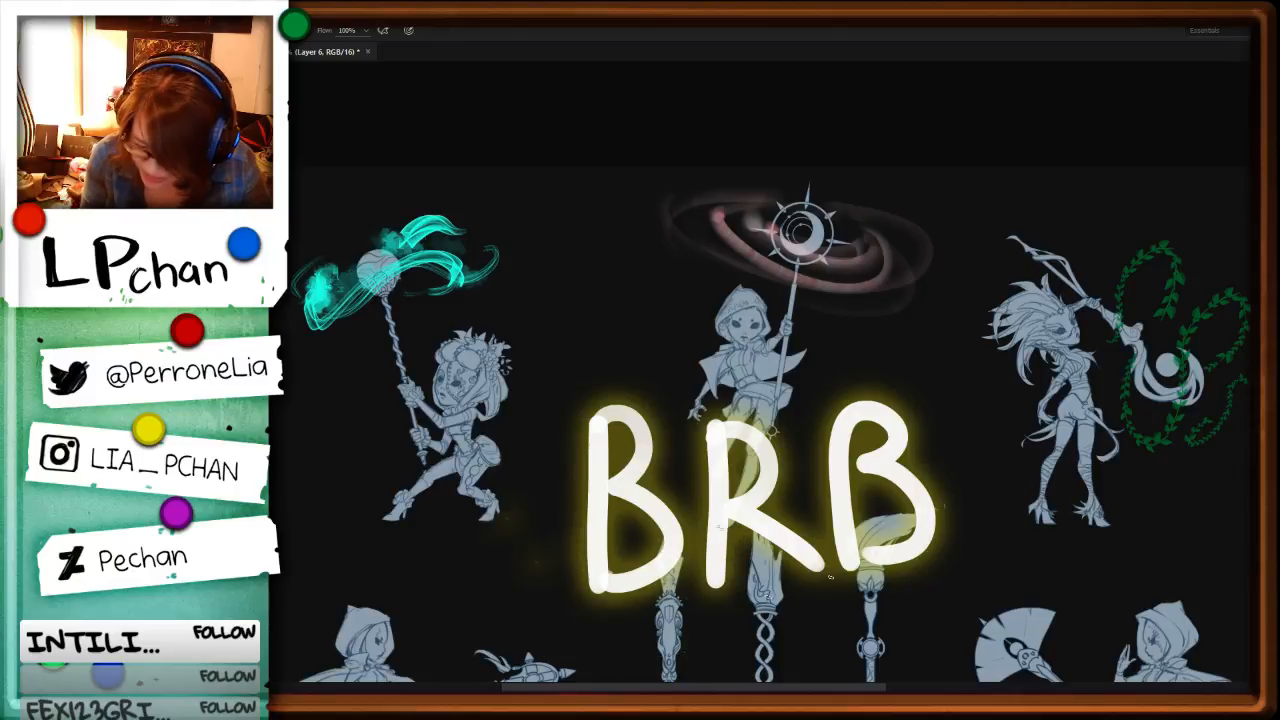
key("ctrl+minus")
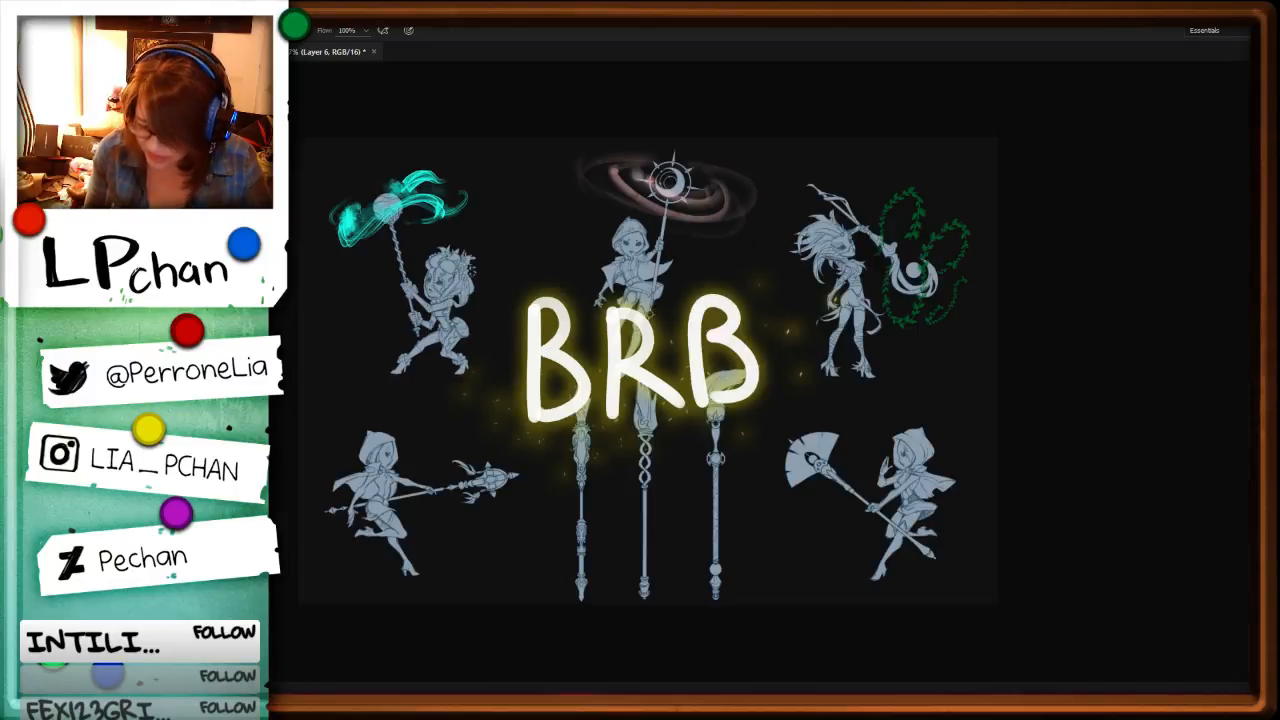
key("ctrl+plus")
key("ctrl+plus")
left_click_drag(666, 472, 883, 568)
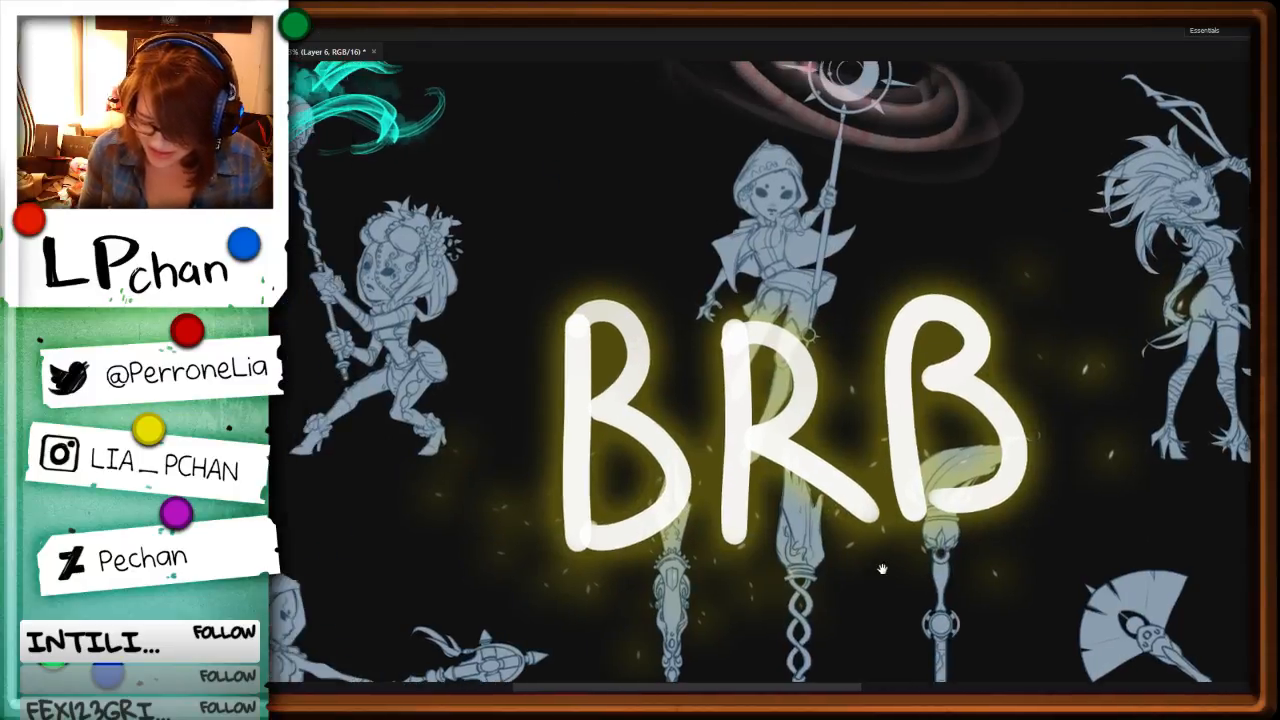
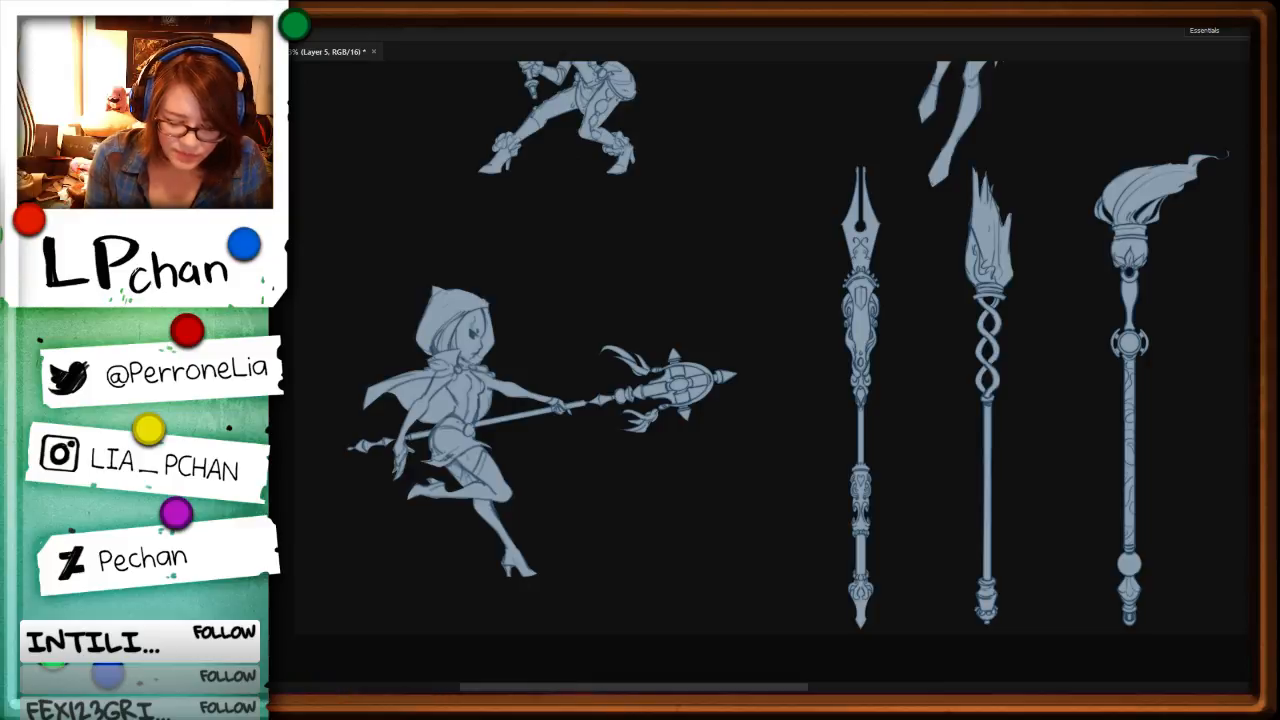
Step: Choose the soft round 56 px brush from the brush presets
key("F5")
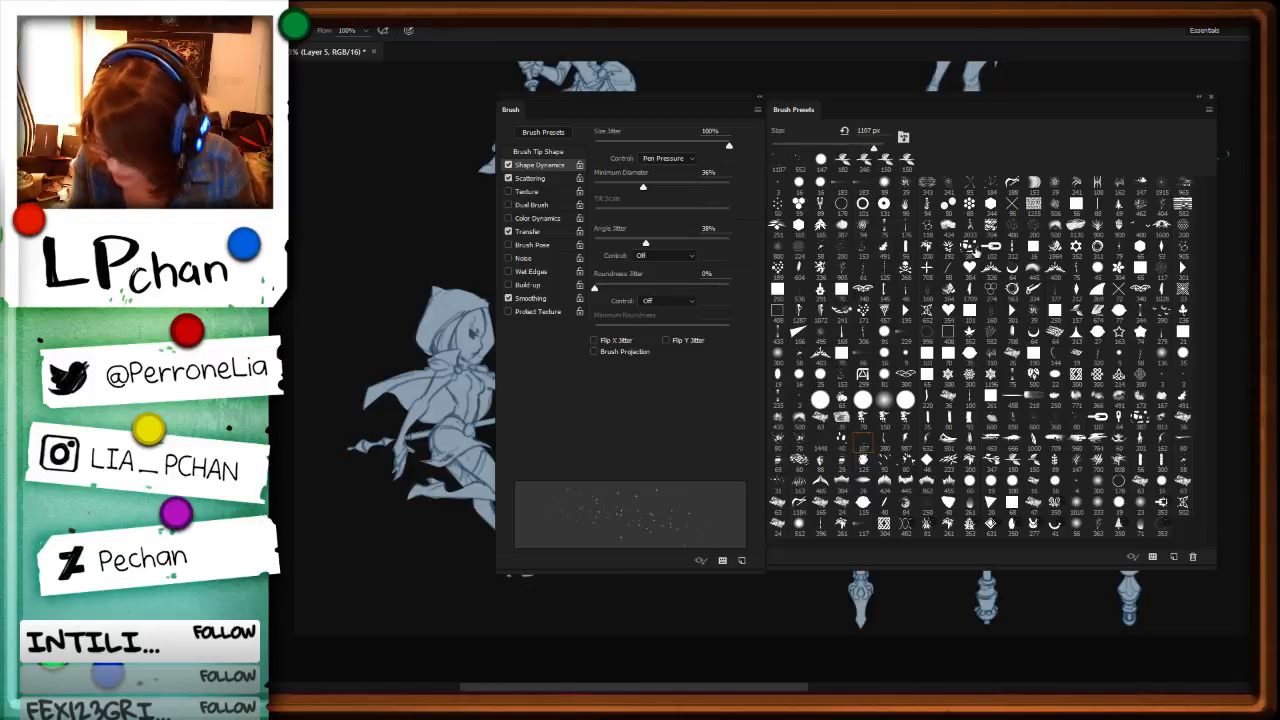
left_click(969, 247)
left_click(907, 464)
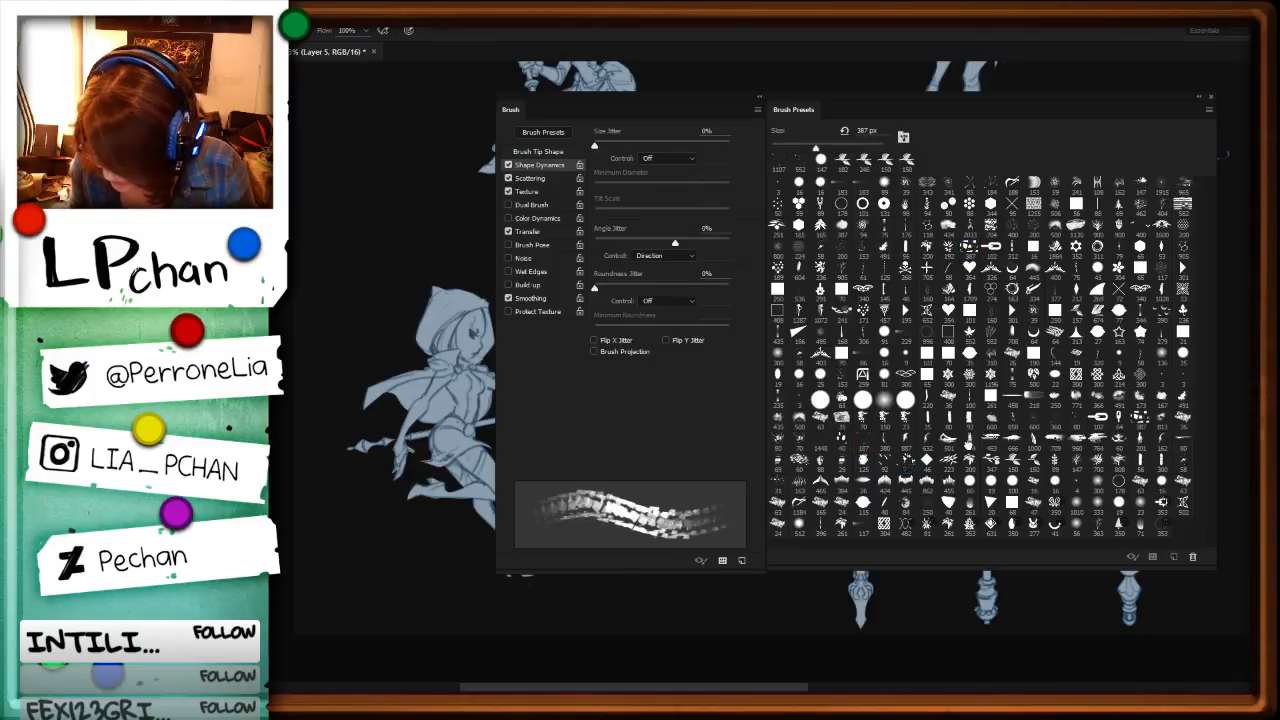
left_click(1076, 420)
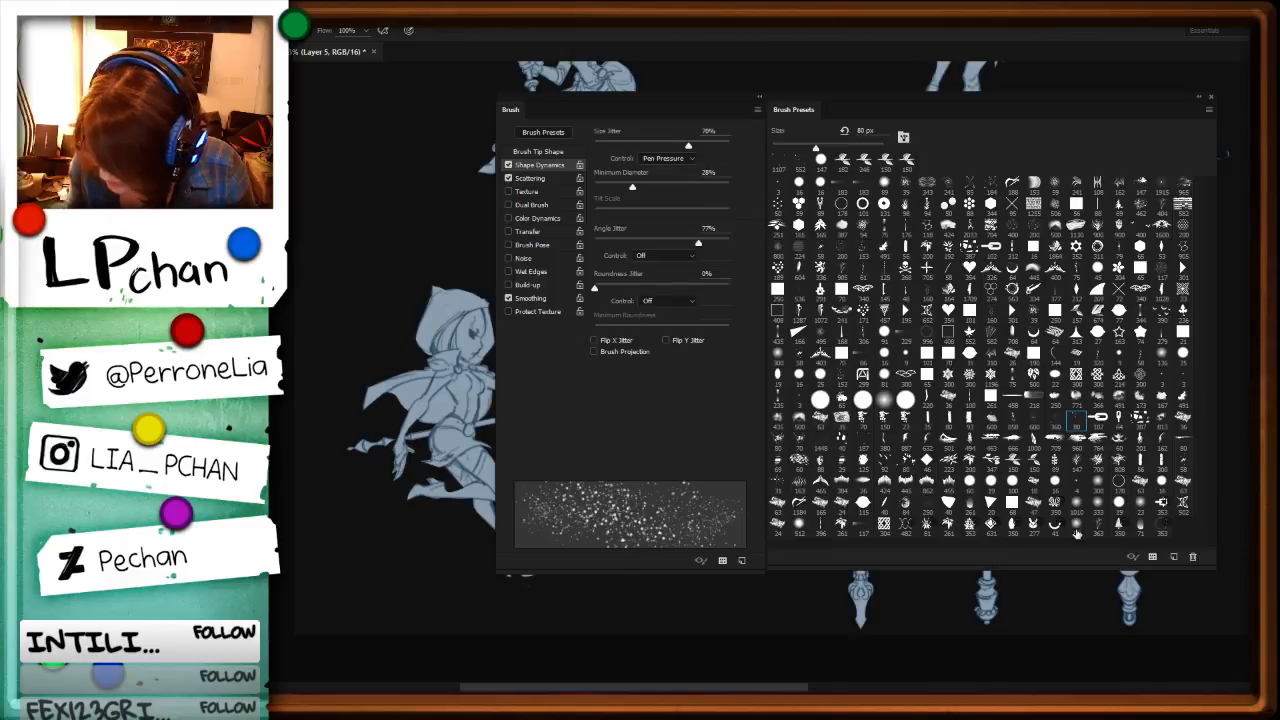
left_click(1077, 522)
key("F5")
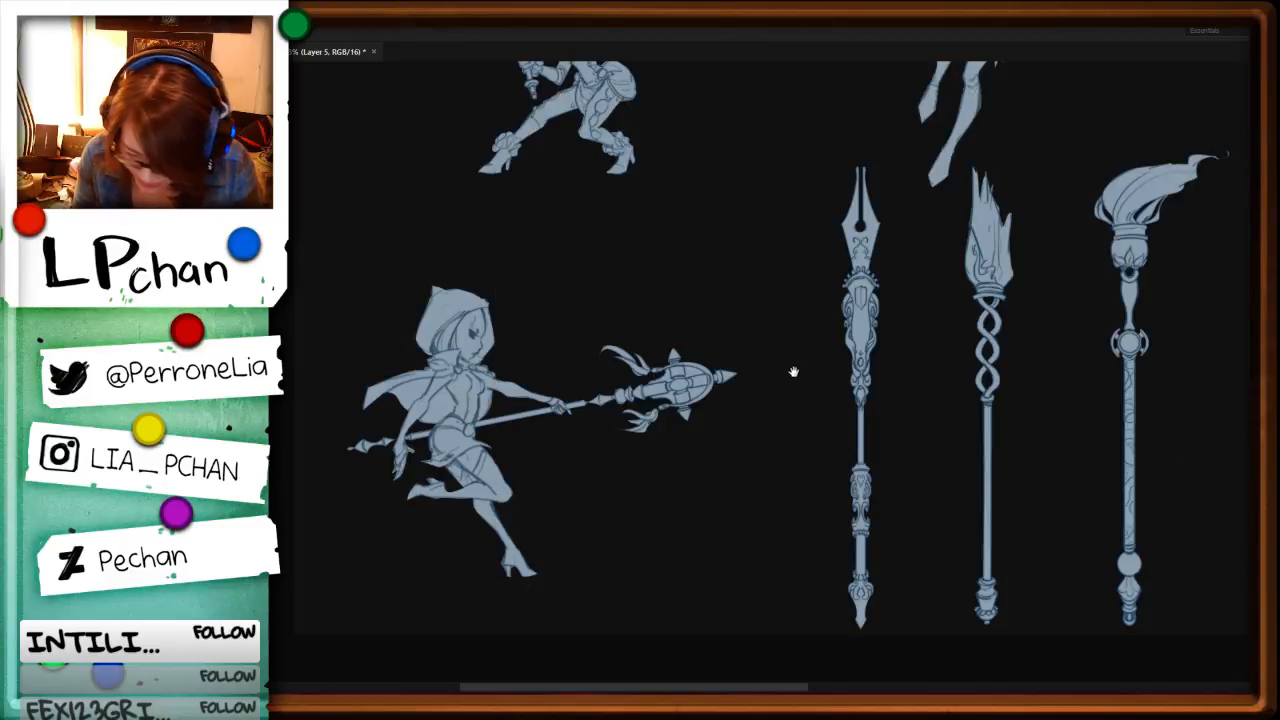
Step: Lasso the teal swirls around the orb staff of the flower-haired character and cut them out
left_click_drag(789, 271, 773, 534)
left_click_drag(778, 428, 864, 503)
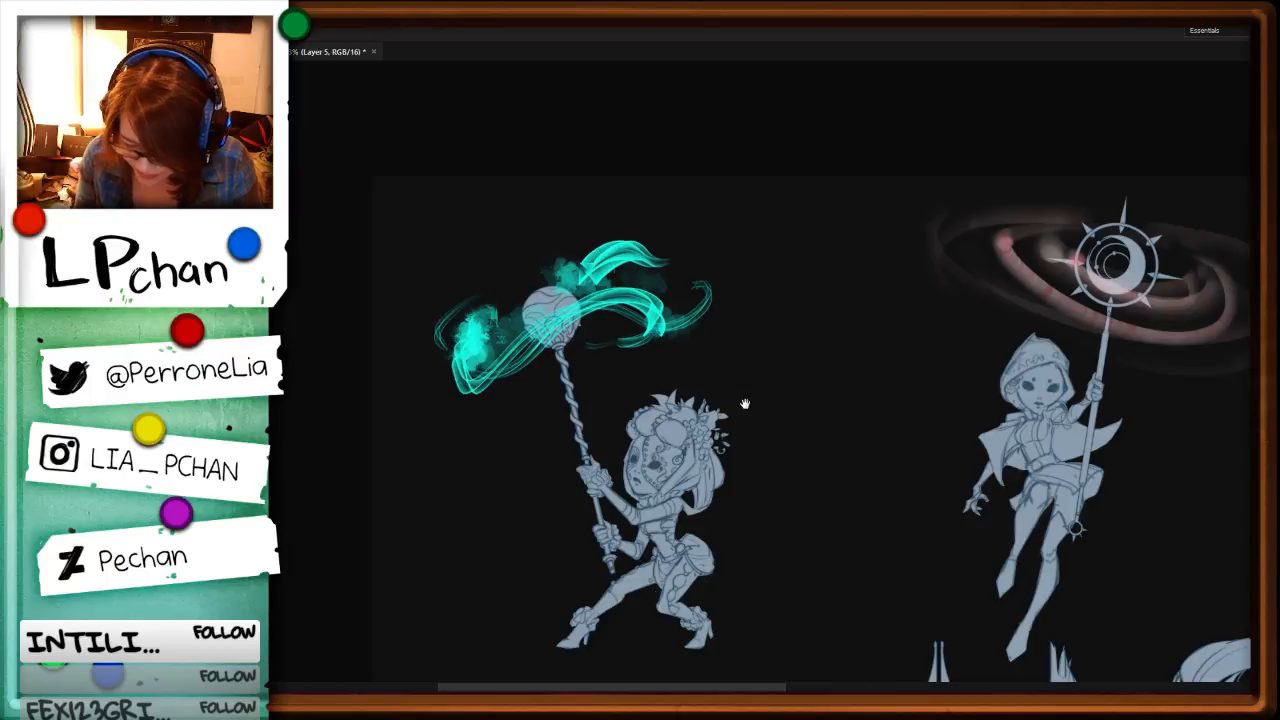
key("l")
mouse_move(780, 307)
left_mouse_down()
mouse_move(406, 466)
mouse_move(788, 215)
left_mouse_up()
key("ctrl+x")
Step: Paint a soft dark blue glow on both sides of the staff's orb
key("b")
mouse_move(502, 340)
left_mouse_down()
mouse_move(524, 340)
mouse_move(440, 350)
left_mouse_up()
mouse_move(640, 308)
left_mouse_down()
mouse_move(679, 298)
mouse_move(662, 299)
left_mouse_up()
mouse_move(701, 304)
left_mouse_down()
mouse_move(552, 320)
mouse_move(505, 369)
mouse_move(440, 367)
left_mouse_up()
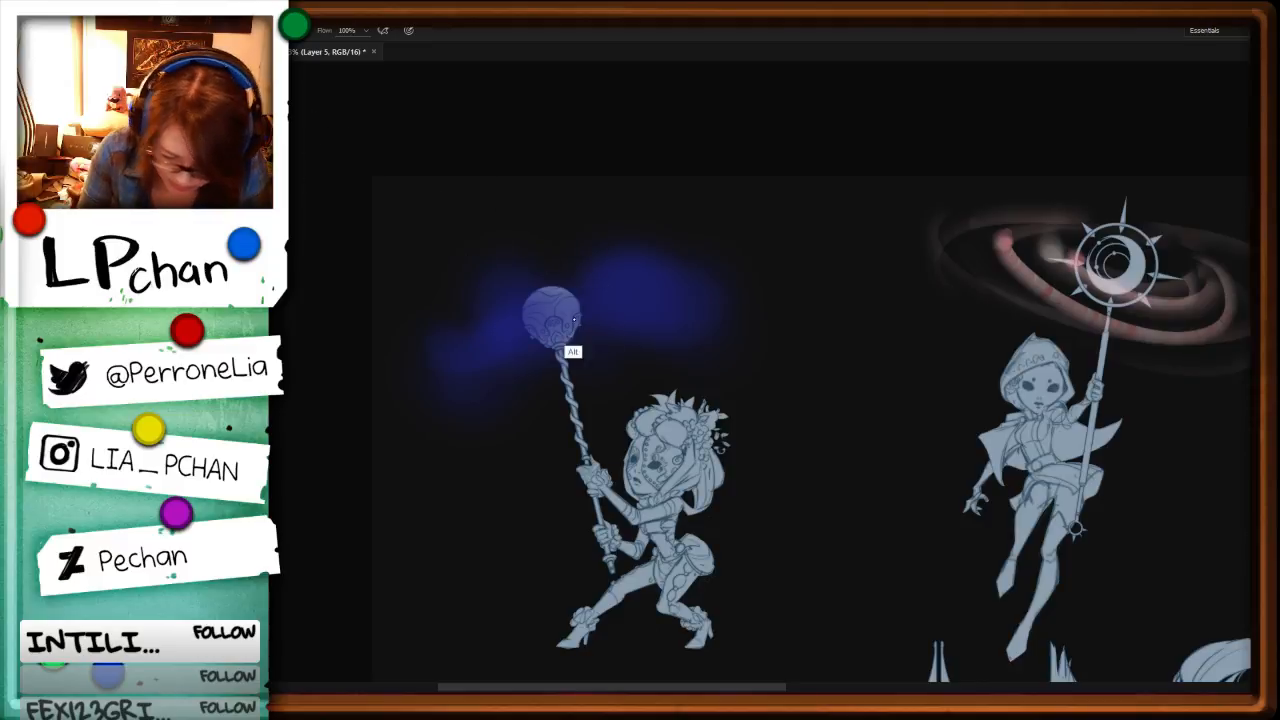
Step: Enable Texture for the brush with mode Color Dodge, scale 122%, brightness 30 and contrast -1
key("F5")
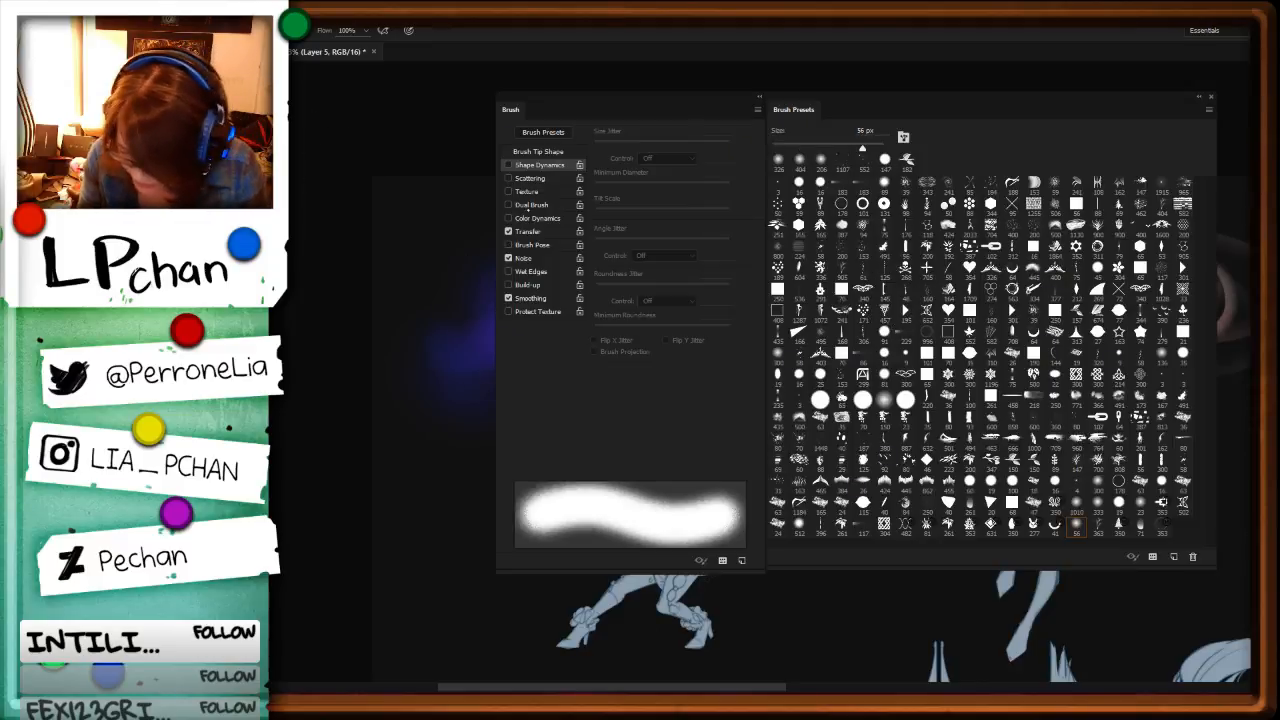
left_click(508, 191)
left_click(530, 191)
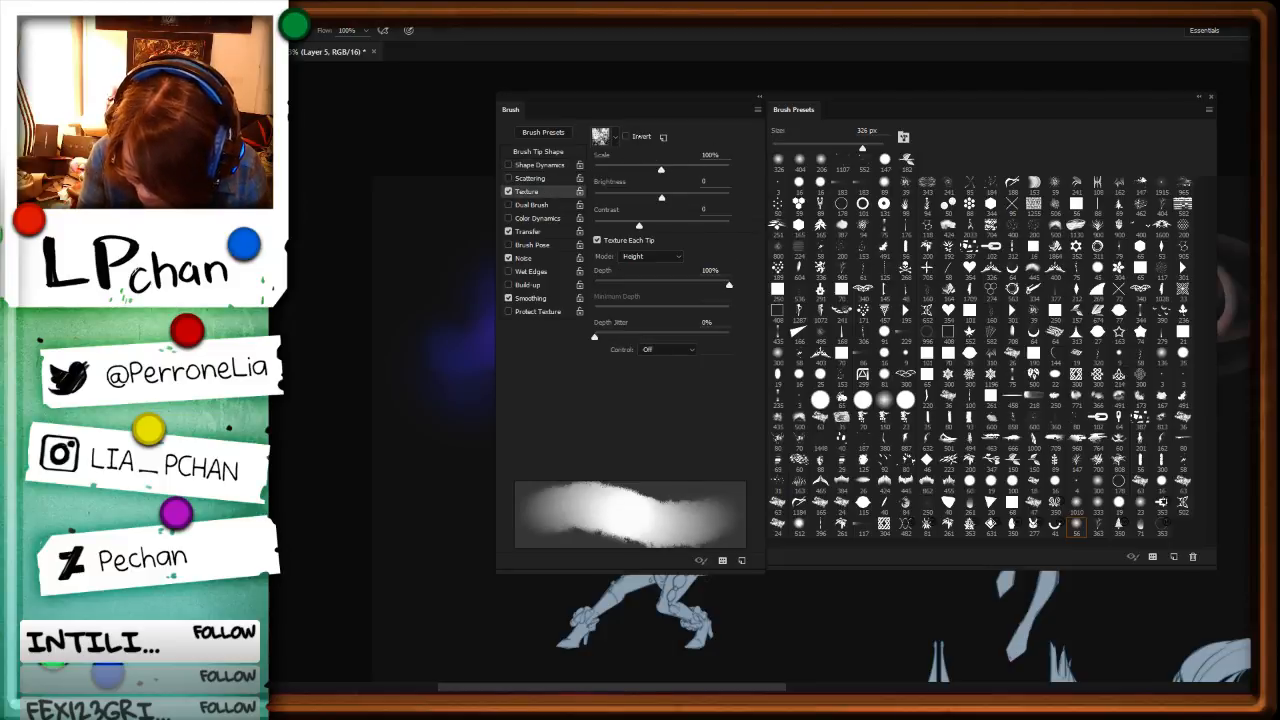
left_click(672, 257)
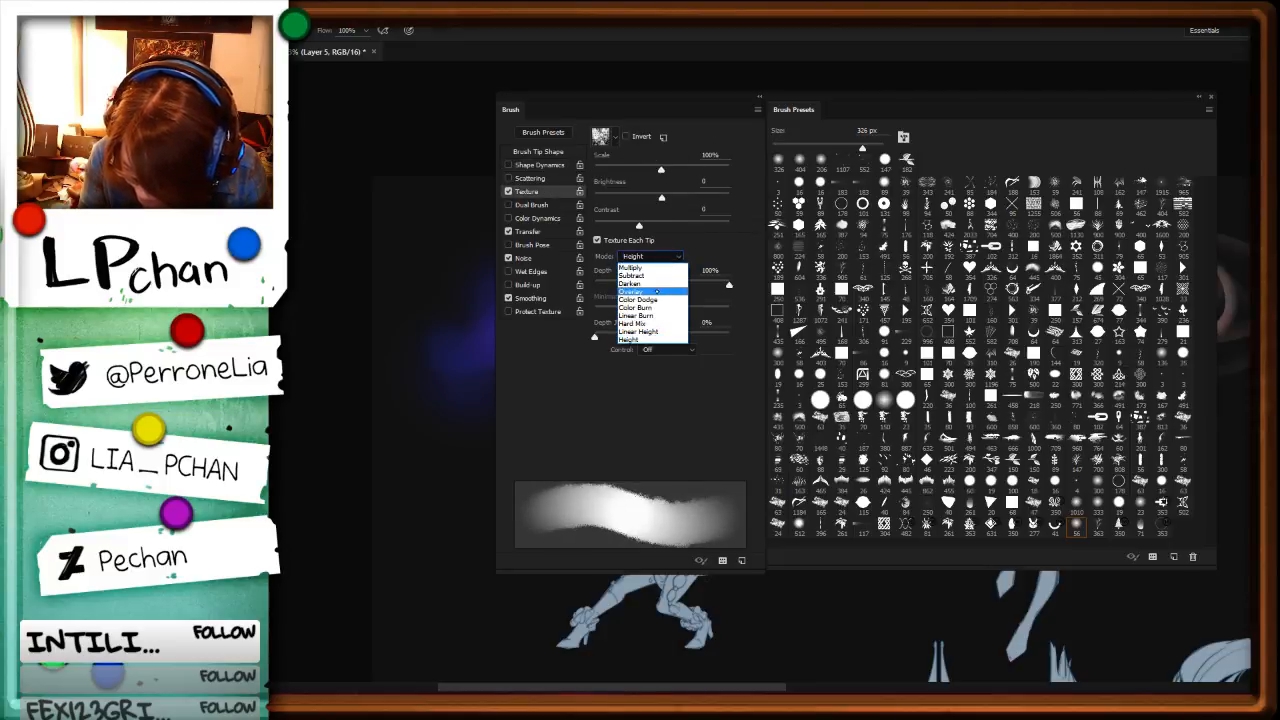
left_click(658, 290)
left_click(672, 255)
left_click(666, 296)
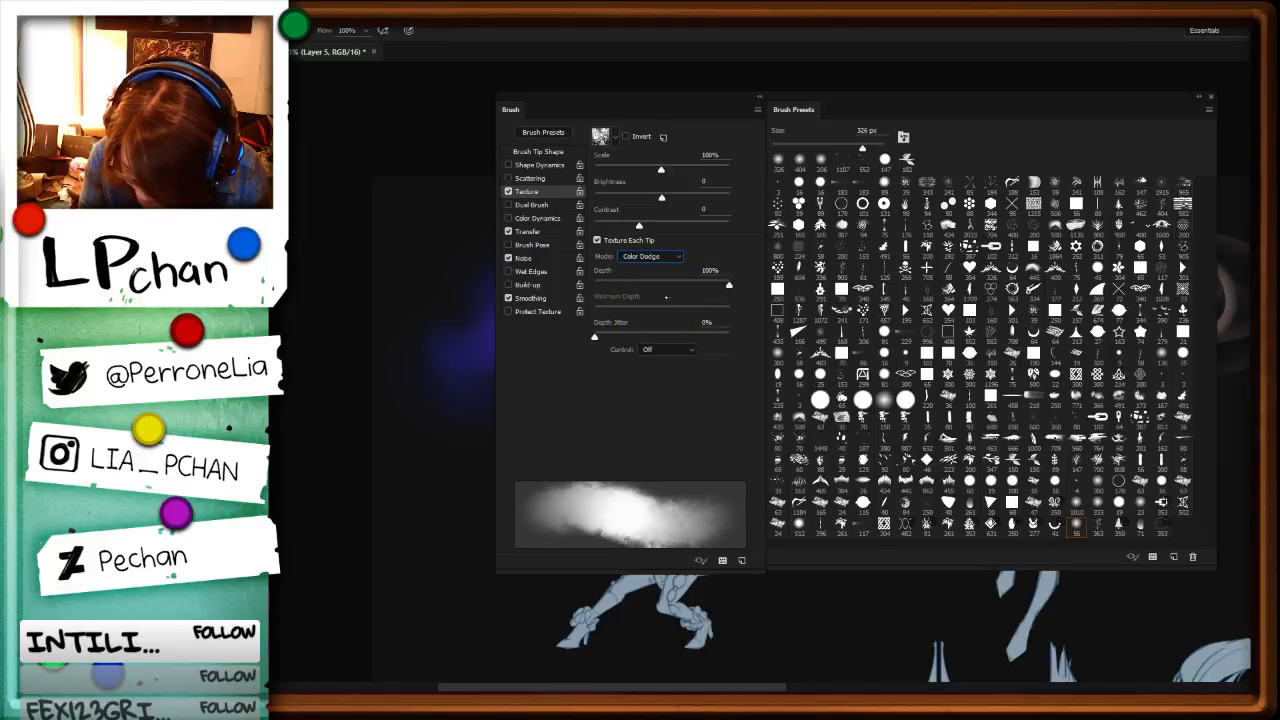
mouse_move(661, 198)
left_mouse_down()
mouse_move(615, 198)
mouse_move(675, 198)
mouse_move(594, 228)
mouse_move(658, 230)
mouse_move(639, 233)
left_mouse_up()
mouse_move(660, 170)
left_mouse_down()
mouse_move(594, 171)
mouse_move(671, 188)
left_mouse_up()
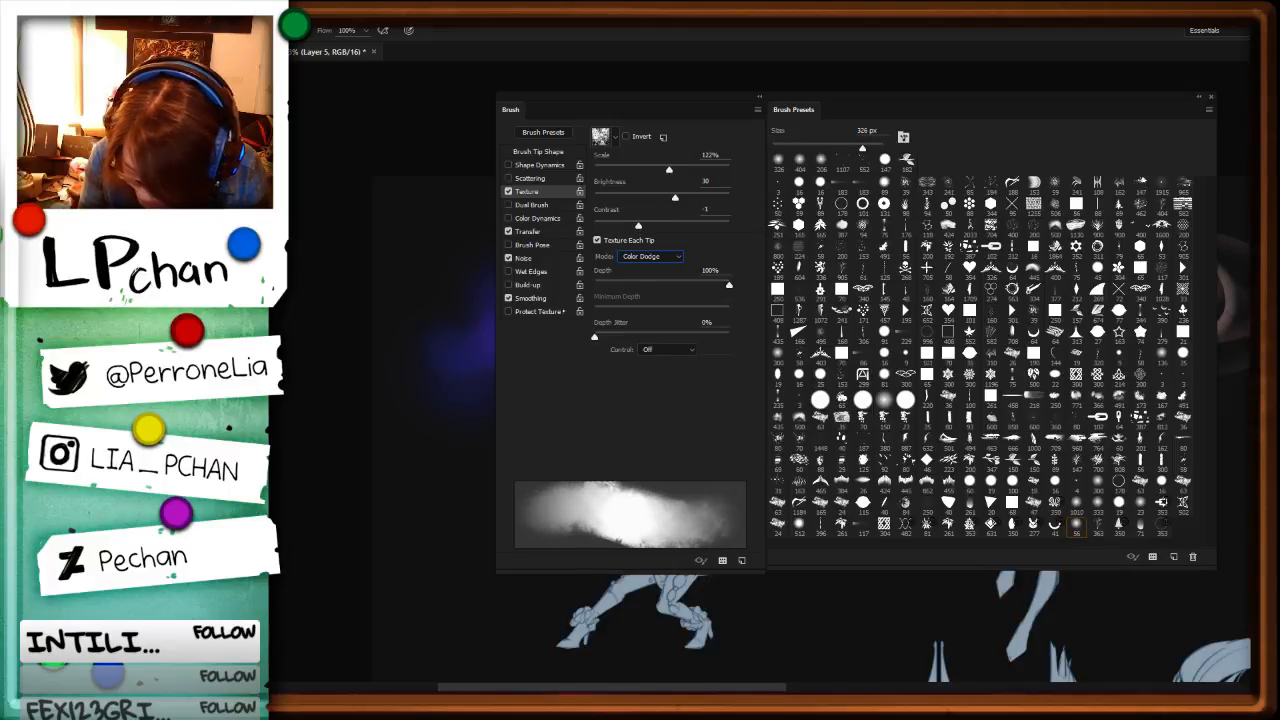
key("F5")
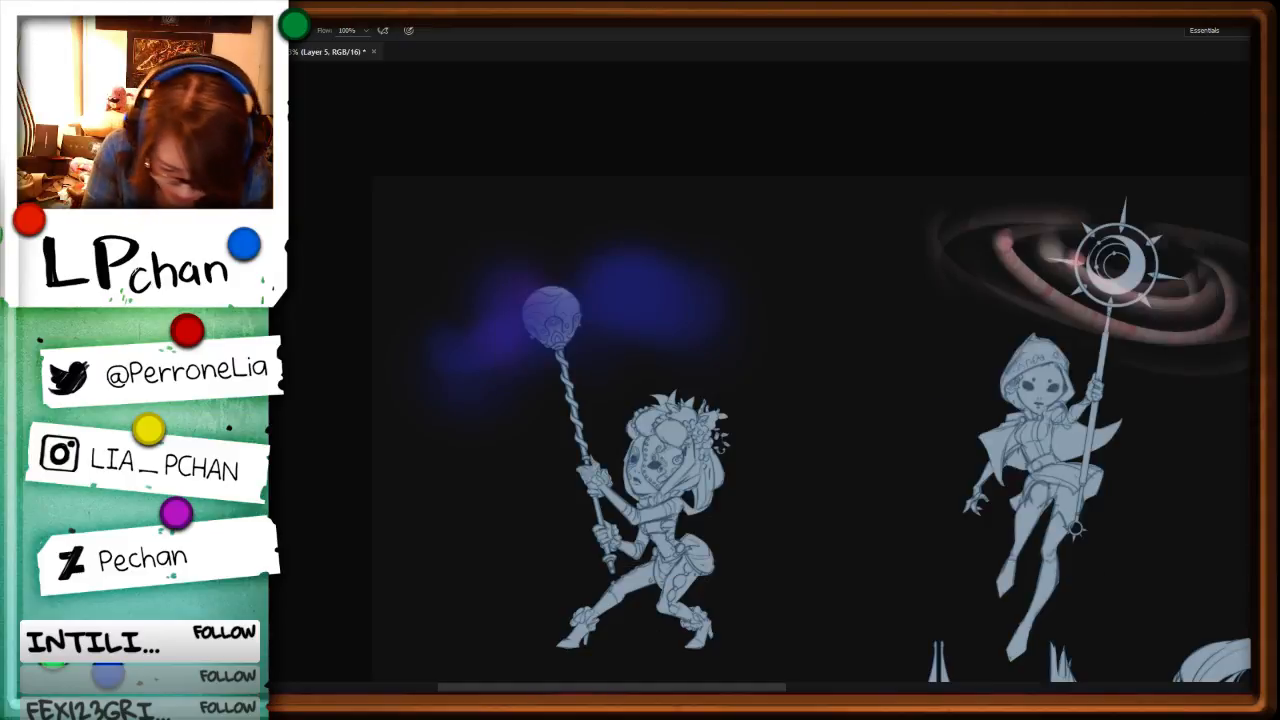
Step: Create a new layer and paint textured magenta-red patches over the blue glow on both sides of the orb
key("ctrl+shift+n")
key("Return")
mouse_move(505, 280)
left_mouse_down()
mouse_move(517, 306)
mouse_move(507, 352)
mouse_move(484, 341)
left_mouse_up()
left_click_drag(602, 291, 646, 316)
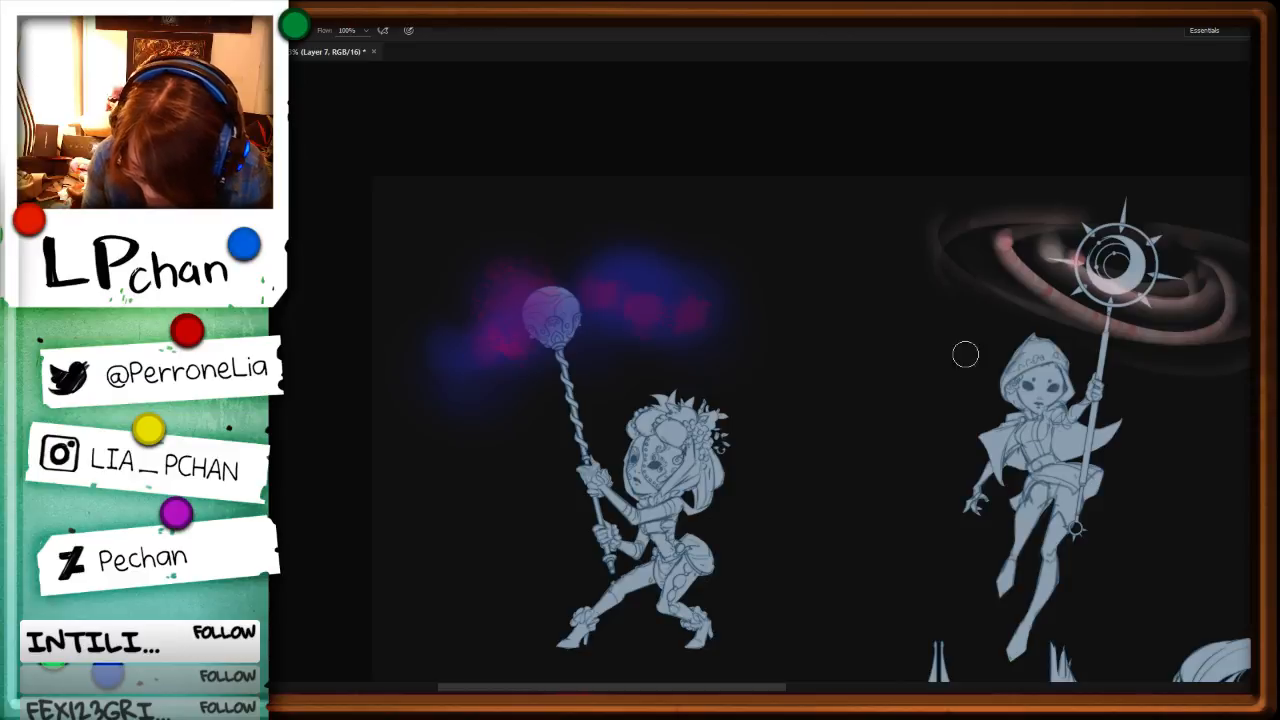
Step: Try the 462 px spatter brush preset on the glow beside the orb
key("F5")
left_click(1141, 227)
left_click(1138, 210)
key("F5")
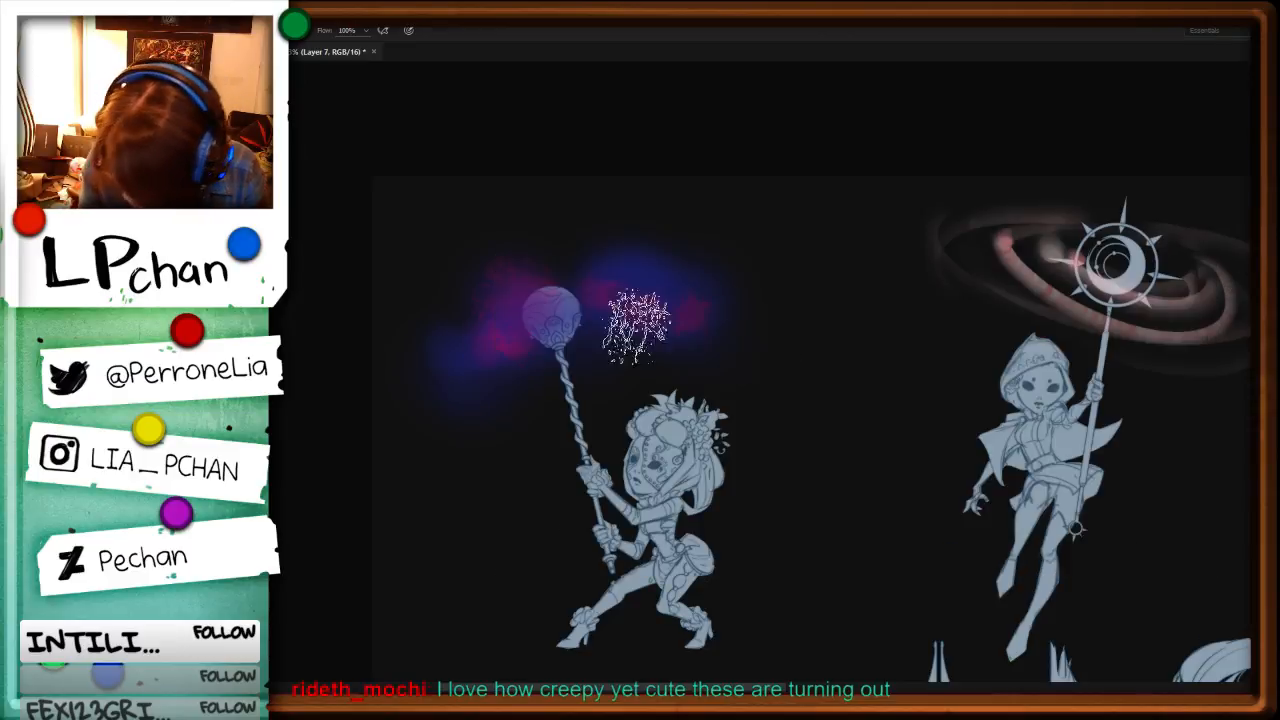
left_click_drag(593, 285, 557, 292)
Step: Paint thin red wisps through the glow on both sides of the orb with a tapered brush preset
key("F5")
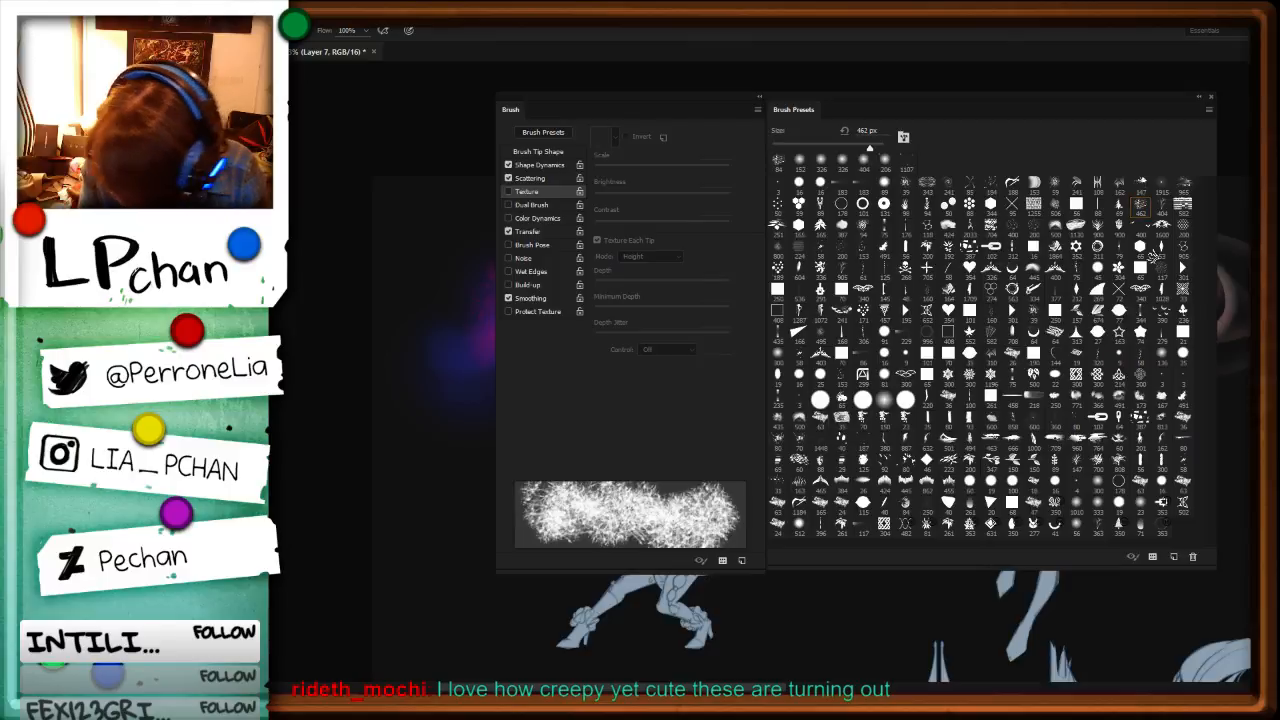
left_click(864, 190)
key("F5")
mouse_move(643, 306)
left_mouse_down()
mouse_move(632, 312)
mouse_move(621, 286)
left_mouse_up()
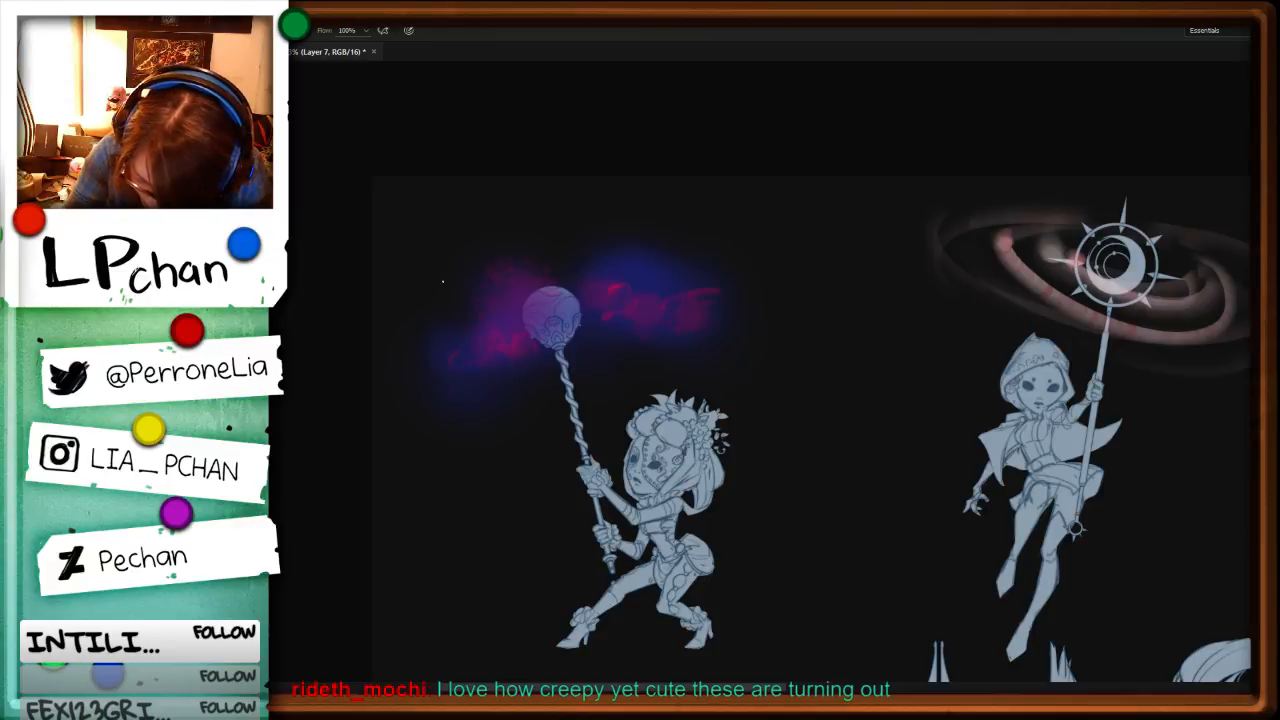
left_click_drag(452, 360, 528, 345)
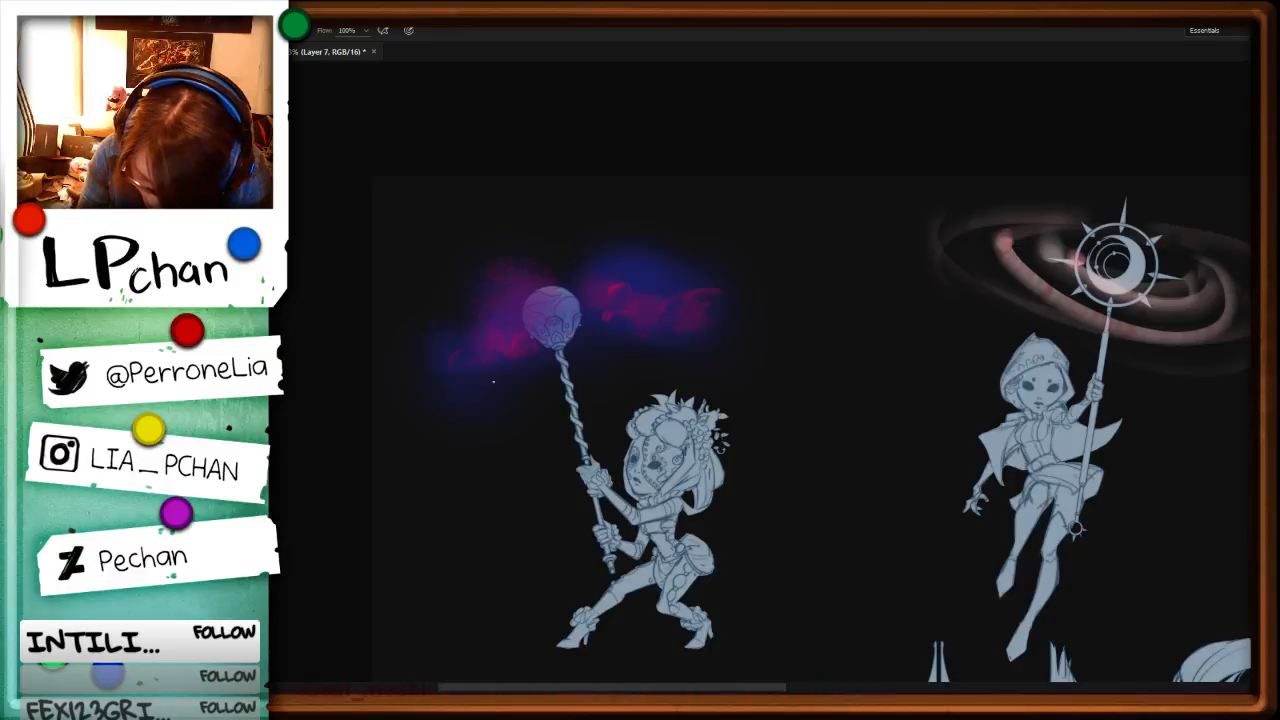
Step: Switch back to the soft round 56 px brush and, on a new layer, brighten the purple and blue cloud around the orb
key("F5")
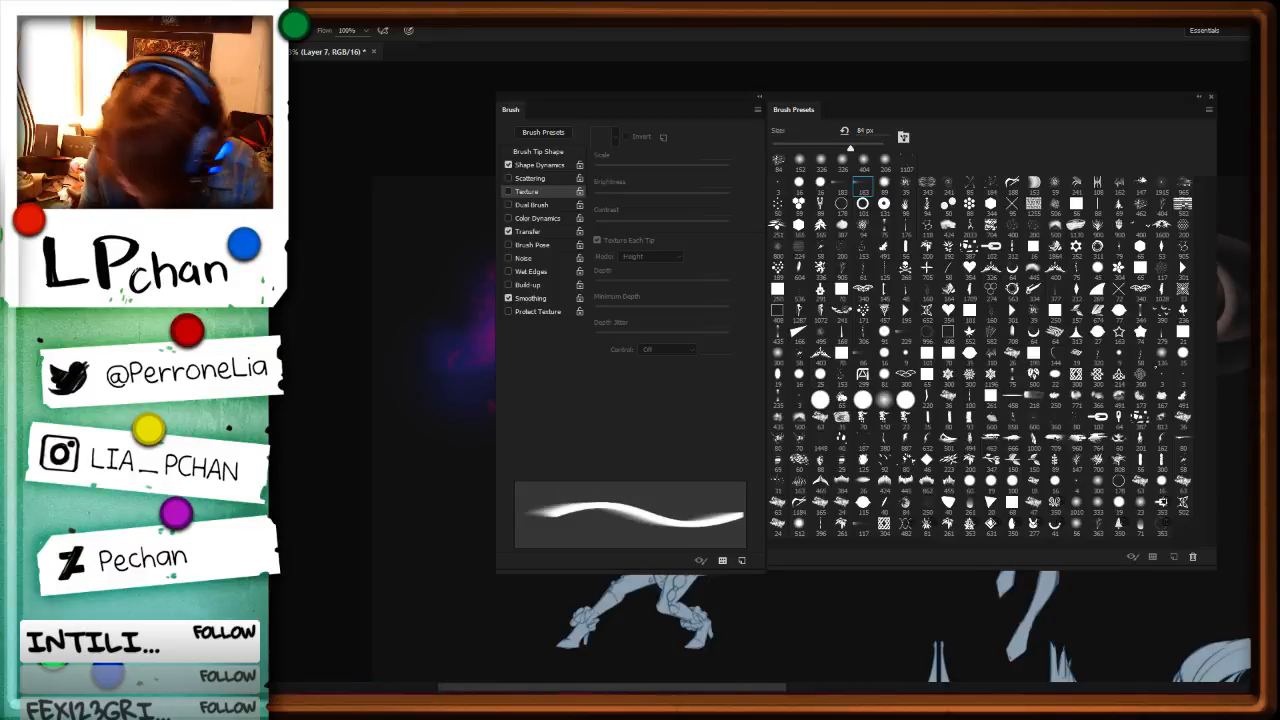
left_click(1076, 525)
key("F5")
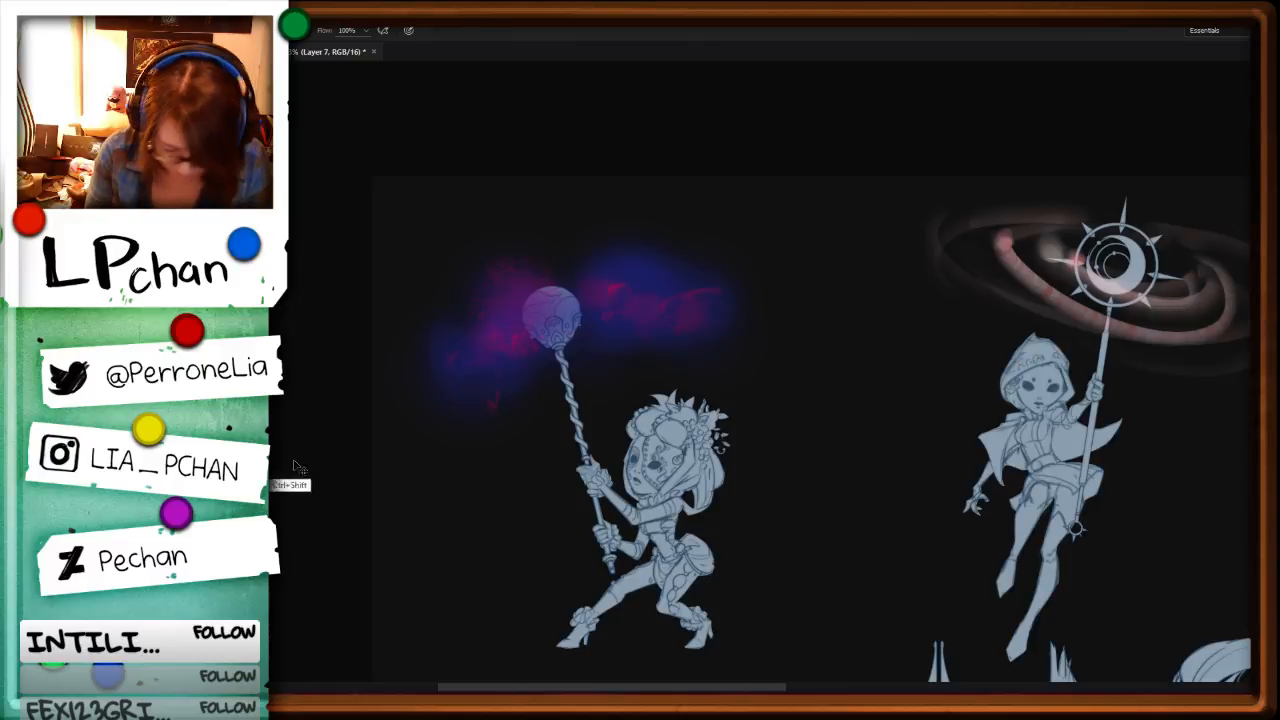
key("ctrl+shift+n")
key("Return")
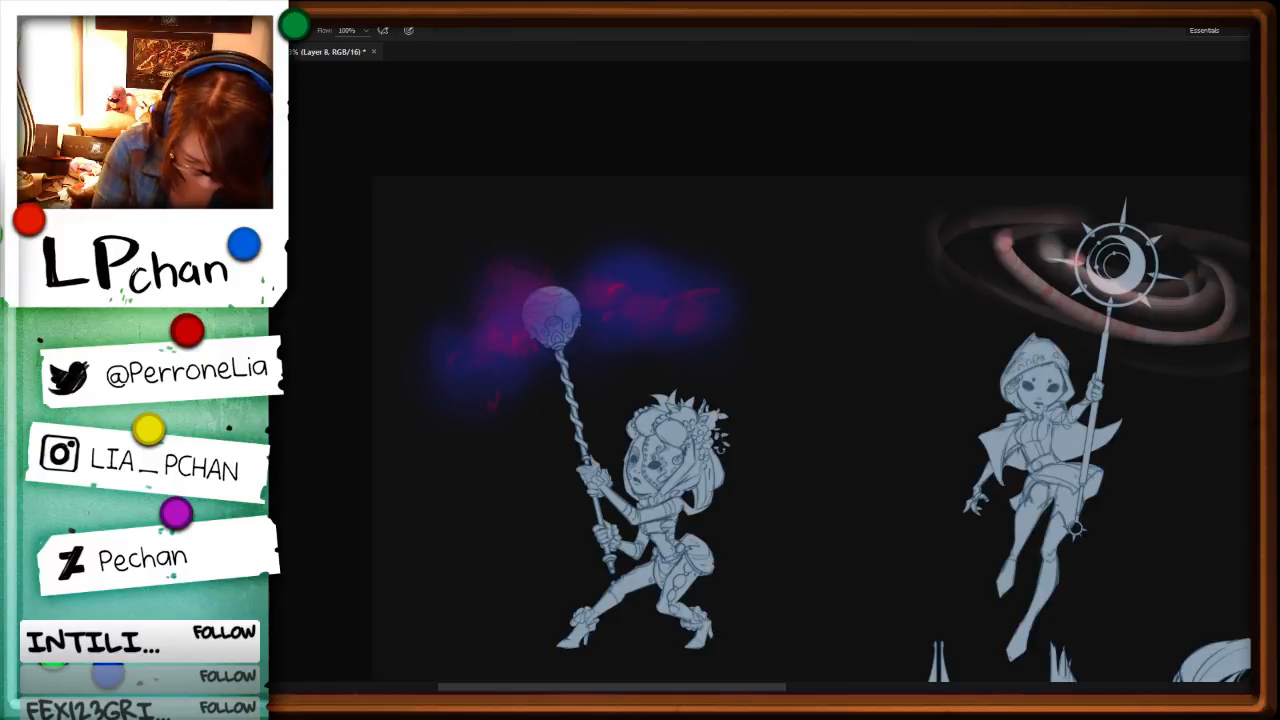
mouse_move(594, 279)
left_mouse_down()
mouse_move(606, 304)
mouse_move(626, 296)
left_mouse_up()
left_click_drag(616, 278, 640, 295)
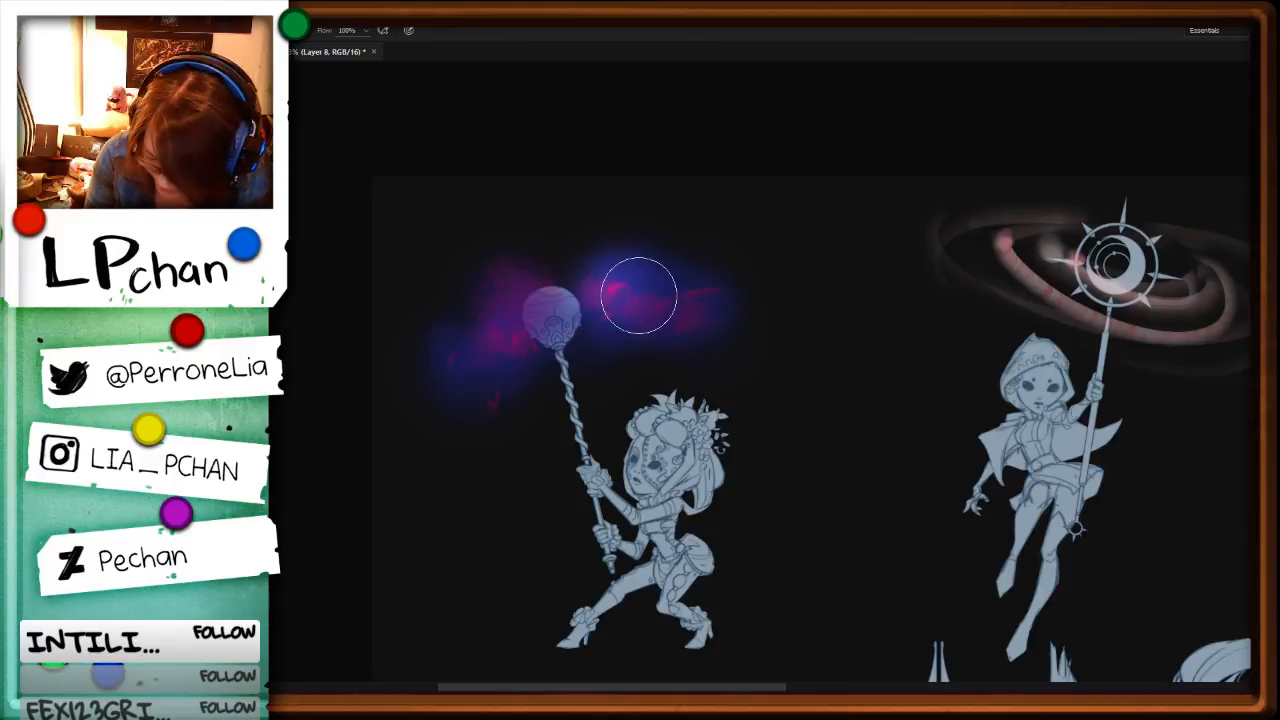
left_click_drag(532, 302, 498, 340)
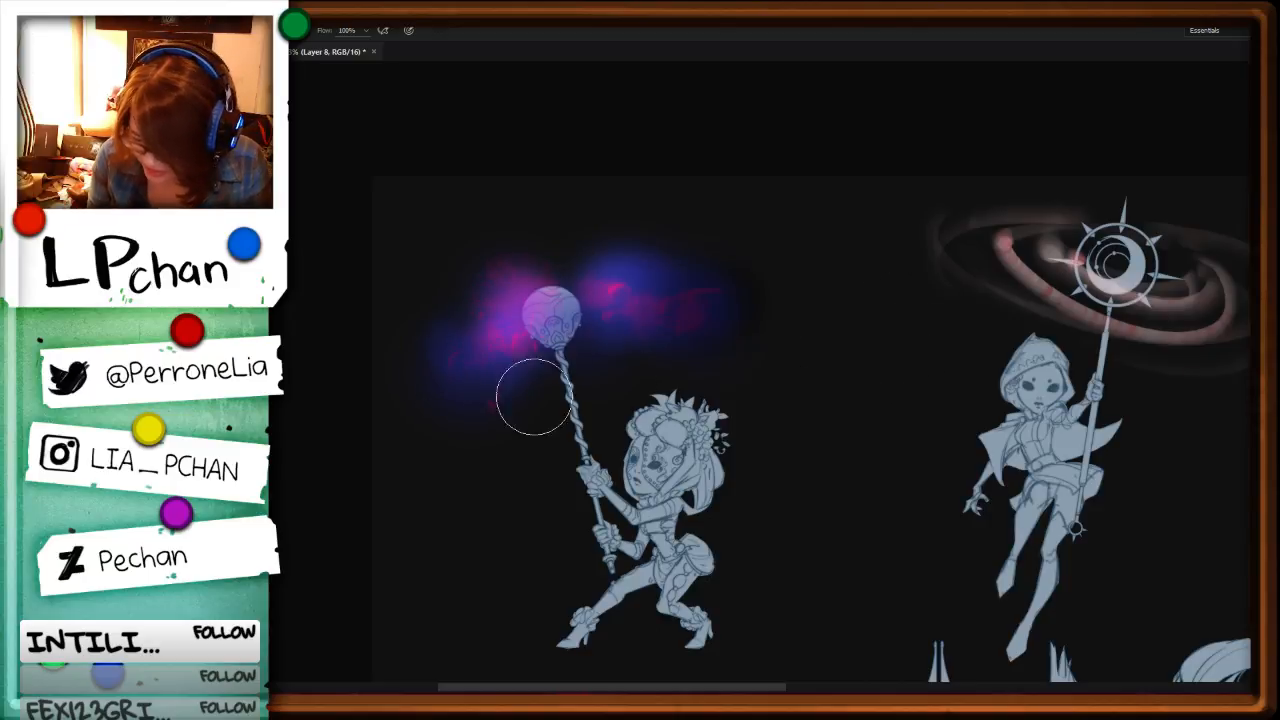
left_click_drag(531, 391, 463, 450)
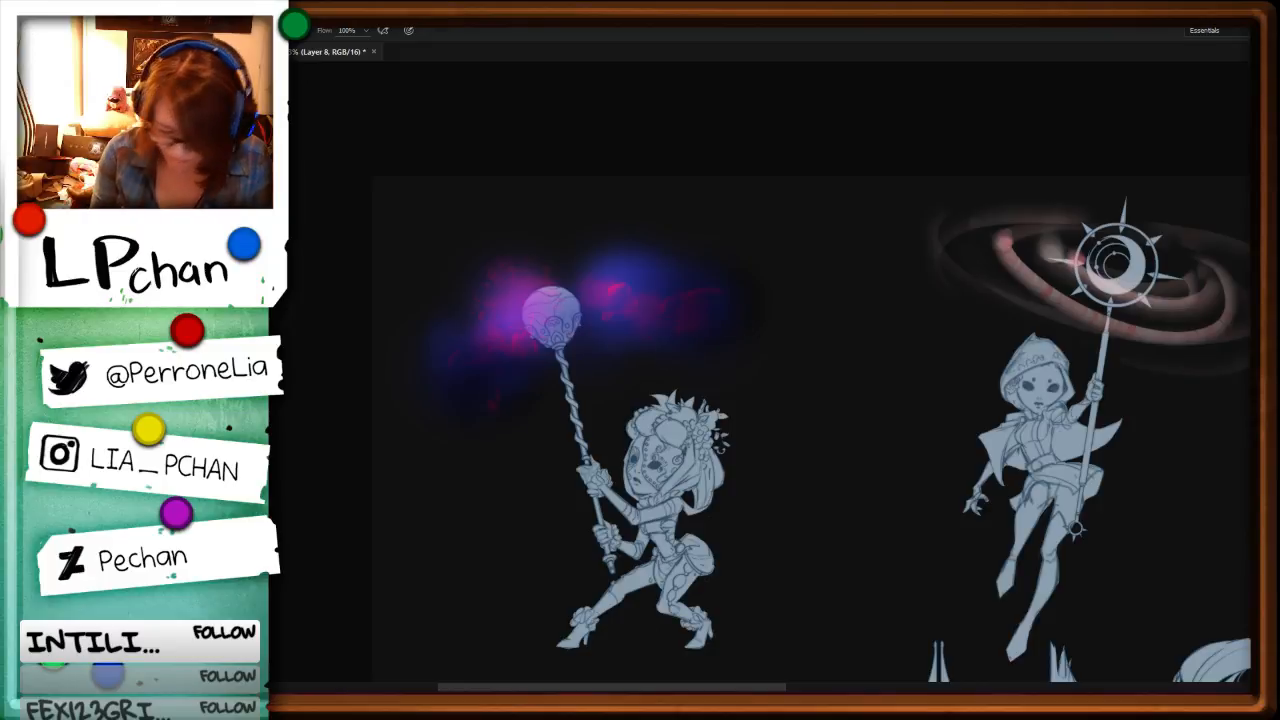
Step: Look over the other character and staff drawings, and examine the orb's glow close up and zoomed out
key("h")
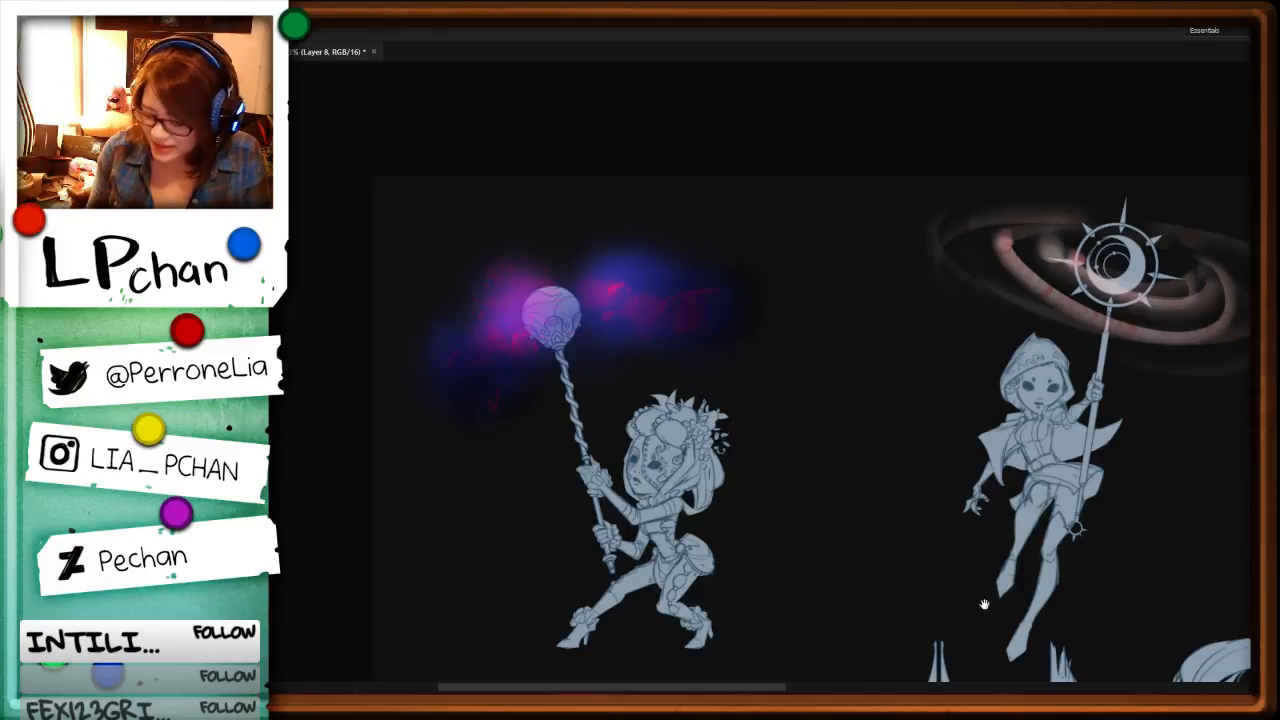
mouse_move(984, 604)
left_mouse_down()
mouse_move(877, 514)
mouse_move(871, 537)
mouse_move(852, 465)
left_mouse_up()
left_click_drag(1091, 481, 1027, 528)
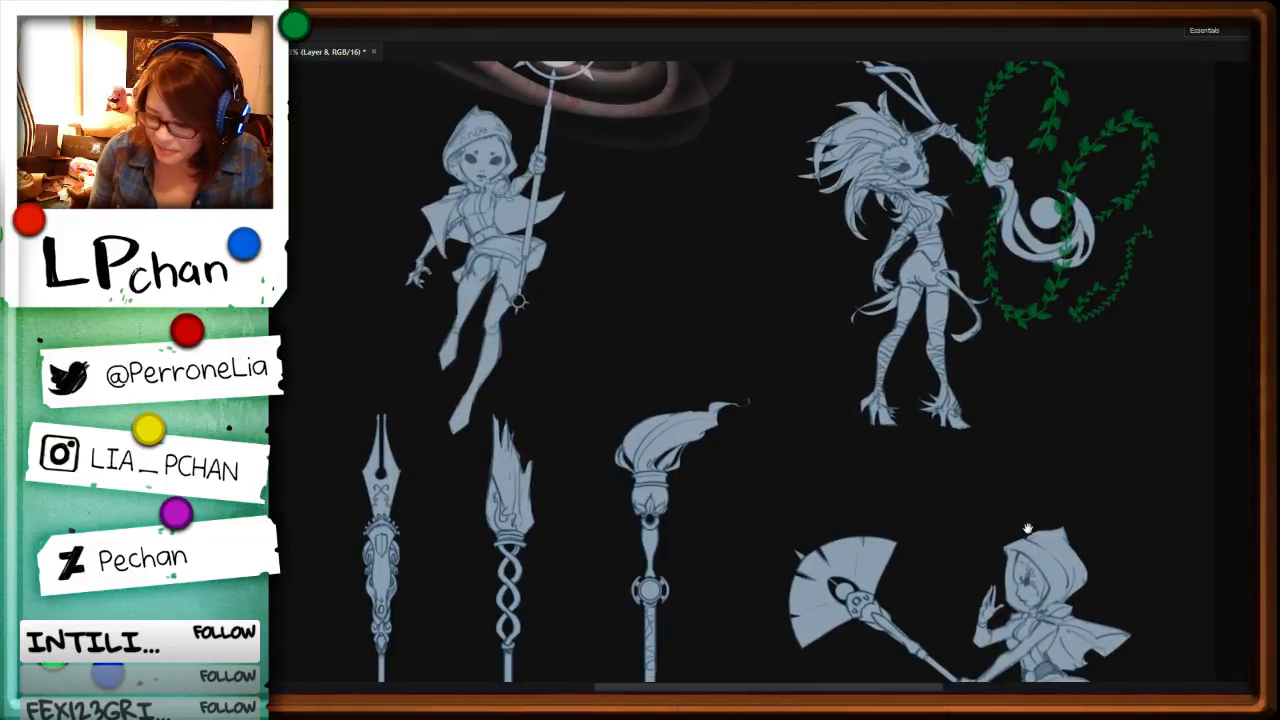
left_click_drag(628, 499, 1030, 394)
left_click_drag(713, 497, 866, 441)
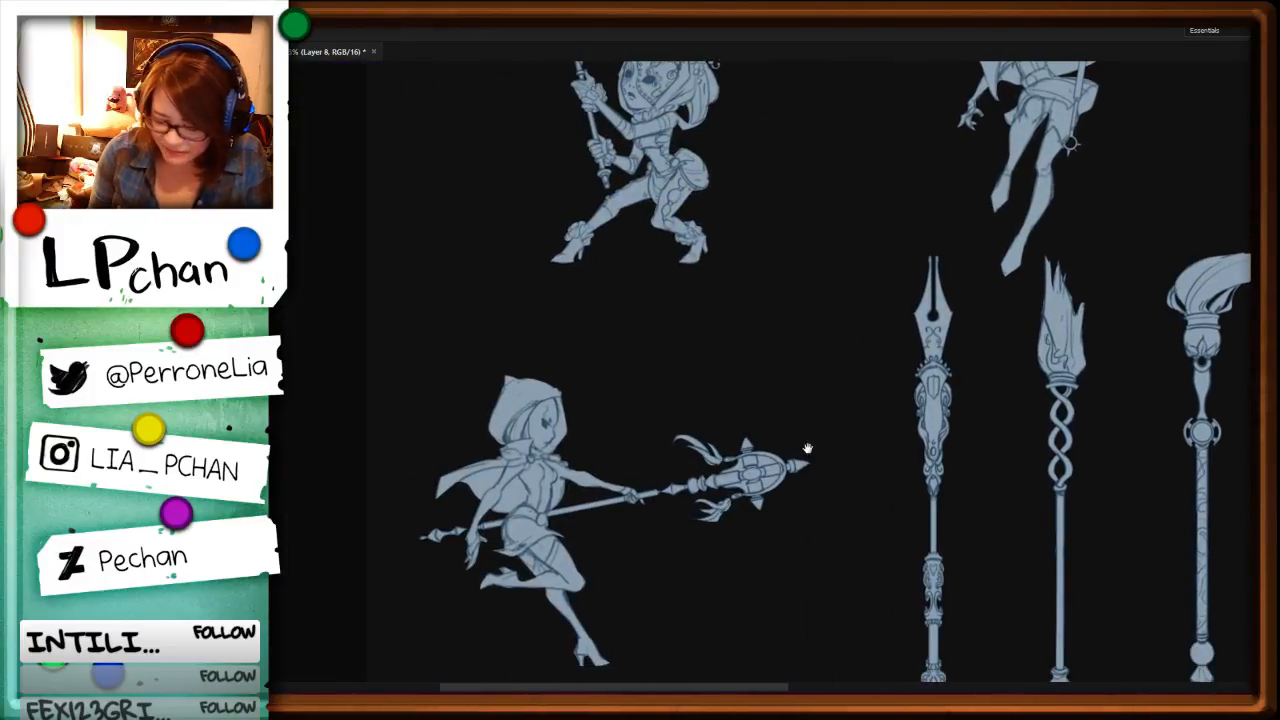
mouse_move(758, 408)
left_mouse_down()
mouse_move(786, 537)
mouse_move(850, 682)
left_mouse_up()
key("ctrl+plus")
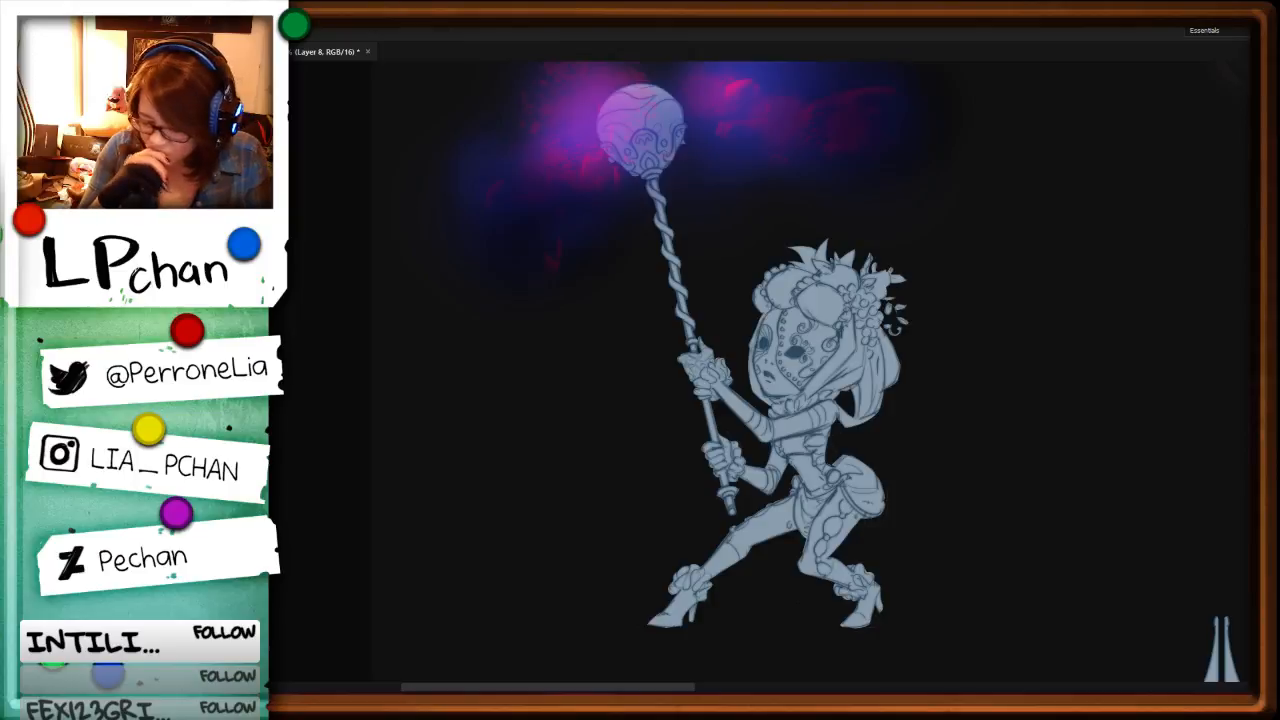
left_click_drag(910, 346, 860, 432)
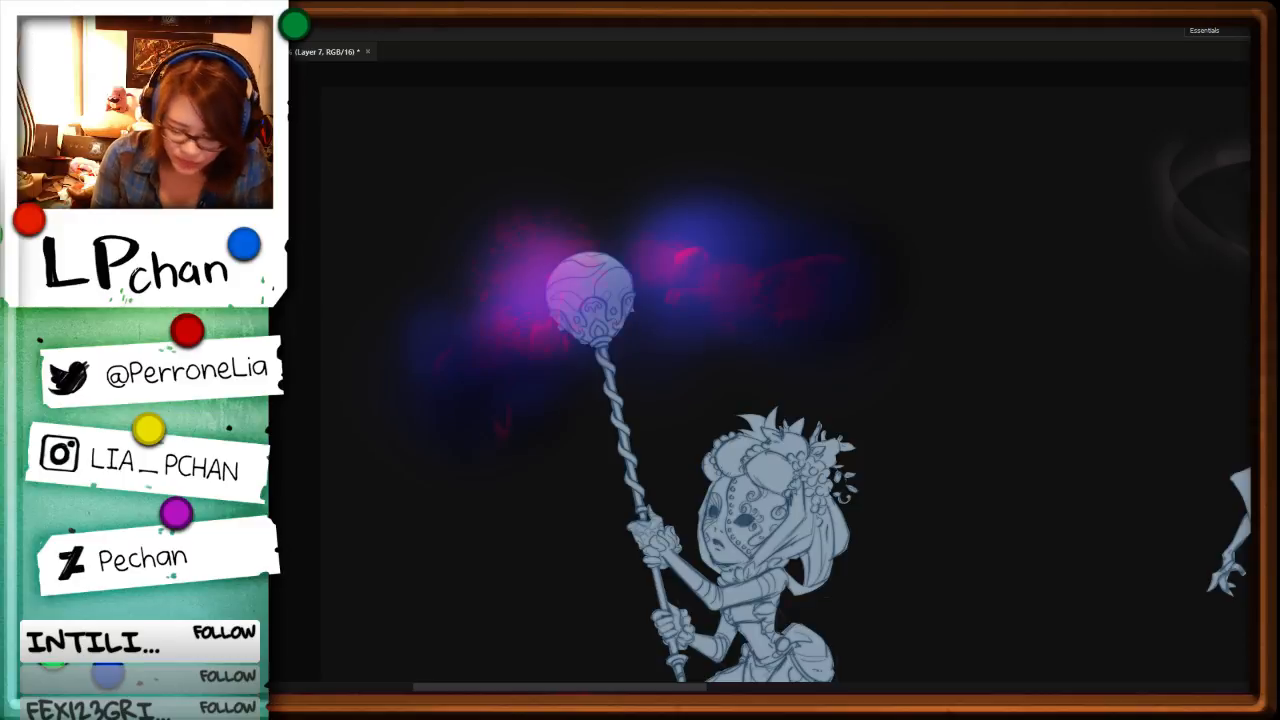
key("ctrl+minus")
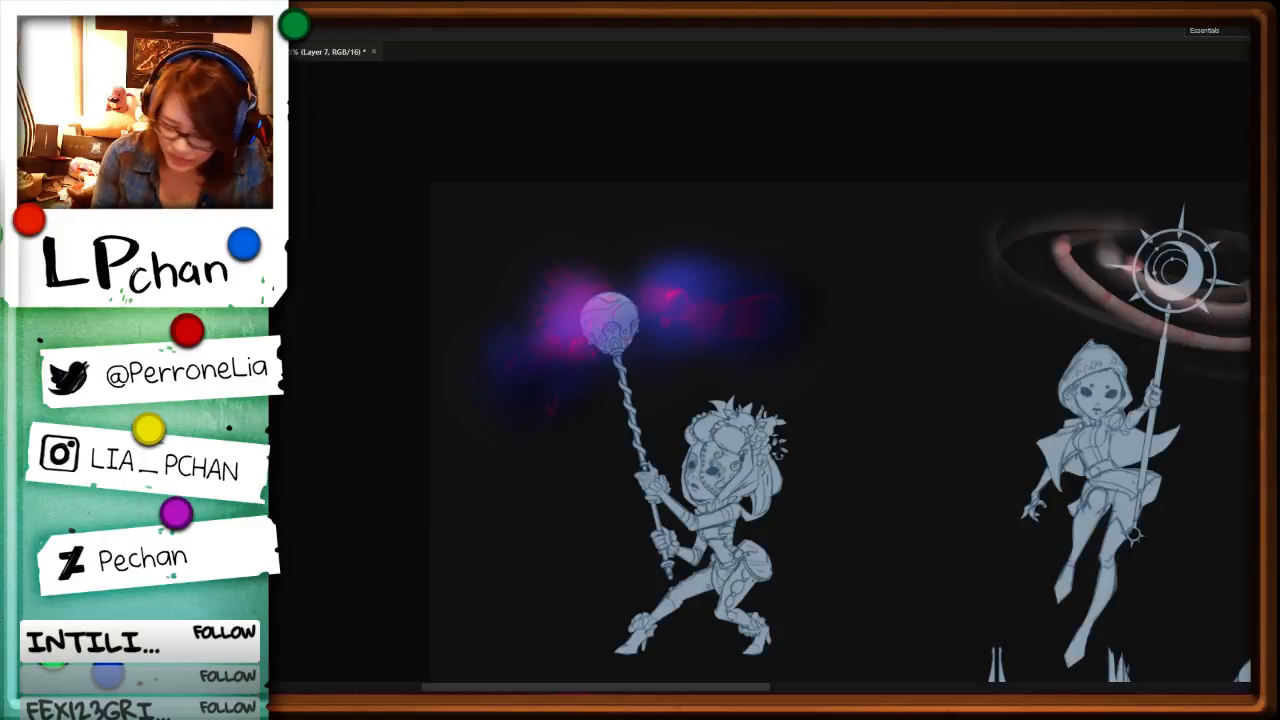
Step: Compare the orb's cloud by toggling the last change and the visibility of the red wisp layer
key("ctrl+z")
key("ctrl+z")
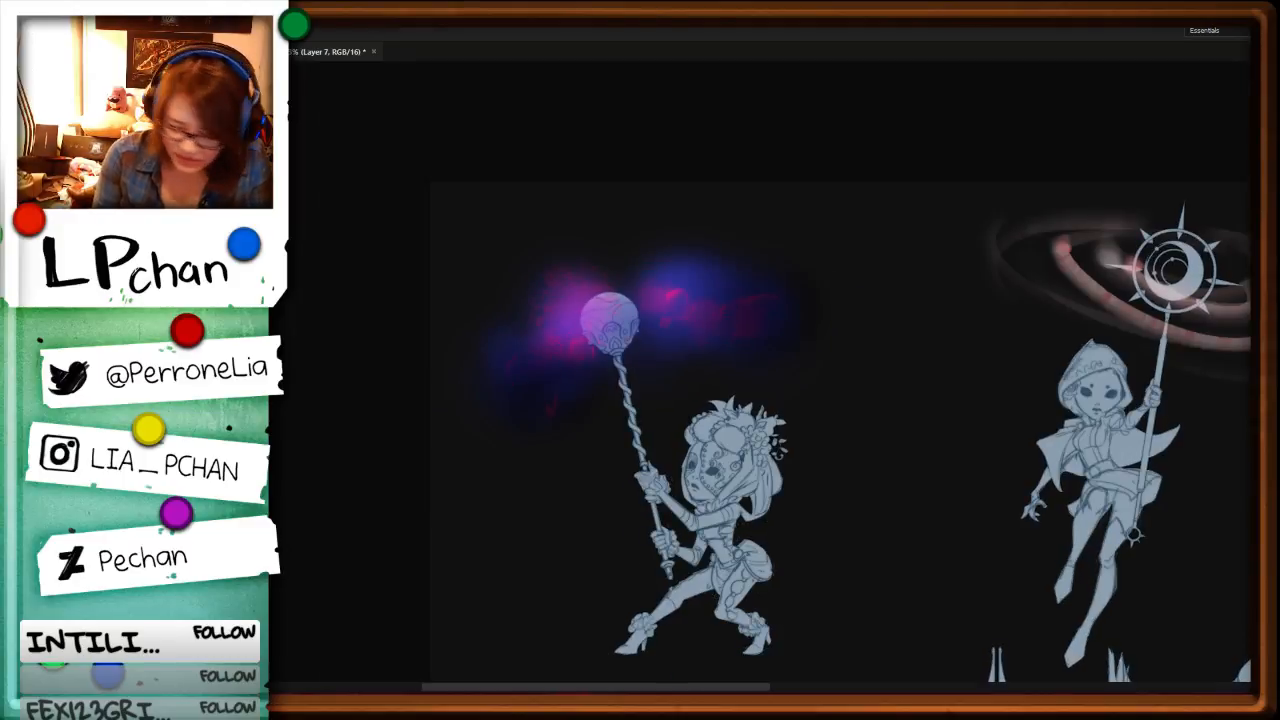
key("ctrl+comma")
key("ctrl+comma")
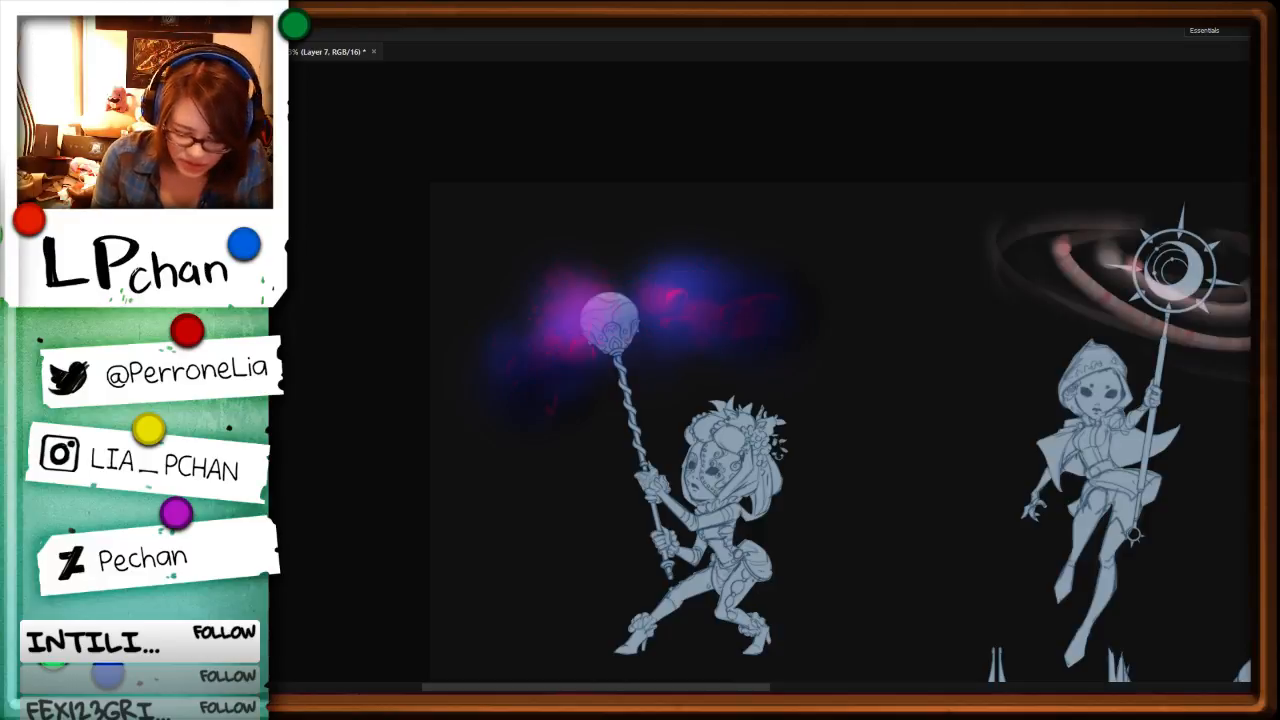
Step: Erase parts of the red wisps on Layer 7 and the blue glow on Layer 5, shaping the cloud and clearing the orb
key("e")
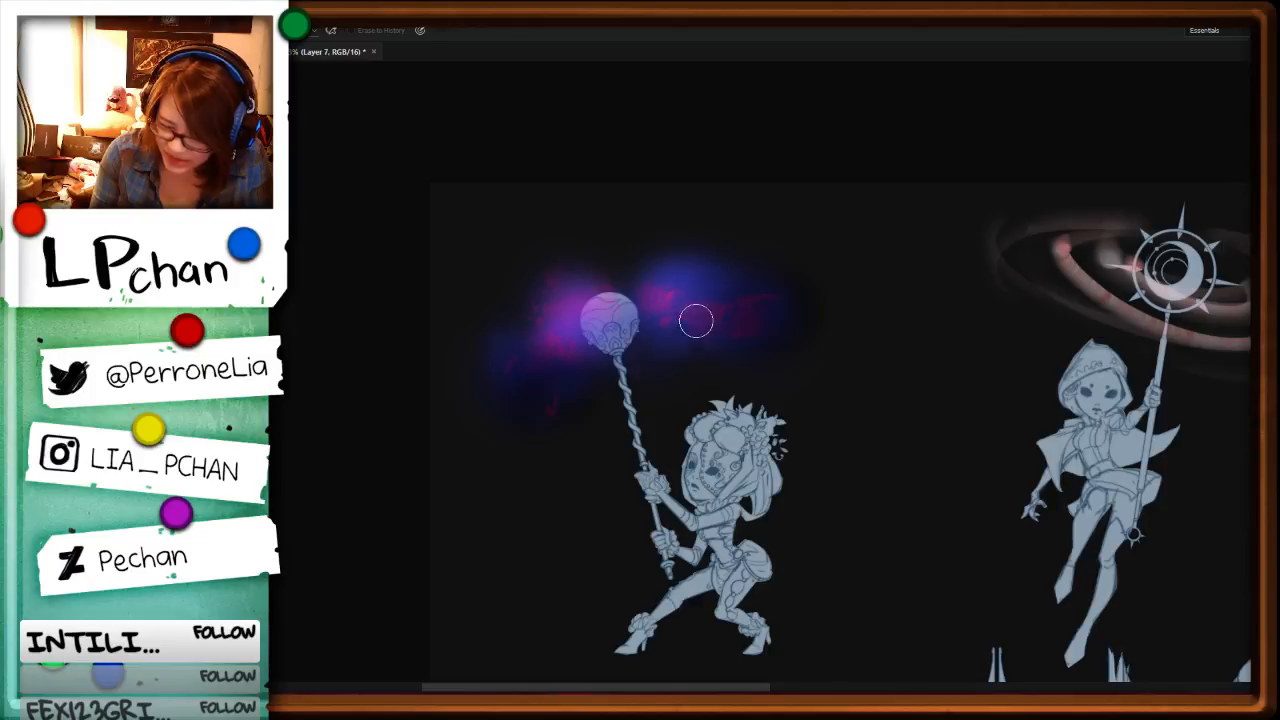
left_click(780, 268, "ctrl")
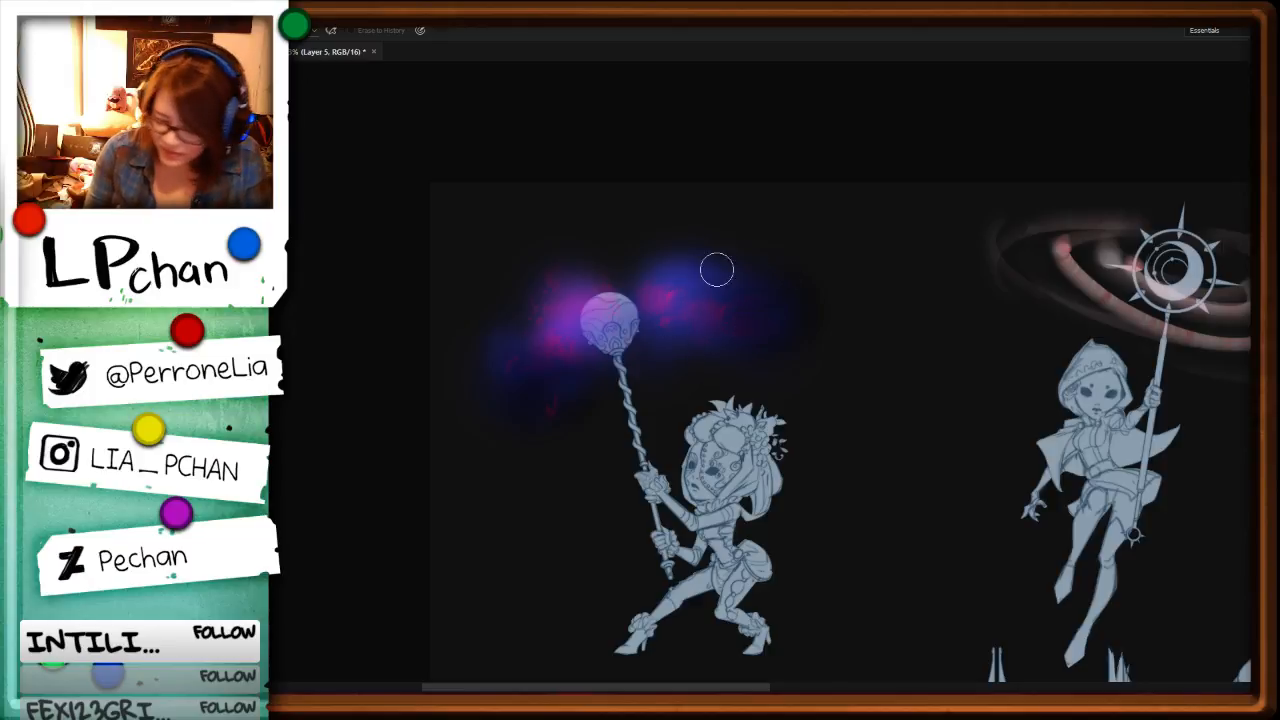
left_click_drag(717, 270, 714, 351)
mouse_move(672, 266)
left_mouse_down()
mouse_move(681, 214)
mouse_move(690, 268)
left_mouse_up()
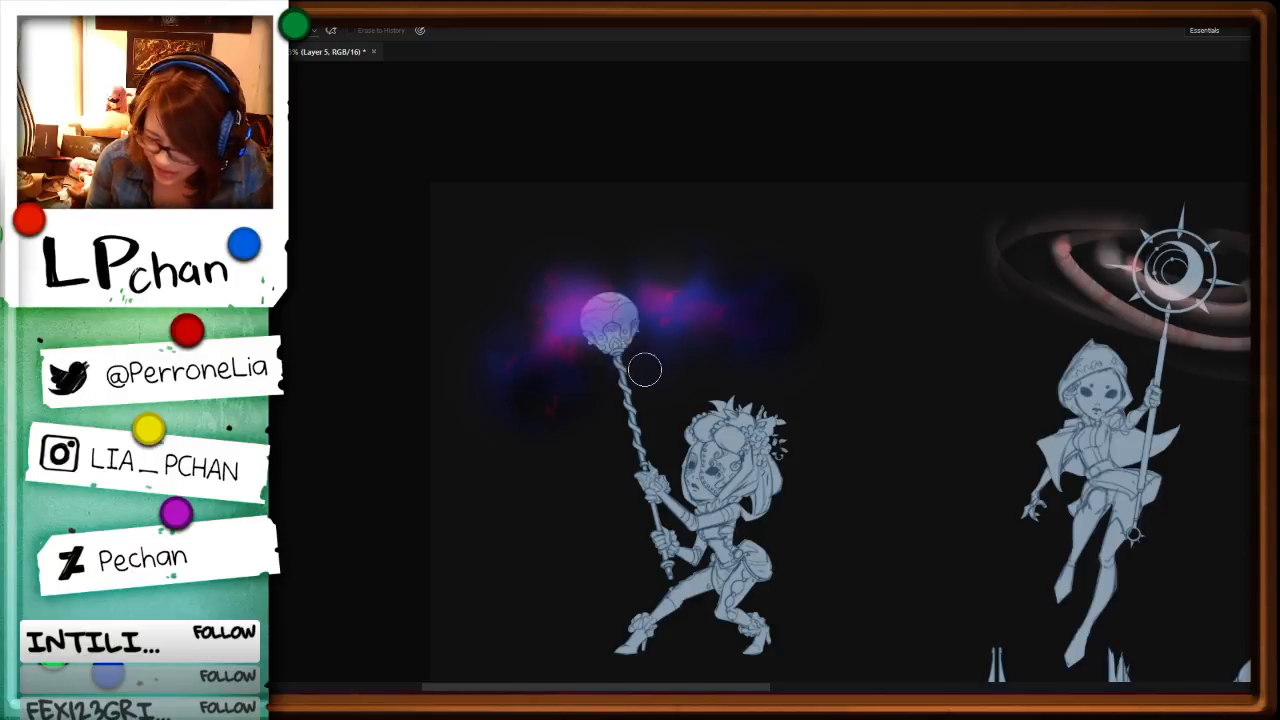
left_click_drag(593, 352, 597, 318)
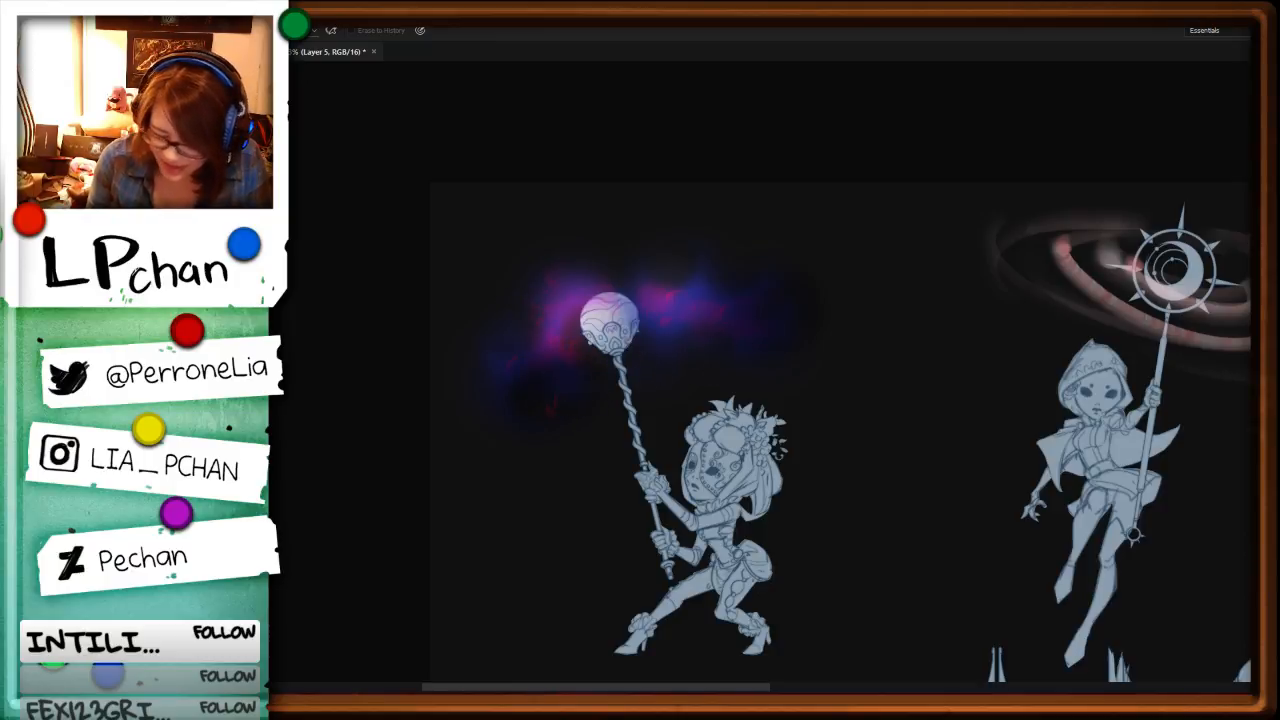
Step: Lasso the cloud on the crowned character's side of the orb on Layer 7, nudge it slightly, and deselect
key("l")
left_click_drag(686, 238, 822, 288)
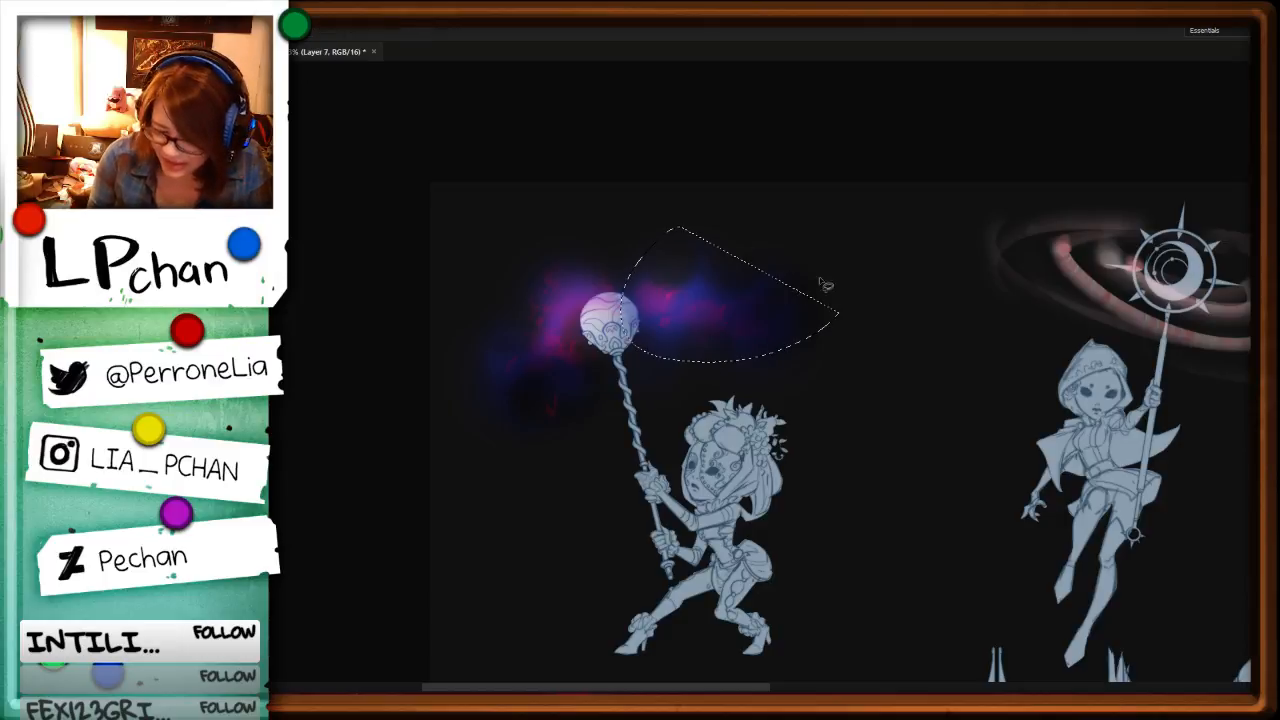
key("v")
mouse_move(745, 330)
left_mouse_down()
mouse_move(765, 300)
mouse_move(749, 325)
left_mouse_up()
key("ctrl+d")
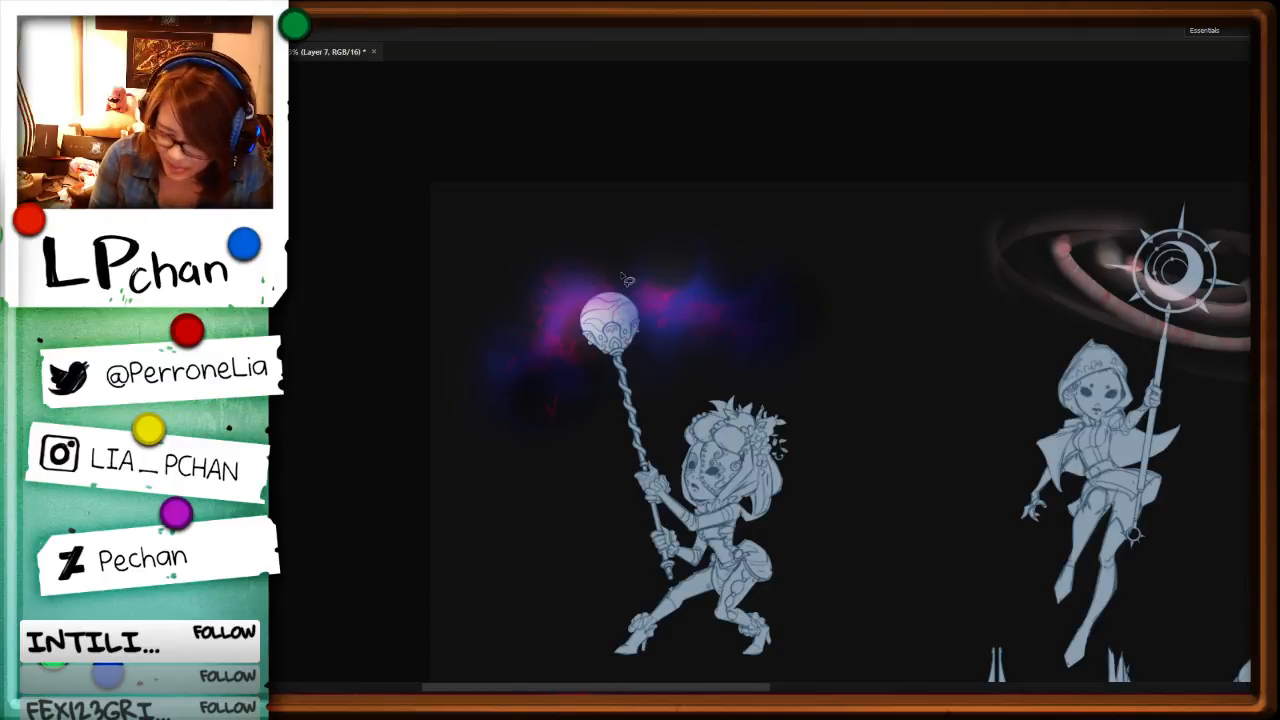
Step: Erase part of the magenta wisps just left of the orb on Layer 7
key("e")
left_click_drag(553, 318, 598, 291)
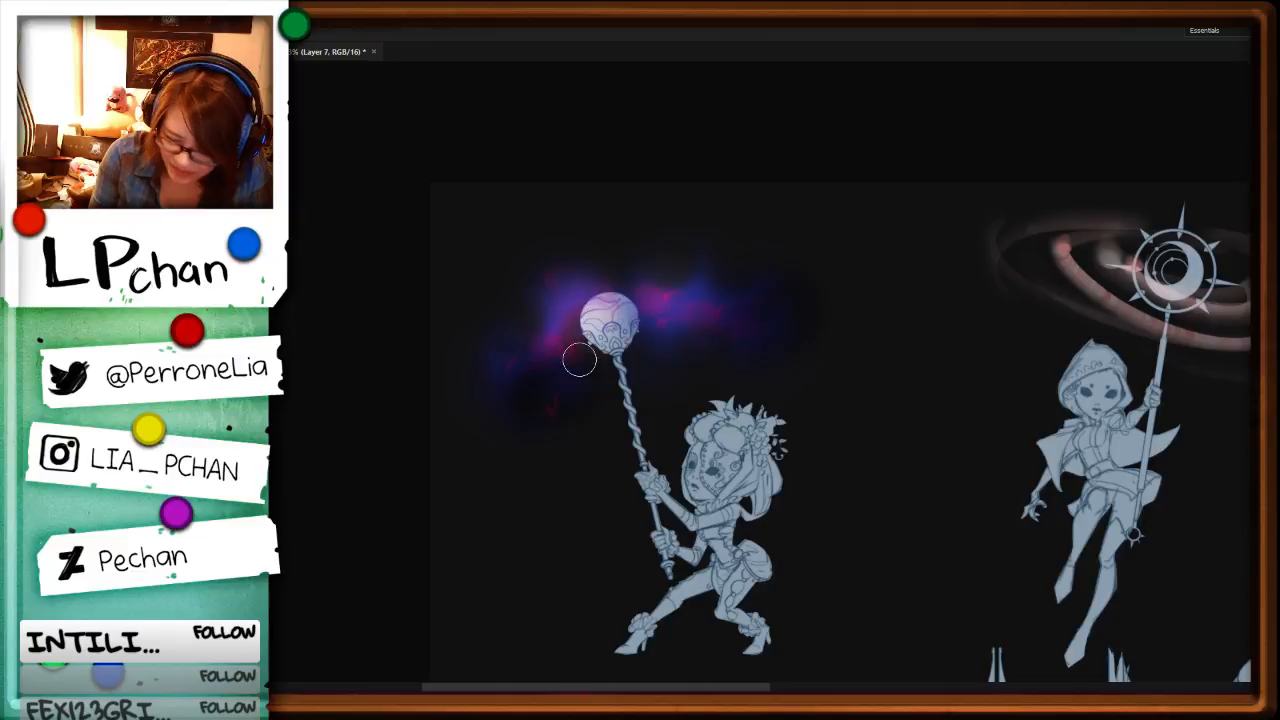
key("ctrl+plus")
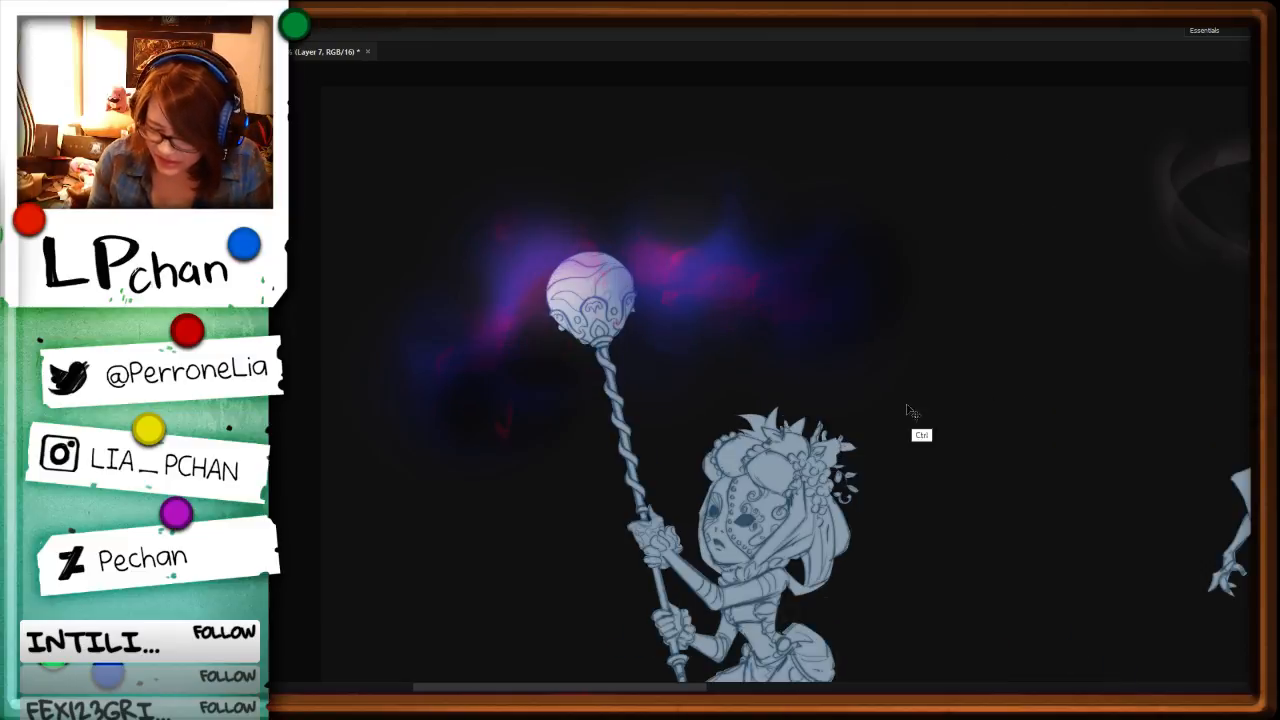
key("ctrl+z")
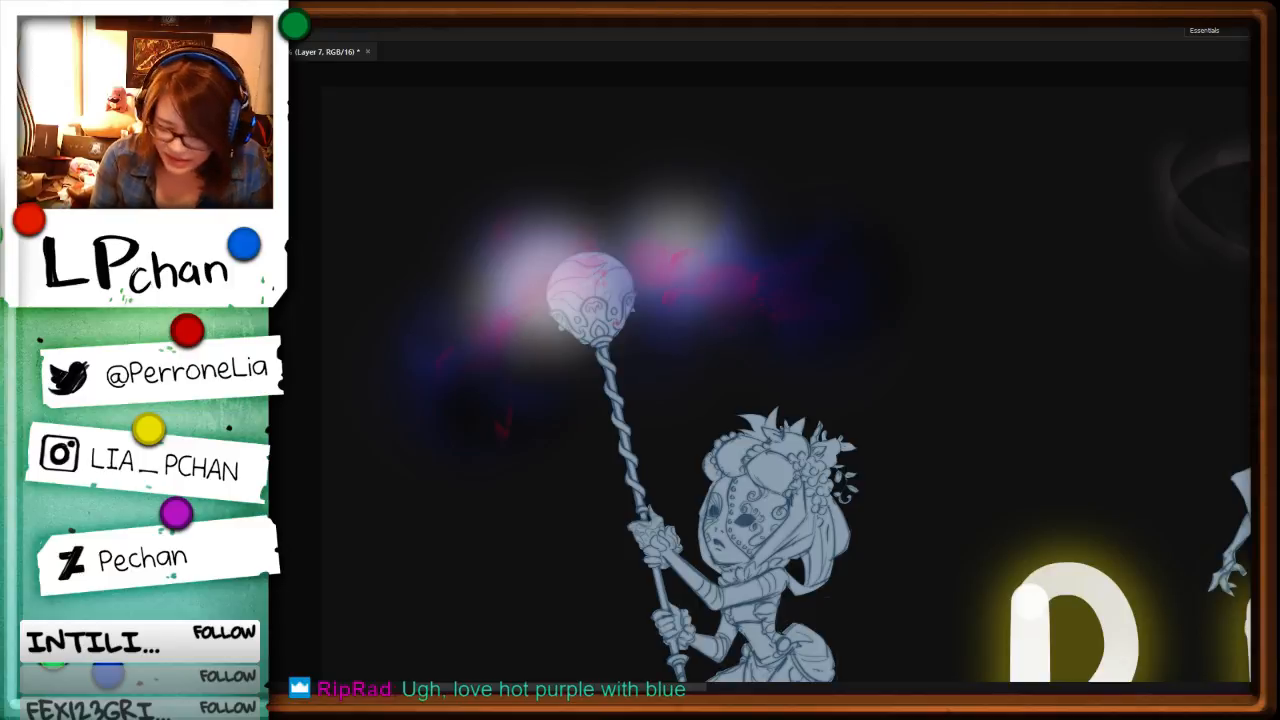
key("Delete")
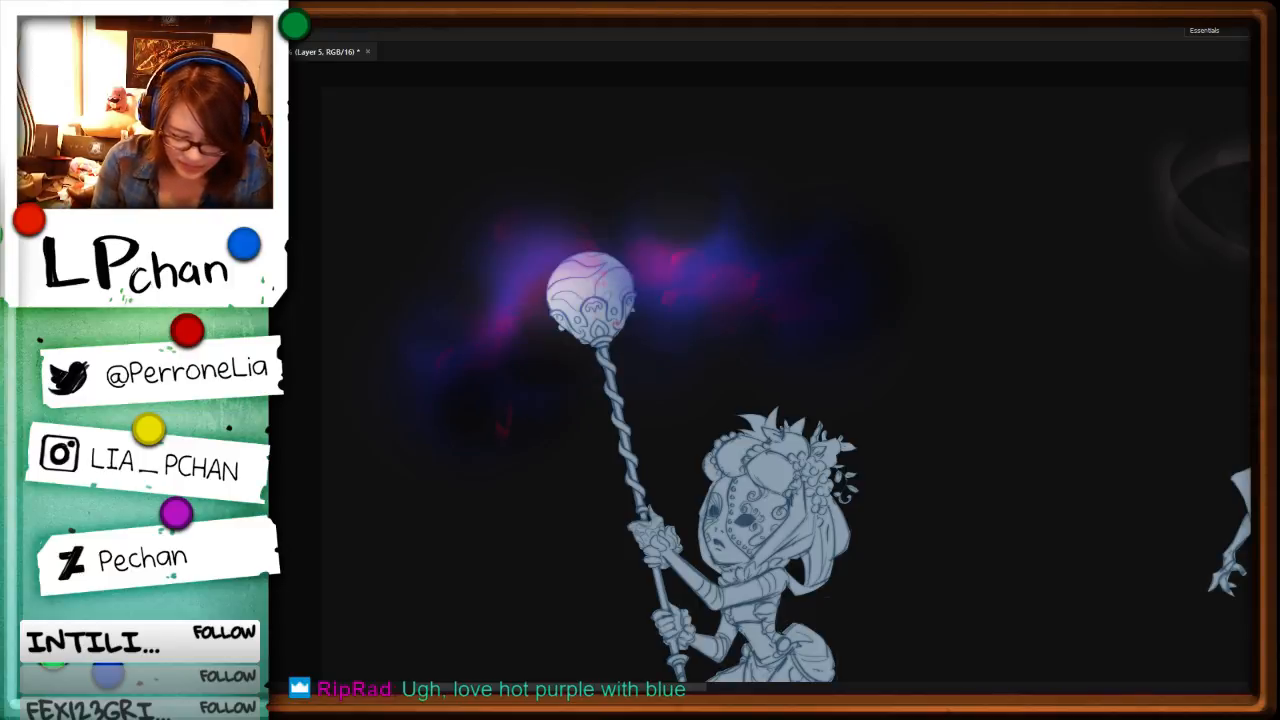
Step: Add a new layer and choose a scattered speckle brush preset for painting stars
key("ctrl+shift+n")
key("Return")
key("i")
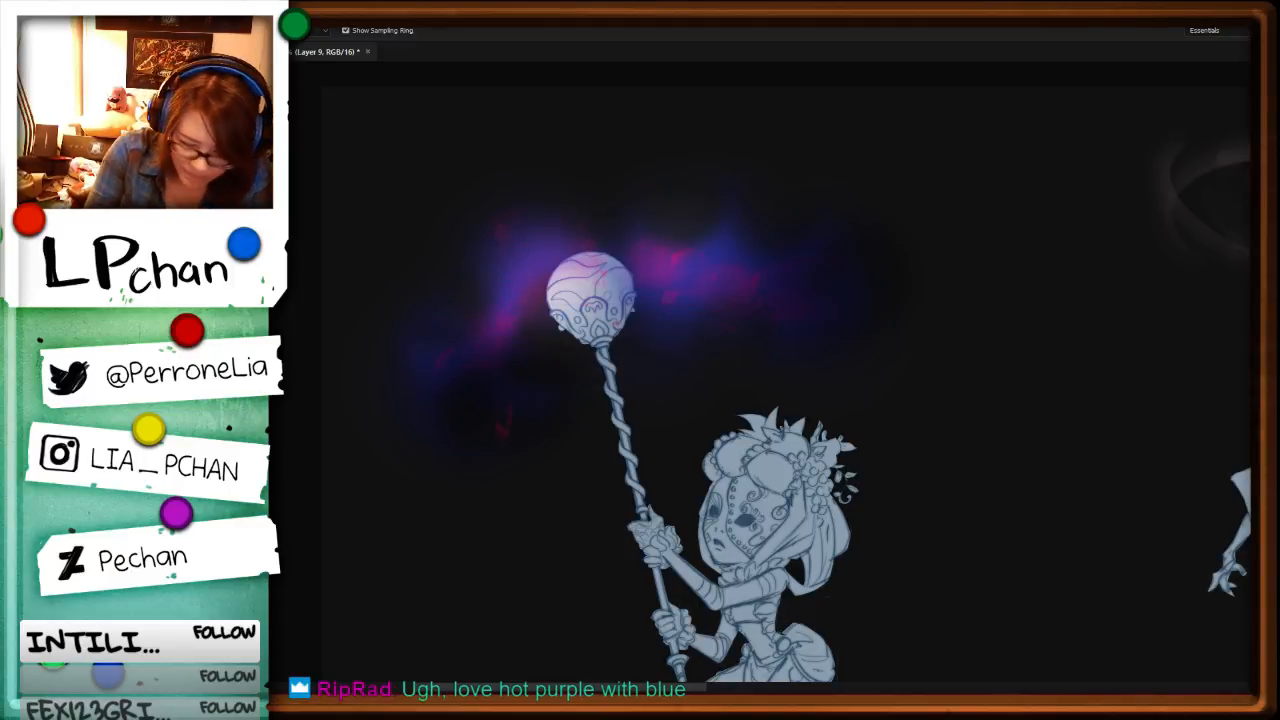
key("b")
key("F5")
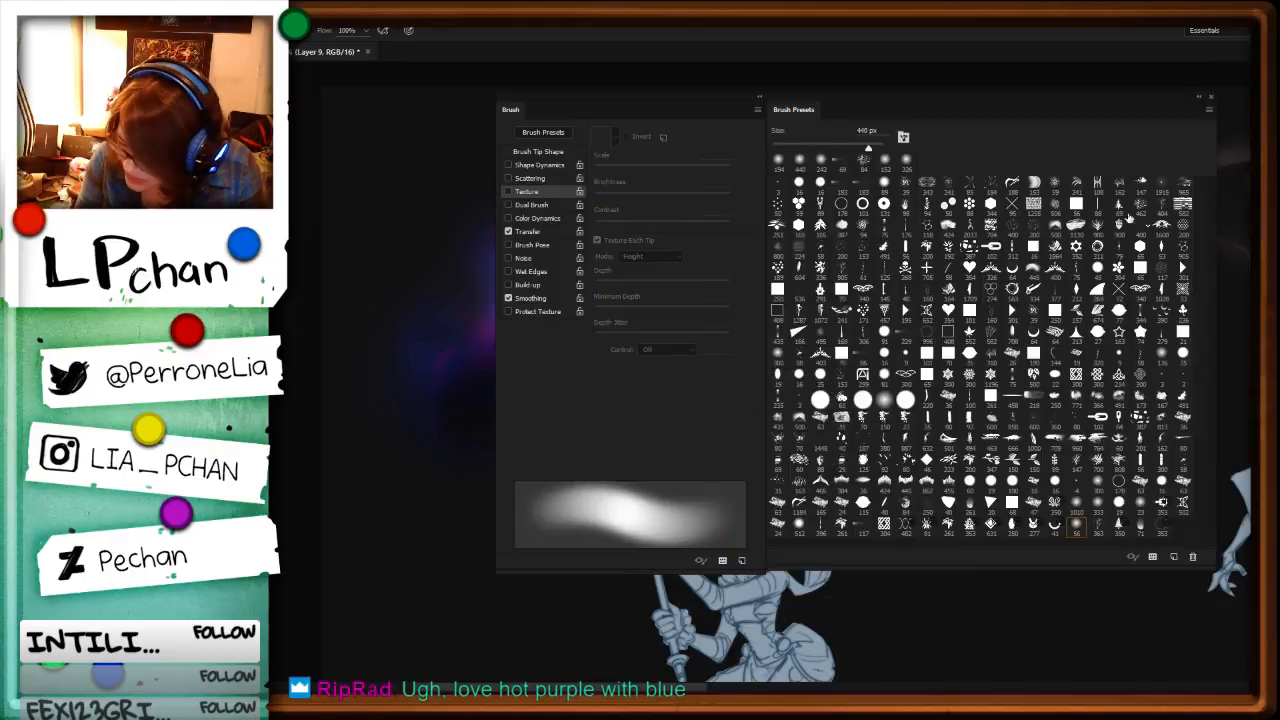
left_click(990, 184)
left_click(1071, 420)
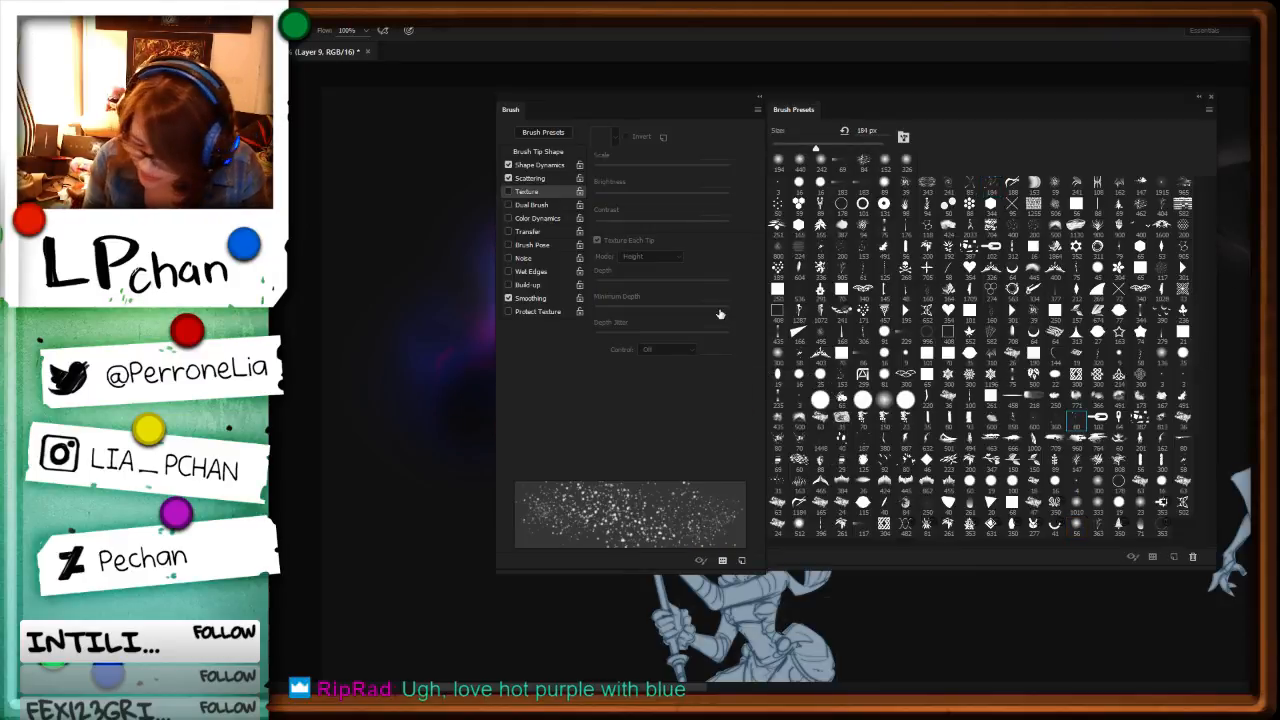
left_click(508, 178)
key("F5")
Step: Stamp white sparkles over the orb and its cloud, with the brush at about 428 px and then about 180 px
left_click_drag(594, 262, 669, 251)
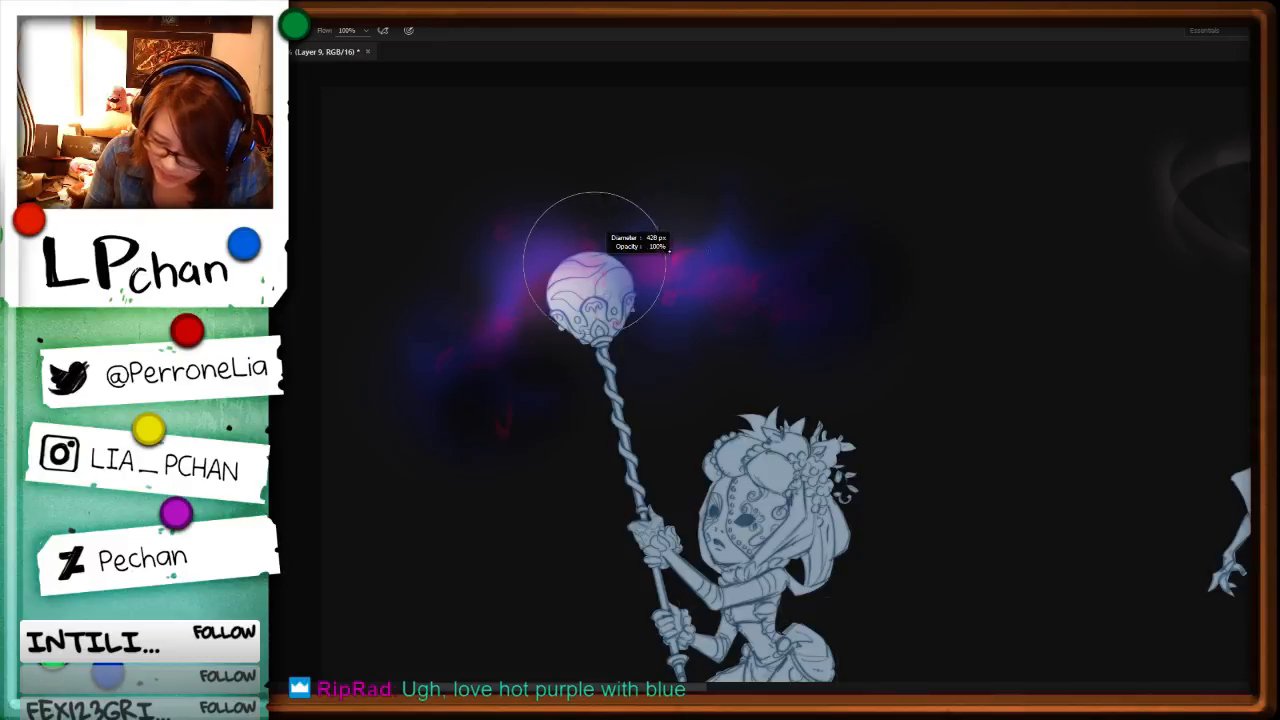
left_click(578, 290)
left_click_drag(708, 312, 654, 297)
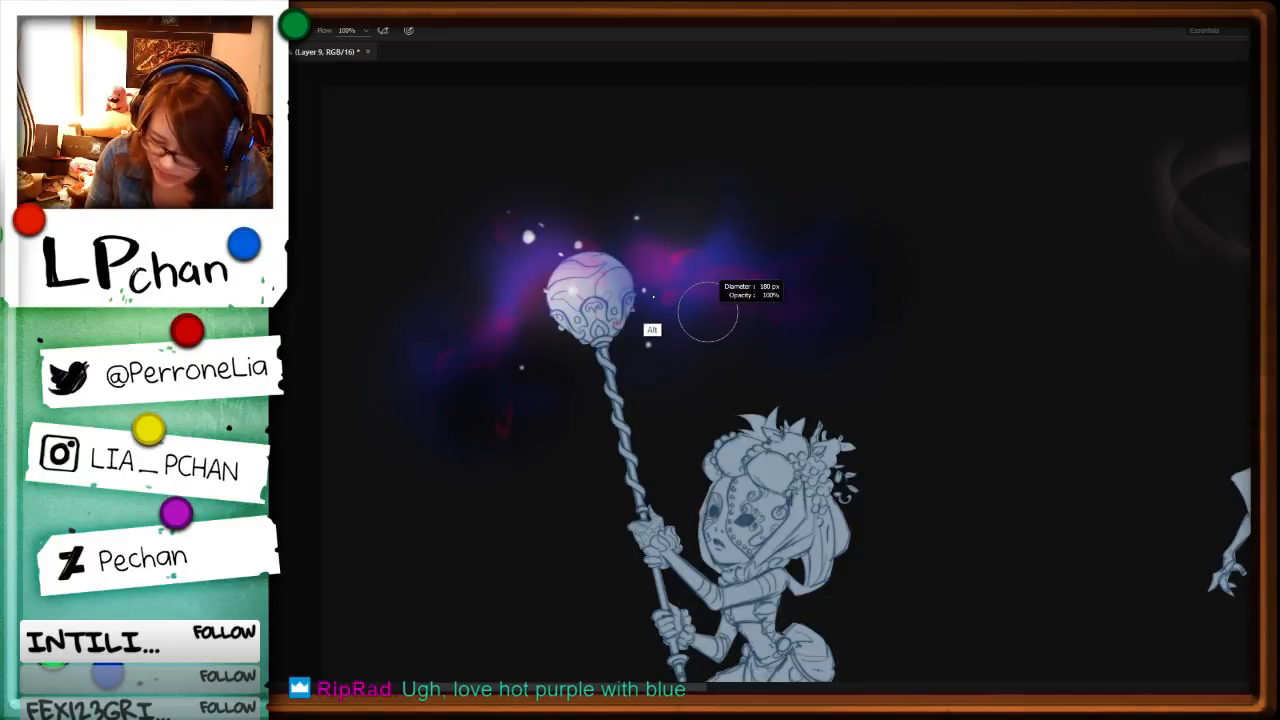
left_click(688, 268)
left_click(883, 213)
left_click(479, 303)
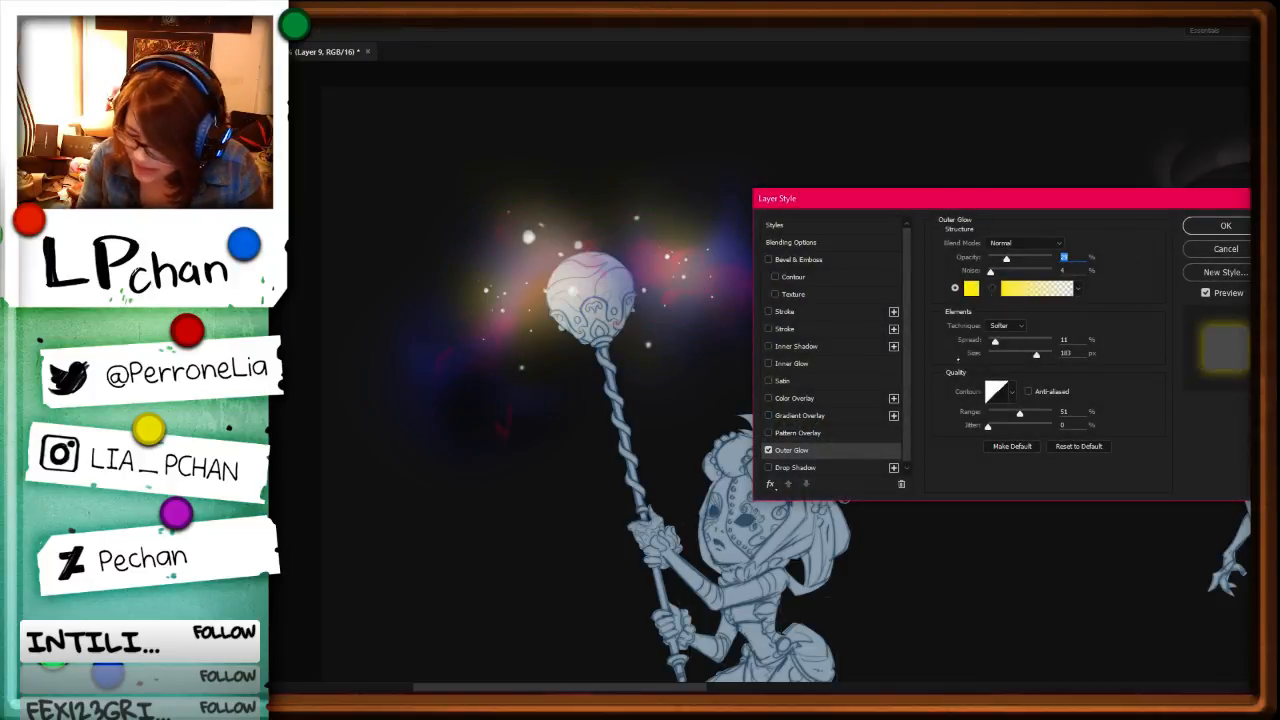
Step: Set the sparkle layer's Outer Glow colour to a fully saturated violet
left_click(971, 291)
left_click(1106, 381)
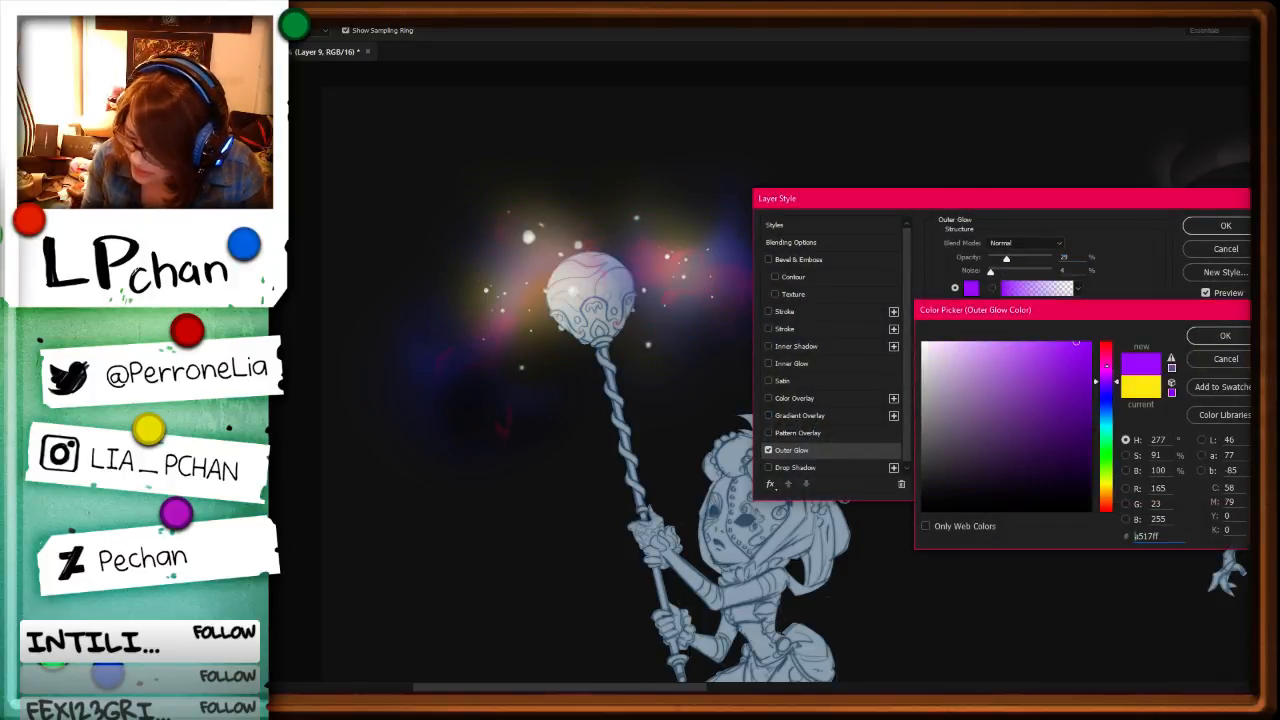
left_click_drag(1115, 382, 1116, 385)
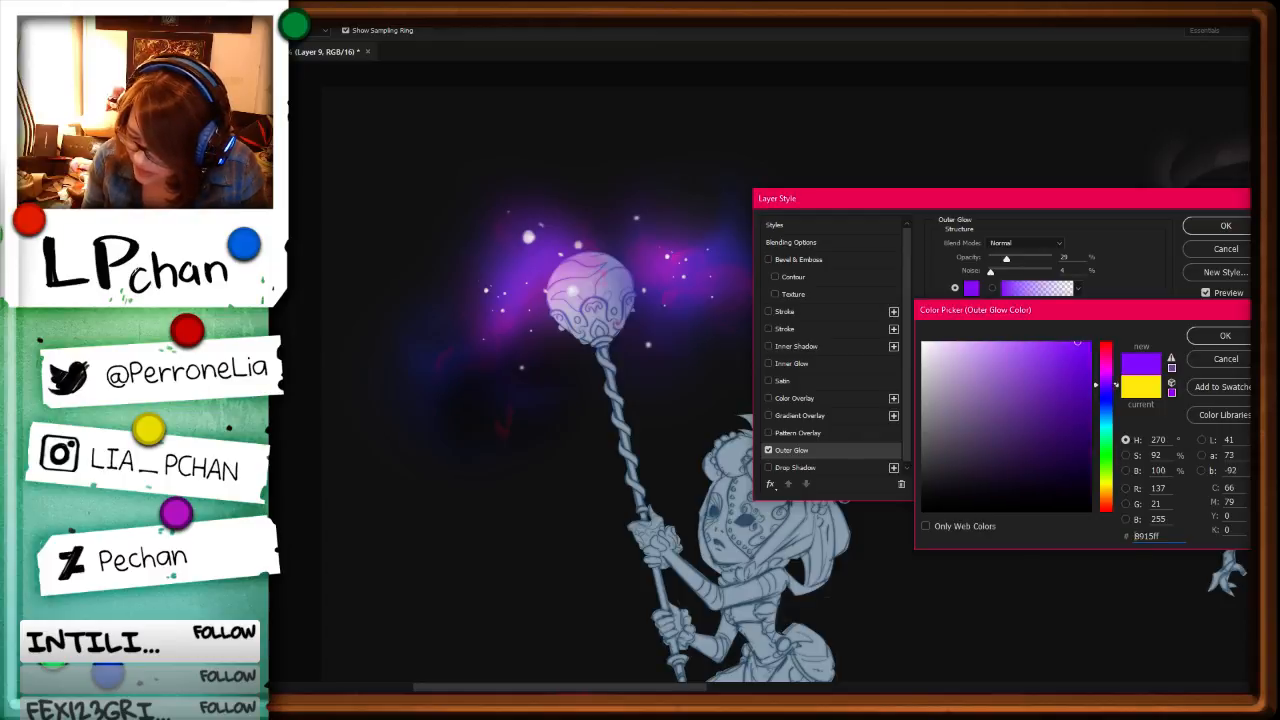
left_click_drag(1090, 344, 1106, 347)
left_click(1225, 336)
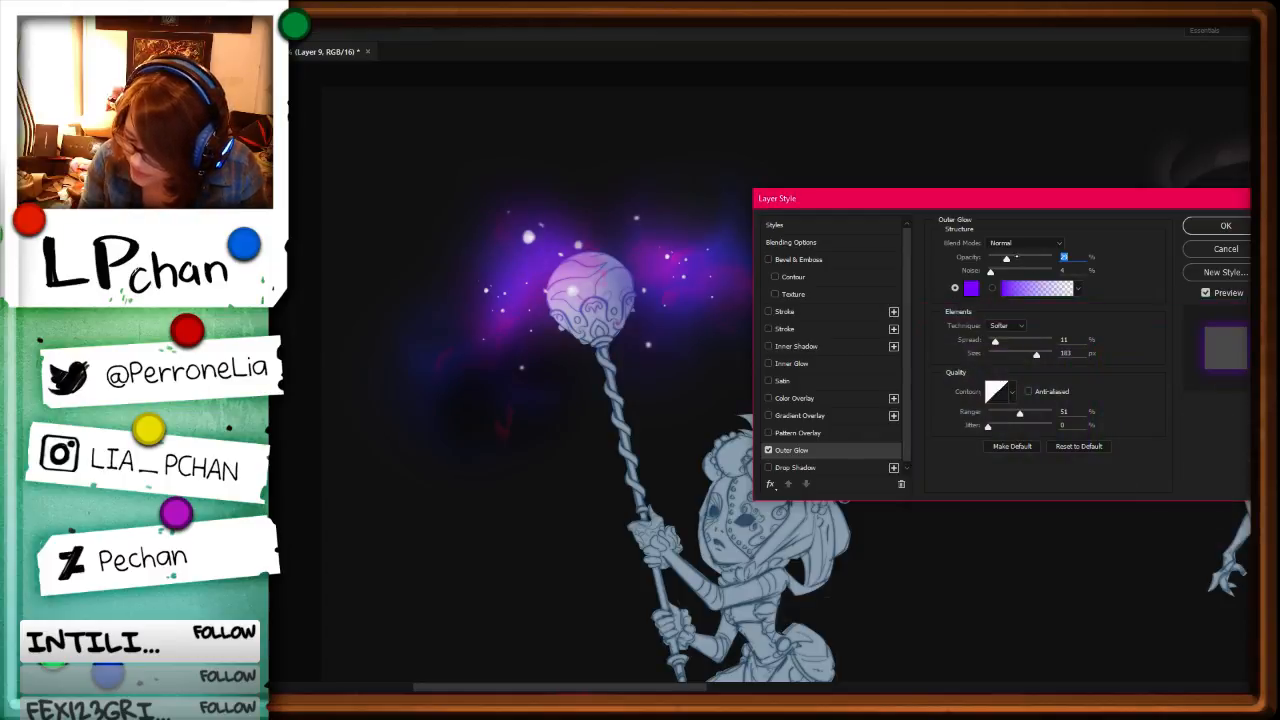
Step: Set the Outer Glow opacity to 75%, reduce its size, and shift its colour to blue-violet 5a00ff
left_click_drag(1017, 258, 1035, 258)
left_click_drag(1036, 355, 1003, 355)
left_click(971, 288)
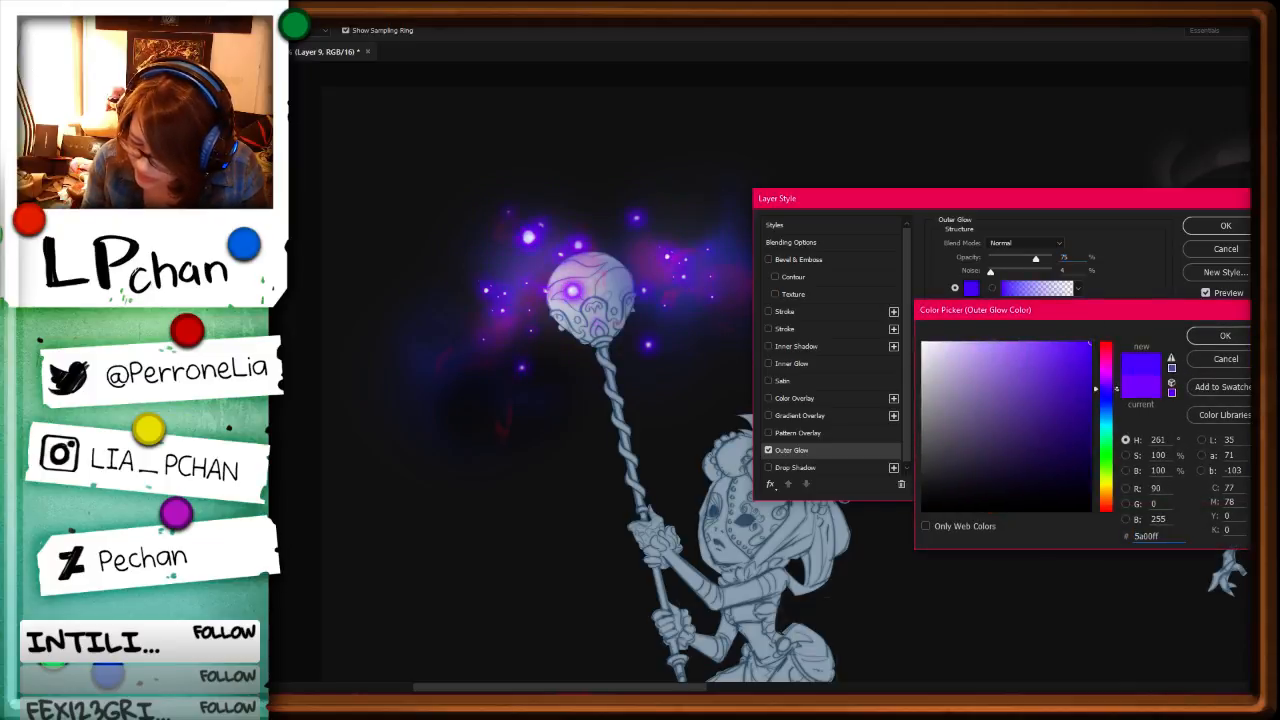
left_click(1224, 336)
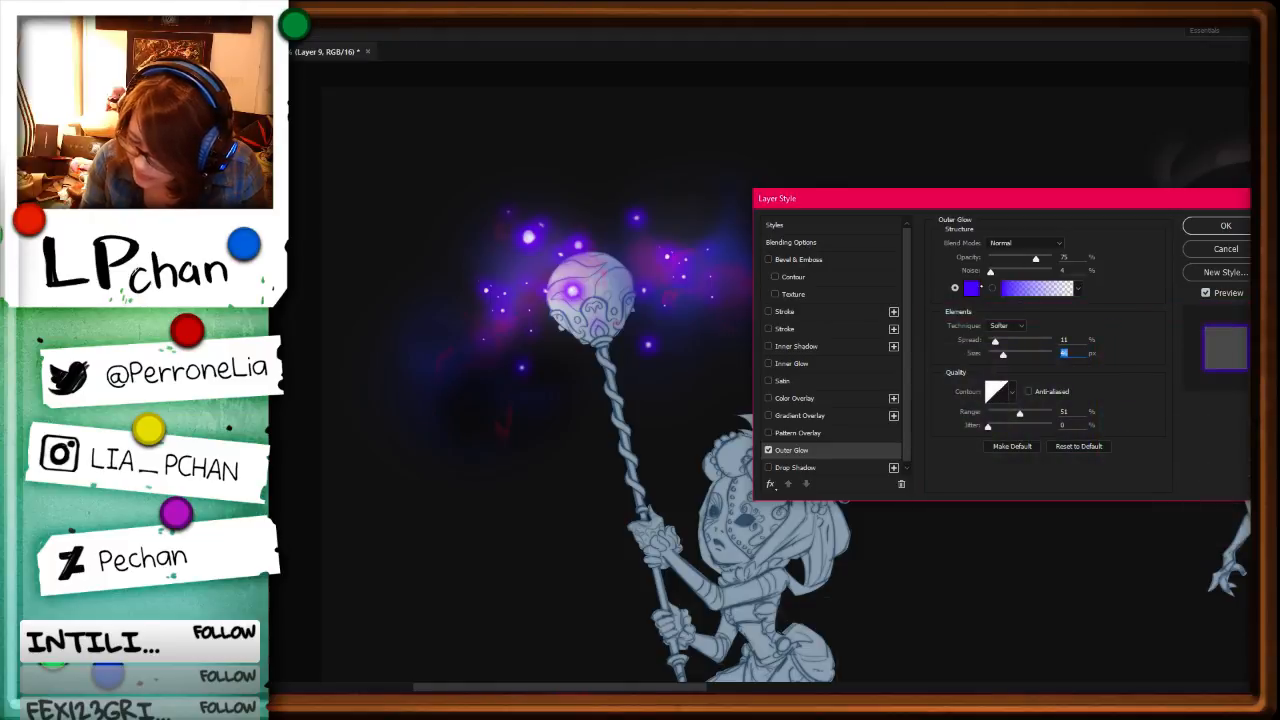
Step: Set the Outer Glow blend mode to Color Dodge and apply the layer style to the sparkles
left_click(1060, 242)
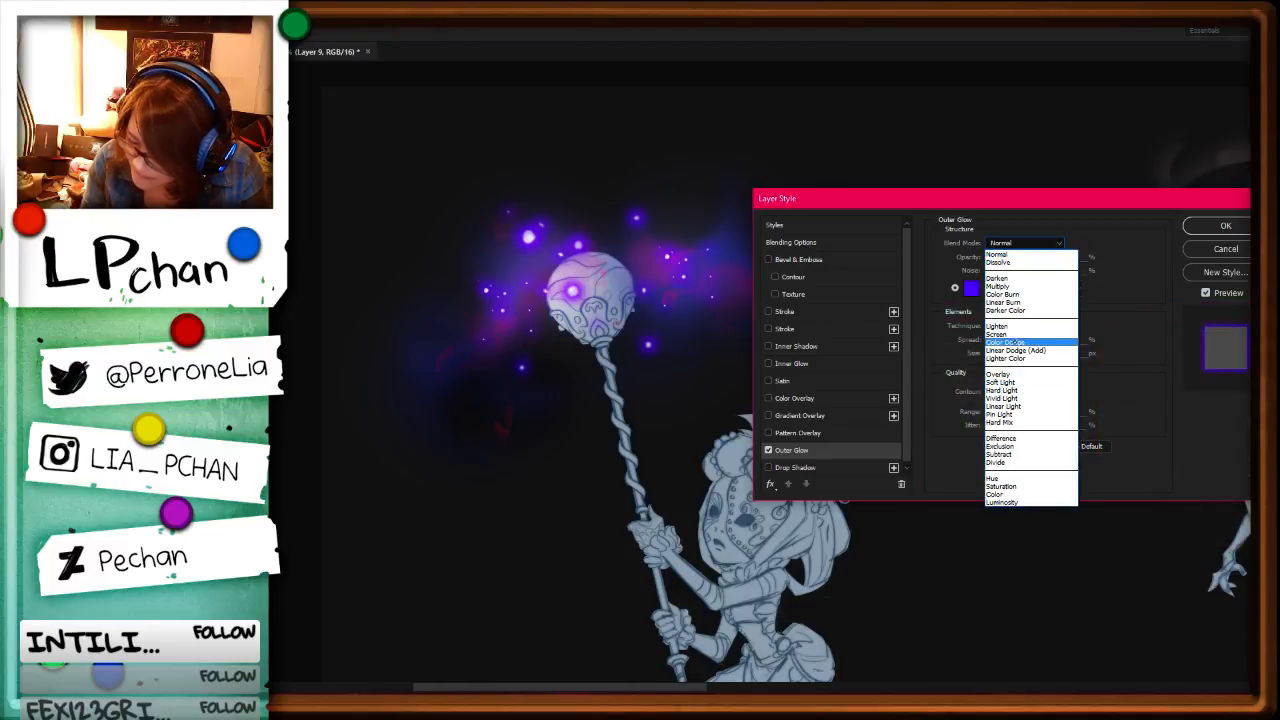
left_click(1018, 342)
left_click(1225, 226)
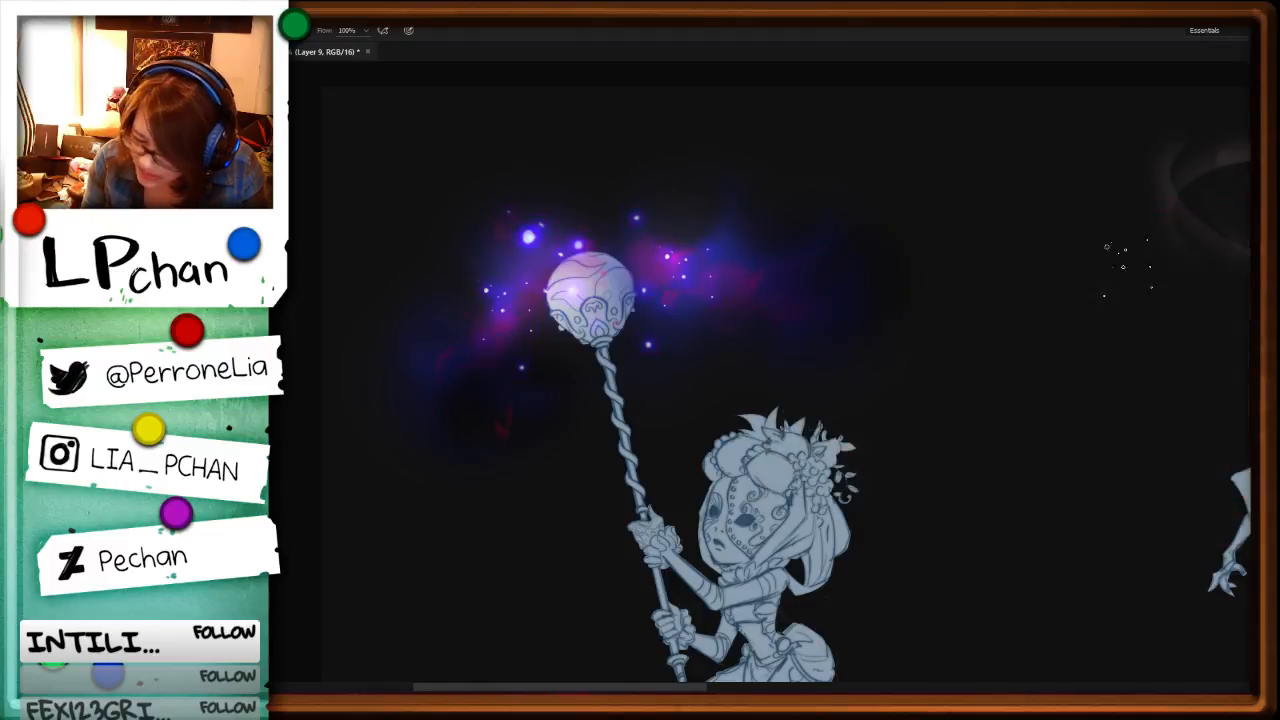
Step: Lasso the cloud around the orb on Layer 5 and duplicate it onto a new layer
key("ctrl+minus")
key("ctrl+minus")
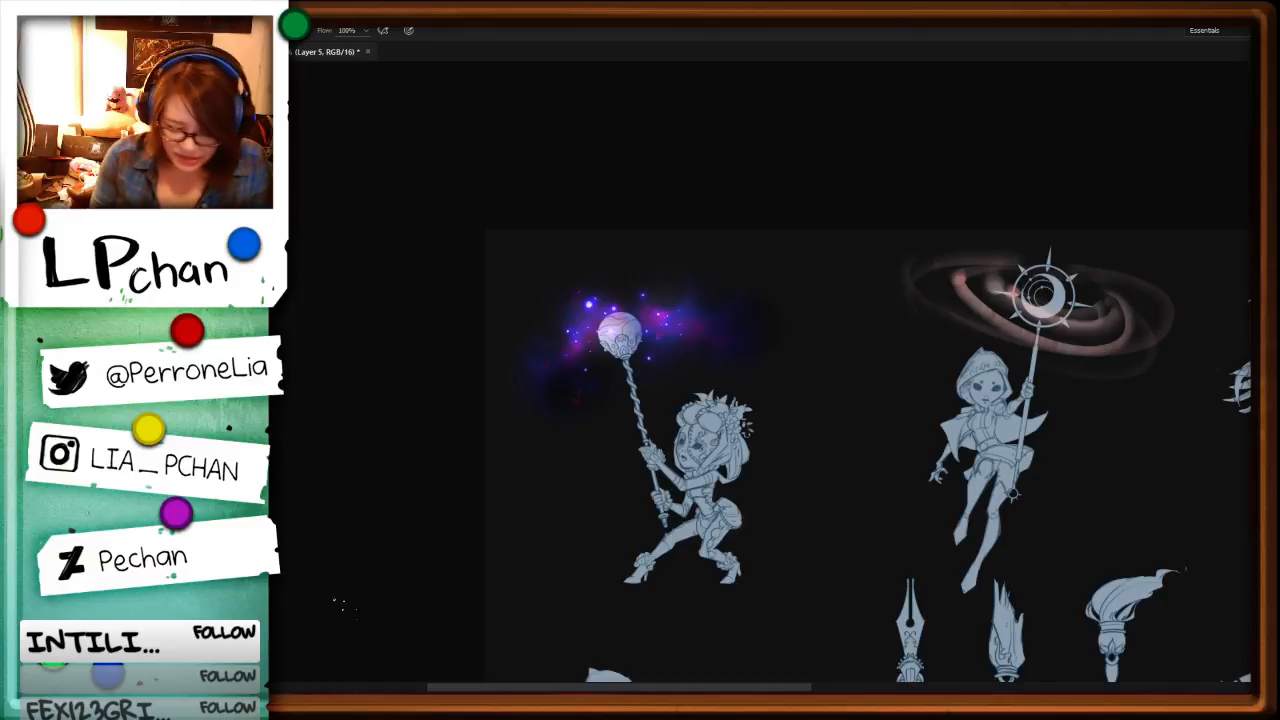
key("ctrl+j")
key("ctrl+z")
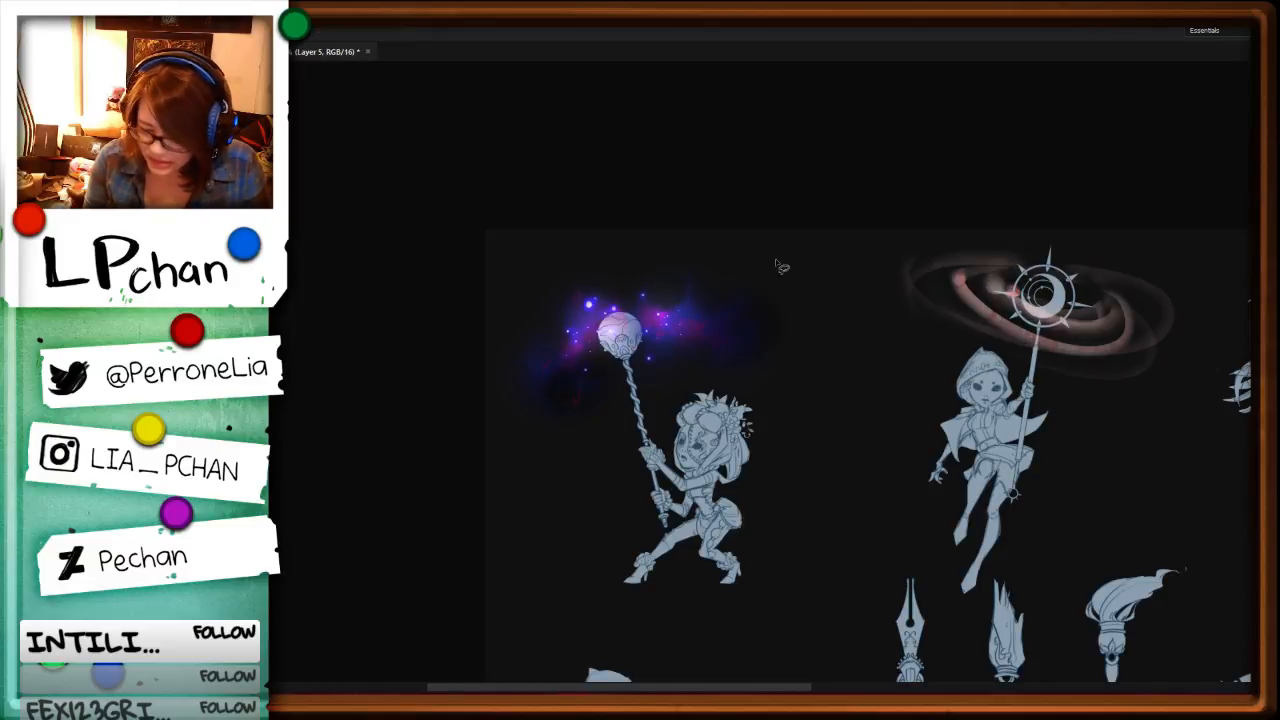
mouse_move(777, 266)
left_mouse_down()
mouse_move(523, 251)
mouse_move(785, 266)
left_mouse_up()
key("ctrl+j")
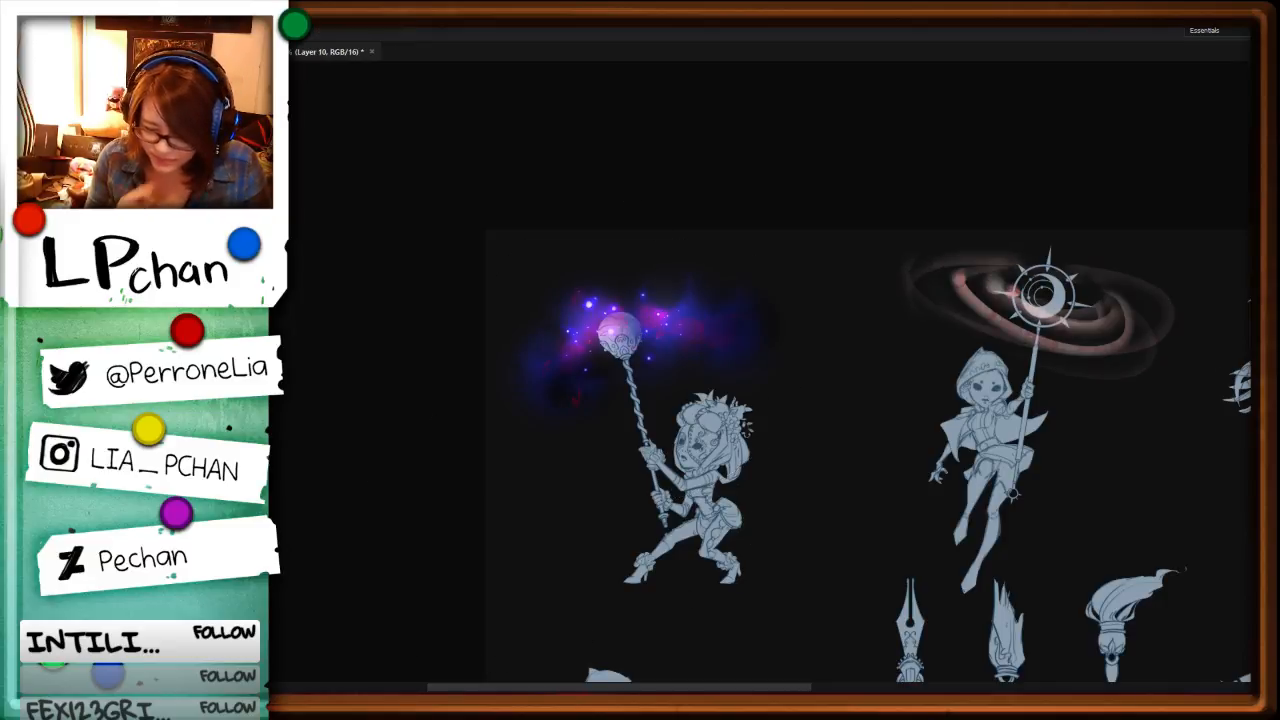
Step: Adjust how the duplicated cloud on Layer 10 blends, brightening the blue glow and clearing it off the orb
key("ctrl+z")
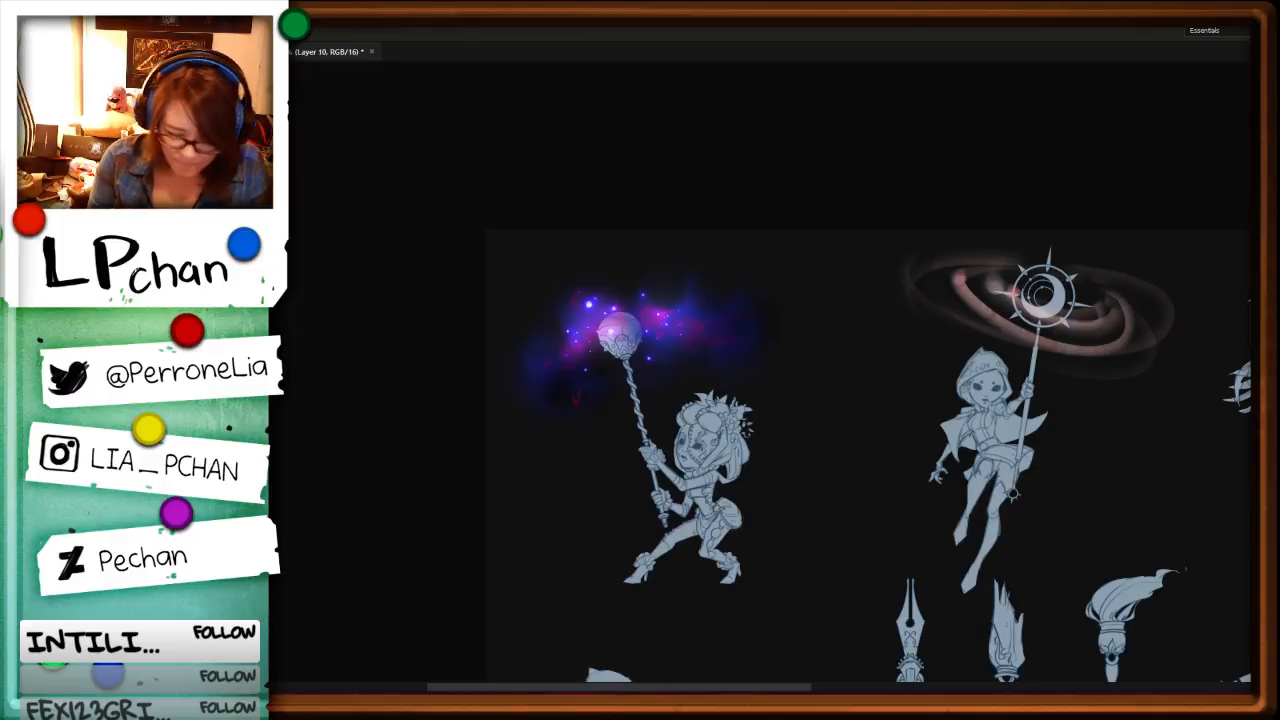
key("ctrl+z")
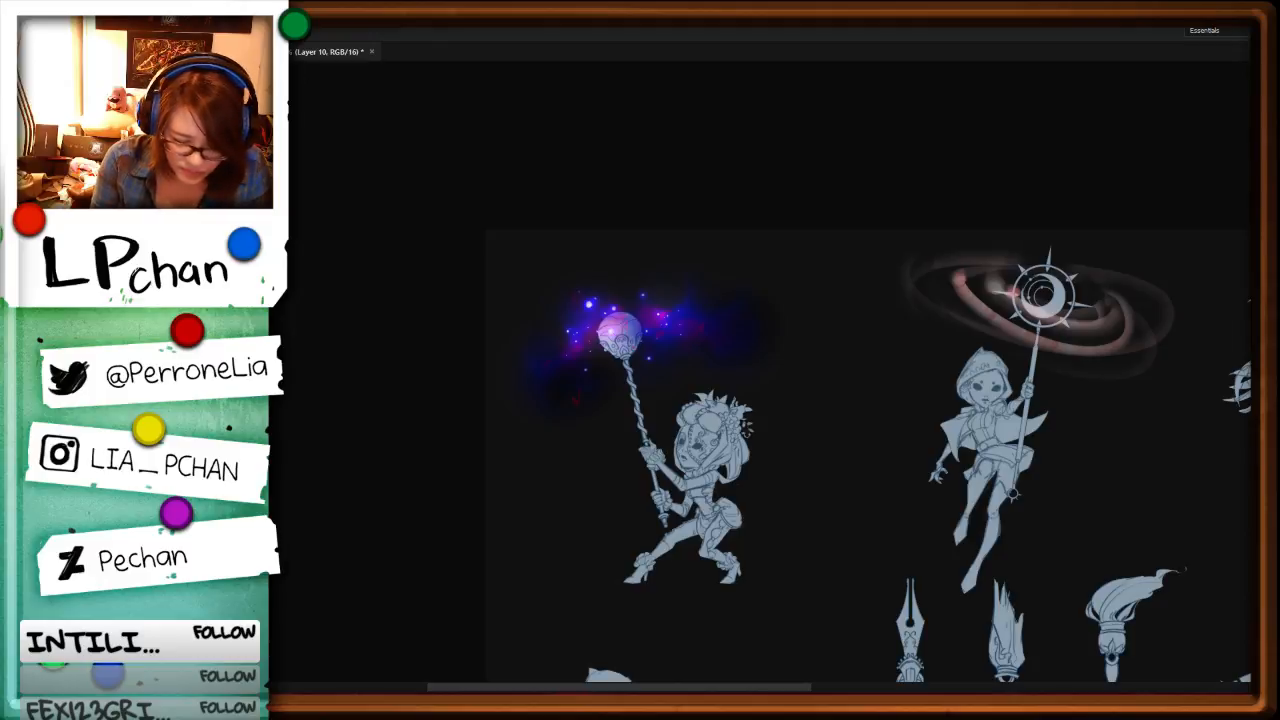
key("ctrl+z")
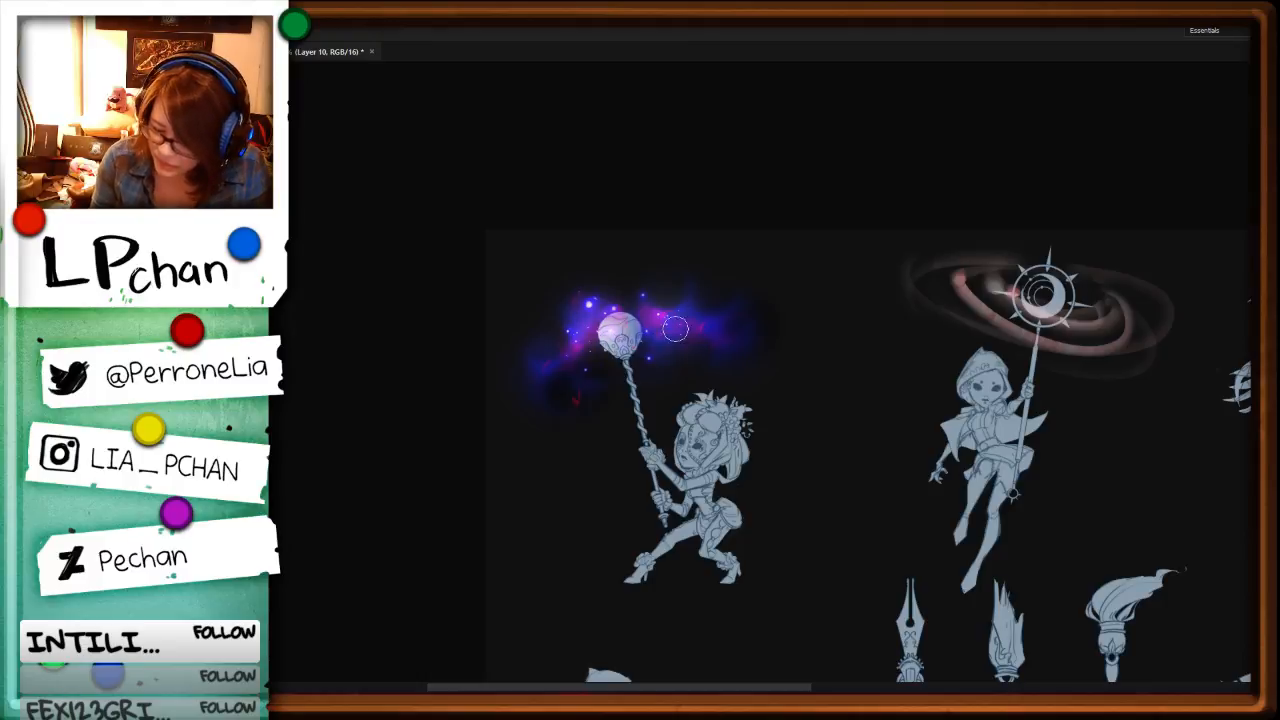
Step: Examine the orb's nebula cloud alongside all the other character and staff drawings
key("ctrl+minus")
key("ctrl+minus")
key("ctrl+minus")
key("ctrl+plus")
key("ctrl+plus")
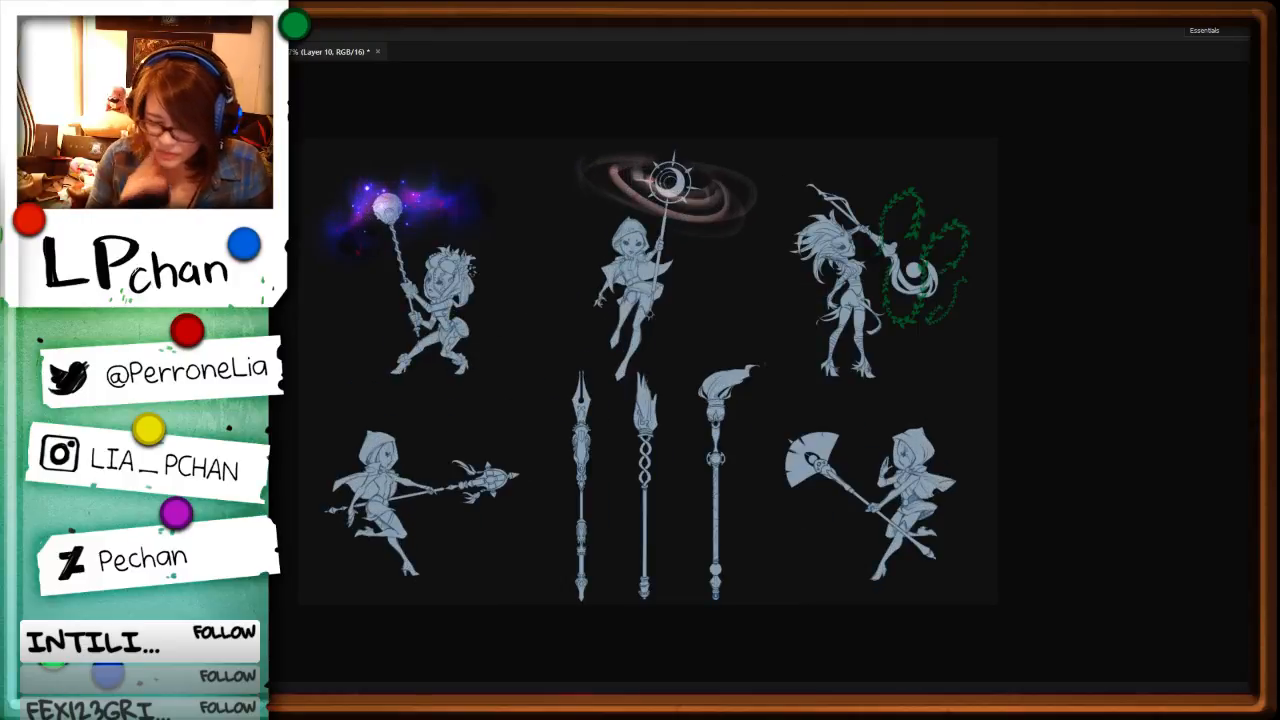
key("ctrl+plus")
left_click_drag(426, 434, 563, 554)
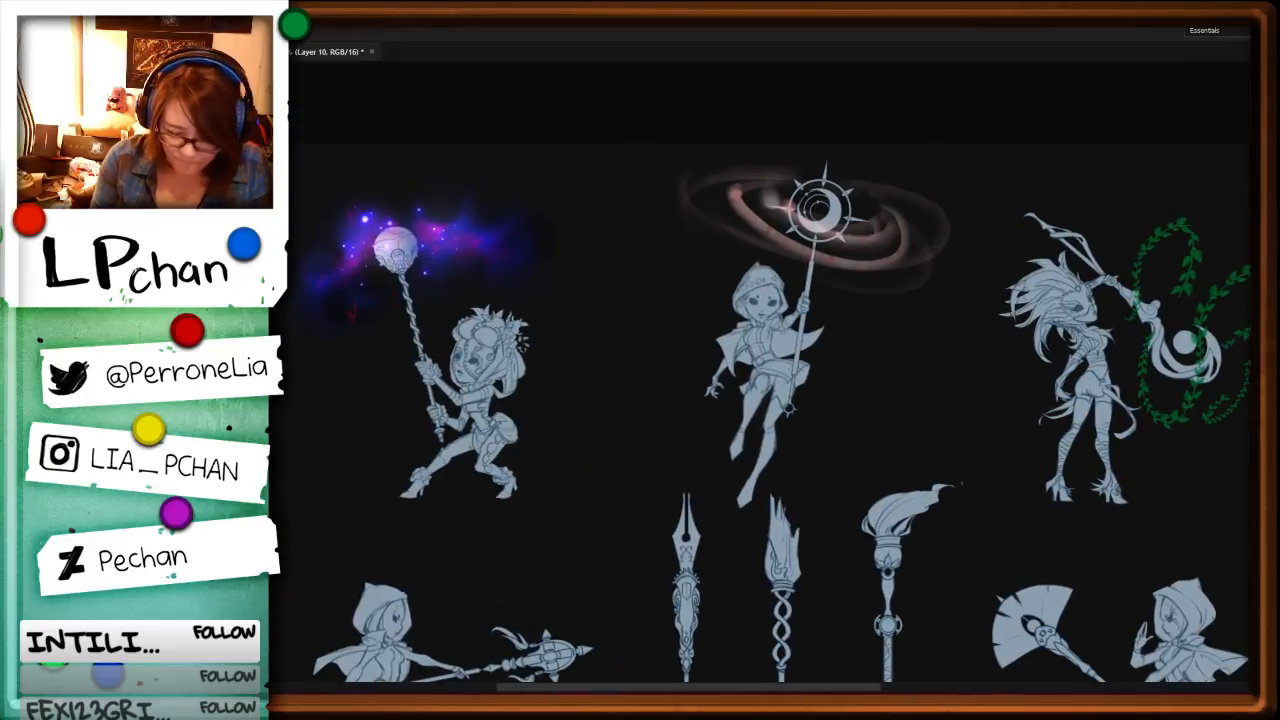
Step: Duplicate the lassoed cloud onto another new layer, and reselect Layer 10
left_click(222, 588)
mouse_move(533, 247)
left_mouse_down()
mouse_move(363, 157)
mouse_move(548, 232)
left_mouse_up()
key("ctrl+j")
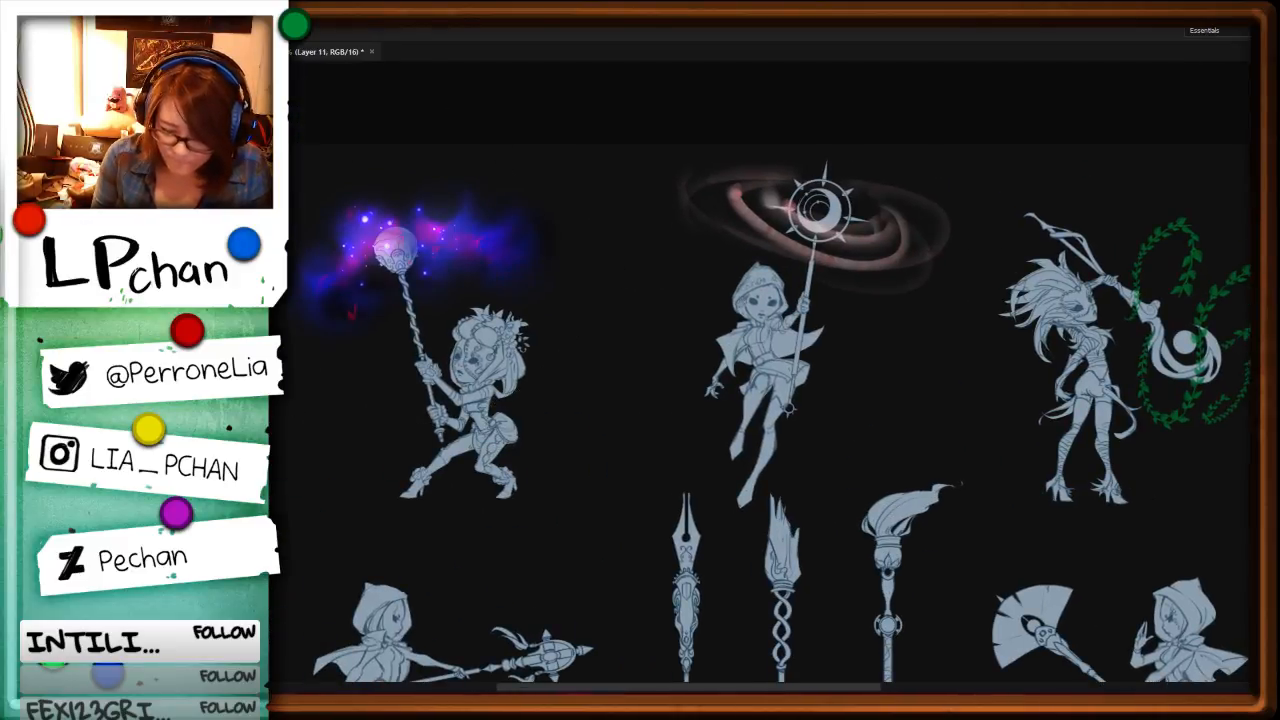
key("alt+bracketleft")
key("alt+bracketleft")
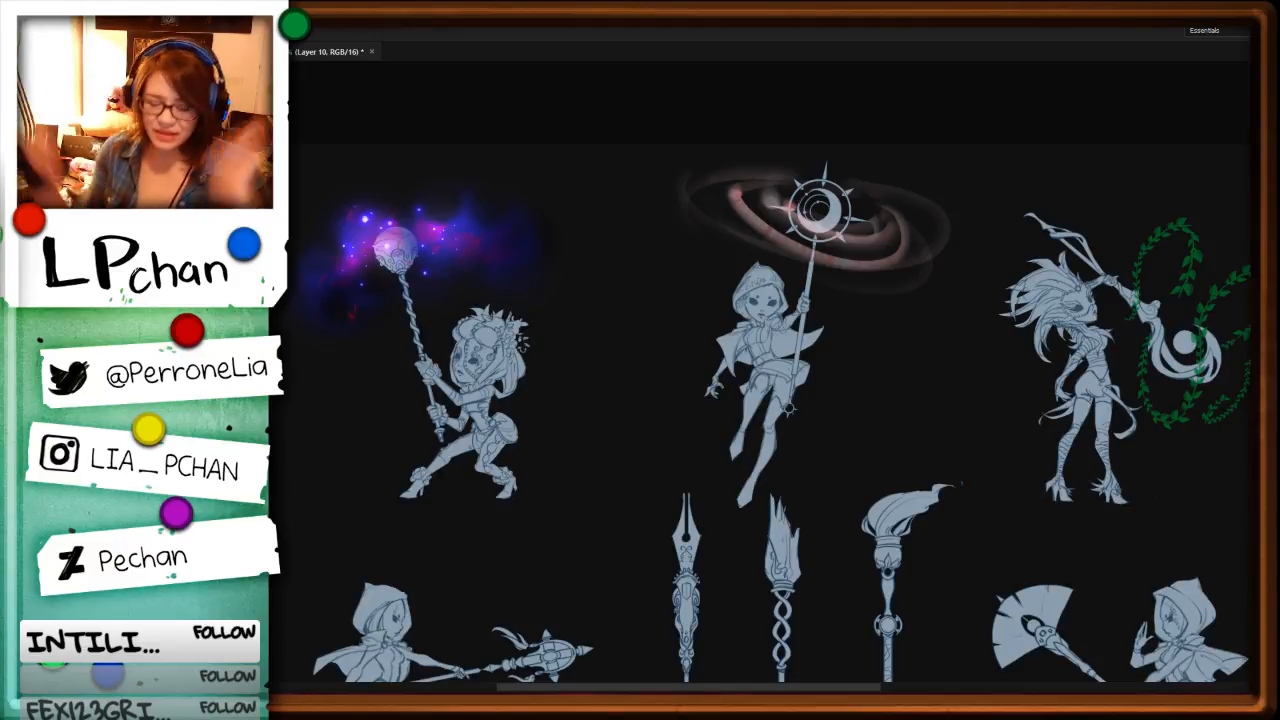
Step: Inspect the orb's cloud and sparkles close up and beside the neighbouring moon staff
key("ctrl+plus")
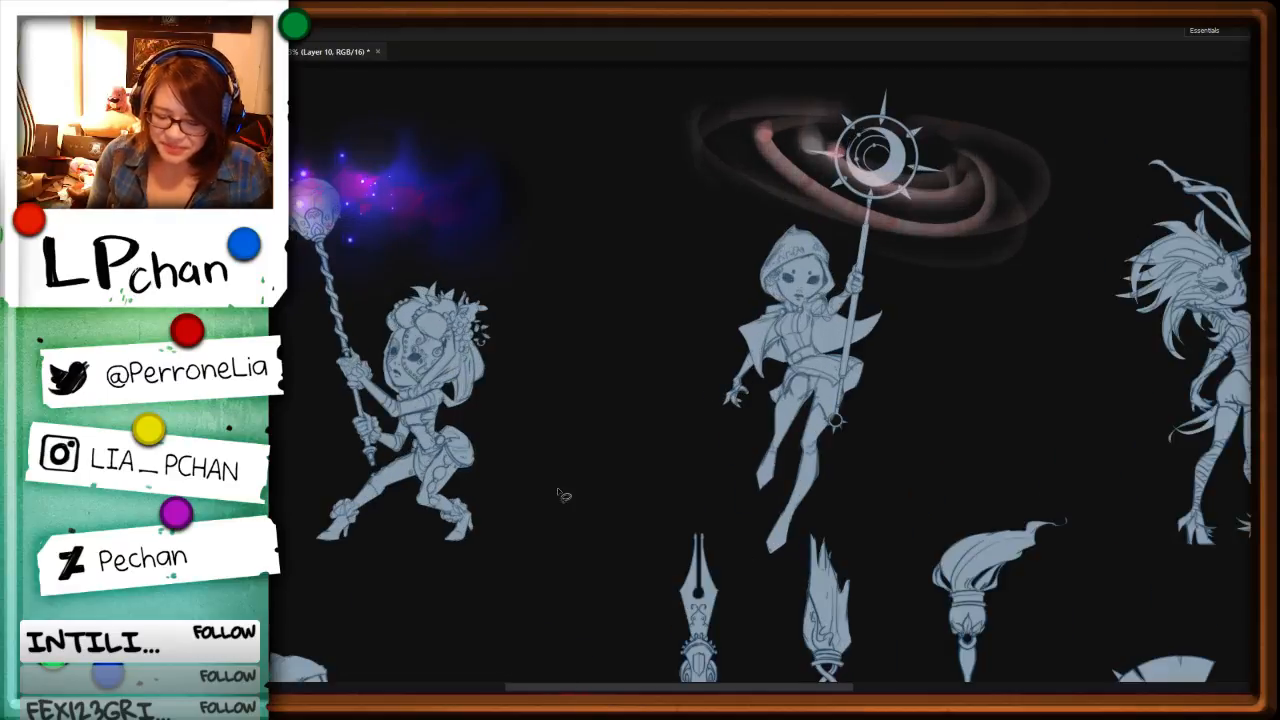
left_click_drag(565, 449, 829, 567)
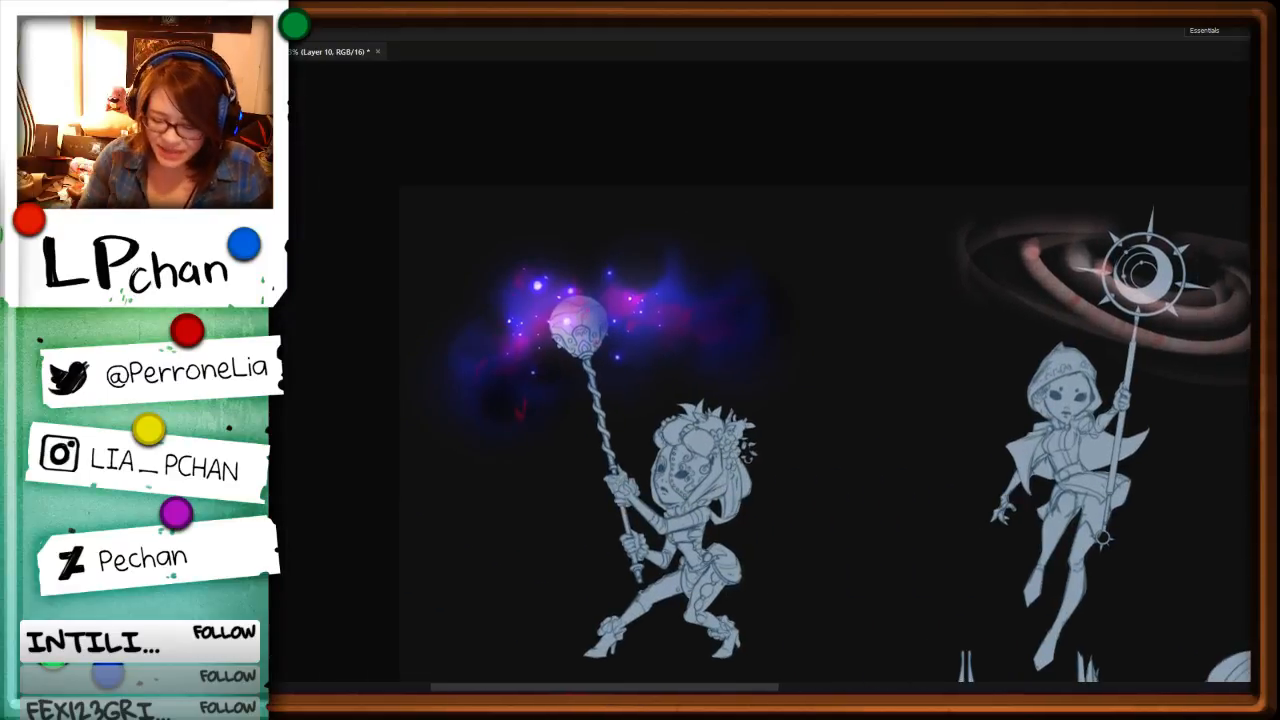
key("ctrl+minus")
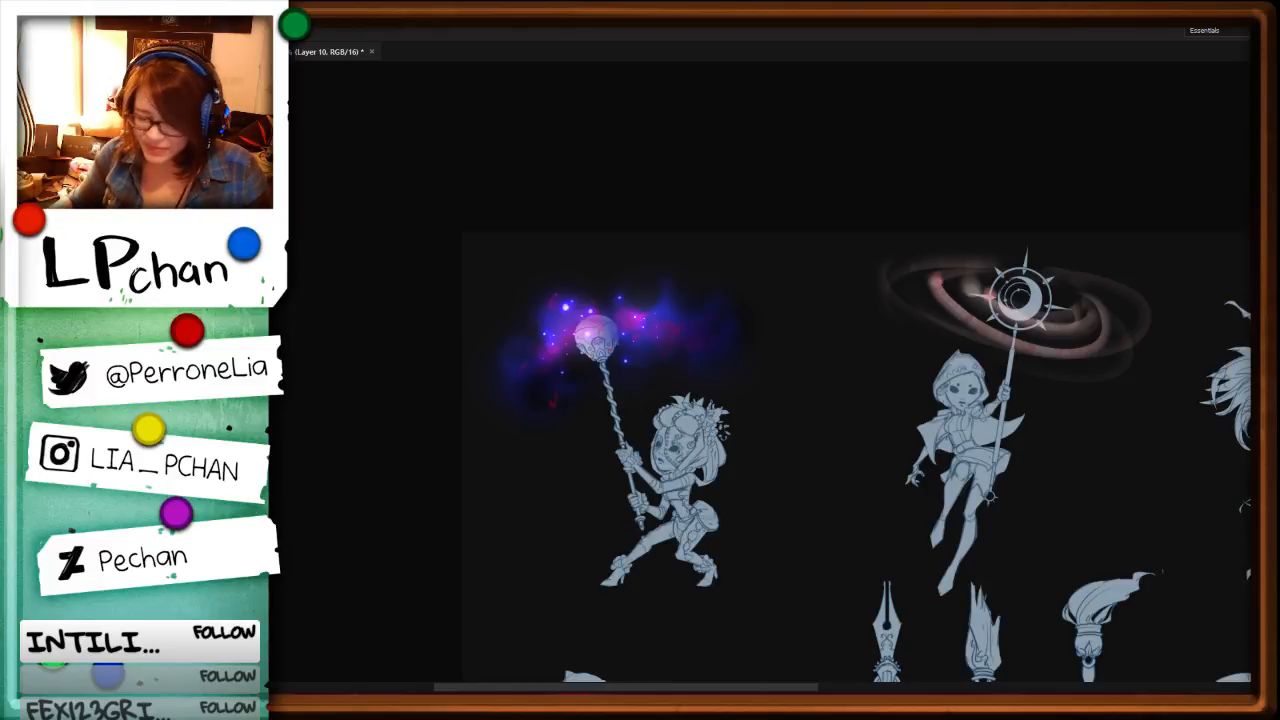
key("ctrl+plus")
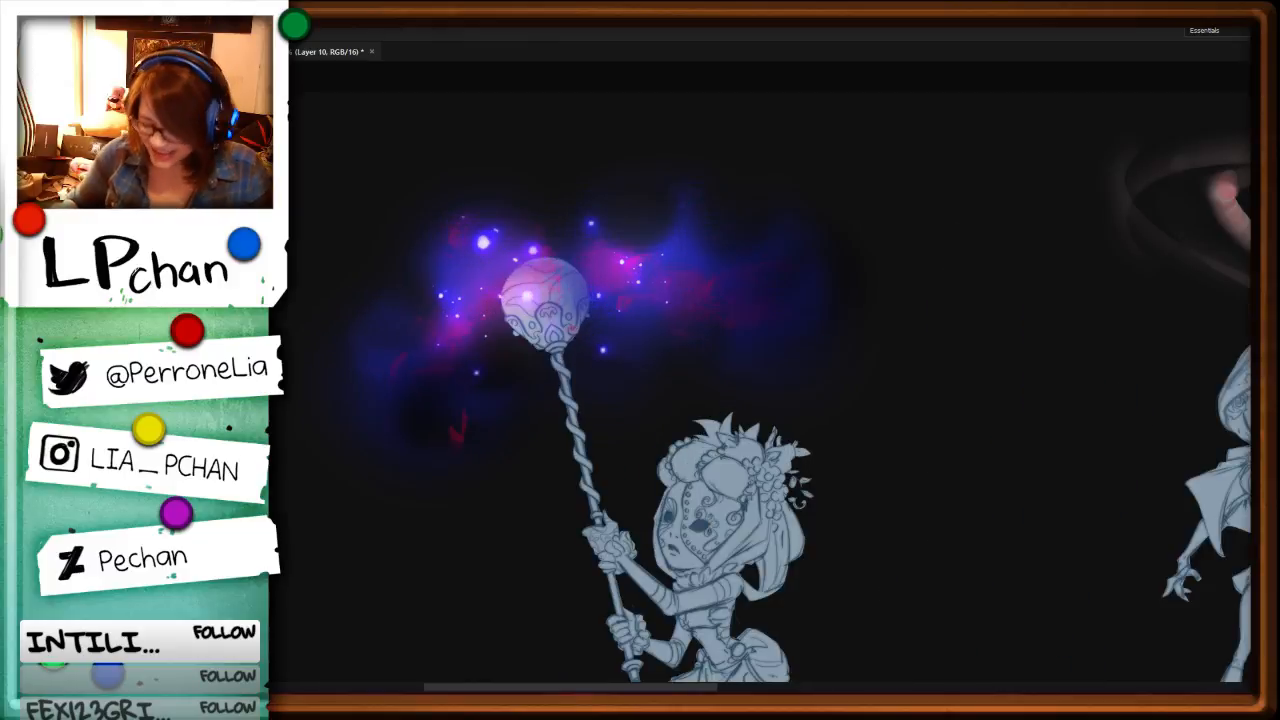
left_click_drag(818, 480, 1068, 527)
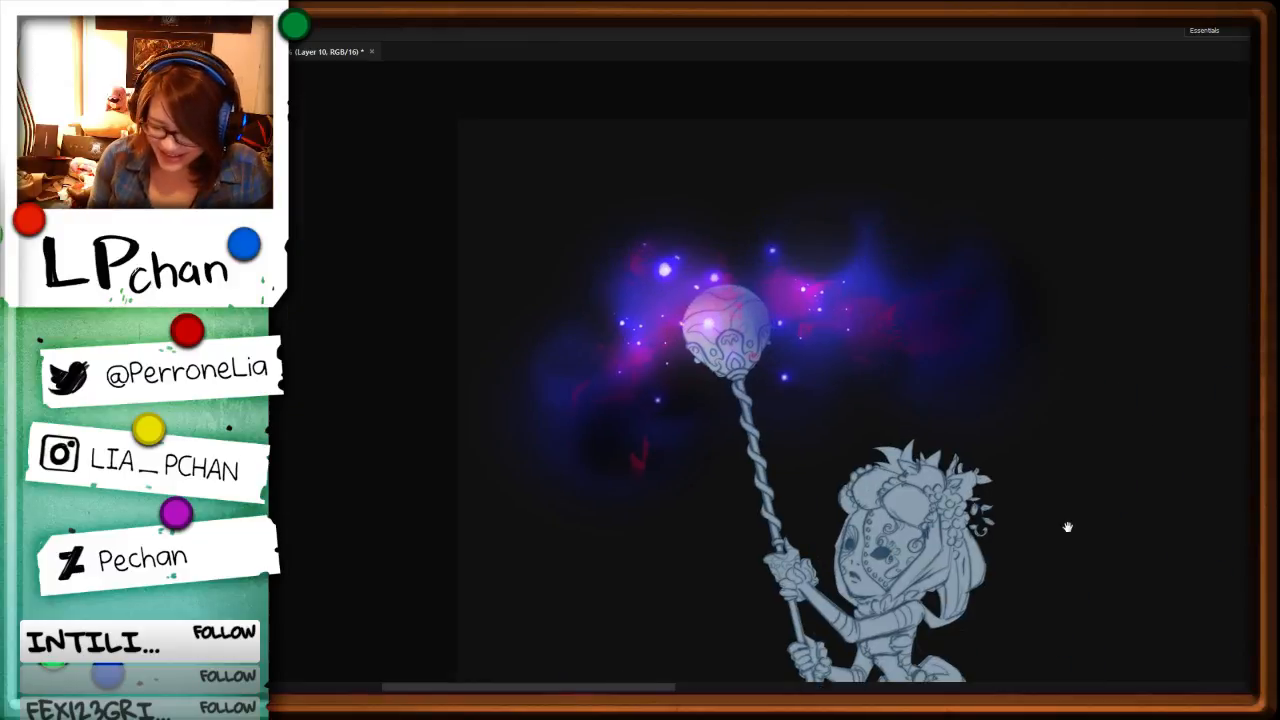
key("ctrl+minus")
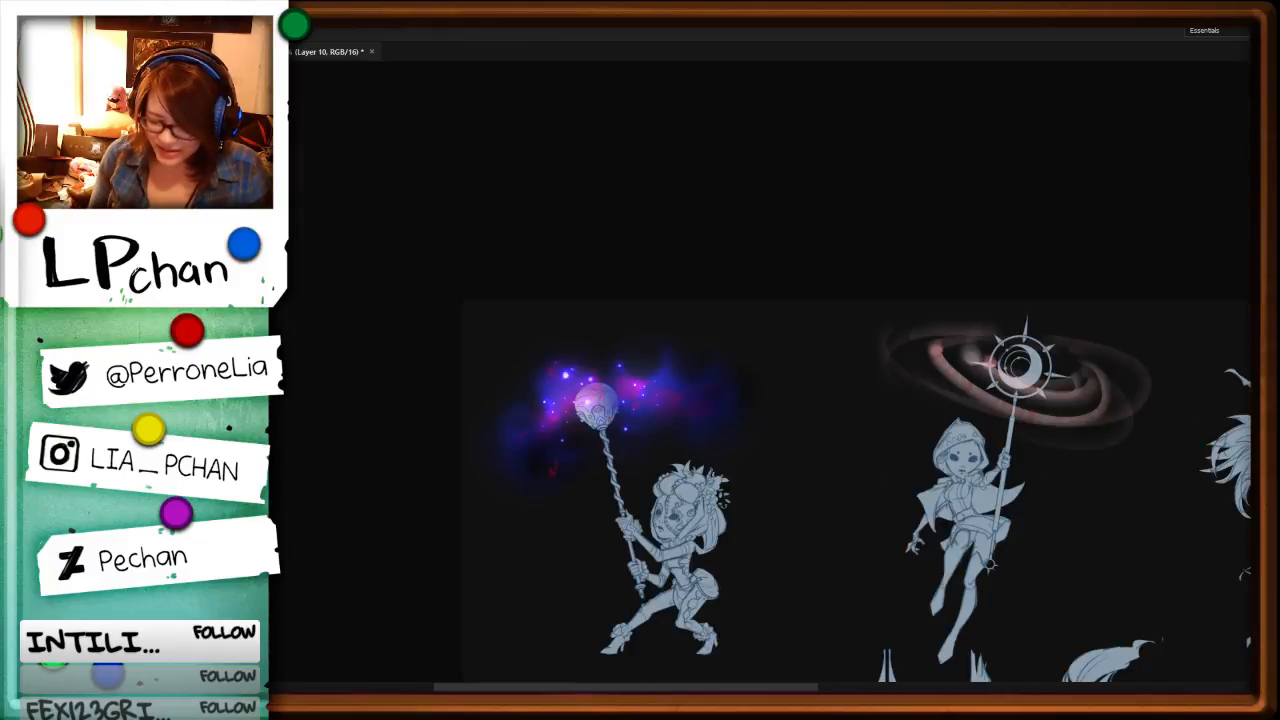
Step: Examine the finished nebula cloud on the orb staff beside the moon-staff and vine-staff characters, with Layer 8 active
key("ctrl+plus")
key("alt+bracketleft")
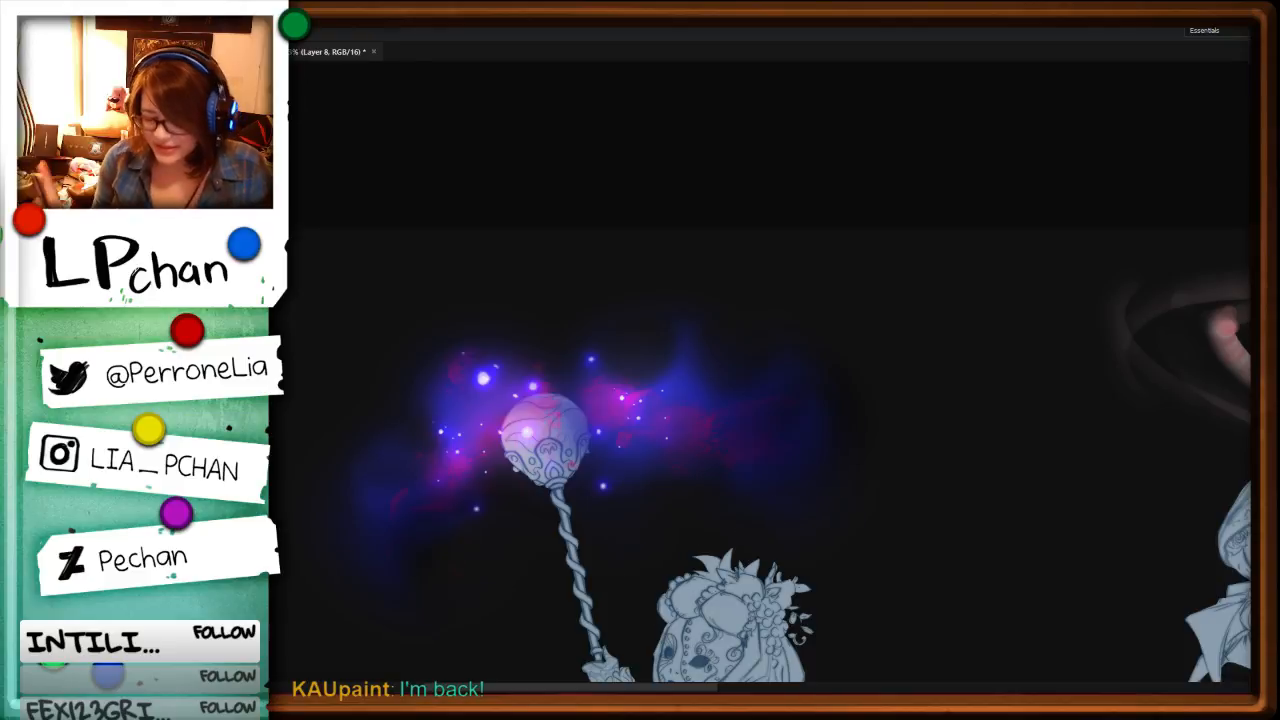
key("ctrl+minus")
key("ctrl+minus")
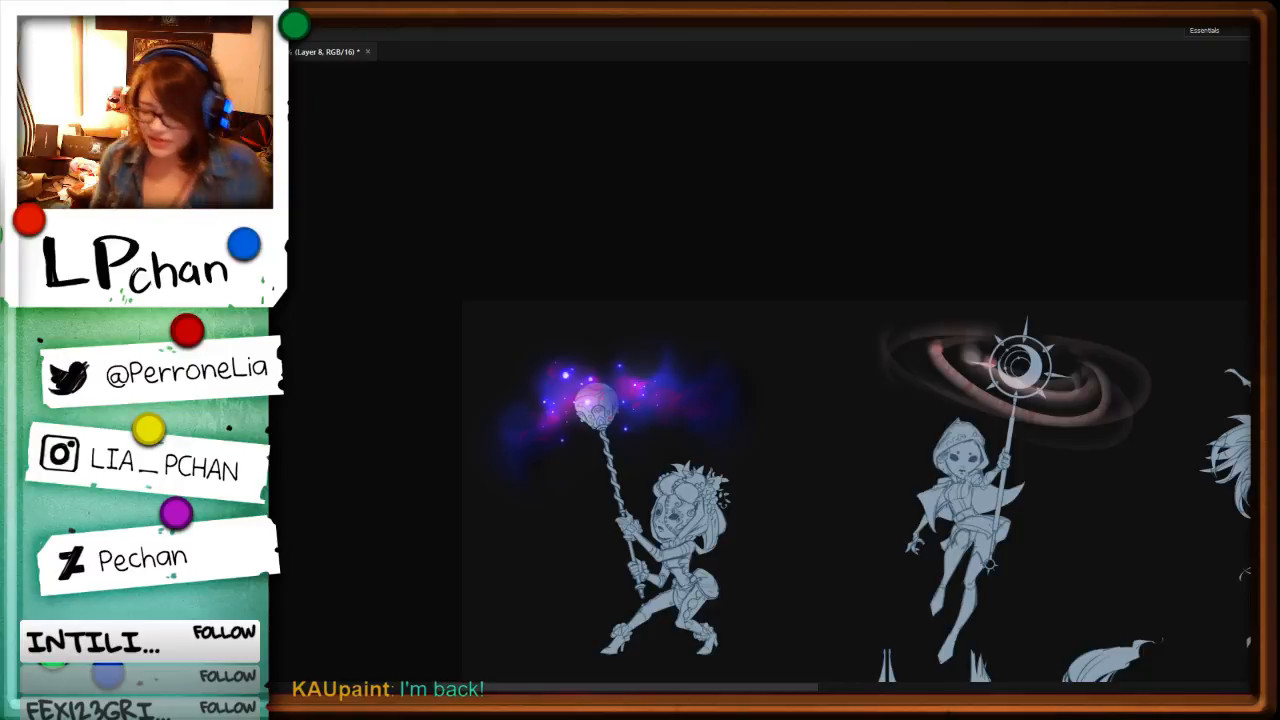
left_click_drag(994, 580, 763, 528)
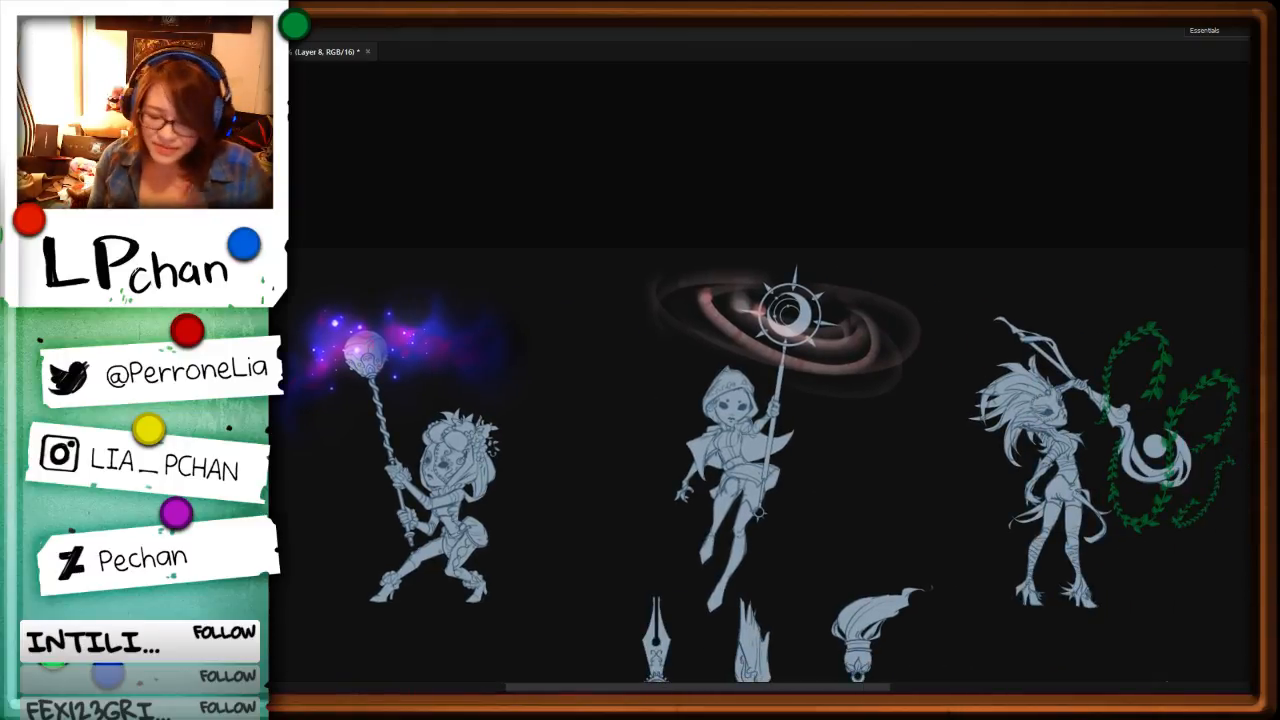
left_click_drag(584, 500, 755, 397)
left_click(703, 463, "ctrl")
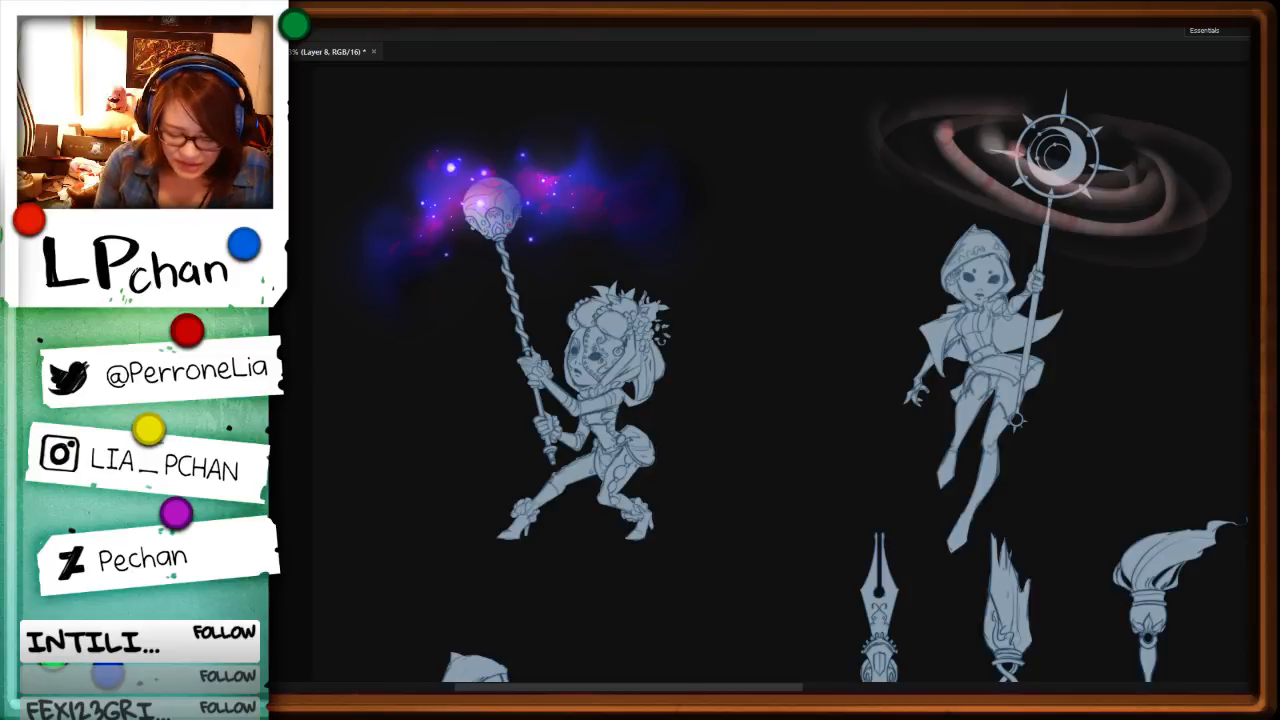
Step: Add a new layer above Layer 5 copy for shading the masked character holding the orb staff
key("alt+bracketleft")
key("ctrl+comma")
key("ctrl+comma")
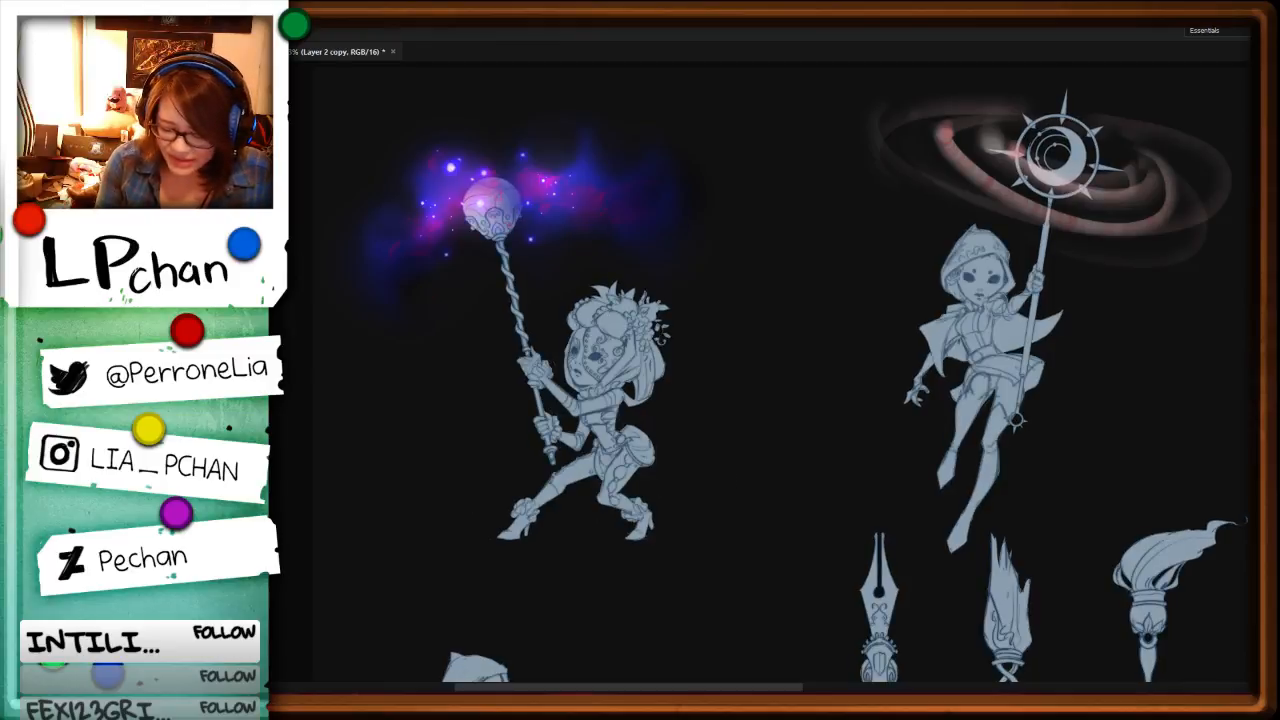
key("ctrl+plus")
key("ctrl+plus")
key("ctrl+plus")
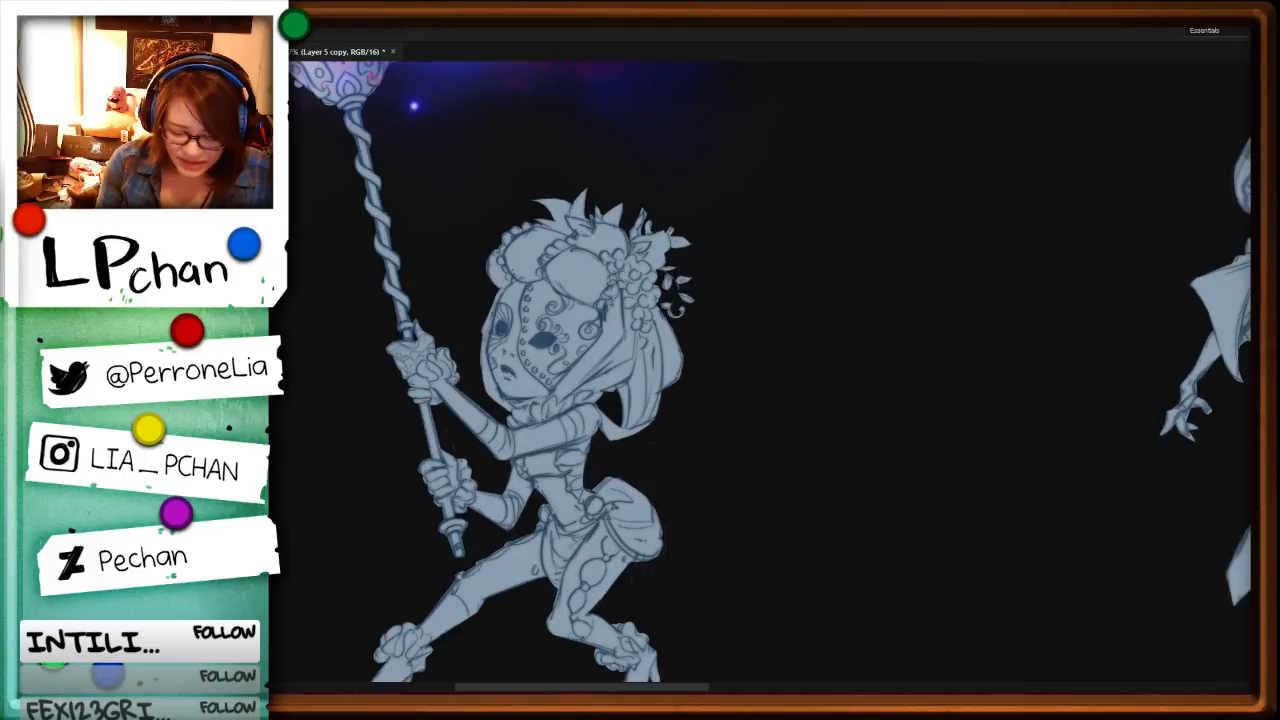
key("ctrl+alt+shift+n")
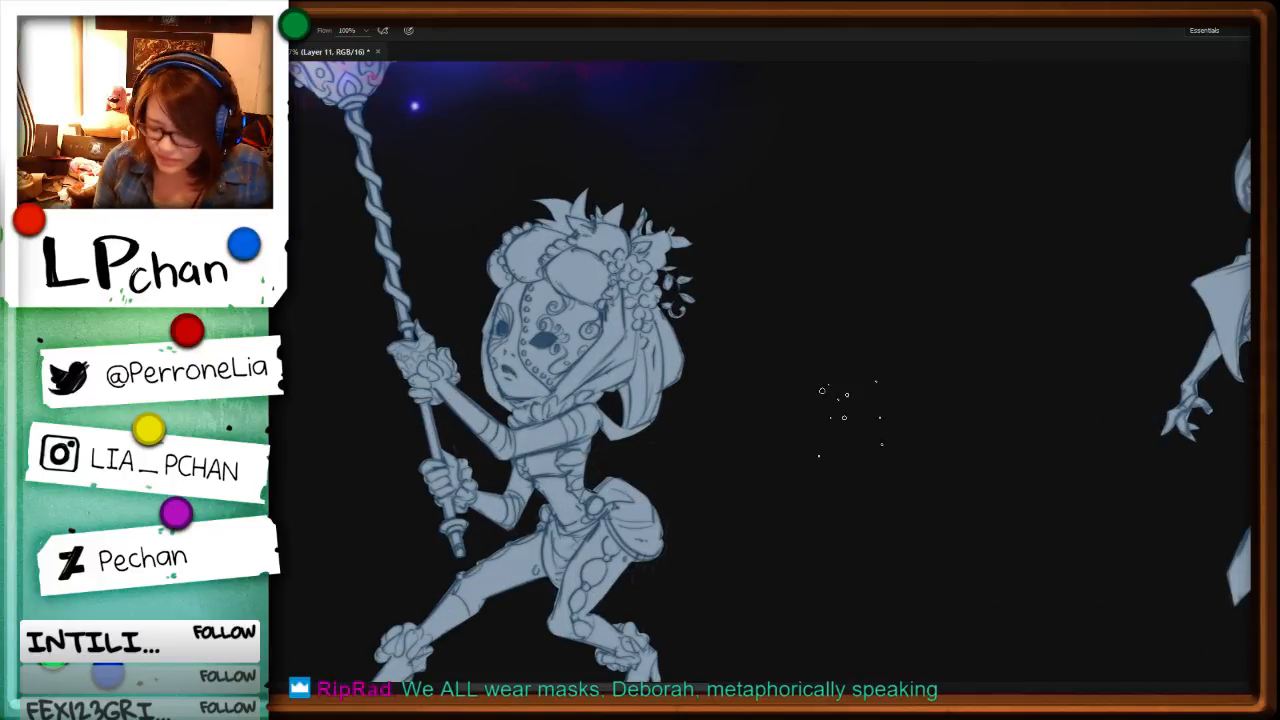
Step: Pick a round brush preset with shape dynamics and transfer, darken the character's hair roll, and soften the brush hardness to 51%
key("F5")
left_click(1097, 270)
key("F5")
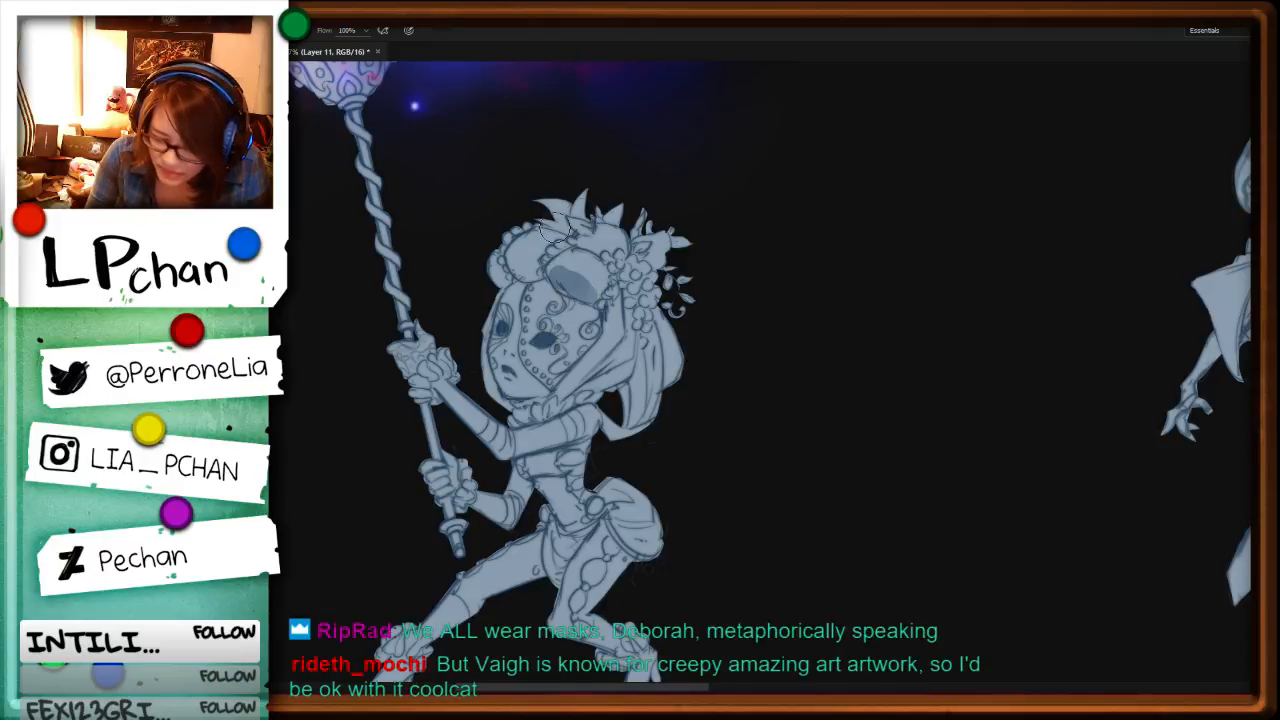
key("F5")
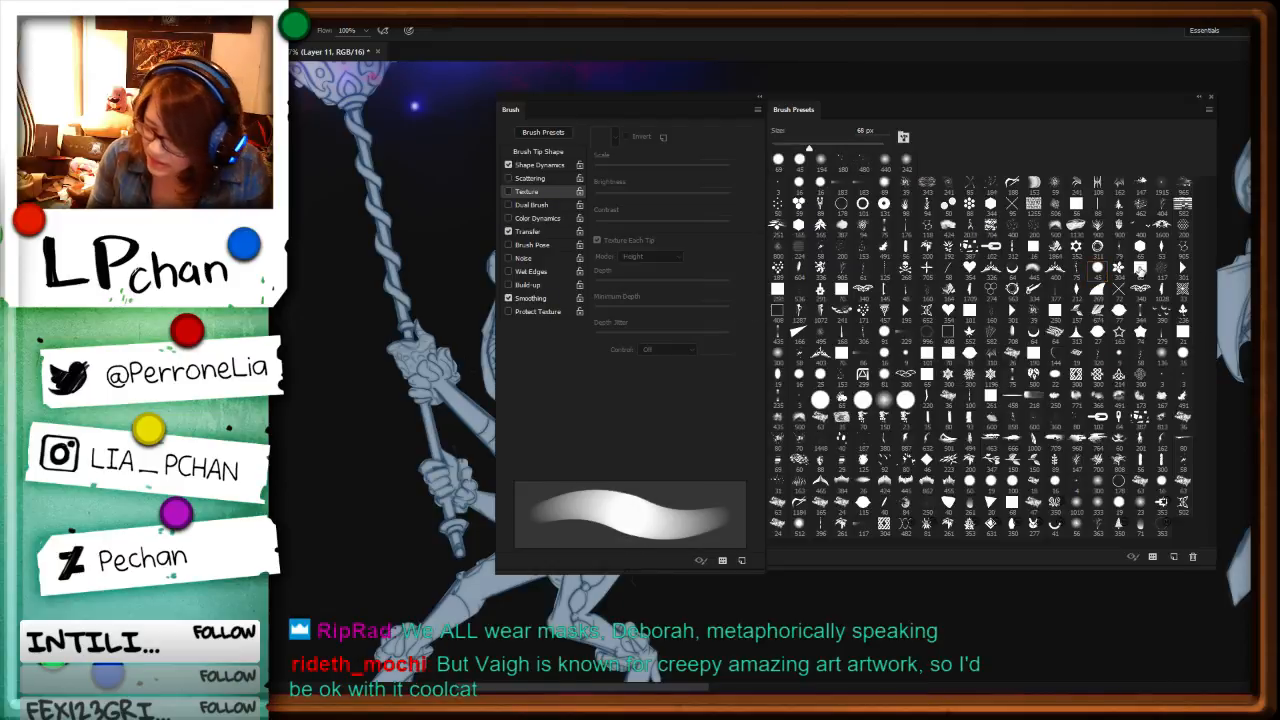
left_click(538, 151)
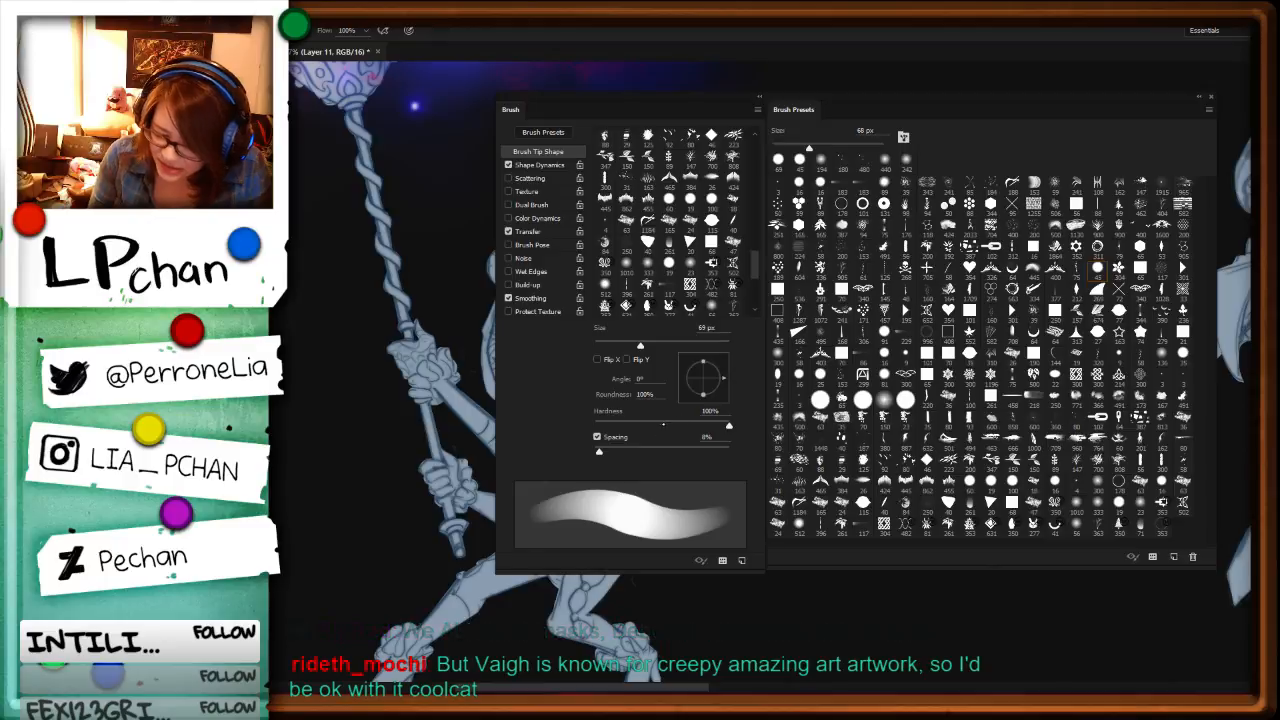
key("F5")
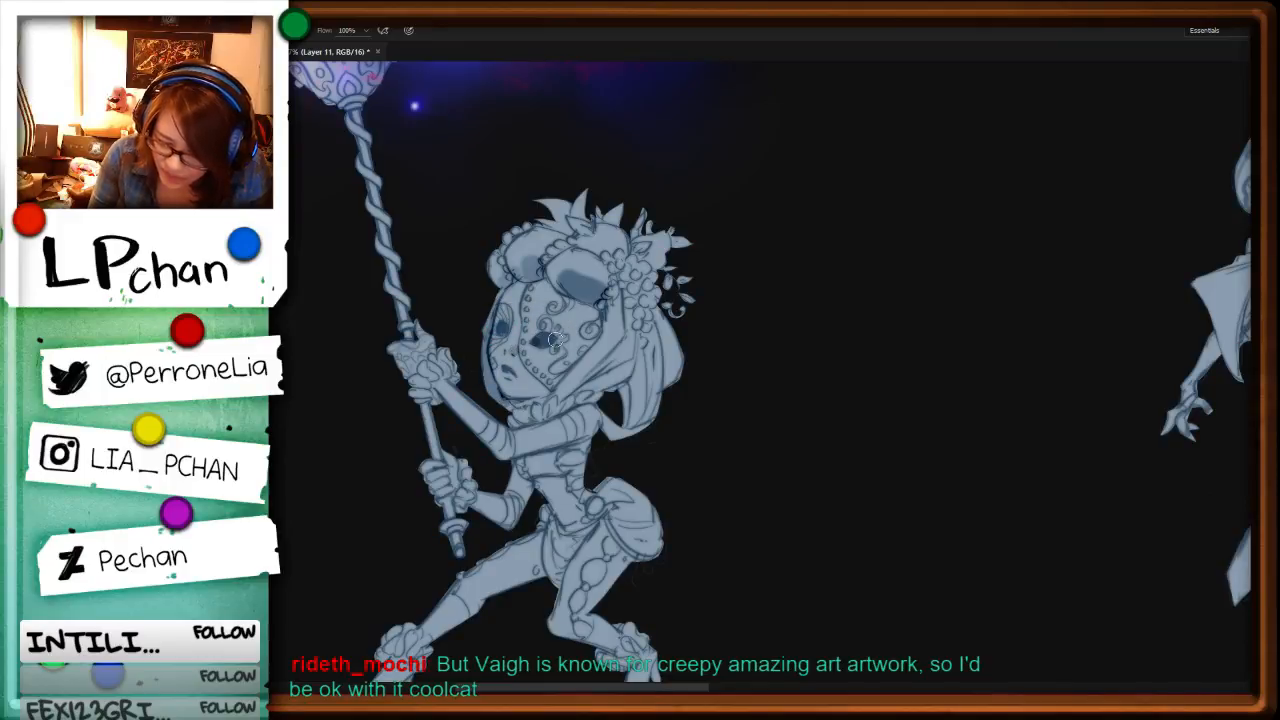
Step: Paint dark shading into the mask's eye openings, under the chin and neck, and across the hair behind the head
mouse_move(553, 338)
left_mouse_down()
mouse_move(502, 331)
mouse_move(552, 334)
left_mouse_up()
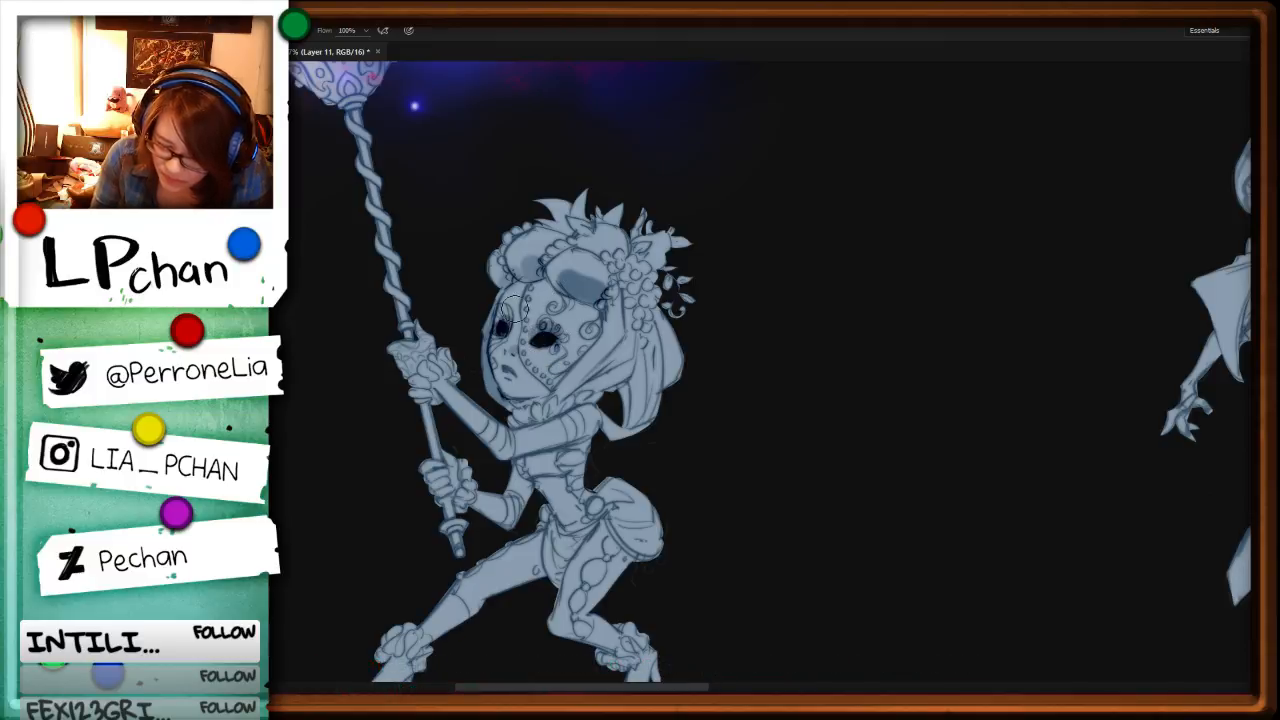
mouse_move(560, 384)
left_mouse_down()
mouse_move(608, 302)
mouse_move(558, 396)
left_mouse_up()
mouse_move(654, 334)
left_mouse_down()
mouse_move(616, 399)
mouse_move(646, 406)
mouse_move(618, 422)
left_mouse_up()
mouse_move(664, 306)
left_mouse_down()
mouse_move(634, 412)
mouse_move(612, 432)
mouse_move(508, 455)
left_mouse_up()
mouse_move(532, 408)
left_mouse_down()
mouse_move(546, 418)
mouse_move(546, 393)
mouse_move(504, 363)
mouse_move(516, 376)
left_mouse_up()
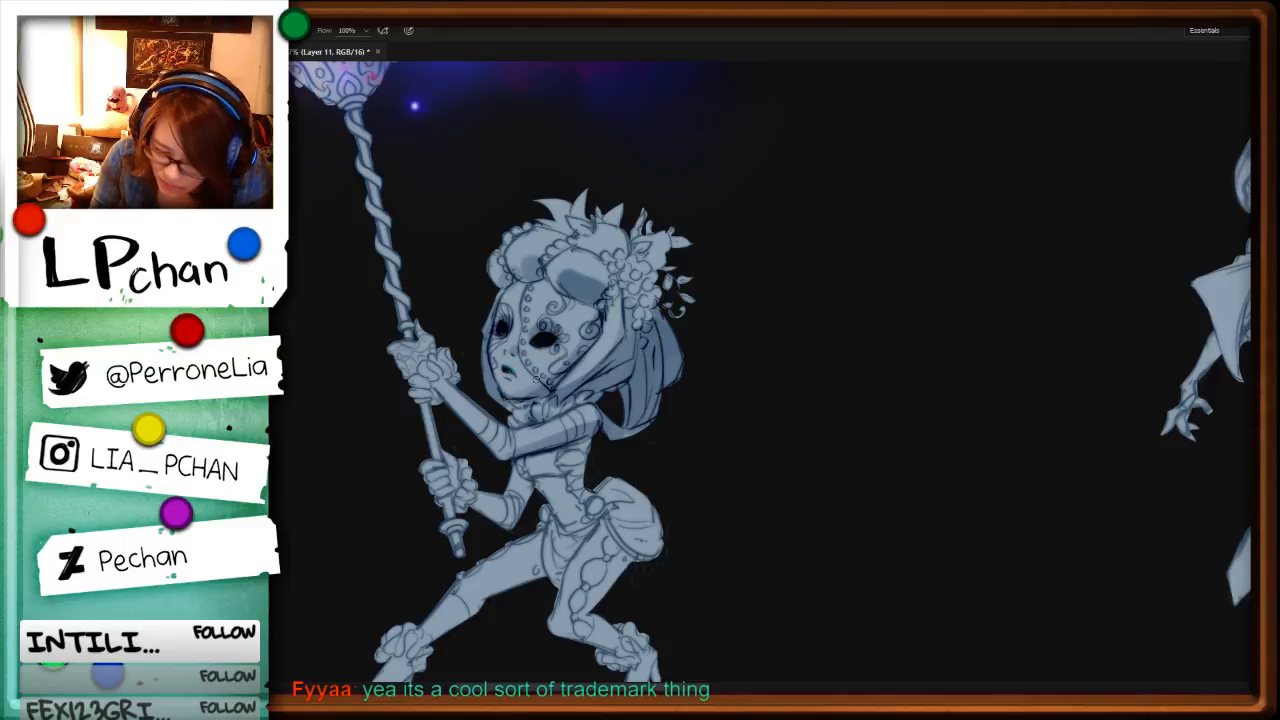
Step: Darken the mask's scroll ornaments and shade between the flowers and leaves of the headdress
mouse_move(554, 311)
left_mouse_down()
mouse_move(500, 286)
mouse_move(545, 279)
mouse_move(599, 313)
left_mouse_up()
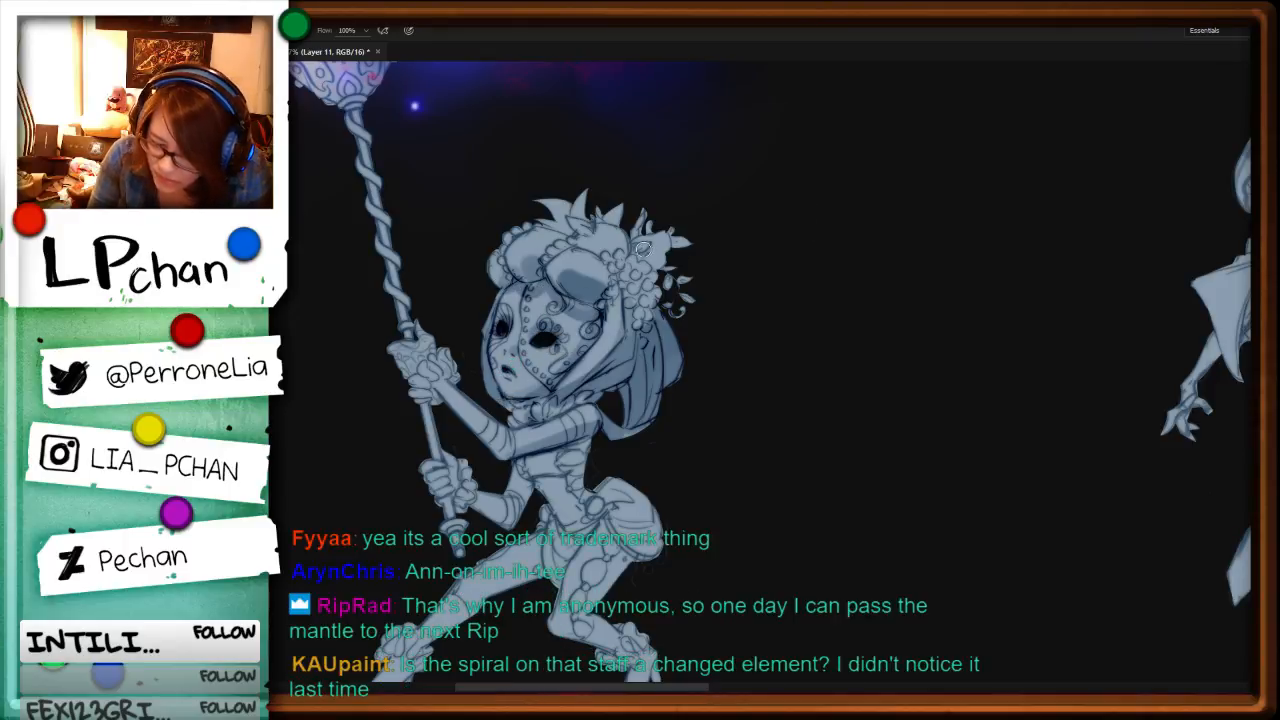
mouse_move(650, 256)
left_mouse_down()
mouse_move(688, 298)
mouse_move(677, 245)
mouse_move(640, 218)
mouse_move(631, 247)
mouse_move(617, 246)
mouse_move(638, 265)
mouse_move(634, 297)
mouse_move(649, 297)
mouse_move(652, 273)
mouse_move(647, 318)
left_mouse_up()
mouse_move(570, 228)
left_mouse_down()
mouse_move(586, 206)
mouse_move(607, 216)
left_mouse_up()
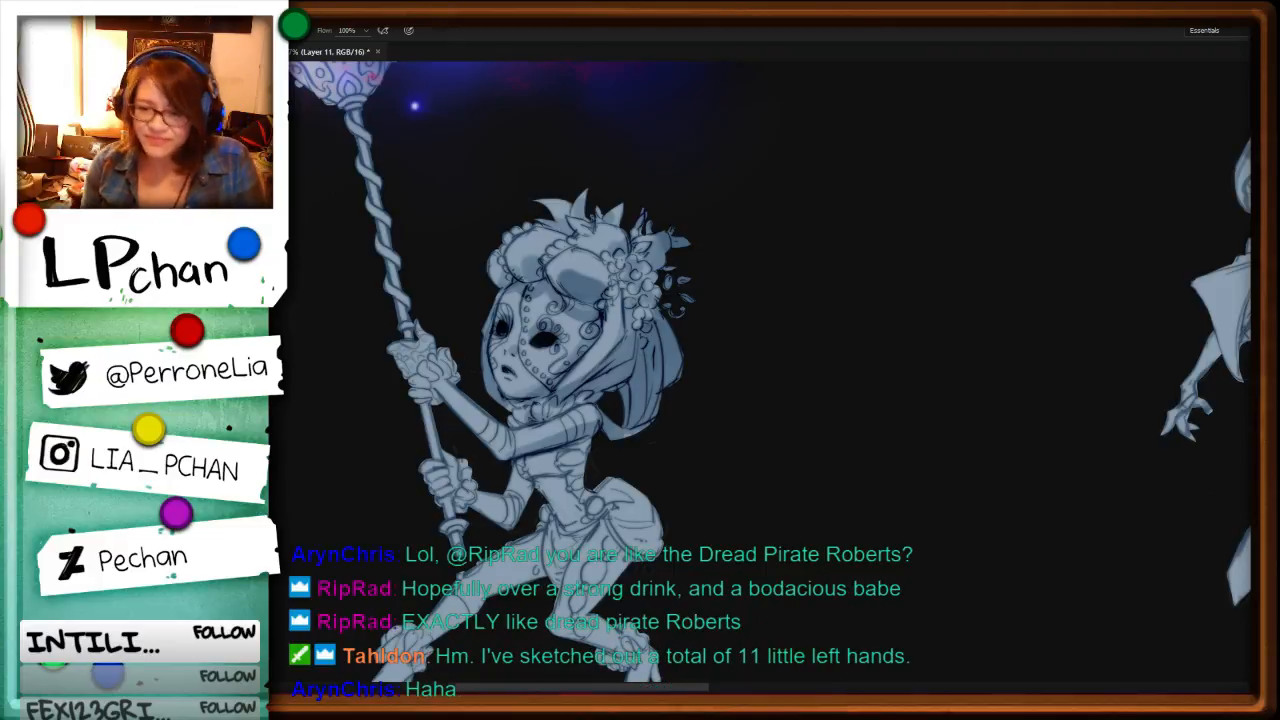
Step: Compare the shaded masked character and her nebula with the moon-staff and vine-staff characters, close up and from afar
key("space")
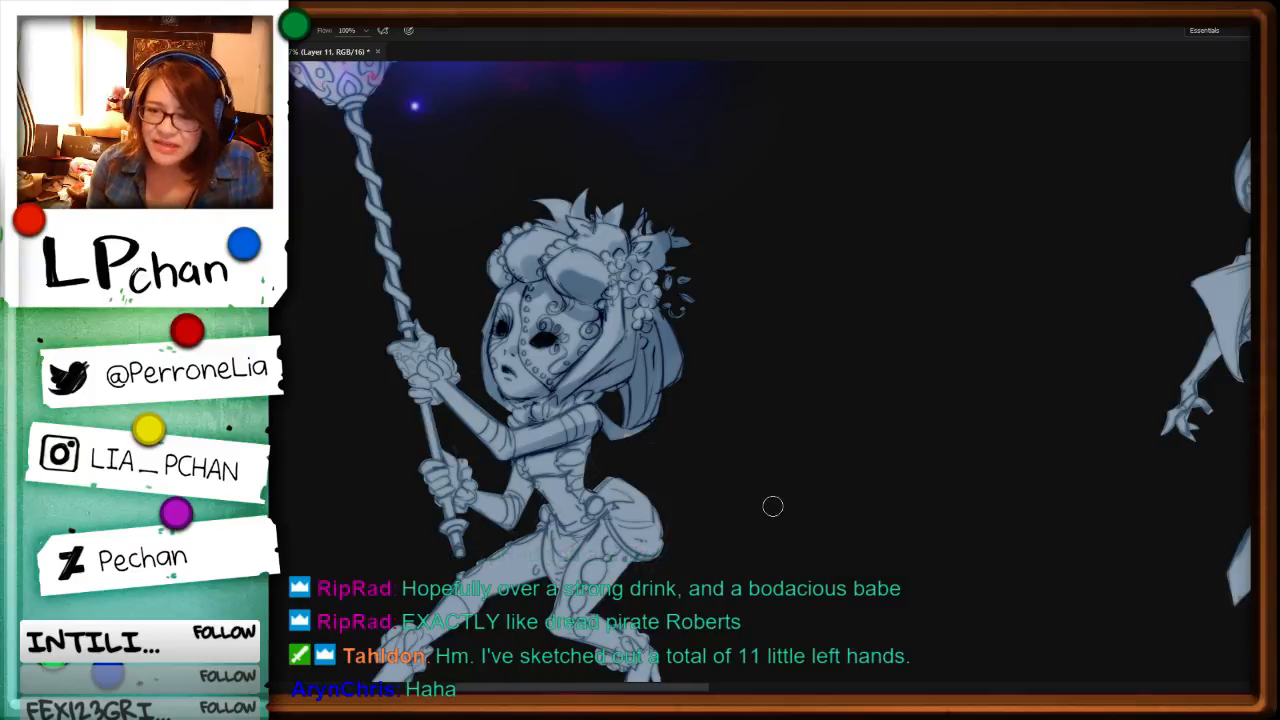
scroll(772, 510, "down", 3)
key("space")
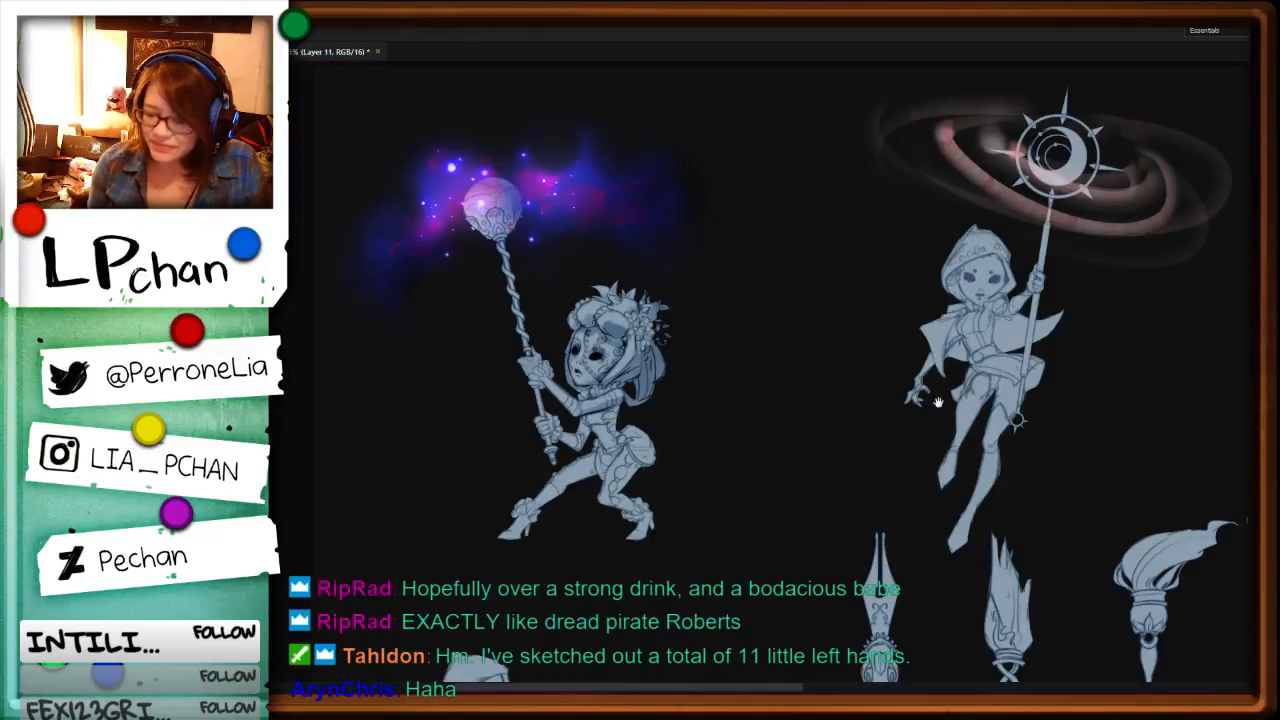
left_click_drag(1074, 444, 751, 511)
left_click_drag(1071, 491, 843, 502)
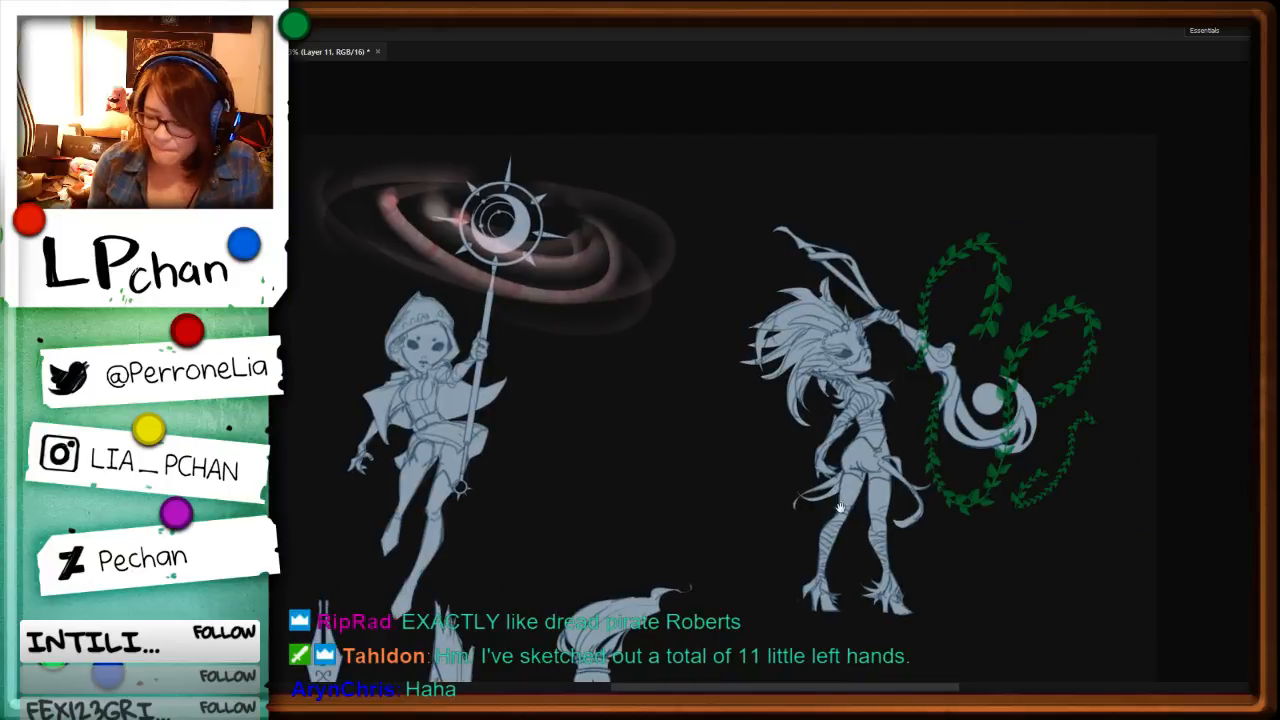
left_click_drag(690, 536, 938, 533)
left_click_drag(642, 580, 889, 532)
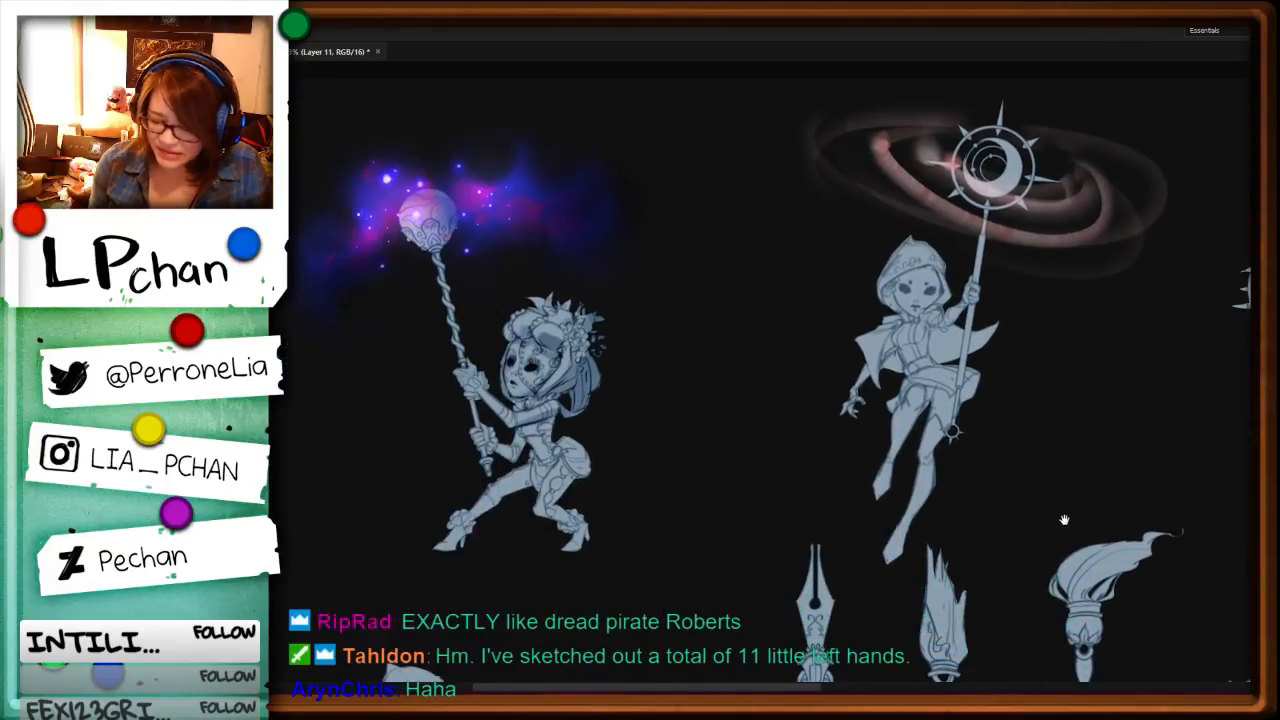
left_click_drag(788, 537, 1052, 633)
key("ctrl+plus")
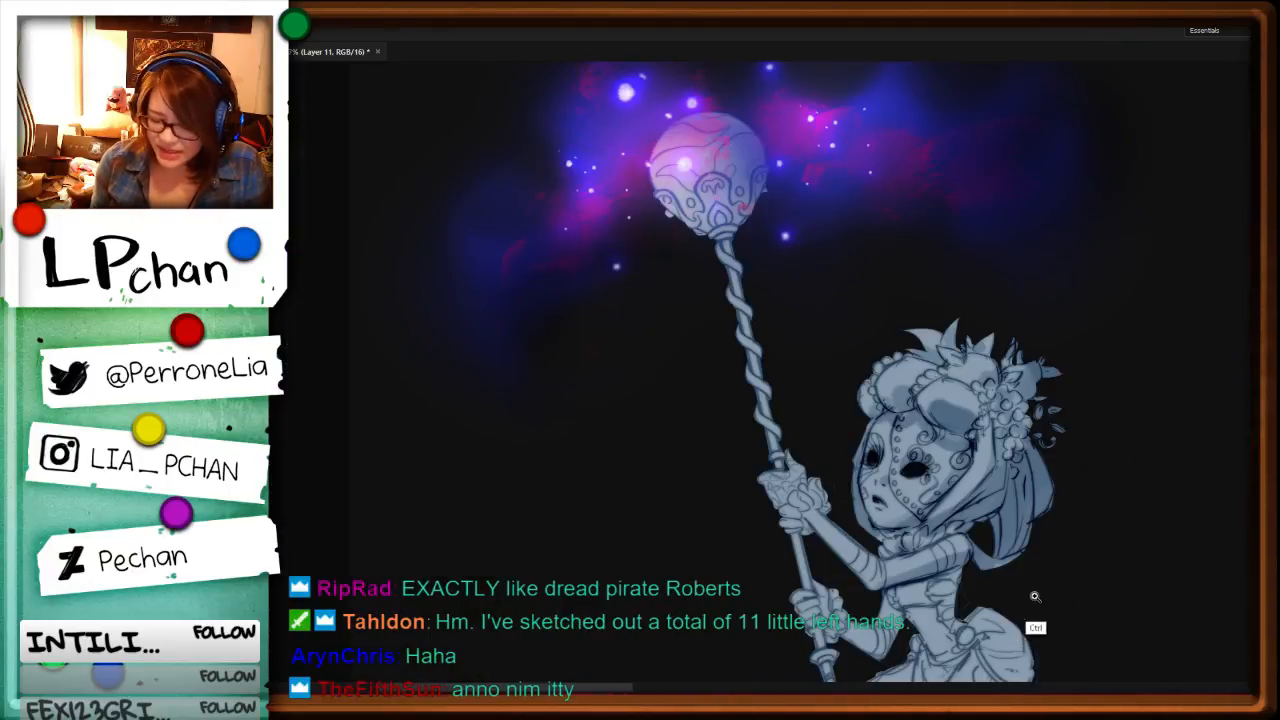
left_click_drag(1023, 476, 912, 380)
key("ctrl+minus")
key("ctrl+minus")
left_click_drag(1143, 443, 588, 550)
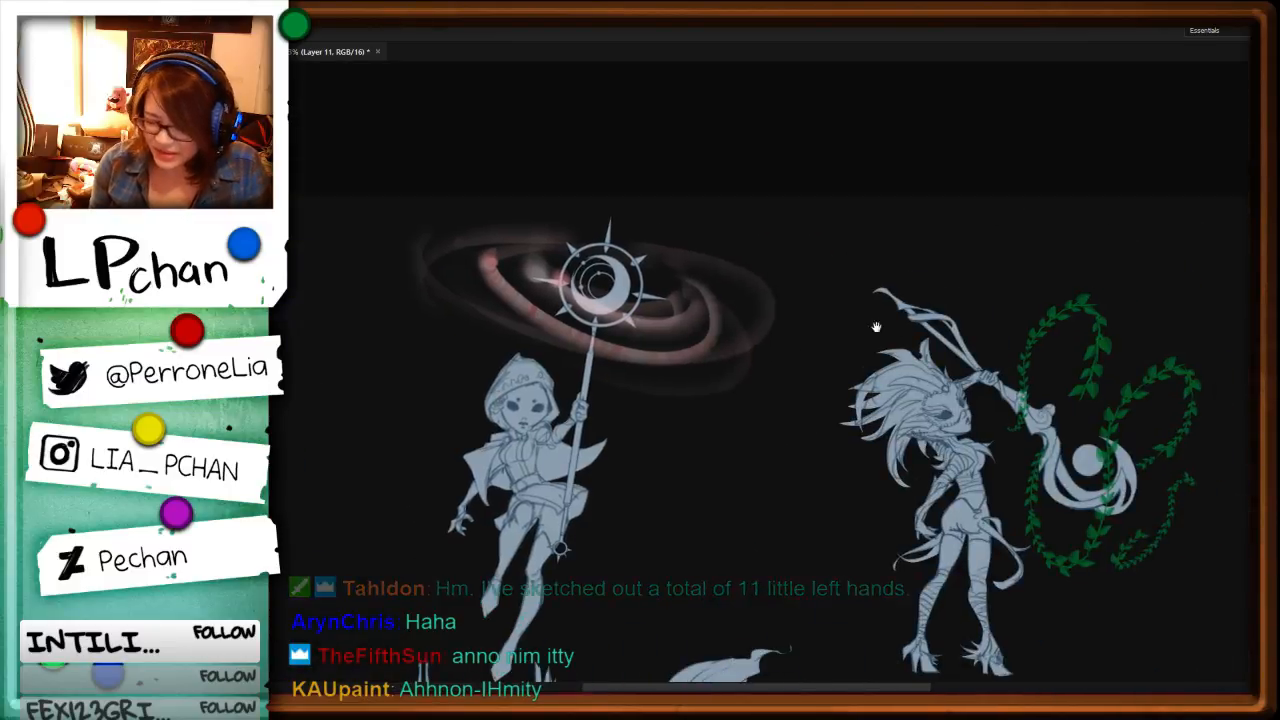
left_click_drag(1006, 606, 601, 503)
key("ctrl+plus")
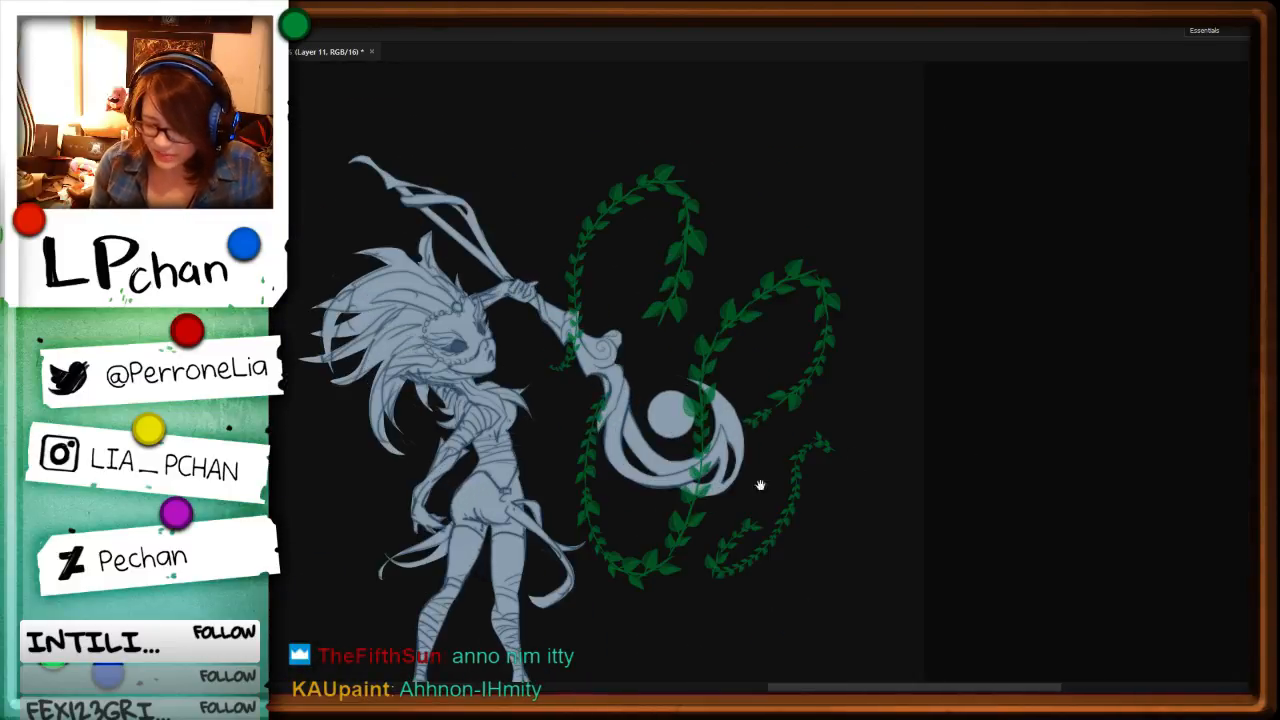
key("ctrl+minus")
key("ctrl+minus")
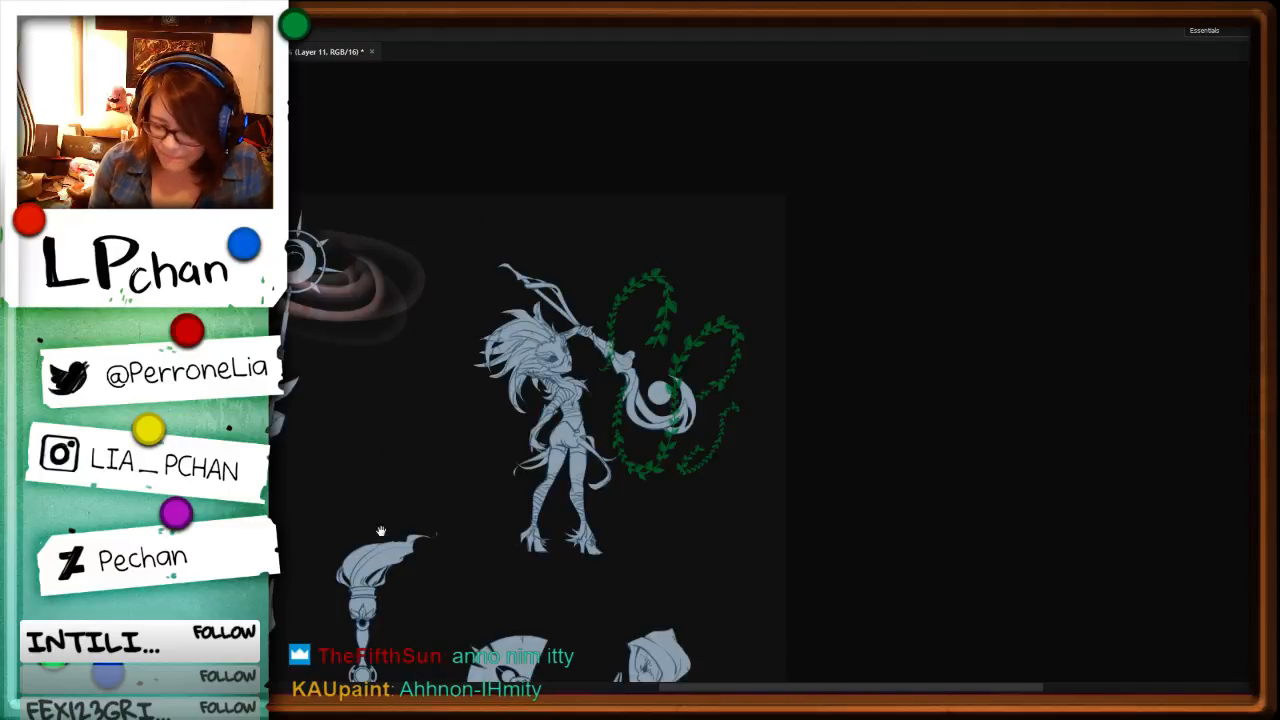
Step: Go to the hooded character with the lantern staff and select the 85 px scattered-speck brush tip with 1% spacing
left_click_drag(592, 443, 969, 394)
left_click_drag(690, 499, 982, 439)
left_click_drag(946, 588, 971, 423)
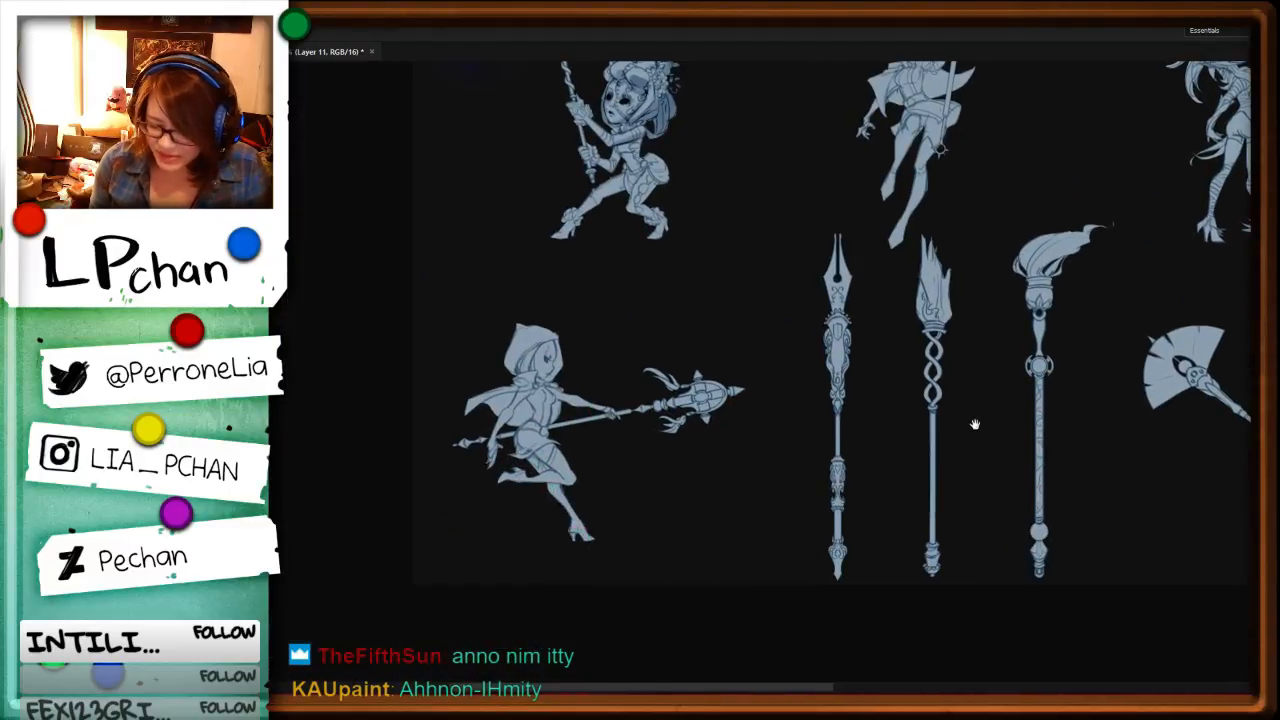
key("ctrl+plus")
left_click_drag(839, 423, 294, 344)
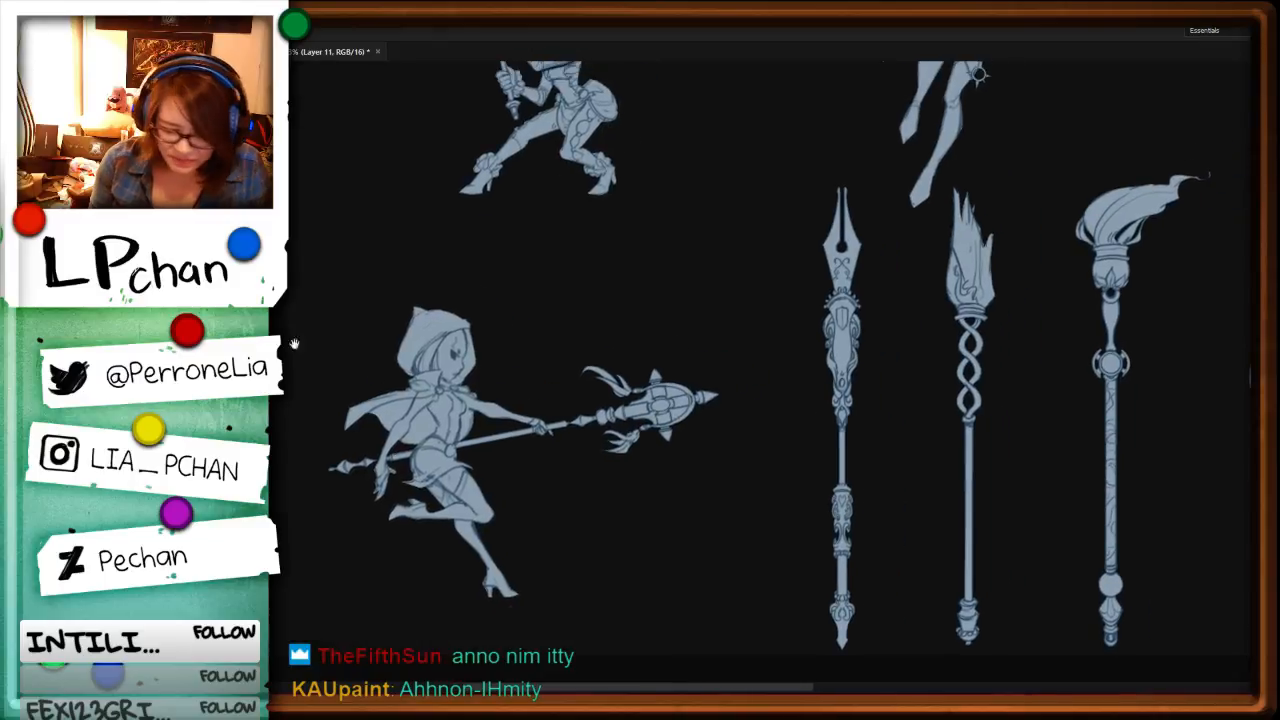
key("F5")
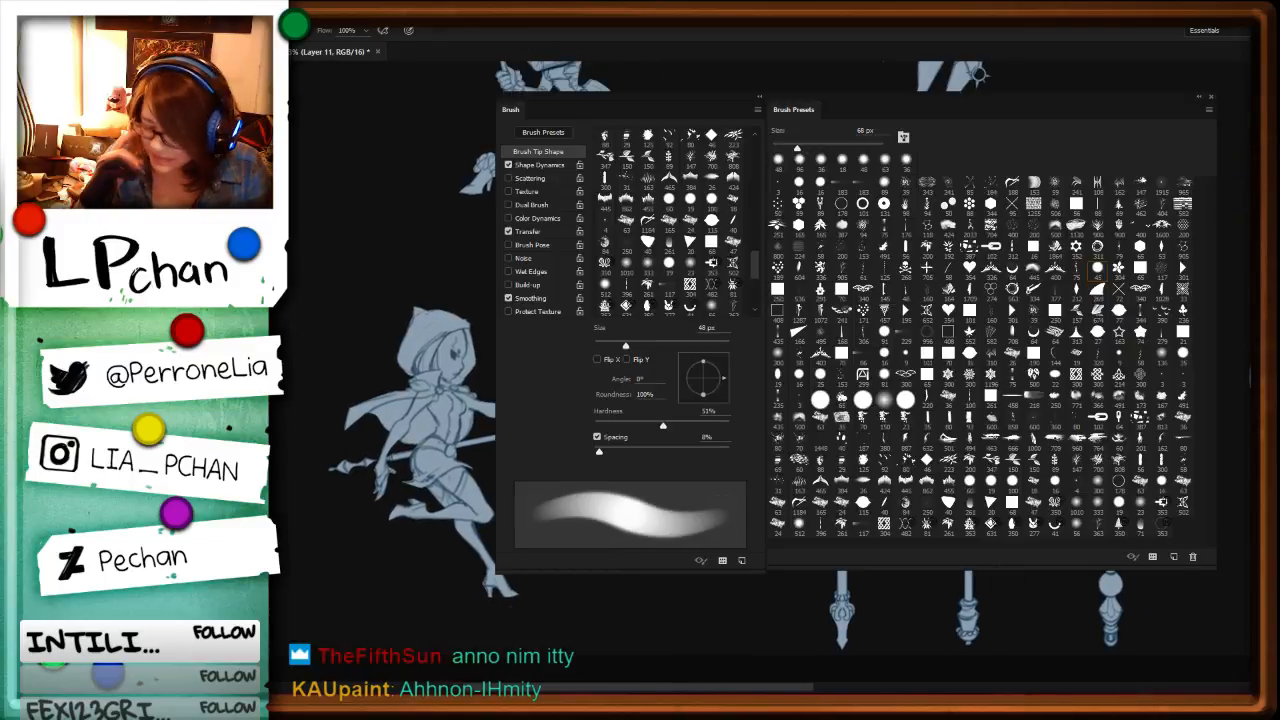
left_click(968, 187)
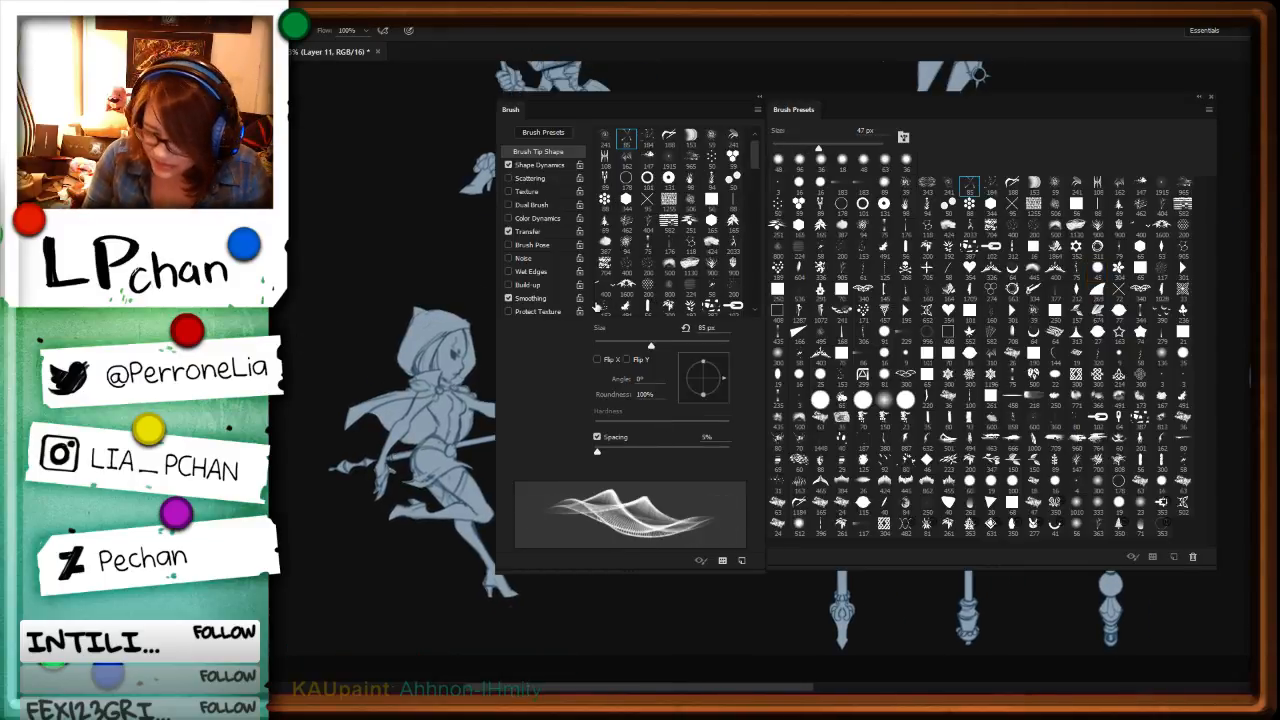
key("F5")
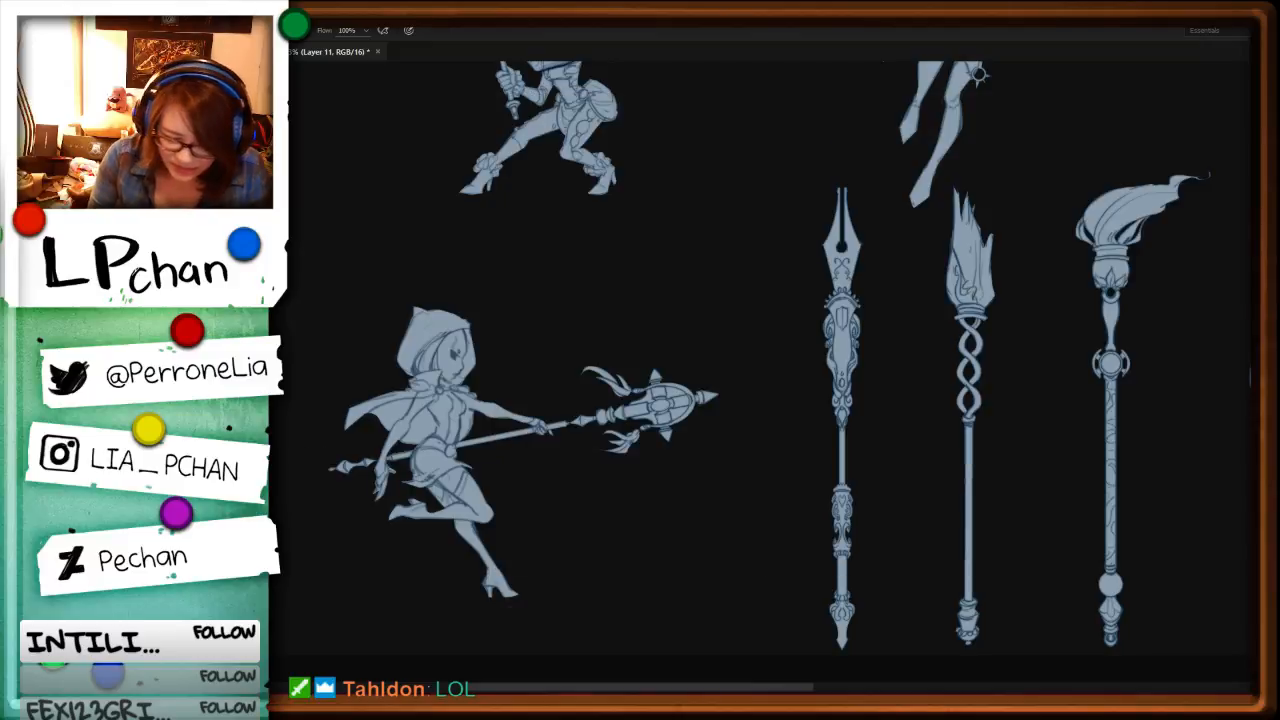
Step: On a new layer above Layer 8, enlarge the brush and paint a streaky blue wisp sweeping off the lantern staff's head
key("ctrl+shift+n")
key("Return")
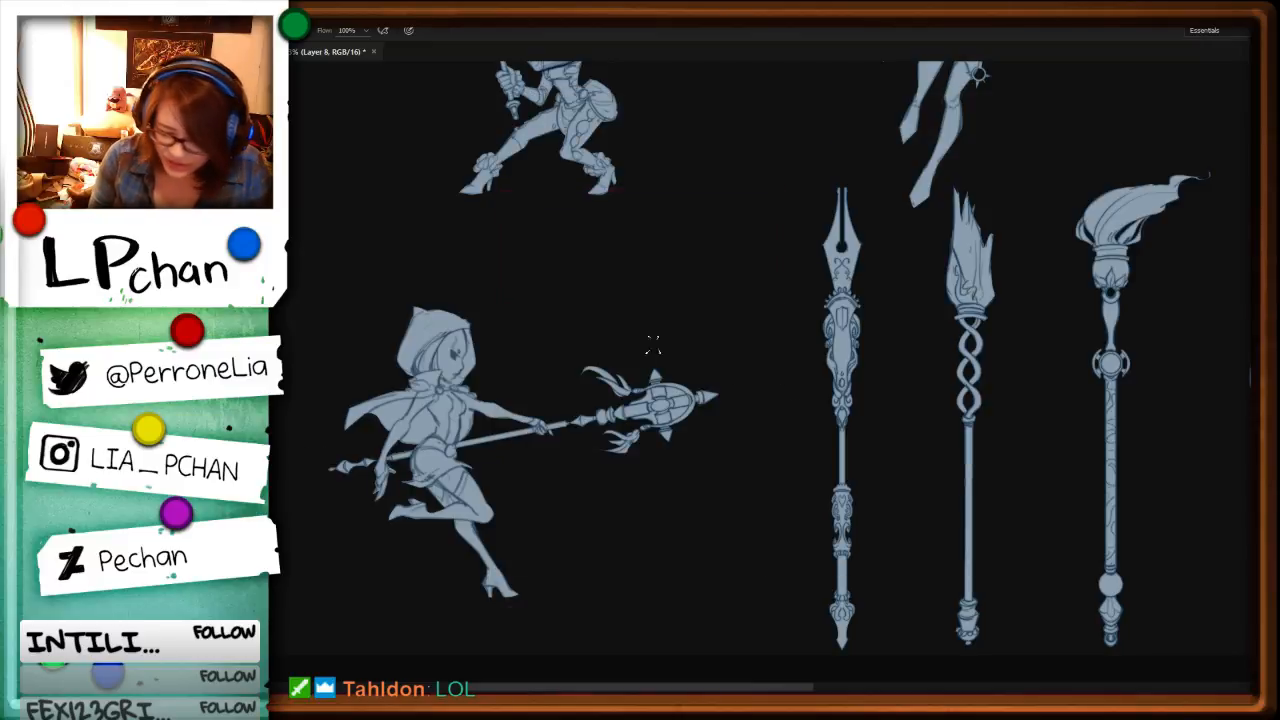
right_click(645, 321)
right_click(523, 274, "alt")
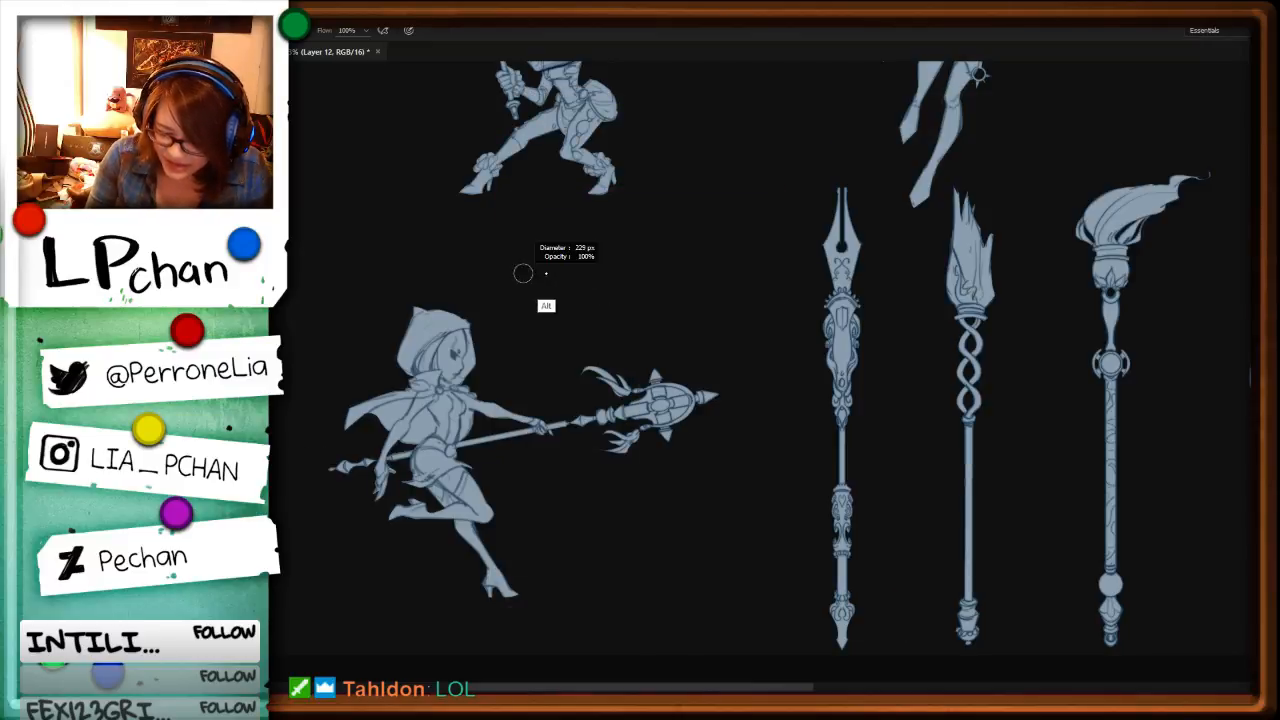
mouse_move(547, 265)
left_mouse_down()
mouse_move(665, 327)
mouse_move(660, 412)
mouse_move(700, 410)
left_mouse_up()
key("ctrl+z")
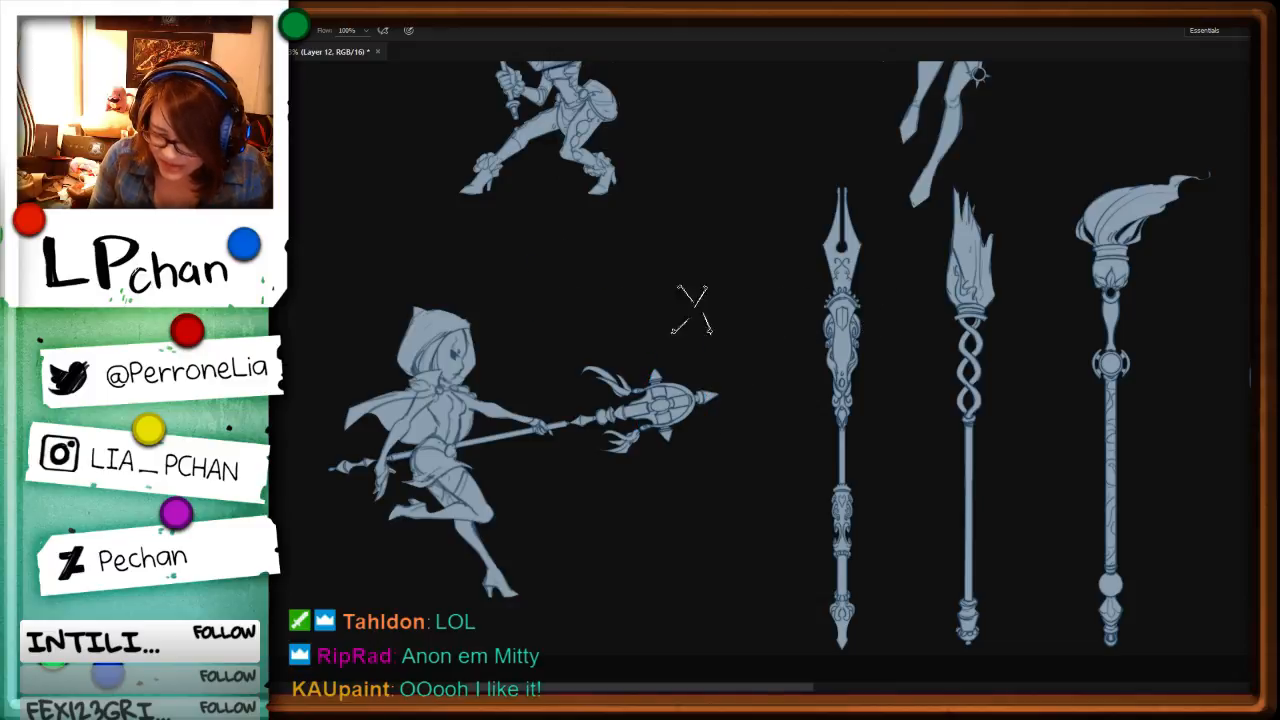
left_click_drag(572, 282, 684, 378)
Step: Switch to the 19 px hard round brush and paint a curling blue wisp off the lantern staff's head, with thin arcs beneath
key("F5")
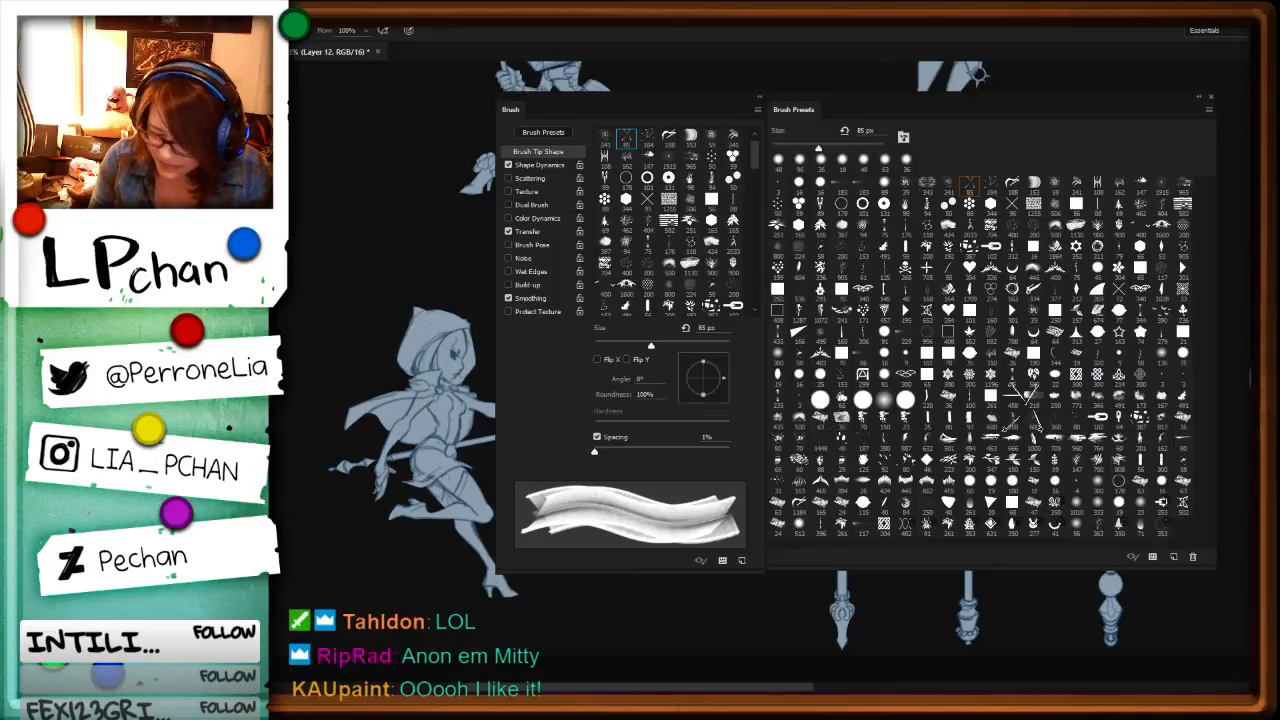
left_click(1118, 506)
key("F5")
right_click(606, 326, "alt")
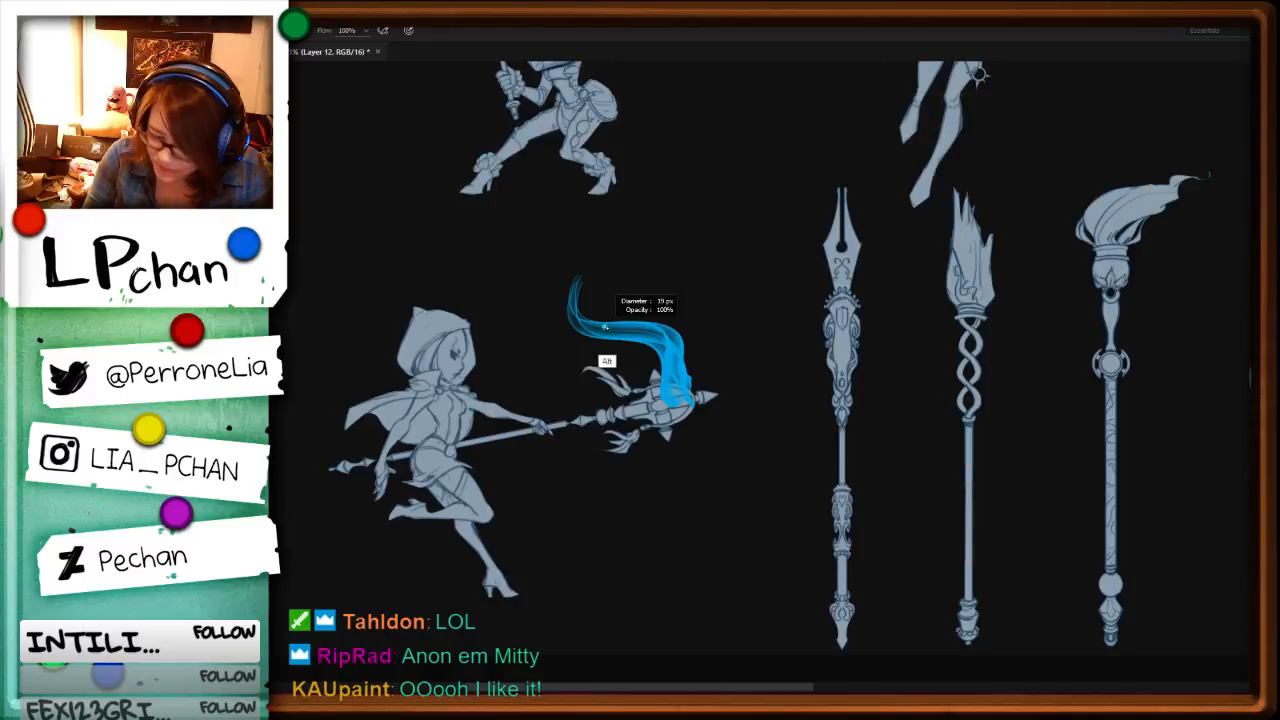
mouse_move(607, 324)
left_mouse_down()
mouse_move(673, 322)
mouse_move(679, 371)
mouse_move(642, 373)
mouse_move(692, 400)
left_mouse_up()
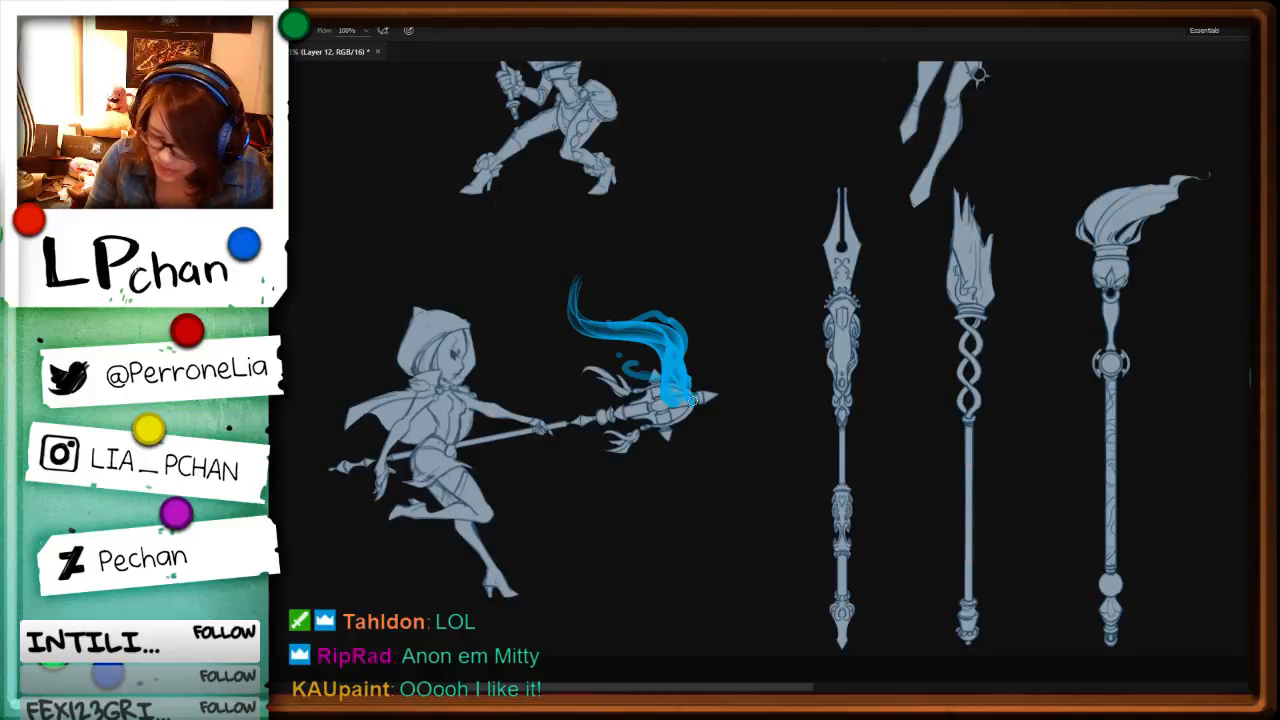
left_click_drag(582, 317, 609, 300)
left_click_drag(694, 402, 655, 469)
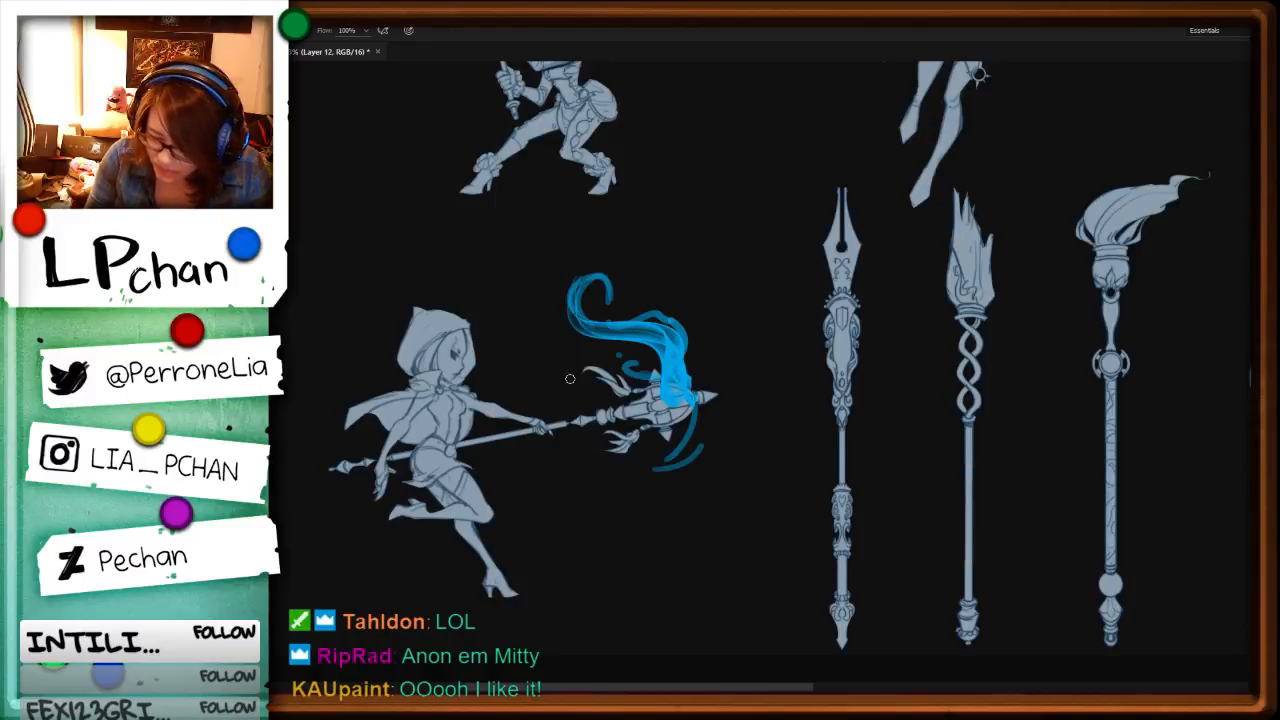
left_click_drag(550, 329, 684, 468)
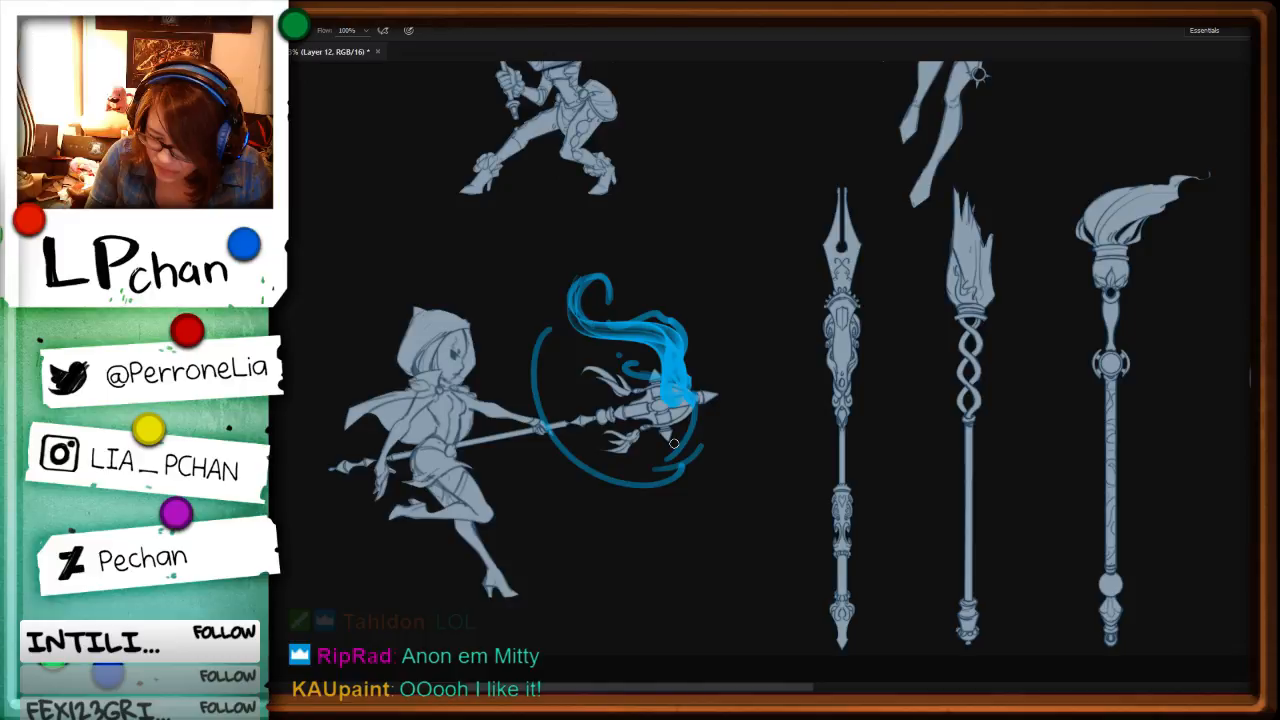
Step: Reposition the painted blue wisp over the lantern staff's head
key("ctrl+t")
key("Return")
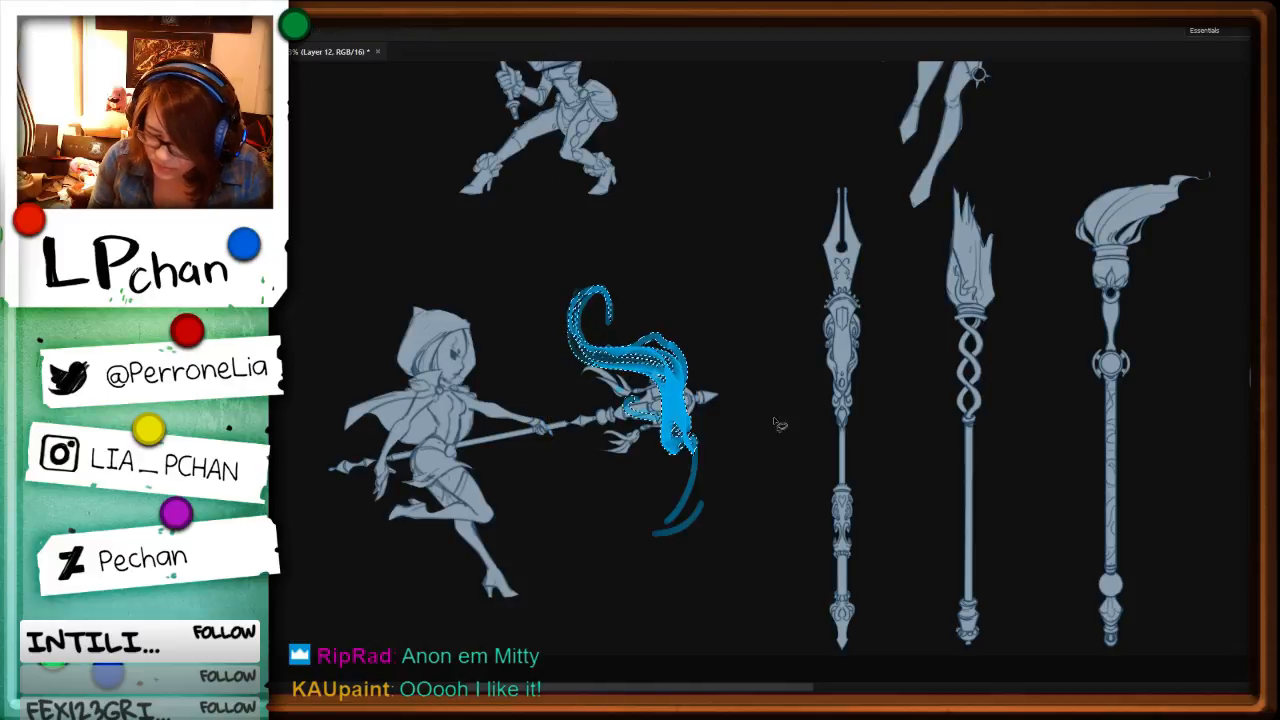
left_click_drag(692, 438, 690, 406)
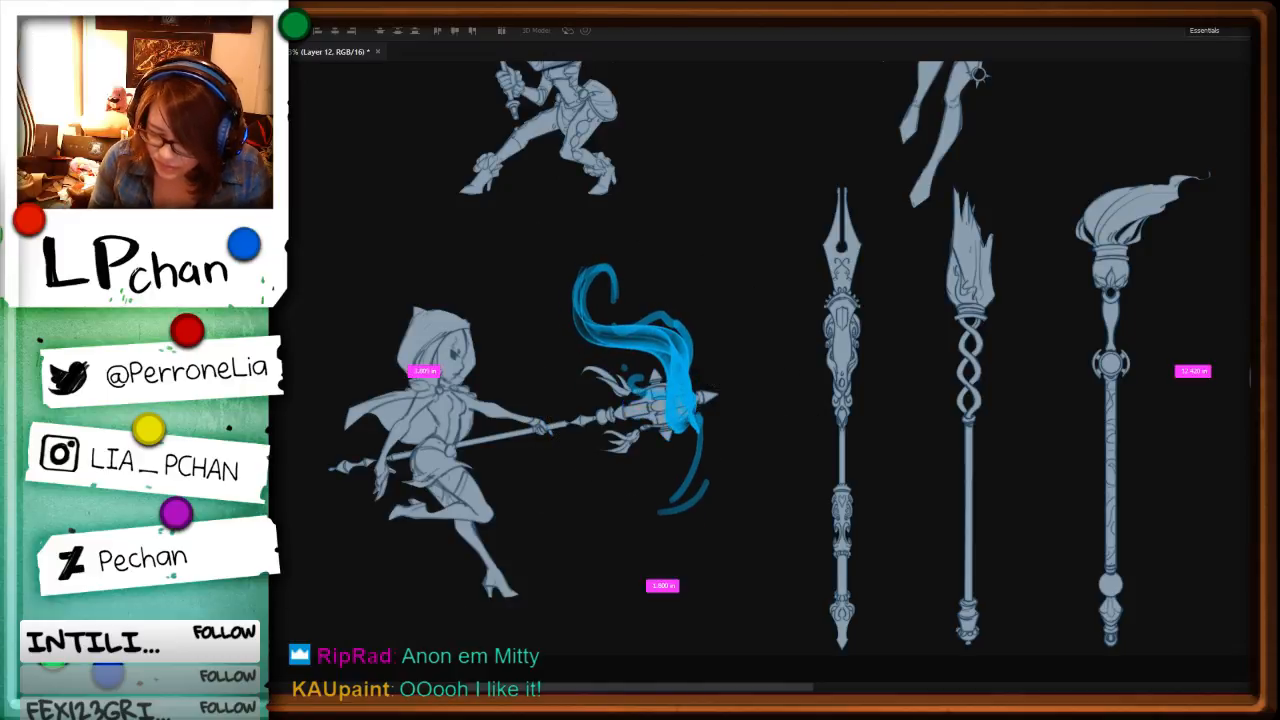
Step: Paint translucent blue swirls under and around the lantern head, plus a long wavy ribbon trailing back above the hooded character
key("b")
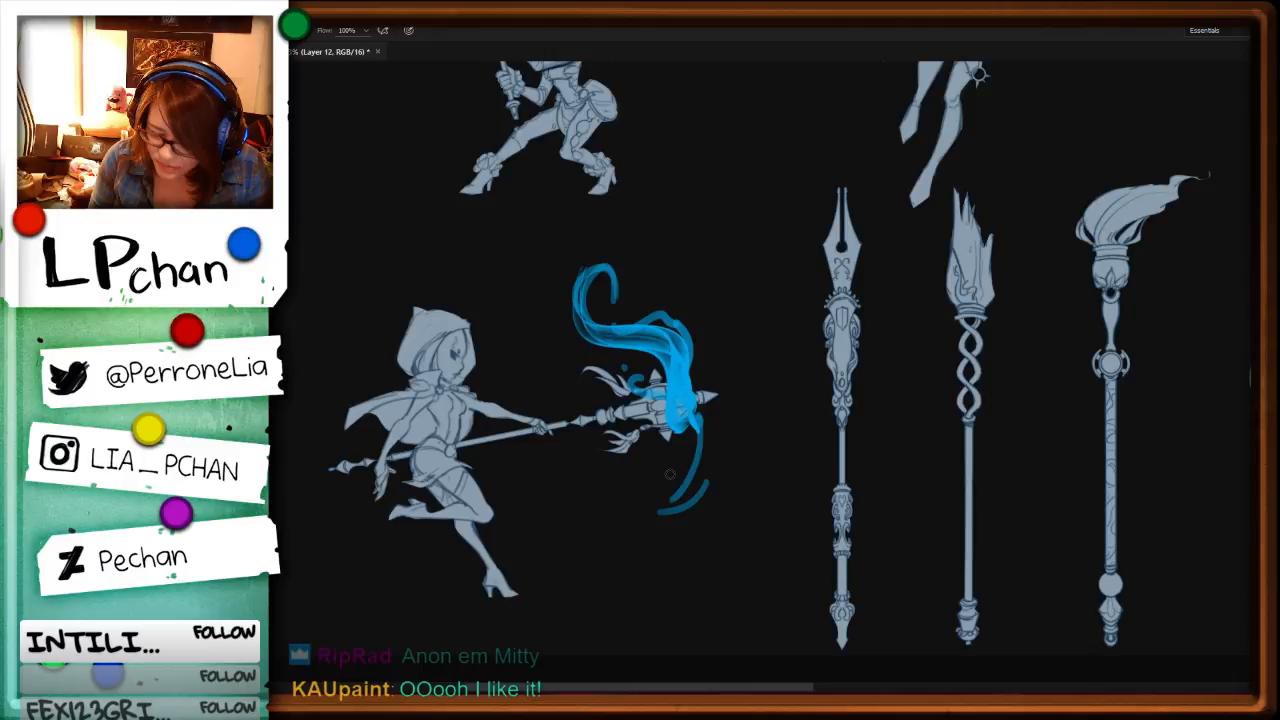
left_click_drag(689, 538, 683, 541)
mouse_move(565, 380)
left_mouse_down()
mouse_move(592, 397)
mouse_move(628, 476)
left_mouse_up()
mouse_move(646, 495)
left_mouse_down()
mouse_move(684, 474)
mouse_move(677, 461)
left_mouse_up()
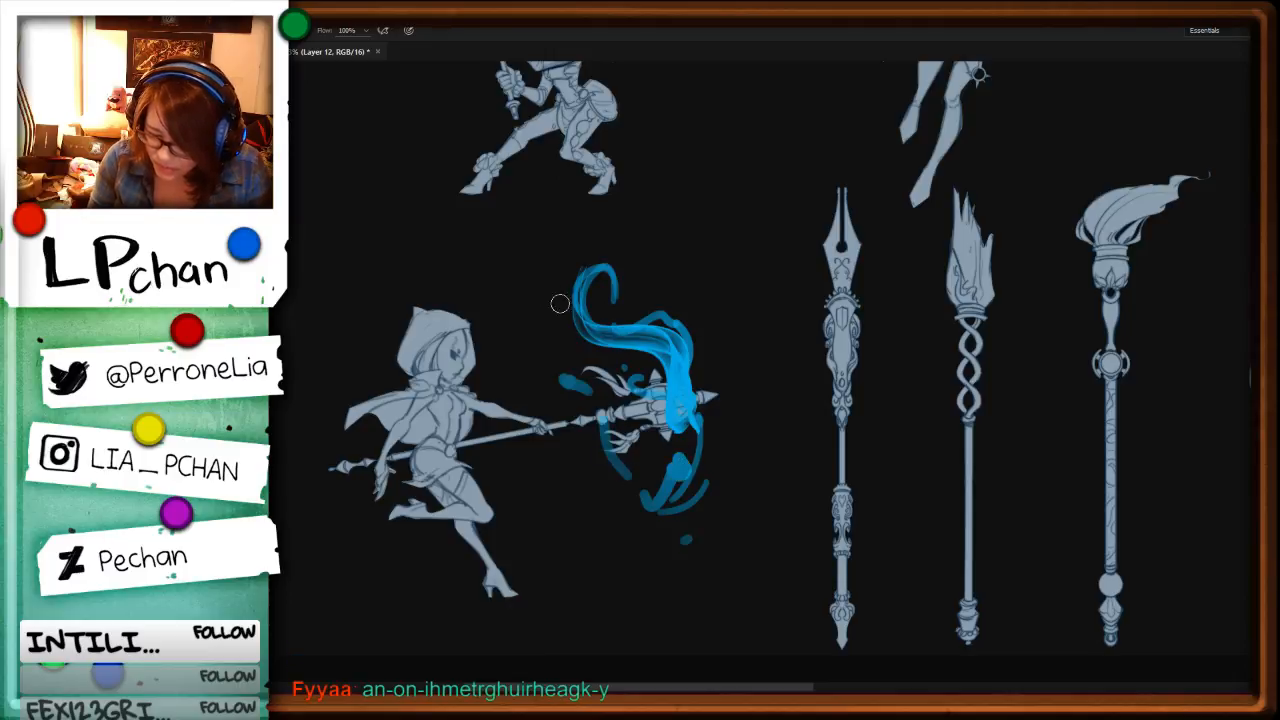
mouse_move(423, 262)
left_mouse_down()
mouse_move(514, 265)
mouse_move(558, 317)
mouse_move(588, 319)
mouse_move(700, 388)
left_mouse_up()
mouse_move(597, 317)
left_mouse_down()
mouse_move(683, 400)
mouse_move(709, 378)
mouse_move(710, 396)
left_mouse_up()
Step: Lasso the whole blue effect, shift it slightly away from the hooded character and deselect
key("l")
mouse_move(499, 232)
left_mouse_down()
mouse_move(864, 382)
mouse_move(835, 265)
left_mouse_up()
key("ctrl+t")
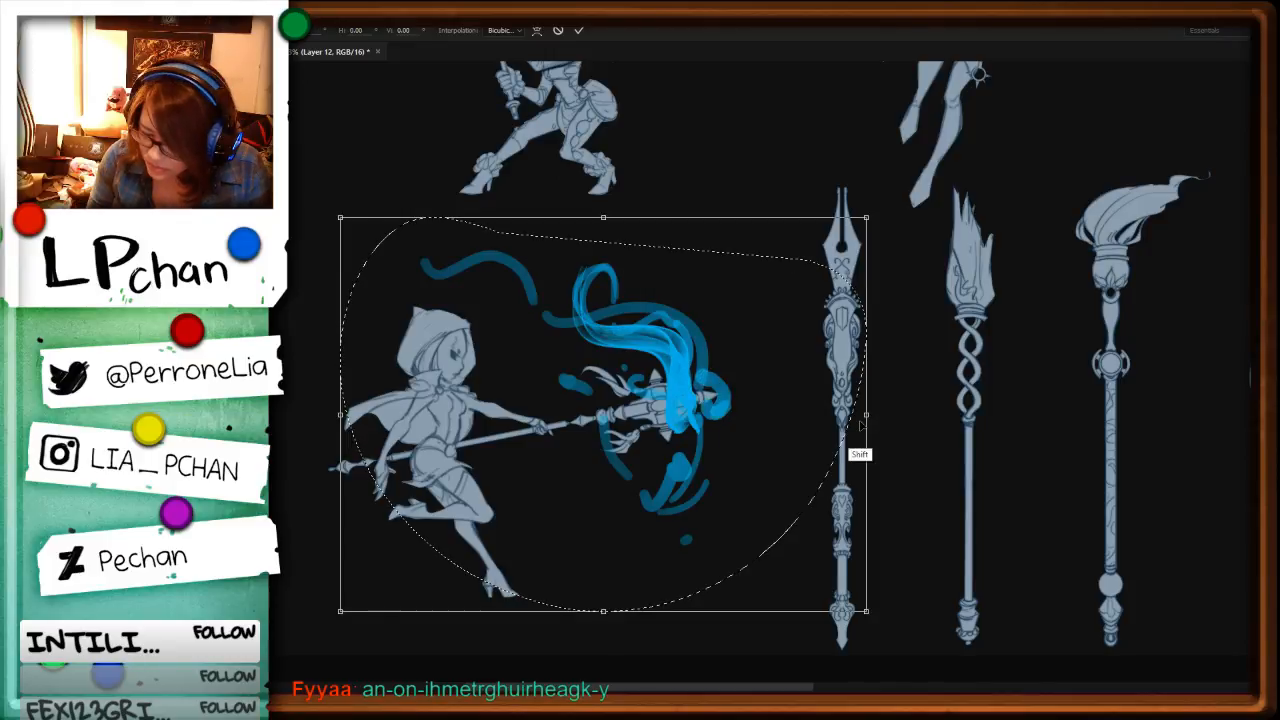
left_click_drag(862, 427, 886, 427)
key("Return")
key("ctrl+d")
Step: Turn the canvas nearly upside down and add darker blue strokes to the base of the wisp
key("r")
mouse_move(887, 560)
left_mouse_down()
mouse_move(745, 142)
mouse_move(877, 268)
mouse_move(818, 207)
left_mouse_up()
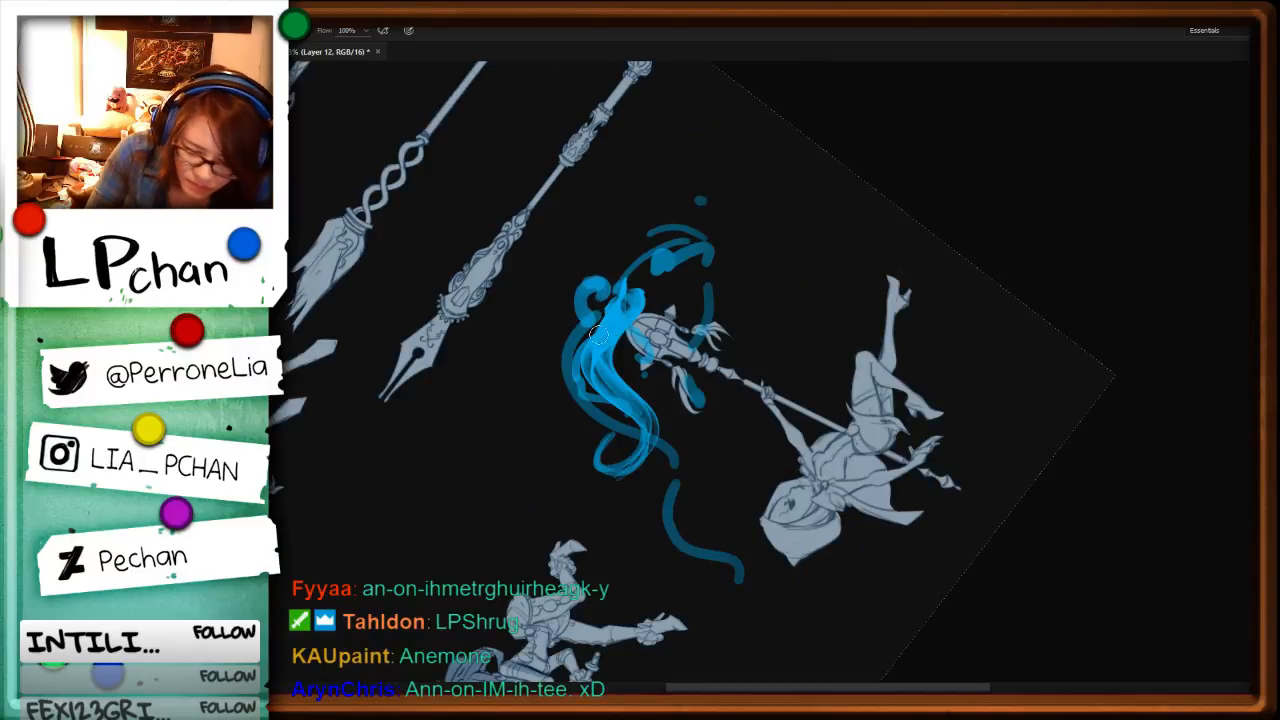
left_click_drag(612, 313, 602, 320)
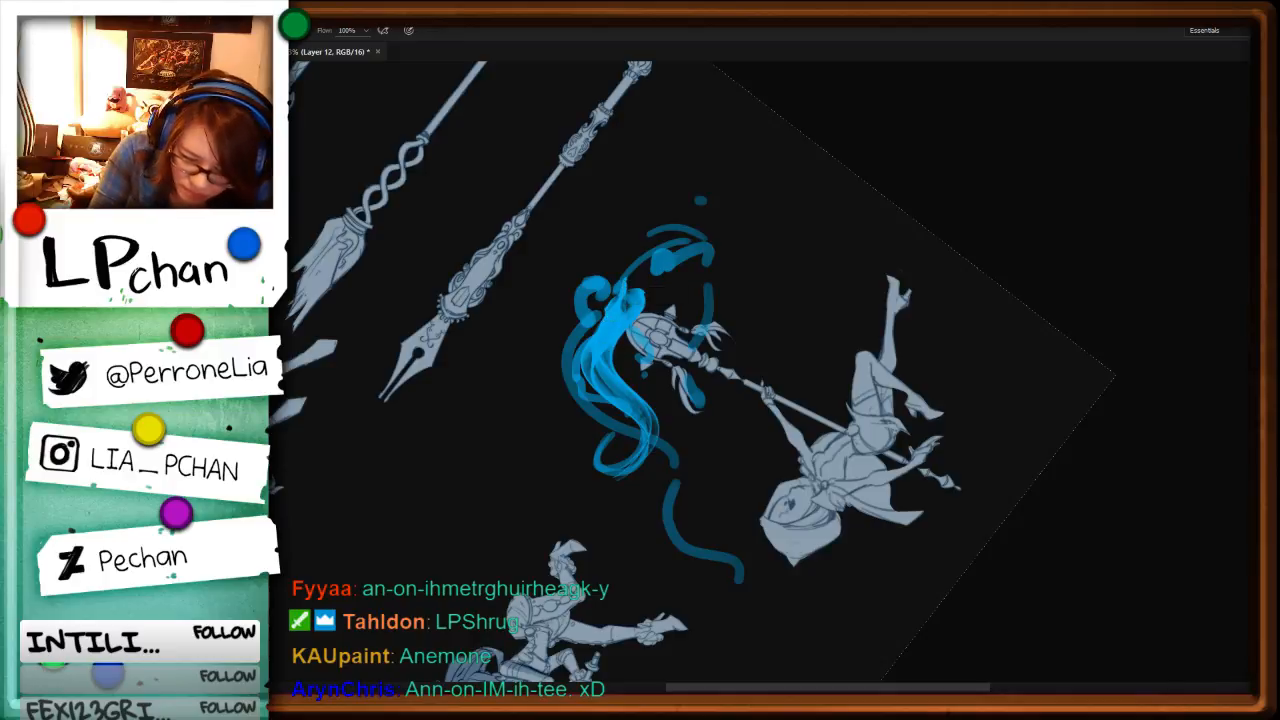
left_click_drag(631, 306, 596, 366)
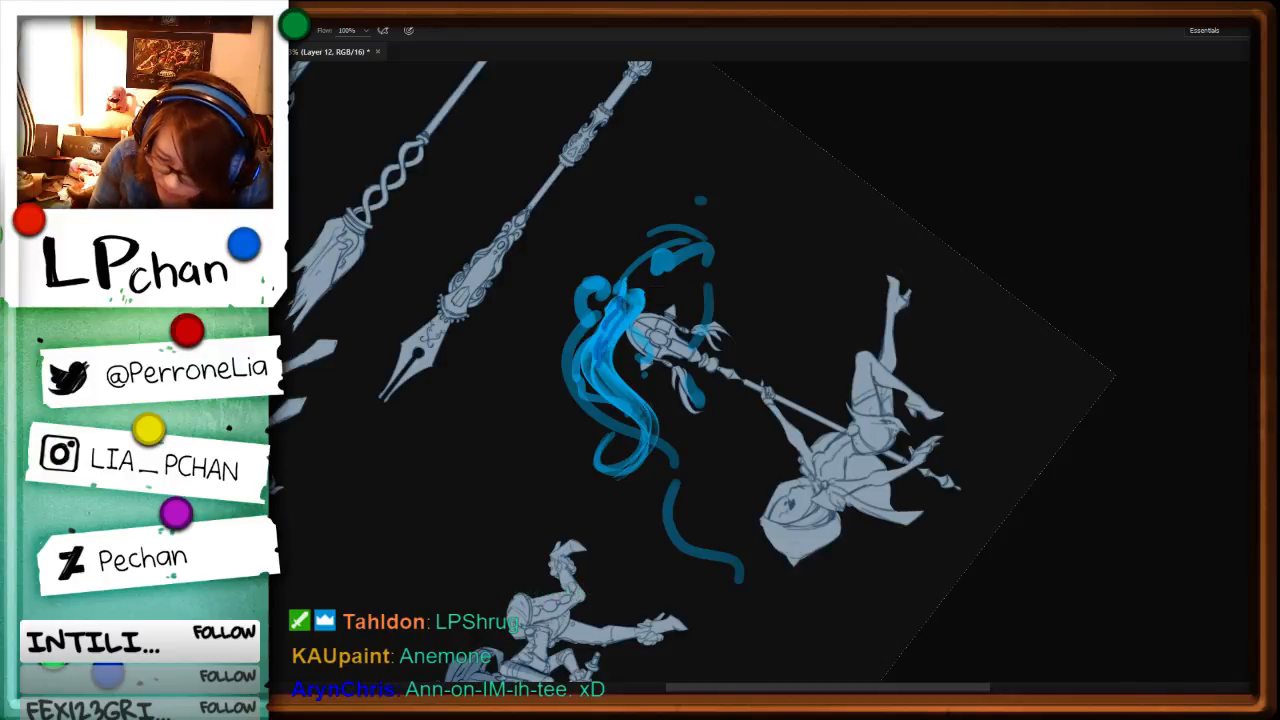
Step: Deepen the wisp's core with soft darker blue strokes and fill in the curl beyond the staff's tip
key("r")
left_click_drag(1007, 355, 590, 510)
left_click_drag(870, 372, 713, 482)
key("b")
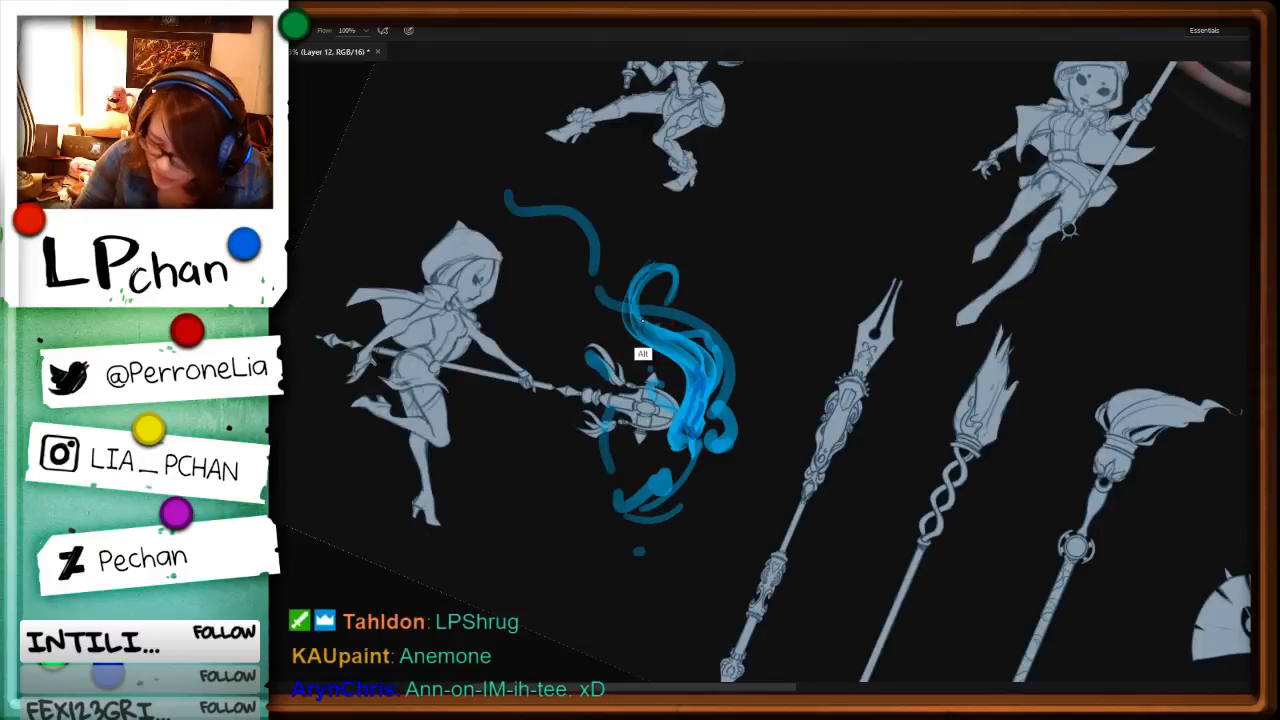
left_click_drag(643, 322, 639, 320)
key("F5")
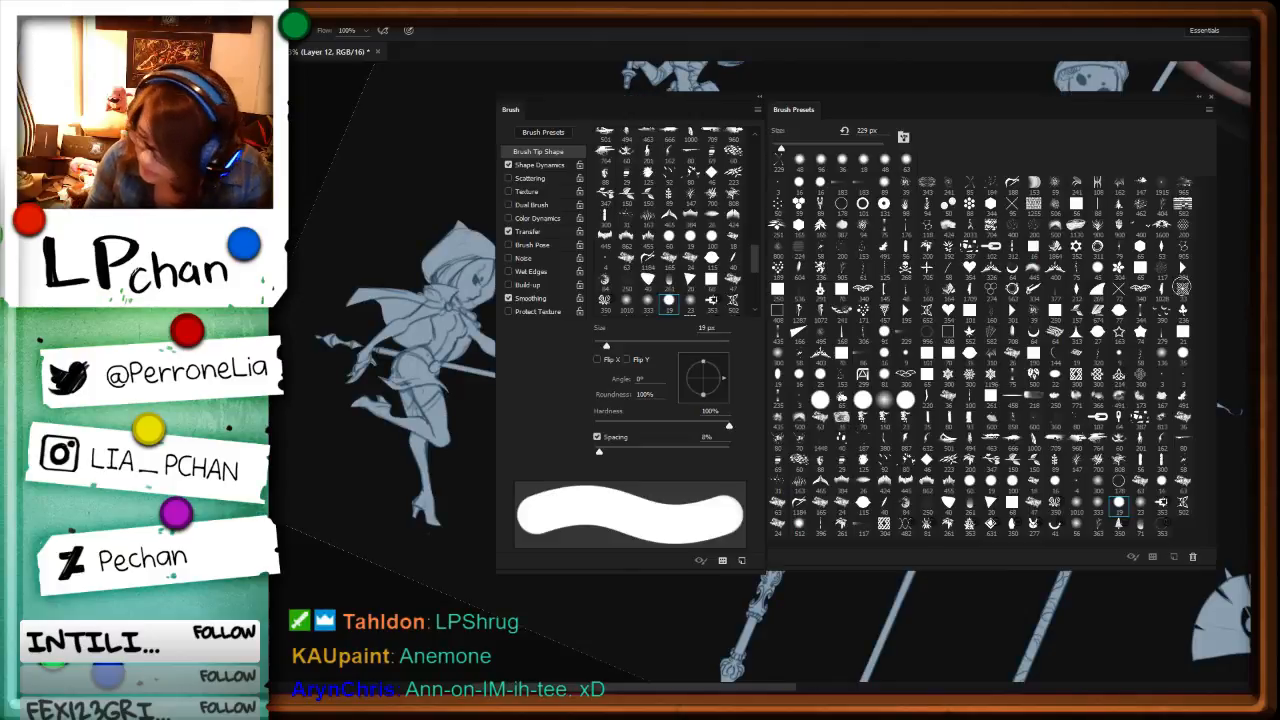
key("F5")
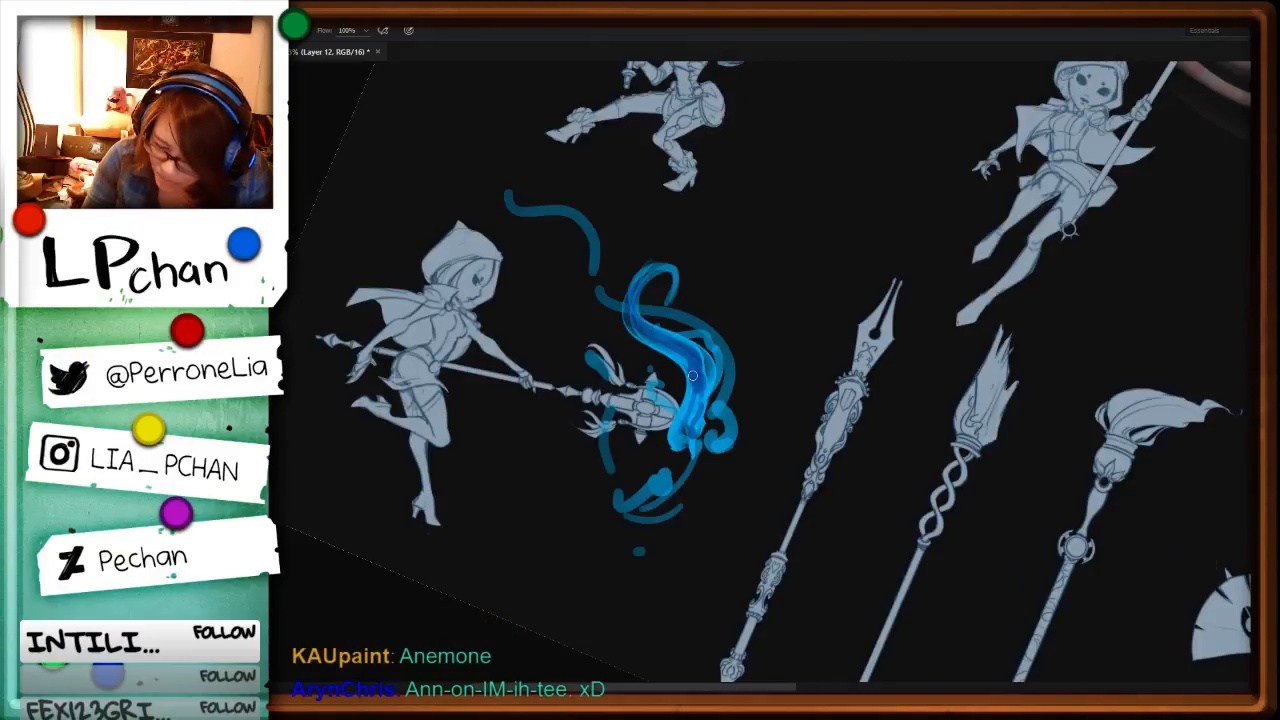
mouse_move(686, 429)
left_mouse_down()
mouse_move(707, 390)
mouse_move(723, 432)
mouse_move(721, 355)
mouse_move(713, 435)
left_mouse_up()
Step: Choose a ring-shaped brush tip and paint fine blue strands linking the lower swirl with the wisp's base and outer edge
key("r")
left_click_drag(916, 492, 596, 180)
left_click_drag(935, 325, 720, 177)
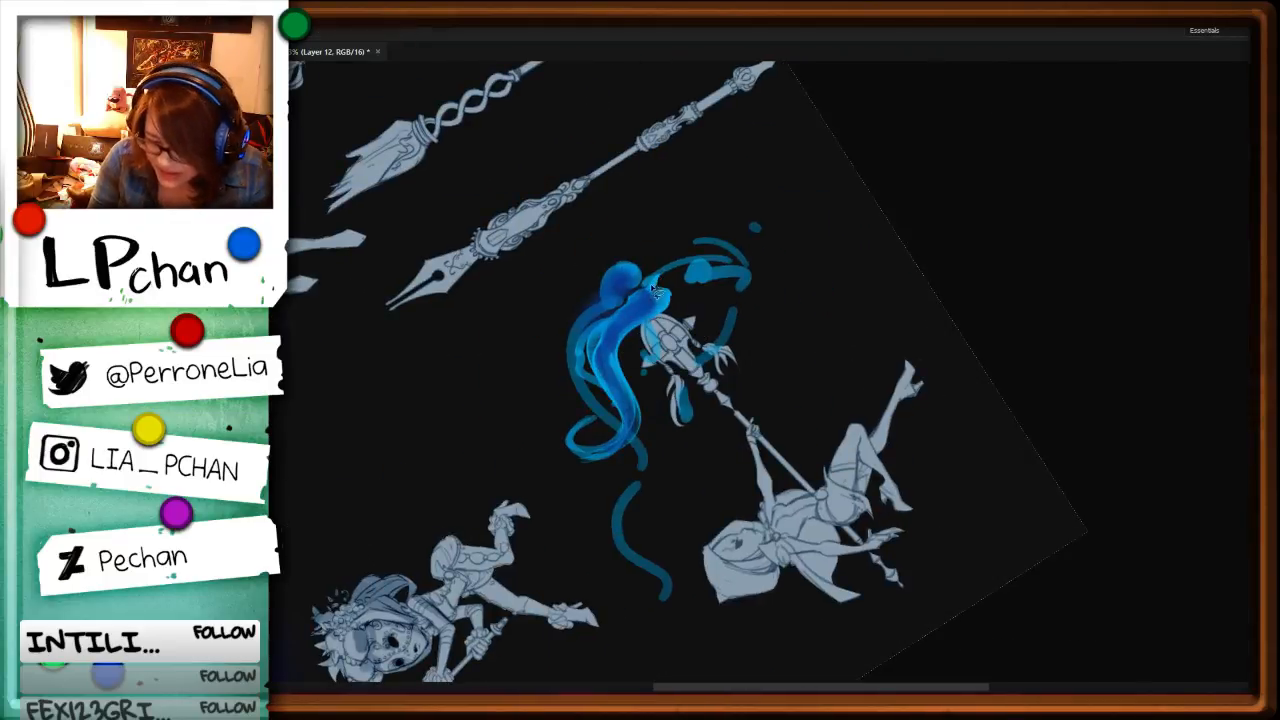
key("F5")
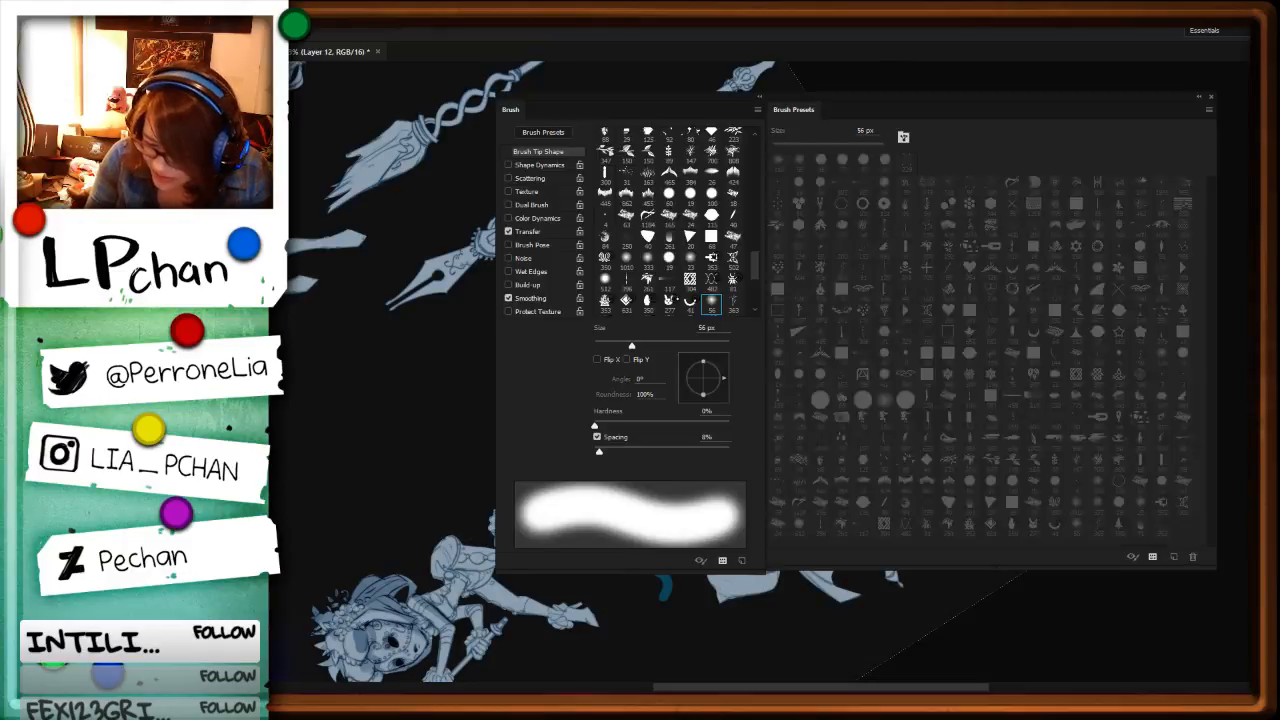
key("F5")
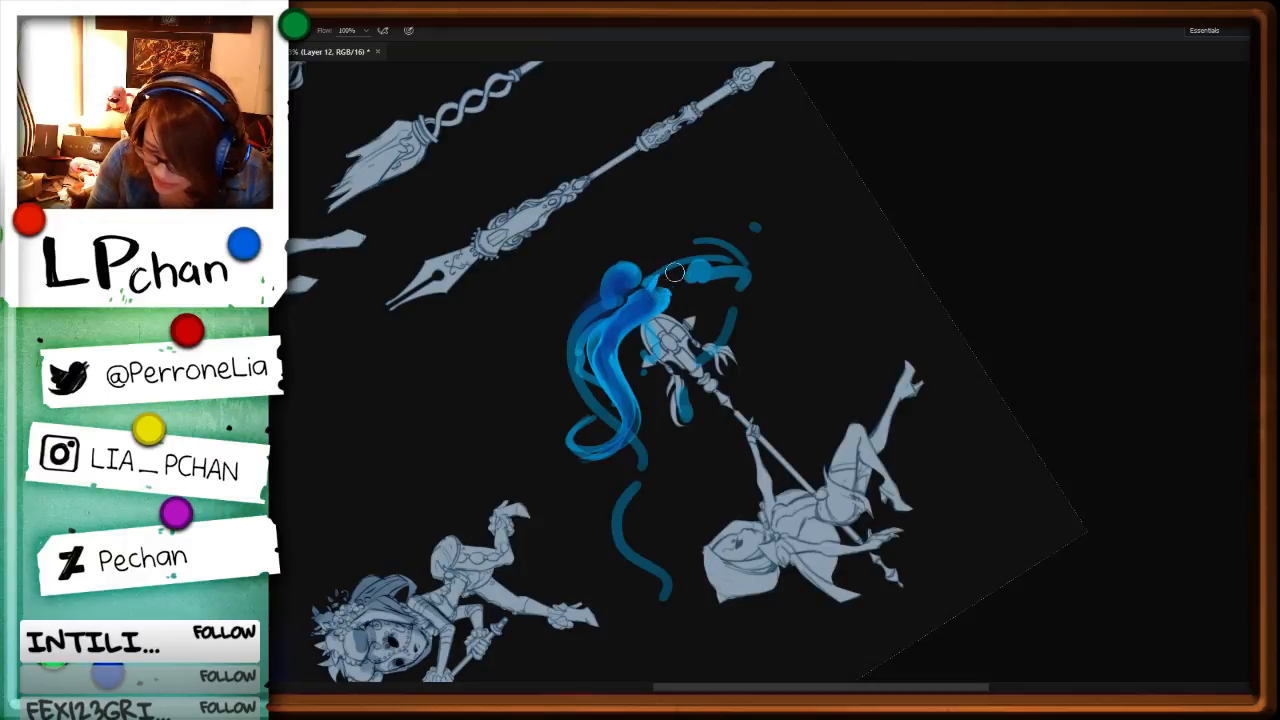
key("F5")
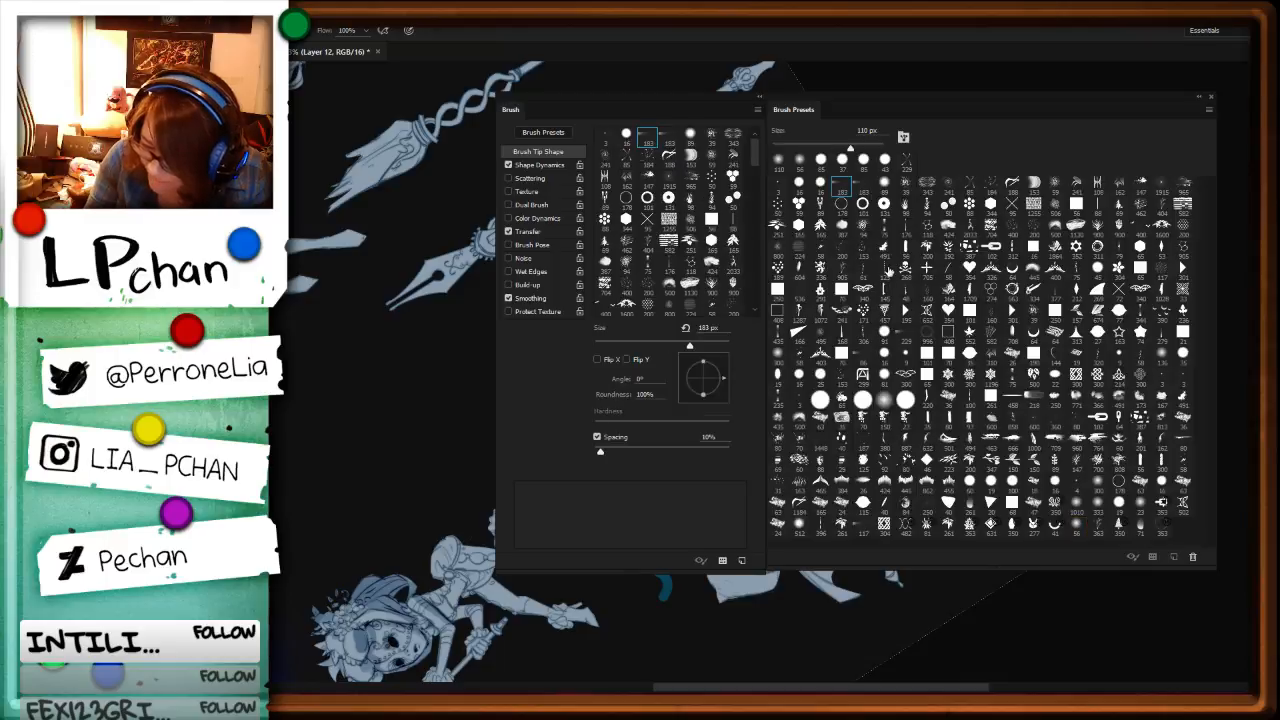
key("F5")
key("F5")
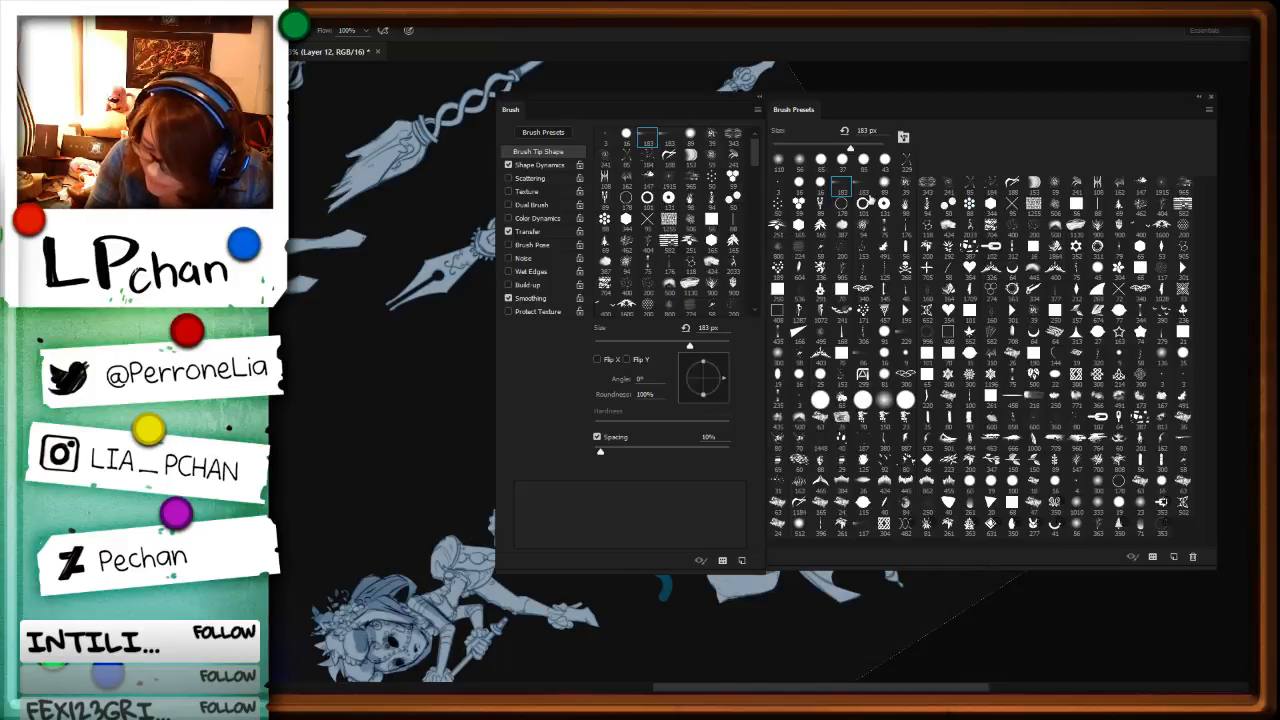
left_click(864, 201)
key("F5")
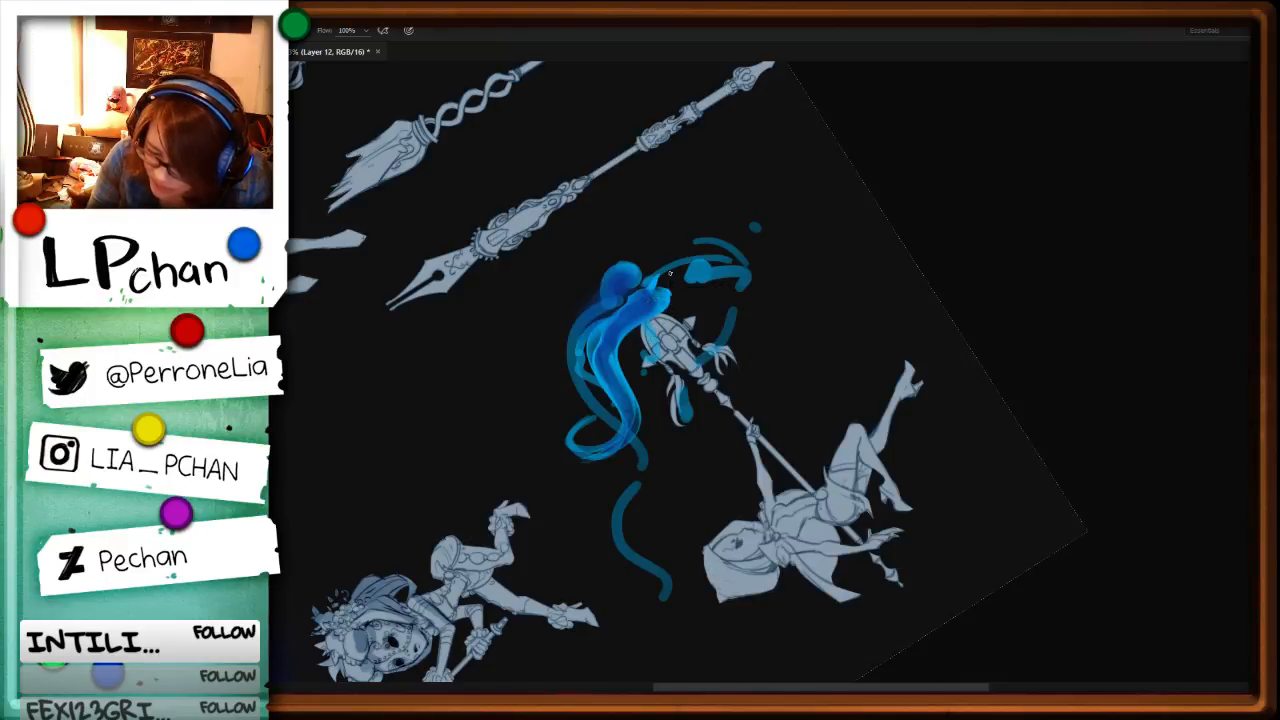
mouse_move(670, 267)
left_mouse_down()
mouse_move(603, 308)
mouse_move(678, 270)
mouse_move(651, 314)
mouse_move(648, 265)
mouse_move(572, 322)
mouse_move(584, 364)
left_mouse_up()
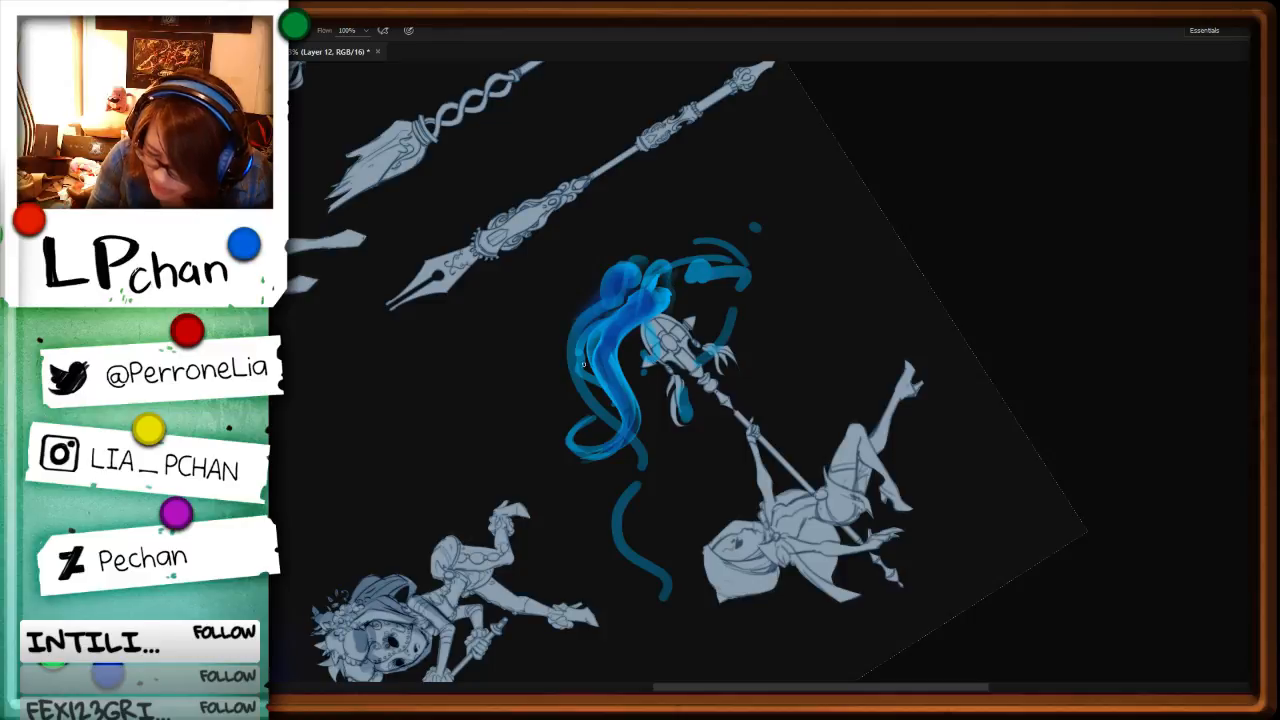
Step: Darken the hollow of the flame around the staff's tip and refine the strands curving over it
key("r")
left_click_drag(1033, 286, 874, 528)
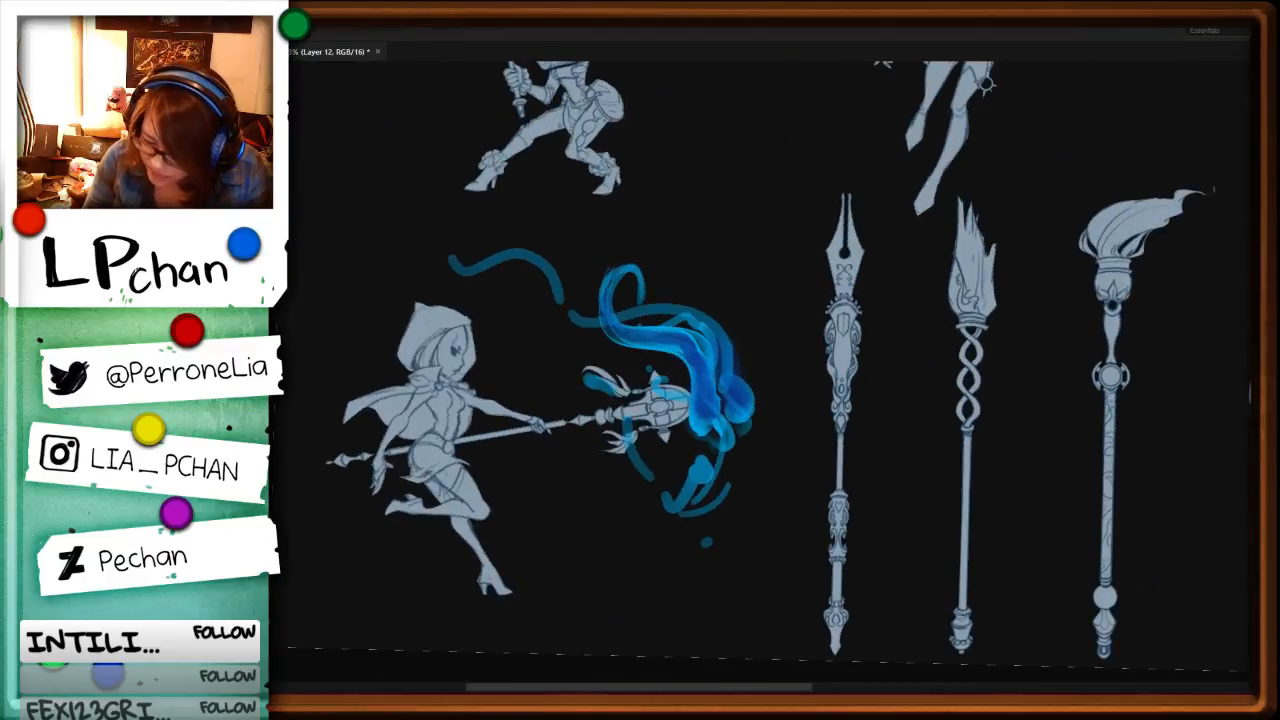
left_click_drag(718, 406, 724, 398)
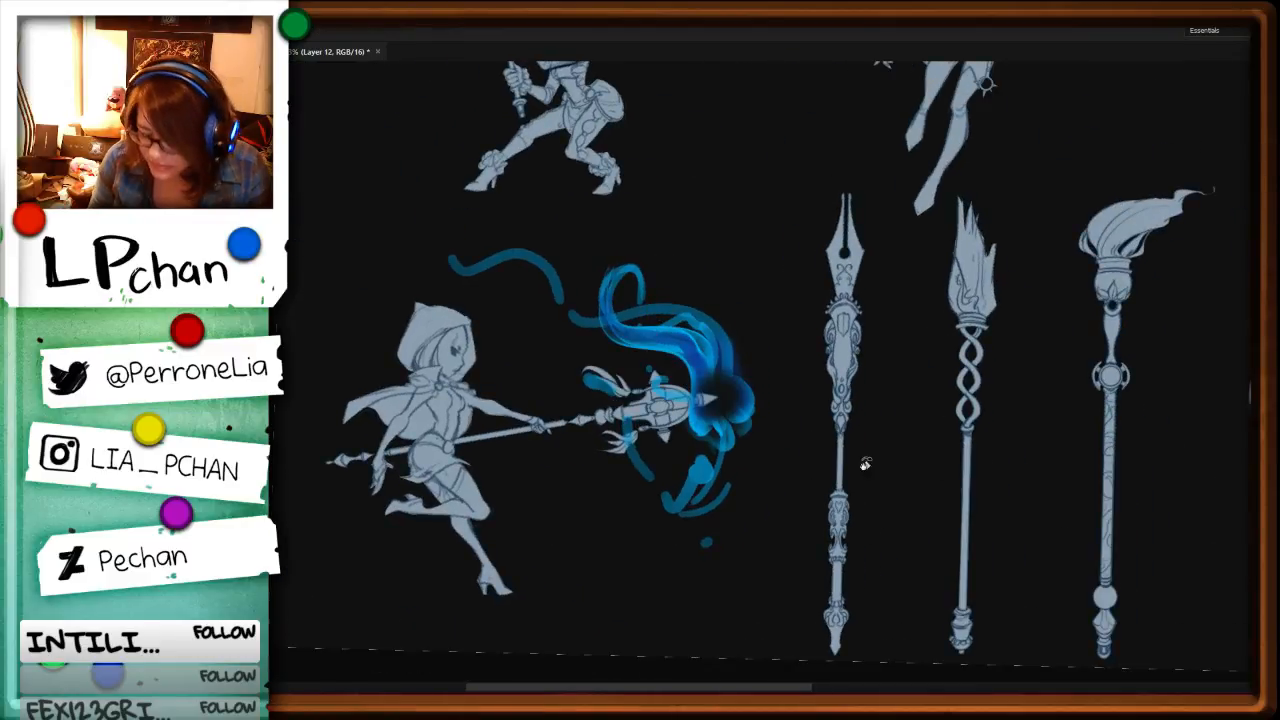
mouse_move(866, 464)
left_mouse_down()
mouse_move(800, 123)
mouse_move(731, 98)
left_mouse_up()
left_click_drag(698, 298, 646, 327)
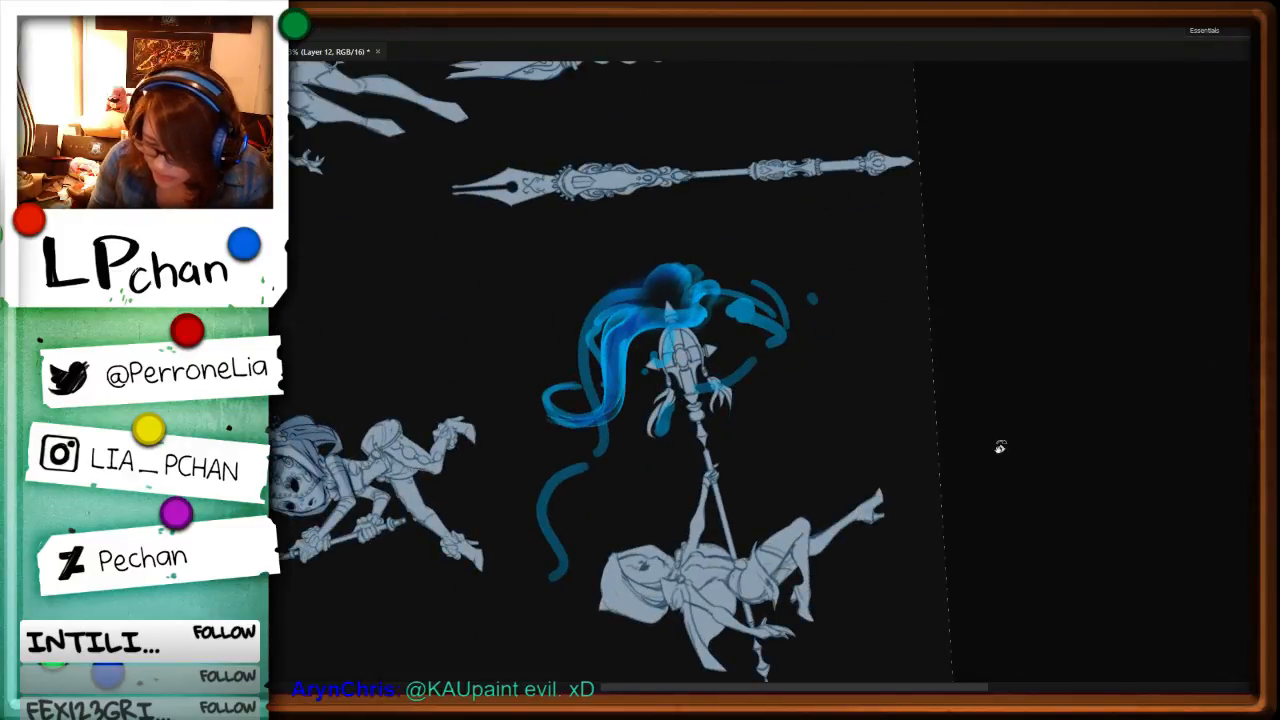
key("r")
left_click_drag(997, 449, 851, 526)
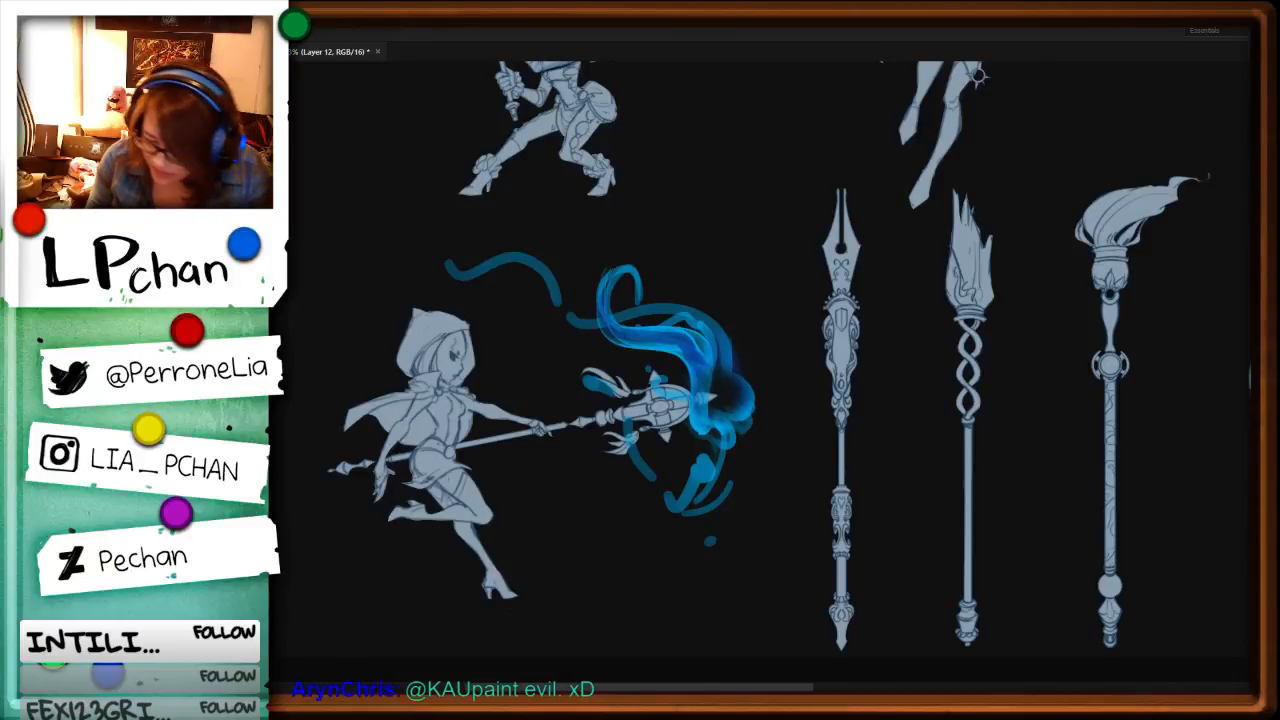
Step: Give the flame layer a Bevel & Emboss style with an azure blue Multiply shadow and raise the shadow opacity
left_click_drag(1060, 212, 1112, 216)
left_click(1088, 447)
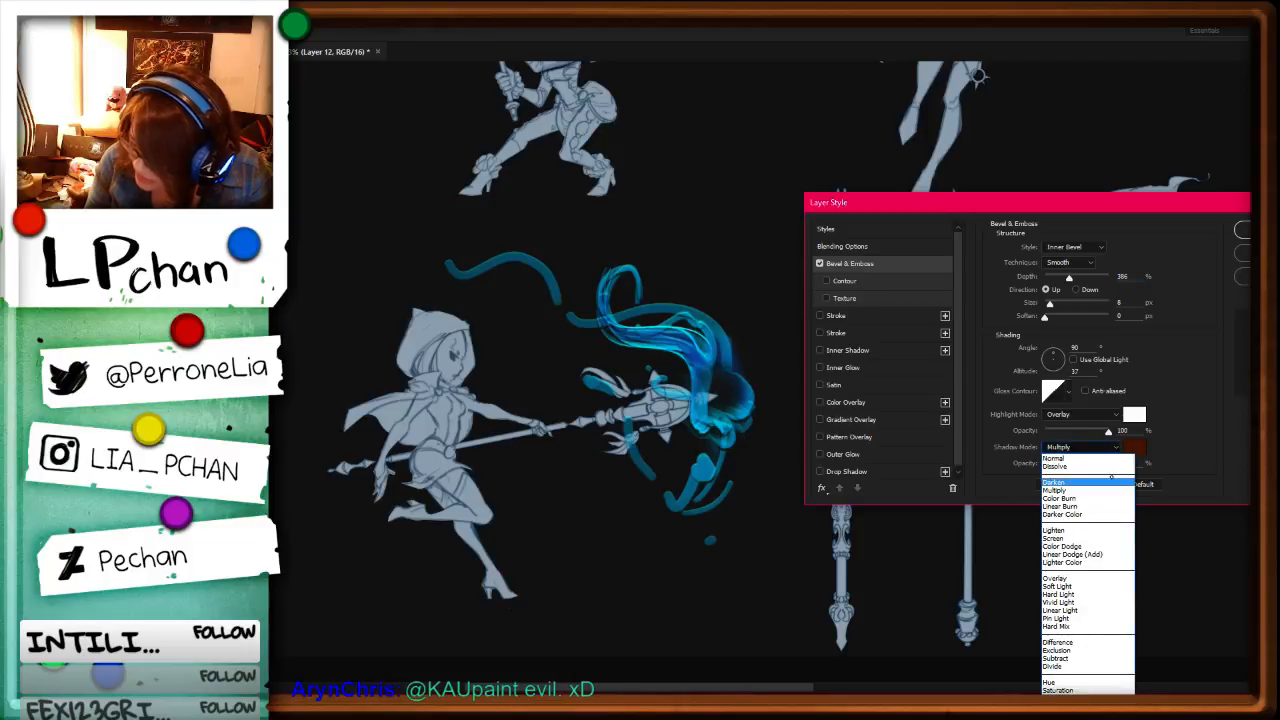
left_click(1080, 457)
left_click(1135, 447)
left_click(1105, 401)
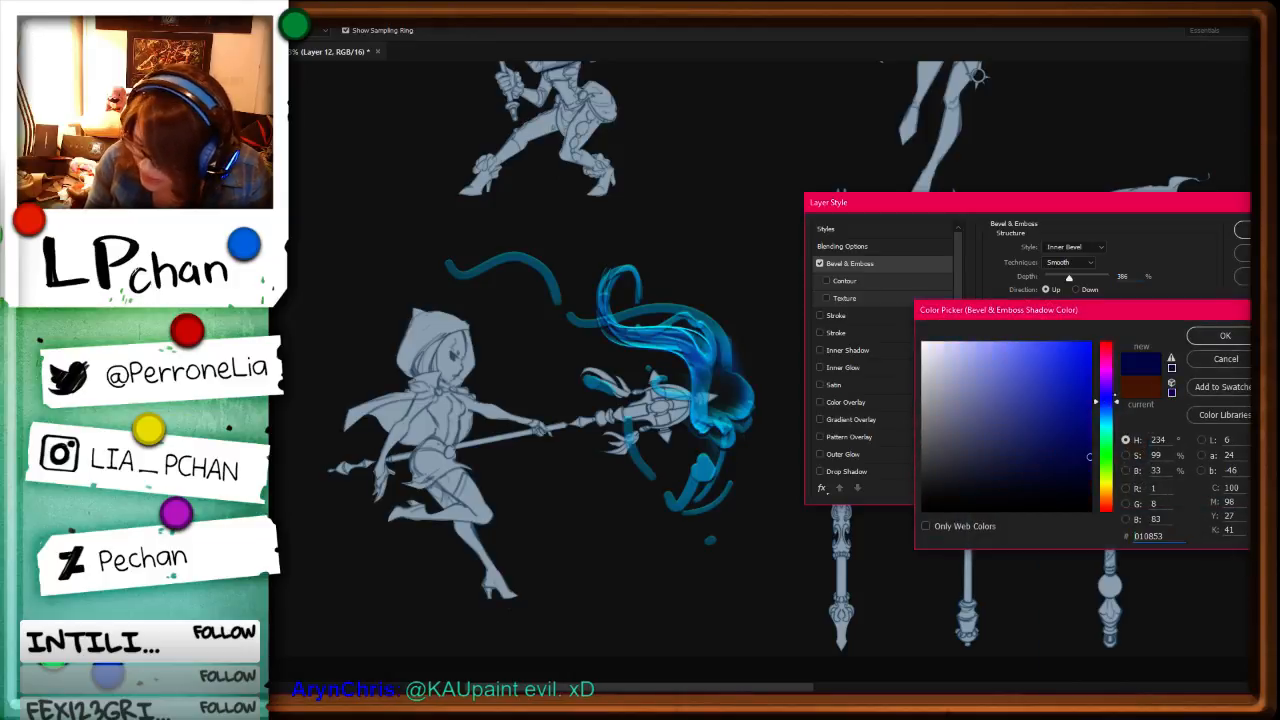
left_click(1082, 342)
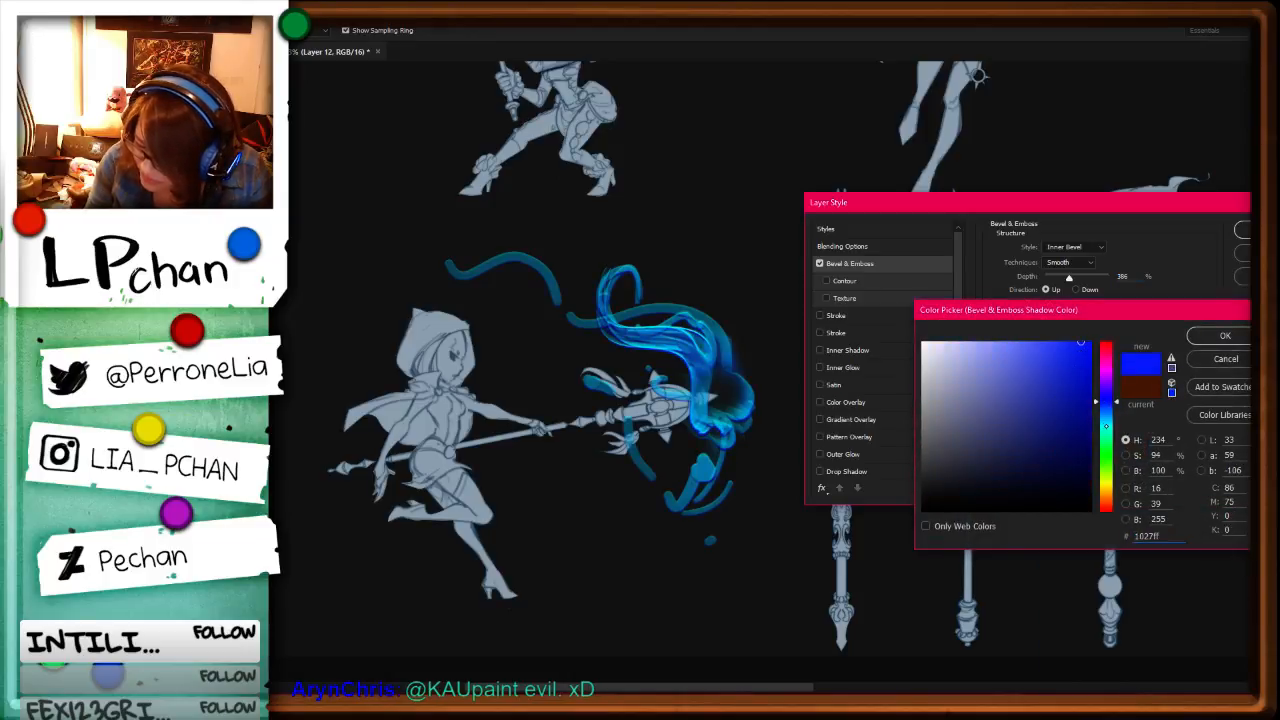
left_click(1105, 421)
left_click(1107, 414)
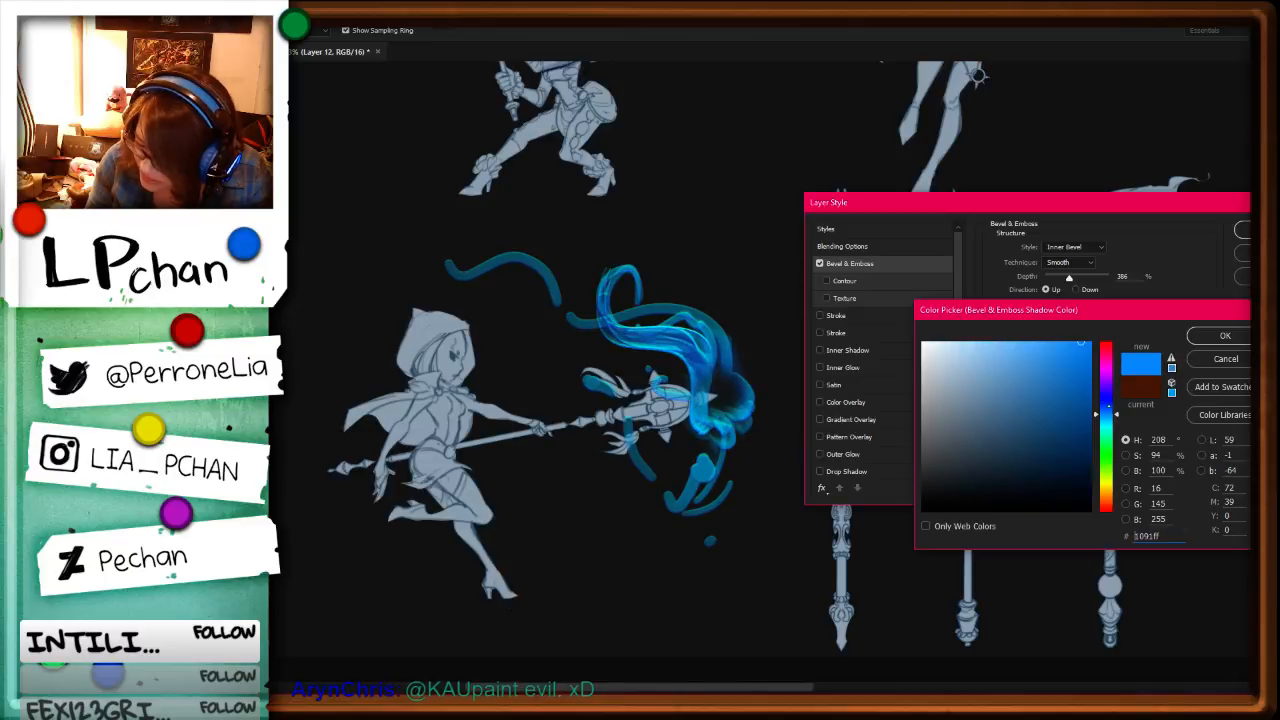
left_click(1091, 354)
key("Return")
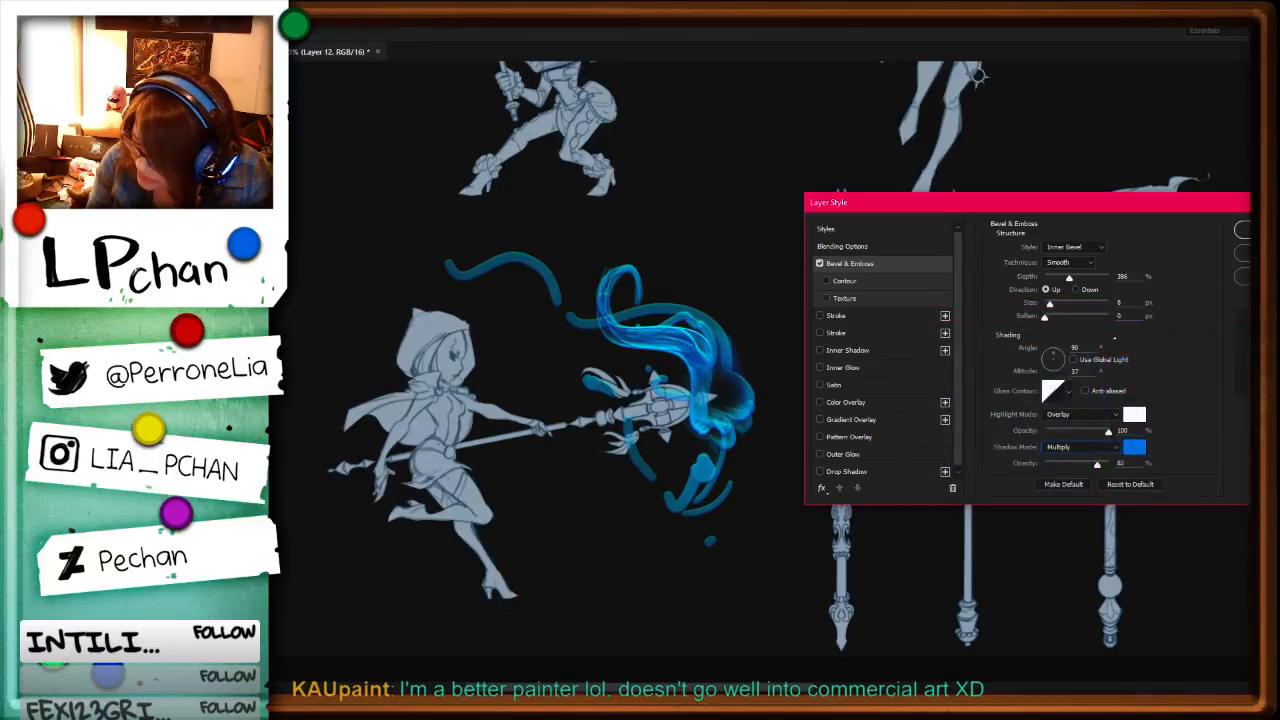
left_click_drag(1097, 463, 1118, 463)
Step: Try a light blue 1cacff highlight colour for the Bevel & Emboss and return it to white
left_click(1133, 415)
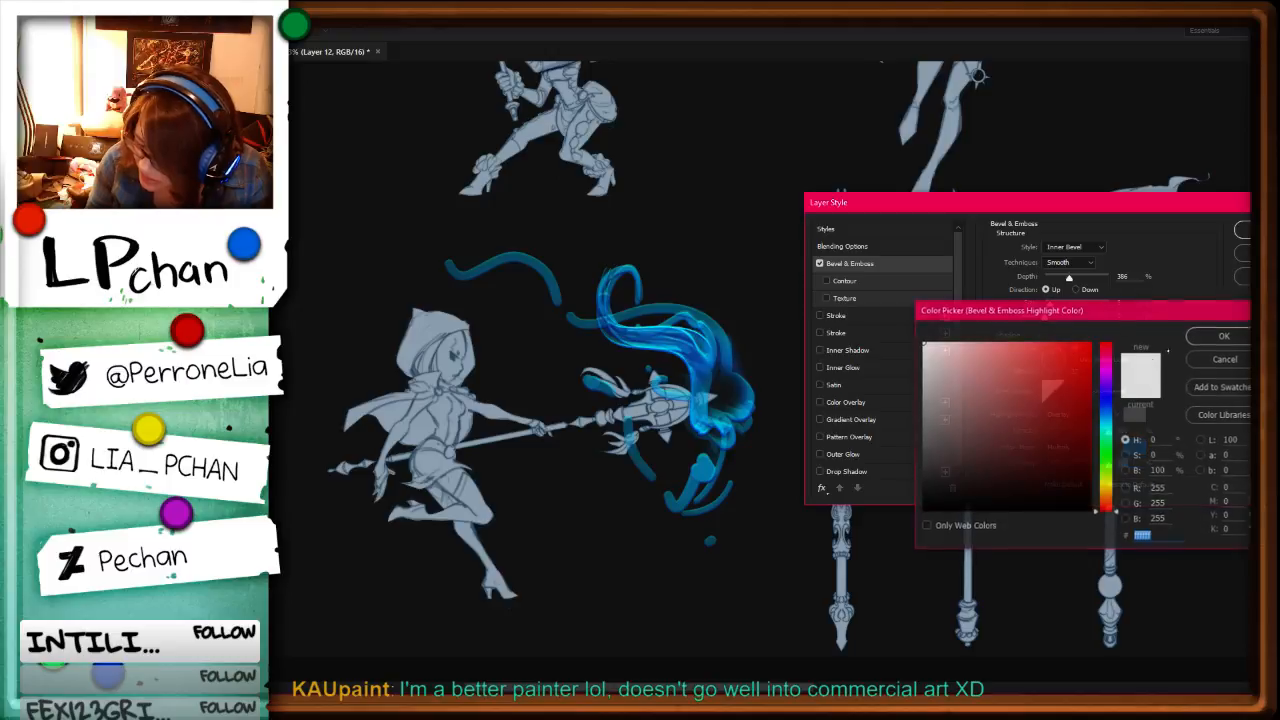
left_click(1105, 417)
left_click(1073, 343)
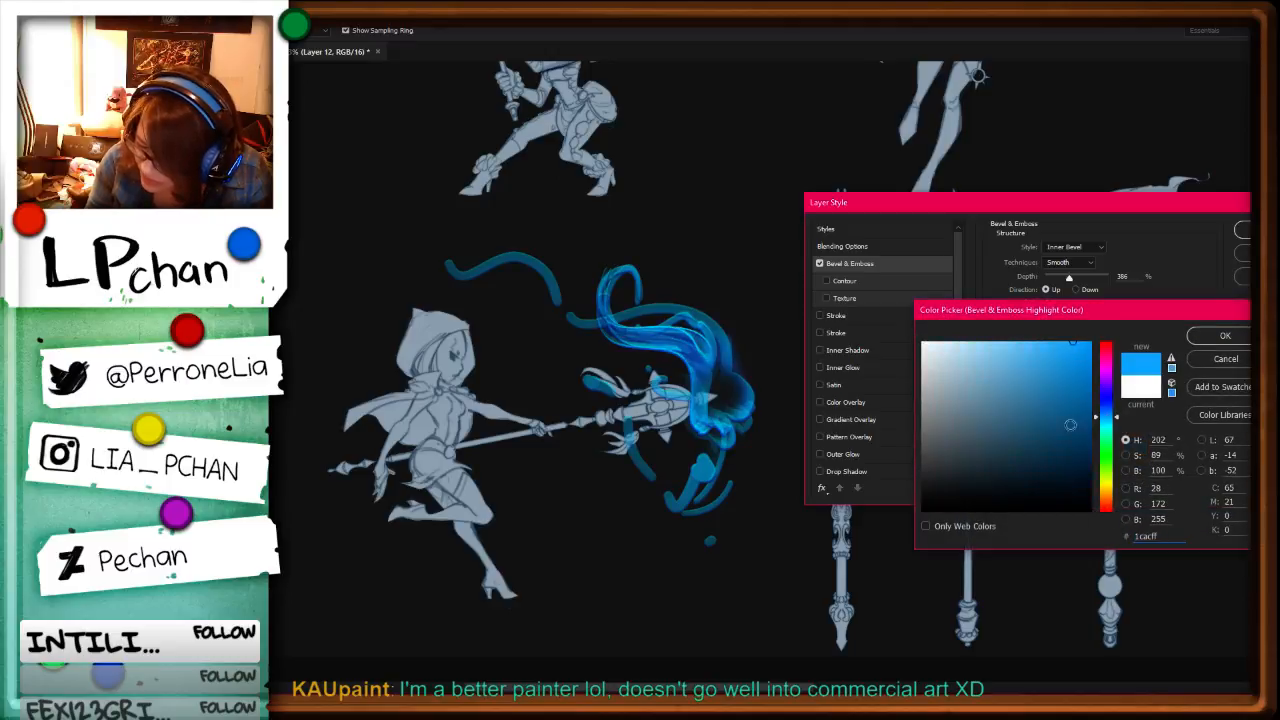
left_click(1132, 391)
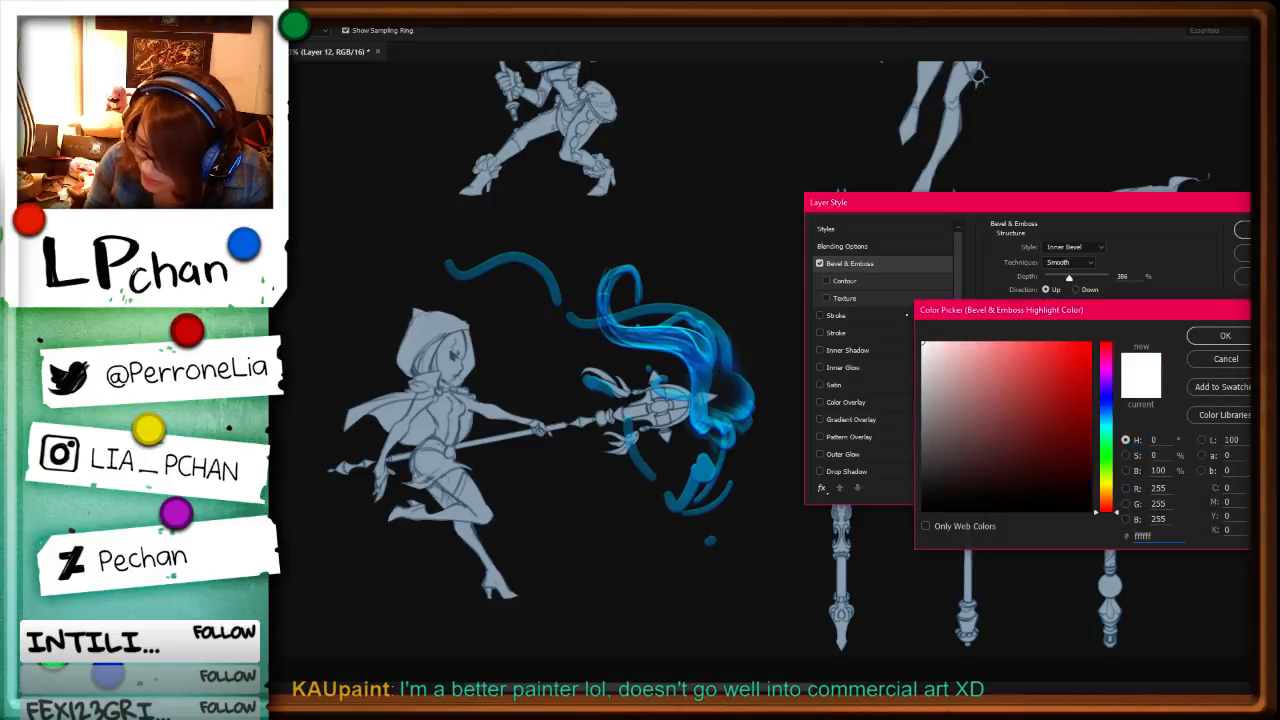
left_click(1205, 339)
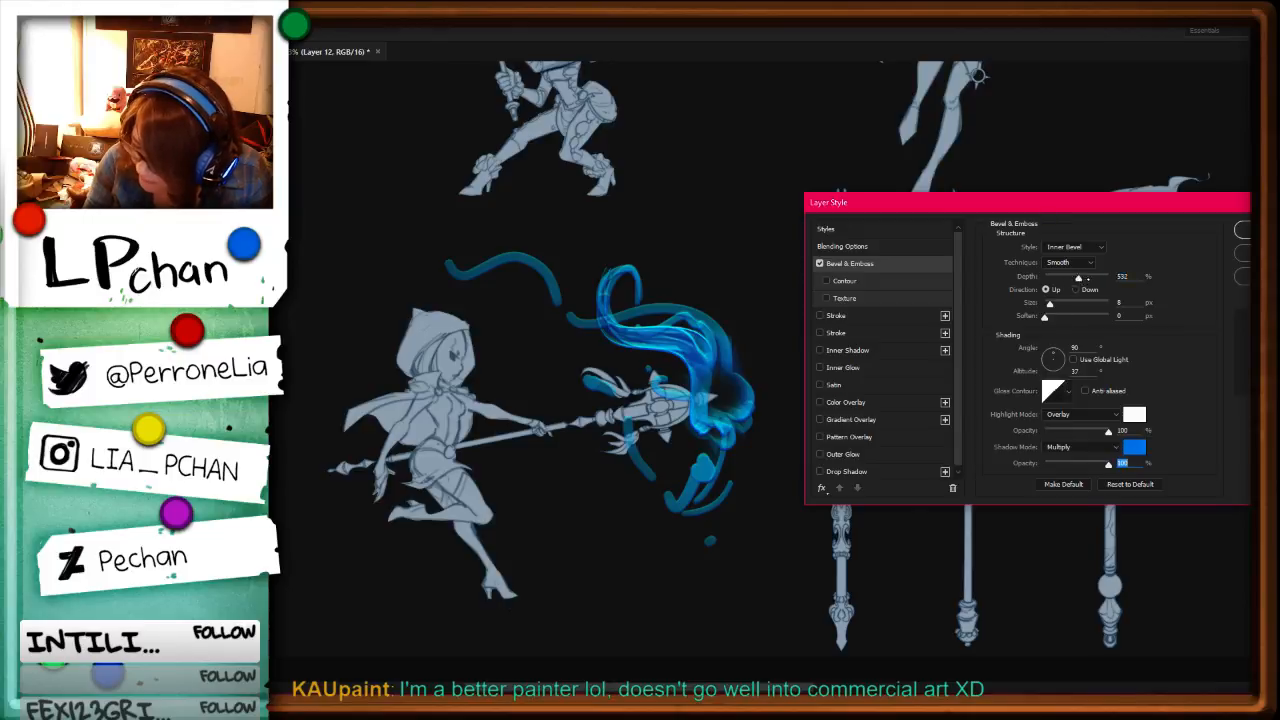
Step: Raise the Bevel & Emboss depth, fine-tune its size and apply the layer style
left_click(1090, 278)
mouse_move(1050, 304)
left_mouse_down()
mouse_move(1108, 277)
mouse_move(1051, 303)
left_mouse_up()
key("Return")
Step: Choose a different brush tip and paint blue strokes along the flame from its upper curl to the staff's tip
key("F5")
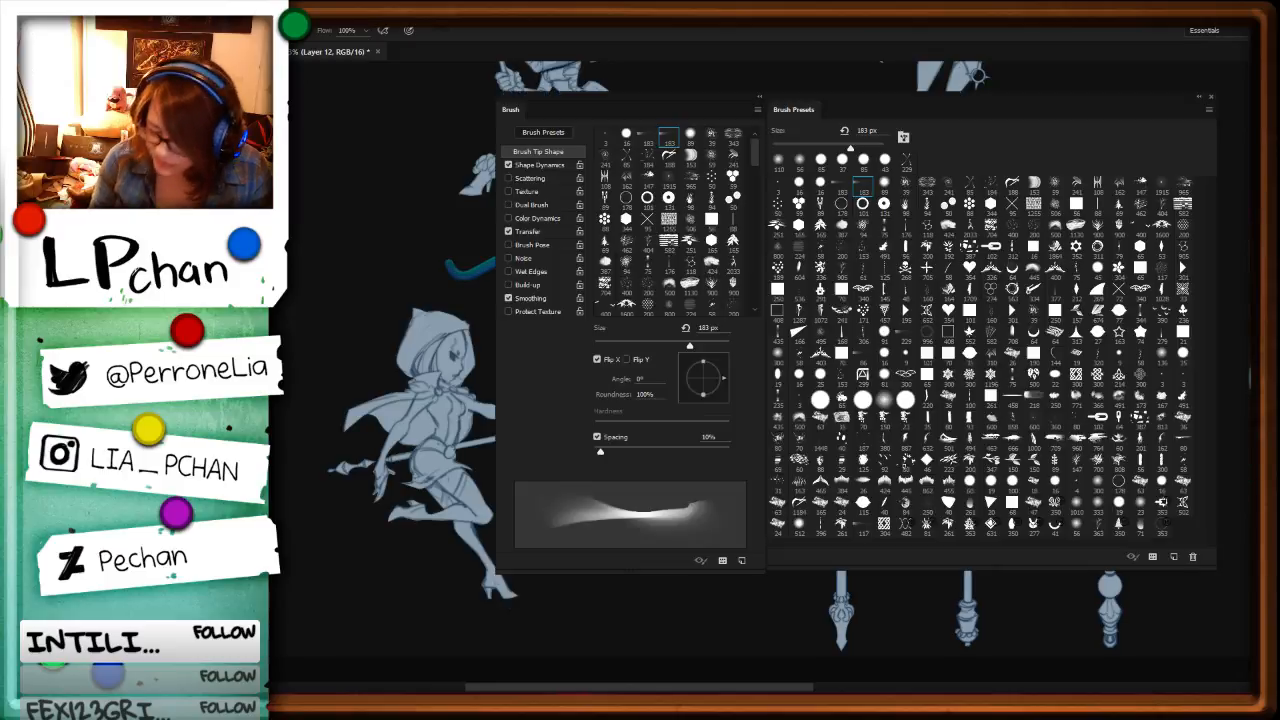
left_click(865, 188)
key("F5")
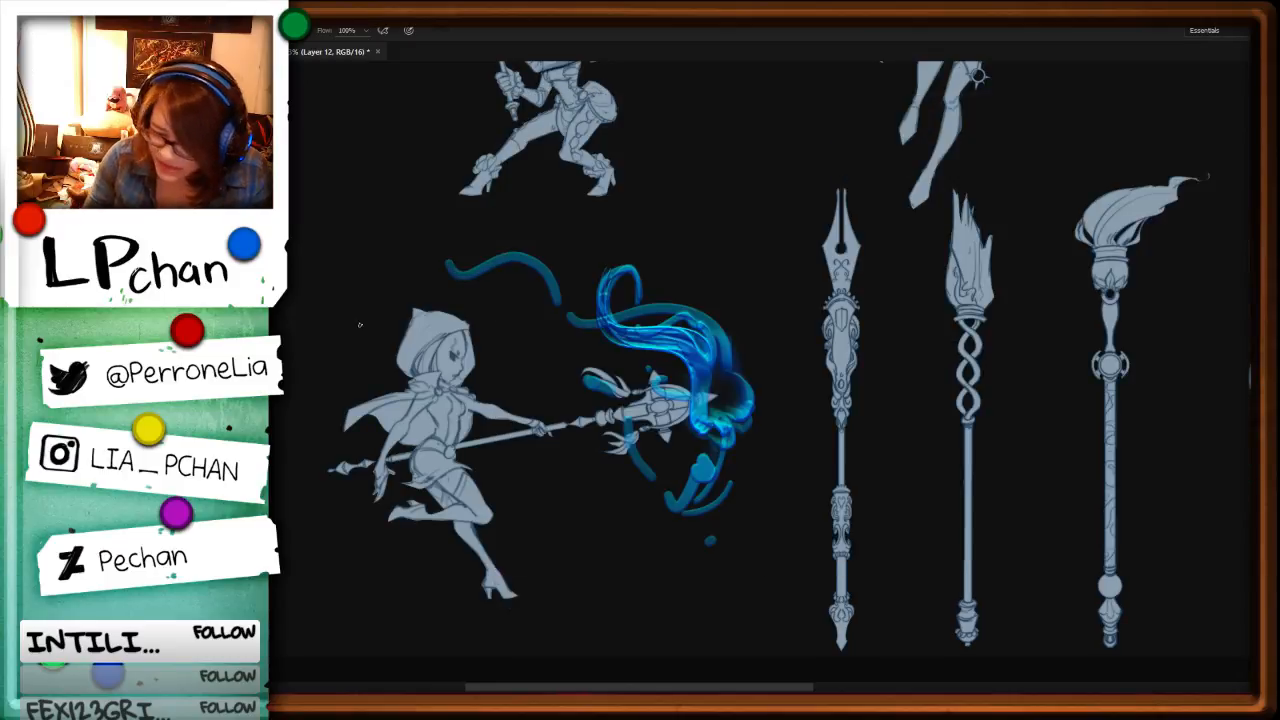
key("r")
left_click_drag(707, 276, 656, 232)
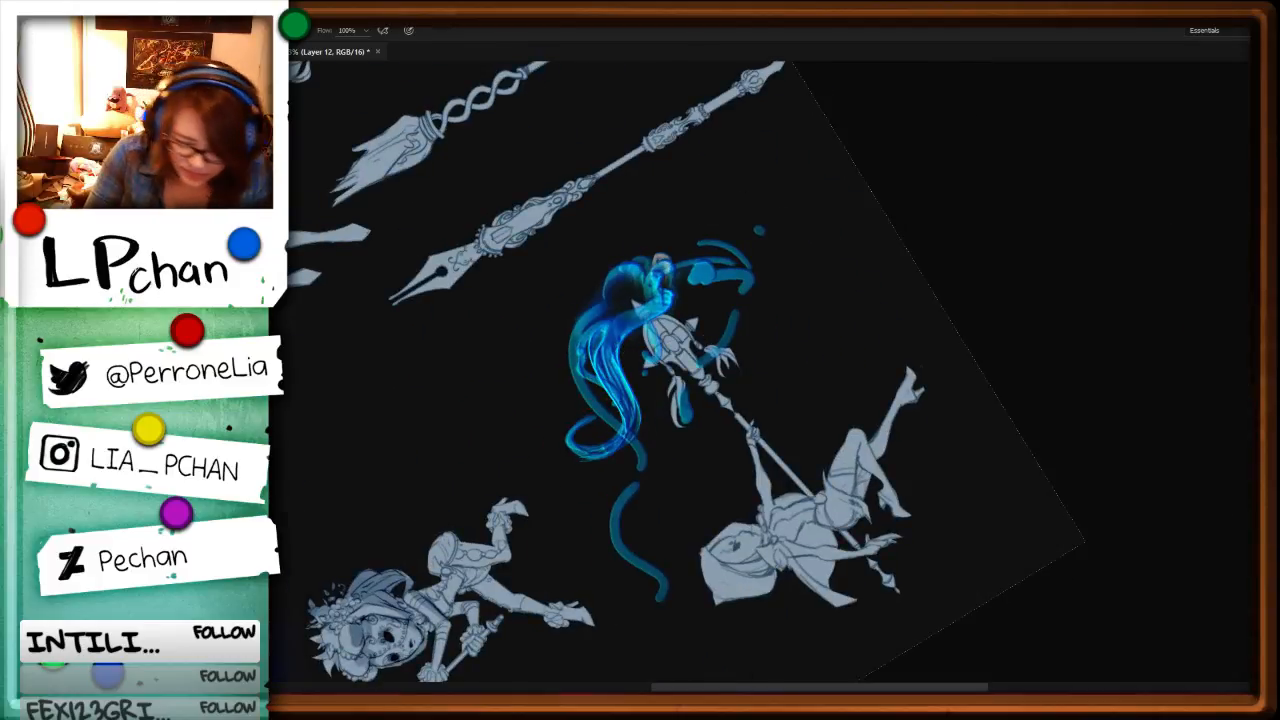
key("i")
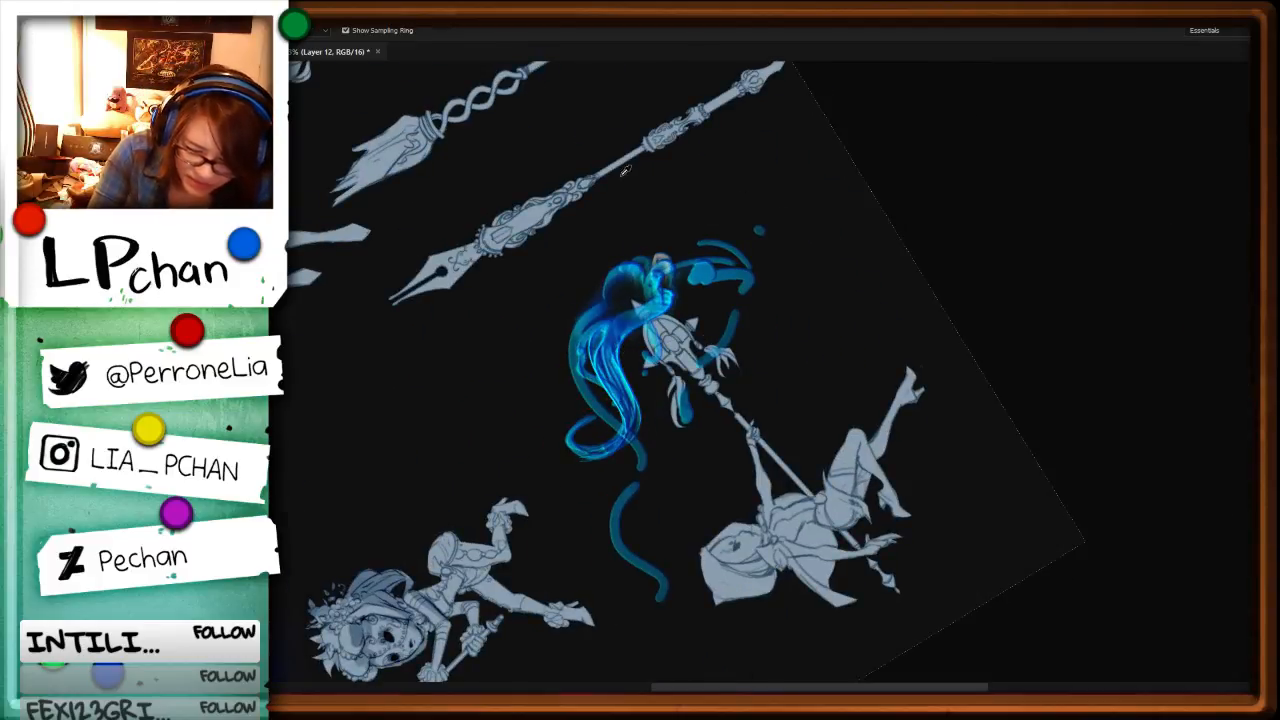
key("b")
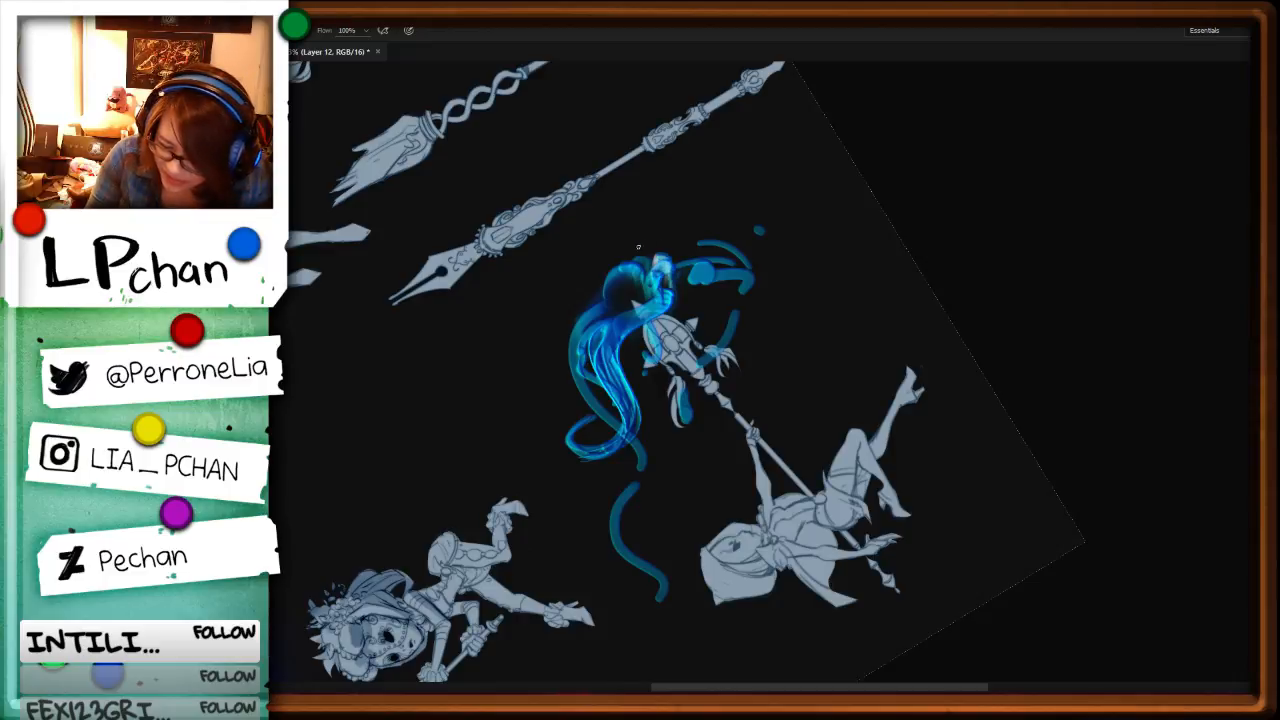
key("r")
mouse_move(1063, 323)
left_mouse_down()
mouse_move(977, 486)
mouse_move(894, 529)
left_mouse_up()
key("F5")
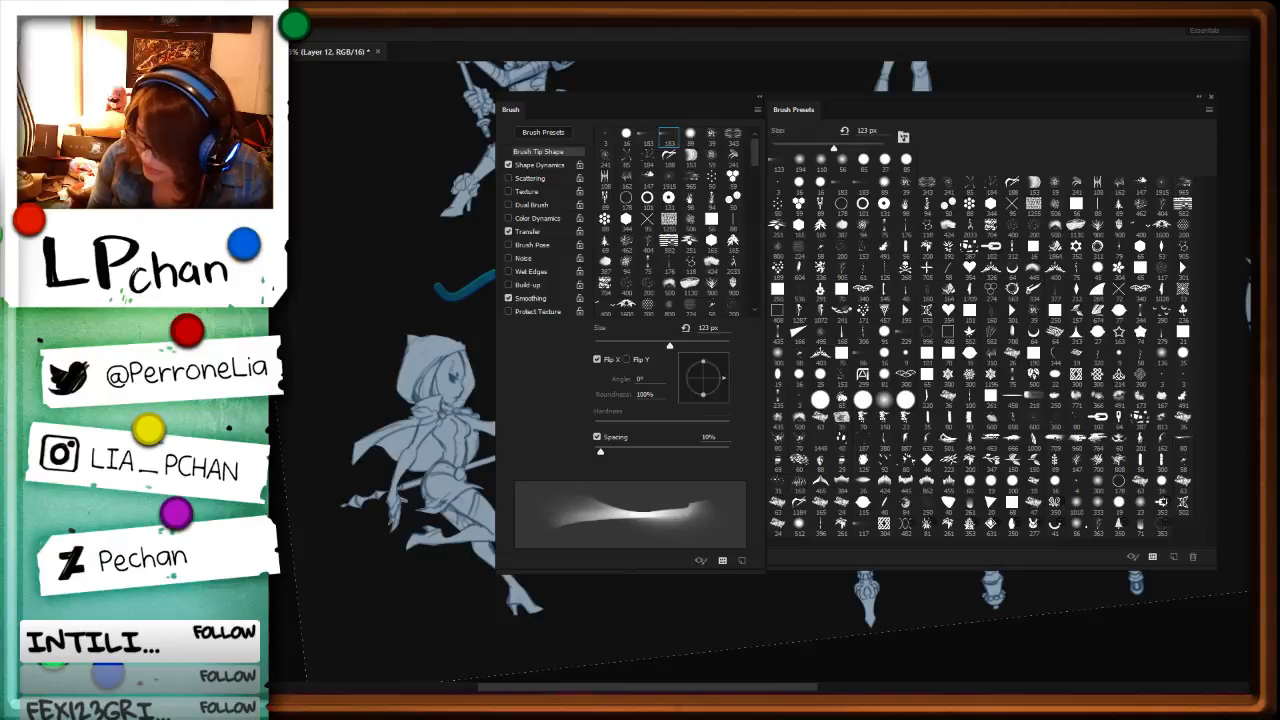
key("r")
key("b")
key("F5")
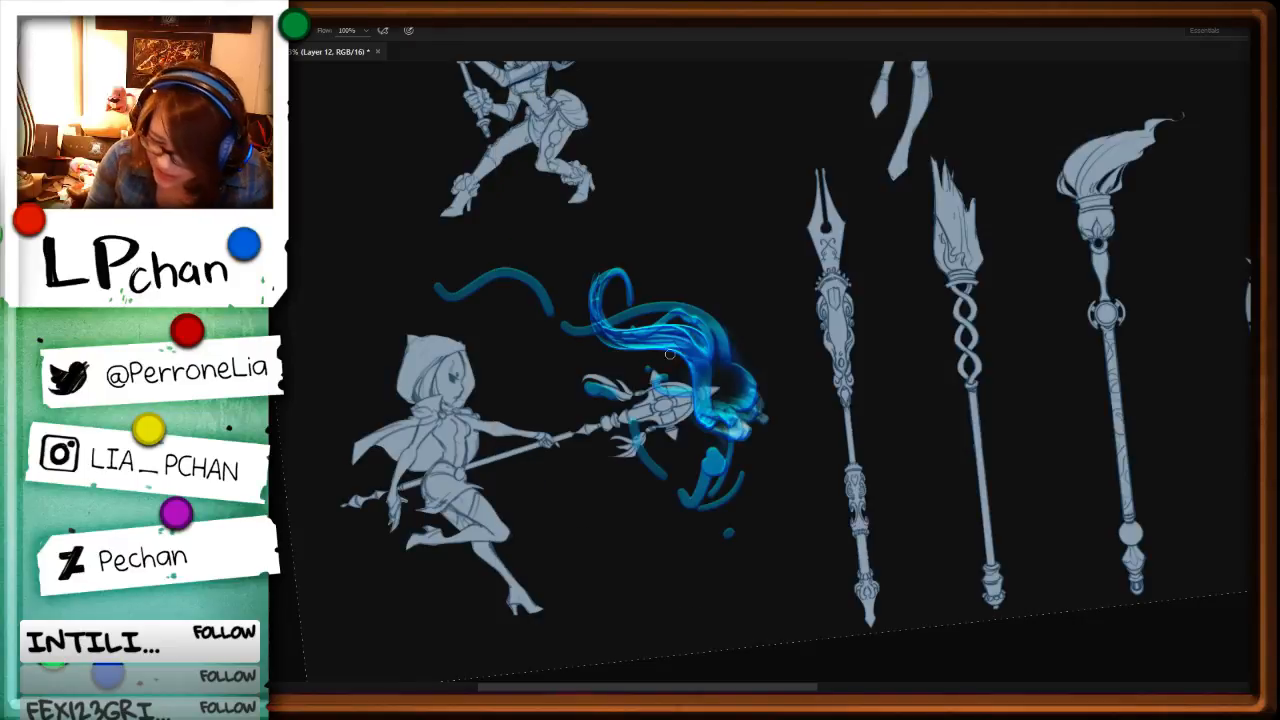
mouse_move(608, 327)
left_mouse_down()
mouse_move(692, 358)
mouse_move(712, 404)
mouse_move(725, 330)
mouse_move(698, 311)
mouse_move(745, 420)
left_mouse_up()
Step: Lasso most of the detached curved stroke beyond the flame's trailing end and cut it away
key("r")
mouse_move(864, 430)
left_mouse_down()
mouse_move(917, 271)
mouse_move(724, 135)
left_mouse_up()
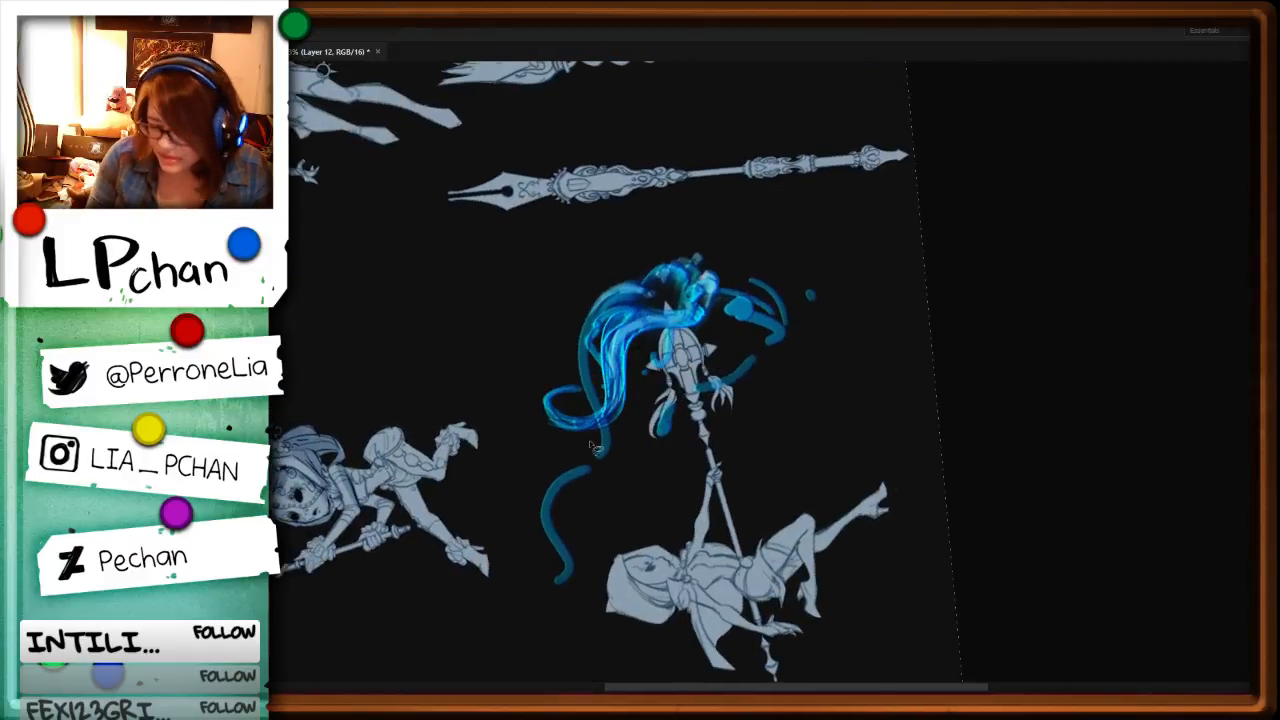
key("l")
left_click_drag(602, 456, 567, 498)
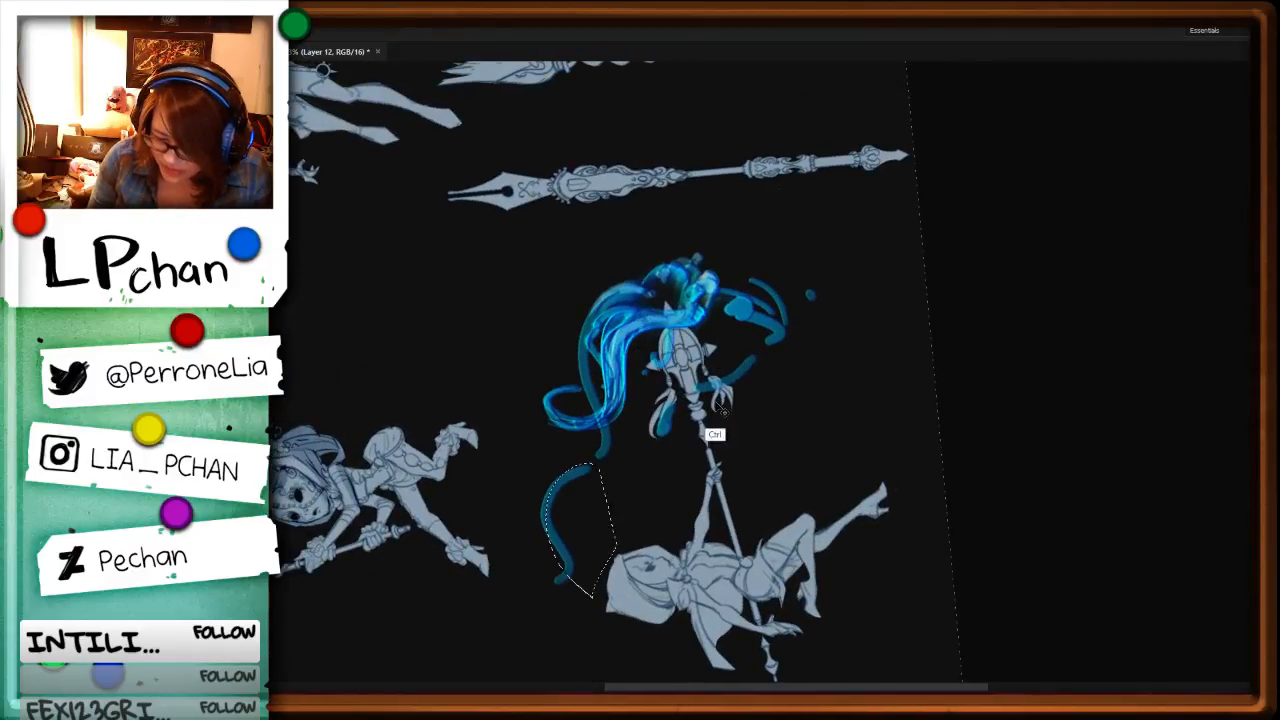
key("ctrl+x")
key("ctrl+d")
Step: Touch up the trailing end of the outer strand and the curl with short blue strokes
key("b")
left_click_drag(595, 455, 597, 450)
mouse_move(591, 394)
left_mouse_down()
mouse_move(583, 378)
mouse_move(550, 398)
left_mouse_up()
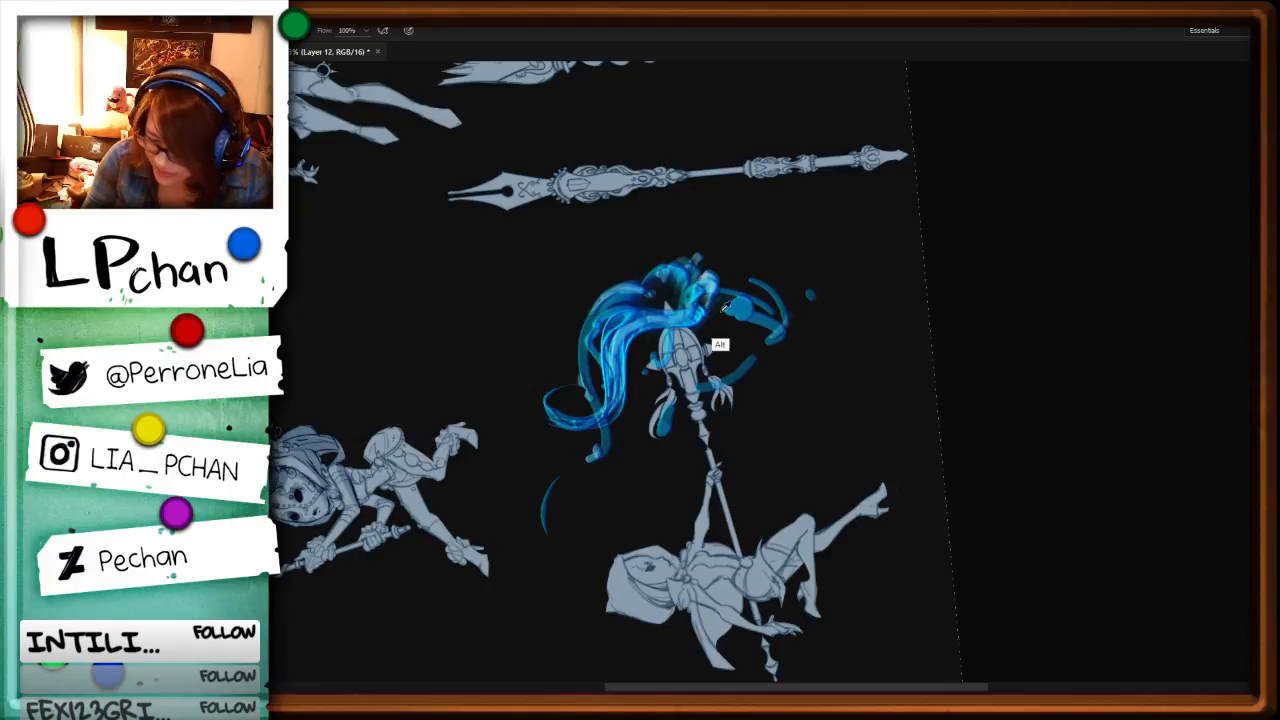
Step: Switch to a soft brush and paint a light blue glow over the bright part of the flame near the staff's tip
key("F5")
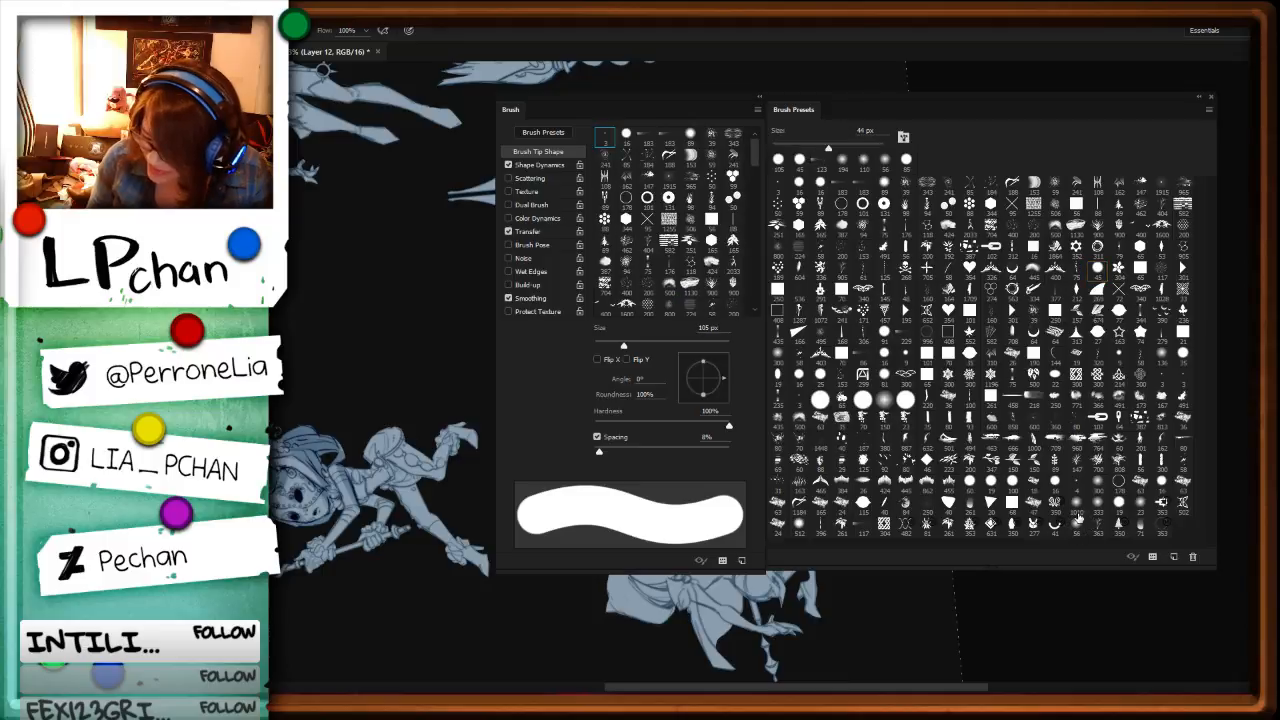
key("F5")
left_click_drag(717, 268, 720, 285)
left_click(641, 307, "alt")
left_click_drag(646, 301, 694, 298)
key("ctrl+z")
left_click(630, 319, "alt")
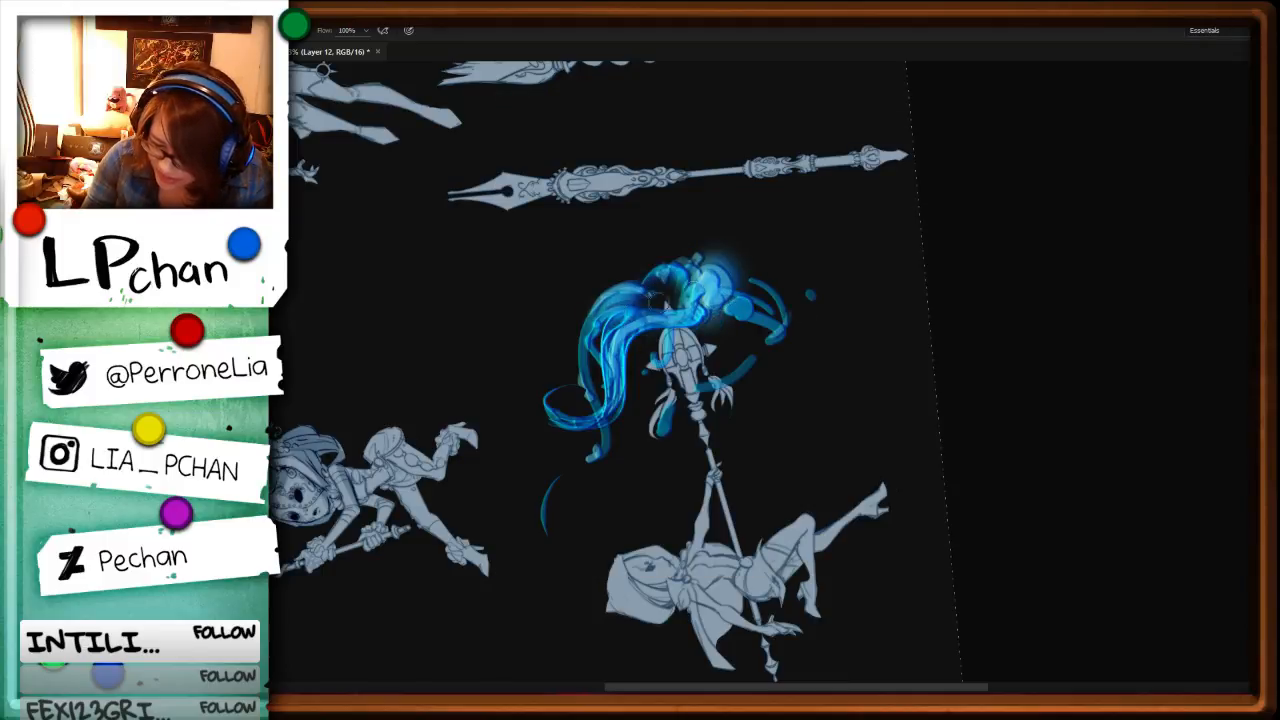
key("ctrl+z")
mouse_move(625, 325)
left_mouse_down()
mouse_move(697, 289)
mouse_move(672, 279)
left_mouse_up()
Step: Extend the soft blue glow over the flame's lower mass beyond the staff's head
key("r")
mouse_move(975, 343)
left_mouse_down()
mouse_move(734, 554)
mouse_move(744, 549)
left_mouse_up()
left_click_drag(739, 459, 772, 419)
key("r")
left_click_drag(998, 448, 922, 582)
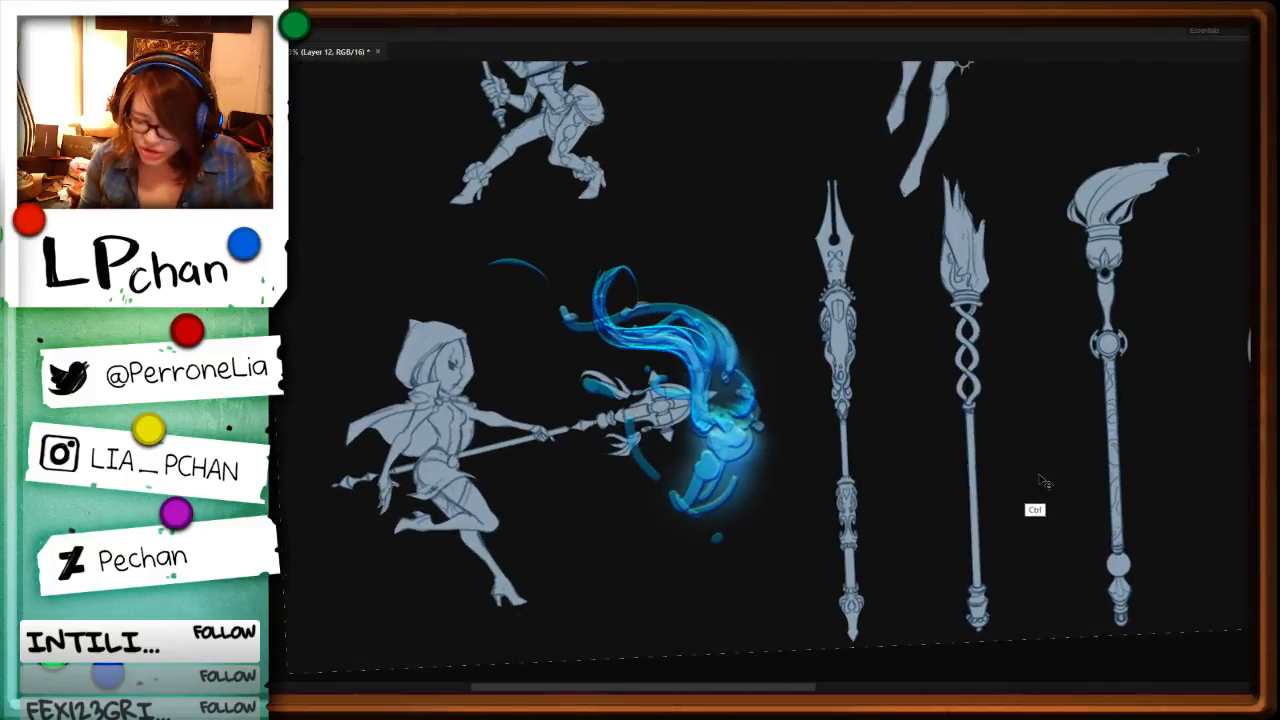
Step: Erase the rough blue marks left beside the wing-like ornaments of the lantern staff
key("ctrl+minus")
key("ctrl+minus")
key("ctrl+plus")
left_click_drag(569, 474, 731, 540)
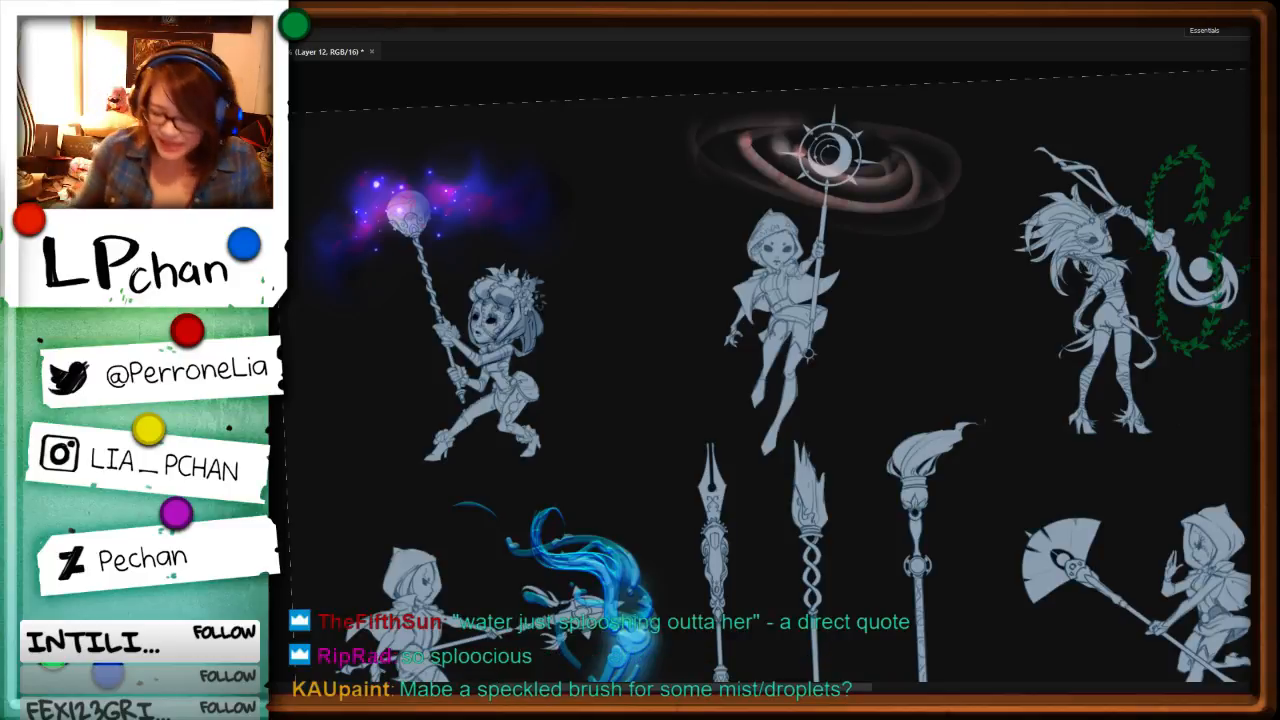
left_click_drag(732, 539, 850, 311)
key("ctrl+plus")
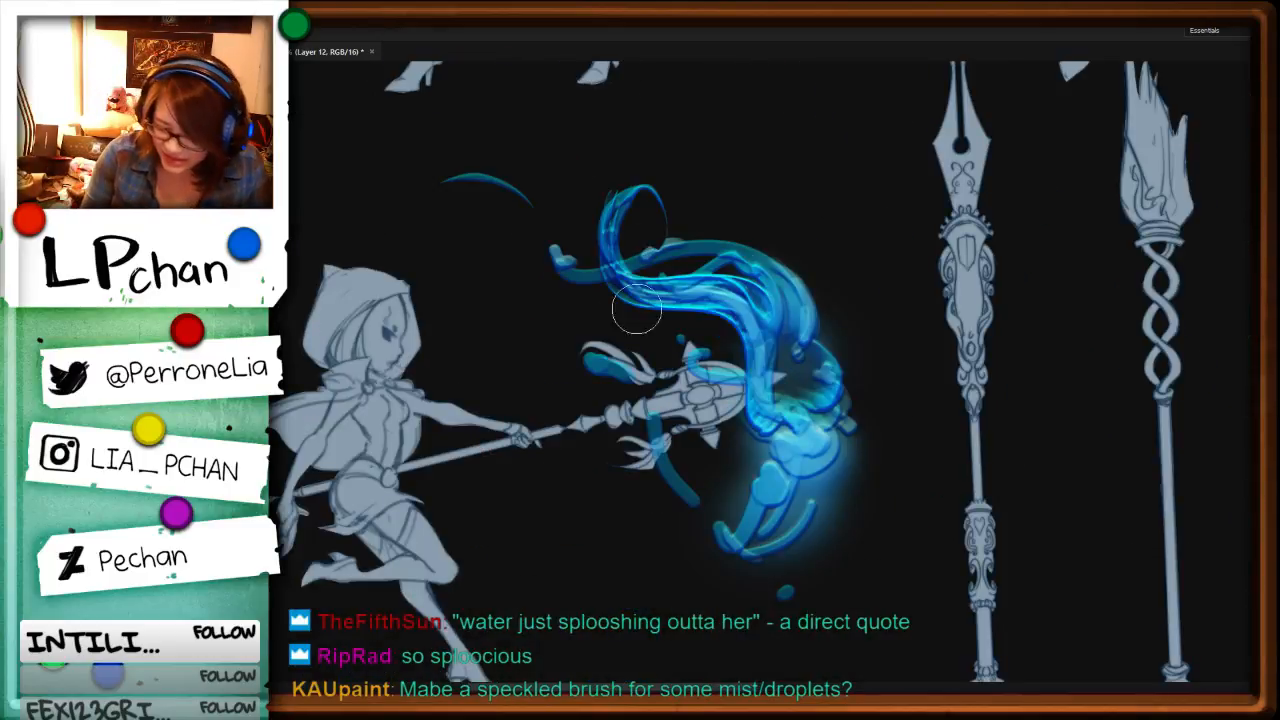
left_click_drag(641, 378, 638, 360)
left_click_drag(655, 425, 690, 495)
left_click_drag(594, 403, 596, 364)
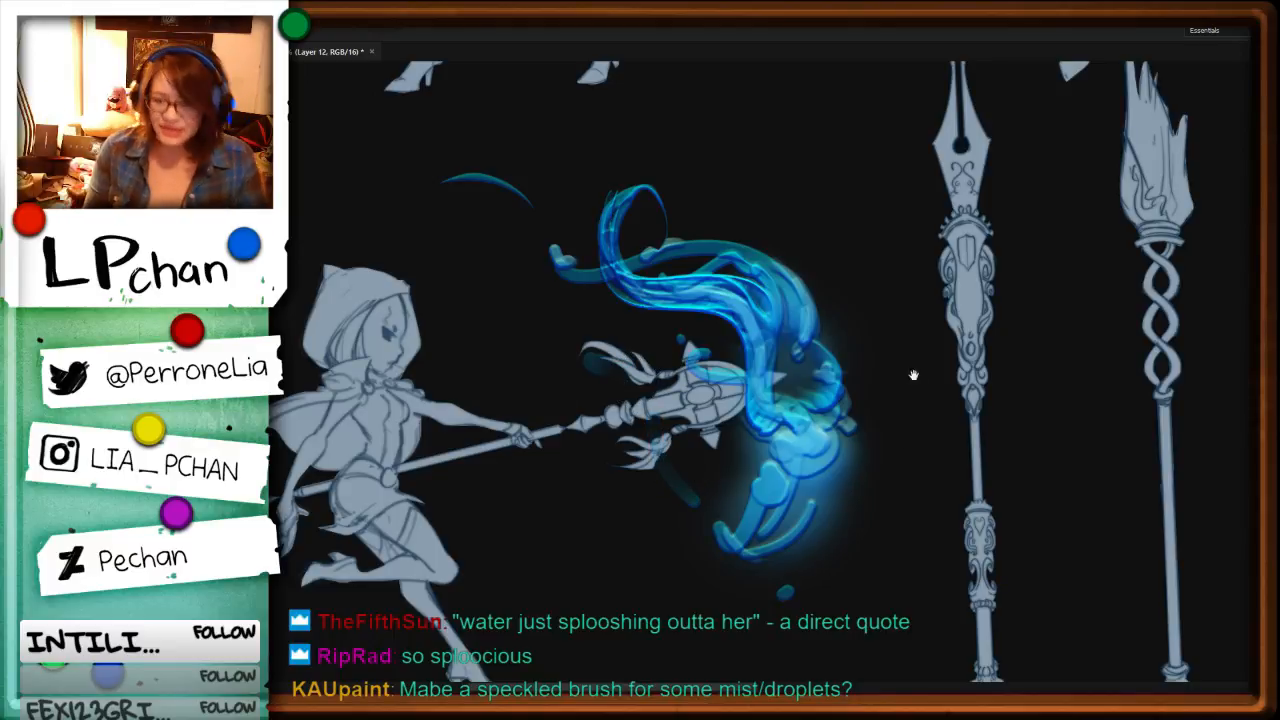
Step: Activate the layer with the pink galaxy rings and lasso around the rings at the moon staff
left_click_drag(968, 362, 796, 679)
left_click_drag(927, 391, 908, 606)
key("ctrl+minus")
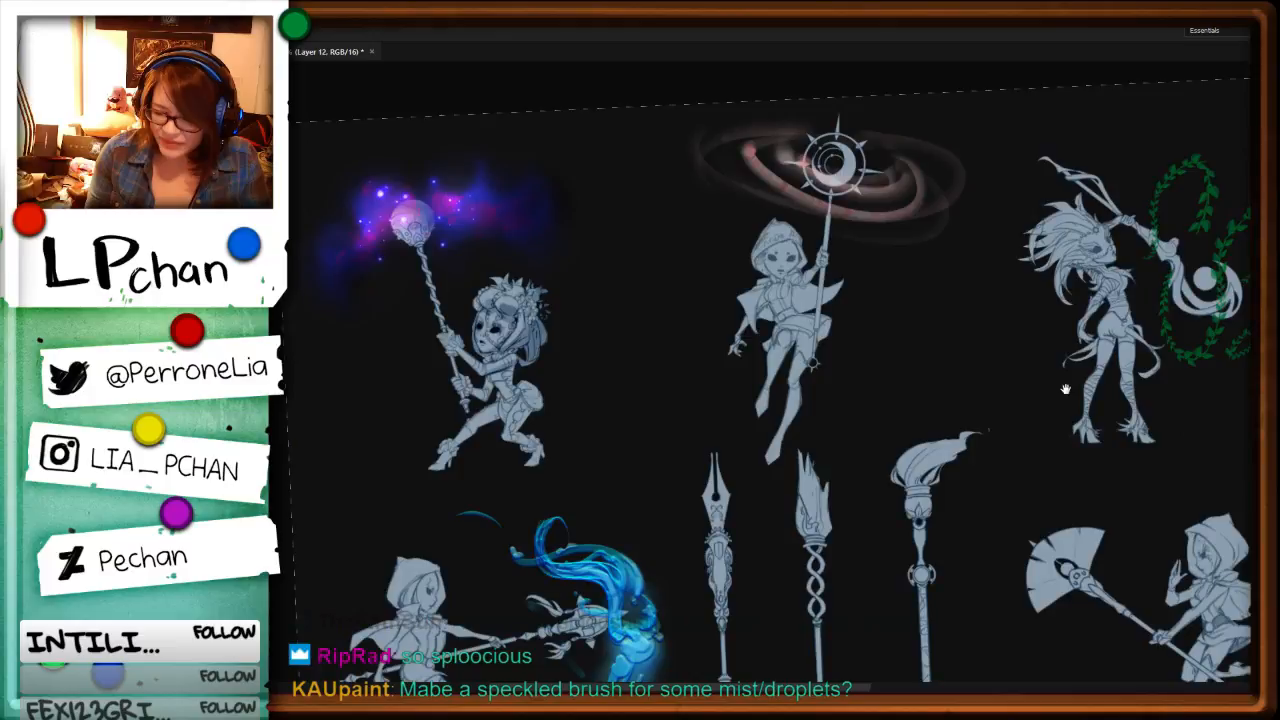
left_click_drag(1066, 389, 899, 306)
left_click_drag(457, 339, 522, 422)
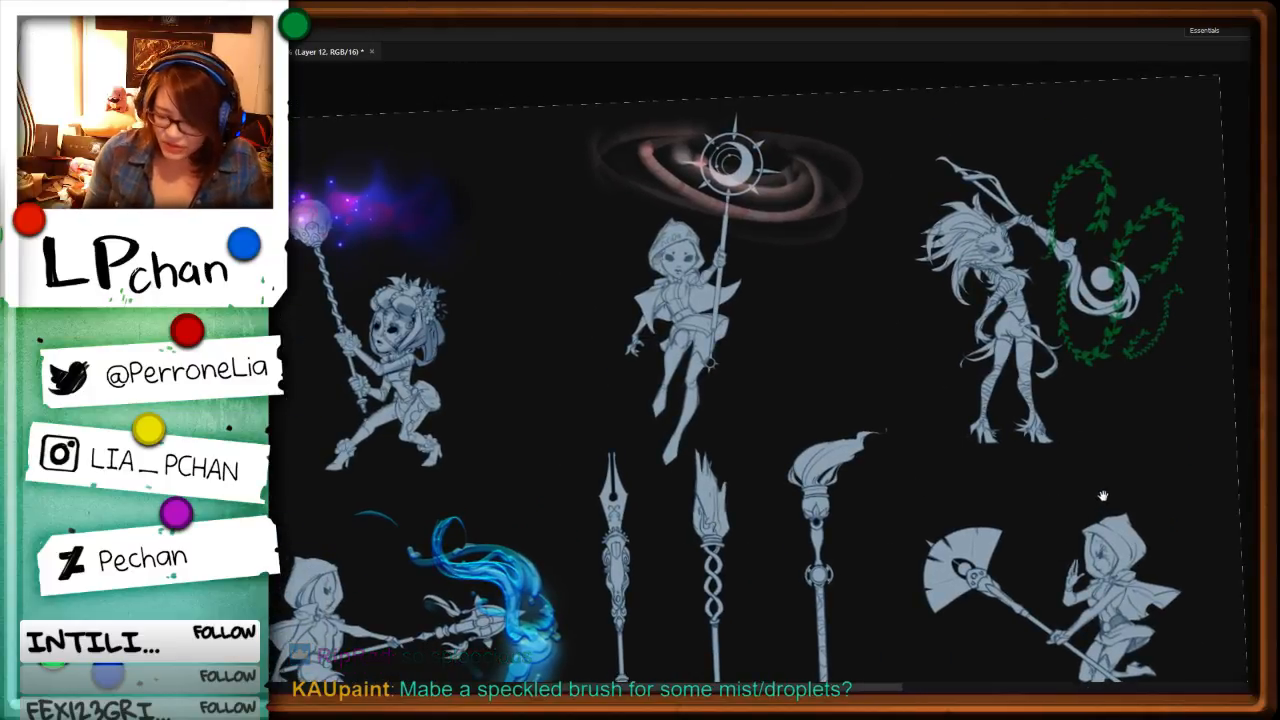
left_click_drag(908, 488, 945, 387)
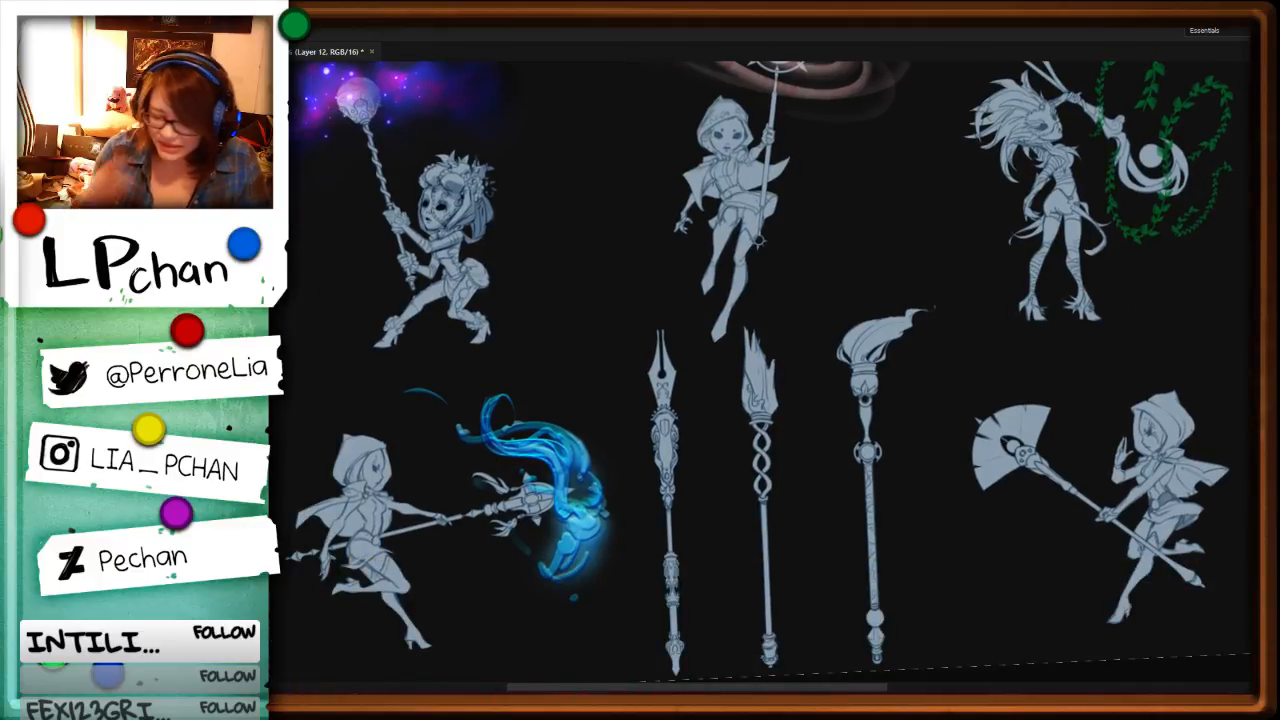
left_click_drag(878, 334, 826, 603)
left_click(939, 442, "ctrl")
mouse_move(979, 271)
left_mouse_down()
mouse_move(882, 446)
mouse_move(940, 172)
mouse_move(950, 190)
left_mouse_up()
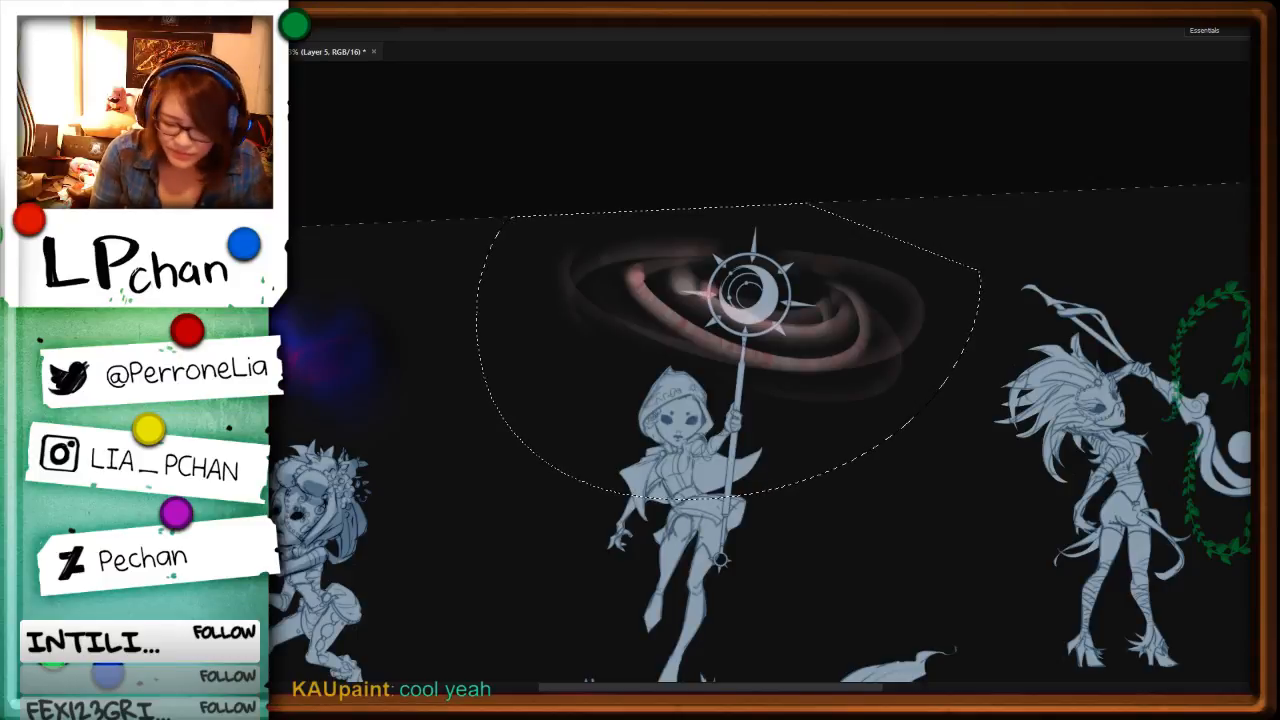
Step: Try moving the selected galaxy rings onto the fan staff and adjusting them with Free Transform
key("ctrl+u")
left_click_drag(1027, 317, 1072, 308)
left_click(1117, 283)
key("ctrl+0")
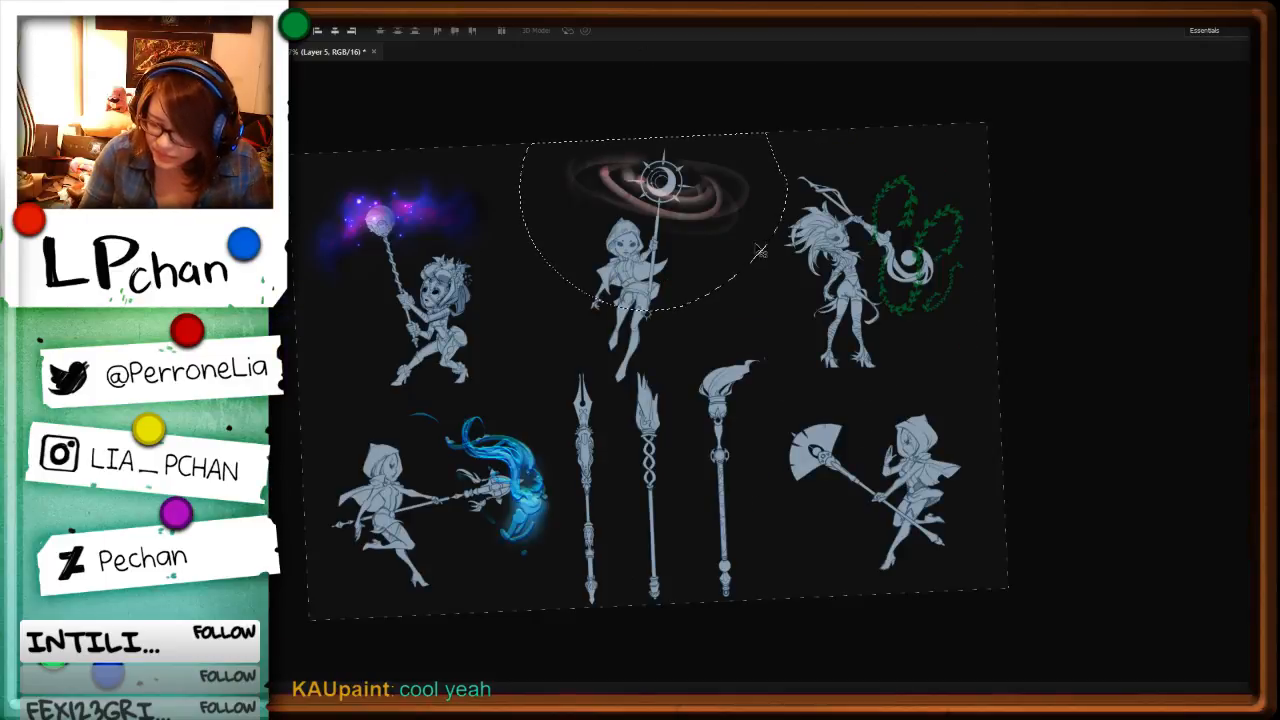
left_click_drag(719, 200, 834, 483)
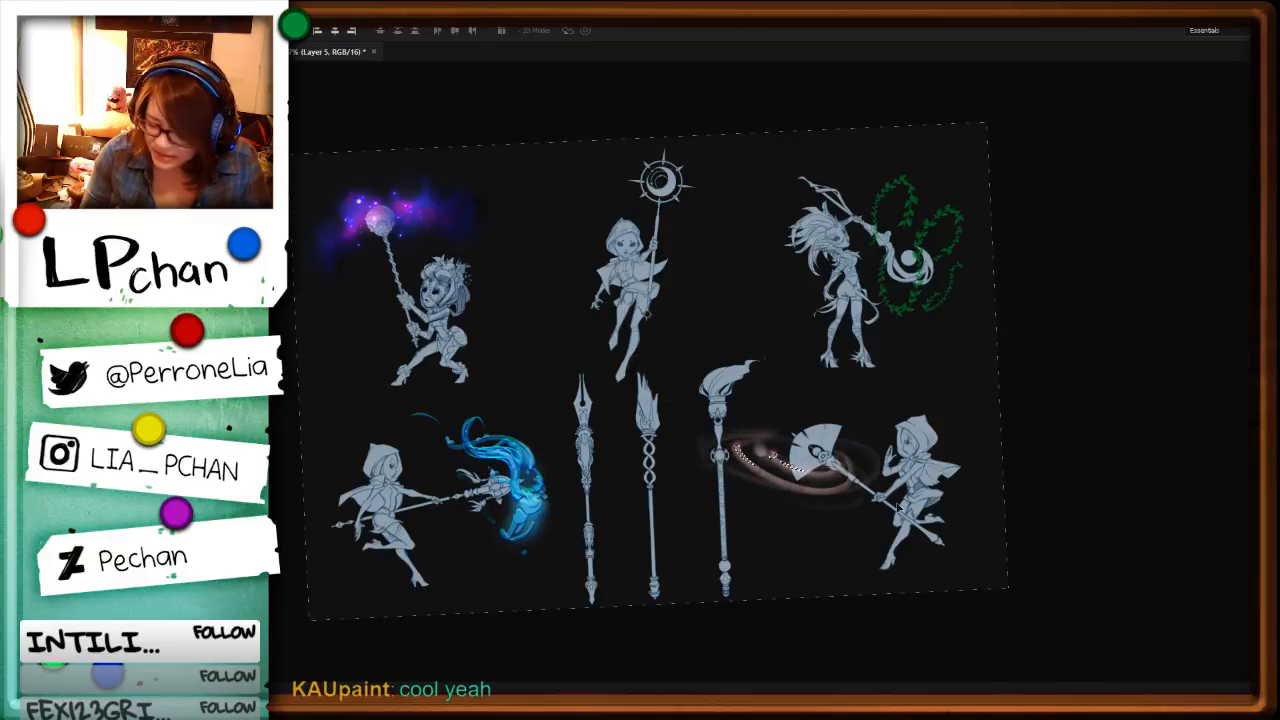
key("ctrl+t")
left_click_drag(908, 508, 970, 291)
left_click_drag(827, 476, 845, 457)
key("Escape")
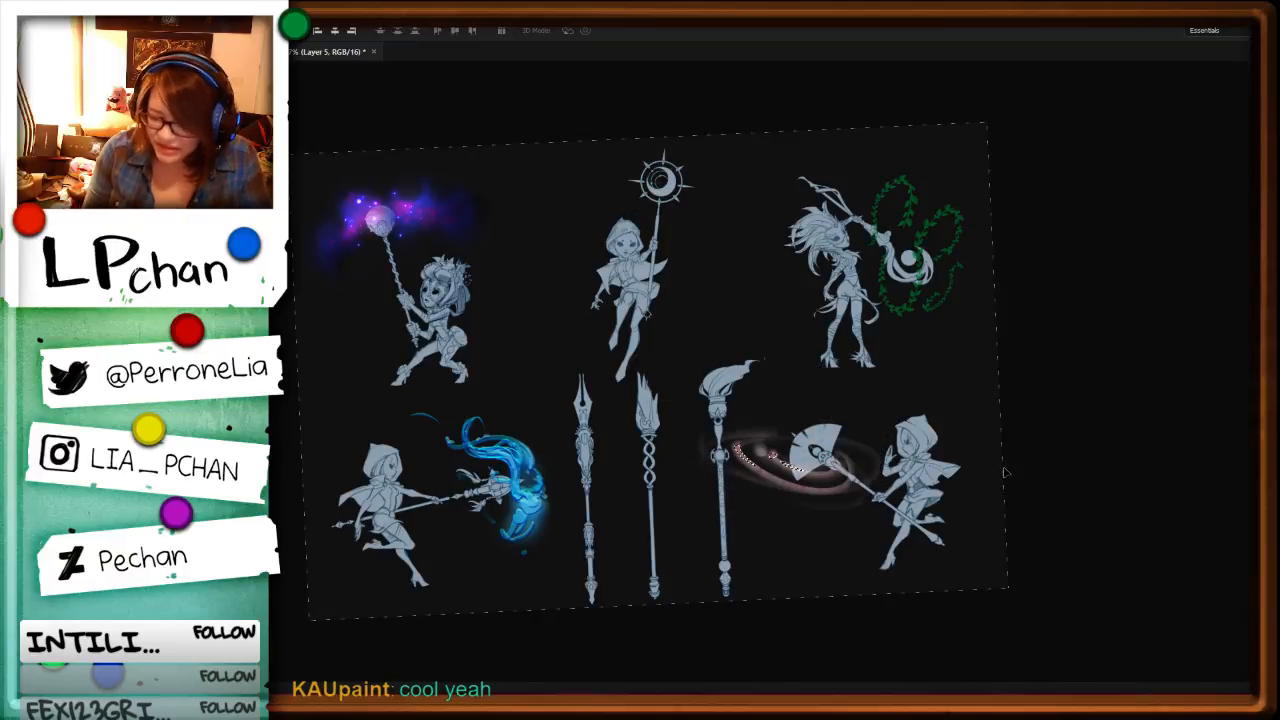
Step: Undo the move of the galaxy rings and their lasso selection
key("ctrl+z")
key("ctrl+alt+z")
key("ctrl+alt+z")
key("ctrl+alt+z")
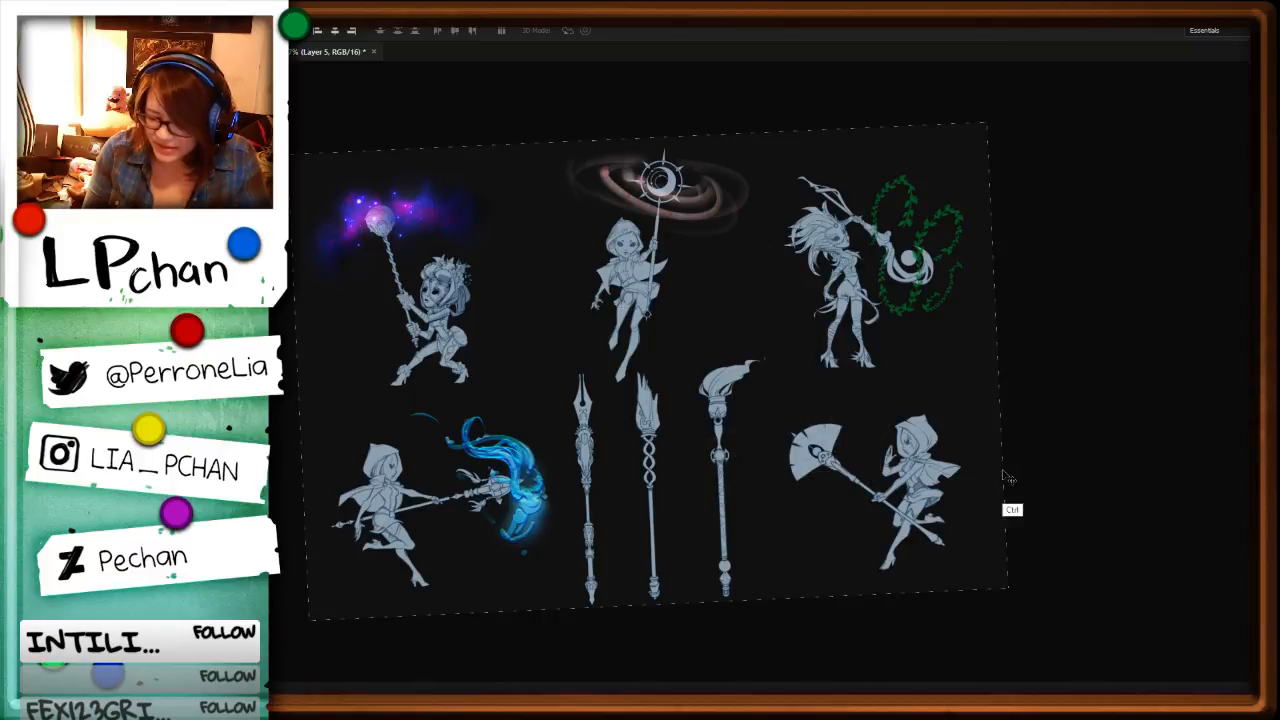
Step: Straighten the canvas, return to the flame layer and add a new layer for the fan staff's effect
key("r")
left_click_drag(1046, 496, 1080, 423)
key("ctrl+plus")
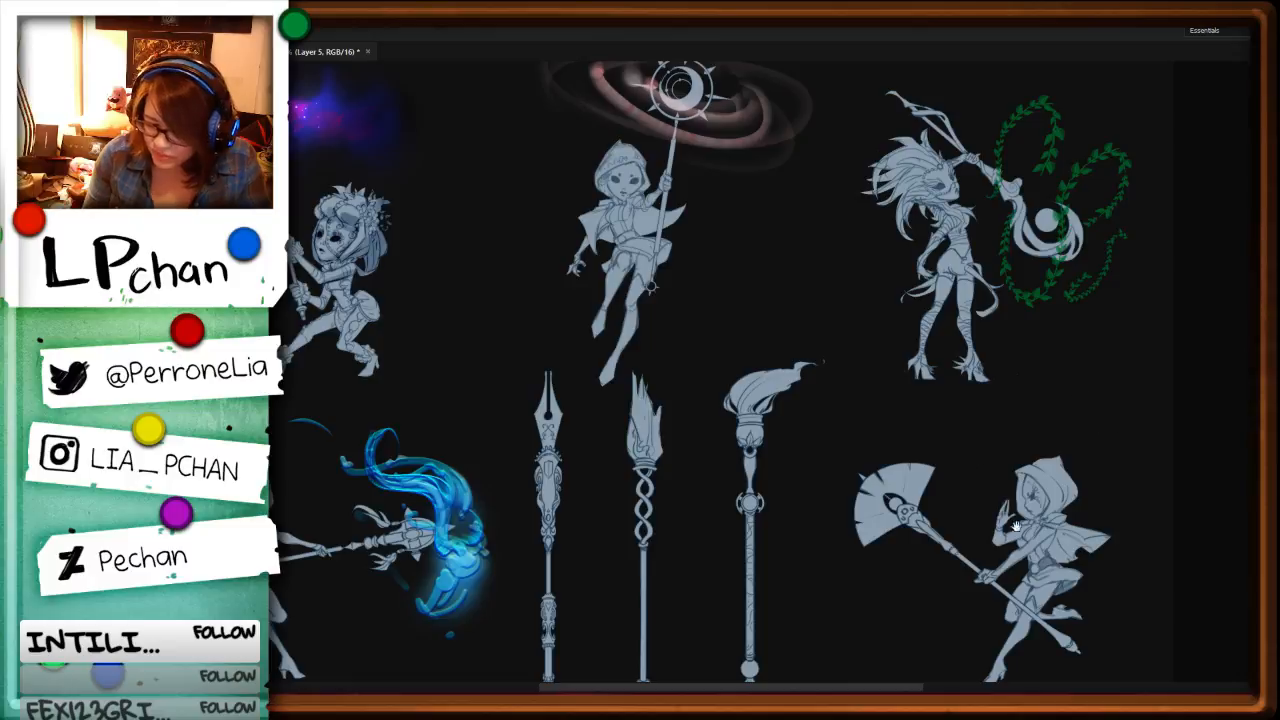
left_click_drag(1102, 598, 943, 446)
key("ctrl+plus")
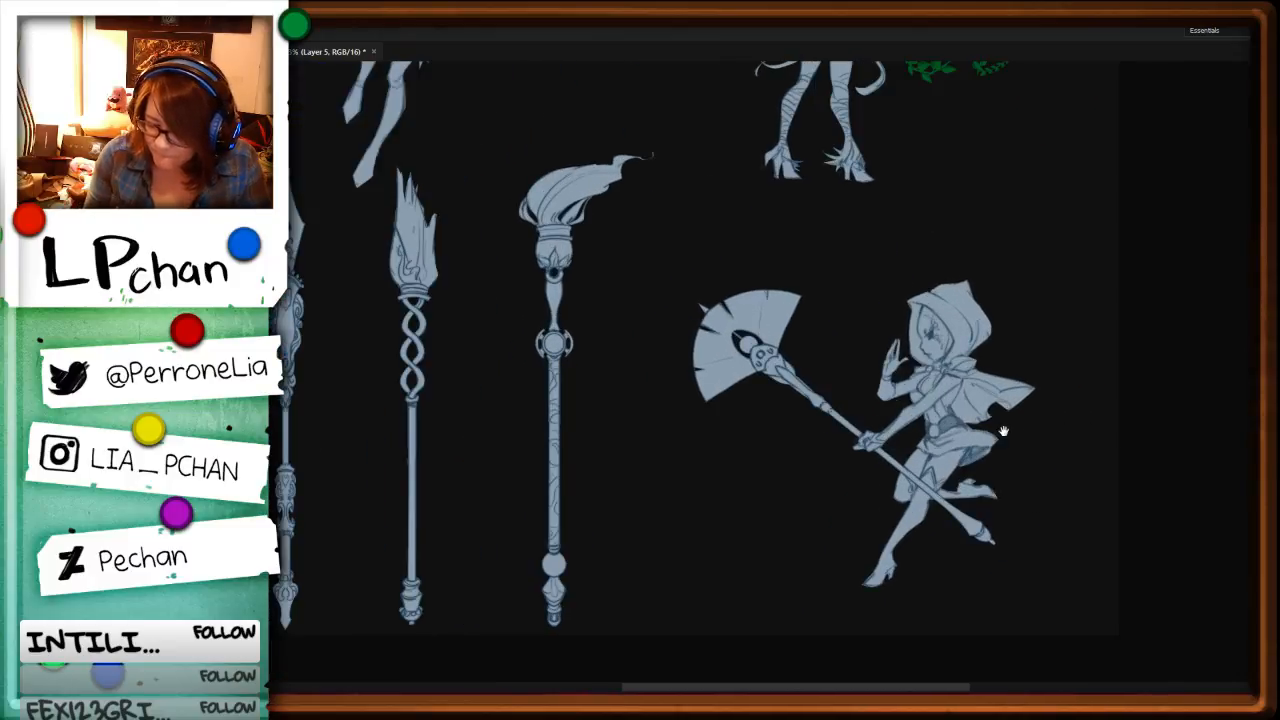
left_click_drag(866, 378, 846, 452)
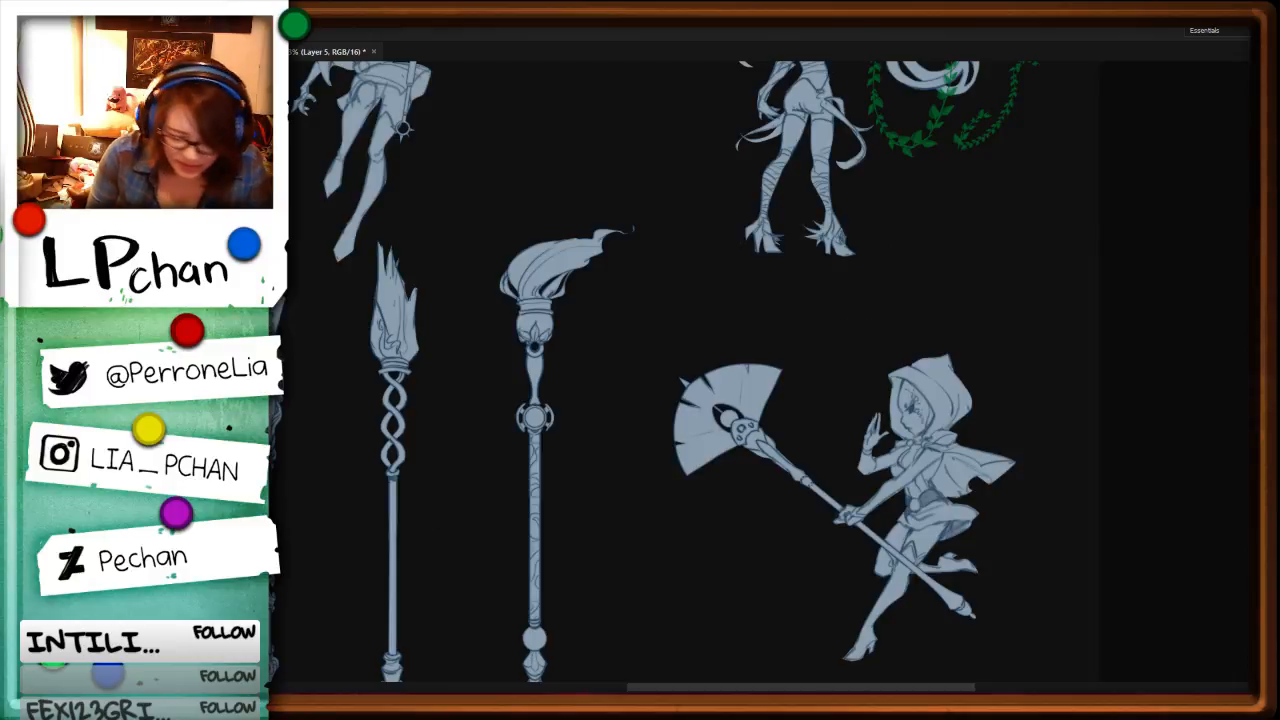
left_click(586, 423, "ctrl")
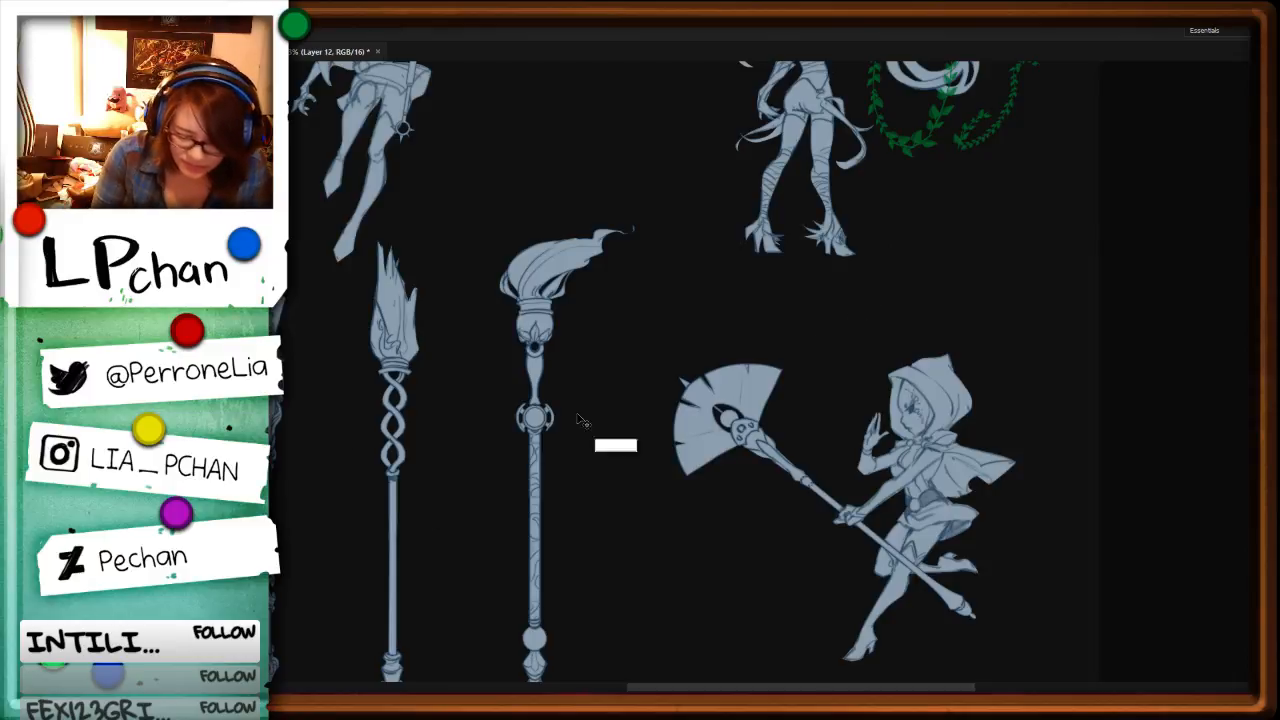
key("b")
Step: Choose the branching lightning brush preset and try a stamp of it over the fan staff's head
key("F5")
left_click(833, 498)
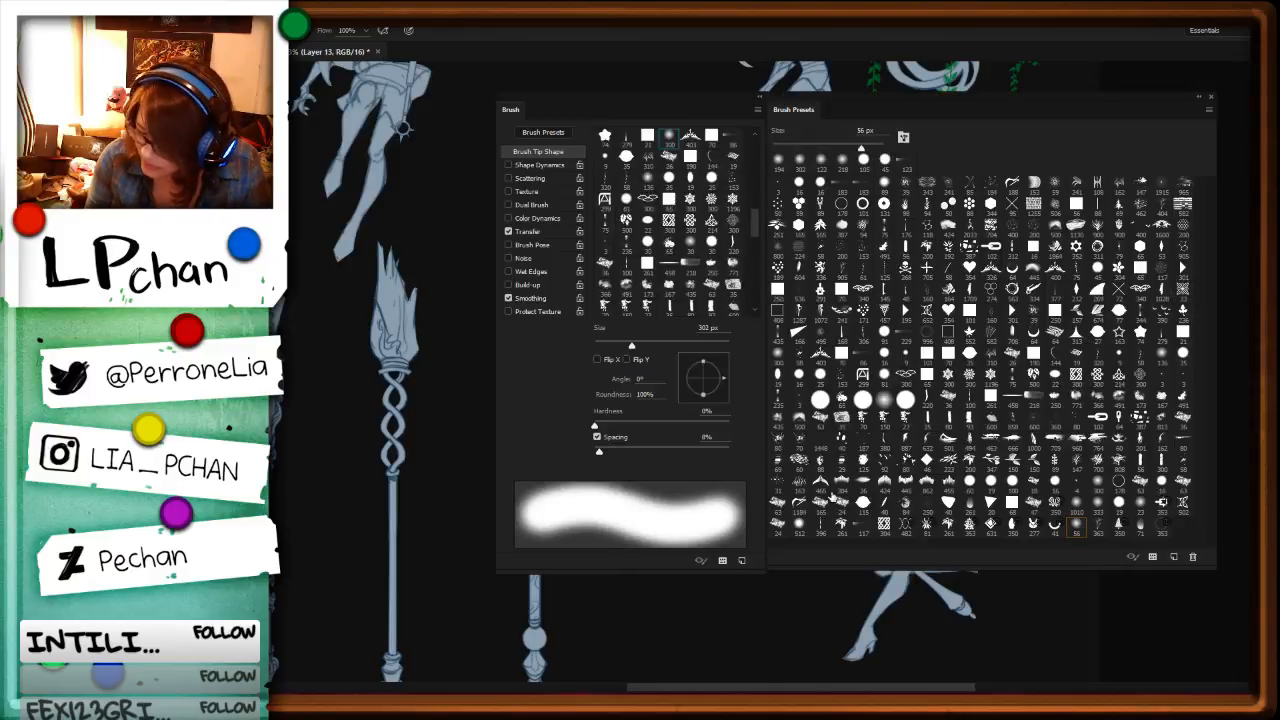
left_click(800, 460)
key("F5")
key("F5")
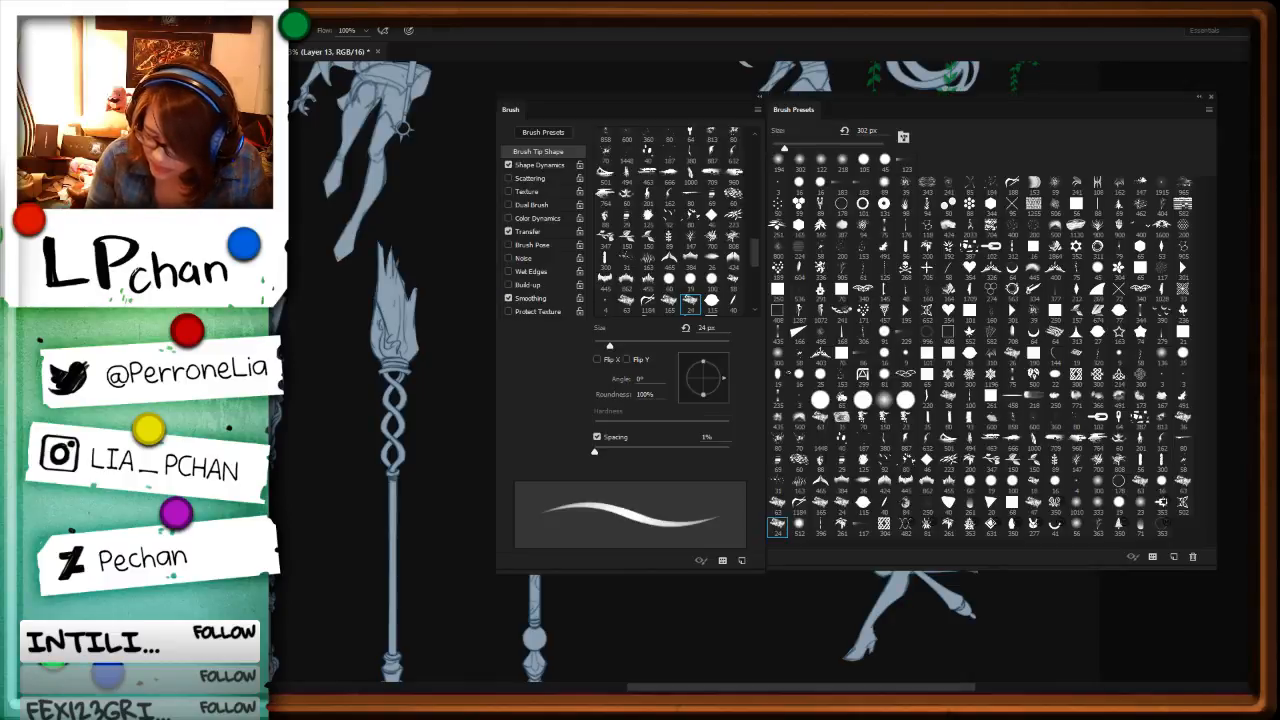
left_click(841, 507)
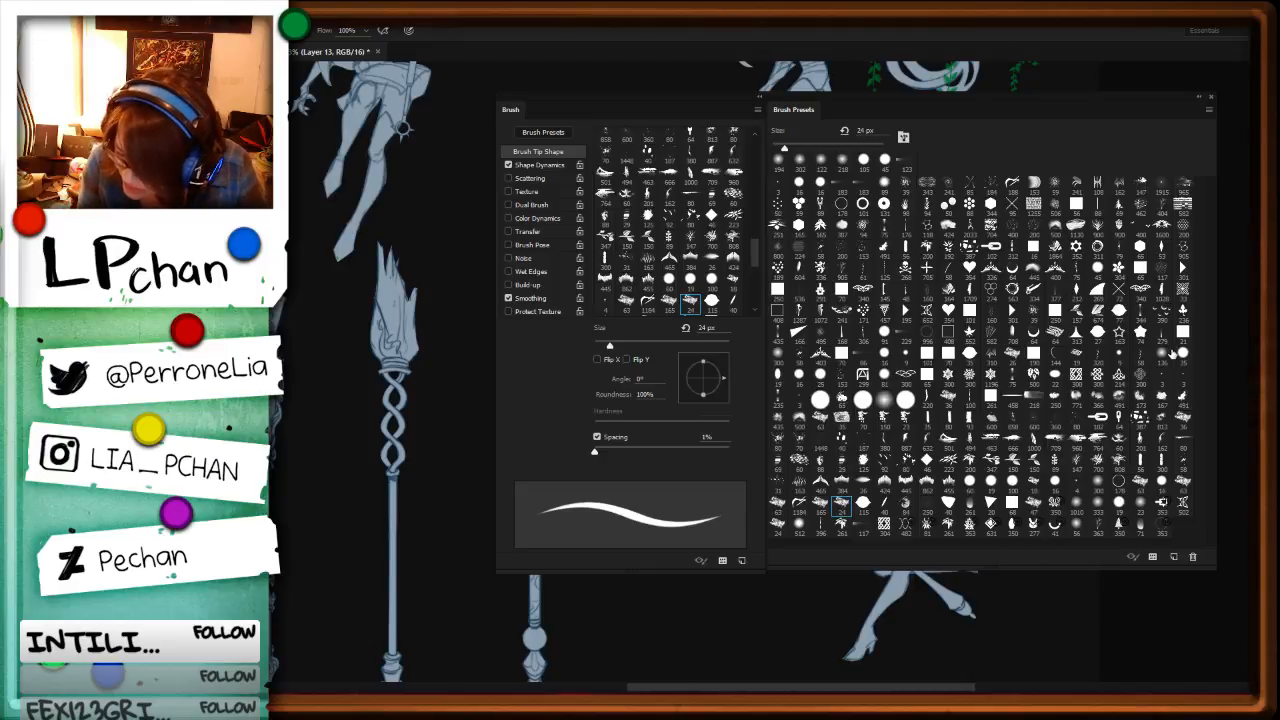
left_click(1097, 528)
key("F5")
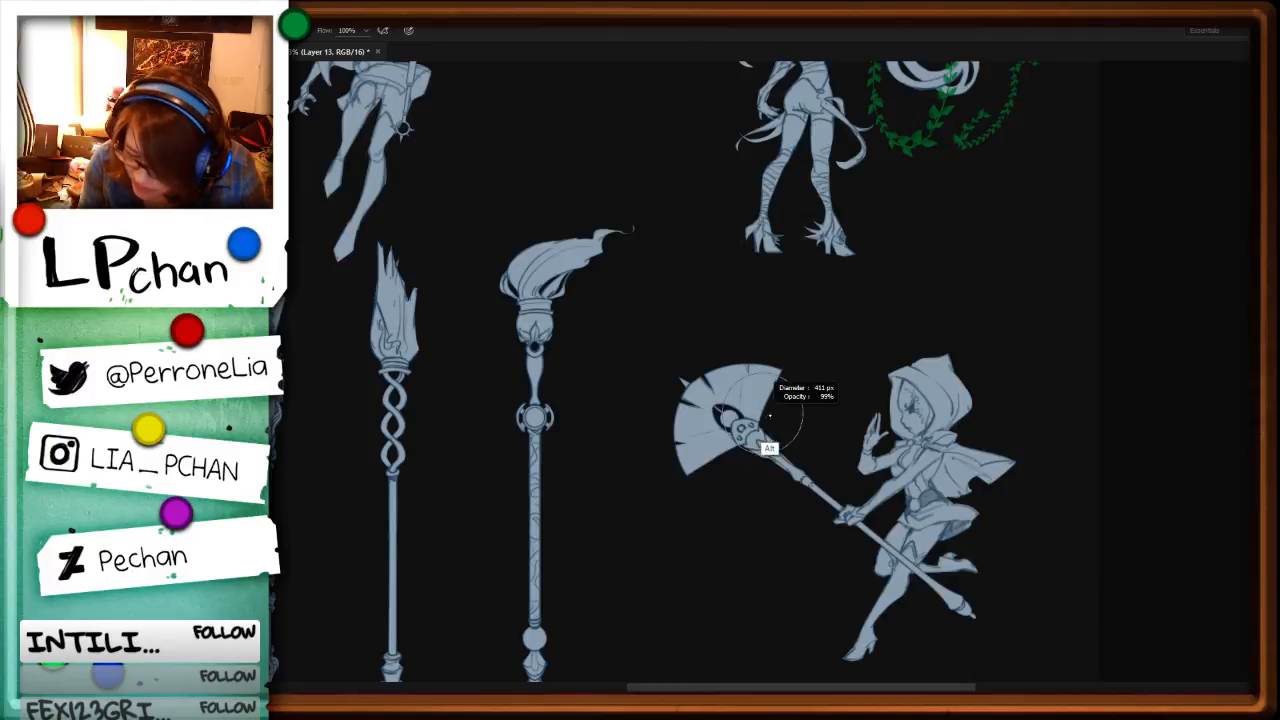
left_click(760, 405)
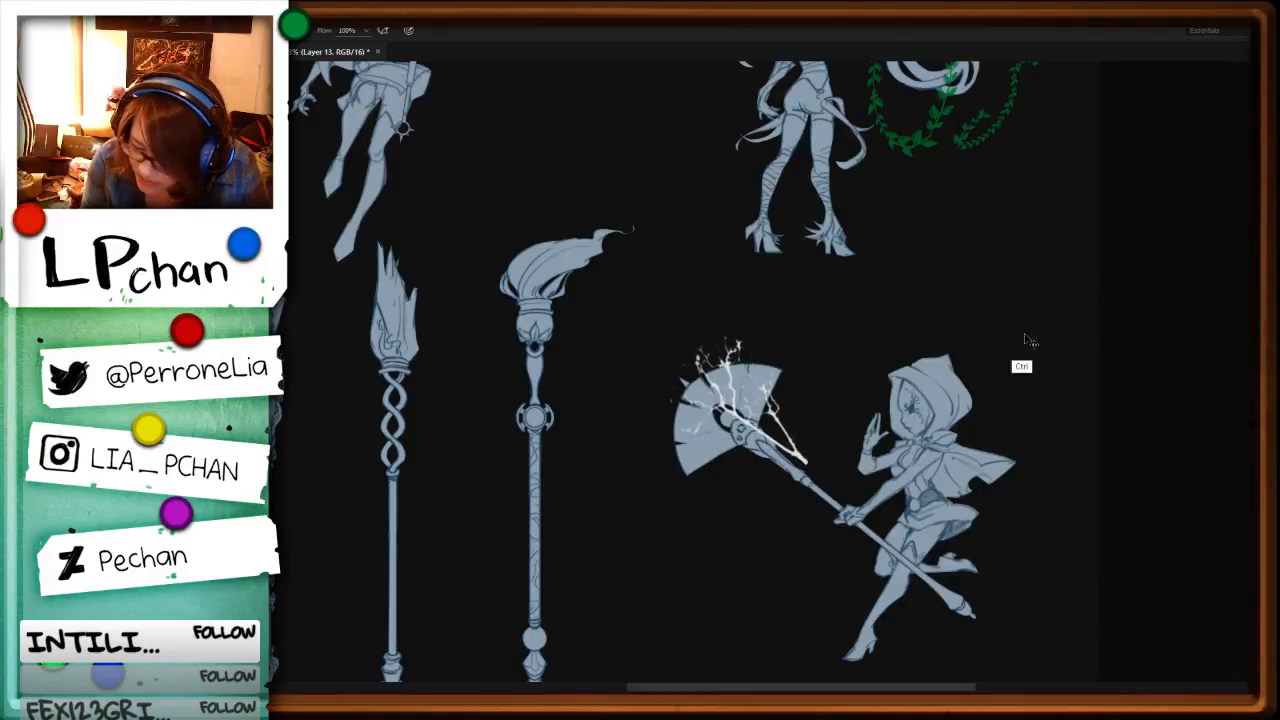
Step: Turn off Shape Dynamics, Scattering and Color Dynamics for the lightning brush and stamp one large white bolt over the fan head
key("F5")
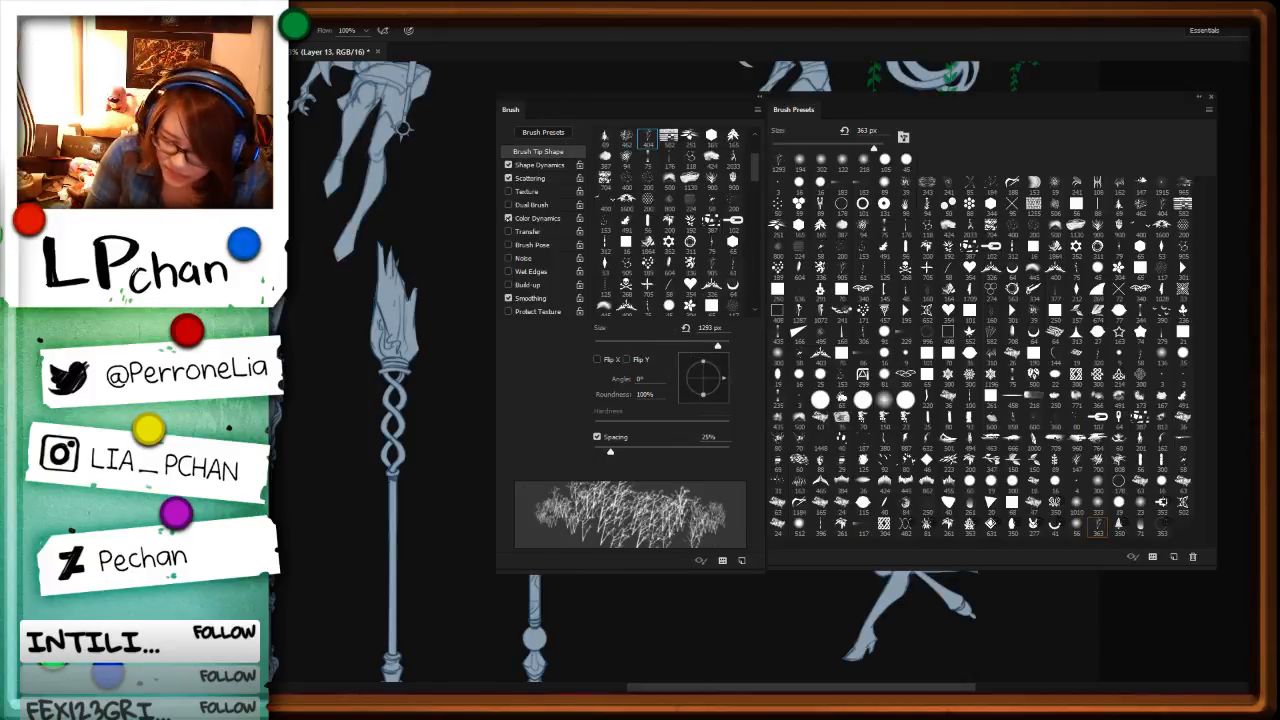
left_click(508, 218)
left_click(508, 178)
left_click(508, 165)
key("F5")
left_click(742, 426)
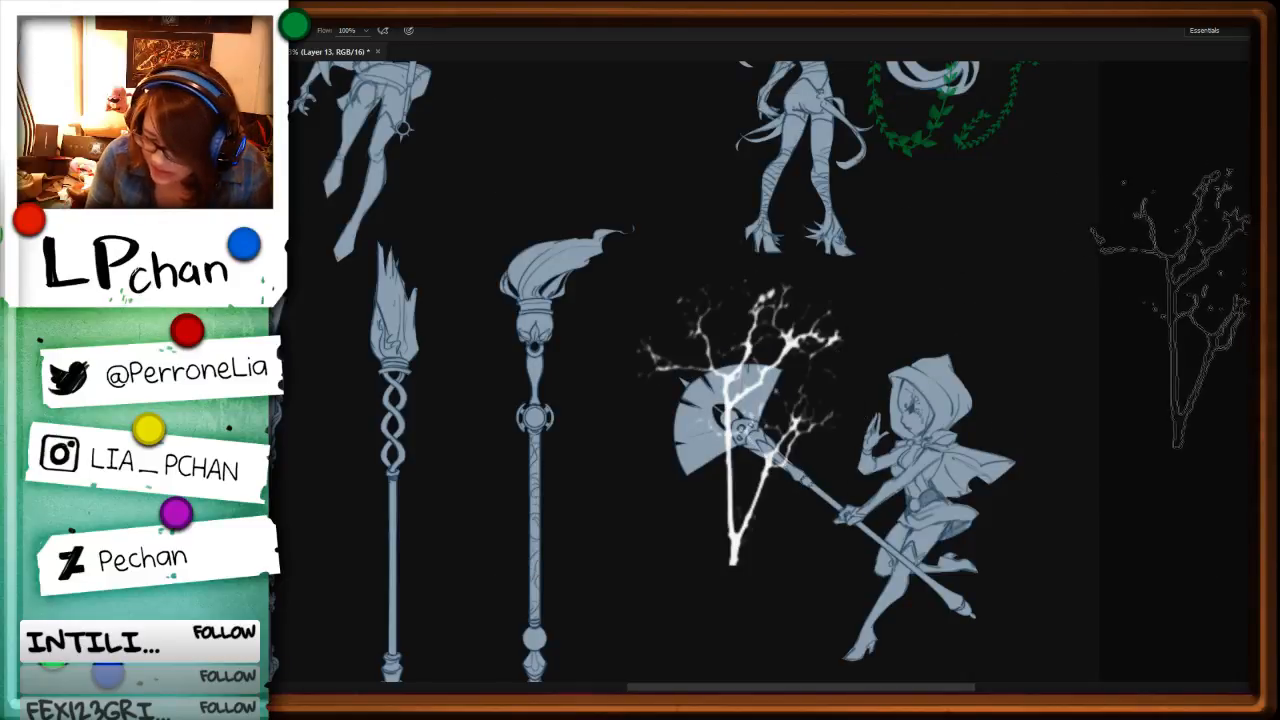
key("F5")
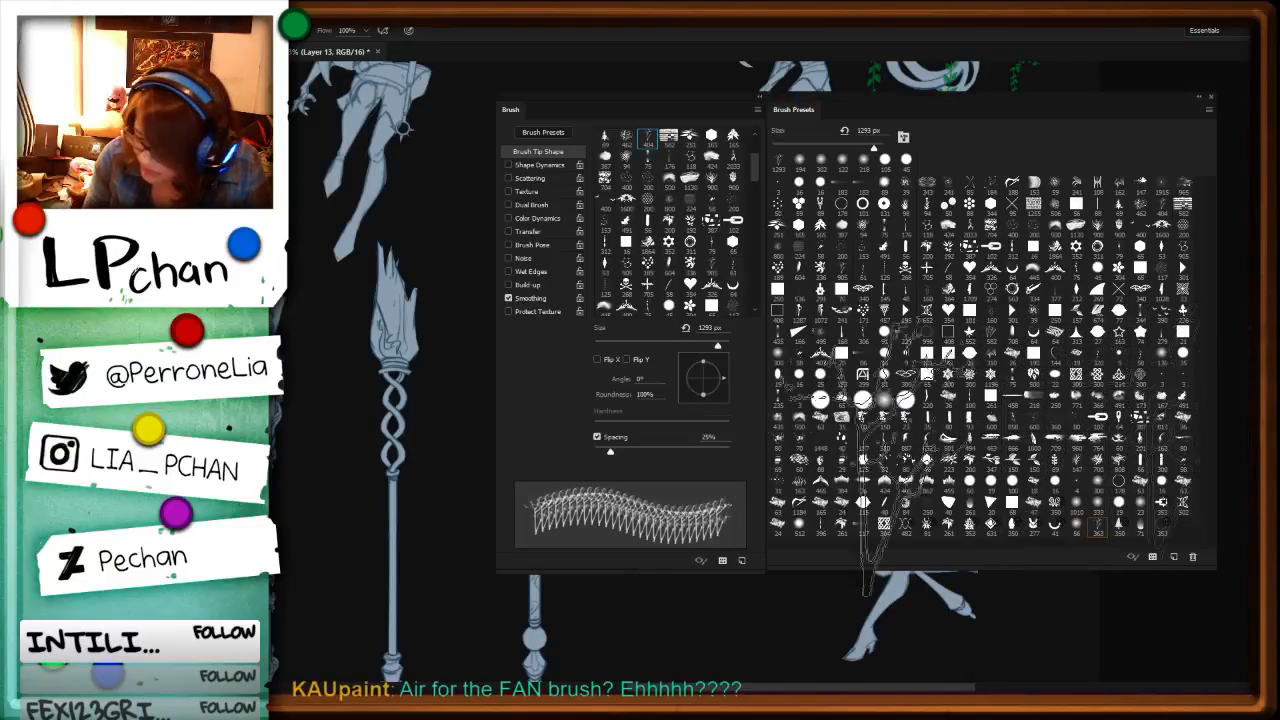
key("F5")
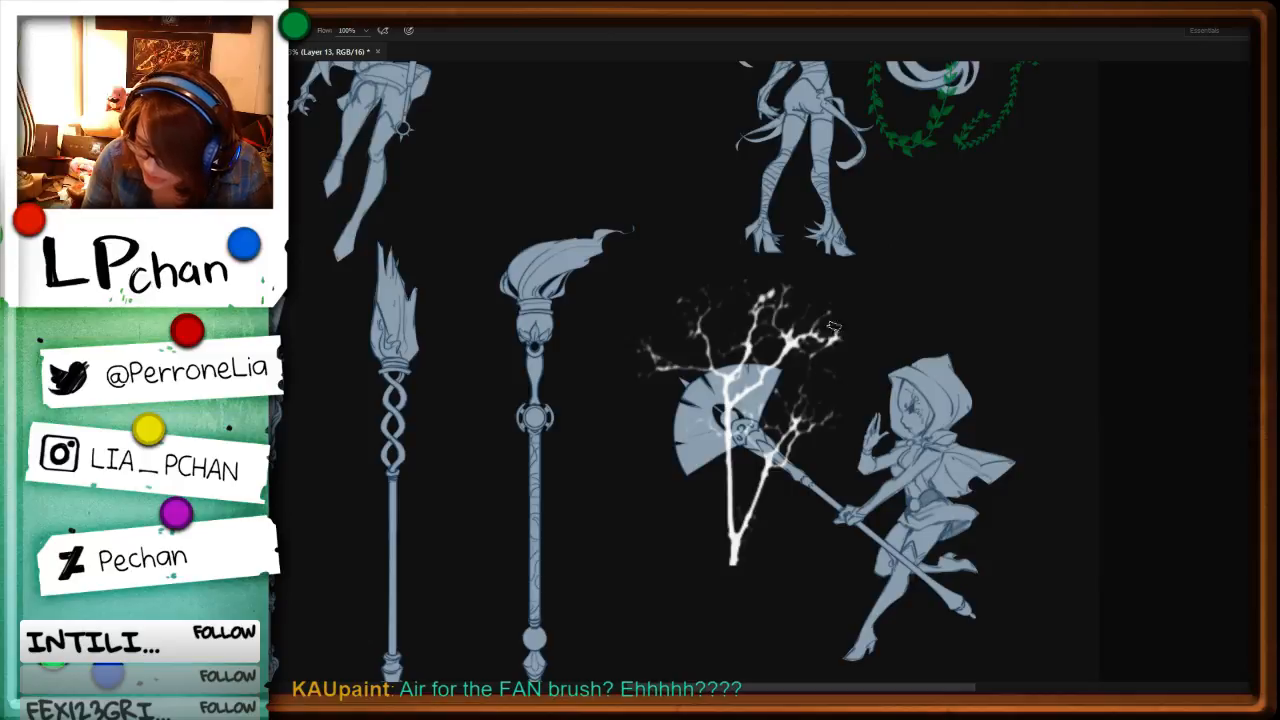
Step: Lasso the lower fork of the lightning, move it nearer the staff's shaft with Free Transform and delete the leftover bits
mouse_move(724, 592)
left_mouse_down()
mouse_move(777, 585)
mouse_move(853, 455)
mouse_move(769, 433)
mouse_move(780, 405)
left_mouse_up()
key("ctrl+t")
mouse_move(842, 512)
left_mouse_down()
mouse_move(725, 477)
mouse_move(744, 512)
mouse_move(819, 541)
left_mouse_up()
key("Return")
key("ctrl+d")
key("l")
key("Delete")
key("Delete")
key("ctrl+d")
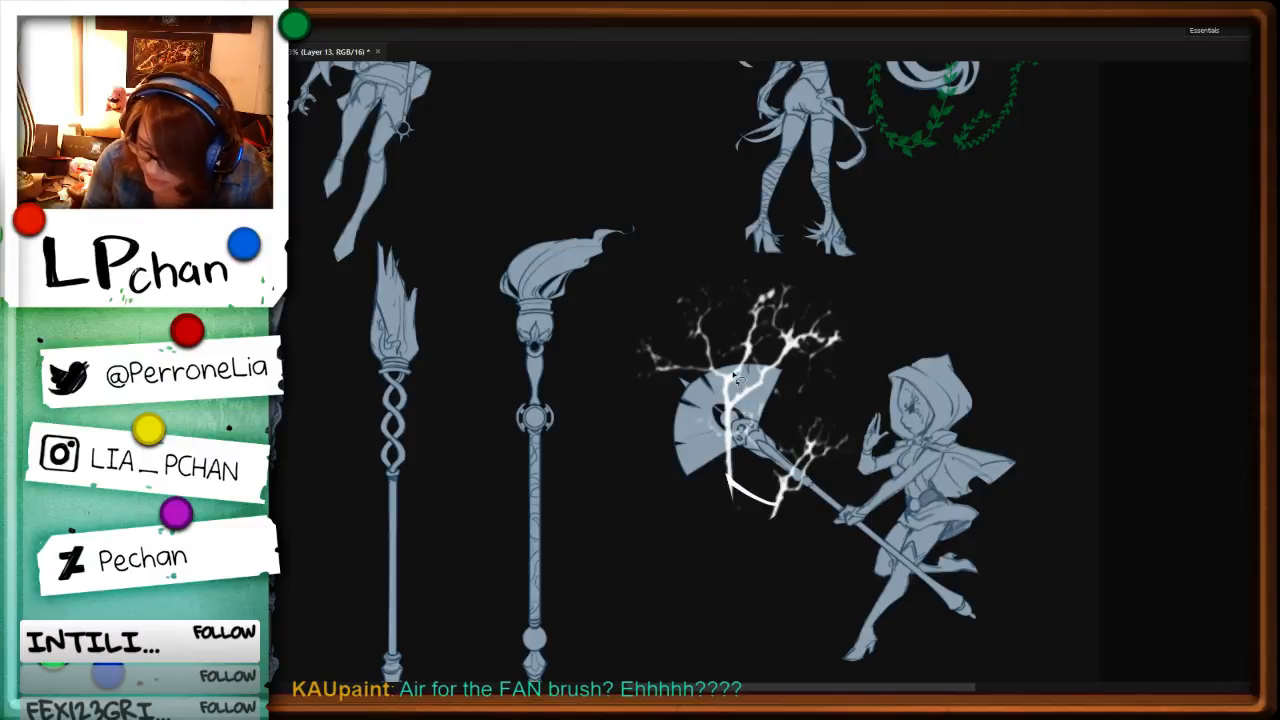
Step: Draw a thin white arc beside the fan's outer edge and try a stroke by the lightning fork at the shaft
key("b")
left_click_drag(652, 368, 674, 409)
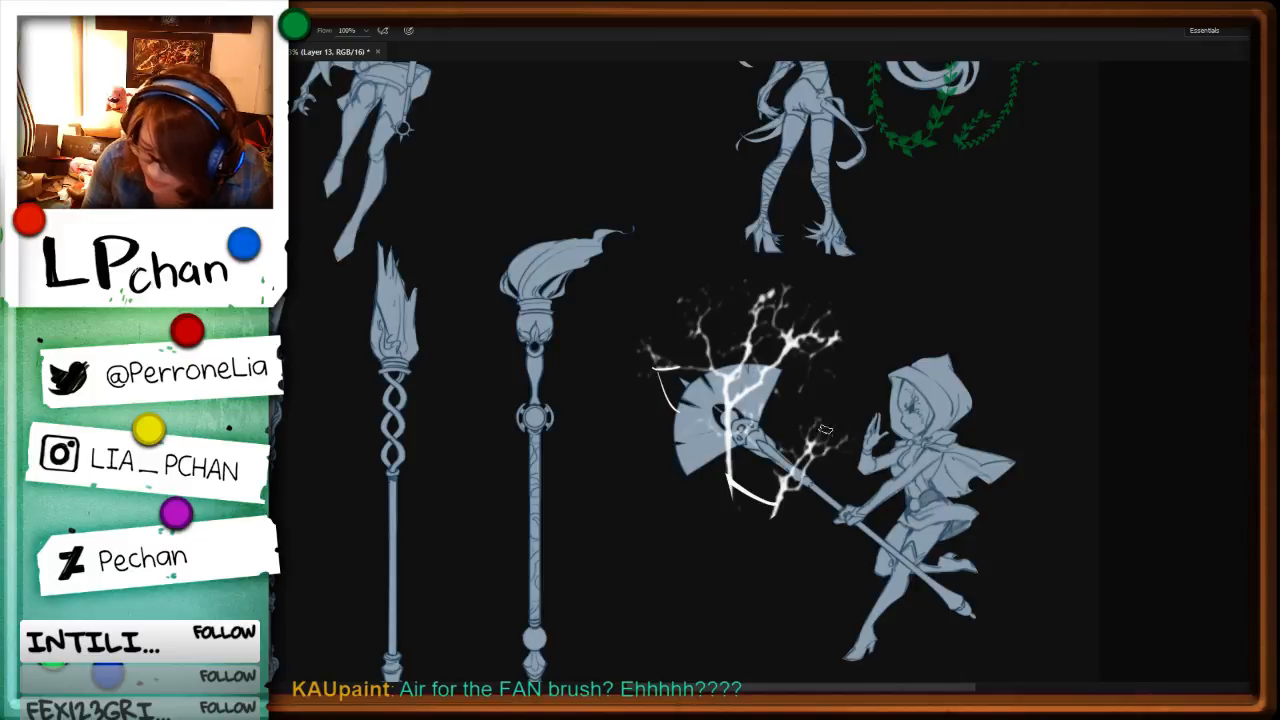
mouse_move(843, 410)
left_mouse_down()
mouse_move(814, 439)
mouse_move(838, 444)
mouse_move(820, 438)
mouse_move(819, 464)
left_mouse_up()
key("l")
key("ctrl+z")
Step: Switch to the tapered 24 px brush, undo the trial strokes by the shaft and draw thin arcs around the fan and shaft
key("F5")
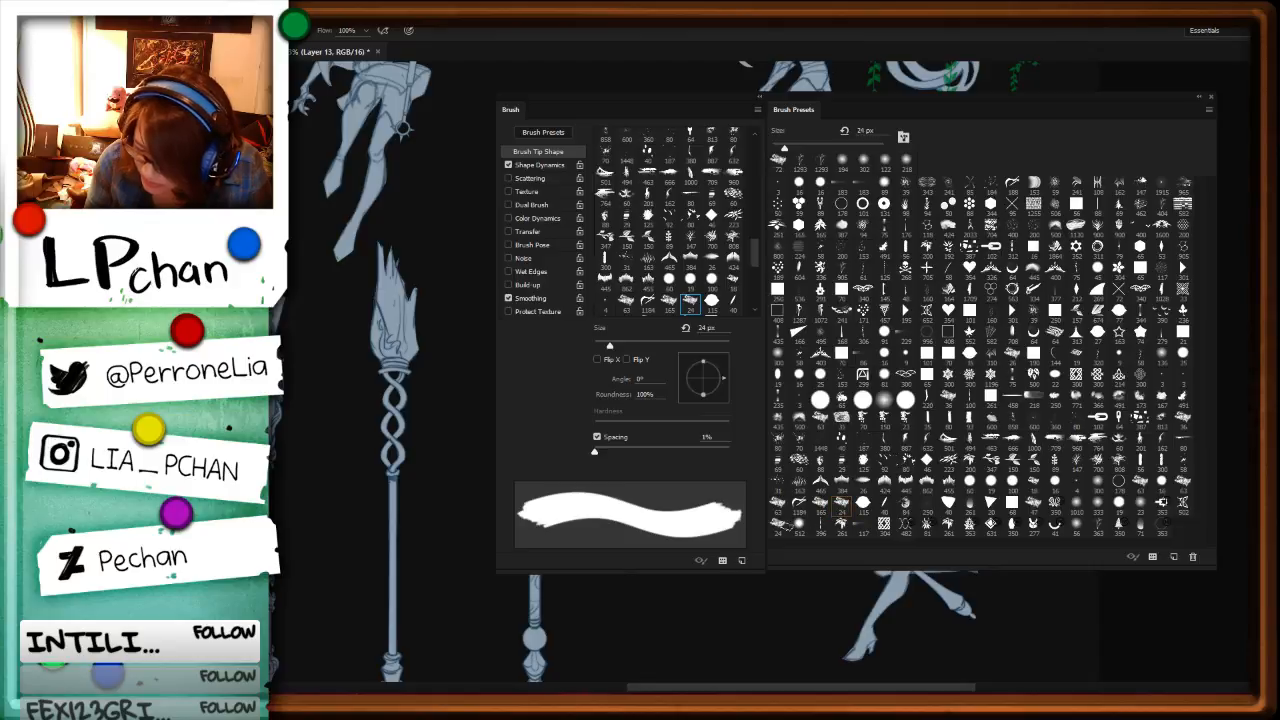
left_click(779, 526)
key("F5")
key("ctrl+z")
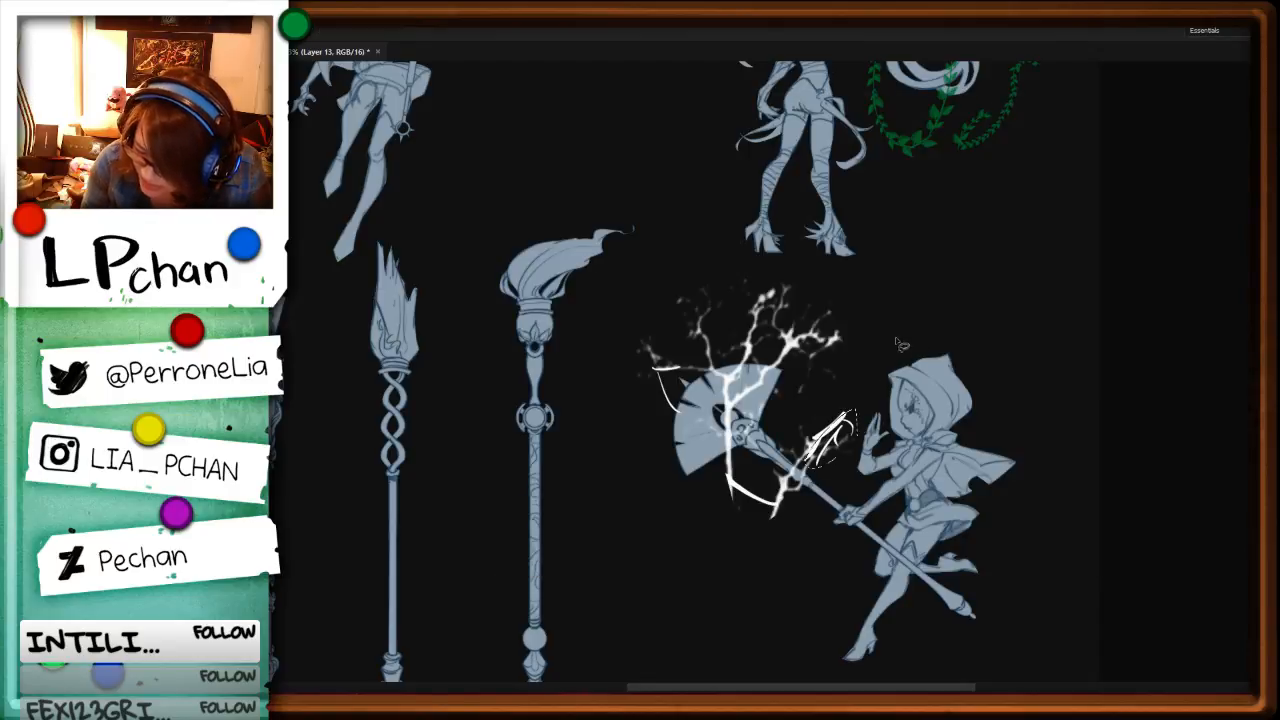
key("ctrl+z")
key("ctrl+z")
key("ctrl+z")
mouse_move(846, 412)
left_mouse_down()
mouse_move(820, 438)
mouse_move(832, 478)
left_mouse_up()
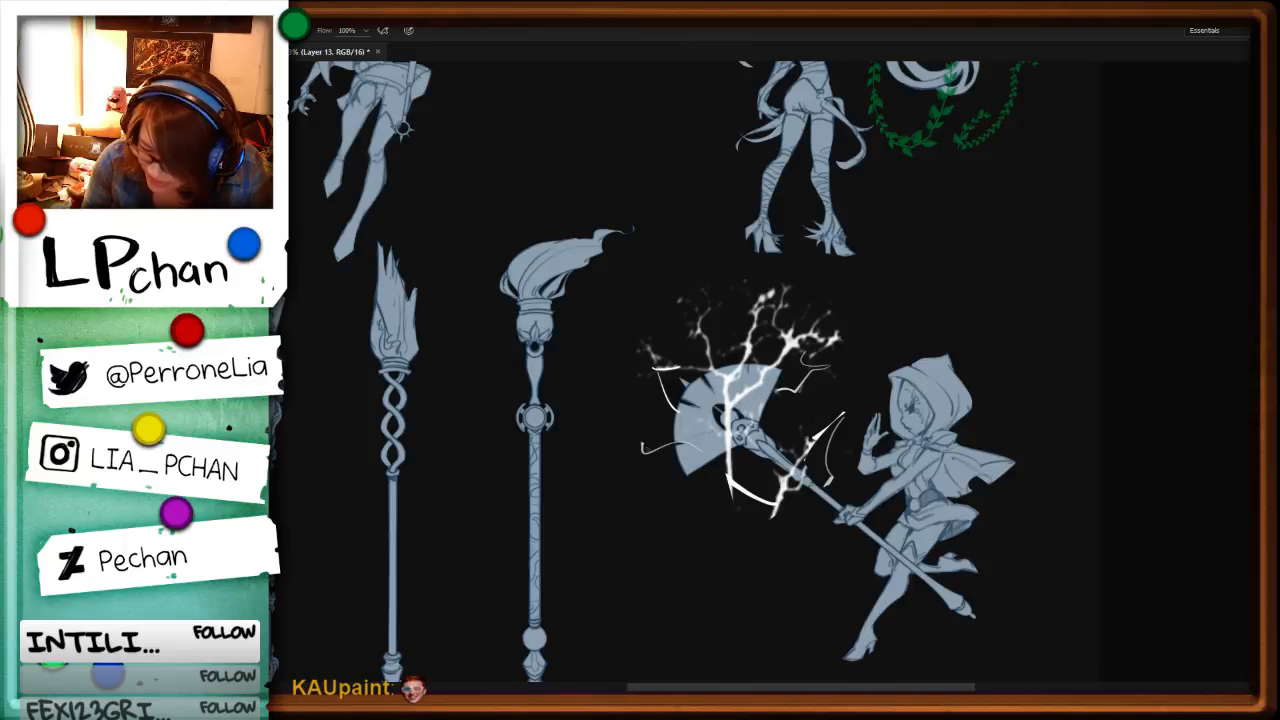
left_click_drag(640, 443, 678, 446)
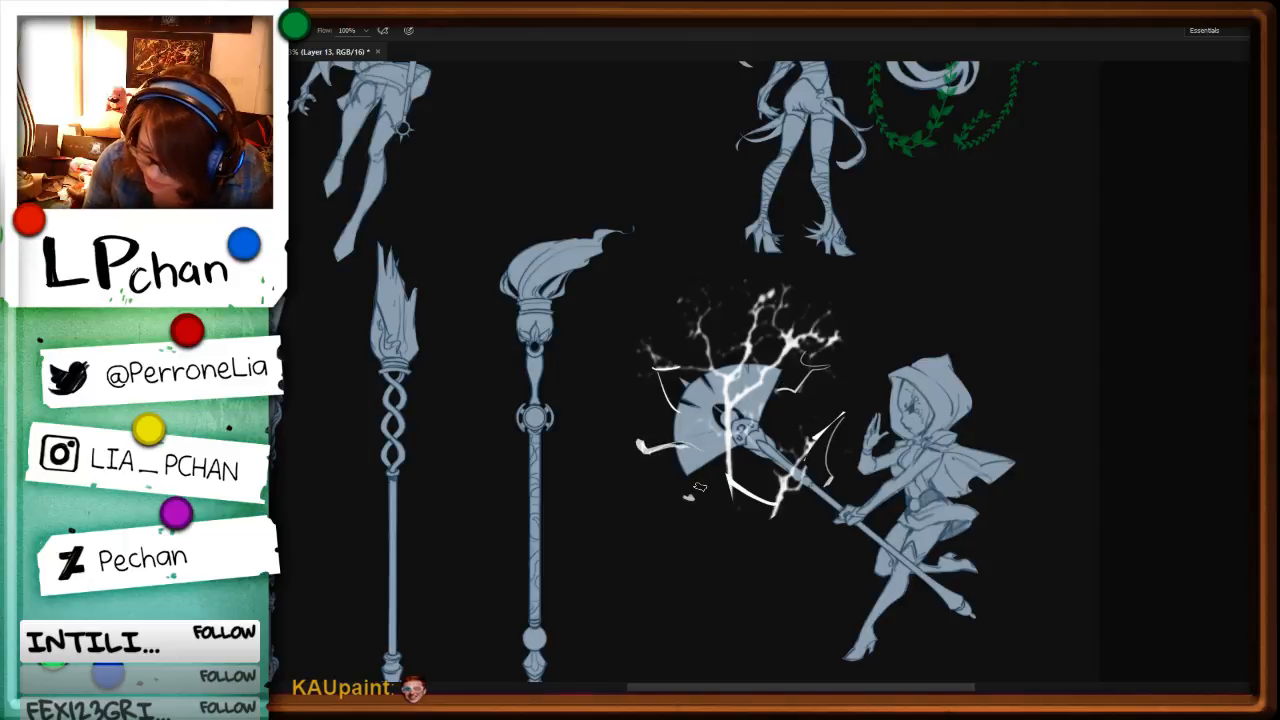
Step: Lasso the small upper lightning branch above the fan and squash it down toward the fan's edge with Free Transform
key("ctrl+minus")
key("ctrl+plus")
key("ctrl+plus")
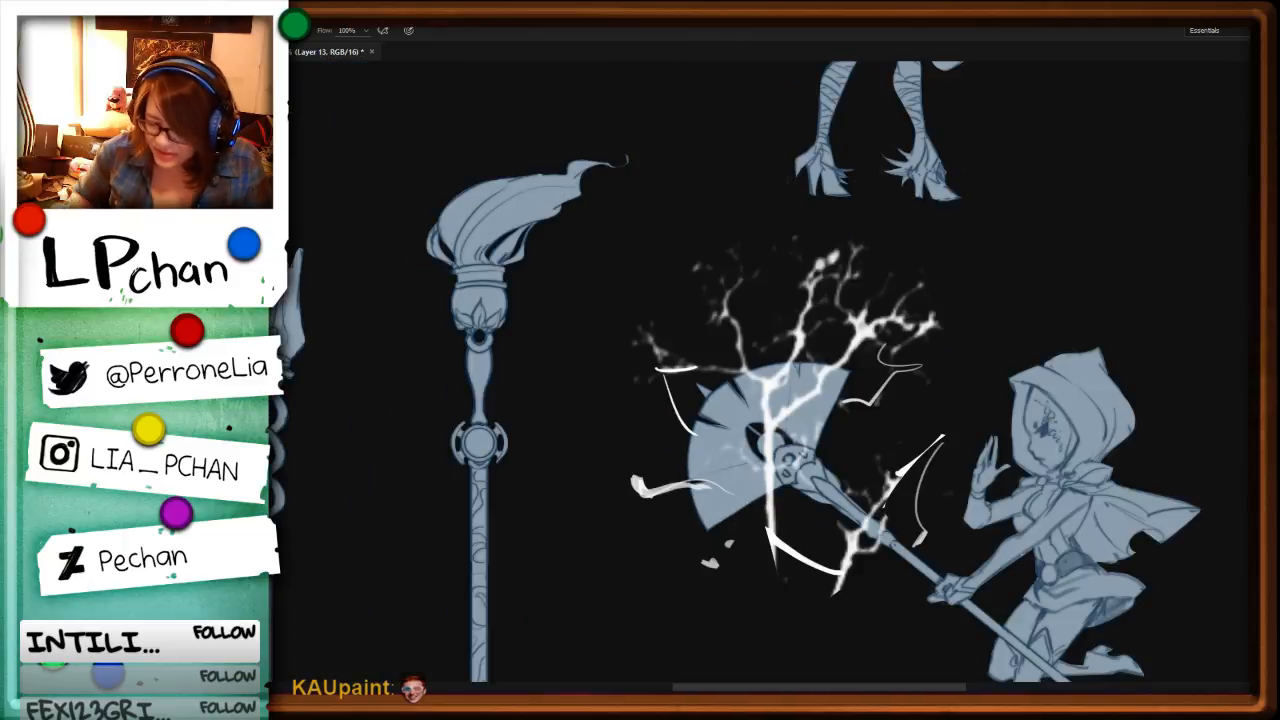
key("l")
left_click_drag(745, 366, 758, 352)
key("ctrl+t")
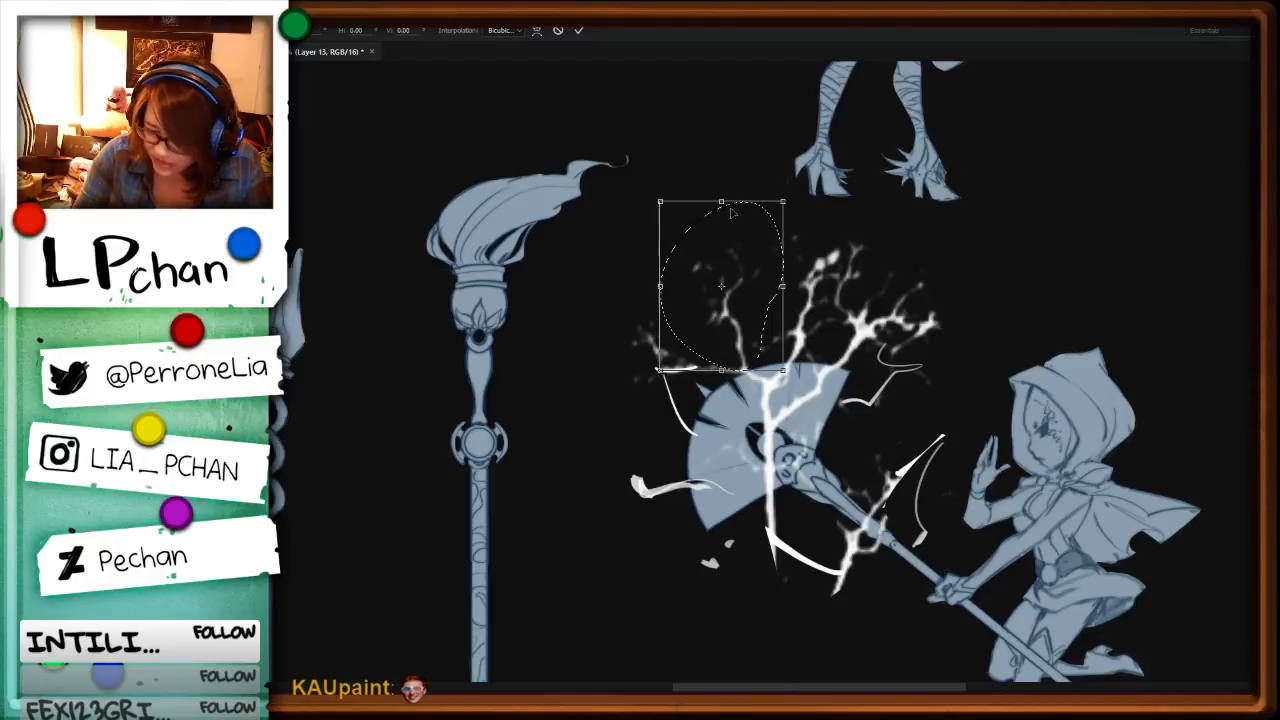
left_click_drag(723, 199, 738, 299)
key("Return")
key("ctrl+d")
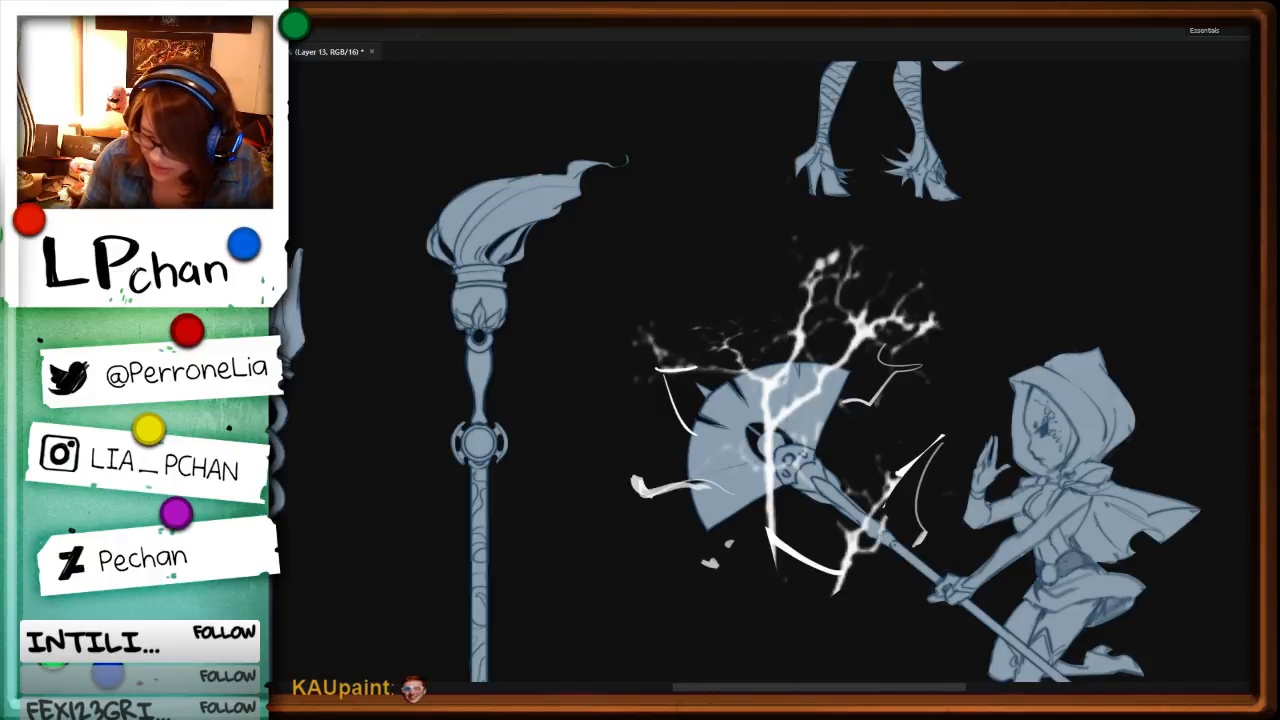
Step: Rework the lightning branch crossing the fan head by redrawing it as a thinner curved bolt
key("b")
left_click_drag(815, 279, 804, 336)
key("ctrl+z")
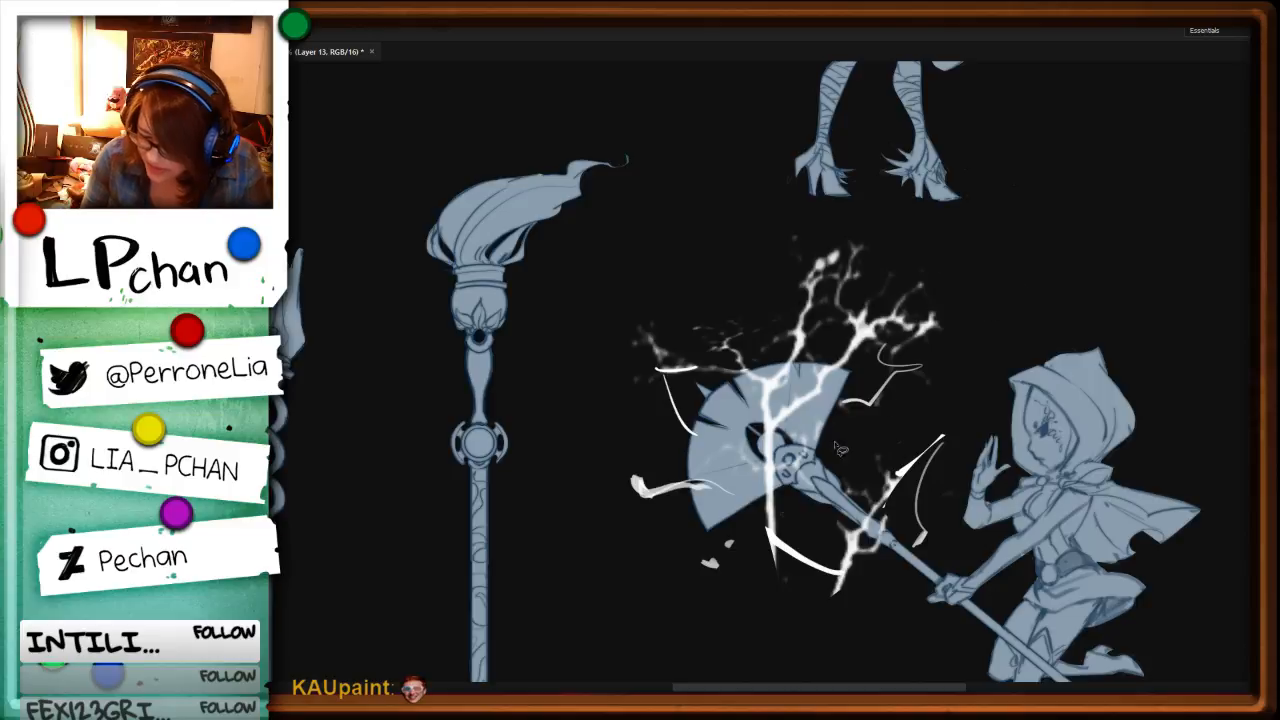
left_click(774, 539, "alt")
left_click_drag(782, 396, 773, 415)
key("ctrl+z")
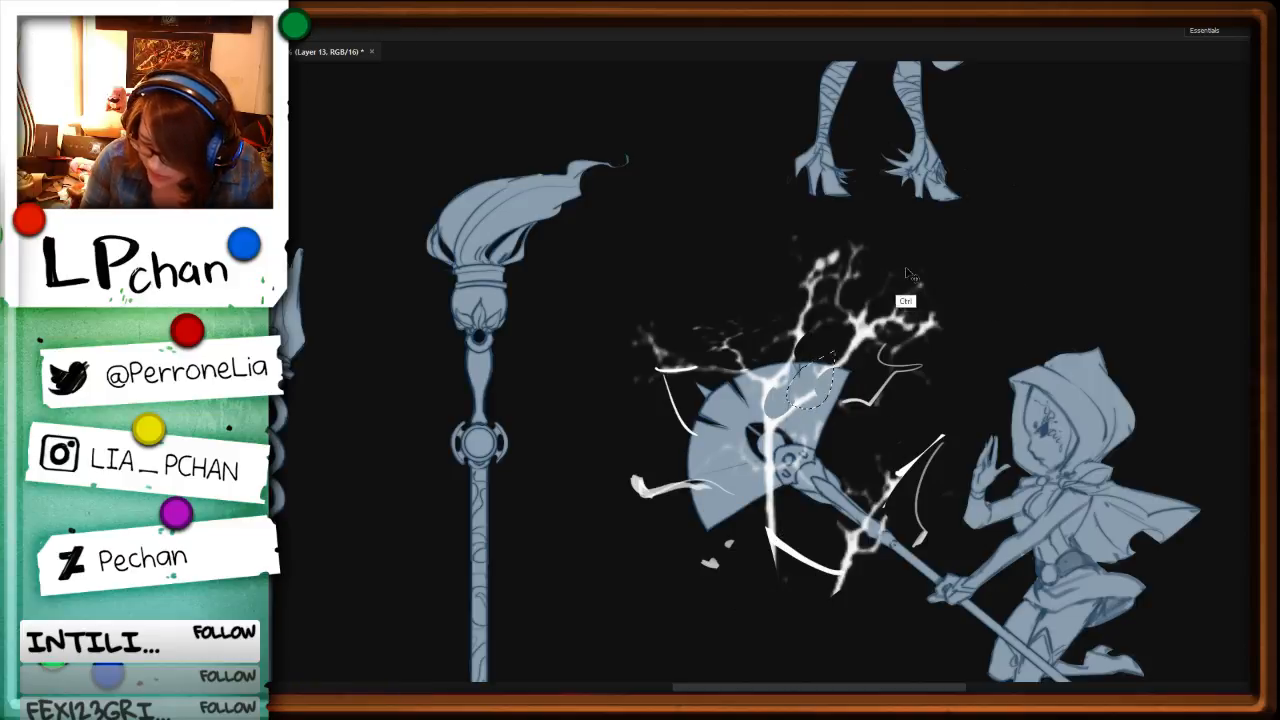
left_click_drag(838, 367, 796, 412)
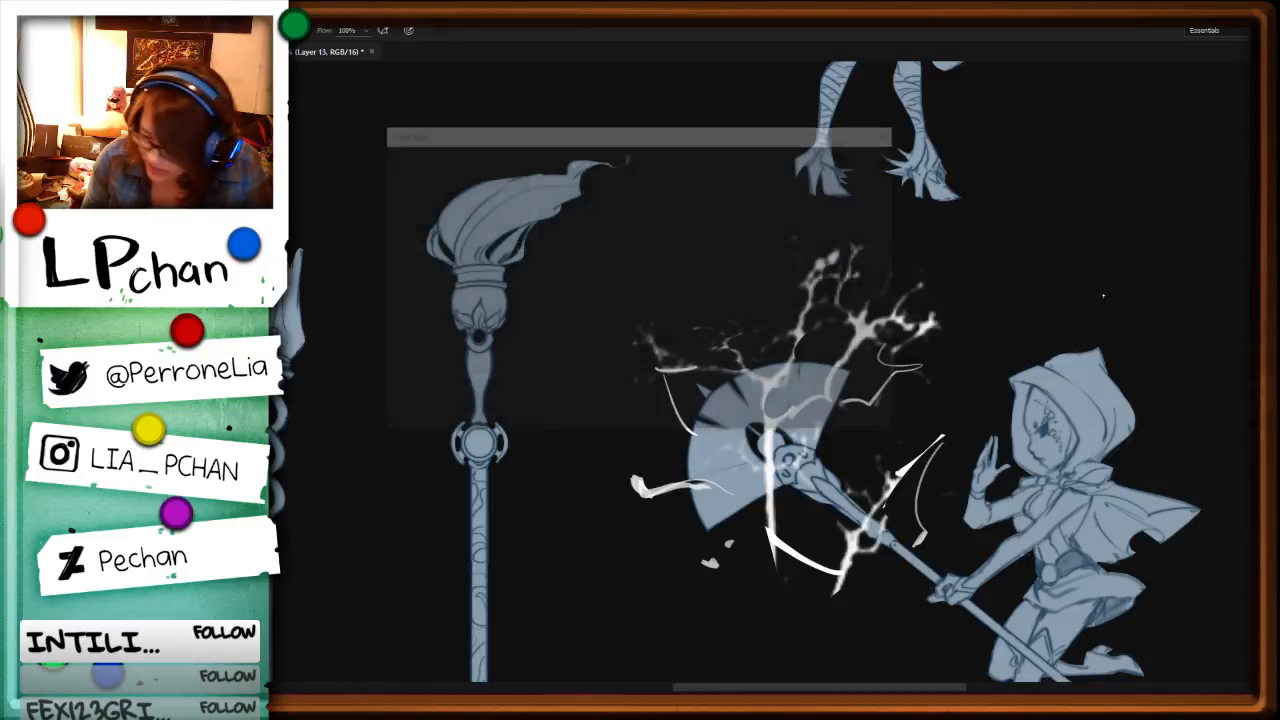
Step: Give the lightning layer an Outer Glow in golden yellow f7c52e
left_click_drag(645, 131, 1102, 271)
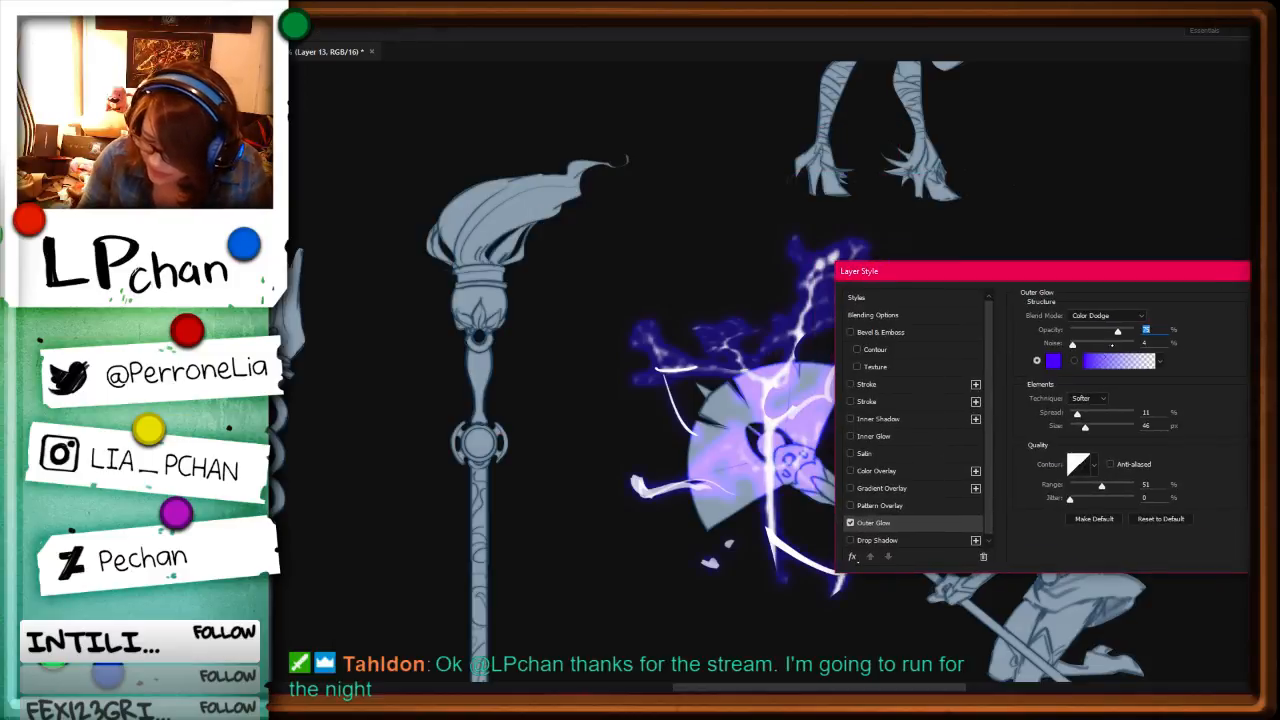
left_click(1058, 361)
left_click(1109, 491)
left_click(1025, 342)
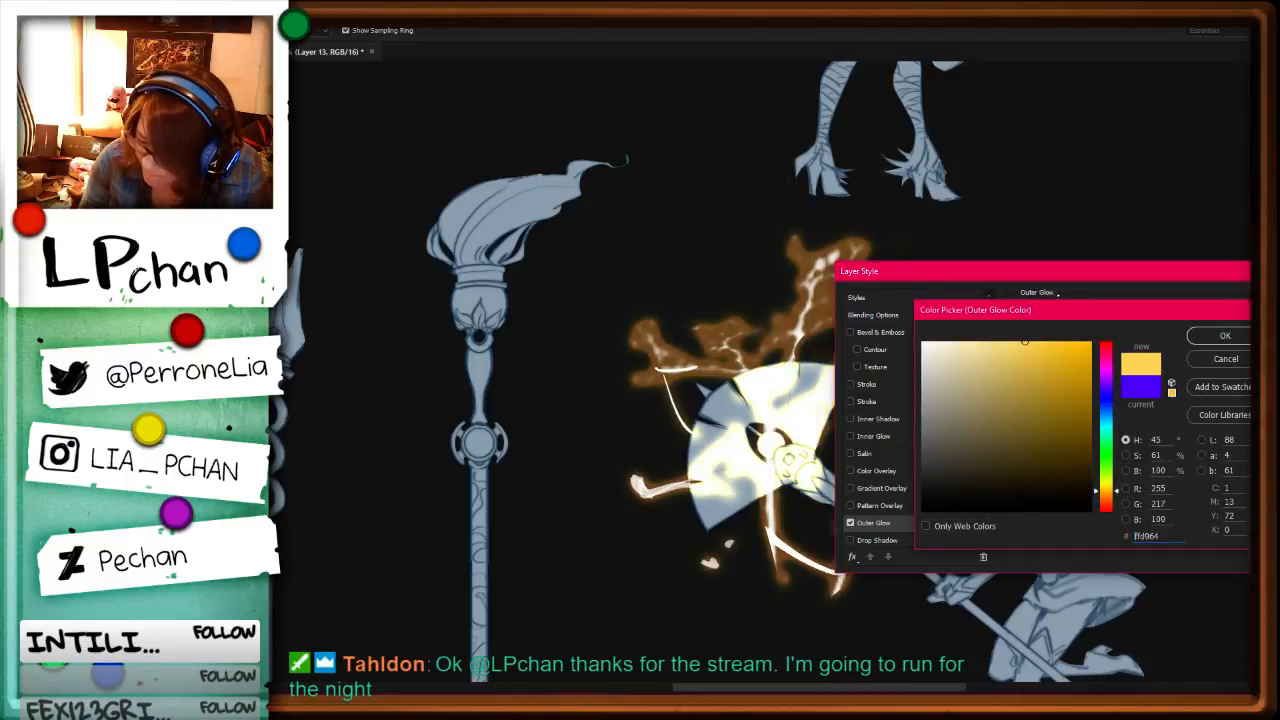
left_click(1059, 347)
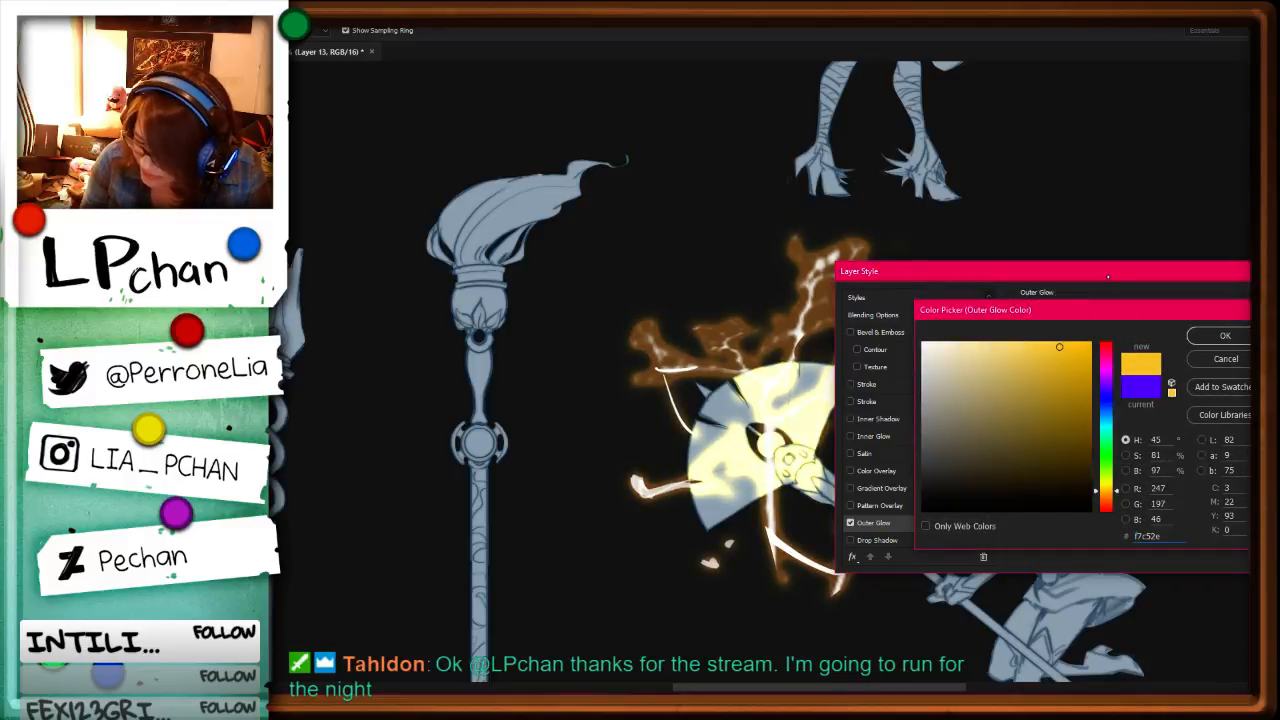
left_click(1214, 338)
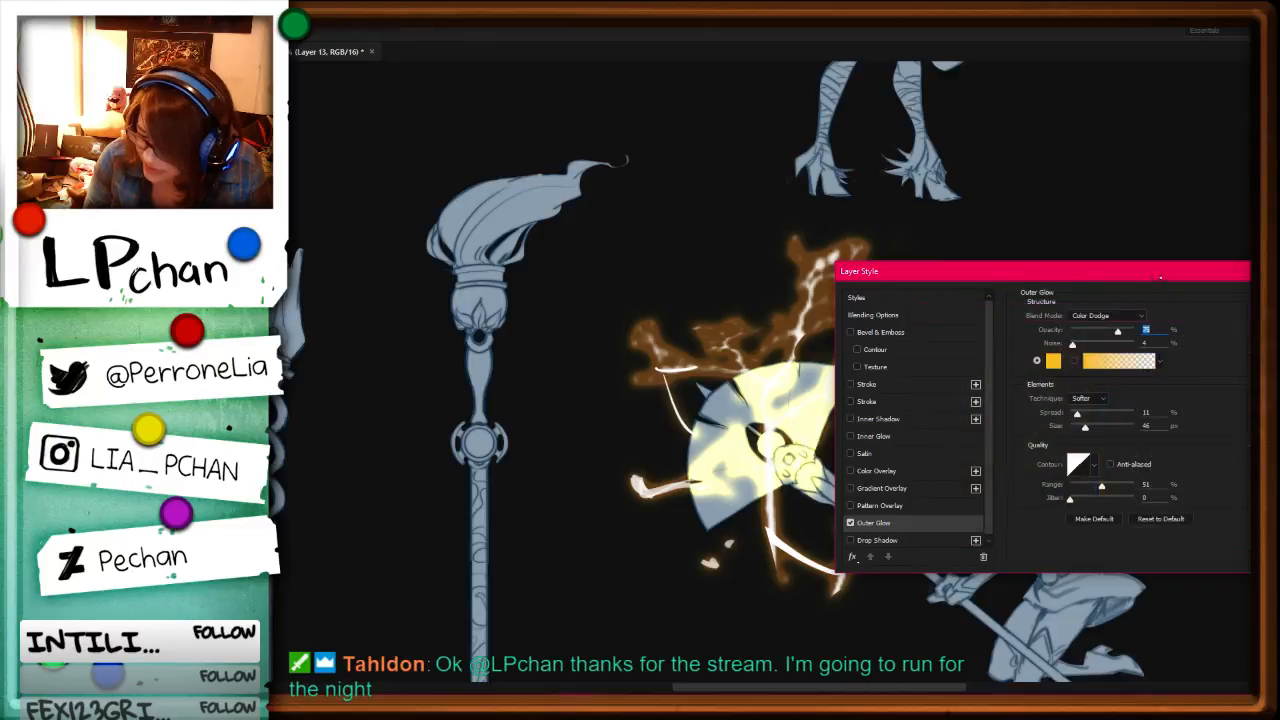
Step: Change the Outer Glow's blend mode from Color Dodge and lighten the glow colour to a paler yellow
left_click_drag(1140, 271, 263, 229)
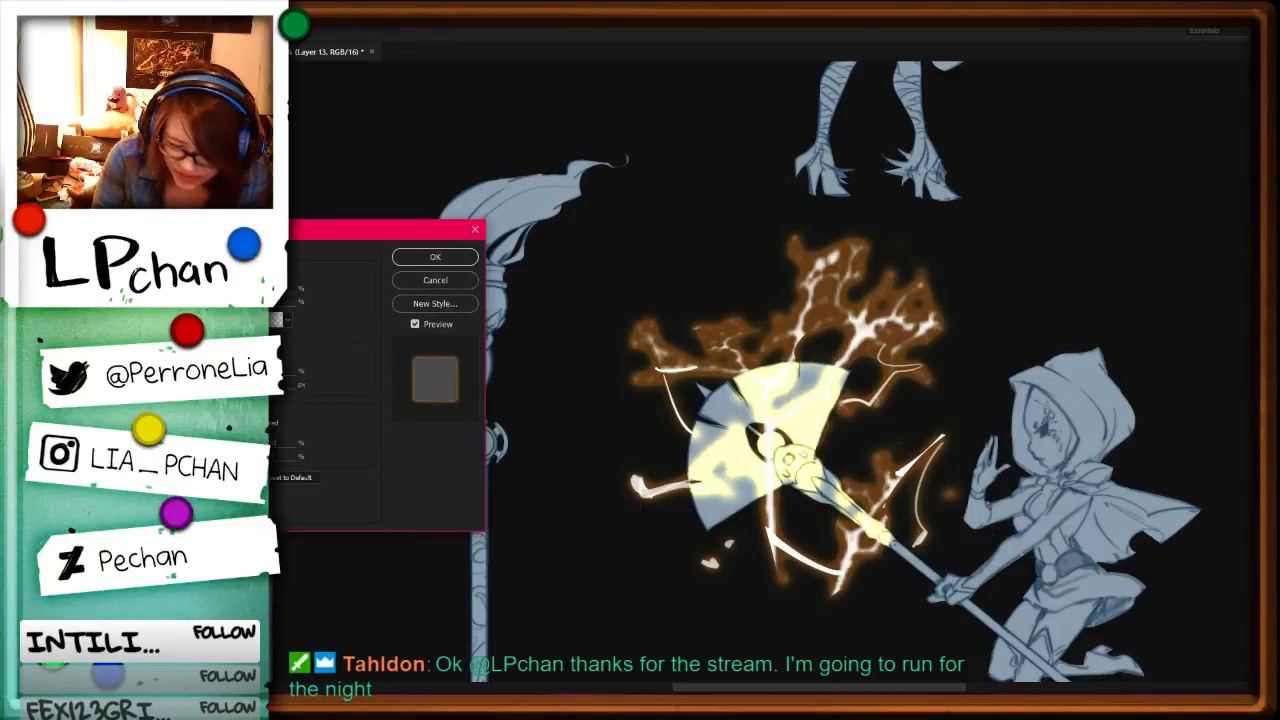
left_click(262, 274)
left_click(255, 288)
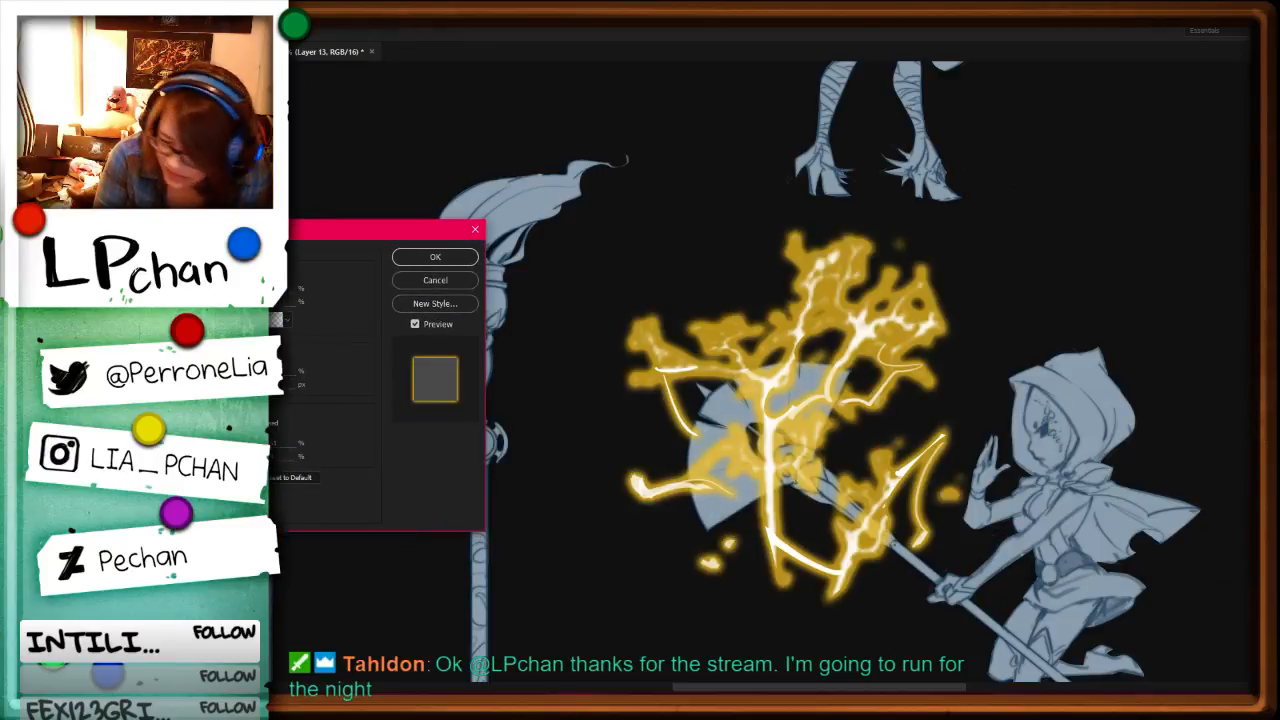
left_click(197, 320)
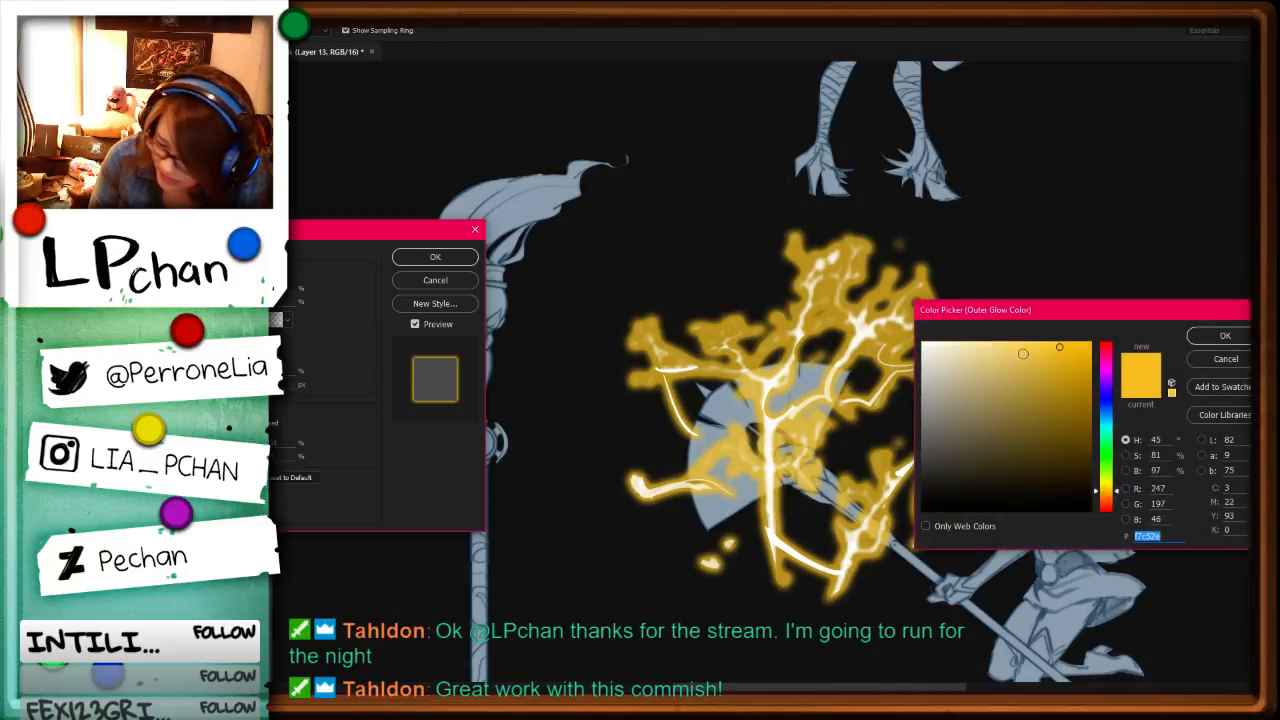
left_click_drag(1023, 354, 1006, 350)
left_click(1225, 336)
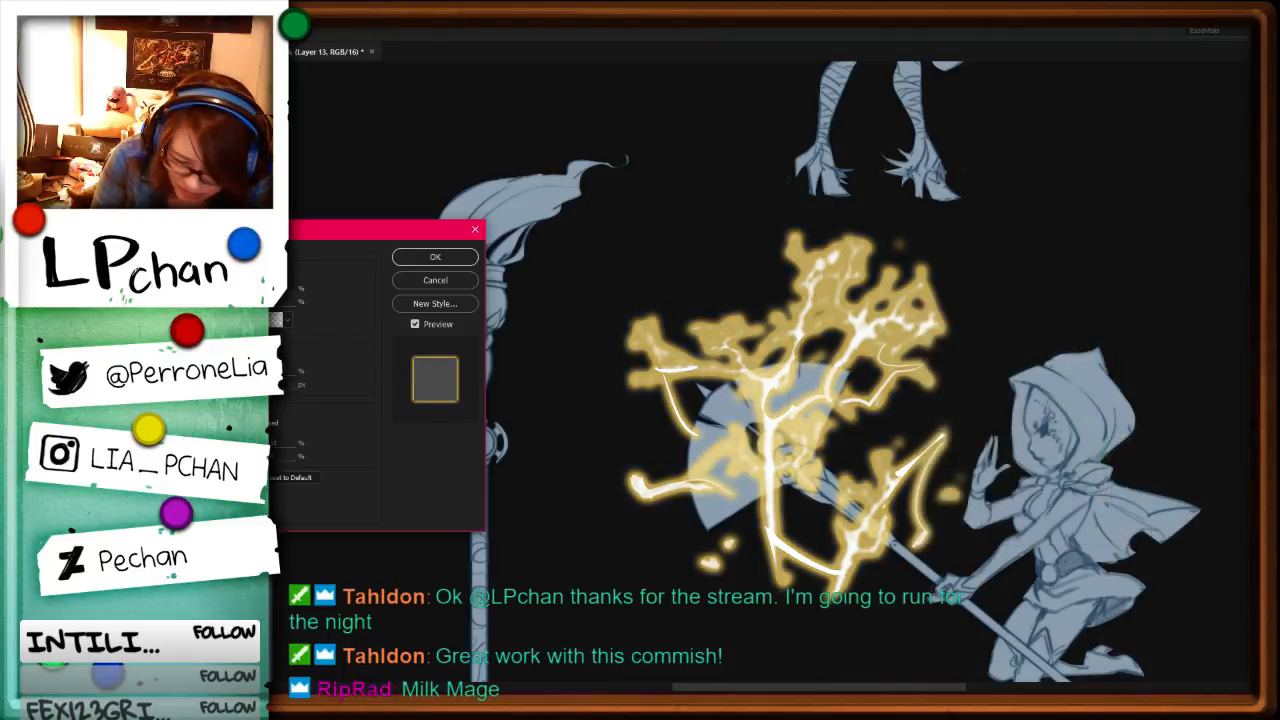
Step: Lower the Outer Glow's spread, set its colour to f9d25b and apply the layer style
left_click_drag(235, 373, 206, 373)
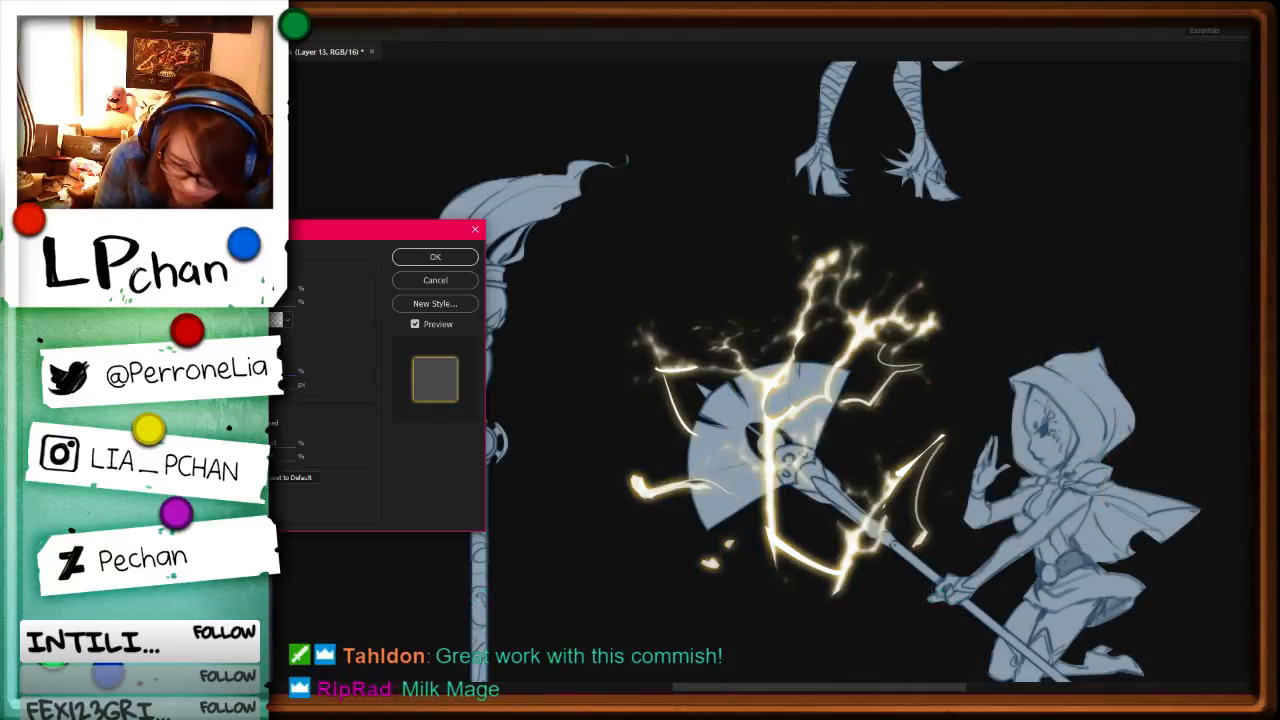
left_click(197, 320)
left_click(1030, 346)
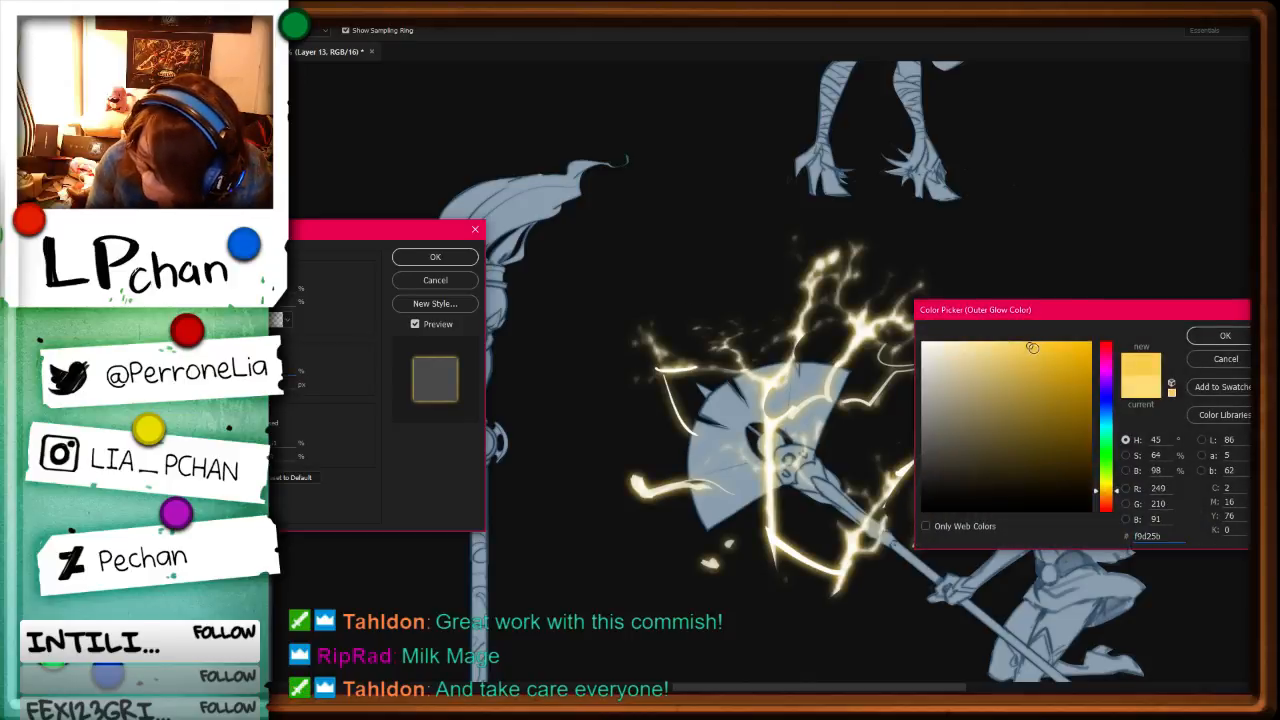
key("Return")
key("Return")
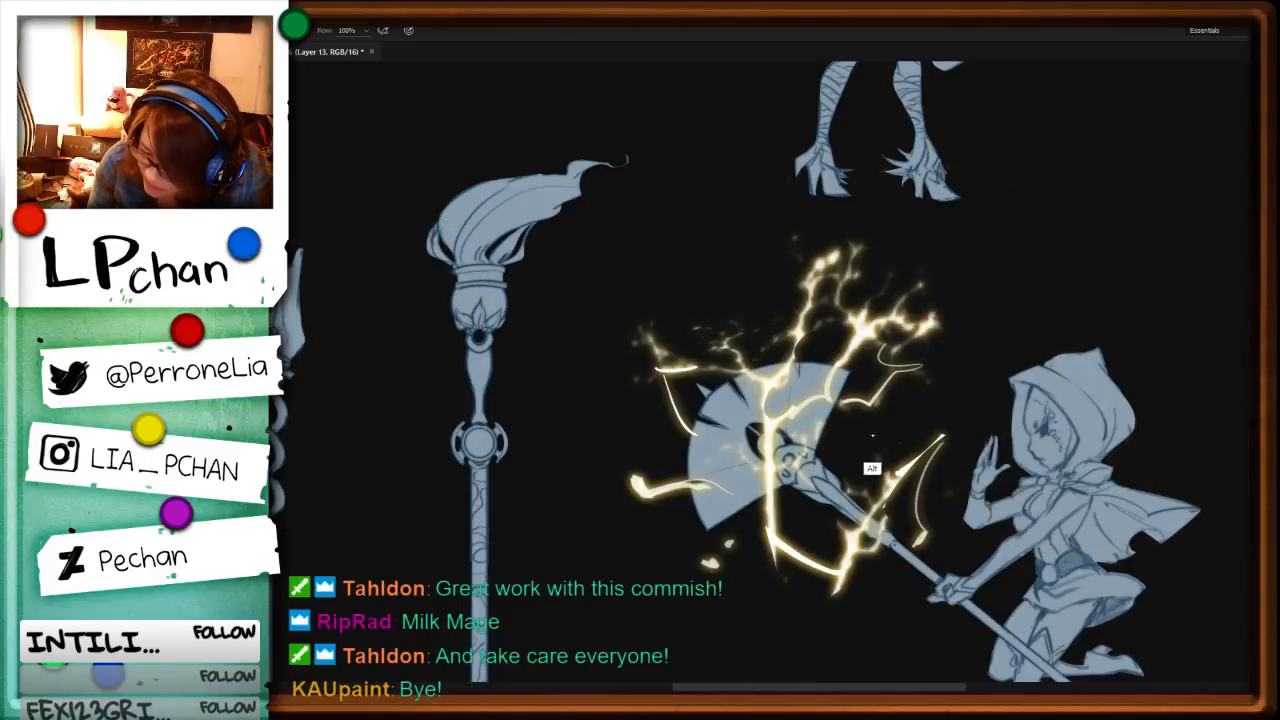
Step: Dab small glowing sparks around the fan and add extra strokes along the lower bolt near the shaft
left_click(737, 262)
left_click(720, 298)
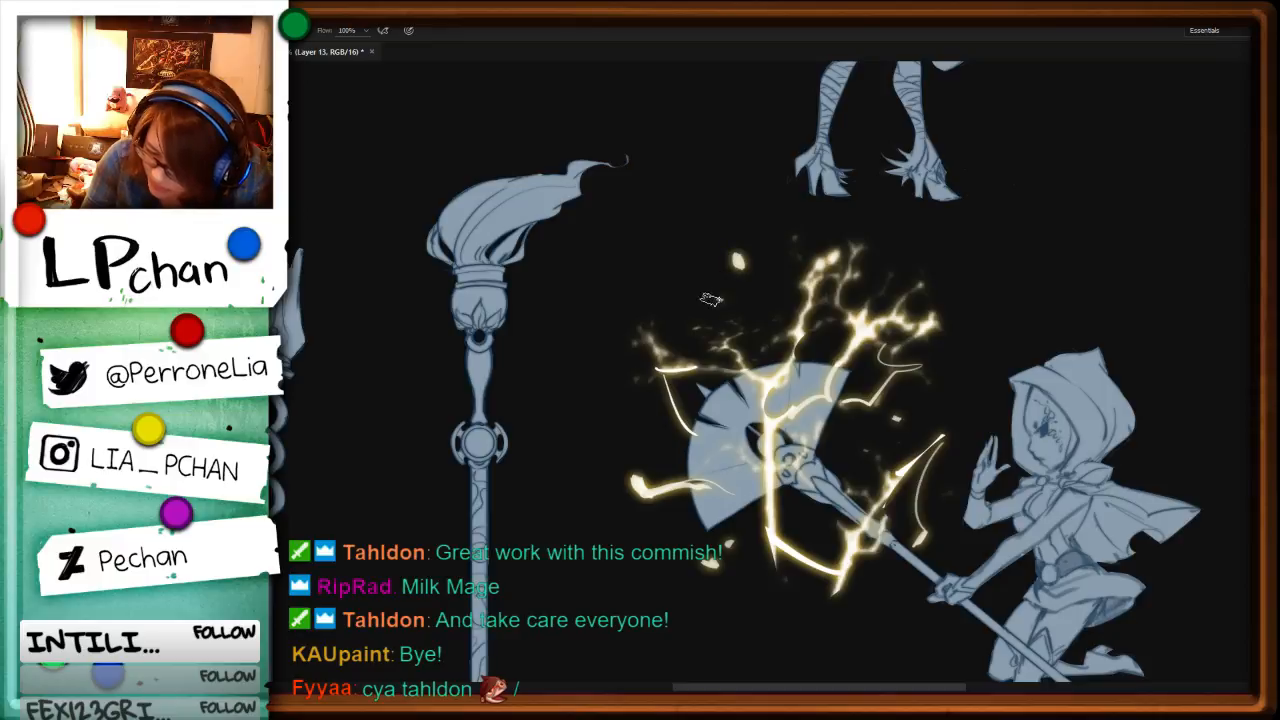
left_click(605, 420)
left_click(950, 370)
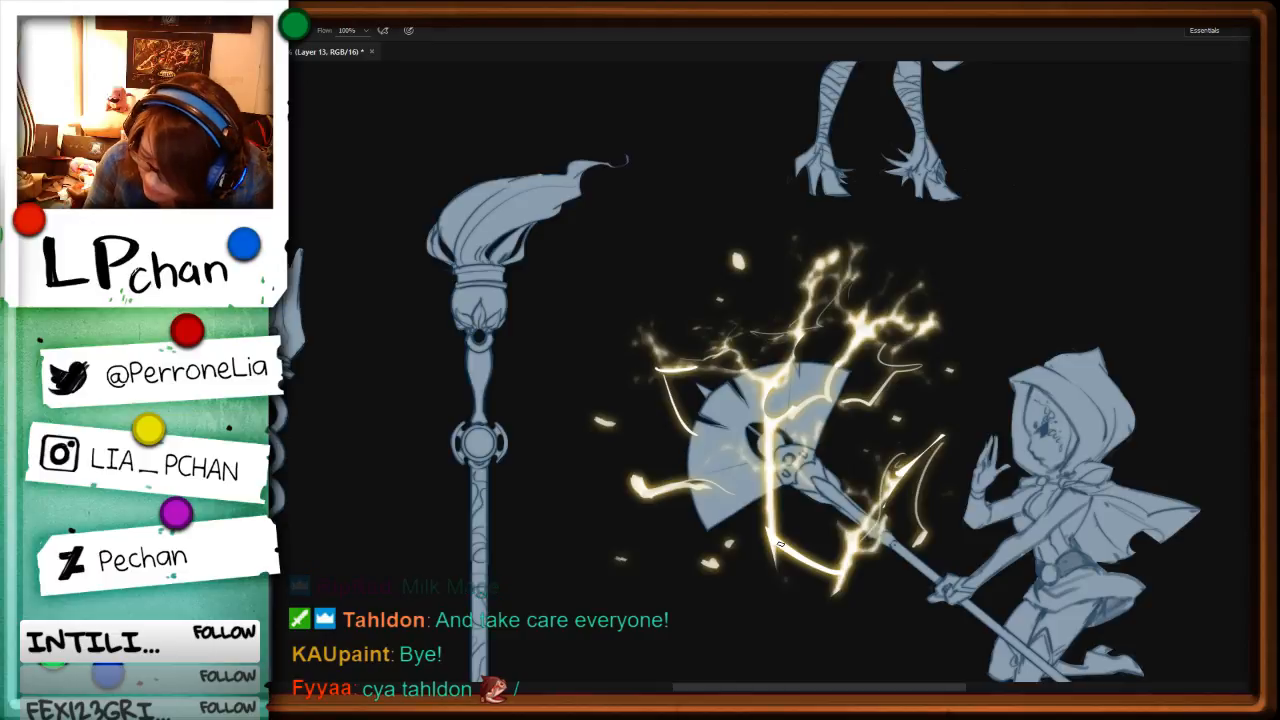
left_click_drag(780, 544, 866, 530)
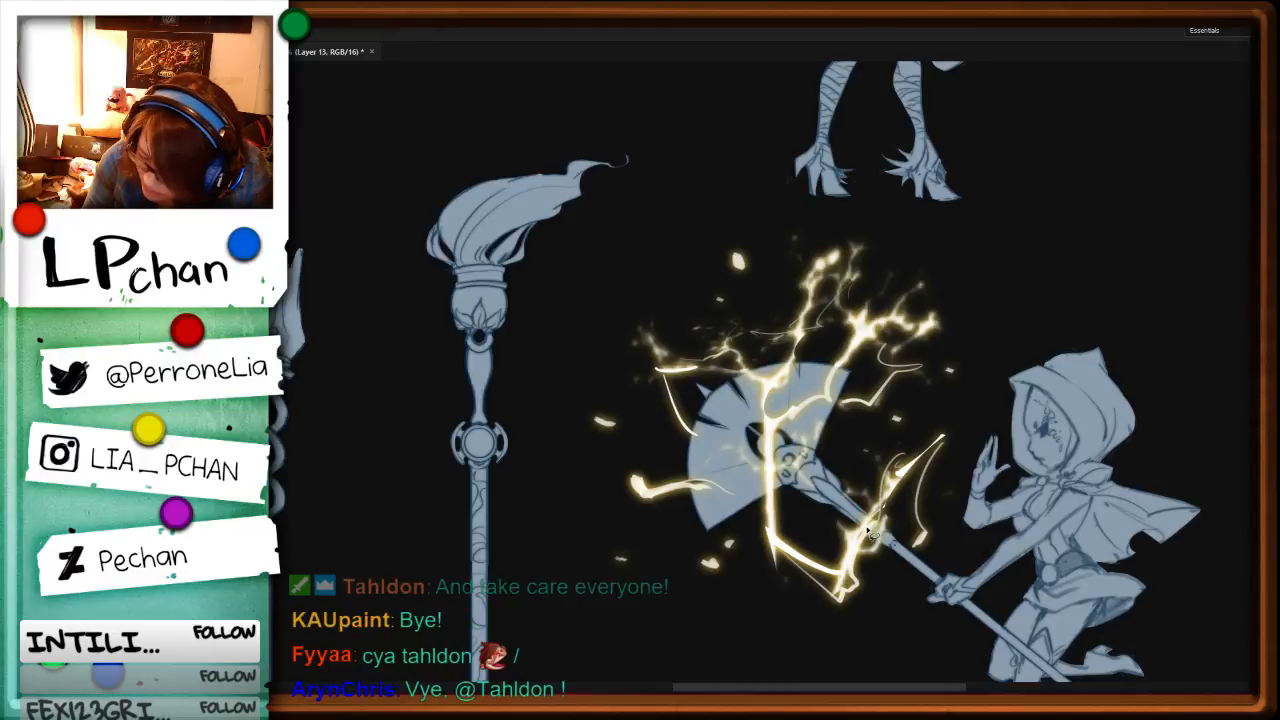
Step: Thin the branching lightning strands beside the fan and erase the straight section of the lower bolt
key("Delete")
key("b")
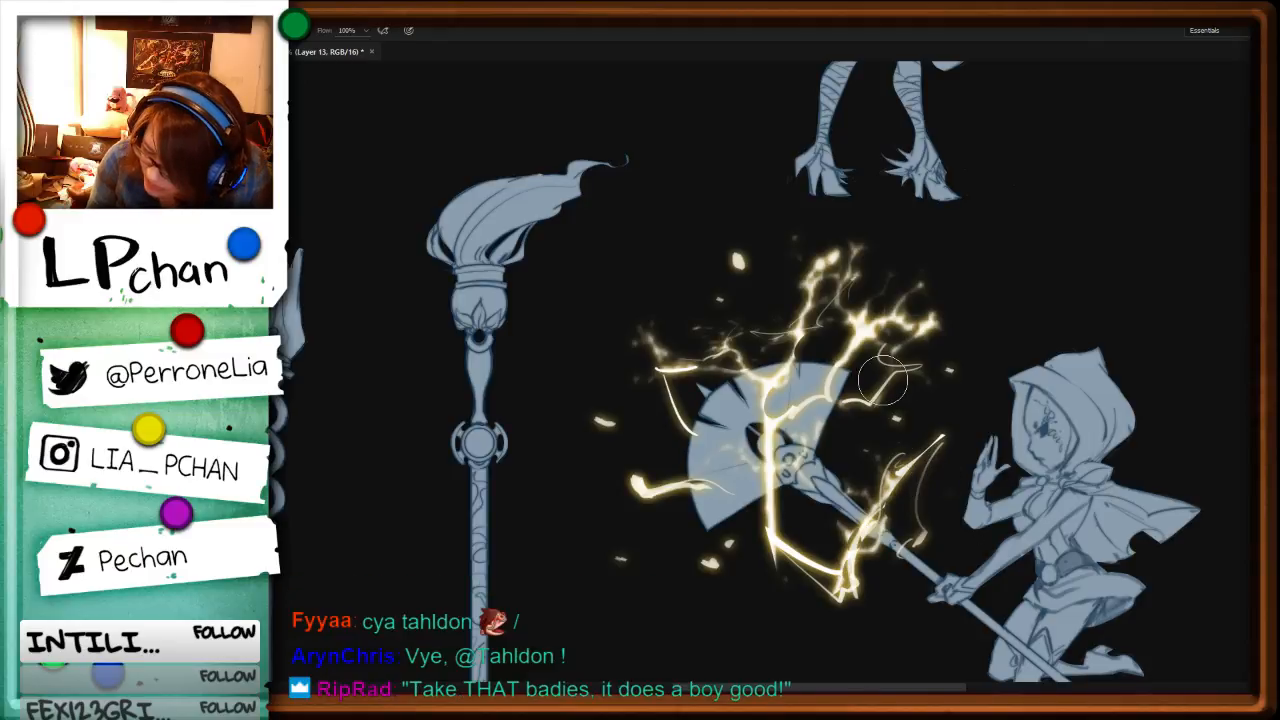
key("ctrl+z")
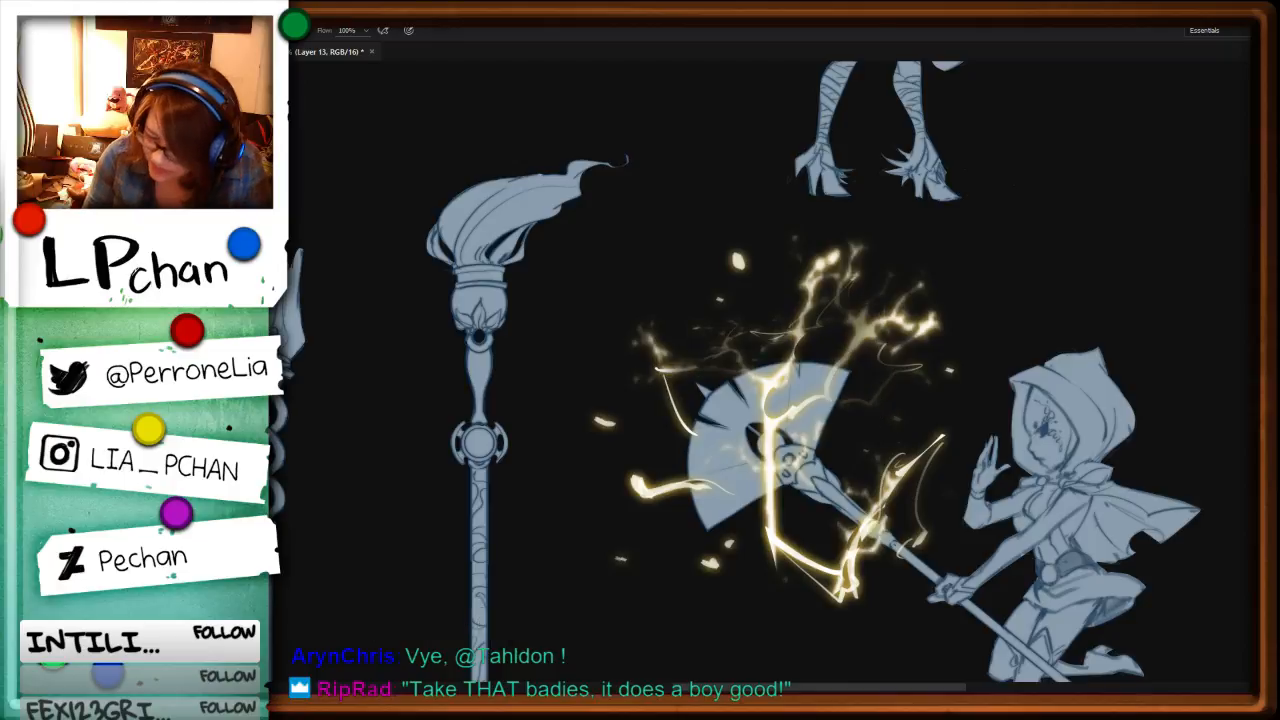
key("l")
key("ctrl+z")
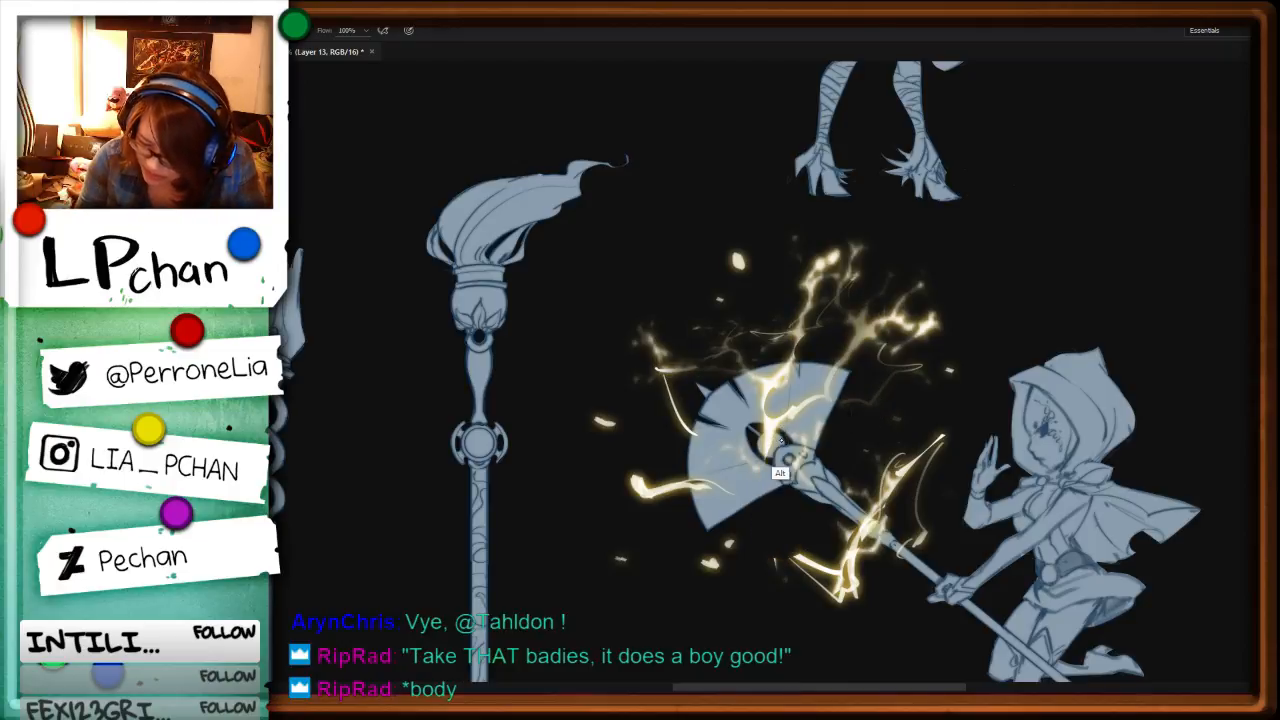
Step: Repaint the lower bolt as a curved glowing arc from the fan's base round to the staff's shaft
mouse_move(779, 427)
left_mouse_down()
mouse_move(768, 556)
mouse_move(822, 564)
mouse_move(846, 522)
mouse_move(862, 588)
left_mouse_up()
key("l")
key("Delete")
key("b")
left_click_drag(778, 558, 872, 530)
Step: Add a jagged arc beside the shaft and glowing strands along both ends and the outer edge of the fan
left_click_drag(940, 430, 866, 518)
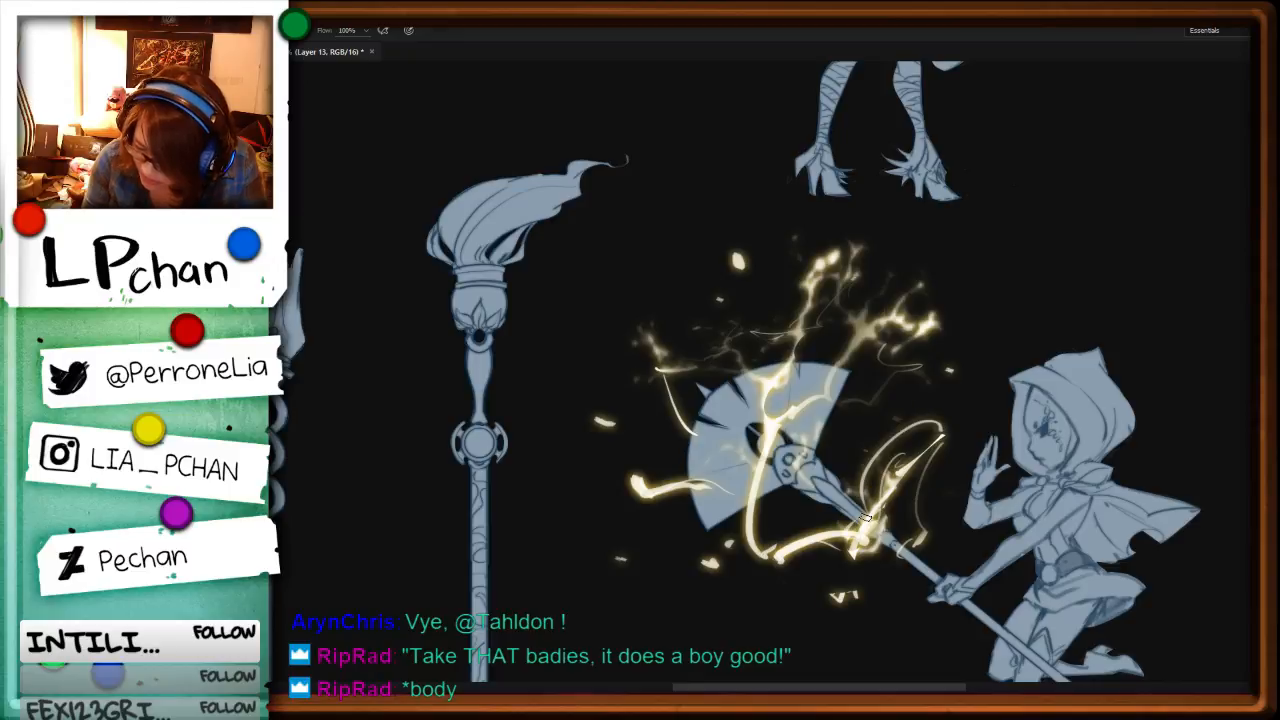
key("ctrl+z")
mouse_move(926, 448)
left_mouse_down()
mouse_move(896, 443)
mouse_move(858, 536)
left_mouse_up()
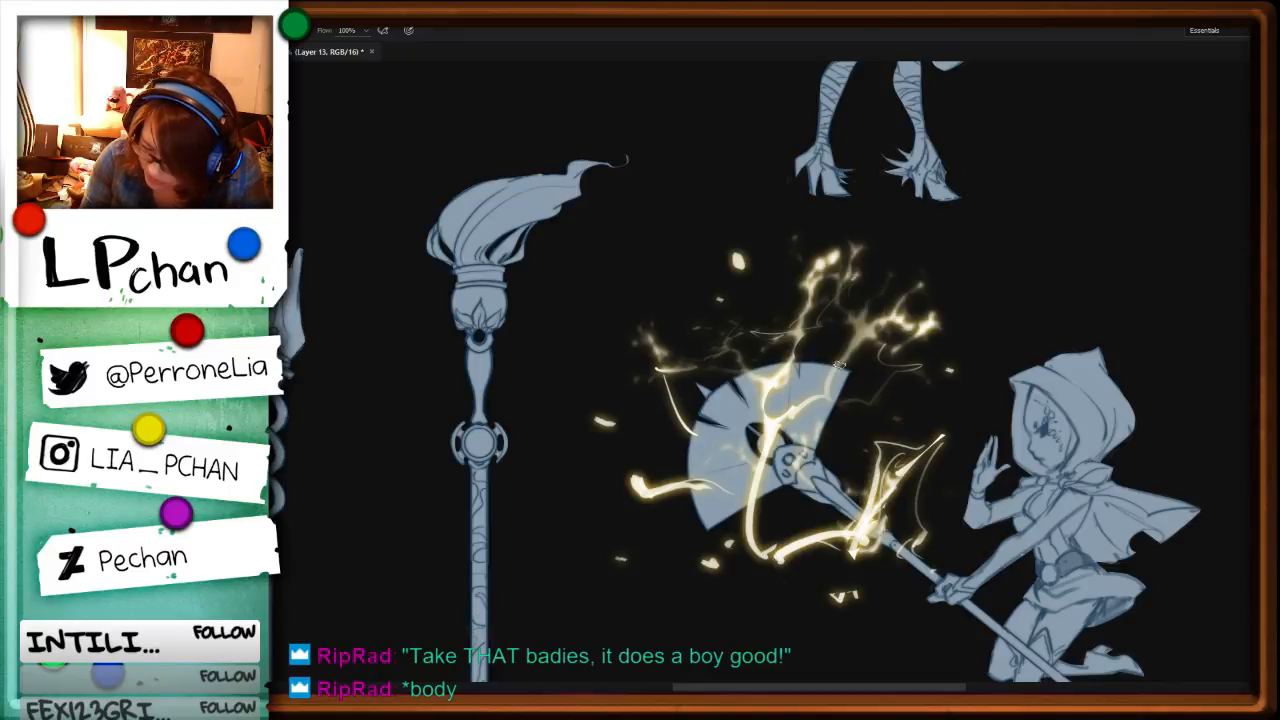
left_click_drag(849, 373, 838, 404)
left_click_drag(919, 331, 855, 376)
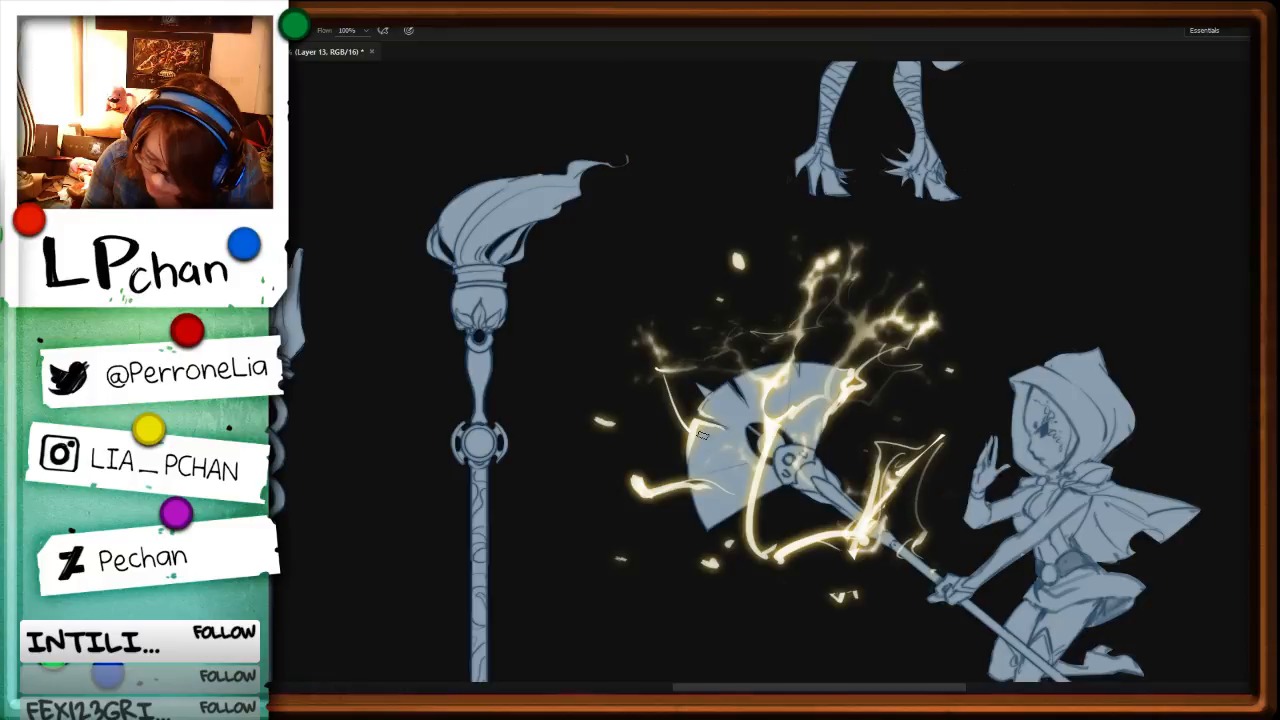
left_click_drag(692, 421, 752, 325)
left_click_drag(771, 373, 749, 362)
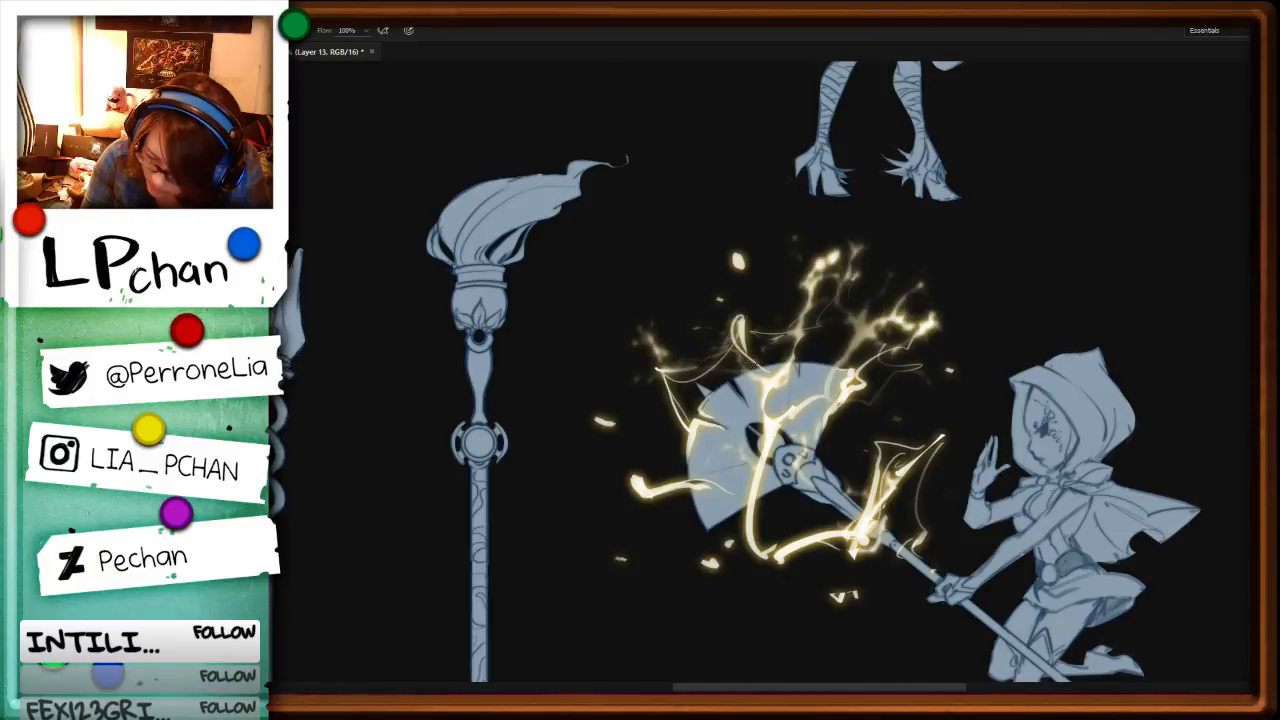
left_click_drag(690, 476, 636, 482)
Step: Compare the fan staff's lightning with the other staffs' effects across the whole character sheet
key("ctrl+minus")
key("ctrl+minus")
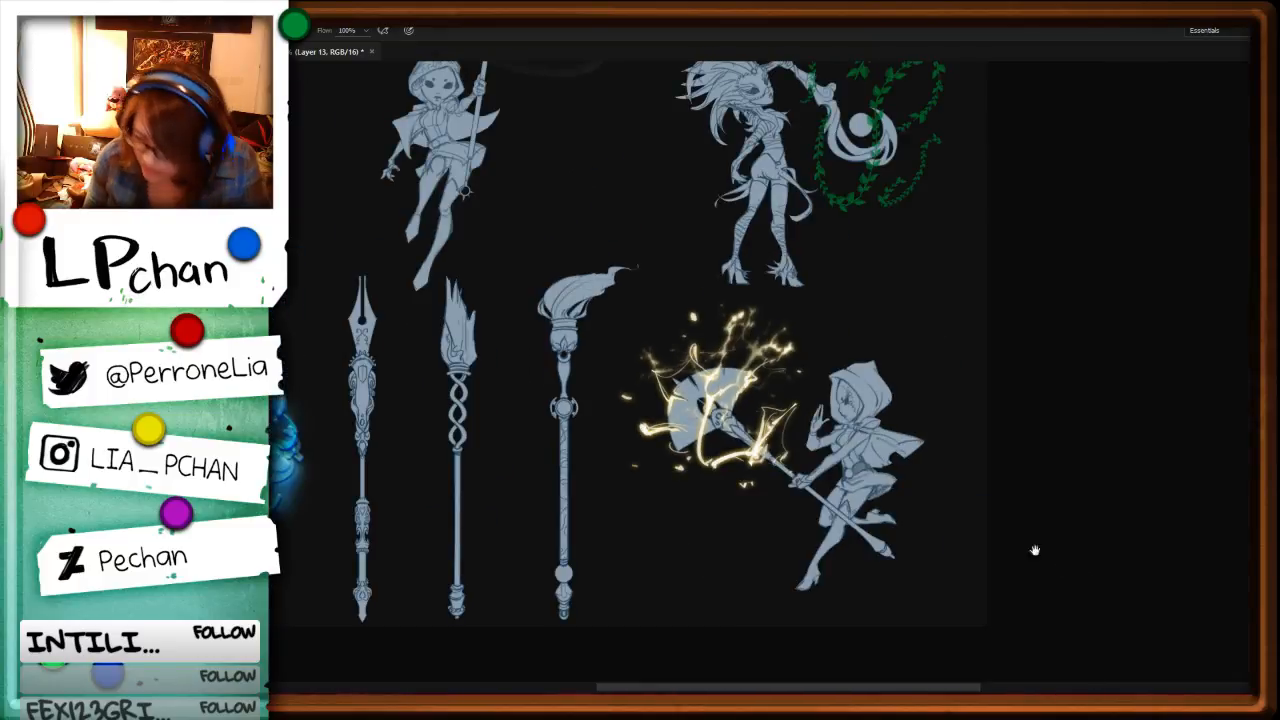
left_click_drag(956, 456, 978, 500)
key("ctrl+minus")
key("ctrl+minus")
key("ctrl+plus")
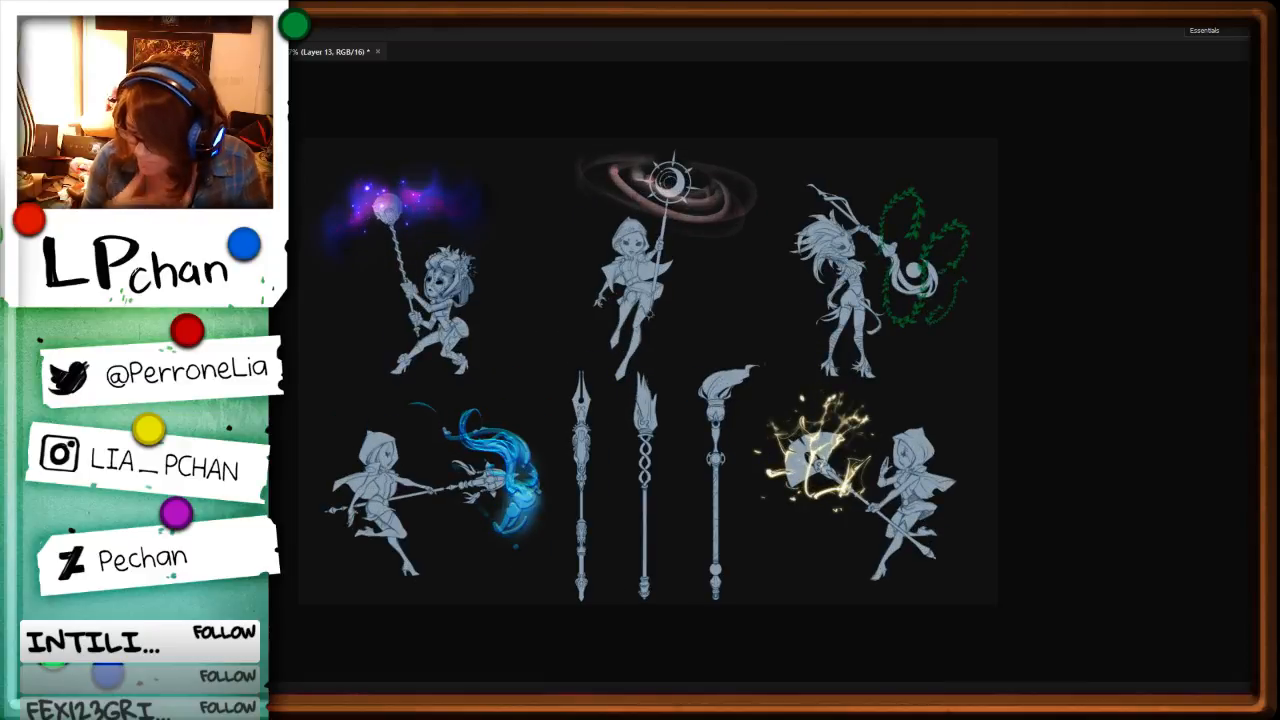
key("b")
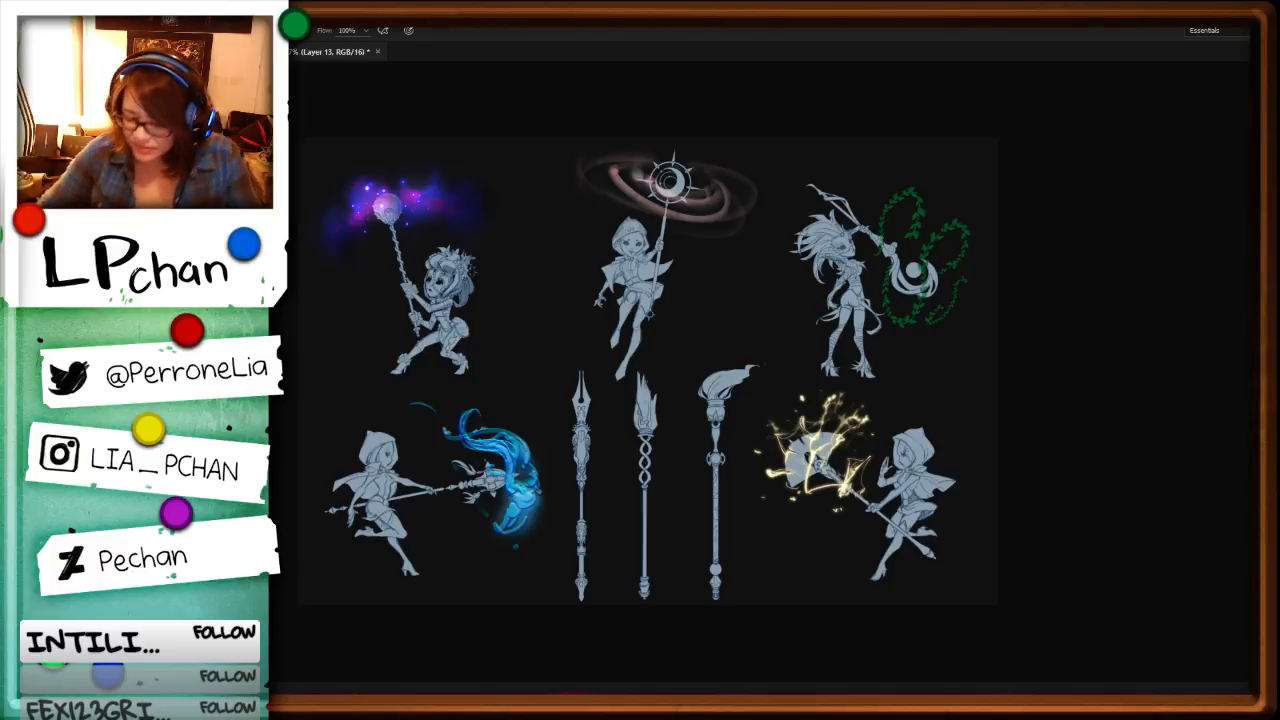
key("ctrl+plus")
key("space")
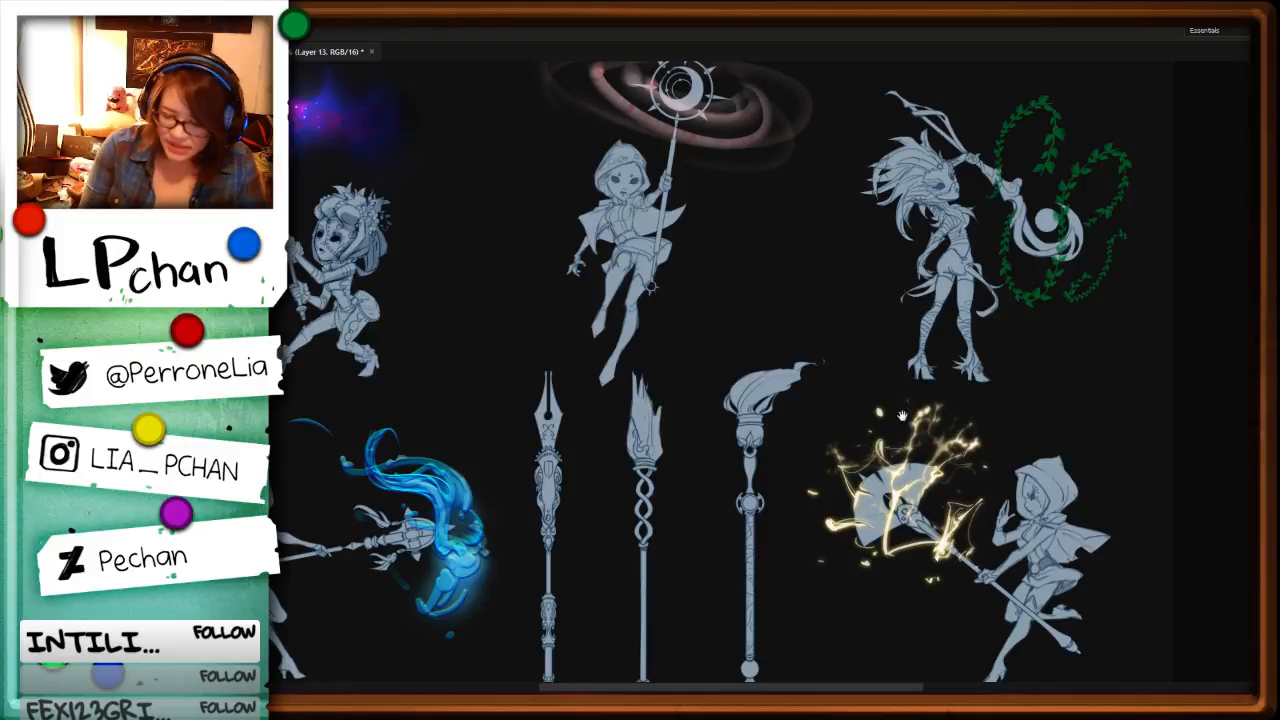
left_click_drag(902, 415, 995, 557)
key("ctrl+minus")
key("ctrl+minus")
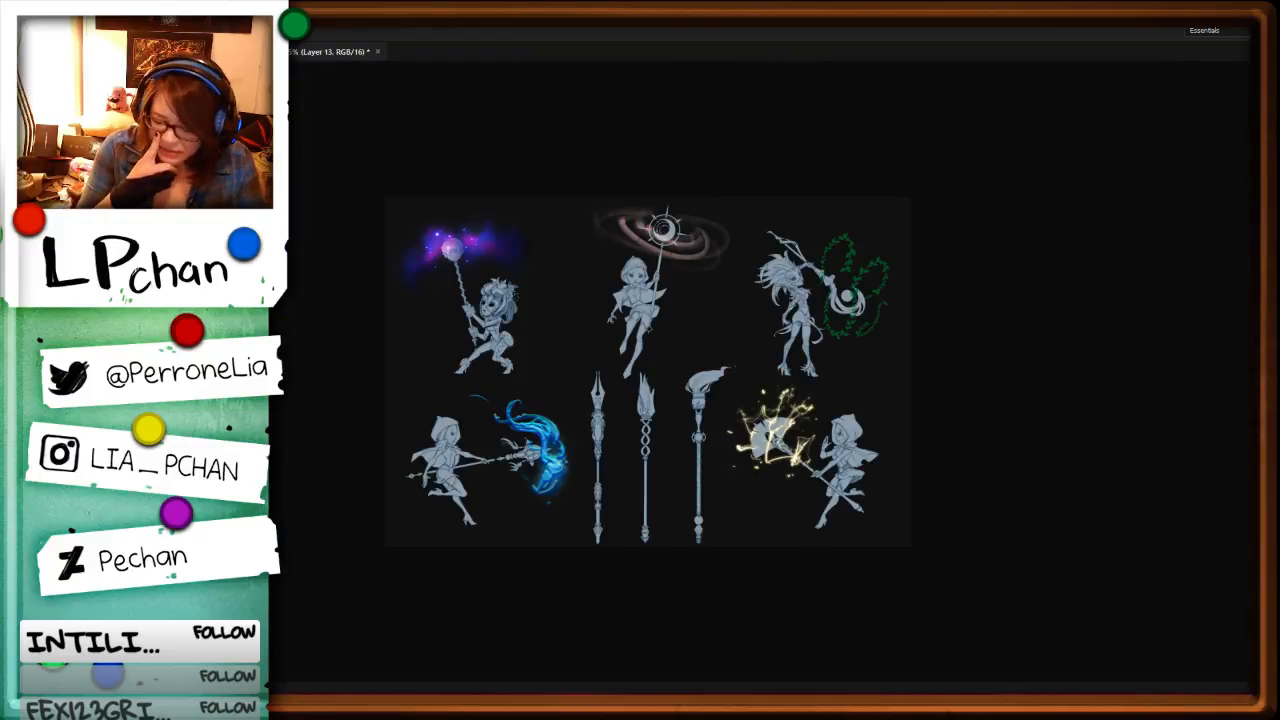
key("ctrl+plus")
key("ctrl+plus")
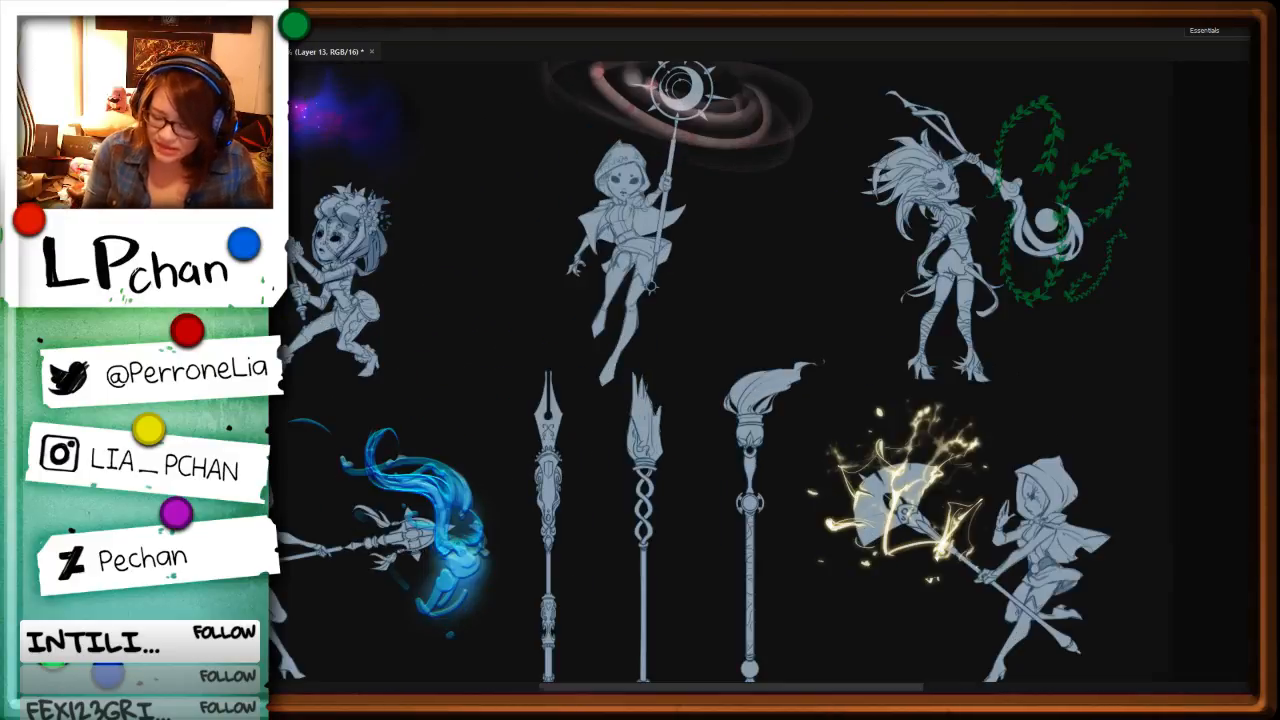
left_click_drag(1057, 556, 884, 523)
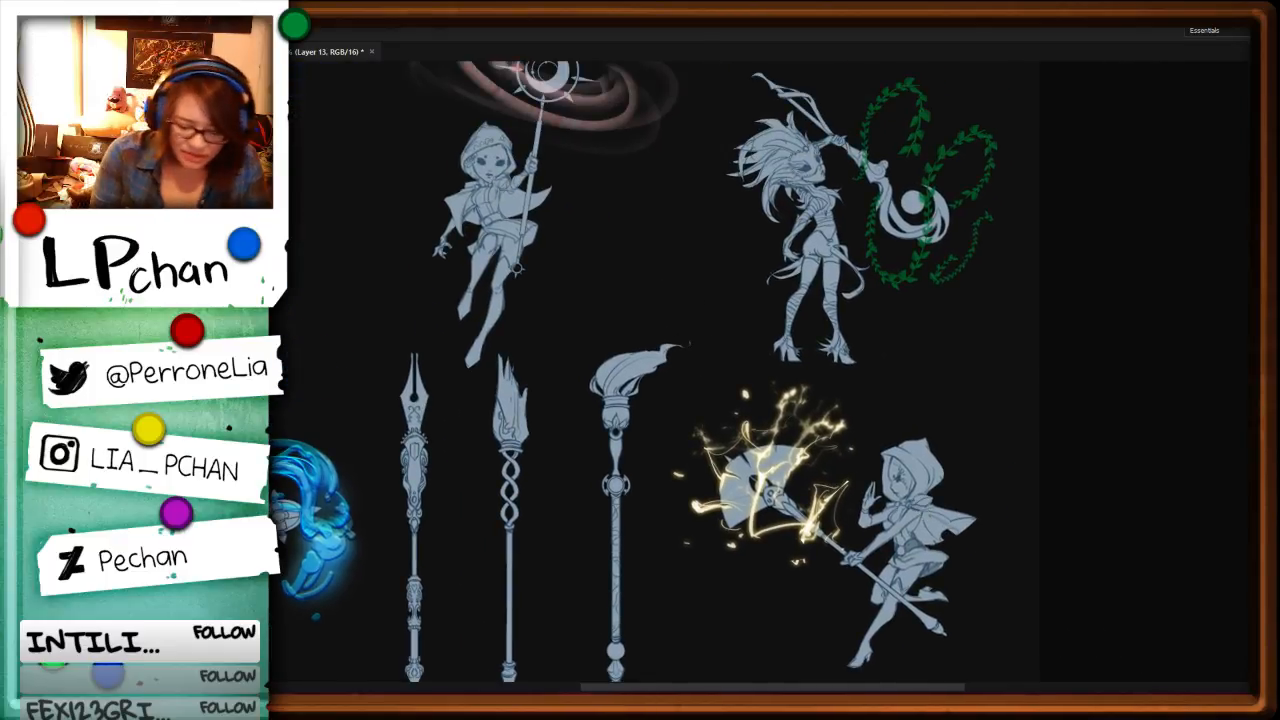
Step: Hide the lightning layer and choose the square 68 px brush preset
key("ctrl+comma")
key("b")
key("F5")
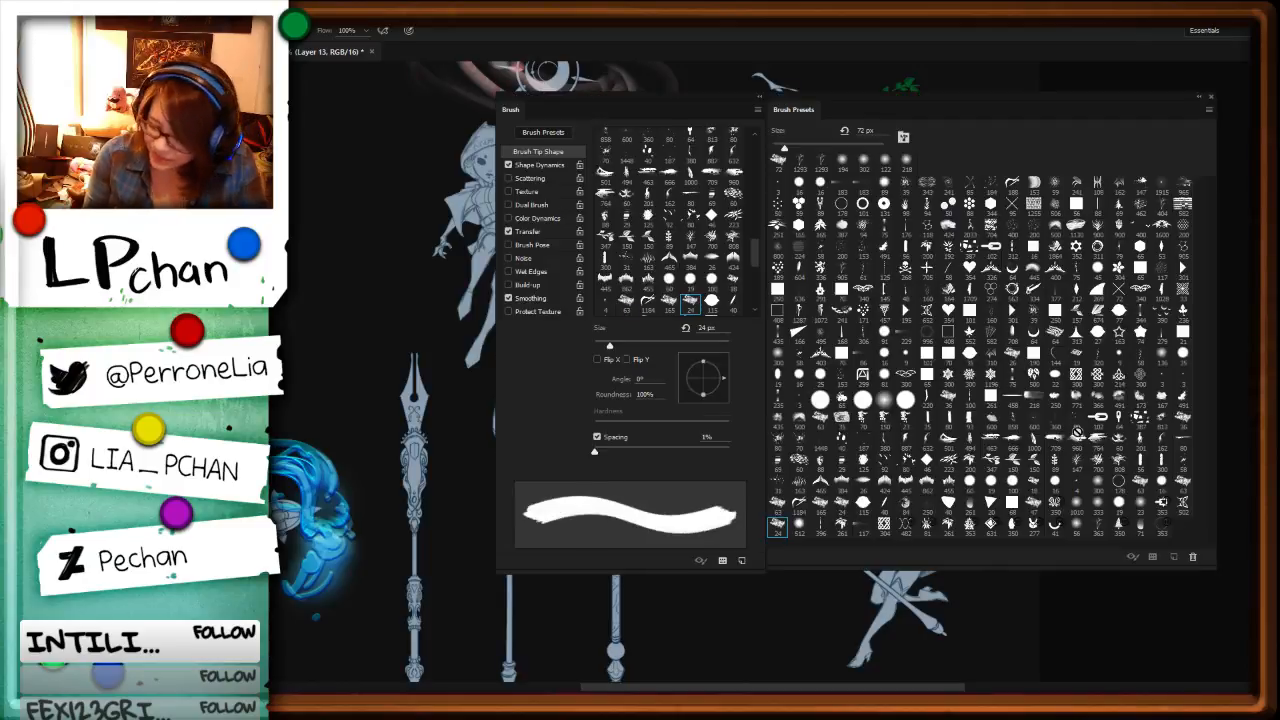
left_click(1012, 505)
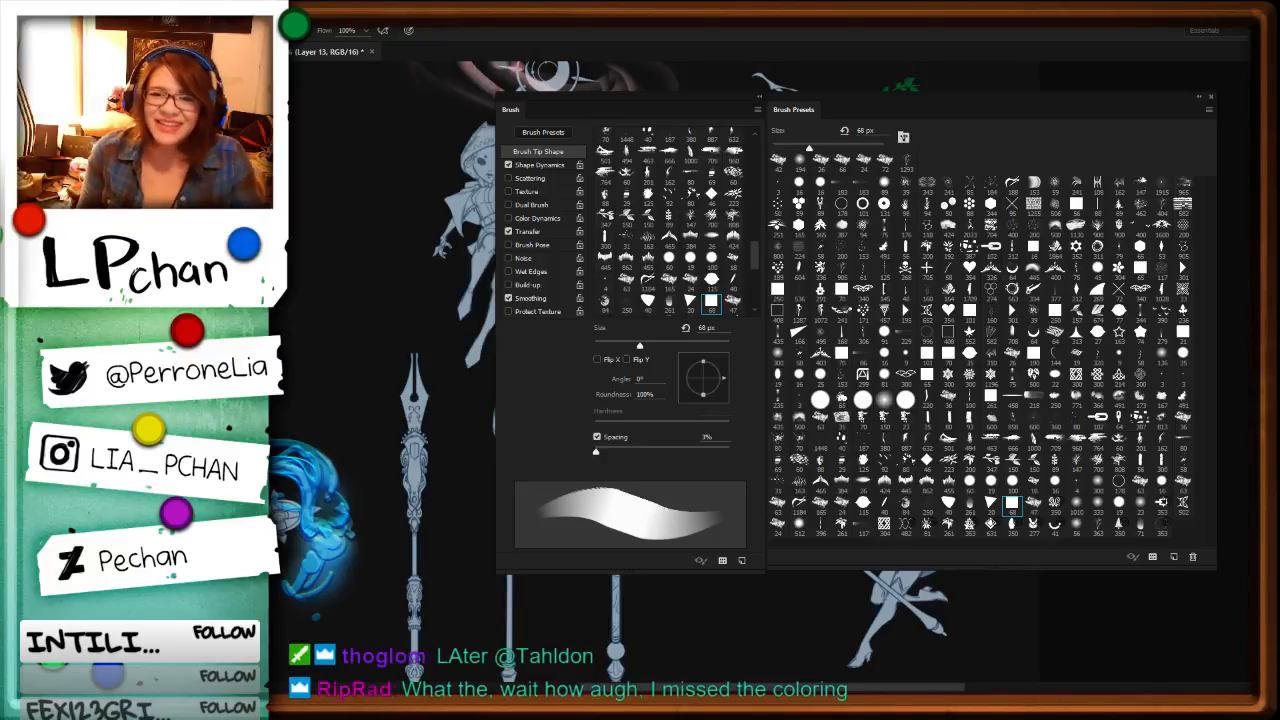
key("l")
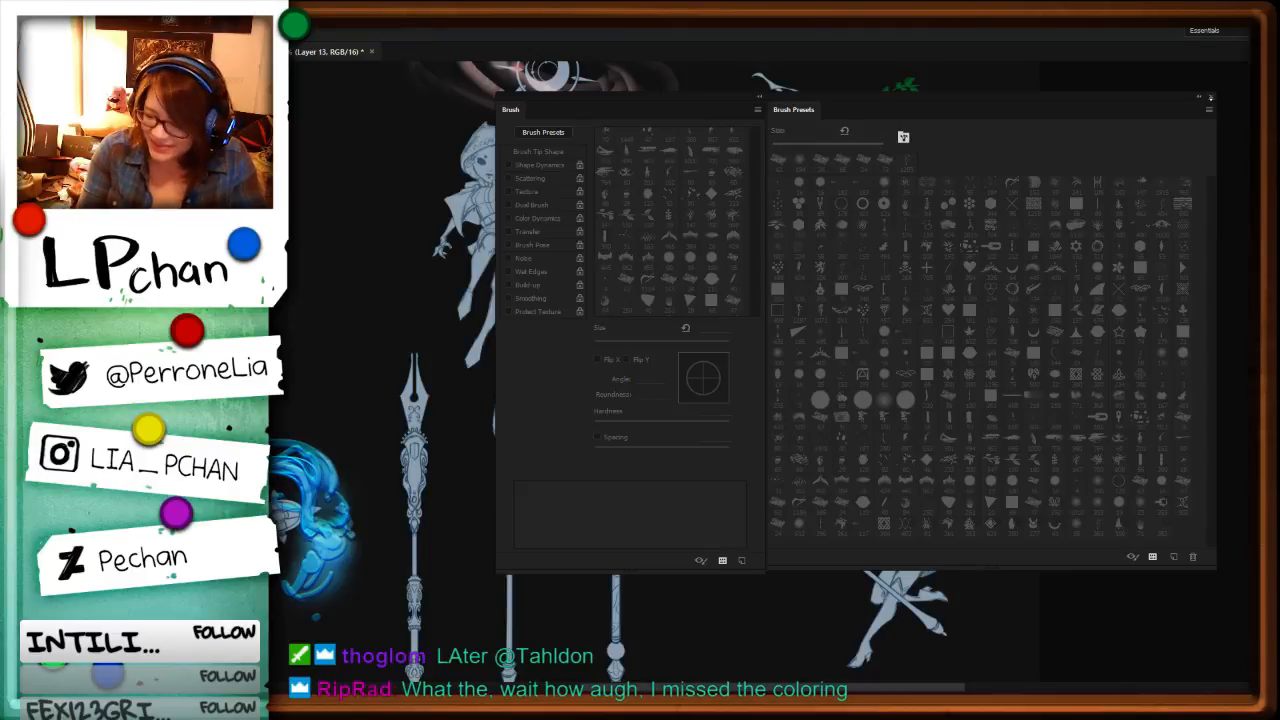
left_click(1210, 98)
mouse_move(593, 468)
left_mouse_down()
mouse_move(1006, 426)
mouse_move(1006, 461)
left_mouse_up()
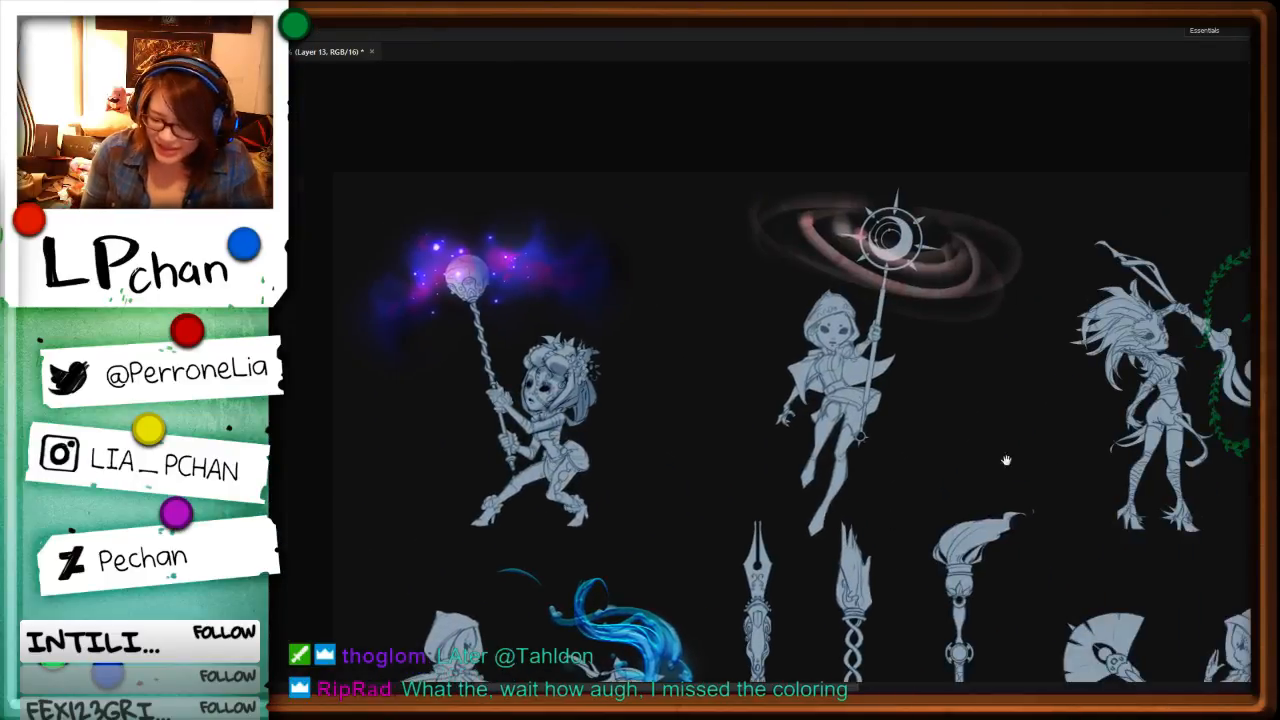
left_click_drag(1200, 520, 838, 474)
left_click_drag(770, 598, 1018, 492)
left_click_drag(1082, 538, 928, 449)
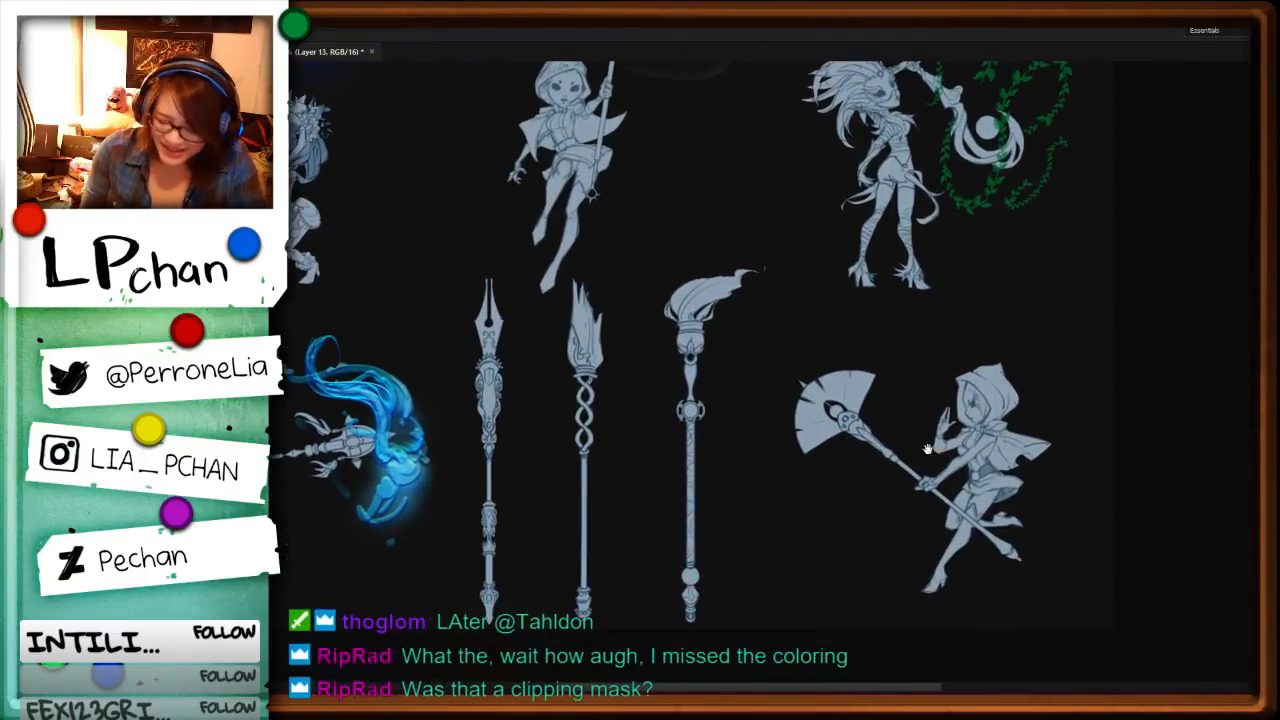
key("F5")
left_click(1010, 503)
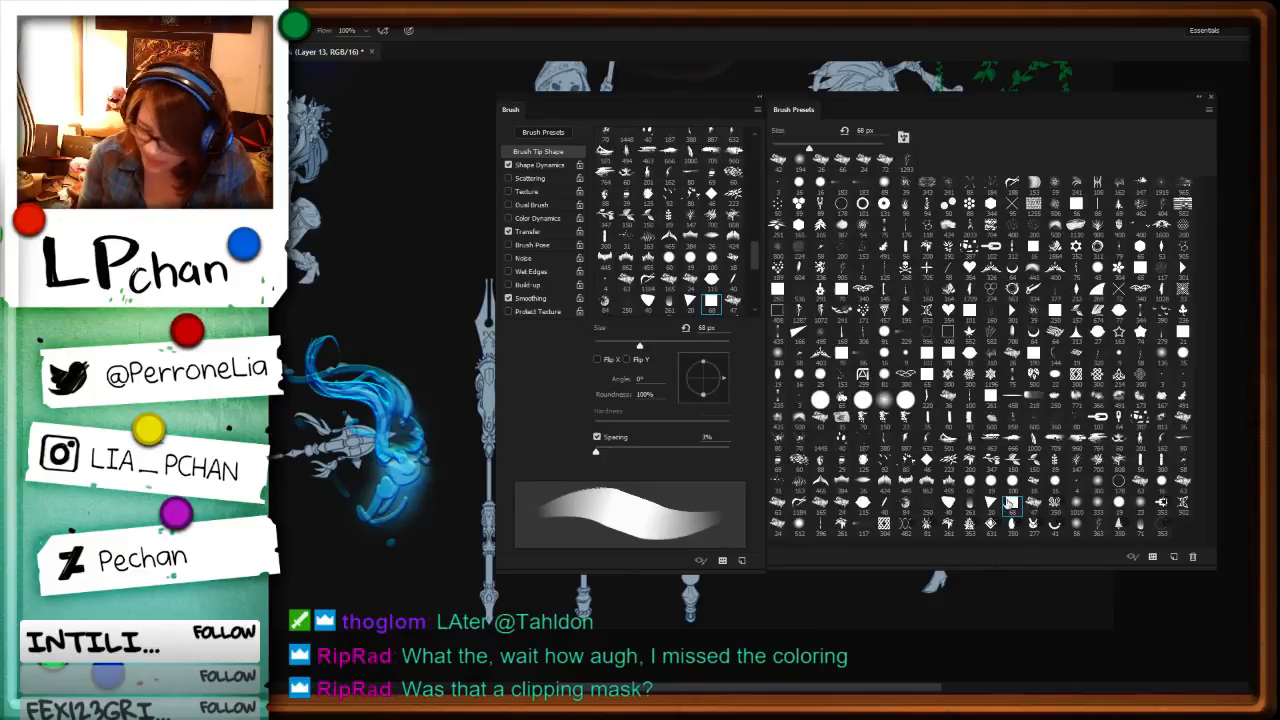
key("F5")
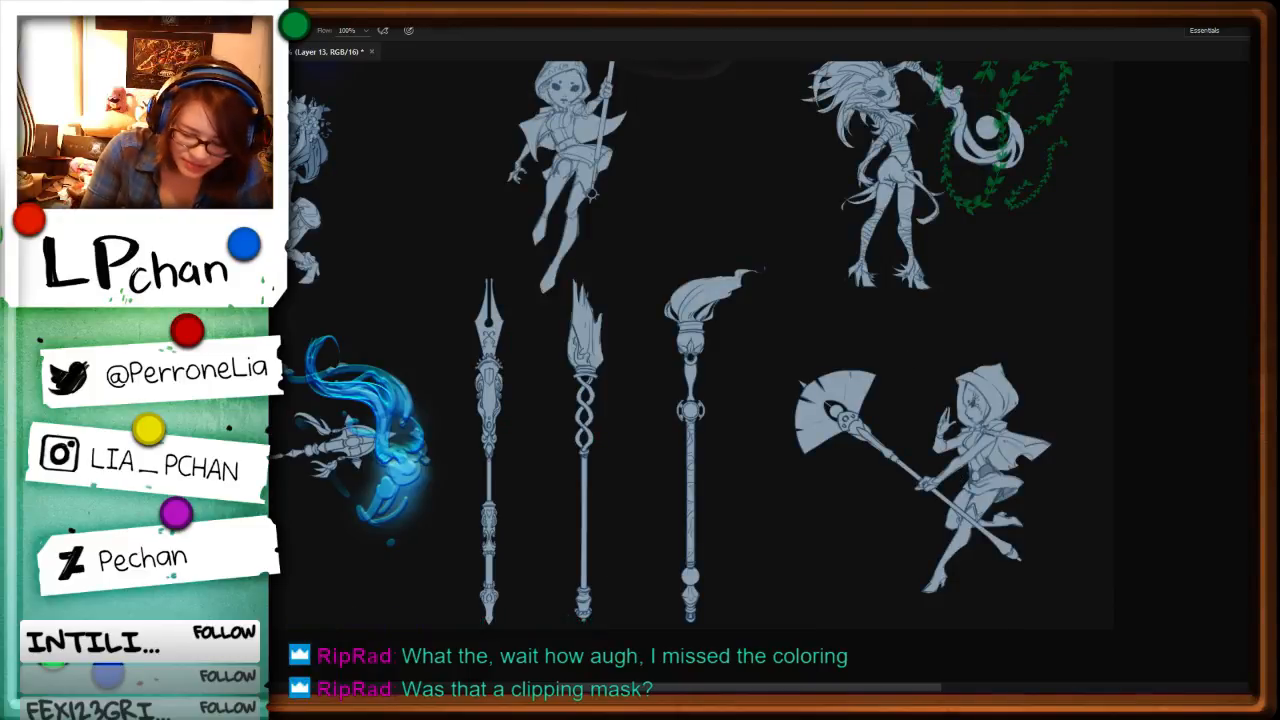
Step: Create a new layer for another effect on the fan staff
right_click(874, 338, "alt")
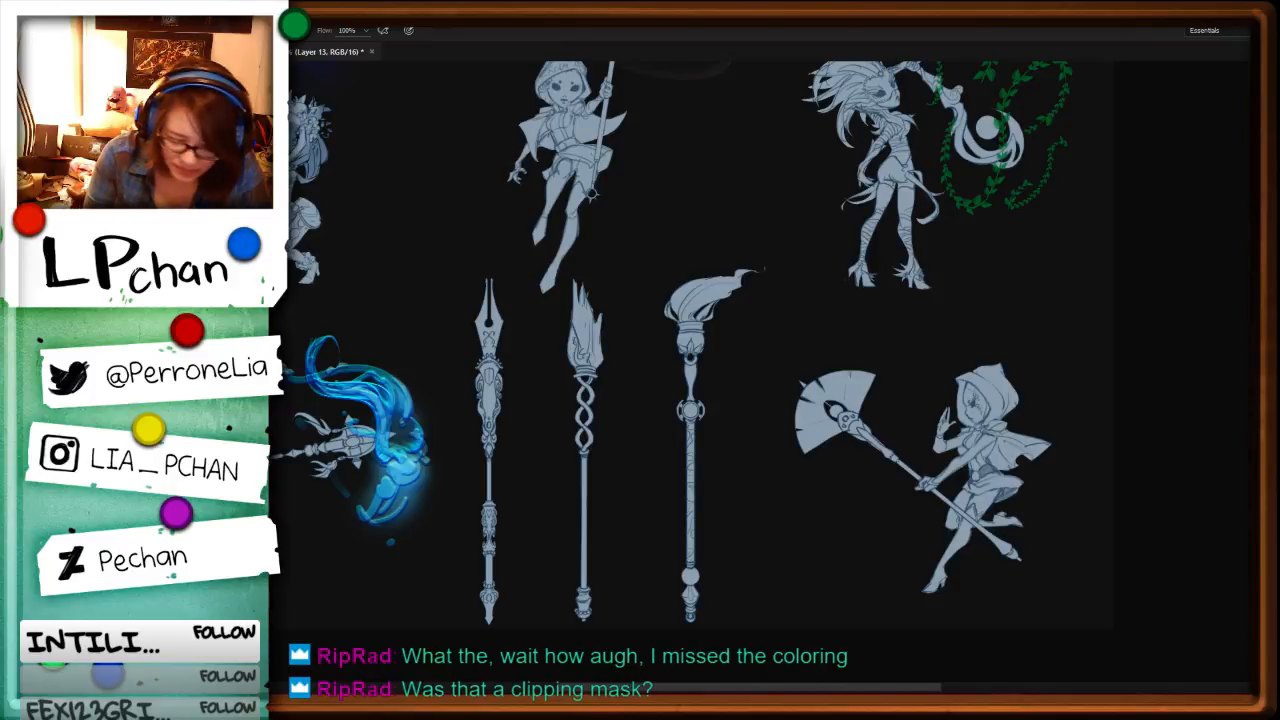
key("ctrl+shift+n")
key("Return")
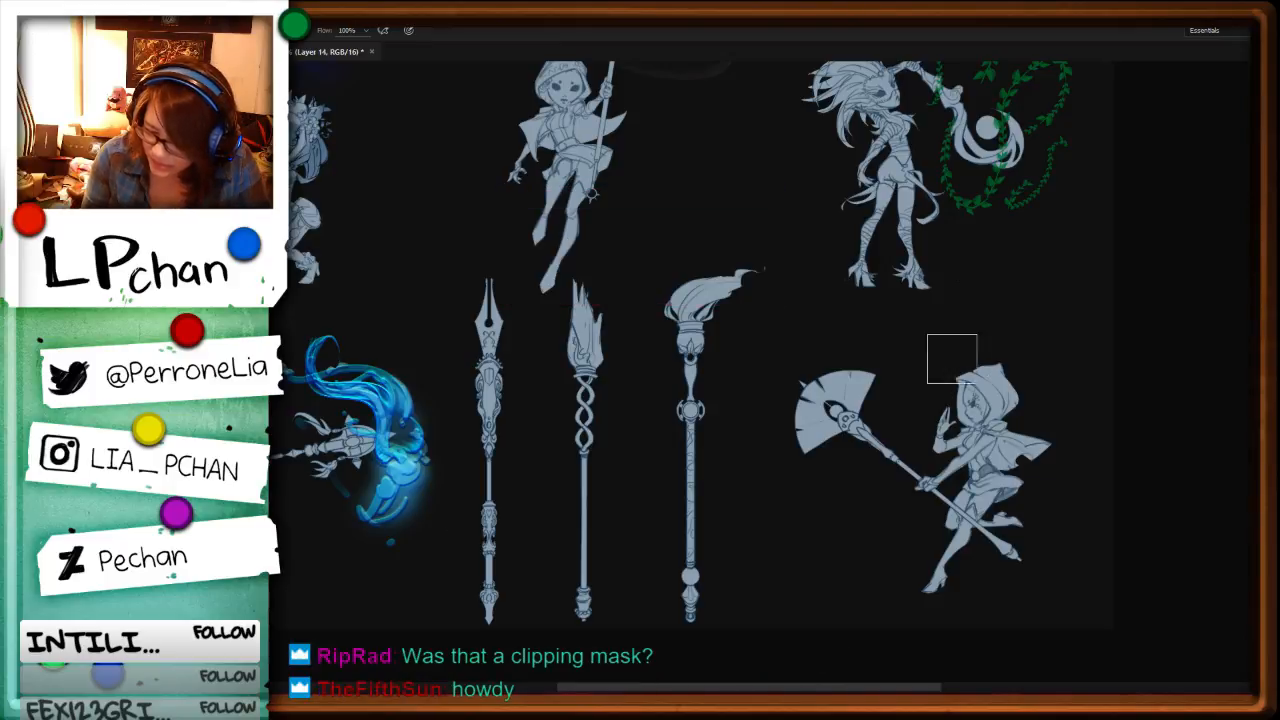
Step: Enlarge the square brush and paint a broad translucent beige ring sweeping around the fan staff
mouse_move(943, 360)
left_mouse_down()
mouse_move(908, 340)
mouse_move(820, 410)
left_mouse_up()
key("ctrl+z")
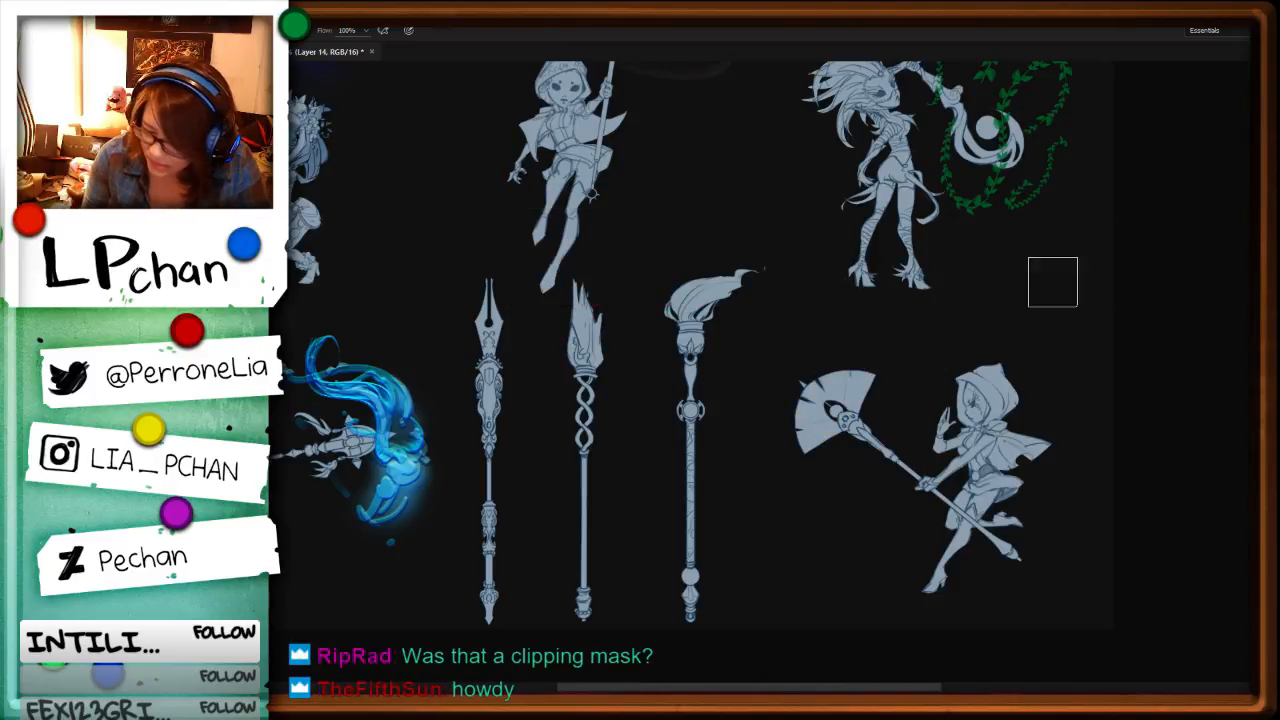
left_click_drag(948, 375, 974, 396)
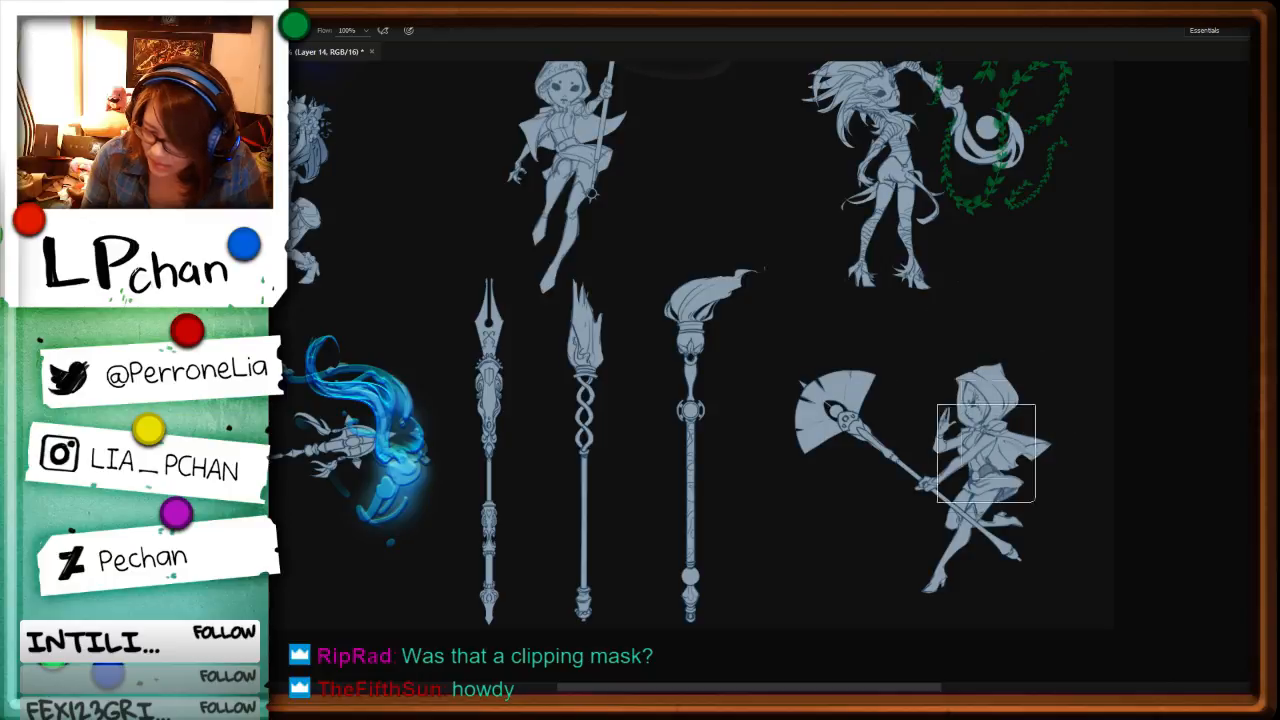
mouse_move(790, 528)
left_mouse_down()
mouse_move(860, 500)
mouse_move(930, 335)
mouse_move(805, 420)
left_mouse_up()
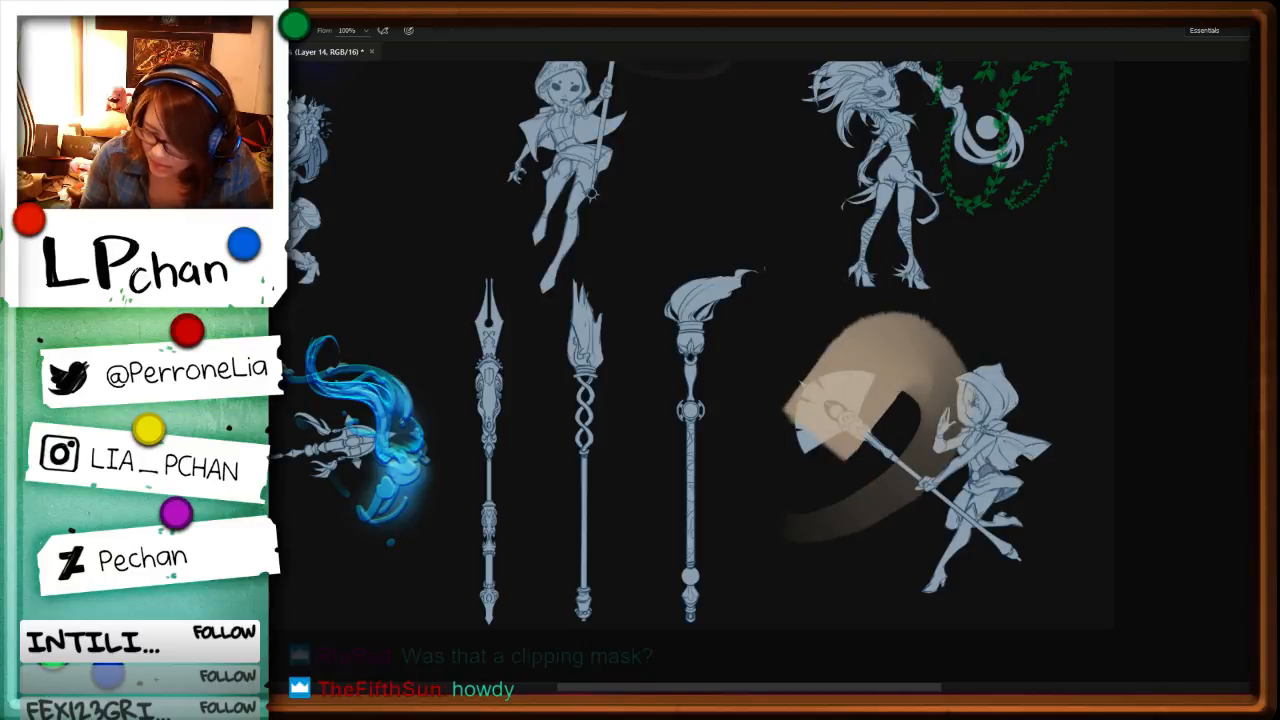
key("ctrl+z")
mouse_move(782, 500)
left_mouse_down()
mouse_move(903, 444)
mouse_move(852, 353)
mouse_move(823, 423)
left_mouse_up()
key("ctrl+z")
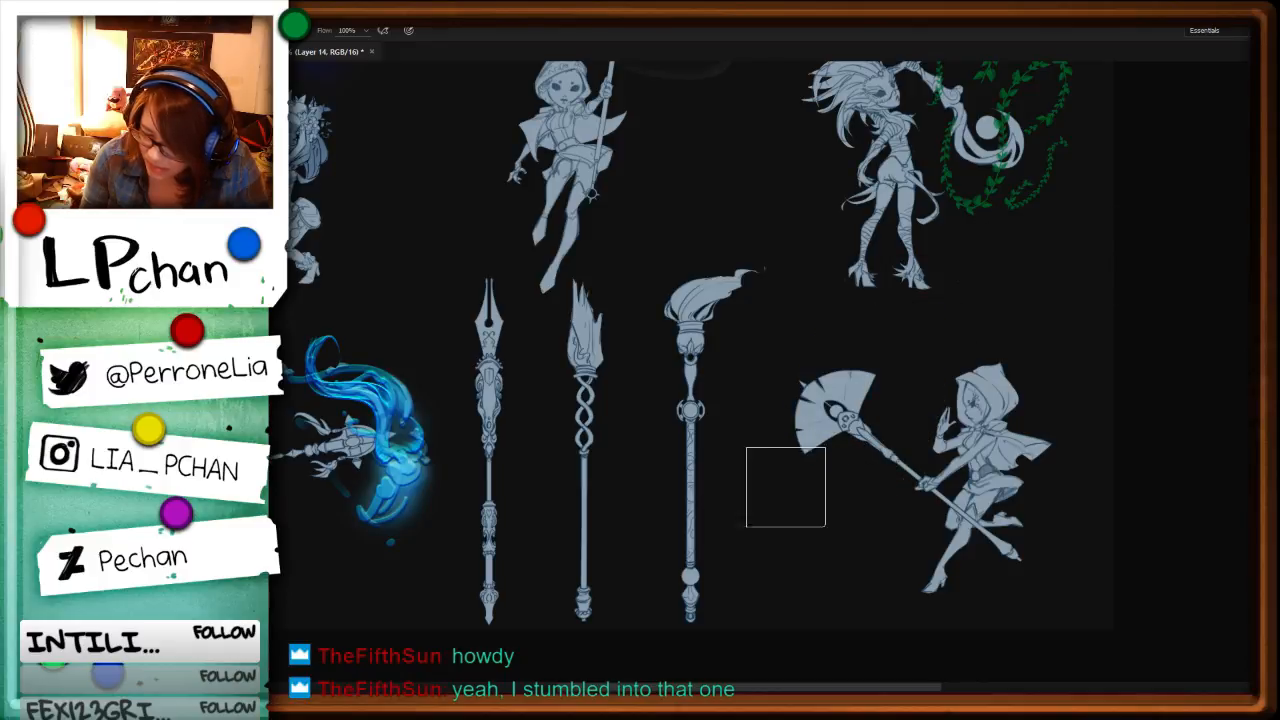
mouse_move(786, 487)
left_mouse_down()
mouse_move(945, 370)
mouse_move(800, 440)
left_mouse_up()
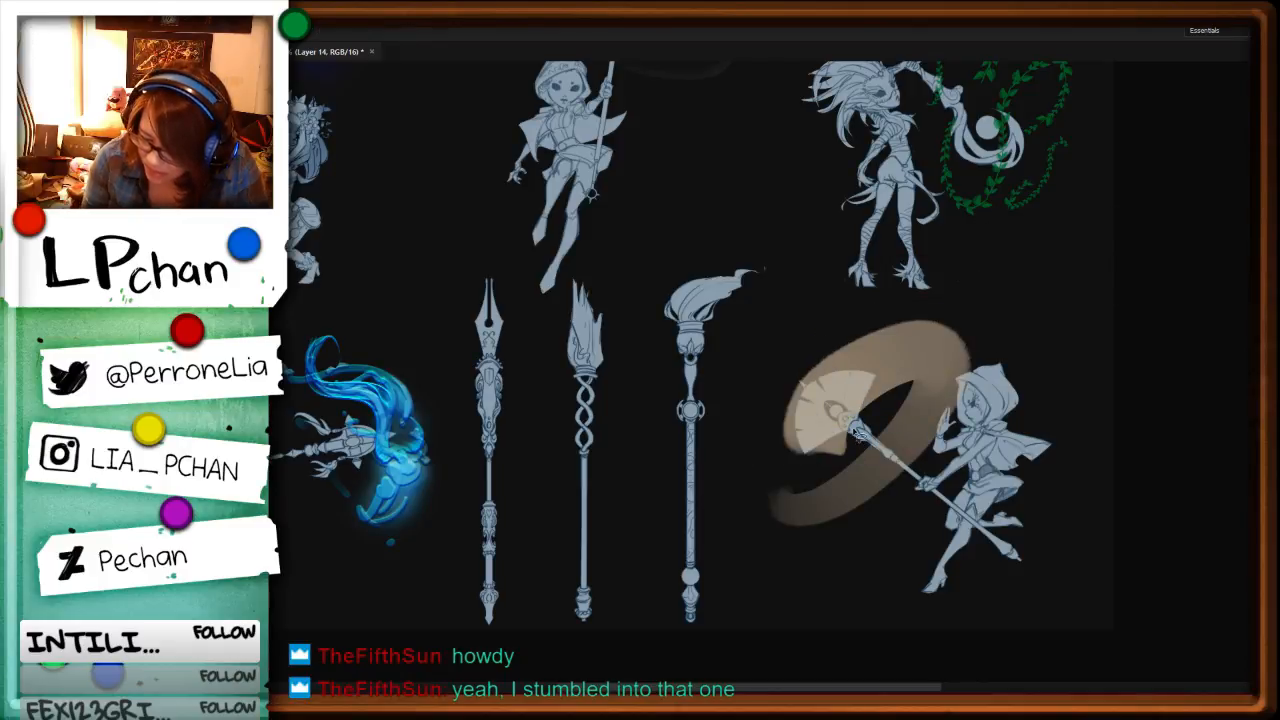
Step: Cut away the parts of the beige ring that overhang the fan's outer edge
mouse_move(803, 378)
left_mouse_down()
mouse_move(780, 462)
mouse_move(788, 345)
left_mouse_up()
key("Delete")
key("ctrl+d")
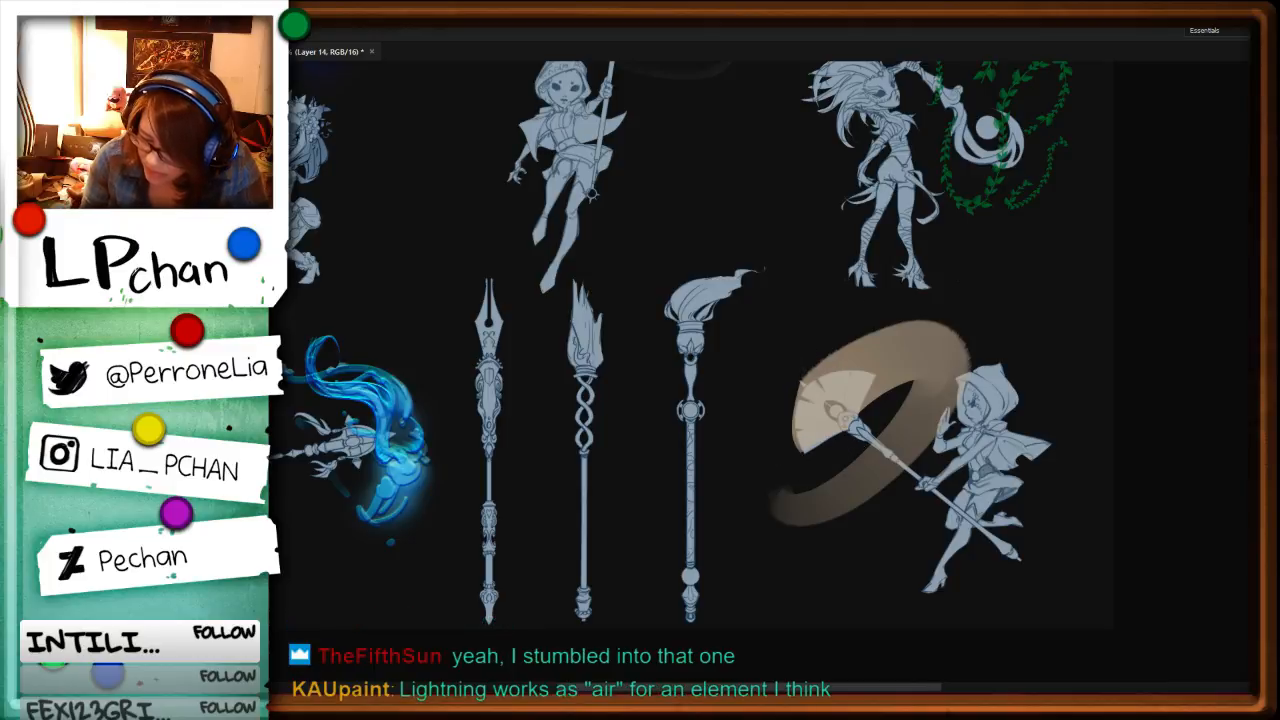
left_click_drag(797, 390, 807, 456)
left_click_drag(809, 359, 786, 468)
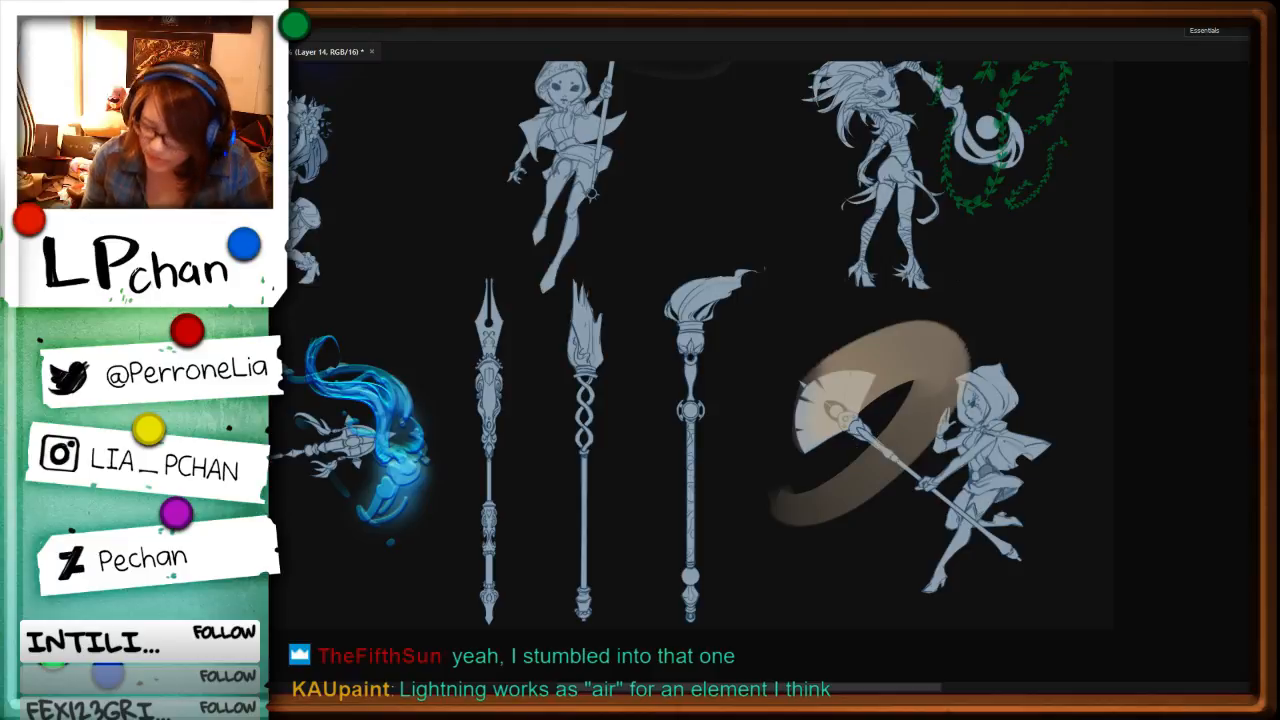
Step: Select the beige ring, flip it vertically, rotate it around the fan staff and apply the transformation
left_click_drag(1101, 420, 980, 395)
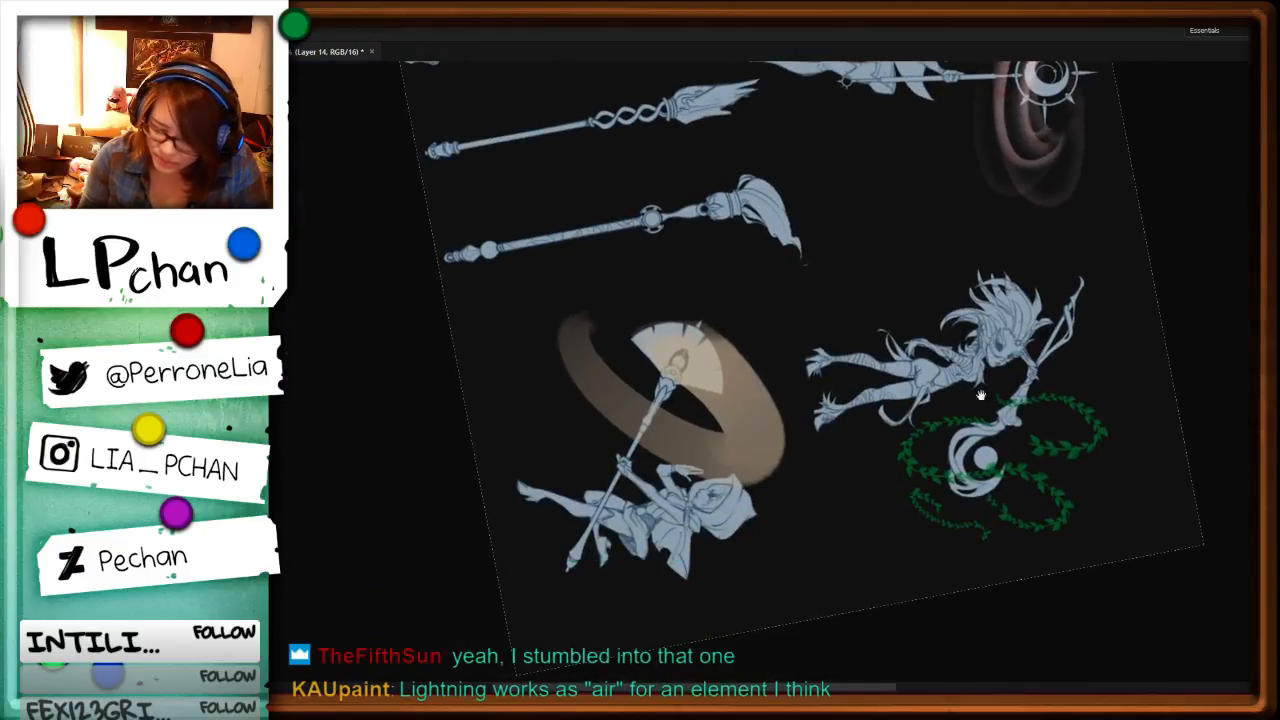
mouse_move(992, 528)
left_mouse_down()
mouse_move(1038, 414)
mouse_move(1023, 351)
left_mouse_up()
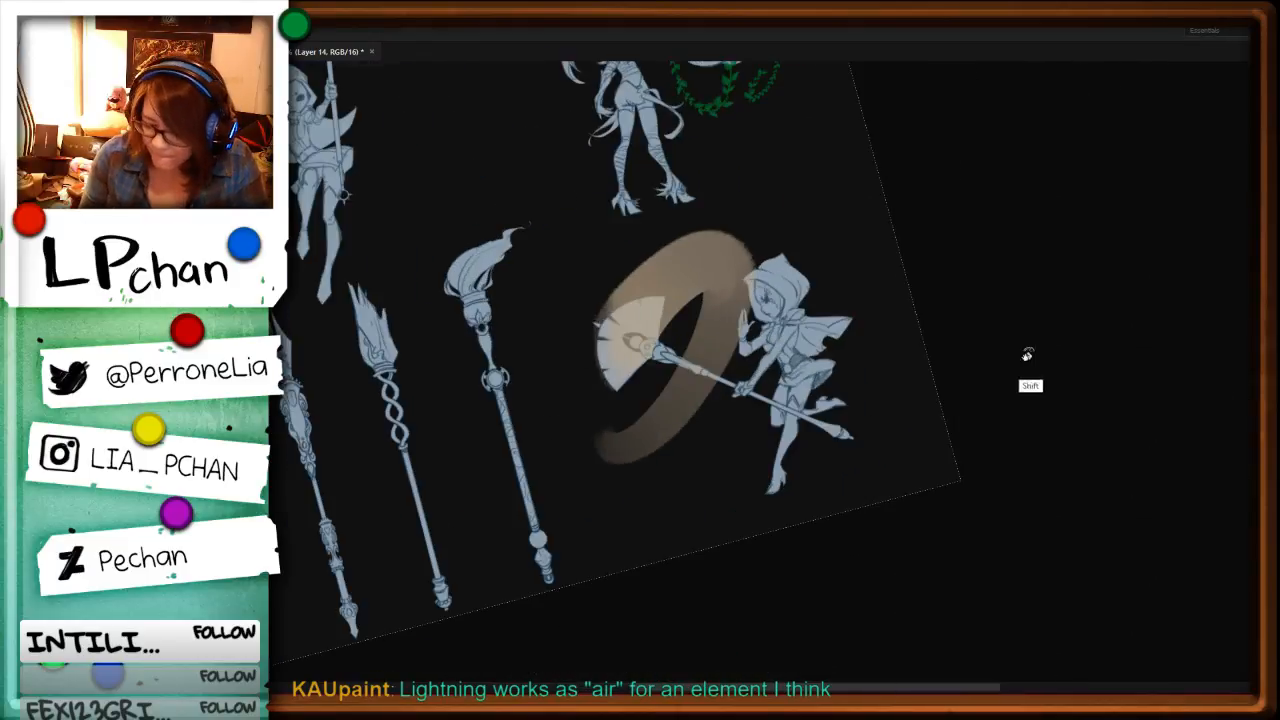
mouse_move(800, 407)
left_mouse_down()
mouse_move(834, 251)
mouse_move(856, 281)
left_mouse_up()
key("ctrl+t")
right_click(722, 376)
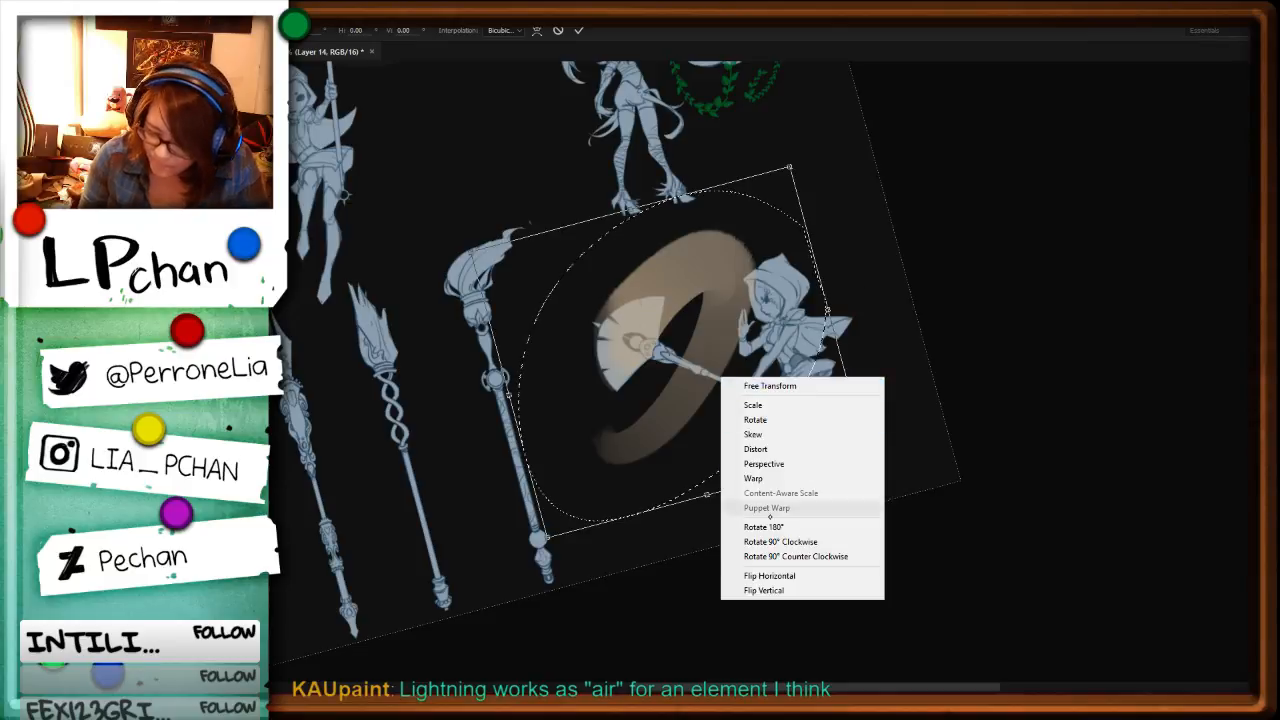
left_click(769, 590)
mouse_move(962, 428)
left_mouse_down()
mouse_move(836, 531)
mouse_move(945, 365)
mouse_move(950, 437)
mouse_move(980, 423)
mouse_move(960, 466)
mouse_move(570, 540)
left_mouse_up()
key("Return")
key("ctrl+d")
Step: Free-transform the beige ring, rotating it a few degrees and nudging it into line with the fan's outer edge
key("r")
left_click_drag(914, 543, 740, 575)
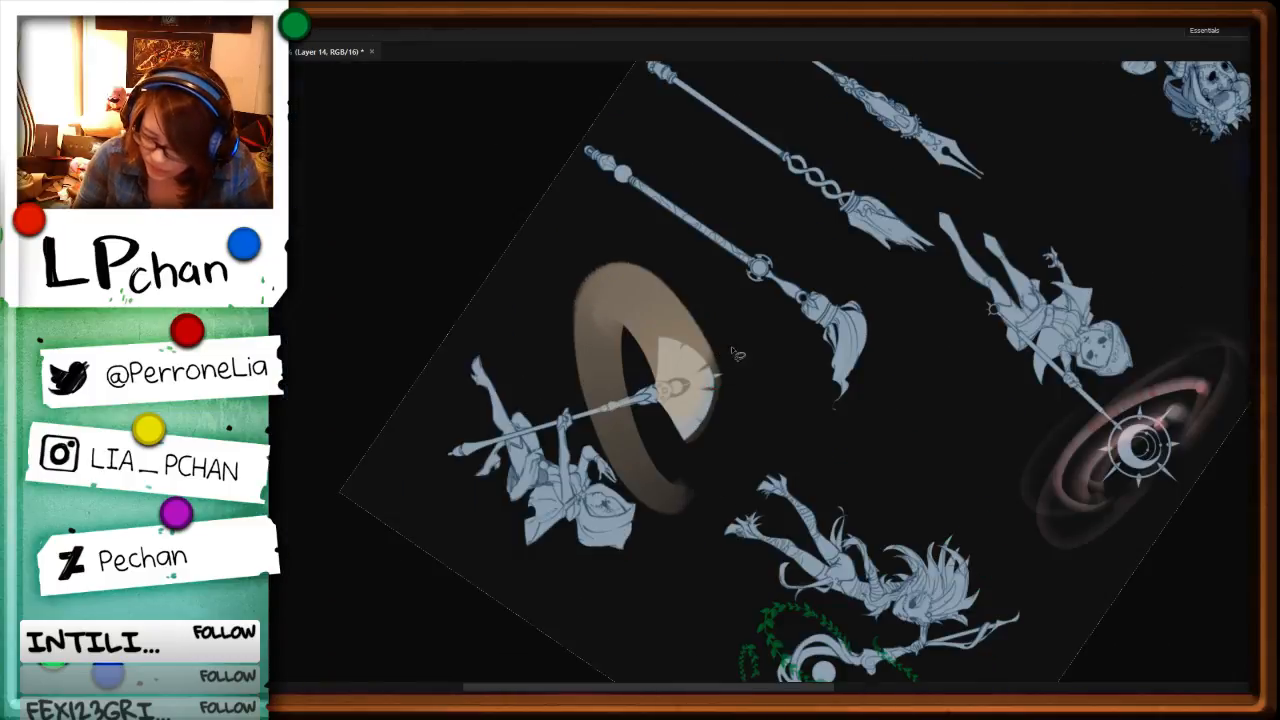
mouse_move(754, 352)
left_mouse_down()
mouse_move(605, 593)
mouse_move(758, 290)
left_mouse_up()
key("ctrl+t")
left_click_drag(877, 394, 871, 443)
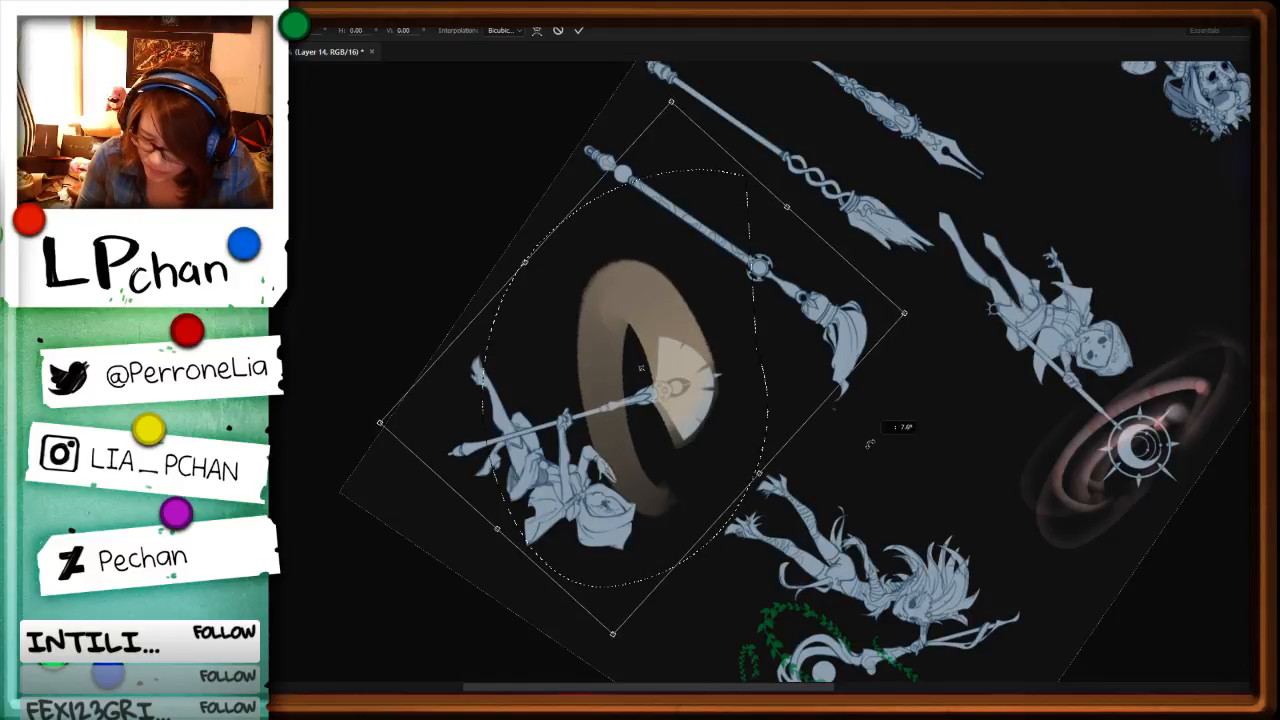
left_click_drag(741, 407, 763, 391)
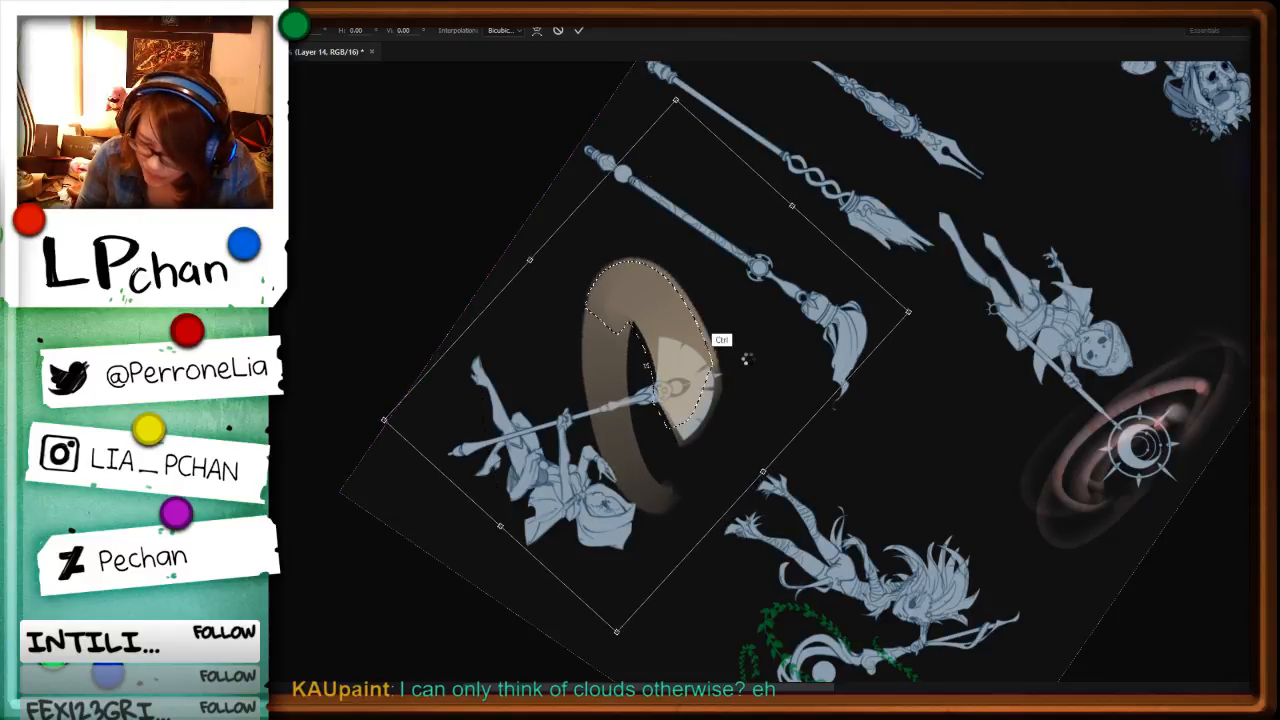
key("Return")
Step: Delete the part of the ring overhanging the fan's outer edge and softly erase along the band so its tail fades
mouse_move(711, 326)
left_mouse_down()
mouse_move(717, 358)
mouse_move(686, 442)
mouse_move(744, 290)
left_mouse_up()
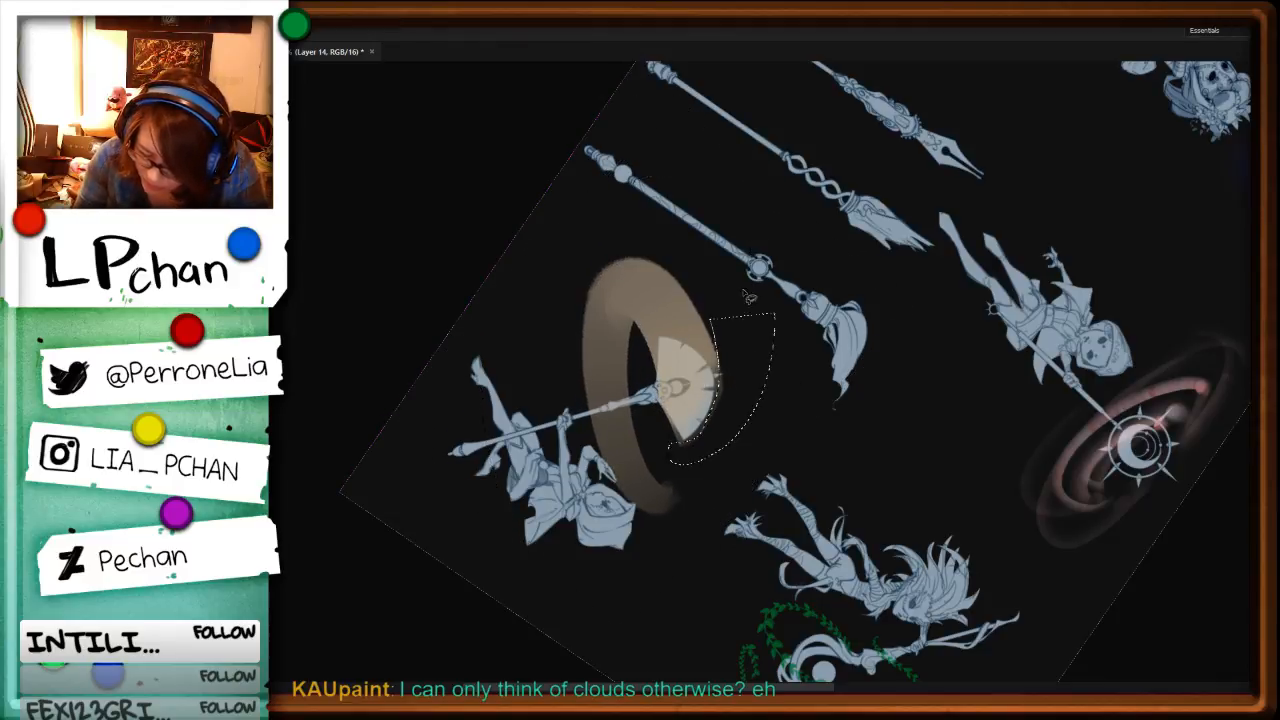
key("Delete")
key("ctrl+d")
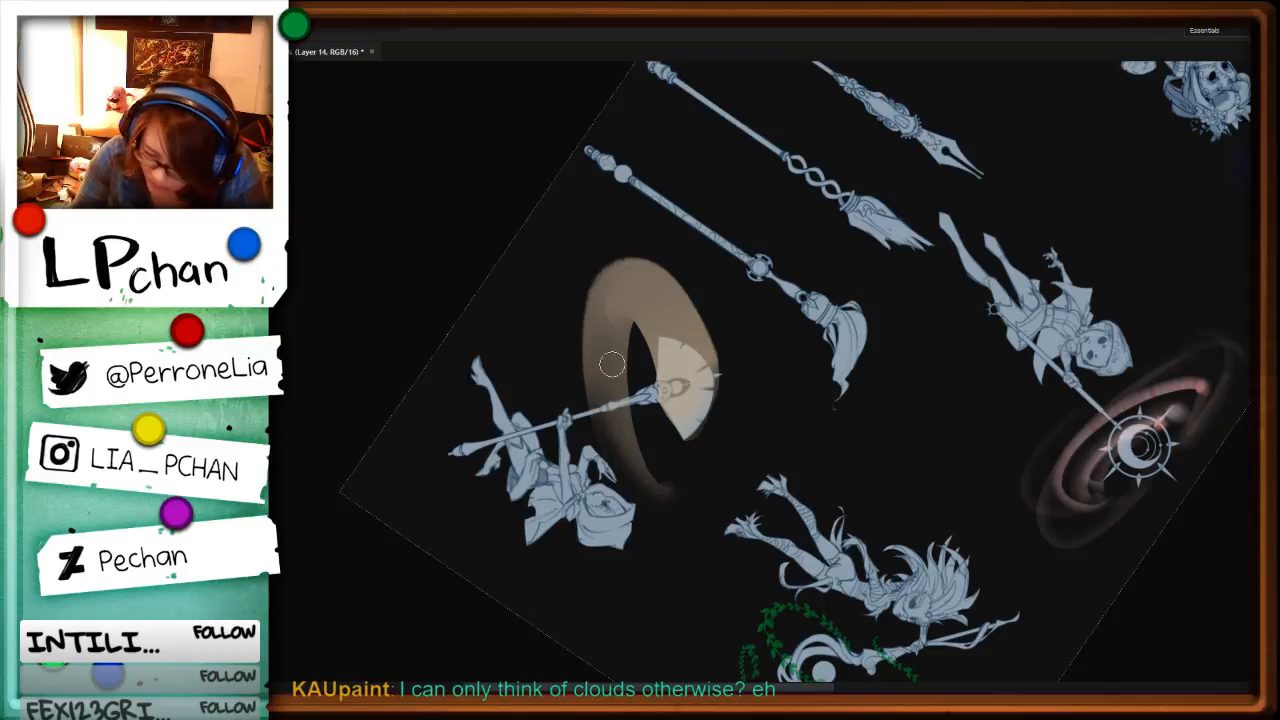
left_click_drag(610, 272, 614, 458)
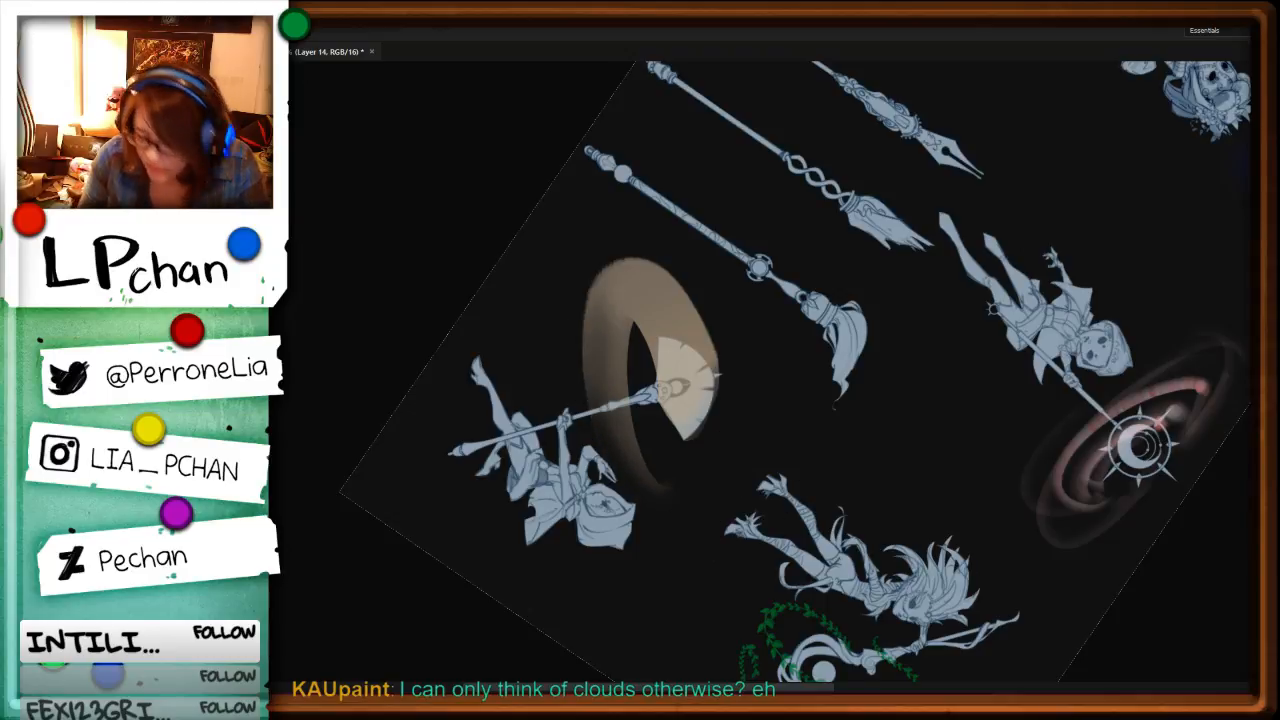
left_click_drag(875, 469, 907, 446)
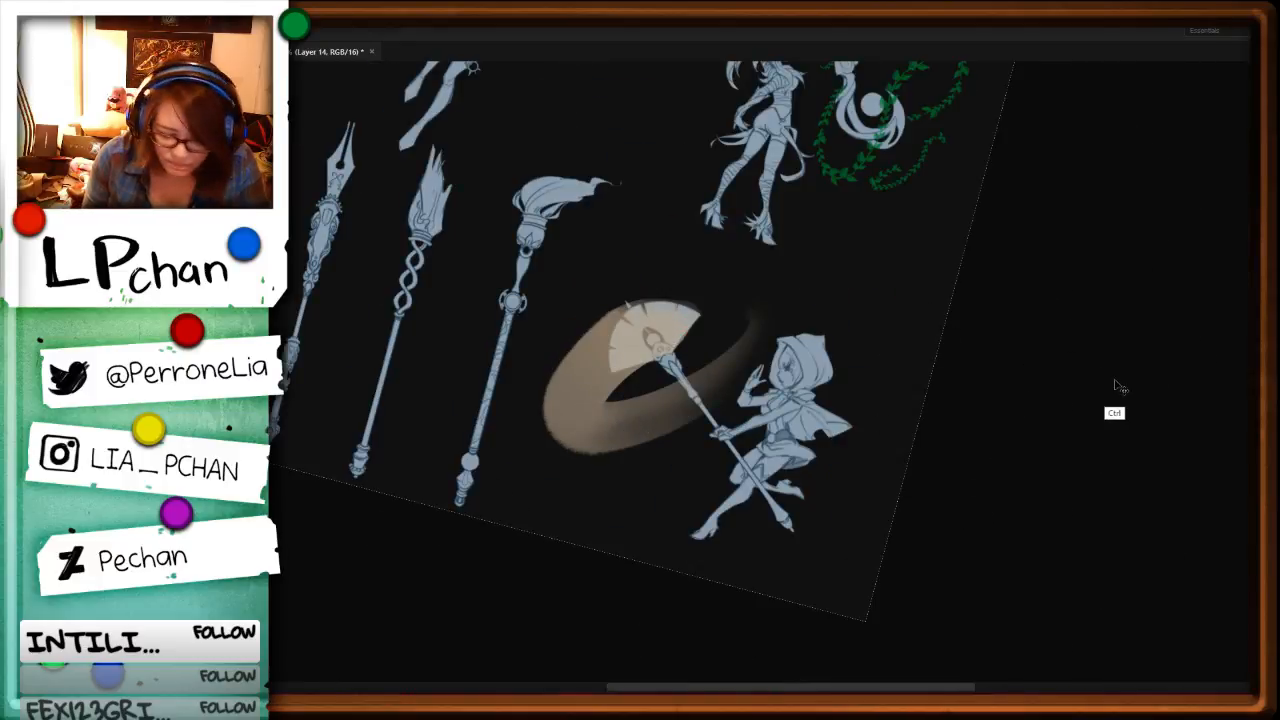
Step: Recolour the beige ring to a muted blue-grey with Hue/Saturation
key("ctrl+u")
left_click_drag(979, 319, 1087, 299)
key("Return")
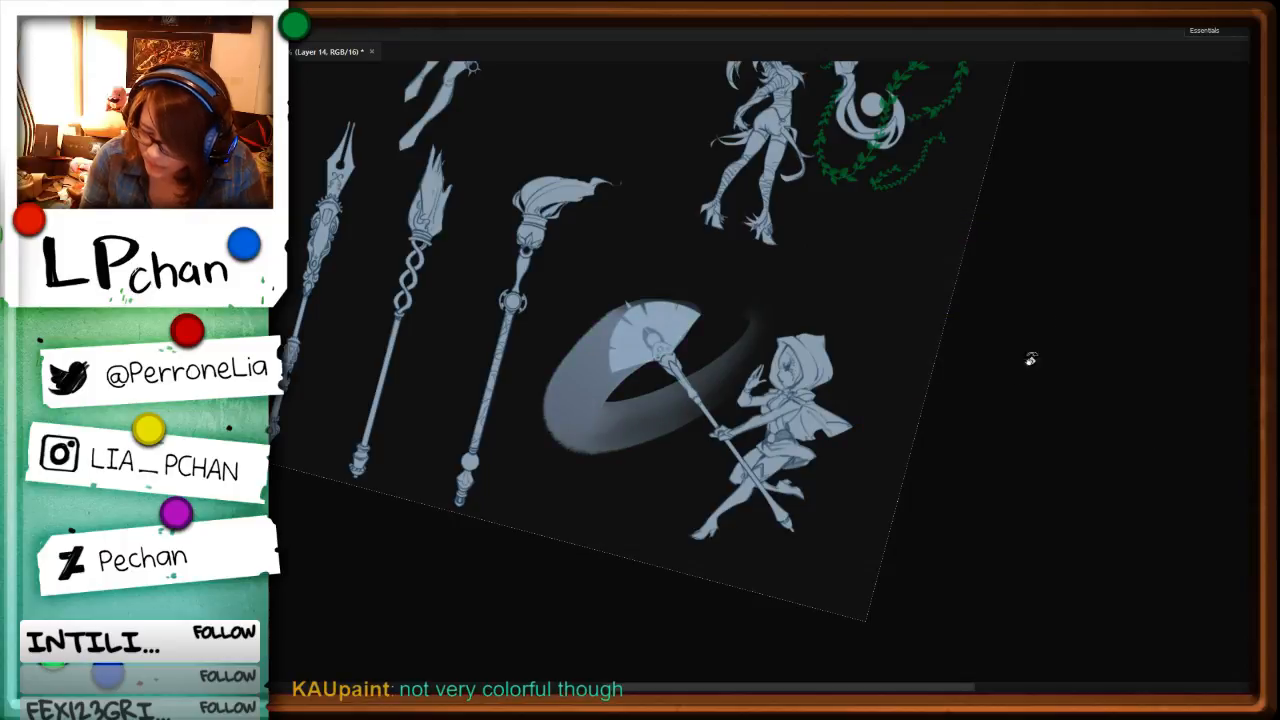
left_click_drag(1004, 448, 989, 382)
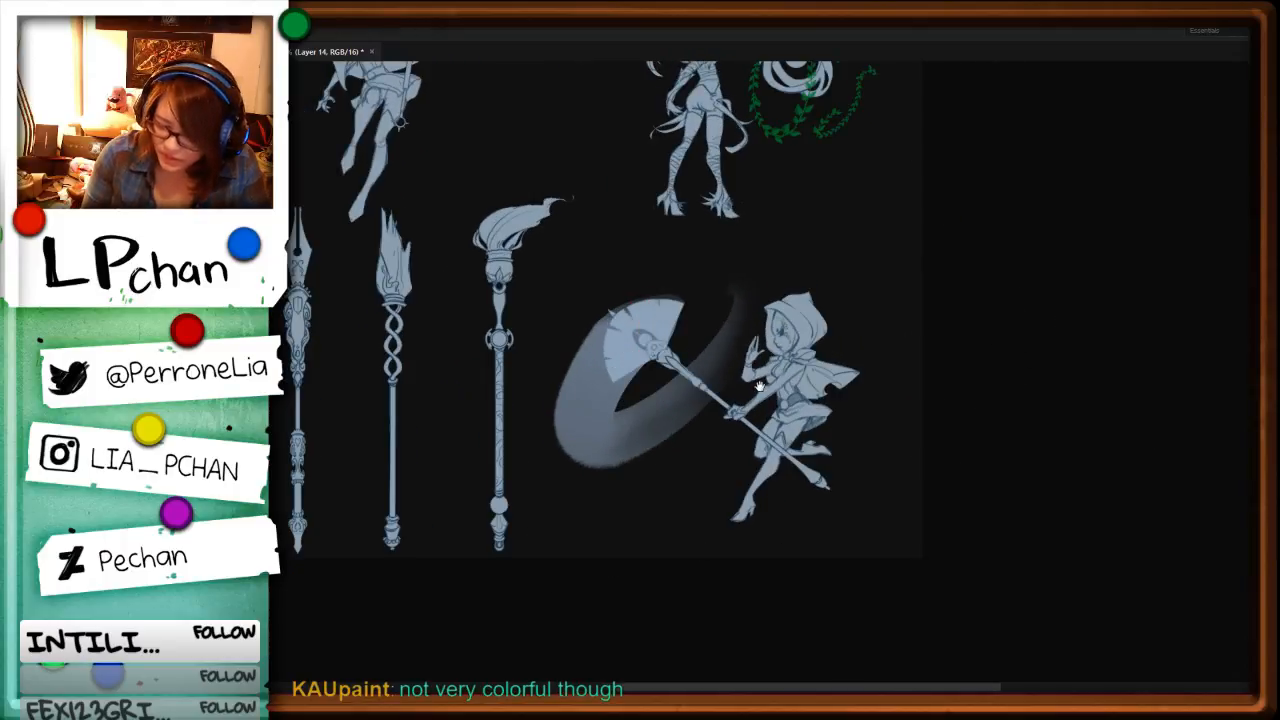
left_click_drag(806, 465, 1162, 583)
Step: Try several hues on the ring with Hue/Saturation and apply Hue +180, Saturation +100 and Lightness +48 for a warm tan
key("ctrl+u")
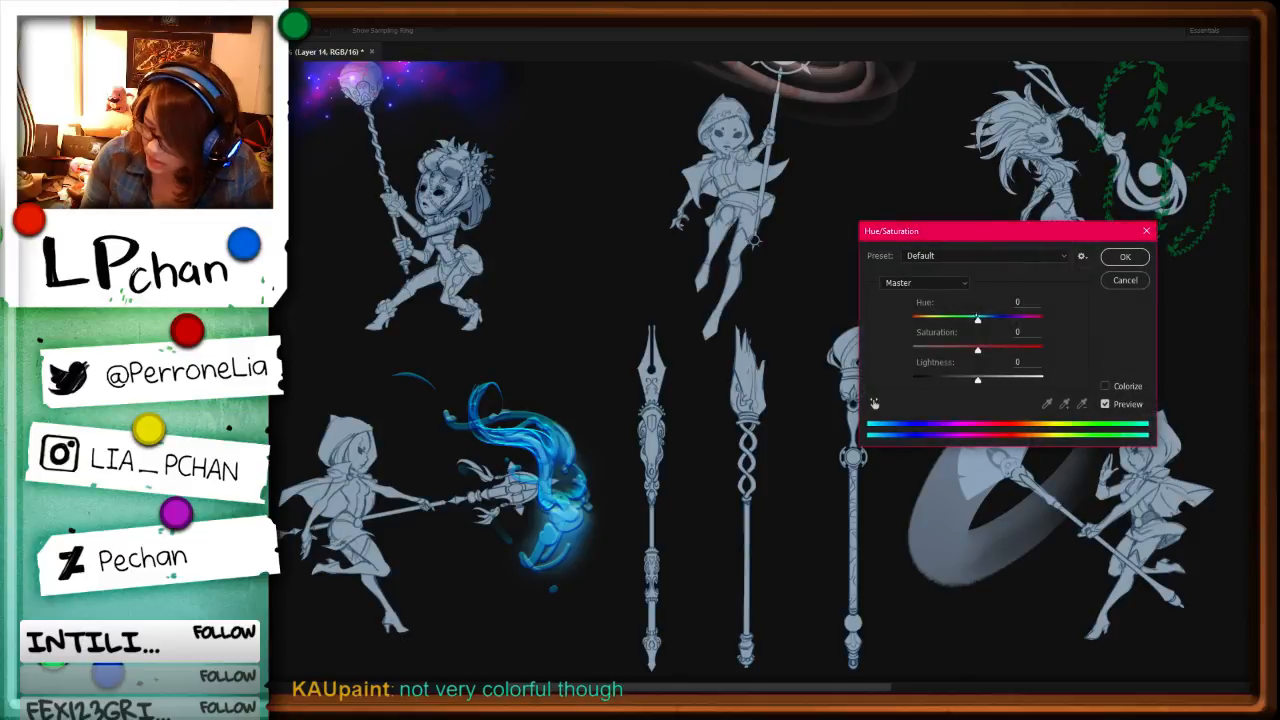
left_click_drag(978, 320, 1081, 332)
left_click_drag(1020, 378, 979, 378)
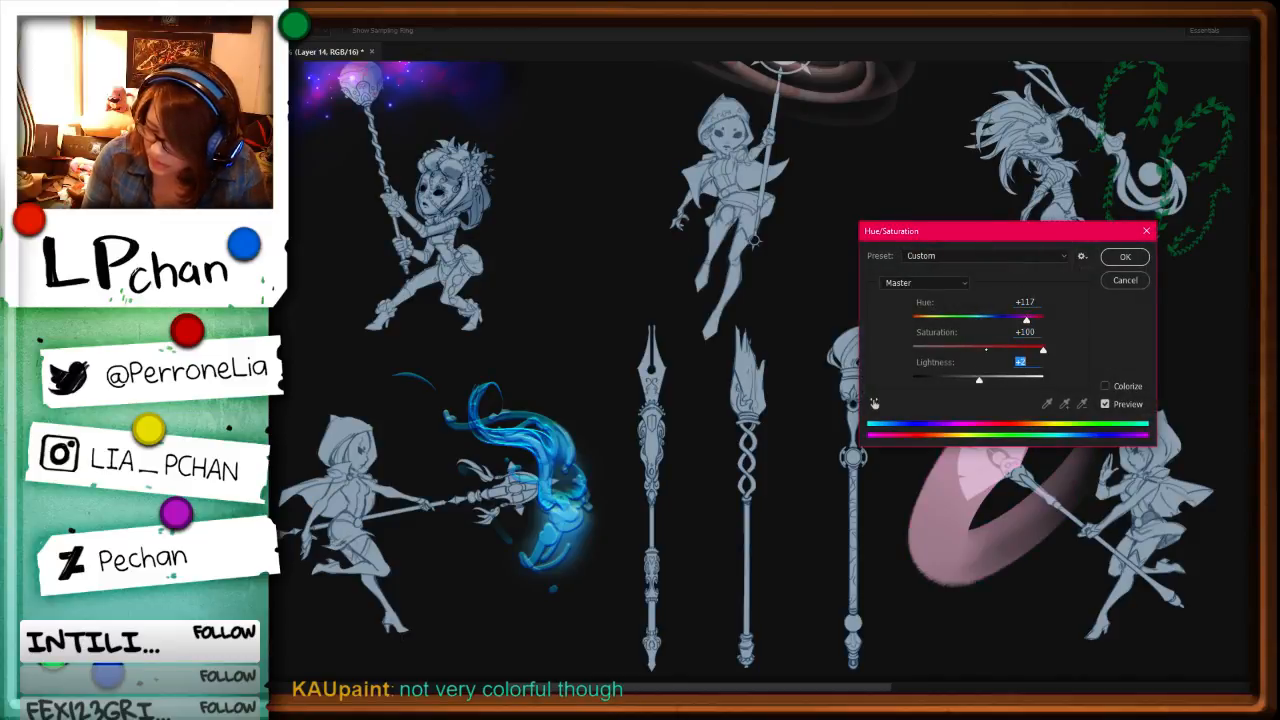
left_click(949, 320)
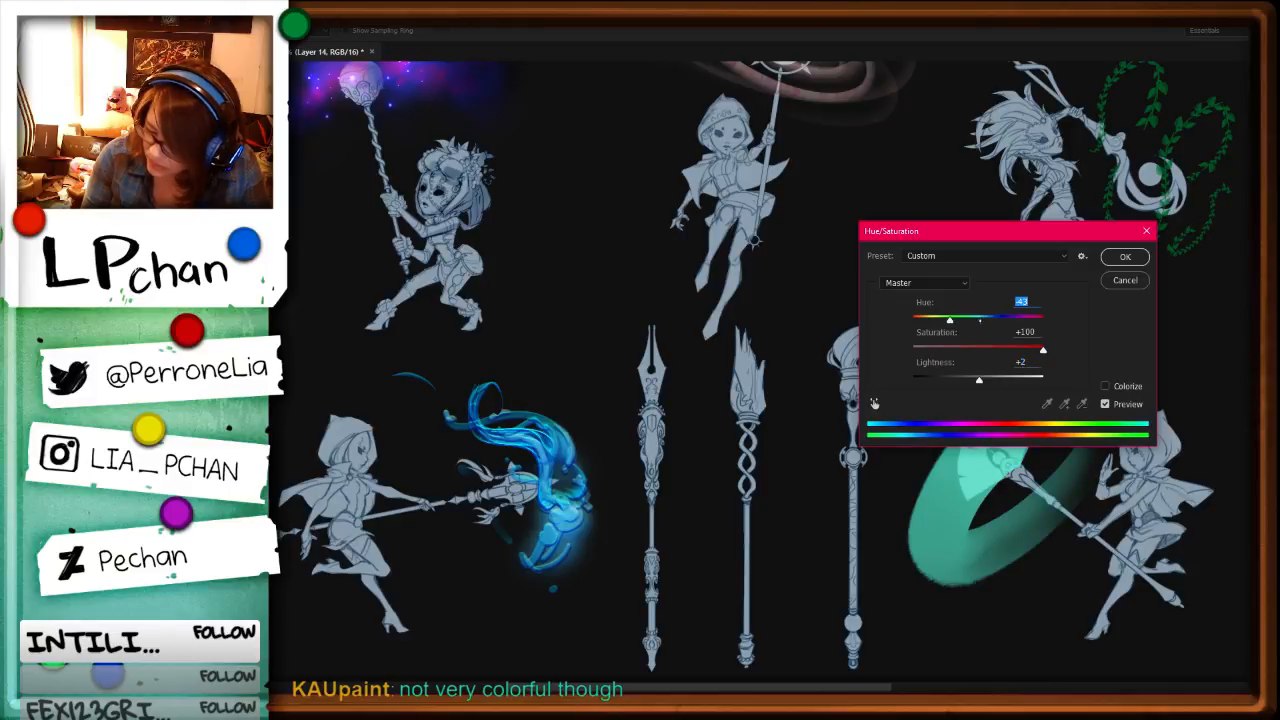
left_click(980, 320)
left_click_drag(964, 318, 912, 320)
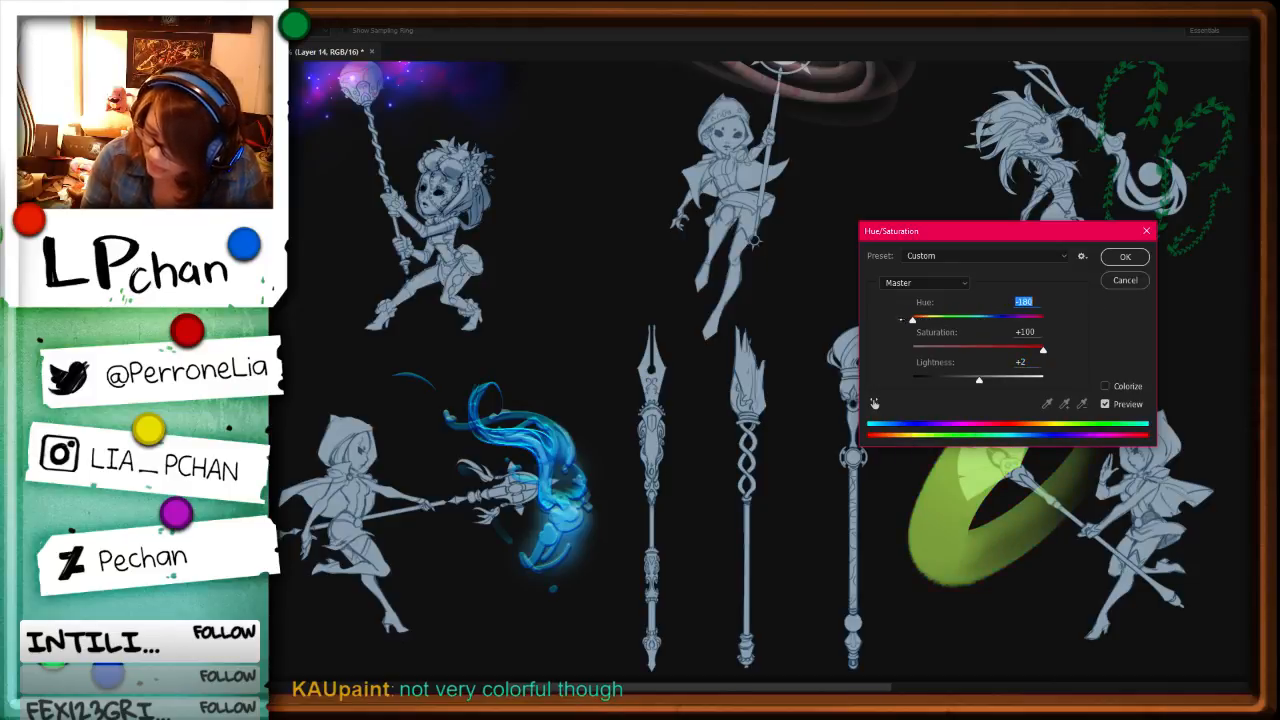
left_click_drag(980, 379, 1011, 378)
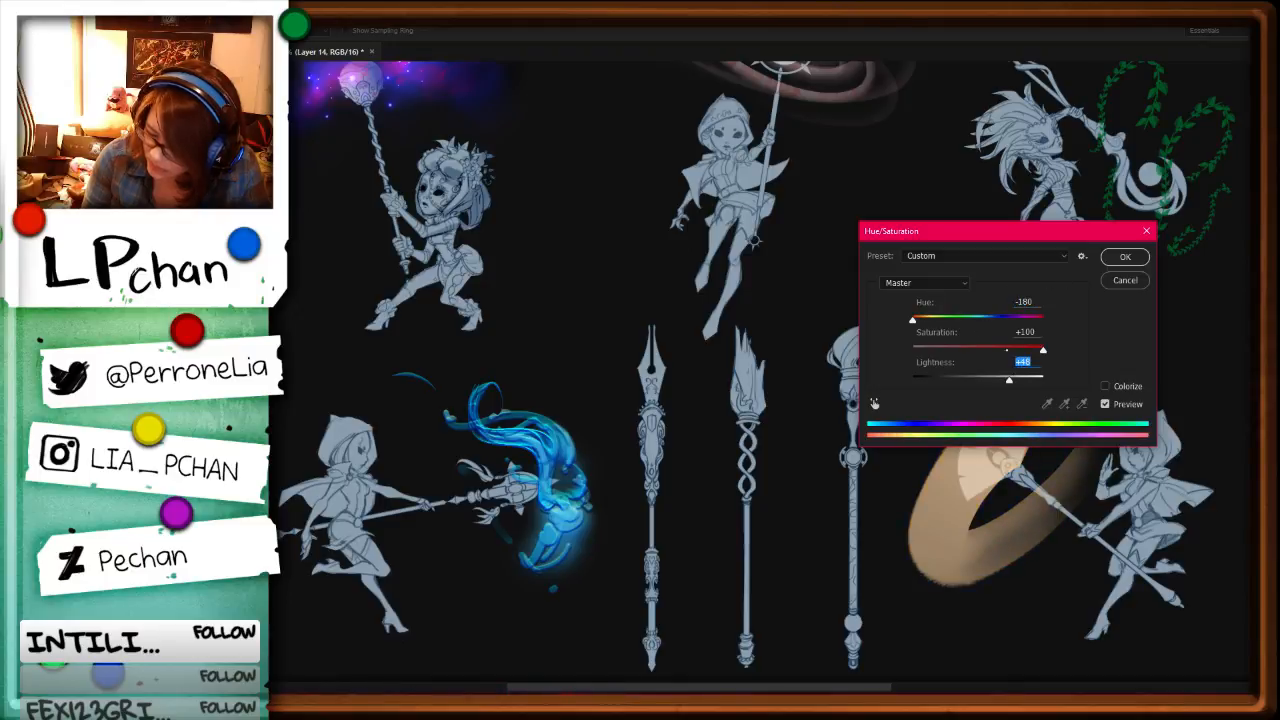
left_click_drag(912, 320, 1043, 320)
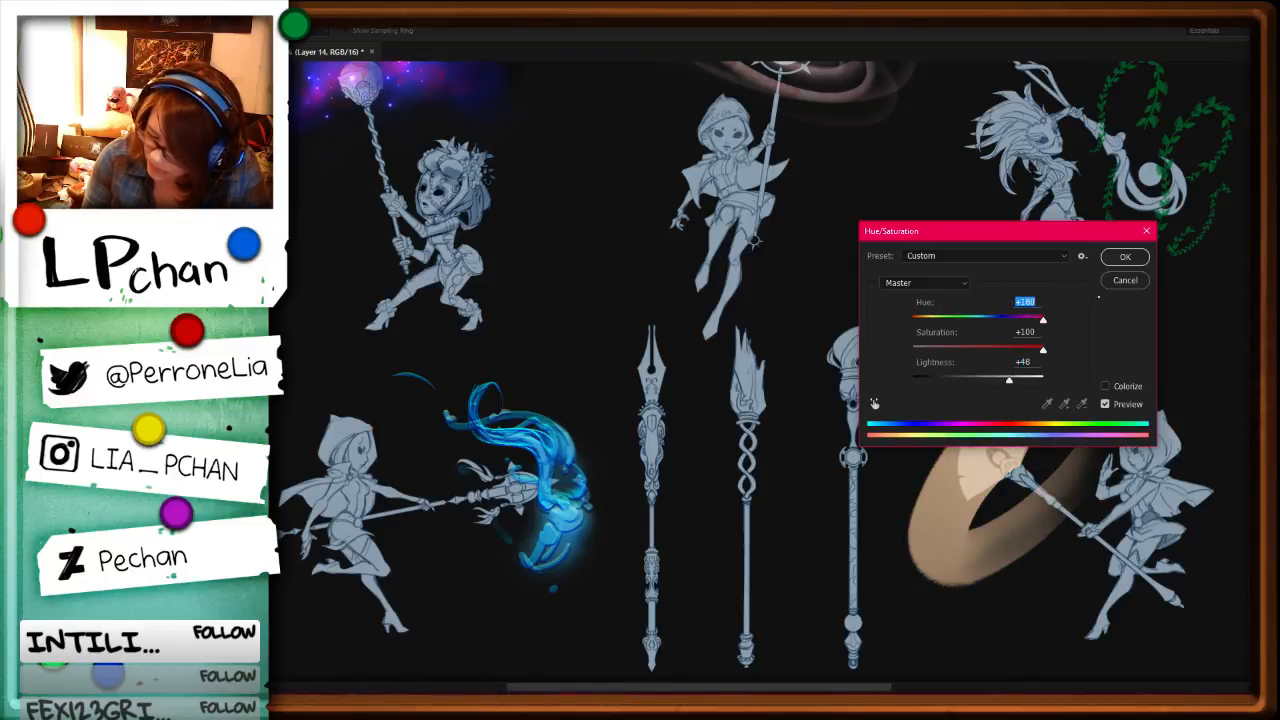
key("Return")
Step: Examine the whole character sheet to compare the tan ring with the other staffs' effects
key("ctrl+minus")
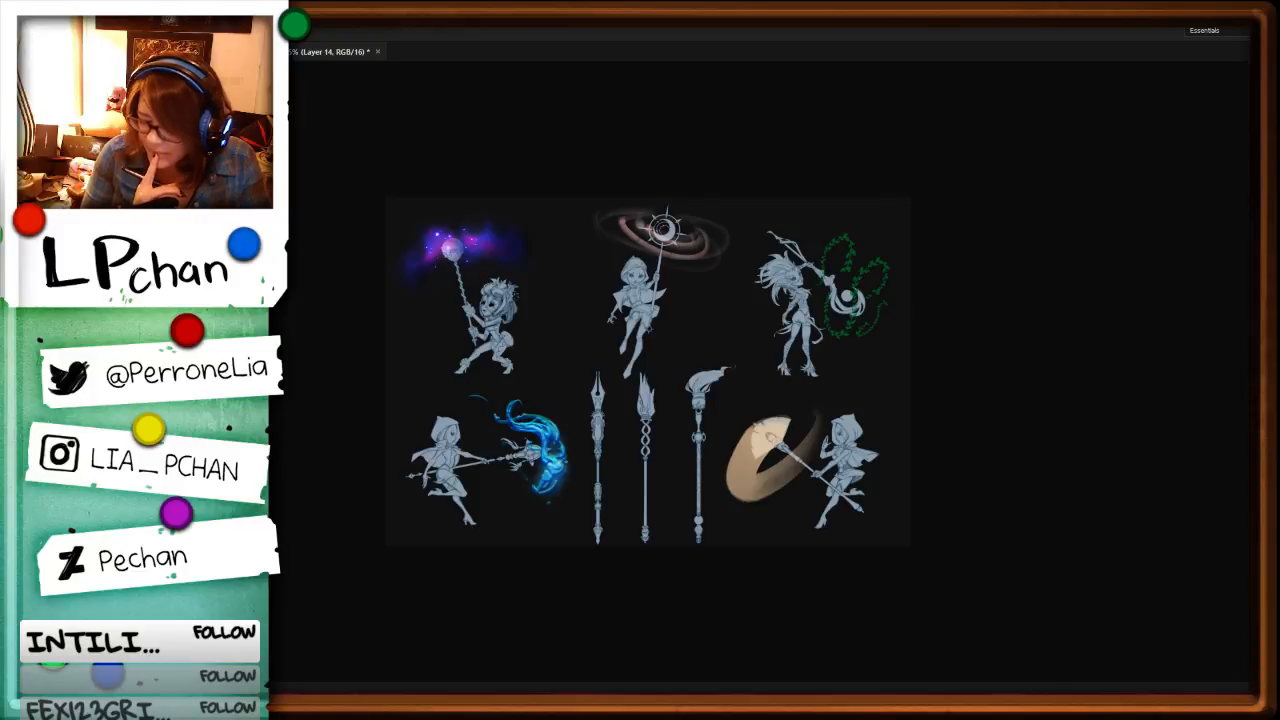
key("ctrl+minus")
key("ctrl+minus")
key("ctrl+minus")
key("ctrl+plus")
key("ctrl+plus")
key("ctrl+plus")
key("ctrl+plus")
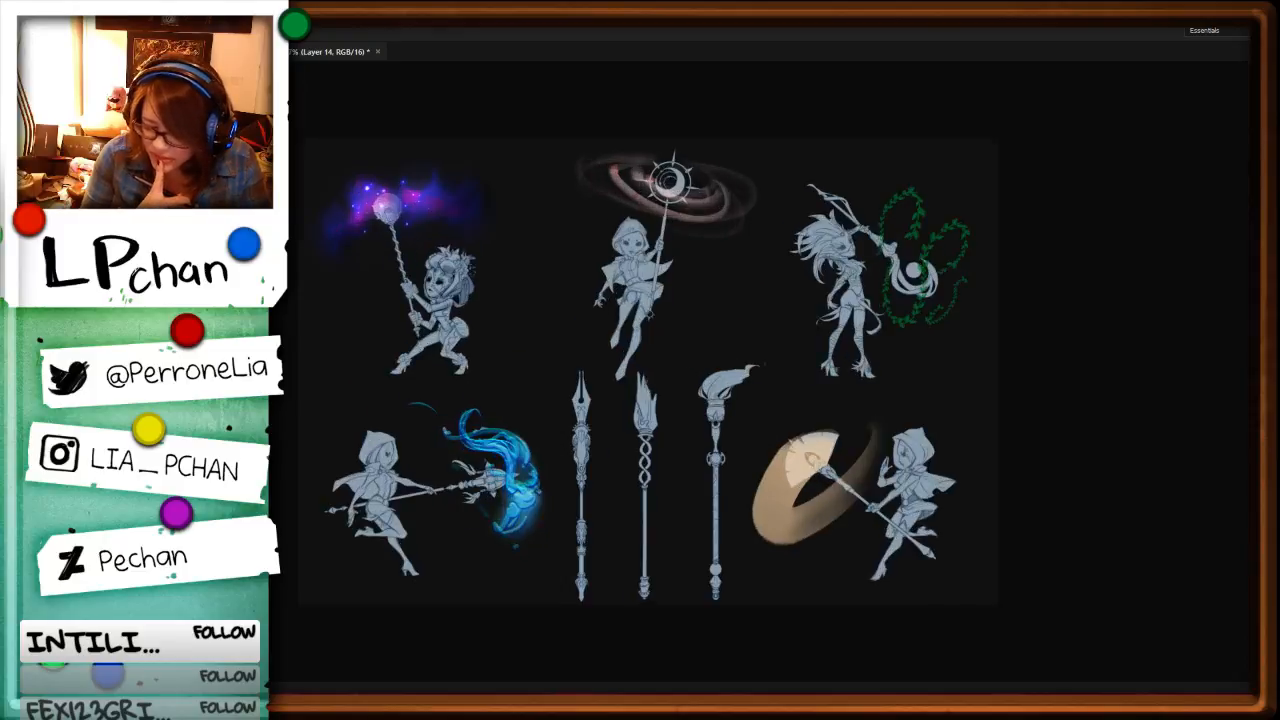
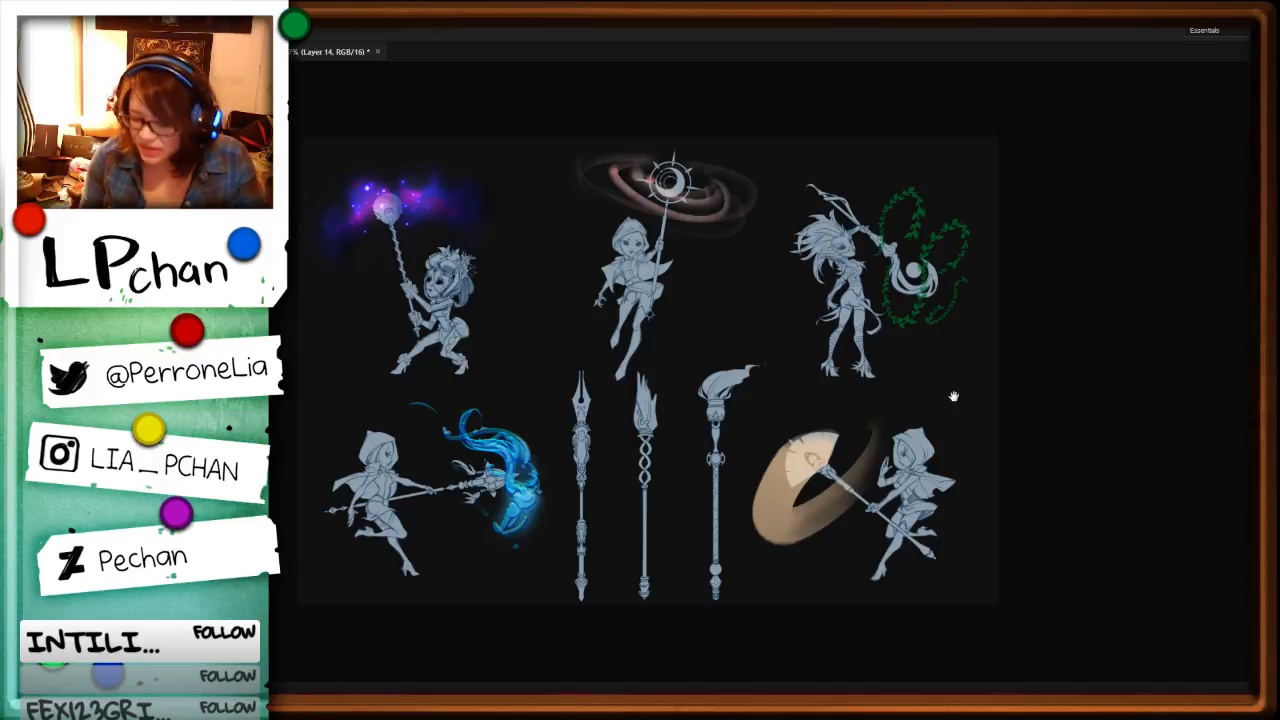
key("b")
mouse_move(909, 363)
left_mouse_down()
mouse_move(965, 376)
mouse_move(940, 413)
left_mouse_up()
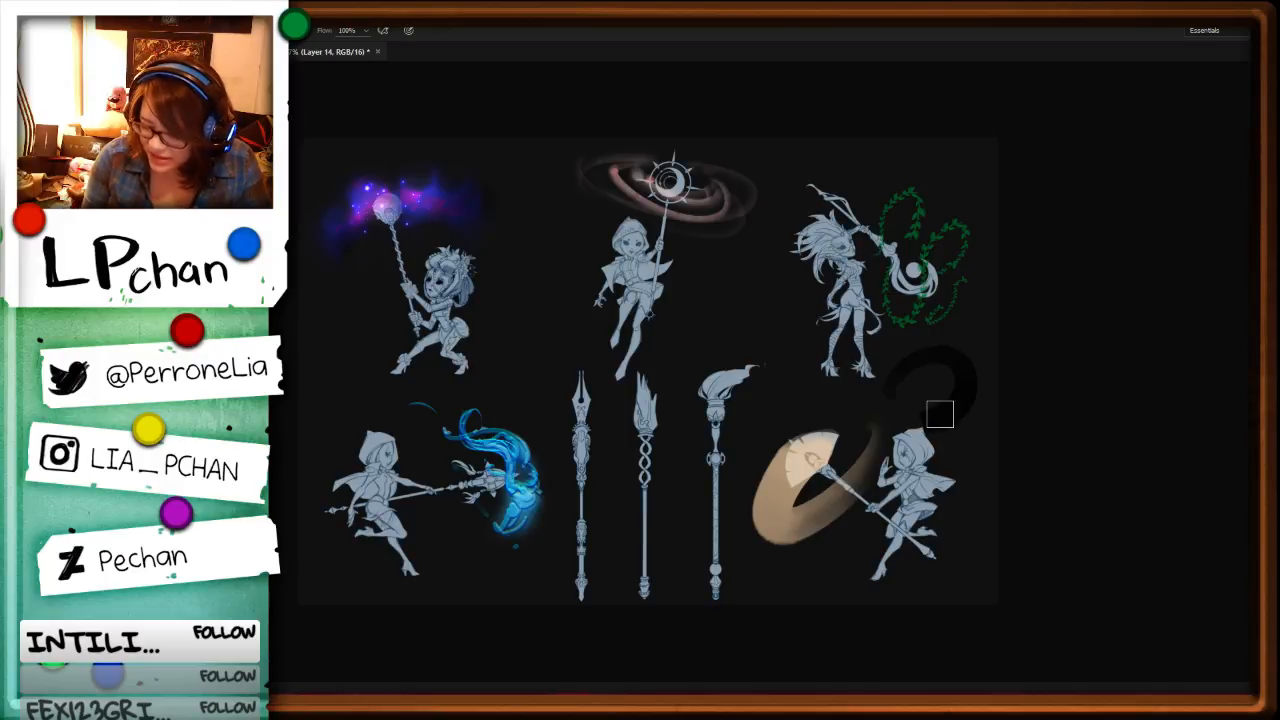
key("ctrl+z")
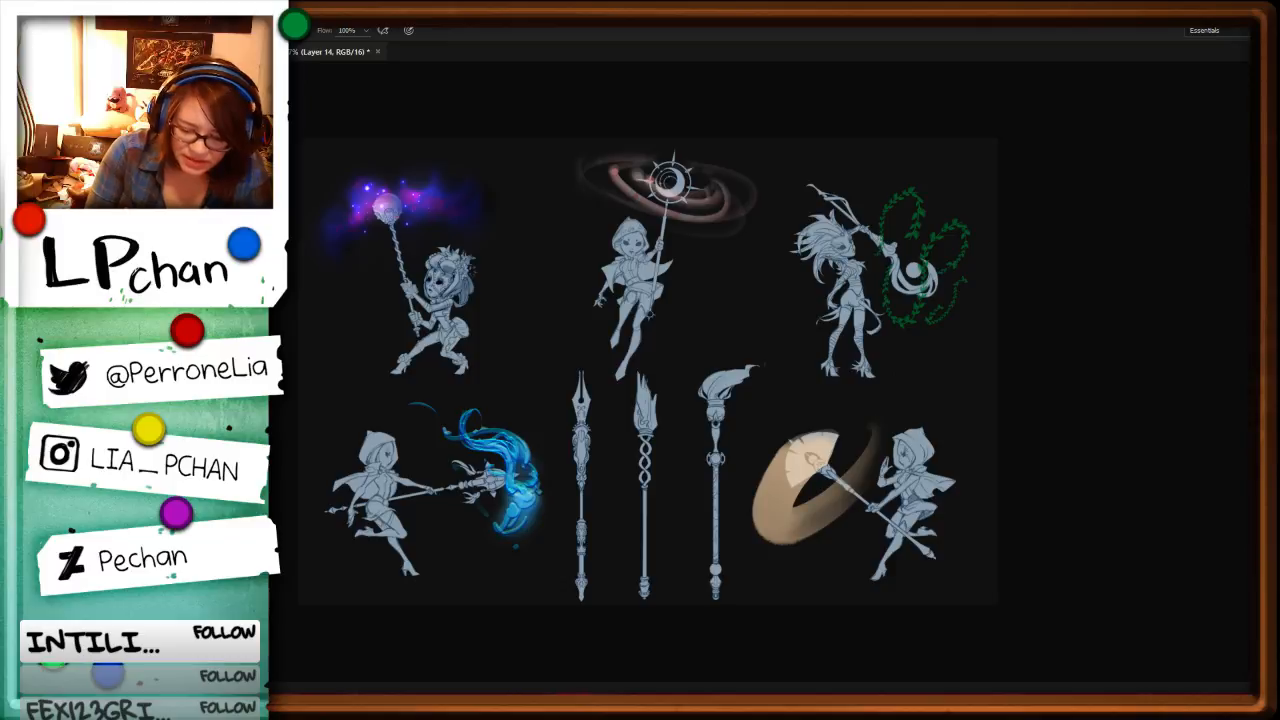
mouse_move(960, 414)
left_mouse_down()
mouse_move(912, 381)
mouse_move(926, 391)
left_mouse_up()
key("ctrl+z")
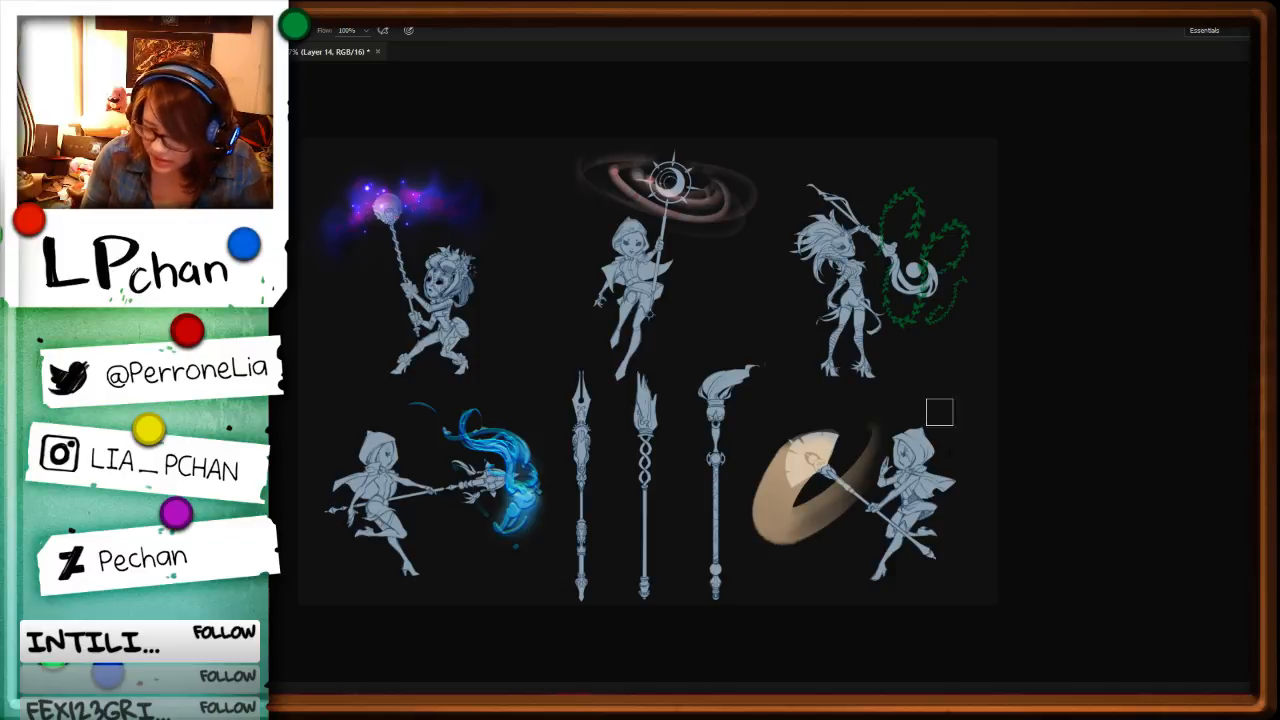
left_click_drag(916, 480, 968, 358)
key("ctrl+z")
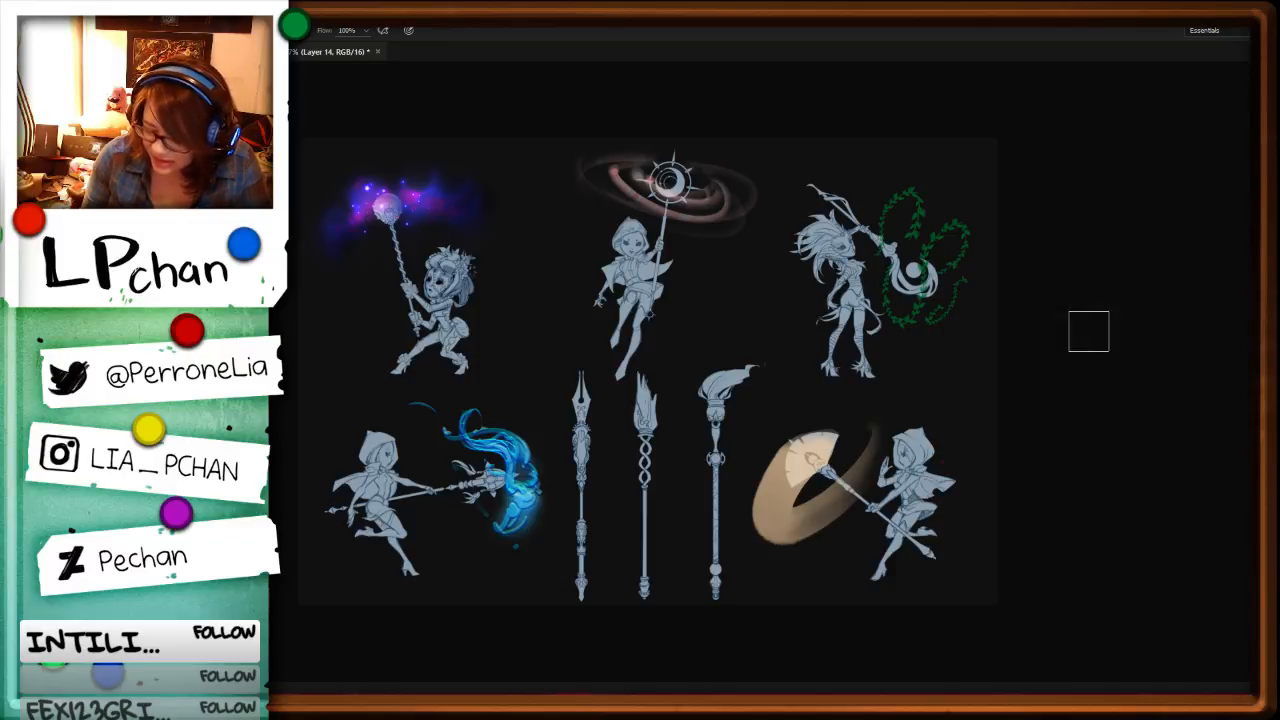
Step: Softly erase the tan ring where it covers the fan and along the middle of the band, fading it toward the tail
key("ctrl+plus")
left_click_drag(1089, 546, 1005, 388)
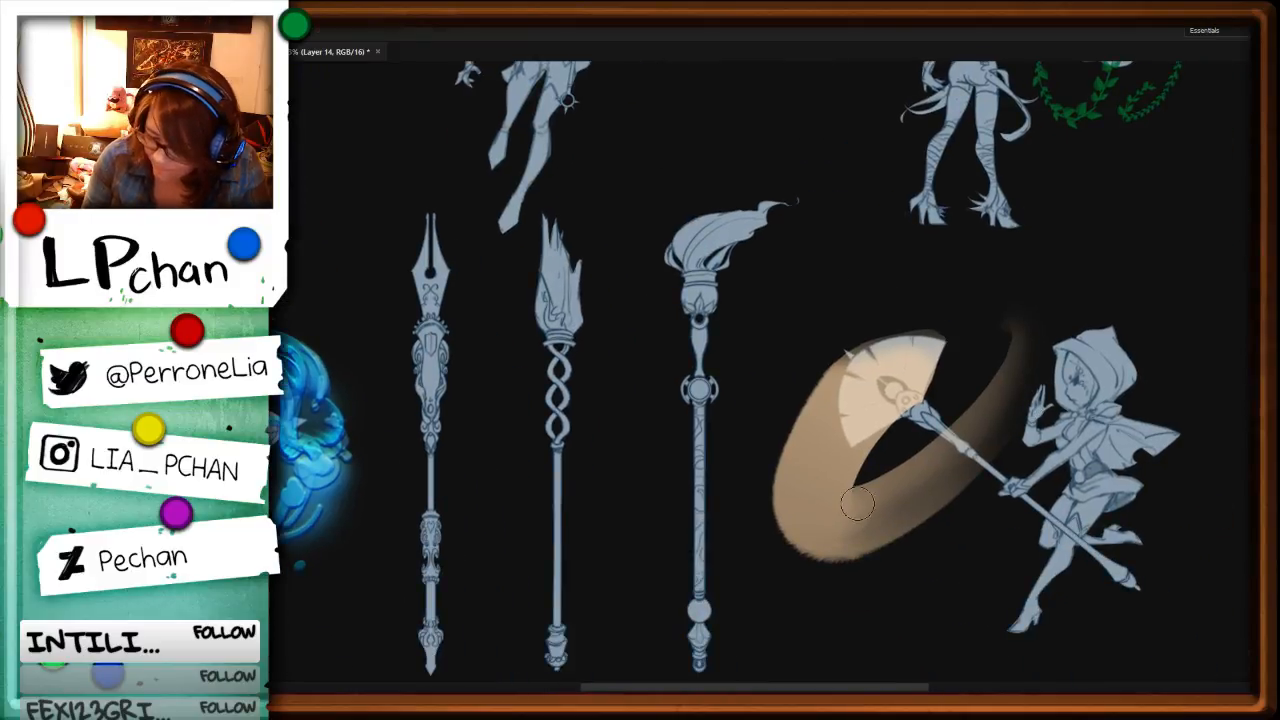
mouse_move(857, 504)
left_mouse_down()
mouse_move(813, 445)
mouse_move(903, 366)
left_mouse_up()
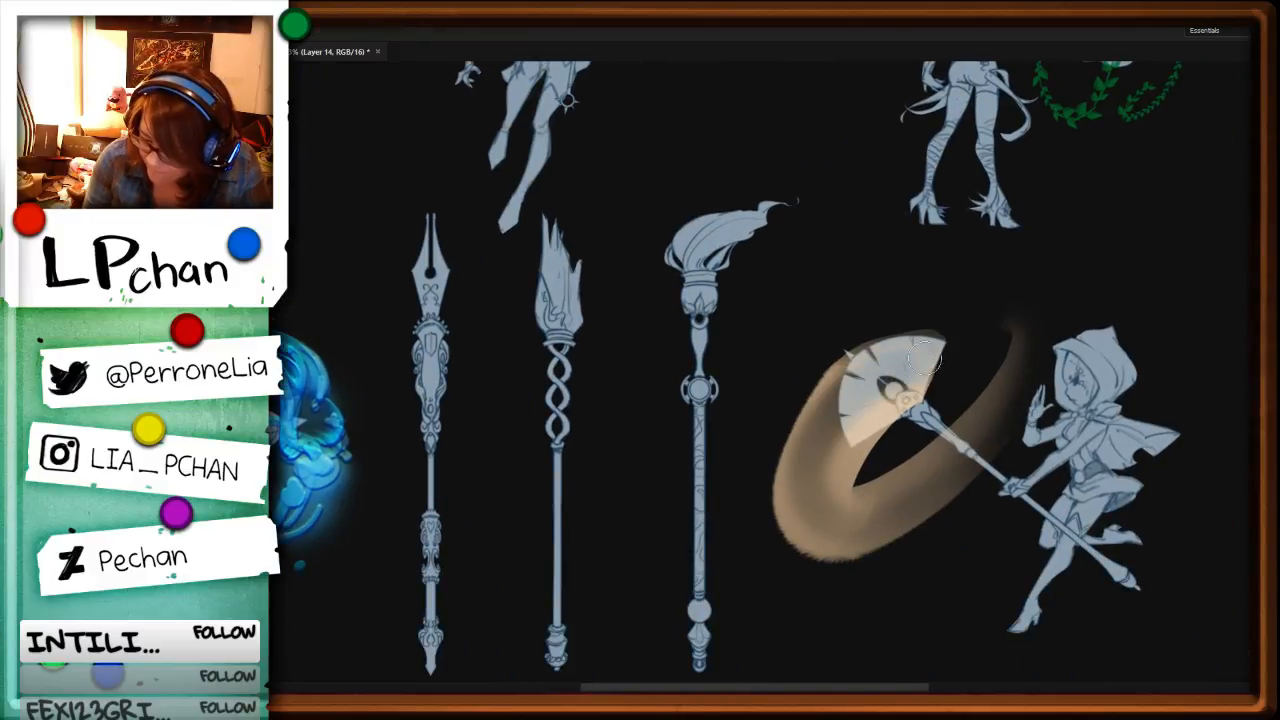
key("ctrl+z")
key("ctrl+z")
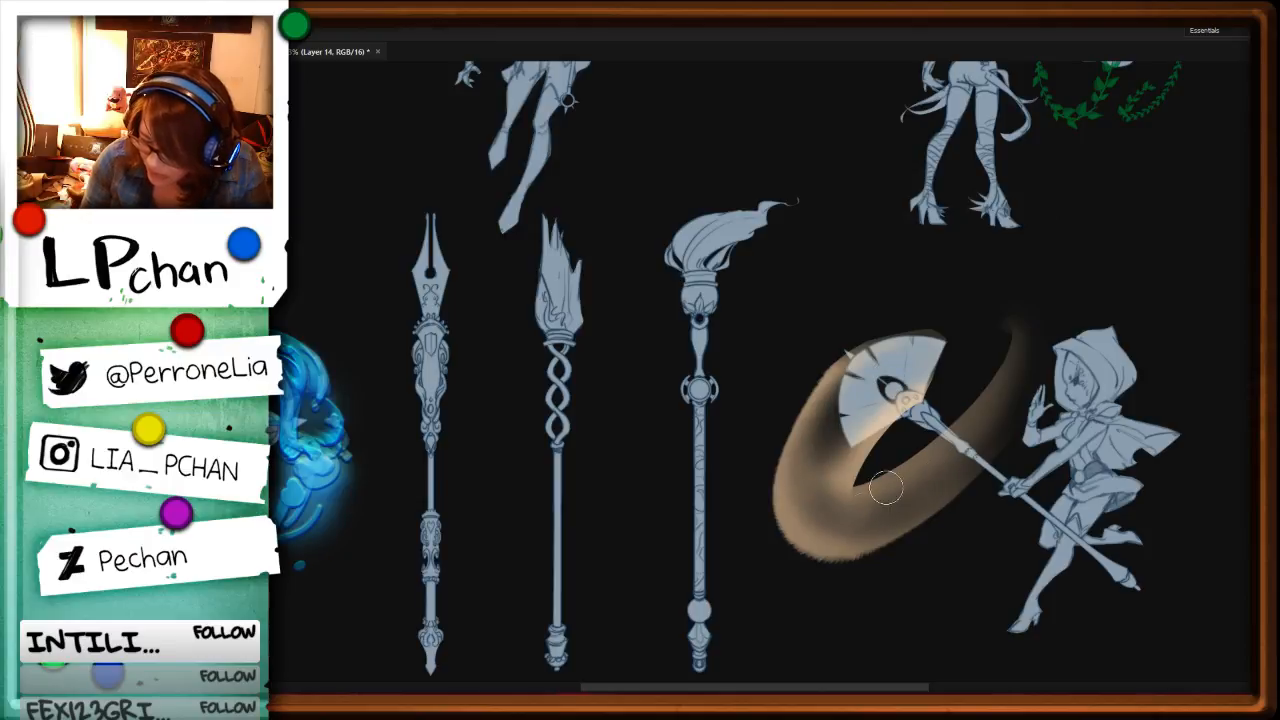
mouse_move(886, 488)
left_mouse_down()
mouse_move(977, 421)
mouse_move(1014, 320)
left_mouse_up()
left_click_drag(817, 509, 849, 474)
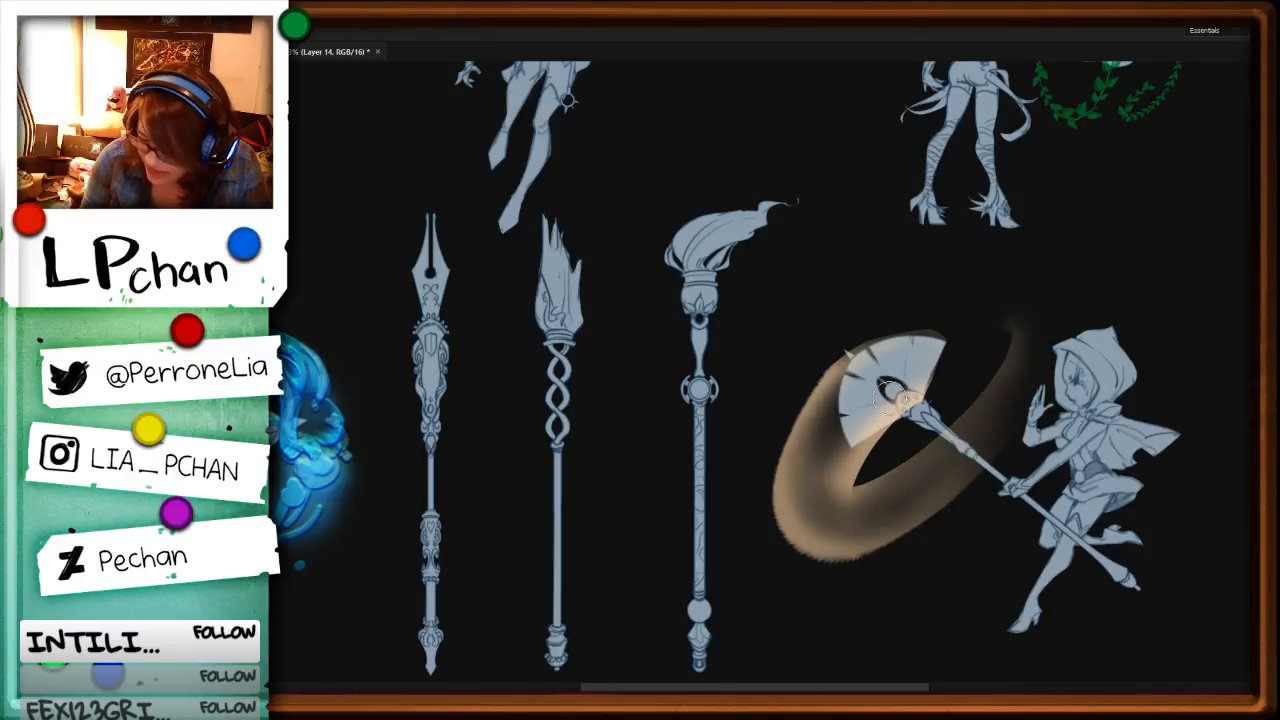
Step: Brighten the ring with Lightness +33 and shift its hue to a dusty pink using Hue/Saturation
key("i")
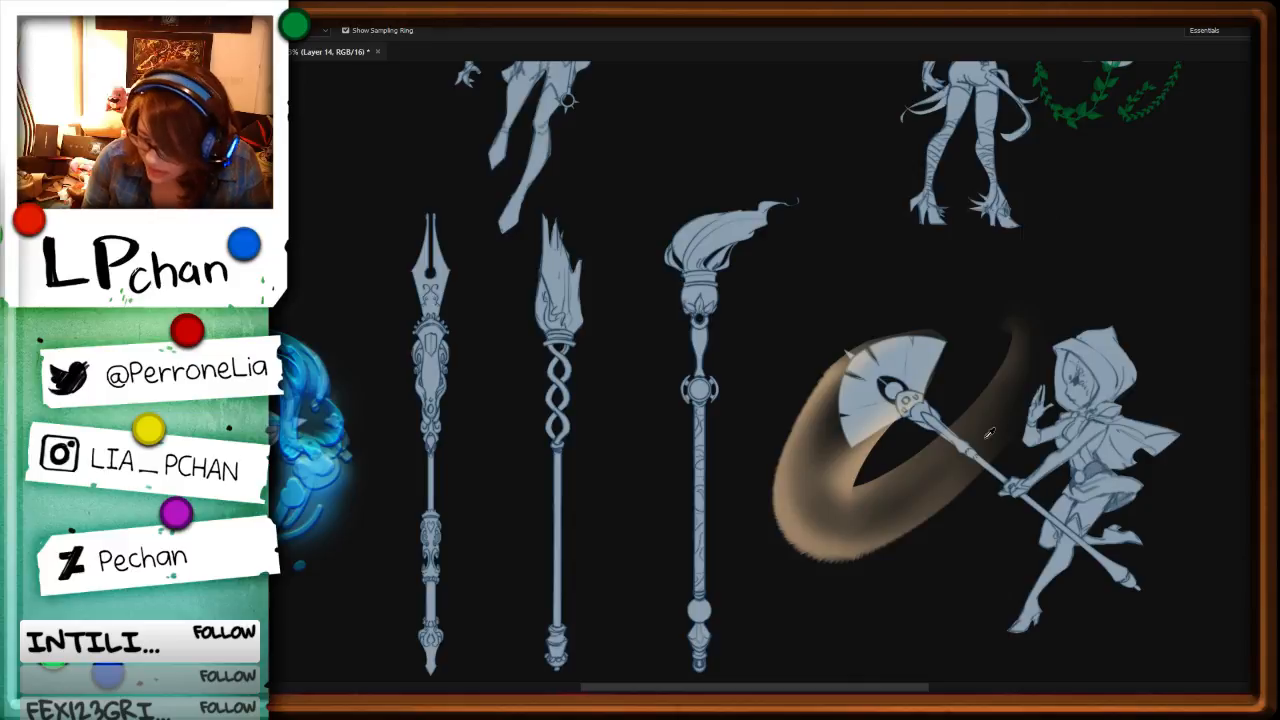
key("ctrl+u")
left_click(998, 377)
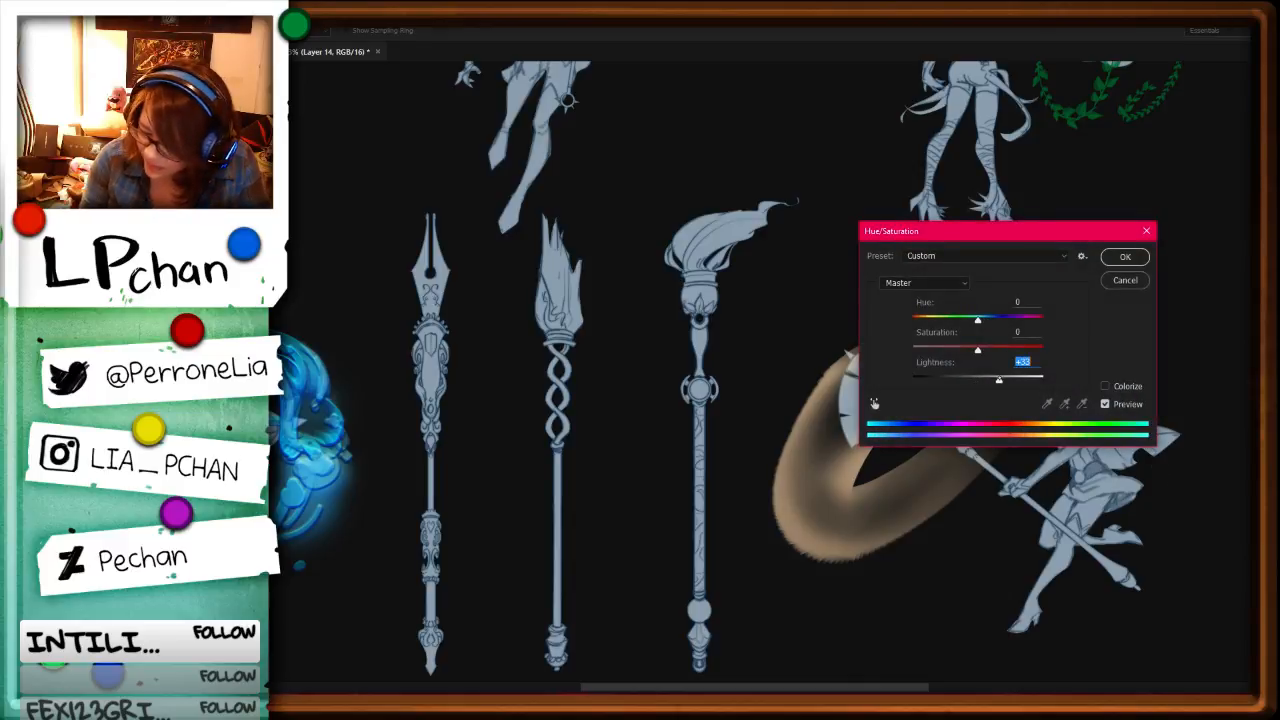
left_click(962, 320)
left_click_drag(1050, 231, 765, 458)
key("Return")
key("ctrl+0")
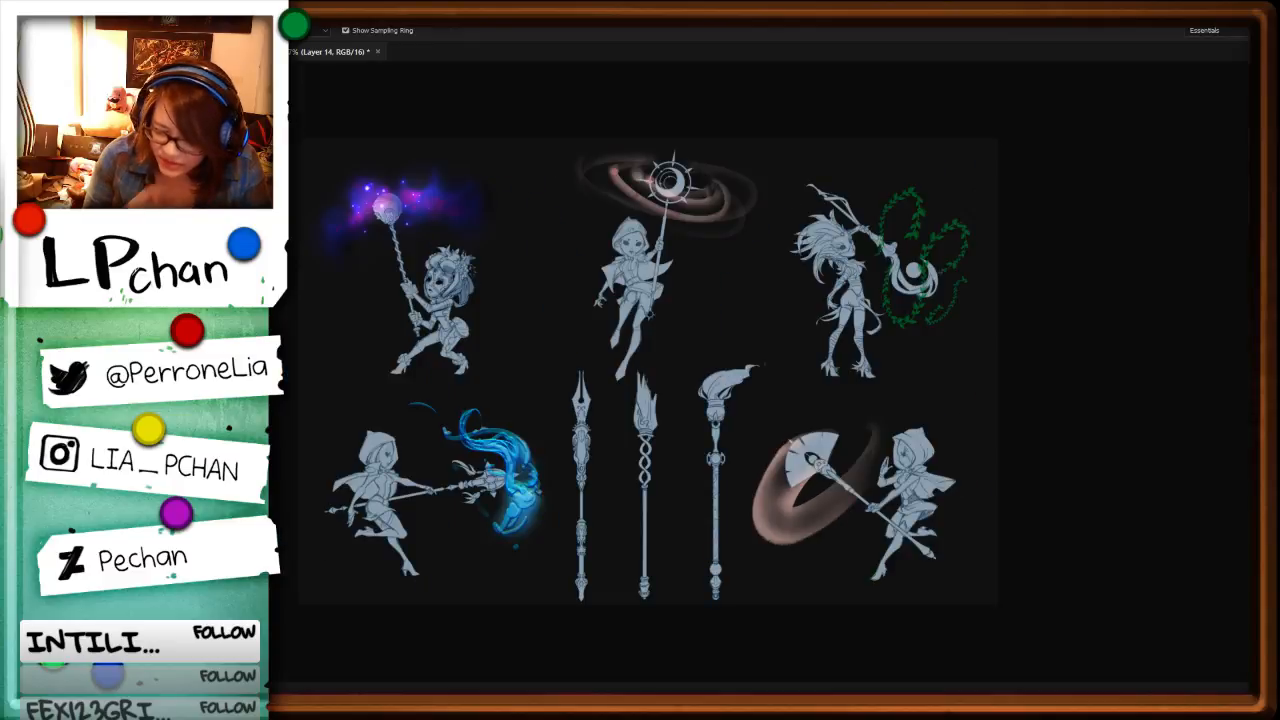
Step: Compare the pink ring with the other effects, and bring back the yellow lightning around the fan staff in its place
key("ctrl+plus")
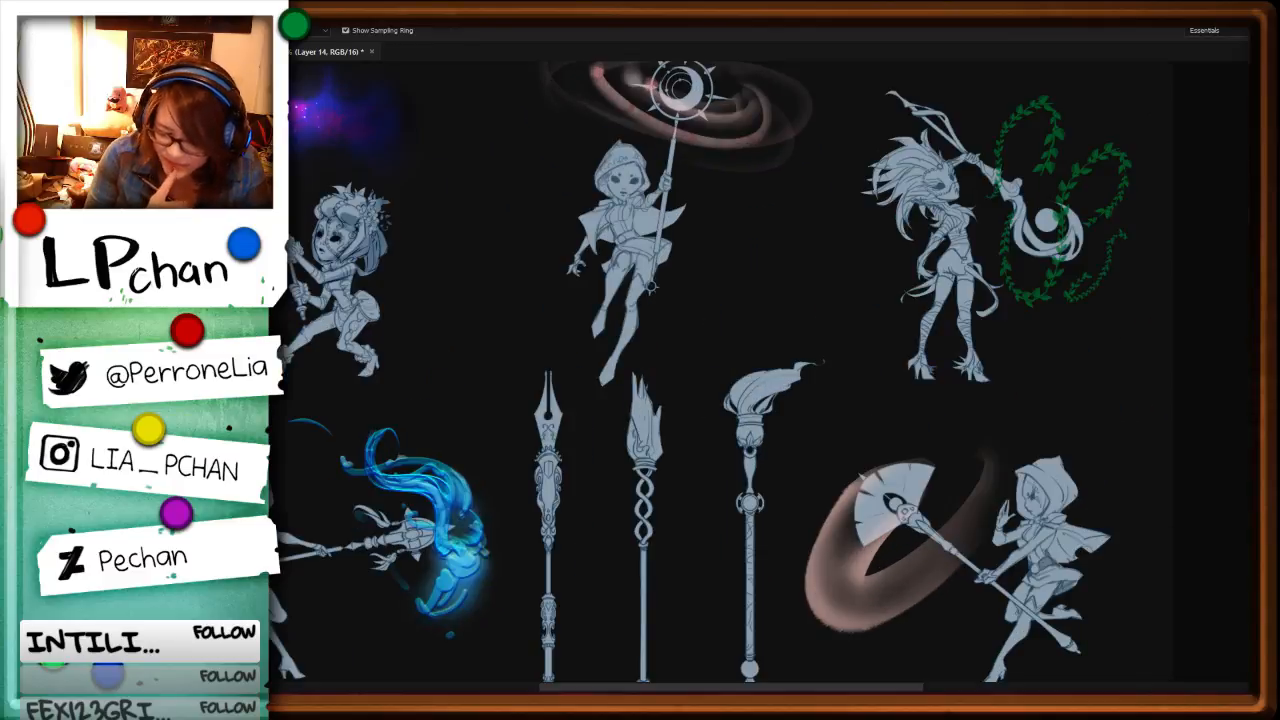
left_click_drag(1037, 581, 947, 427)
key("ctrl+plus")
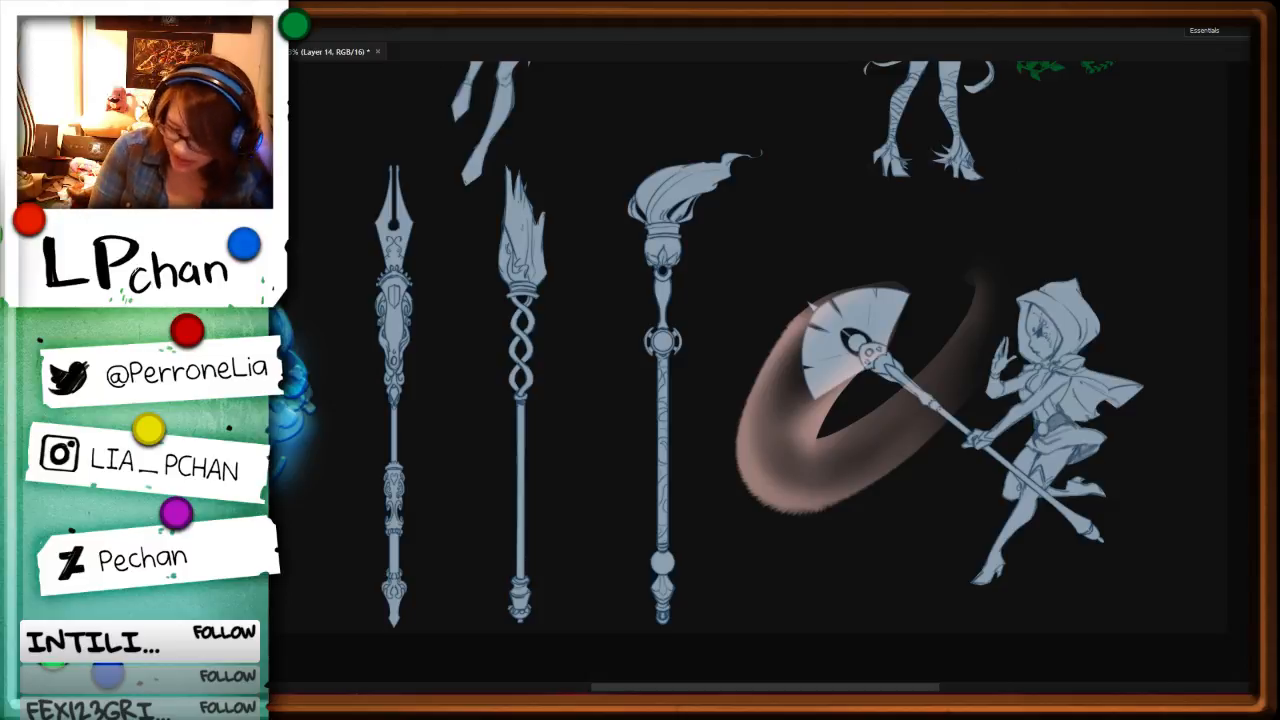
key("ctrl+z")
key("ctrl+z")
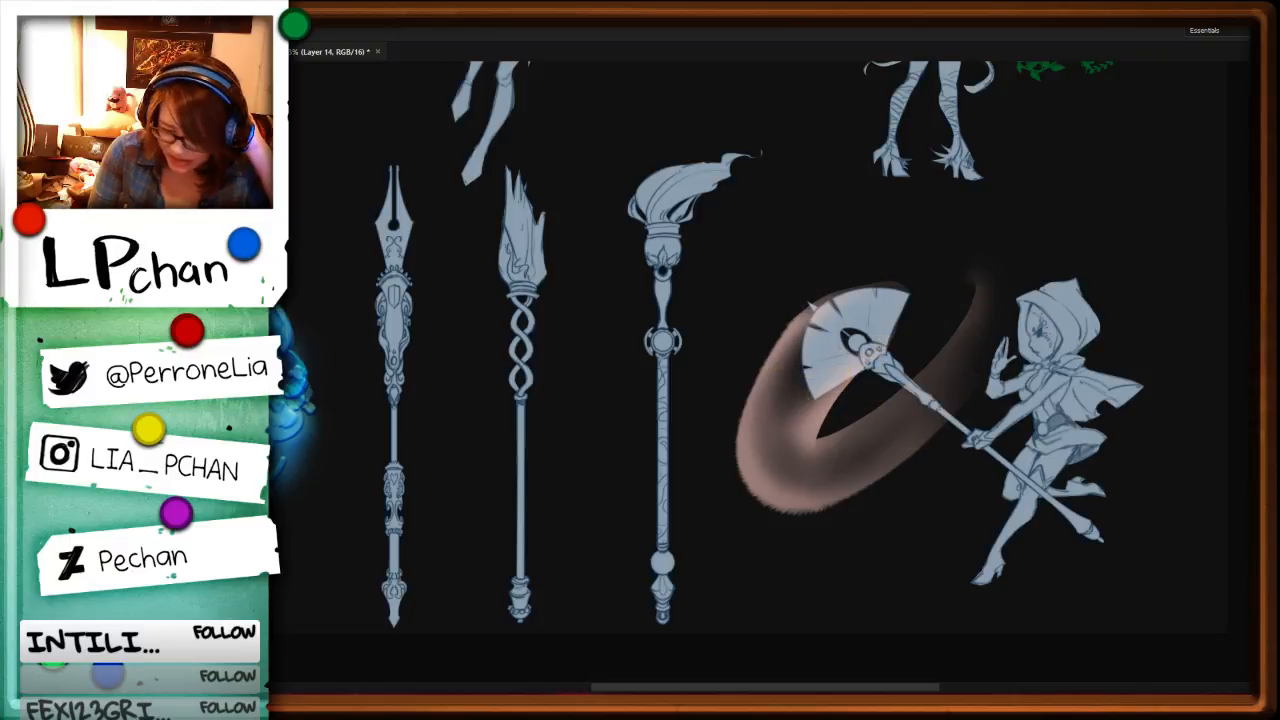
key("ctrl+z")
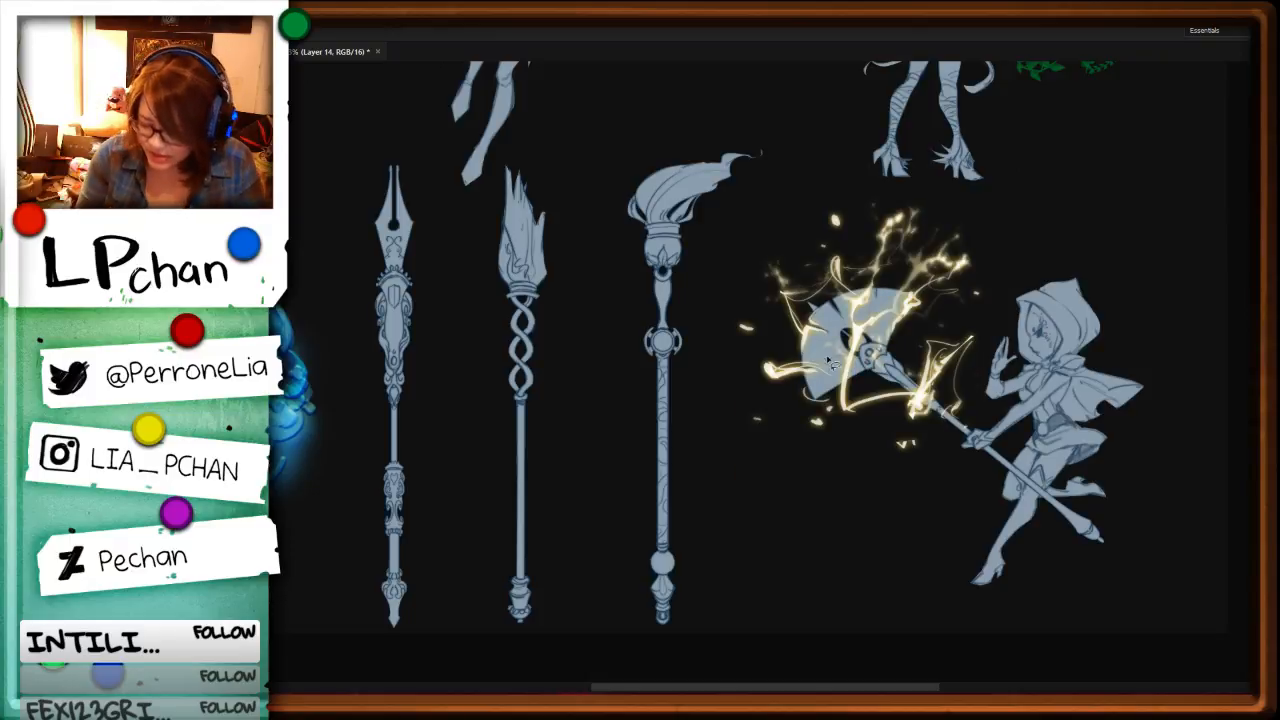
Step: Select and delete the lightning streak crossing the fan's lower-left edge on Layer 13
left_click_drag(828, 360, 882, 390)
key("ctrl+d")
key("b")
left_click(859, 331, "alt")
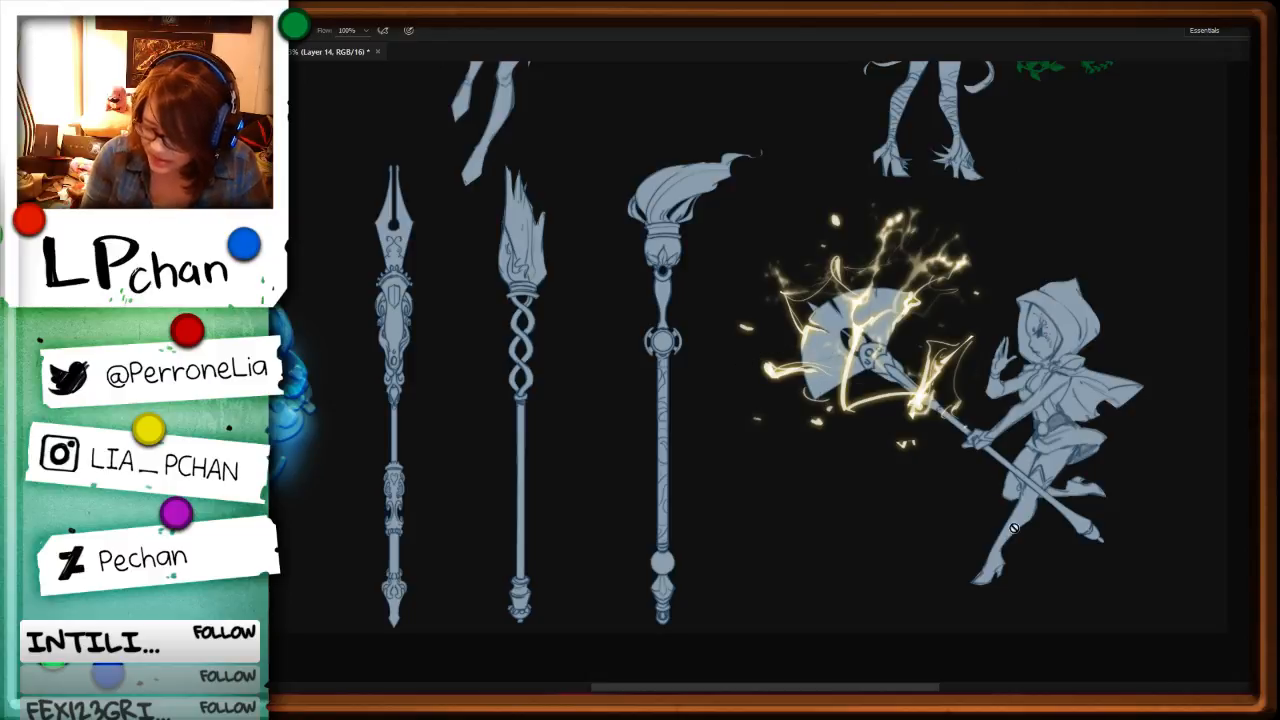
key("ctrl+z")
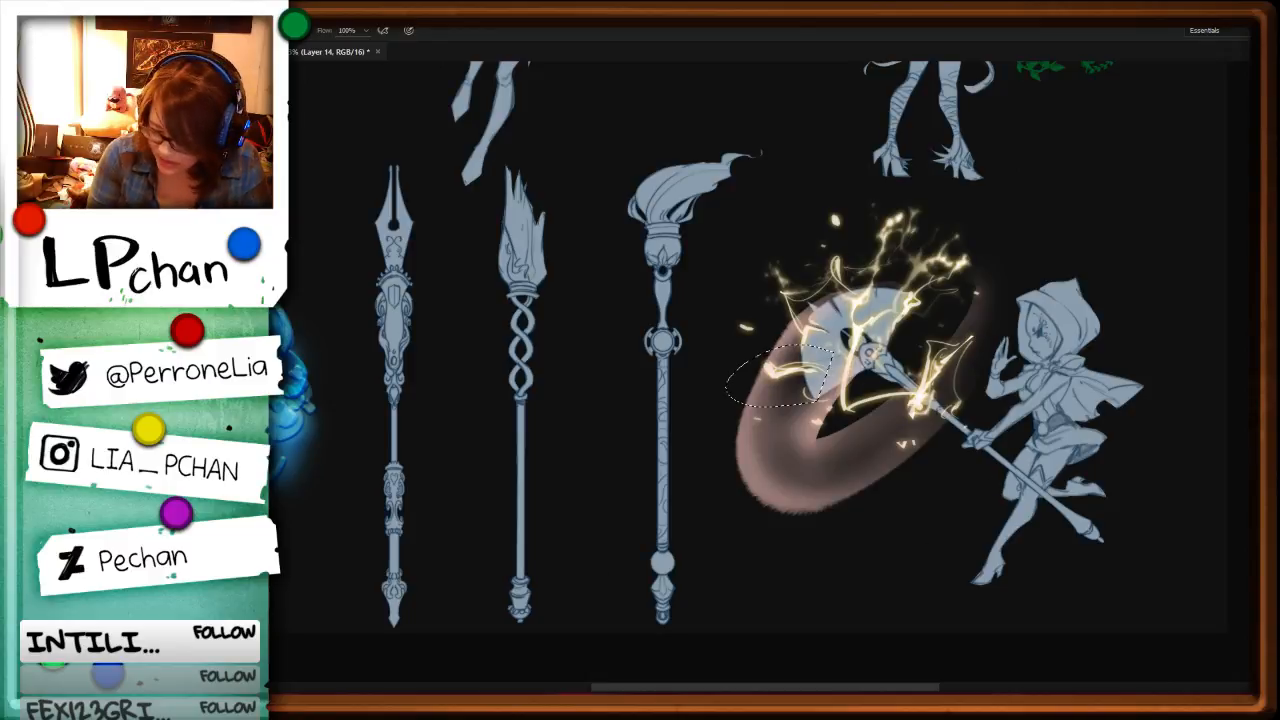
key("ctrl+z")
key("Delete")
key("ctrl+d")
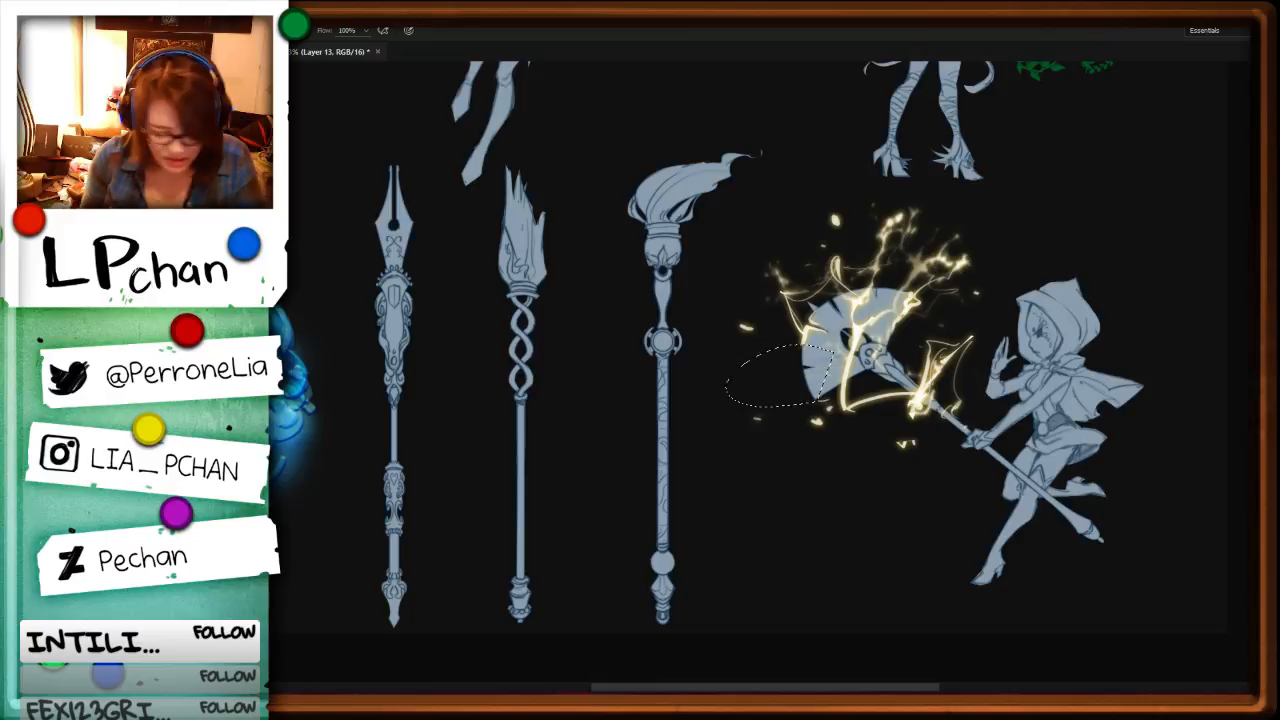
Step: Choose the flat 65 px square brush, enable Transfer and set its Minimum Diameter to 21%
left_click(858, 335, "alt")
key("F5")
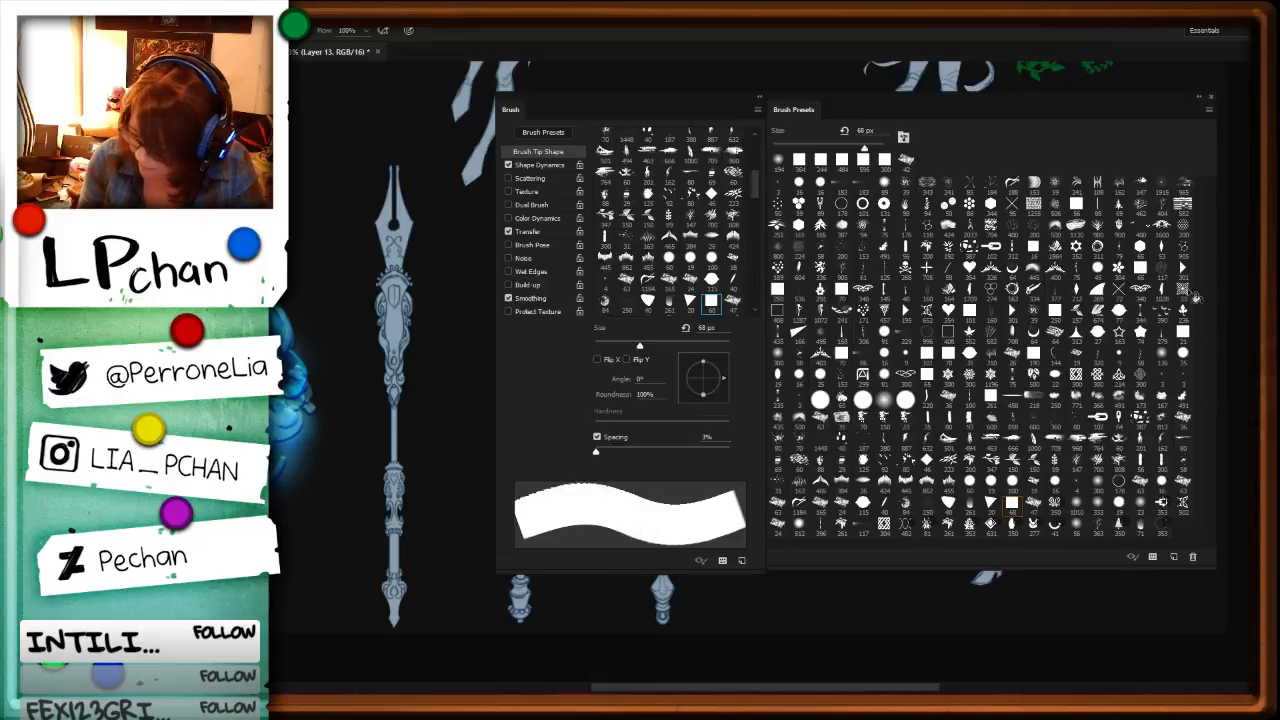
left_click(1140, 268)
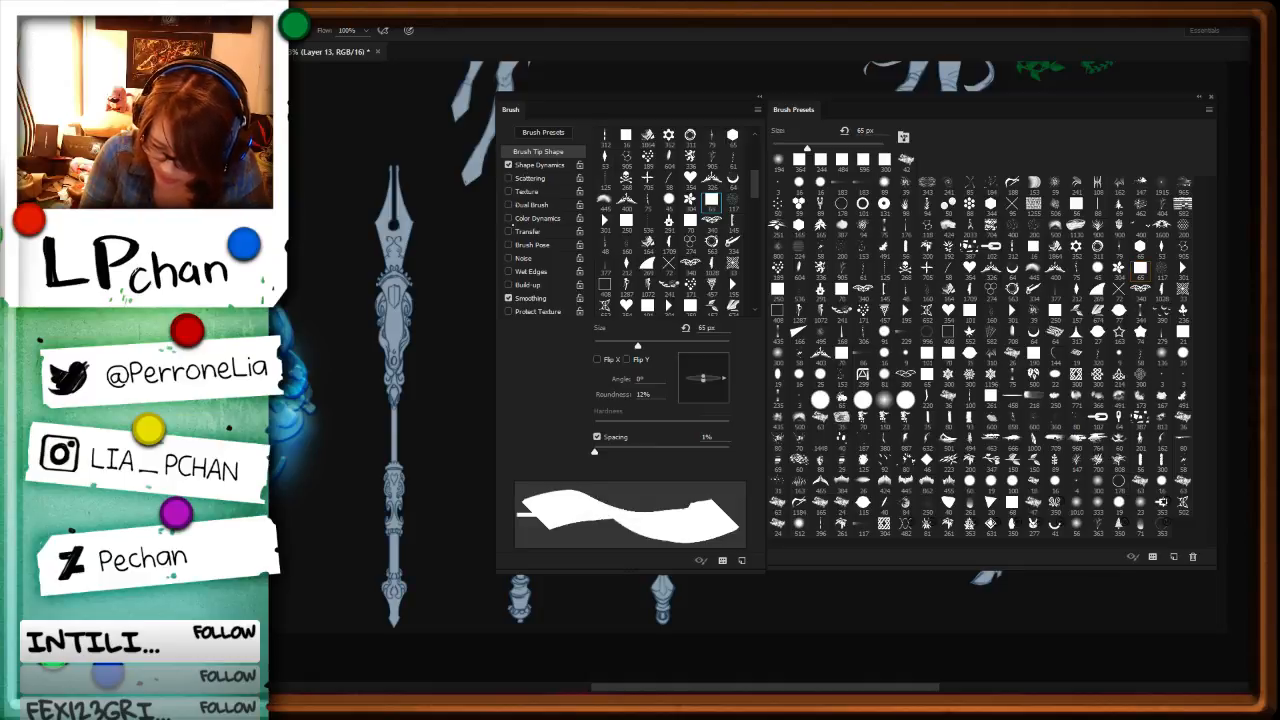
left_click(508, 231)
left_click(540, 165)
left_click(622, 187)
key("F5")
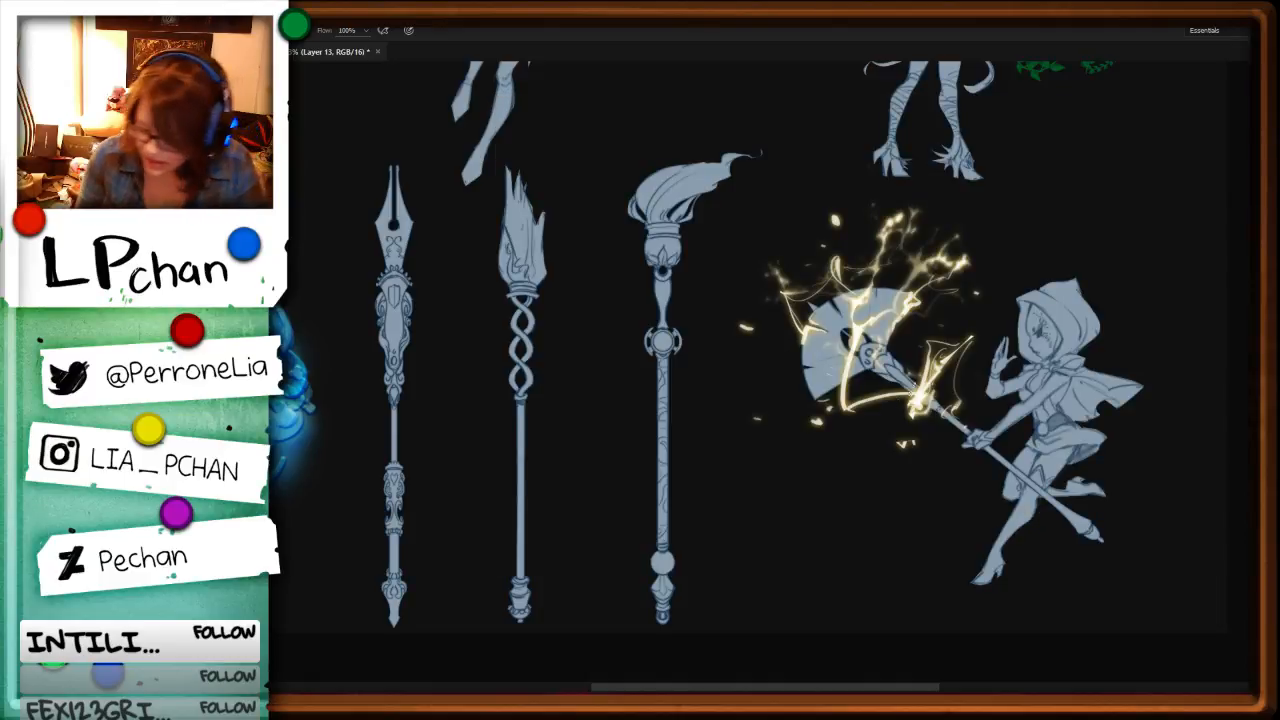
Step: Remove the angular lightning line below the fan and paint a tapered curved bolt beneath the staff's neck
mouse_move(1000, 480)
left_mouse_down()
mouse_move(668, 465)
mouse_move(1018, 240)
mouse_move(1040, 412)
left_mouse_up()
key("ctrl+d")
mouse_move(864, 422)
left_mouse_down()
mouse_move(854, 332)
mouse_move(860, 408)
mouse_move(911, 388)
left_mouse_up()
key("Delete")
key("ctrl+d")
key("b")
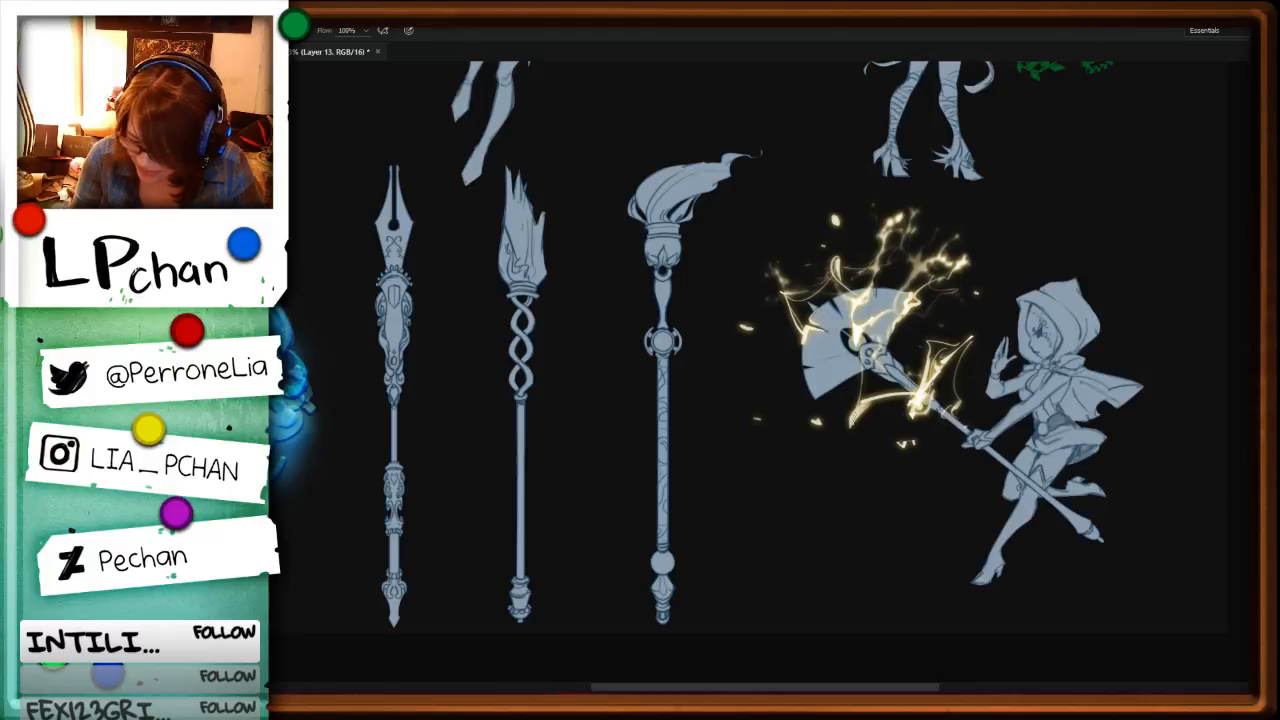
left_click_drag(854, 420, 888, 398)
Step: Select and delete the tangled lightning crossing the staff just below the fan head
key("l")
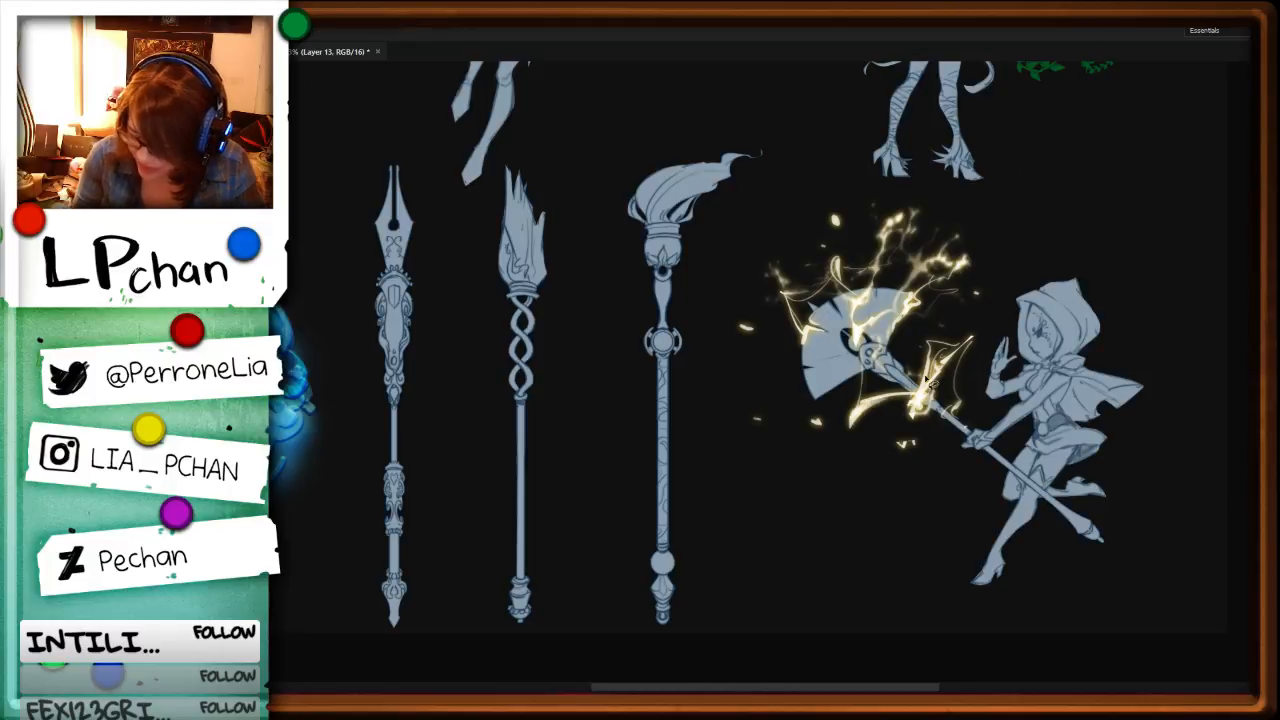
mouse_move(946, 328)
left_mouse_down()
mouse_move(907, 440)
mouse_move(904, 402)
left_mouse_up()
key("Delete")
key("ctrl+d")
key("b")
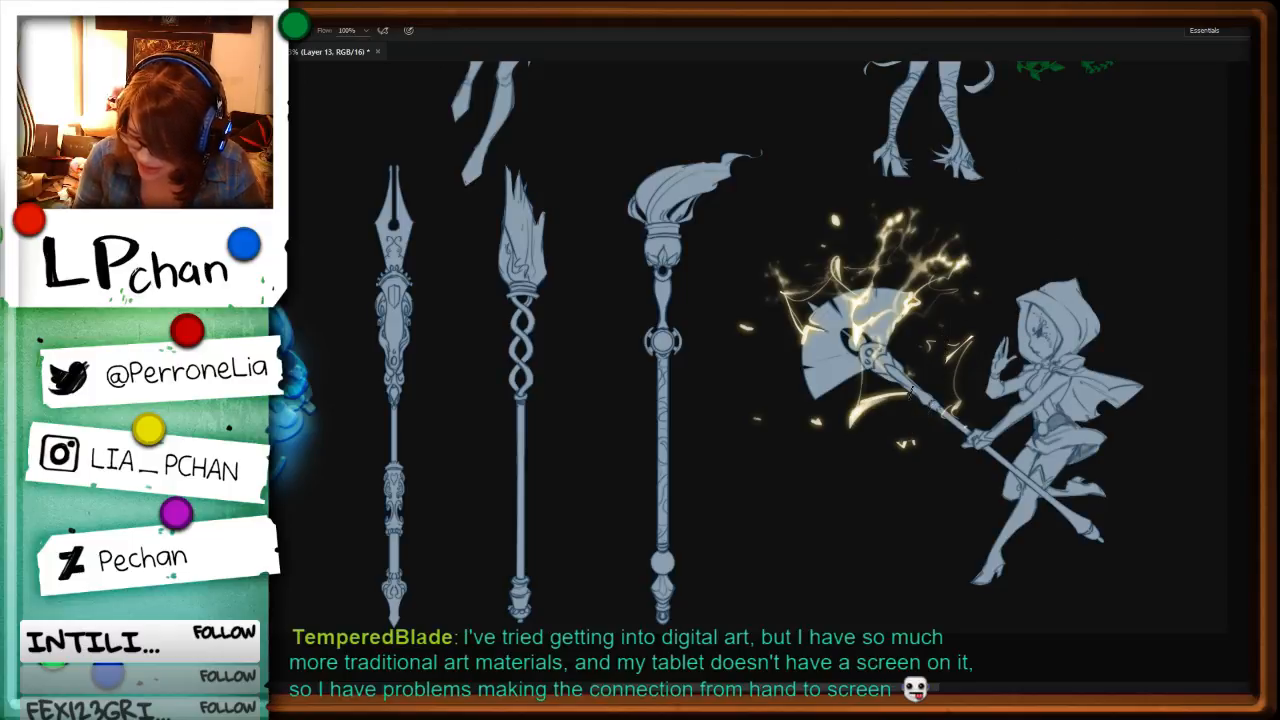
Step: Adjust the brush's Transfer settings and paint a bent lightning bolt between the staff and the character's raised hand
left_click_drag(940, 352, 970, 316)
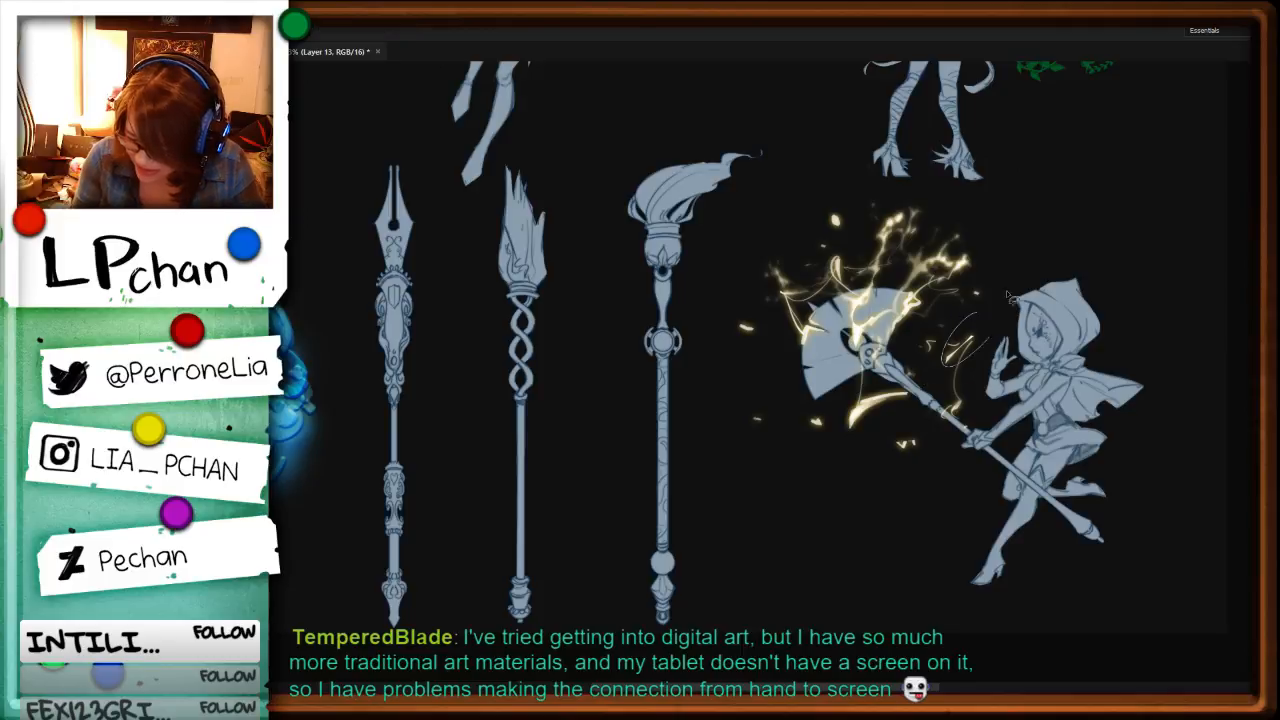
key("F5")
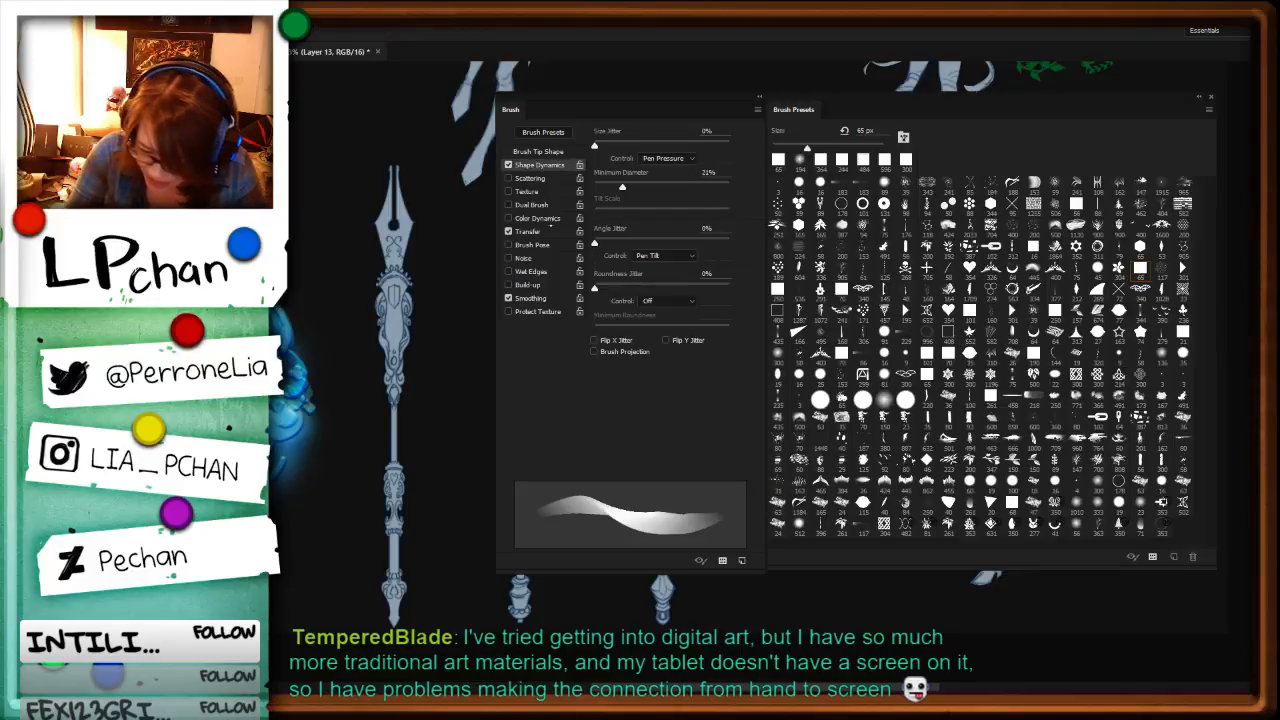
left_click(527, 231)
key("F5")
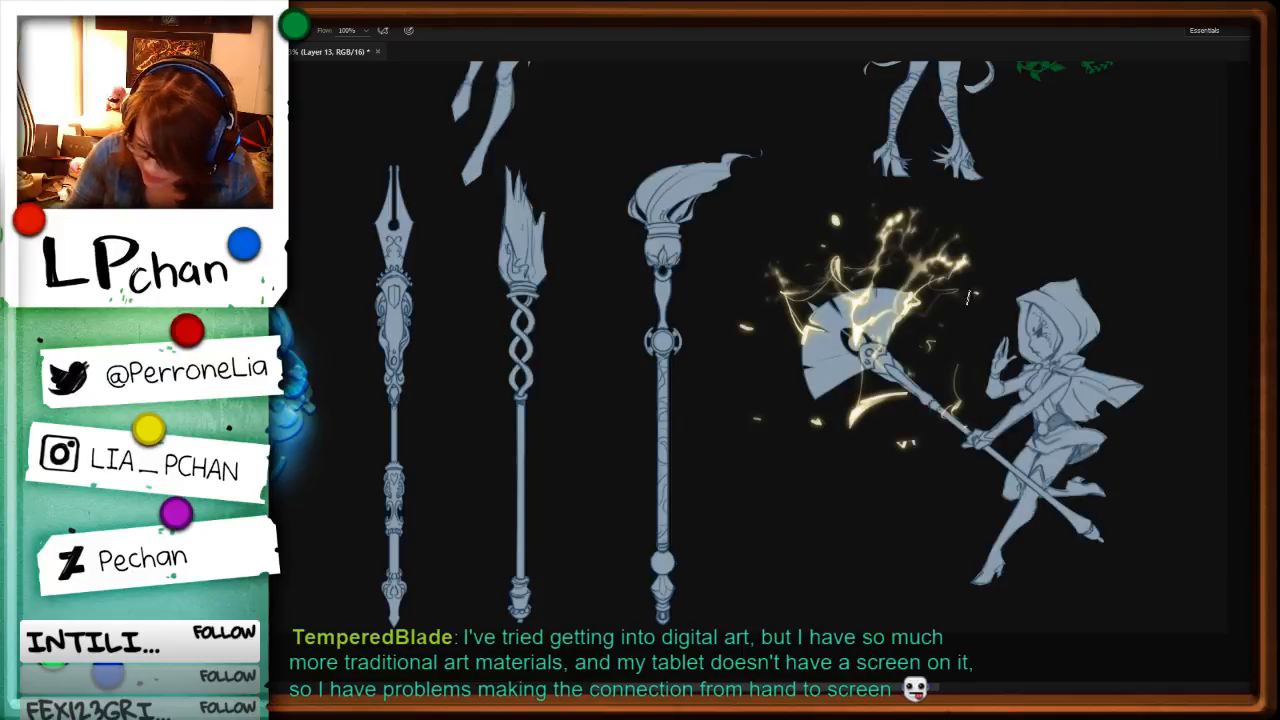
left_click_drag(937, 348, 962, 415)
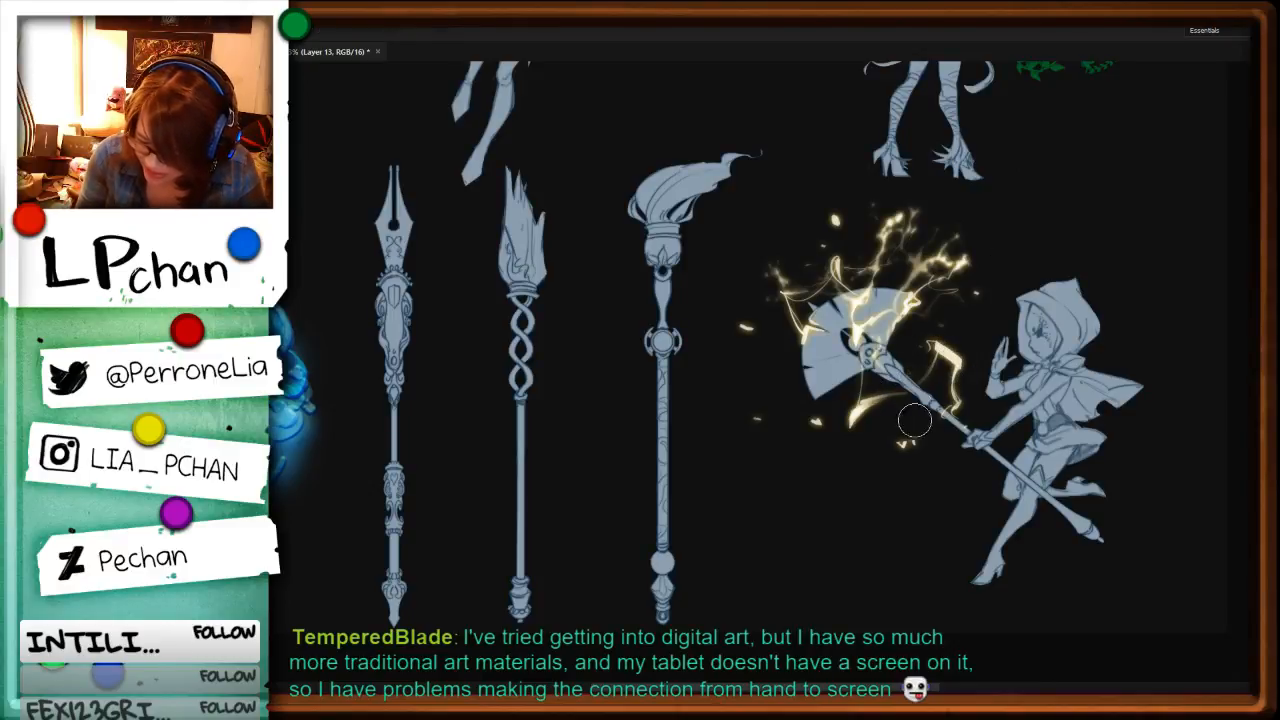
Step: Cut away the lightning segments along the fan's right side and upper edge, and undo the extra bolt at its lower left
left_click_drag(917, 305, 892, 346)
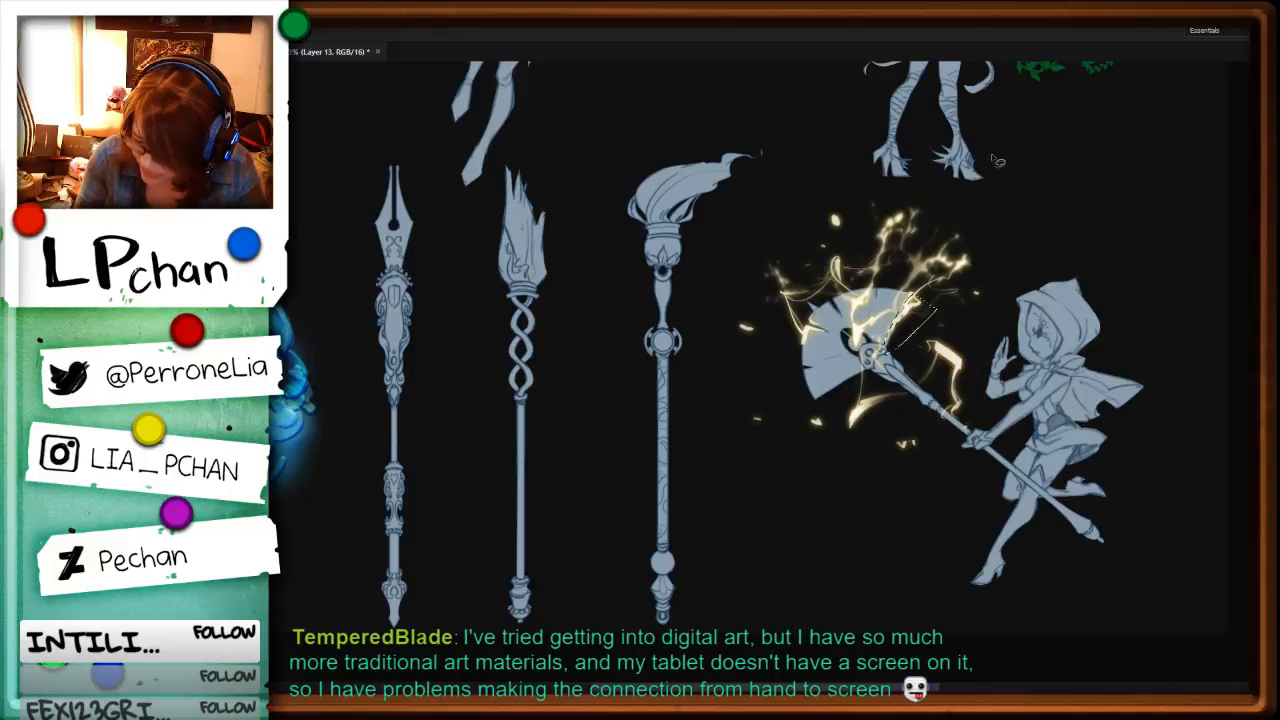
key("ctrl+x")
key("b")
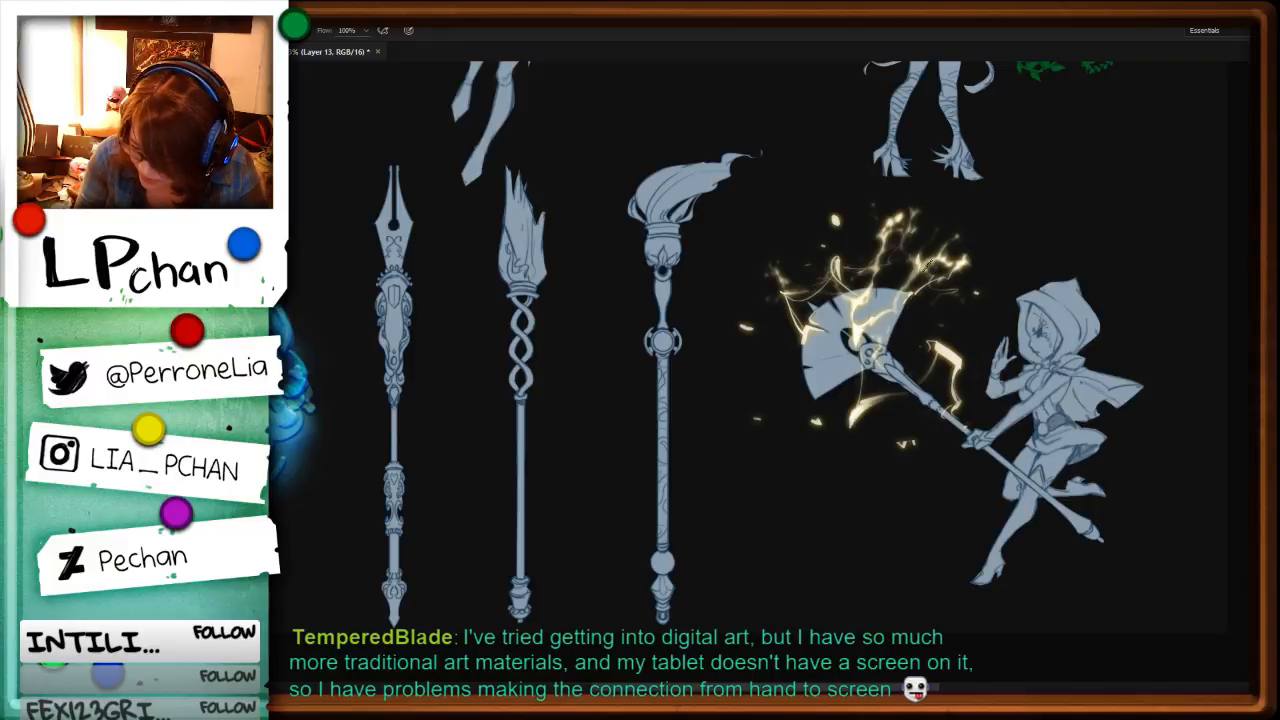
key("l")
mouse_move(920, 272)
left_mouse_down()
mouse_move(870, 326)
mouse_move(764, 366)
mouse_move(806, 390)
left_mouse_up()
key("ctrl+x")
key("b")
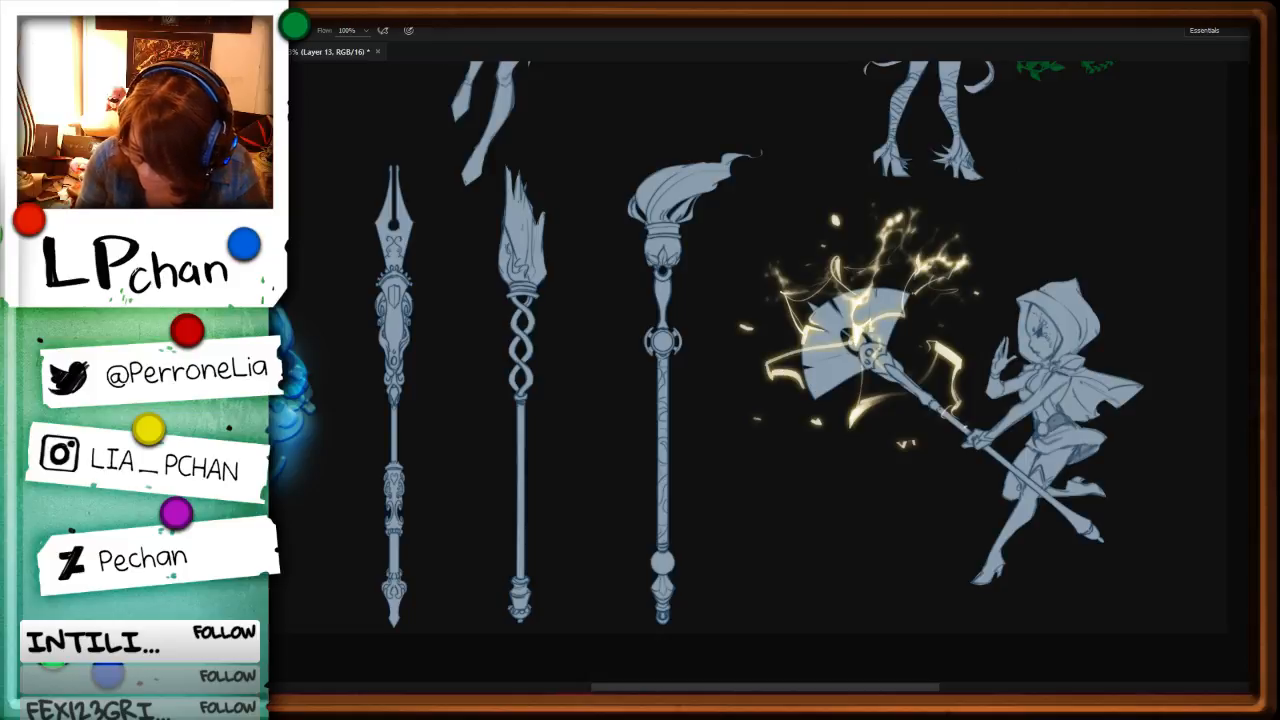
key("ctrl+z")
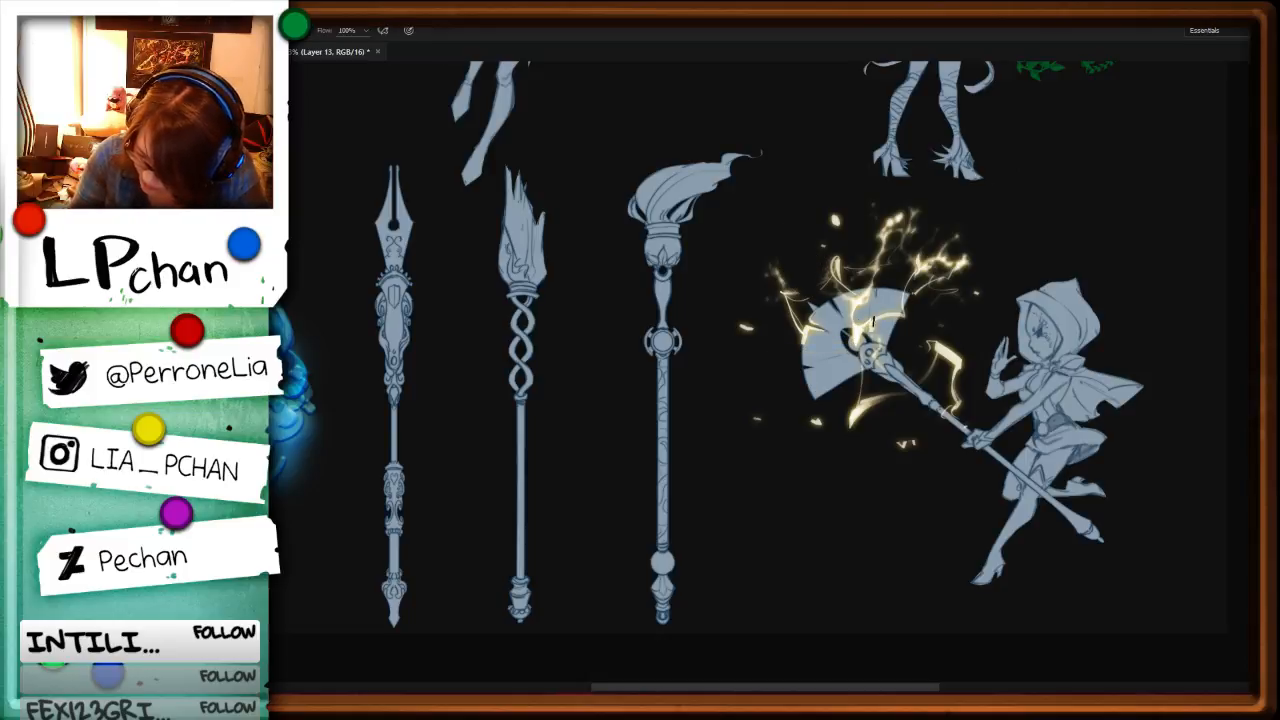
Step: Select the sparks at the fan's upper right and transform them into a shorter cluster closer to the fan
key("l")
mouse_move(938, 228)
left_mouse_down()
mouse_move(1020, 221)
mouse_move(976, 249)
left_mouse_up()
key("ctrl+t")
key("Return")
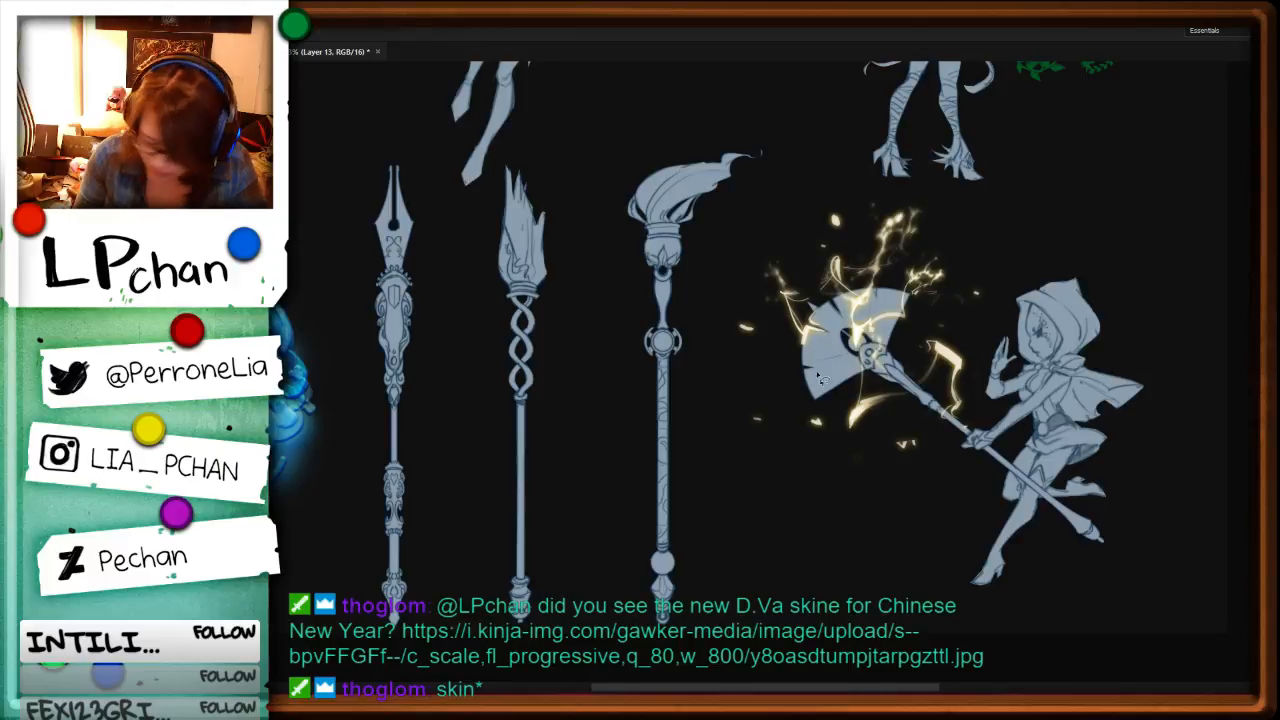
Step: Reselect the flat 65 px brush preset and switch to the Lasso for further trimming of the lightning
key("b")
key("F5")
left_click(803, 159)
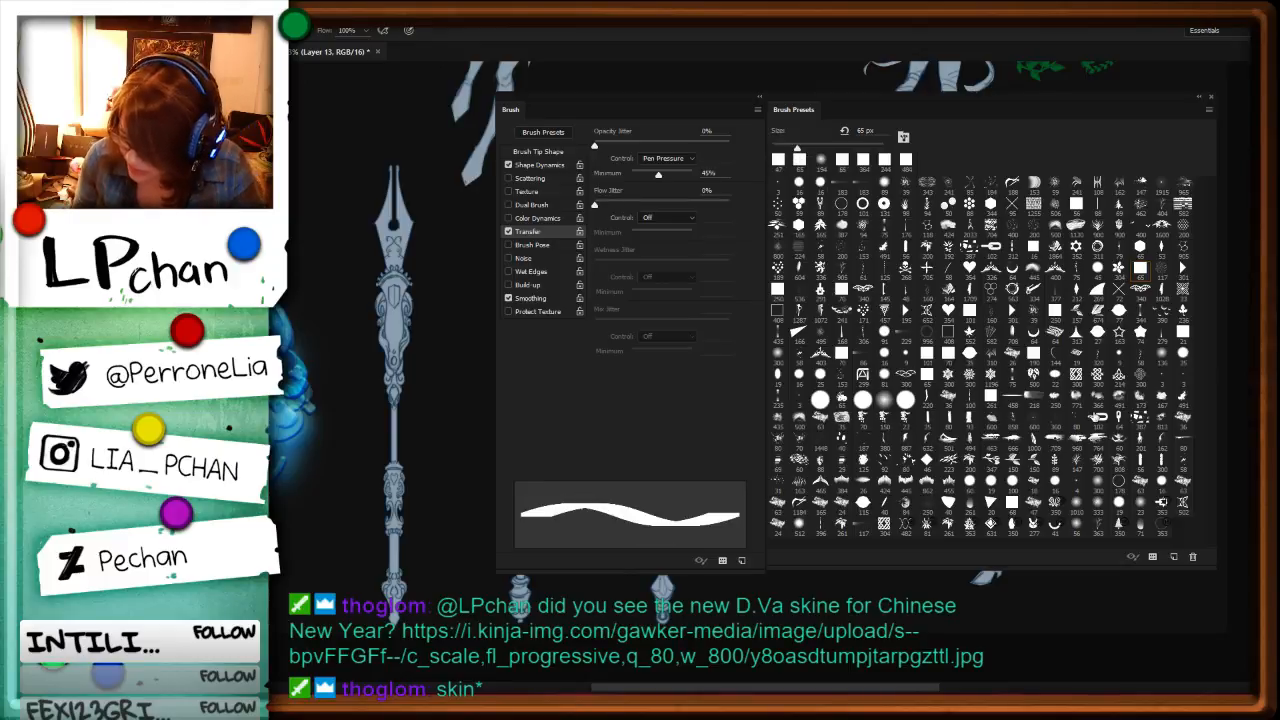
key("F5")
key("l")
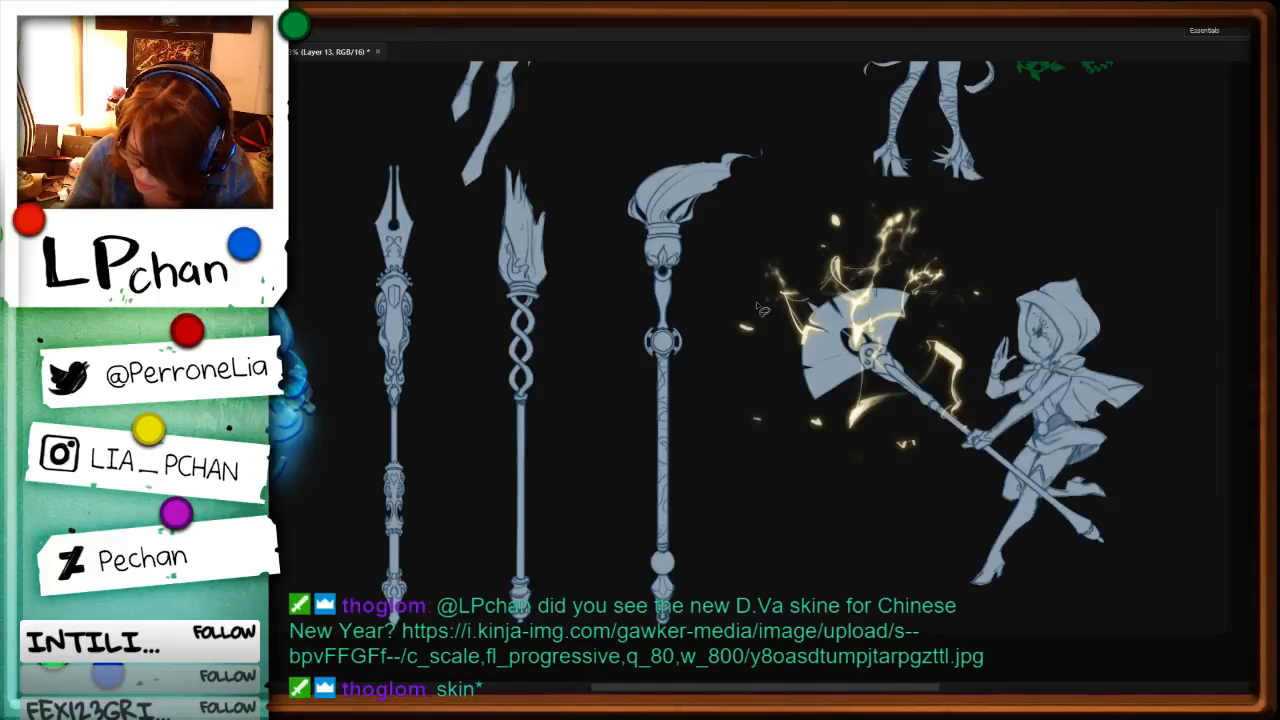
Step: Delete the stray sparks to the left of and below the fan
left_click_drag(806, 390, 868, 434)
key("Delete")
key("ctrl+d")
key("b")
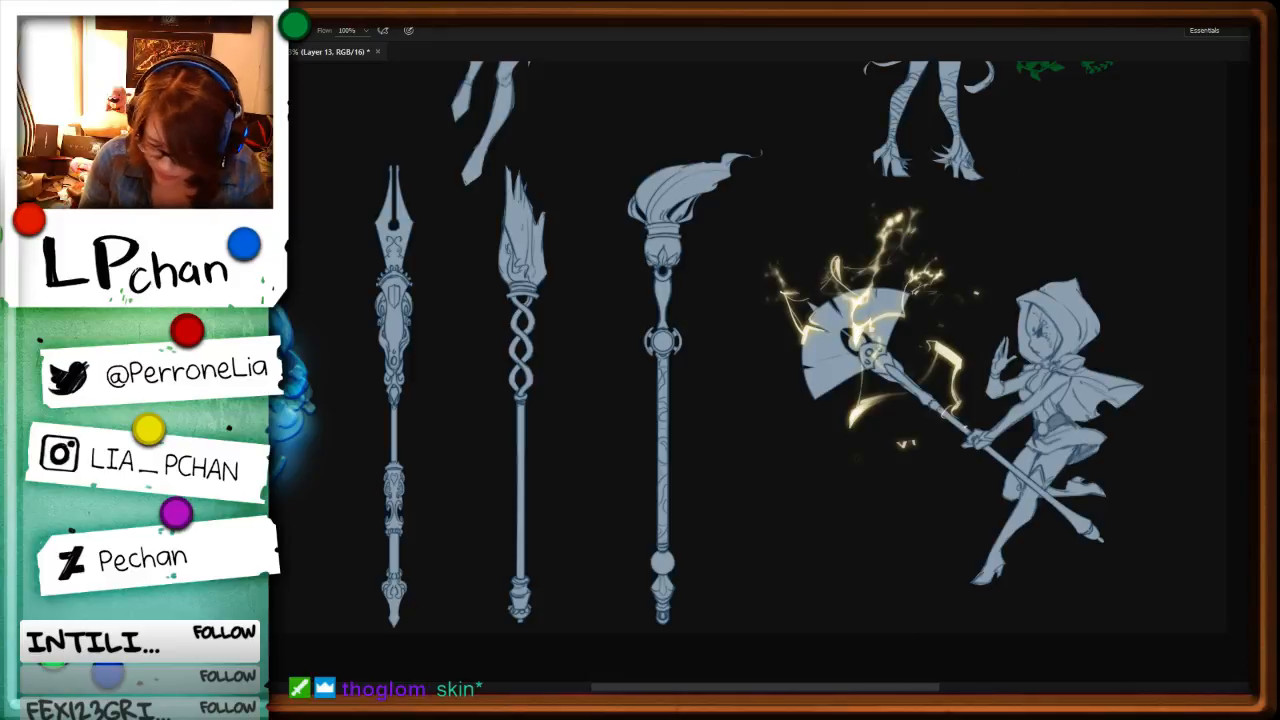
key("ctrl+z")
key("ctrl+z")
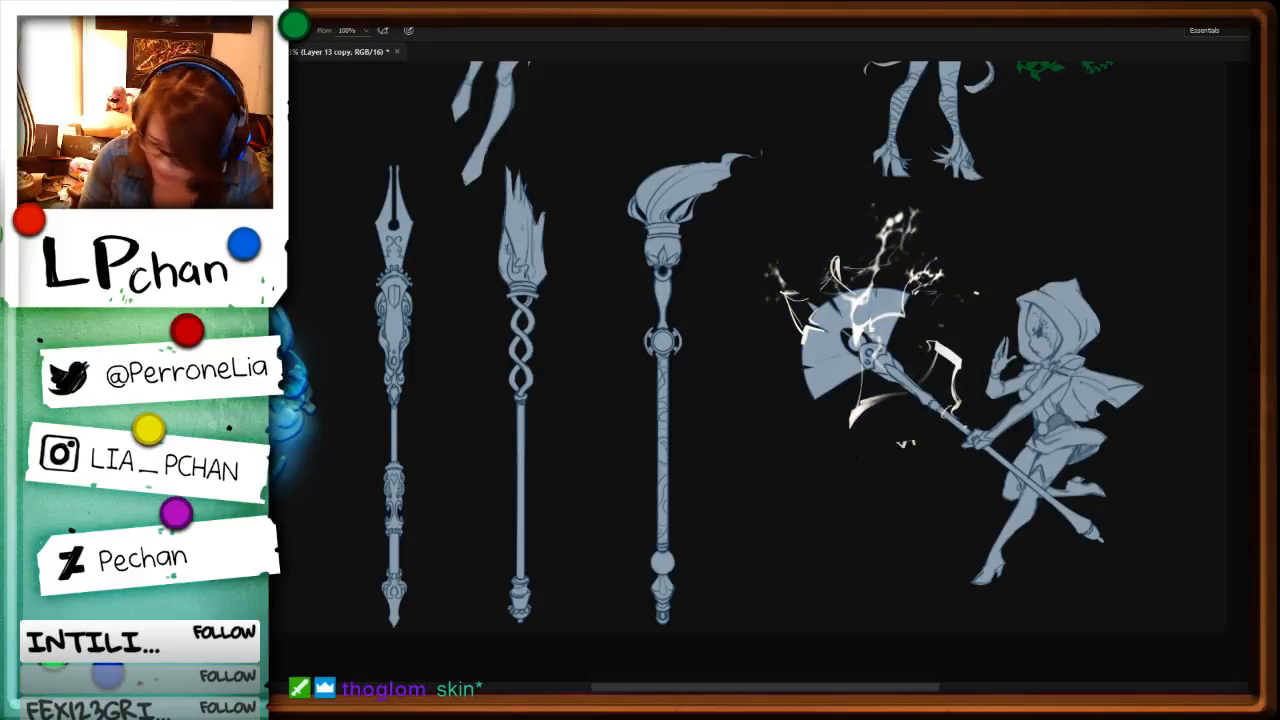
key("ctrl+shift+z")
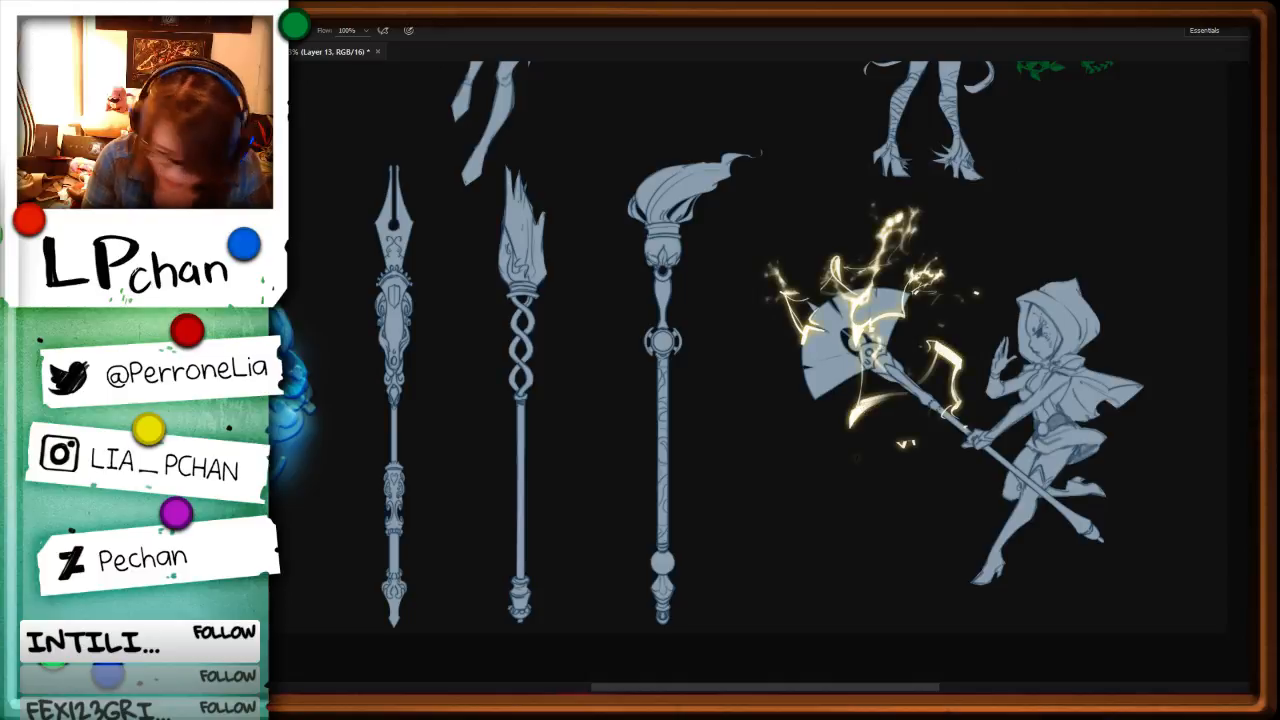
Step: On a new Normal layer, scatter white particles around the fan with the 184 px spatter brush preset enlarged to about 616 px
key("F5")
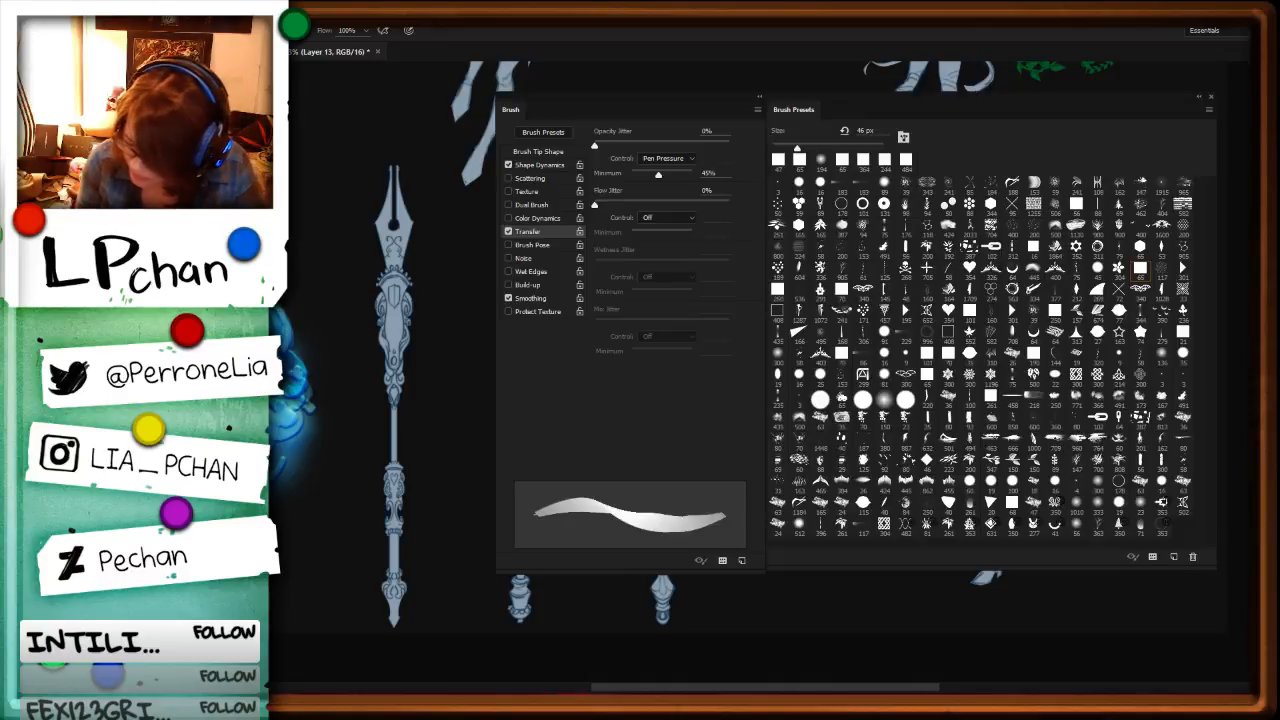
left_click(990, 185)
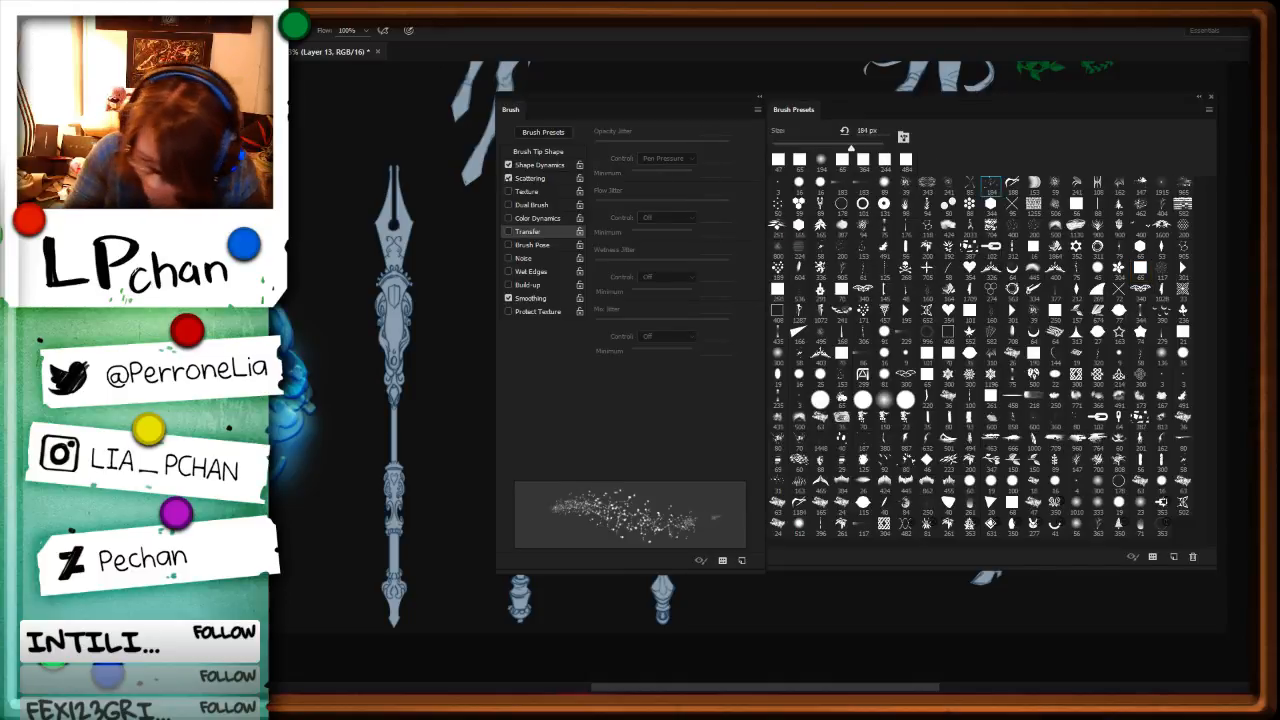
key("F5")
key("ctrl+shift+n")
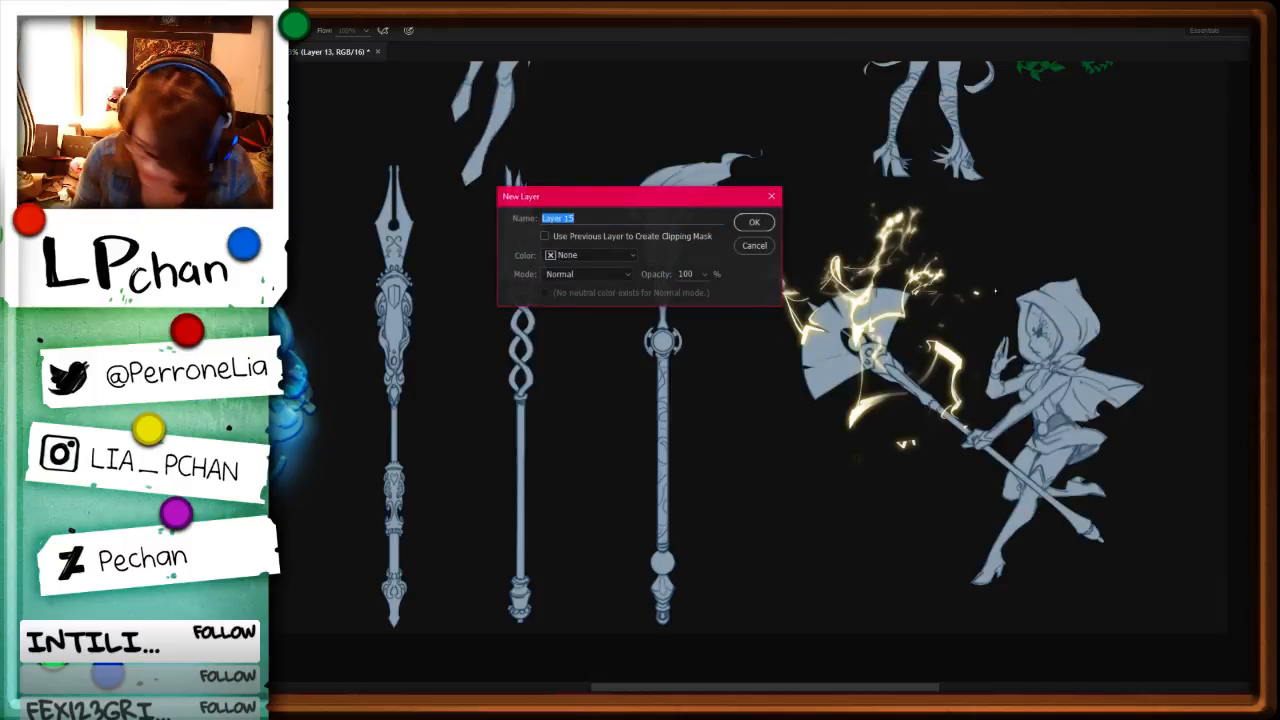
key("Return")
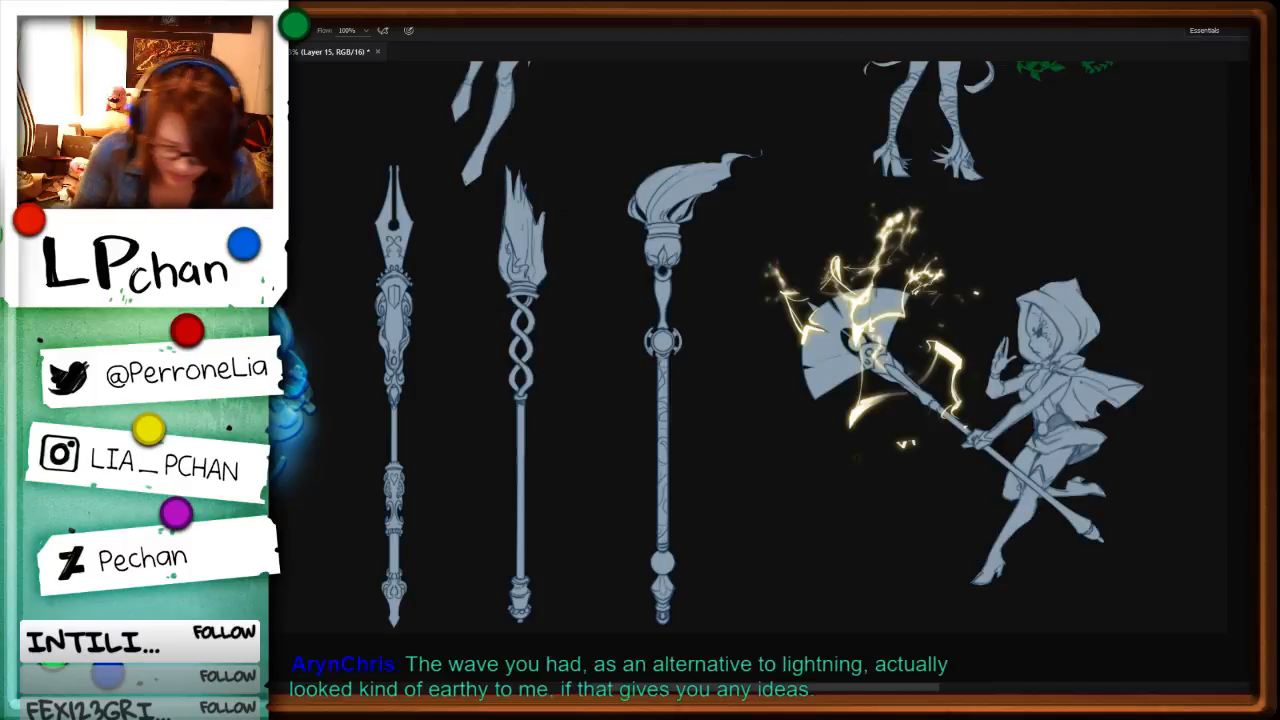
left_click(848, 322)
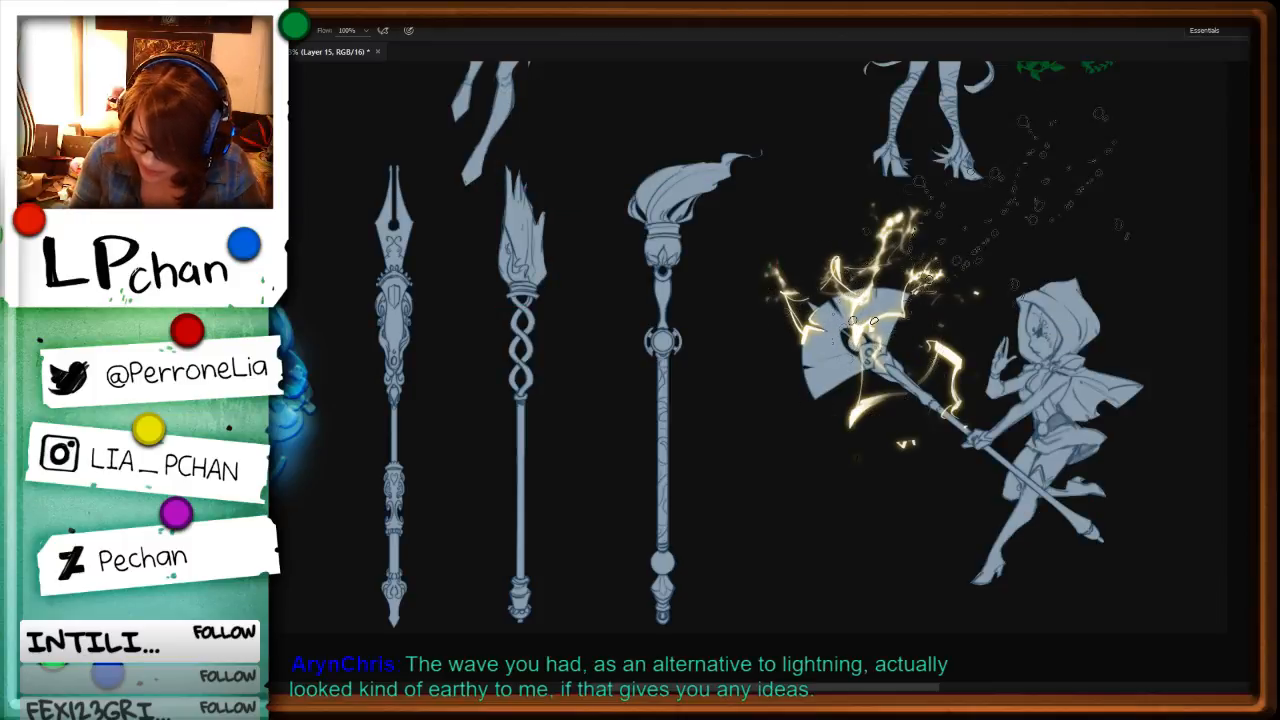
Step: Lasso the white particles over the fan's centre and move them below the fan beside the lower bolt
key("l")
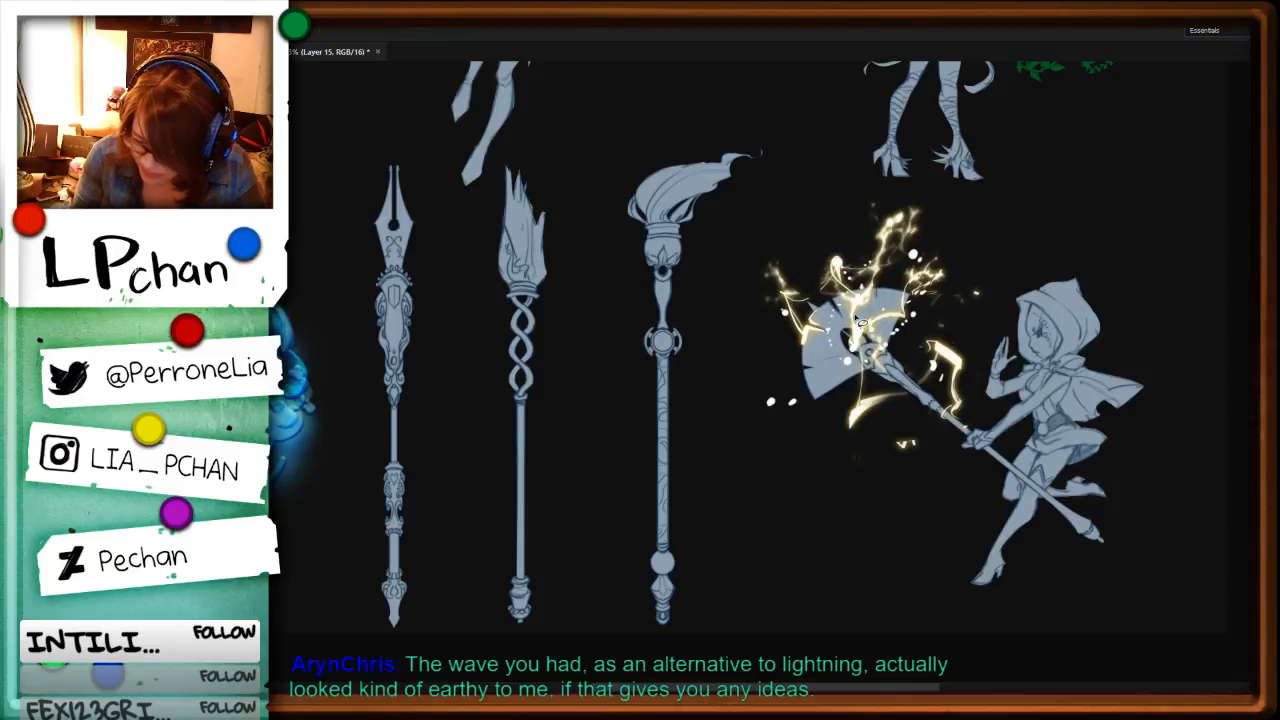
left_click_drag(878, 305, 887, 389)
key("v")
key("ctrl+d")
key("l")
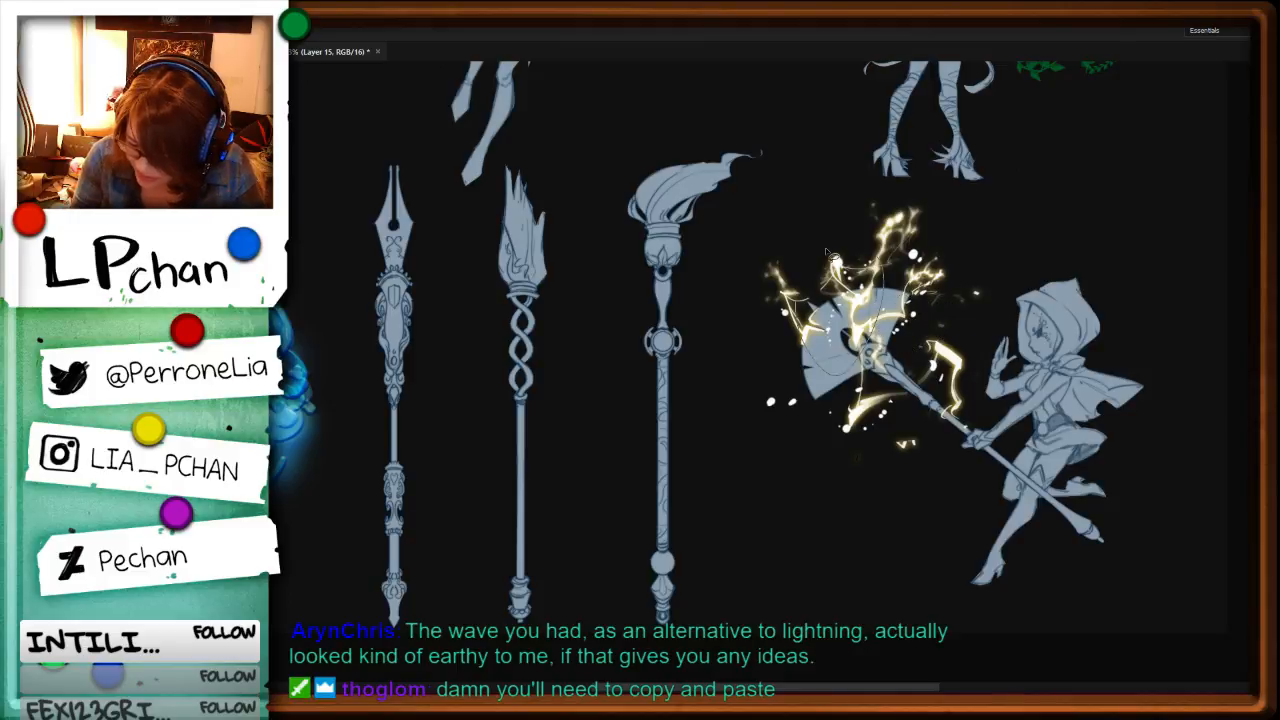
Step: Lasso the other particle groups one by one and spread them around the fan's left side and upper edge
left_click_drag(828, 252, 805, 200)
key("ctrl+d")
left_click_drag(774, 366, 797, 369)
key("ctrl+d")
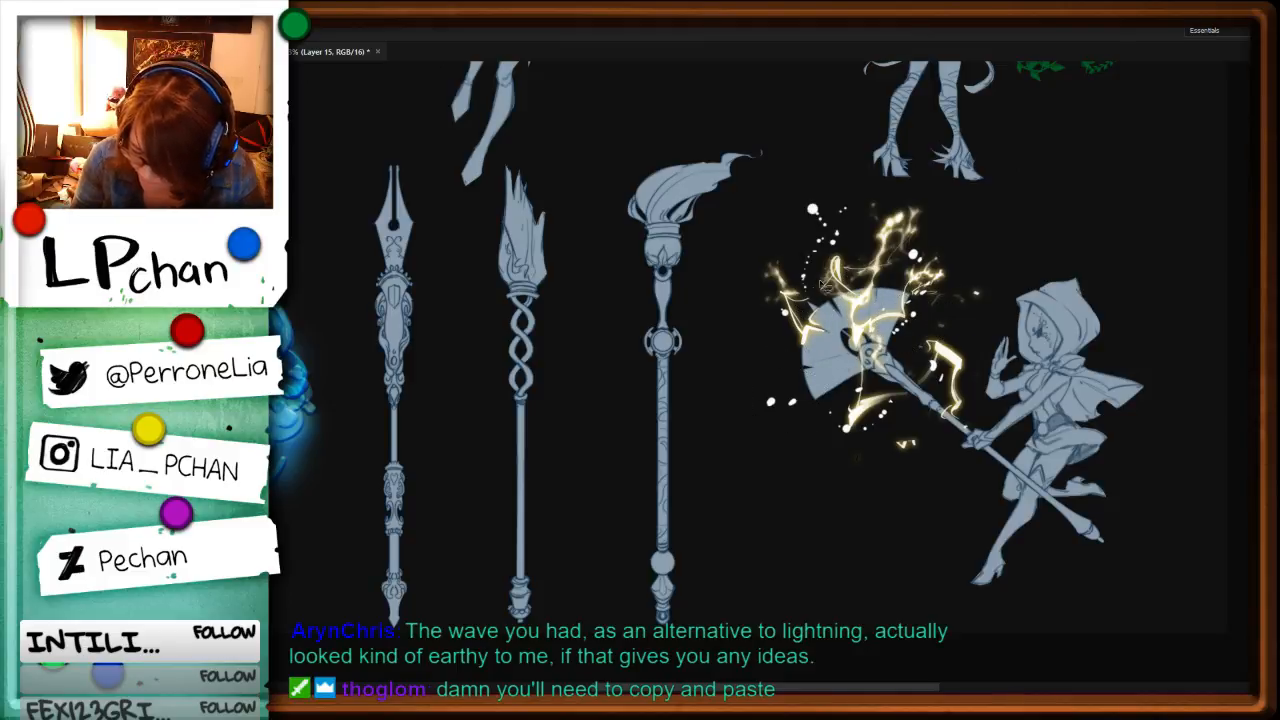
mouse_move(765, 308)
left_mouse_down()
mouse_move(772, 290)
mouse_move(783, 338)
left_mouse_up()
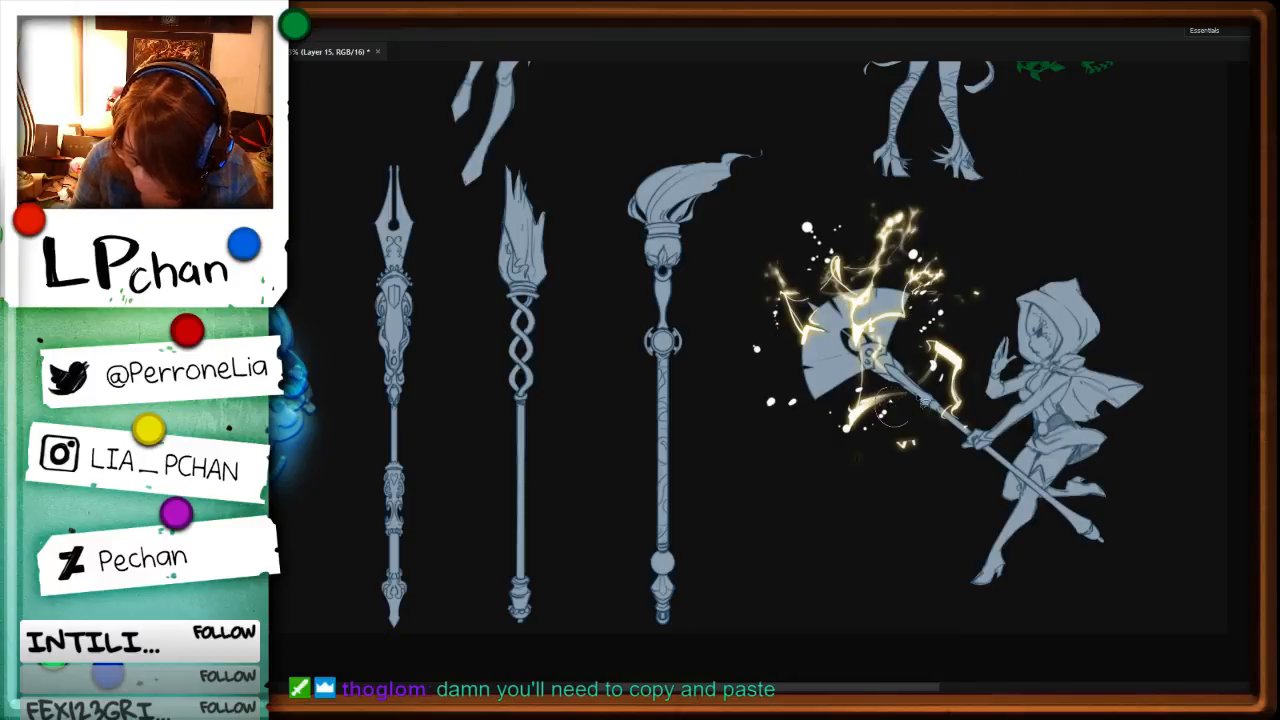
mouse_move(900, 397)
left_mouse_down()
mouse_move(922, 367)
mouse_move(912, 266)
mouse_move(875, 221)
left_mouse_up()
key("ctrl+d")
key("space")
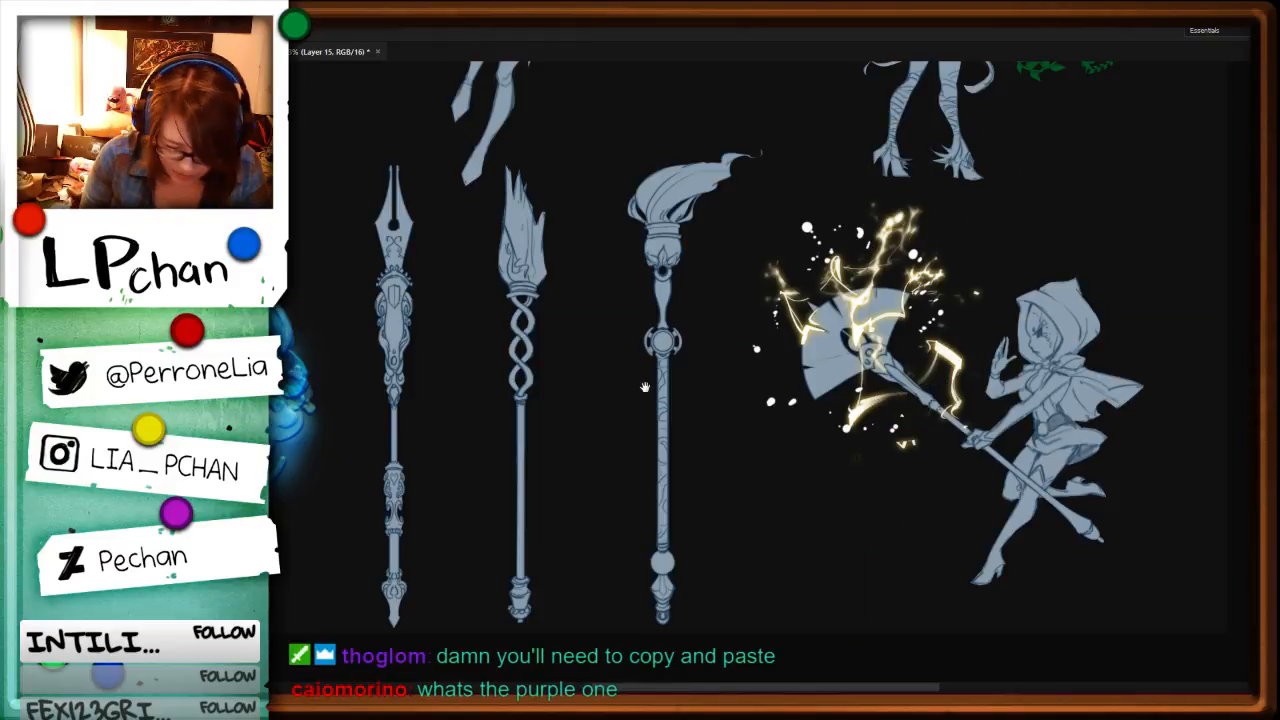
left_click_drag(645, 387, 570, 482)
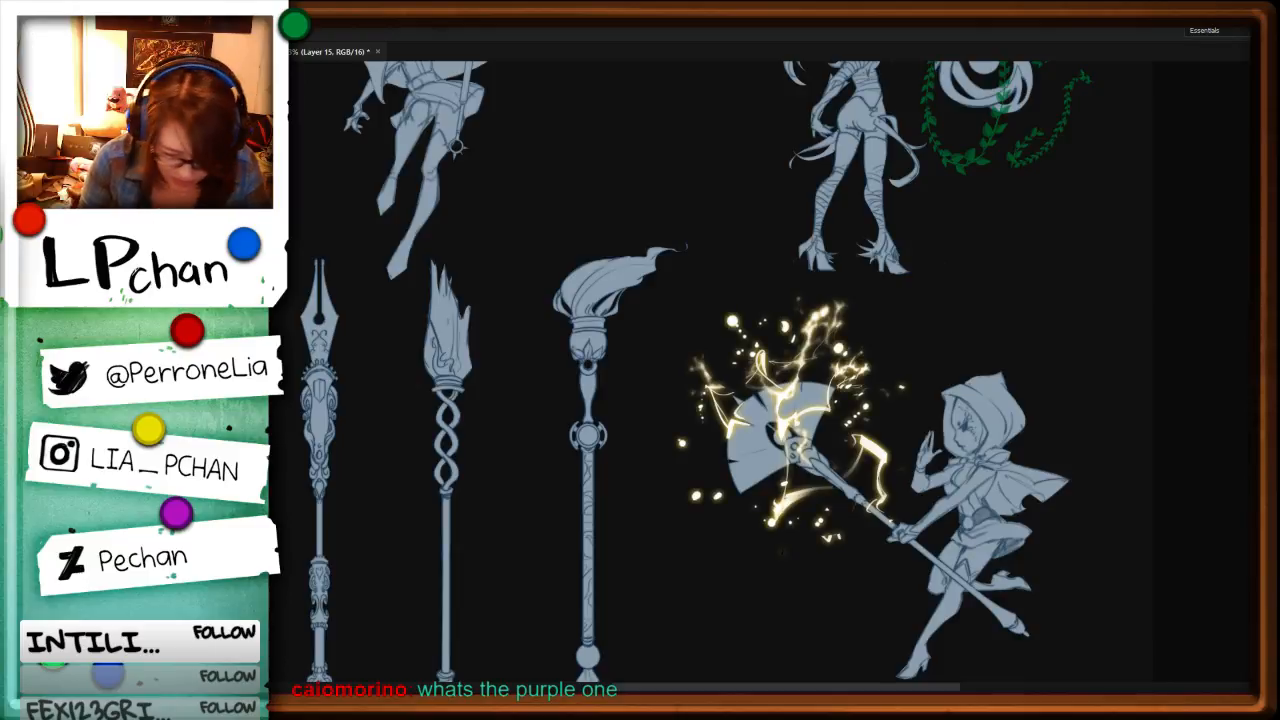
left_click(236, 21)
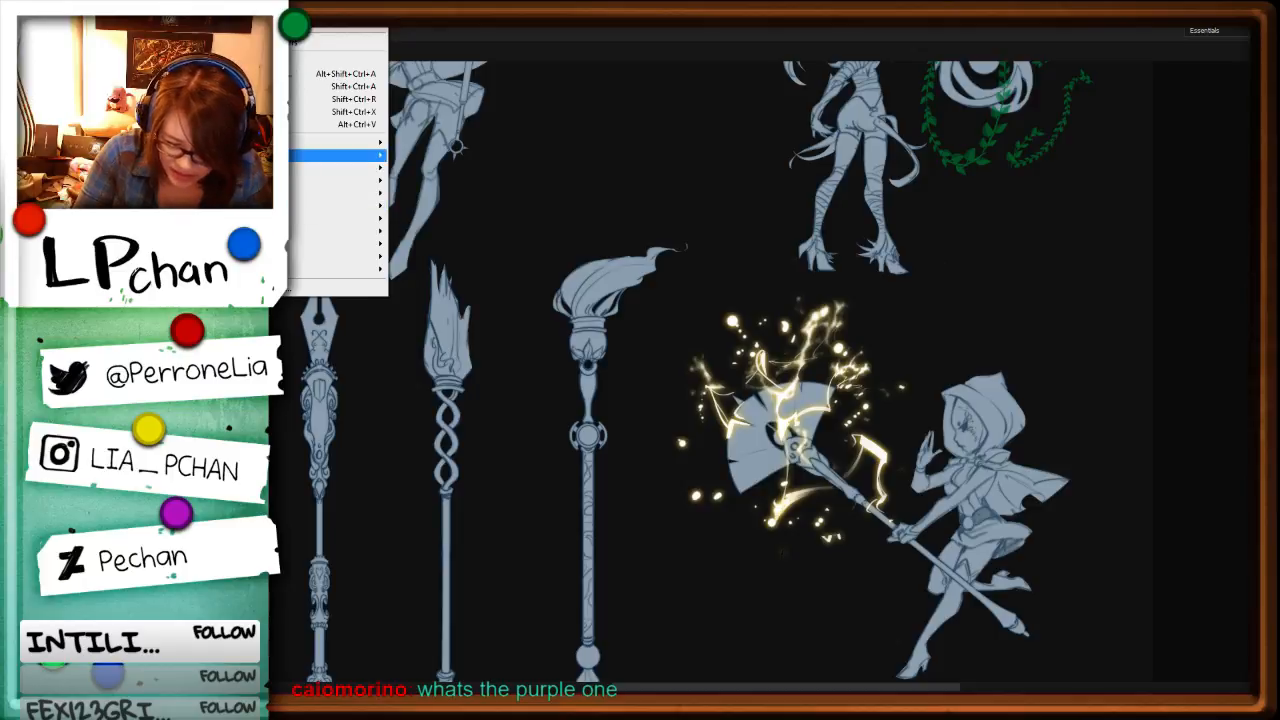
left_click(175, 244)
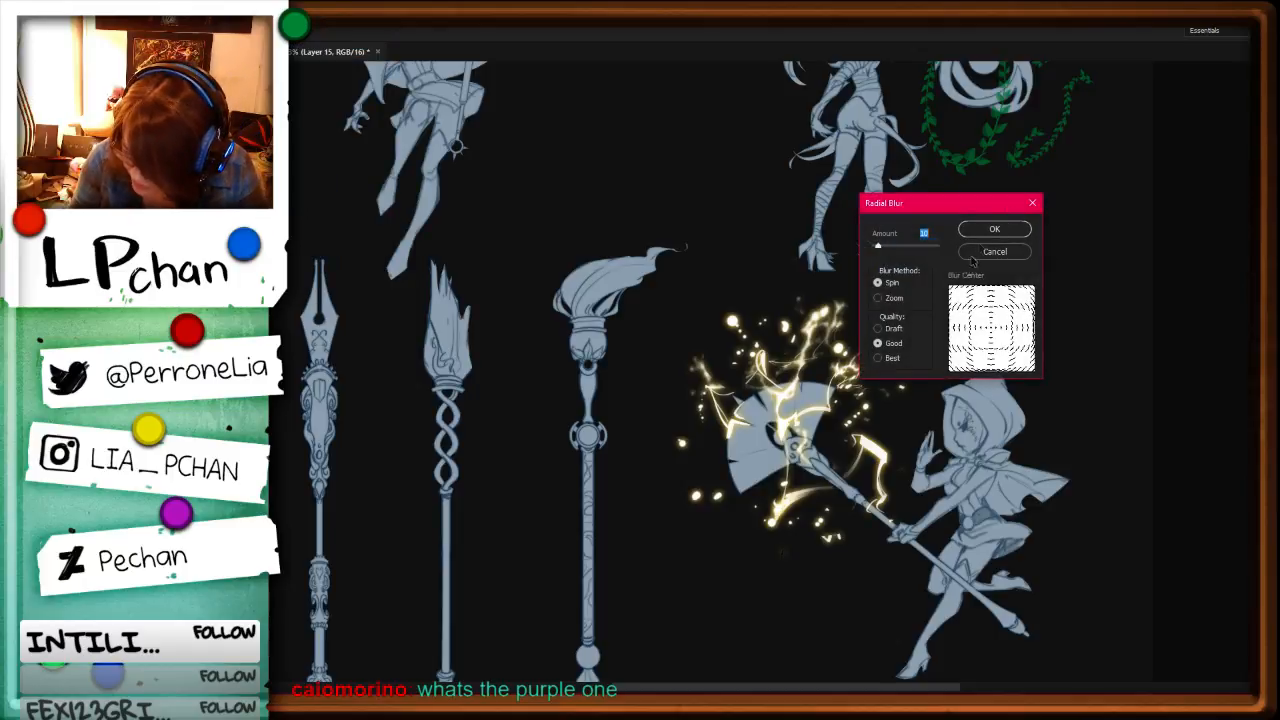
left_click(878, 297)
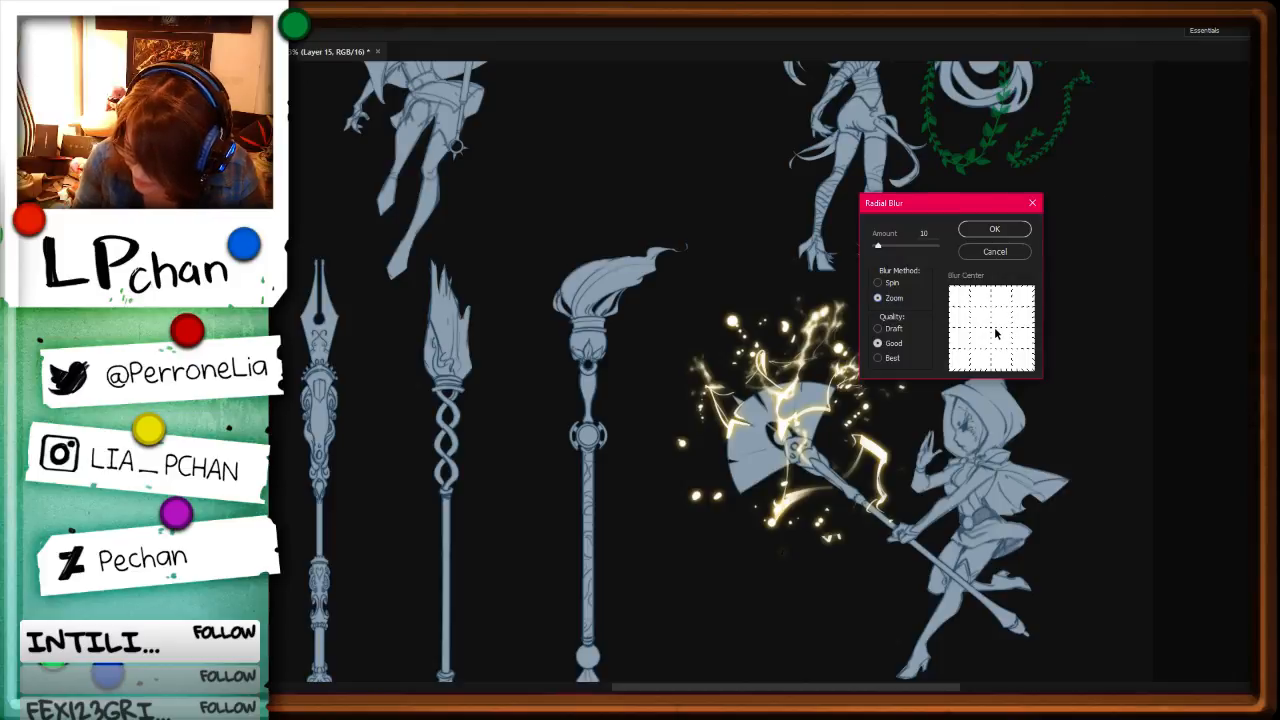
left_click(1018, 254)
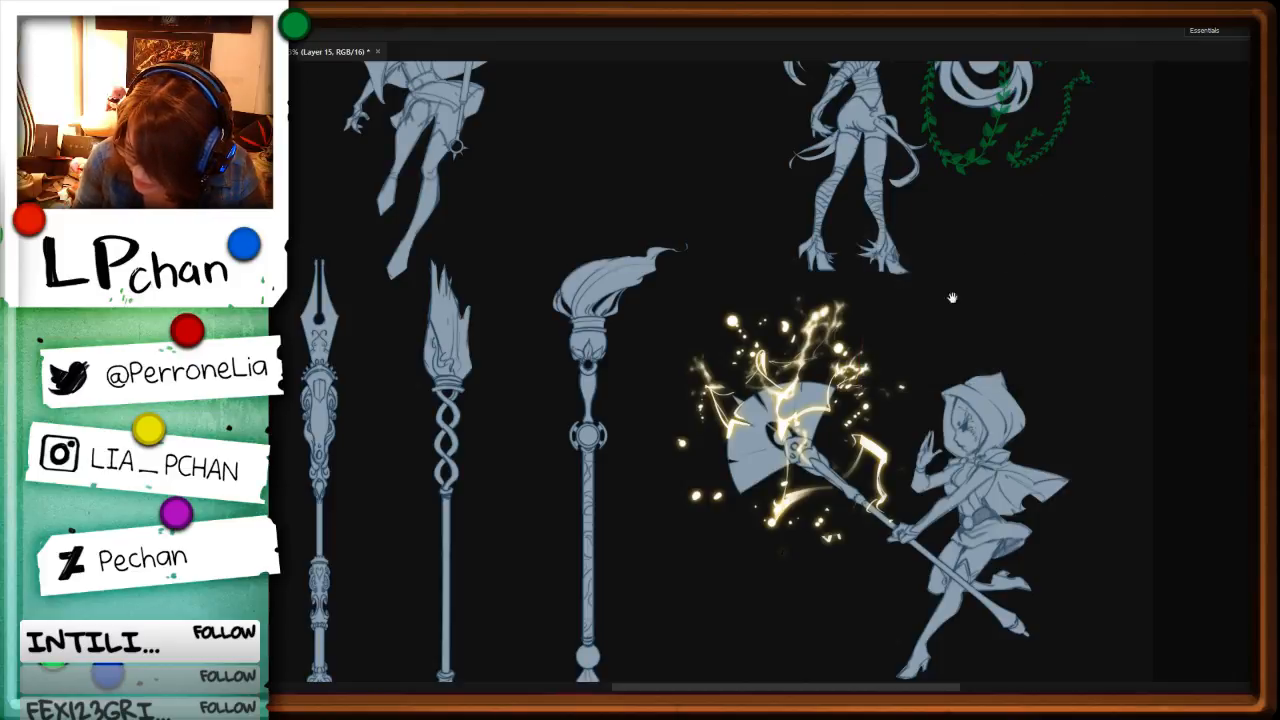
Step: Lasso a large area enclosing the fan and all of its surrounding particles
left_click_drag(800, 222, 923, 286)
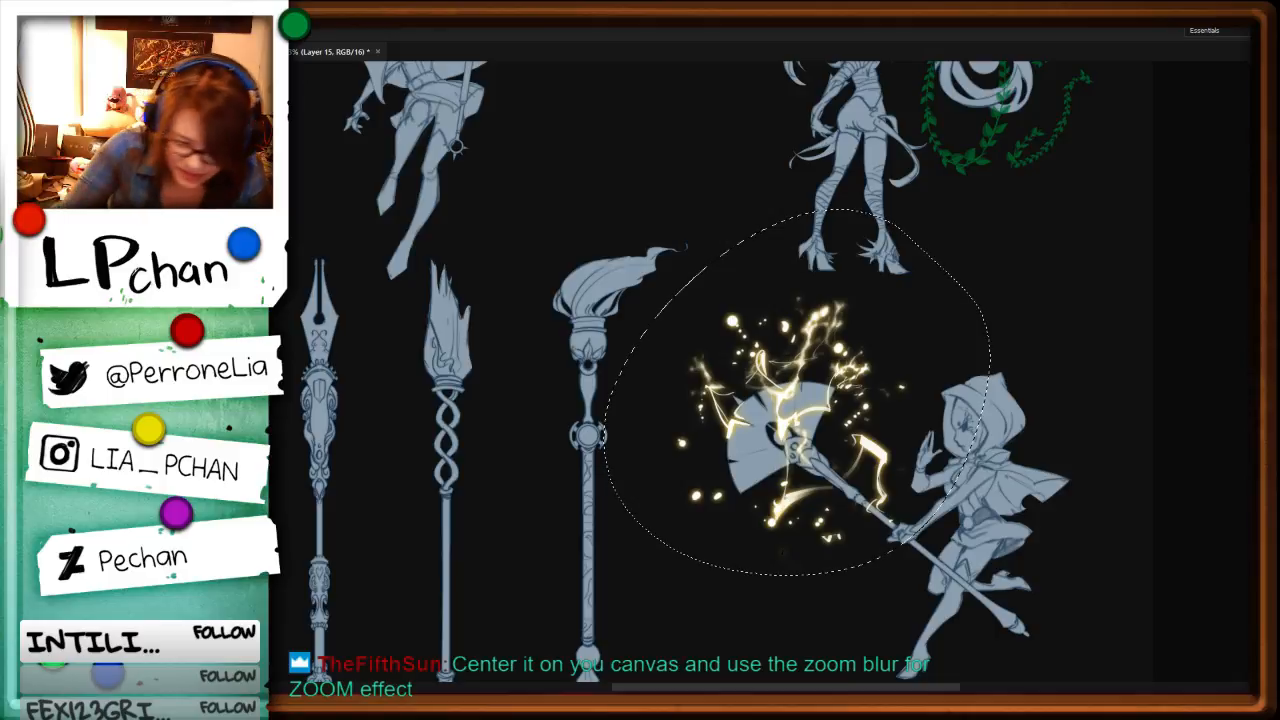
left_click(200, 20)
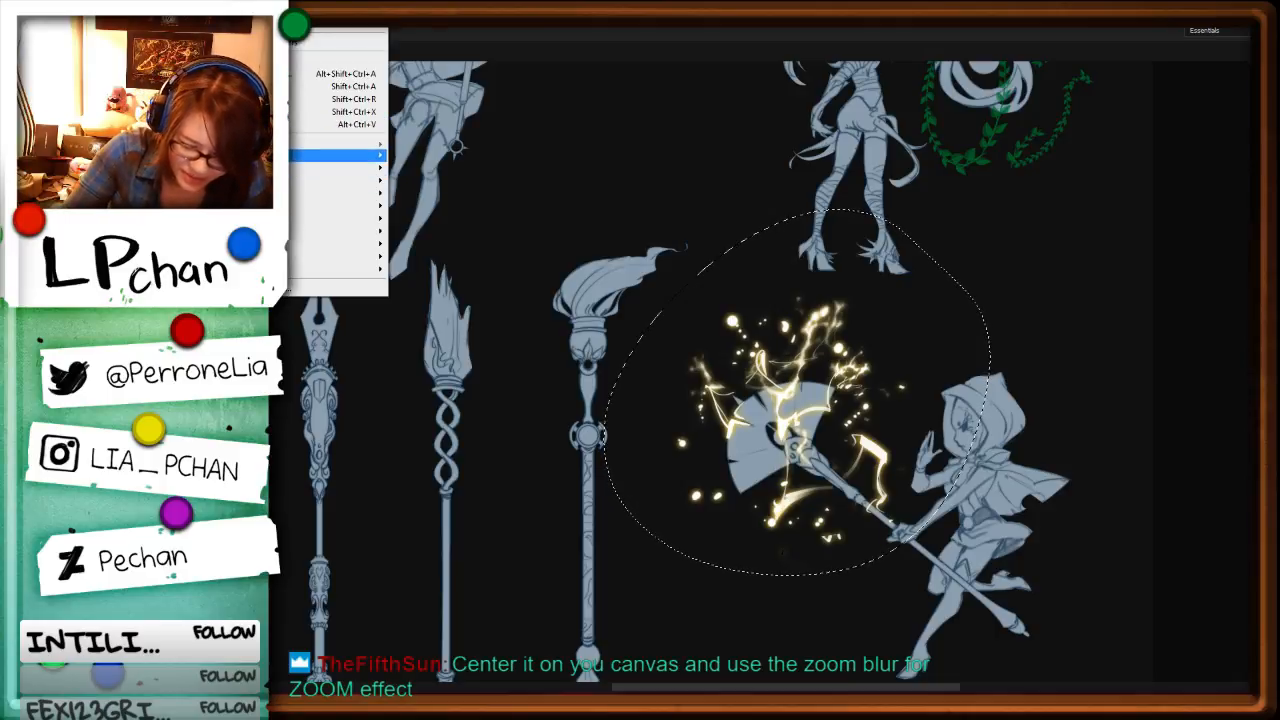
left_click(135, 206)
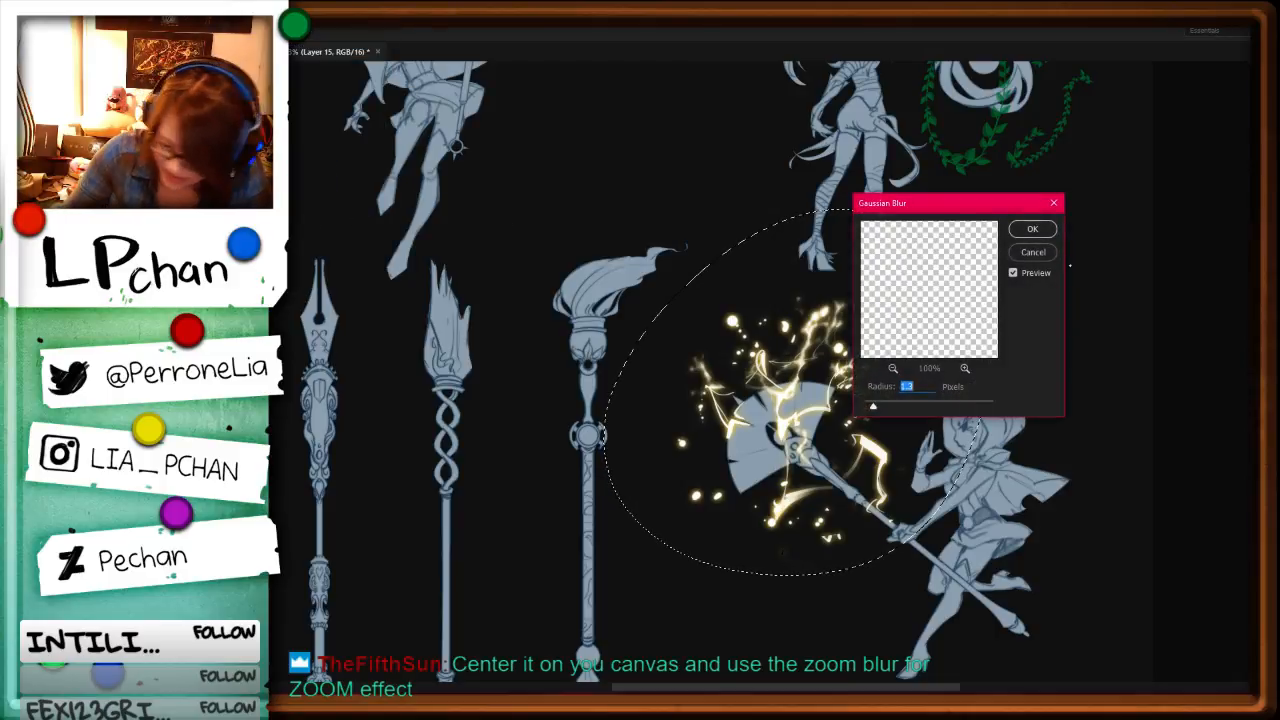
left_click(1033, 252)
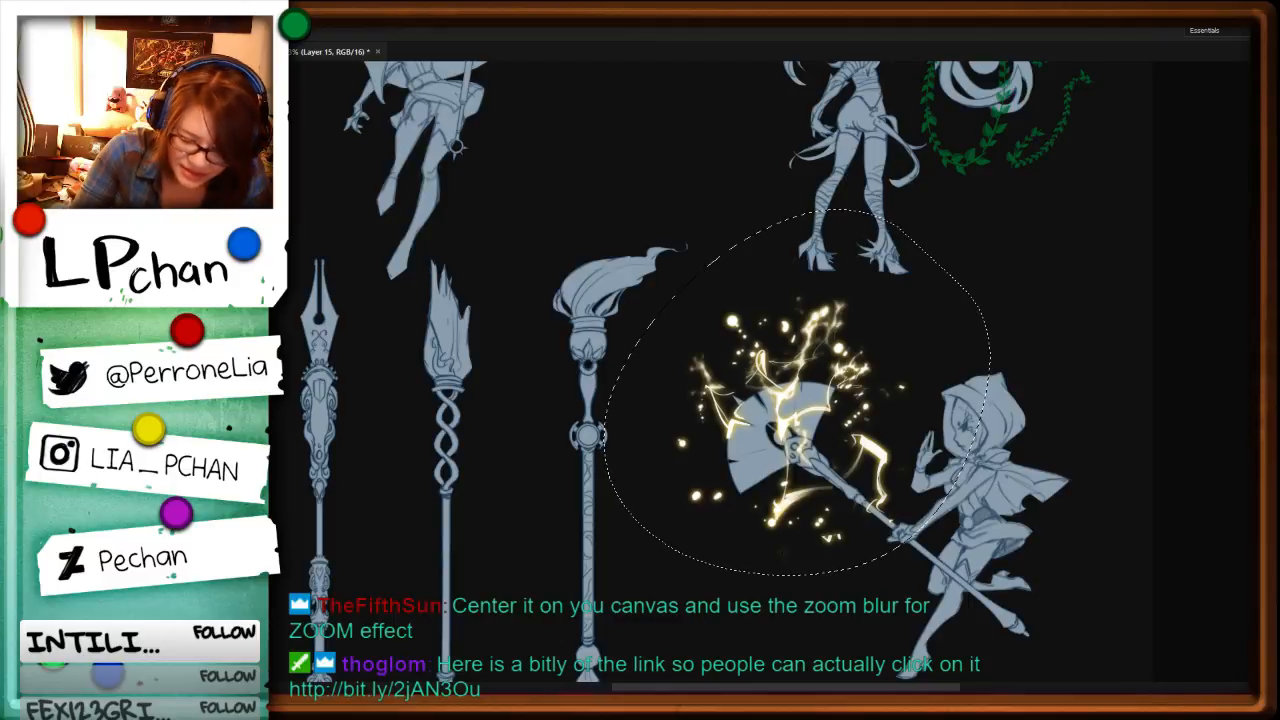
Step: Apply a Zoom radial blur of 16 with its centre shifted slightly right and down, and move the blurred particles slightly left
left_click(212, 20)
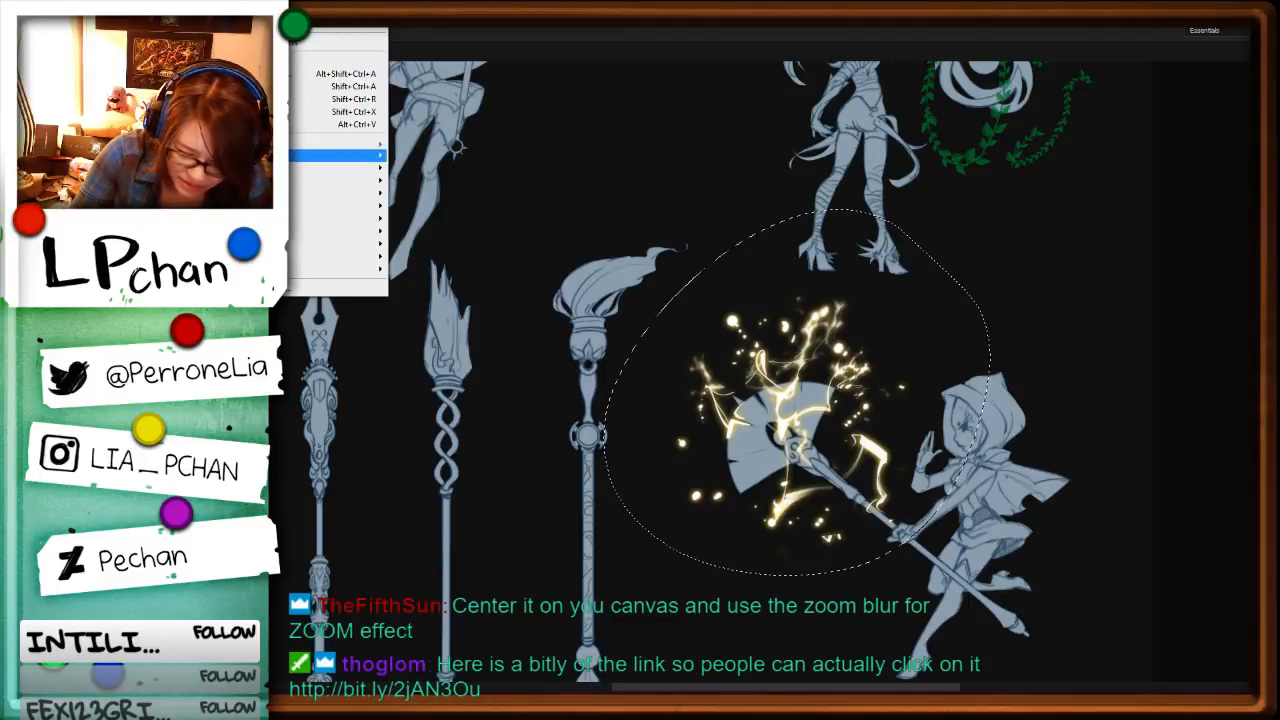
left_click(135, 243)
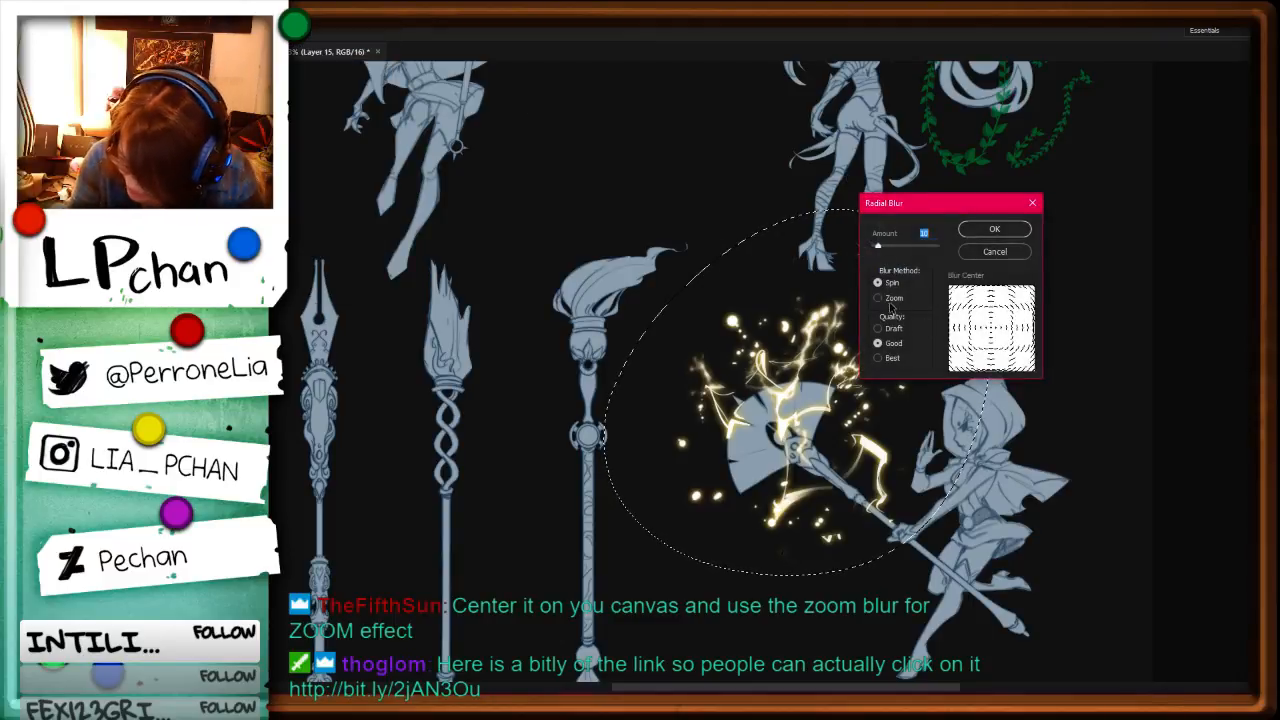
left_click(889, 300)
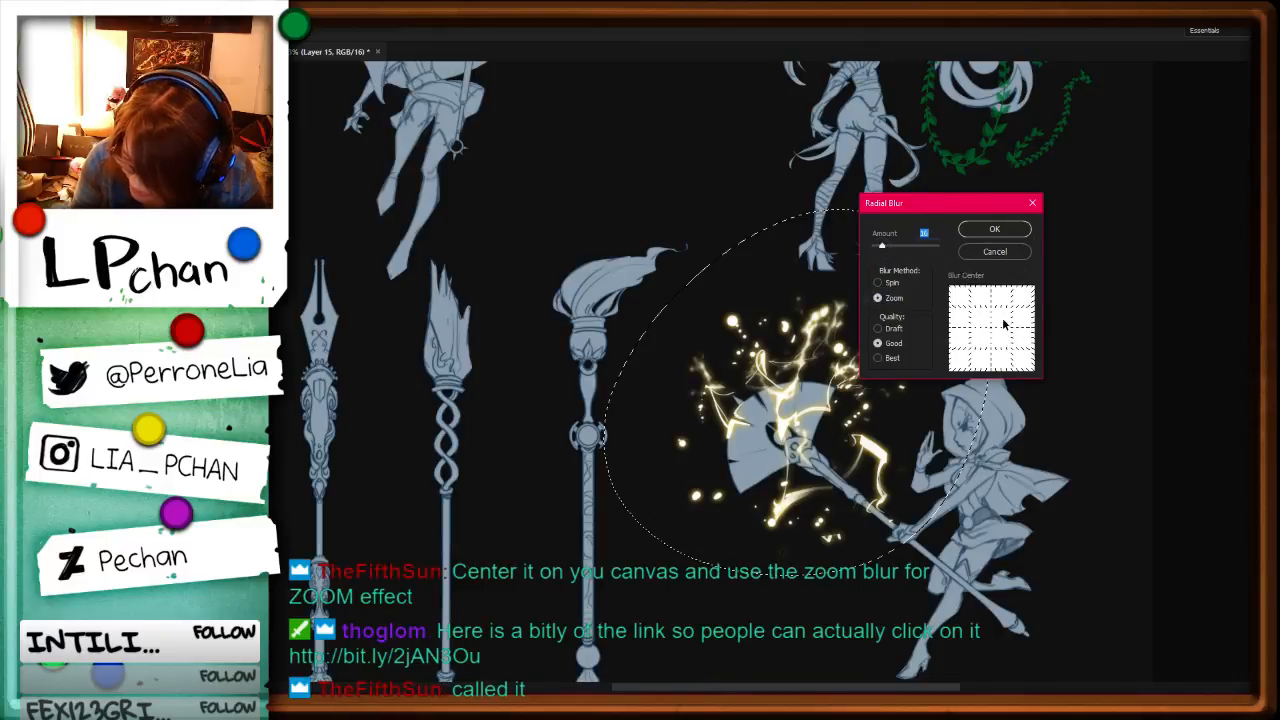
left_click_drag(997, 334, 1005, 336)
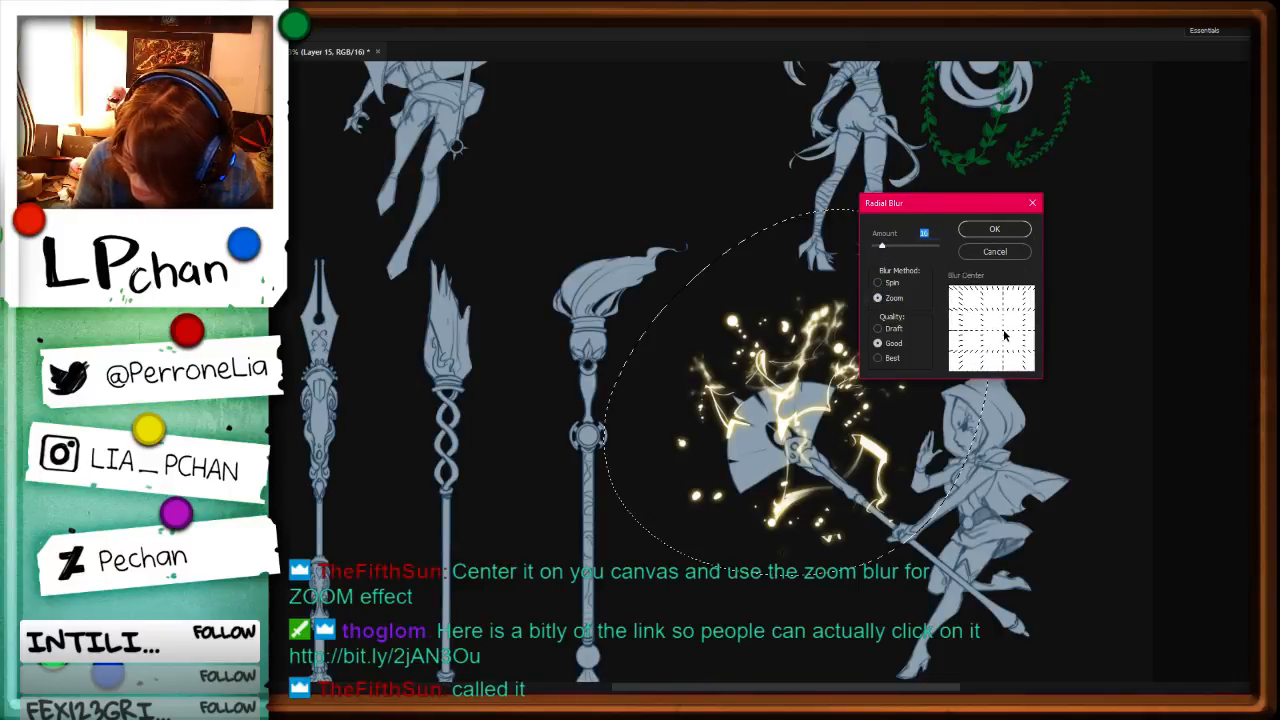
key("Return")
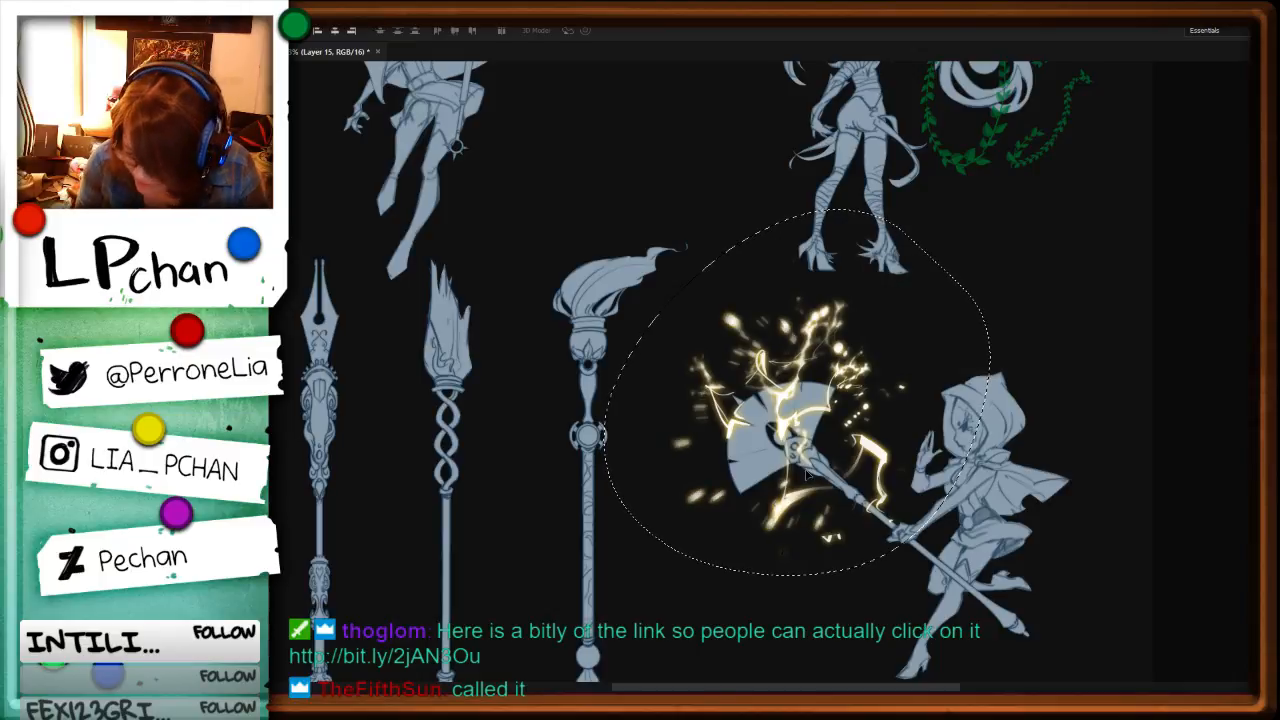
left_click_drag(806, 474, 824, 441)
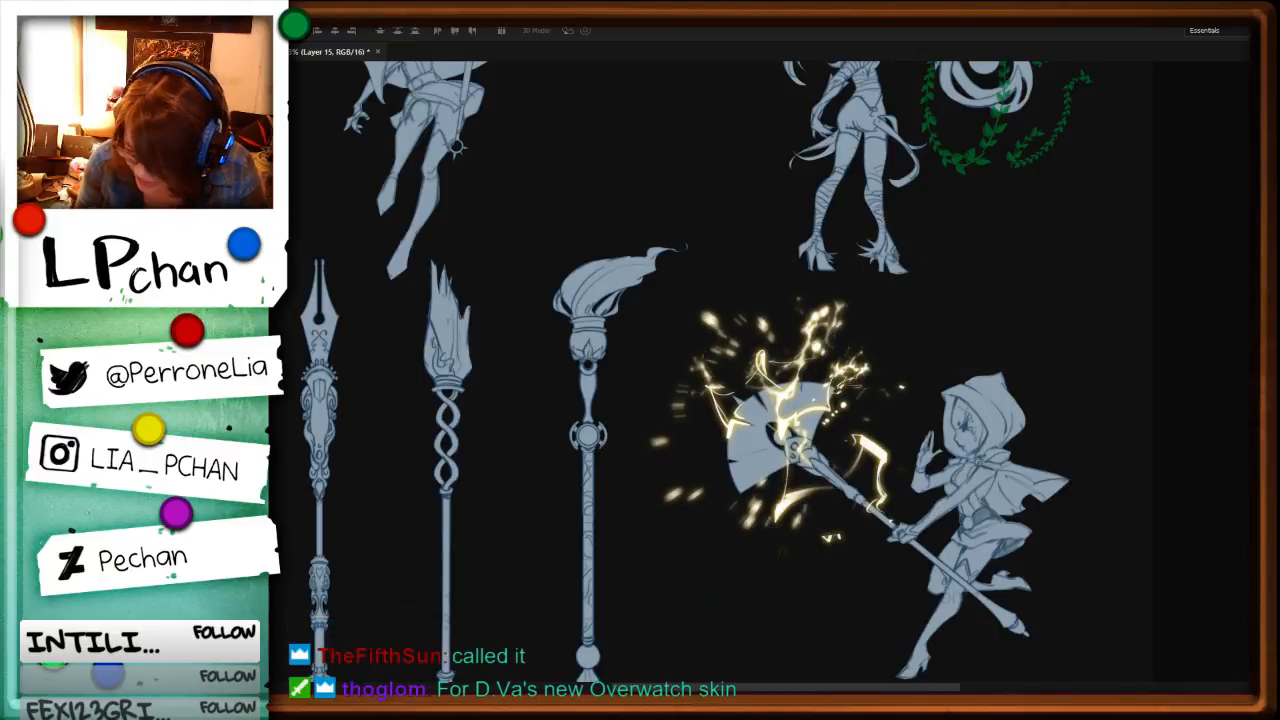
Step: Review the fan staff's lightning and particles against the whole sheet of character and staff effects
key("ctrl+minus")
key("ctrl+minus")
key("ctrl+minus")
key("ctrl+plus")
key("ctrl+plus")
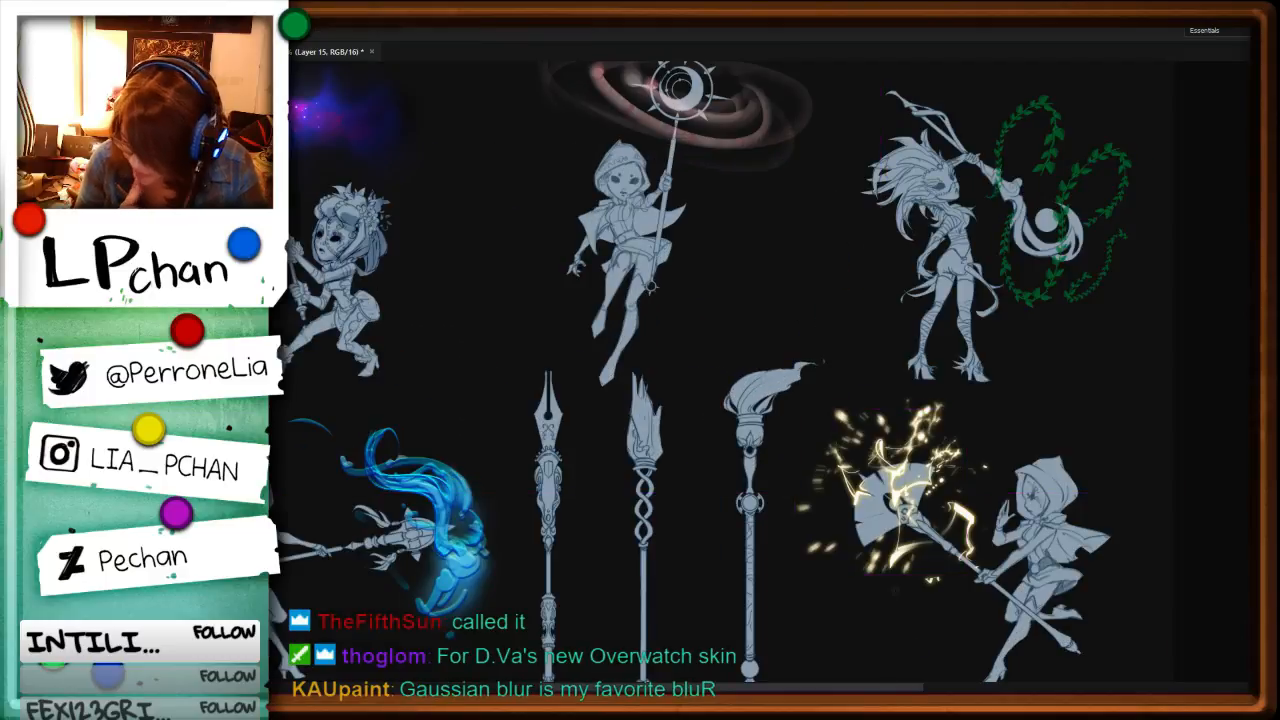
left_click_drag(981, 612, 934, 518)
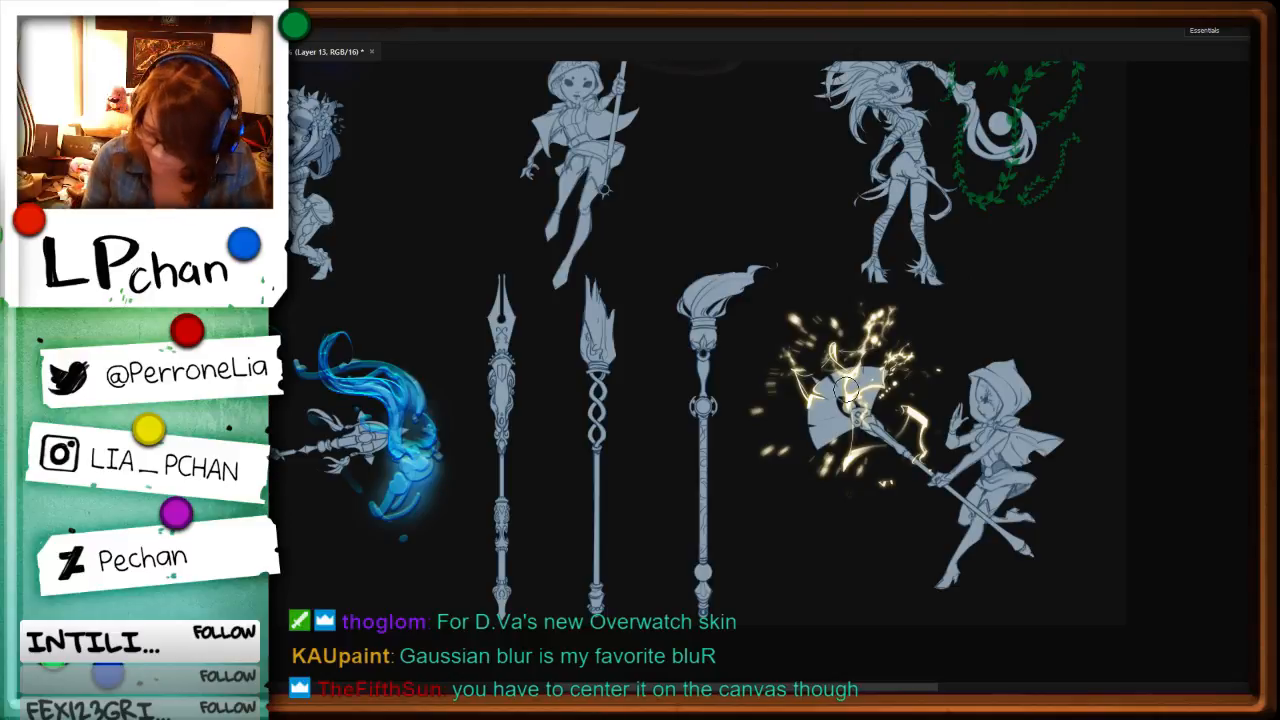
key("ctrl+minus")
key("ctrl+minus")
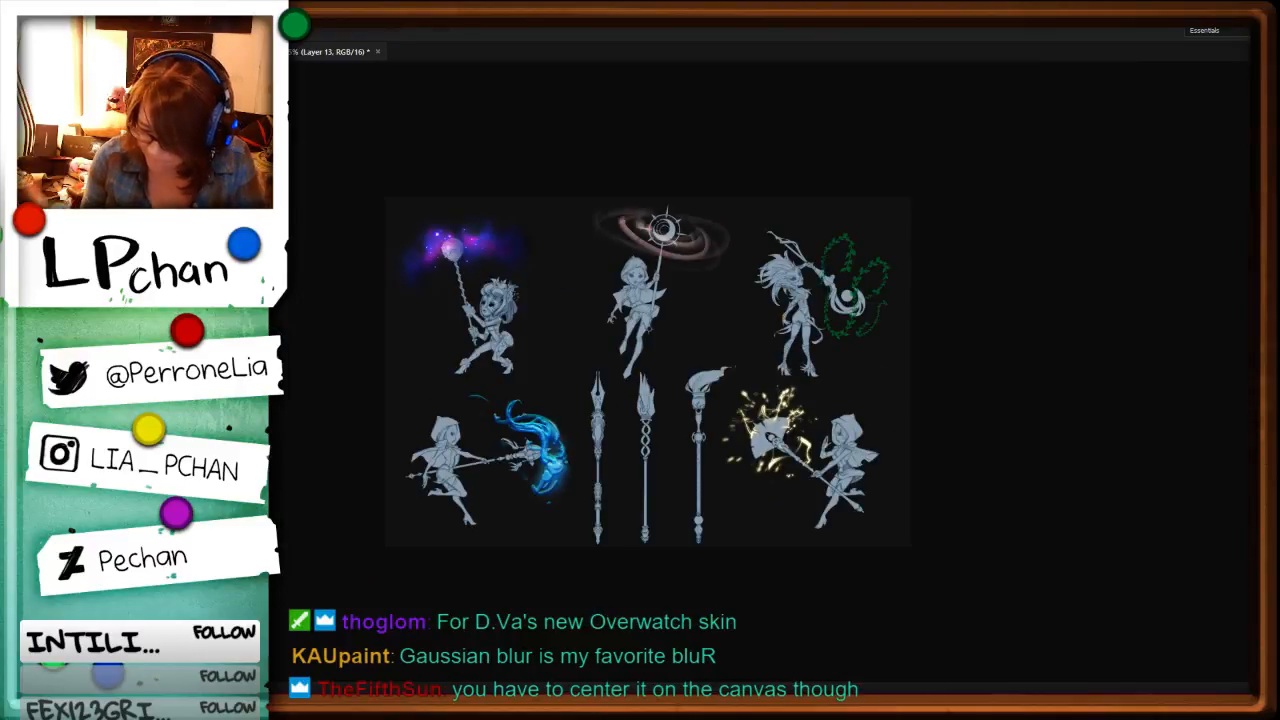
key("ctrl+plus")
key("ctrl+plus")
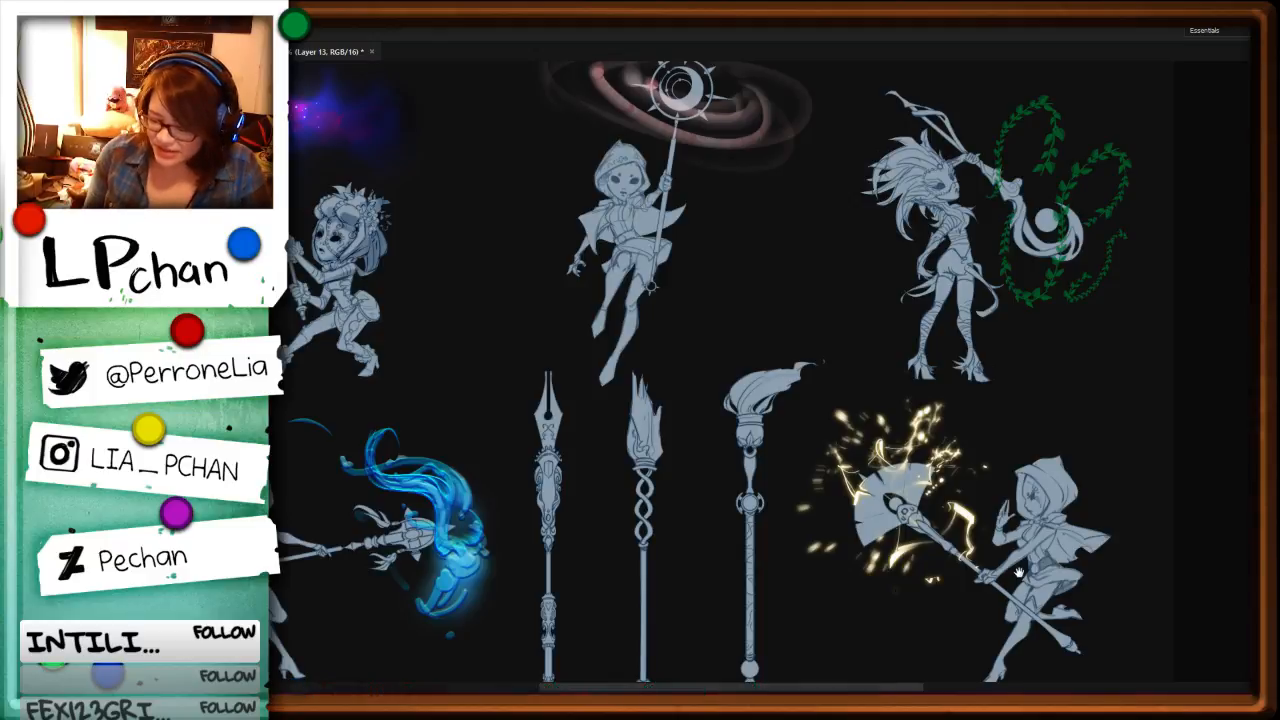
Step: Check the round brush's tip shape settings, and shade the hips and legs of the crouching masked character holding the orb staff
left_click_drag(814, 514, 995, 542)
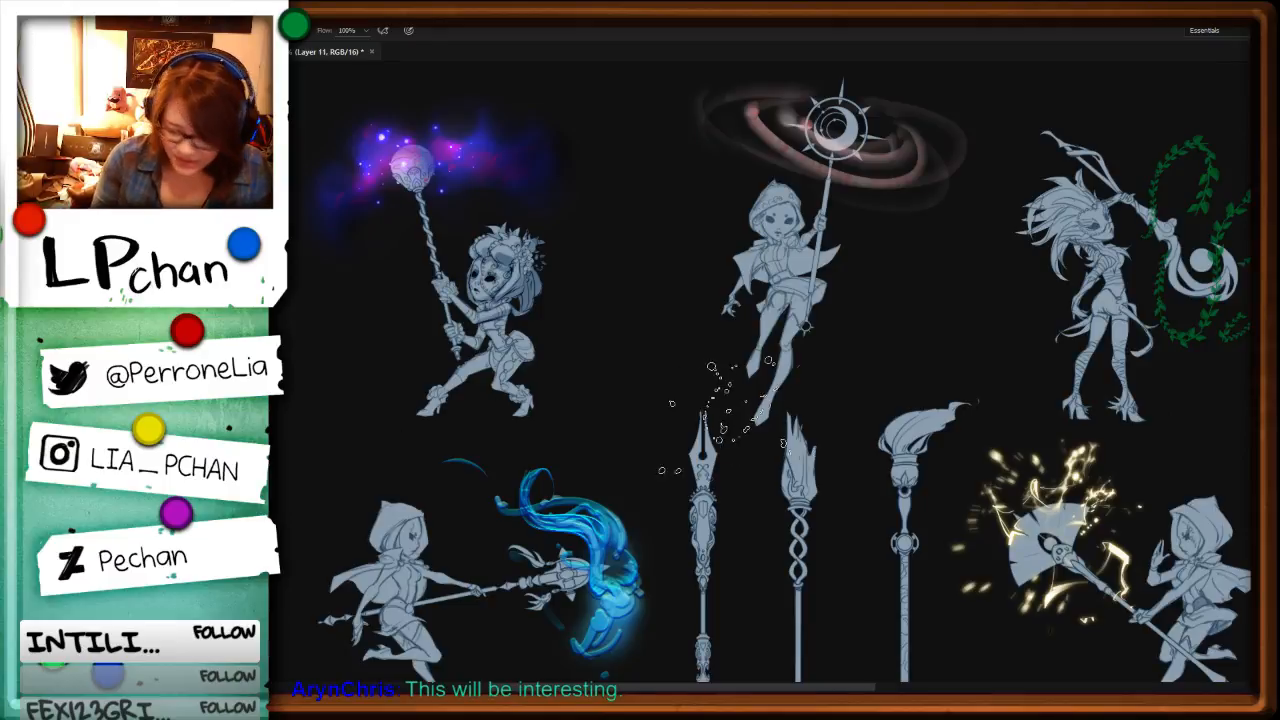
key("F5")
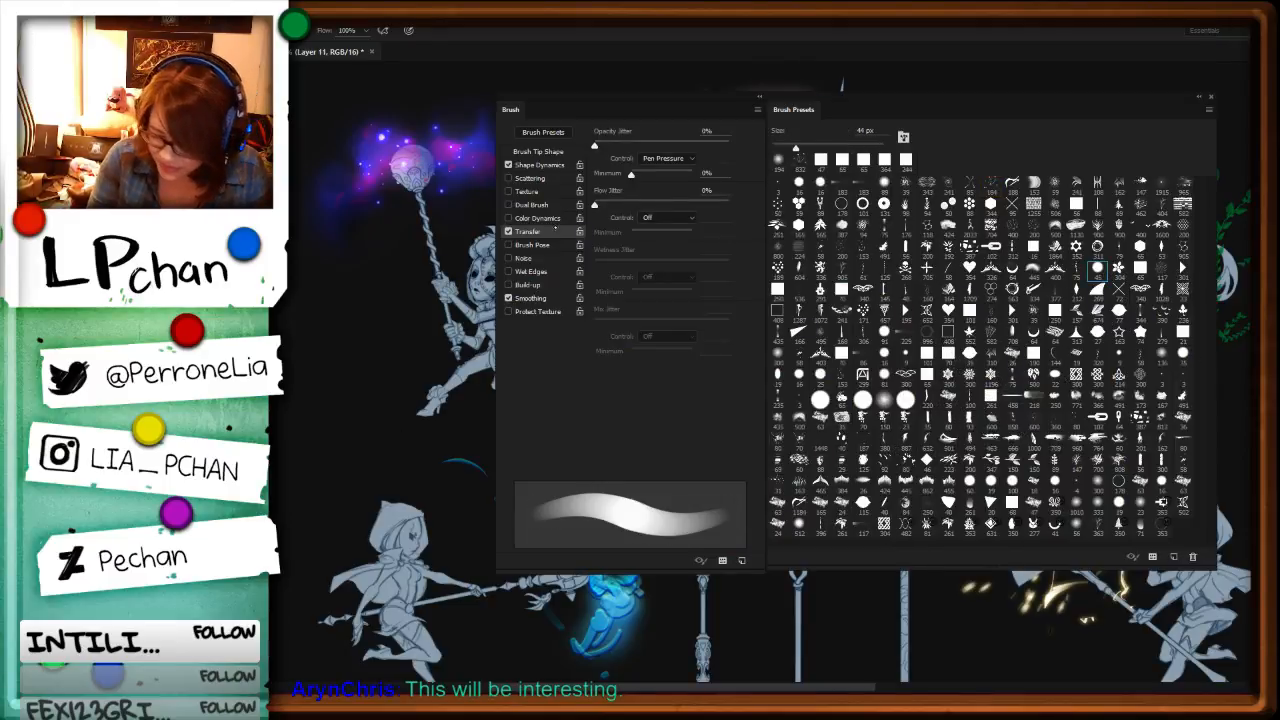
left_click(538, 151)
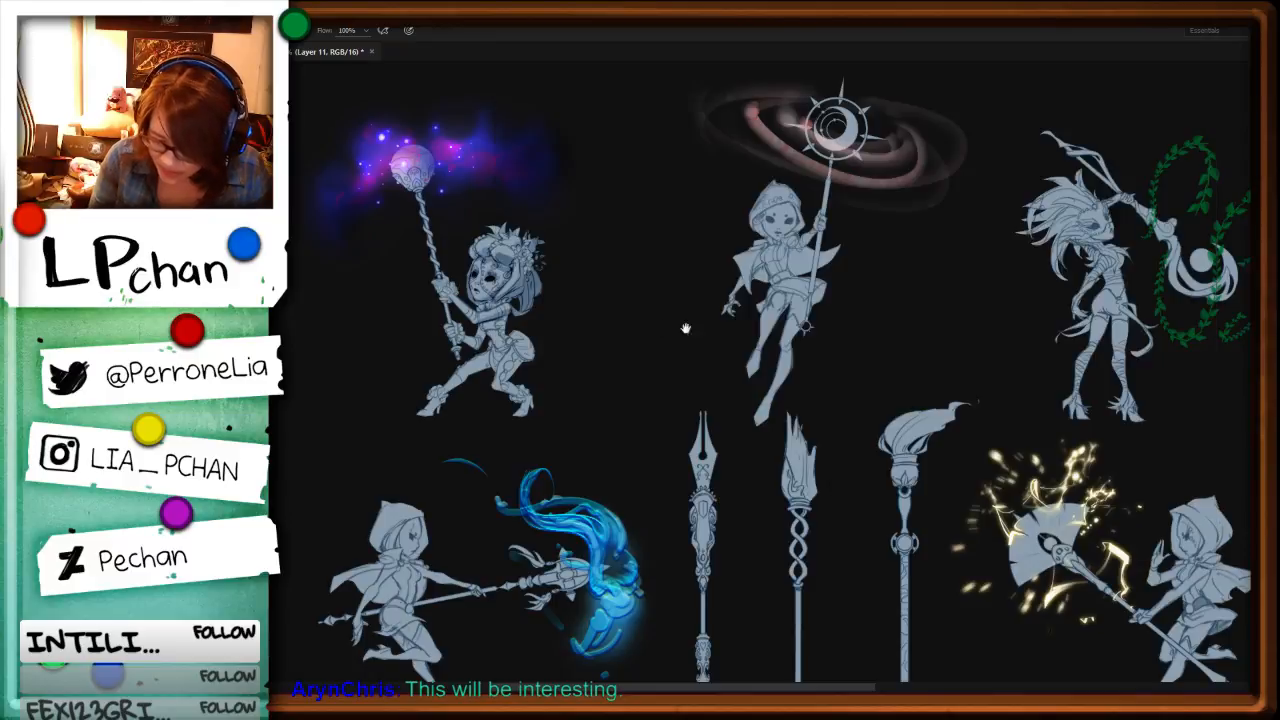
key("F5")
left_click_drag(565, 392, 720, 387)
key("ctrl+plus")
key("ctrl+plus")
key("ctrl+plus")
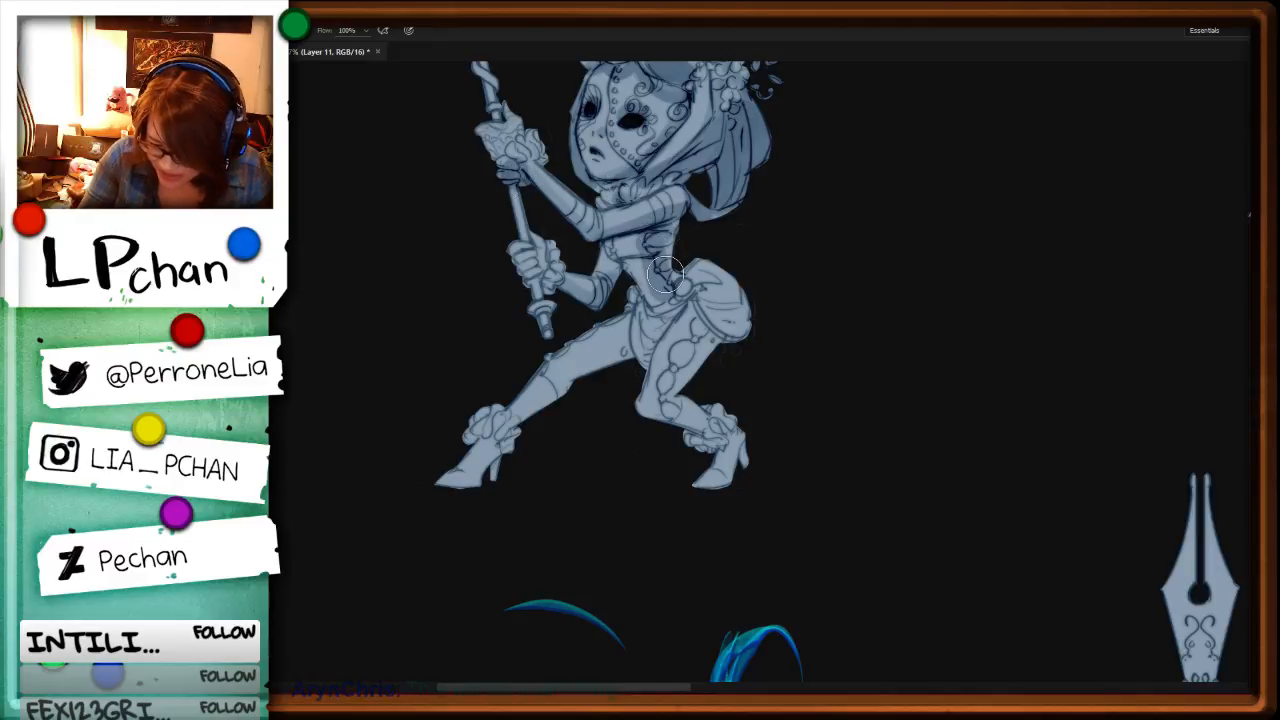
mouse_move(665, 275)
left_mouse_down()
mouse_move(728, 302)
mouse_move(745, 332)
mouse_move(697, 350)
mouse_move(690, 378)
mouse_move(726, 448)
mouse_move(688, 490)
left_mouse_up()
right_click(697, 357, "alt")
left_click_drag(723, 424, 650, 423)
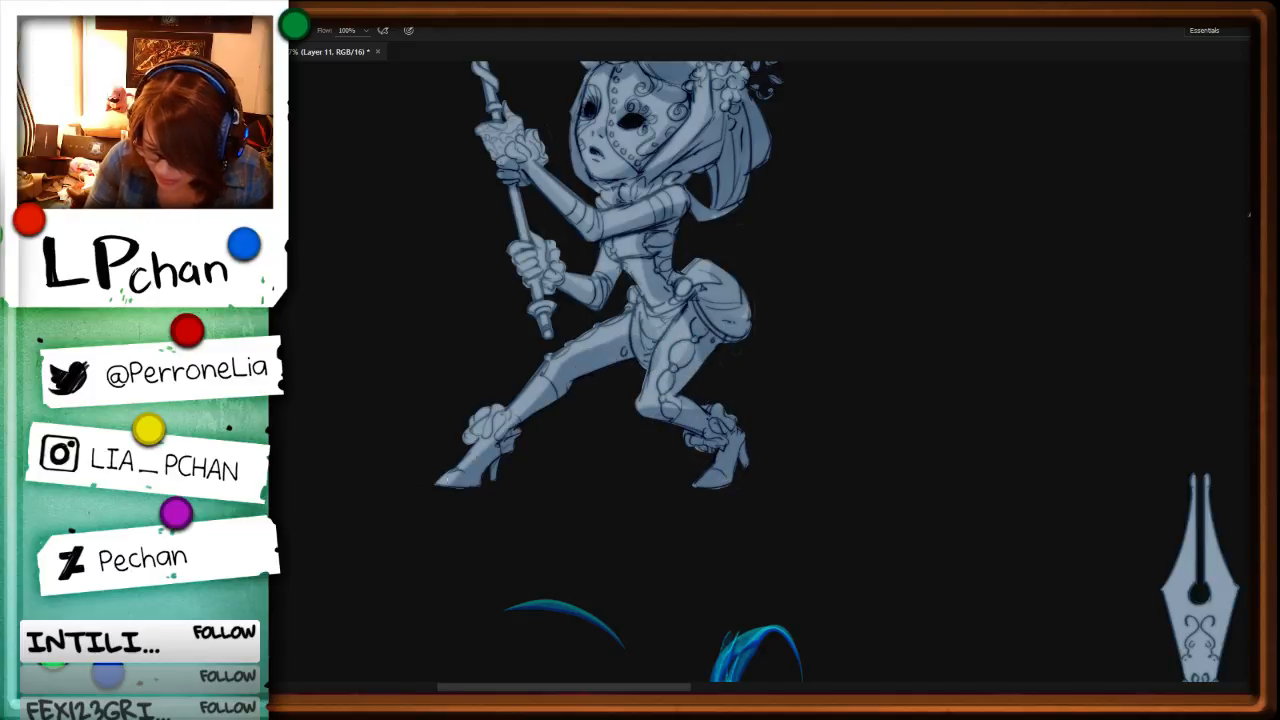
Step: Shade the crouching masked character's hair, face and torso in sampled blue-grey tones
left_click_drag(812, 243, 826, 462)
right_click(640, 391, "alt")
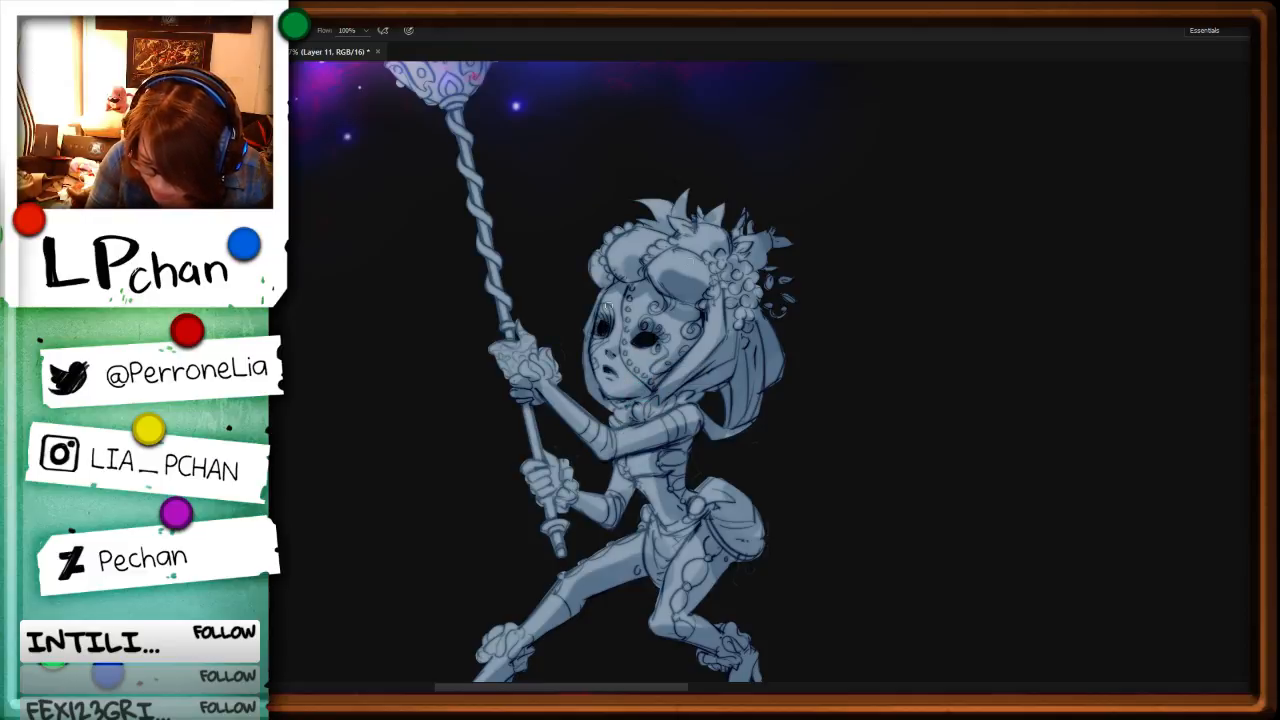
right_click(658, 324, "alt")
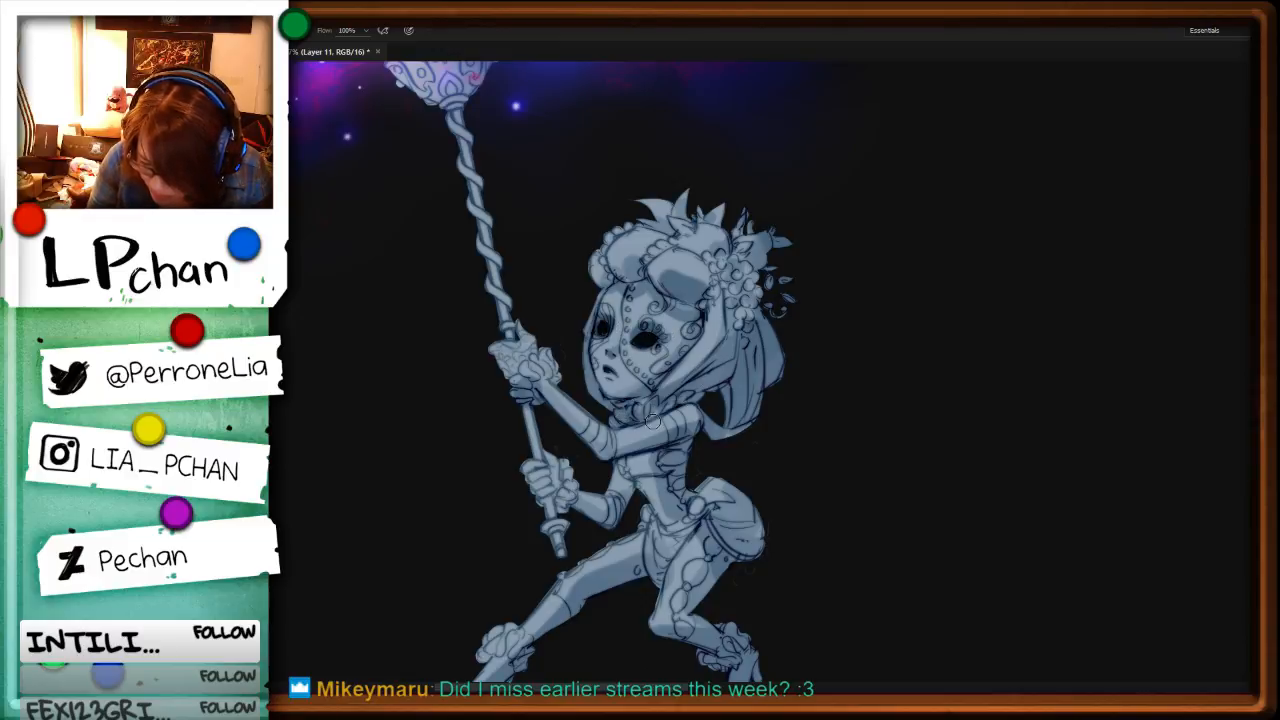
mouse_move(610, 459)
left_mouse_down()
mouse_move(670, 446)
mouse_move(611, 492)
mouse_move(658, 478)
mouse_move(668, 520)
mouse_move(648, 532)
mouse_move(674, 549)
left_mouse_up()
Step: Shade the upper face, the hood's interior and its outer crown on the hooded character holding the crescent staff
key("space")
left_click_drag(956, 529, 848, 422)
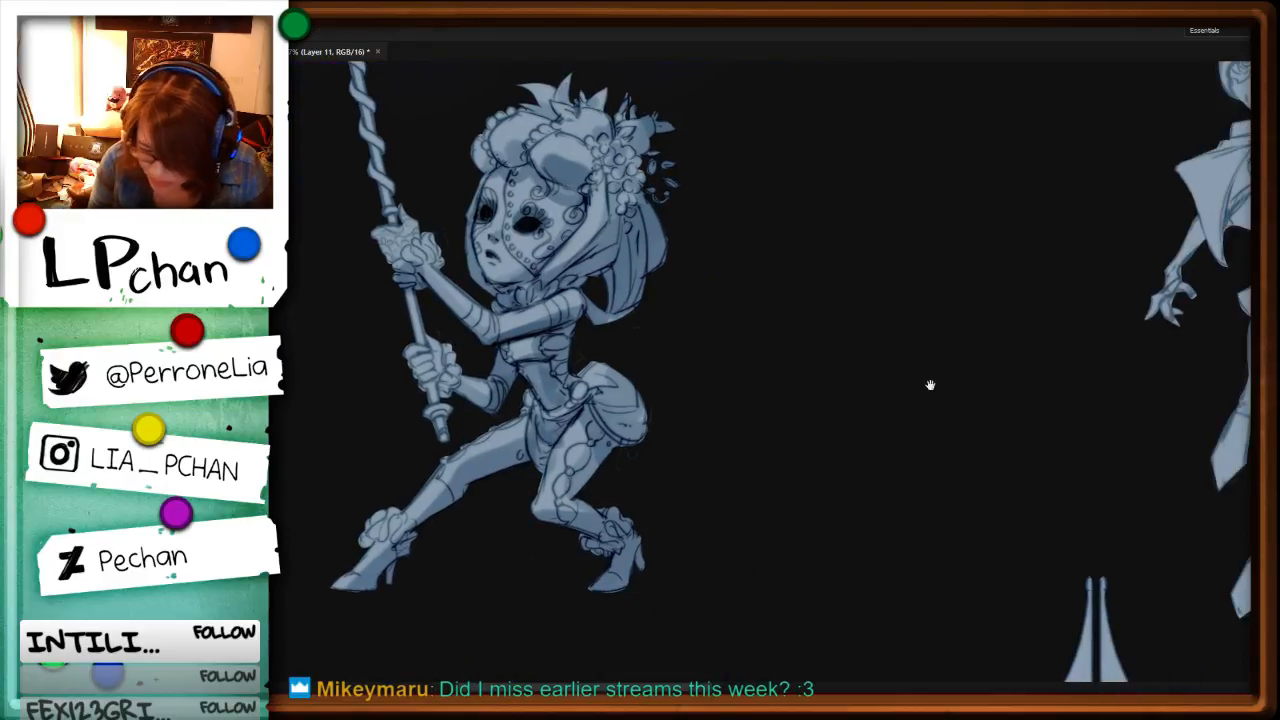
mouse_move(1200, 290)
left_mouse_down()
mouse_move(1037, 454)
mouse_move(902, 461)
left_mouse_up()
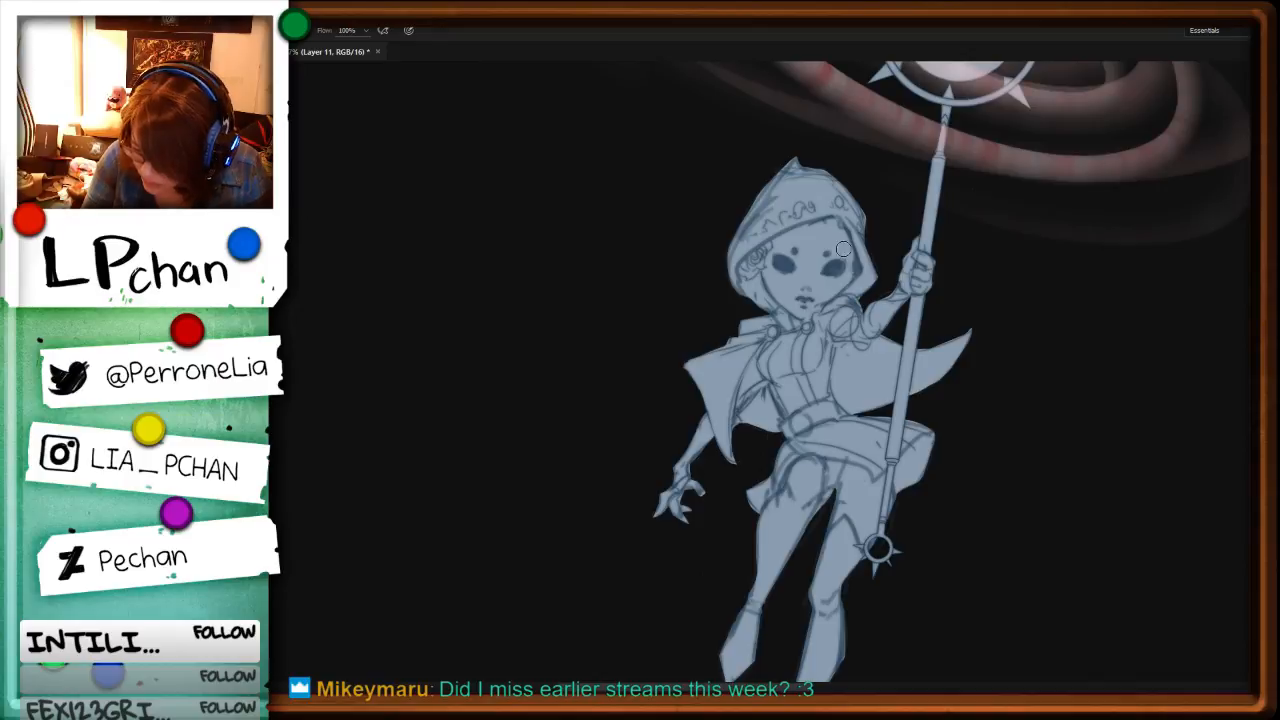
left_click_drag(846, 249, 757, 297)
mouse_move(827, 225)
left_mouse_down()
mouse_move(788, 238)
mouse_move(831, 237)
mouse_move(768, 241)
mouse_move(767, 307)
left_mouse_up()
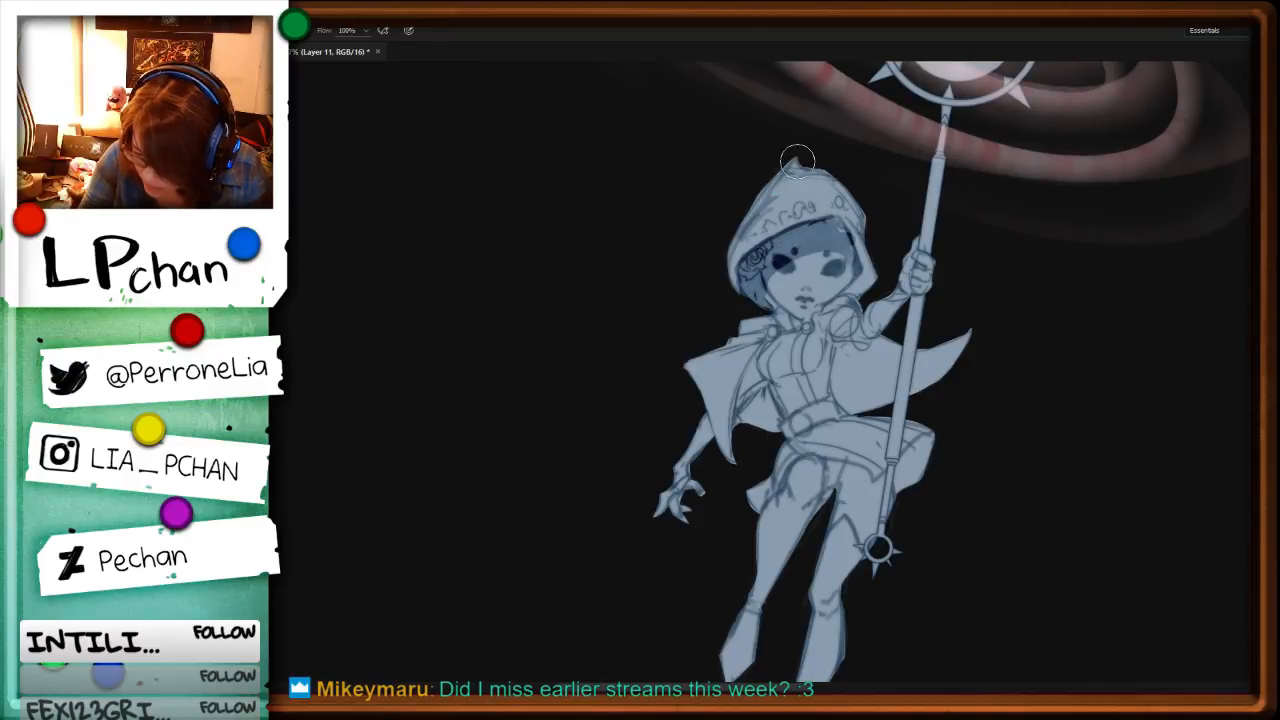
mouse_move(780, 178)
left_mouse_down()
mouse_move(716, 287)
mouse_move(739, 230)
mouse_move(815, 203)
left_mouse_up()
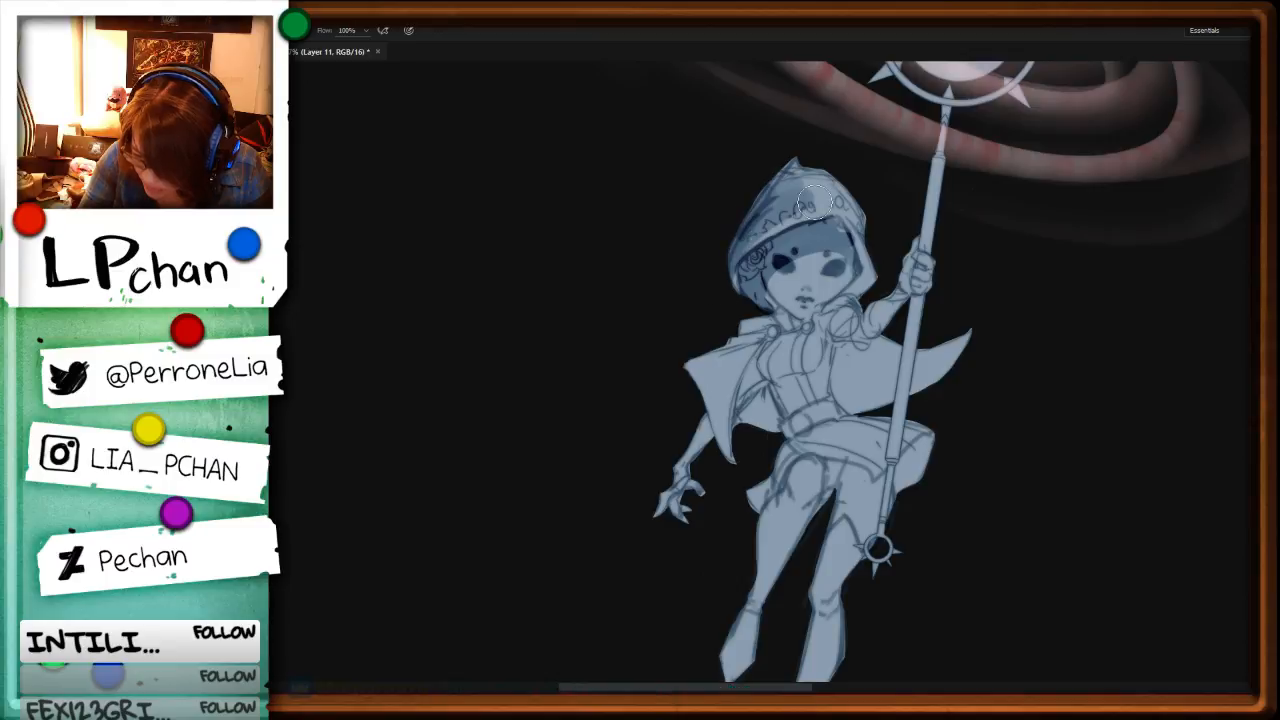
Step: Darken the inside of the hooded character's cape, the lowered arm and hand, and the collar area
mouse_move(862, 345)
left_mouse_down()
mouse_move(858, 398)
mouse_move(860, 367)
mouse_move(890, 347)
mouse_move(883, 401)
mouse_move(850, 397)
mouse_move(925, 357)
mouse_move(965, 360)
left_mouse_up()
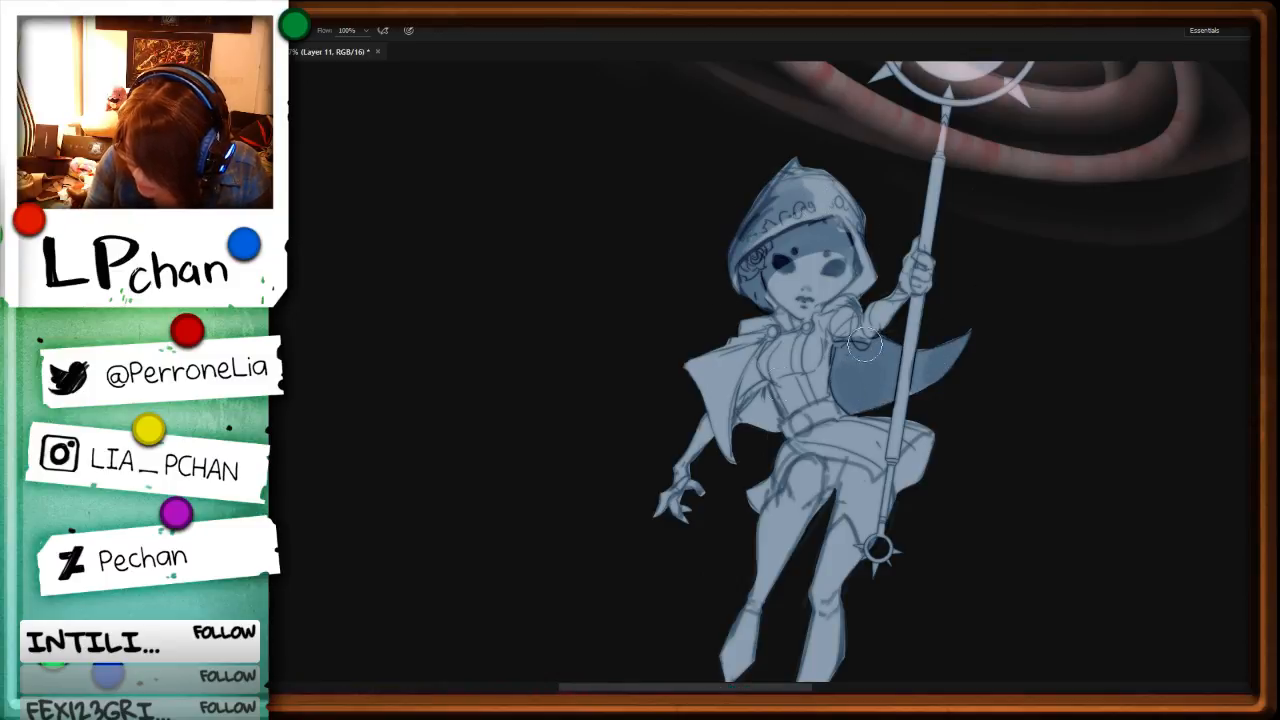
mouse_move(775, 395)
left_mouse_down()
mouse_move(742, 440)
mouse_move(772, 358)
mouse_move(743, 466)
left_mouse_up()
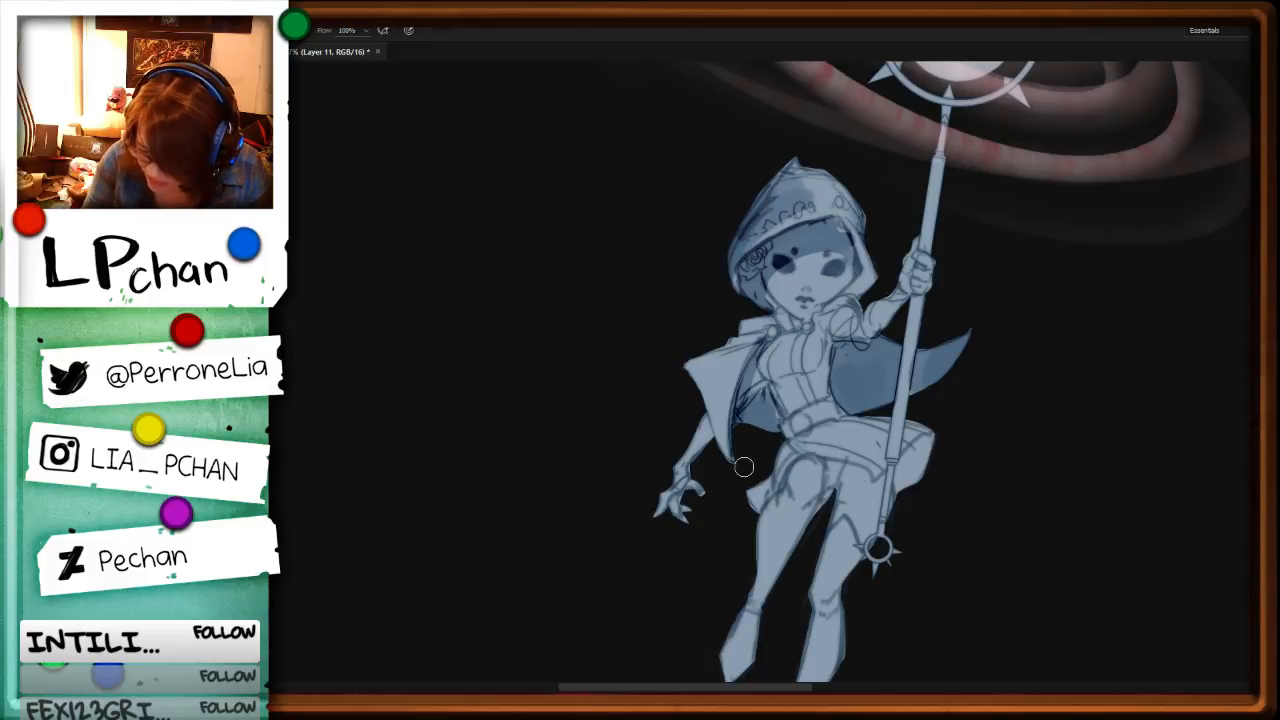
mouse_move(703, 414)
left_mouse_down()
mouse_move(714, 416)
mouse_move(680, 460)
mouse_move(704, 426)
left_mouse_up()
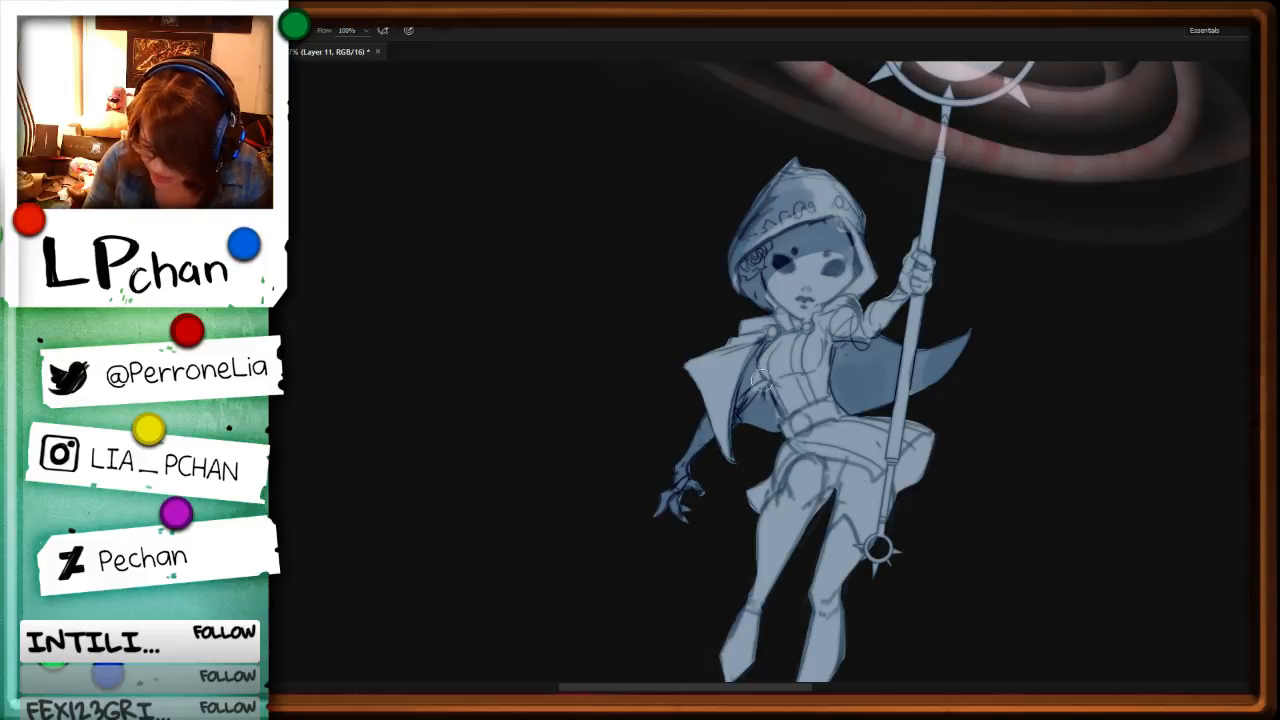
mouse_move(763, 340)
left_mouse_down()
mouse_move(729, 343)
mouse_move(803, 309)
mouse_move(785, 309)
mouse_move(817, 316)
left_mouse_up()
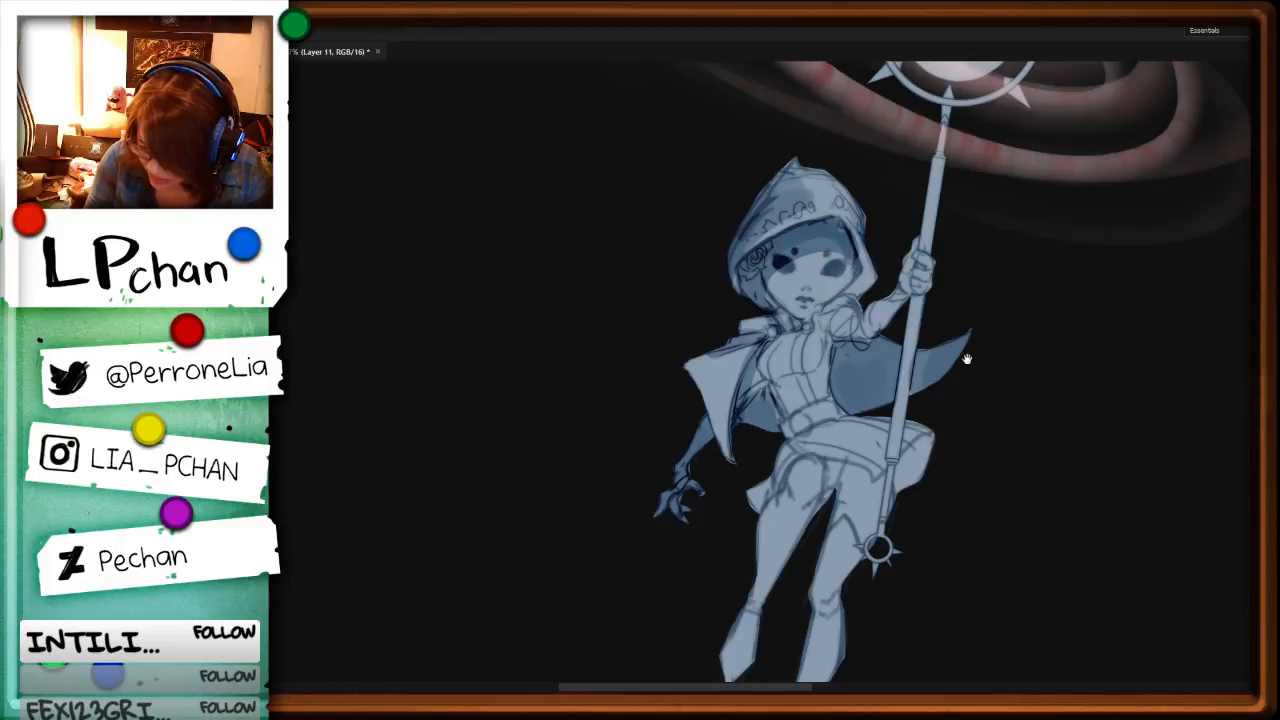
Step: Shade the hooded character's skirt folds, thighs and belt, and the chest and shoulder beside the raised arm
left_click_drag(958, 440, 908, 368)
mouse_move(717, 295)
left_mouse_down()
mouse_move(767, 305)
mouse_move(773, 293)
mouse_move(740, 362)
mouse_move(735, 418)
mouse_move(700, 446)
left_mouse_up()
mouse_move(792, 420)
left_mouse_down()
mouse_move(740, 509)
mouse_move(761, 424)
mouse_move(740, 419)
mouse_move(767, 436)
left_mouse_up()
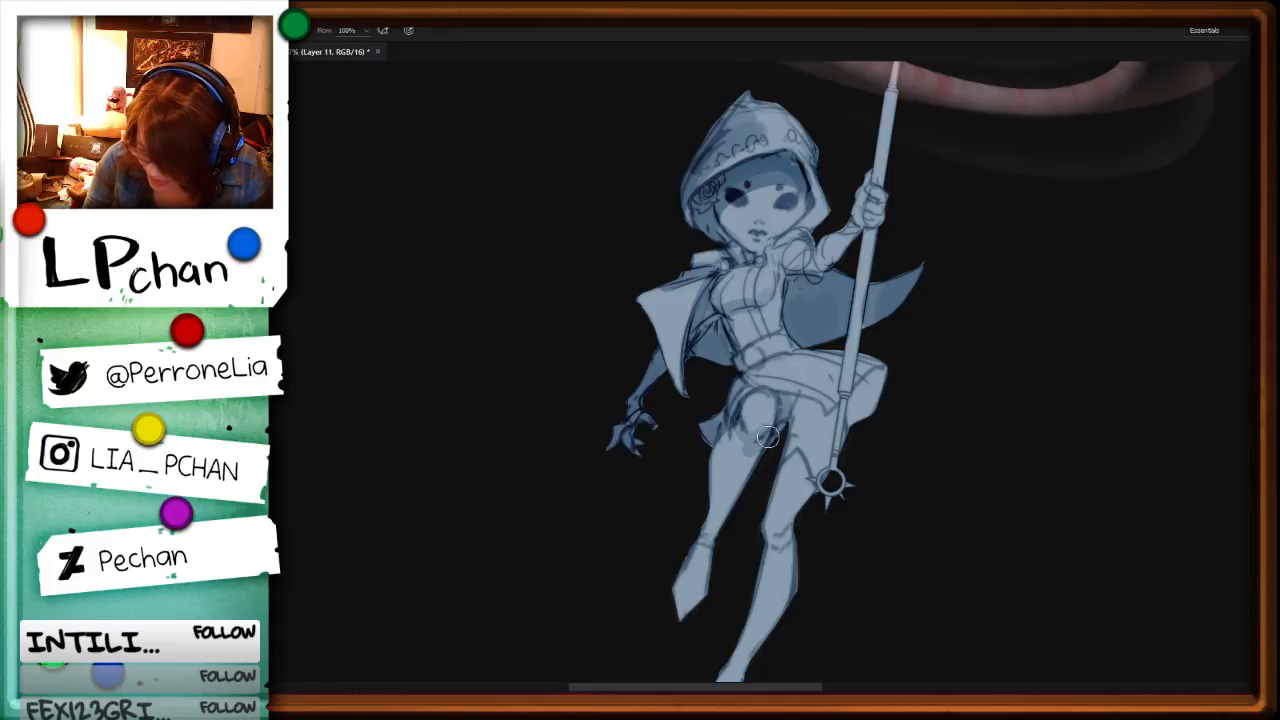
key("ctrl+z")
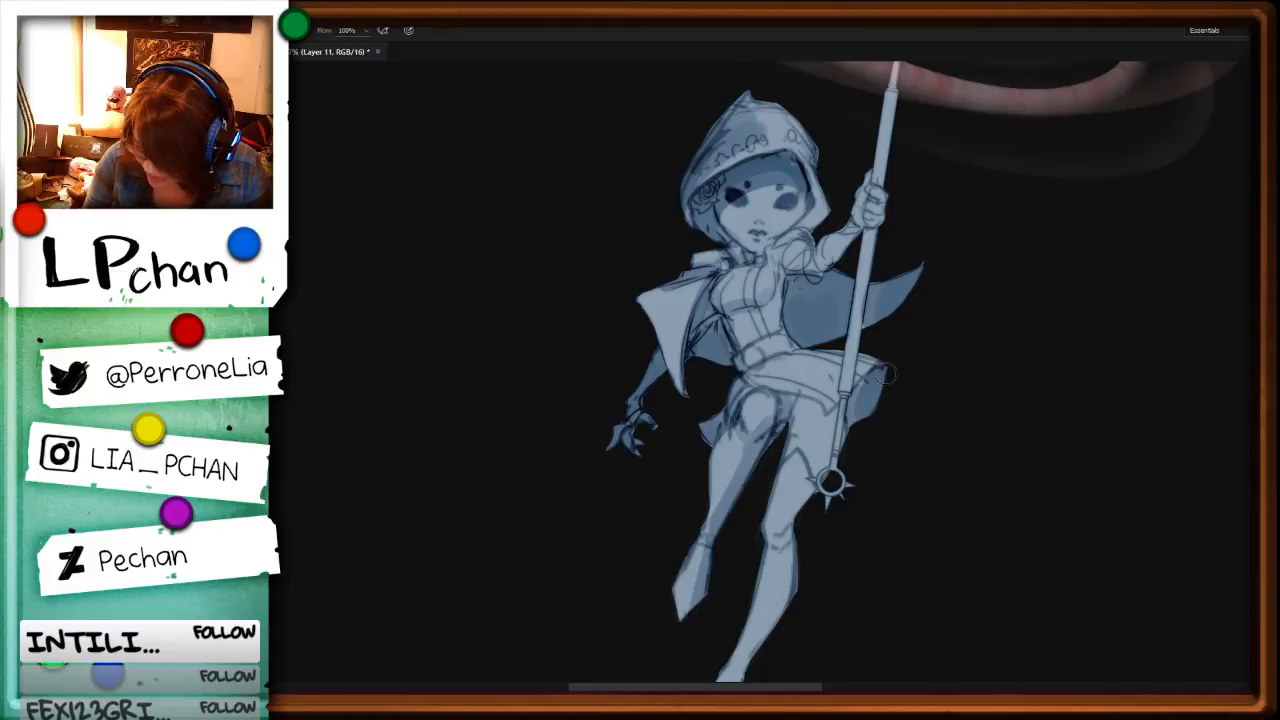
mouse_move(778, 345)
left_mouse_down()
mouse_move(763, 348)
mouse_move(781, 348)
left_mouse_up()
key("space")
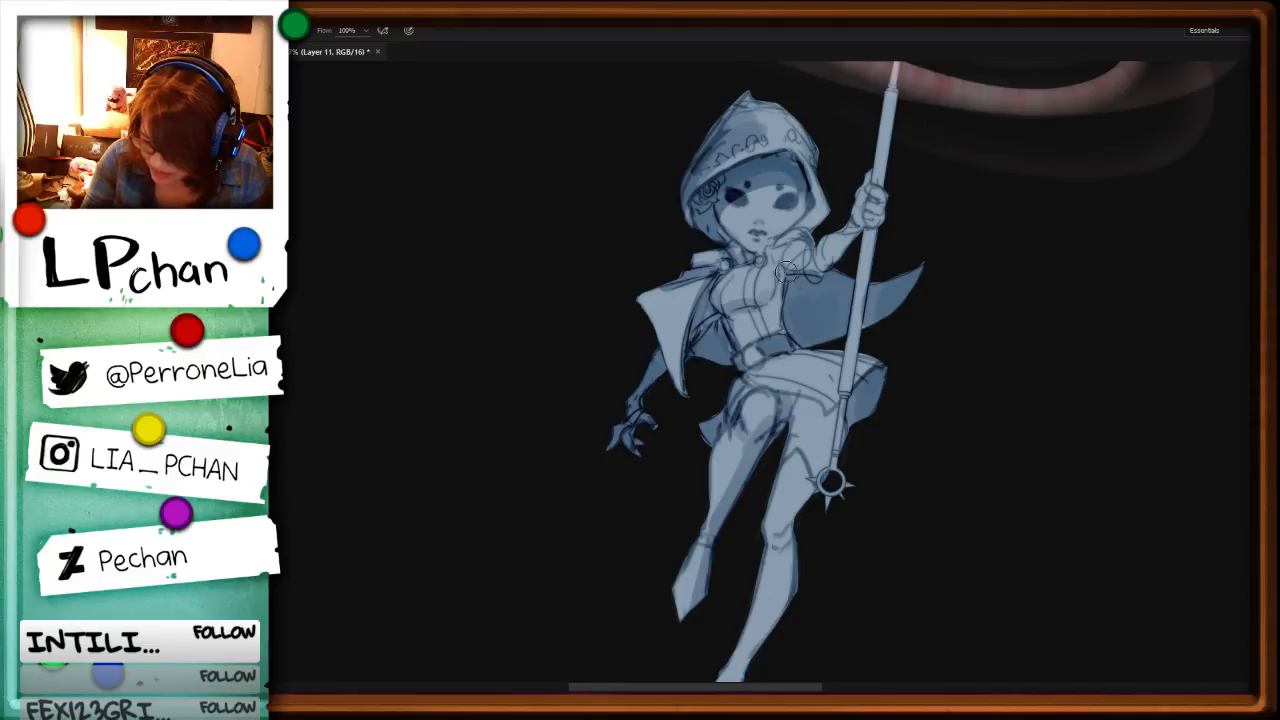
left_click_drag(786, 272, 778, 254)
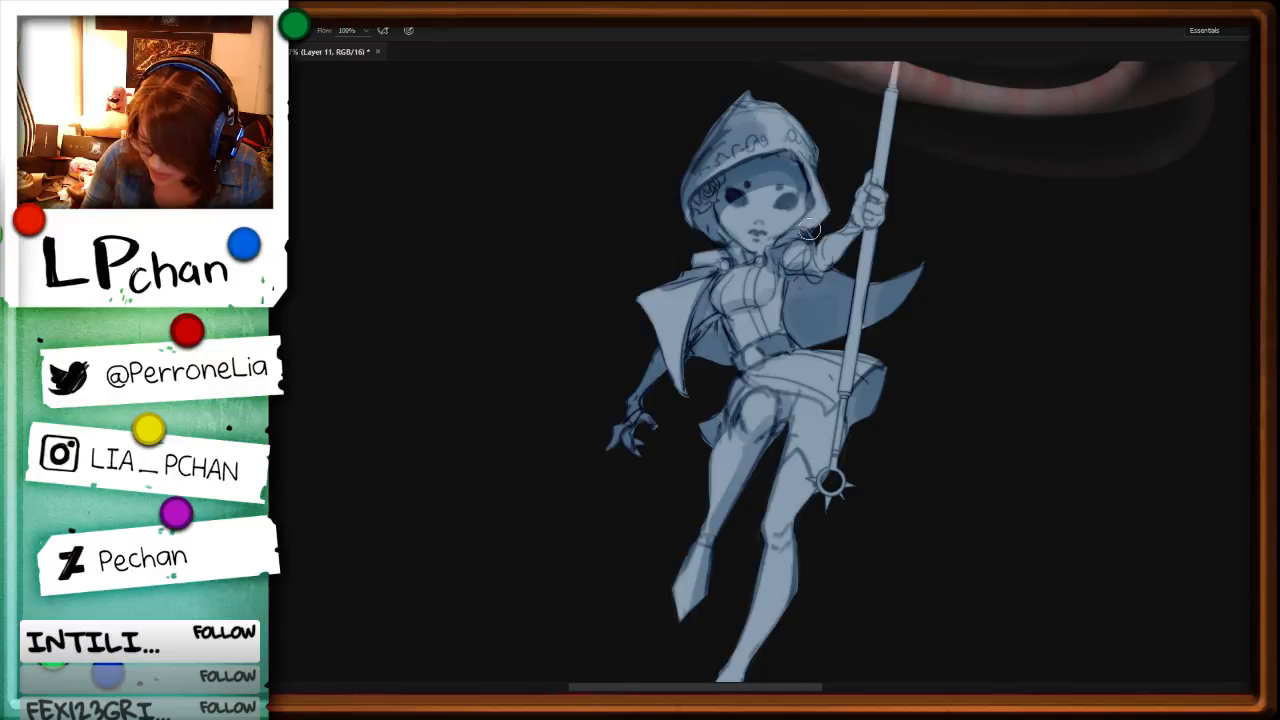
Step: Shade the hooded character's extended lower leg from the knee down to the pointed boot
key("space")
left_click_drag(989, 408, 1004, 272)
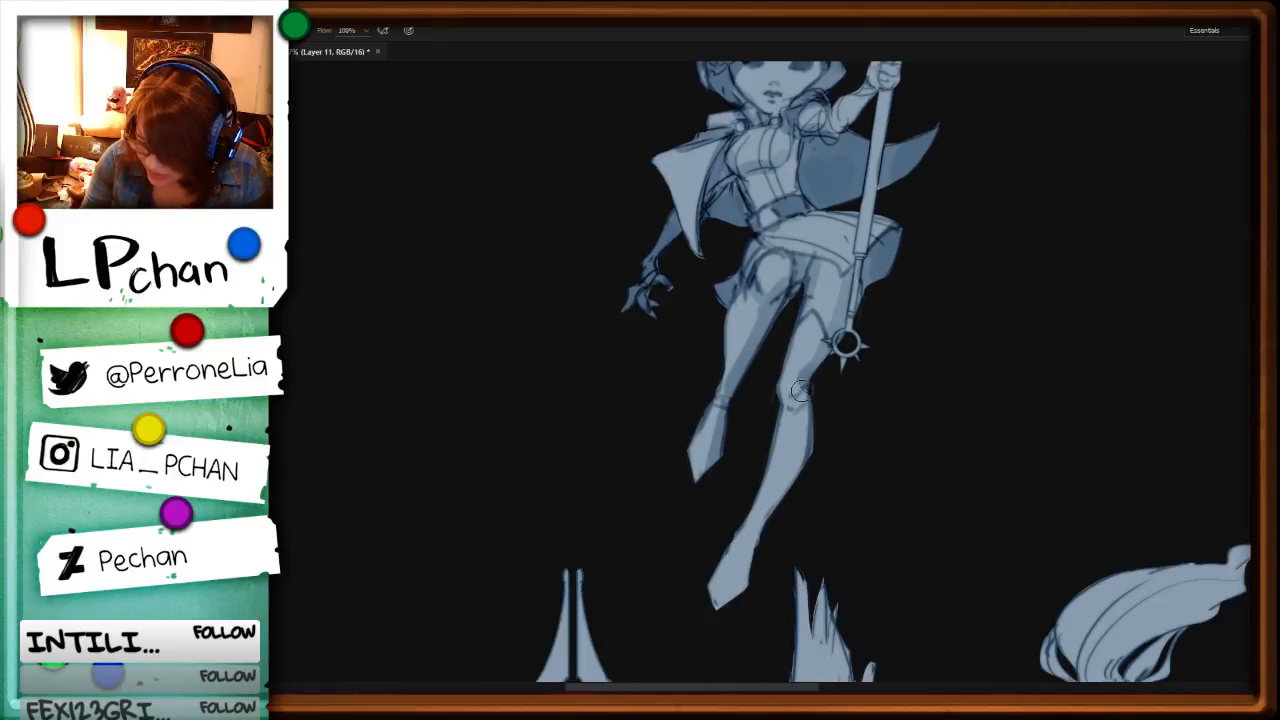
left_click_drag(810, 388, 744, 584)
right_click(750, 516, "alt")
left_click_drag(784, 424, 760, 514)
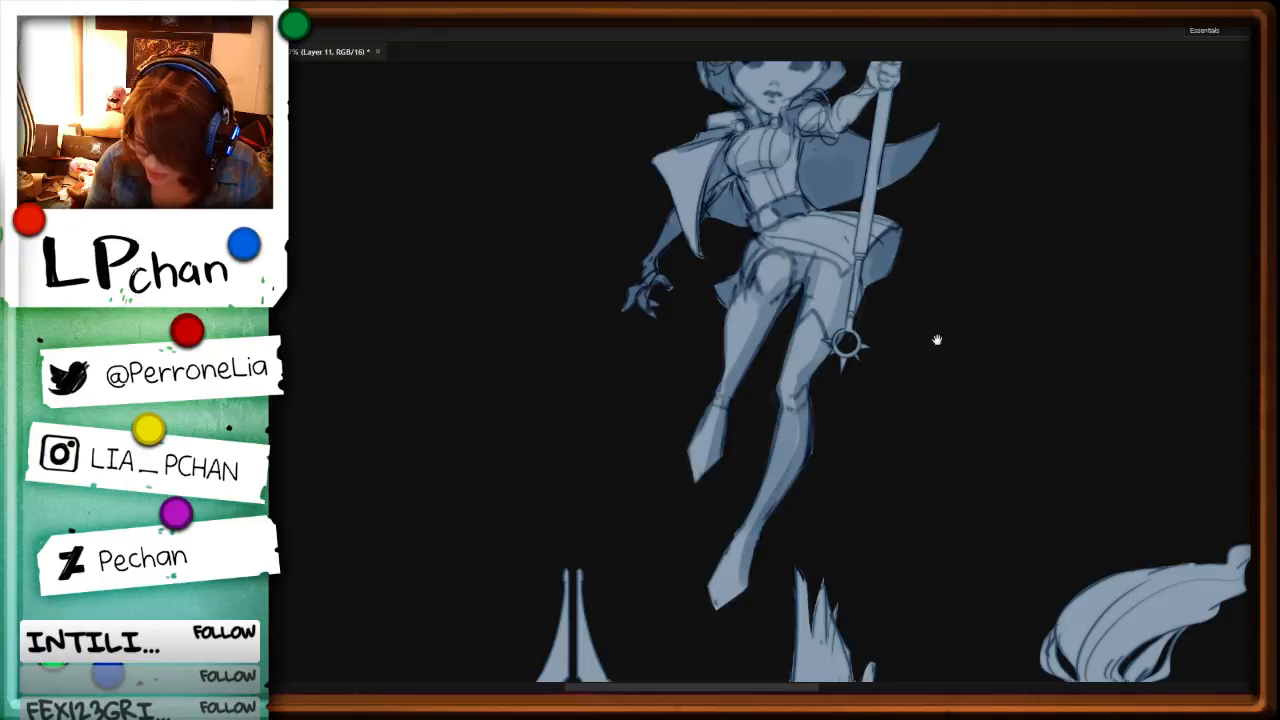
mouse_move(790, 402)
left_mouse_down()
mouse_move(729, 568)
mouse_move(752, 472)
left_mouse_up()
Step: Add shading to the hooded character's waist and neck, and darken the eyes
key("space")
left_click_drag(984, 244, 849, 477)
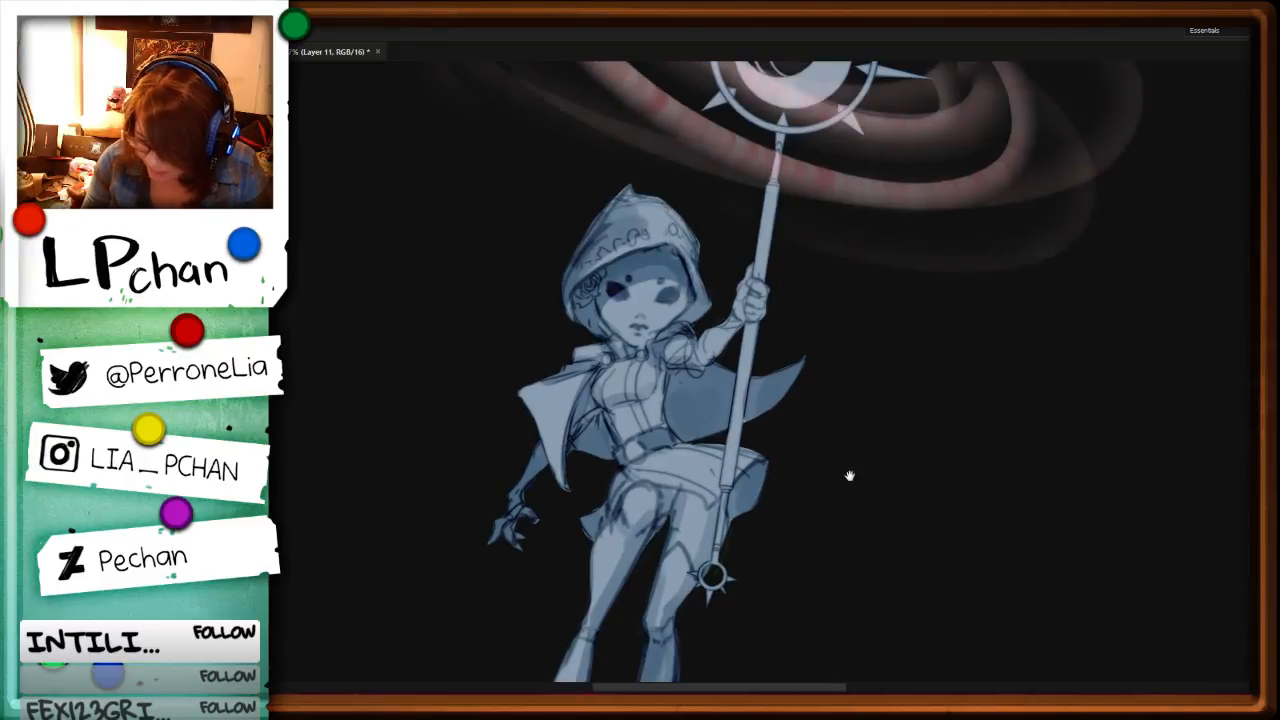
right_click(660, 403, "alt")
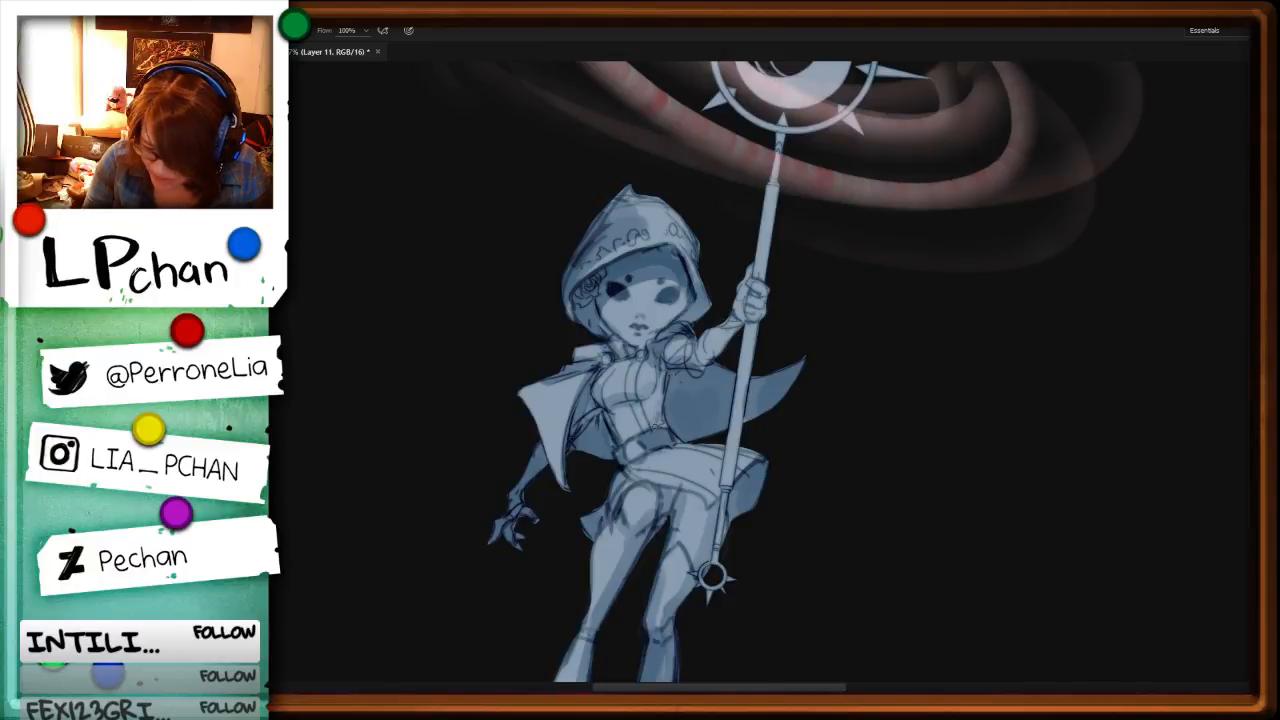
mouse_move(670, 431)
left_mouse_down()
mouse_move(648, 459)
mouse_move(669, 436)
left_mouse_up()
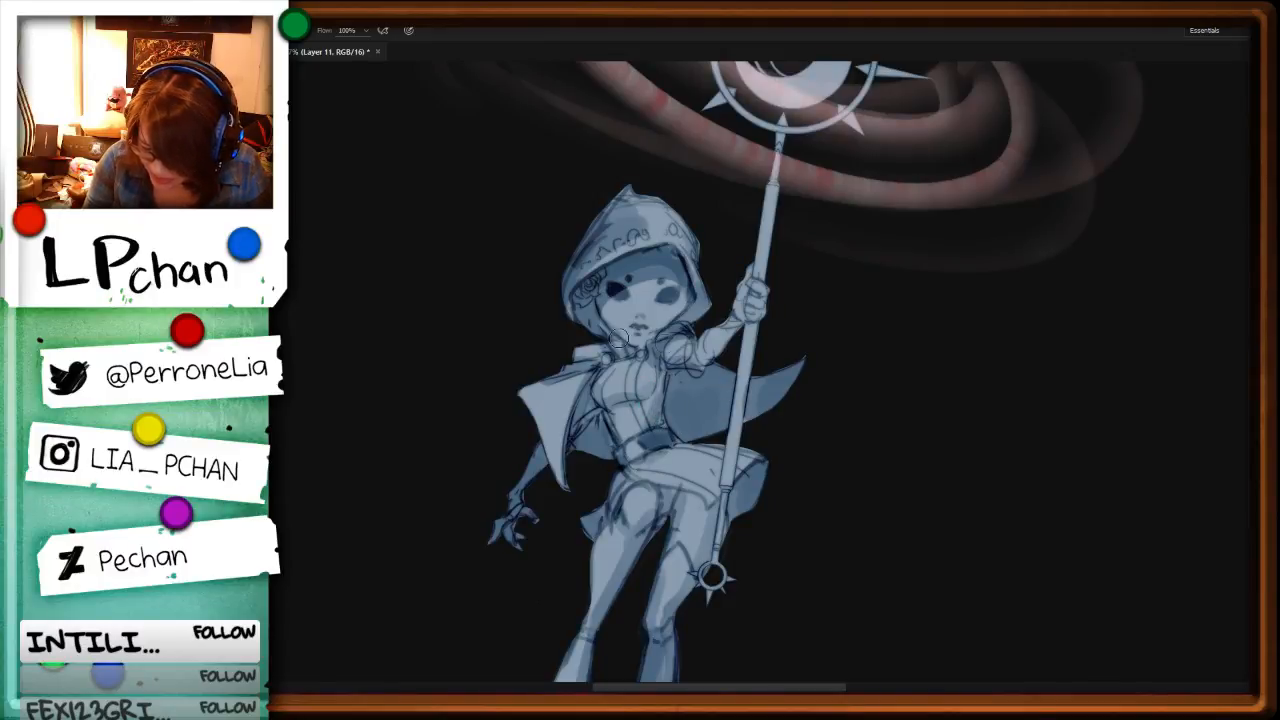
left_click_drag(618, 342, 636, 350)
mouse_move(674, 290)
left_mouse_down()
mouse_move(615, 290)
mouse_move(673, 296)
left_mouse_up()
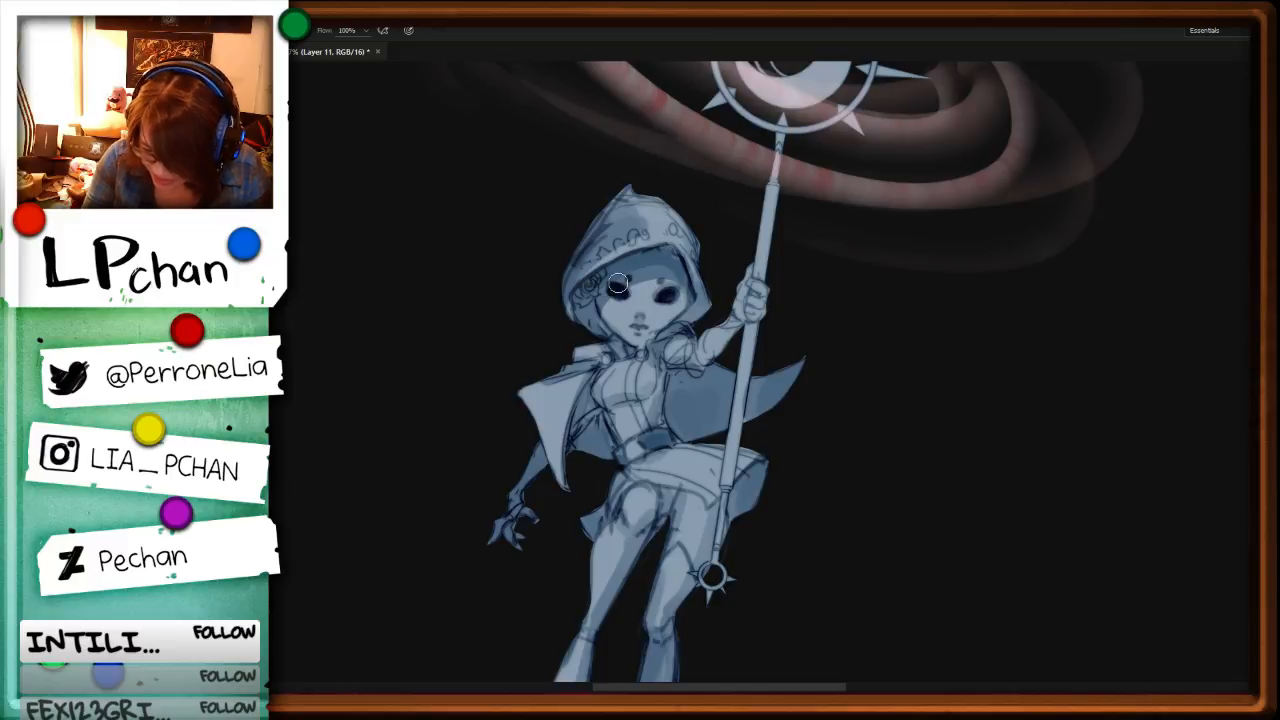
Step: Review the shaded figures against the whole sheet, toggling the figures' fill and shading off and back on
key("ctrl+minus")
left_click_drag(1050, 584, 924, 436)
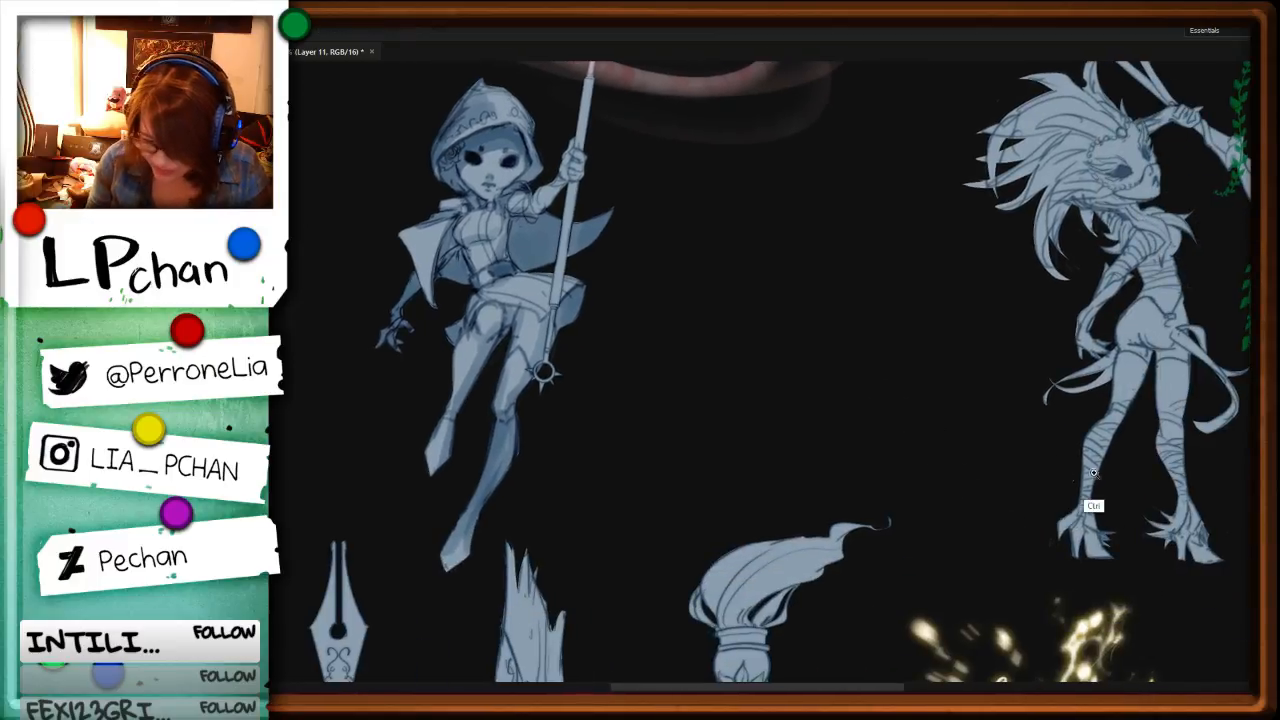
key("ctrl+minus")
key("ctrl+minus")
key("ctrl+minus")
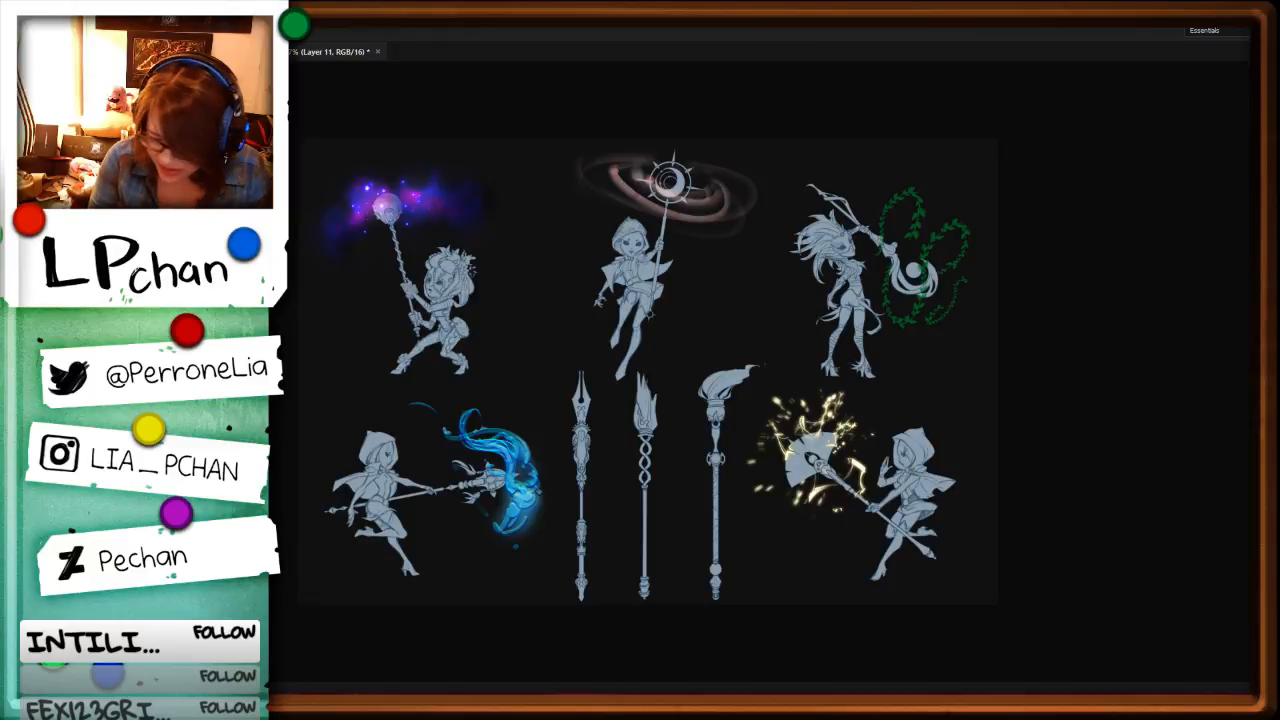
key("ctrl+z")
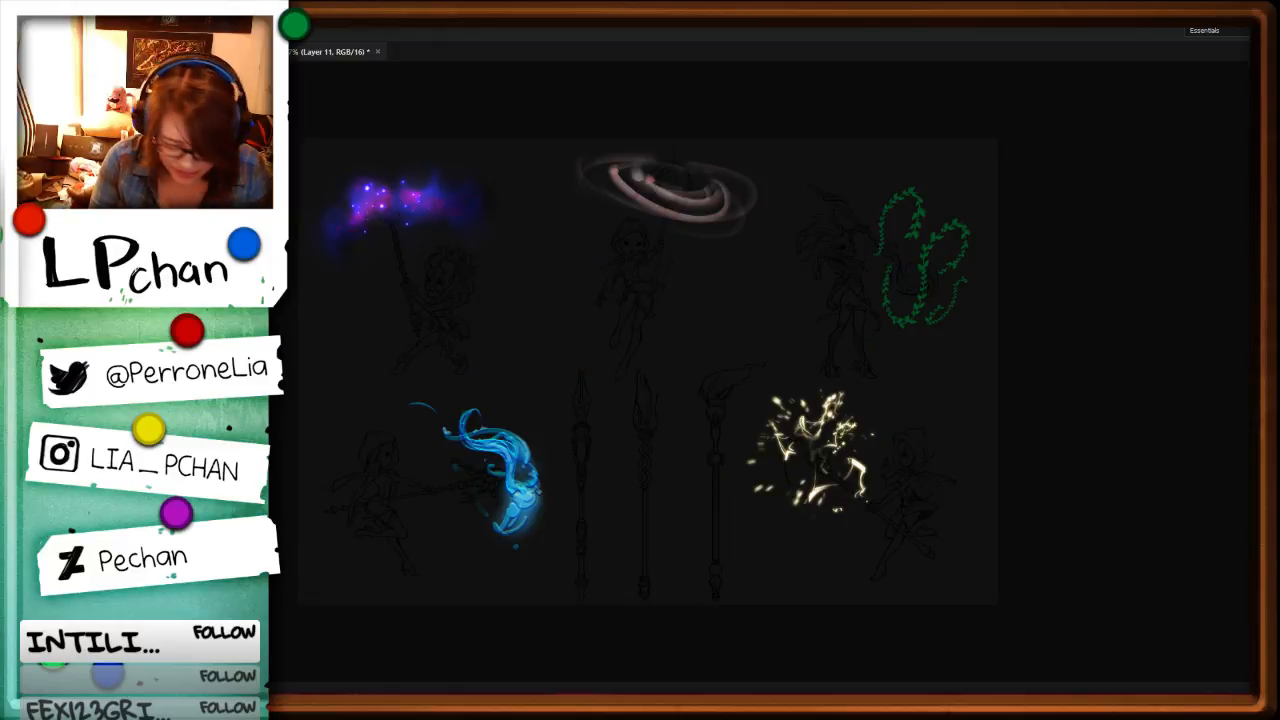
key("ctrl+z")
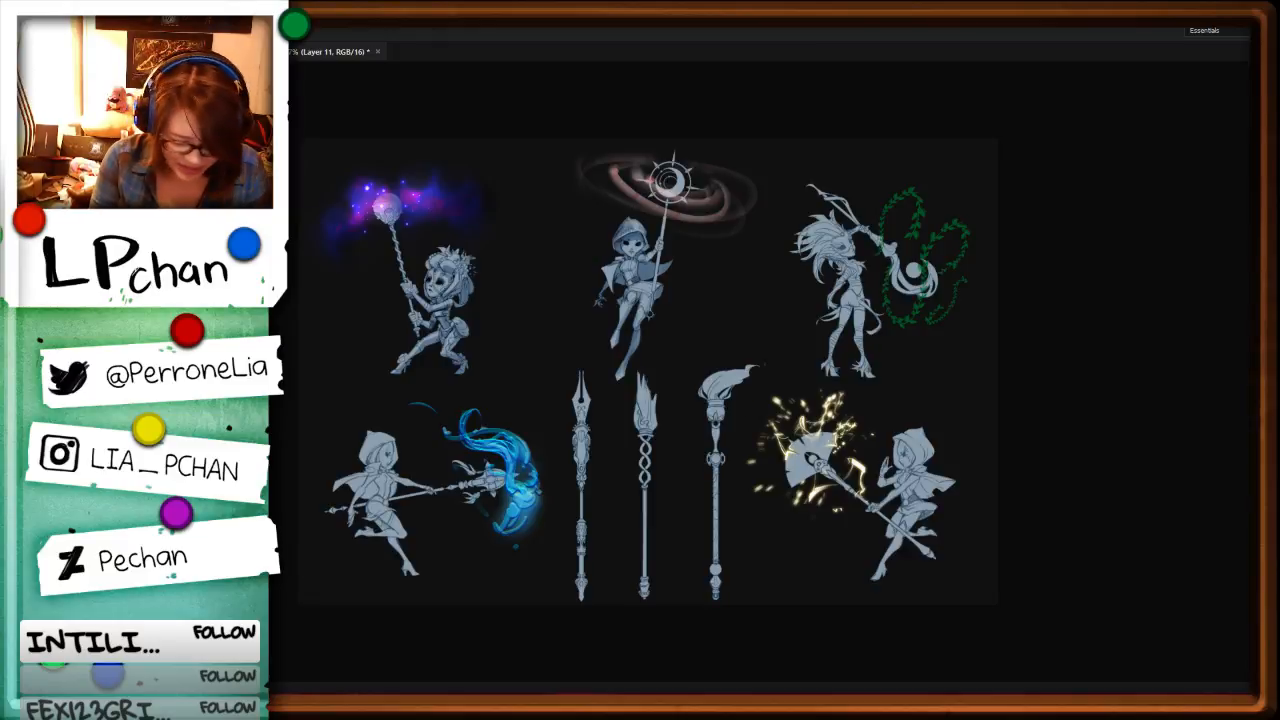
Step: Shade the mane, neck, torso and hips of the wild-haired character holding the vine-wrapped staff
key("ctrl+plus")
key("ctrl+plus")
key("ctrl+plus")
left_click_drag(1119, 357, 841, 650)
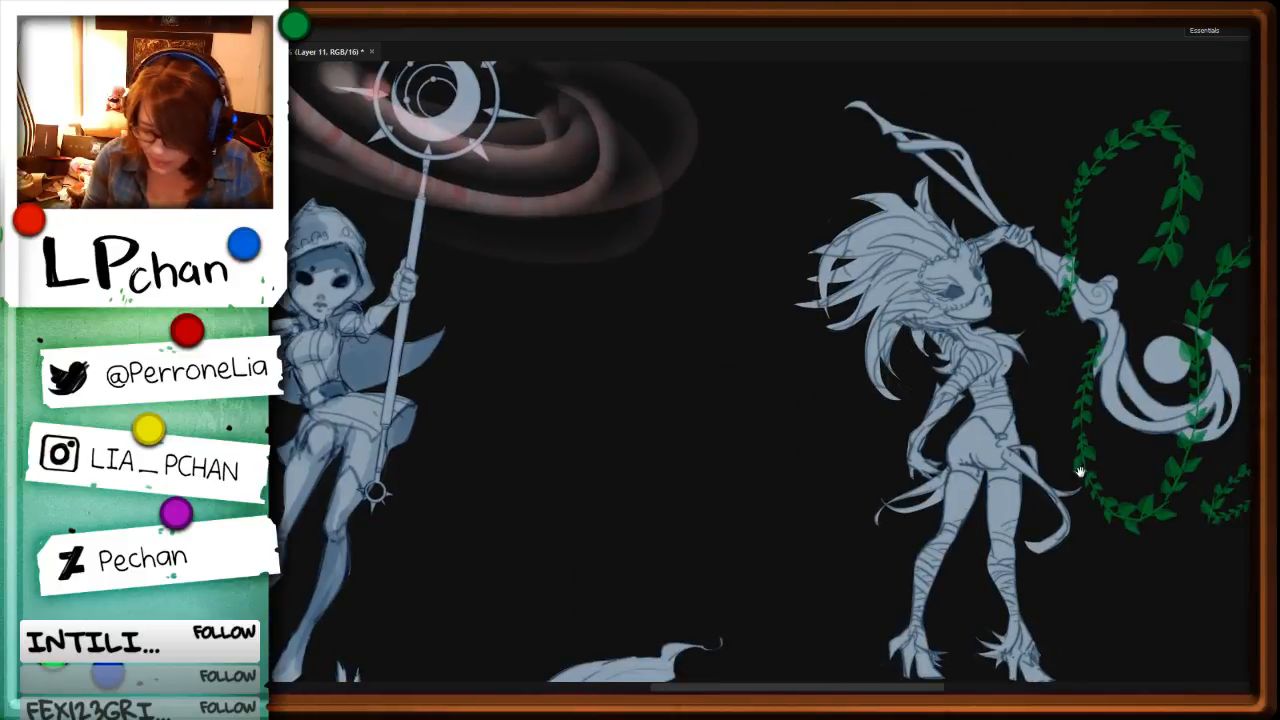
left_click_drag(1080, 471, 852, 498)
mouse_move(711, 361)
left_mouse_down()
mouse_move(673, 432)
mouse_move(699, 355)
mouse_move(669, 363)
mouse_move(674, 304)
mouse_move(655, 429)
mouse_move(638, 408)
mouse_move(622, 318)
mouse_move(660, 283)
left_mouse_up()
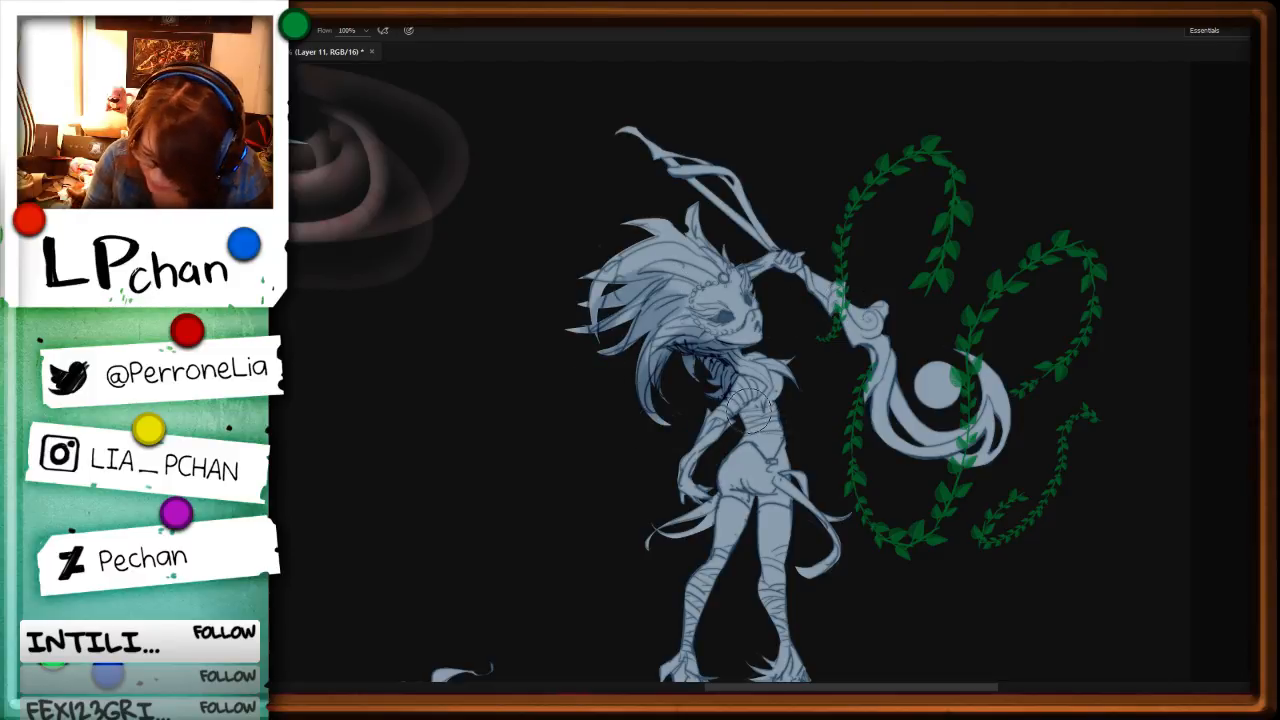
mouse_move(762, 428)
left_mouse_down()
mouse_move(745, 430)
mouse_move(728, 475)
mouse_move(757, 497)
left_mouse_up()
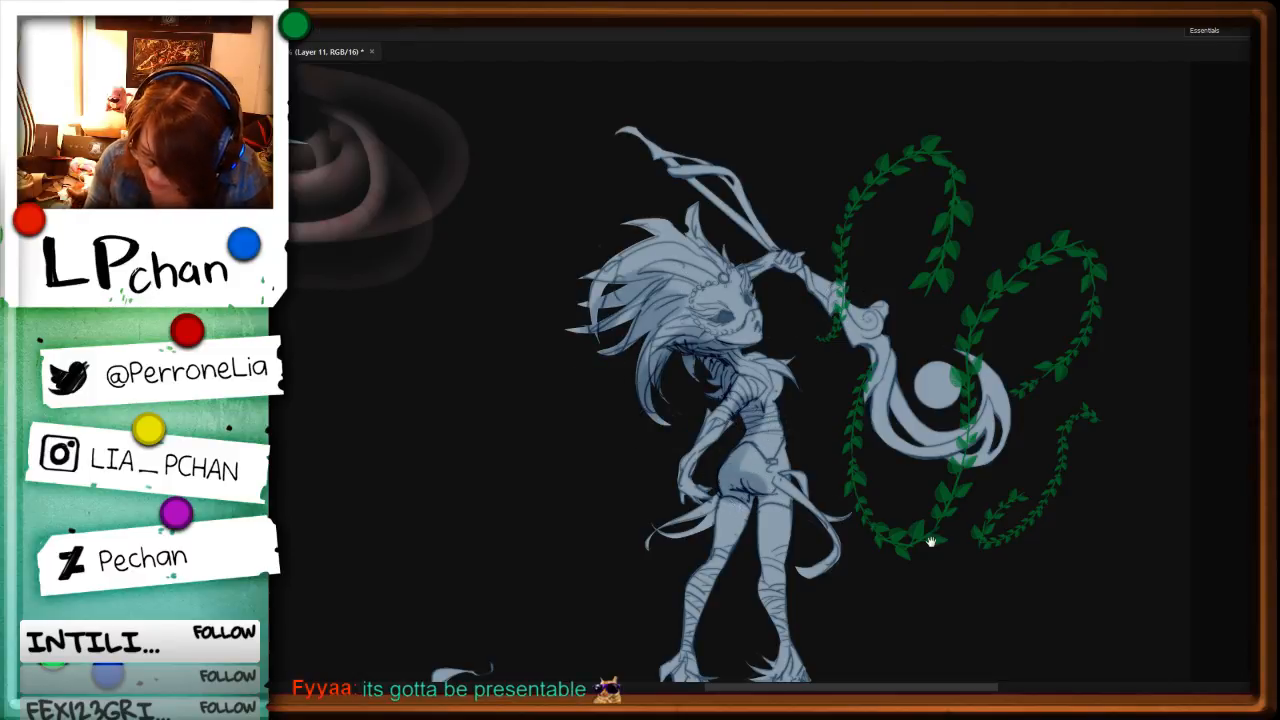
Step: Shade the wild-haired character's trailing hip cloth, both legs and the heeled boots
left_click_drag(928, 541, 935, 453)
mouse_move(739, 408)
left_mouse_down()
mouse_move(694, 510)
mouse_move(702, 617)
mouse_move(673, 555)
mouse_move(713, 423)
mouse_move(635, 481)
left_mouse_up()
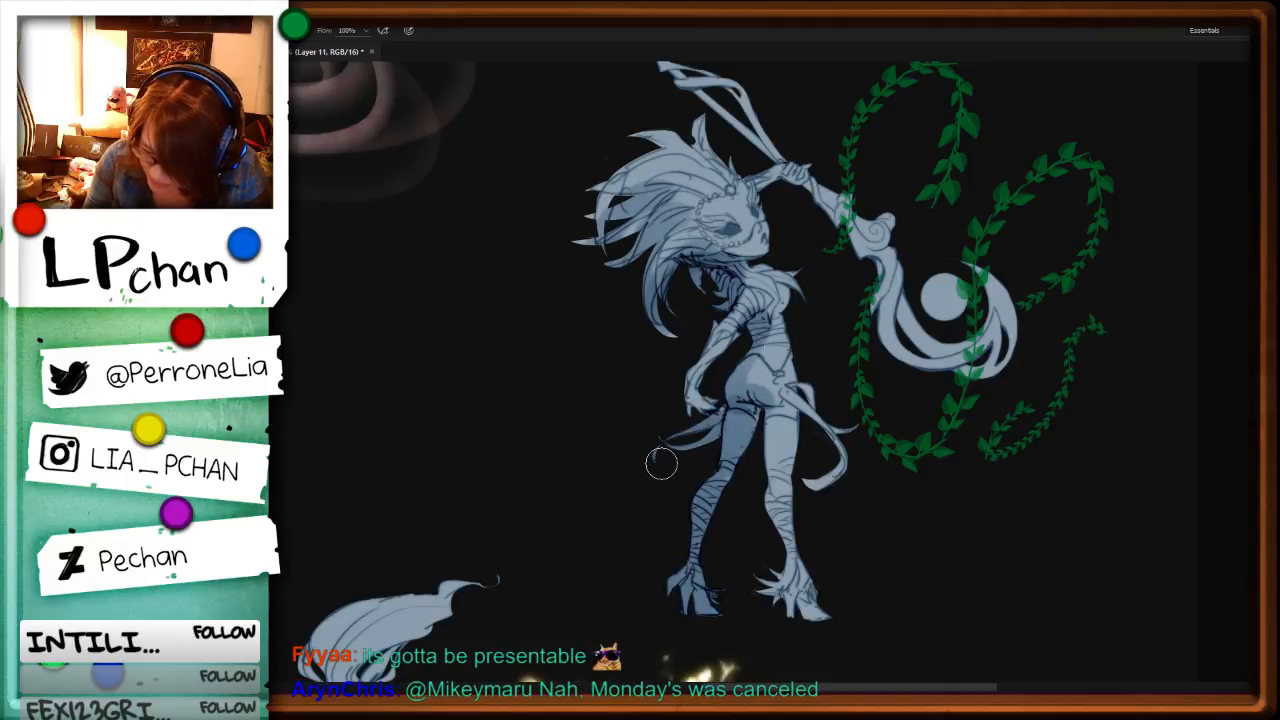
mouse_move(751, 387)
left_mouse_down()
mouse_move(776, 424)
mouse_move(785, 595)
mouse_move(808, 610)
left_mouse_up()
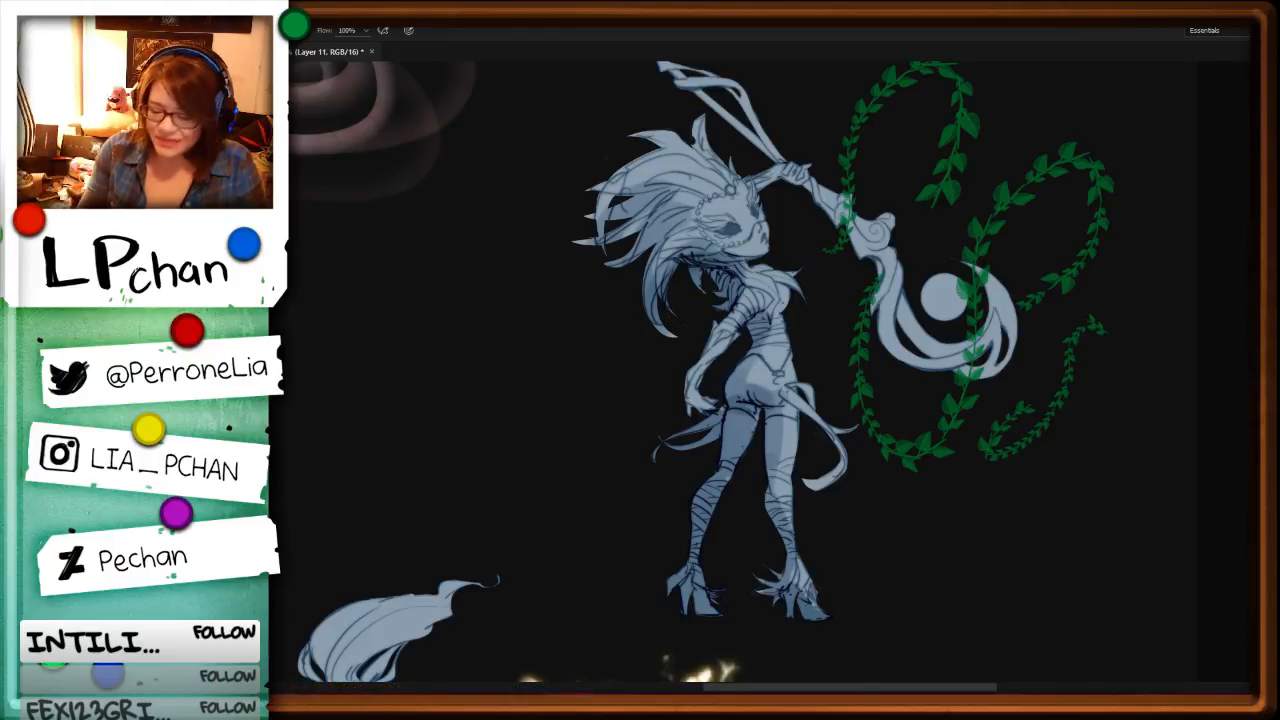
key("ctrl+b")
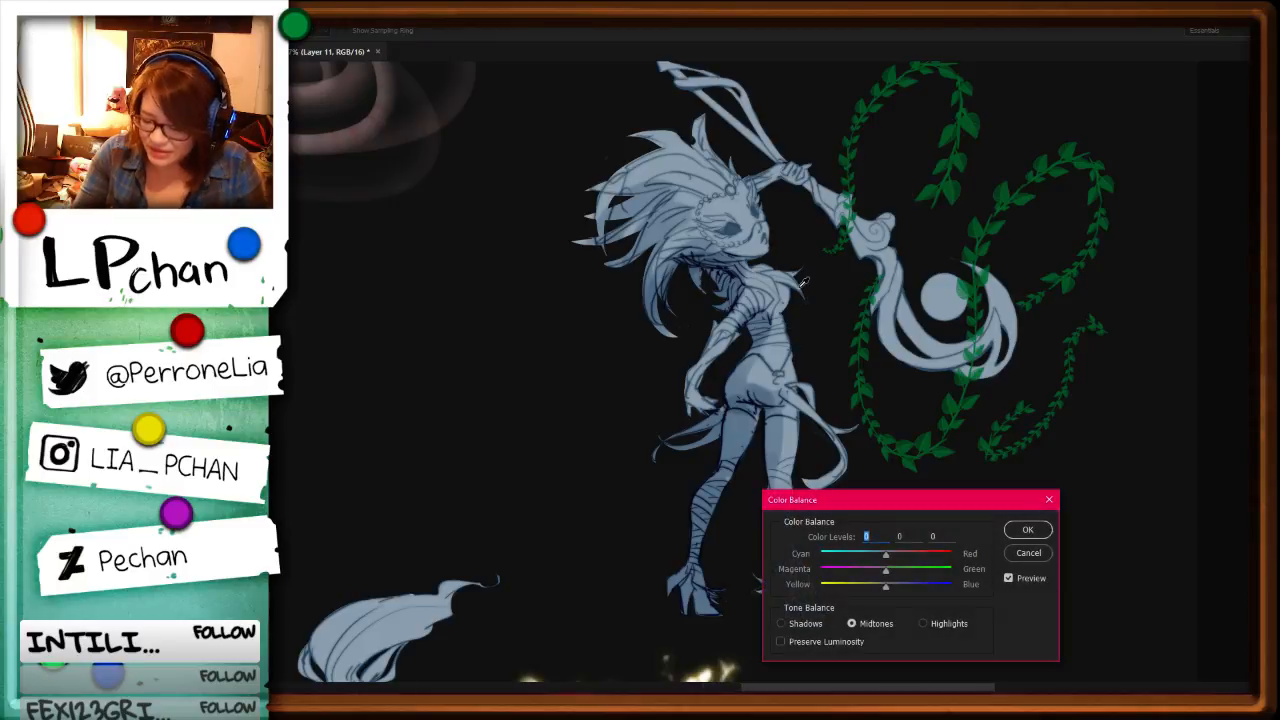
key("ctrl+plus")
left_click(1029, 552)
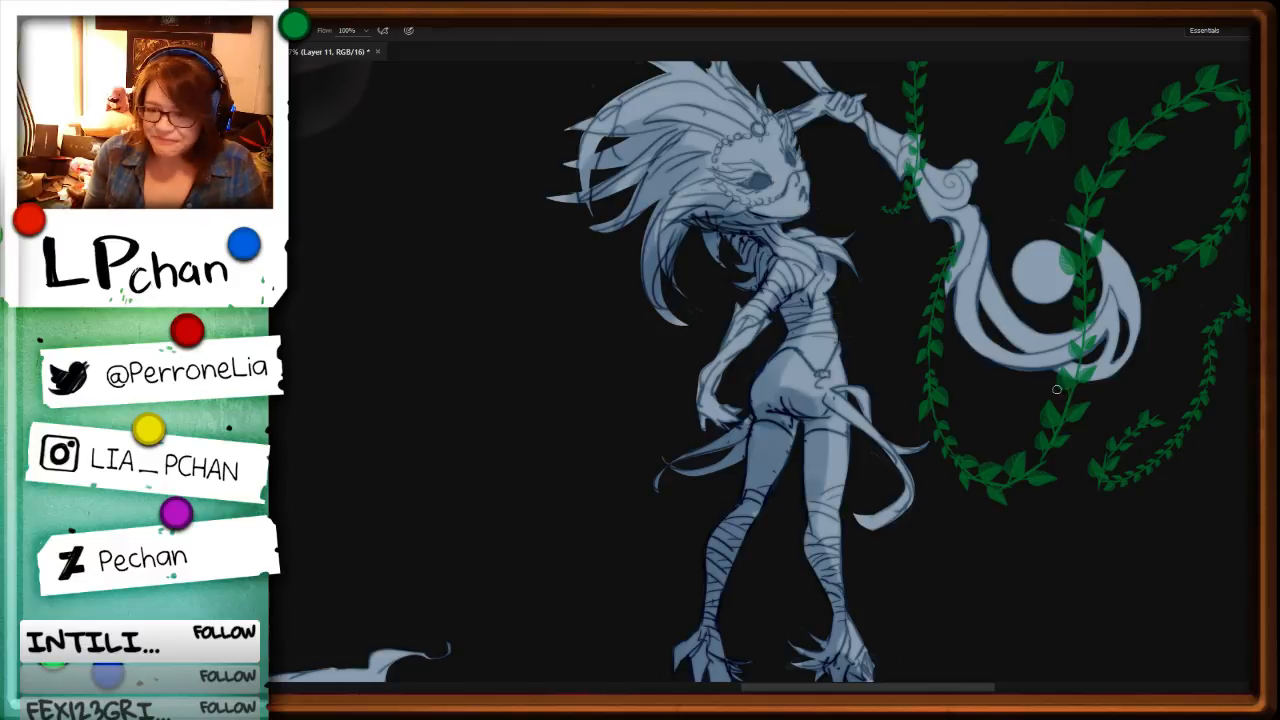
Step: Fill the wild-haired character's mask eyes and mouth with near-black shadow
left_click_drag(924, 80, 951, 214)
key("ctrl+plus")
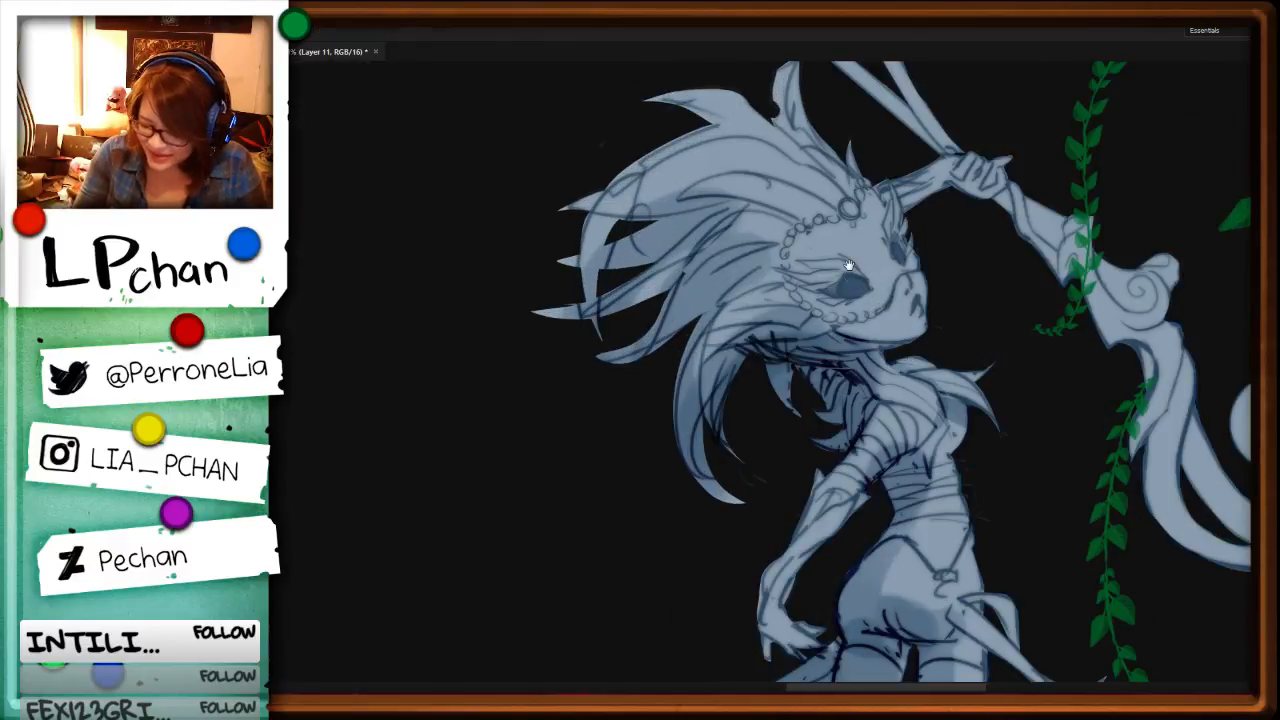
left_click_drag(856, 287, 846, 295)
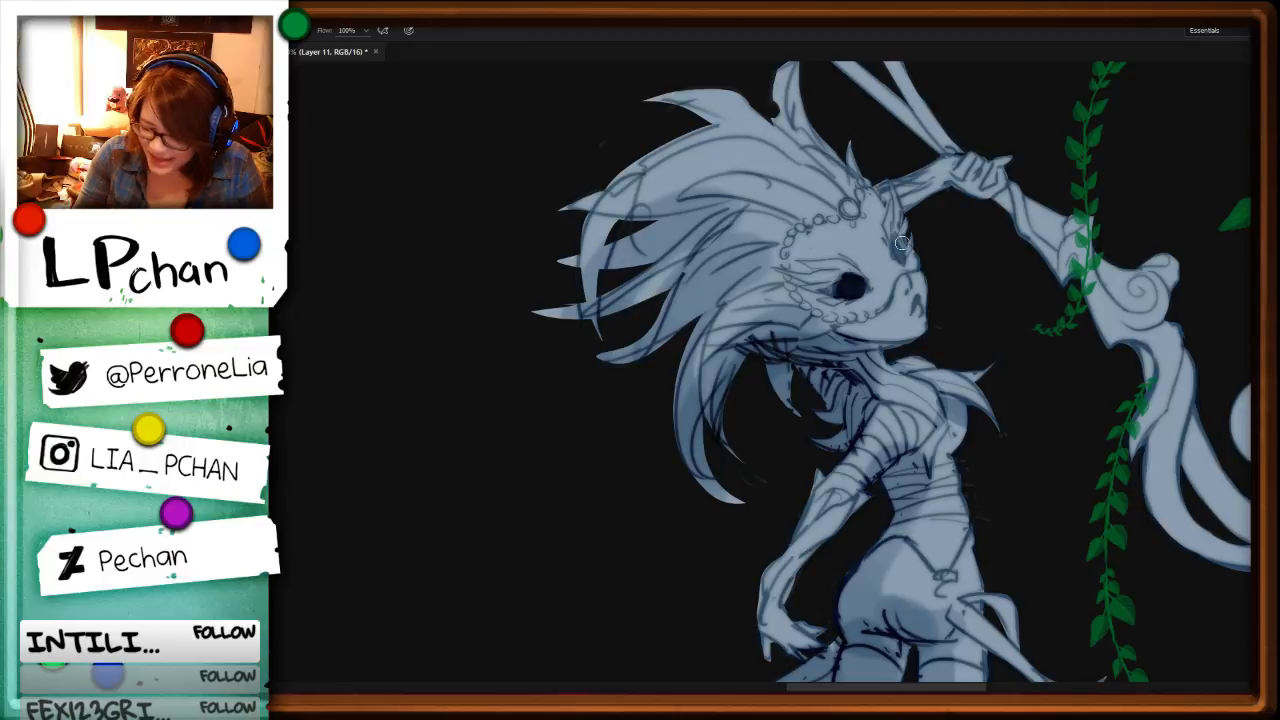
left_click_drag(900, 244, 899, 256)
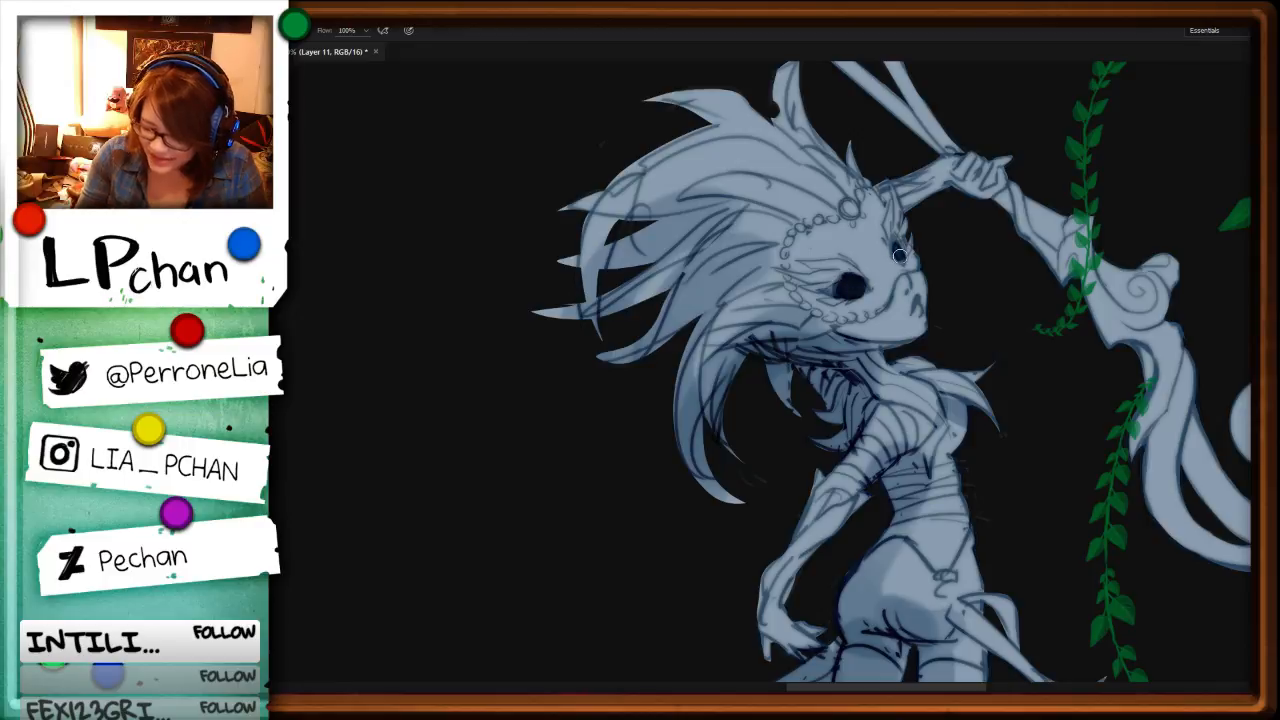
right_click(918, 310, "alt")
right_click(904, 239, "alt")
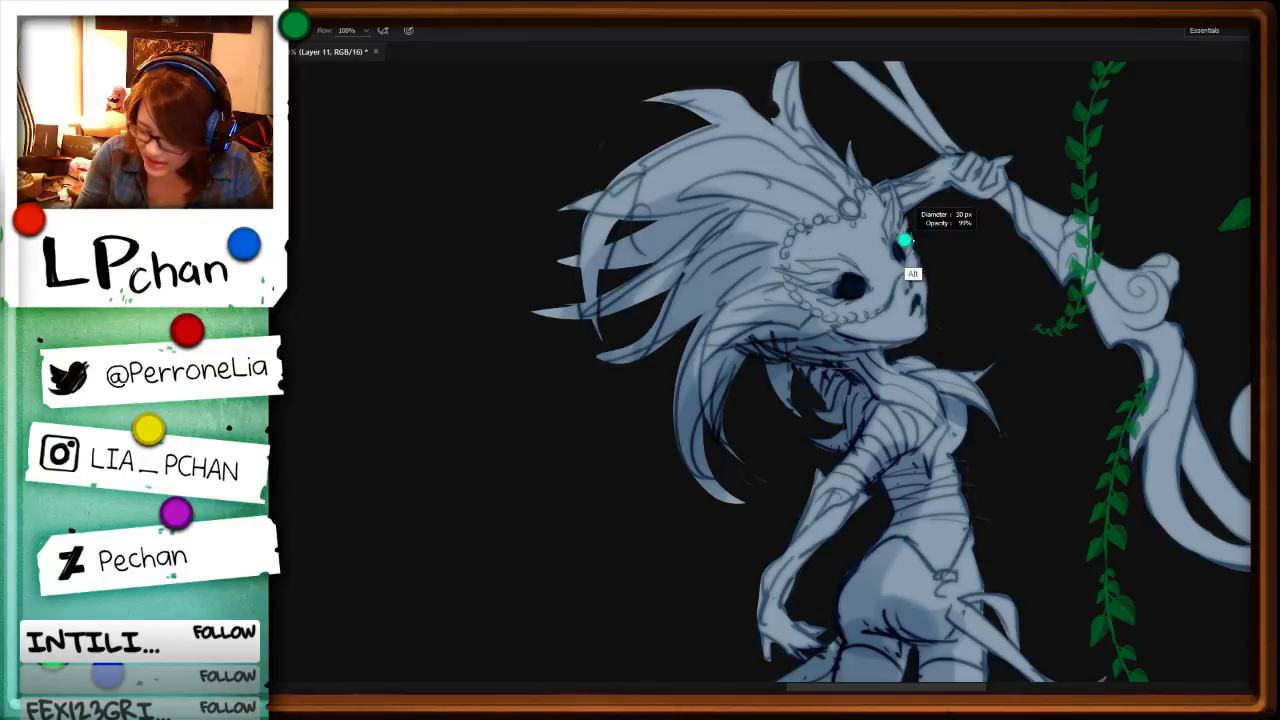
left_click_drag(846, 281, 830, 289)
mouse_move(901, 238)
left_mouse_down()
mouse_move(872, 182)
mouse_move(861, 198)
left_mouse_up()
Step: Select the hair behind the beaded mask edge, shade it with a large brush, and clear the selection
key("l")
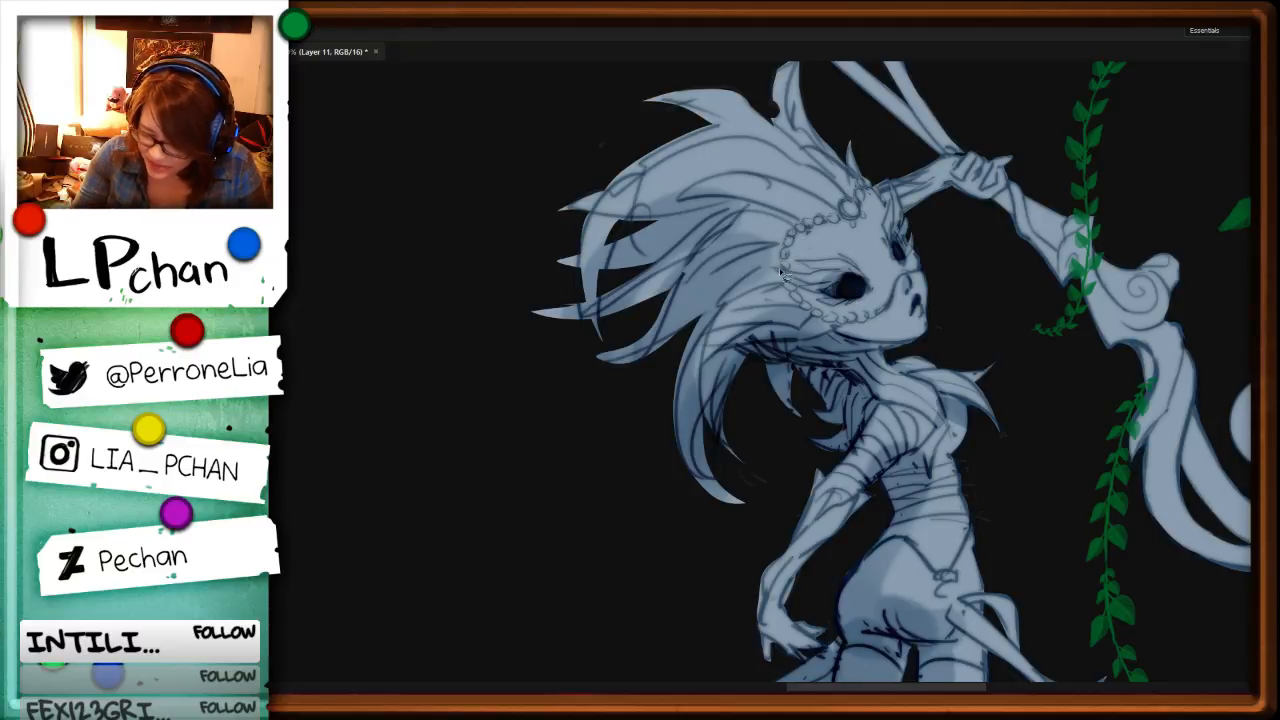
left_click_drag(620, 288, 925, 93)
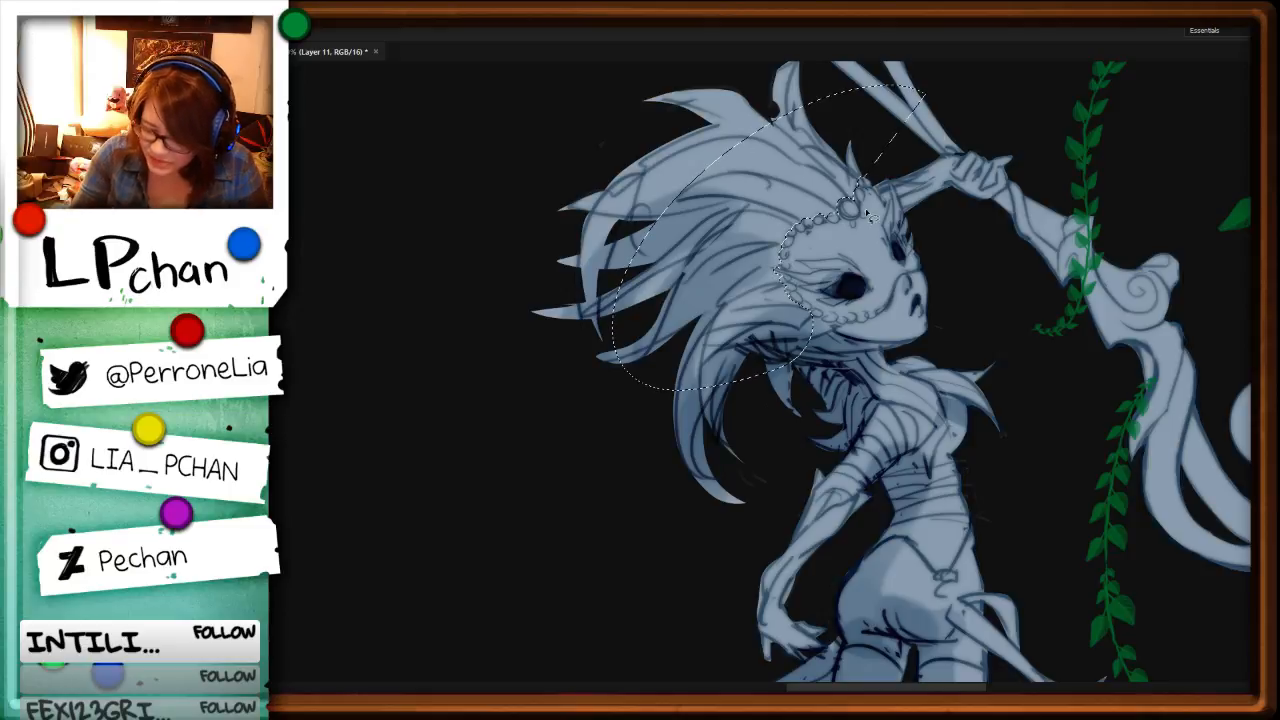
key("b")
left_click_drag(755, 199, 839, 259)
left_click_drag(718, 237, 808, 255)
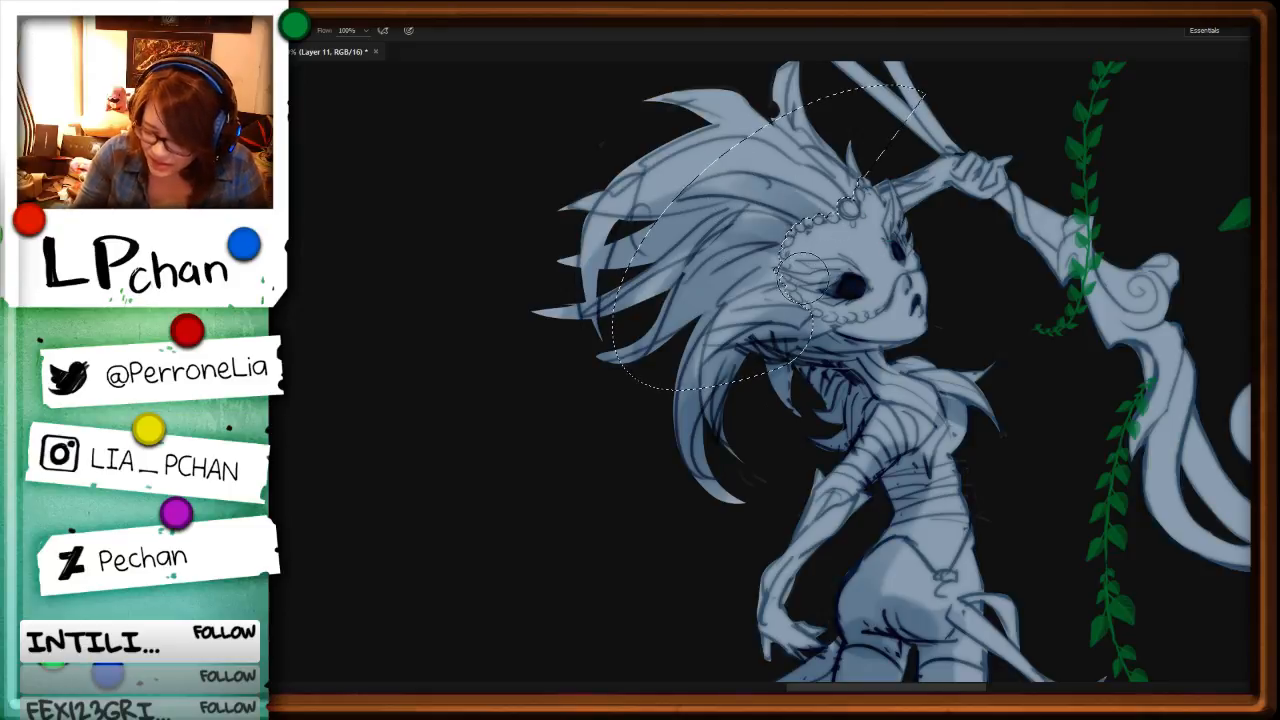
mouse_move(708, 375)
left_mouse_down()
mouse_move(798, 314)
mouse_move(778, 322)
left_mouse_up()
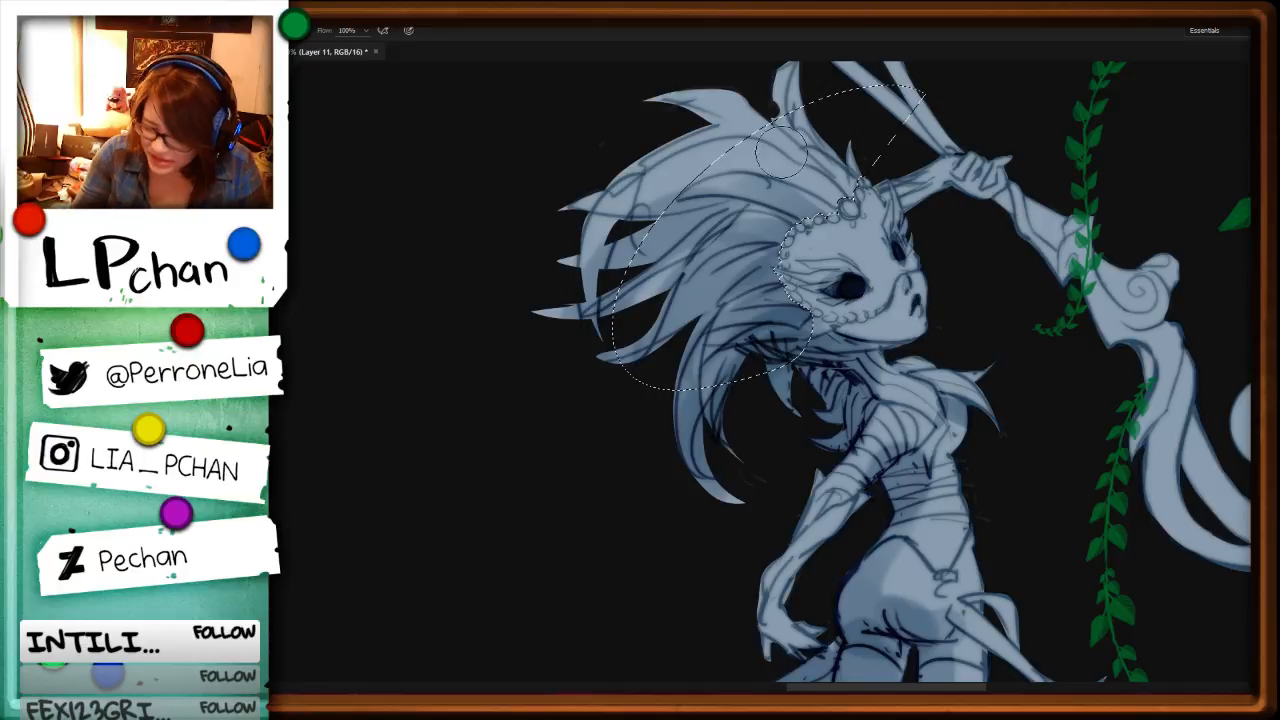
mouse_move(781, 149)
left_mouse_down()
mouse_move(818, 178)
mouse_move(860, 251)
left_mouse_up()
left_click_drag(838, 156, 842, 176)
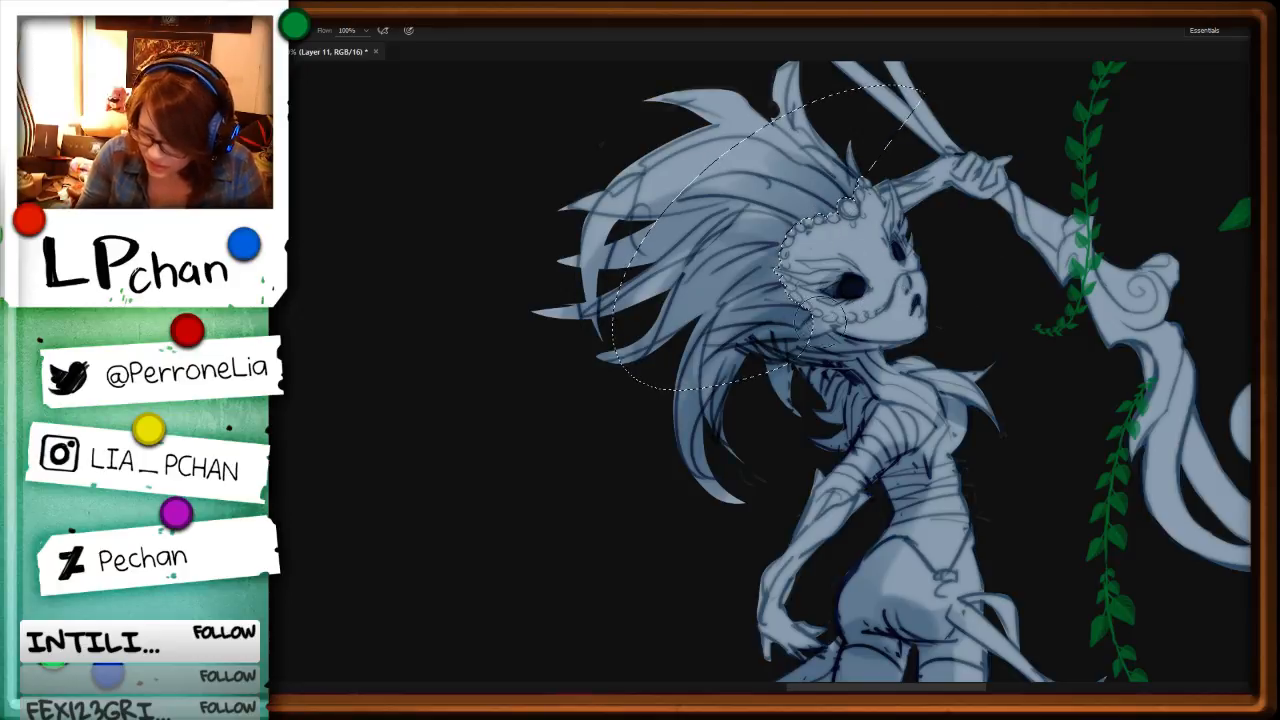
left_click_drag(725, 362, 800, 320)
key("ctrl+d")
Step: Add darker shading between the wild-haired character's back-swept hair strands
right_click(748, 292, "alt")
mouse_move(768, 272)
left_mouse_down()
mouse_move(714, 294)
mouse_move(704, 345)
left_mouse_up()
left_click_drag(668, 279, 640, 300)
left_click_drag(780, 215, 615, 265)
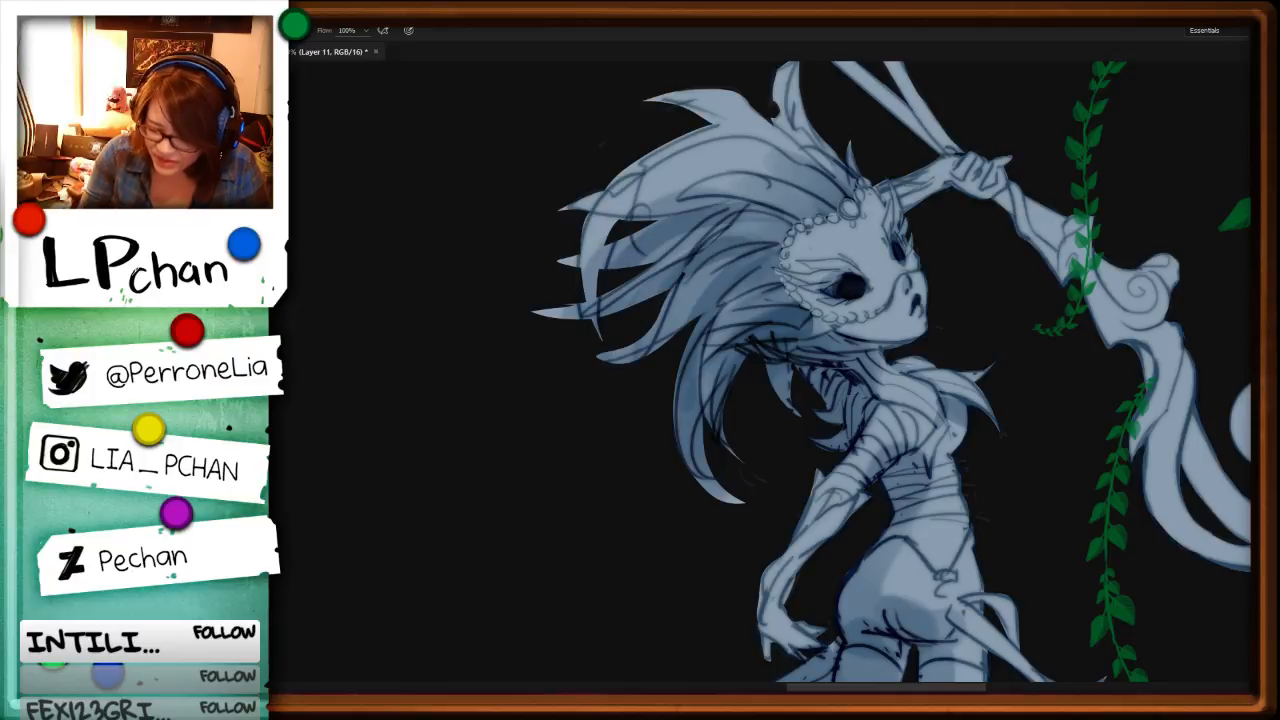
Step: Shade the wild-haired character's lowered hand and forearm on a rotated canvas
key("r")
left_click_drag(1048, 350, 660, 600)
left_click_drag(874, 494, 822, 330)
left_click_drag(665, 391, 690, 445)
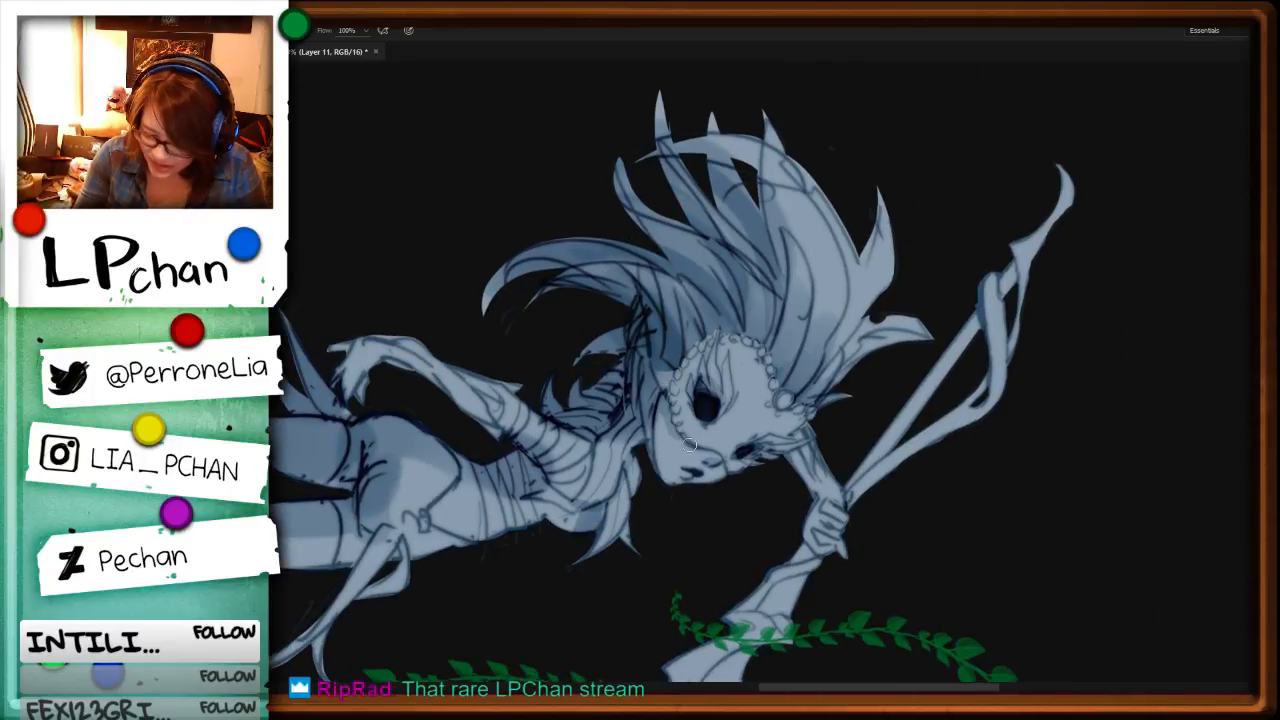
left_click_drag(603, 515, 804, 429)
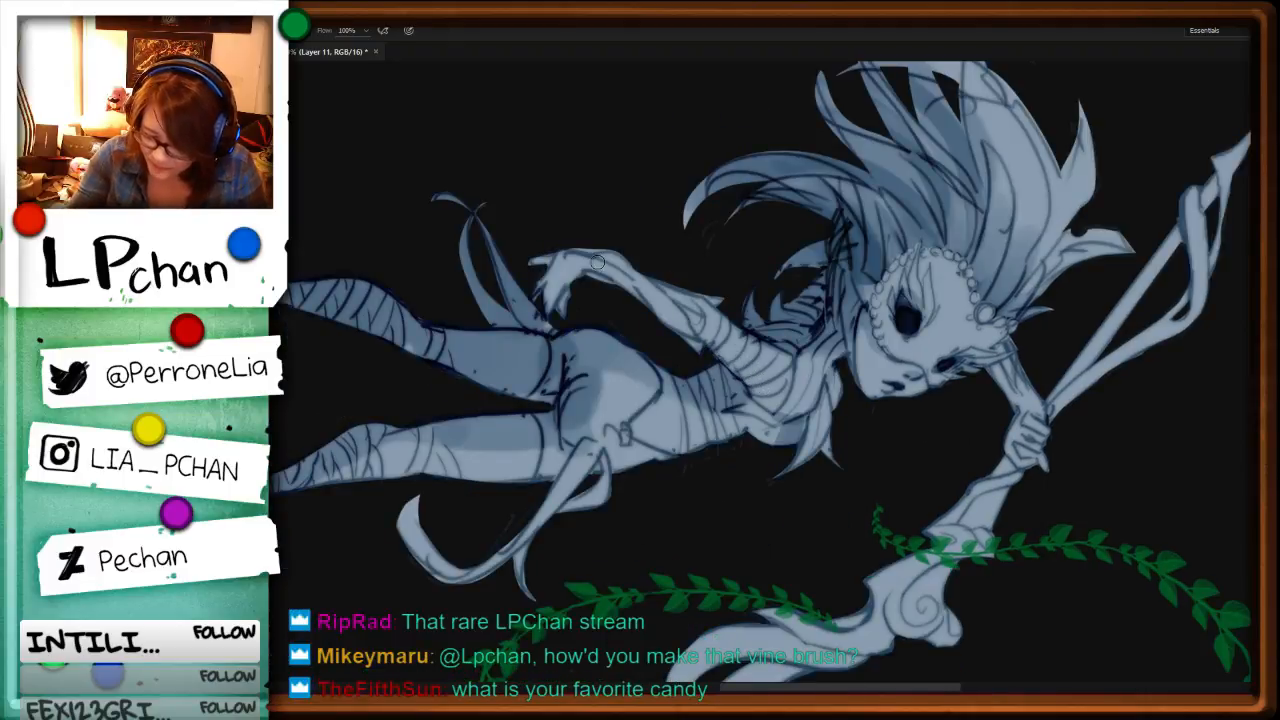
mouse_move(557, 283)
left_mouse_down()
mouse_move(569, 283)
mouse_move(552, 263)
left_mouse_up()
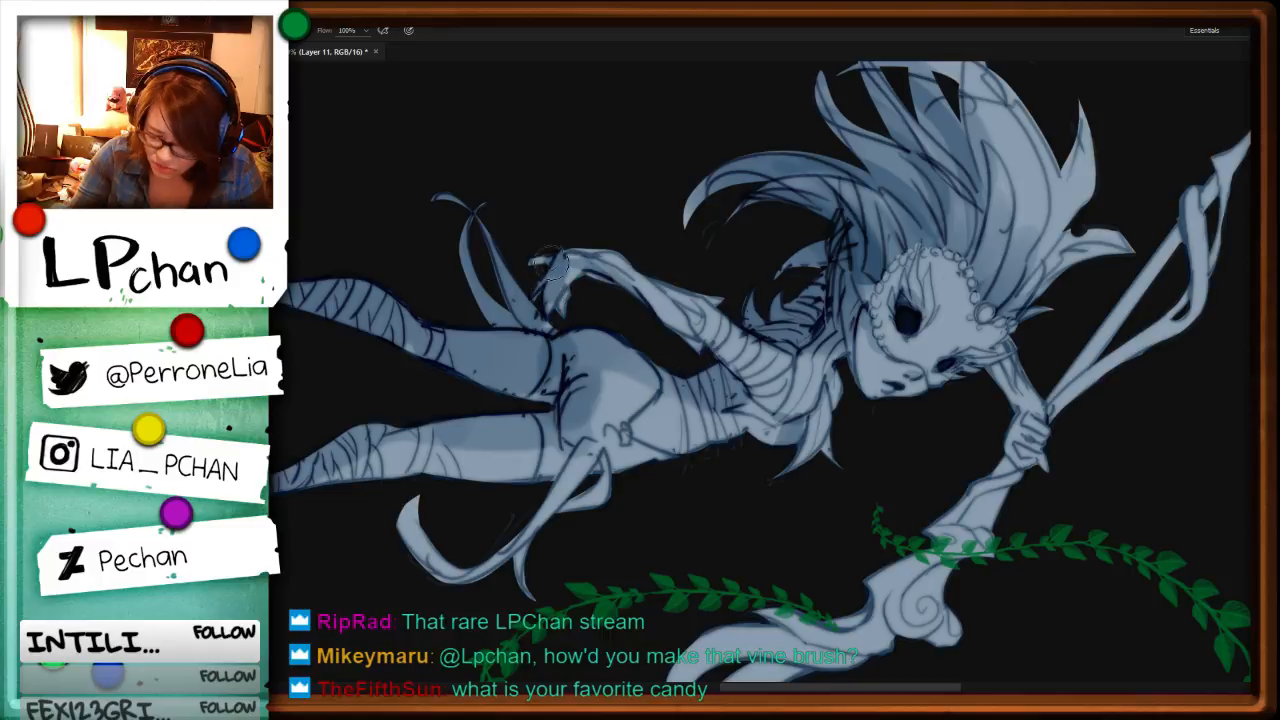
left_click_drag(675, 283, 666, 283)
left_click_drag(574, 253, 692, 286)
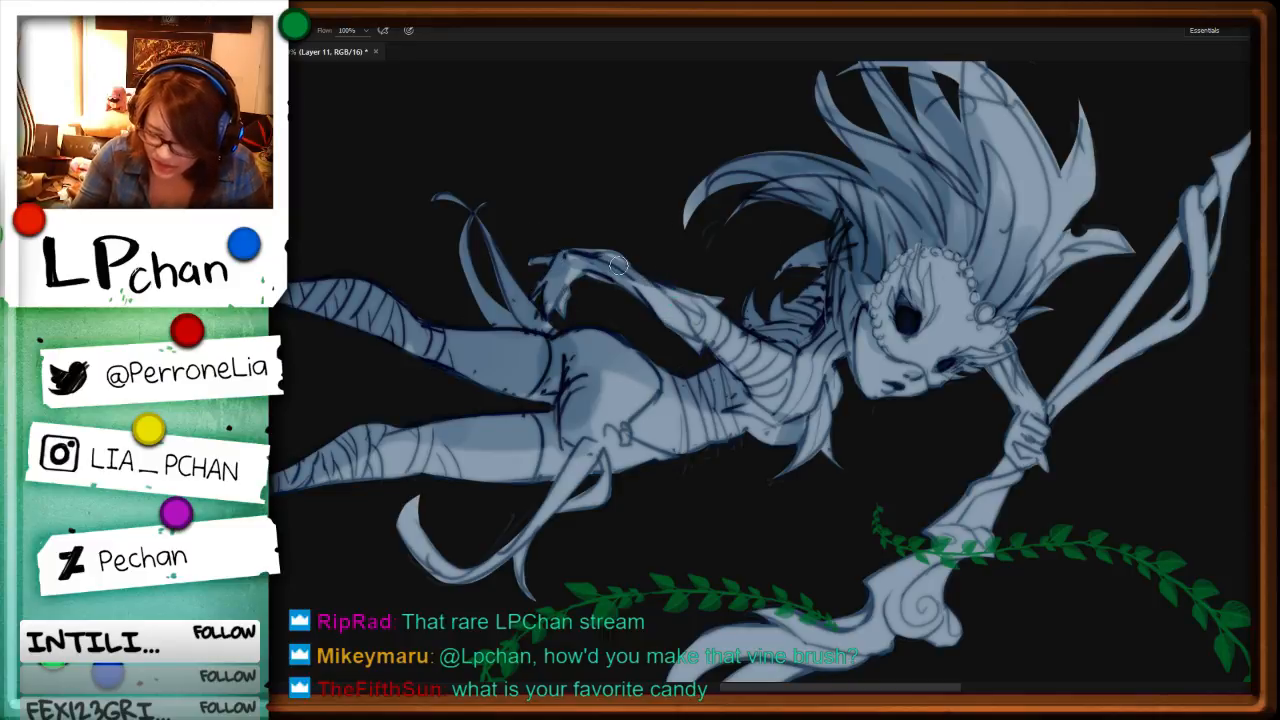
left_click_drag(620, 265, 686, 310)
Step: Darken the belt line and strap at the wild-haired character's waist and shade the trailing hip cloth
key("r")
left_click_drag(847, 526, 620, 323)
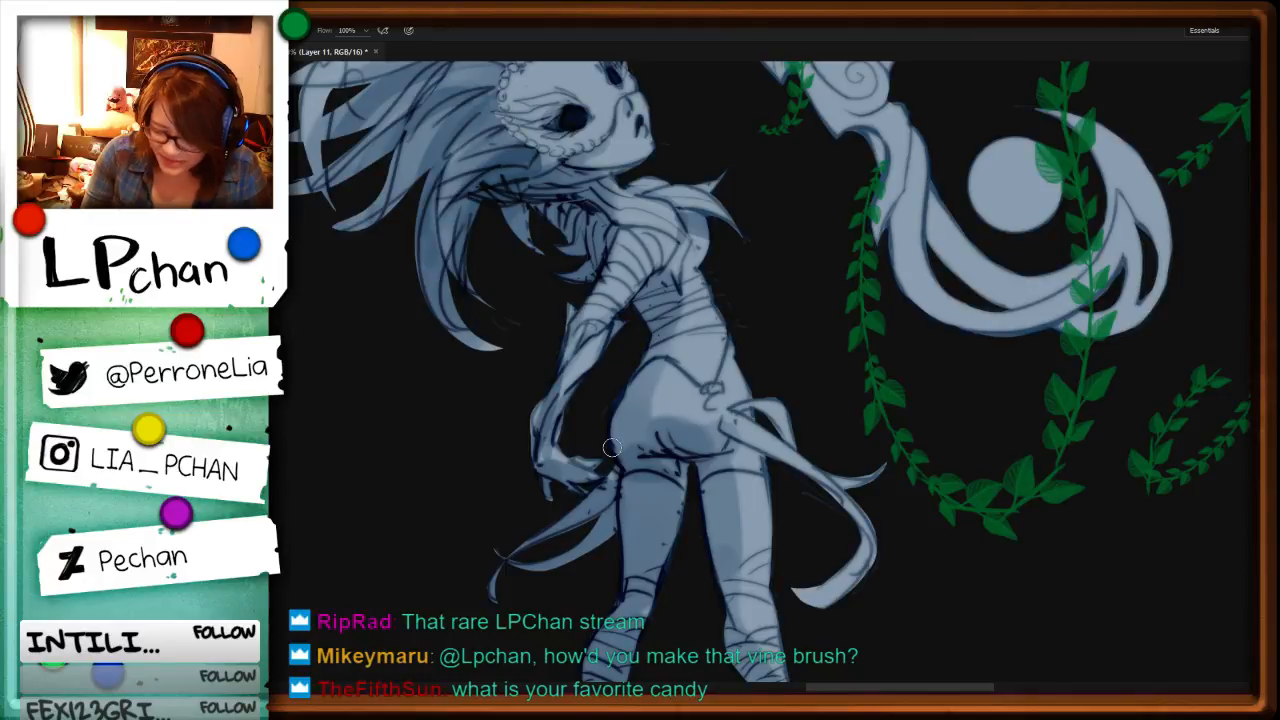
scroll(612, 447, "down", 3)
key("ctrl+d")
key("b")
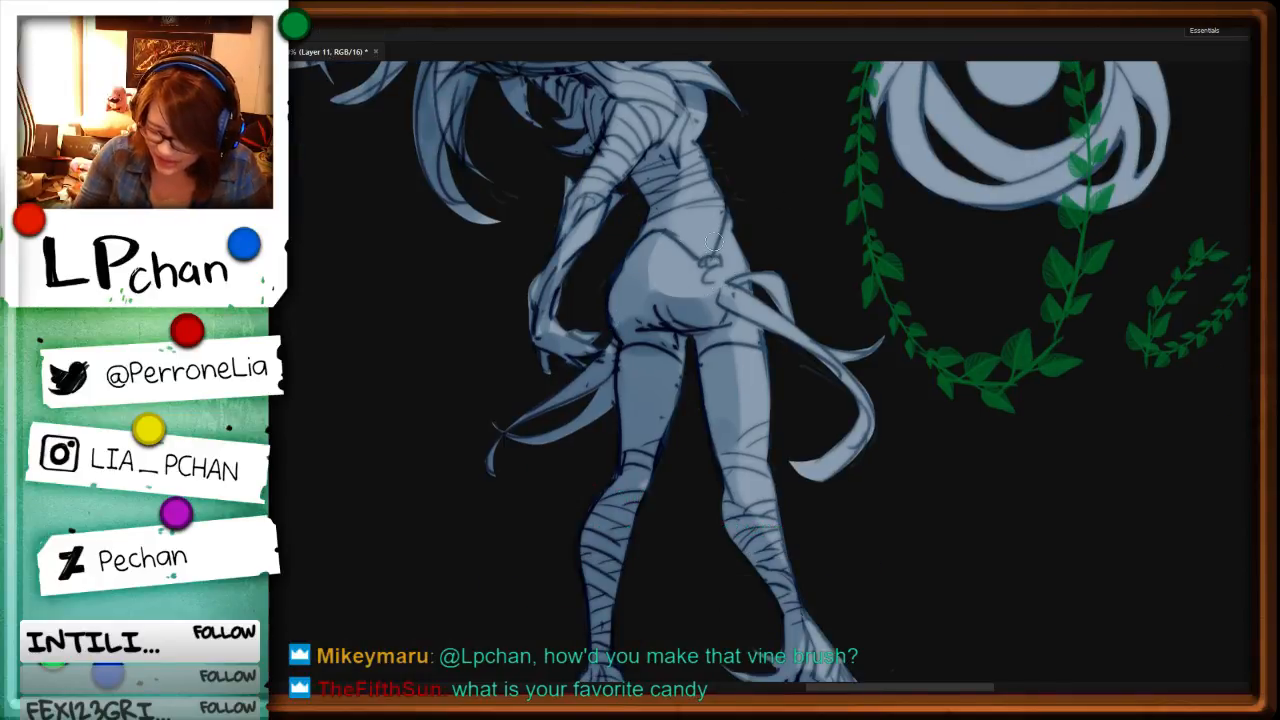
left_click_drag(652, 242, 718, 262)
left_click_drag(712, 264, 730, 212)
mouse_move(737, 289)
left_mouse_down()
mouse_move(786, 311)
mouse_move(726, 321)
mouse_move(824, 372)
left_mouse_up()
key("ctrl+z")
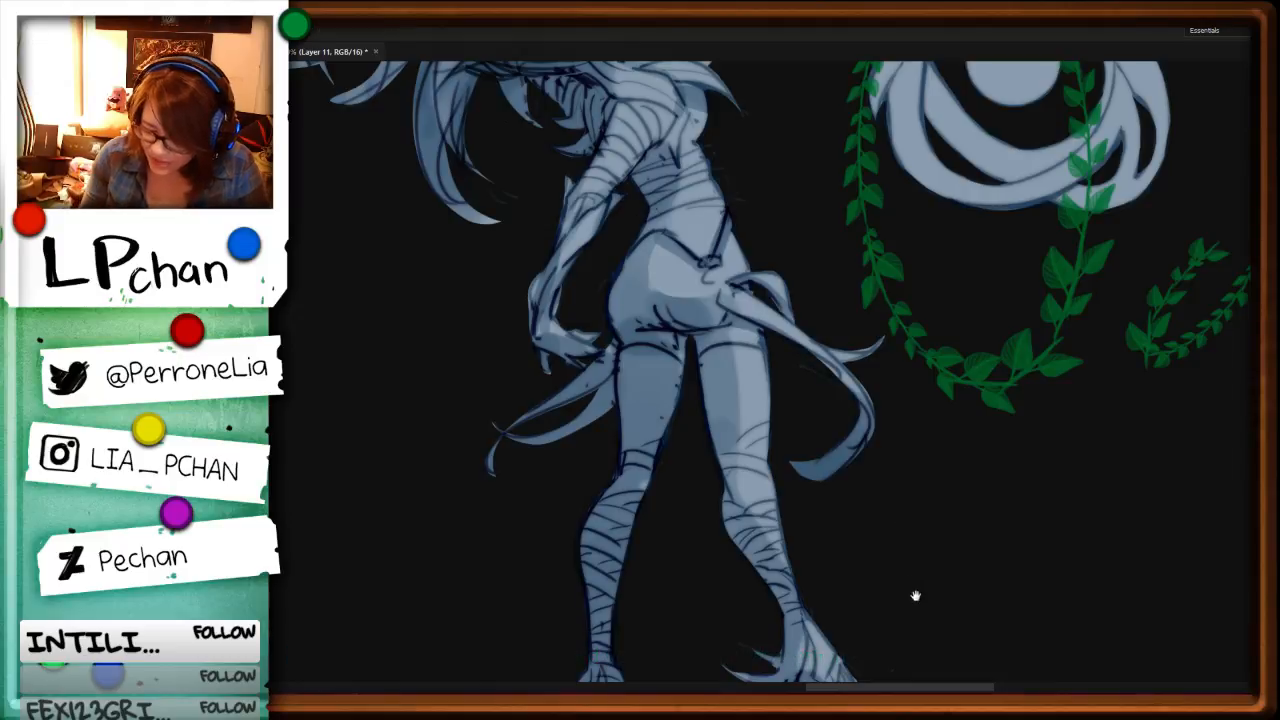
Step: Deepen the shading on the ankles and both heeled boots of the wild-haired character
left_click_drag(891, 600, 886, 434)
left_click_drag(803, 527, 796, 527)
mouse_move(802, 478)
left_mouse_down()
mouse_move(776, 536)
mouse_move(799, 526)
left_mouse_up()
left_click_drag(815, 499, 828, 516)
left_click_drag(585, 551, 600, 512)
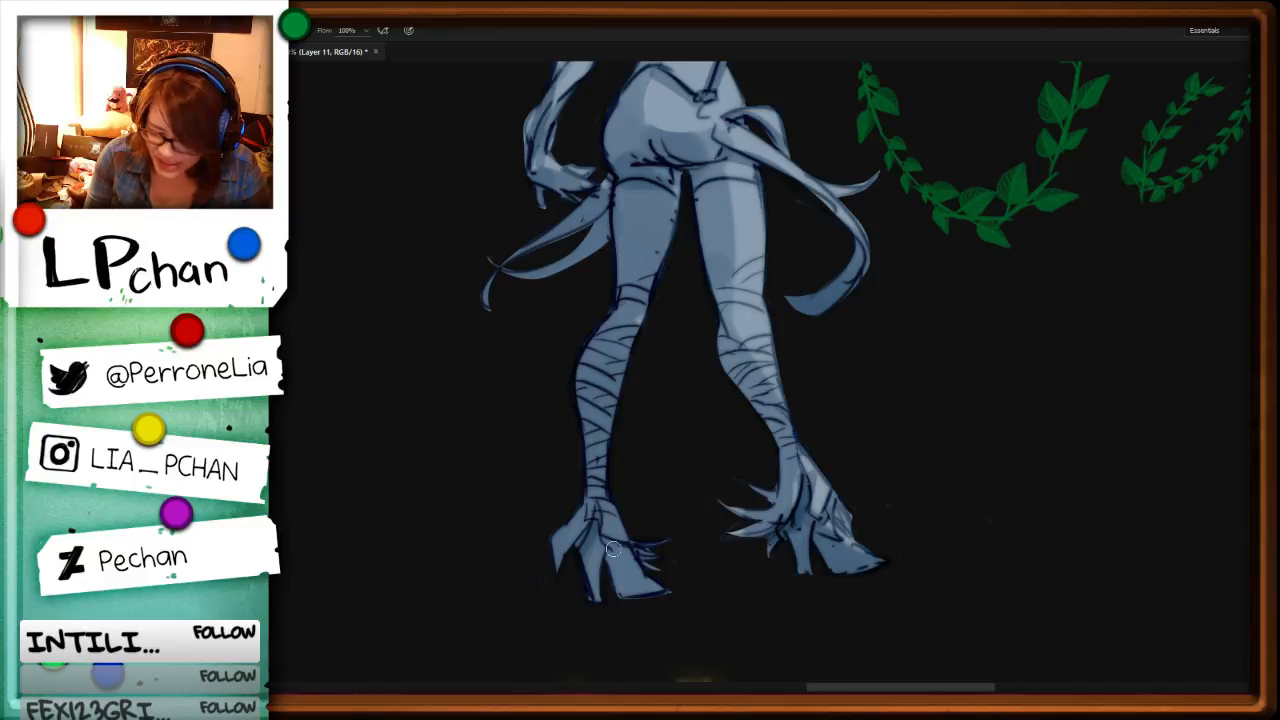
Step: Examine the wild-haired character's full-body shading from upright and rotated views
left_click_drag(775, 324, 783, 517)
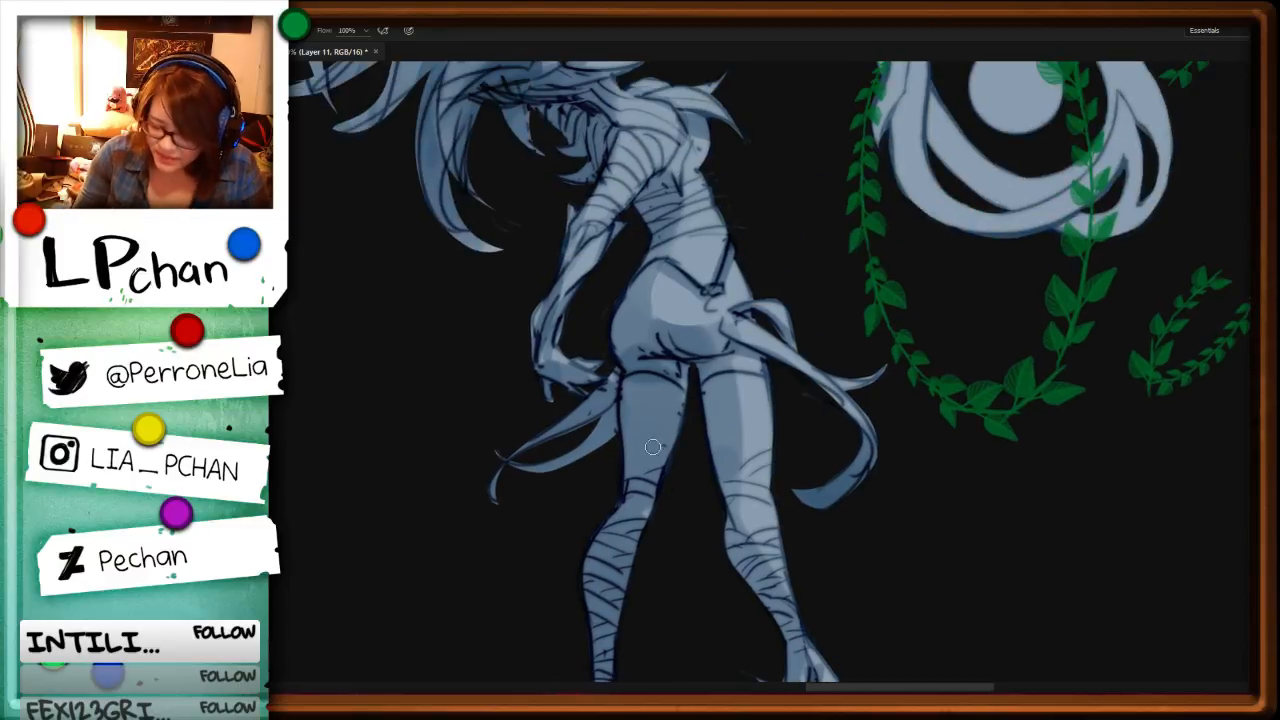
mouse_move(664, 438)
left_mouse_down()
mouse_move(630, 482)
mouse_move(638, 418)
mouse_move(650, 416)
mouse_move(650, 466)
mouse_move(676, 381)
mouse_move(728, 419)
mouse_move(762, 590)
left_mouse_up()
key("ctrl+minus")
key("ctrl+minus")
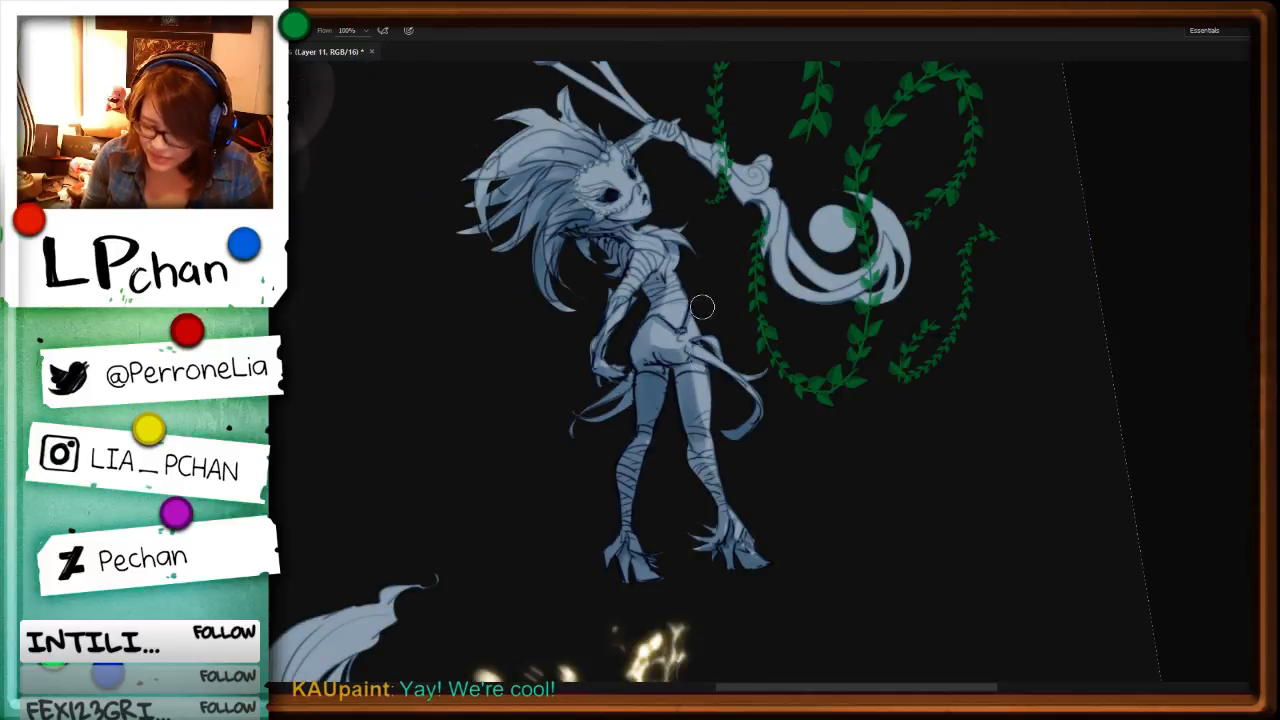
key("r")
left_click_drag(805, 360, 838, 491)
left_click_drag(967, 487, 963, 517)
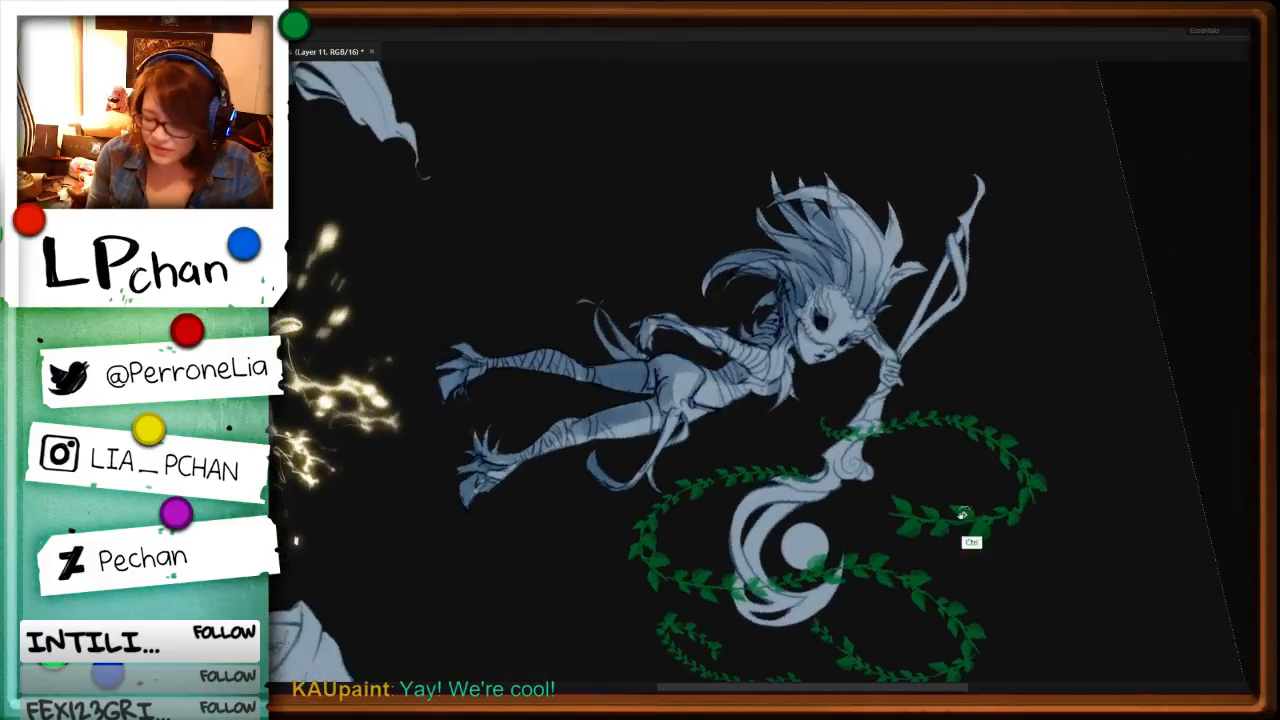
Step: Switch to the Soft Round 56 1 brush without renaming it and adjust its size over the mask
key("ctrl+plus")
key("ctrl+plus")
left_click_drag(1084, 350, 912, 508)
key("F5")
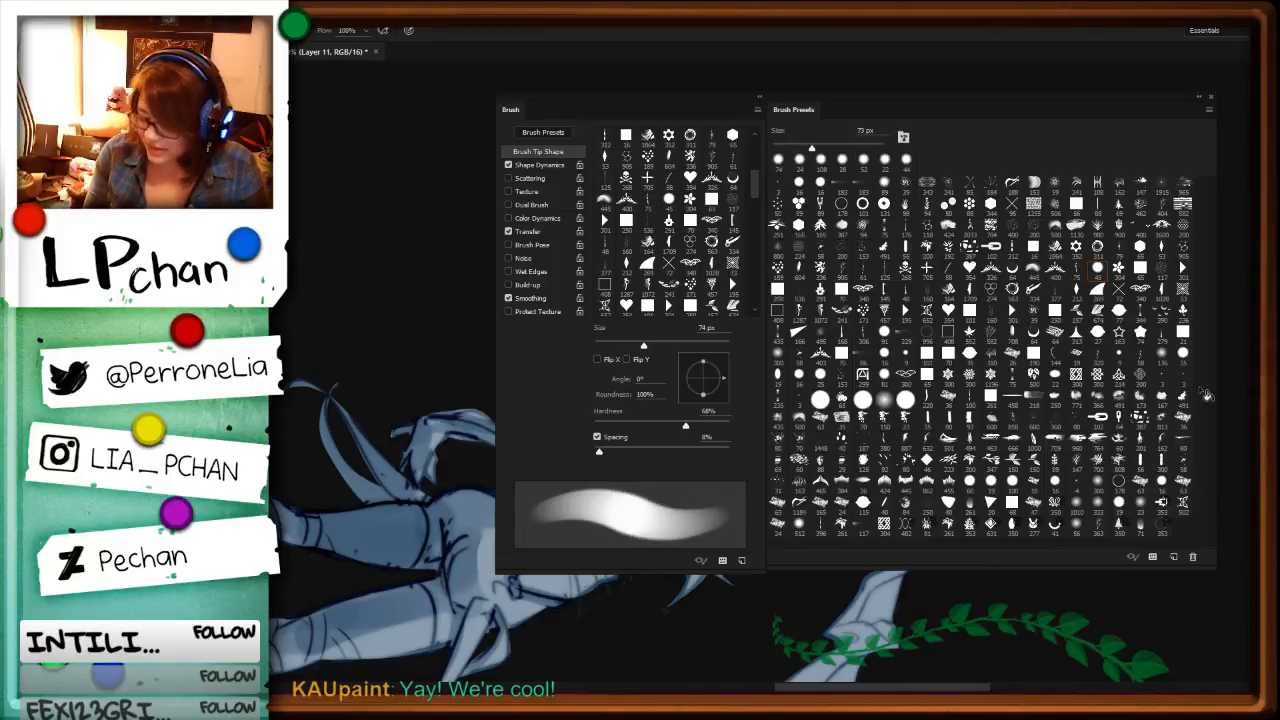
double_click(1079, 526)
key("F5")
right_click(801, 366, "alt")
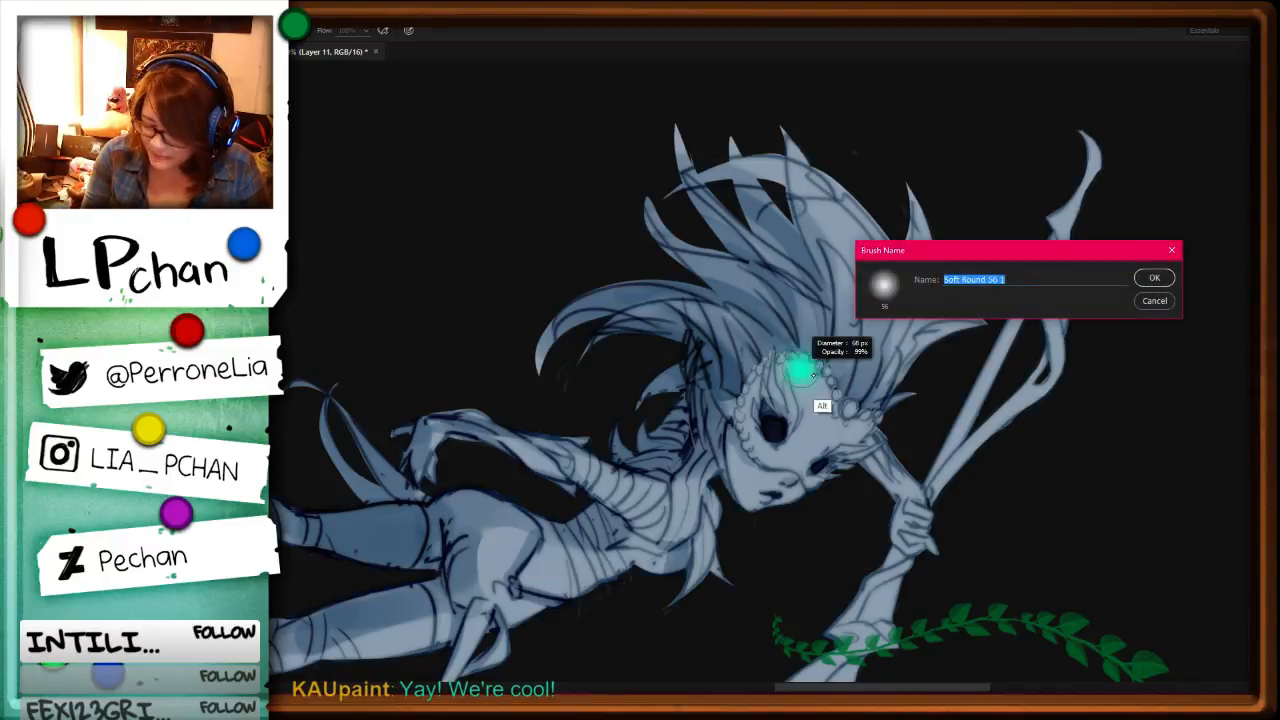
key("Escape")
right_click(765, 370, "alt")
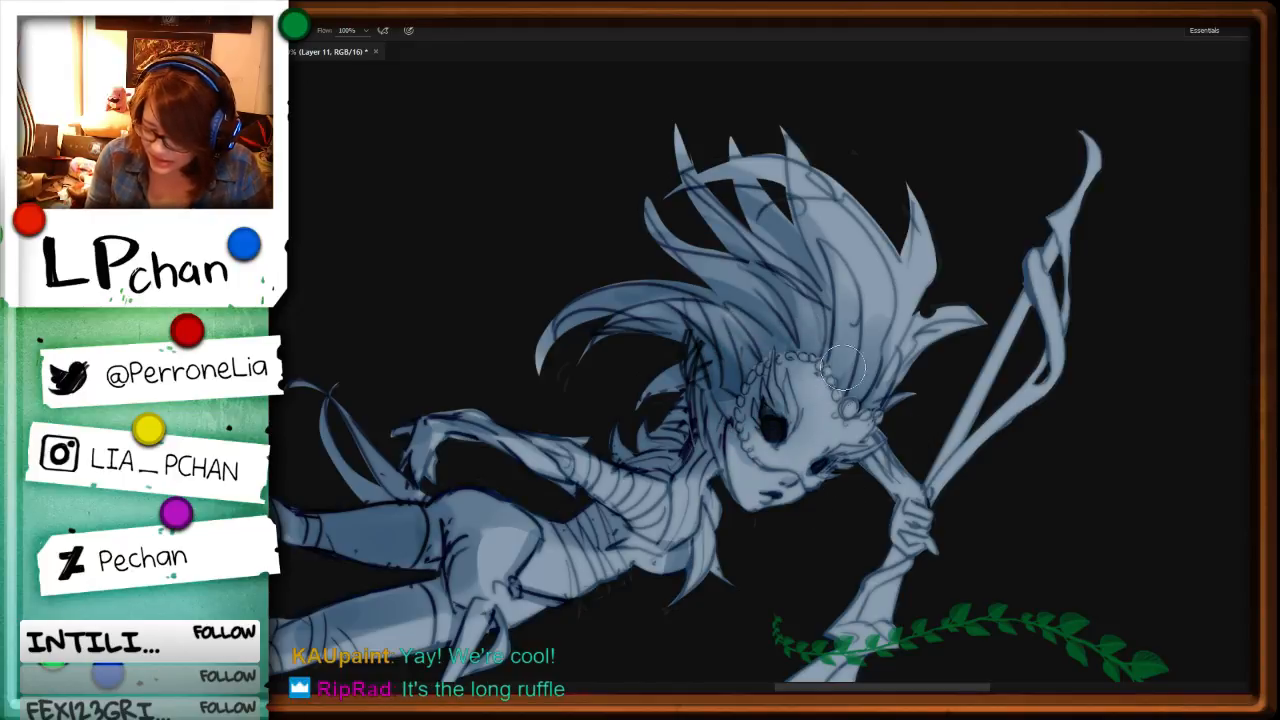
Step: Select the mask area around the near eye, shade it softly, and shade the raised forearm holding the staff
key("l")
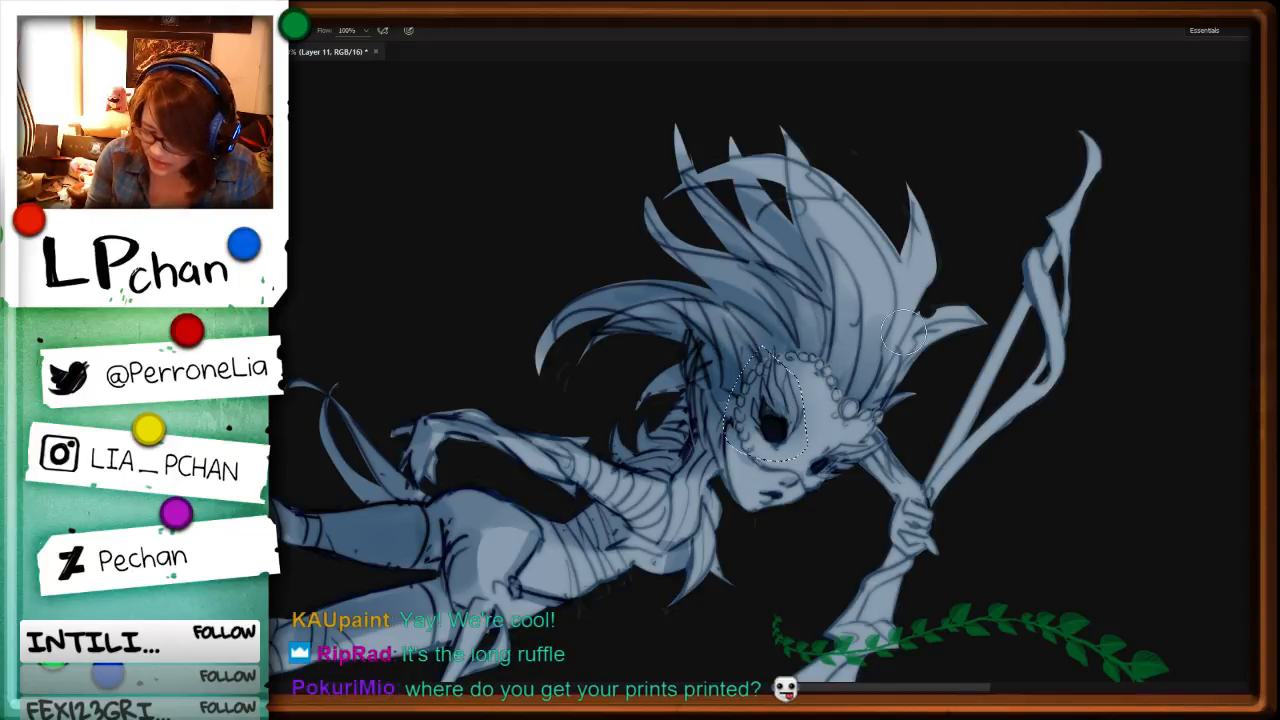
left_click_drag(936, 528, 843, 286)
key("b")
right_click(843, 298, "alt")
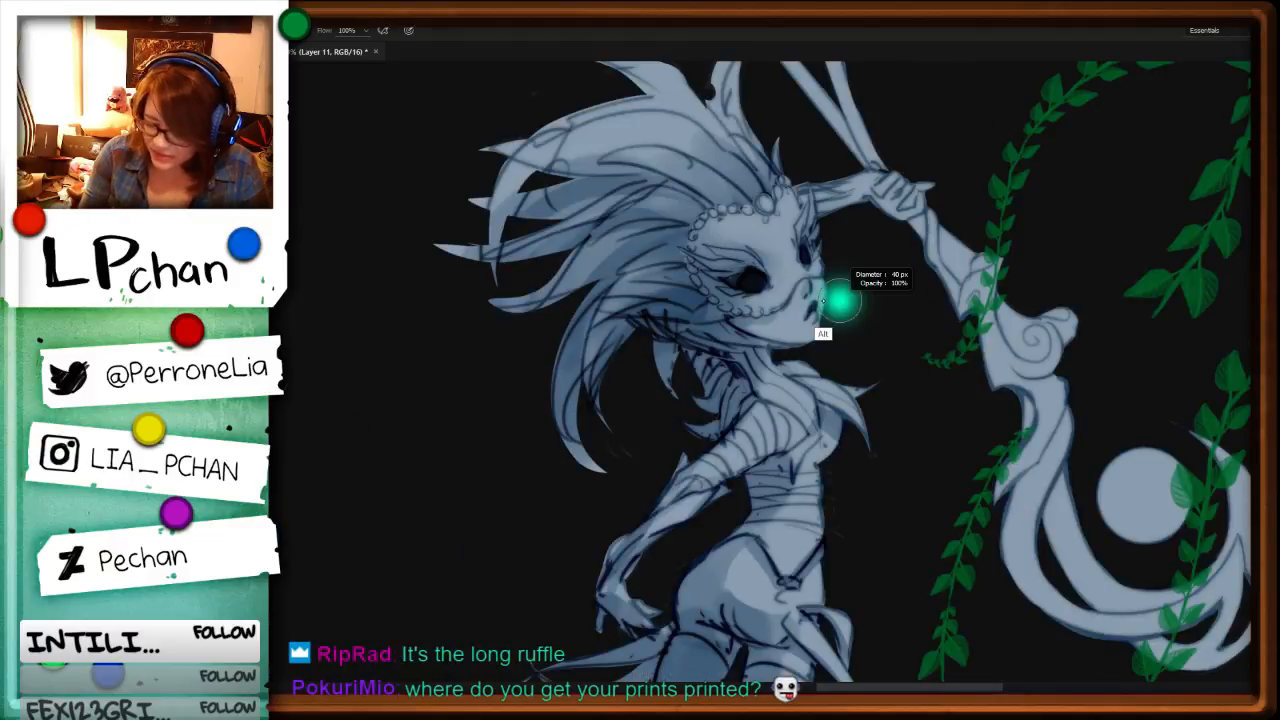
mouse_move(854, 207)
left_mouse_down()
mouse_move(819, 212)
mouse_move(870, 190)
left_mouse_up()
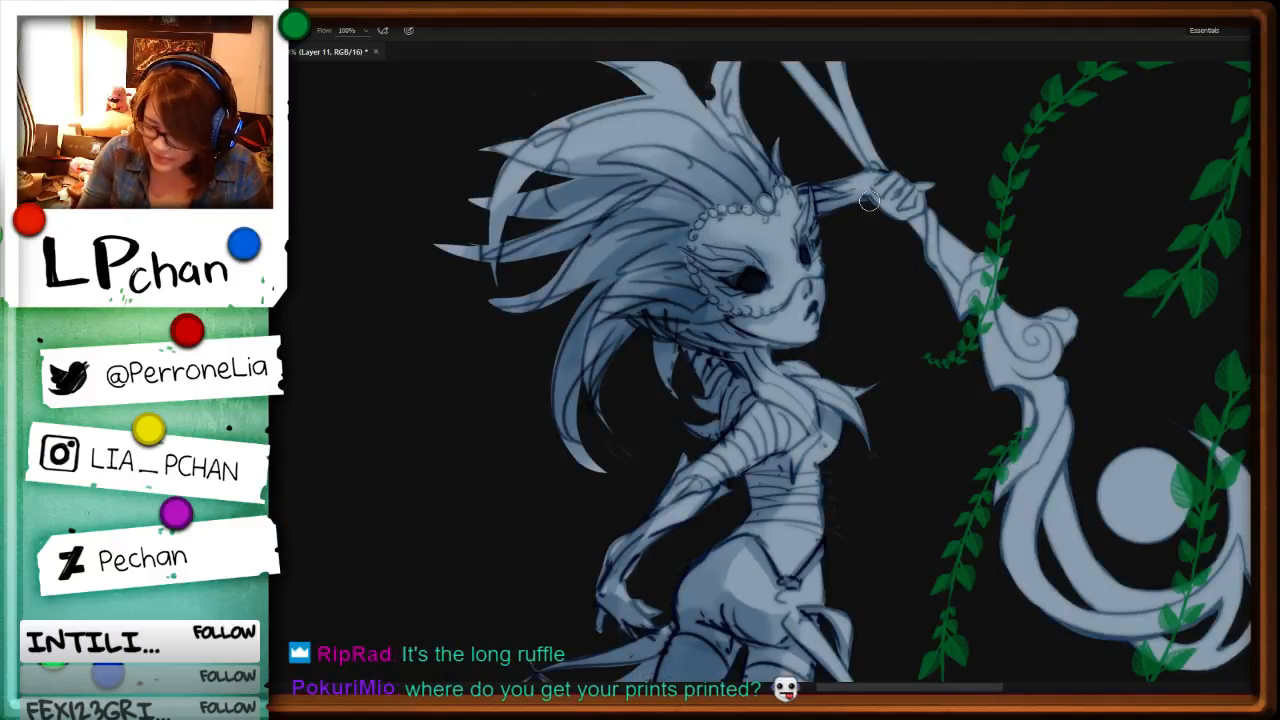
Step: Compare the wild-haired character's shading with the hooded character and the rest of the sheet
key("ctrl+minus")
left_click_drag(826, 472, 977, 525)
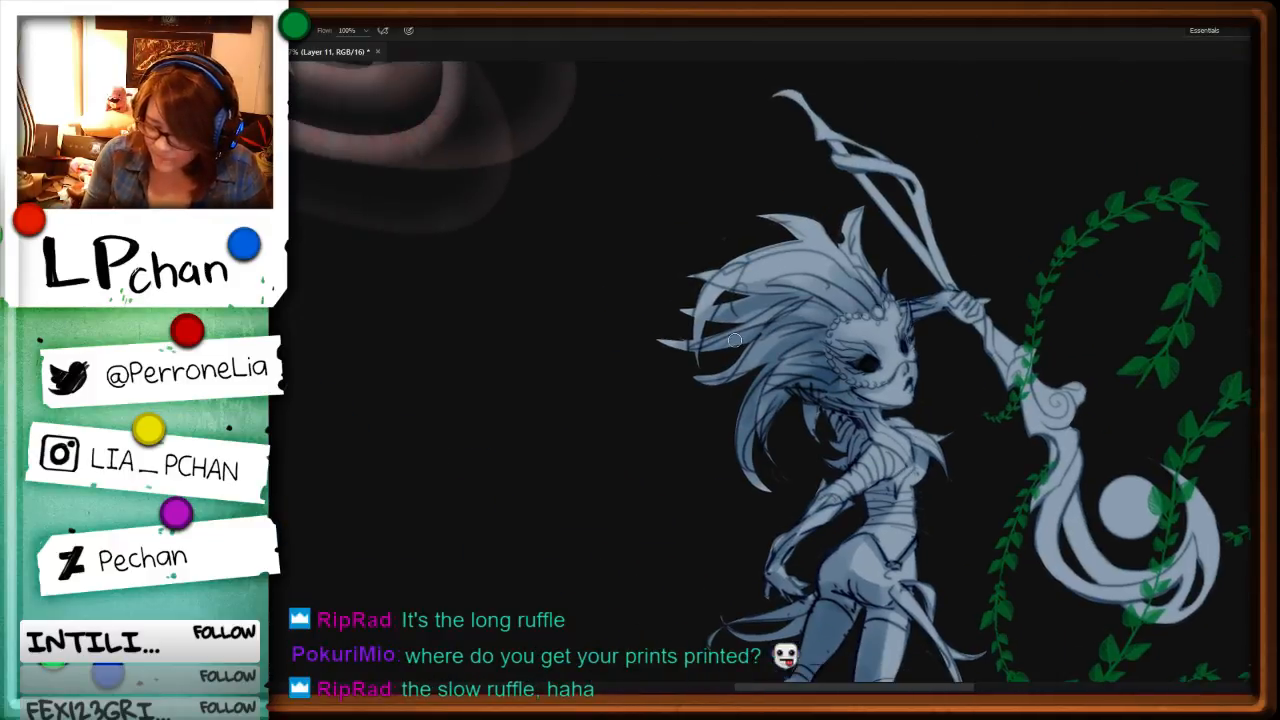
key("ctrl+minus")
key("ctrl+minus")
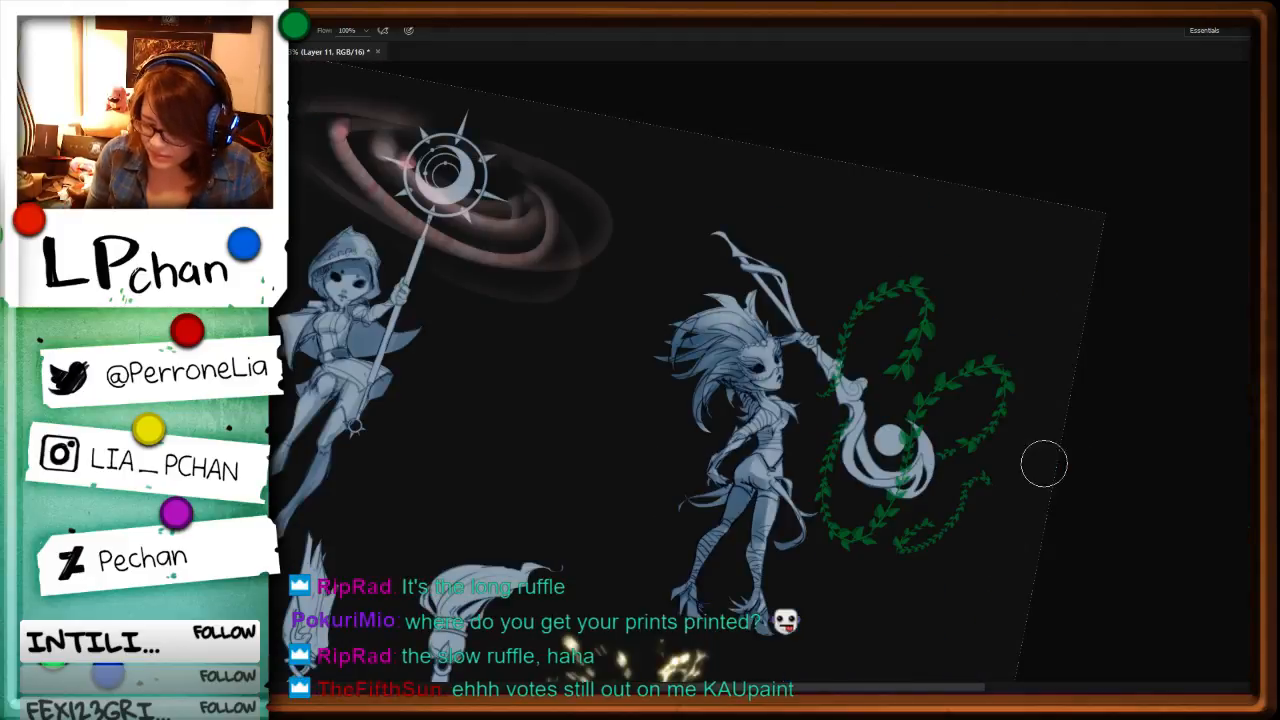
key("r")
left_click_drag(866, 528, 888, 462)
left_click_drag(397, 454, 606, 388)
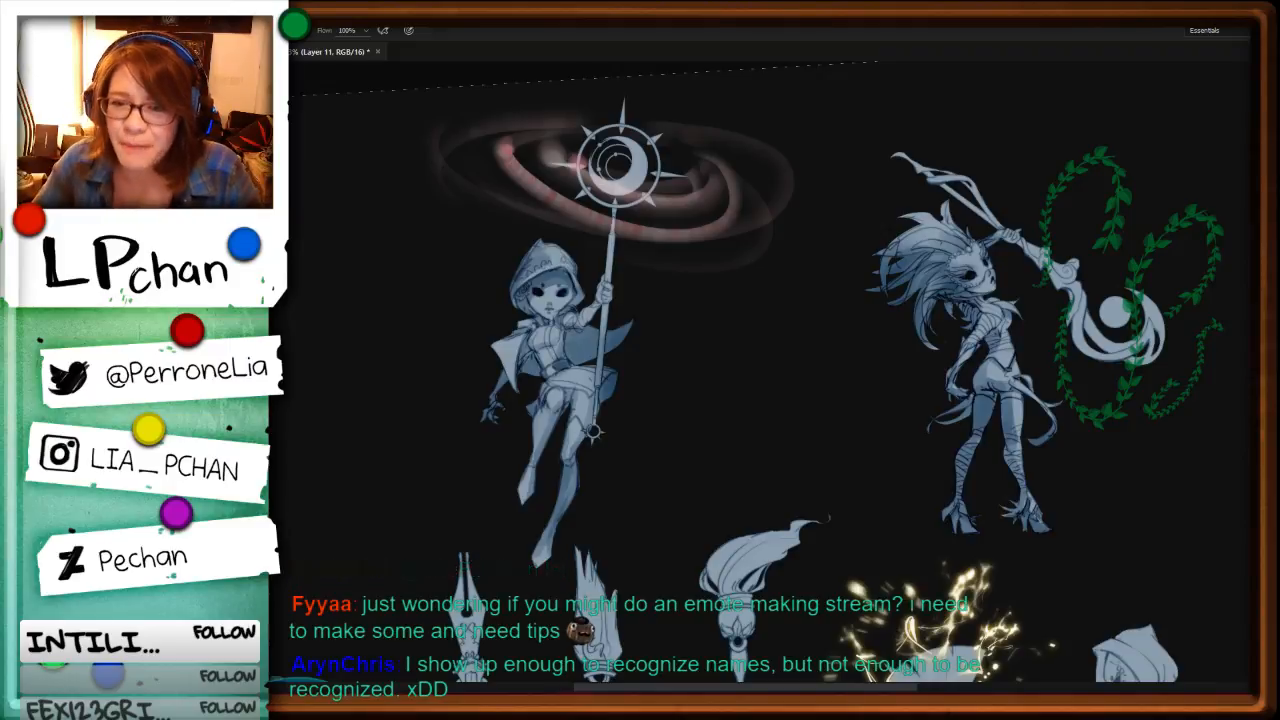
Step: Choose the 150 px leaf brush preset and turn off its Transfer dynamics
key("F5")
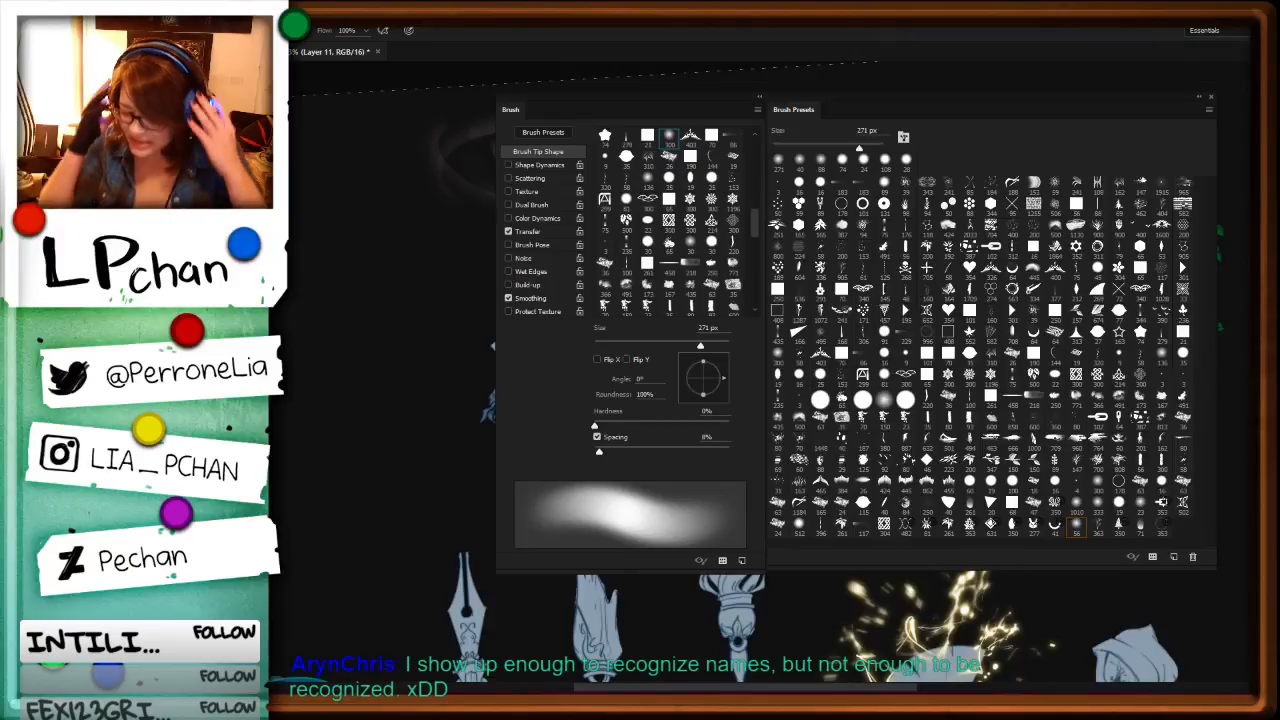
left_click(1013, 463)
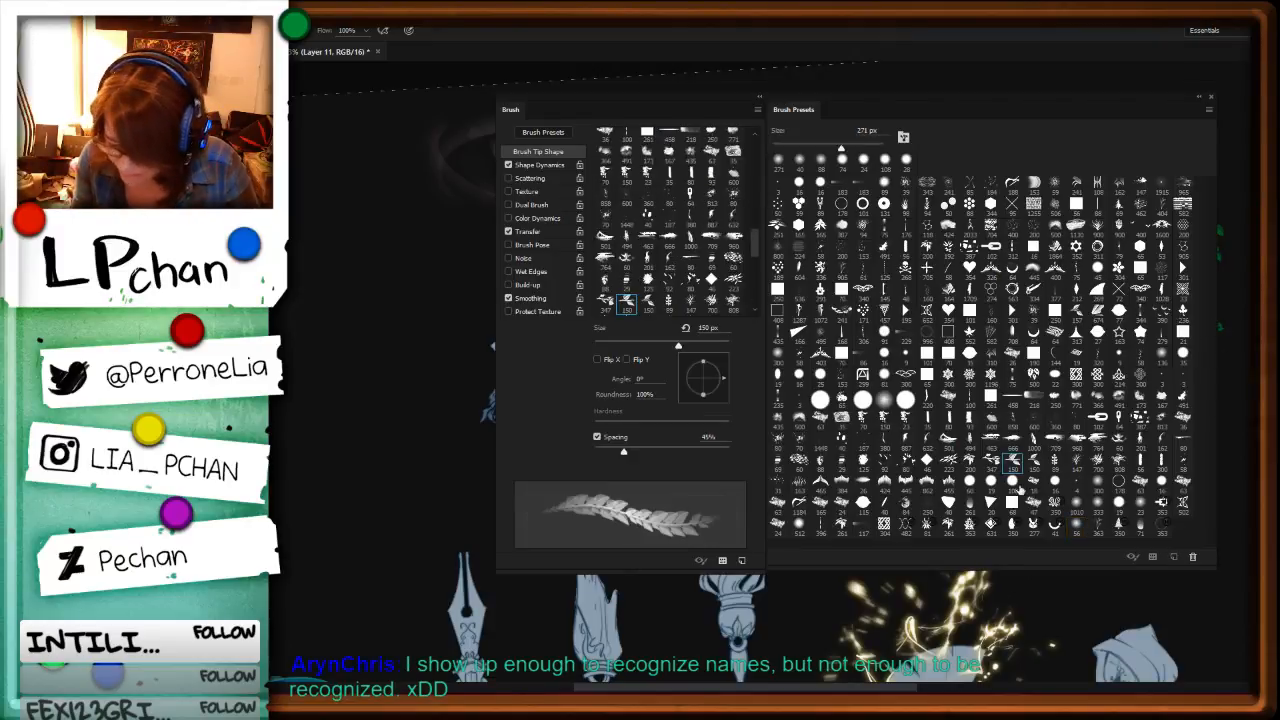
left_click(508, 231)
key("F5")
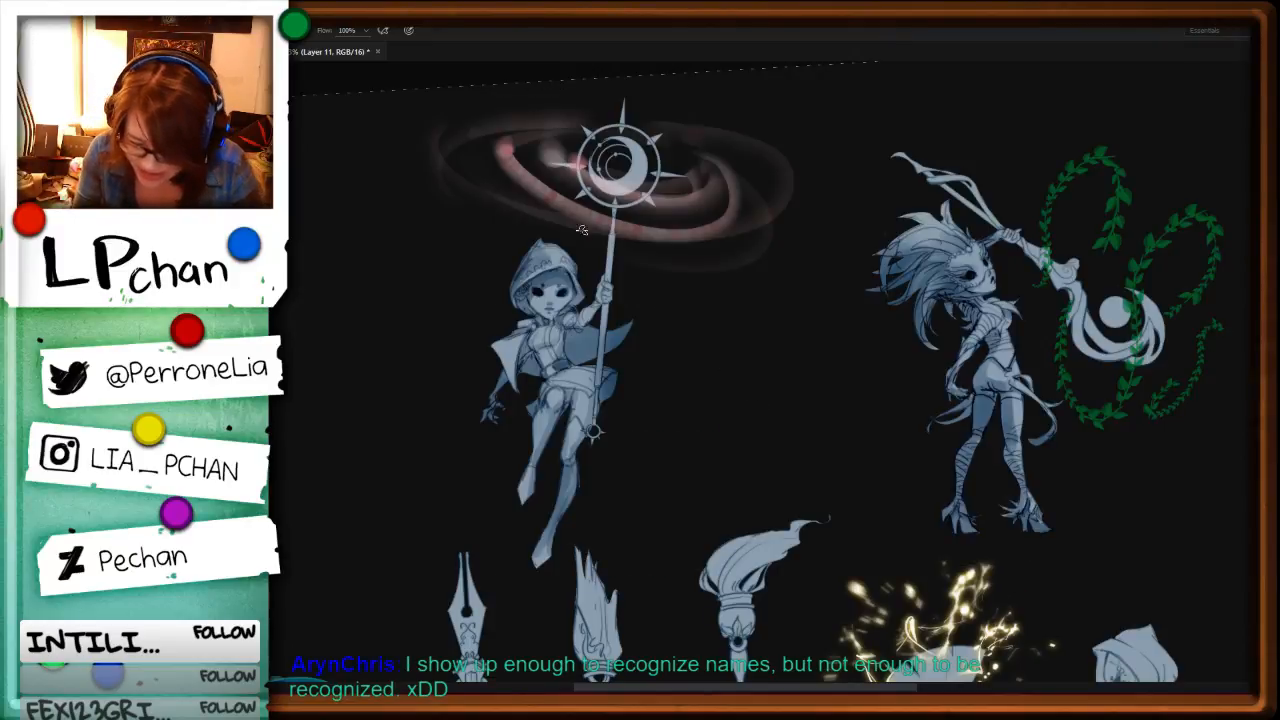
Step: Add a new empty layer to the character sheet for trying out the leaf brush
key("F5")
key("F5")
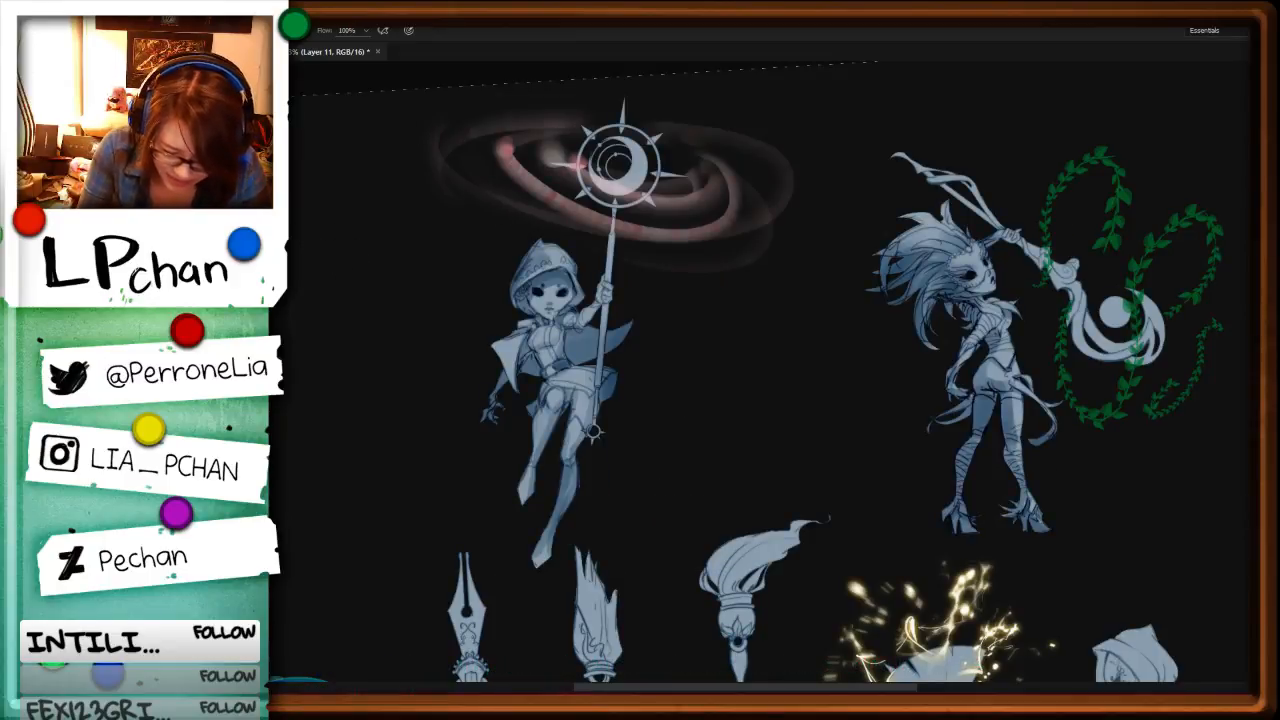
key("ctrl+shift+n")
key("Return")
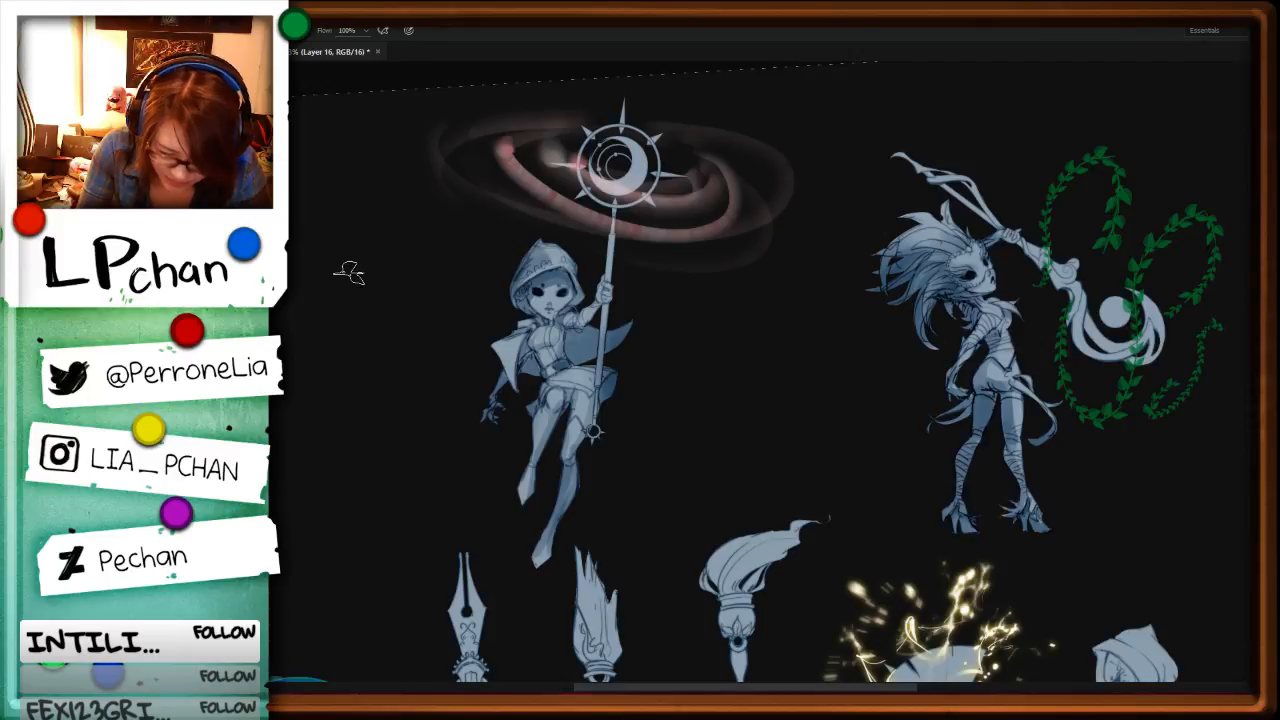
Step: Stamp one enlarged blue leaf sprig beside the hooded character, then lasso it and cut it out
right_click(341, 275)
left_click(350, 256)
left_click(353, 256)
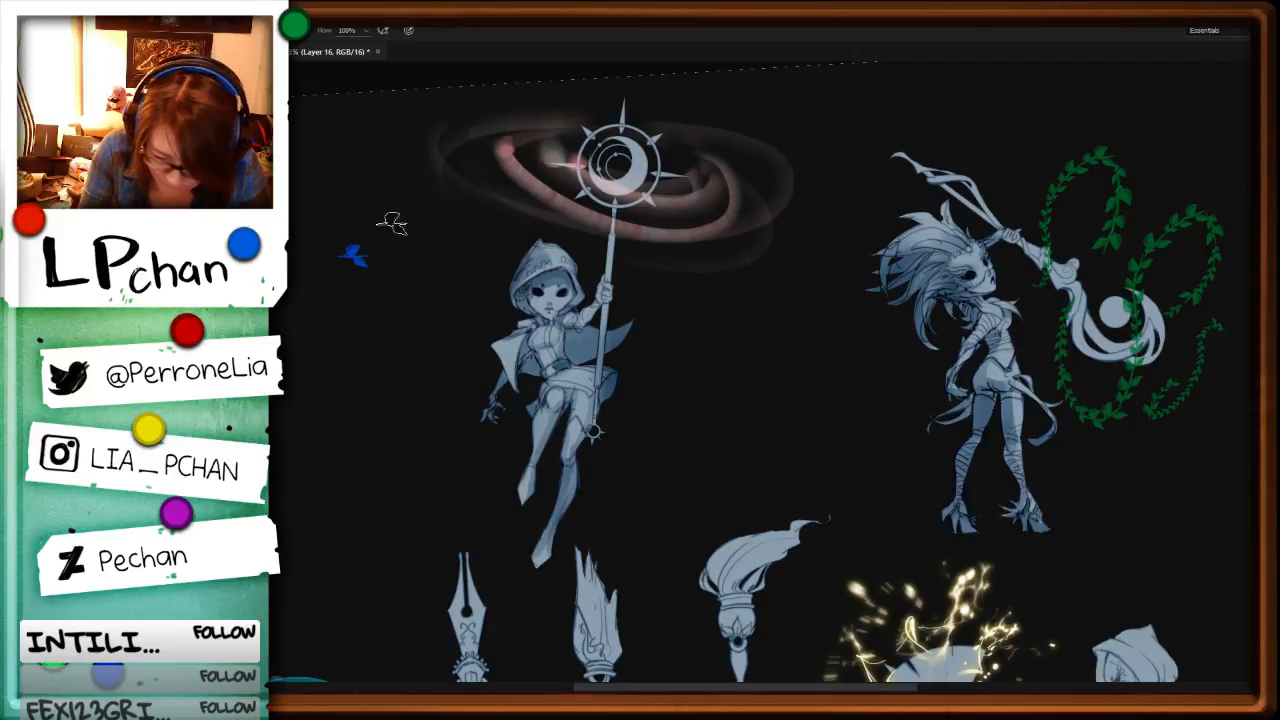
key("l")
left_click_drag(402, 264, 388, 230)
key("ctrl+x")
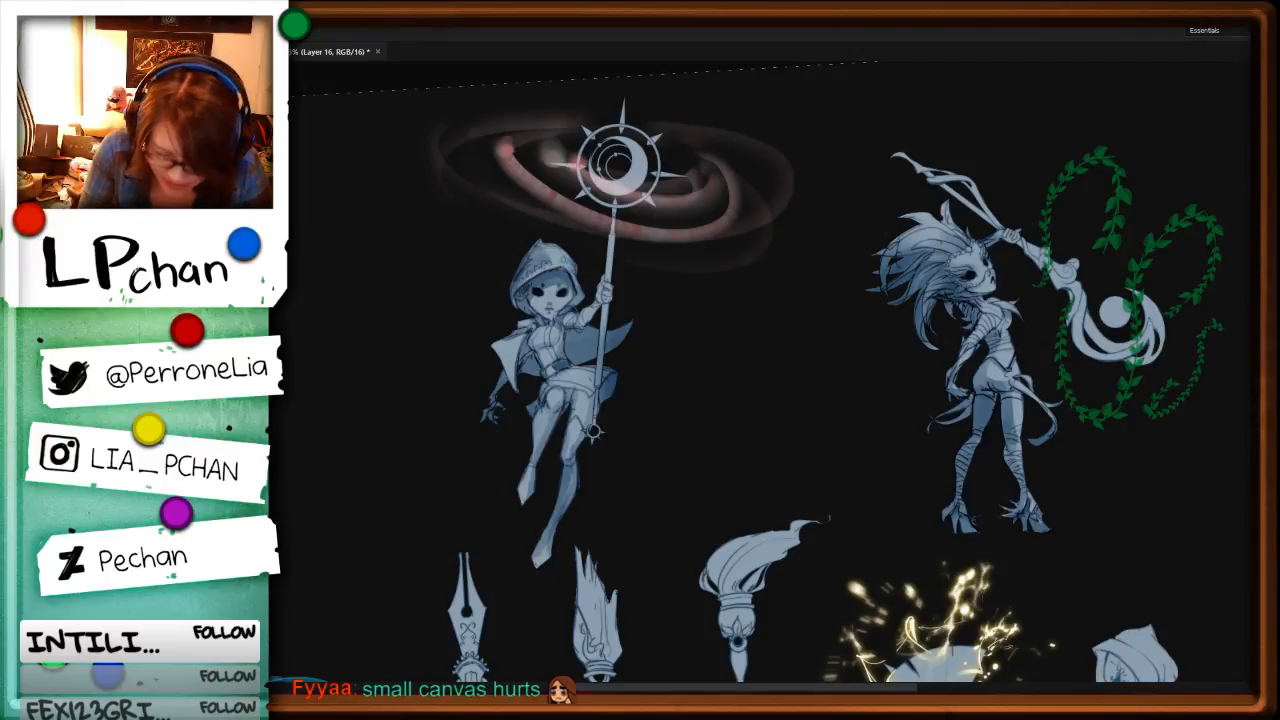
Step: Create a 1 x 1 inch, 350 pixels/inch, 16-bit RGB document with a white background
key("ctrl+n")
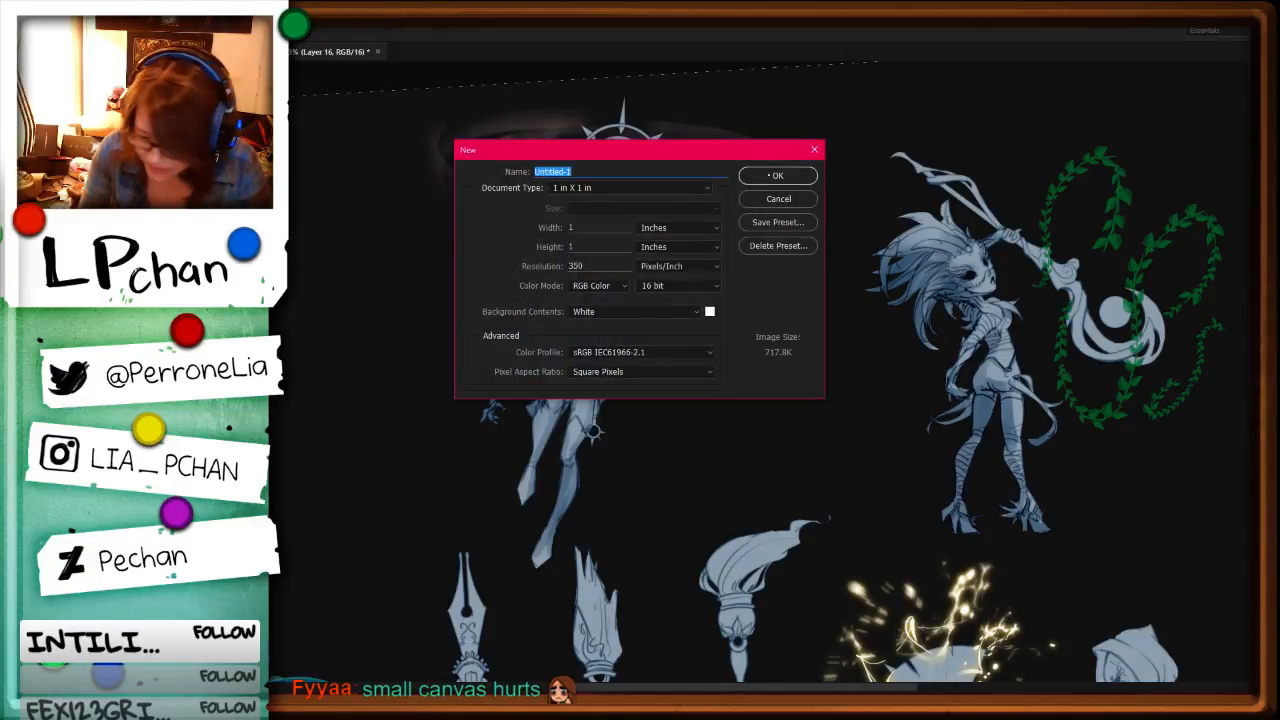
key("Return")
key("b")
key("ctrl+plus")
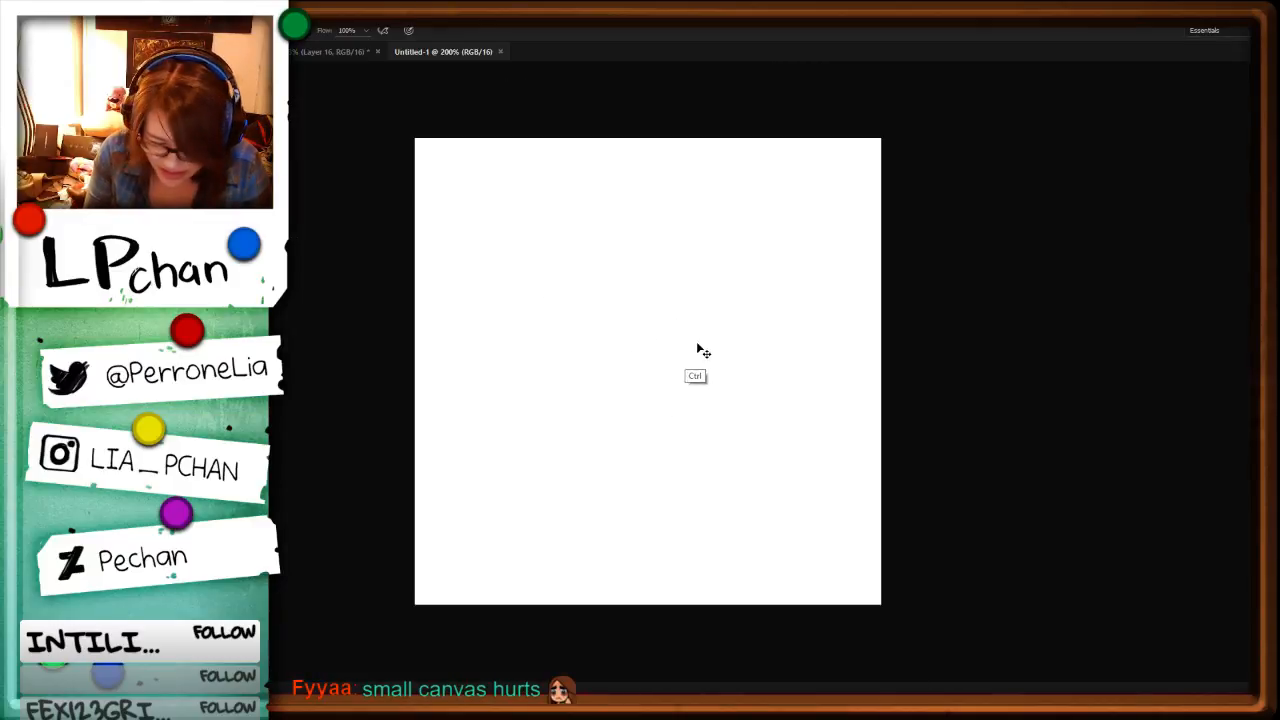
Step: Place the existing leaf sprig on the blank canvas as a reference and delete it again
key("ctrl+v")
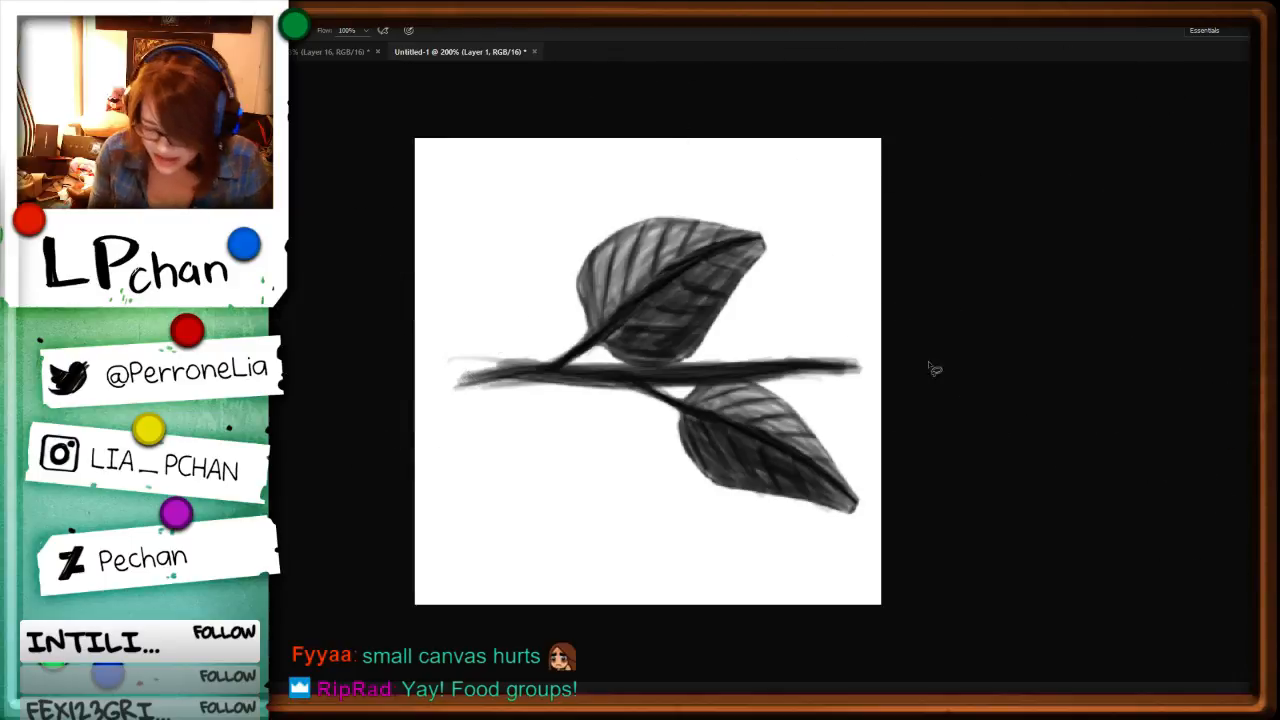
mouse_move(862, 278)
left_mouse_down()
mouse_move(843, 571)
mouse_move(1043, 311)
left_mouse_up()
key("Delete")
key("ctrl+d")
Step: Switch to a small round brush and draw a dark, slightly curved vertical stem from overlapping strokes
key("b")
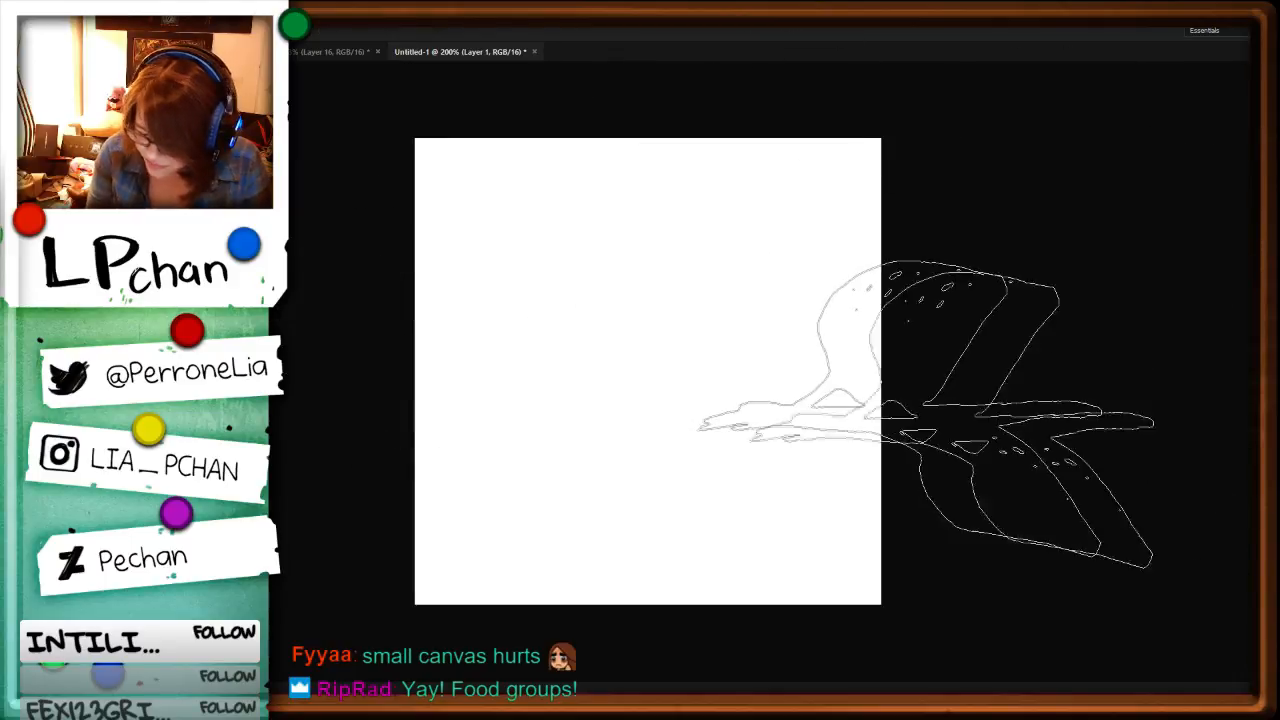
key("F5")
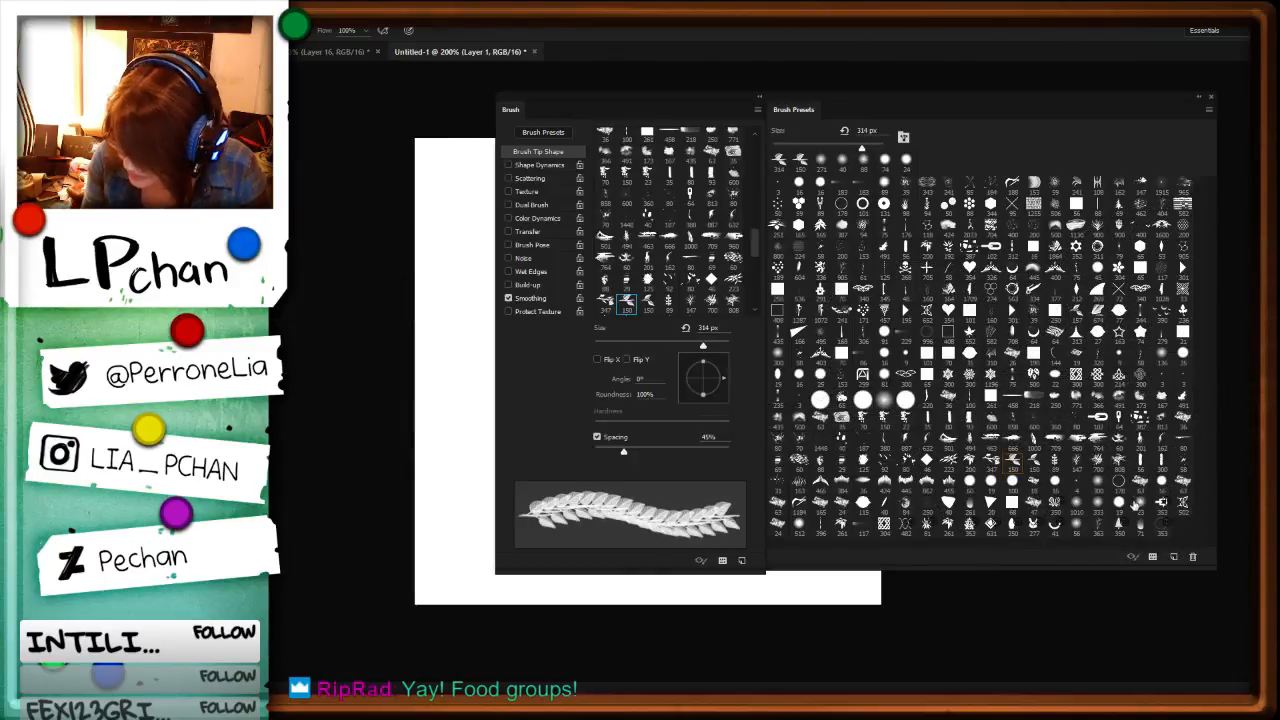
key("F5")
left_click_drag(684, 251, 665, 267)
left_click_drag(625, 153, 668, 537)
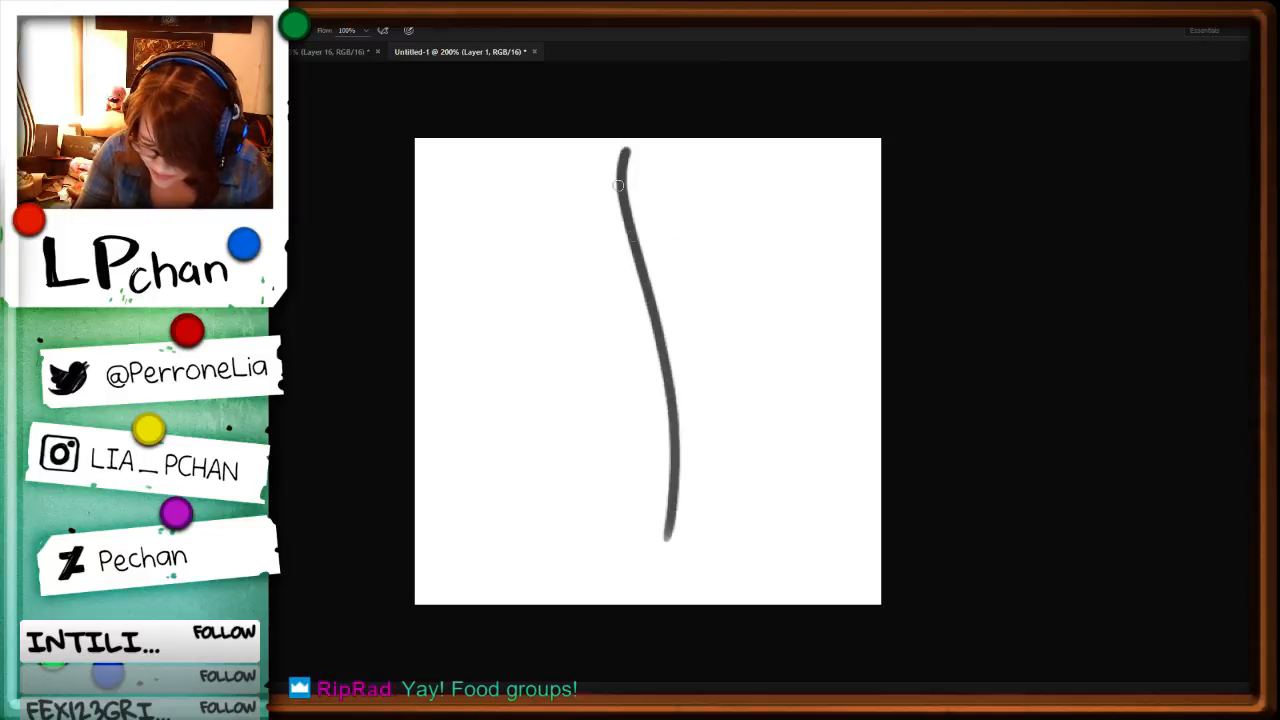
left_click_drag(620, 187, 665, 533)
left_click_drag(638, 280, 661, 562)
left_click_drag(649, 363, 660, 578)
Step: Draw a large pointed leaf to the right of the stem, with a midrib, connecting stalk and side veins
mouse_move(812, 254)
left_mouse_down()
mouse_move(723, 349)
mouse_move(705, 410)
mouse_move(732, 463)
mouse_move(704, 395)
left_mouse_up()
left_click_drag(806, 300, 682, 492)
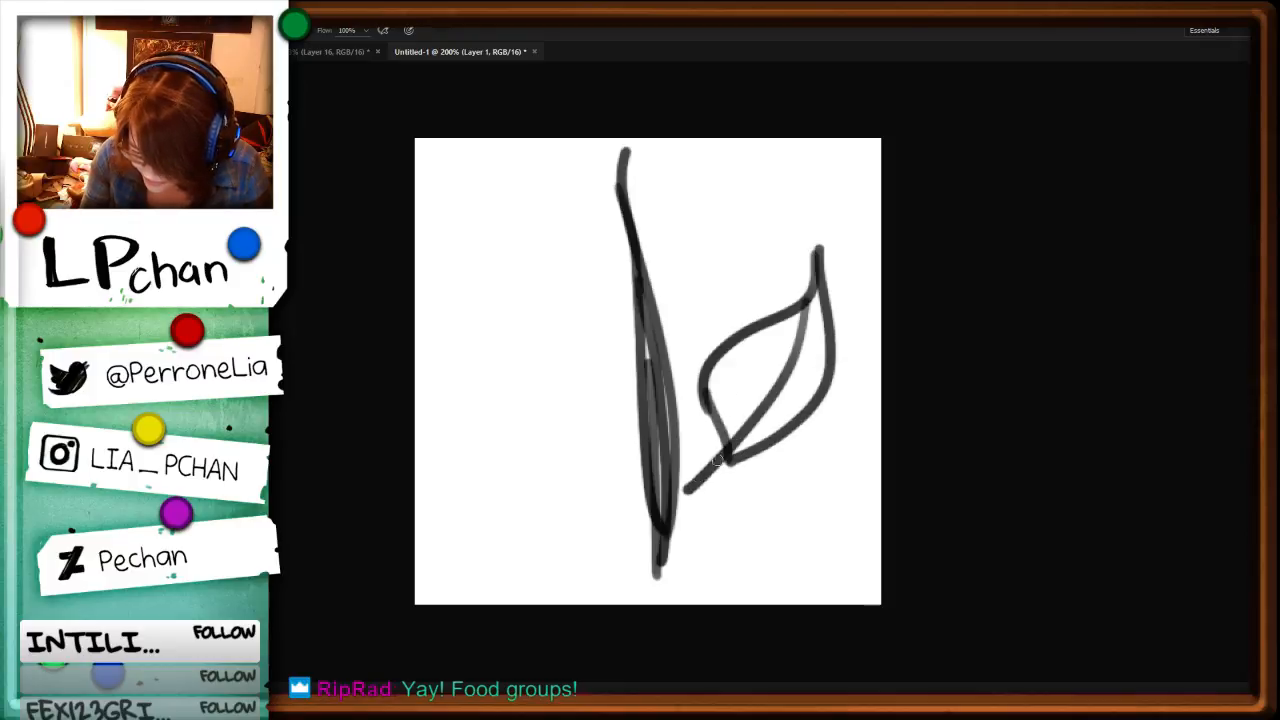
left_click_drag(722, 455, 674, 500)
mouse_move(722, 358)
left_mouse_down()
mouse_move(742, 448)
mouse_move(751, 337)
left_mouse_up()
left_click_drag(763, 401, 780, 325)
left_click_drag(774, 376, 787, 324)
left_click_drag(742, 448, 816, 389)
mouse_move(775, 402)
left_mouse_down()
mouse_move(824, 364)
mouse_move(817, 306)
left_mouse_up()
left_click_drag(782, 368, 798, 314)
Step: Draw a smaller veined leaf attached to the upper left of the stem
mouse_move(629, 303)
left_mouse_down()
mouse_move(572, 186)
mouse_move(618, 298)
left_mouse_up()
left_click_drag(572, 214, 620, 300)
left_click_drag(574, 186, 602, 294)
mouse_move(604, 294)
left_mouse_down()
mouse_move(560, 258)
mouse_move(580, 179)
mouse_move(646, 184)
mouse_move(641, 222)
left_mouse_up()
Step: Cut away the stem's stray upper tip and lower left edge, and thicken its middle with a dark stroke
key("l")
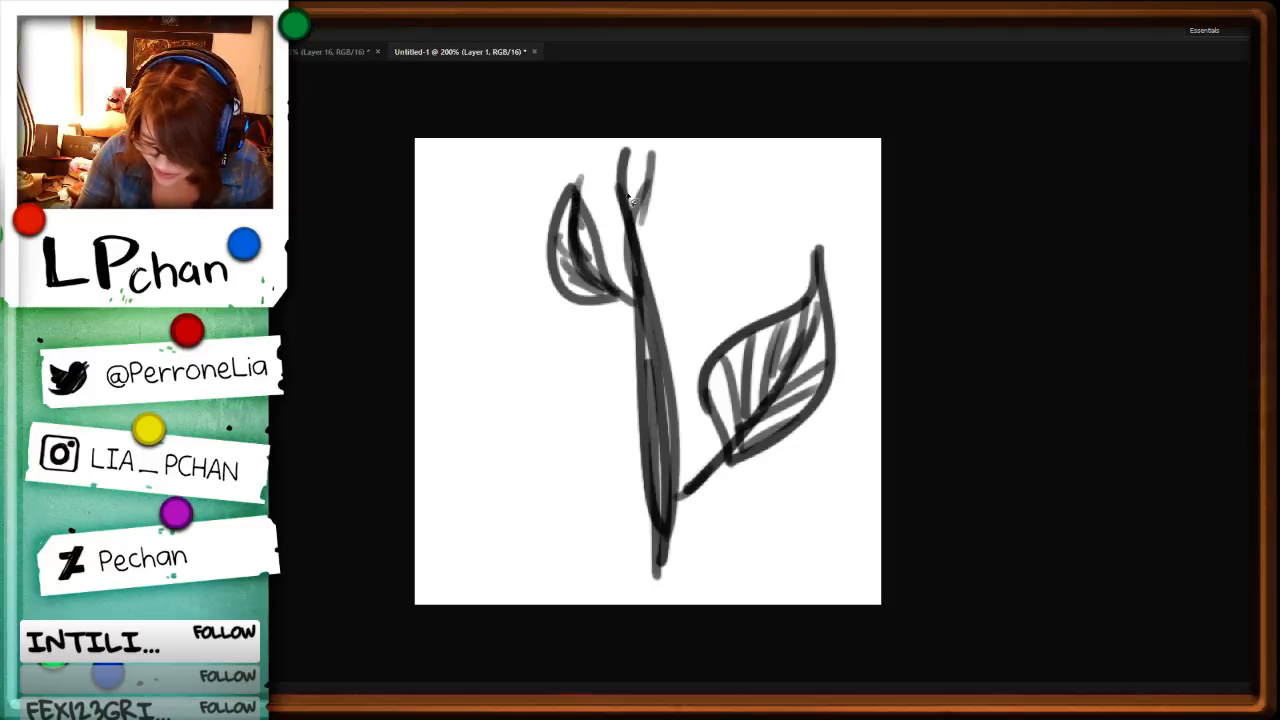
key("ctrl+x")
mouse_move(634, 140)
left_mouse_down()
mouse_move(620, 92)
mouse_move(642, 286)
left_mouse_up()
key("b")
left_click_drag(637, 214, 662, 414)
key("l")
left_click_drag(634, 304, 604, 570)
key("ctrl+x")
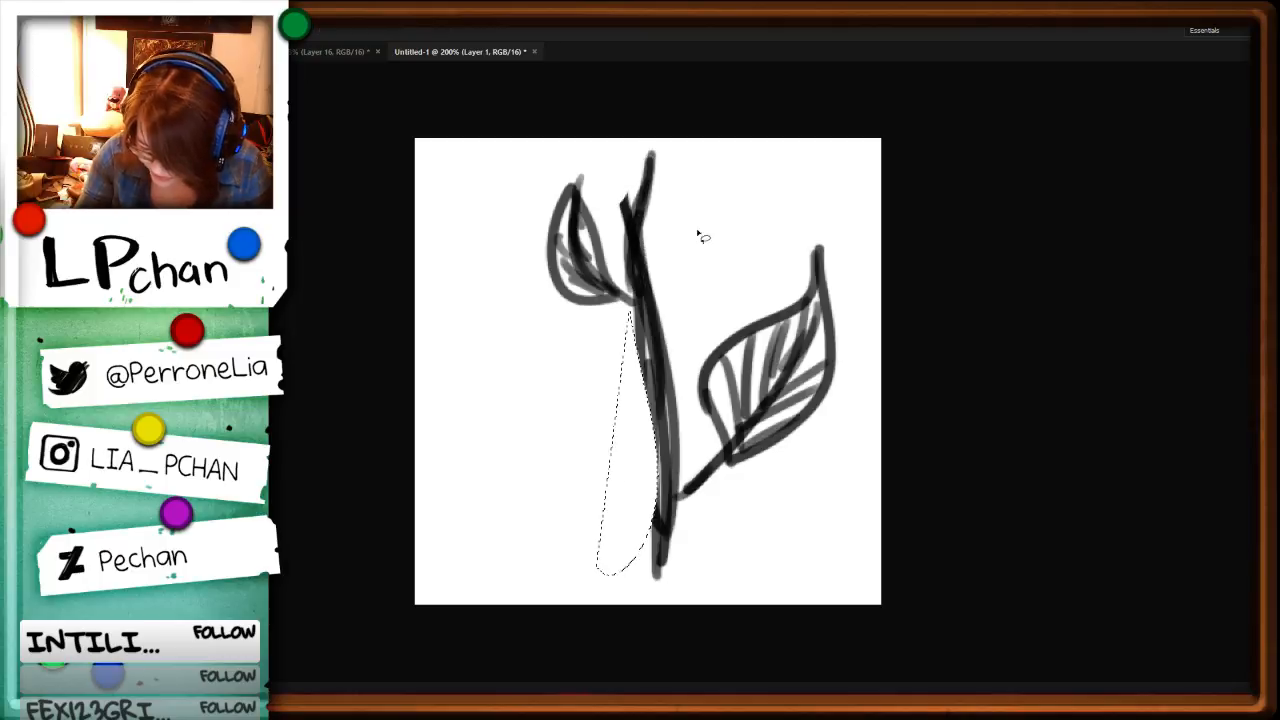
Step: Redraw the stem's lower left edge, fill in its upper fork, and darken the small leaf's midrib
key("b")
left_click_drag(630, 304, 659, 572)
left_click_drag(653, 422, 663, 595)
left_click_drag(628, 222, 632, 258)
left_click_drag(650, 163, 629, 214)
left_click_drag(645, 166, 627, 240)
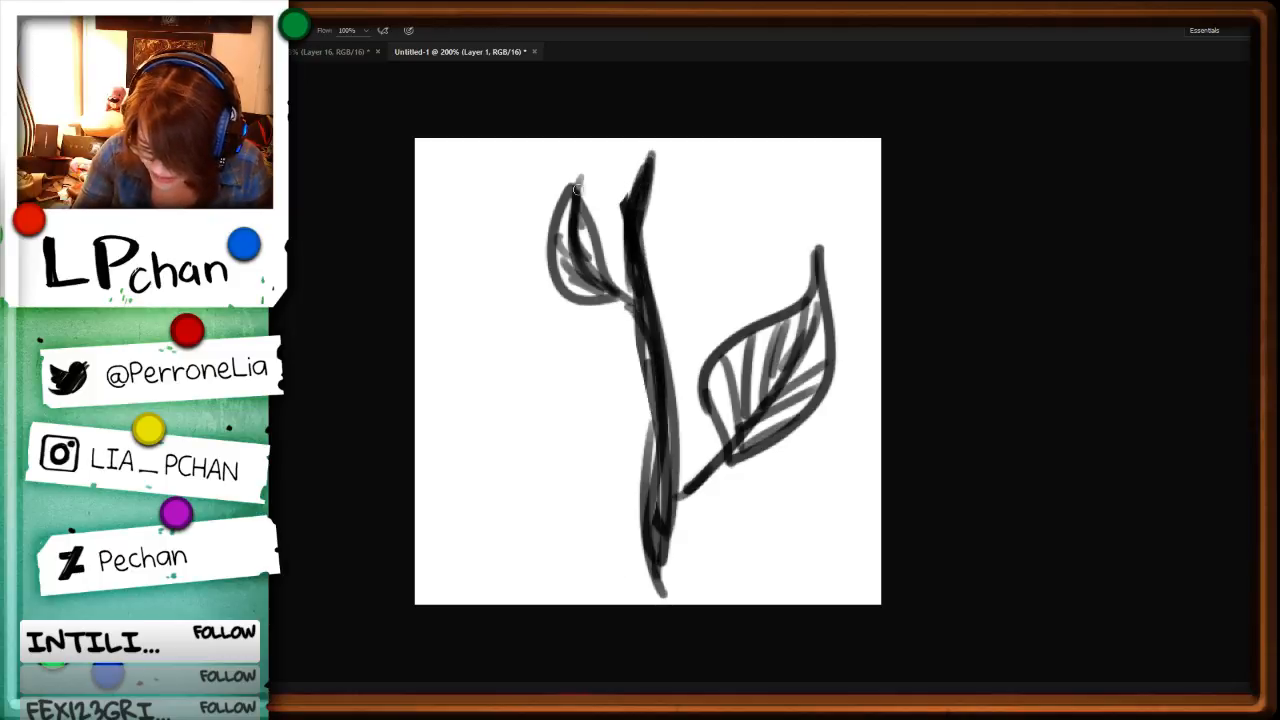
mouse_move(577, 188)
left_mouse_down()
mouse_move(621, 292)
mouse_move(598, 301)
left_mouse_up()
Step: Rotate the whole sprig until the stem lies horizontal, and reposition and resize it to fit the canvas
key("ctrl+t")
mouse_move(930, 468)
left_mouse_down()
mouse_move(915, 499)
mouse_move(545, 577)
left_mouse_up()
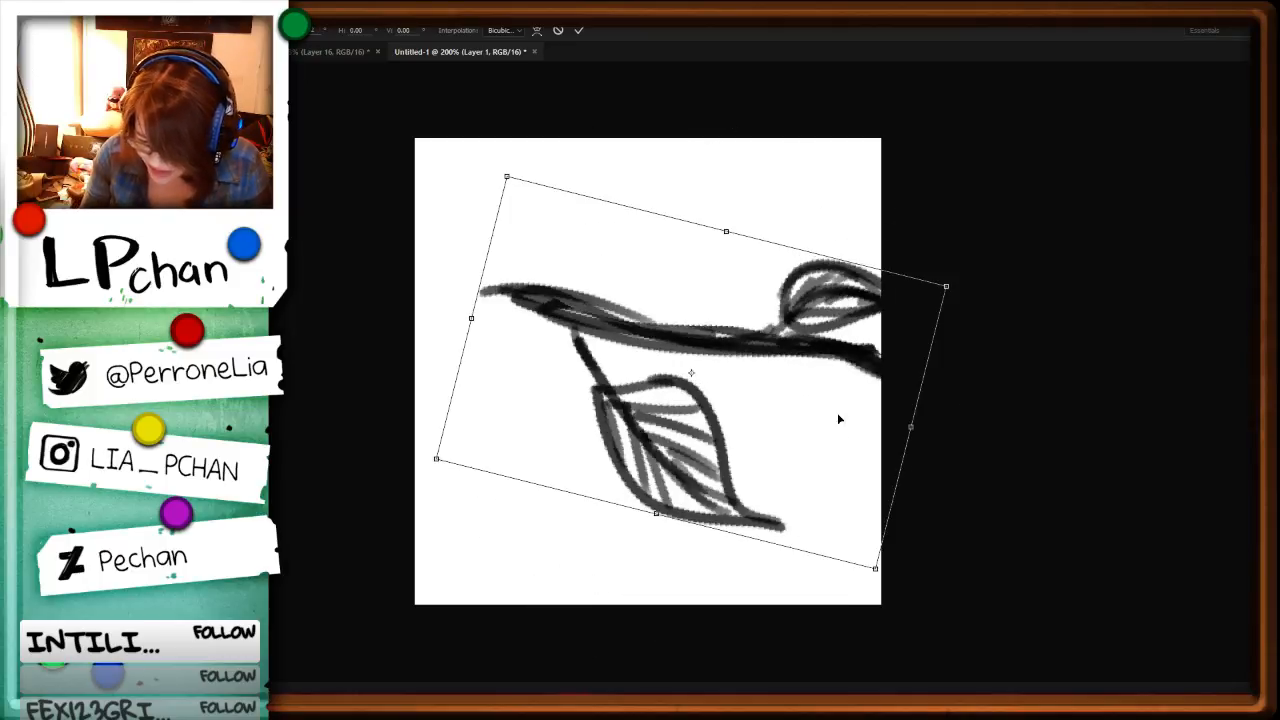
left_click_drag(826, 398, 771, 452)
mouse_move(955, 345)
left_mouse_down()
mouse_move(943, 249)
mouse_move(951, 349)
mouse_move(939, 343)
left_mouse_up()
left_click_drag(764, 441, 770, 443)
left_click_drag(871, 281, 879, 276)
key("Return")
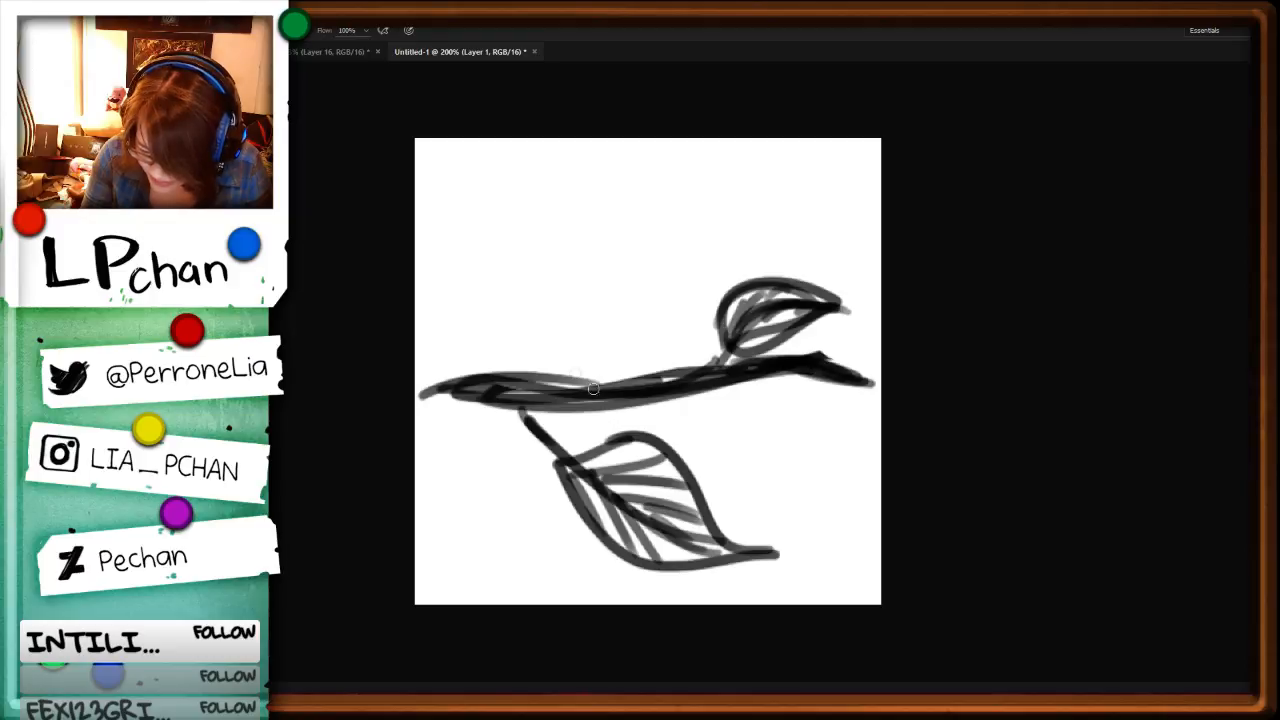
Step: Fade both ends of the branch softly and restroke its length with darker lines
mouse_move(593, 389)
left_mouse_down()
mouse_move(424, 394)
mouse_move(321, 340)
left_mouse_up()
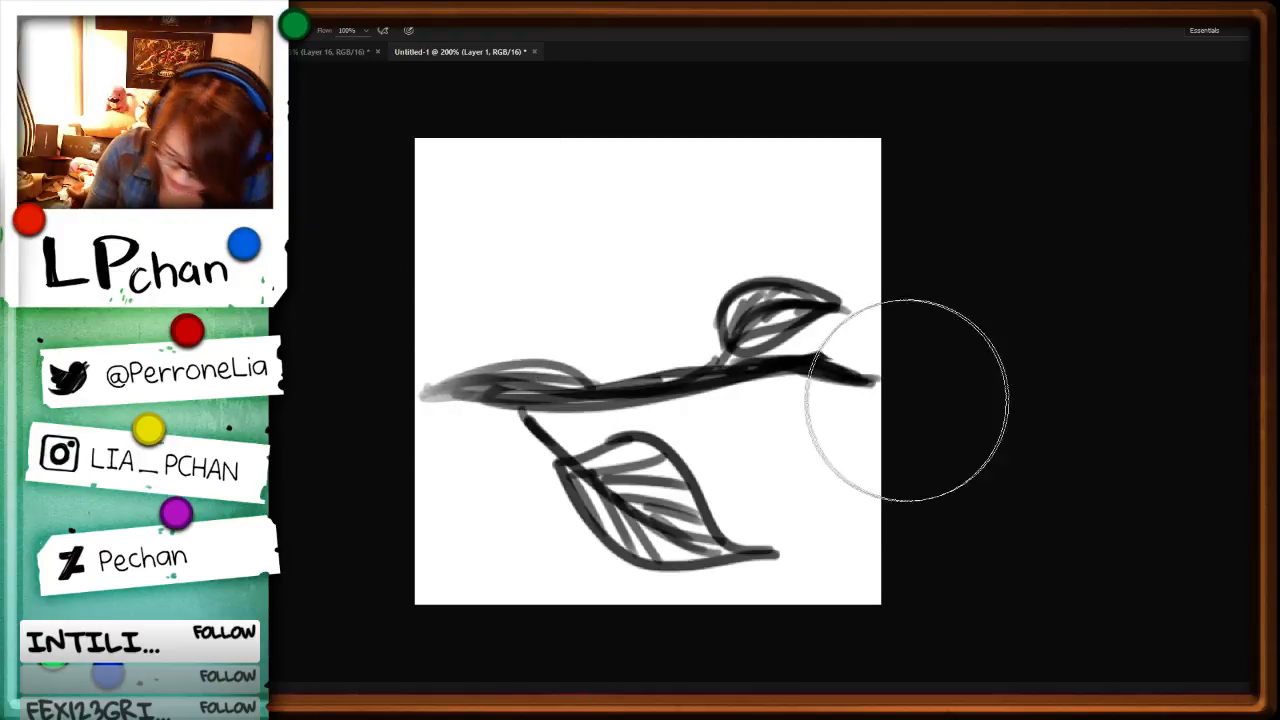
left_click_drag(907, 400, 946, 431)
left_click_drag(429, 346, 415, 342)
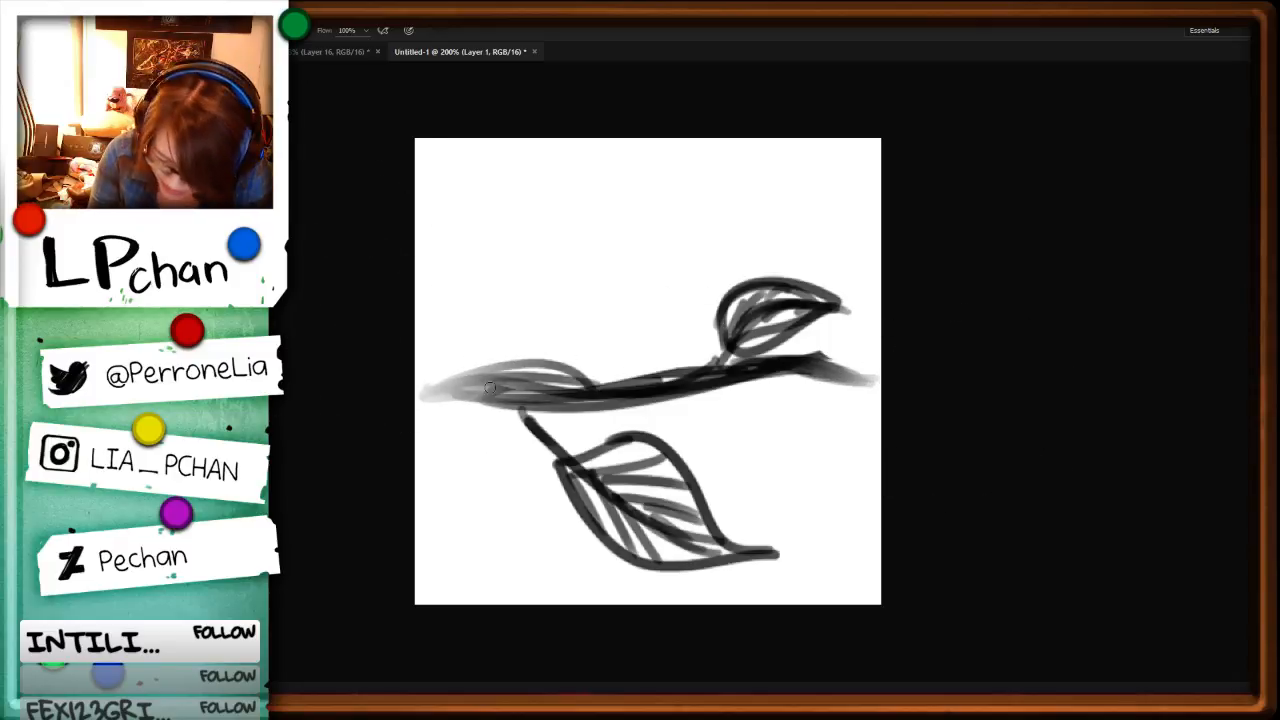
left_click_drag(432, 390, 819, 357)
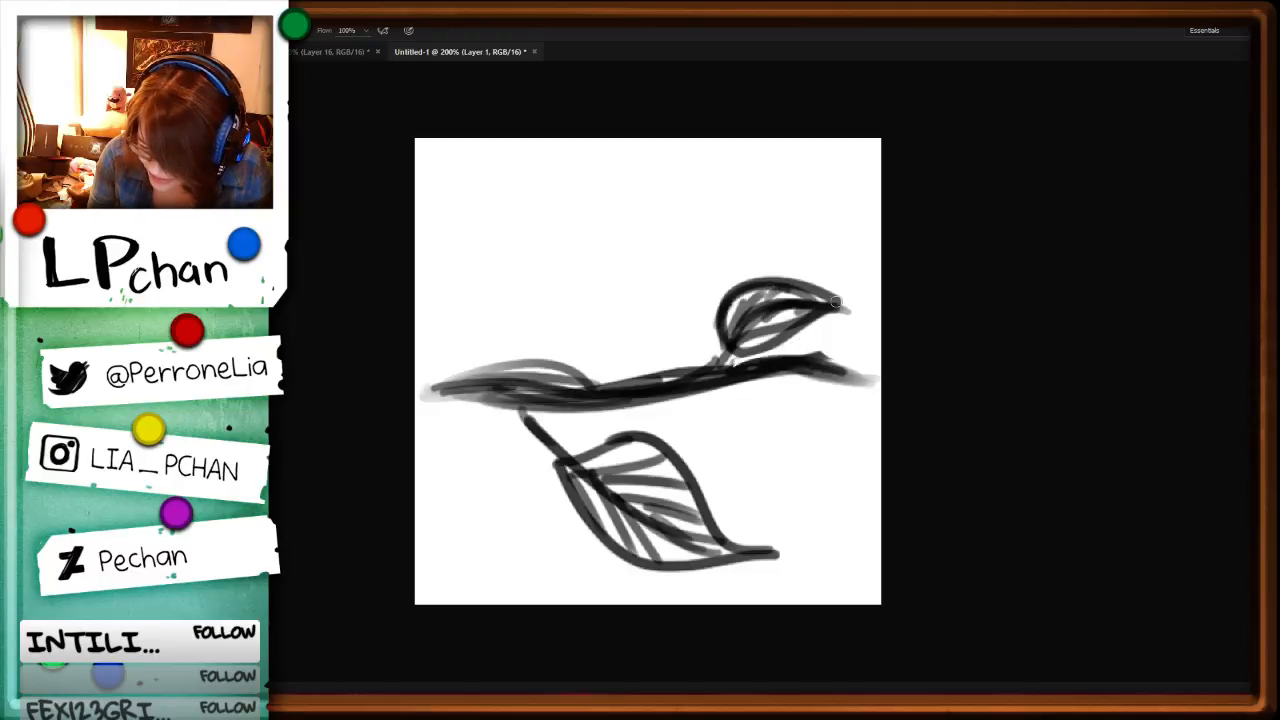
Step: Darken the stalks and veins of both leaves and fill the leaves with grey shading using a larger brush
mouse_move(836, 302)
left_mouse_down()
mouse_move(728, 298)
mouse_move(736, 336)
left_mouse_up()
mouse_move(530, 408)
left_mouse_down()
mouse_move(597, 486)
mouse_move(677, 483)
left_mouse_up()
mouse_move(580, 478)
left_mouse_down()
mouse_move(593, 514)
mouse_move(636, 466)
mouse_move(694, 534)
left_mouse_up()
key("]")
key("]")
key("]")
key("]")
key("]")
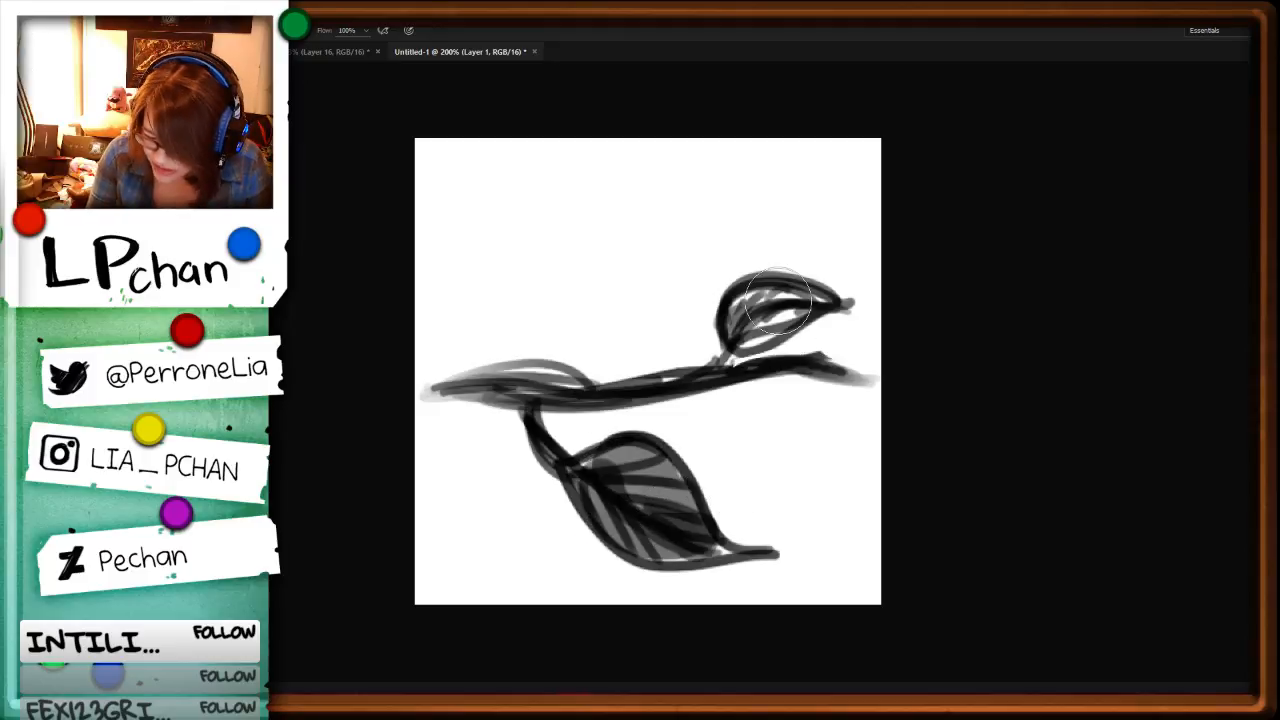
left_click_drag(774, 302, 746, 324)
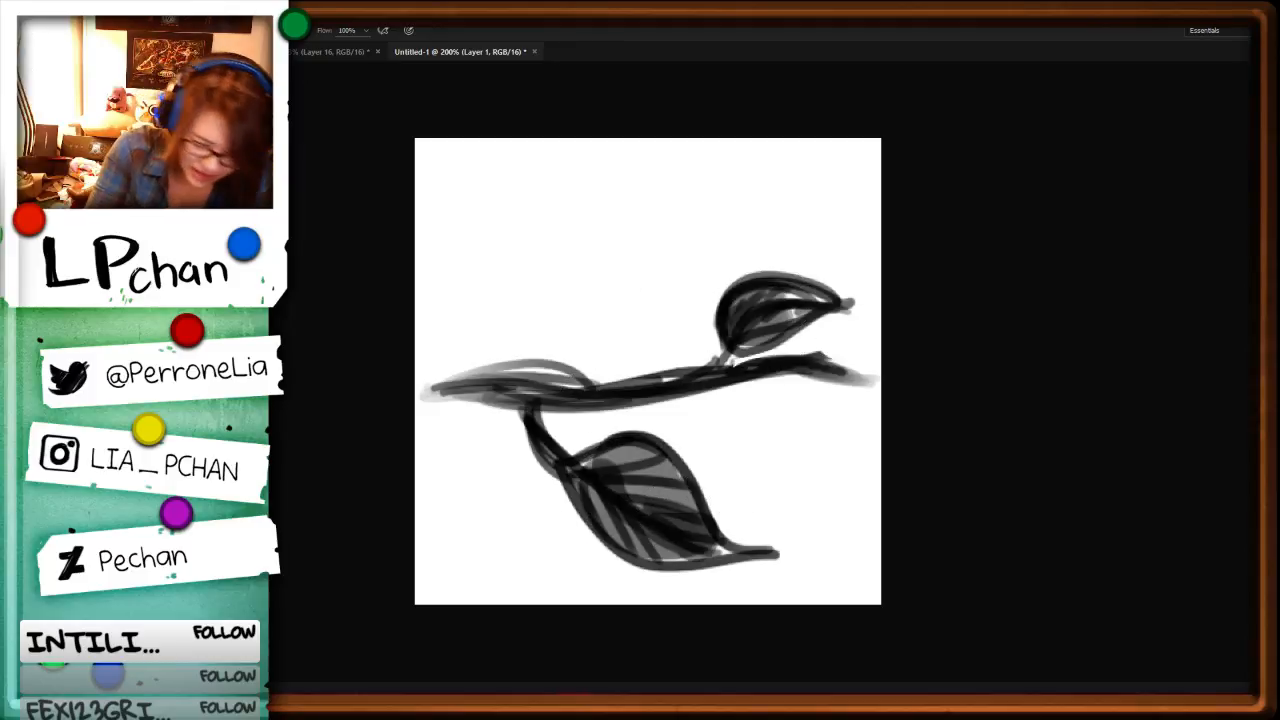
Step: Lightly erase parts of both leaves to create paler areas inside their outlines
key("e")
mouse_move(636, 476)
left_mouse_down()
mouse_move(680, 518)
mouse_move(610, 484)
left_mouse_up()
mouse_move(732, 322)
left_mouse_down()
mouse_move(780, 296)
mouse_move(816, 296)
left_mouse_up()
Step: Pick the 24 px textured tip for the eraser and sample the canvas white as the paint colour
key("F5")
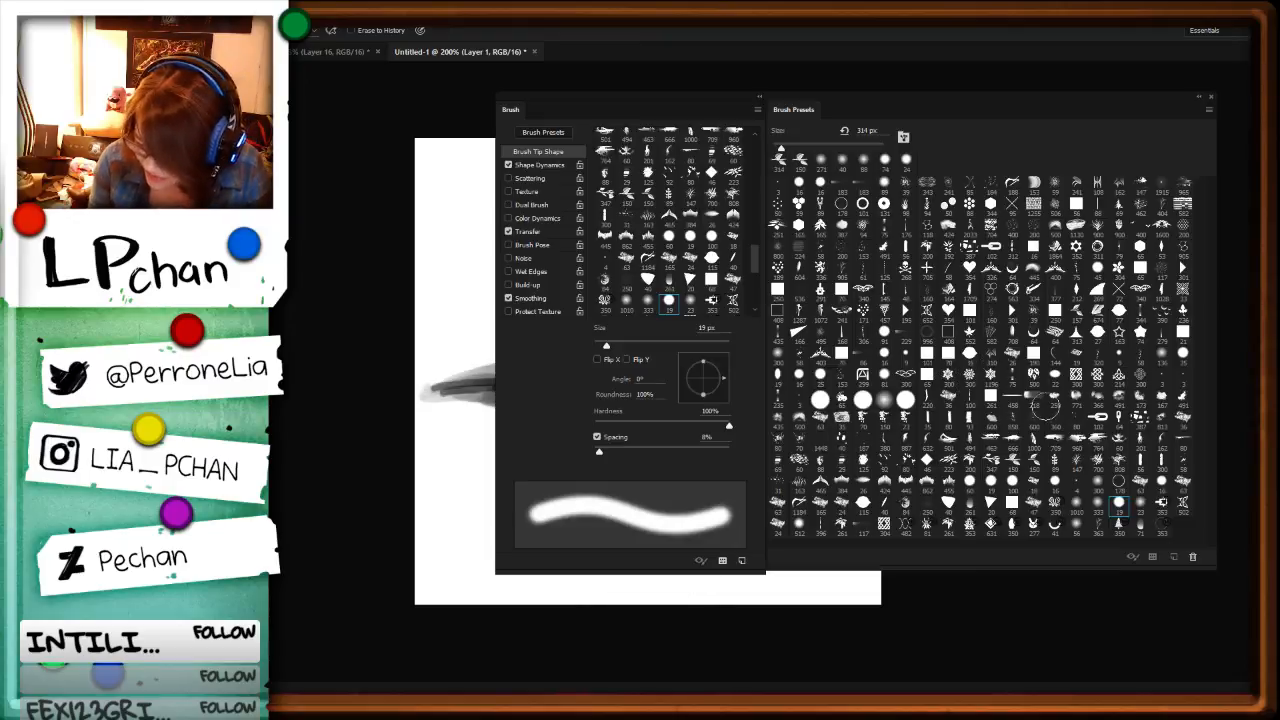
left_click(839, 510)
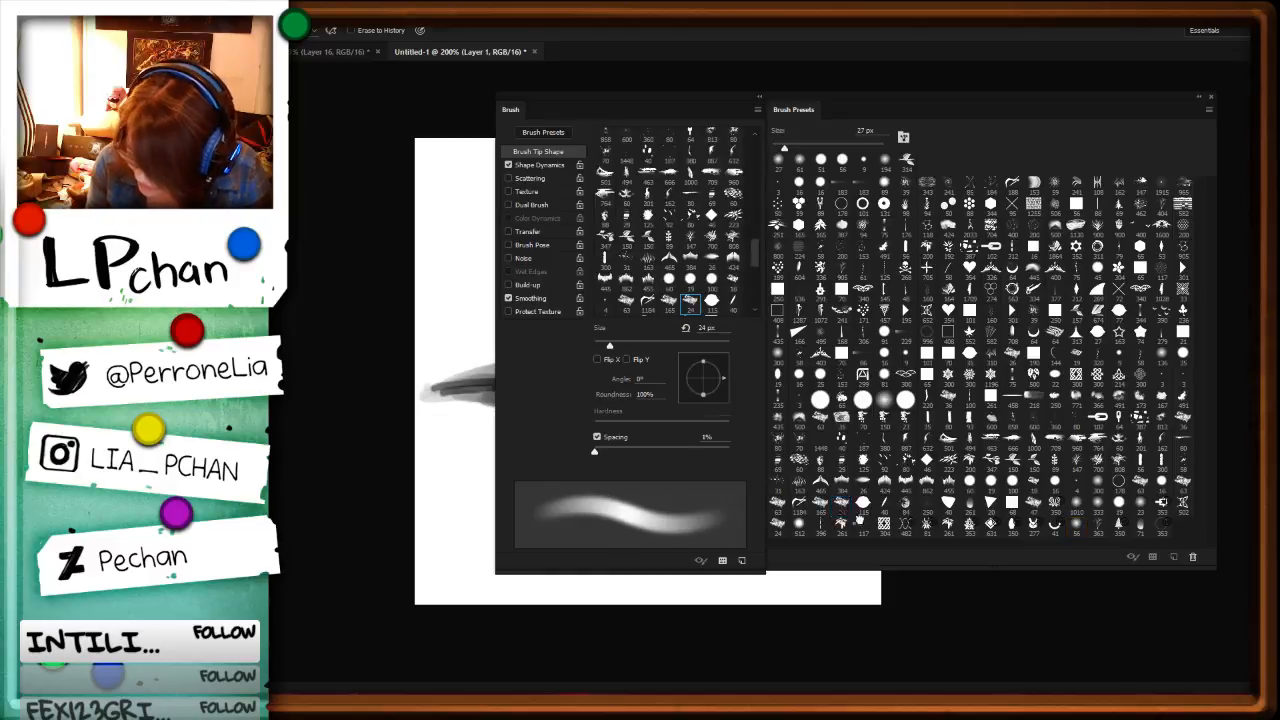
key("F5")
key("i")
left_click(802, 489, "alt")
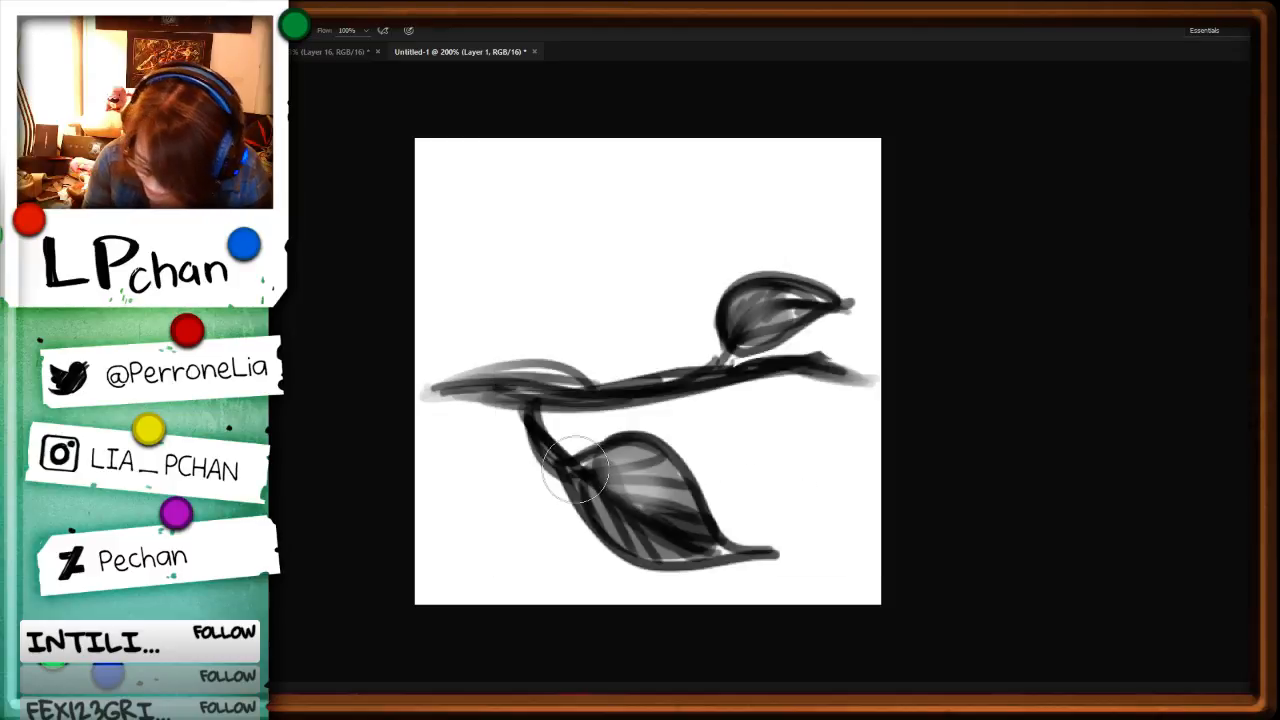
Step: Check the current brush on the large leaf and switch it to the 24 px textured preset
left_click_drag(572, 468, 594, 460)
key("F5")
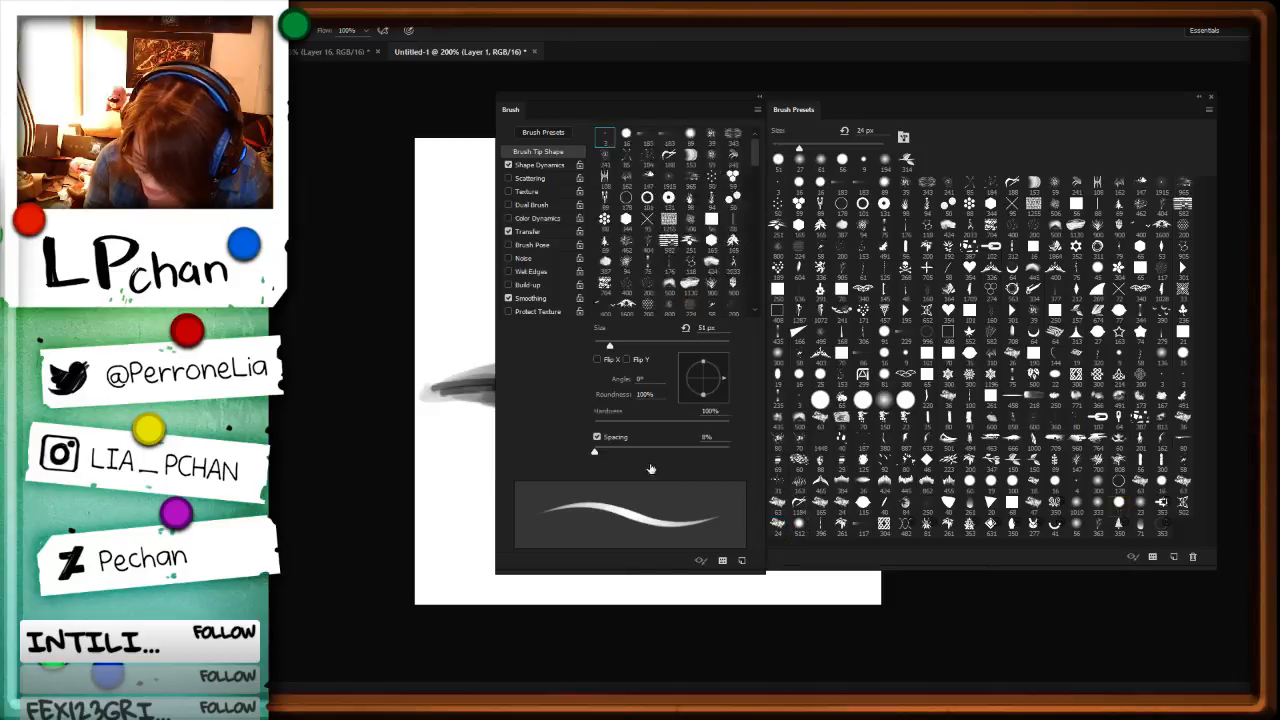
key("F5")
left_click(747, 461, "alt")
key("F5")
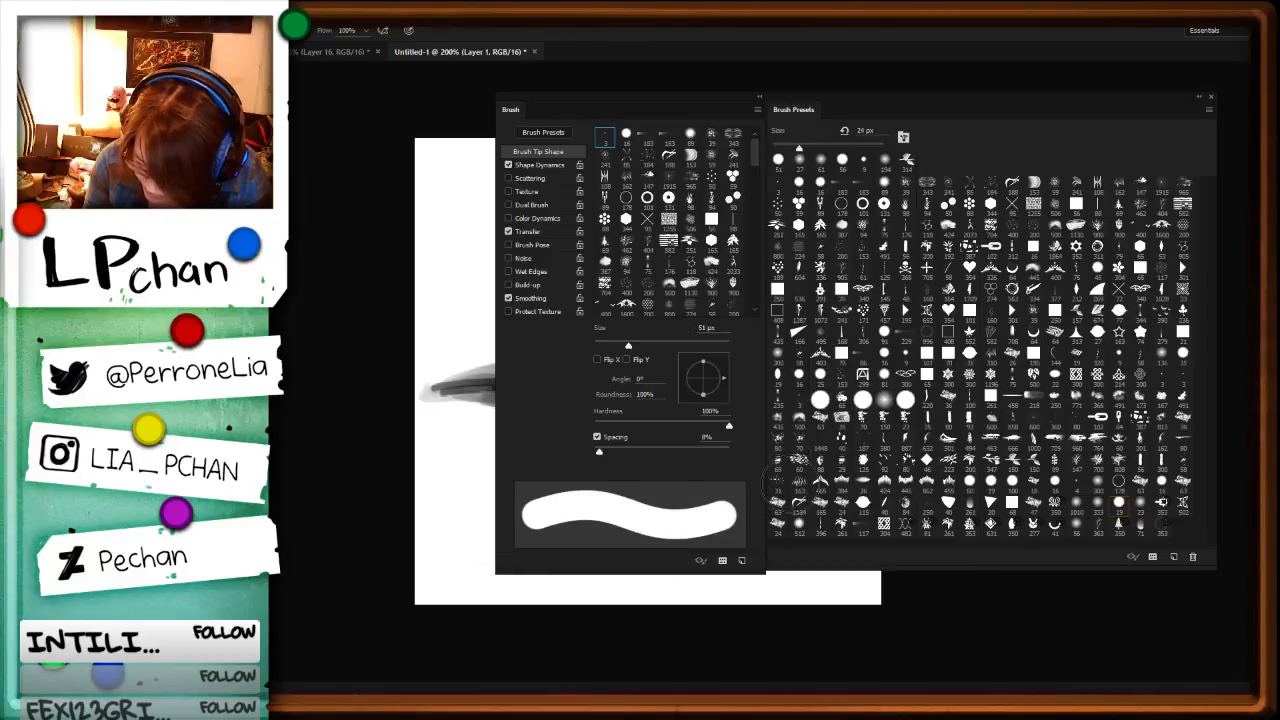
left_click(777, 526)
key("F5")
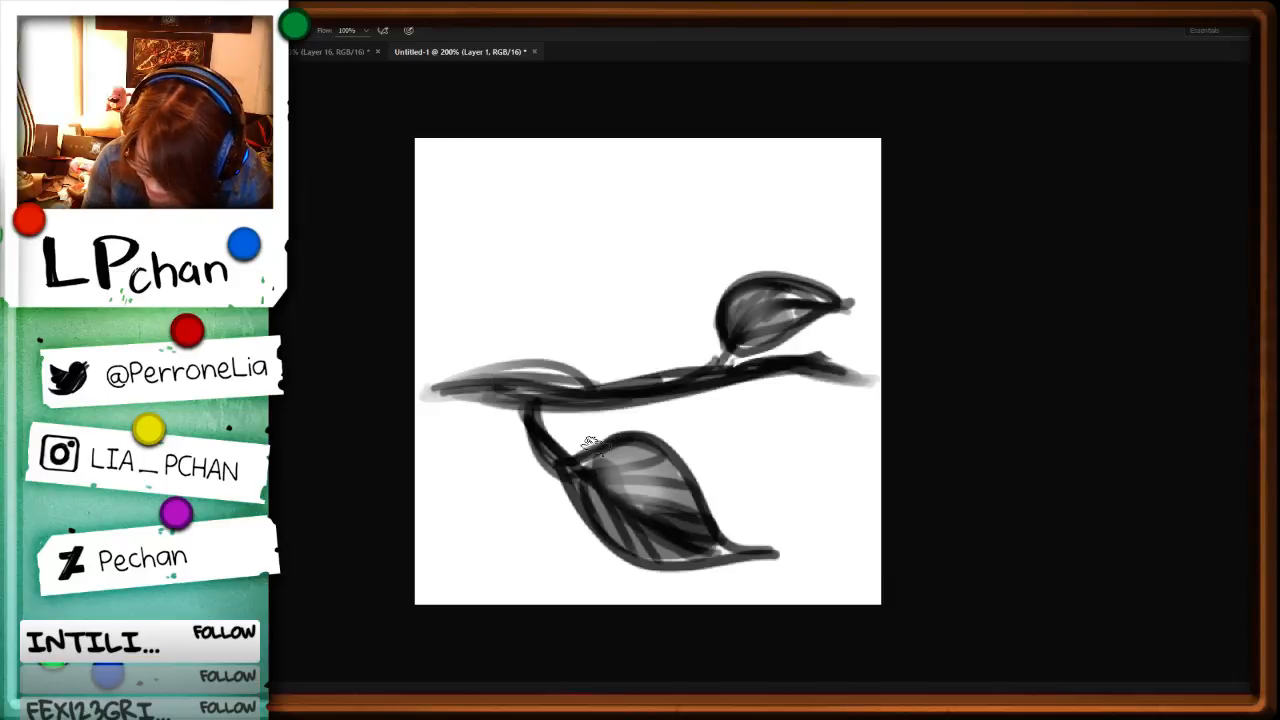
Step: Paint thin white midribs and side veins over both leaves
mouse_move(596, 456)
left_mouse_down()
mouse_move(592, 500)
mouse_move(632, 505)
mouse_move(692, 543)
mouse_move(619, 475)
mouse_move(664, 476)
left_mouse_up()
mouse_move(609, 487)
left_mouse_down()
mouse_move(672, 492)
mouse_move(692, 508)
left_mouse_up()
mouse_move(599, 484)
left_mouse_down()
mouse_move(623, 527)
mouse_move(617, 496)
mouse_move(702, 529)
left_mouse_up()
mouse_move(822, 307)
left_mouse_down()
mouse_move(740, 344)
mouse_move(757, 292)
mouse_move(771, 288)
mouse_move(768, 306)
mouse_move(804, 292)
left_mouse_up()
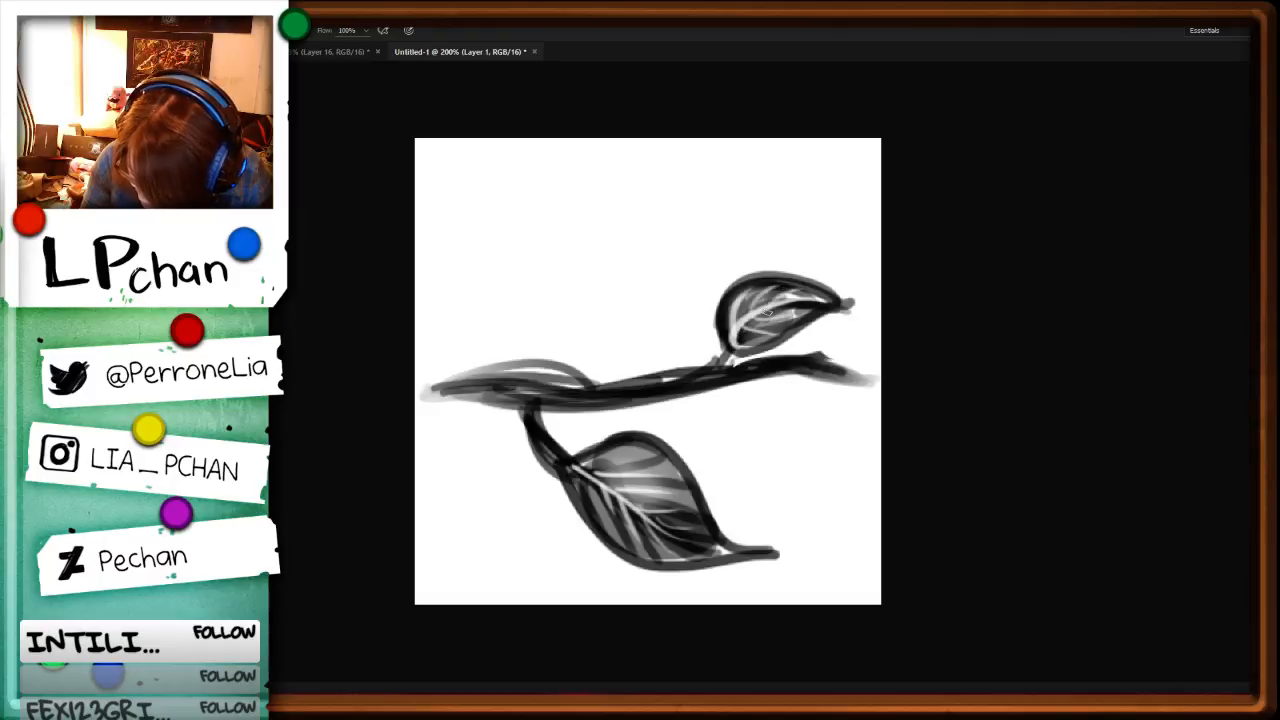
Step: Define the finished leaf sprig as a new brush preset, keeping the default name Sampled Brush 29
key("r")
left_click_drag(955, 552, 880, 568)
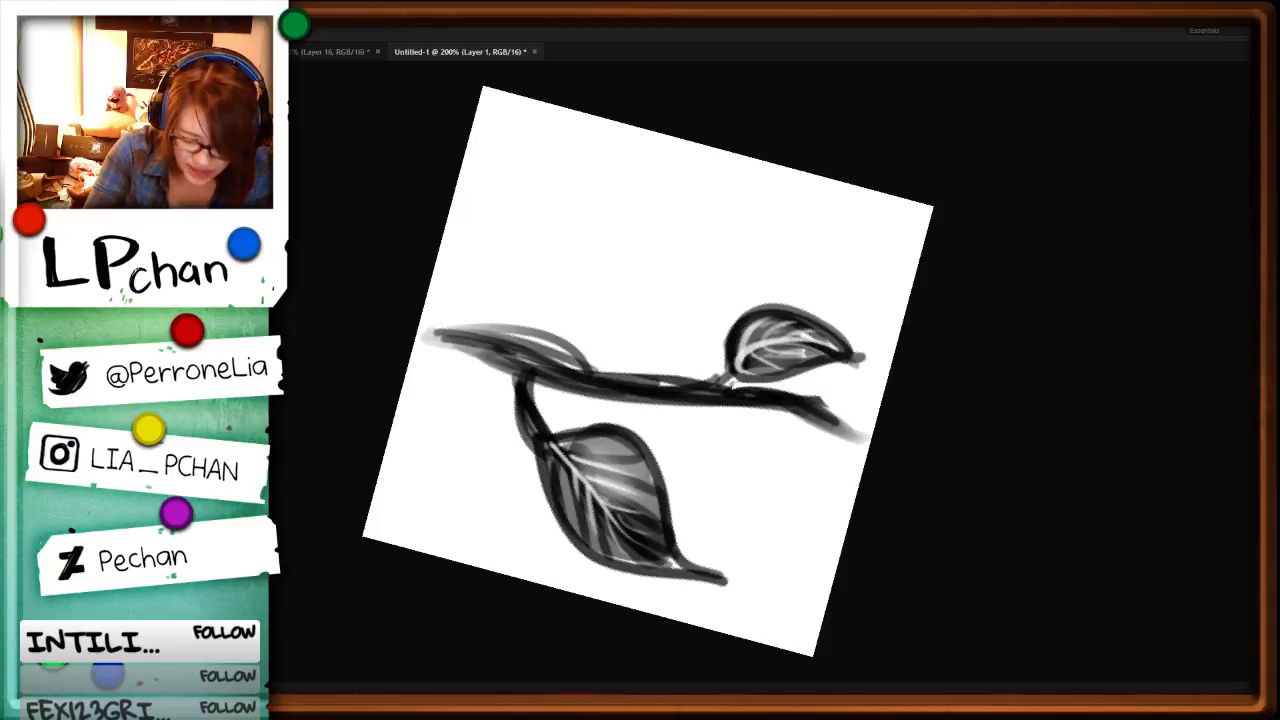
left_click(120, 400)
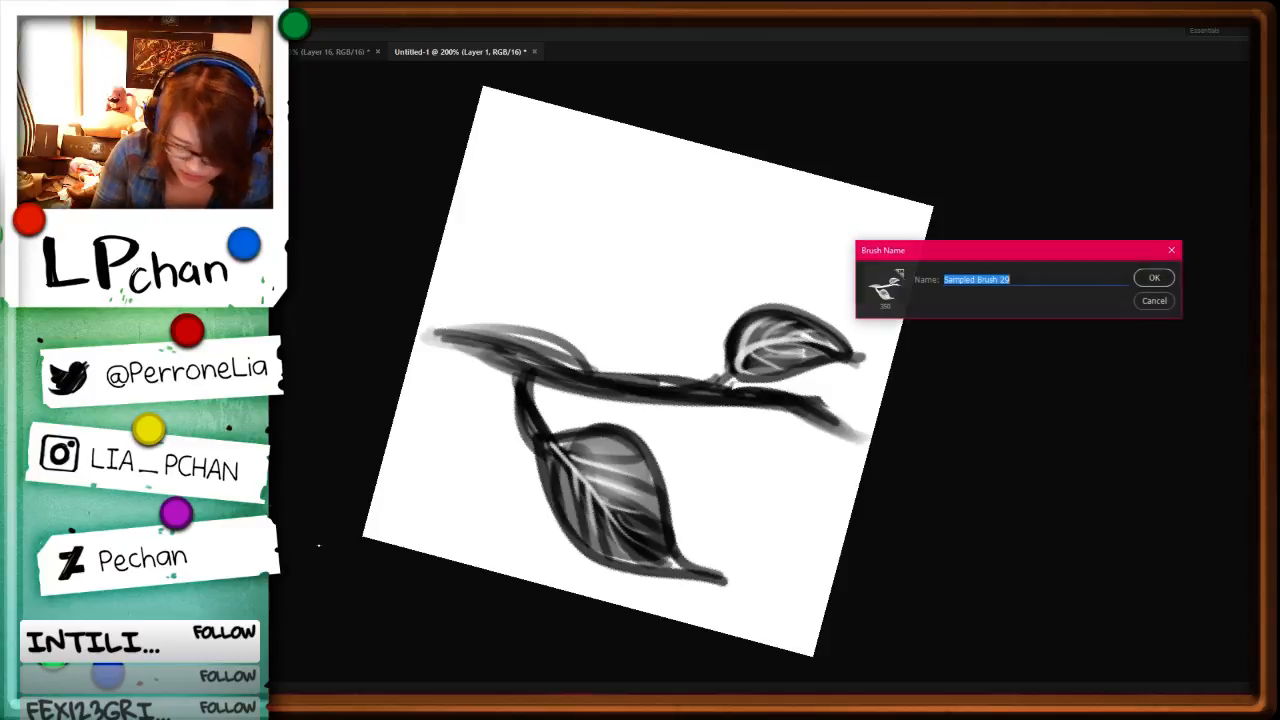
left_click(1154, 278)
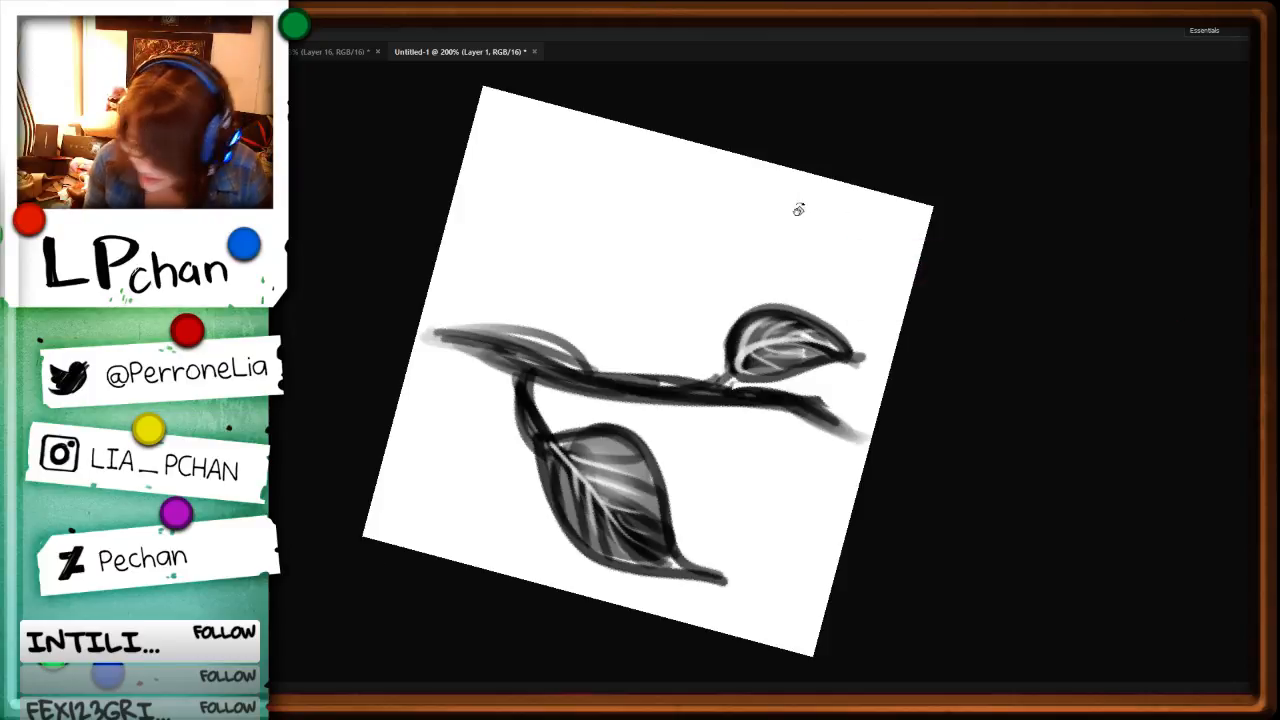
Step: Return to the character sheet, select the new leaf sprig brush and stamp a white test between the two characters
key("ctrl+Tab")
key("F5")
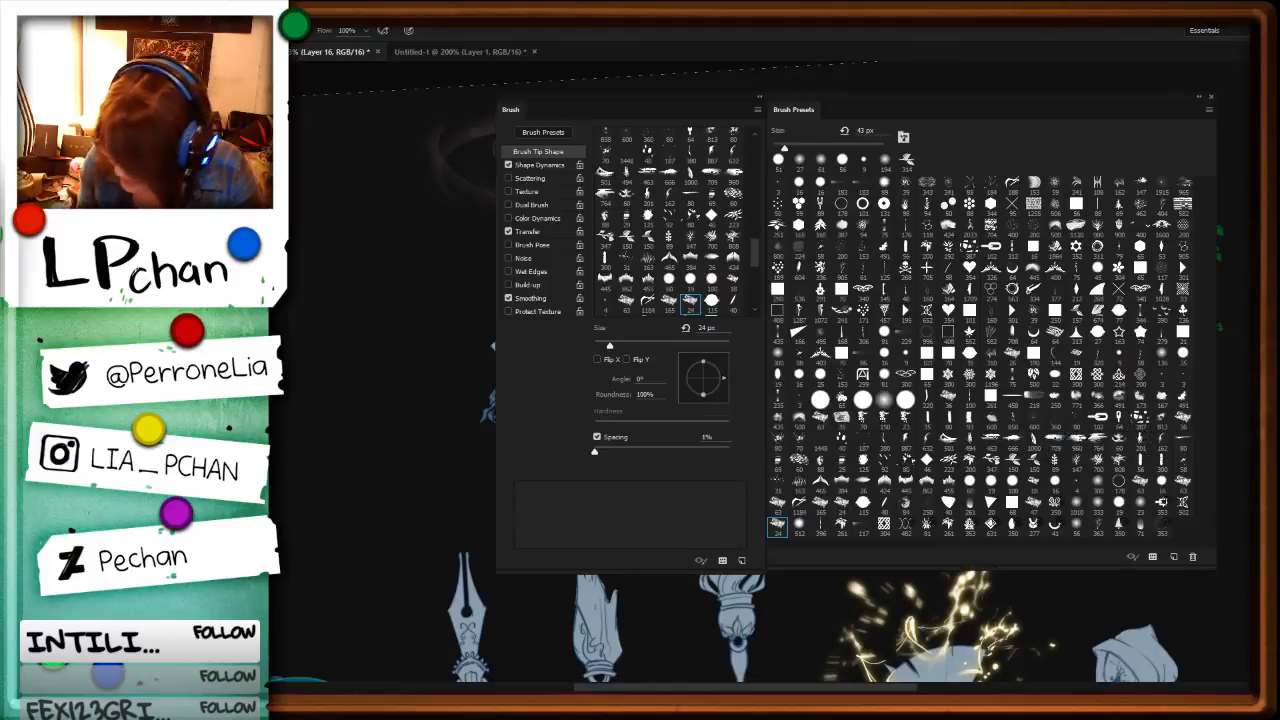
key("F5")
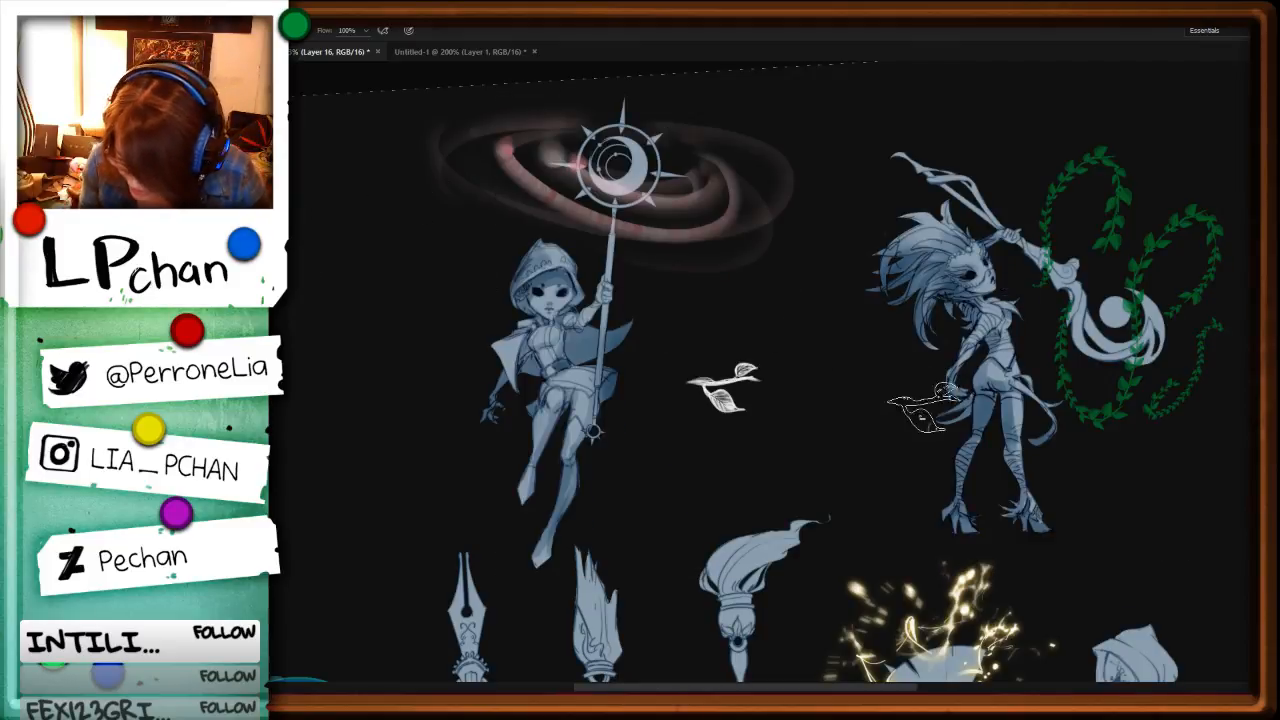
Step: Widen the leaf brush's spacing to 68% and set its angle control to Direction
key("F5")
left_click_drag(600, 452, 640, 452)
left_click(706, 345)
left_click(540, 165)
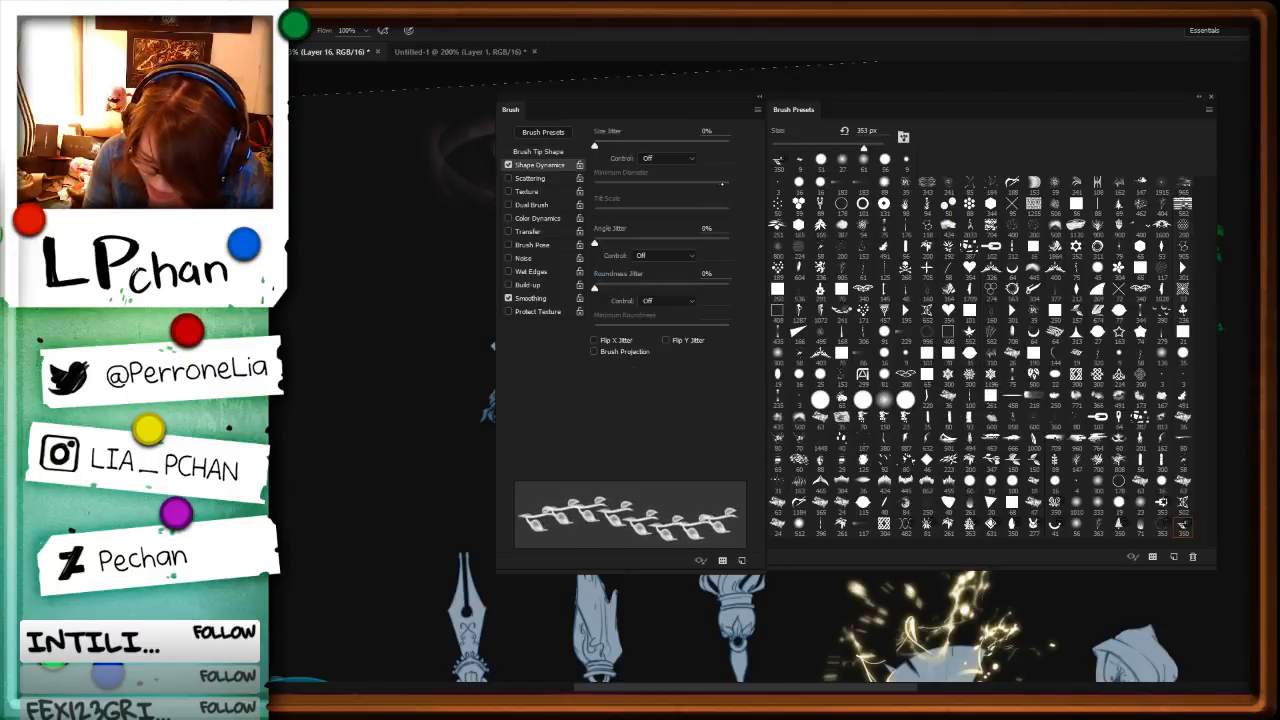
left_click(689, 256)
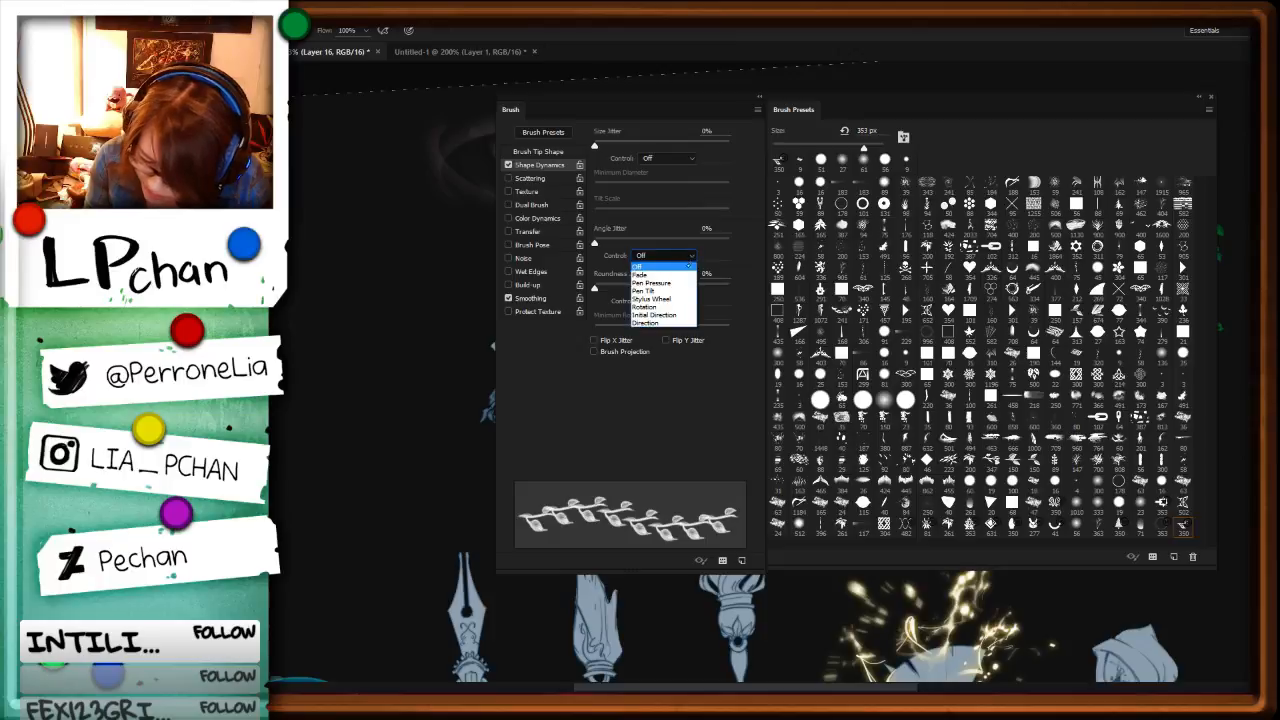
left_click(662, 323)
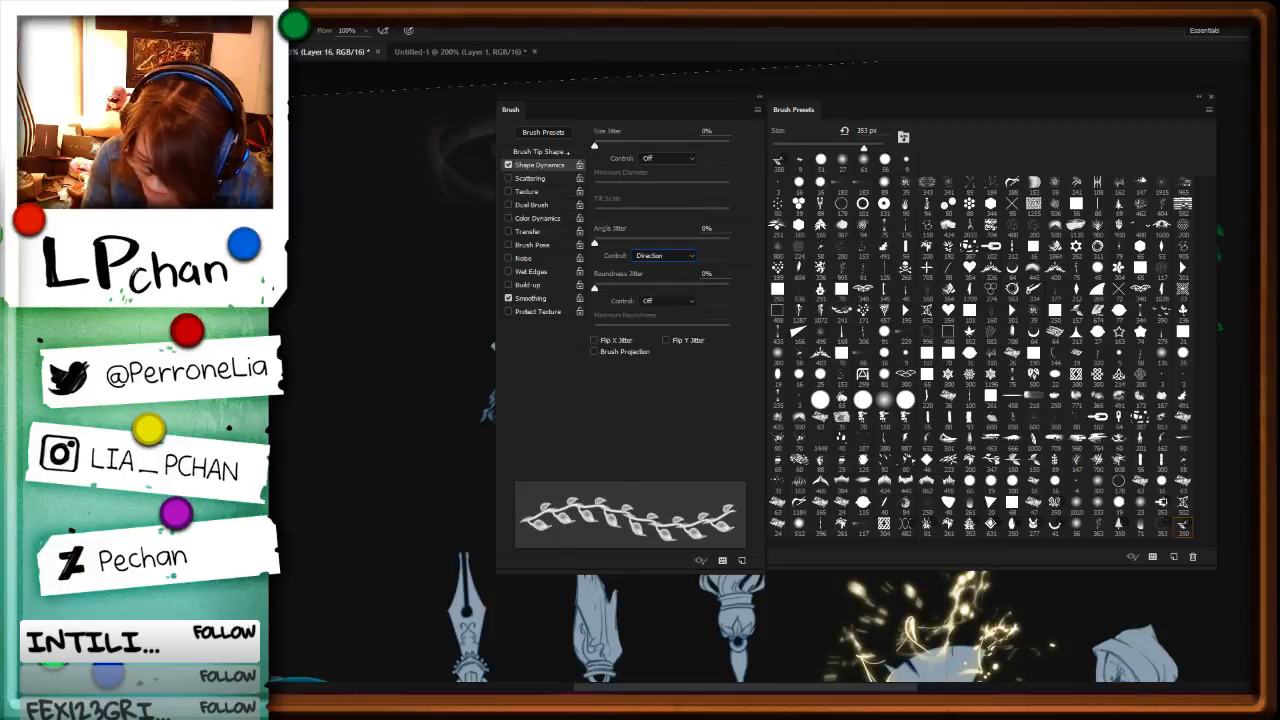
left_click(538, 151)
left_click(540, 165)
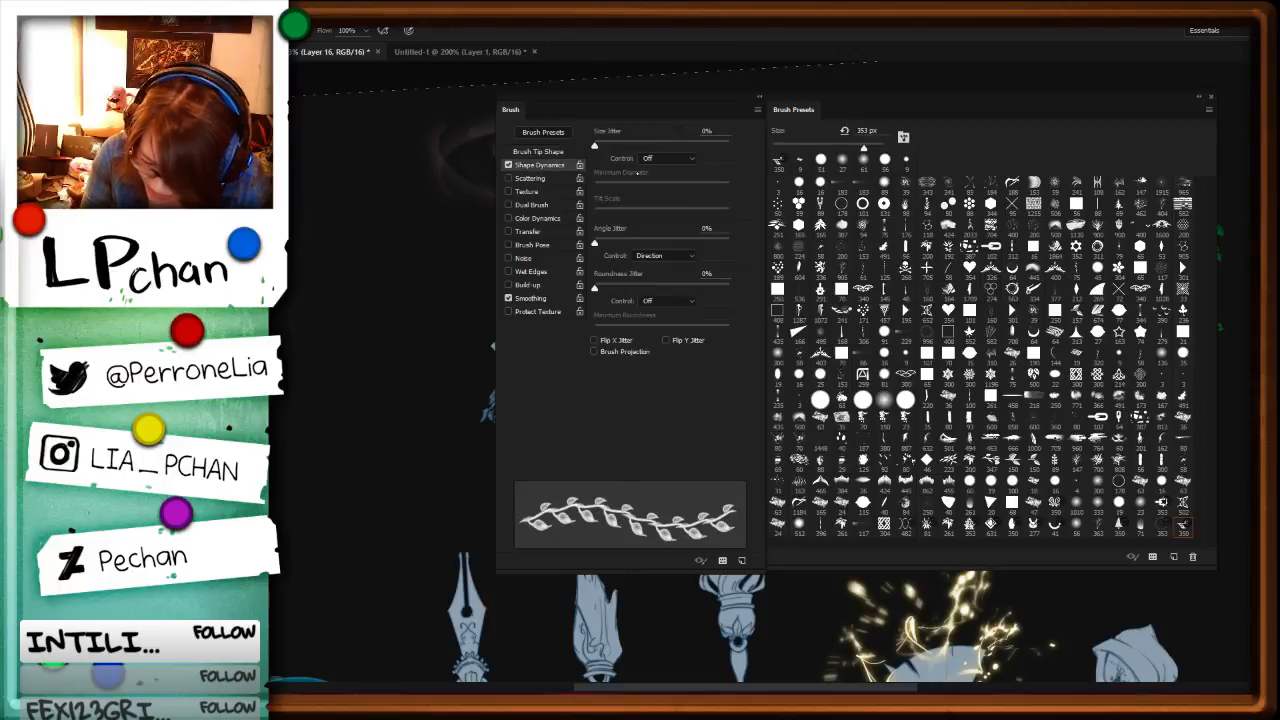
Step: Set the leaf brush's size control to Pen Pressure, adjust its minimum diameter and size jitter, and tighten the spacing slightly
left_click(663, 157)
left_click(665, 180)
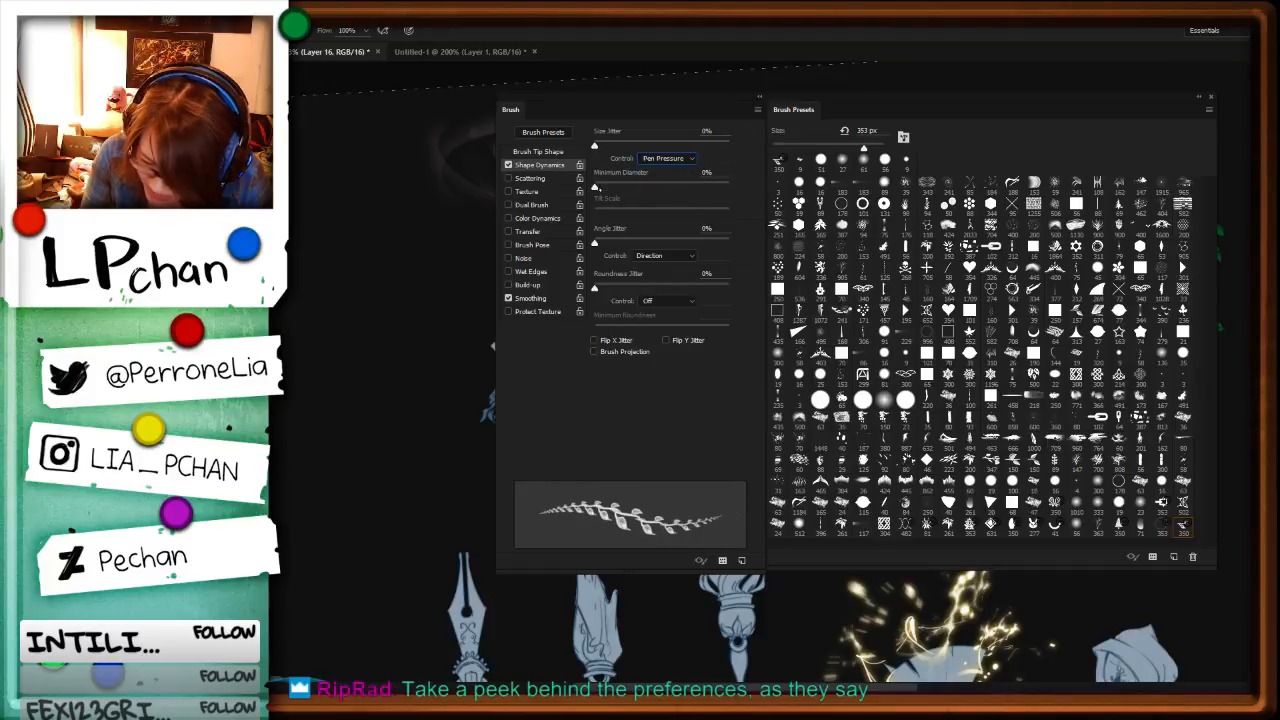
mouse_move(596, 188)
left_mouse_down()
mouse_move(638, 188)
mouse_move(616, 188)
left_mouse_up()
left_click_drag(595, 146, 729, 146)
left_click(538, 151)
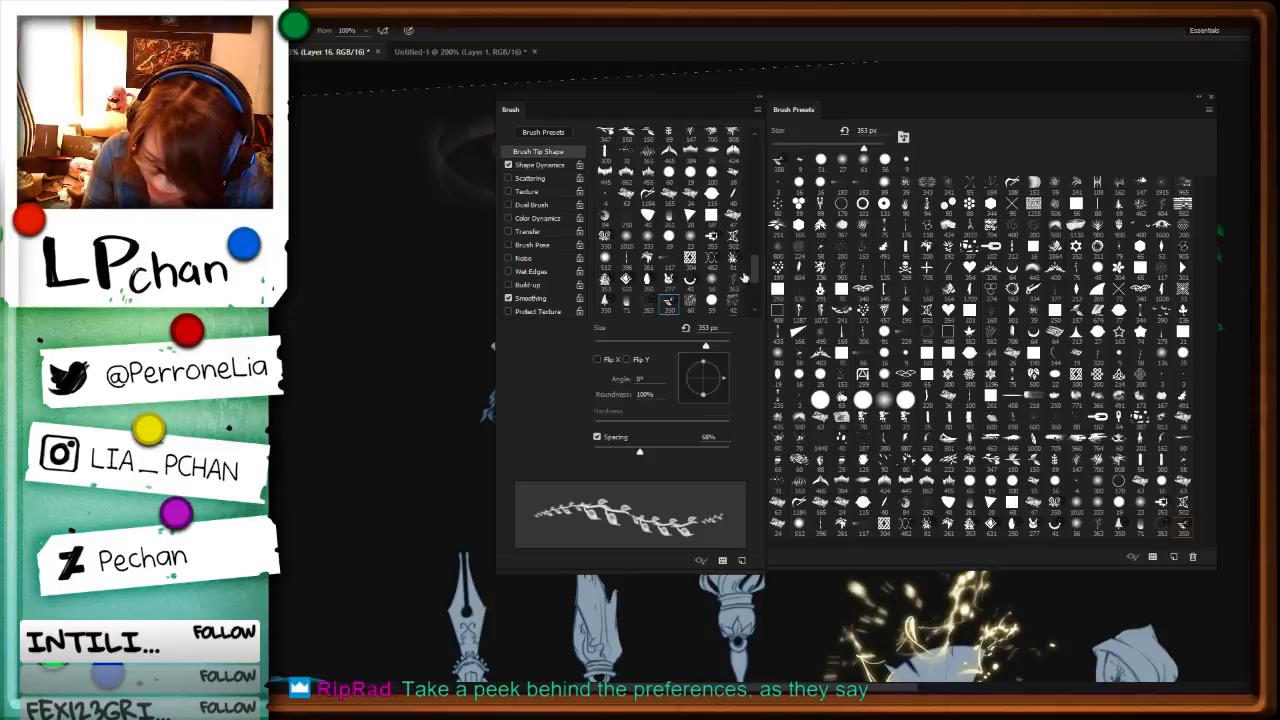
left_click_drag(640, 451, 633, 451)
key("F5")
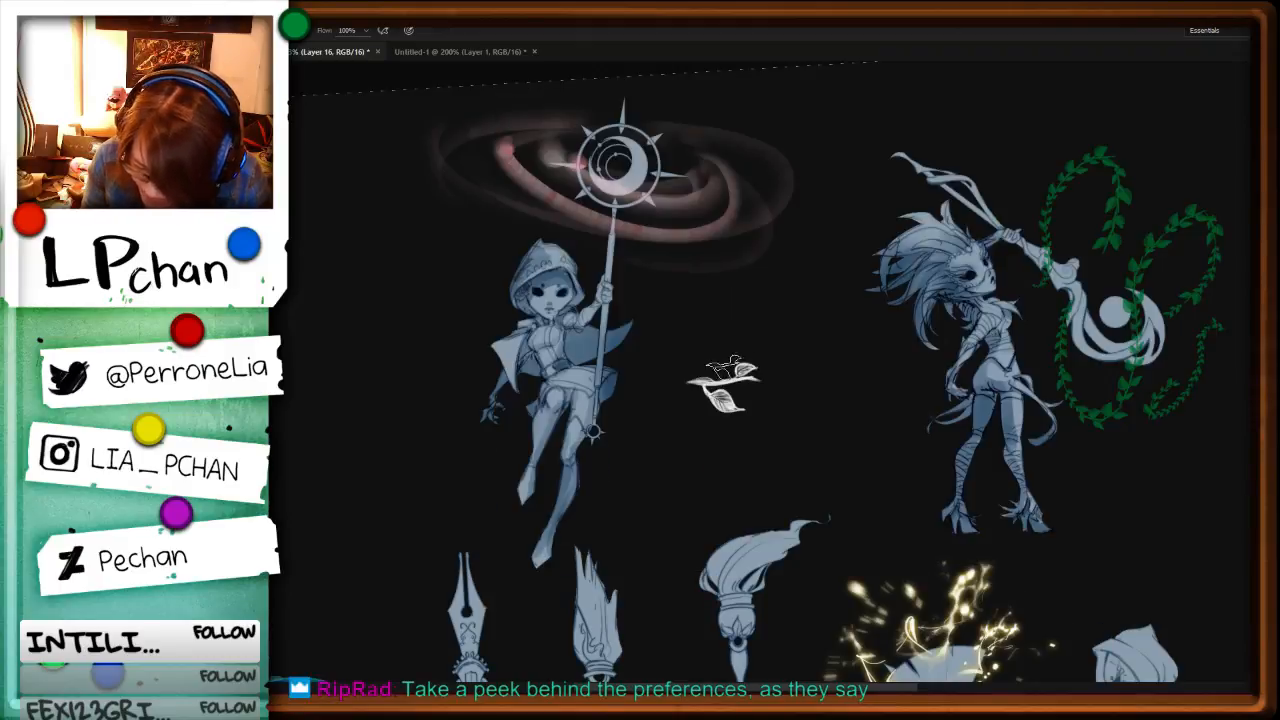
Step: Try curved white vine strokes between the two characters, undoing each attempt before painting another
left_click_drag(738, 292, 850, 342)
left_click_drag(816, 391, 908, 484)
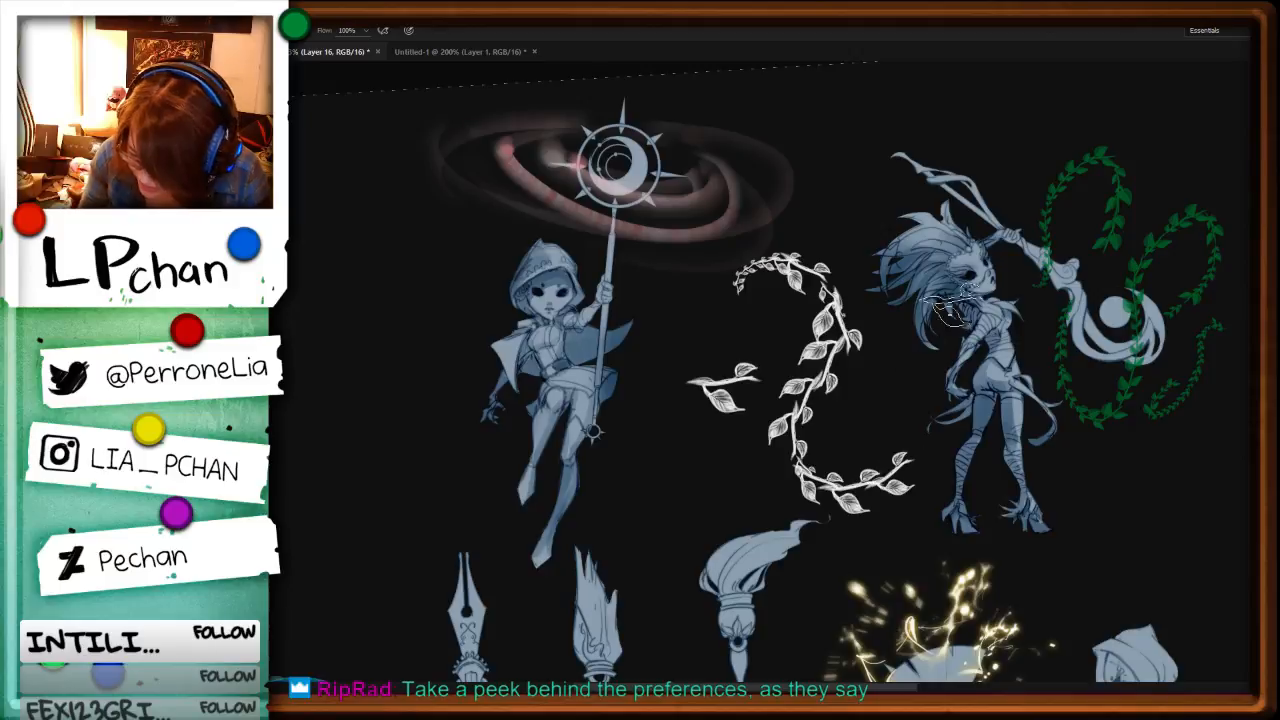
key("ctrl+z")
mouse_move(685, 466)
left_mouse_down()
mouse_move(837, 365)
mouse_move(945, 195)
left_mouse_up()
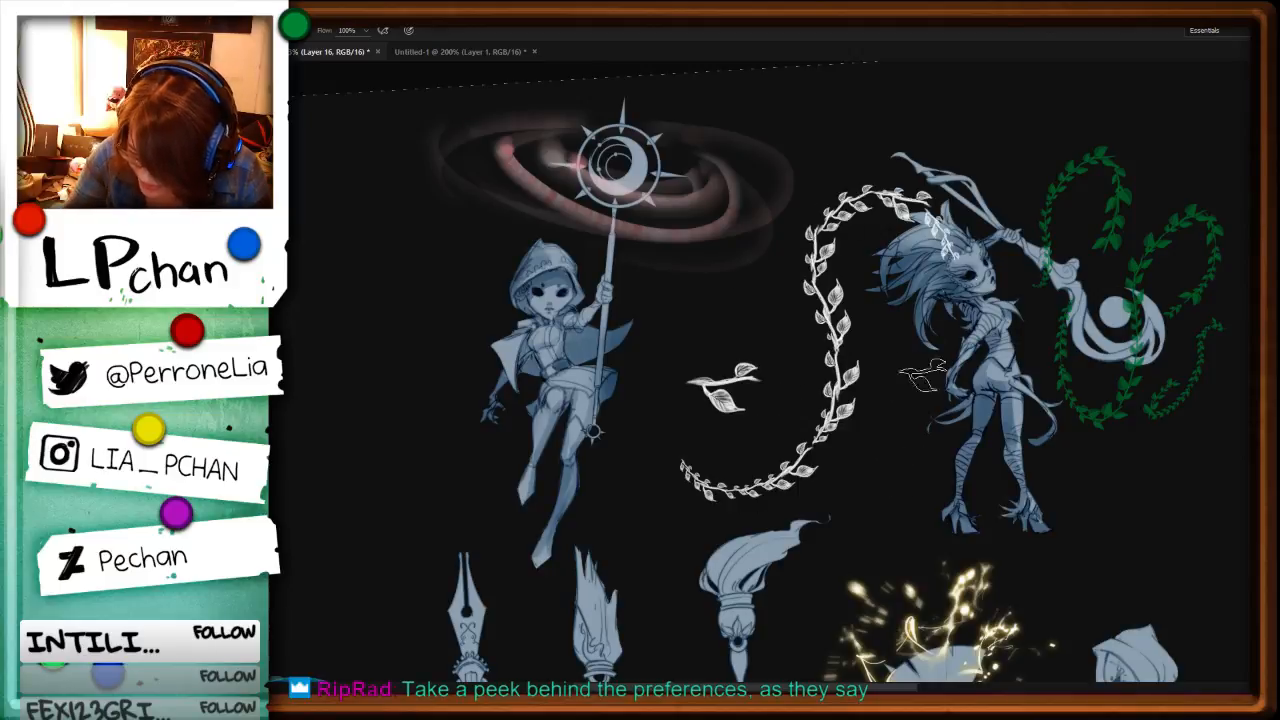
key("ctrl+z")
mouse_move(925, 80)
left_mouse_down()
mouse_move(793, 210)
mouse_move(863, 405)
mouse_move(826, 552)
left_mouse_up()
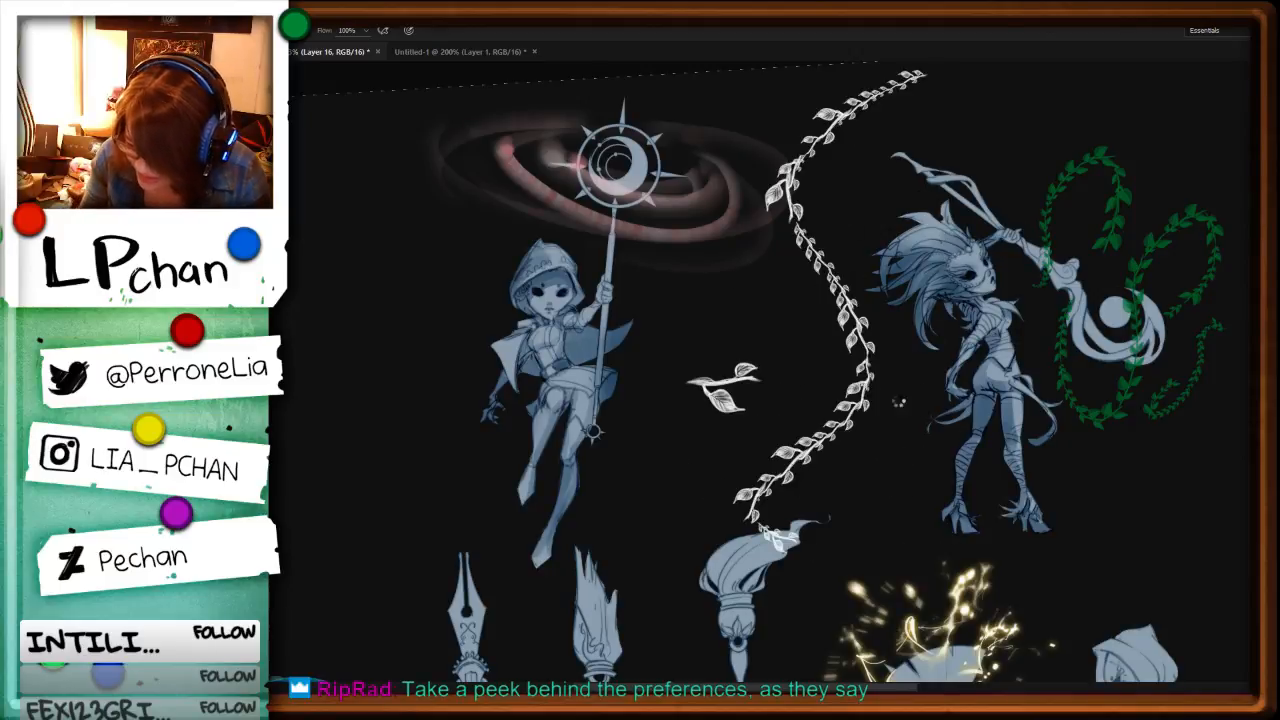
Step: Tighten the leaf brush's spacing further and test it with long winding vines between the two characters, undoing the strokes
key("F5")
left_click_drag(634, 452, 622, 452)
key("F5")
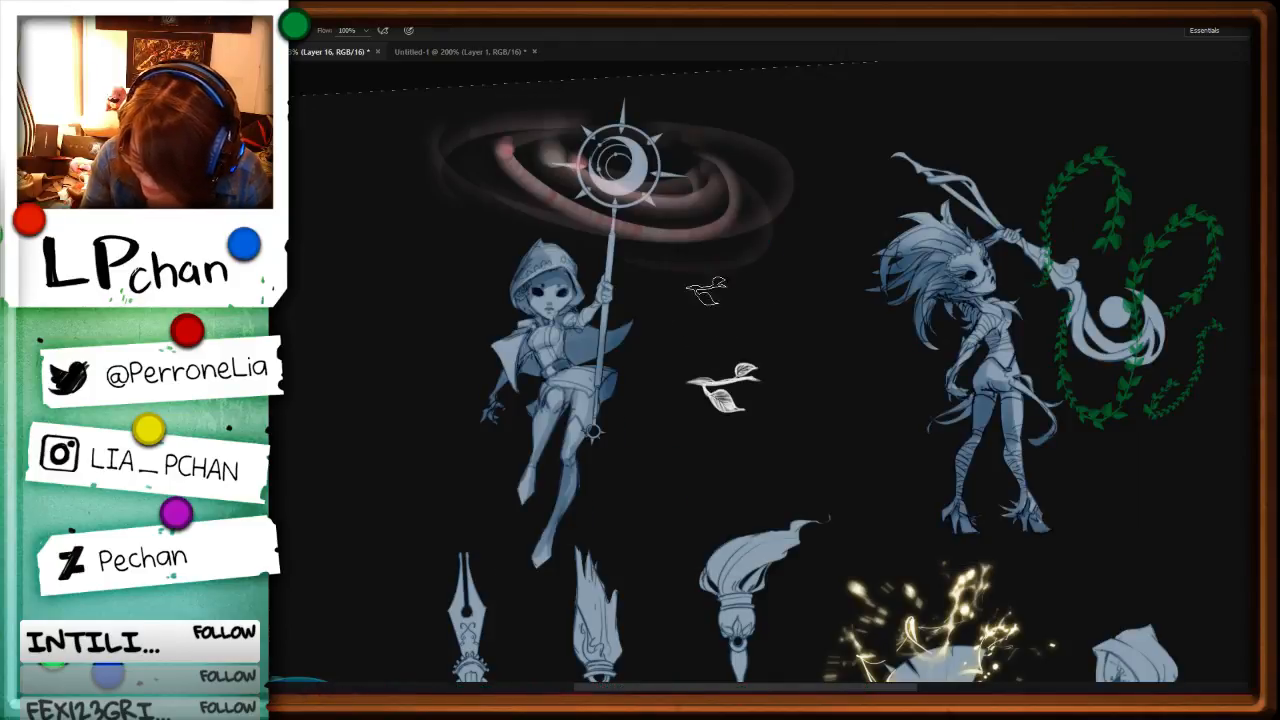
left_click_drag(660, 298, 880, 505)
mouse_move(893, 107)
left_mouse_down()
mouse_move(794, 256)
mouse_move(878, 486)
left_mouse_up()
key("ctrl+z")
key("ctrl+z")
mouse_move(1142, 522)
left_mouse_down()
mouse_move(754, 538)
mouse_move(735, 402)
left_mouse_up()
key("ctrl+z")
mouse_move(588, 491)
left_mouse_down()
mouse_move(738, 286)
mouse_move(945, 430)
left_mouse_up()
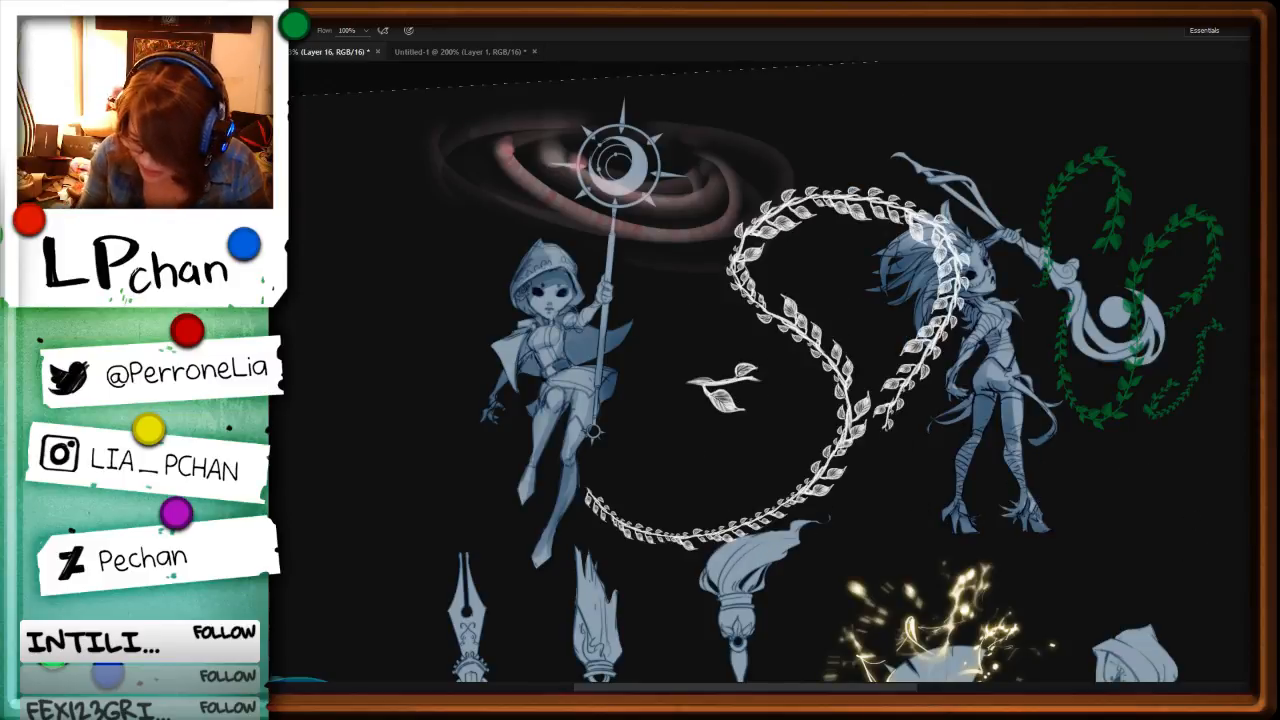
key("ctrl+z")
Step: Resize the leaf brush, test one vine below the wild-haired character, undo it and clear the leftover white leaf stamp
right_click(935, 420)
left_click(929, 411)
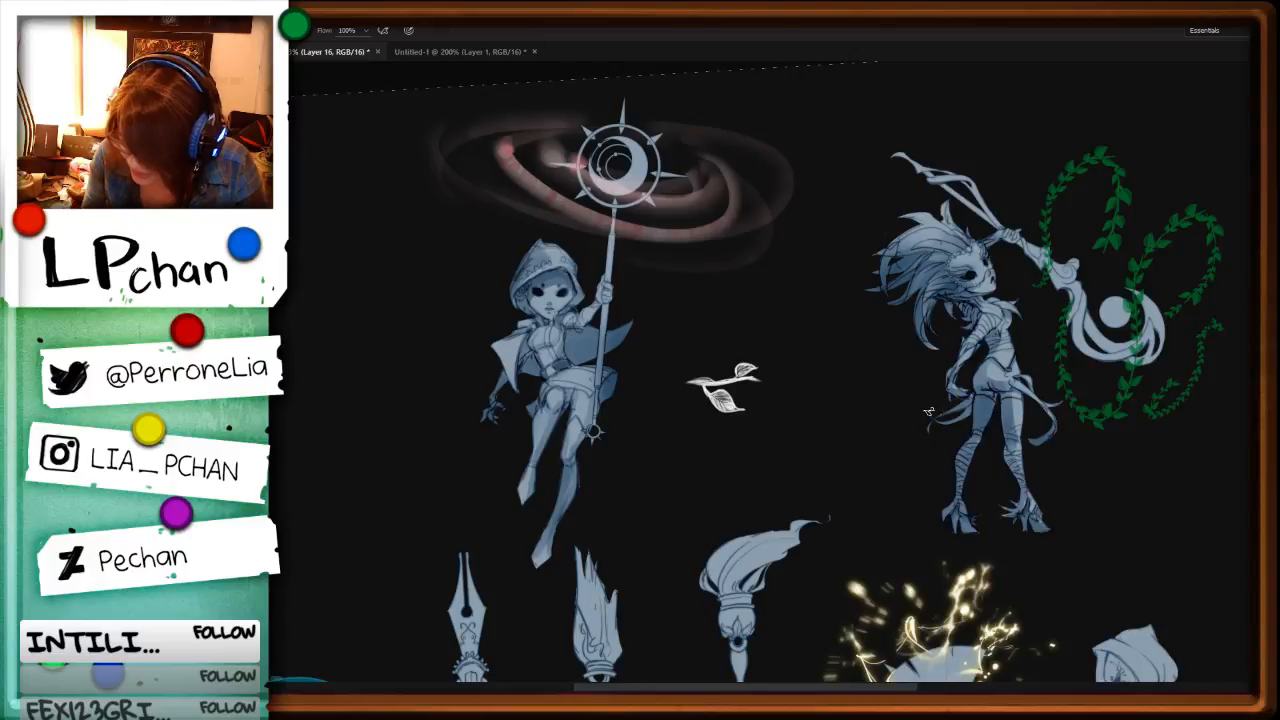
right_click(1003, 488, "alt")
mouse_move(1090, 442)
left_mouse_down()
mouse_move(922, 510)
mouse_move(788, 261)
mouse_move(757, 228)
left_mouse_up()
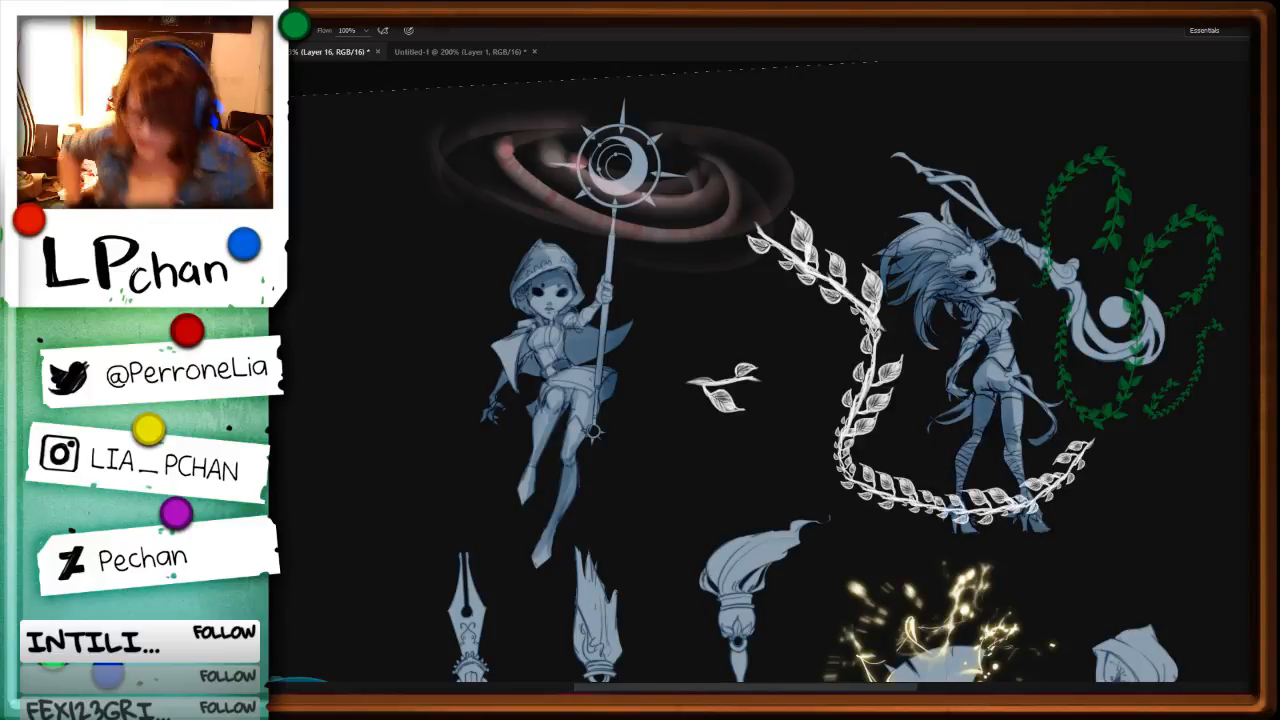
key("ctrl+z")
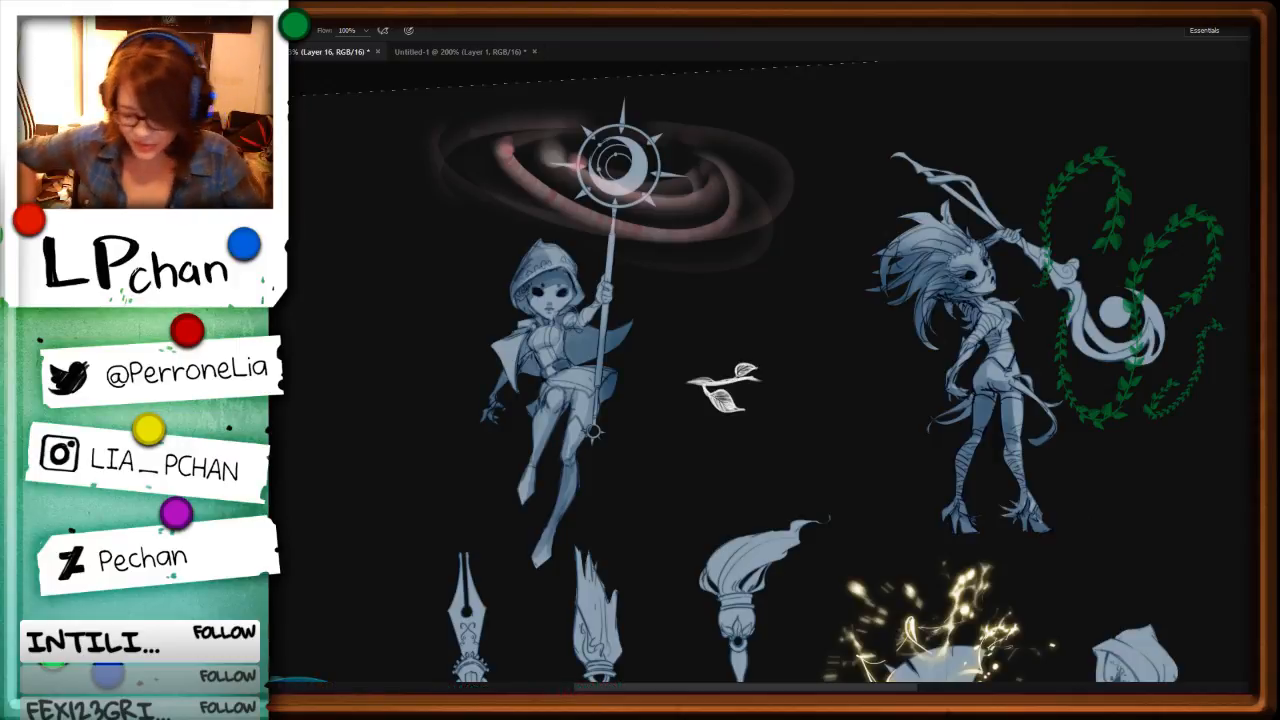
key("Delete")
Step: Examine the whole character sheet, comparing the magic effects, the staffs and the green vines
key("space")
mouse_move(841, 414)
left_mouse_down()
mouse_move(971, 360)
mouse_move(1031, 352)
left_mouse_up()
left_click_drag(1089, 482, 1079, 534)
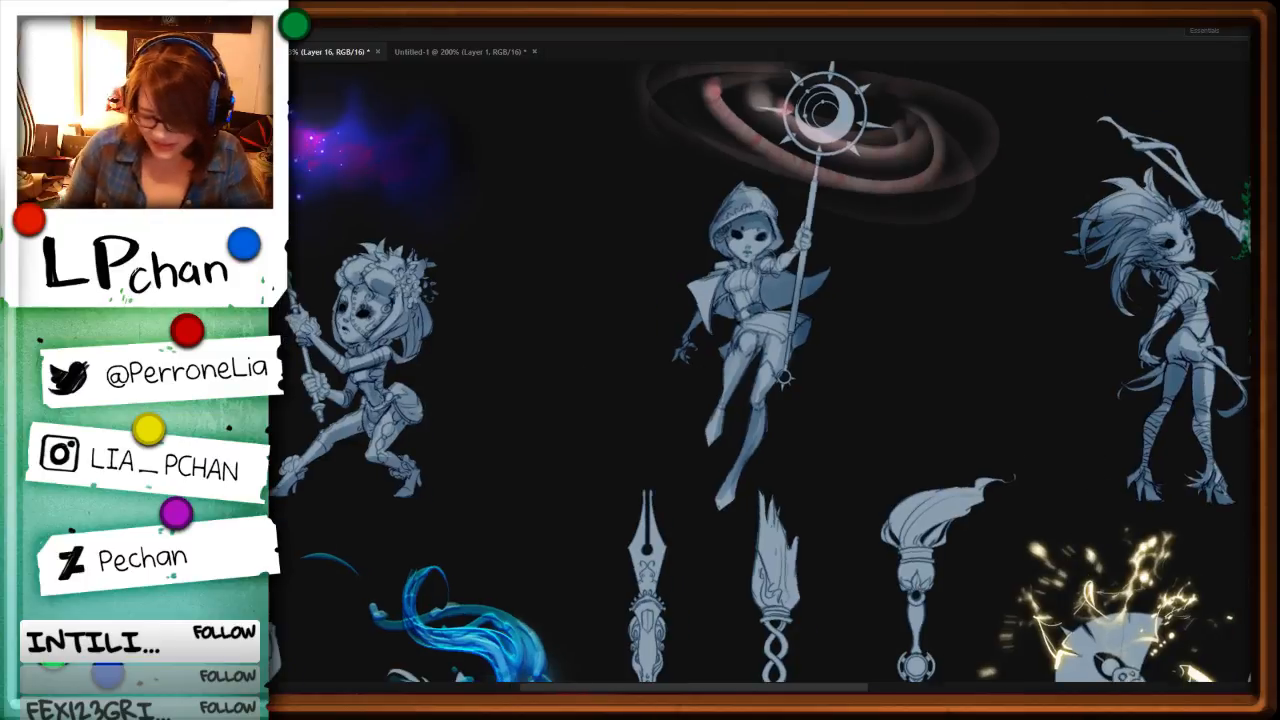
key("ctrl+minus")
key("ctrl+minus")
key("ctrl+minus")
key("ctrl+plus")
key("ctrl+plus")
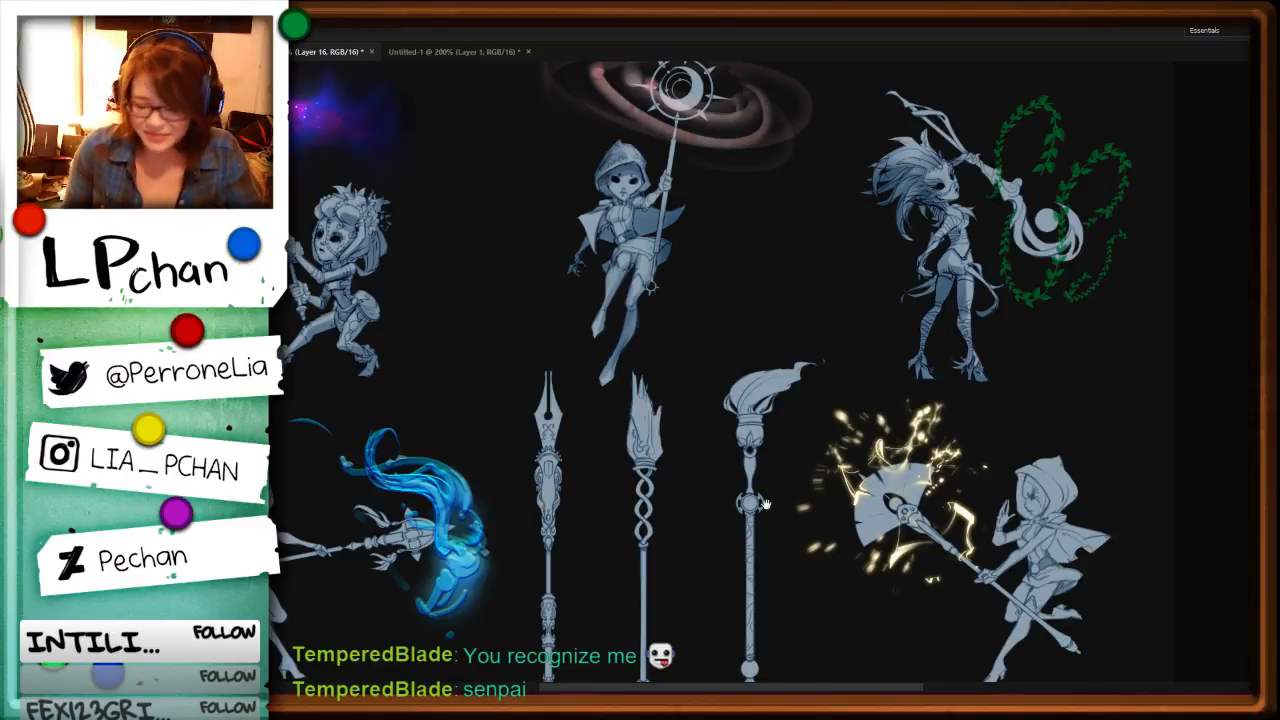
left_click_drag(766, 504, 912, 534)
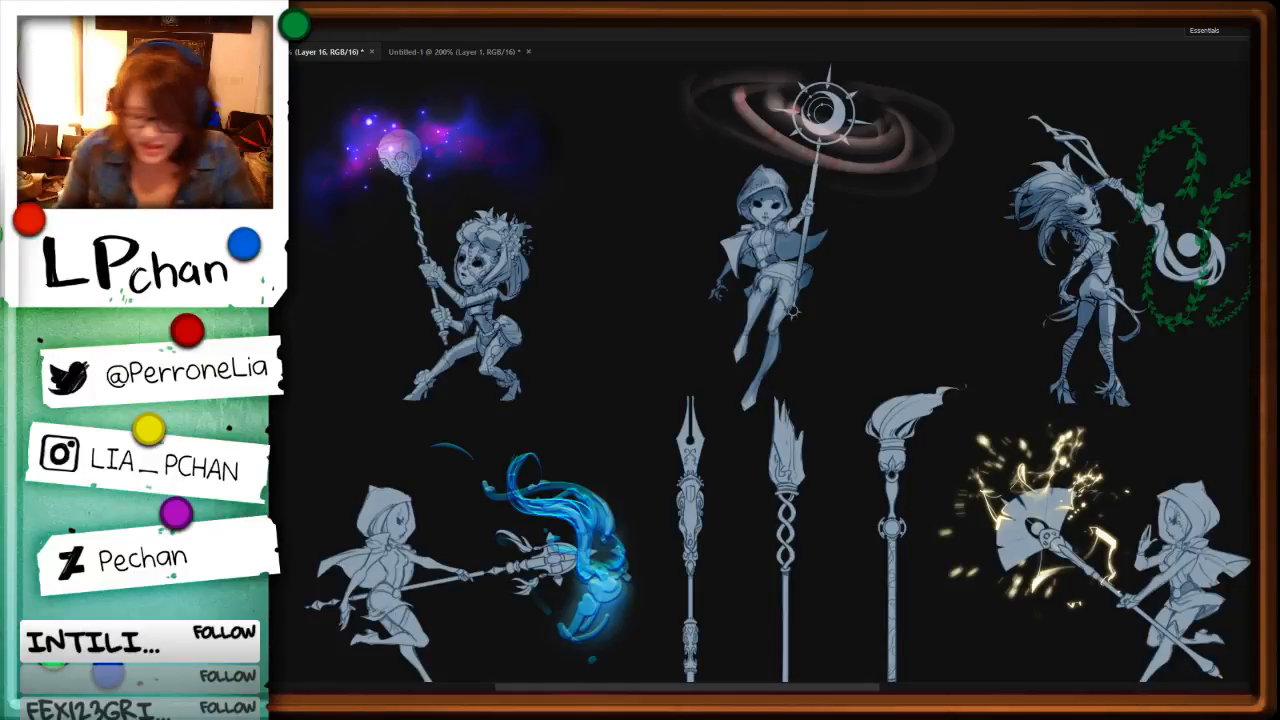
Step: Close the Untitled-1 leaf sprig document without saving its changes
left_click(528, 51)
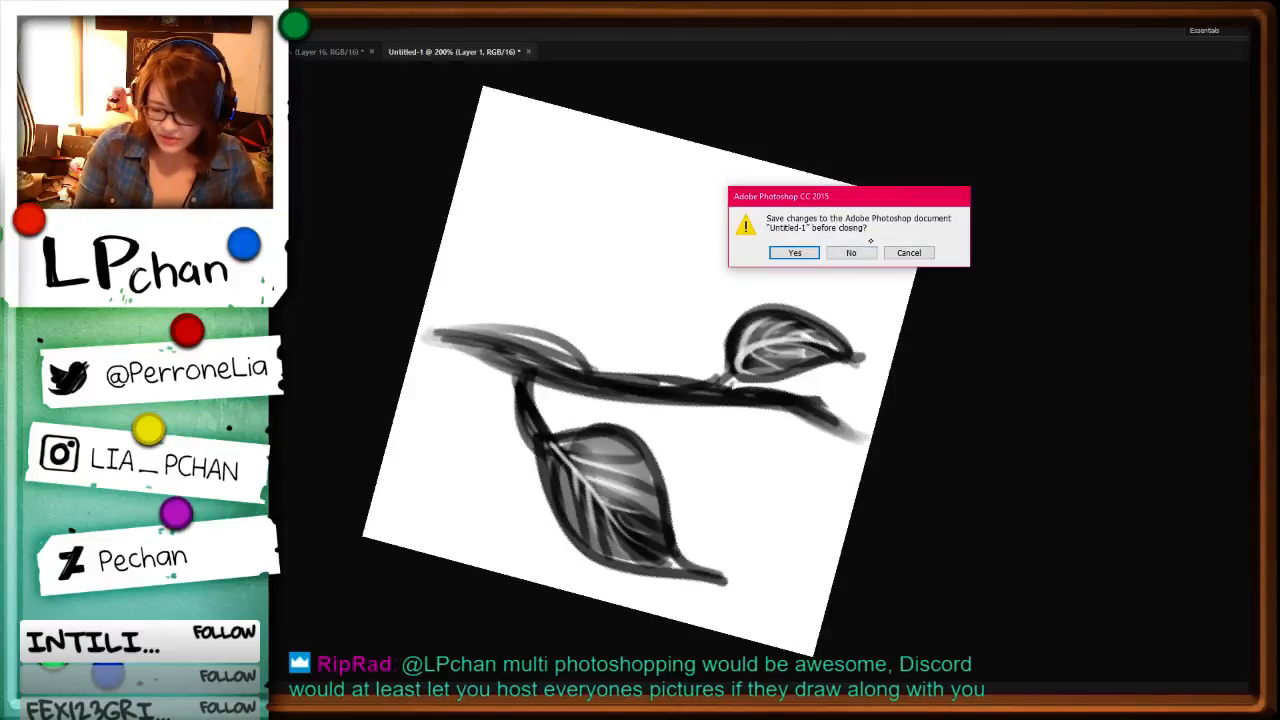
left_click(851, 253)
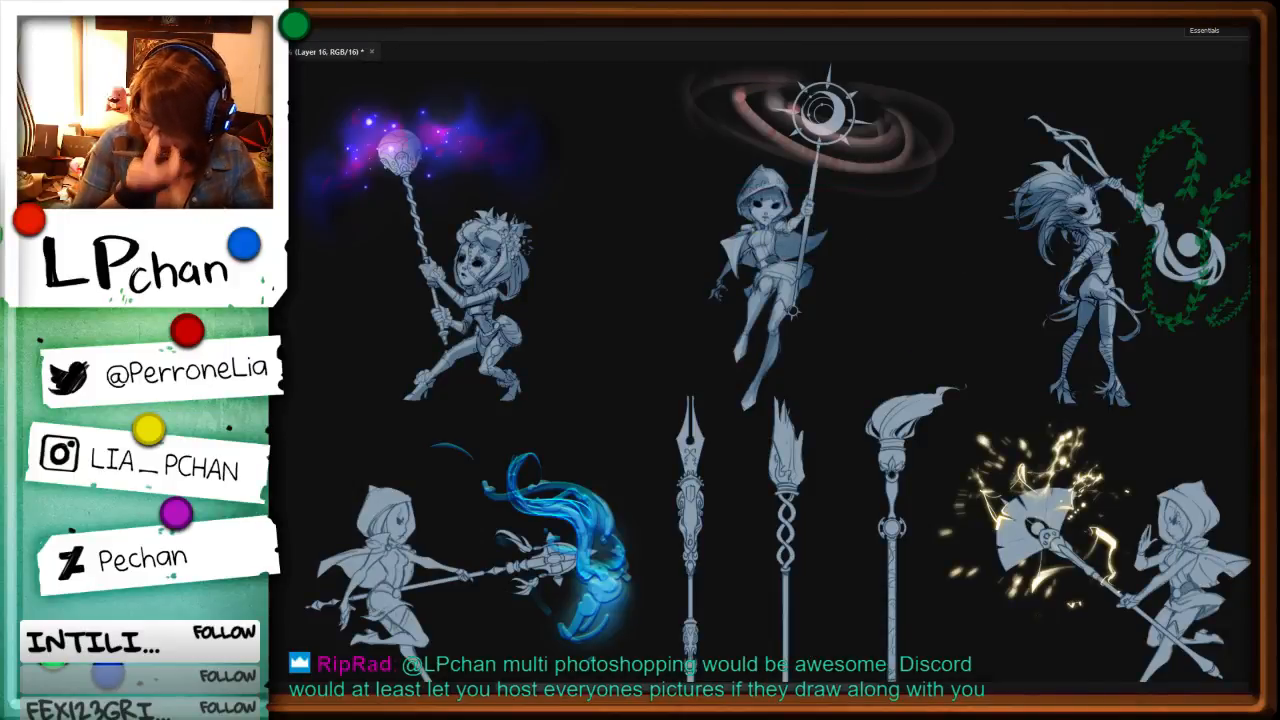
left_click_drag(1115, 552, 1063, 552)
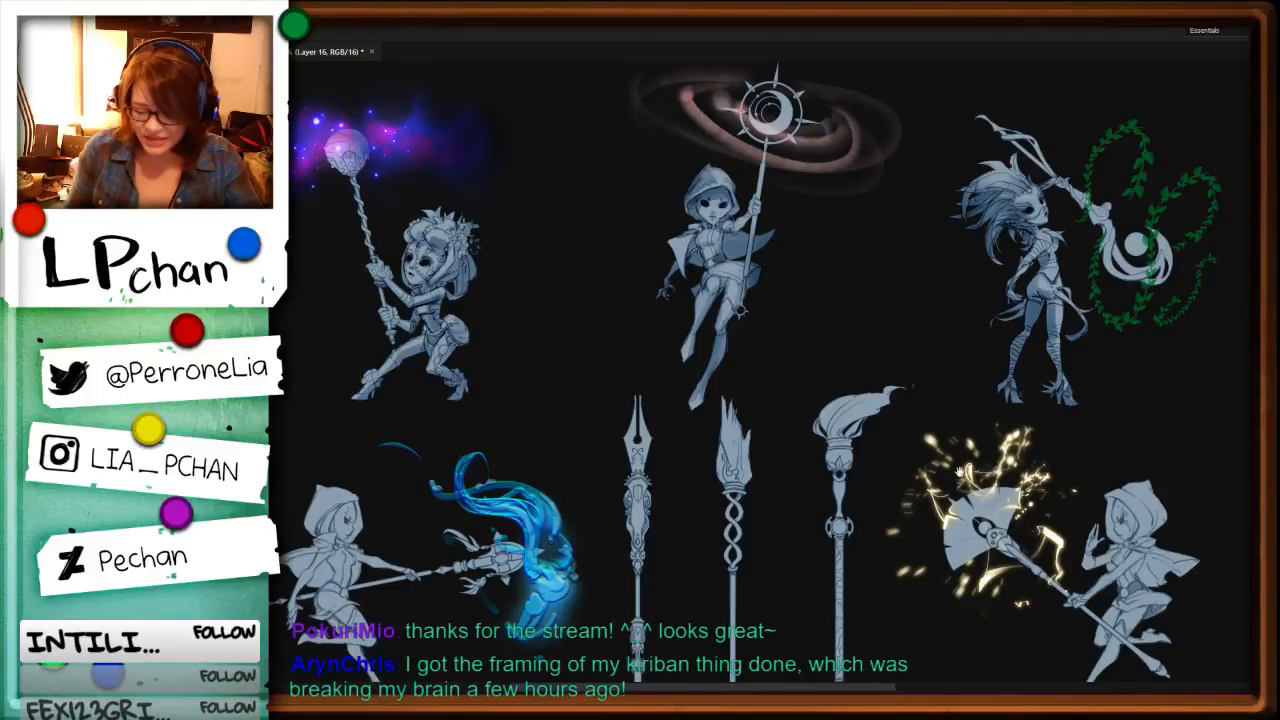
left_click_drag(961, 471, 1006, 473)
left_click_drag(1085, 572, 1092, 545)
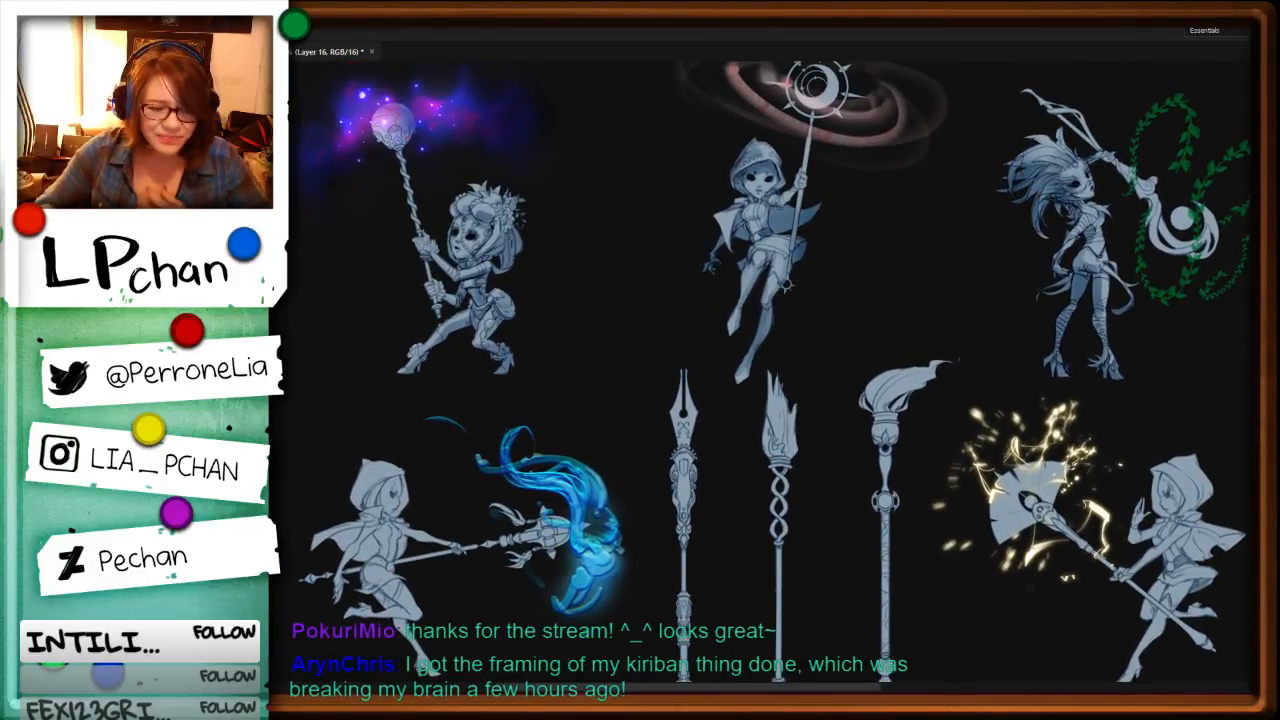